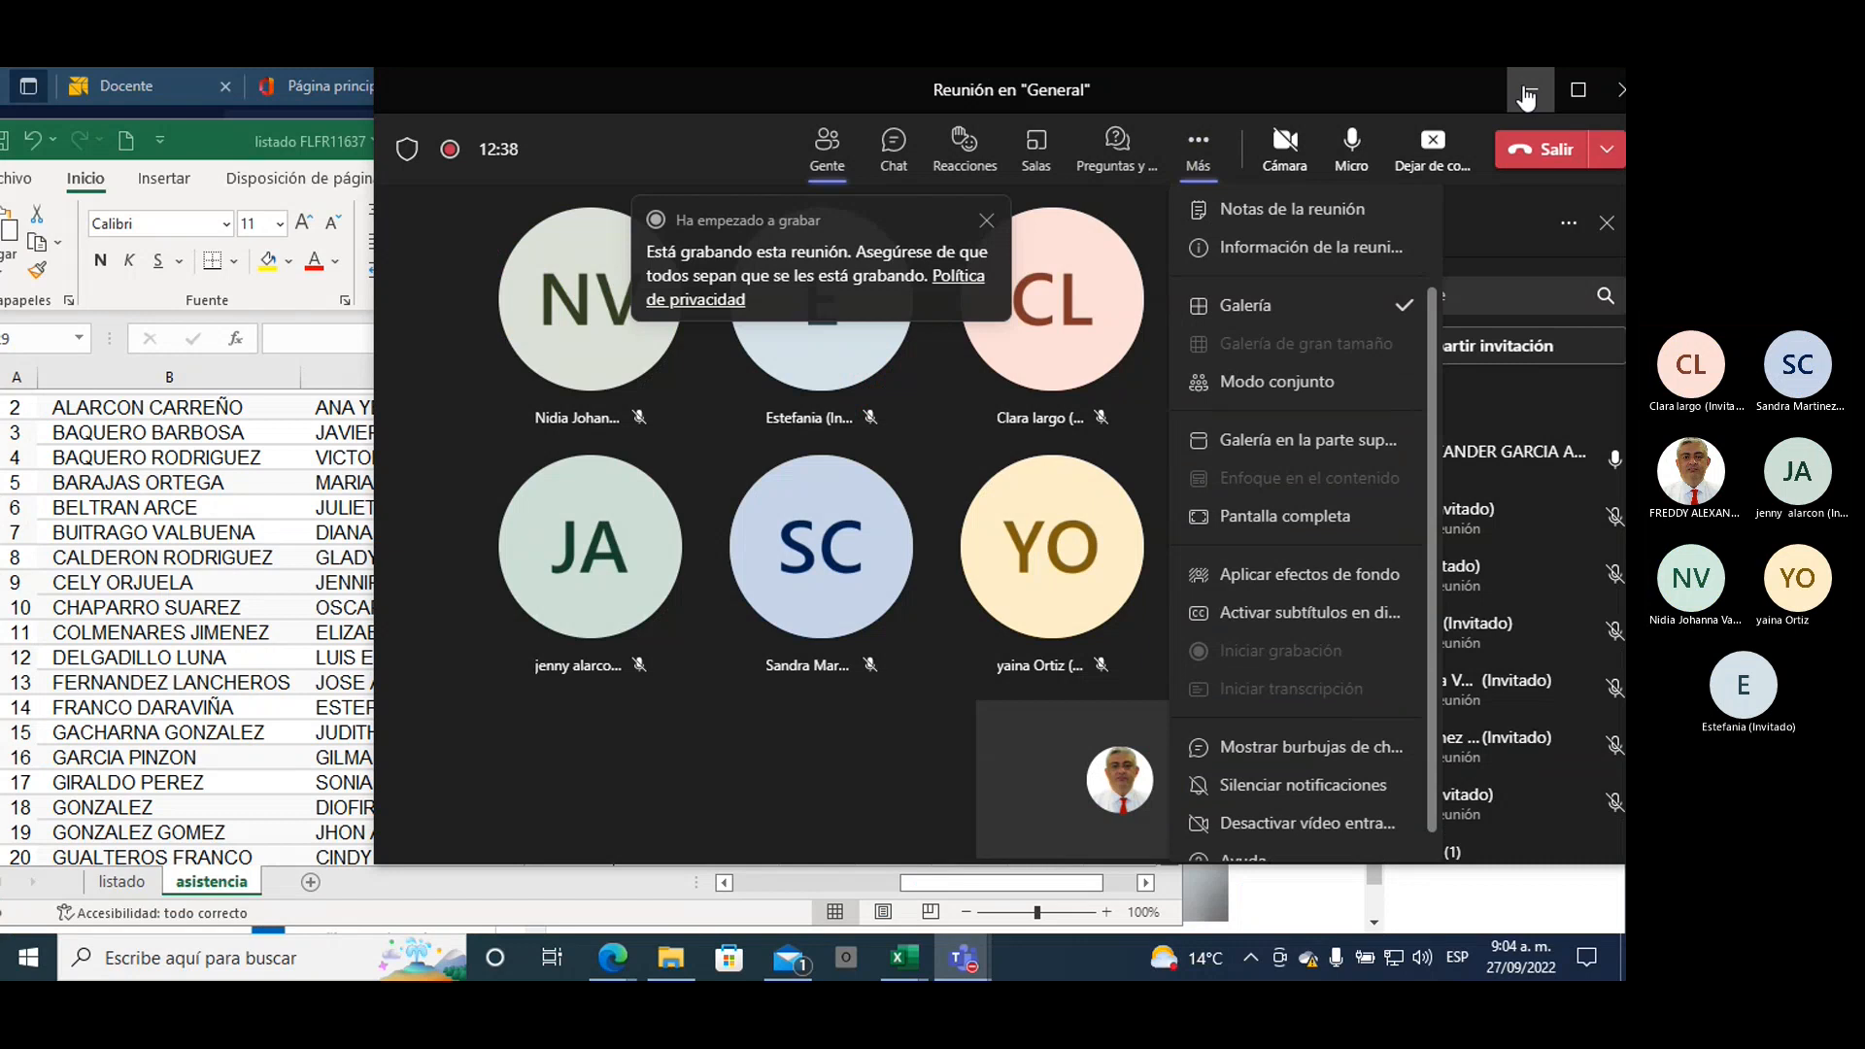
Step: Minimise the meeting window and reposition the attendance workbook window so the roster columns are fully in view
click(1527, 96)
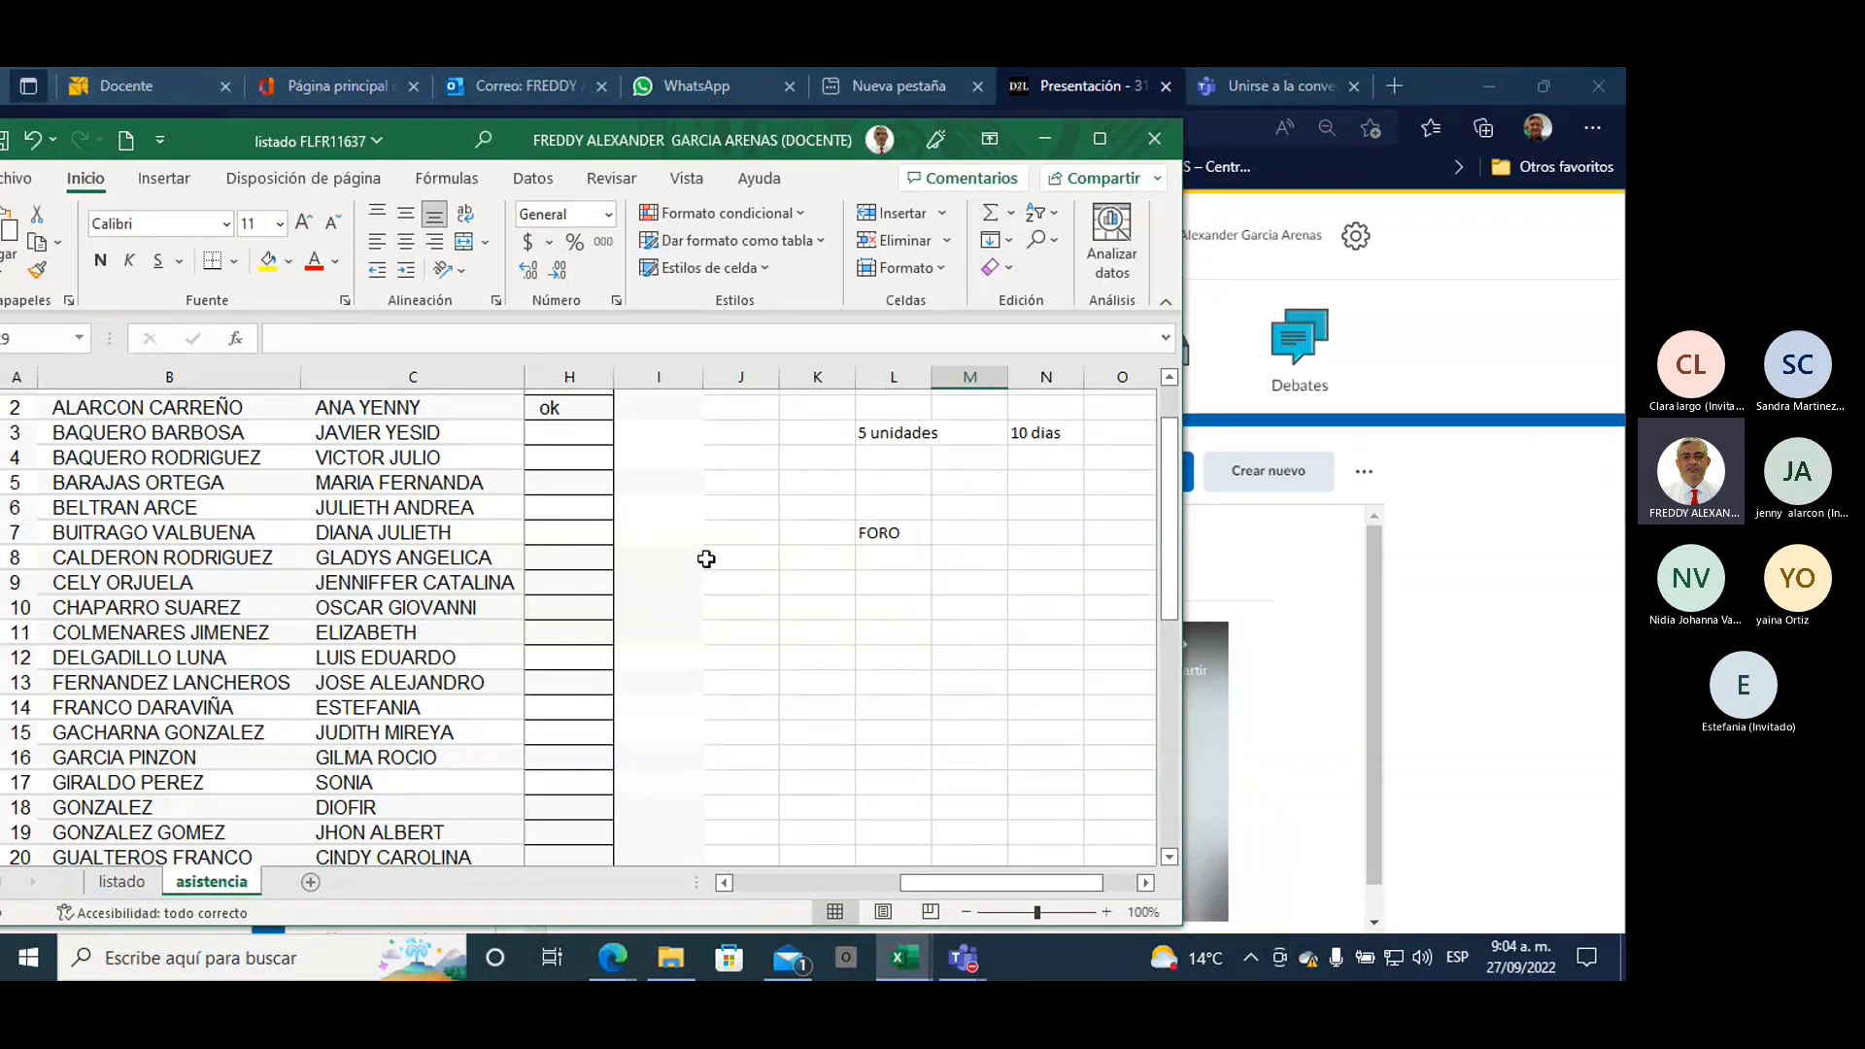
scroll(701, 556, up, 1)
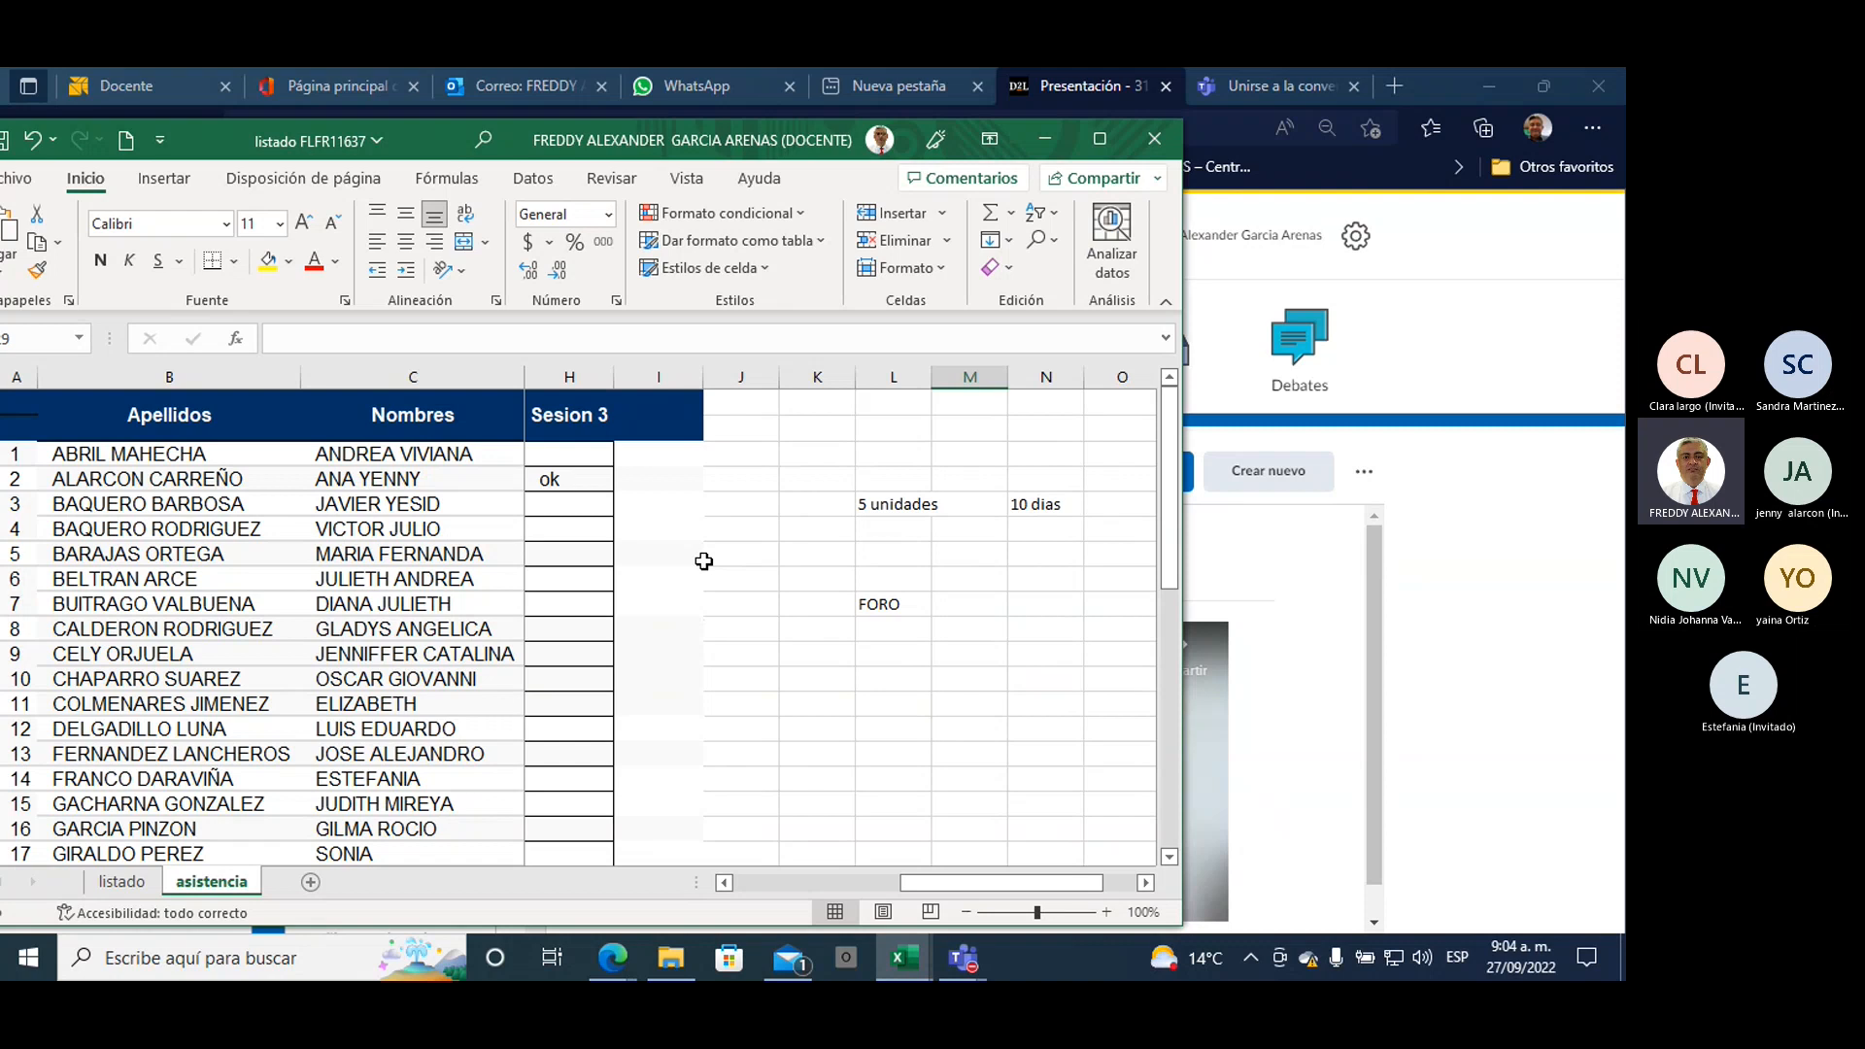
drag(437, 140, 497, 142)
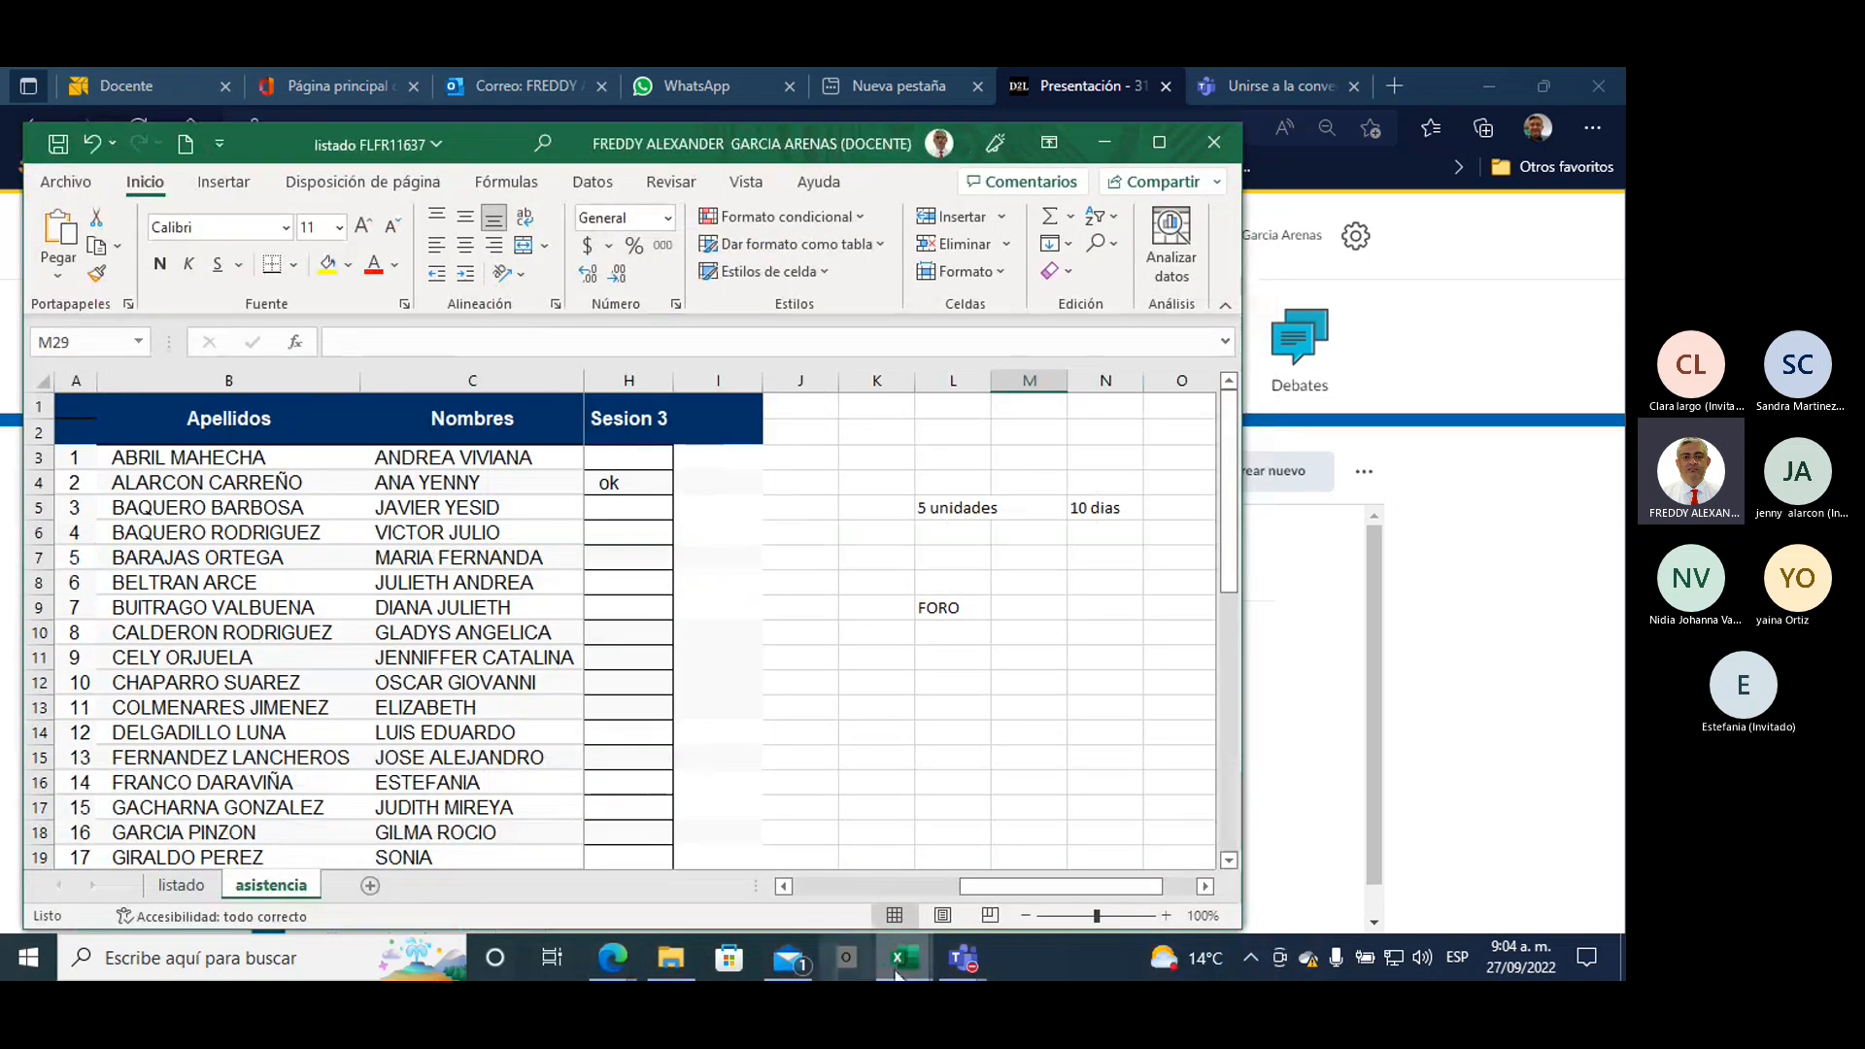
drag(474, 143, 463, 94)
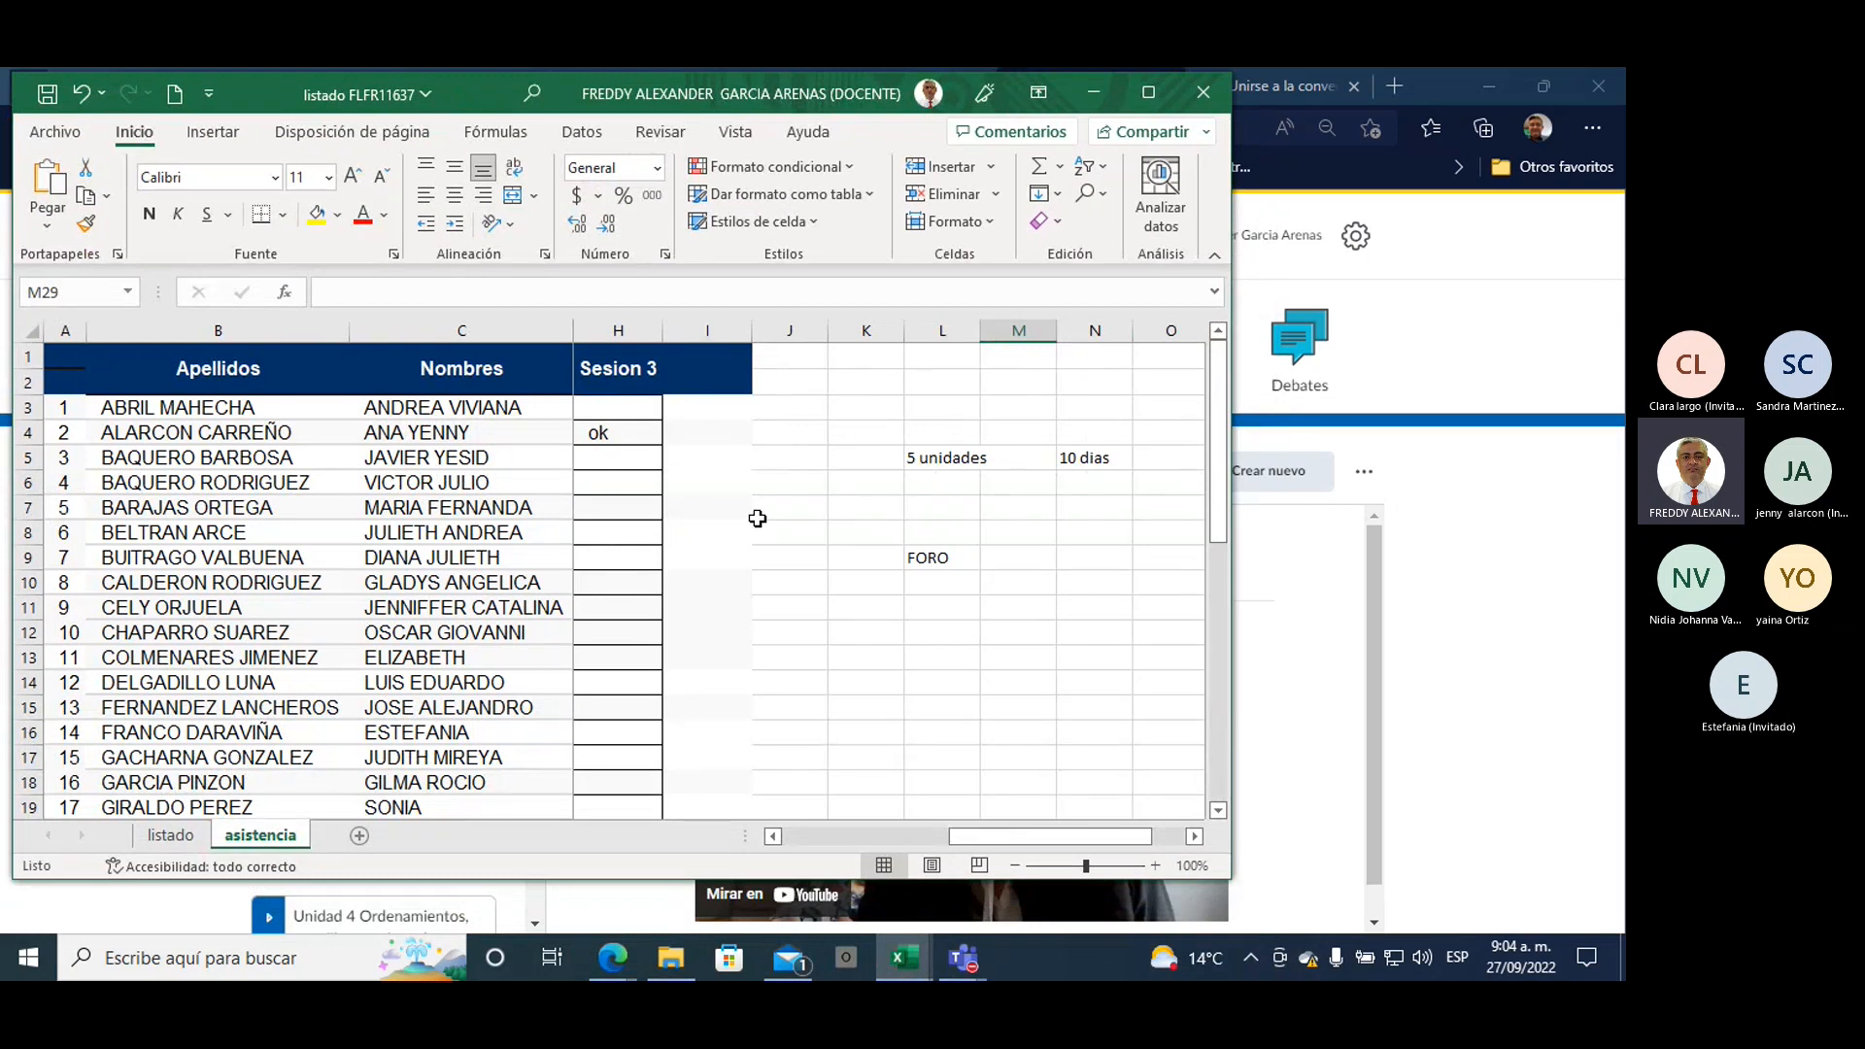
scroll(757, 519, down, 1)
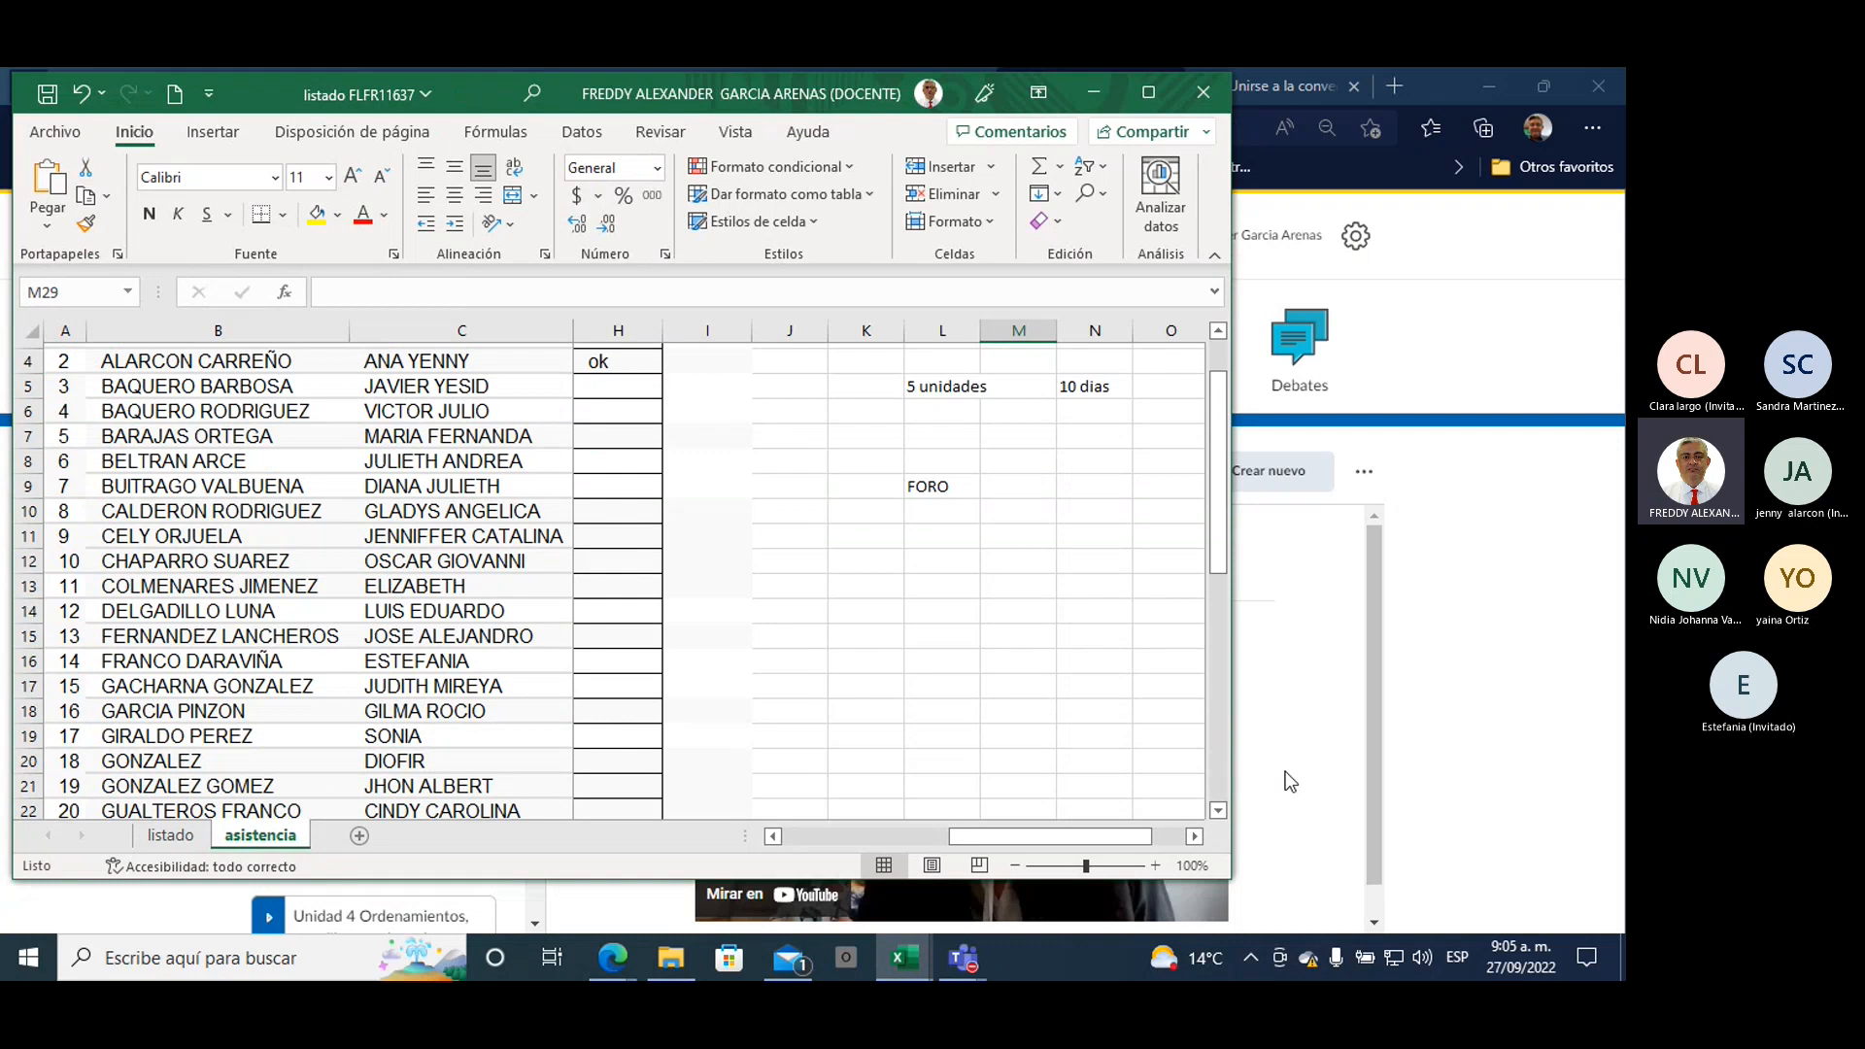
Step: Bring back the Reunión en "General" meeting window and place it beside the attendance roster
click(959, 974)
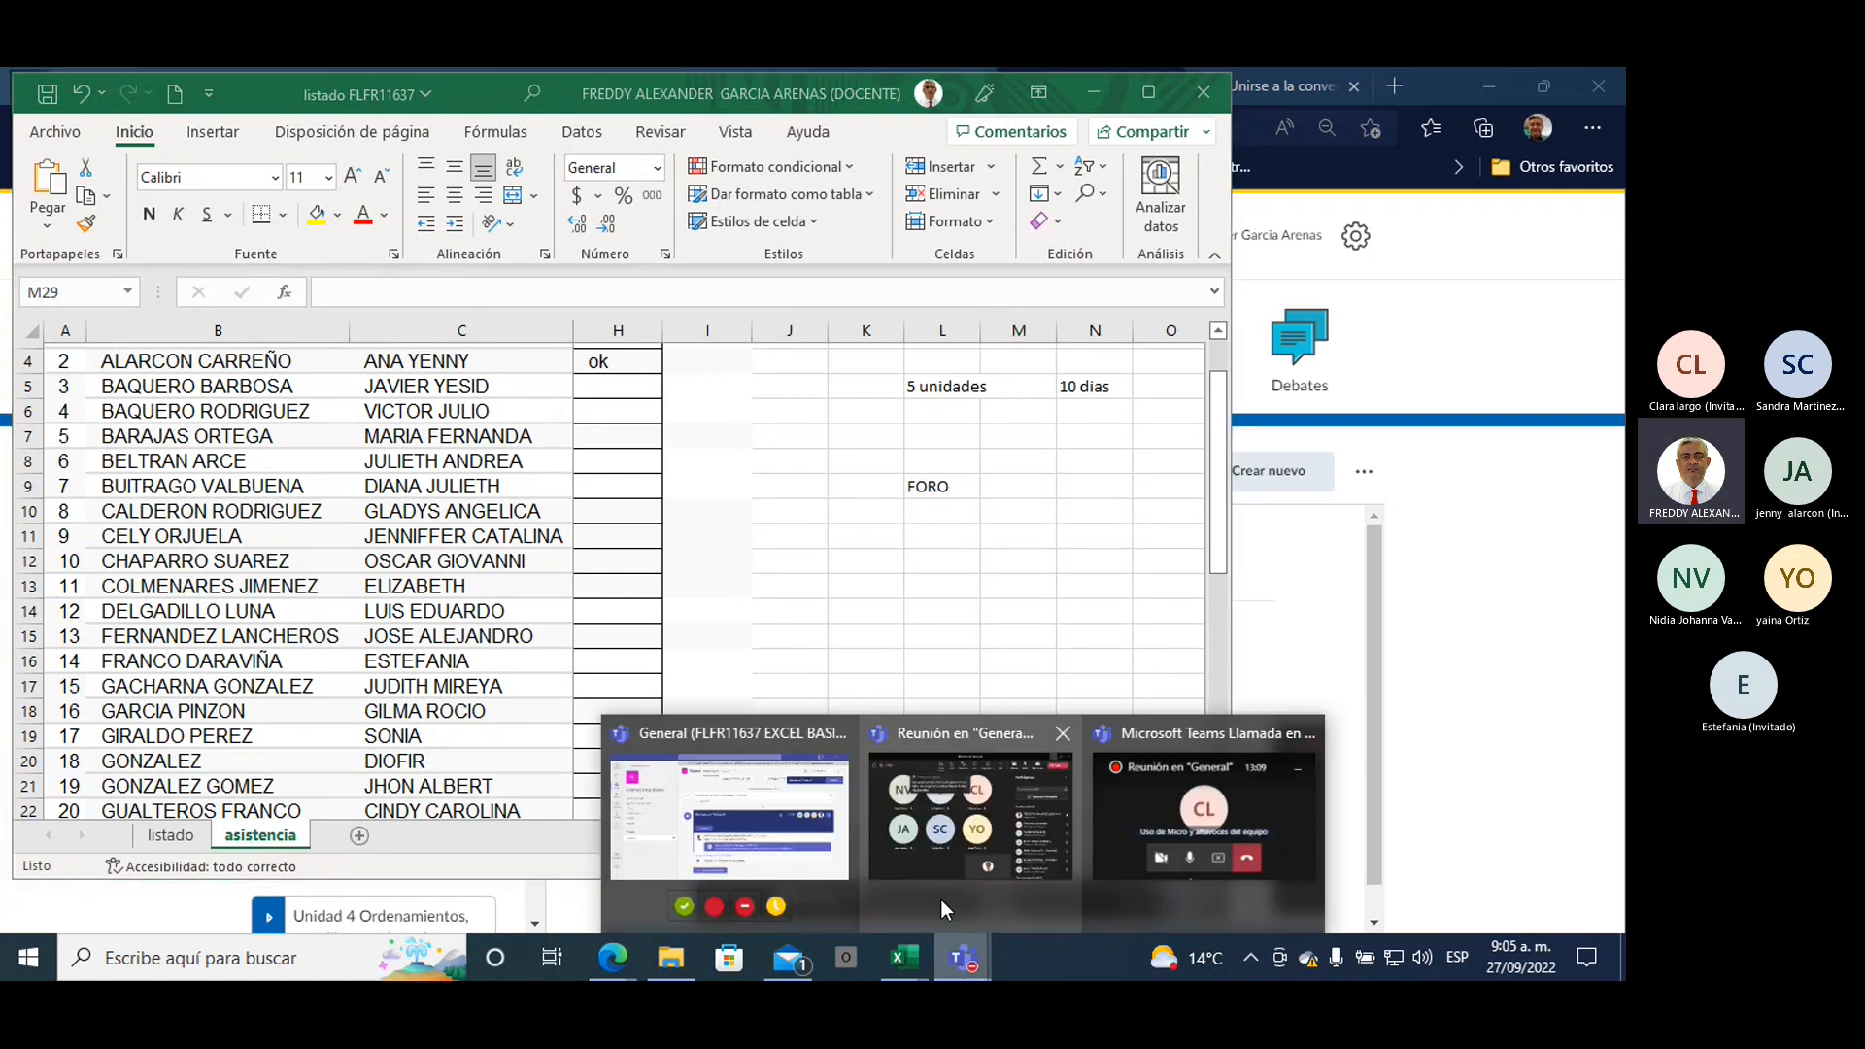
click(929, 872)
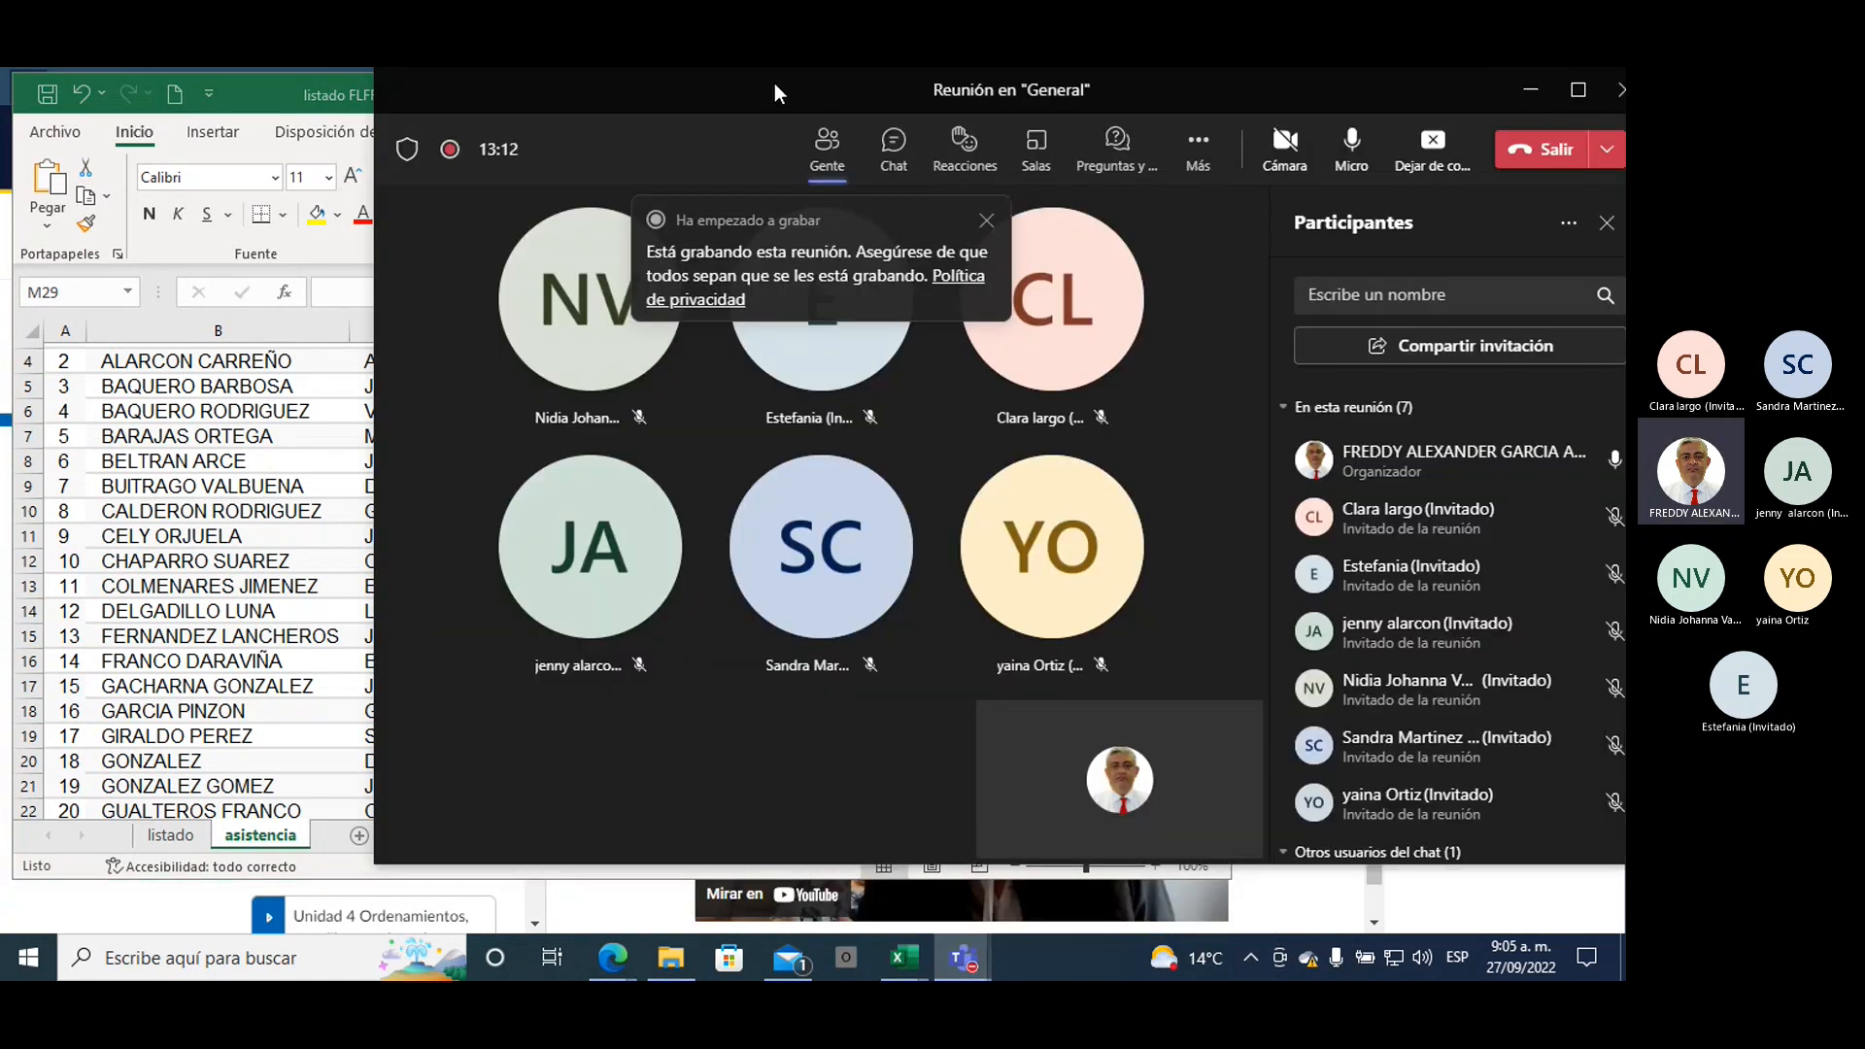
drag(773, 84, 1303, 163)
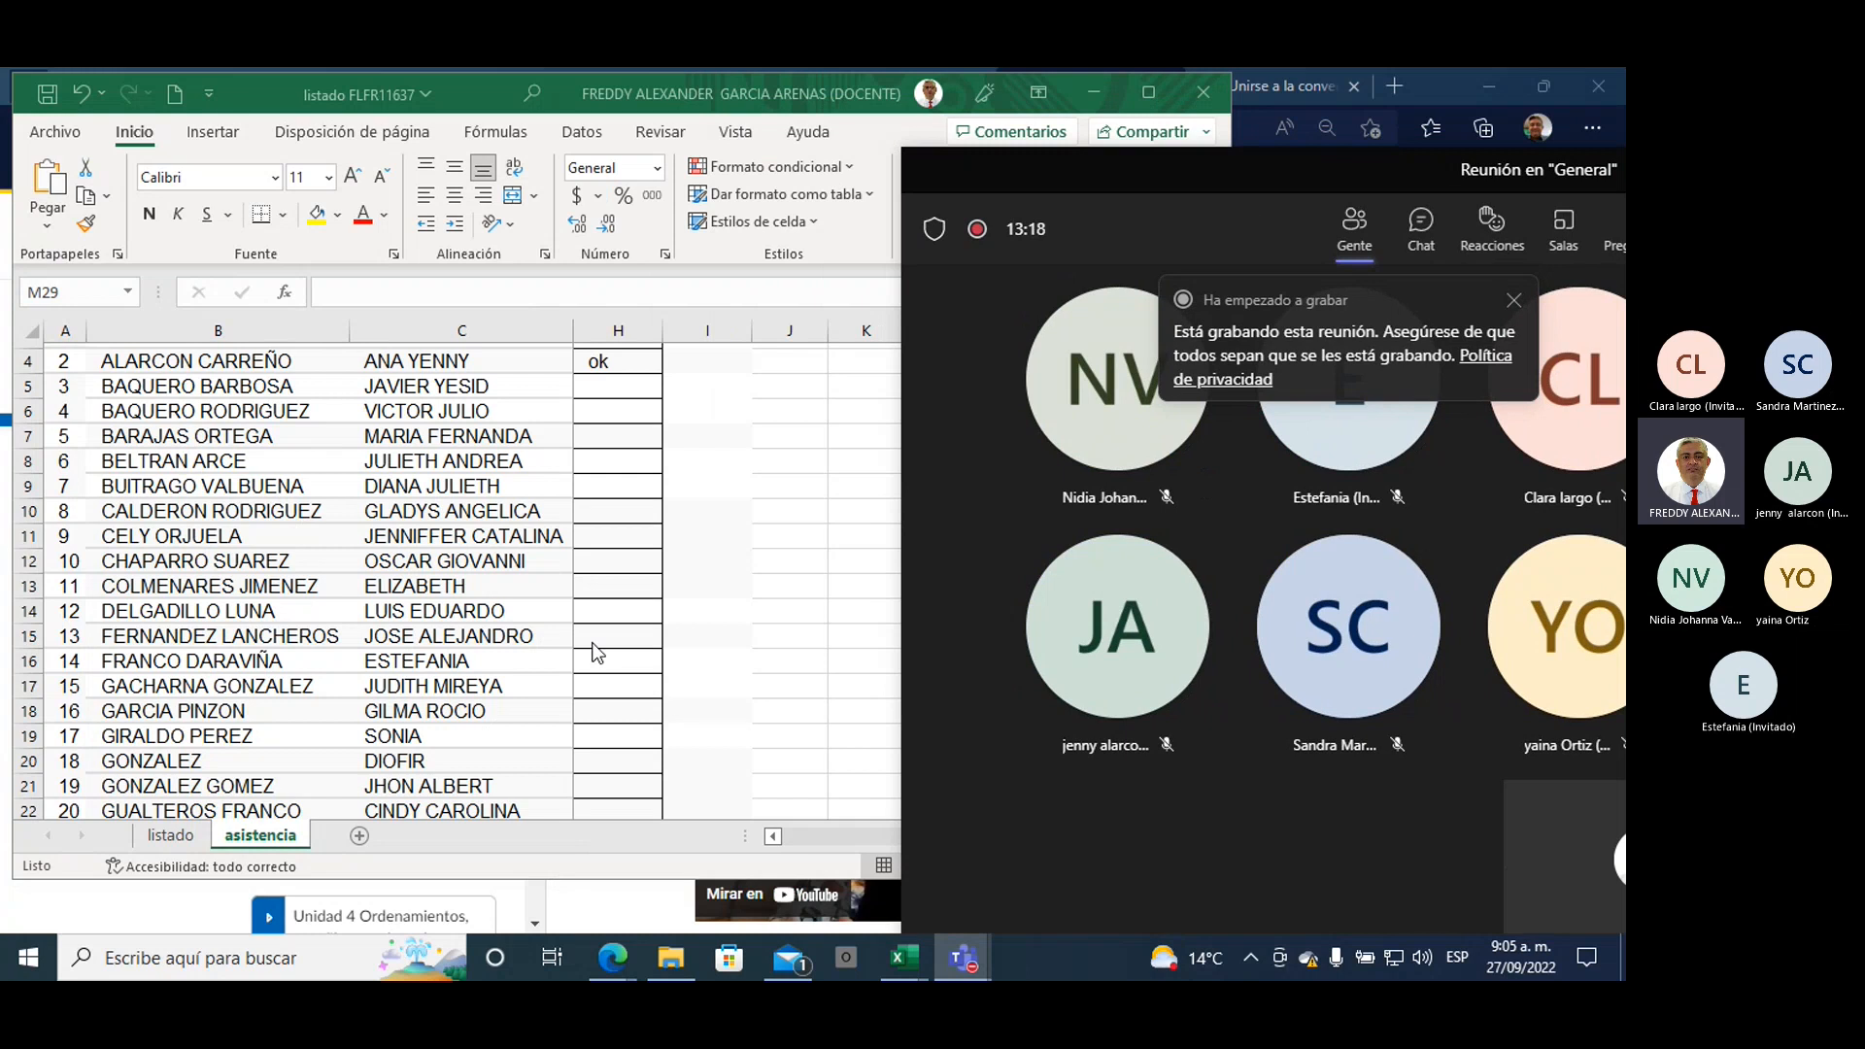
Step: Compare the meeting participants with the roster and enter "ok" under Sesion 3 for student number 14 (cell H16)
click(601, 668)
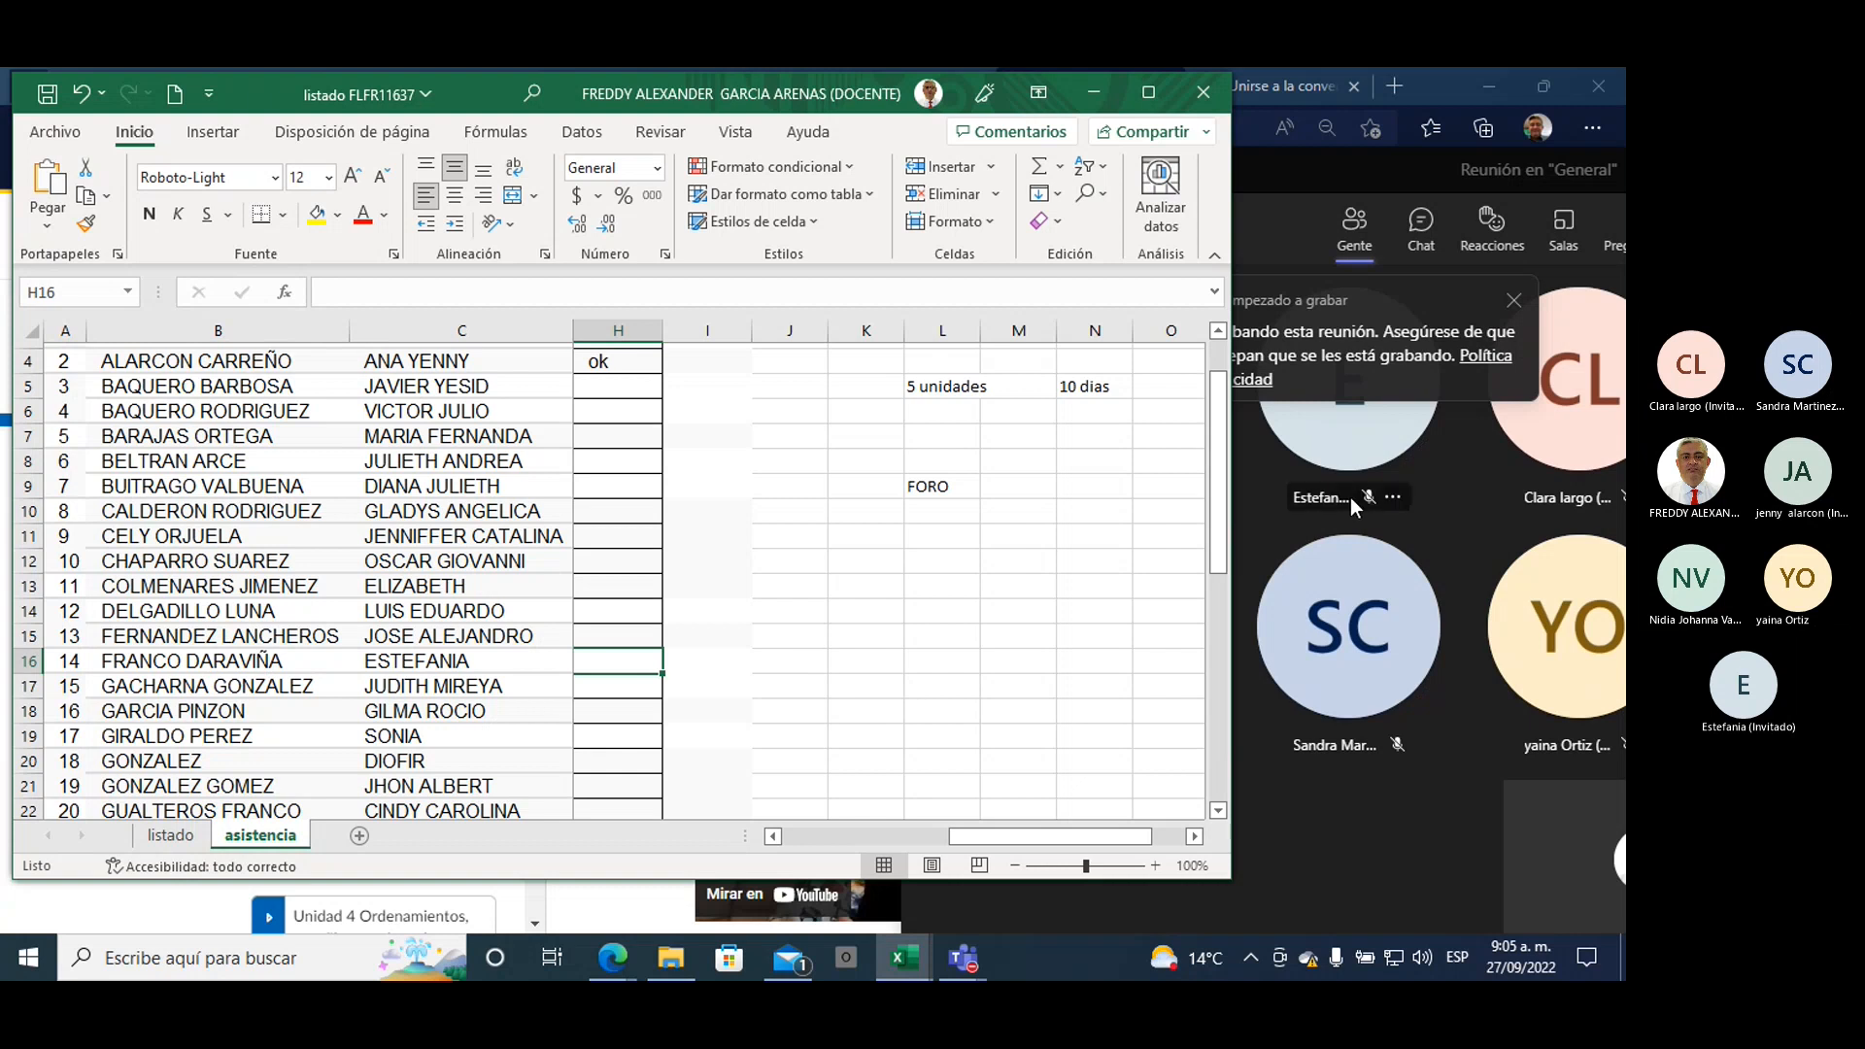
mouse_move(1268, 558)
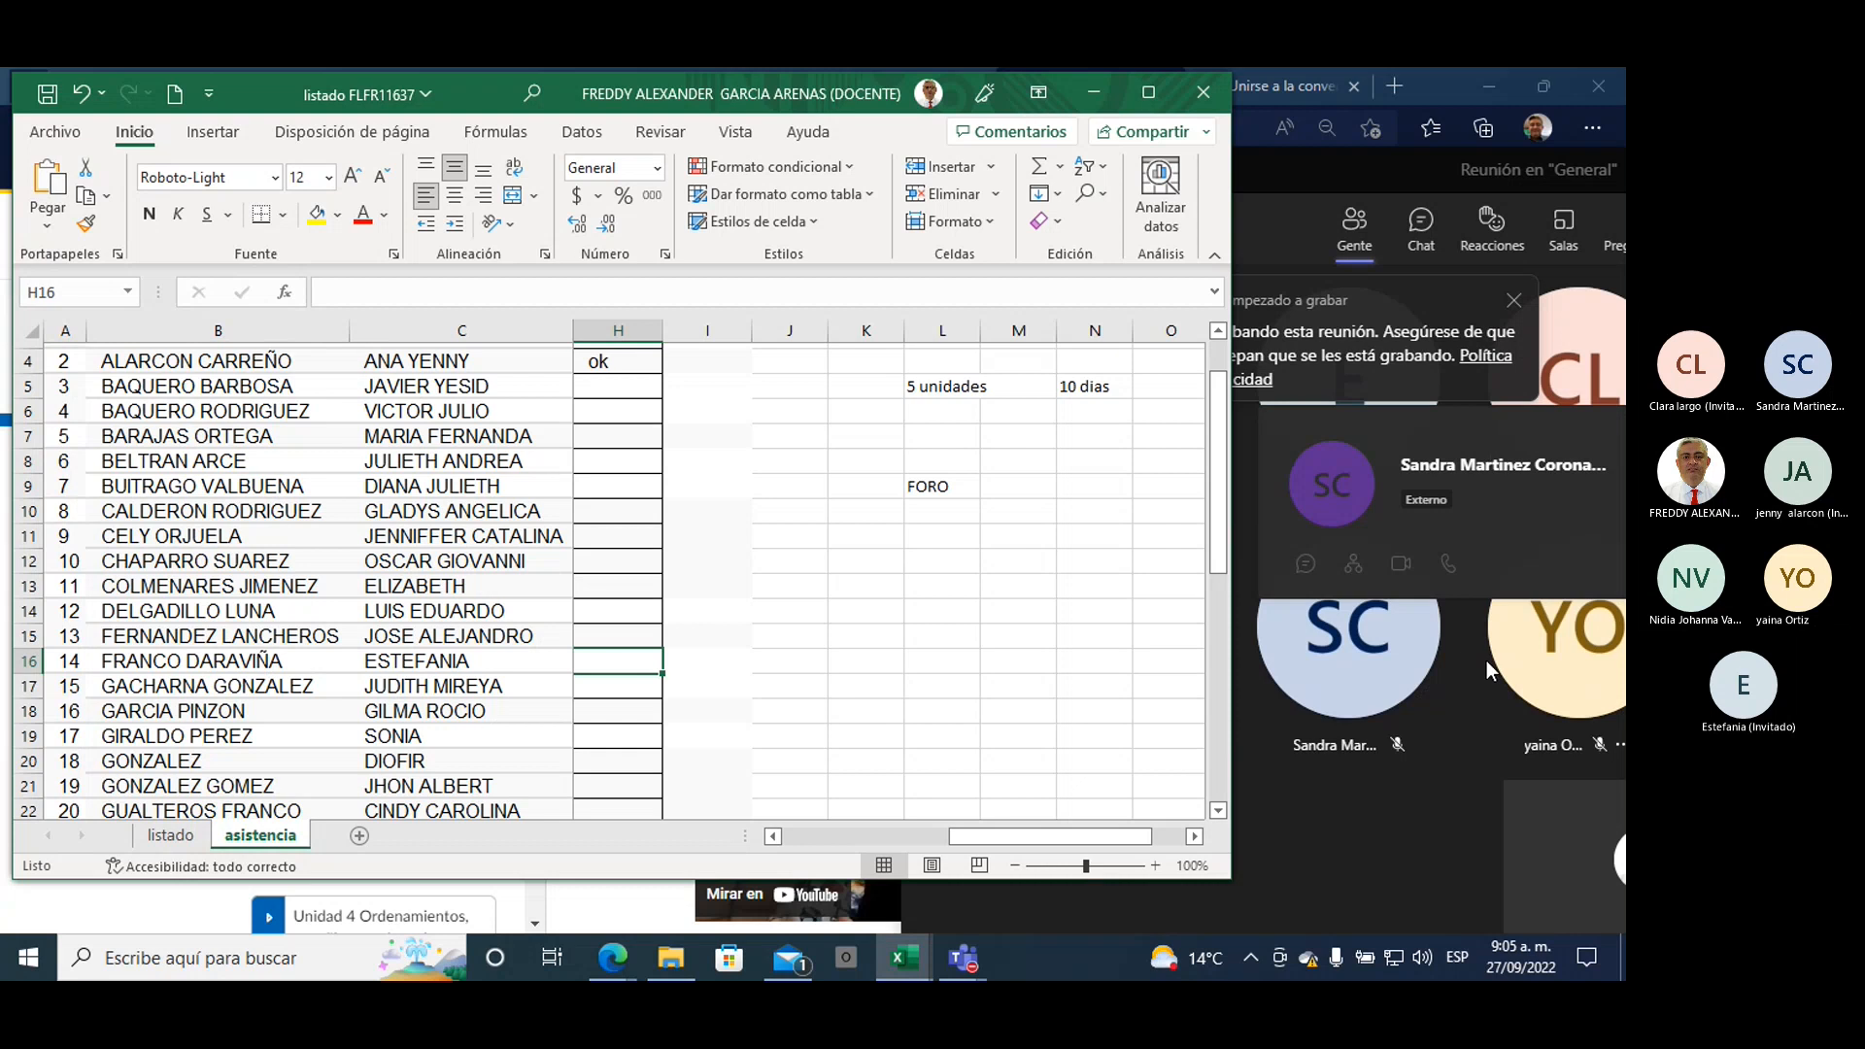
click(1493, 388)
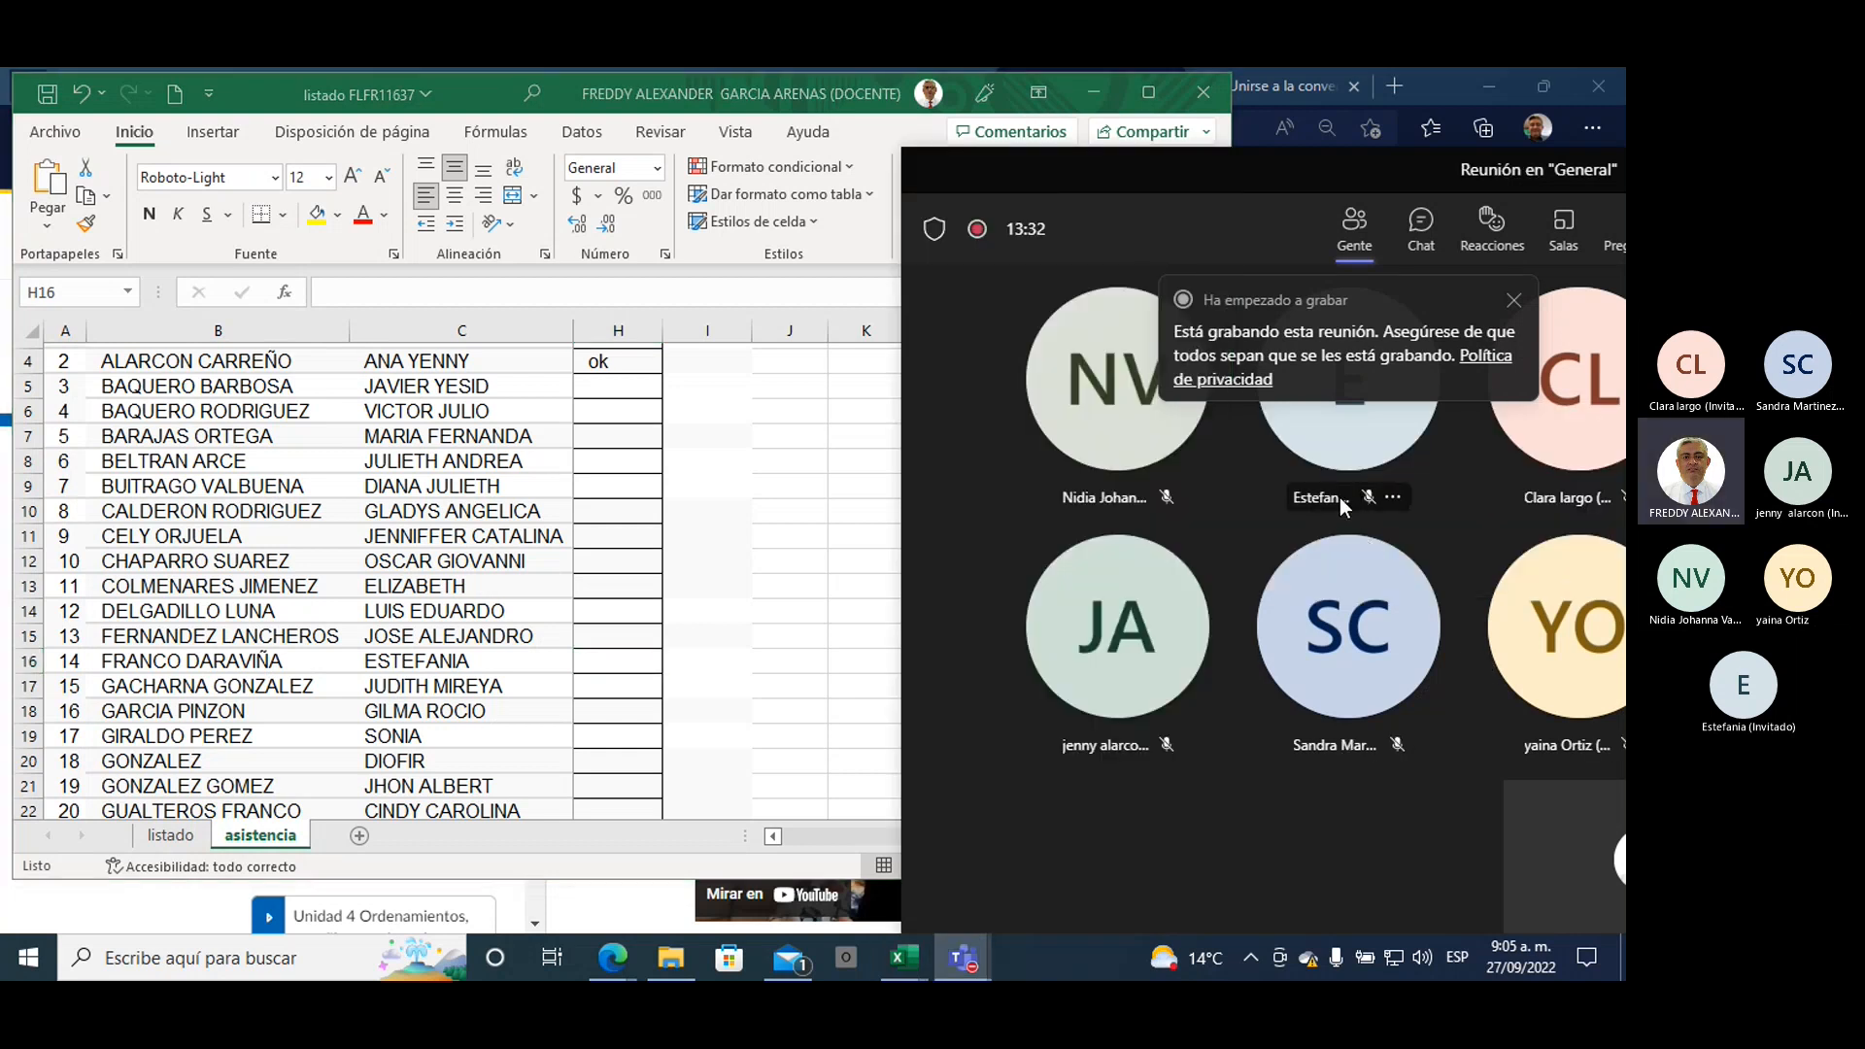
click(706, 546)
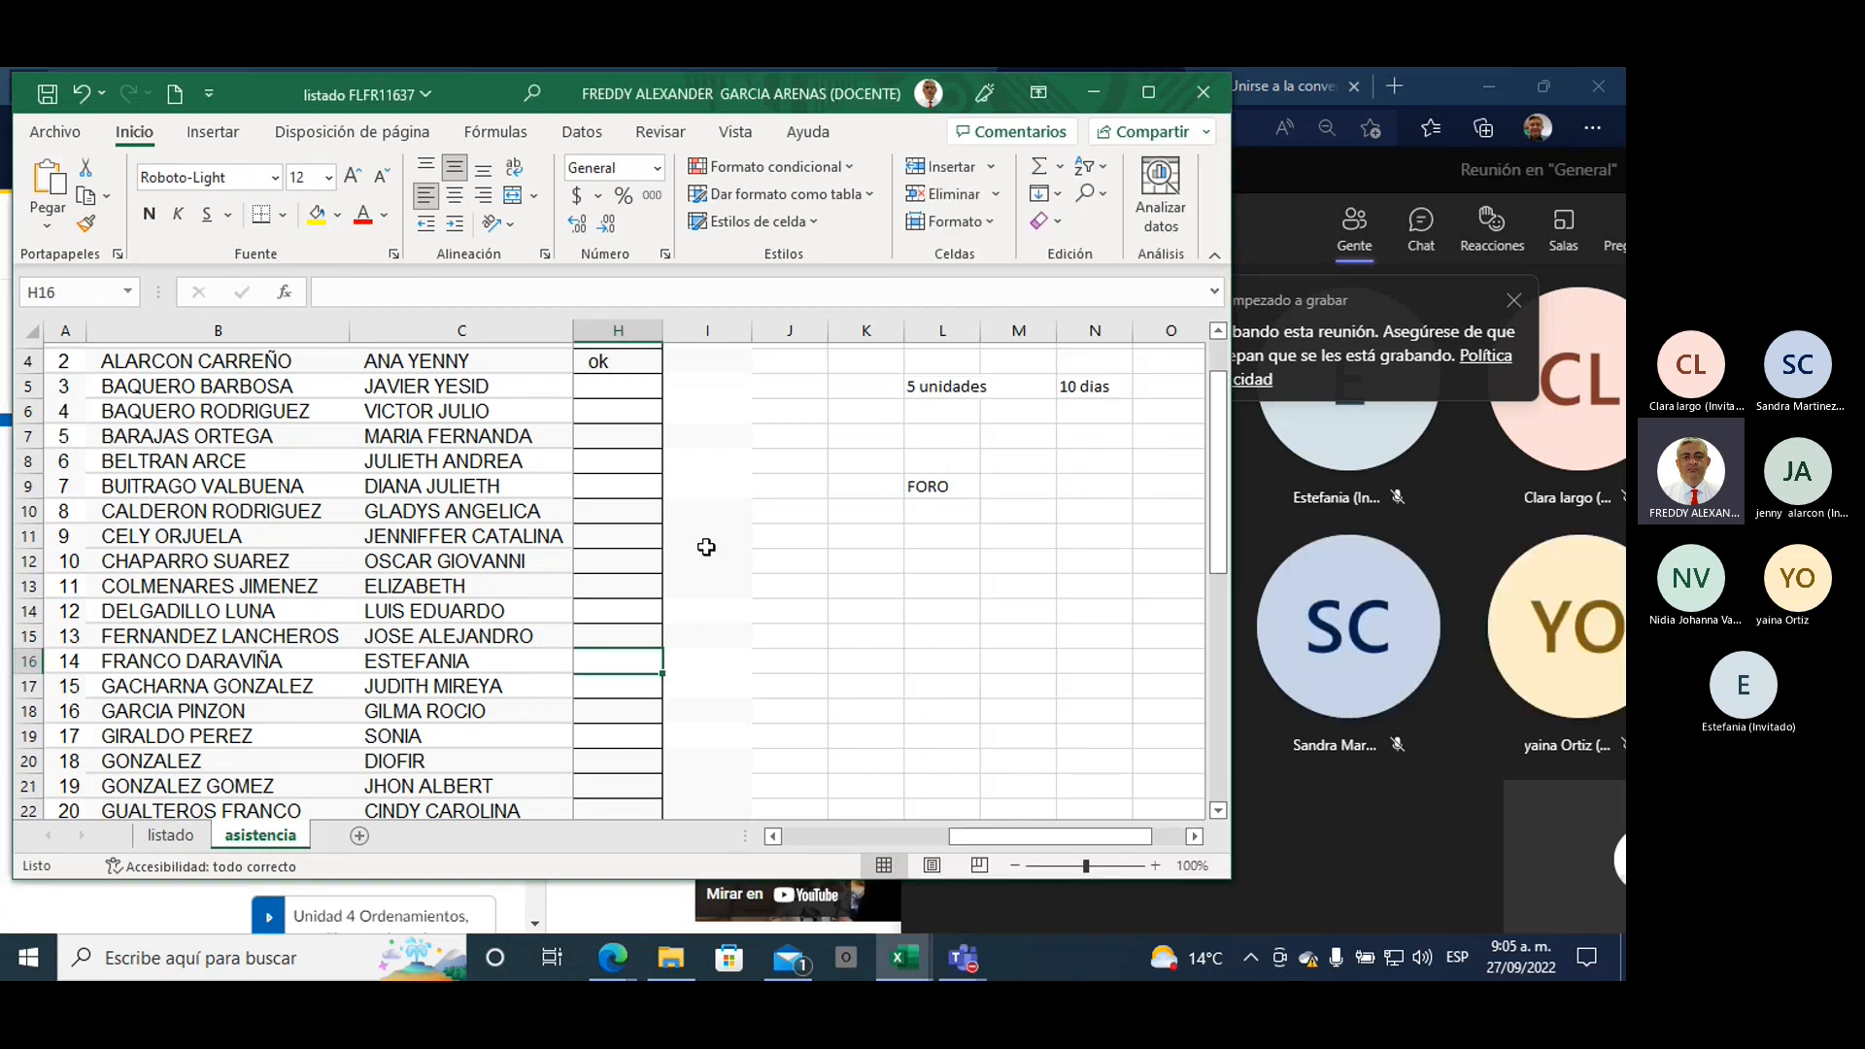
scroll(706, 547, down, 8)
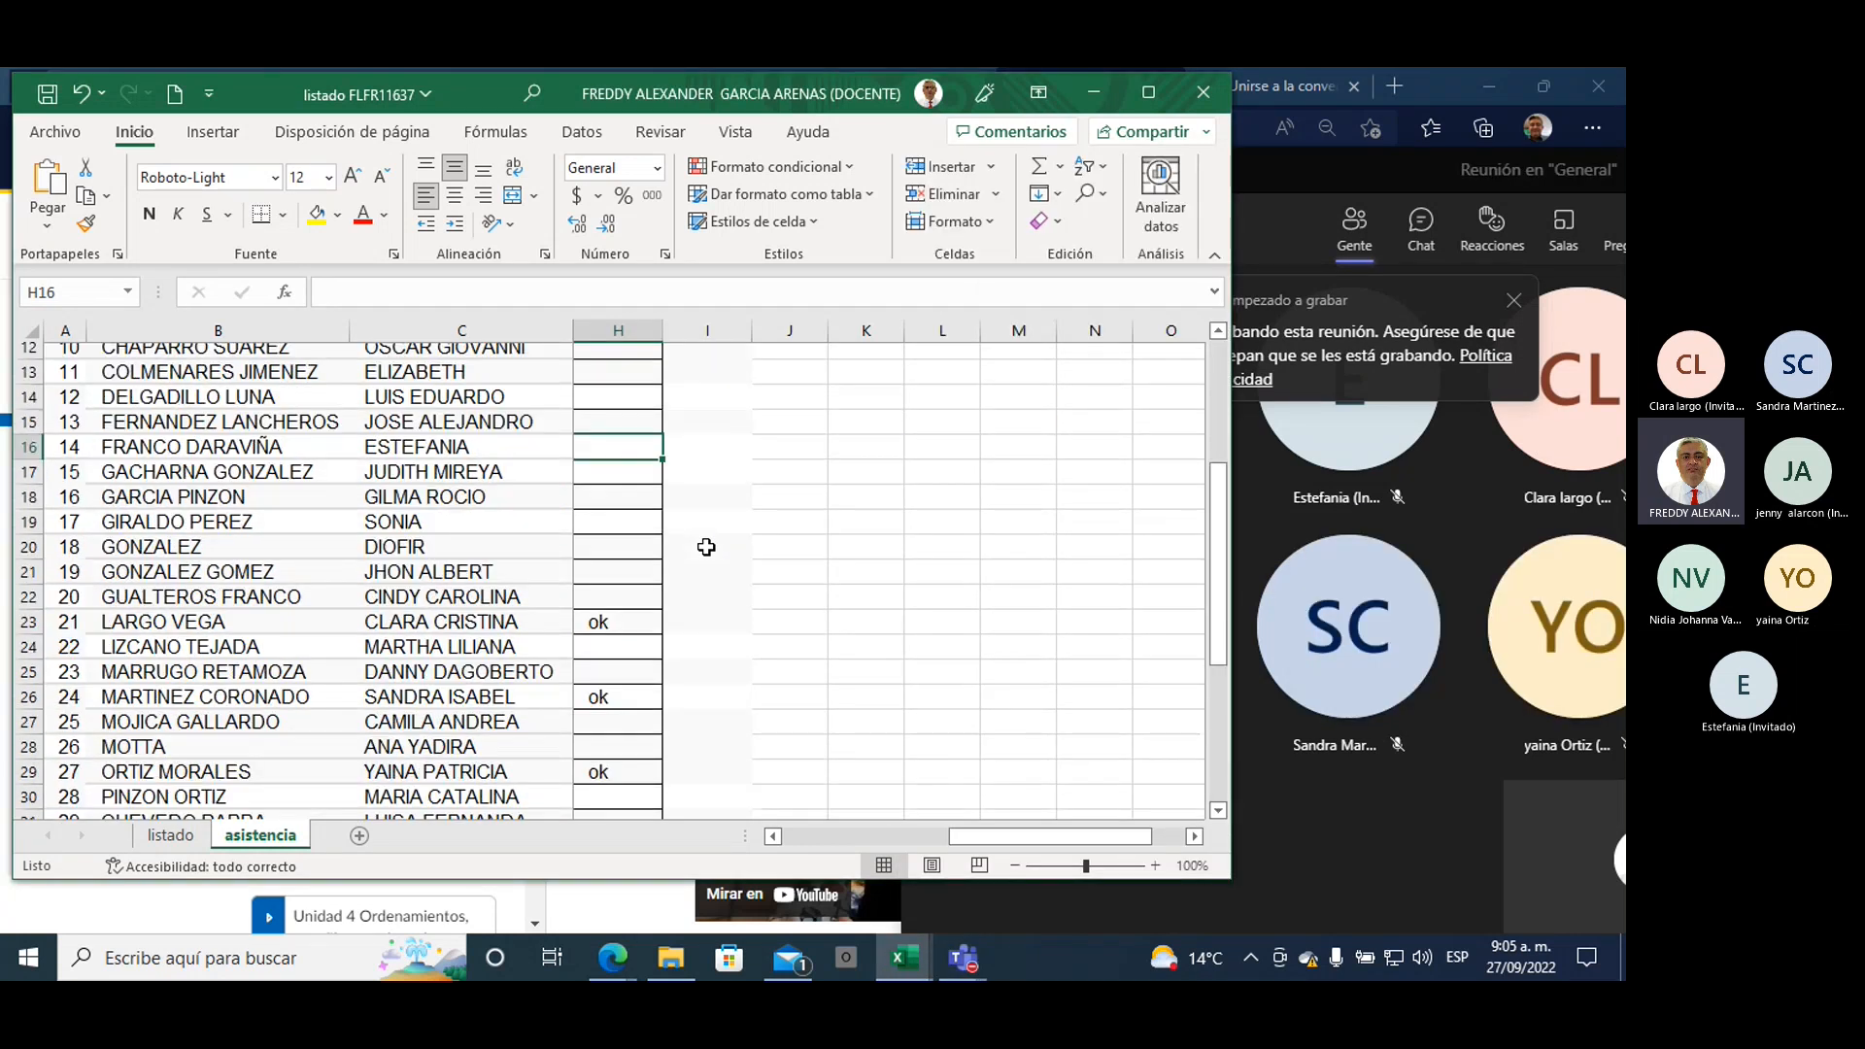
scroll(706, 547, up, 7)
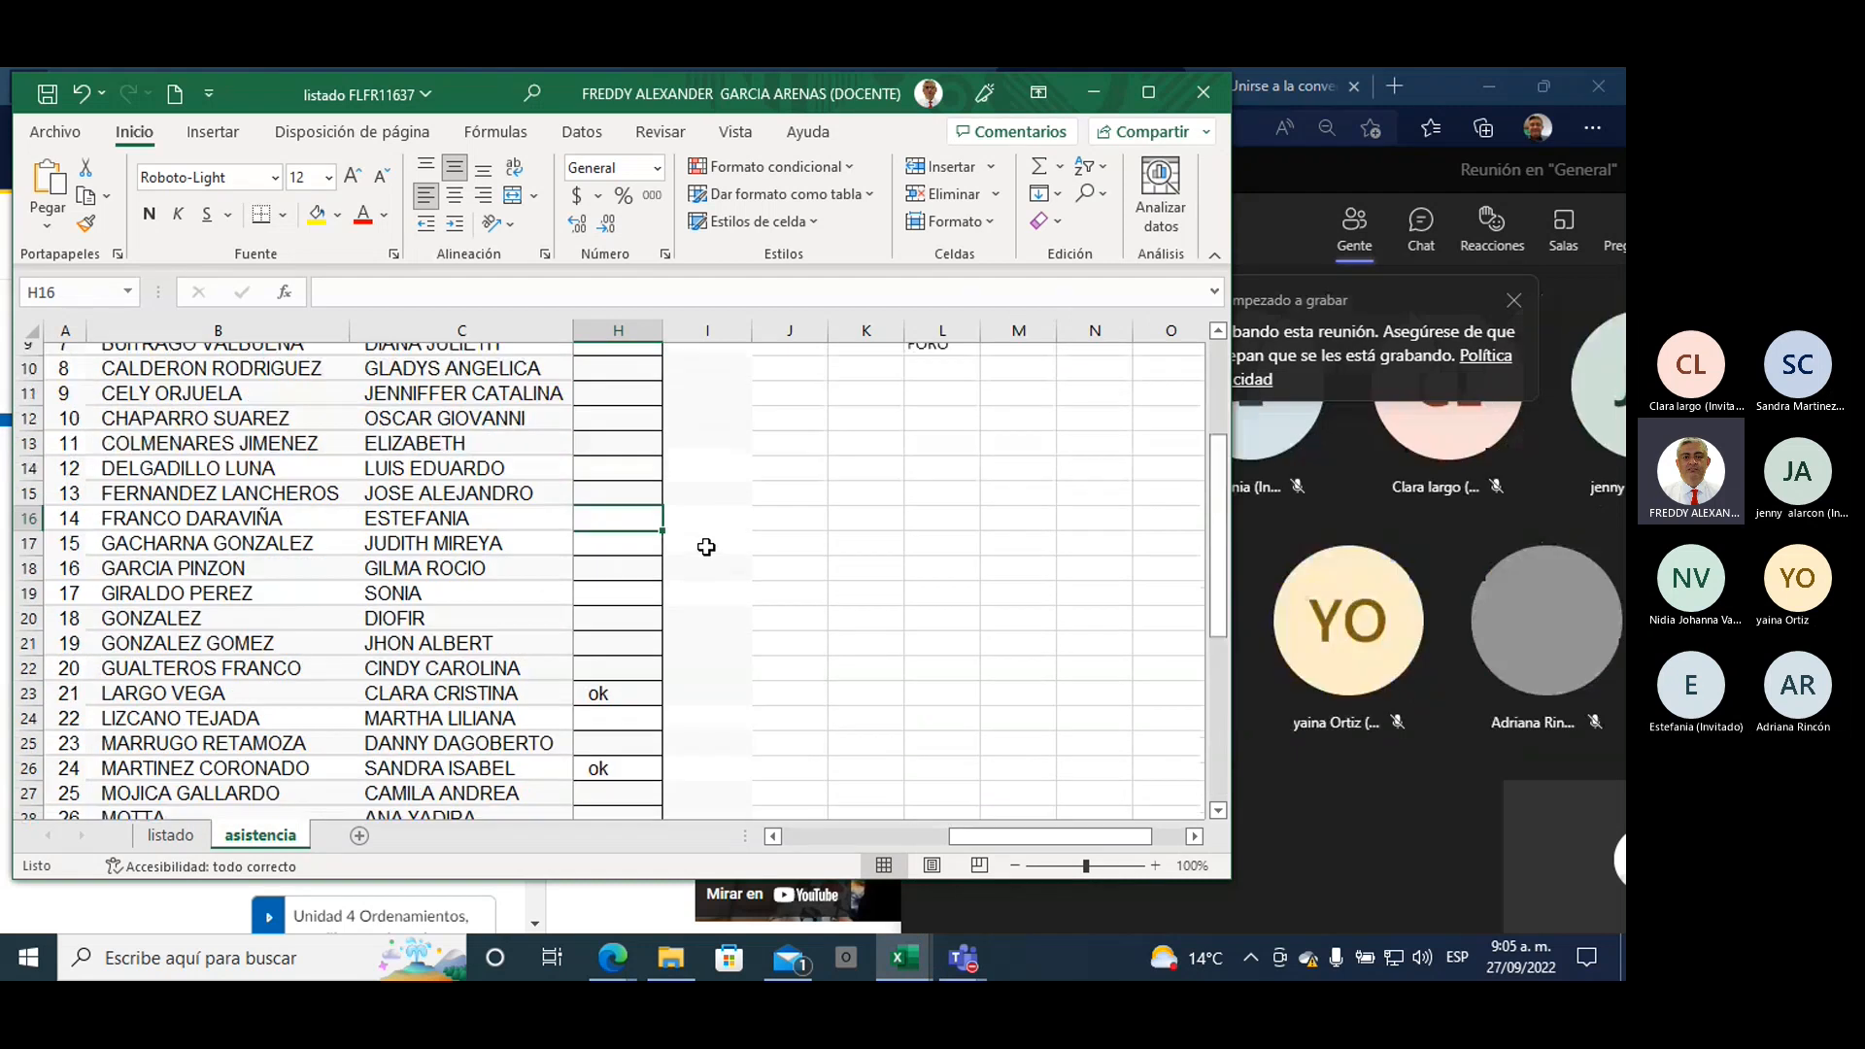
text(ok)
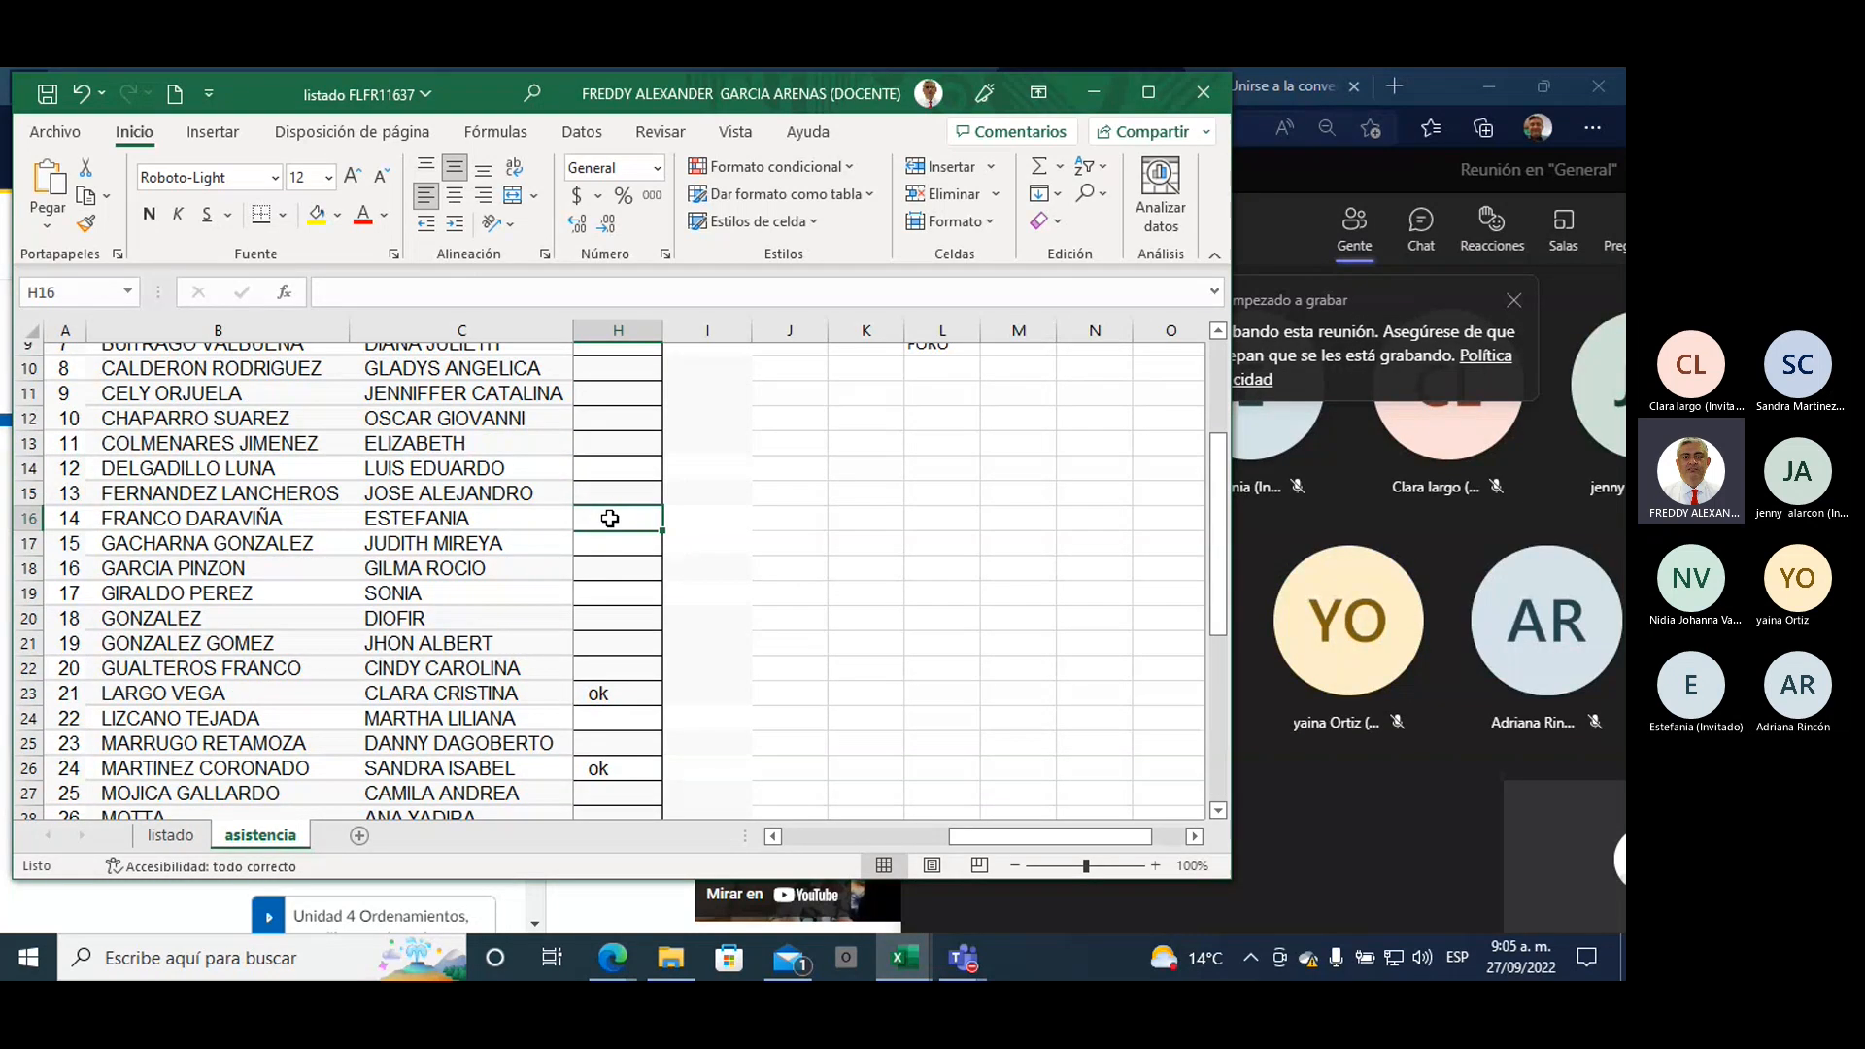
click(810, 569)
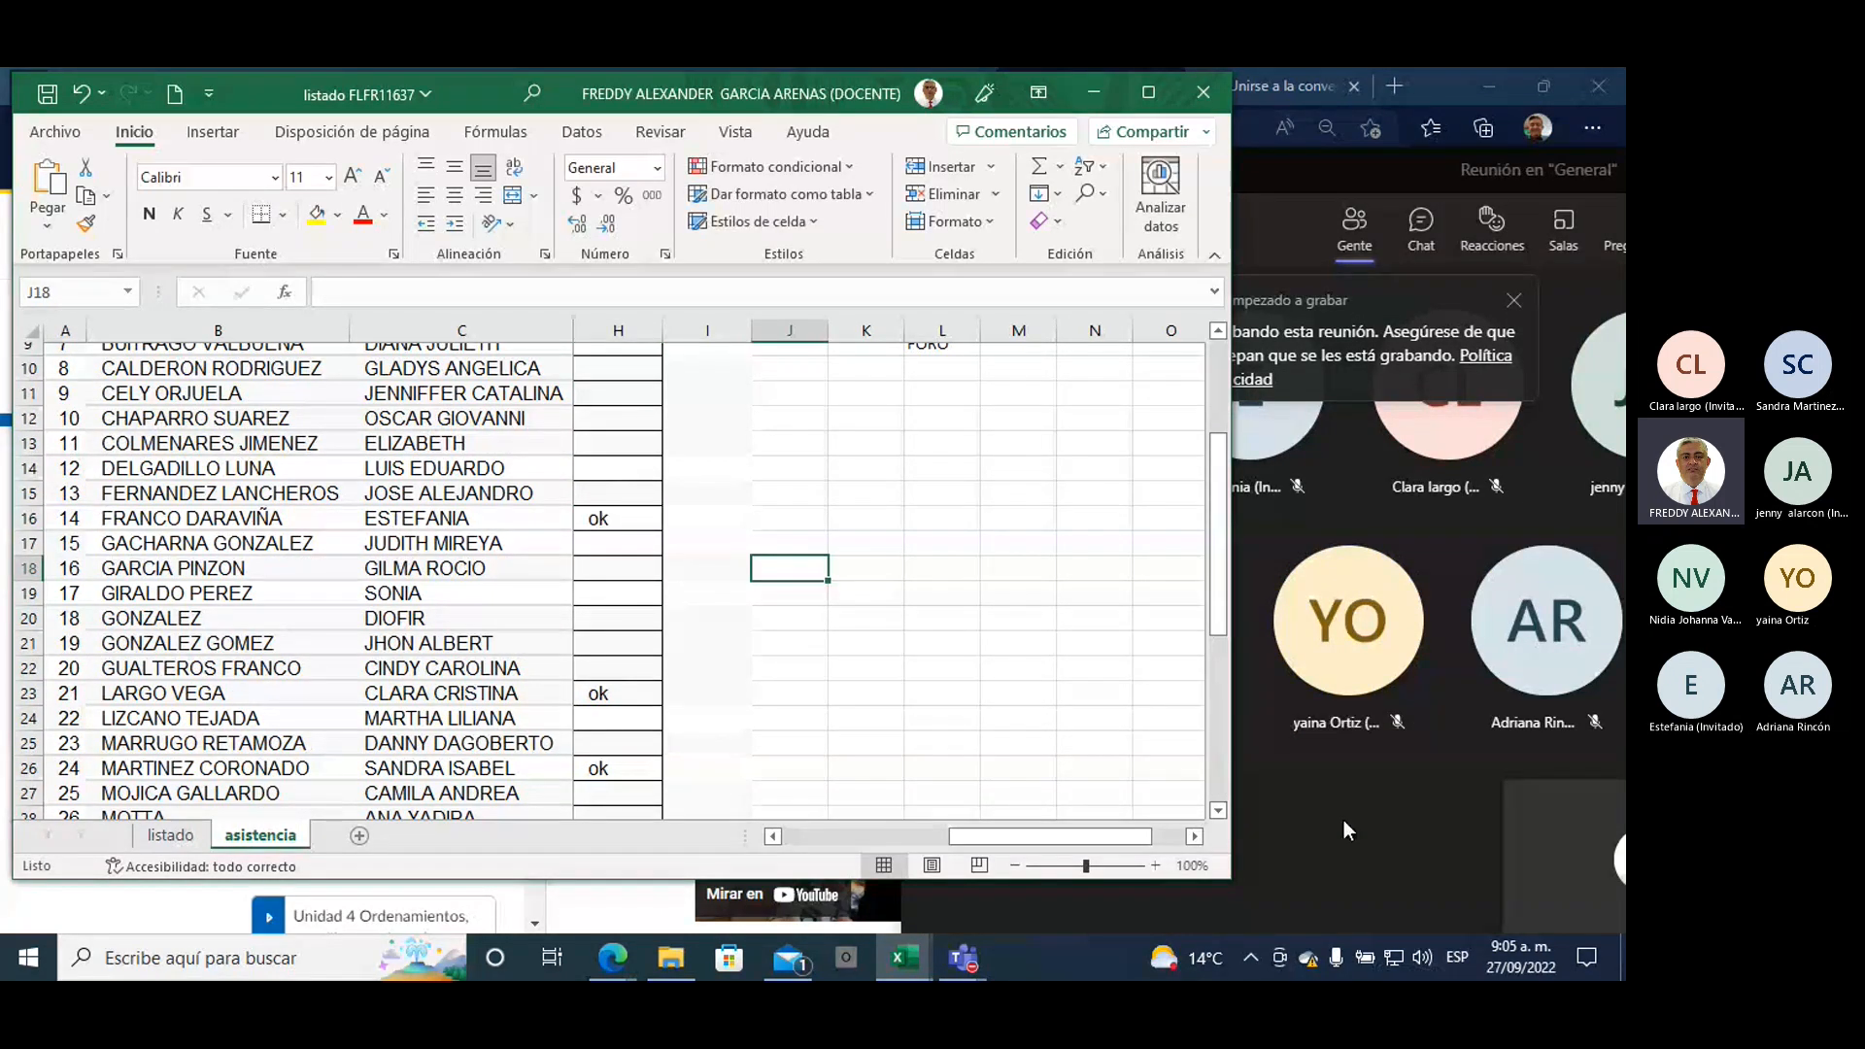
Step: Find the newly joined participant in the roster and enter "ok" under Sesion 3 for student number 30 (cell H32)
scroll(916, 620, down, 2)
scroll(916, 620, down, 1)
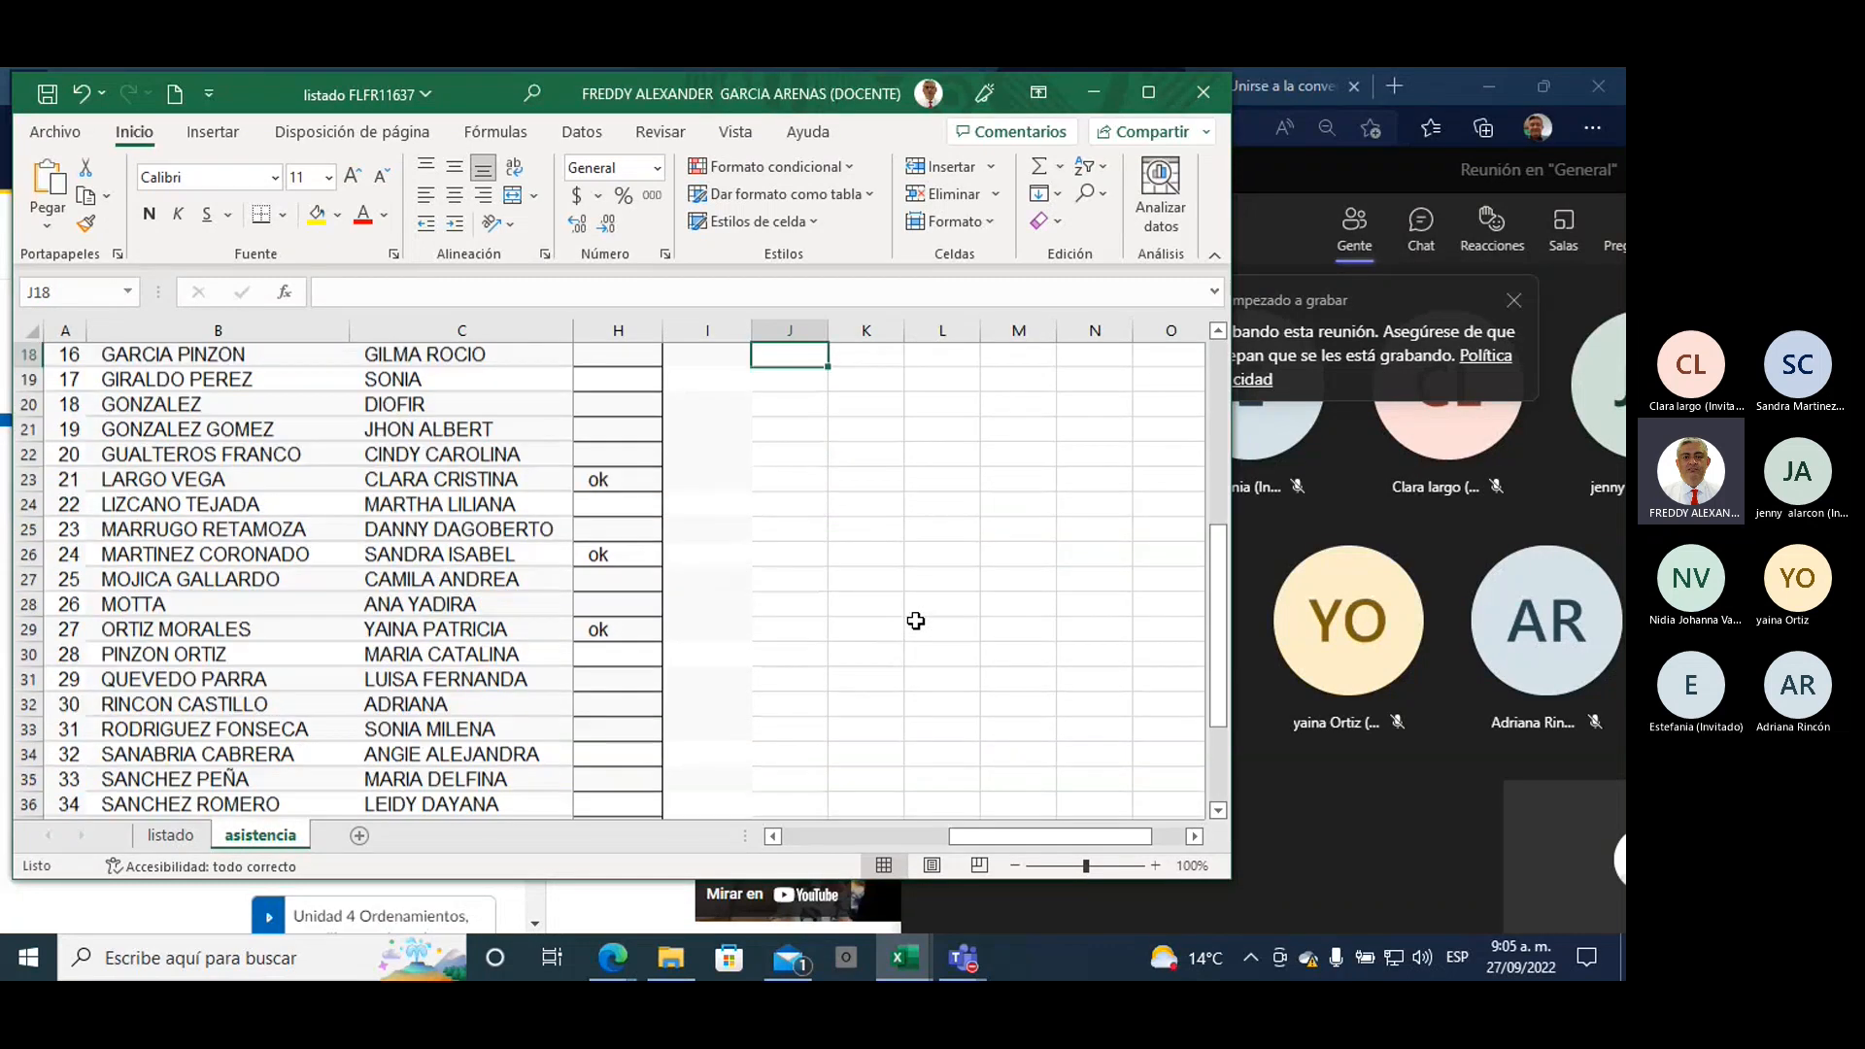
scroll(916, 620, down, 1)
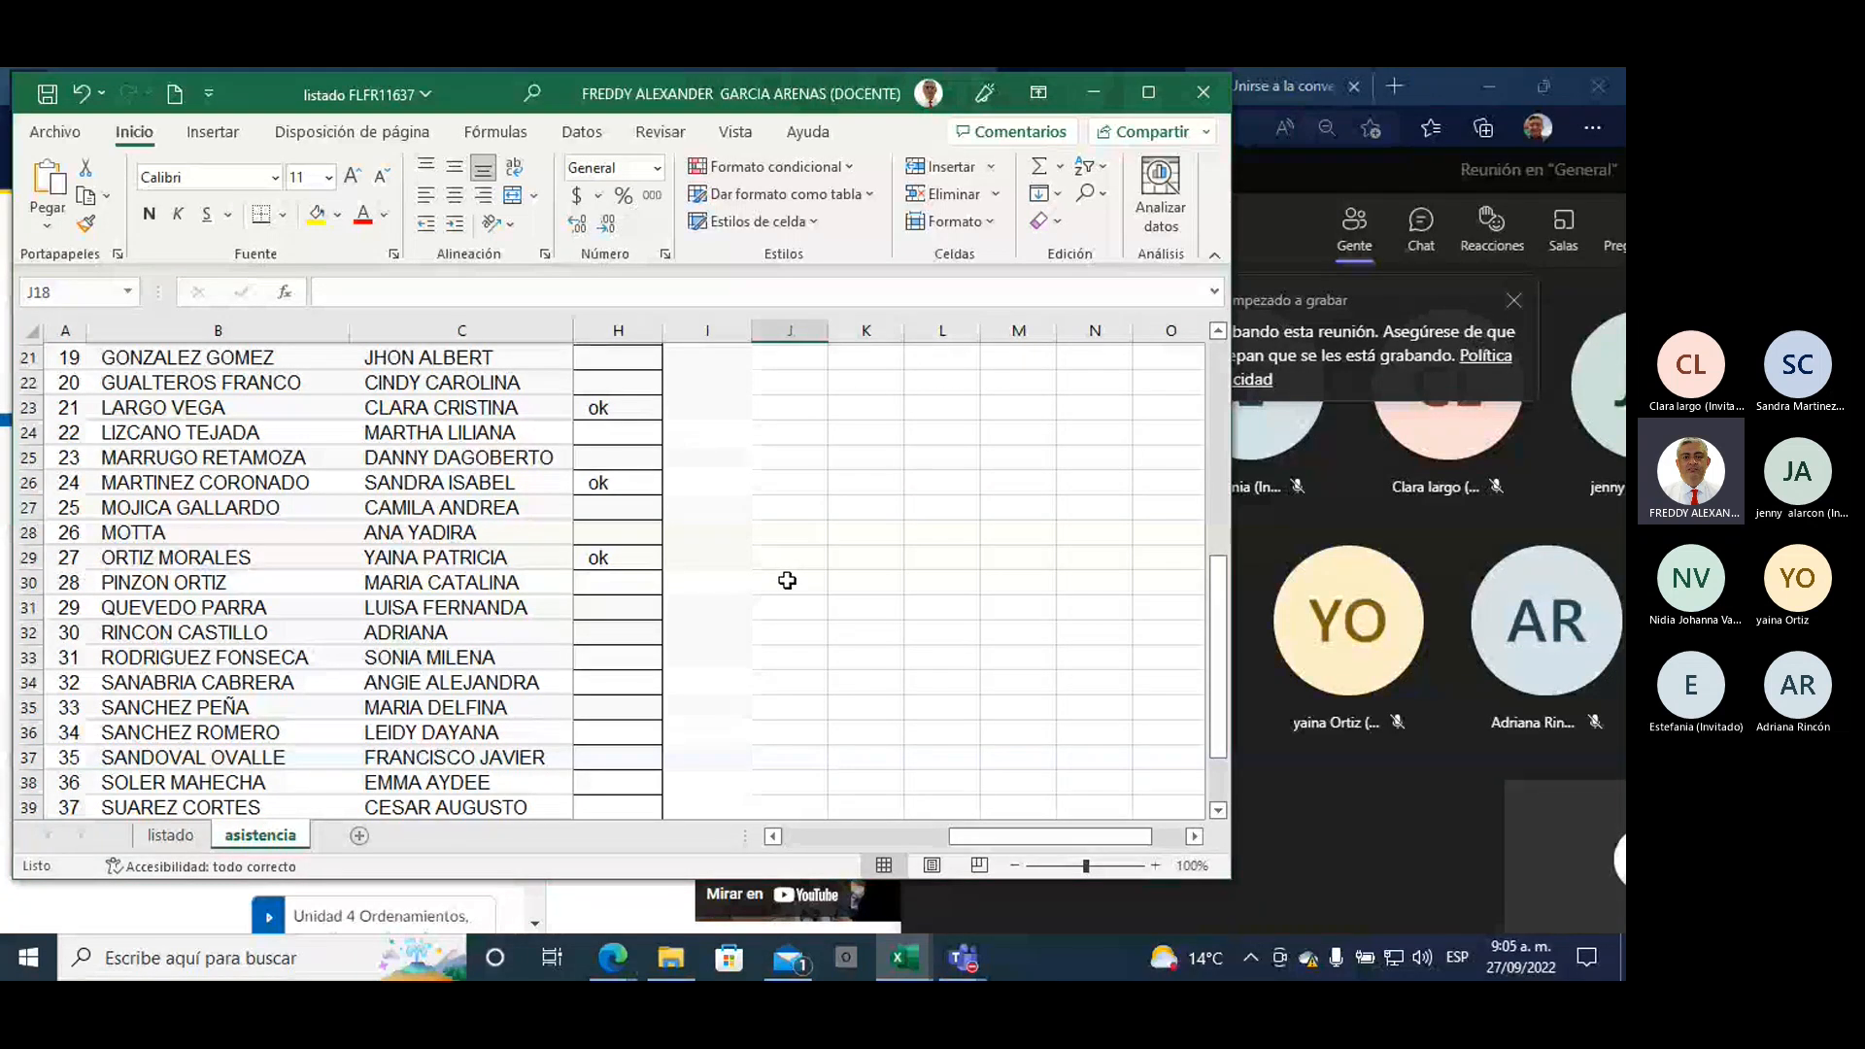
scroll(774, 569, down, 2)
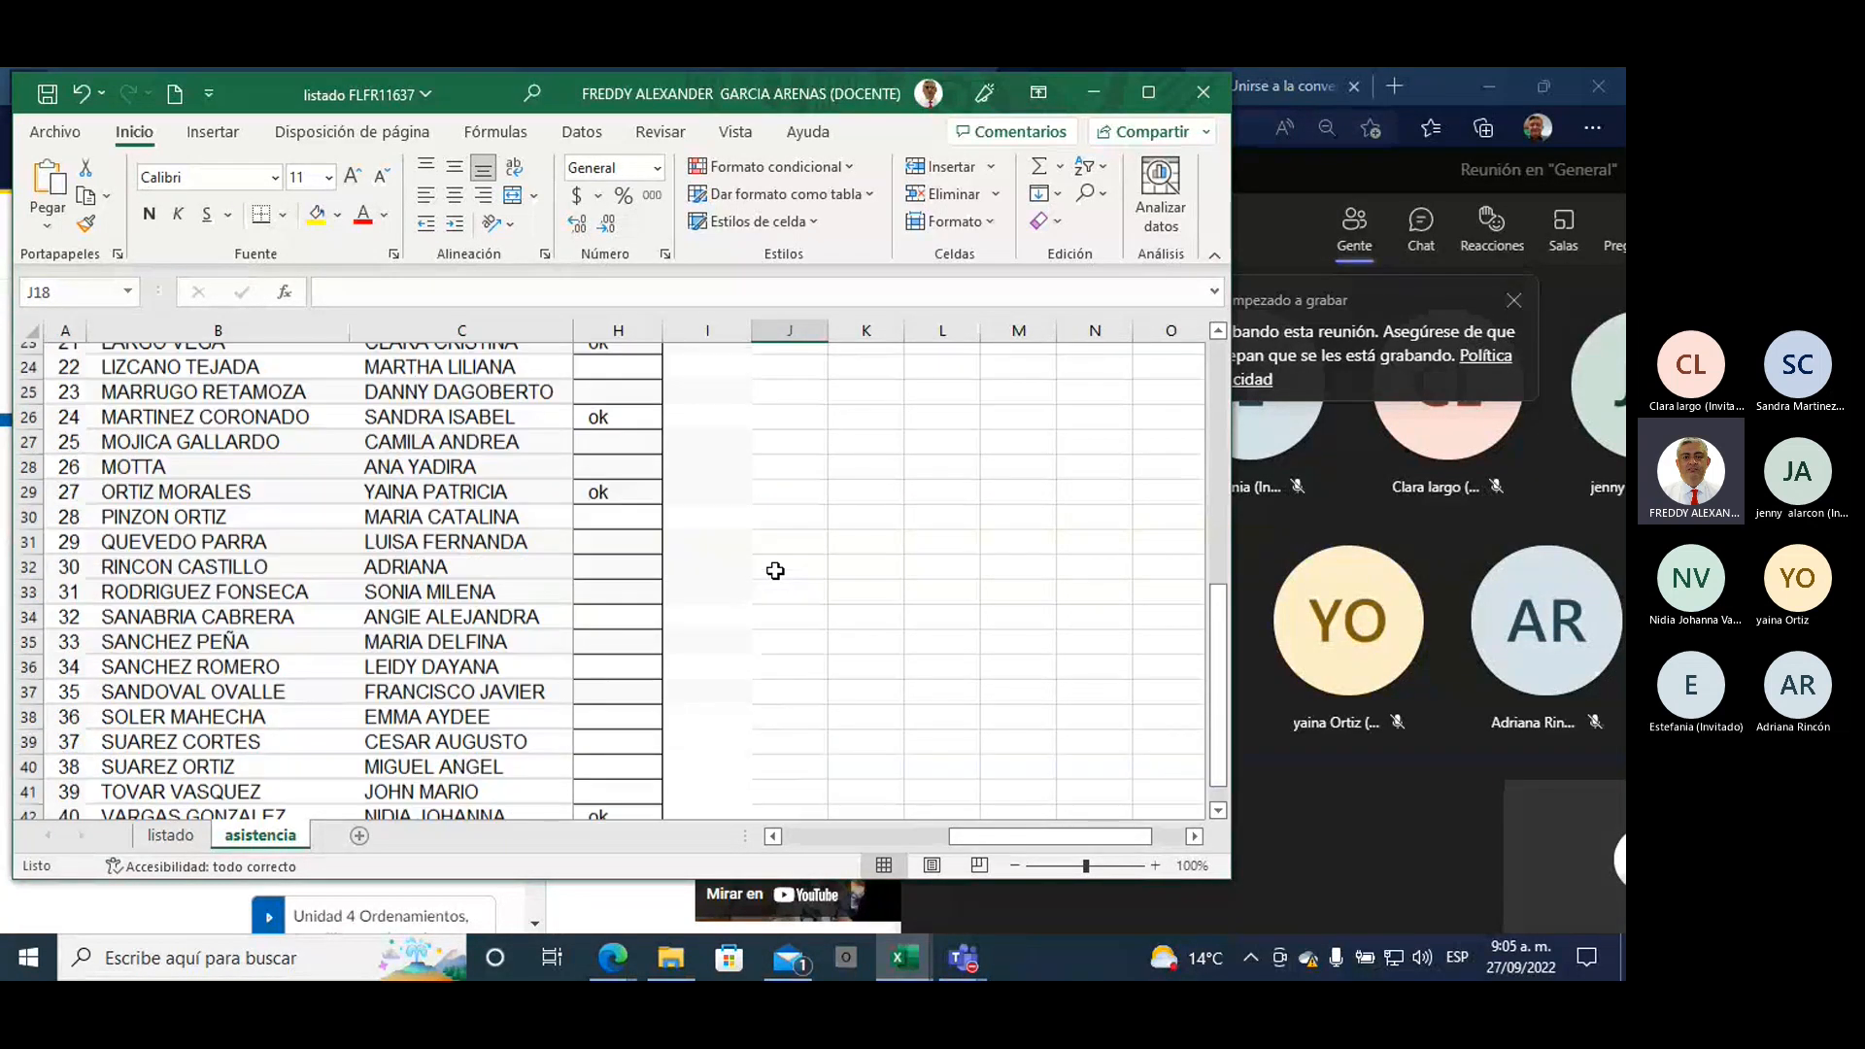
scroll(774, 568, up, 1)
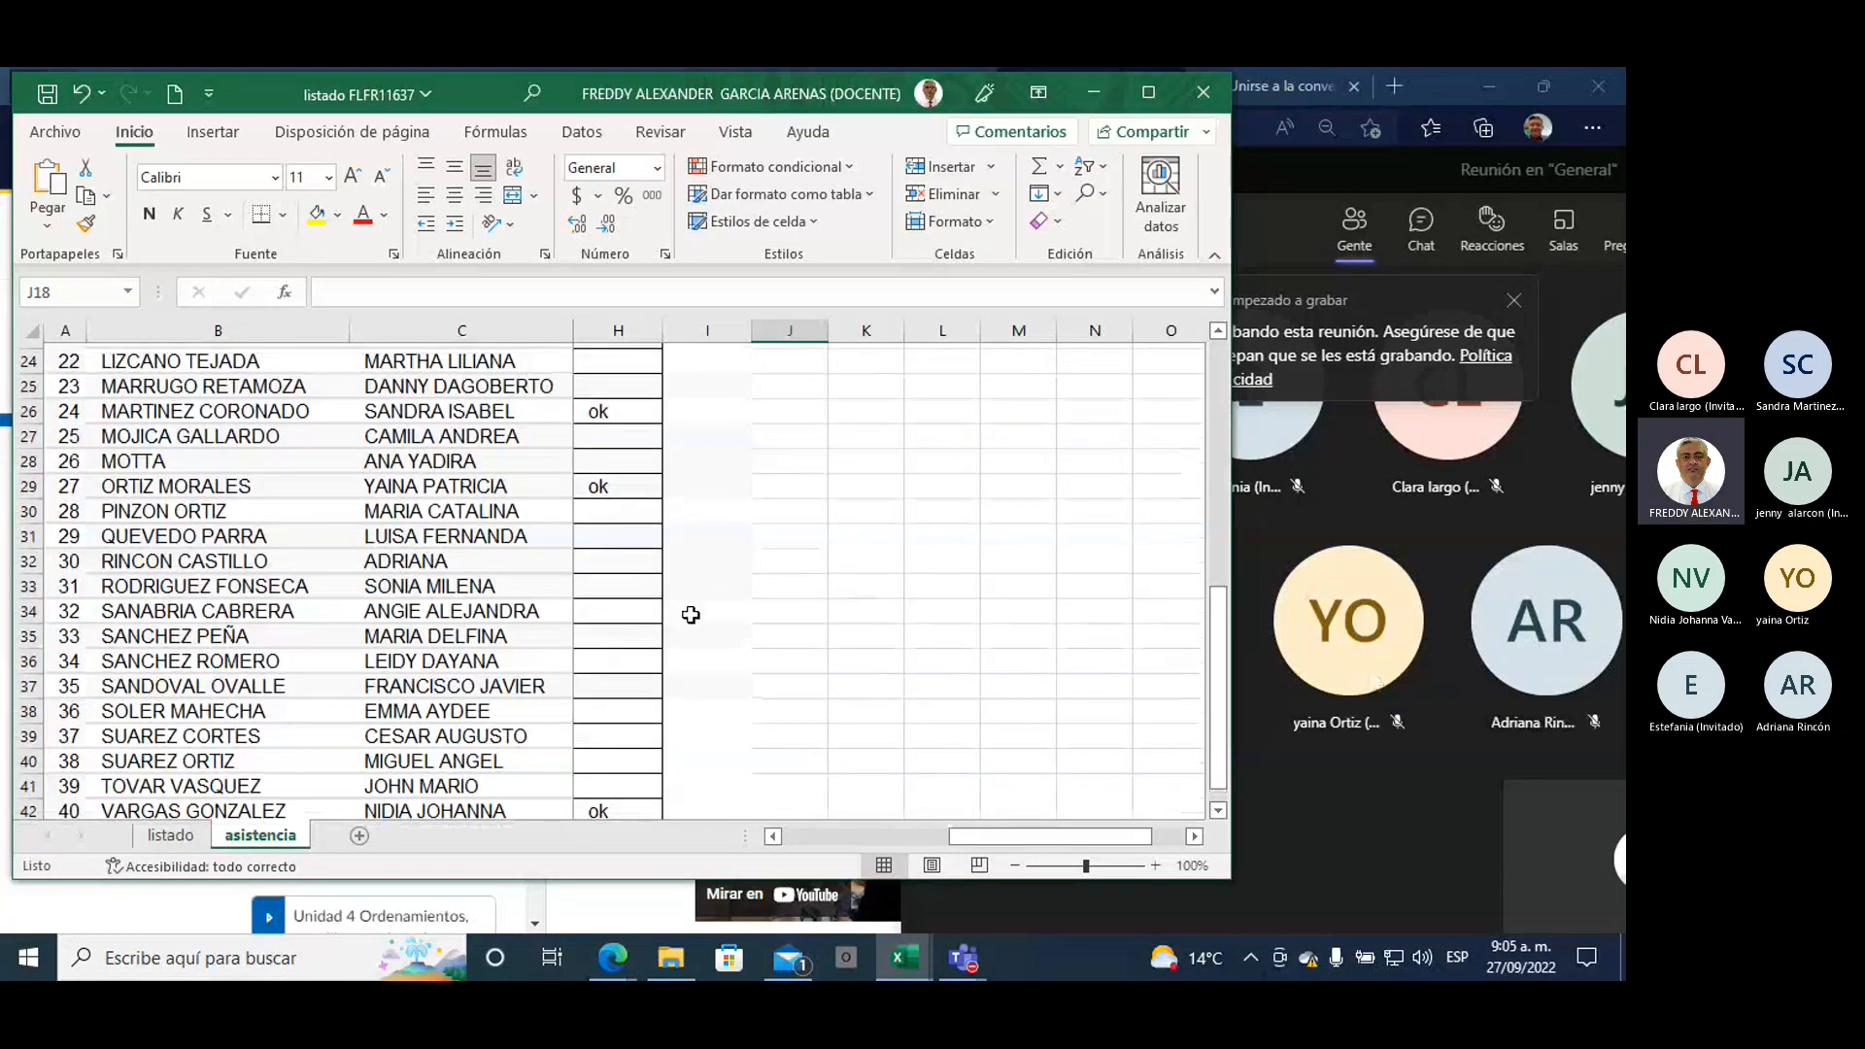
click(615, 561)
text(ok)
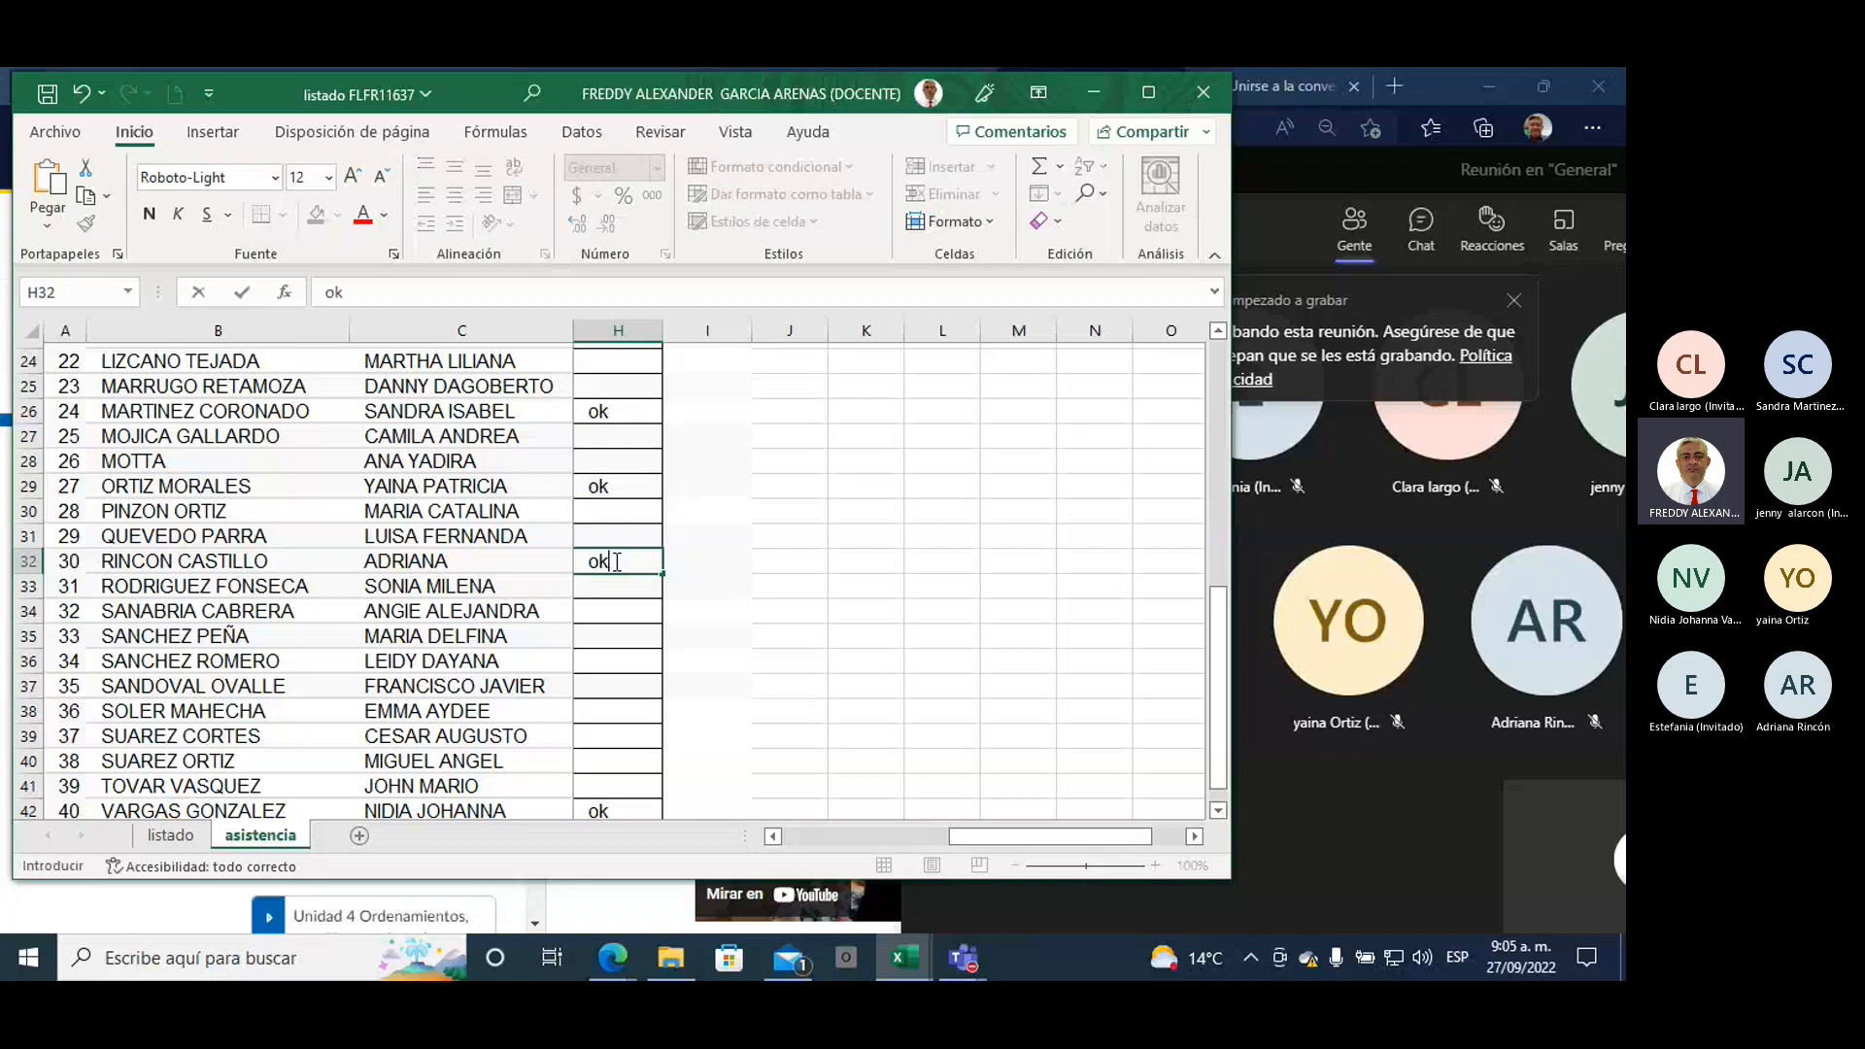
Step: Check the marked attendance against the meeting participants and save the attendance workbook
click(1366, 860)
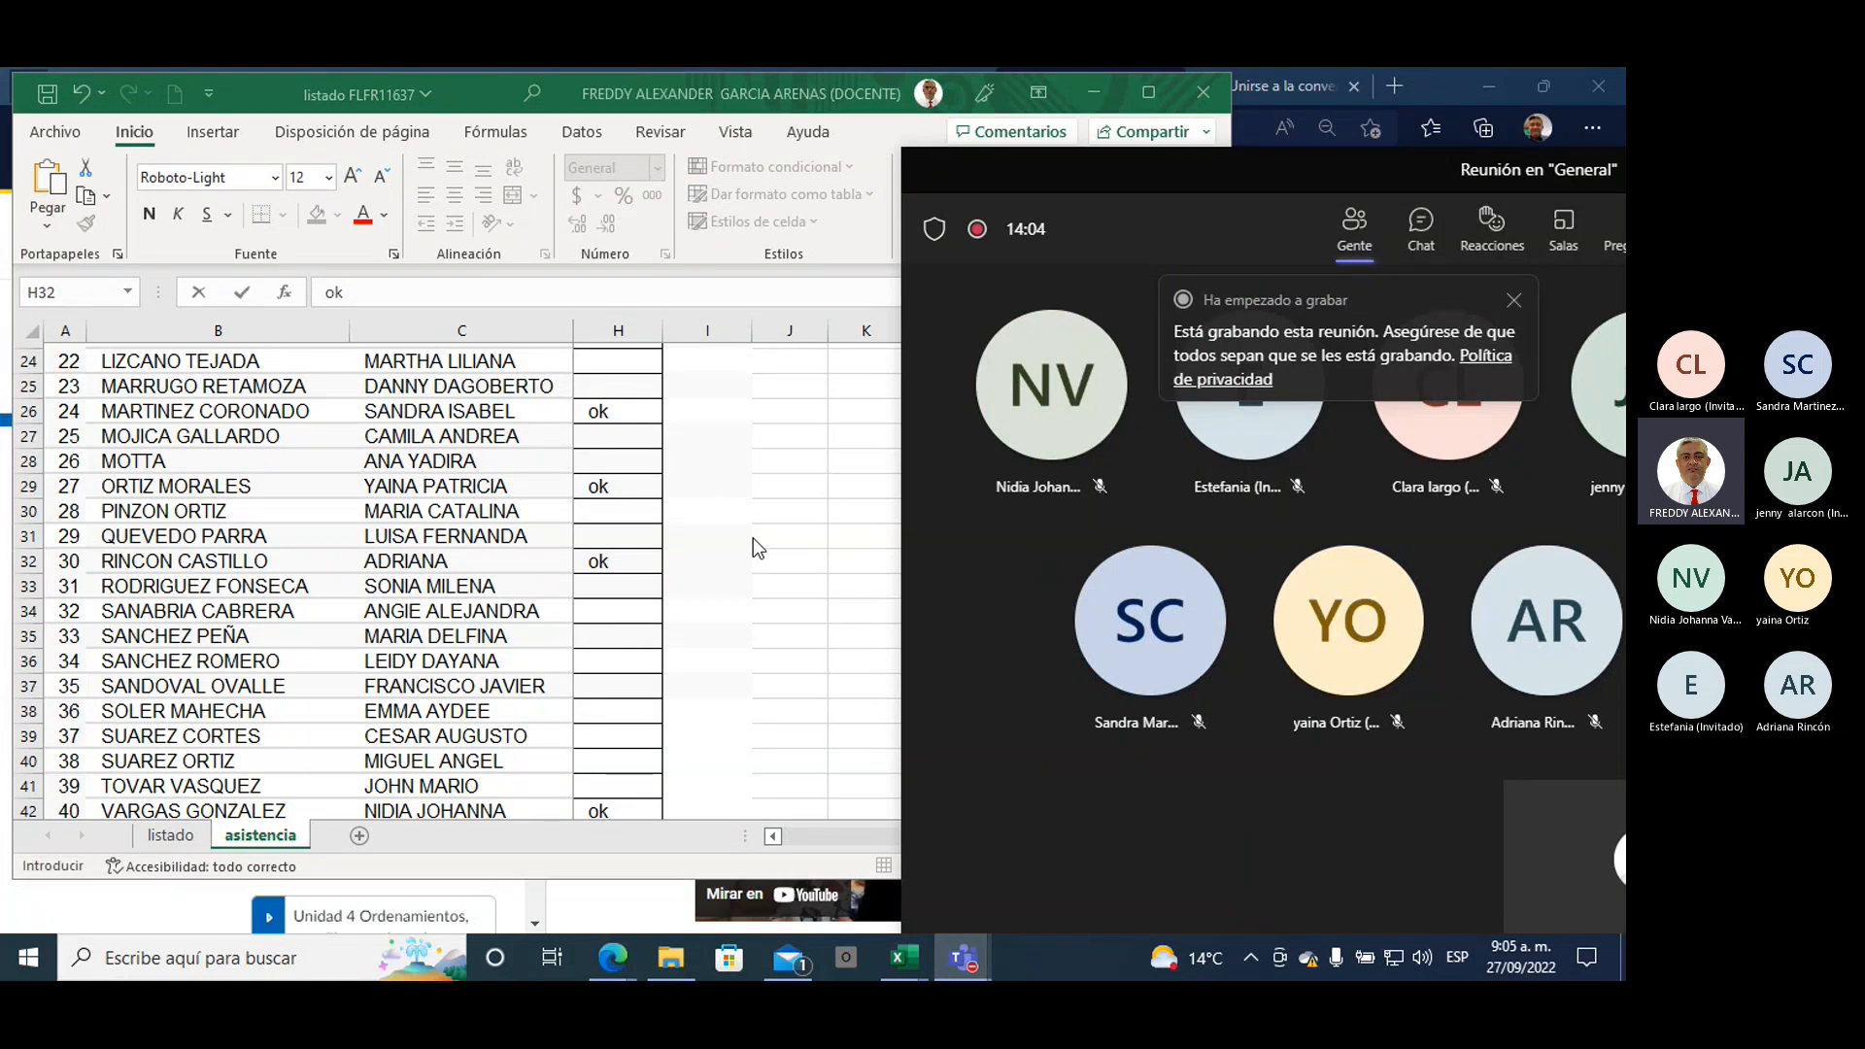
scroll(641, 583, up, 1)
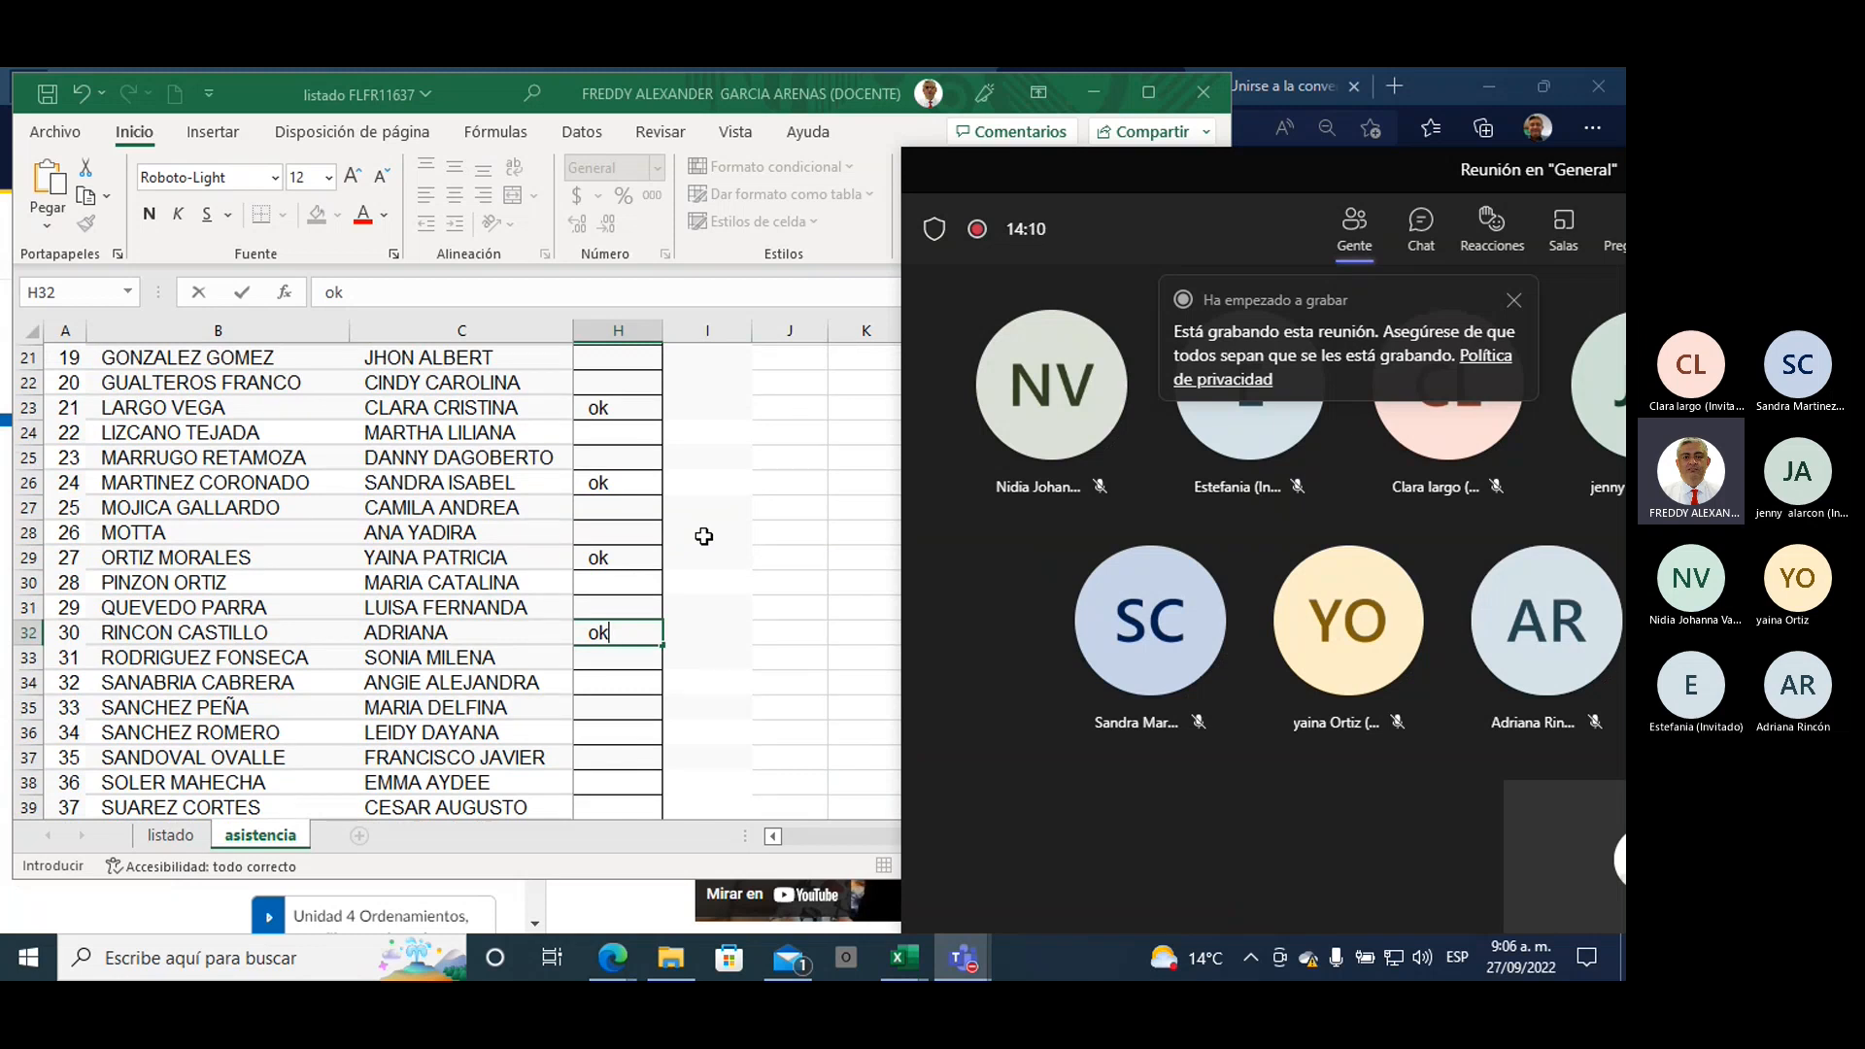
click(50, 132)
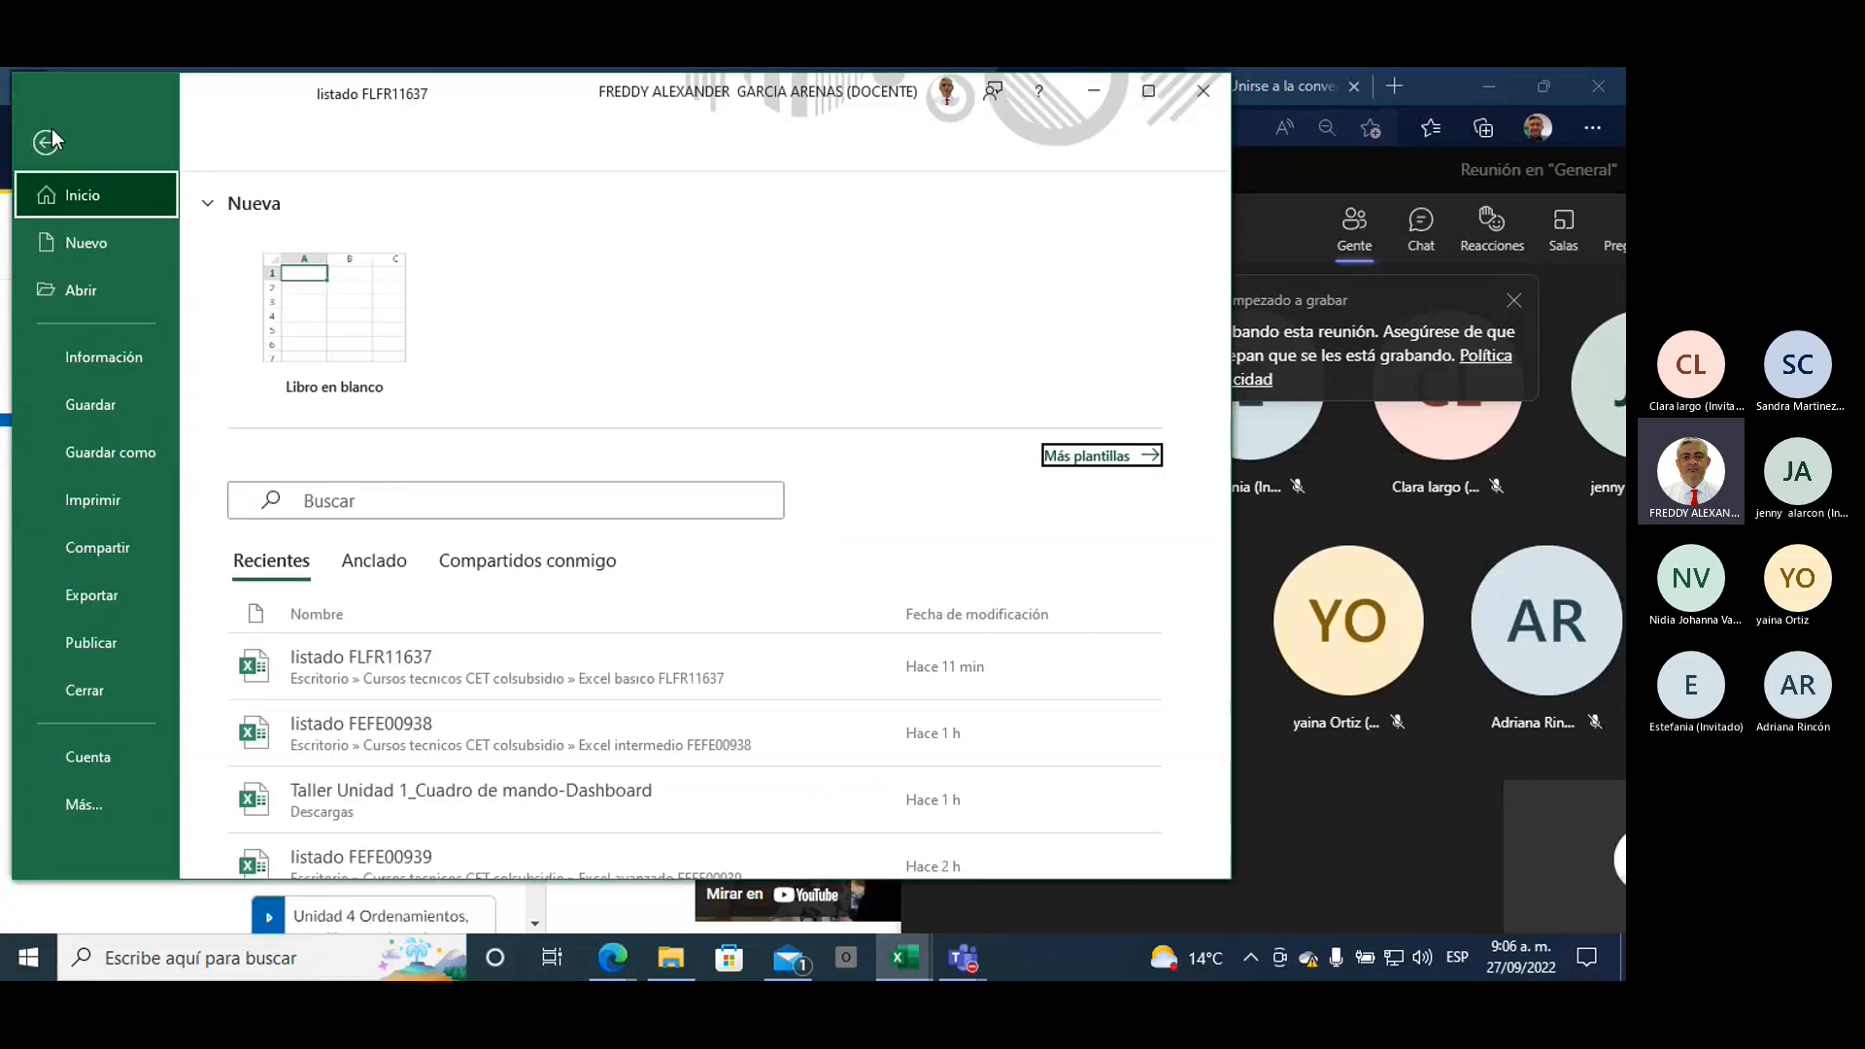
click(107, 410)
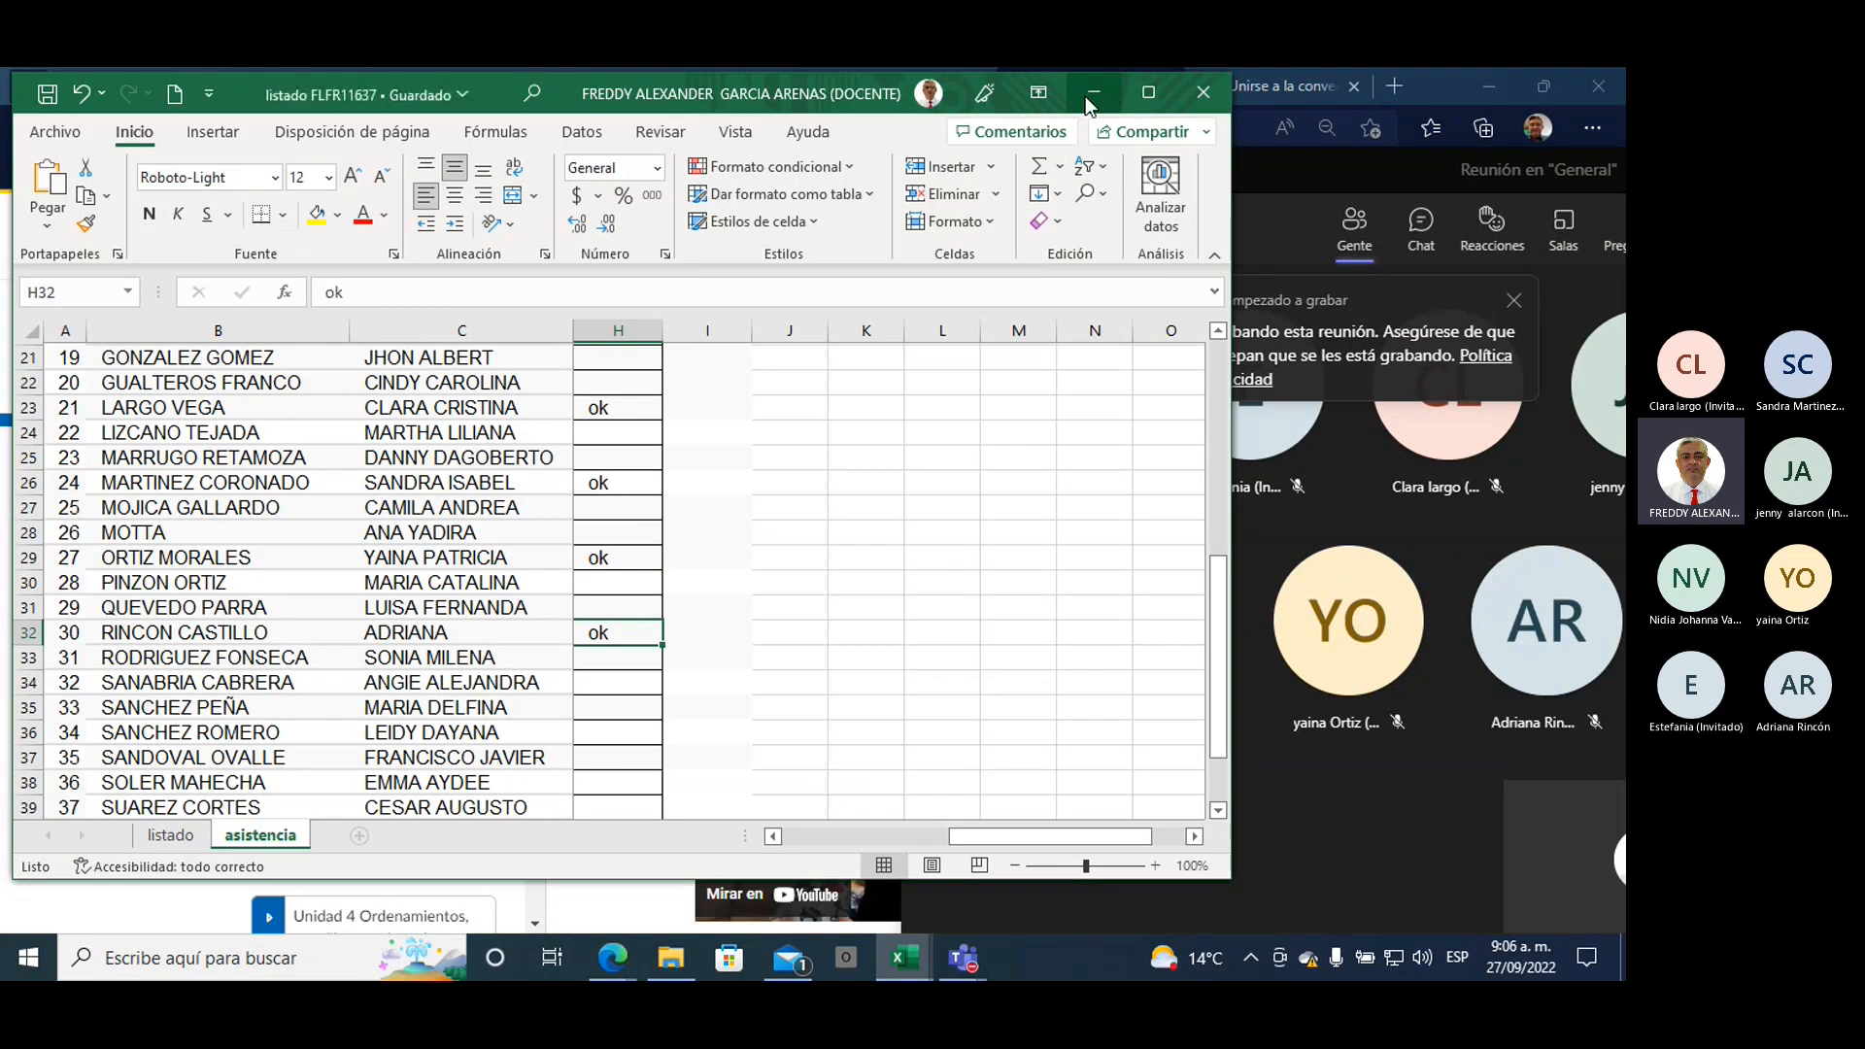
Step: Minimise the attendance workbook and the meeting window to uncover the course page in the browser
click(1089, 93)
drag(1245, 165, 886, 286)
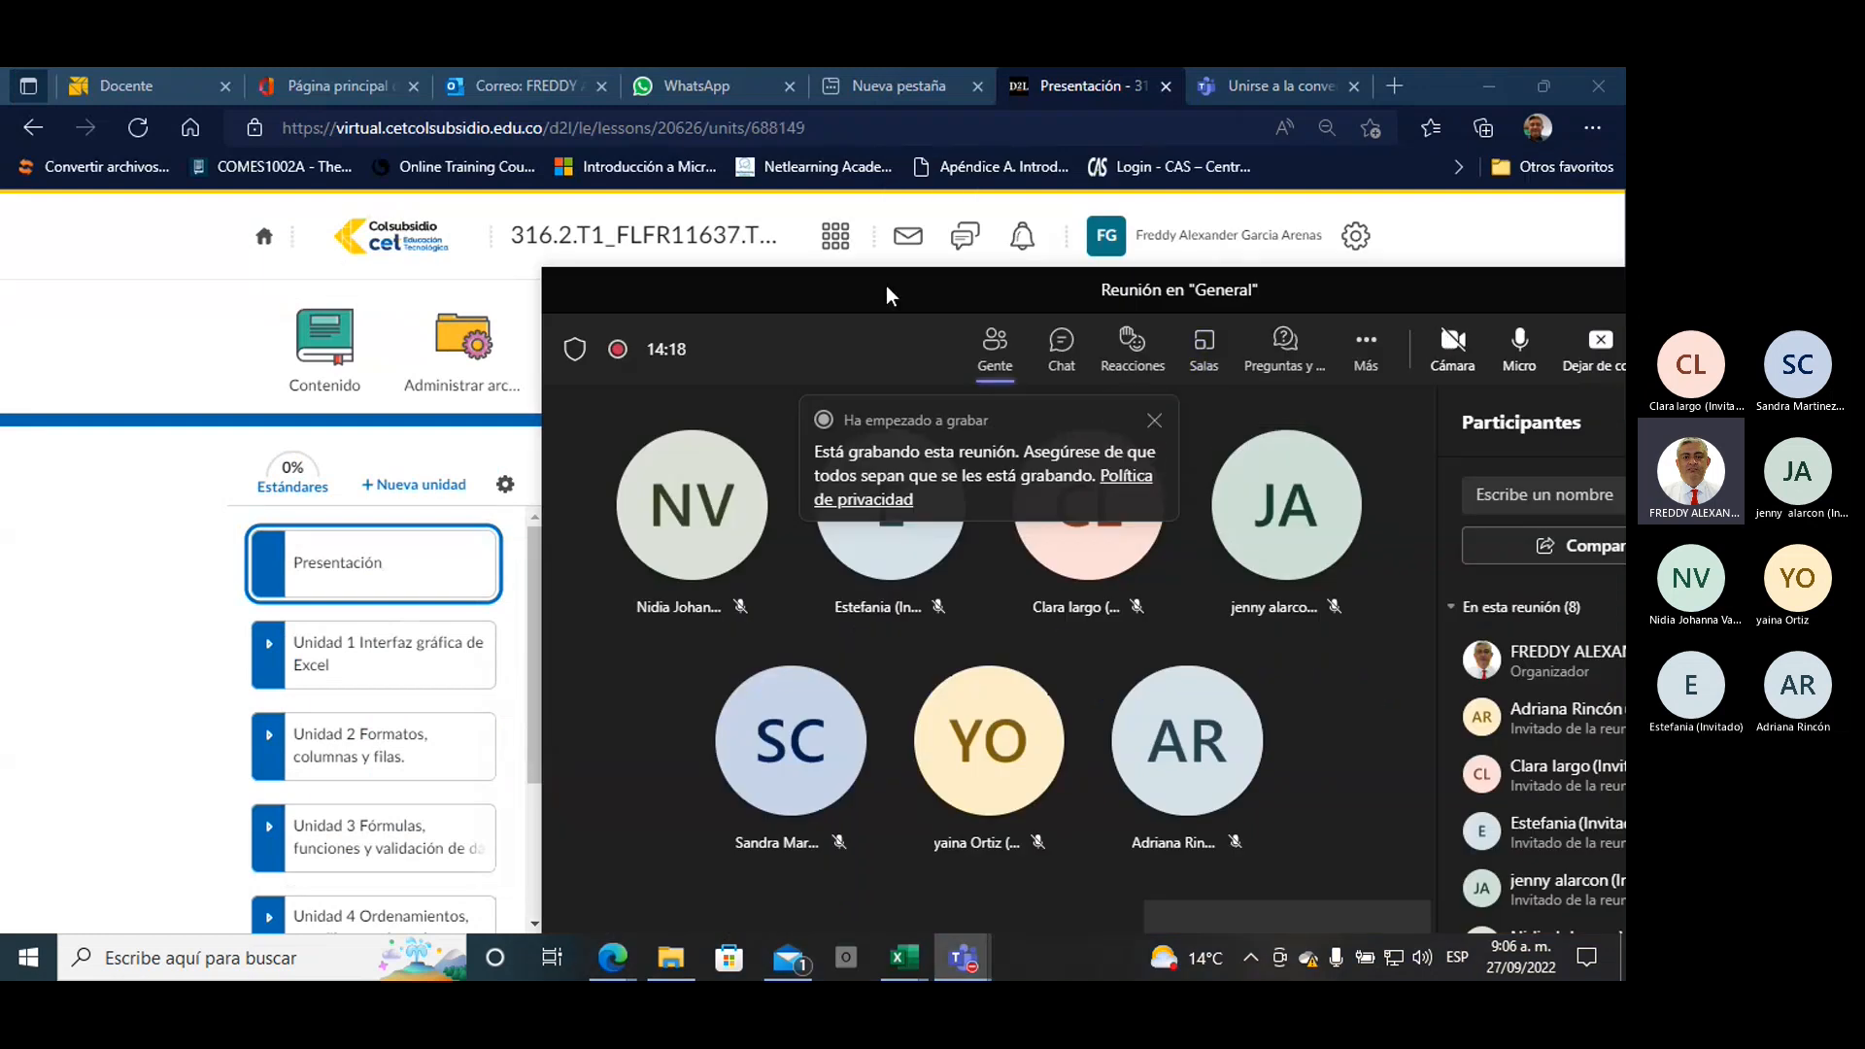
drag(1489, 295, 1127, 356)
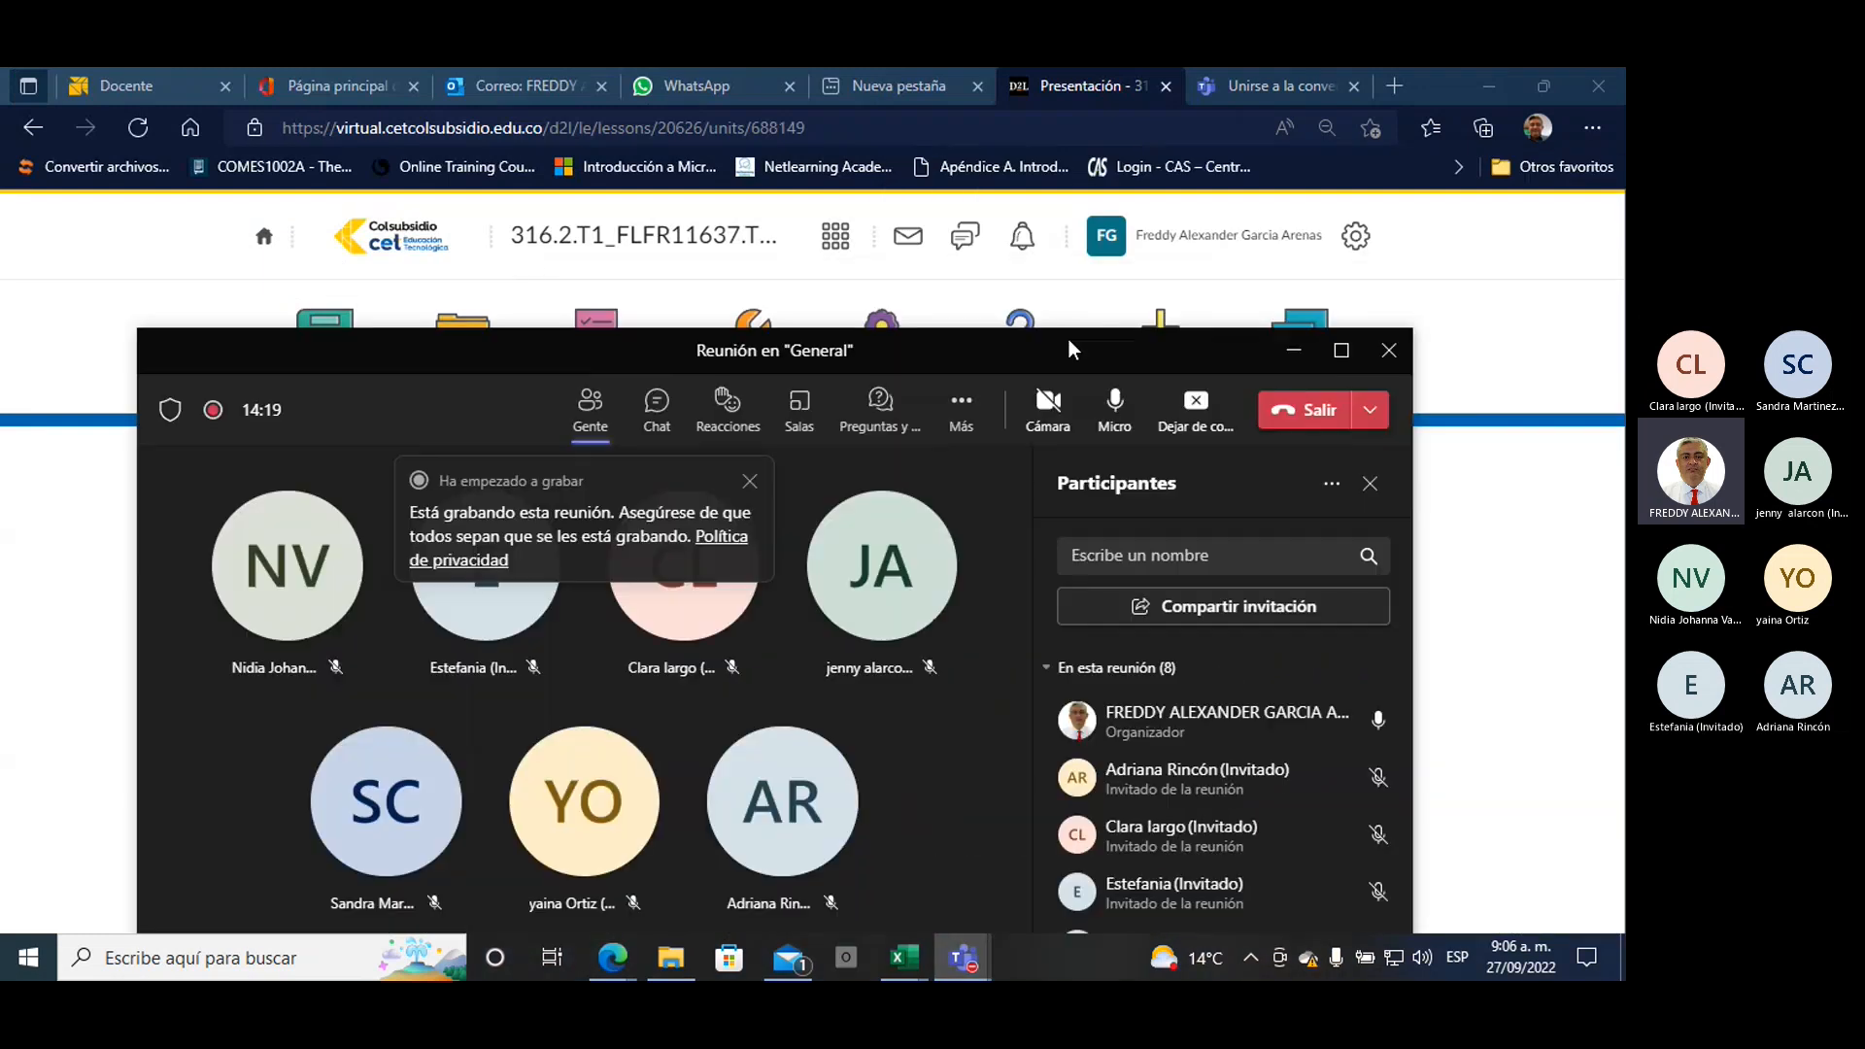
click(1274, 352)
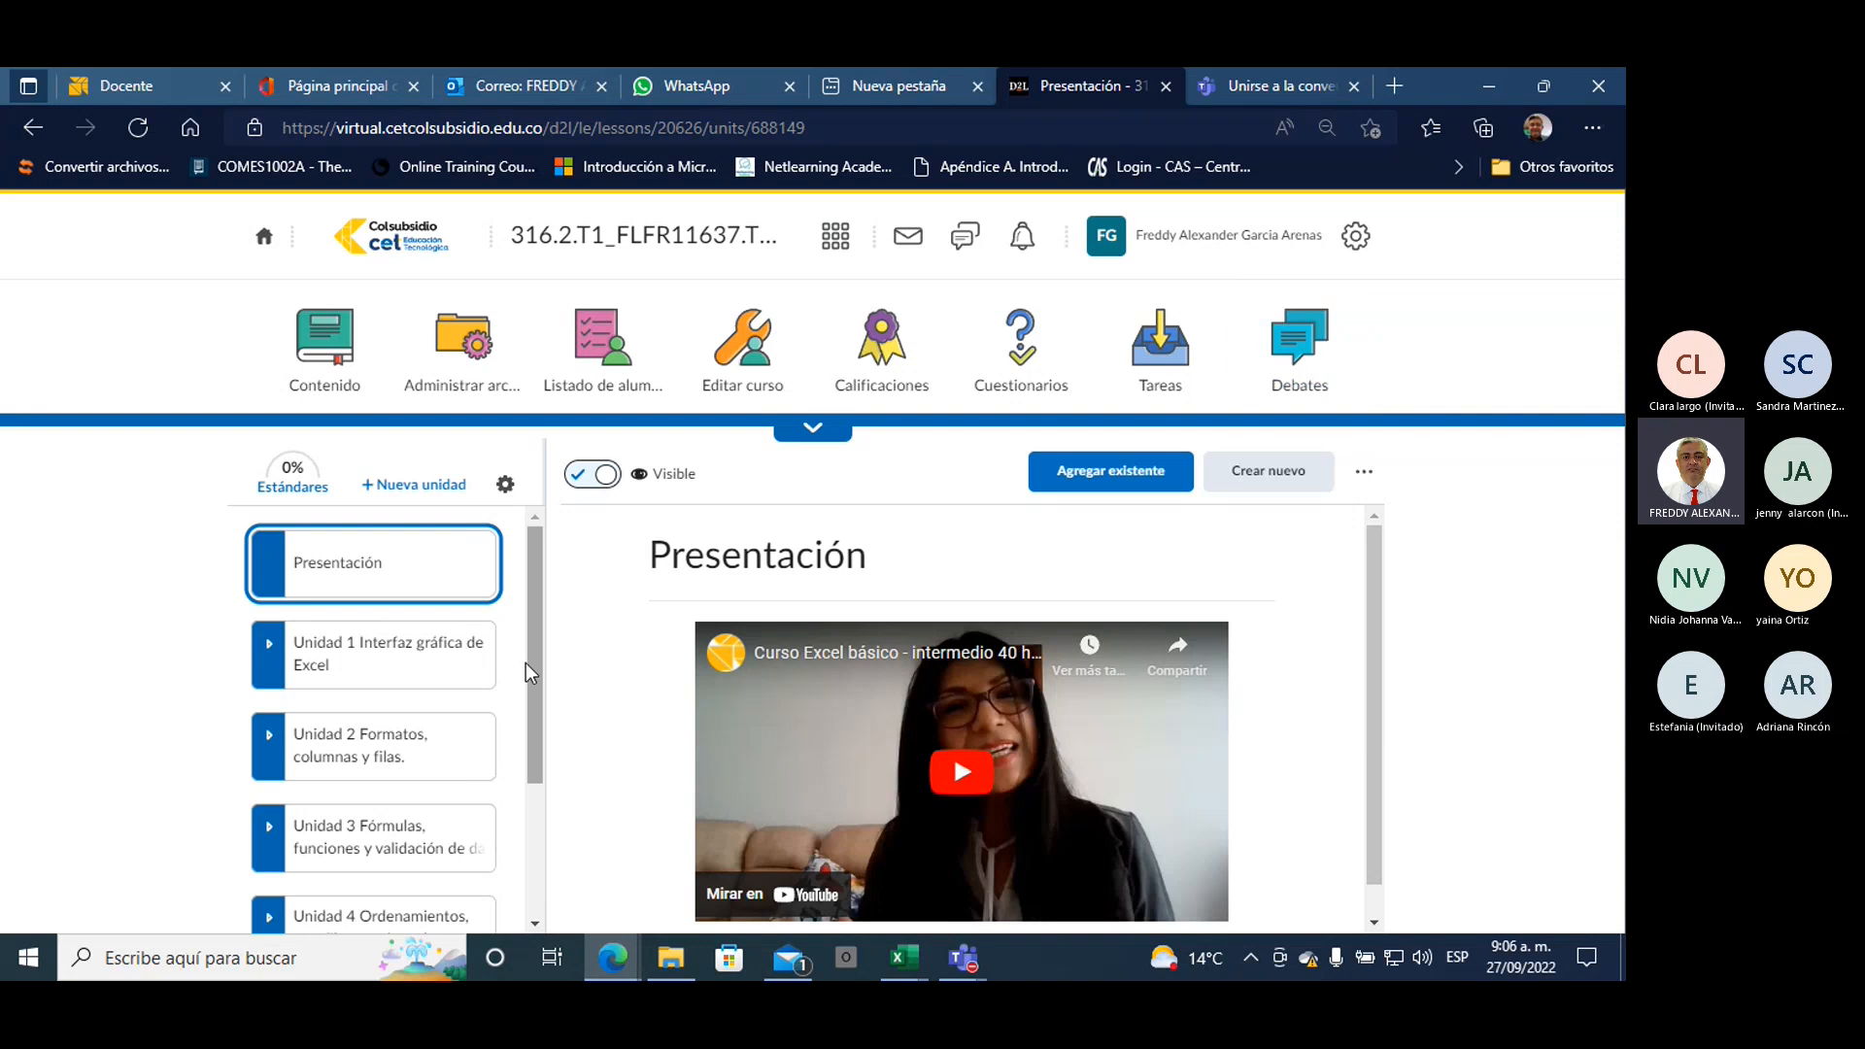
Step: Open the unit "Unidad 2 Formatos, columnas y filas." in the course contents and leave its sections expanded
drag(538, 587, 538, 639)
click(398, 670)
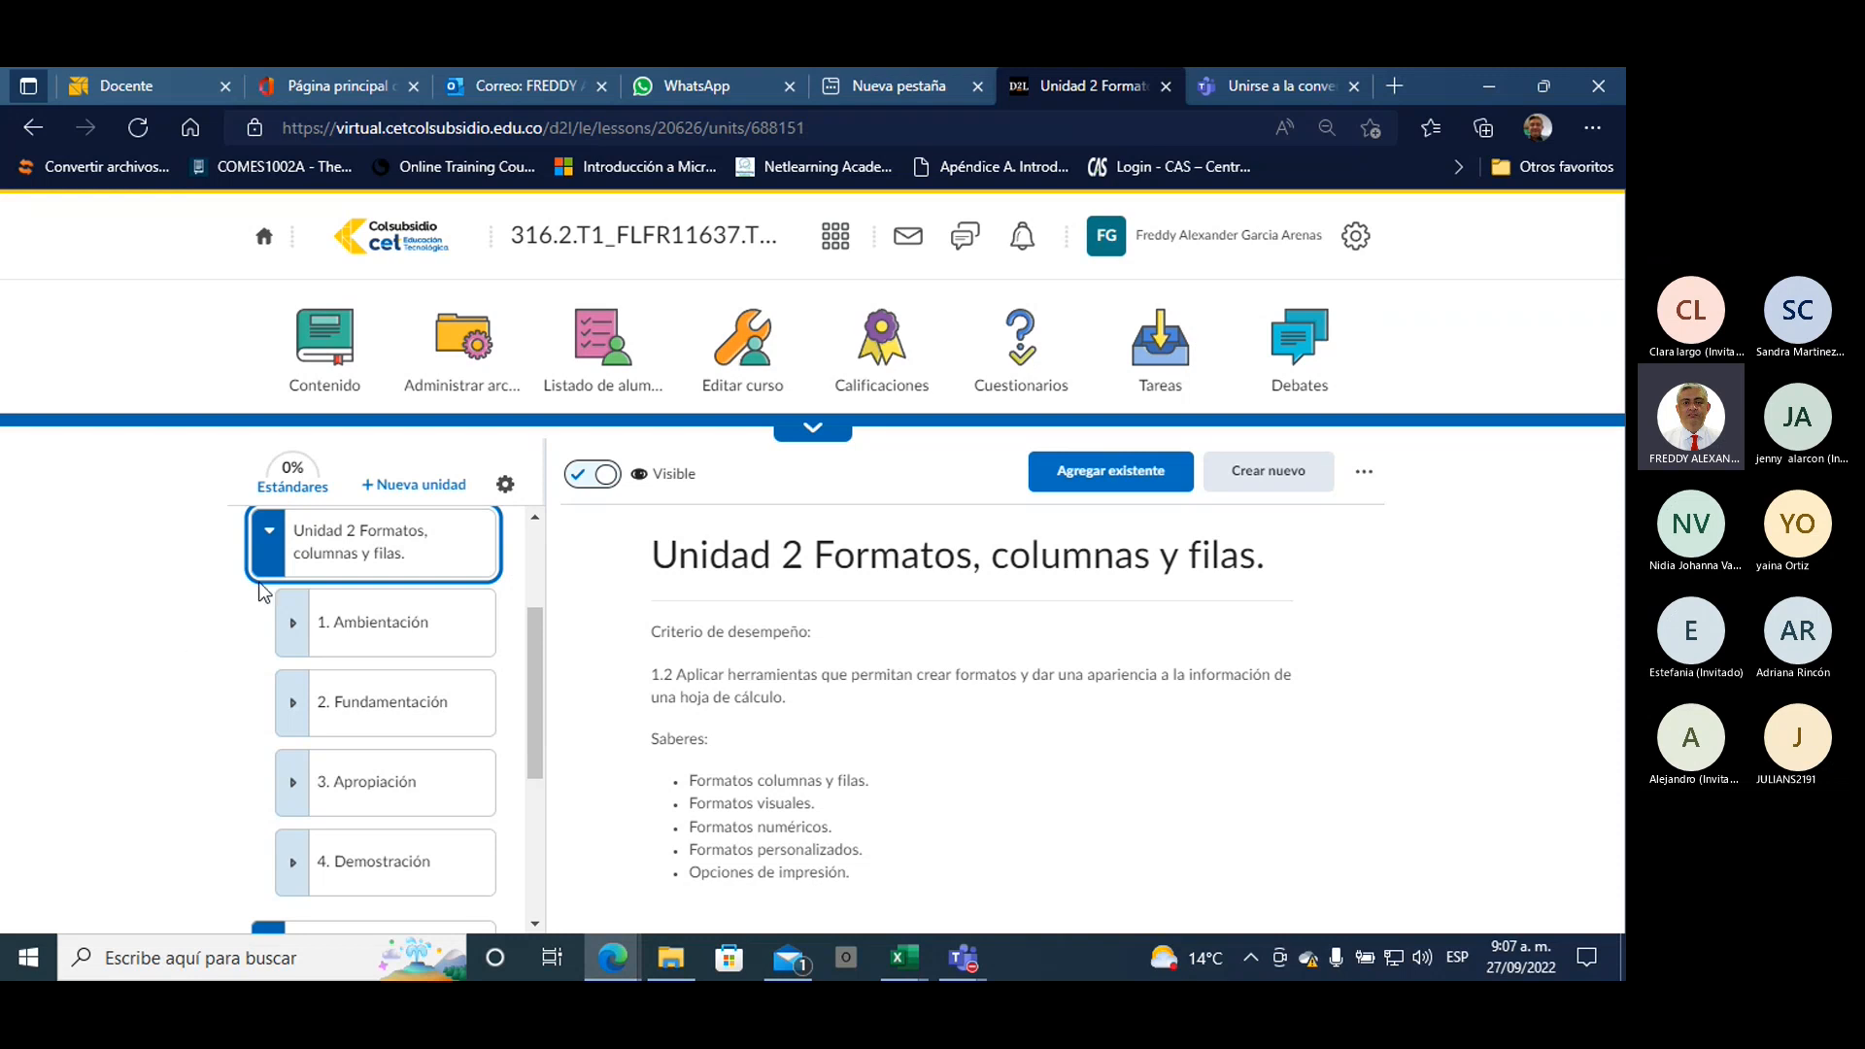
click(333, 562)
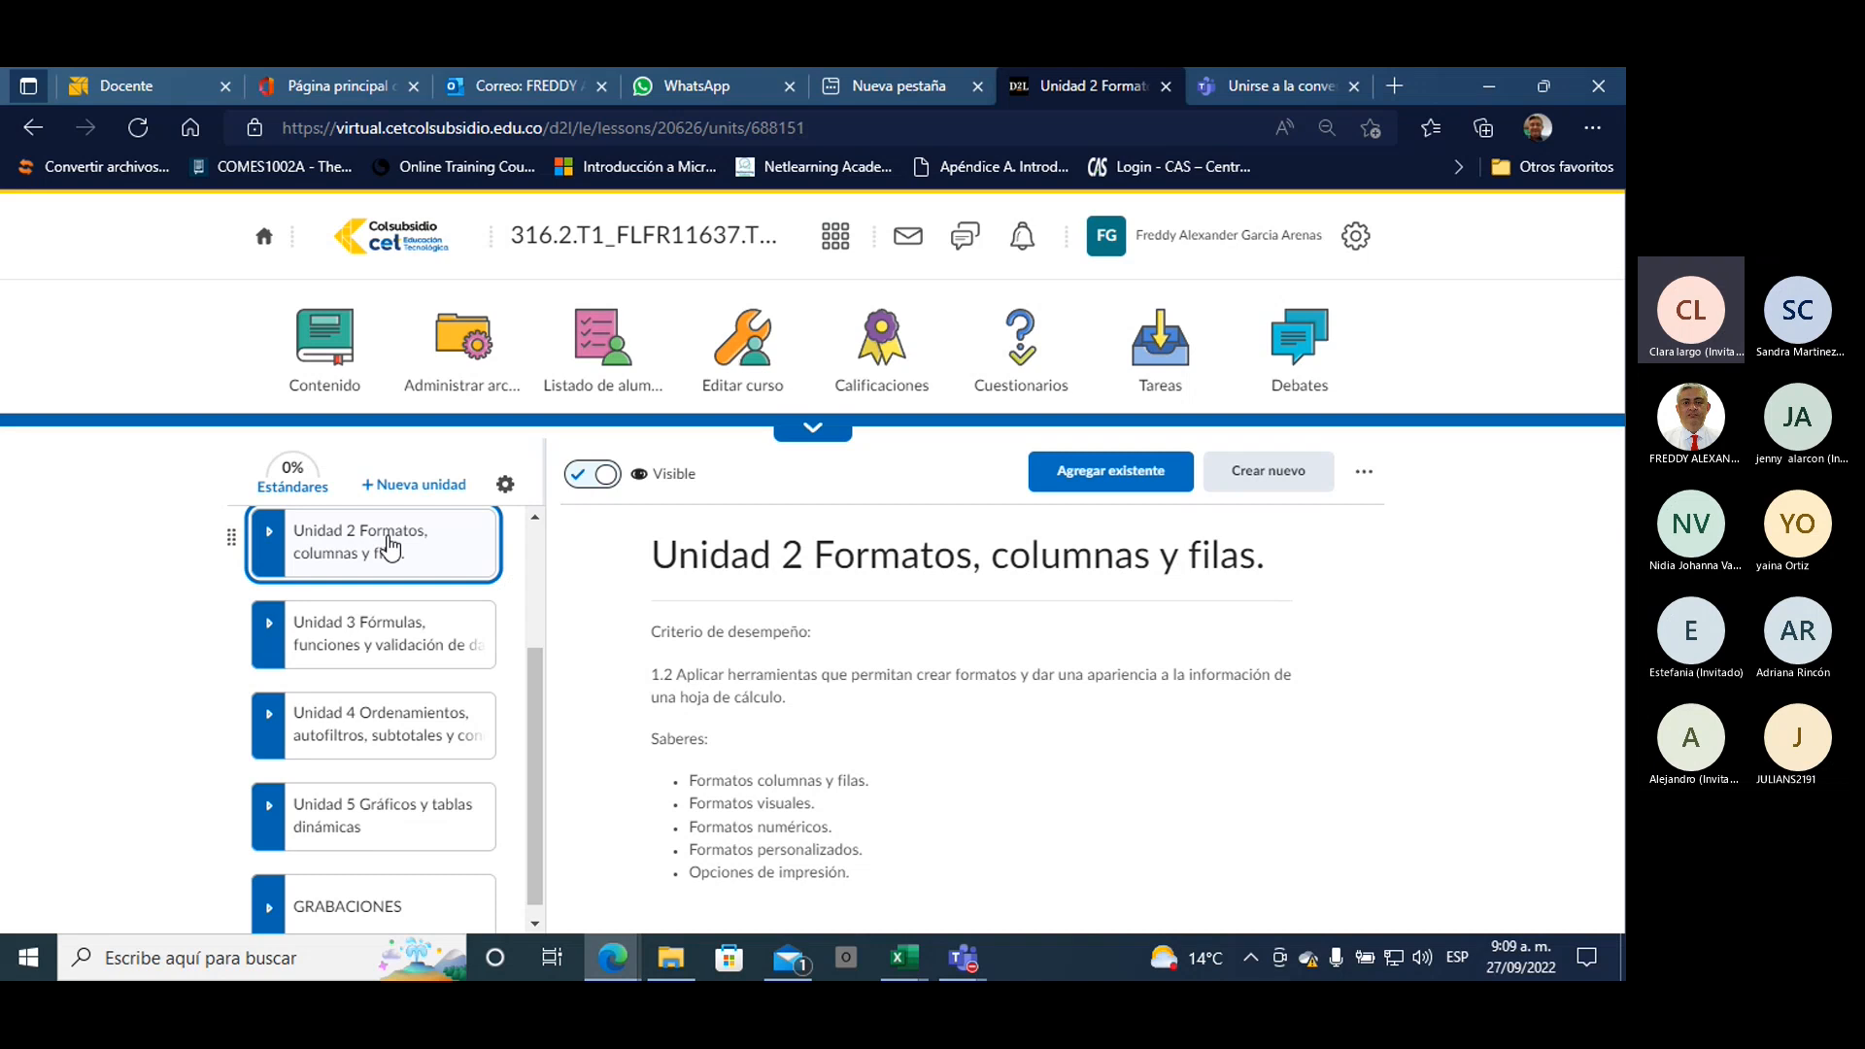
click(391, 549)
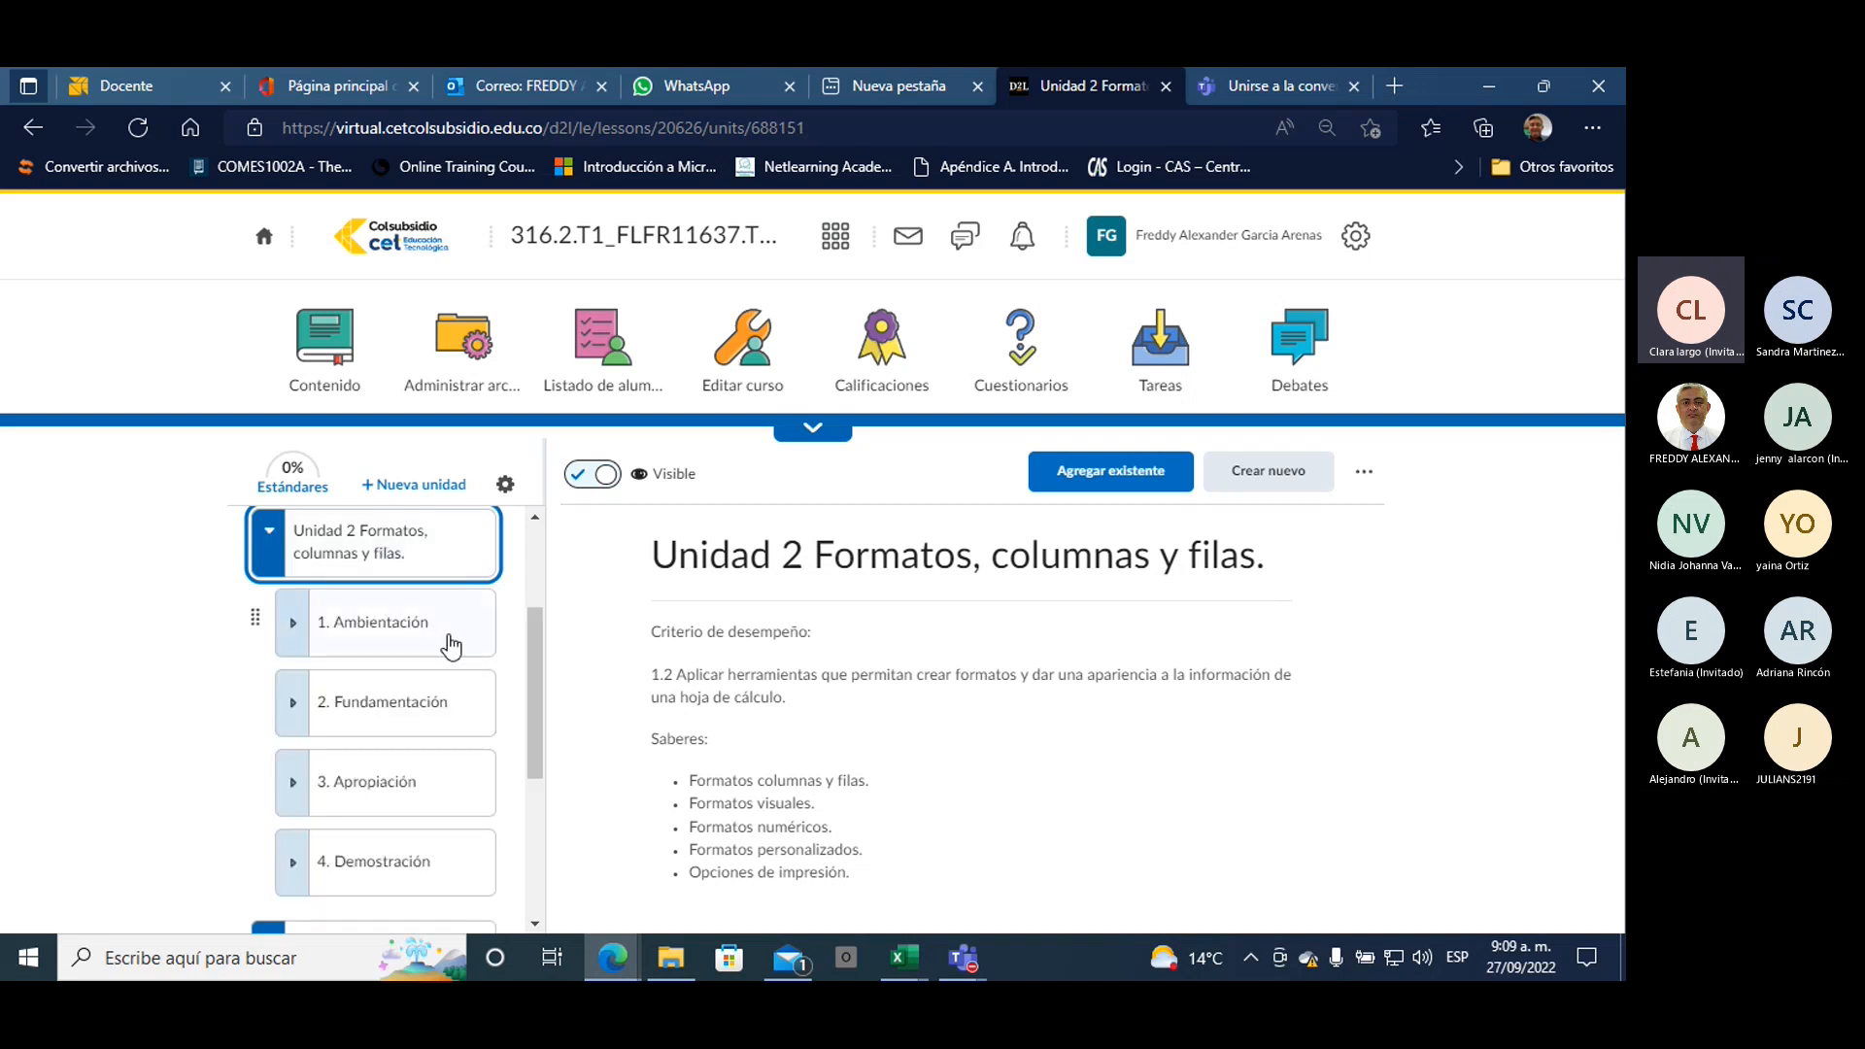
Step: Open the "2. Fundamentación" section of Unidad 2 and look through its list of PDF documents and videos
scroll(427, 612, down, 1)
click(395, 643)
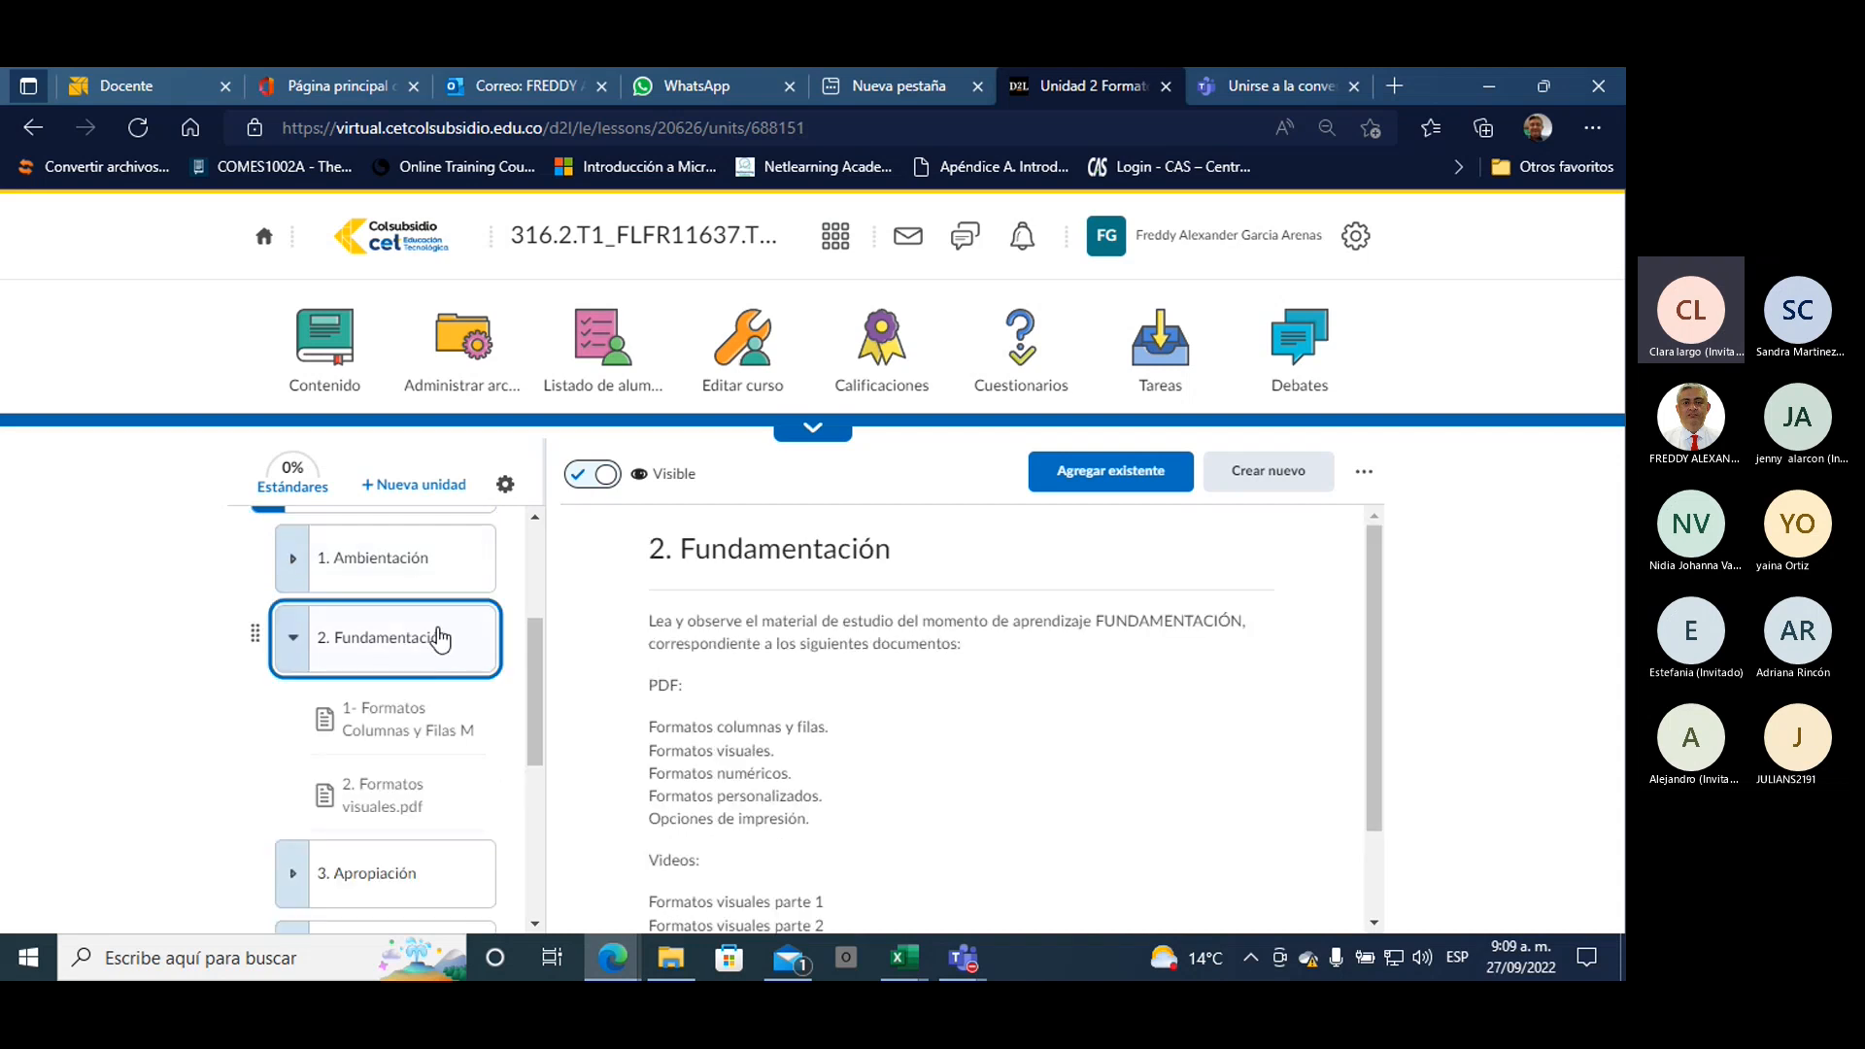
scroll(440, 638, down, 4)
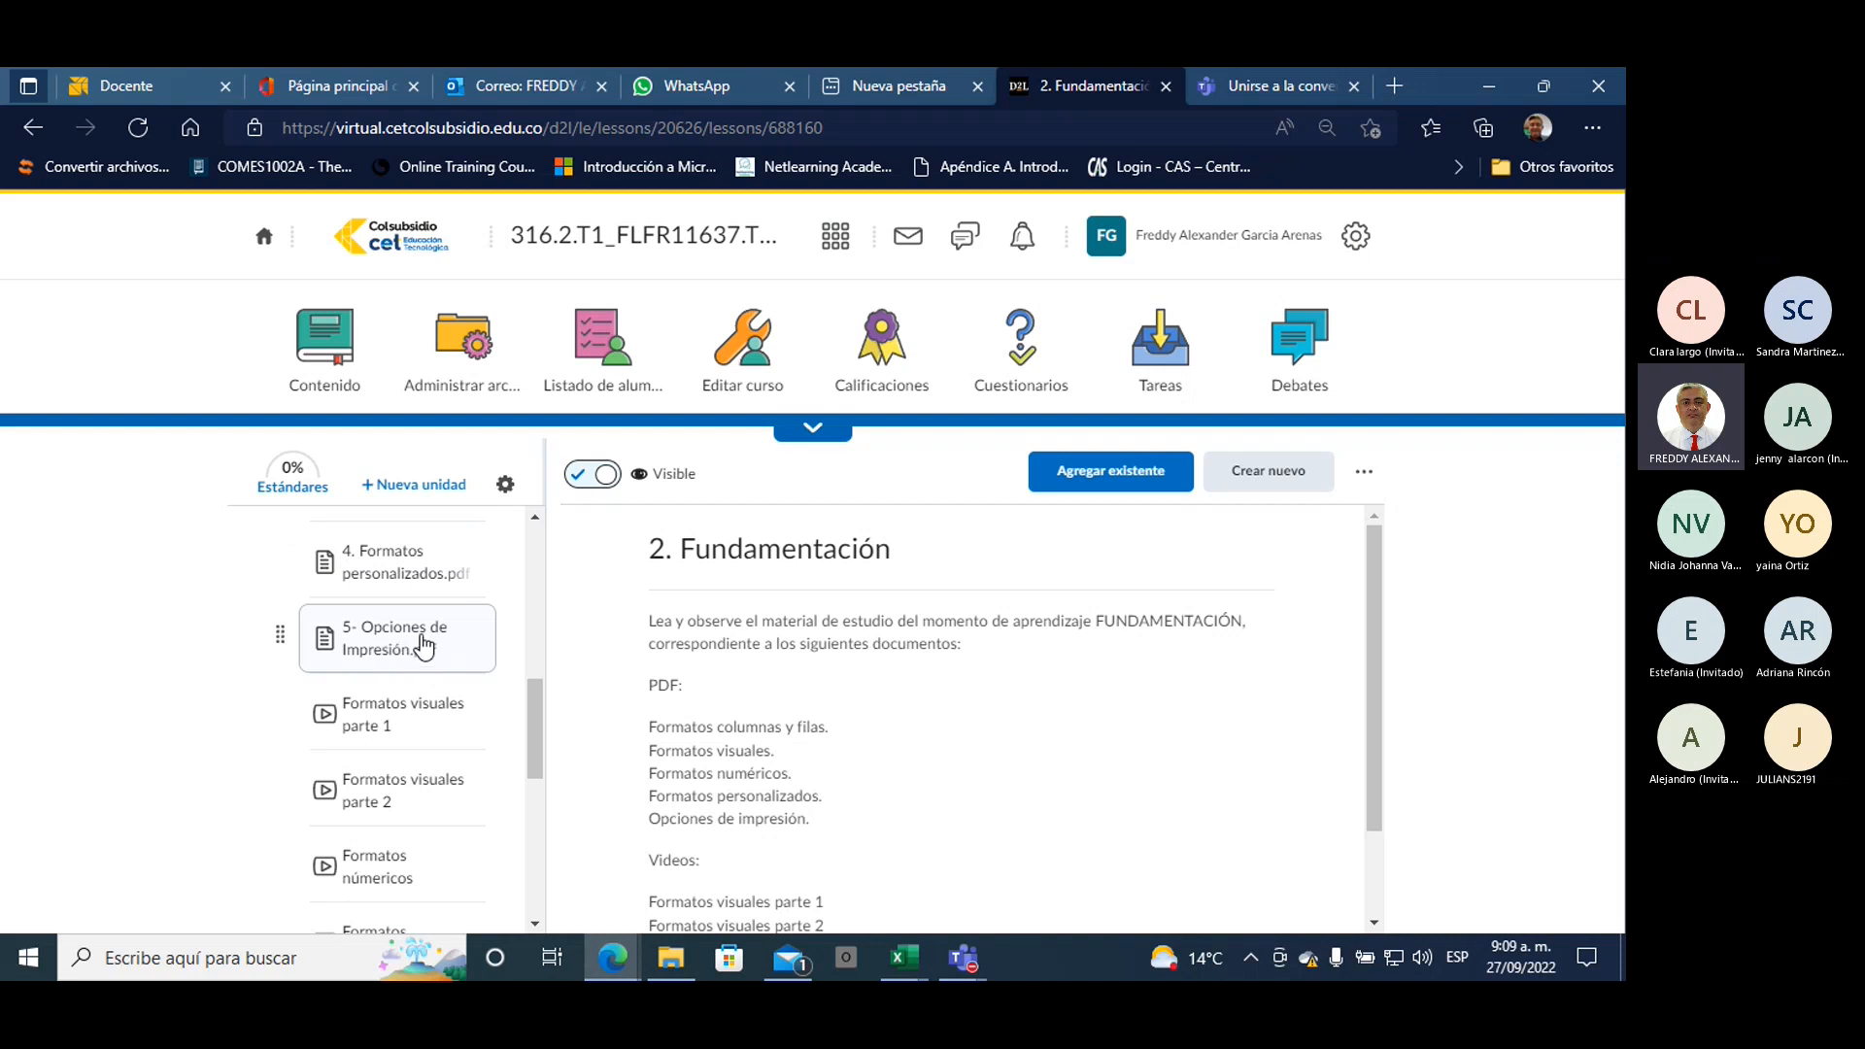
scroll(398, 648, down, 3)
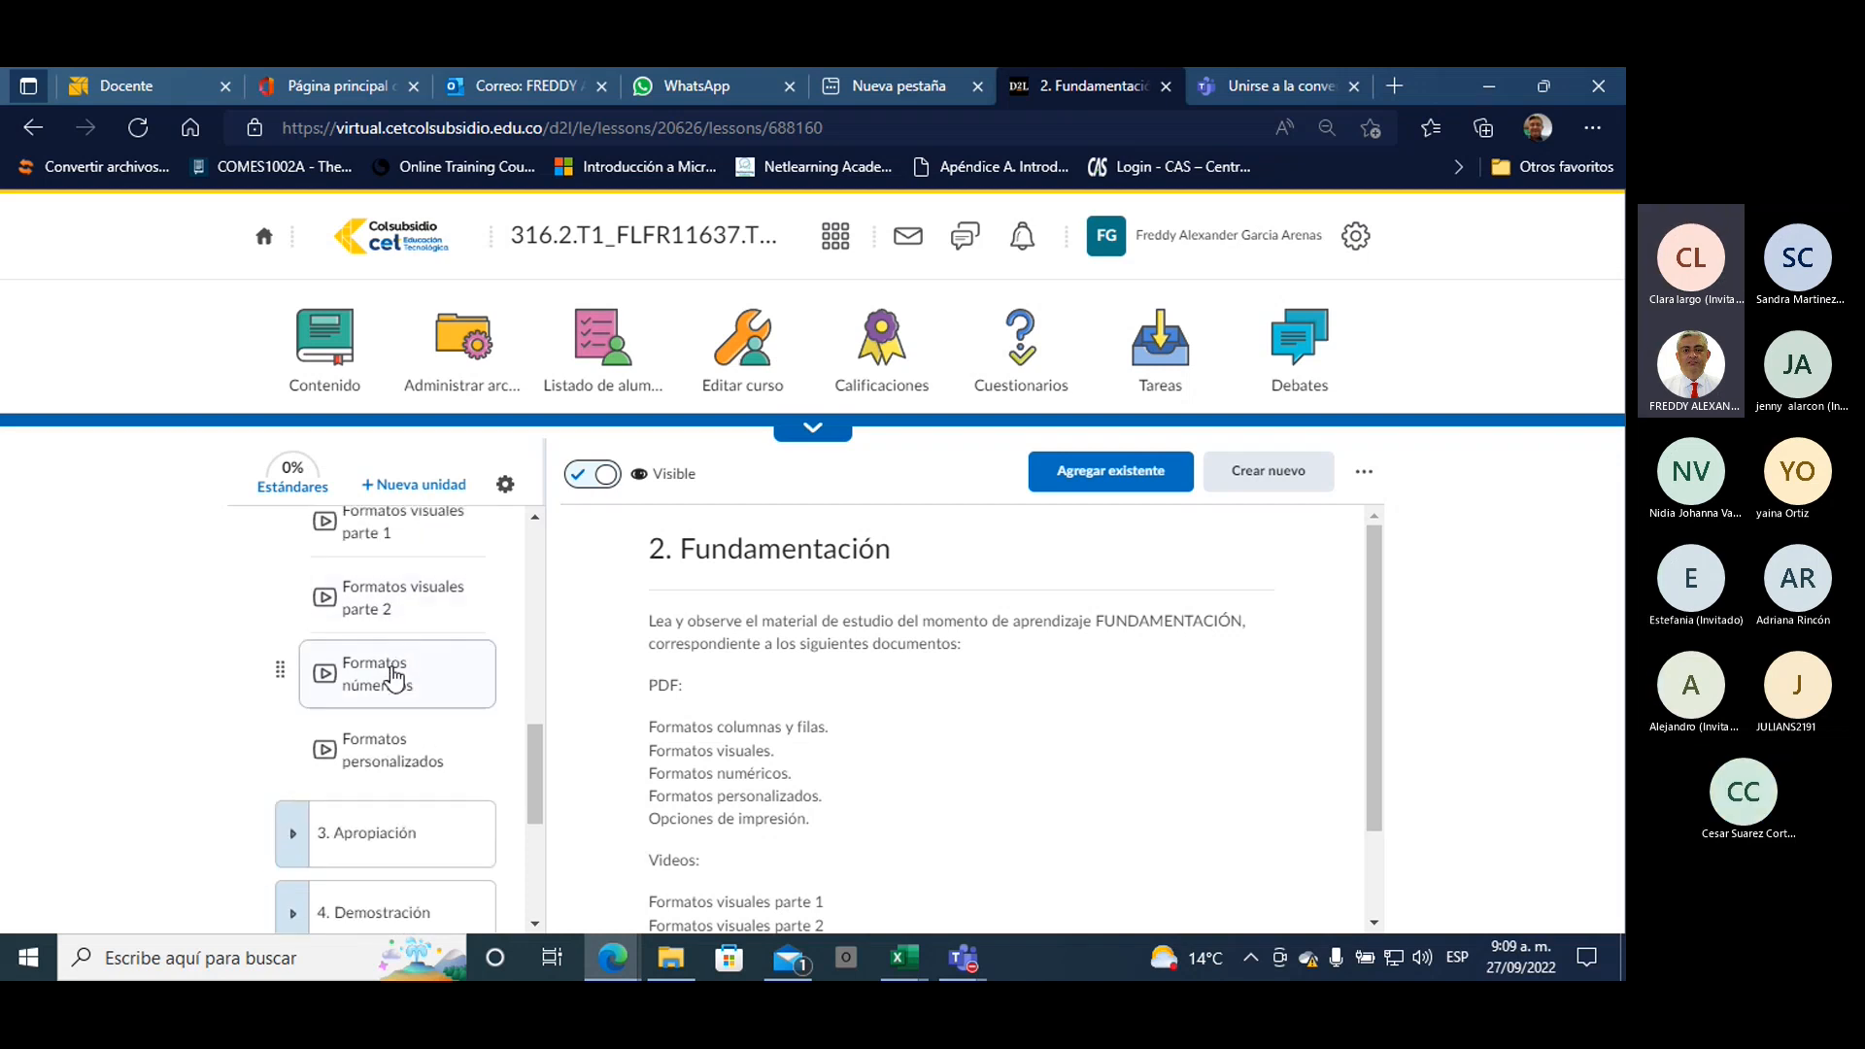
scroll(403, 670, up, 3)
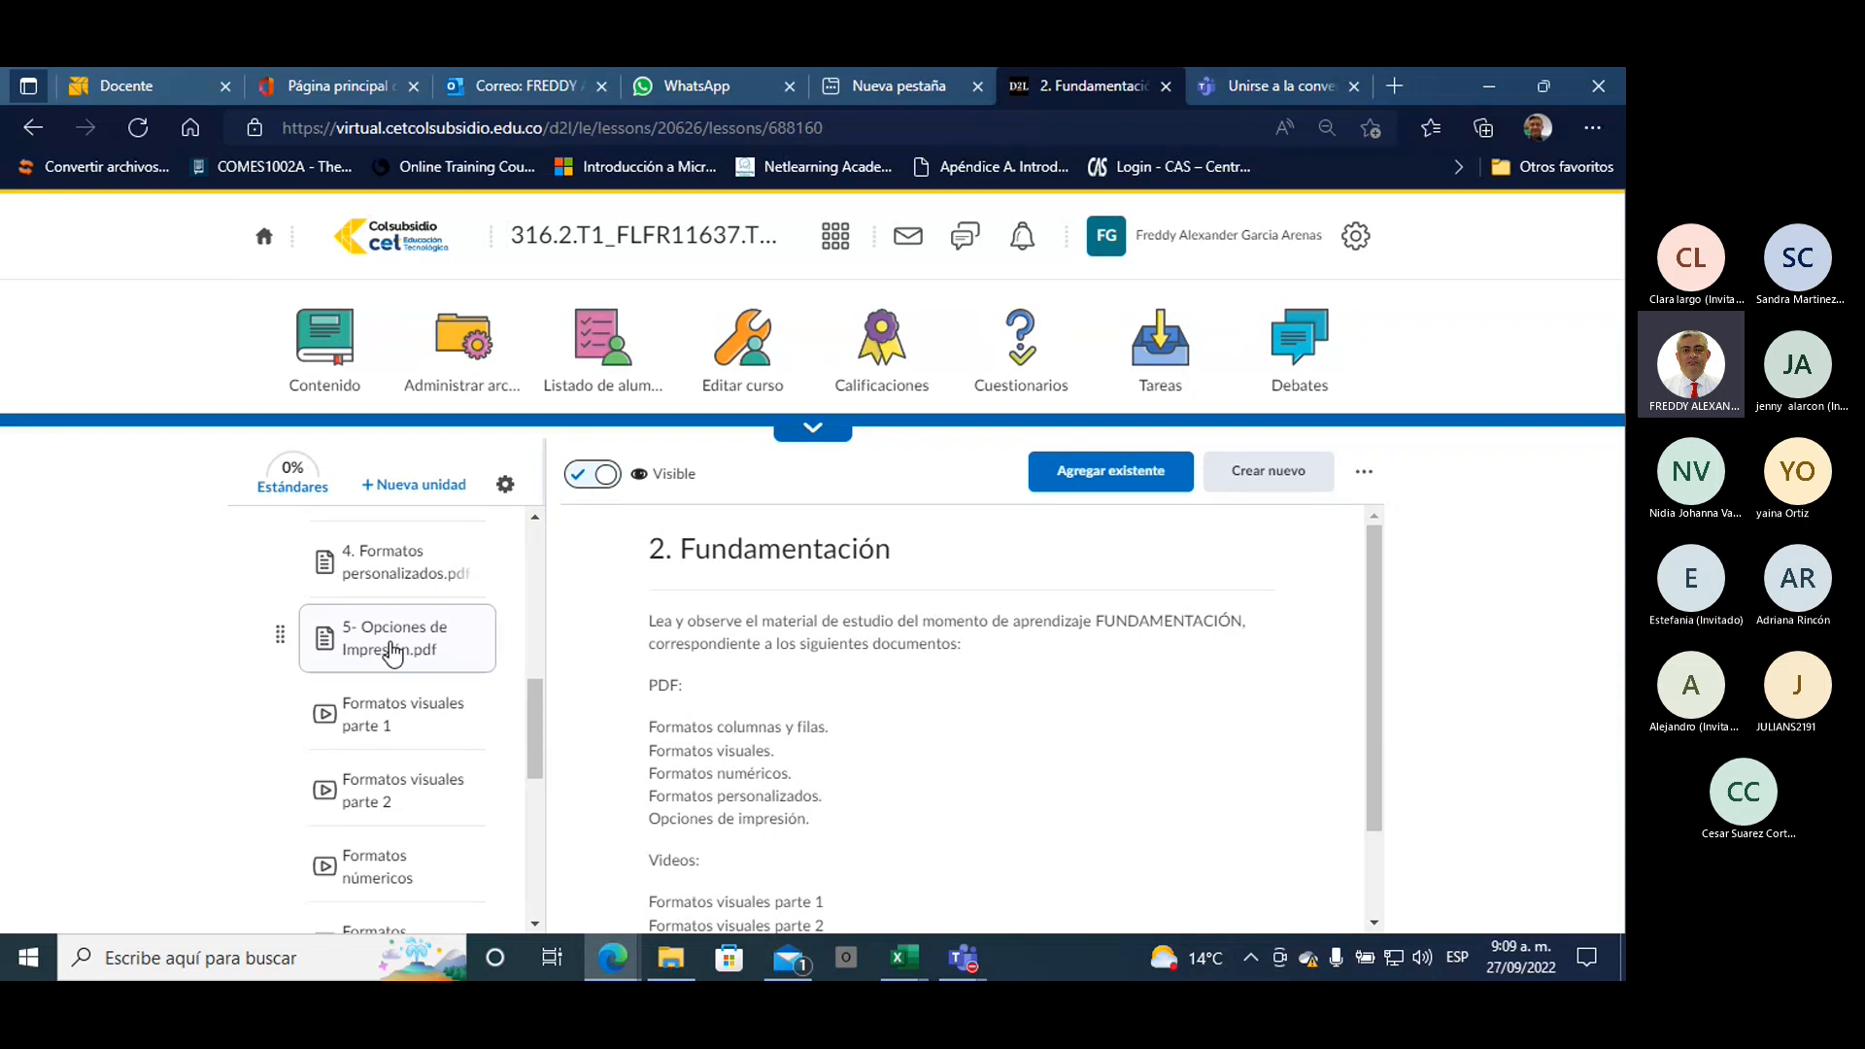
Step: Look through the remaining videos in the "2. Fundamentación" section of Unidad 2 and collapse that section
scroll(393, 652, down, 3)
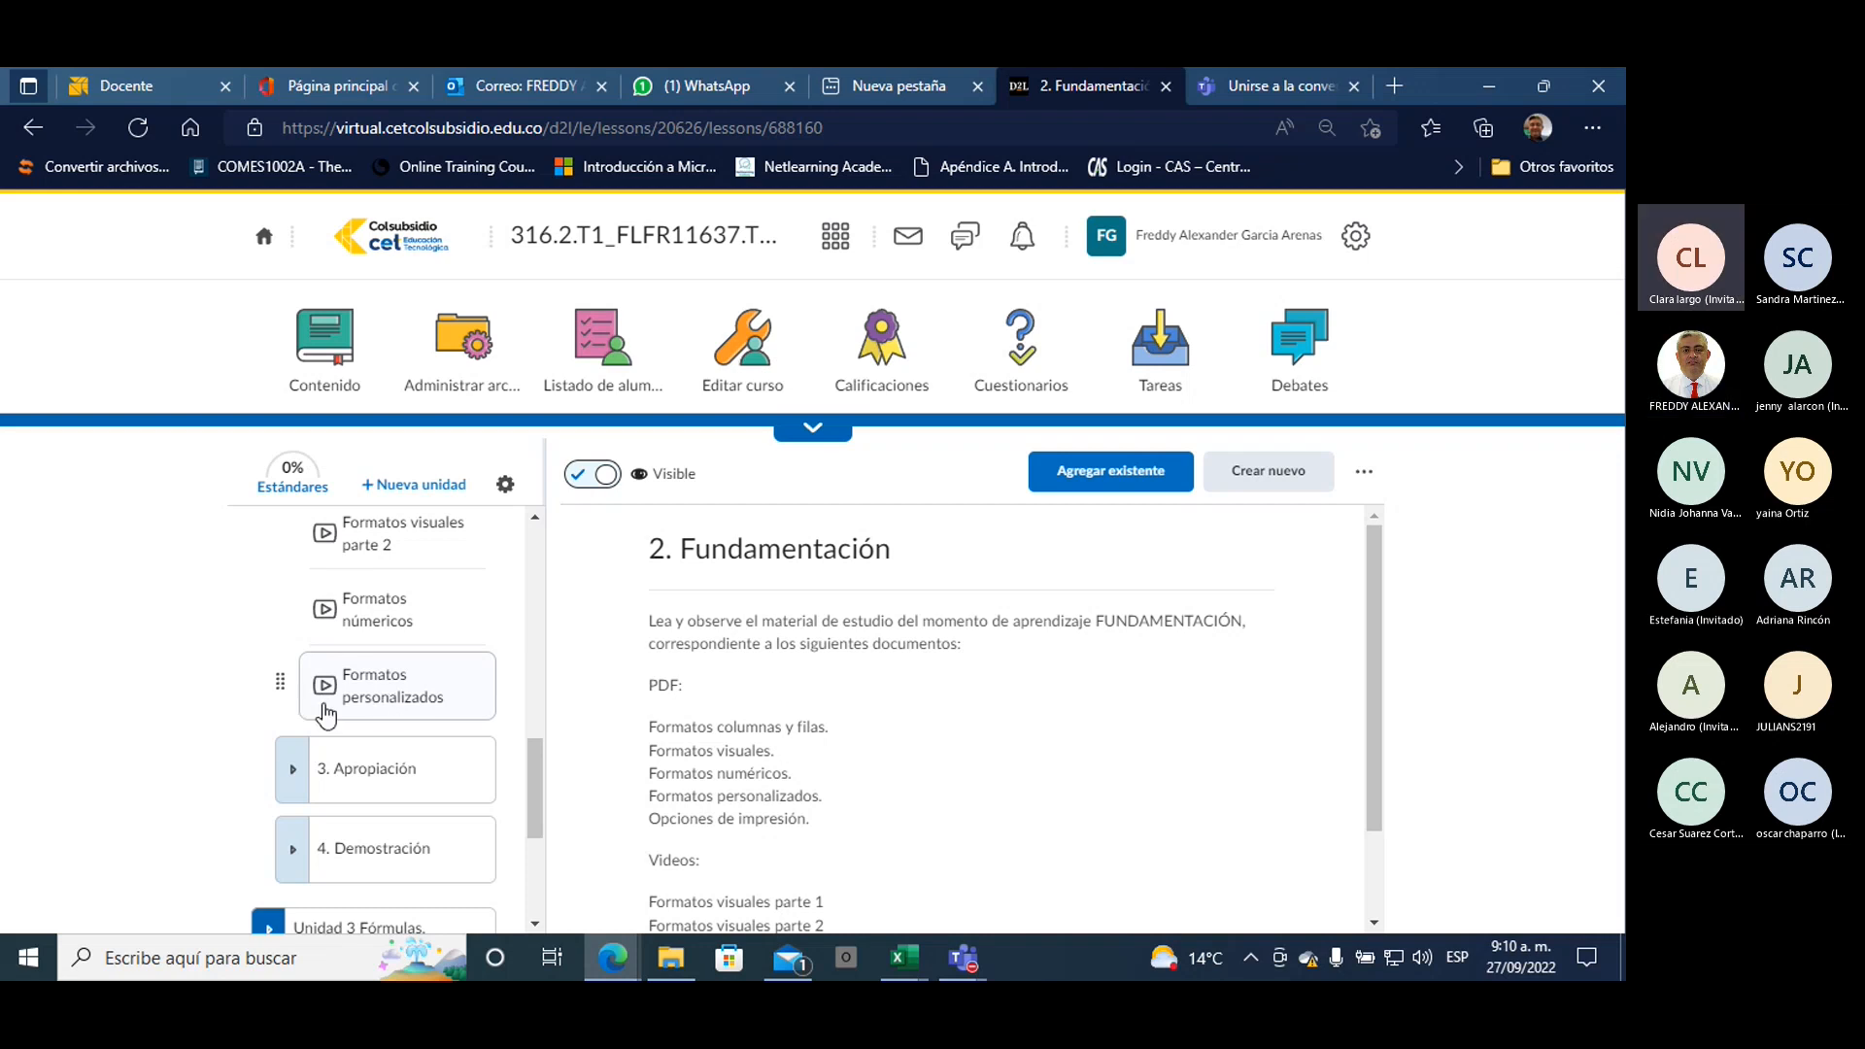
drag(532, 757, 529, 610)
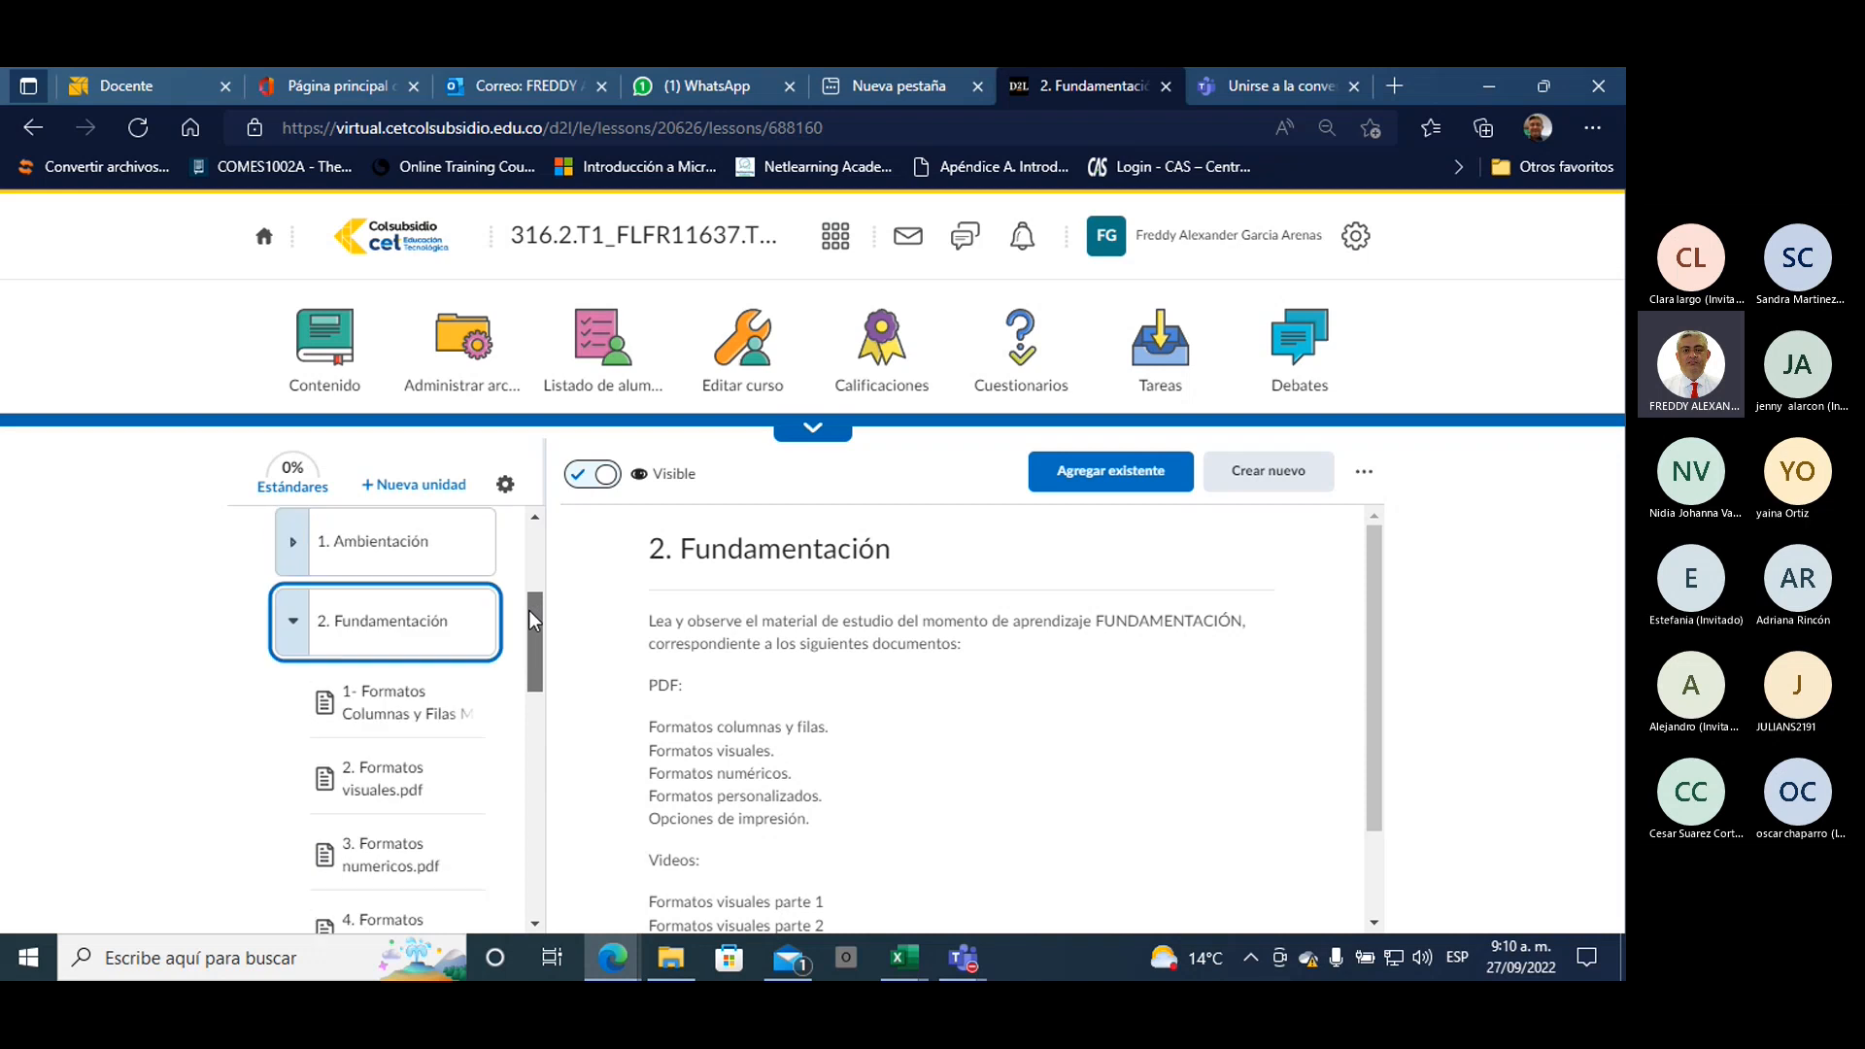
click(294, 629)
drag(538, 656, 538, 664)
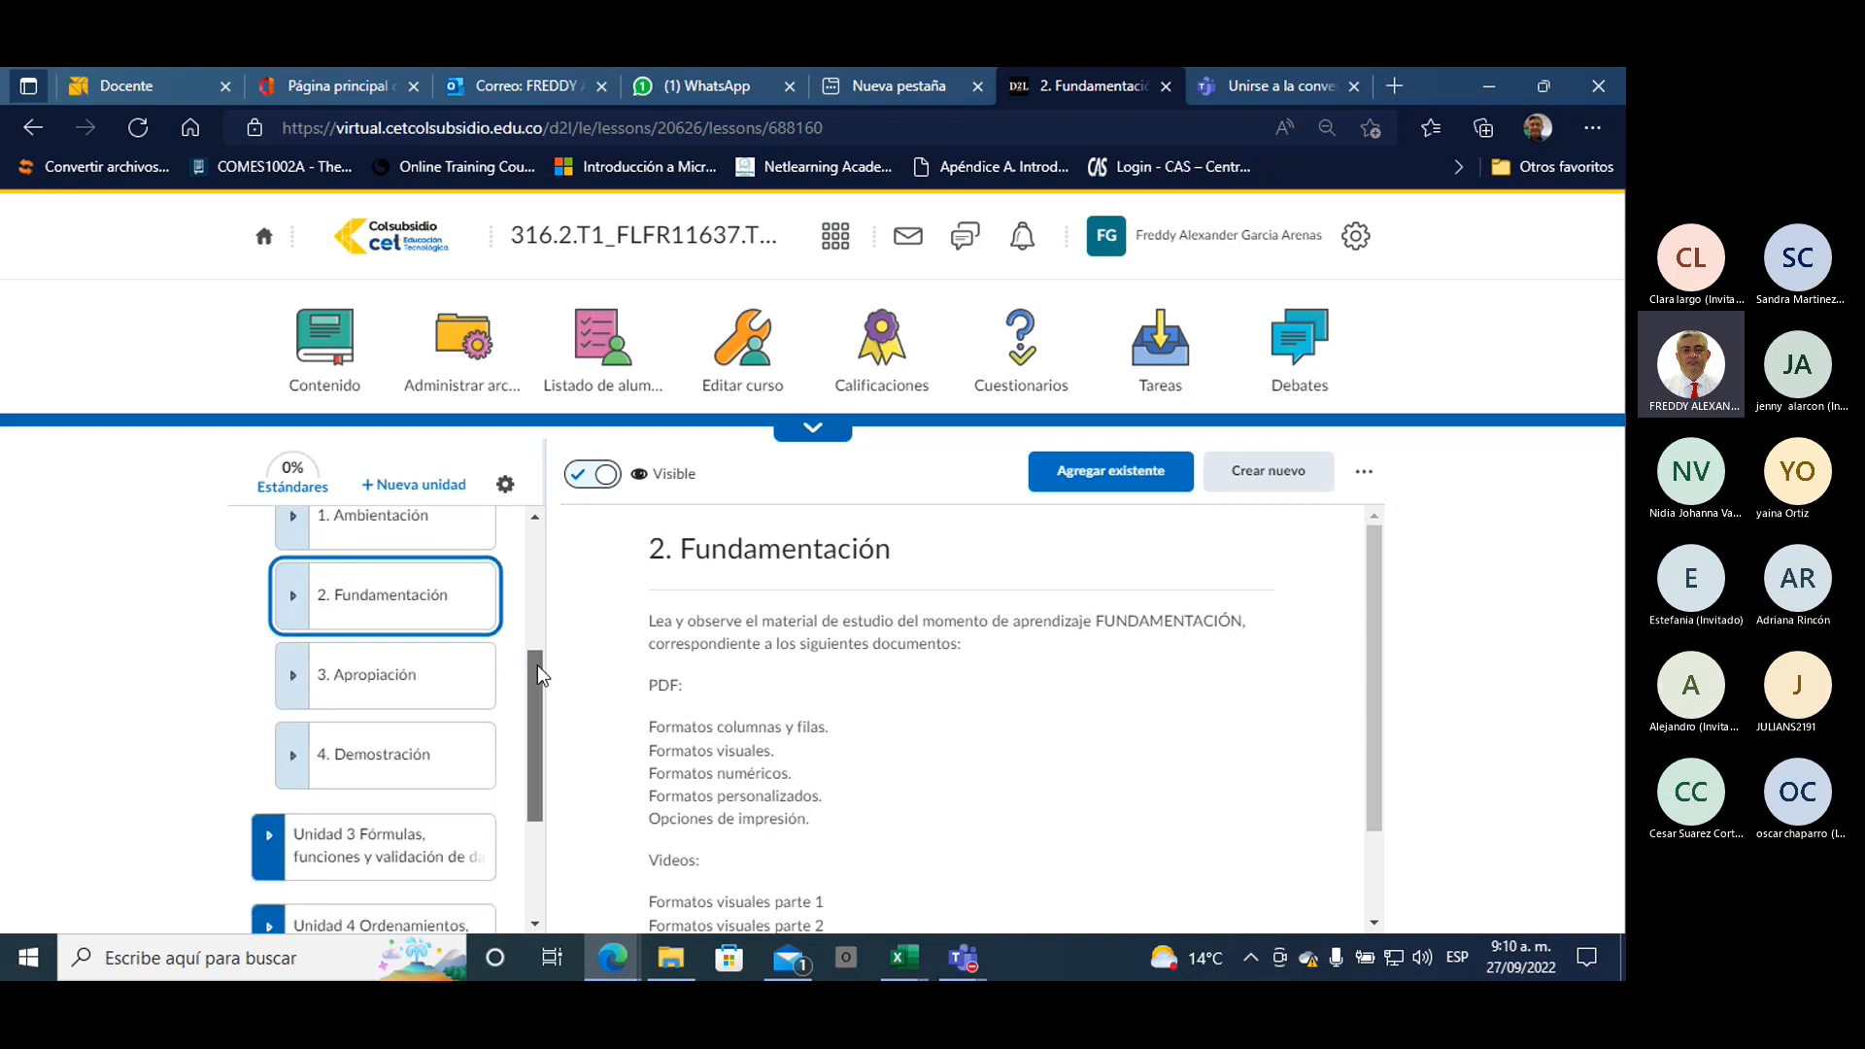
Step: View the "3. Apropiación" section of Unidad 2, collapse it and show the Unidad 2 overview page
click(375, 678)
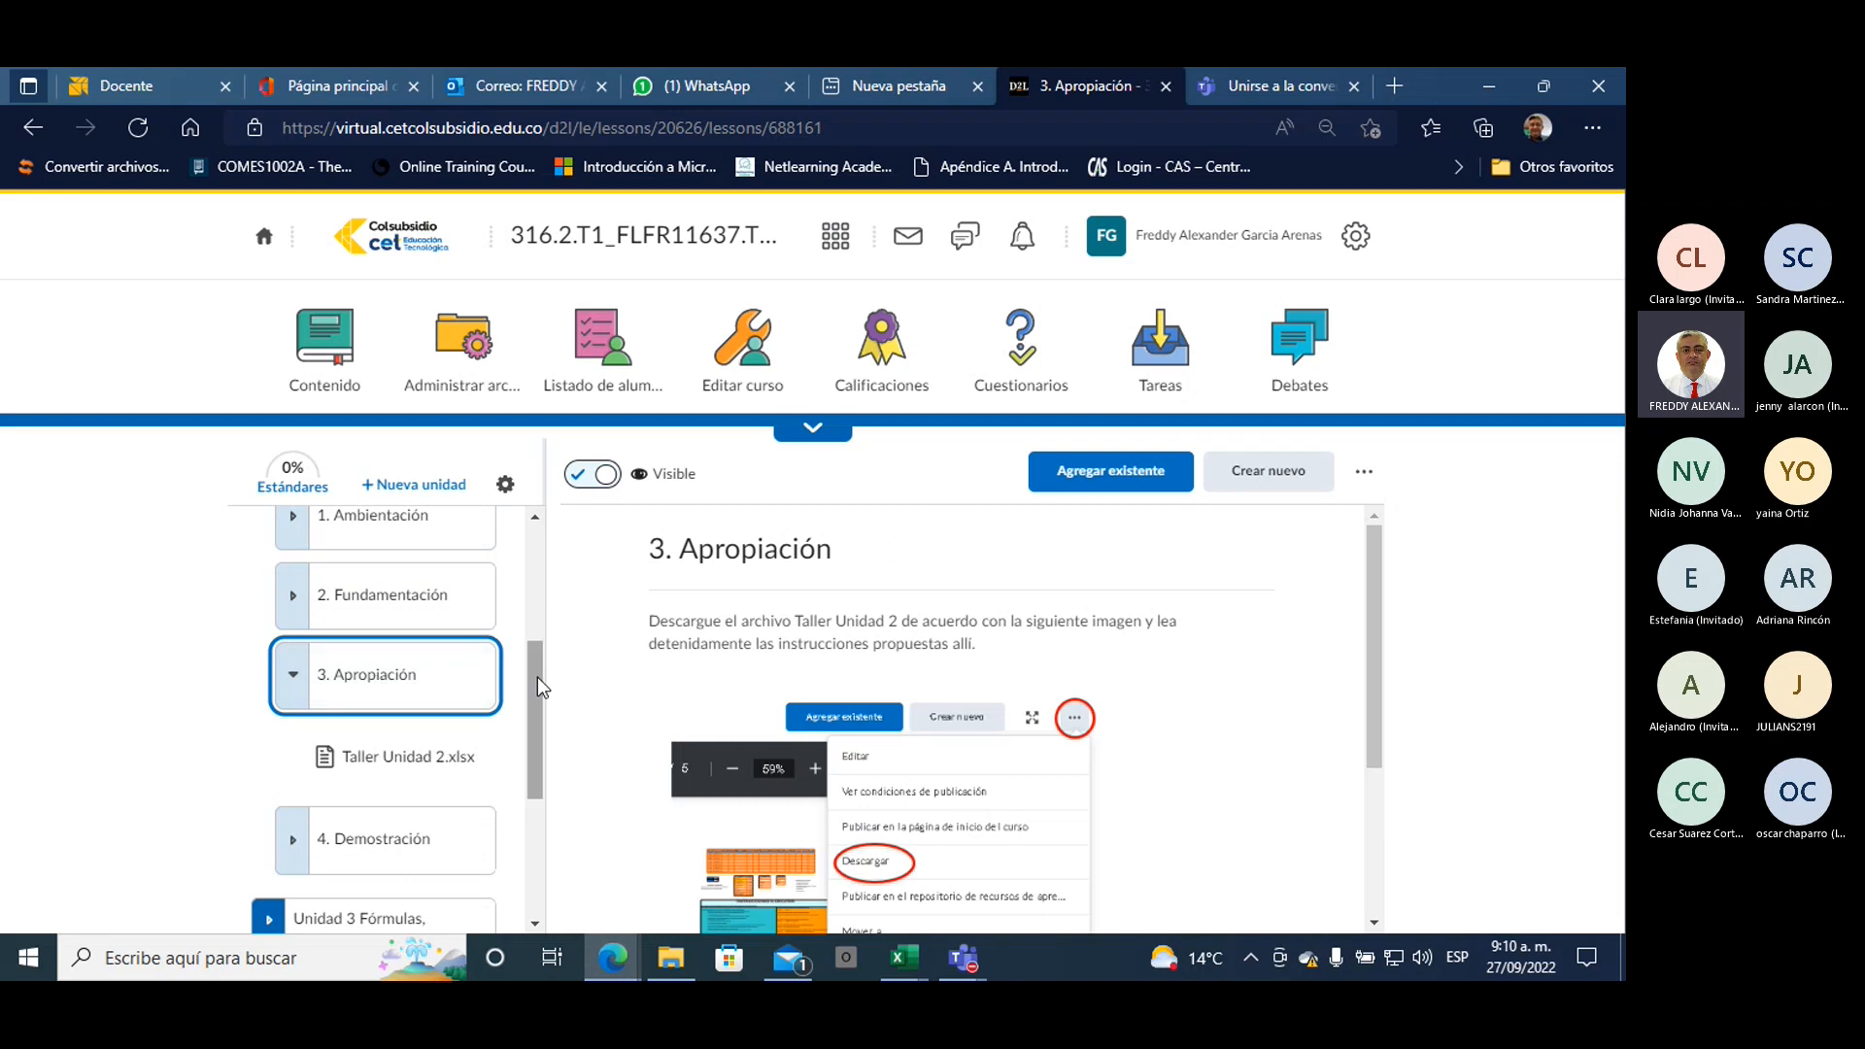
drag(530, 676, 532, 639)
click(292, 766)
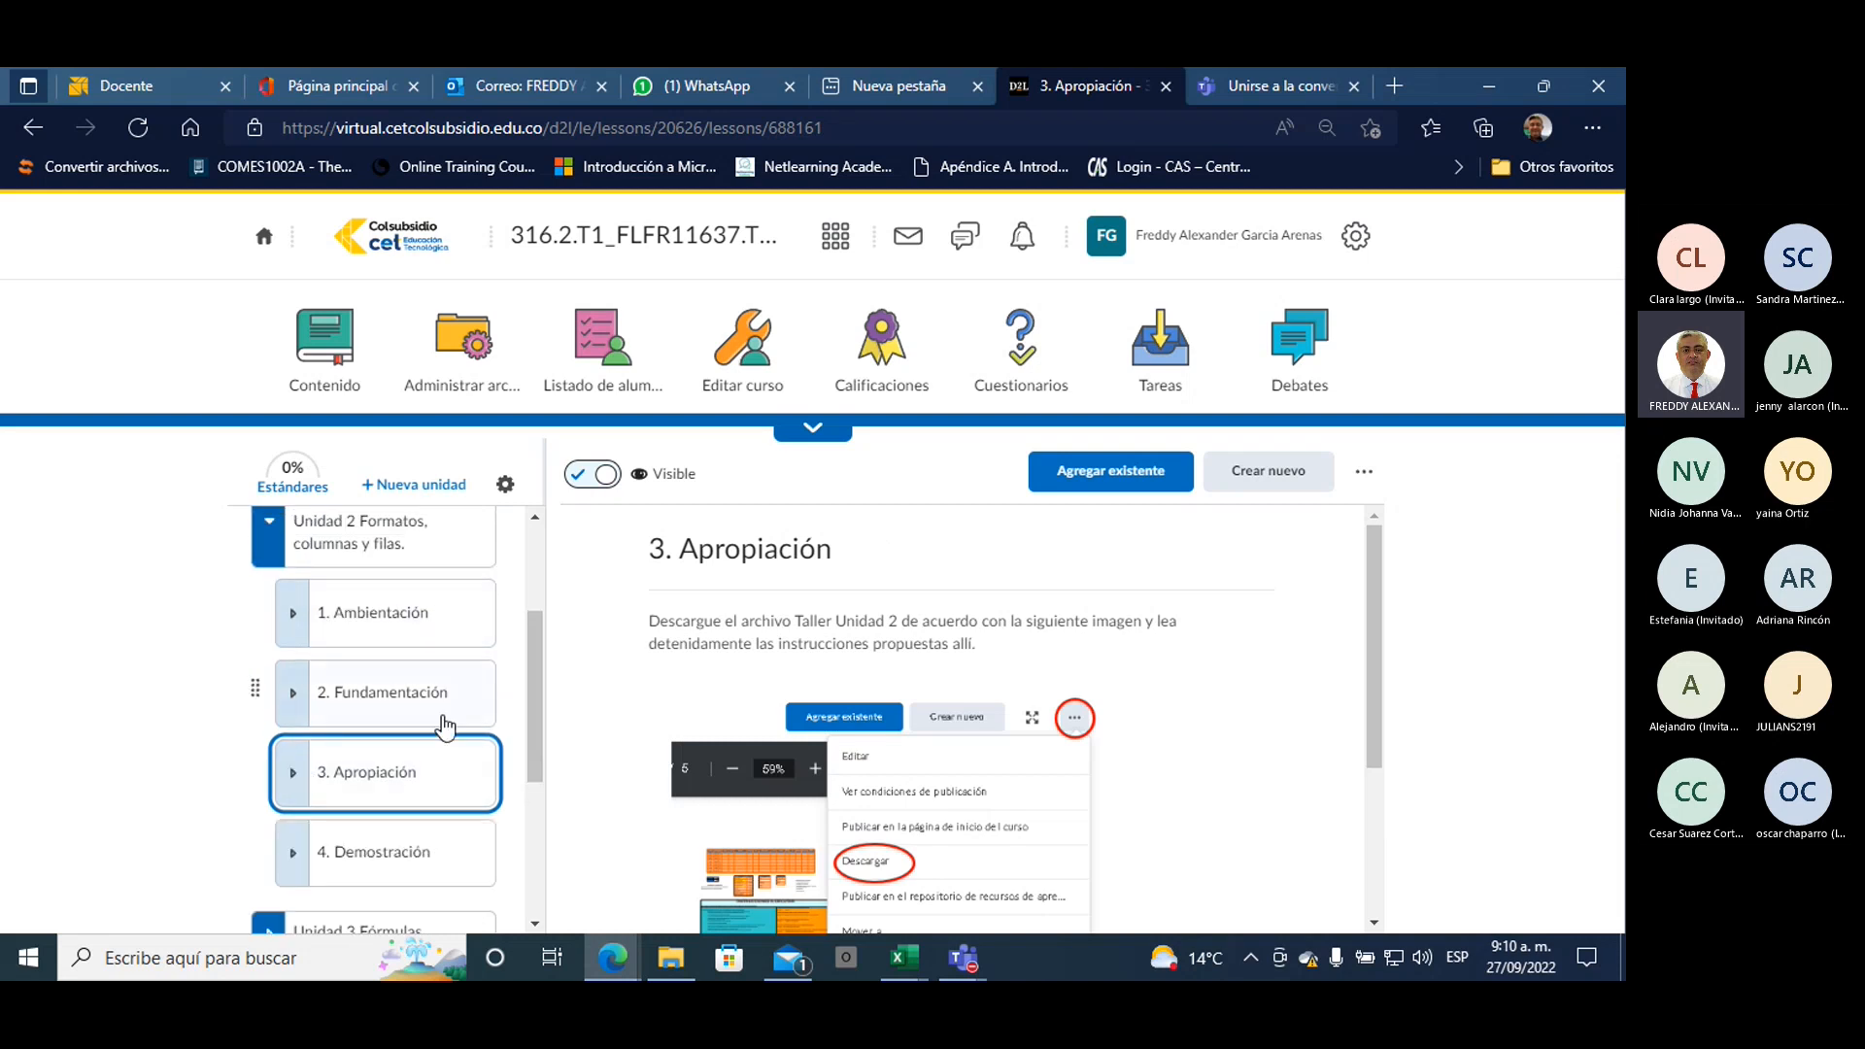
click(280, 539)
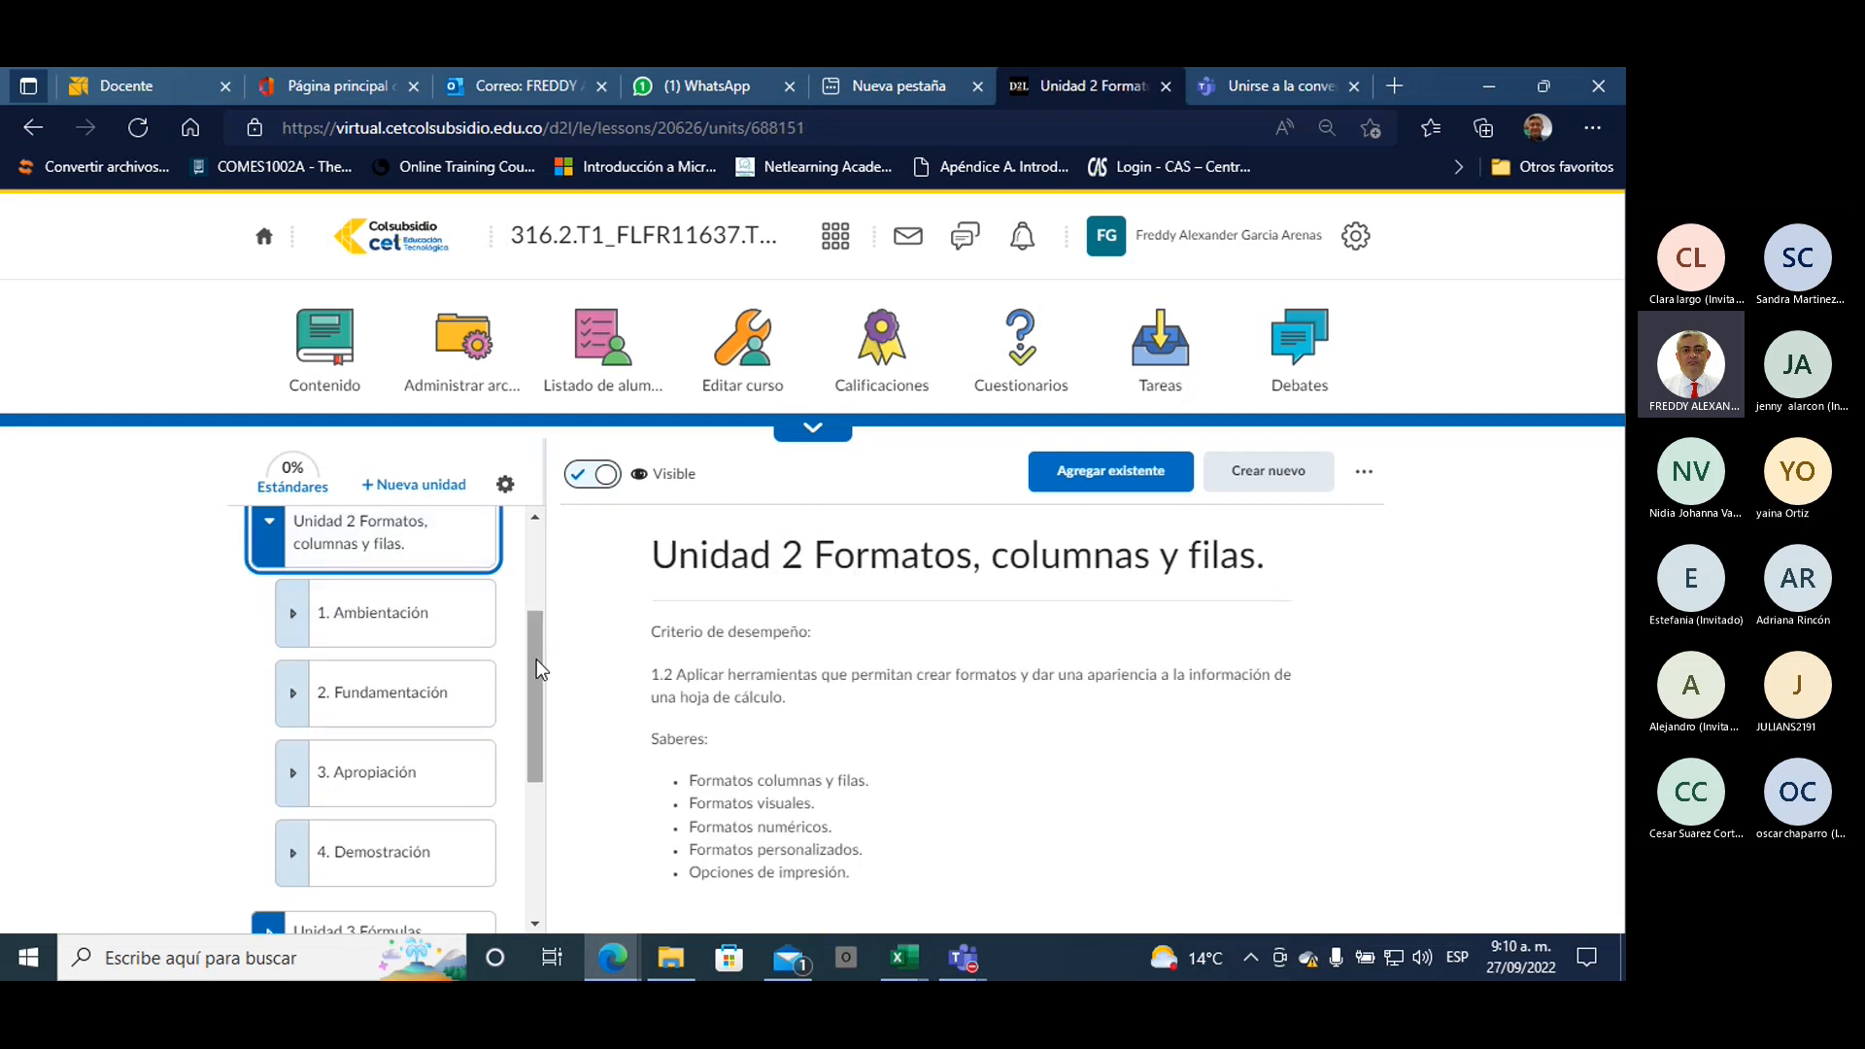
Step: Open the unit "Unidad 3 Fórmulas, funciones y validación de datos." in the course contents to show its four sections
drag(536, 658, 537, 815)
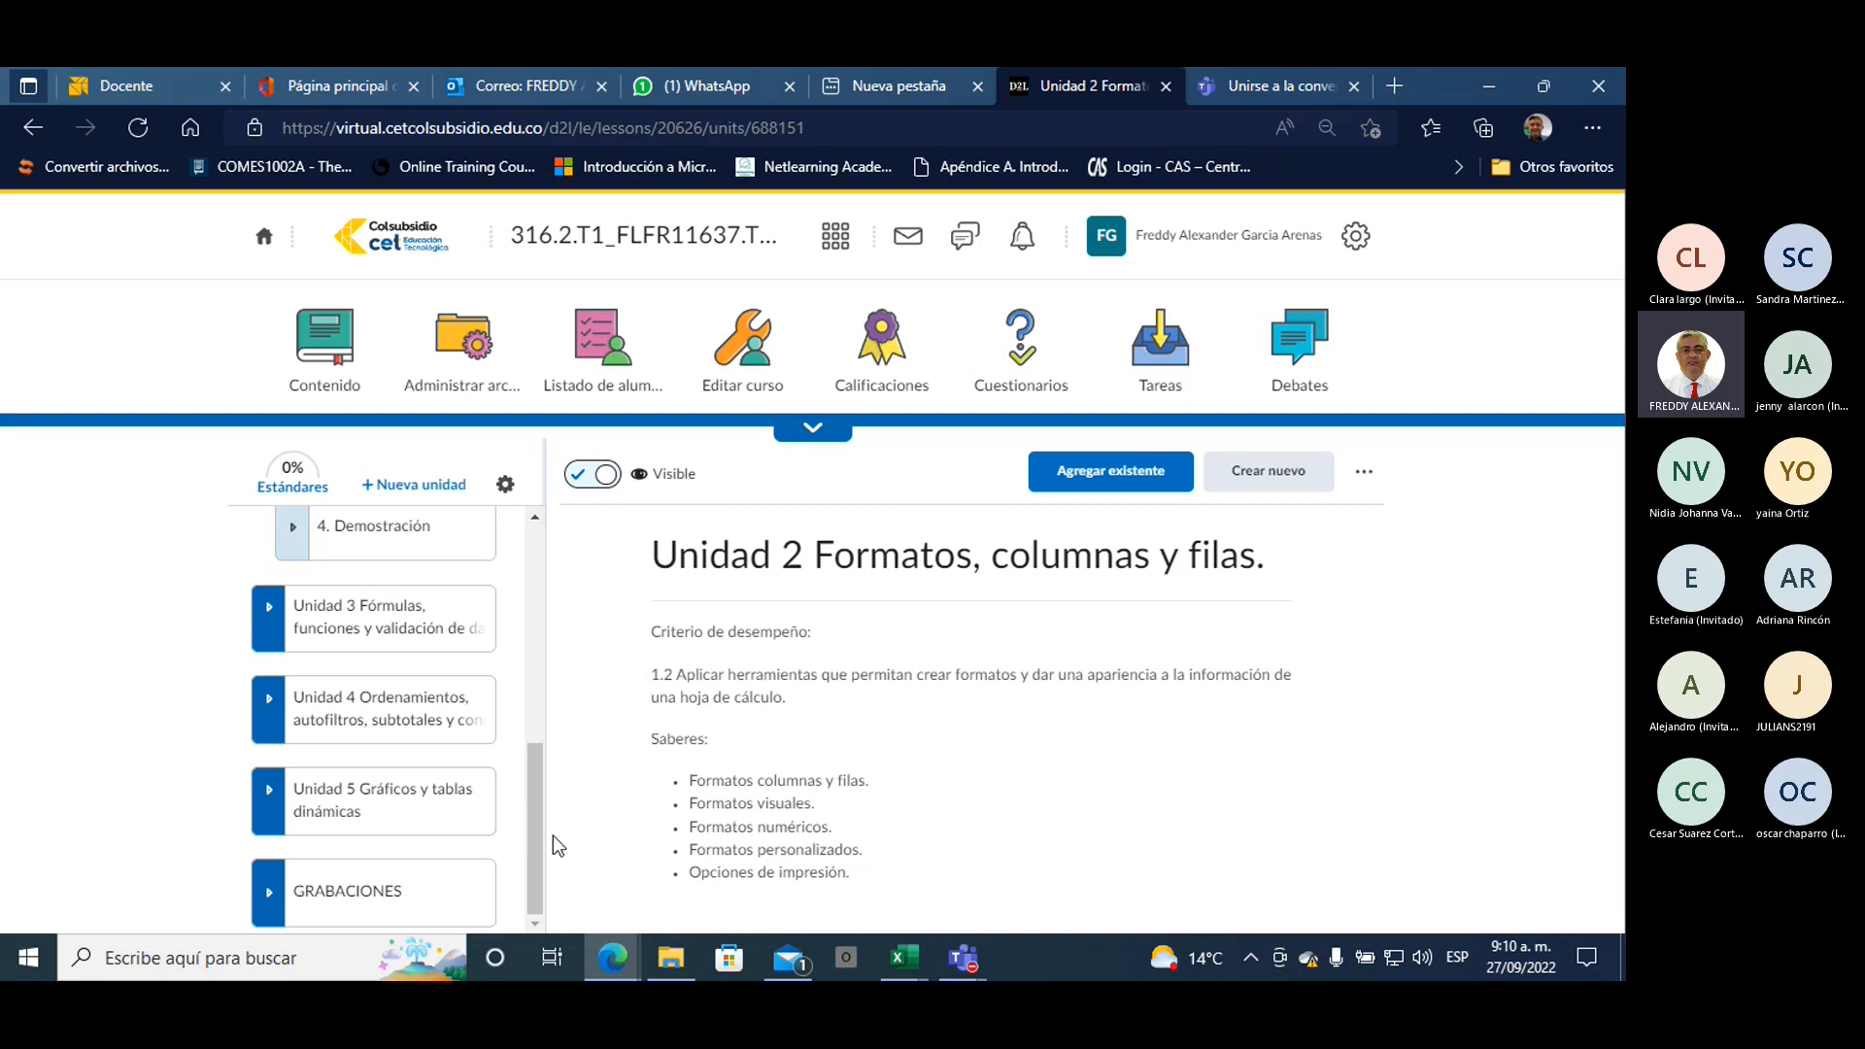
click(360, 629)
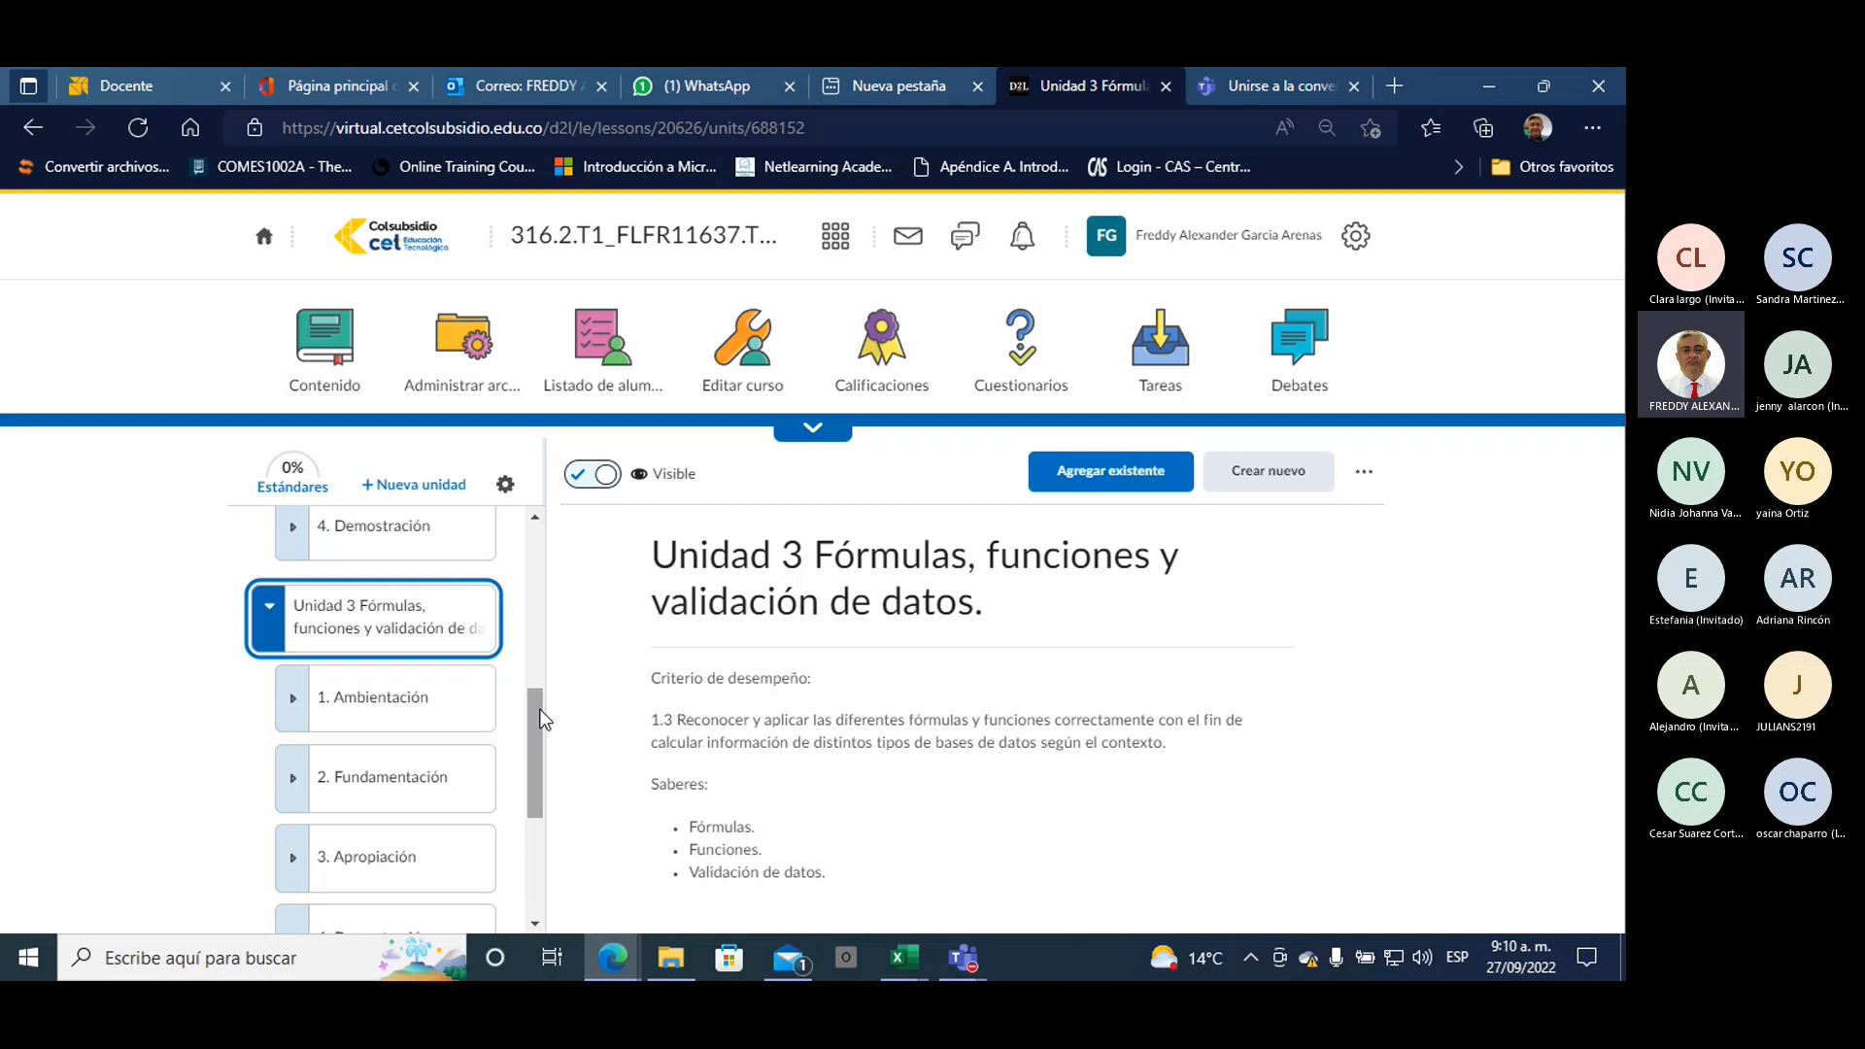
drag(542, 718, 541, 744)
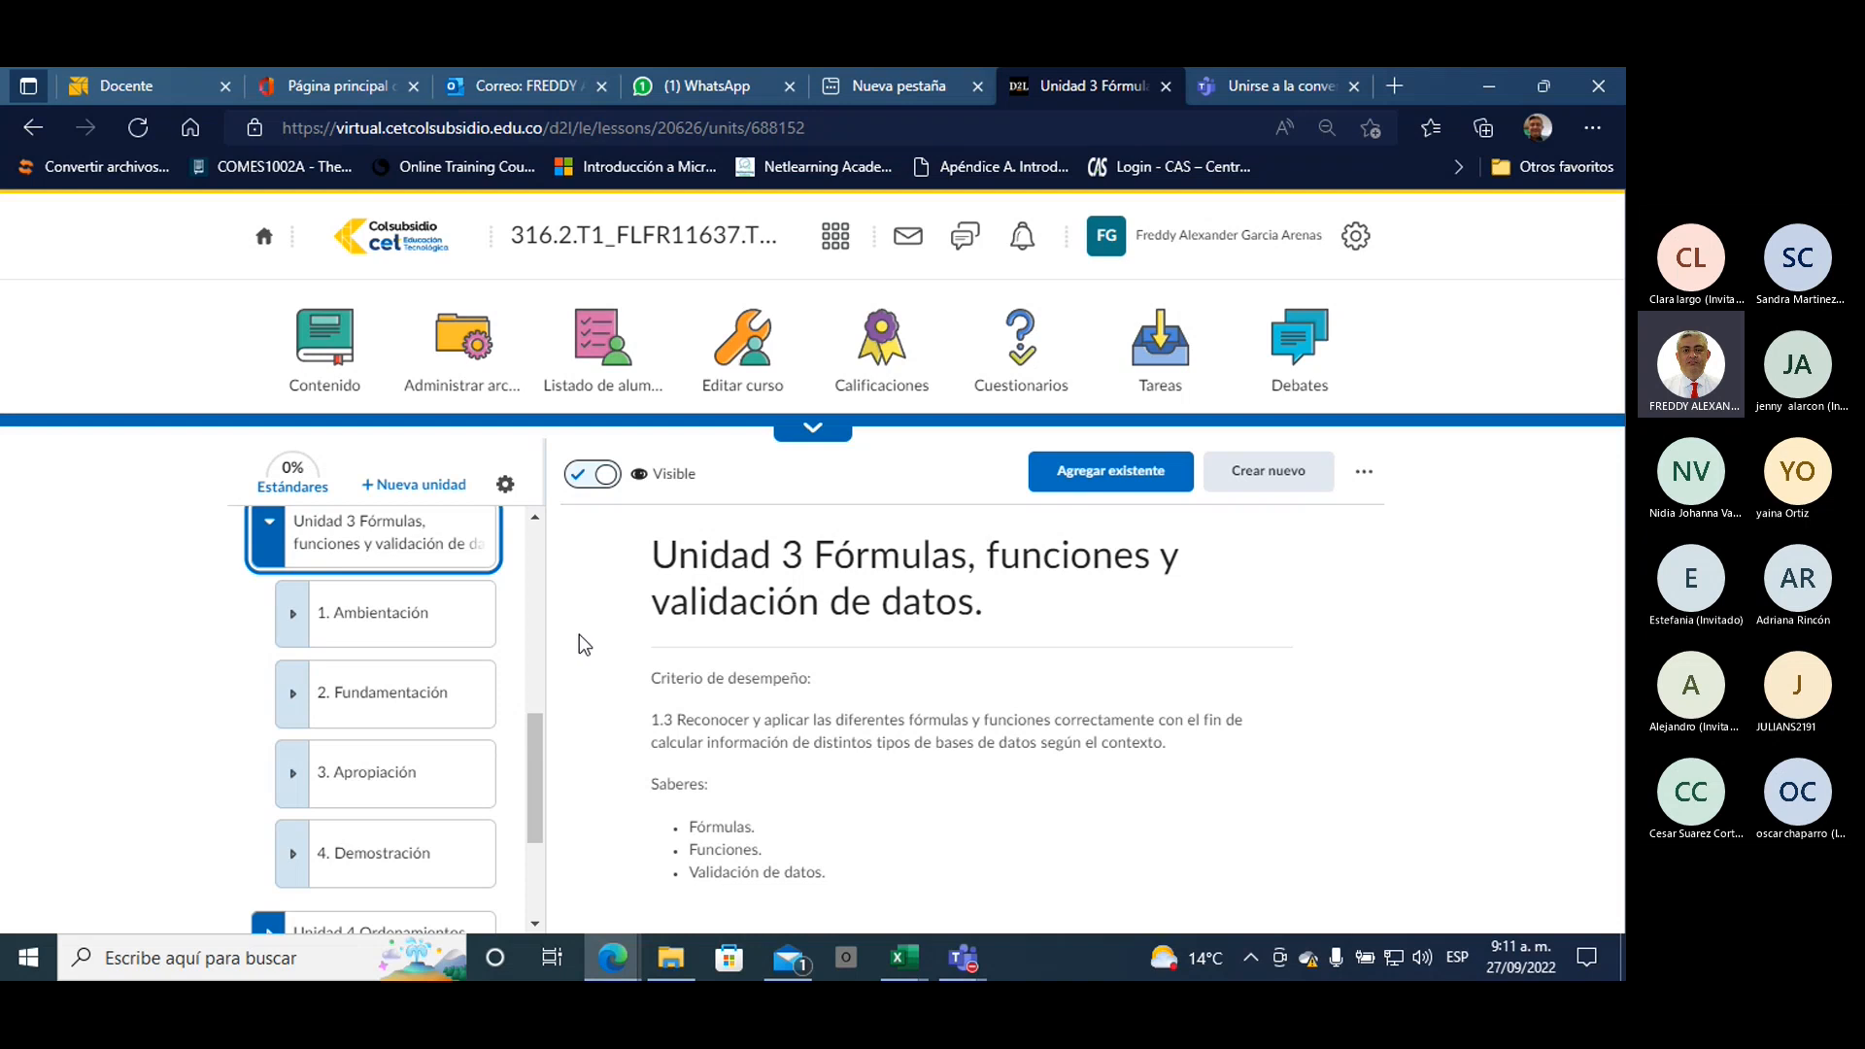
Step: Open the learning guide in the "1. Ambientación" section of Unidad 3 and read its topics and study material
click(471, 626)
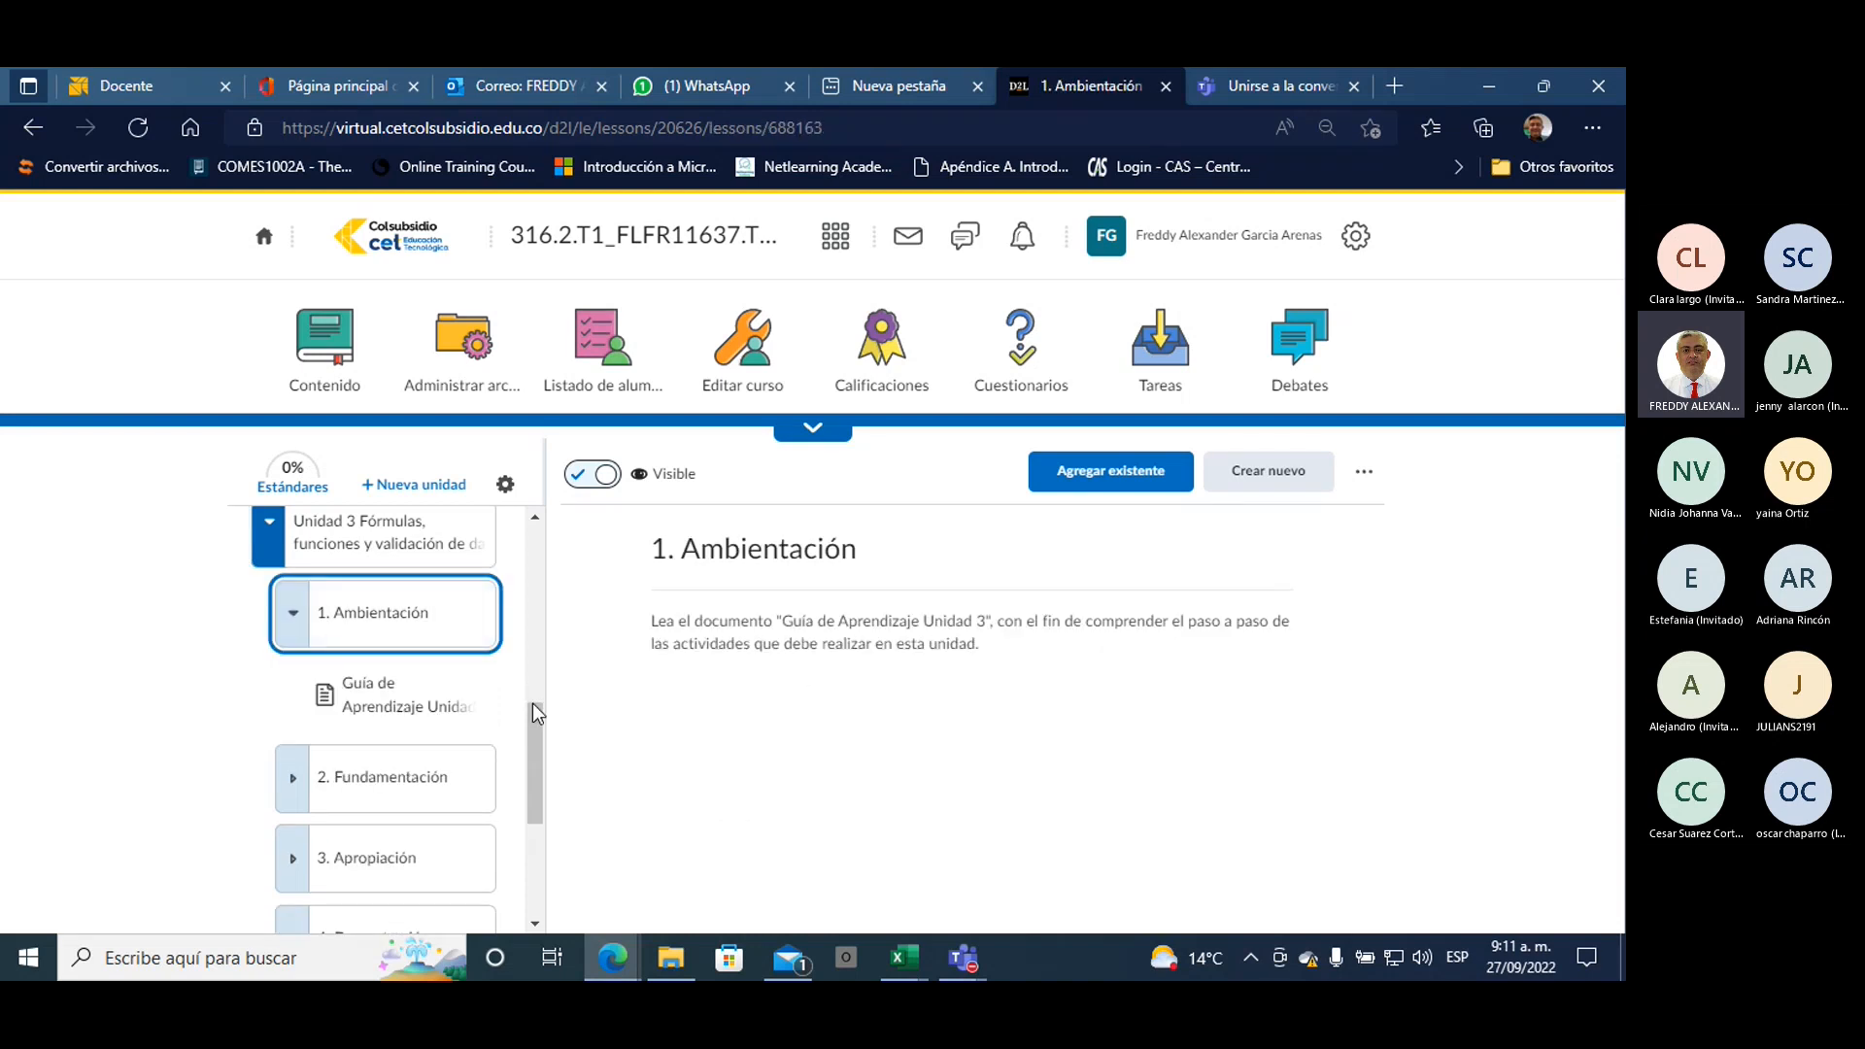
scroll(418, 680, down, 1)
click(410, 658)
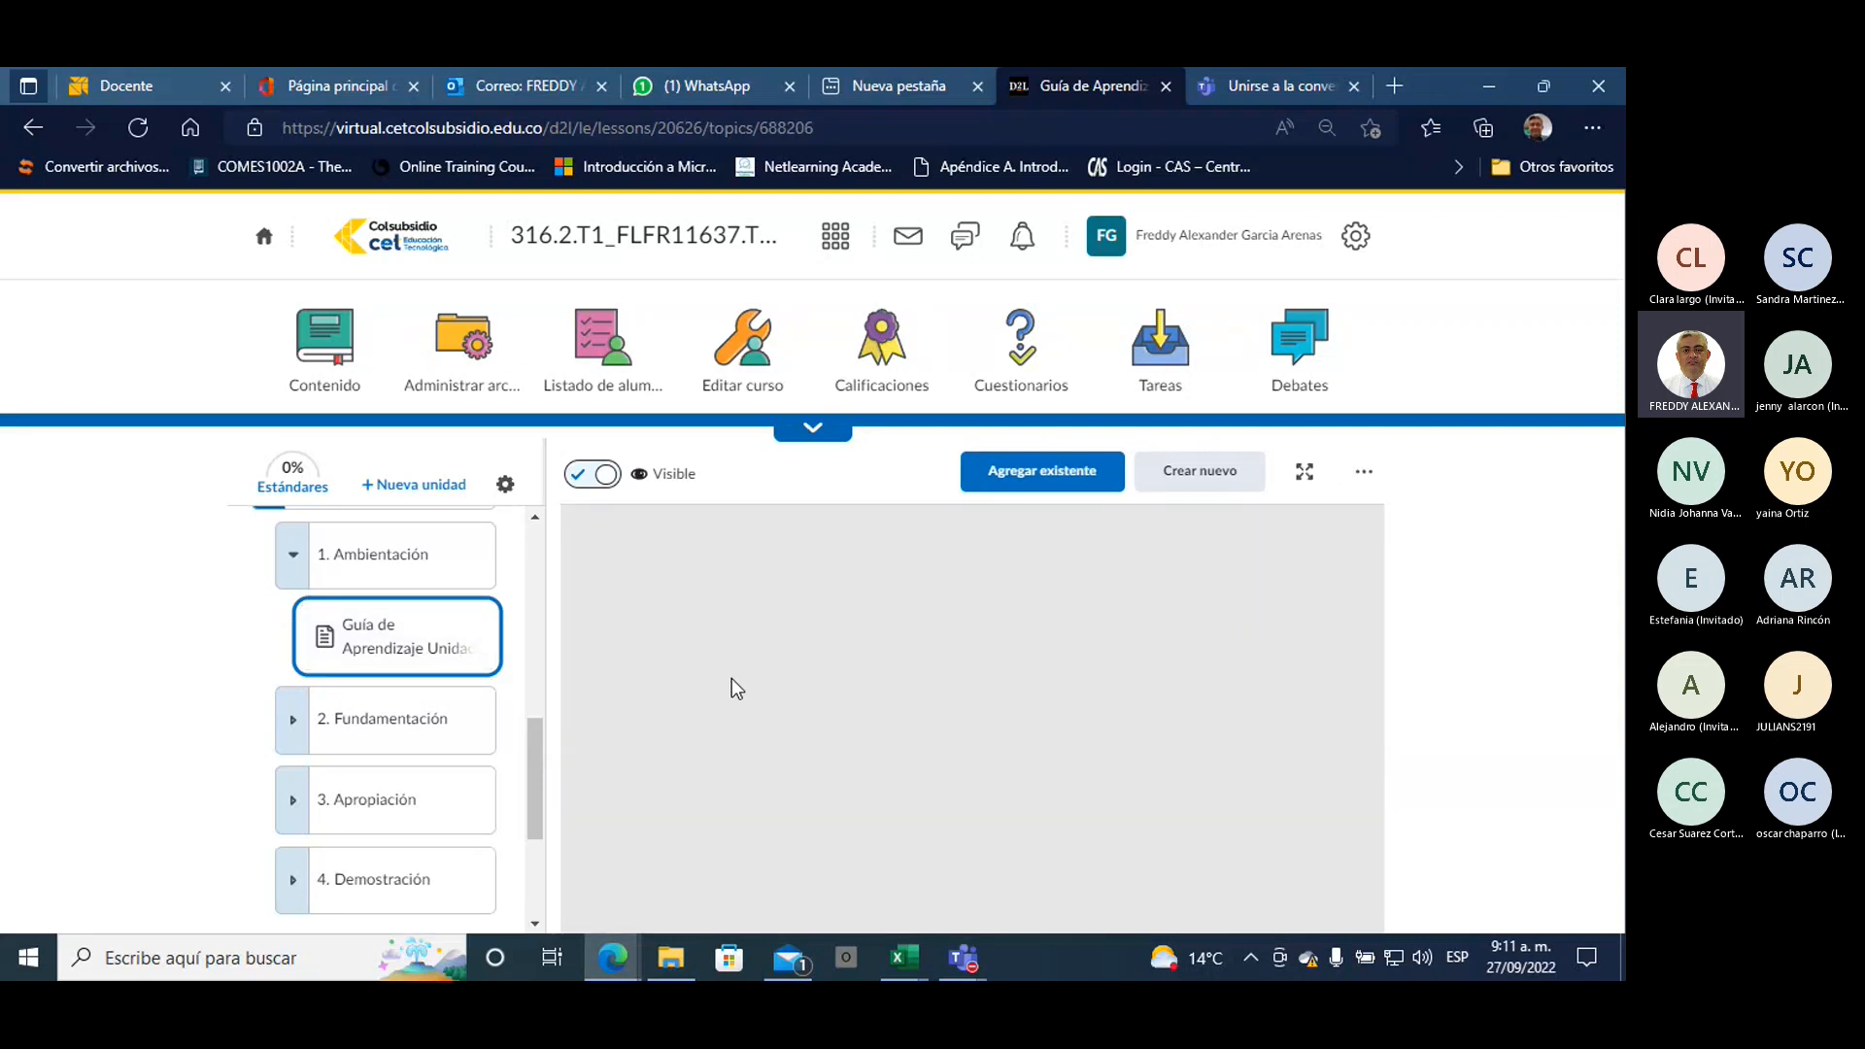
scroll(773, 667, down, 2)
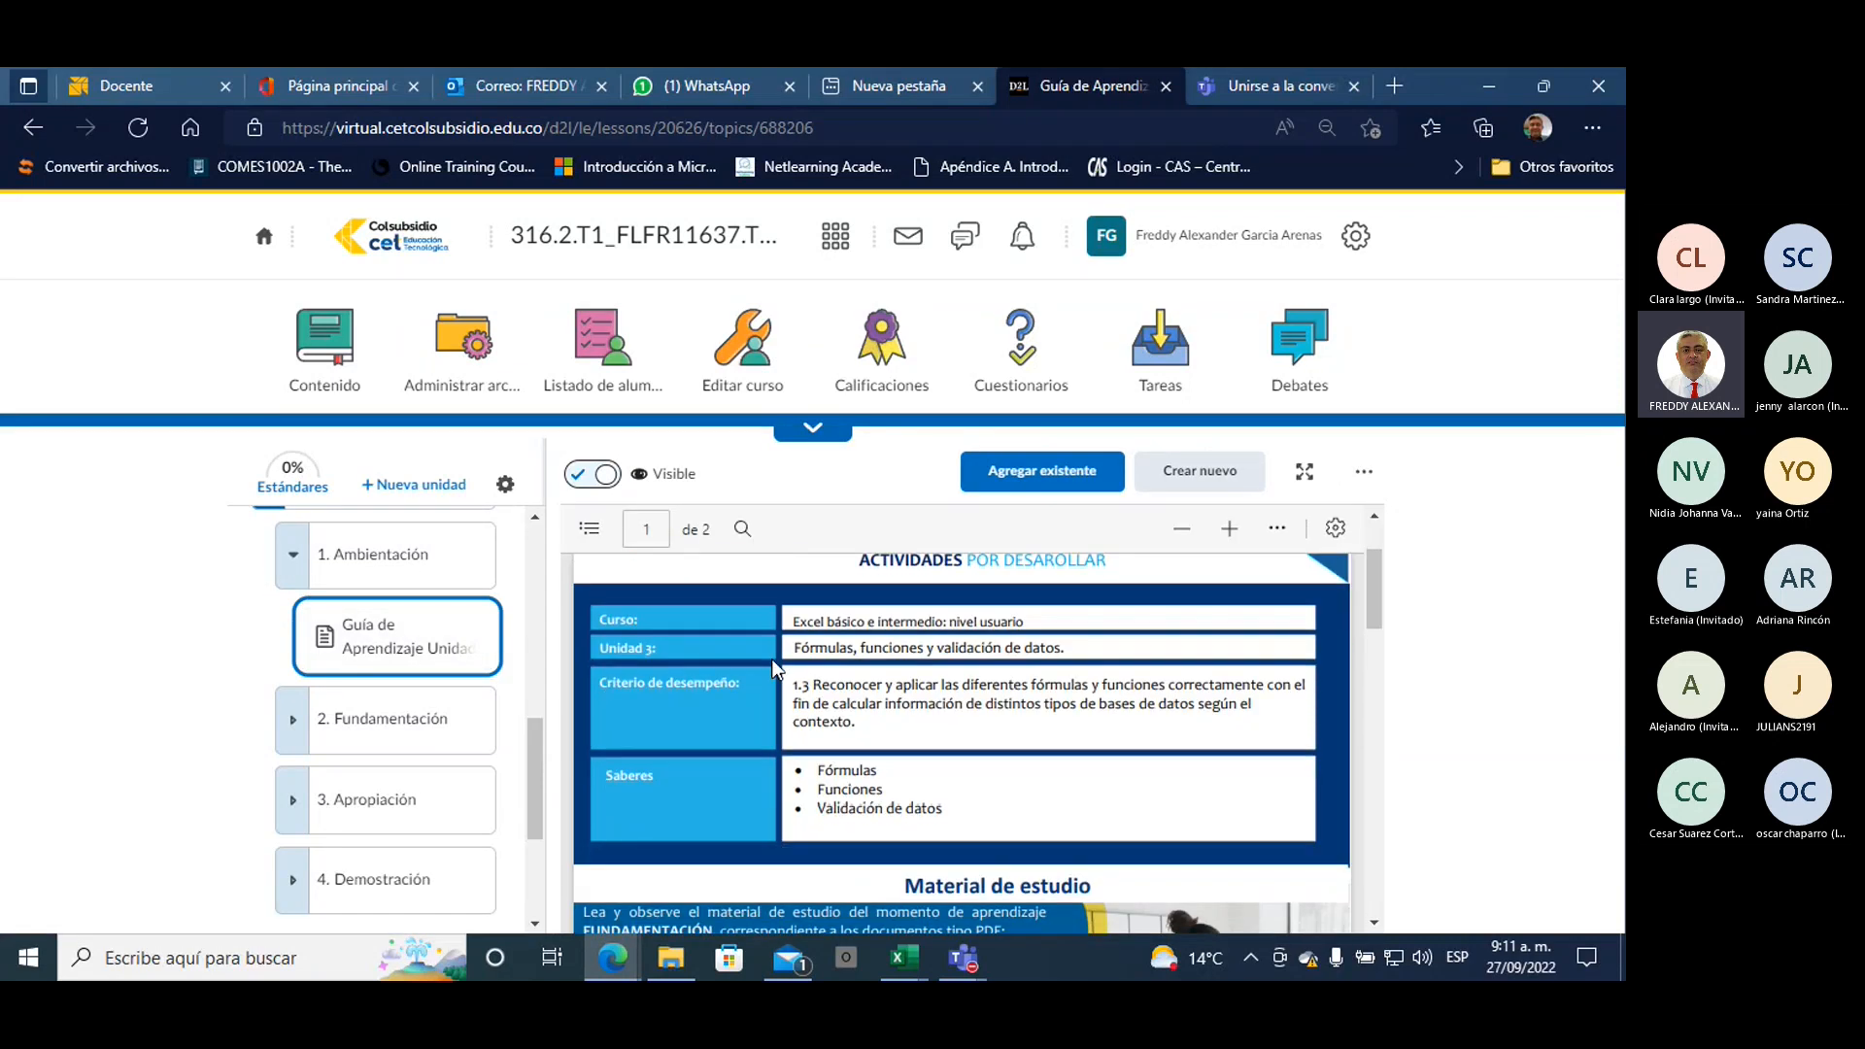
scroll(755, 684, down, 2)
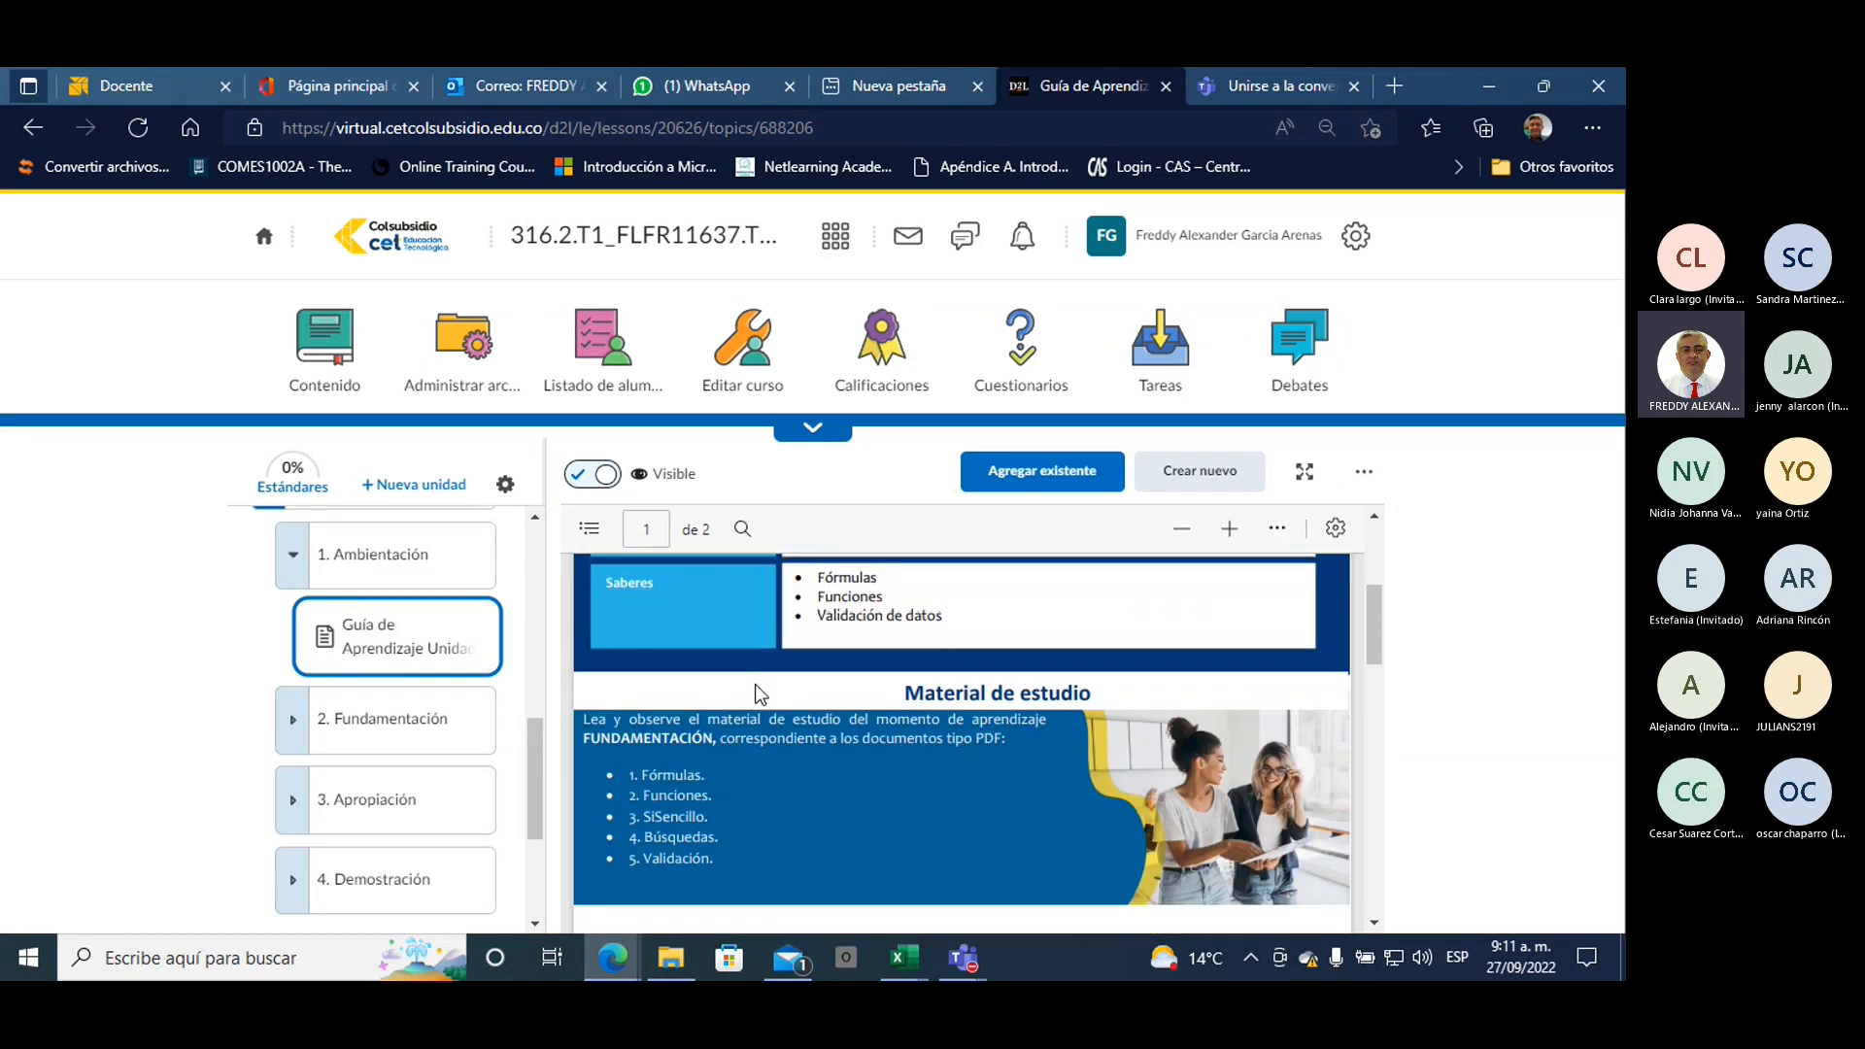
scroll(755, 684, down, 1)
scroll(755, 683, up, 3)
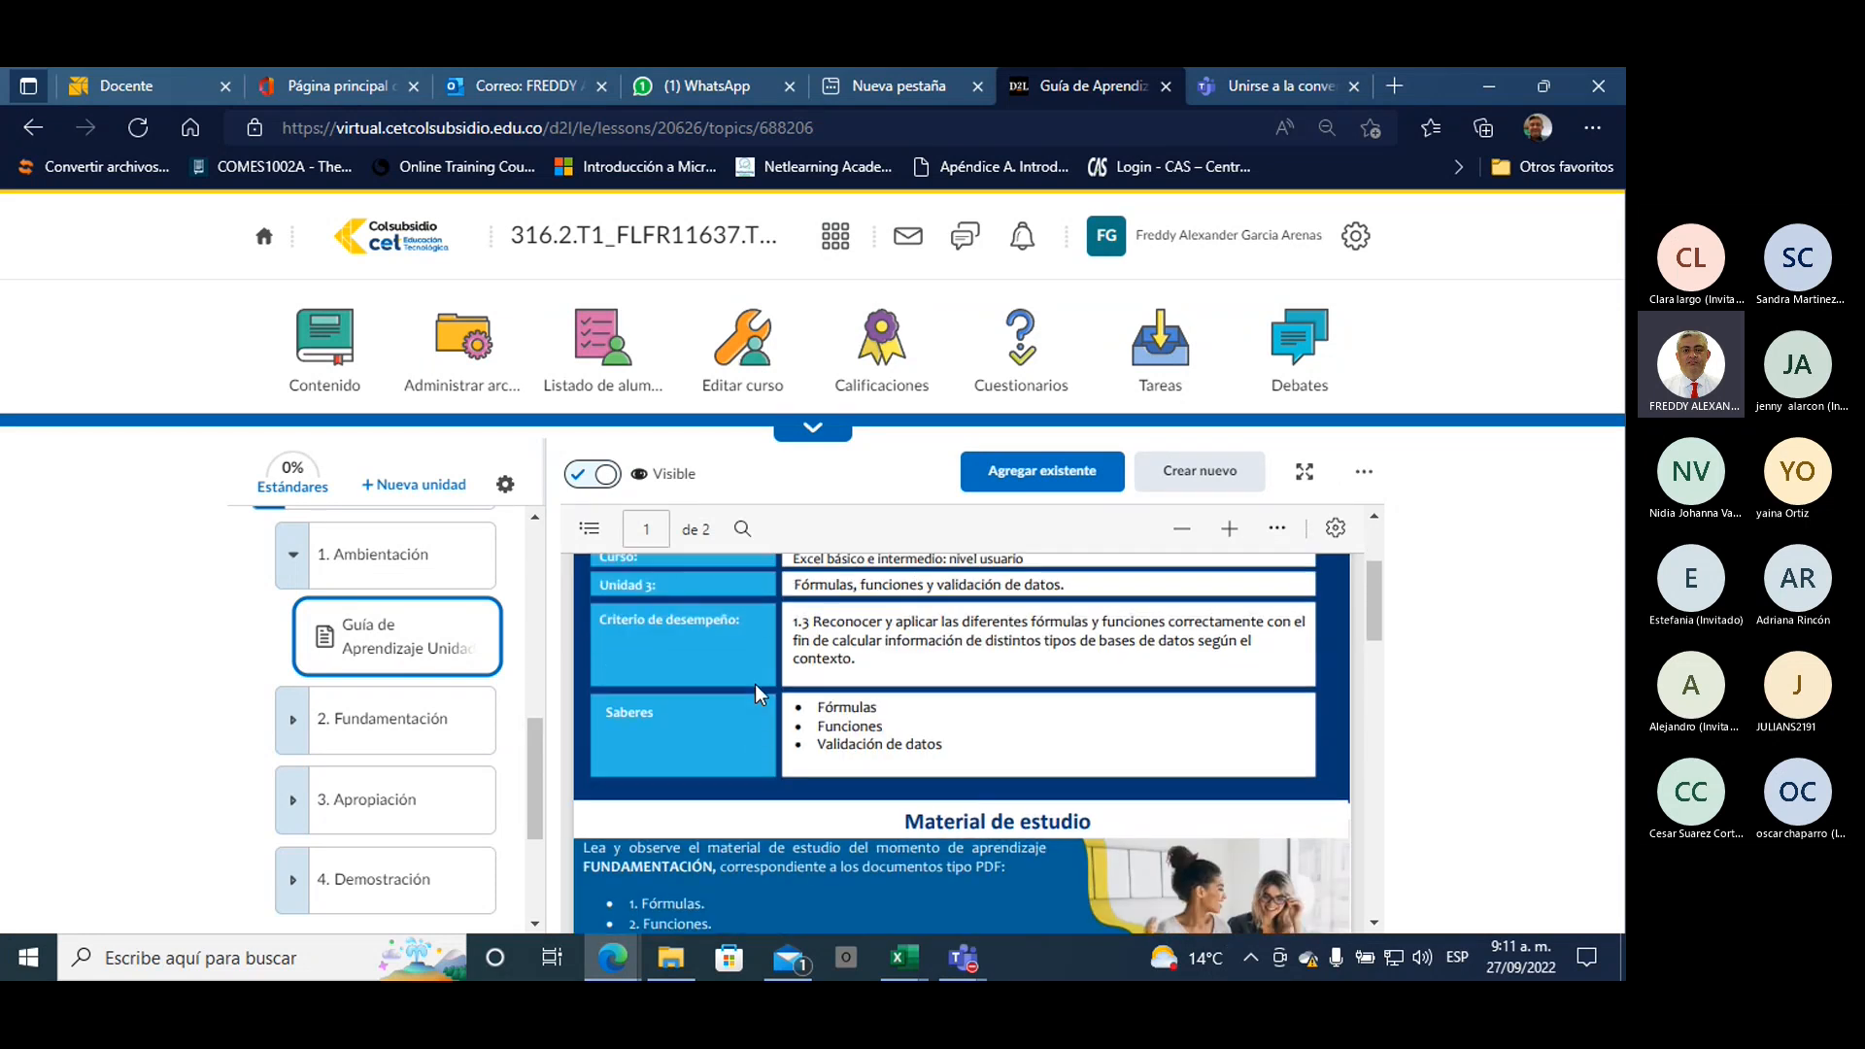
scroll(755, 684, down, 3)
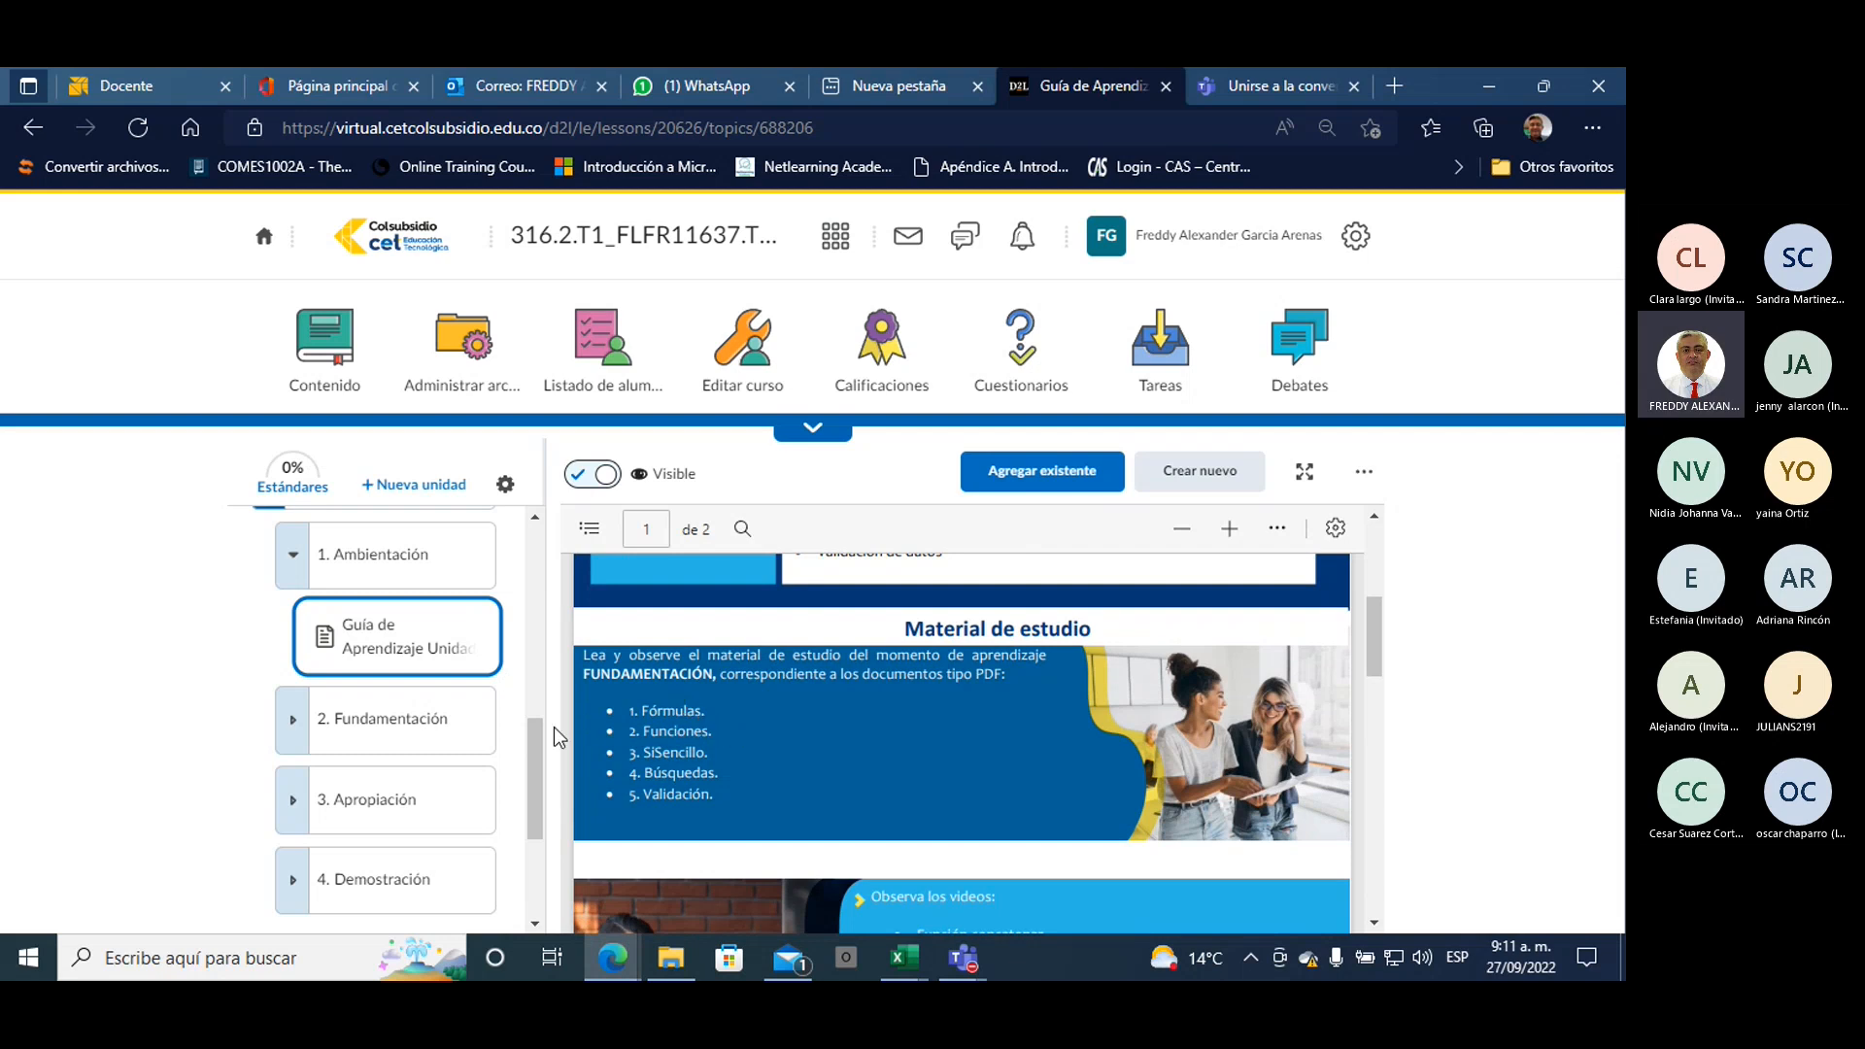
Step: Open "2. Fundamentación" of Unidad 3, display "1. Fórmulas.pdf" and look through the section's documents and videos
click(432, 723)
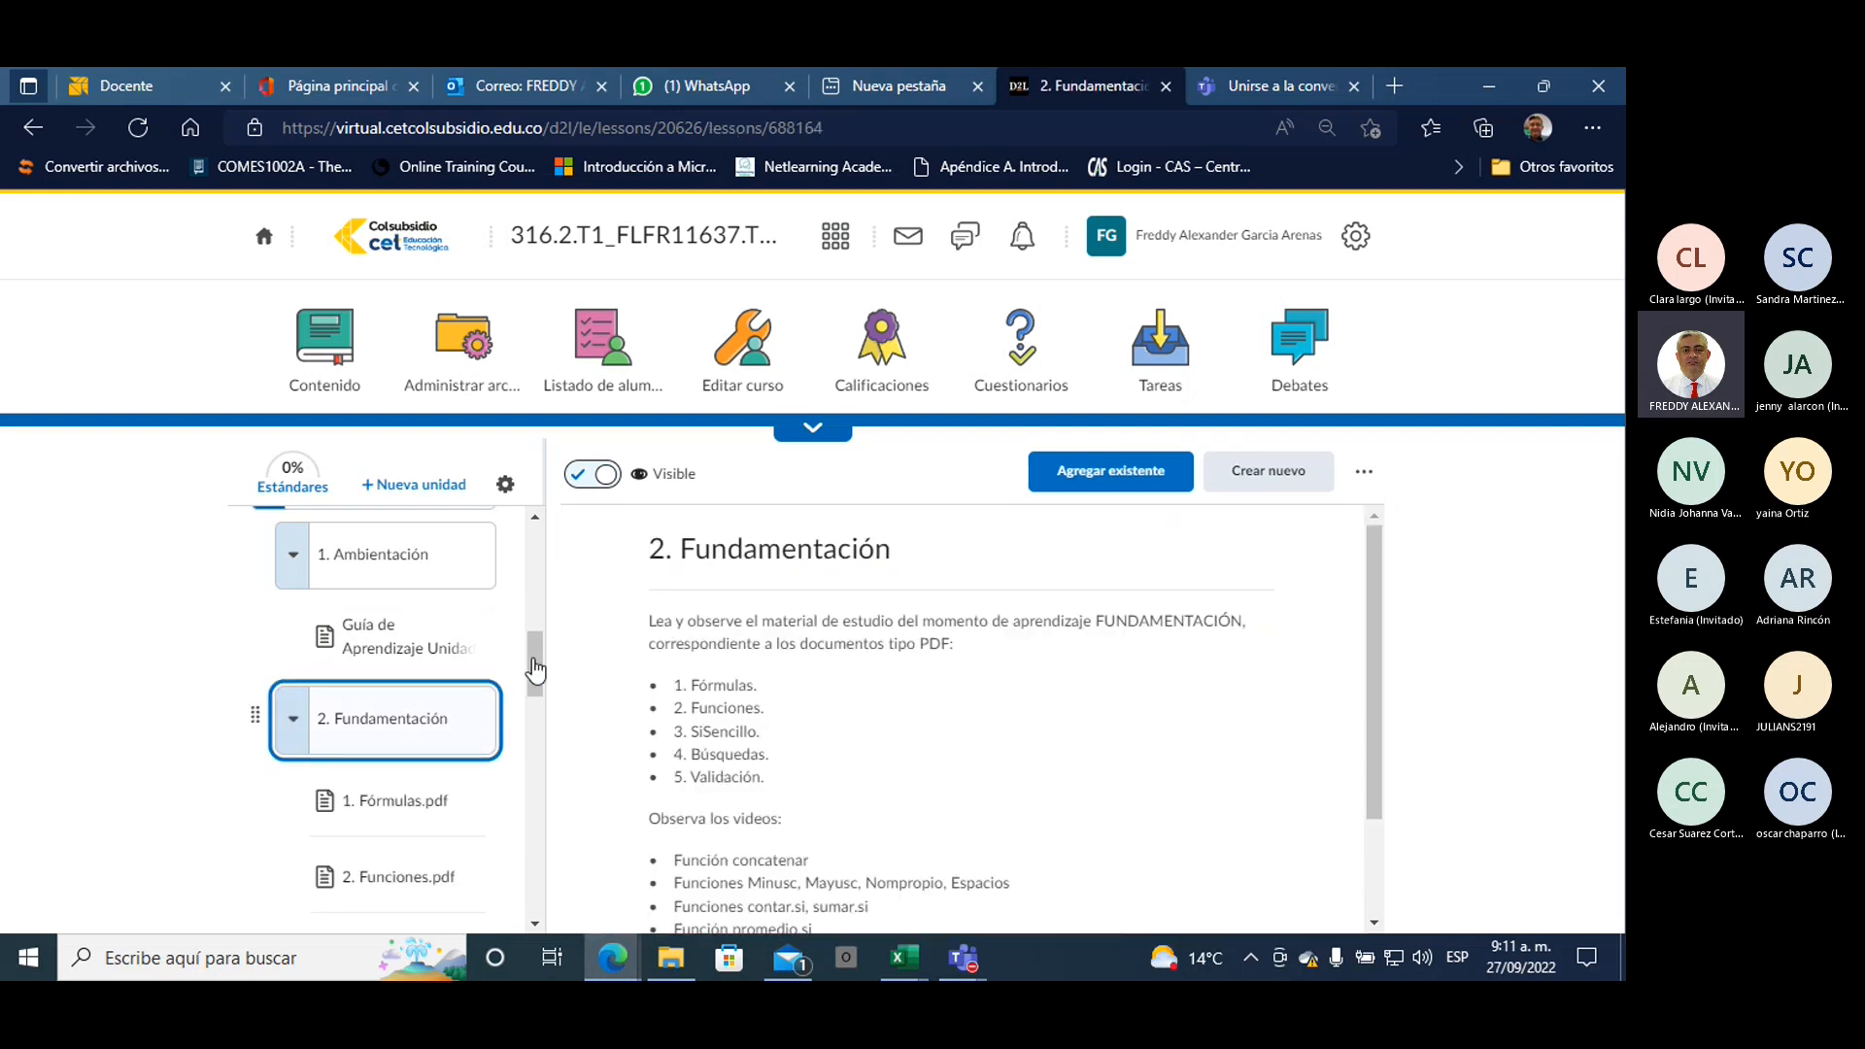
drag(533, 654, 538, 687)
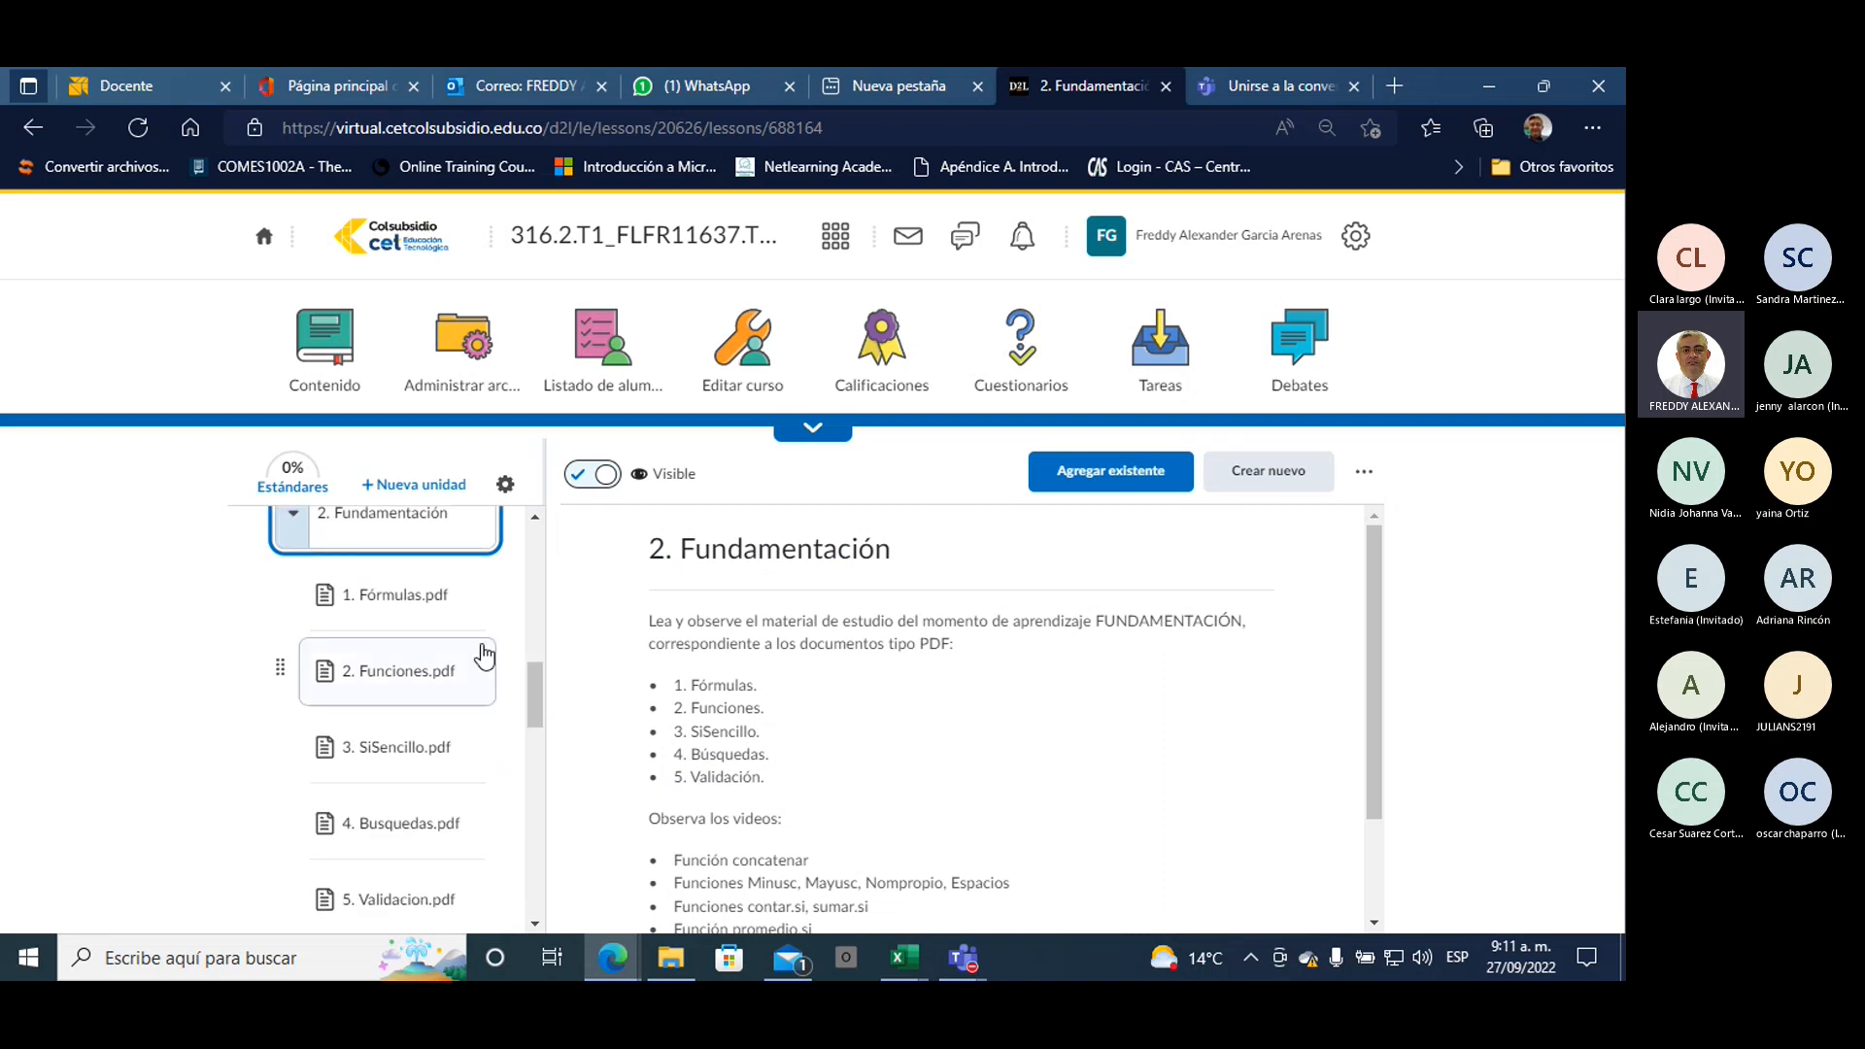
click(384, 595)
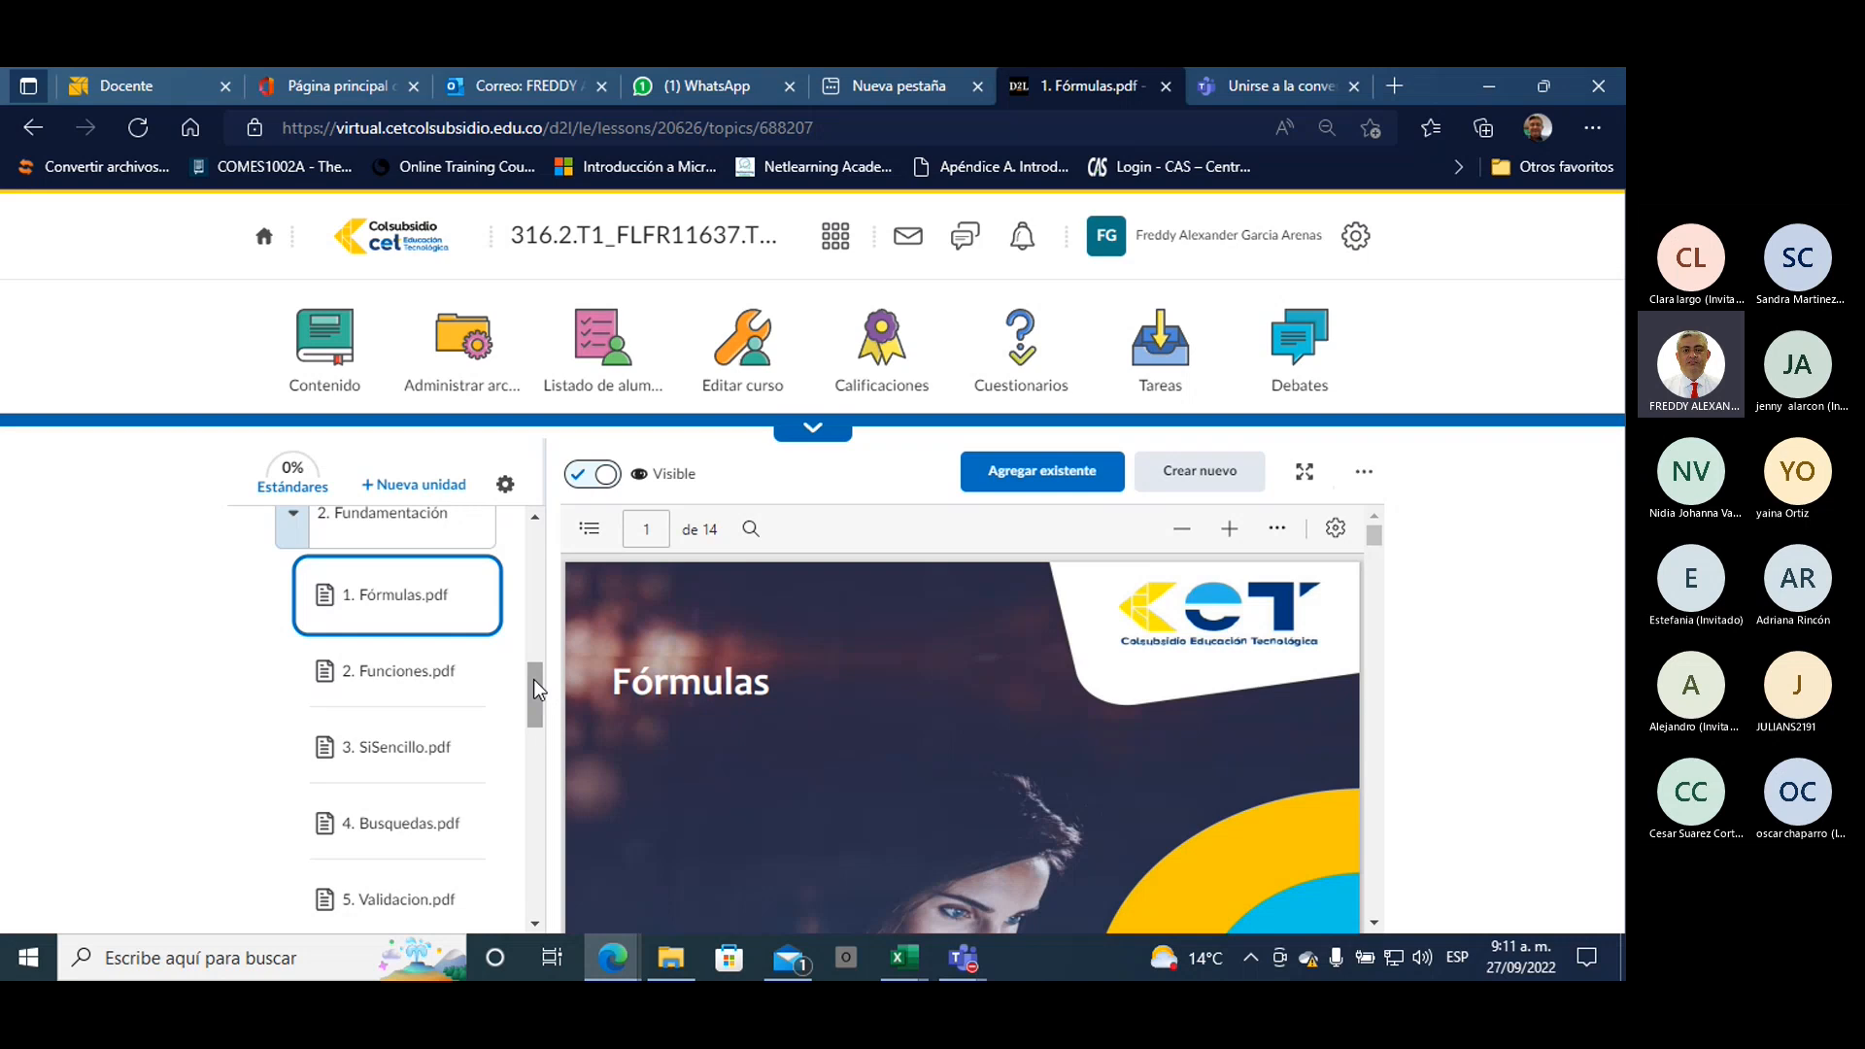
drag(533, 679, 545, 736)
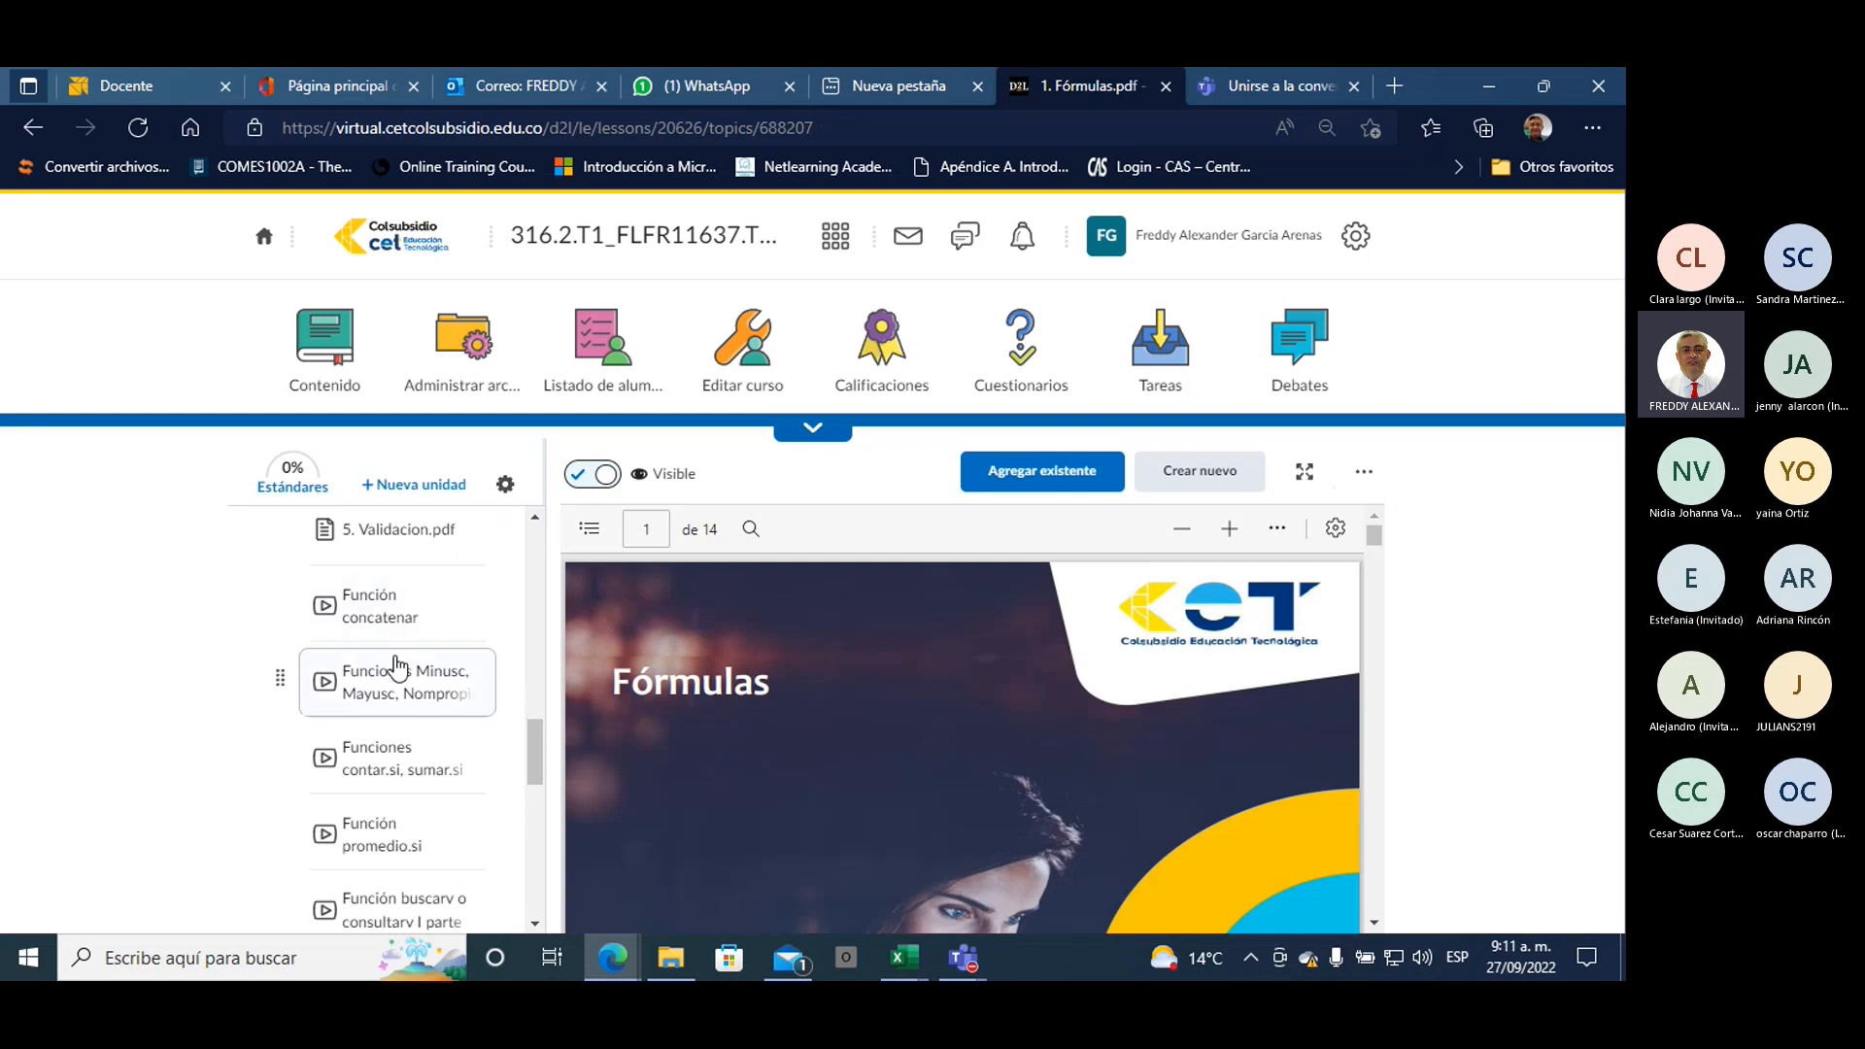
scroll(538, 735, up, 1)
drag(538, 732, 538, 746)
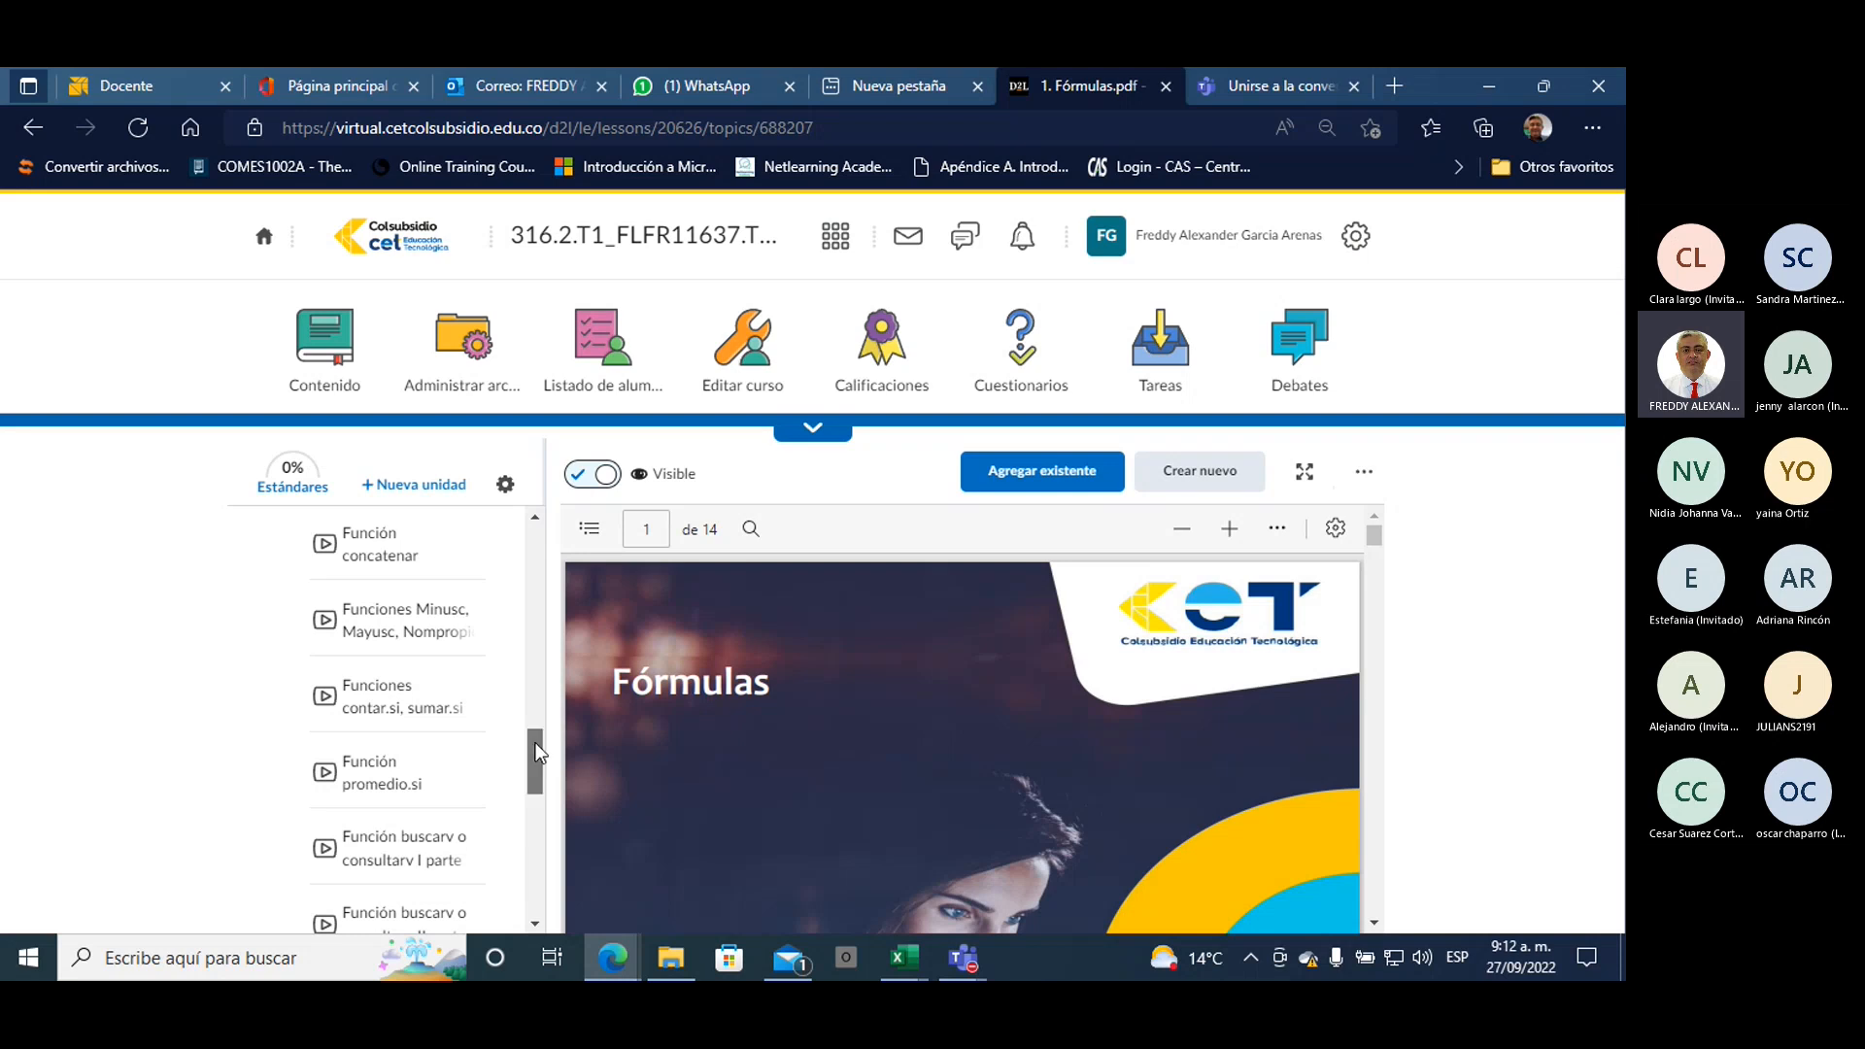
Step: Download "Taller Unidad 3.xlsx" from the "3. Apropiación" section of Unidad 3
drag(536, 752, 538, 852)
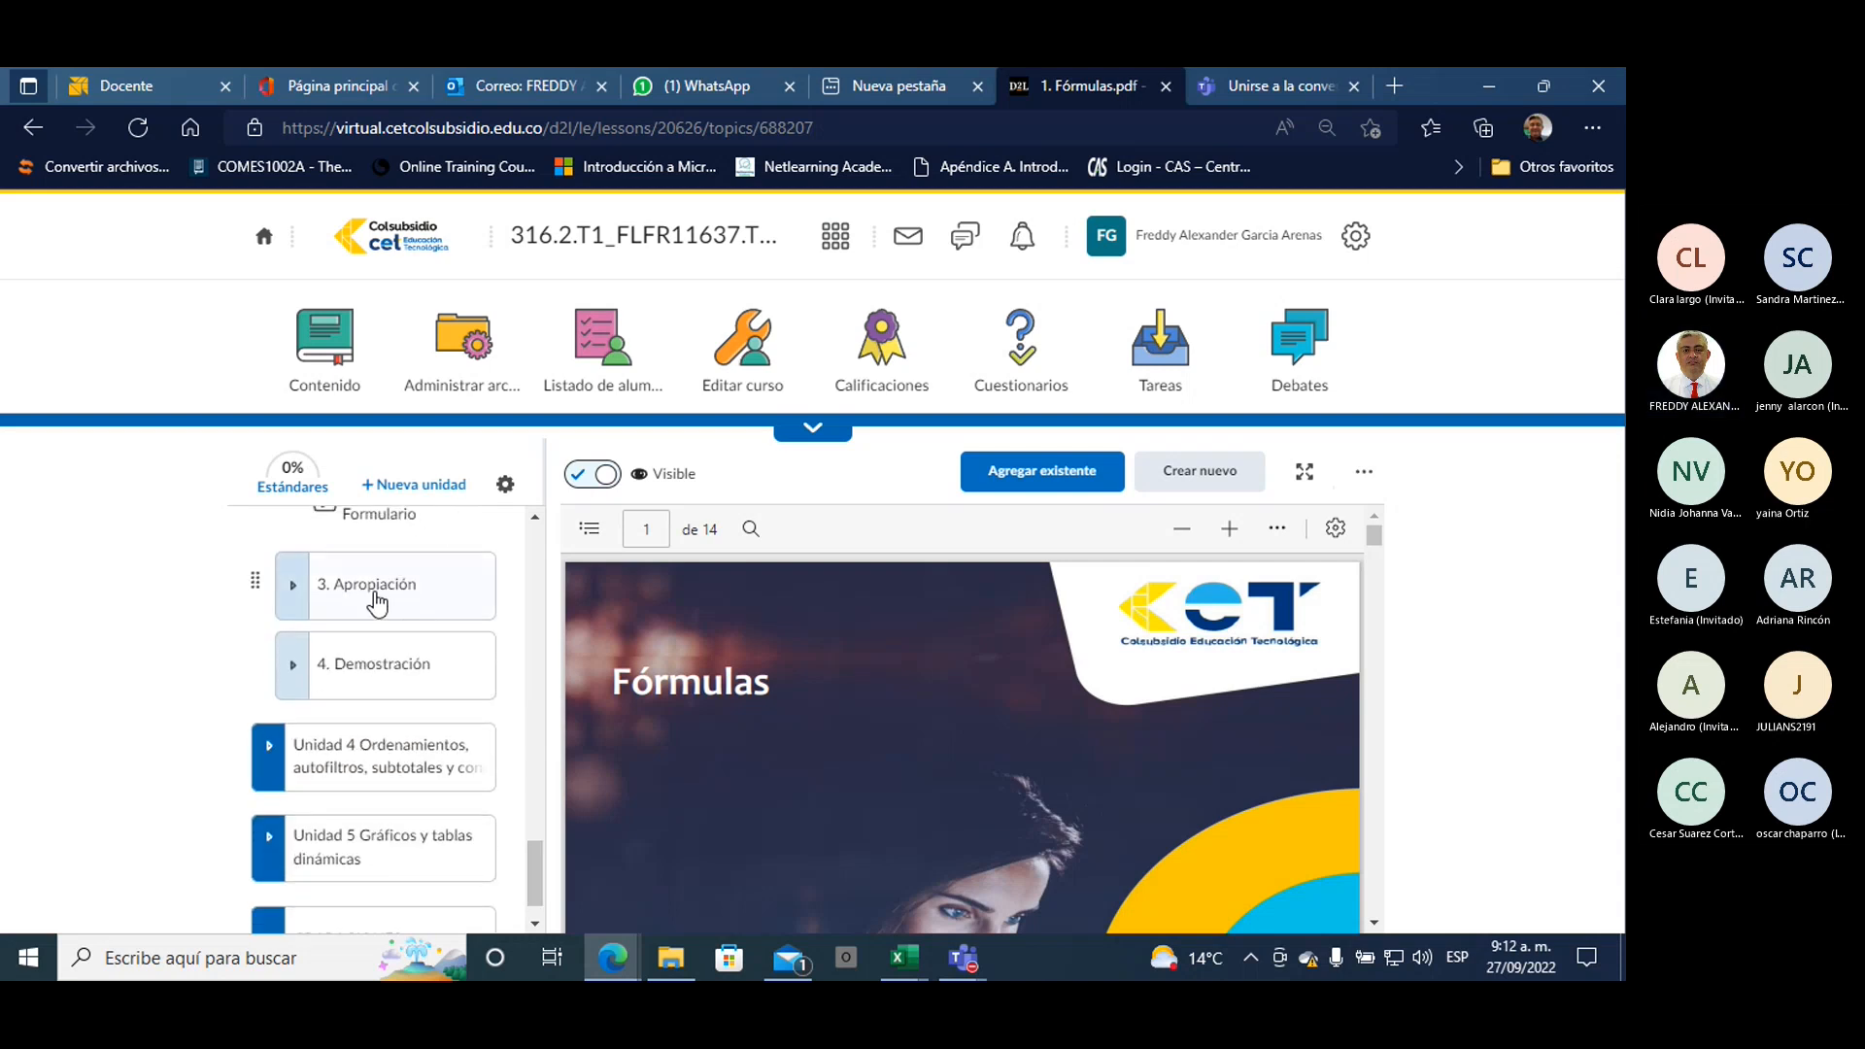
click(489, 595)
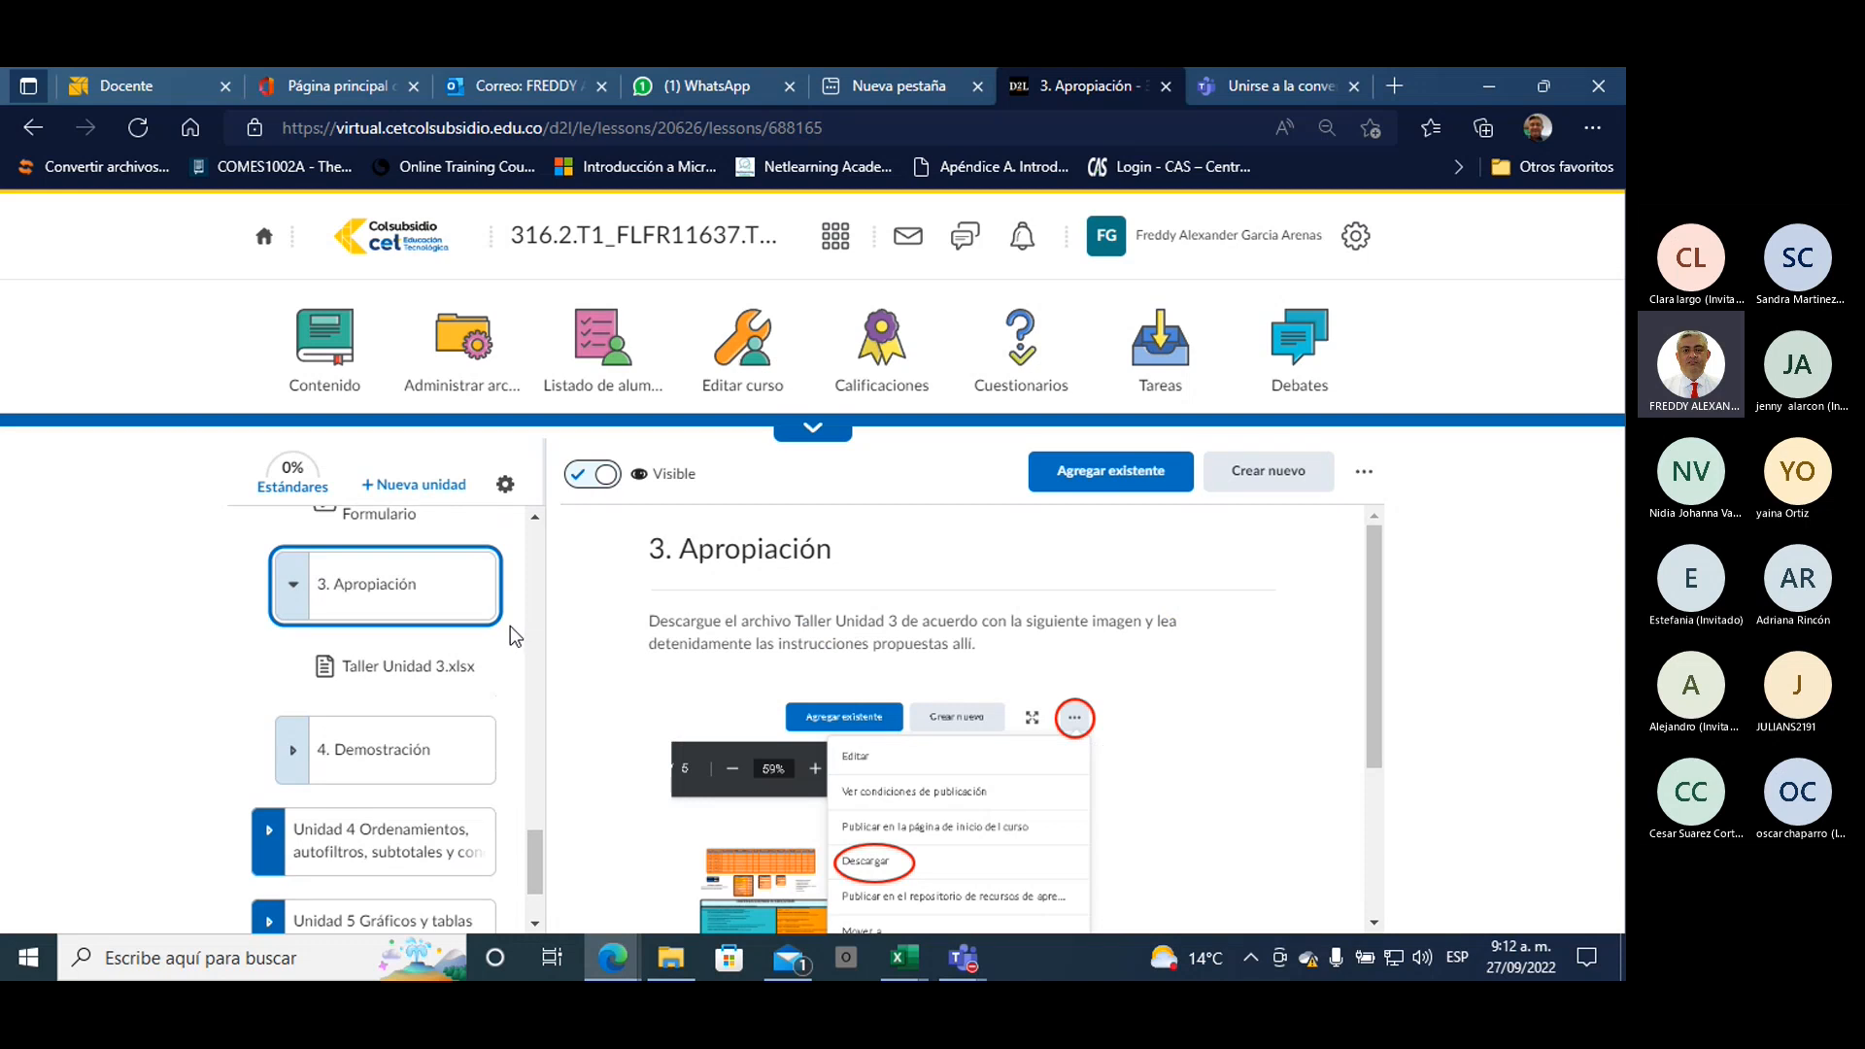
click(386, 669)
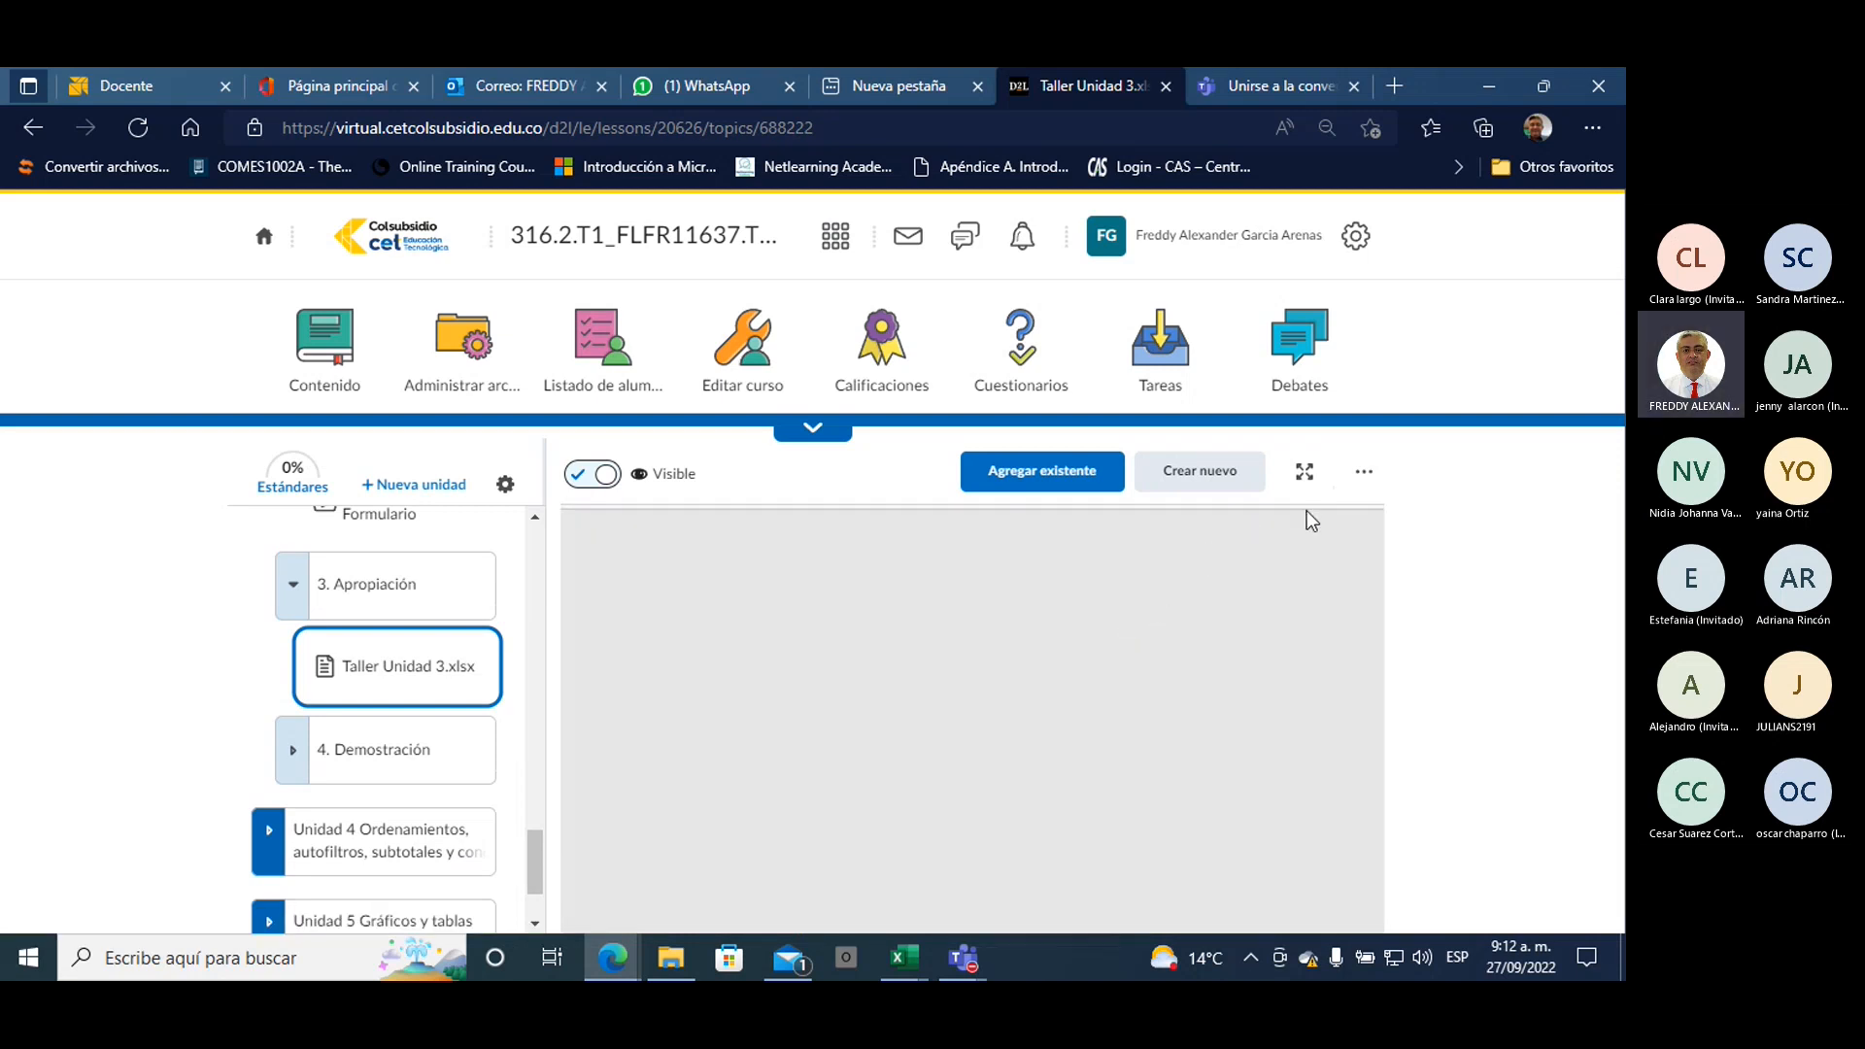
click(1366, 474)
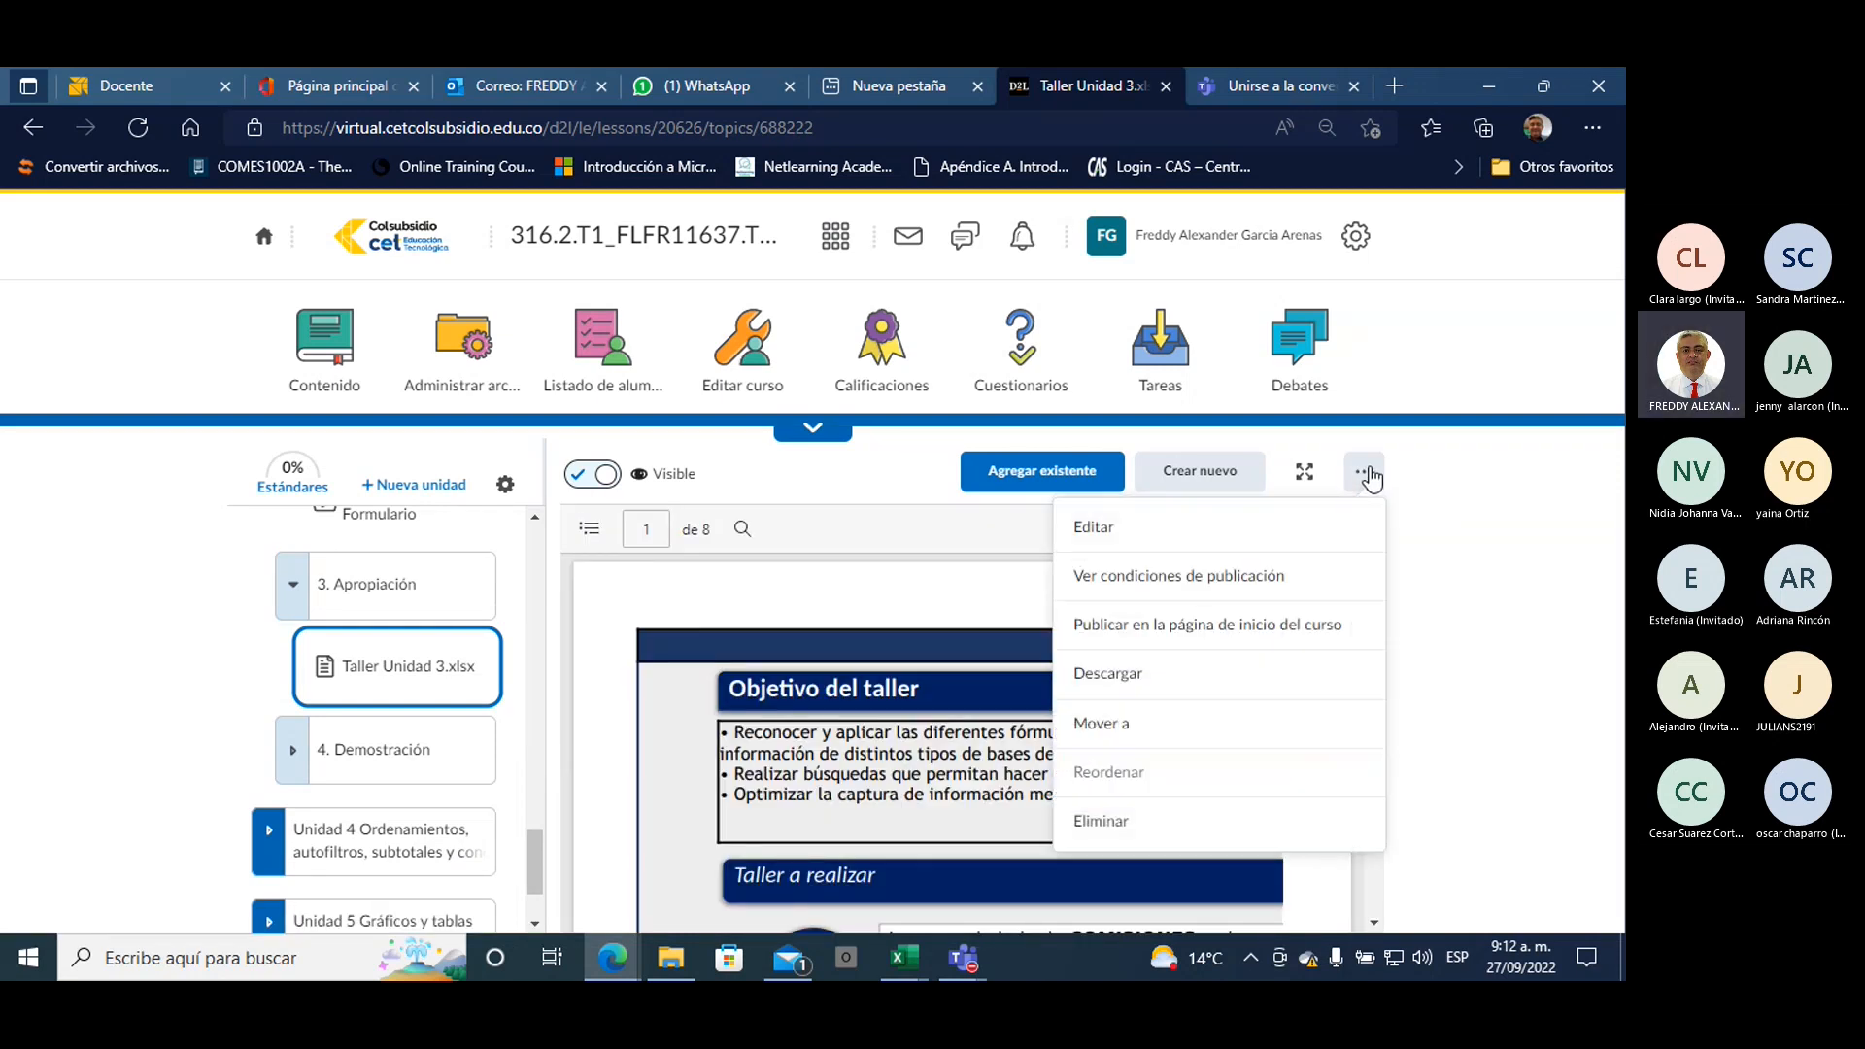
click(1078, 670)
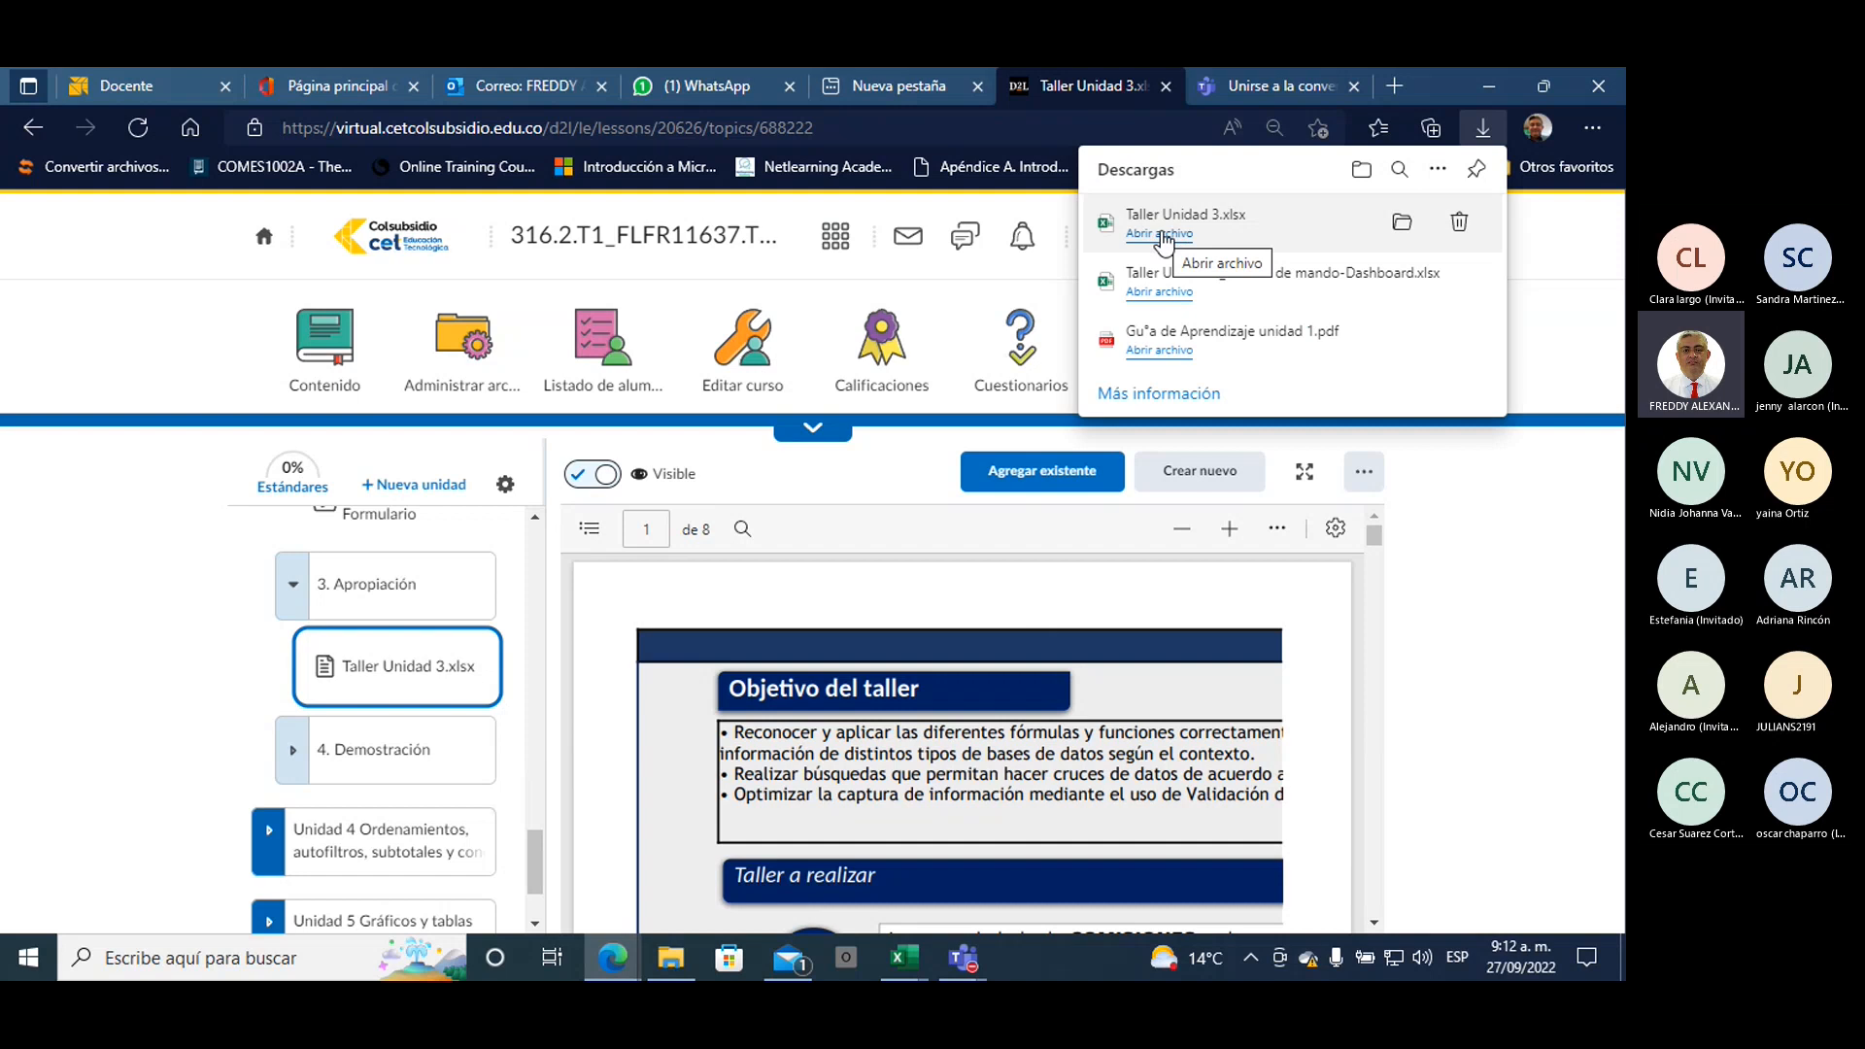
Step: Open the downloaded Taller Unidad 3 workbook, enable editing and read the INSTRUCCIONES sheet down to the video links
click(1159, 234)
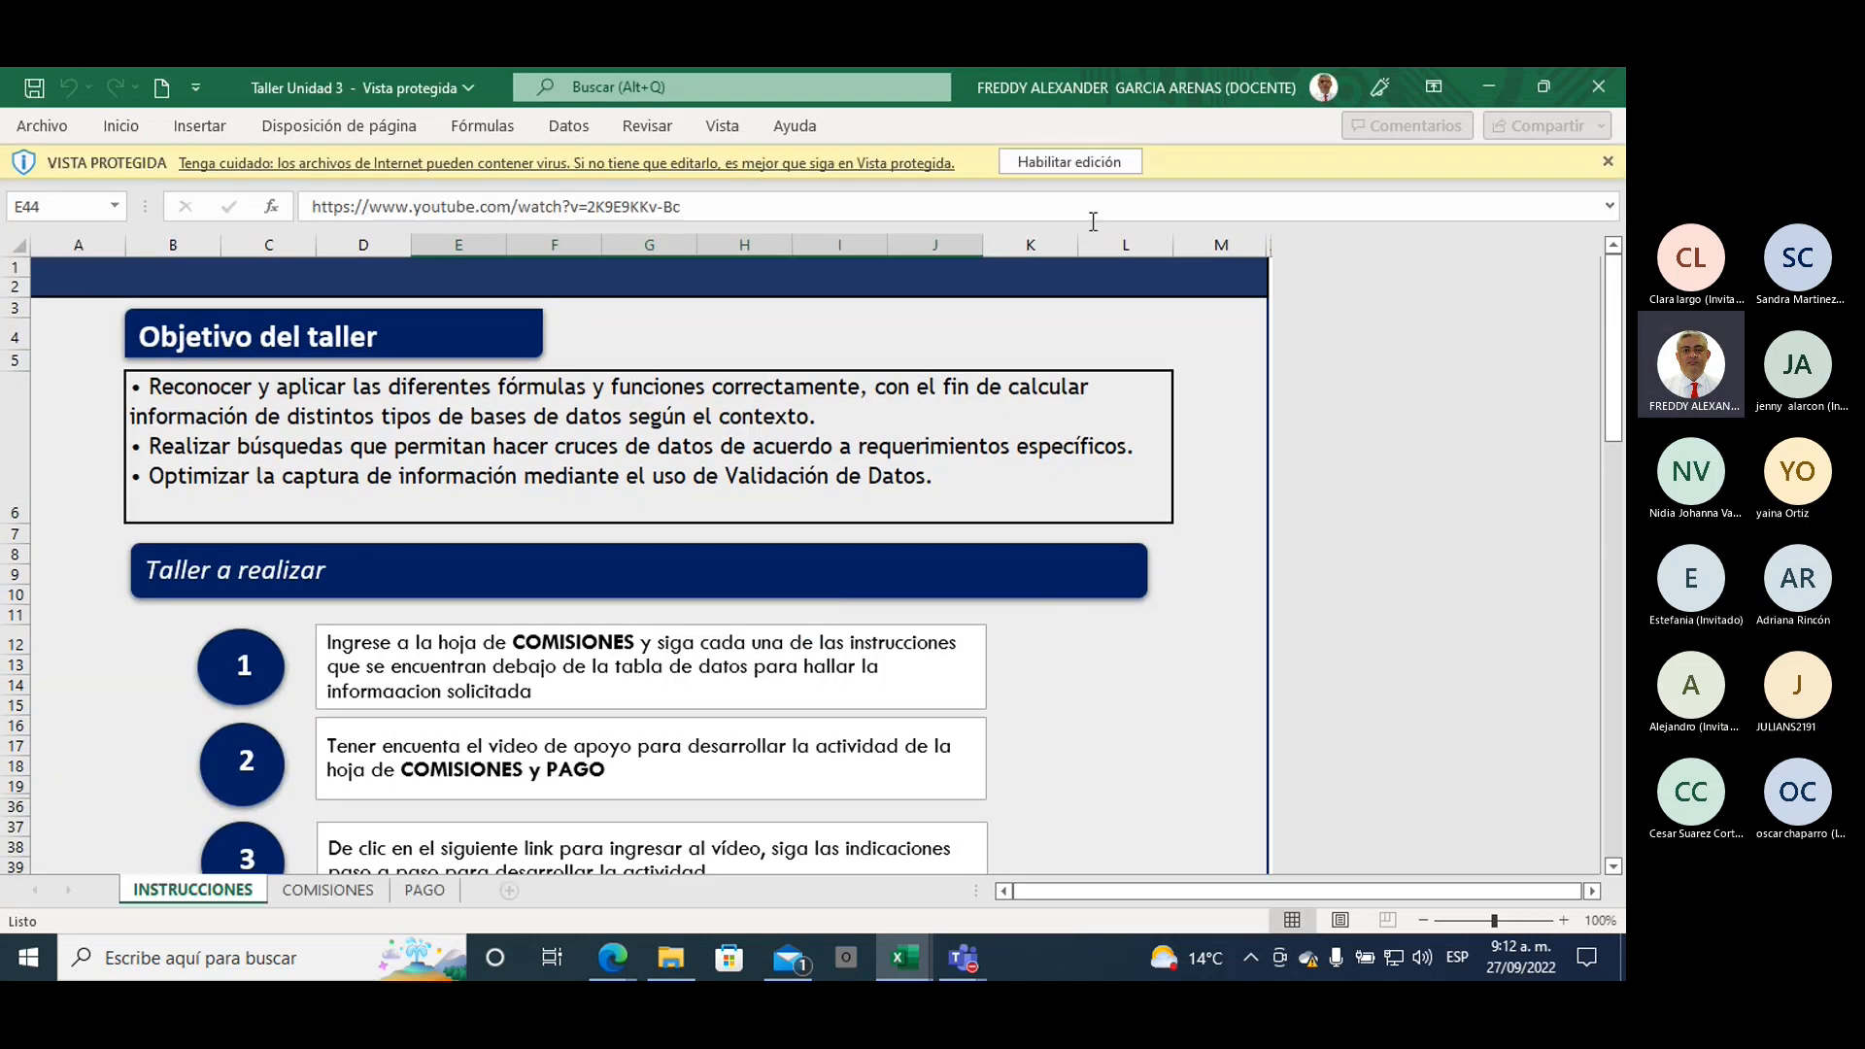
click(1069, 161)
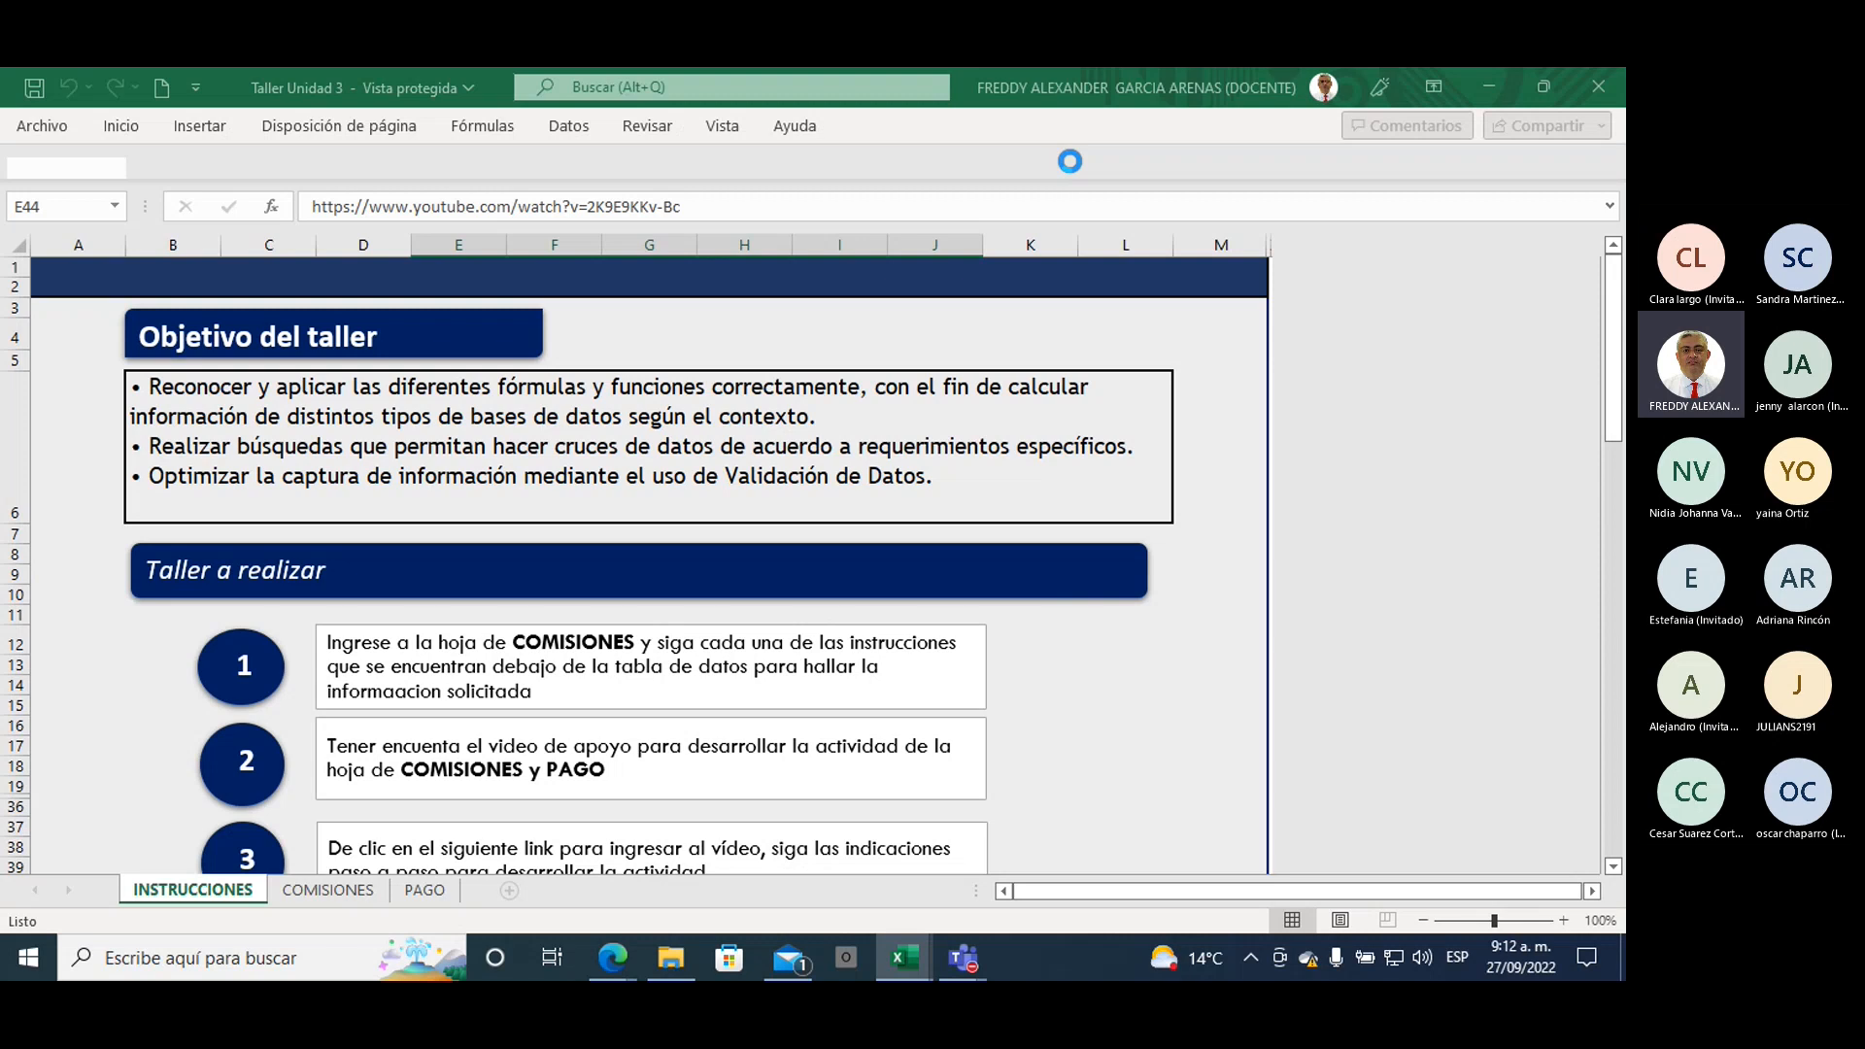
scroll(816, 514, down, 3)
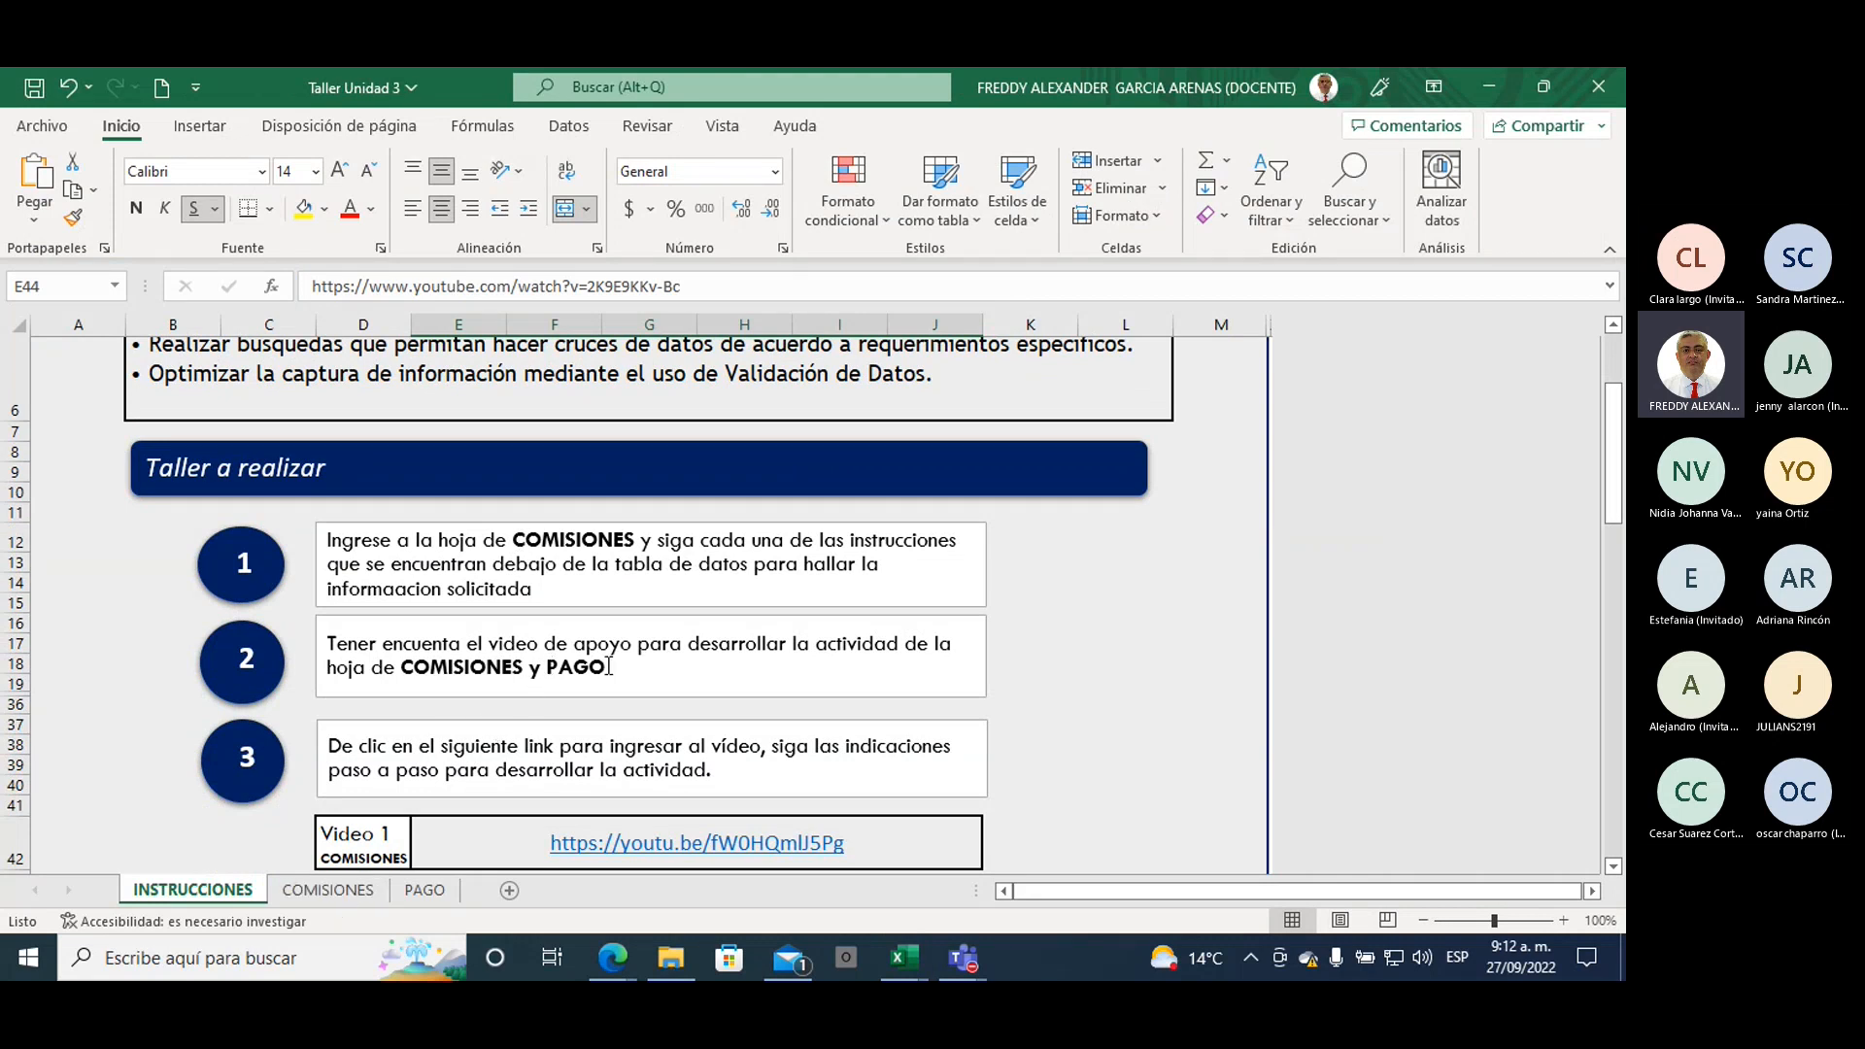
scroll(544, 767, down, 1)
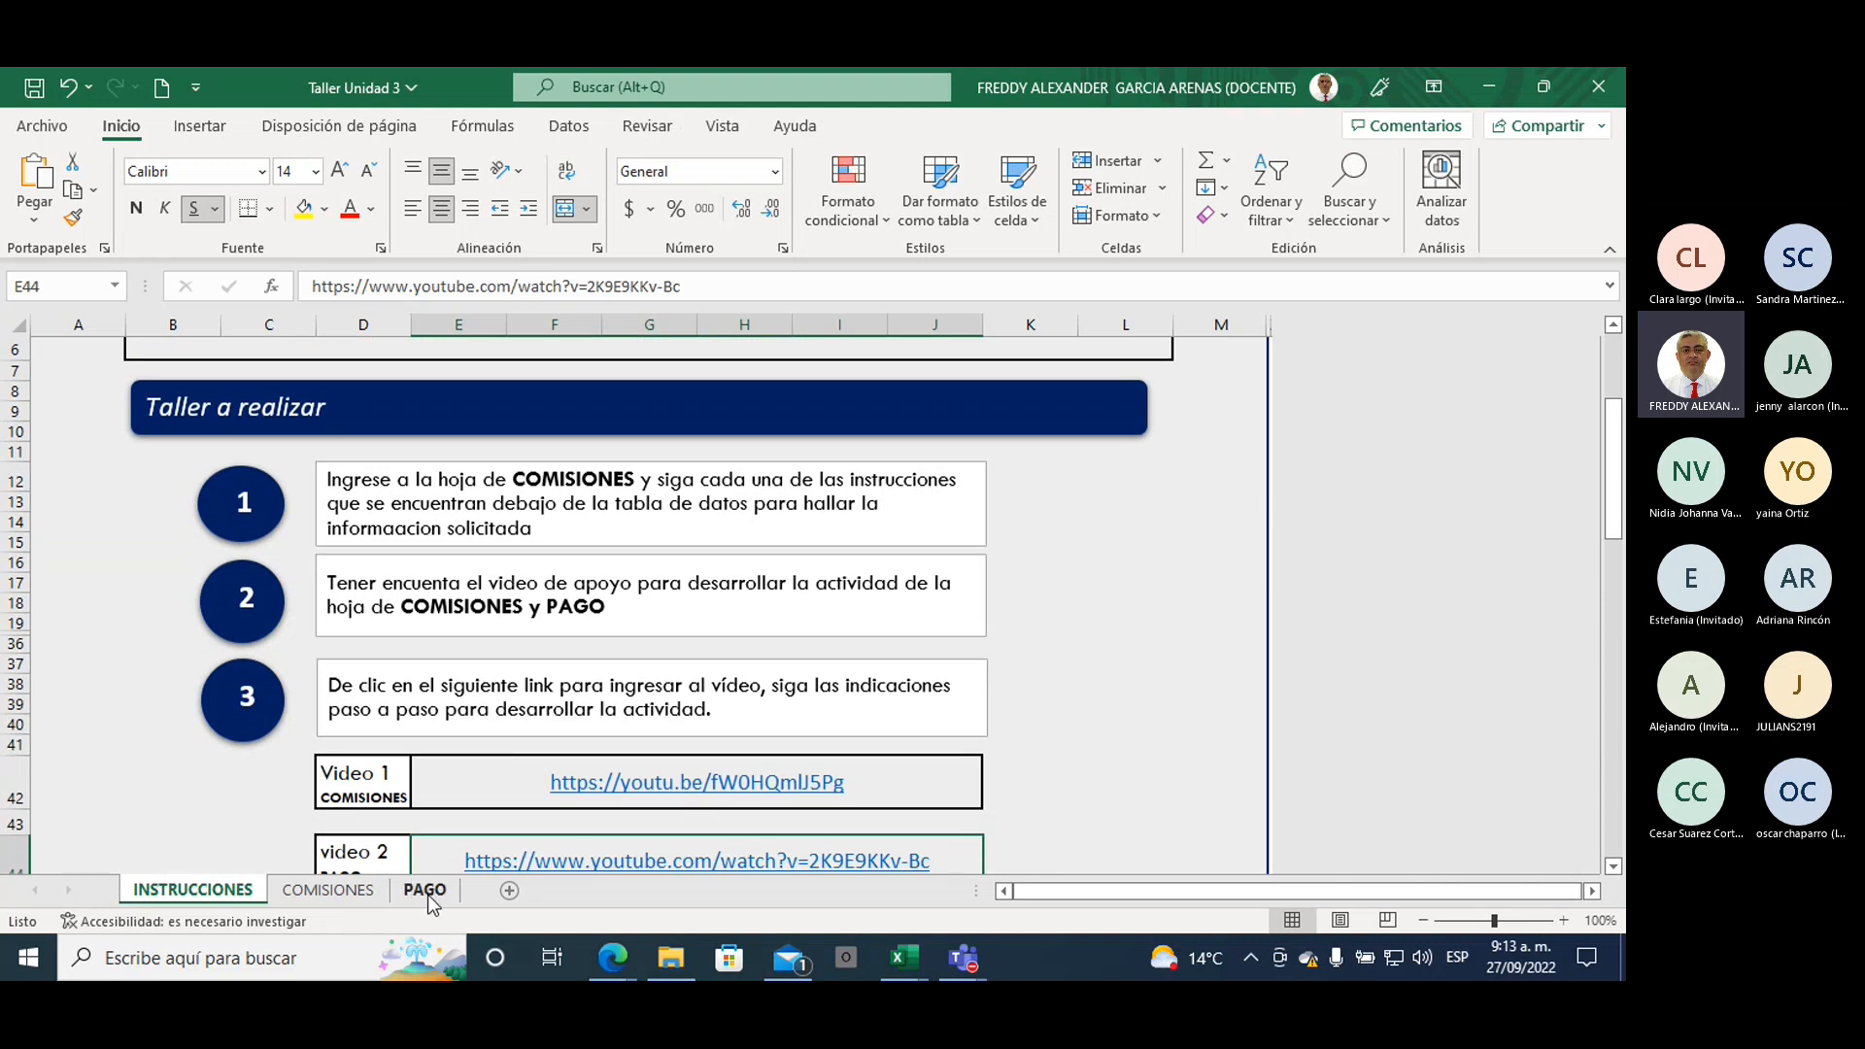
scroll(708, 626, down, 3)
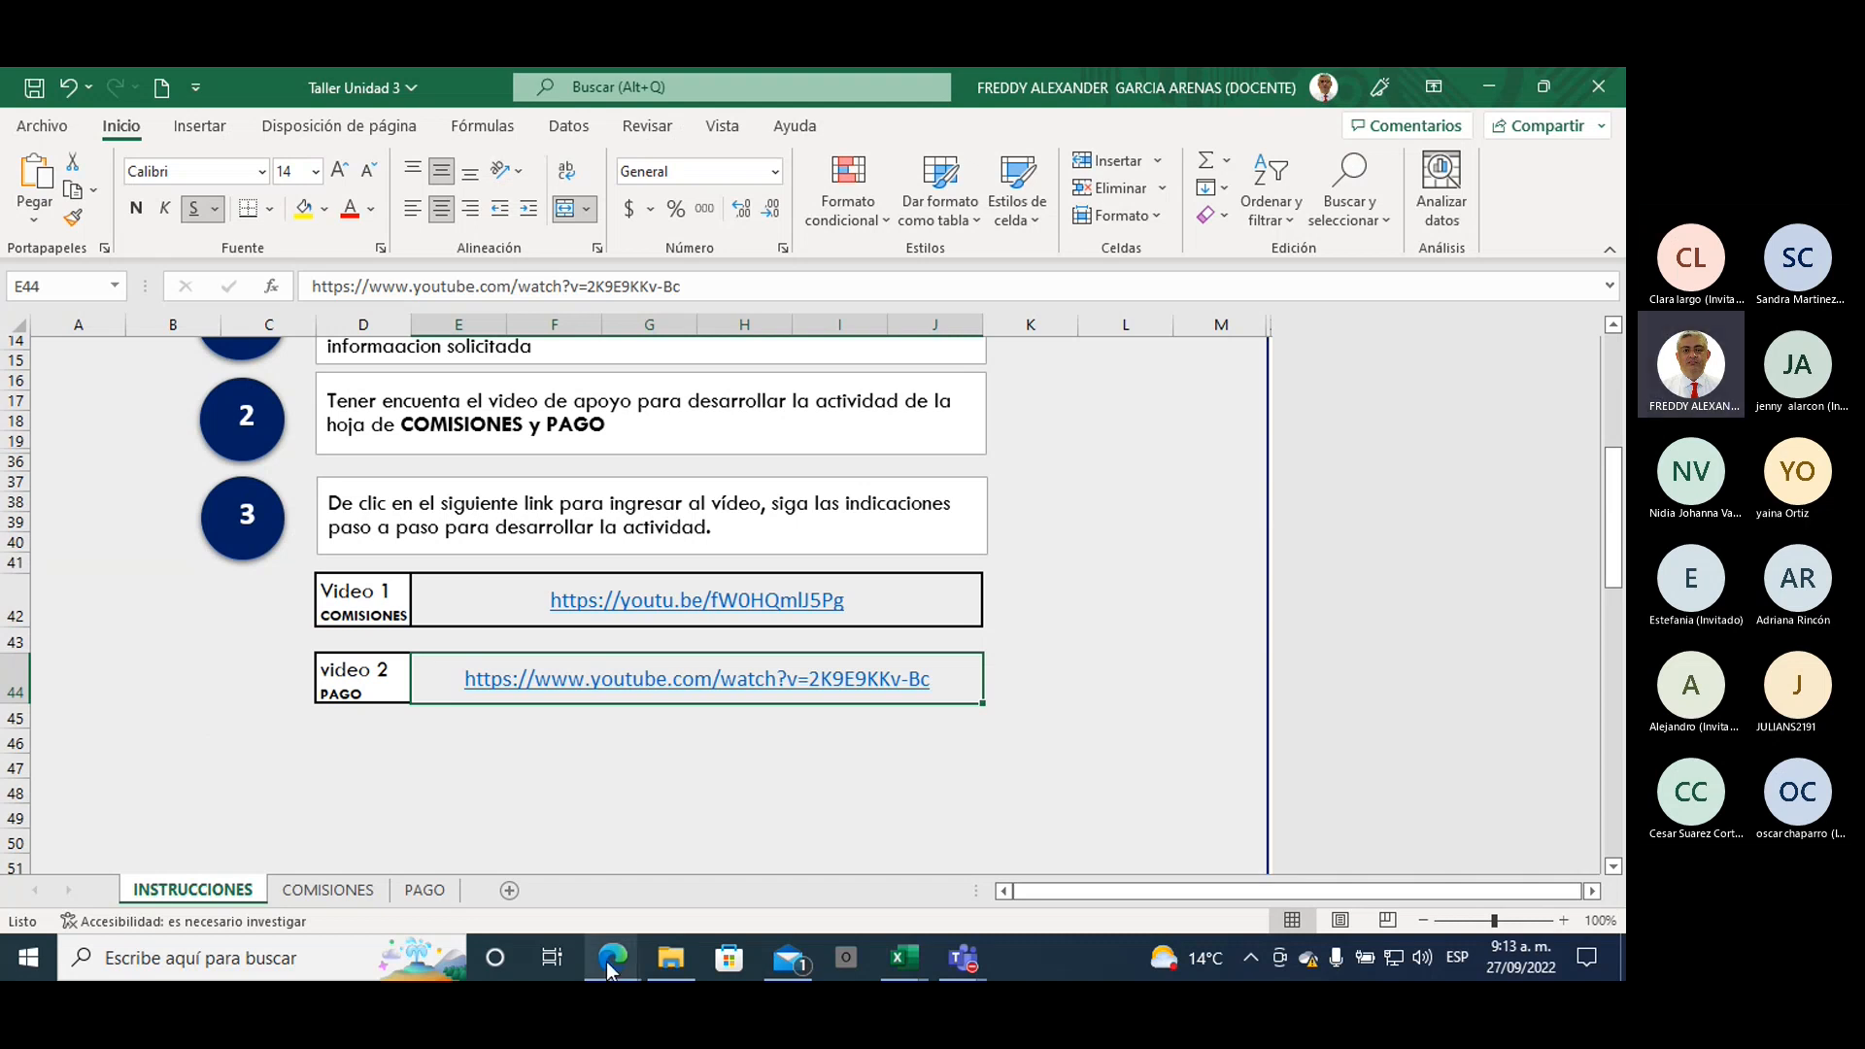
Step: Switch back to the course page in the browser and view the "4. Demostración" section of Unidad 3
mouse_move(611, 969)
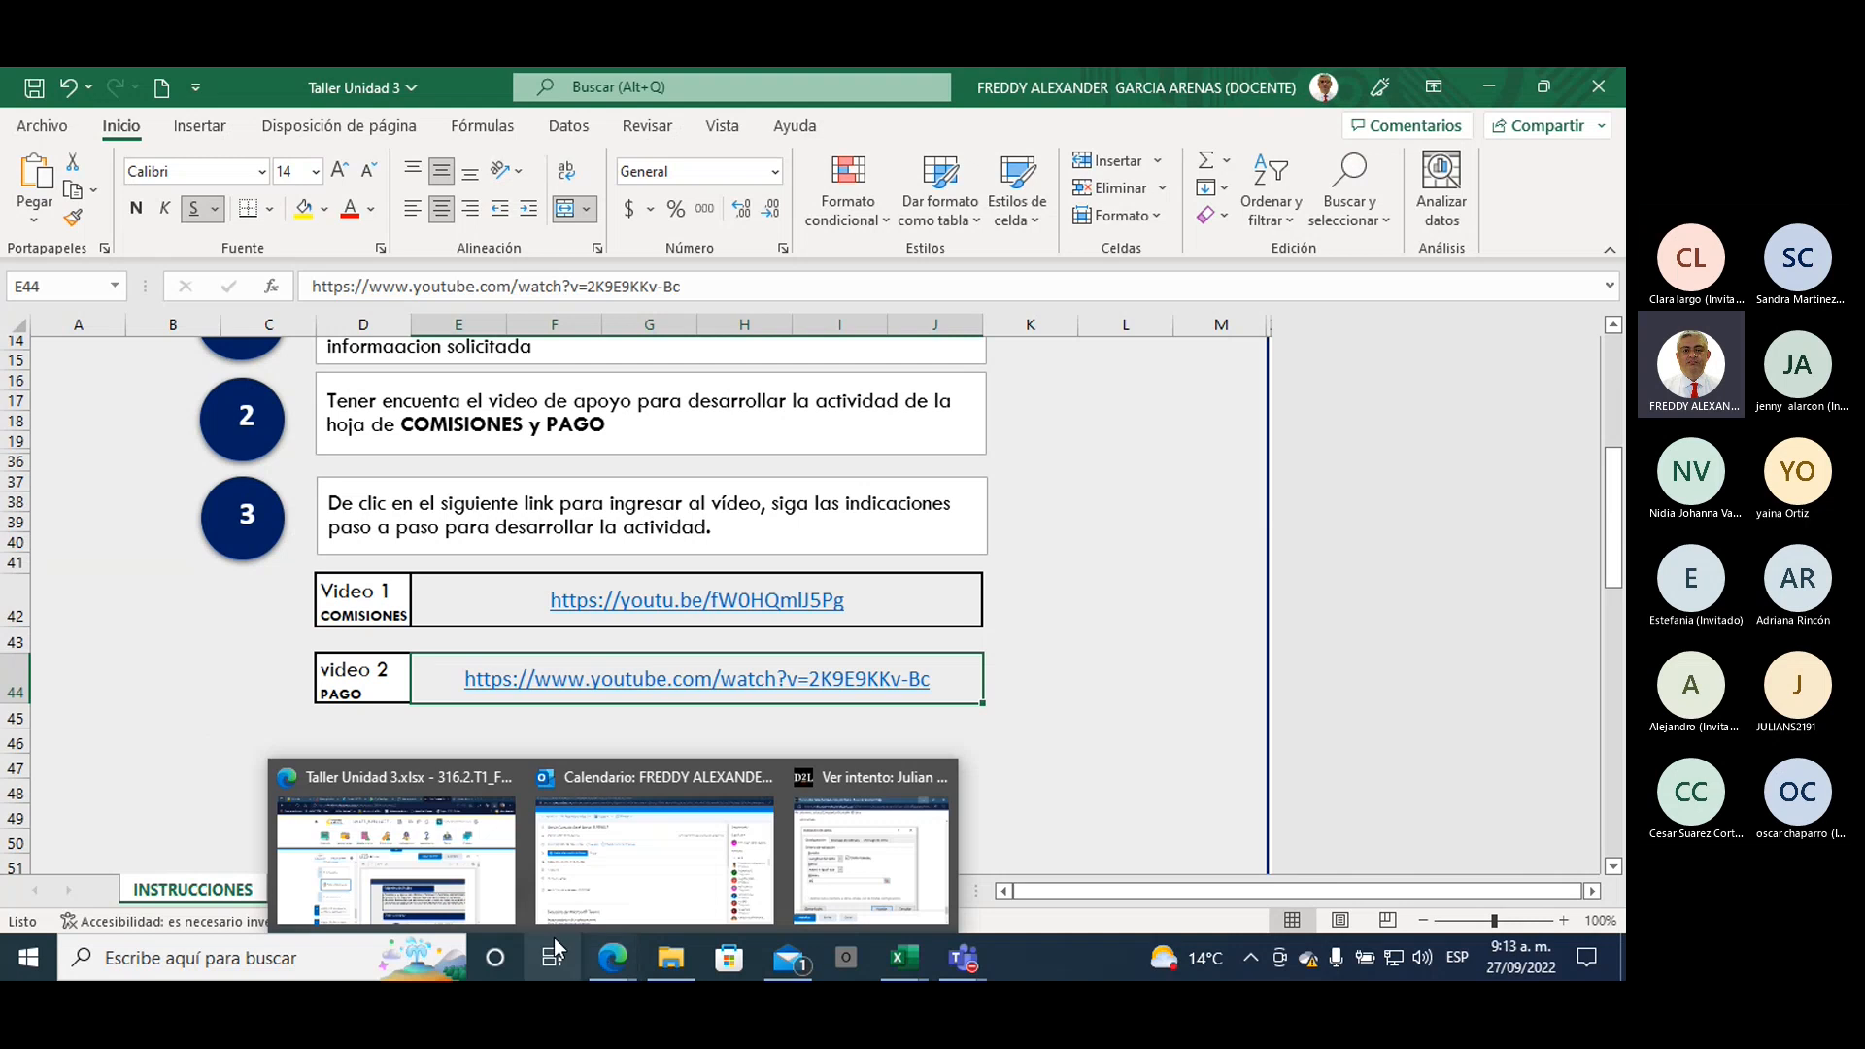
click(508, 887)
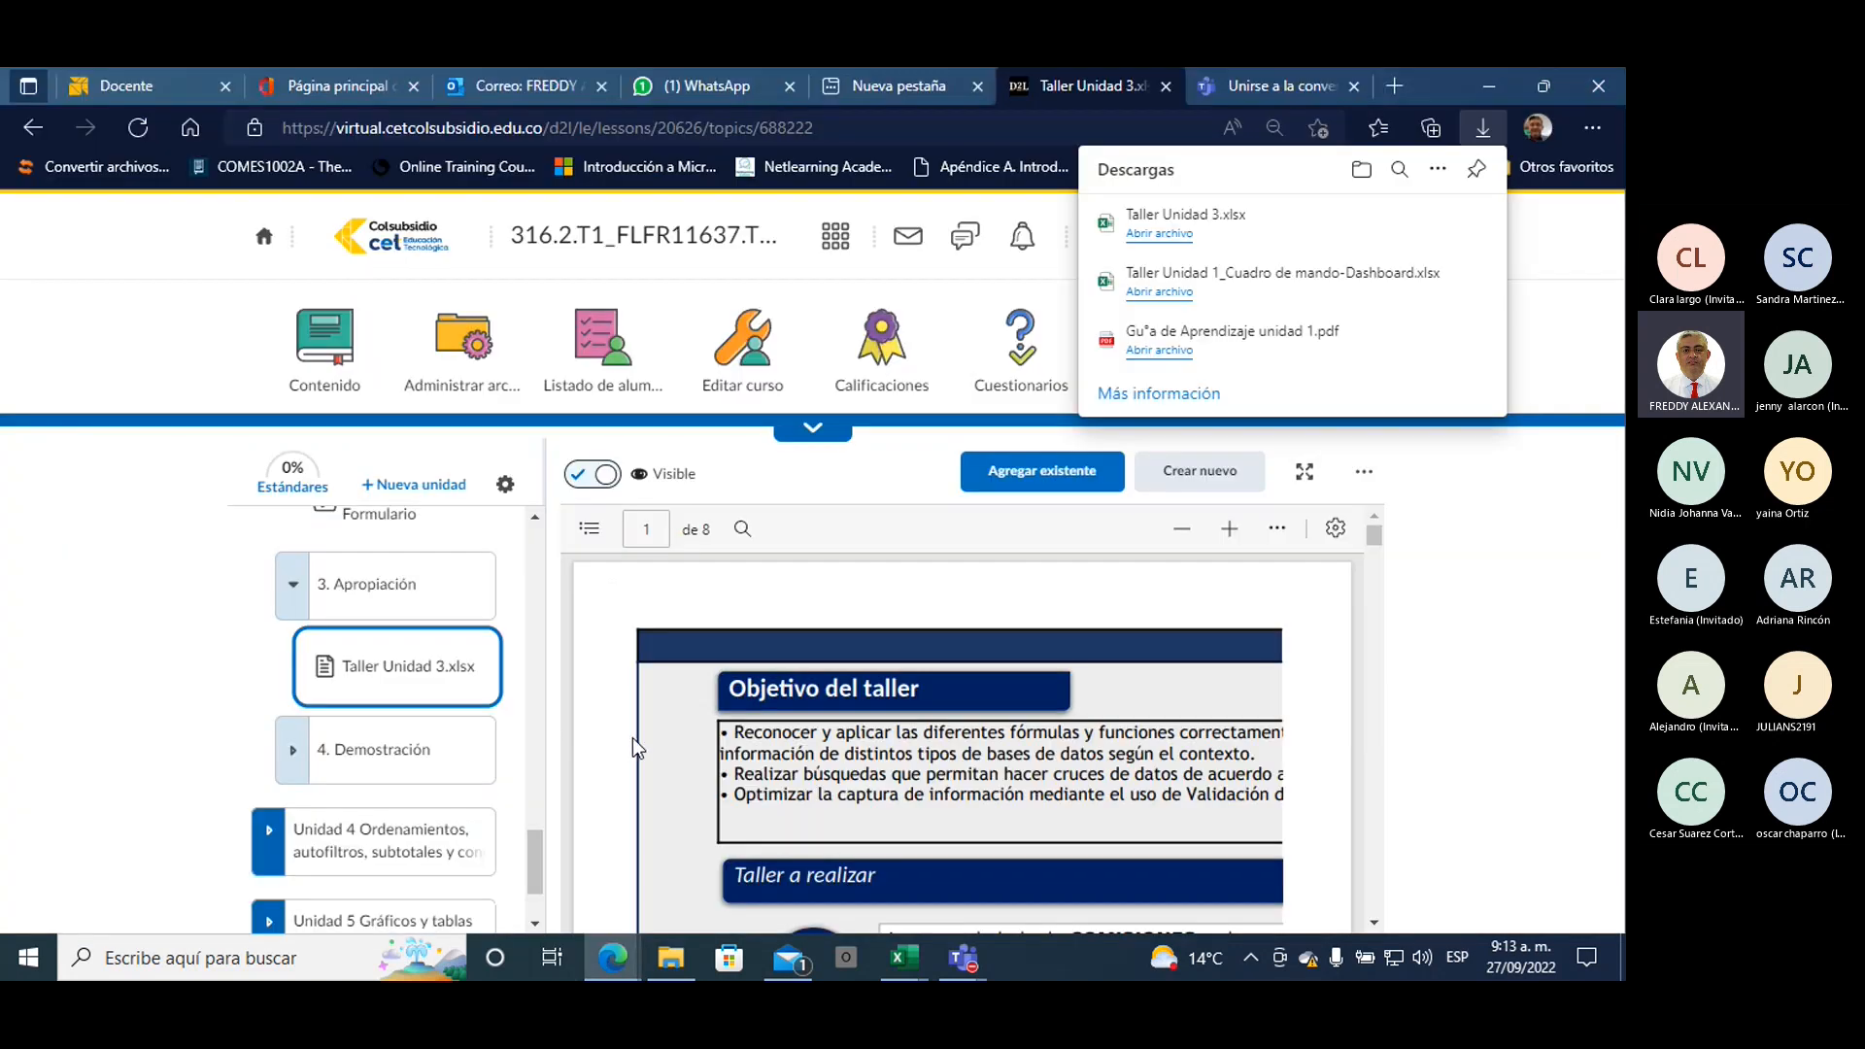
scroll(579, 746, down, 1)
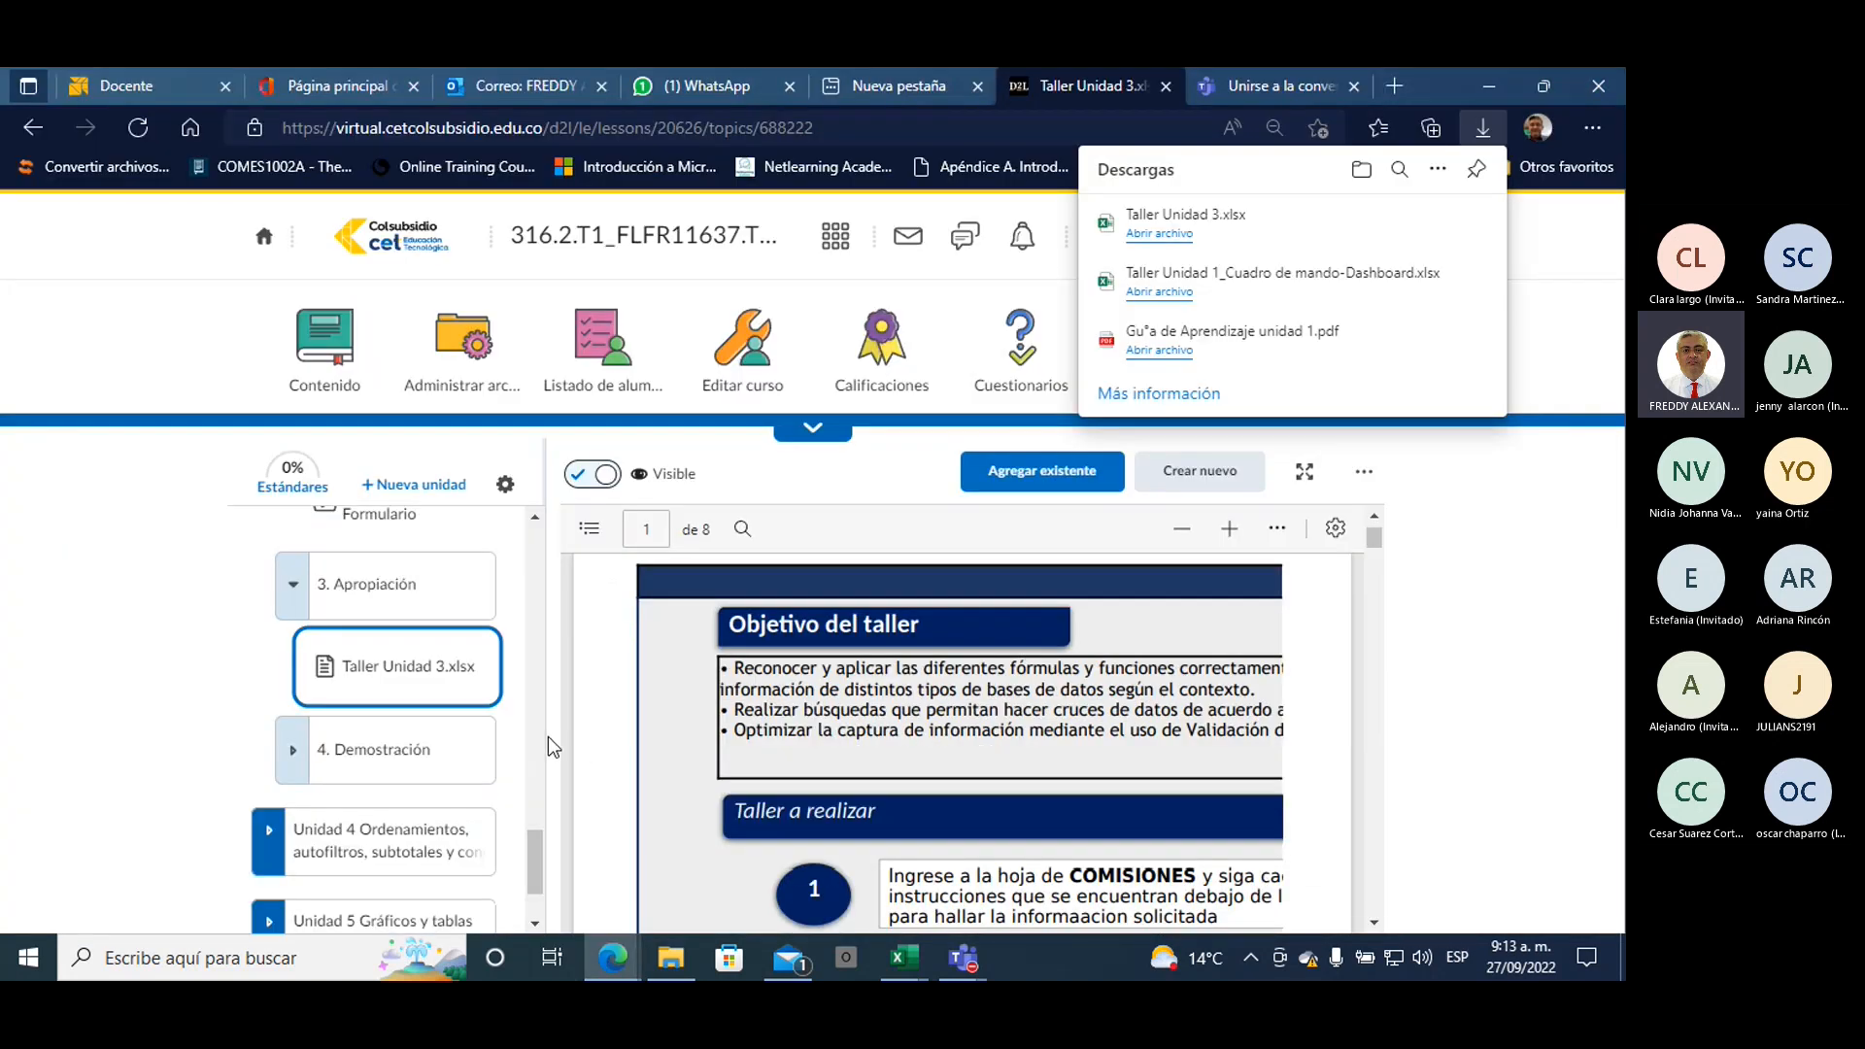
click(372, 772)
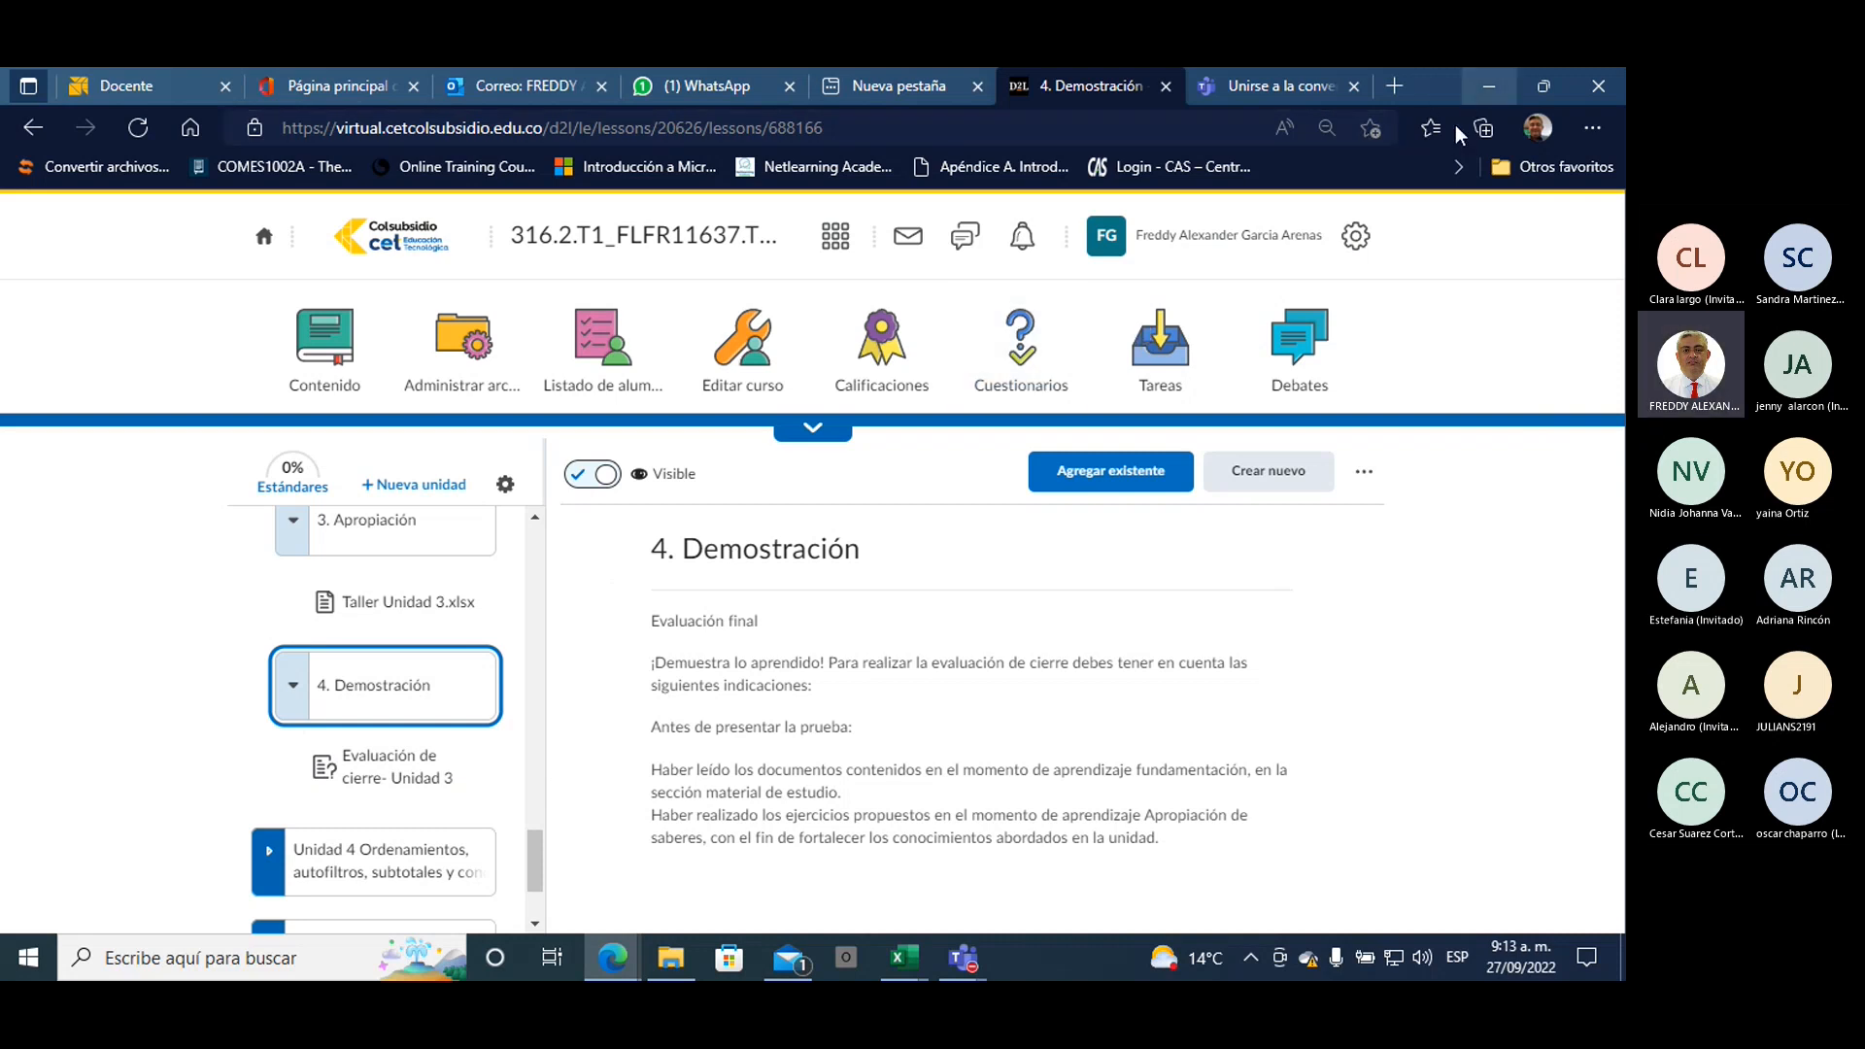
scroll(478, 740, up, 6)
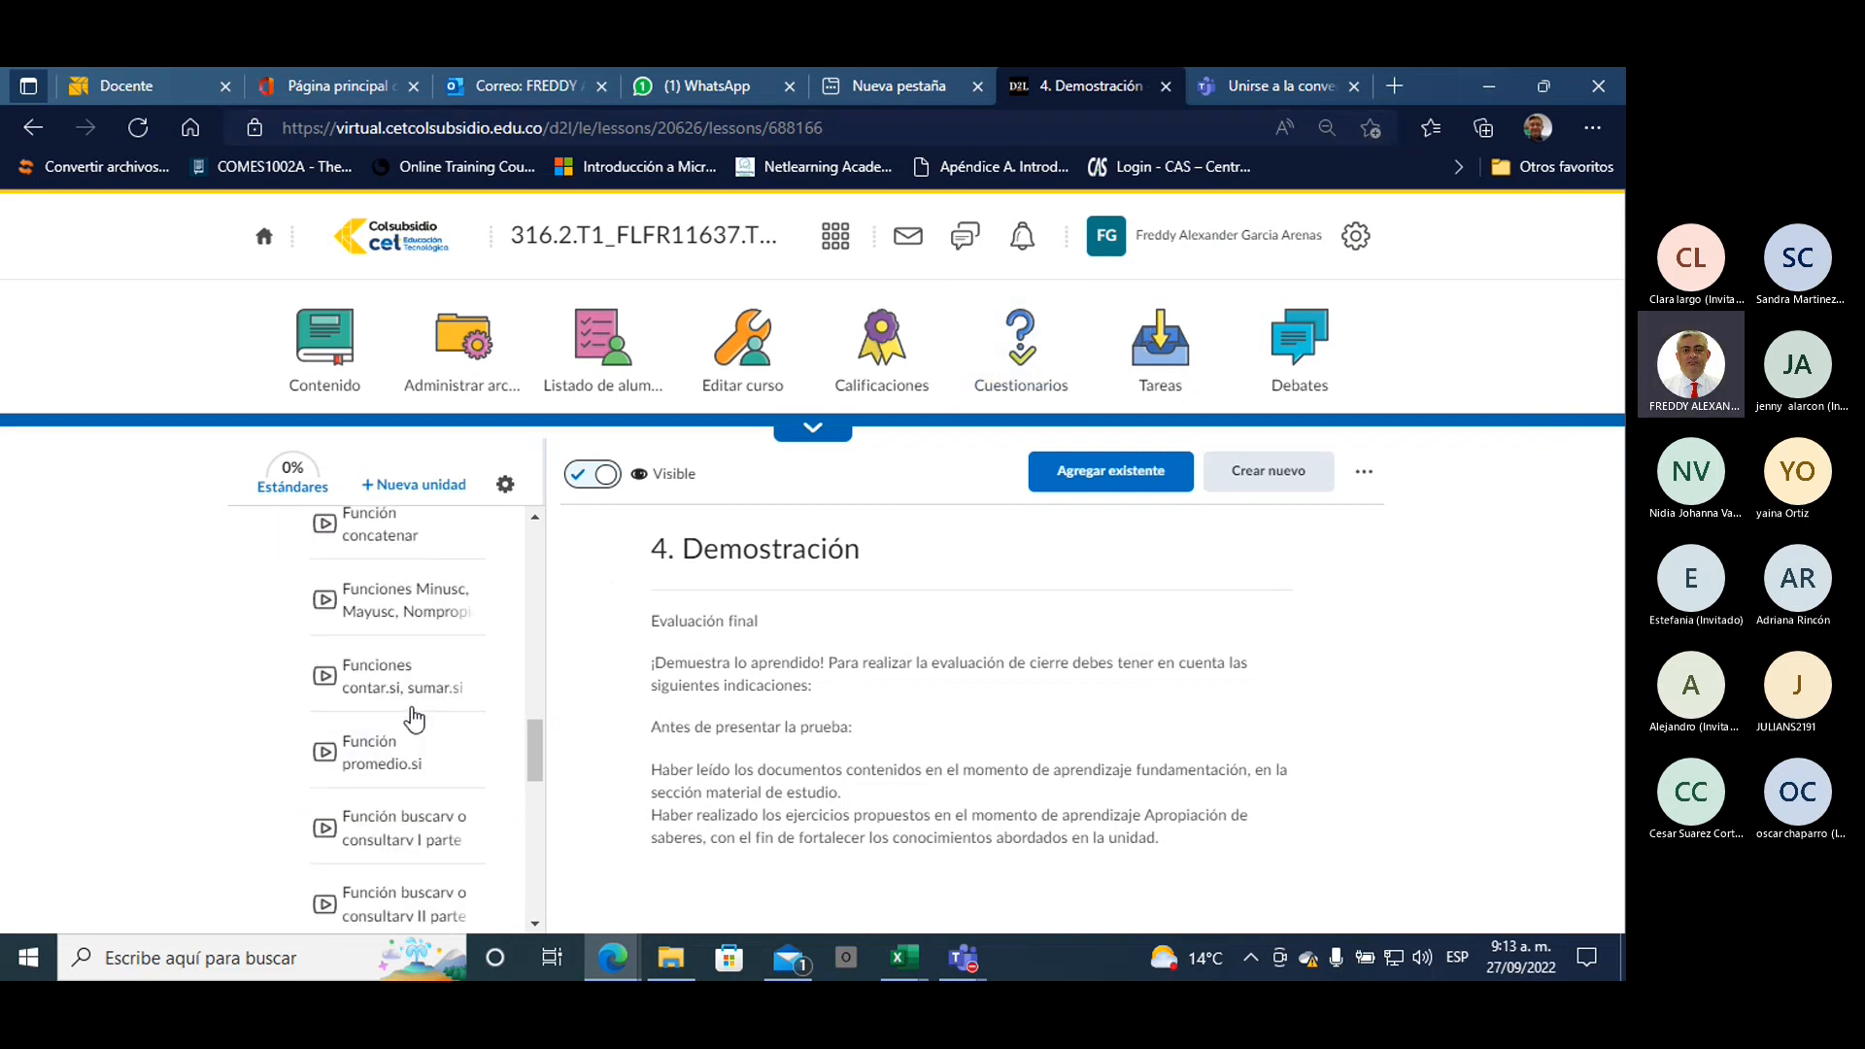
Step: Open the "2. Fundamentación" section of Unidad 3 in the course contents
scroll(415, 719, up, 8)
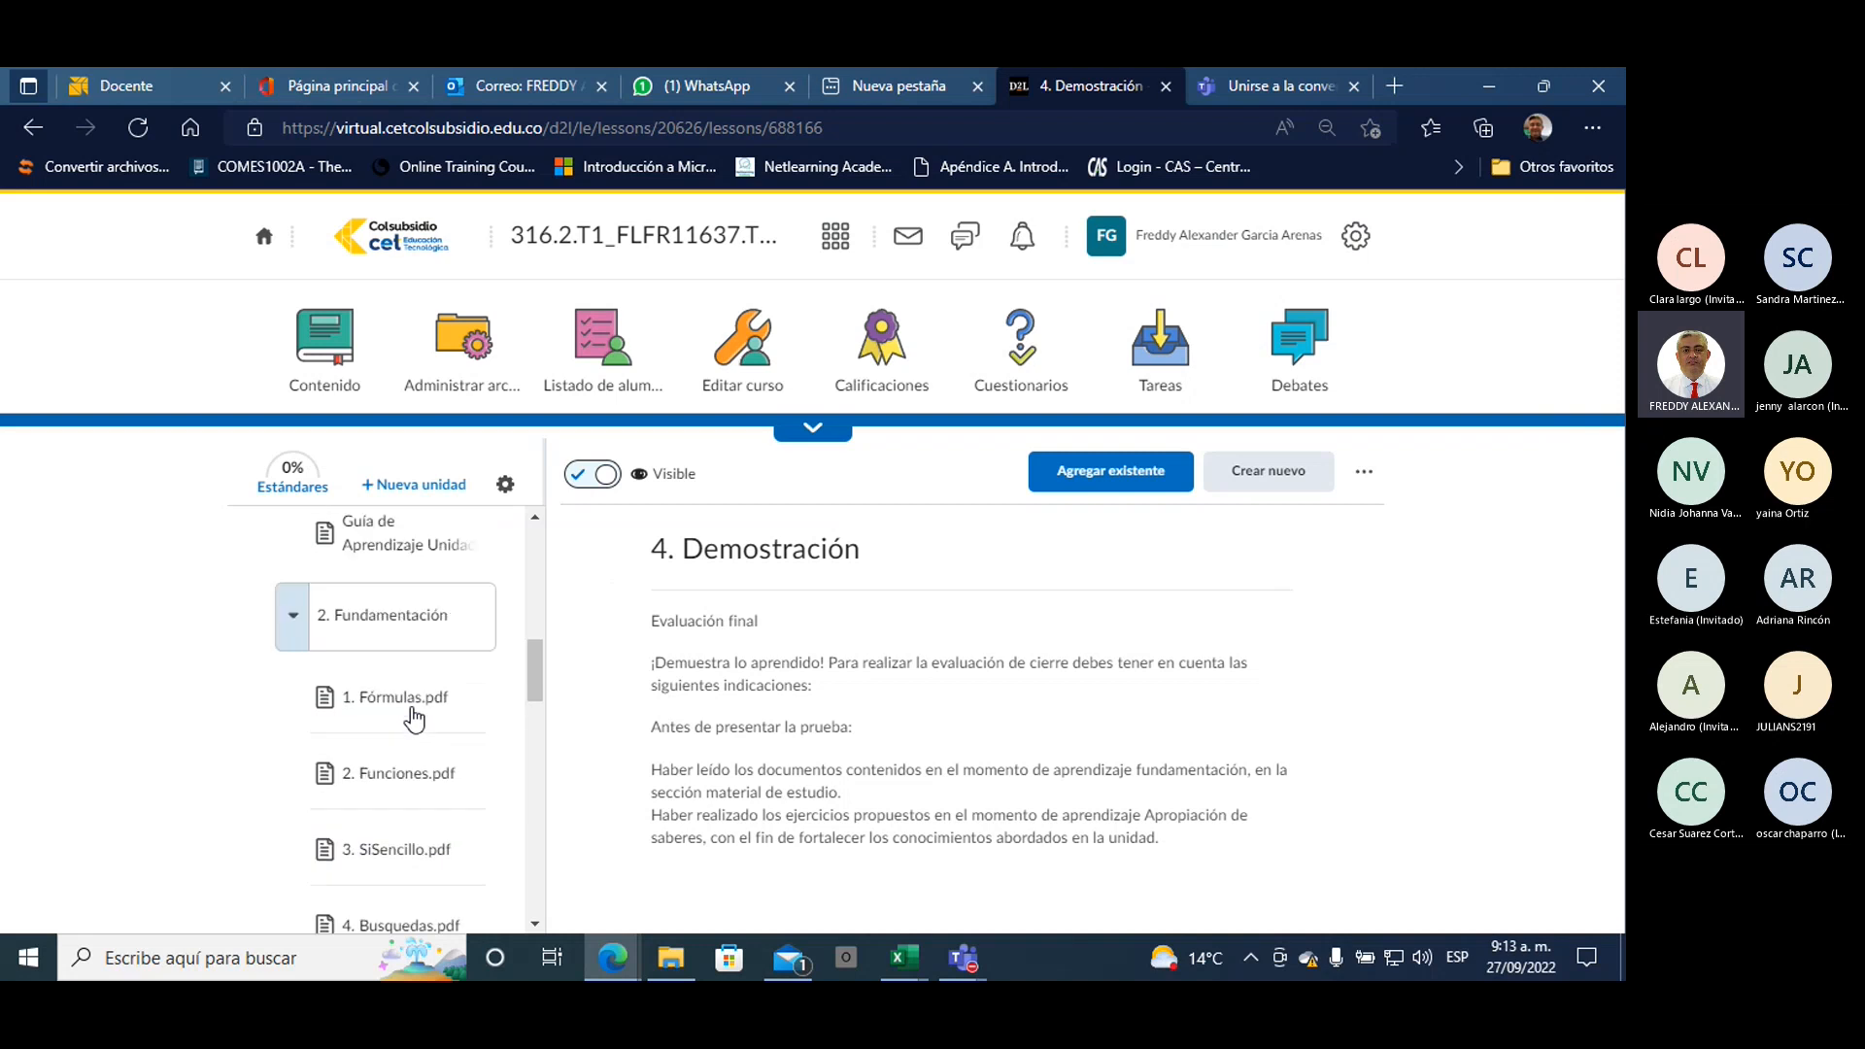
scroll(416, 719, down, 1)
click(470, 711)
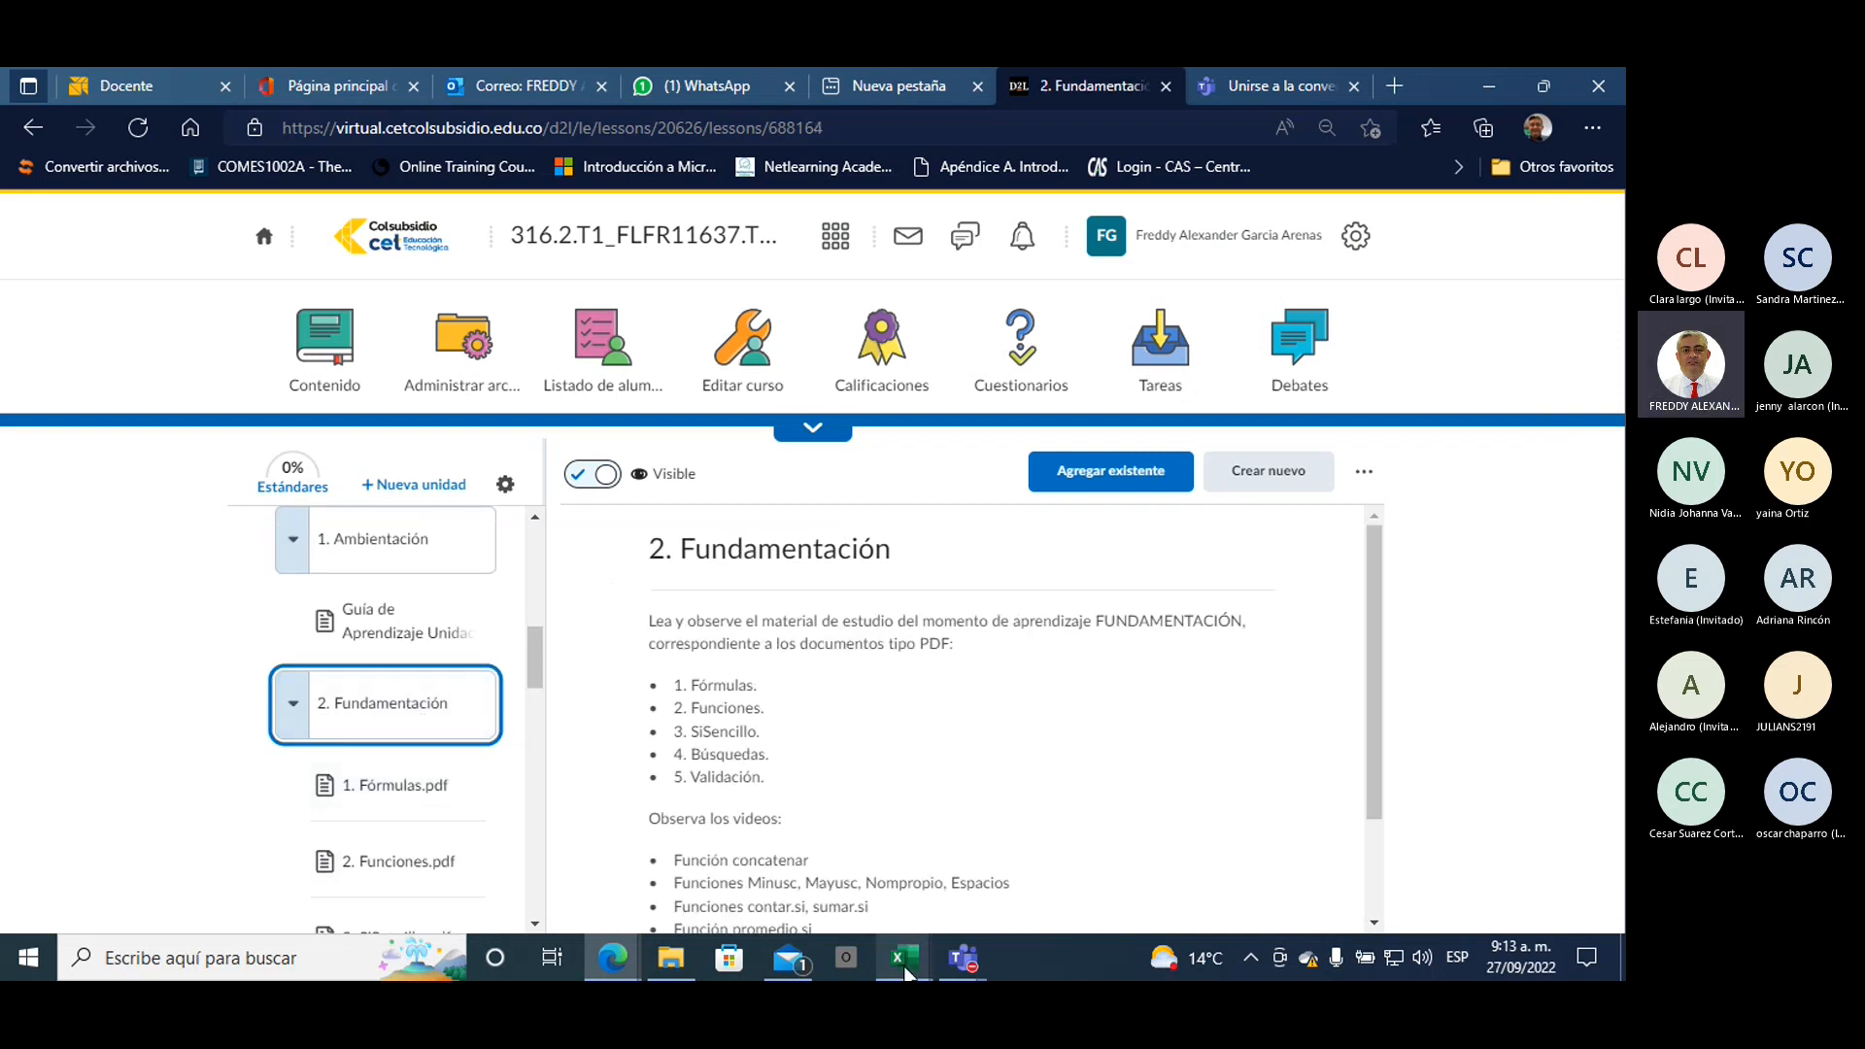
Step: Switch to the Taller Unidad 3 workbook in Excel and review the tasks on the INSTRUCCIONES sheet
mouse_move(905, 971)
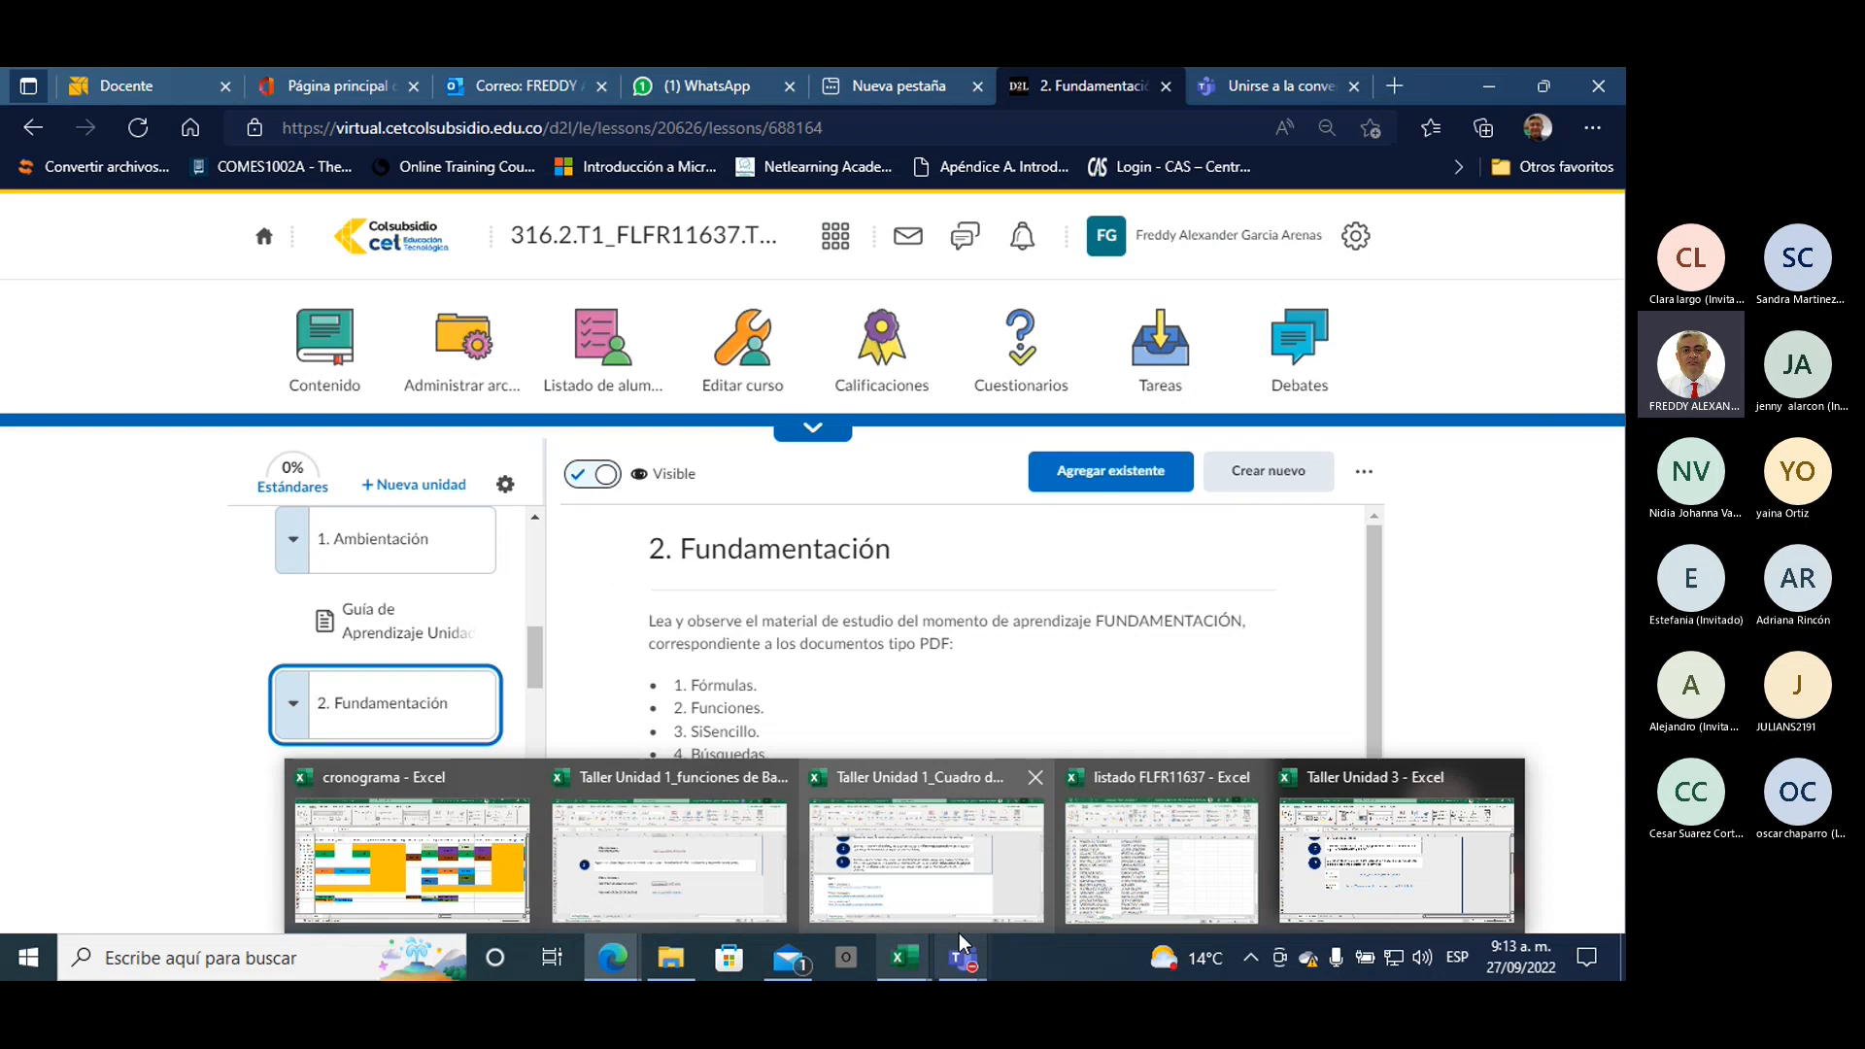
click(1412, 871)
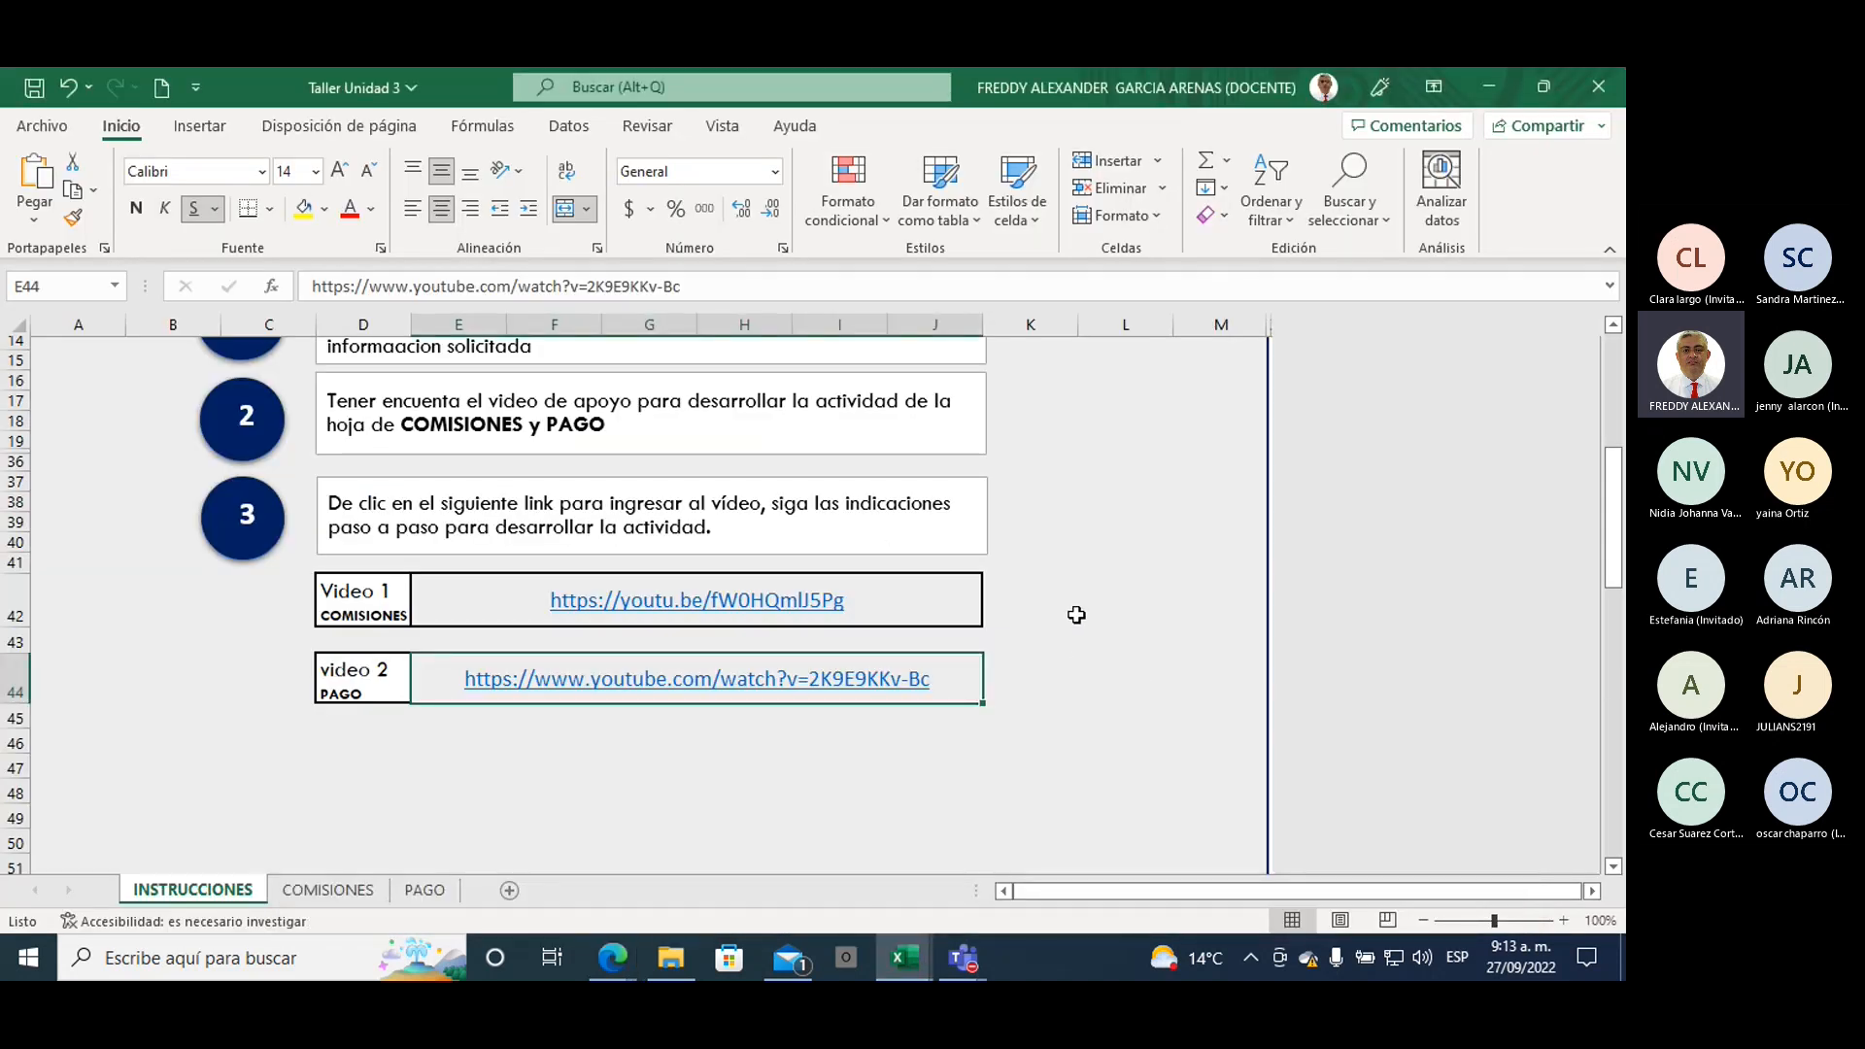
scroll(1076, 615, up, 2)
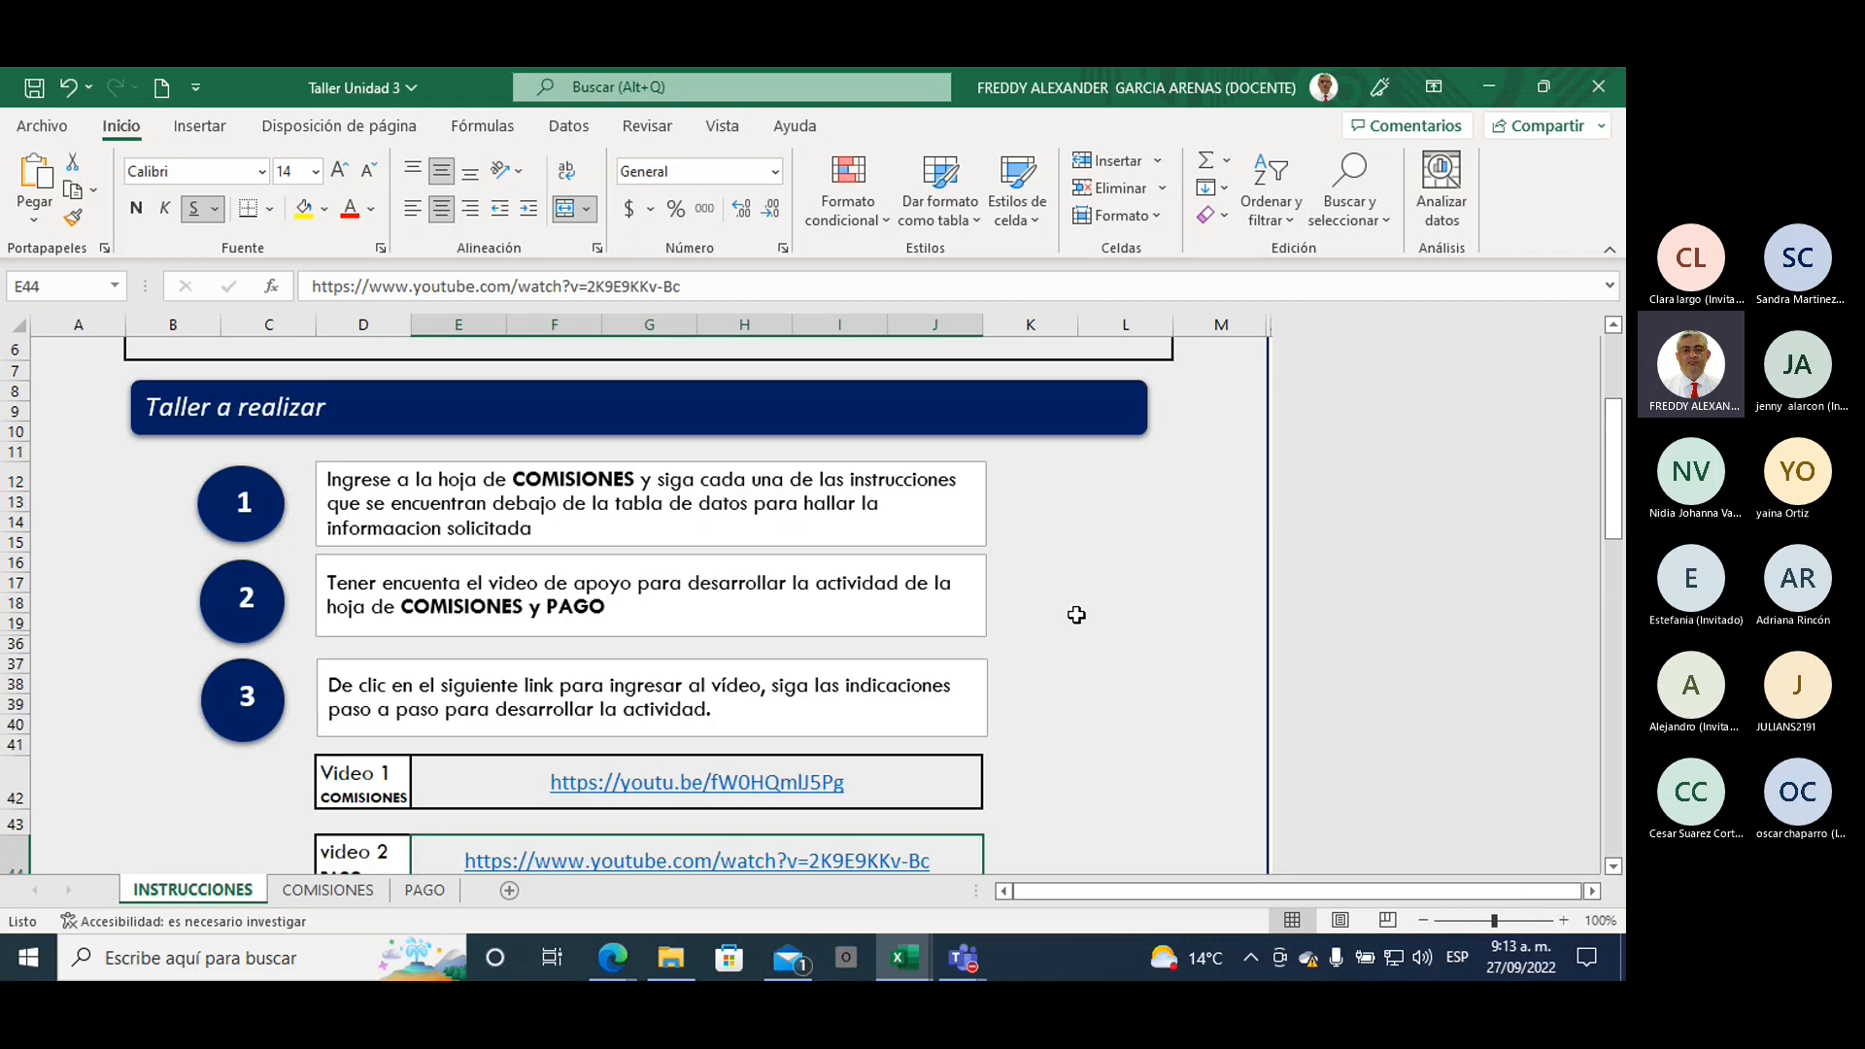
scroll(1076, 615, down, 1)
Step: Add a blank worksheet after INSTRUCCIONES and enlarge its display to 220%
click(509, 889)
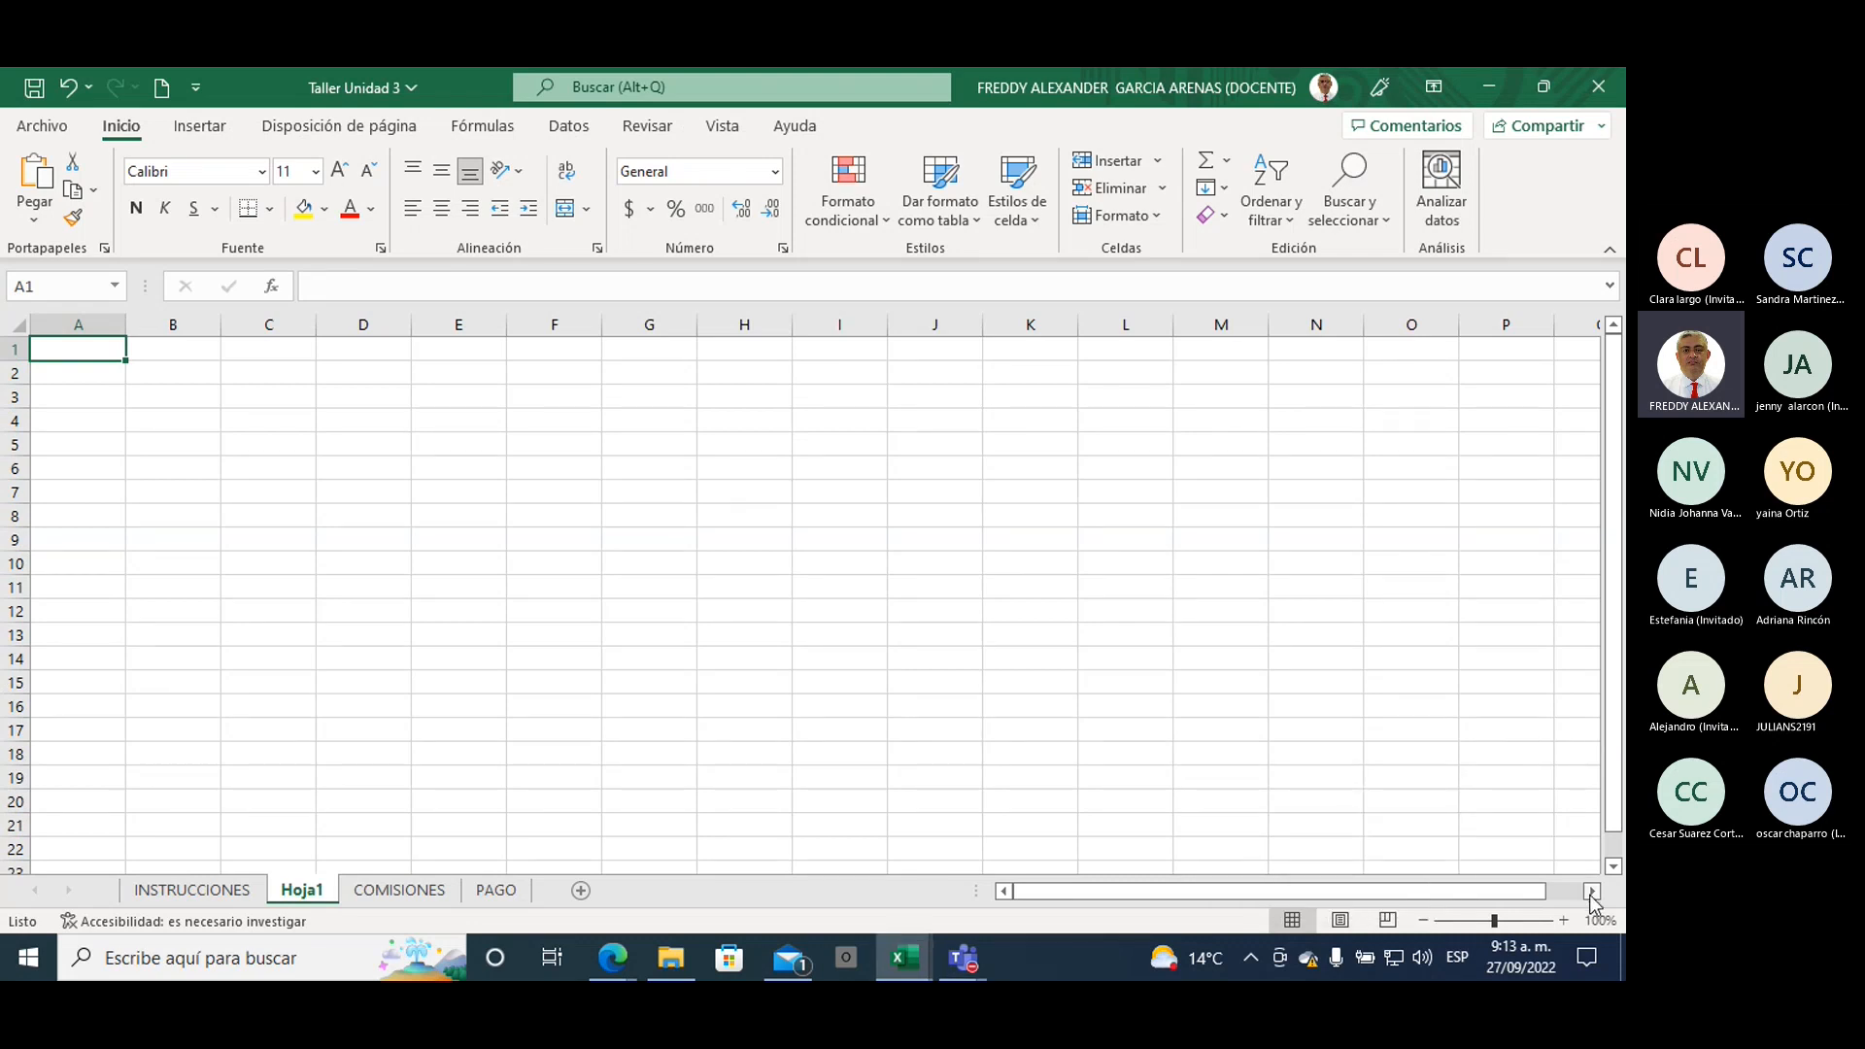
click(1563, 921)
click(1564, 921)
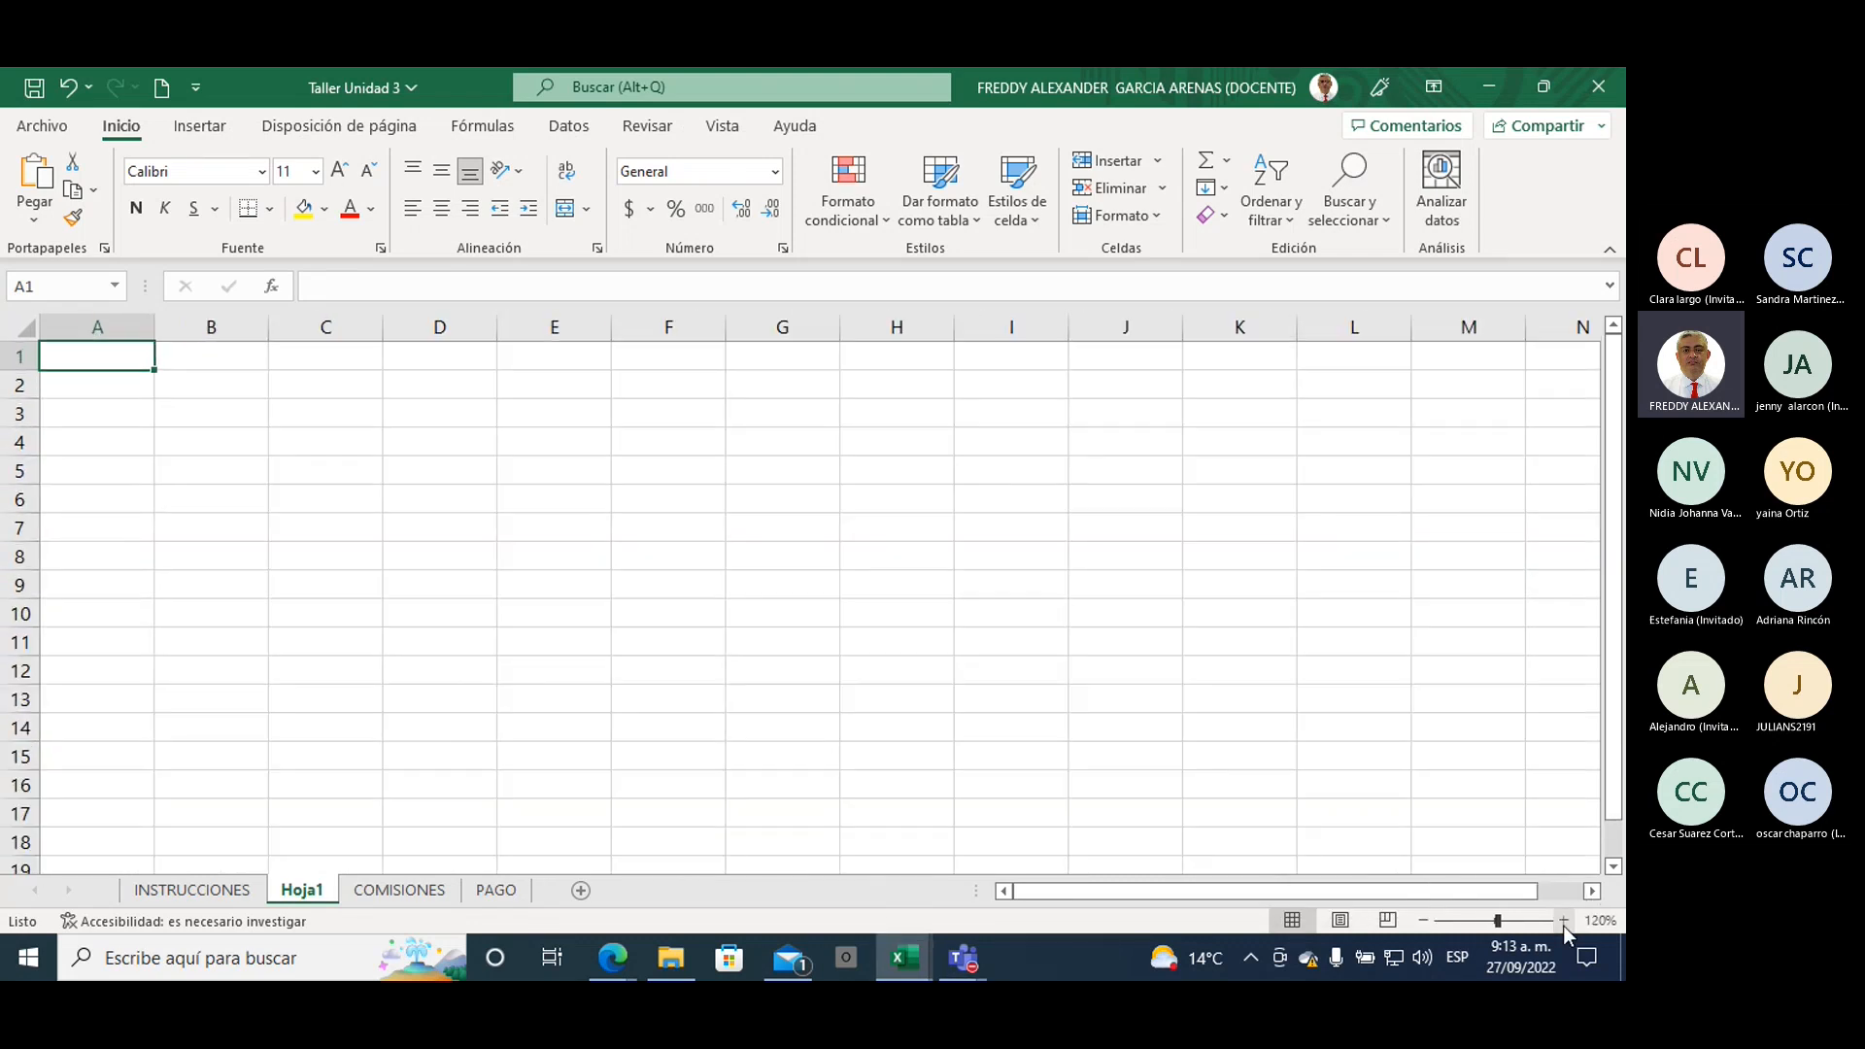
click(1564, 920)
click(1563, 921)
click(1563, 920)
click(1563, 920)
click(1563, 920)
click(1563, 921)
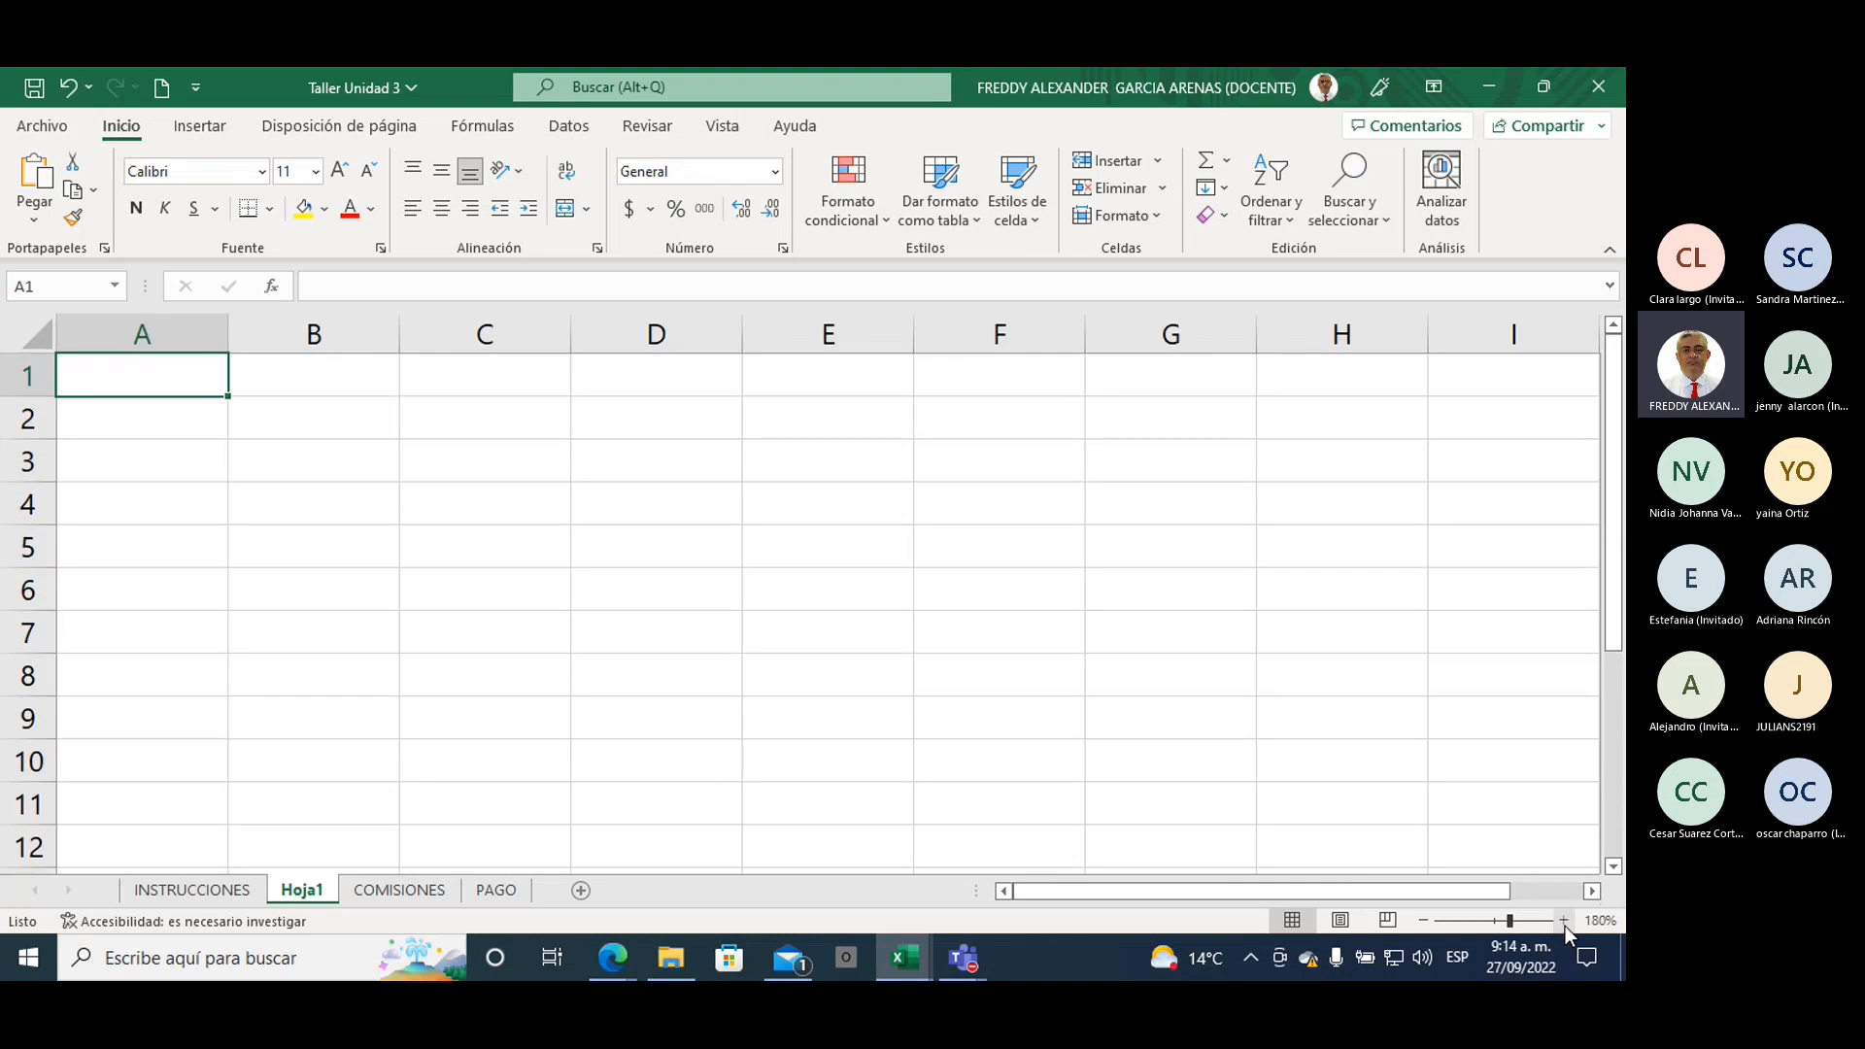
click(1563, 920)
click(1564, 920)
click(1564, 920)
click(1564, 920)
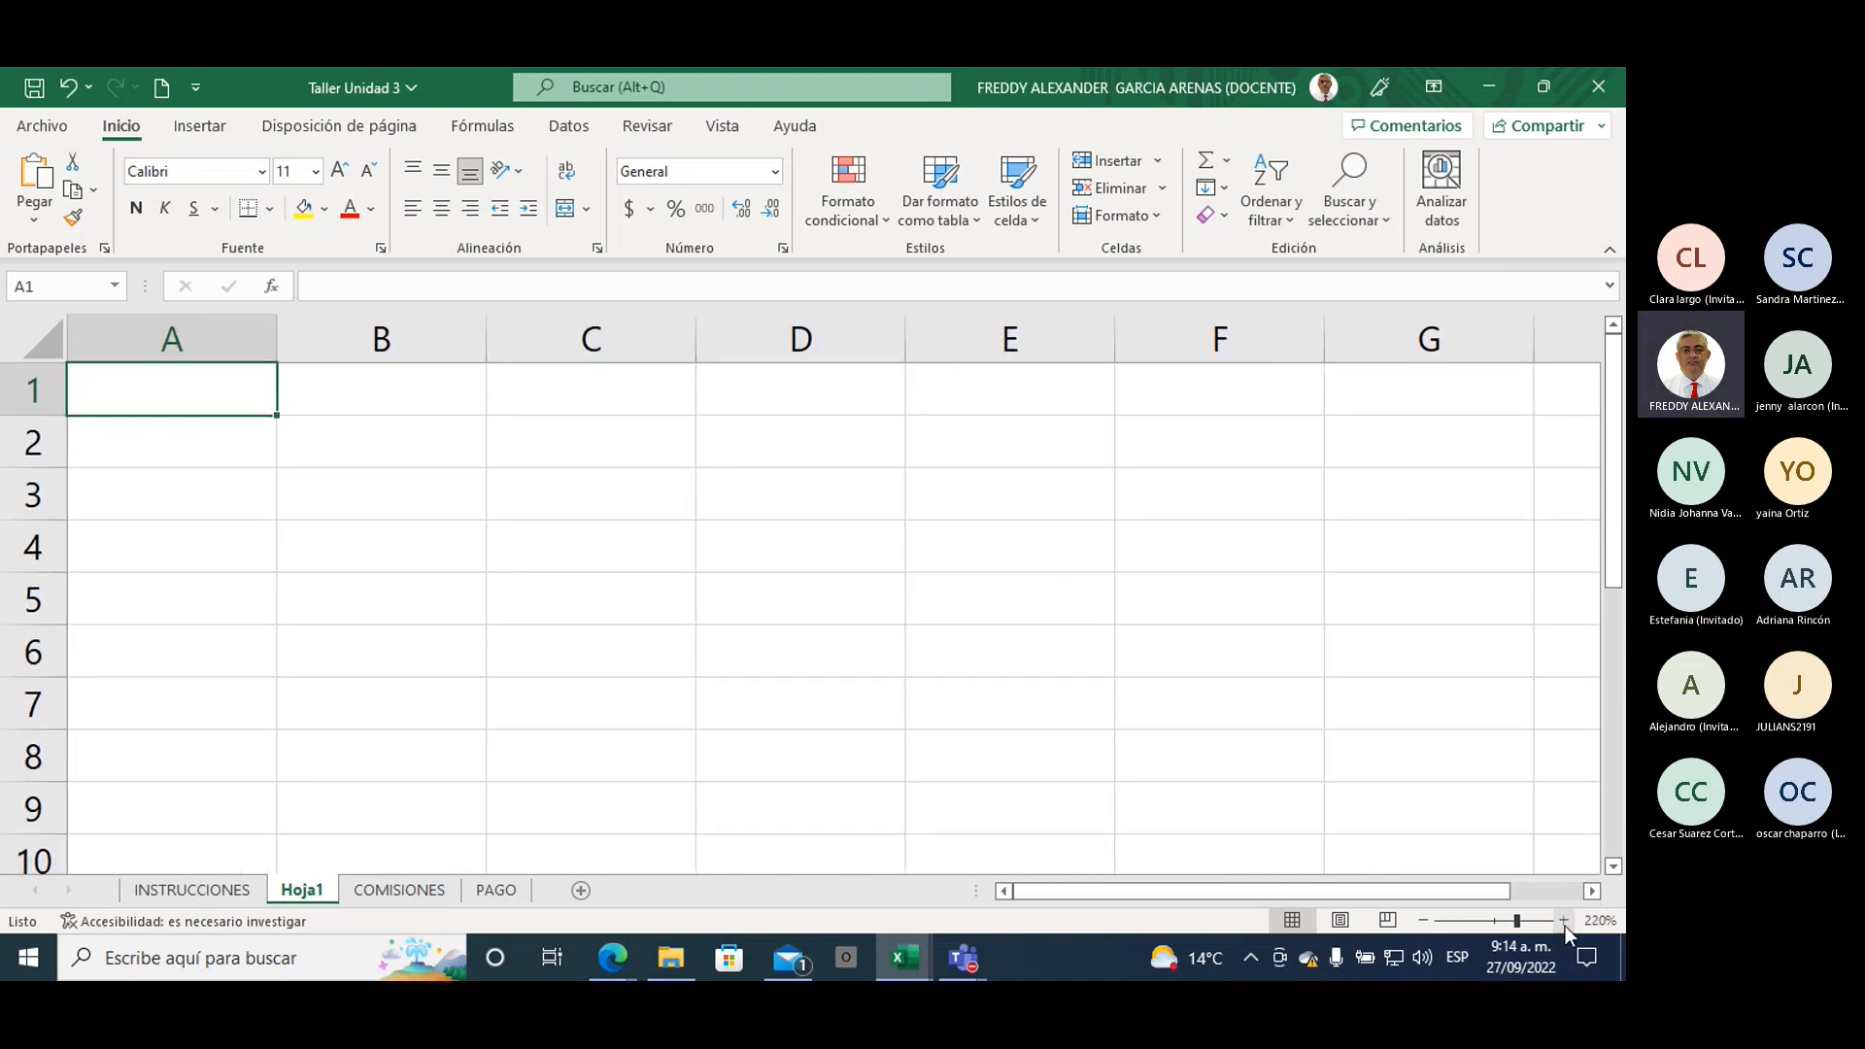
Step: Enter the headings "Formulas" in cell B2 and "Funciones" in cell D2 of the new sheet
click(437, 513)
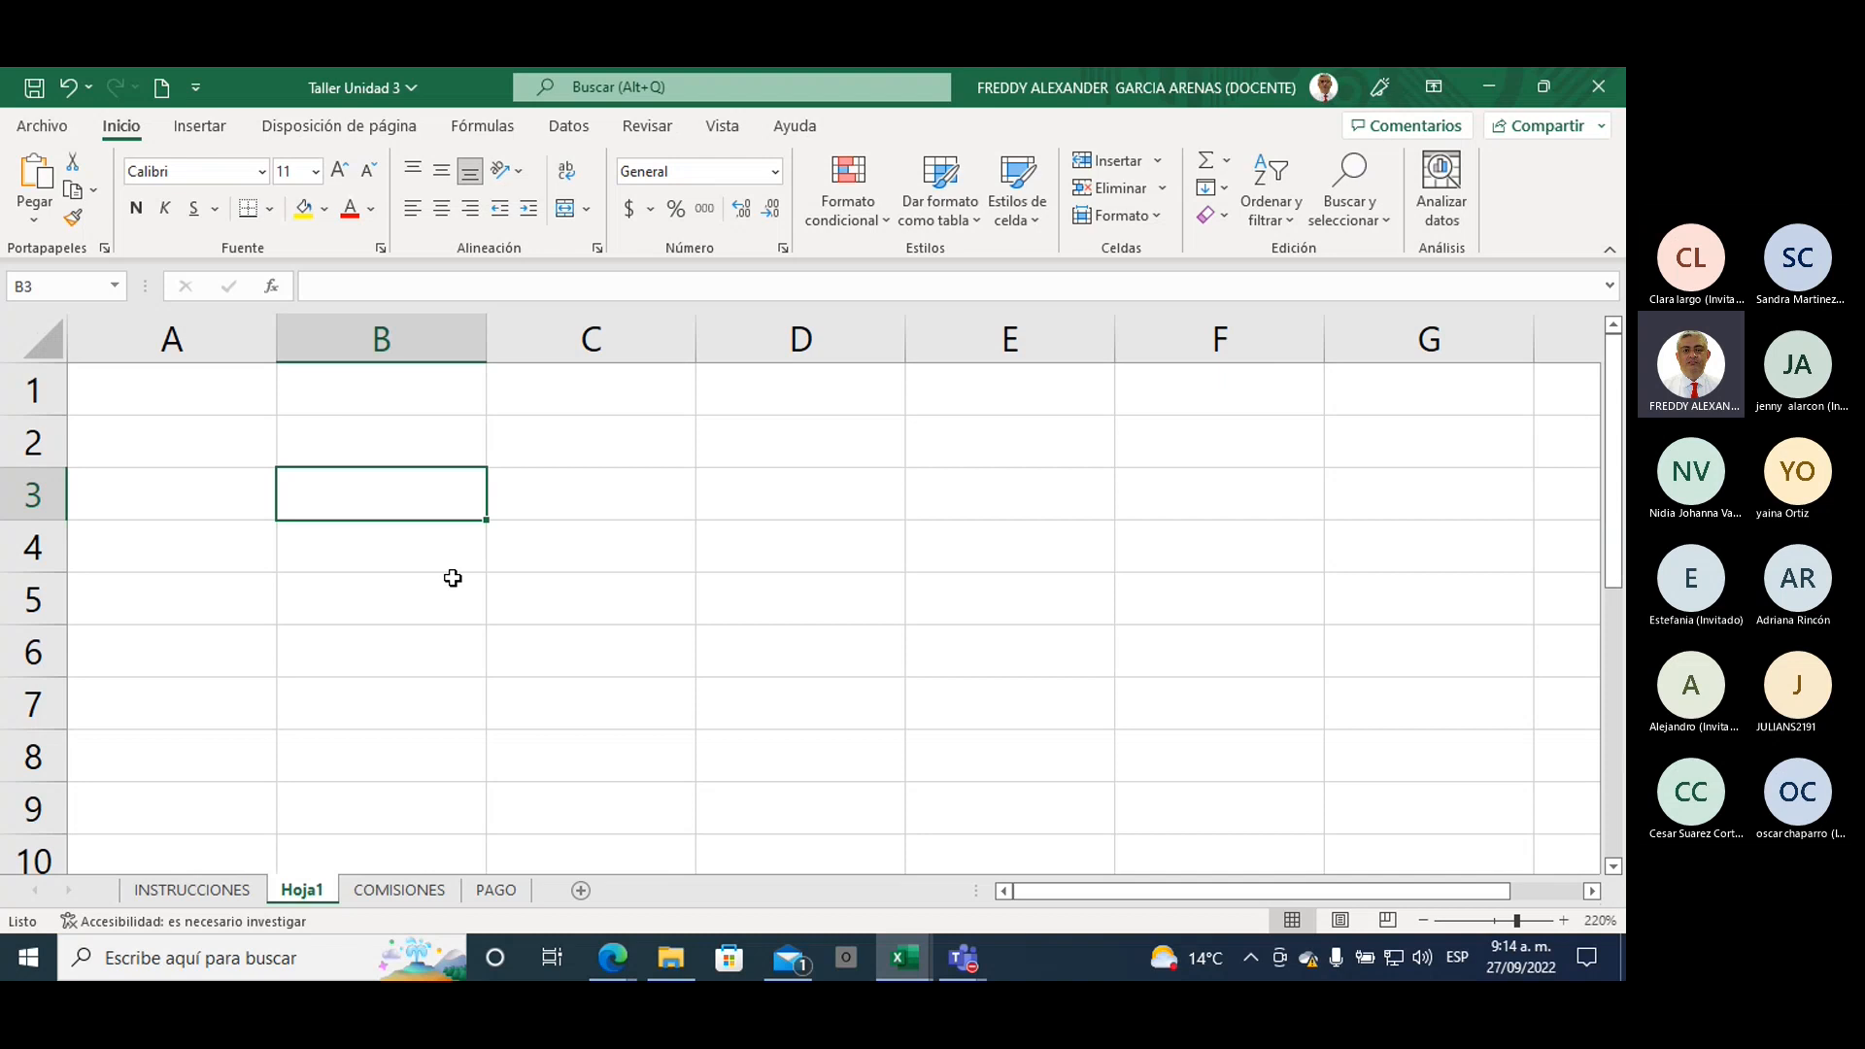
key(Up)
text(Formulas)
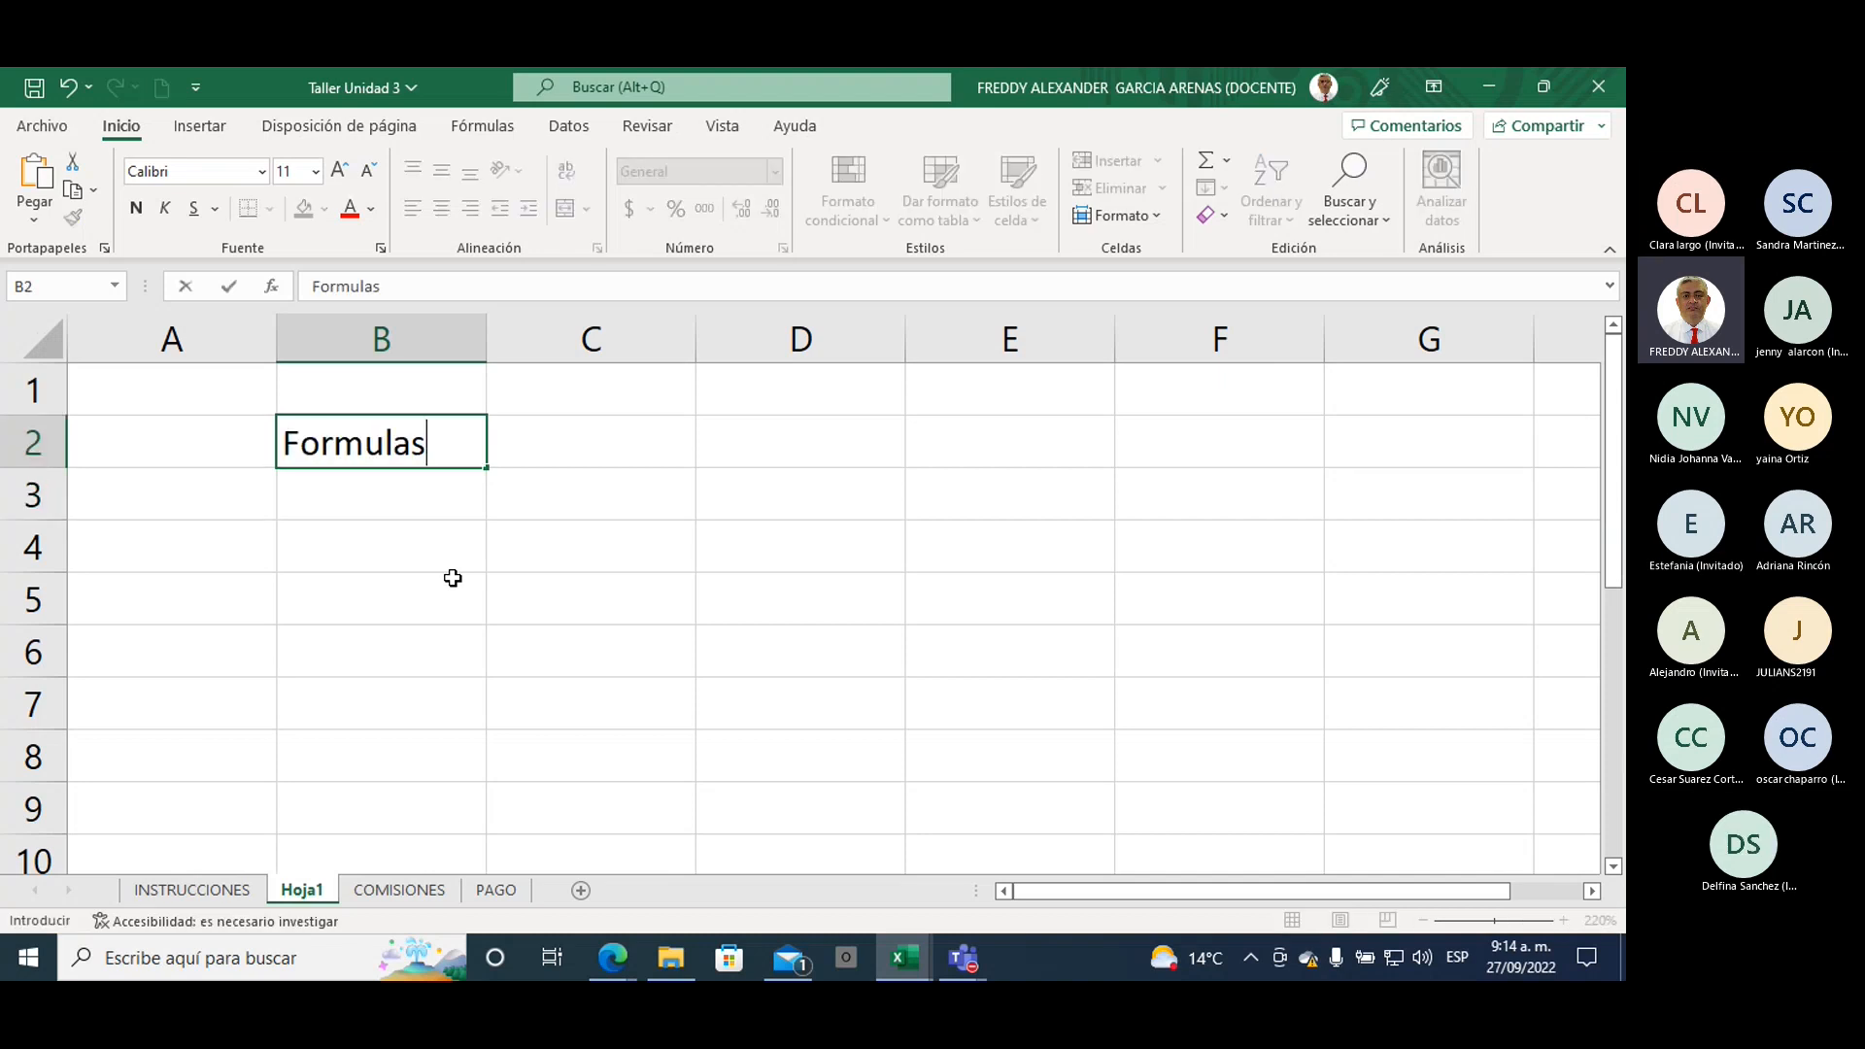
key(Right)
key(Right)
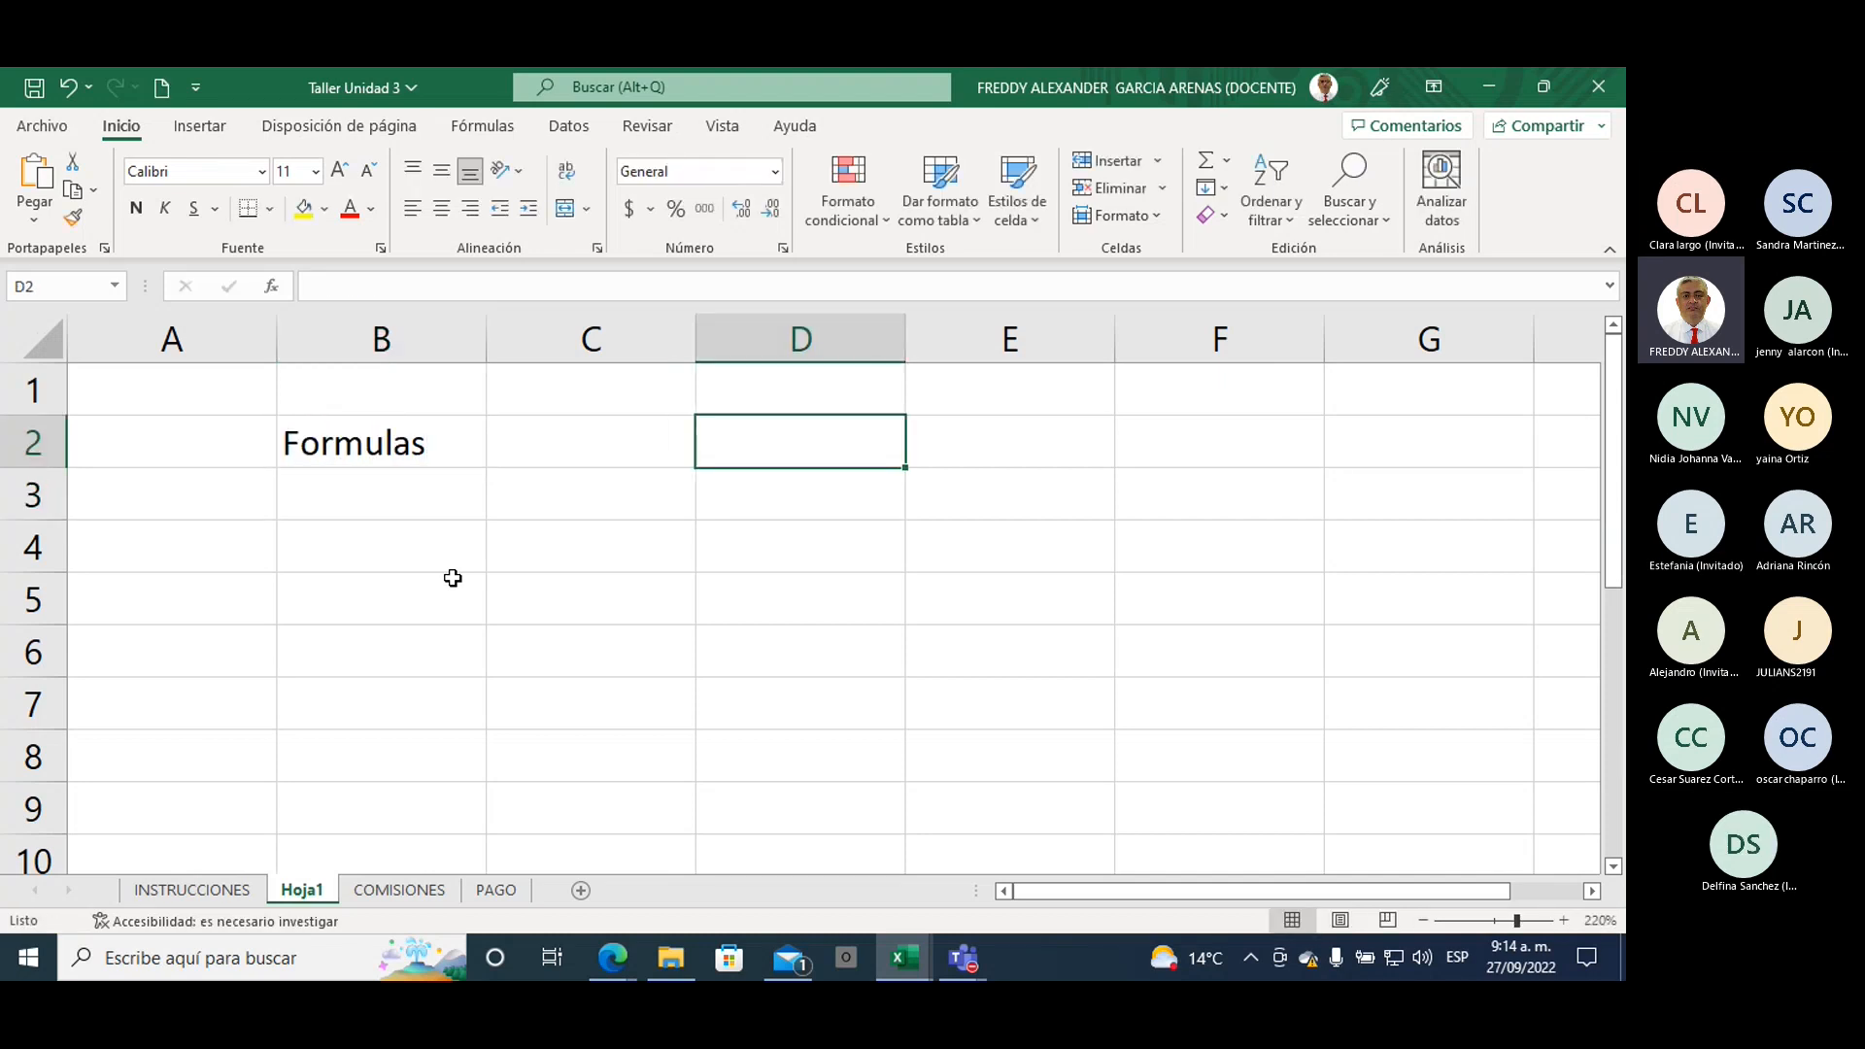
text(Funciones)
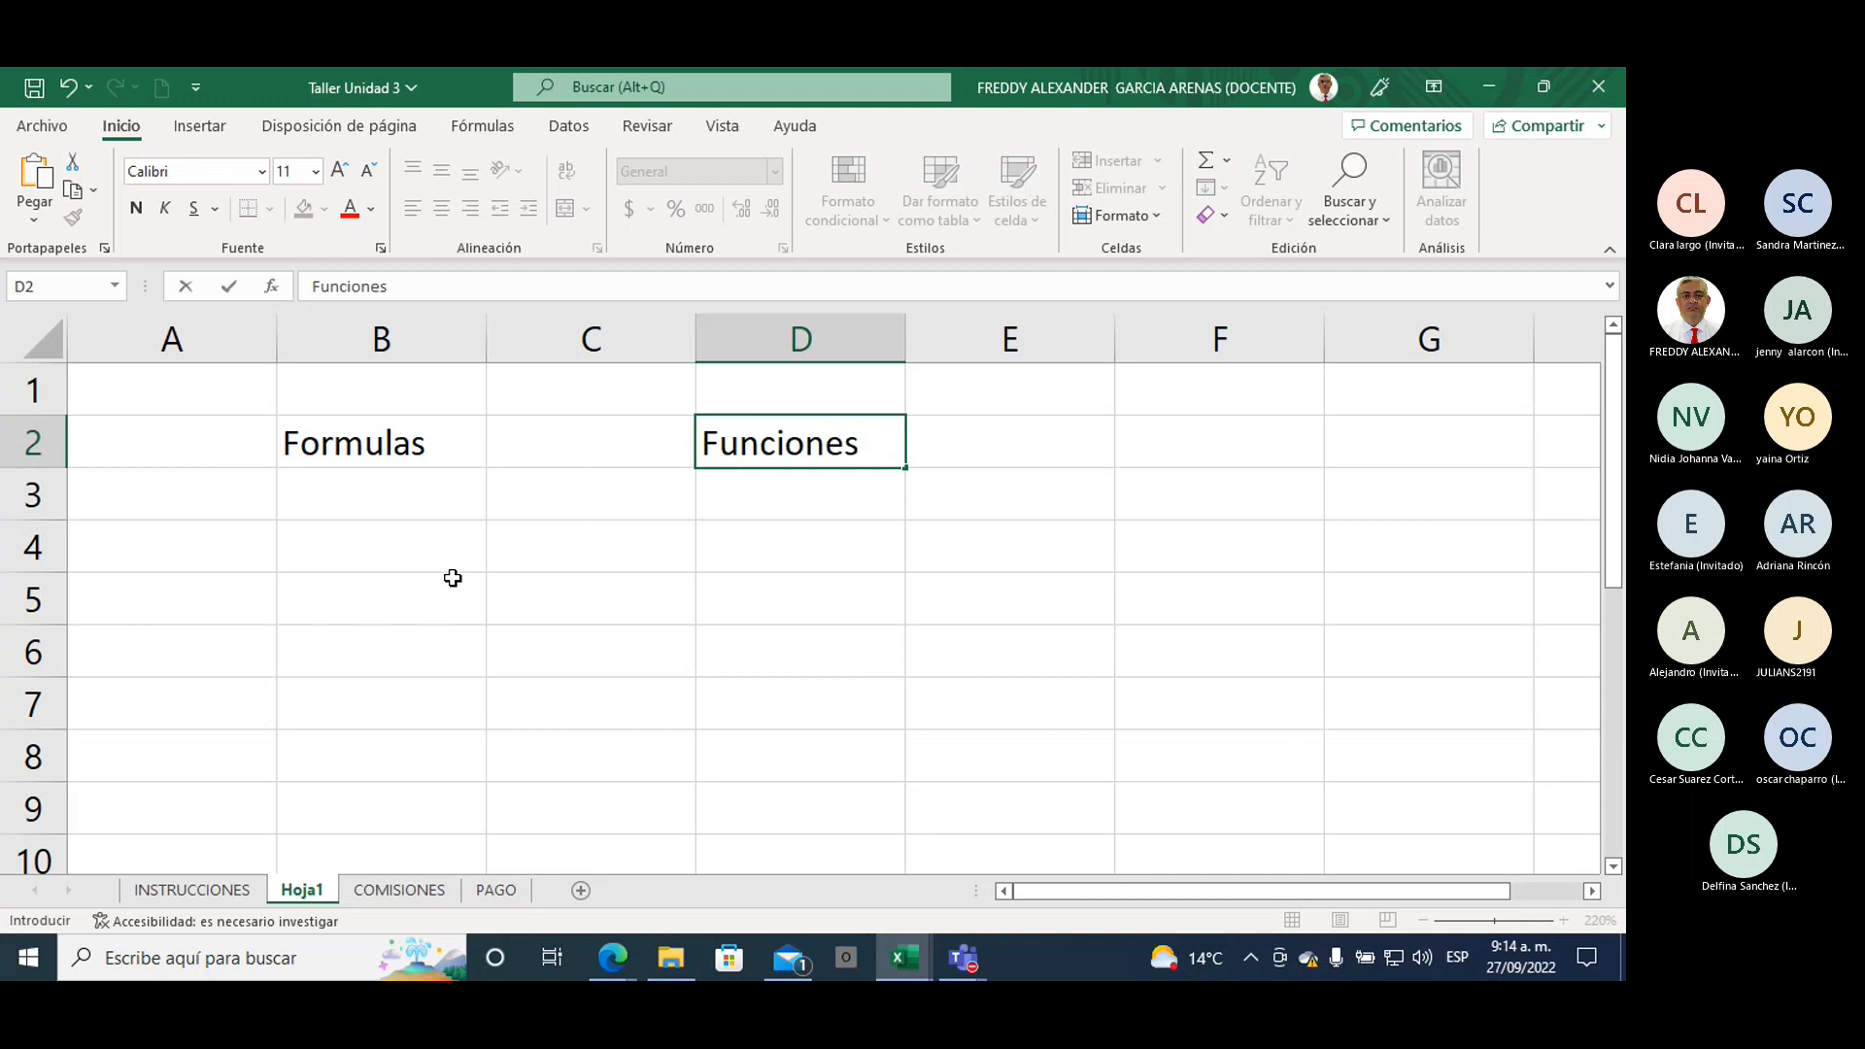
key(Left)
key(Left)
key(Down)
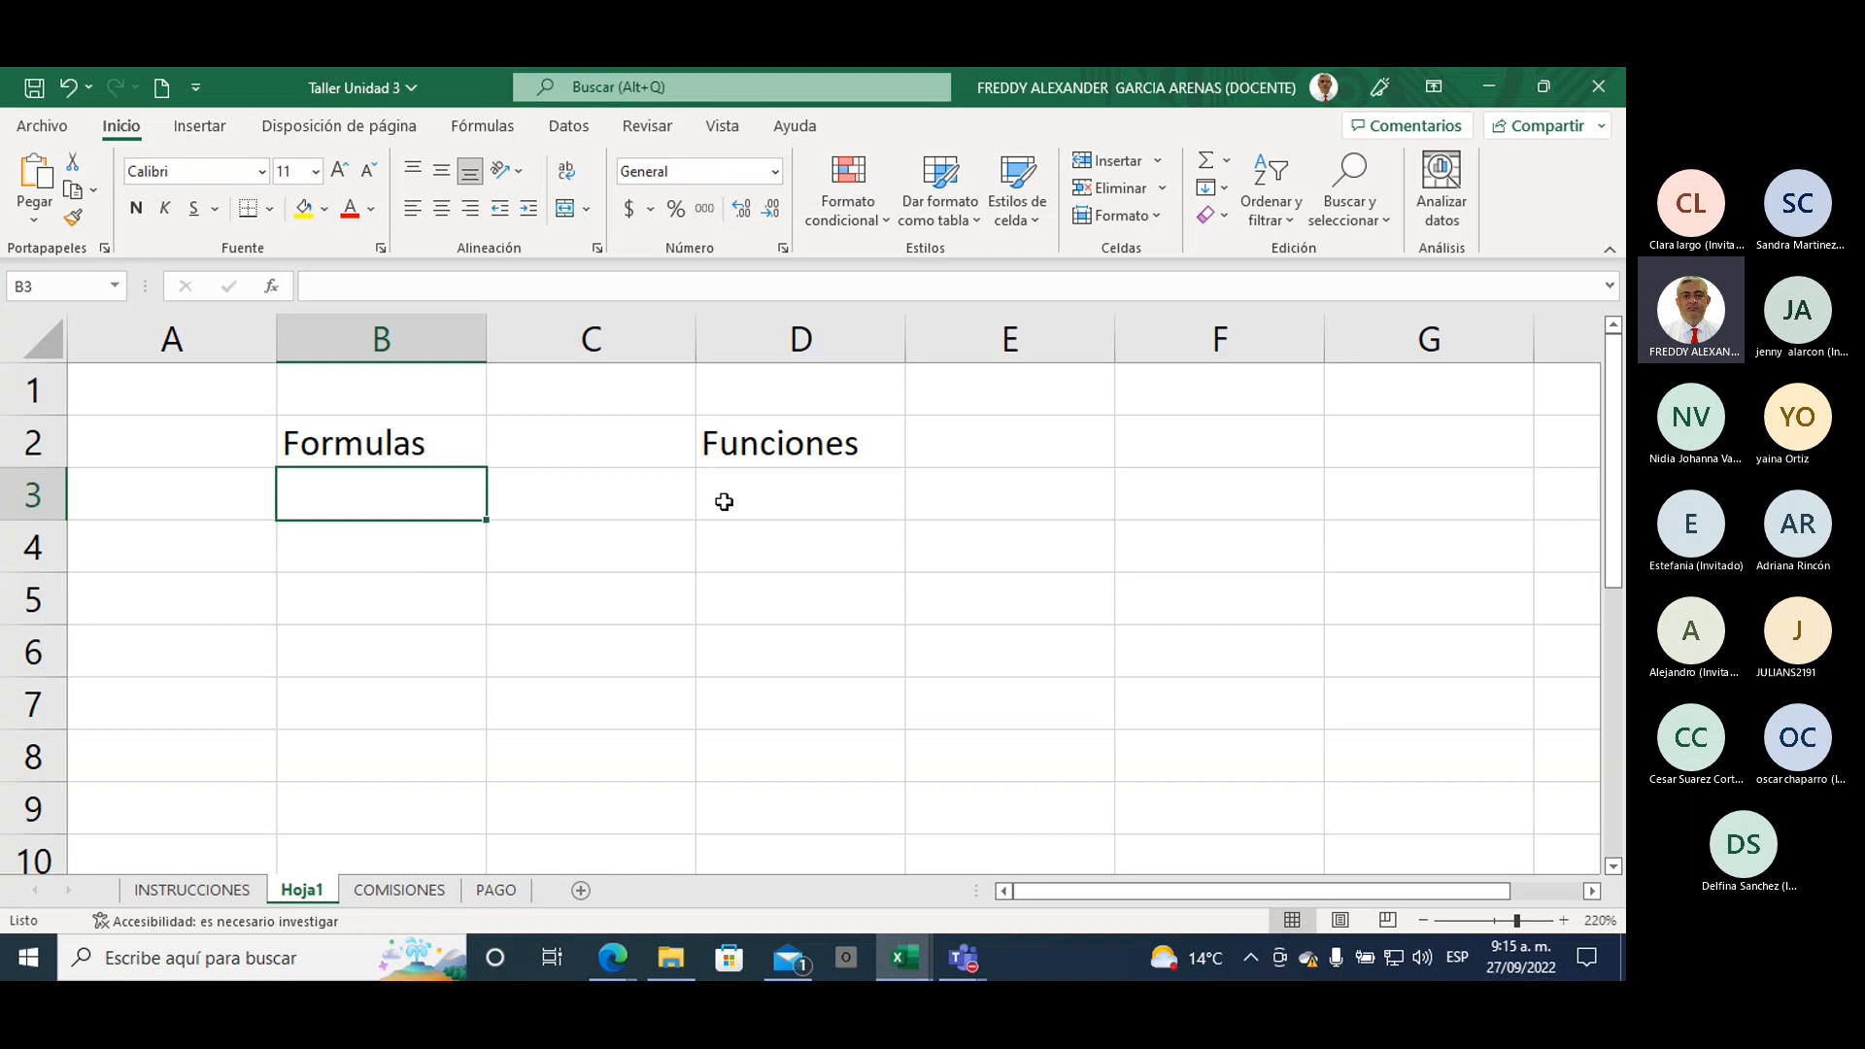
Step: Fill cell D5 below the Funciones heading with a light green theme color
click(442, 550)
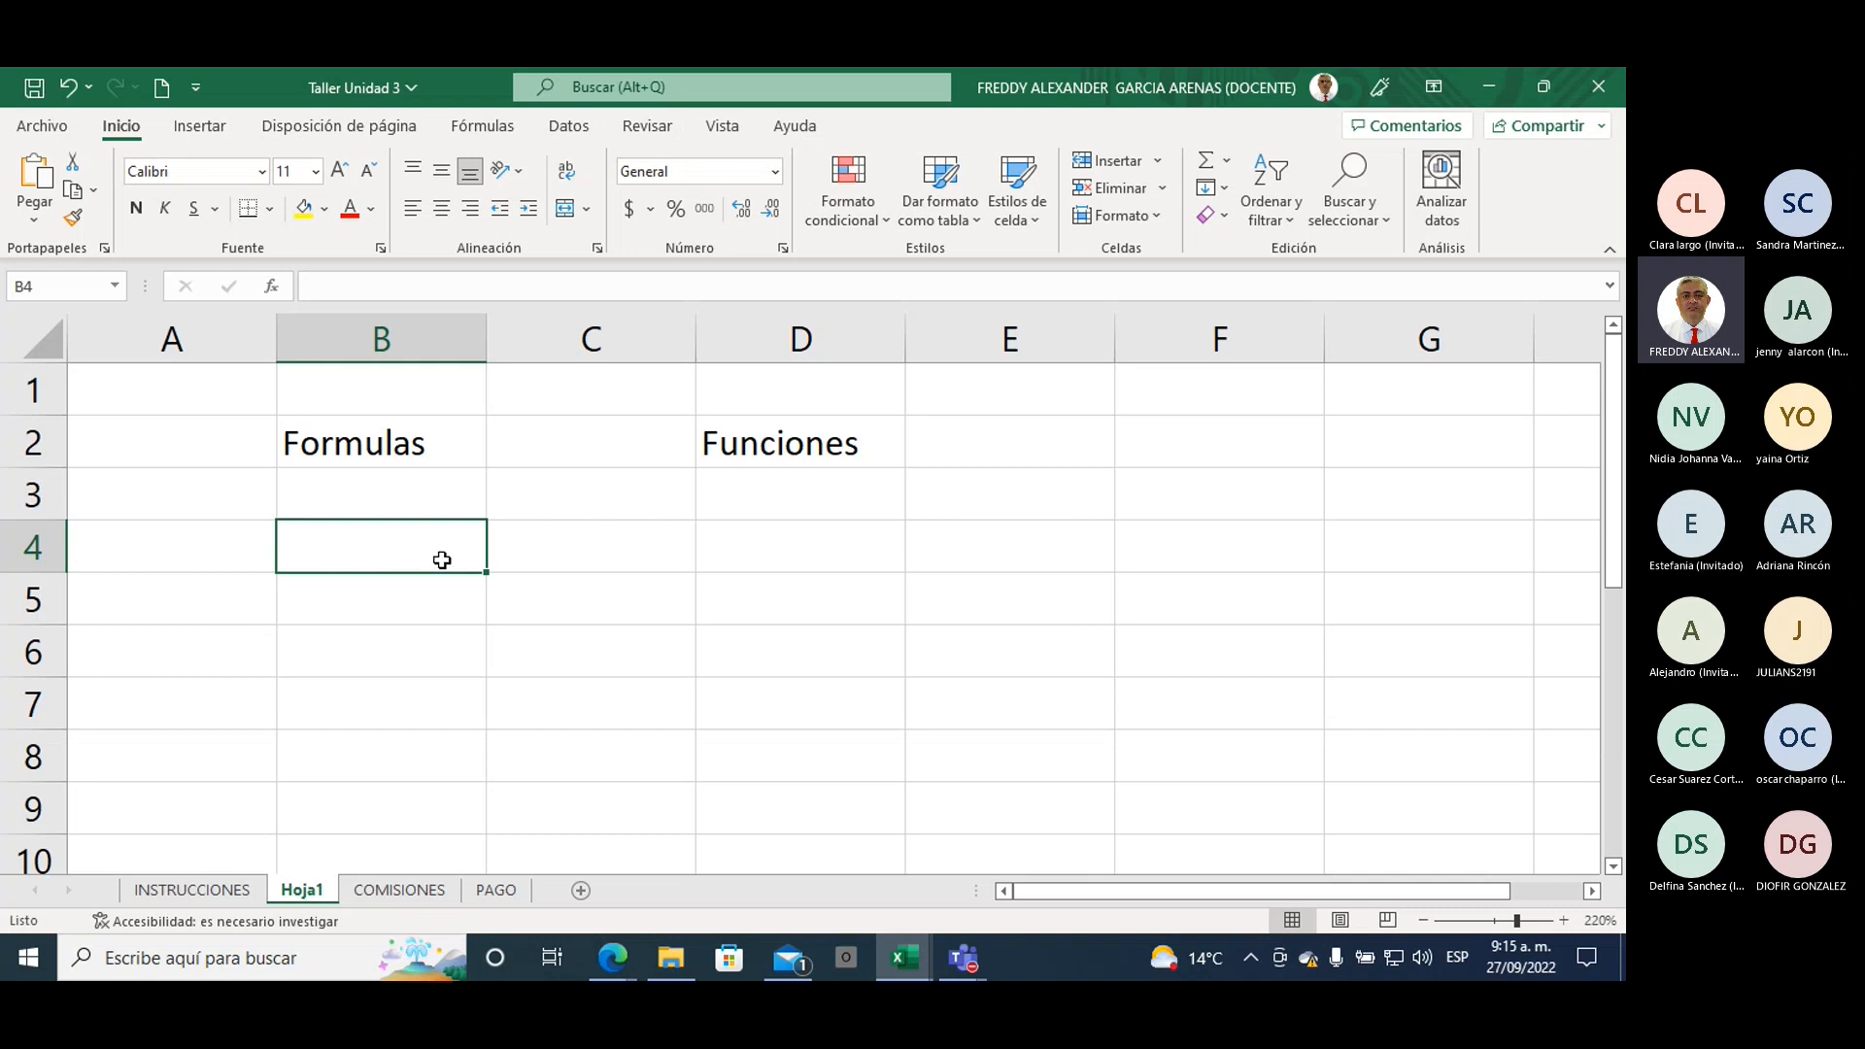
click(656, 610)
click(763, 616)
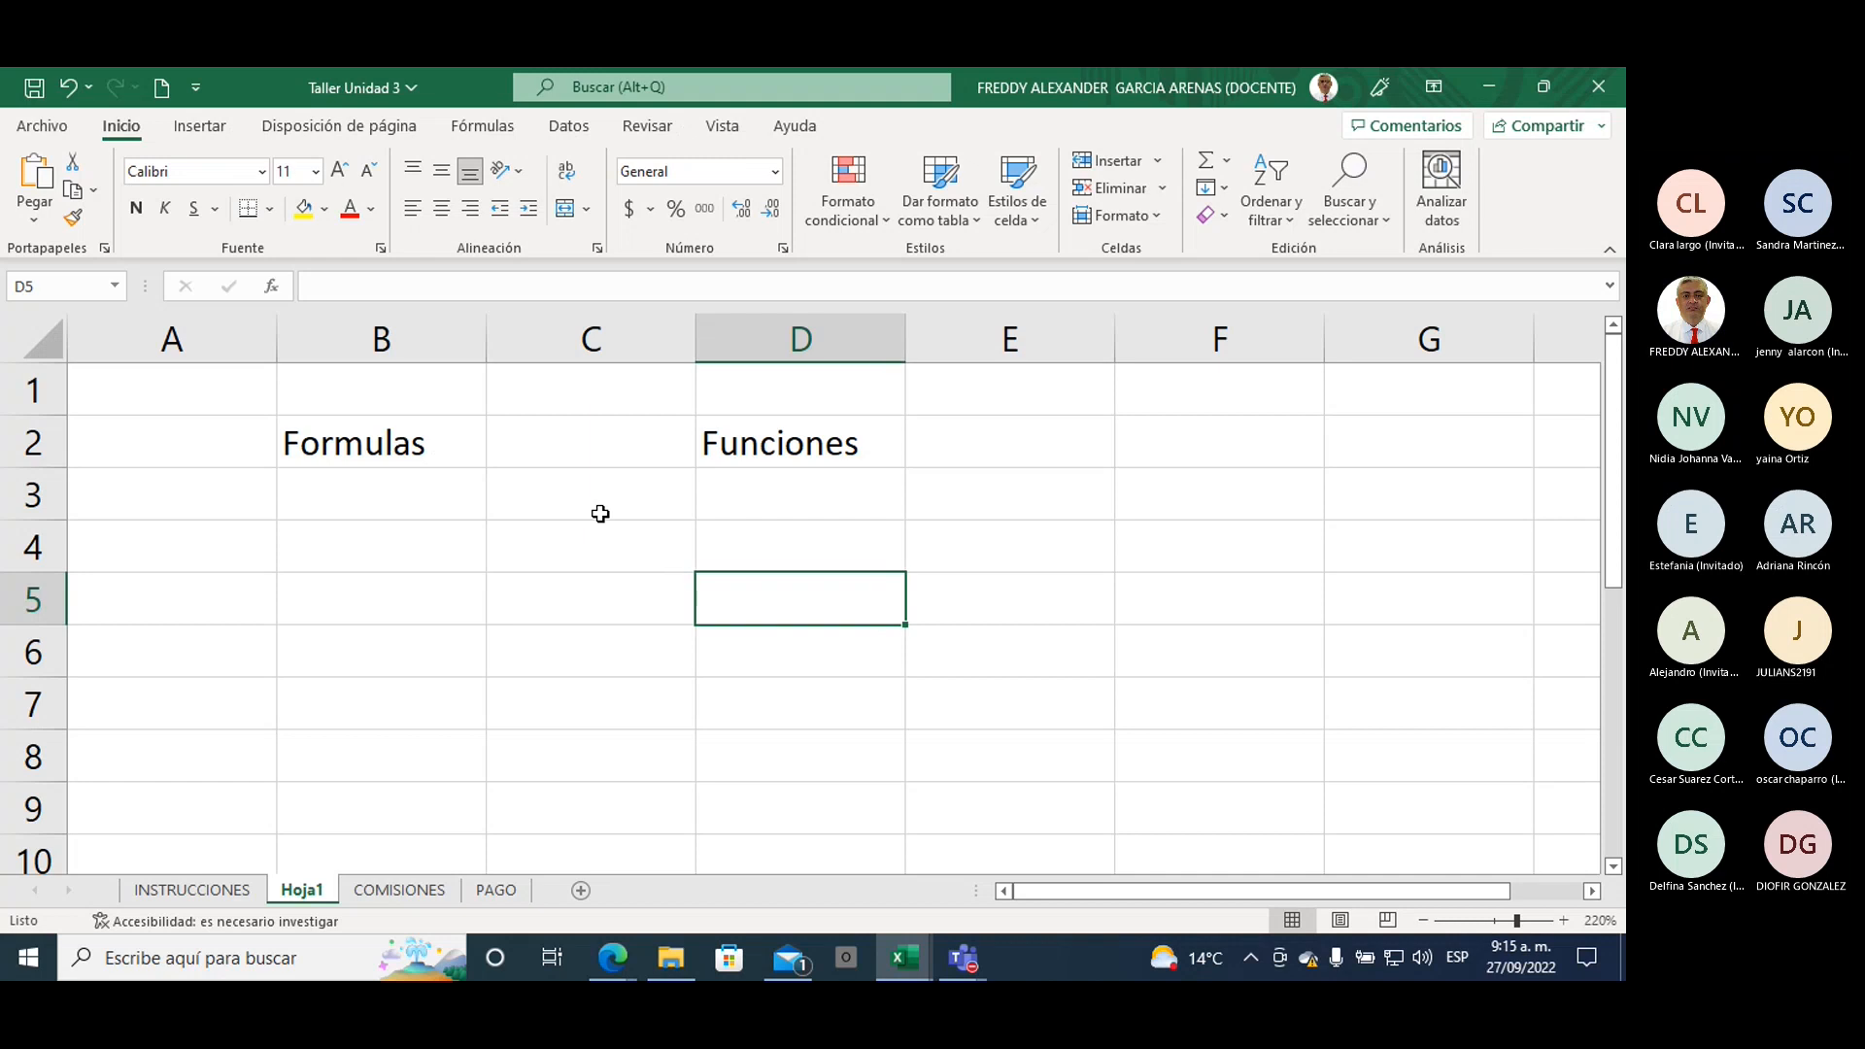
click(325, 210)
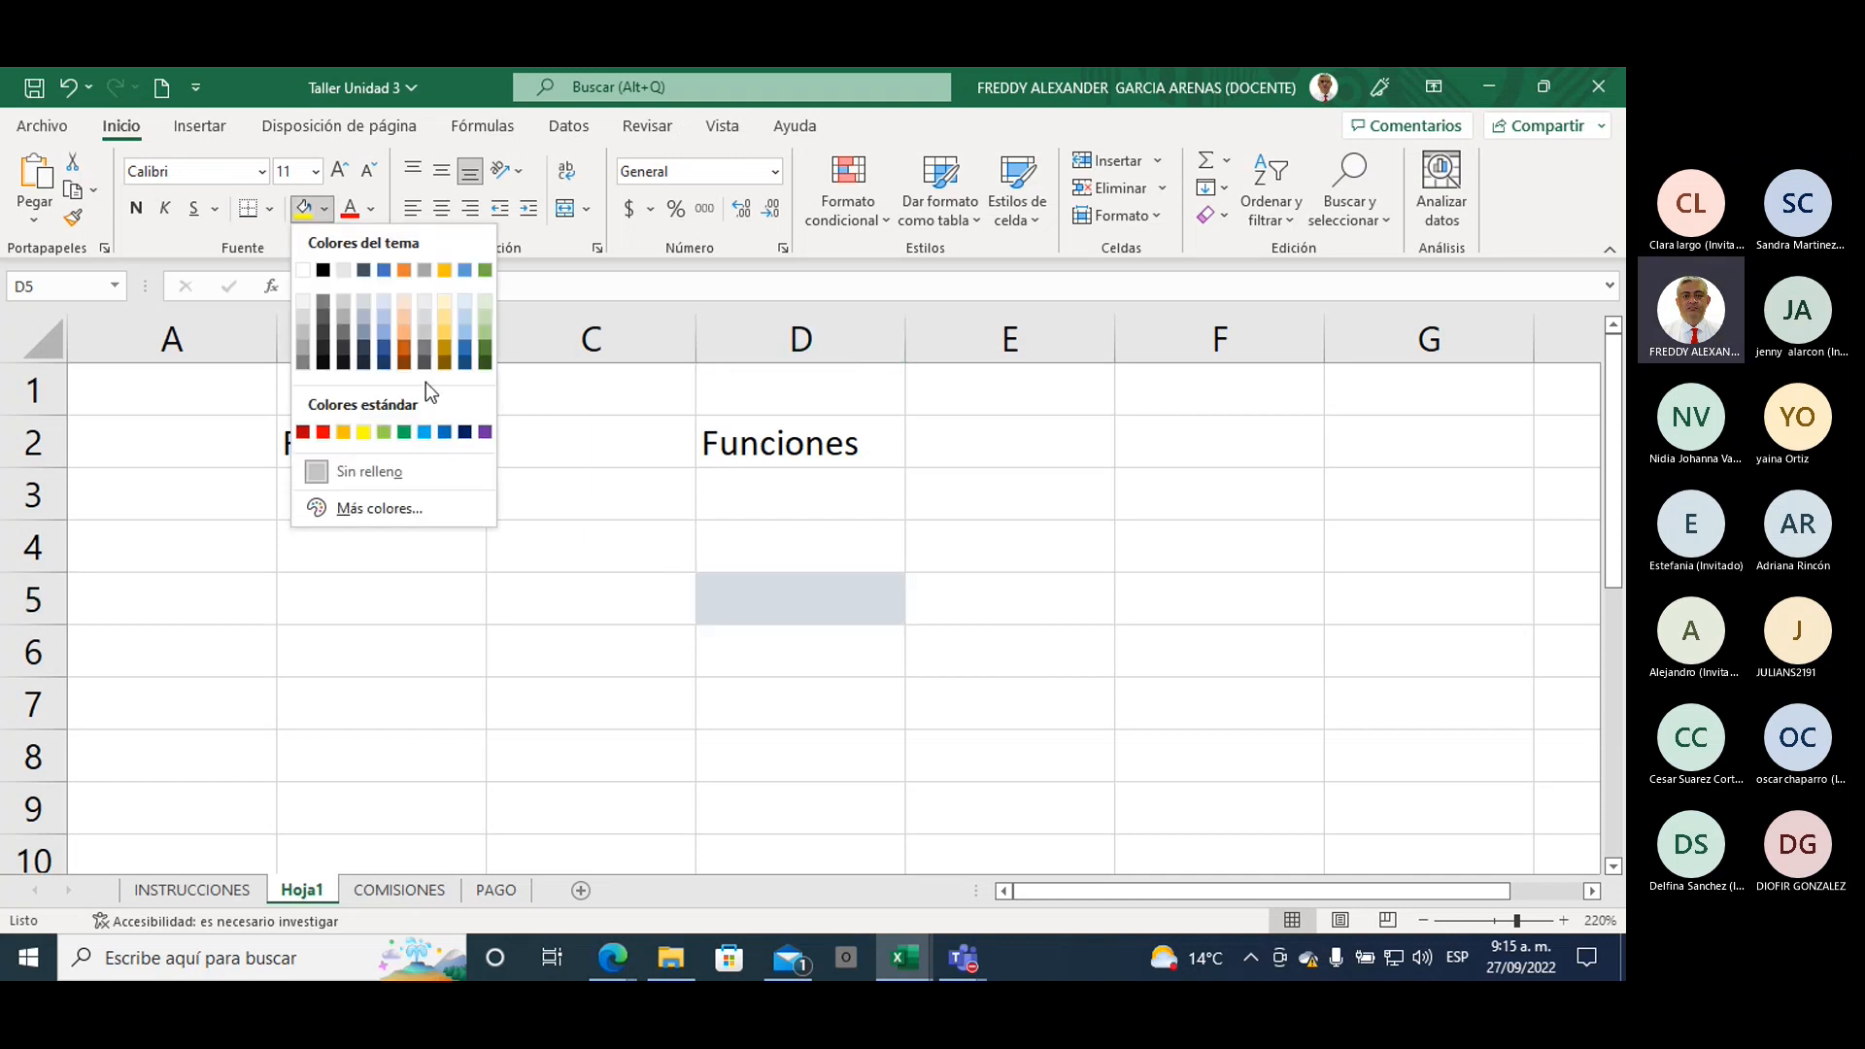
click(485, 335)
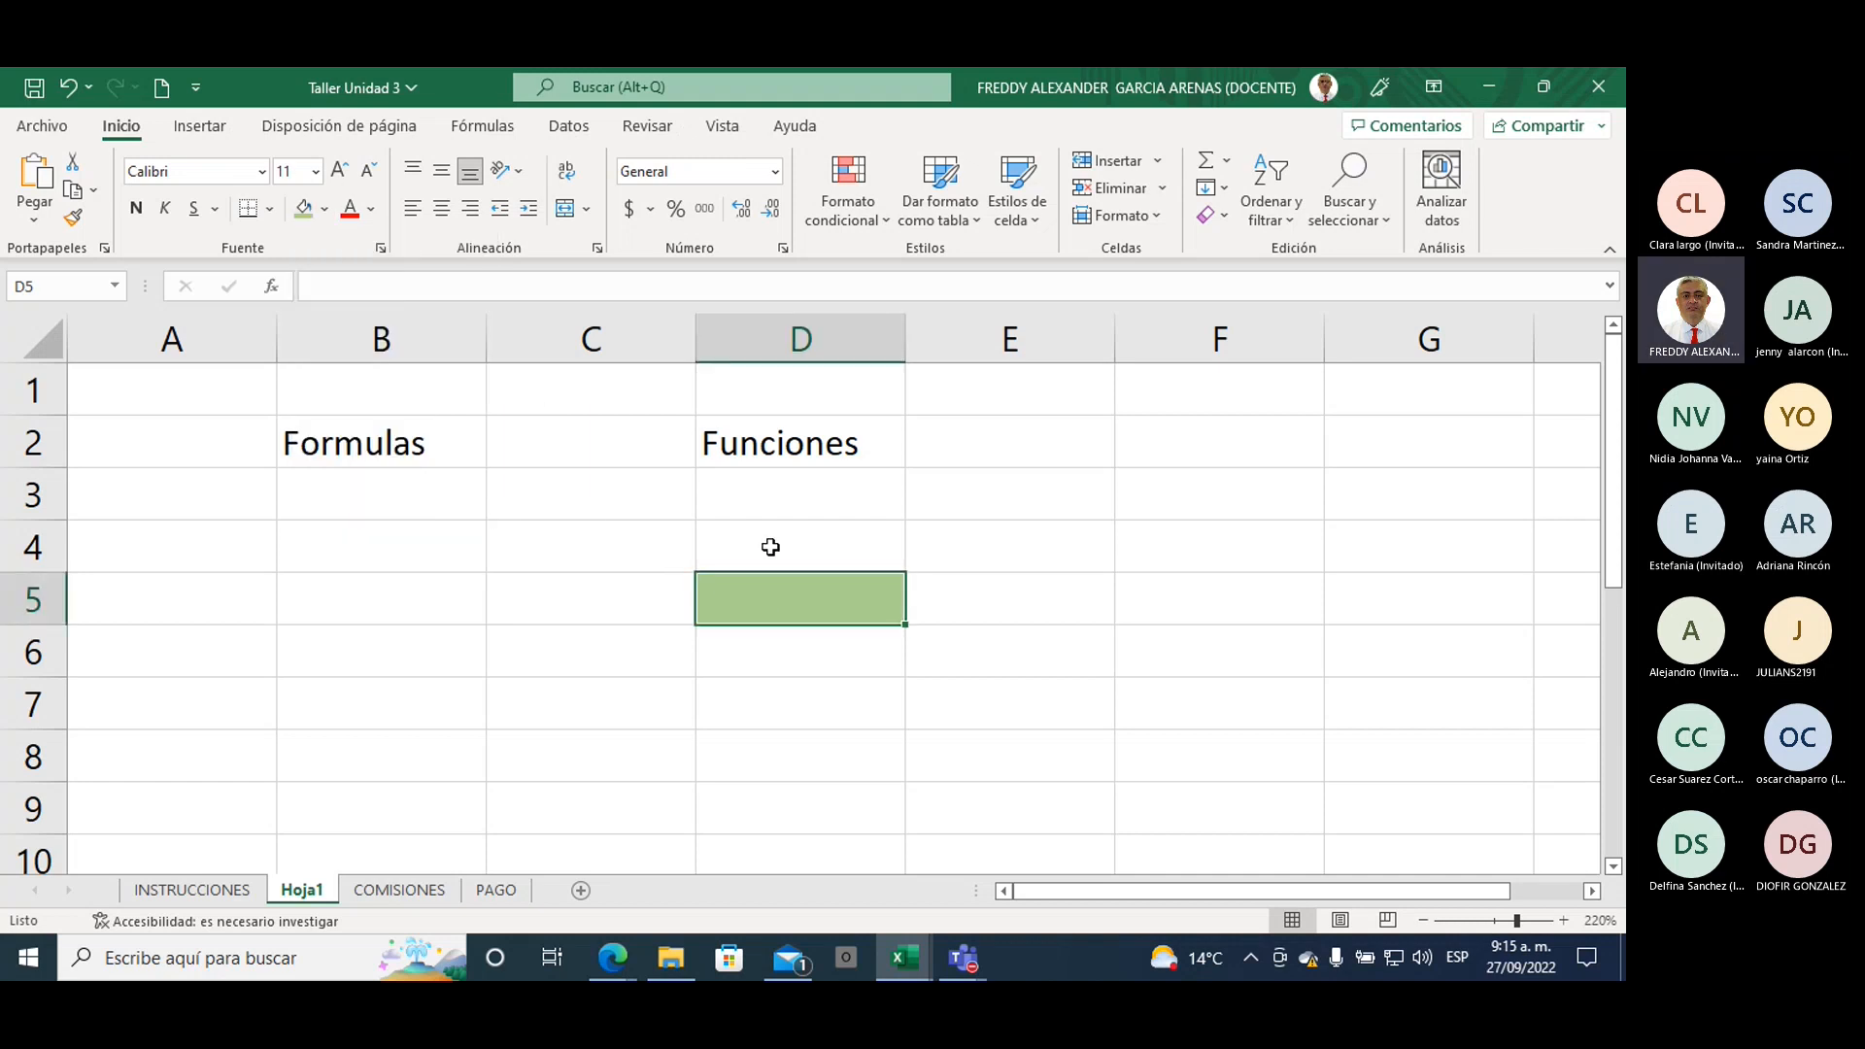
Step: Label the green cell by entering "resultado" in D4 directly above it
click(770, 545)
text(resultado)
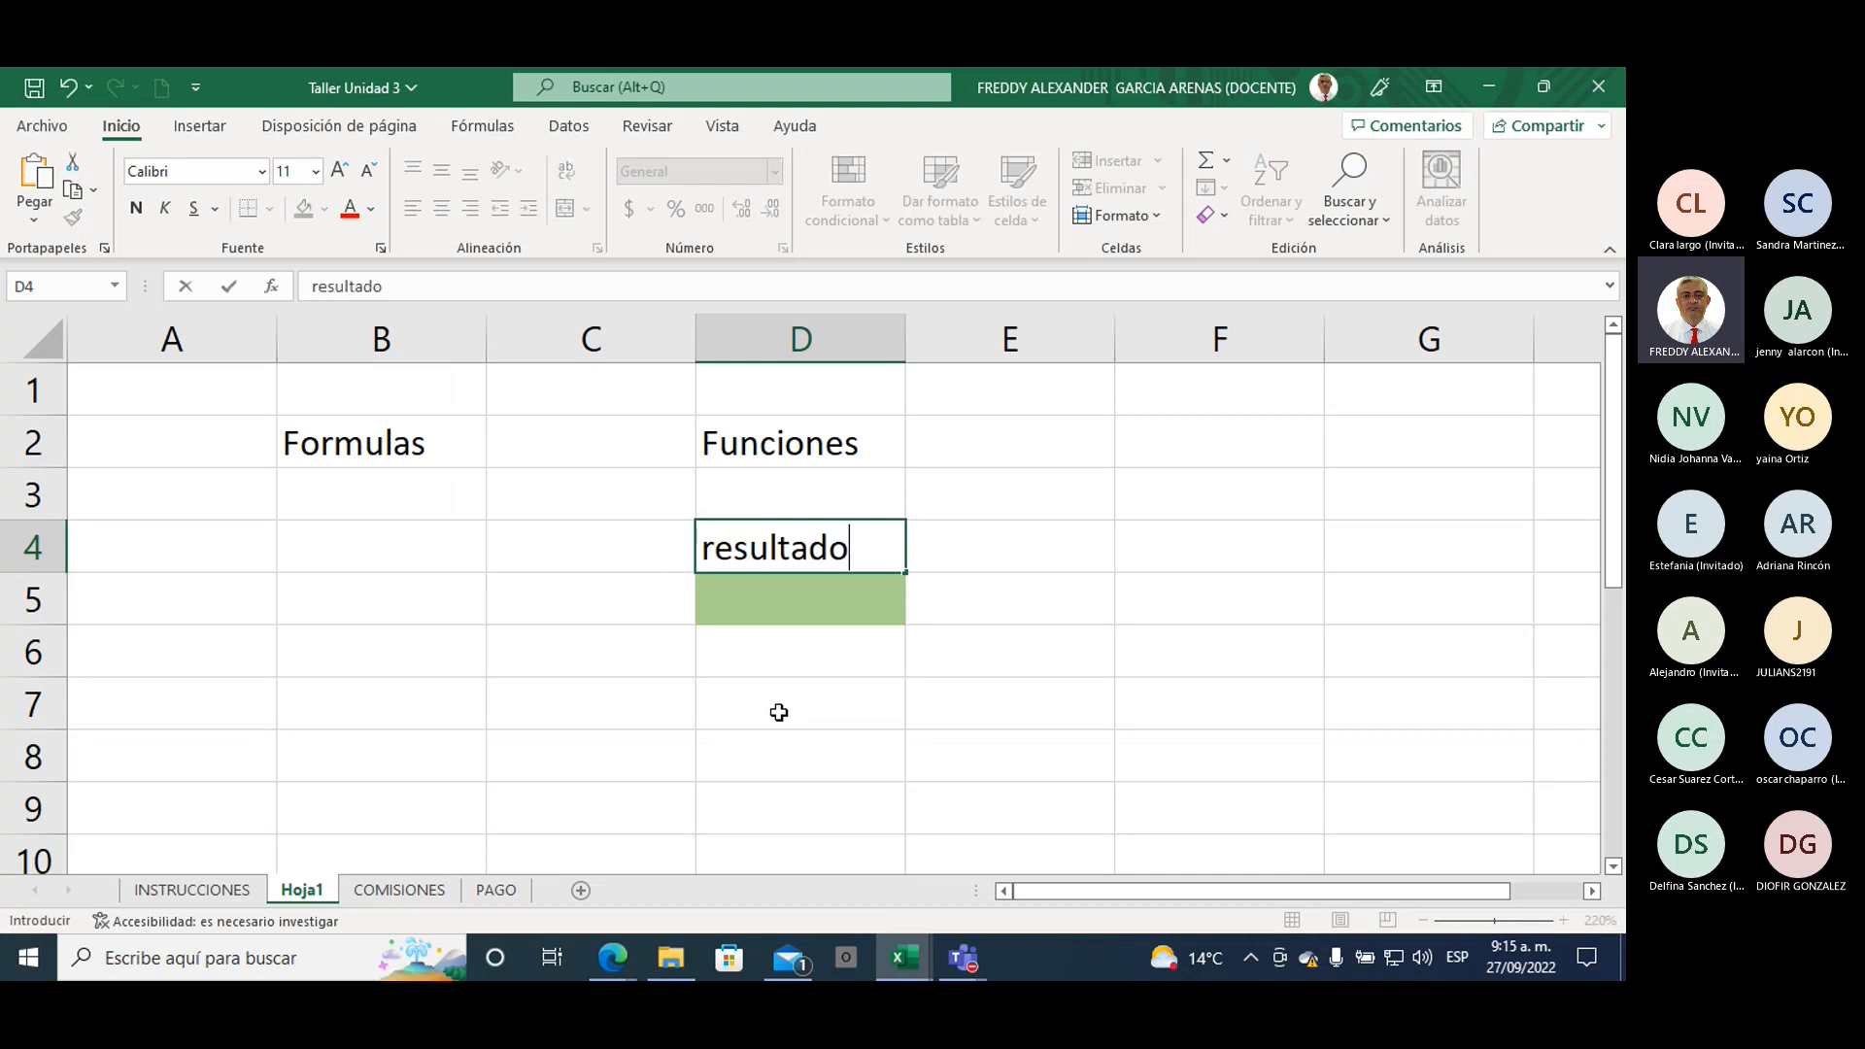
click(779, 711)
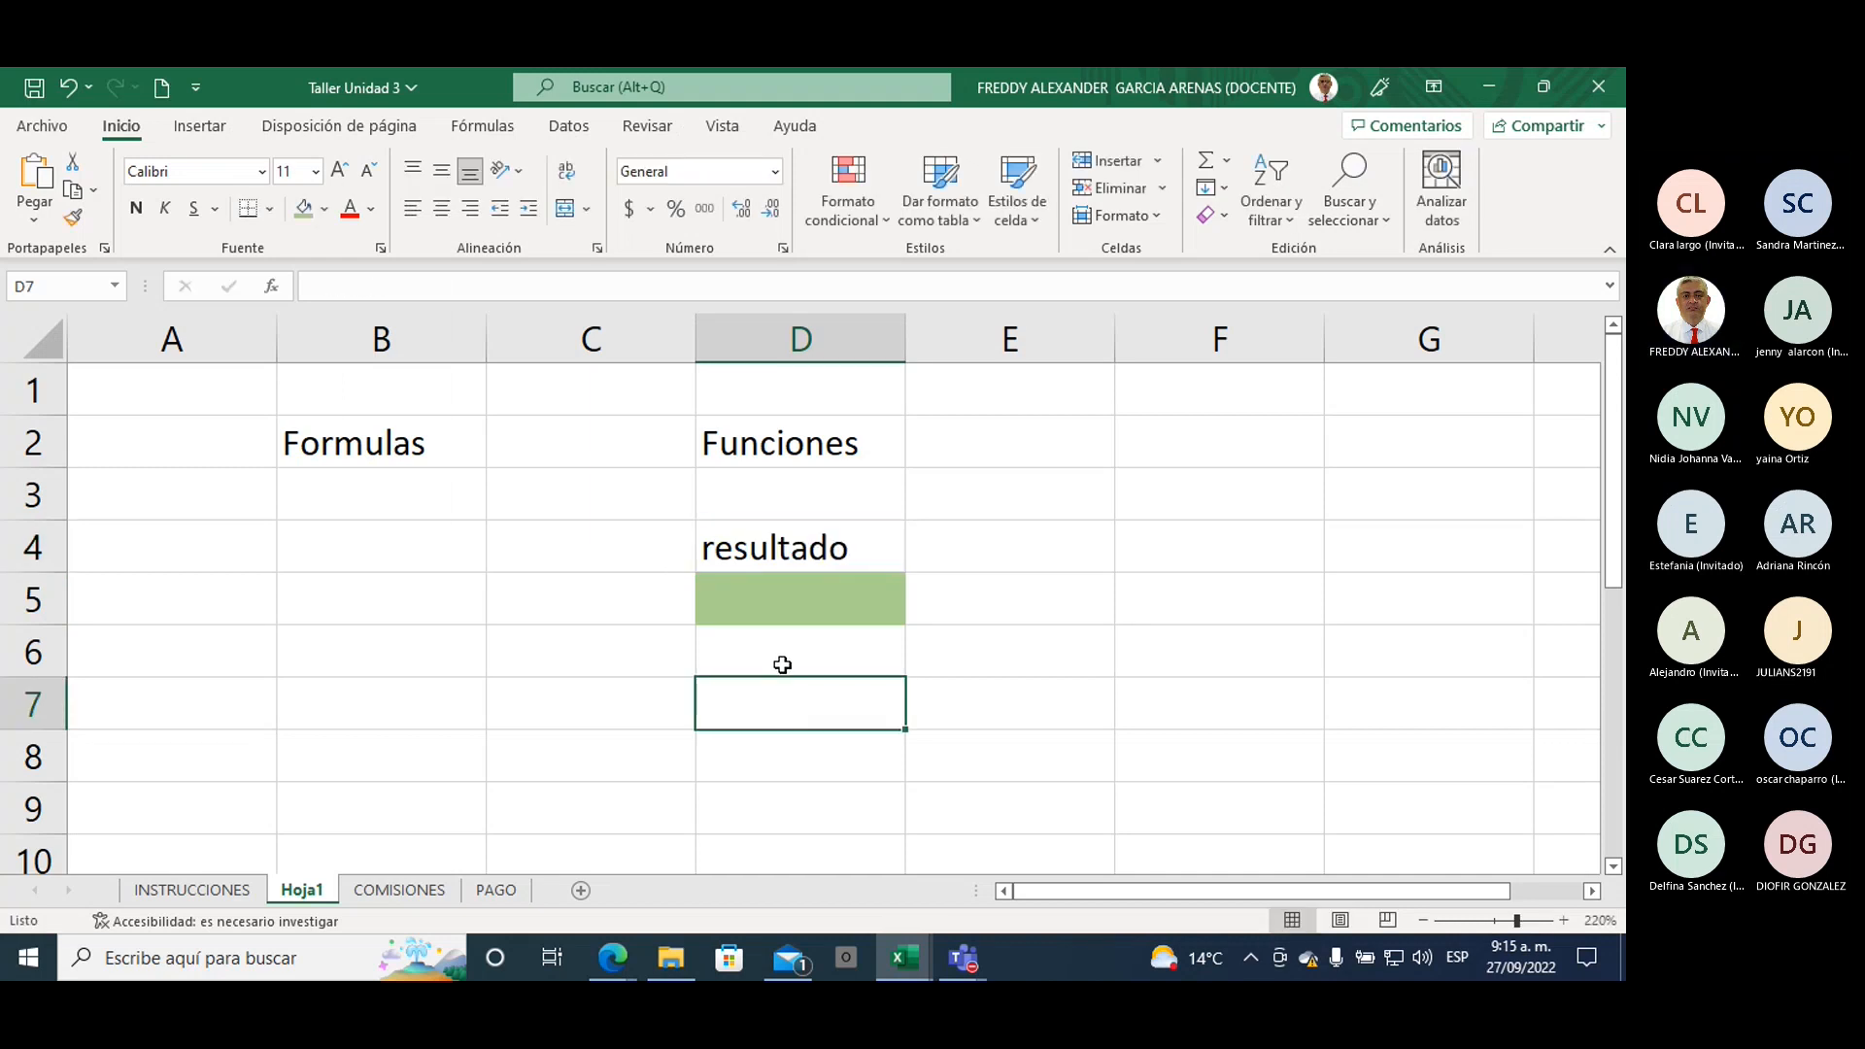
click(762, 614)
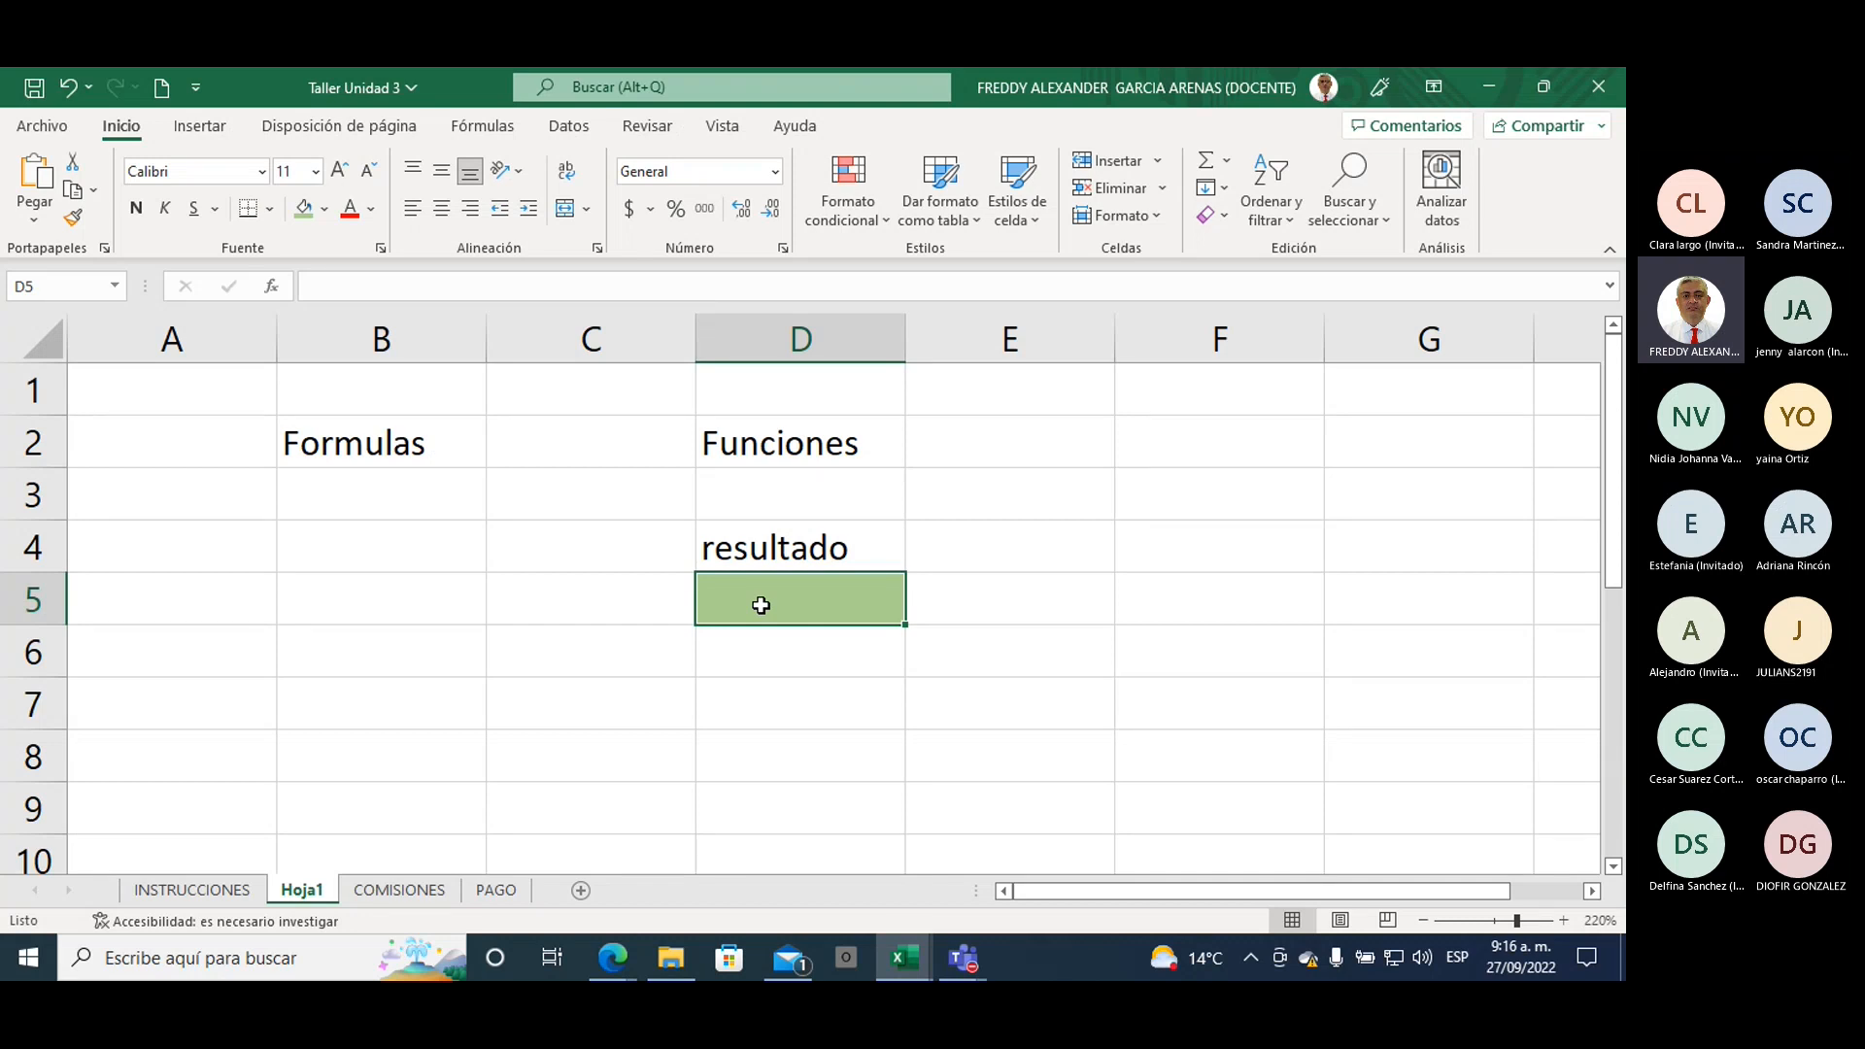
Step: Enter 2+3 as plain text in cell B4 under Formulas and select the green result cell D5
click(407, 553)
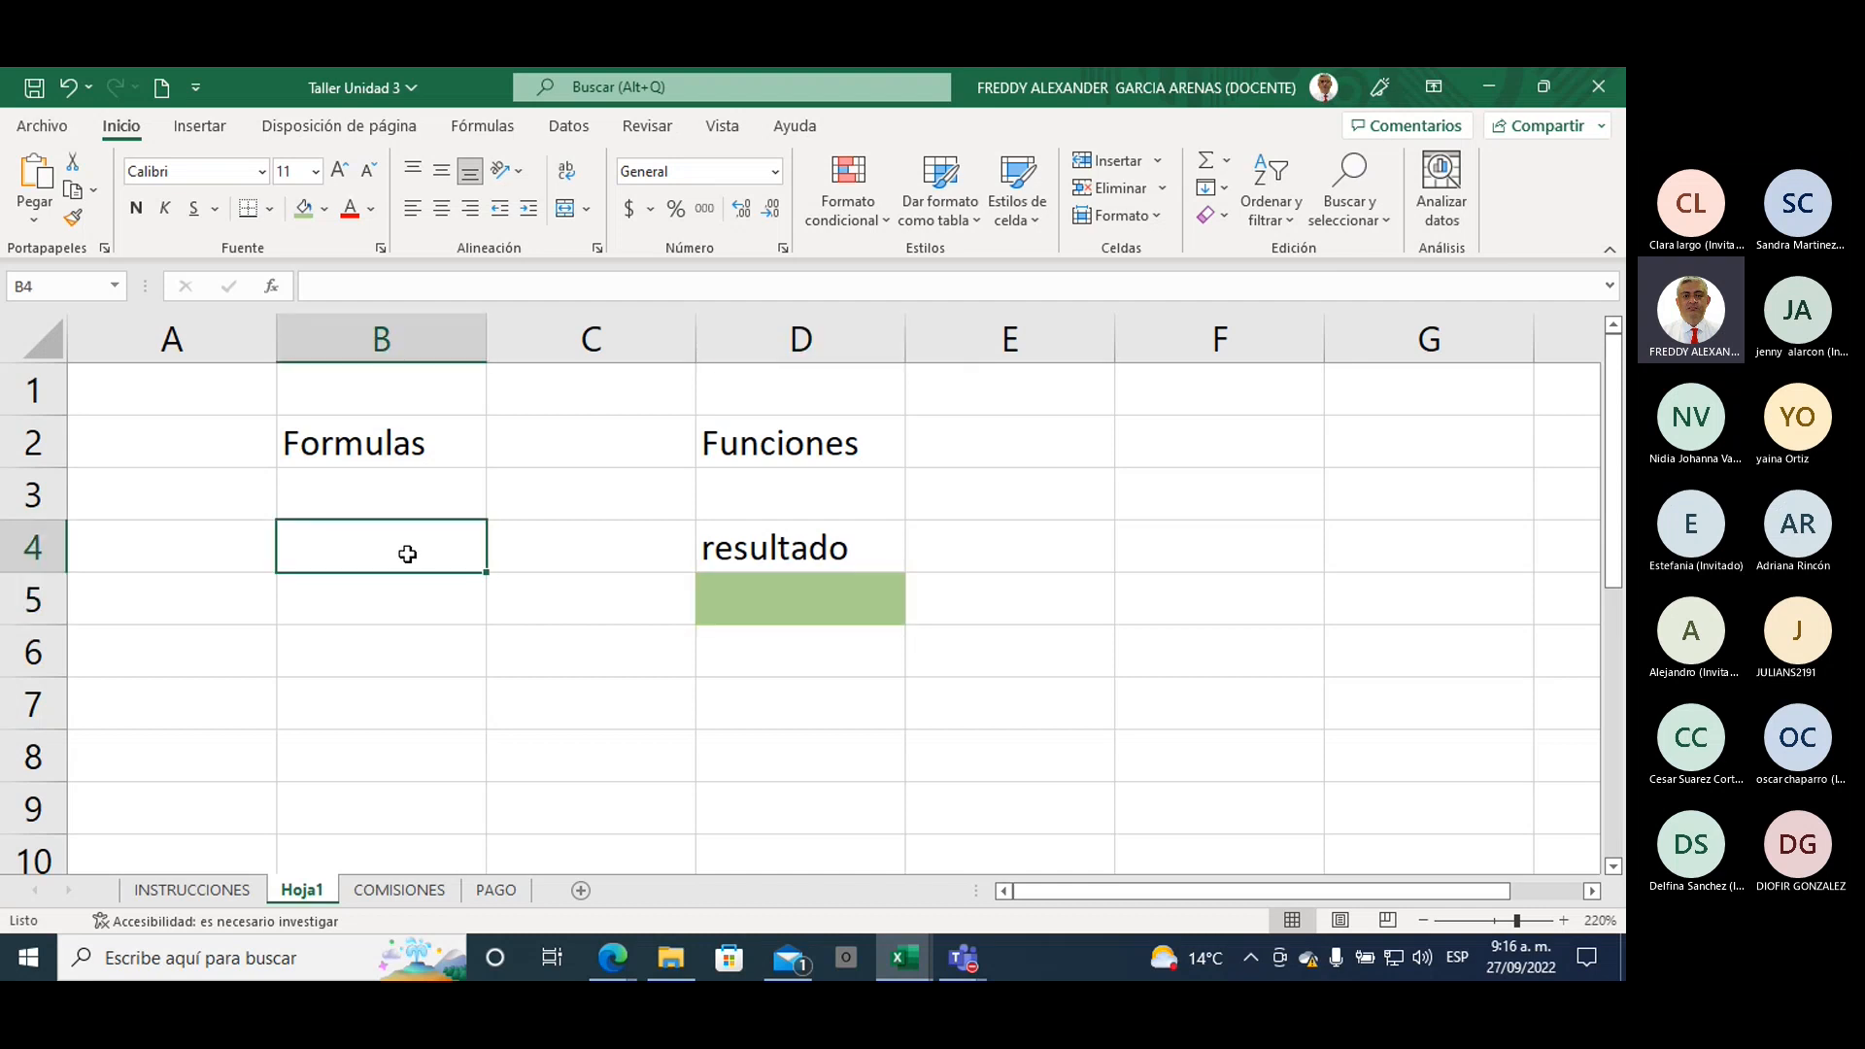
text(2+3)
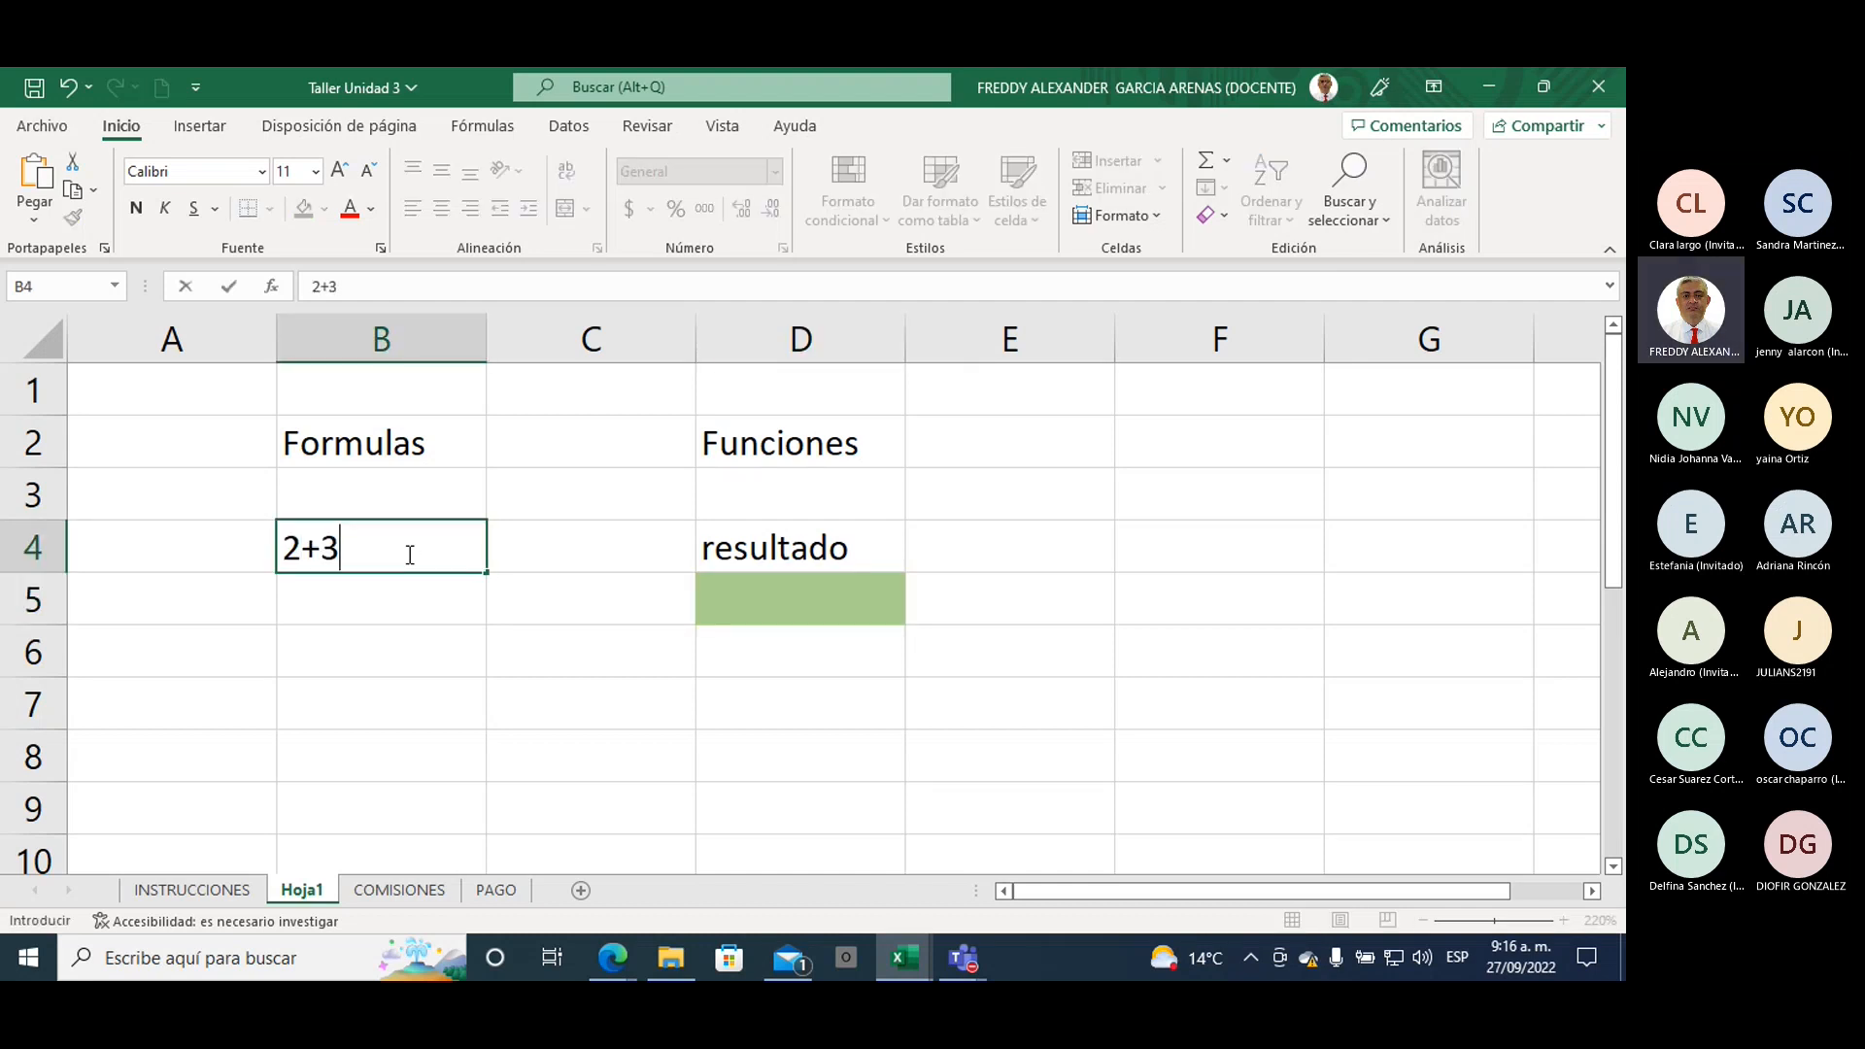
key(Return)
click(382, 549)
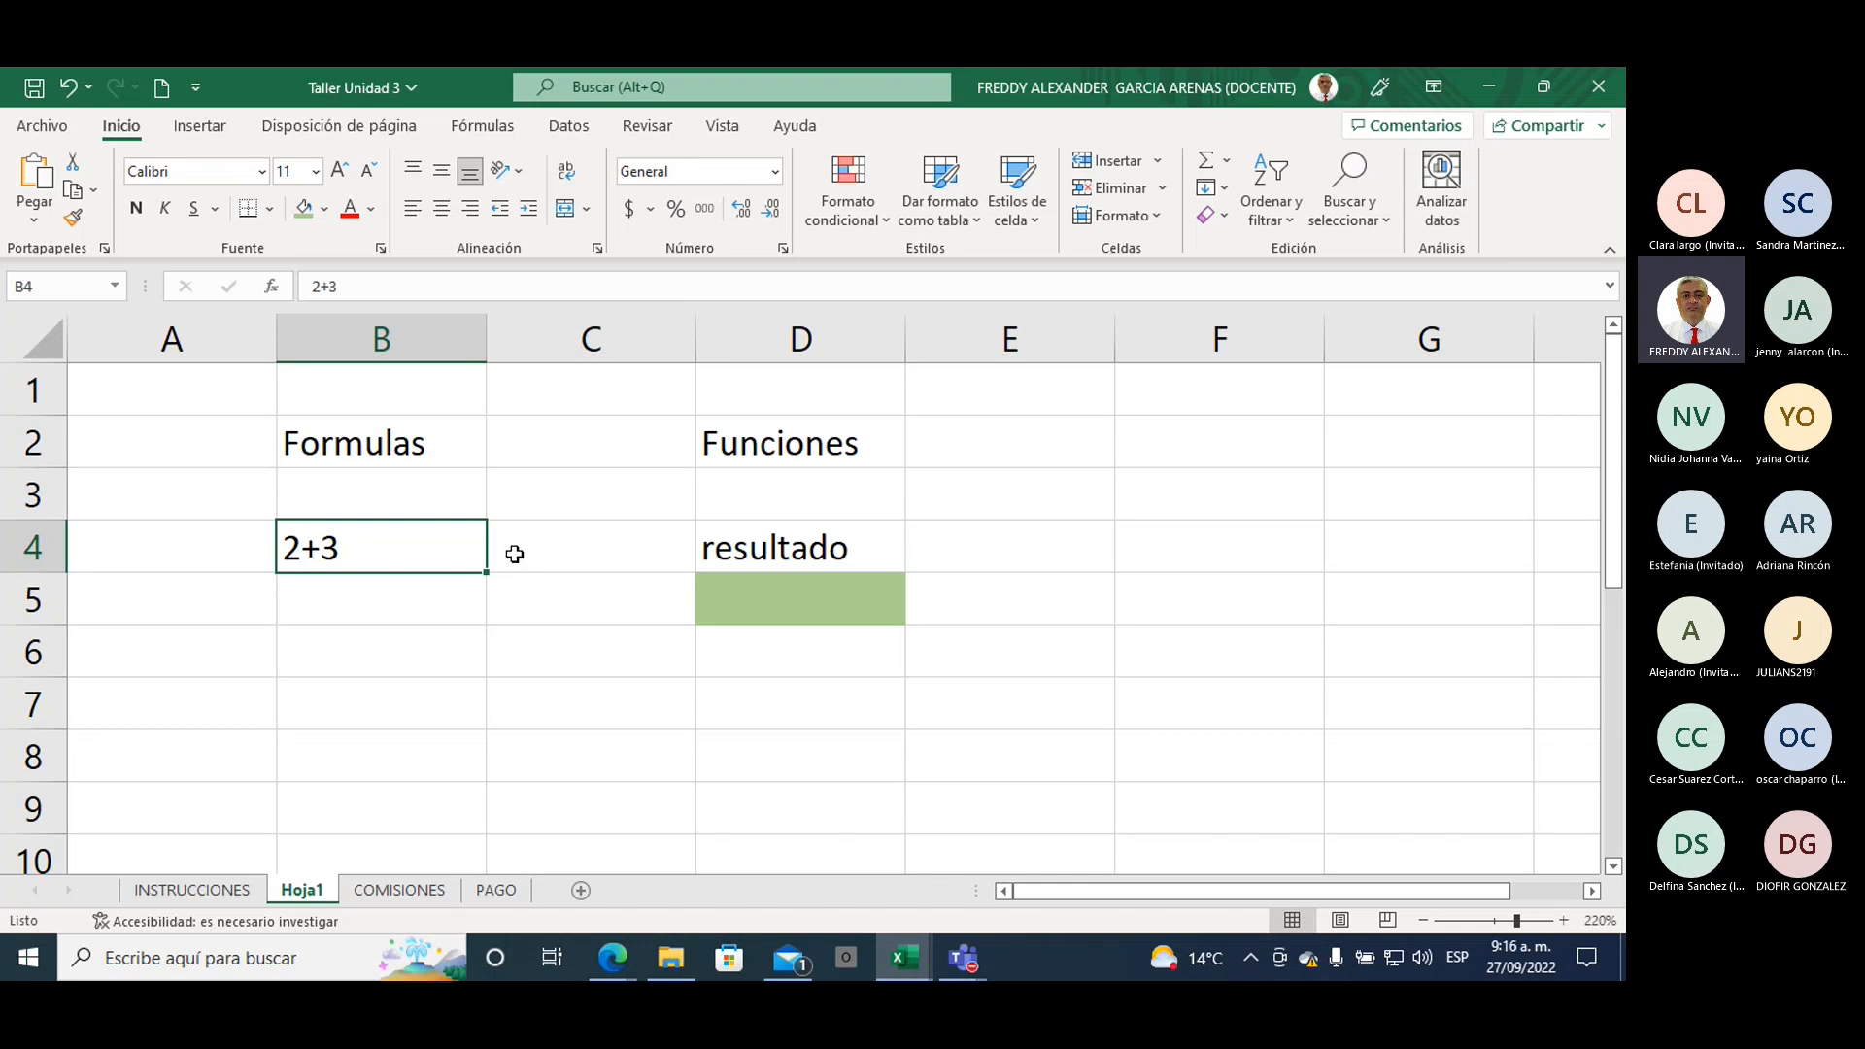
click(748, 591)
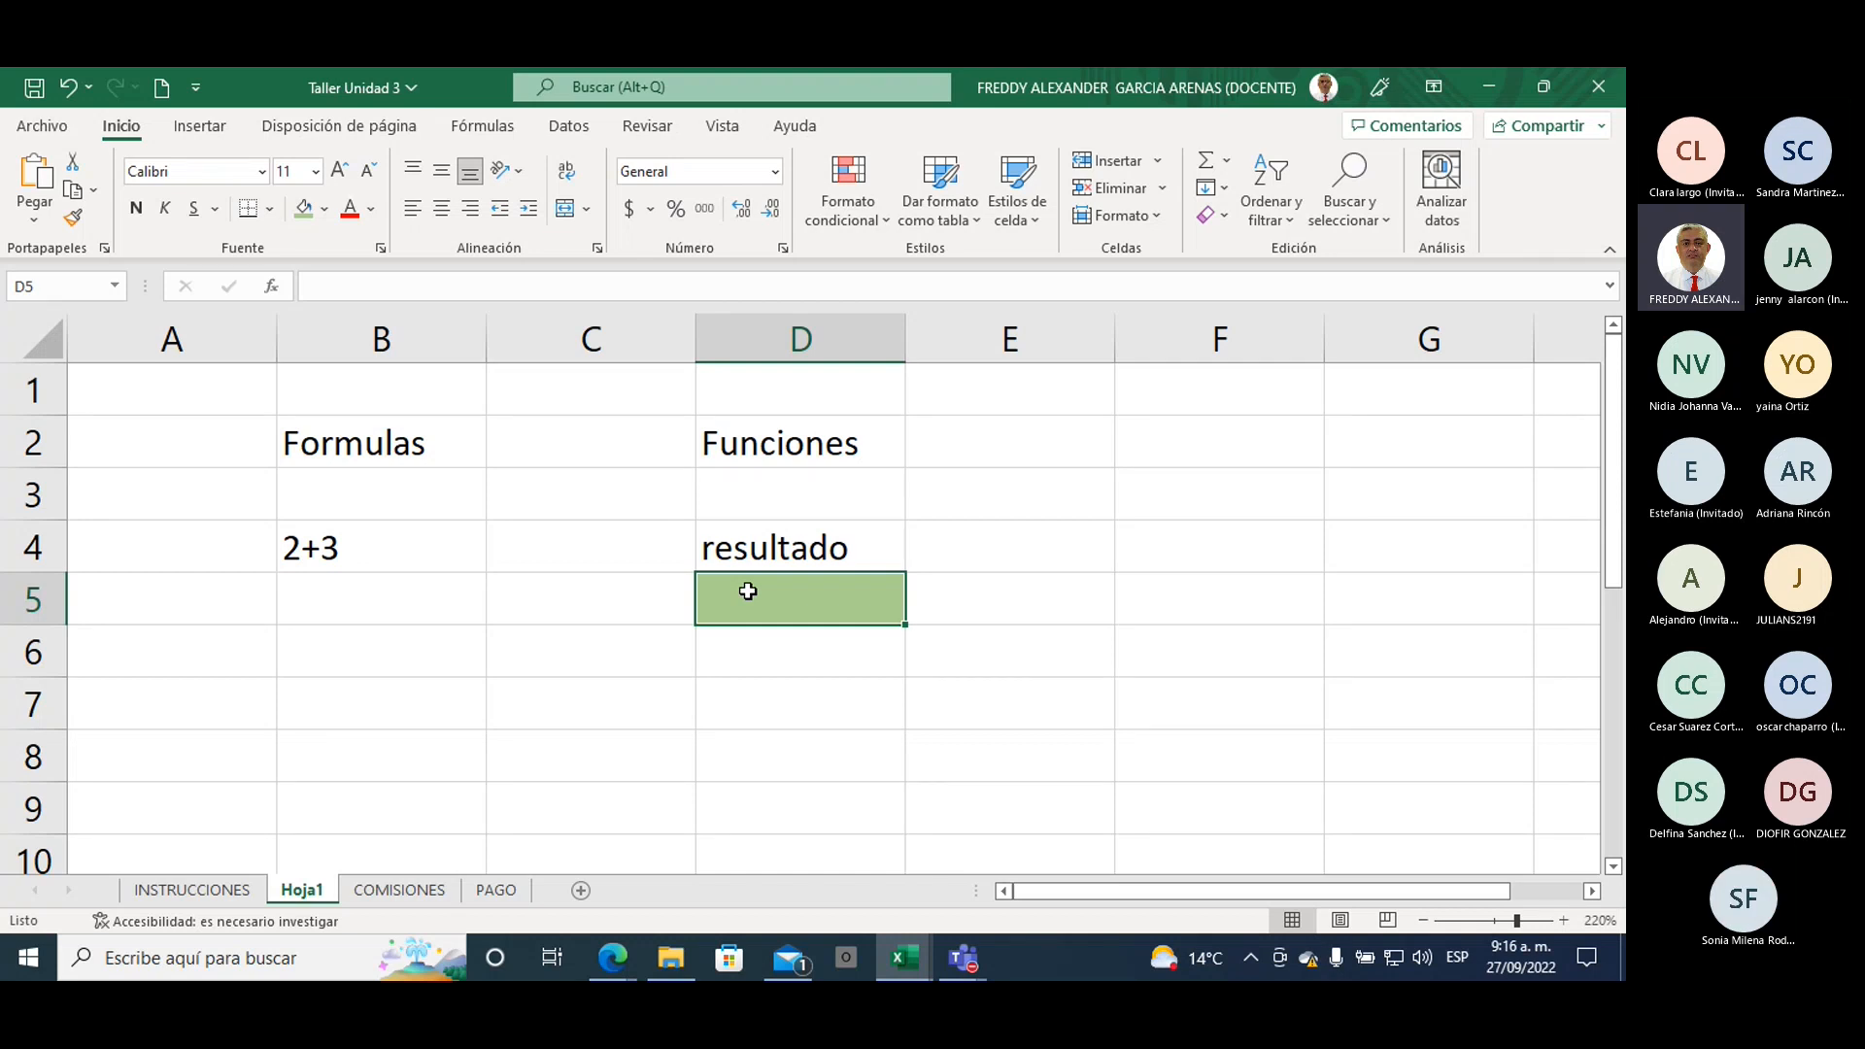
text(=)
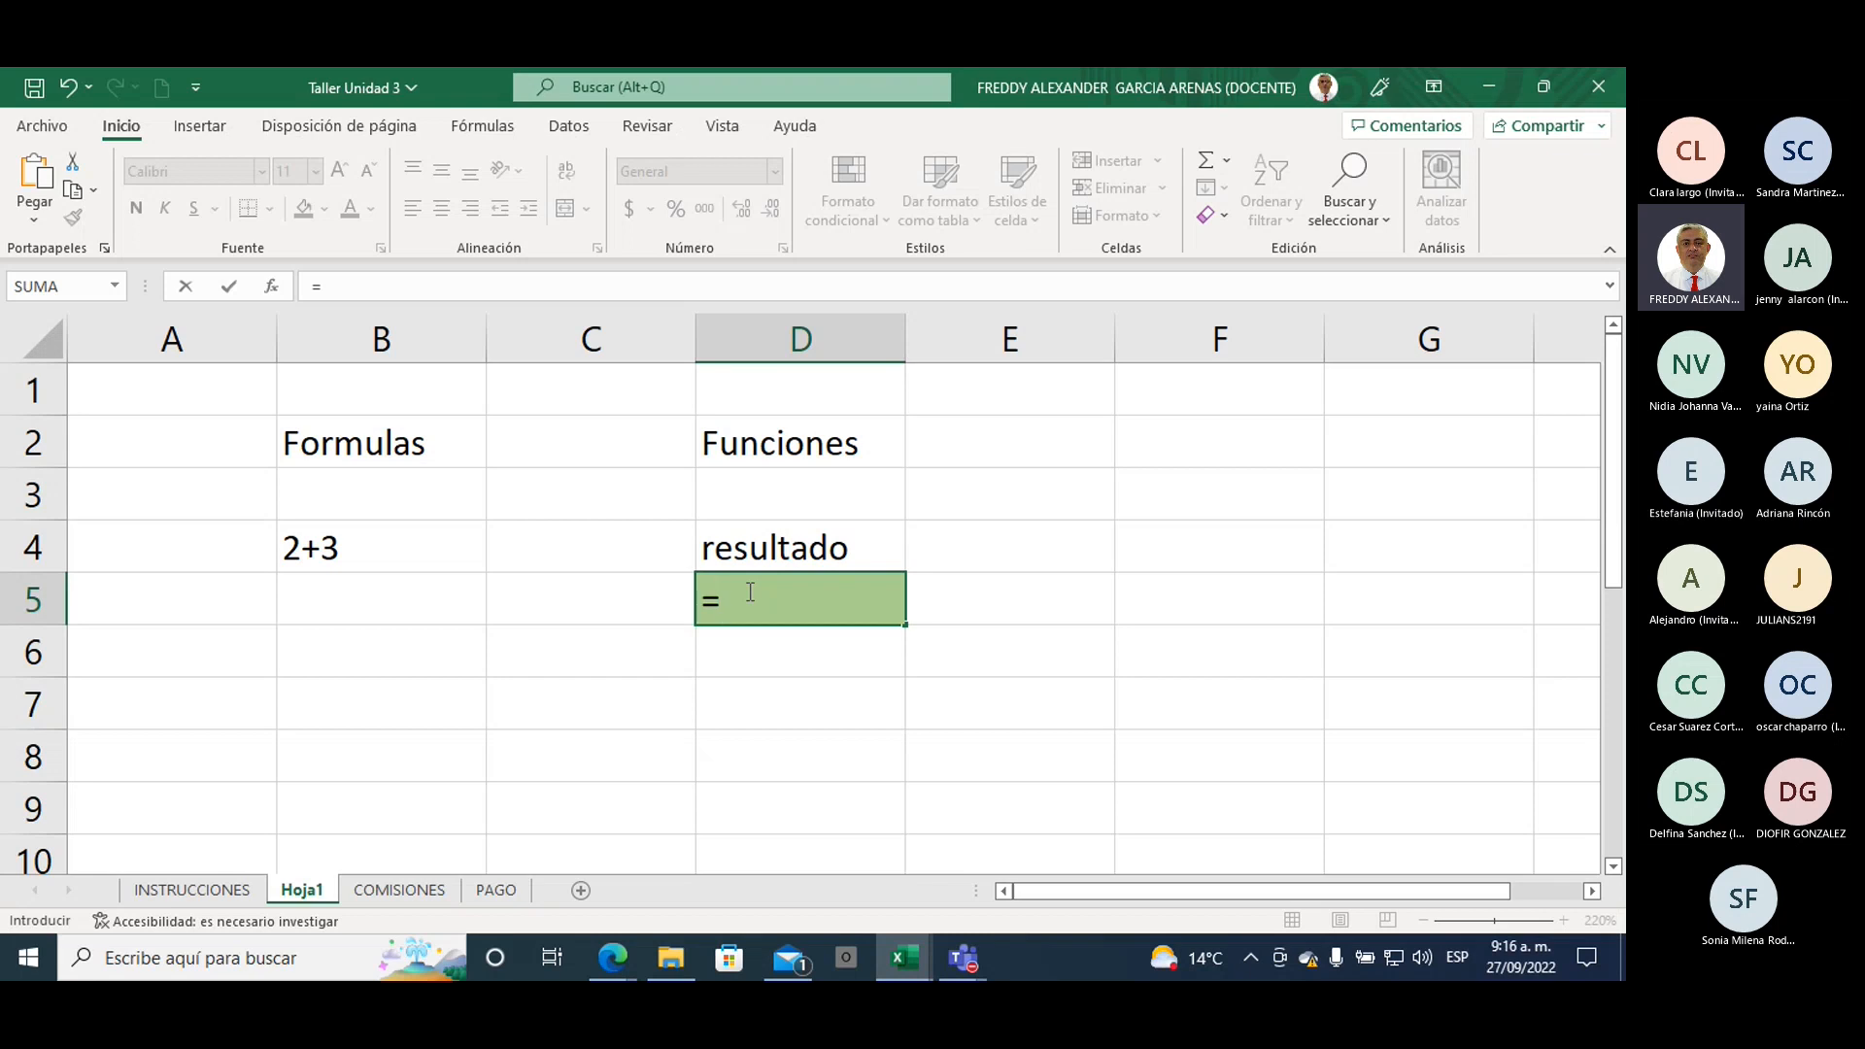
key(Escape)
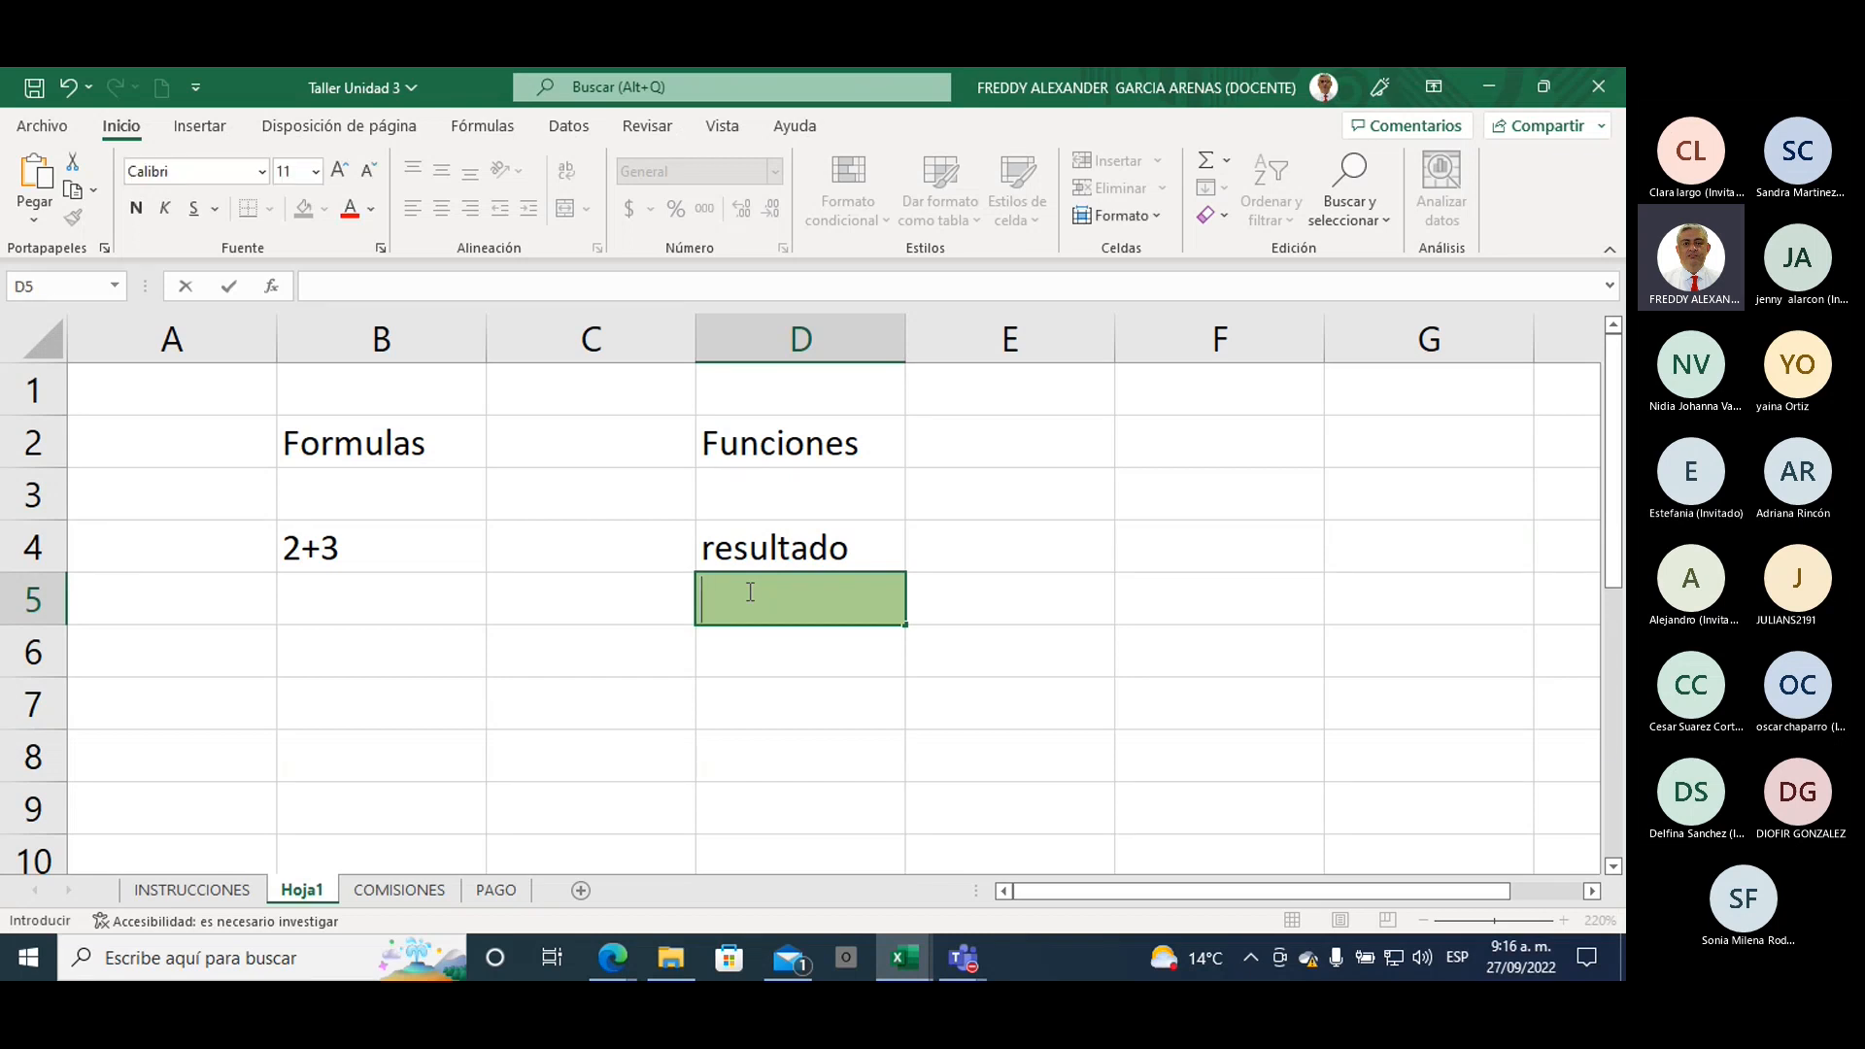
text(+)
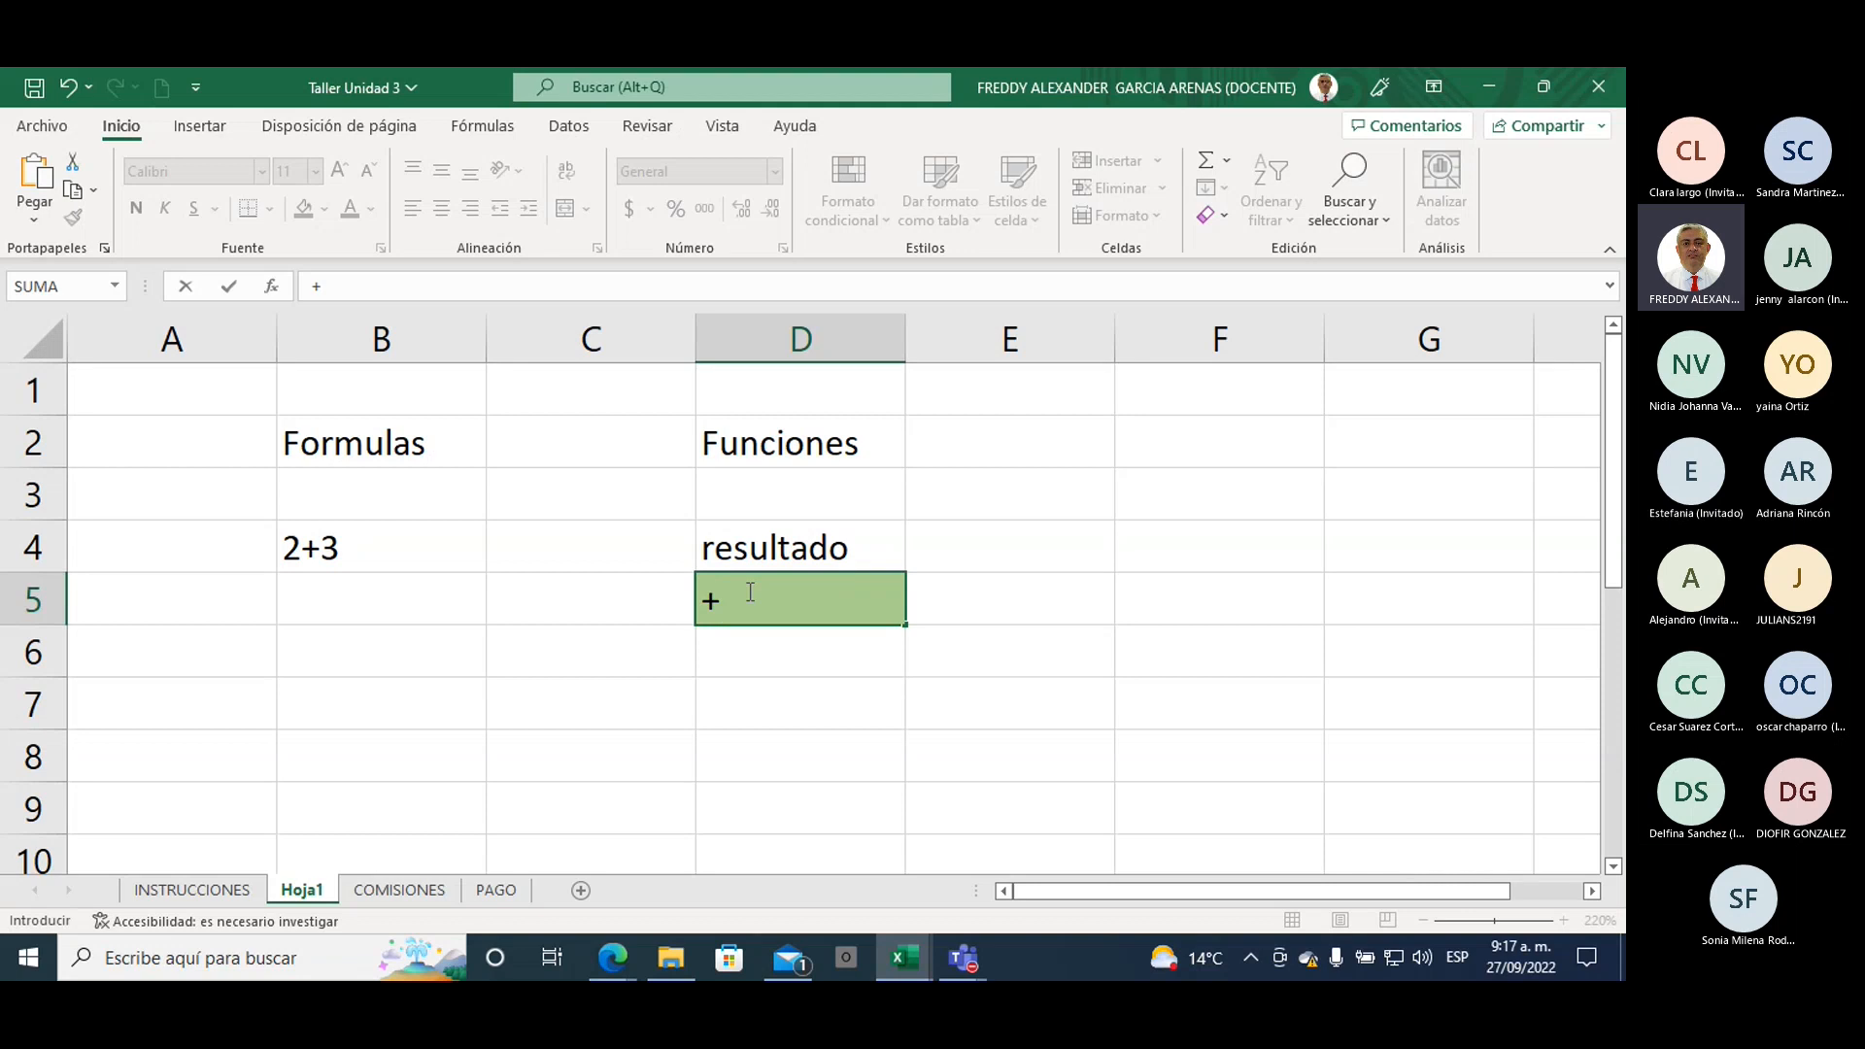
key(Escape)
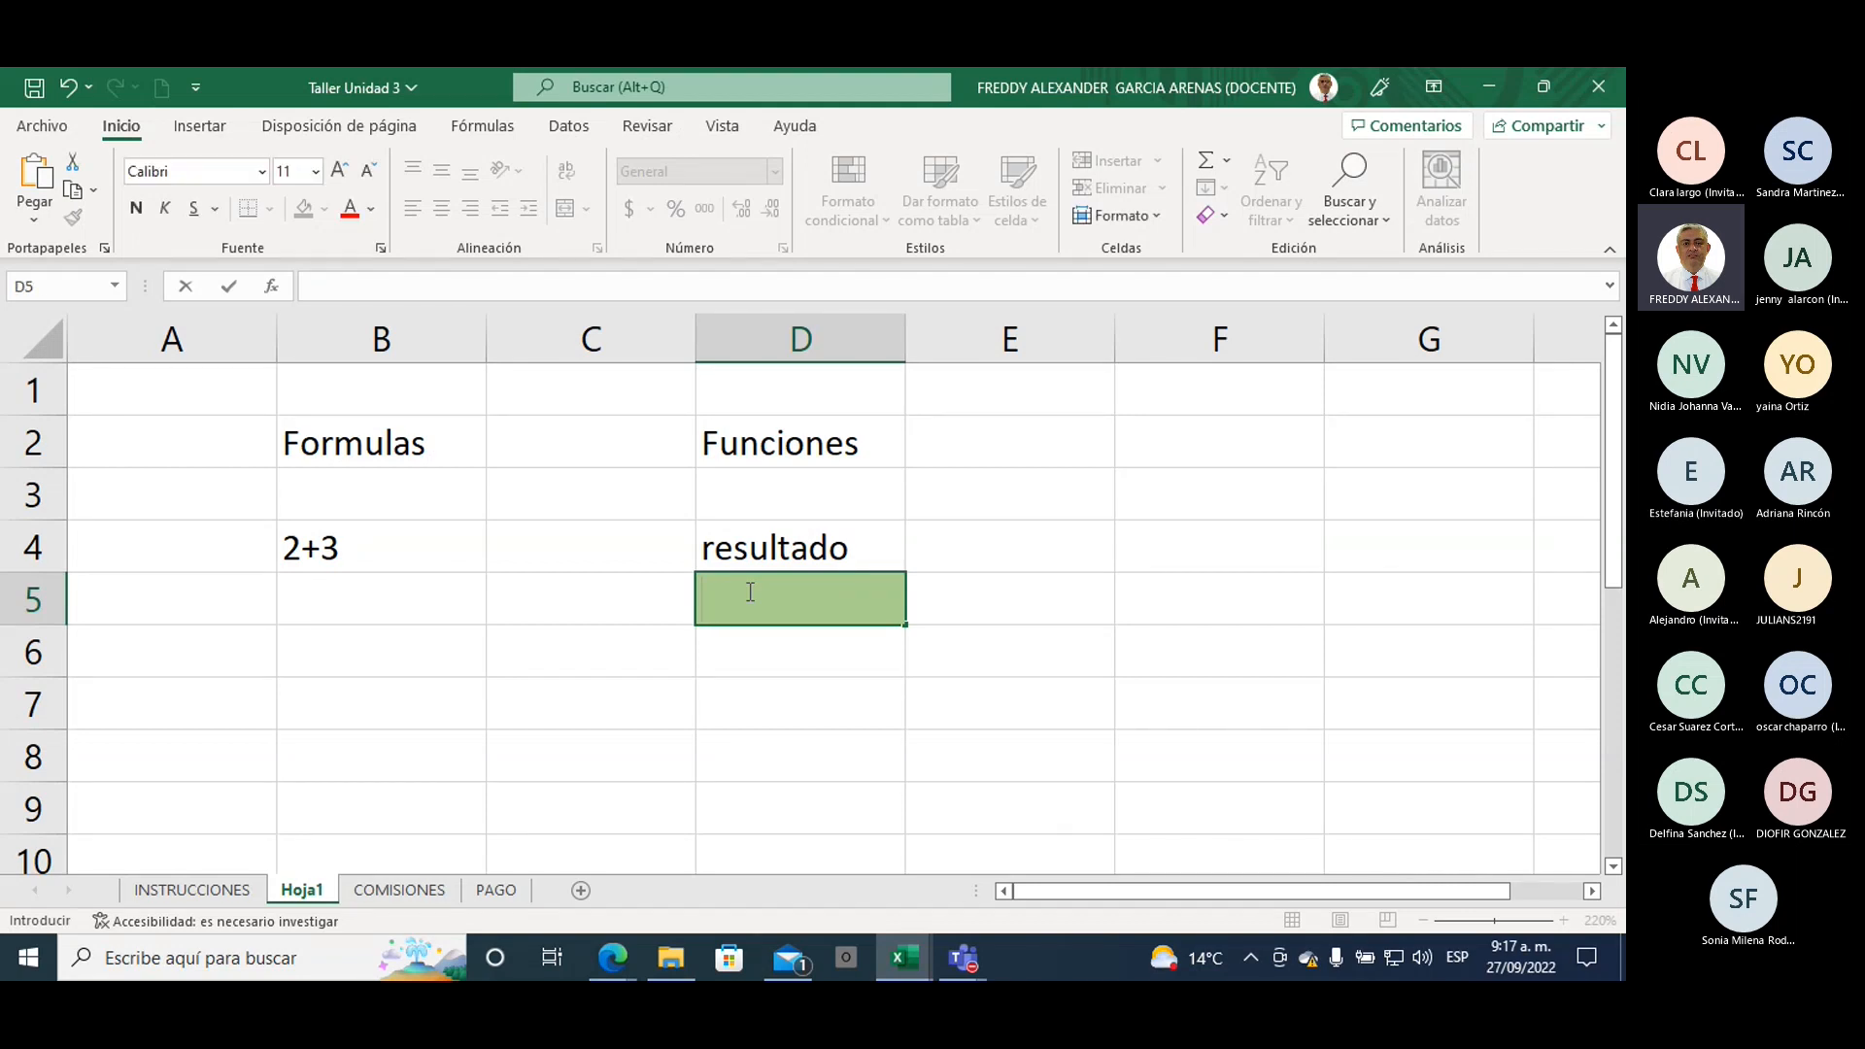
Step: Enter the formula =2+3 in the green result cell D5 and reselect the cell to show its formula
text(=)
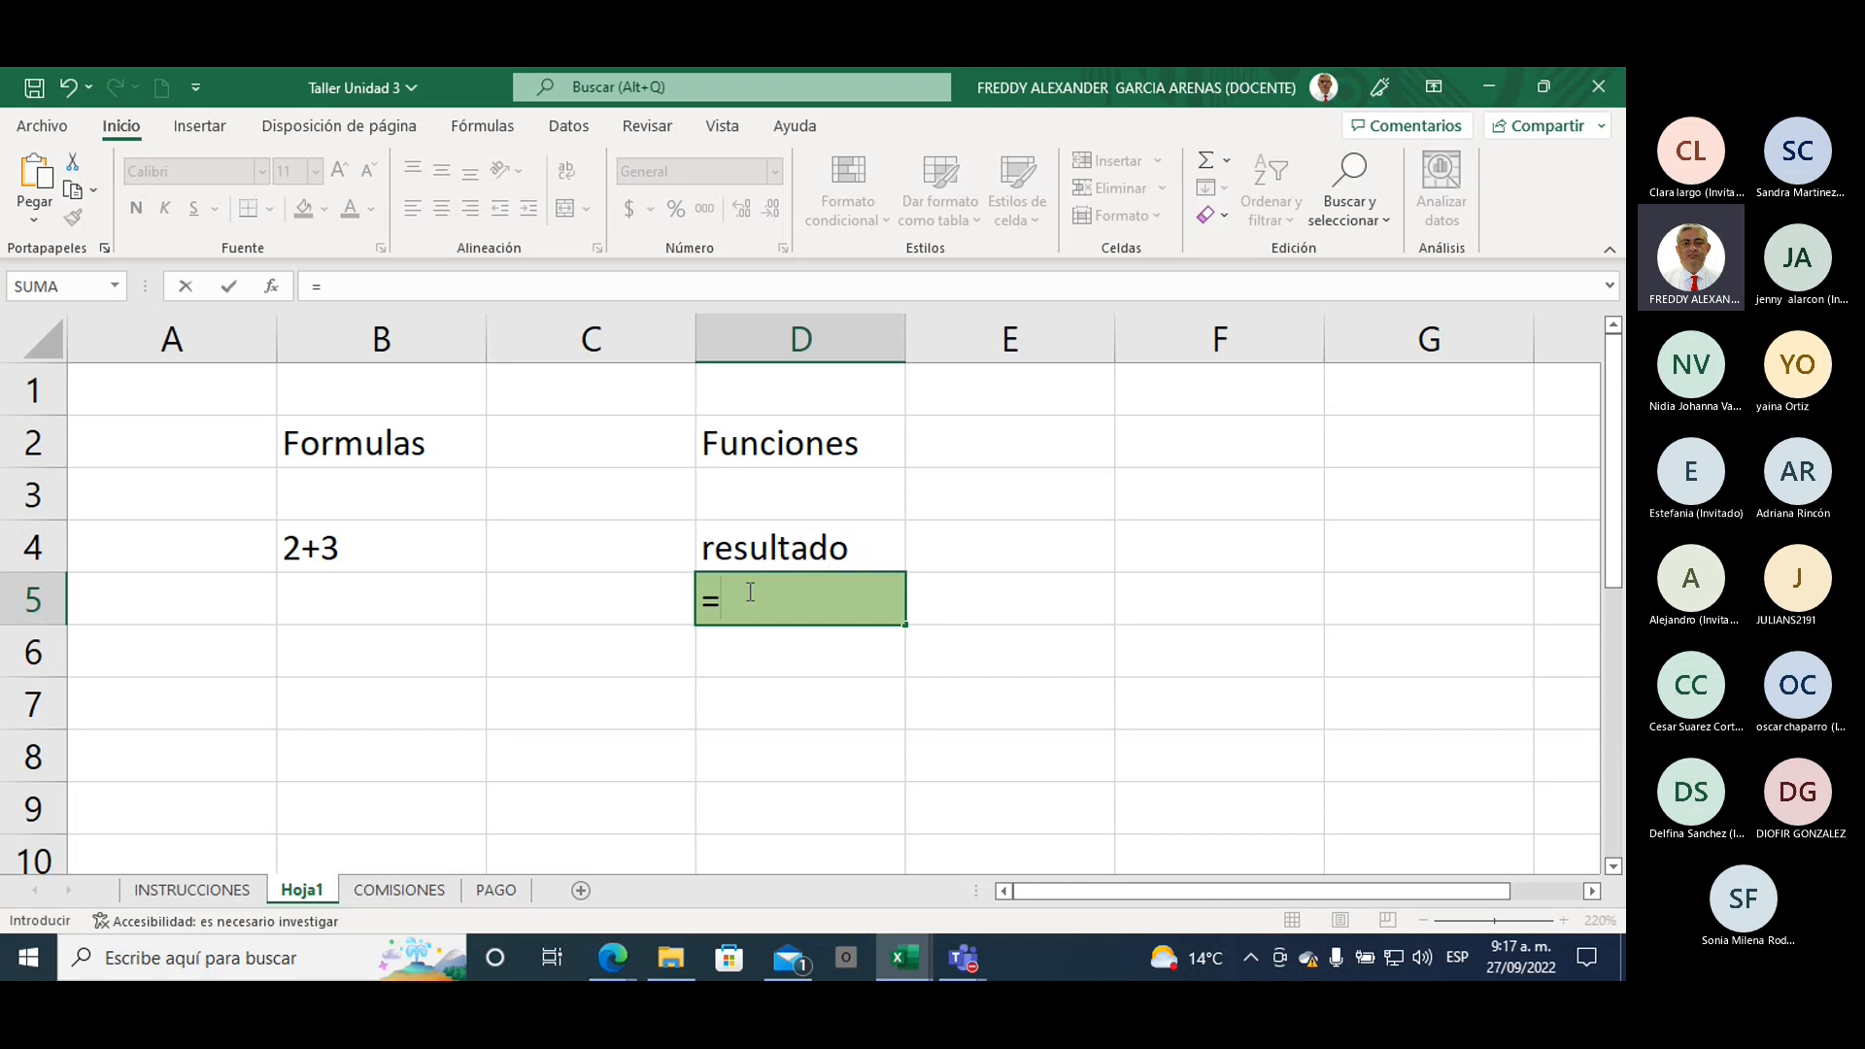
text(2+3)
key(Return)
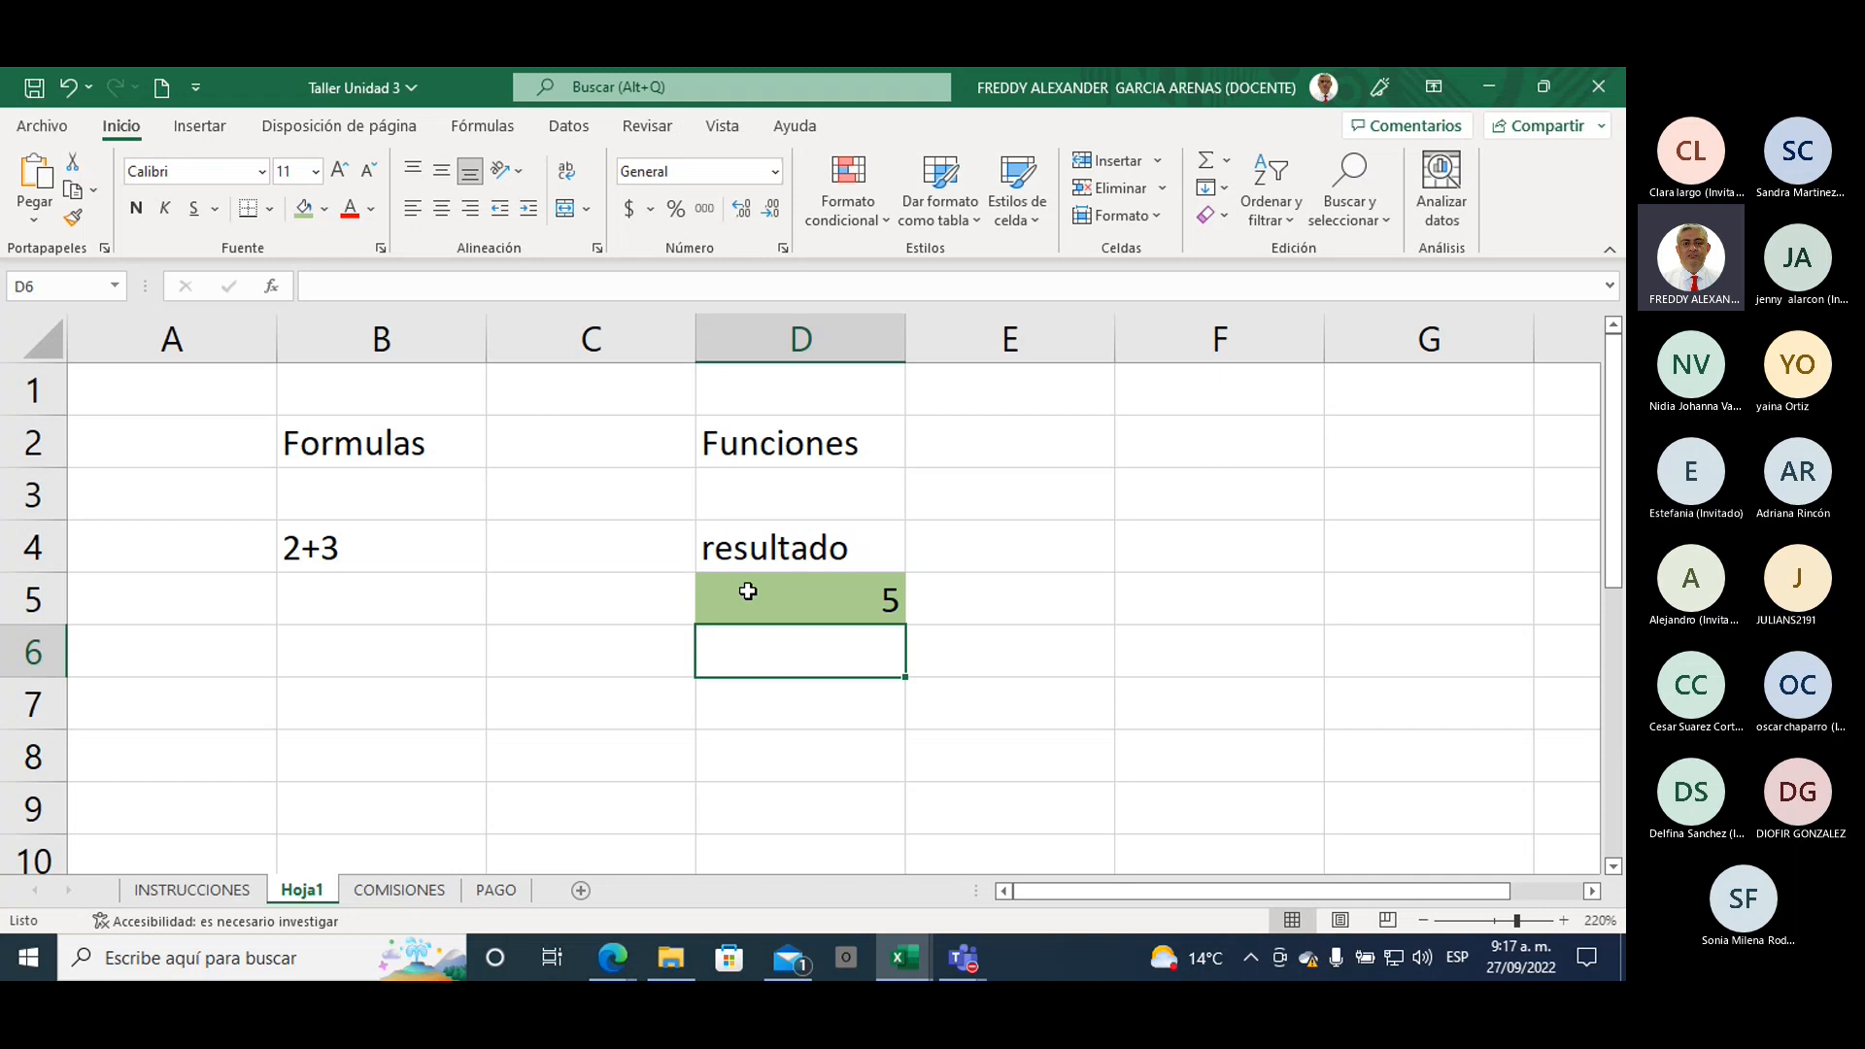
click(748, 590)
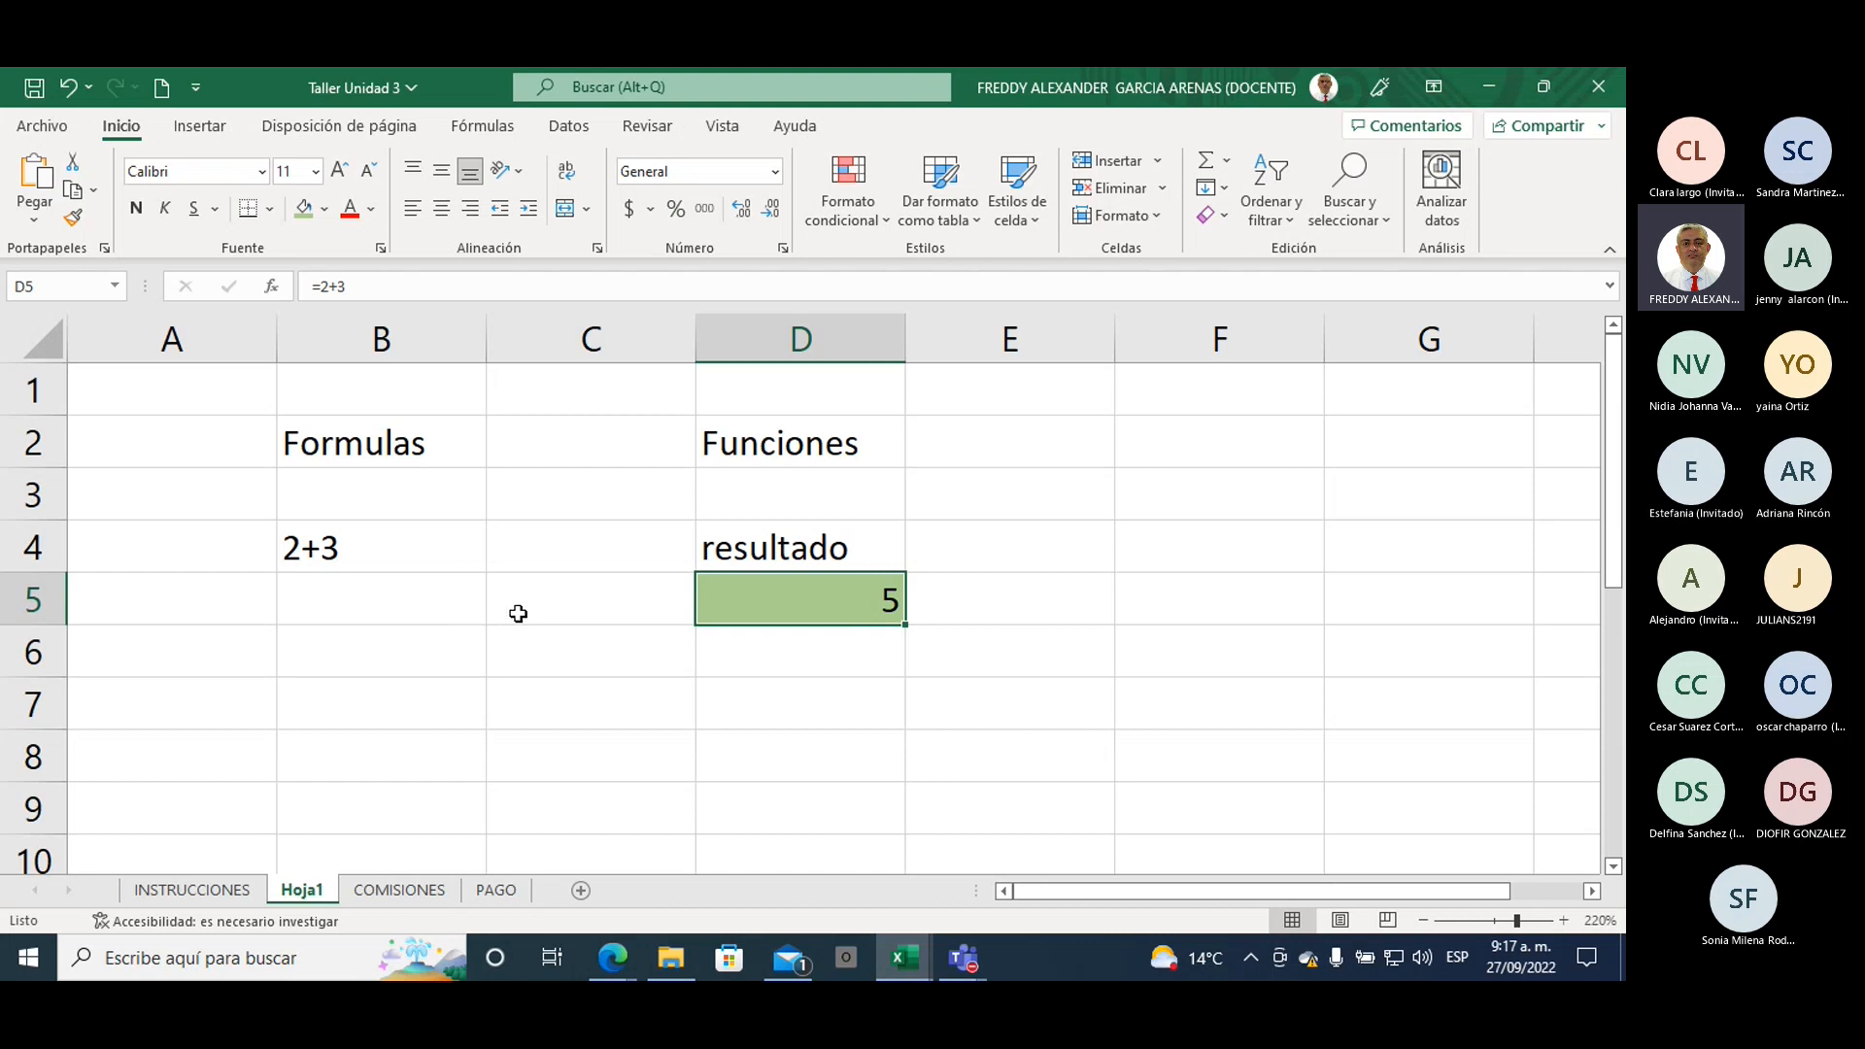
Step: Enter the label "operadores" in cell B6 below the 2+3 example
click(366, 660)
text(o)
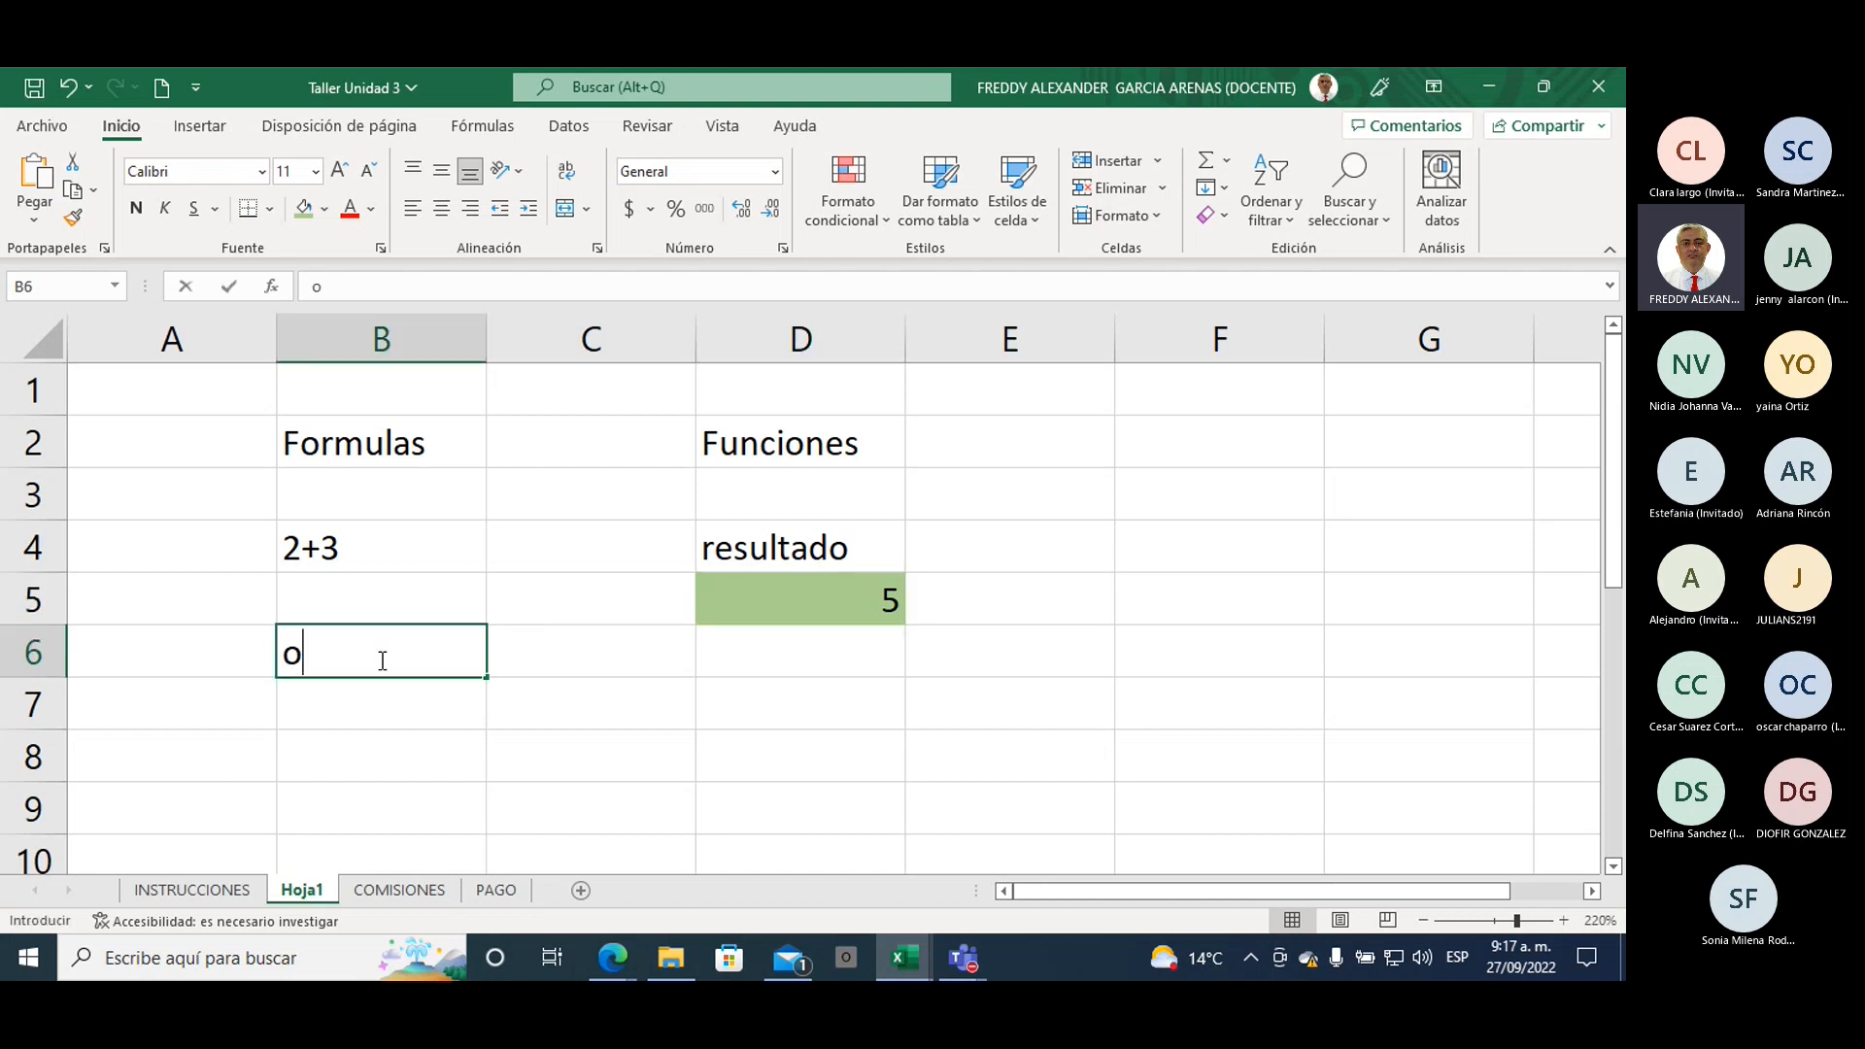
text(perados)
key(BackSpace)
key(BackSpace)
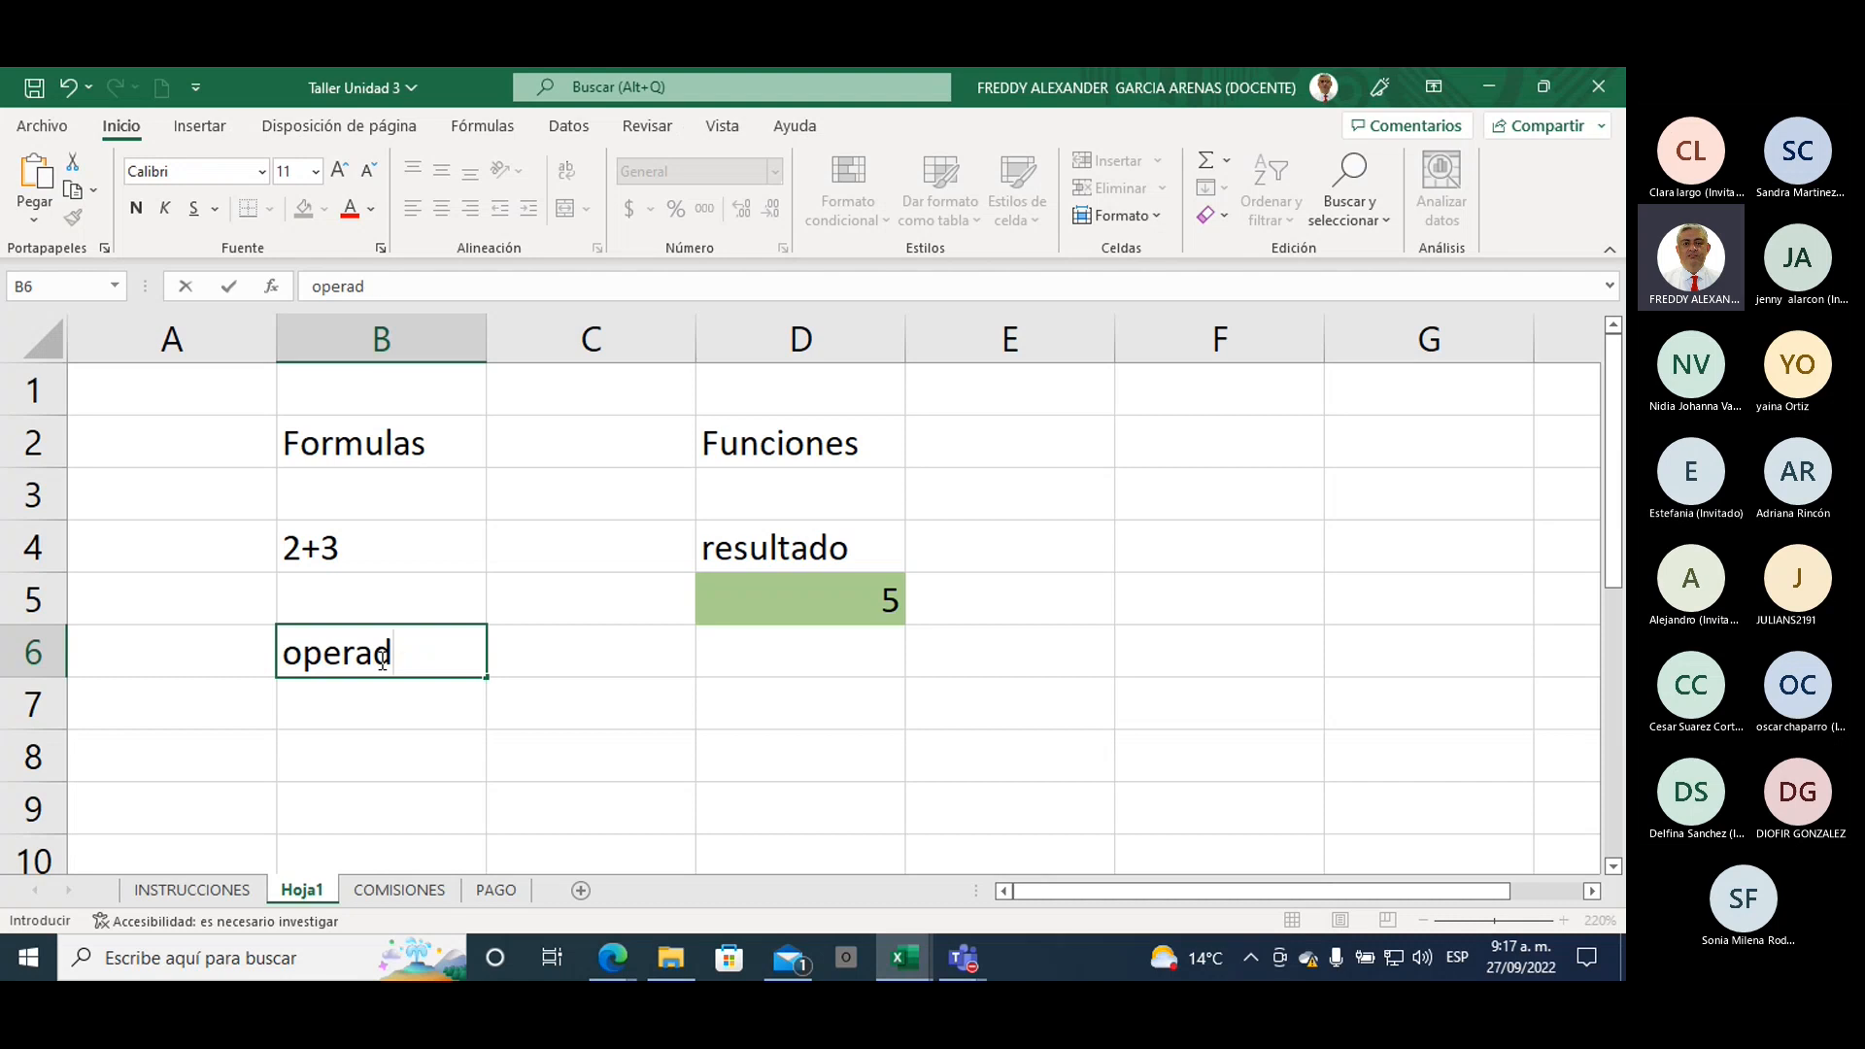
text(a)
key(BackSpace)
text(ores)
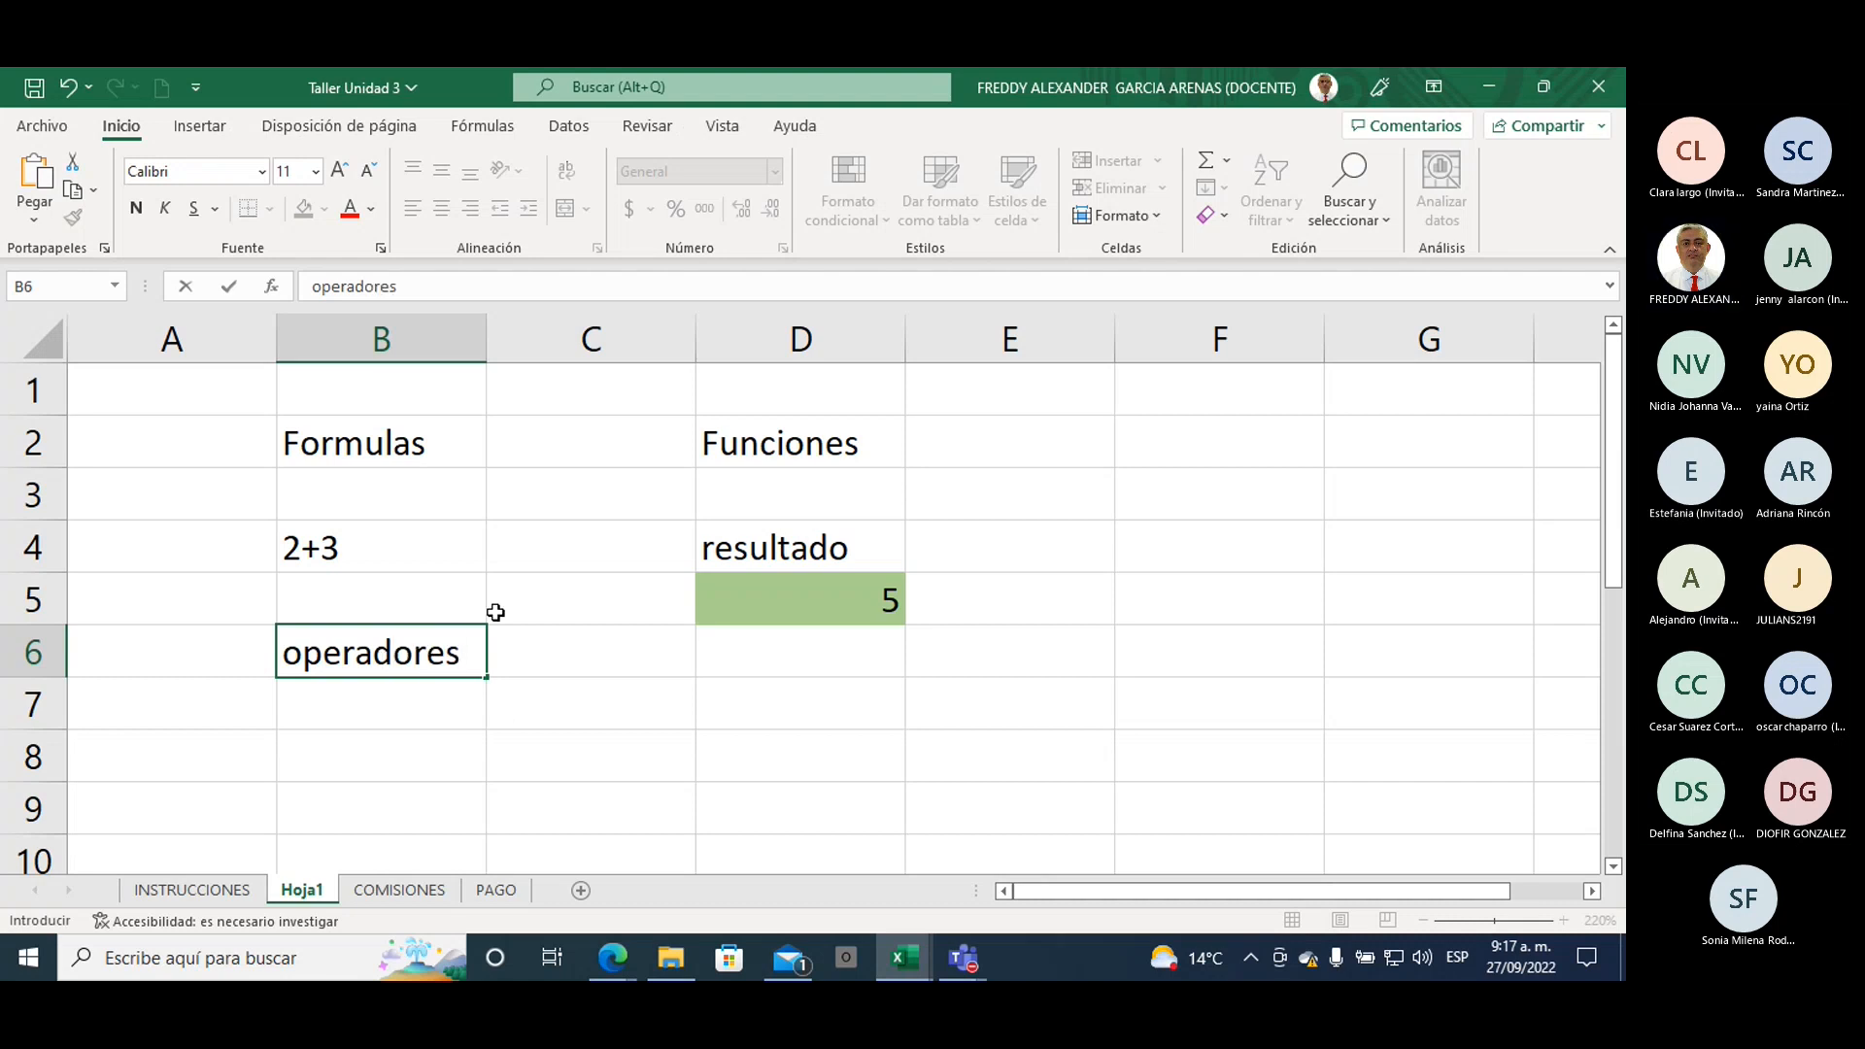
Step: List the arithmetic operators +,-,*,/ in cell B7 below the operadores label
scroll(491, 612, down, 3)
scroll(443, 553, up, 2)
key(Return)
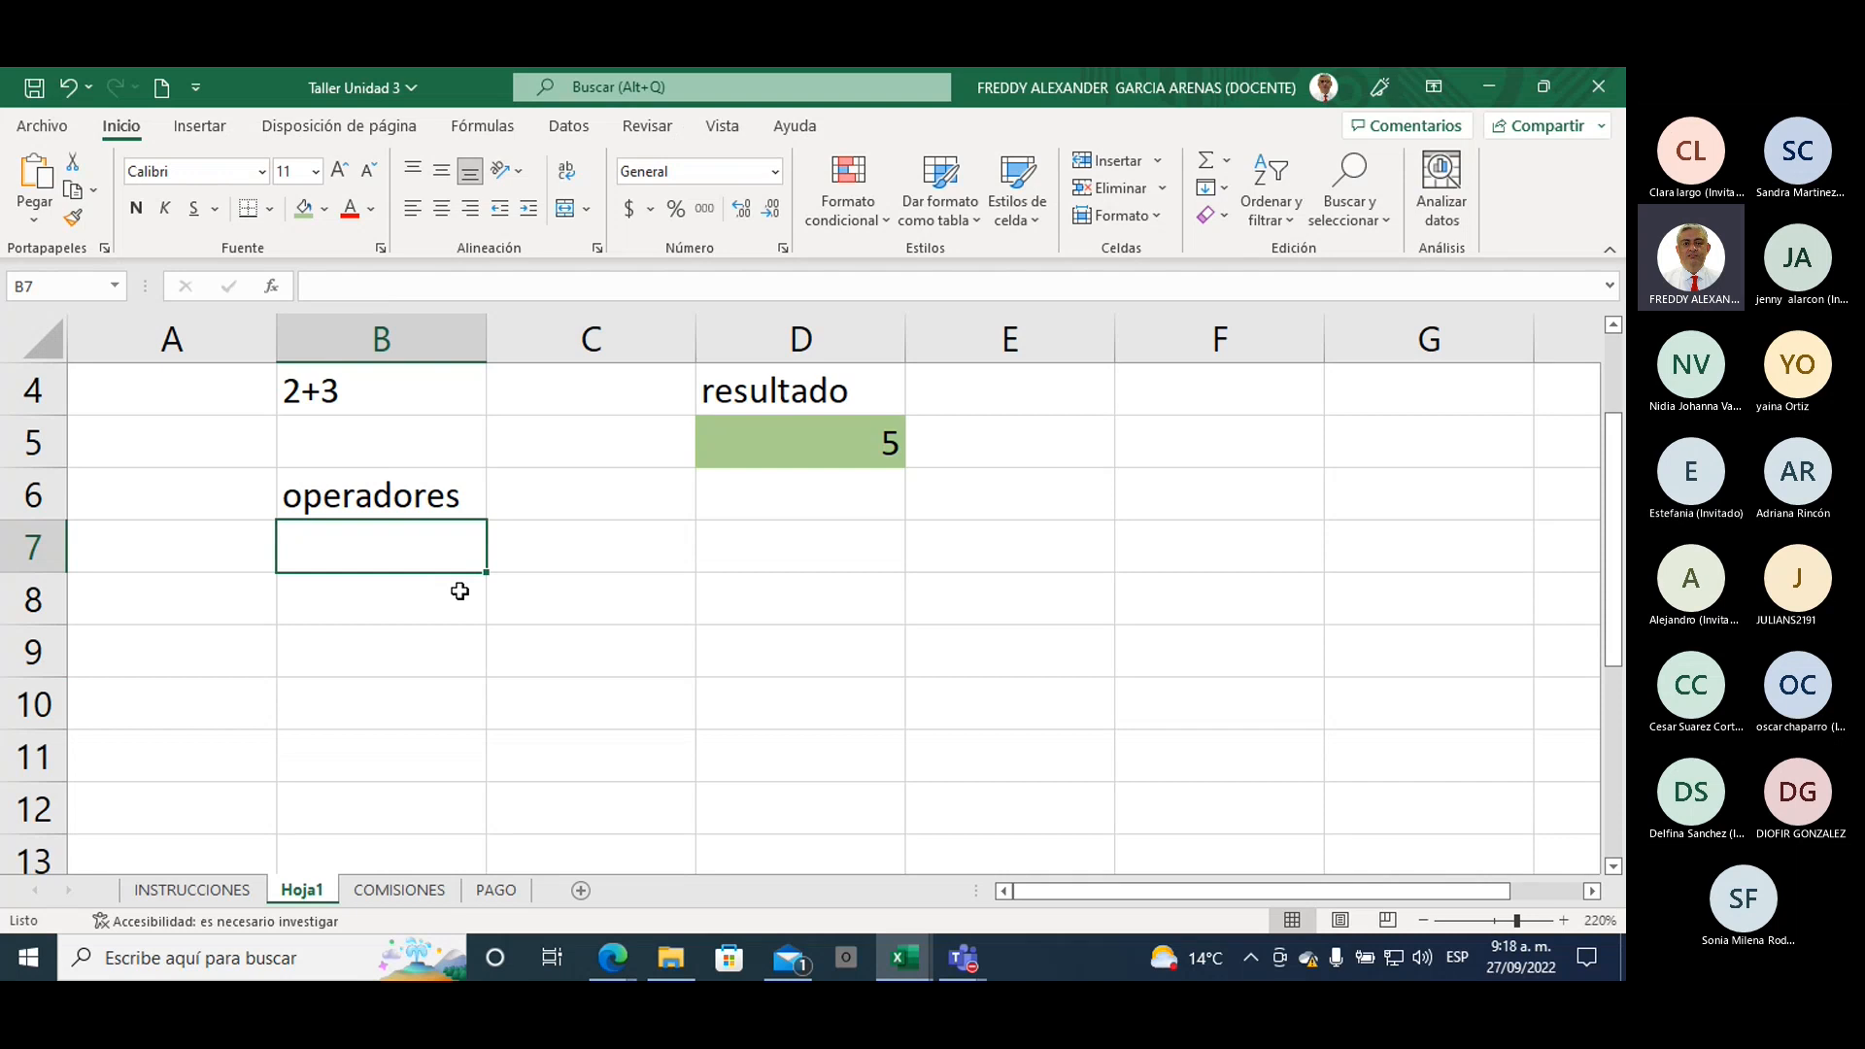
text(+)
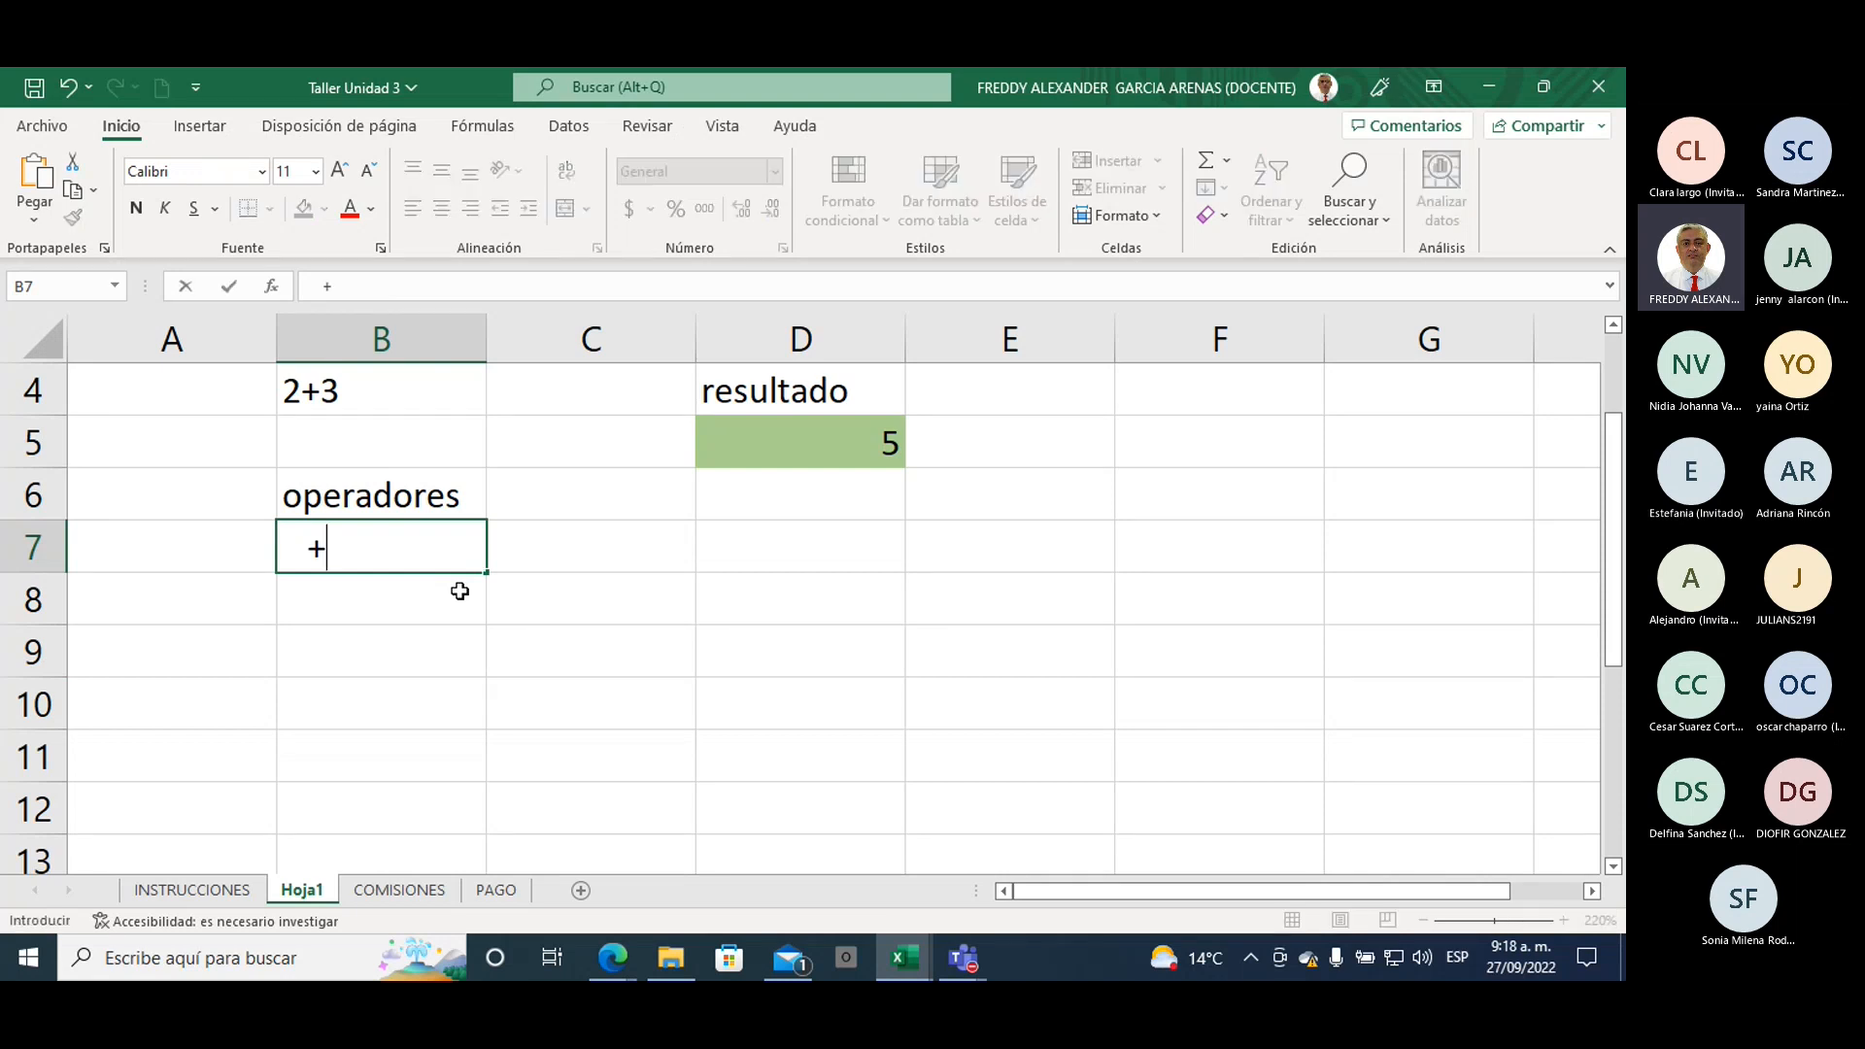
text(,-,*;)
key(BackSpace)
click(437, 595)
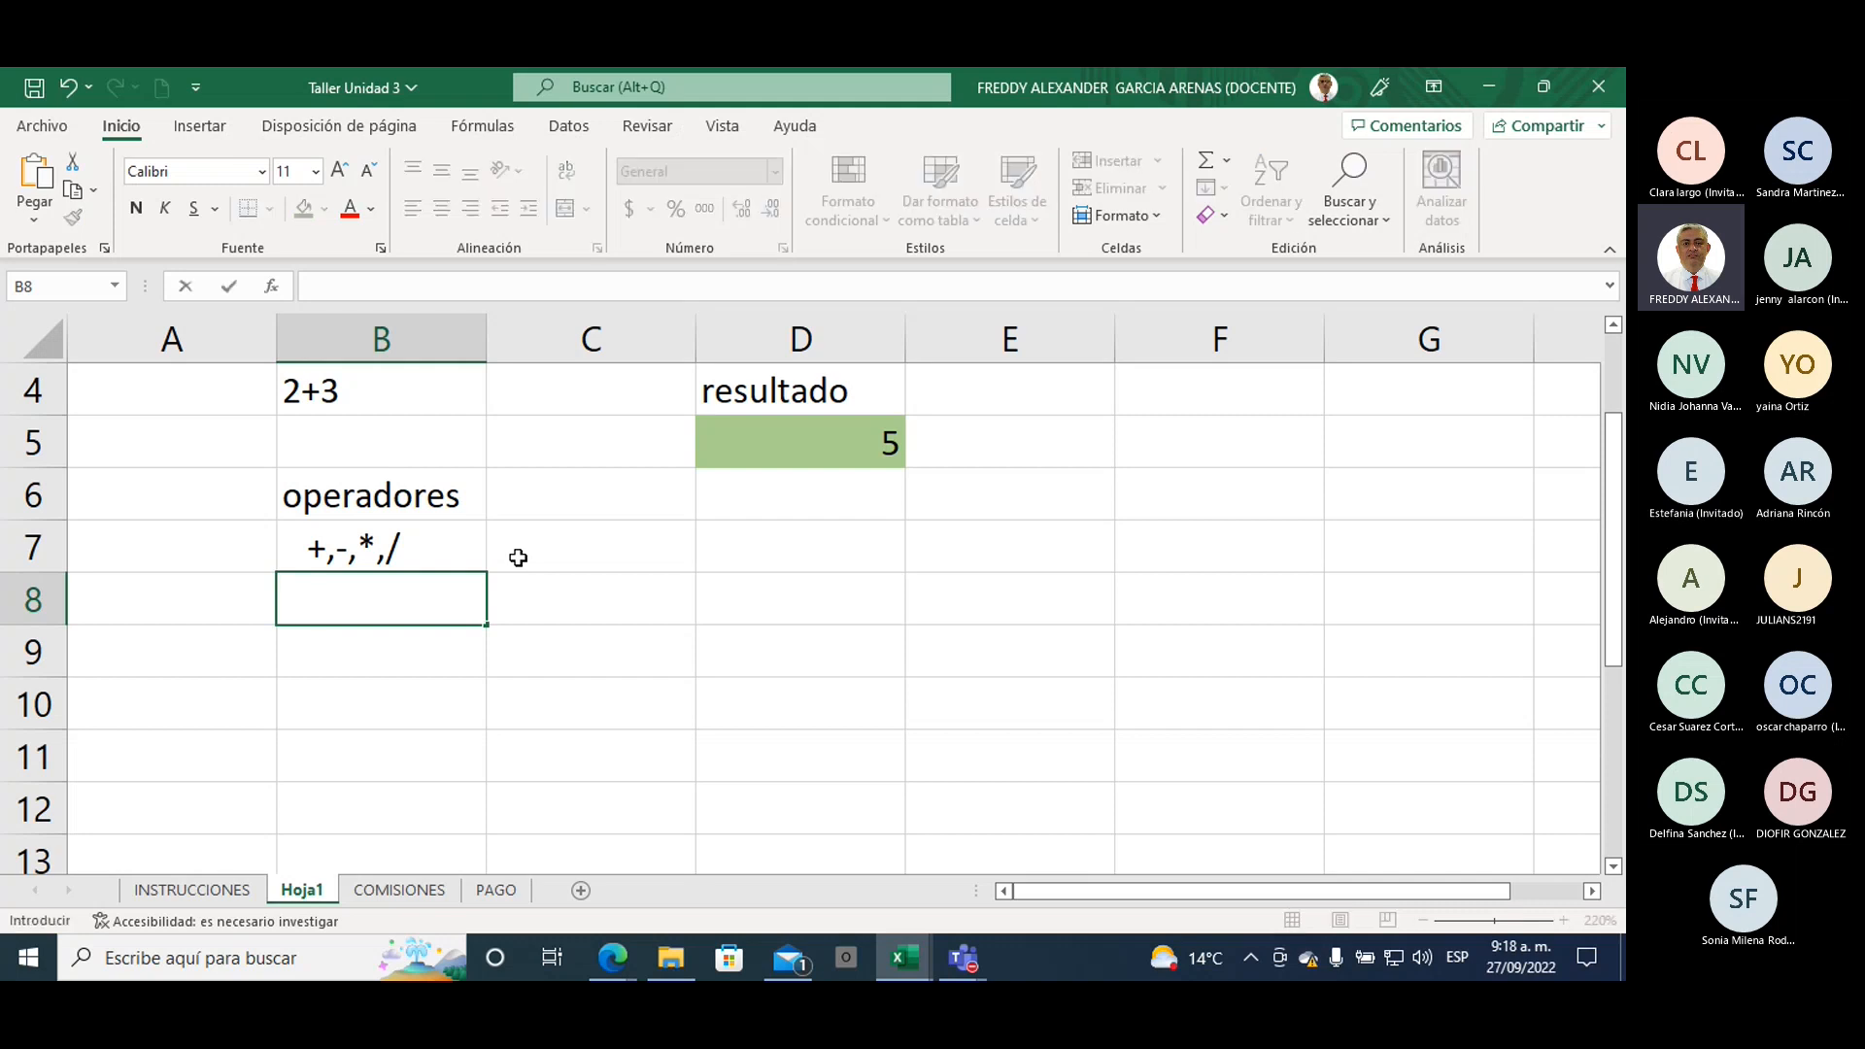
Step: List the comparison operators <, >, =, <> in cell B8 and the & operator in cell B9
text(<)
text(>)
key(BackSpace)
text(, >, =)
text(,)
text(<>)
click(360, 659)
text(&)
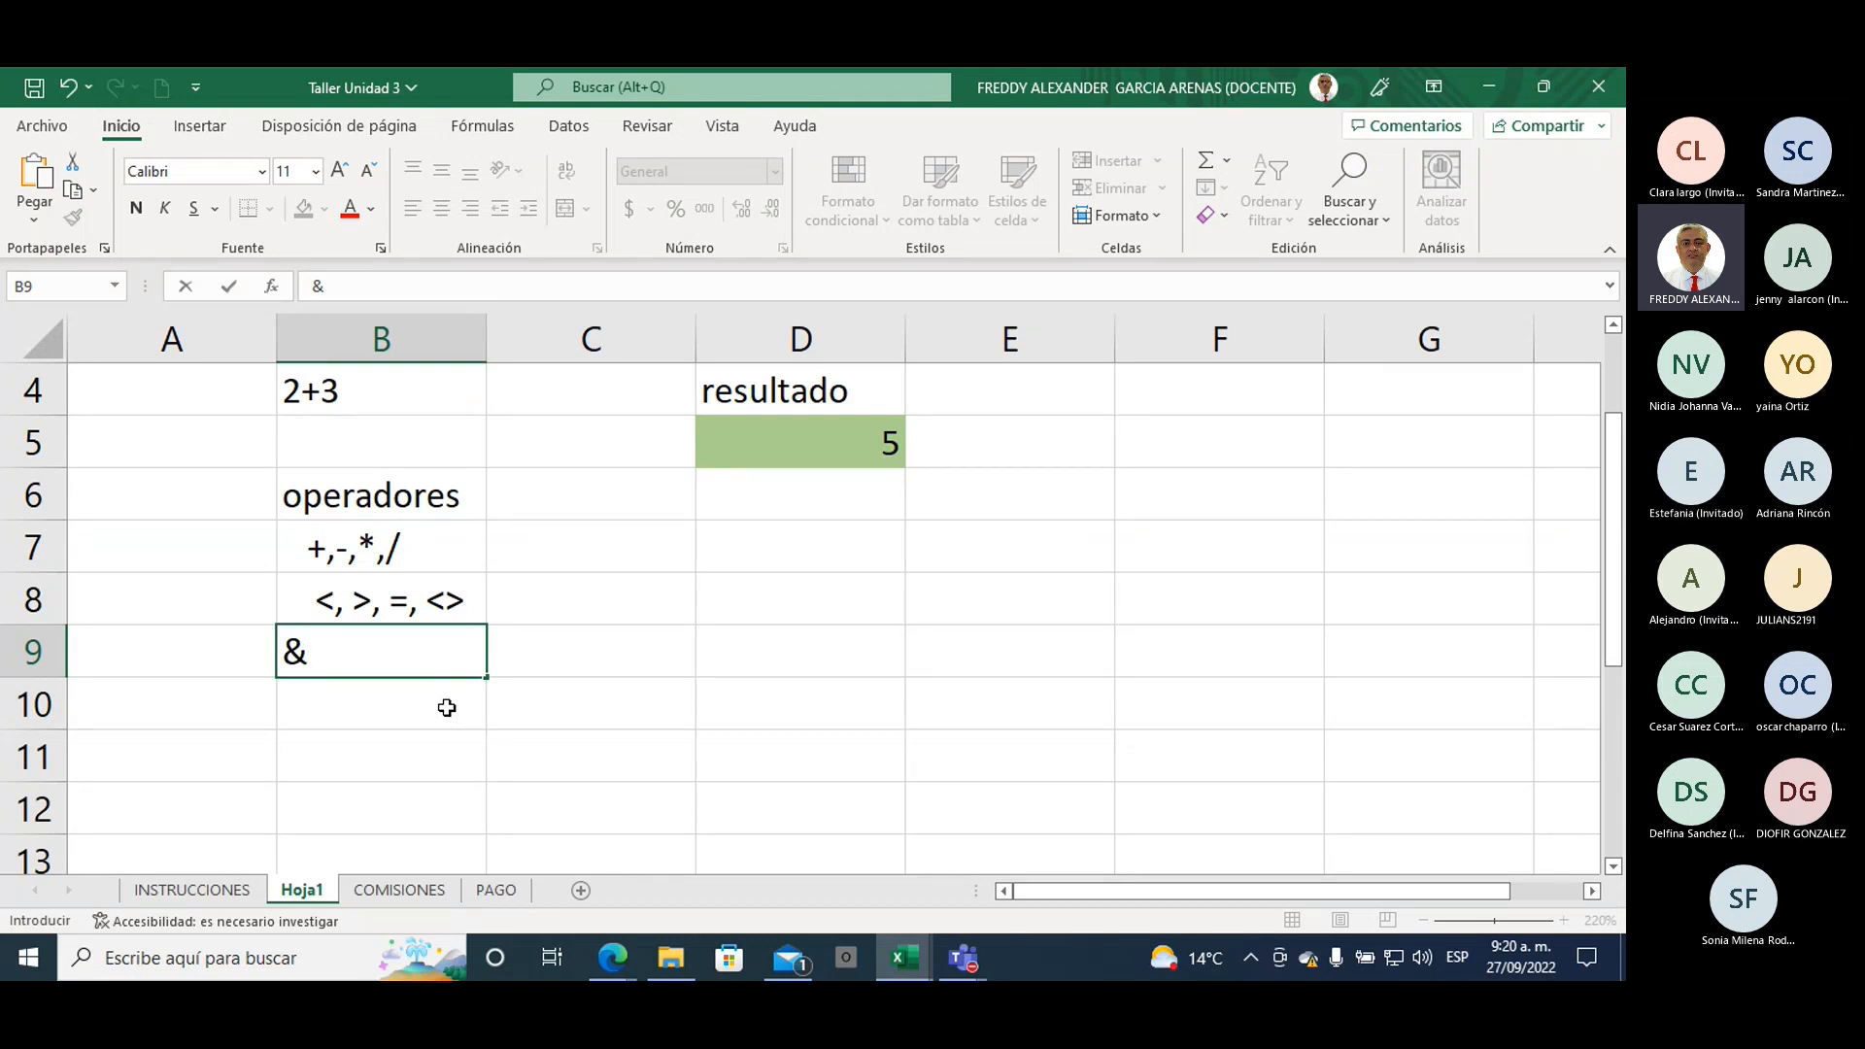
Step: Enter the formula =7*3 in cell D7 and reselect the cell to show its formula
click(730, 548)
text(=)
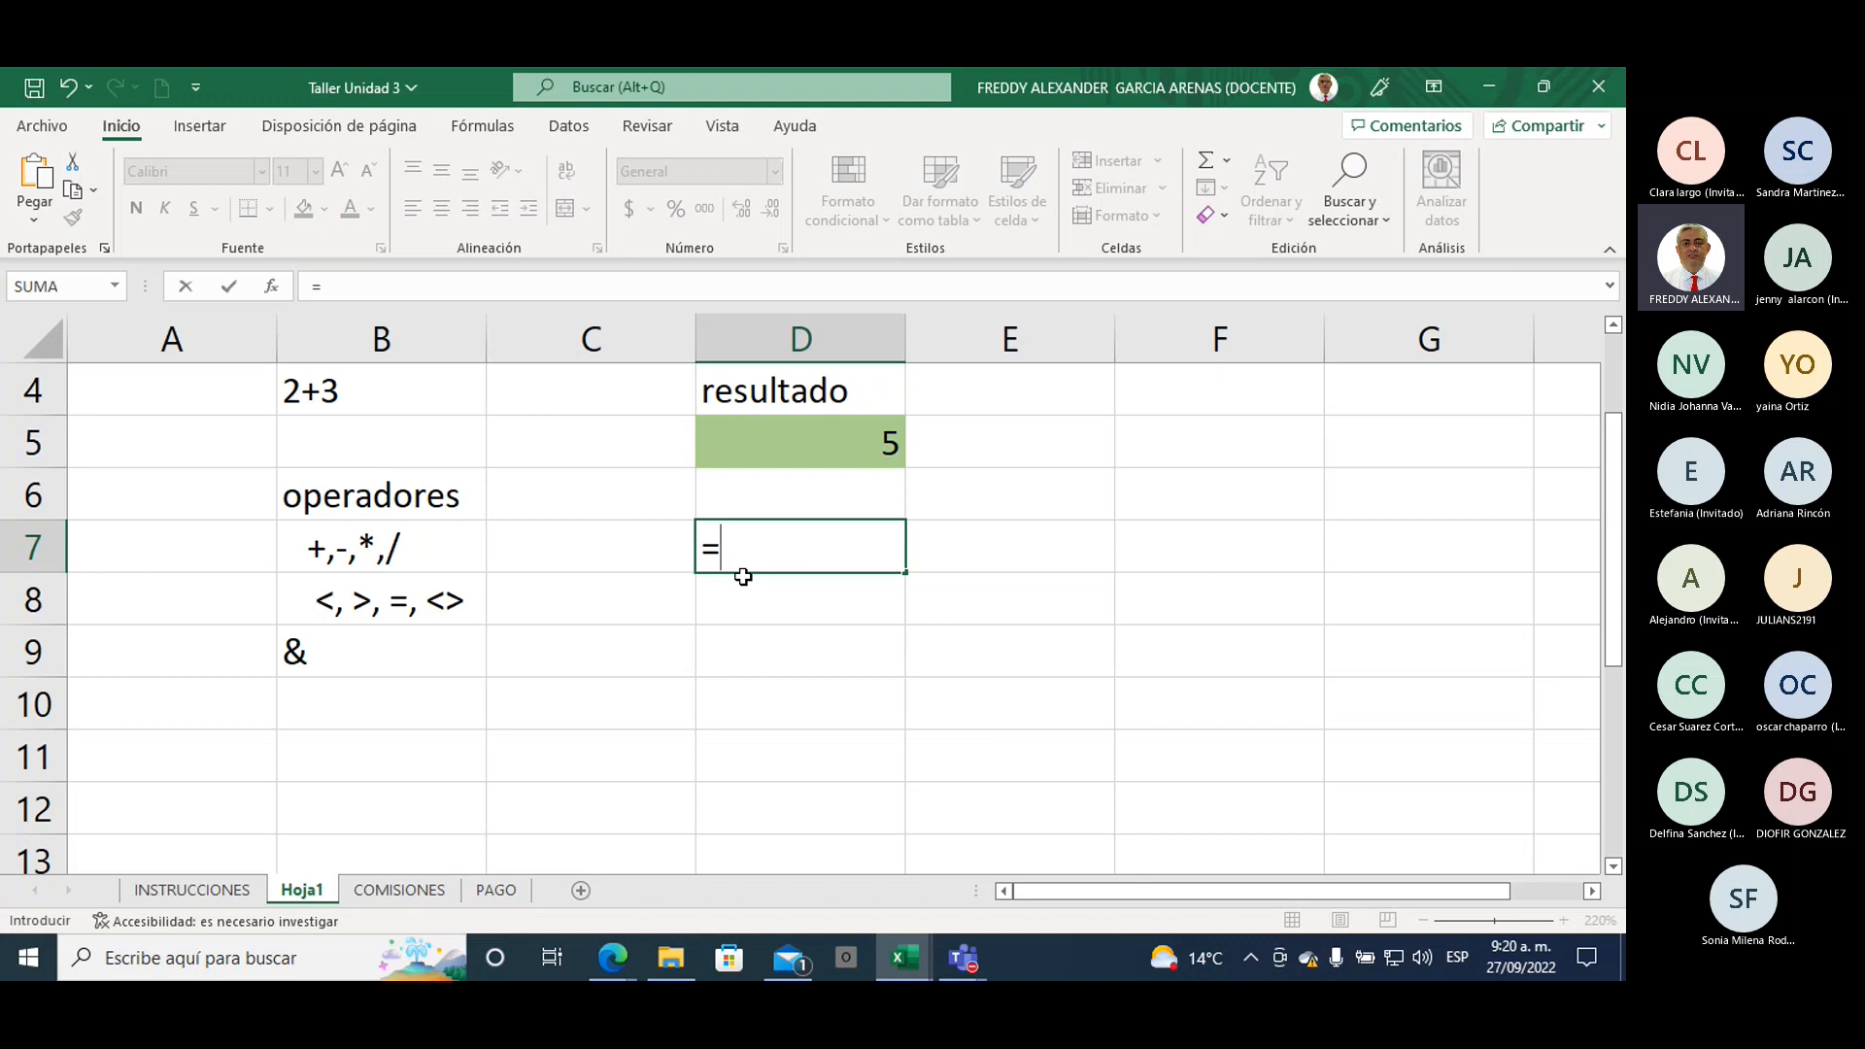
text(7*3)
key(Return)
key(Up)
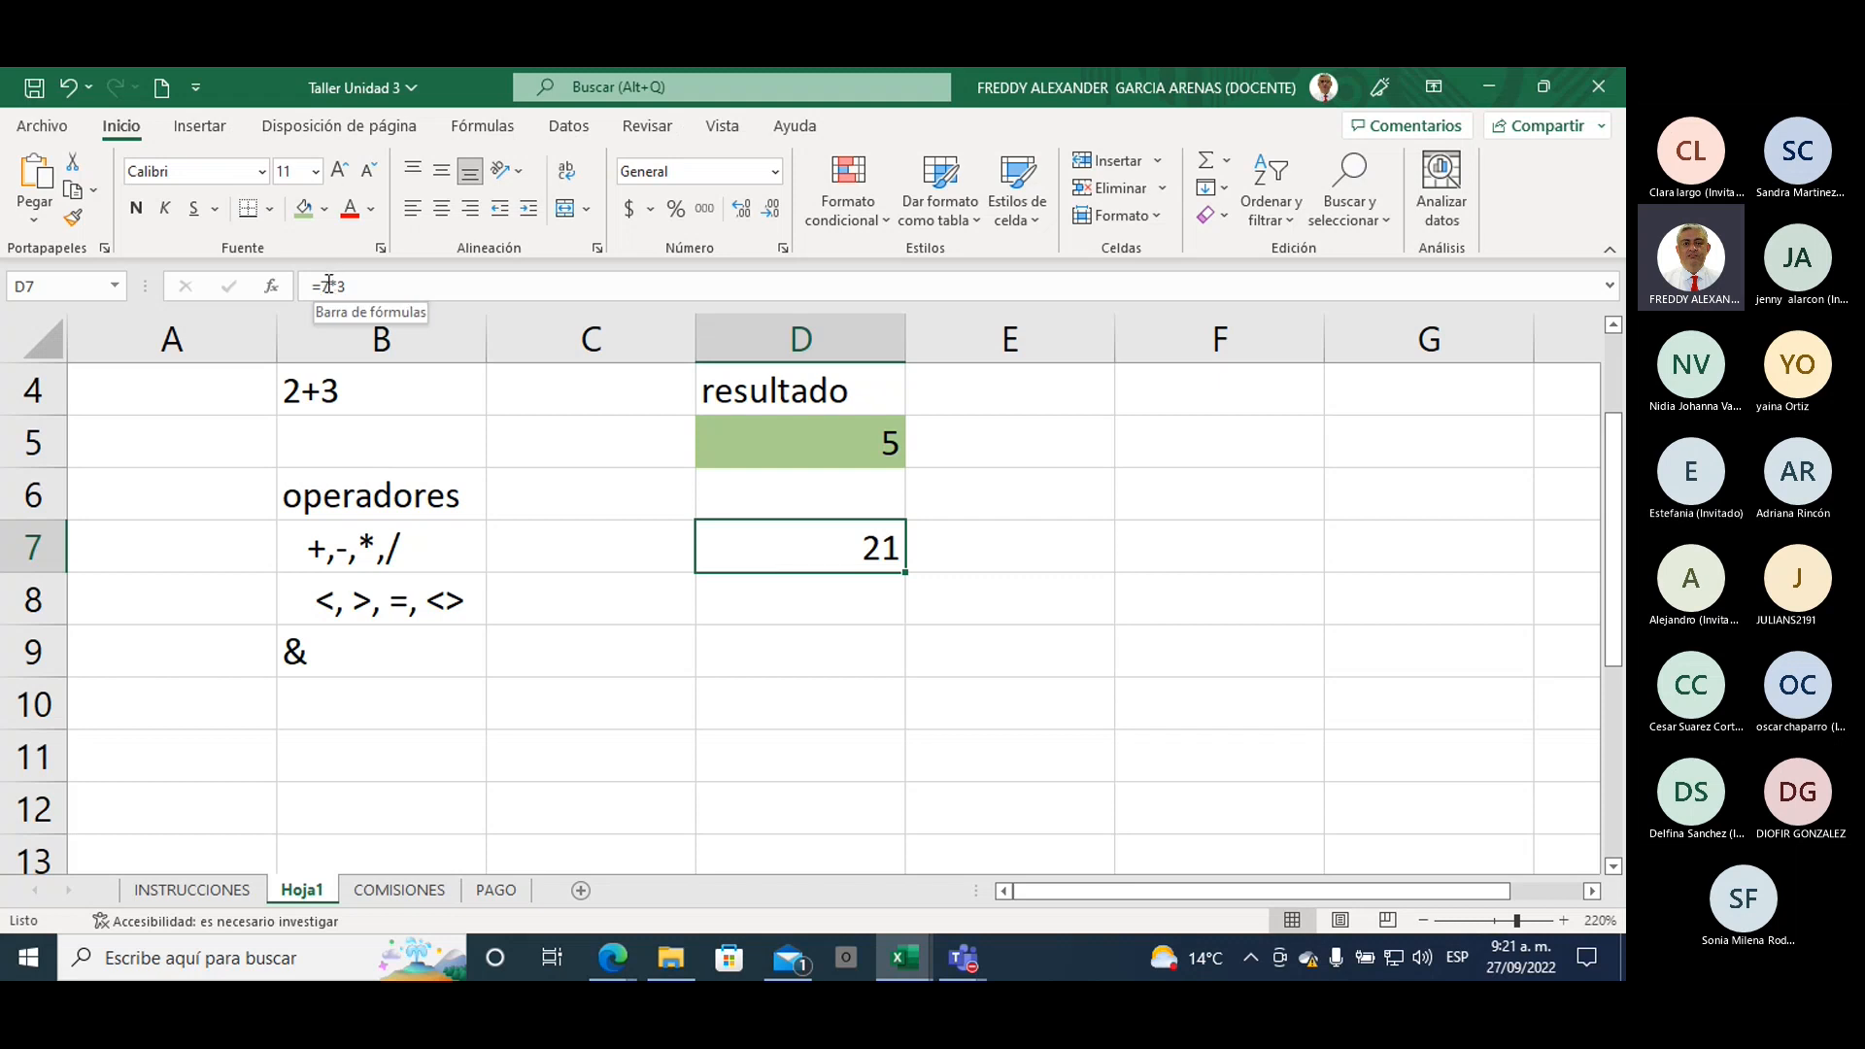
Step: Change the formula in D7 to the division =7/3 and reselect the cell
drag(347, 286, 298, 280)
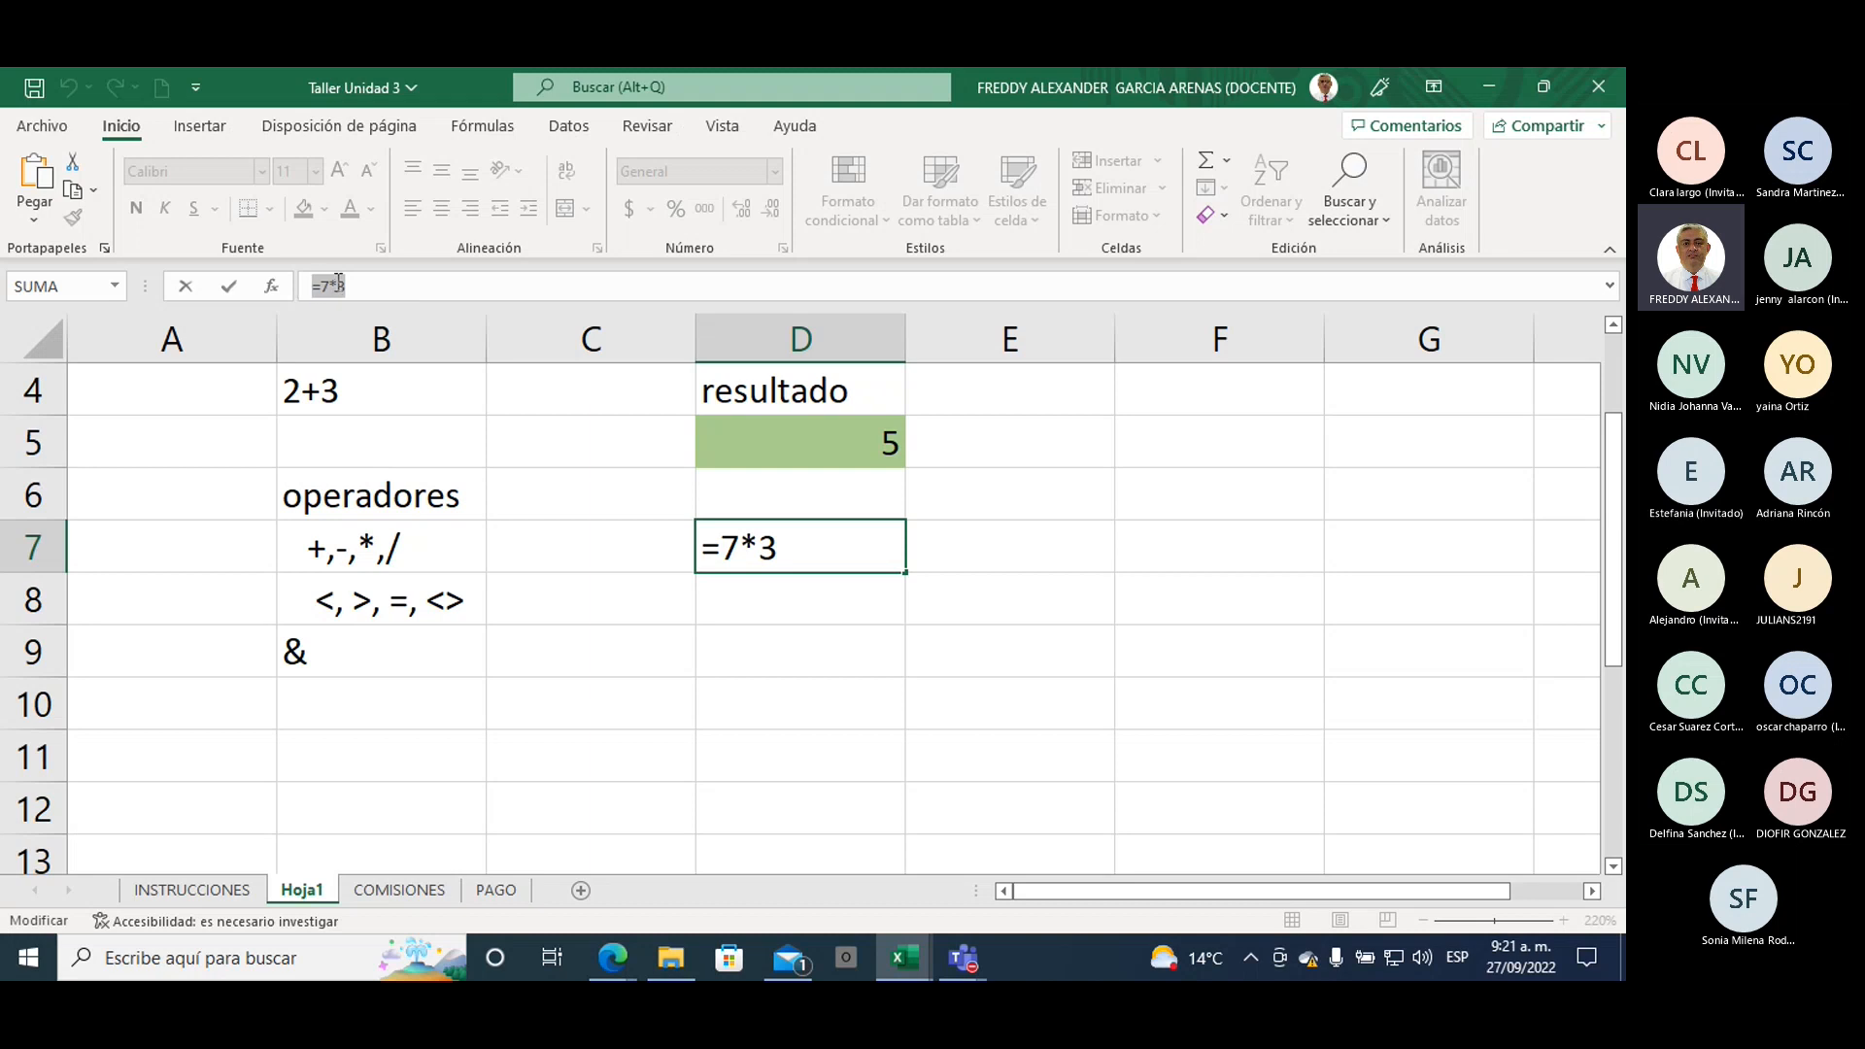
click(338, 282)
key(BackSpace)
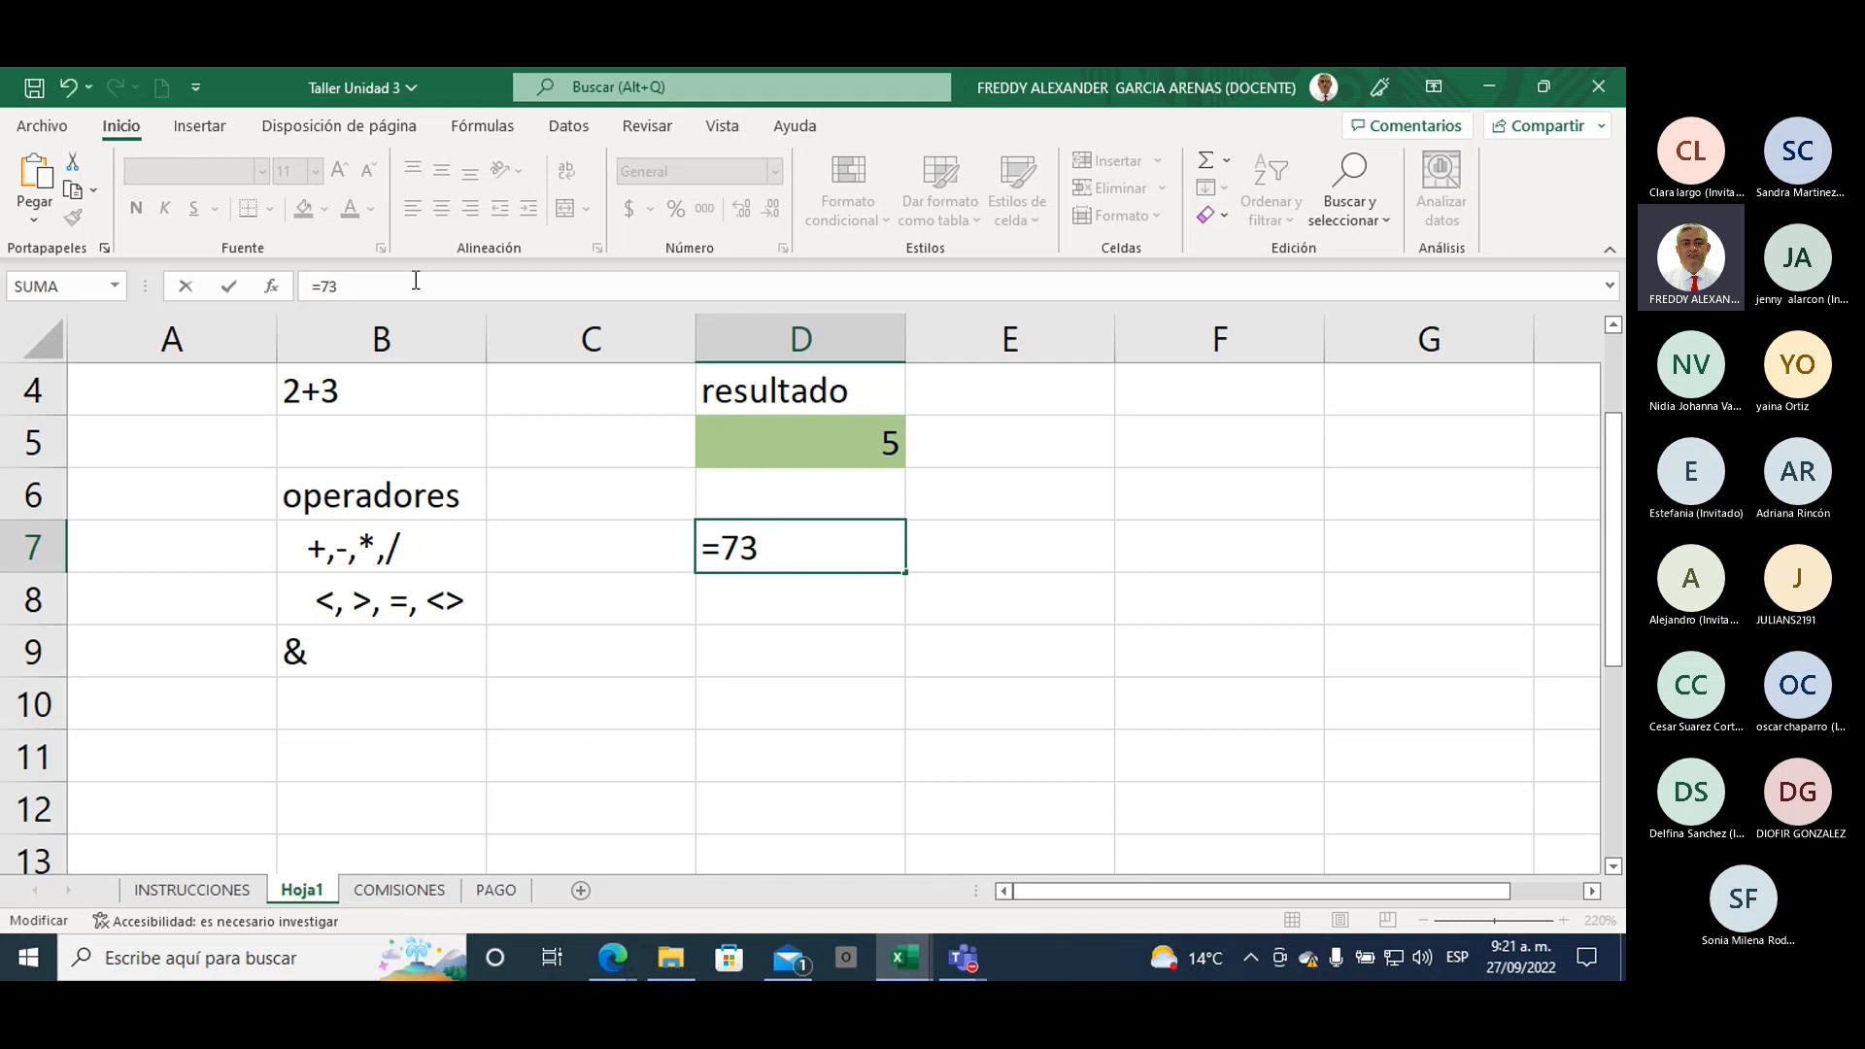
text(/)
key(Return)
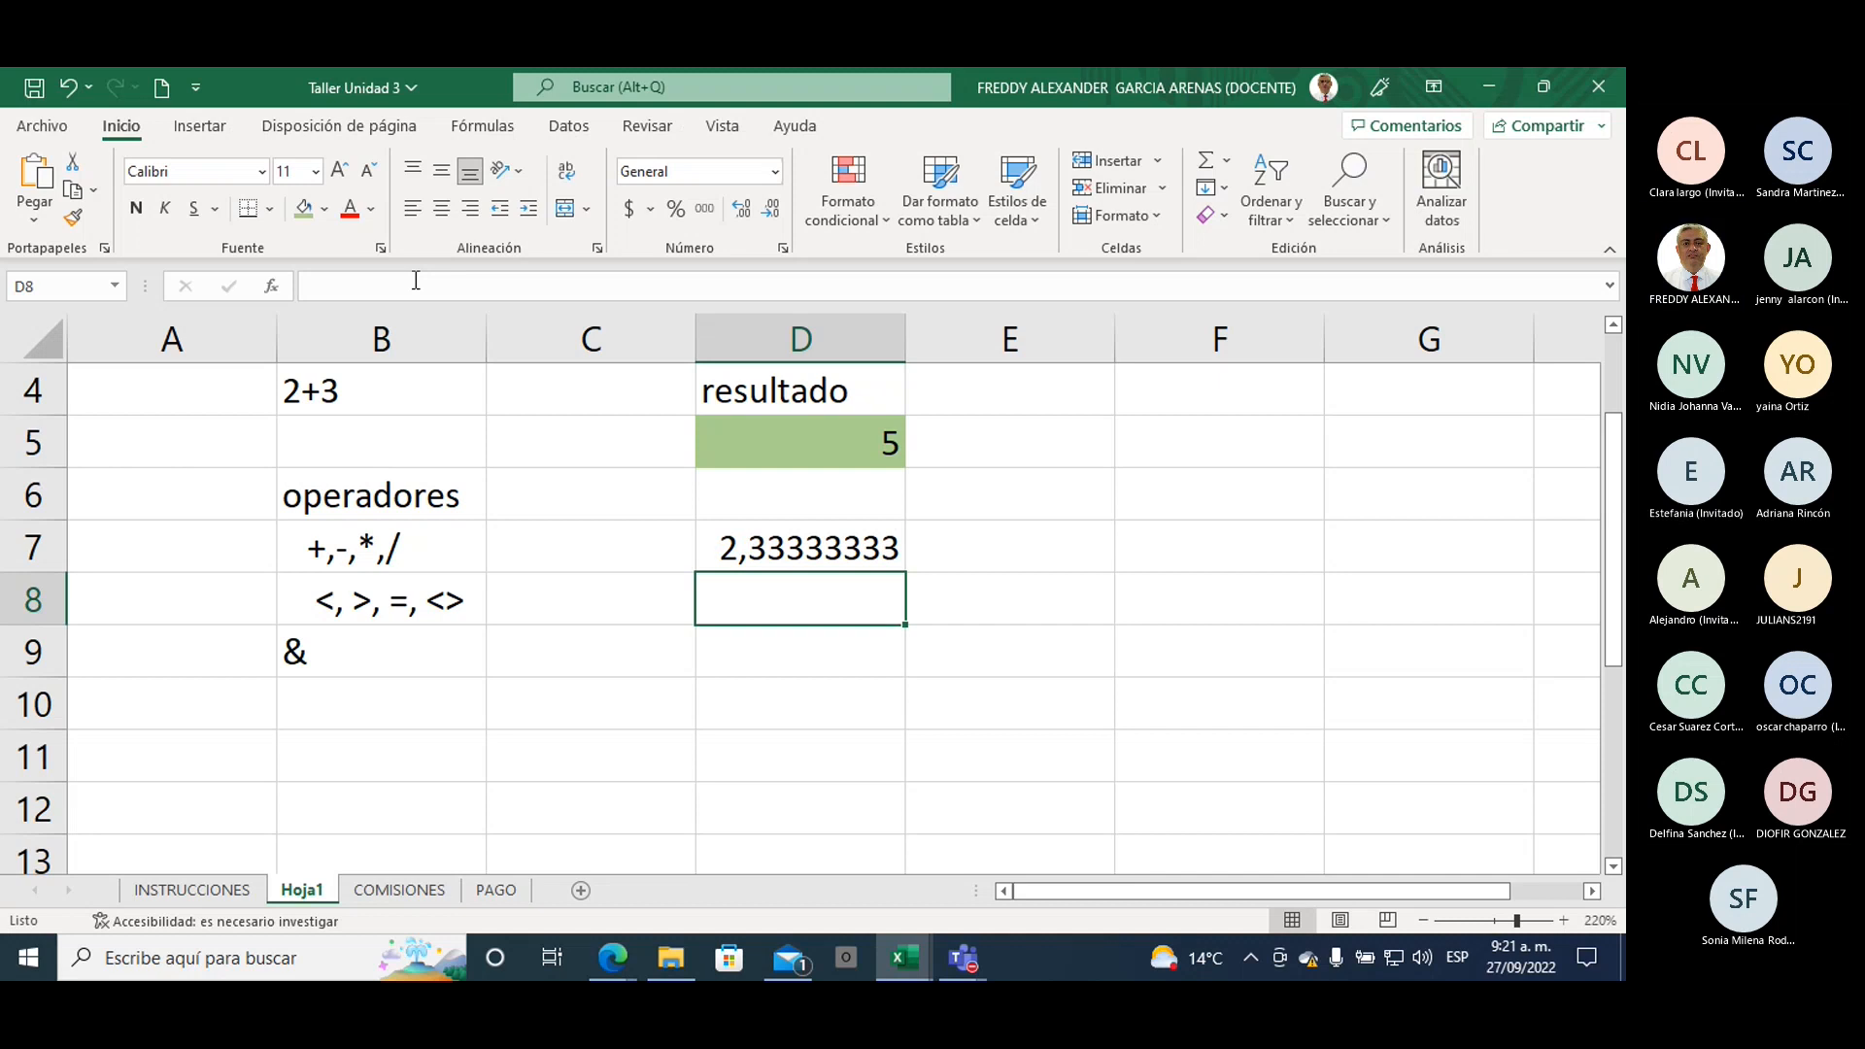
key(Up)
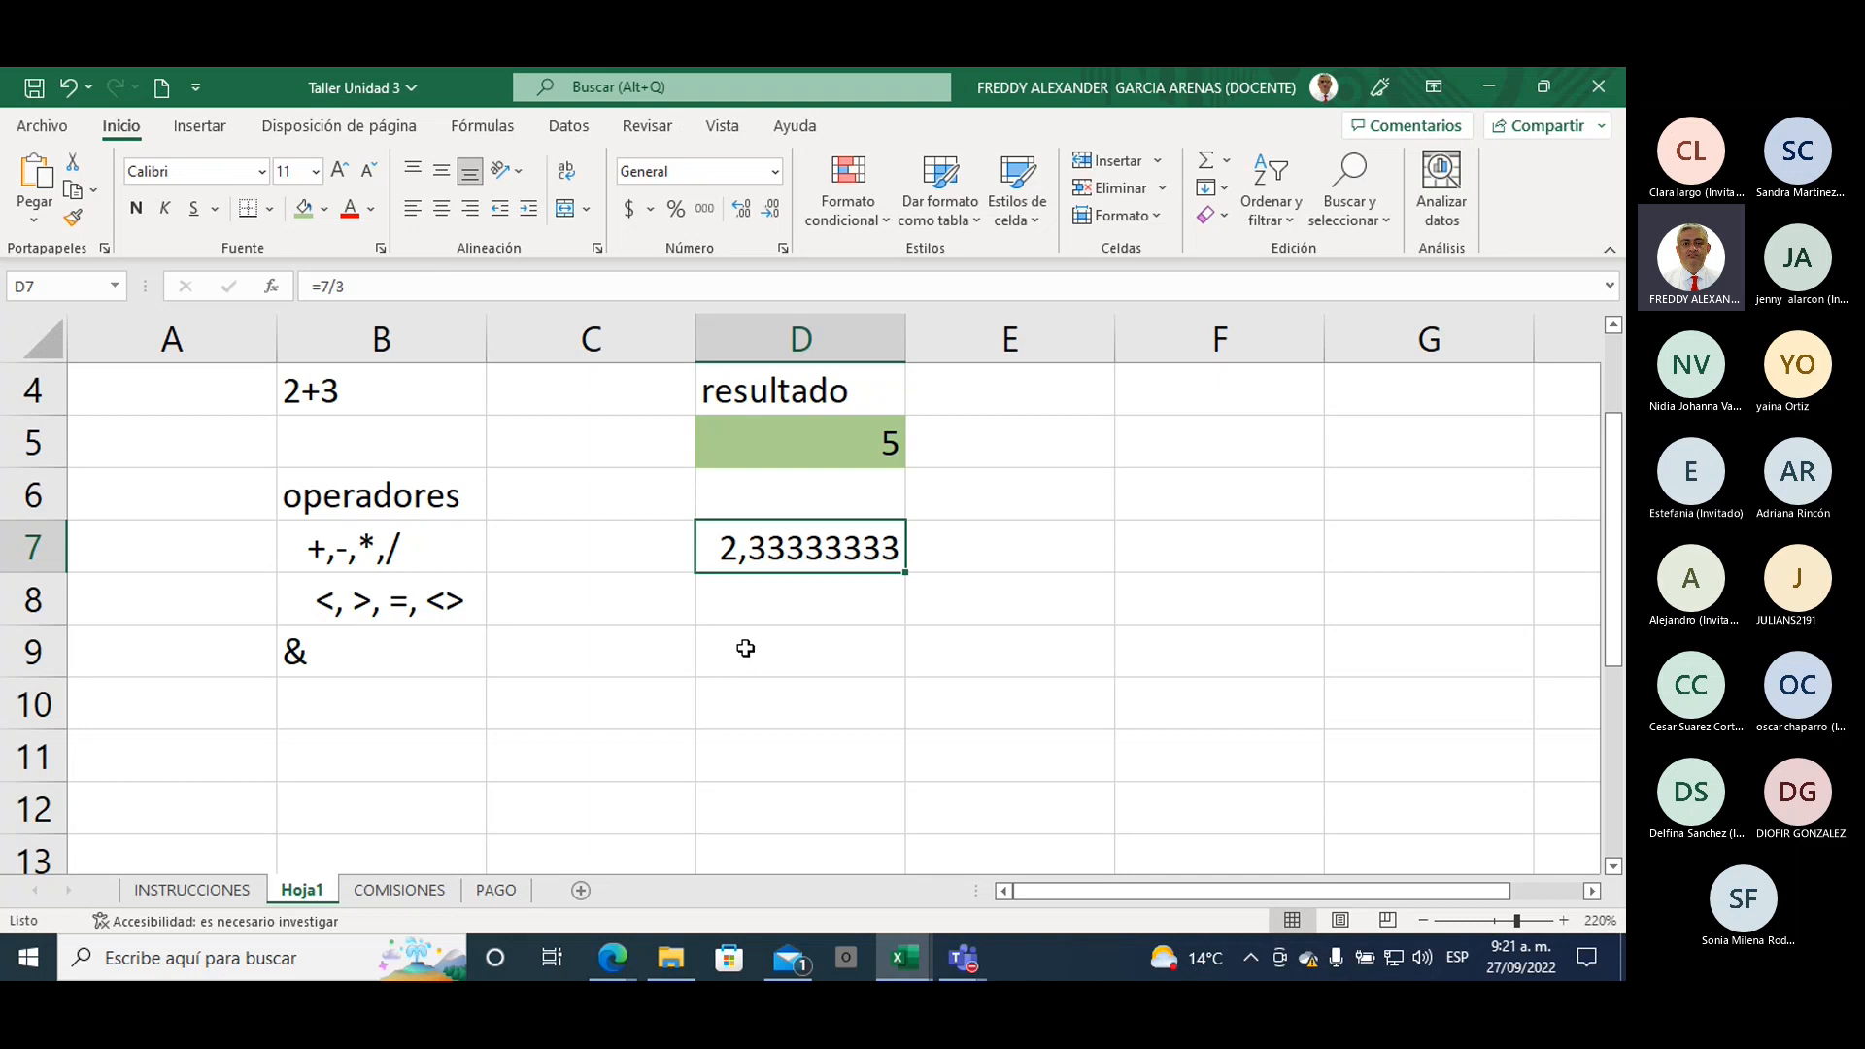
Step: Point out column D and row 9, and fill their intersection cell D9 with light blue
click(371, 596)
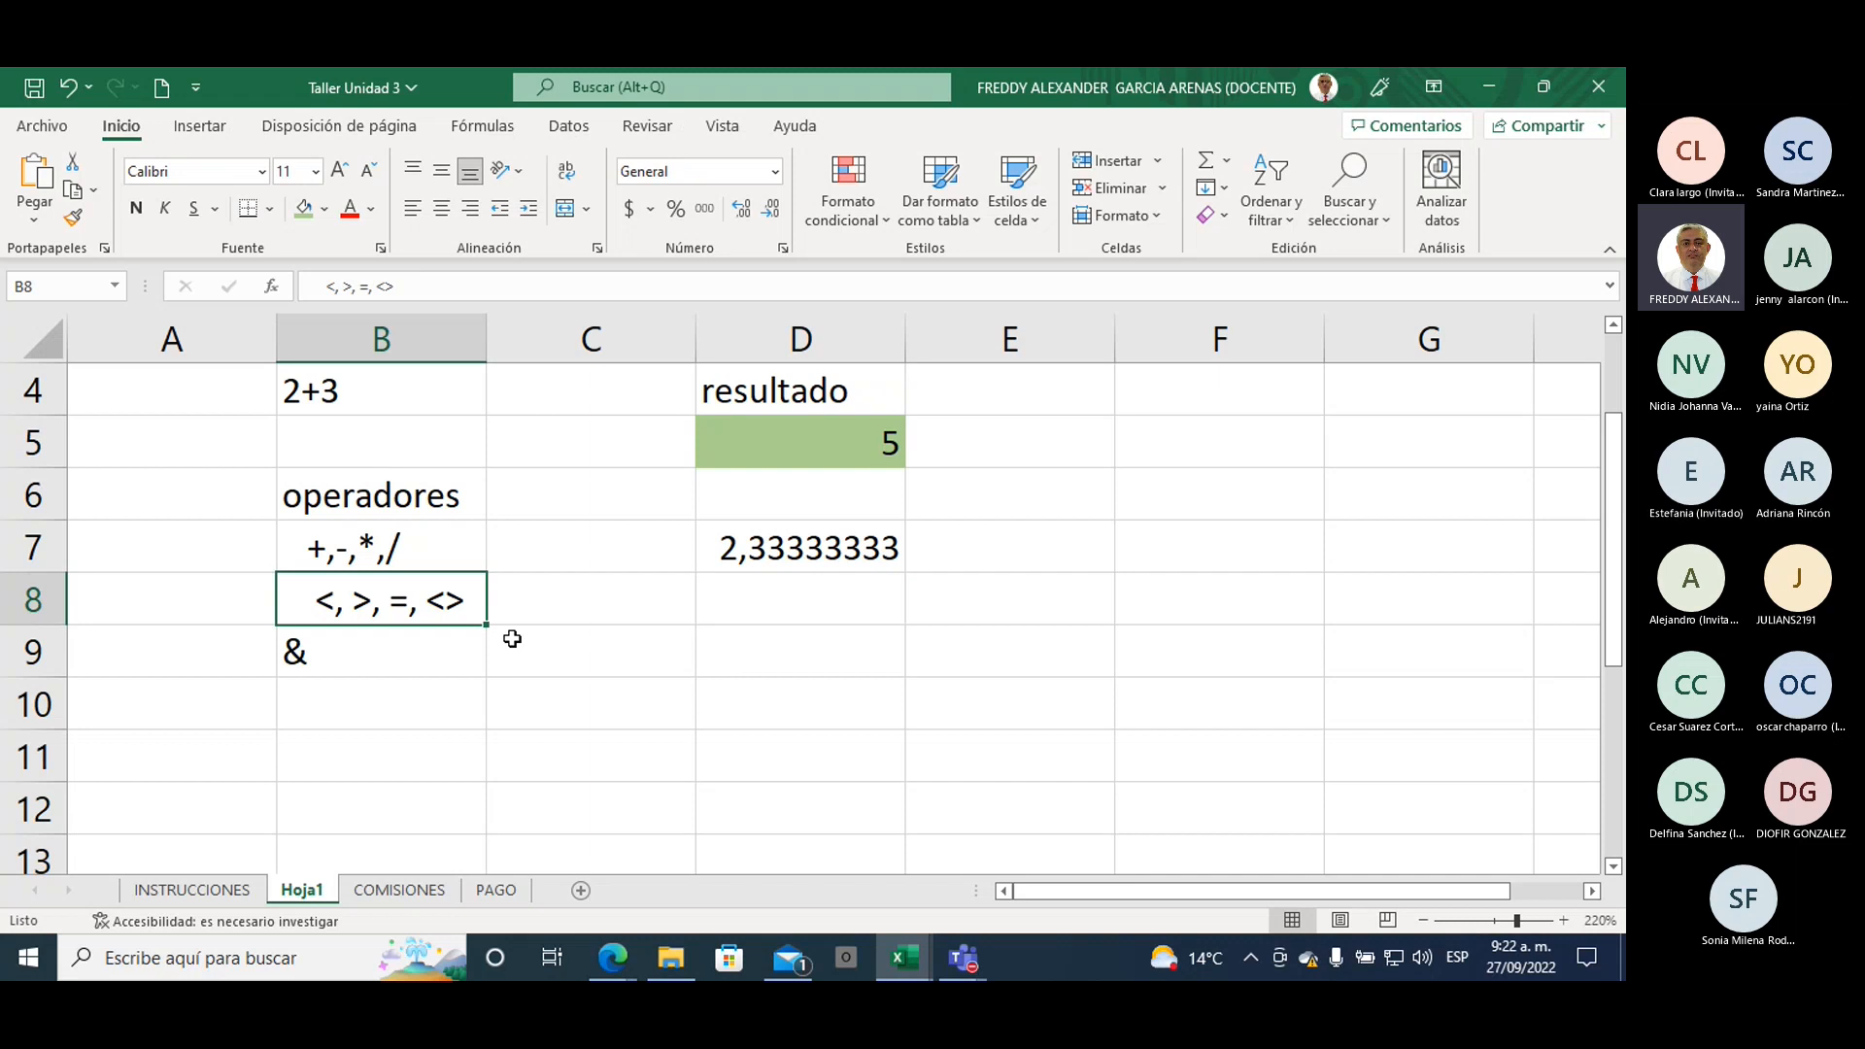
click(760, 652)
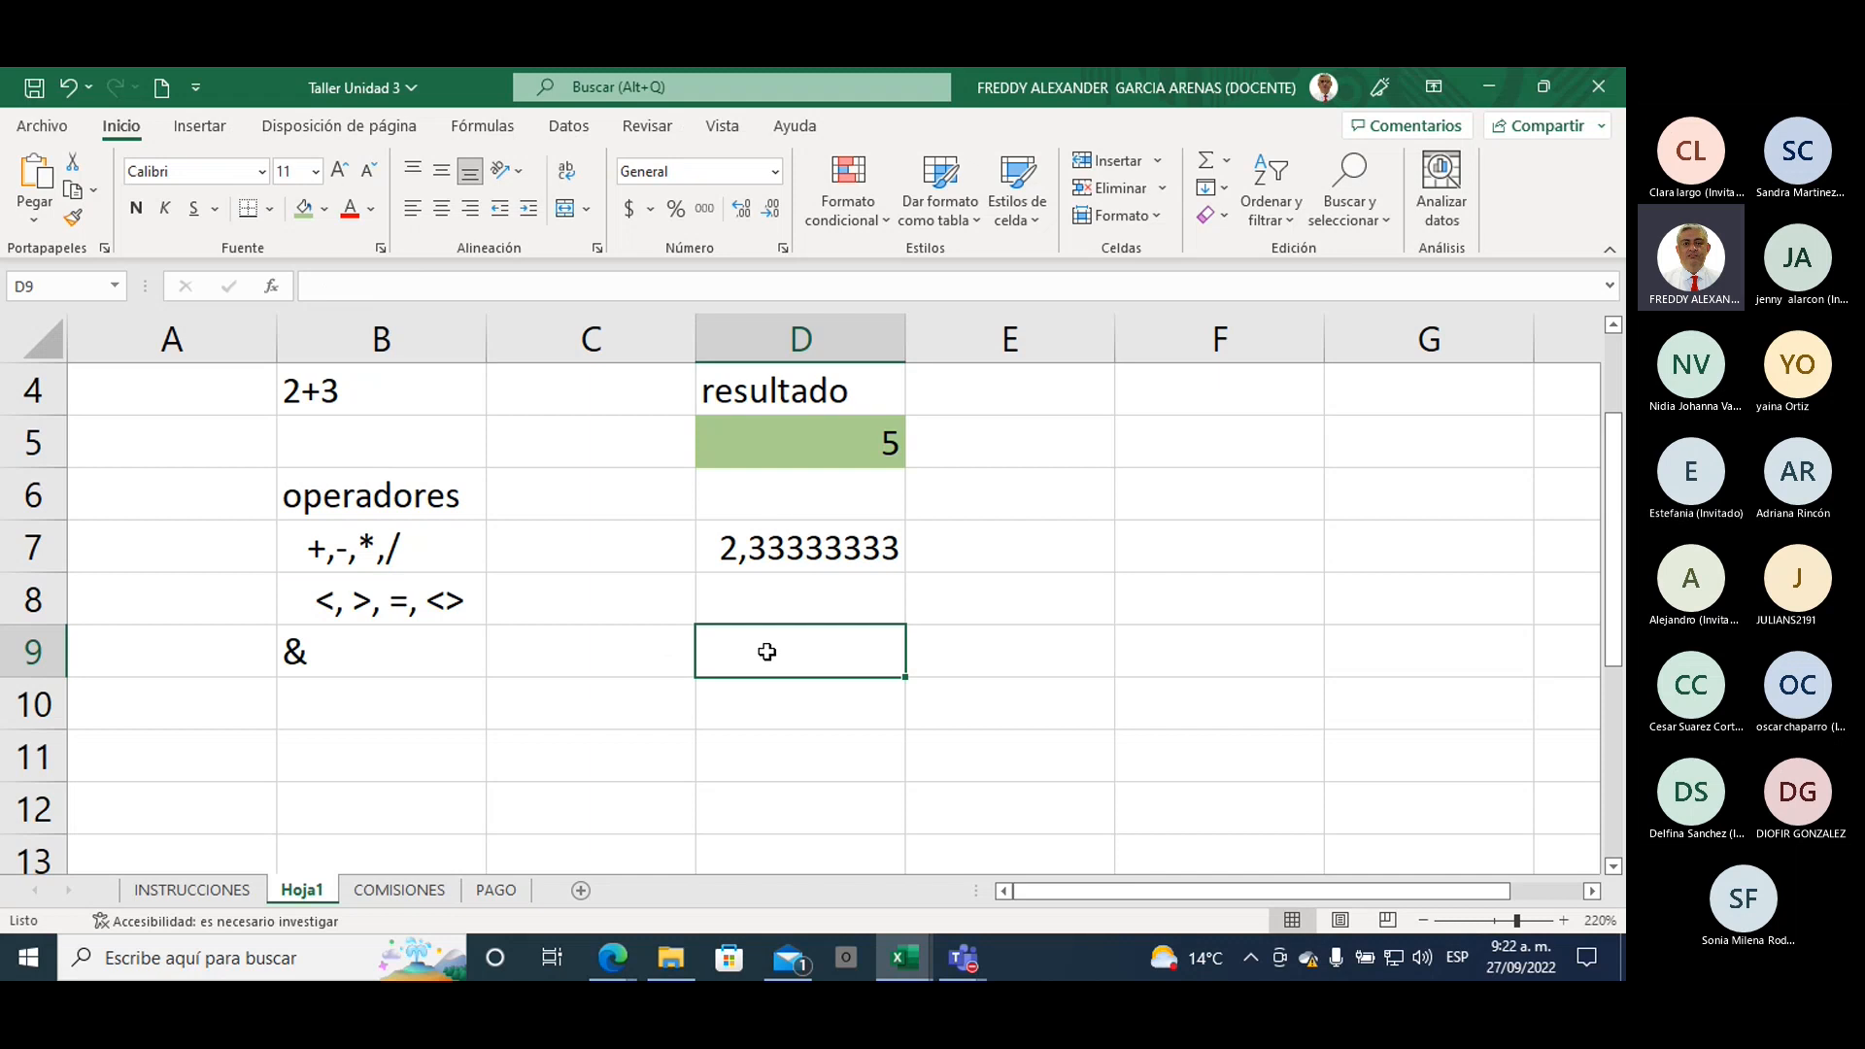
click(797, 337)
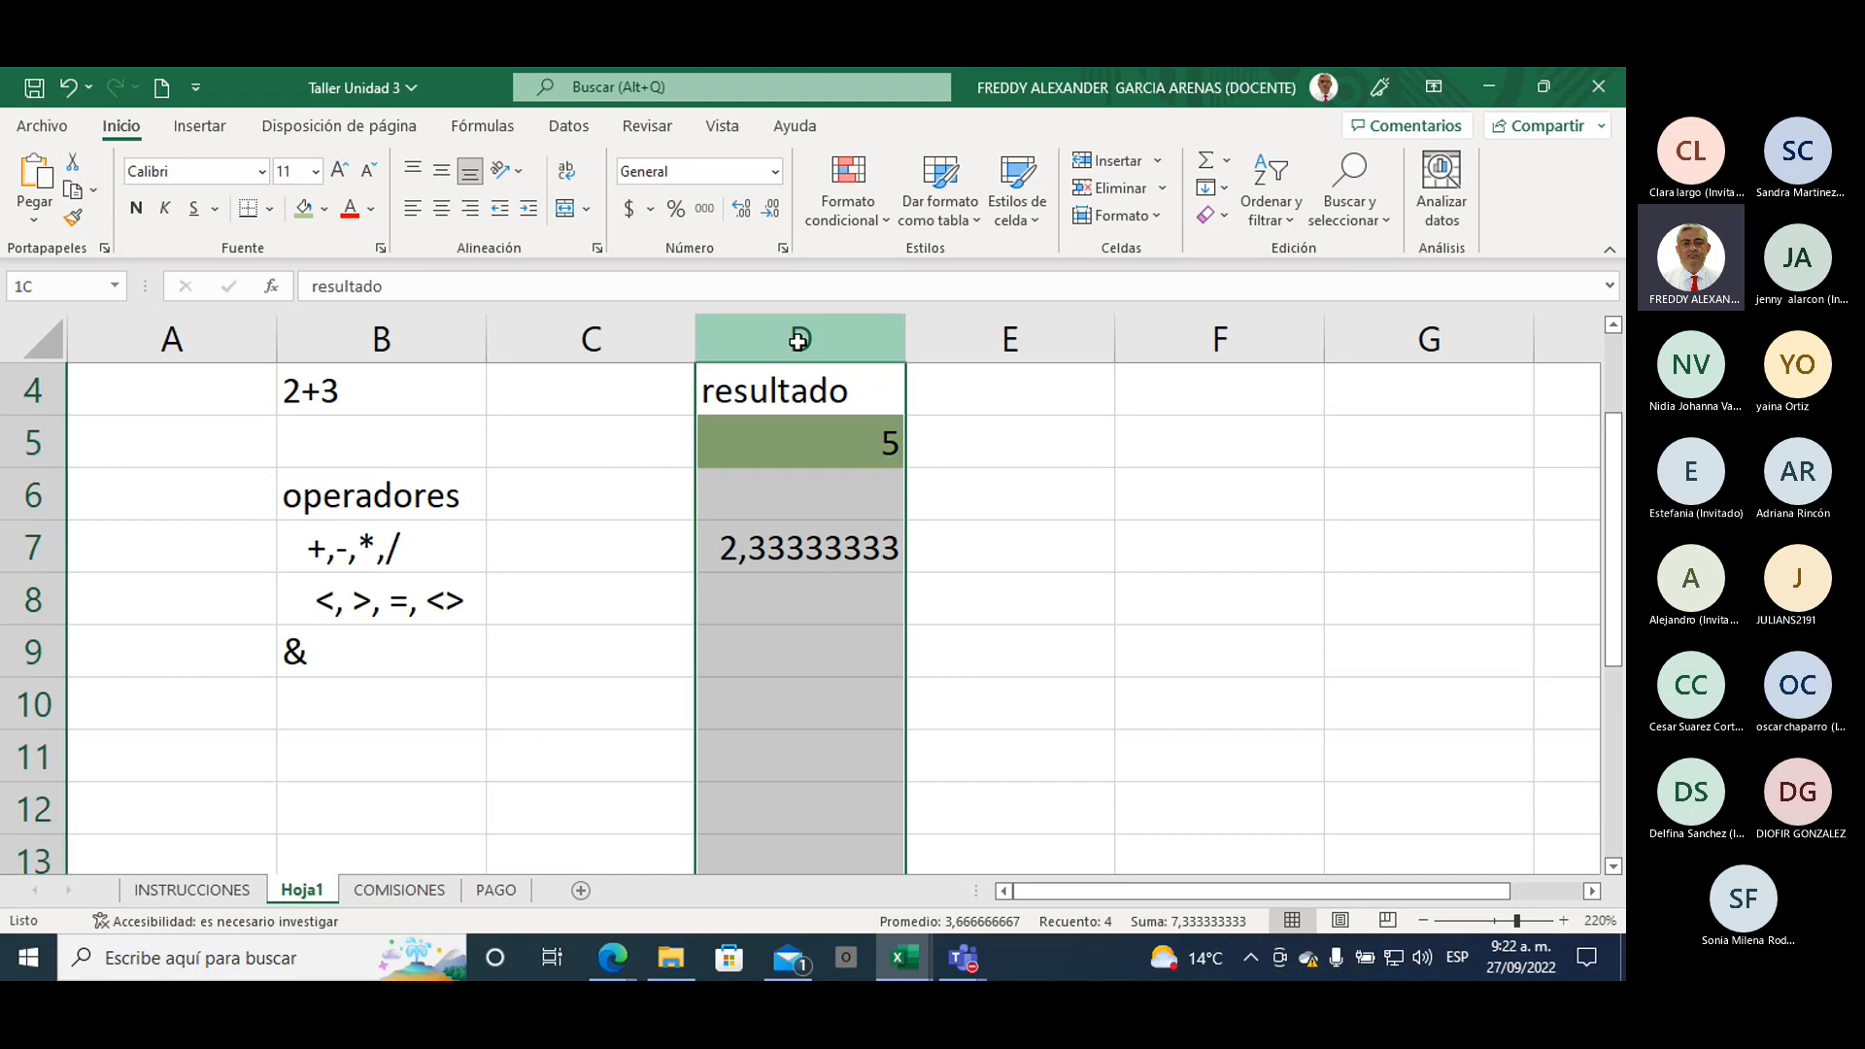
click(35, 647)
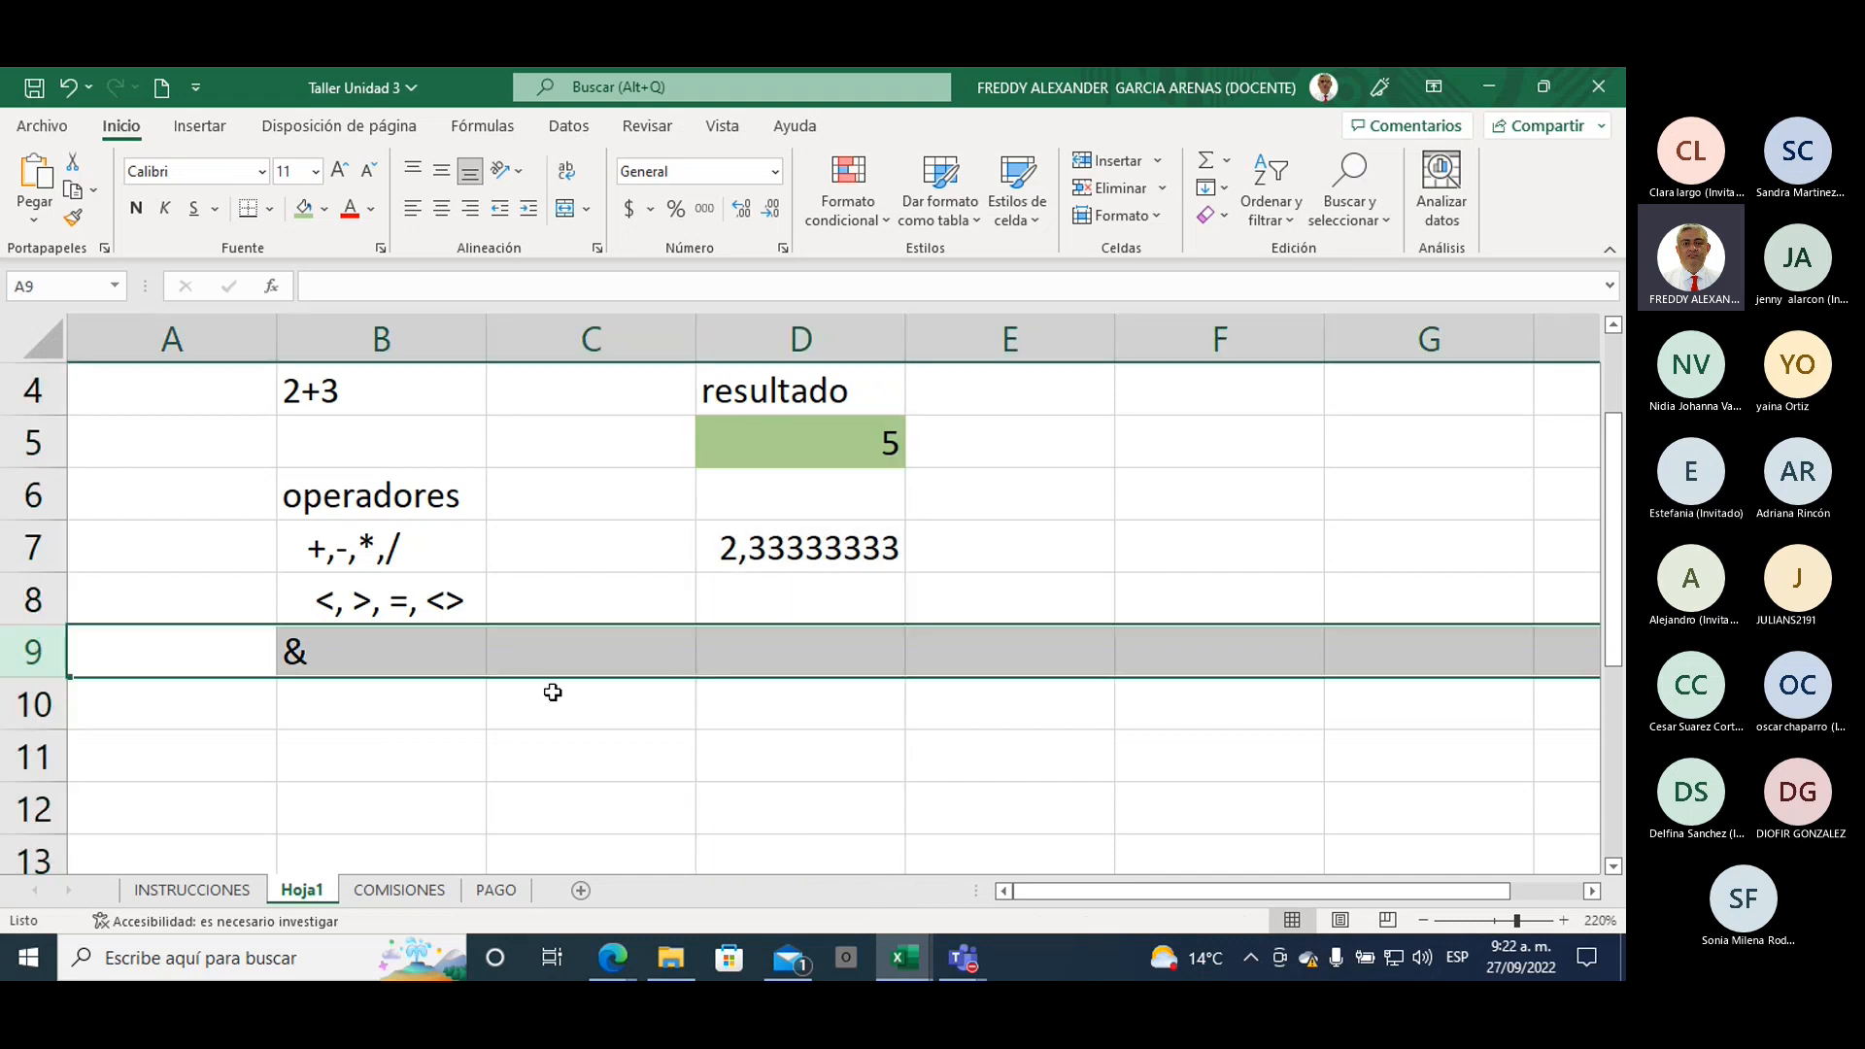
click(782, 658)
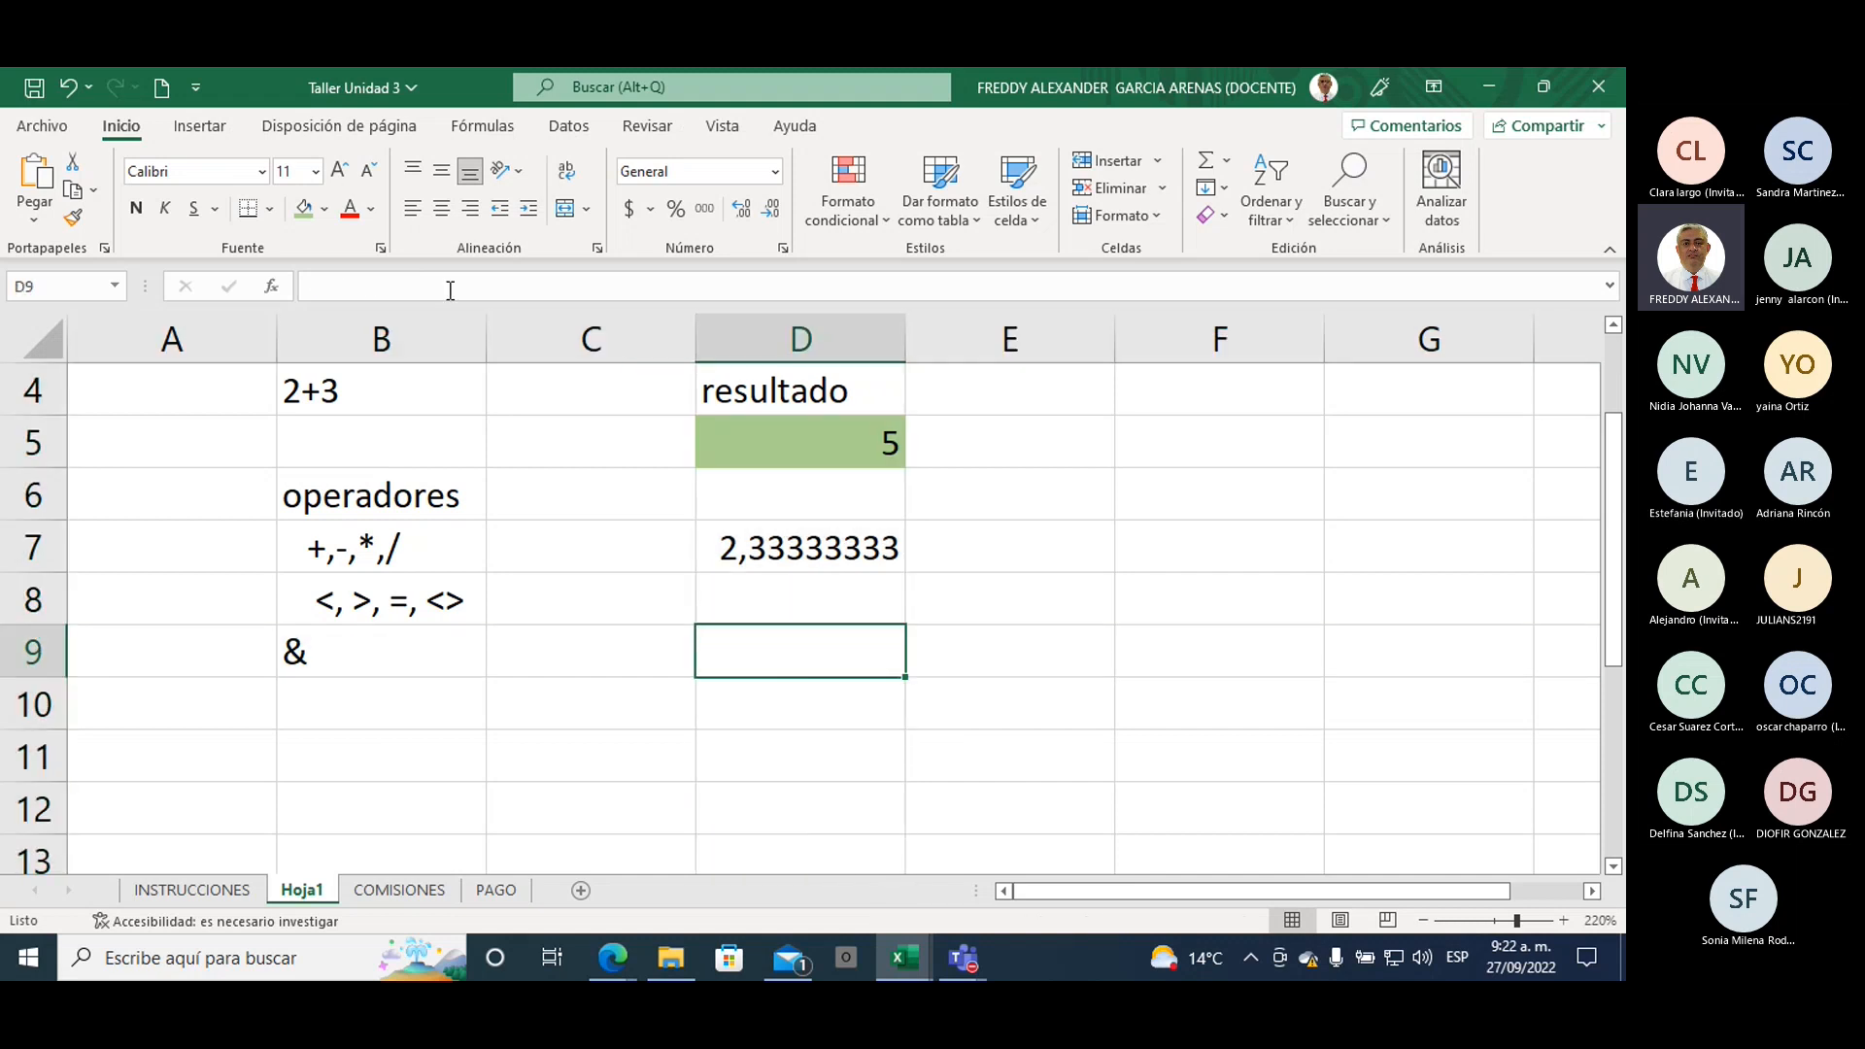
click(325, 208)
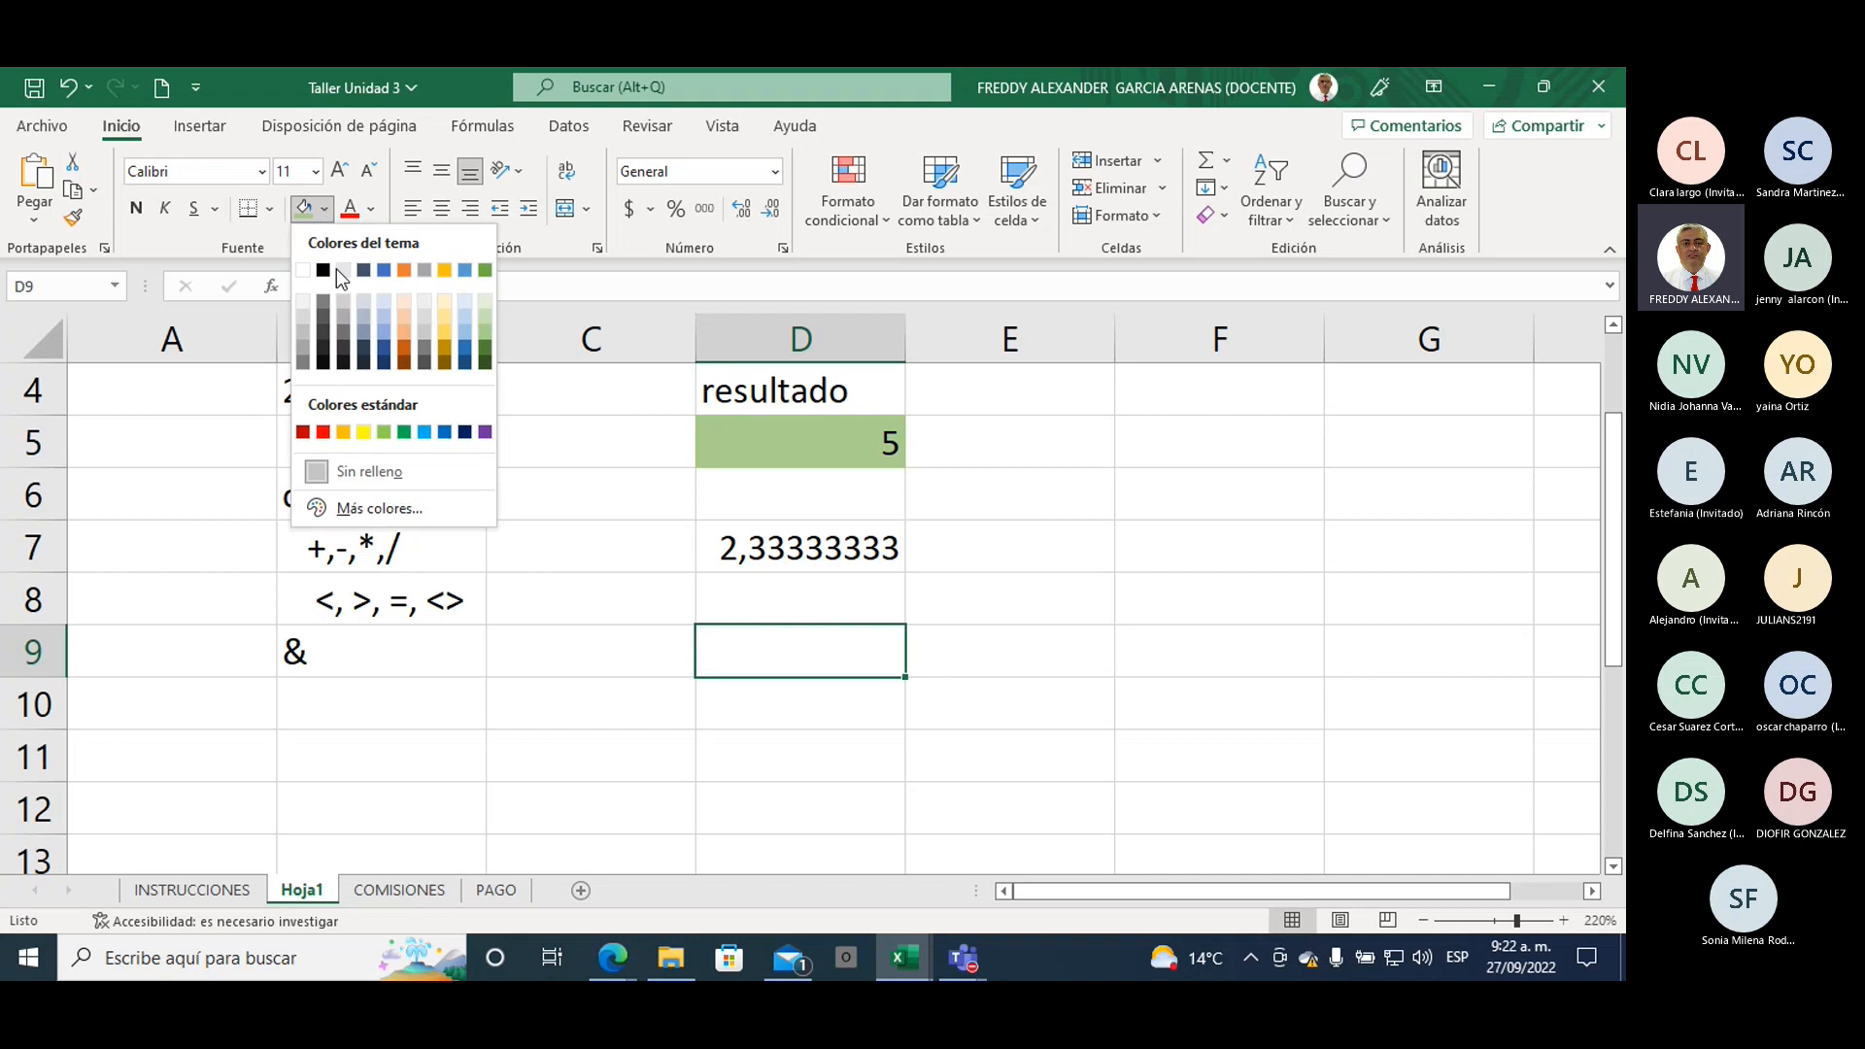
click(424, 432)
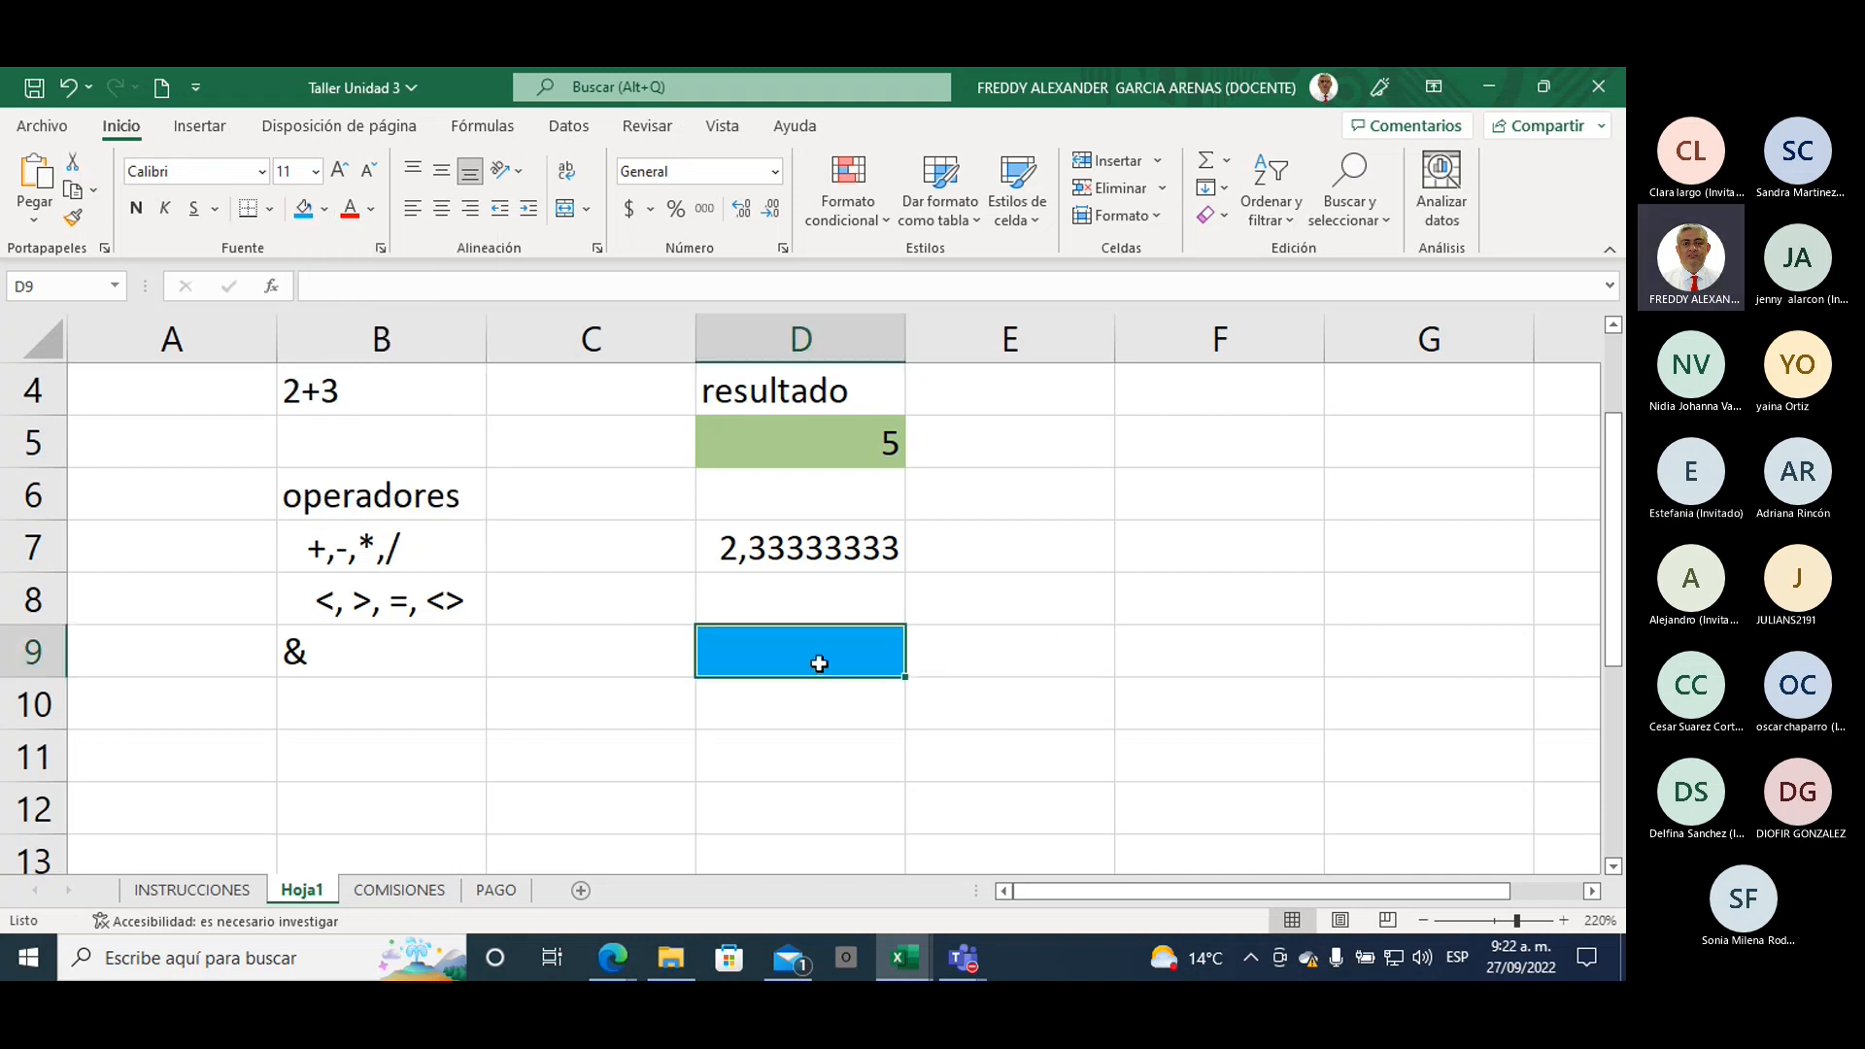
Step: Fill the neighbouring cell E9 with a light gold colour
click(998, 648)
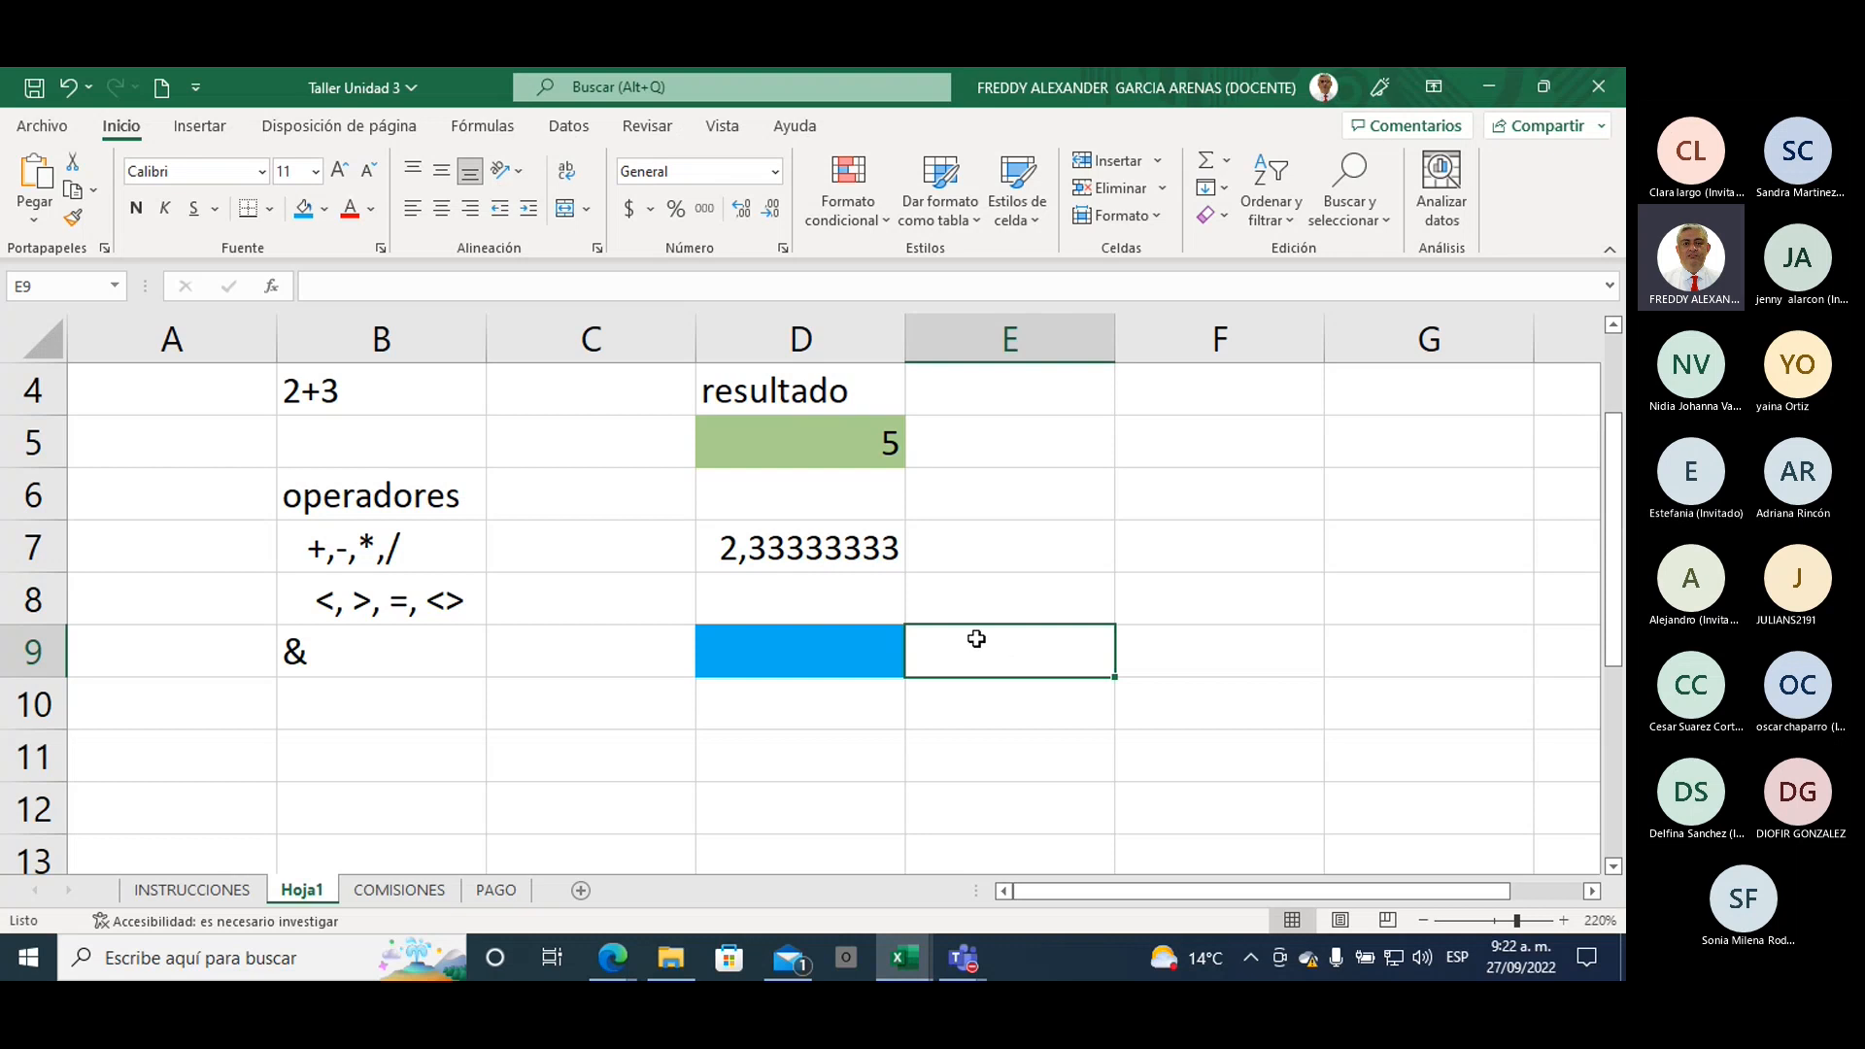
click(325, 208)
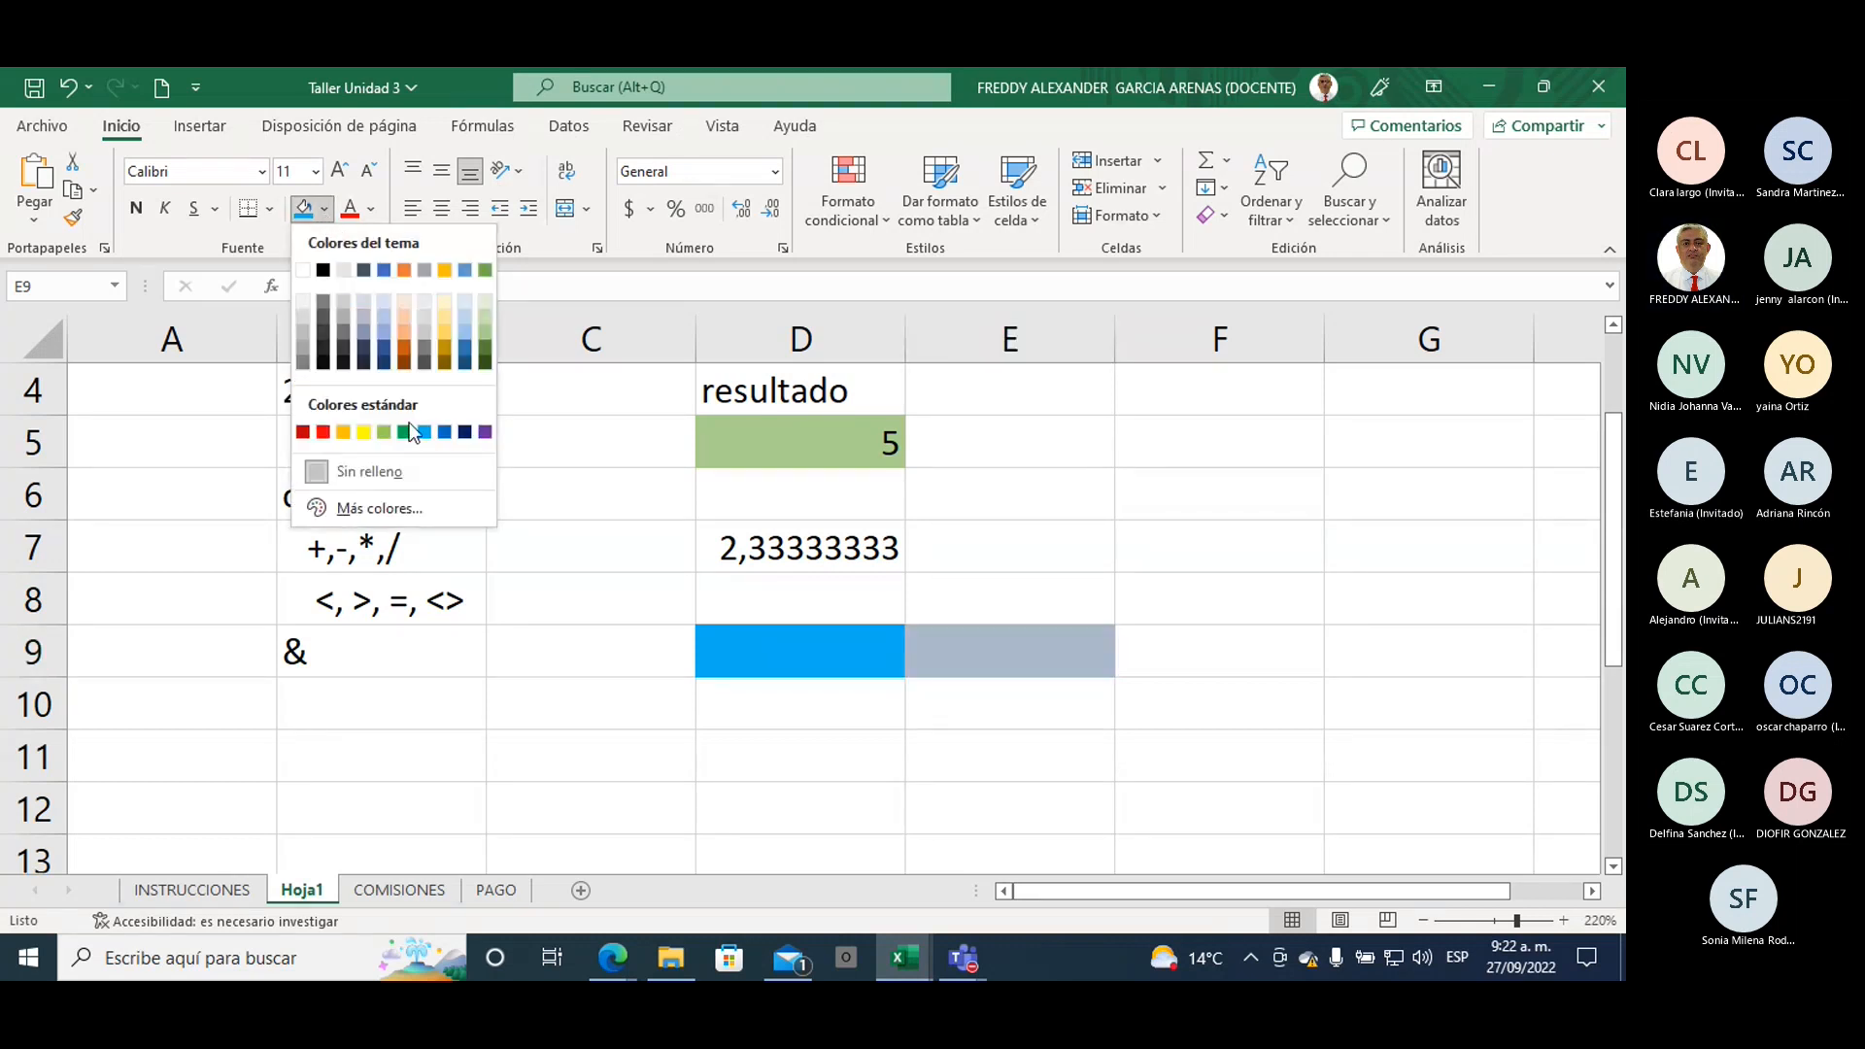
click(445, 327)
click(1014, 584)
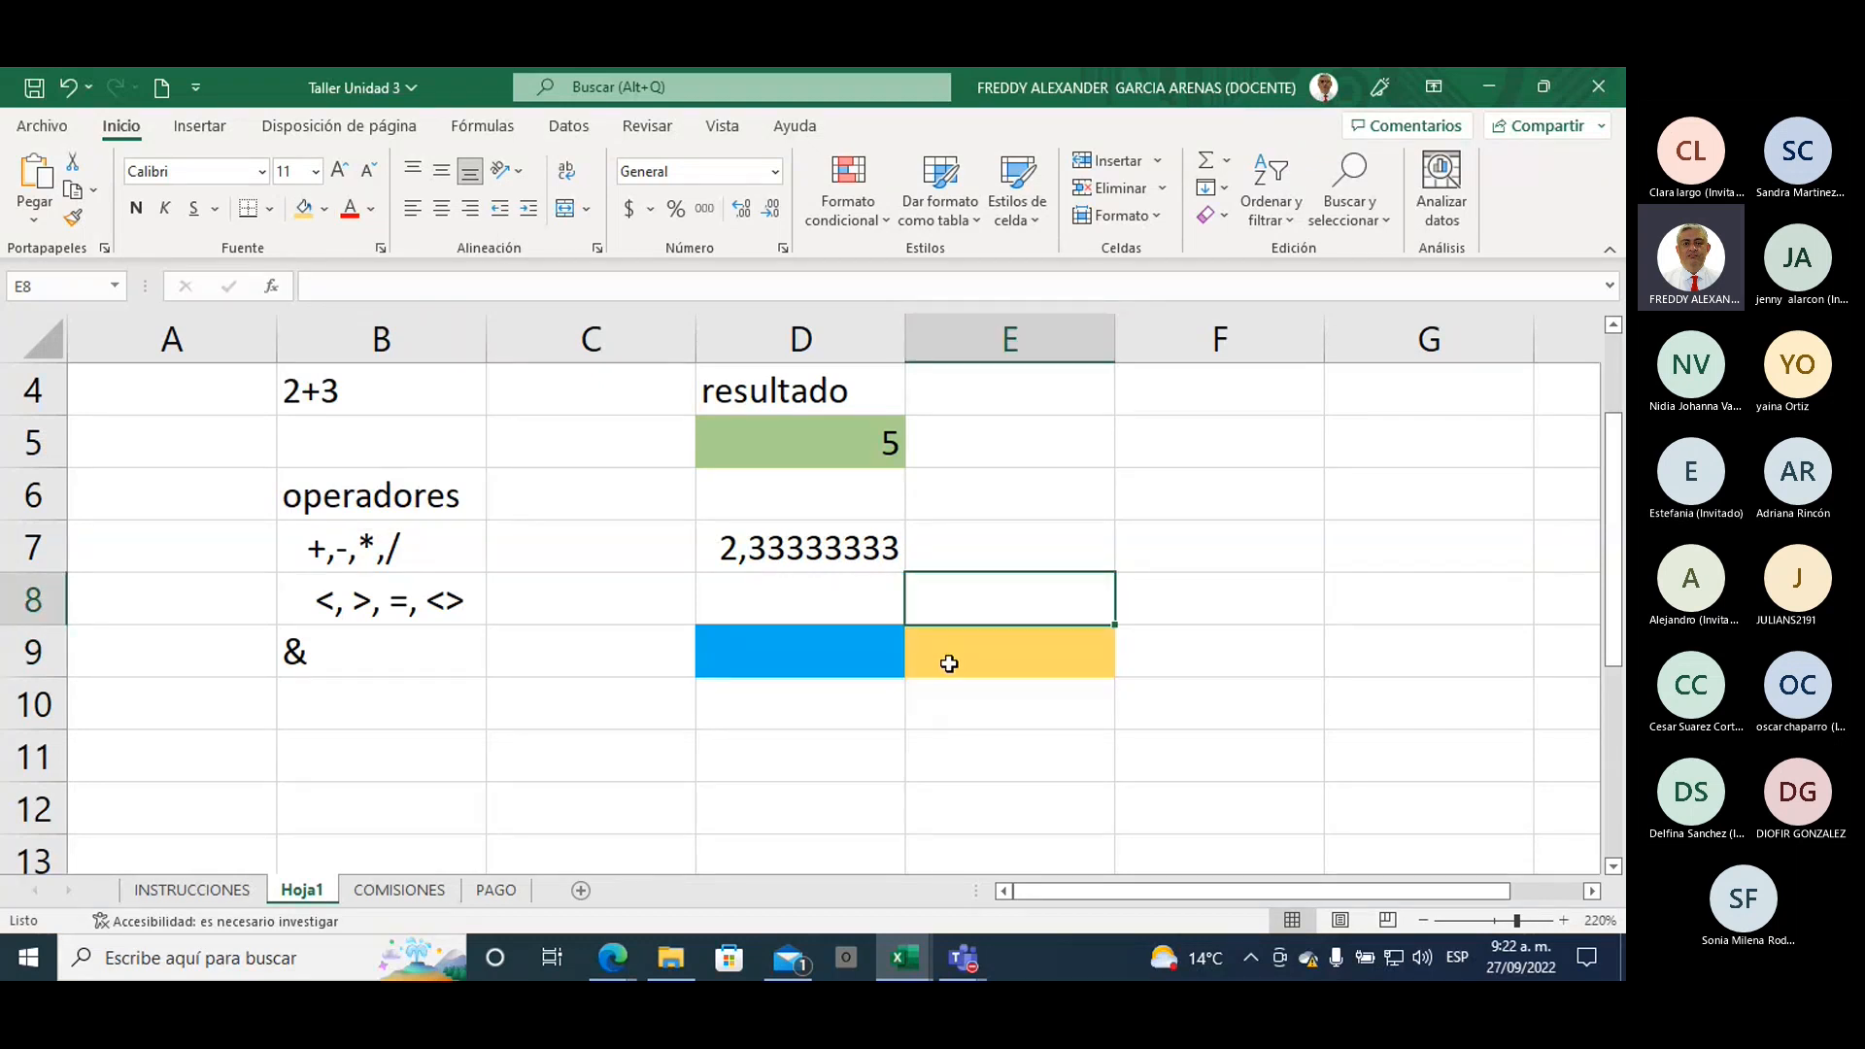
Step: Enter 8 in the blue cell D9 and 3 in the gold cell E9
click(803, 641)
click(1007, 645)
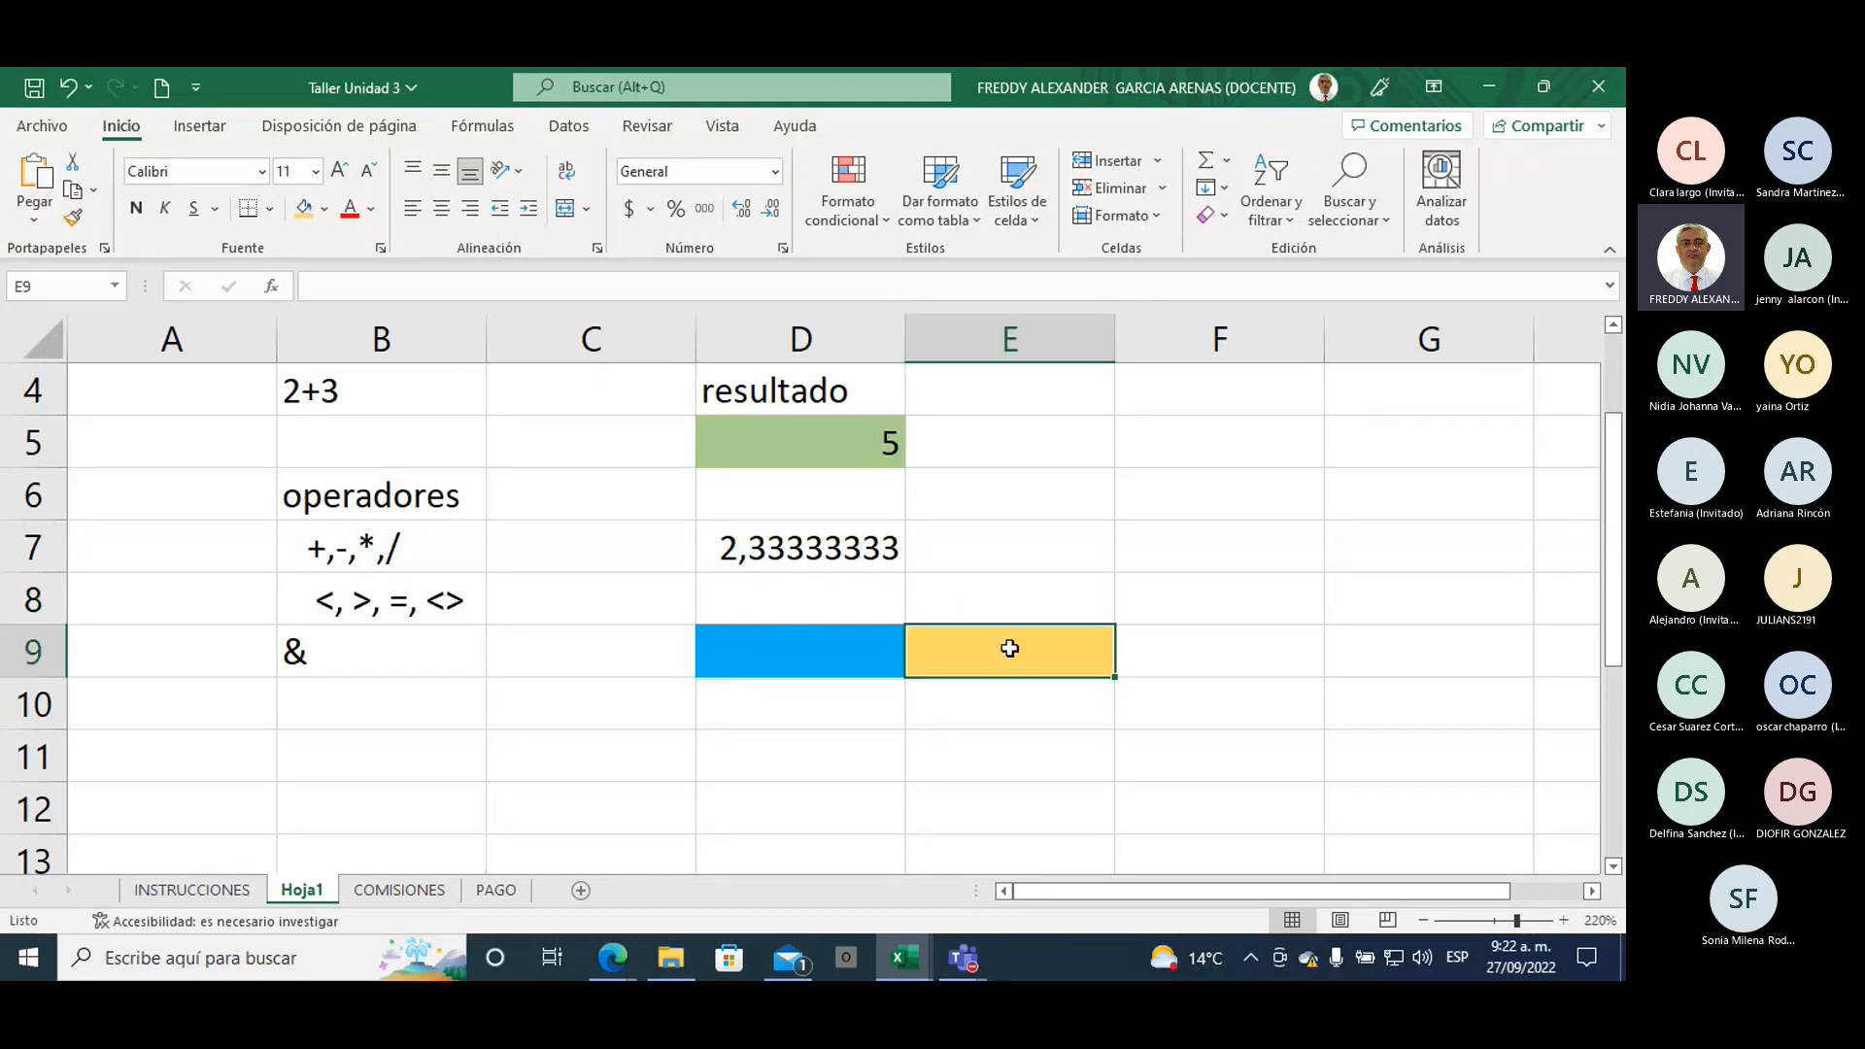
click(876, 639)
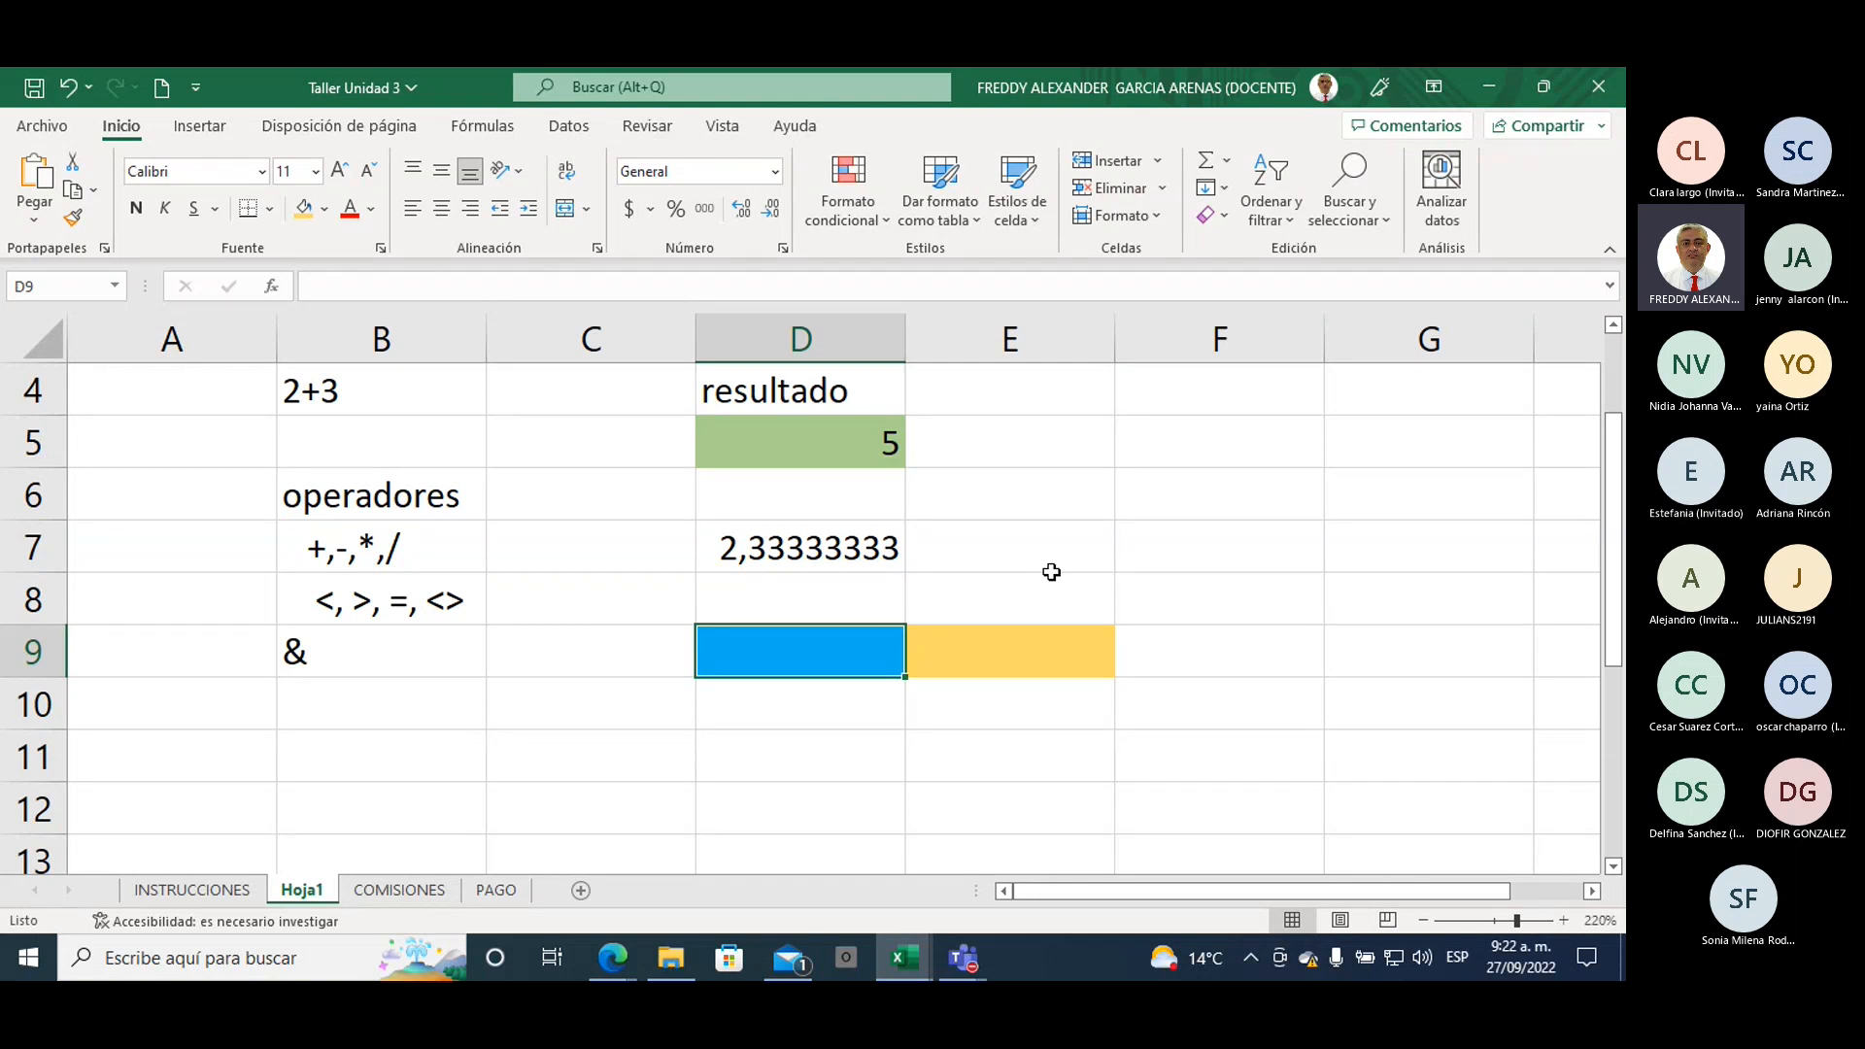
text(8)
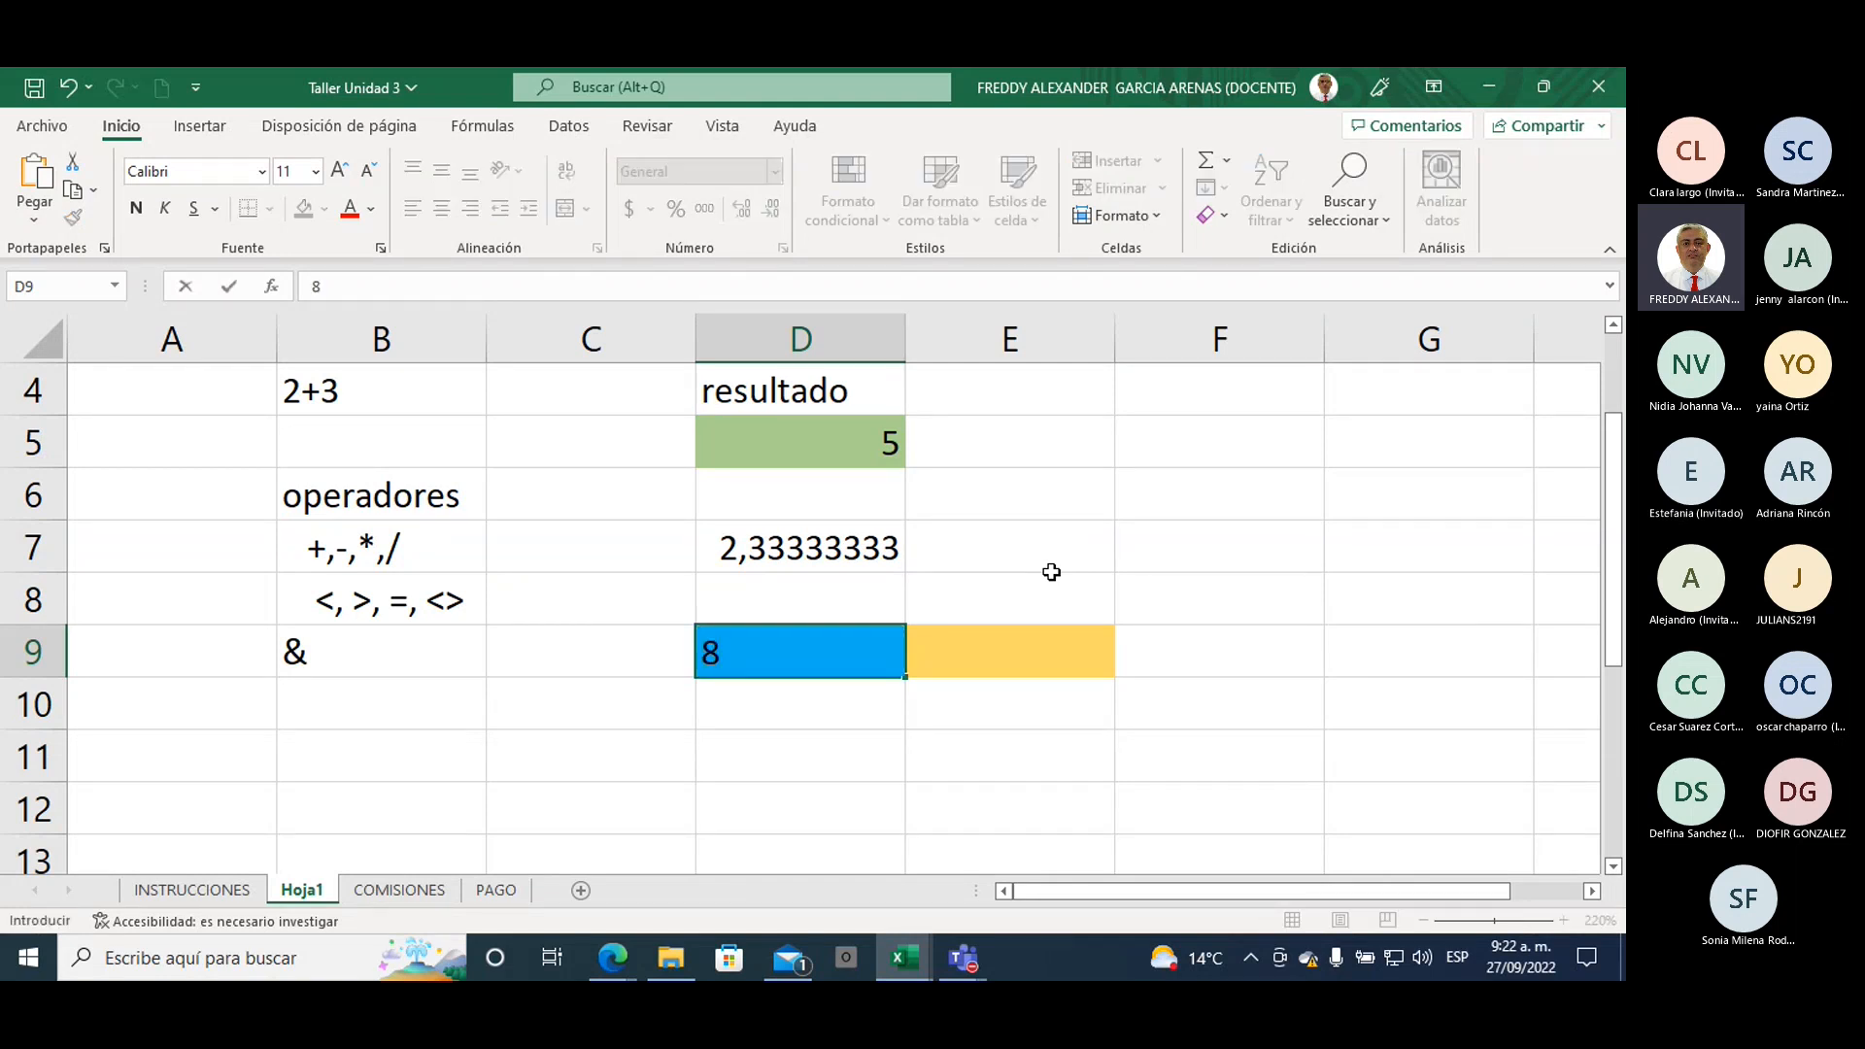
click(1064, 520)
click(992, 653)
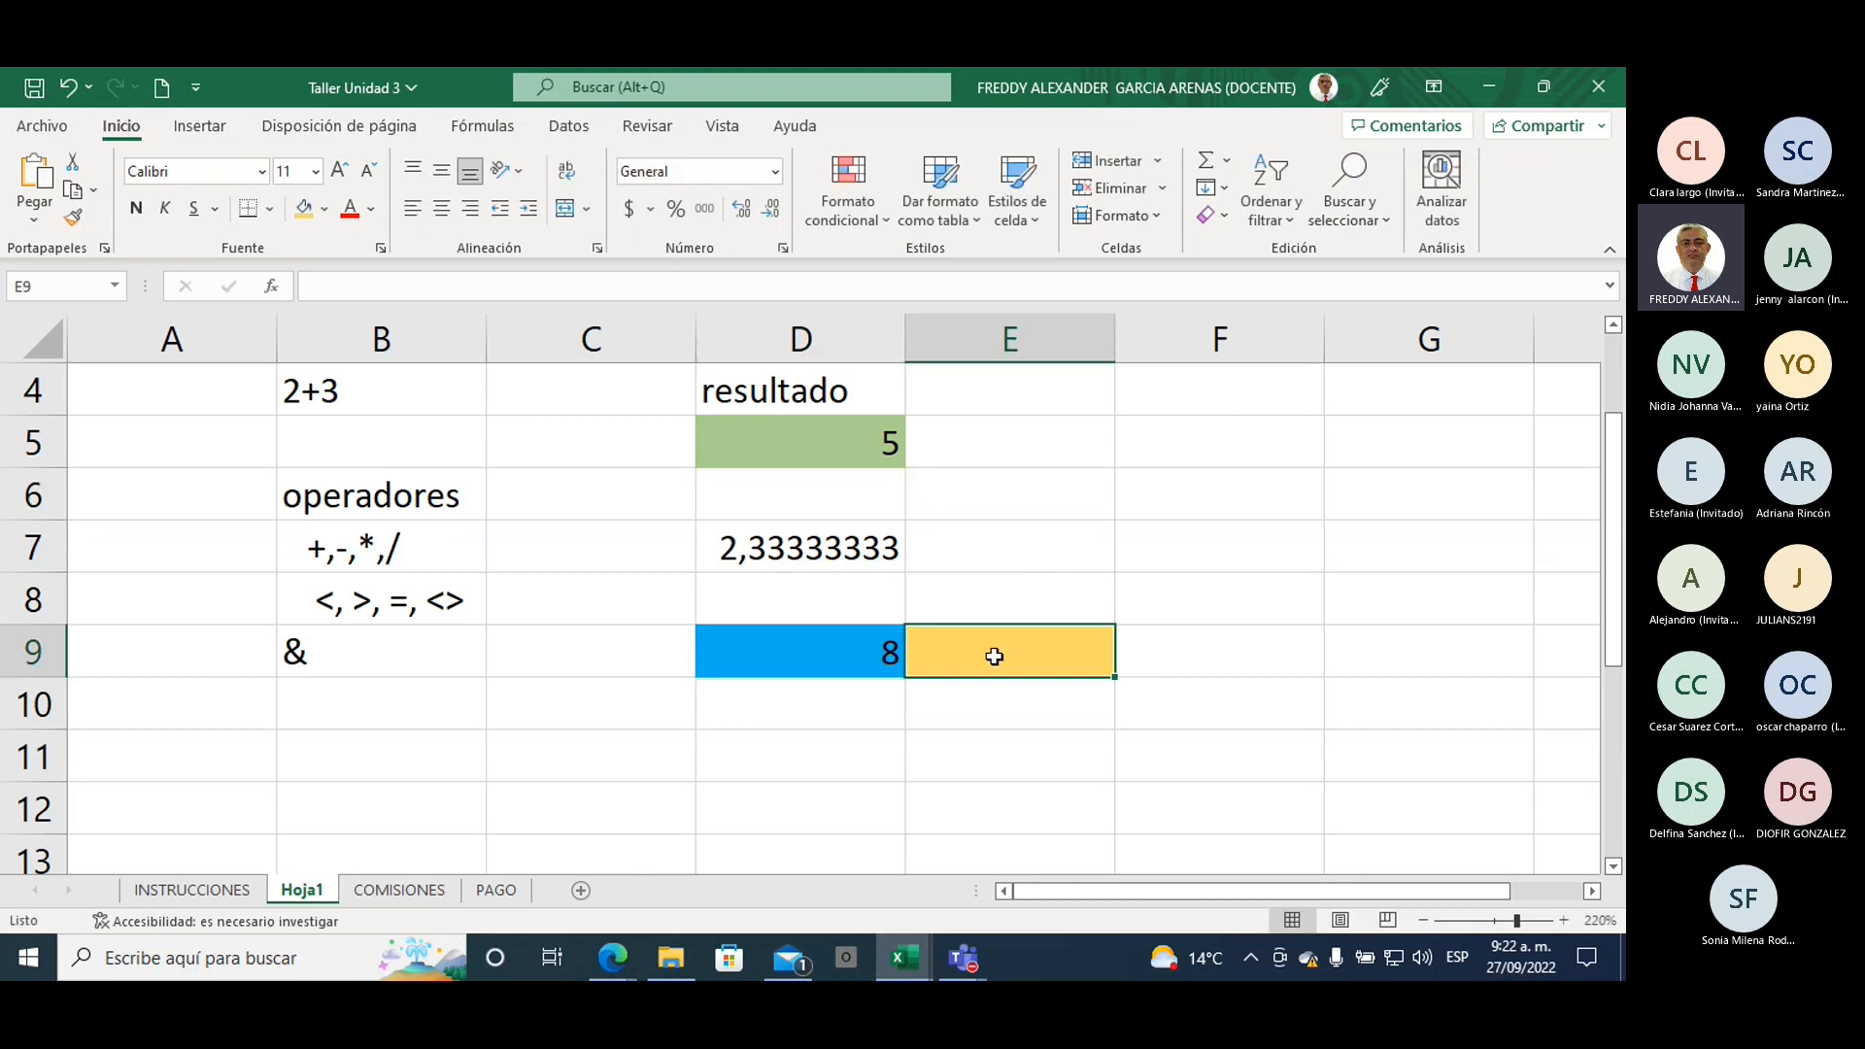
text(3)
click(977, 744)
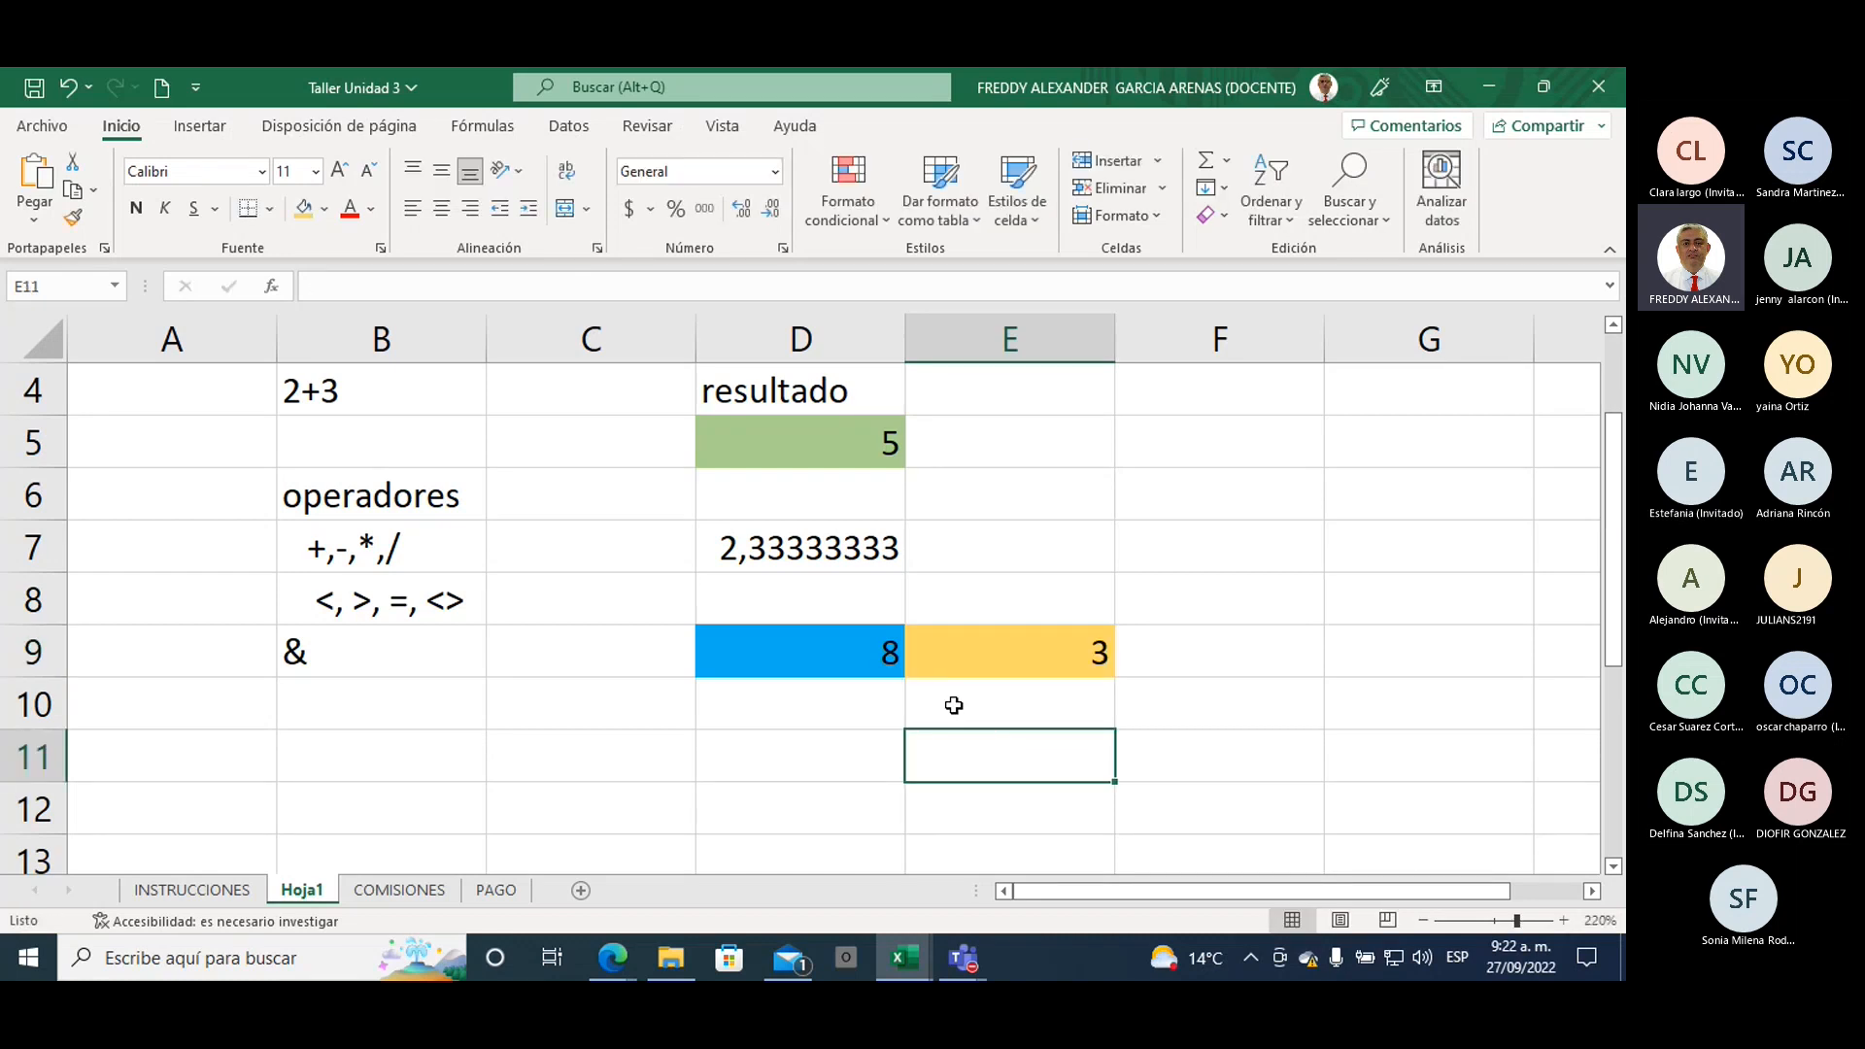
Step: Fill cell E11 with light green and label it by entering "resultado" in D11 beside it
click(855, 650)
click(968, 649)
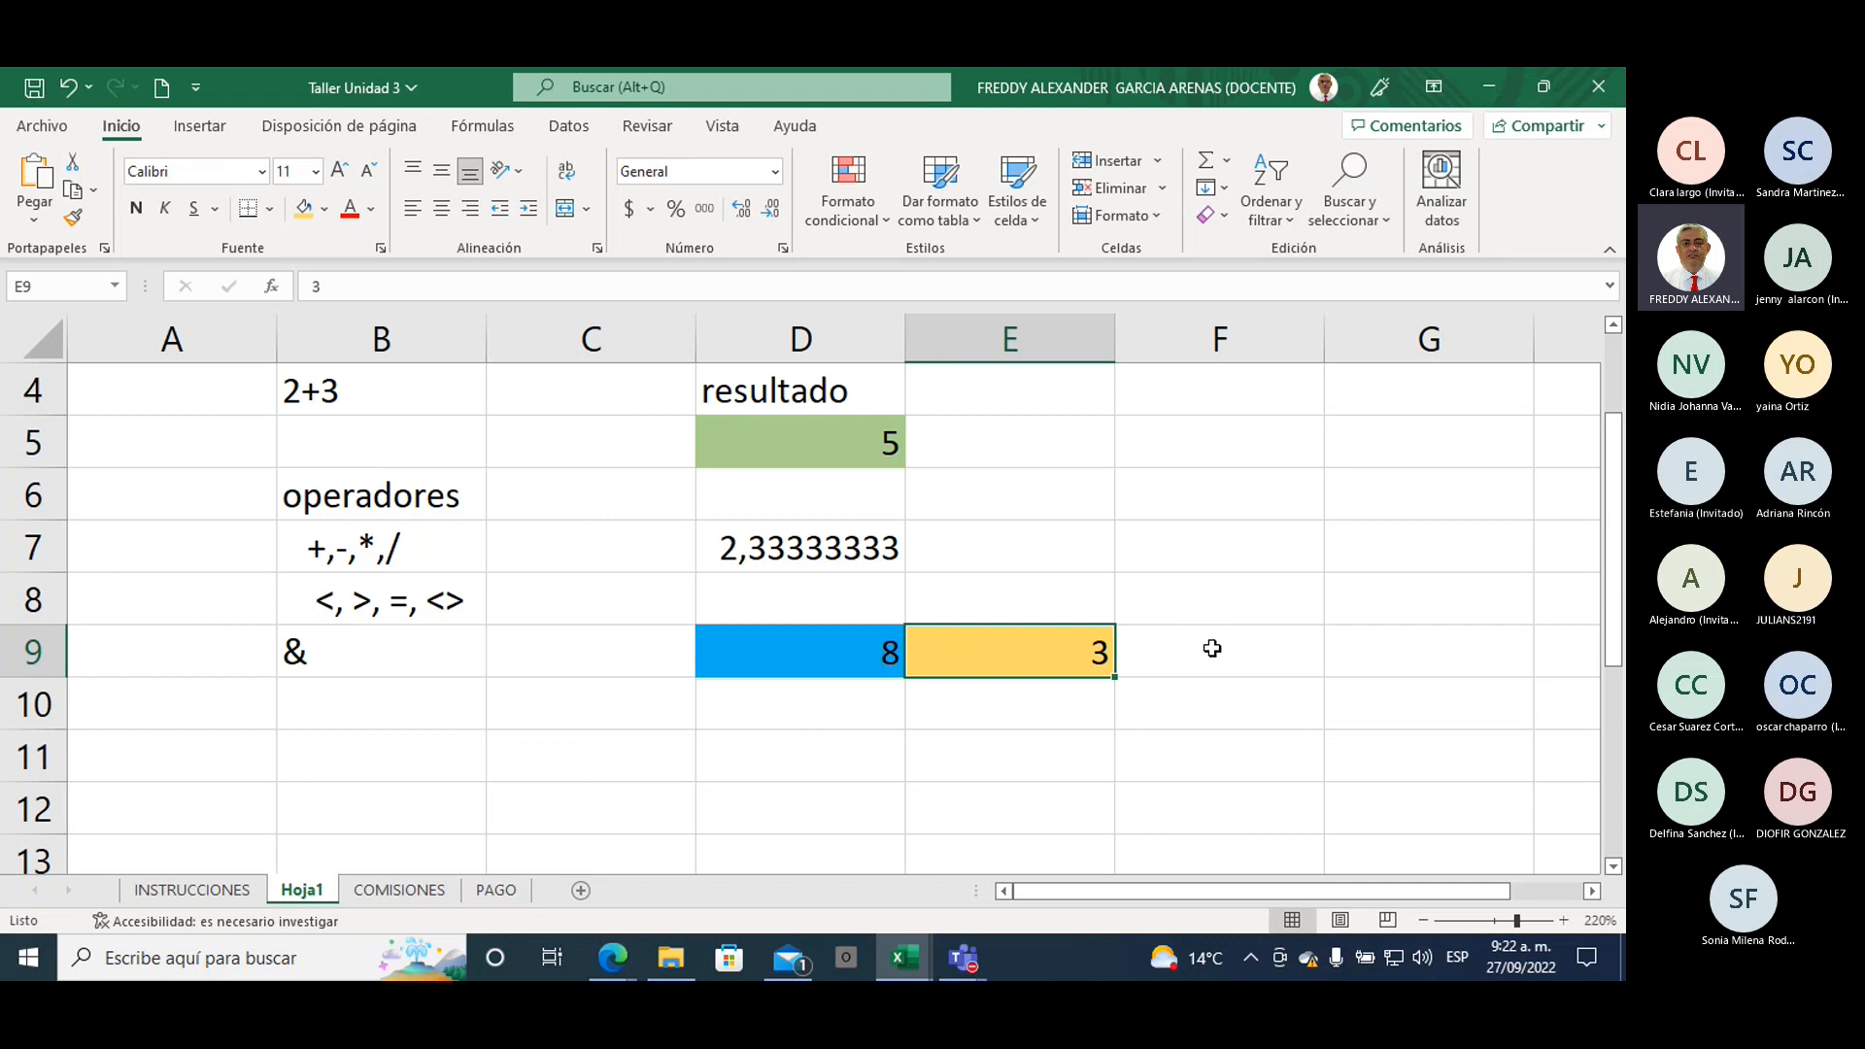
scroll(1182, 640, down, 1)
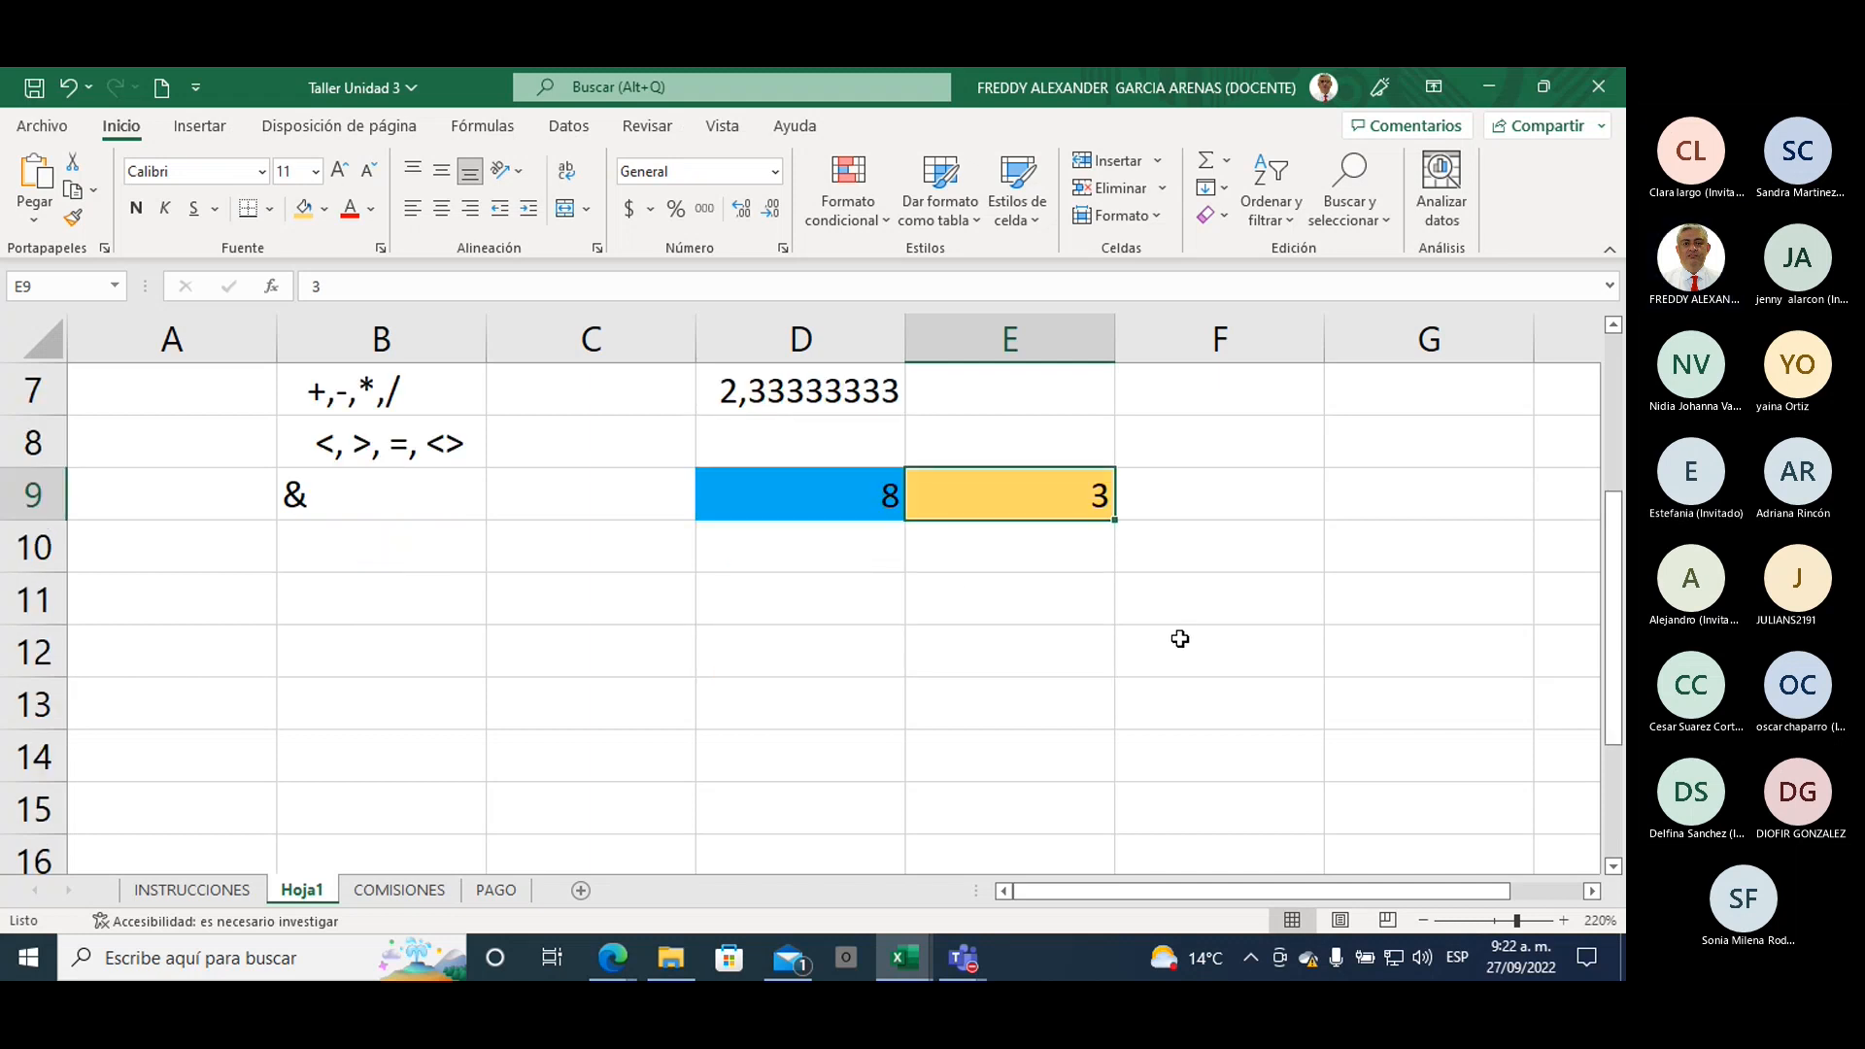
click(959, 593)
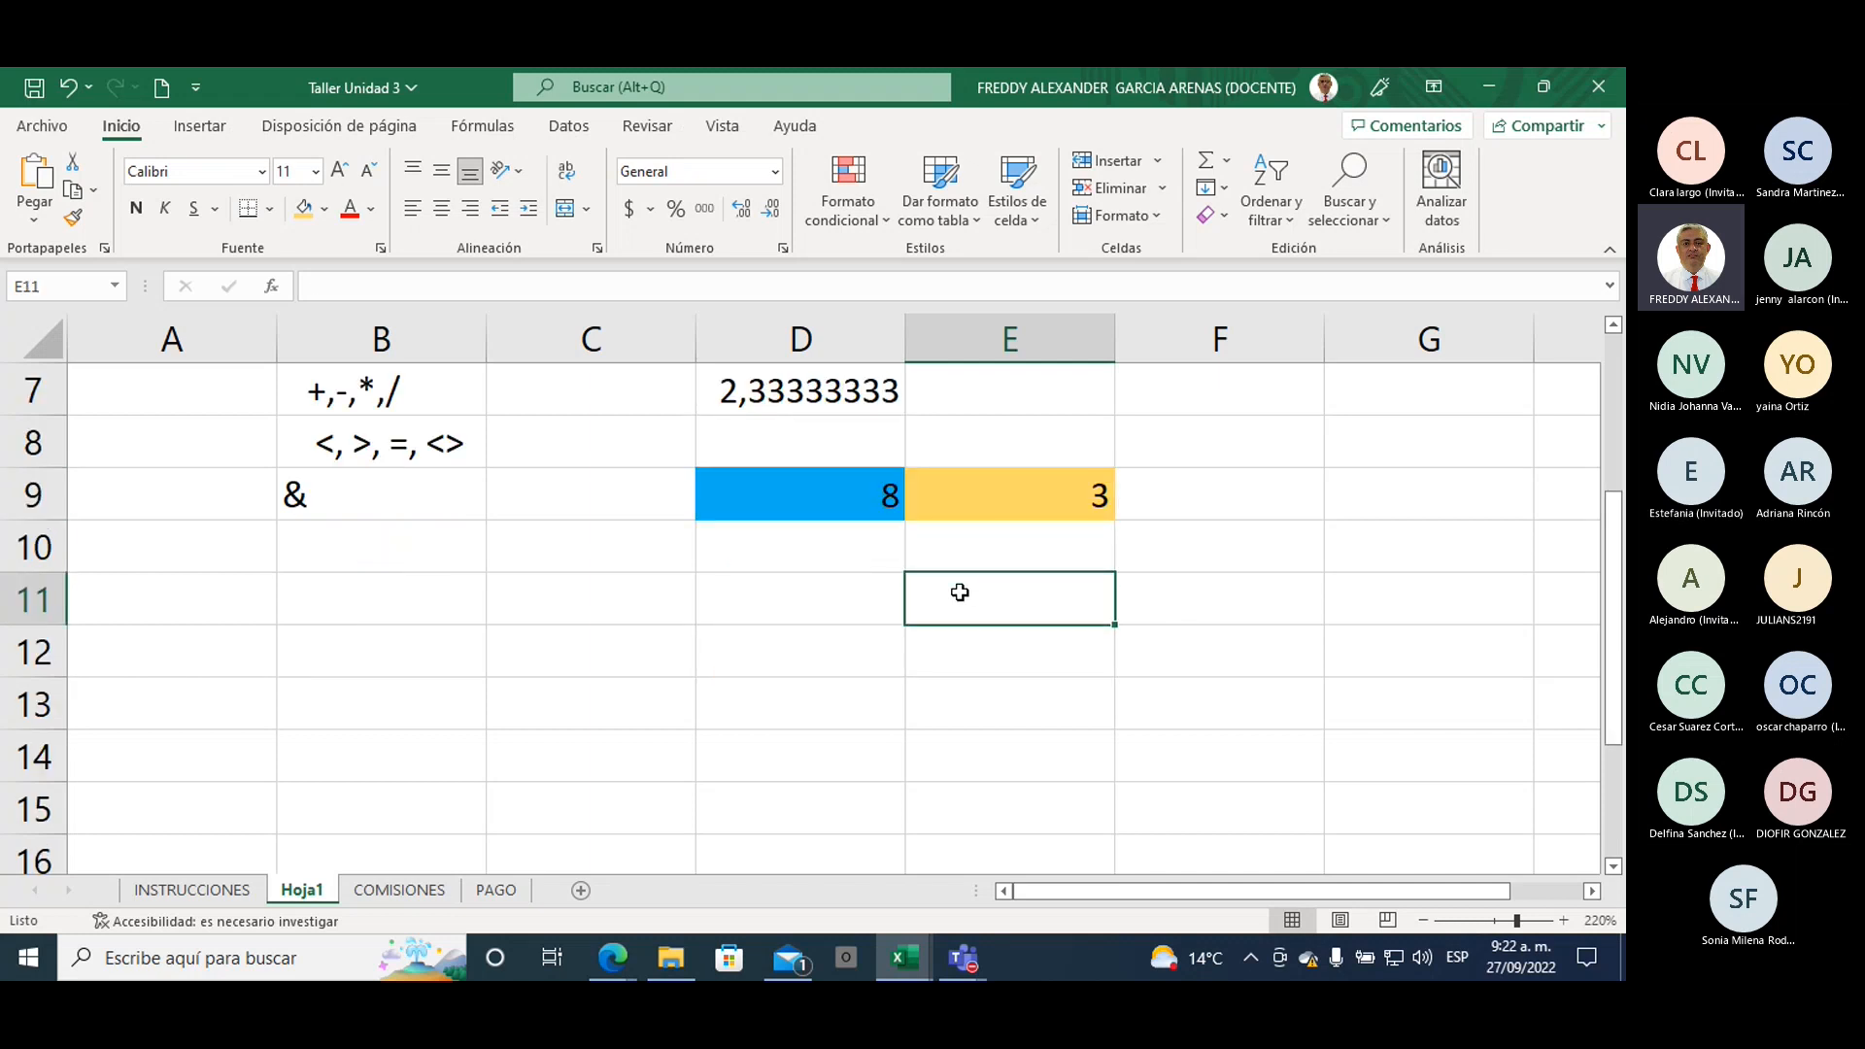
click(323, 208)
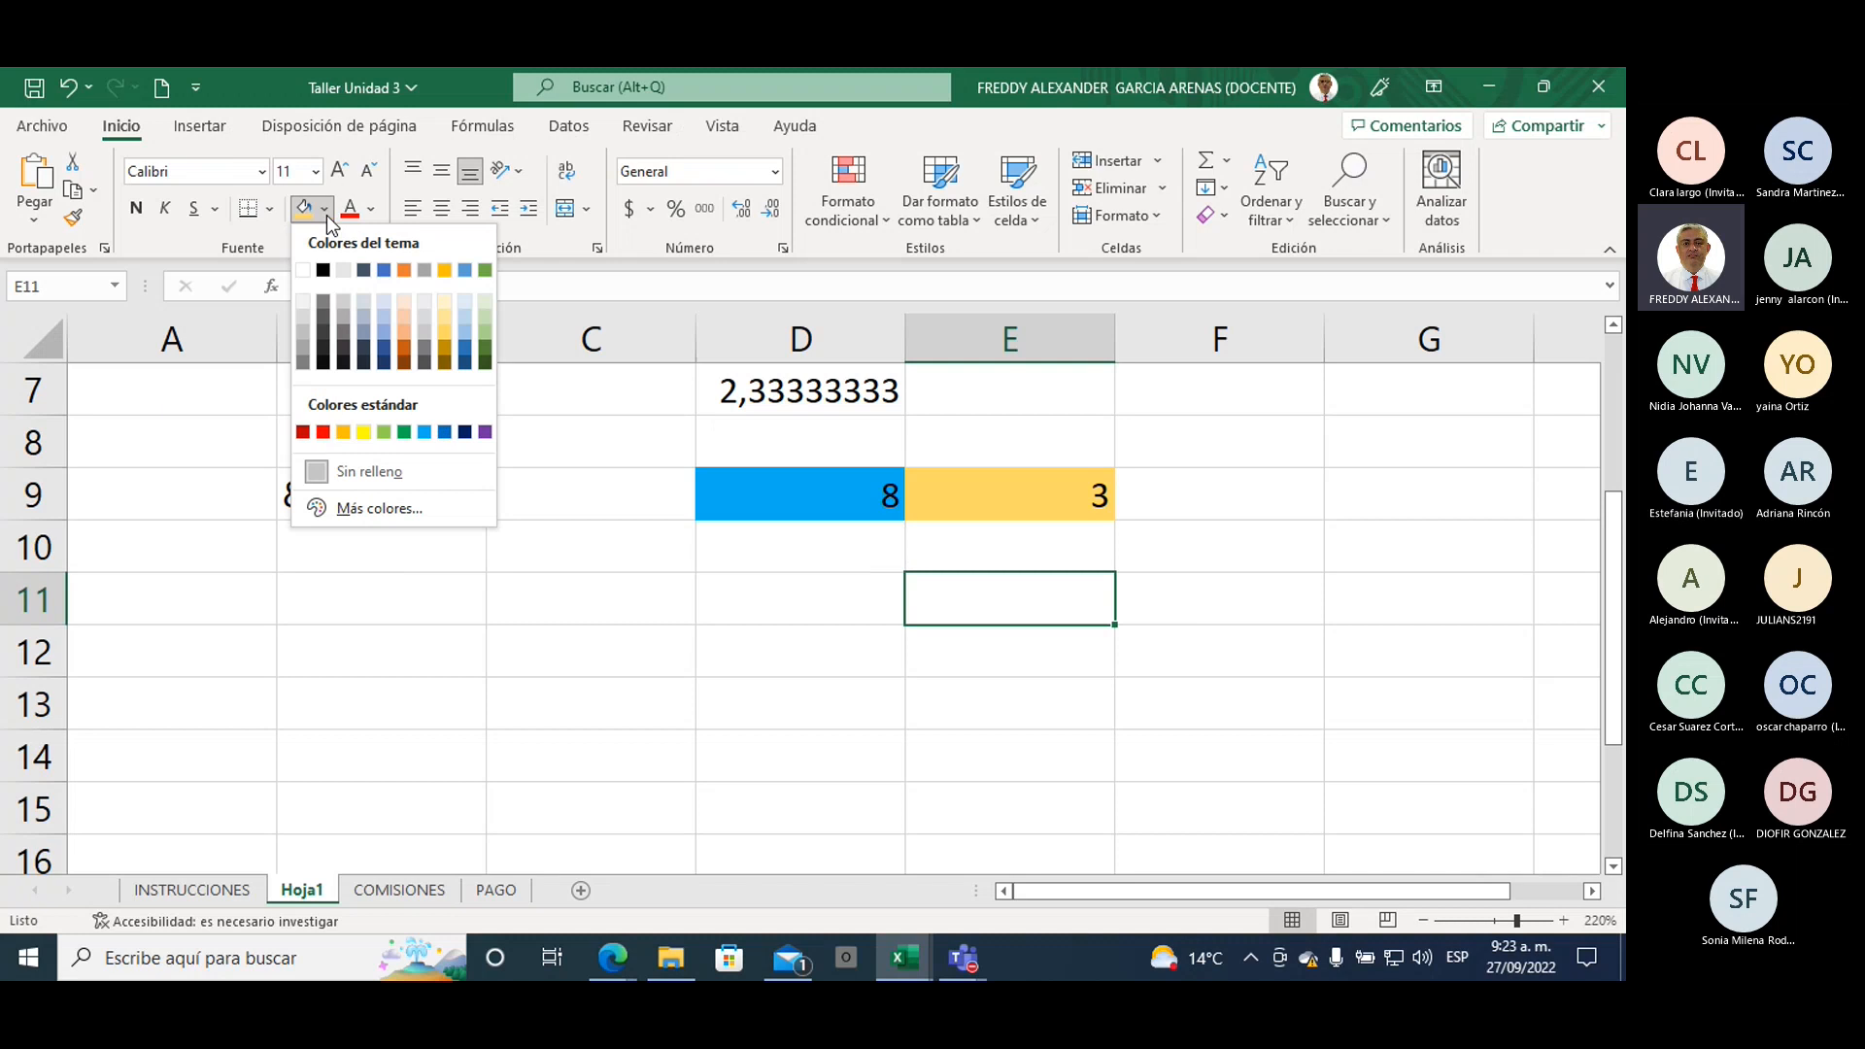
click(485, 336)
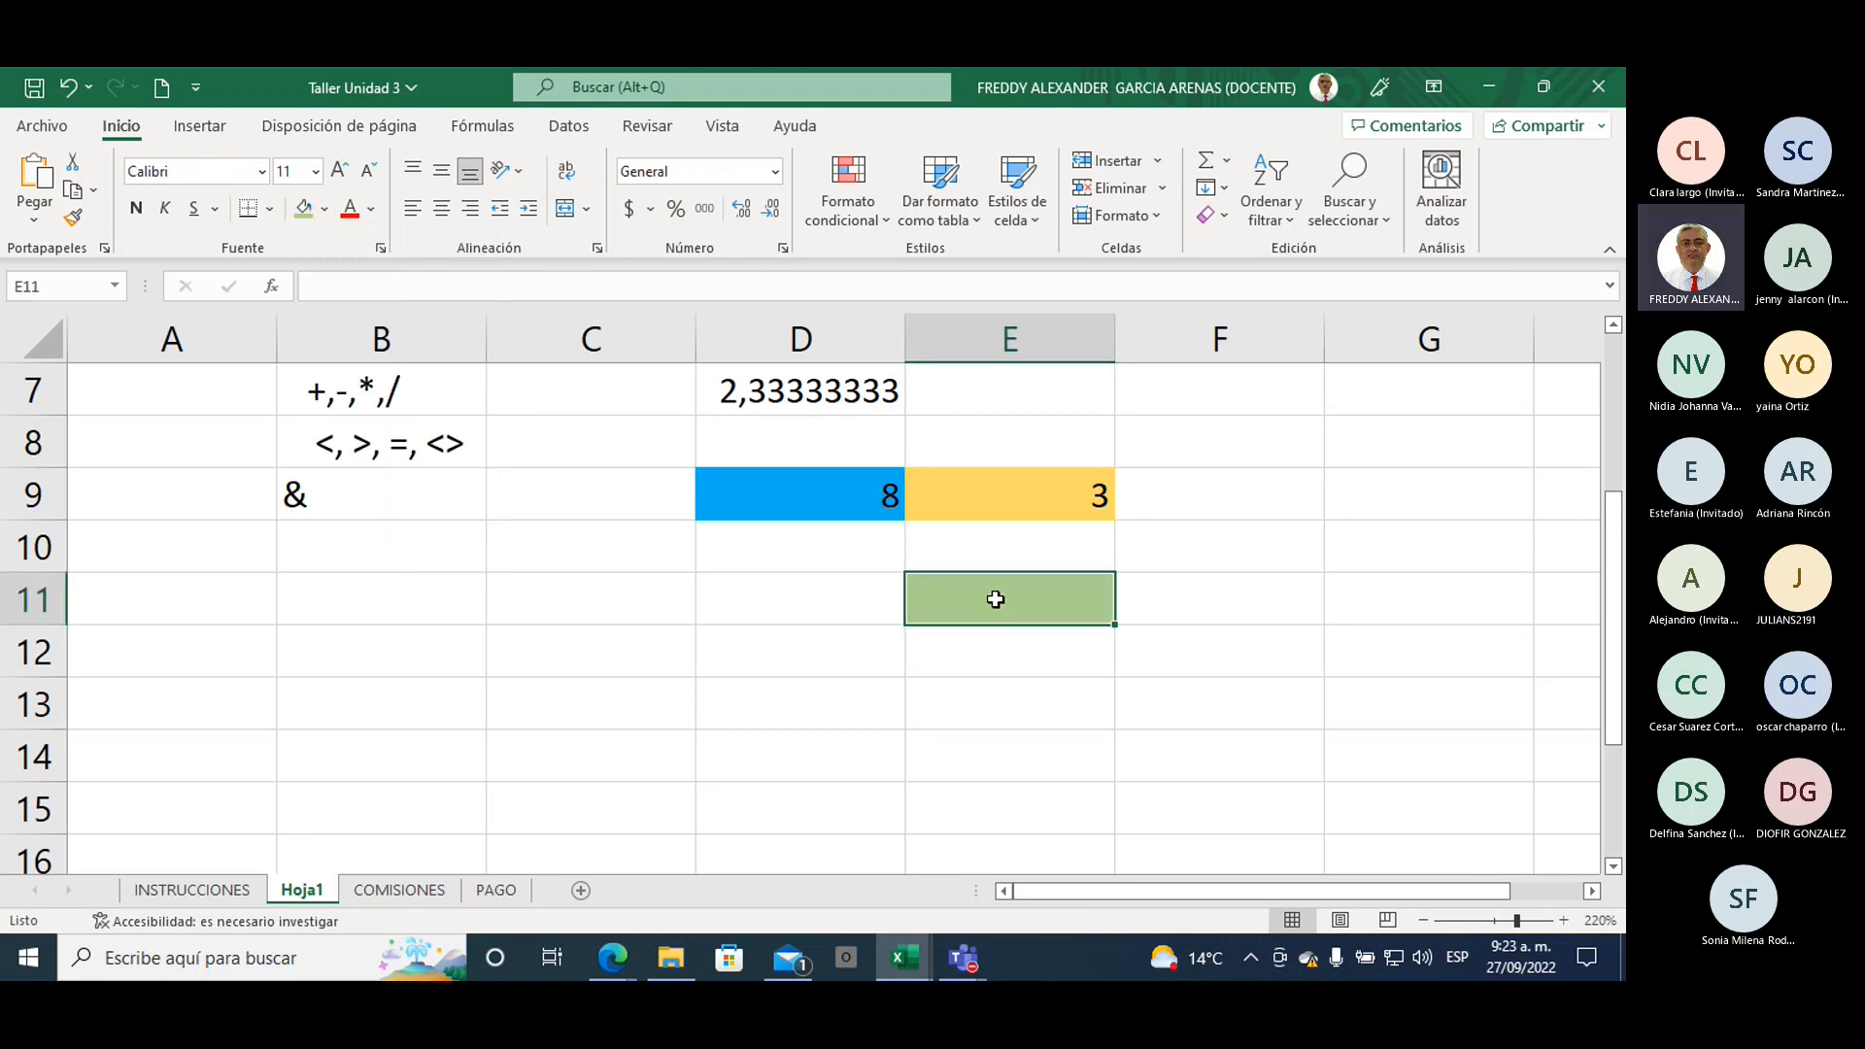
click(812, 594)
text(re)
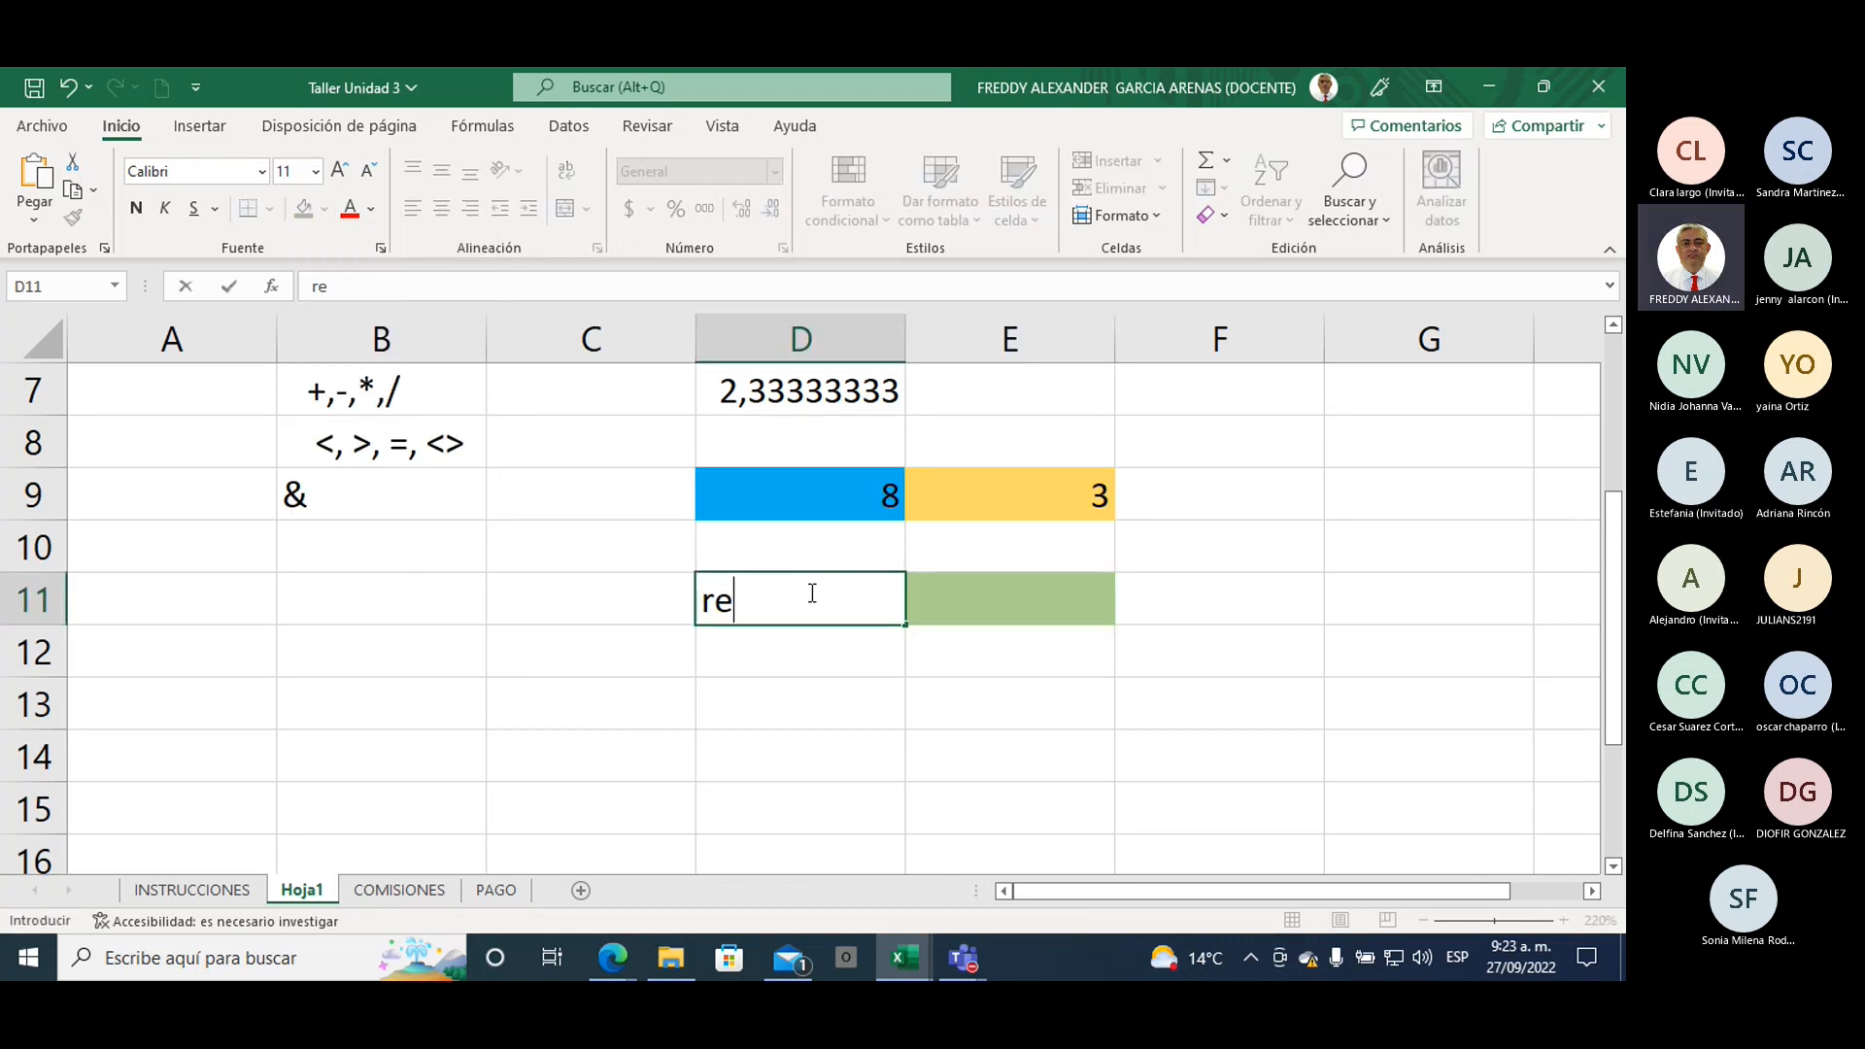
text(sultado)
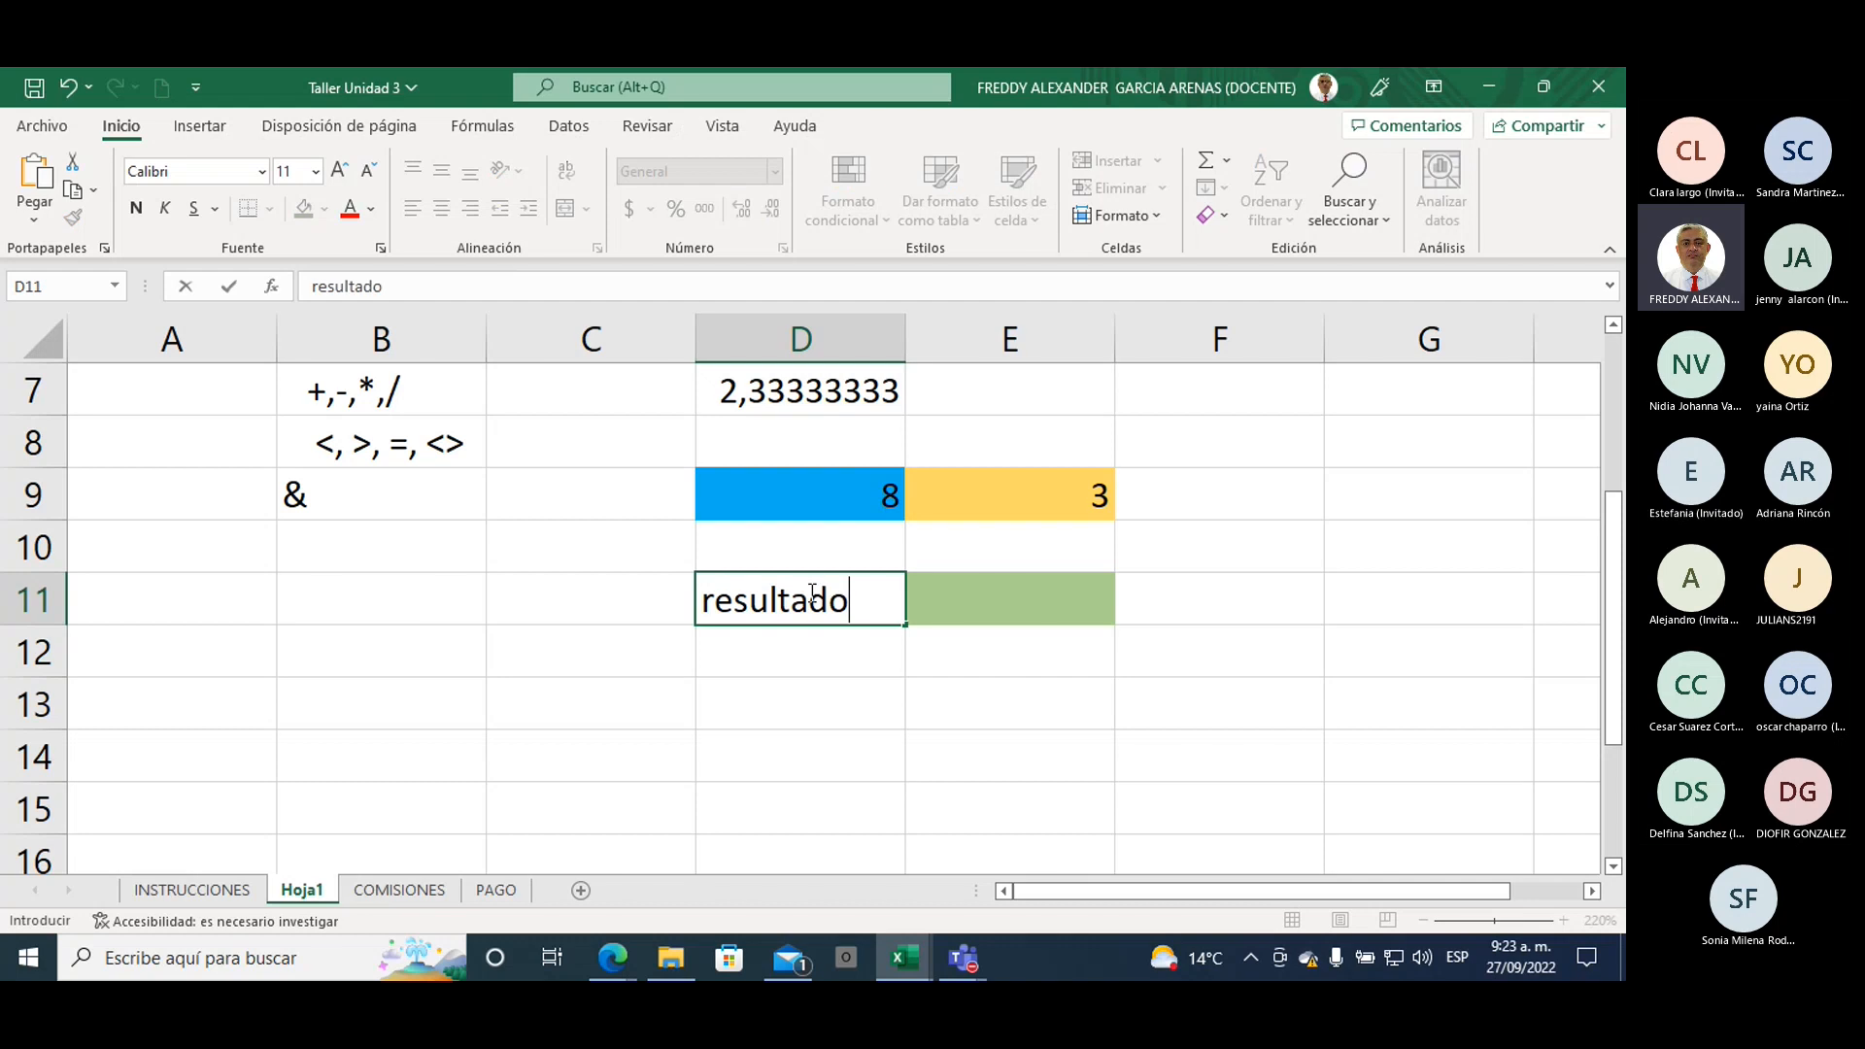
Step: Enter the comparison formula =D9>E9 in the green result cell E11 and reselect that cell
click(996, 610)
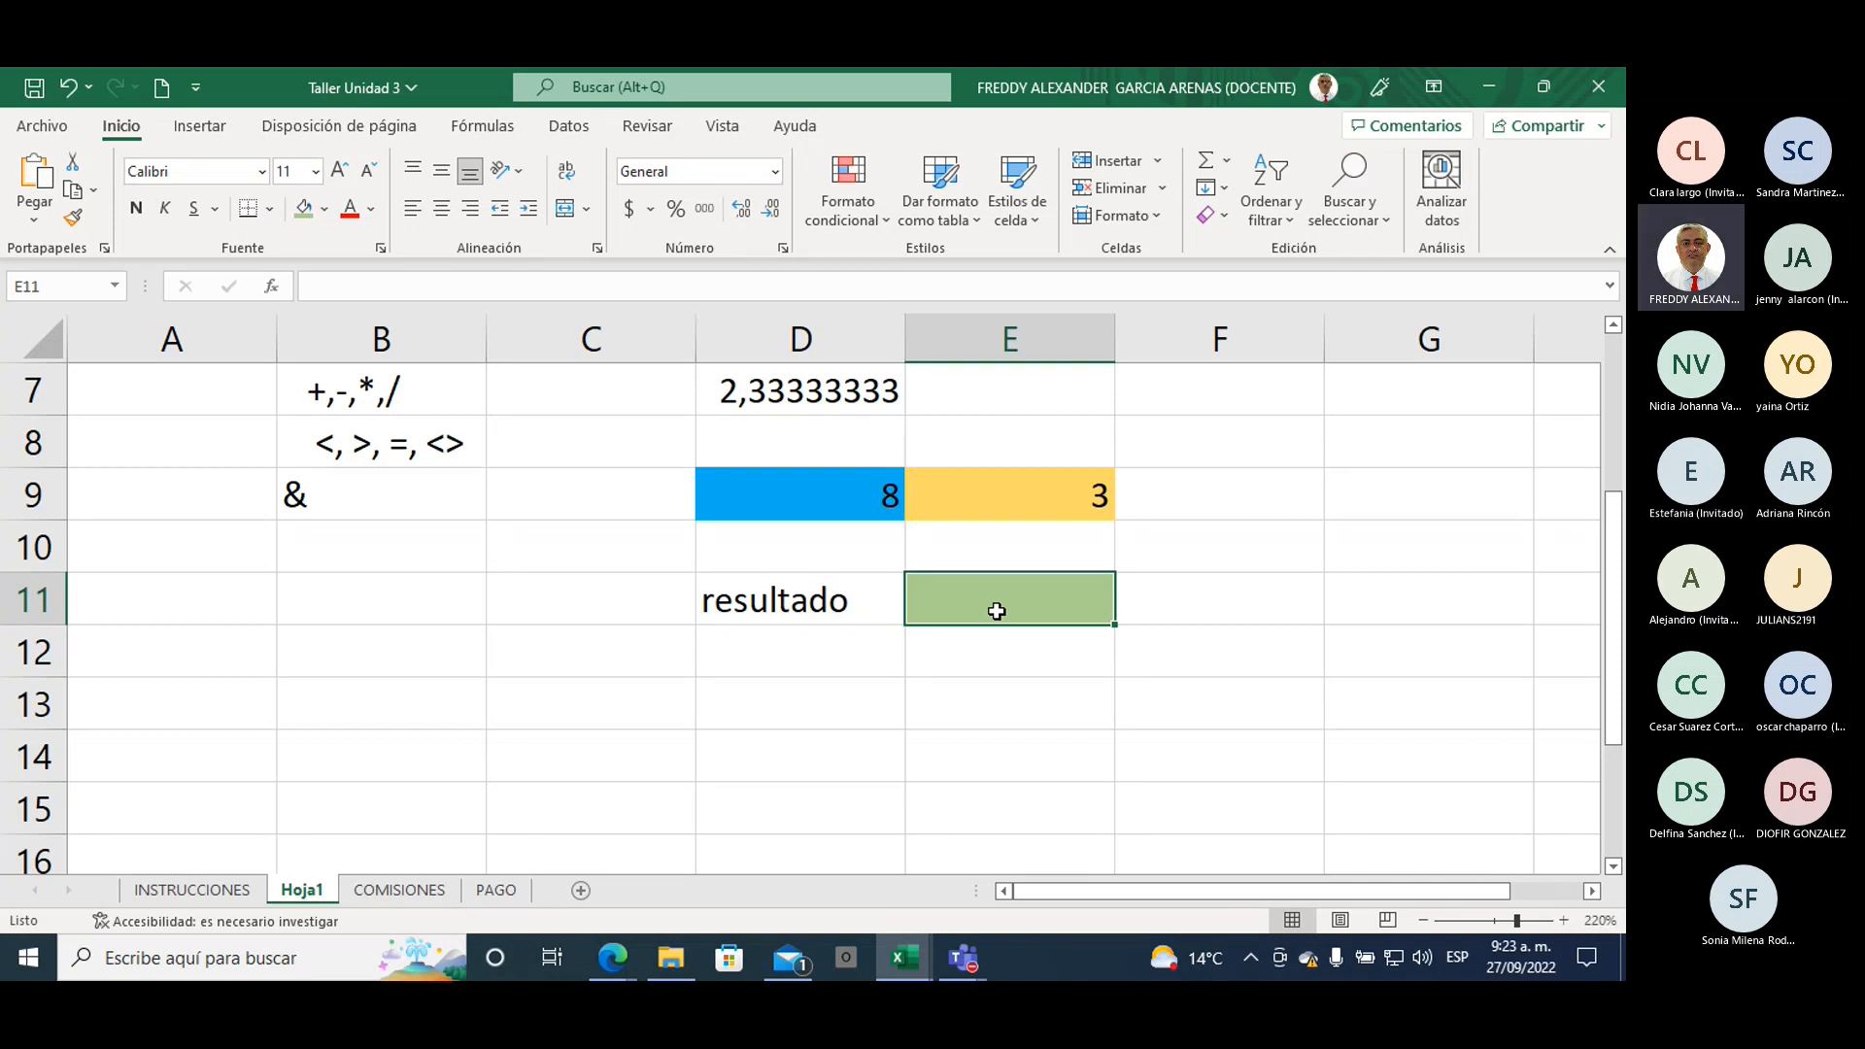
text(=)
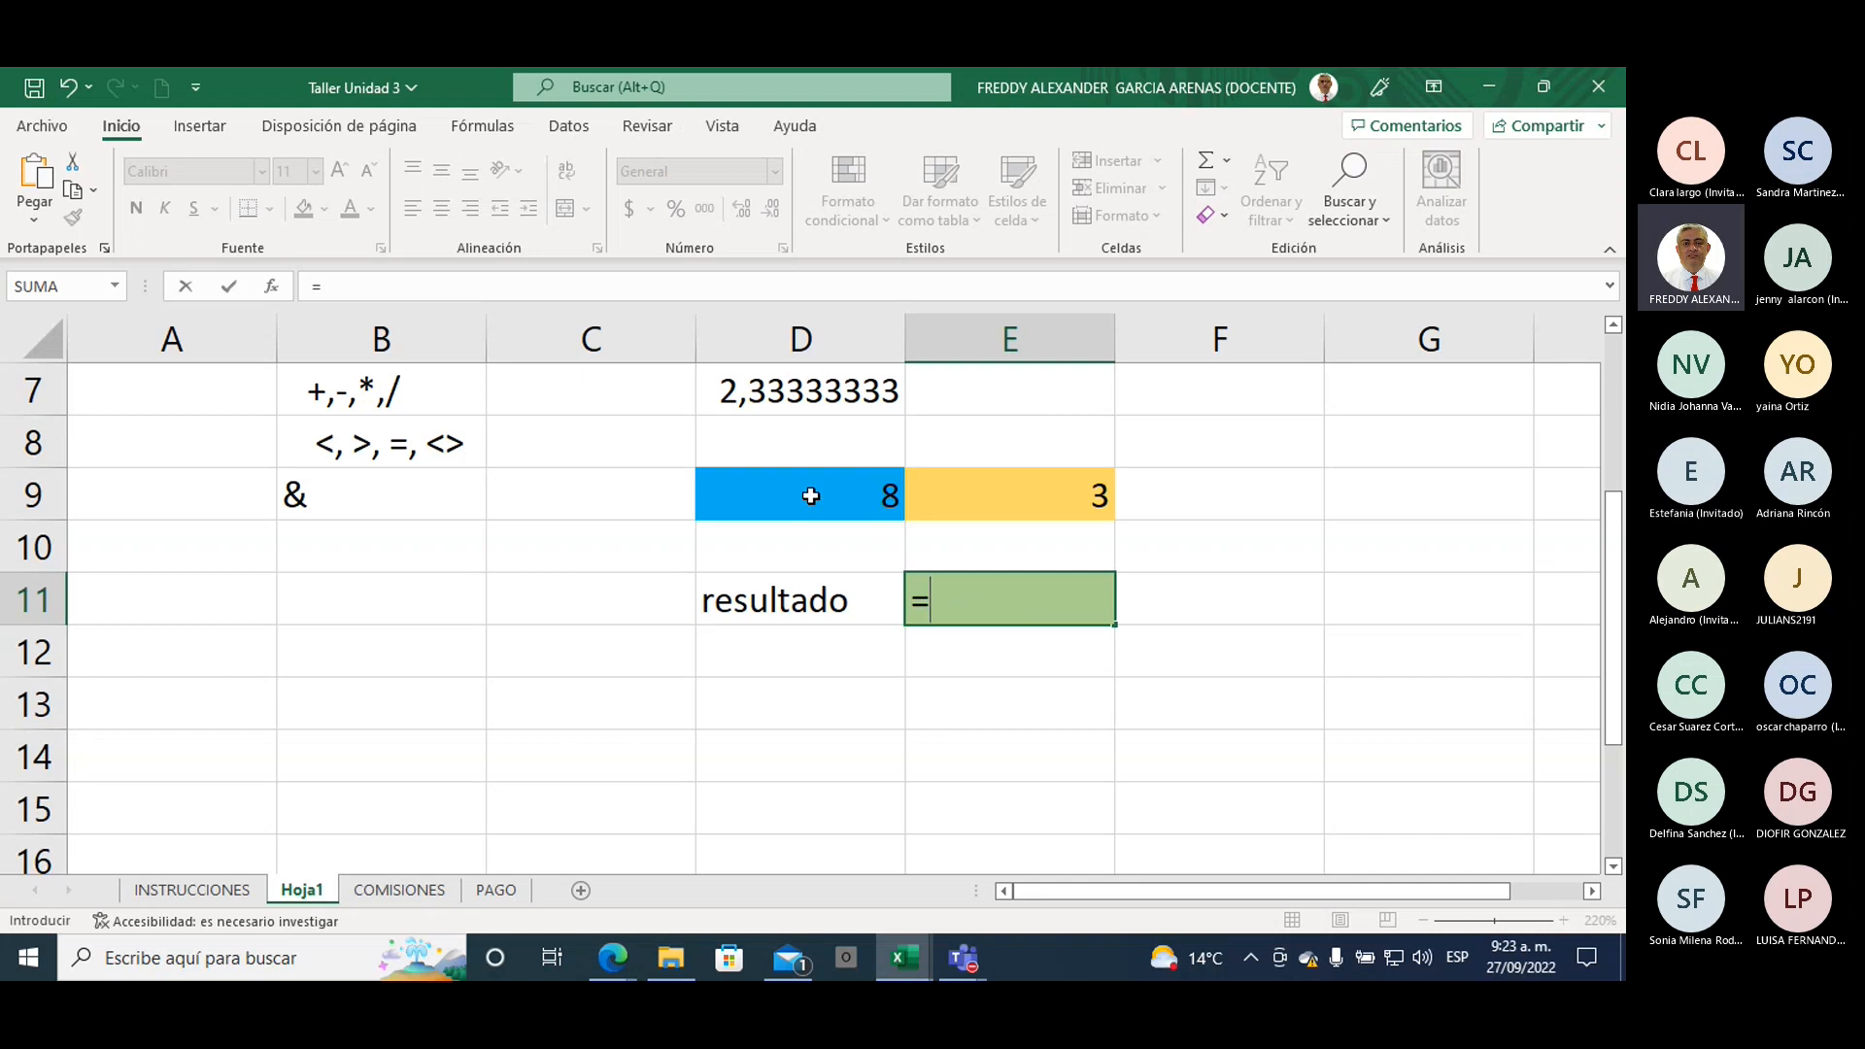
click(808, 497)
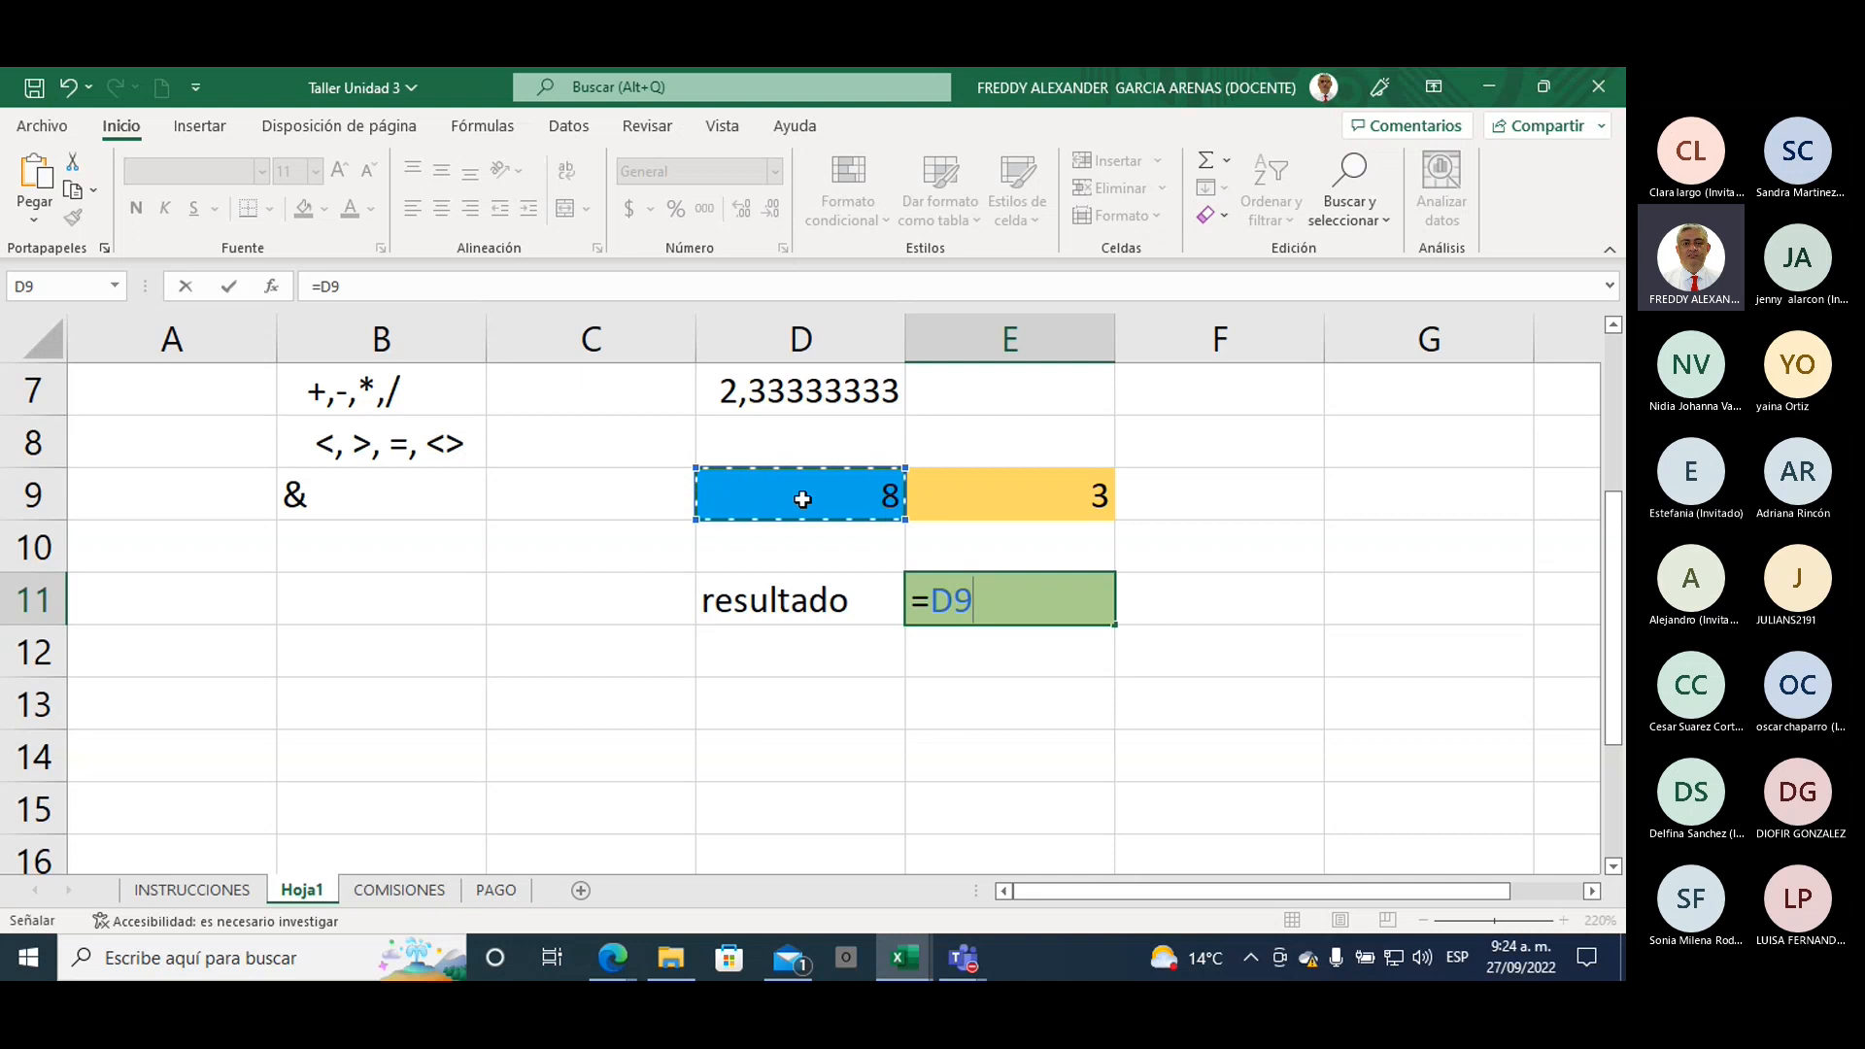
text(>)
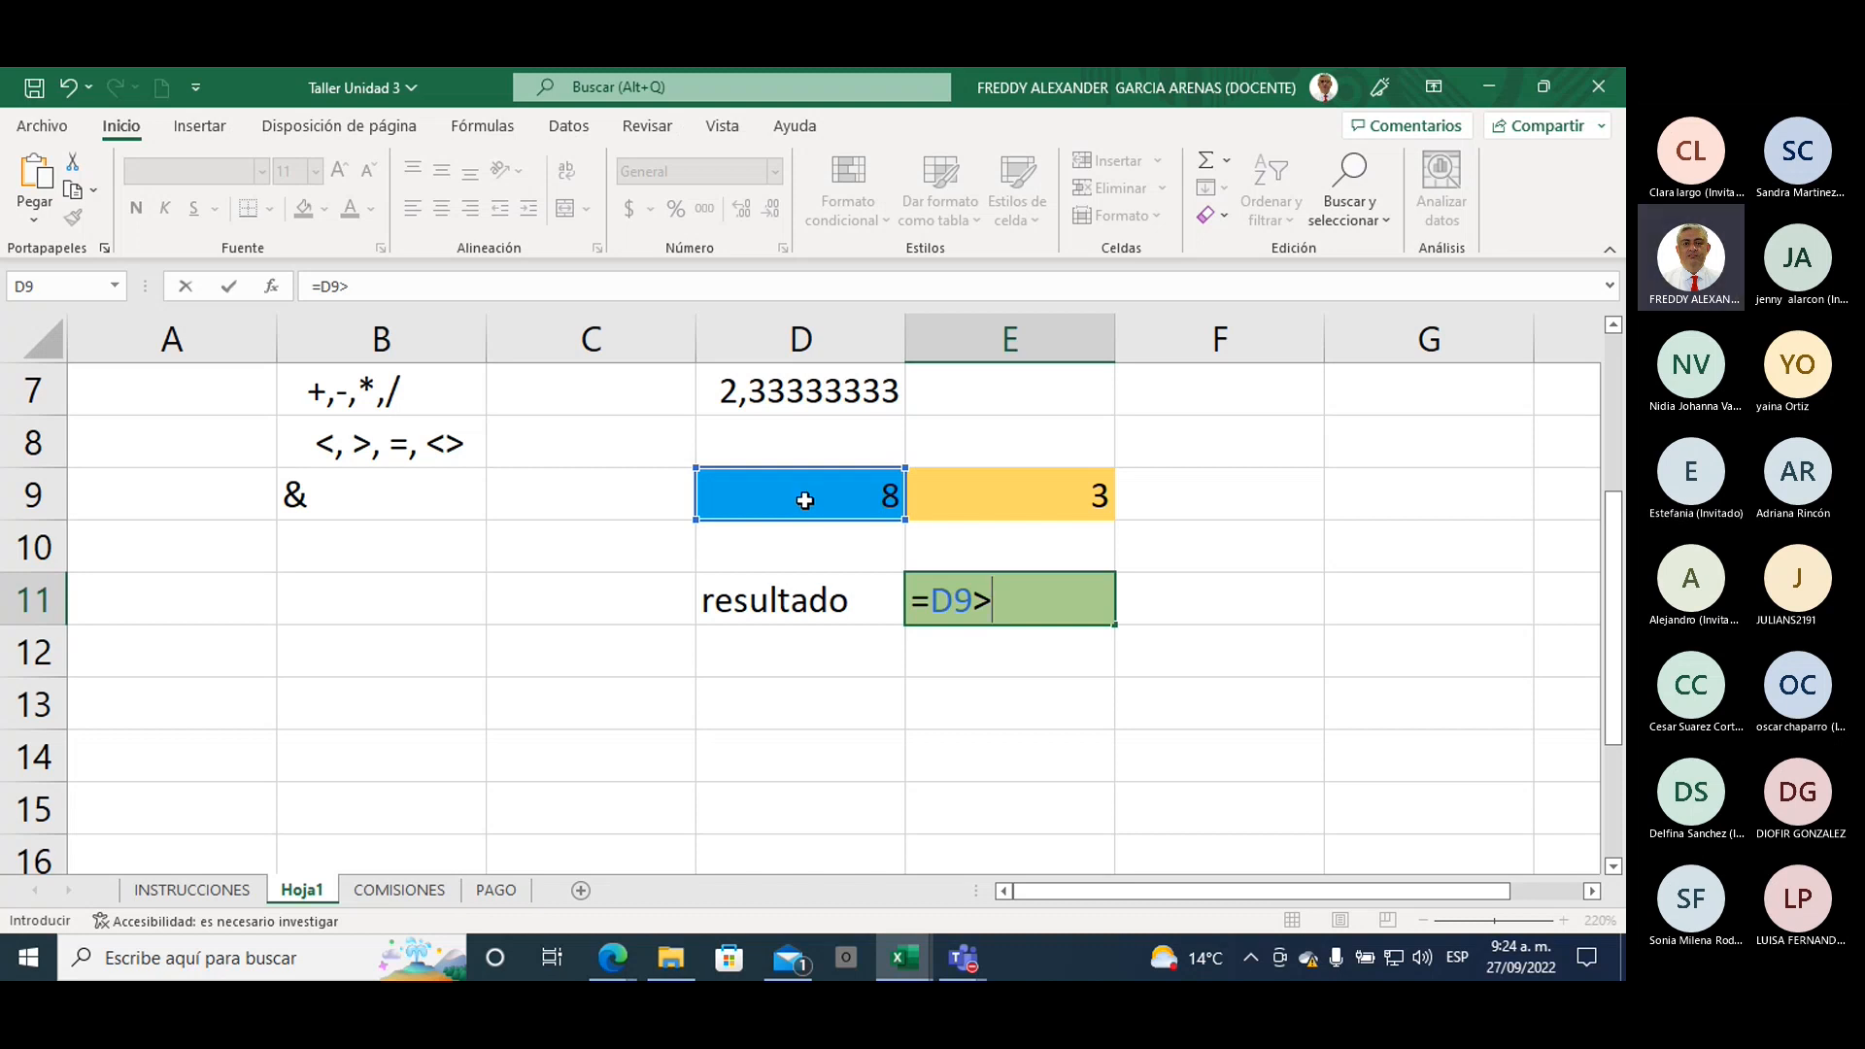
click(1019, 496)
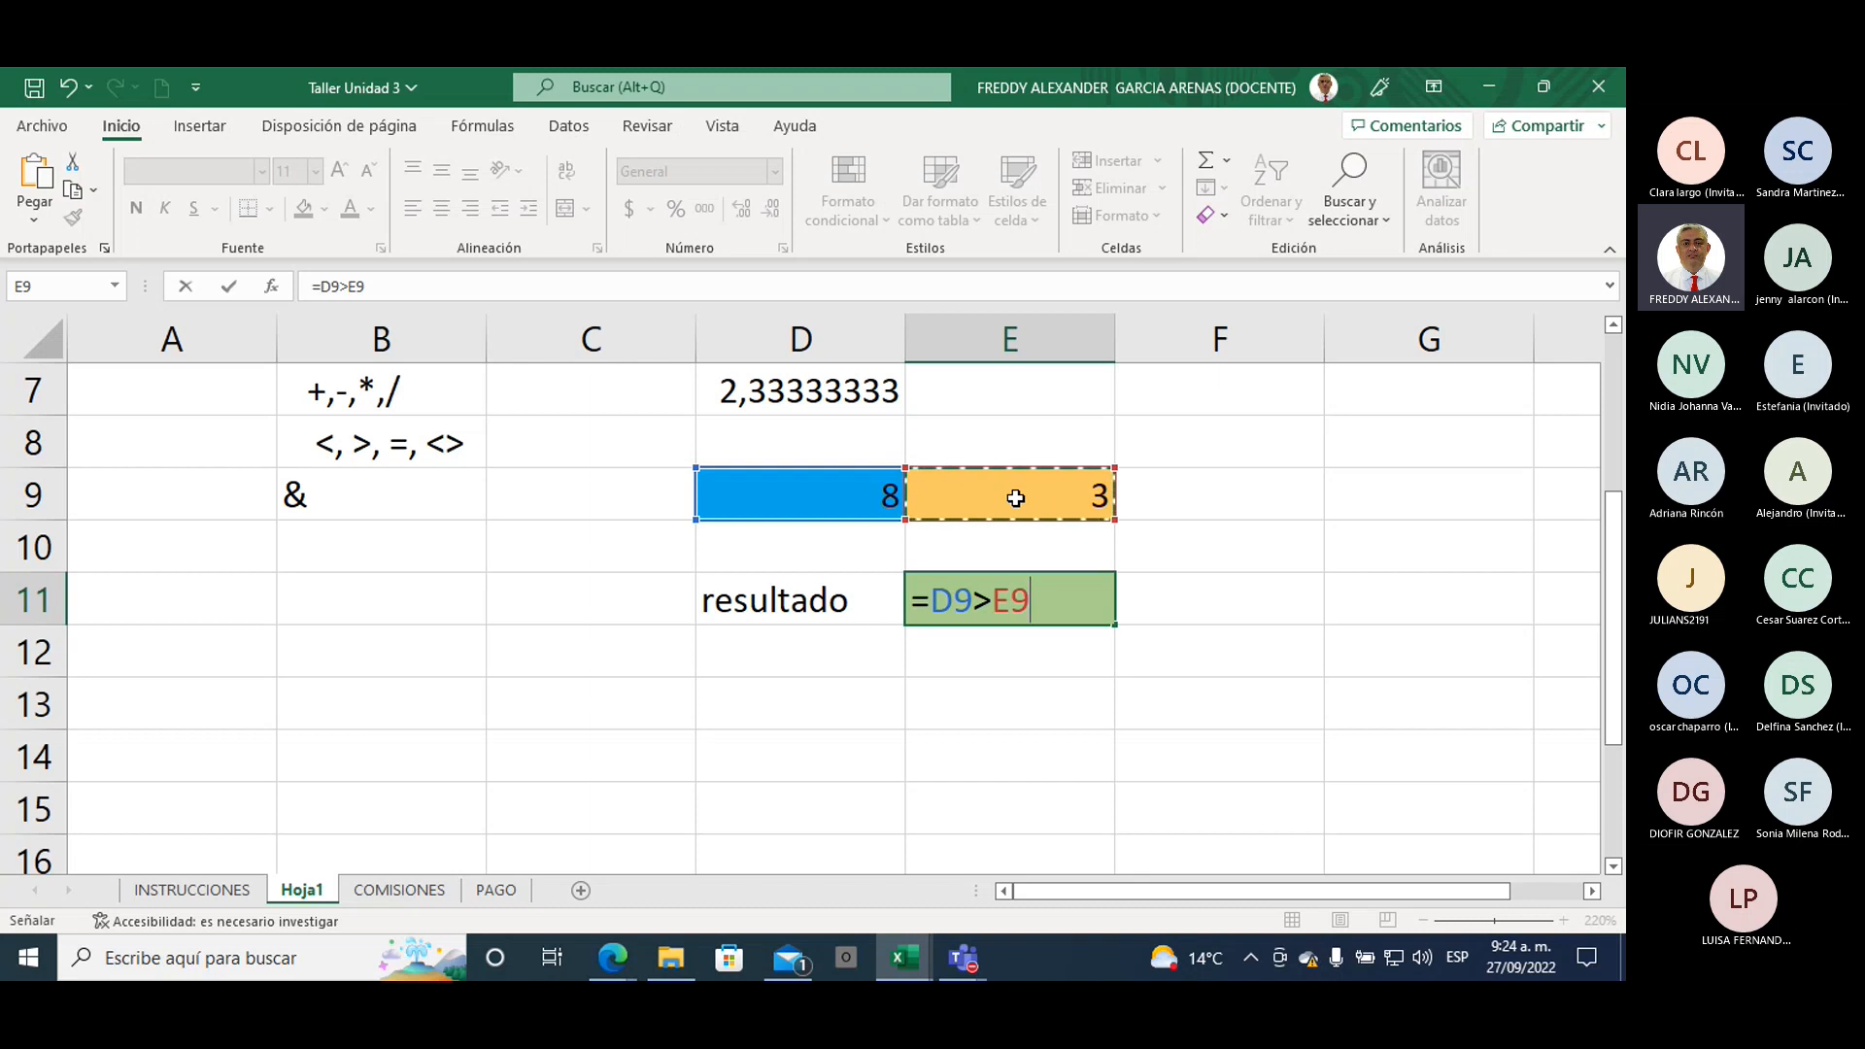
key(Return)
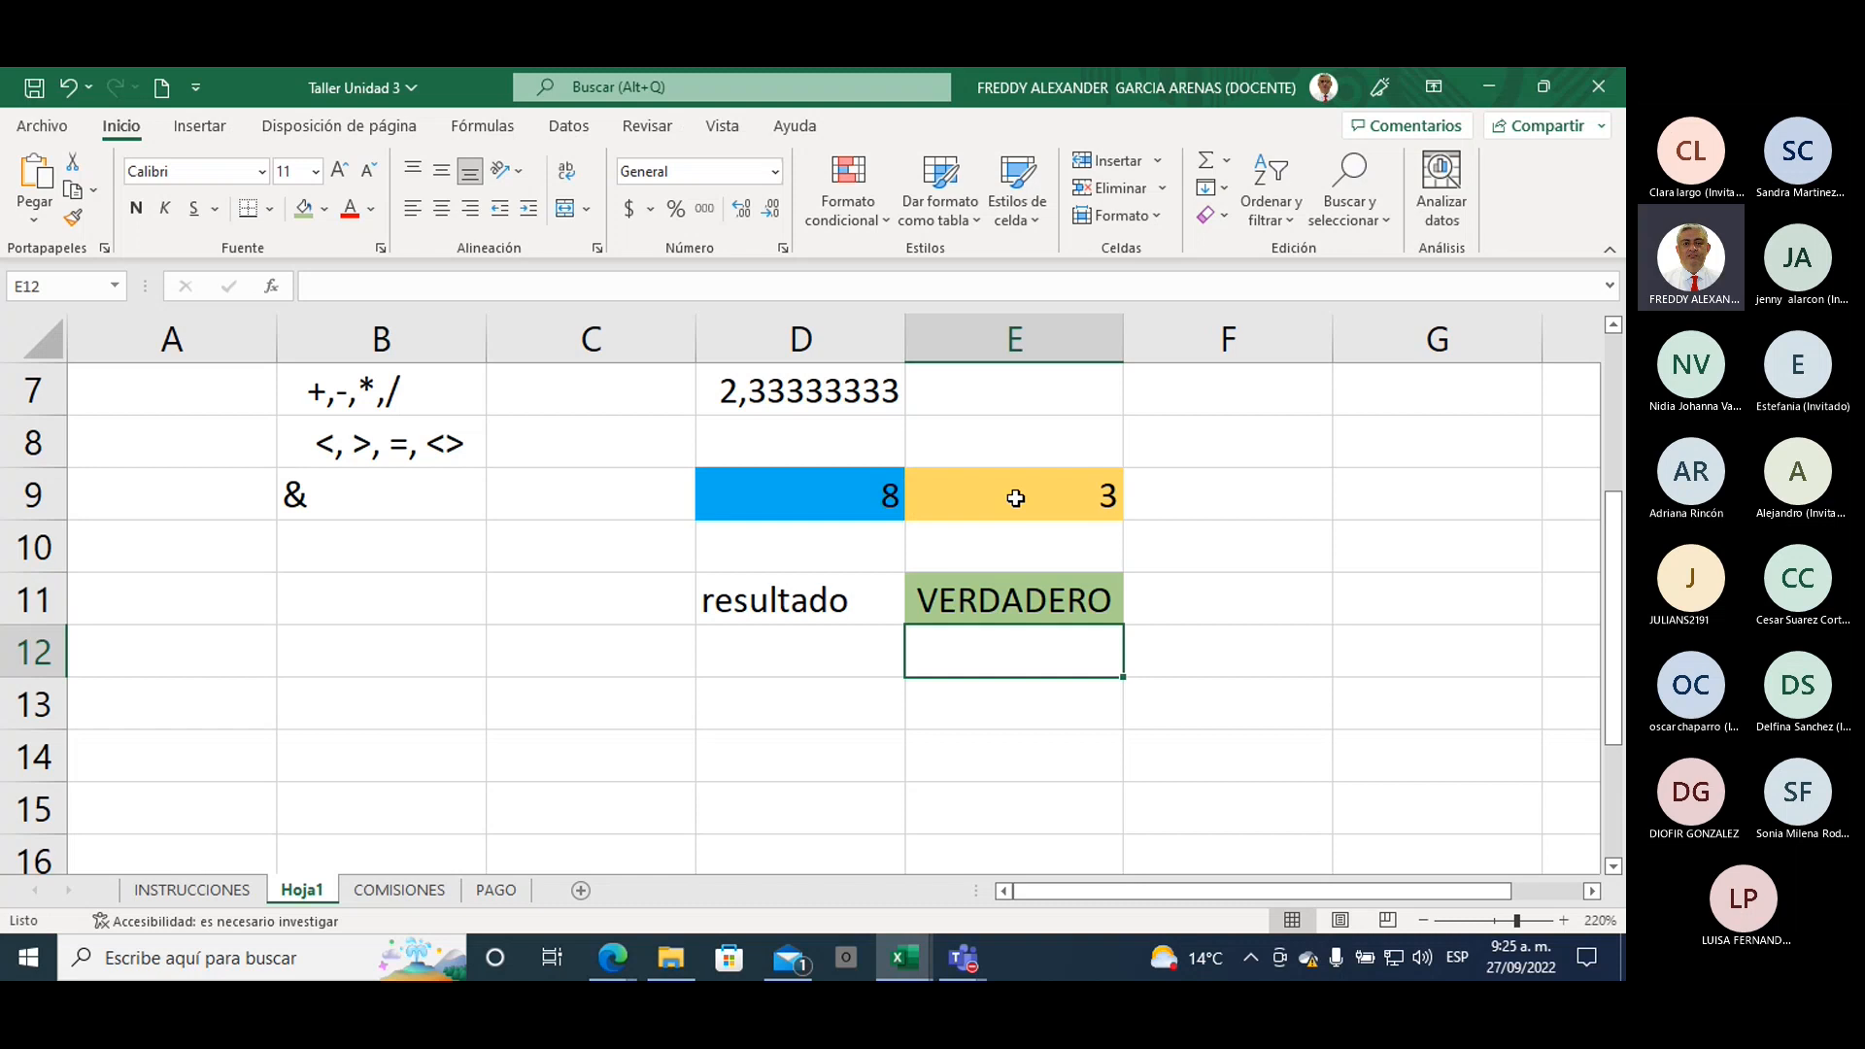
key(Up)
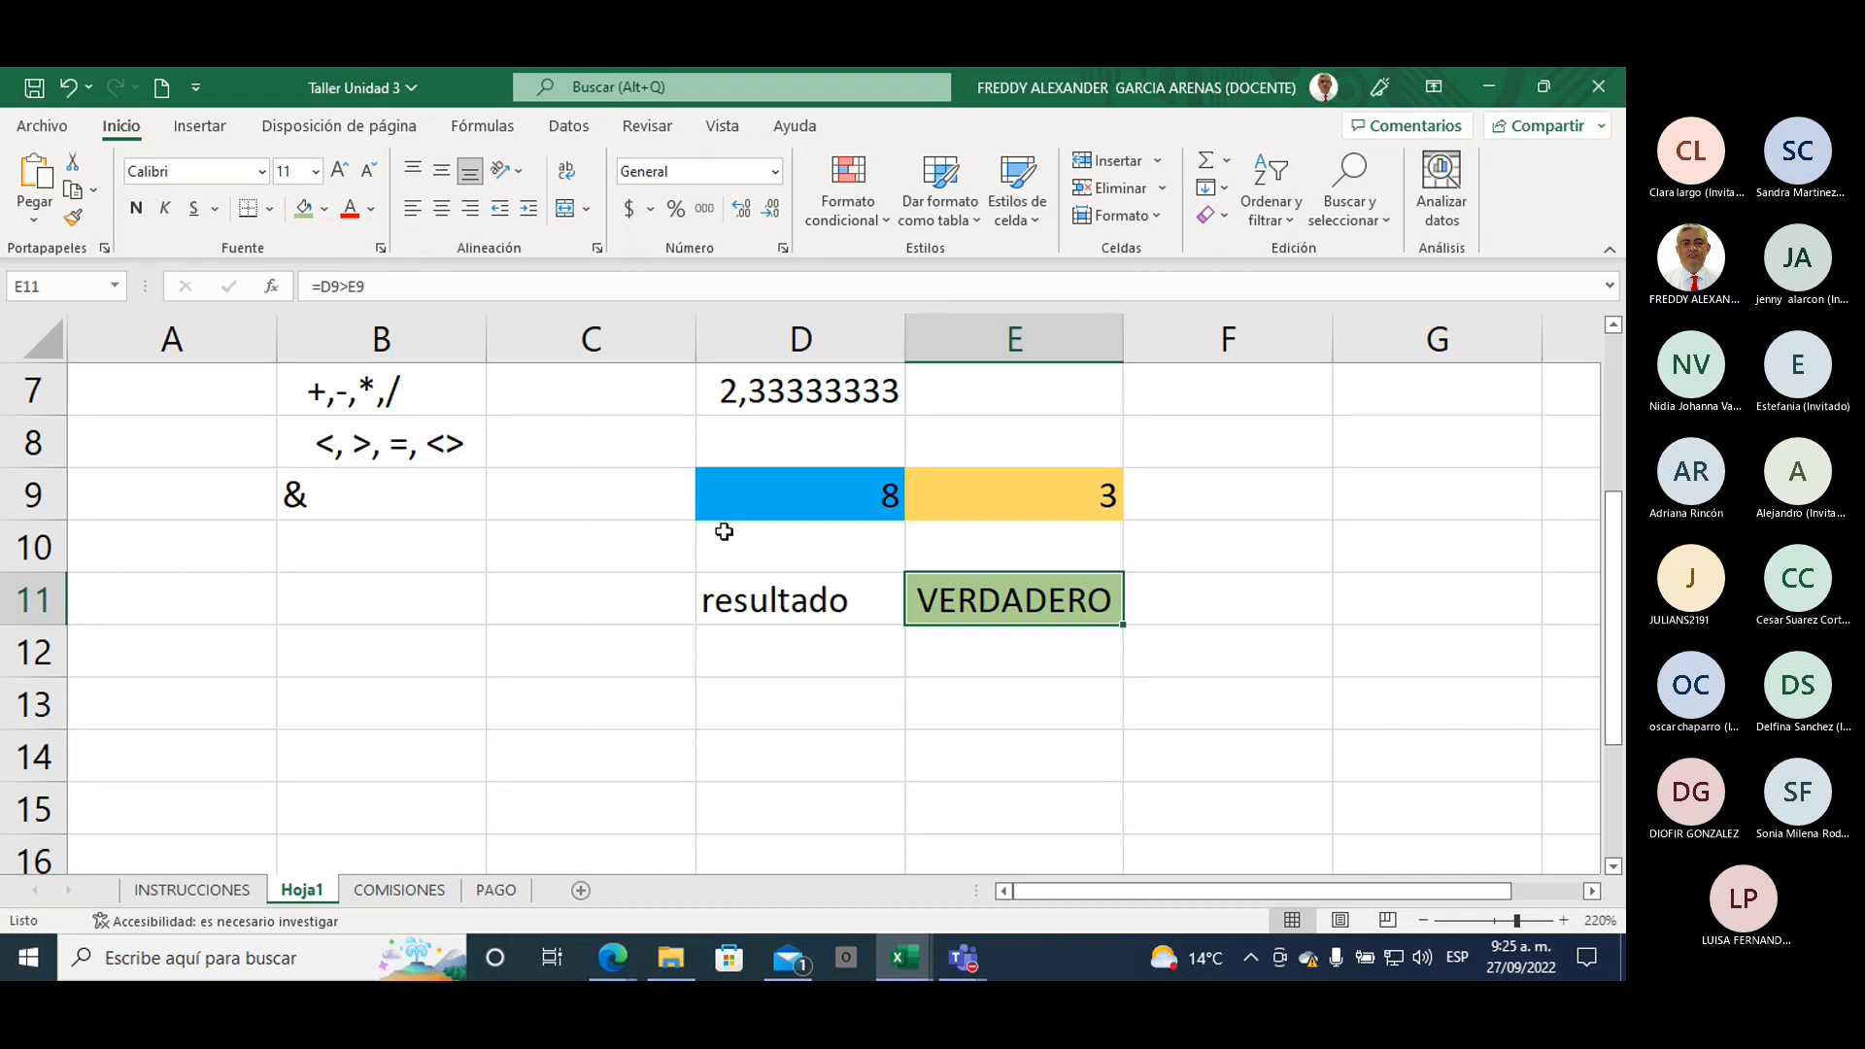
Step: Fill cell B8, which lists the comparison operators, with the standard purple colour
click(326, 446)
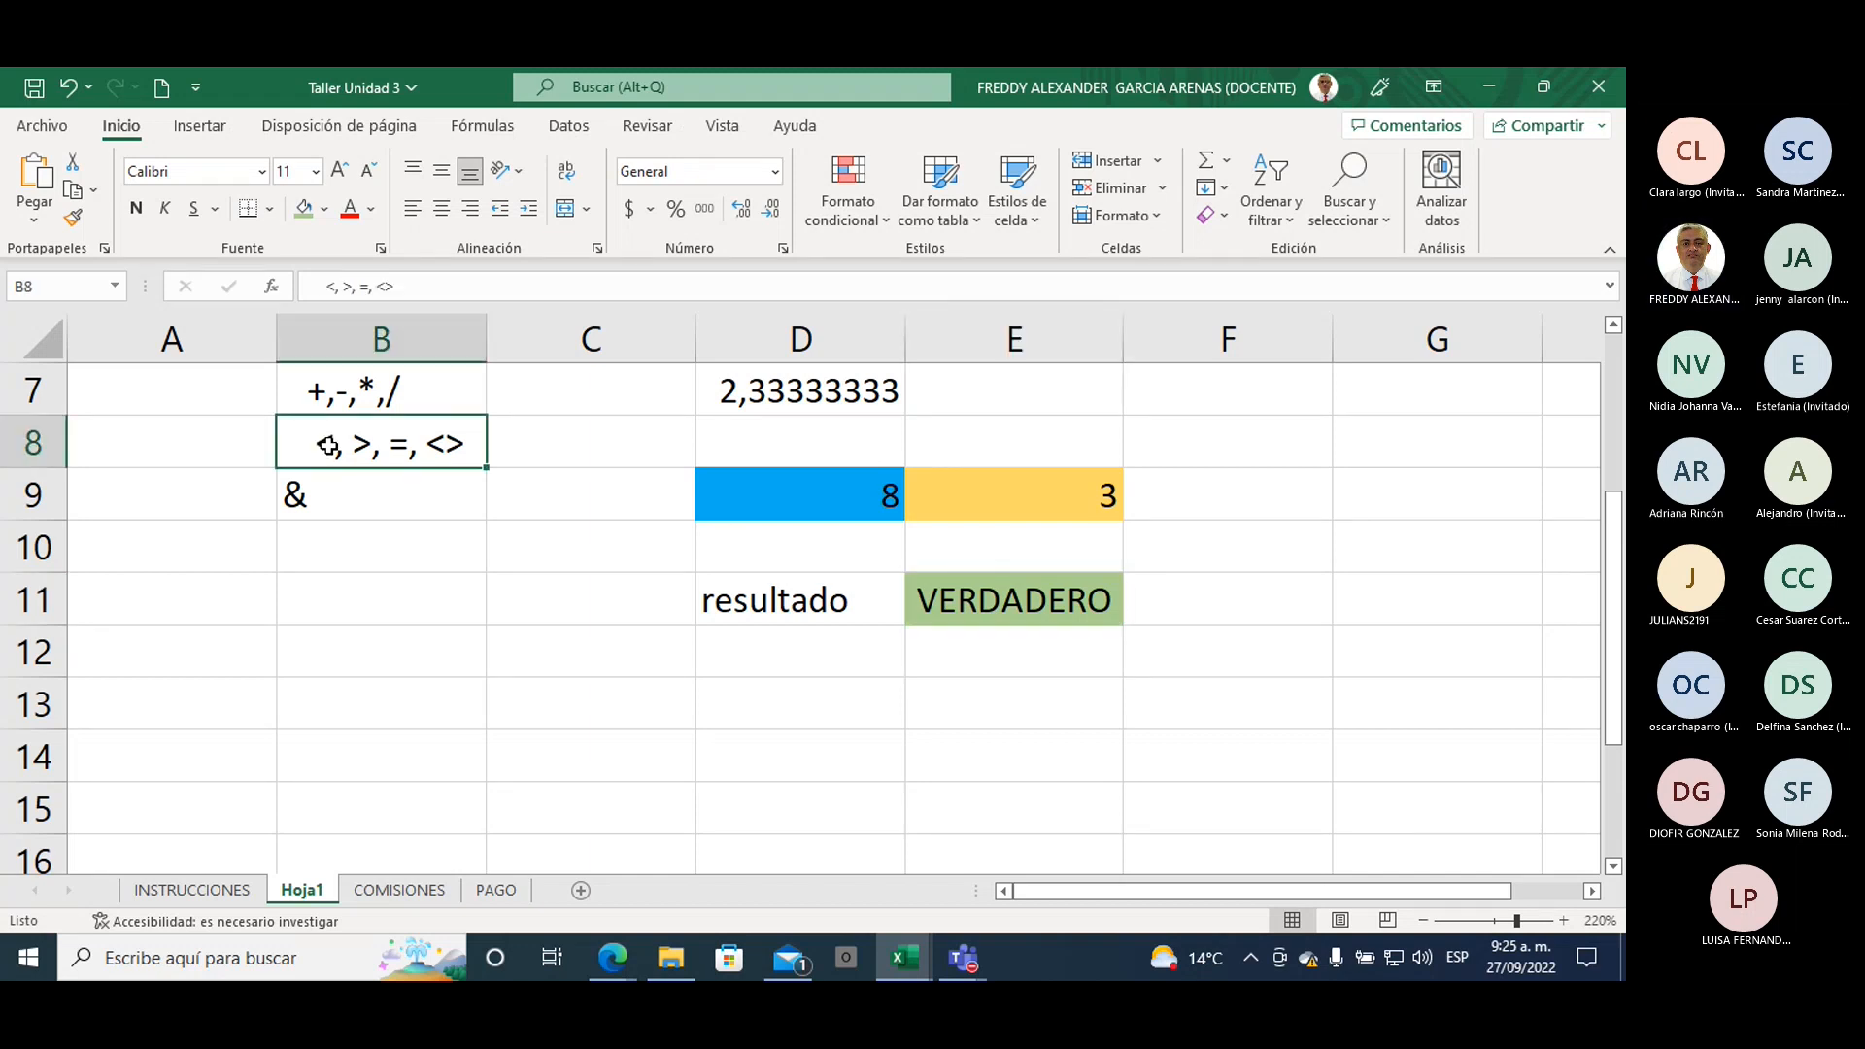
click(324, 208)
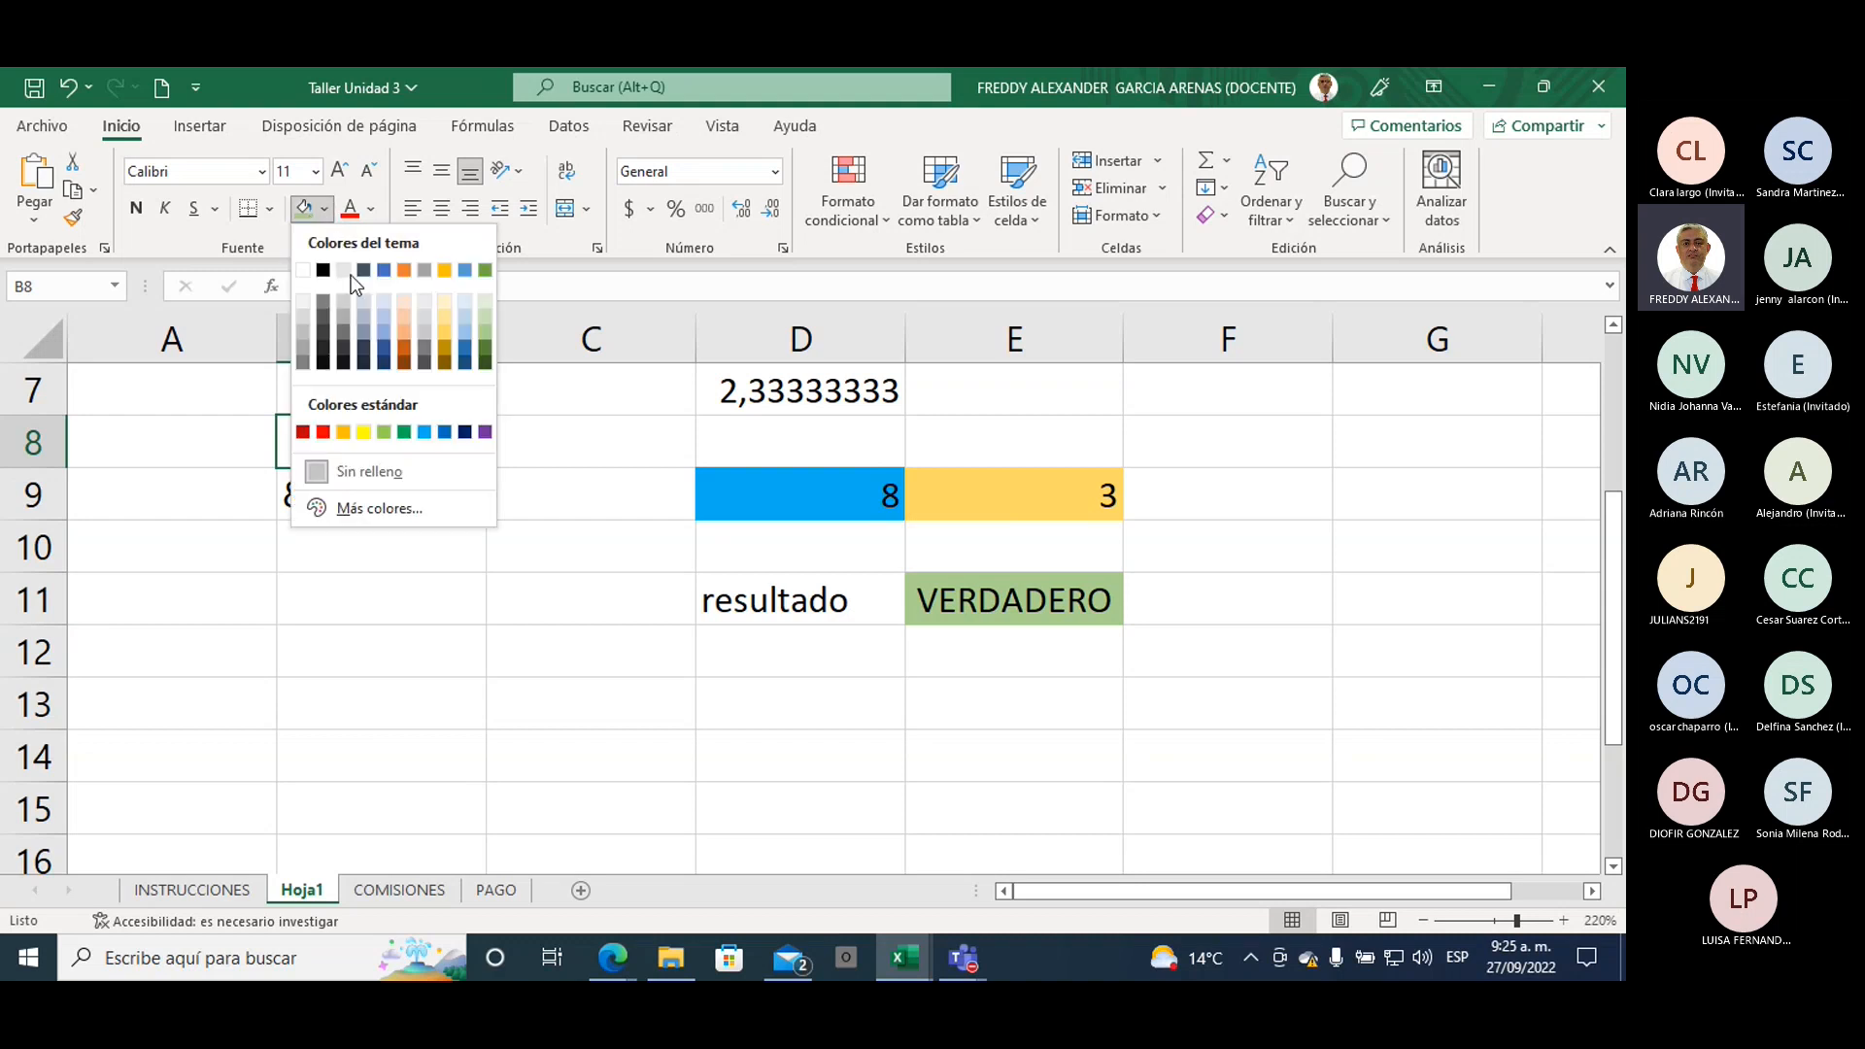
click(484, 431)
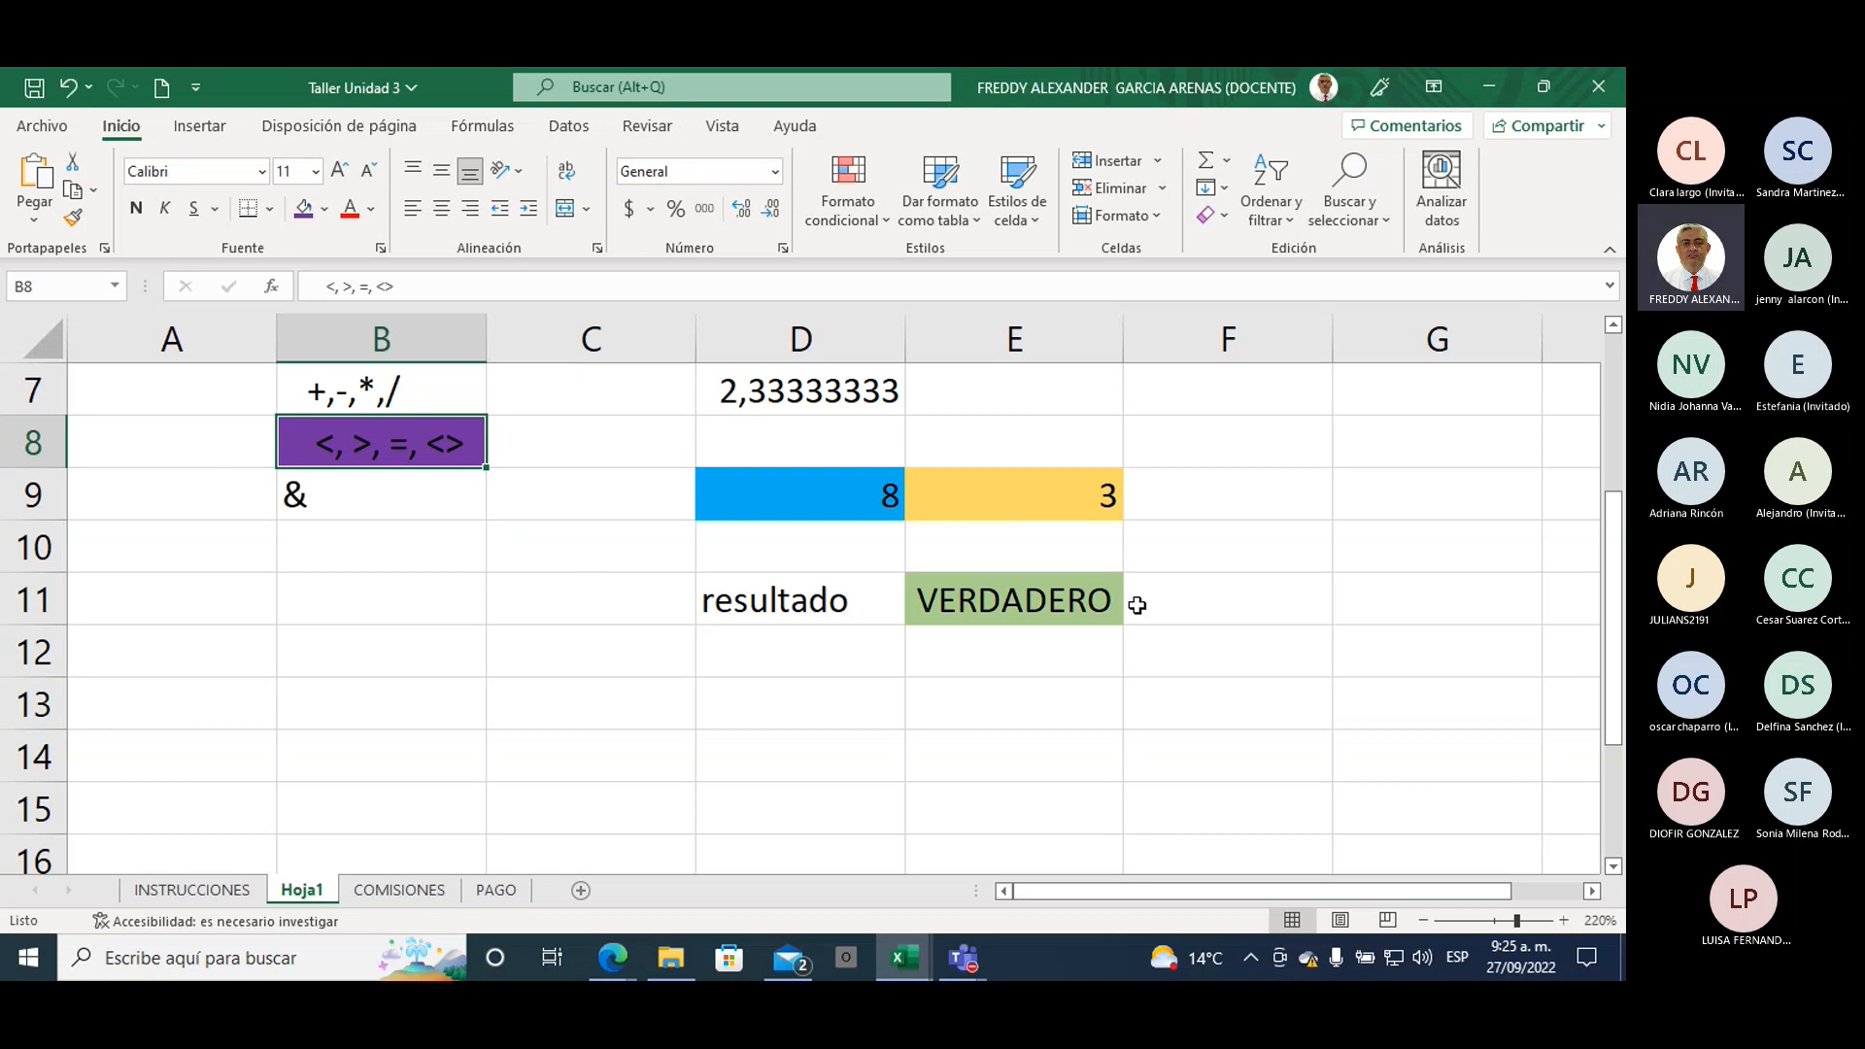
Step: Enter "falso" in F11 beside the result to illustrate the other possible outcome, and clear it again
double_click(1193, 606)
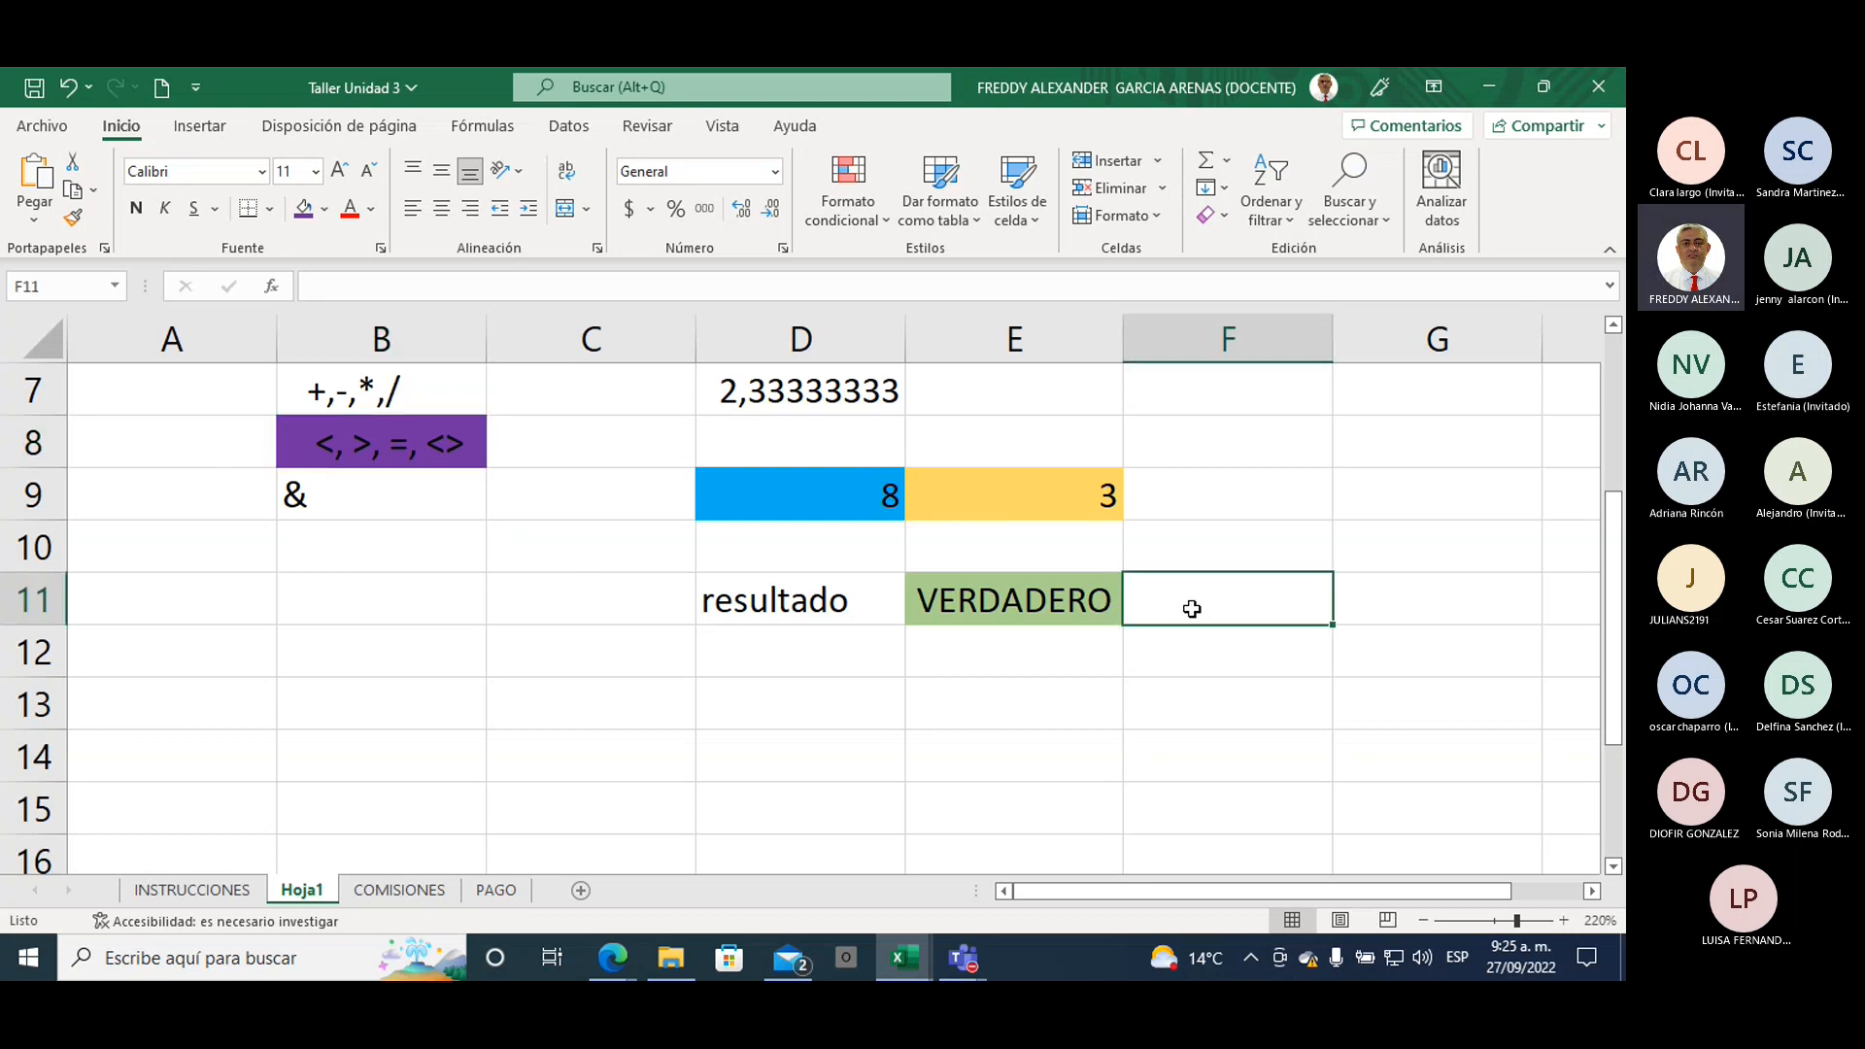
text(falso)
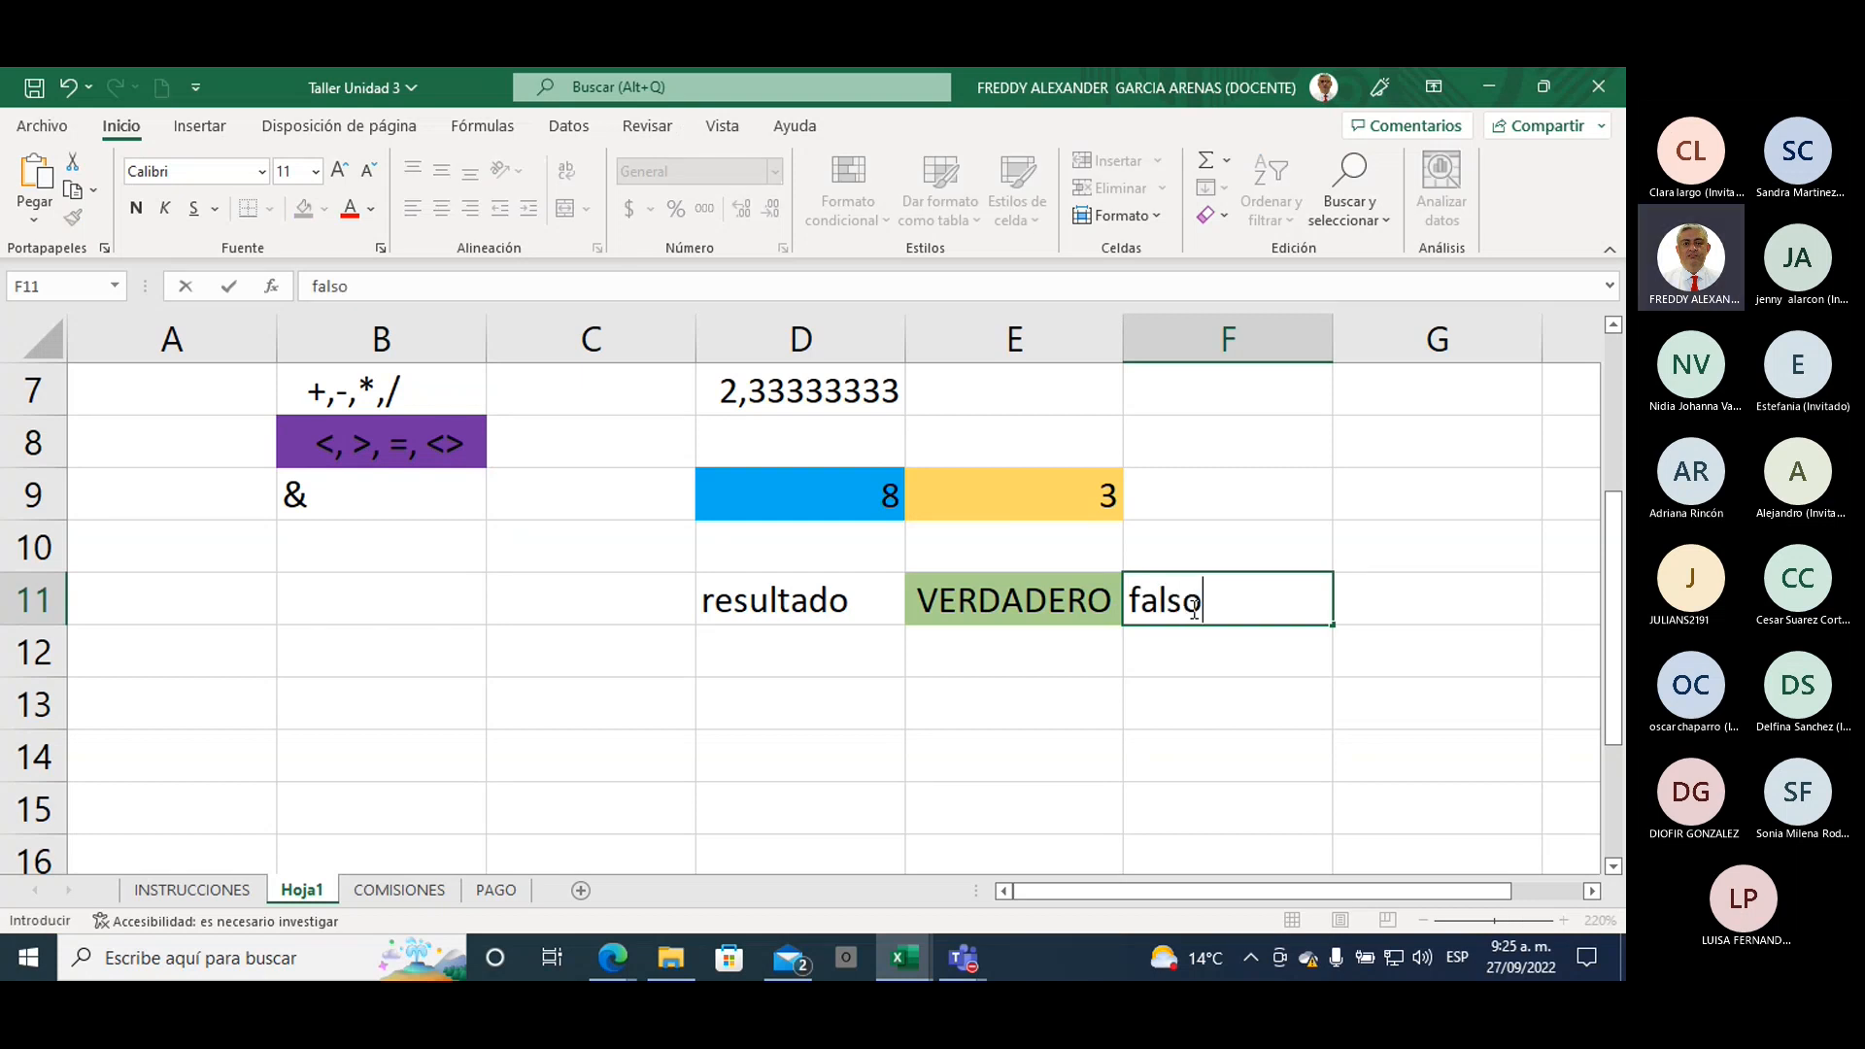
key(Return)
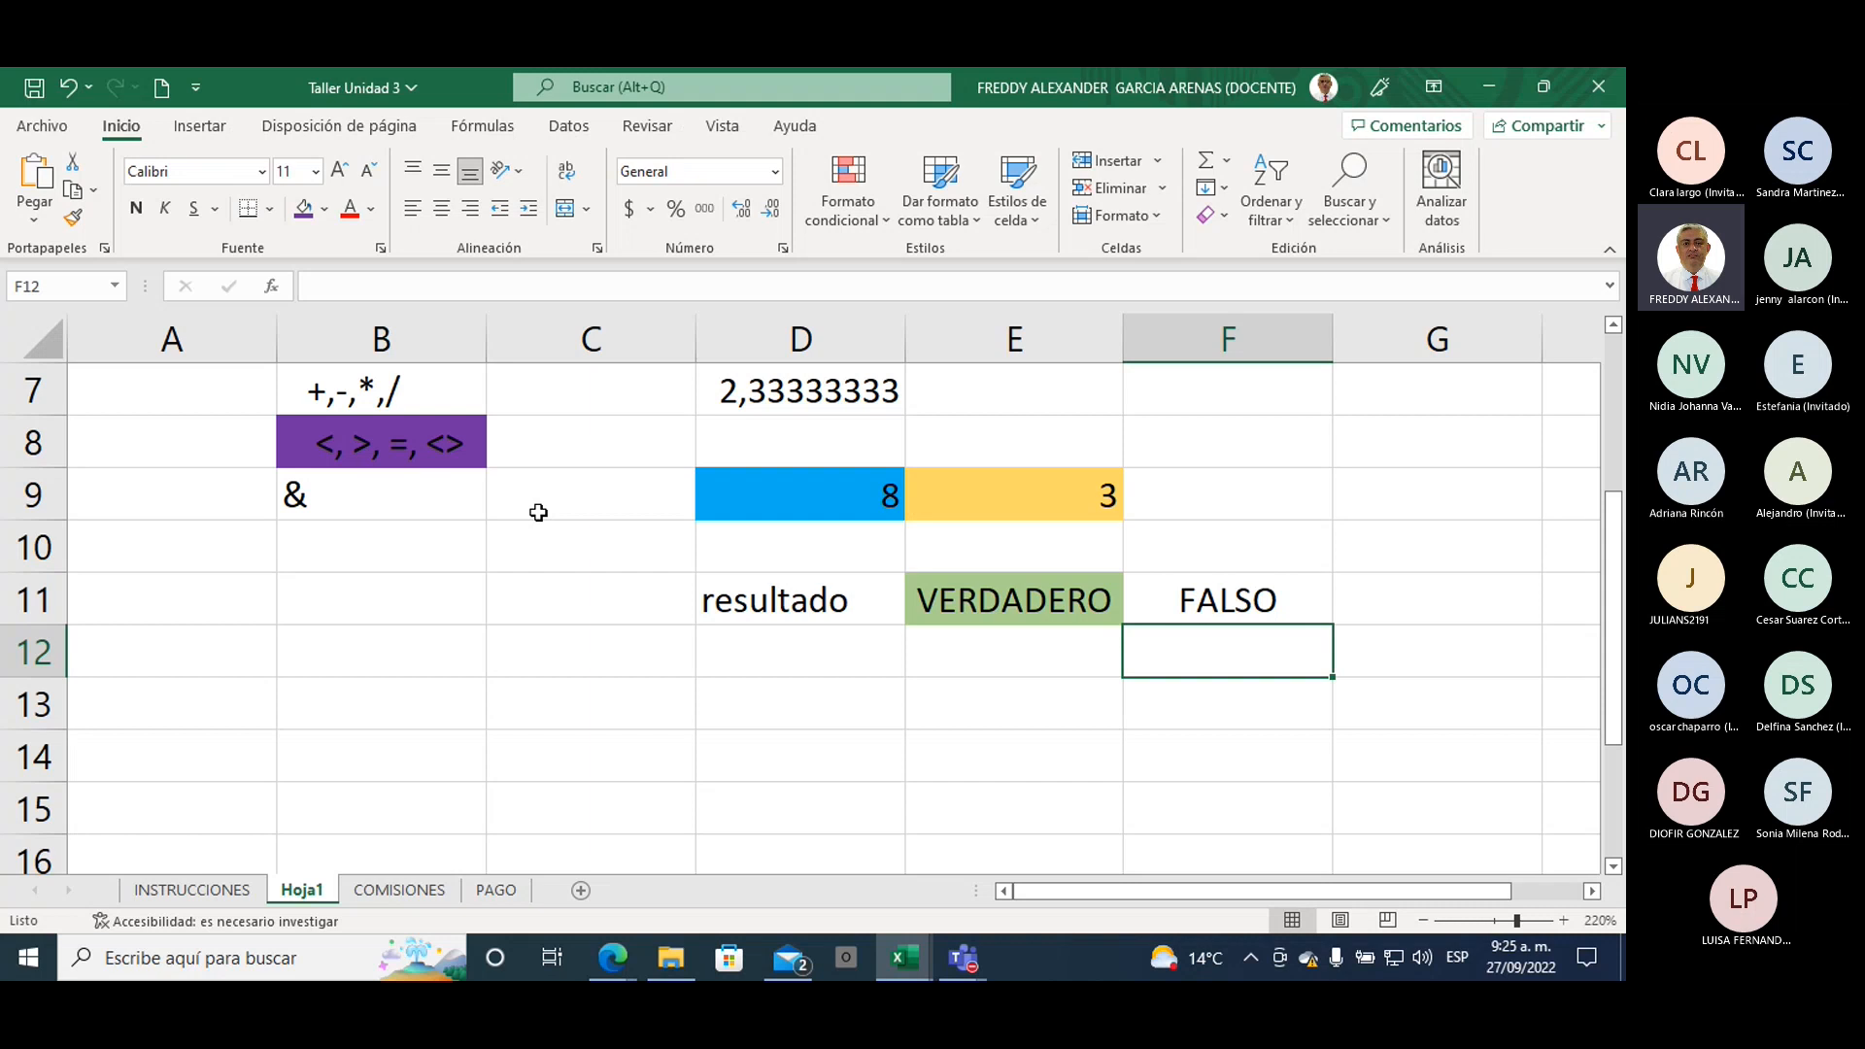
key(Up)
key(Delete)
Step: Set the blue cell D9 to 2 to test the greater-than comparison
key(Left)
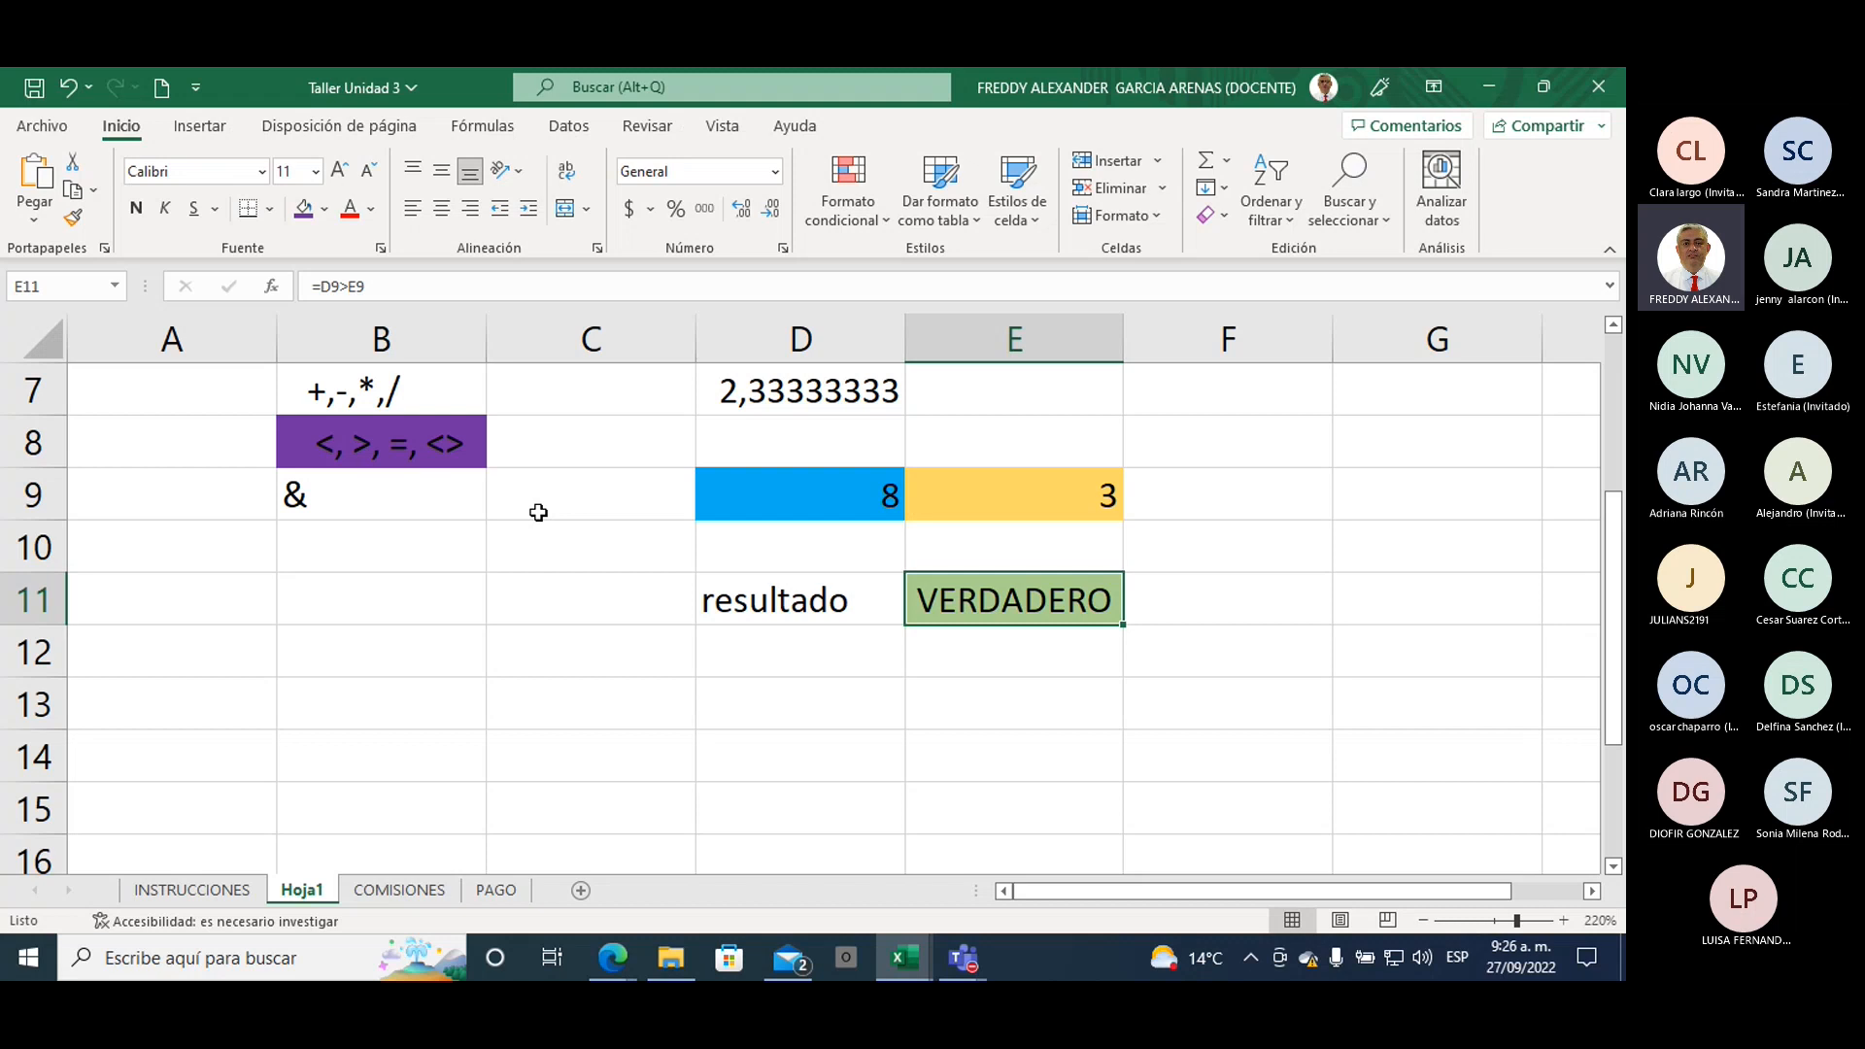
key(Up)
key(Up)
key(Left)
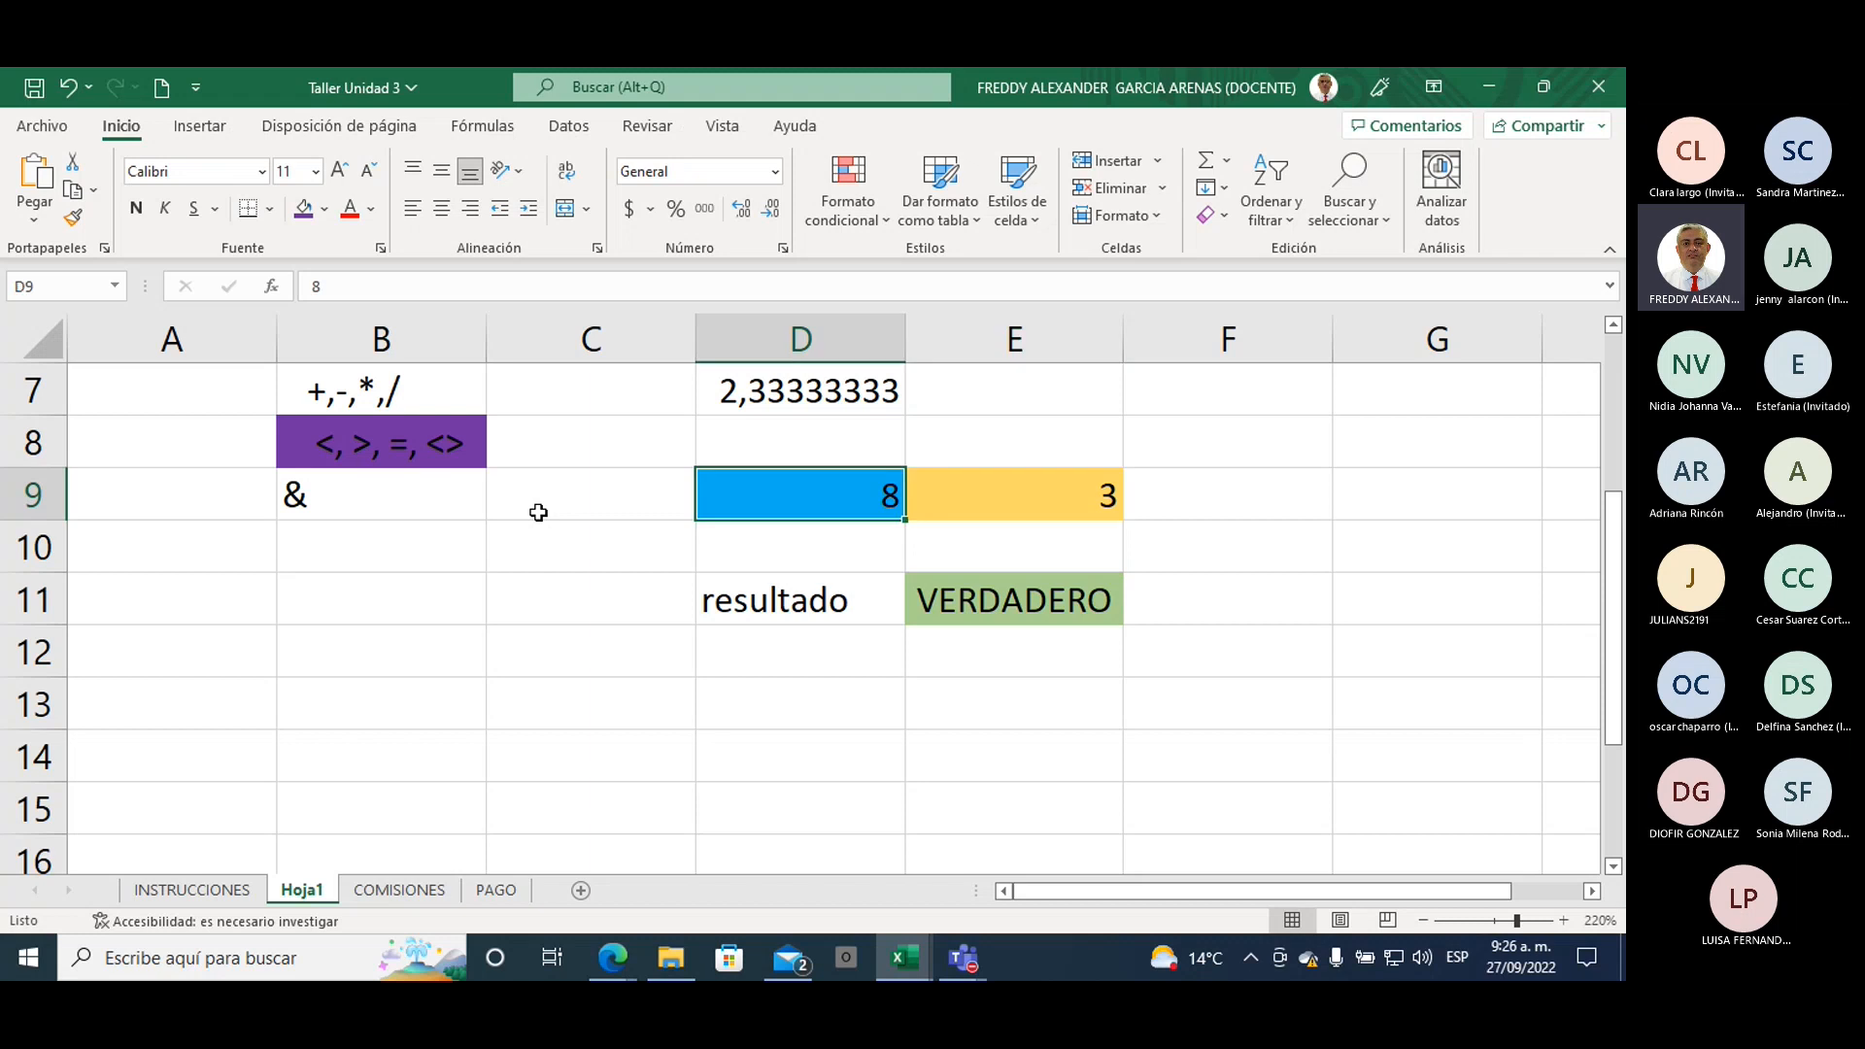
text(2)
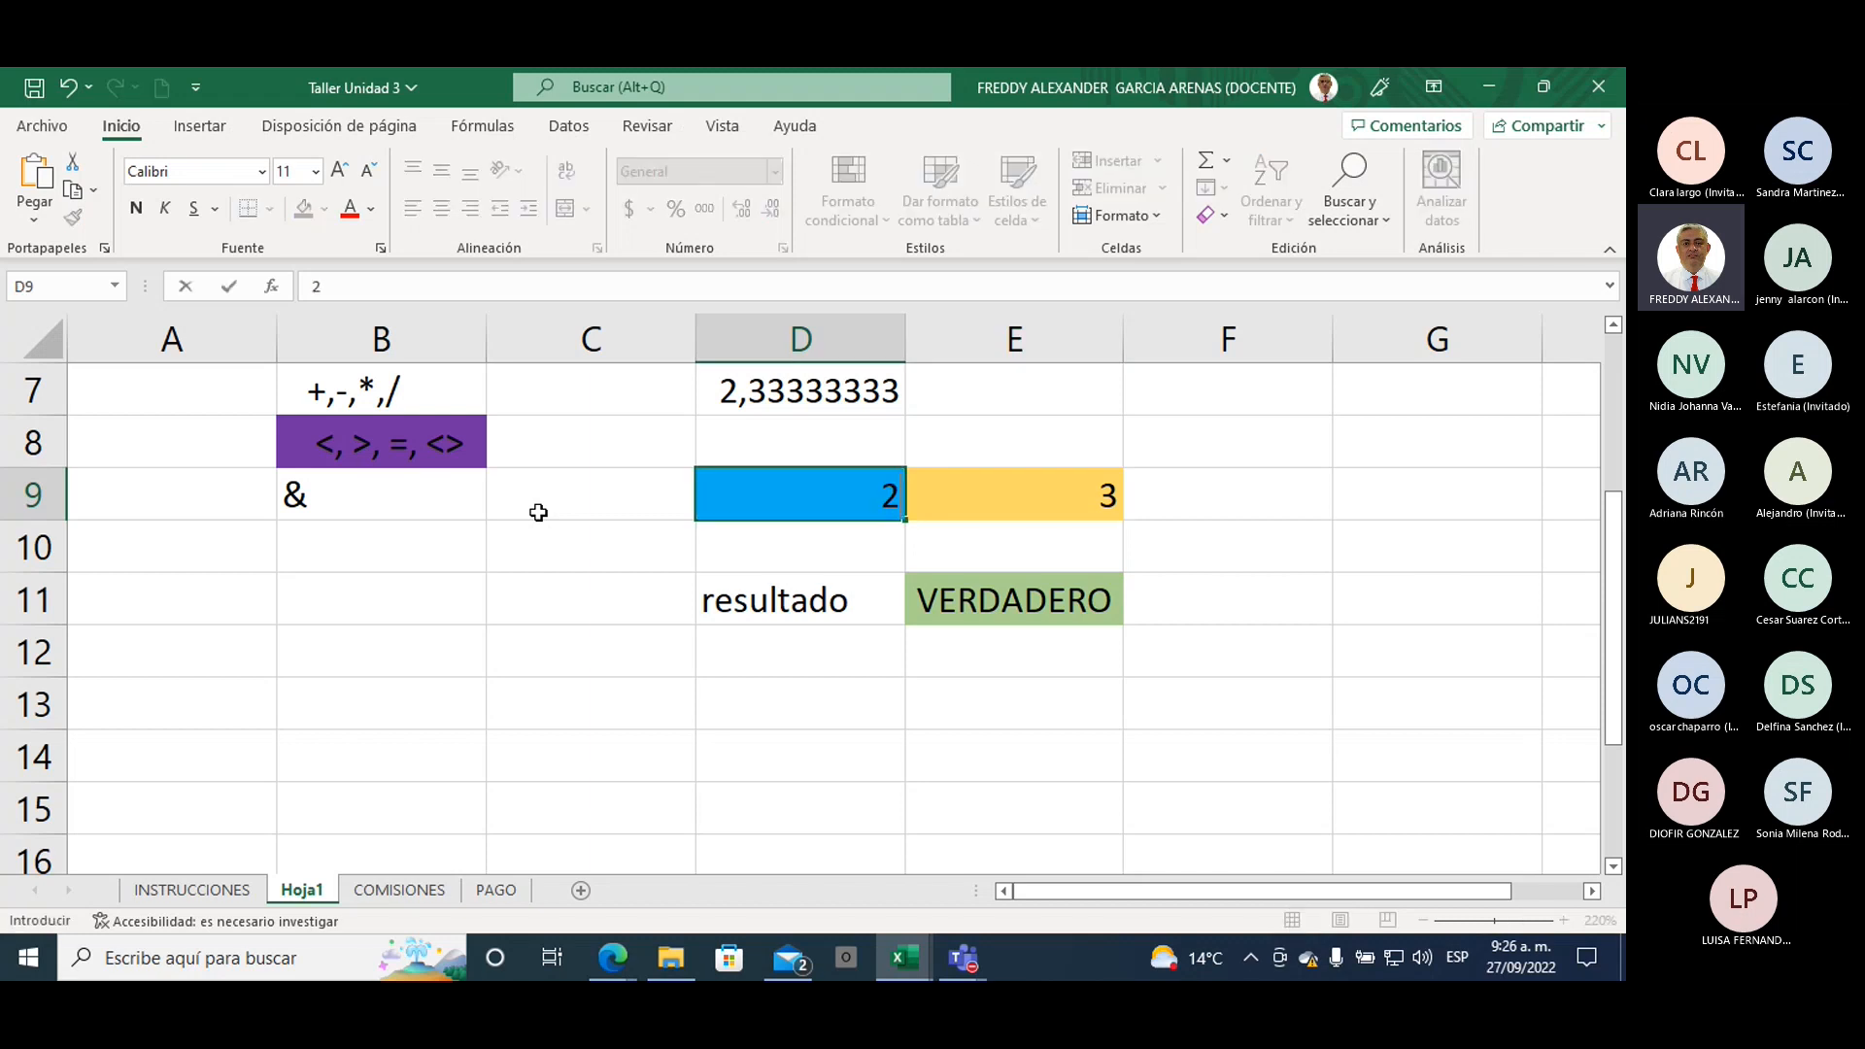
key(Return)
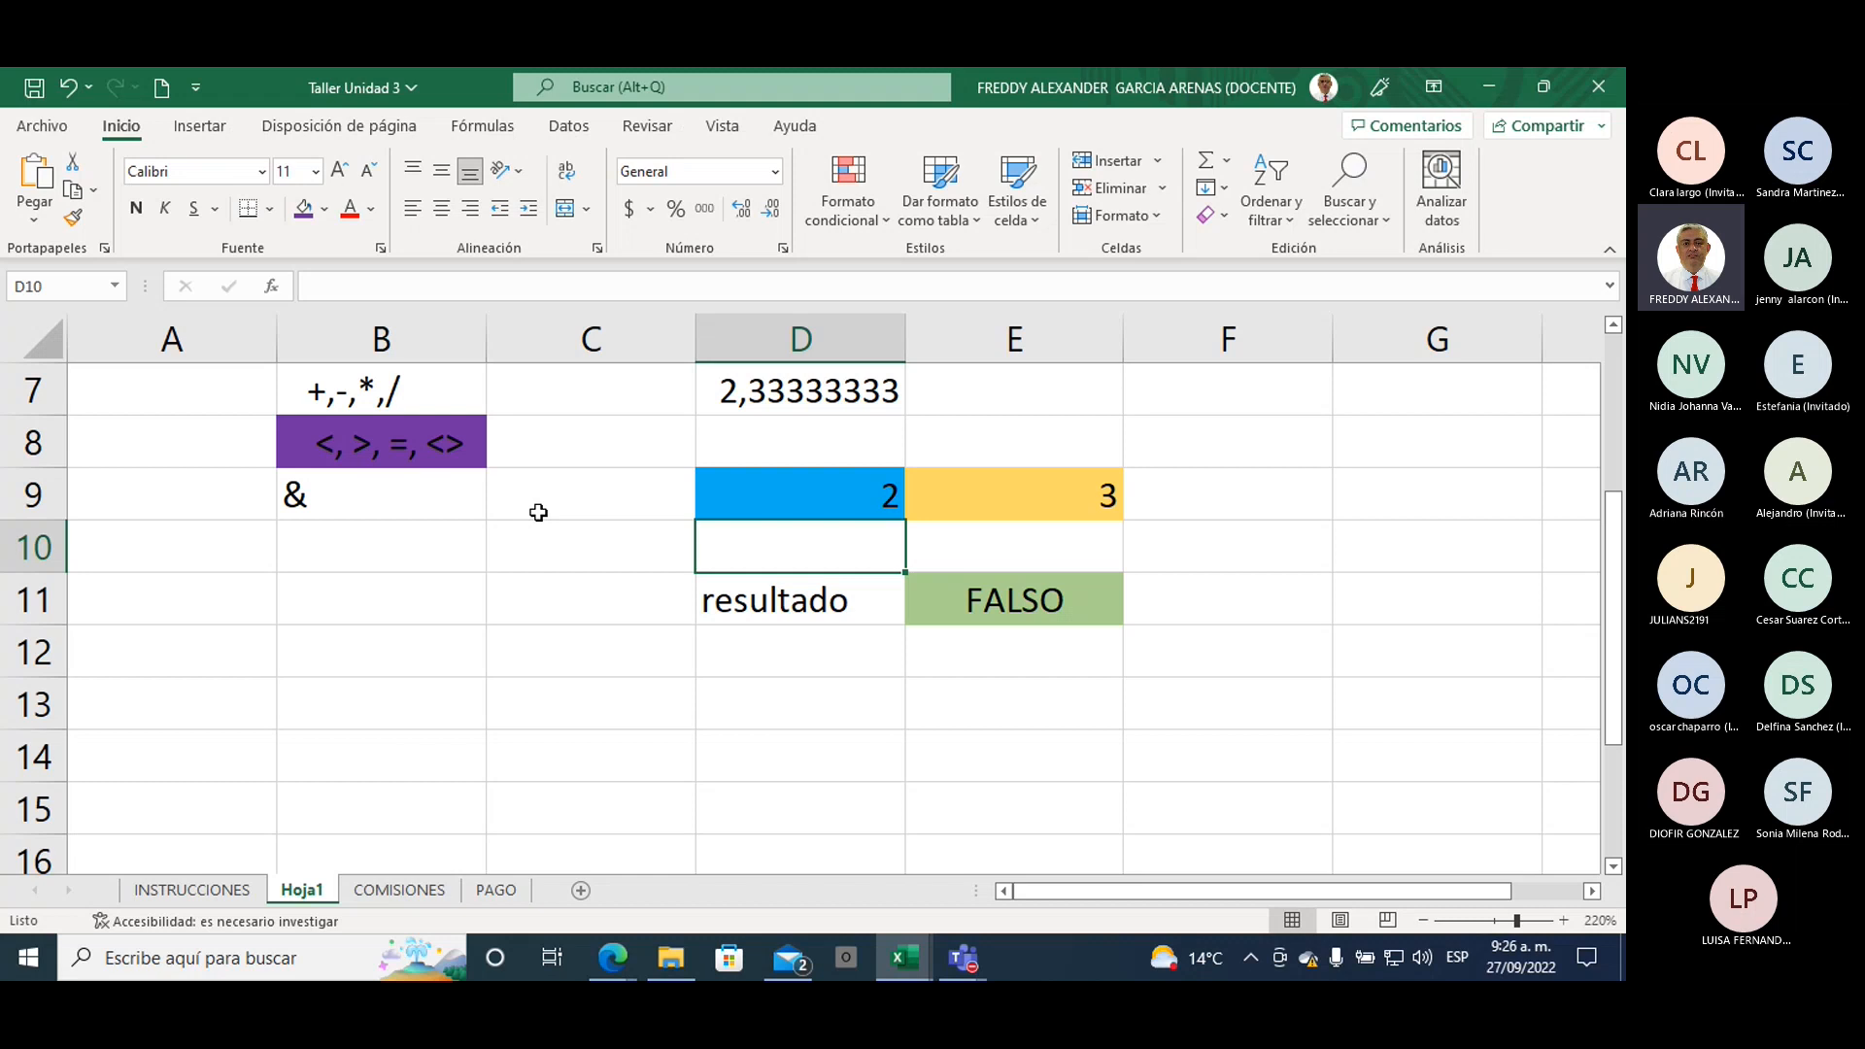
Step: Change the comparison operator in the E11 formula to =, making it =D9=E9
key(Right)
key(Down)
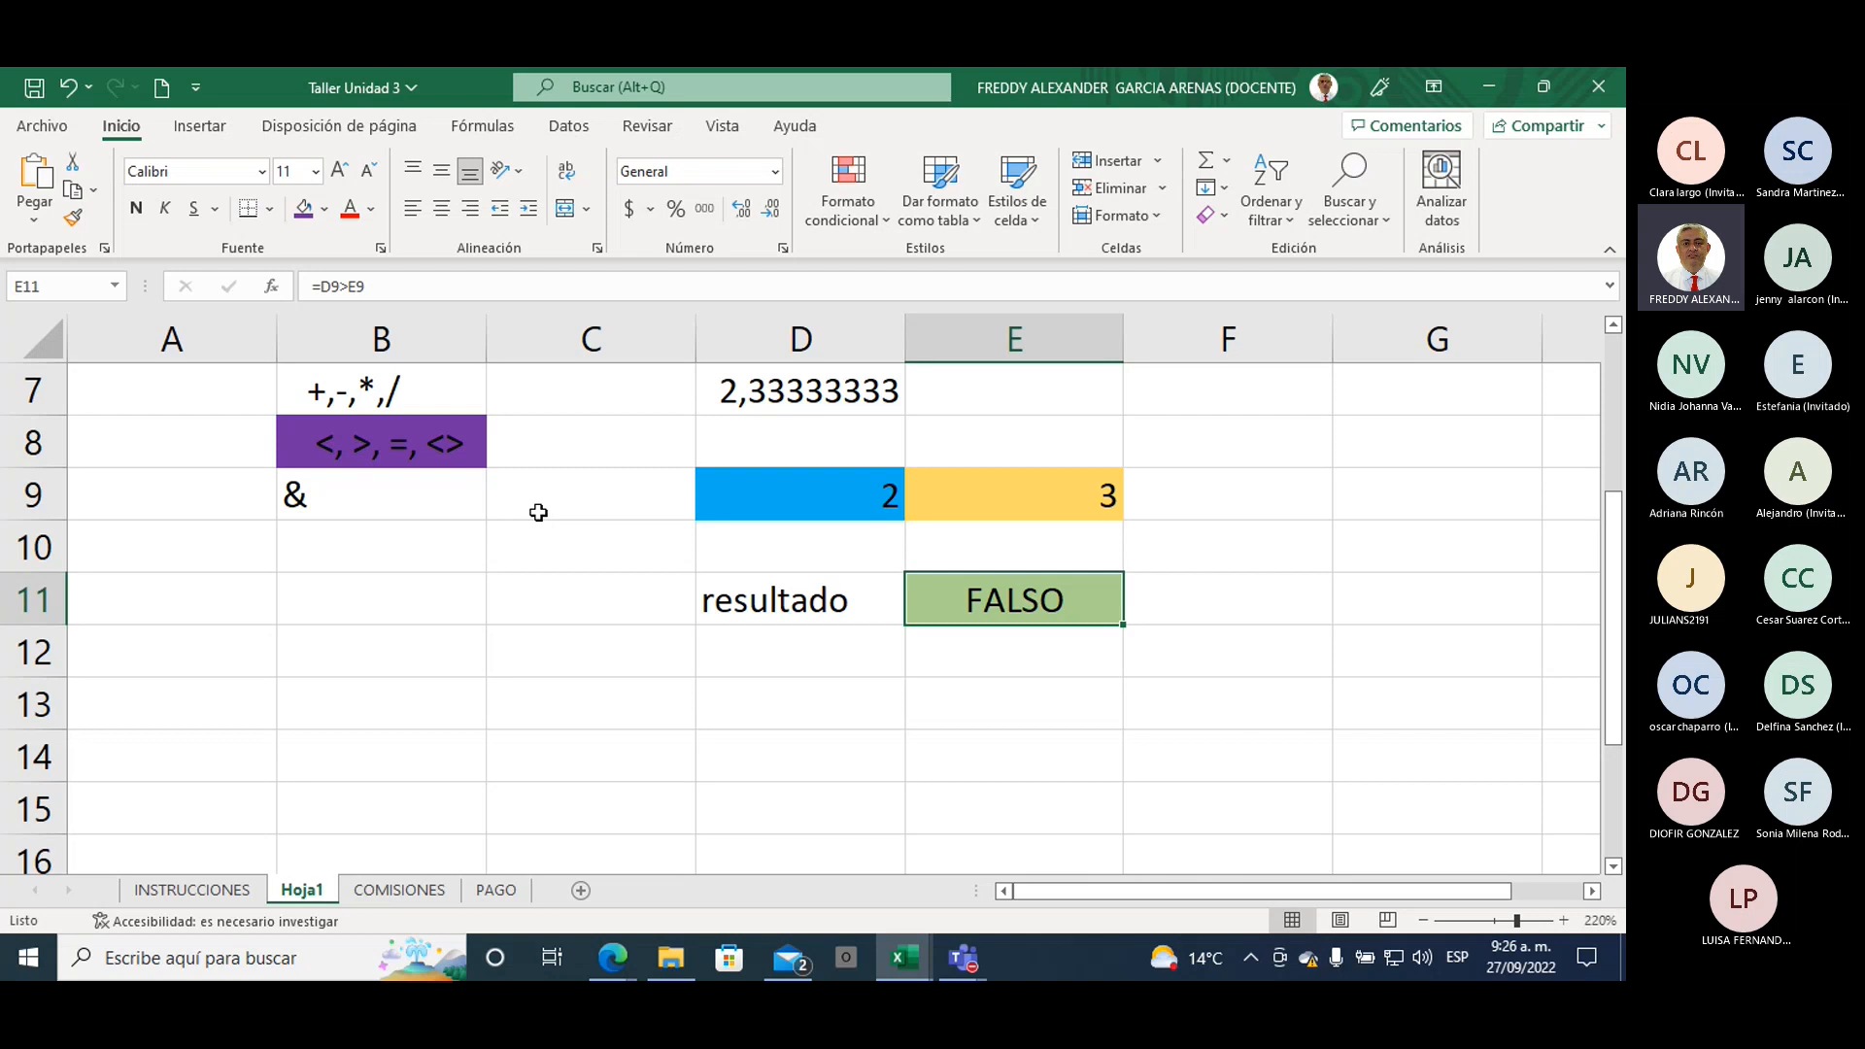
click(342, 286)
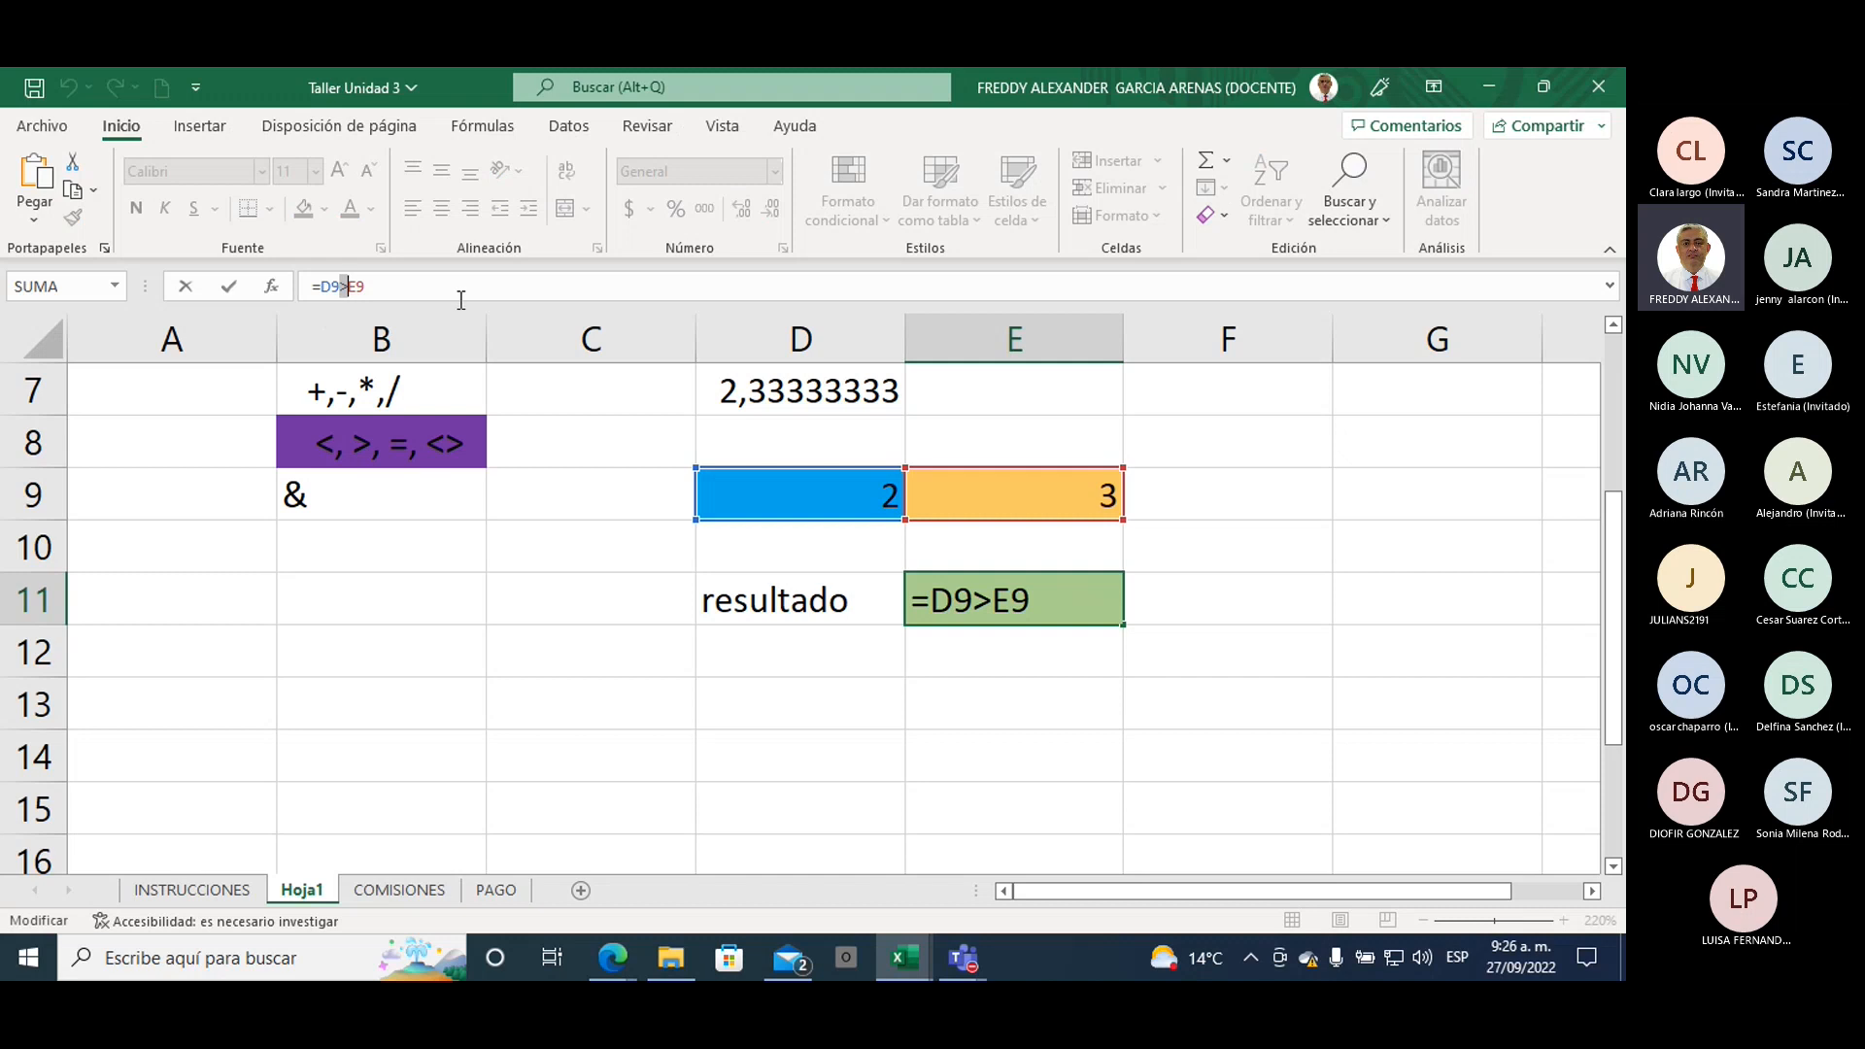
text(=)
key(Return)
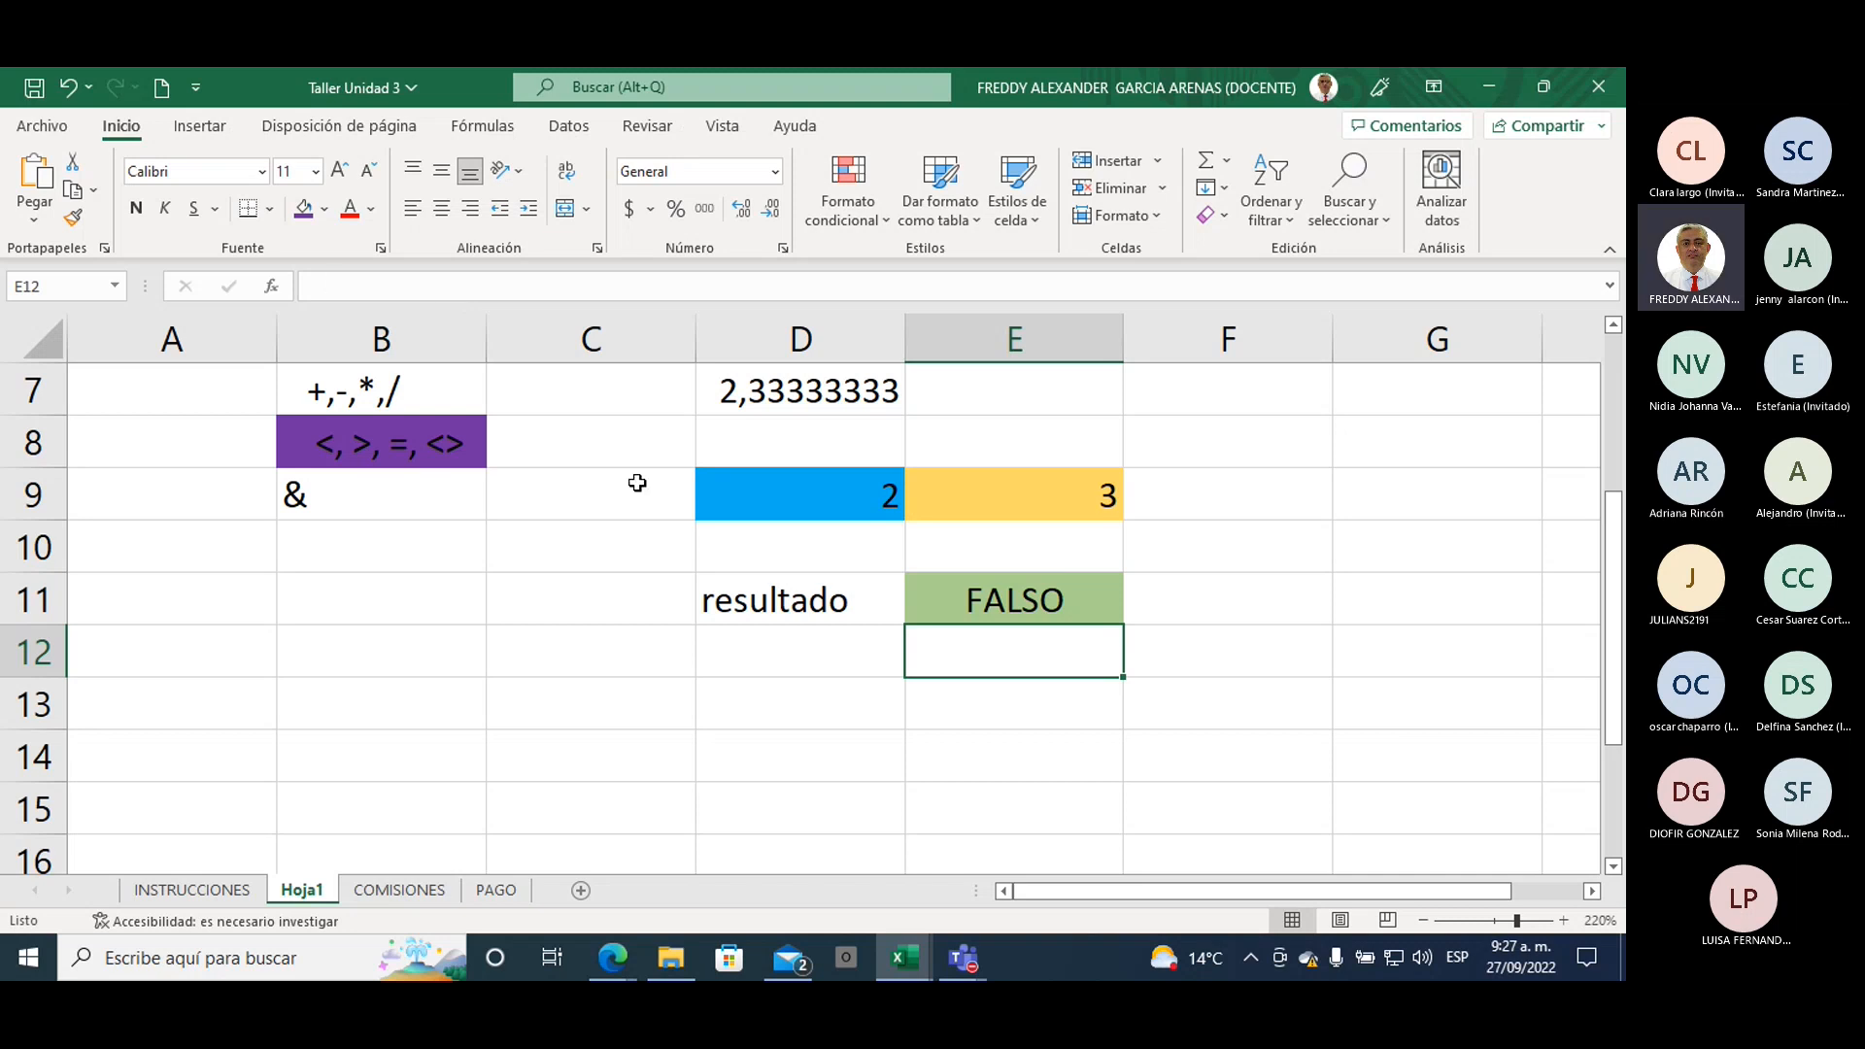
Step: Set the blue cell D9 to 3 to test the equality comparison
click(841, 487)
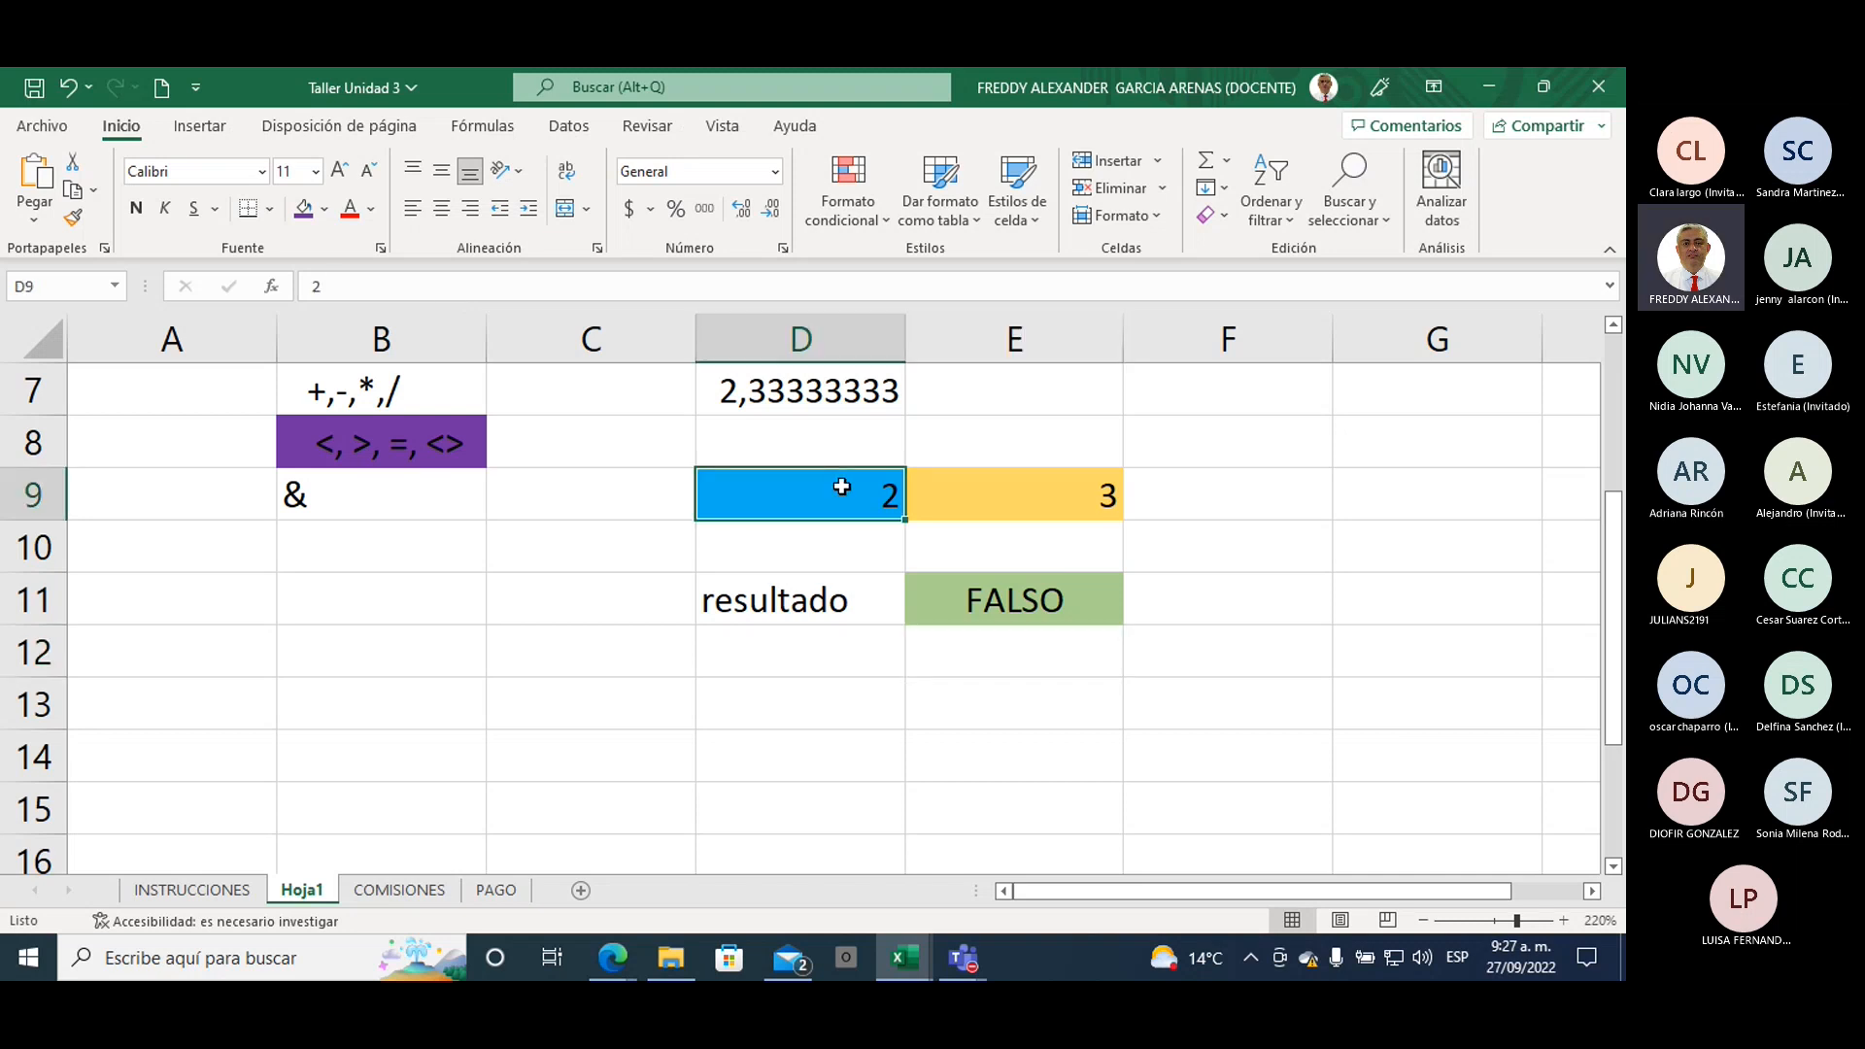
text(3)
key(Return)
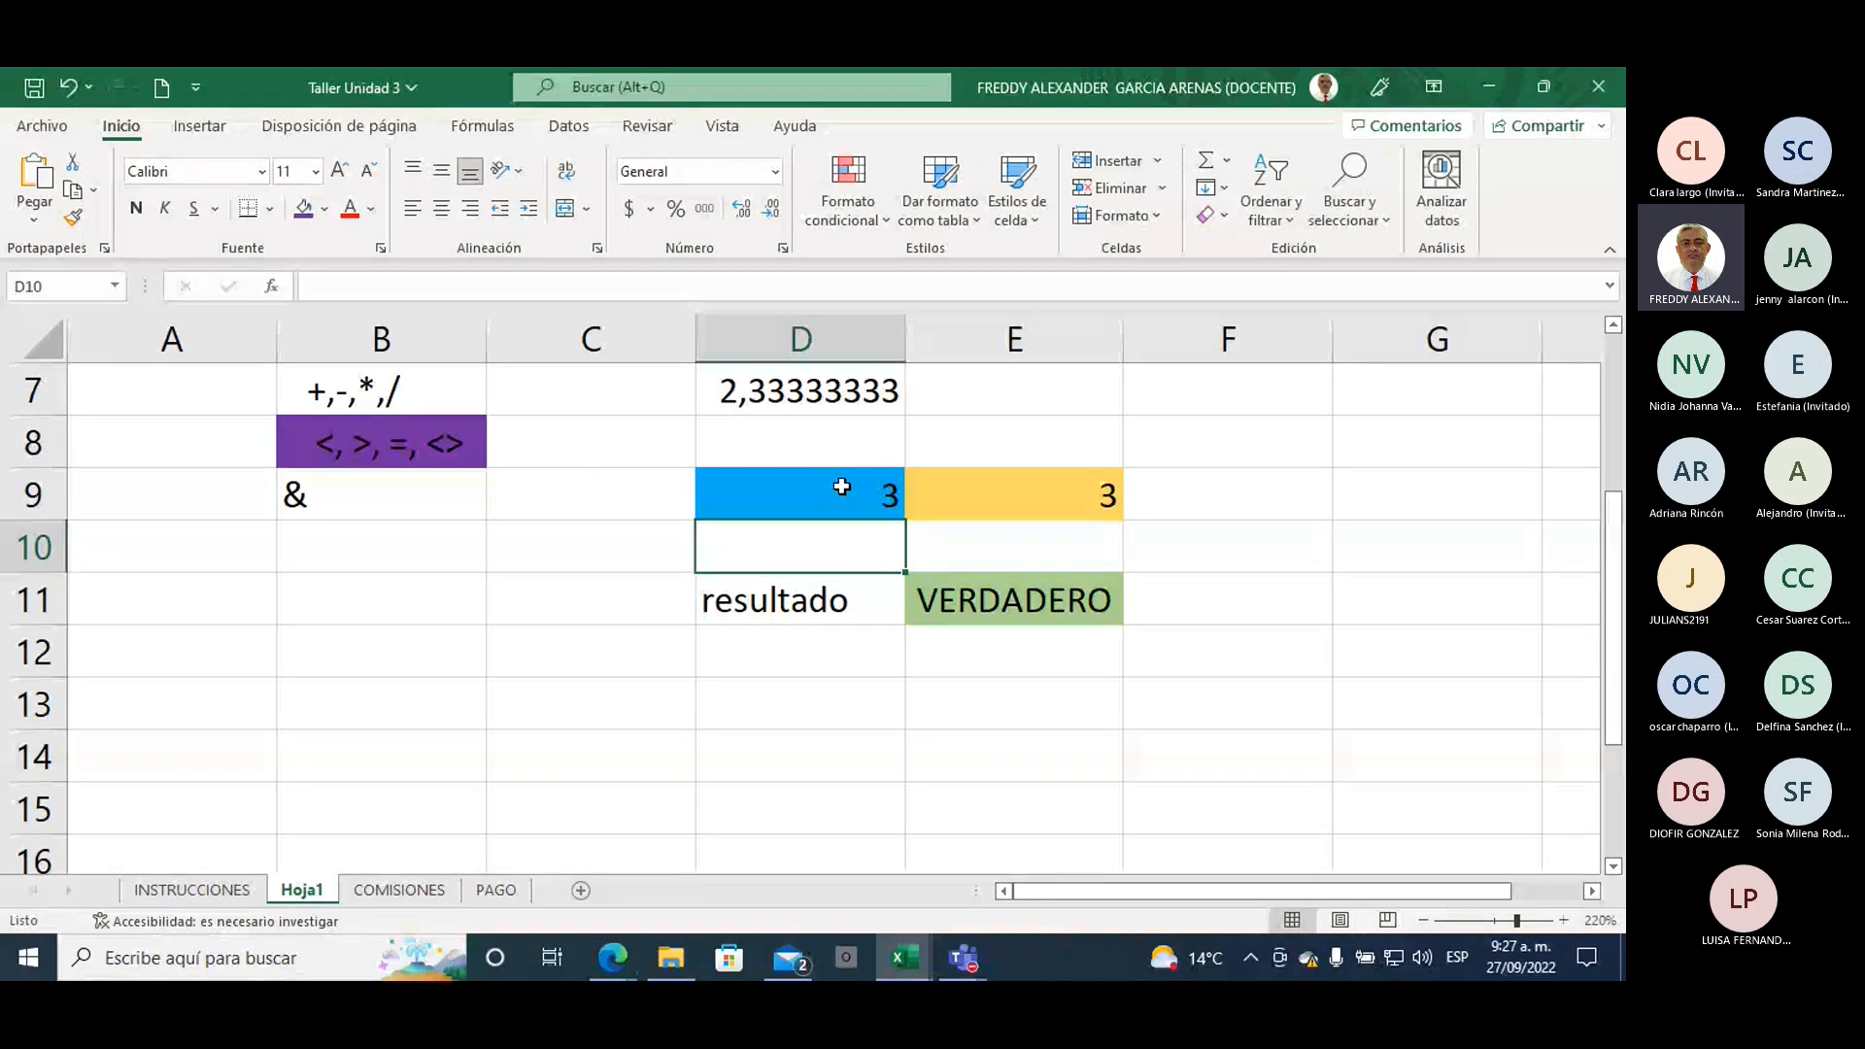
Step: Point out the & operator in B9, and enter a sample first name in A12 and a surname in B12
click(544, 597)
click(324, 503)
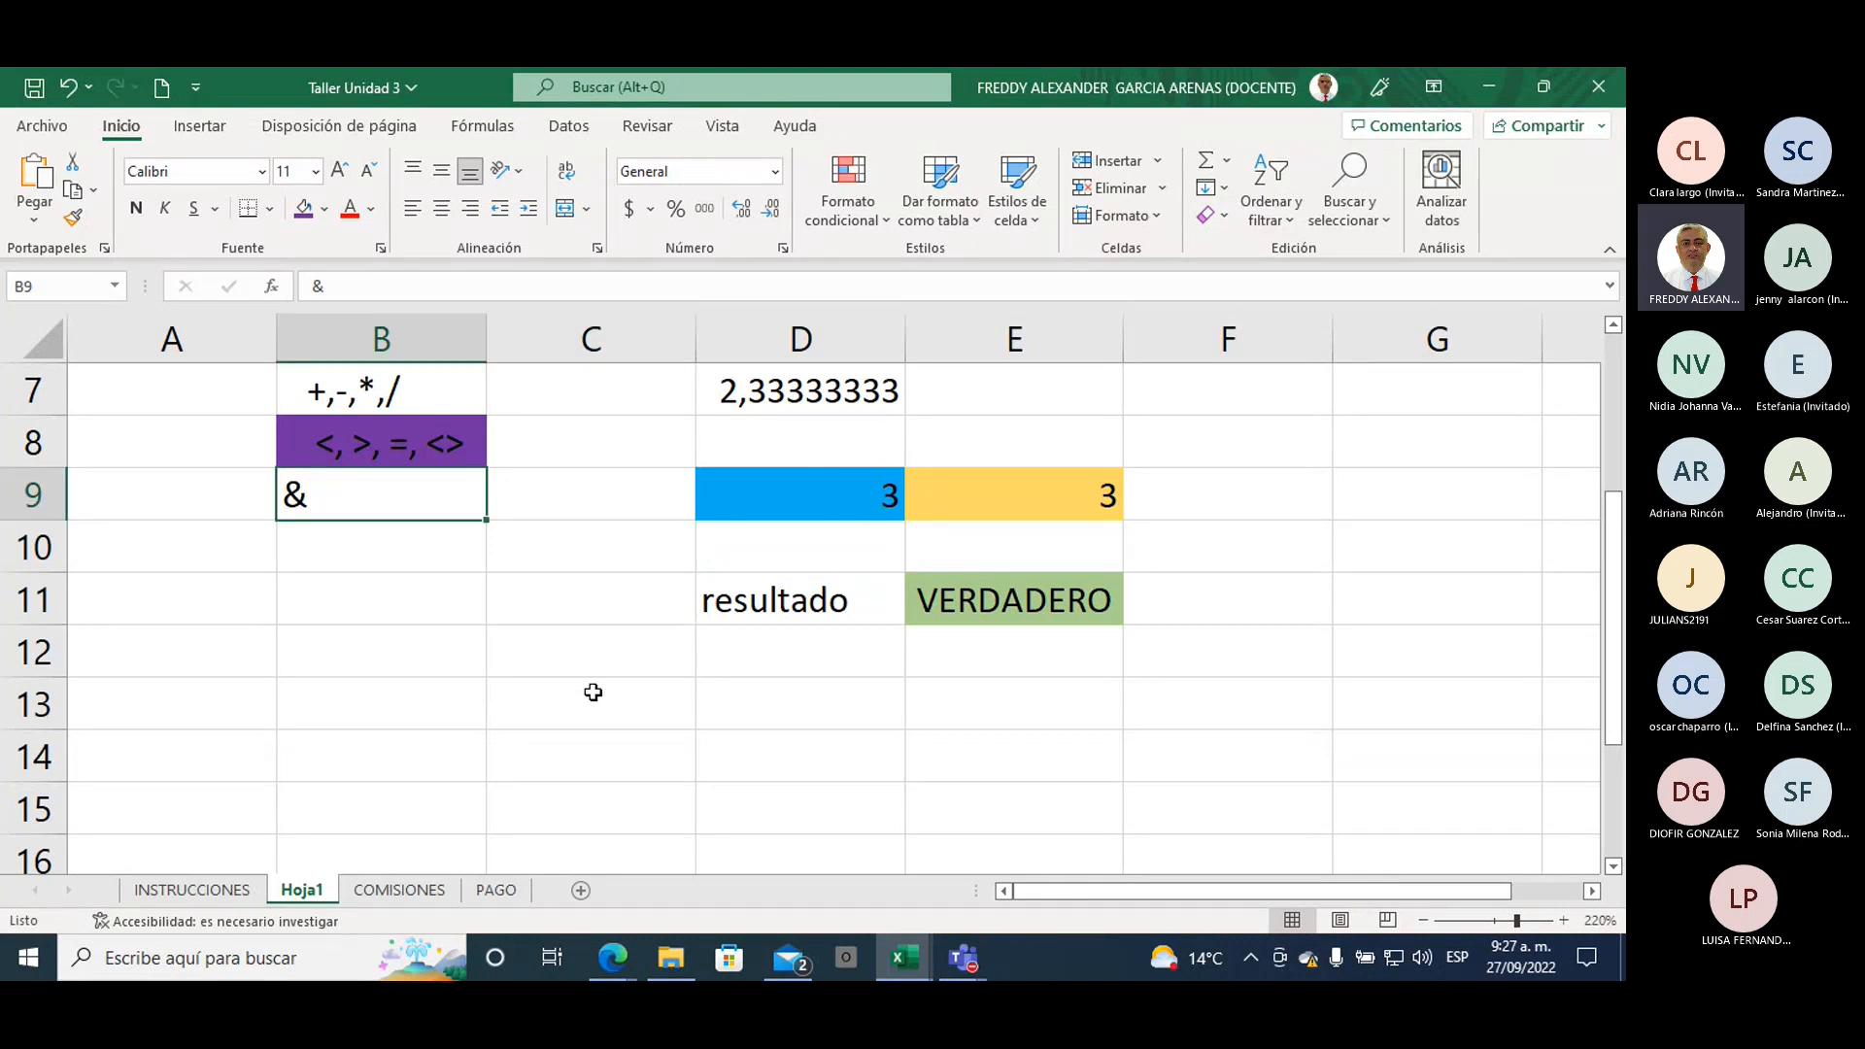
click(205, 661)
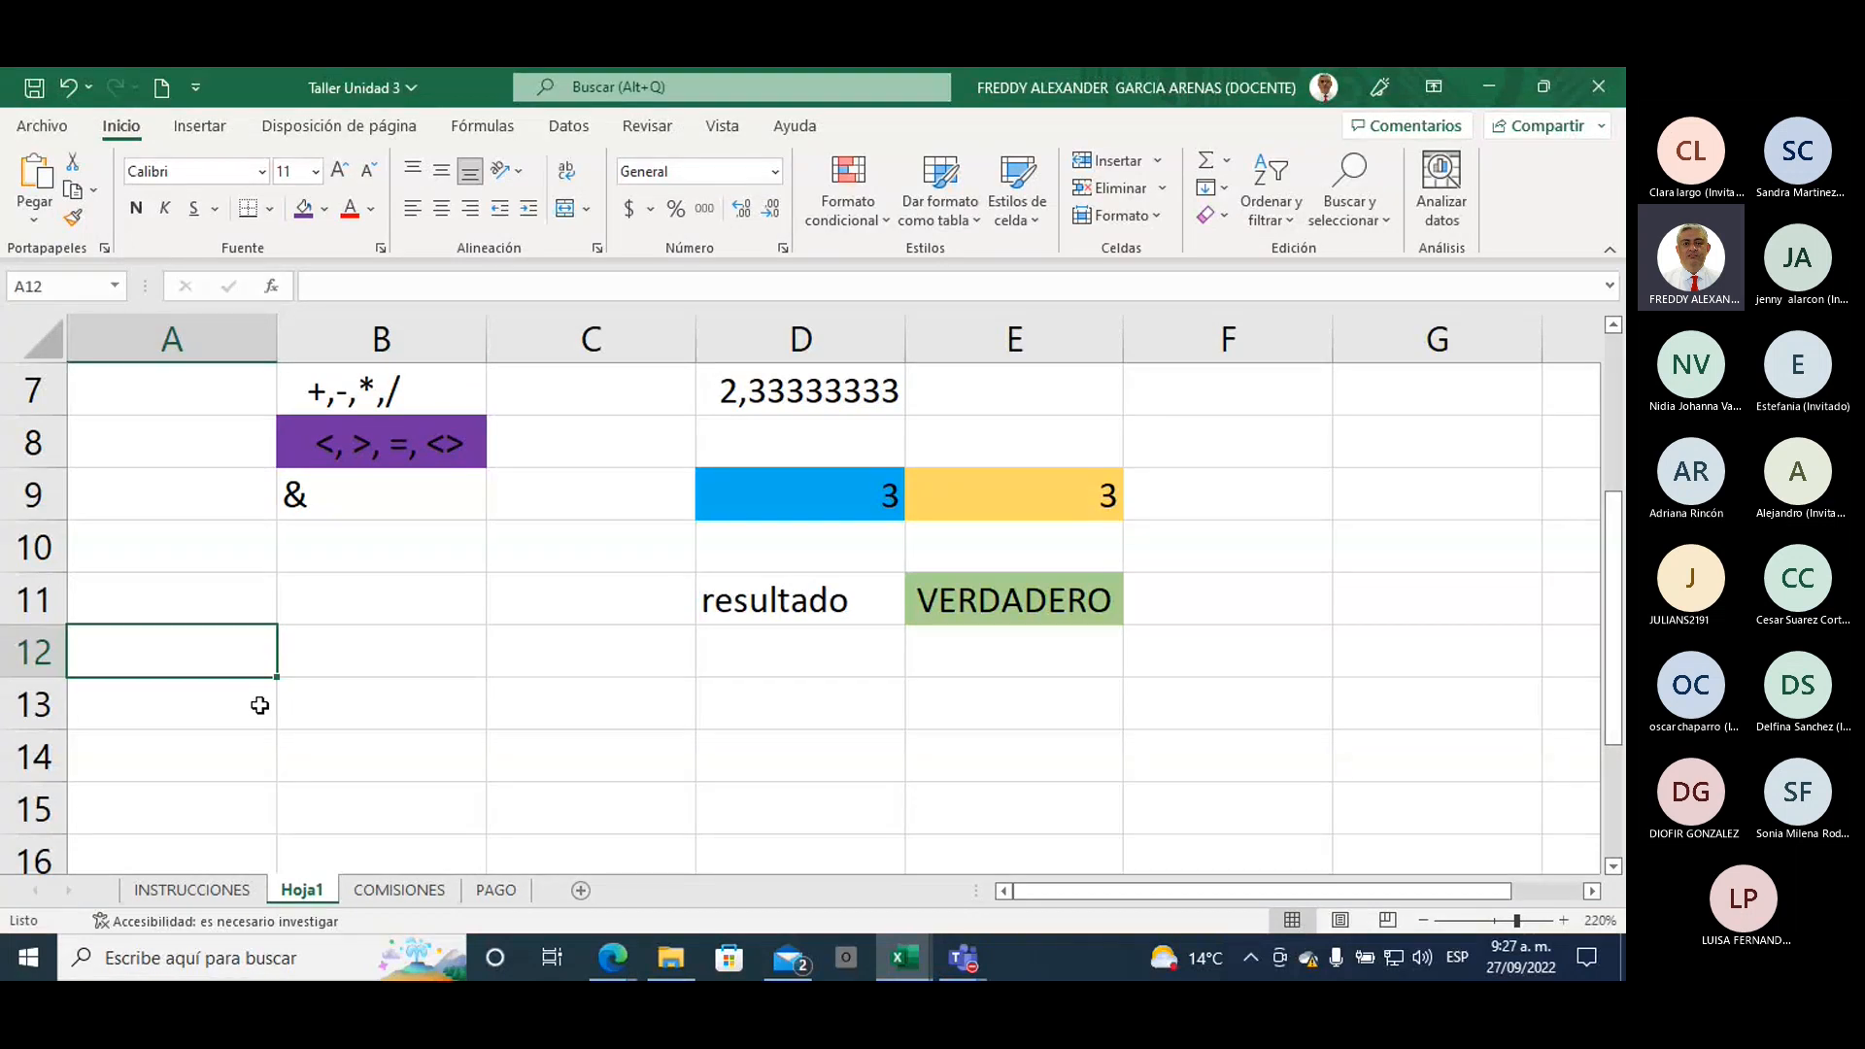
text(Pablo)
click(338, 662)
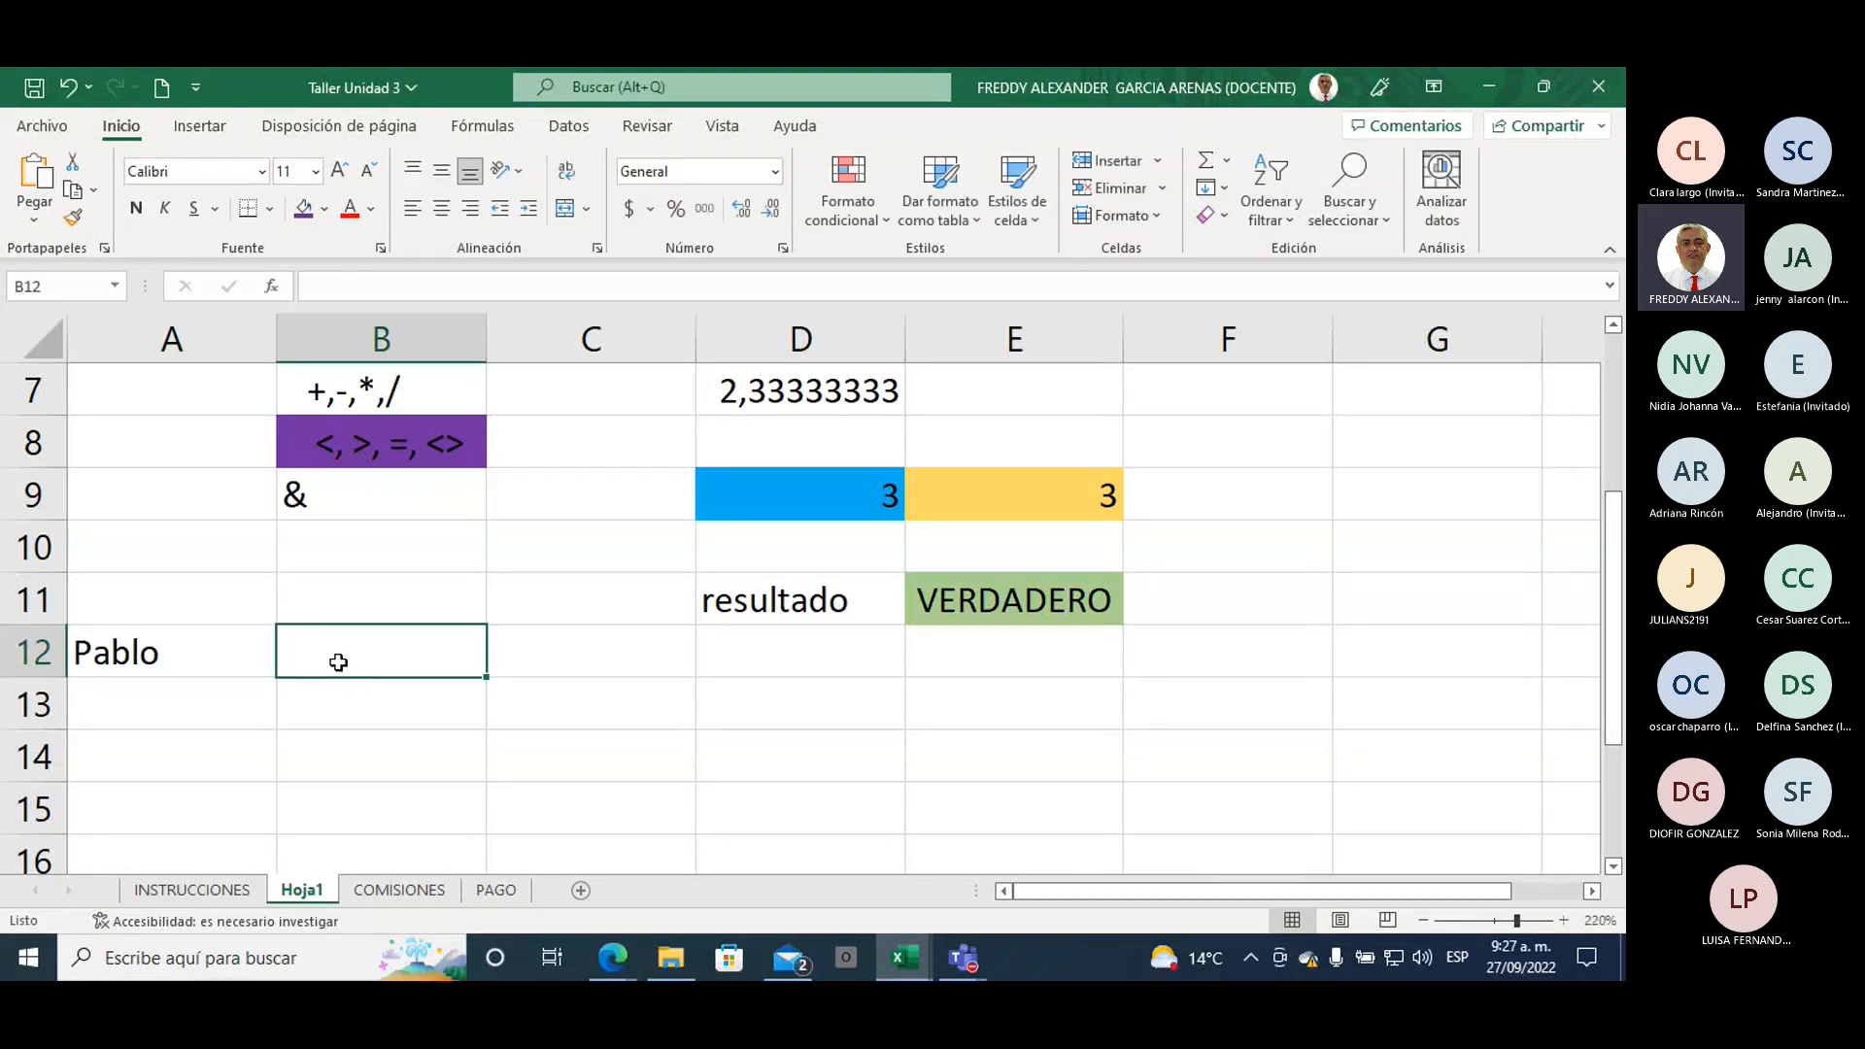
text(Garcia)
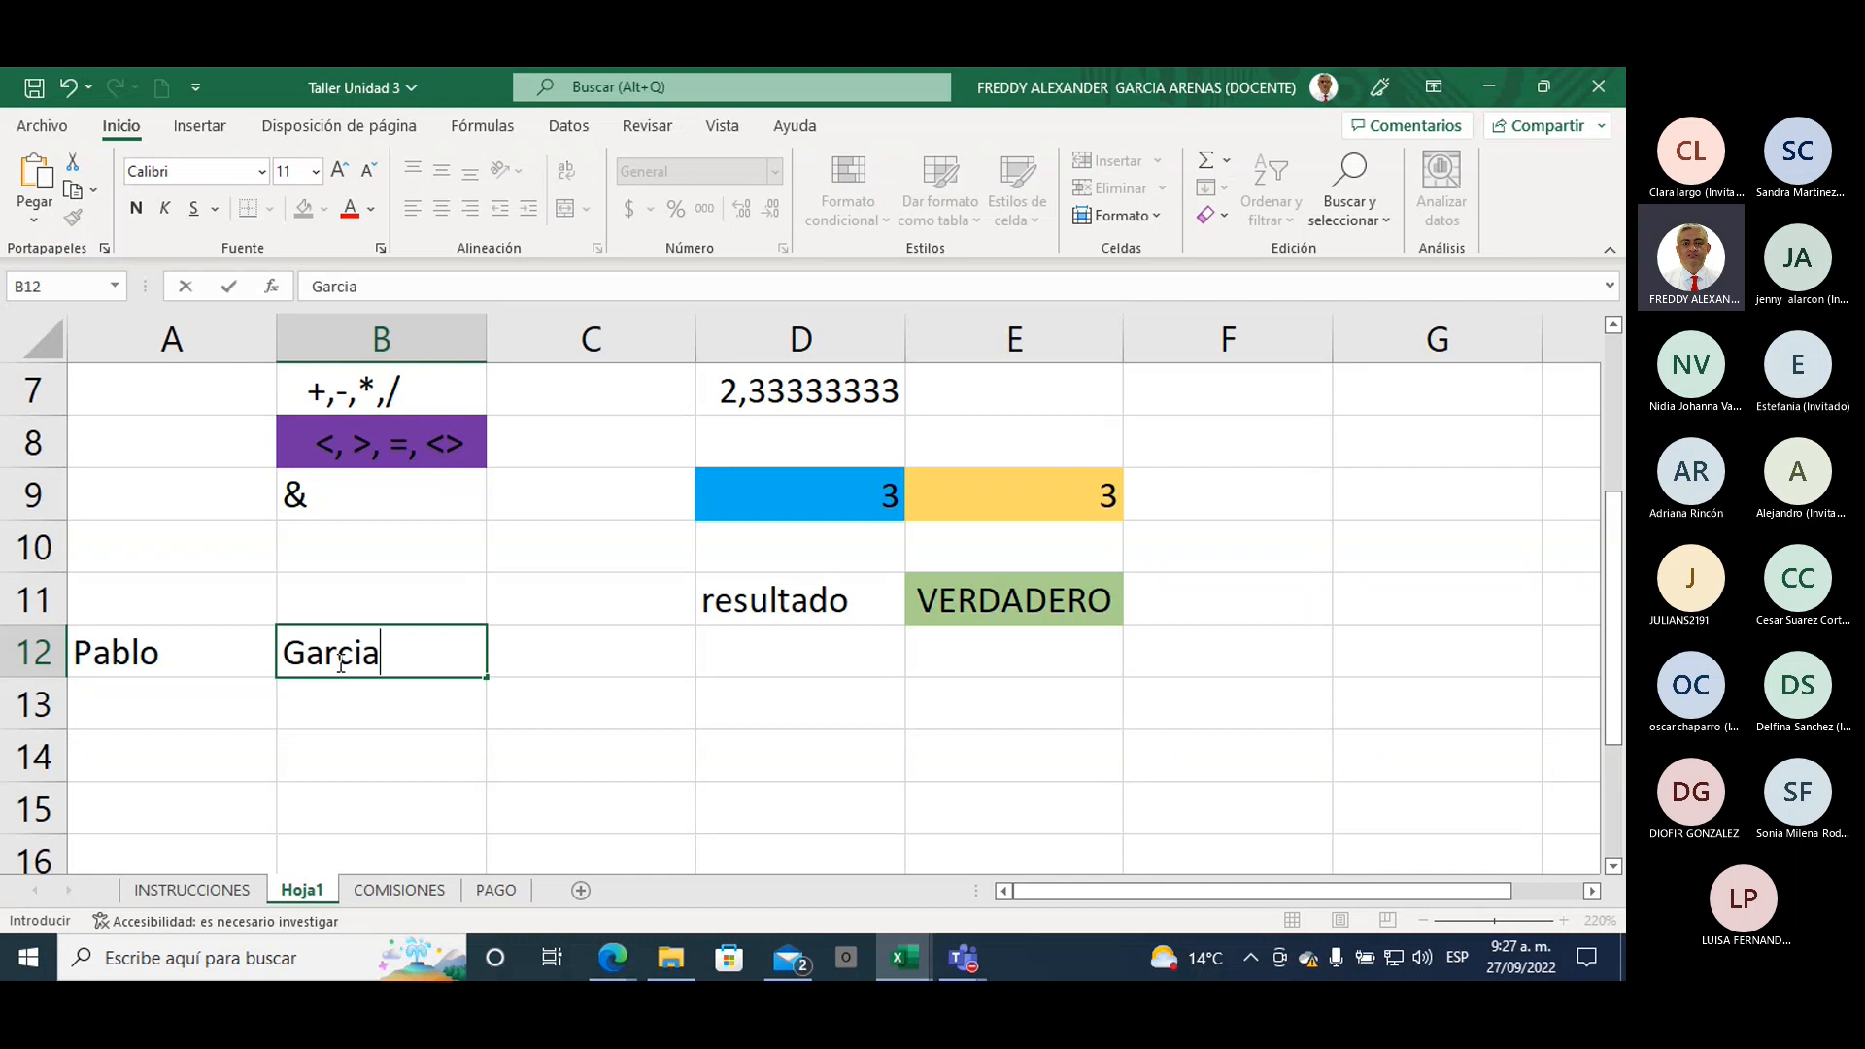
key(Return)
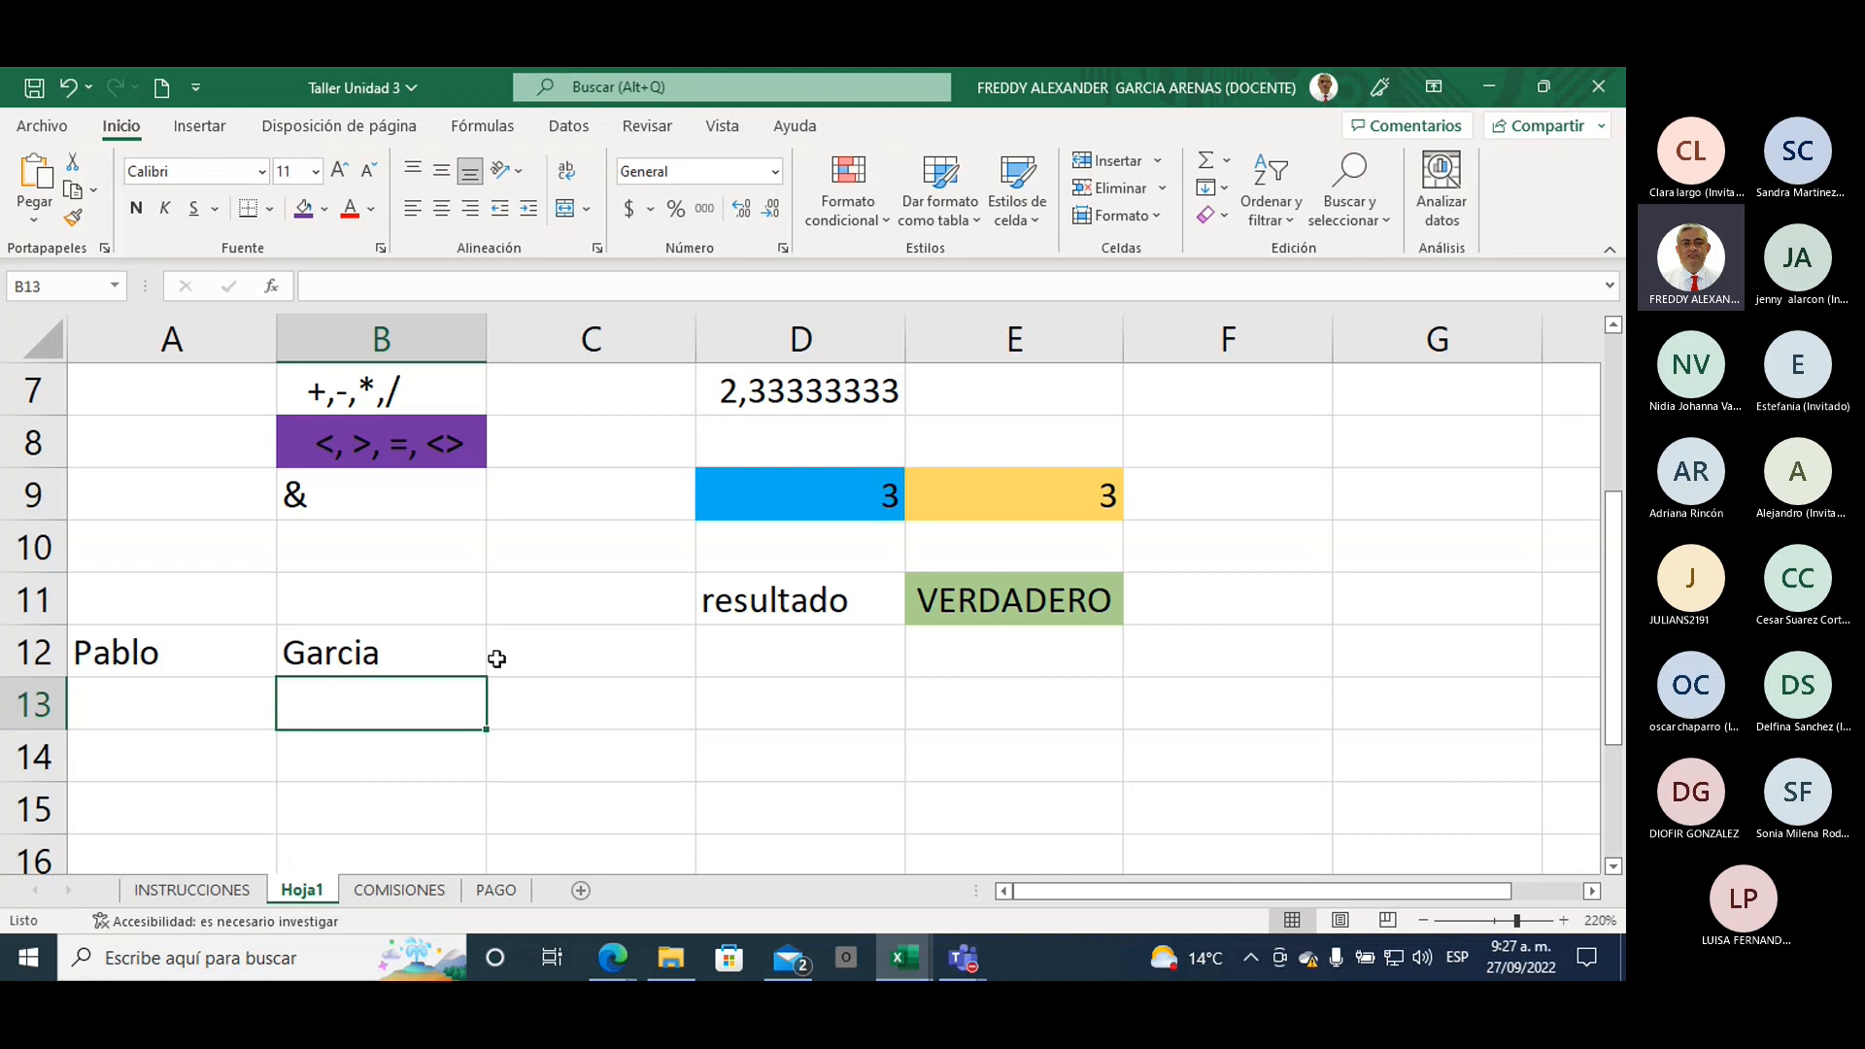
Step: Join the first name and surname in C12 with the formula =A12&B12
click(532, 657)
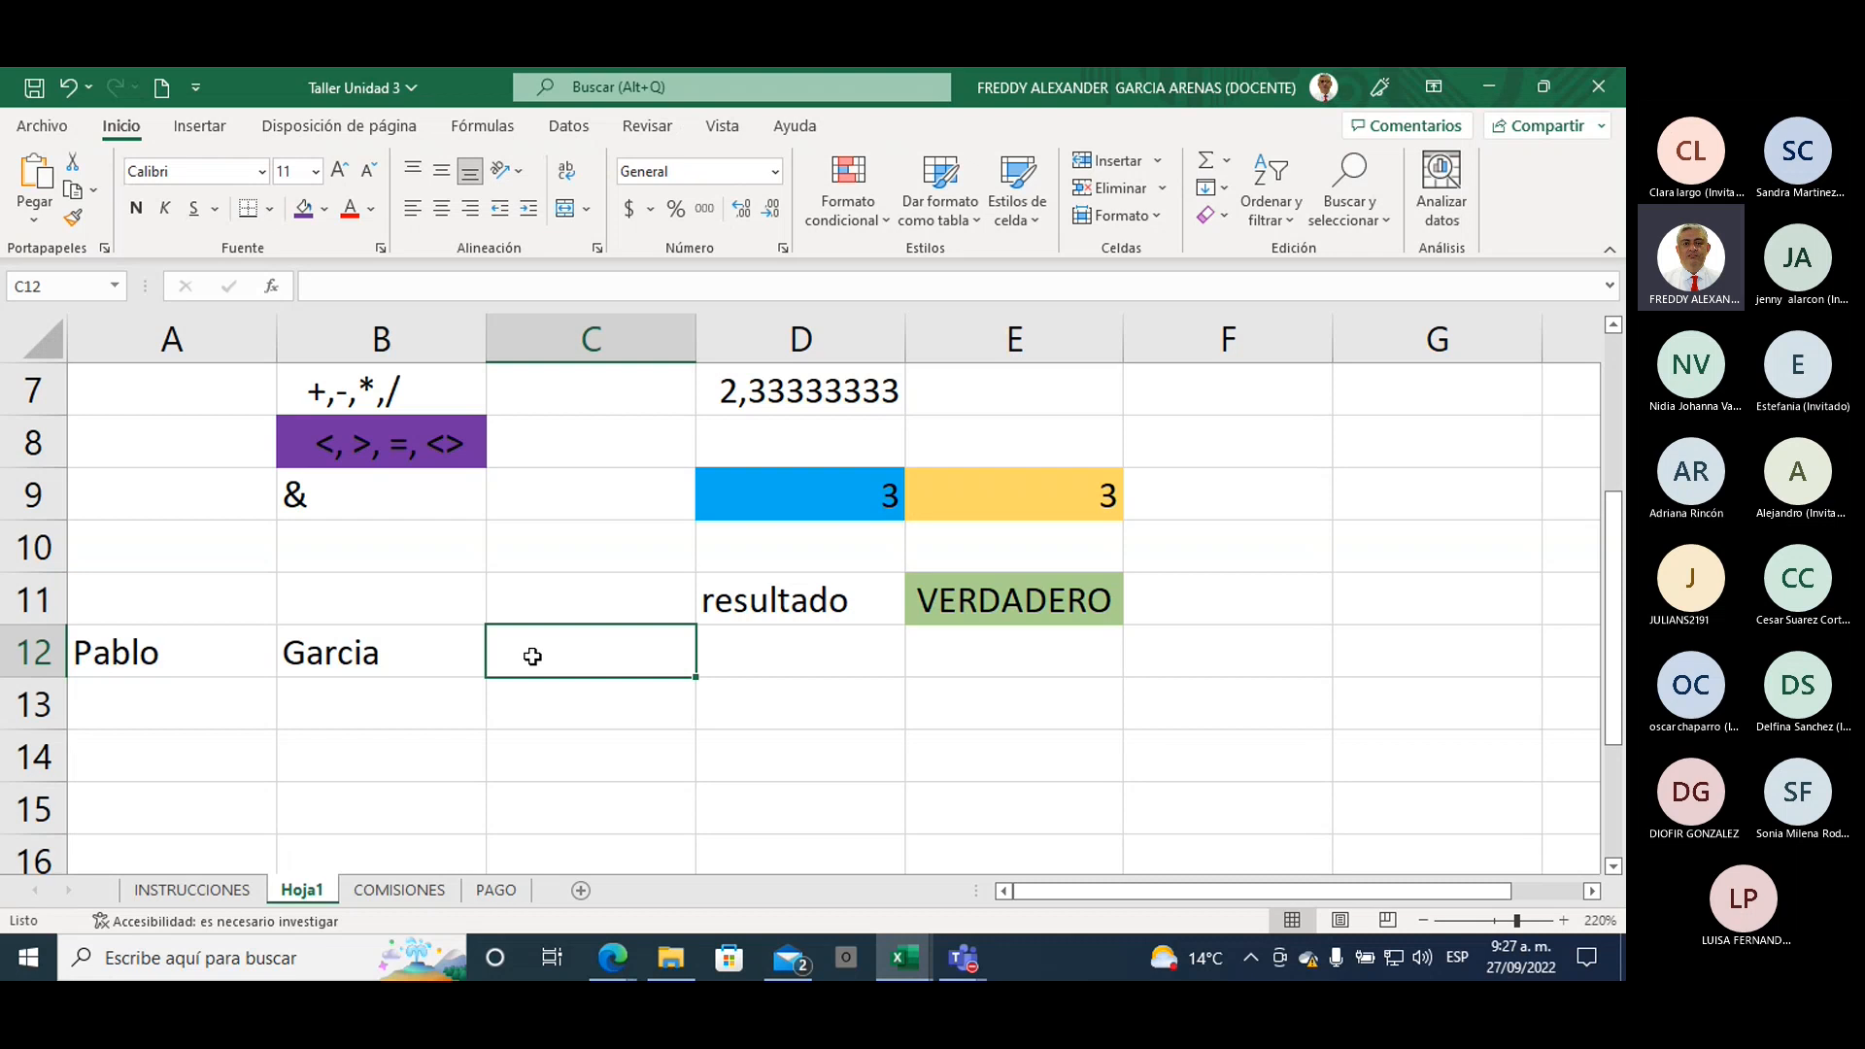
text(=)
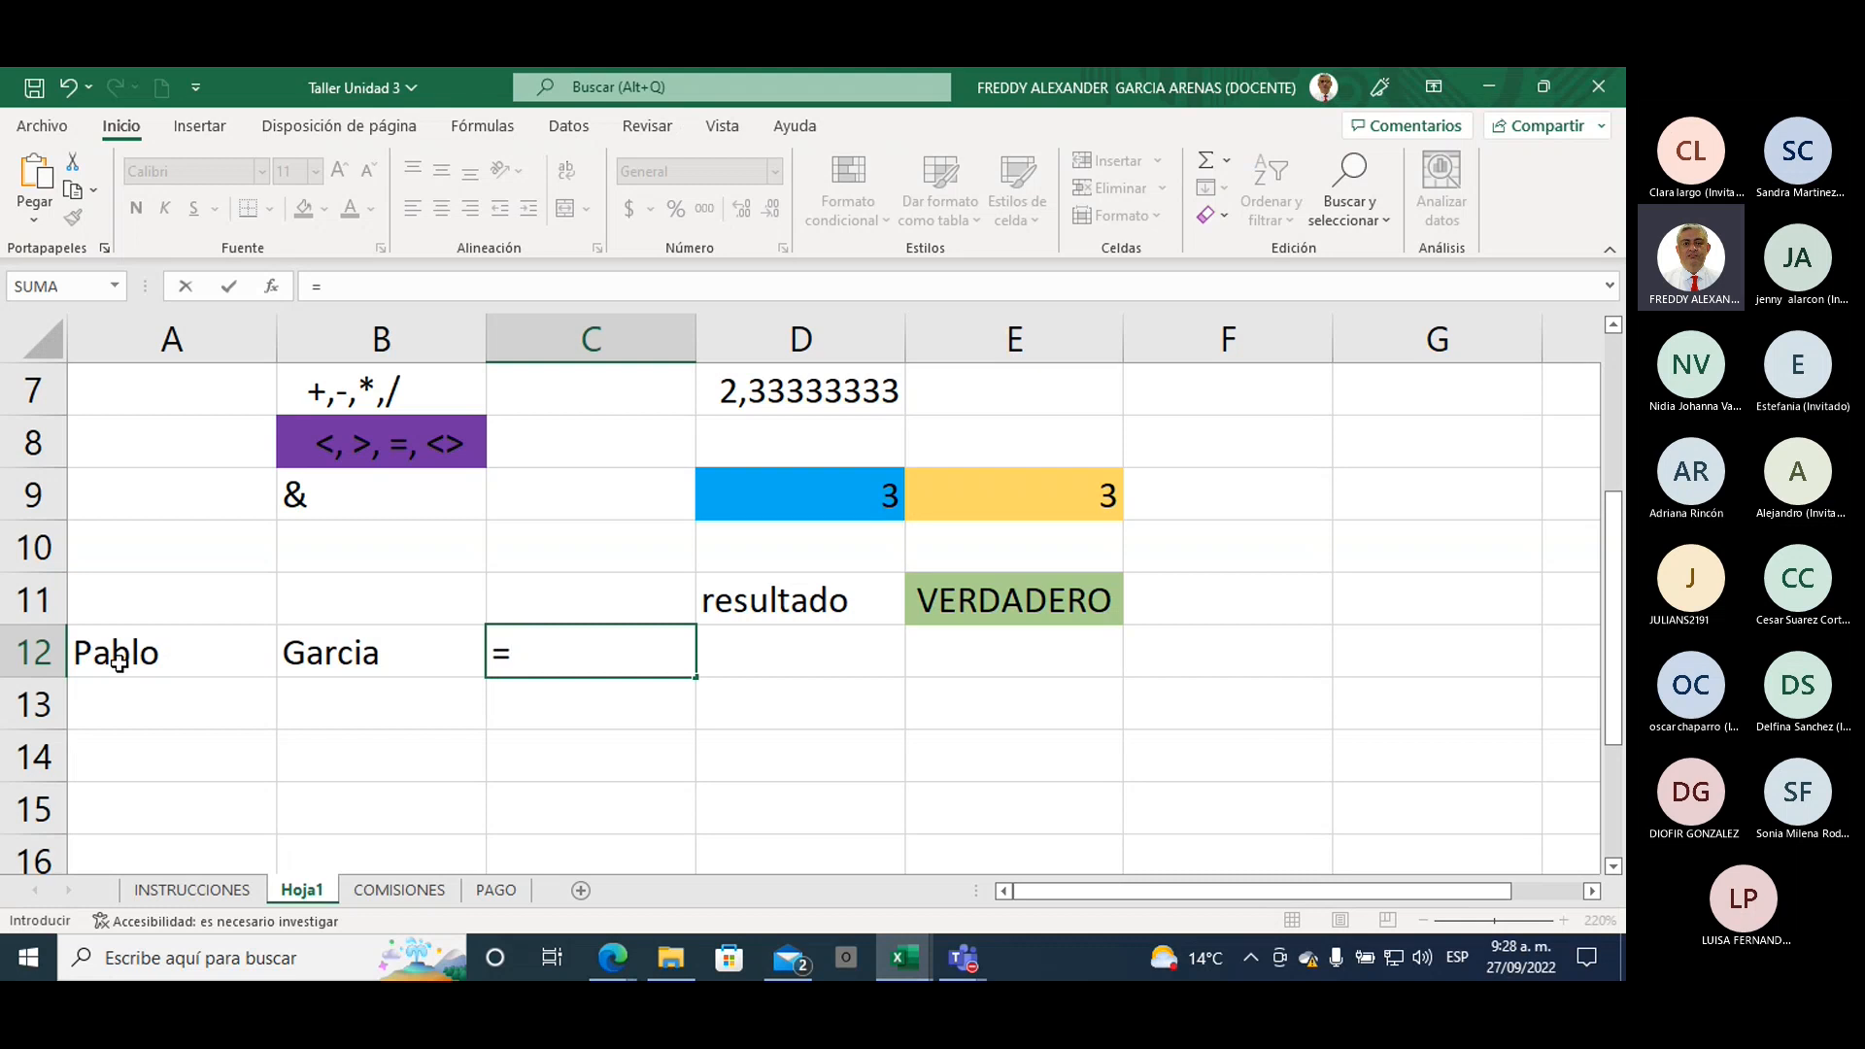
click(118, 662)
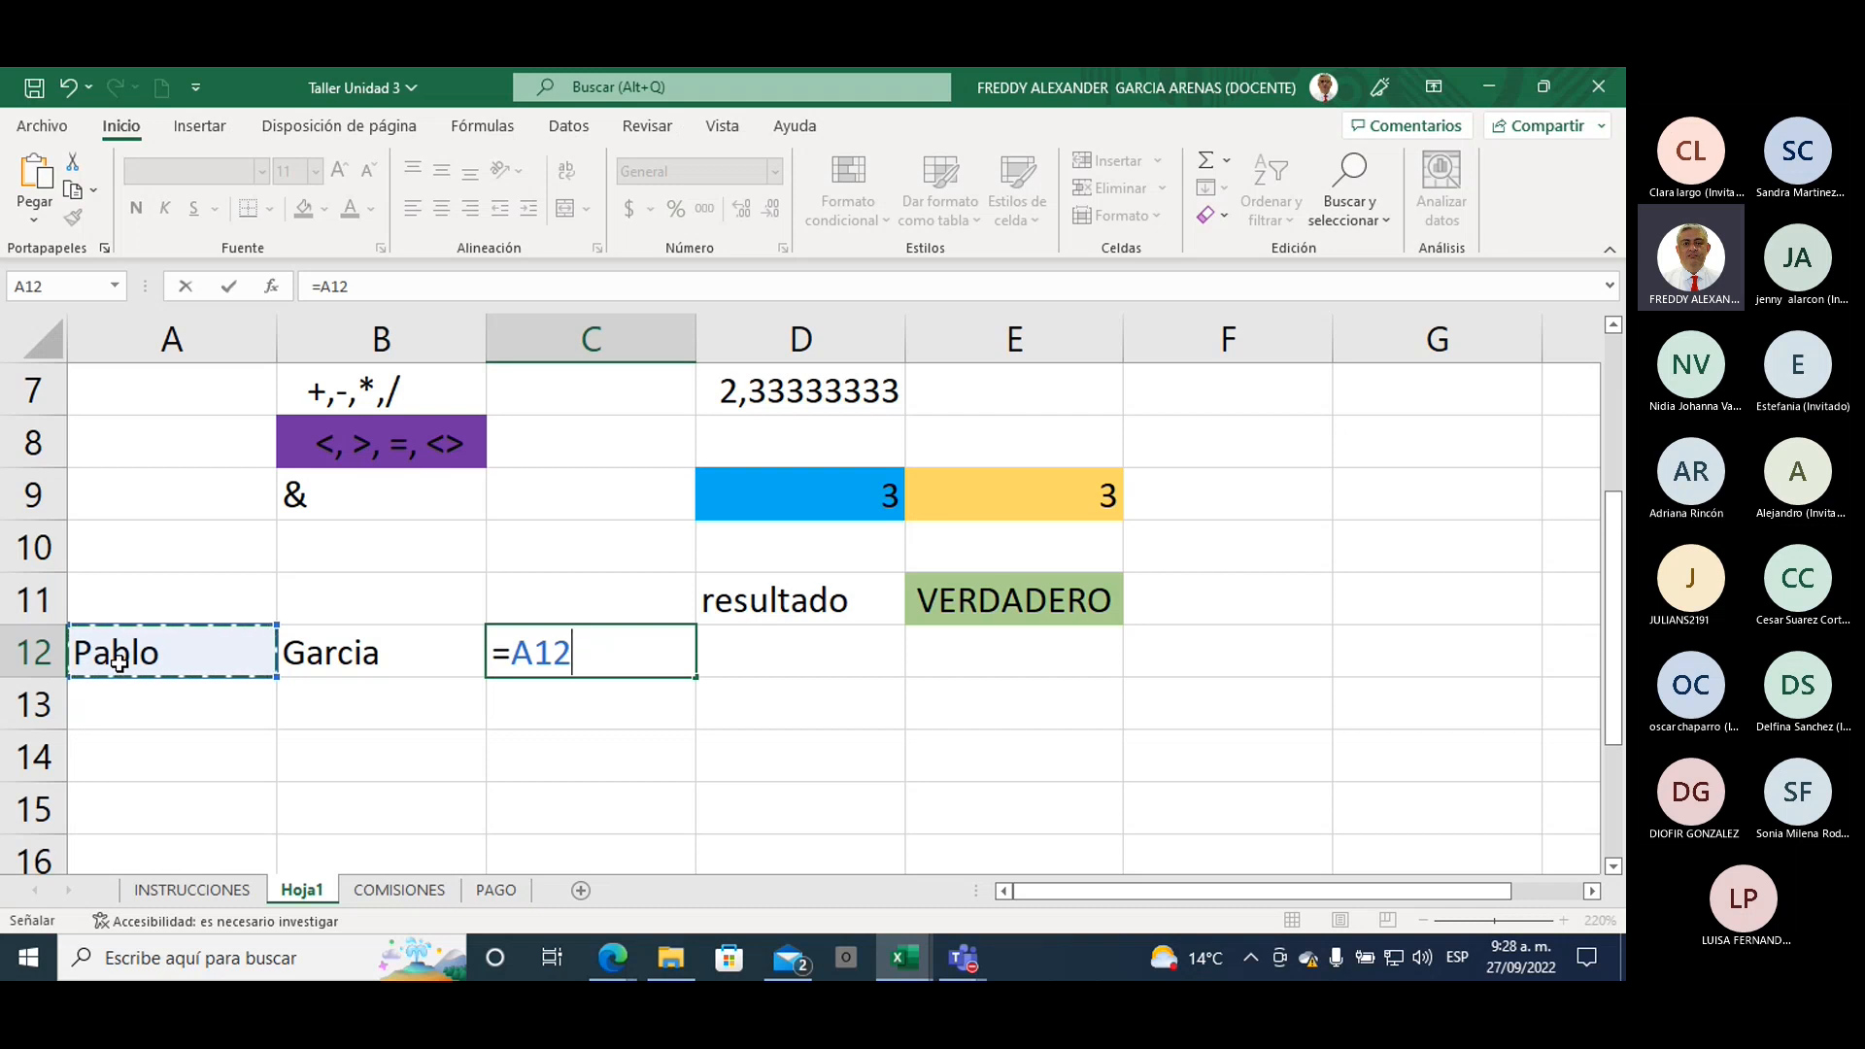
text(&)
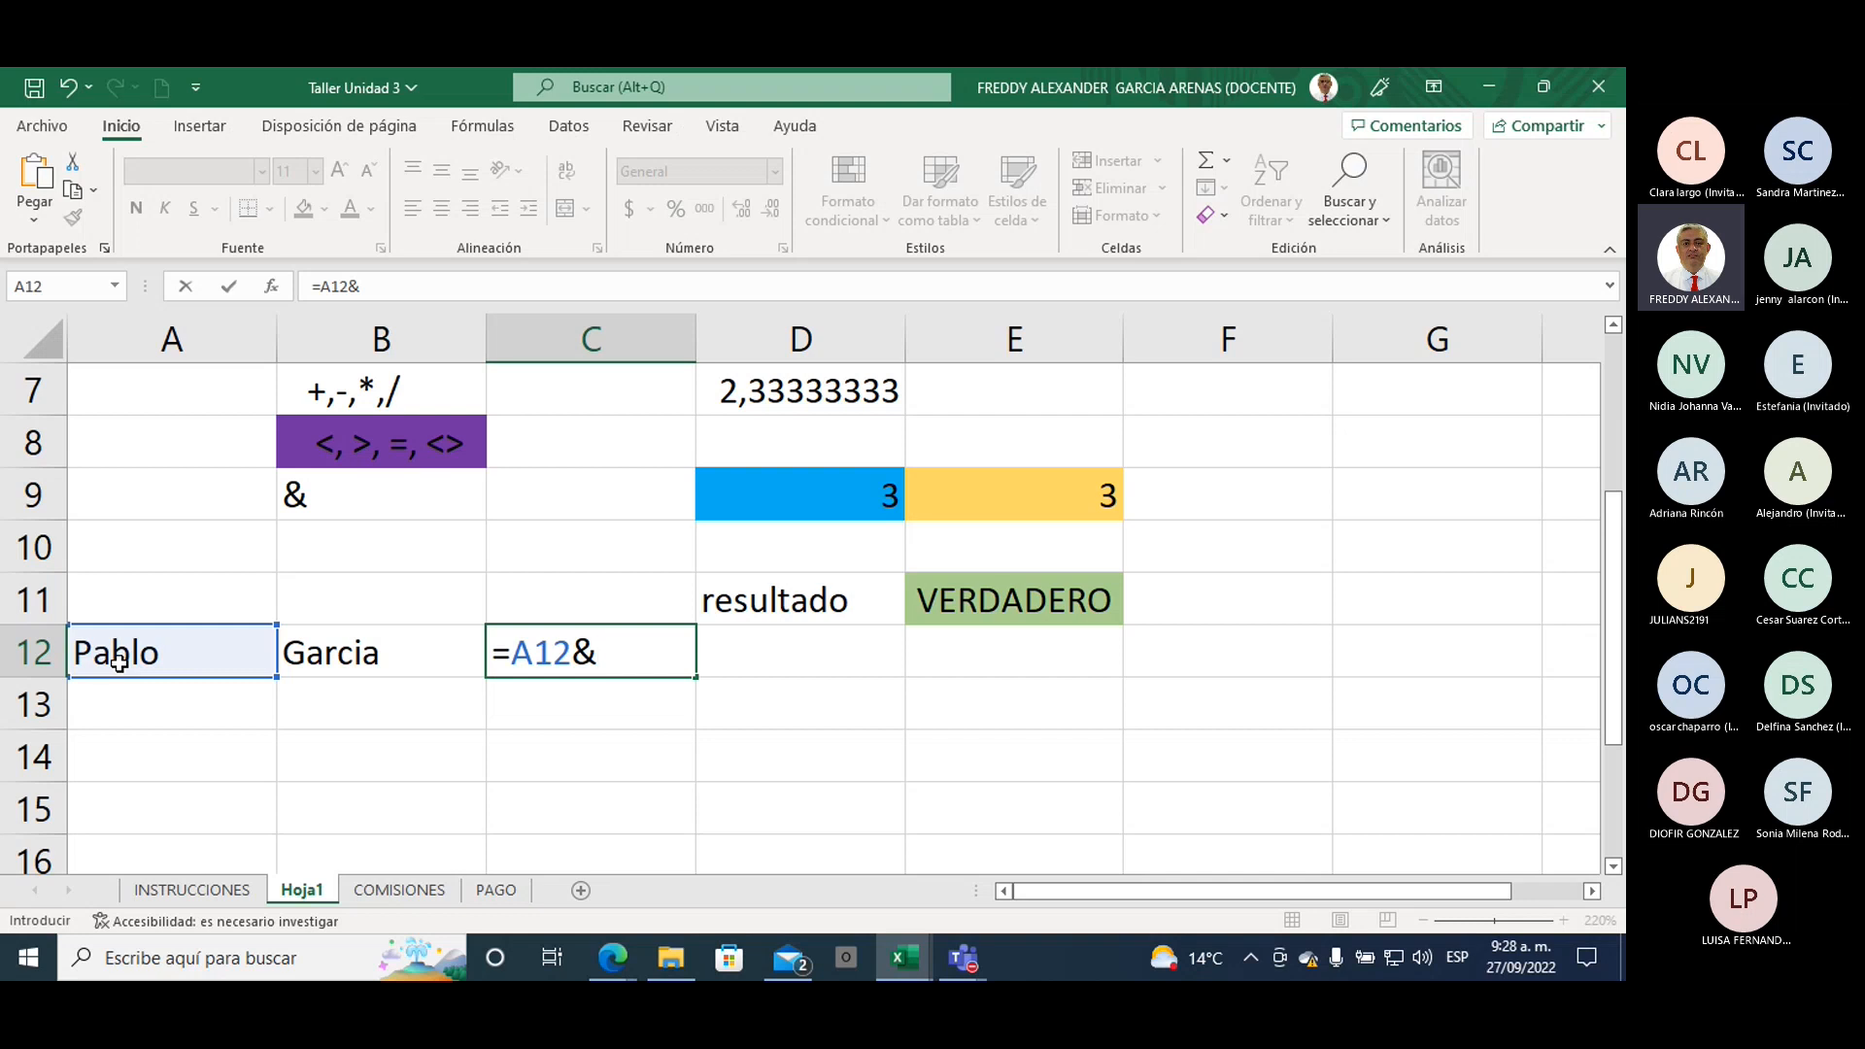
click(375, 653)
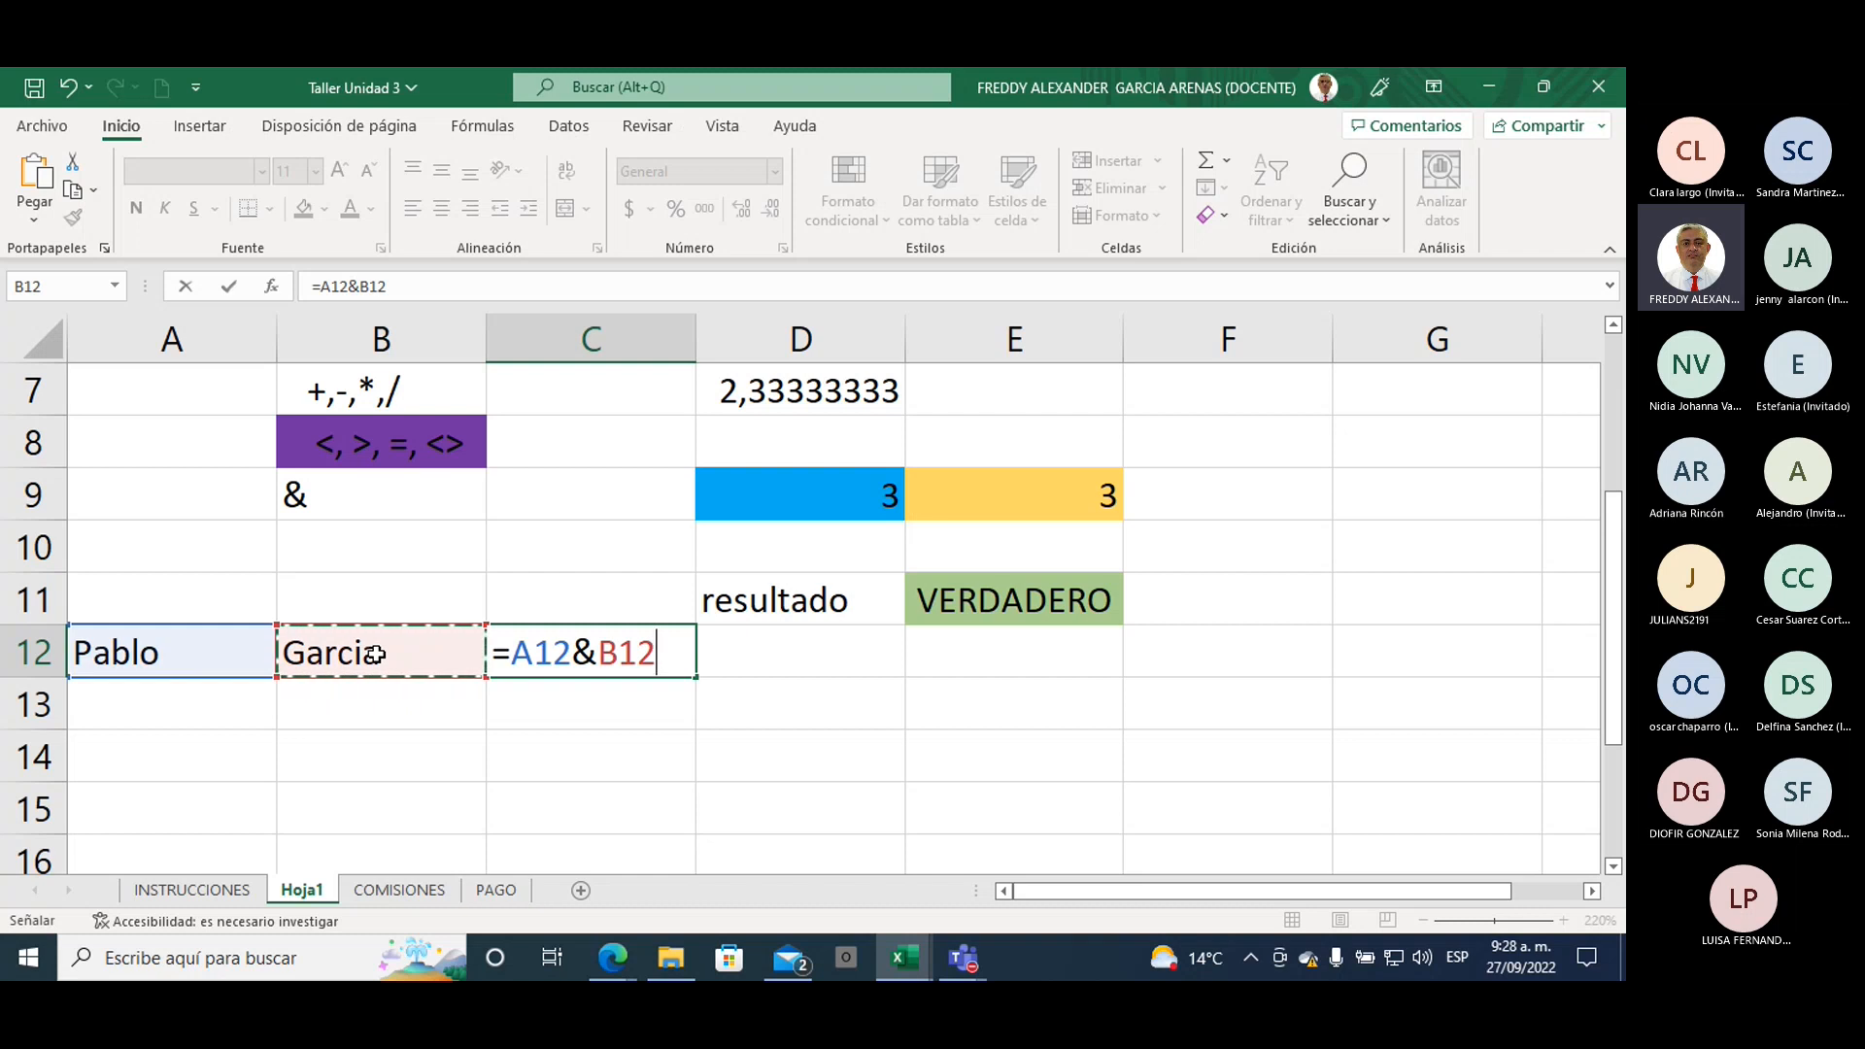
key(Return)
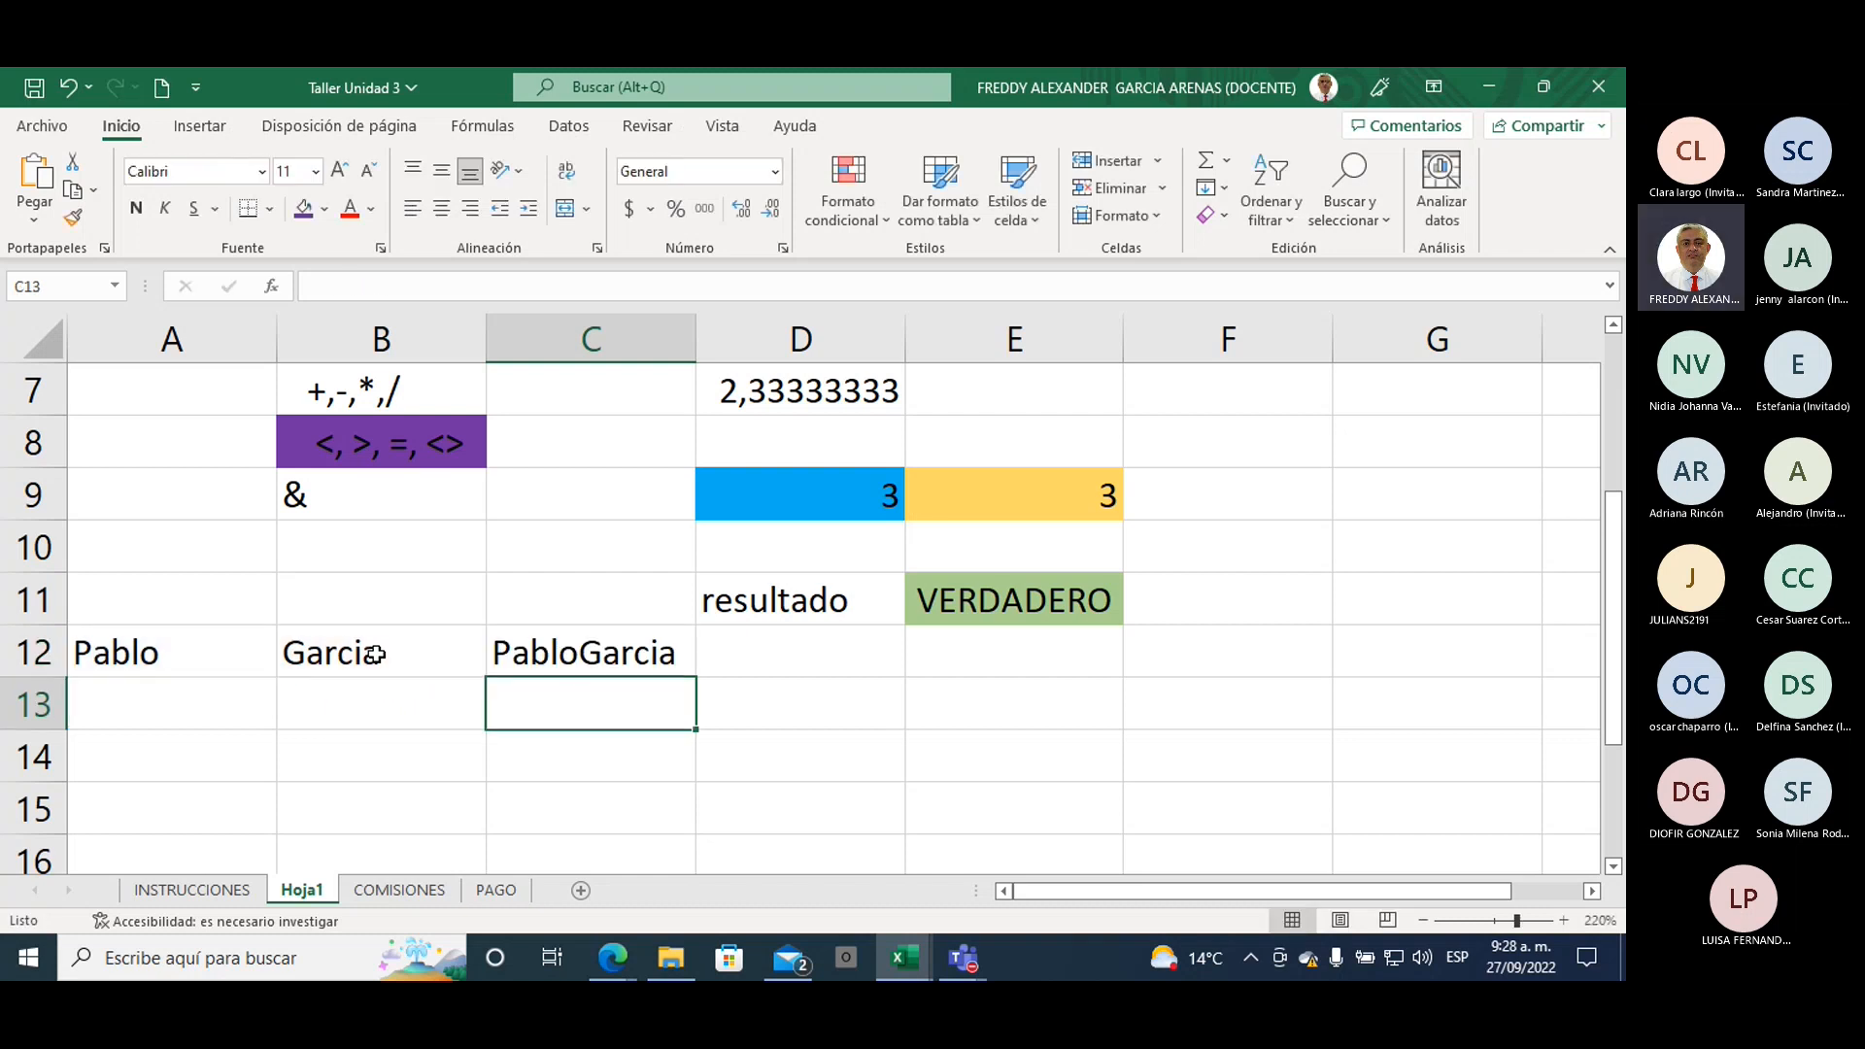
Step: Change the C12 formula to =A12&" "&B12 so a space separates the first name and surname
key(Up)
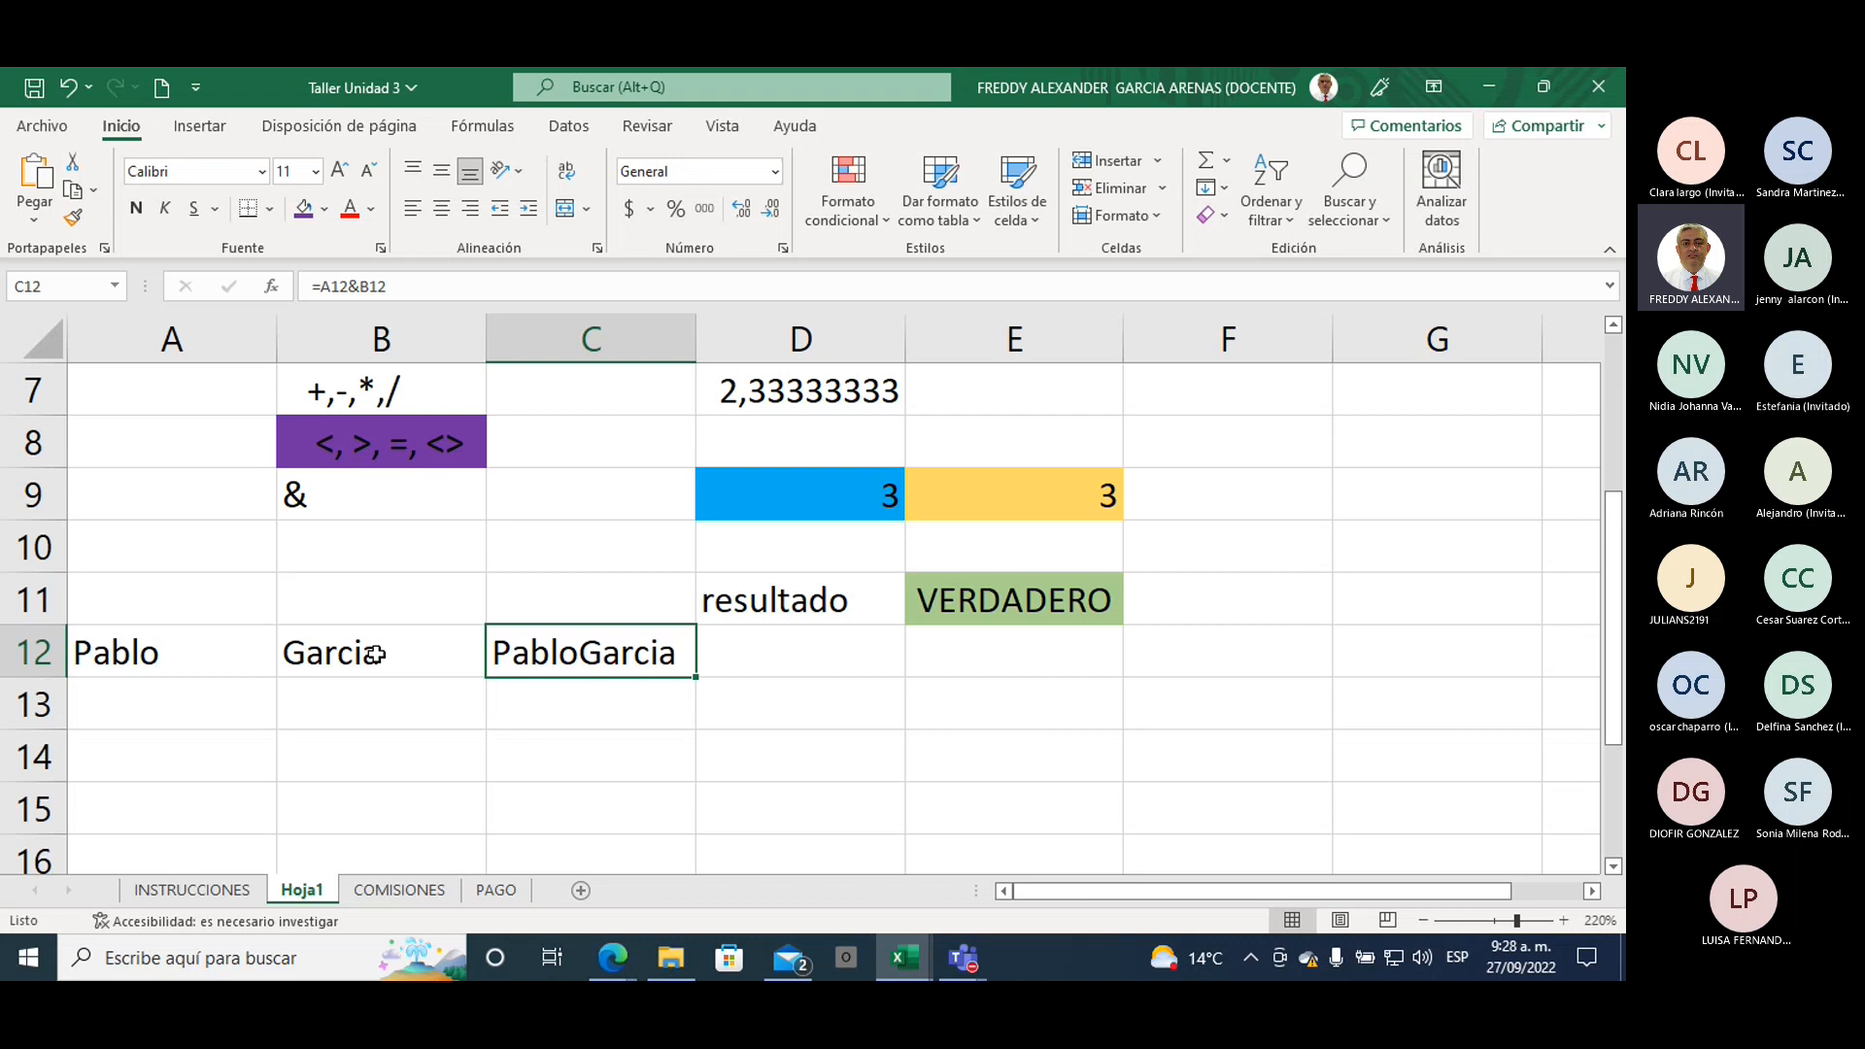
click(412, 291)
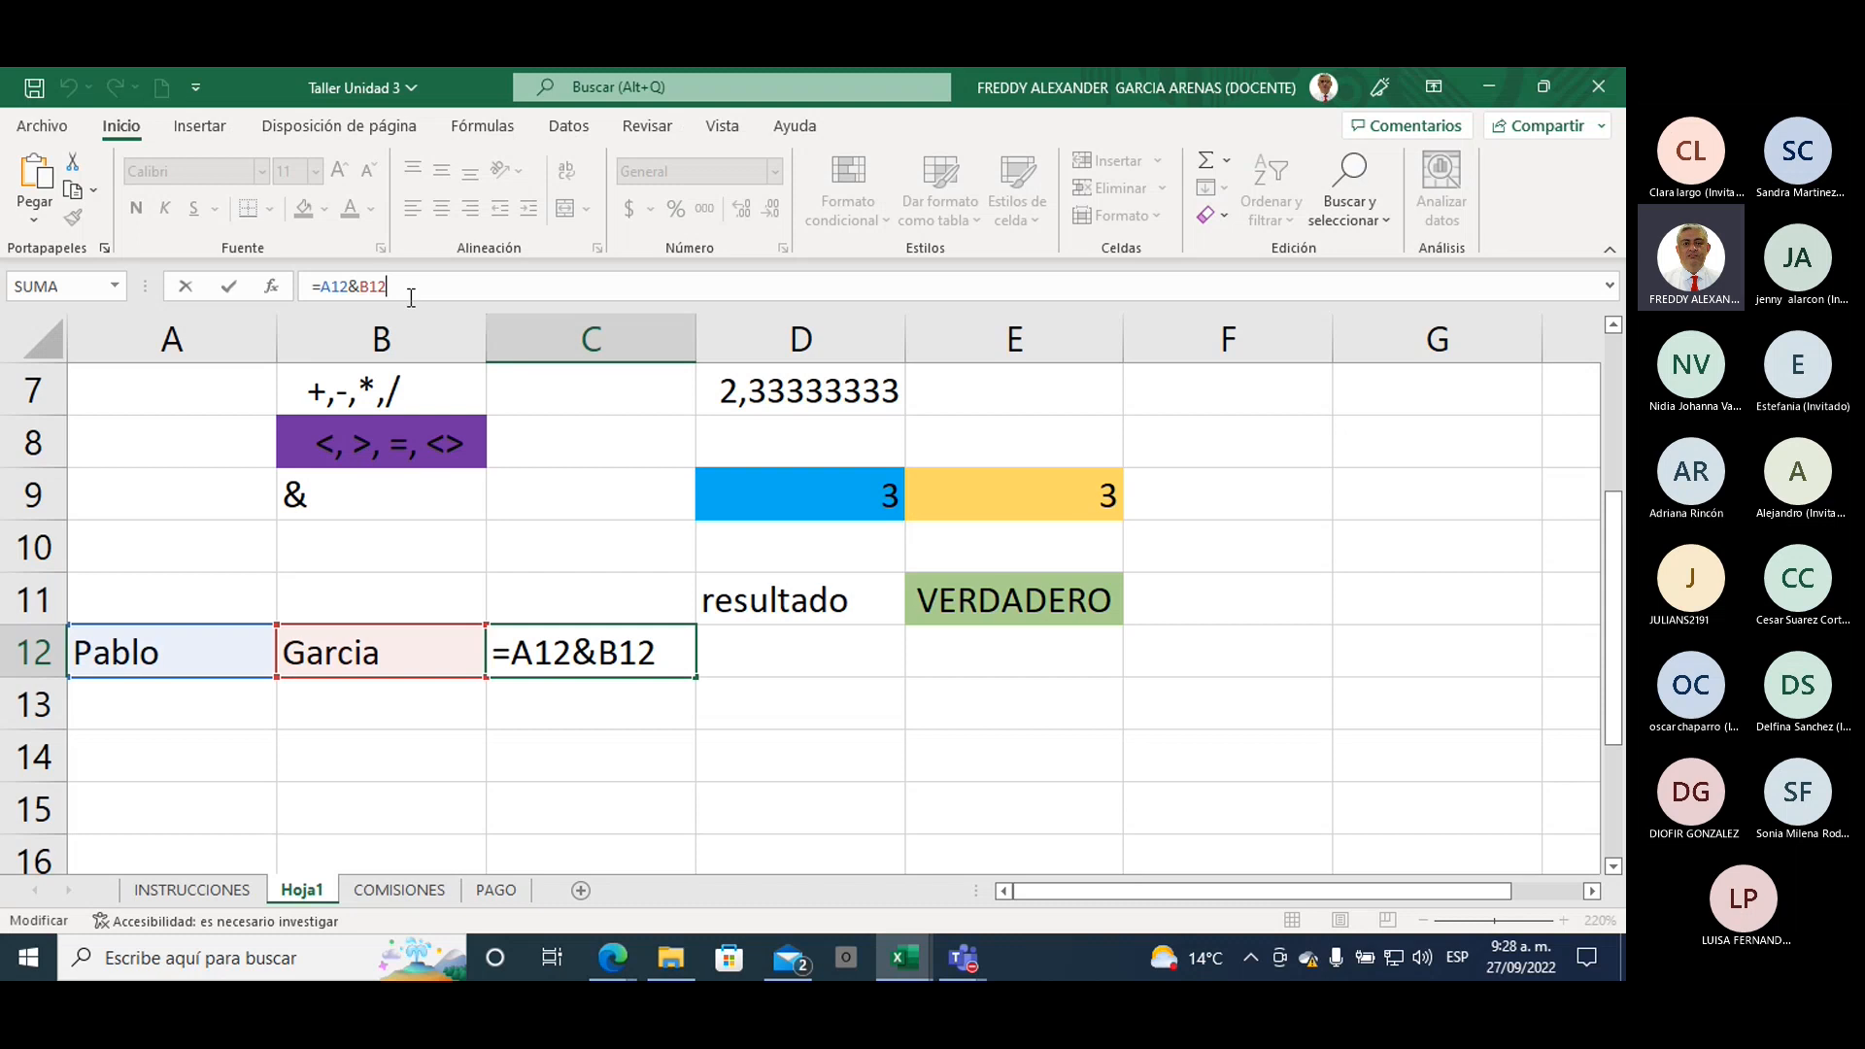
key(BackSpace)
key(BackSpace)
key(BackSpace)
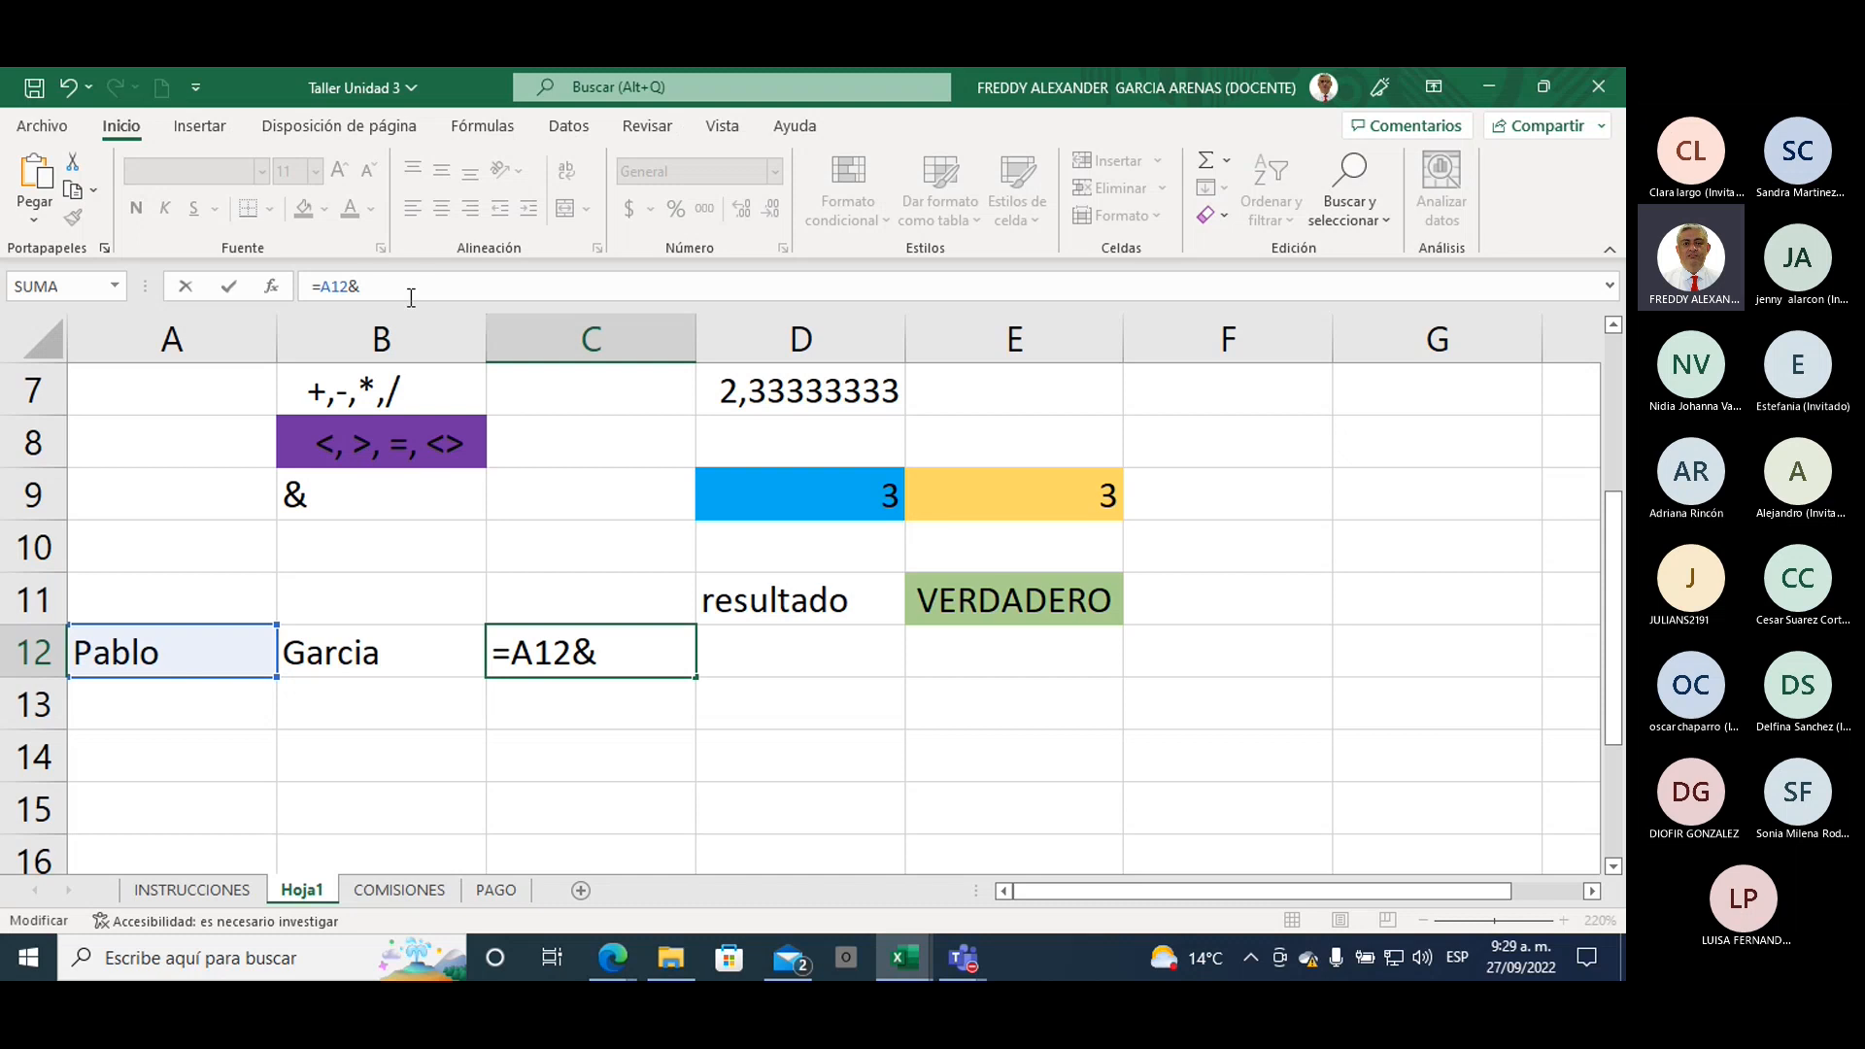
text(")
text(")
text(&)
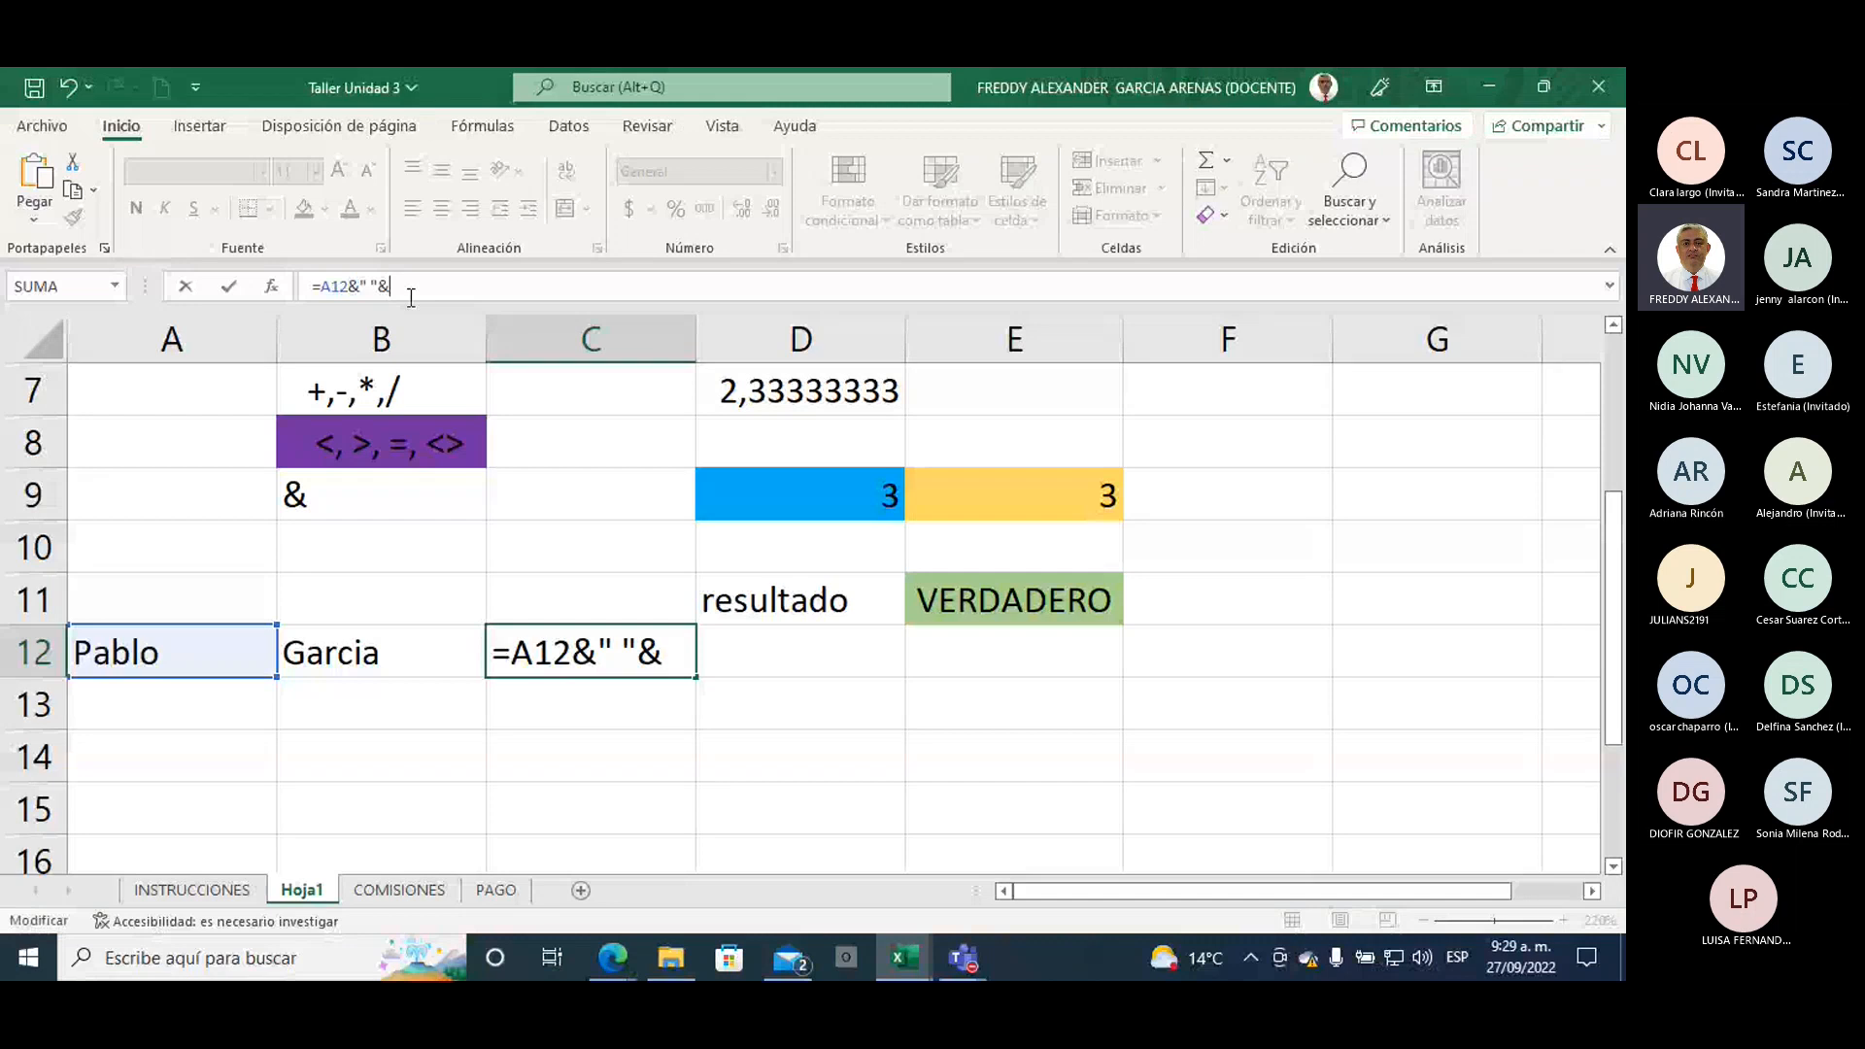
click(372, 657)
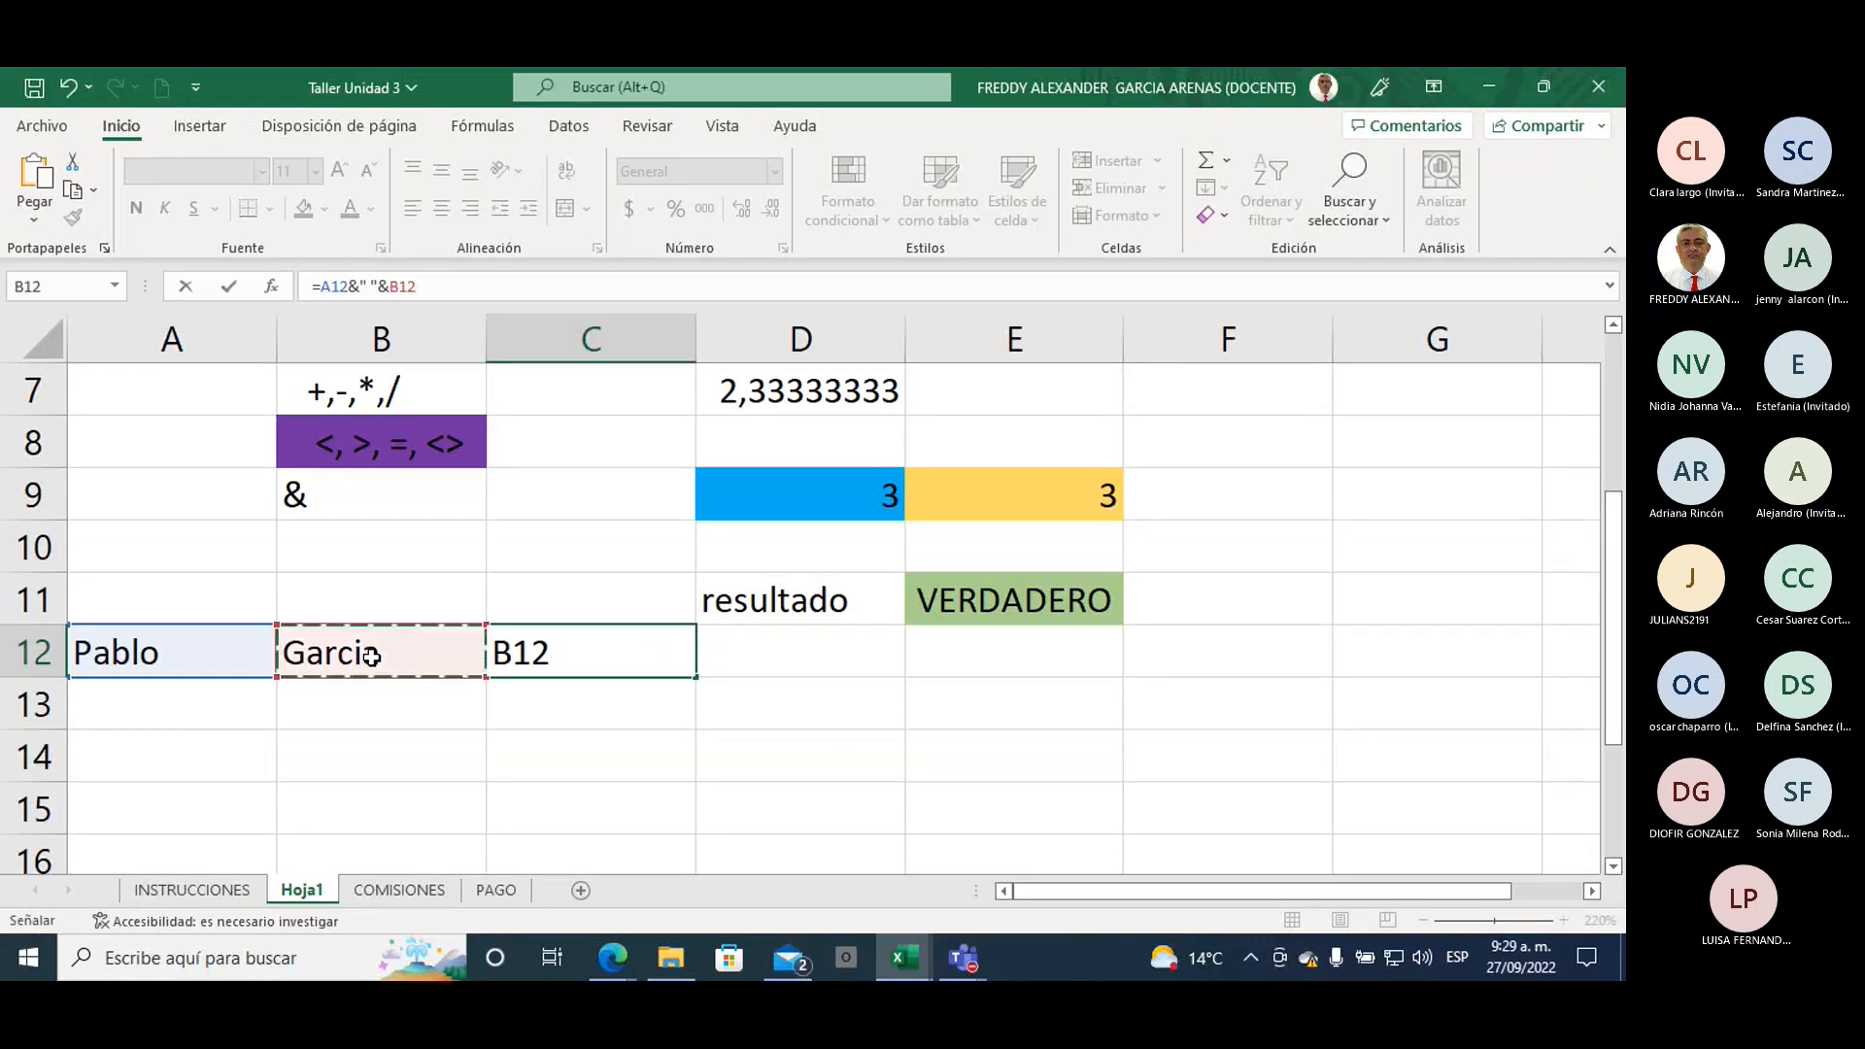
key(Return)
click(570, 655)
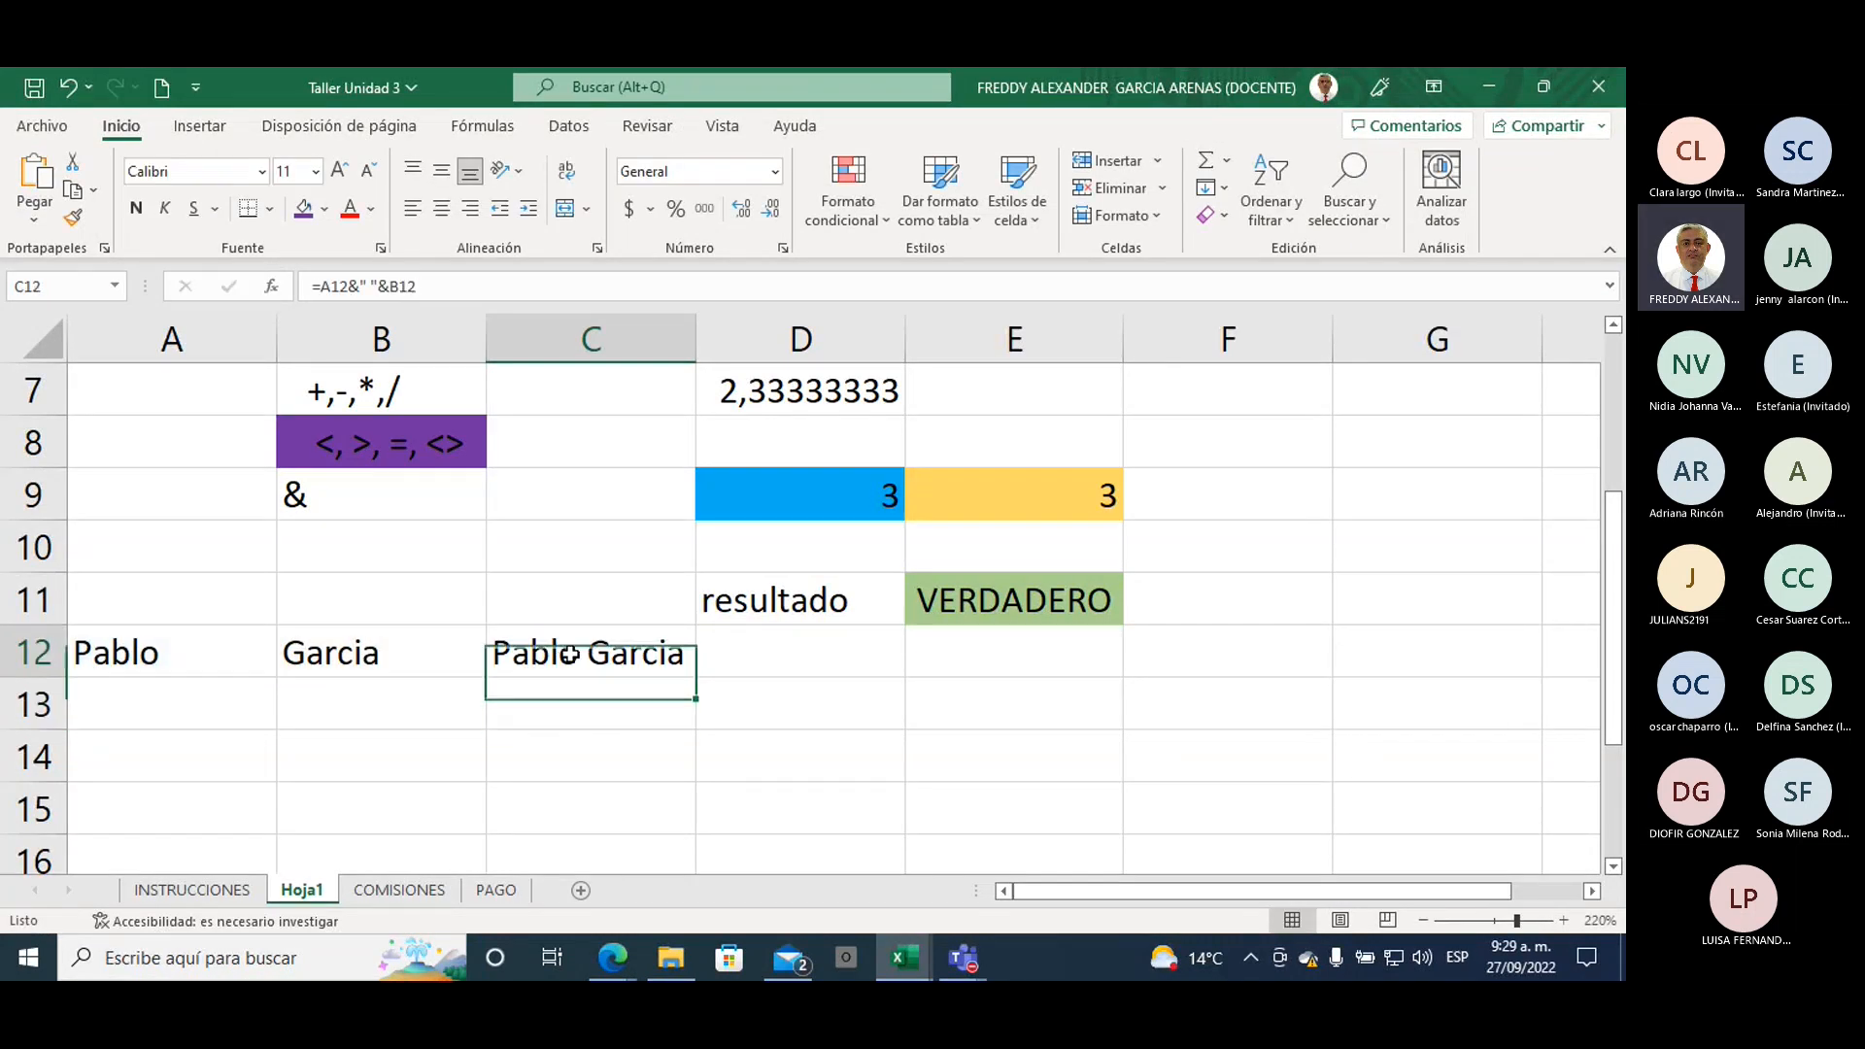
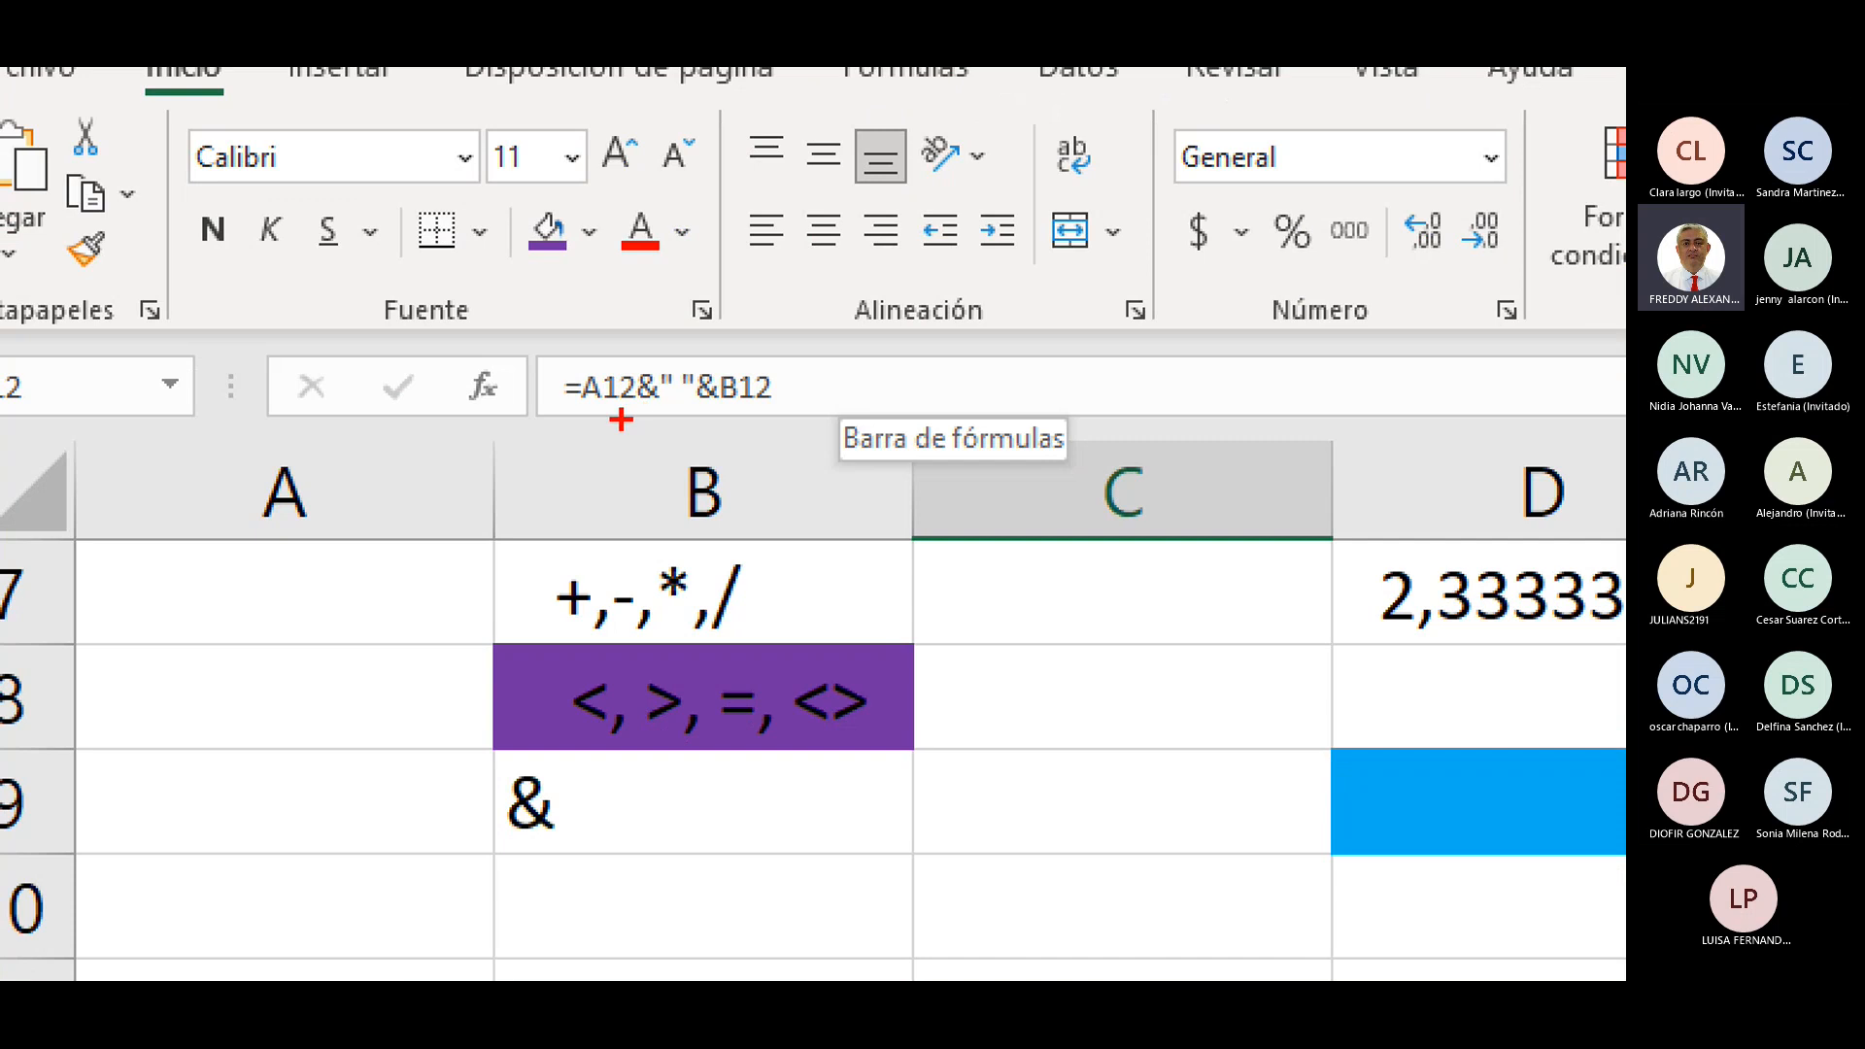
Step: Mark the parts of the magnified C12 formula in red, and highlight the operator cells B7:B9
mouse_move(583, 420)
mouse_down()
mouse_move(777, 437)
mouse_move(777, 421)
mouse_up()
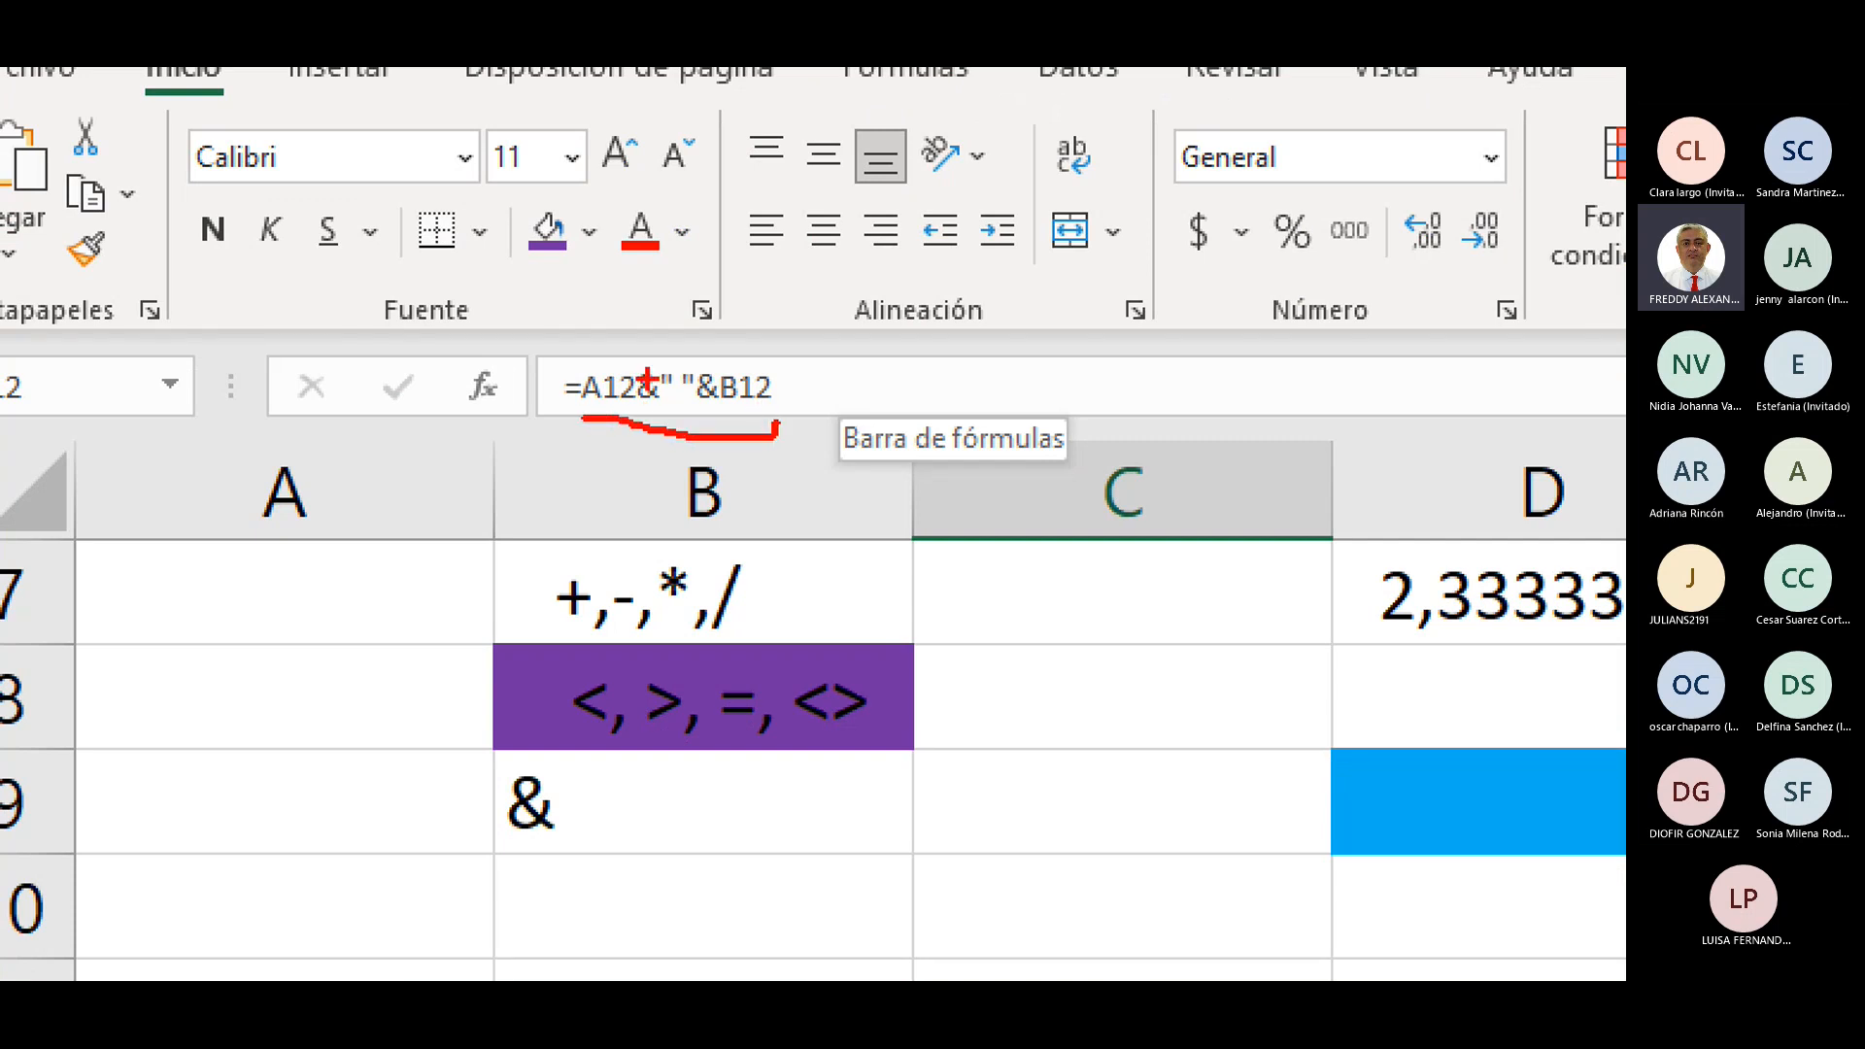
drag(594, 362, 592, 293)
drag(750, 365, 762, 291)
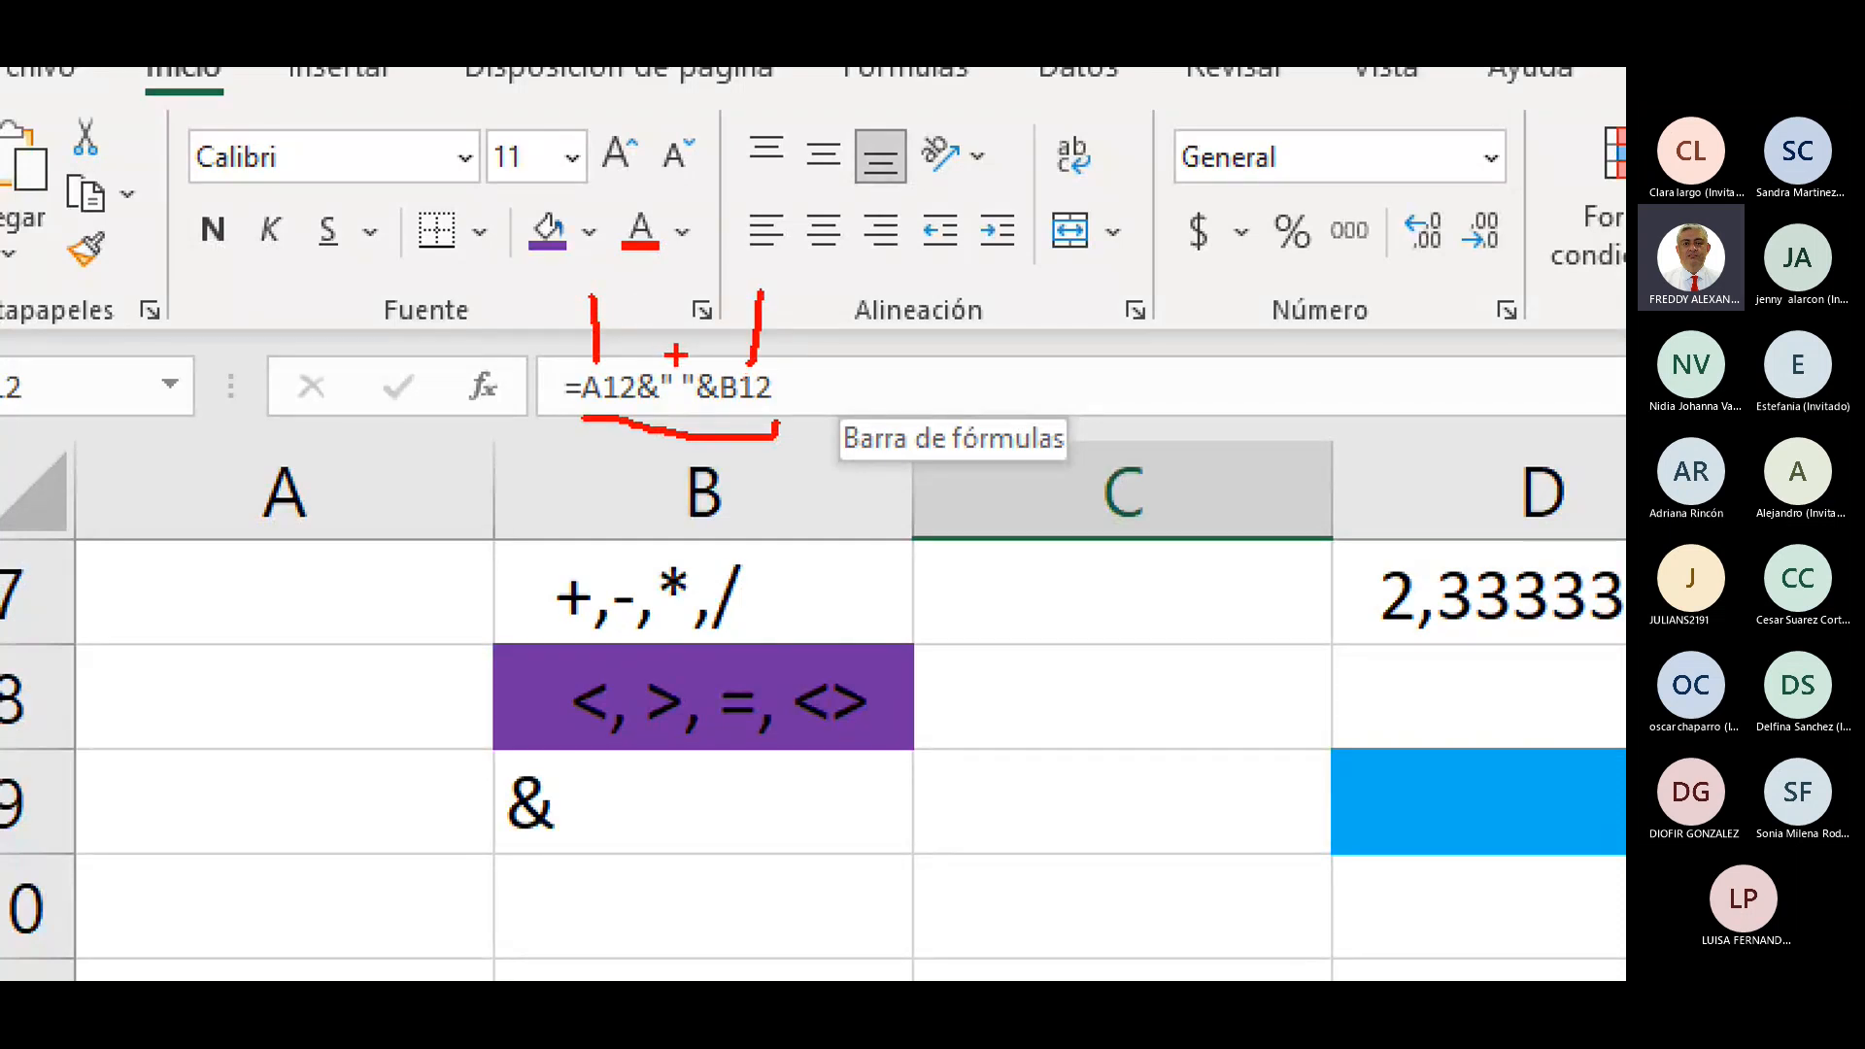
drag(678, 359, 678, 296)
key(Escape)
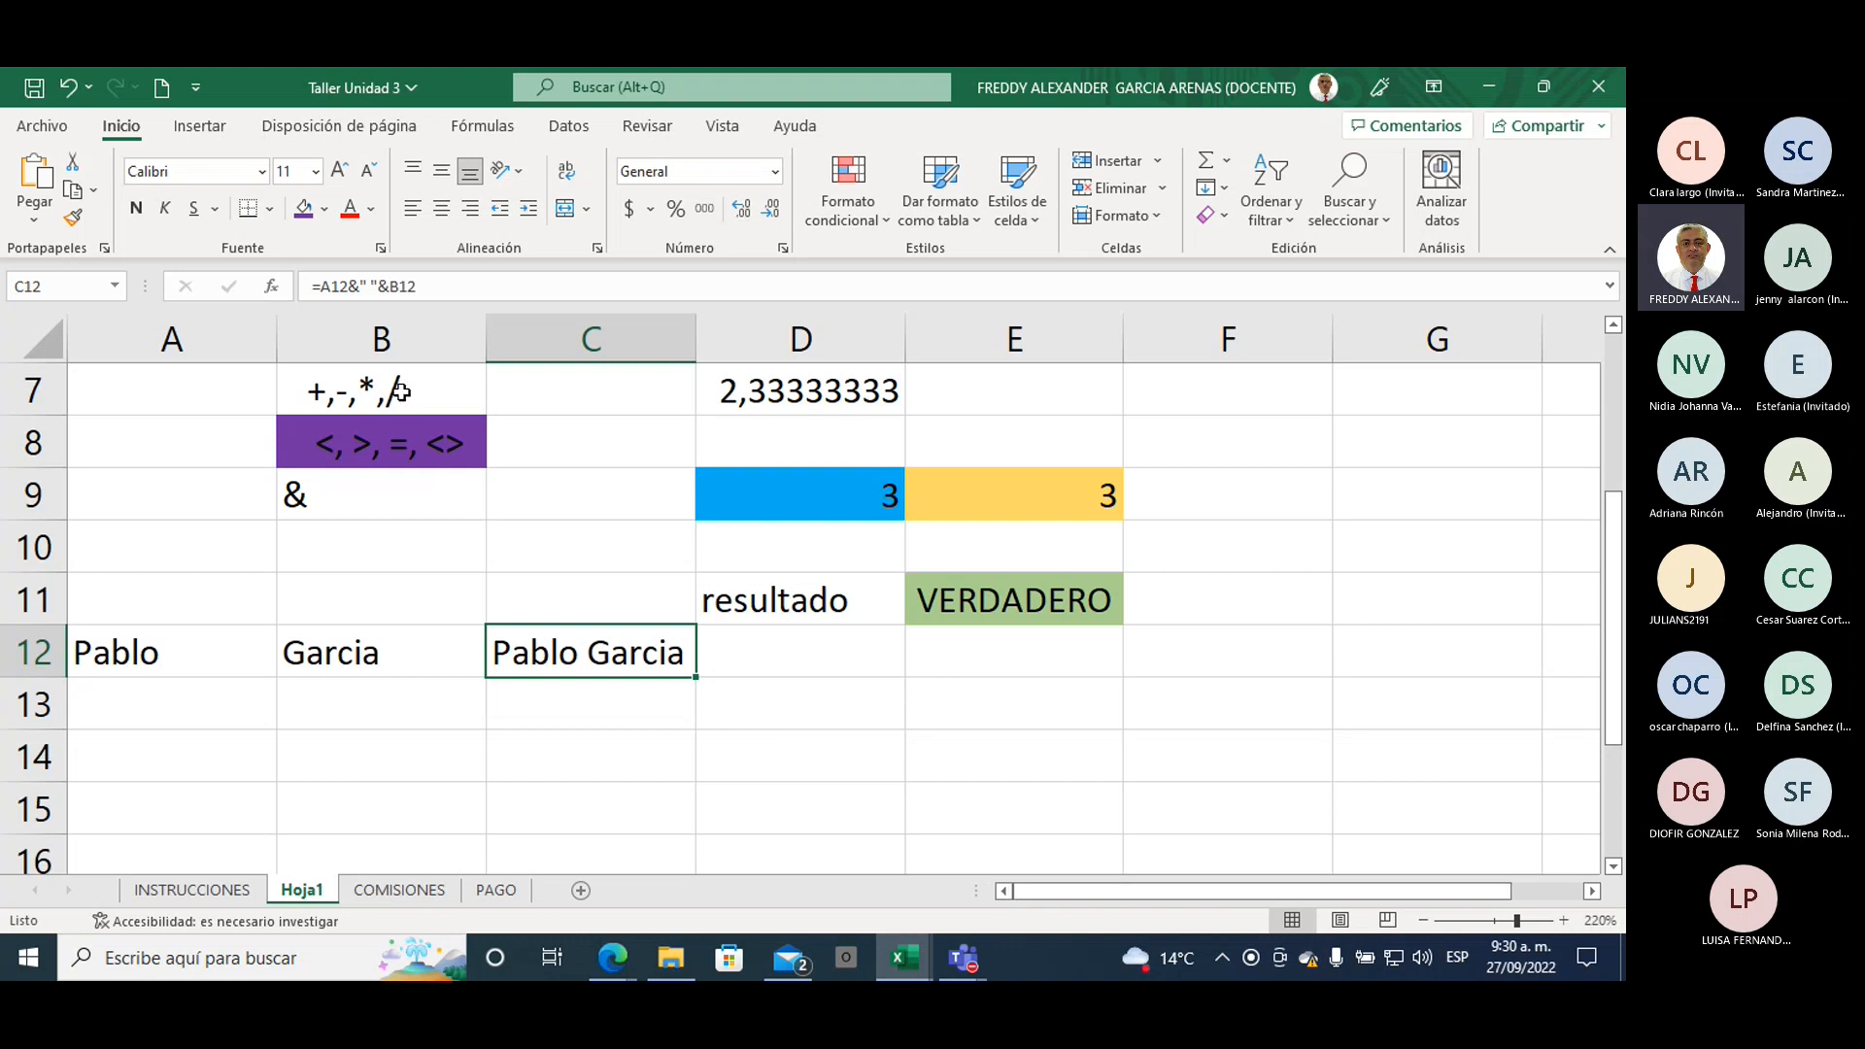
drag(408, 394, 387, 476)
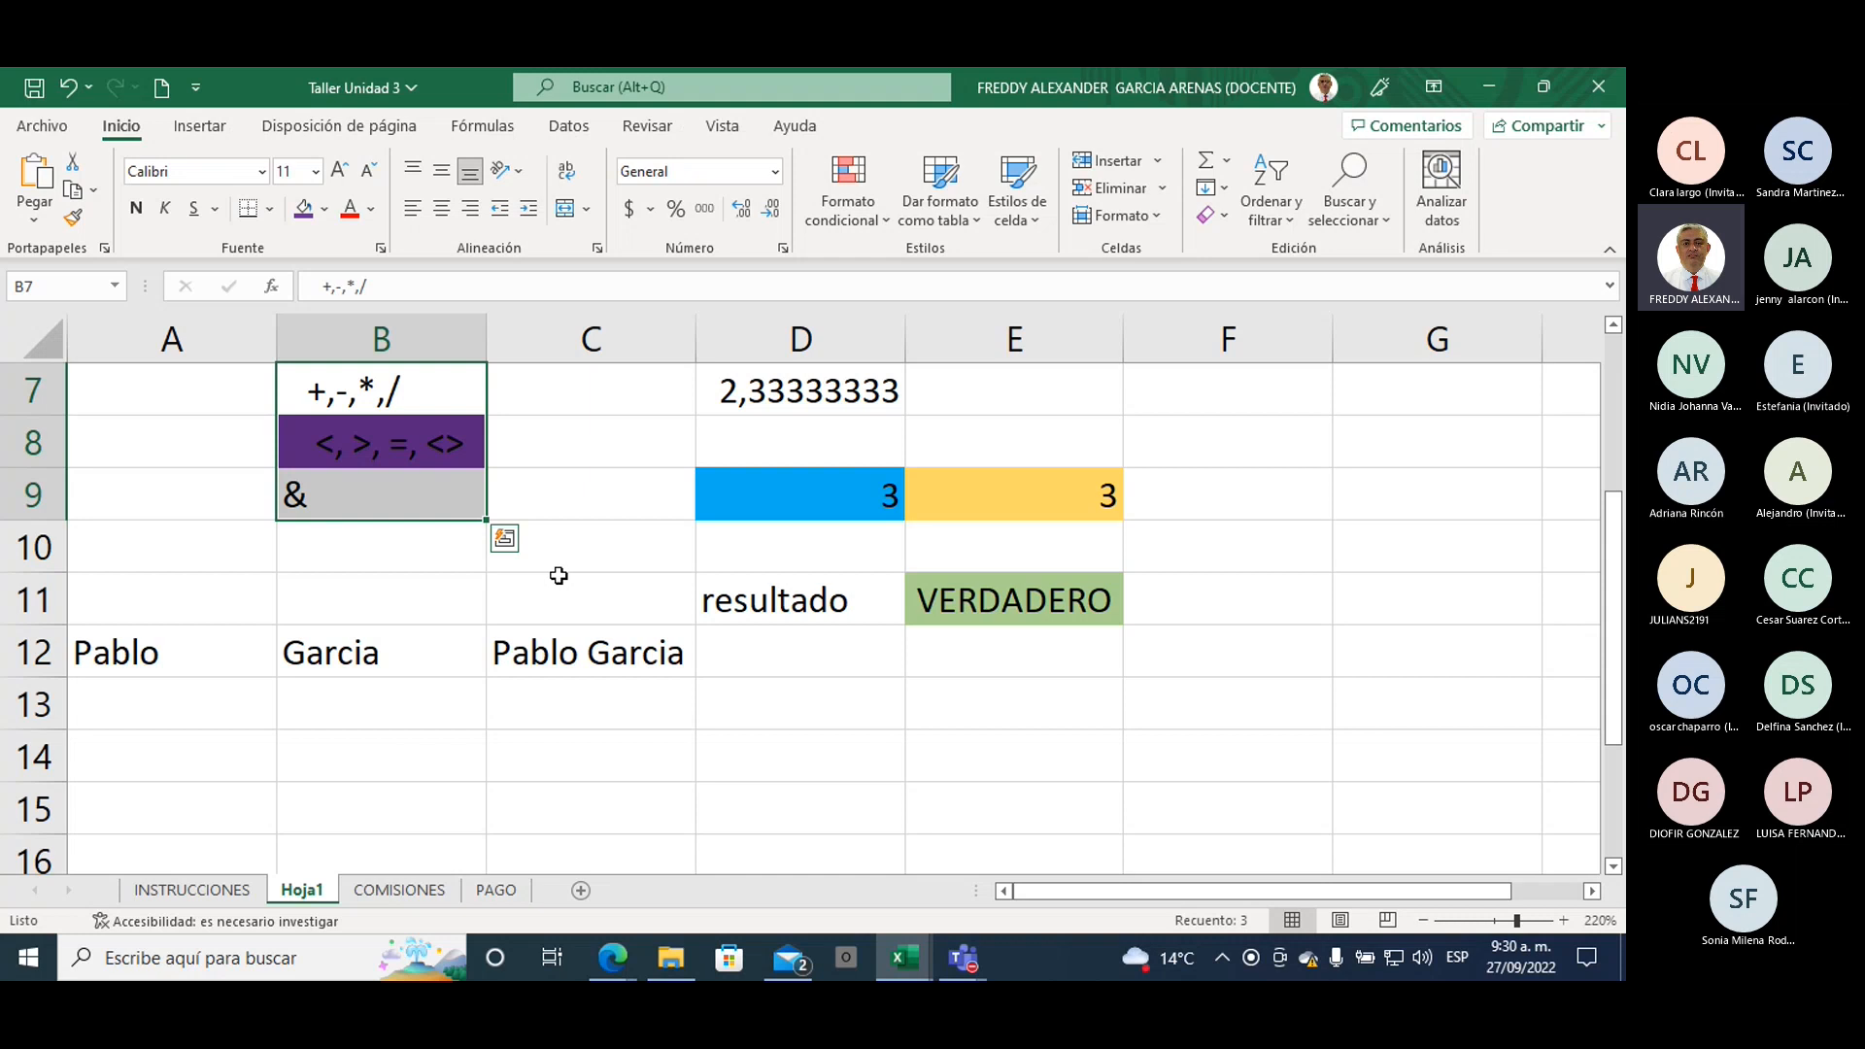
Step: Enter the column heading CIUDAD in B14
scroll(590, 568, down, 1)
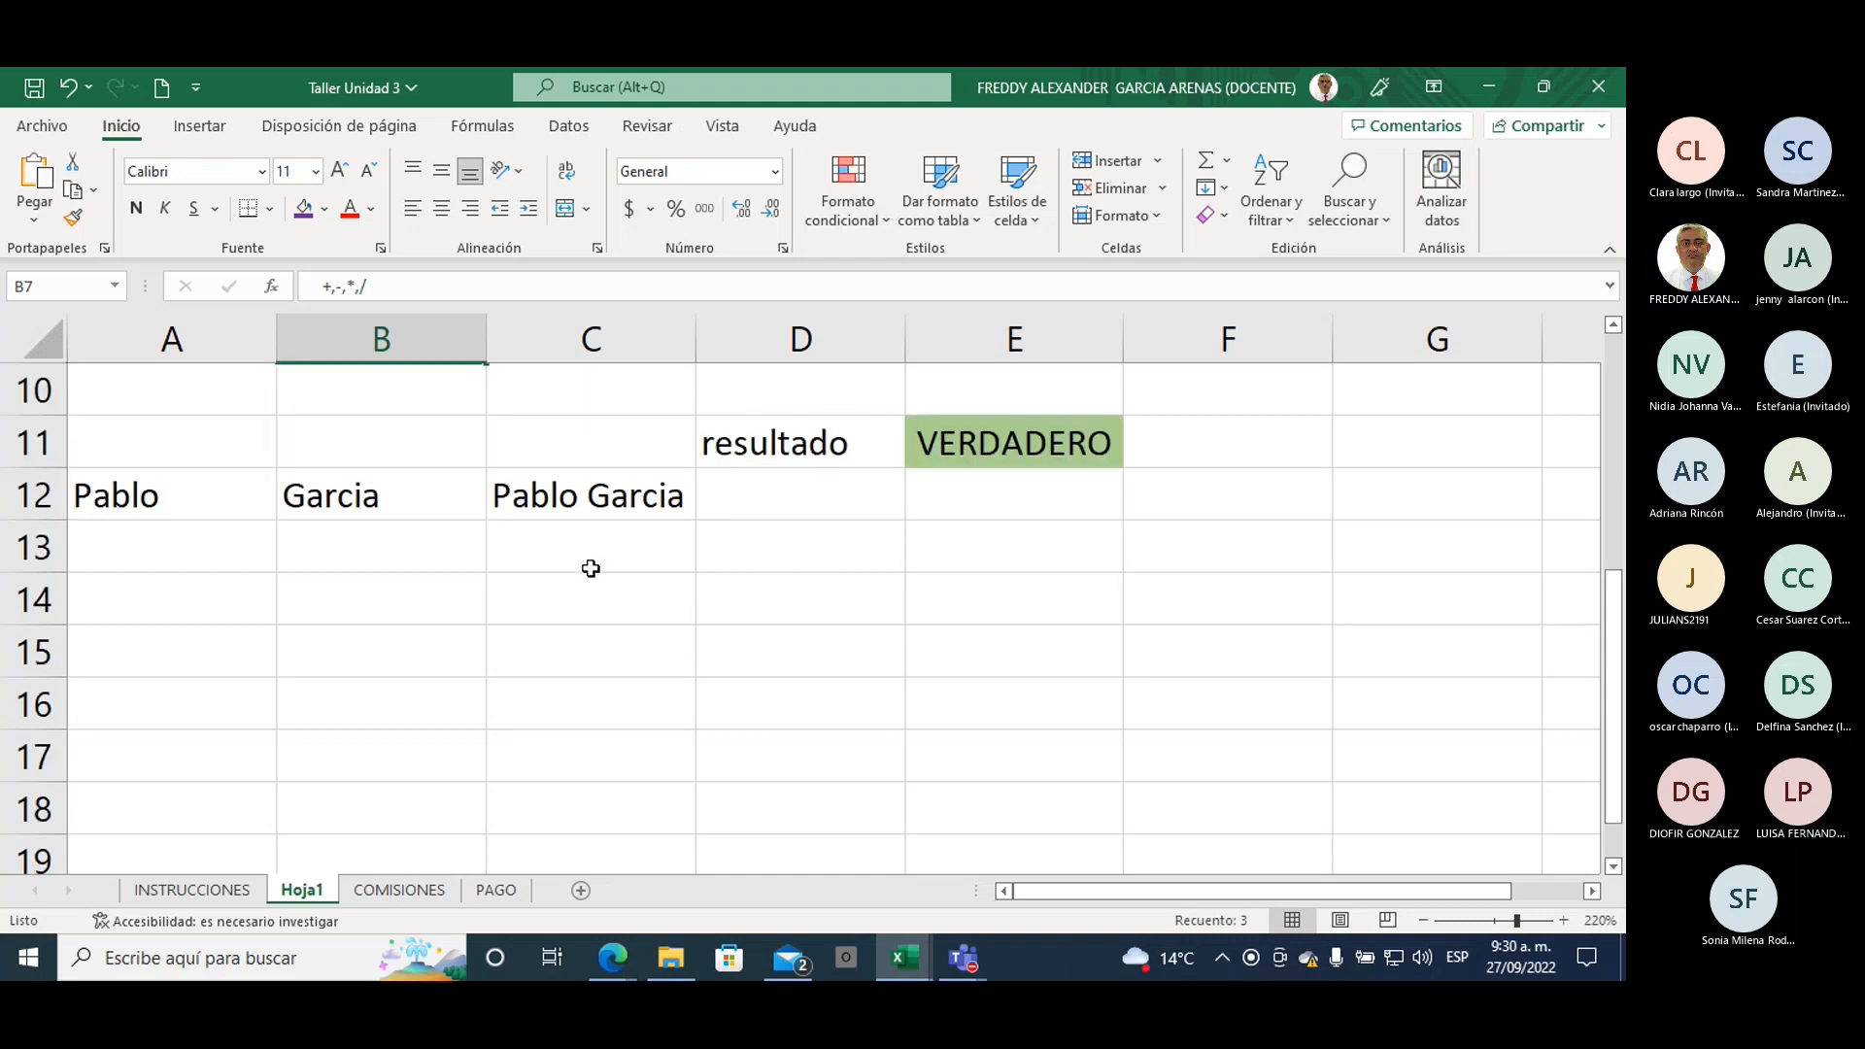
scroll(503, 604, down, 1)
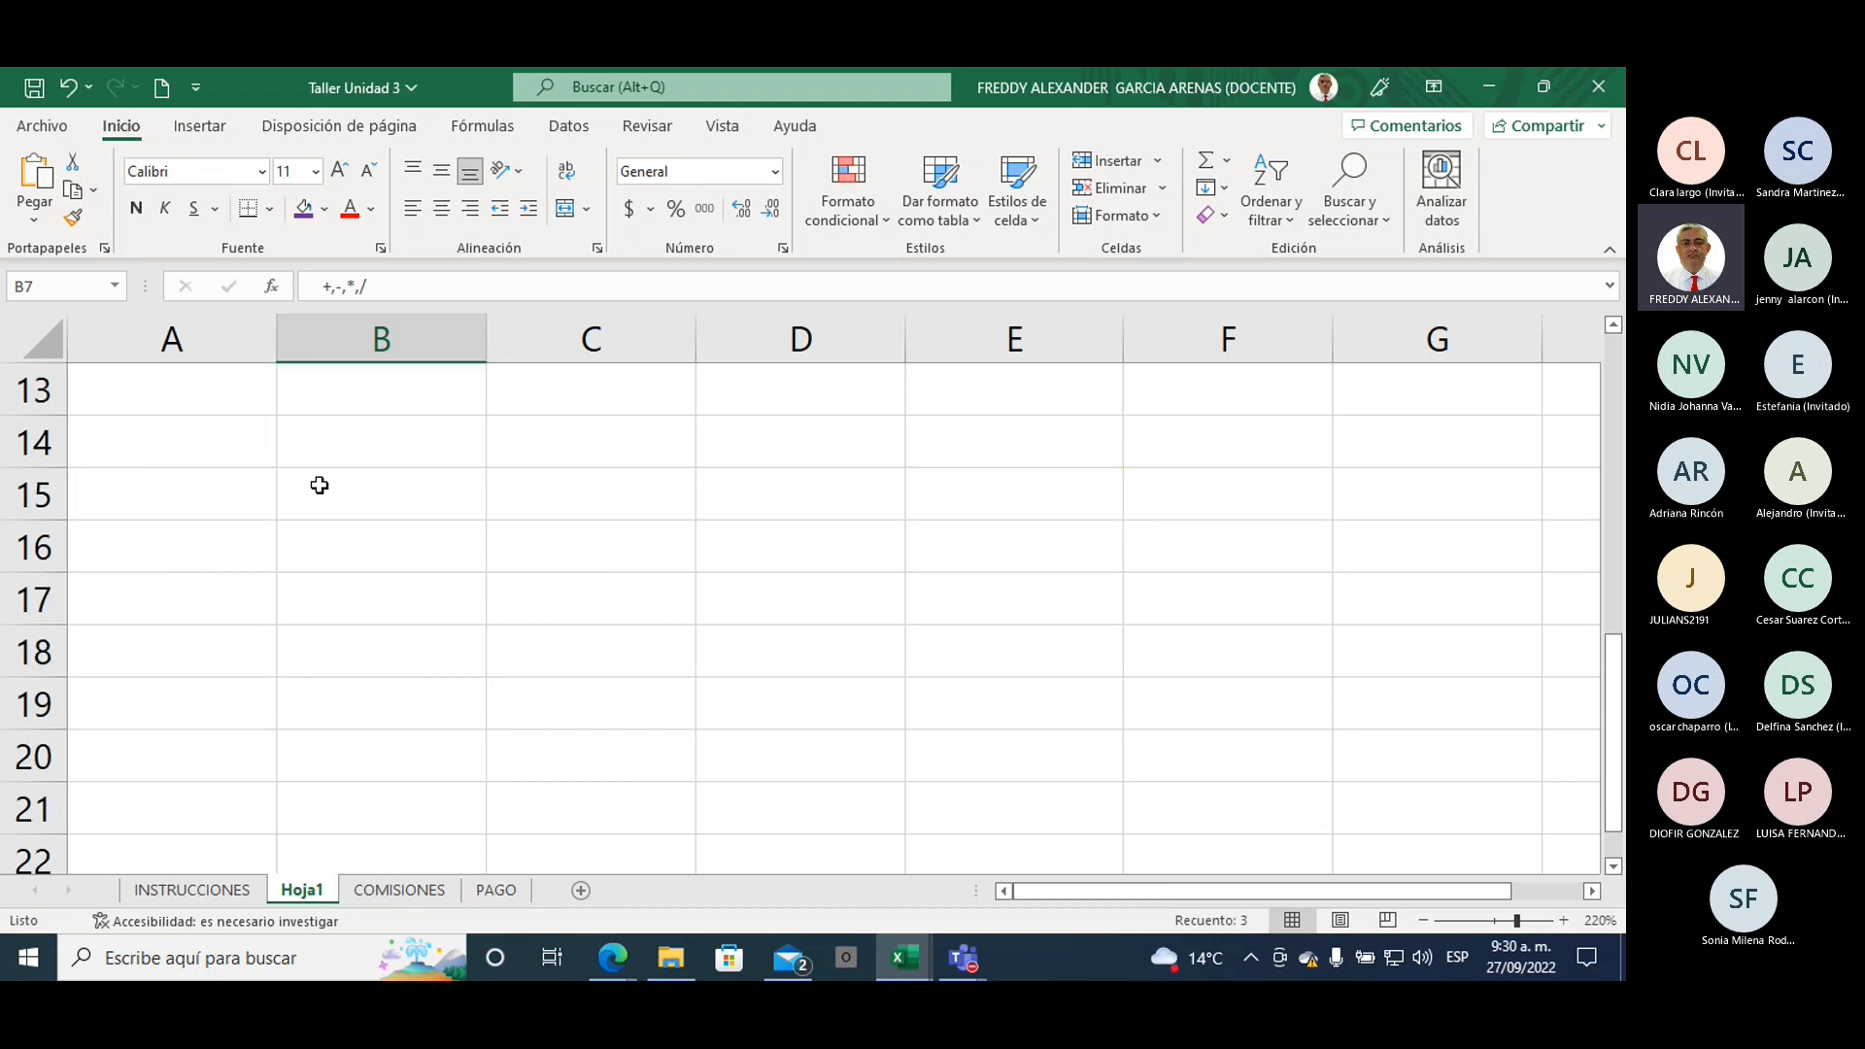
click(335, 451)
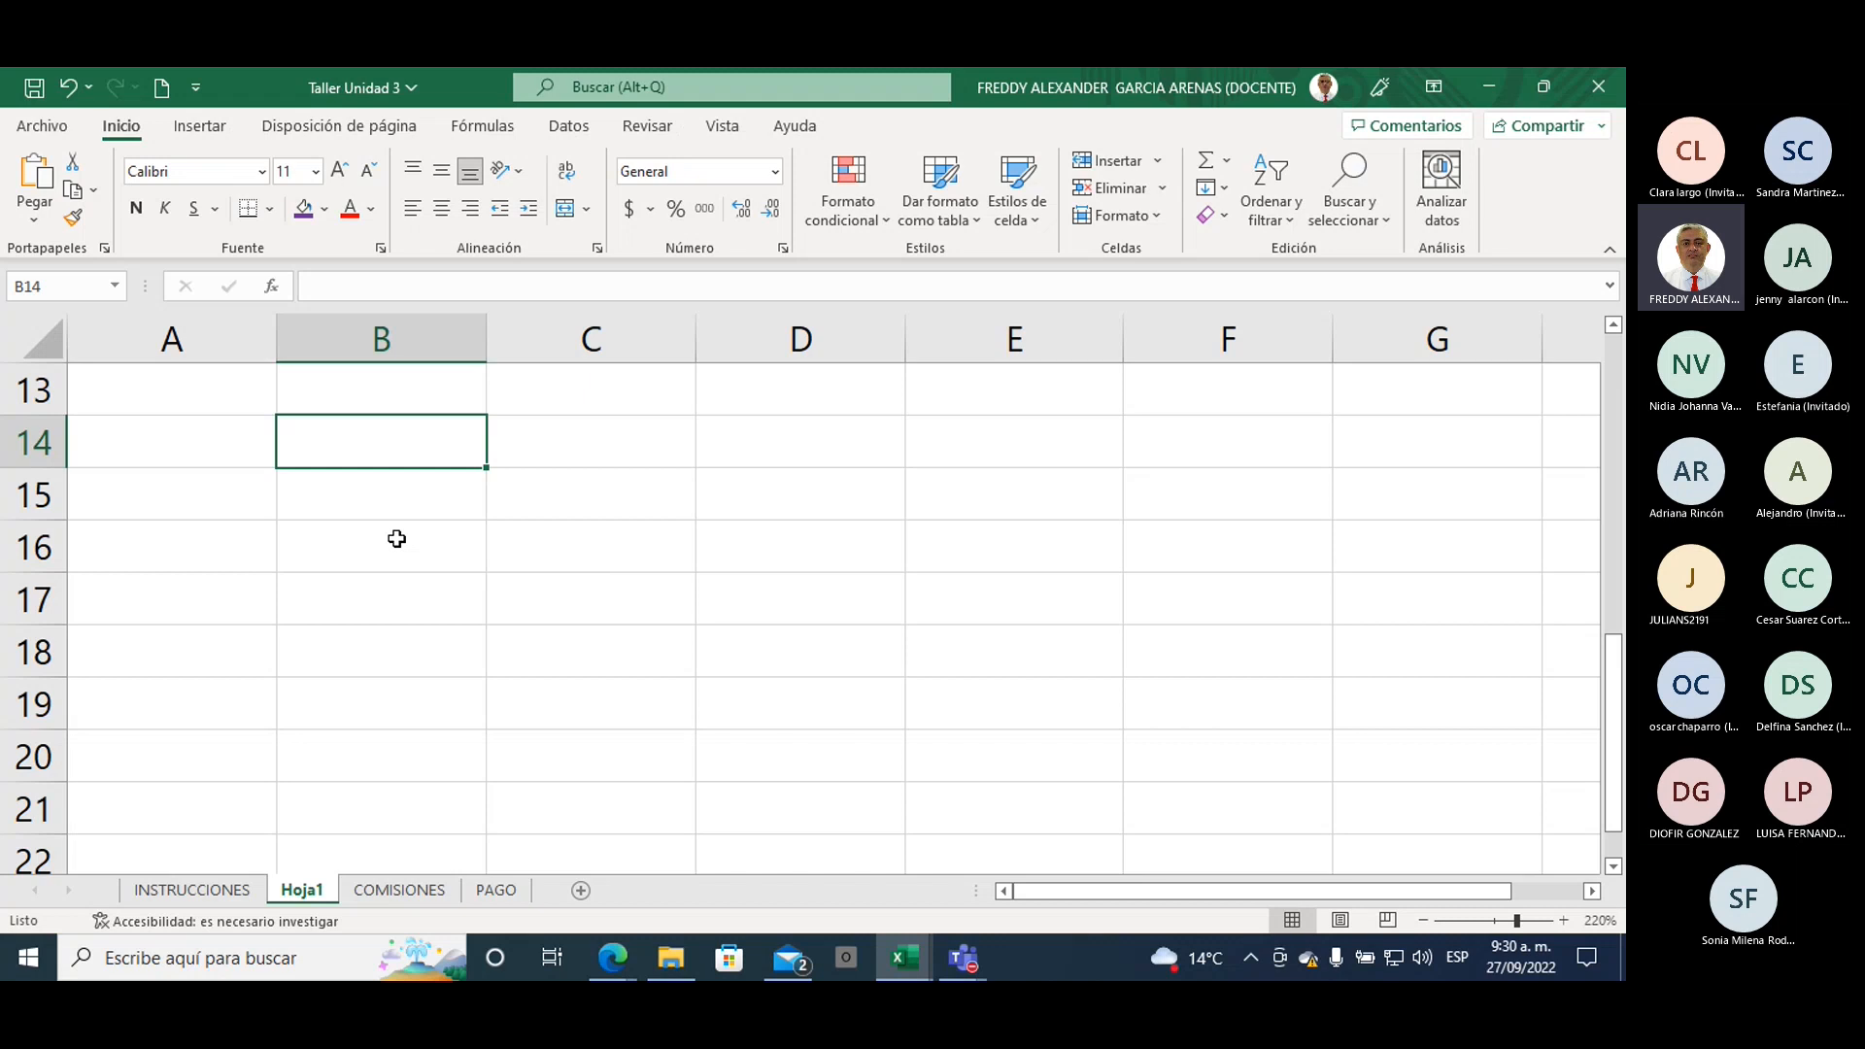
text(CIUDA)
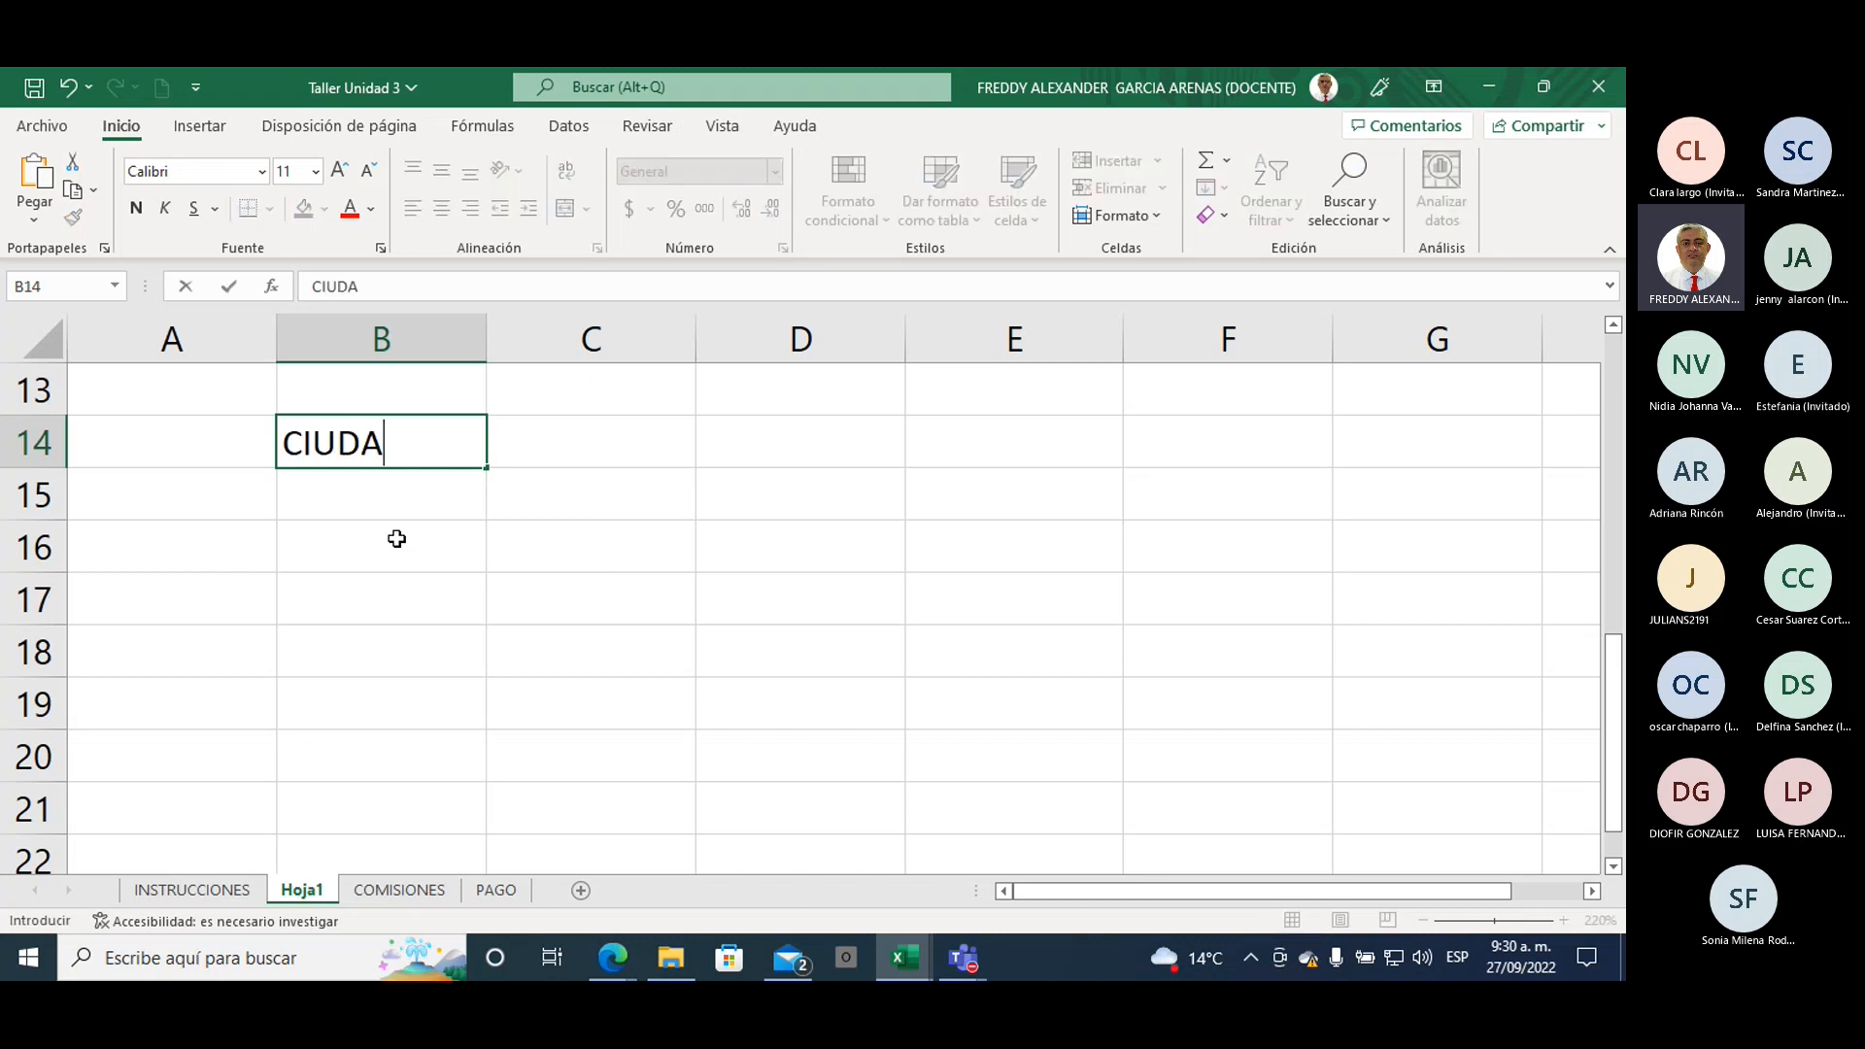
text(D)
key(Return)
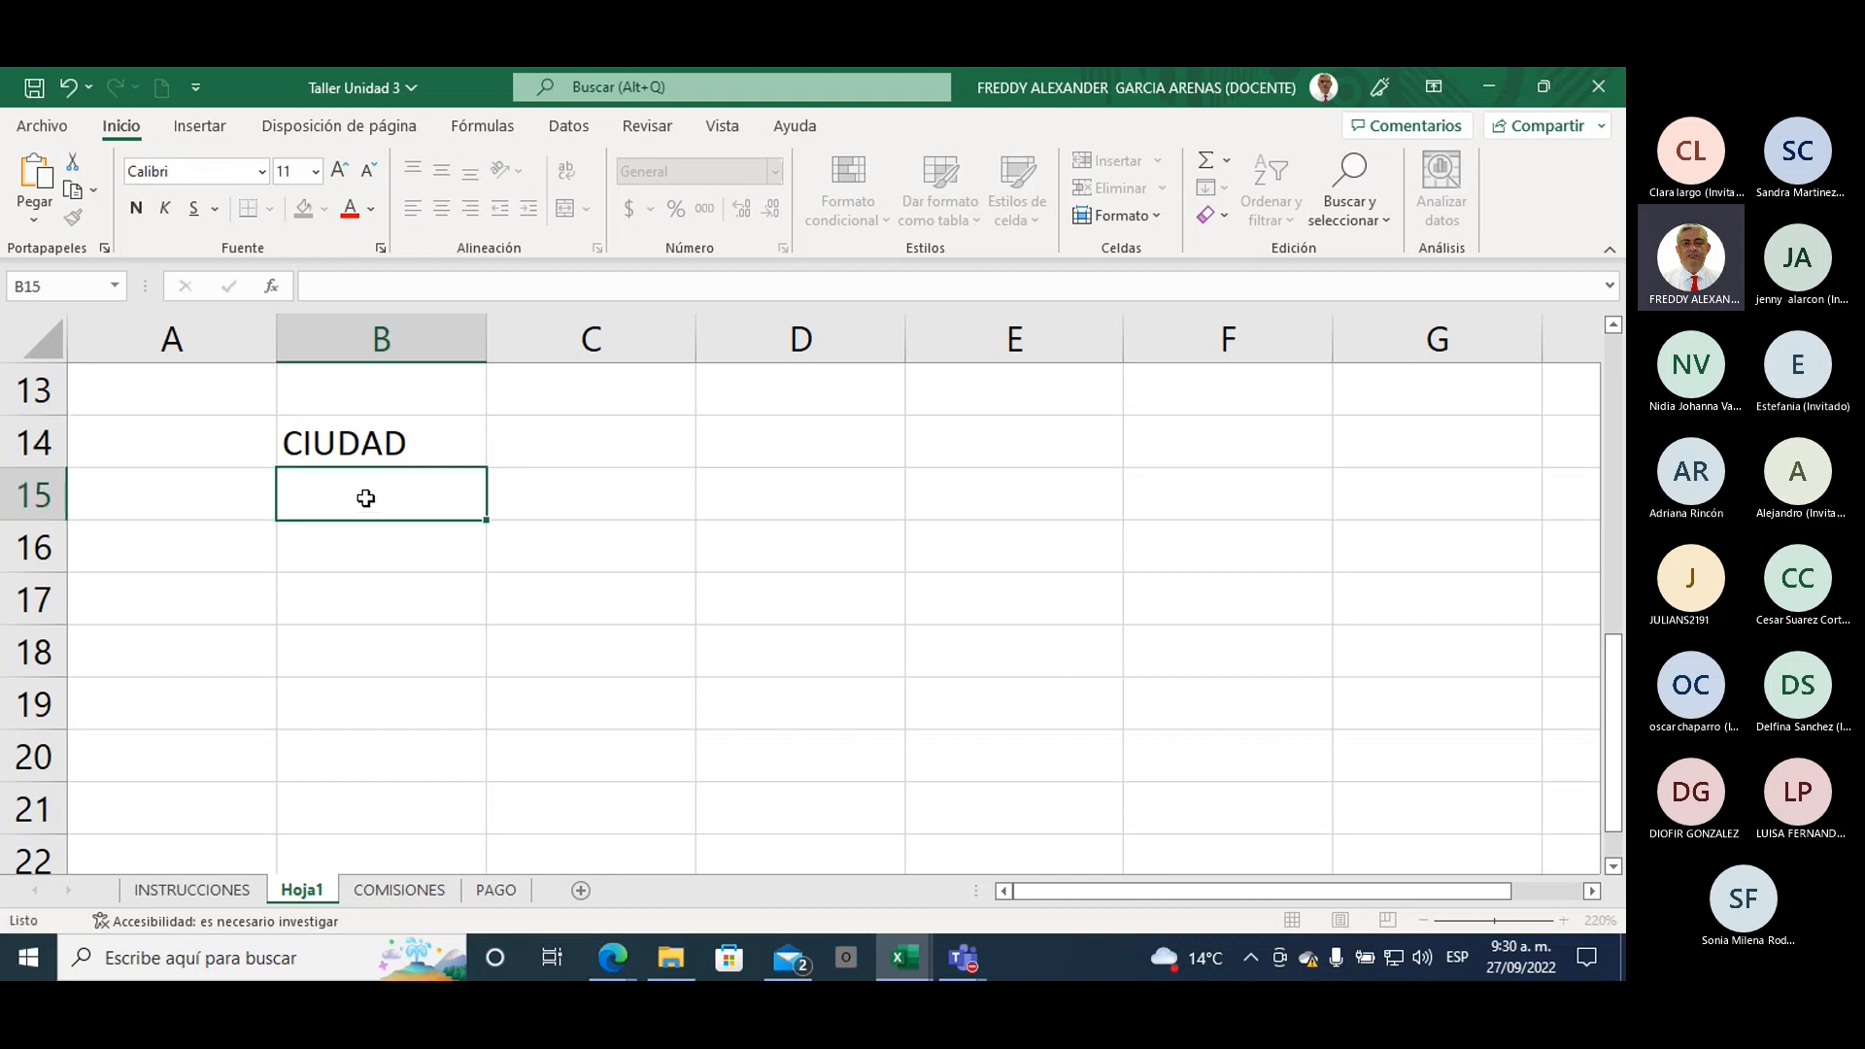
Step: Point out the cells B15:B21 under the CIUDAD heading, and fill B14 with purple
drag(366, 496, 353, 791)
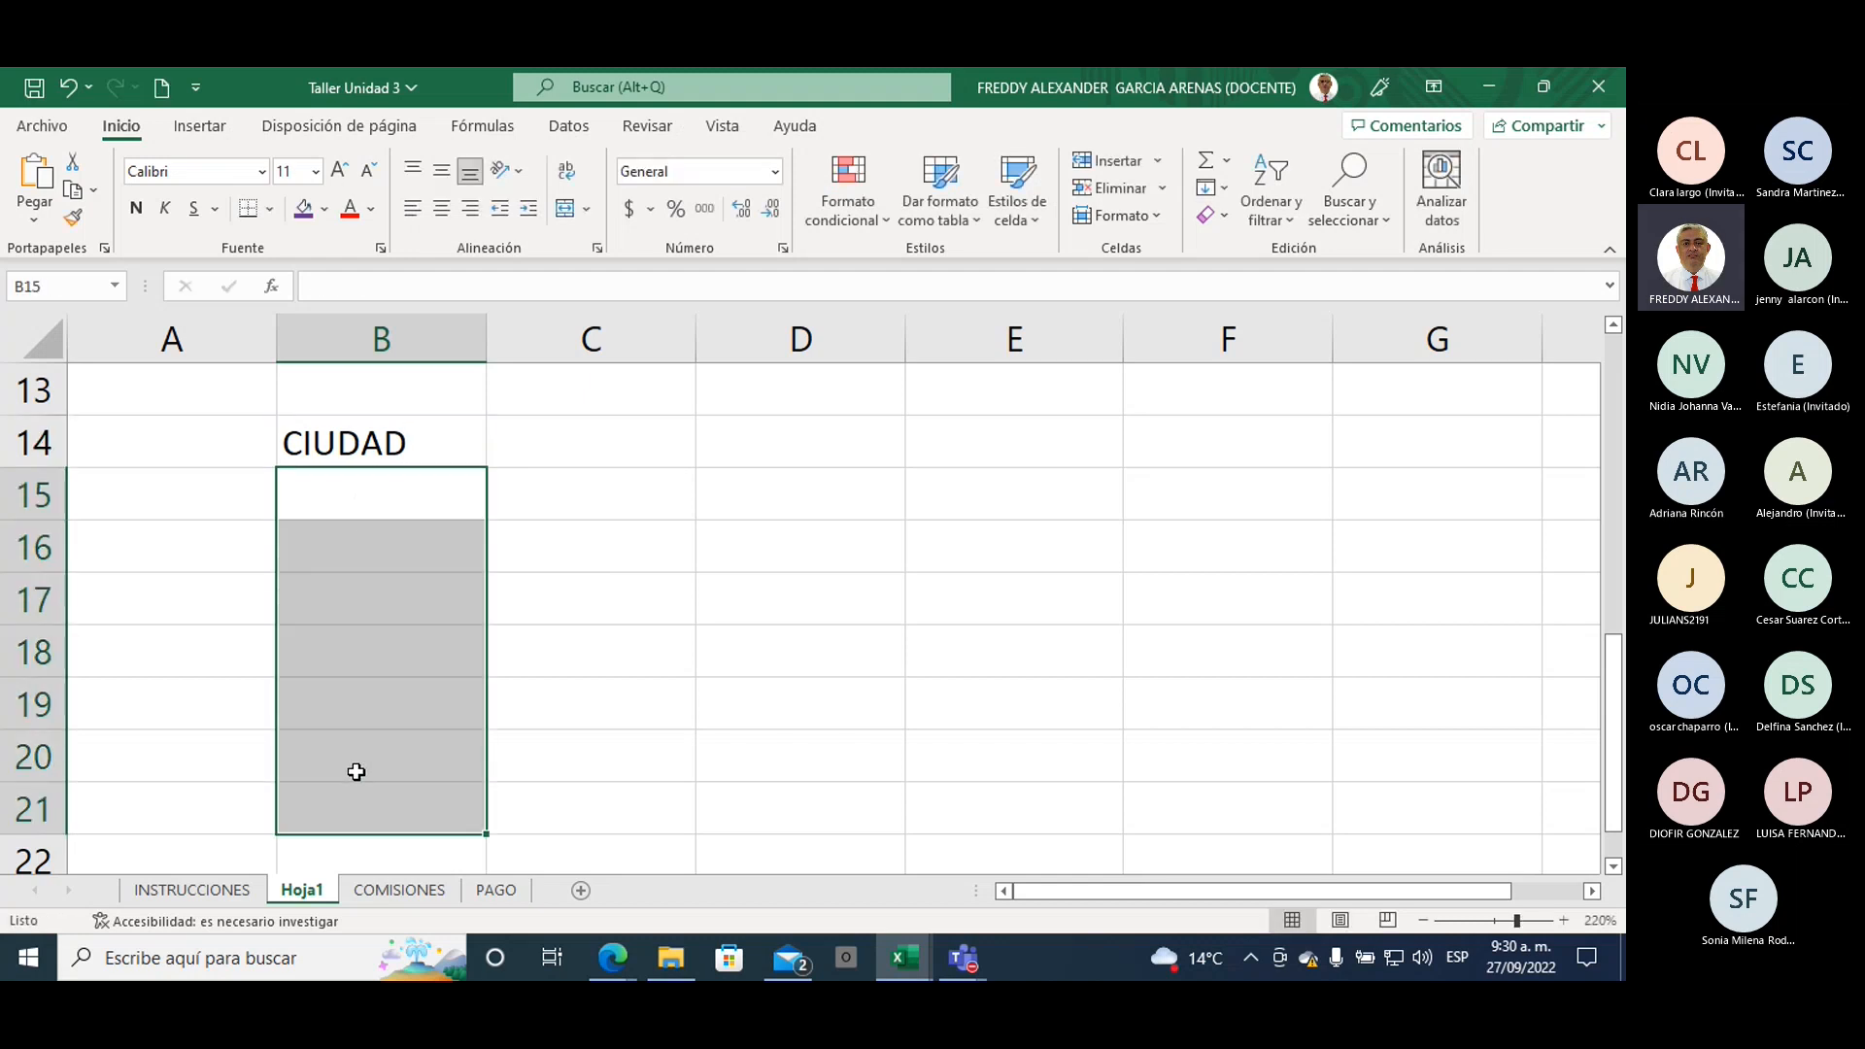
click(366, 496)
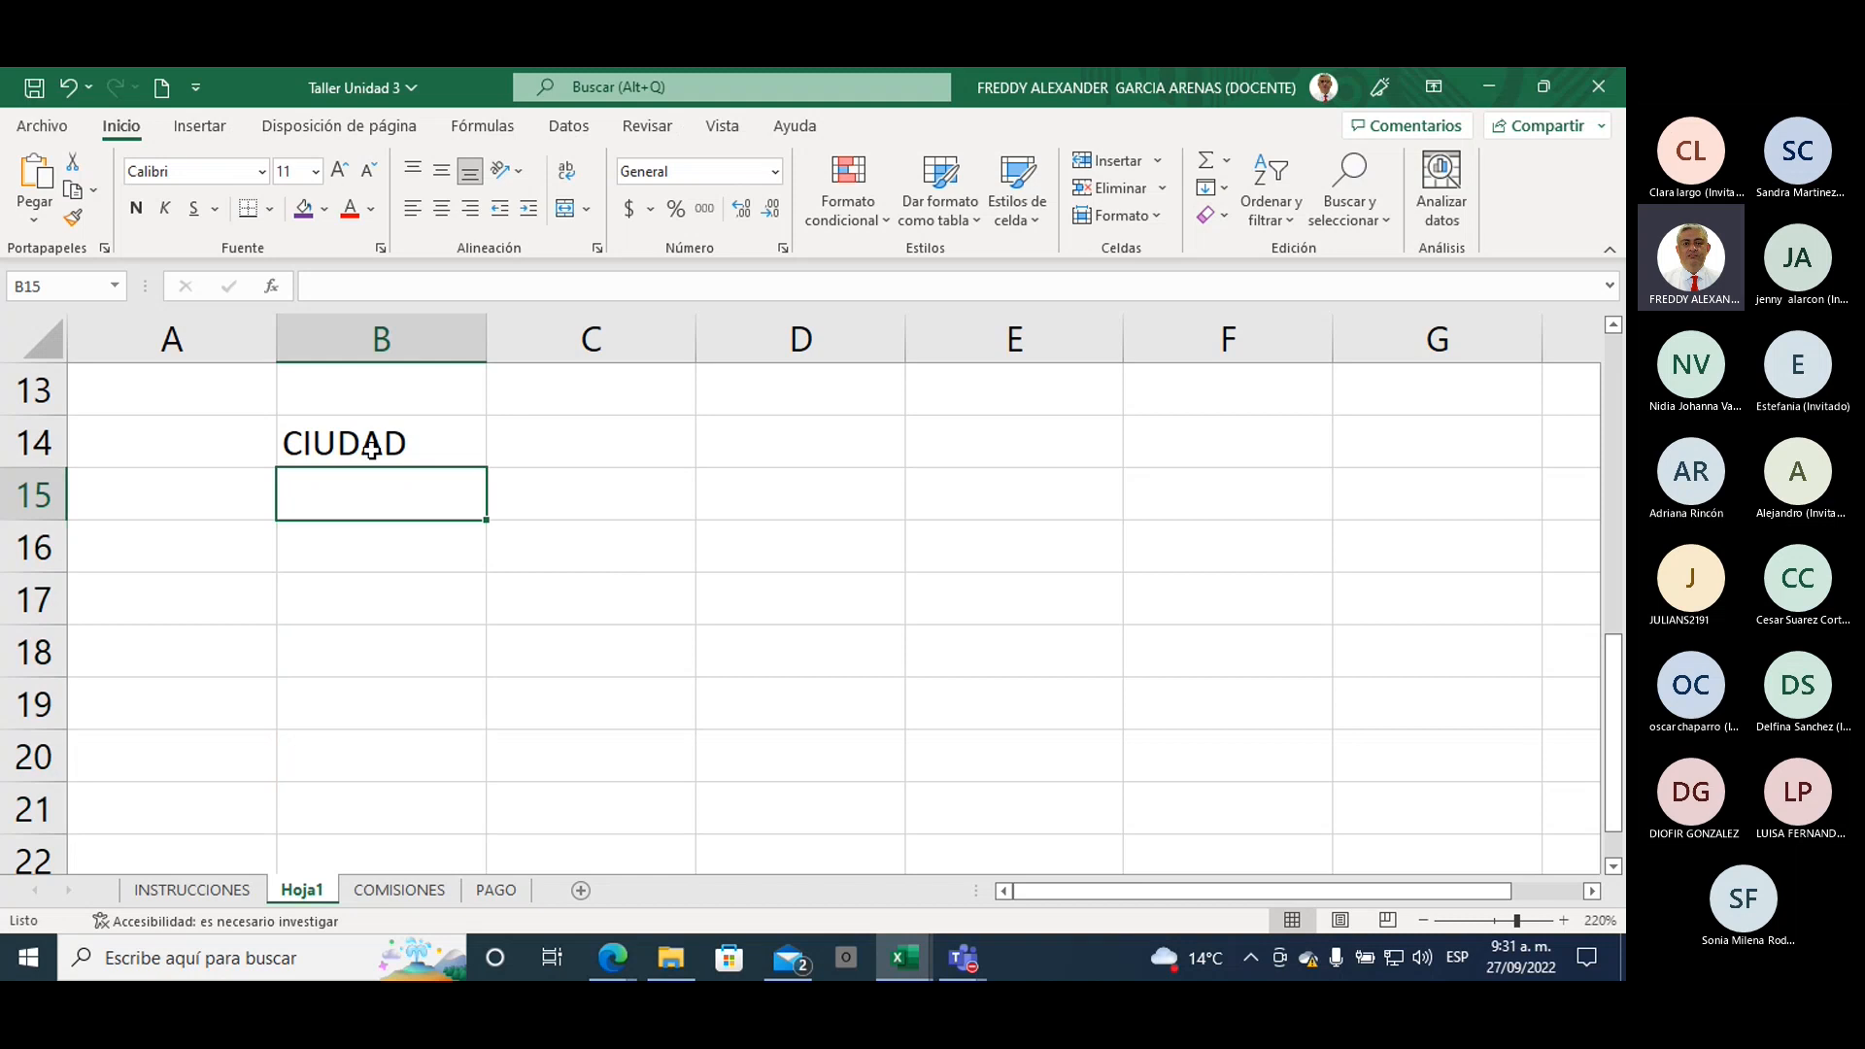
click(371, 447)
click(303, 207)
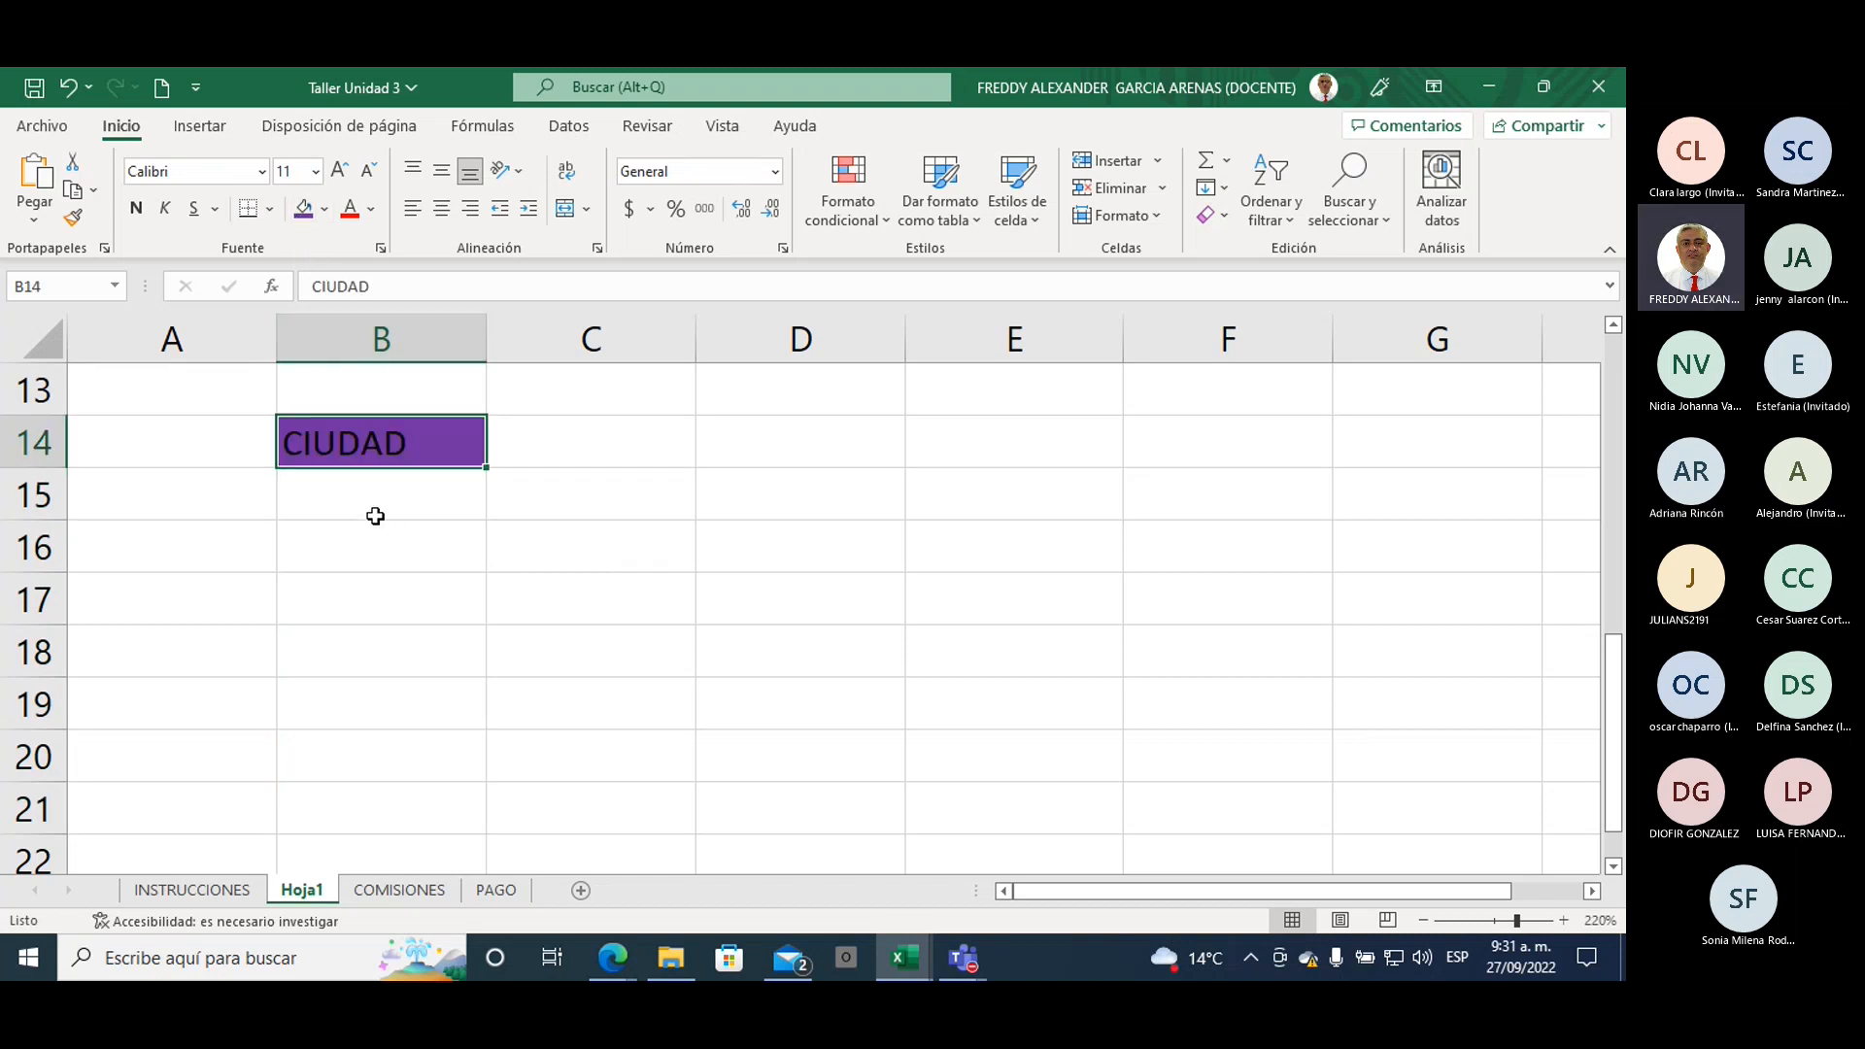
Step: Enter the city as tunja in B15 and as TUNJA in B16
click(375, 516)
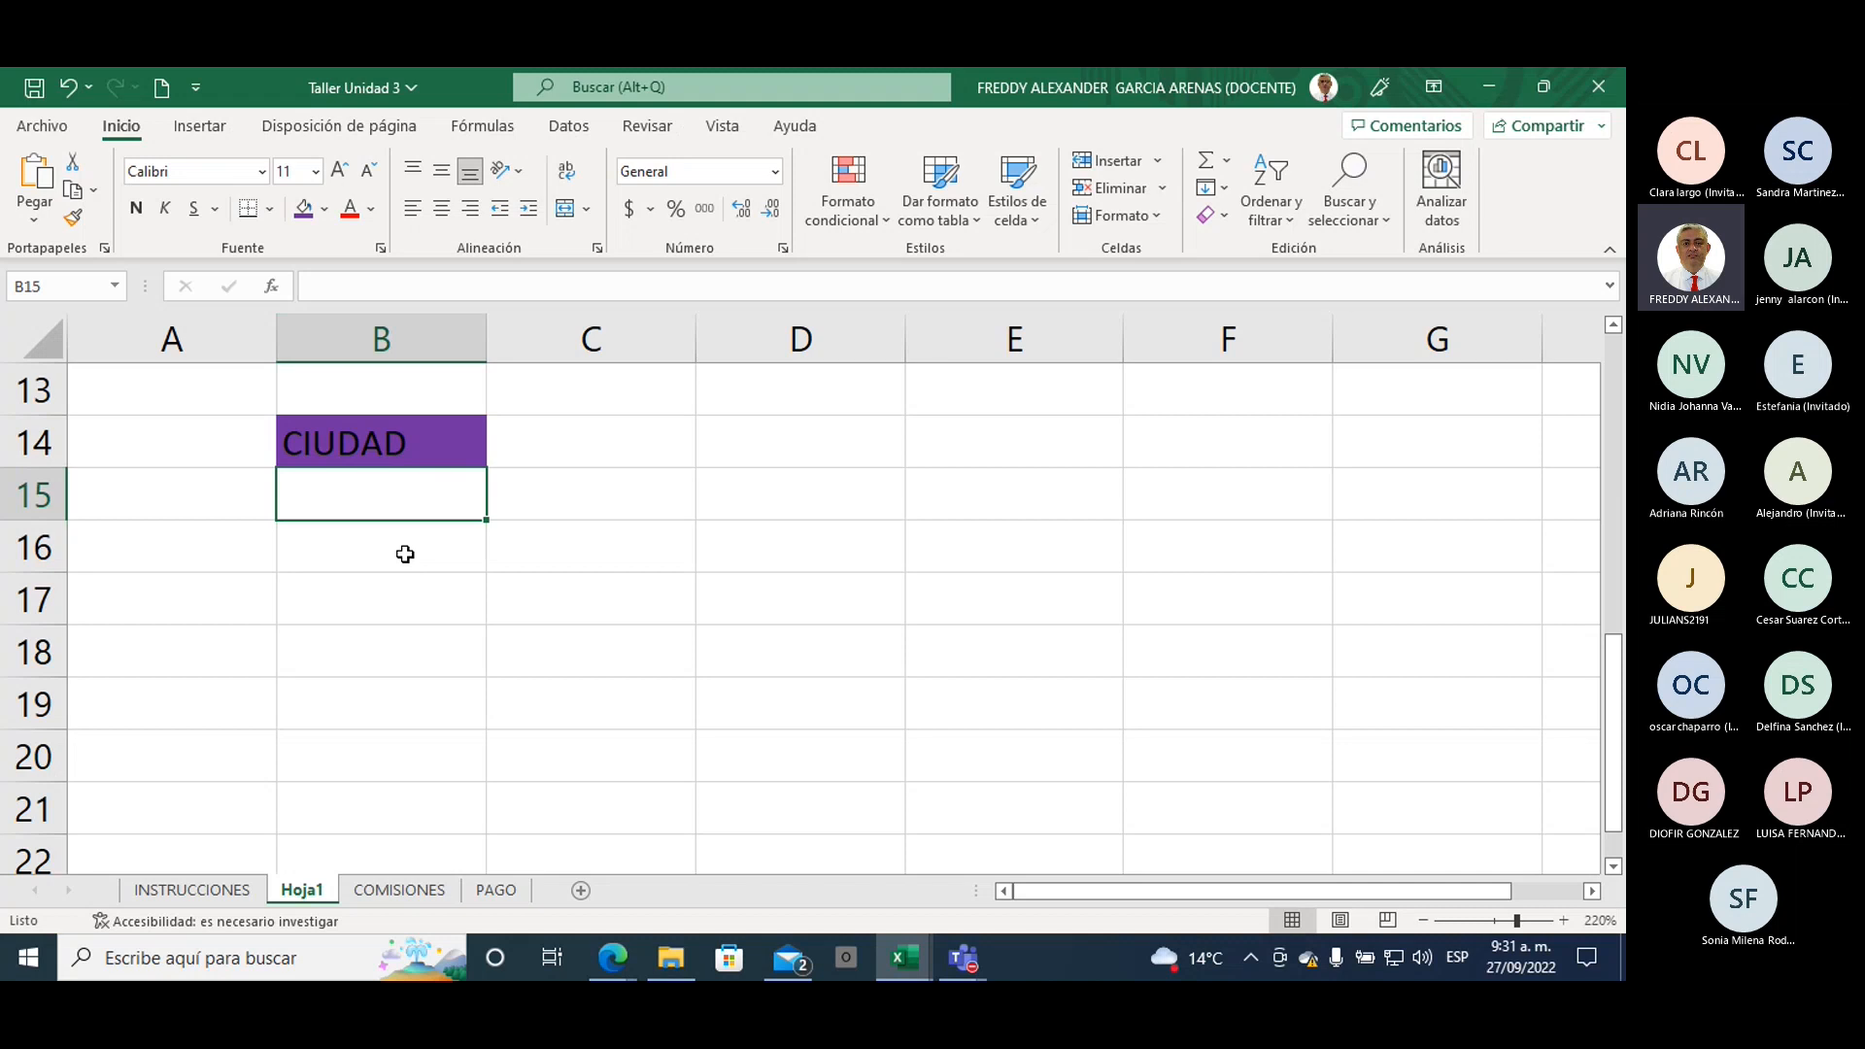
text(tn)
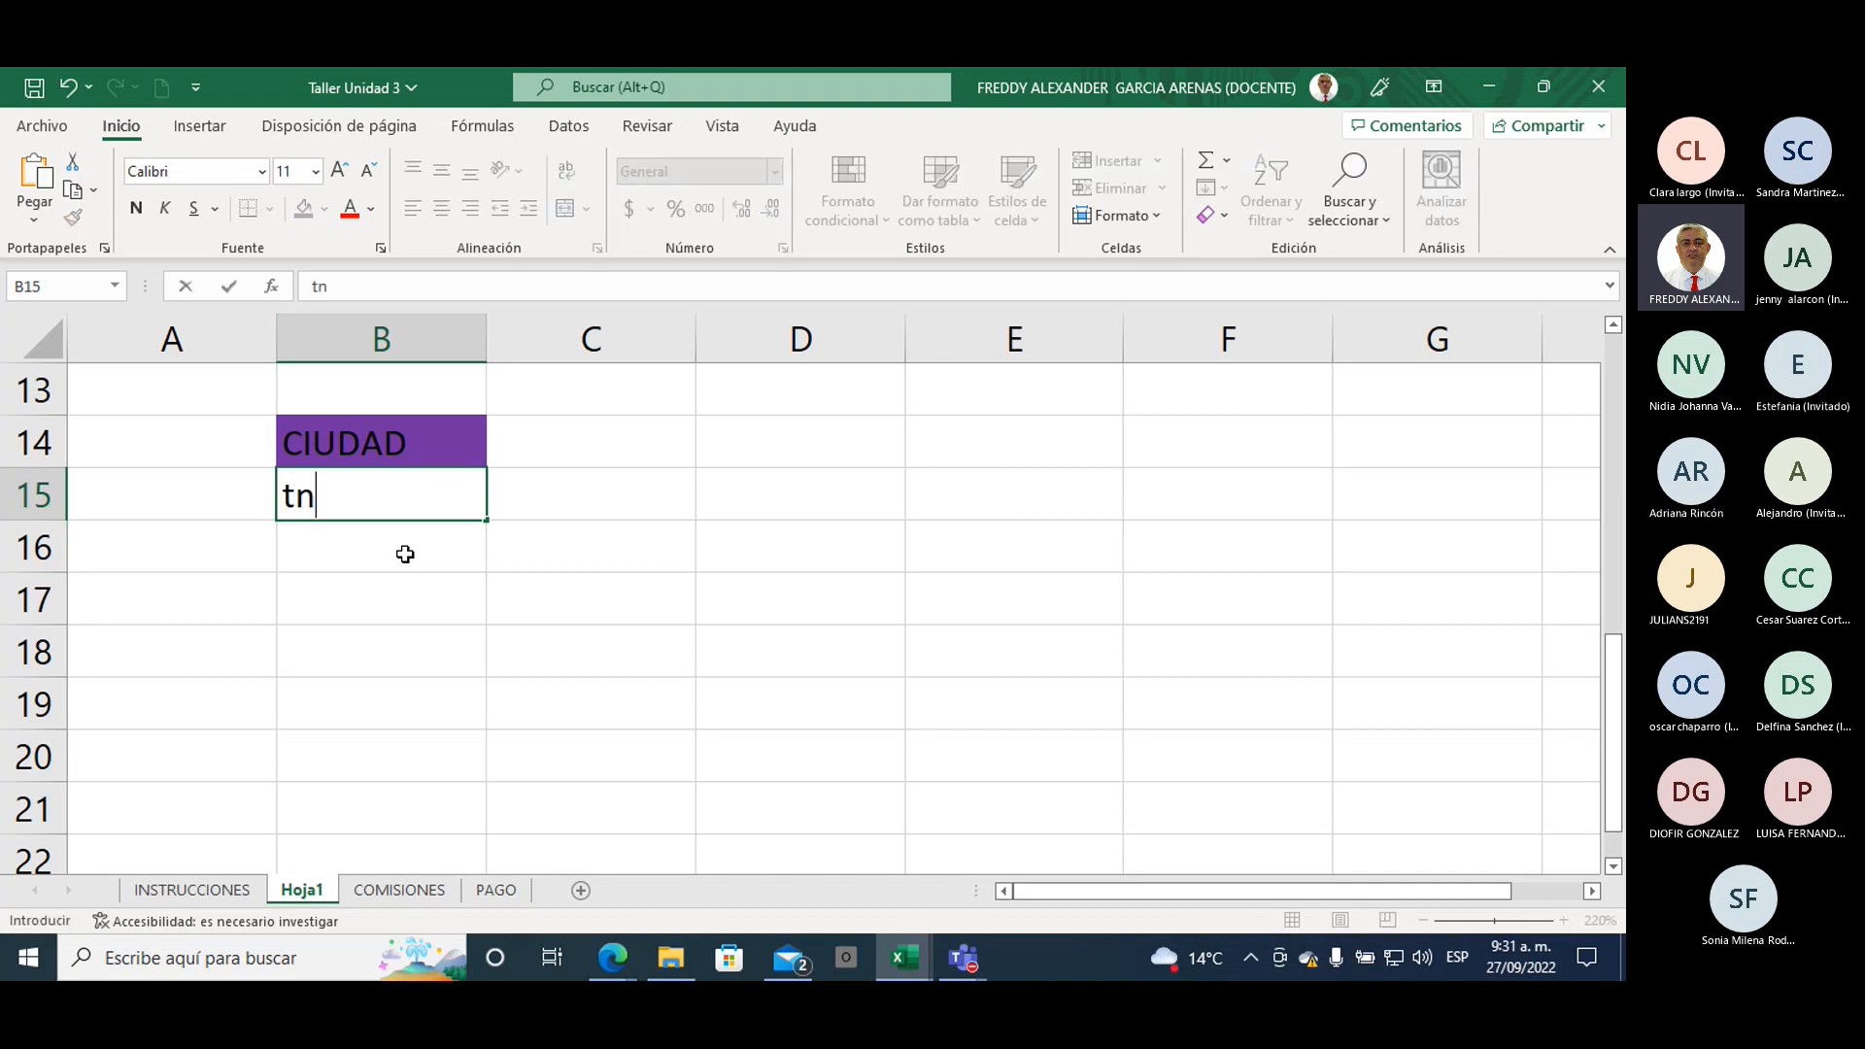
key(BackSpace)
text(unja)
click(383, 551)
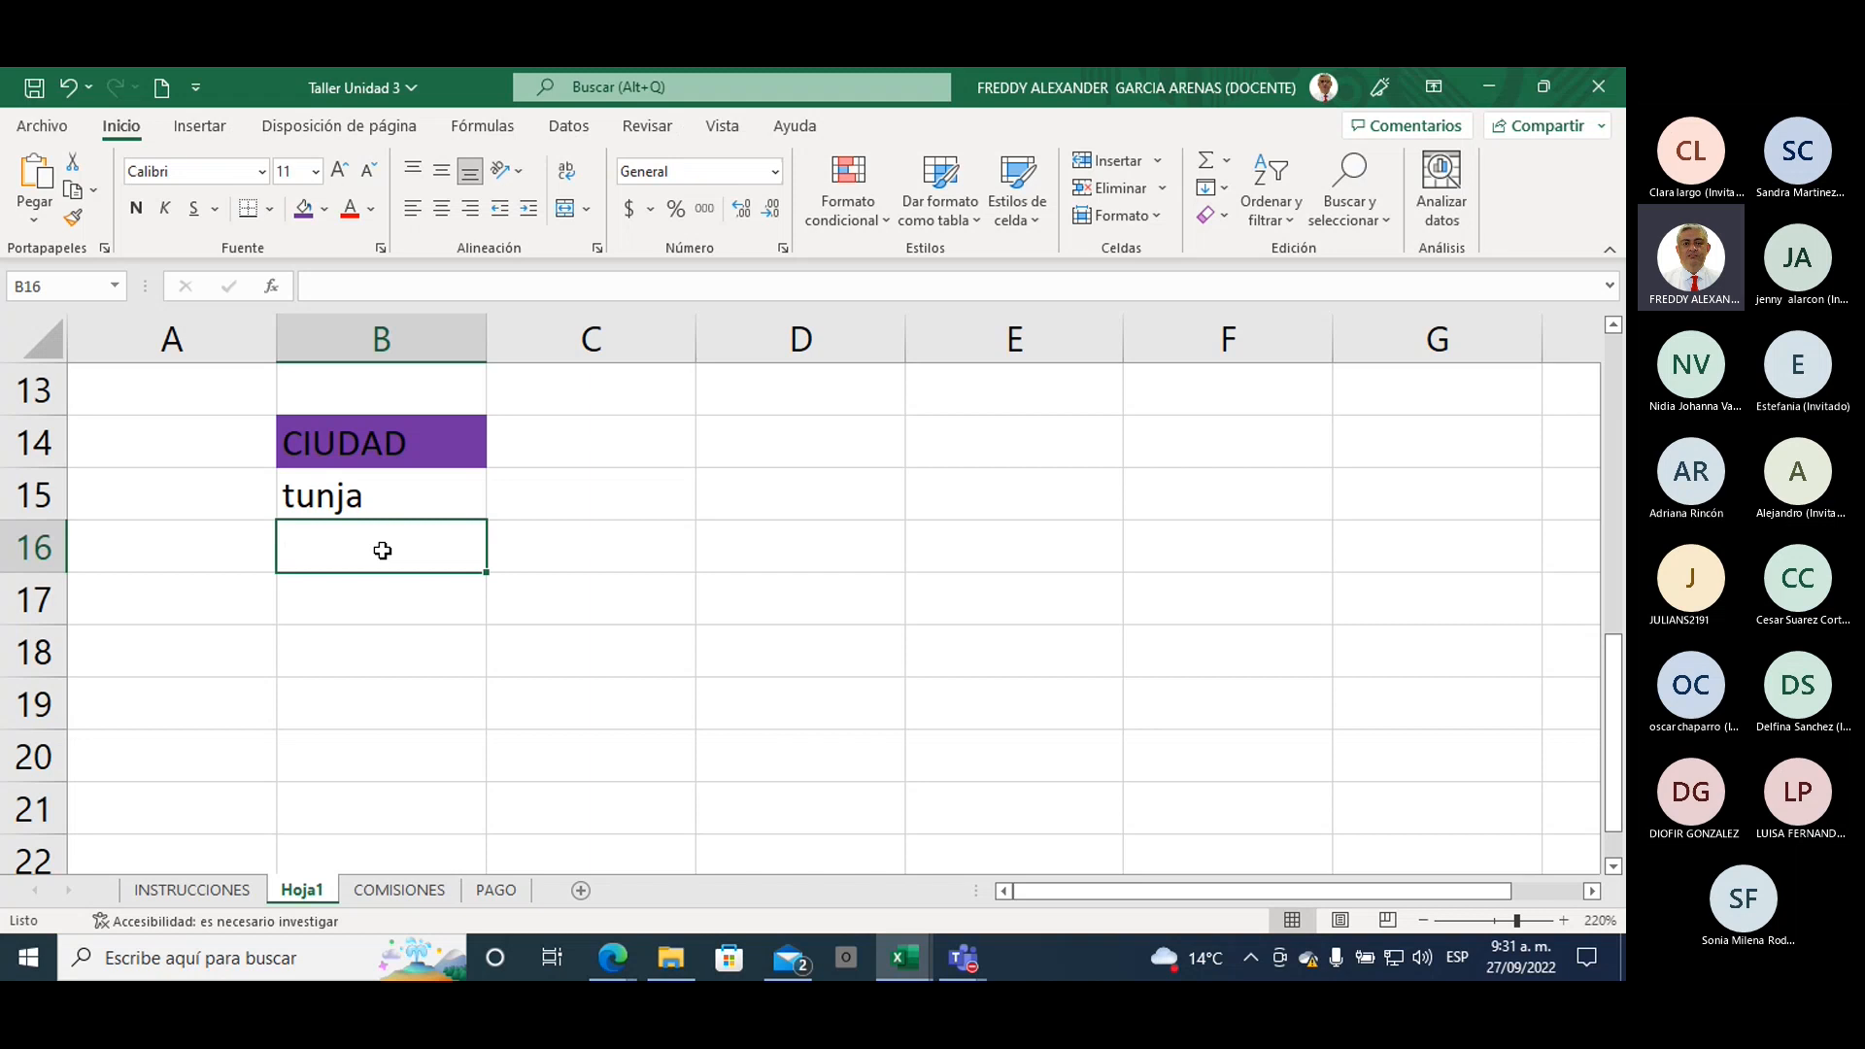
text(TUNJA)
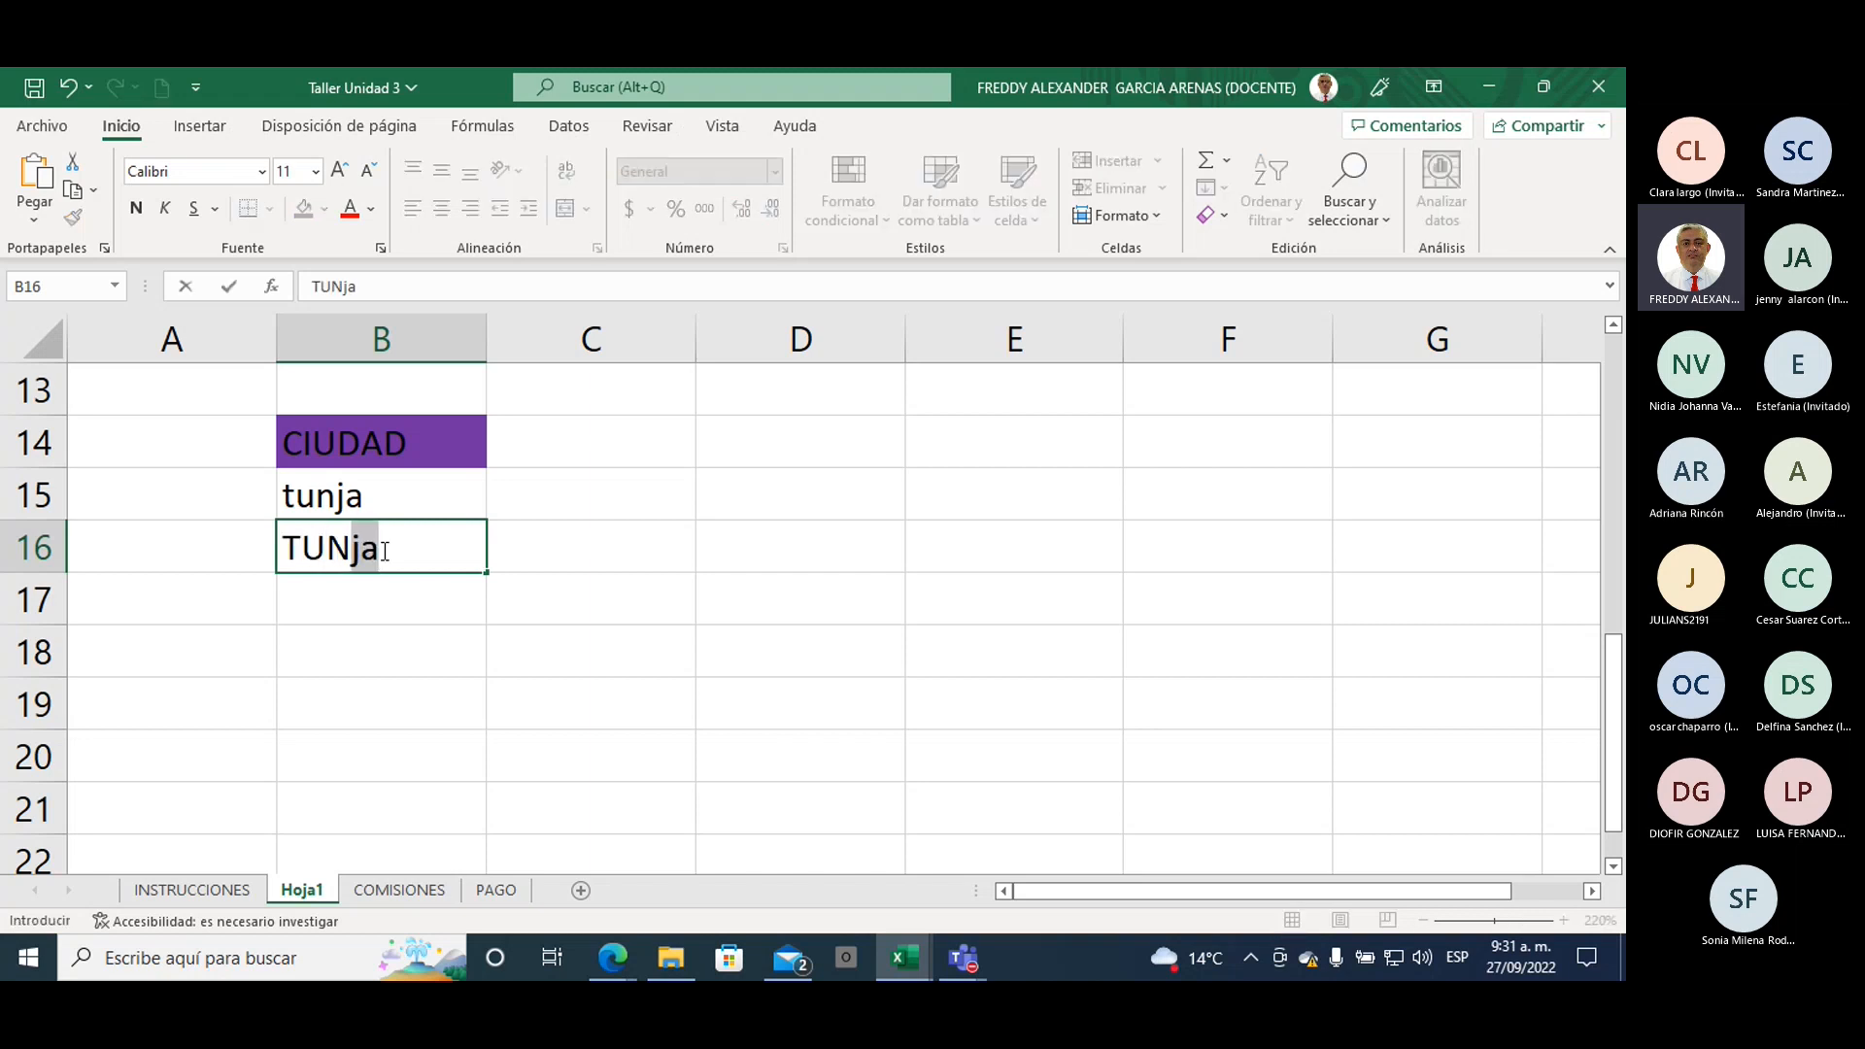
click(404, 583)
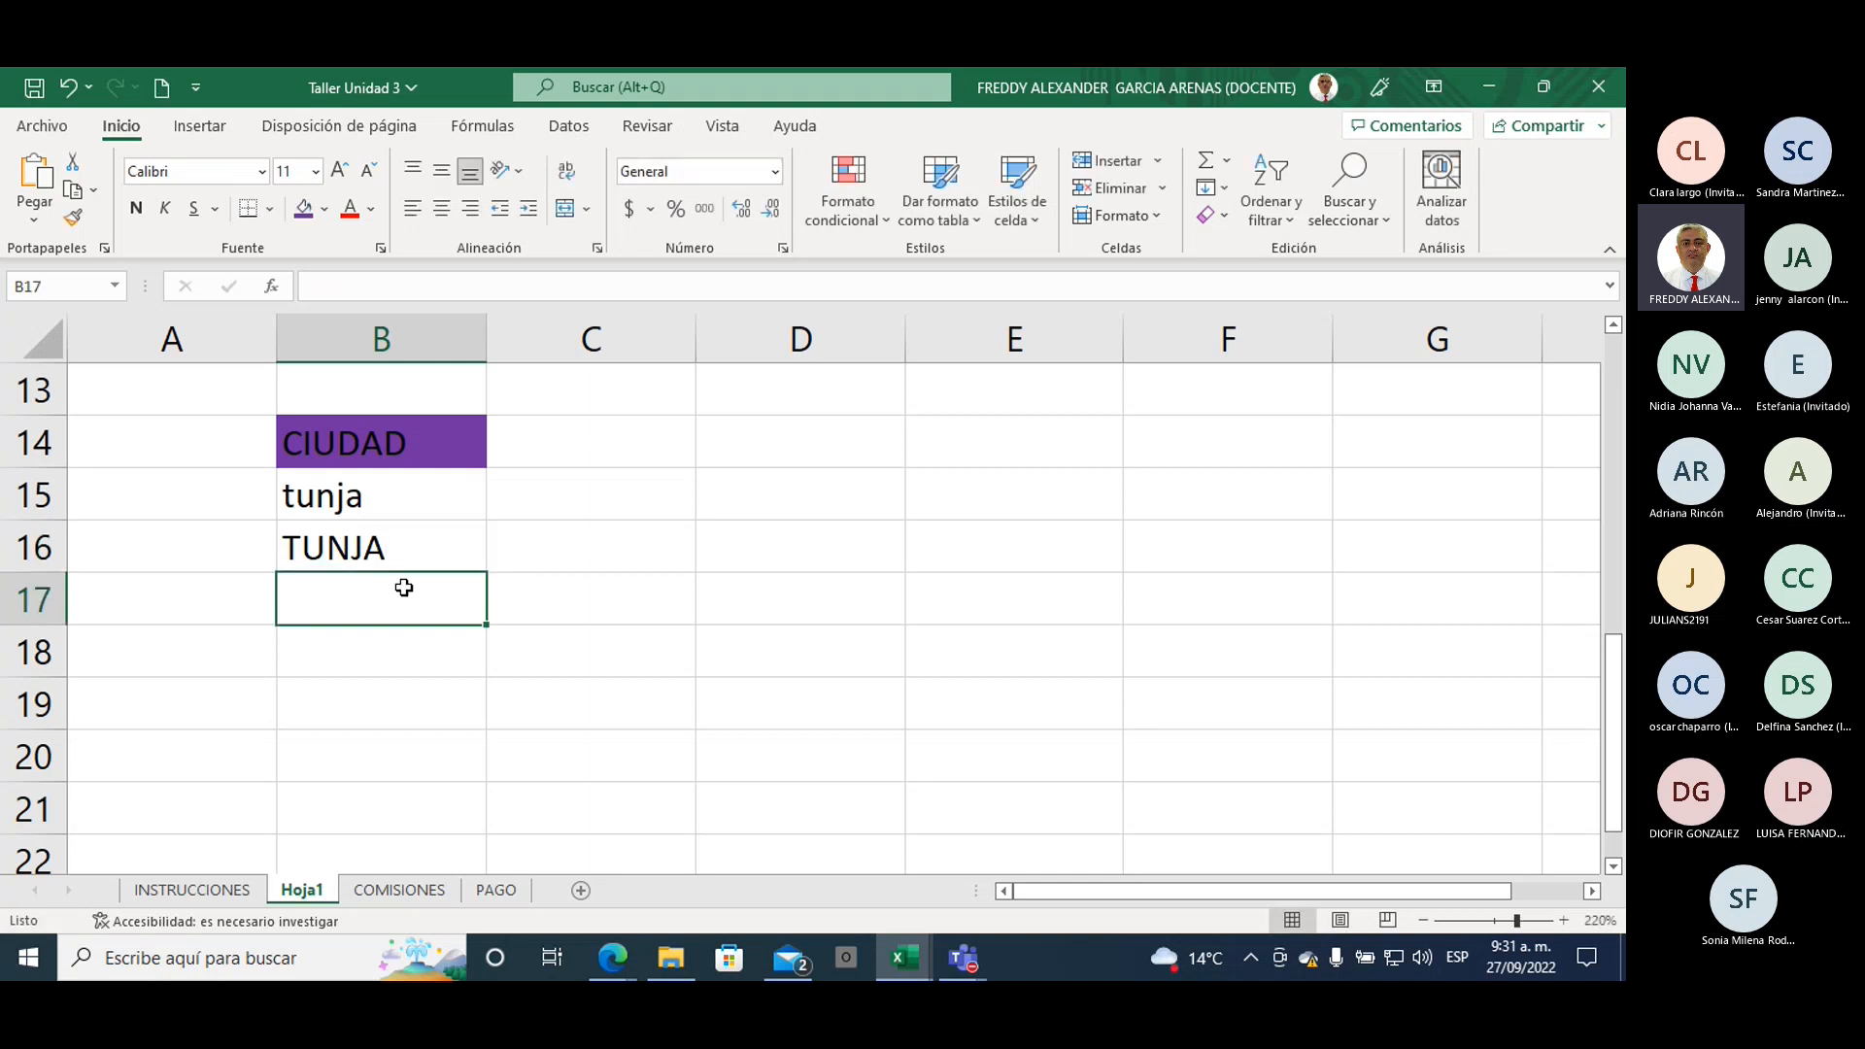
Step: Enter Tunja in B17 and the misspelling TUNGA in B18, and highlight the four city entries B15:B18
text(Tunja)
key(shift+Left)
key(shift+Left)
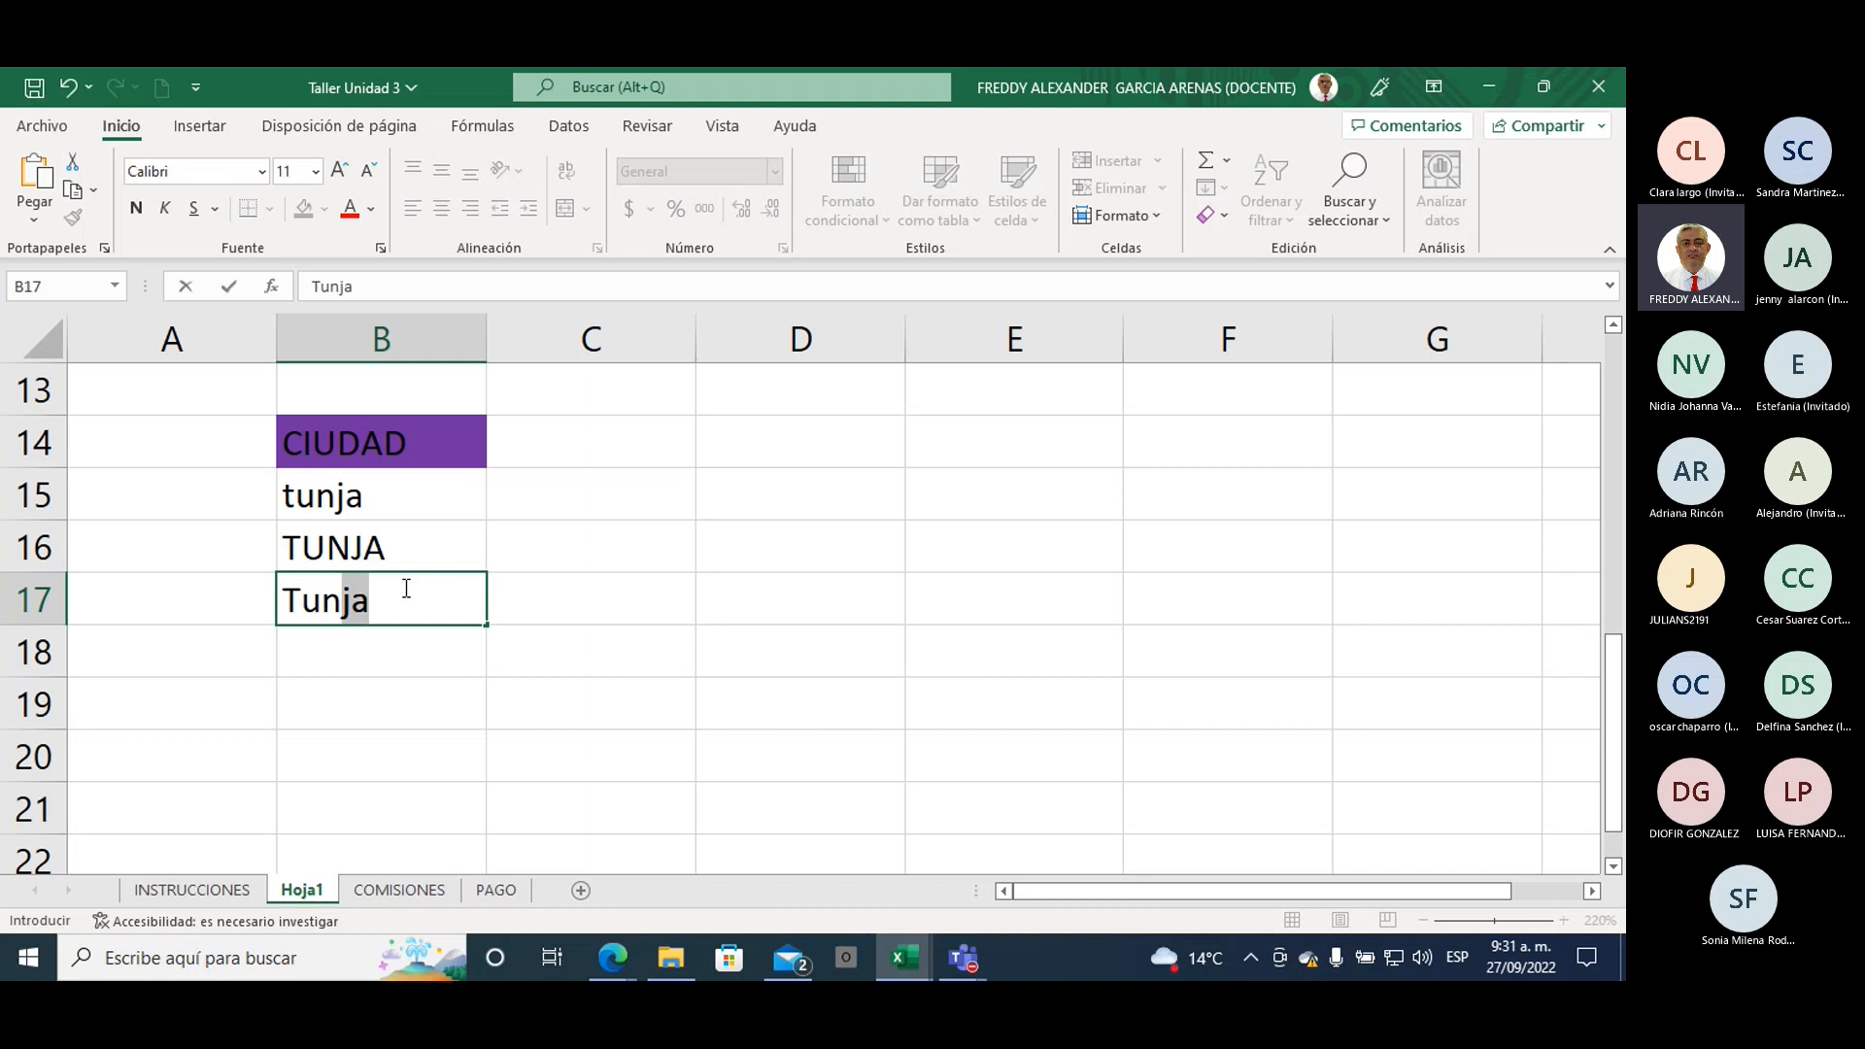
text(ja)
click(401, 660)
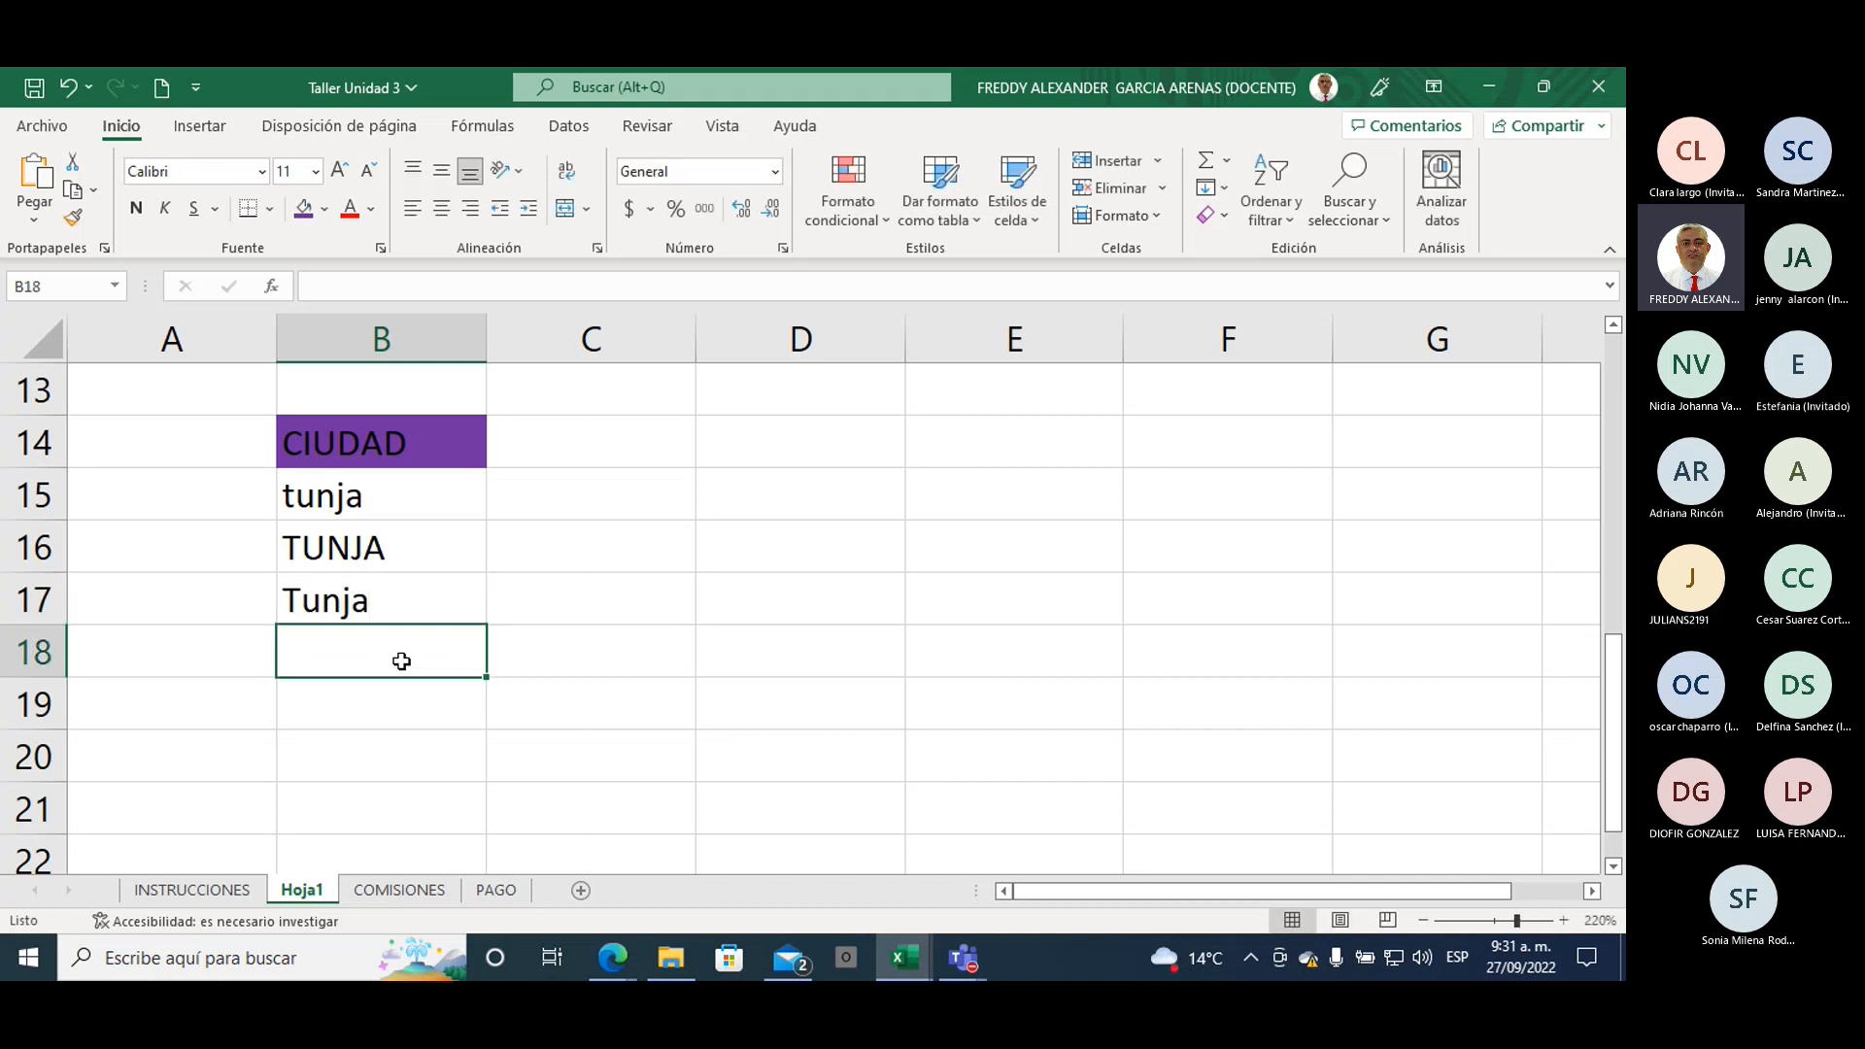
text(TUN)
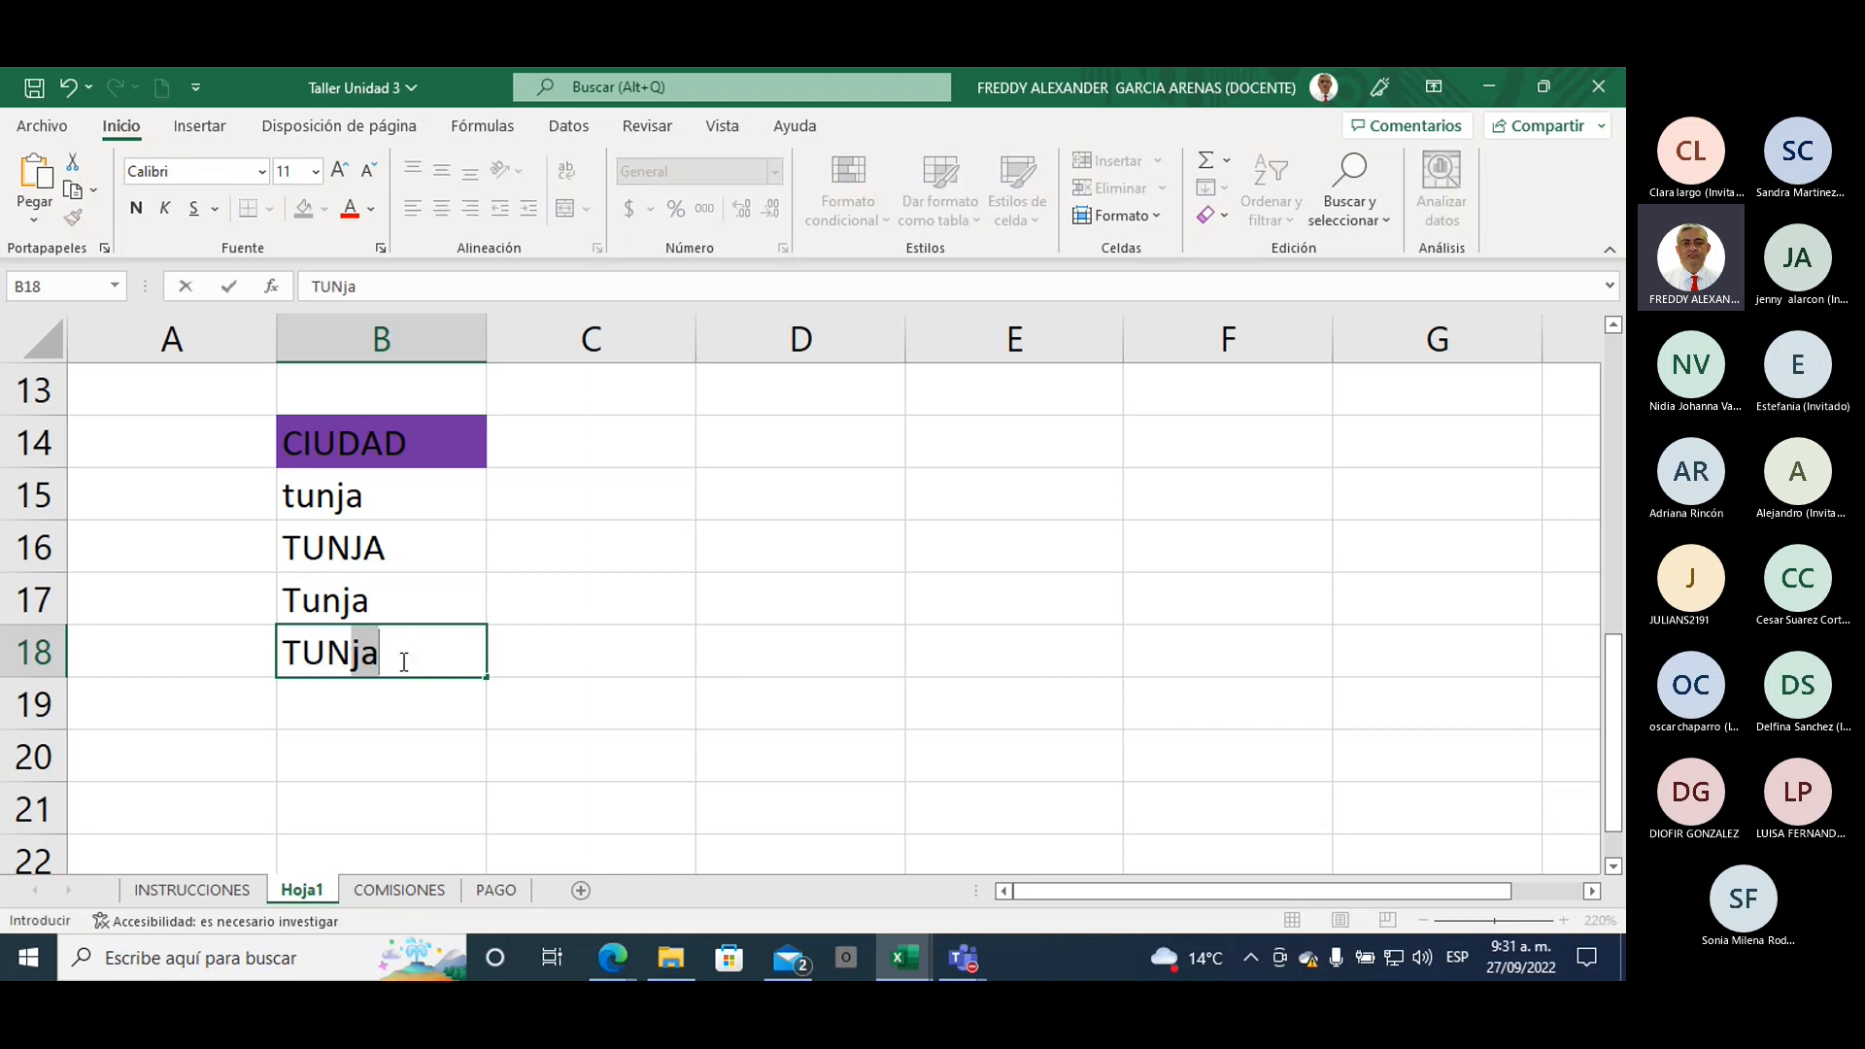
text(GA)
click(536, 663)
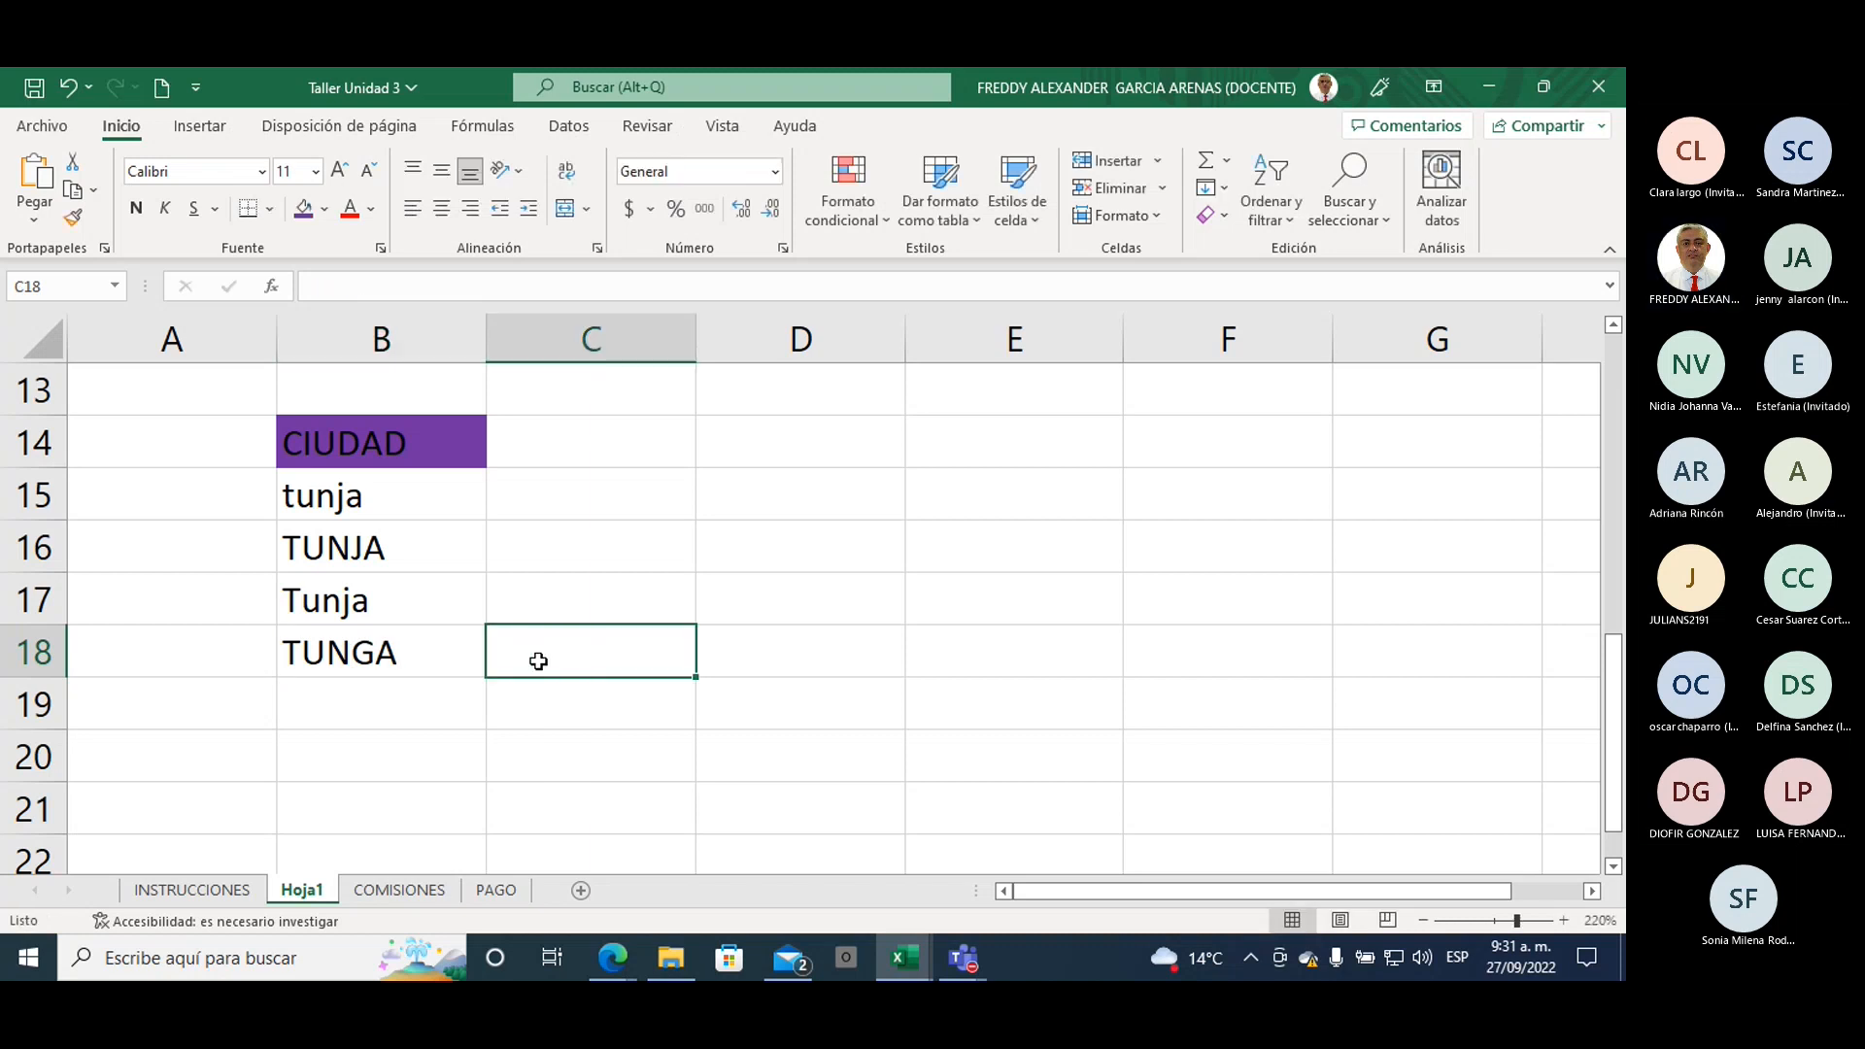
drag(400, 505, 416, 643)
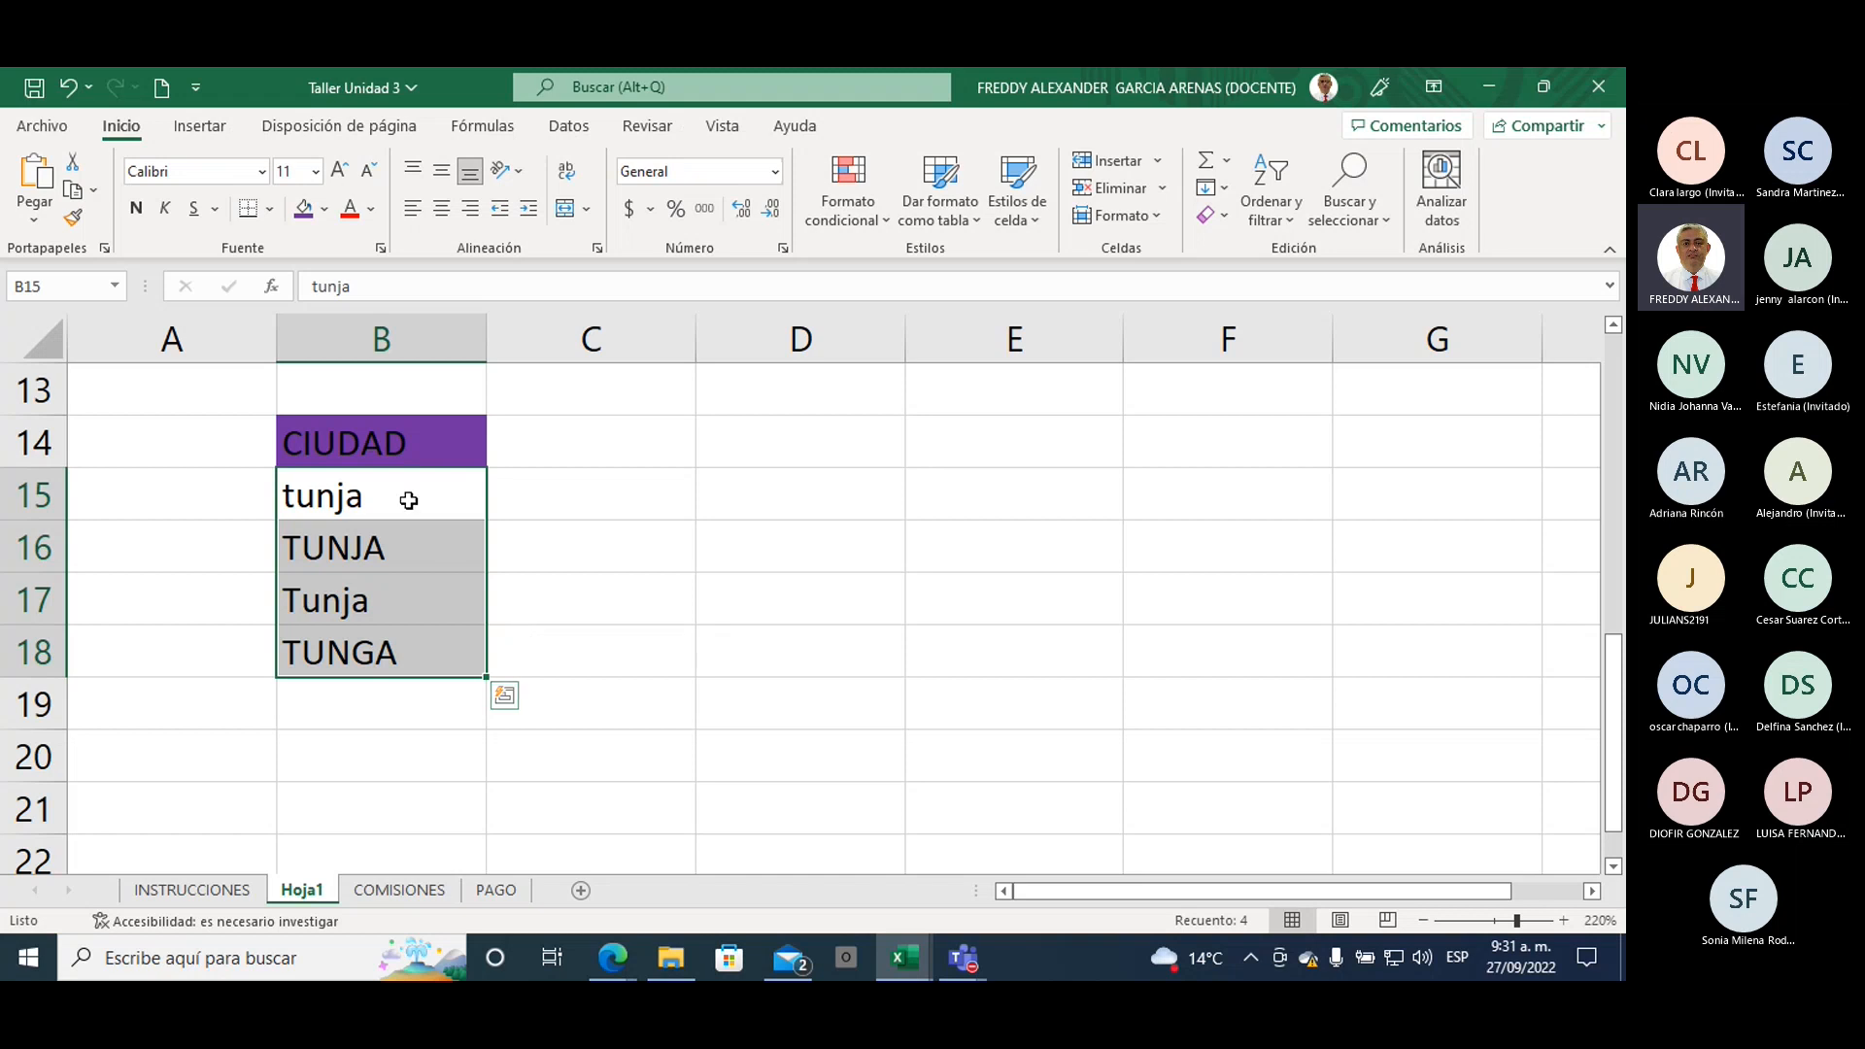
drag(408, 495, 413, 645)
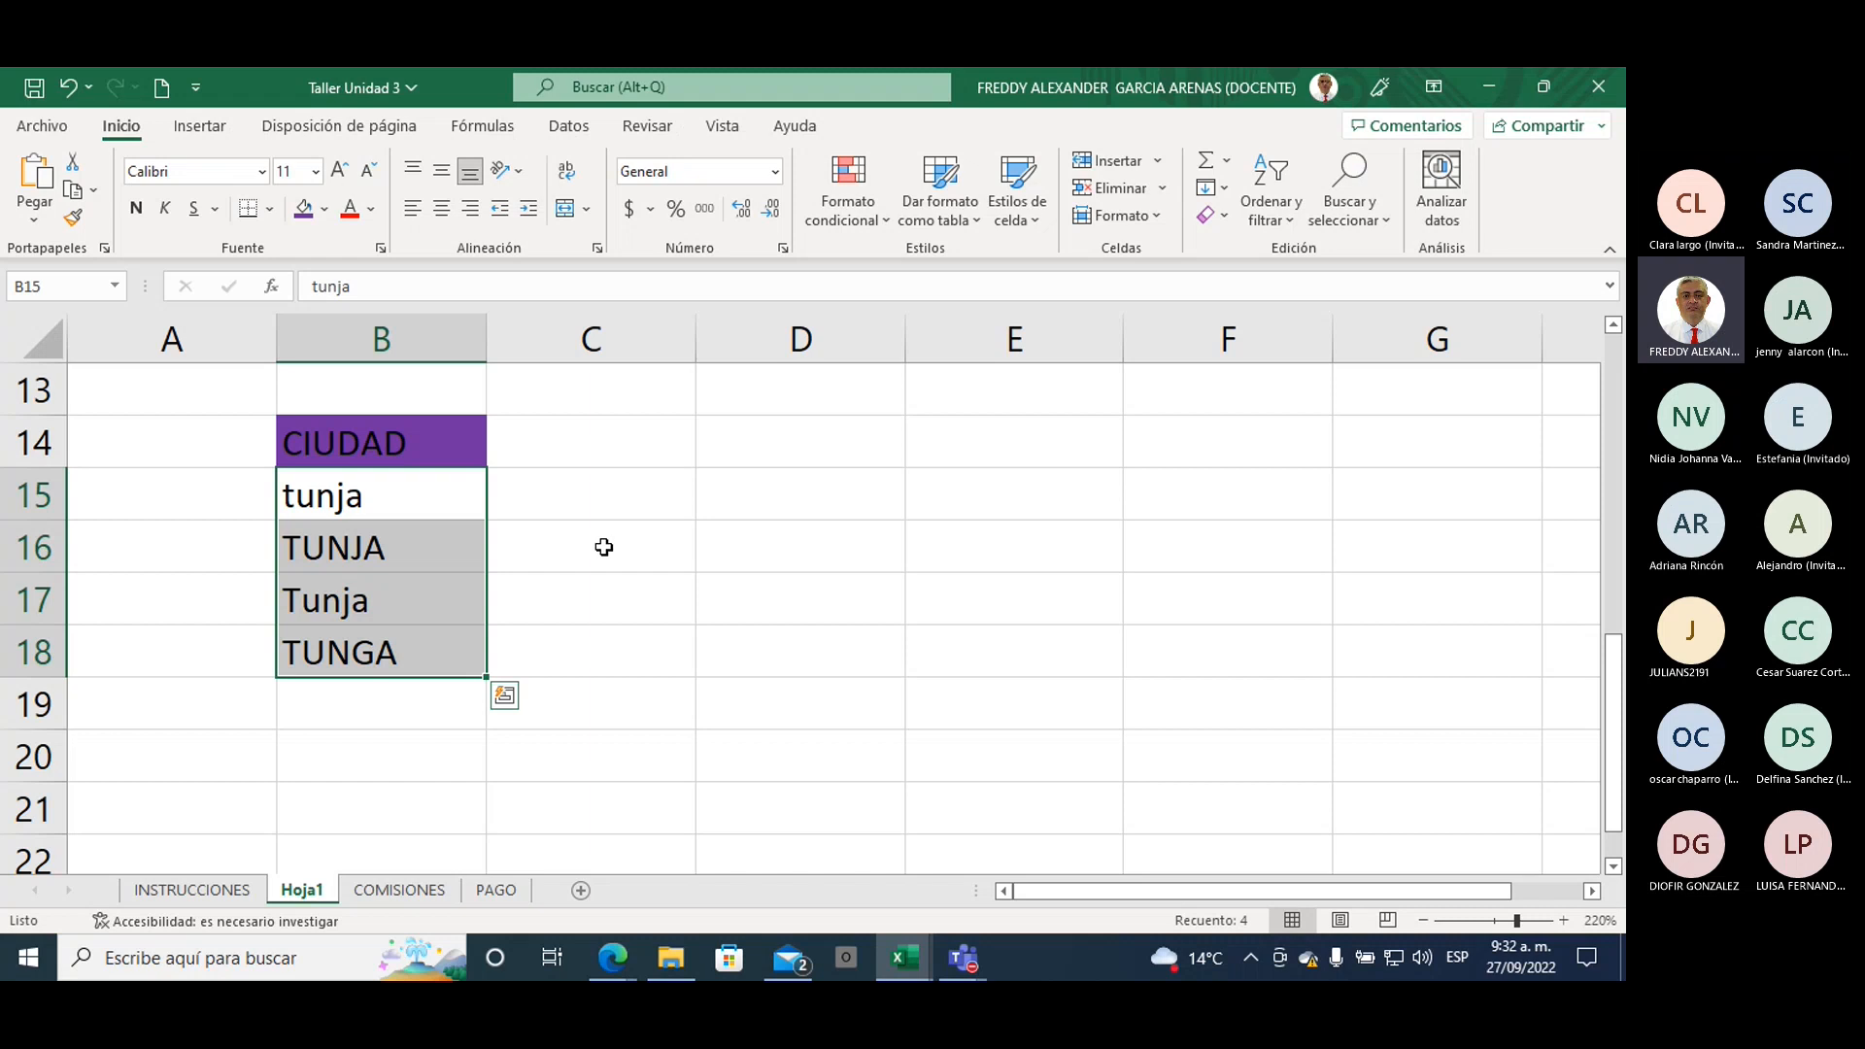
Step: Start a city list in column E with the heading LISTA in E14 and TUNJA in E15
click(962, 455)
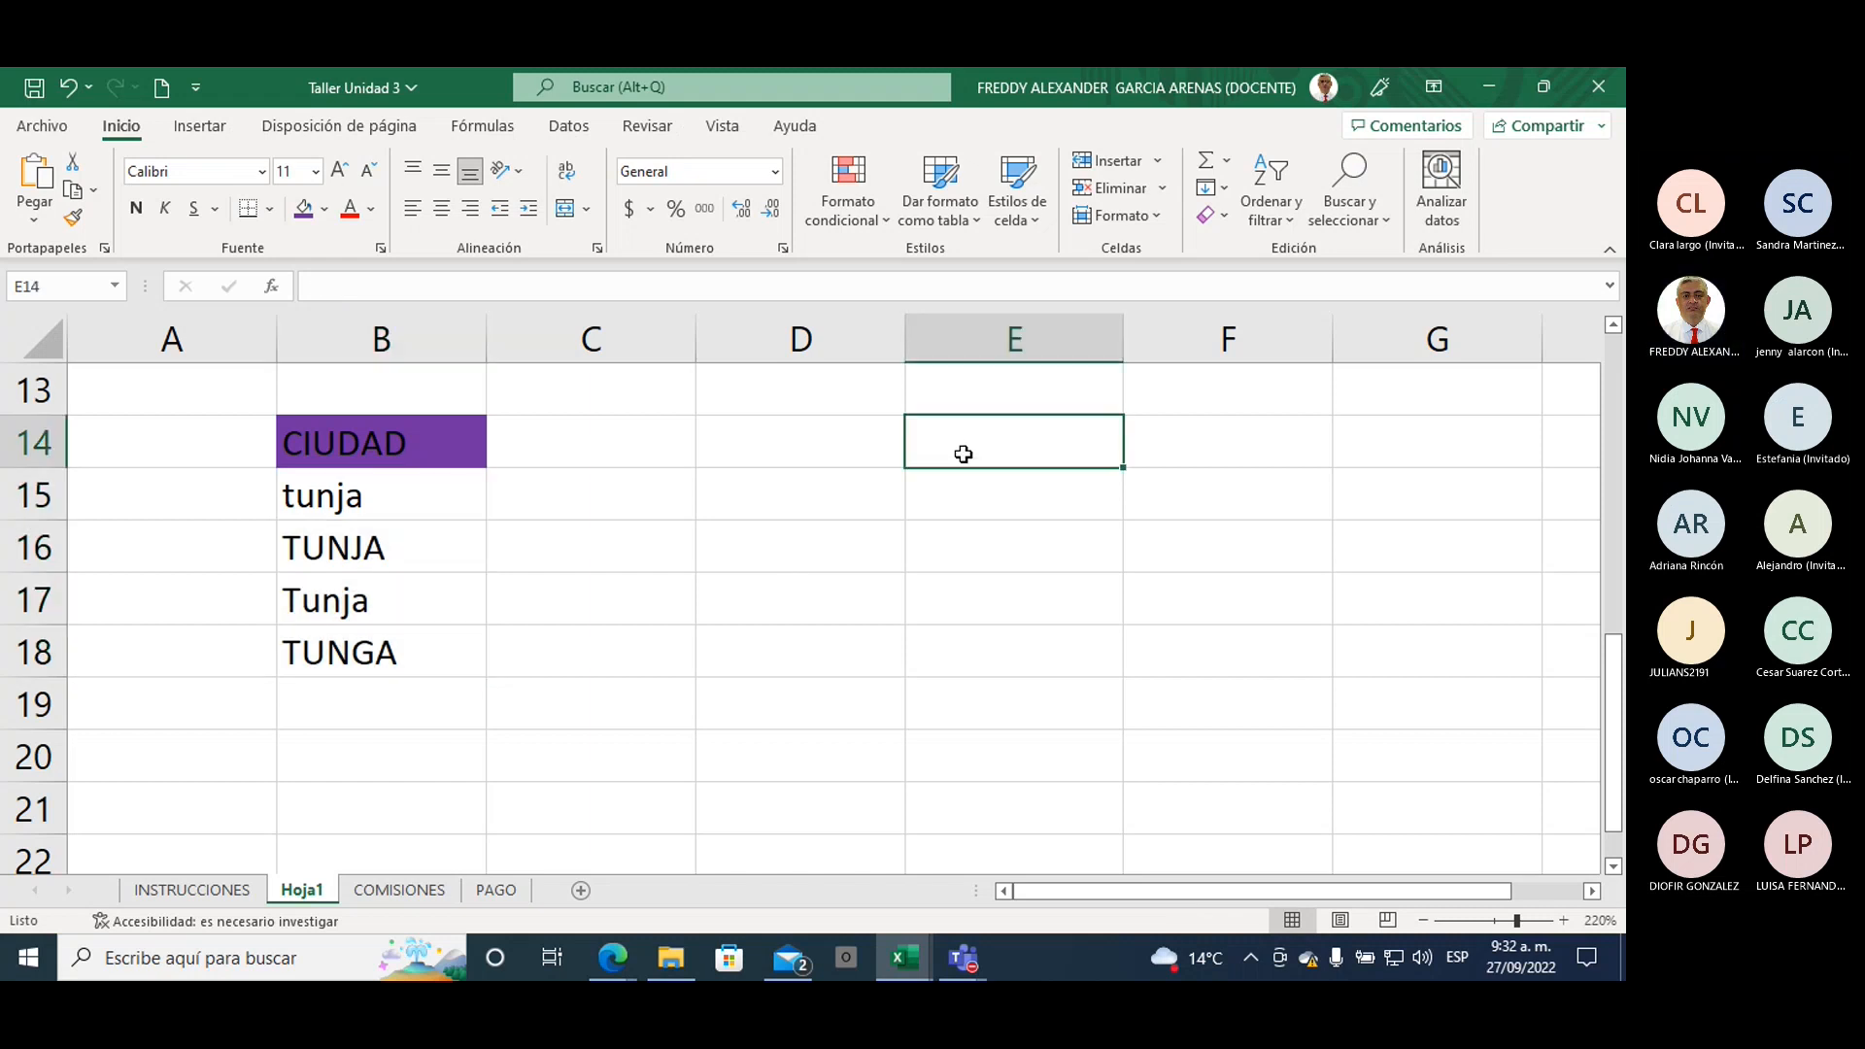
text(LISTA)
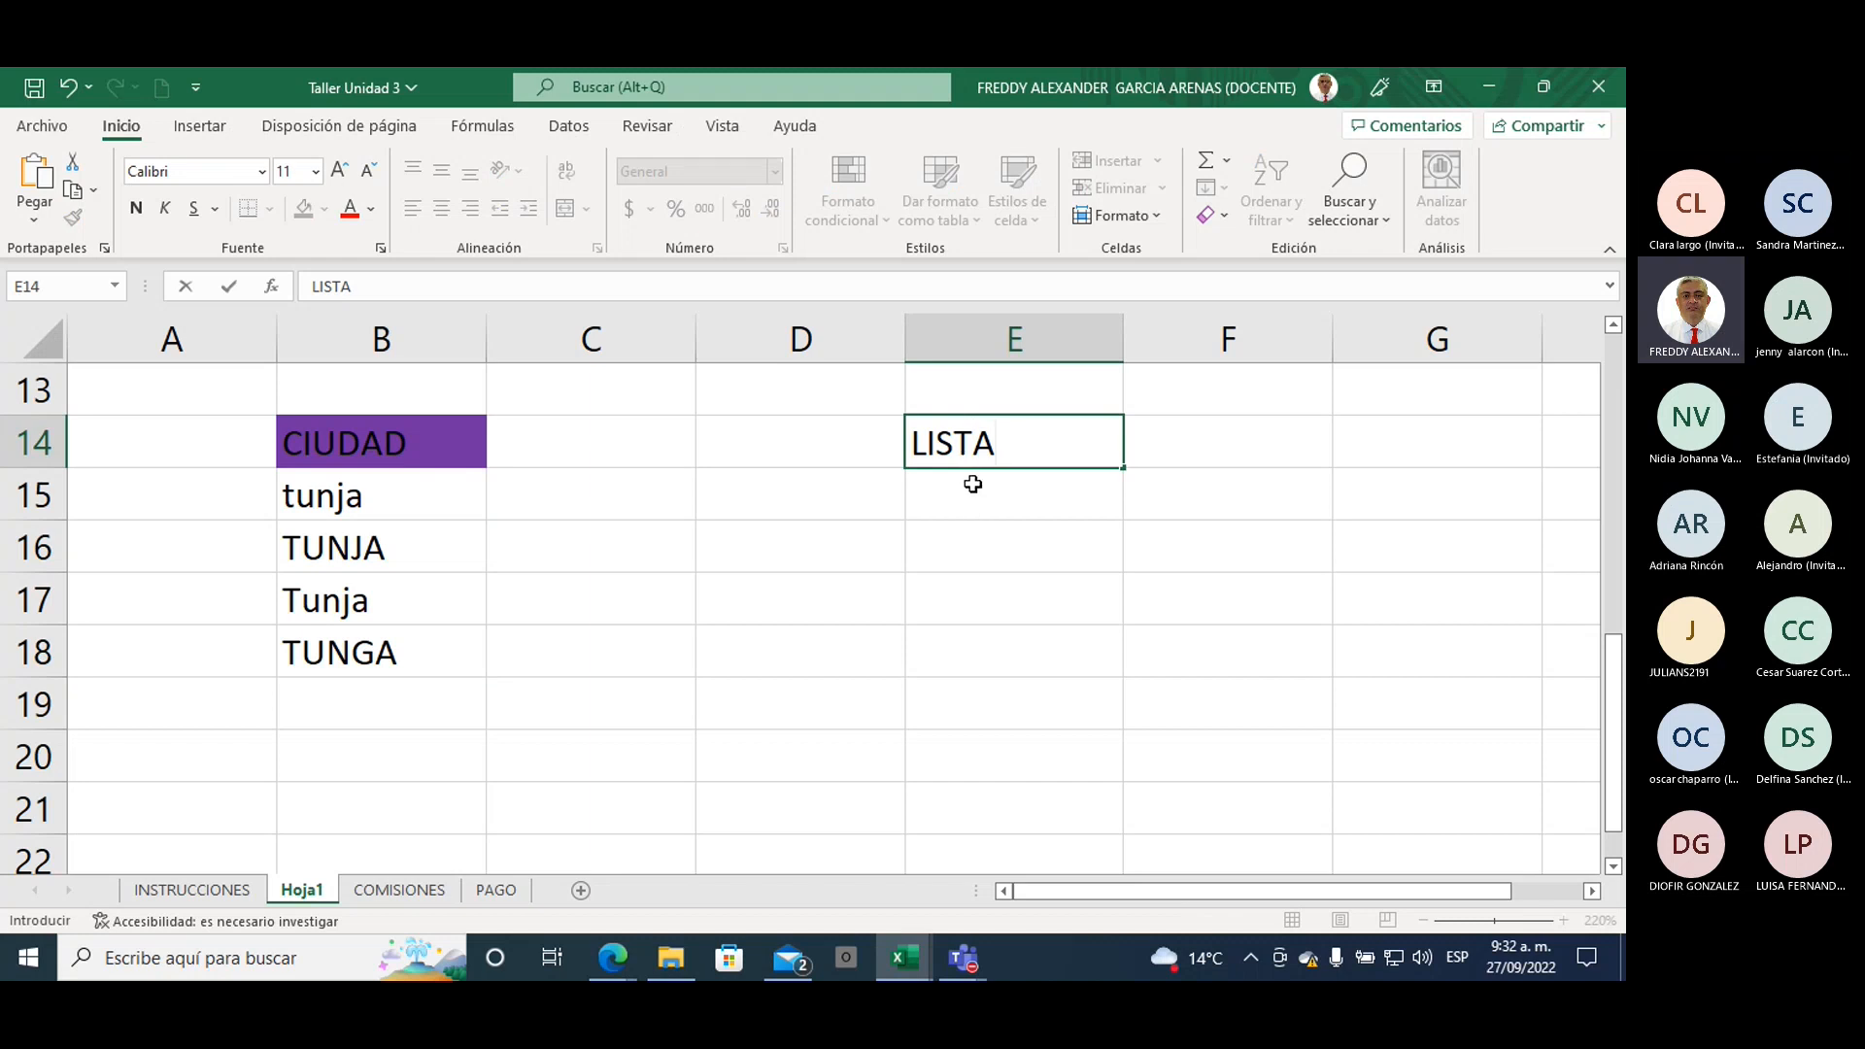
click(971, 487)
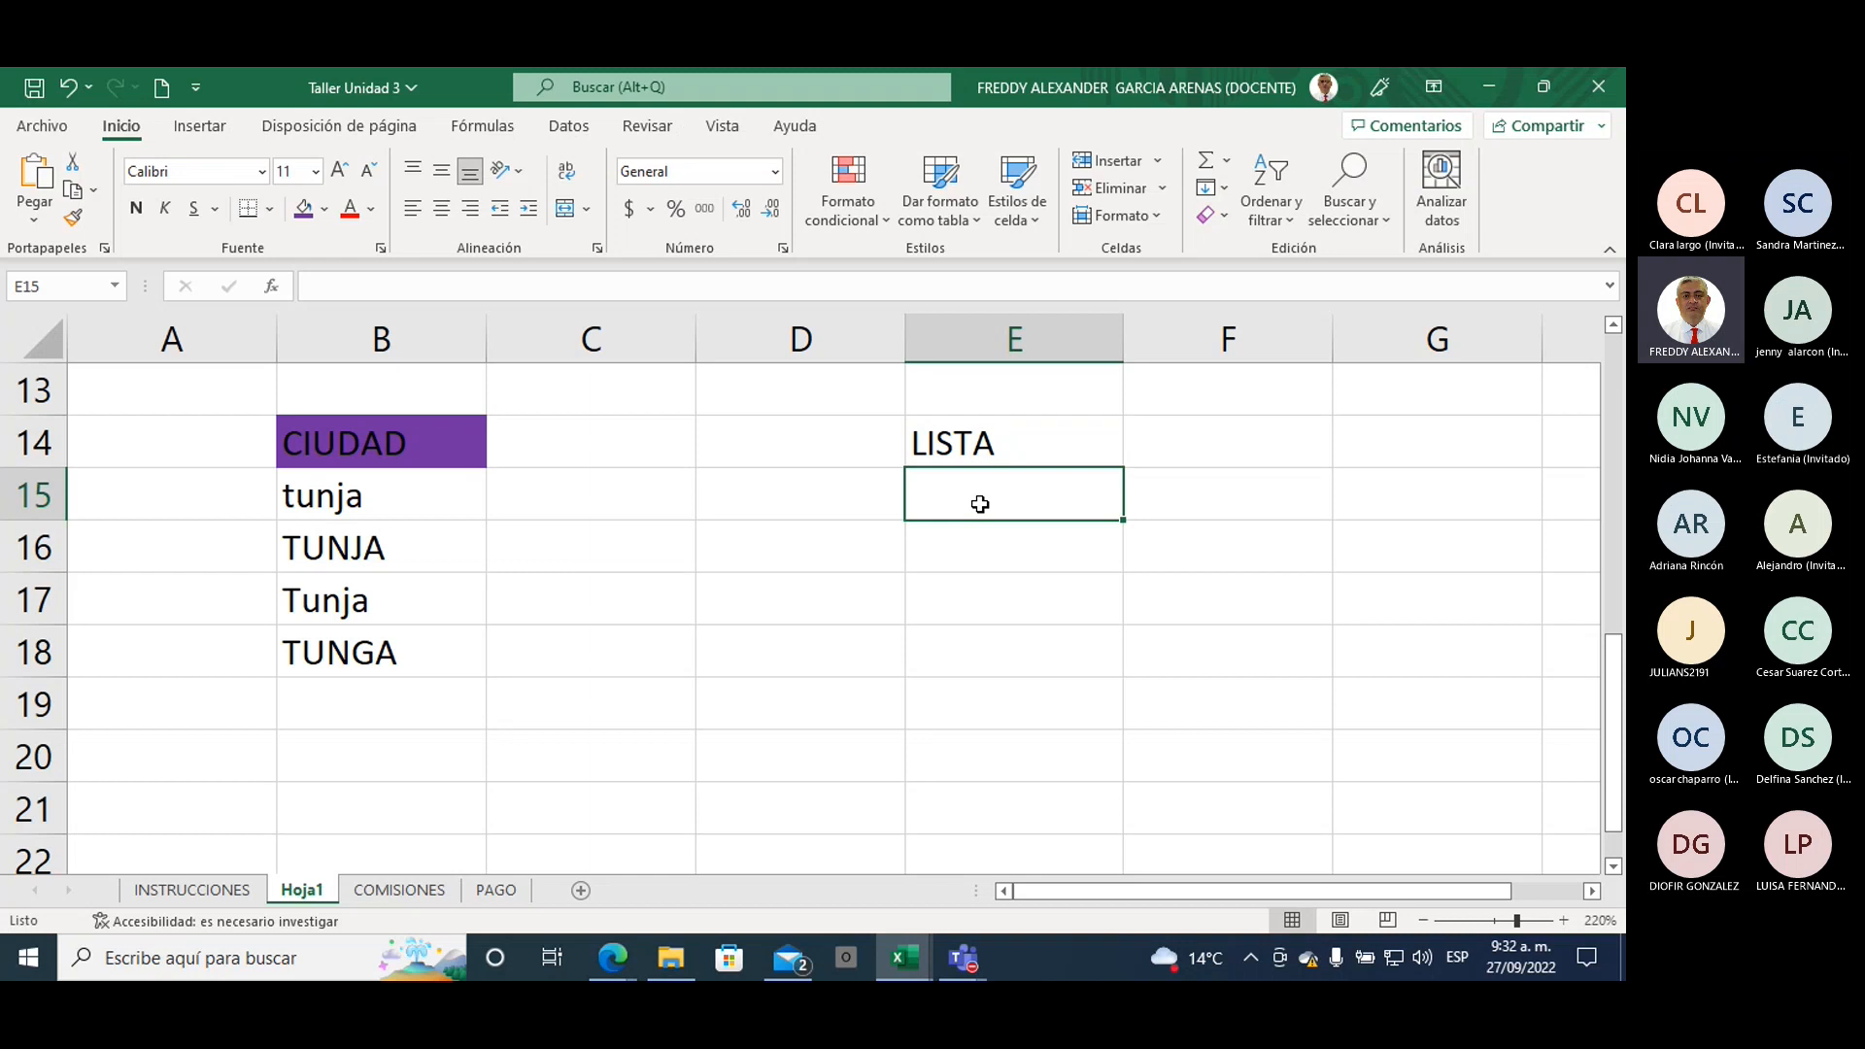
text(TUNJA)
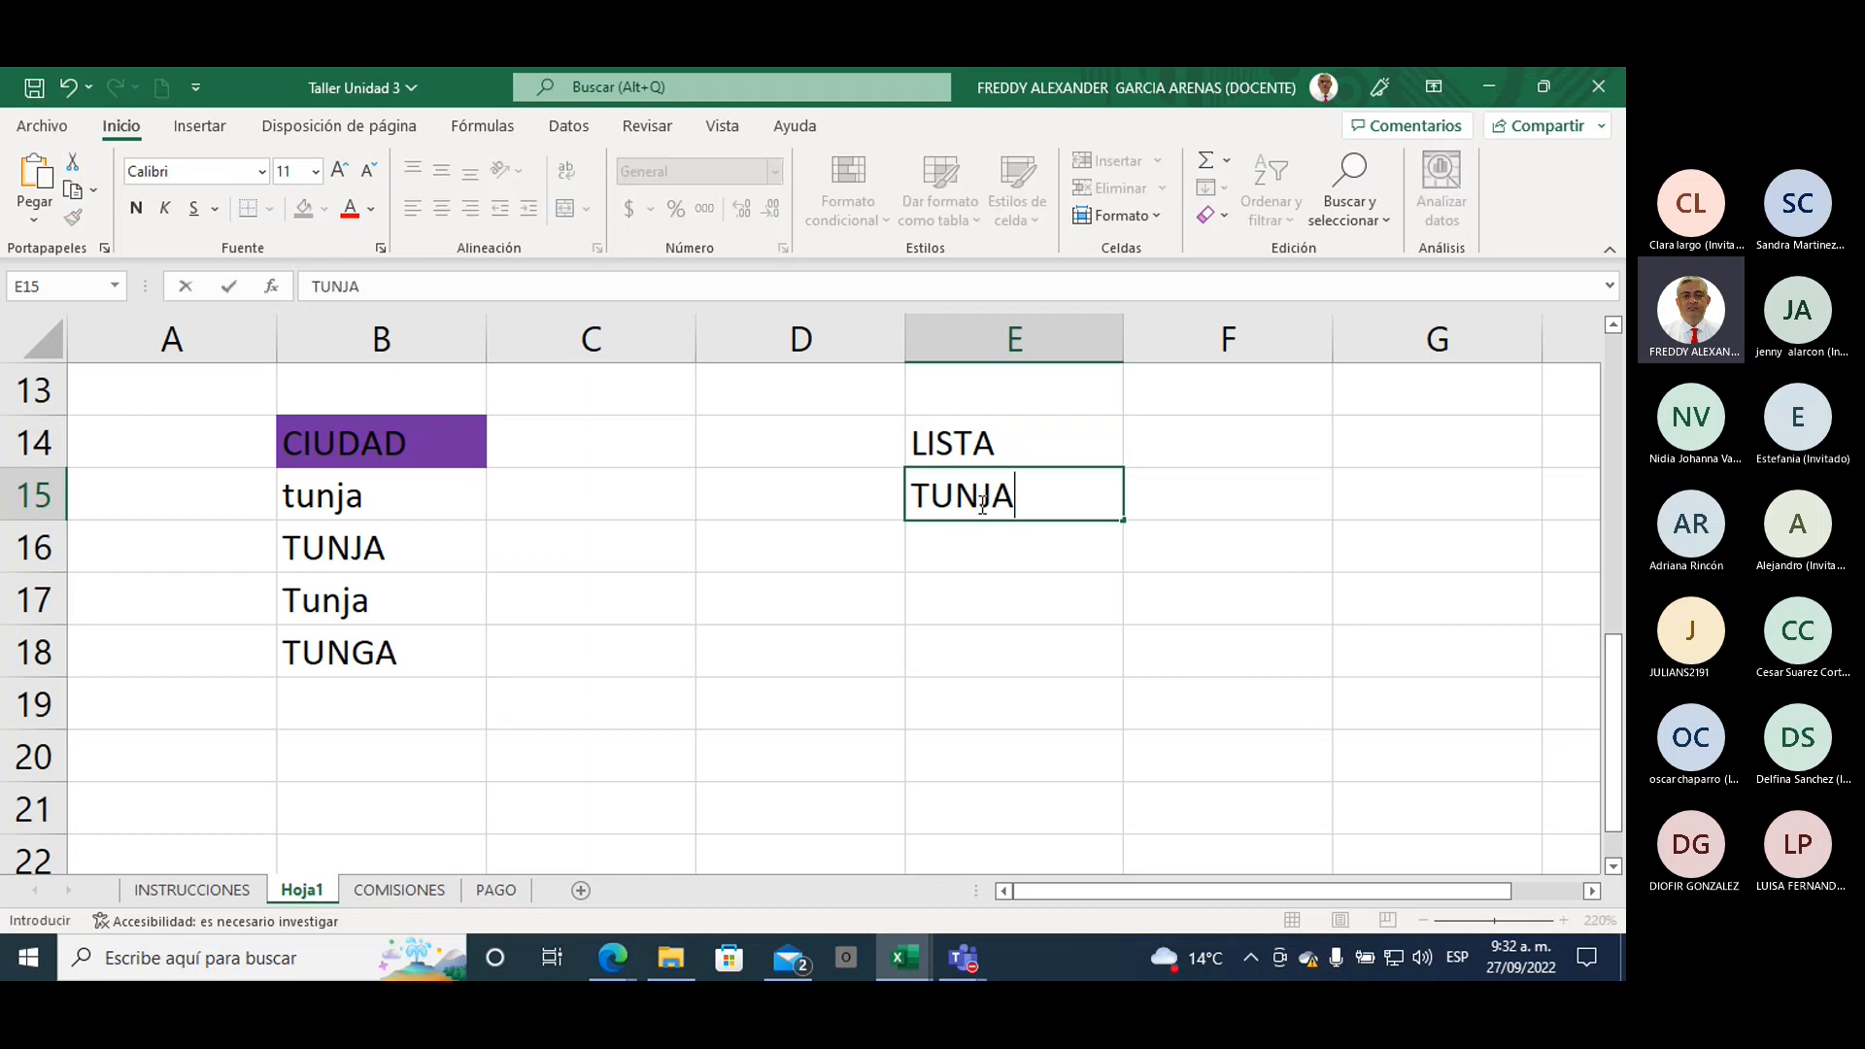
key(Return)
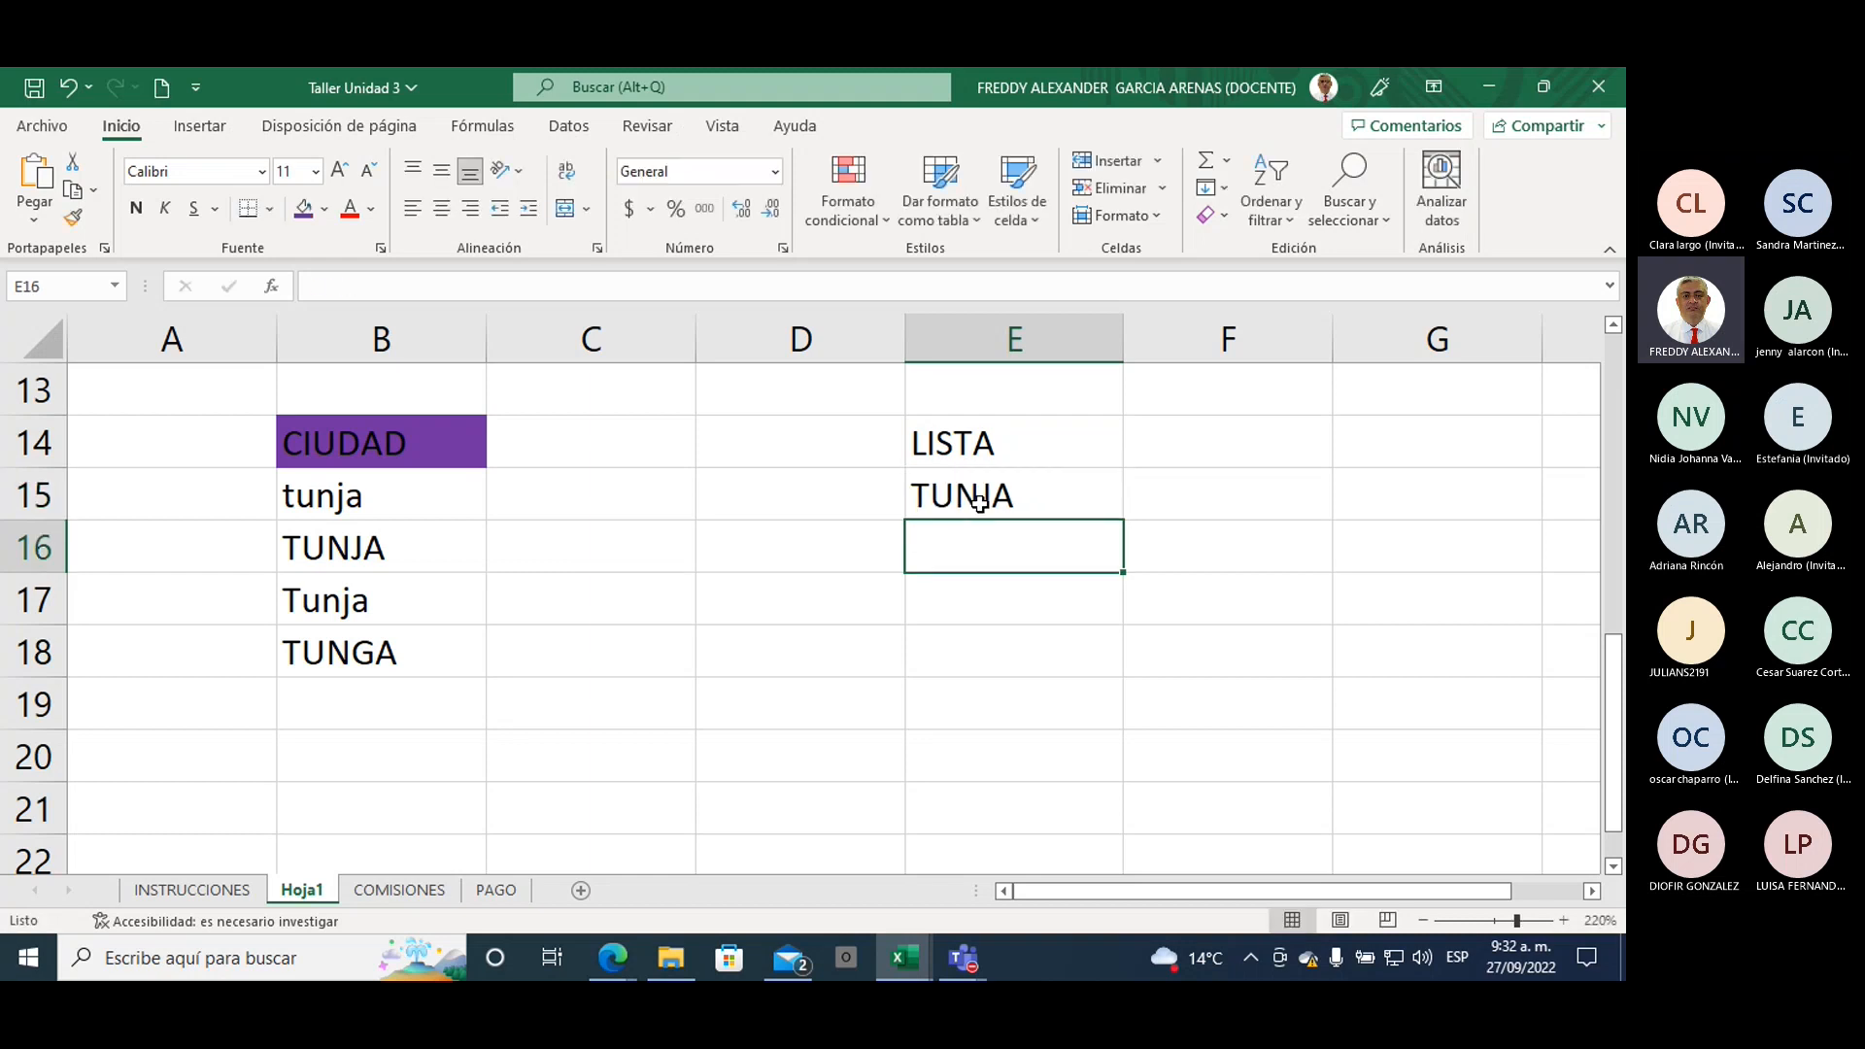
Step: Add BOGOTA, MEDELLIN and CALI to the city list in E16:E18, and highlight the four list entries E15:E18
text(BOGOTA)
key(Return)
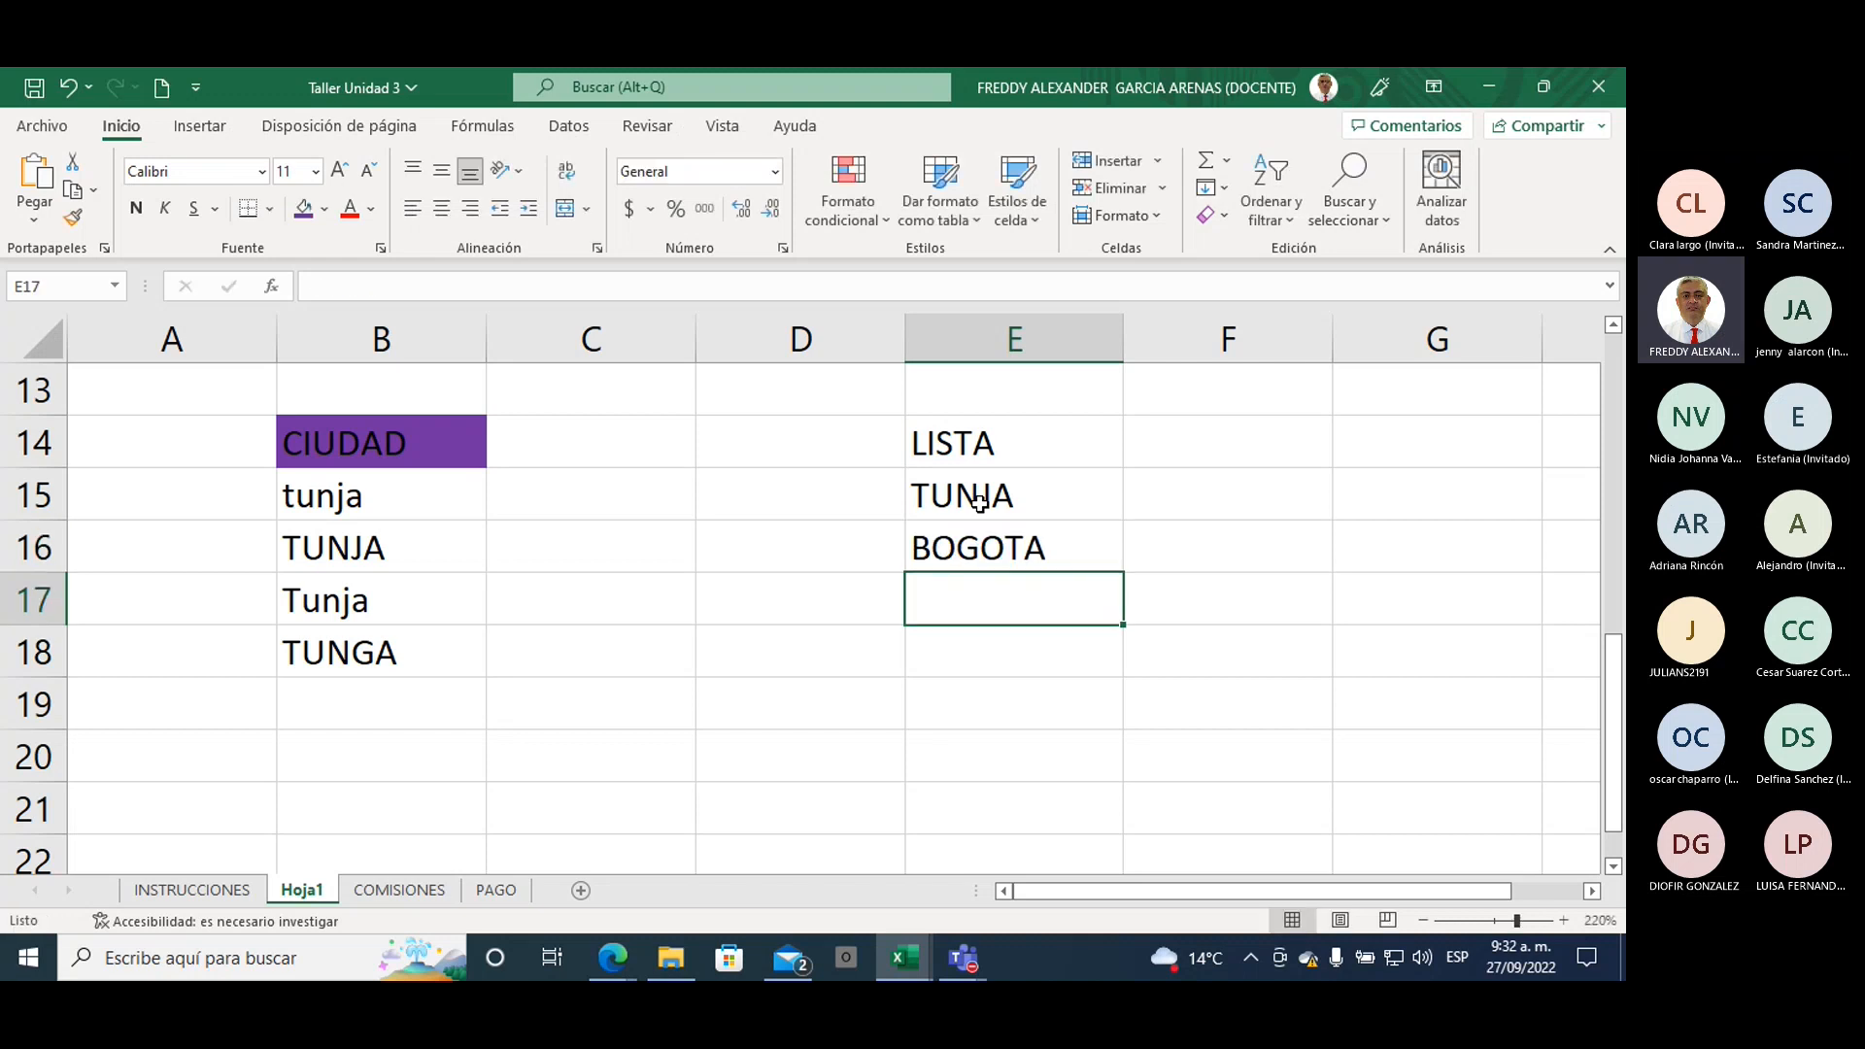
text(MEDELLIN)
key(Return)
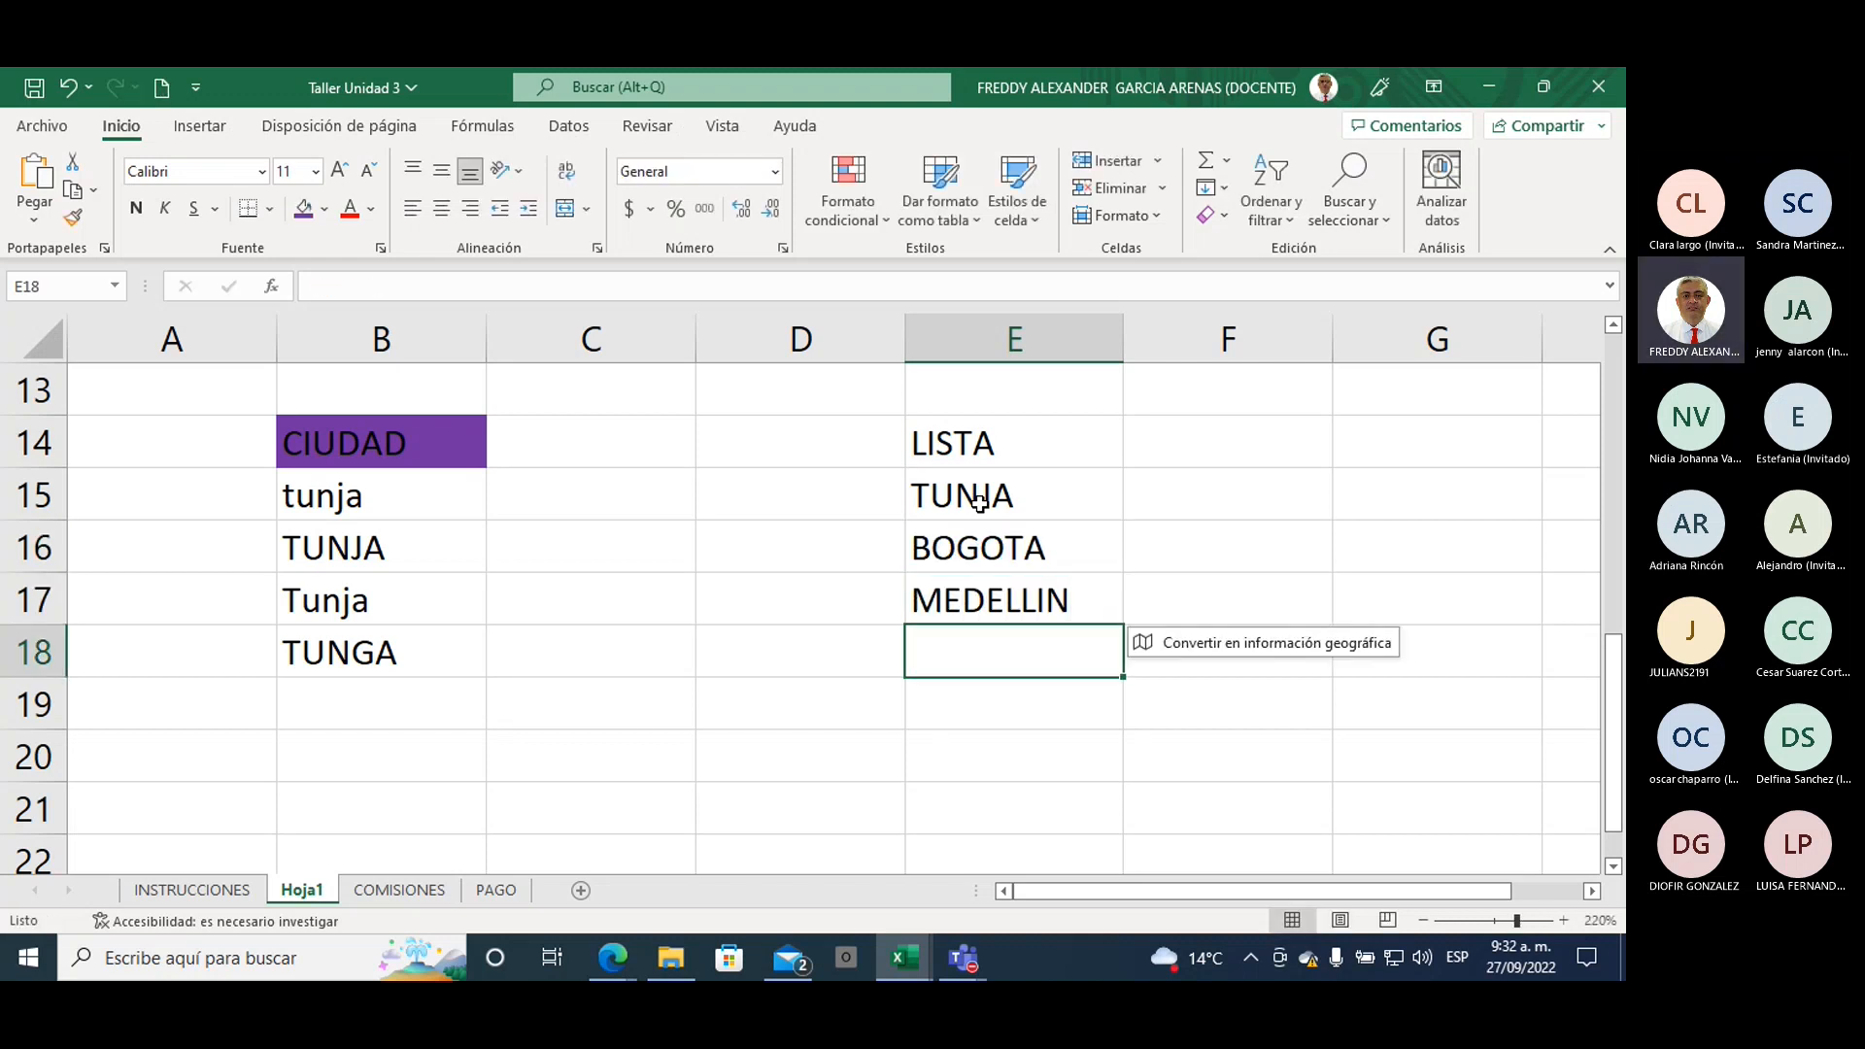
text(CALI)
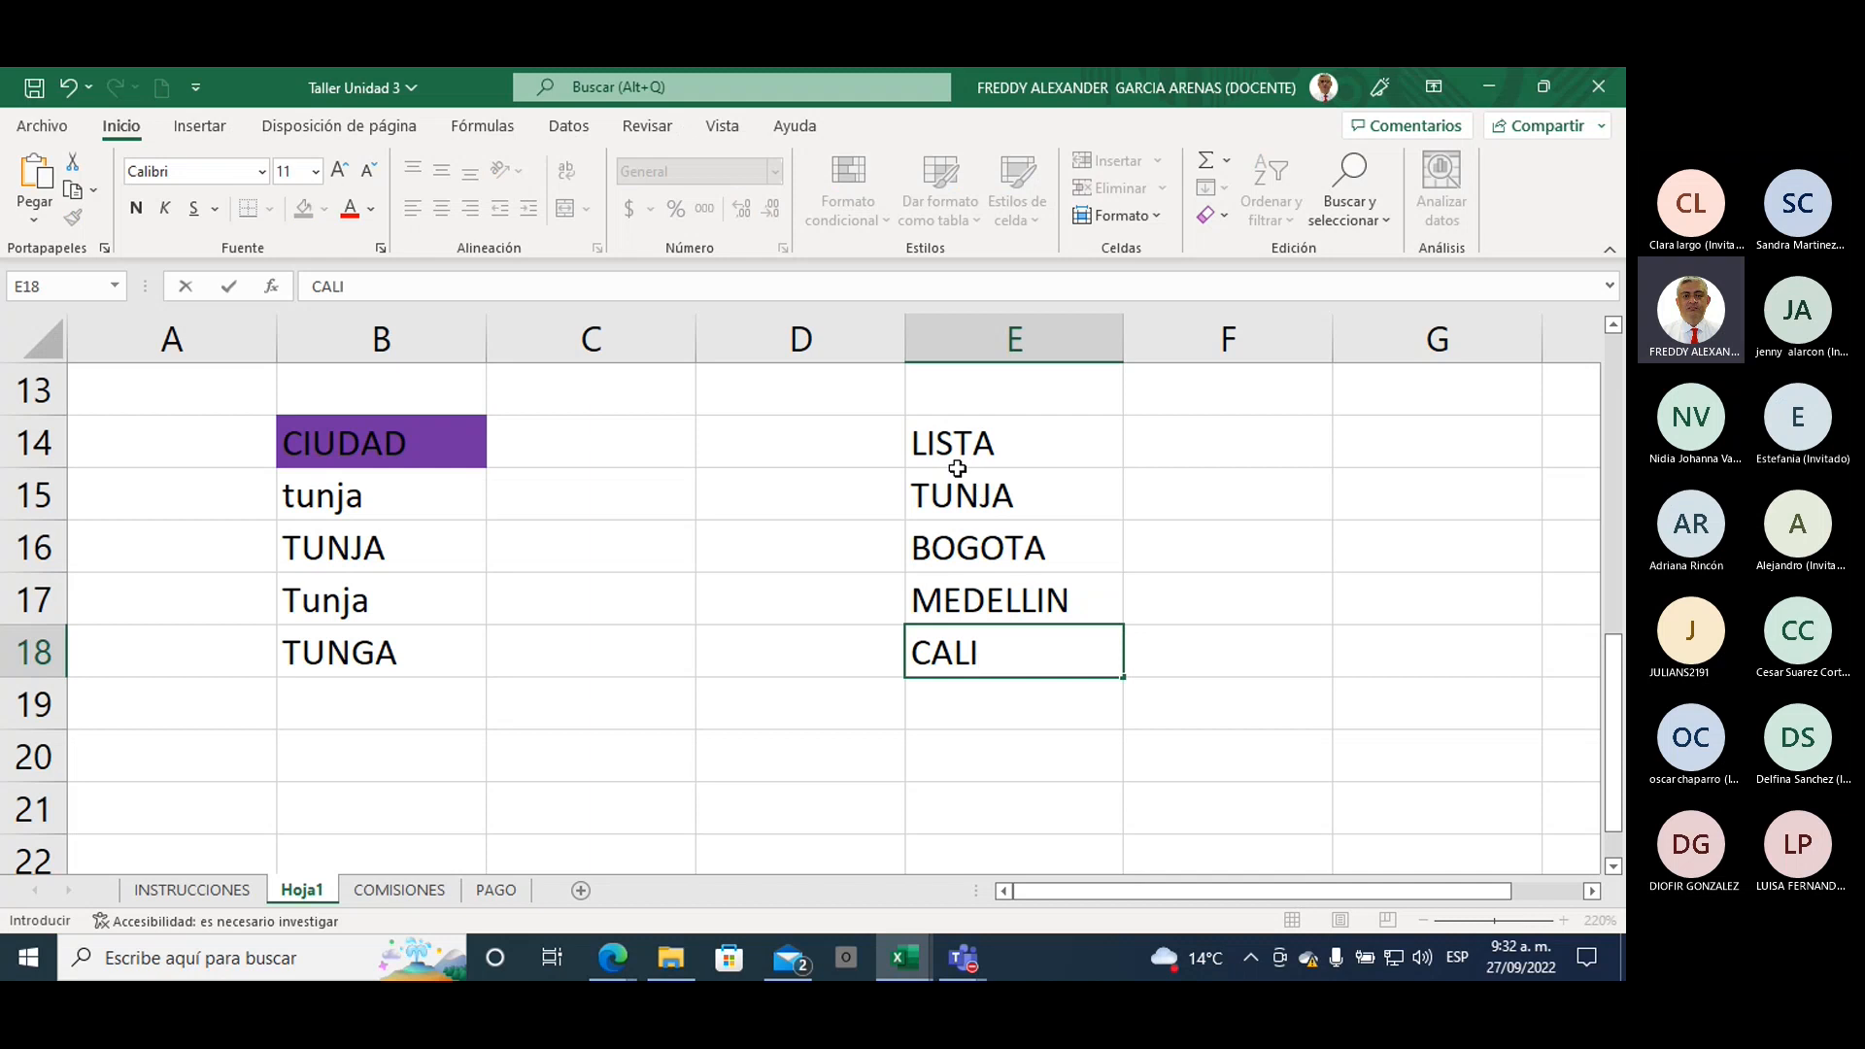
drag(961, 495, 957, 653)
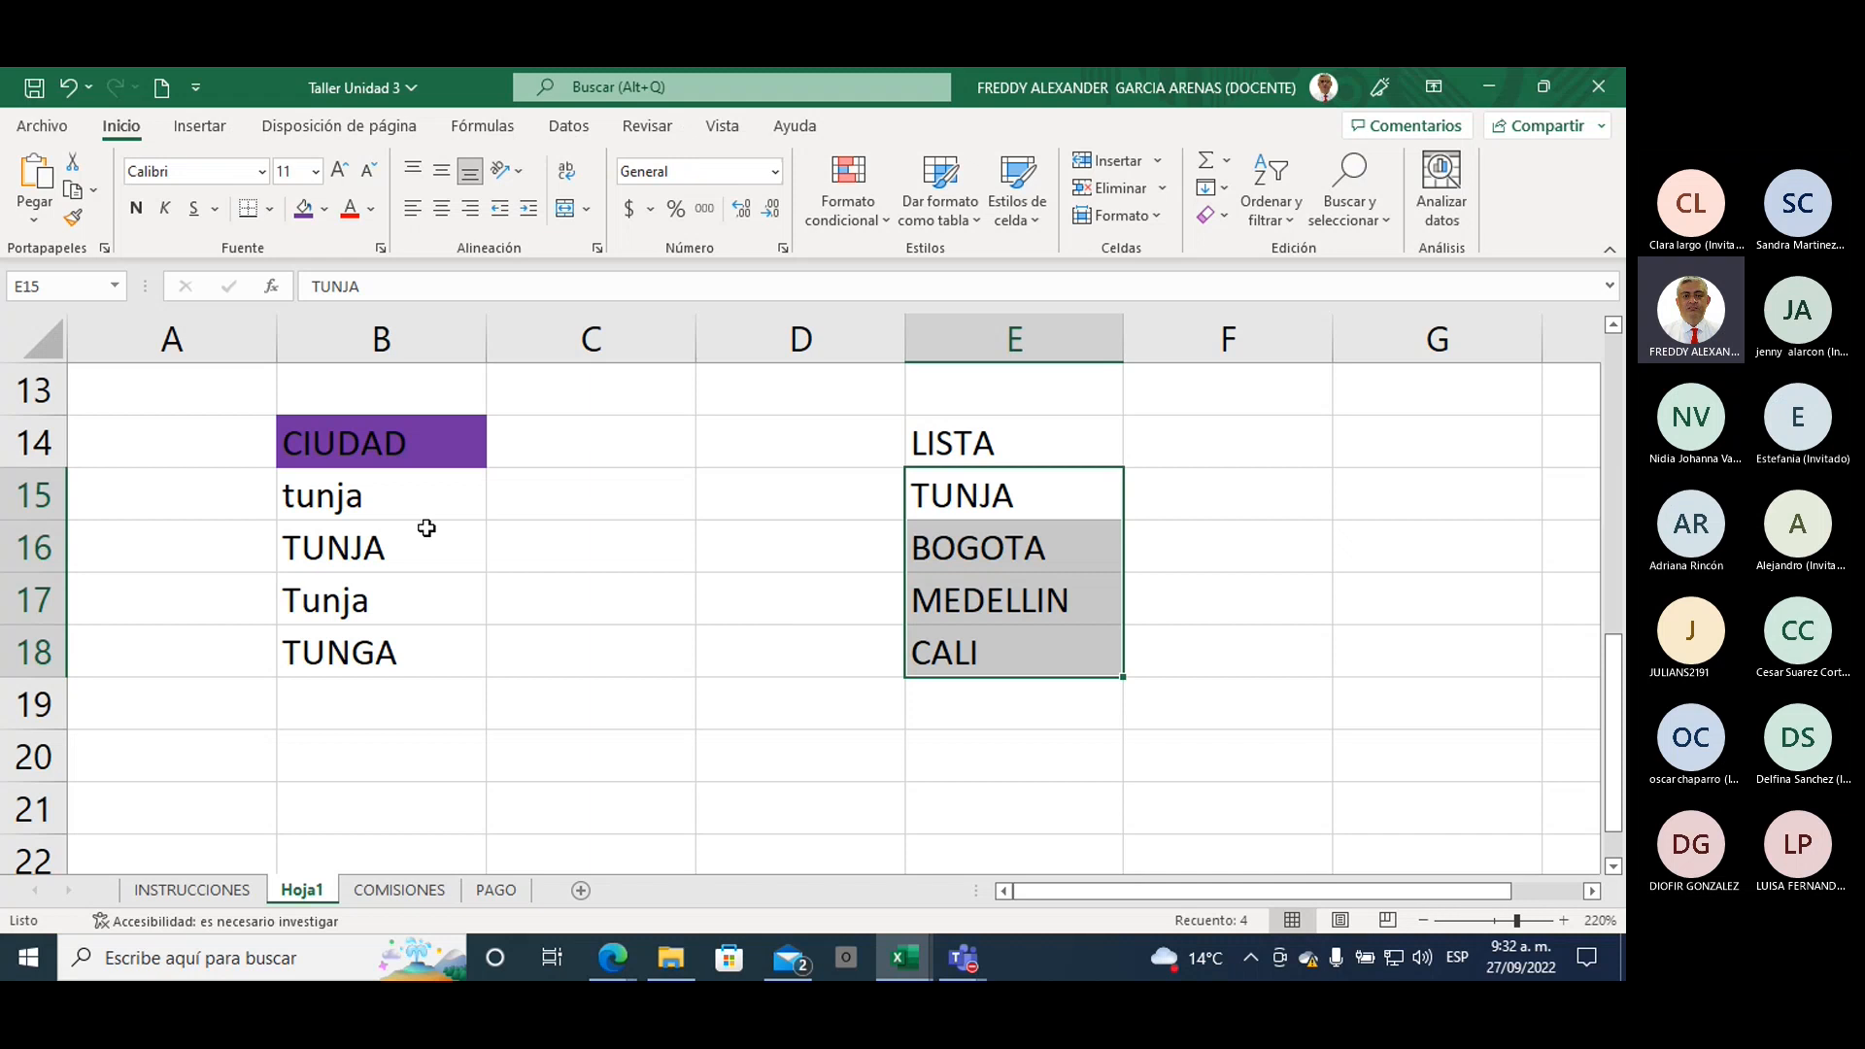
Step: Clear the city entries in B15:B18 and fill B15 with light green
drag(399, 488, 391, 645)
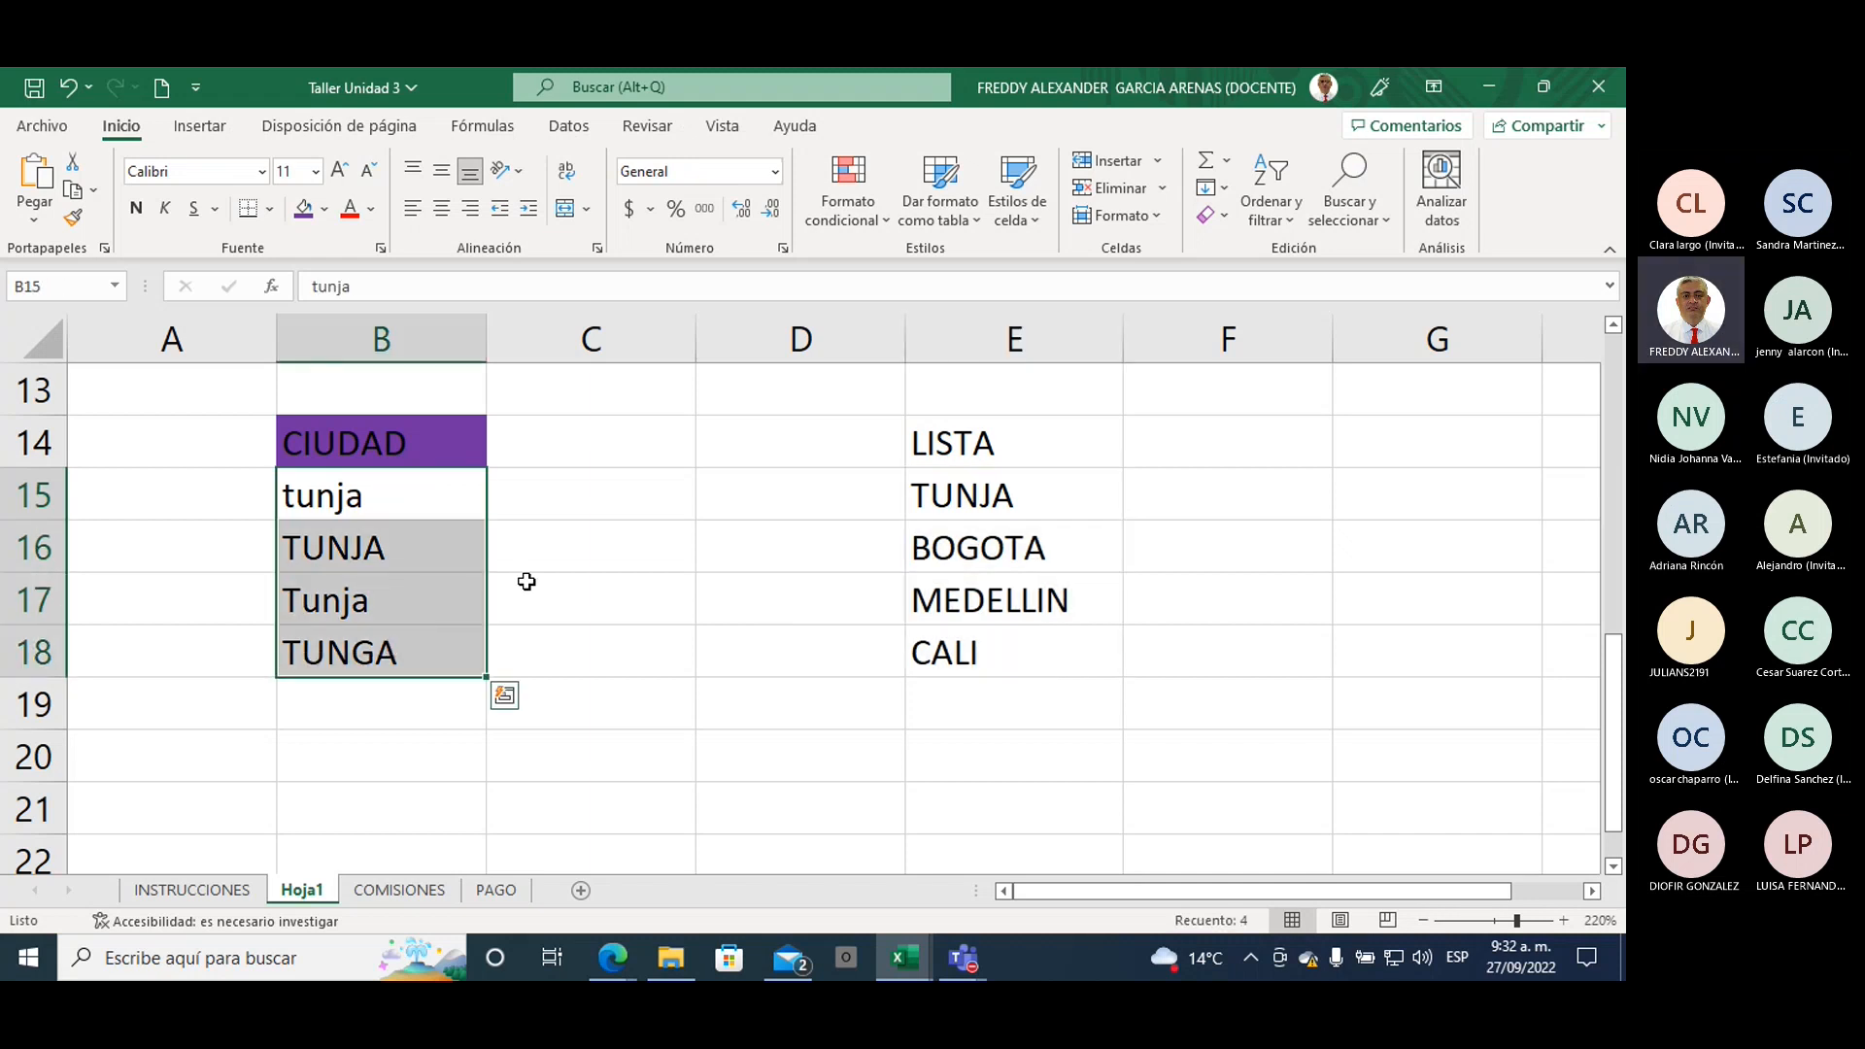
key(Delete)
click(497, 550)
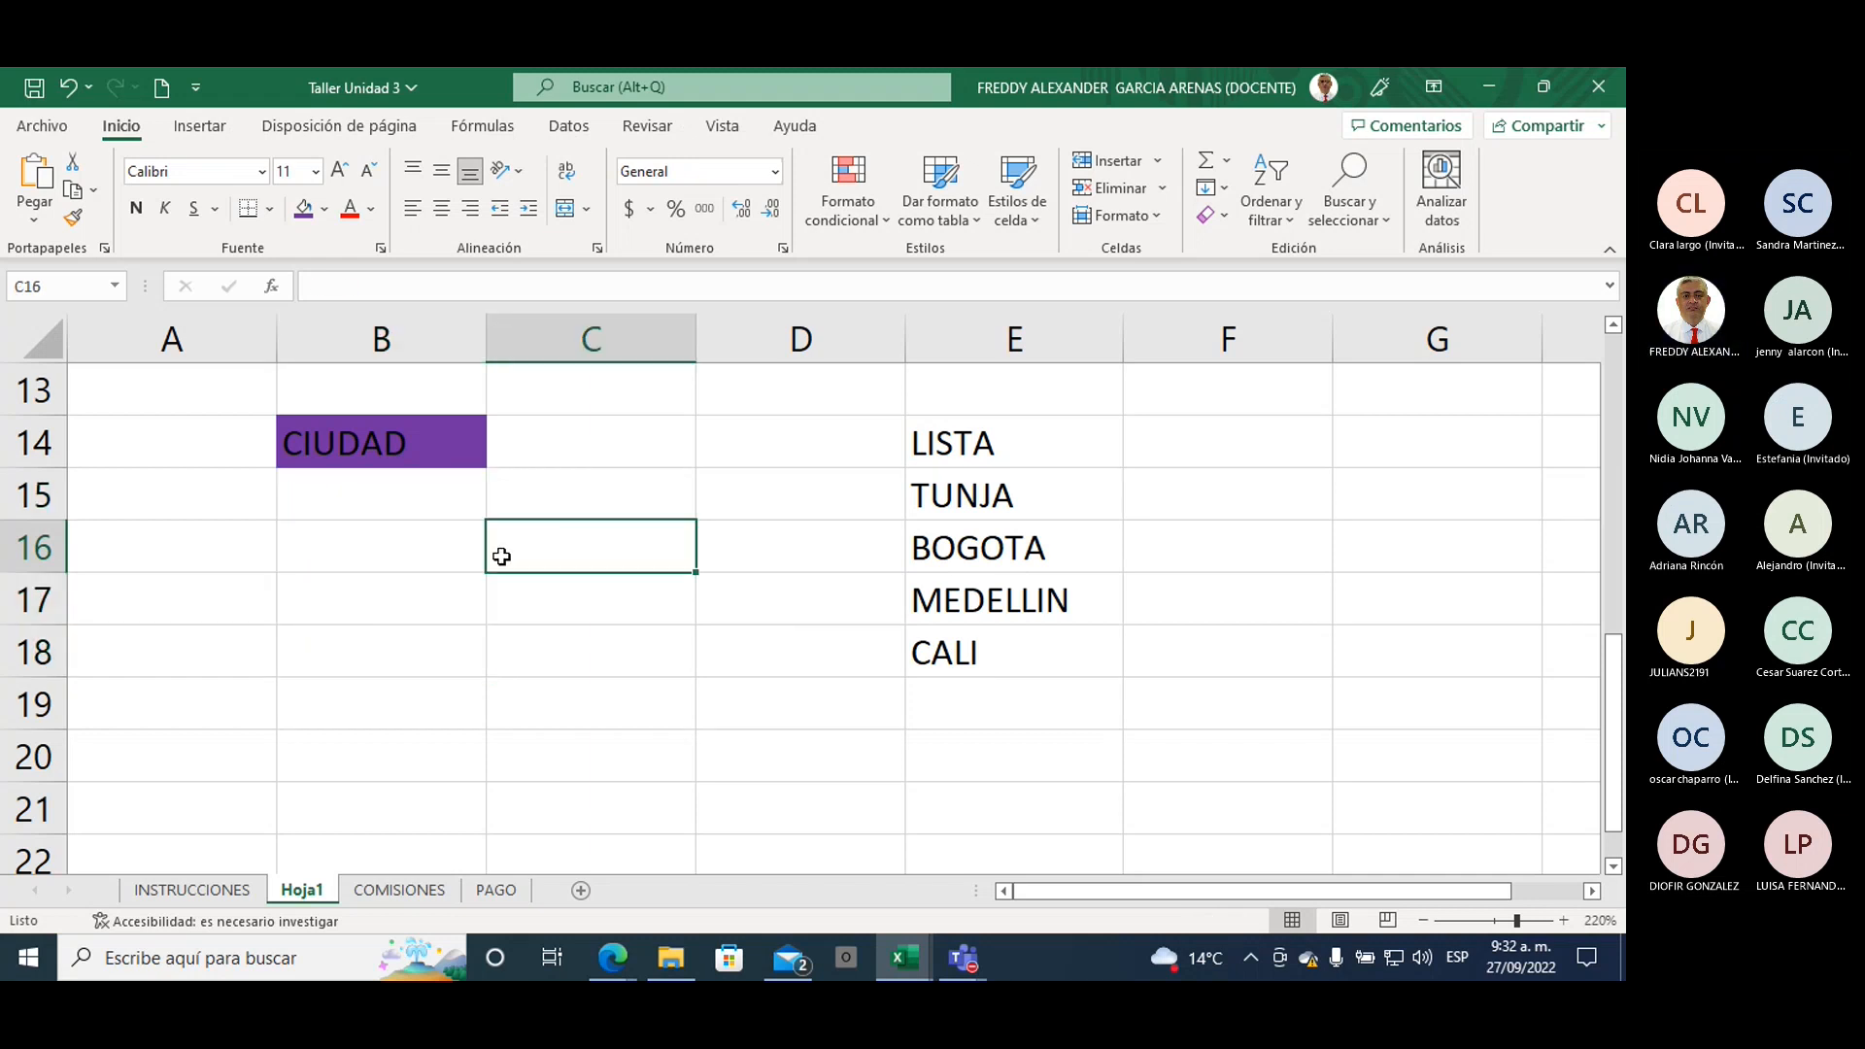
click(402, 499)
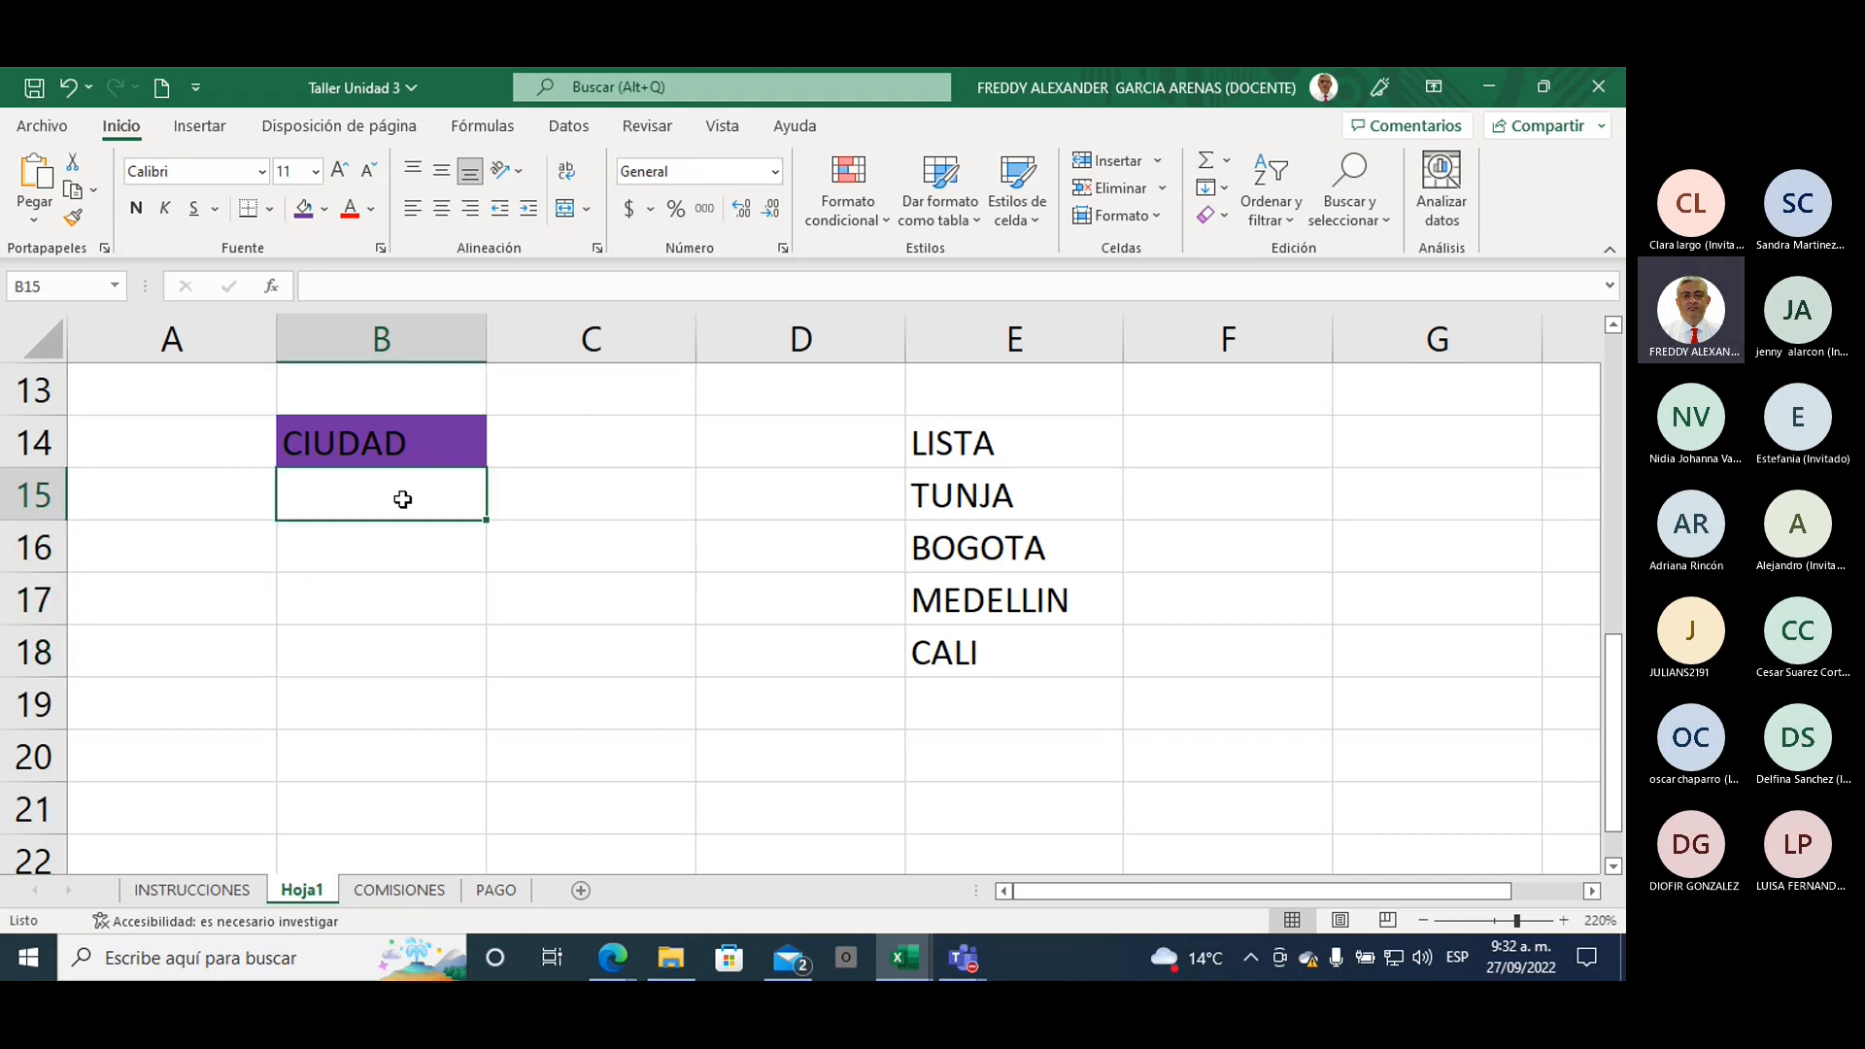
click(324, 217)
click(483, 315)
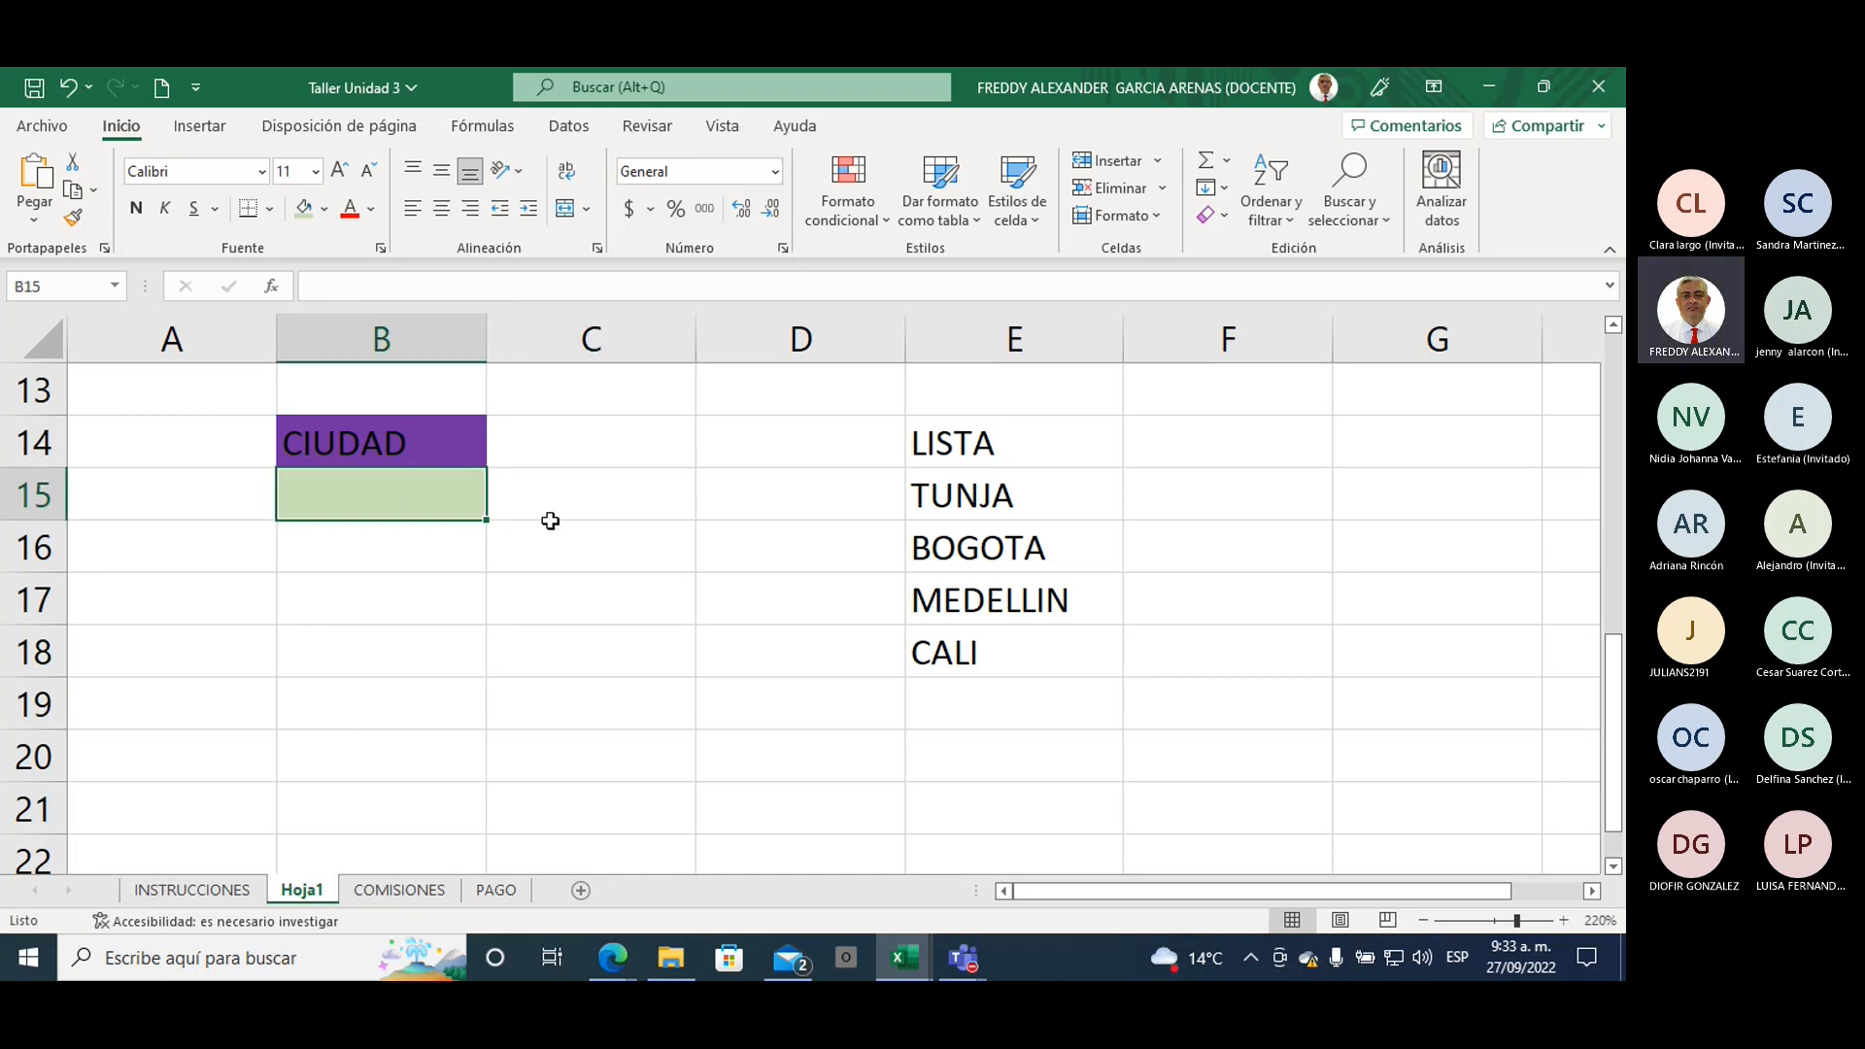
Step: Annotate the sheet in red to link B15 with the city list E15:E18 and to point out Datos, and clear the drawings
mouse_move(515, 492)
mouse_down()
mouse_move(619, 455)
mouse_move(880, 497)
mouse_move(861, 520)
mouse_move(899, 557)
mouse_move(938, 695)
mouse_move(1105, 622)
mouse_move(1010, 482)
mouse_move(892, 478)
mouse_up()
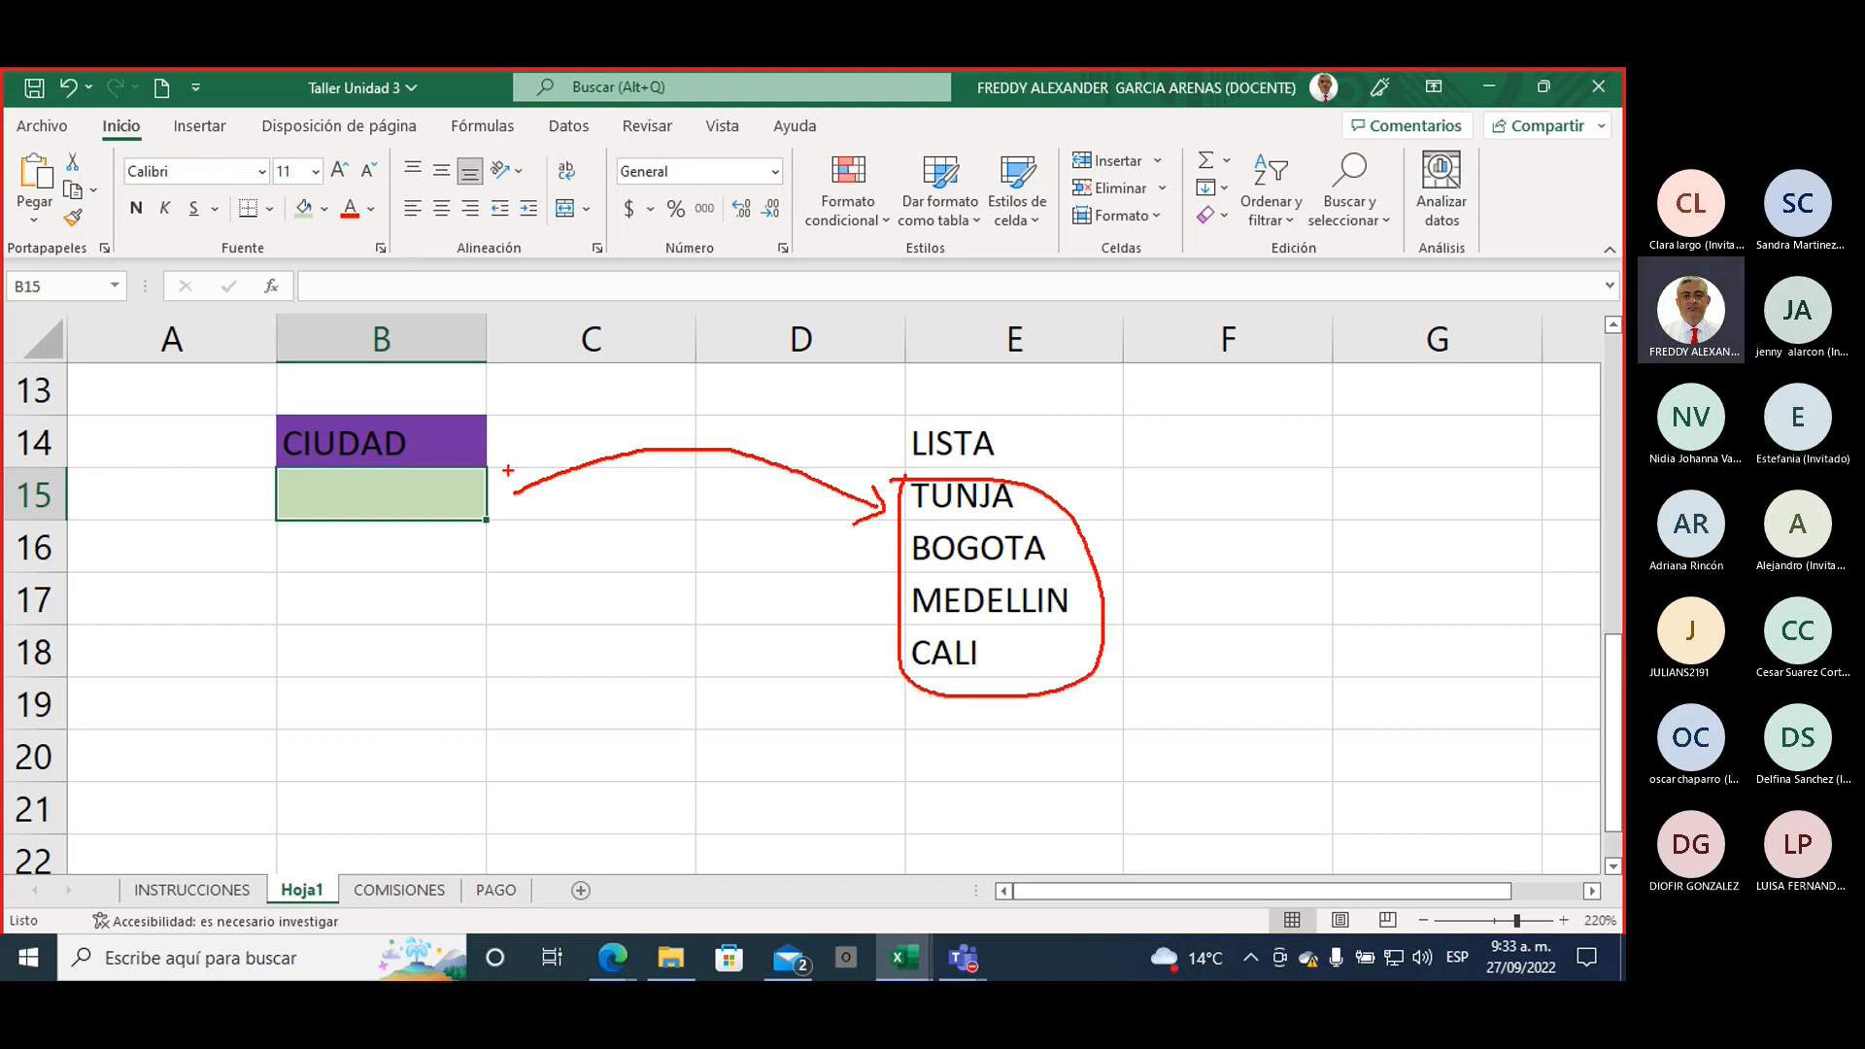
mouse_move(470, 660)
mouse_down()
mouse_move(413, 532)
mouse_move(402, 562)
mouse_move(423, 540)
mouse_up()
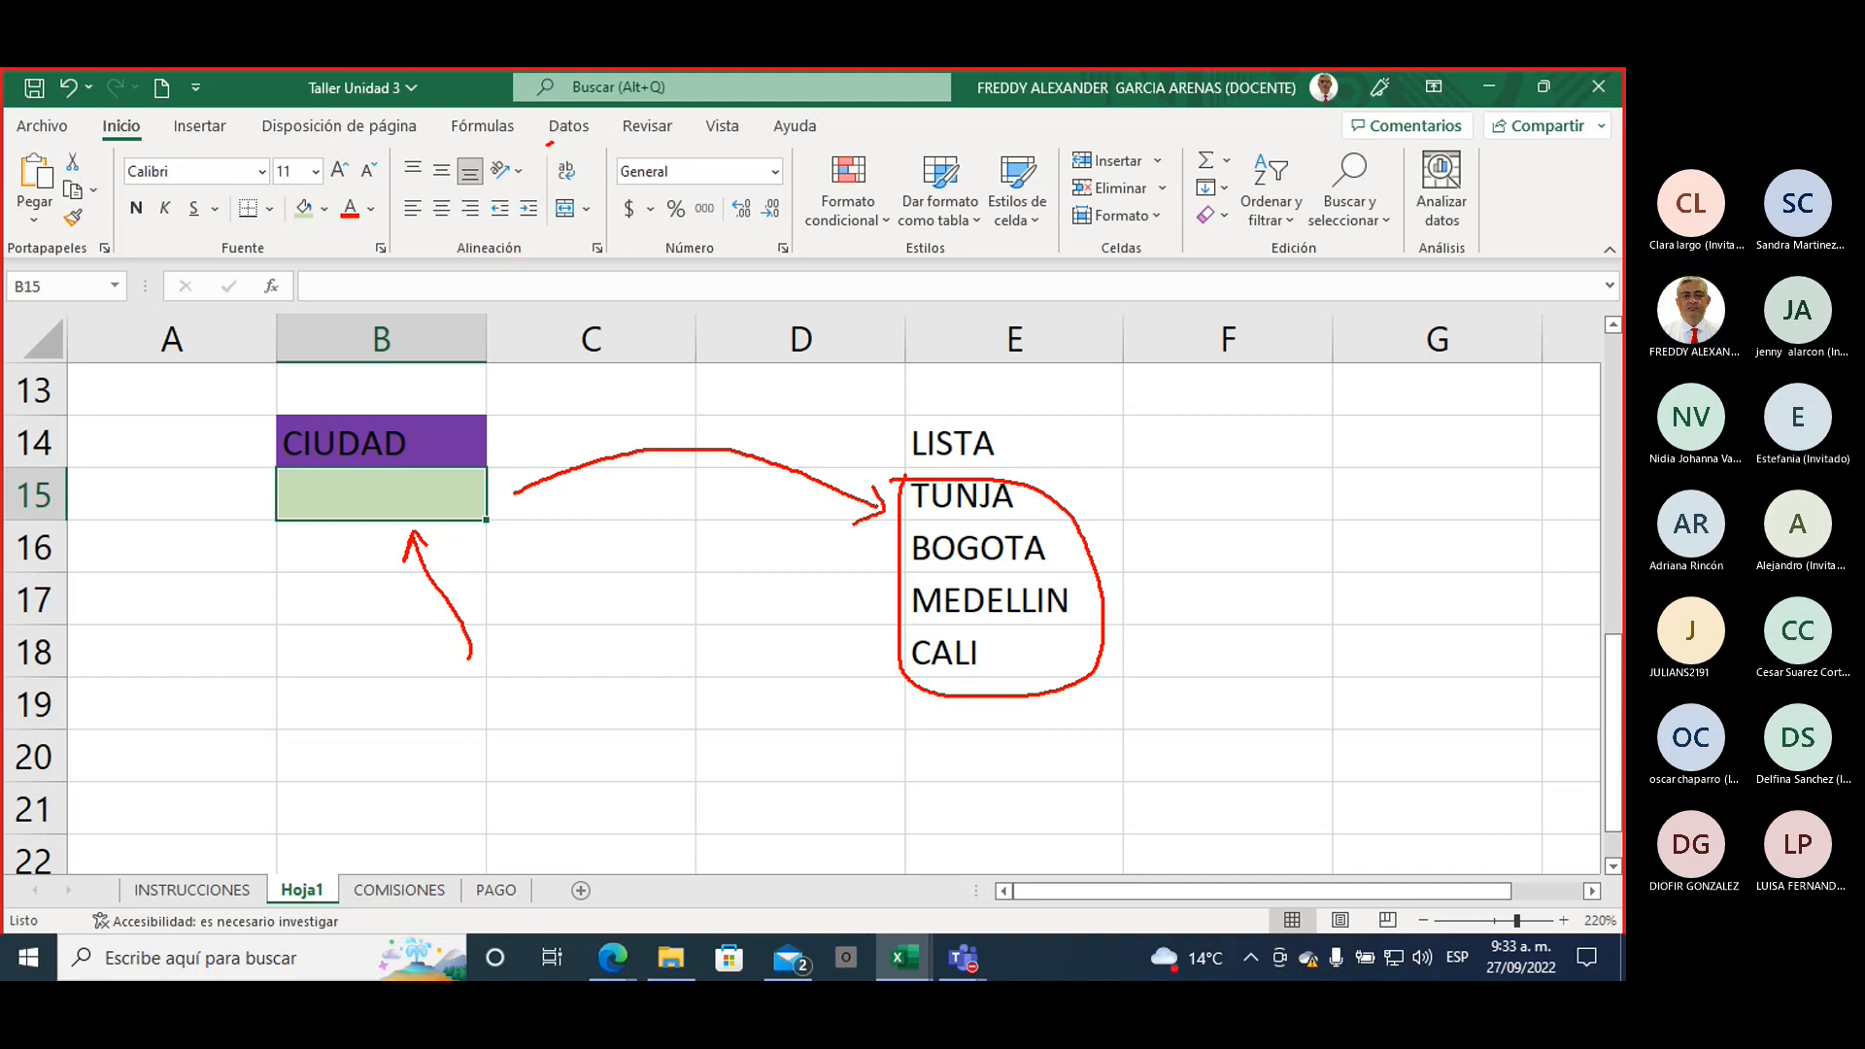
mouse_move(547, 144)
mouse_down()
mouse_move(603, 131)
mouse_move(590, 107)
mouse_move(530, 120)
mouse_up()
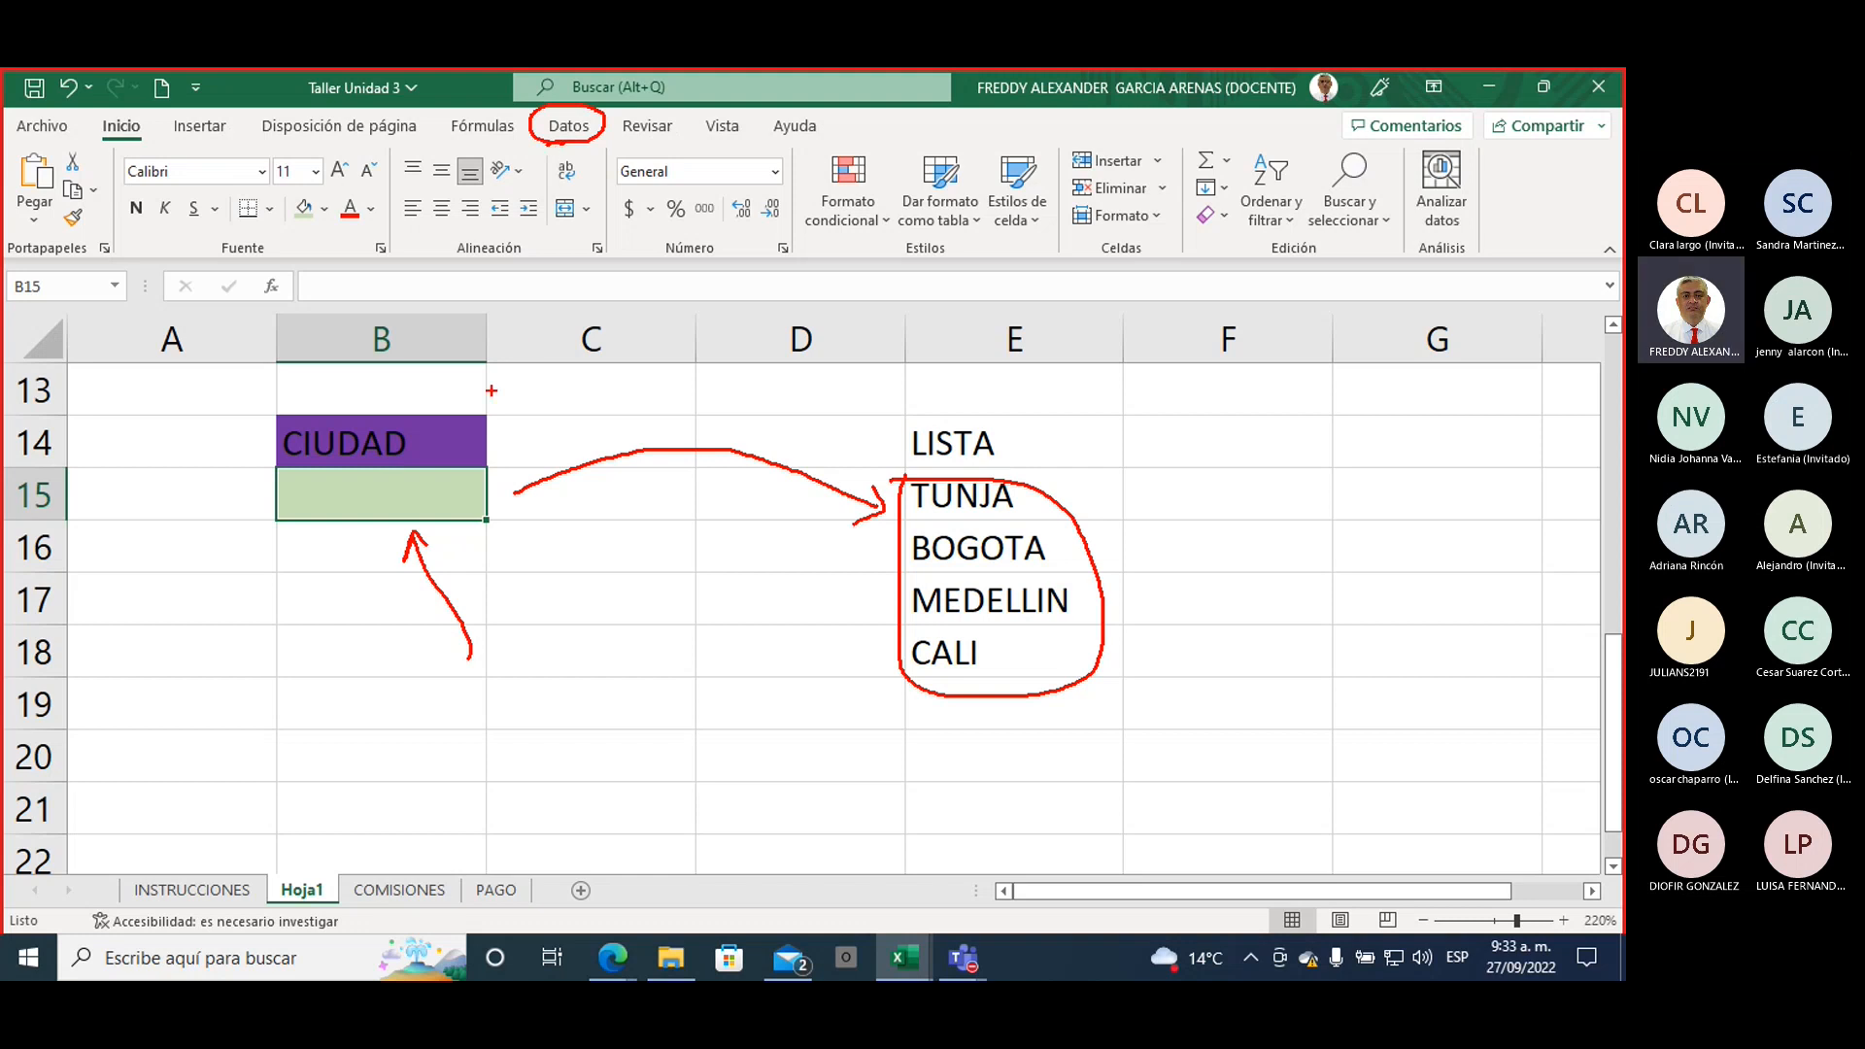
drag(495, 388, 556, 167)
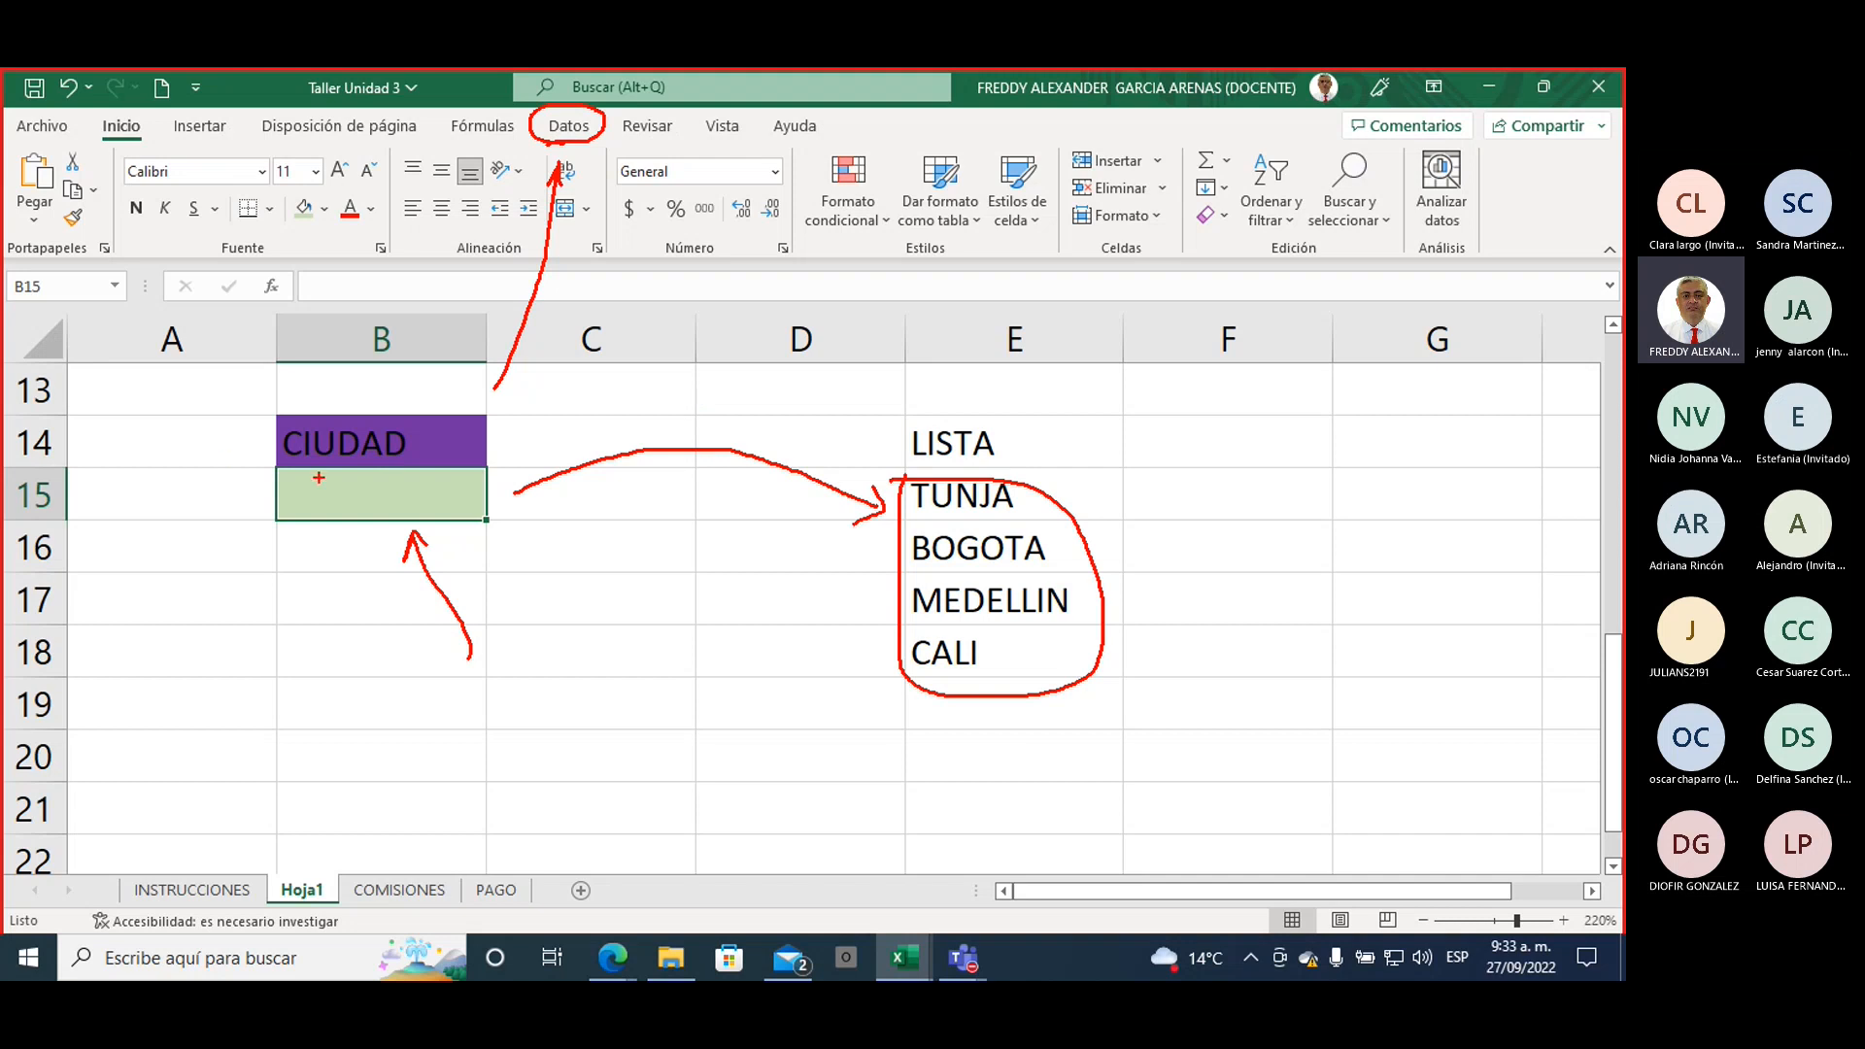
key(Escape)
Step: Show the Datos commands and mark the data validation tool within Herramientas de datos in red
click(571, 127)
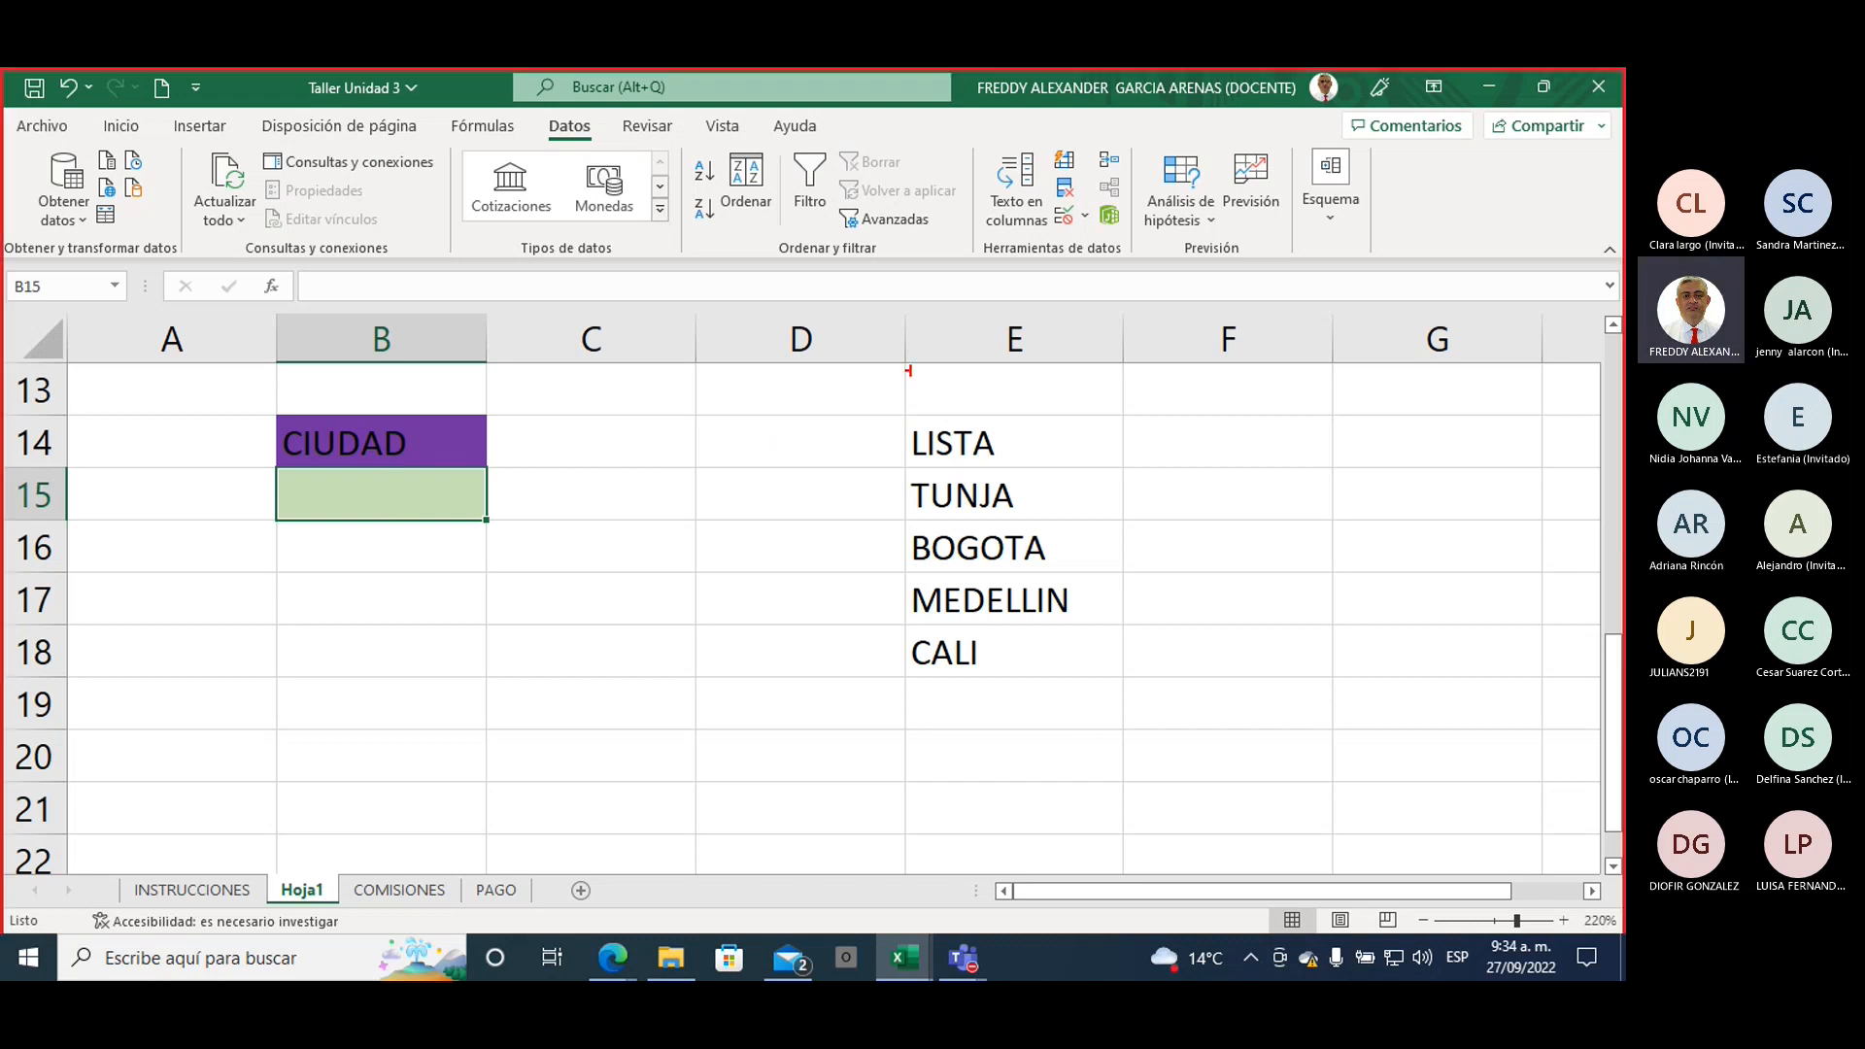
drag(982, 267, 1122, 267)
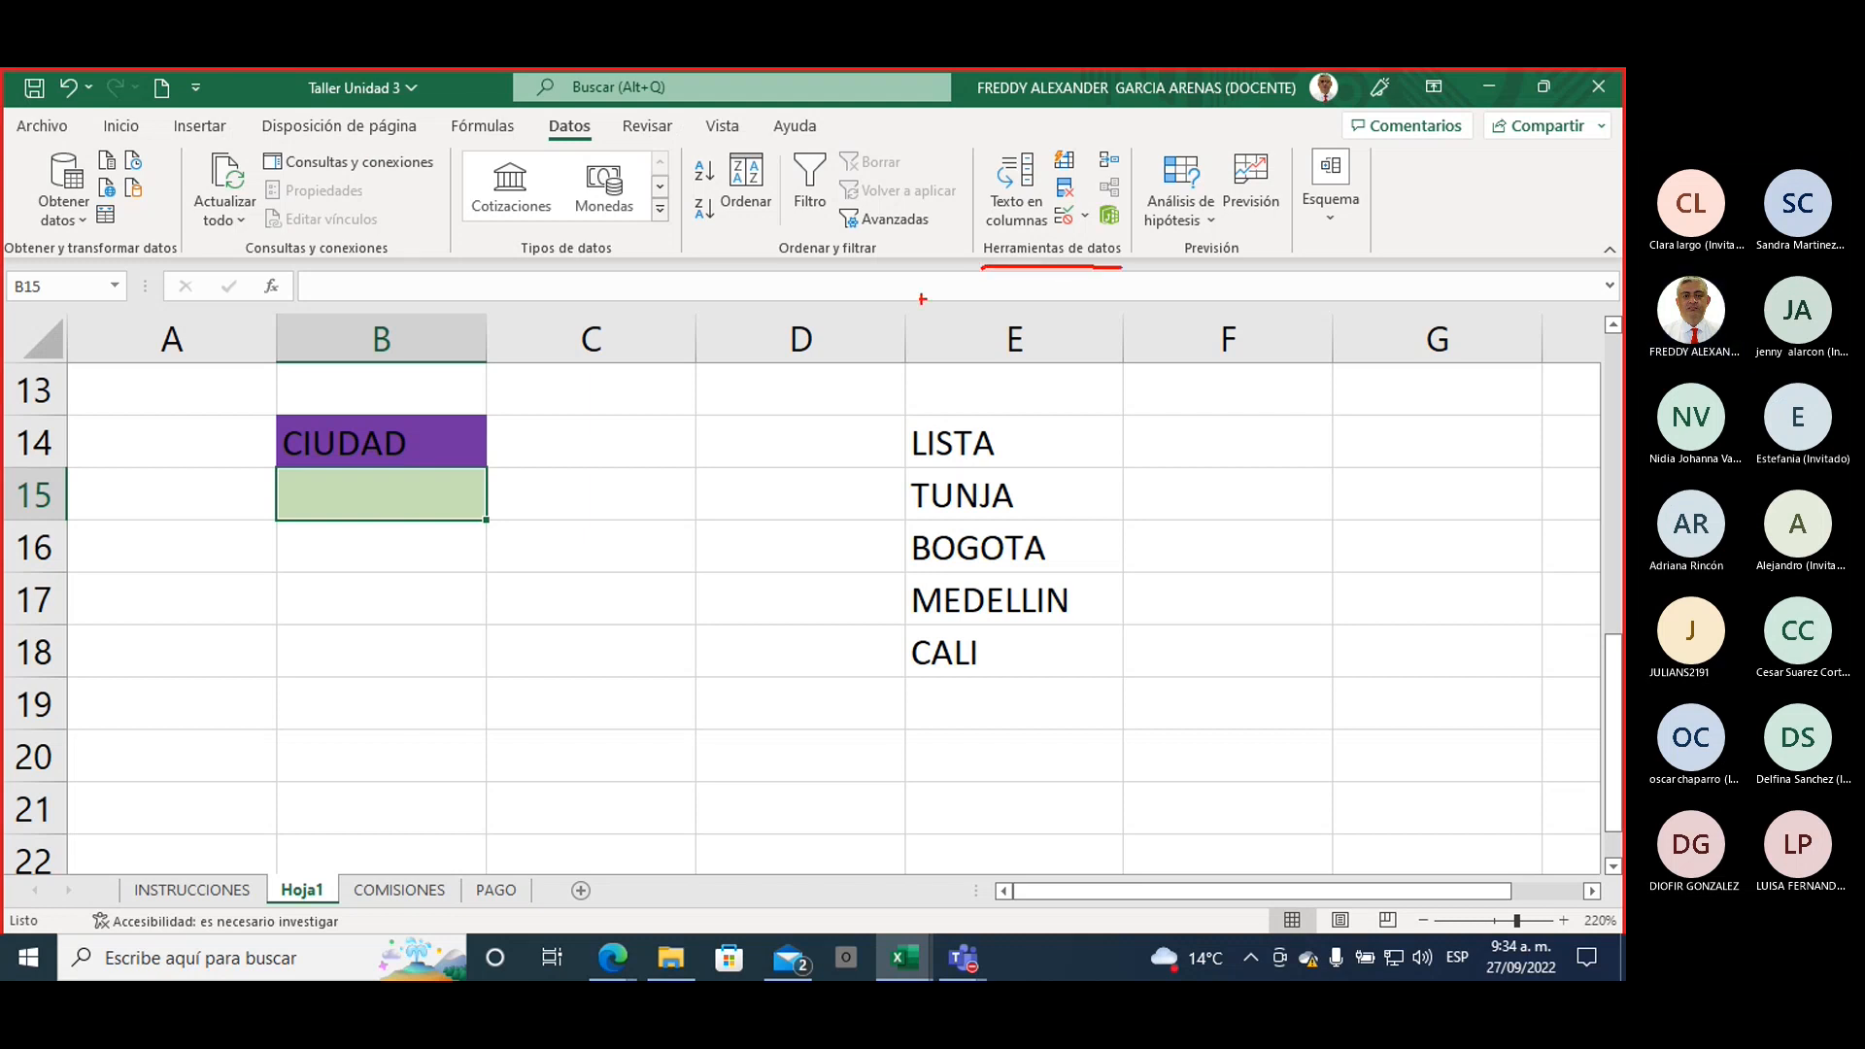
mouse_move(896, 311)
mouse_down()
mouse_move(966, 242)
mouse_move(1080, 200)
mouse_move(1058, 234)
mouse_up()
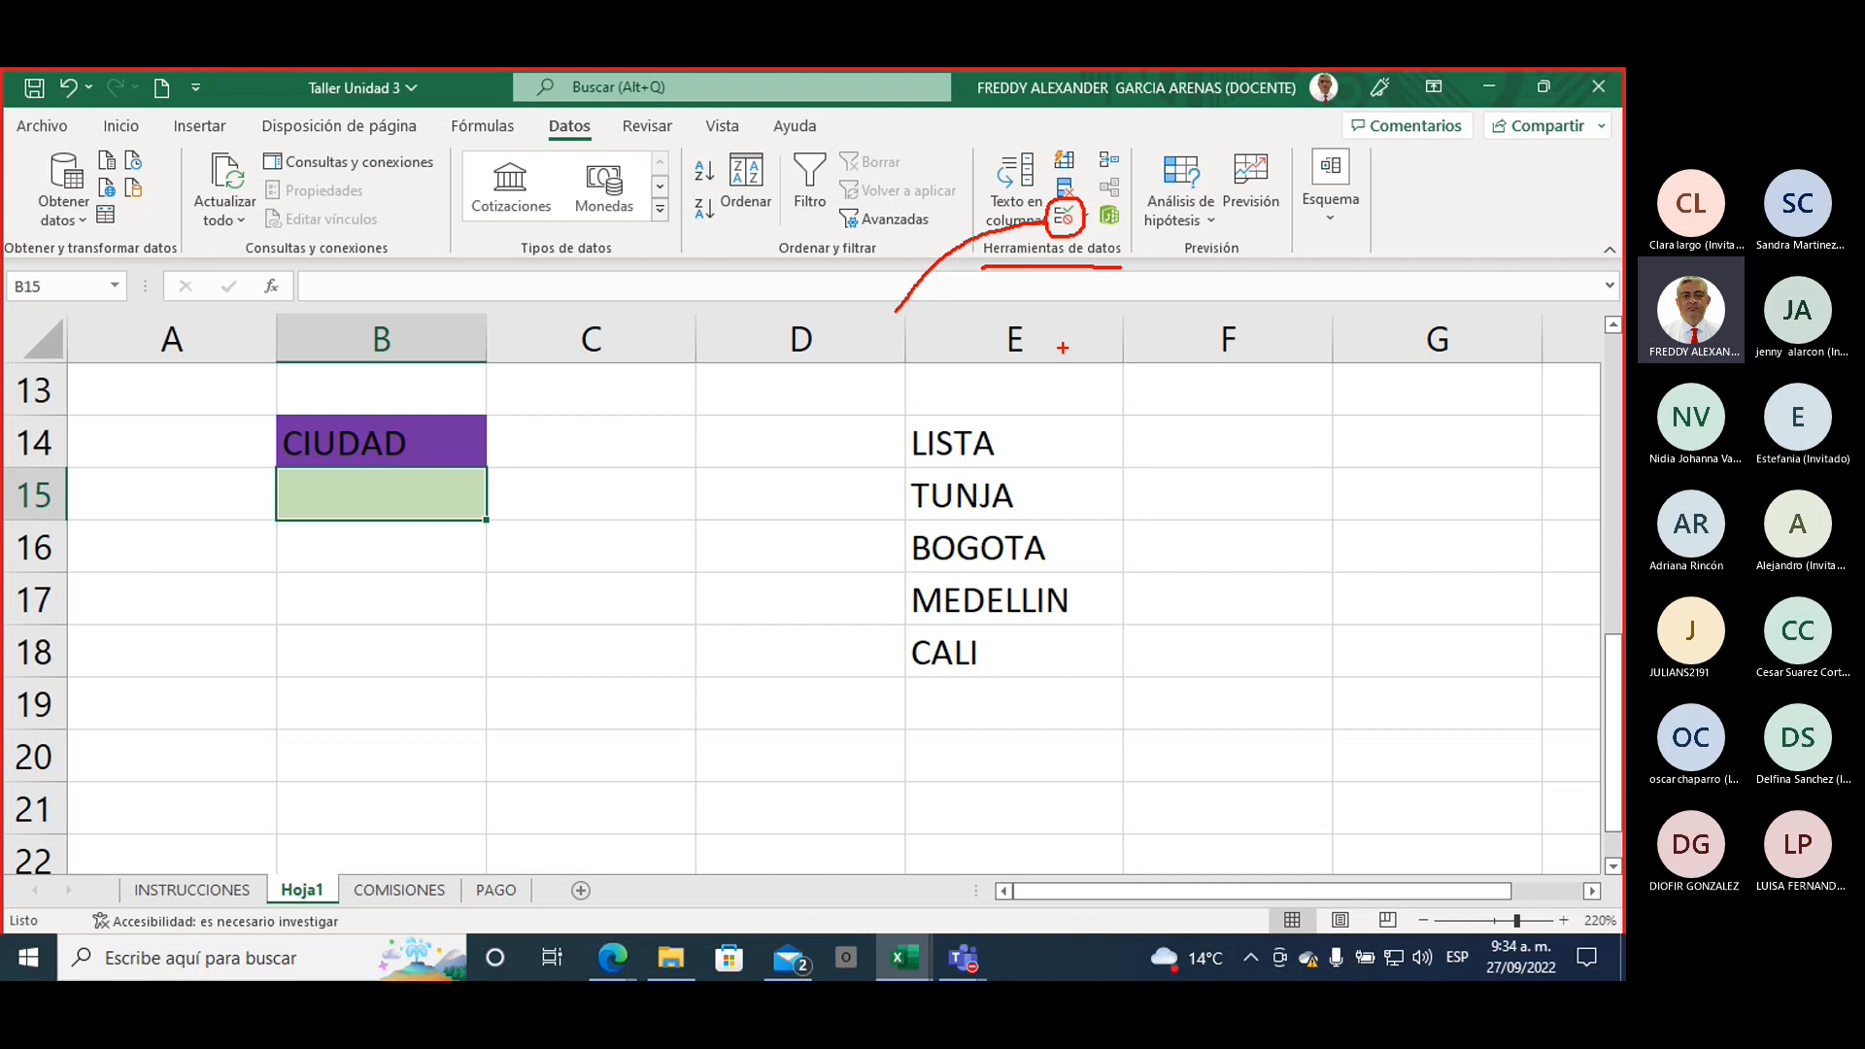
key(Escape)
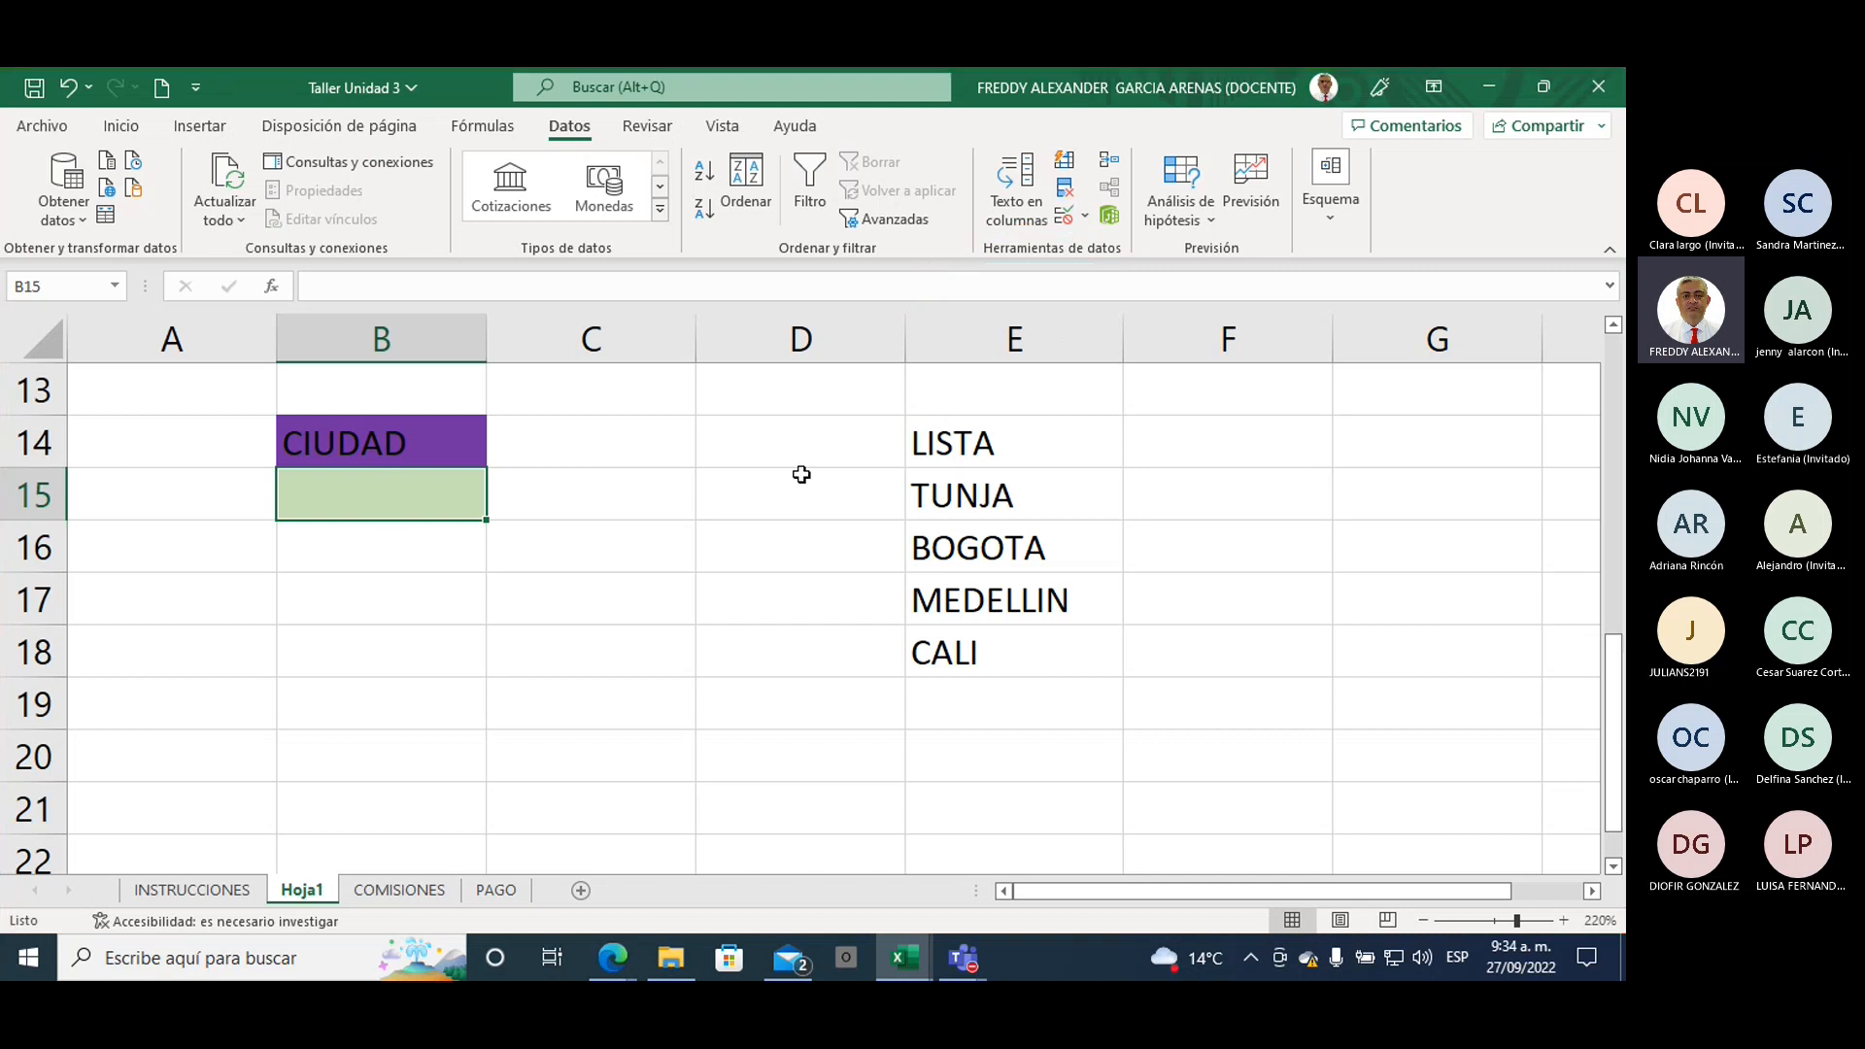
Step: Open data validation for B15, underline its three sections in red and circle the Permitir criterion
click(1065, 215)
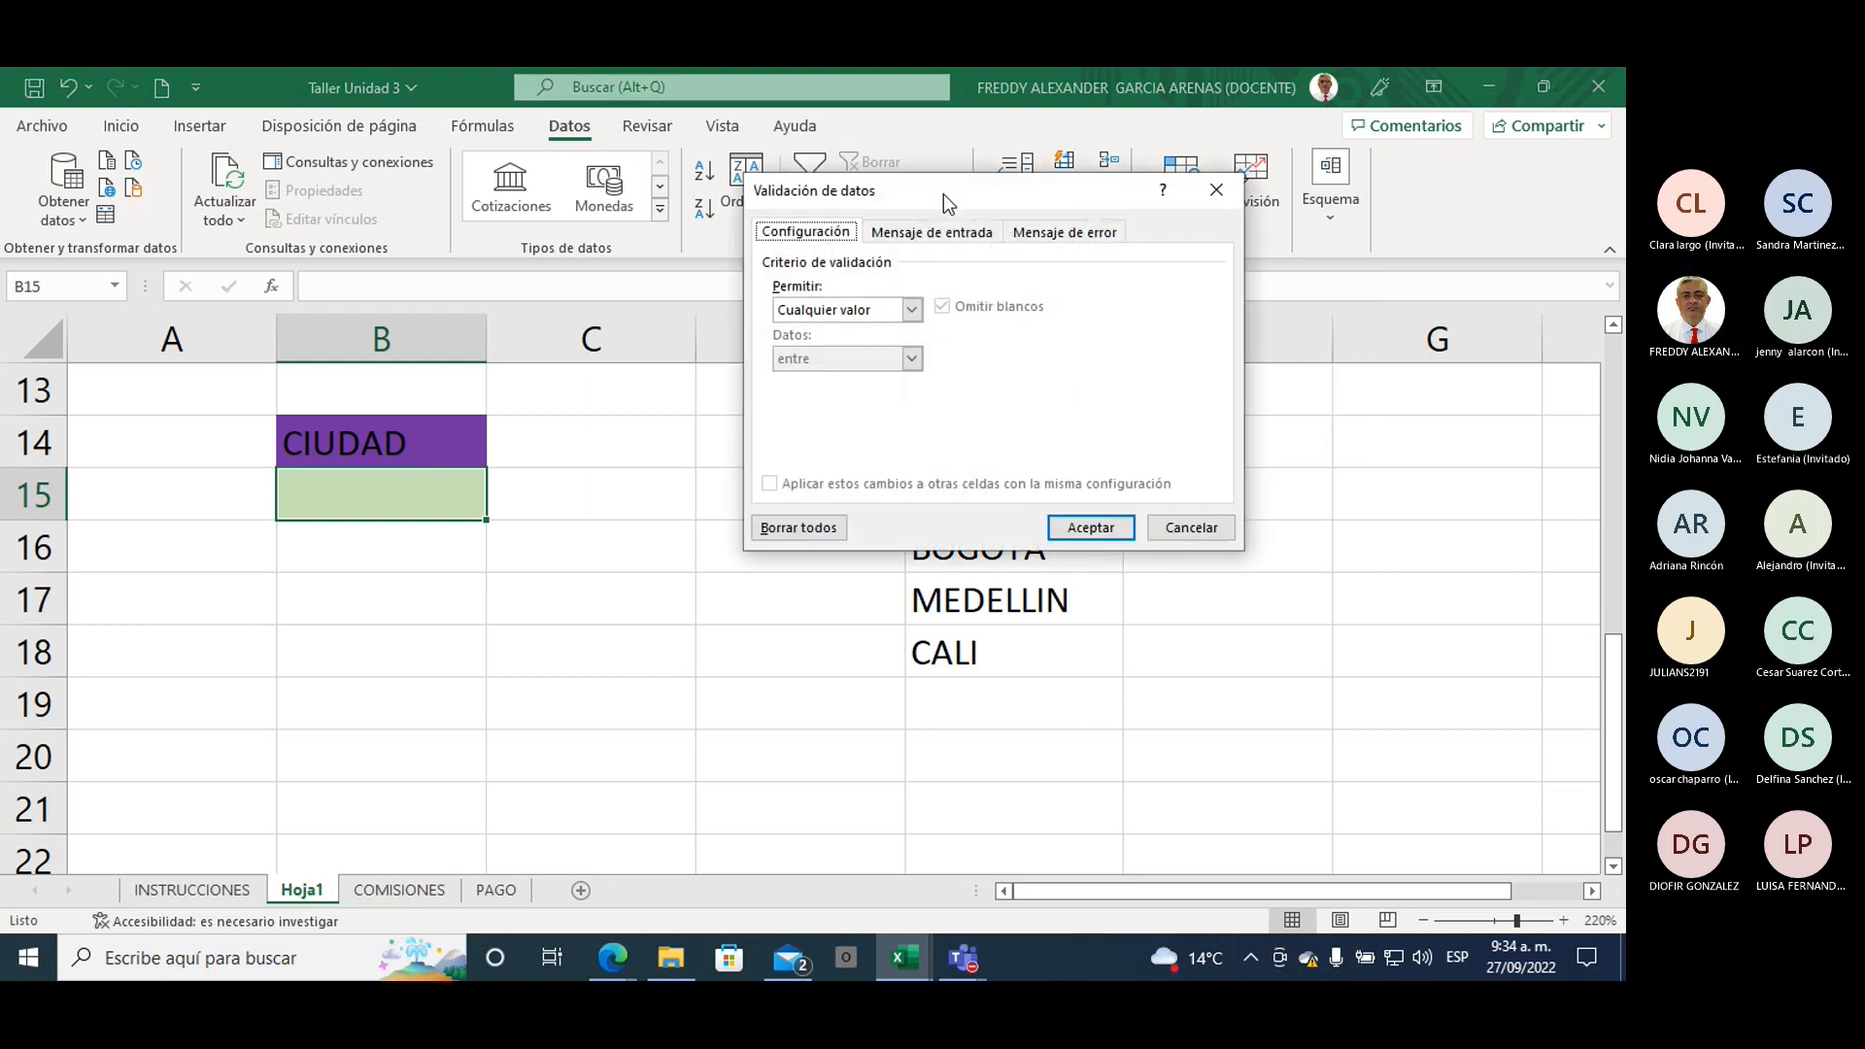
drag(942, 195, 781, 387)
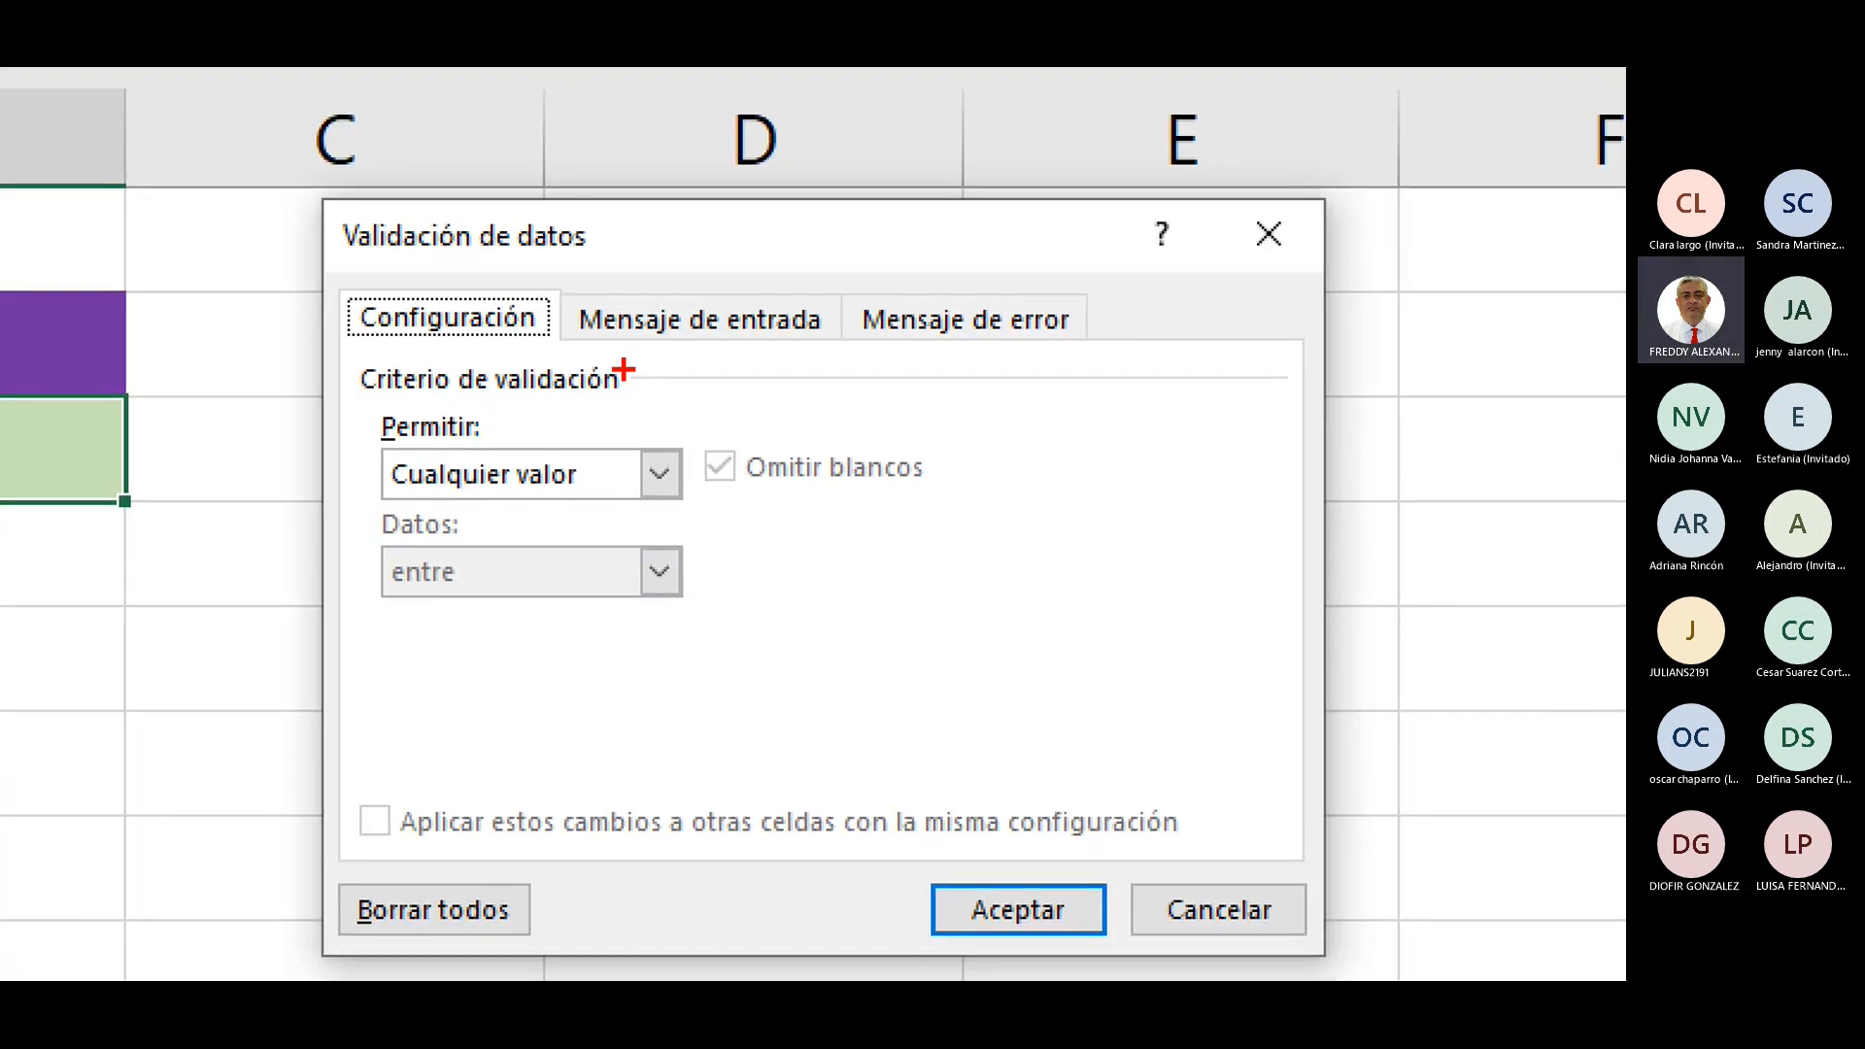
drag(398, 348, 813, 330)
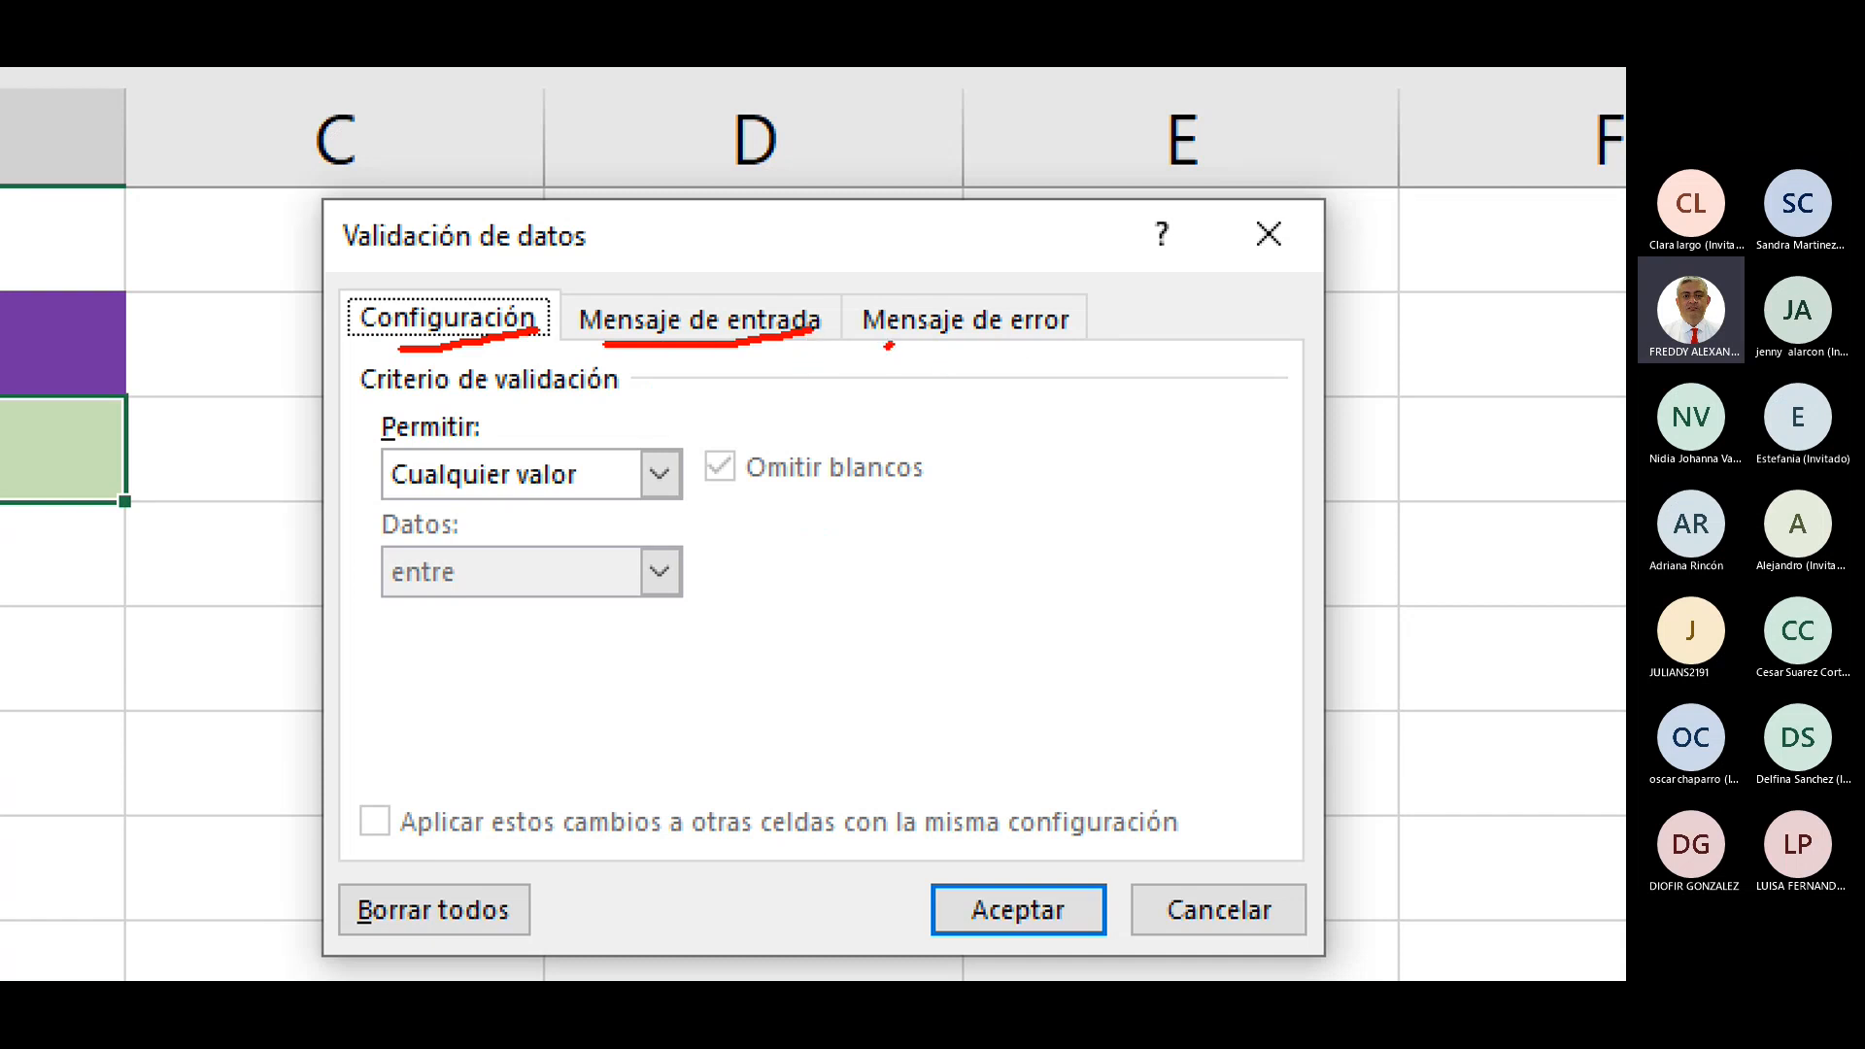
drag(887, 346, 1076, 342)
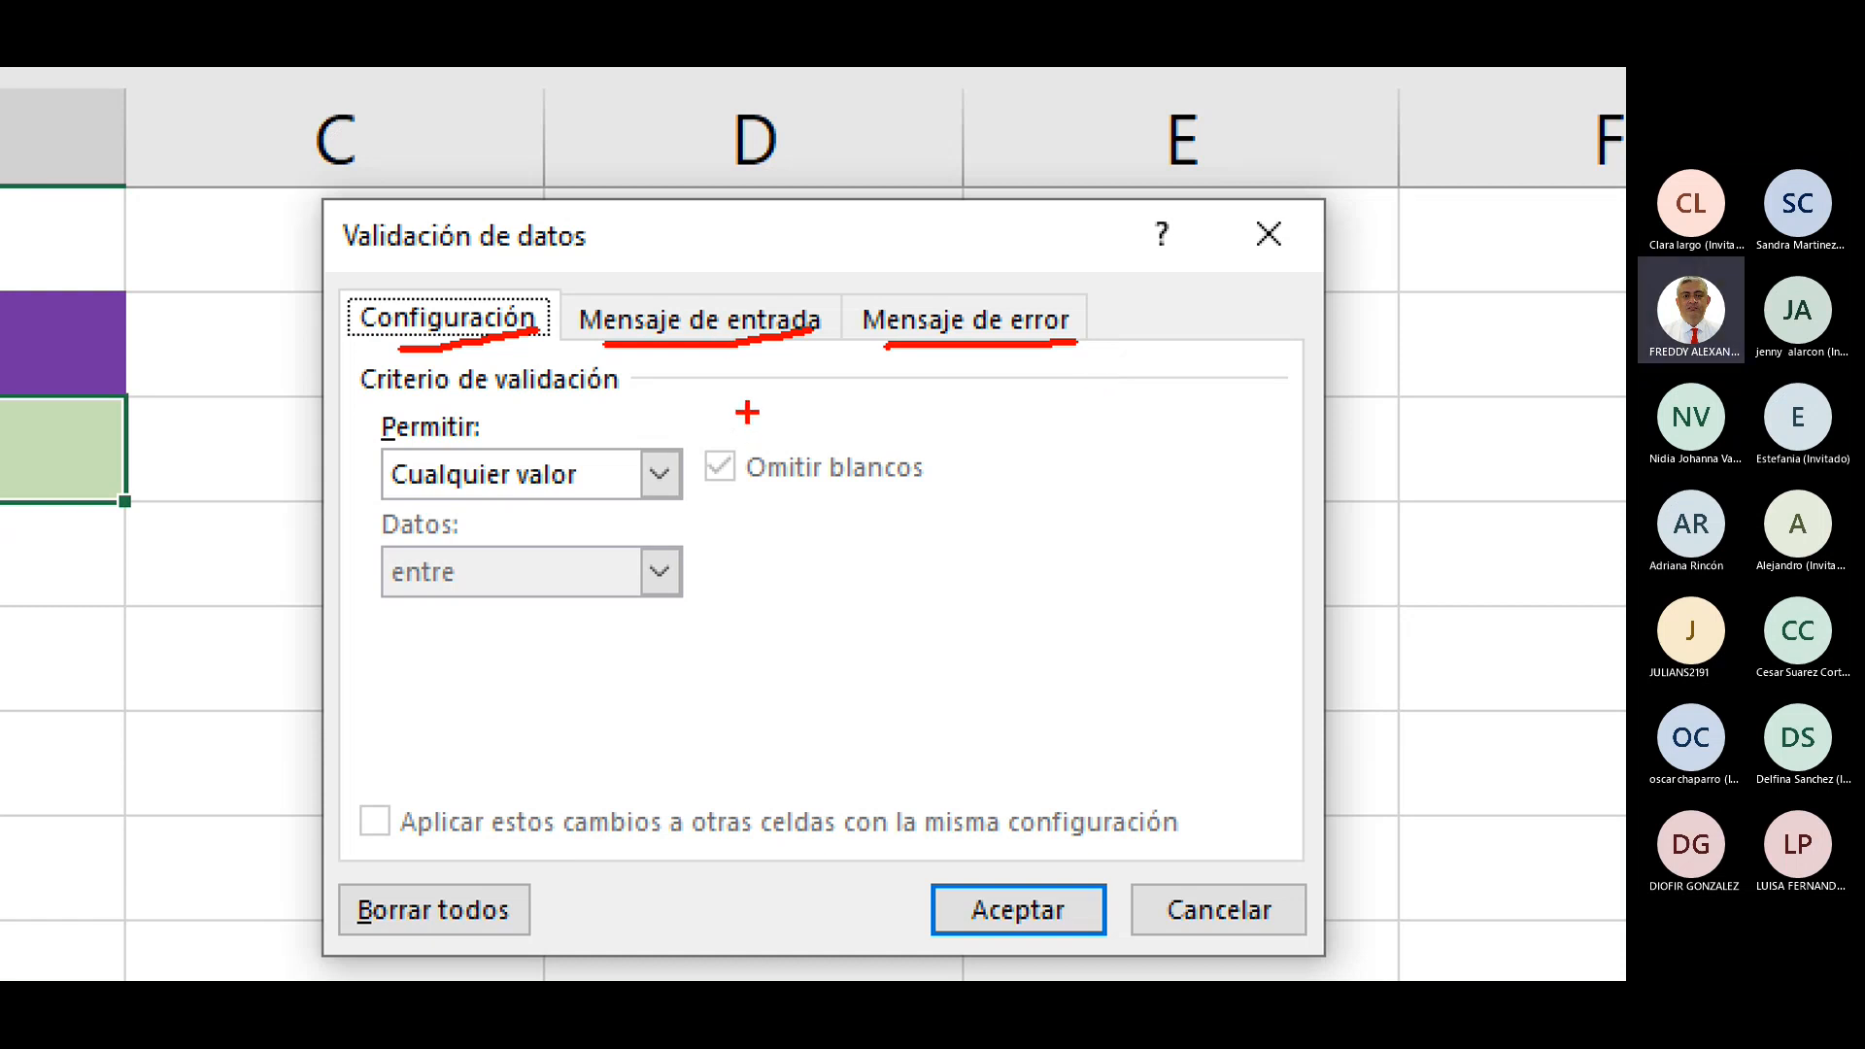
mouse_move(715, 424)
mouse_down()
mouse_move(365, 393)
mouse_move(359, 502)
mouse_move(544, 521)
mouse_move(754, 447)
mouse_move(704, 420)
mouse_up()
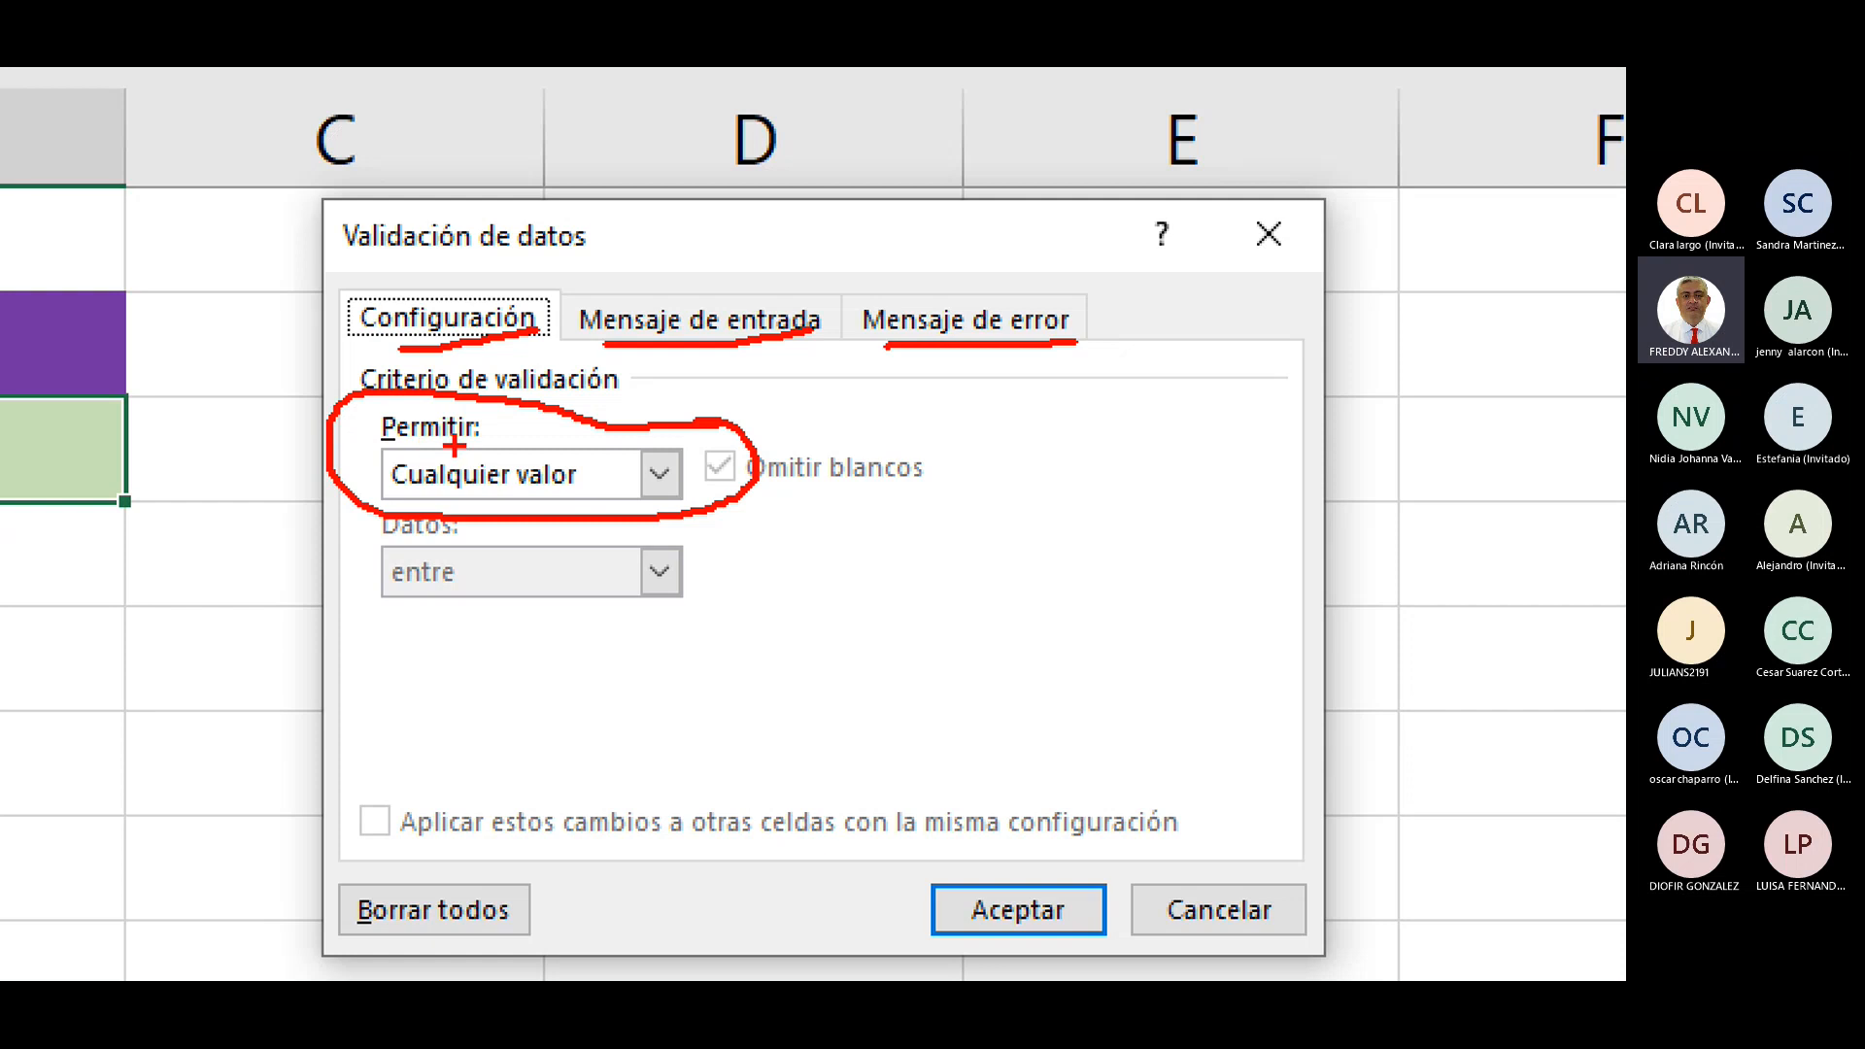
mouse_move(276, 554)
mouse_down()
mouse_move(374, 481)
mouse_move(363, 471)
mouse_move(377, 484)
mouse_up()
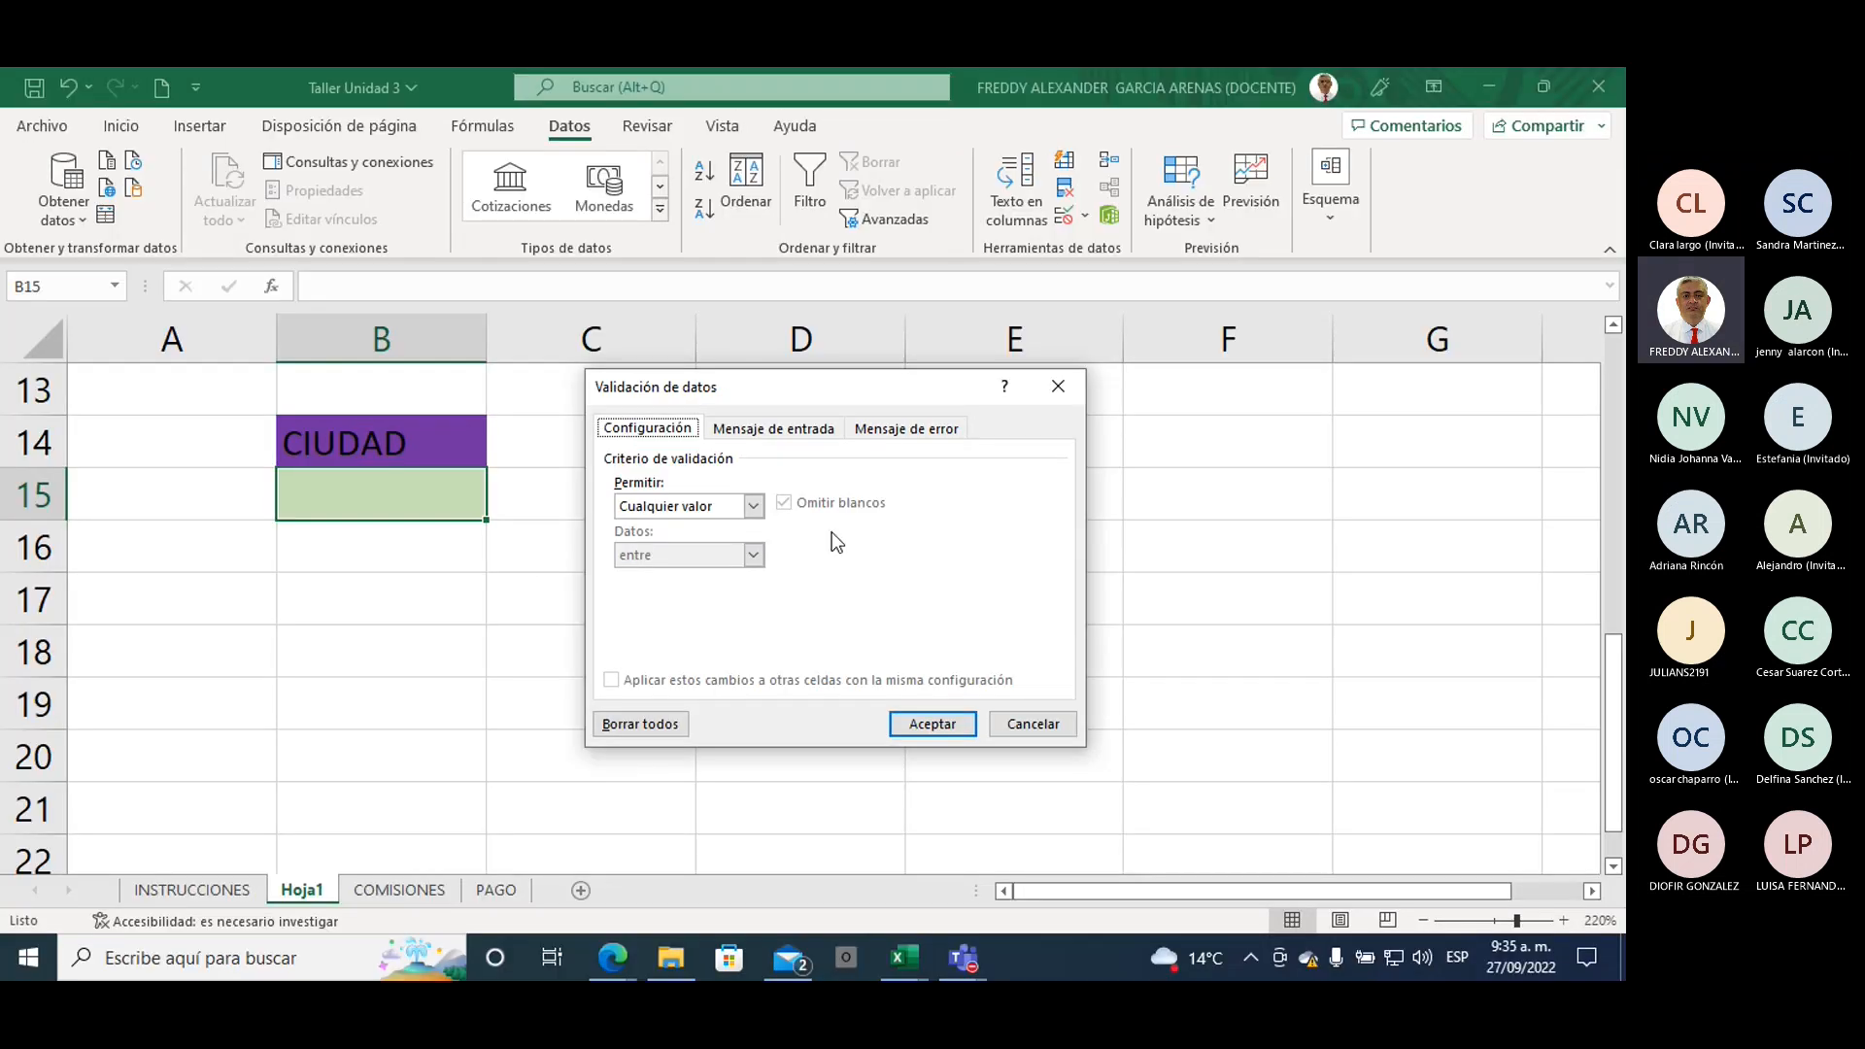
Step: Set the validation criterion for B15 to Lista and move the dialog clear of the city list
click(754, 507)
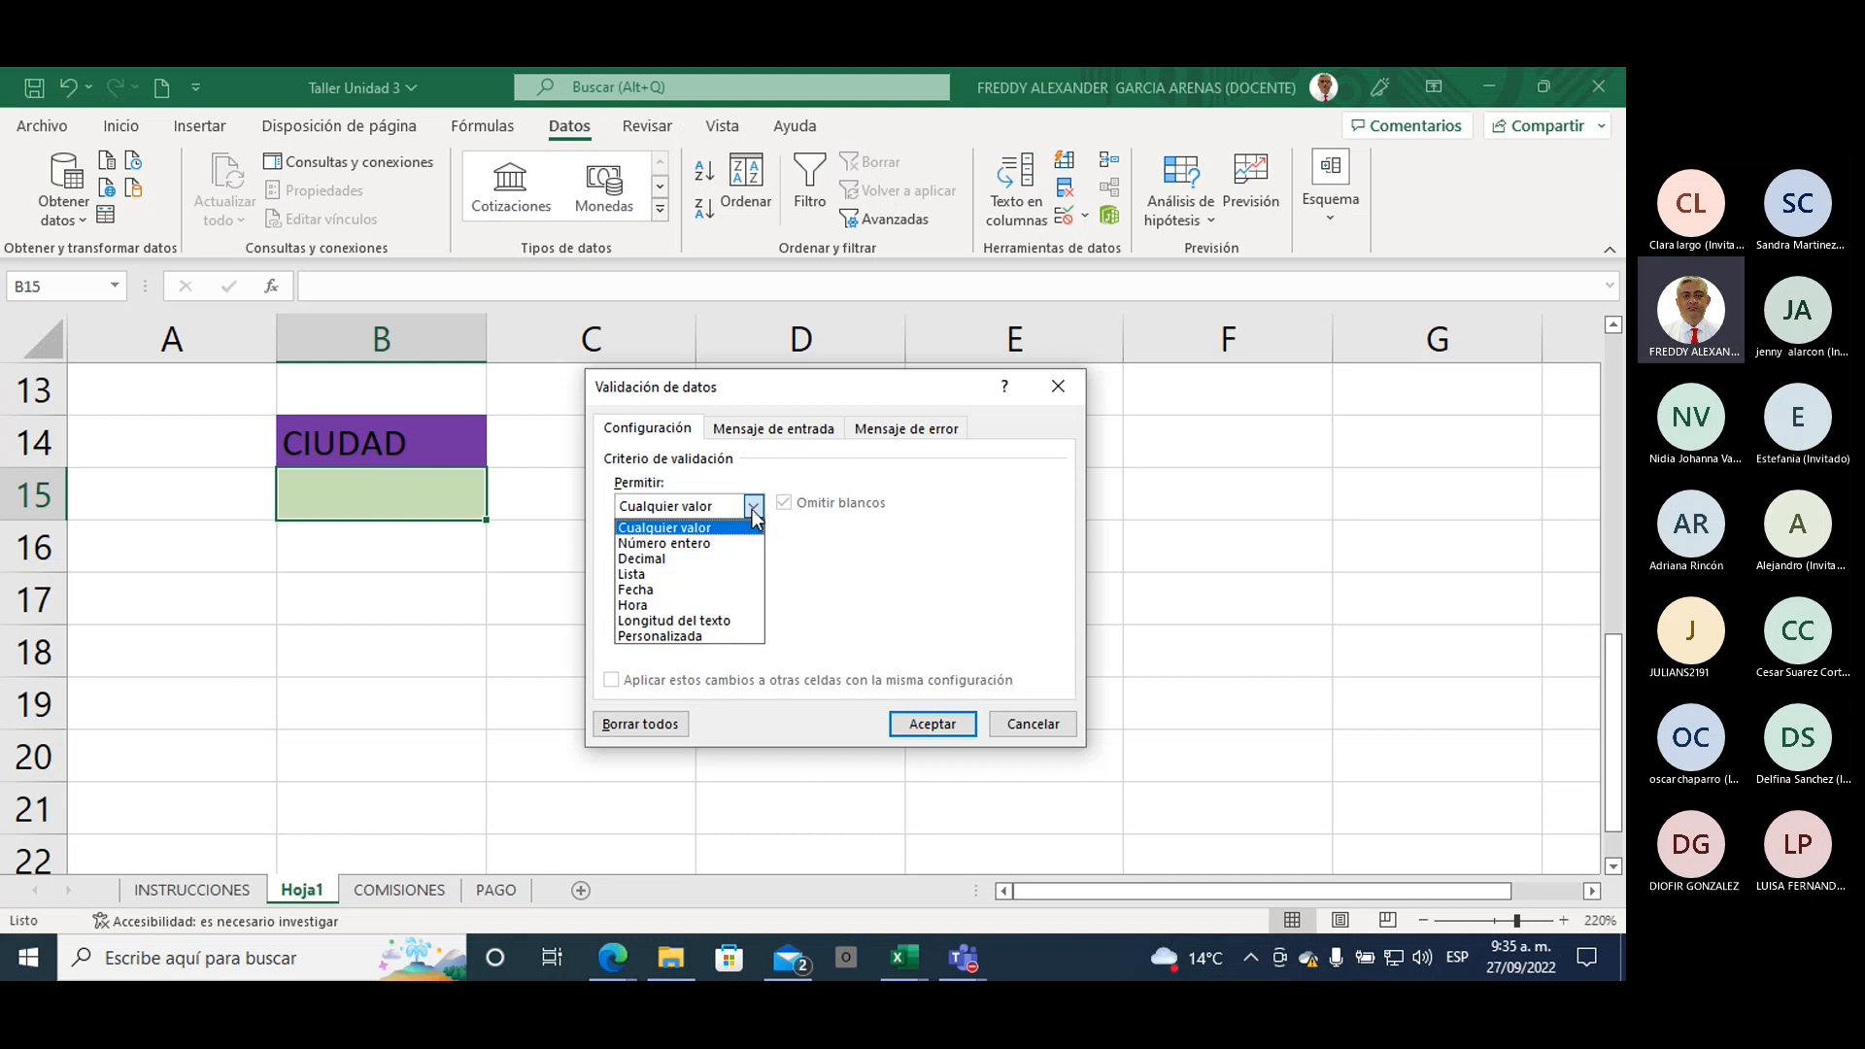
click(711, 571)
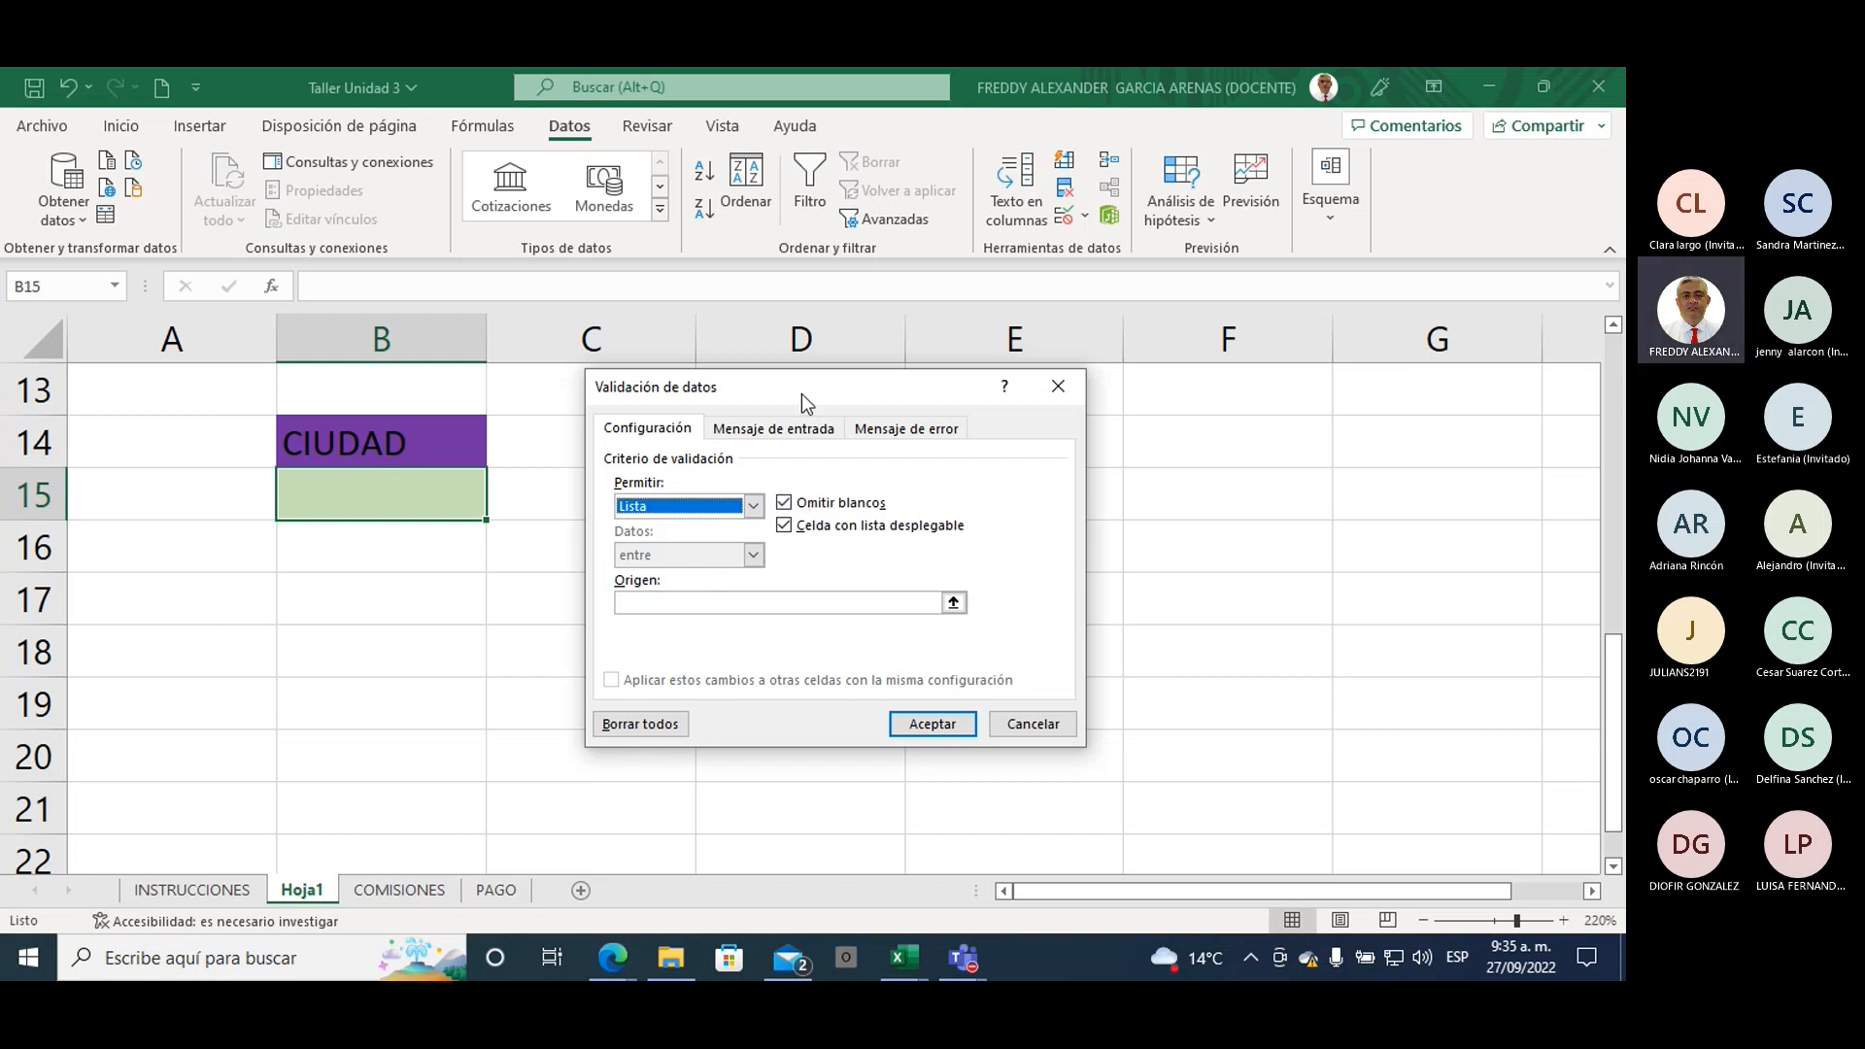
drag(802, 393, 591, 359)
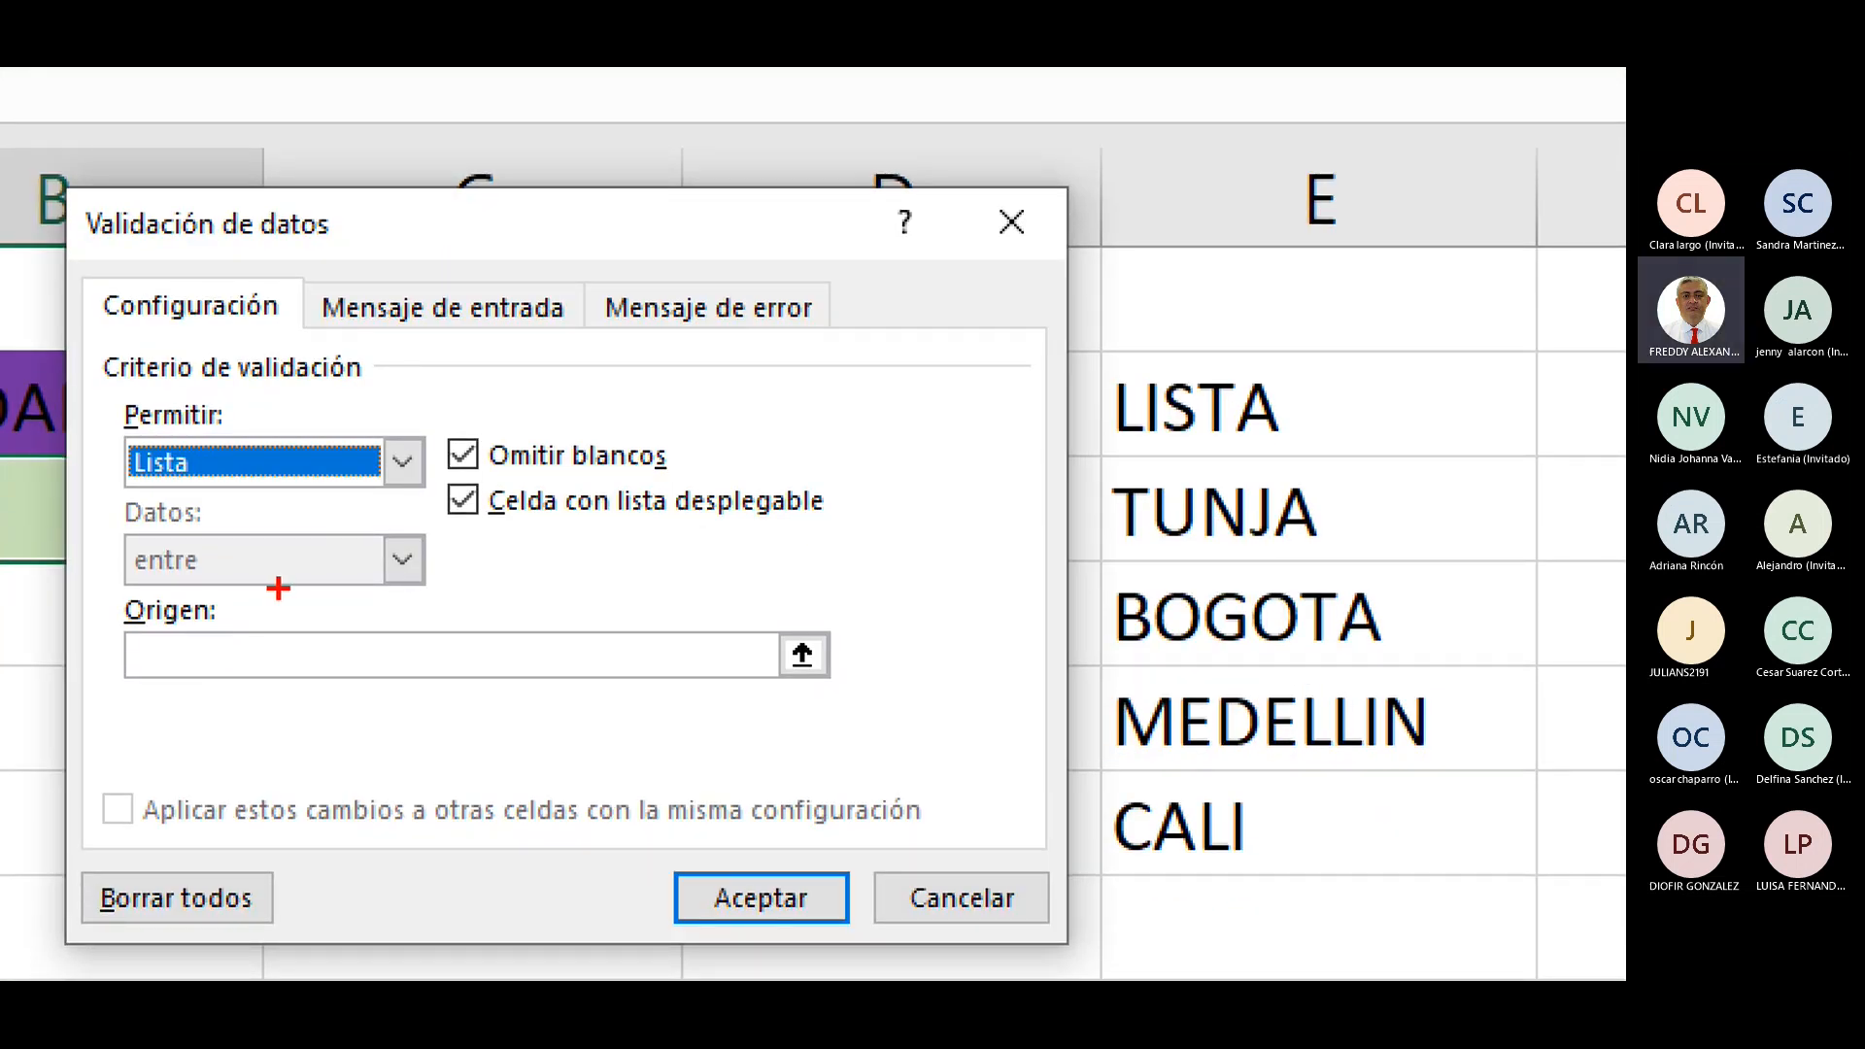
Step: Mark in red the Origen setting and its range selector, and link them to the cities in E15:E18
mouse_move(266, 599)
mouse_down()
mouse_move(97, 587)
mouse_move(262, 646)
mouse_move(229, 575)
mouse_up()
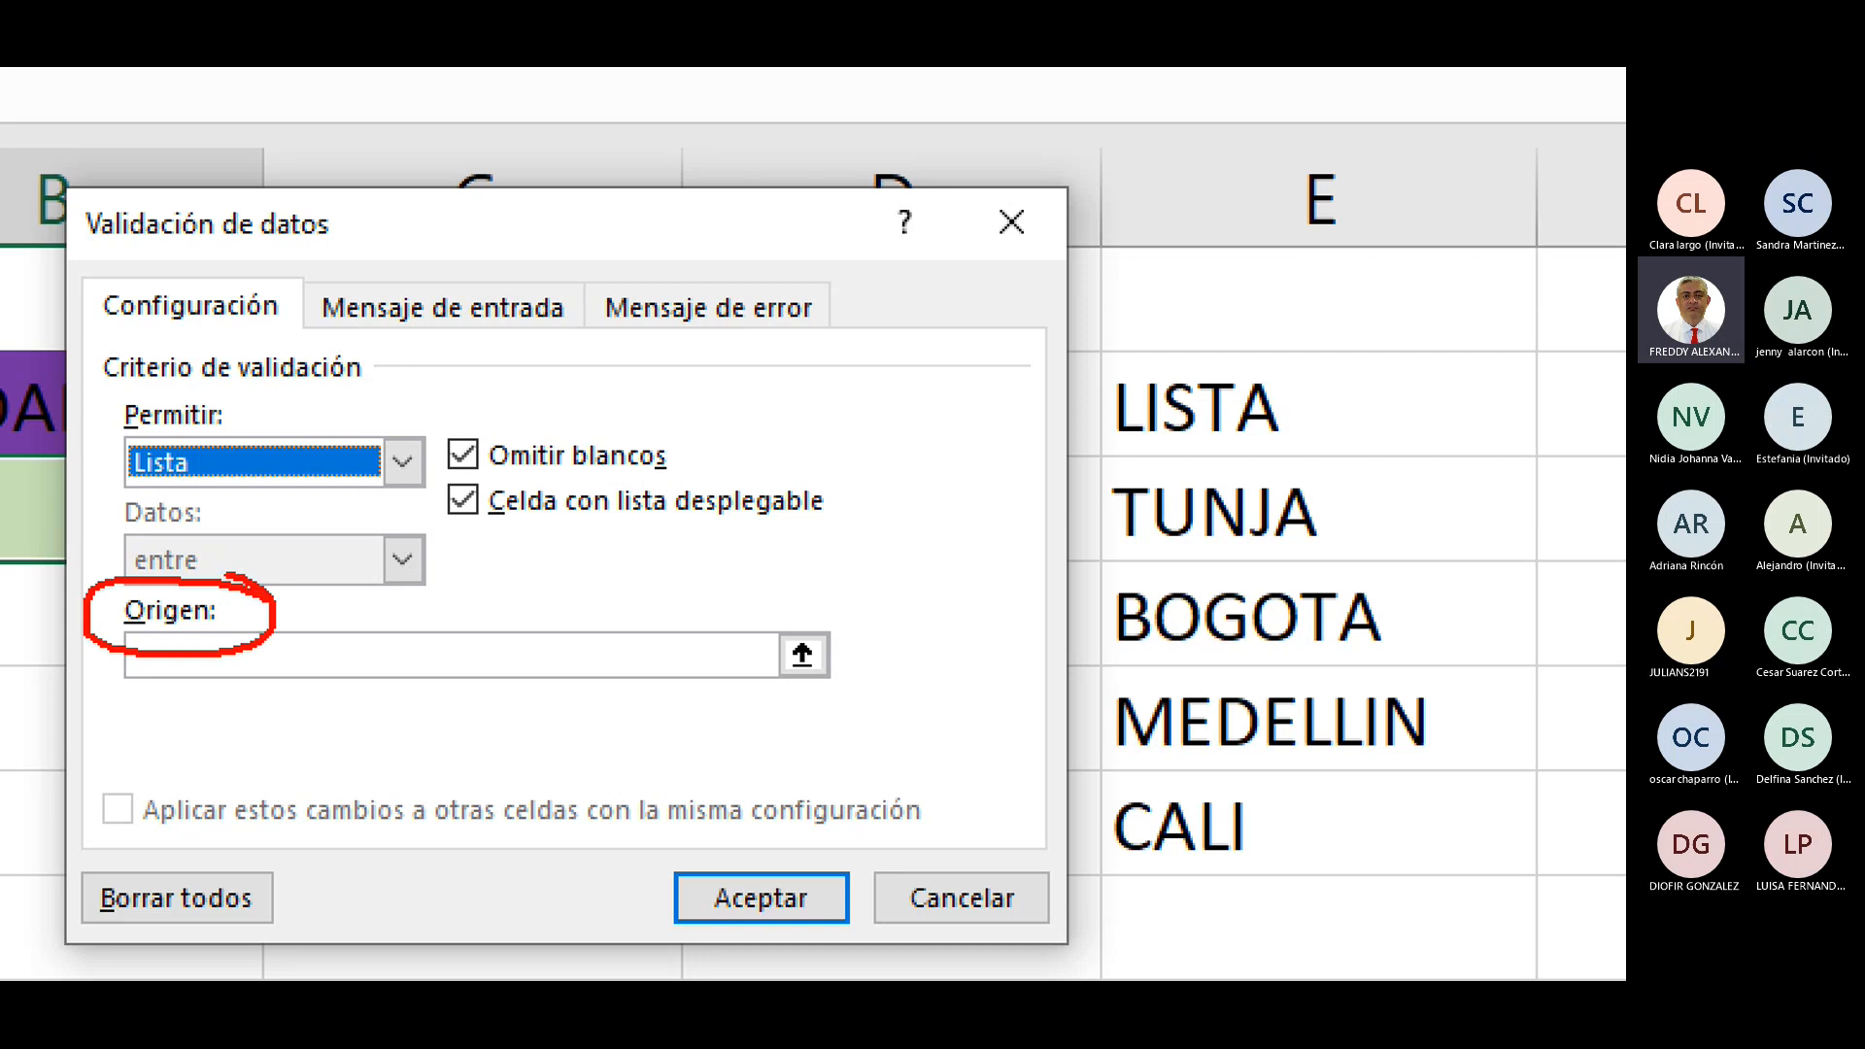
mouse_move(557, 588)
mouse_down()
mouse_move(594, 571)
mouse_move(796, 604)
mouse_move(816, 704)
mouse_move(837, 643)
mouse_up()
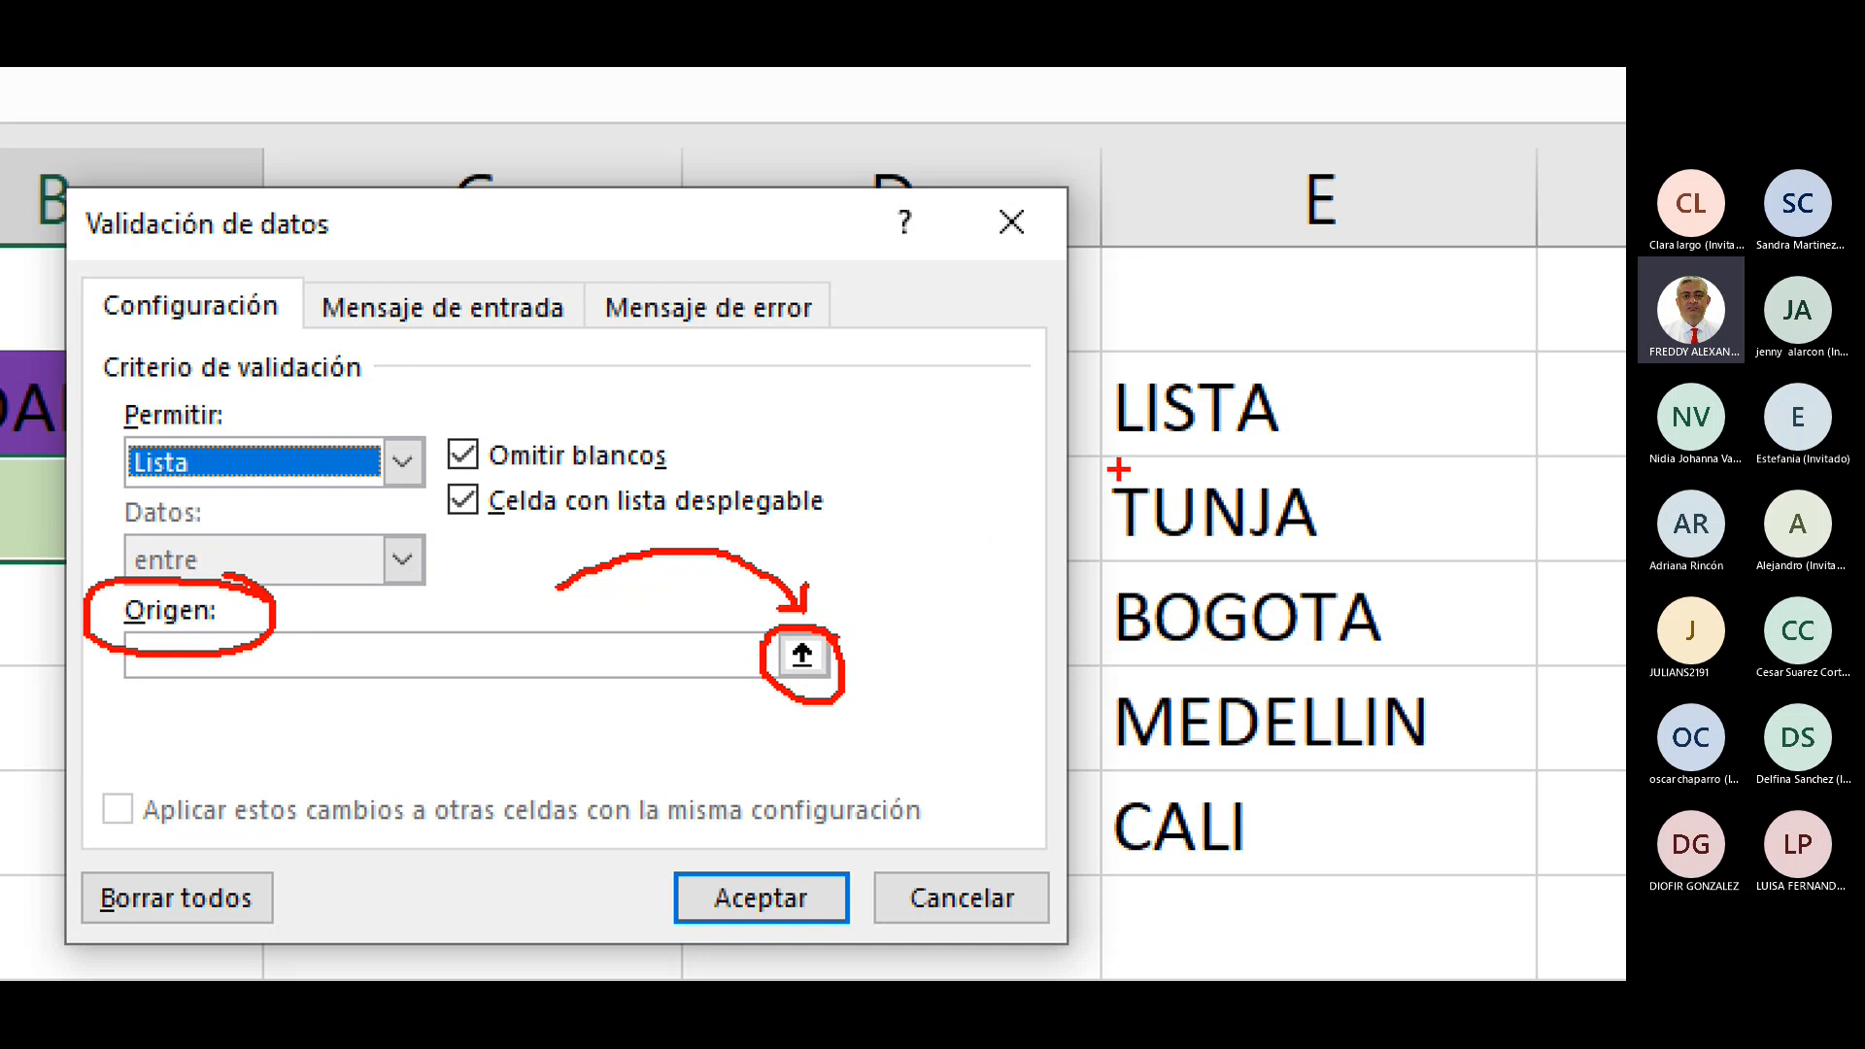
mouse_move(1192, 193)
mouse_down()
mouse_move(1185, 349)
mouse_move(1205, 314)
mouse_up()
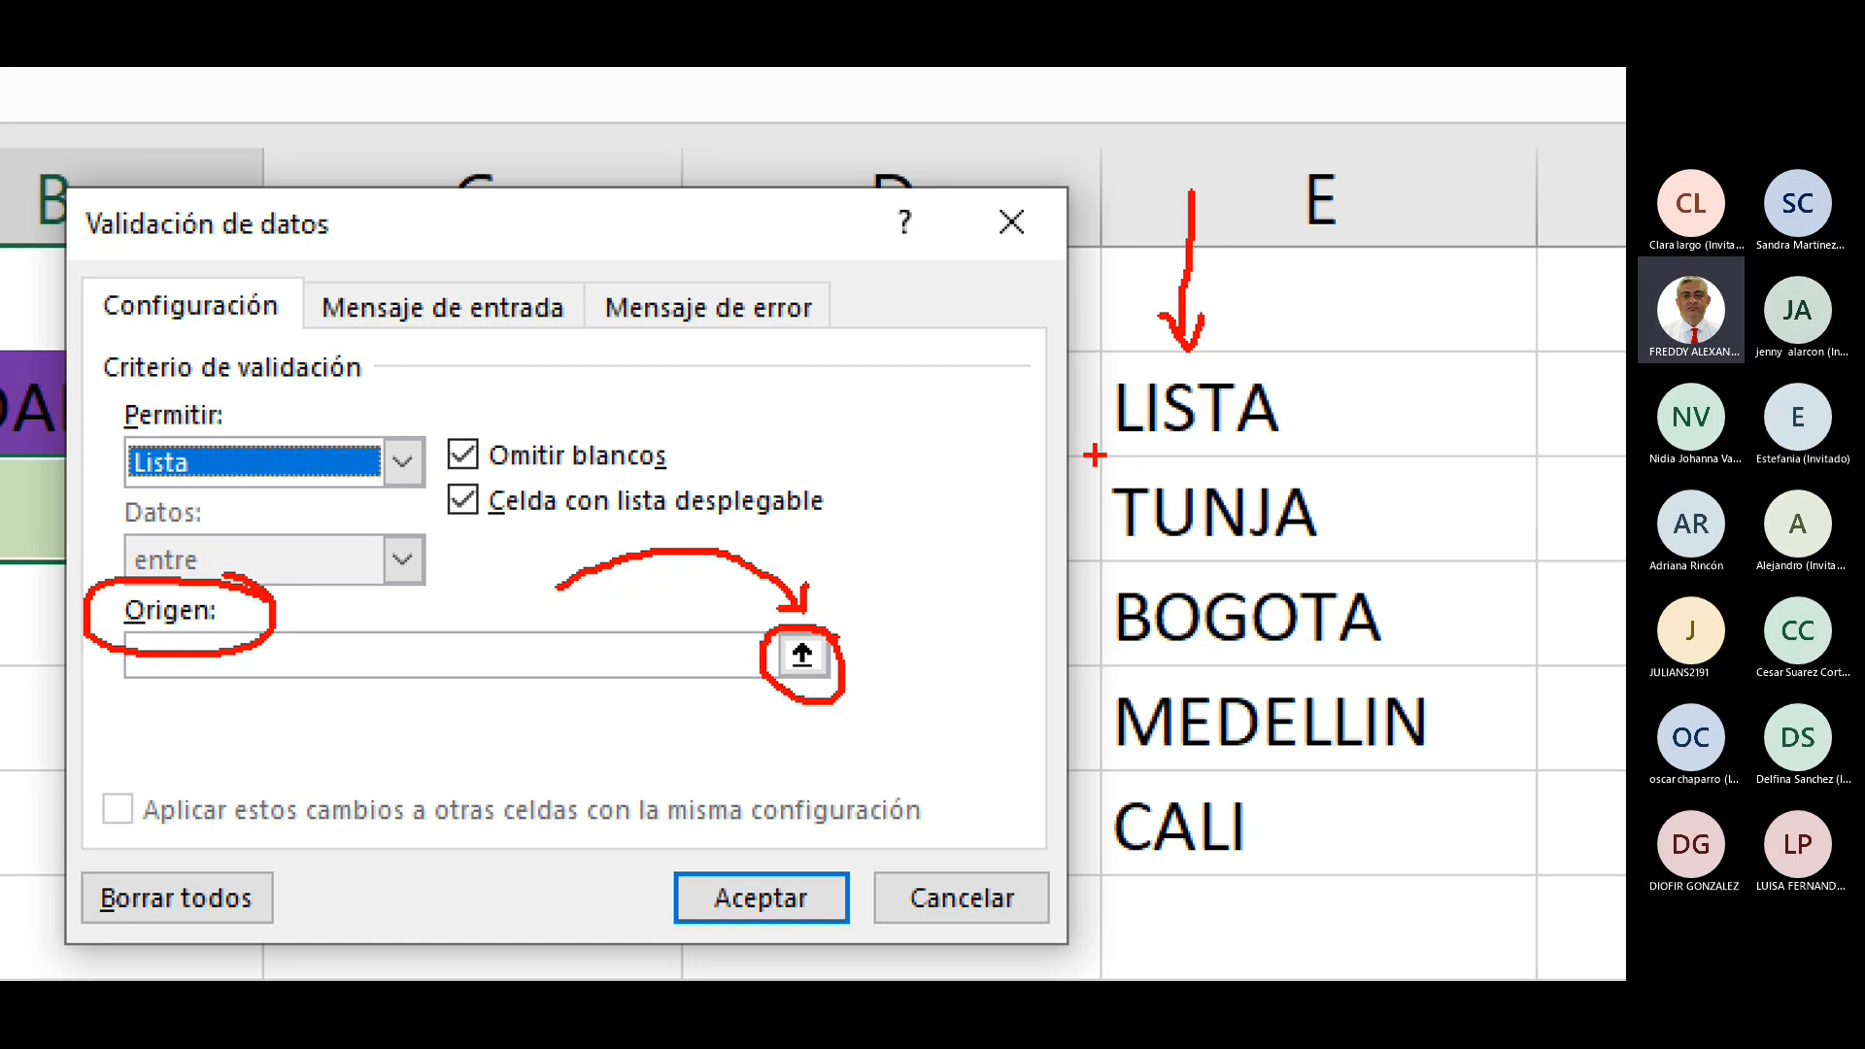
mouse_move(1097, 456)
mouse_down()
mouse_move(1537, 461)
mouse_move(1520, 911)
mouse_move(1236, 906)
mouse_move(1086, 837)
mouse_move(1107, 444)
mouse_up()
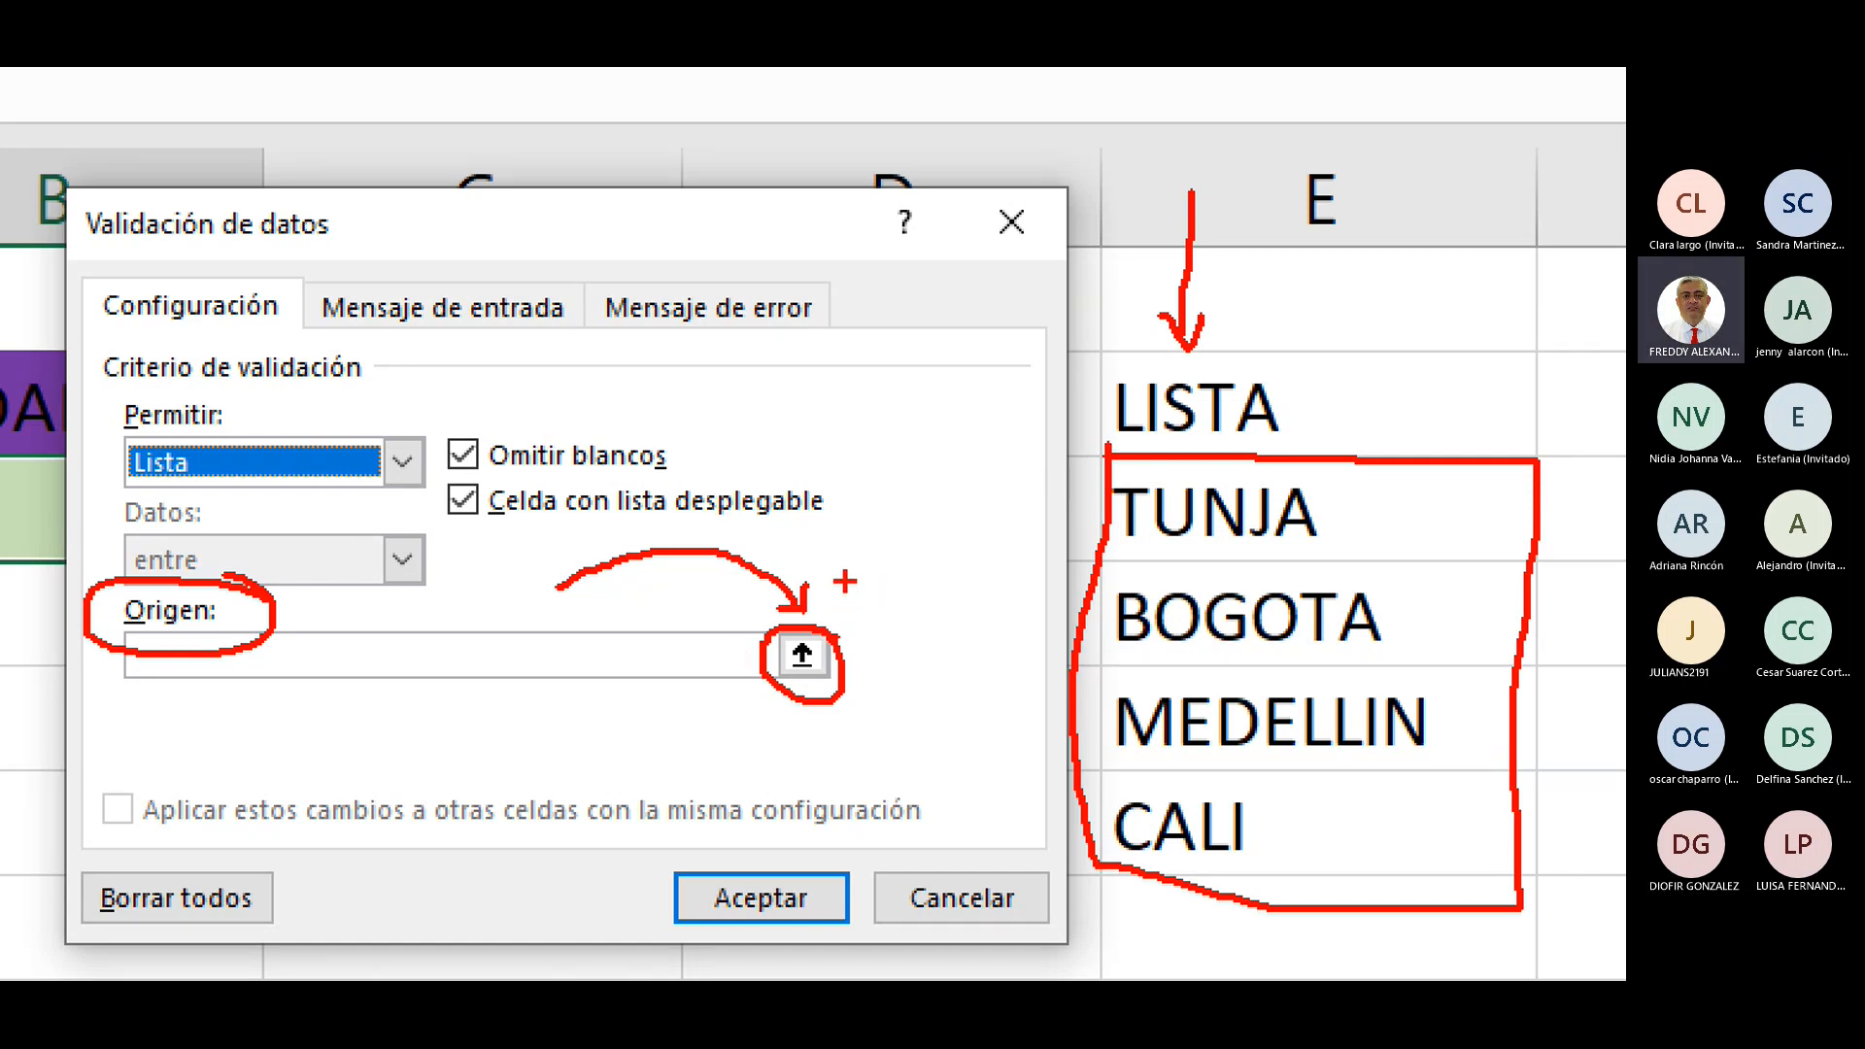
mouse_move(844, 578)
mouse_down()
mouse_move(974, 366)
mouse_move(1139, 439)
mouse_move(1158, 398)
mouse_up()
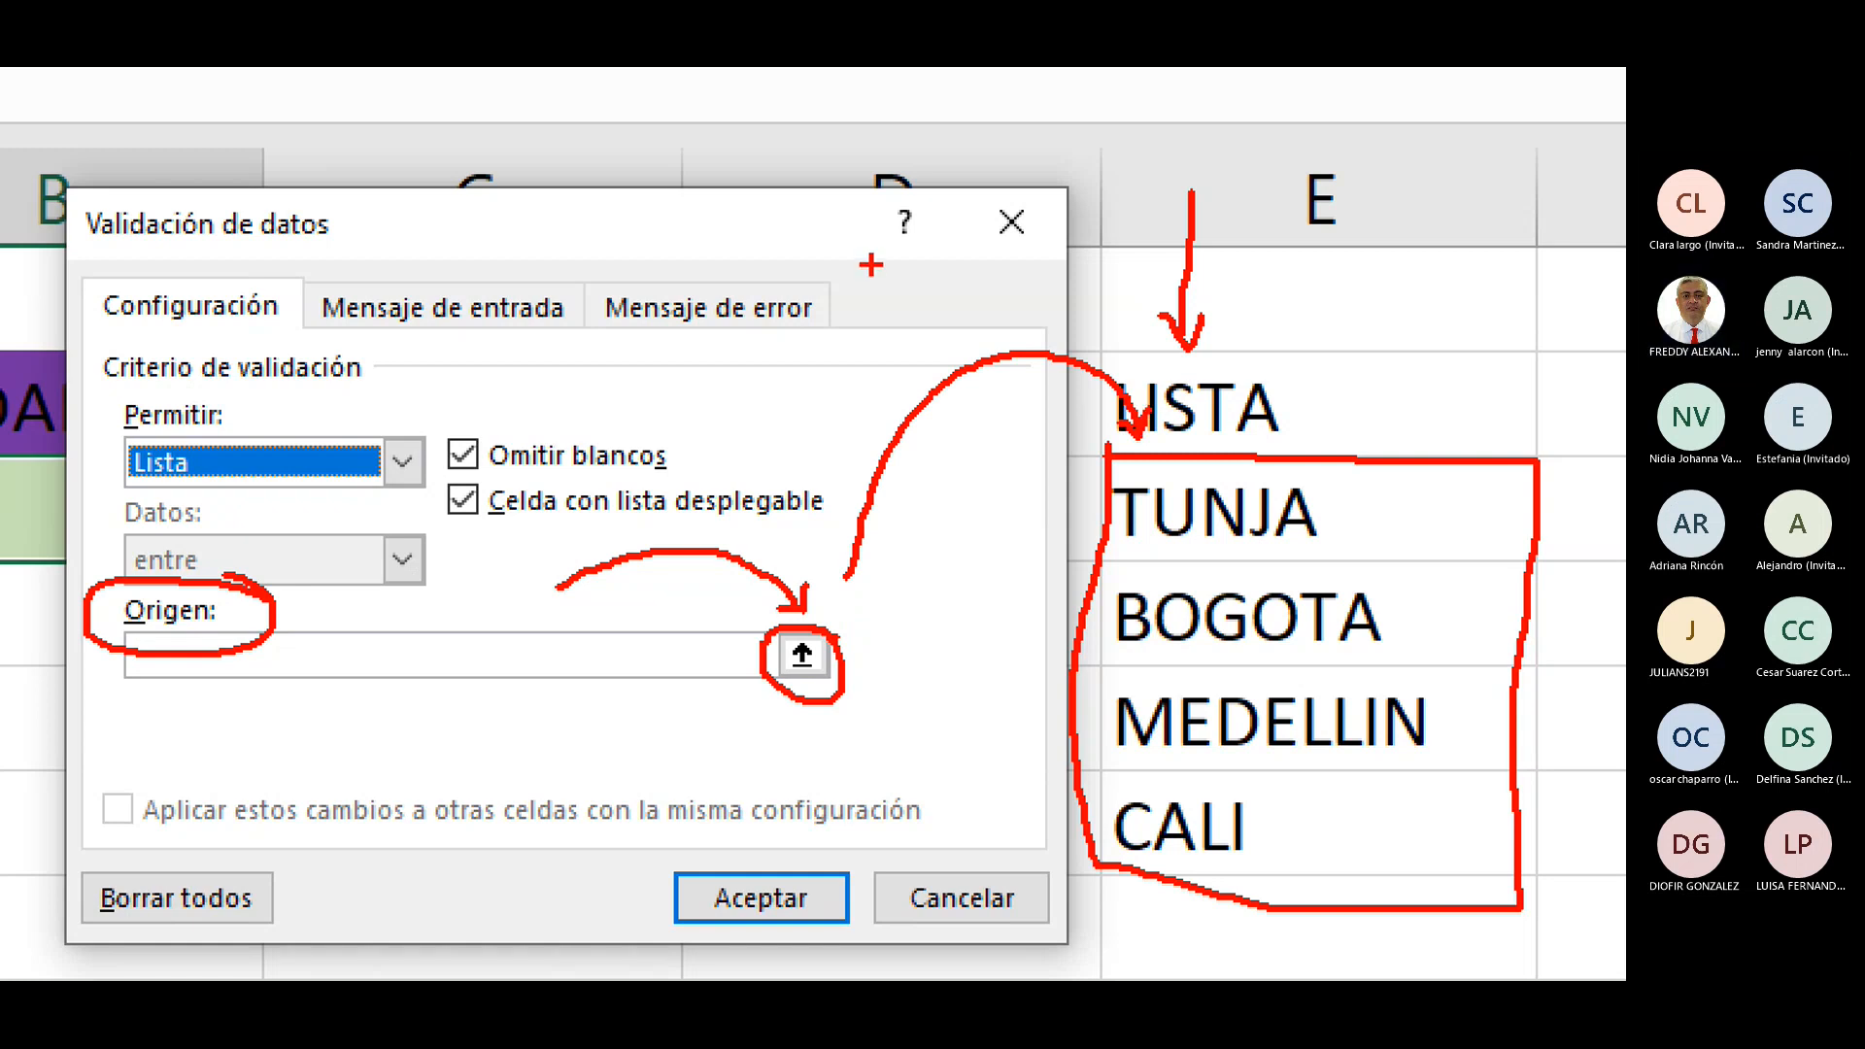
key(Escape)
Step: Set the list's source to =$E$15:$E$18 and apply the validation to B15
click(757, 569)
click(757, 568)
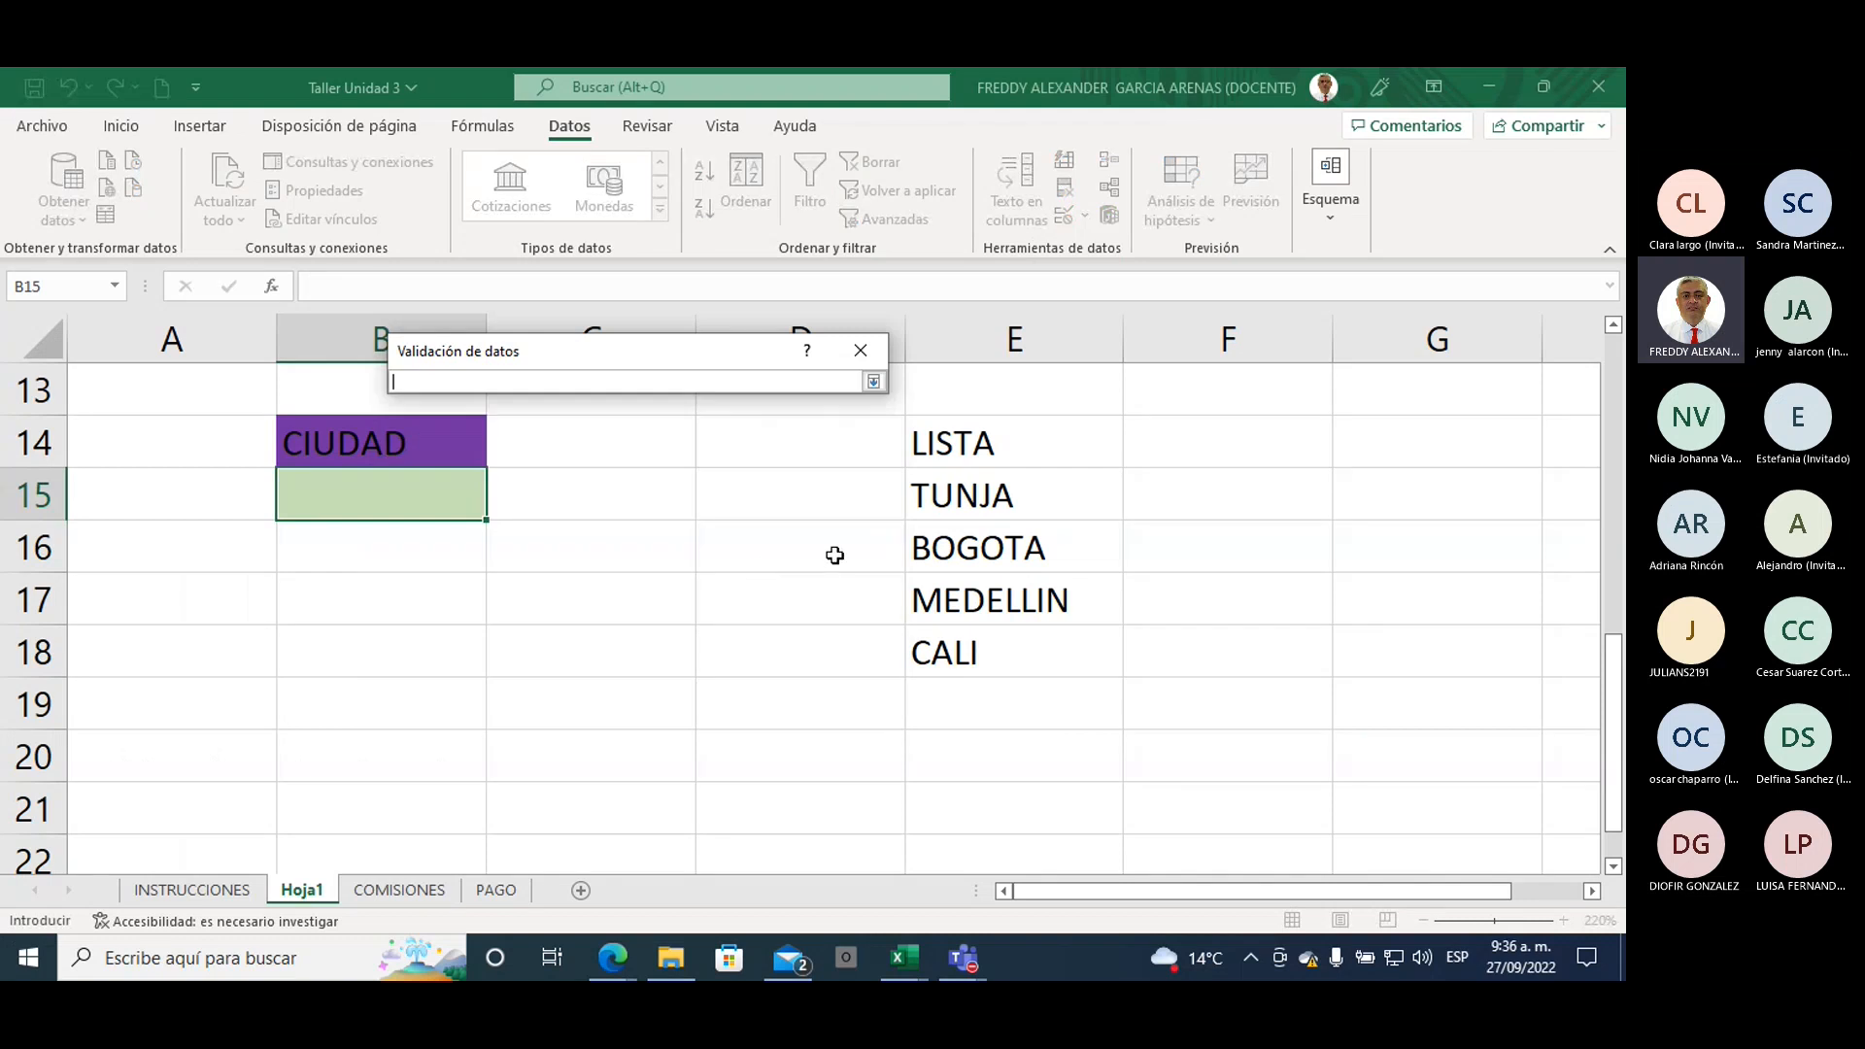
drag(936, 499, 961, 652)
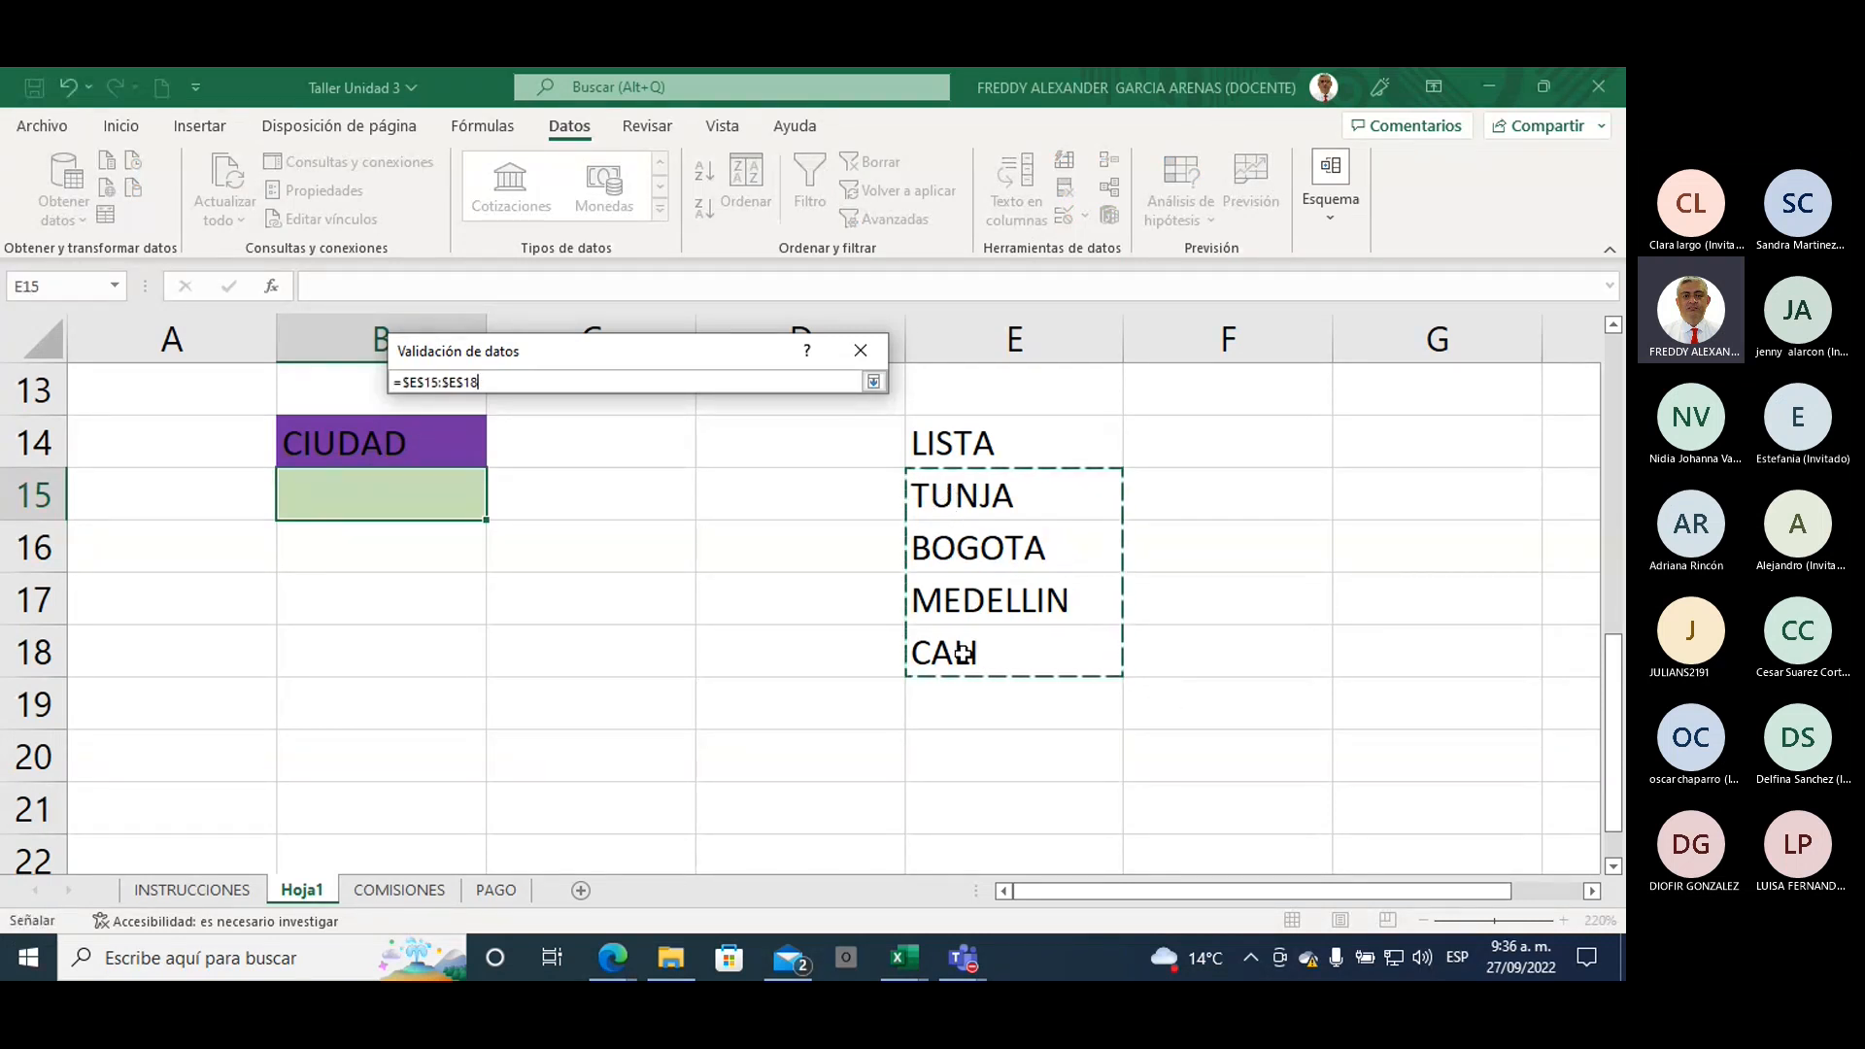
key(Return)
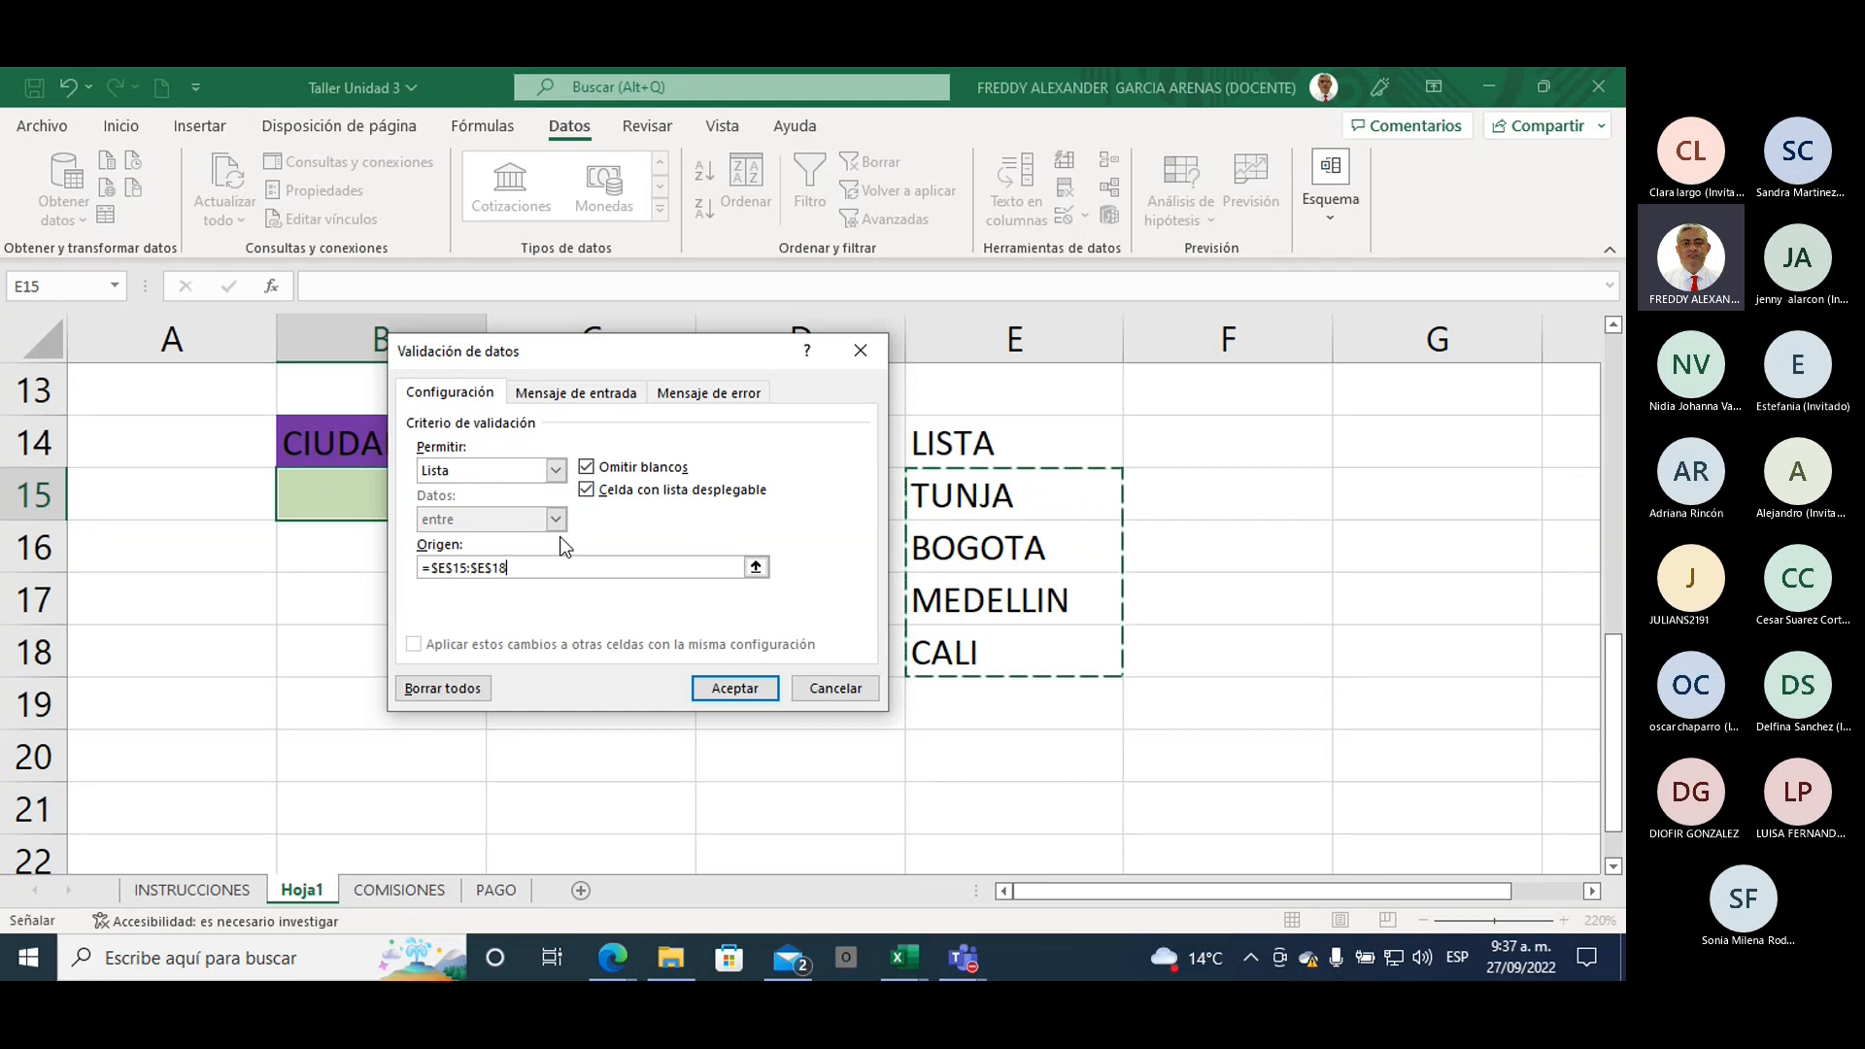
click(720, 694)
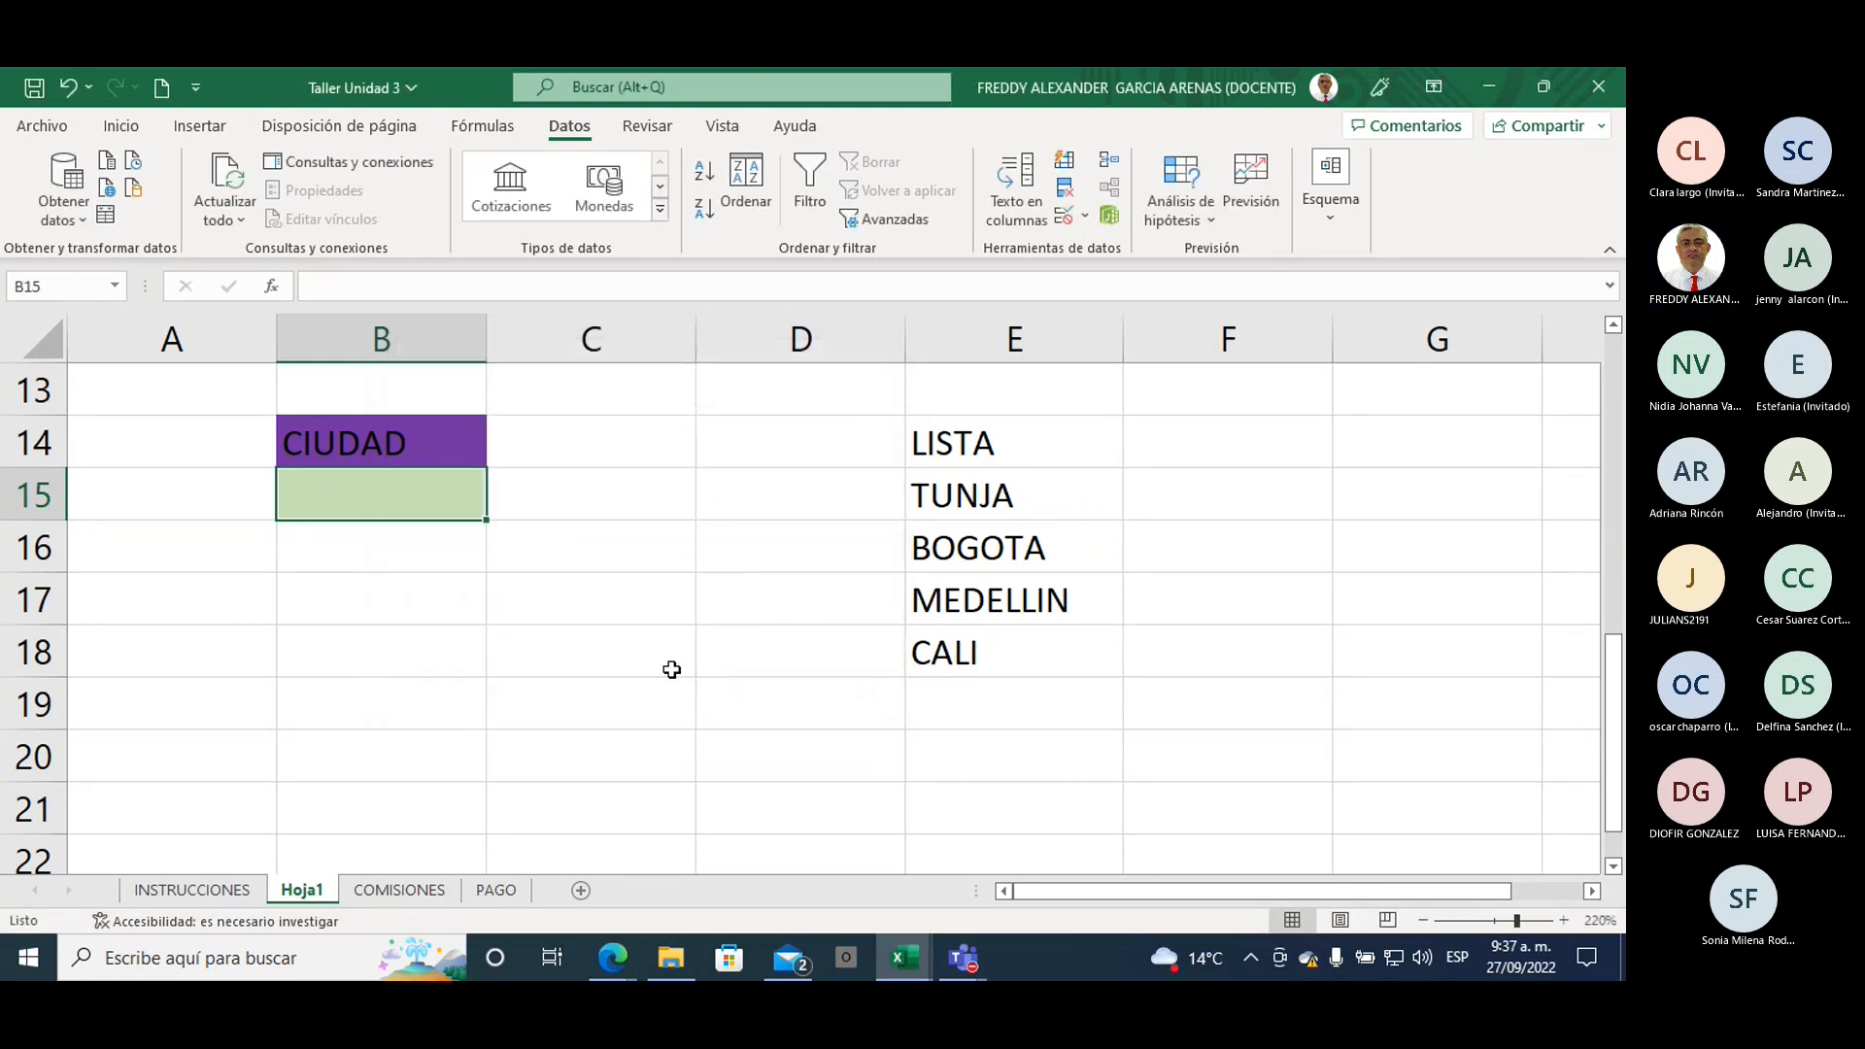
click(654, 606)
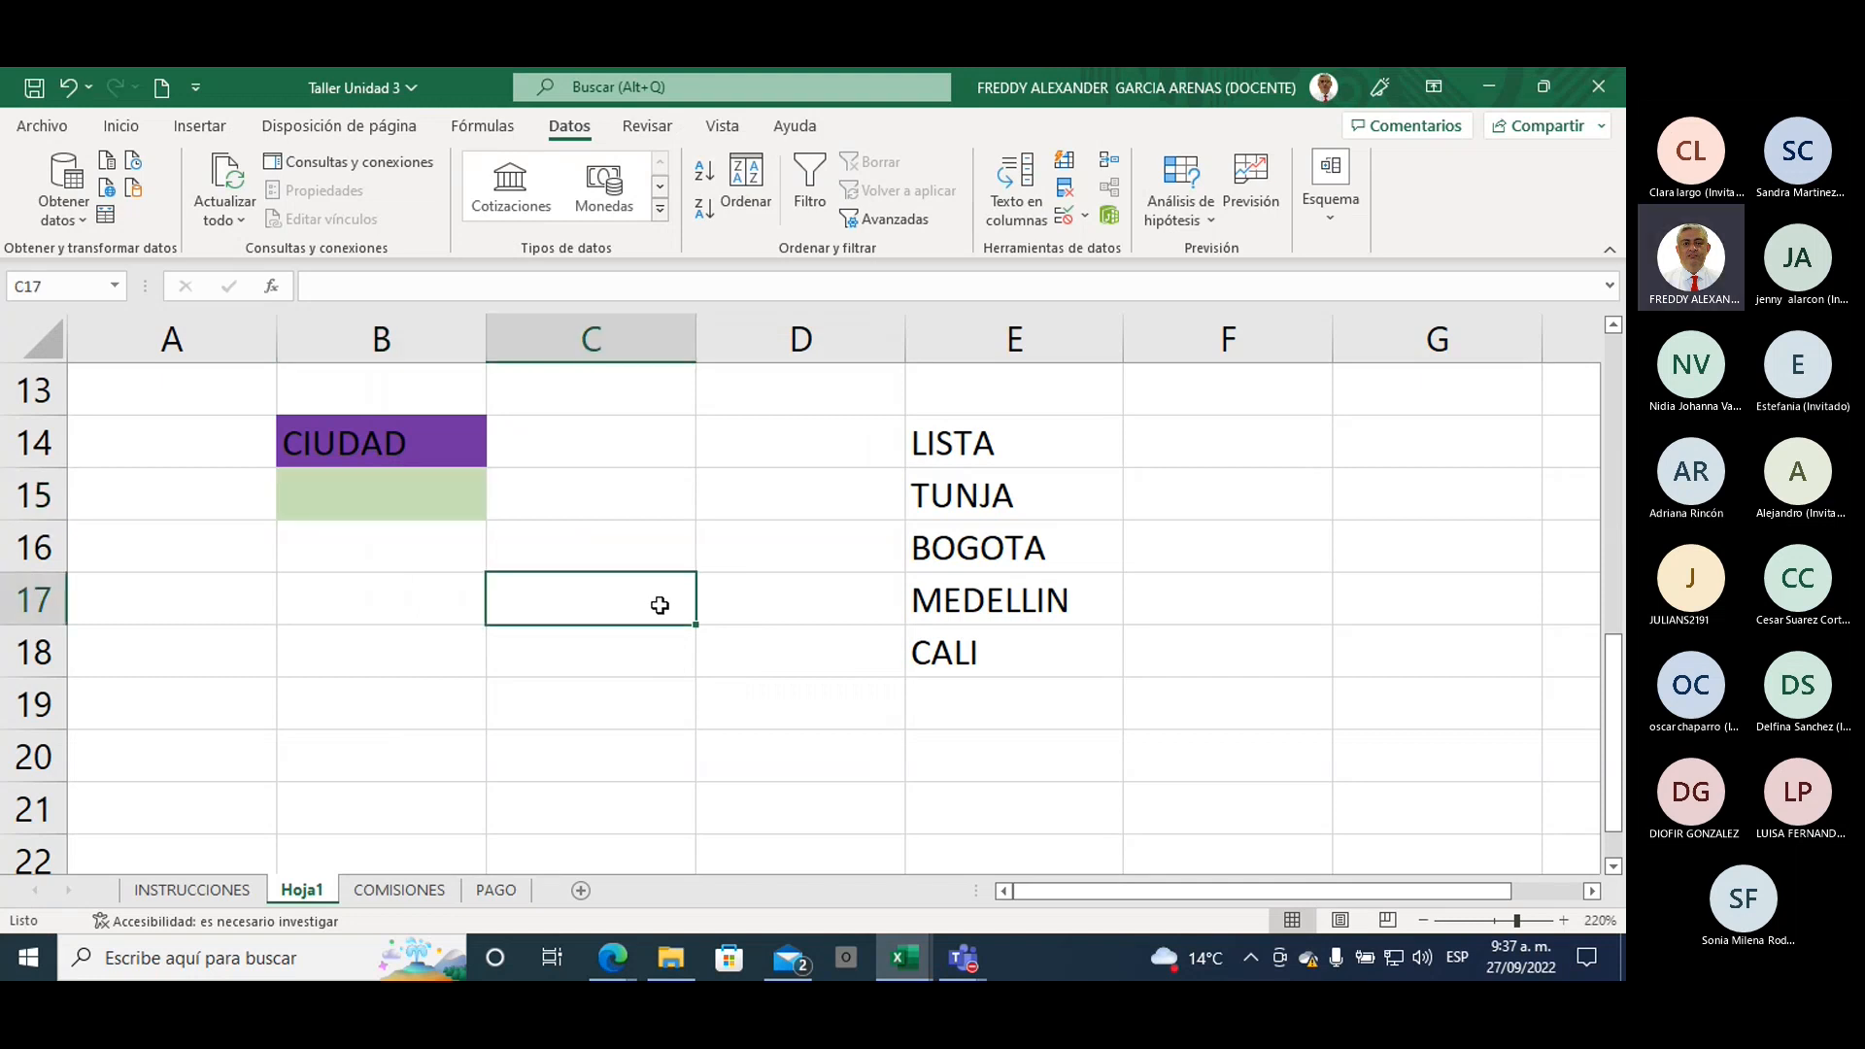
Step: Mark the drop-down arrow of B15 in red, choose BOGOTA from its list, and compare the options with the cities in column E
click(463, 506)
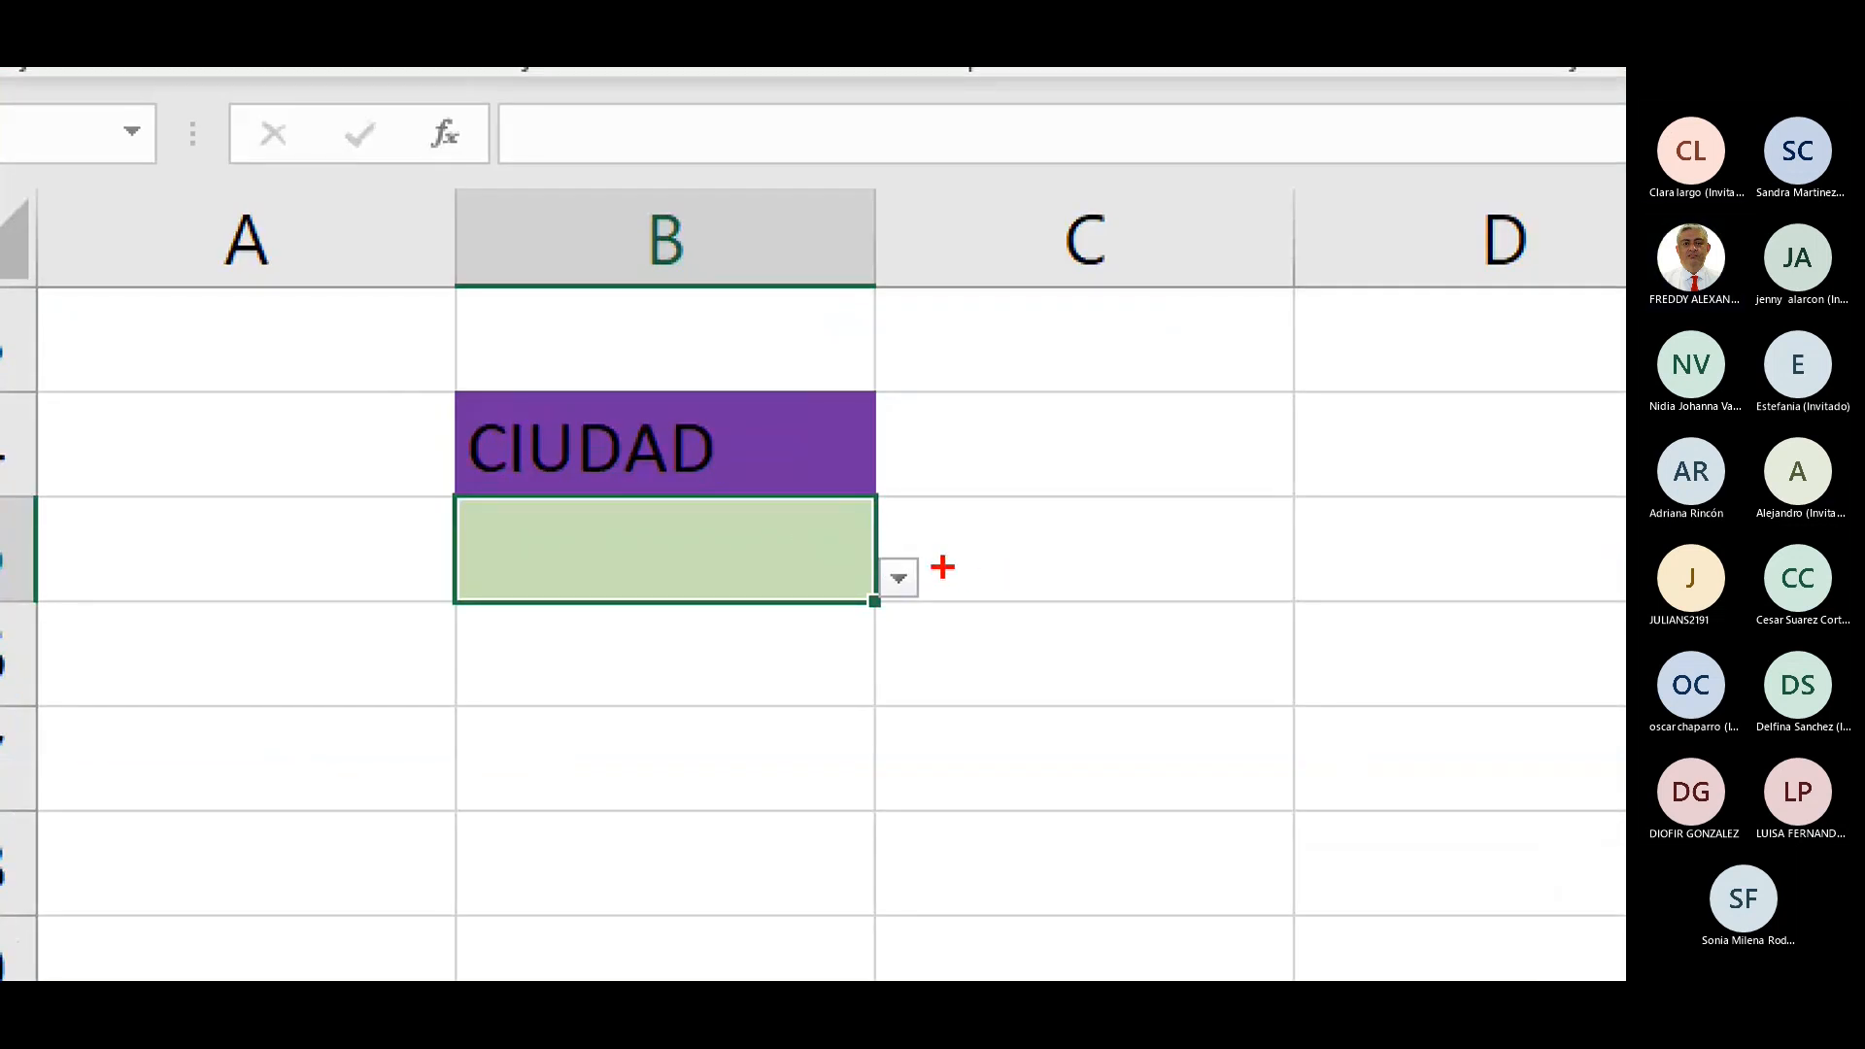
mouse_move(947, 565)
mouse_down()
mouse_move(877, 536)
mouse_move(861, 623)
mouse_move(965, 578)
mouse_move(965, 556)
mouse_up()
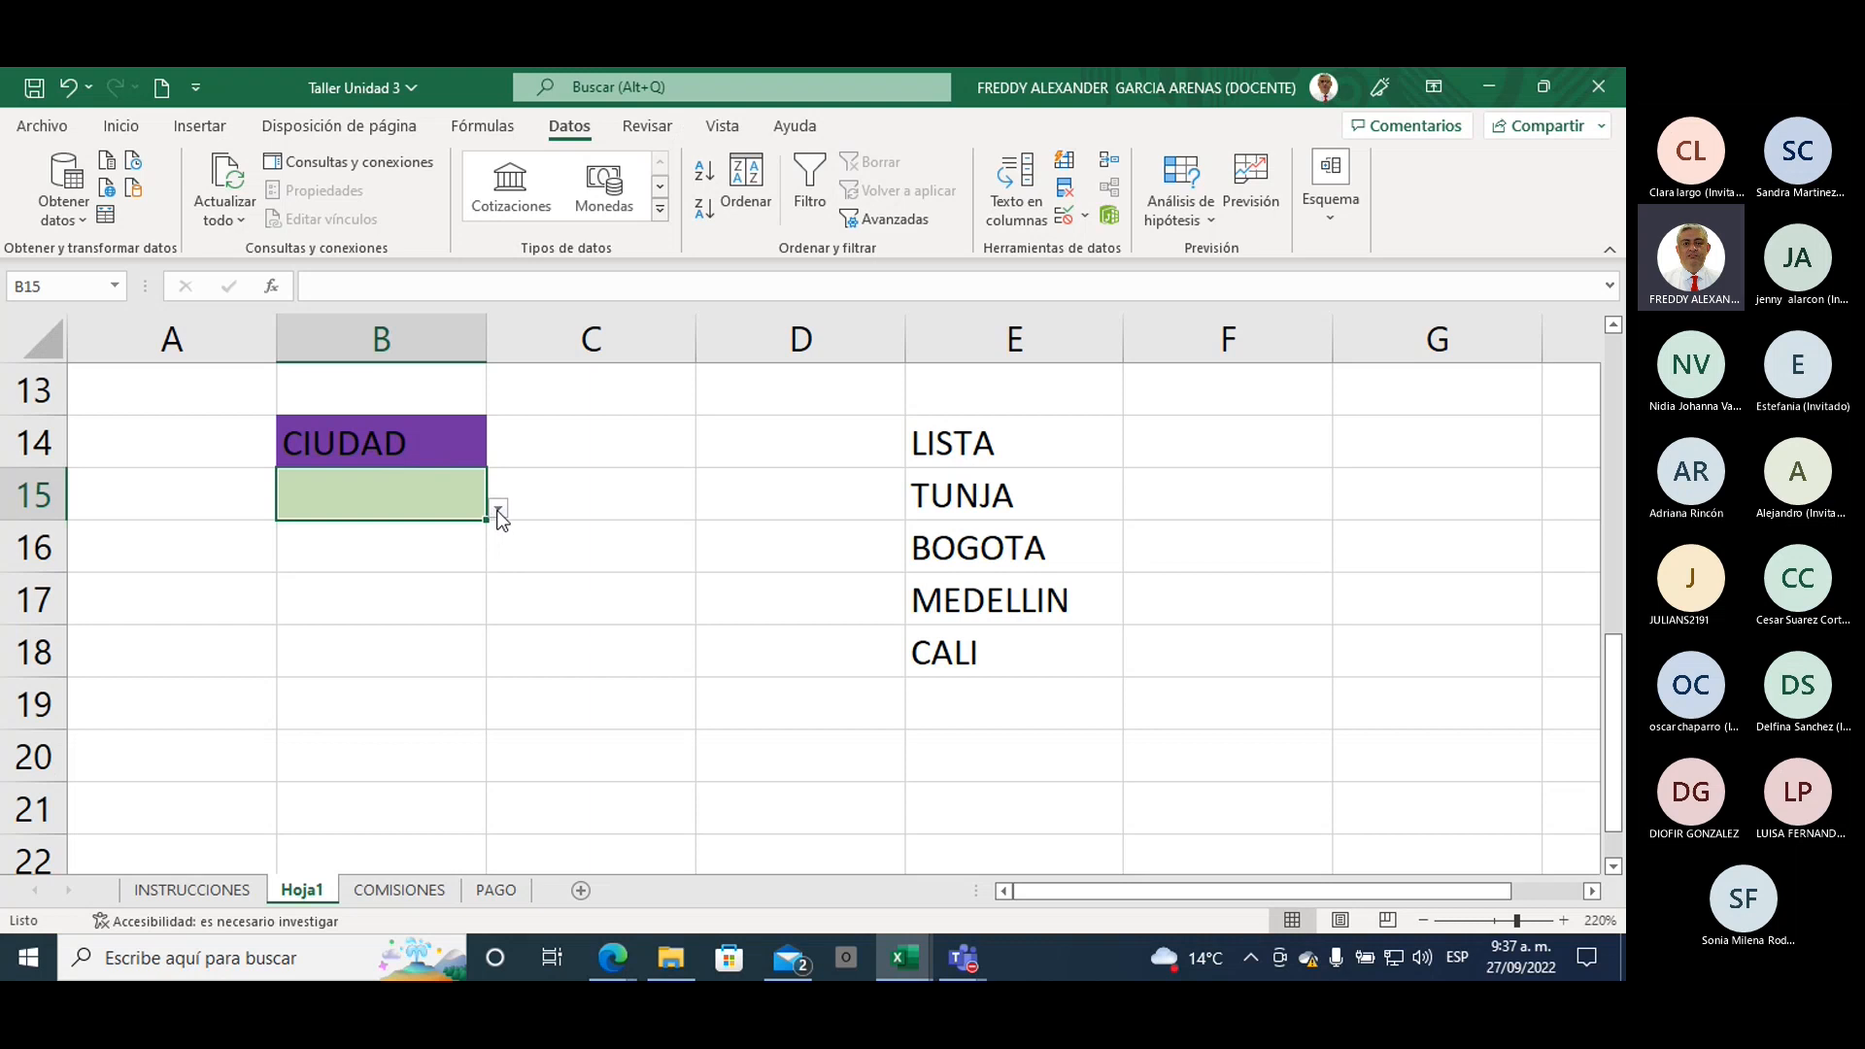
click(498, 509)
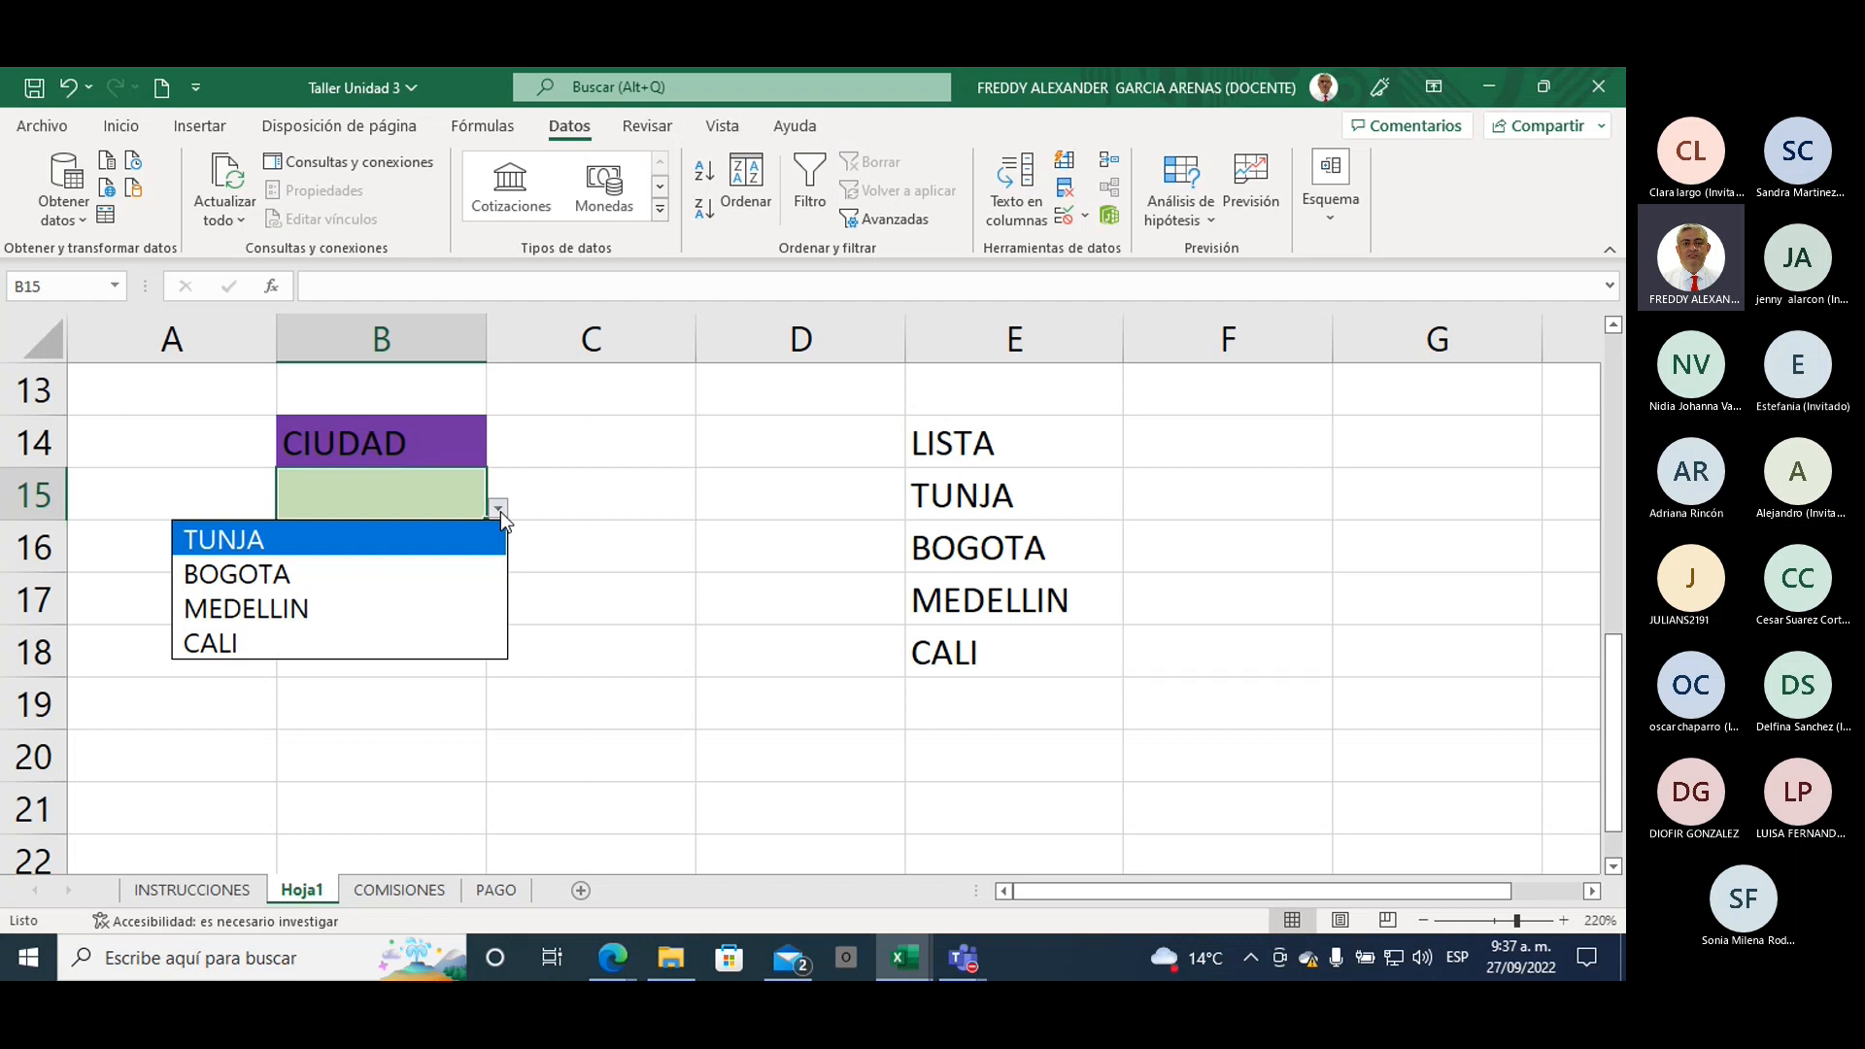
click(284, 574)
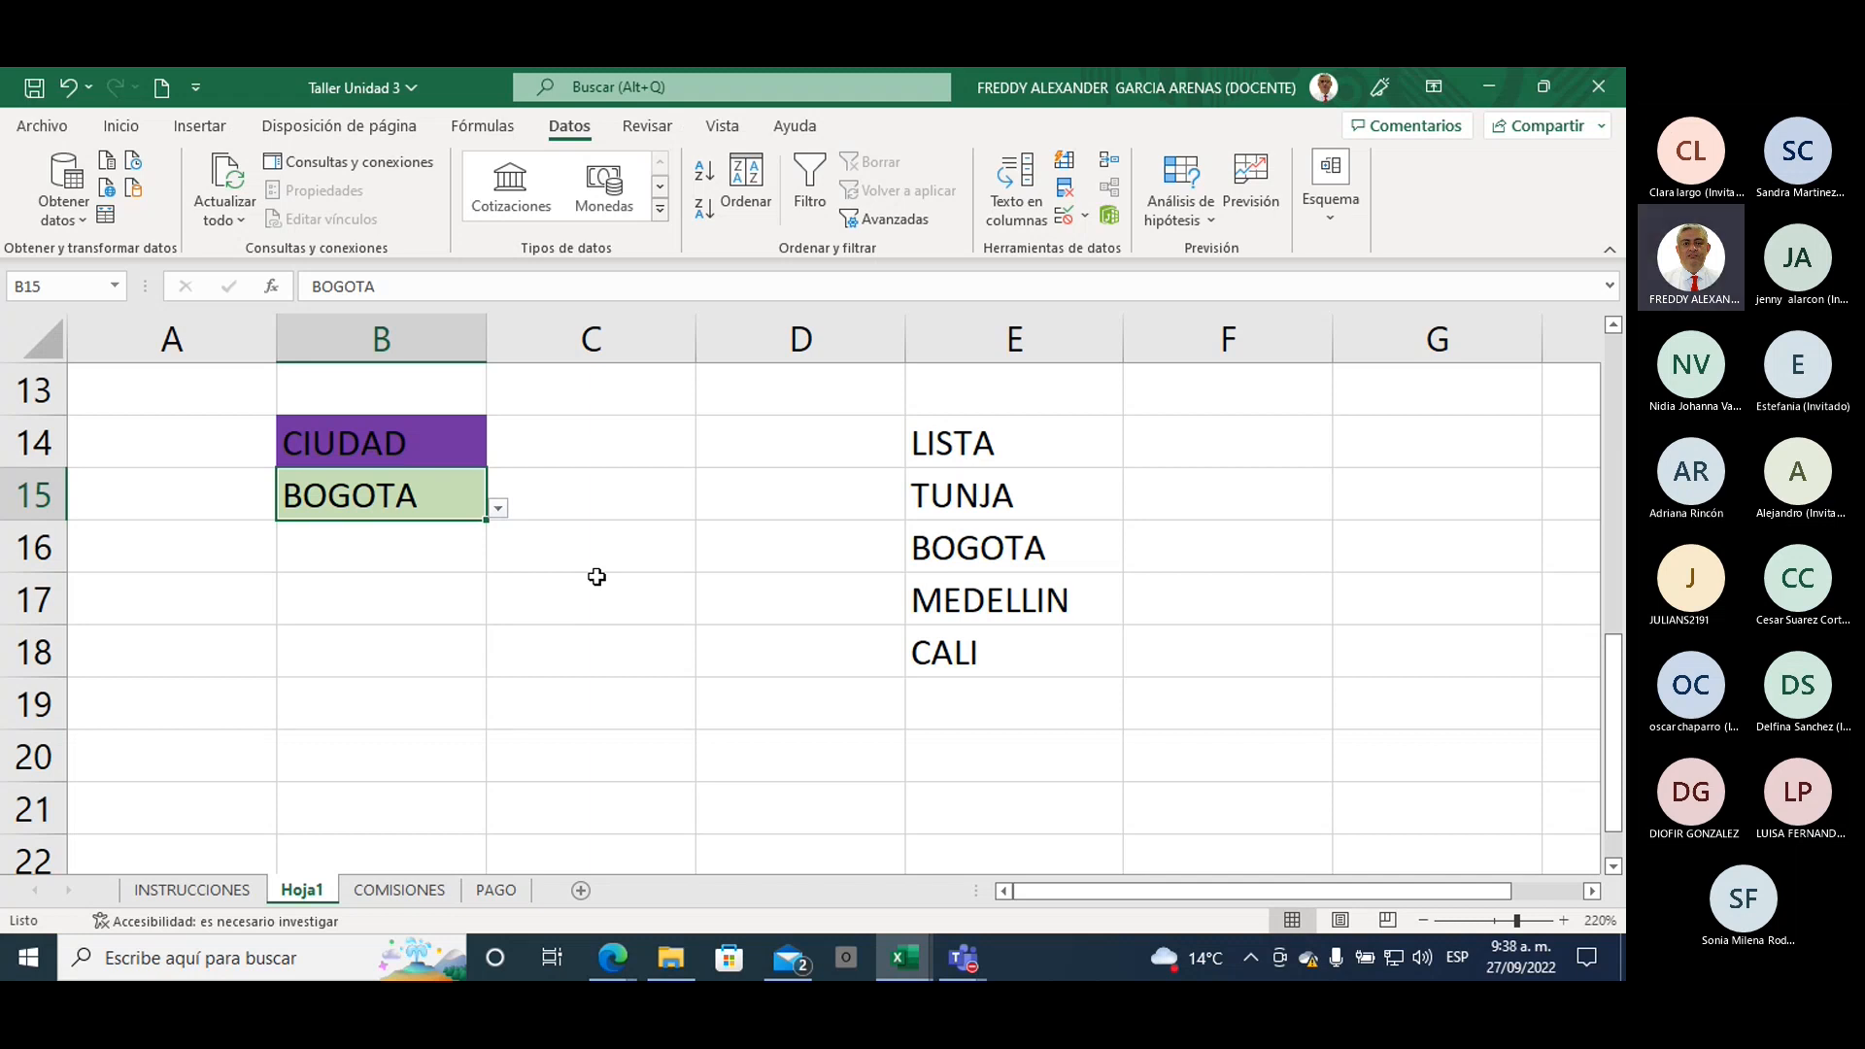
click(499, 509)
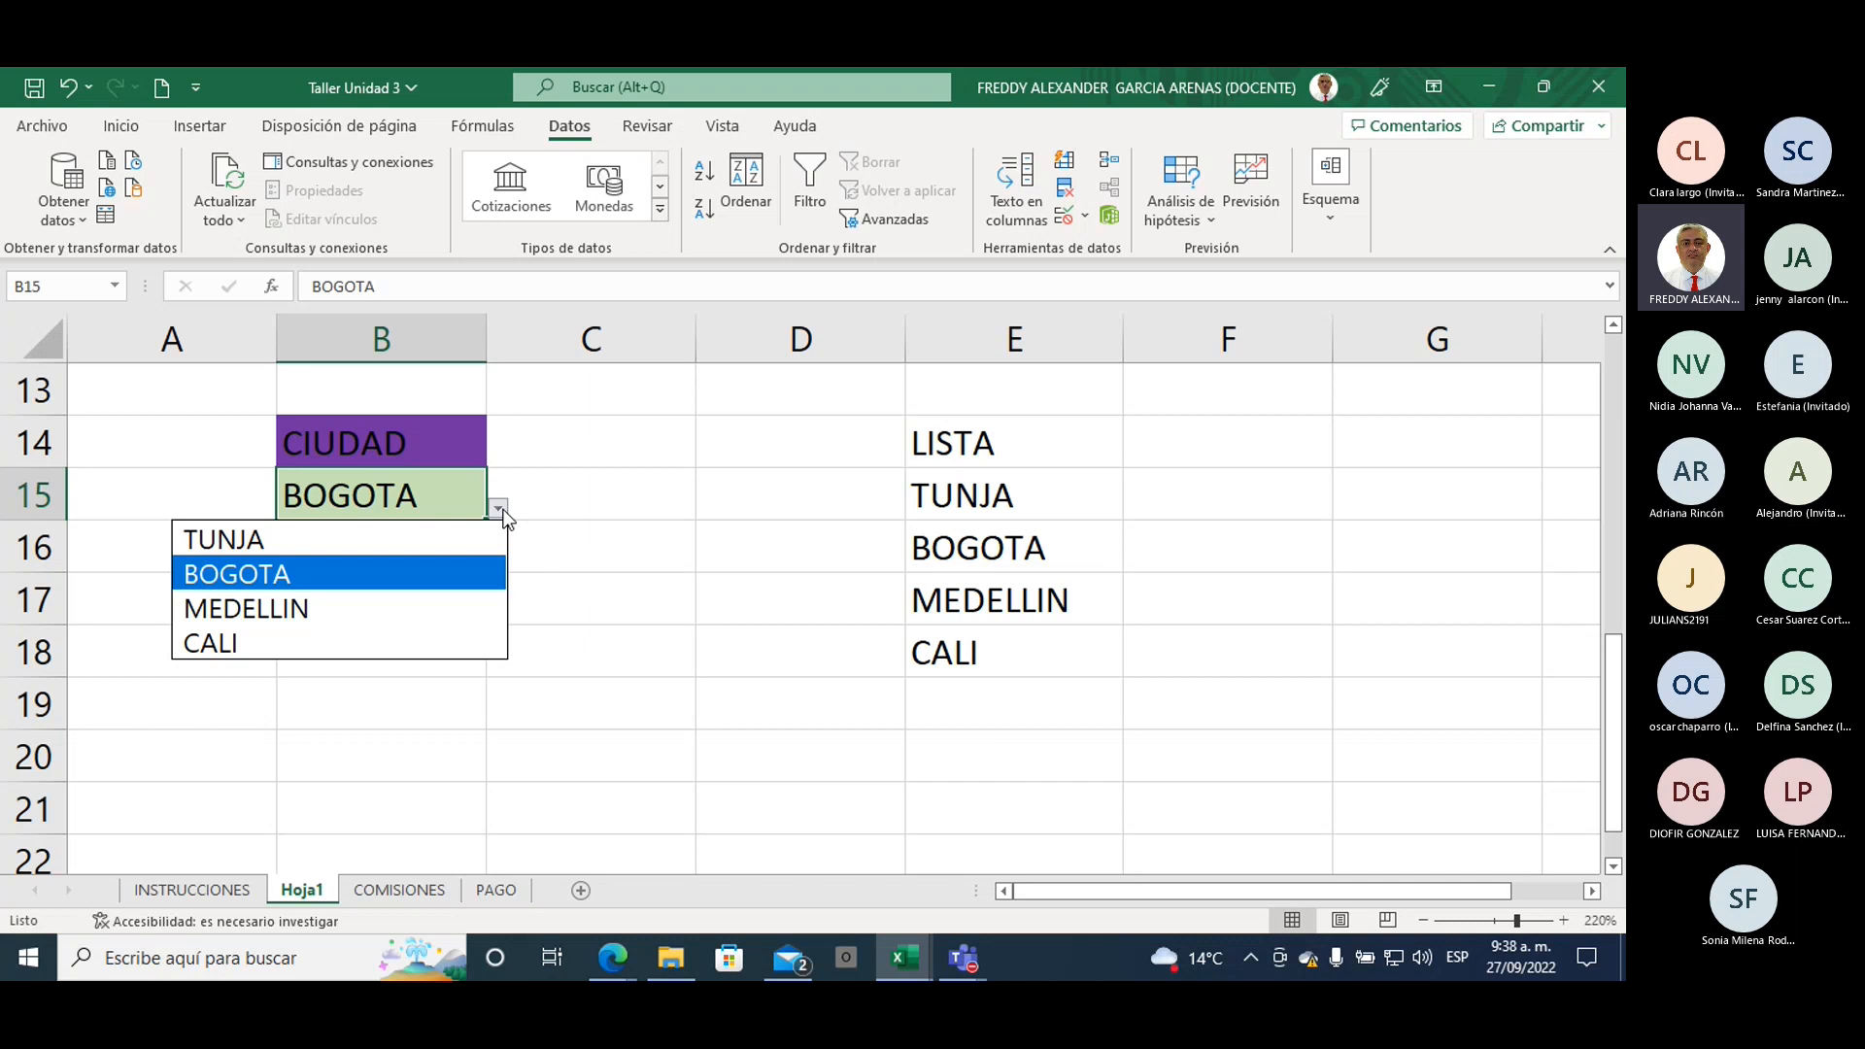
click(645, 522)
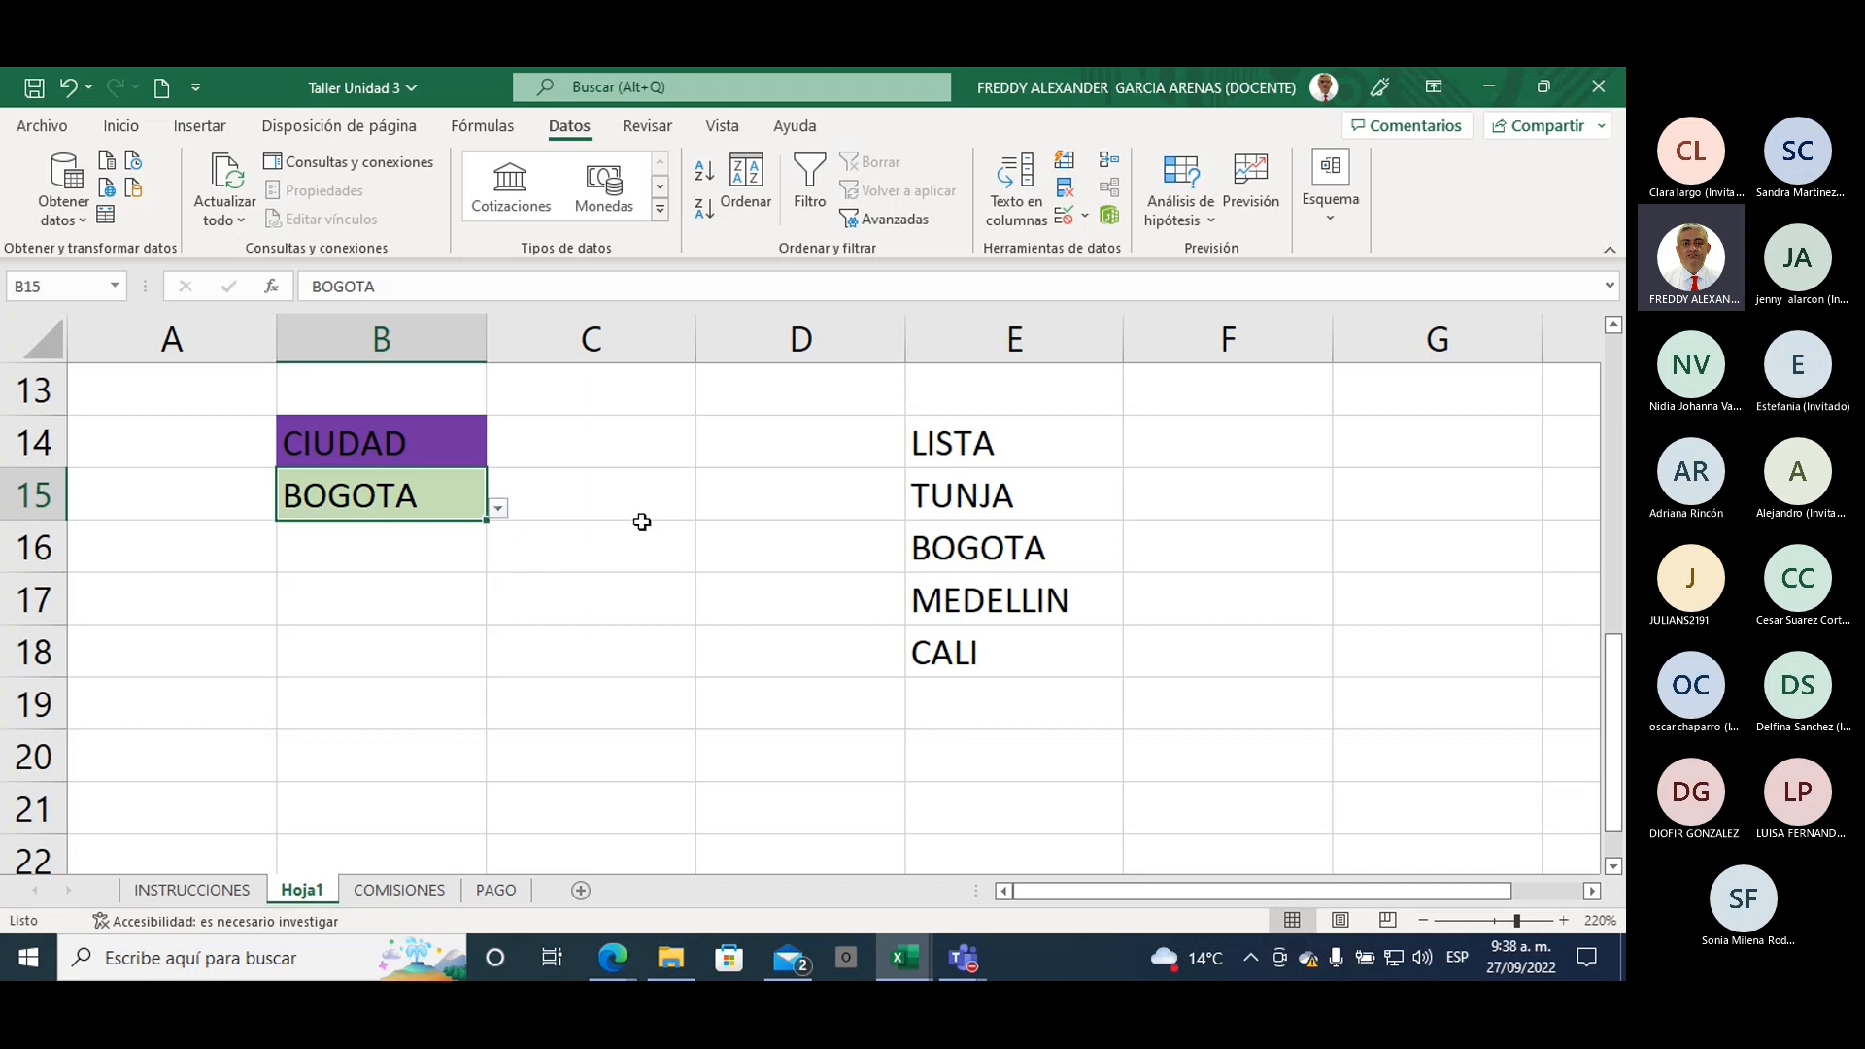
click(942, 551)
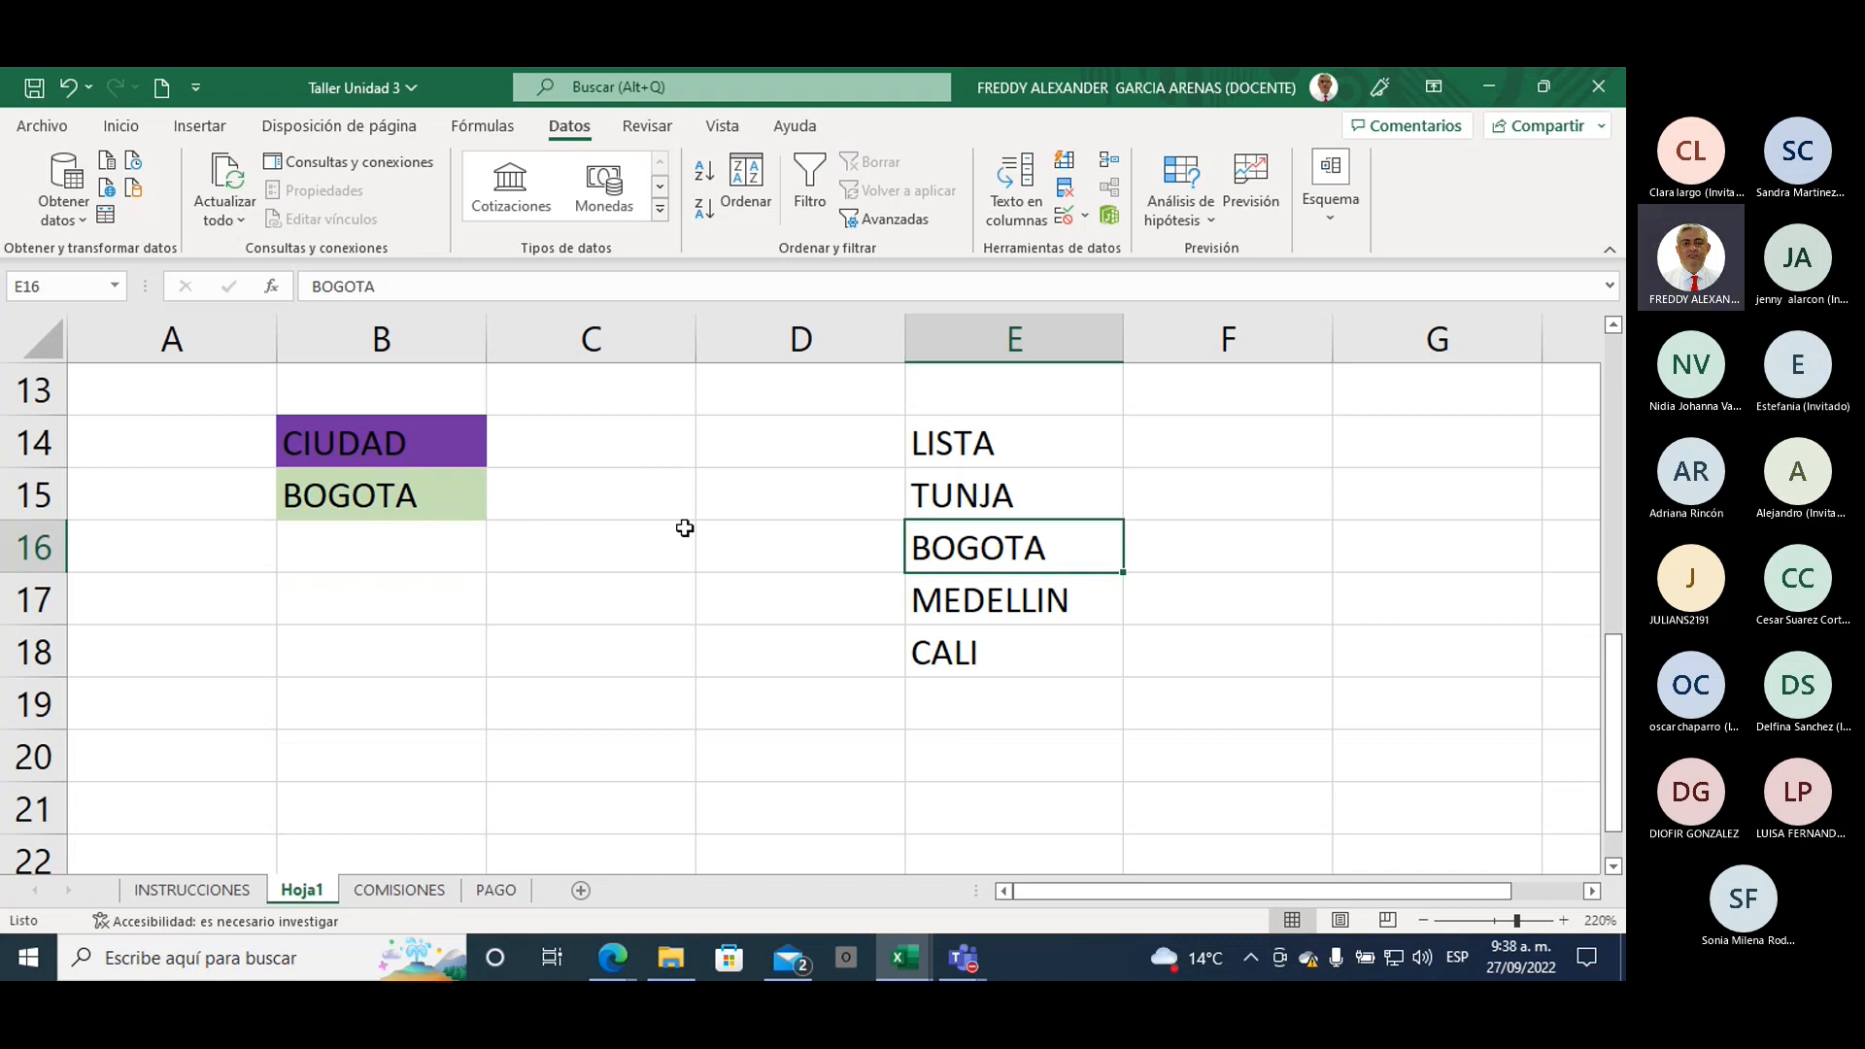
Step: Try to enter CARTAGENA in B15, and choose MEDELLIN from the cell's drop-down list instead
click(443, 505)
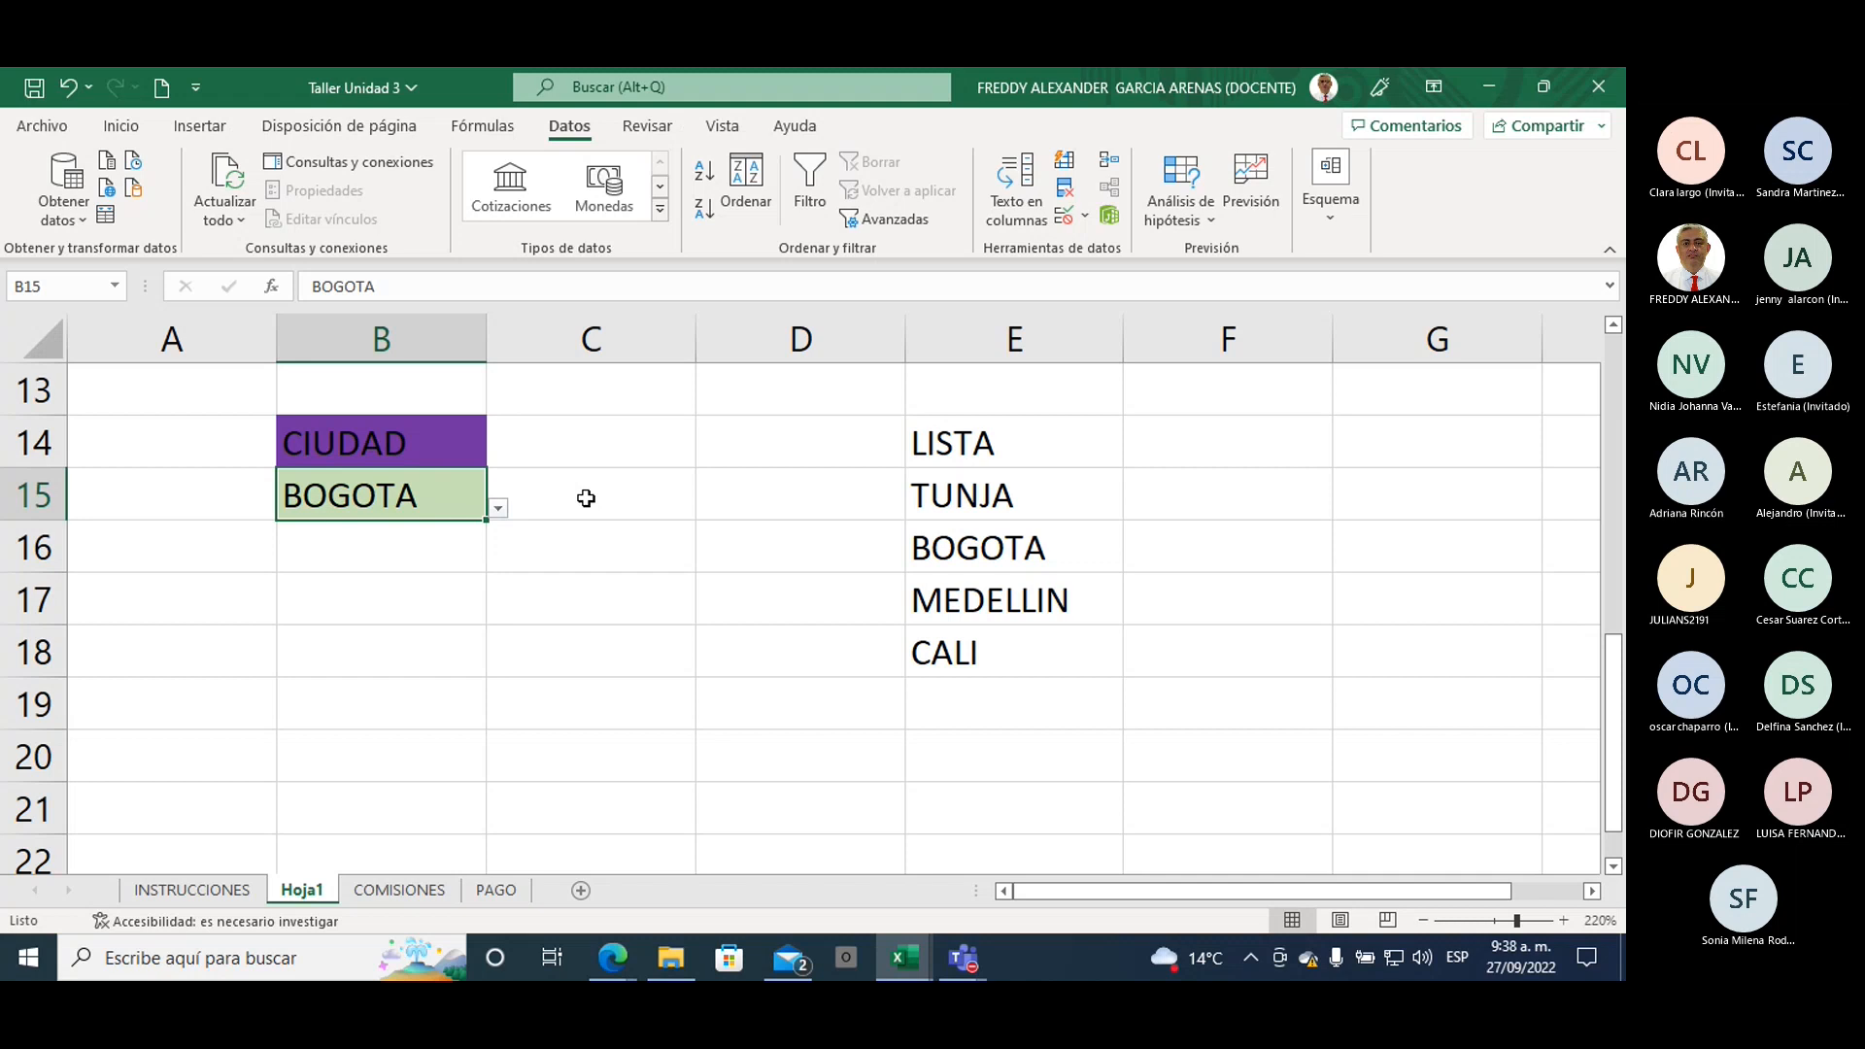
text(CARTAG)
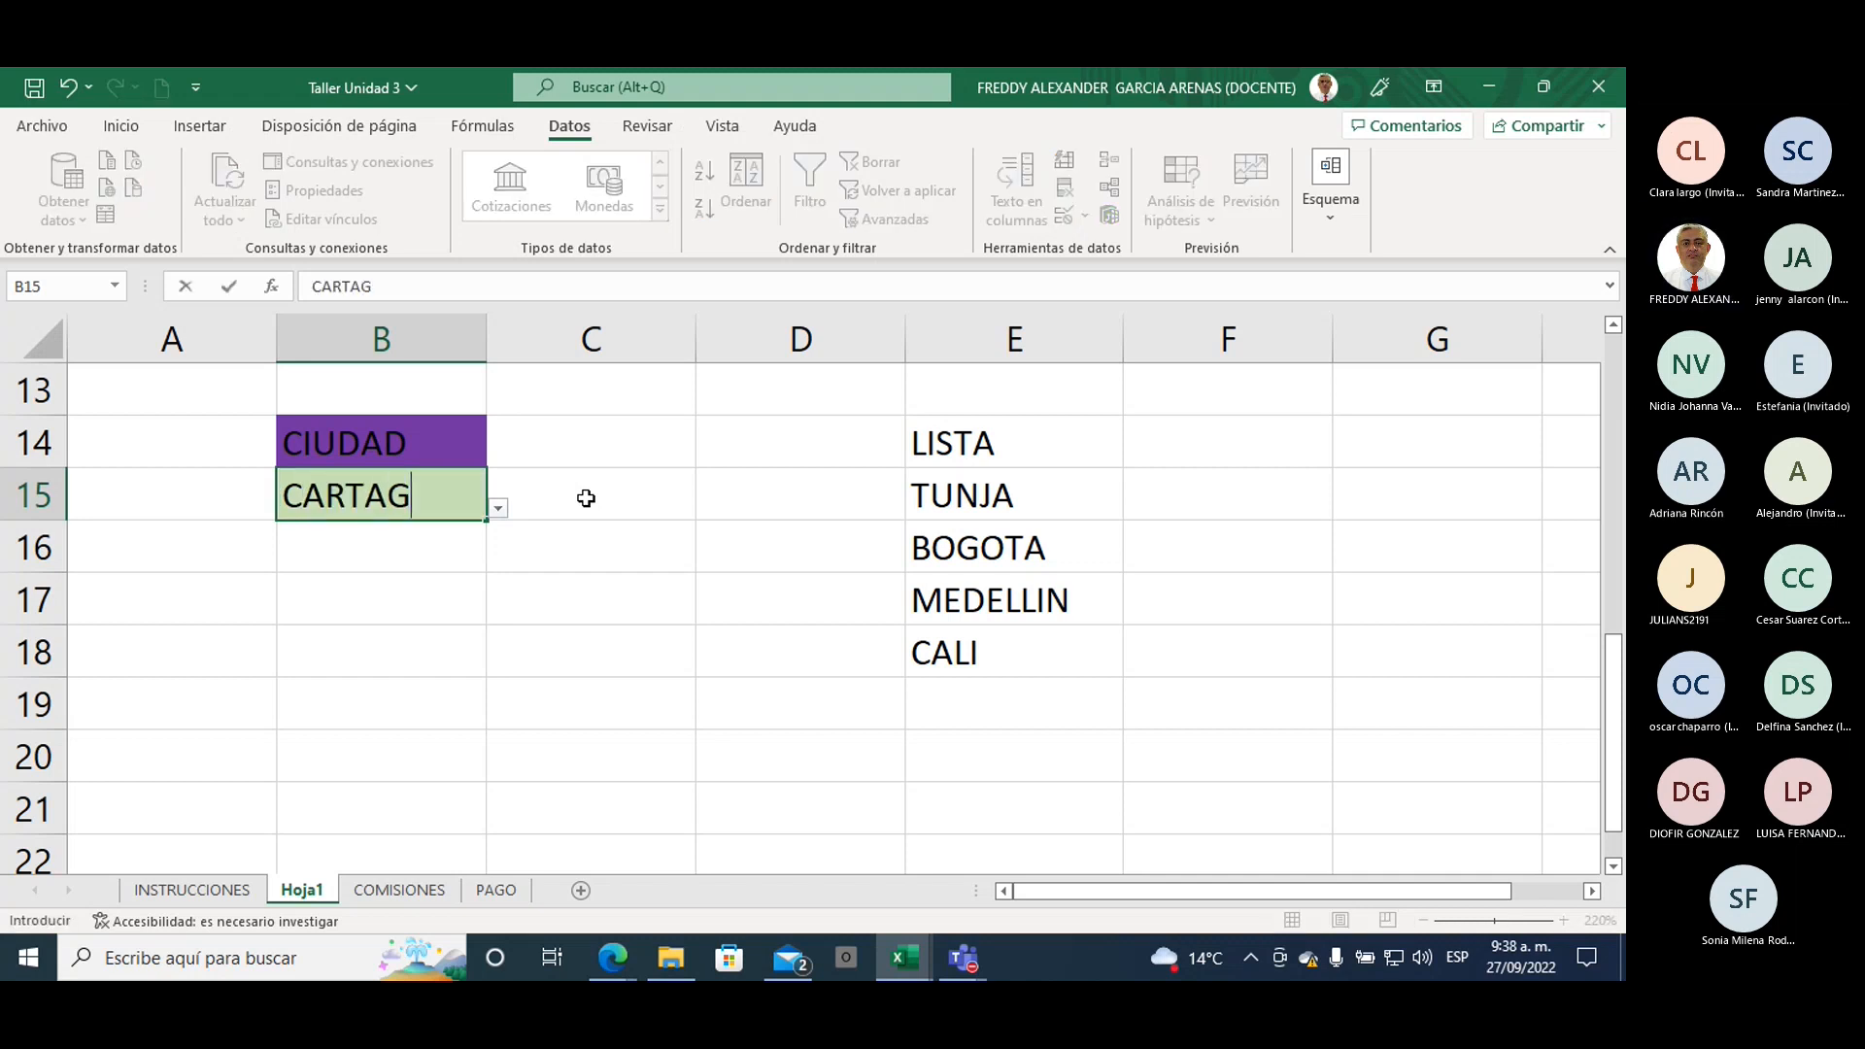
text(ENA)
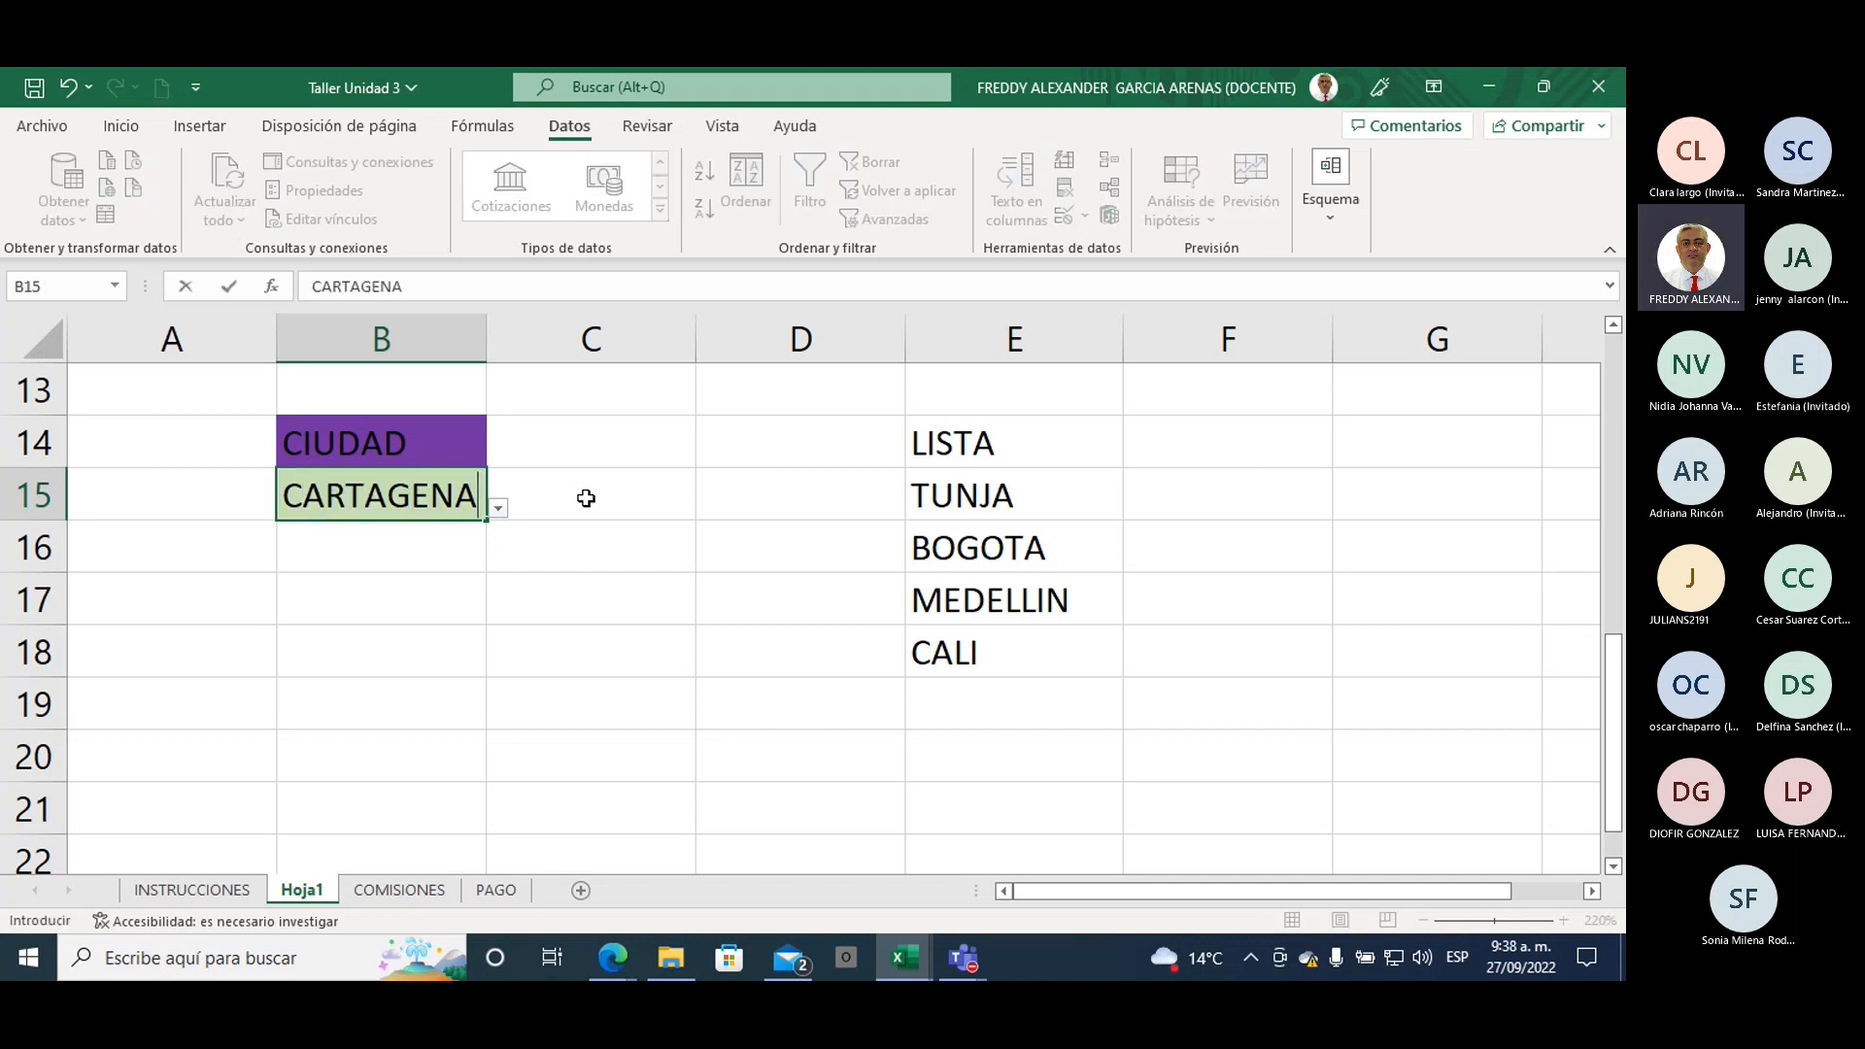
key(Return)
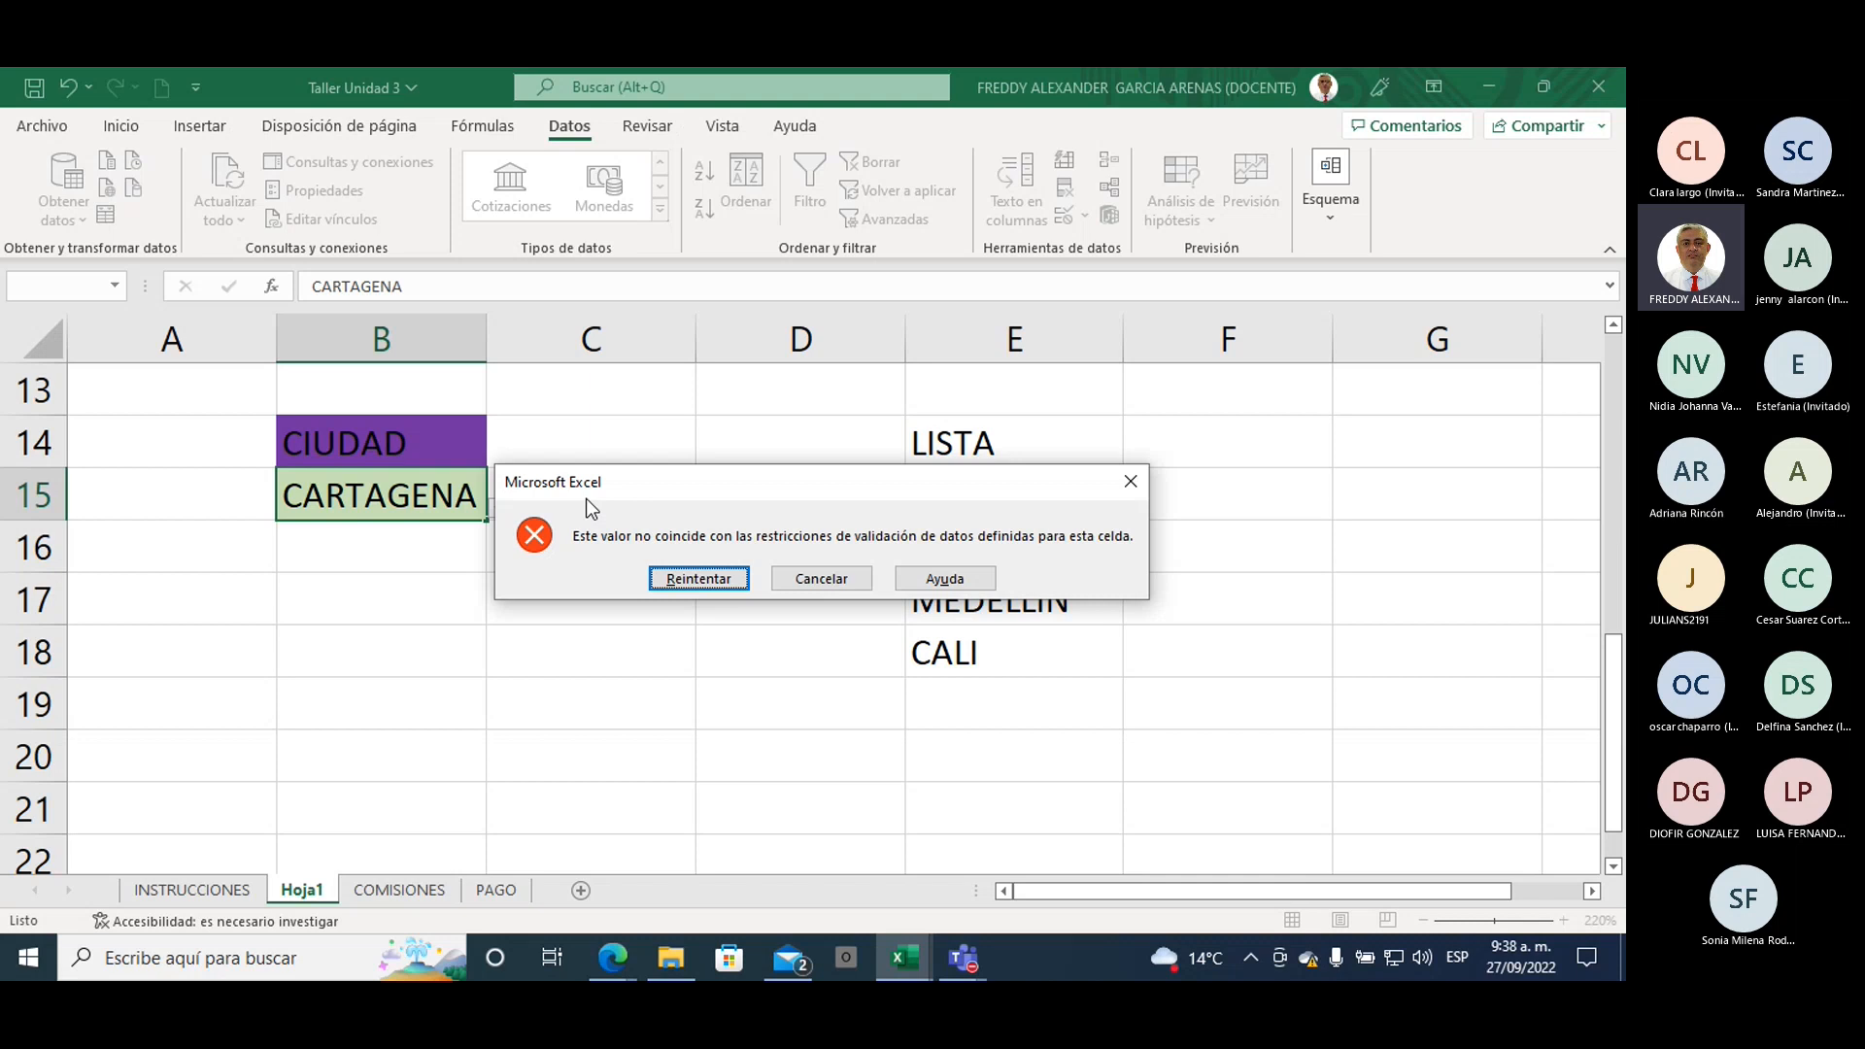
click(1126, 488)
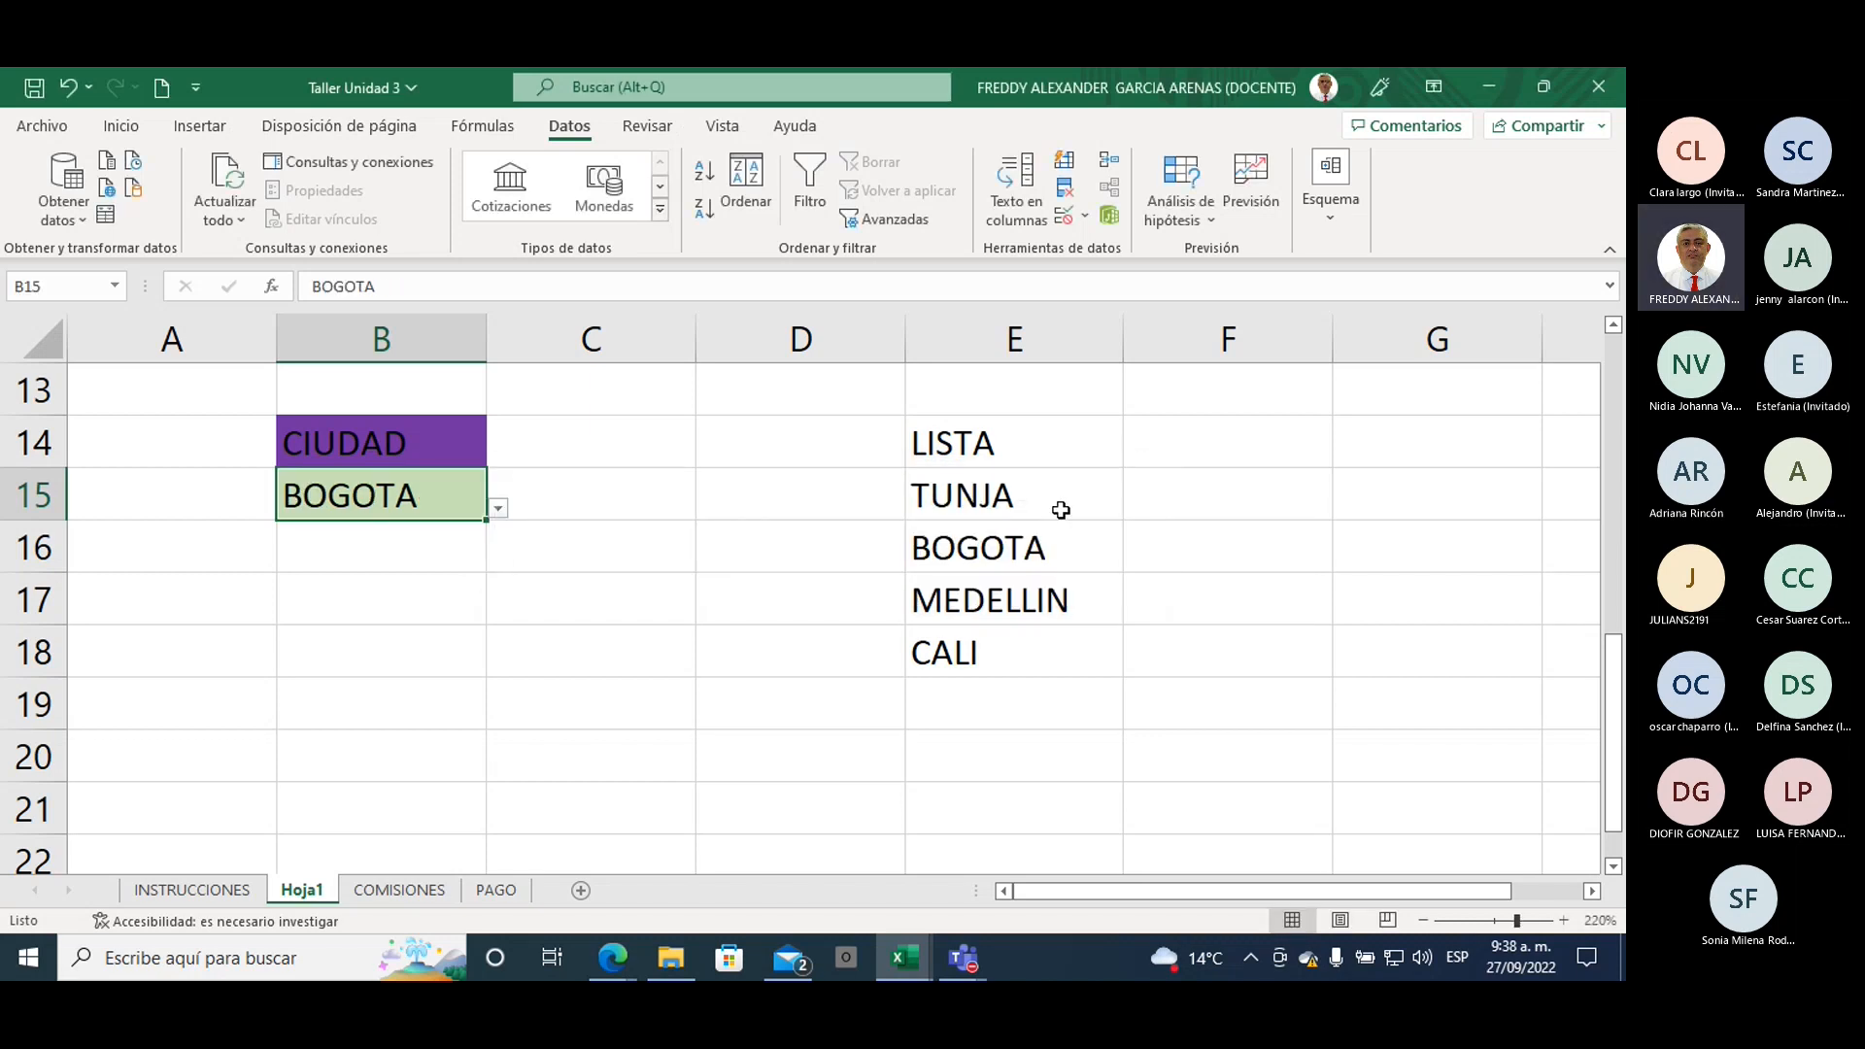
click(498, 508)
click(398, 604)
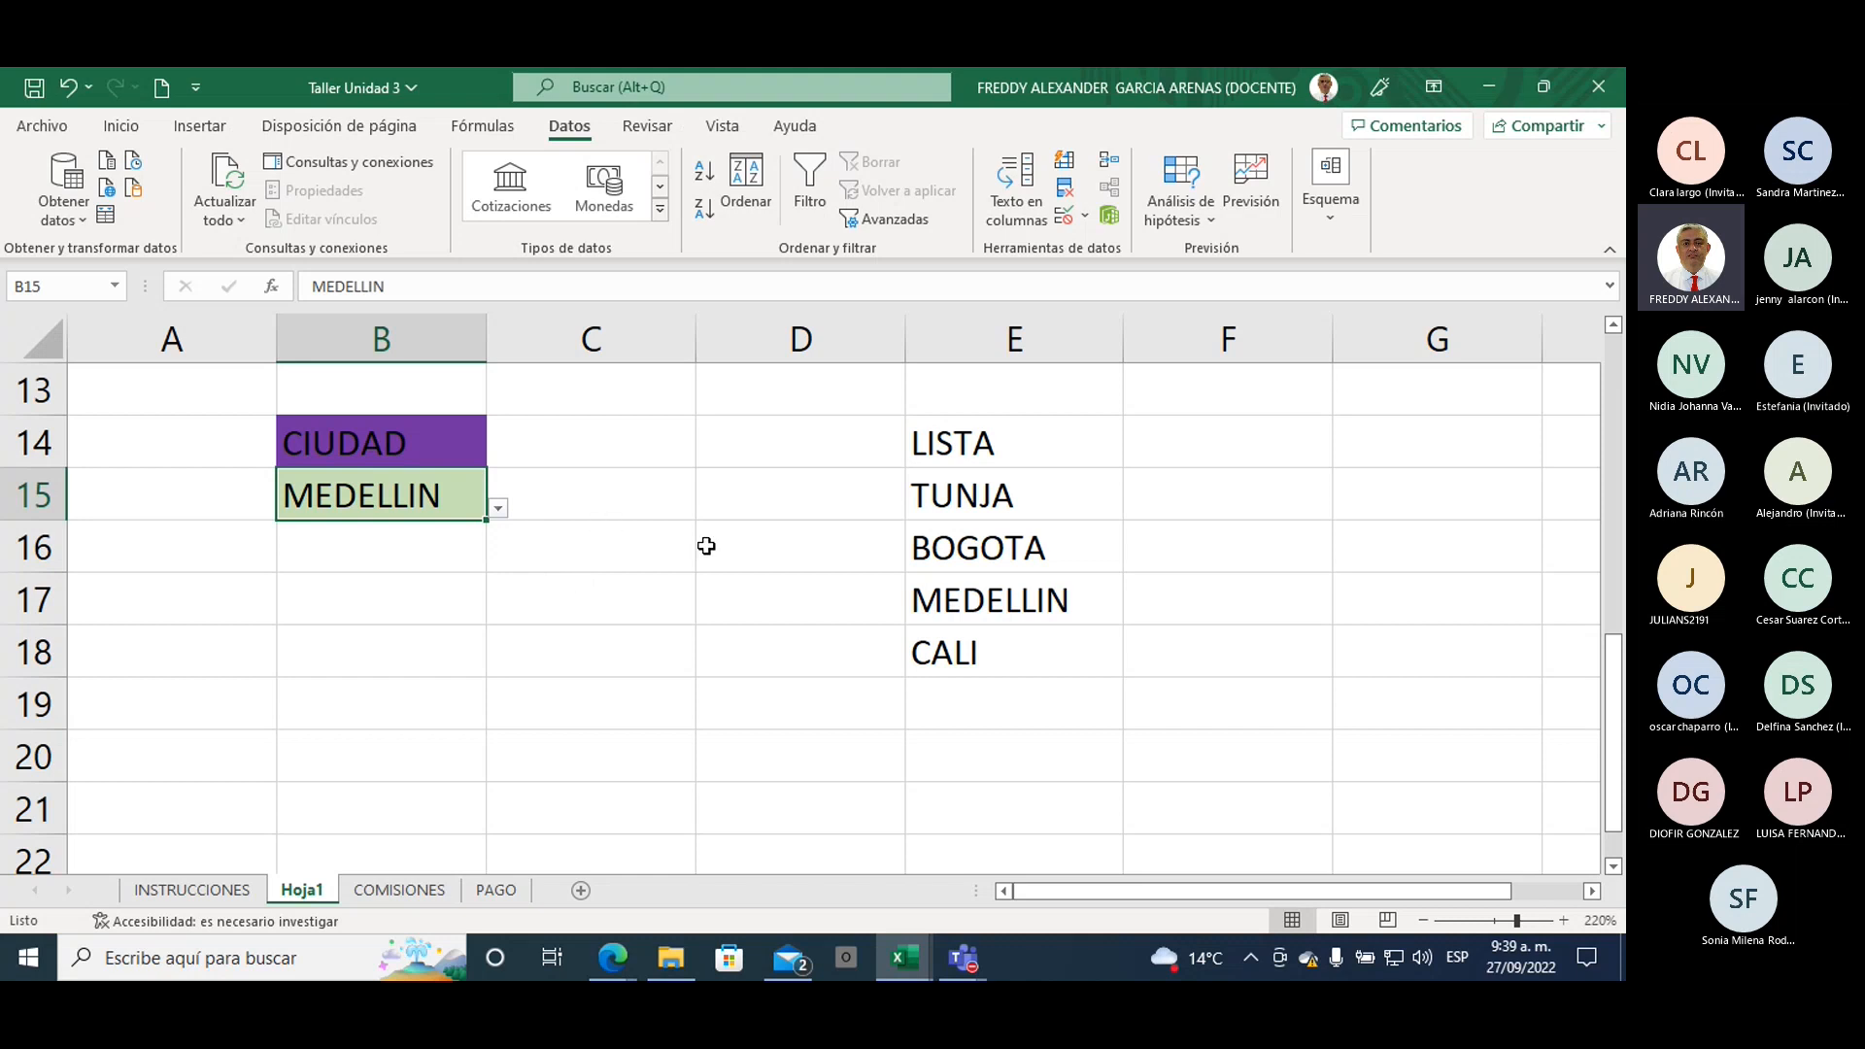
Step: Add the header NUMERO in C14 and give it the same purple fill as the CIUDAD header
click(593, 446)
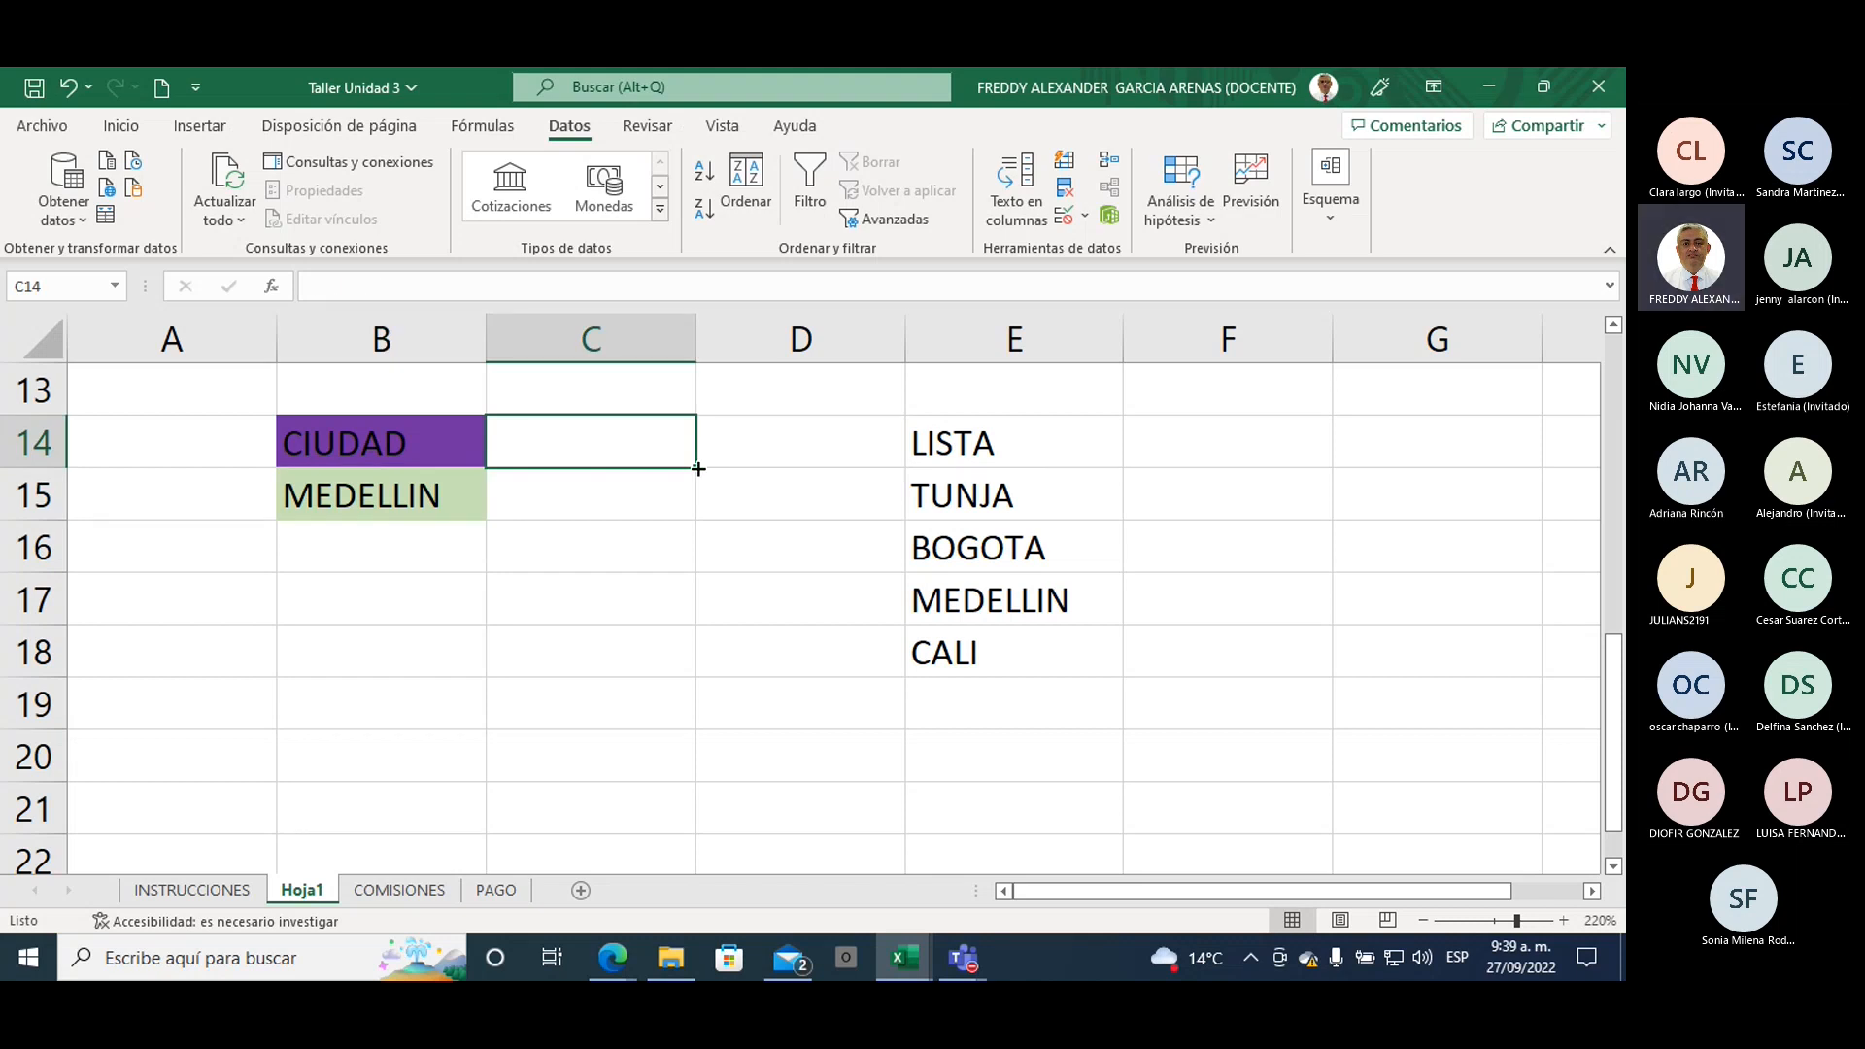
text(NUMERO)
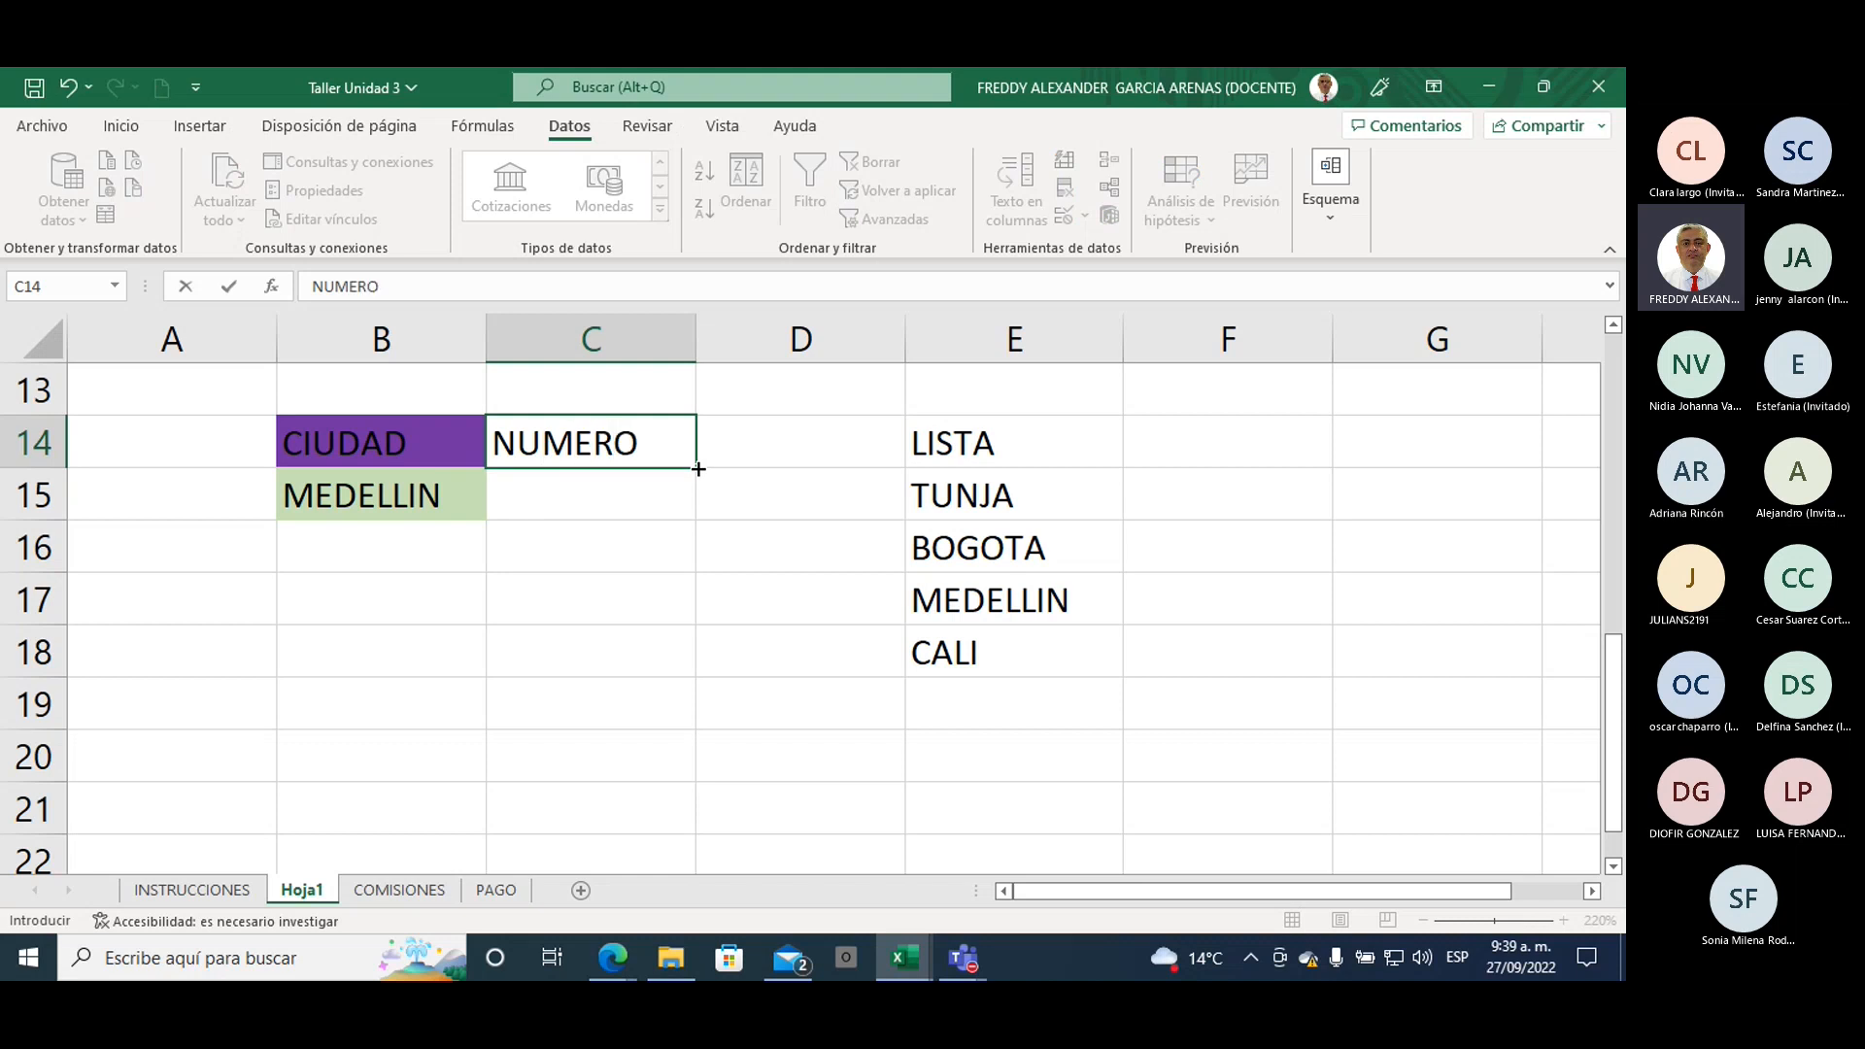
click(854, 437)
click(616, 441)
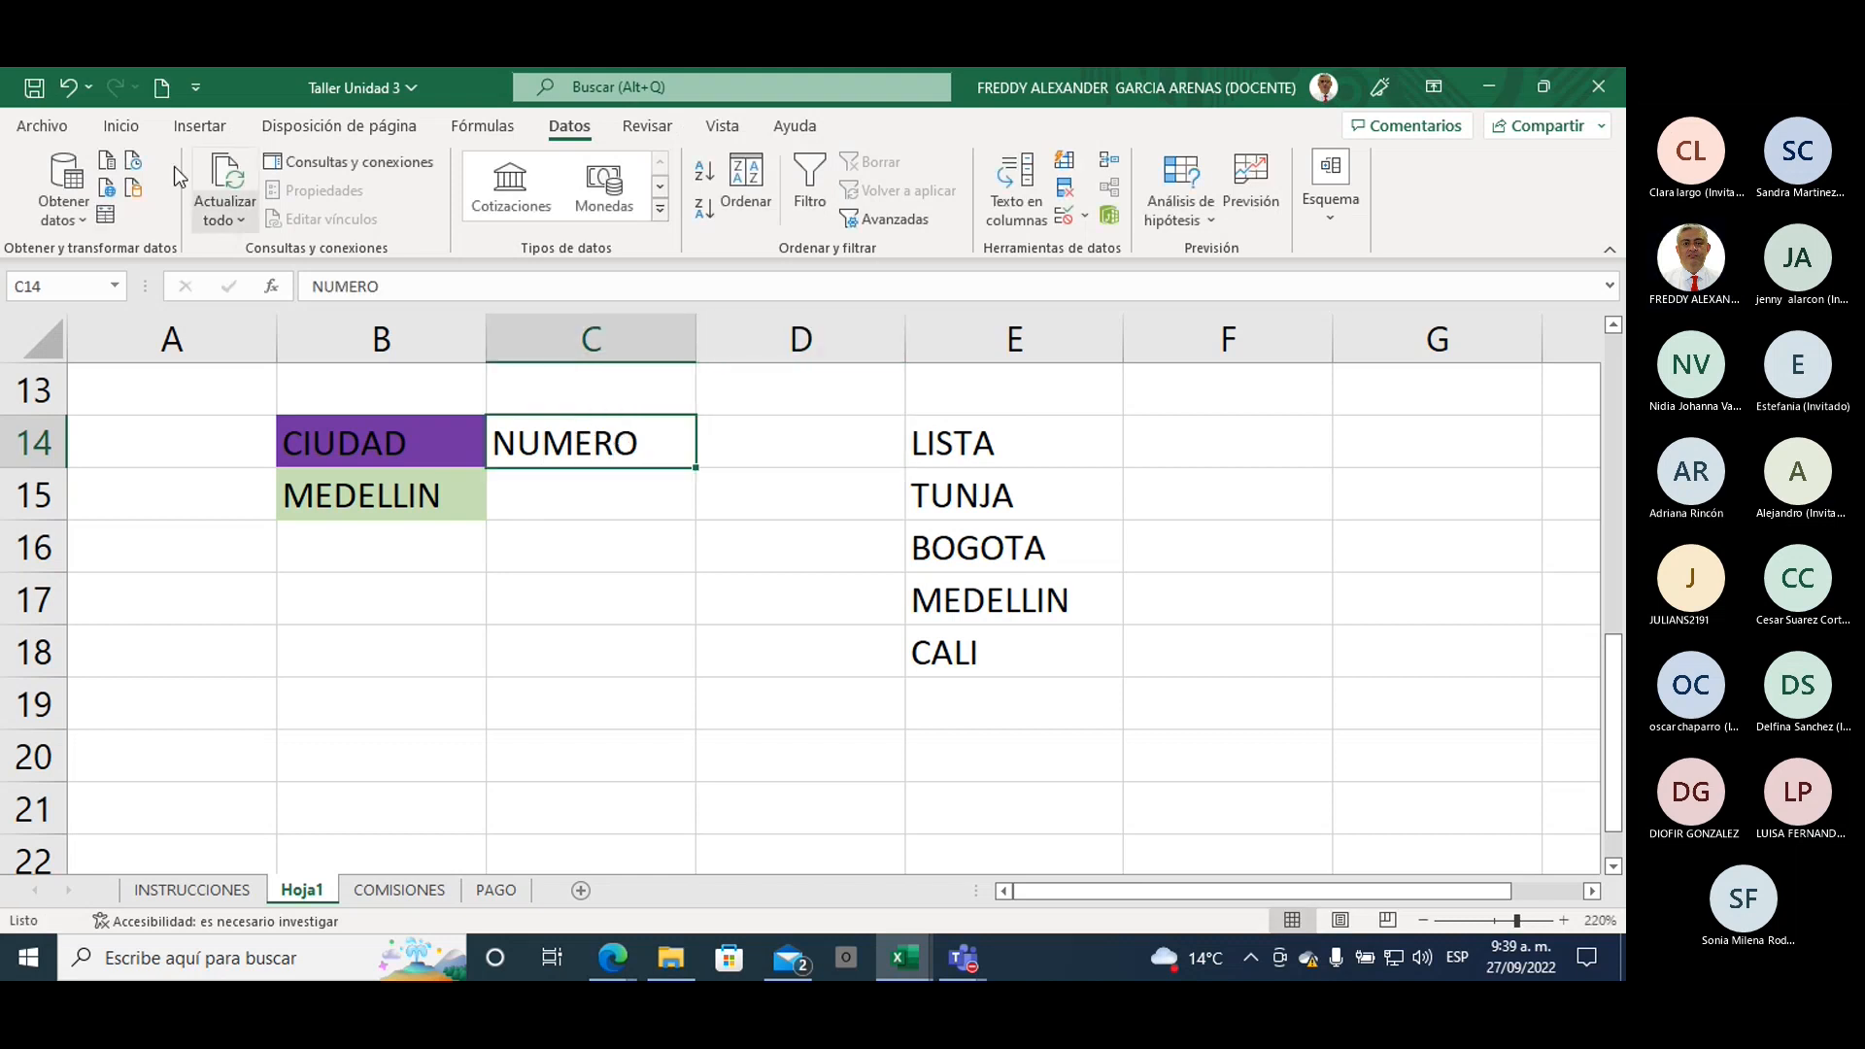
click(120, 126)
click(324, 208)
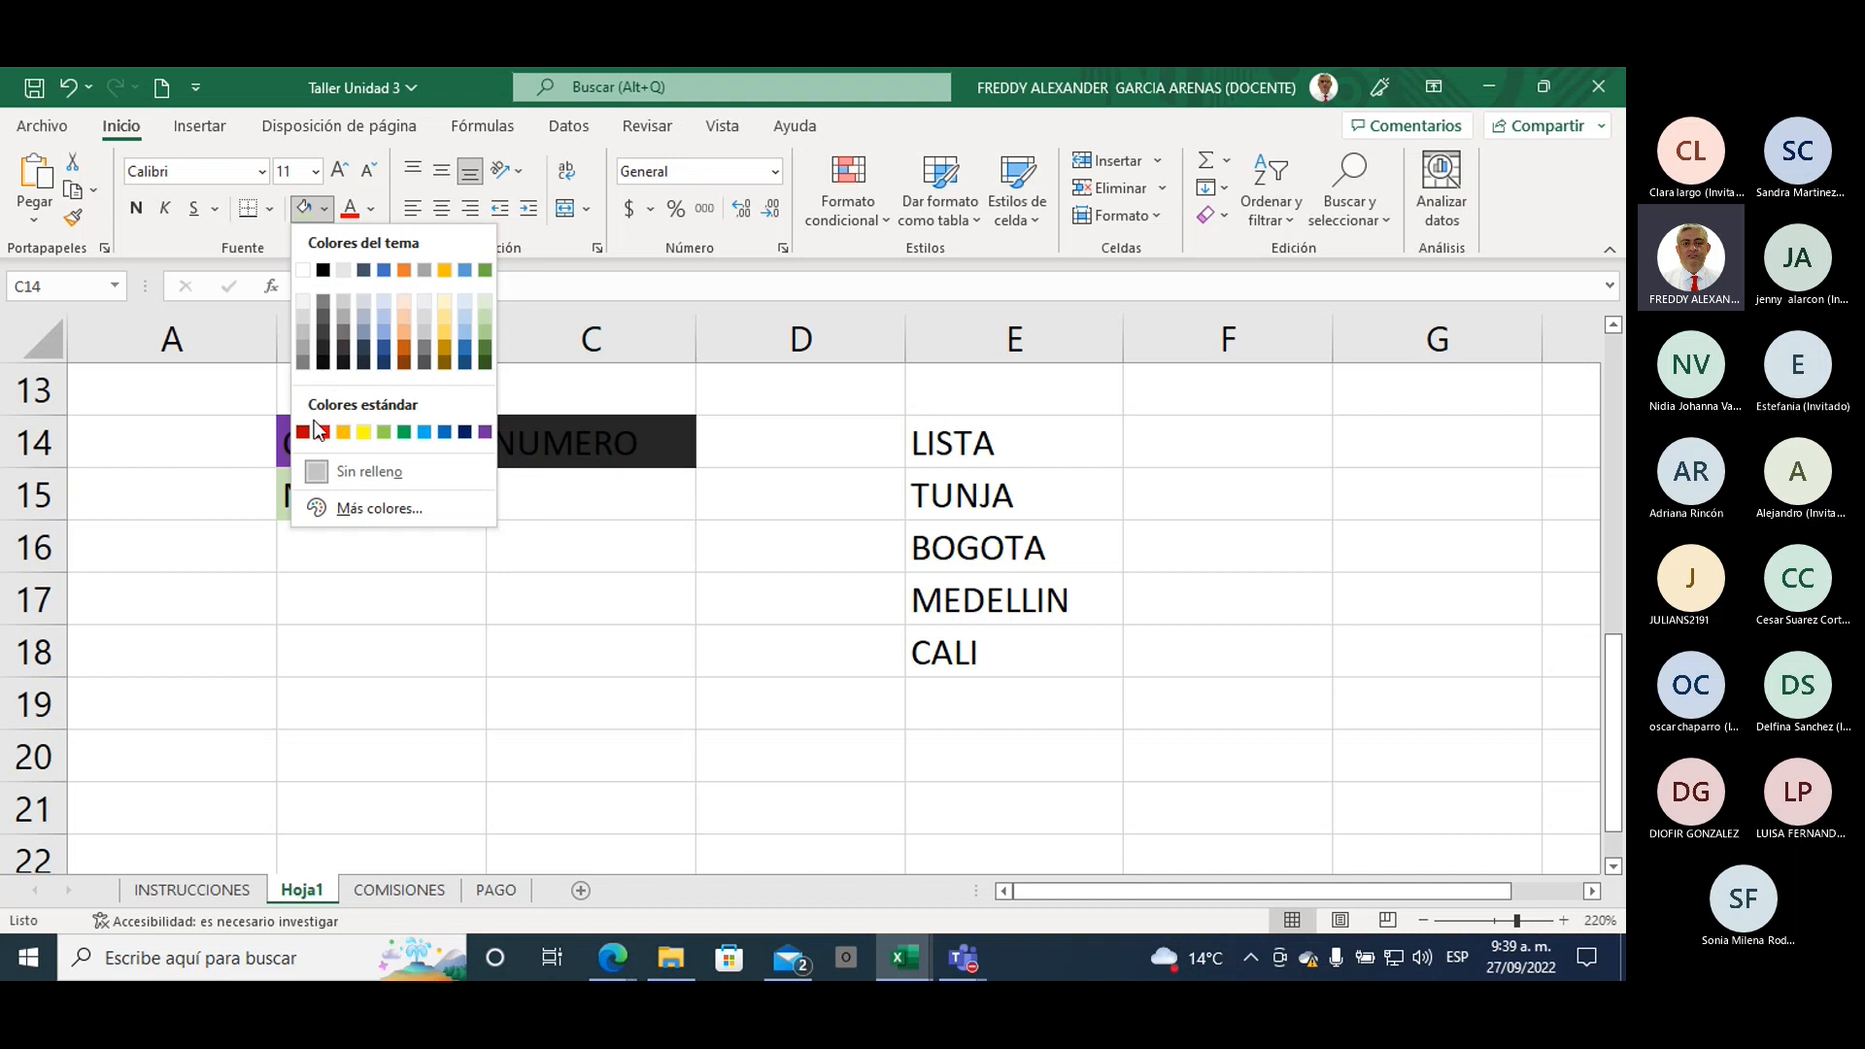
click(484, 431)
Step: Enter the test text HOLA in C15 under NUMERO, and clear the cell again
click(596, 475)
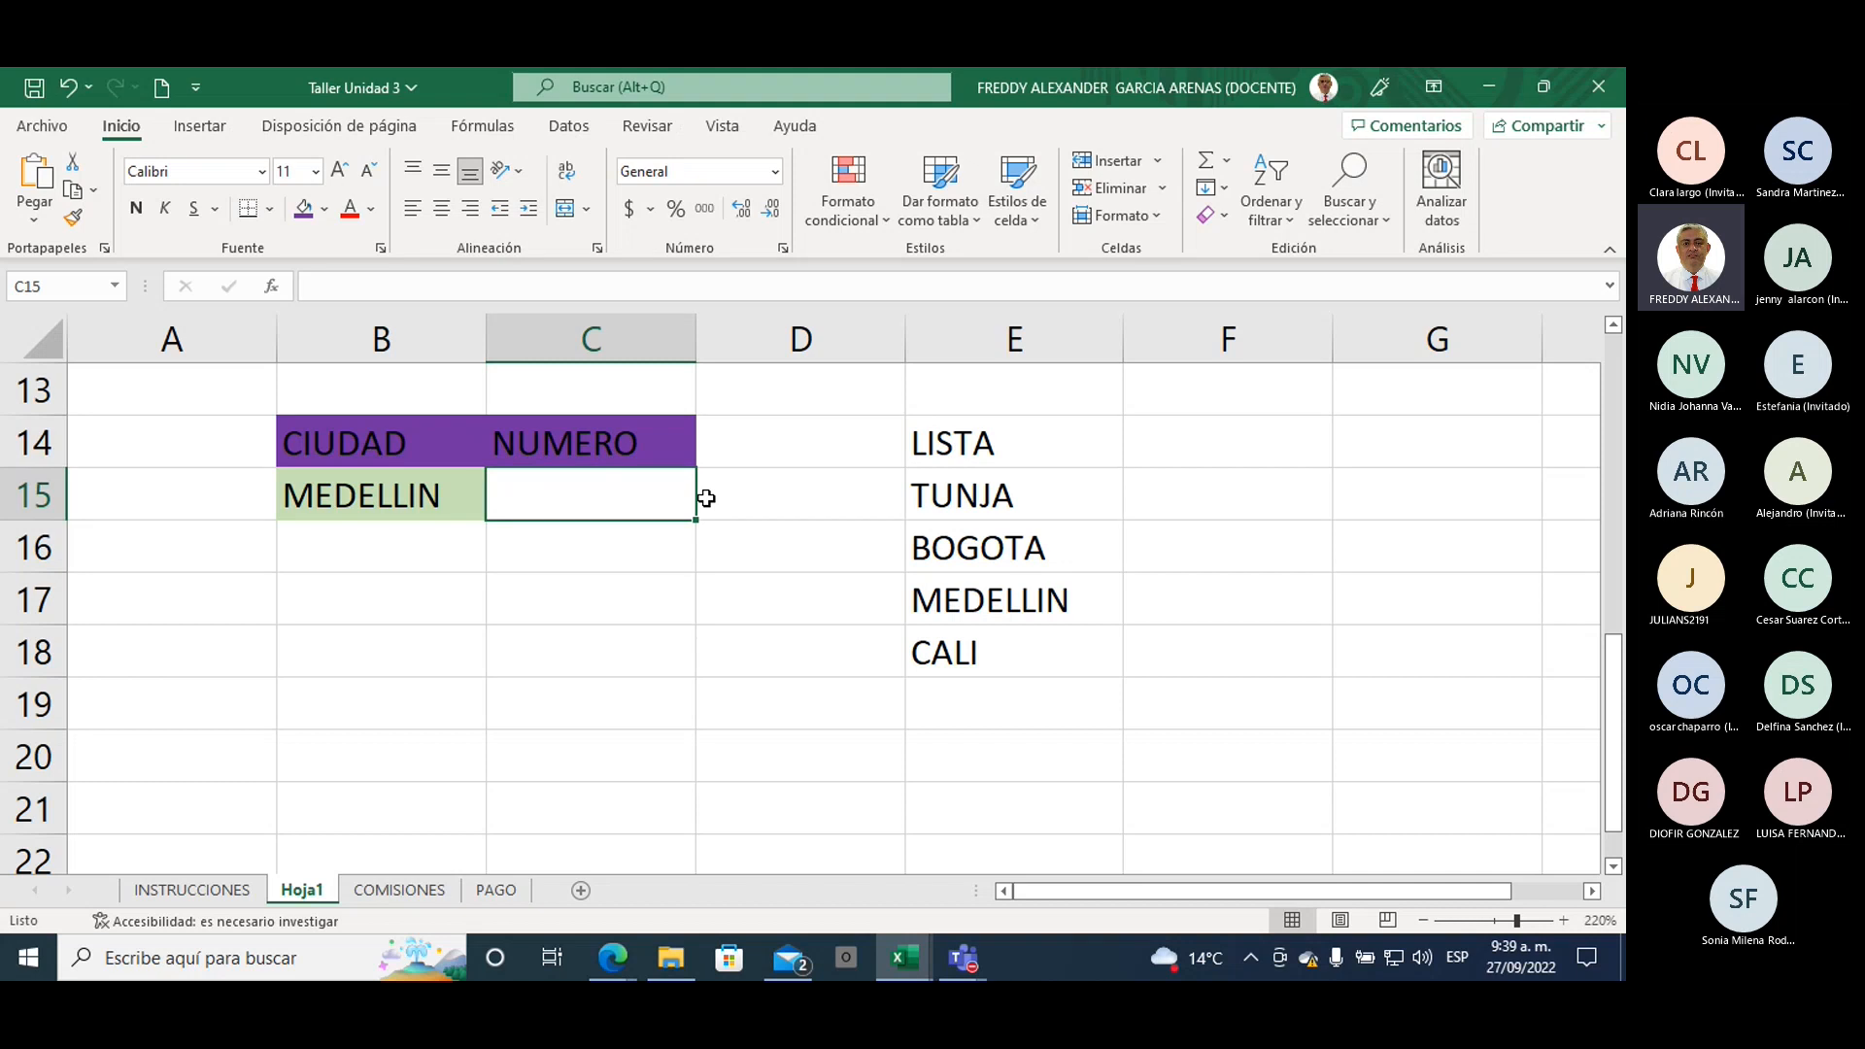
text(T)
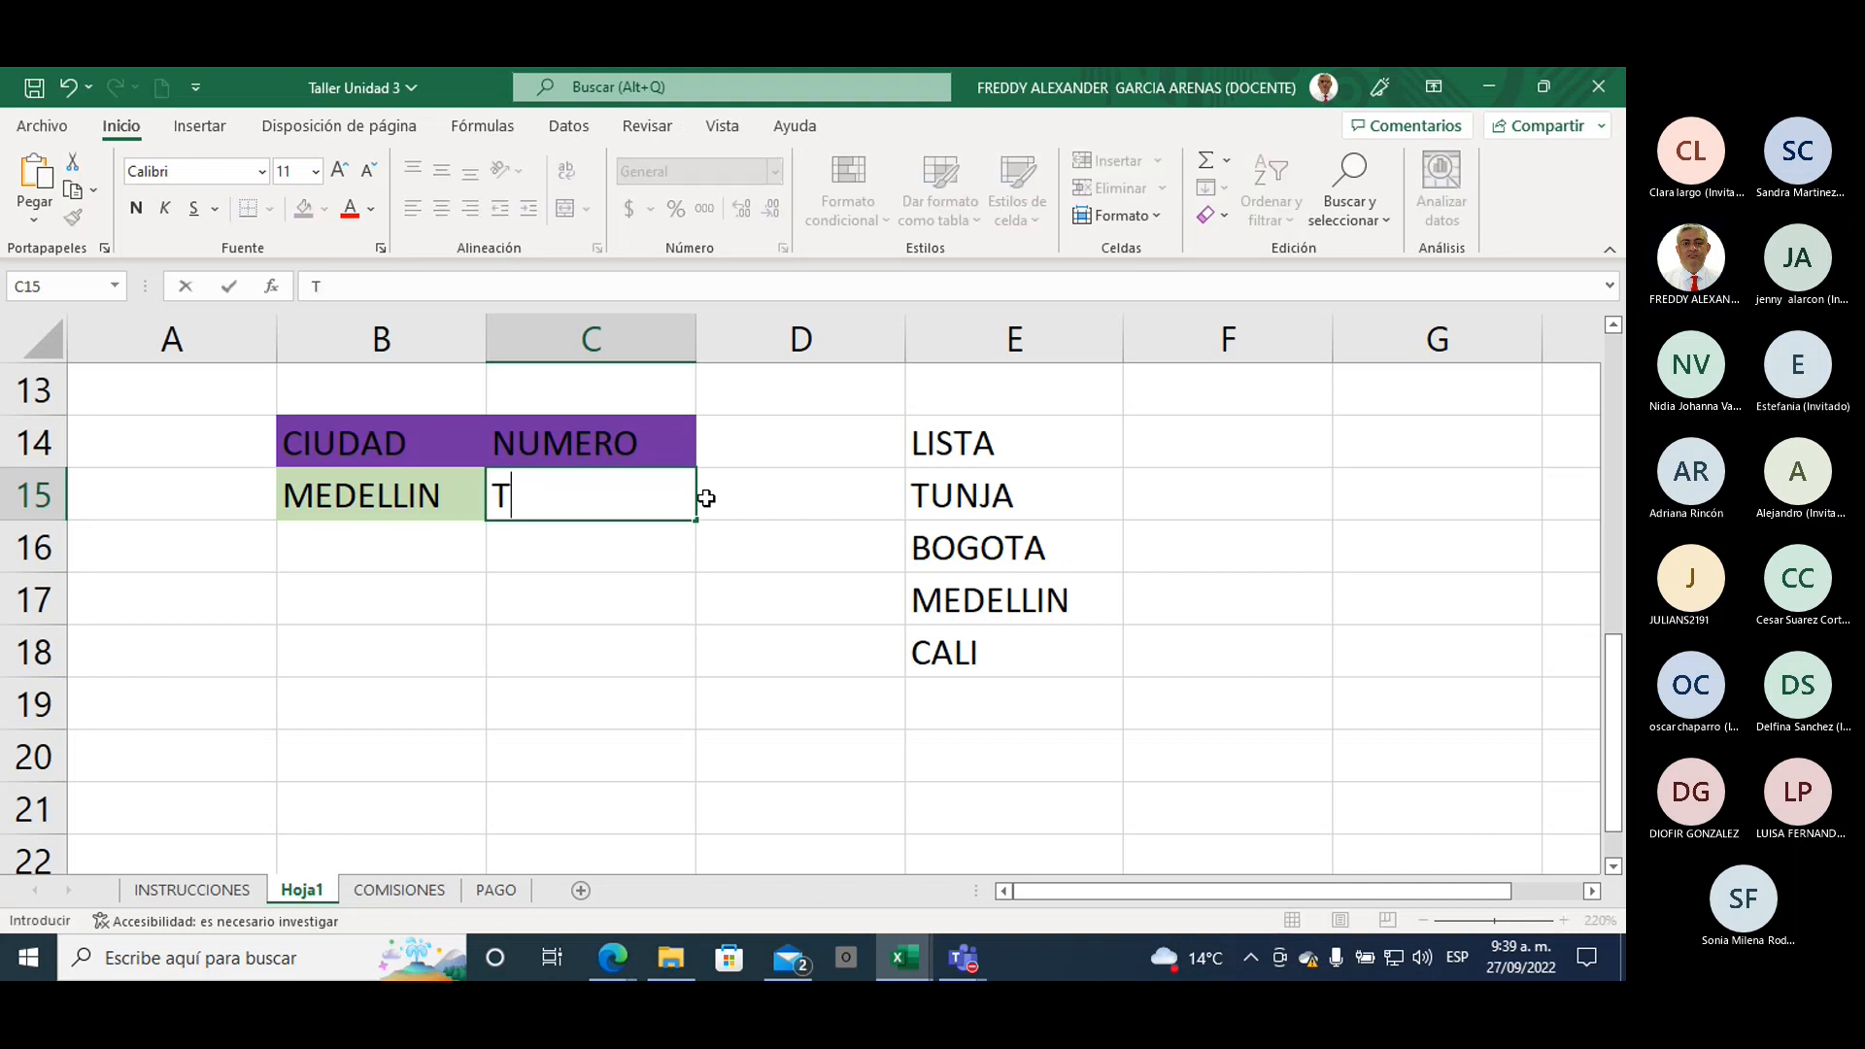
key(BackSpace)
text(HOLA)
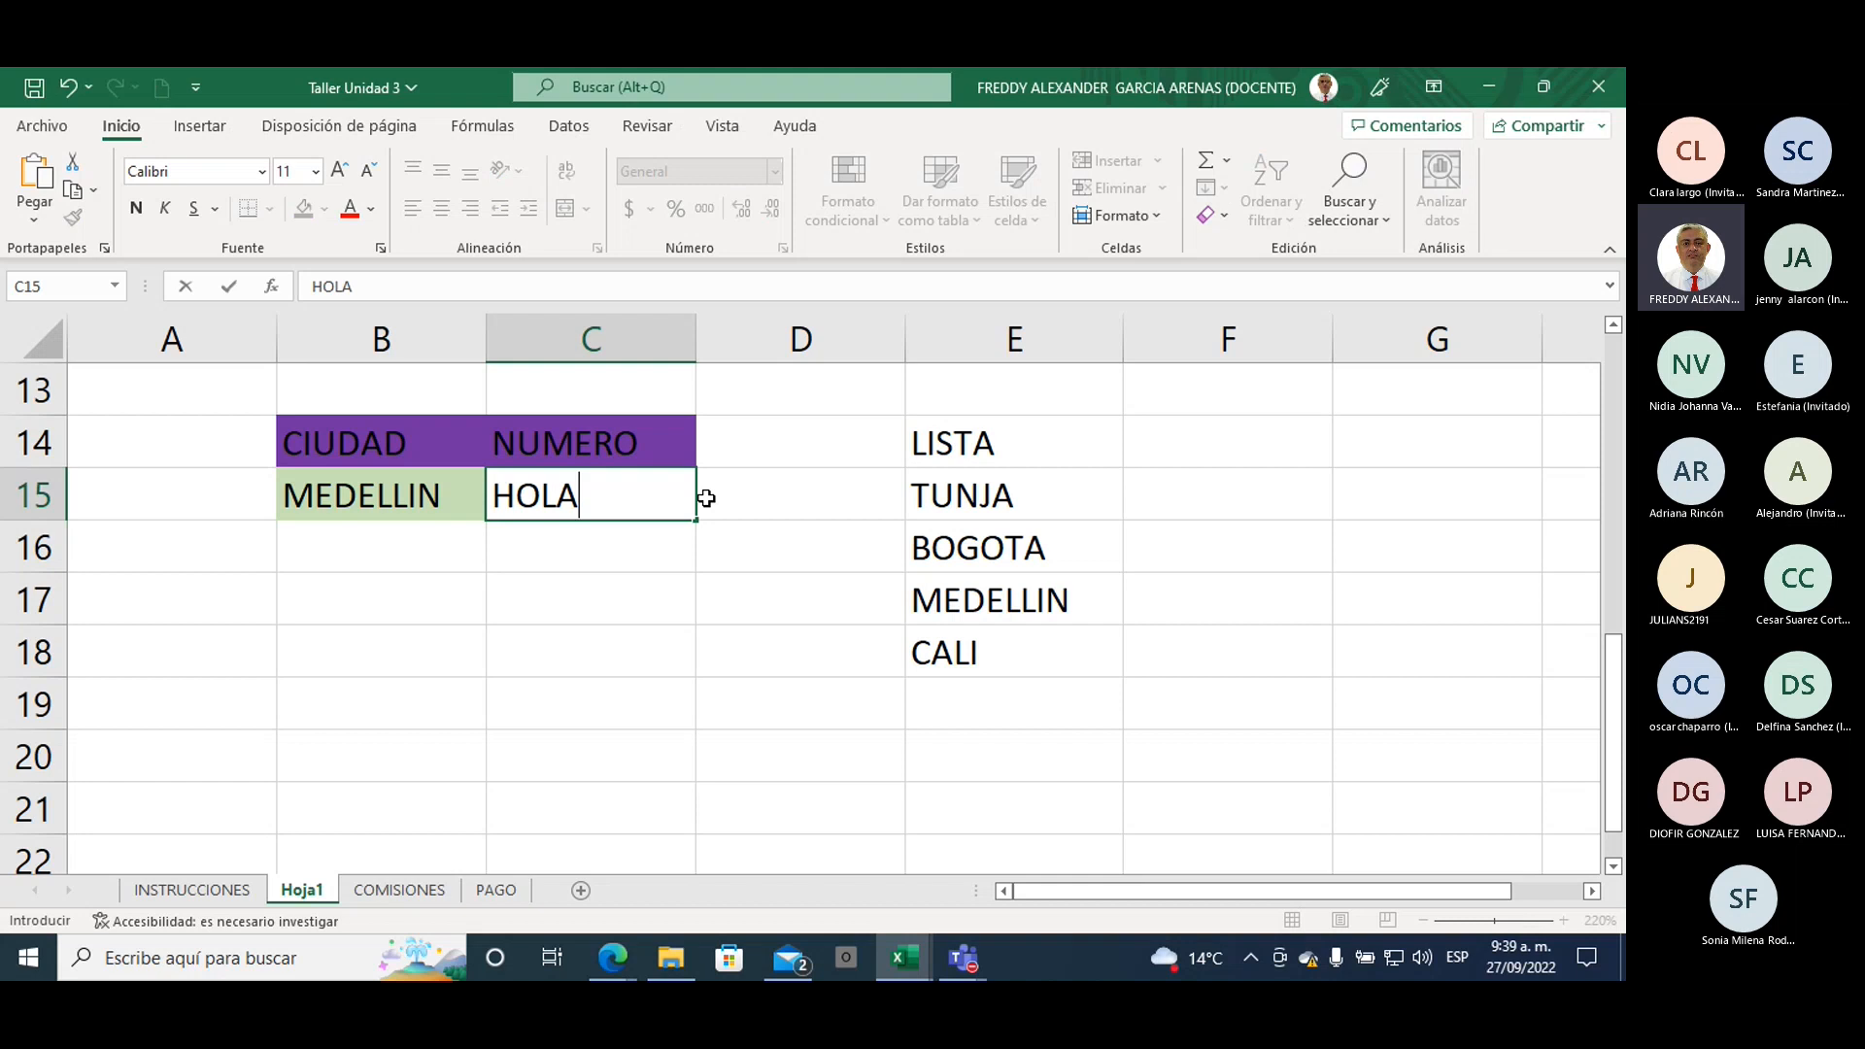
key(Return)
click(673, 495)
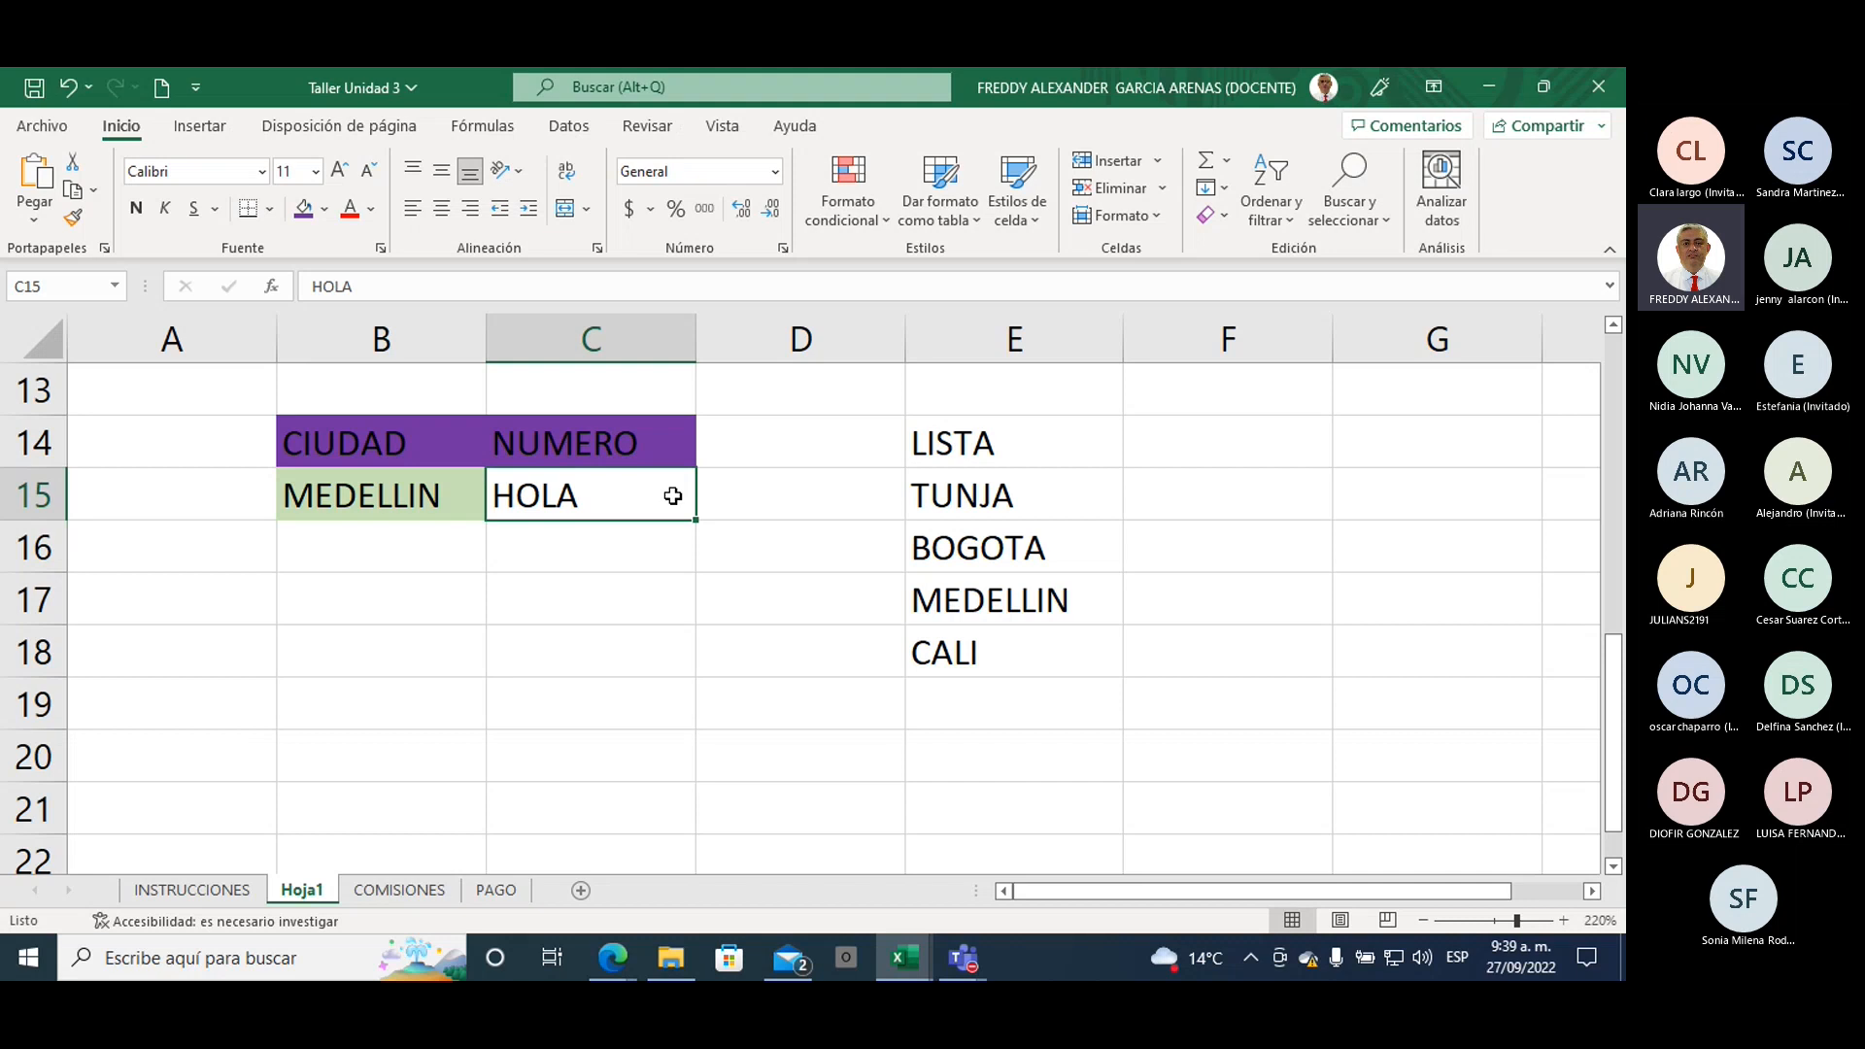
key(BackSpace)
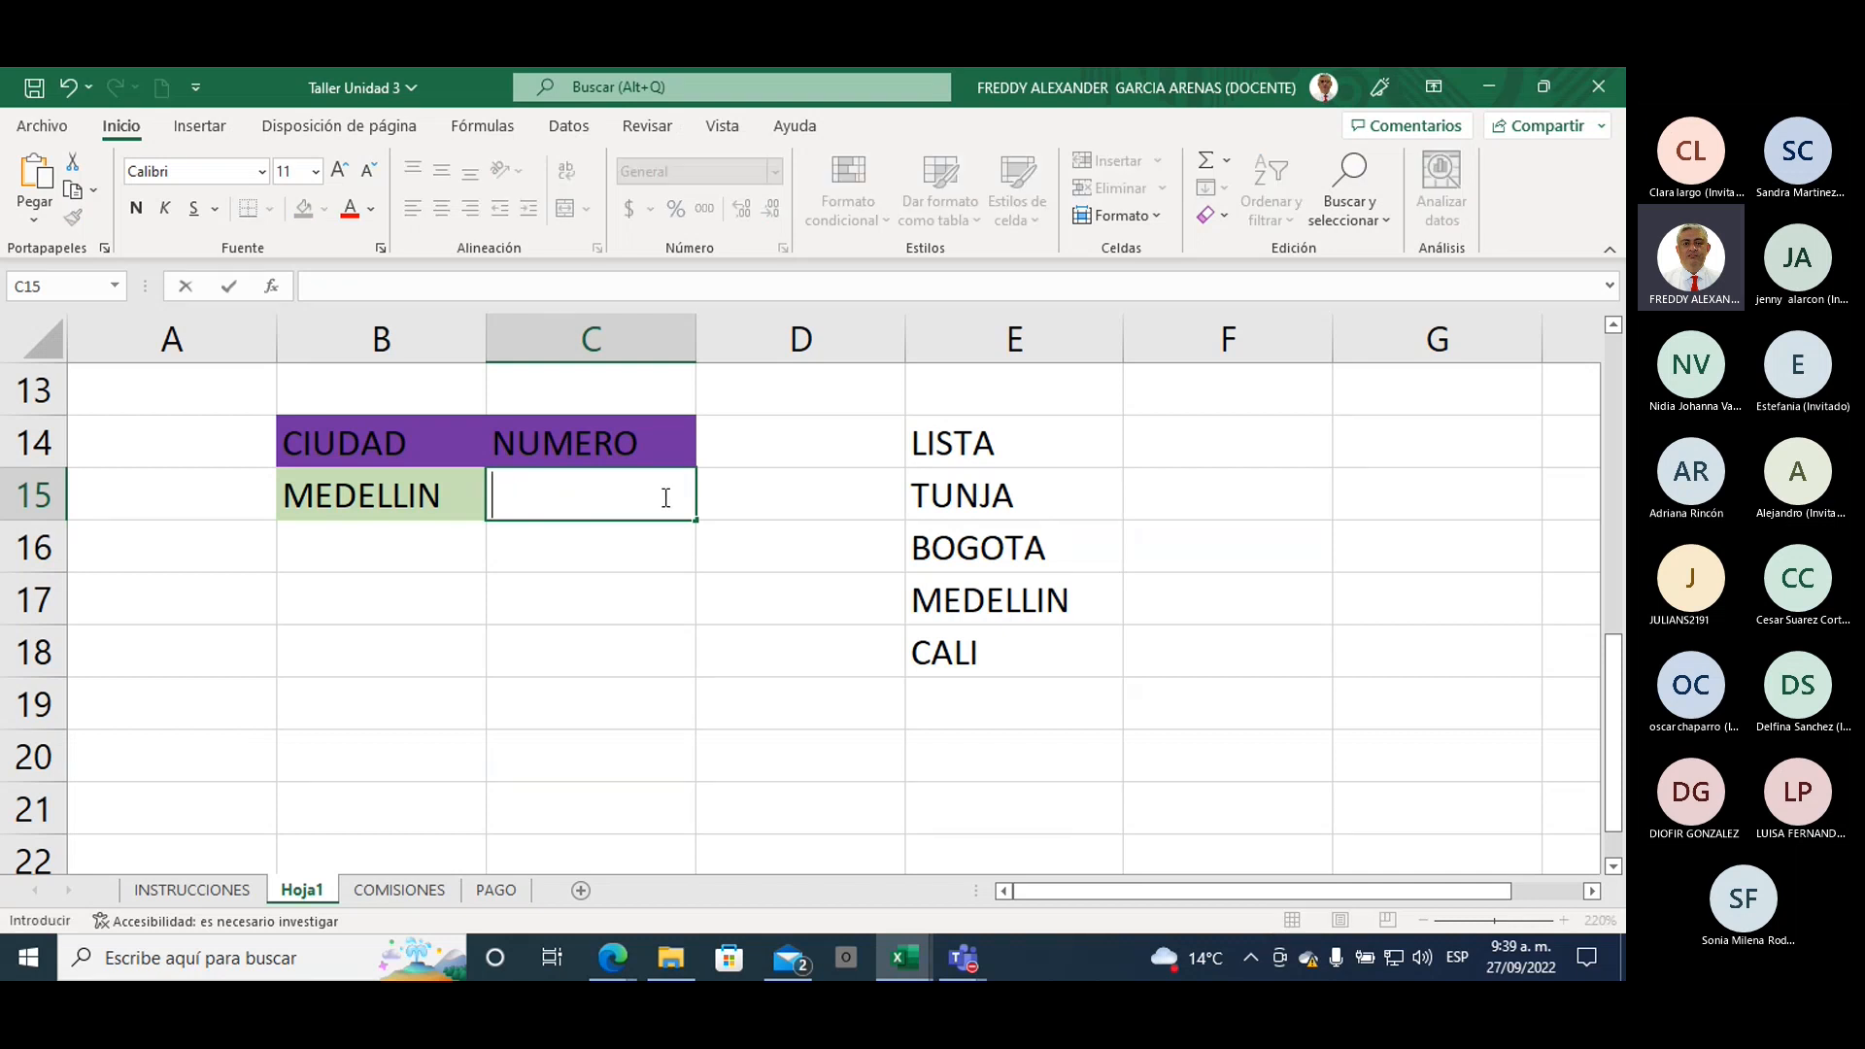
click(758, 485)
Step: Open data validation for C15, move the dialog clear of the cell, and set the Permitir criterion to Número entero
click(612, 505)
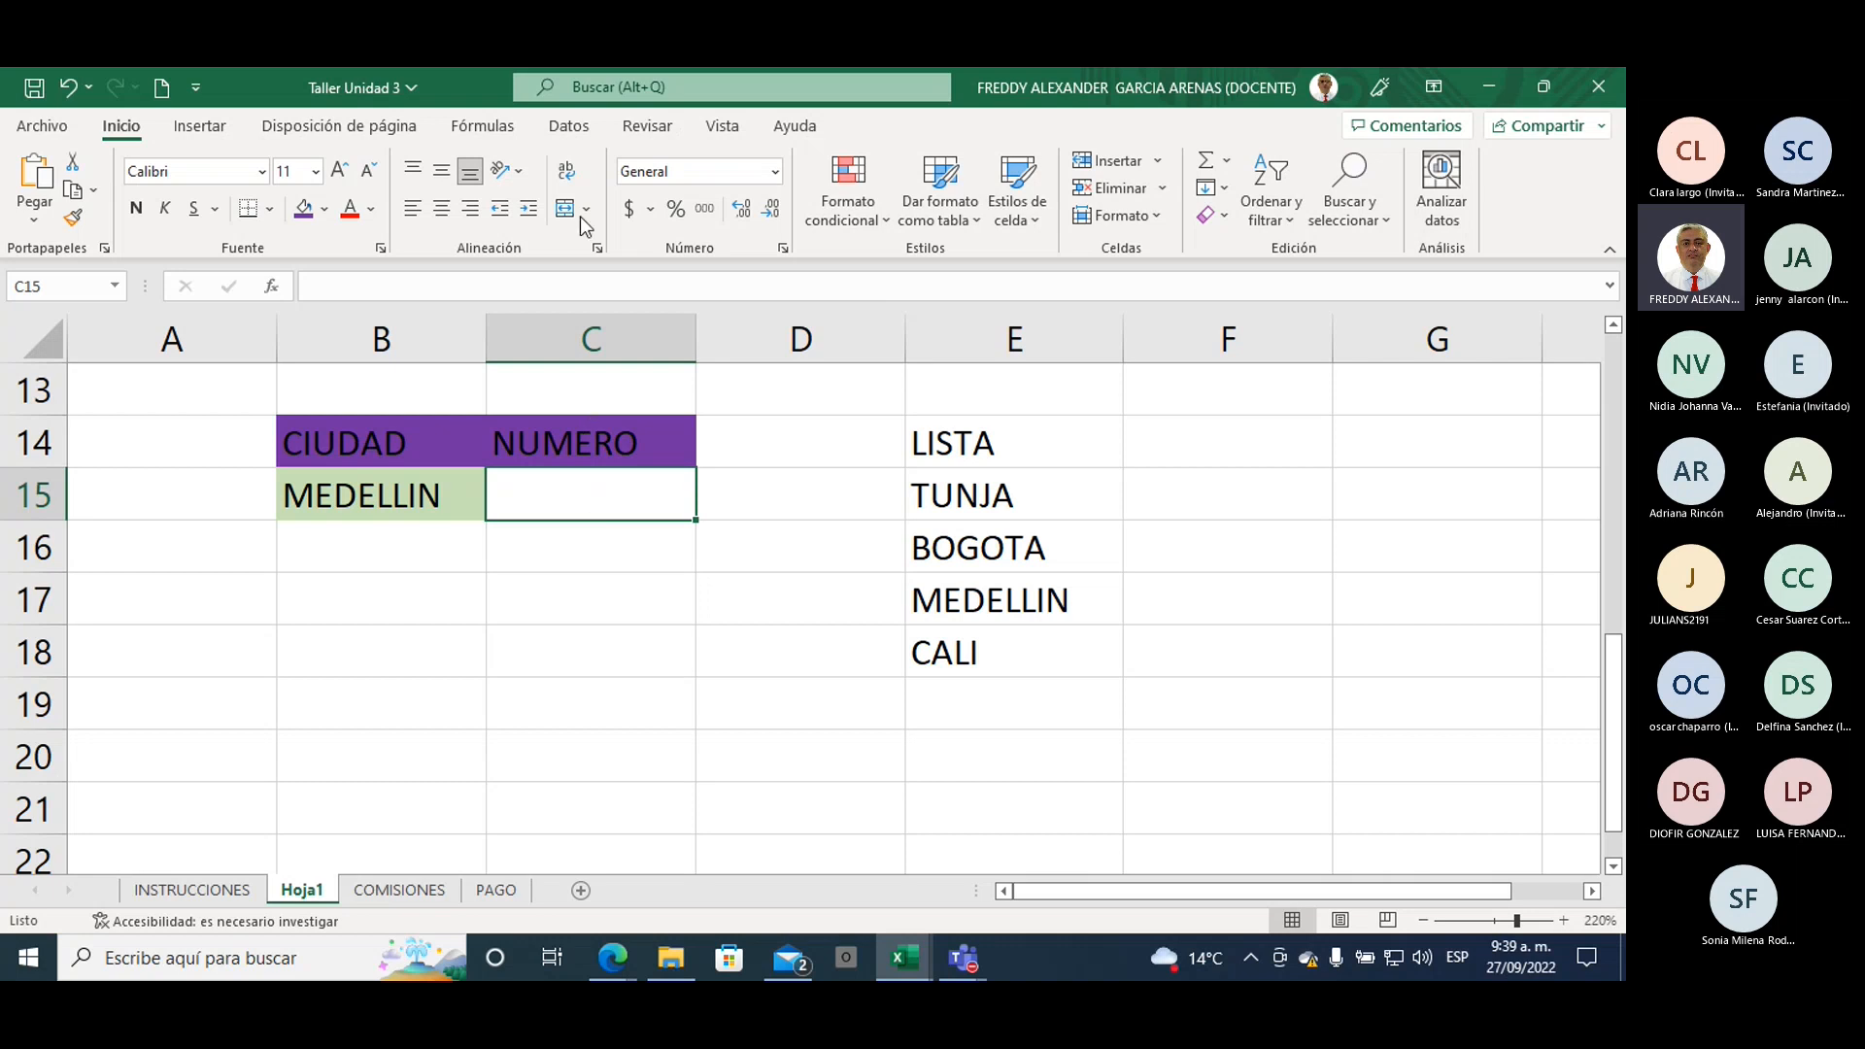
click(569, 126)
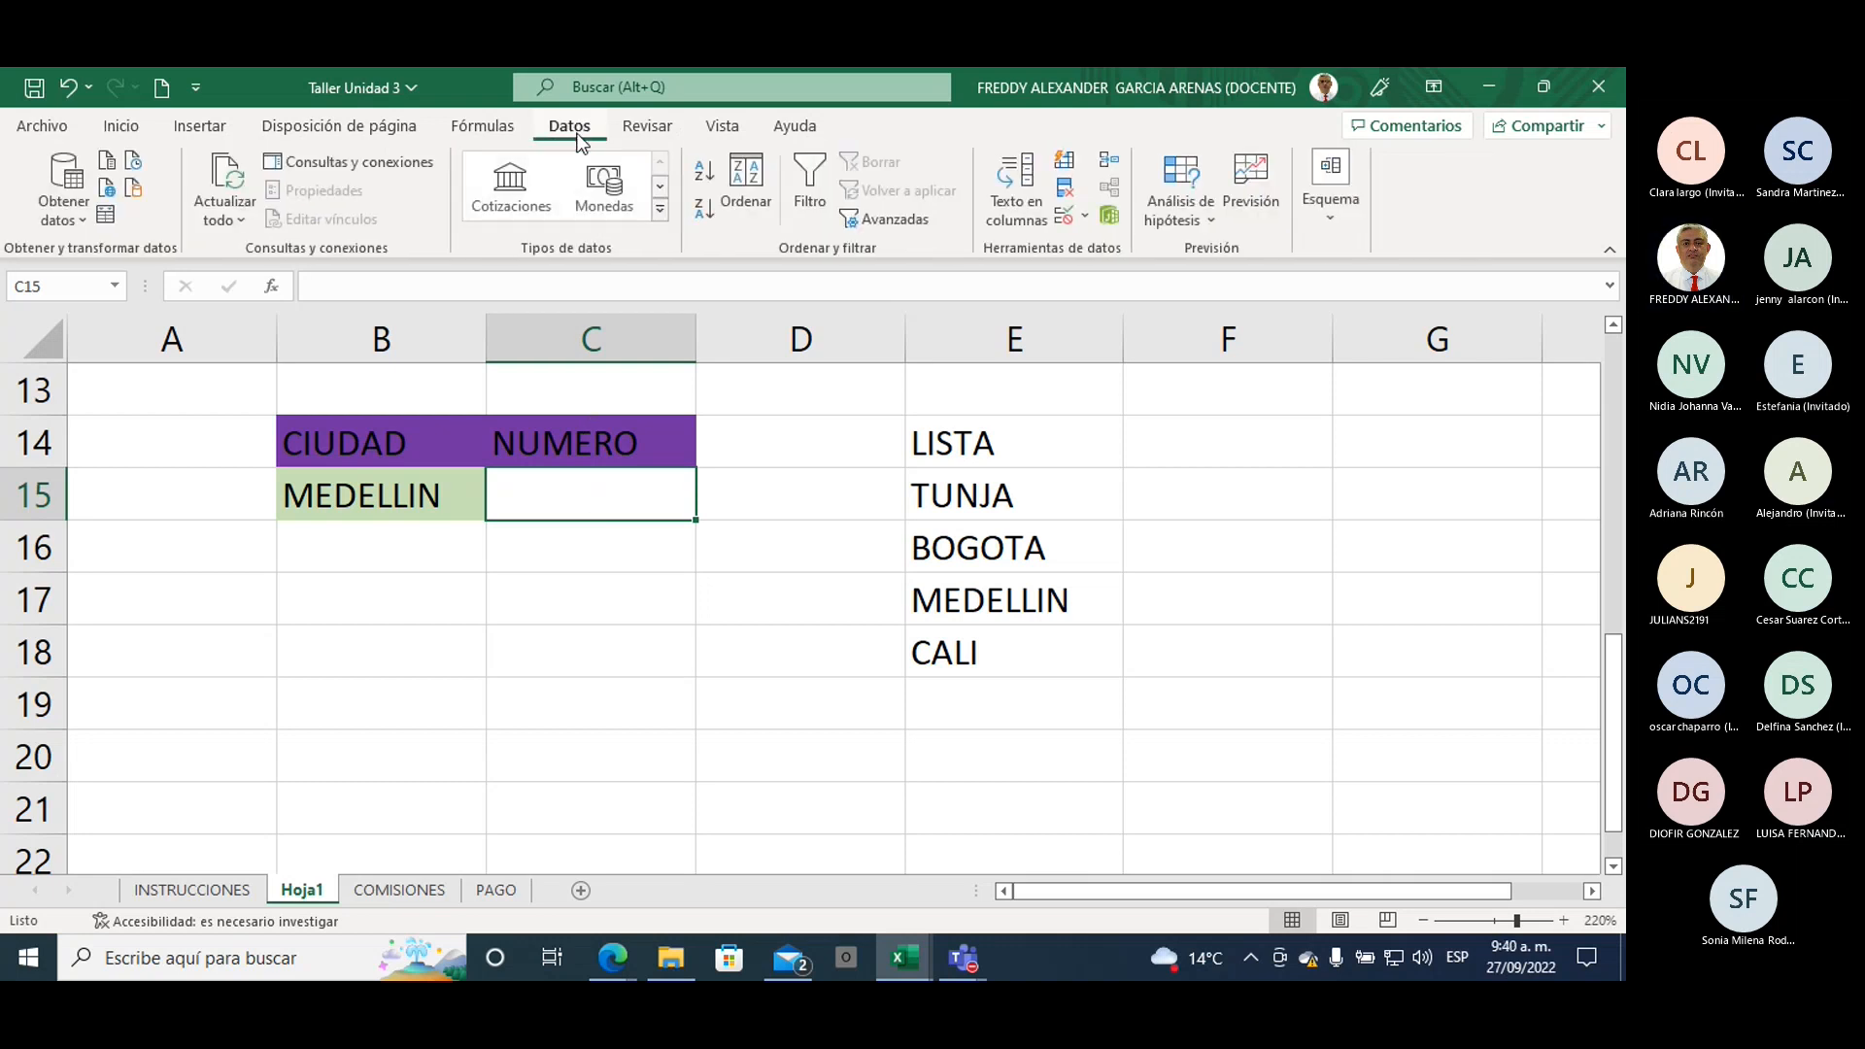
click(1063, 220)
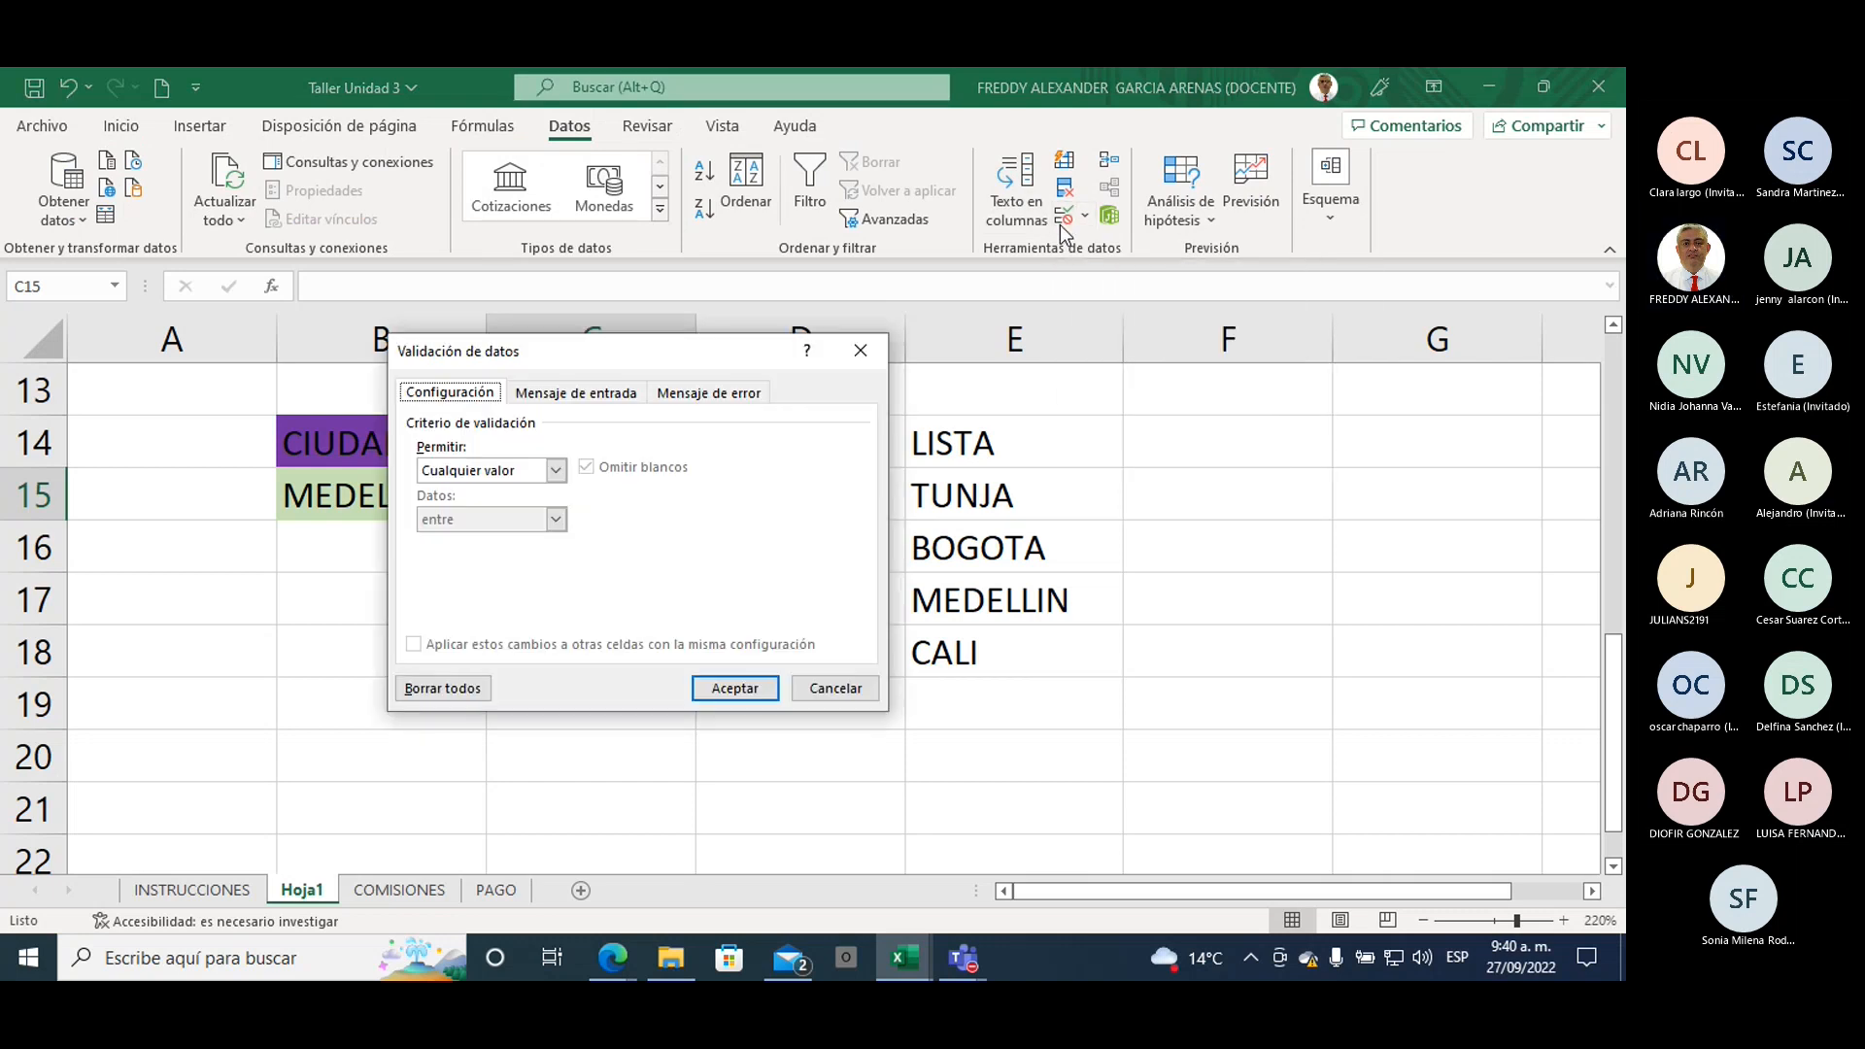
drag(627, 359, 1012, 401)
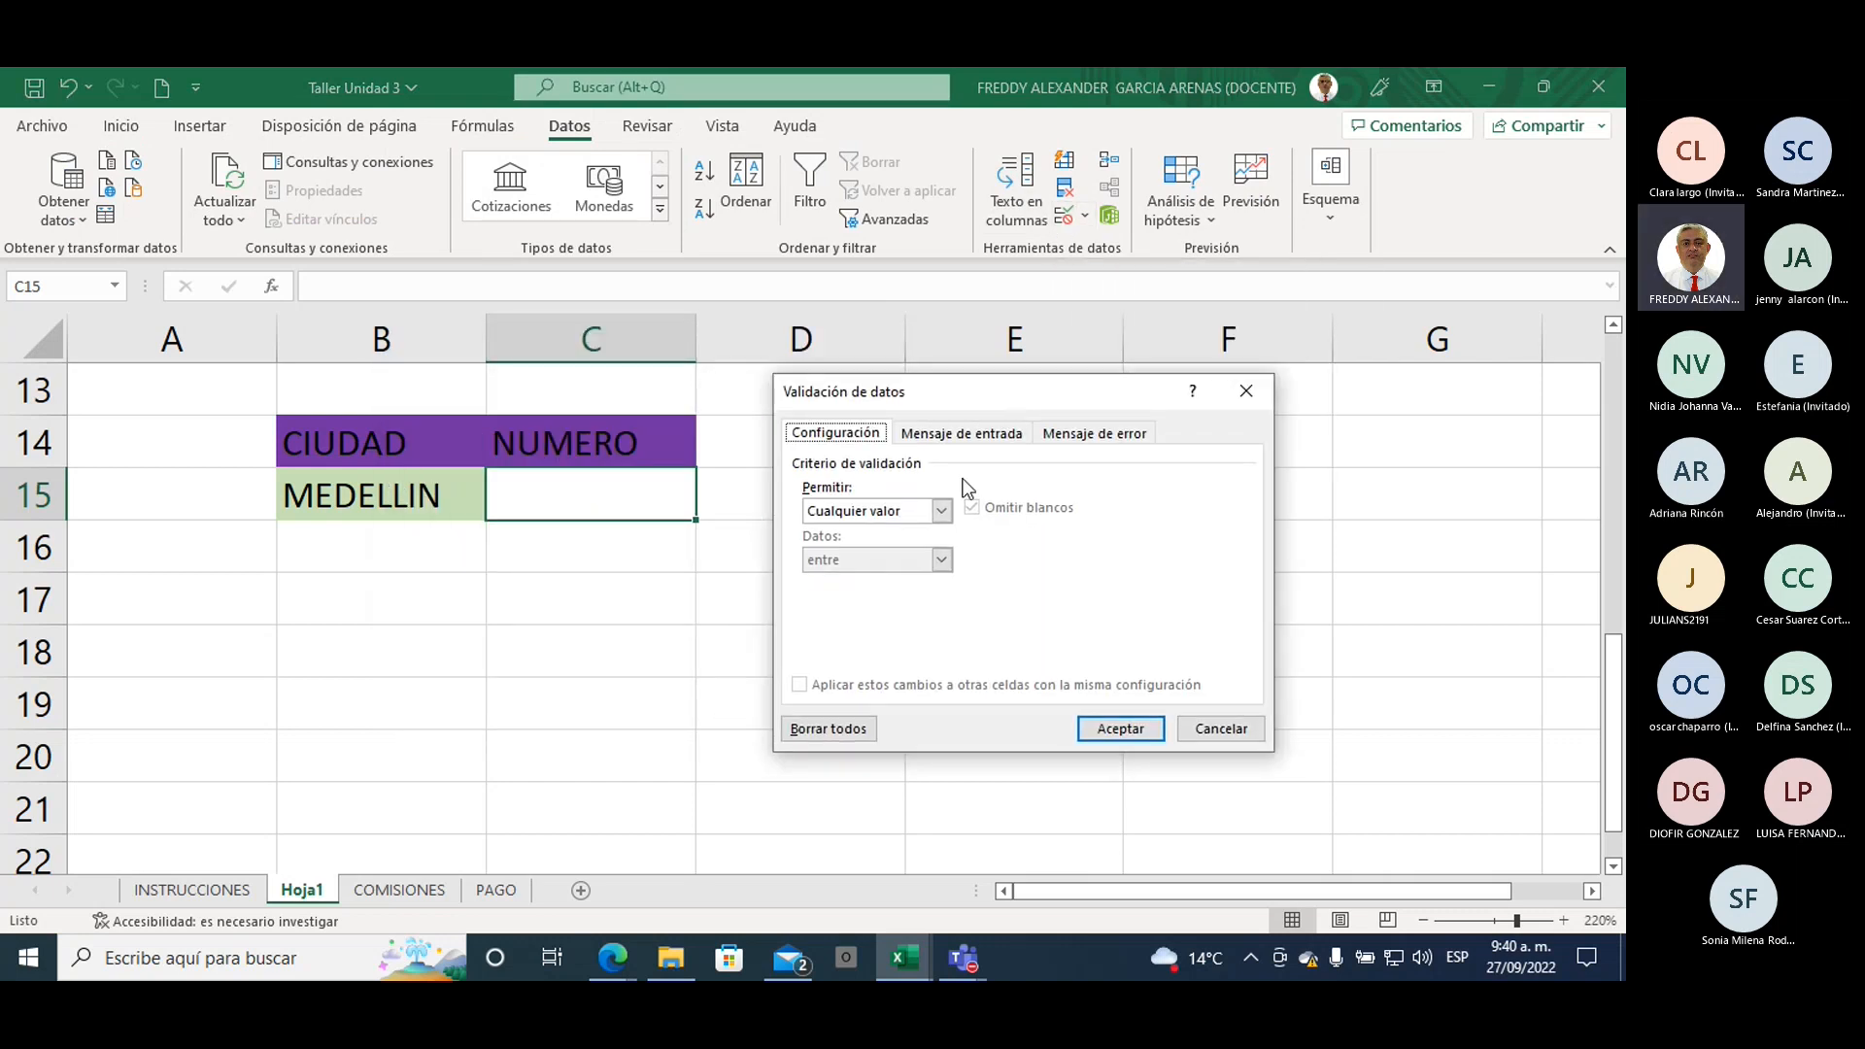
click(942, 511)
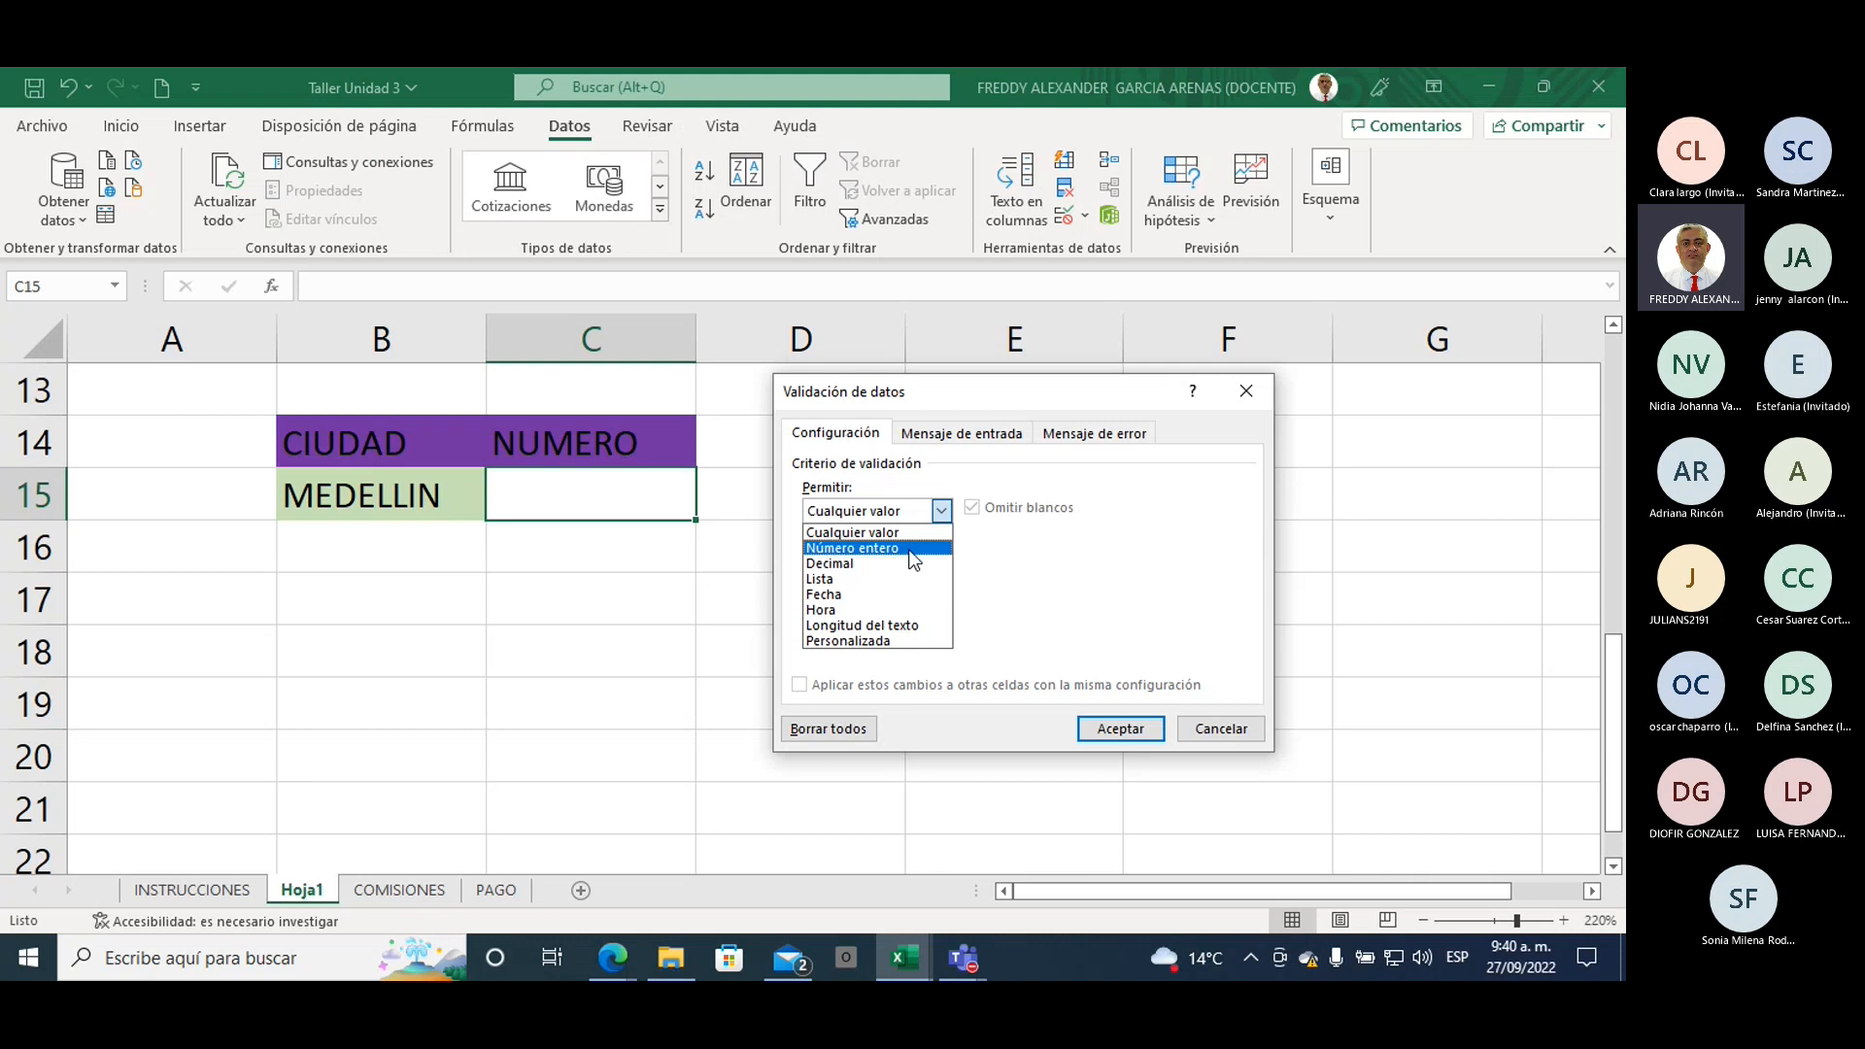
click(915, 547)
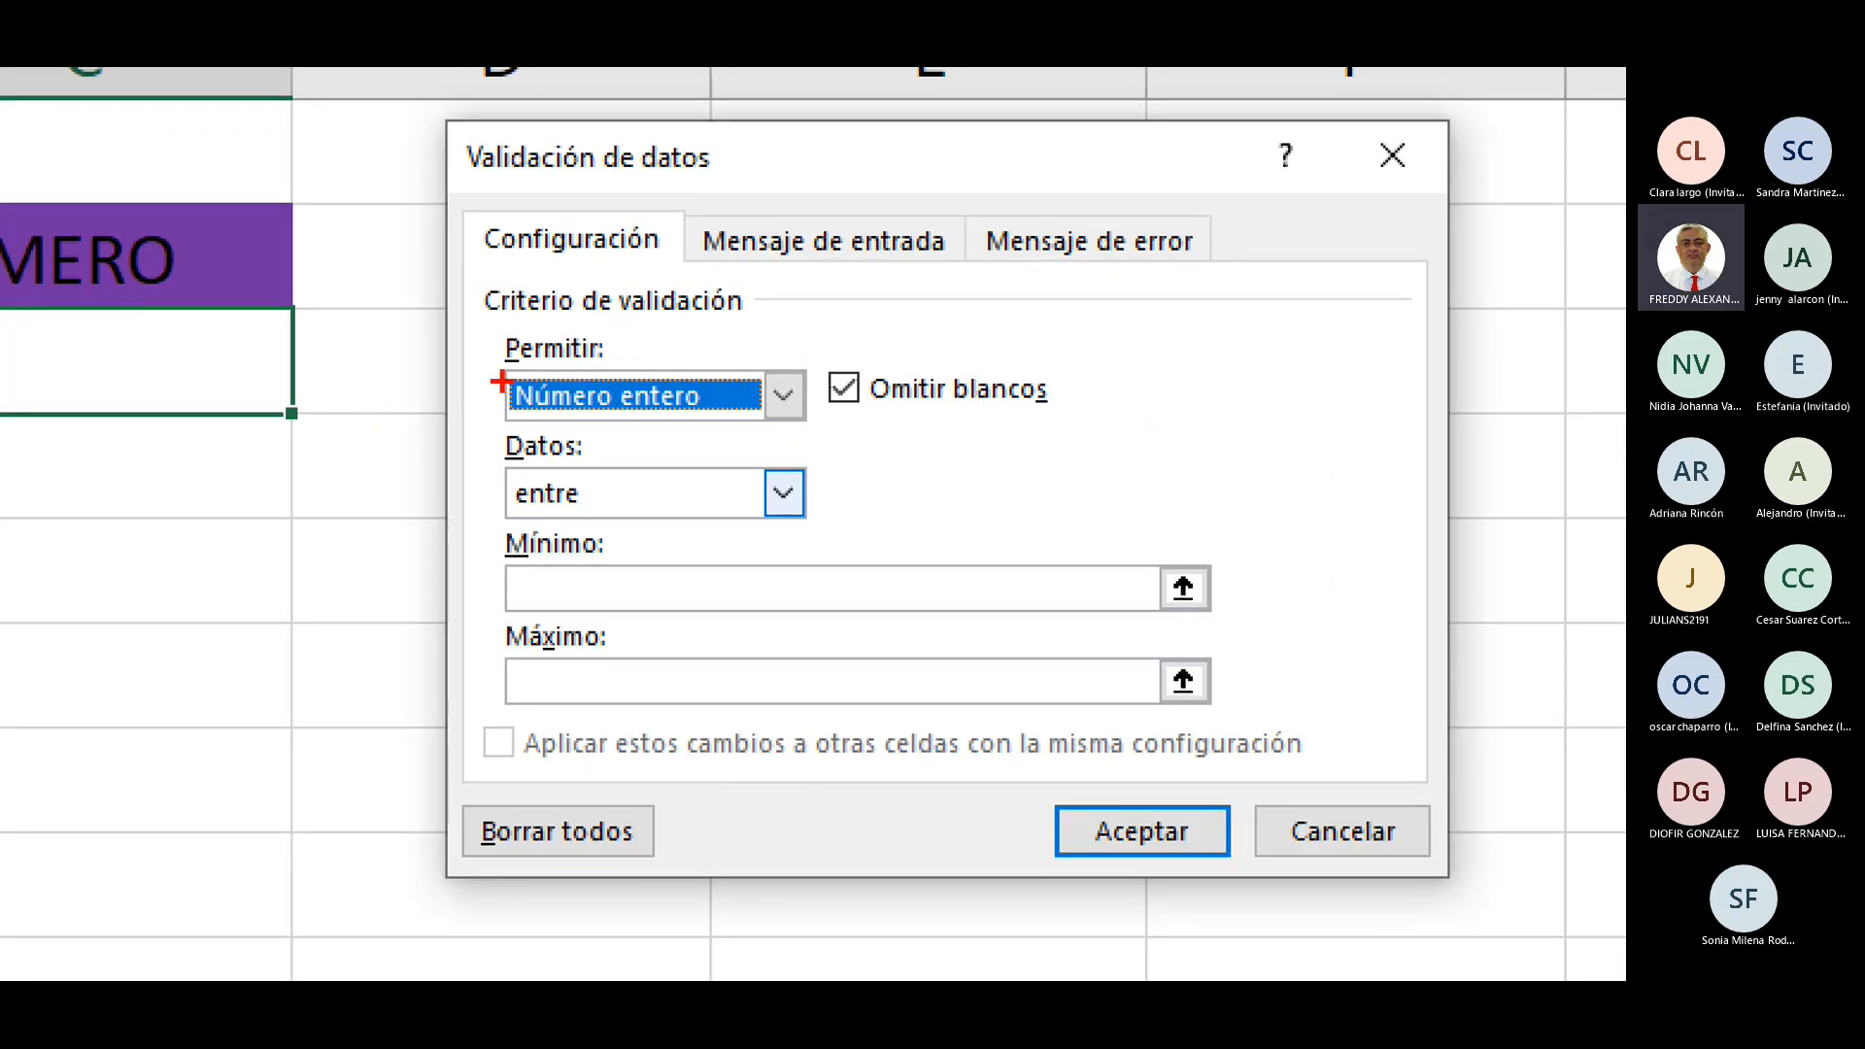
Step: Draw a red arrow from Permitir to Datos, and handwrite 1 at Mínimo and 10 at Máximo with arrows pointing to them
mouse_move(482, 393)
mouse_down()
mouse_move(465, 503)
mouse_move(495, 495)
mouse_move(476, 529)
mouse_up()
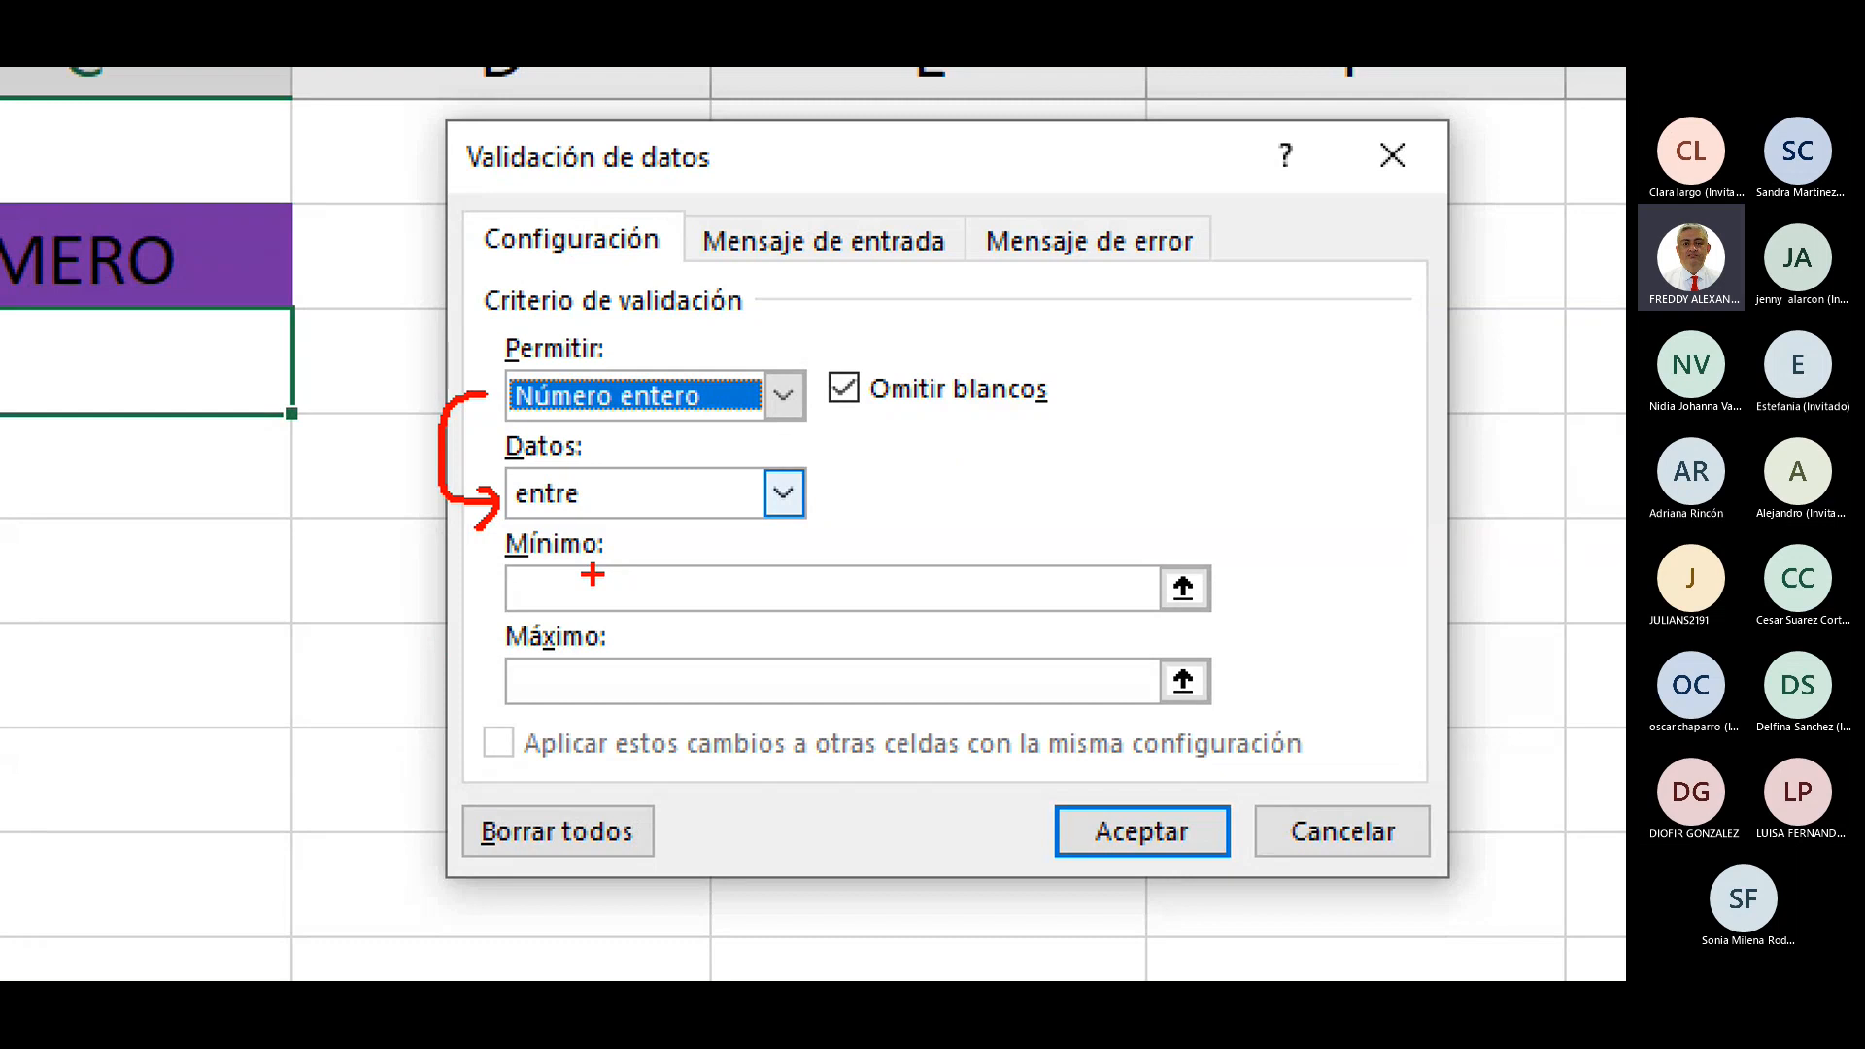
mouse_move(593, 577)
mouse_down()
mouse_move(594, 602)
mouse_move(616, 599)
mouse_up()
mouse_move(584, 670)
mouse_down()
mouse_move(588, 703)
mouse_move(629, 696)
mouse_move(635, 670)
mouse_up()
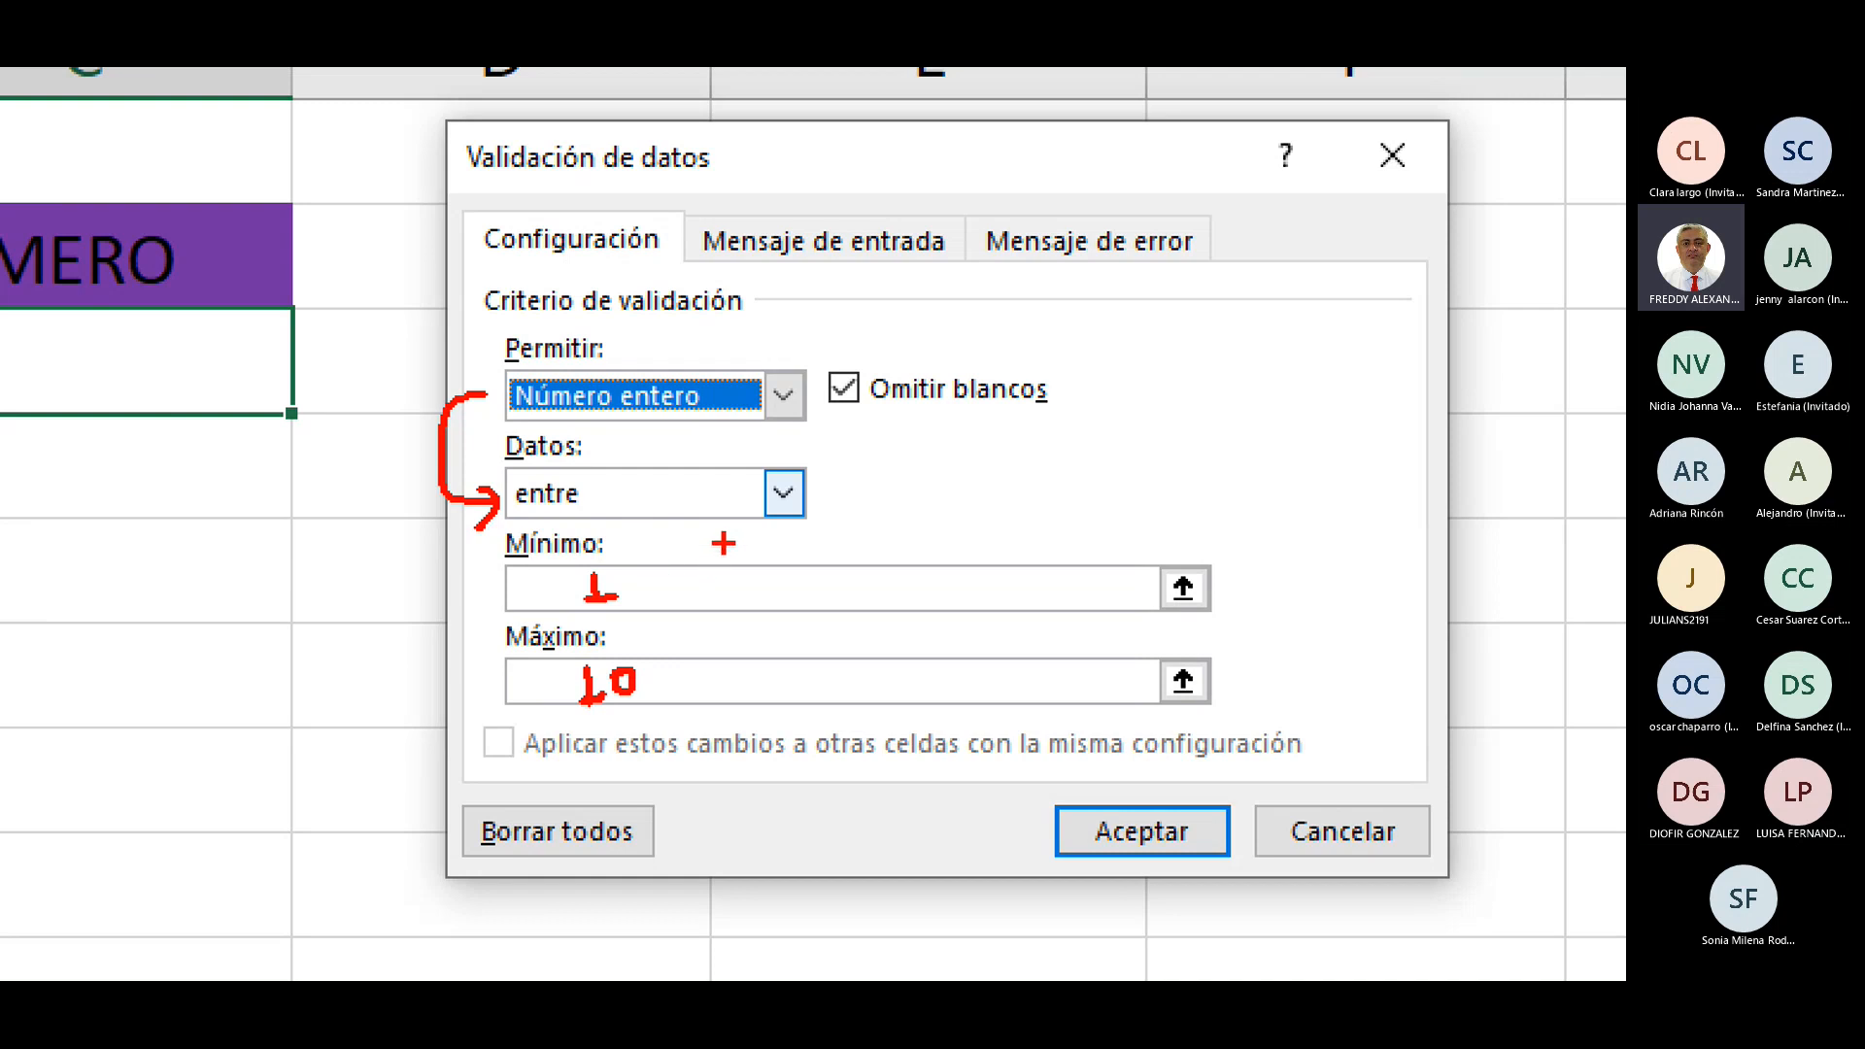
mouse_move(726, 544)
mouse_down()
mouse_move(631, 583)
mouse_move(670, 582)
mouse_up()
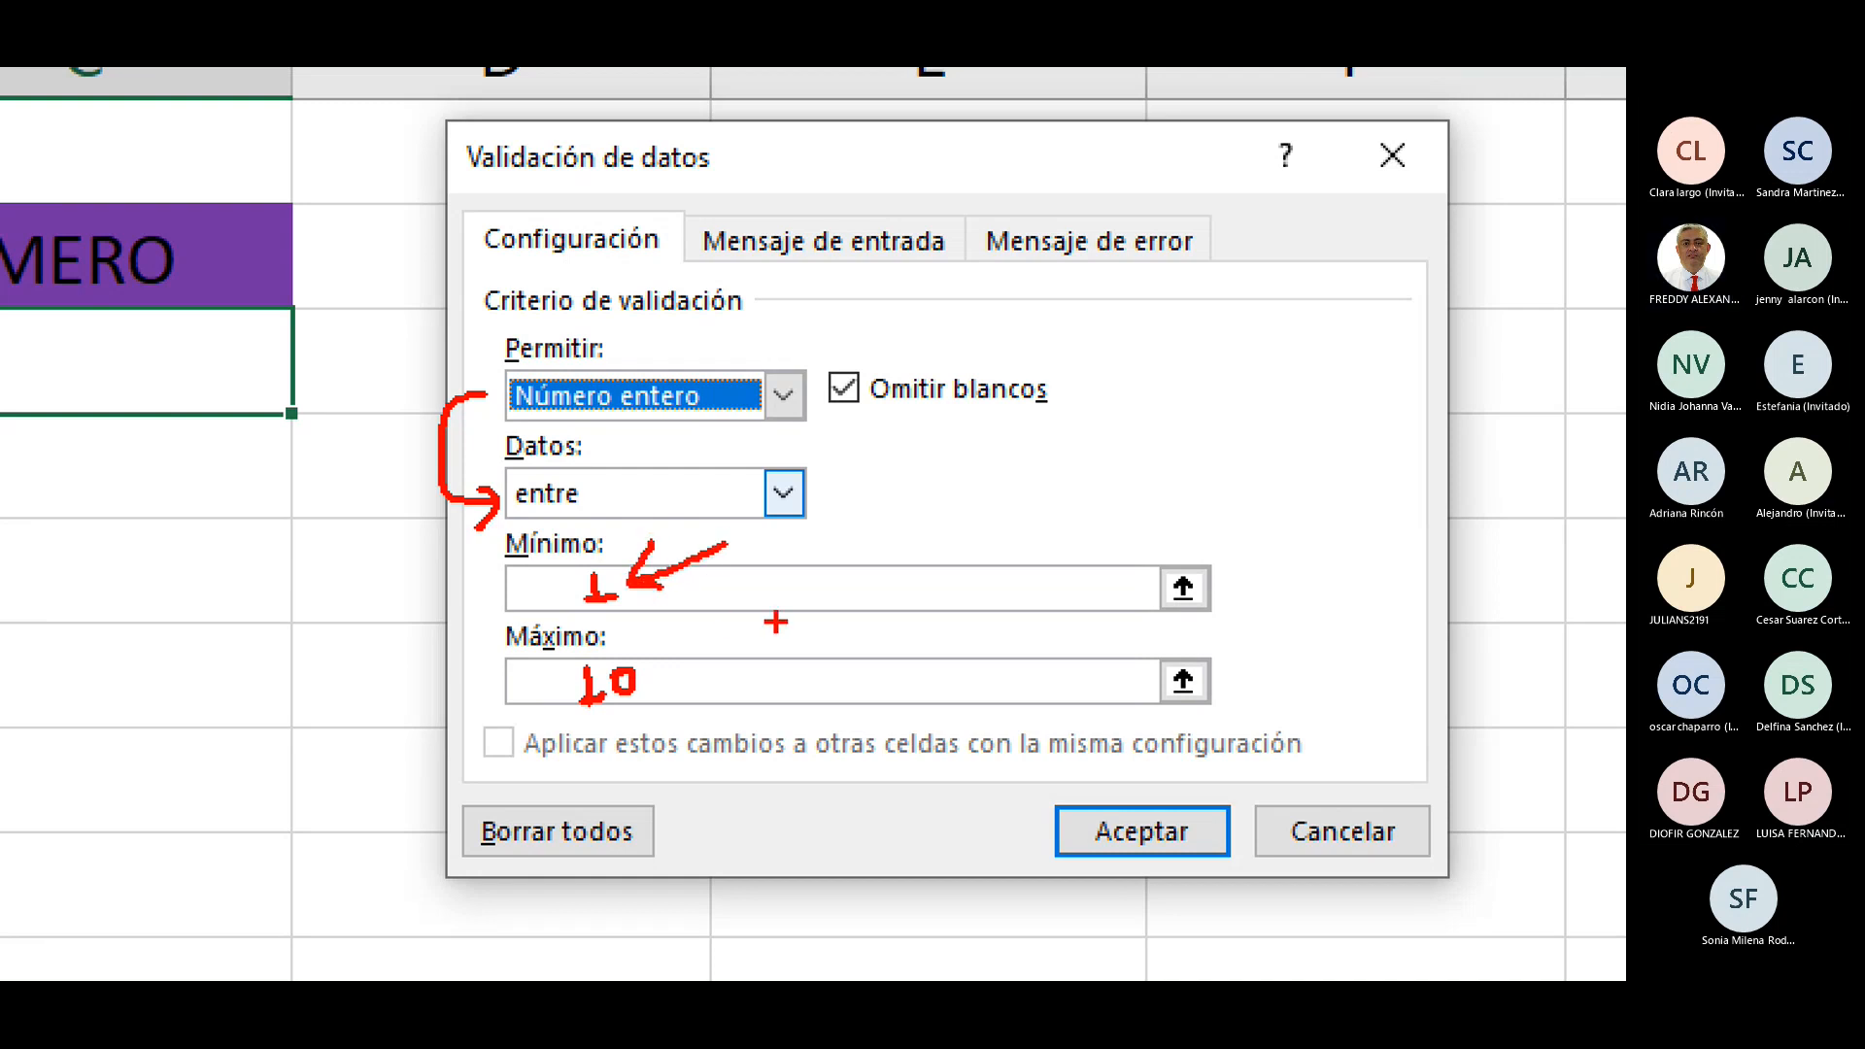
mouse_move(777, 621)
mouse_down()
mouse_move(660, 692)
mouse_move(694, 686)
mouse_up()
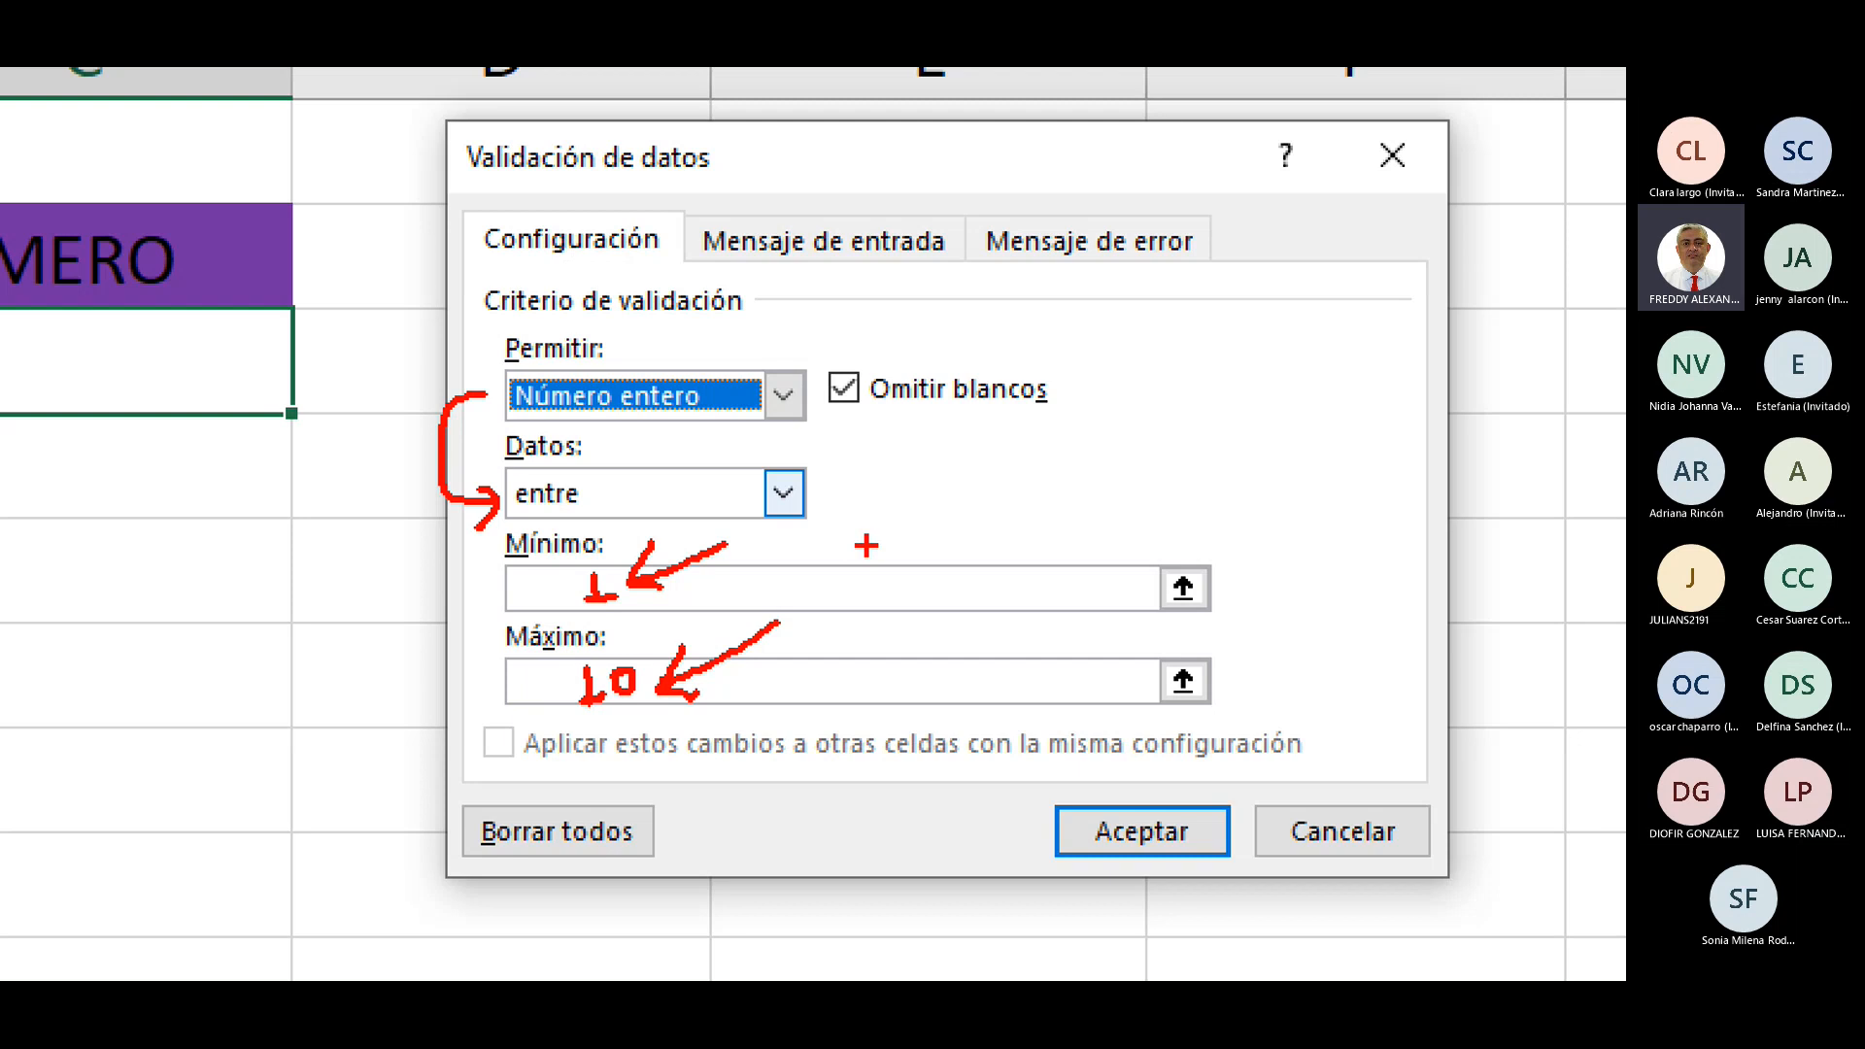
key(Escape)
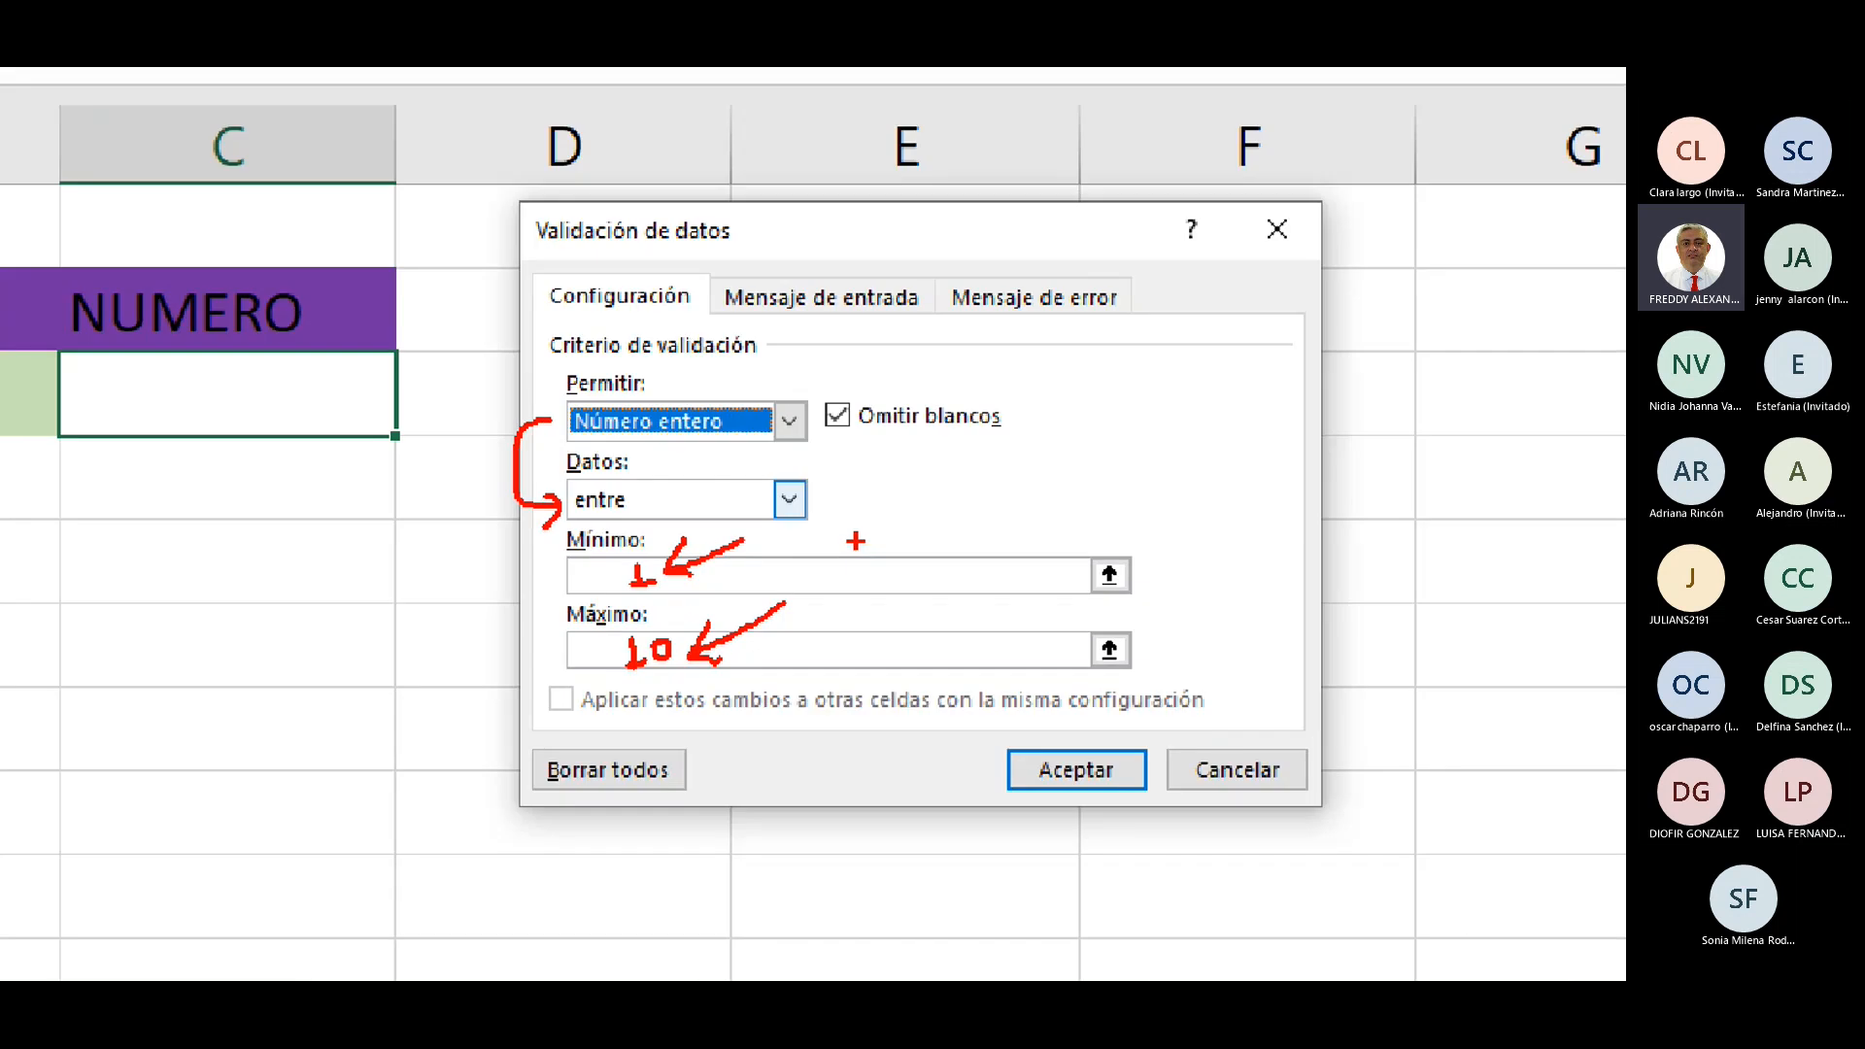
Step: Set the whole-number limits for C15 to a Mínimo of 1 and a Máximo of 10, and apply the validation
click(937, 609)
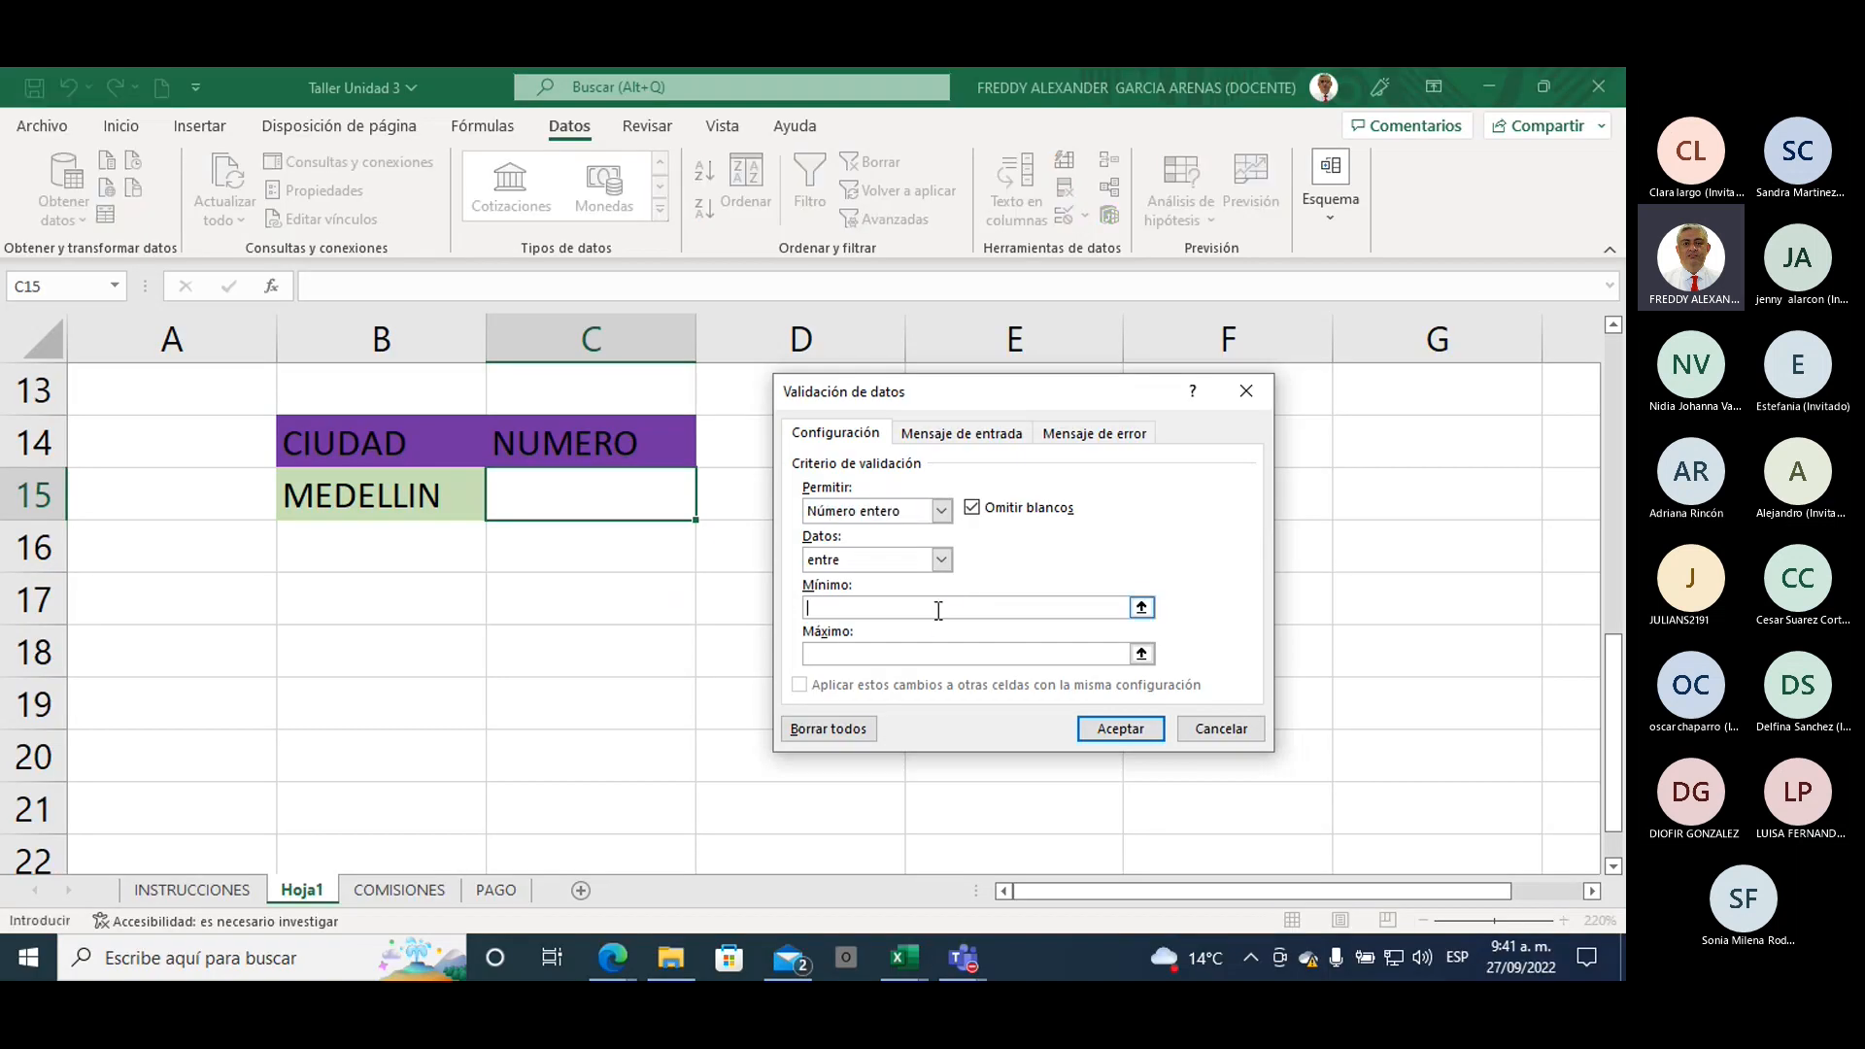
text(1)
click(888, 650)
text(19)
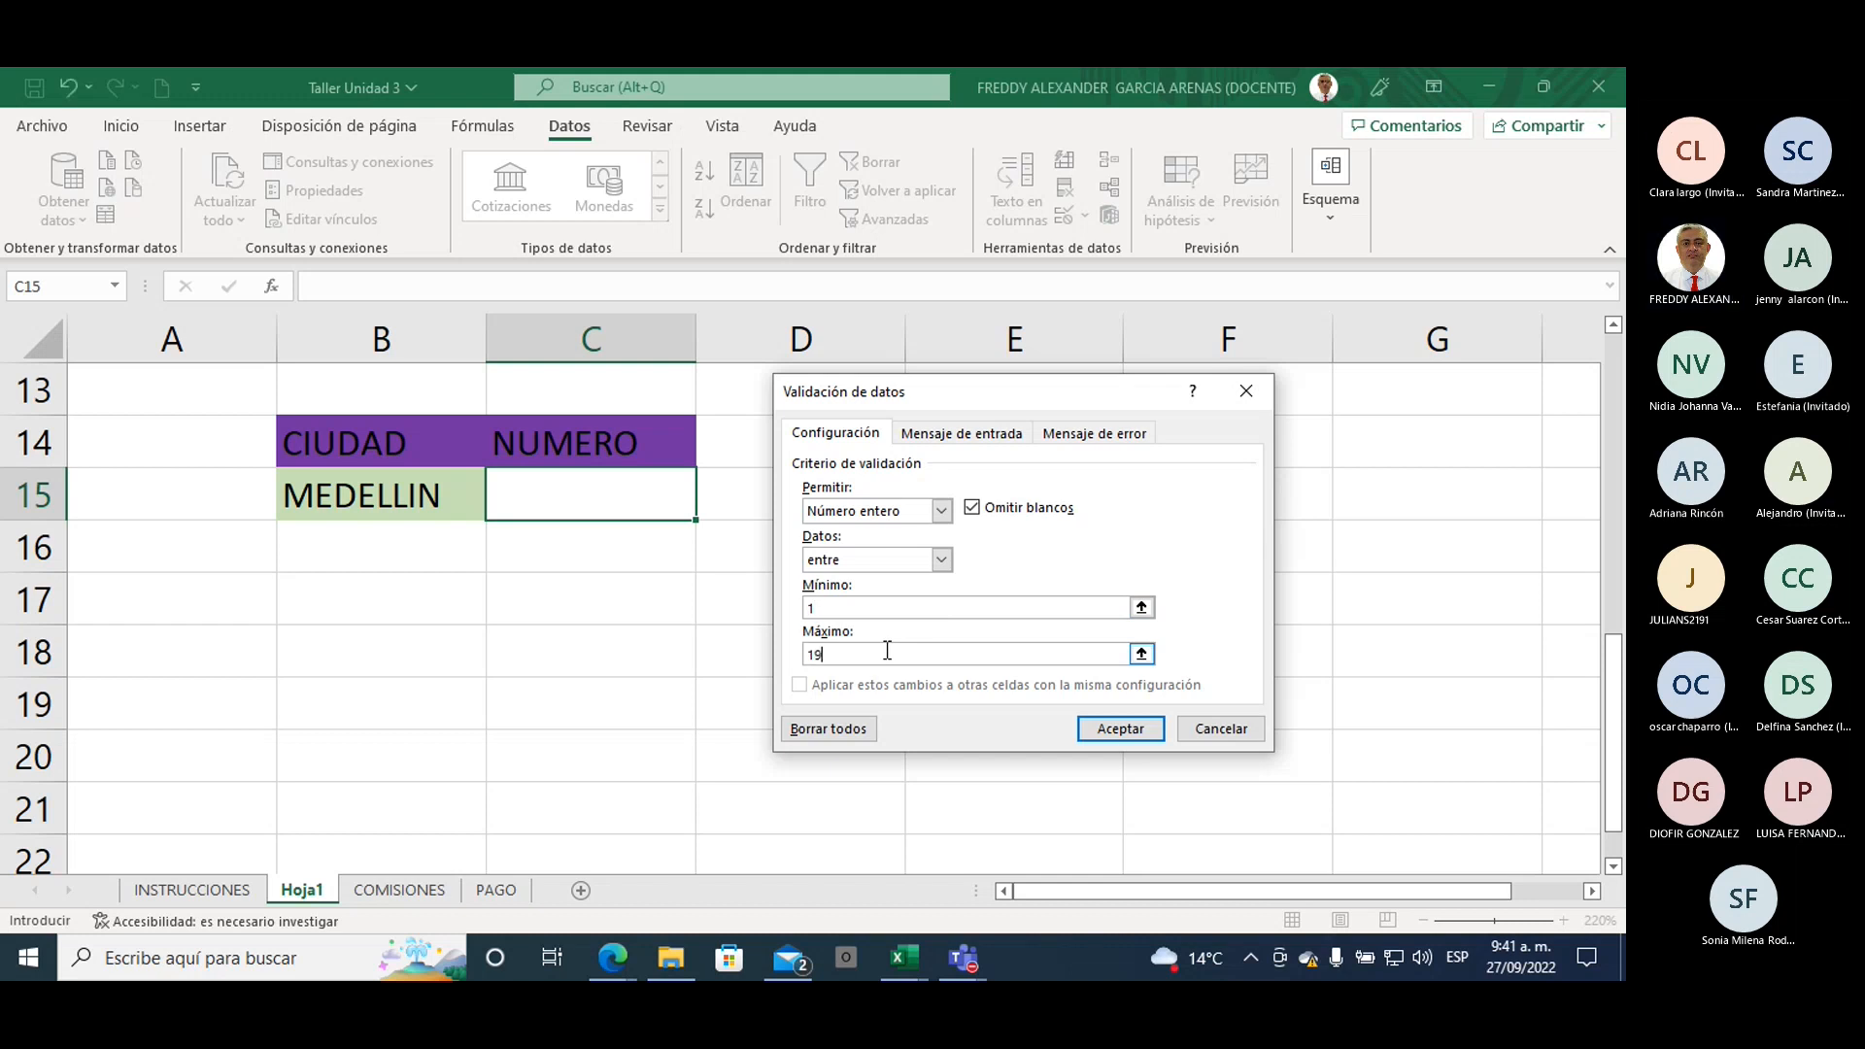
key(BackSpace)
text(0)
click(1117, 733)
click(654, 607)
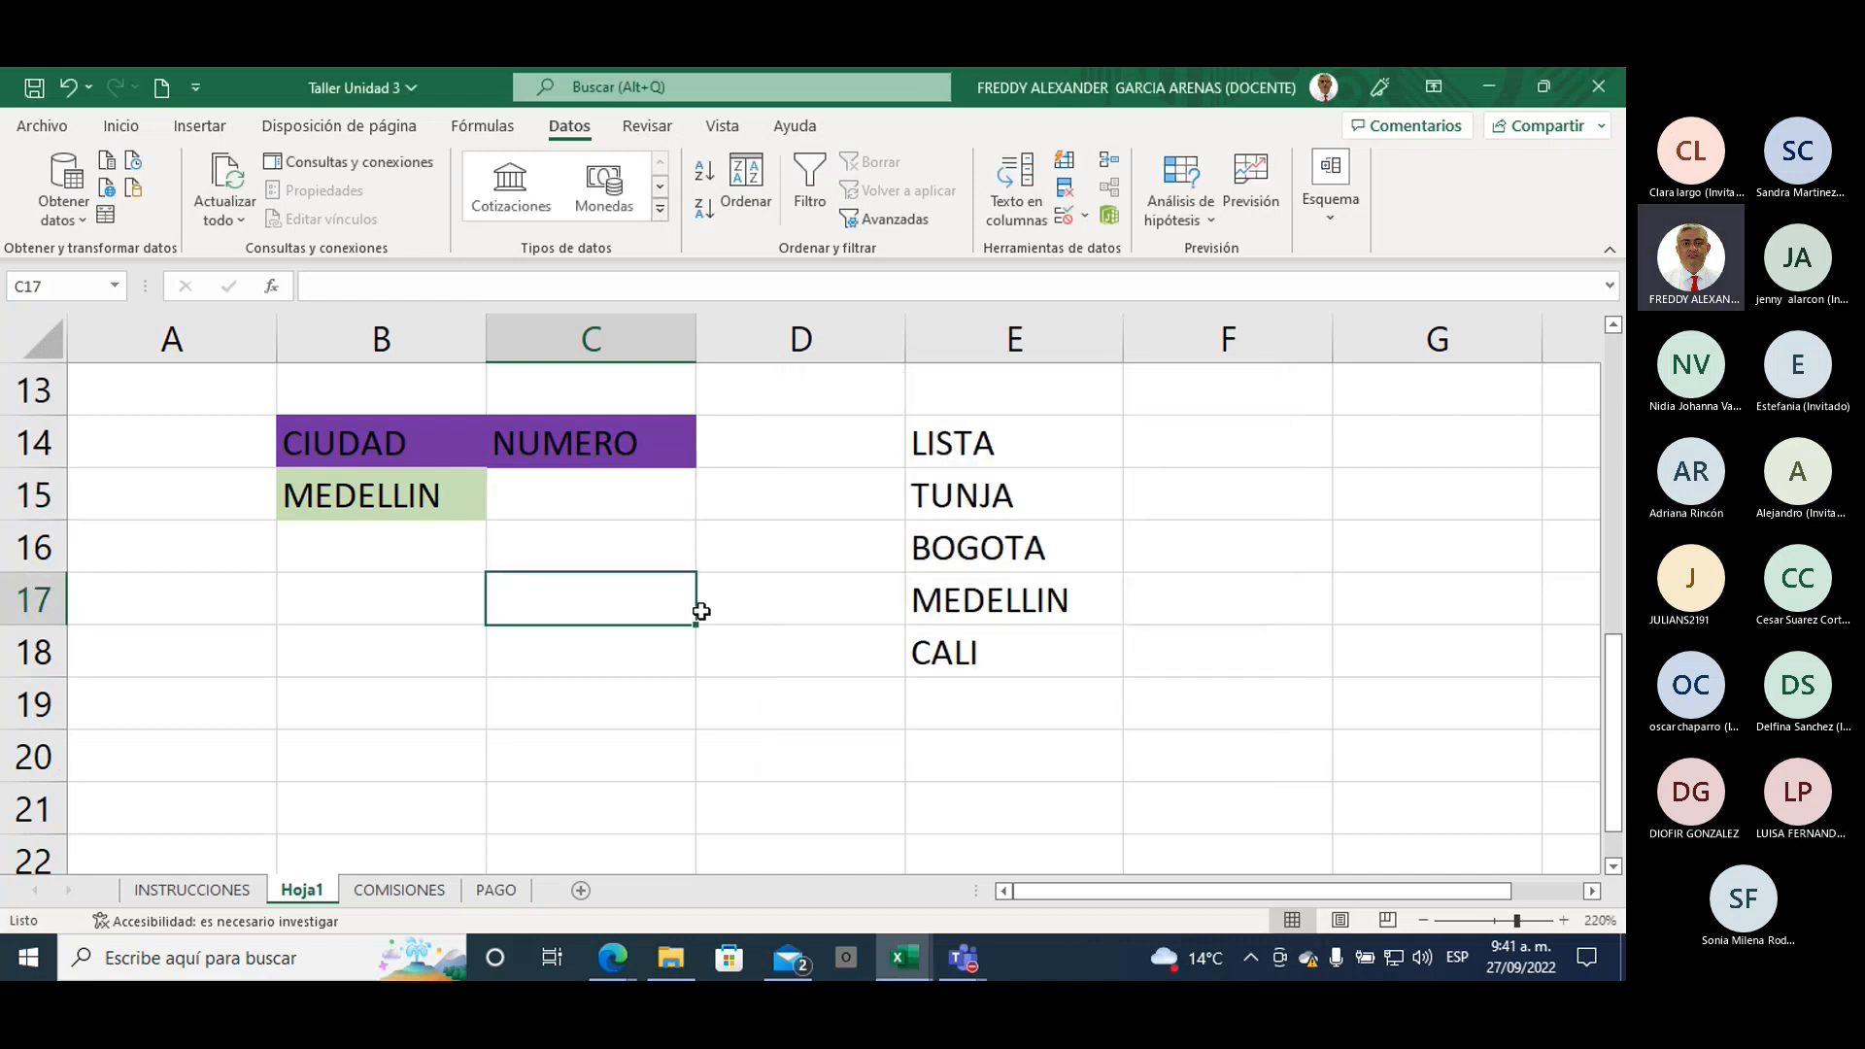
Step: Test the validation in C15 by entering the values 5, 10 and 1 one after another
click(633, 510)
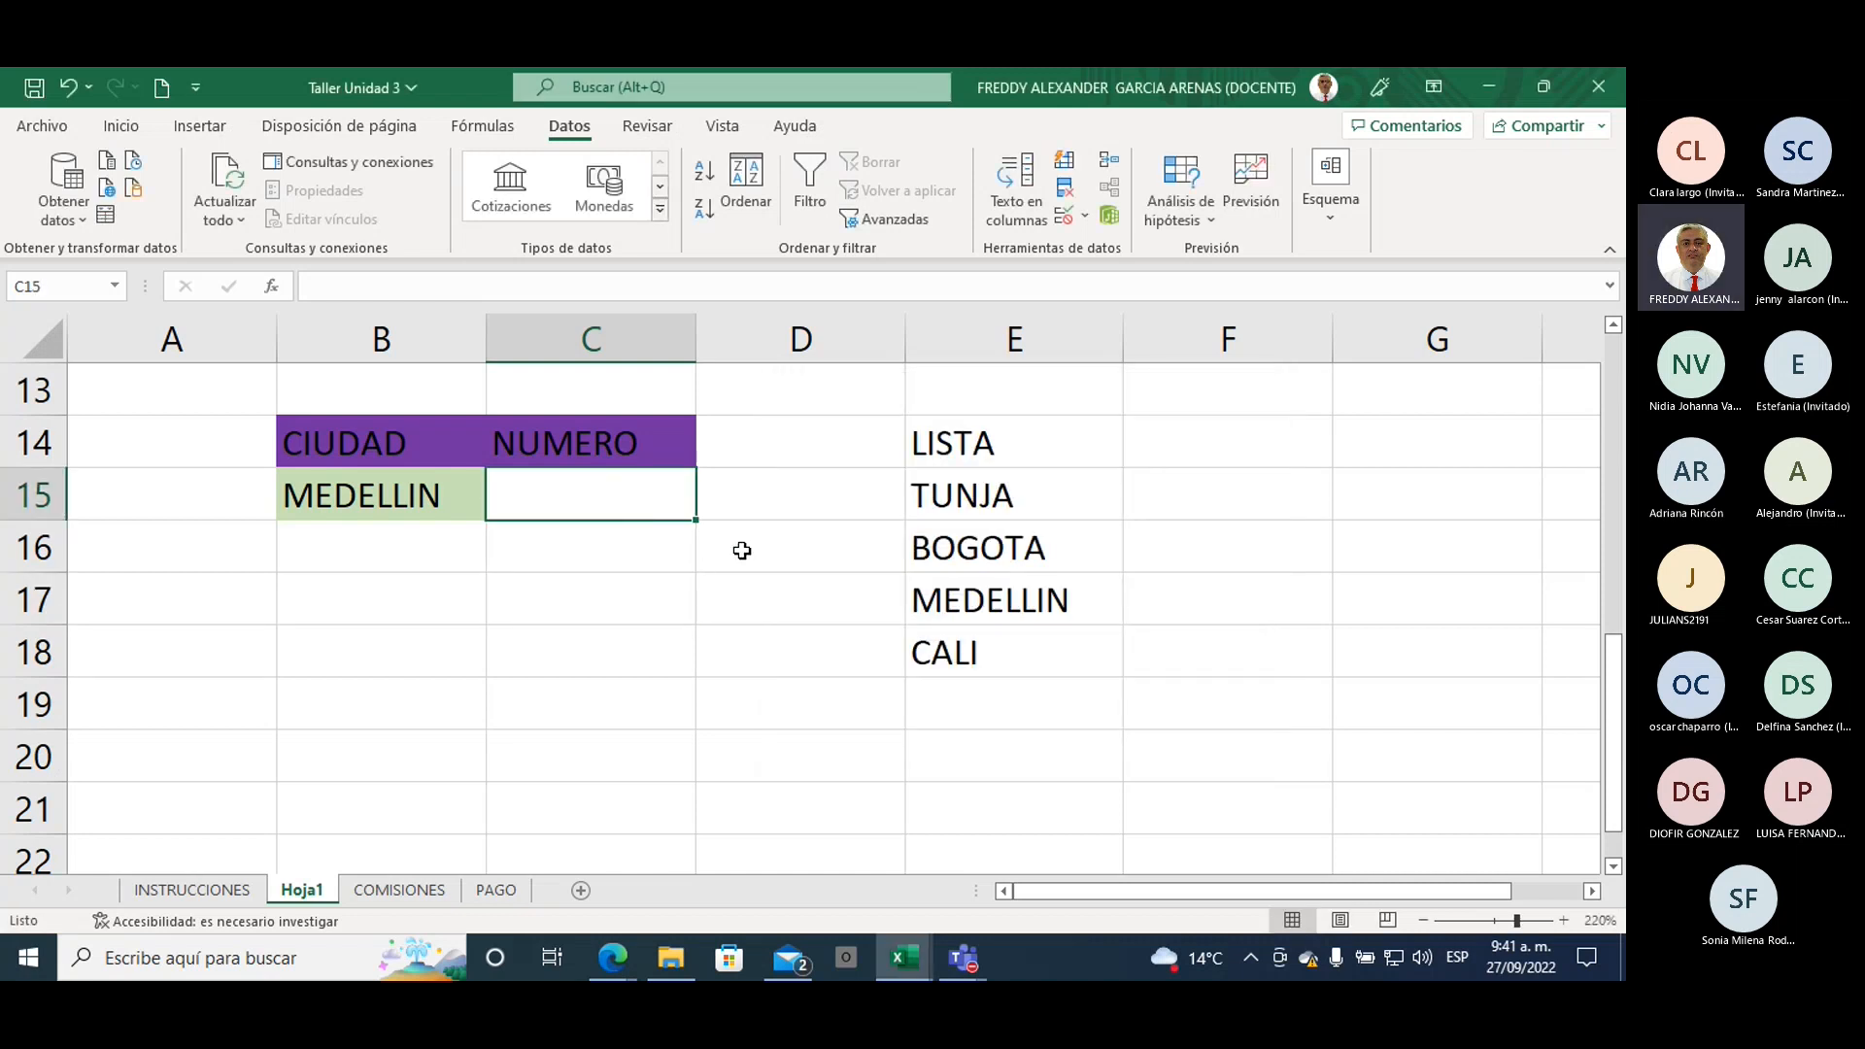
mouse_move(951, 957)
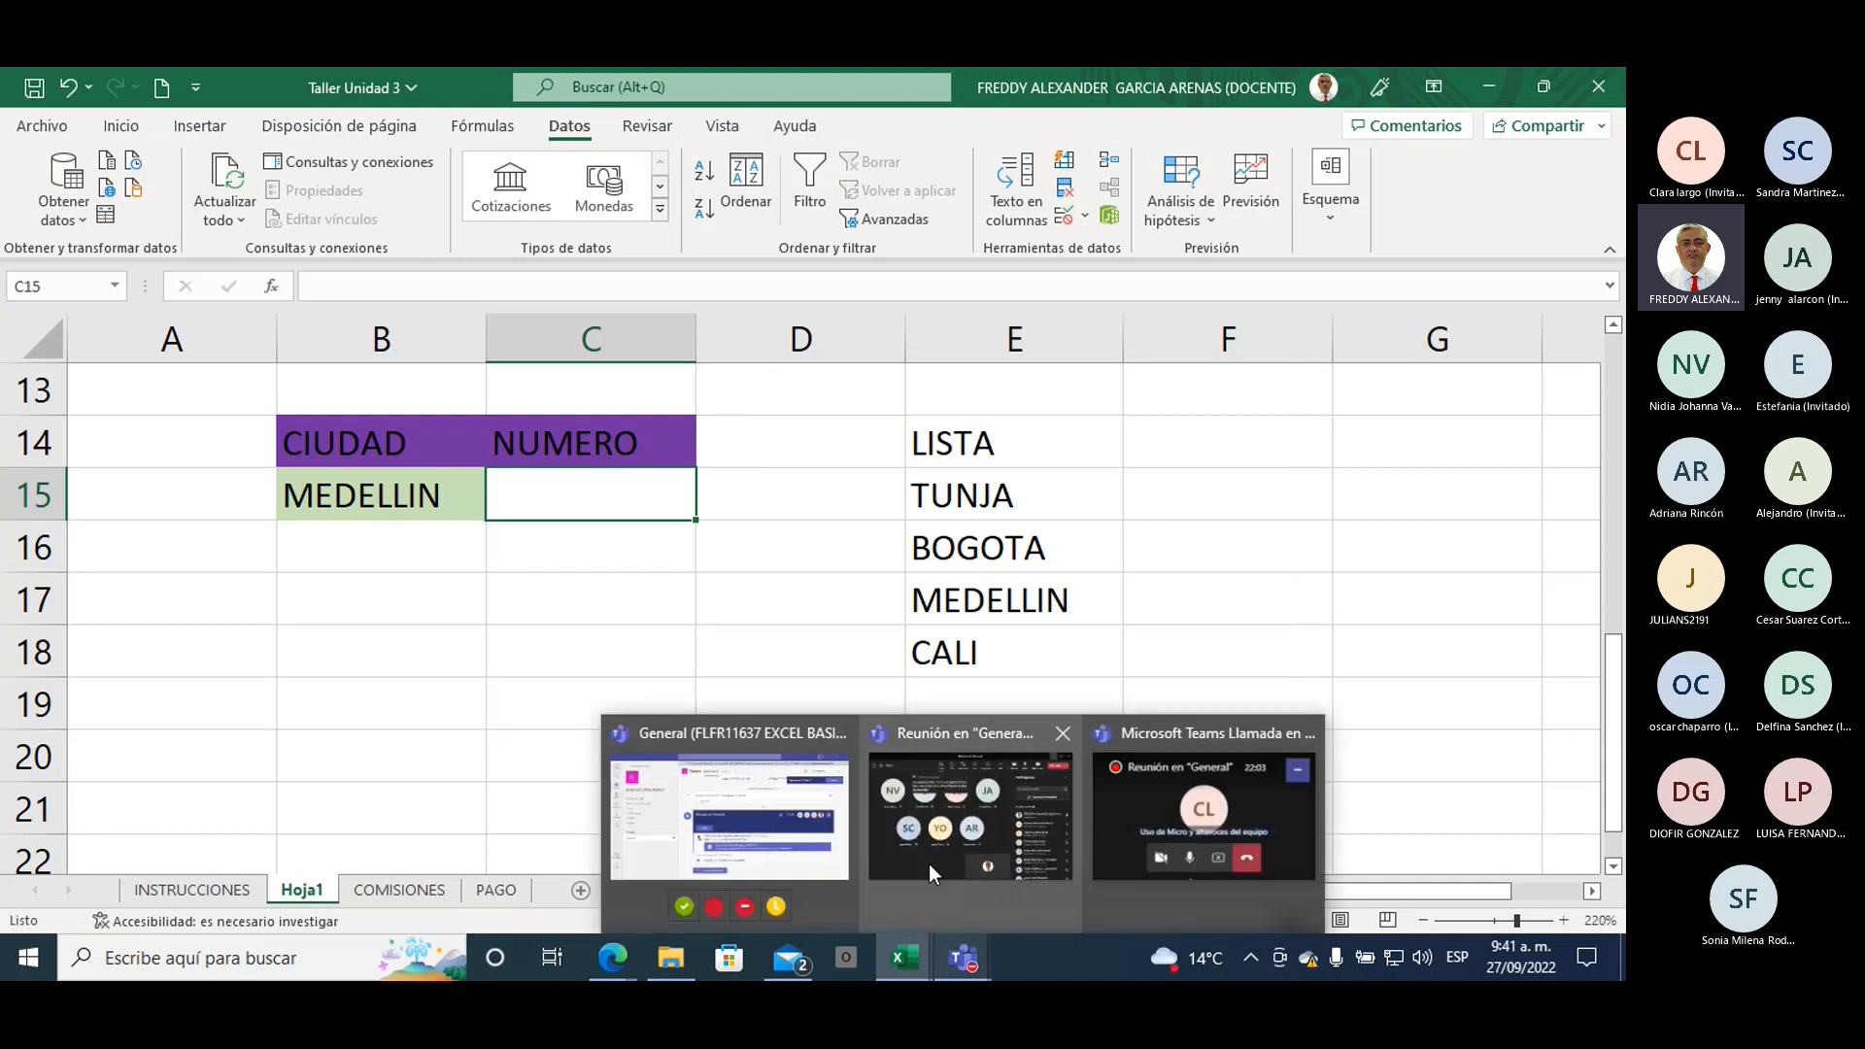
mouse_move(929, 864)
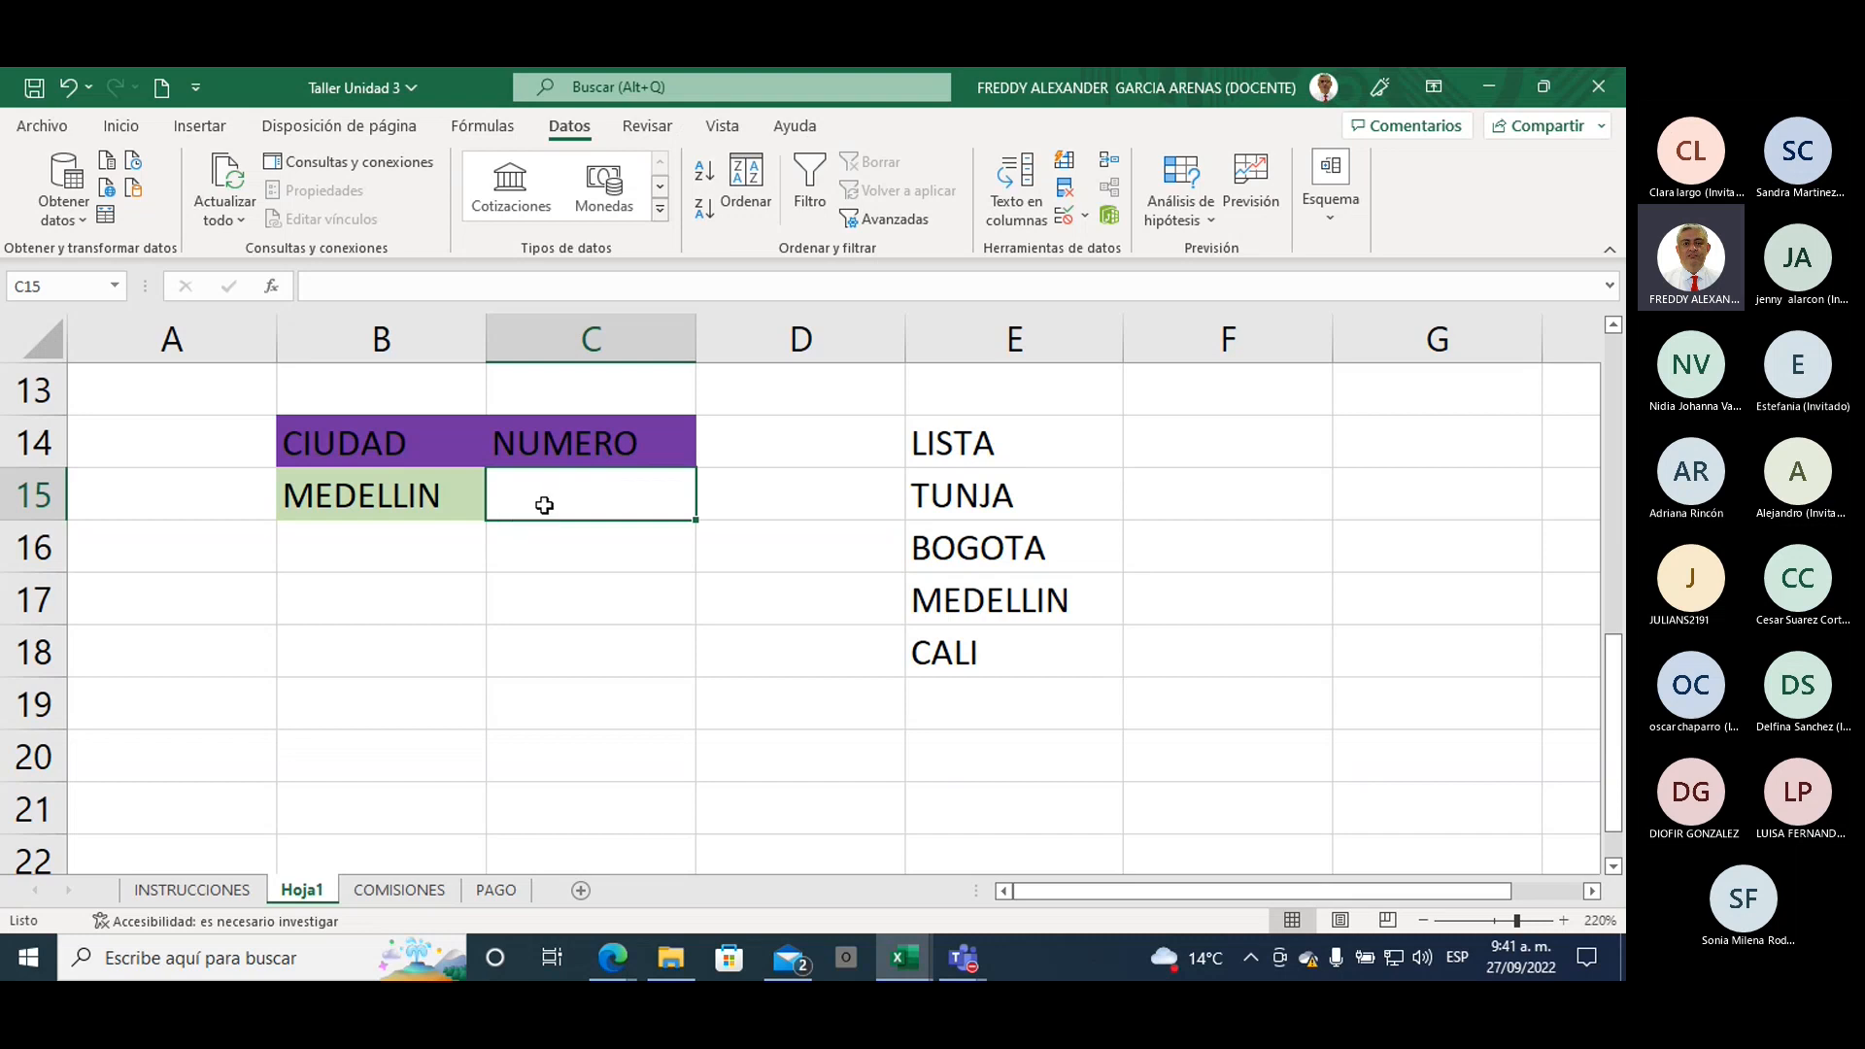
text(5)
key(Return)
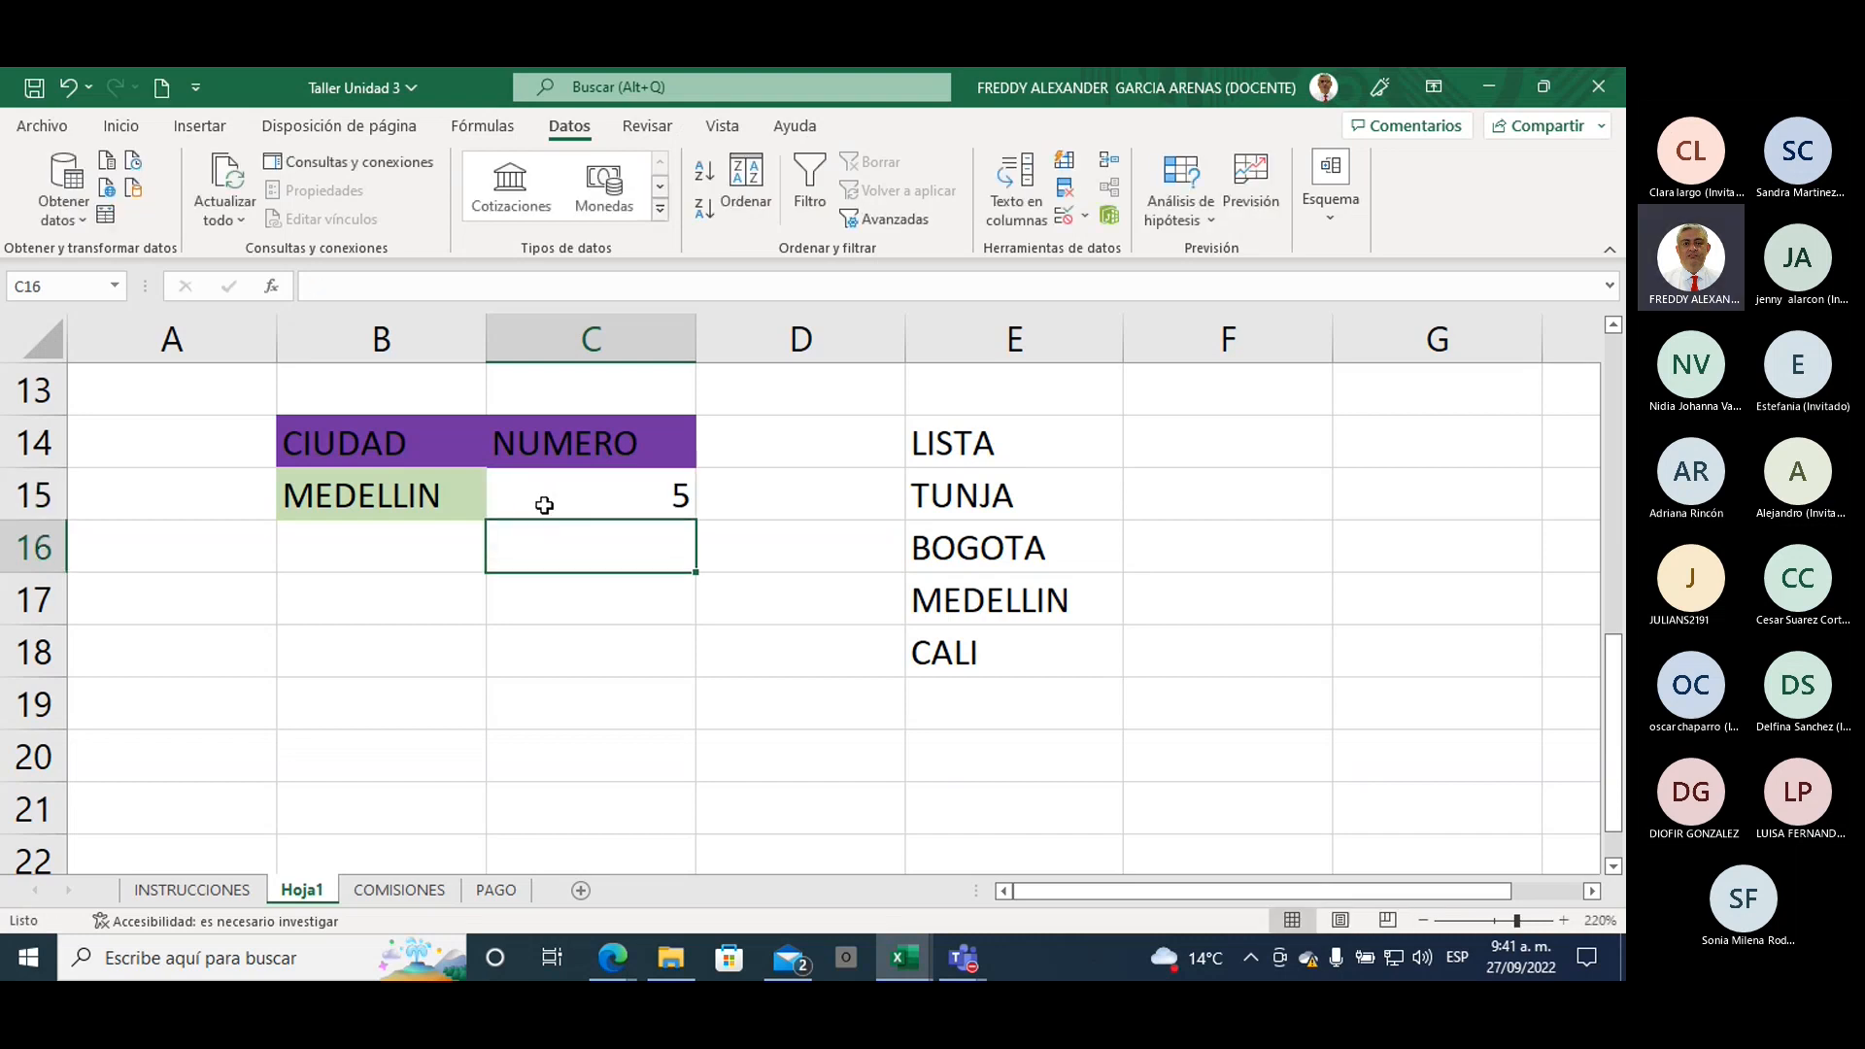
click(544, 505)
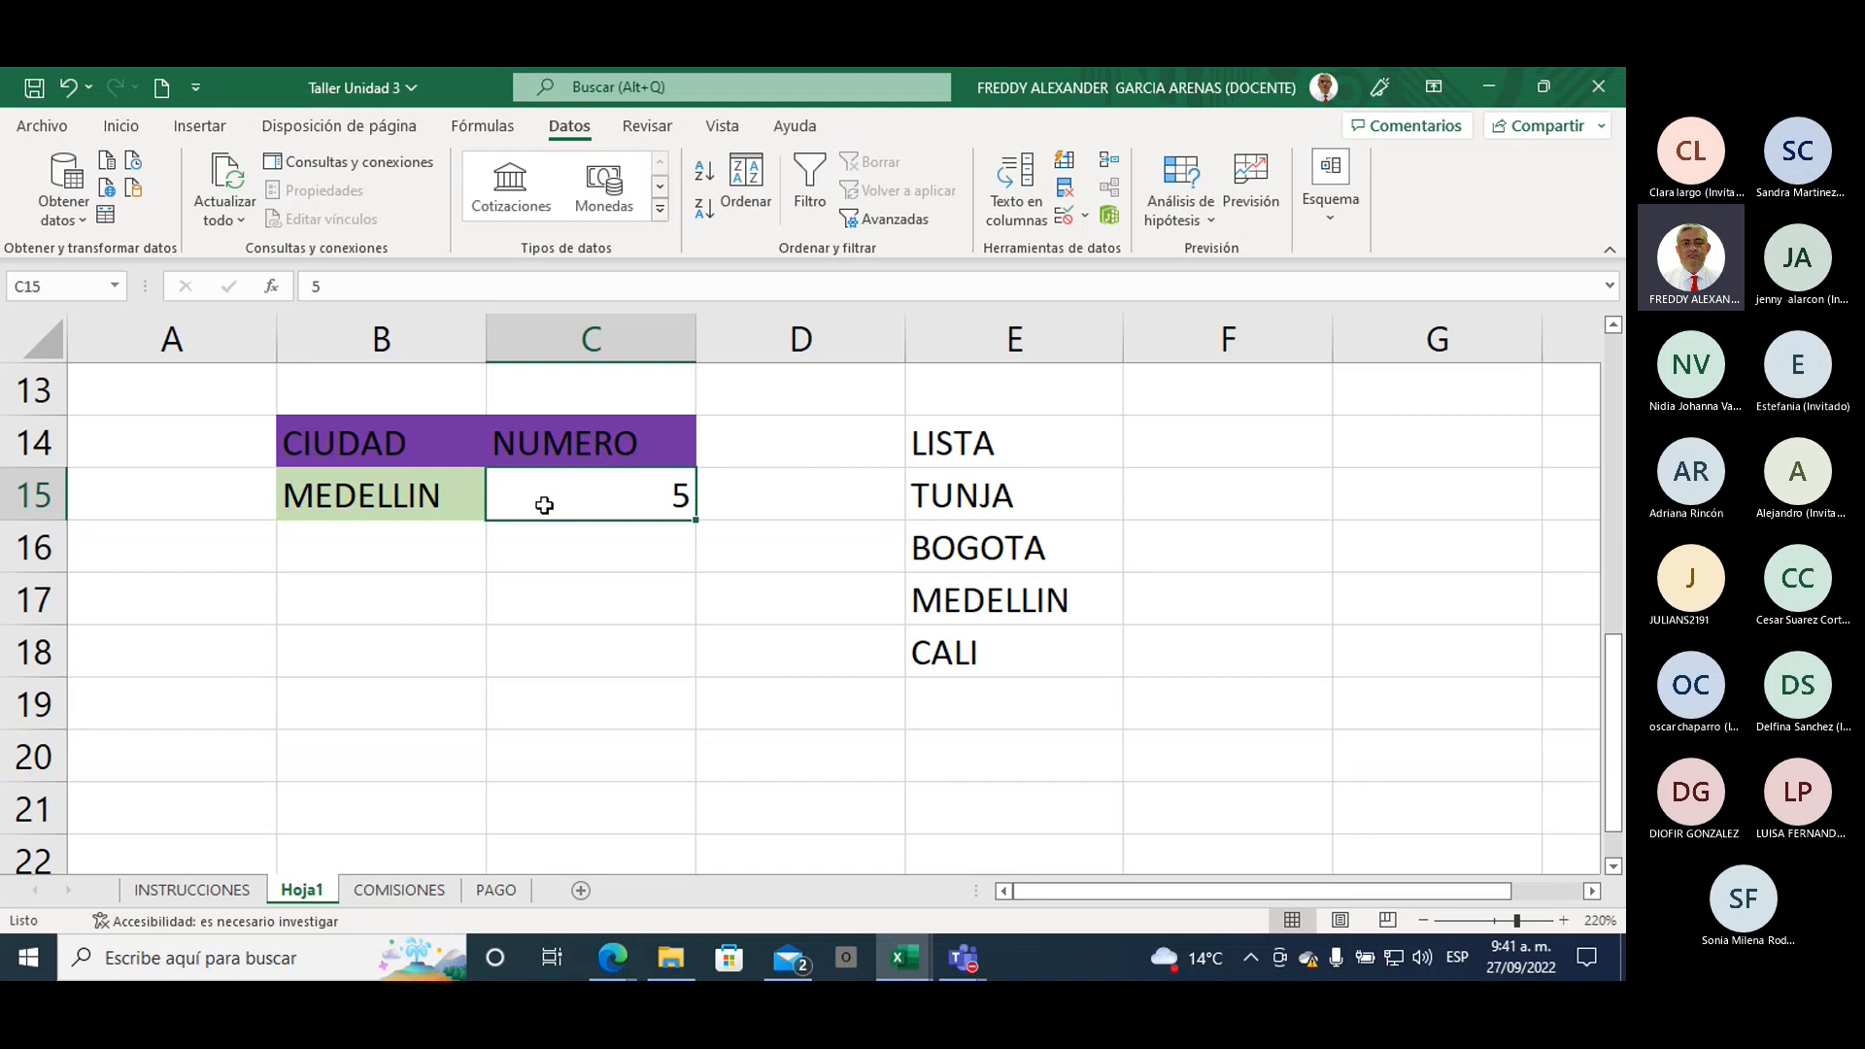
text(10)
key(Return)
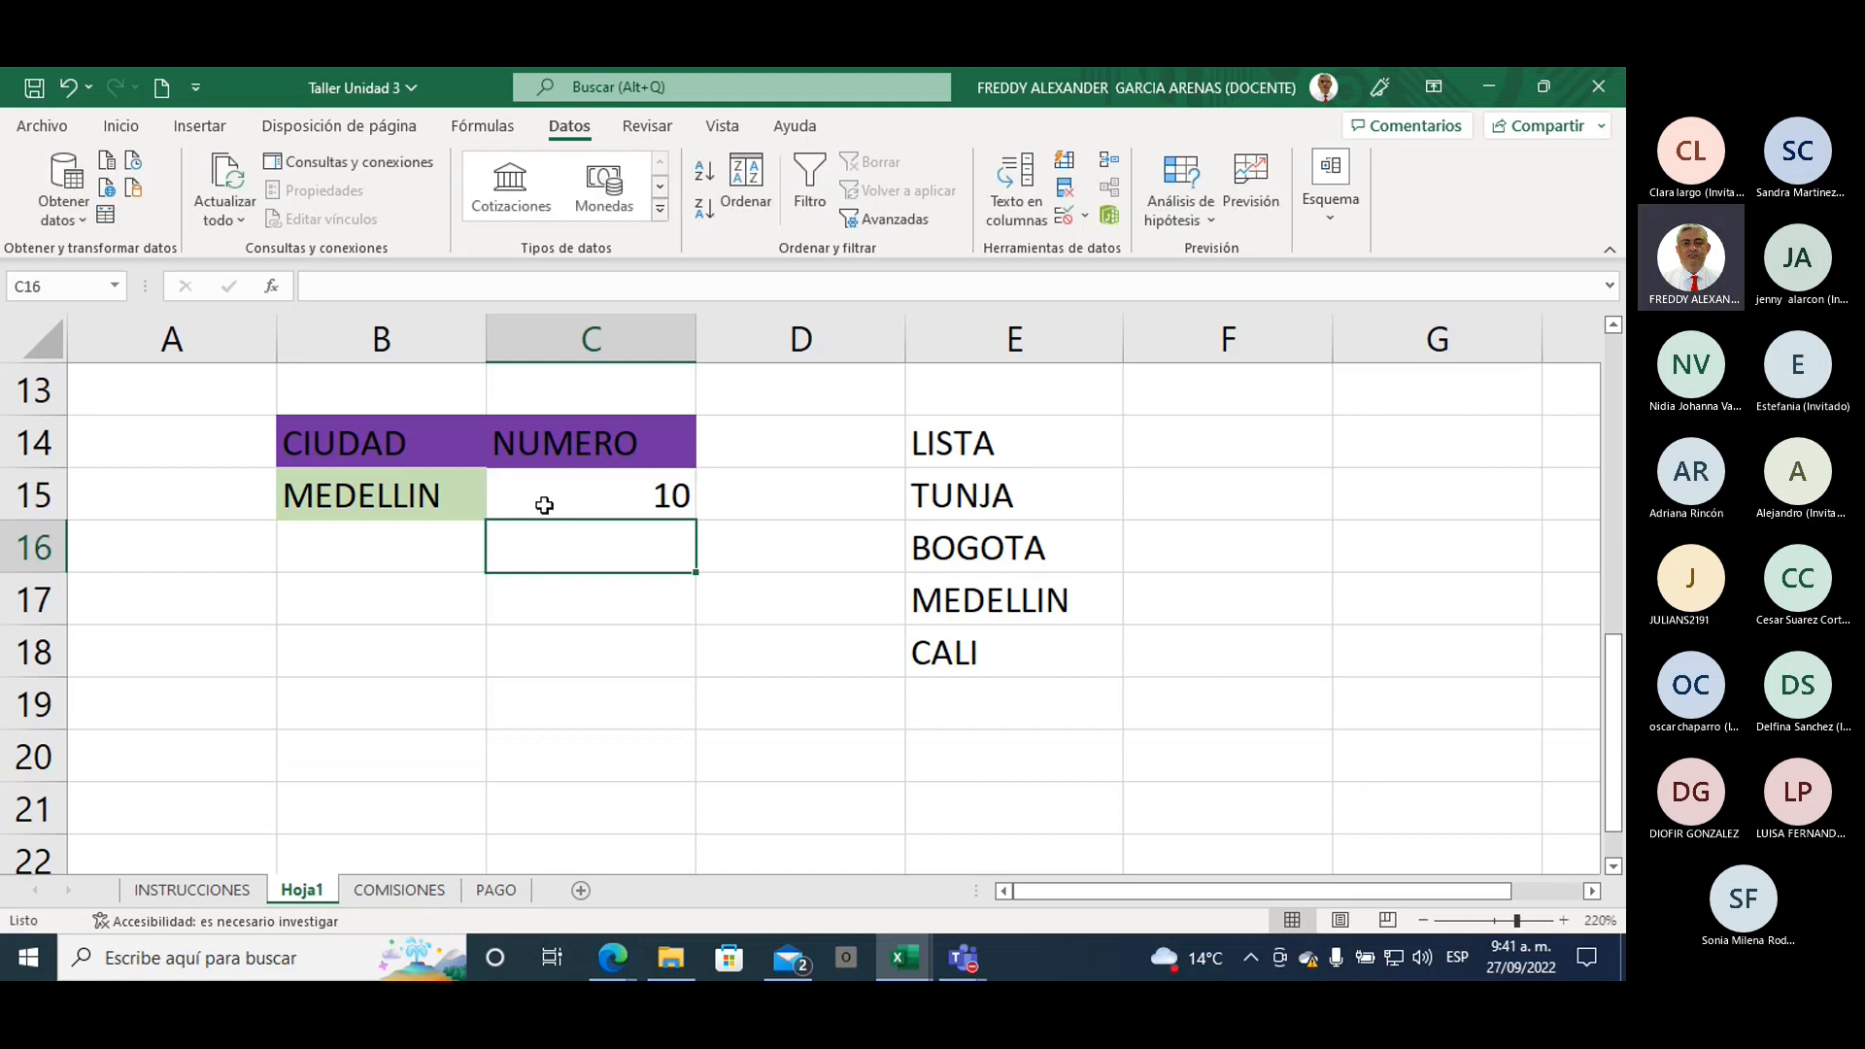
click(544, 505)
key(F2)
key(BackSpace)
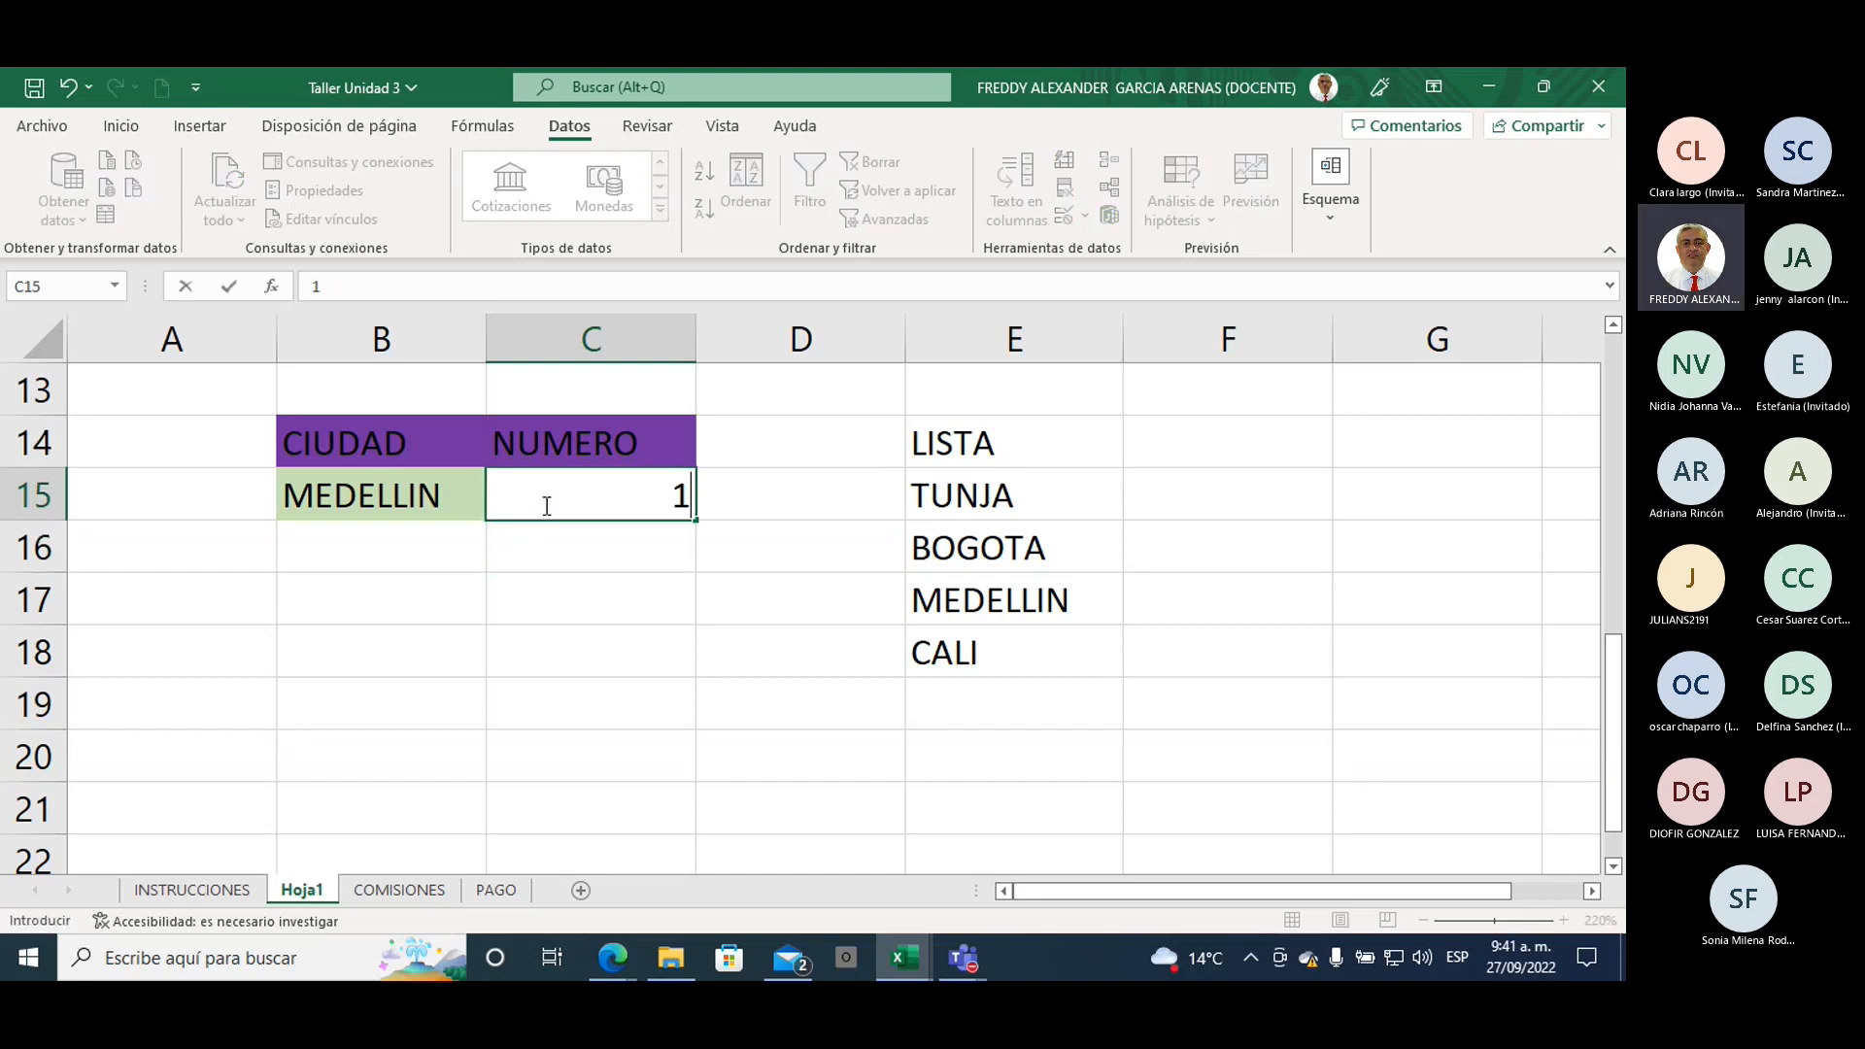
key(Return)
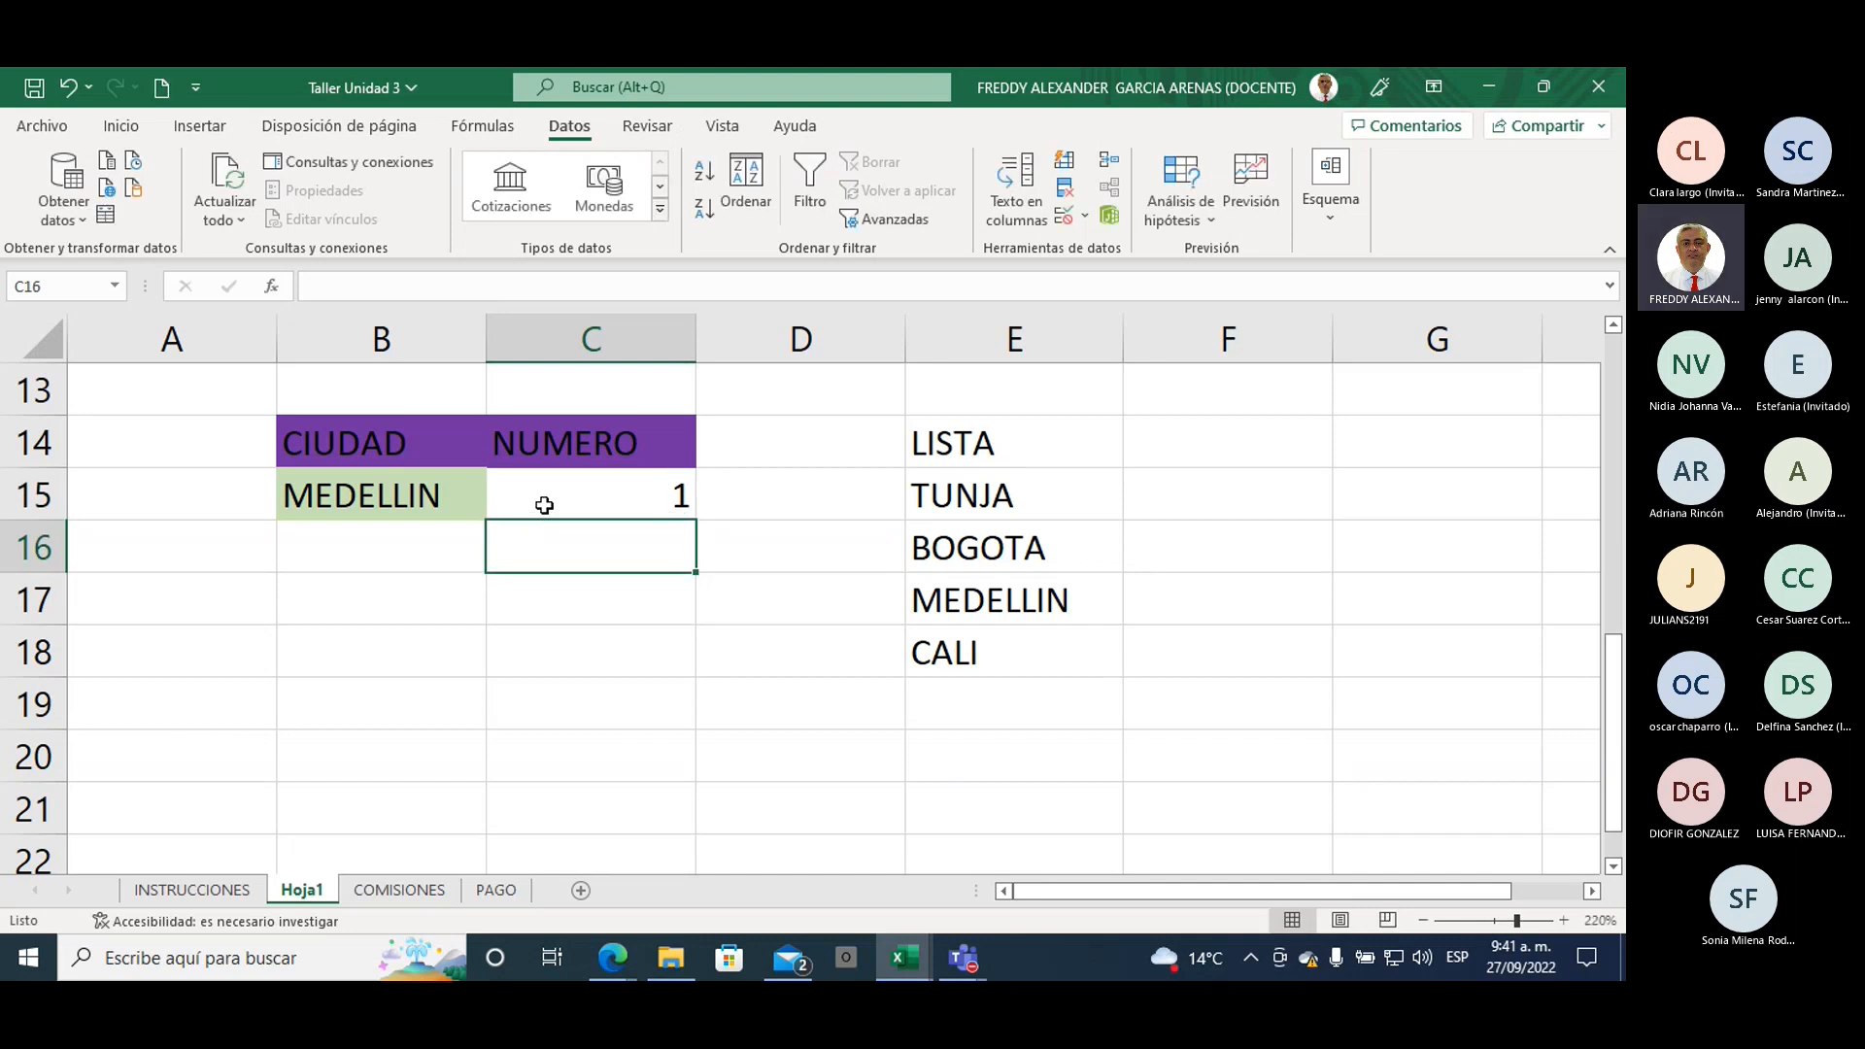
Step: Try to enter the out-of-range values 11 and 50 in C15, dismissing the error alert each time
click(544, 505)
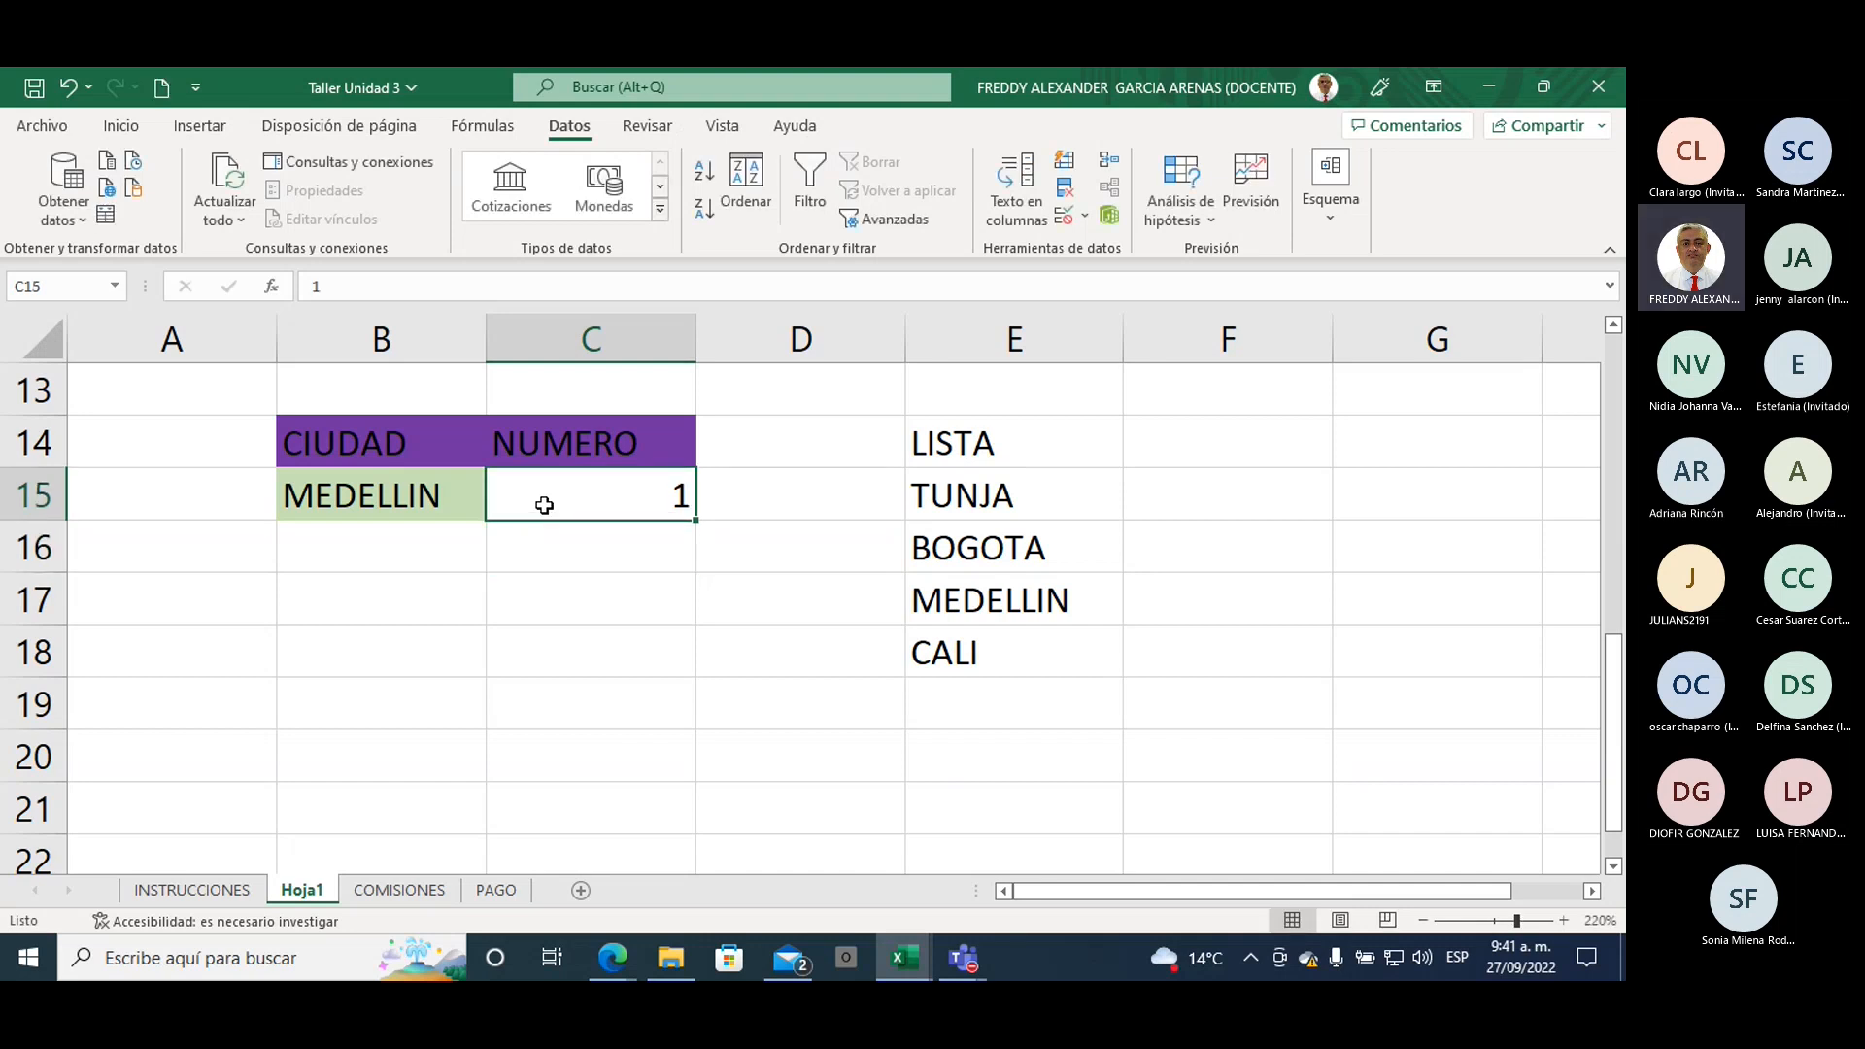
key(F2)
text(1)
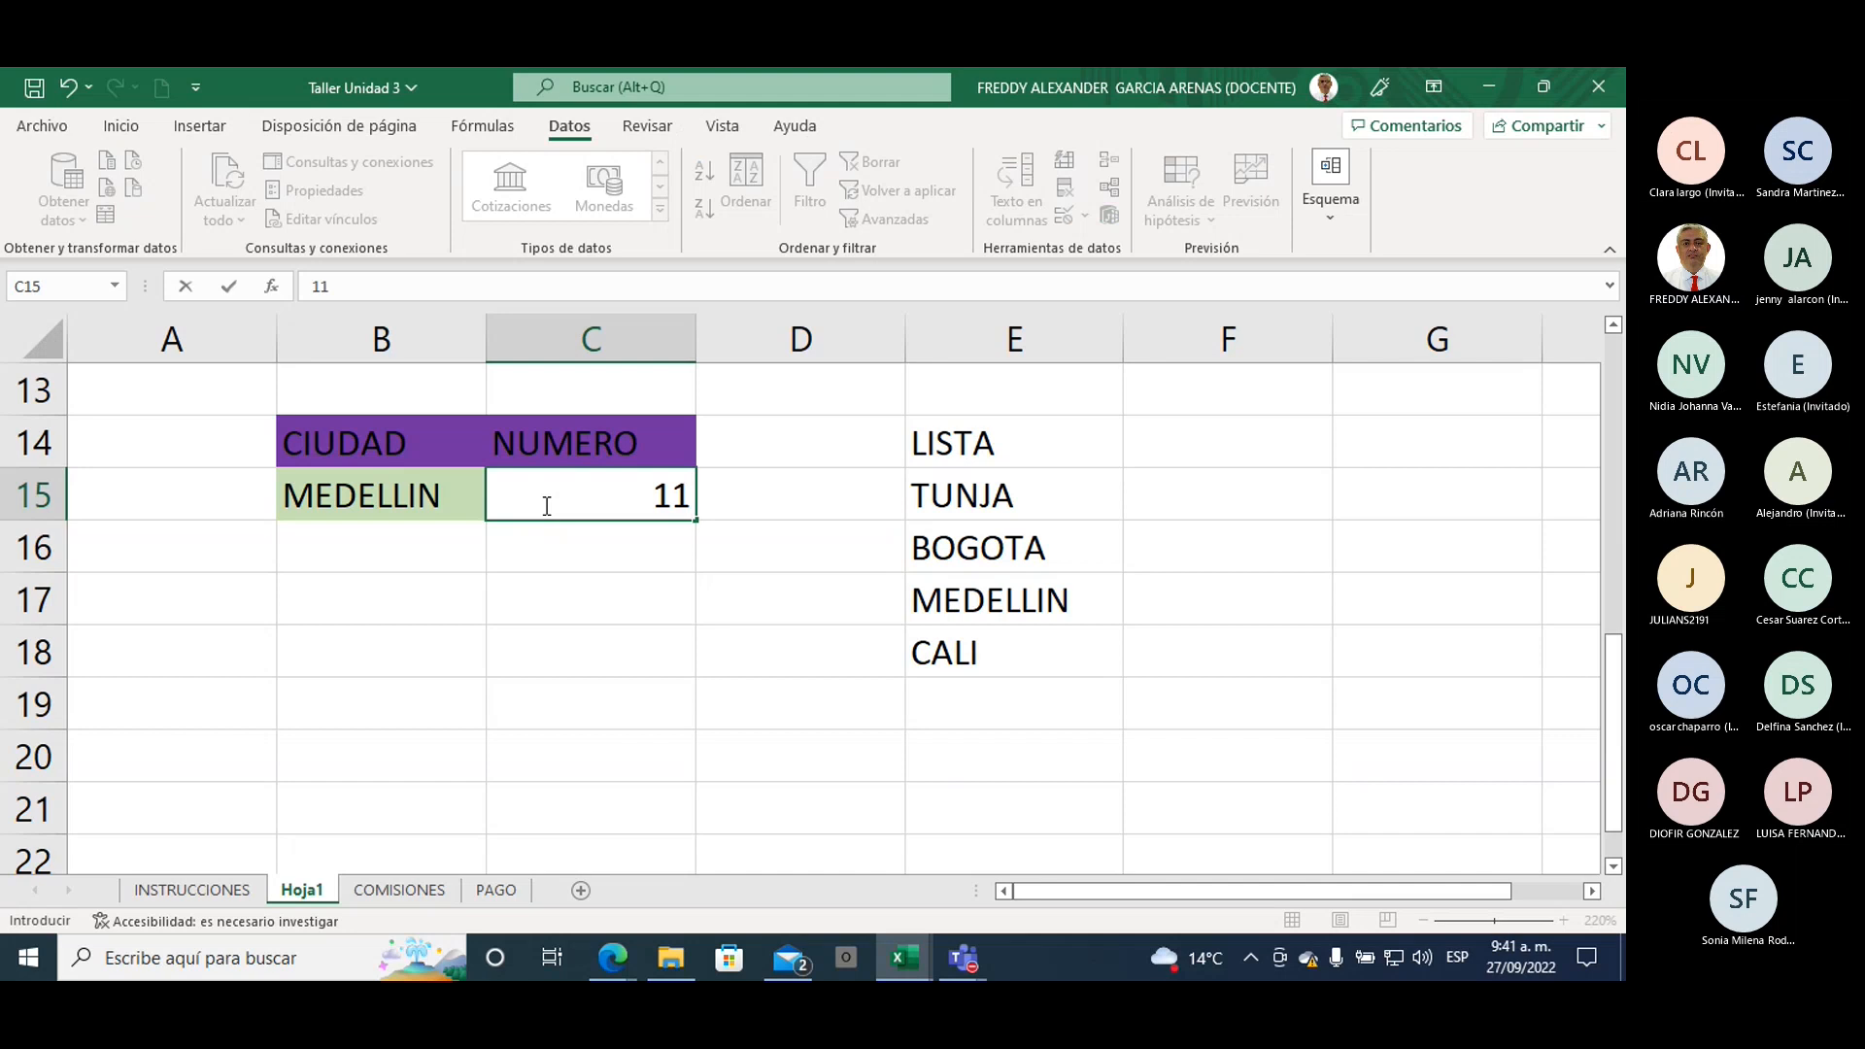
key(Return)
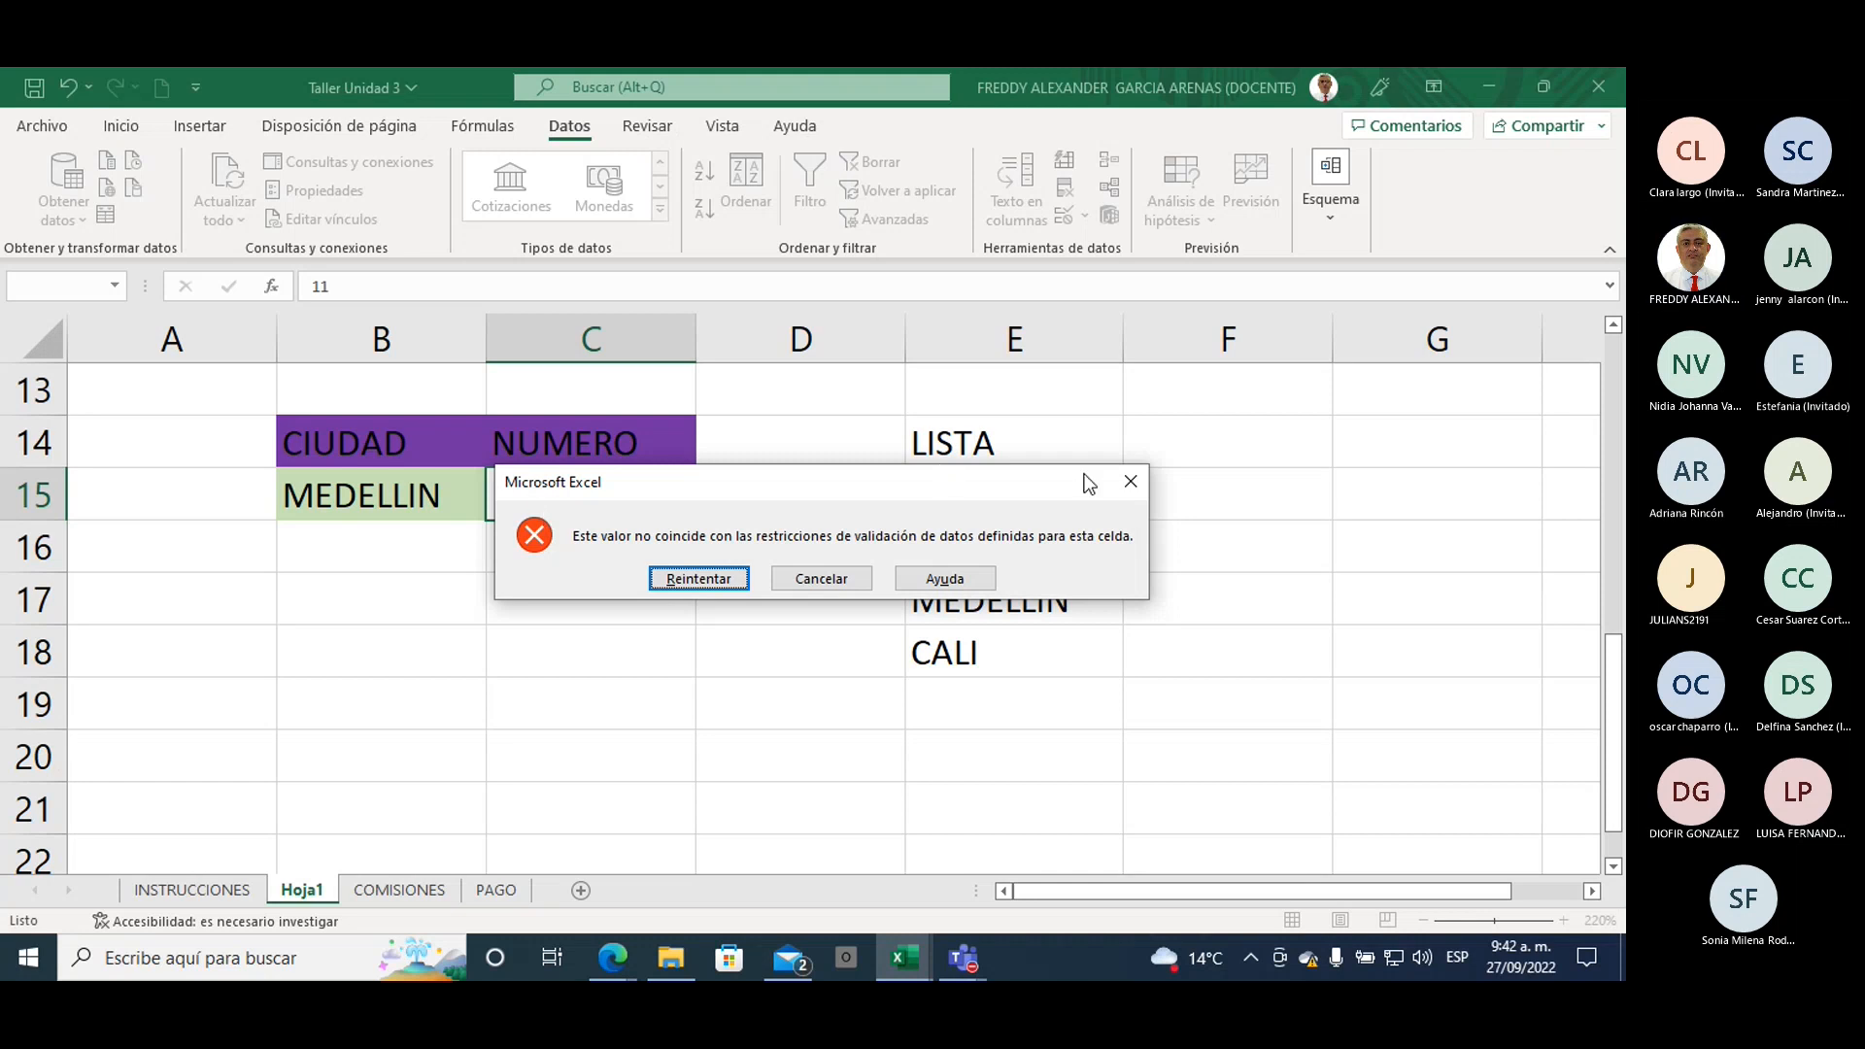
click(1131, 482)
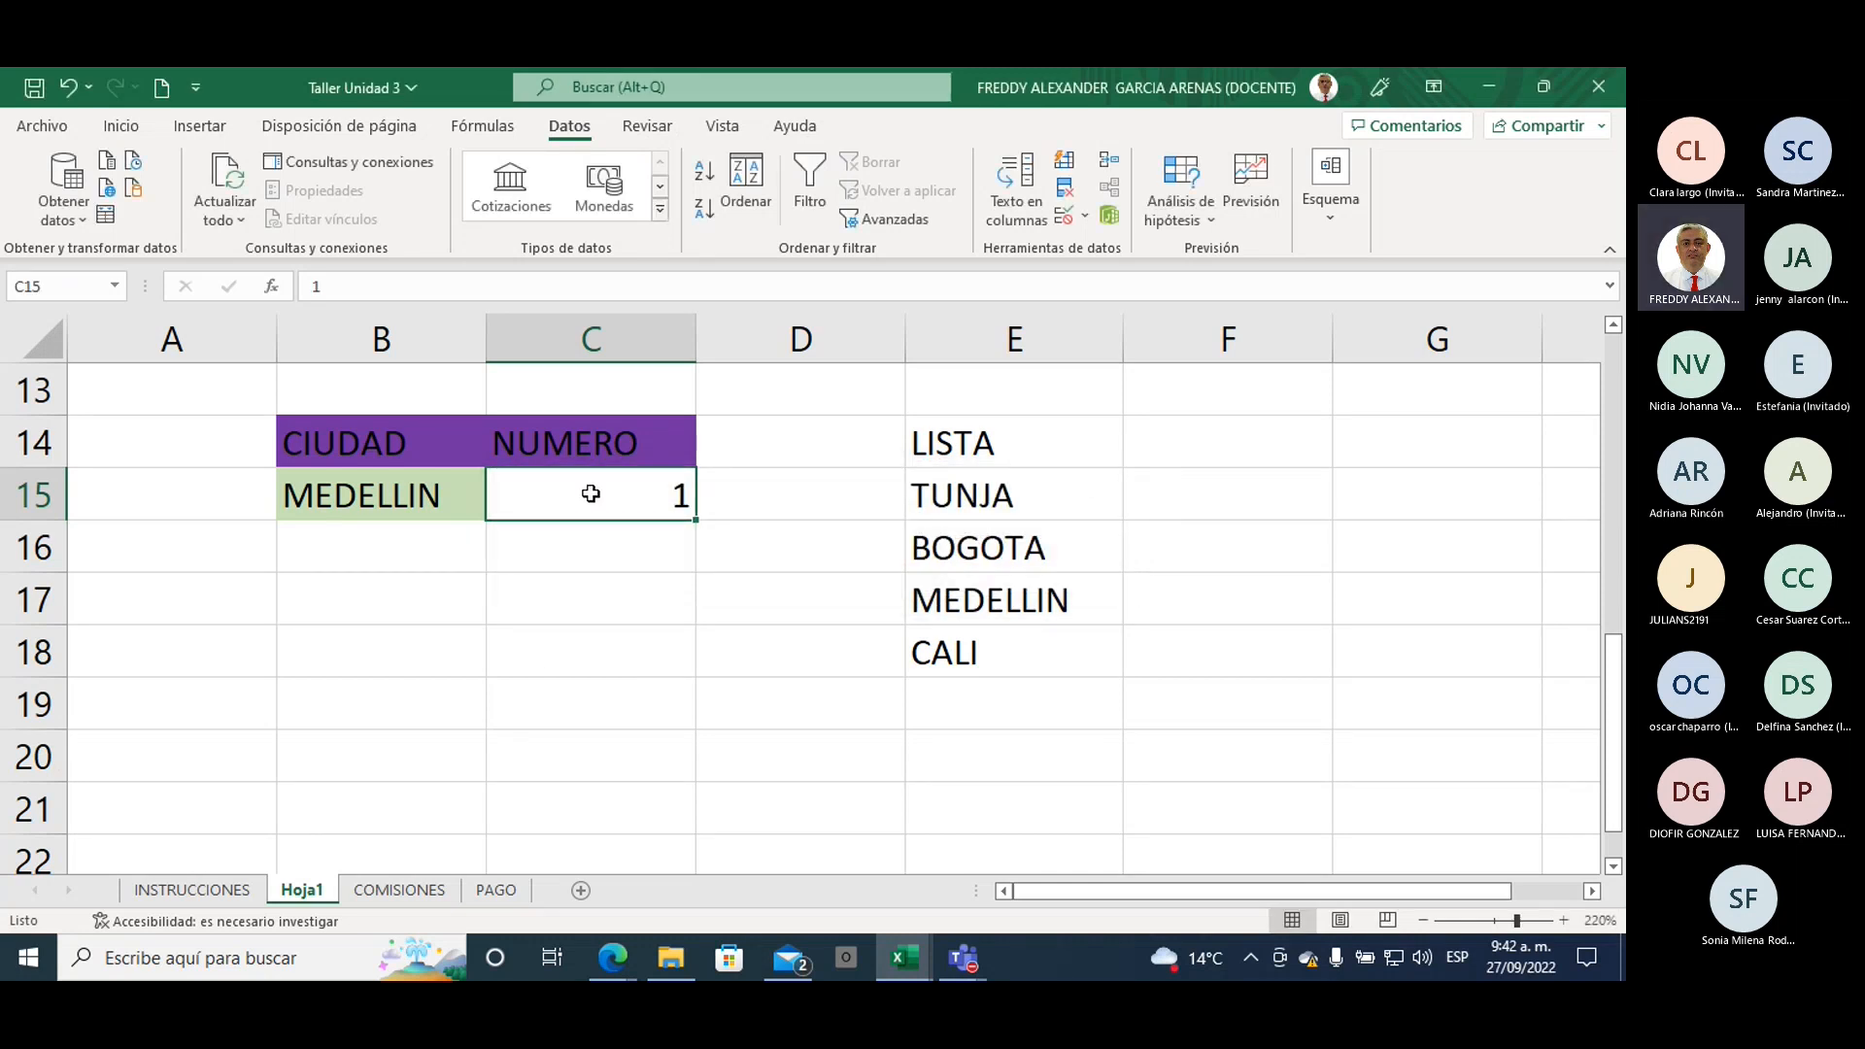
text(50)
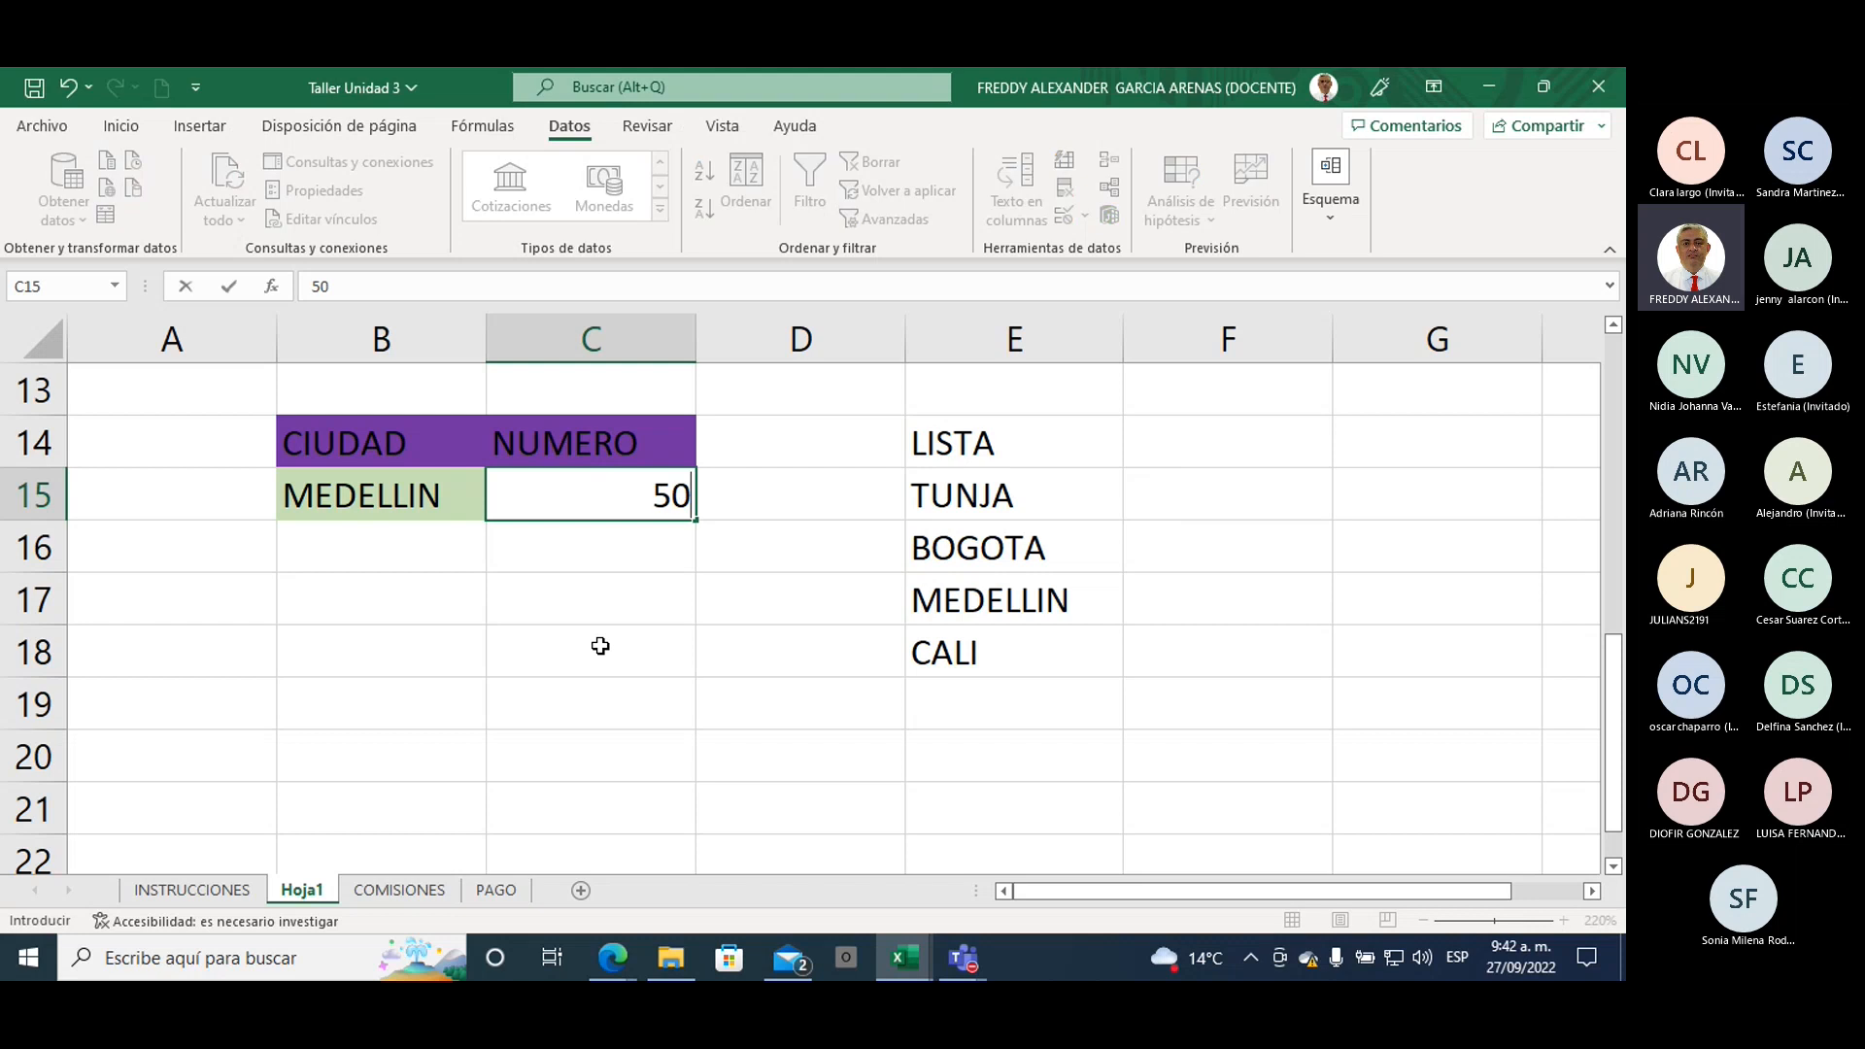
key(Return)
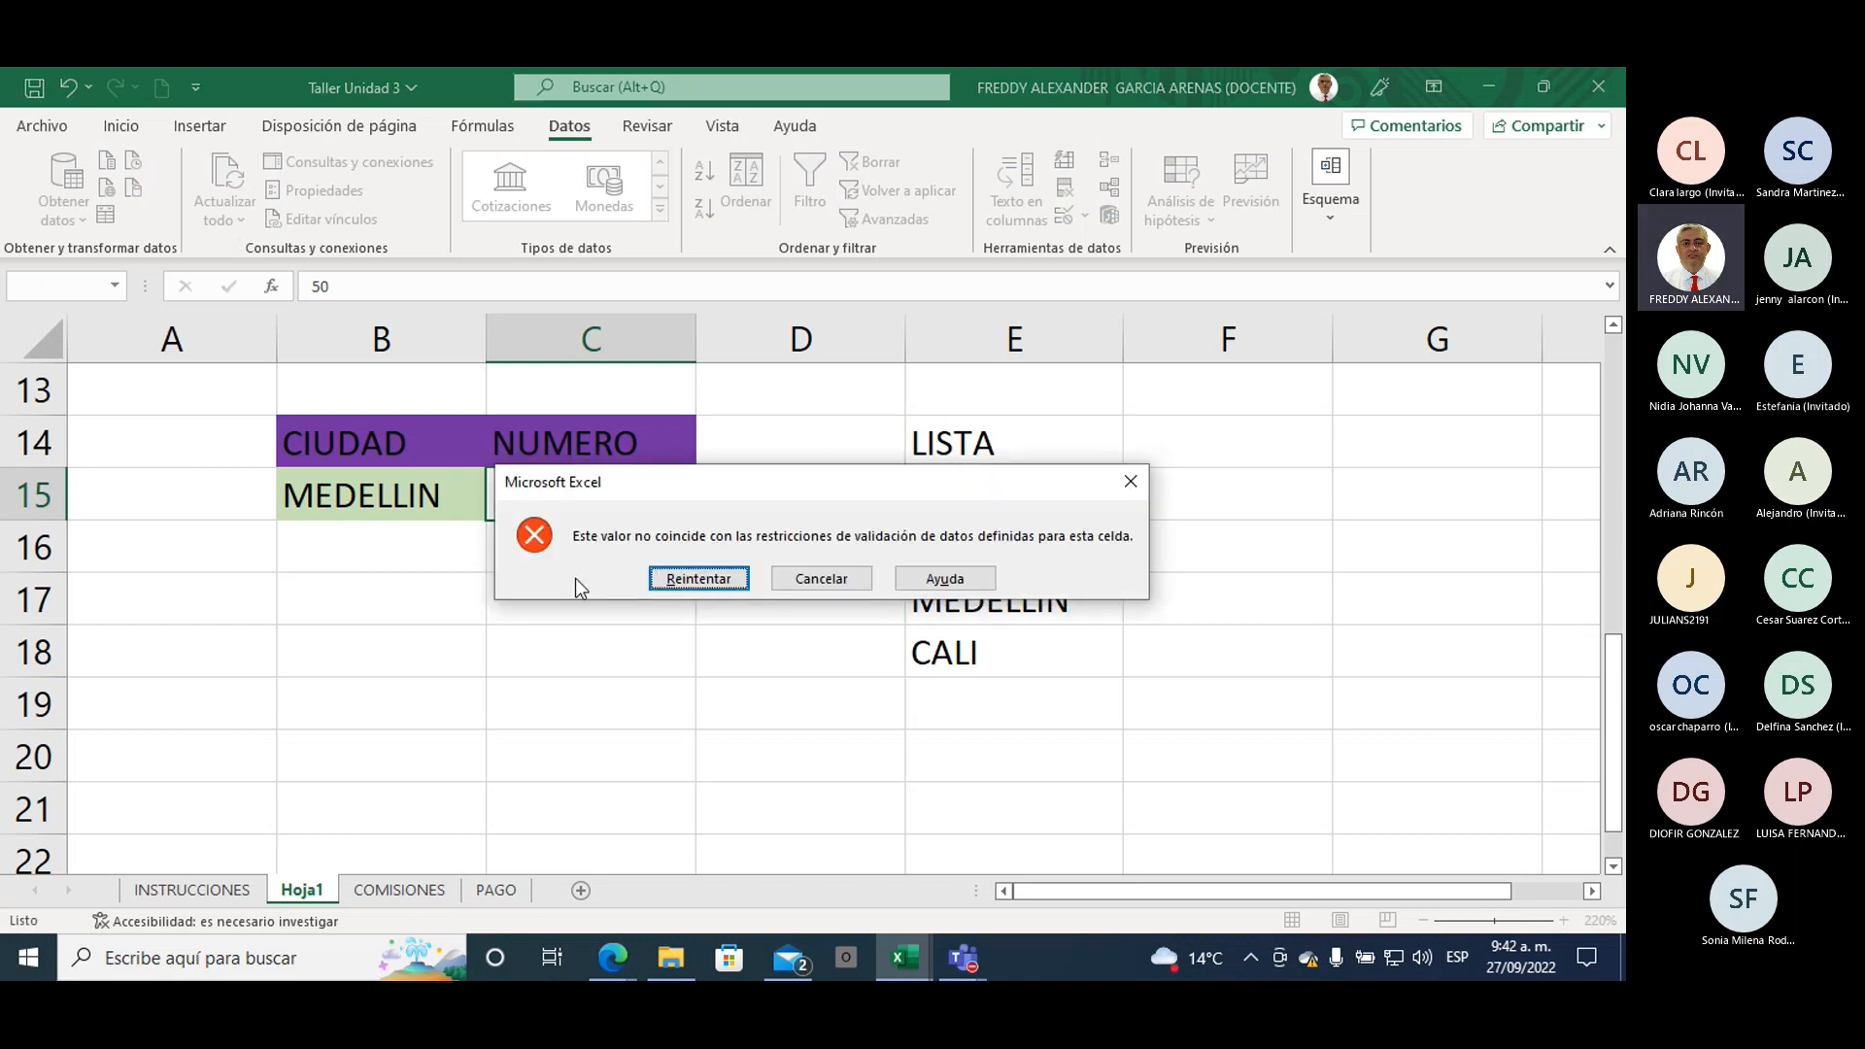
click(824, 580)
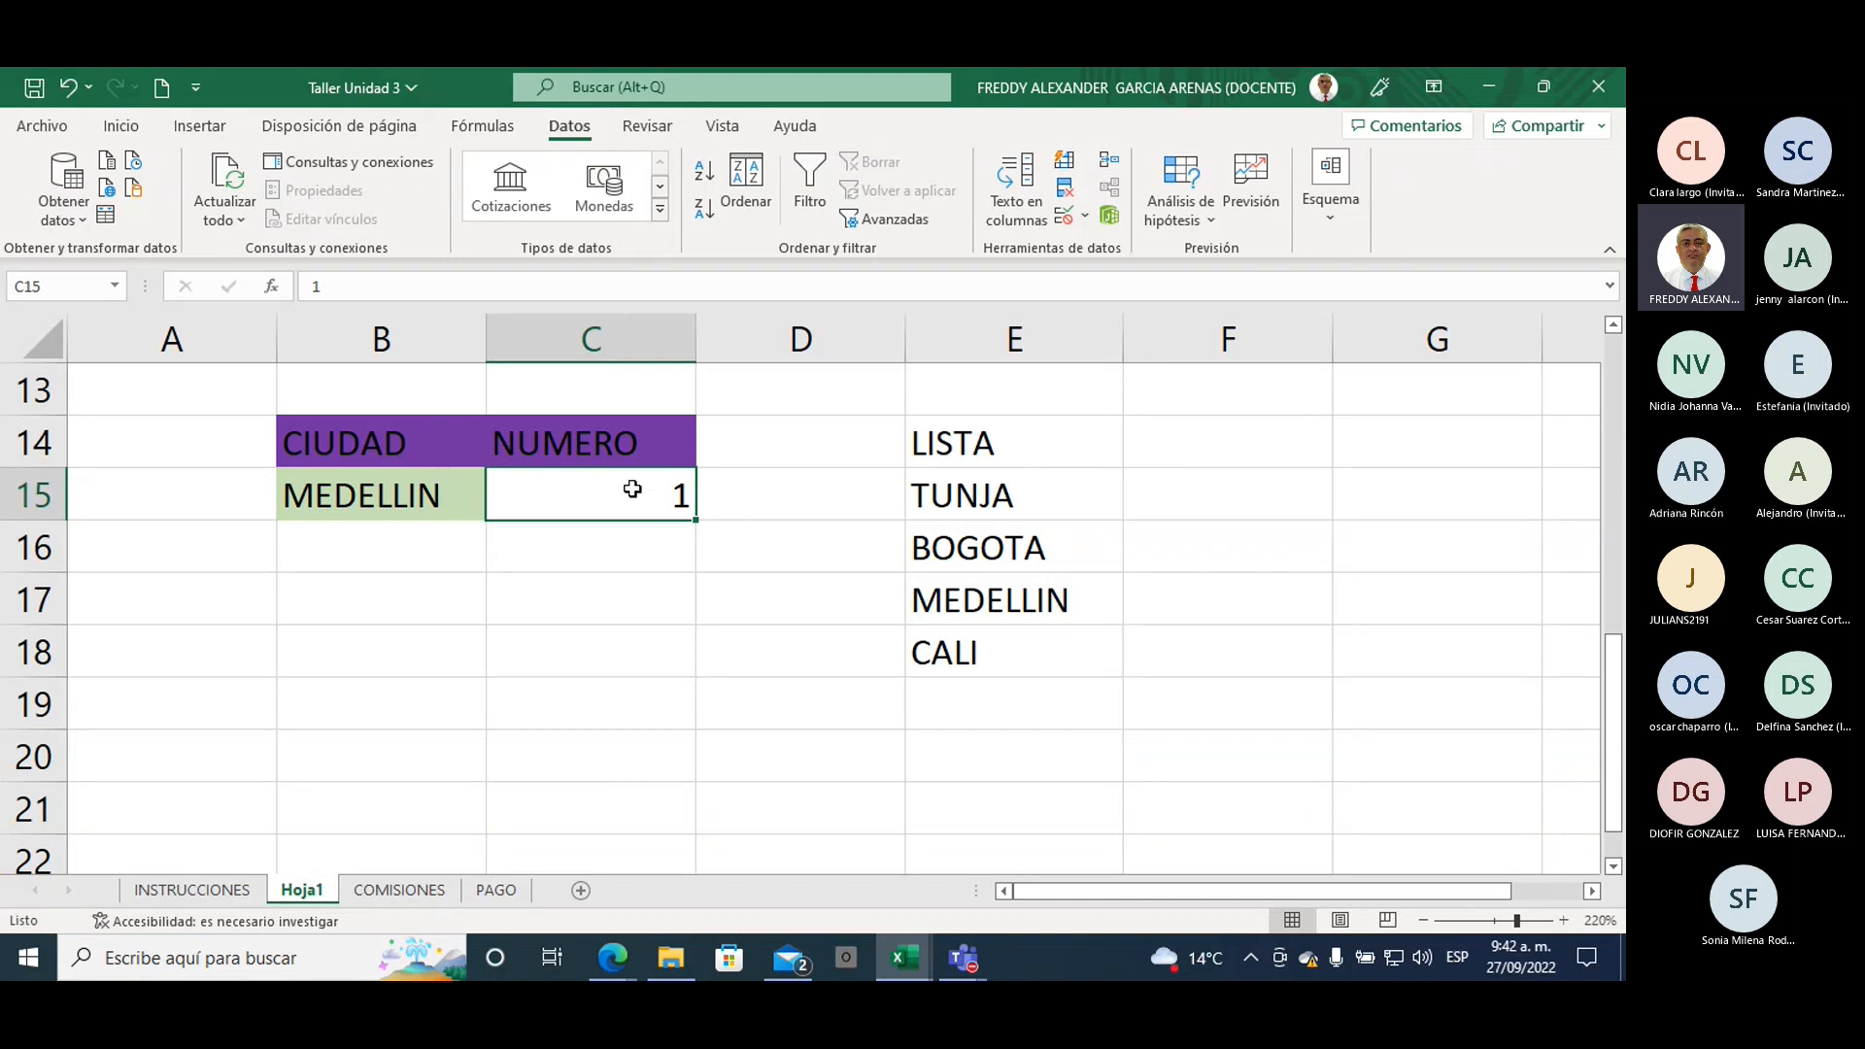
Step: Reopen data validation for C15, move the dialog closer to the cell, and set the error alert style to Advertencia
click(1065, 225)
drag(971, 393, 912, 371)
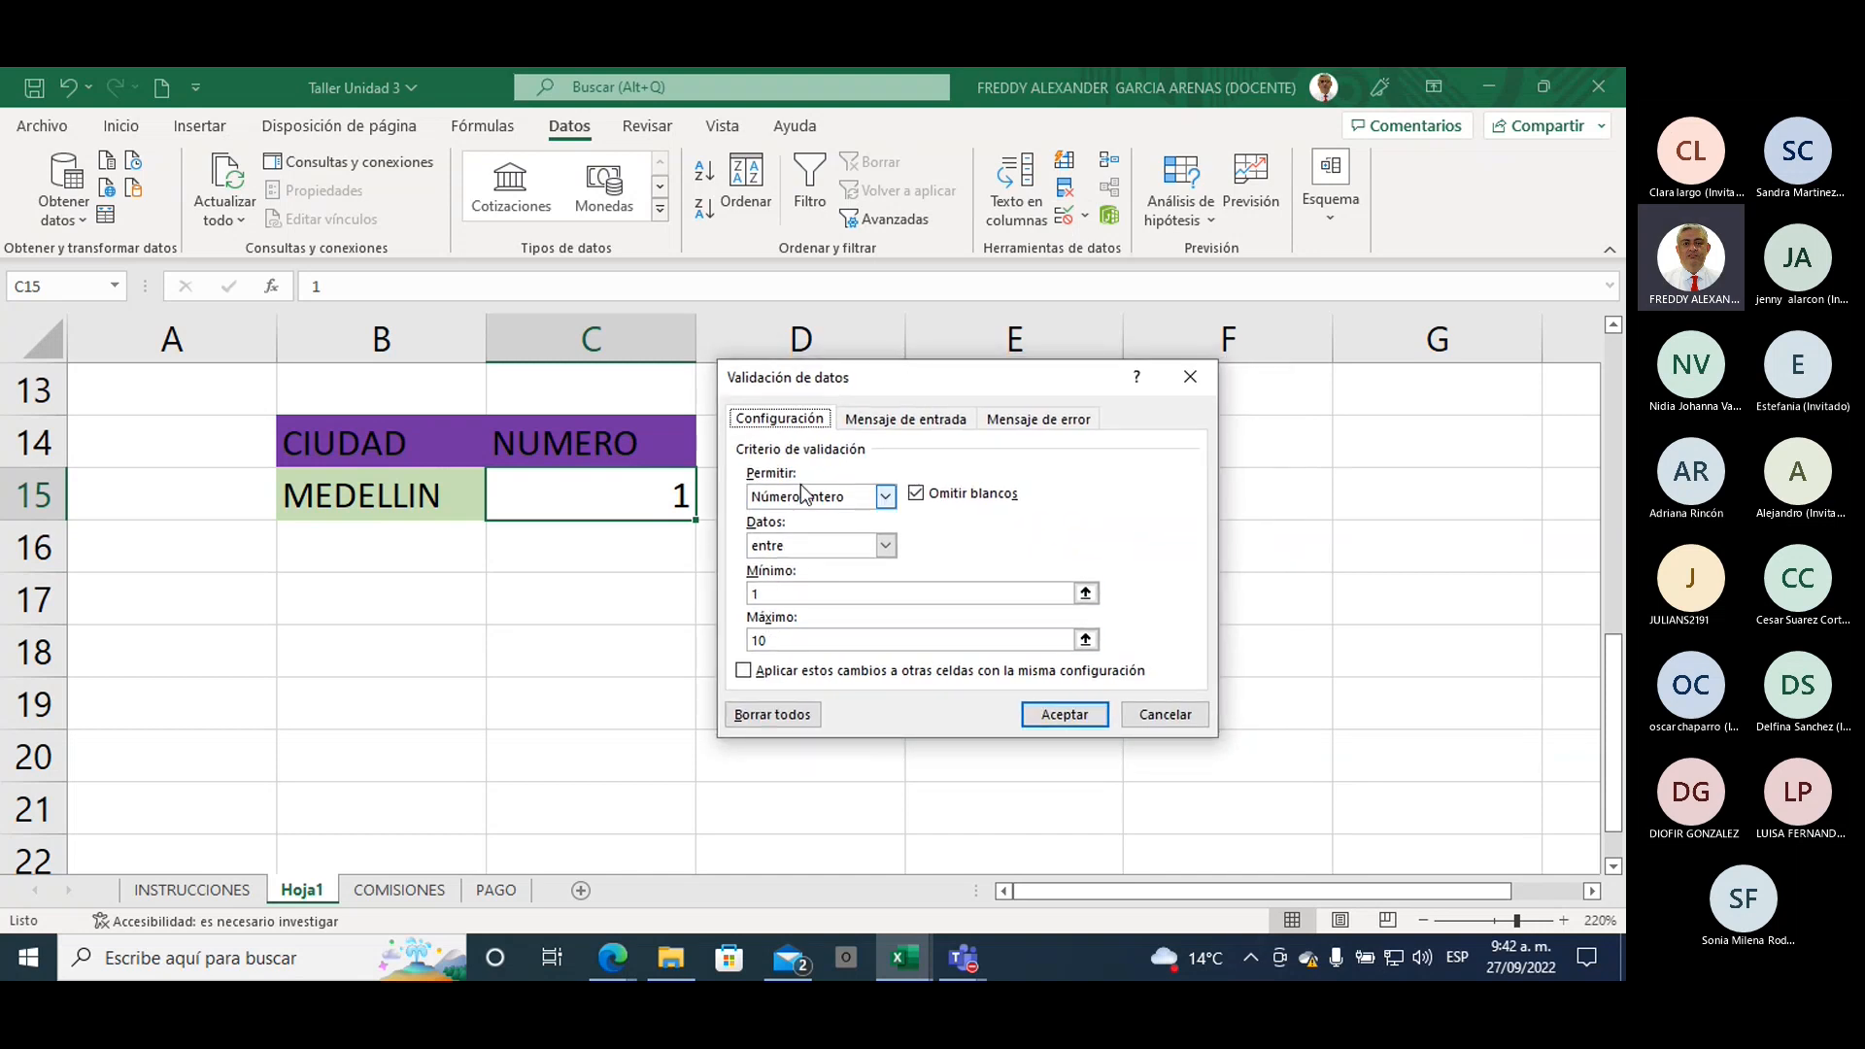
click(1040, 425)
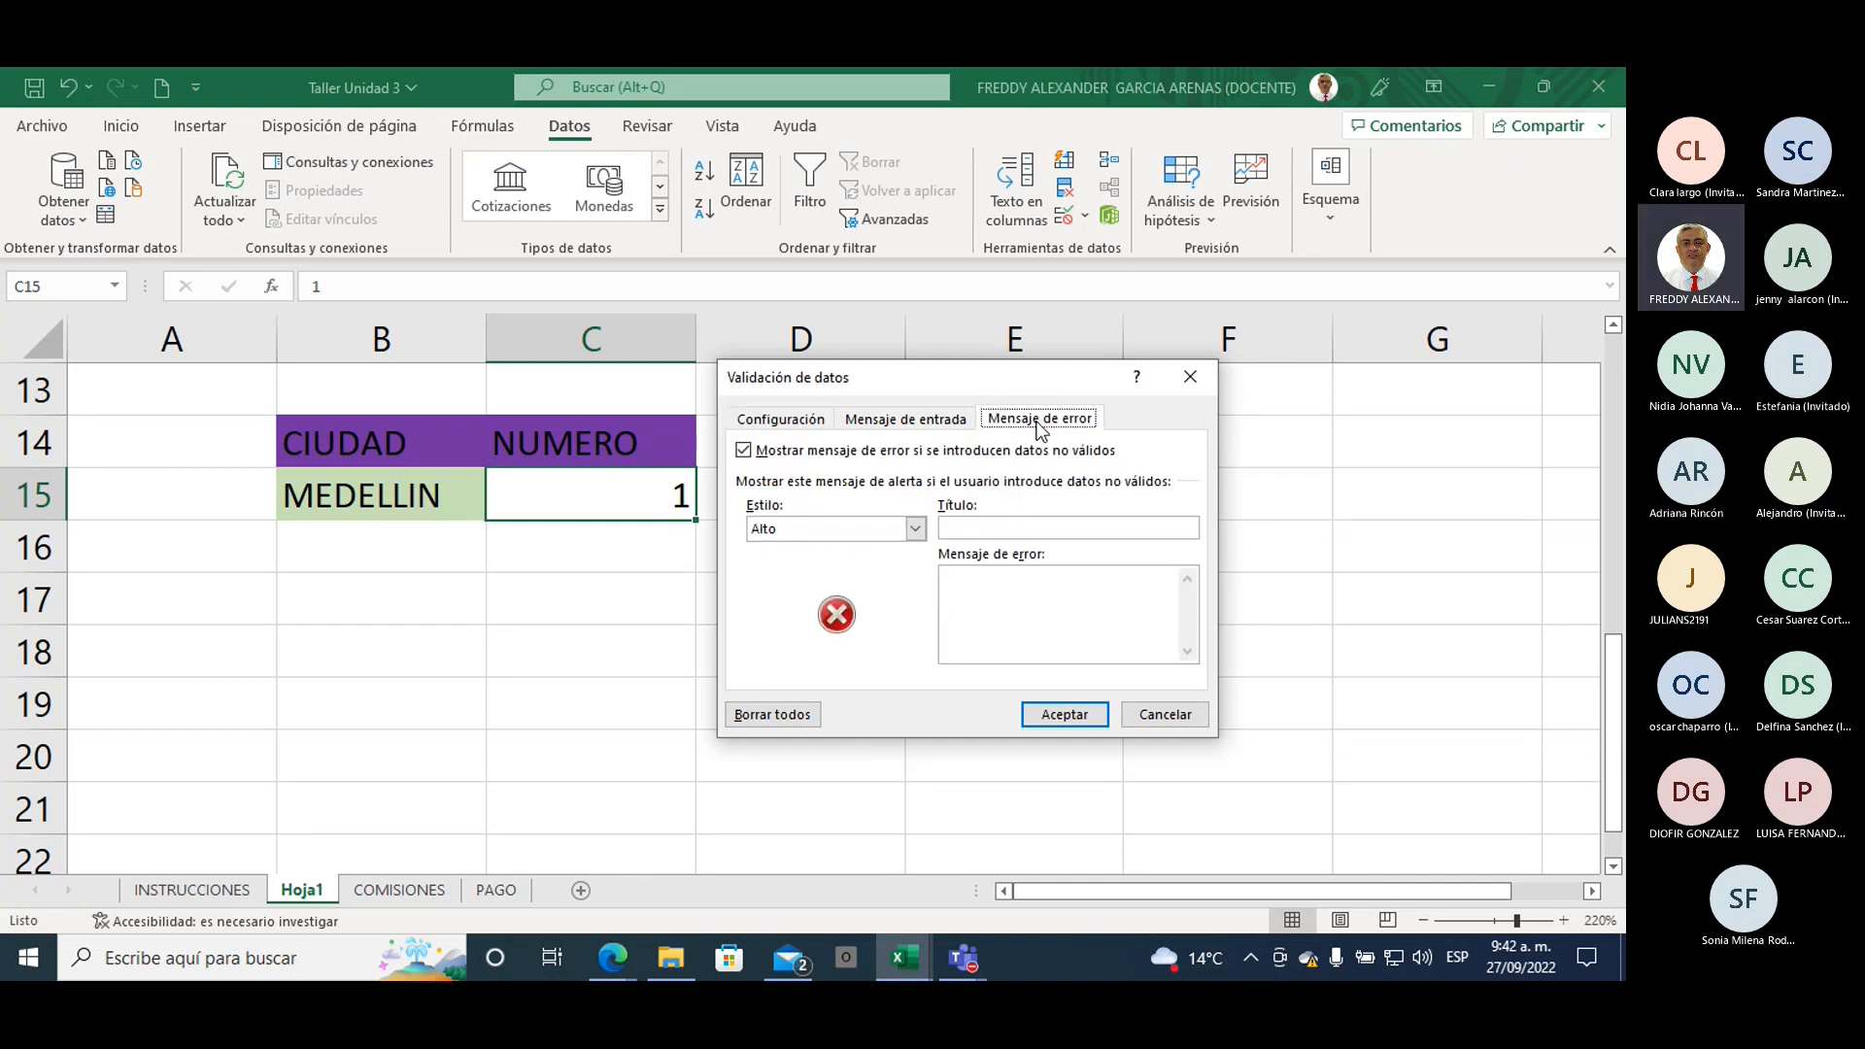
click(914, 530)
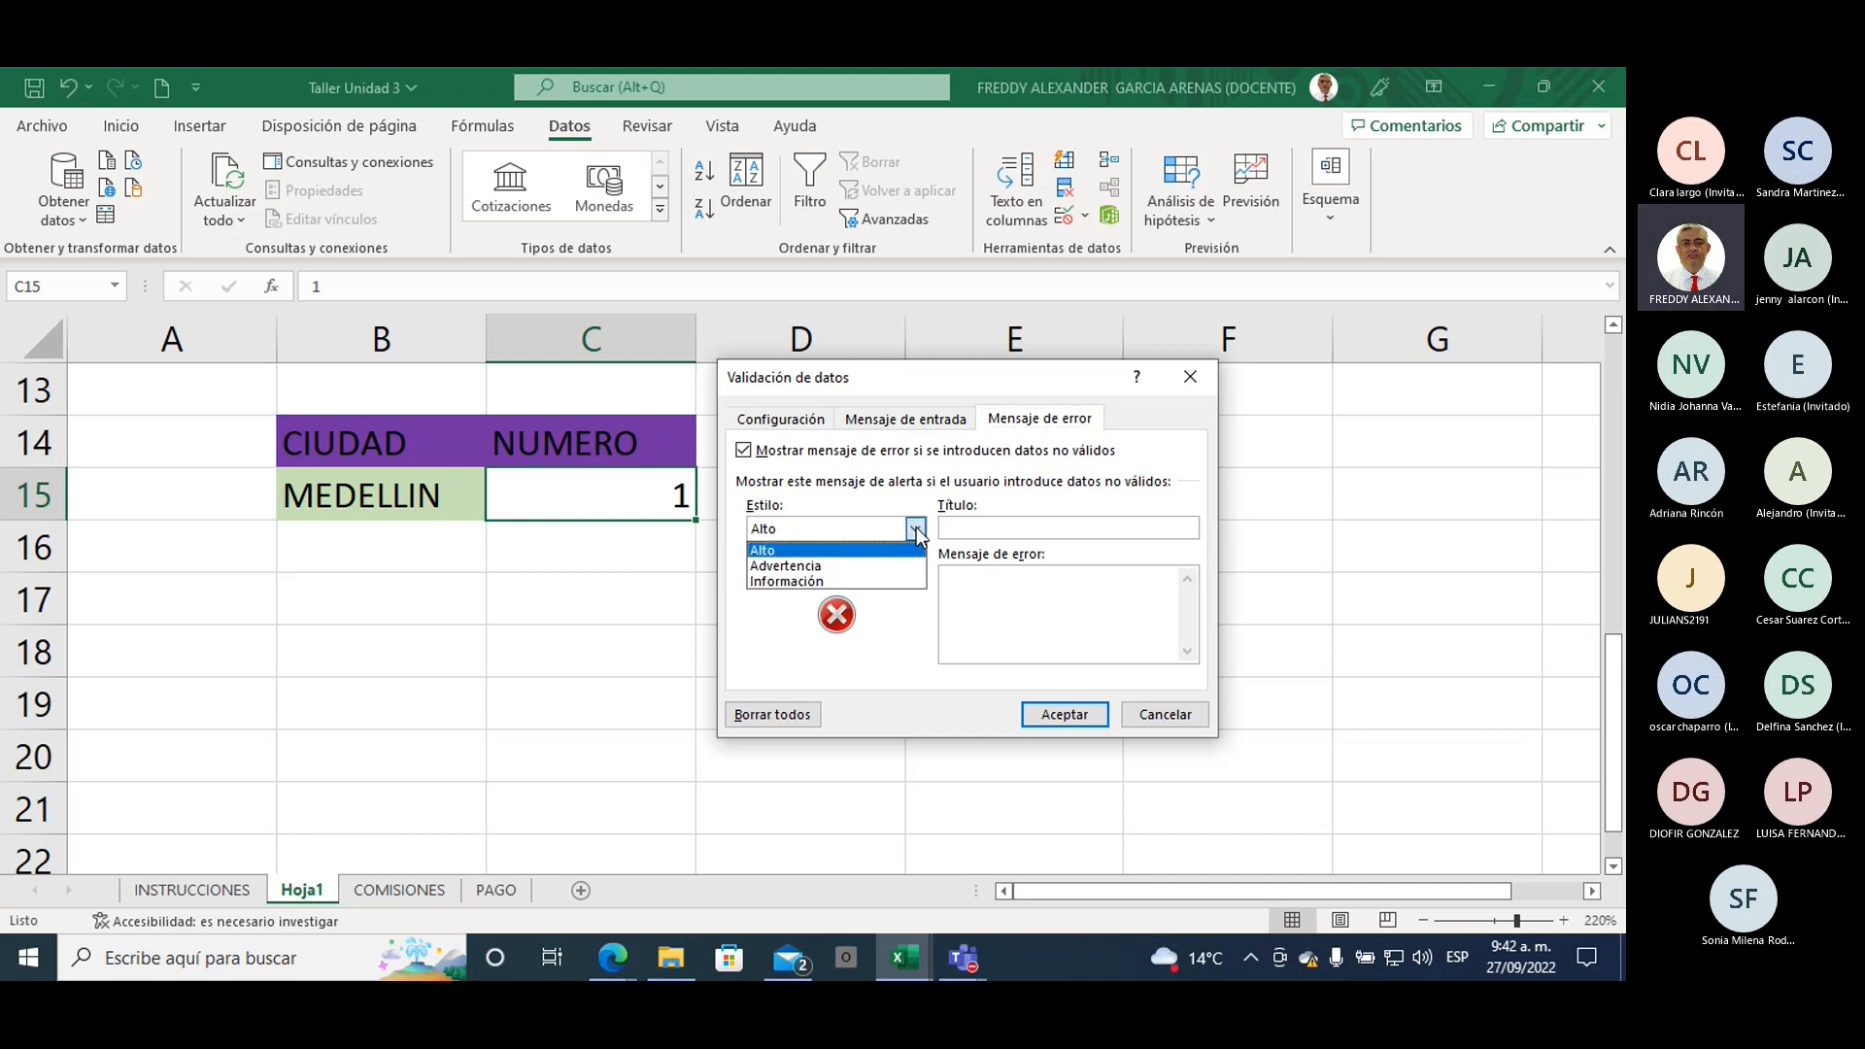
click(883, 564)
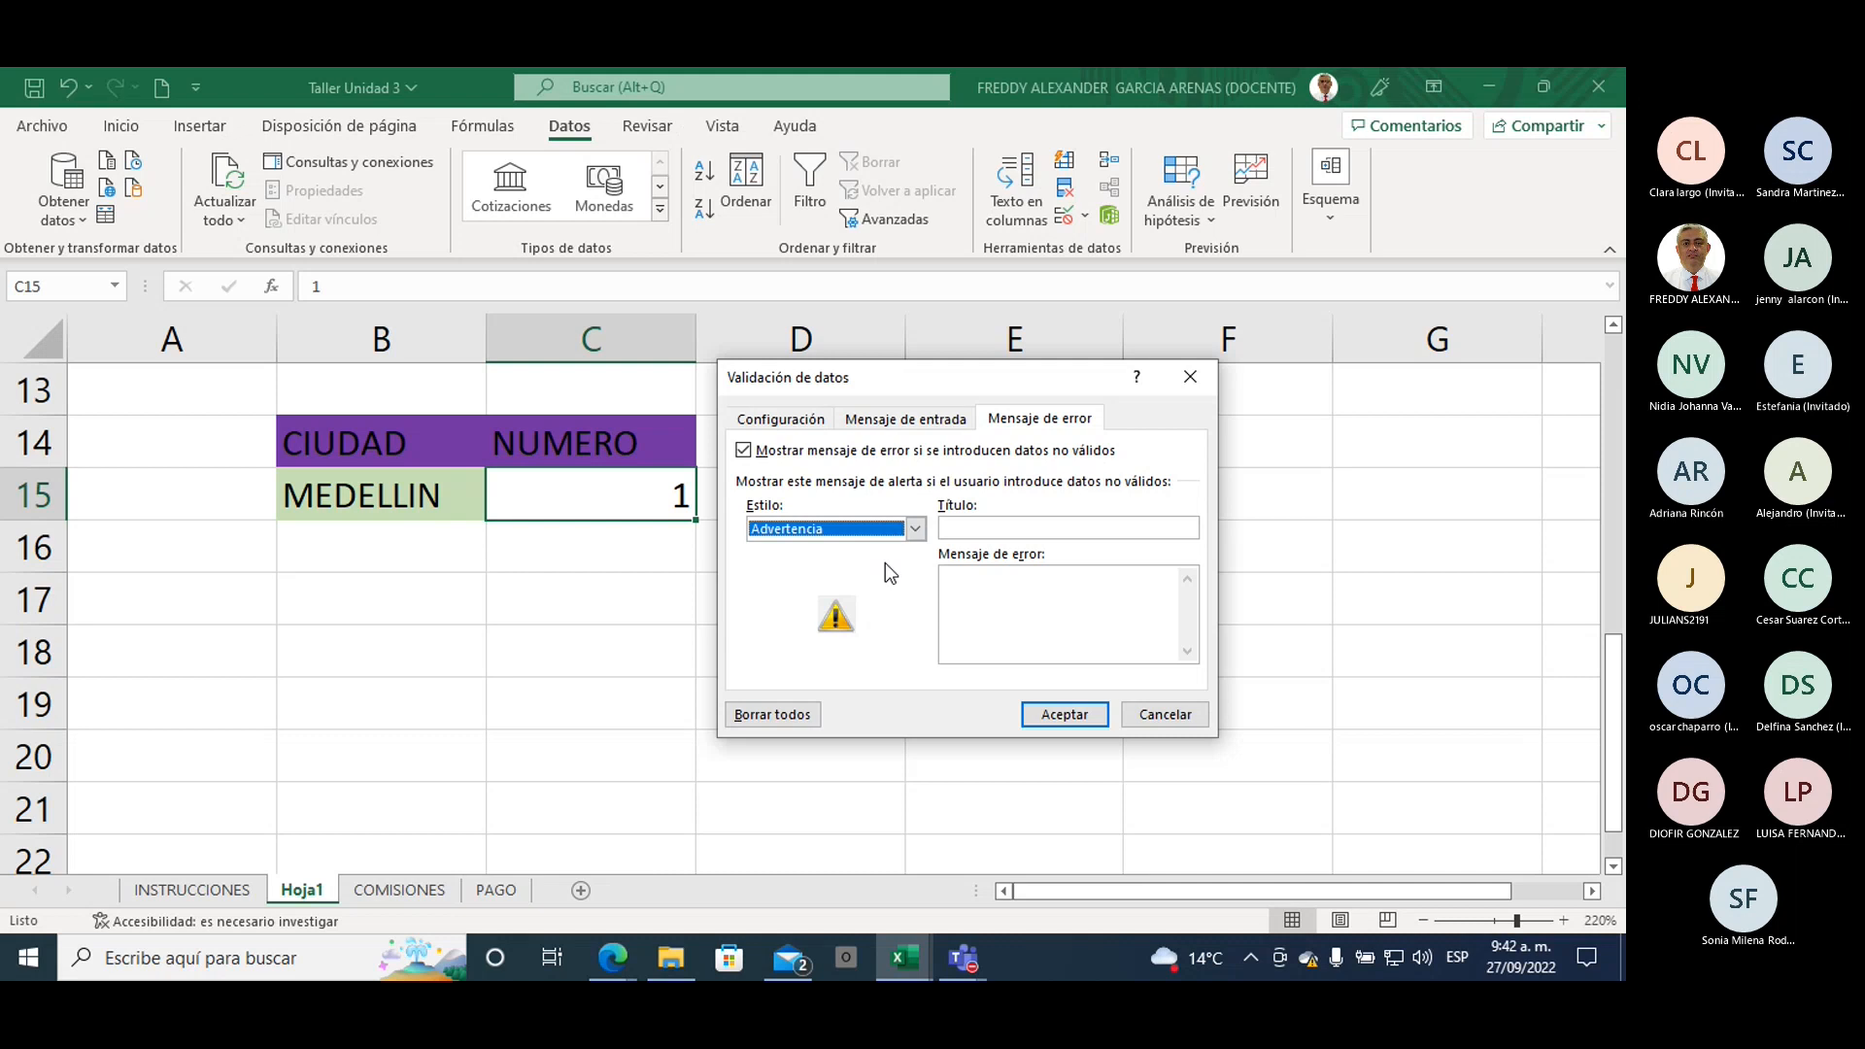
Step: Set the title of the error alert for C15 to ERROR in capitals
click(980, 526)
text(eRROR)
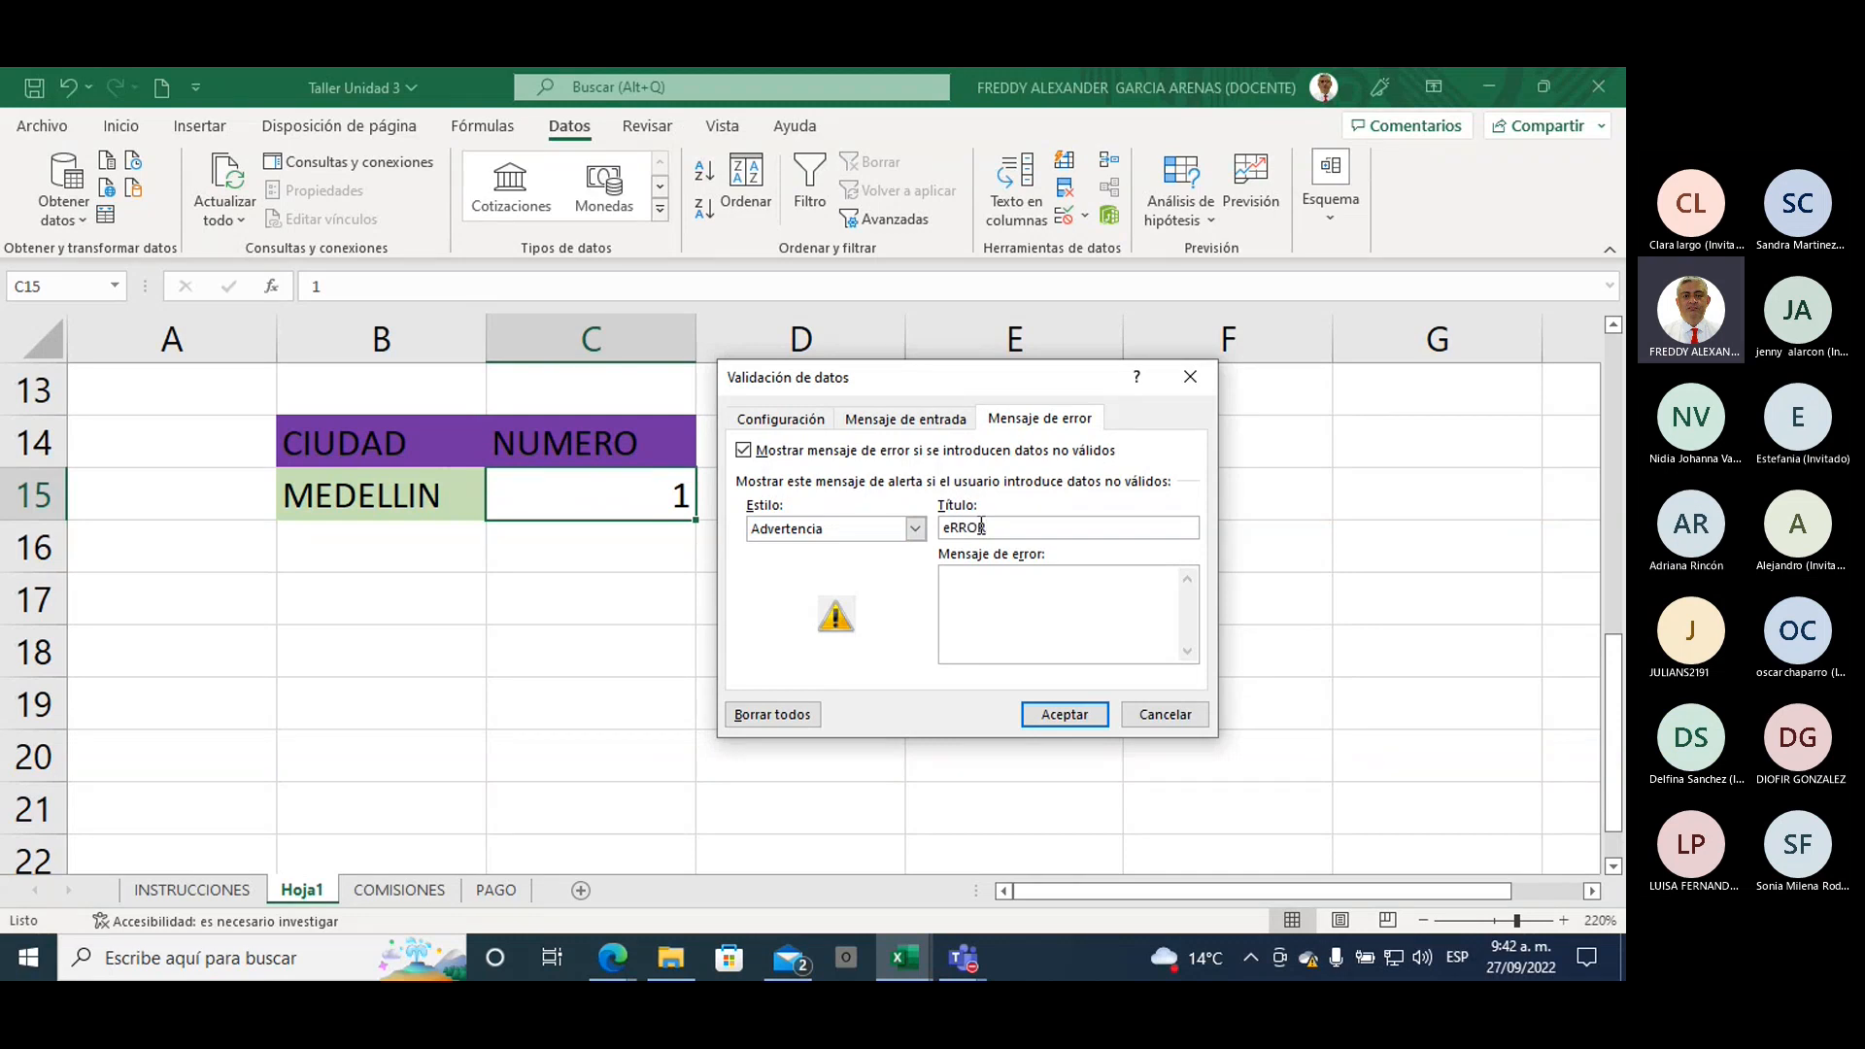
key(BackSpace)
key(BackSpace)
key(BackSpace)
key(BackSpace)
key(BackSpace)
text(ERROR)
Step: Write the error message "Debe ingresar unicamente valores entre 1 y 10" and apply the validation settings
click(1001, 581)
text(Debe )
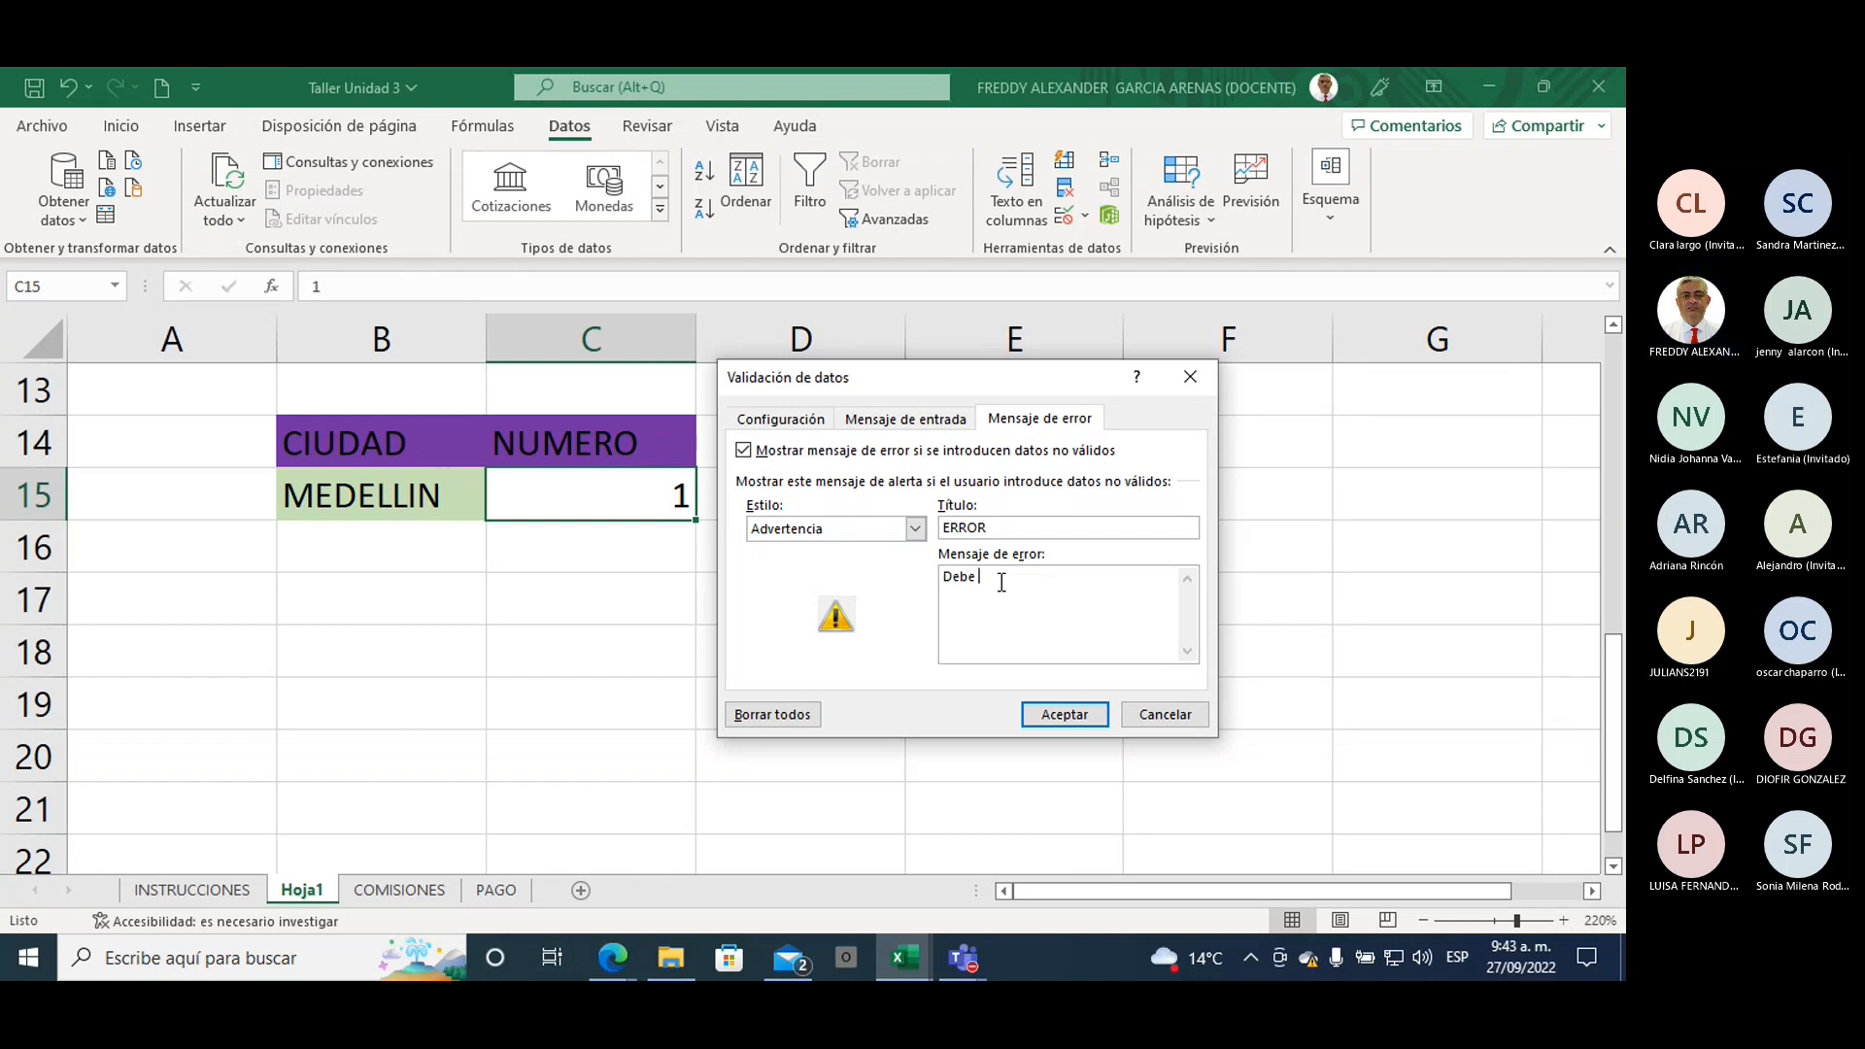
text(ingr)
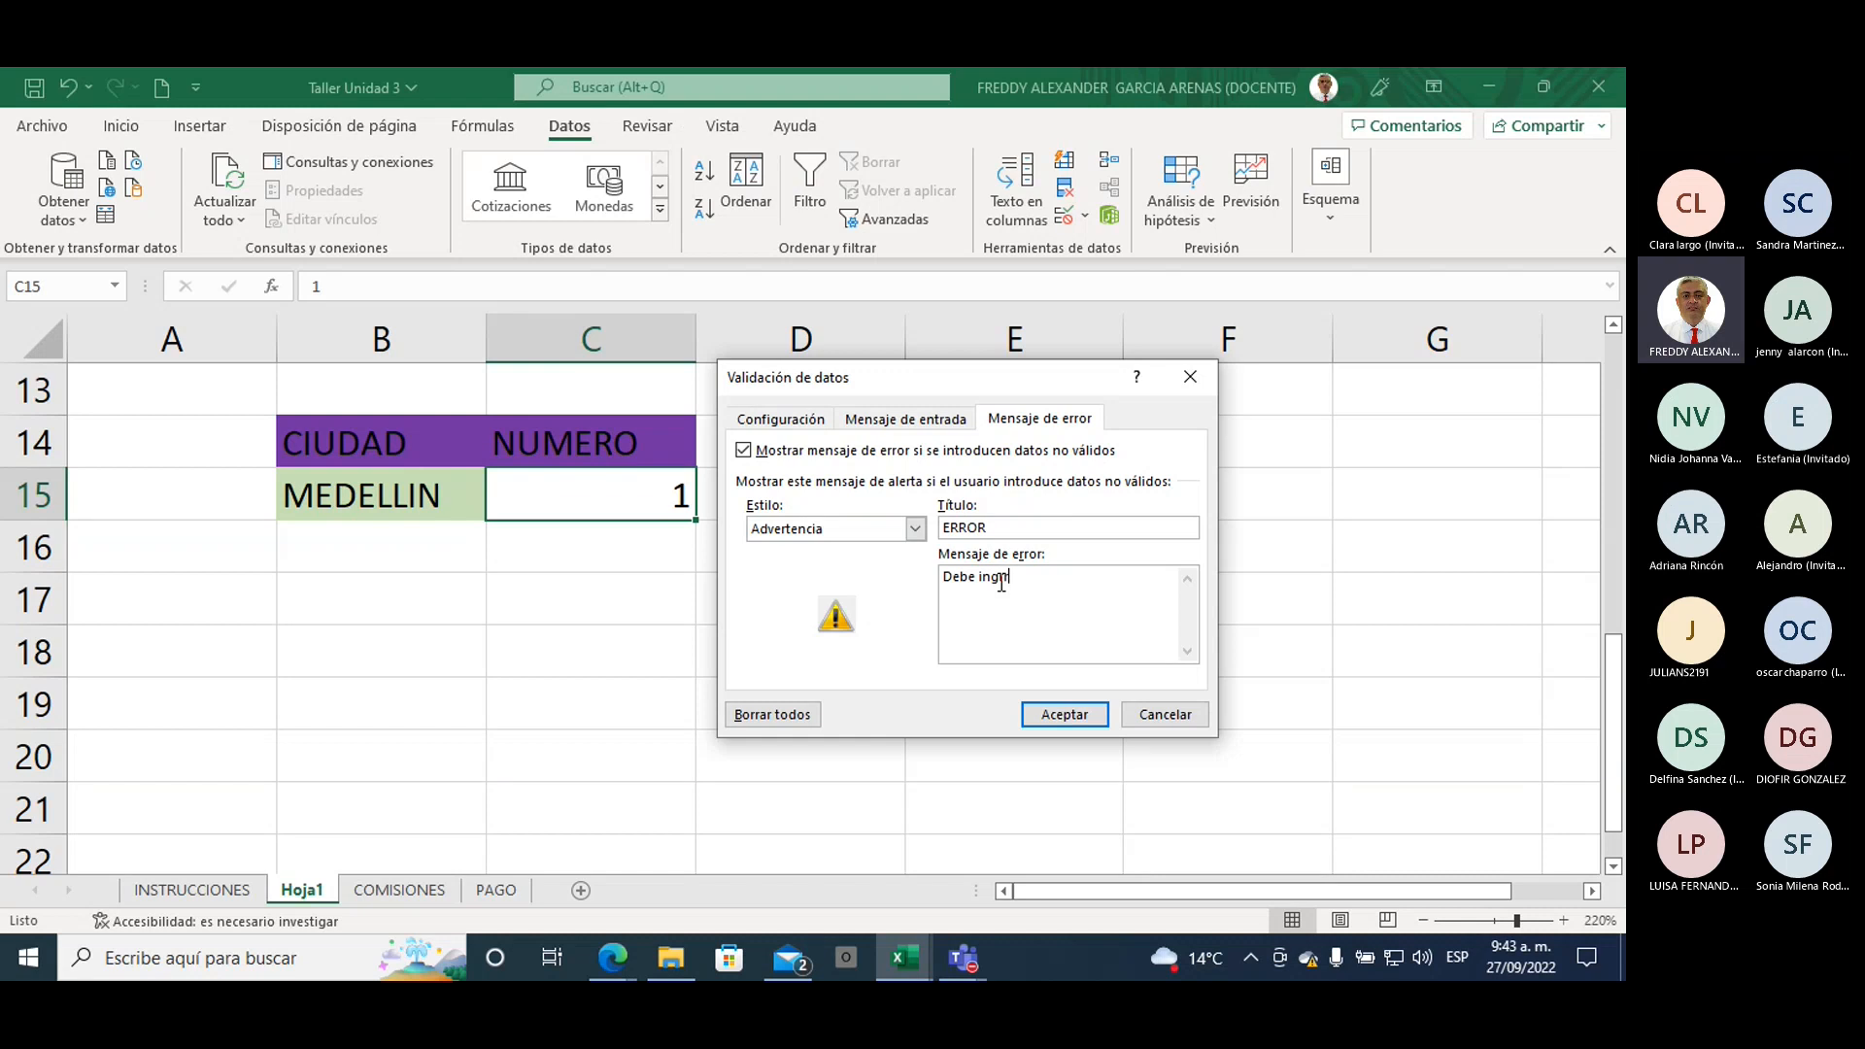
text(esar un)
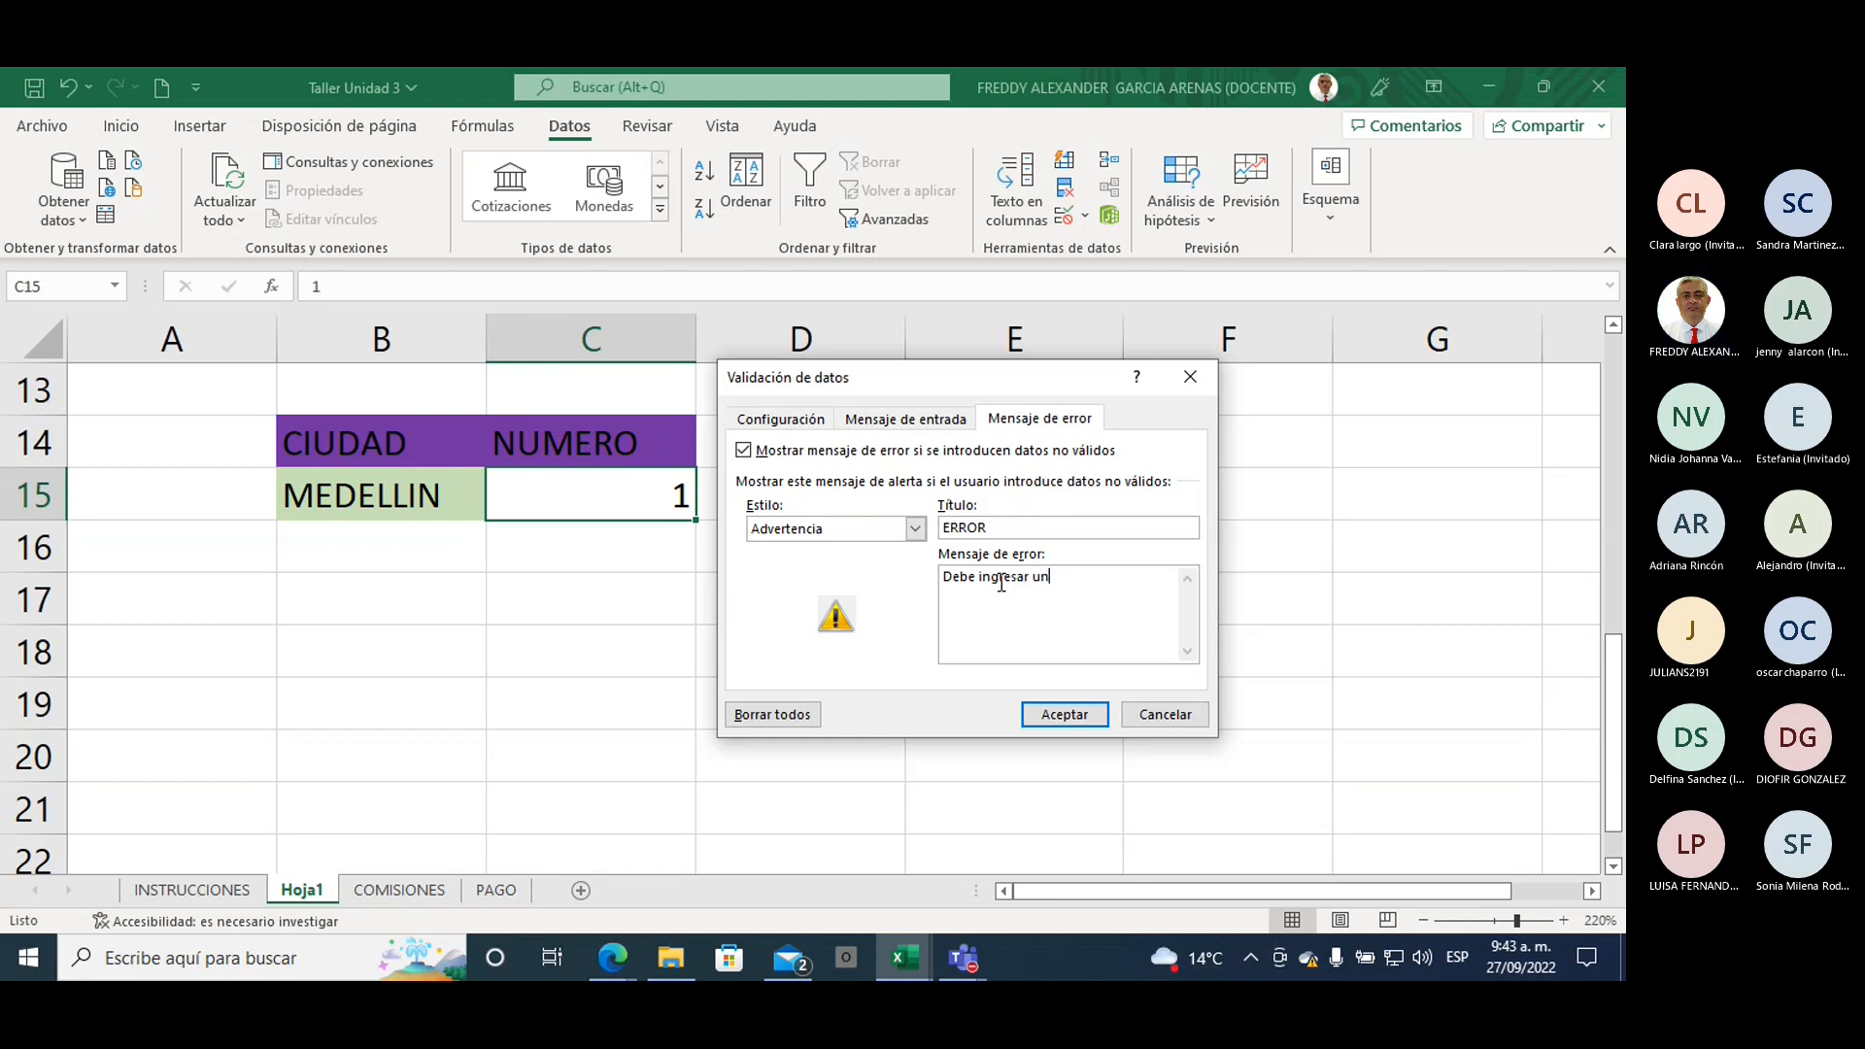
text(icamente )
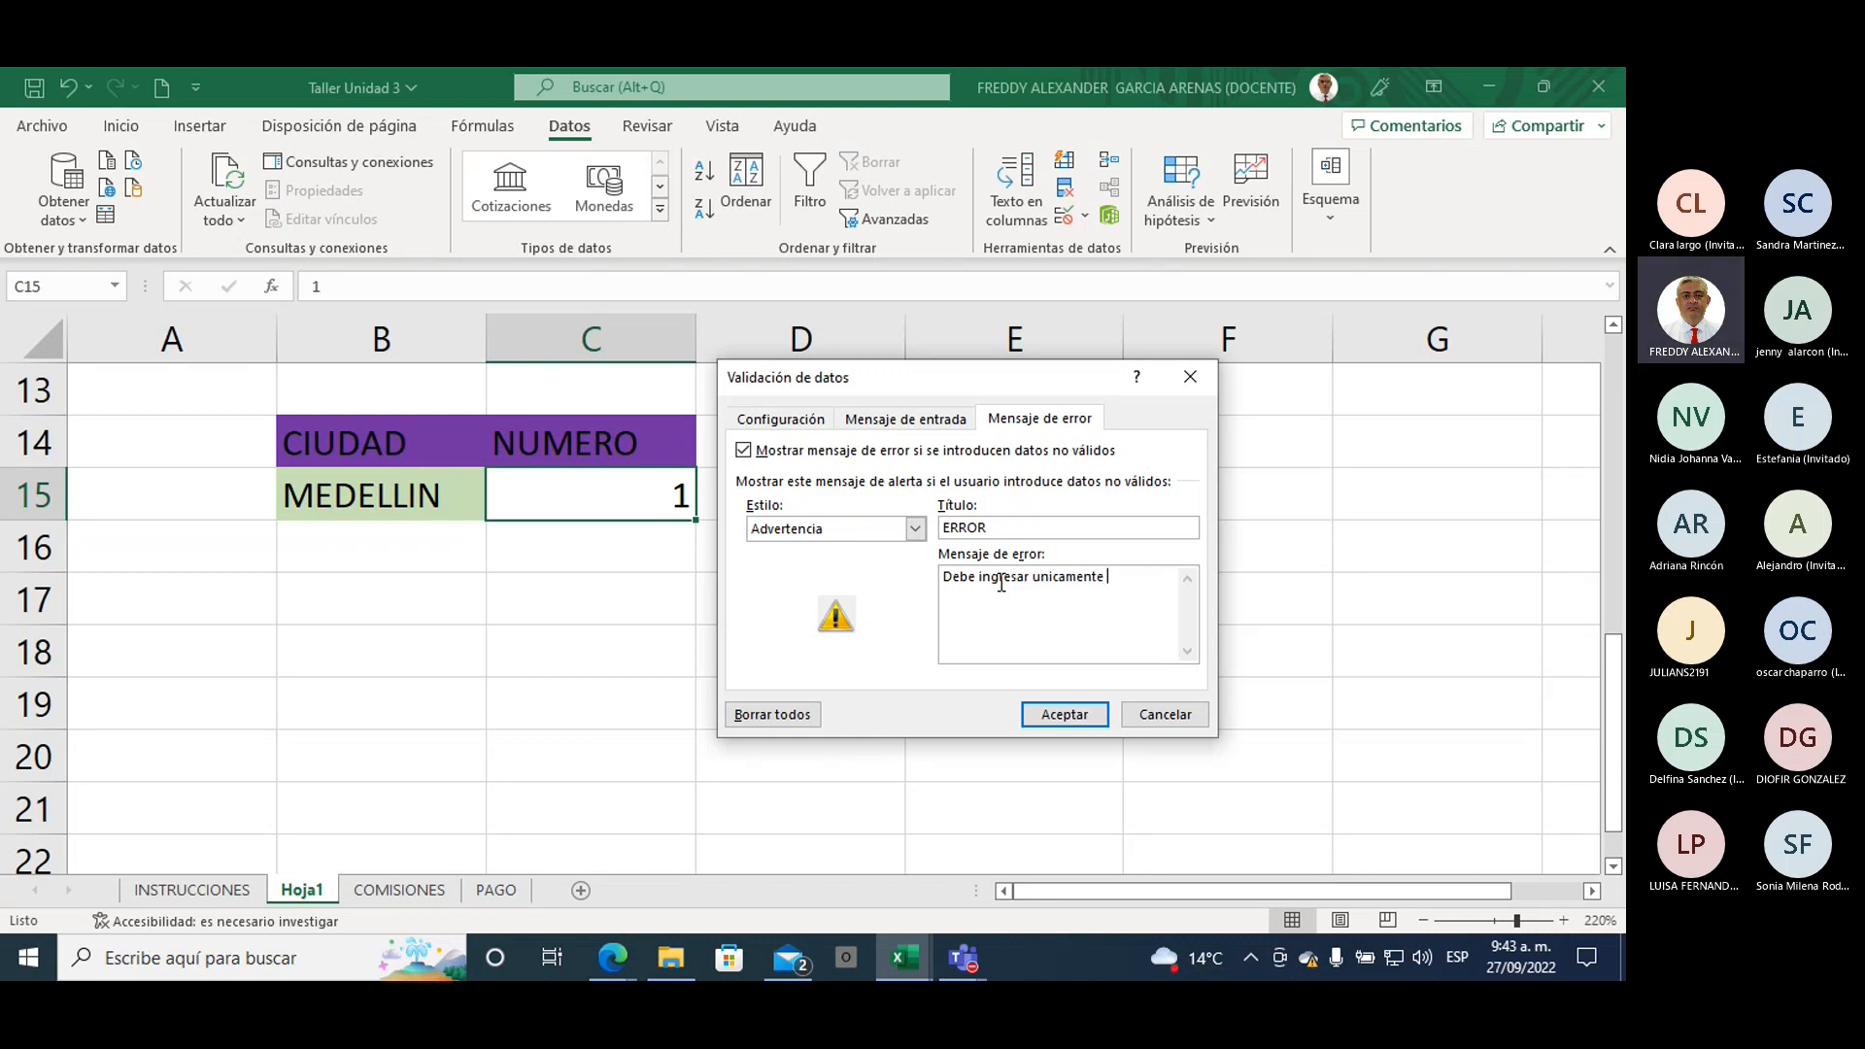
text(valores entre 1 y 10)
click(1034, 591)
click(1074, 712)
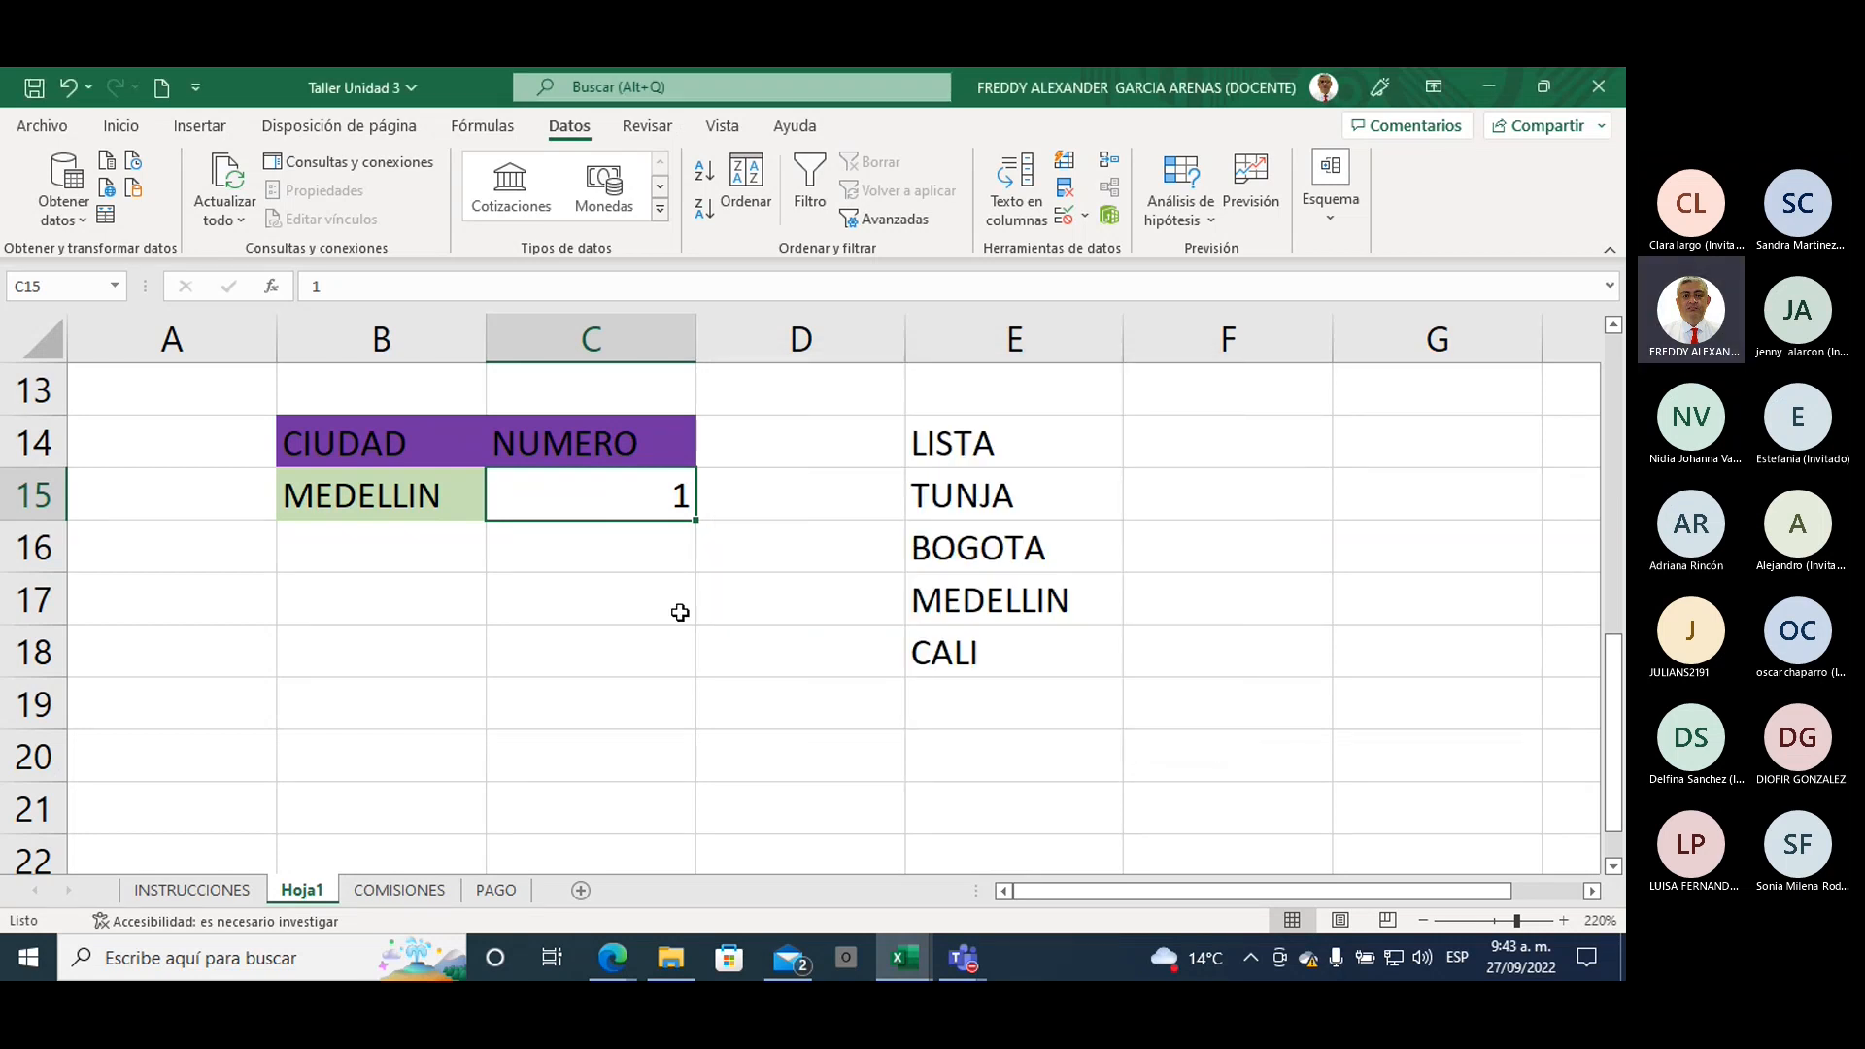
Step: Try the out-of-range value 20 in C15, dismiss the custom alert, and enter 5 instead
text(20)
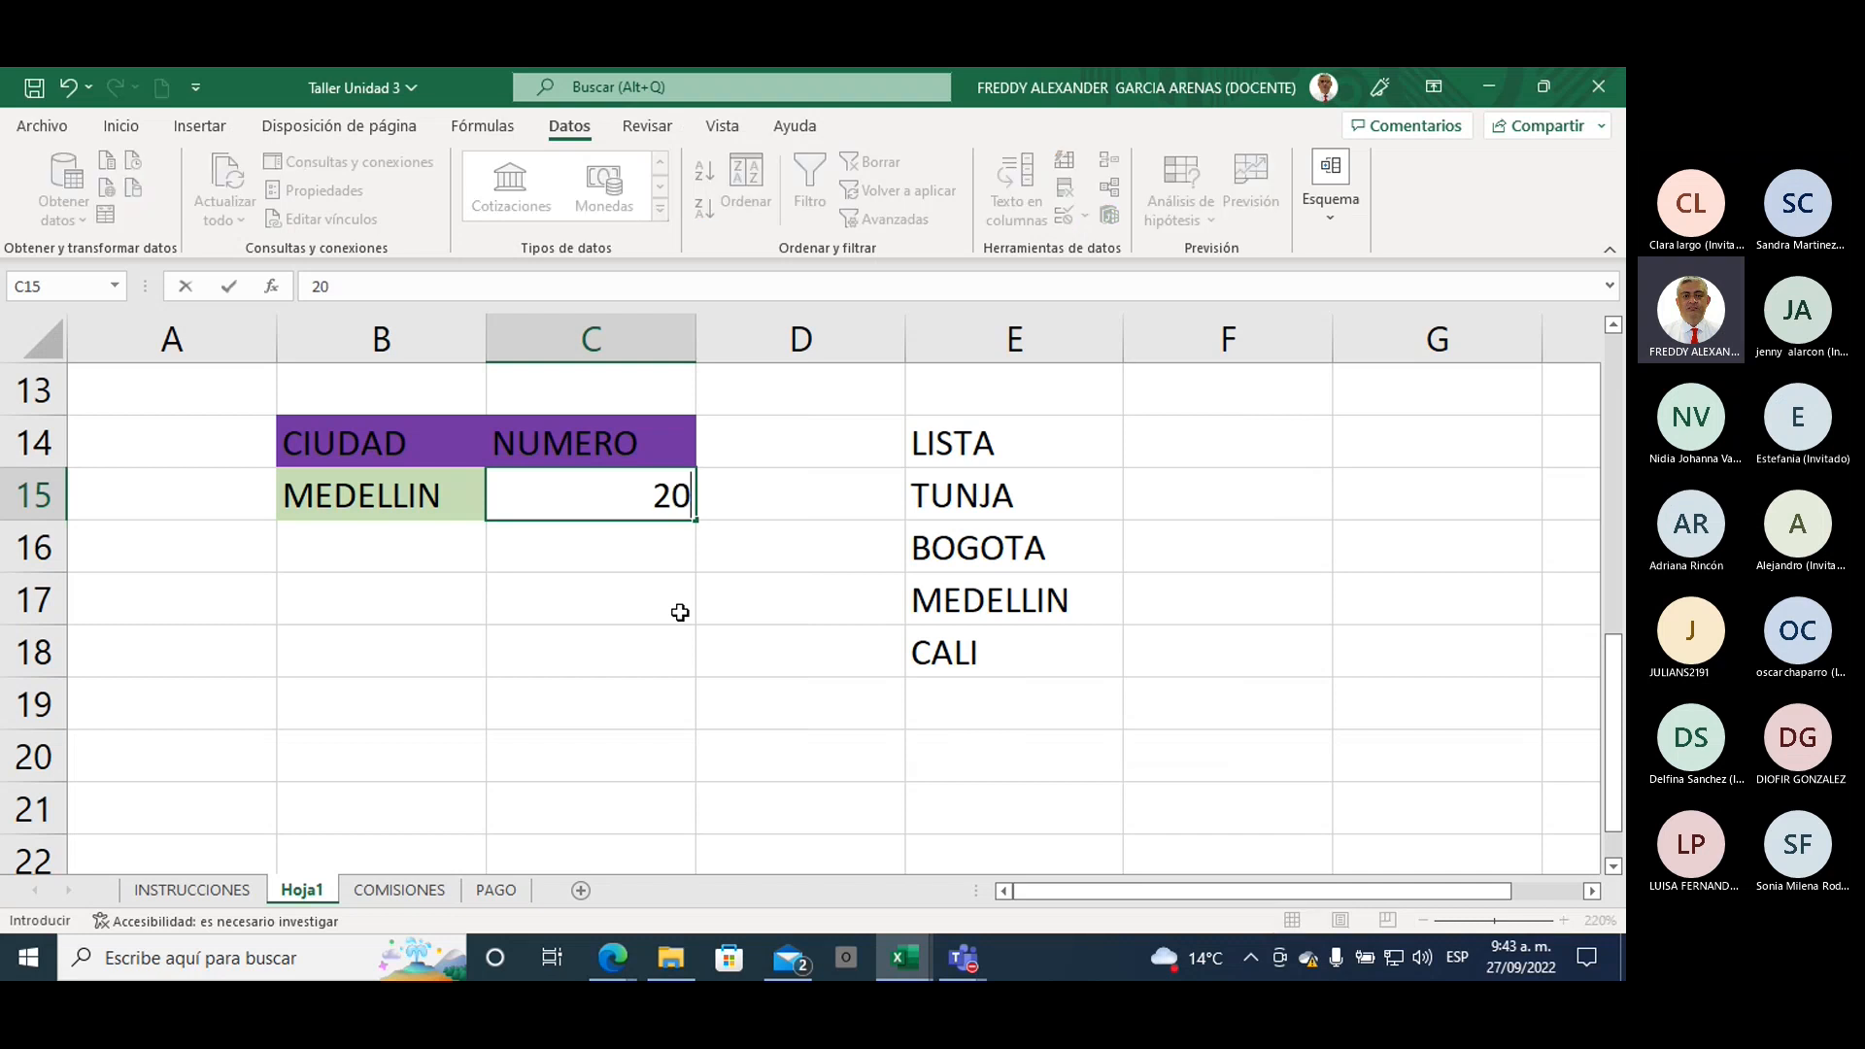
key(Return)
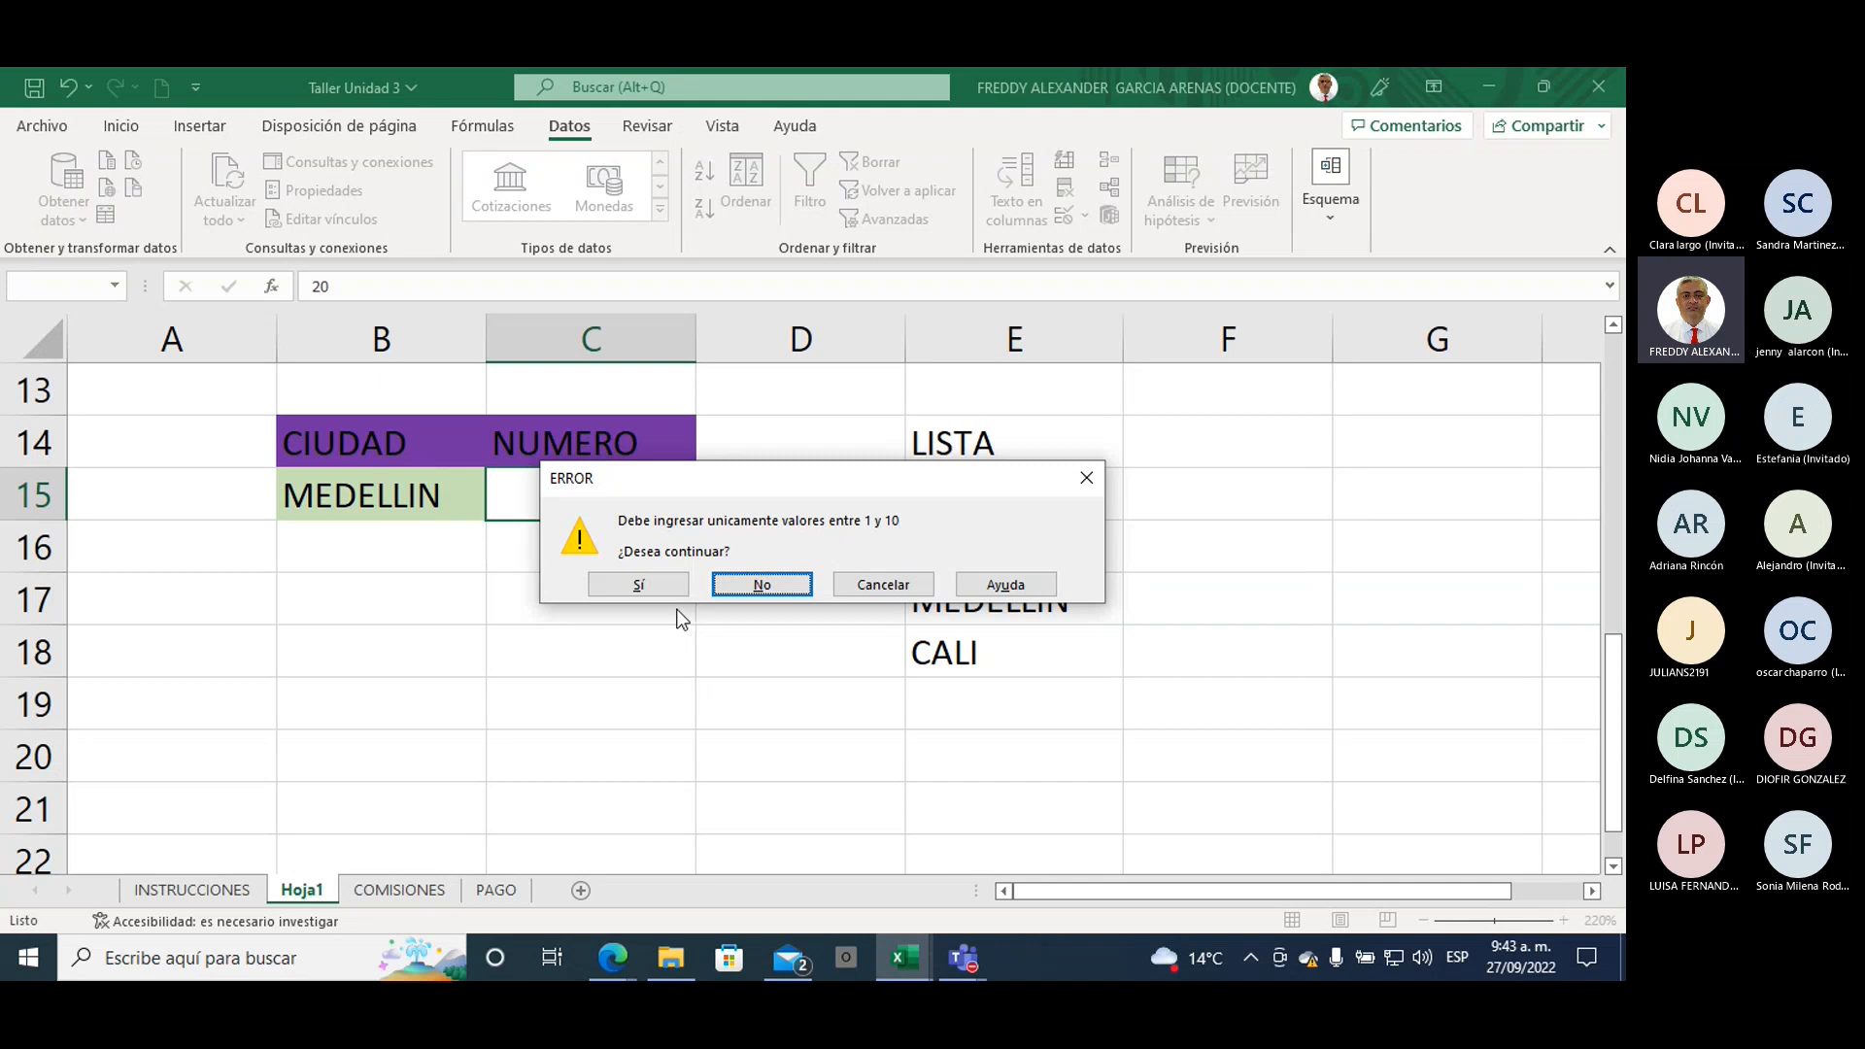
click(1085, 478)
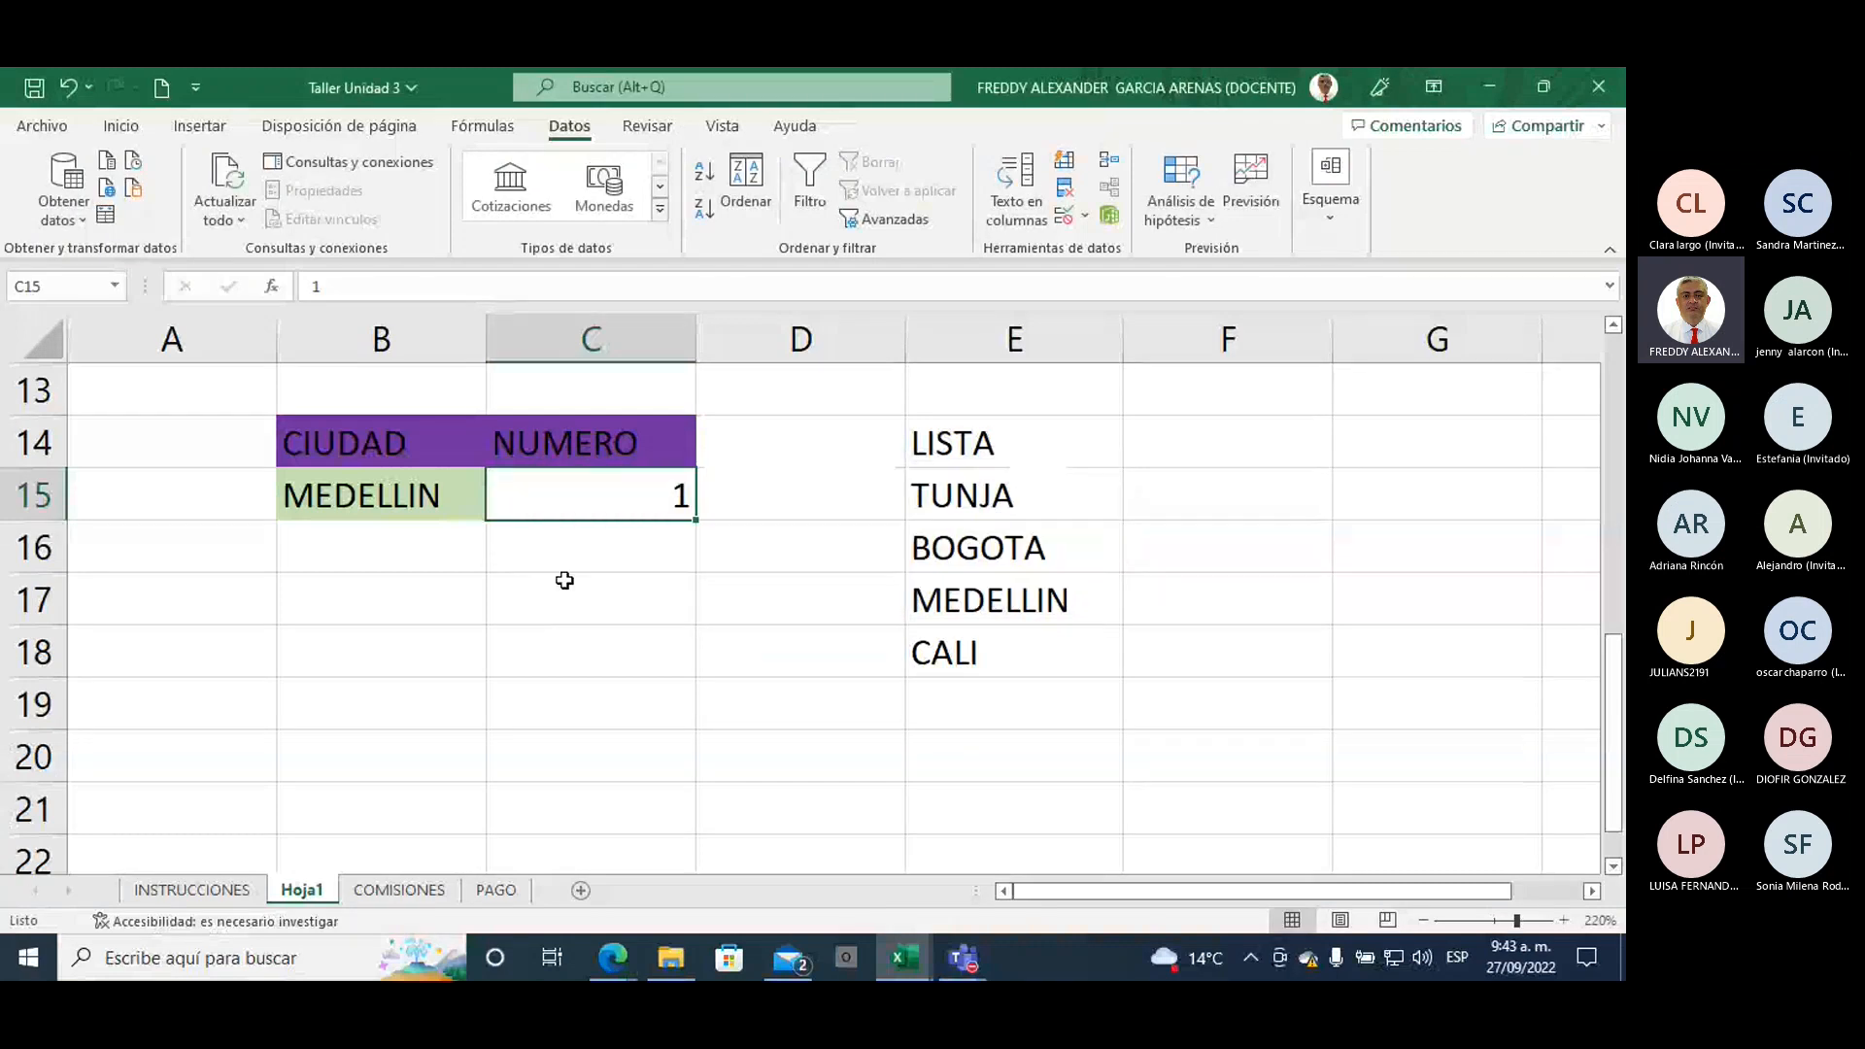
text(5)
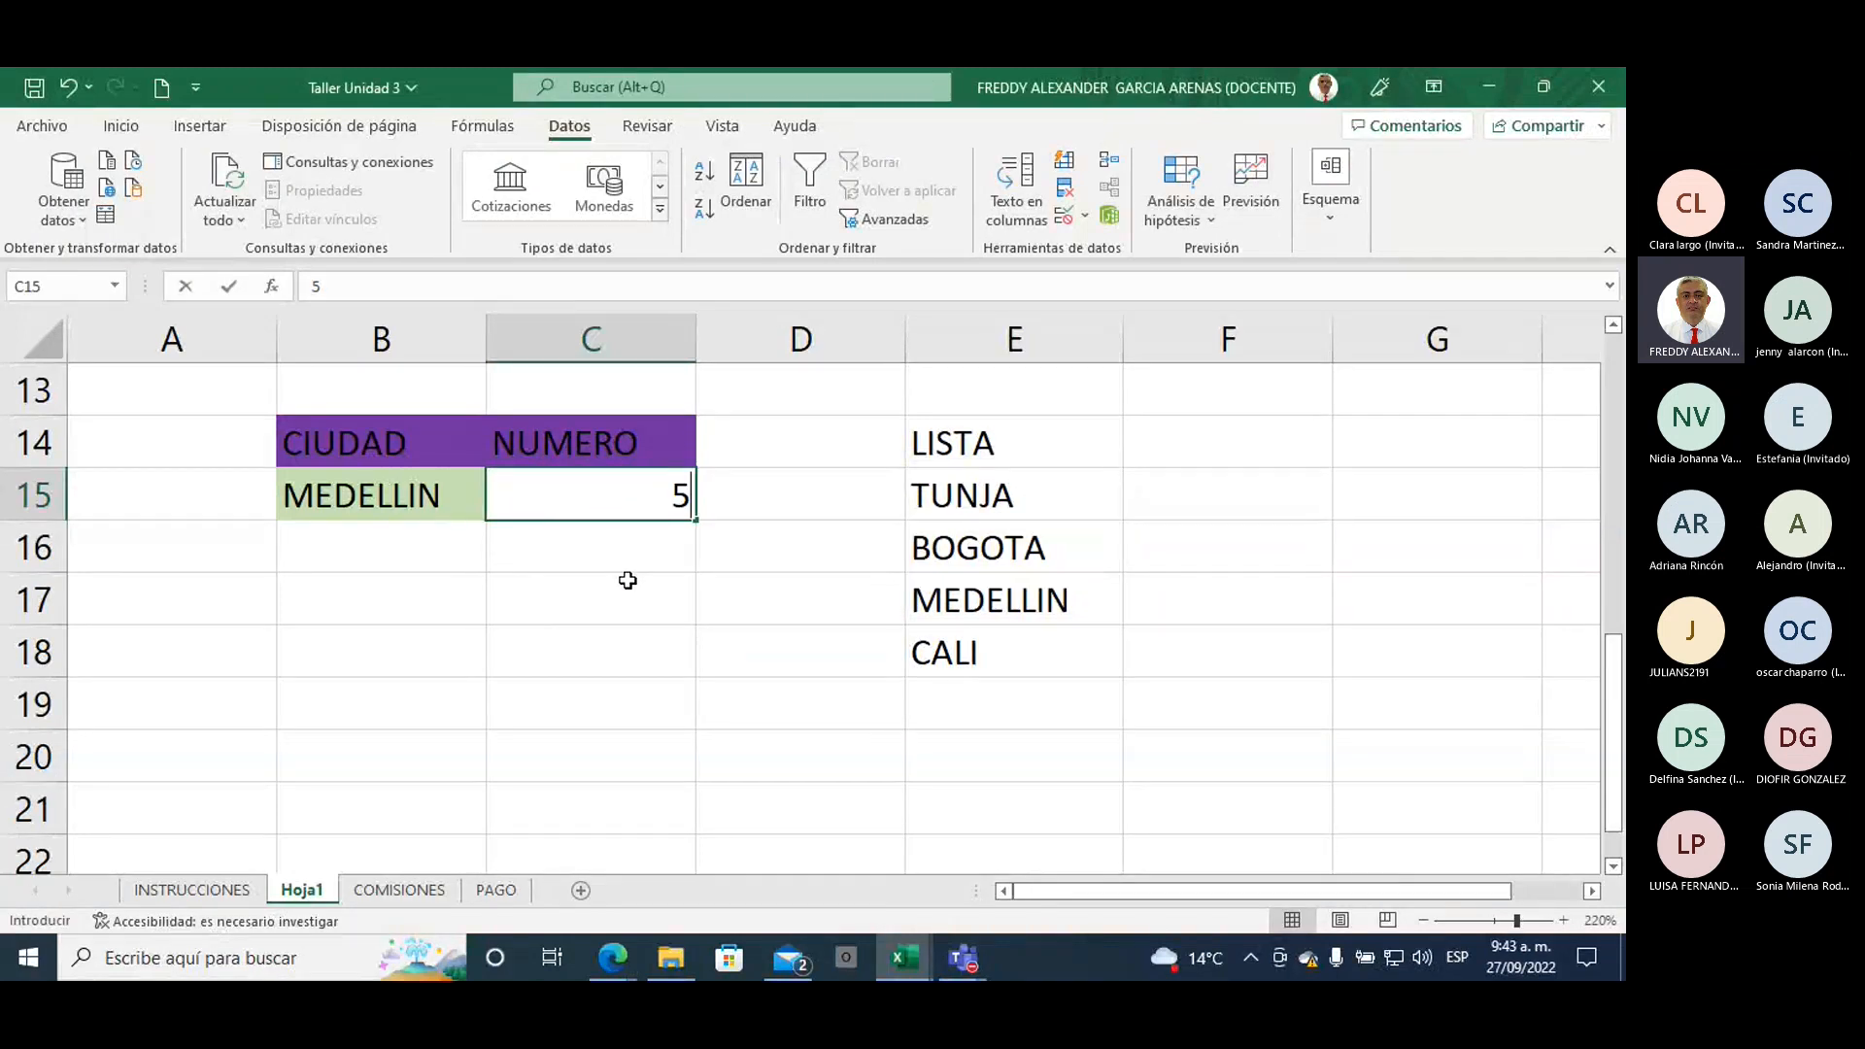
key(Return)
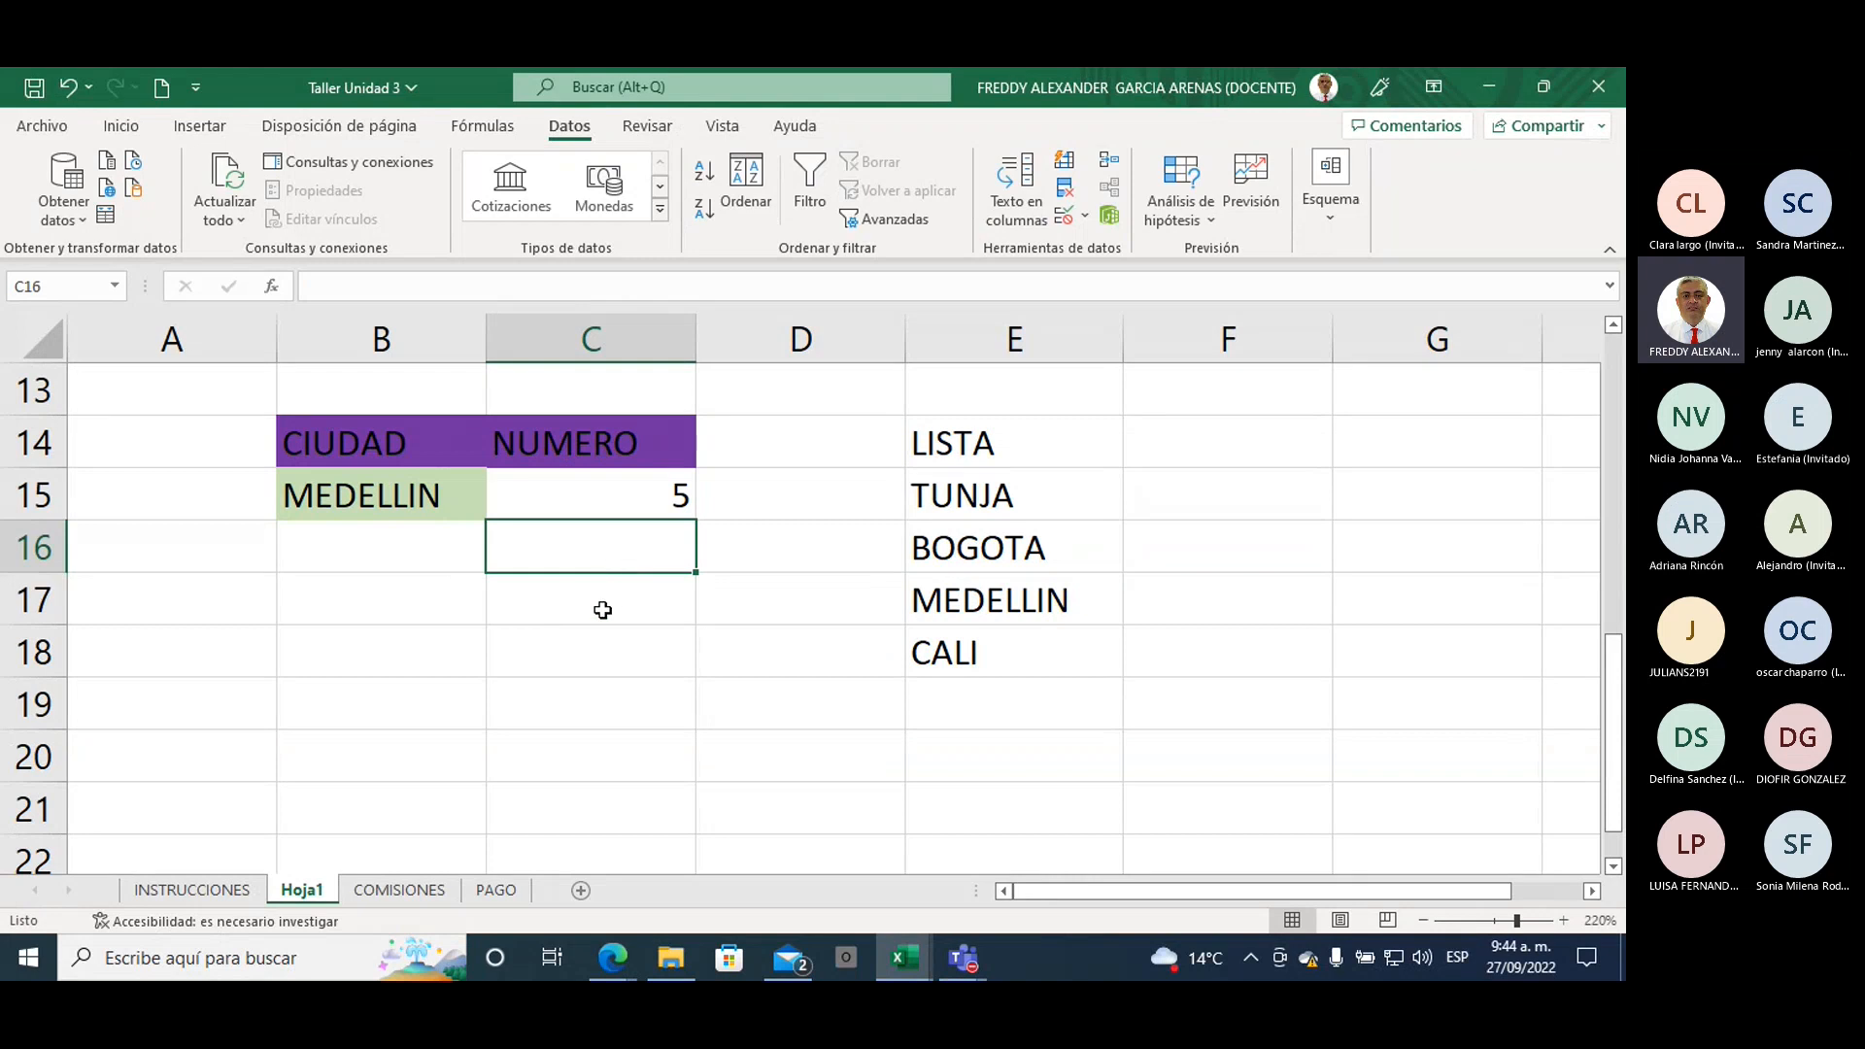
drag(940, 504, 923, 645)
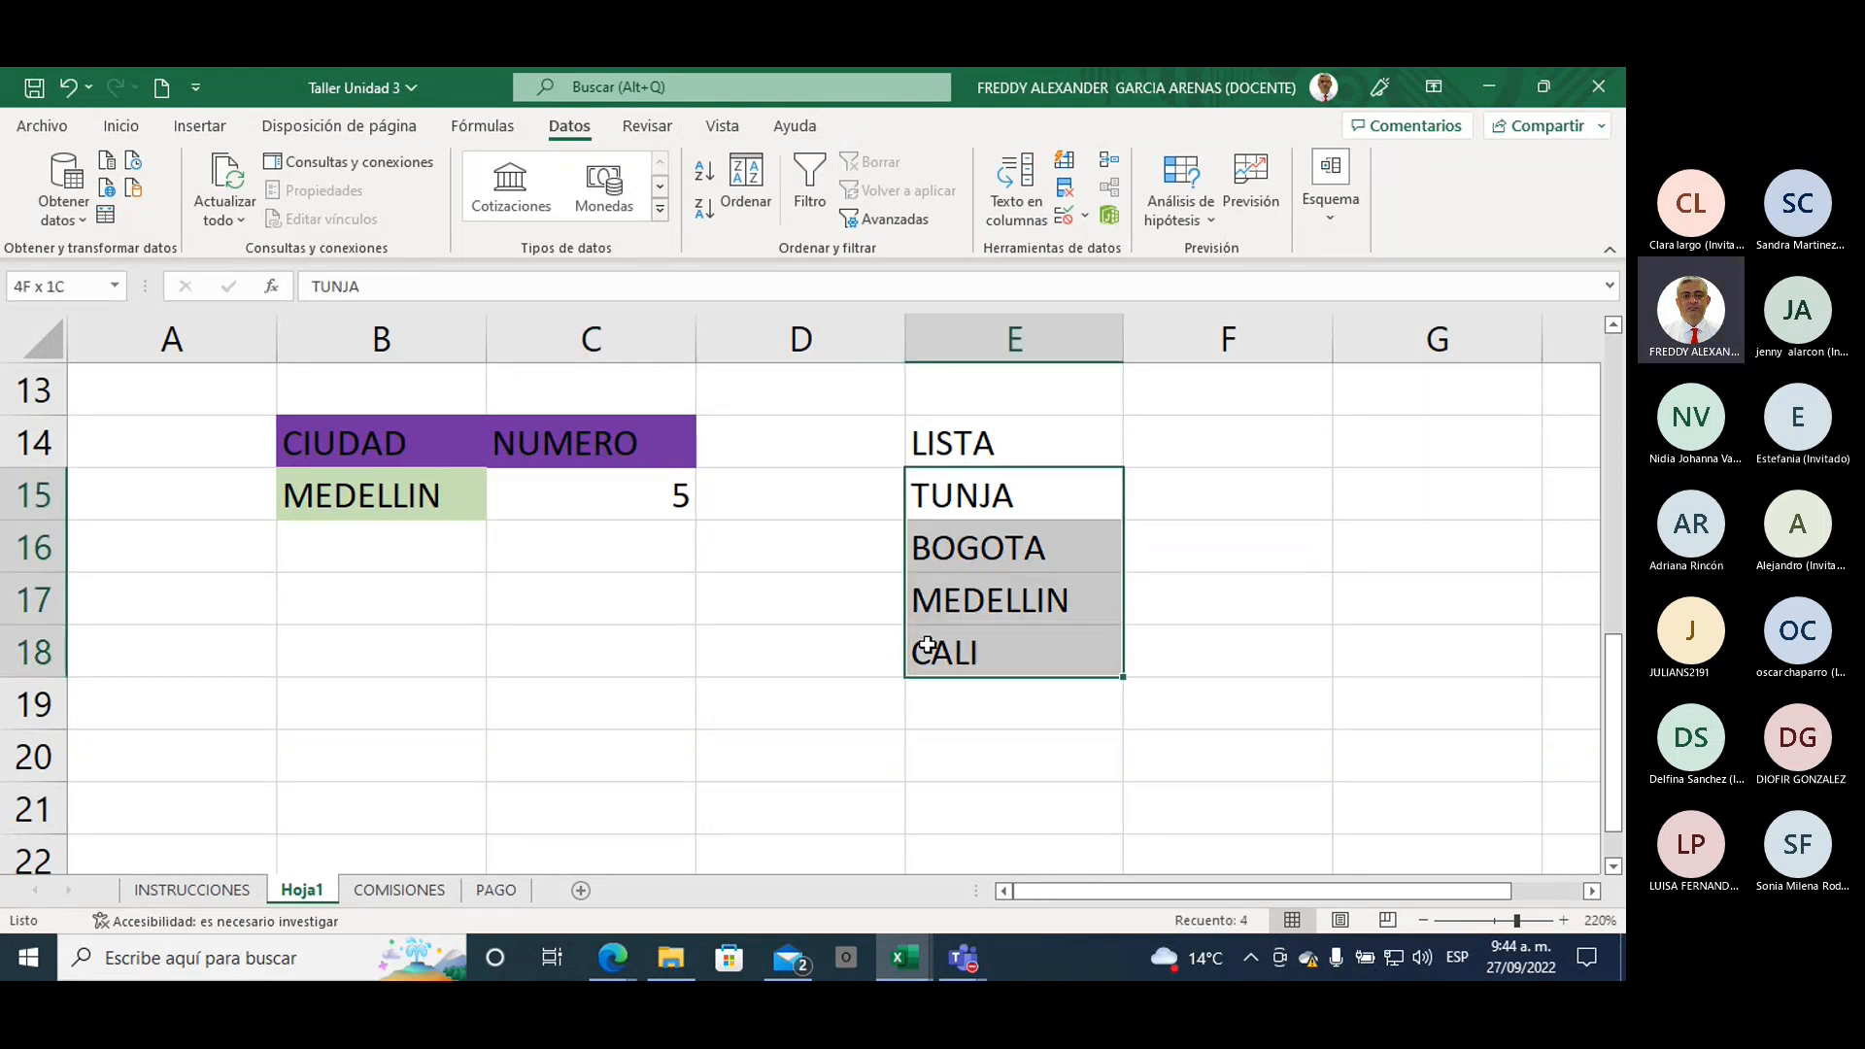
click(688, 497)
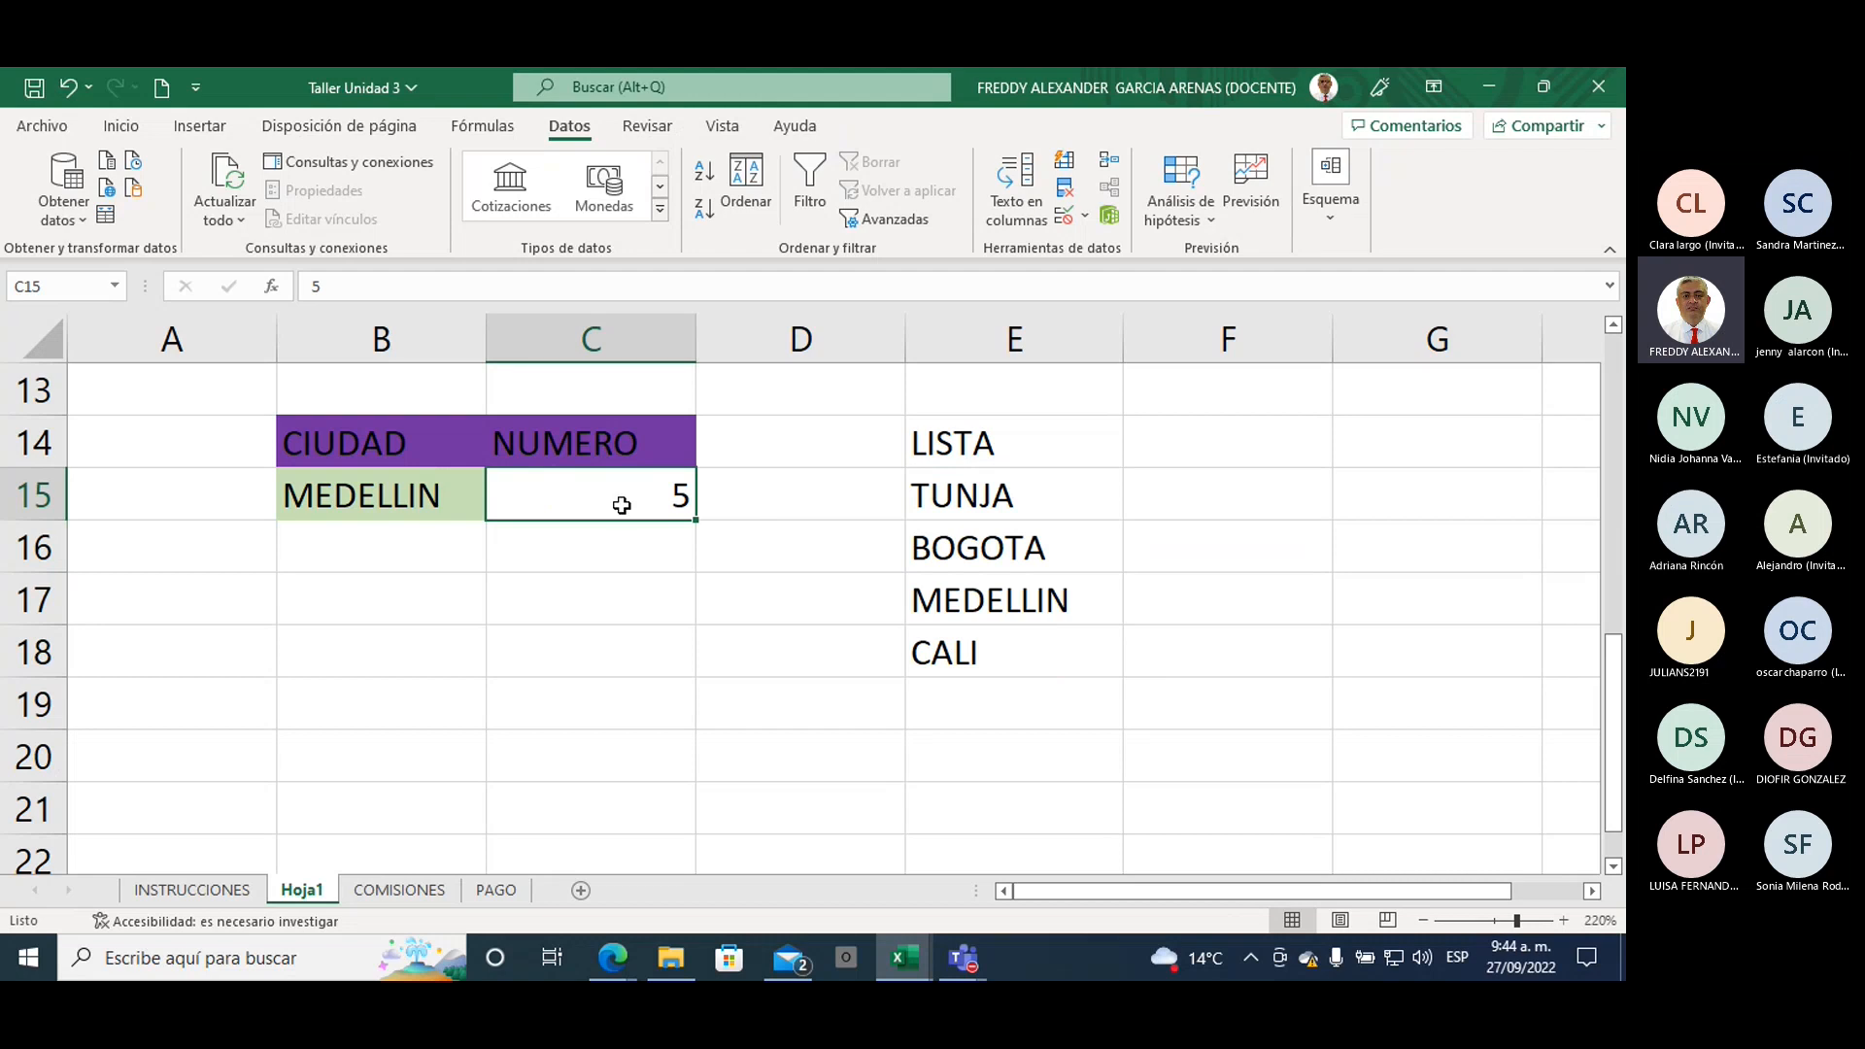
Step: Try the decimal value 1,5 in C15, move the alert clear of the cell, and dismiss it without accepting the entry
text(1,5)
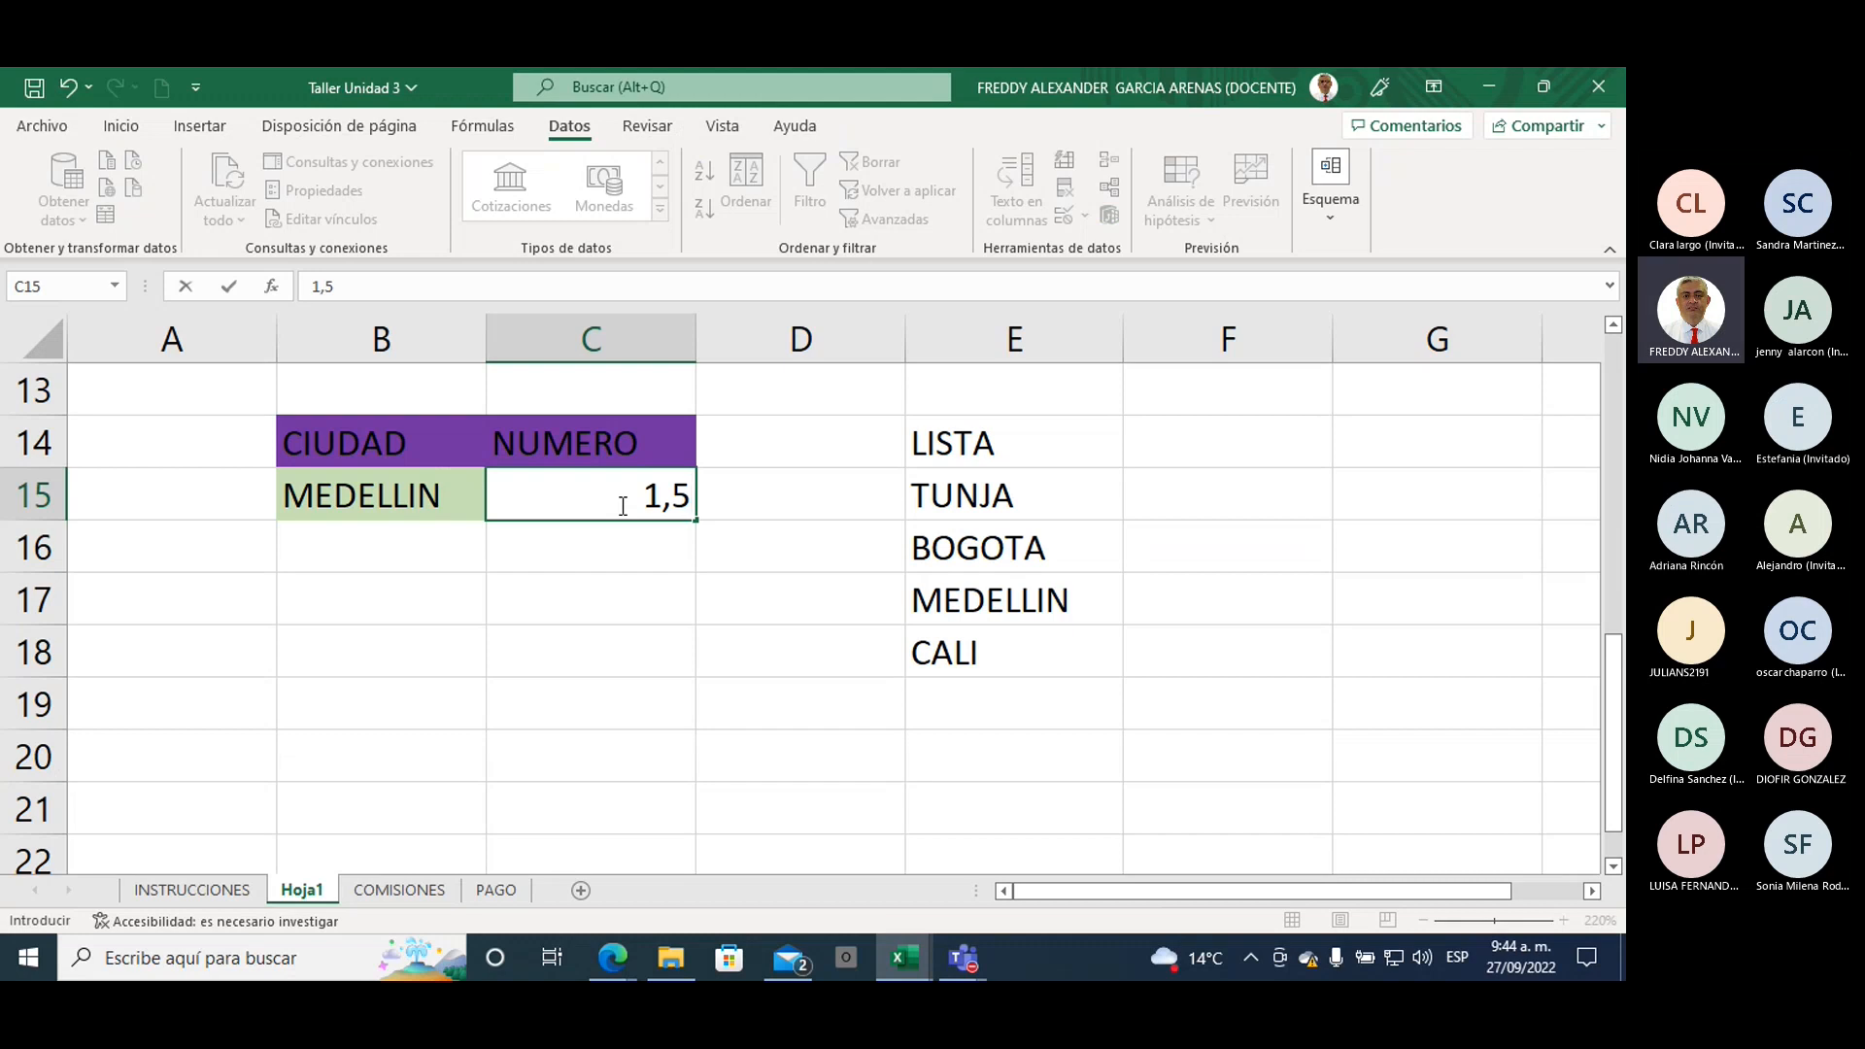
key(Return)
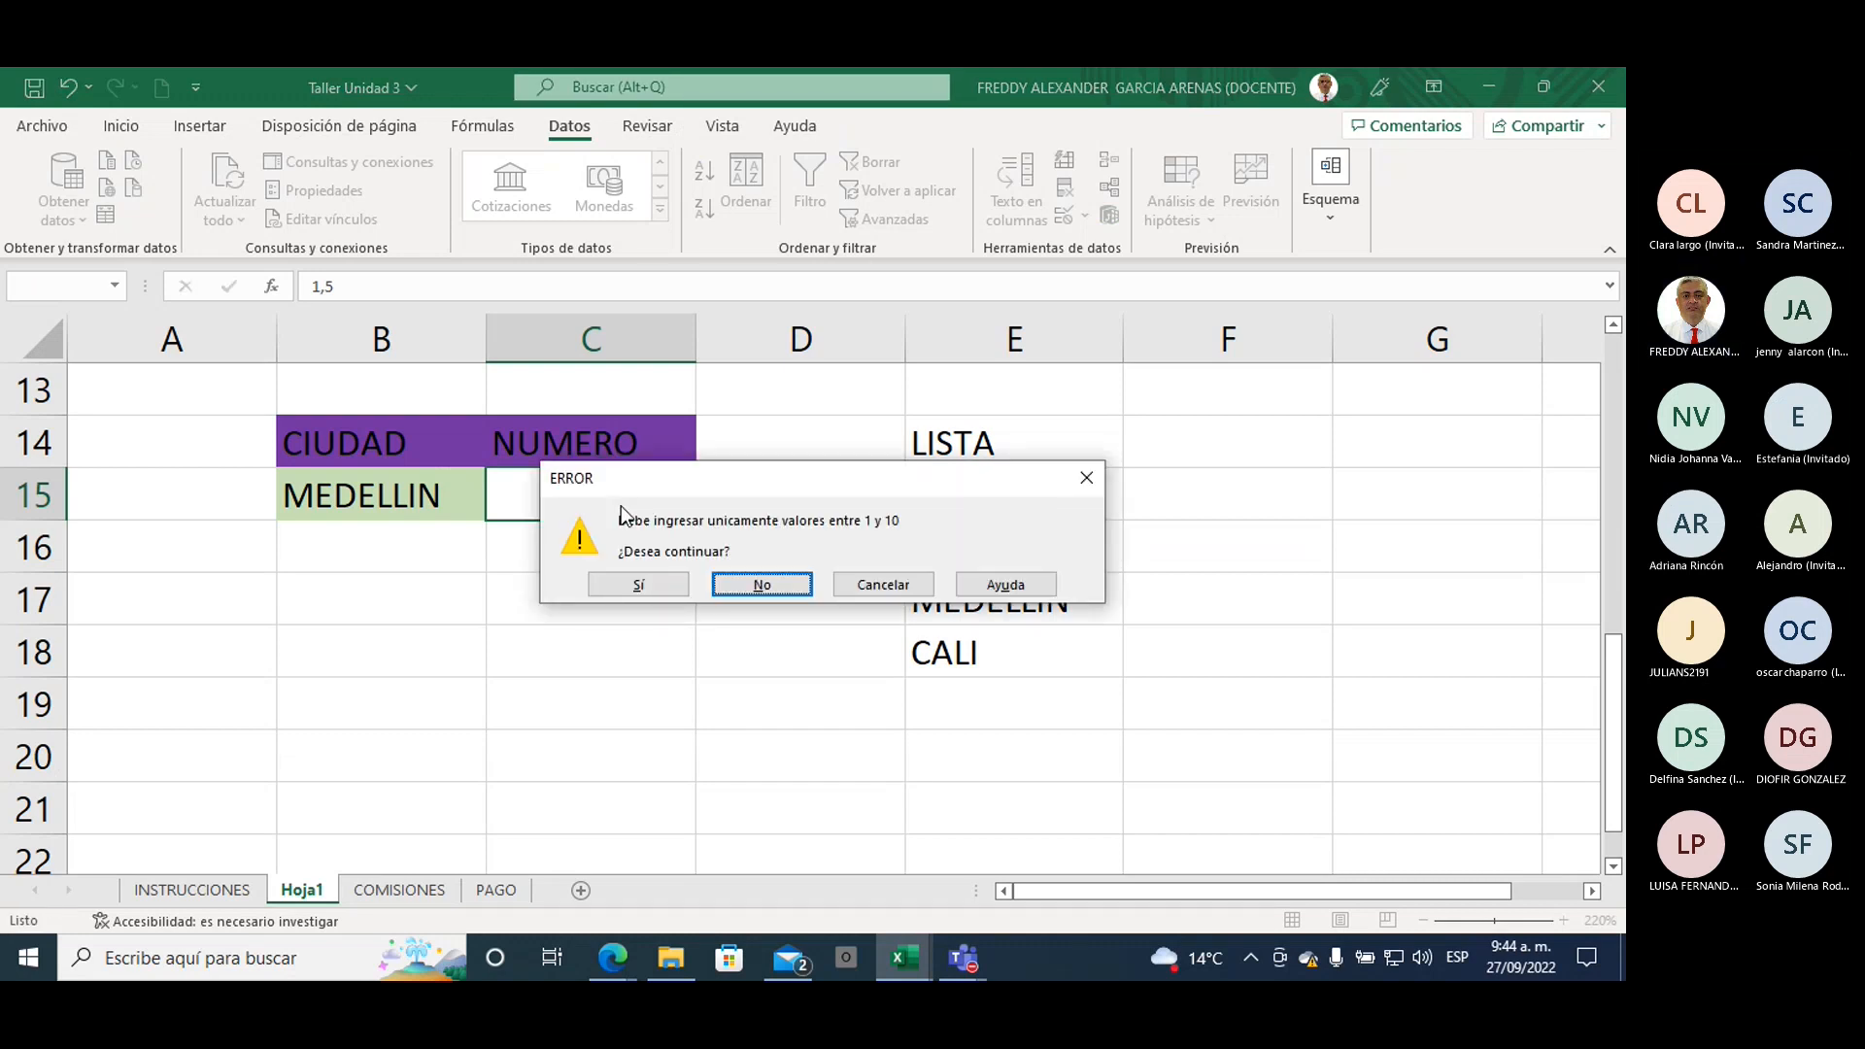
drag(637, 486, 801, 532)
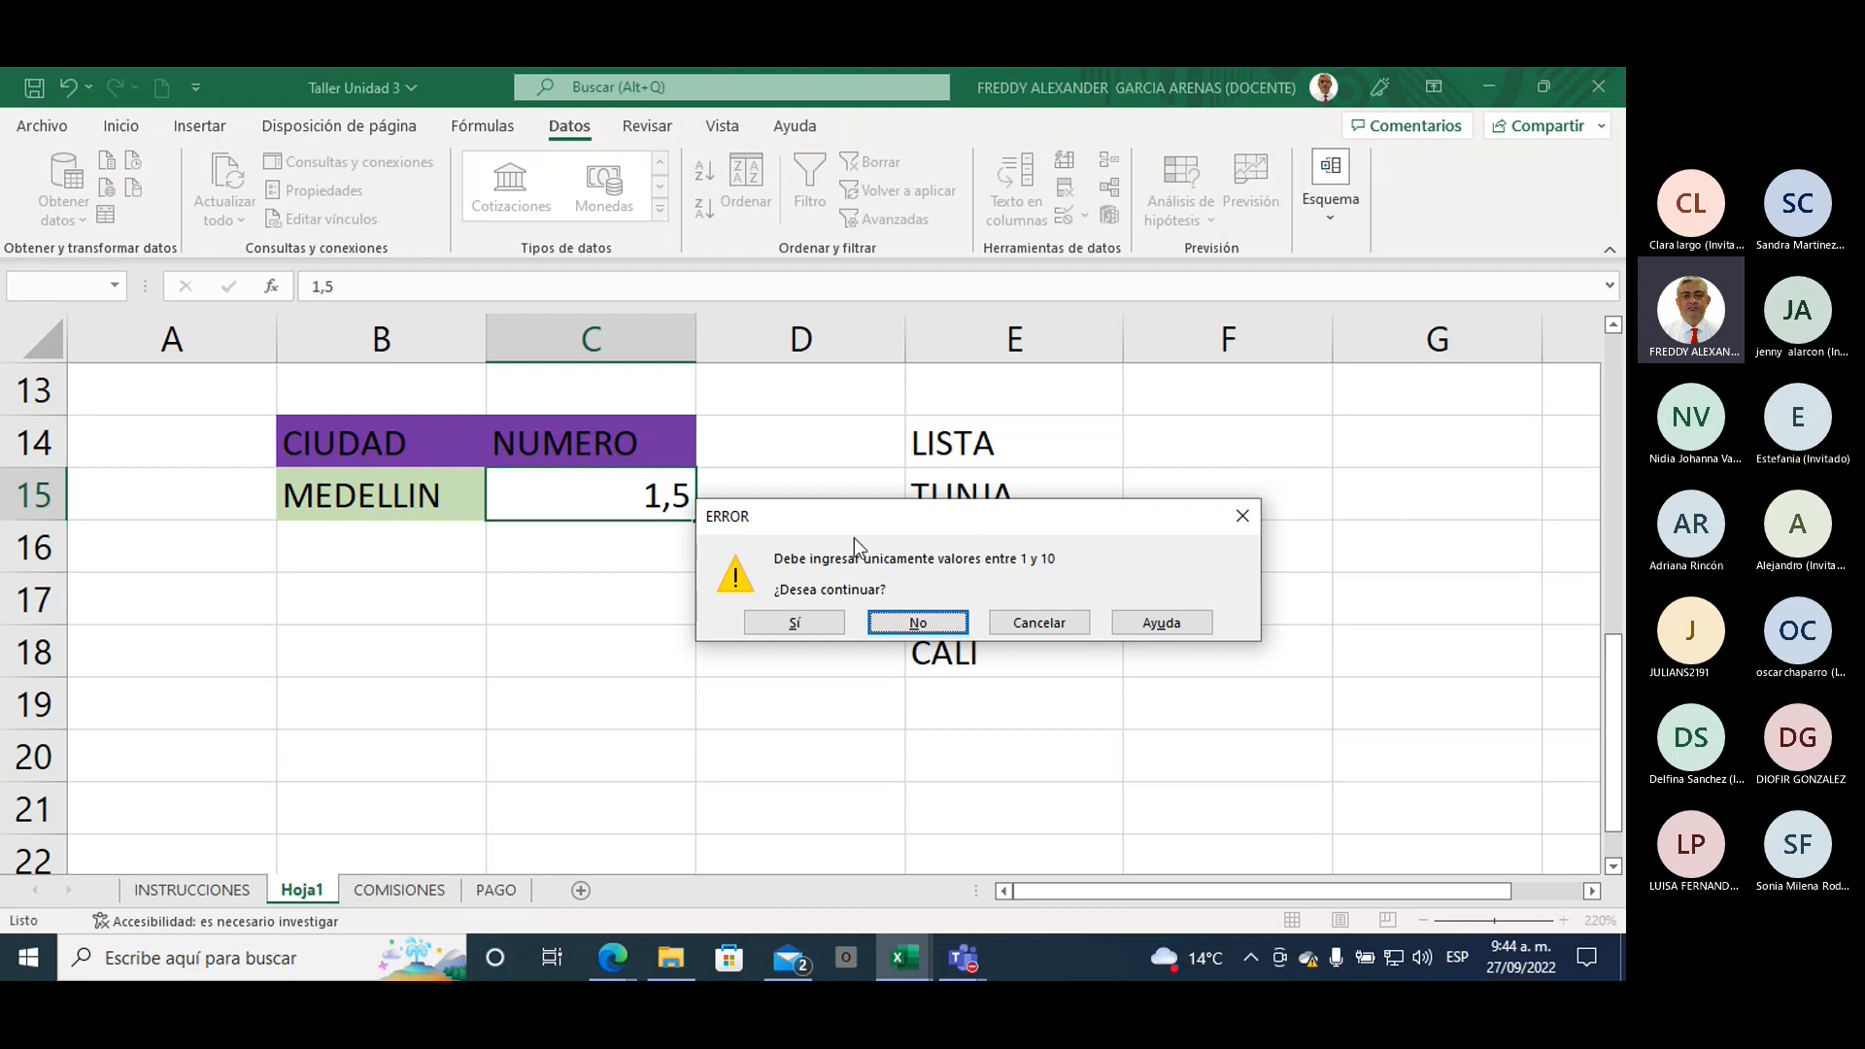
drag(831, 521, 879, 419)
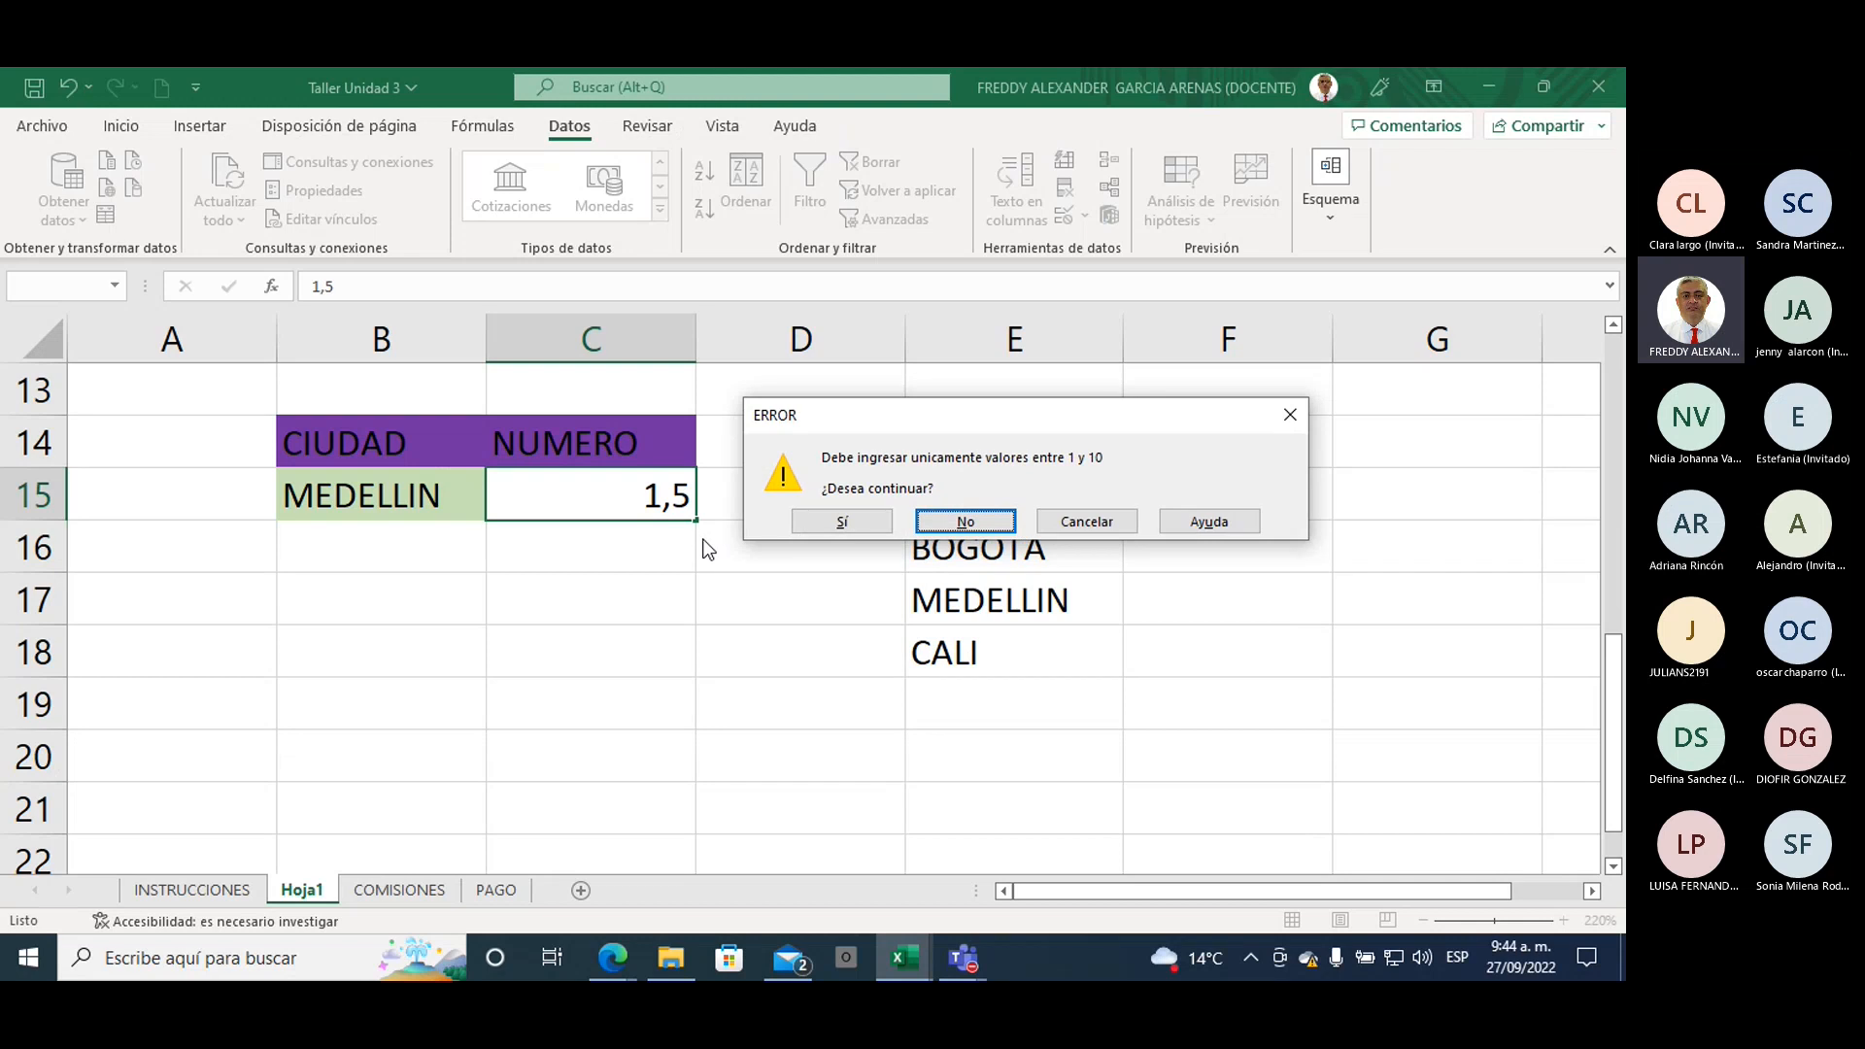
click(1289, 415)
click(645, 620)
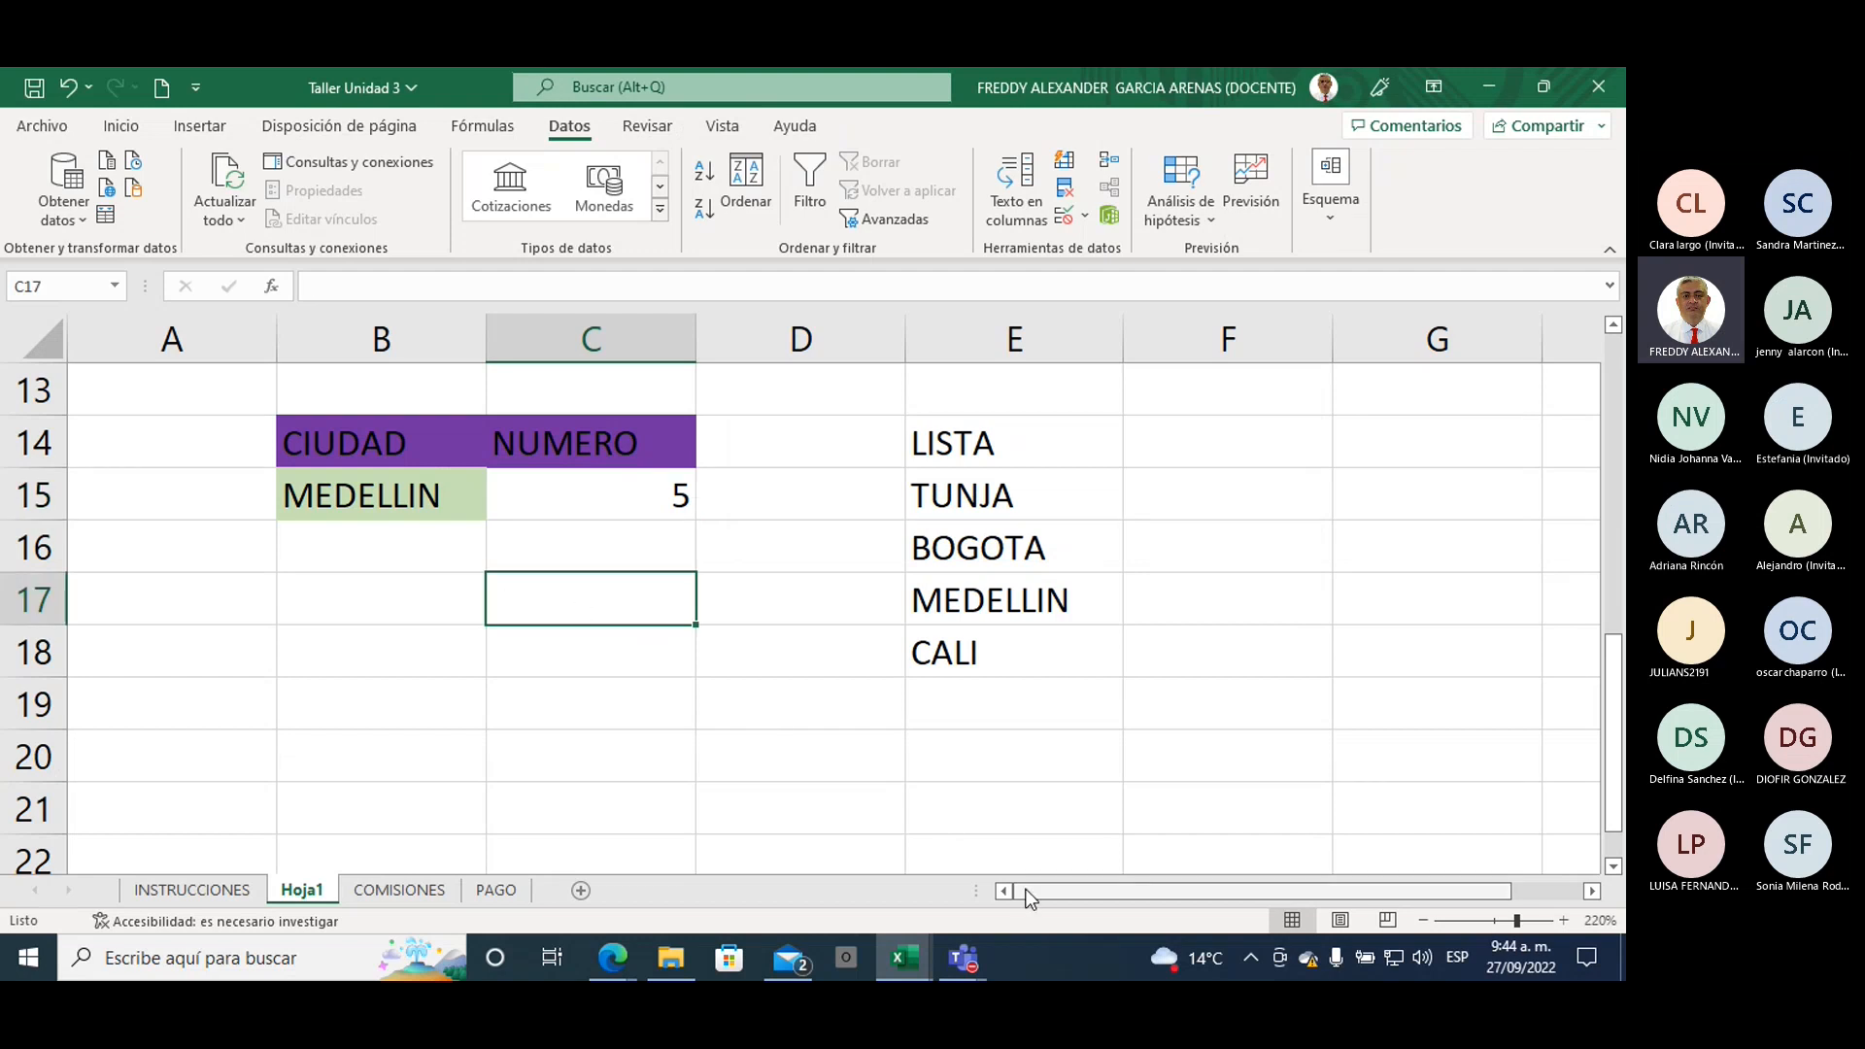
drag(1029, 889, 1029, 899)
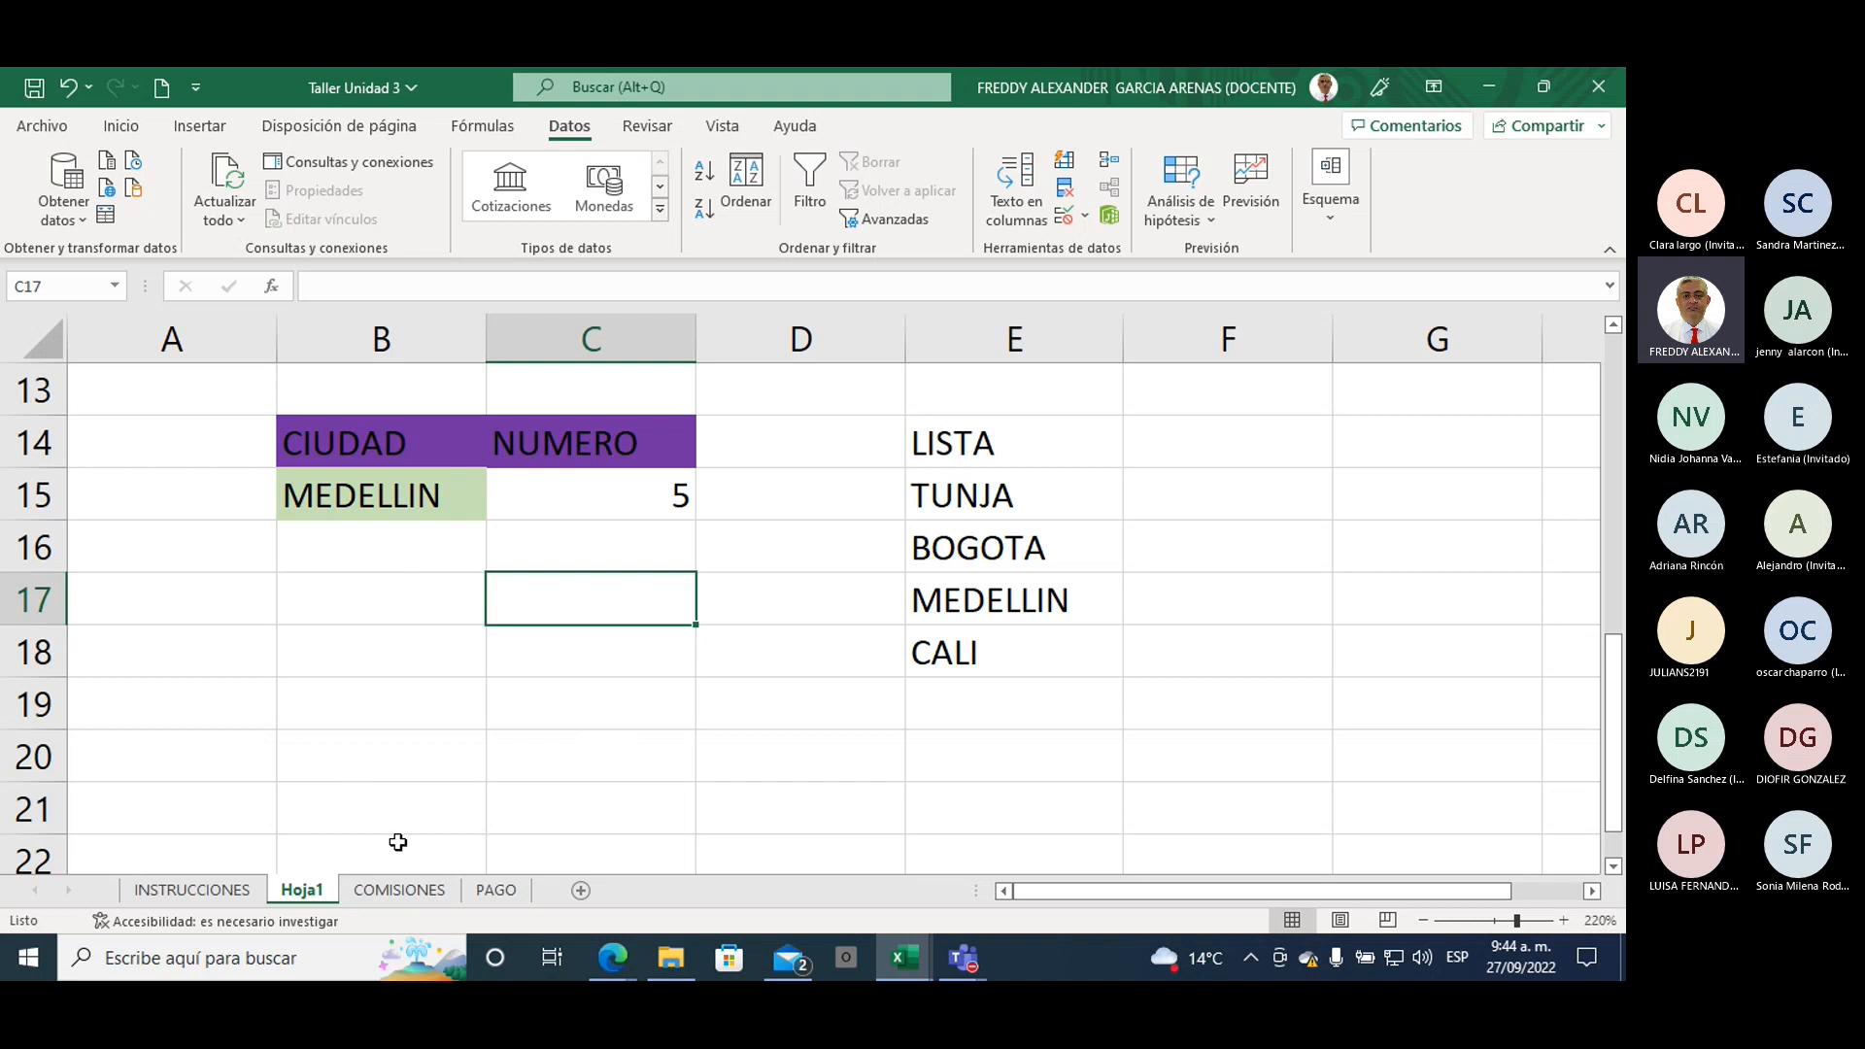
click(429, 717)
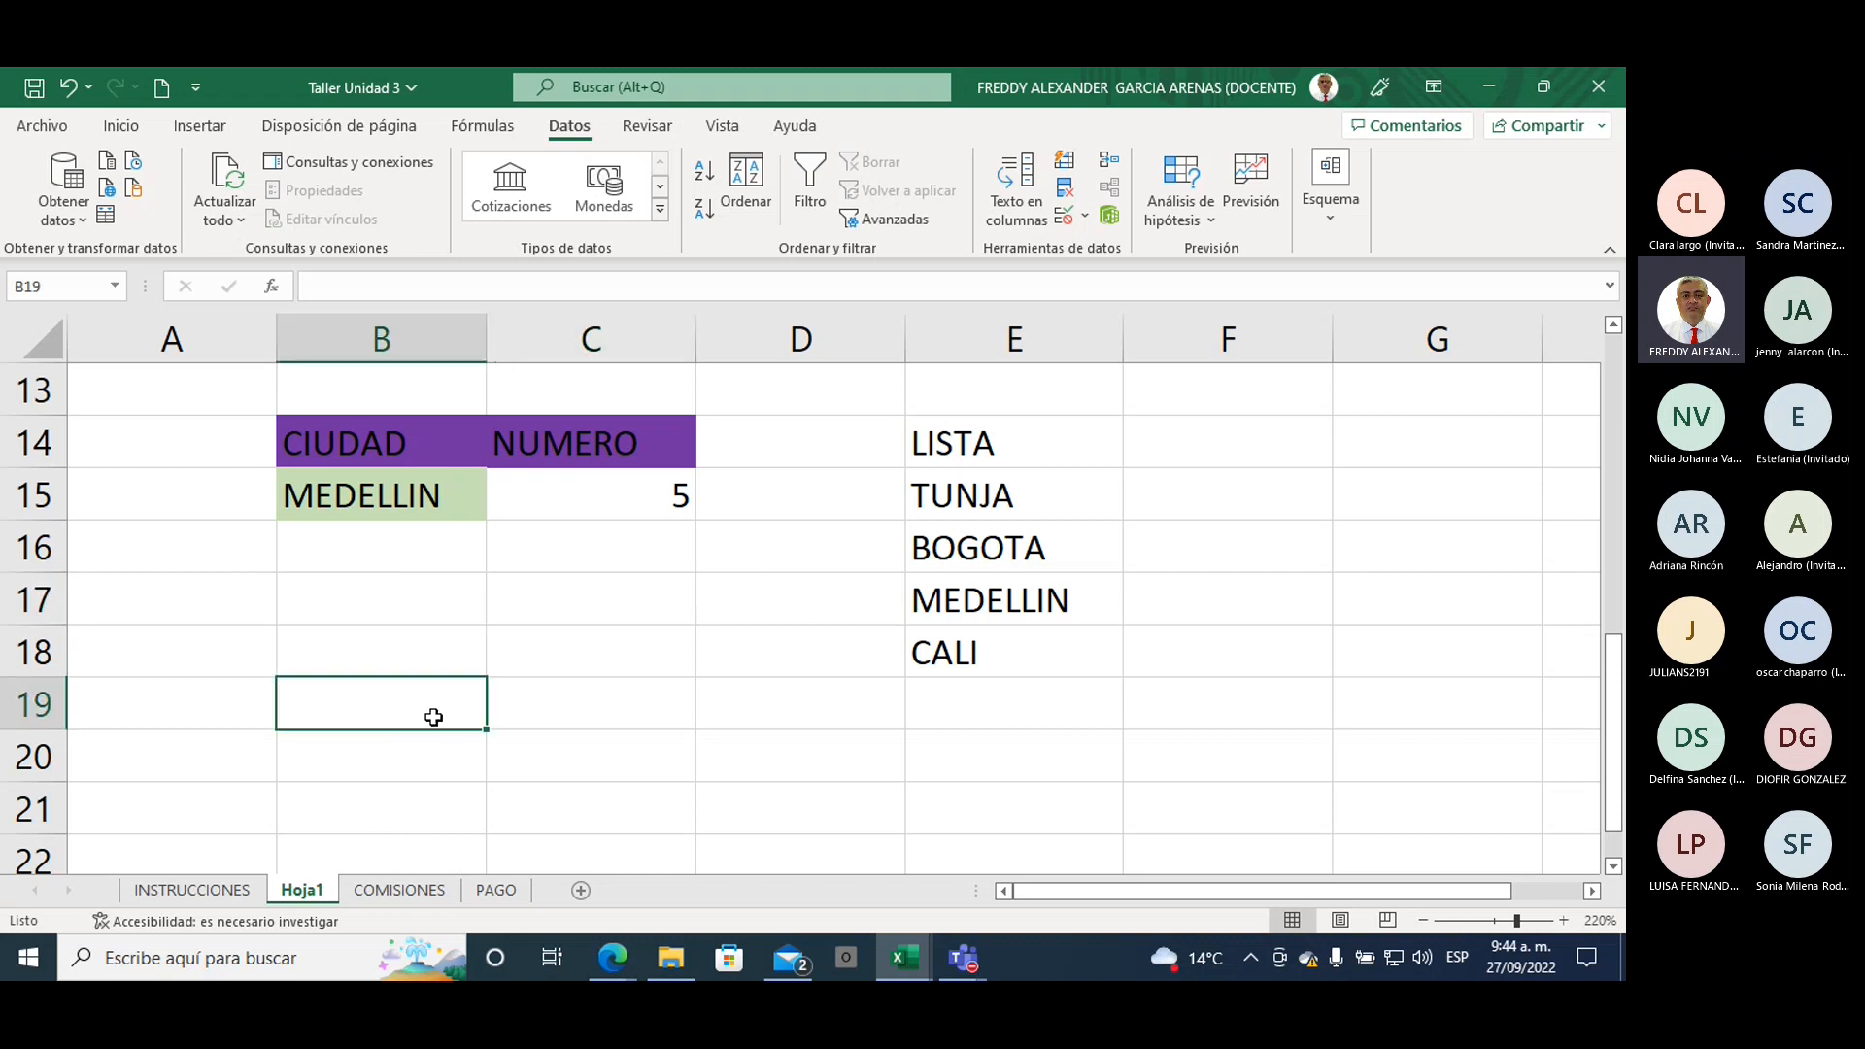
scroll(471, 699, up, 1)
scroll(471, 700, up, 2)
scroll(473, 700, down, 3)
Step: Switch to the COMISIONES sheet and examine the commissions table and the rules for completing it
click(396, 889)
scroll(528, 830, up, 3)
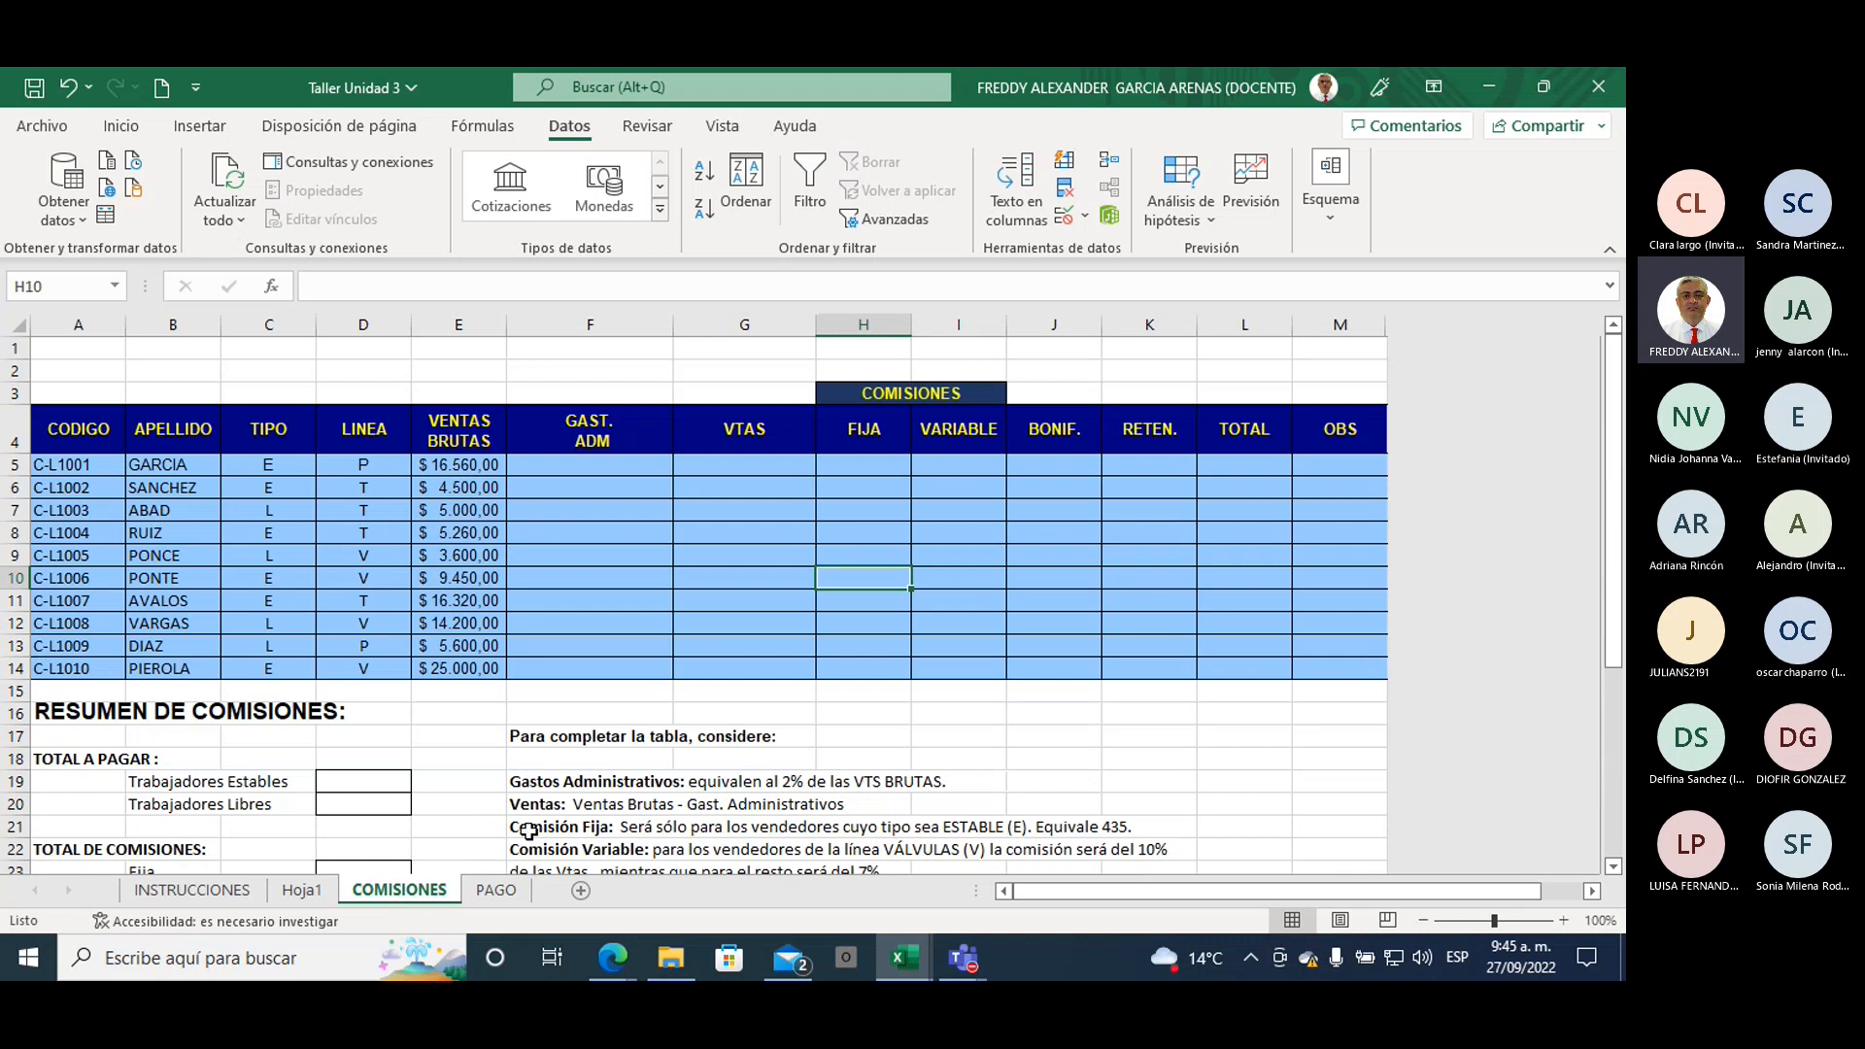
drag(1044, 889, 1031, 896)
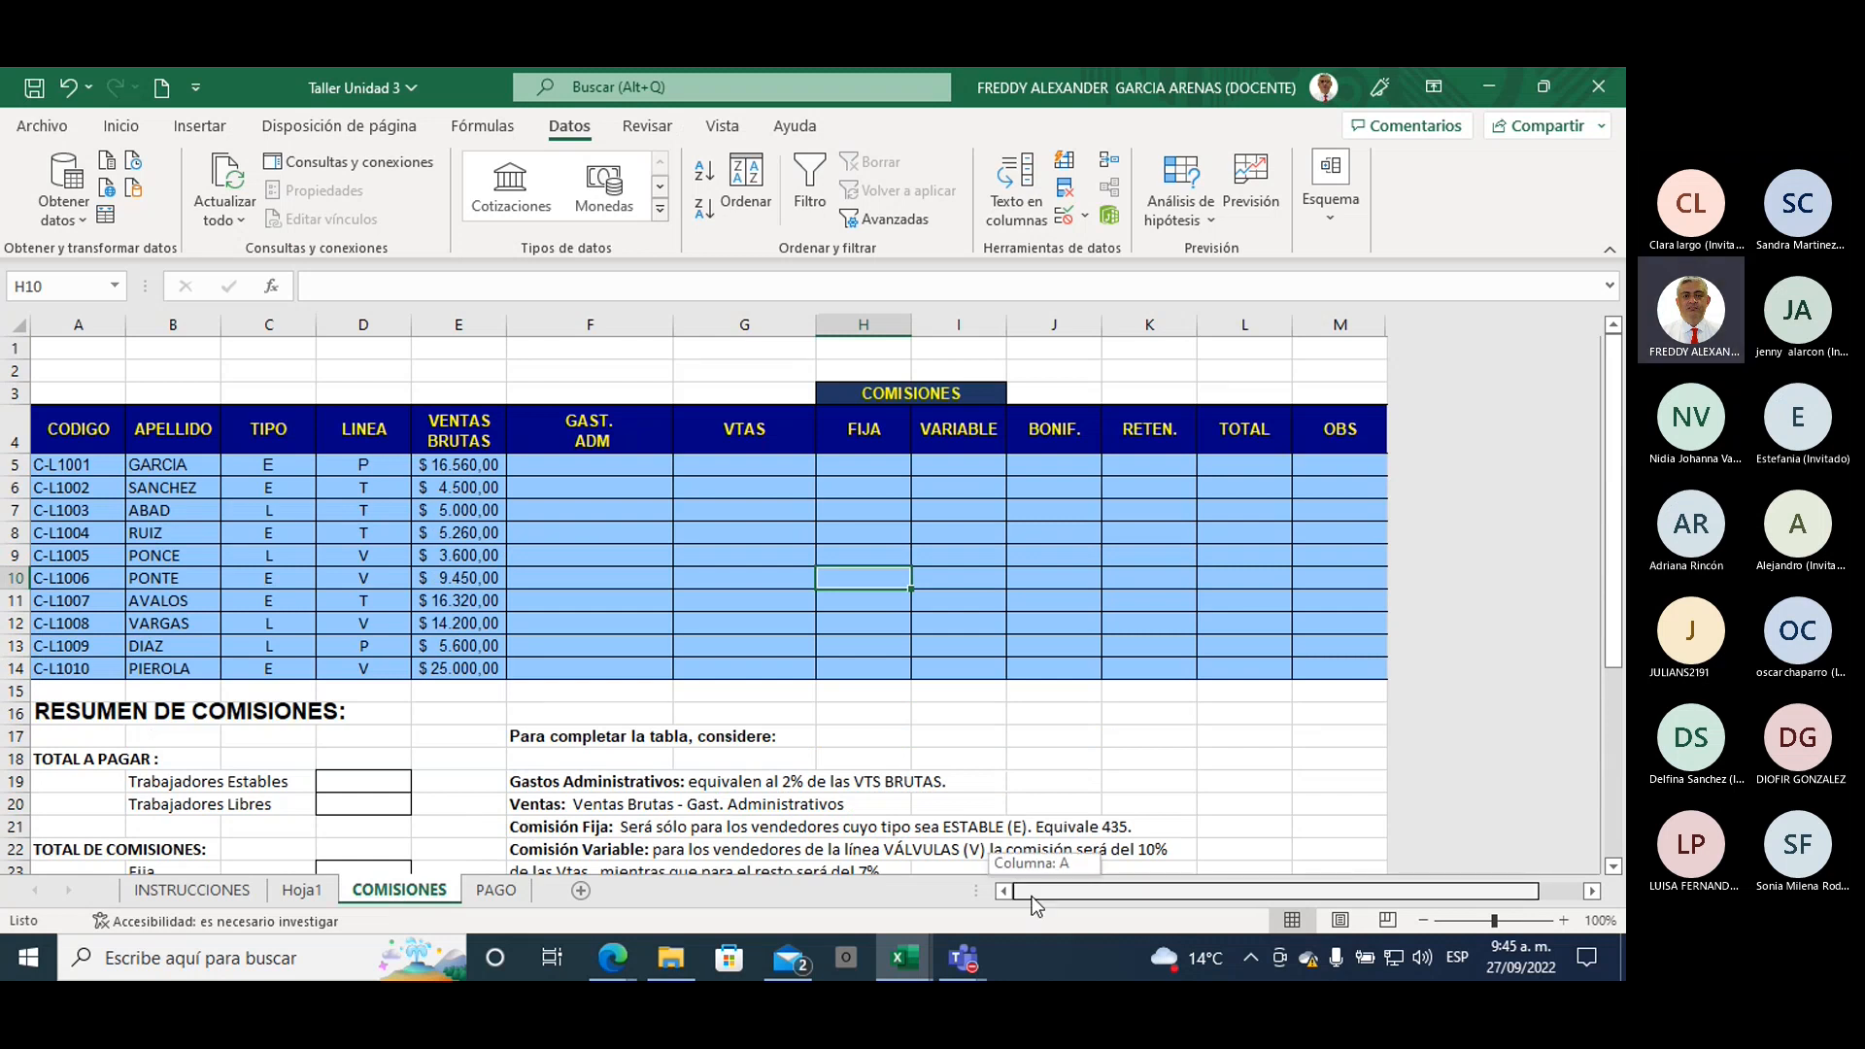
click(1182, 777)
key(Left)
key(Left)
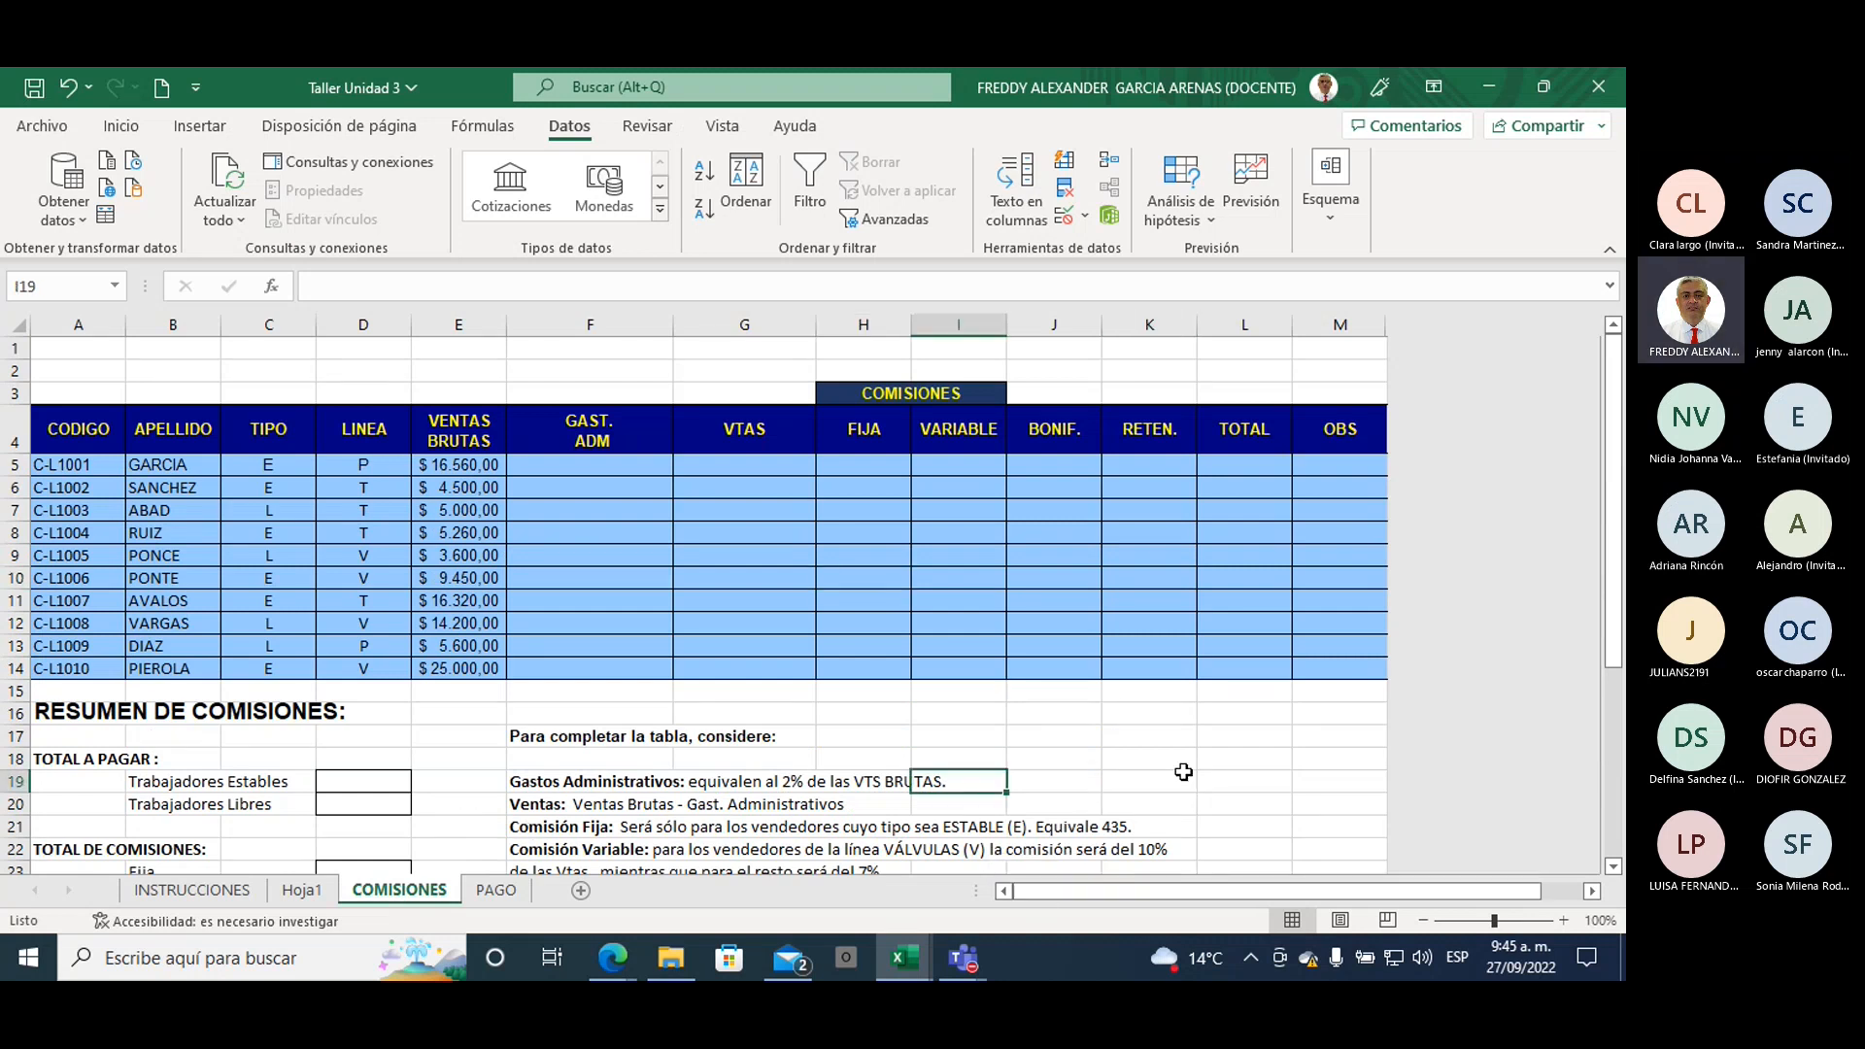
Step: Go to the Gastos Administrativos rule in F19 and mark VENTAS BRUTAS, GAST. ADM, the 2% and VTS BRUTAS with red pen annotations
key(Left)
key(Left)
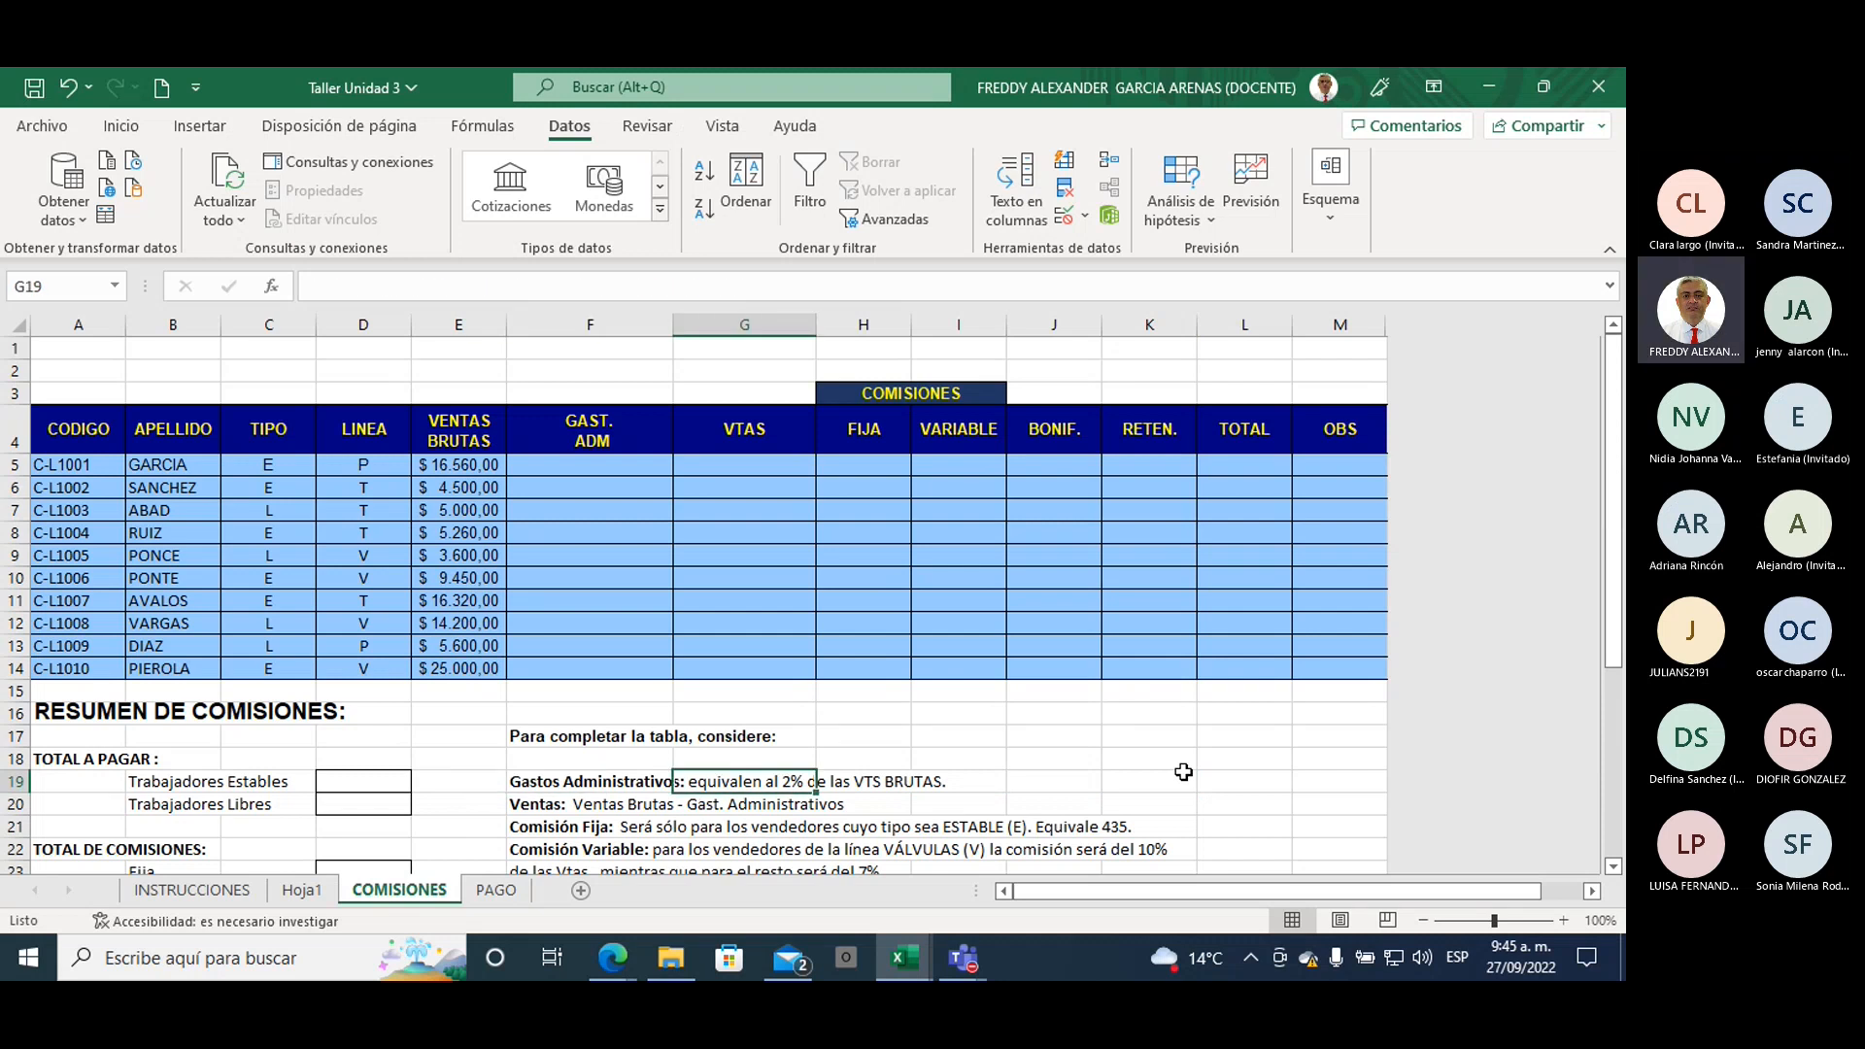
key(Left)
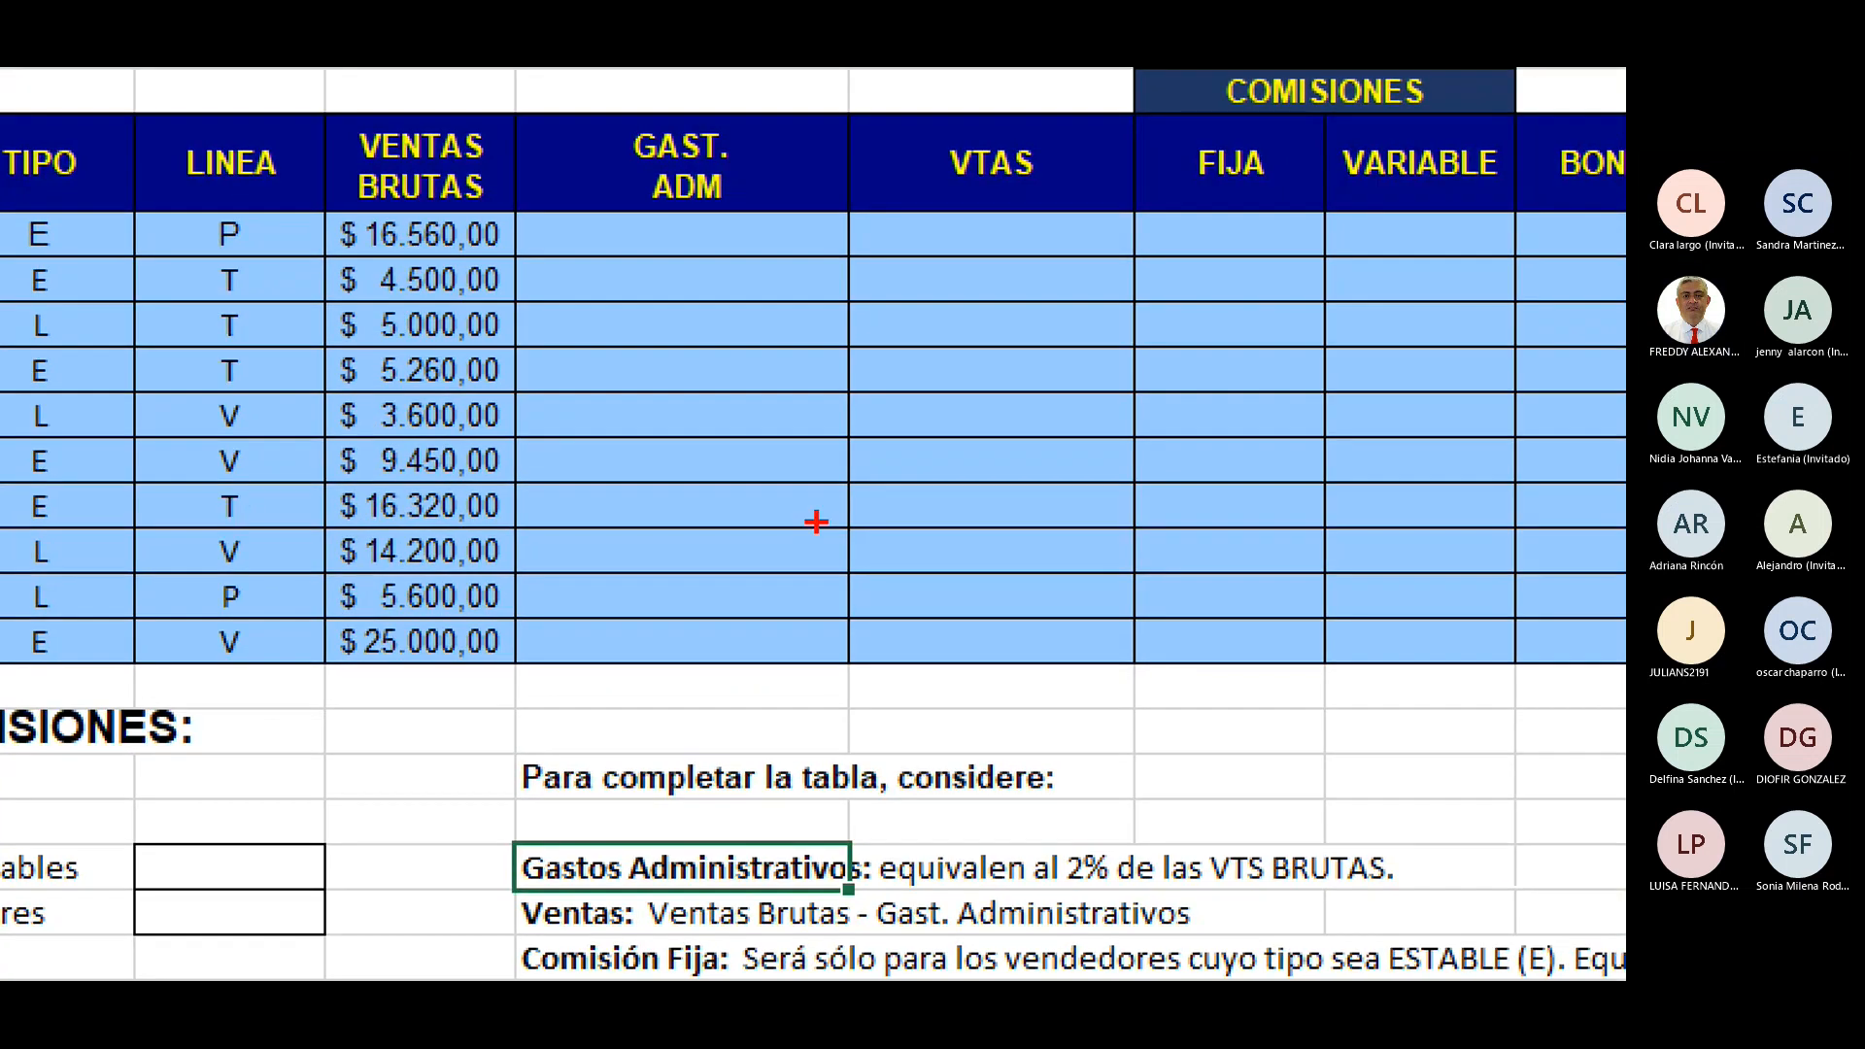
mouse_move(393, 872)
mouse_down()
mouse_move(418, 843)
mouse_move(420, 691)
mouse_move(388, 709)
mouse_move(436, 742)
mouse_up()
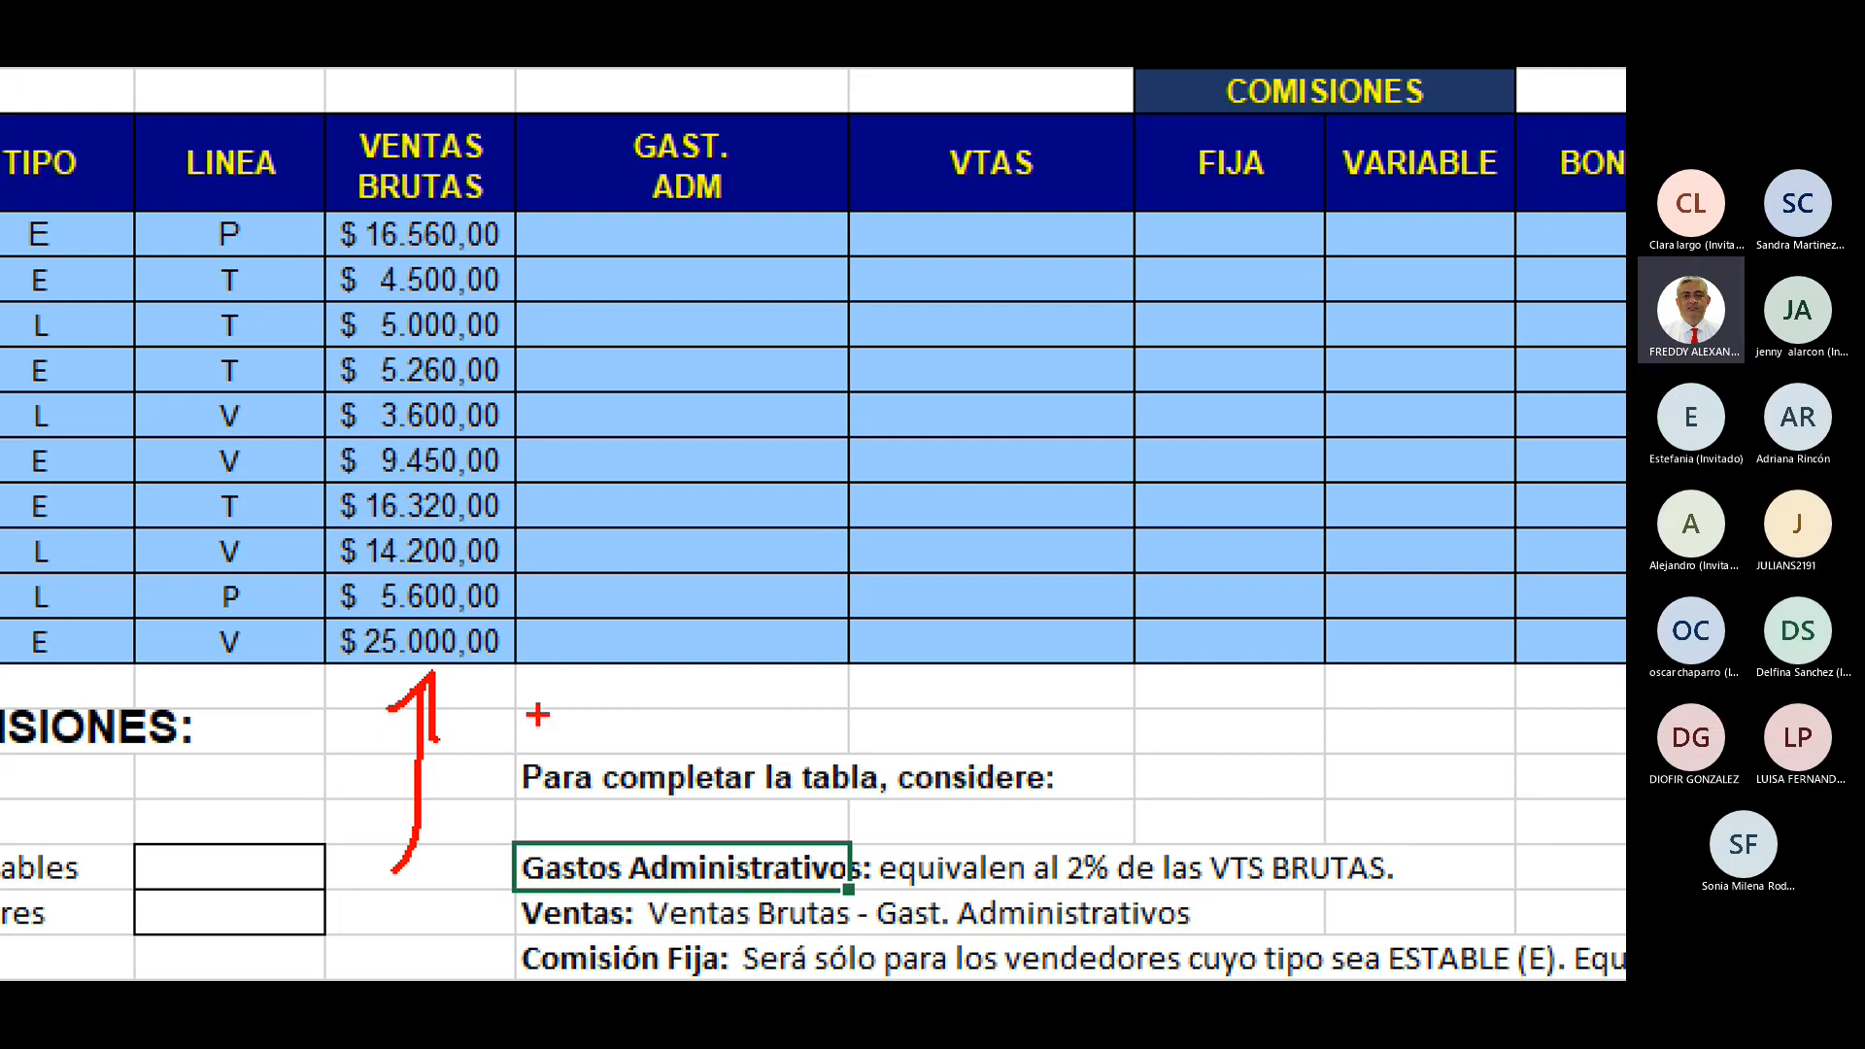
mouse_move(696, 837)
mouse_down()
mouse_move(714, 682)
mouse_move(695, 710)
mouse_move(719, 670)
mouse_move(740, 704)
mouse_up()
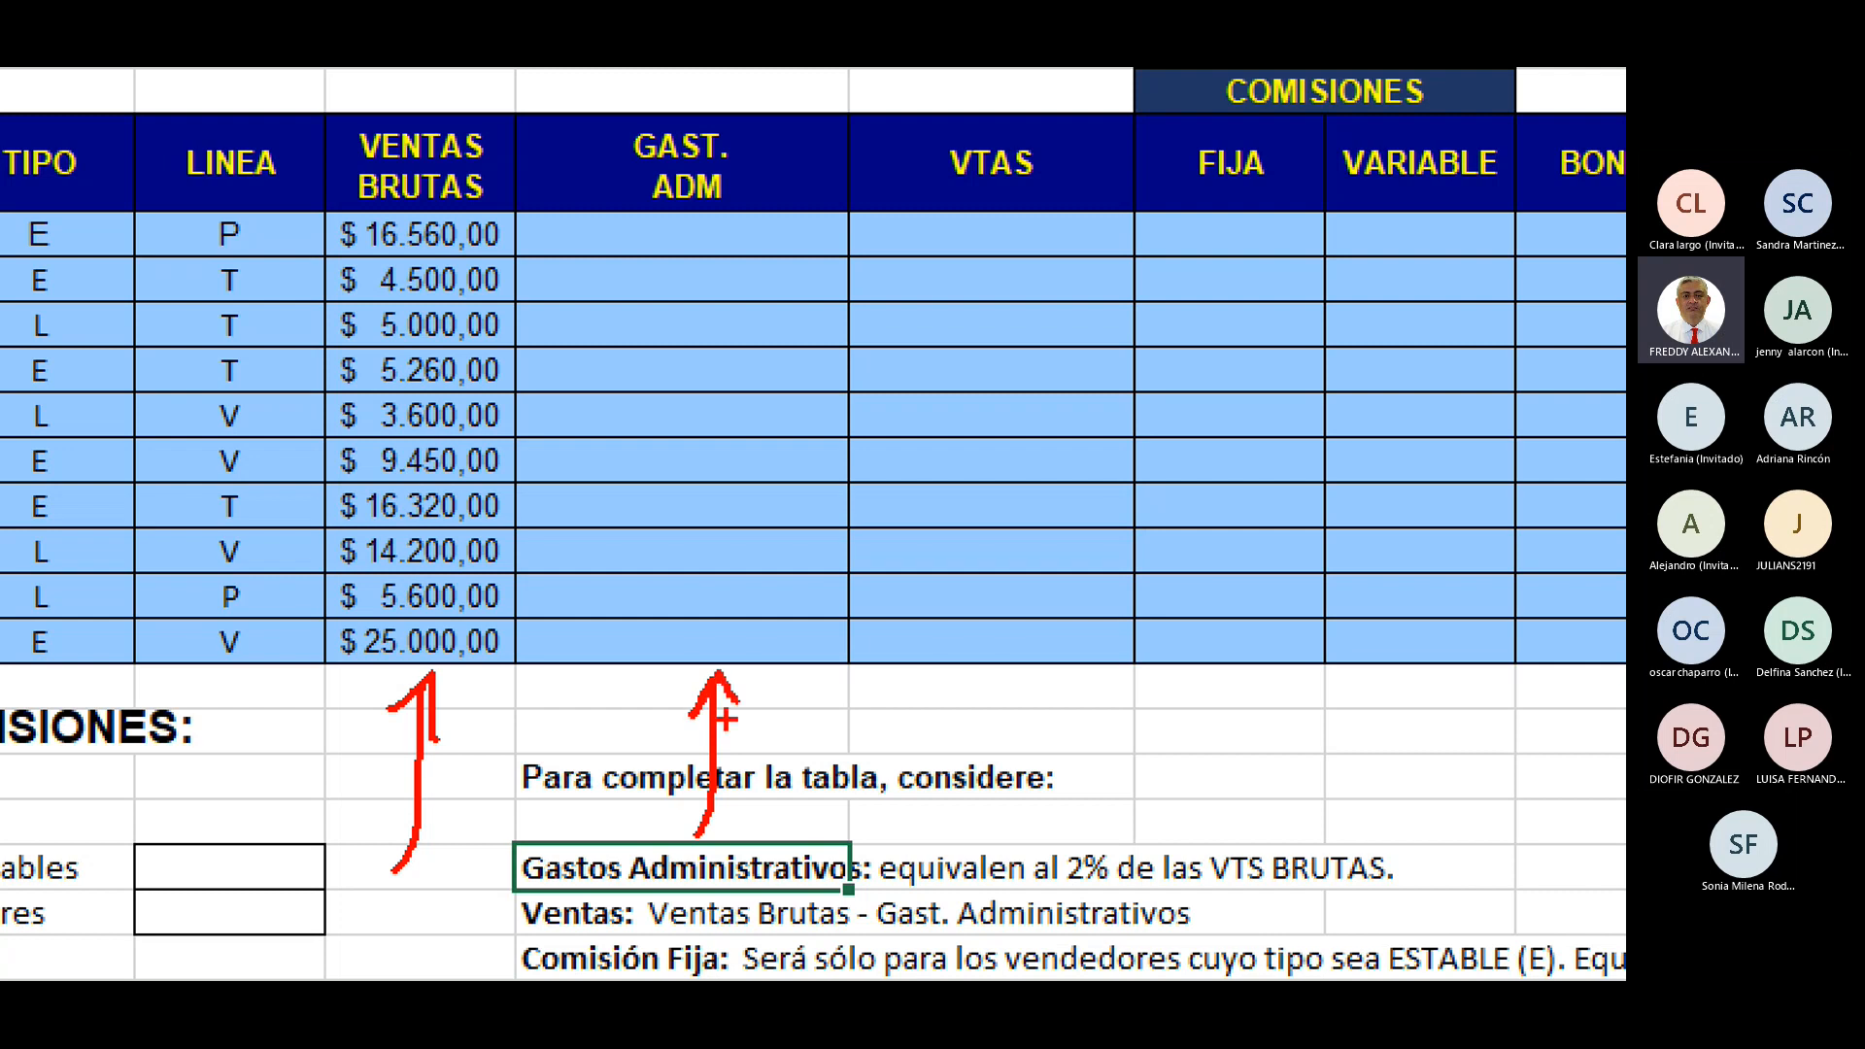
mouse_move(1124, 845)
mouse_down()
mouse_move(1092, 827)
mouse_move(1051, 856)
mouse_move(1056, 884)
mouse_move(1093, 892)
mouse_move(1128, 841)
mouse_move(1117, 826)
mouse_up()
mouse_move(1265, 750)
mouse_down()
mouse_move(1305, 843)
mouse_move(1326, 814)
mouse_up()
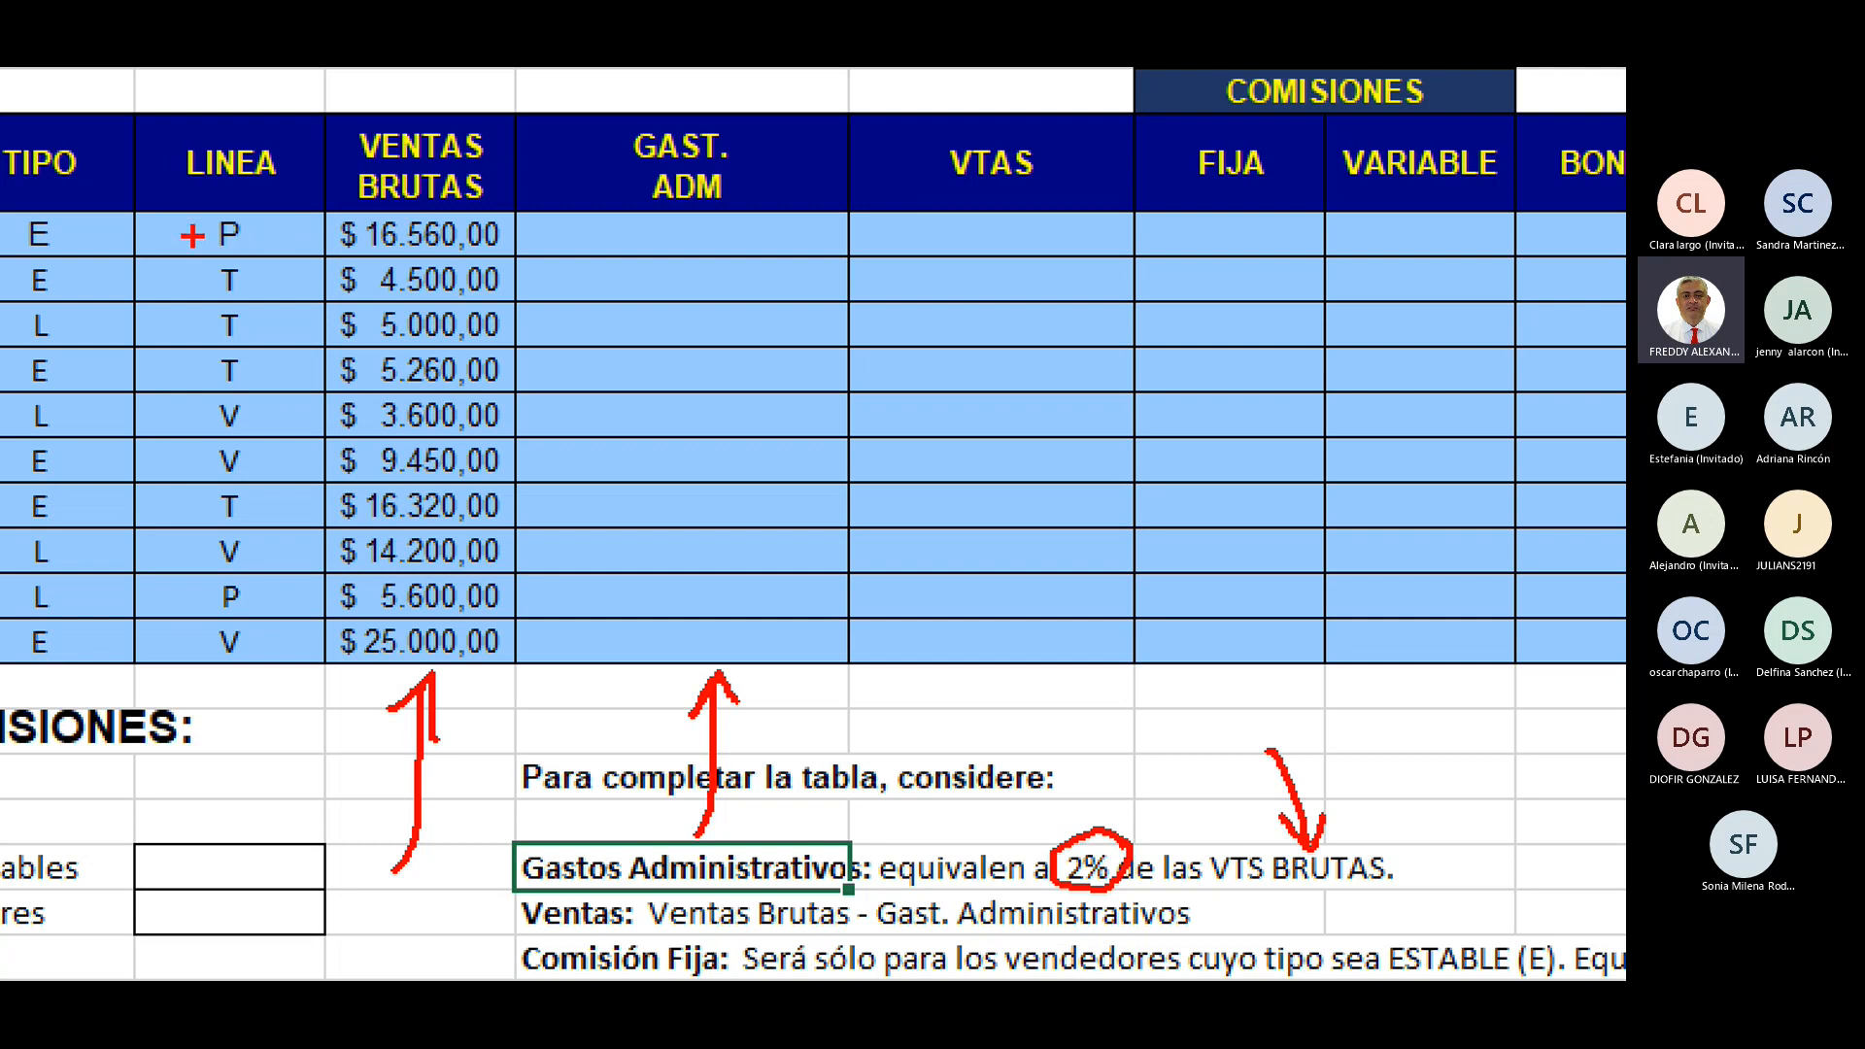
Step: Annotate the first row's gross sales with an arrow and a circle, write "* 2%" beside it, and leave the annotation mode
mouse_move(192, 235)
mouse_down()
mouse_move(316, 239)
mouse_move(303, 225)
mouse_move(309, 257)
mouse_up()
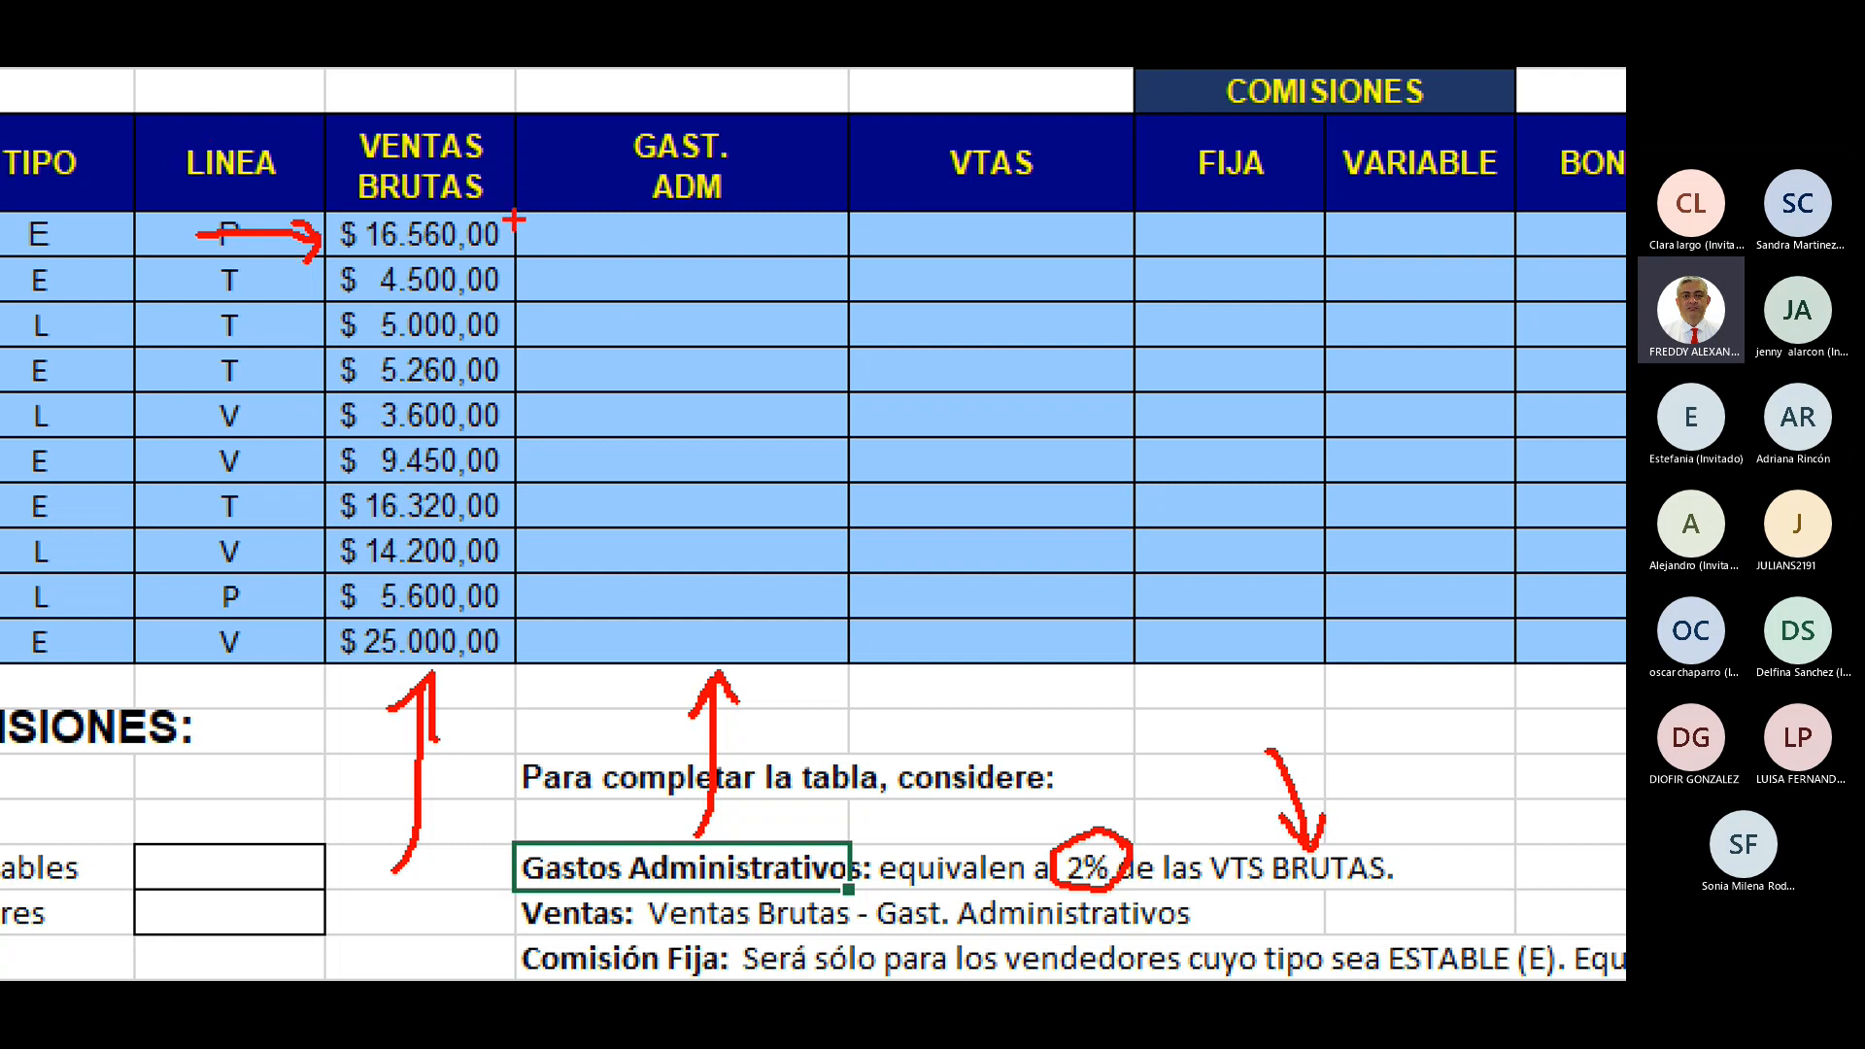
mouse_move(515, 219)
mouse_down()
mouse_move(398, 188)
mouse_move(336, 260)
mouse_move(514, 276)
mouse_move(512, 214)
mouse_up()
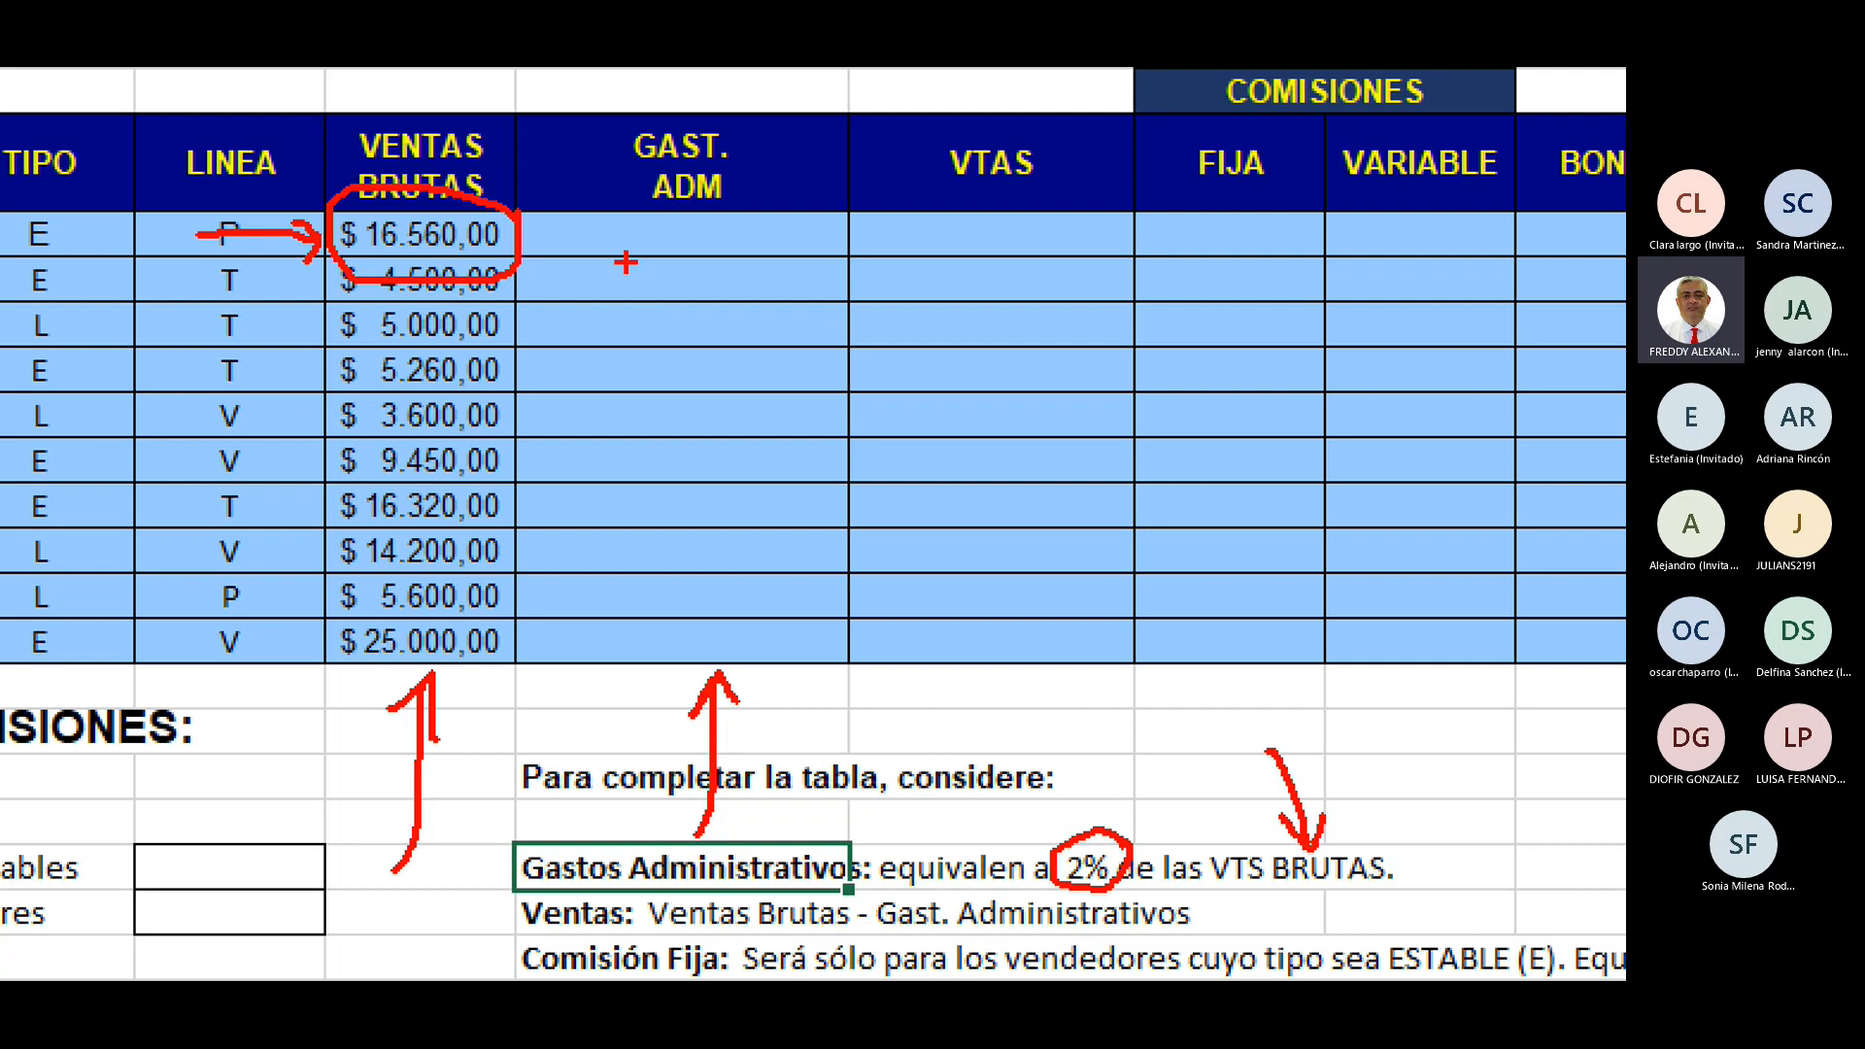
mouse_move(581, 210)
mouse_down()
mouse_move(624, 248)
mouse_move(587, 257)
mouse_move(623, 239)
mouse_move(610, 278)
mouse_up()
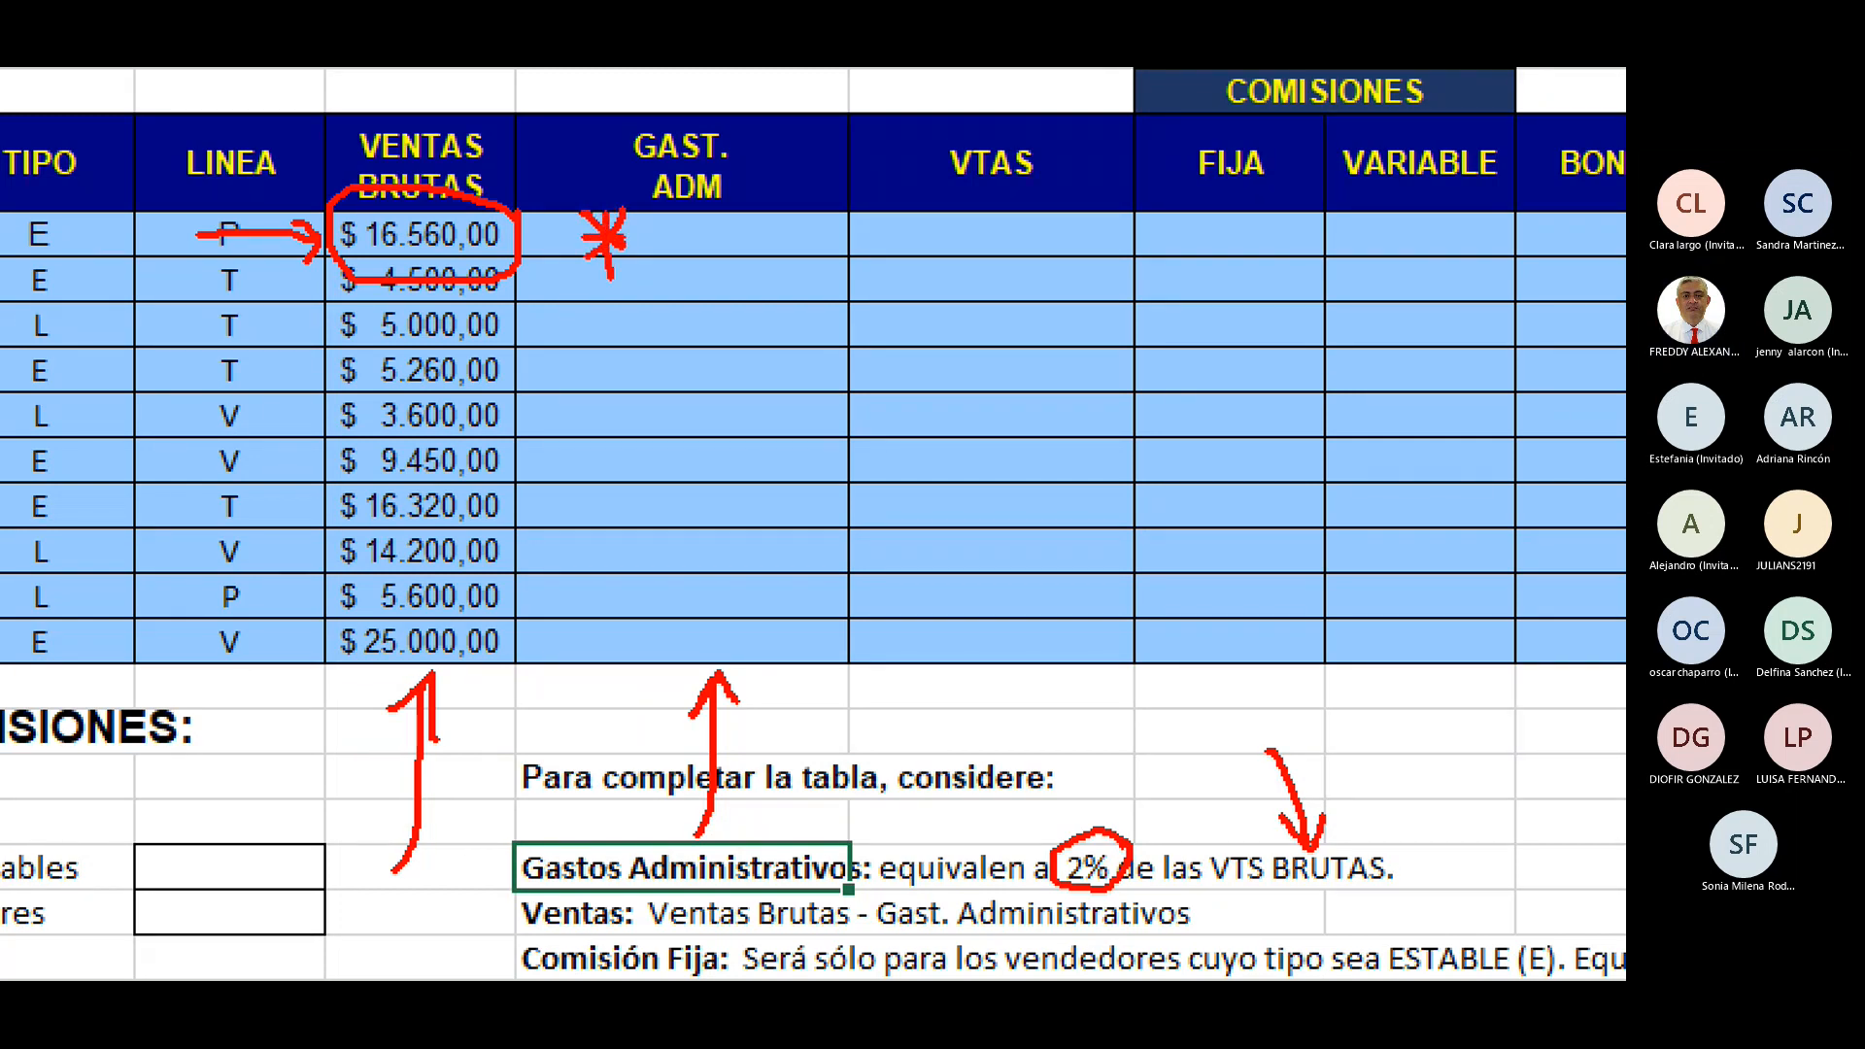
mouse_move(670, 217)
mouse_down()
mouse_move(670, 270)
mouse_move(699, 289)
mouse_move(724, 238)
mouse_up()
mouse_move(713, 225)
mouse_down()
mouse_move(713, 251)
mouse_move(734, 222)
mouse_move(719, 218)
mouse_up()
mouse_move(759, 212)
mouse_down()
mouse_move(725, 307)
mouse_move(767, 276)
mouse_up()
click(753, 283)
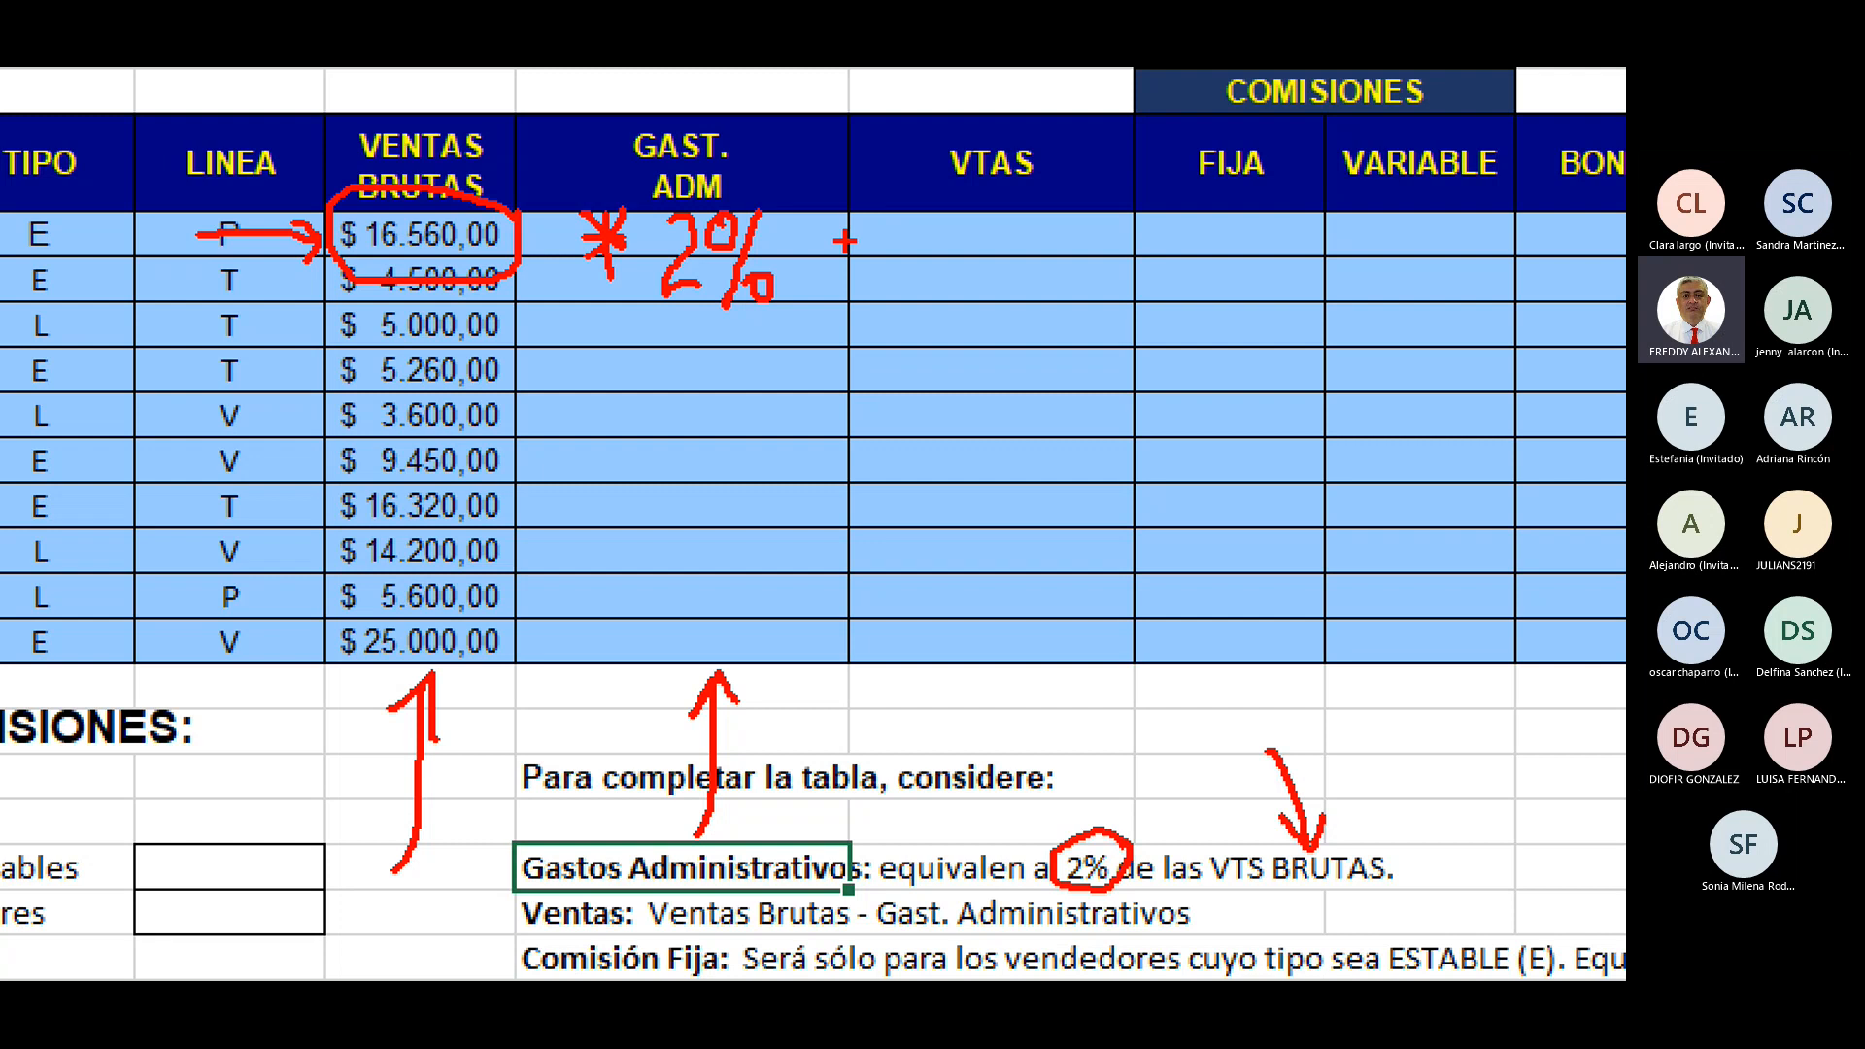
key(Escape)
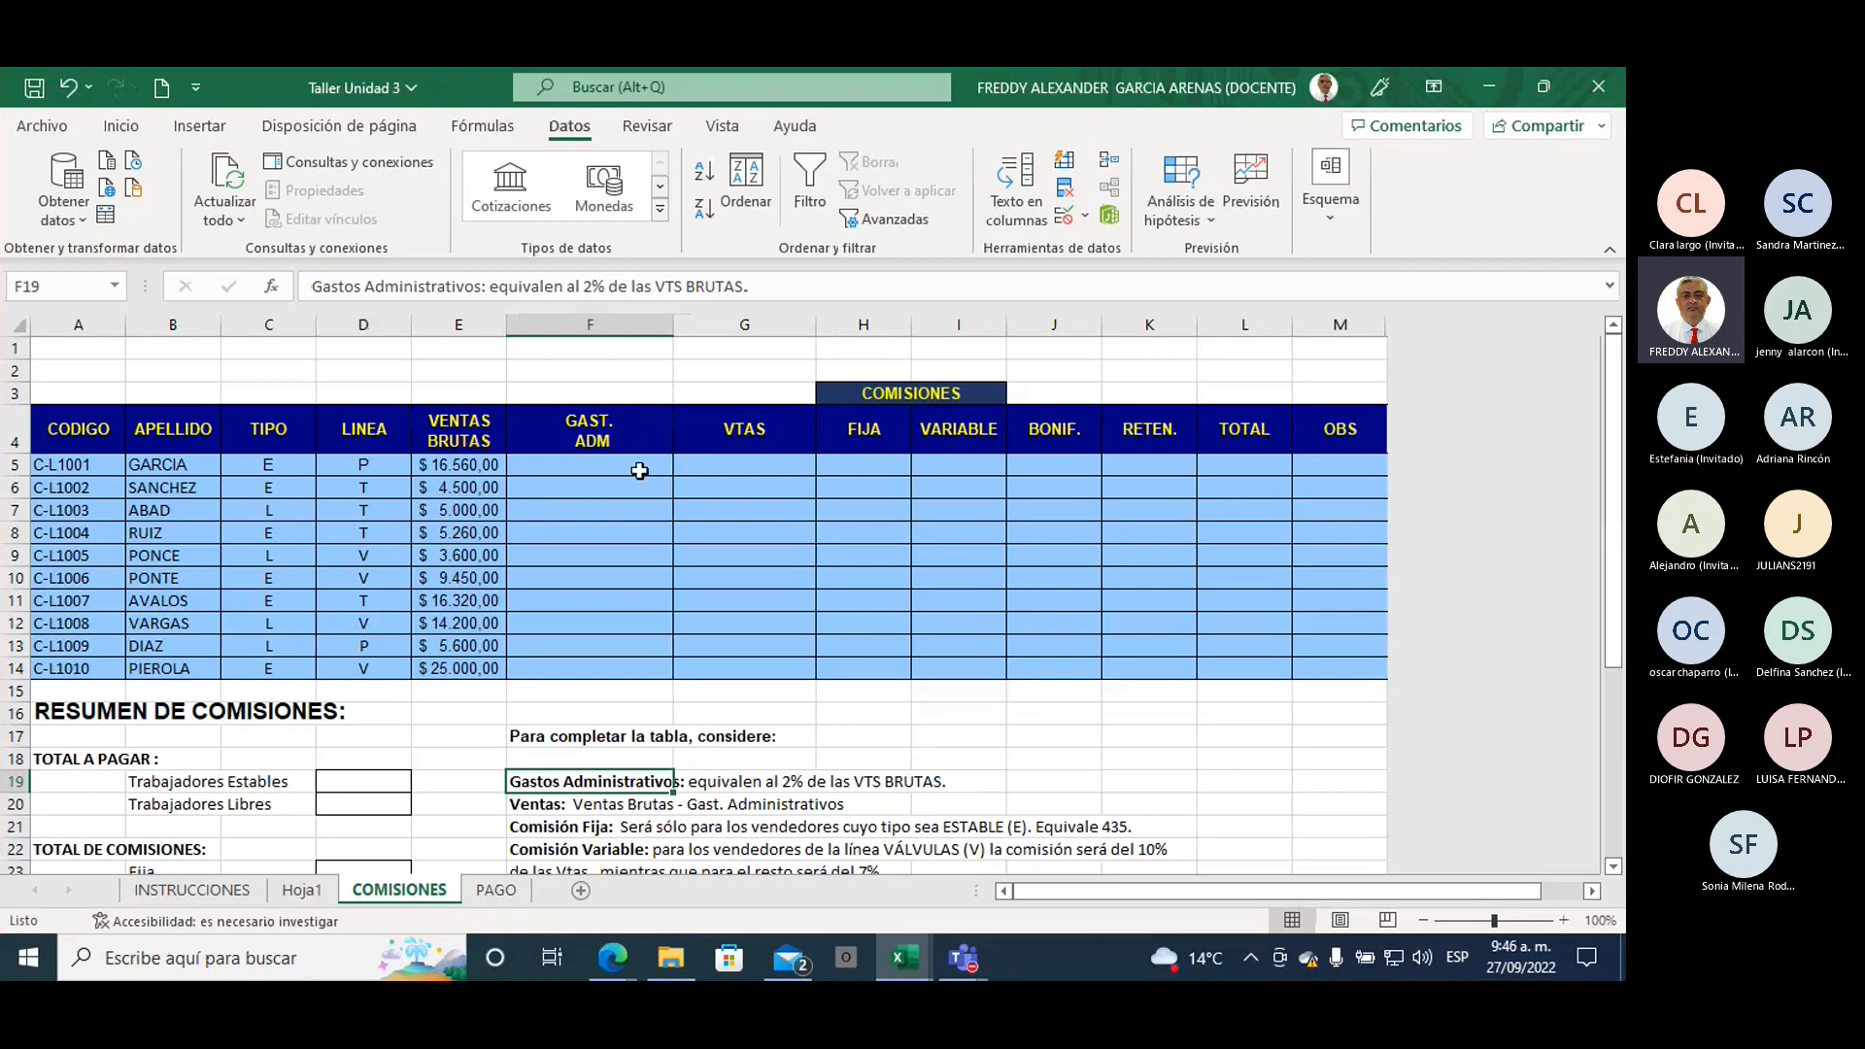
Step: Zoom the sheet to 140% and autofit column E so the gross sales amounts fit
click(1564, 920)
click(1563, 919)
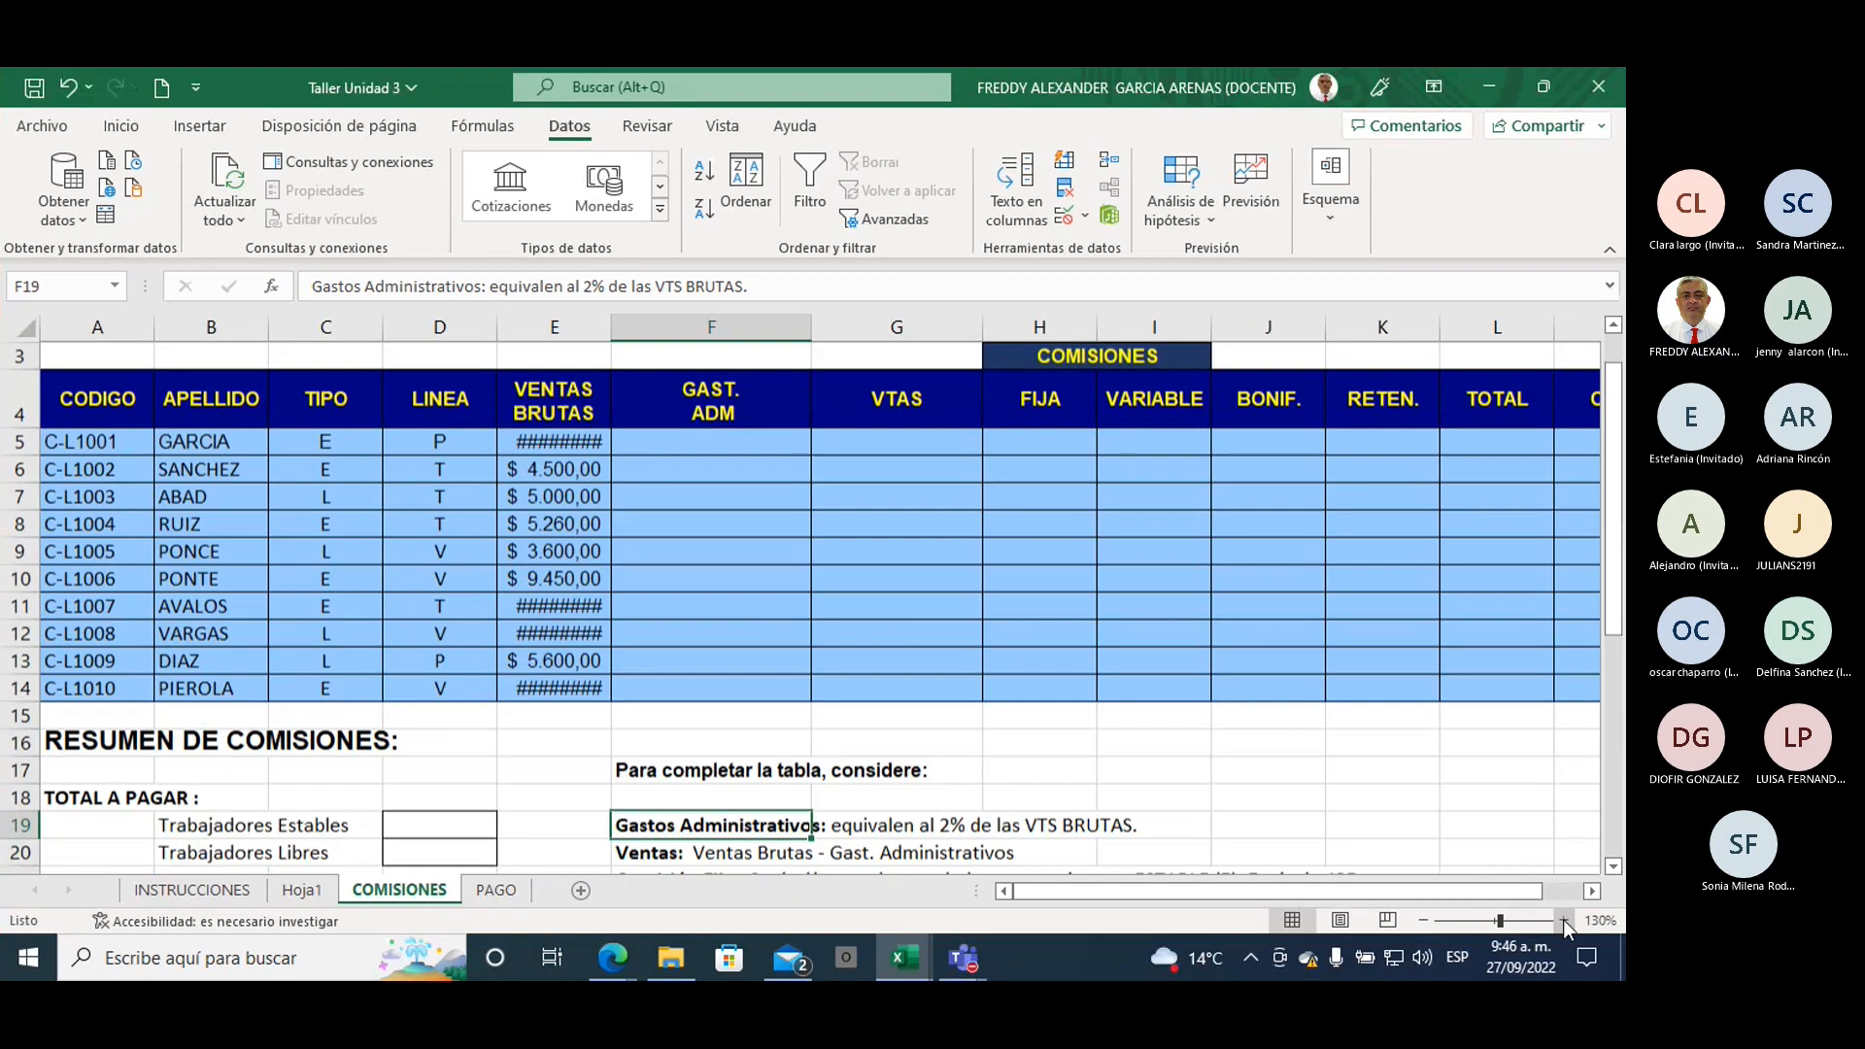
click(1563, 920)
click(1564, 920)
double_click(583, 329)
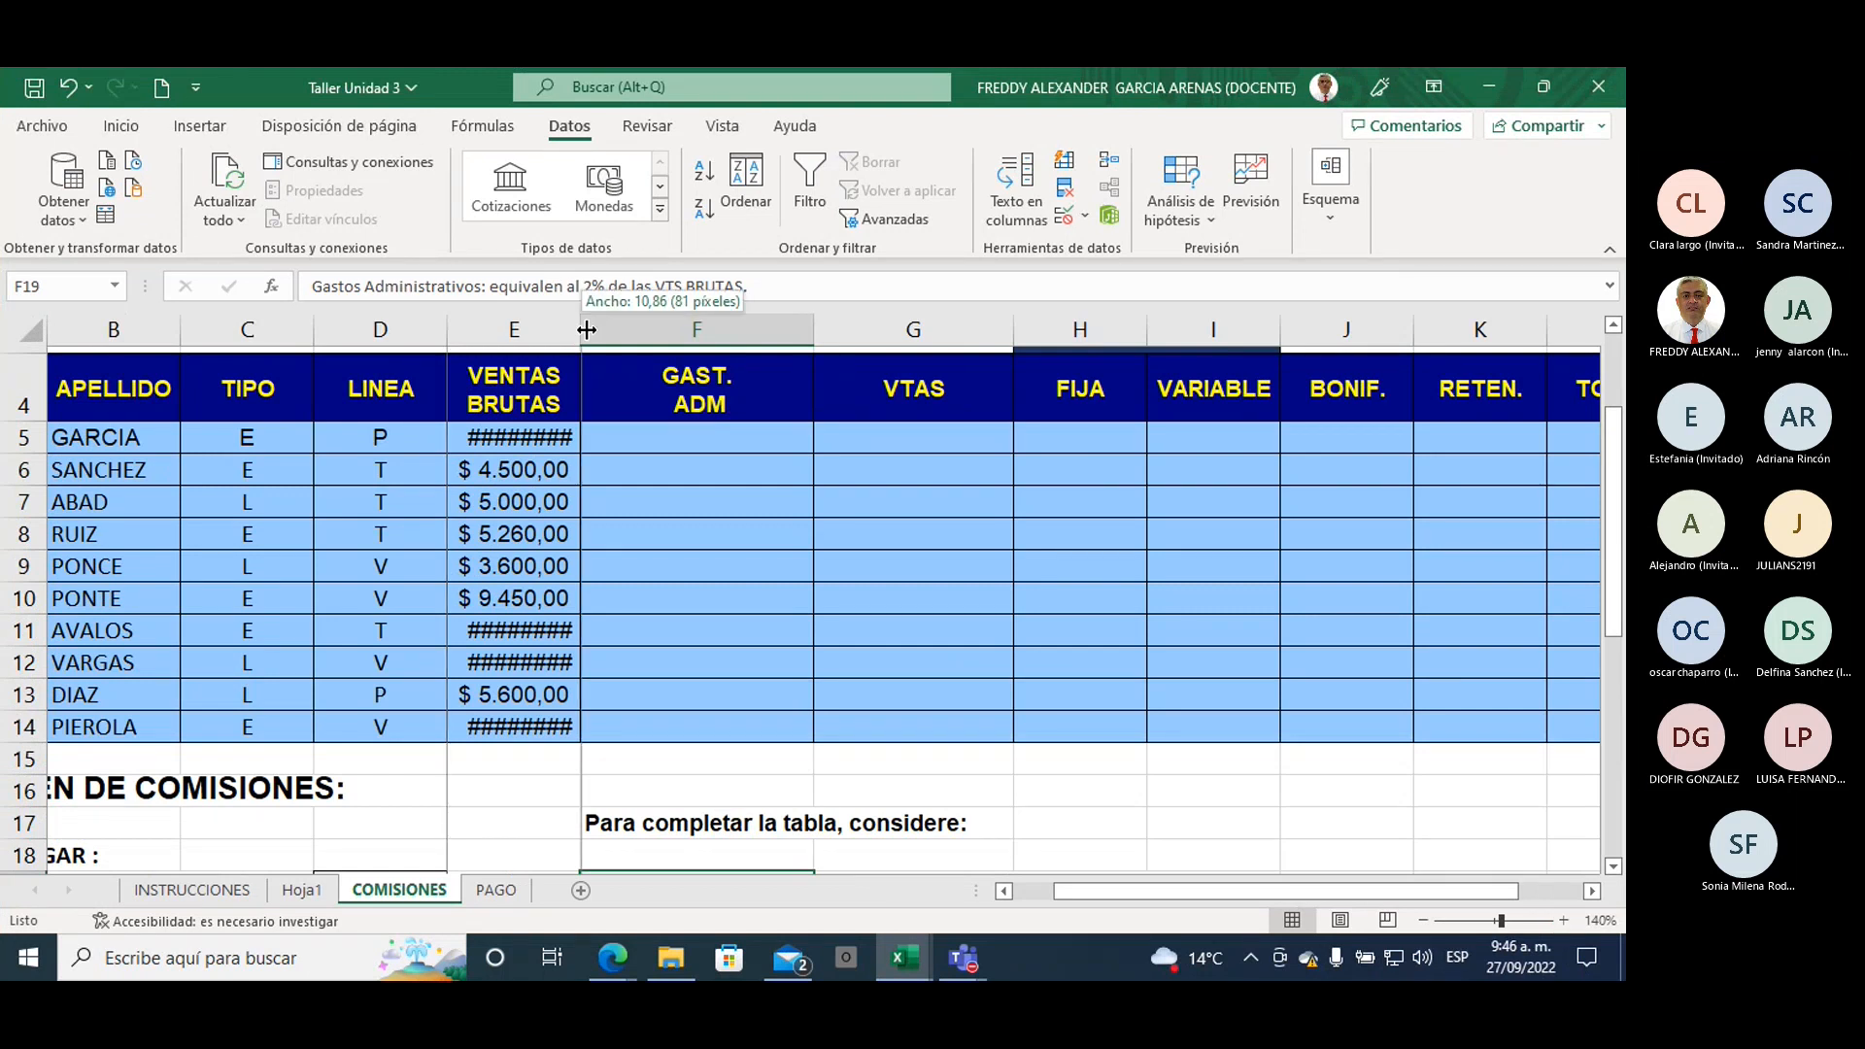
scroll(617, 375, down, 1)
scroll(618, 610, up, 2)
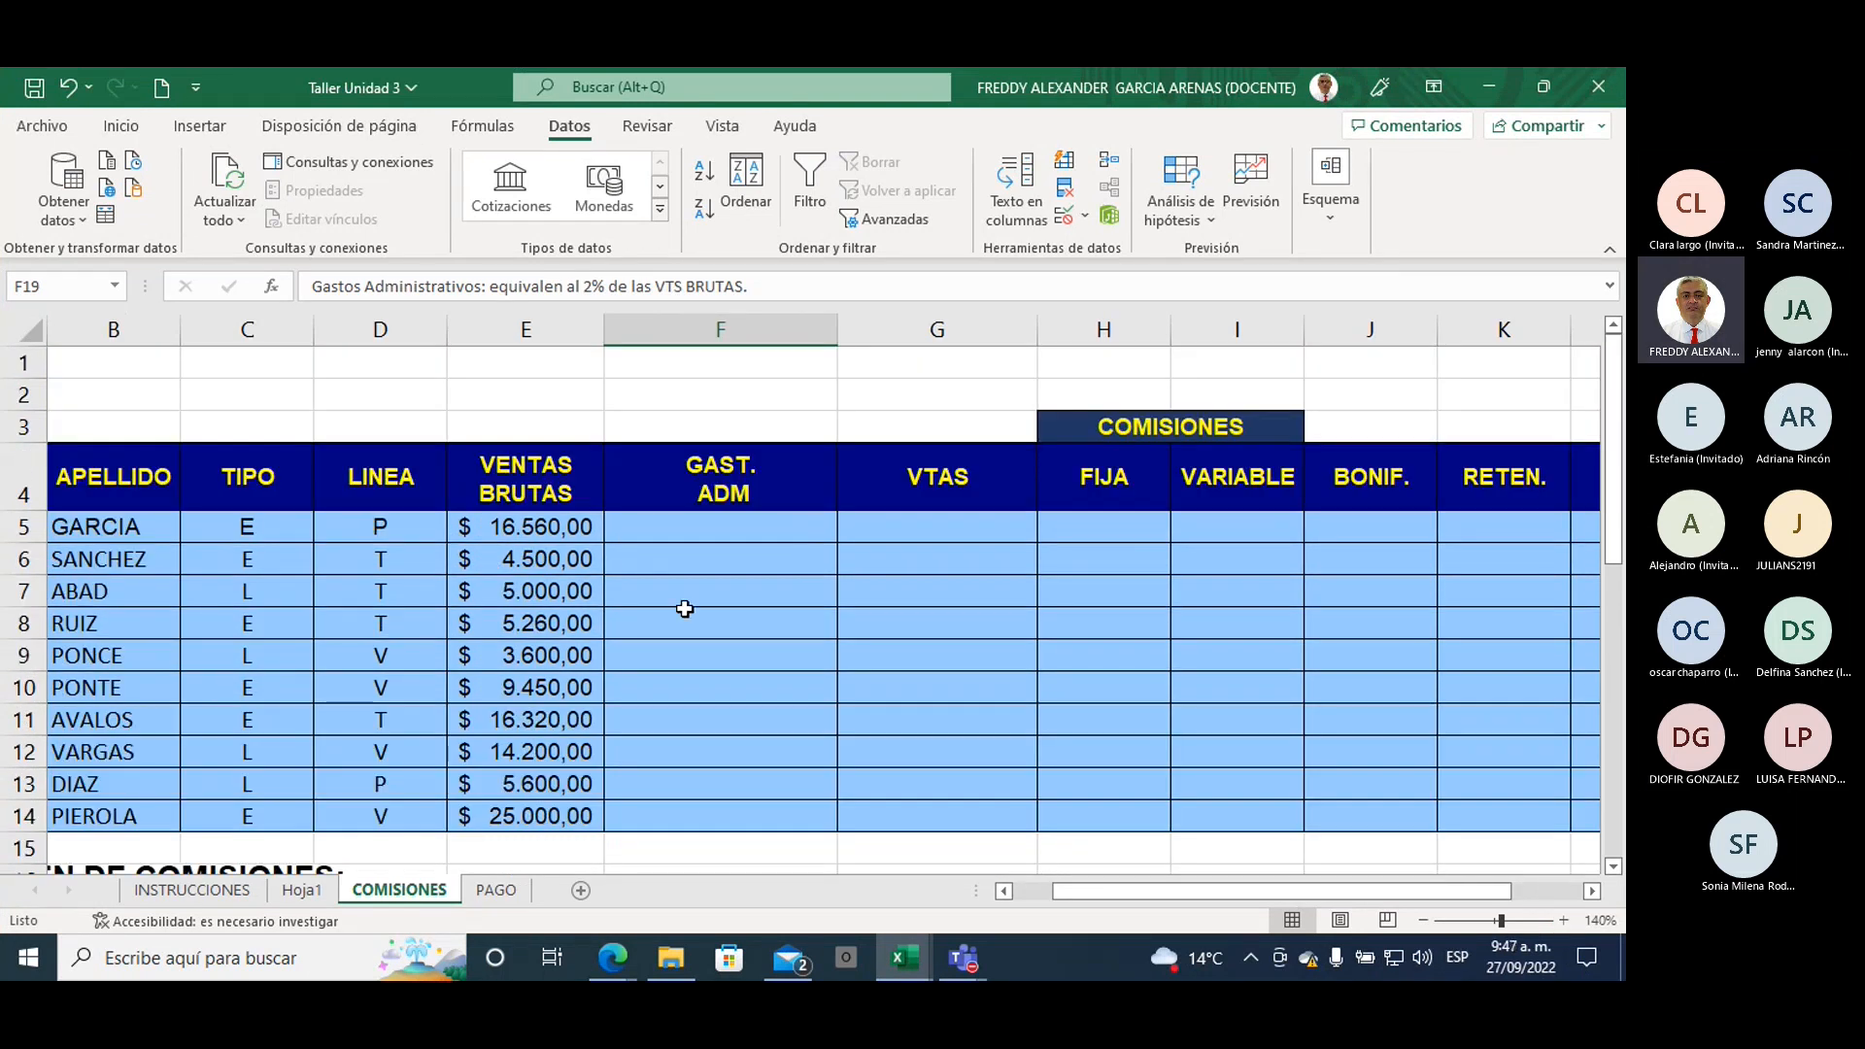
Step: Enter the formula =E5*2% in cell F5 to calculate the administrative expenses of the first row
click(670, 527)
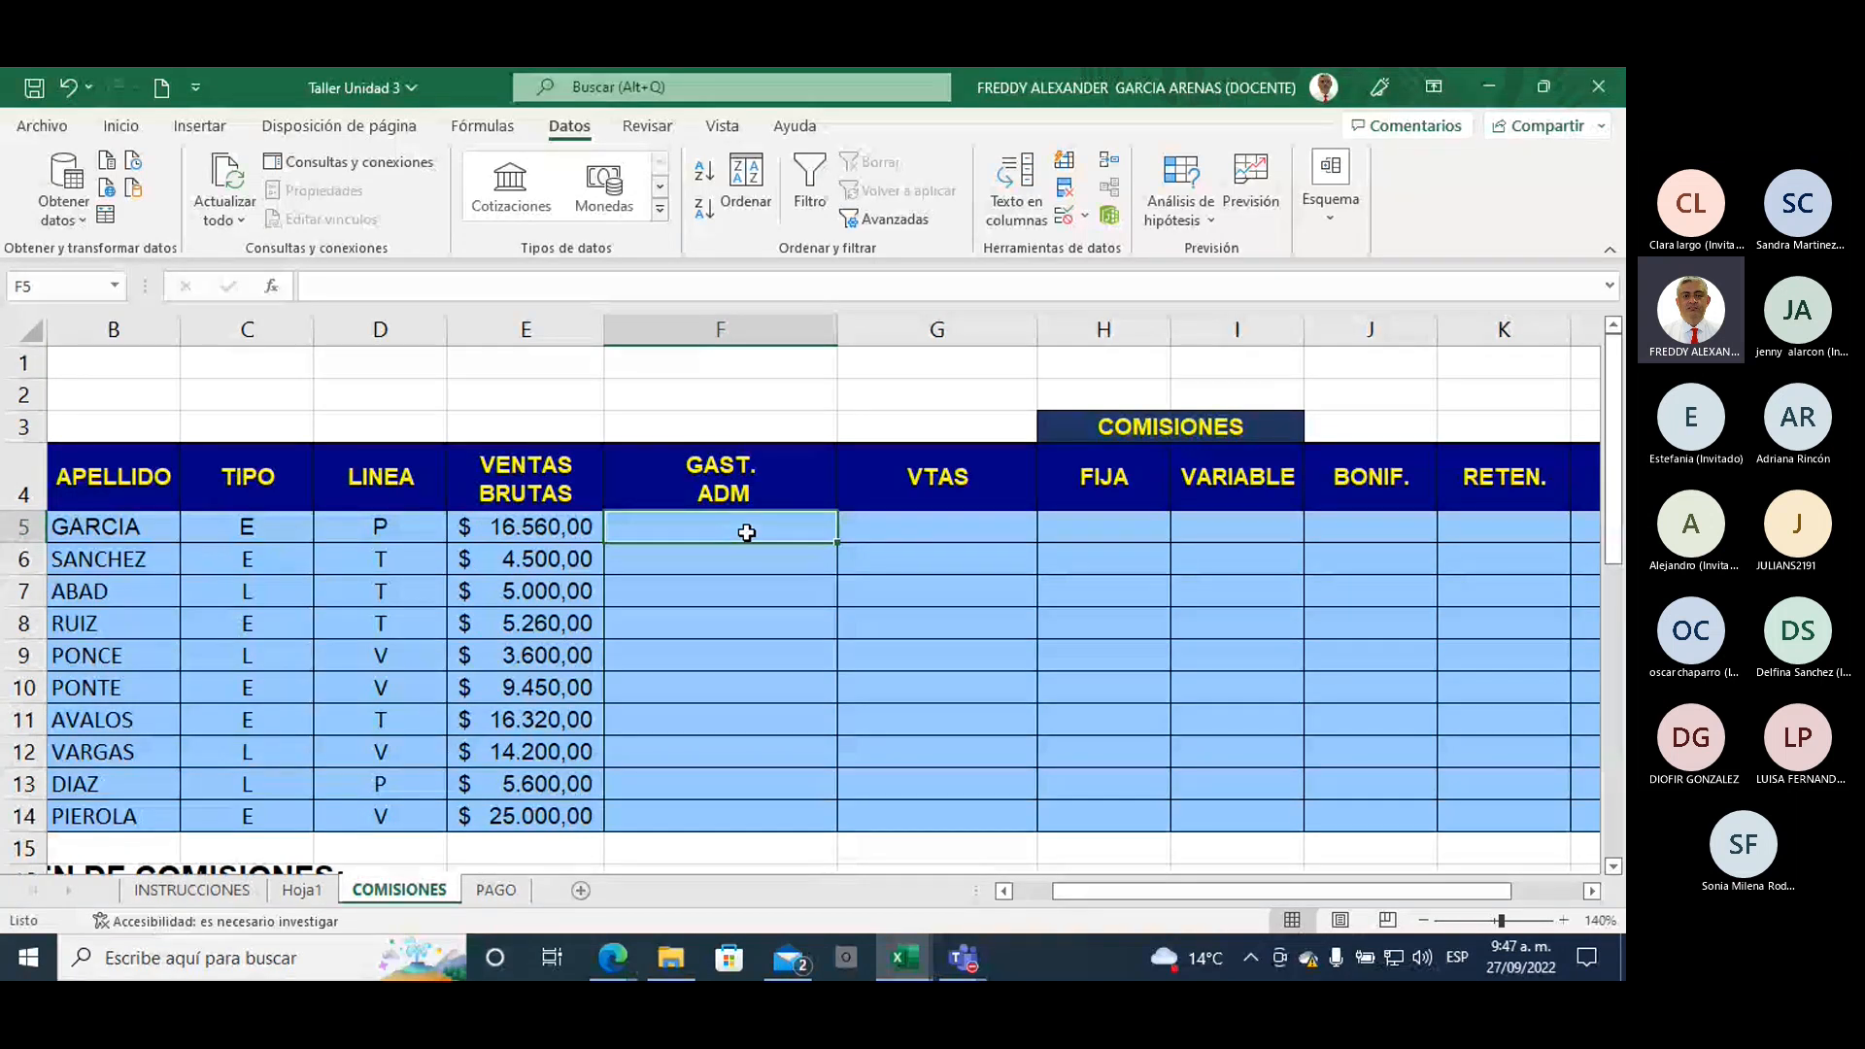
text(=)
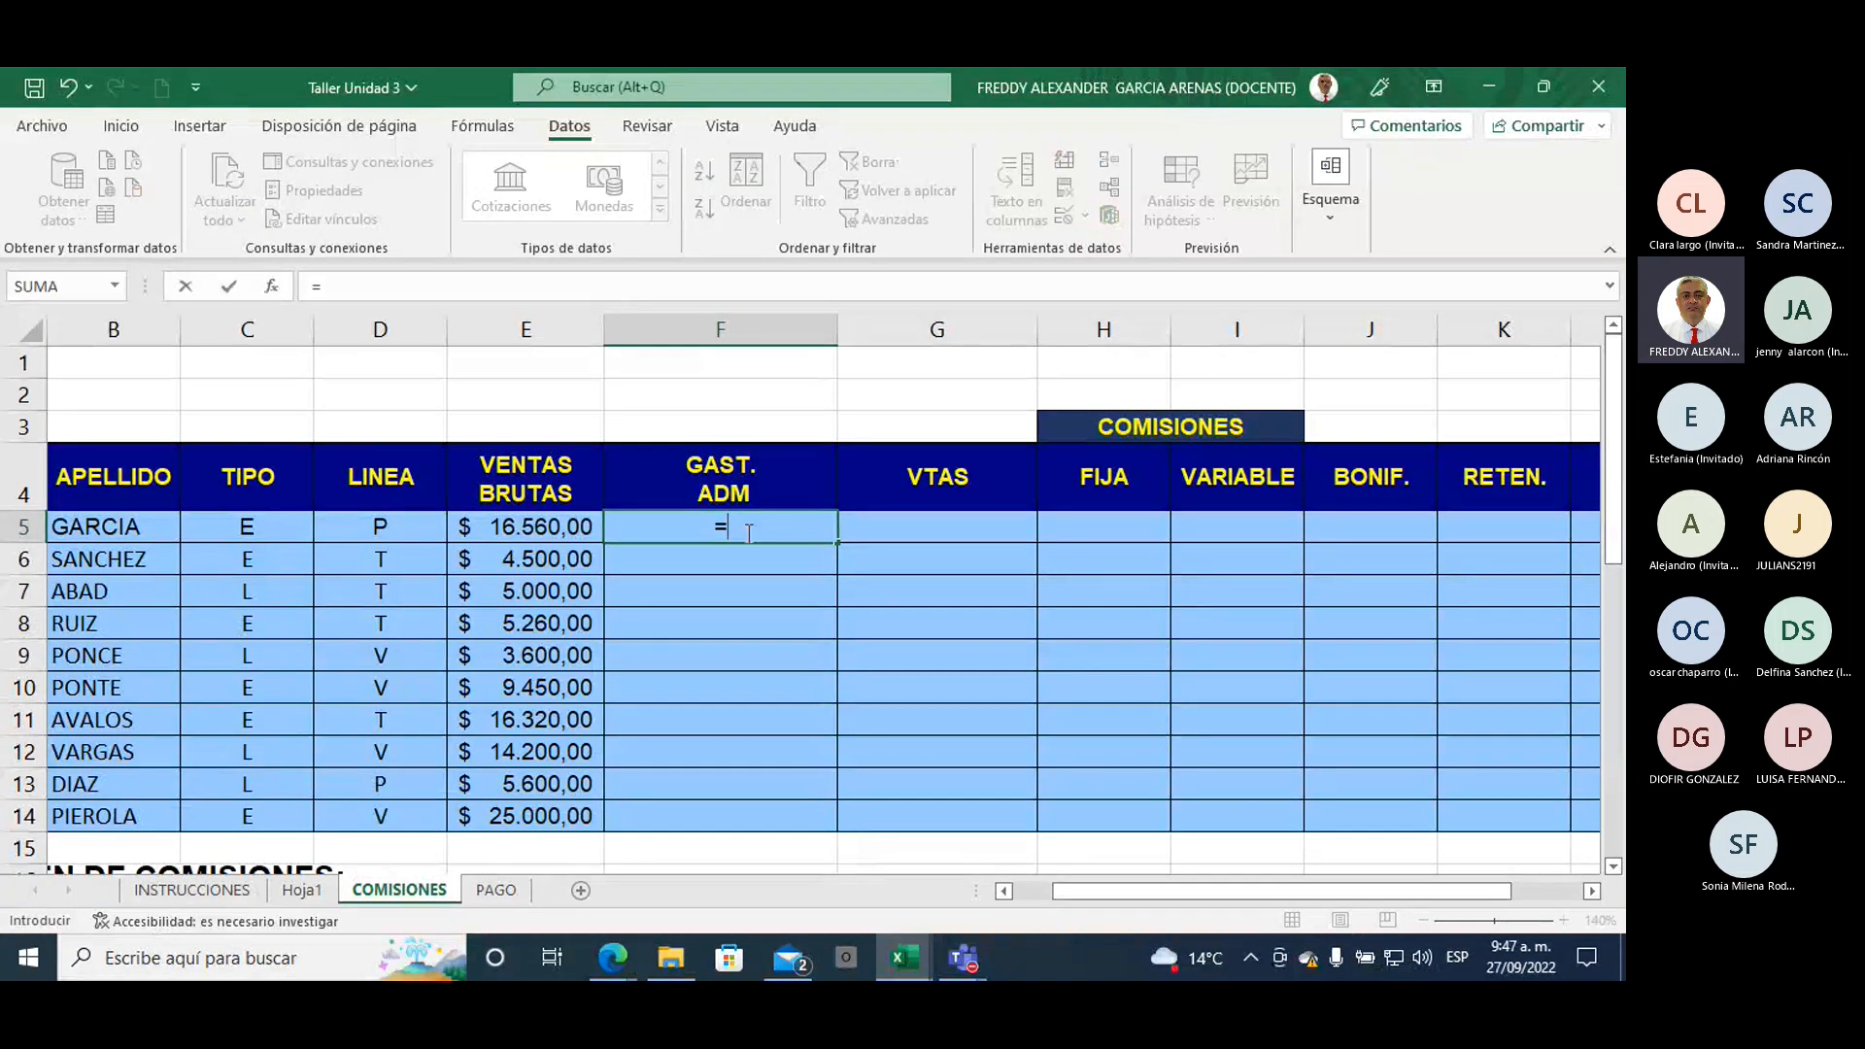
click(581, 530)
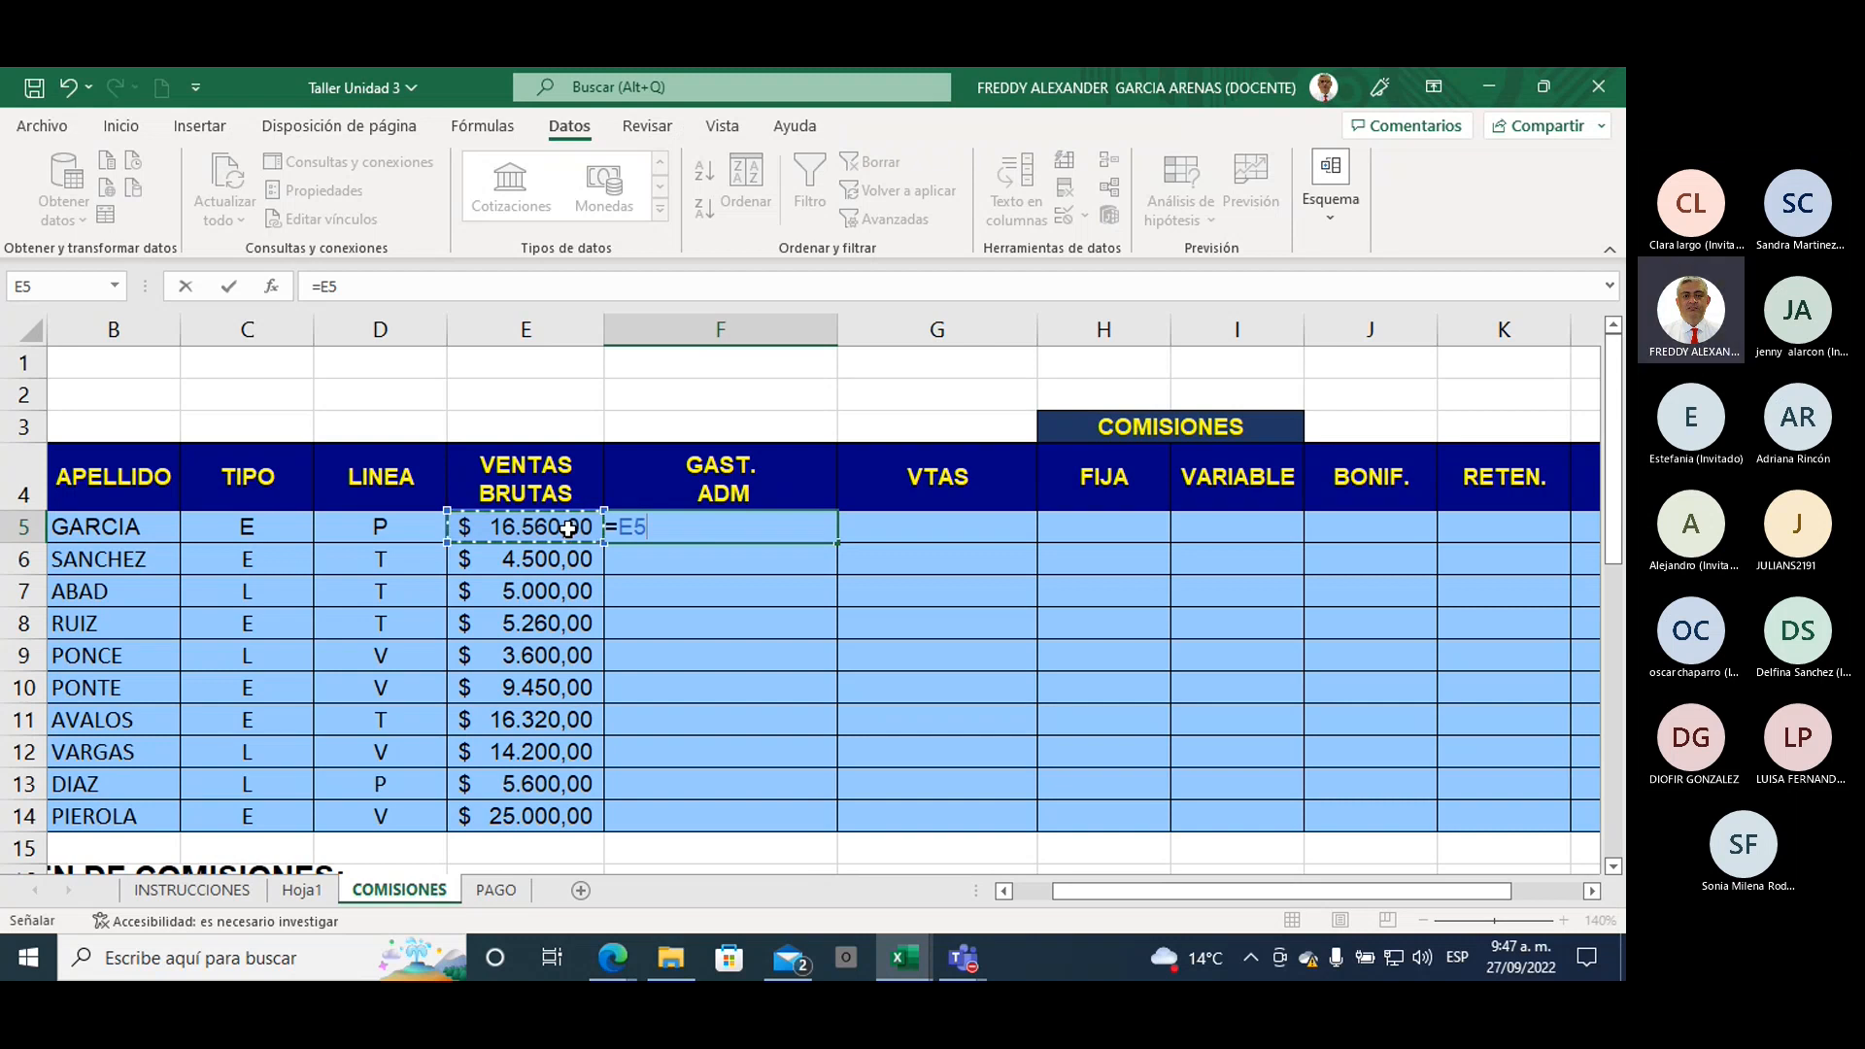
text(*2)
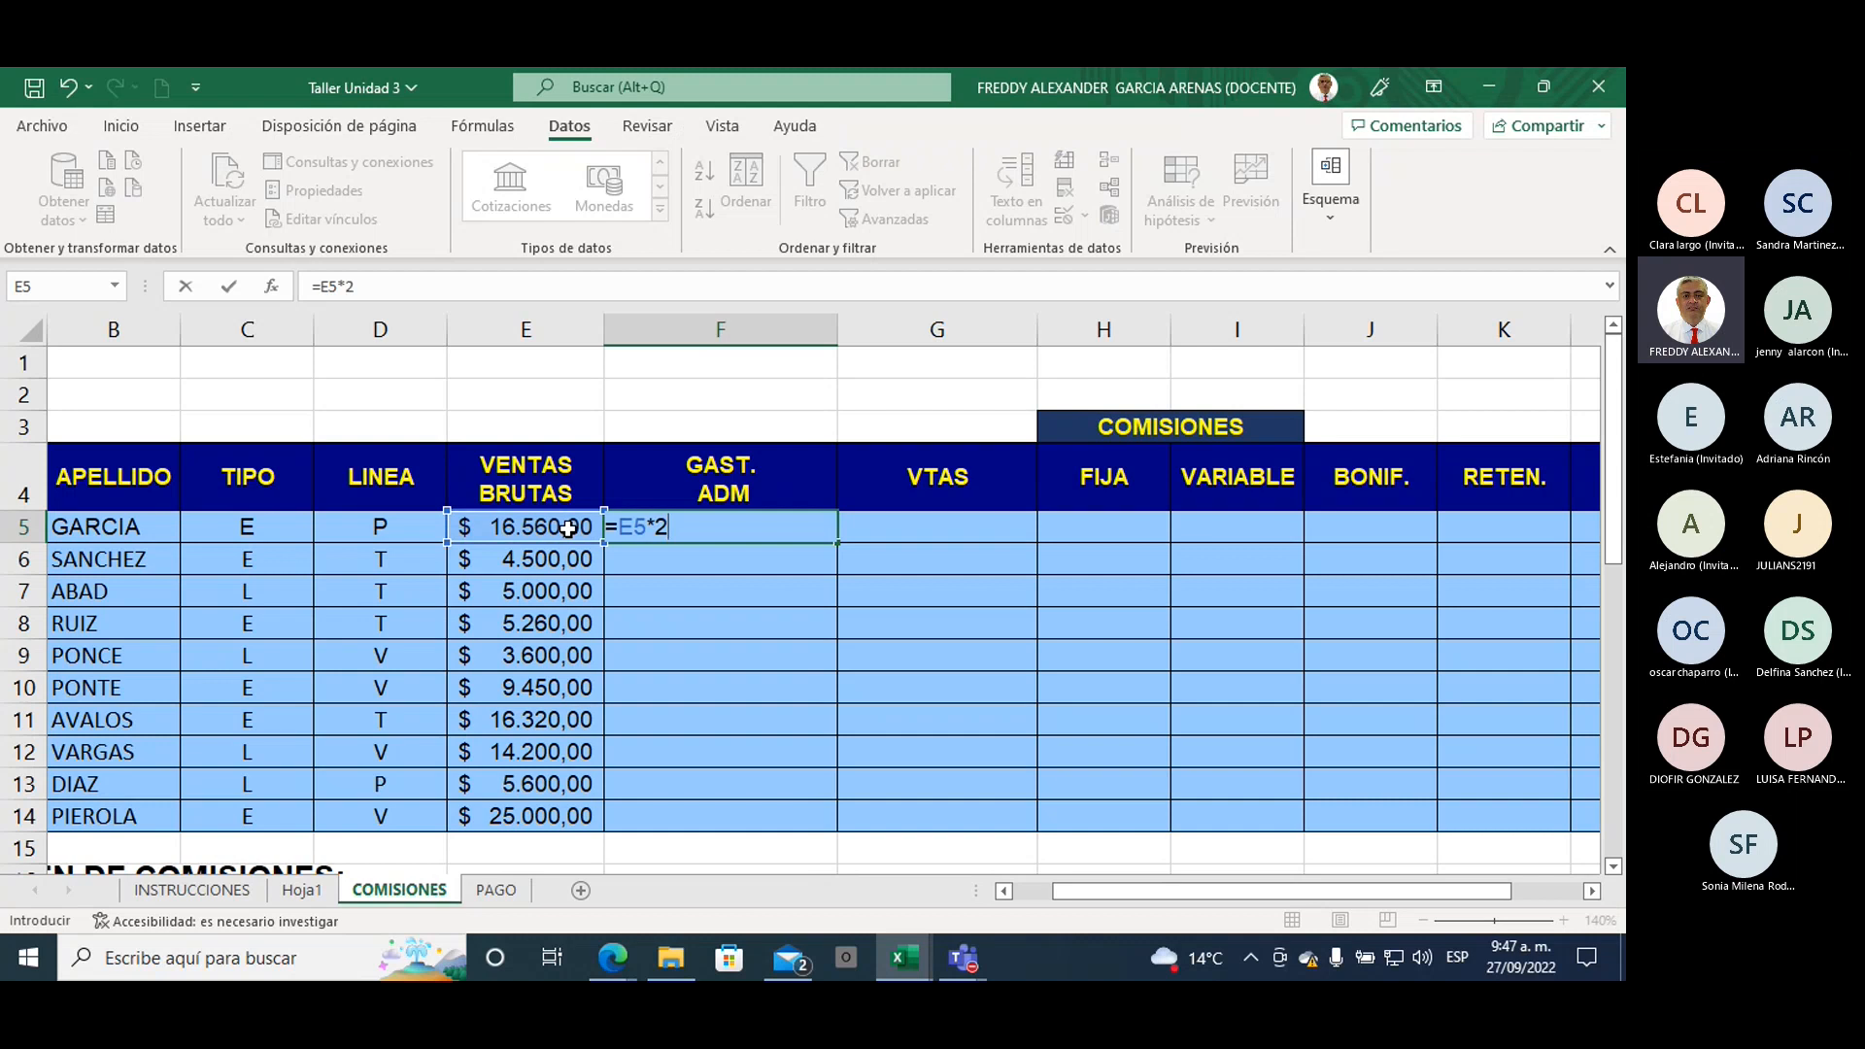
text(%)
key(Return)
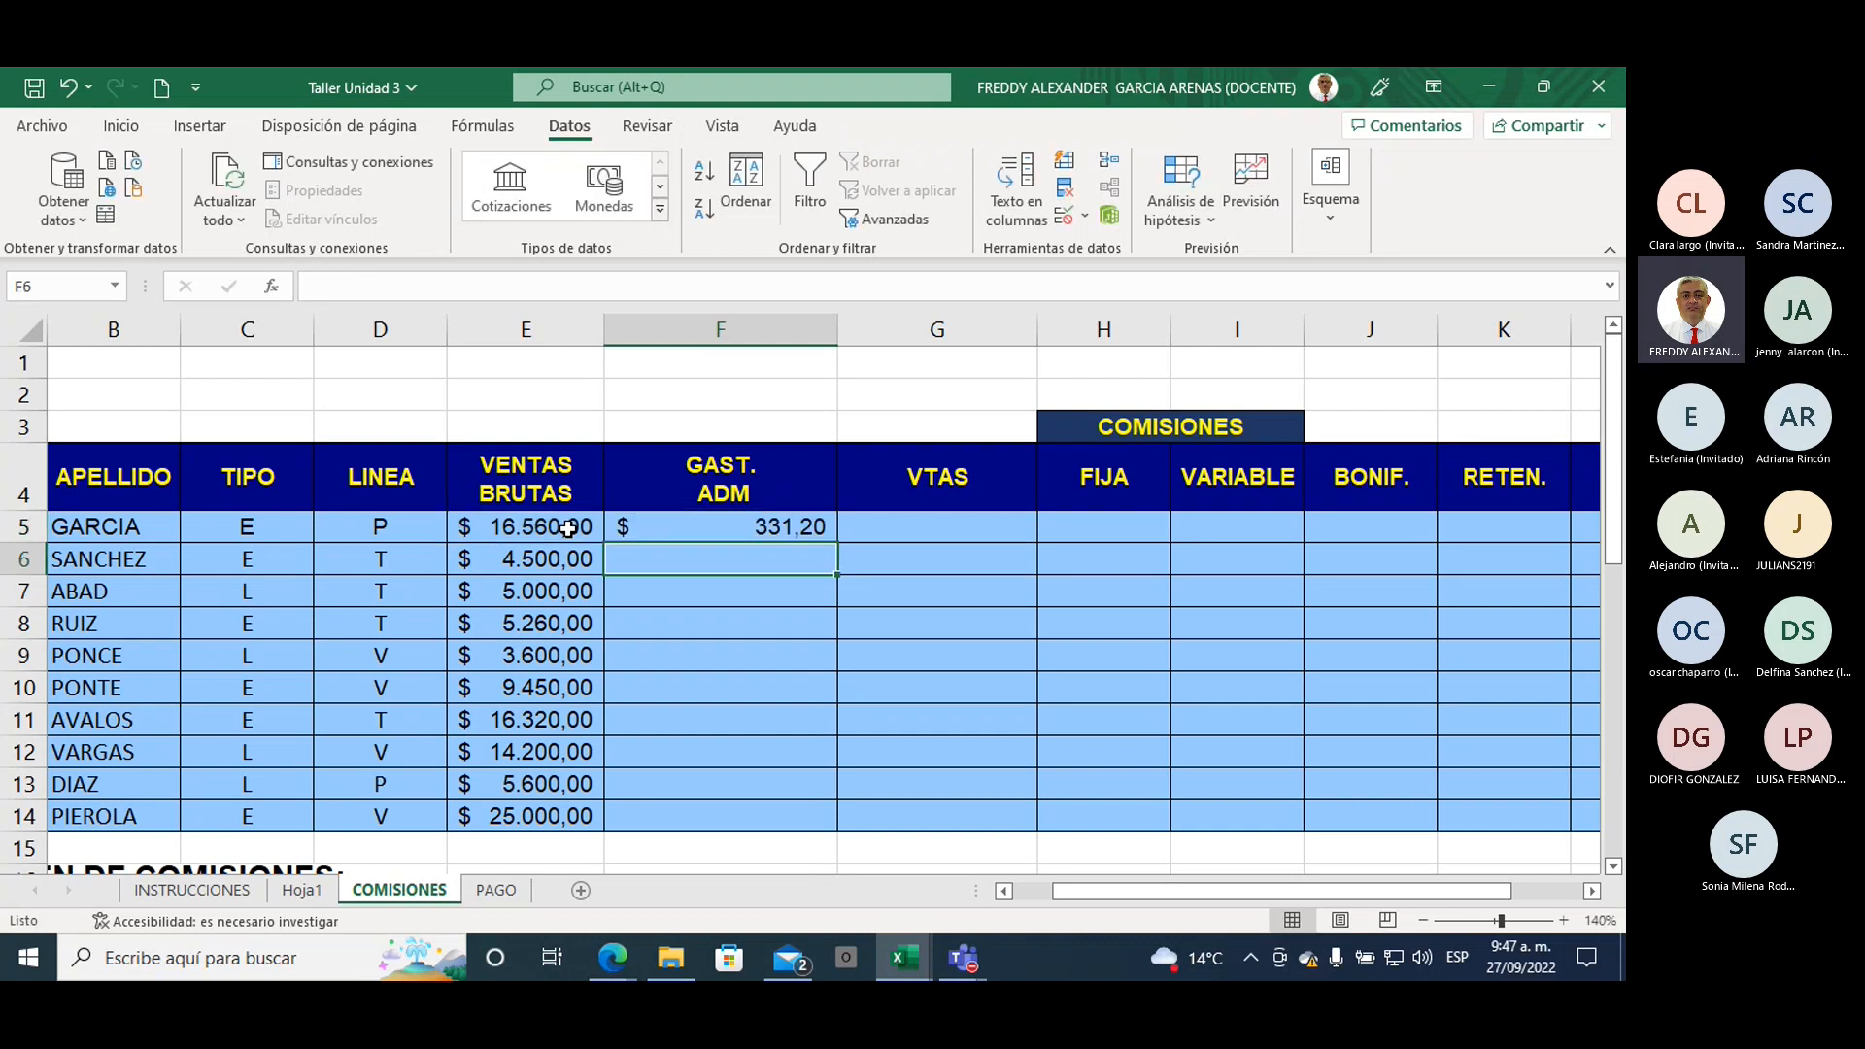
Step: Fill the F5 formula down the GAST. ADM column through F14
key(Up)
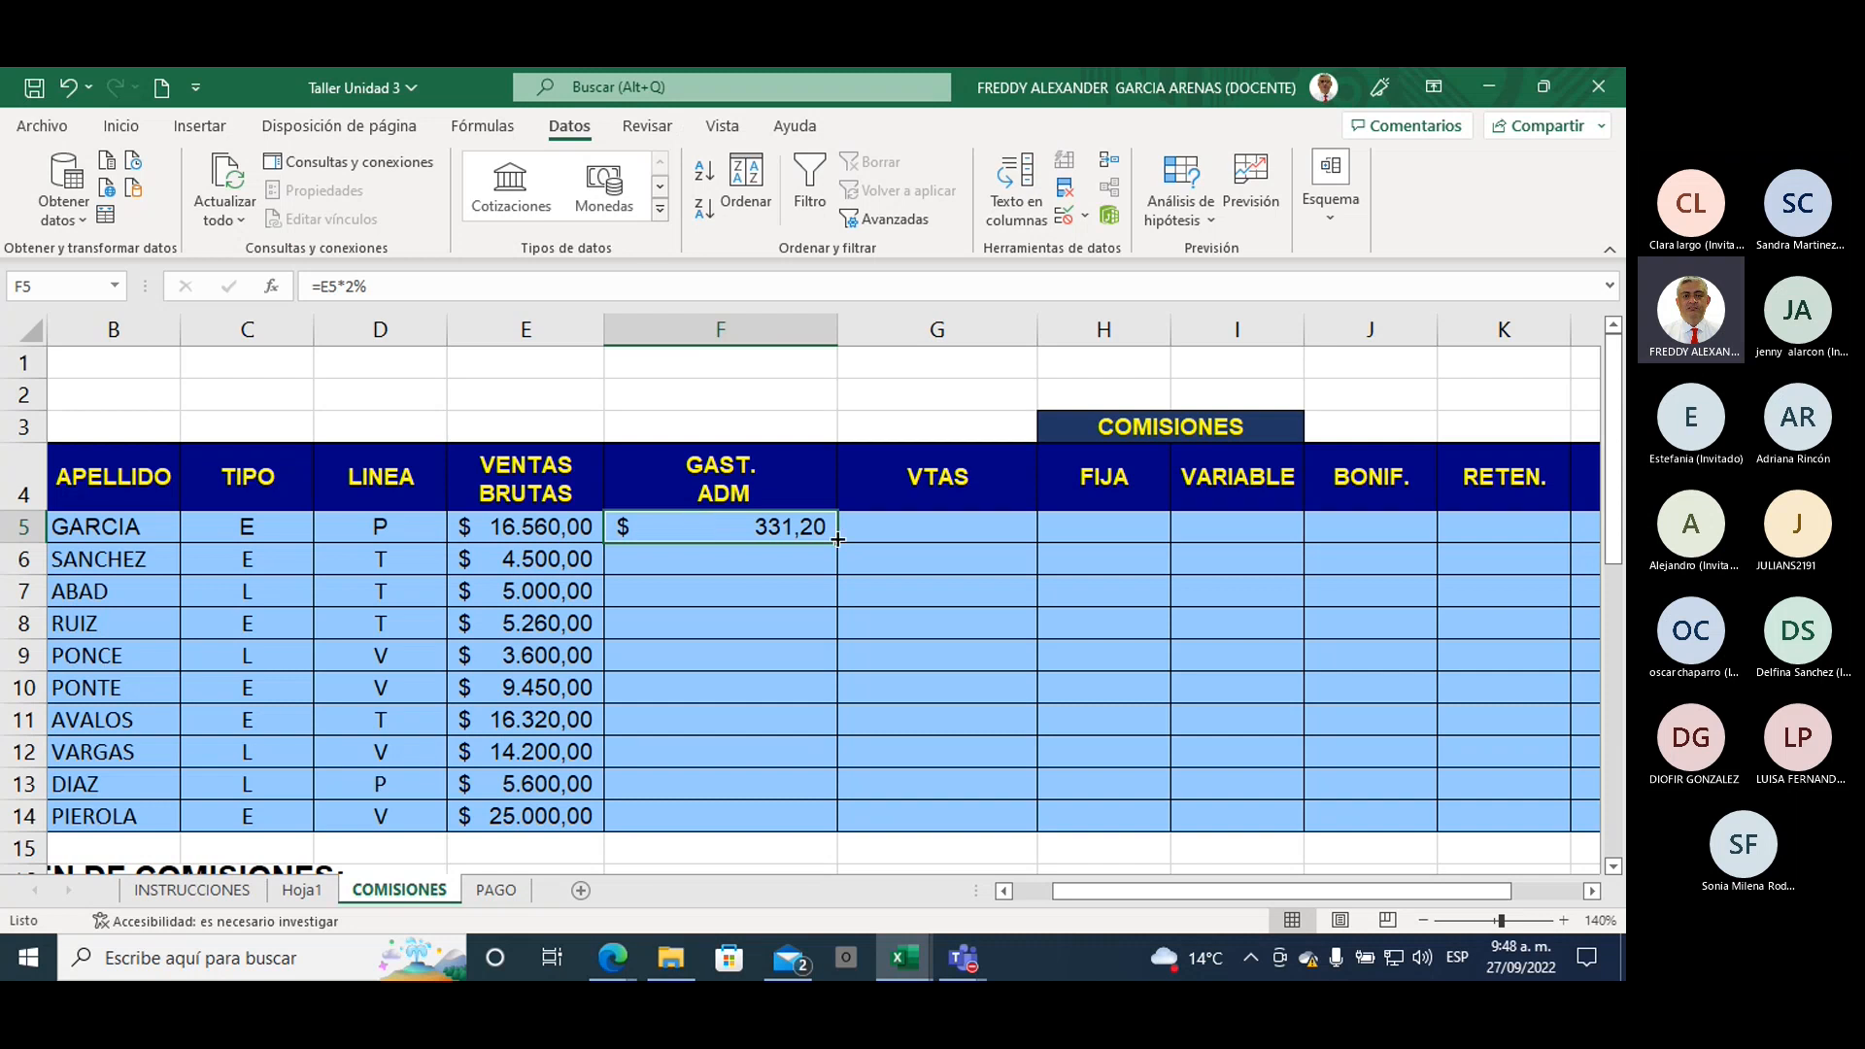
drag(748, 562, 746, 818)
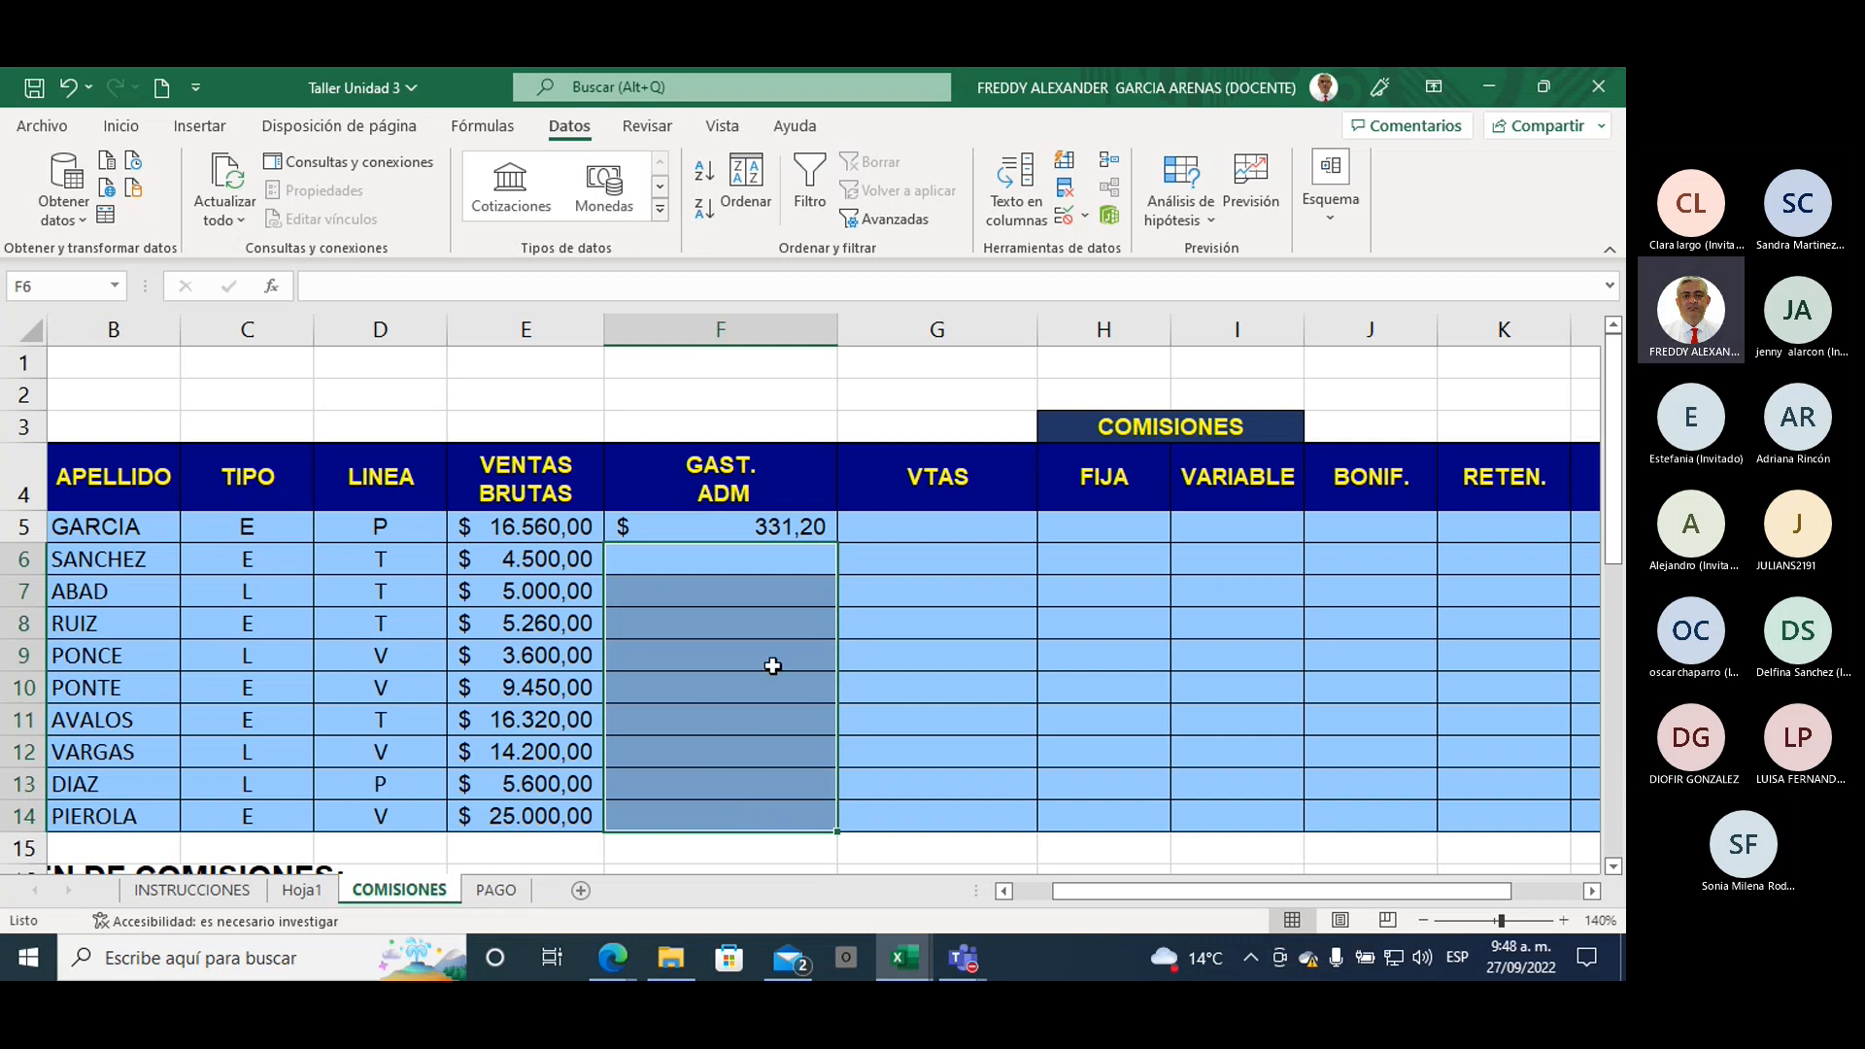
click(865, 561)
click(734, 529)
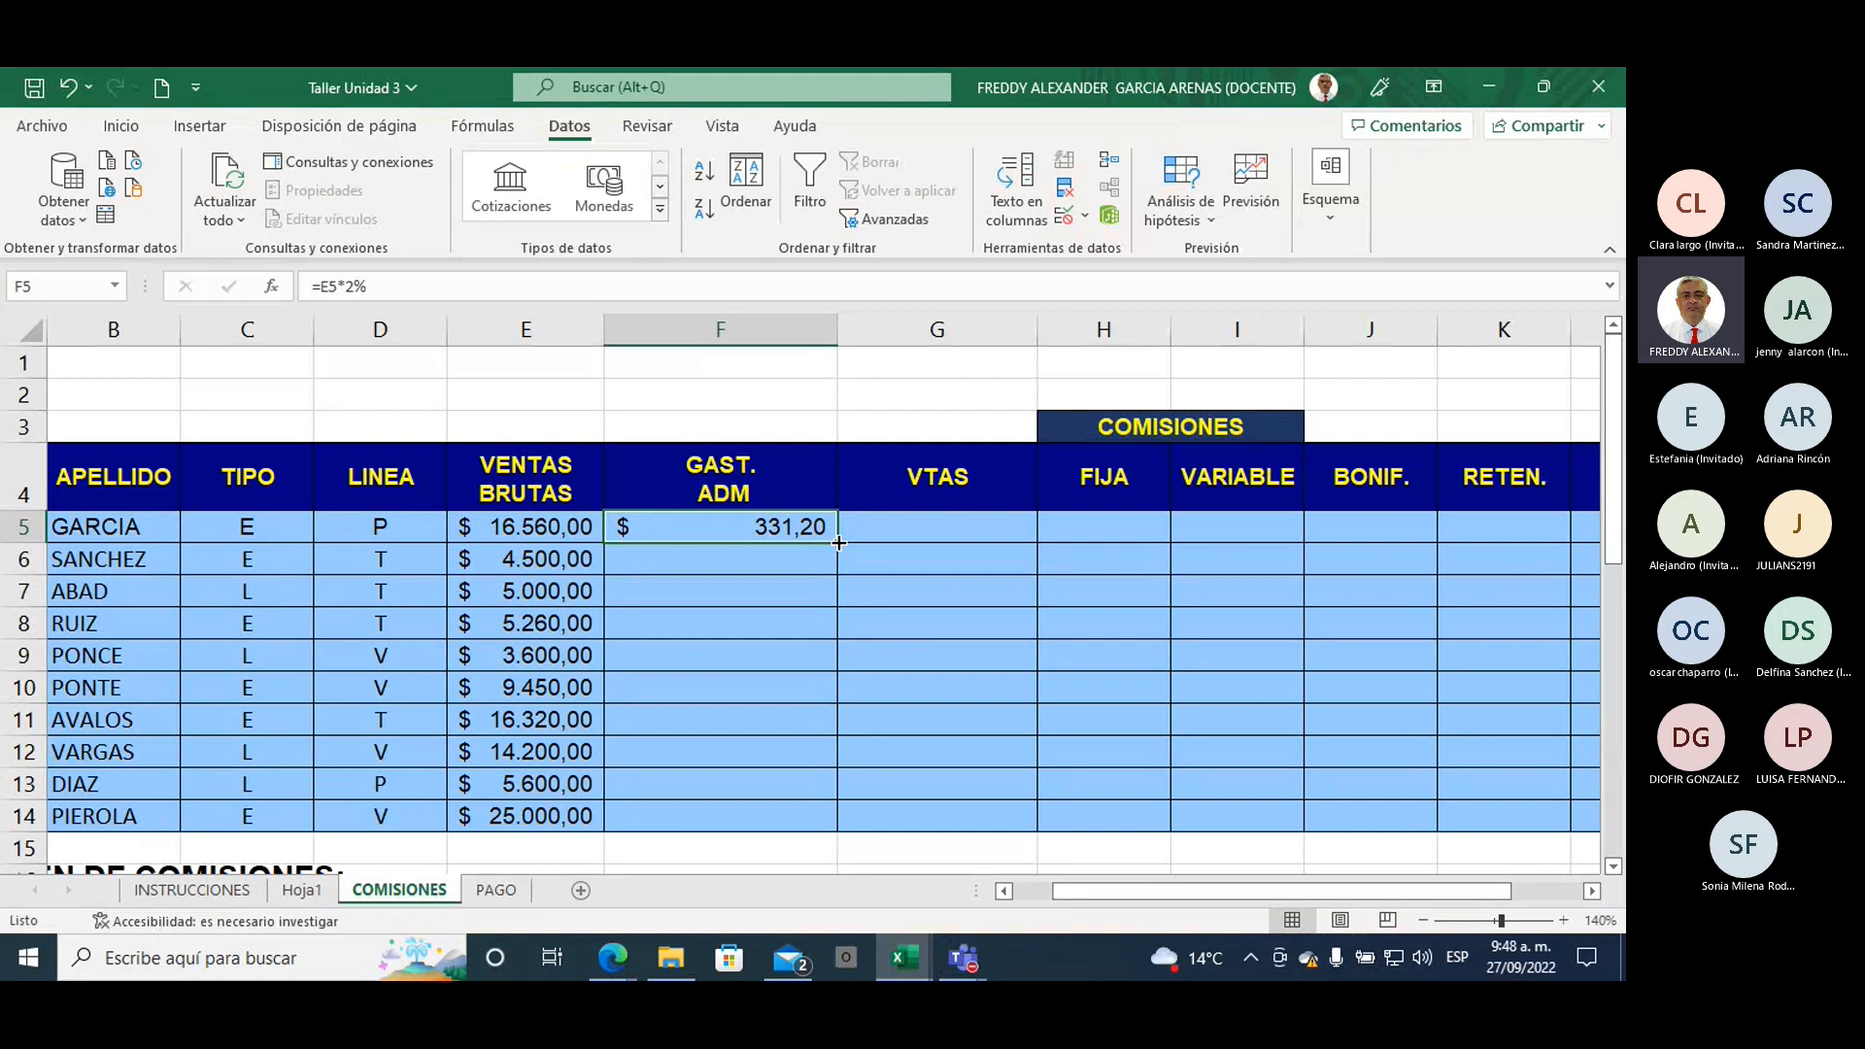
drag(838, 543, 838, 831)
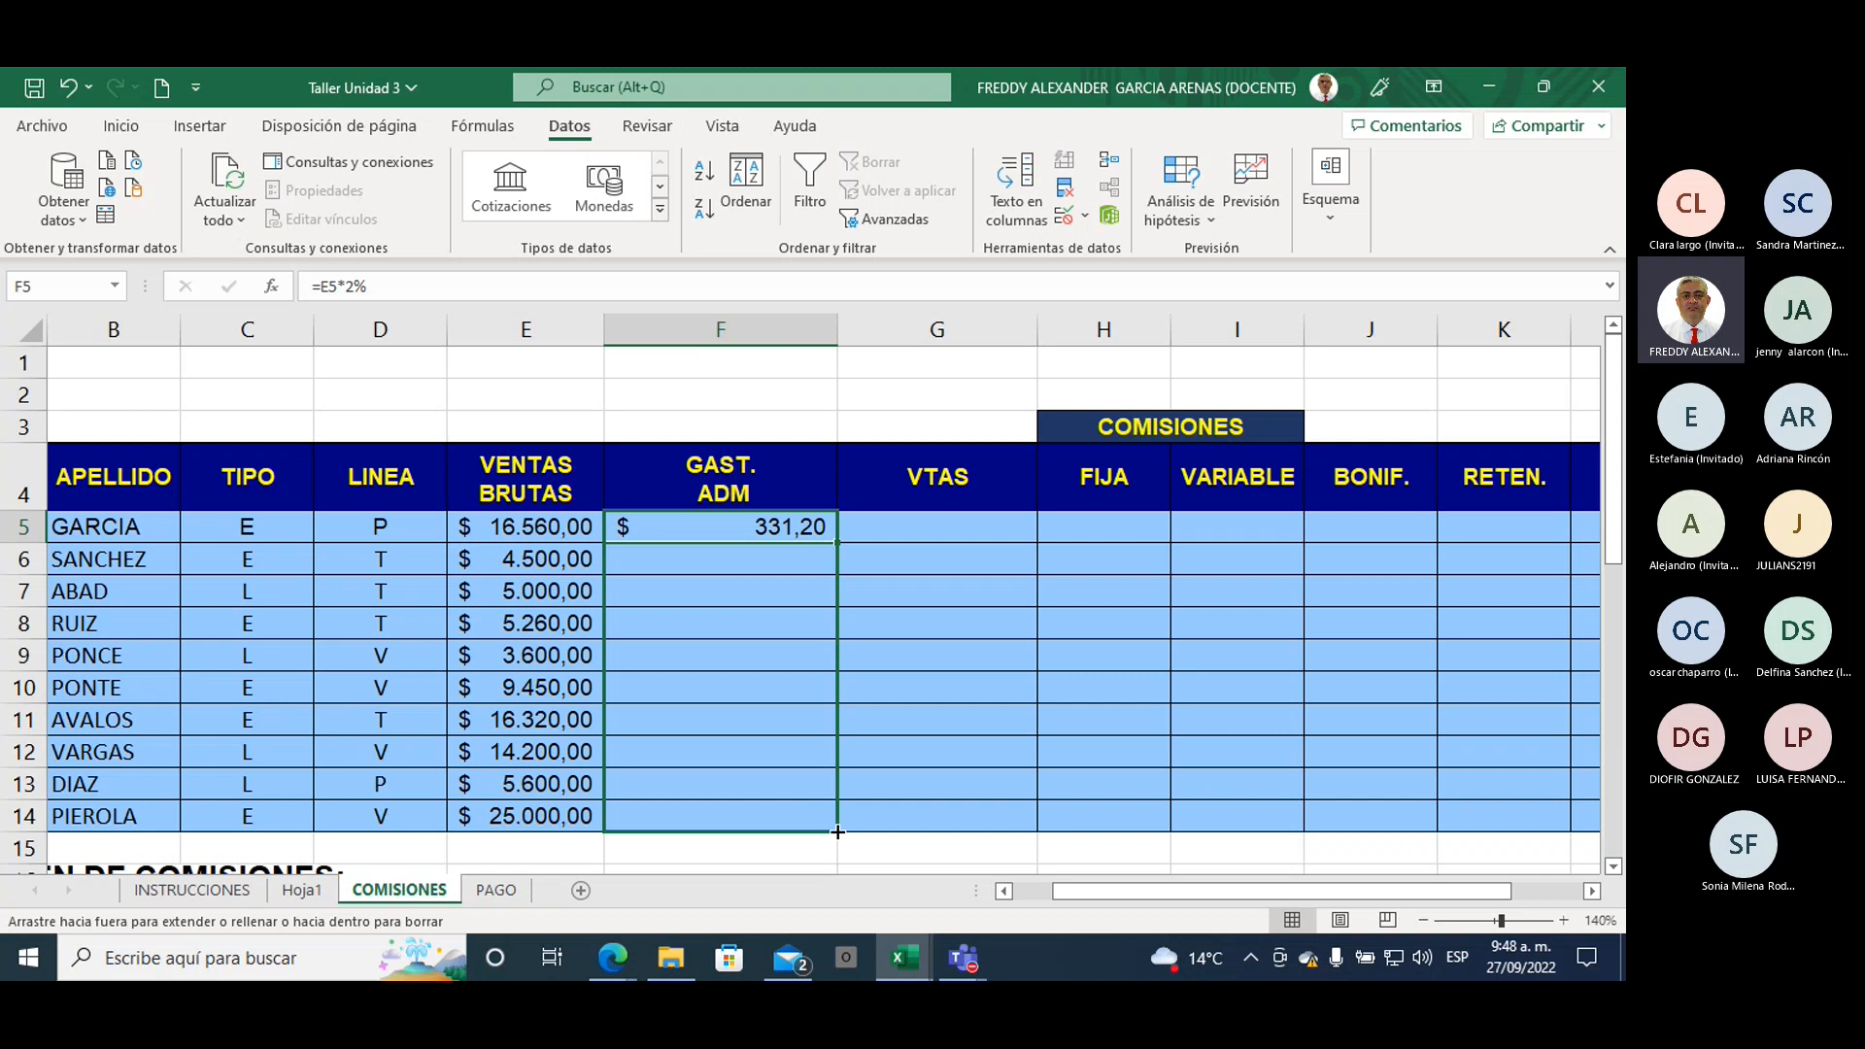
drag(838, 831, 837, 833)
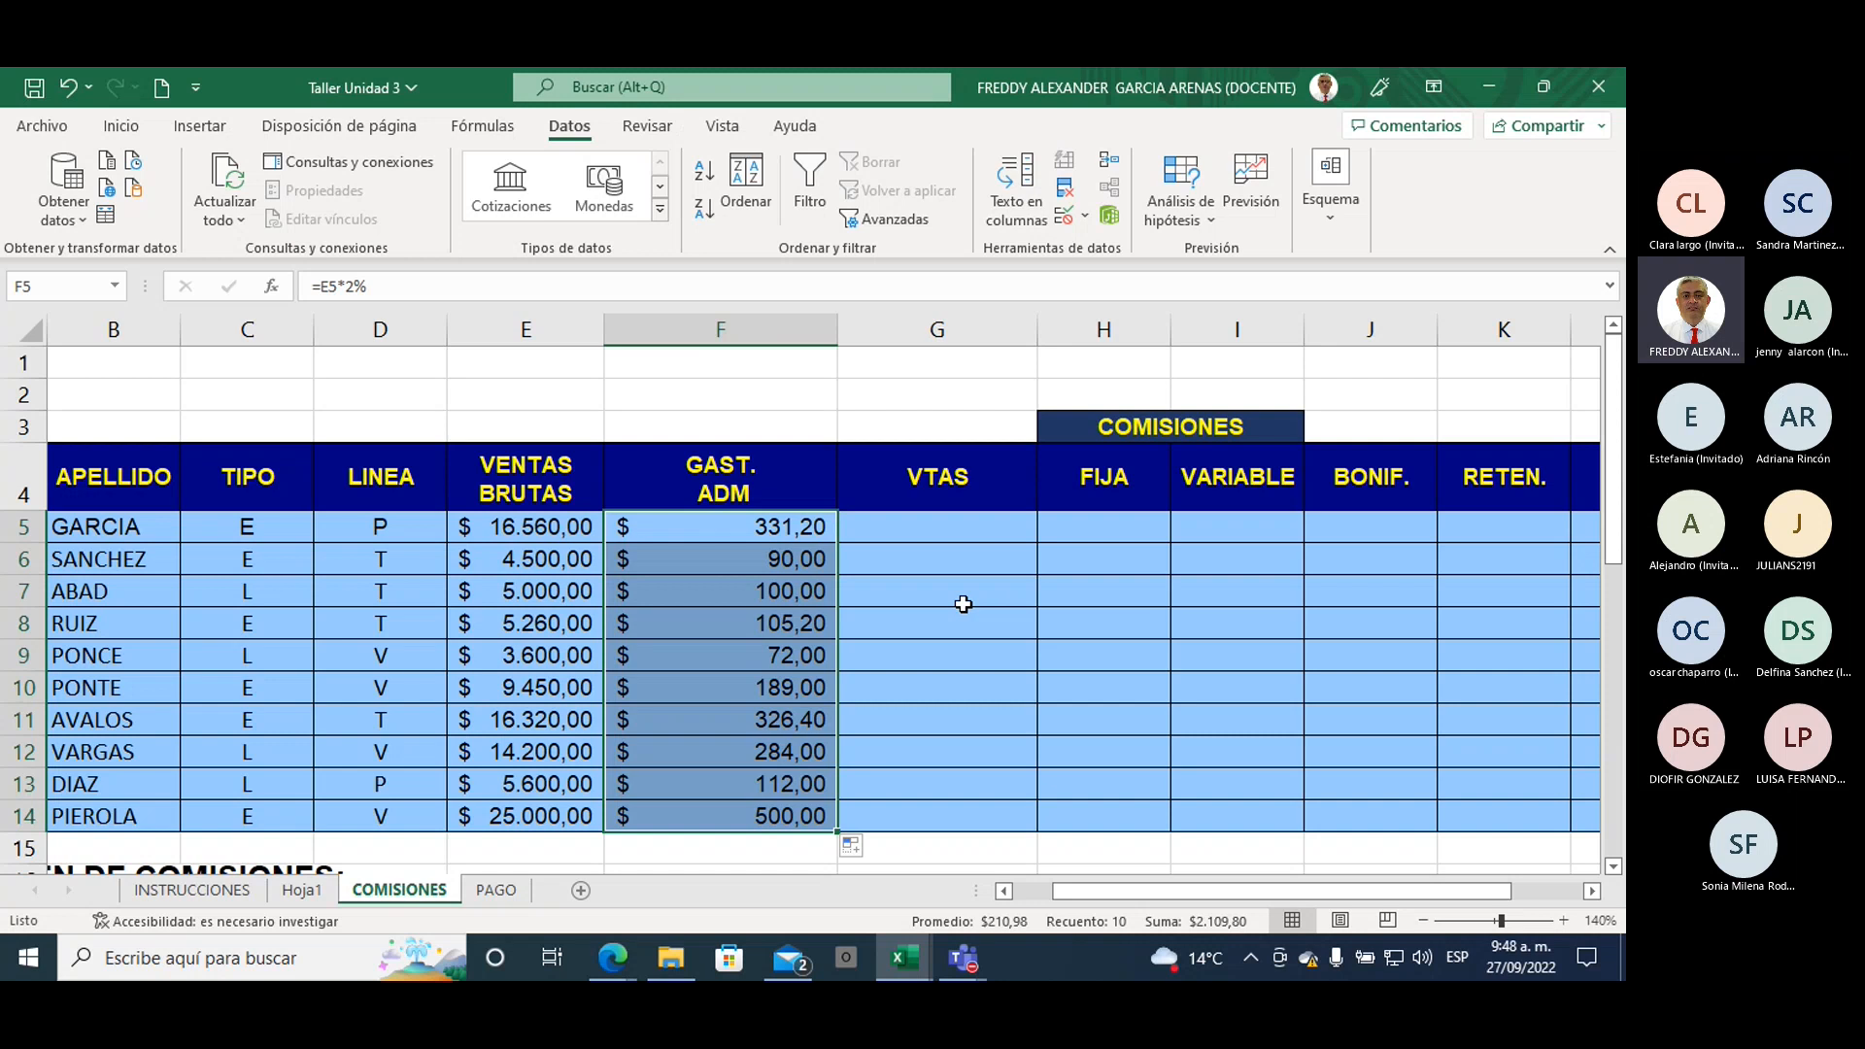
Step: Open the formula in F5 and highlight all of it for review
click(913, 540)
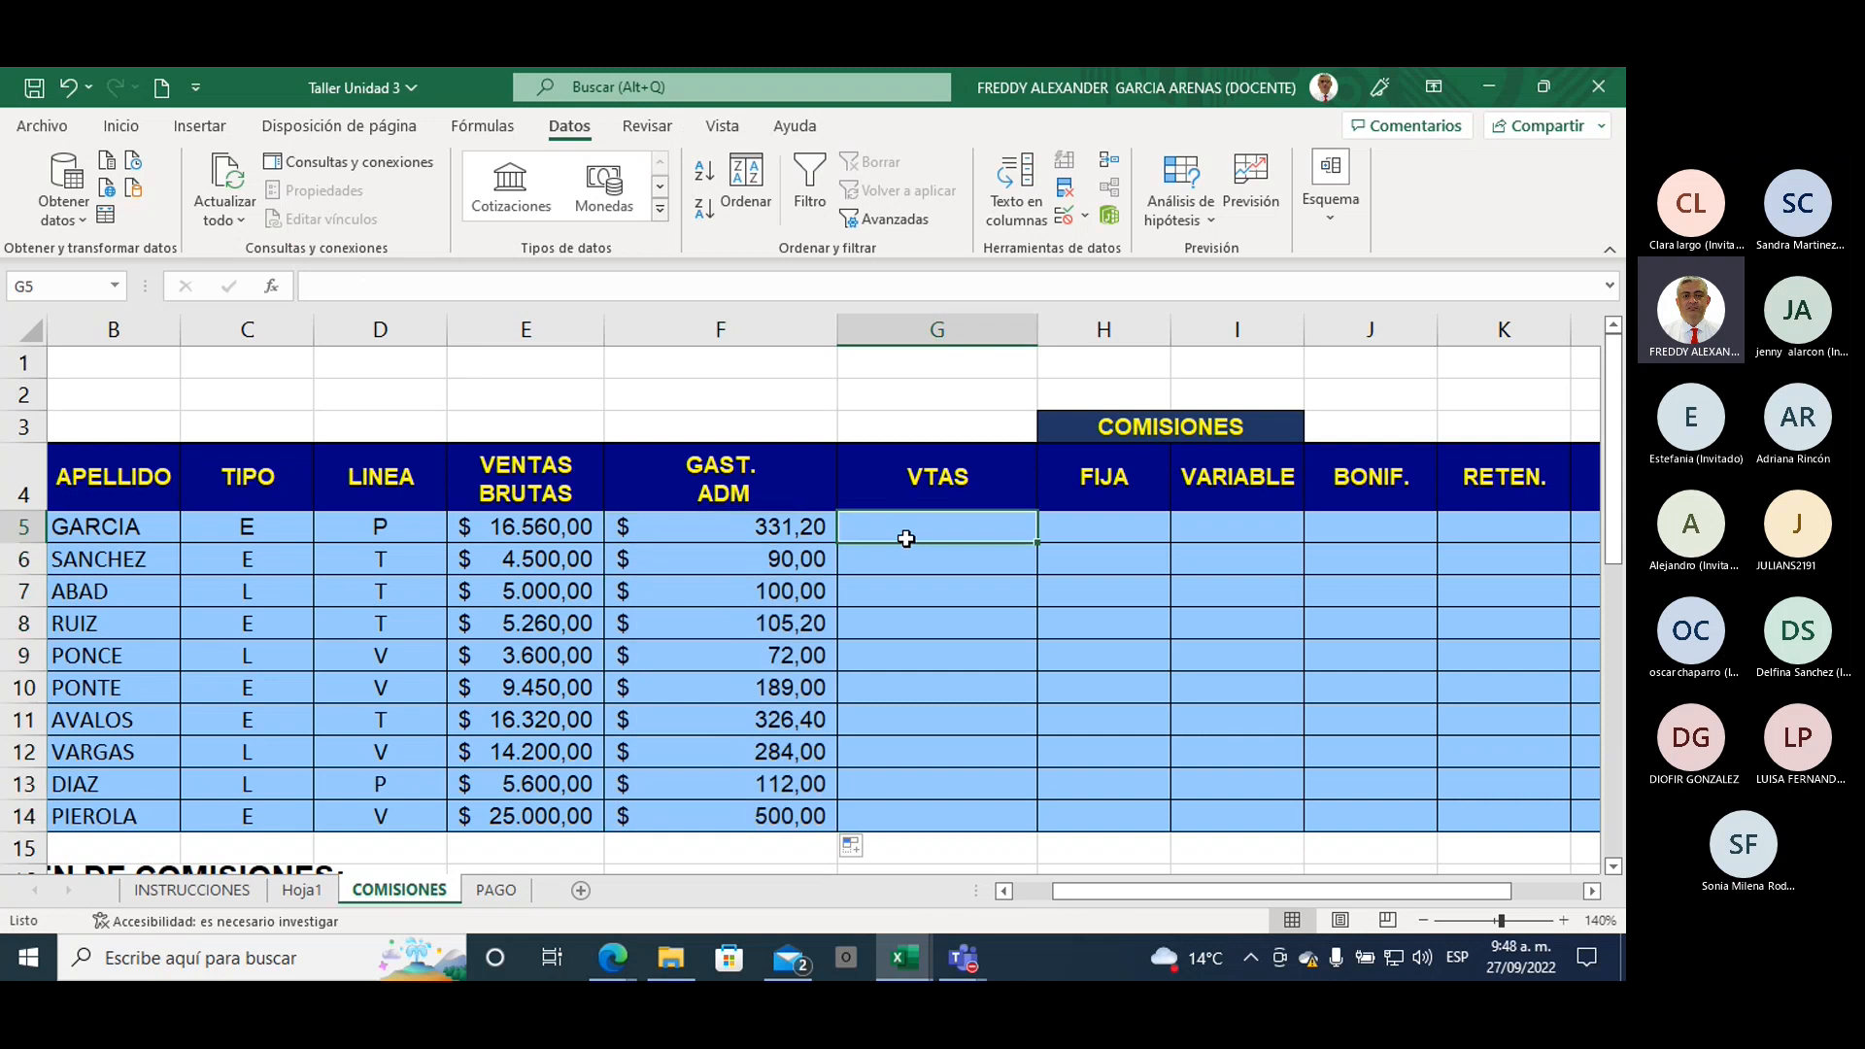
click(757, 527)
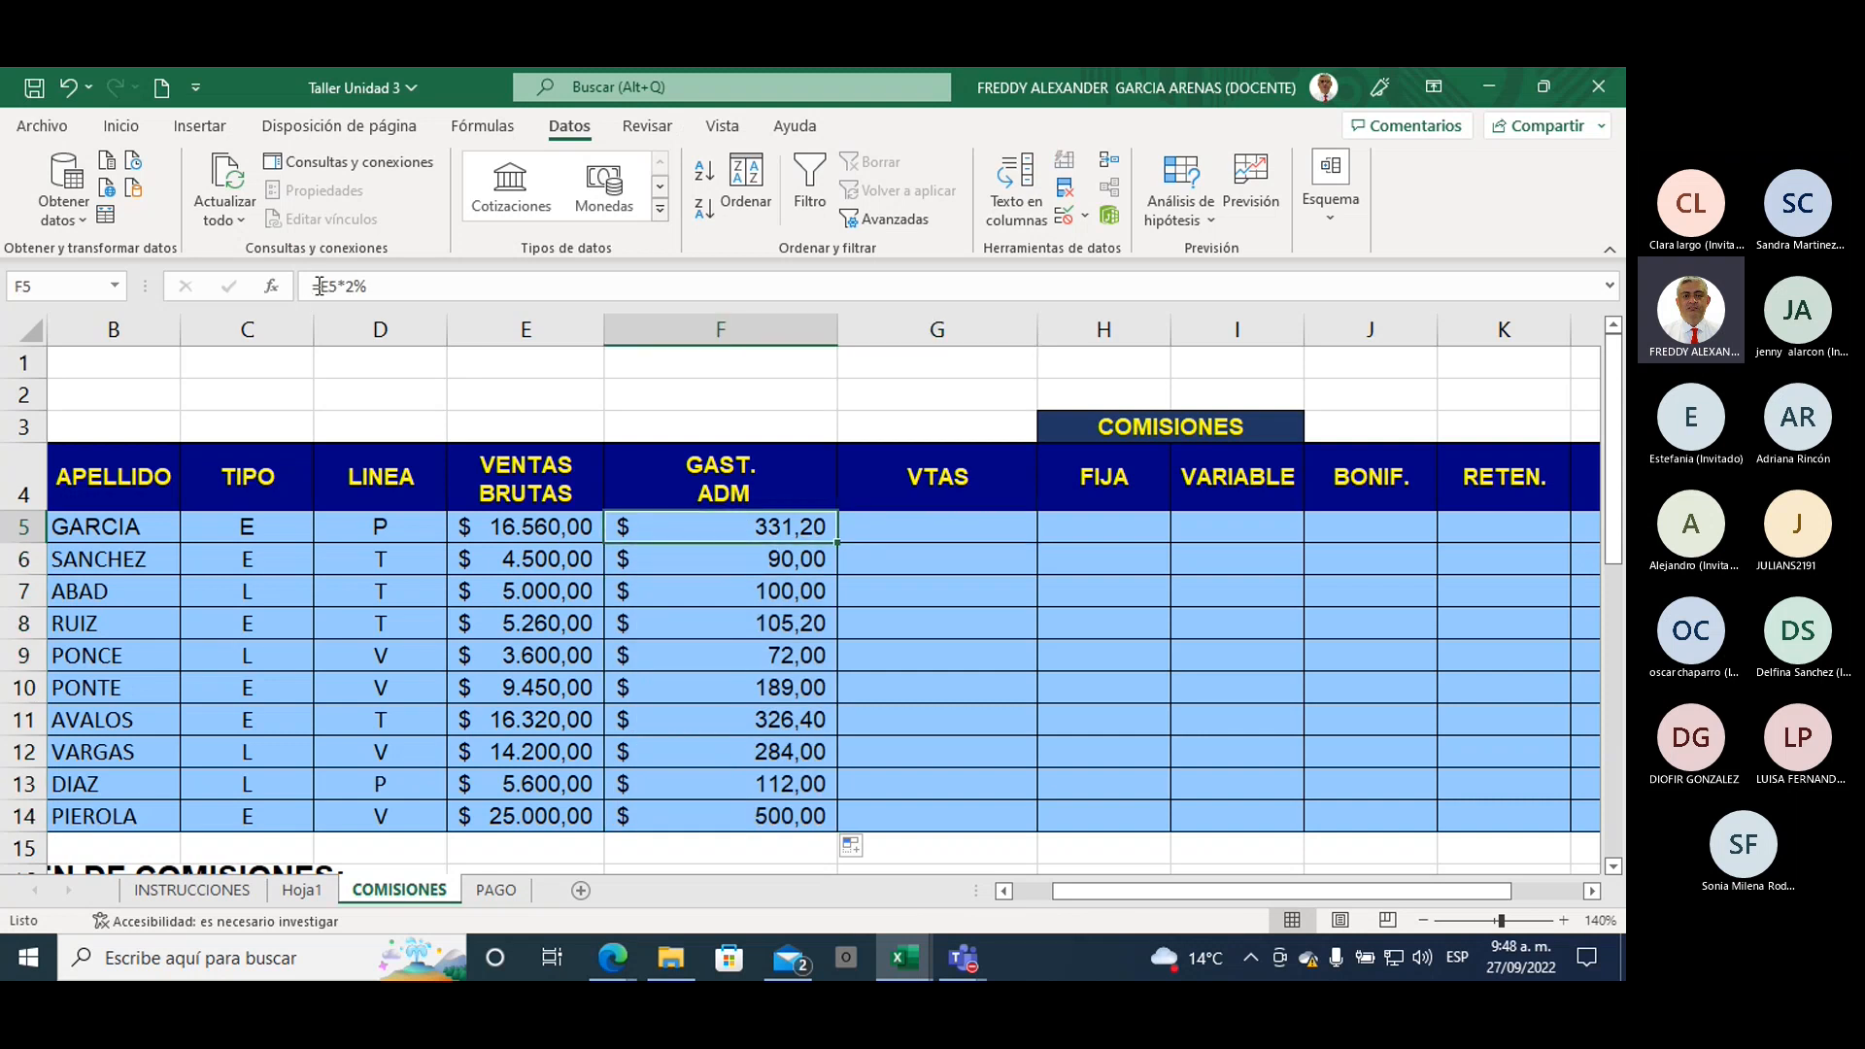
drag(313, 285, 374, 287)
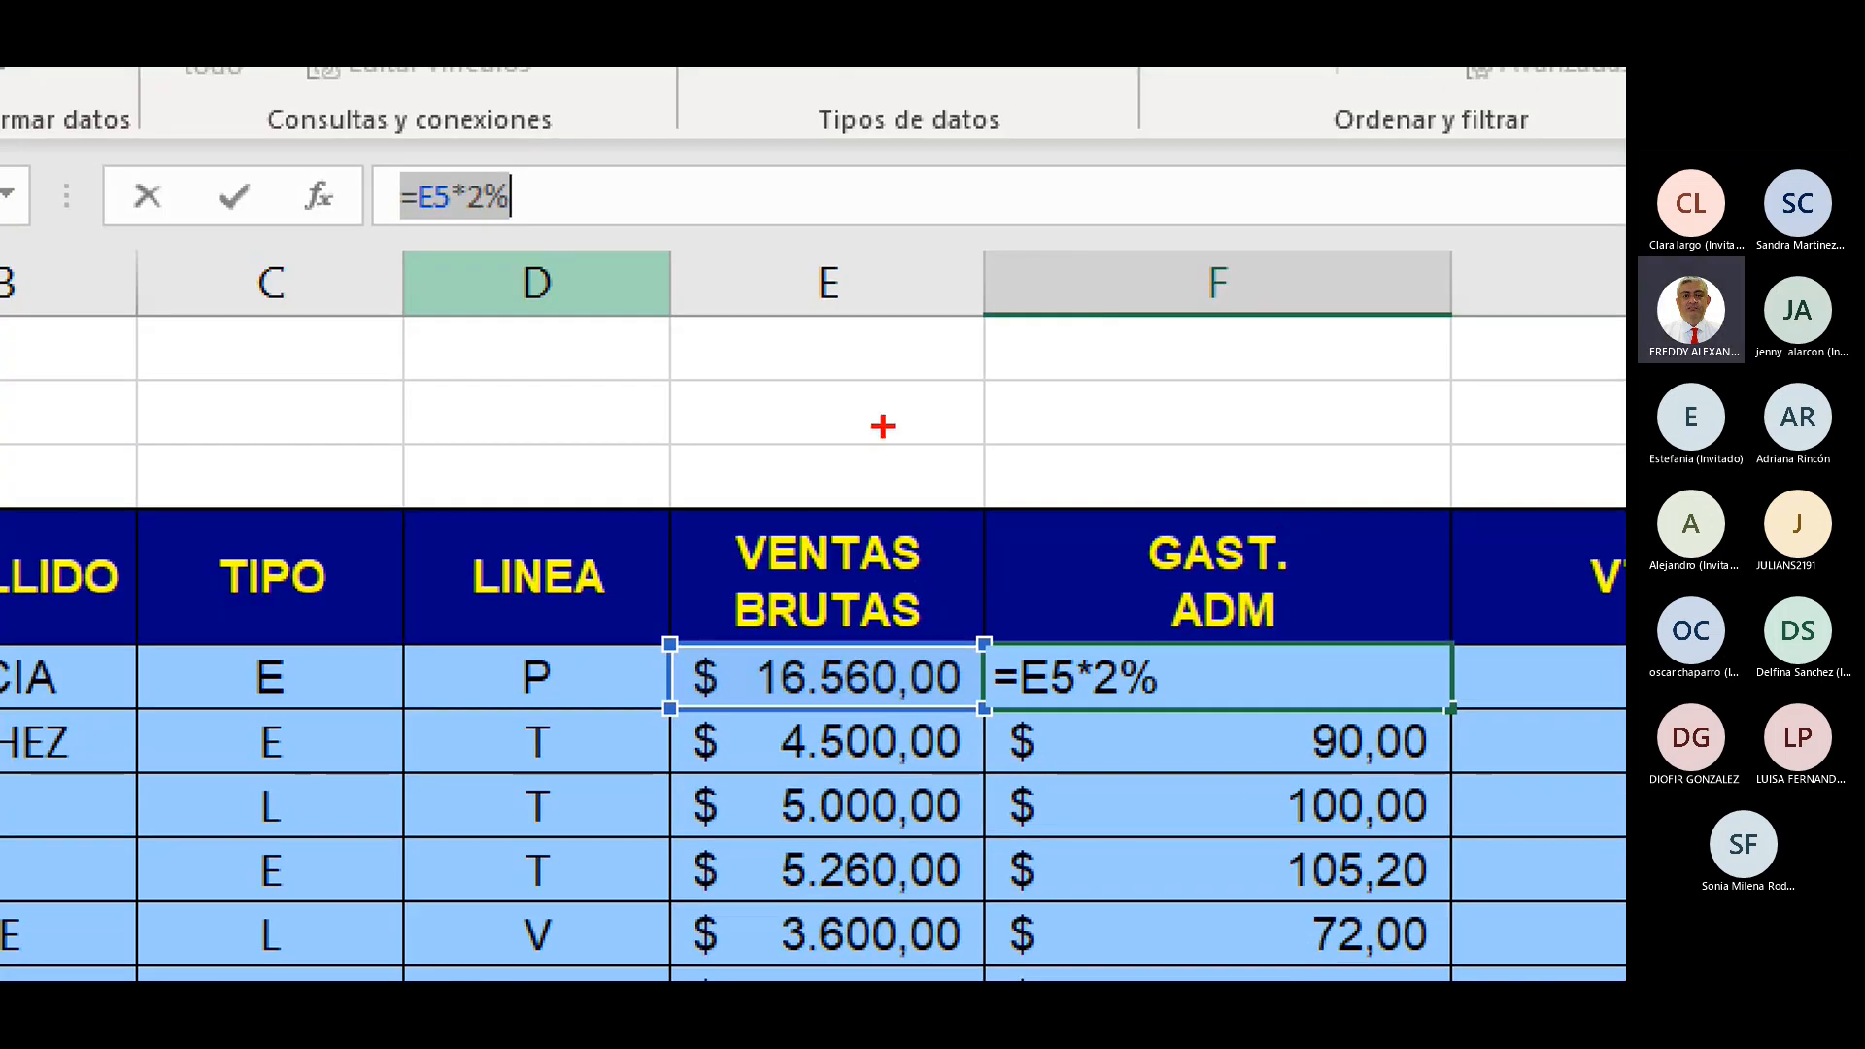
Step: Annotate how the copied formula's reference shifts per row, writing E6 x 2%, E7, E8 and E9 under F5, and leave the annotation mode
mouse_move(884, 427)
mouse_down()
mouse_move(873, 631)
mouse_move(918, 606)
mouse_up()
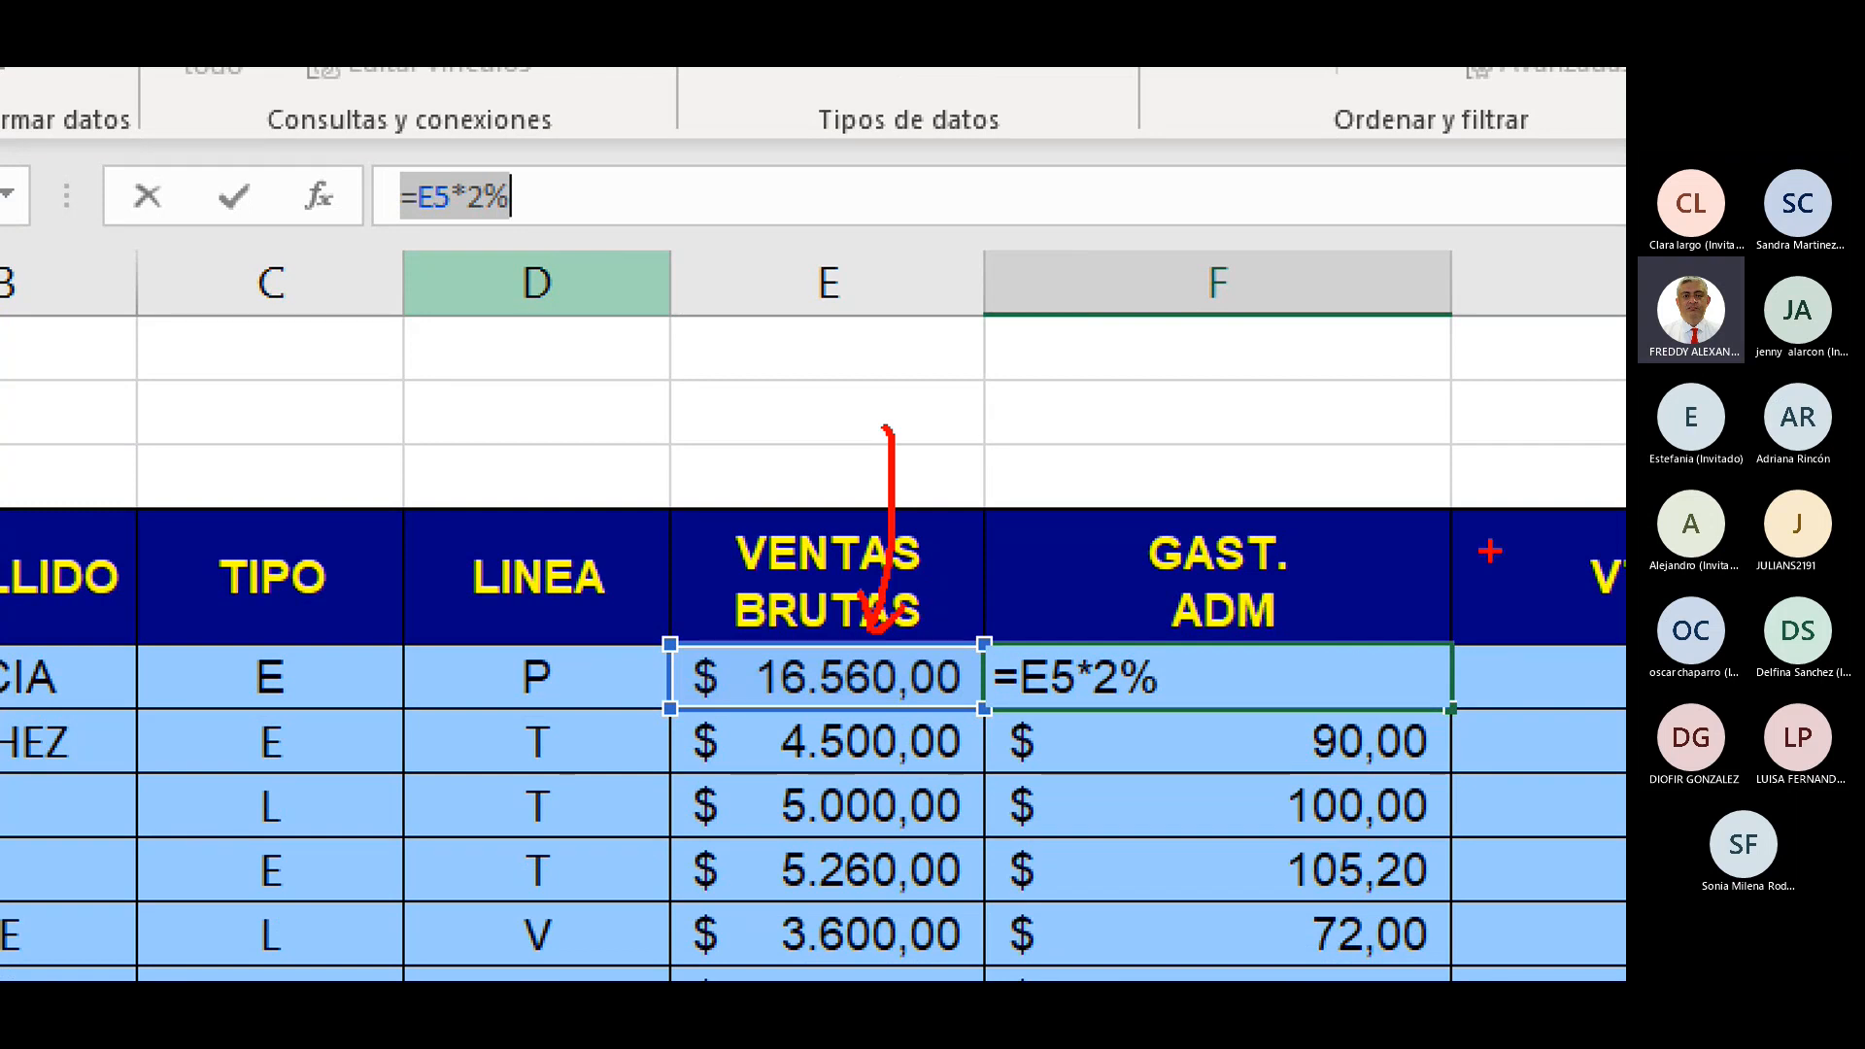
mouse_move(1487, 547)
mouse_down()
mouse_move(1520, 583)
mouse_move(1531, 675)
mouse_move(1440, 751)
mouse_move(1470, 763)
mouse_up()
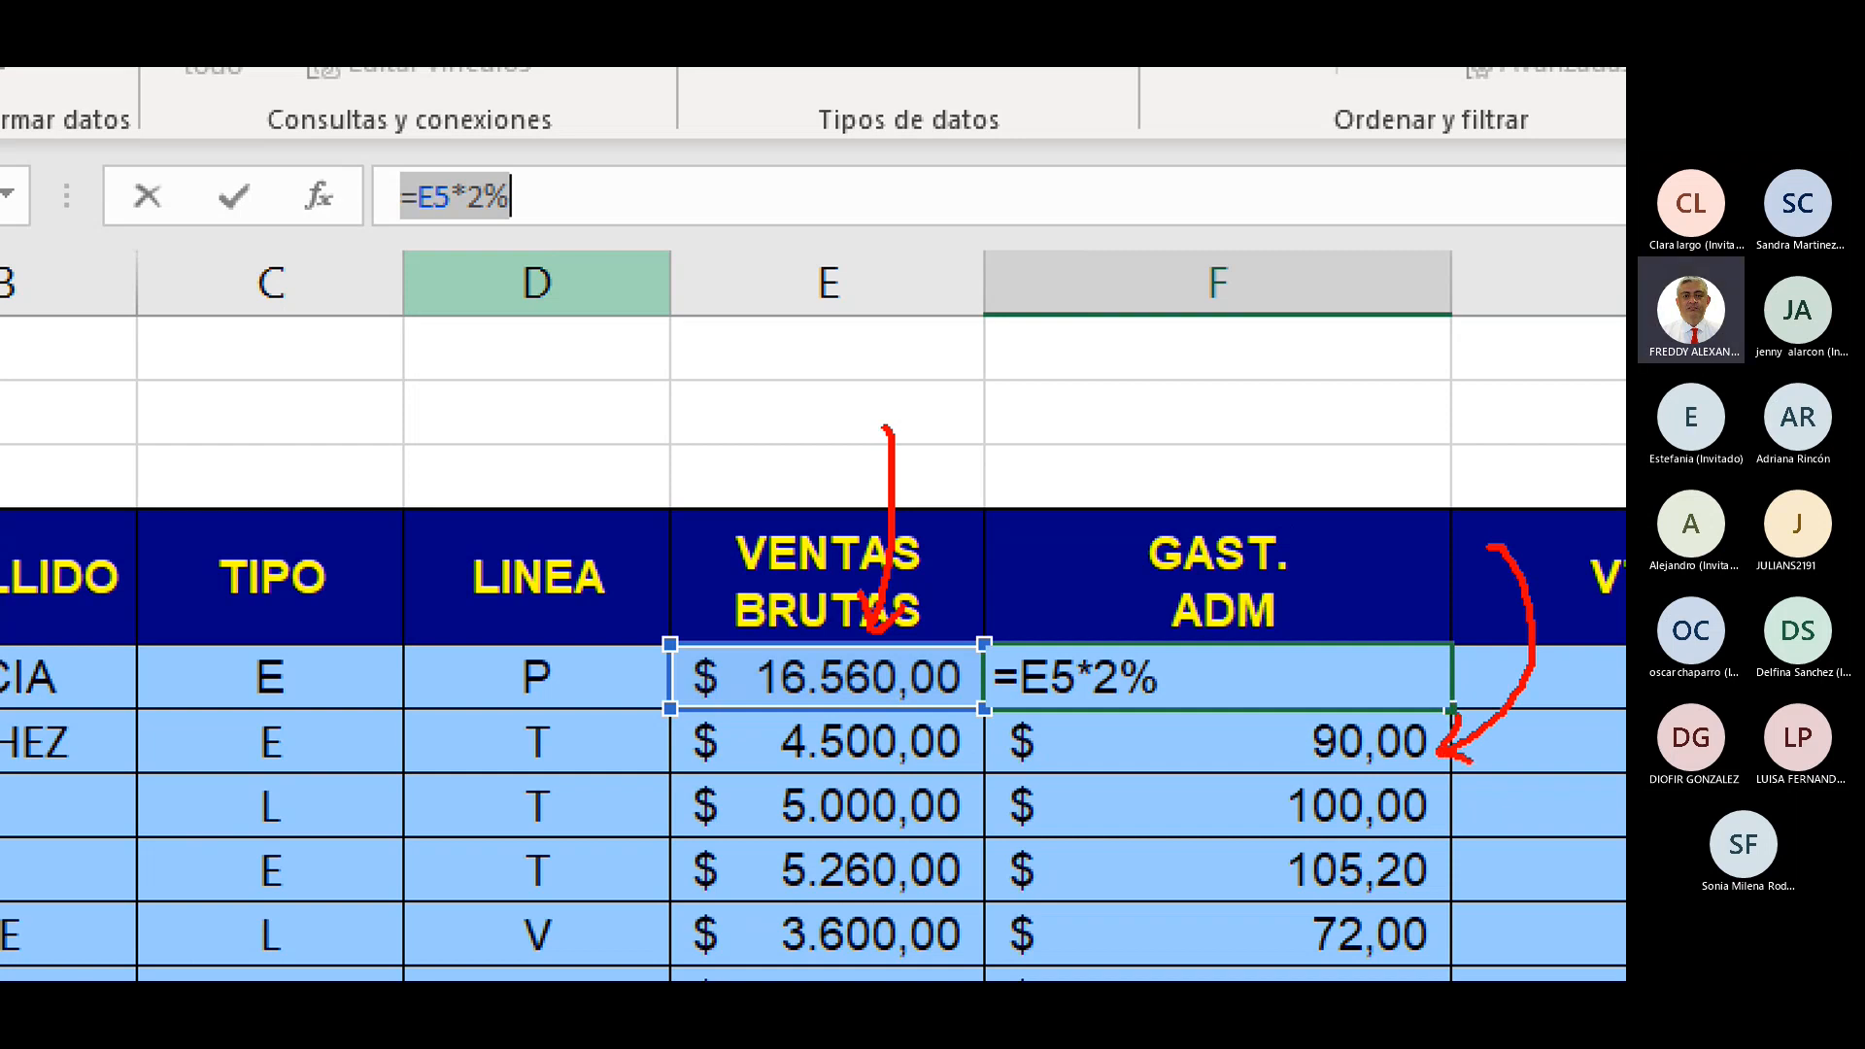
mouse_move(1026, 730)
mouse_down()
mouse_move(1032, 763)
mouse_move(1047, 725)
mouse_move(1060, 777)
mouse_move(1076, 731)
mouse_move(1093, 772)
mouse_move(1074, 754)
mouse_move(1176, 740)
mouse_move(1181, 764)
mouse_move(1233, 718)
mouse_move(1210, 783)
mouse_move(1257, 772)
mouse_up()
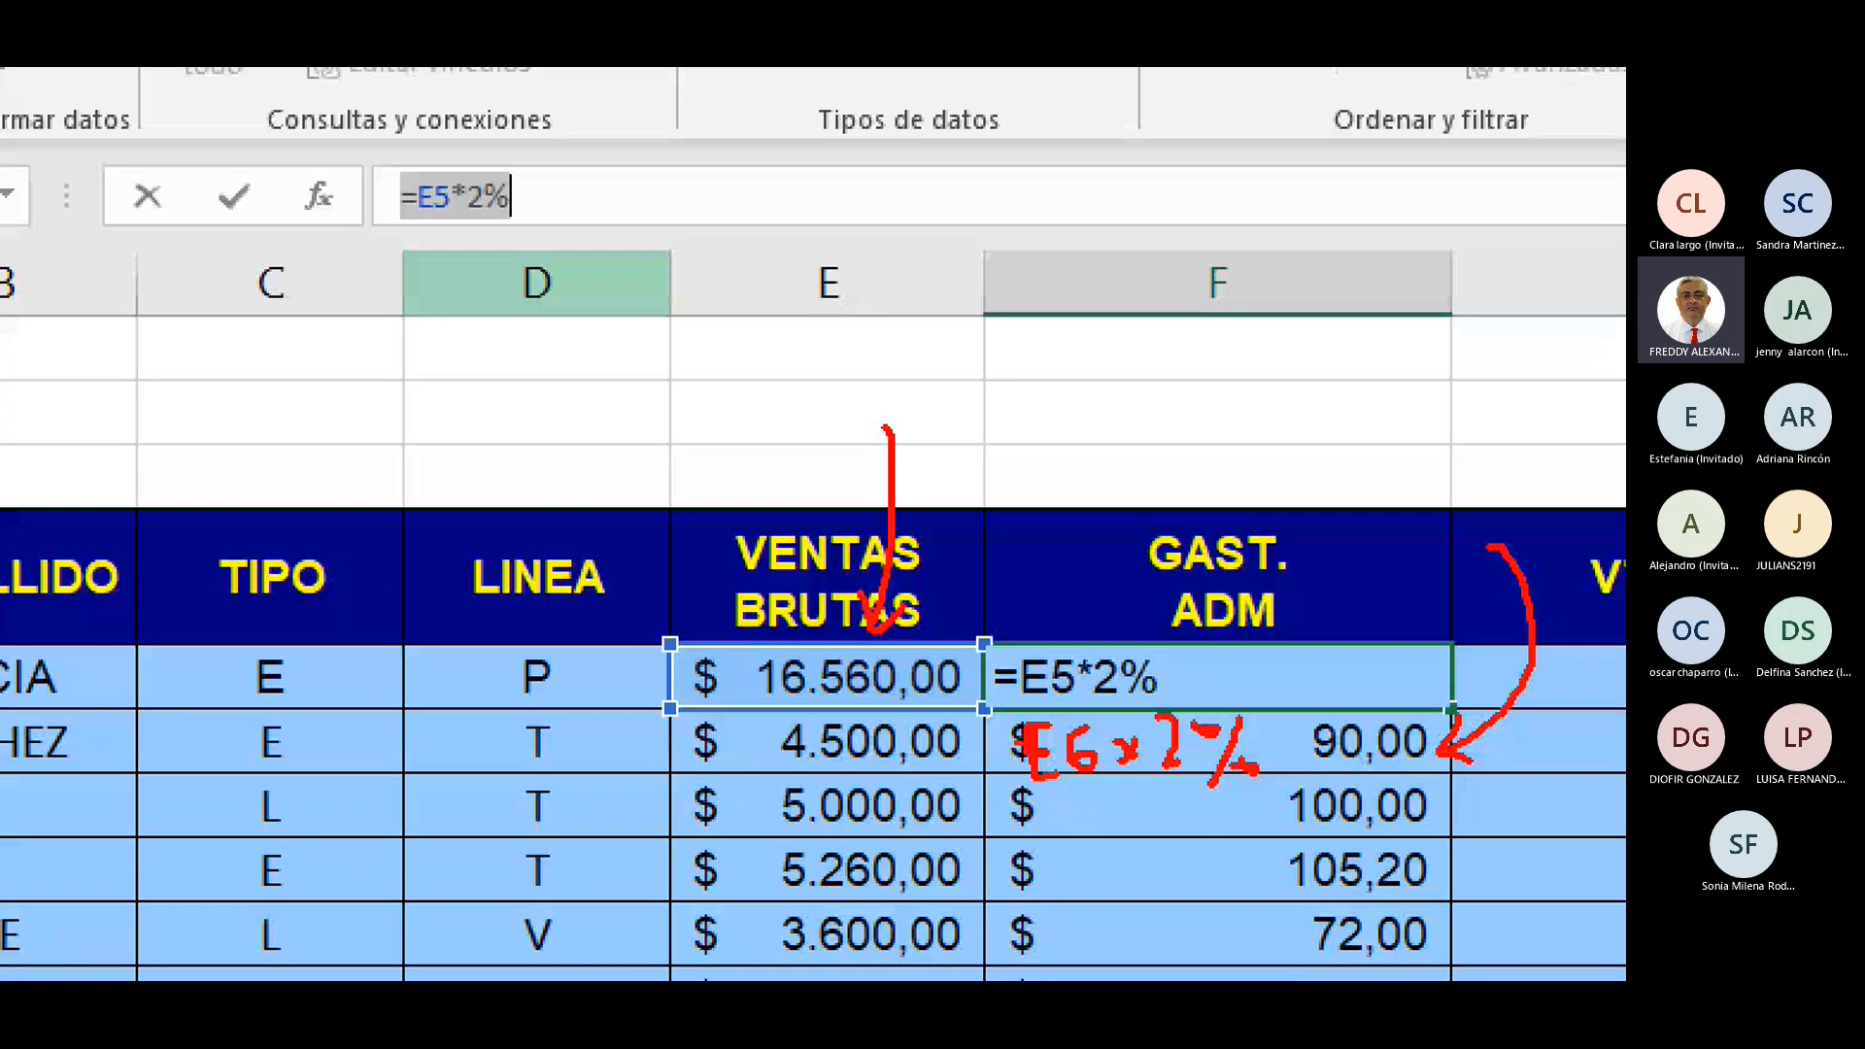
mouse_move(677, 777)
mouse_down()
mouse_move(969, 774)
mouse_move(977, 717)
mouse_up()
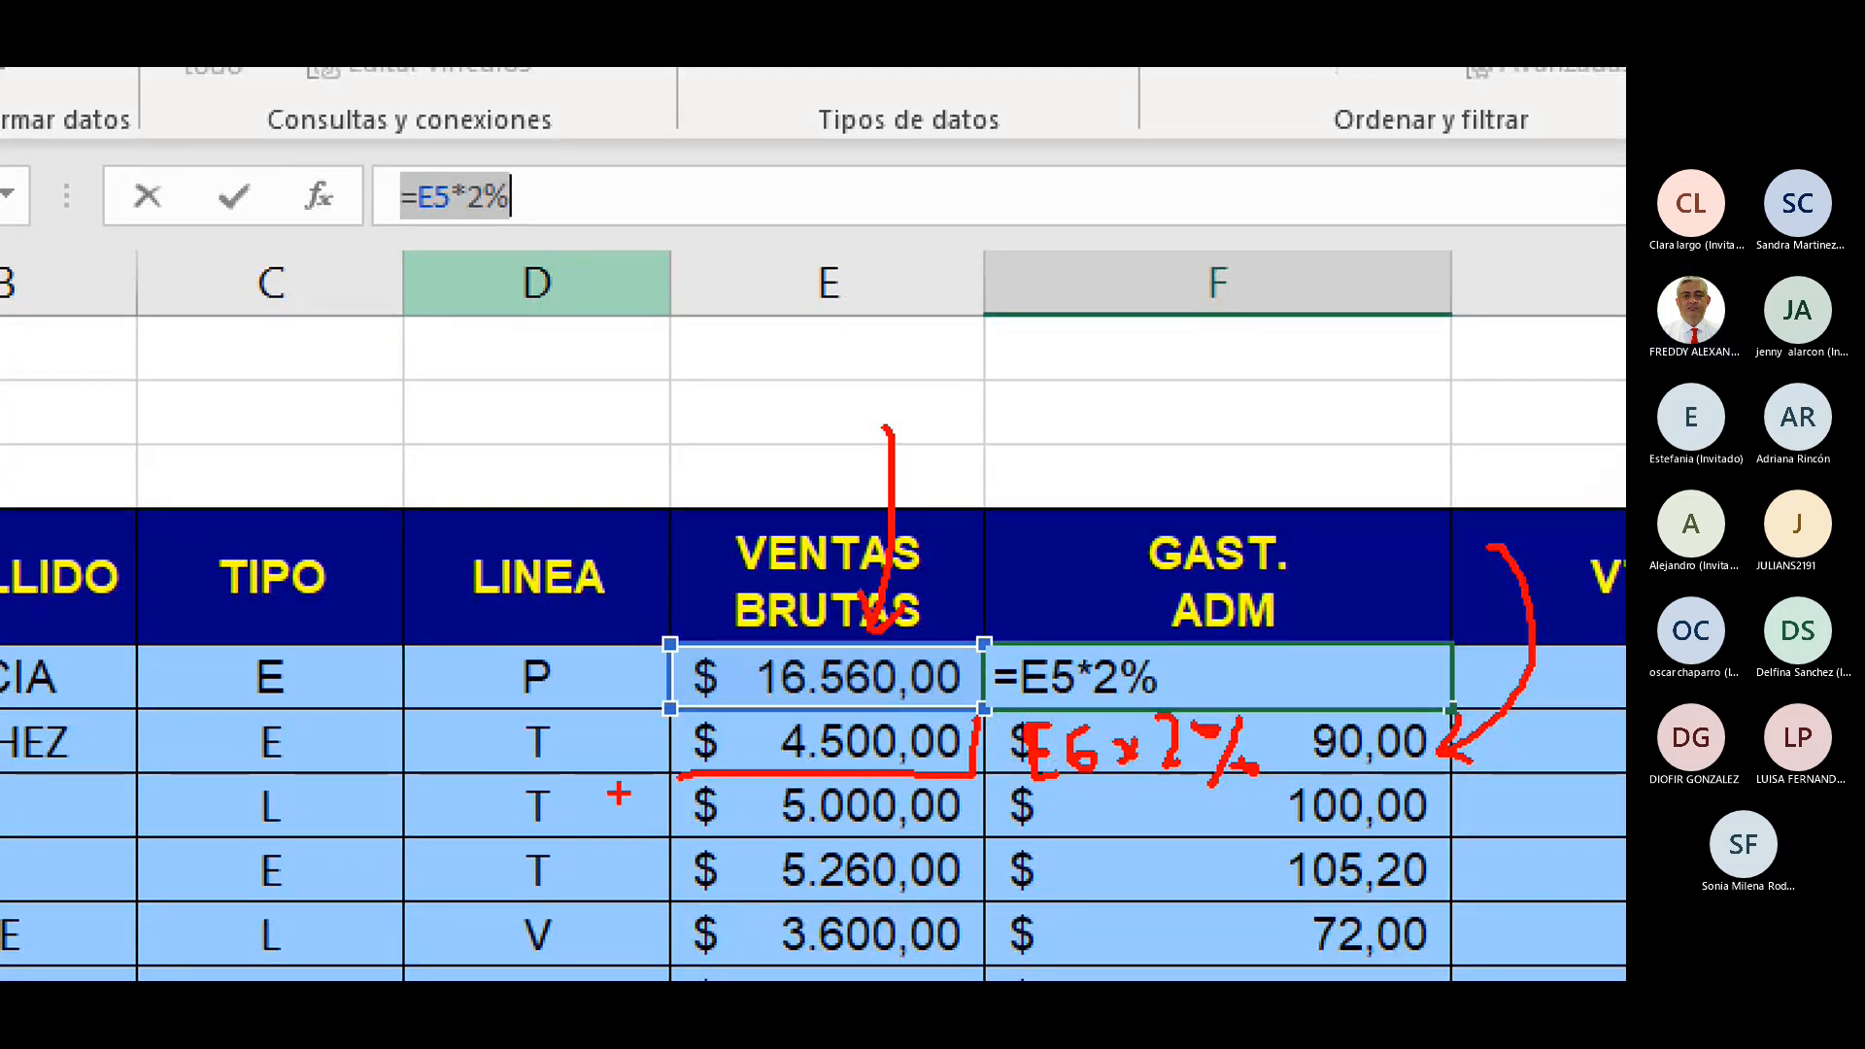
drag(675, 777, 666, 721)
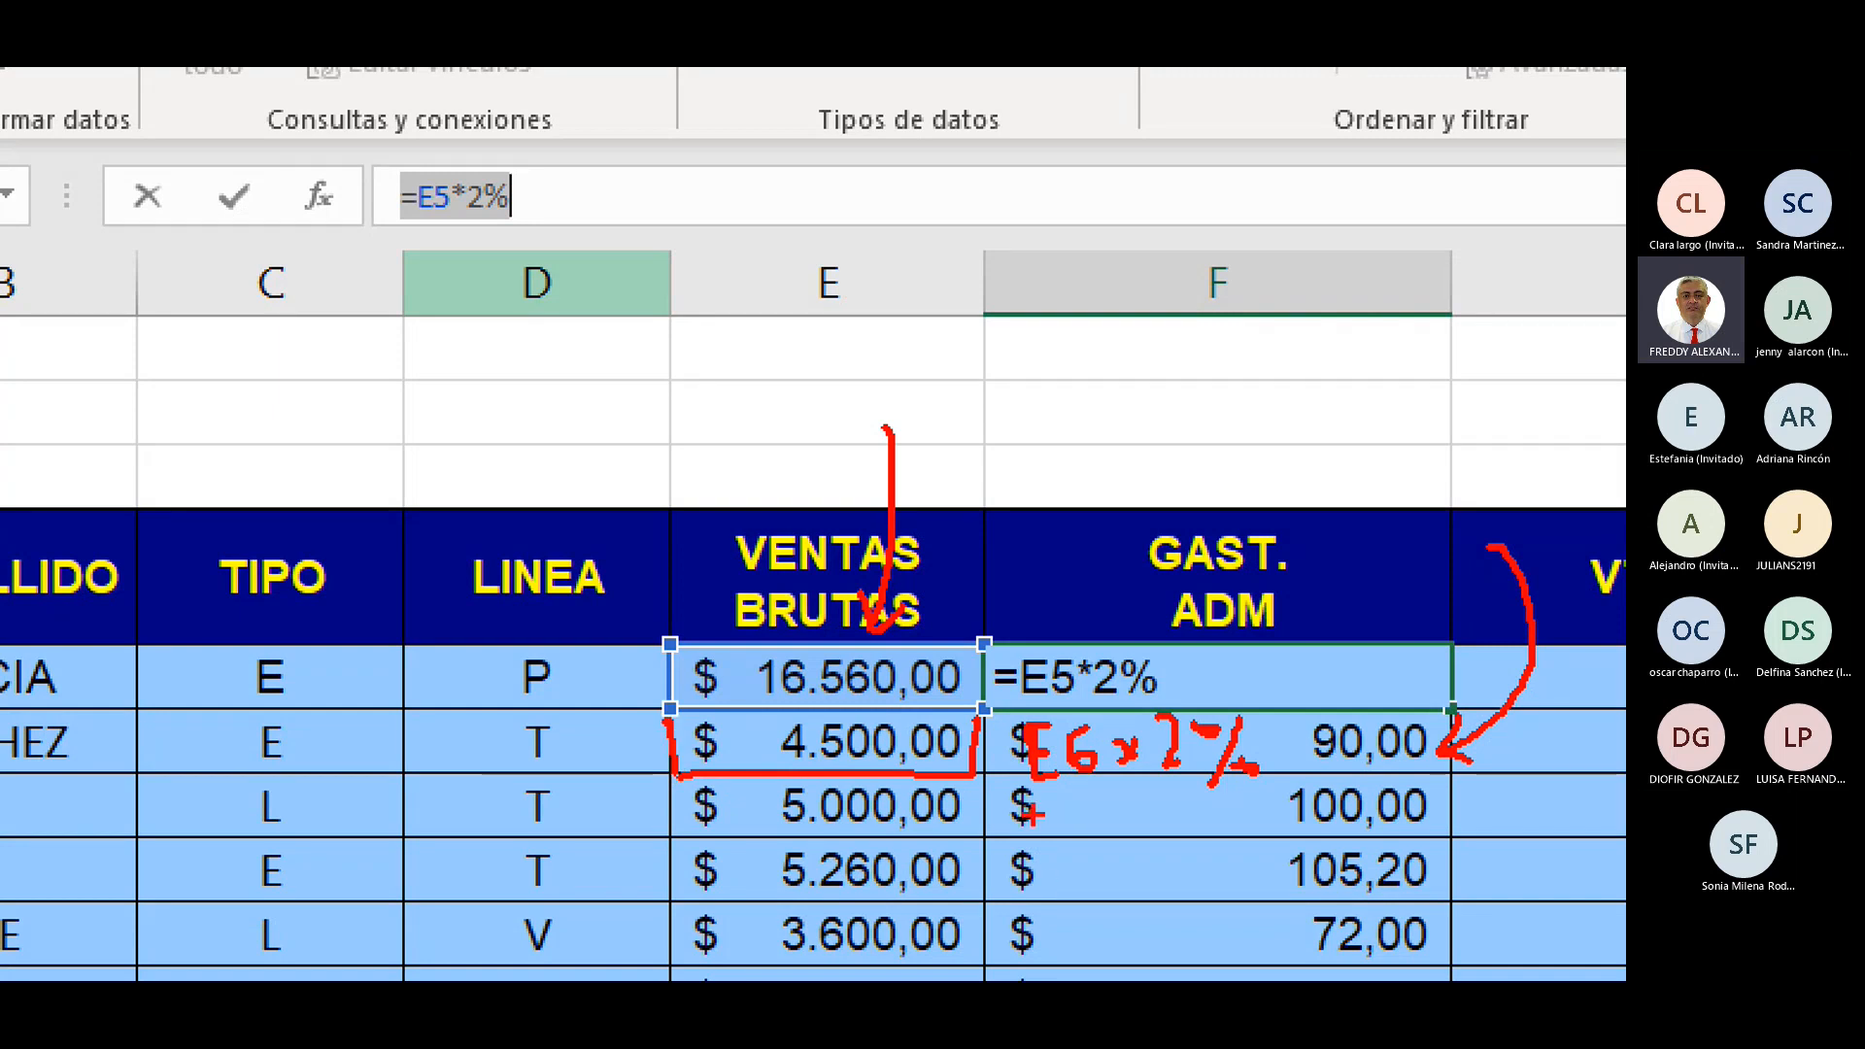
mouse_move(1052, 791)
mouse_down()
mouse_move(1047, 821)
mouse_move(1068, 830)
mouse_up()
mouse_move(1065, 805)
mouse_down()
mouse_move(1097, 789)
mouse_move(1093, 831)
mouse_move(1105, 806)
mouse_move(1041, 884)
mouse_move(1103, 858)
mouse_move(1111, 890)
mouse_move(1070, 884)
mouse_move(1046, 922)
mouse_move(1068, 943)
mouse_move(1109, 923)
mouse_move(1106, 952)
mouse_up()
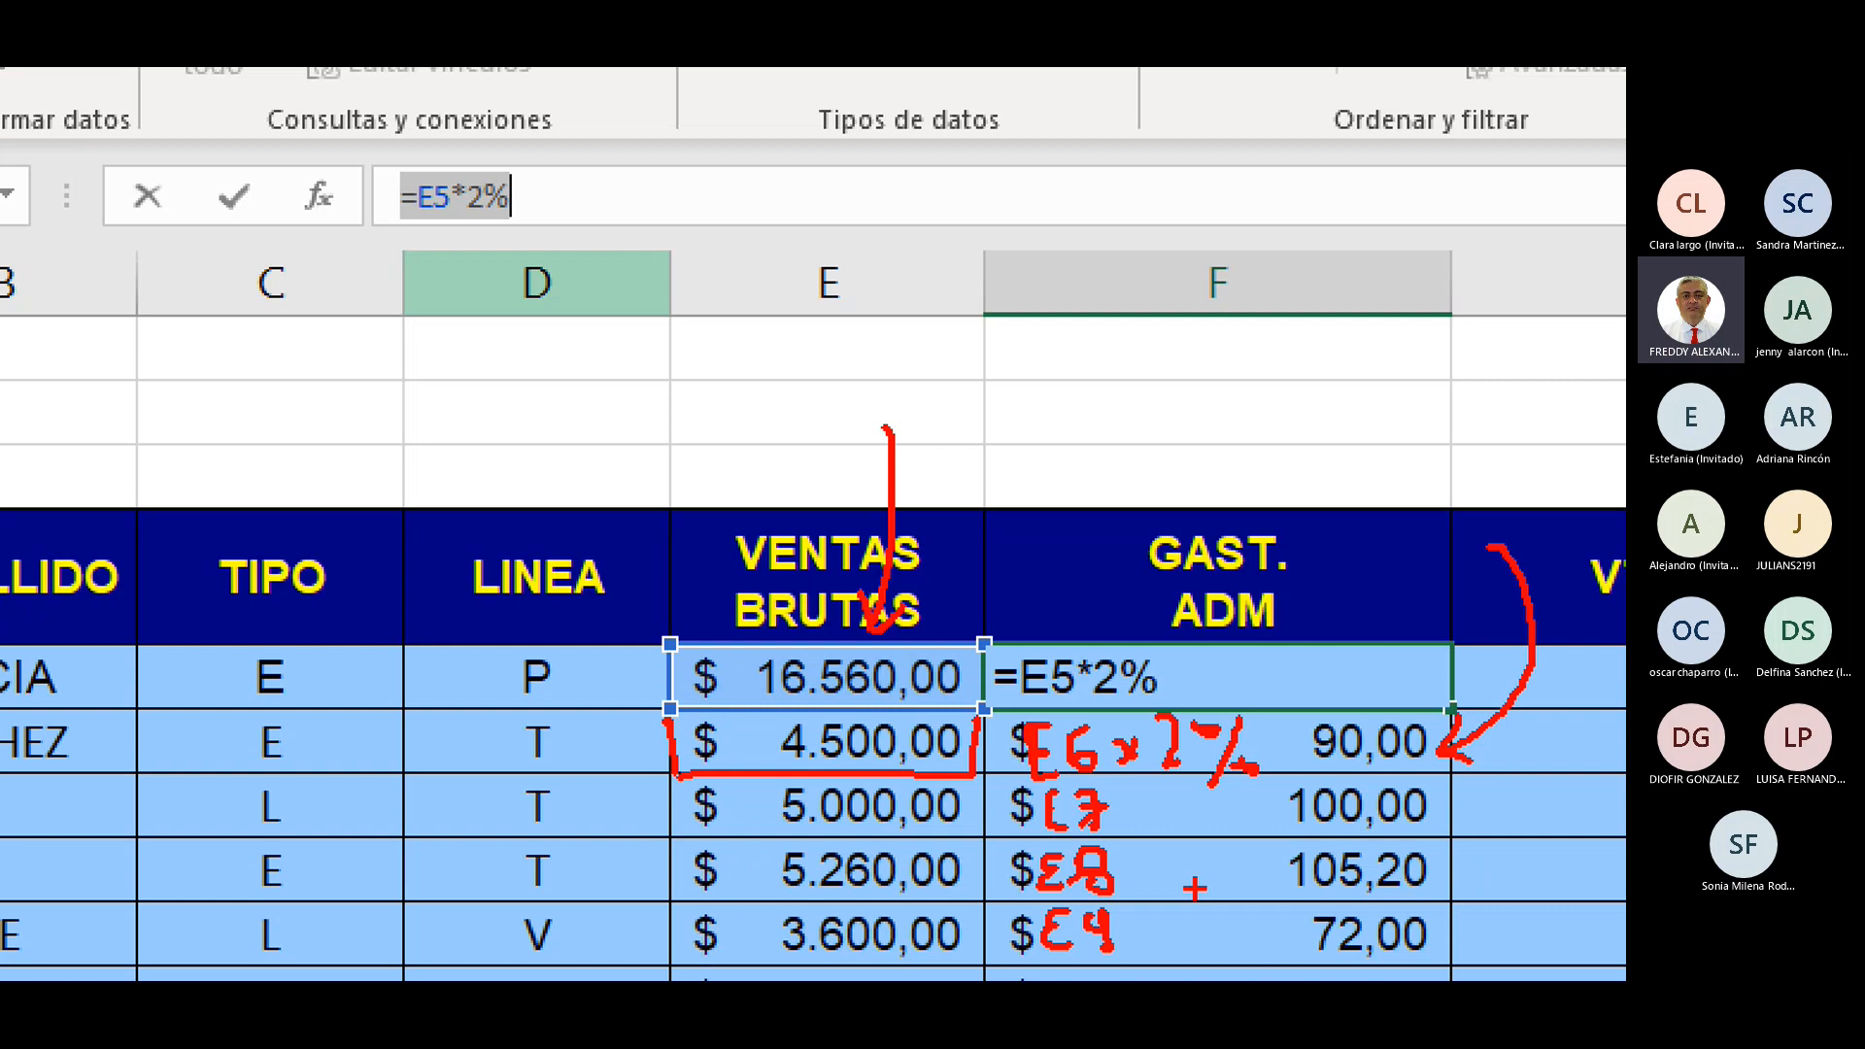
key(Escape)
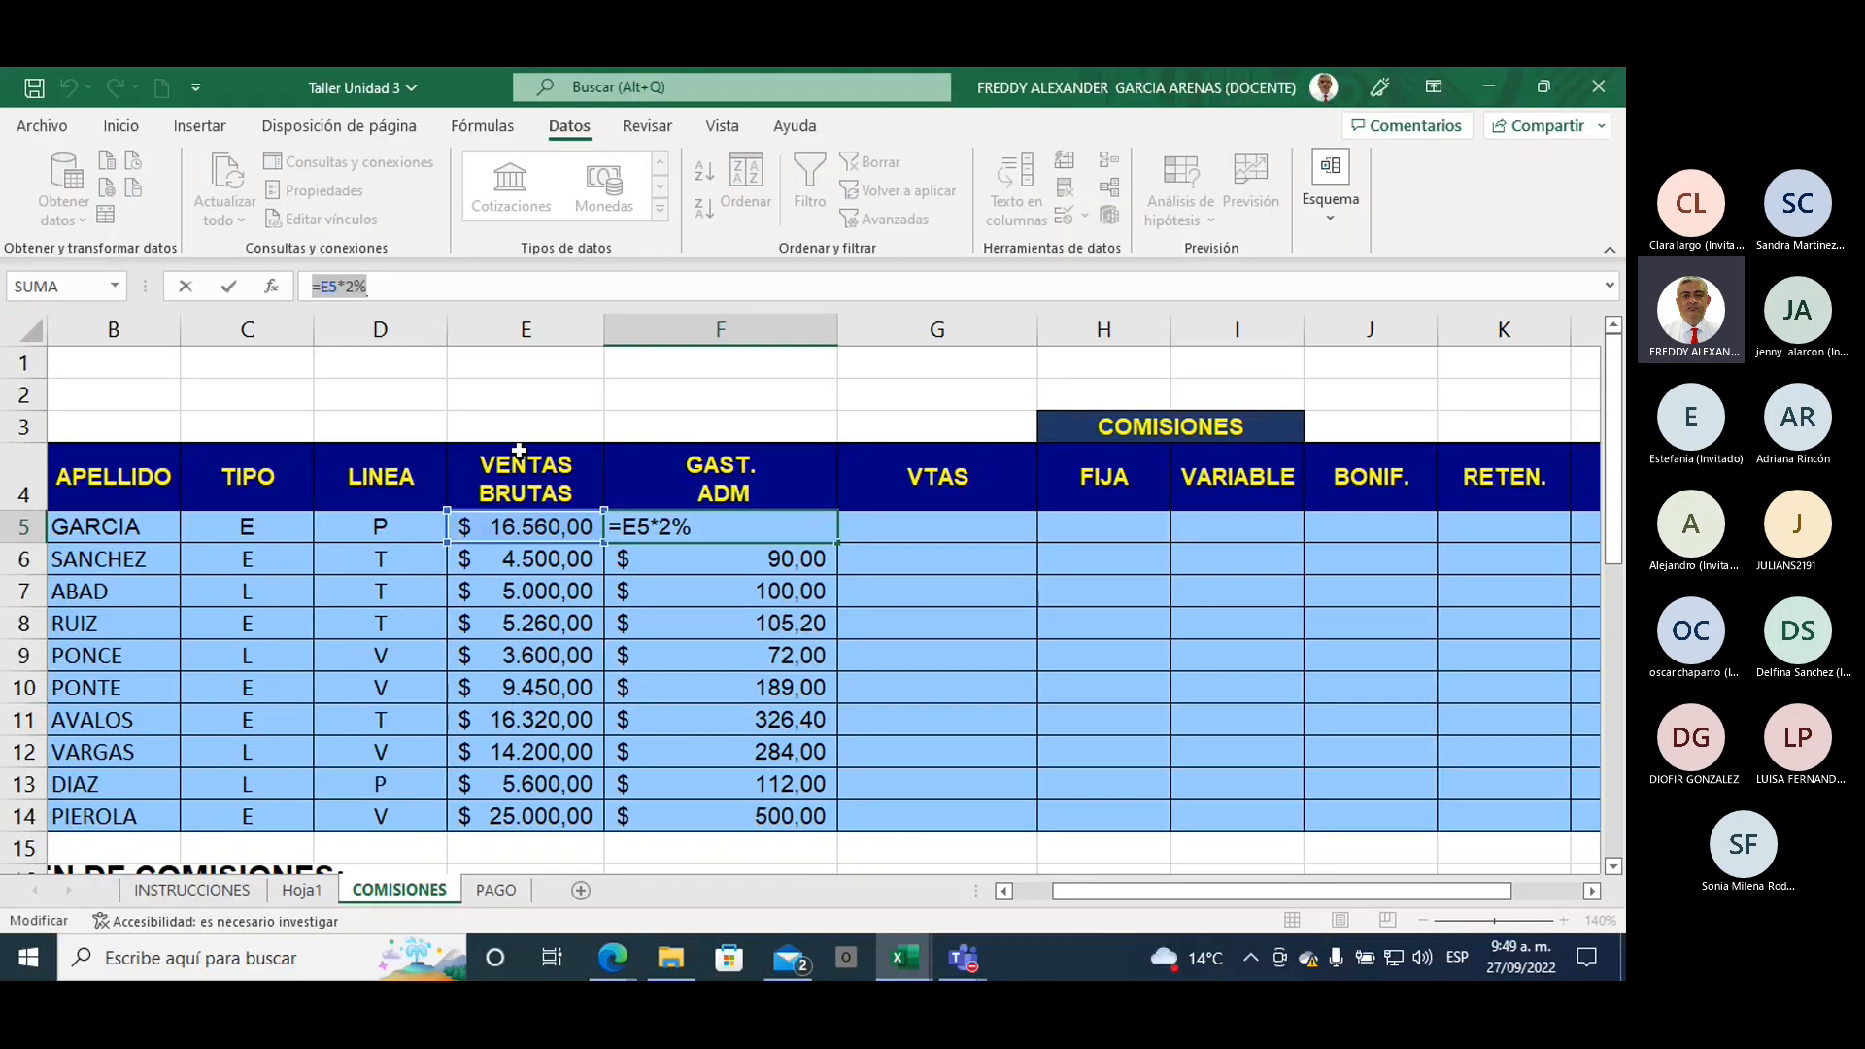
Step: Try to inspect the formula in F14 and undo the accidental change of F5's formula to =F14
click(687, 817)
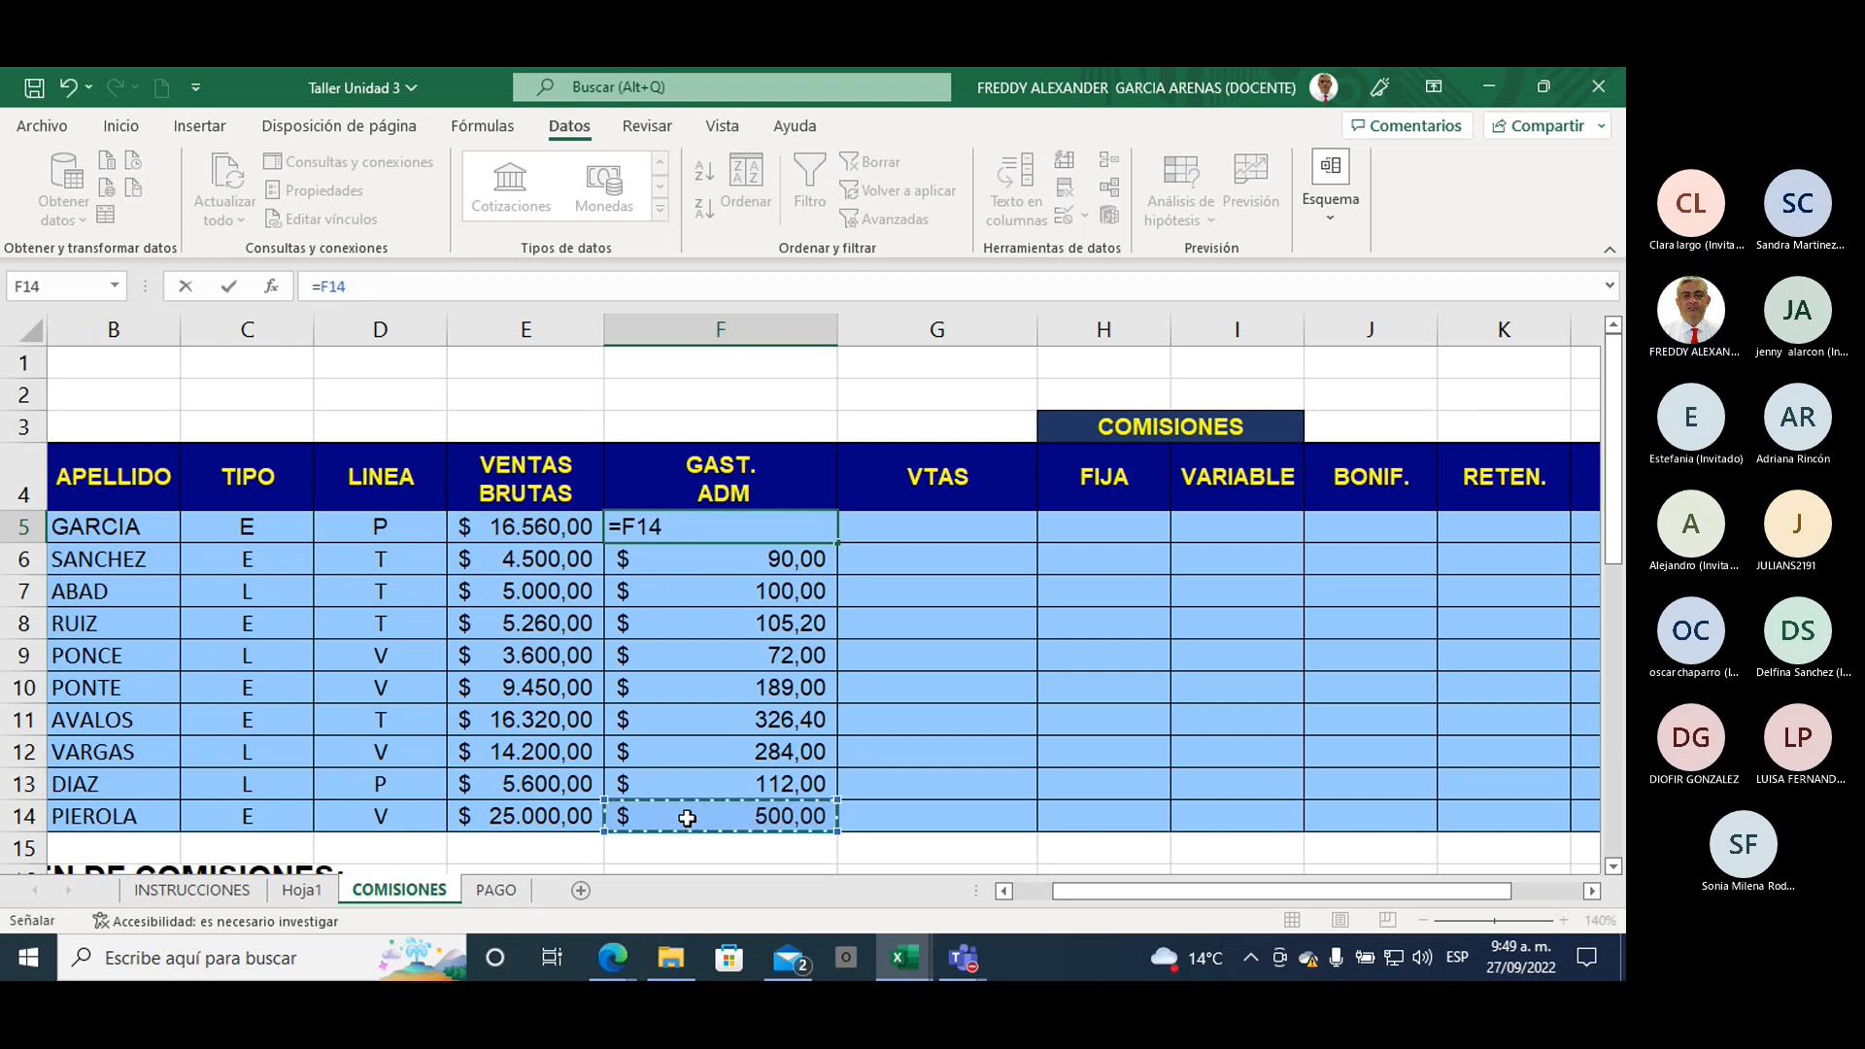
key(ctrl+z)
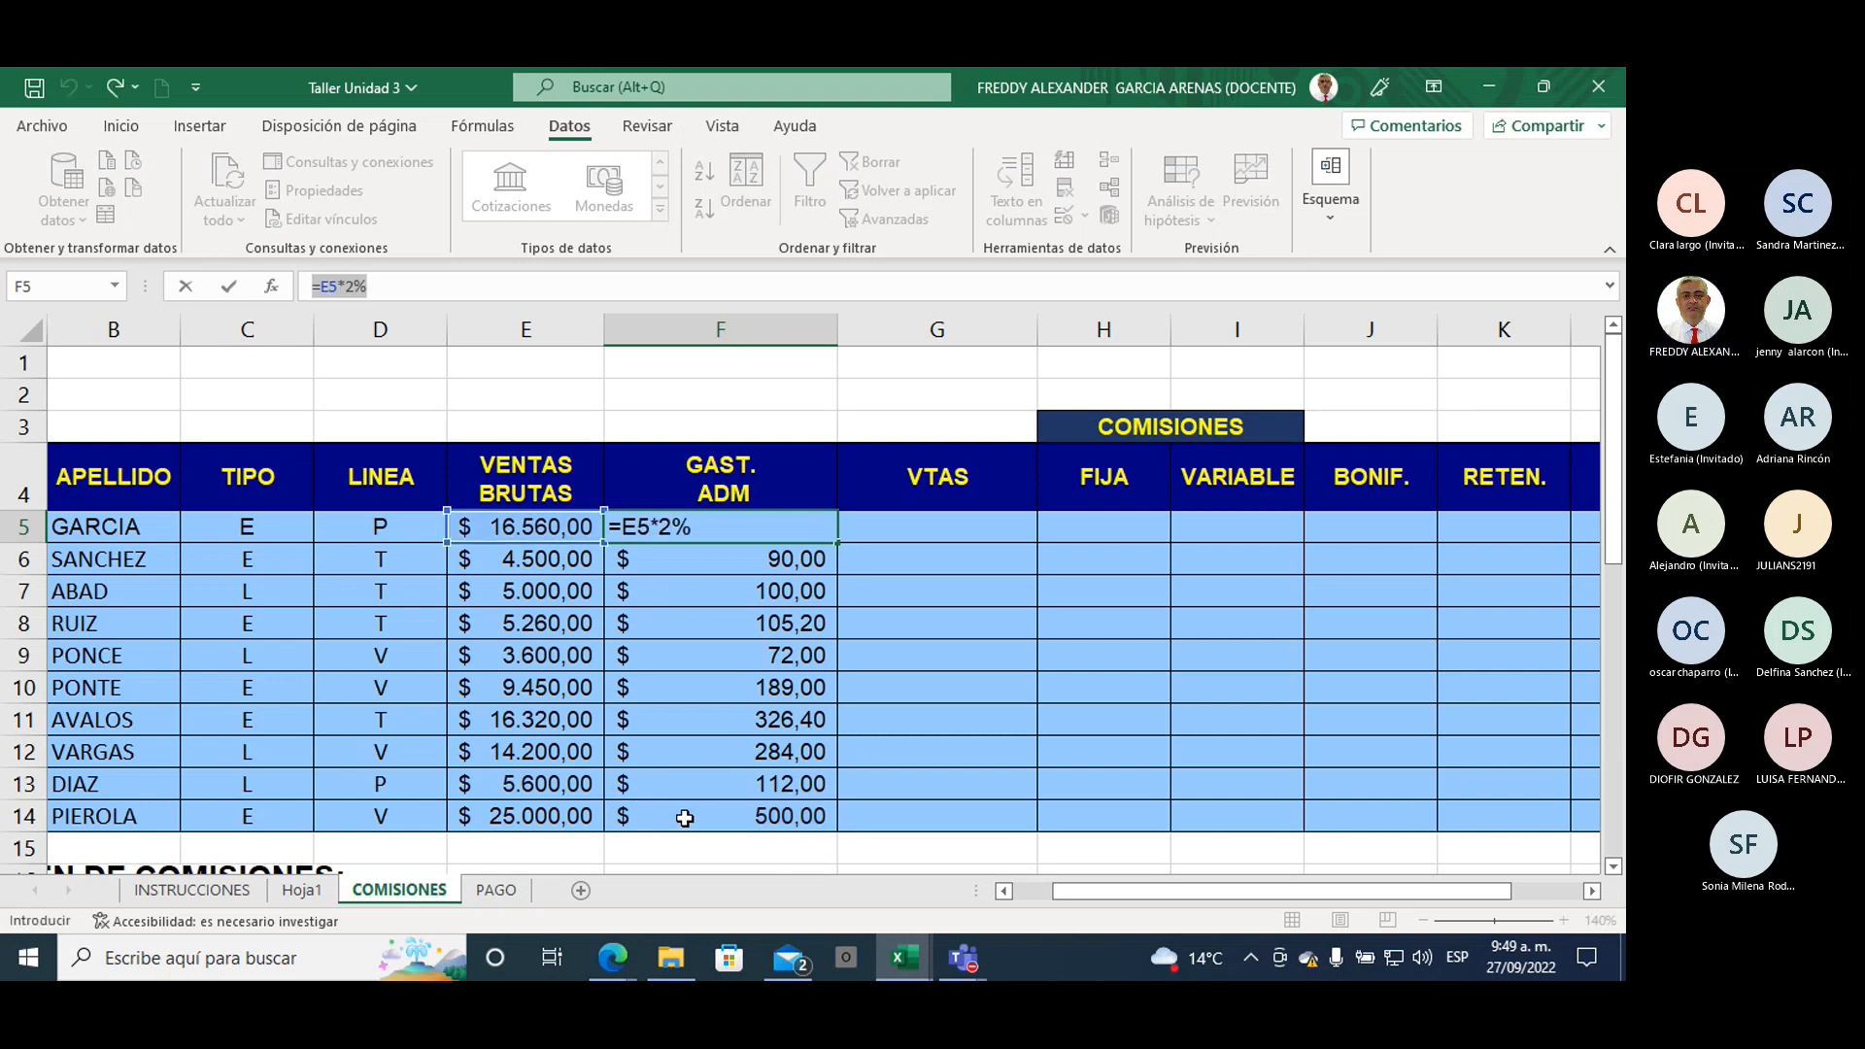
Step: Annotate F14 by circling the gross sales in E14, writing E14 beside it and drawing a downward arrow along the GAST. ADM column
key(Return)
click(678, 818)
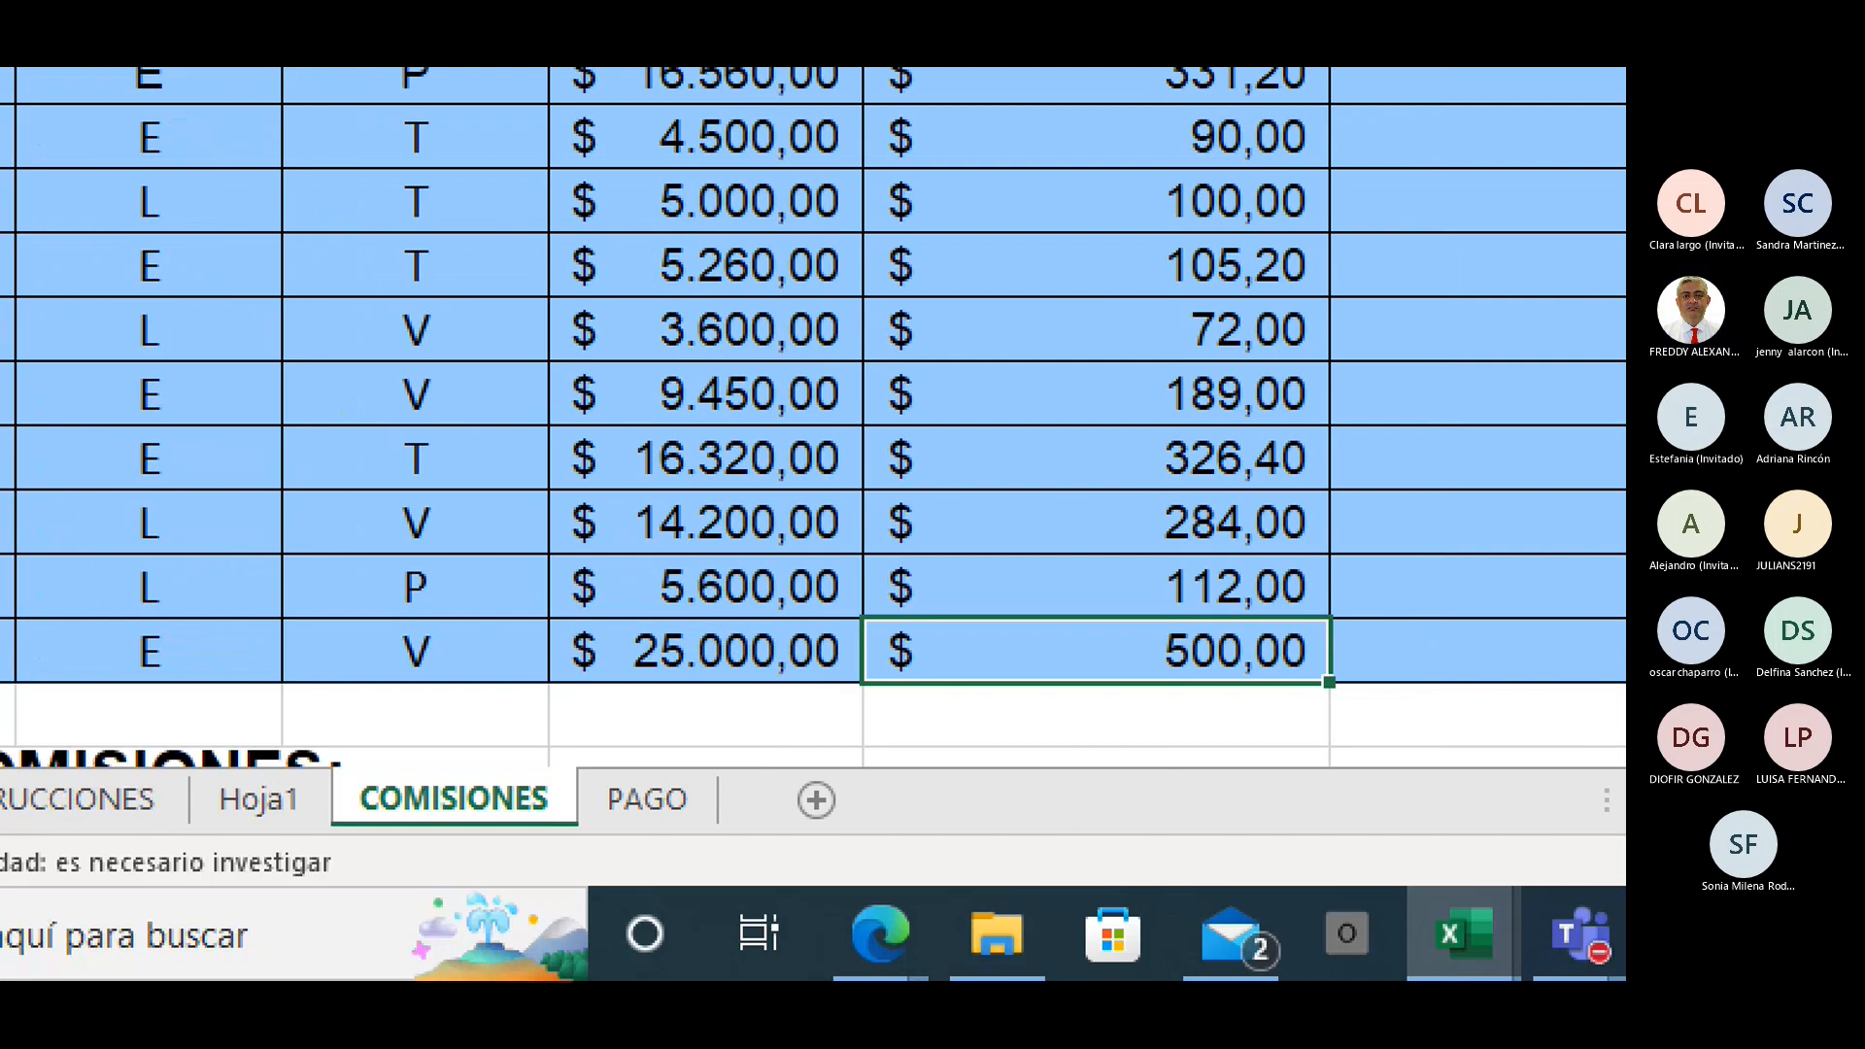
mouse_move(645, 617)
mouse_down()
mouse_move(909, 618)
mouse_move(857, 728)
mouse_move(546, 653)
mouse_move(660, 619)
mouse_up()
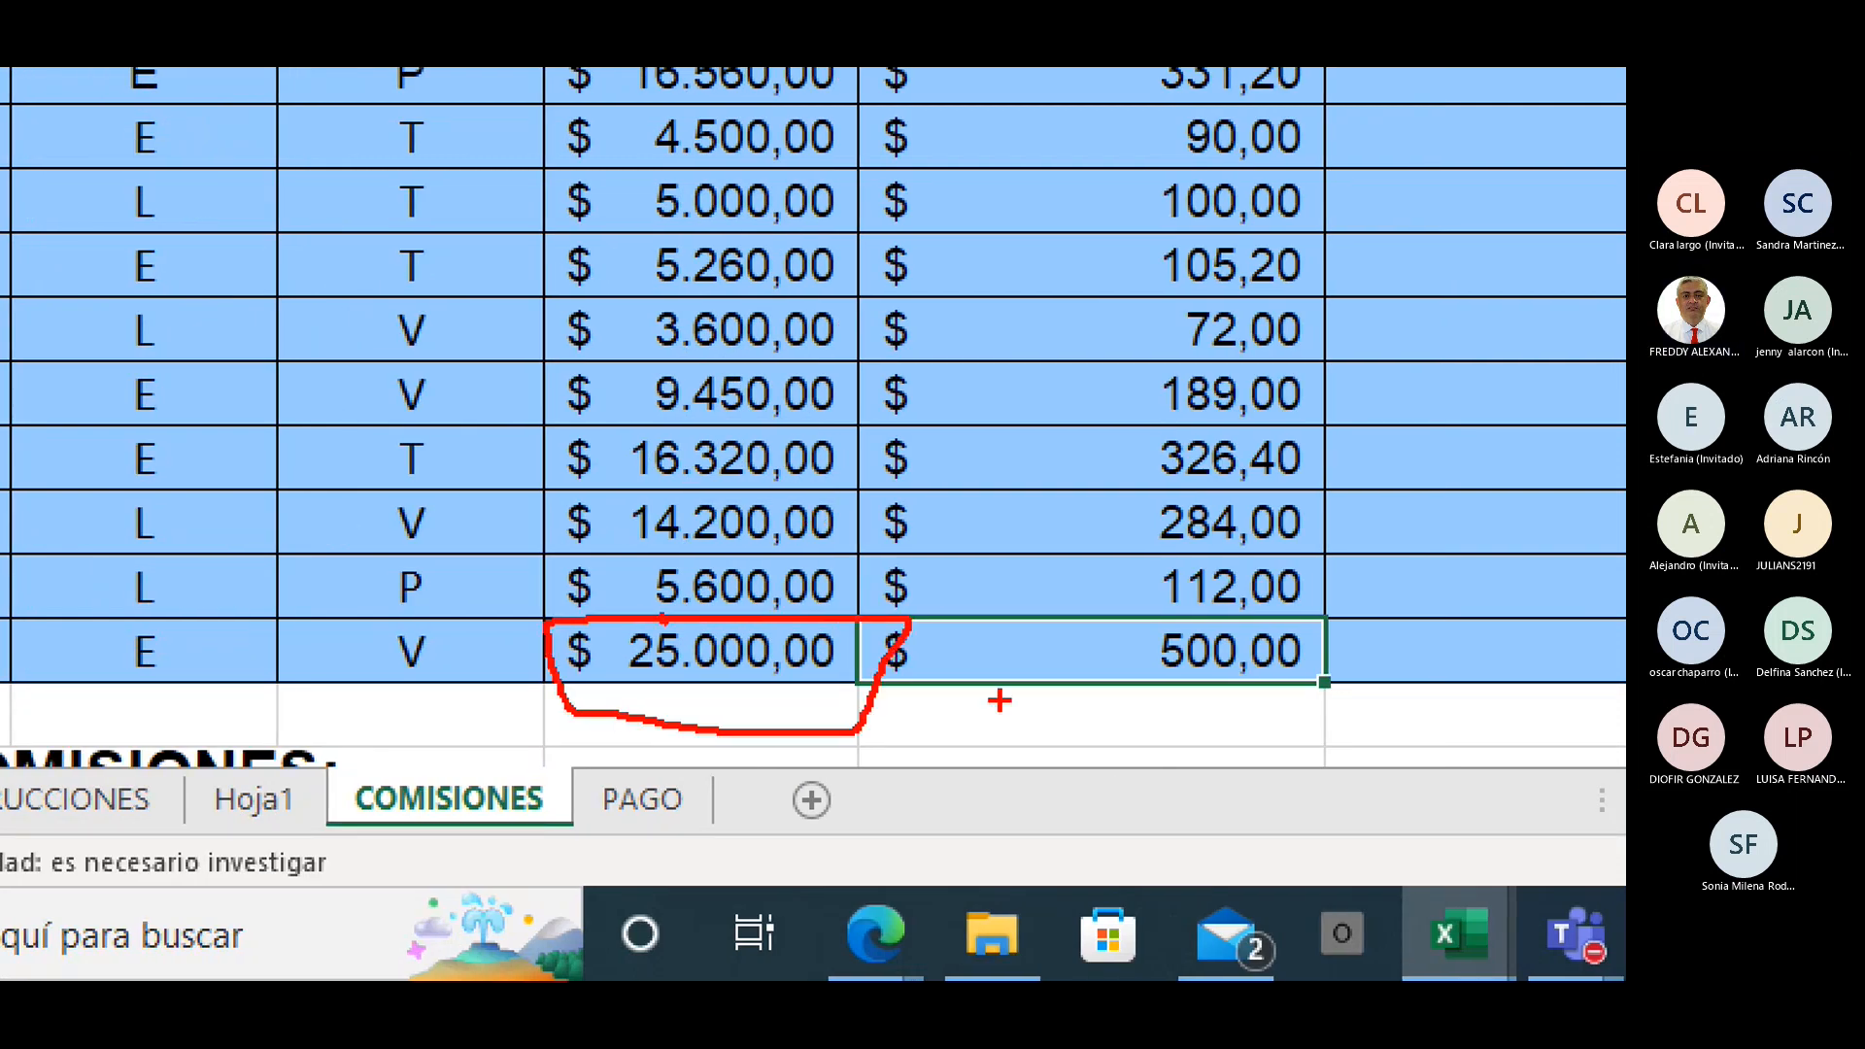
mouse_move(1011, 627)
mouse_down()
mouse_move(970, 670)
mouse_move(1027, 631)
mouse_move(1017, 682)
mouse_move(1055, 680)
mouse_up()
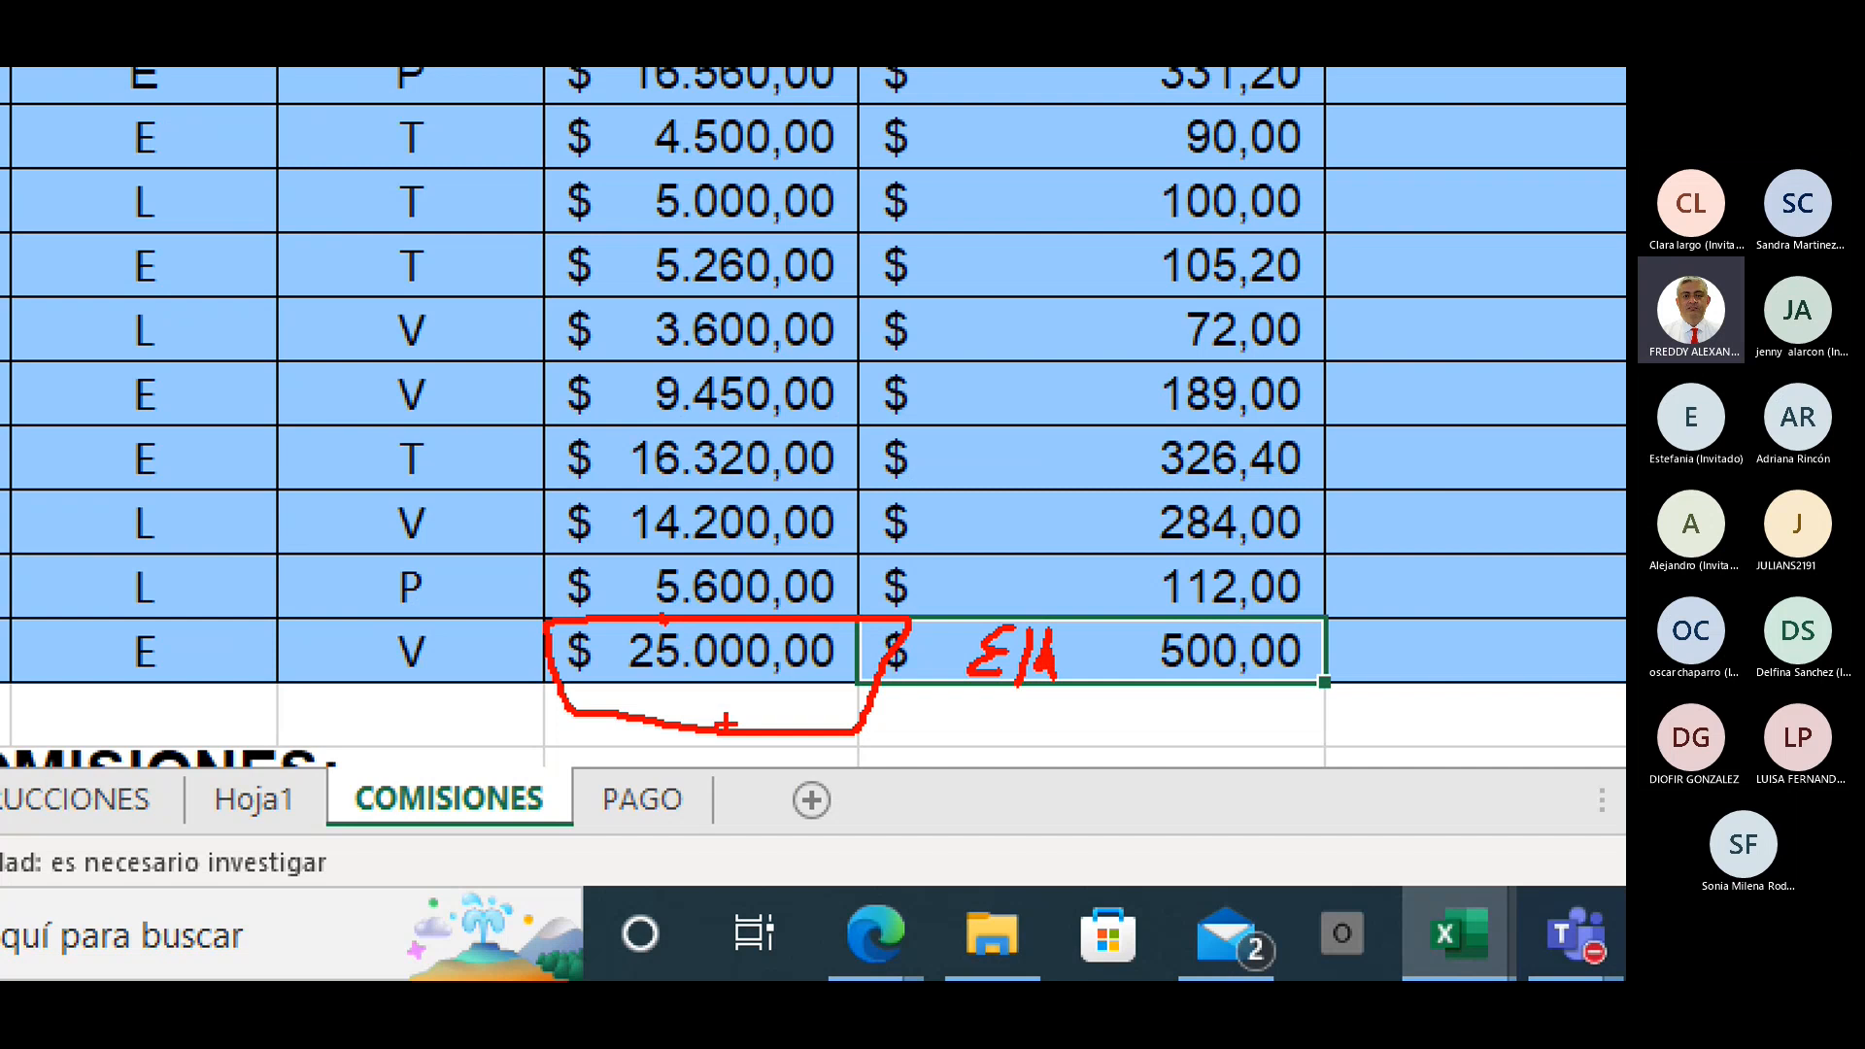
mouse_move(987, 117)
mouse_down()
mouse_move(1005, 581)
mouse_move(1034, 532)
mouse_up()
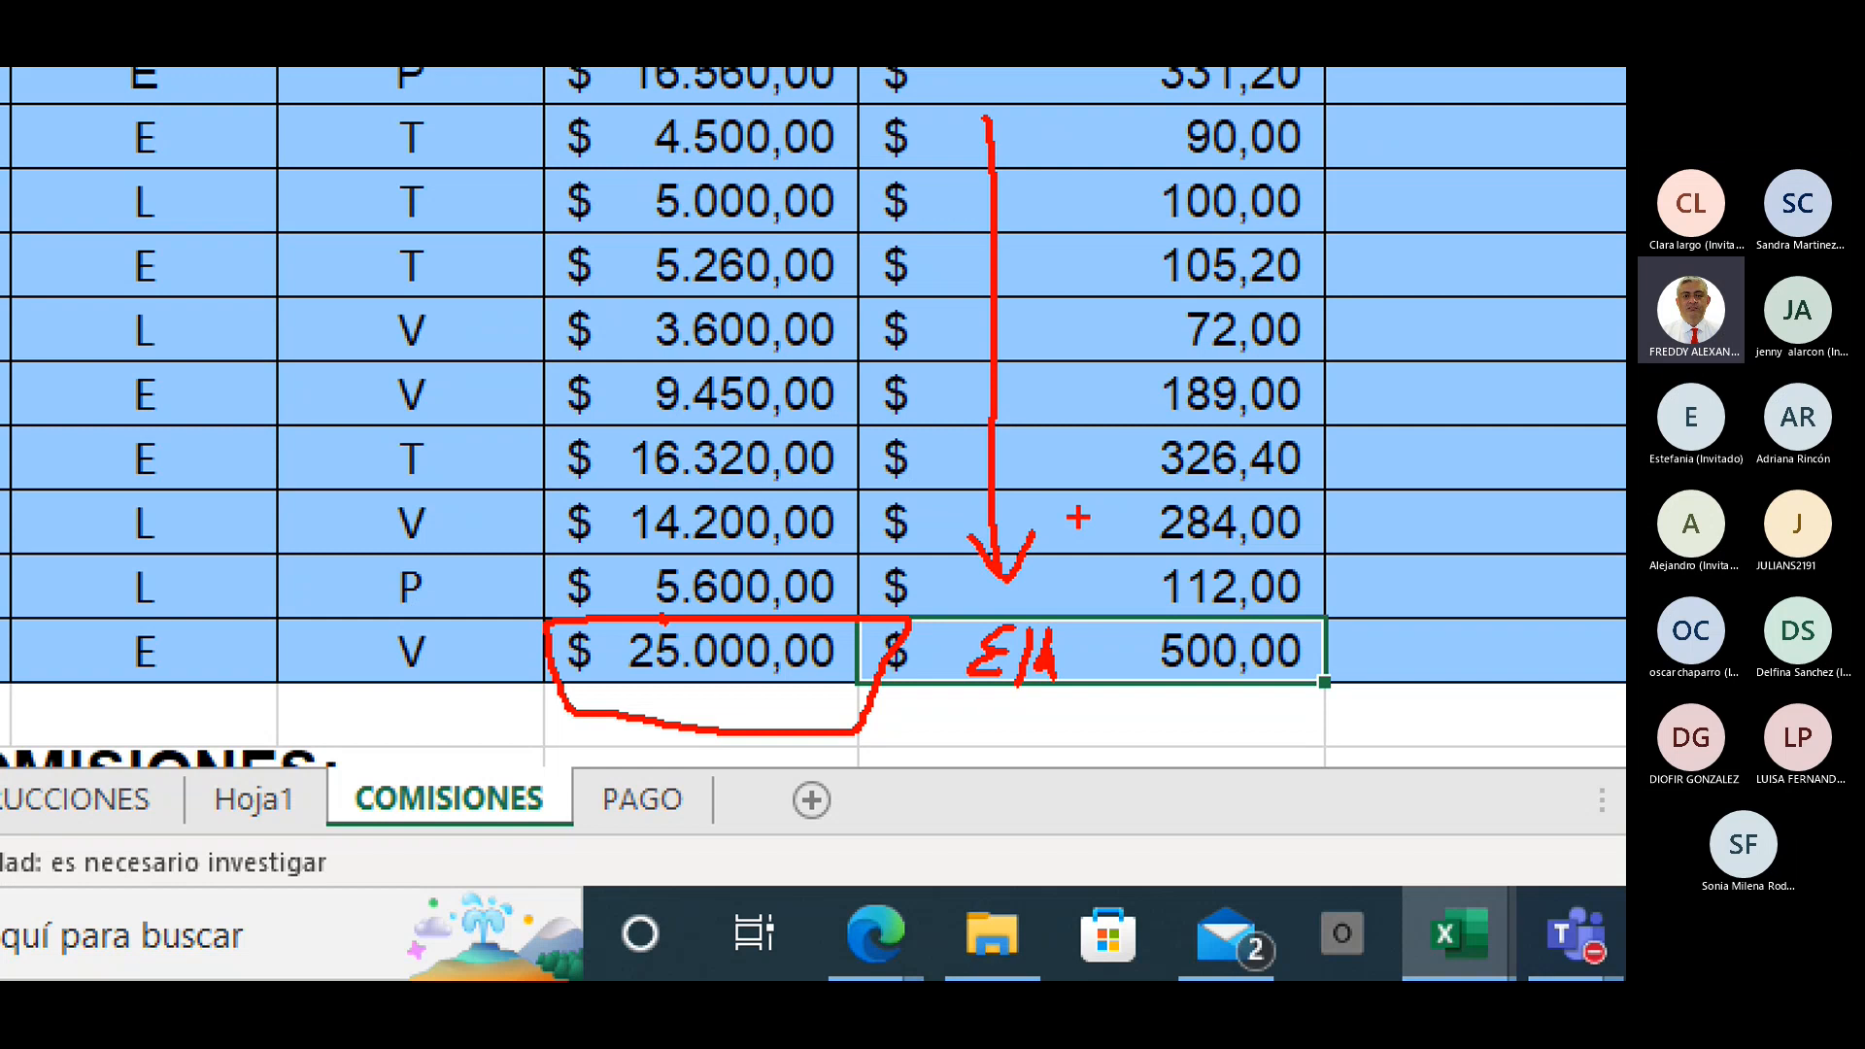
key(Escape)
Step: Review the copied 2% formulas in the GAST. ADM column, highlighting F6:F14 and inspecting F9
click(743, 561)
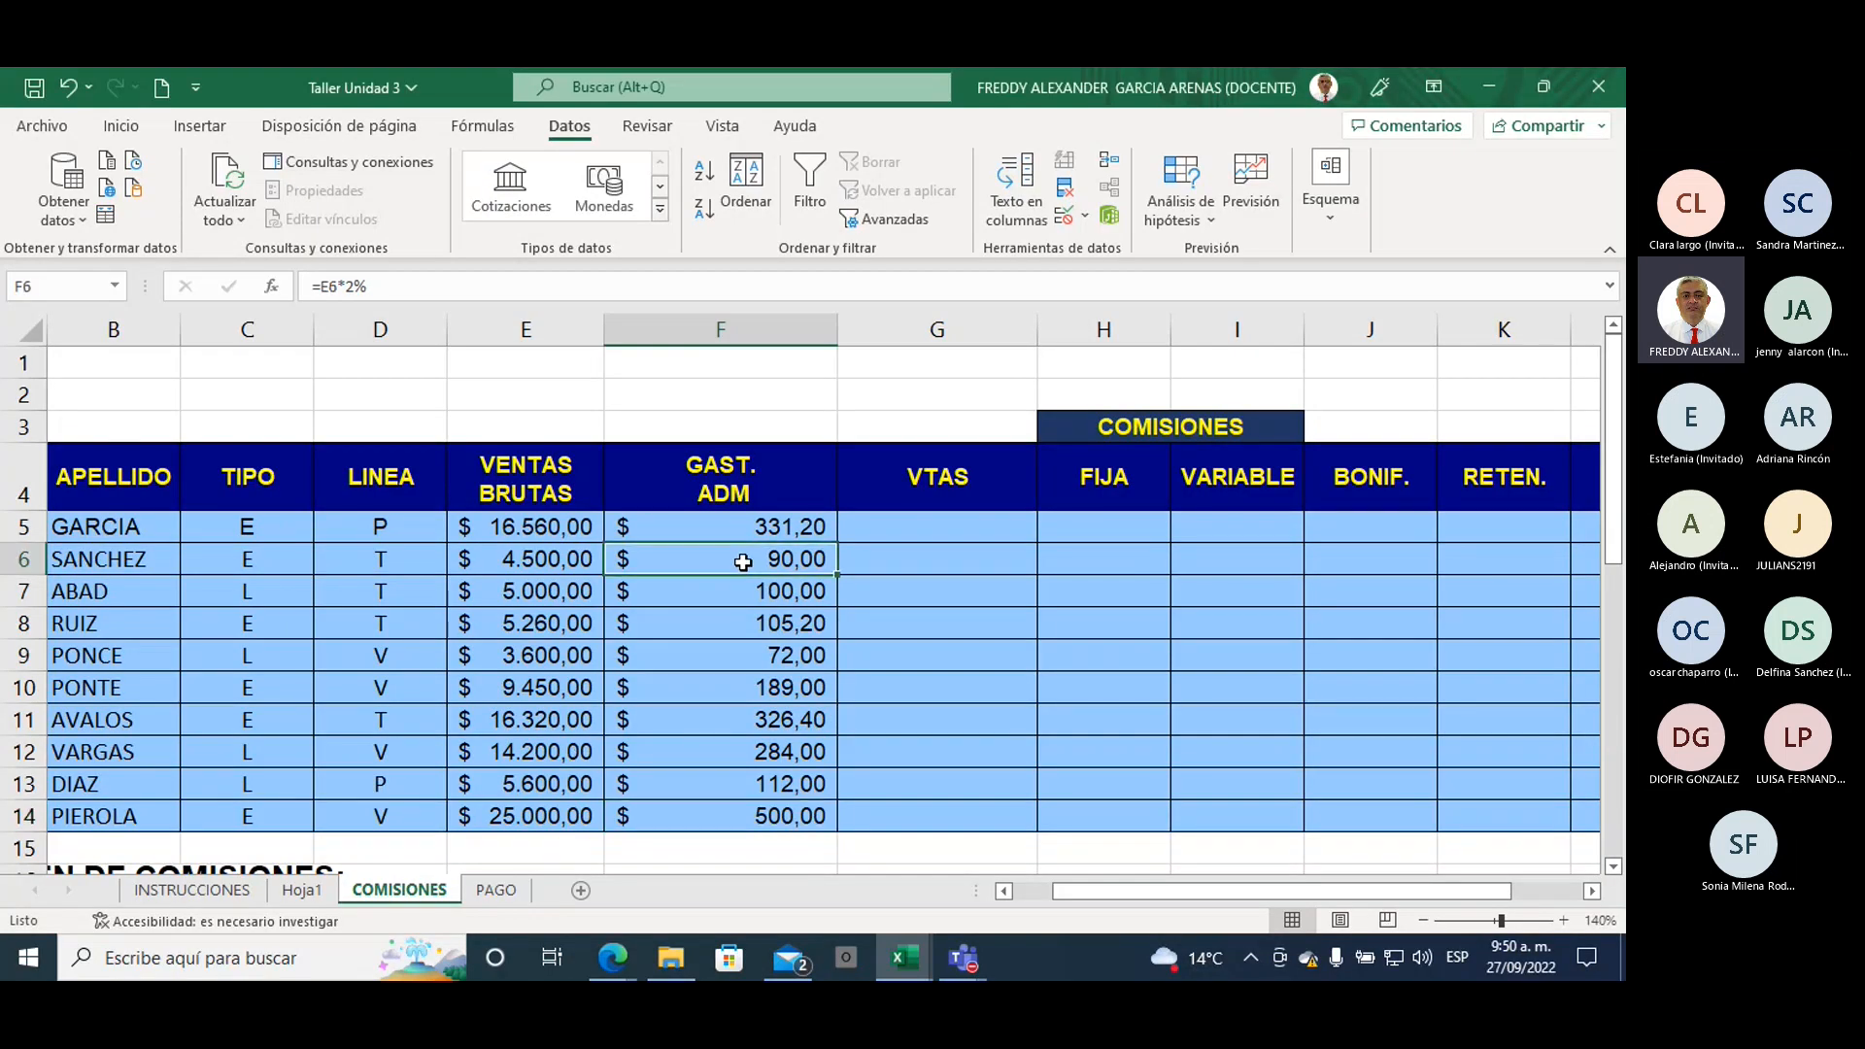
drag(743, 561, 749, 811)
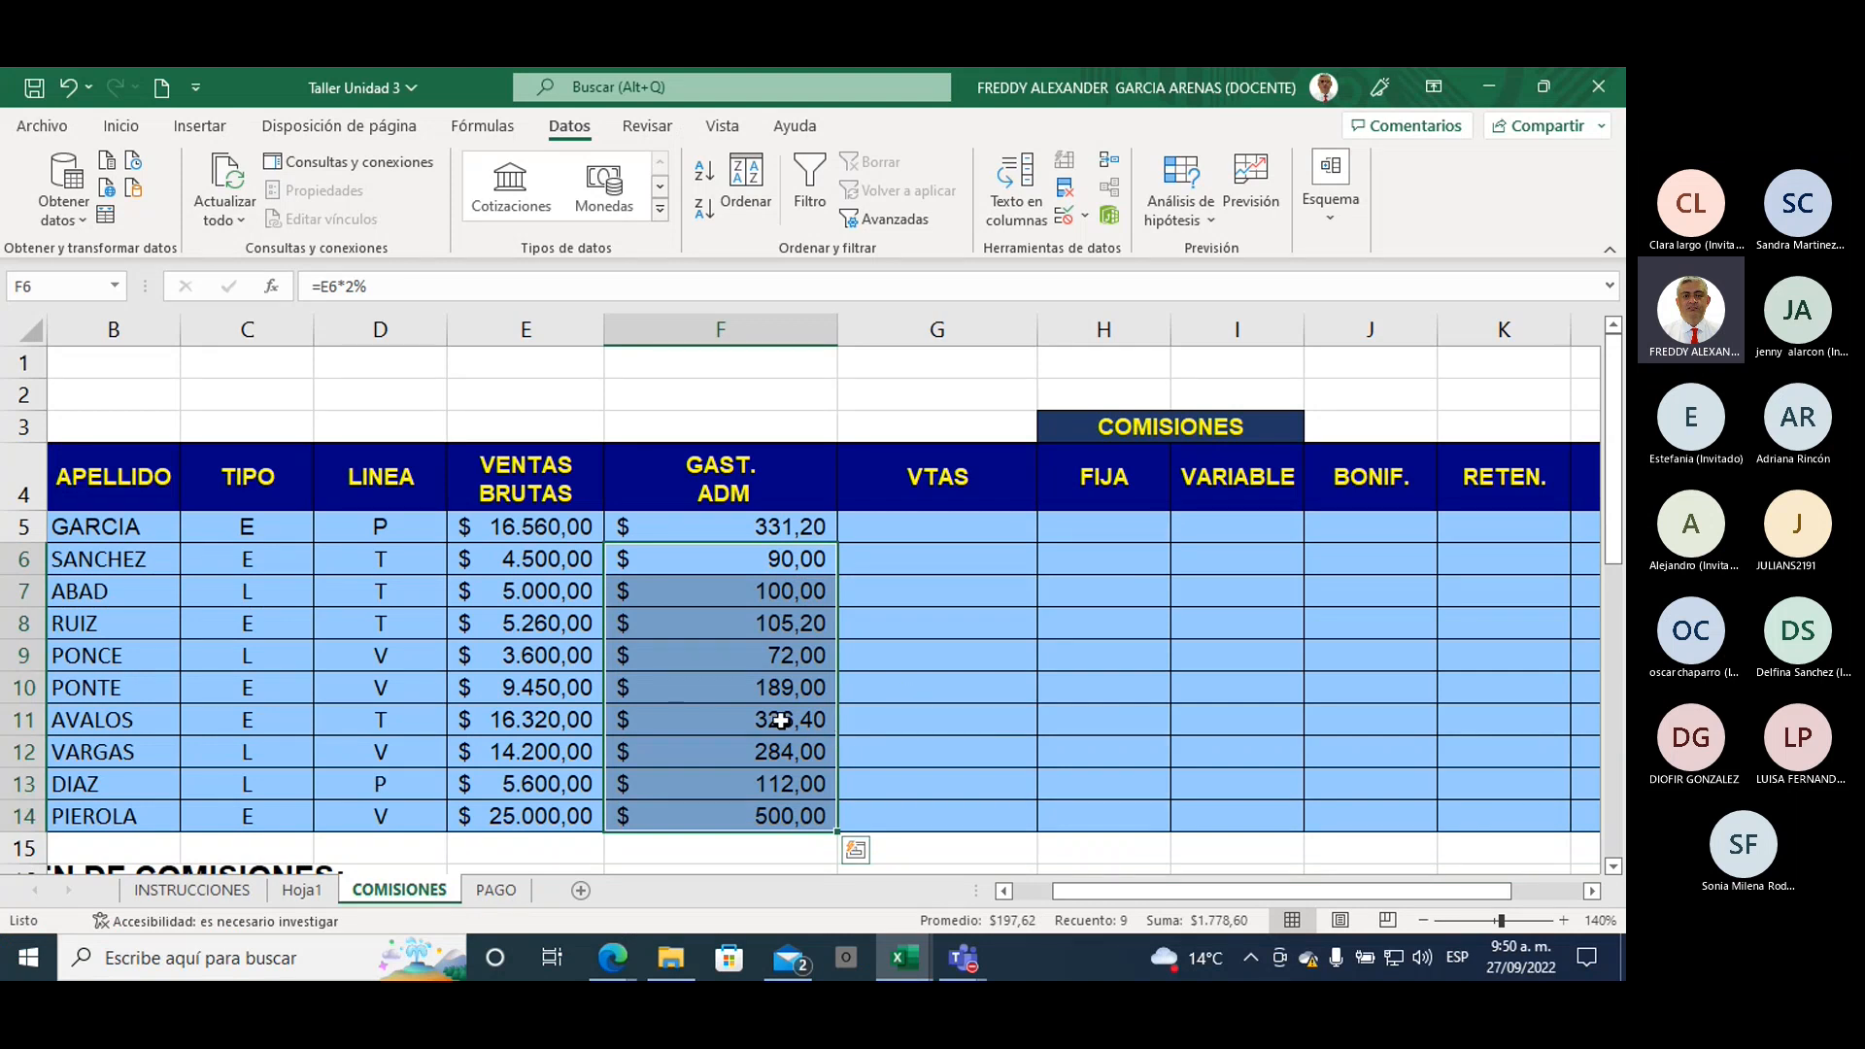
click(849, 596)
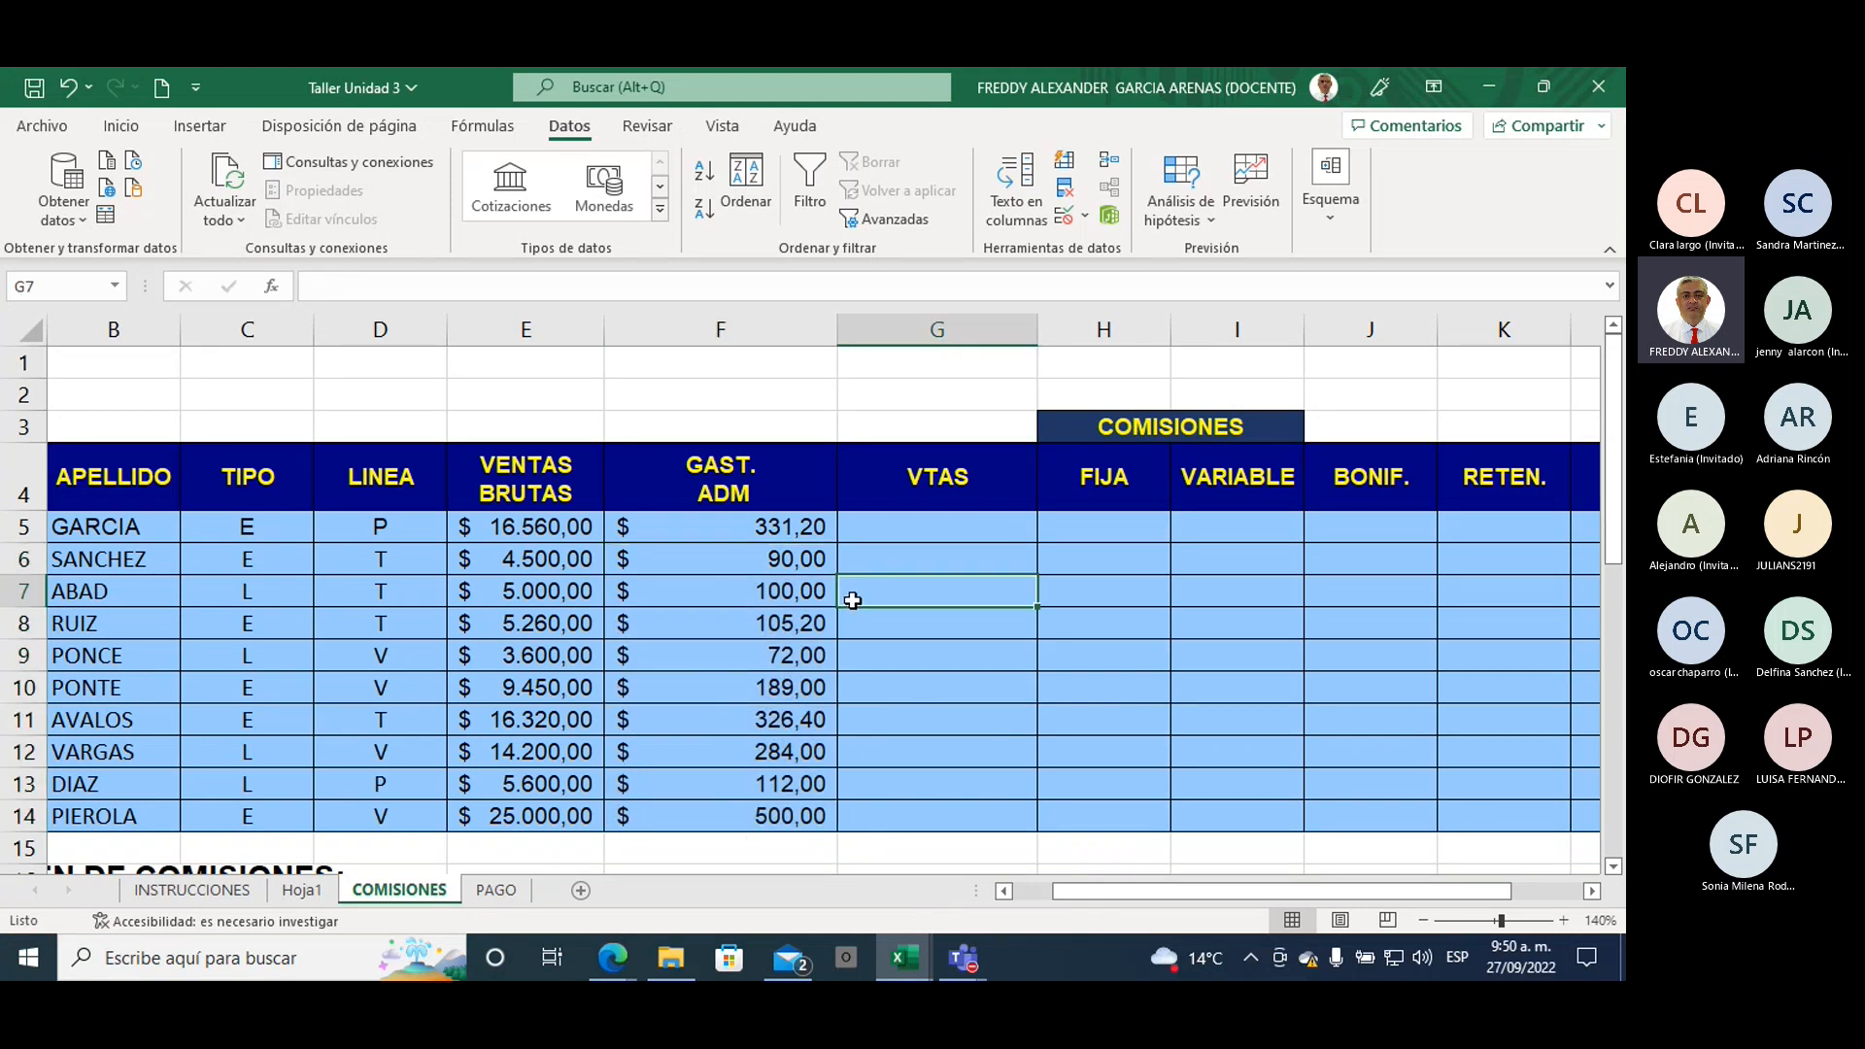
click(788, 660)
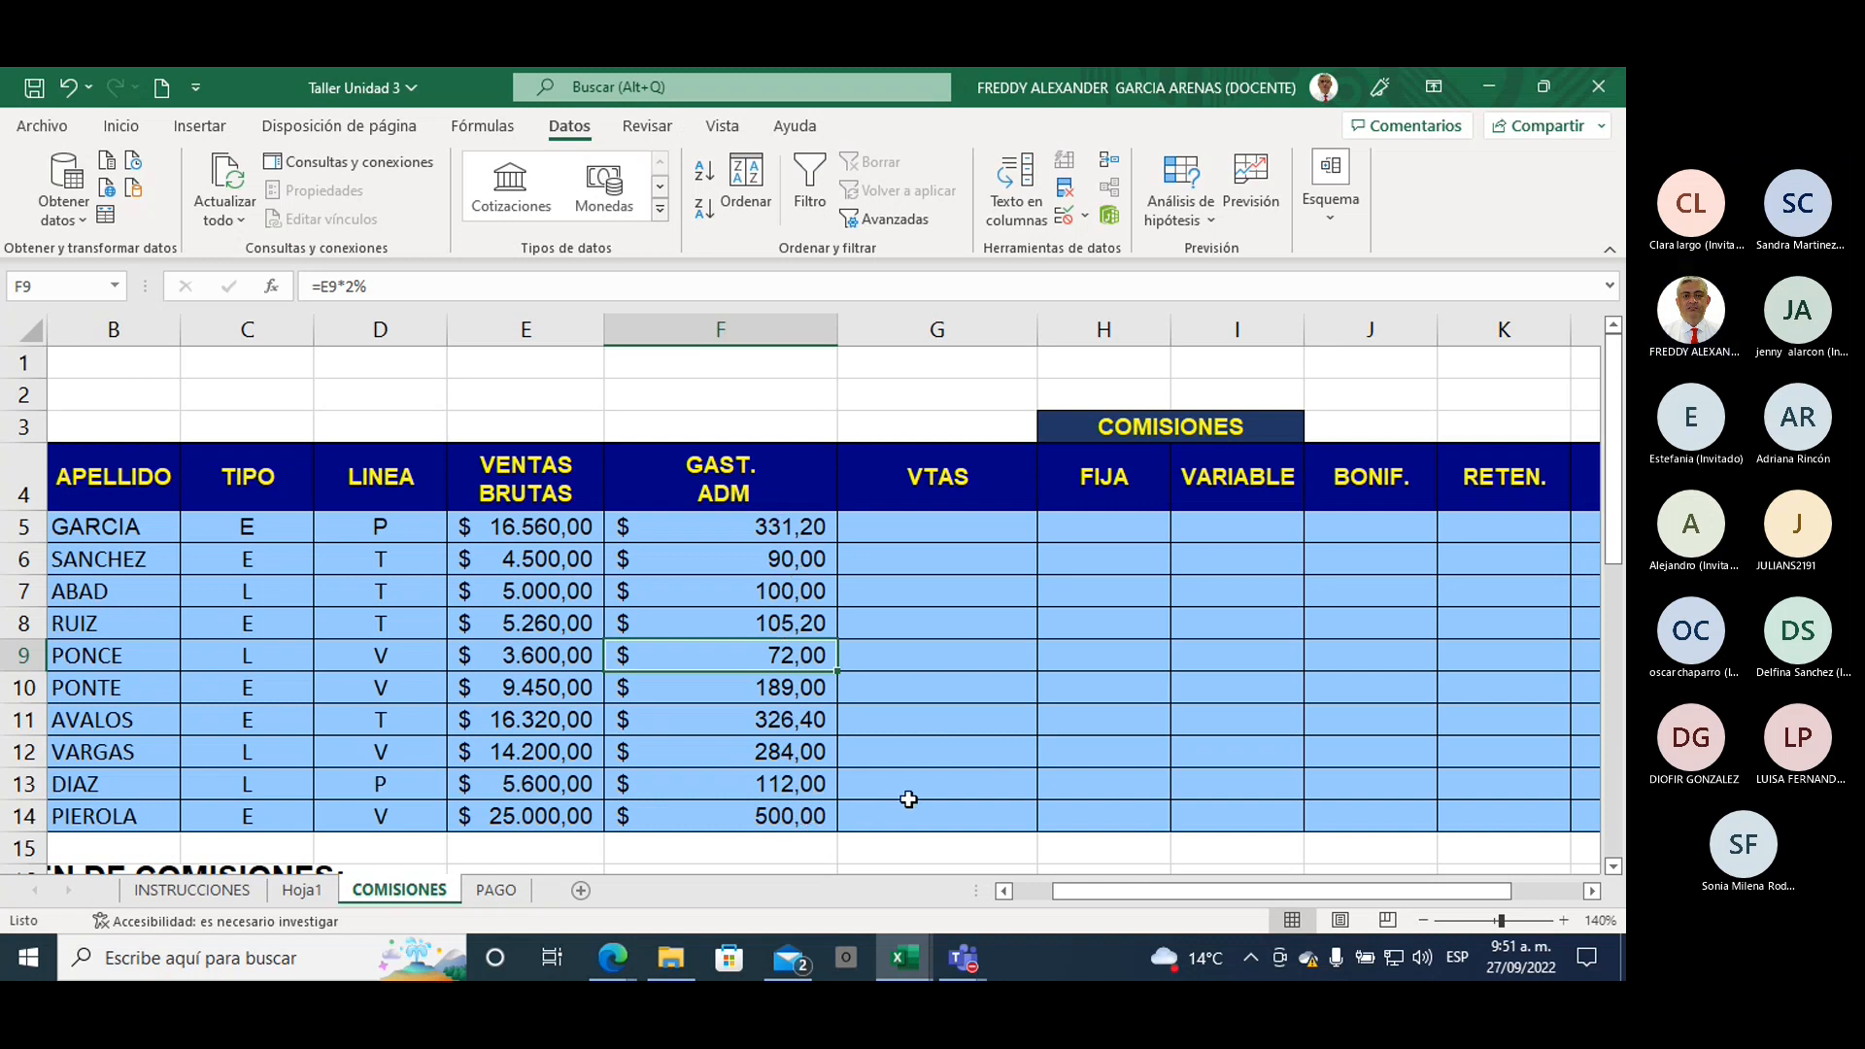
Step: Check the Ventas rule below the table and enter the formula =E5-F5 in G5 of the VTAS column
scroll(908, 798, down, 1)
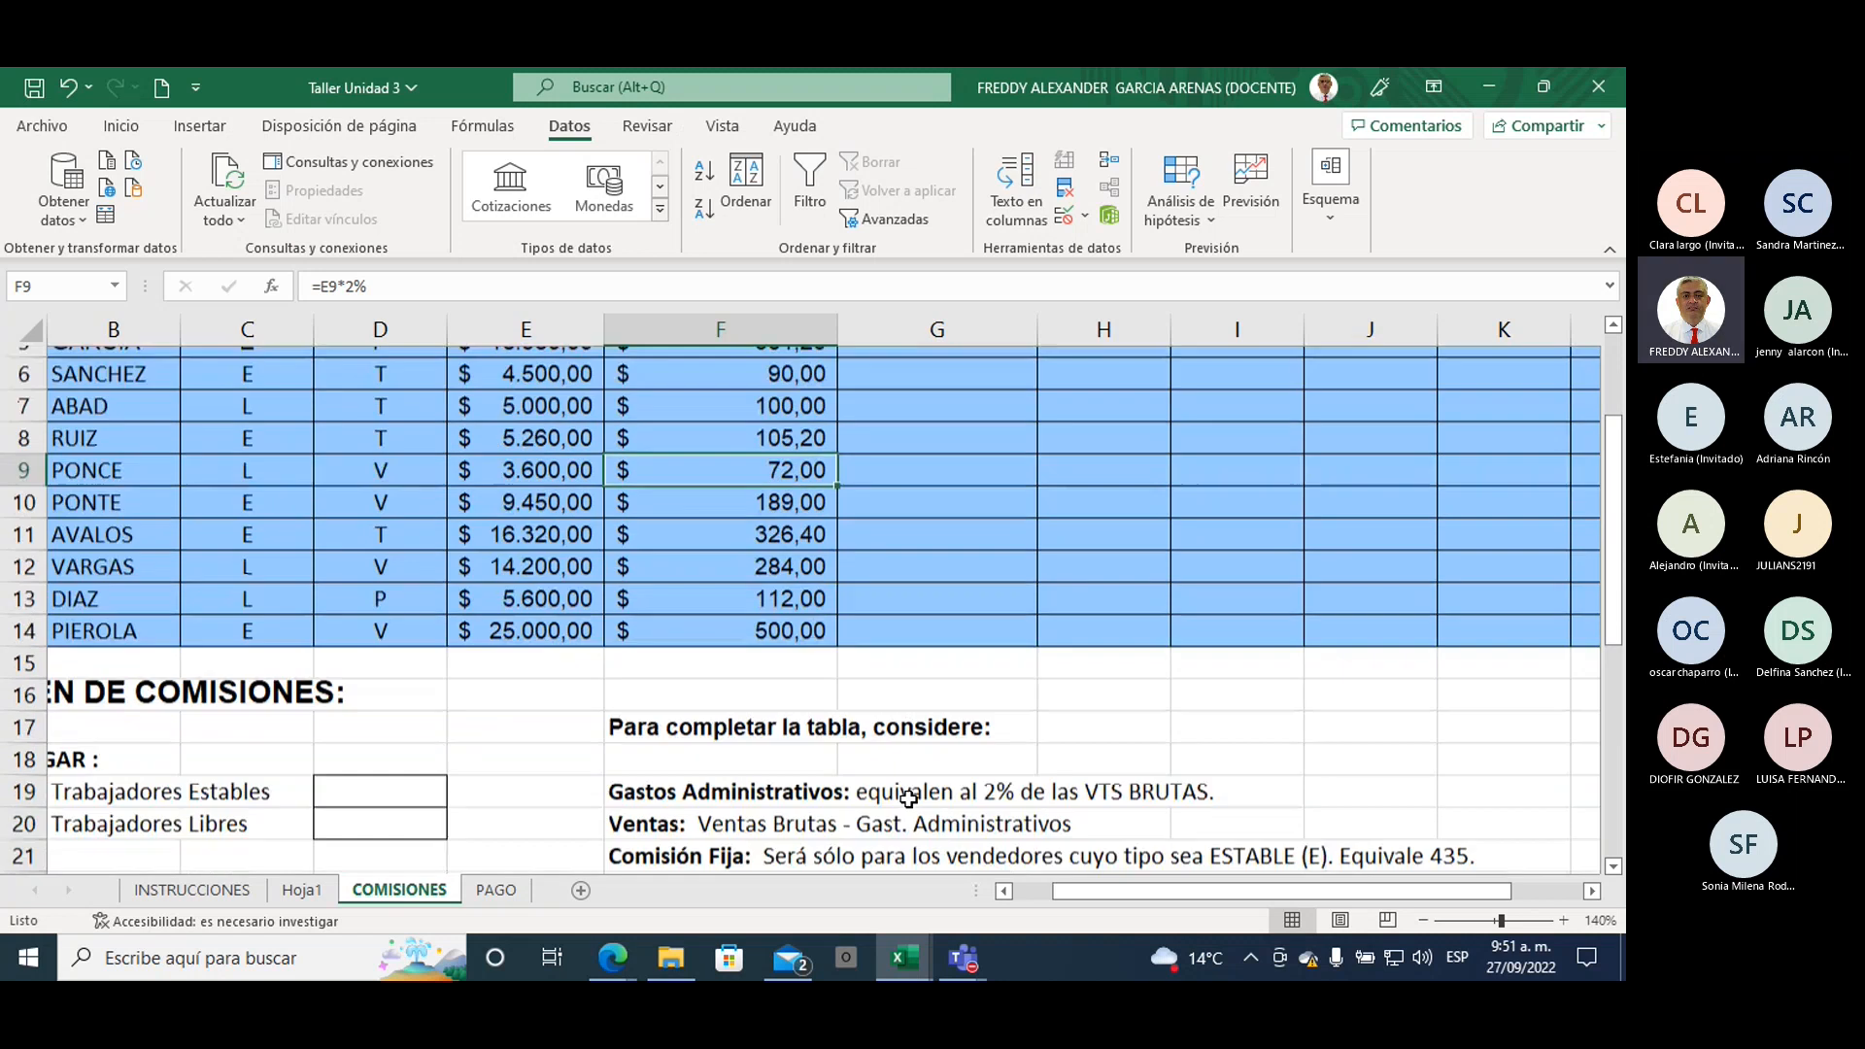
drag(626, 823, 1076, 812)
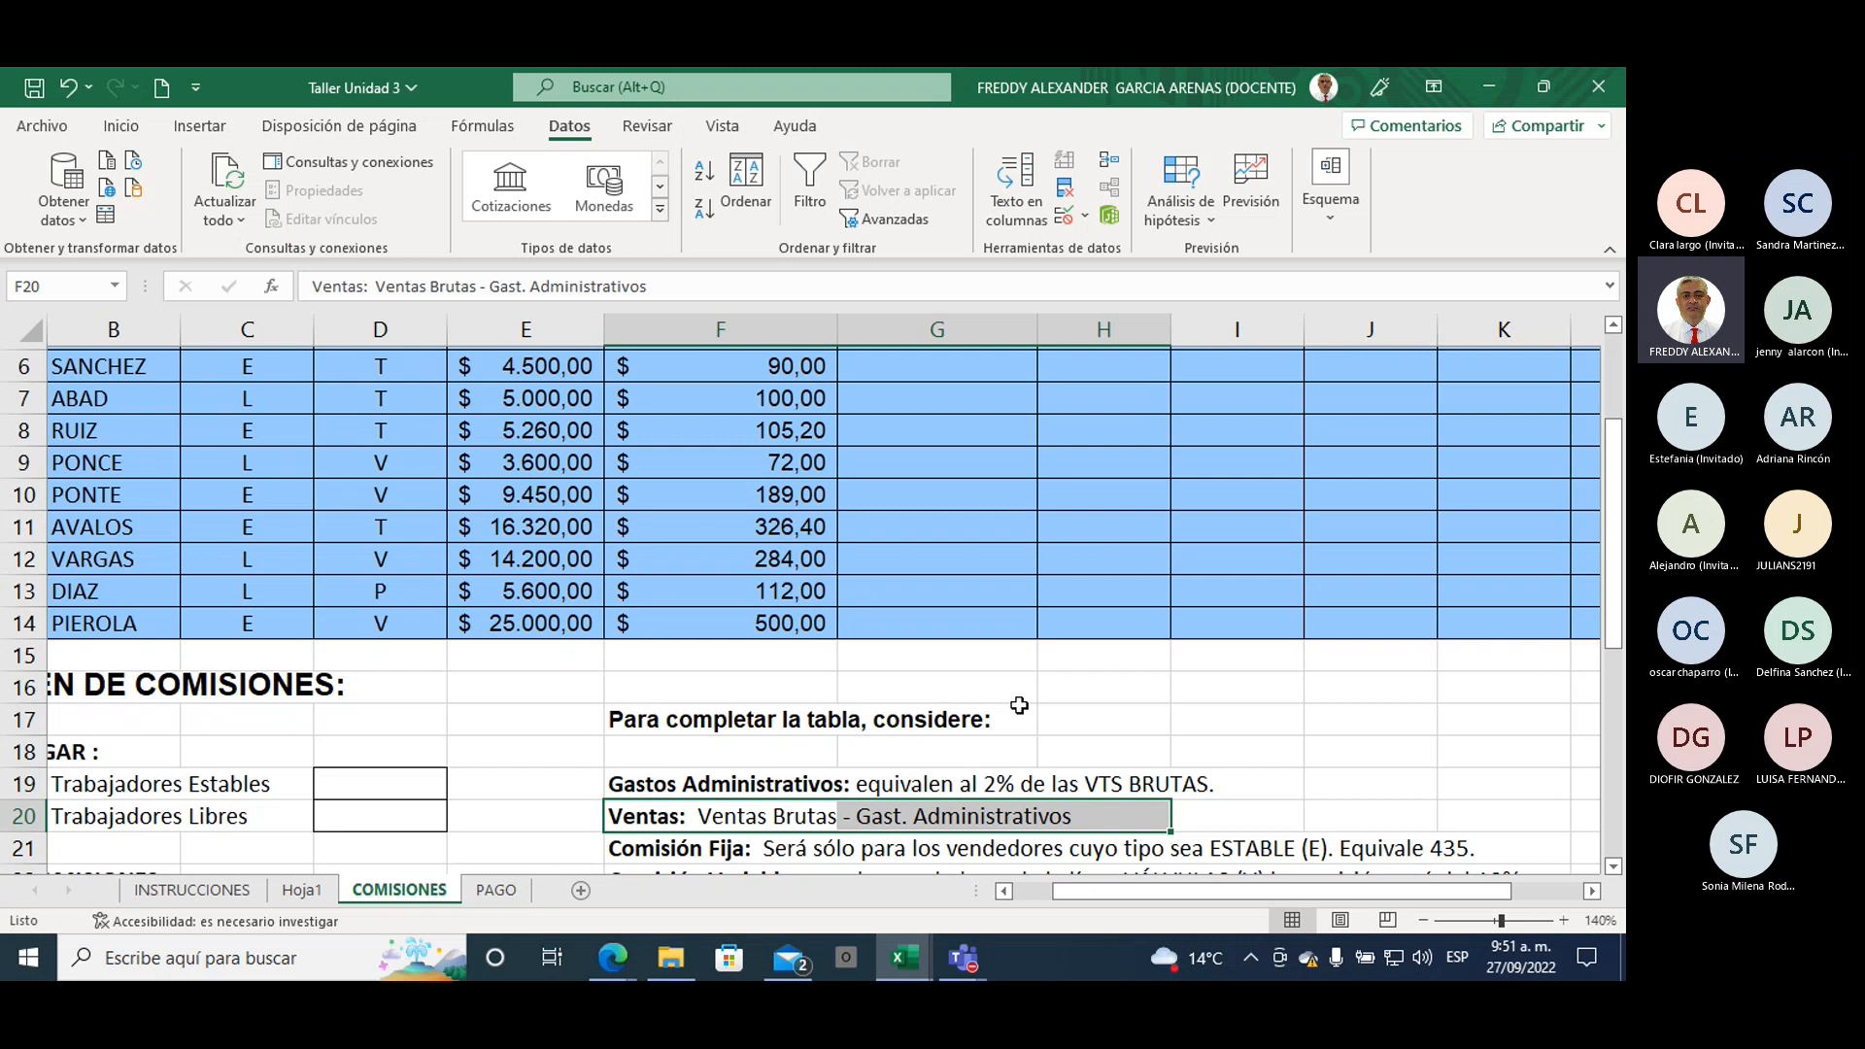
scroll(1019, 706, up, 1)
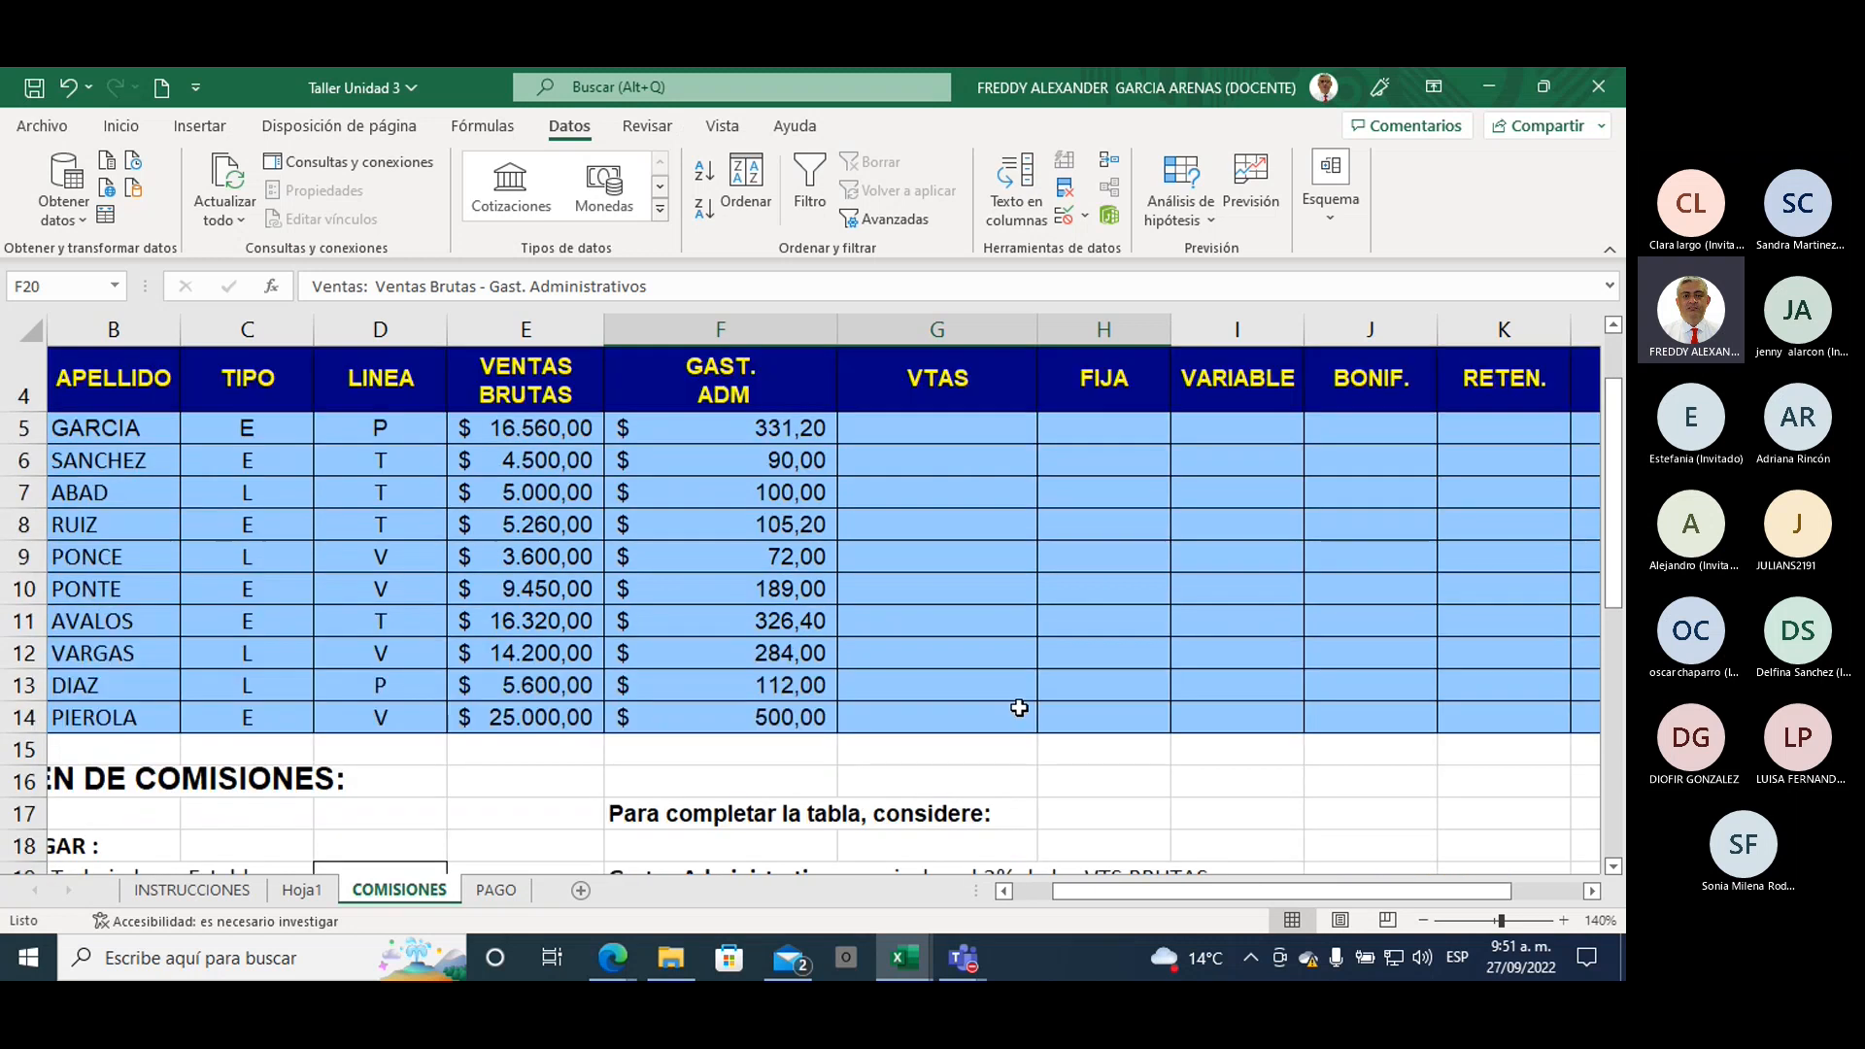
click(891, 425)
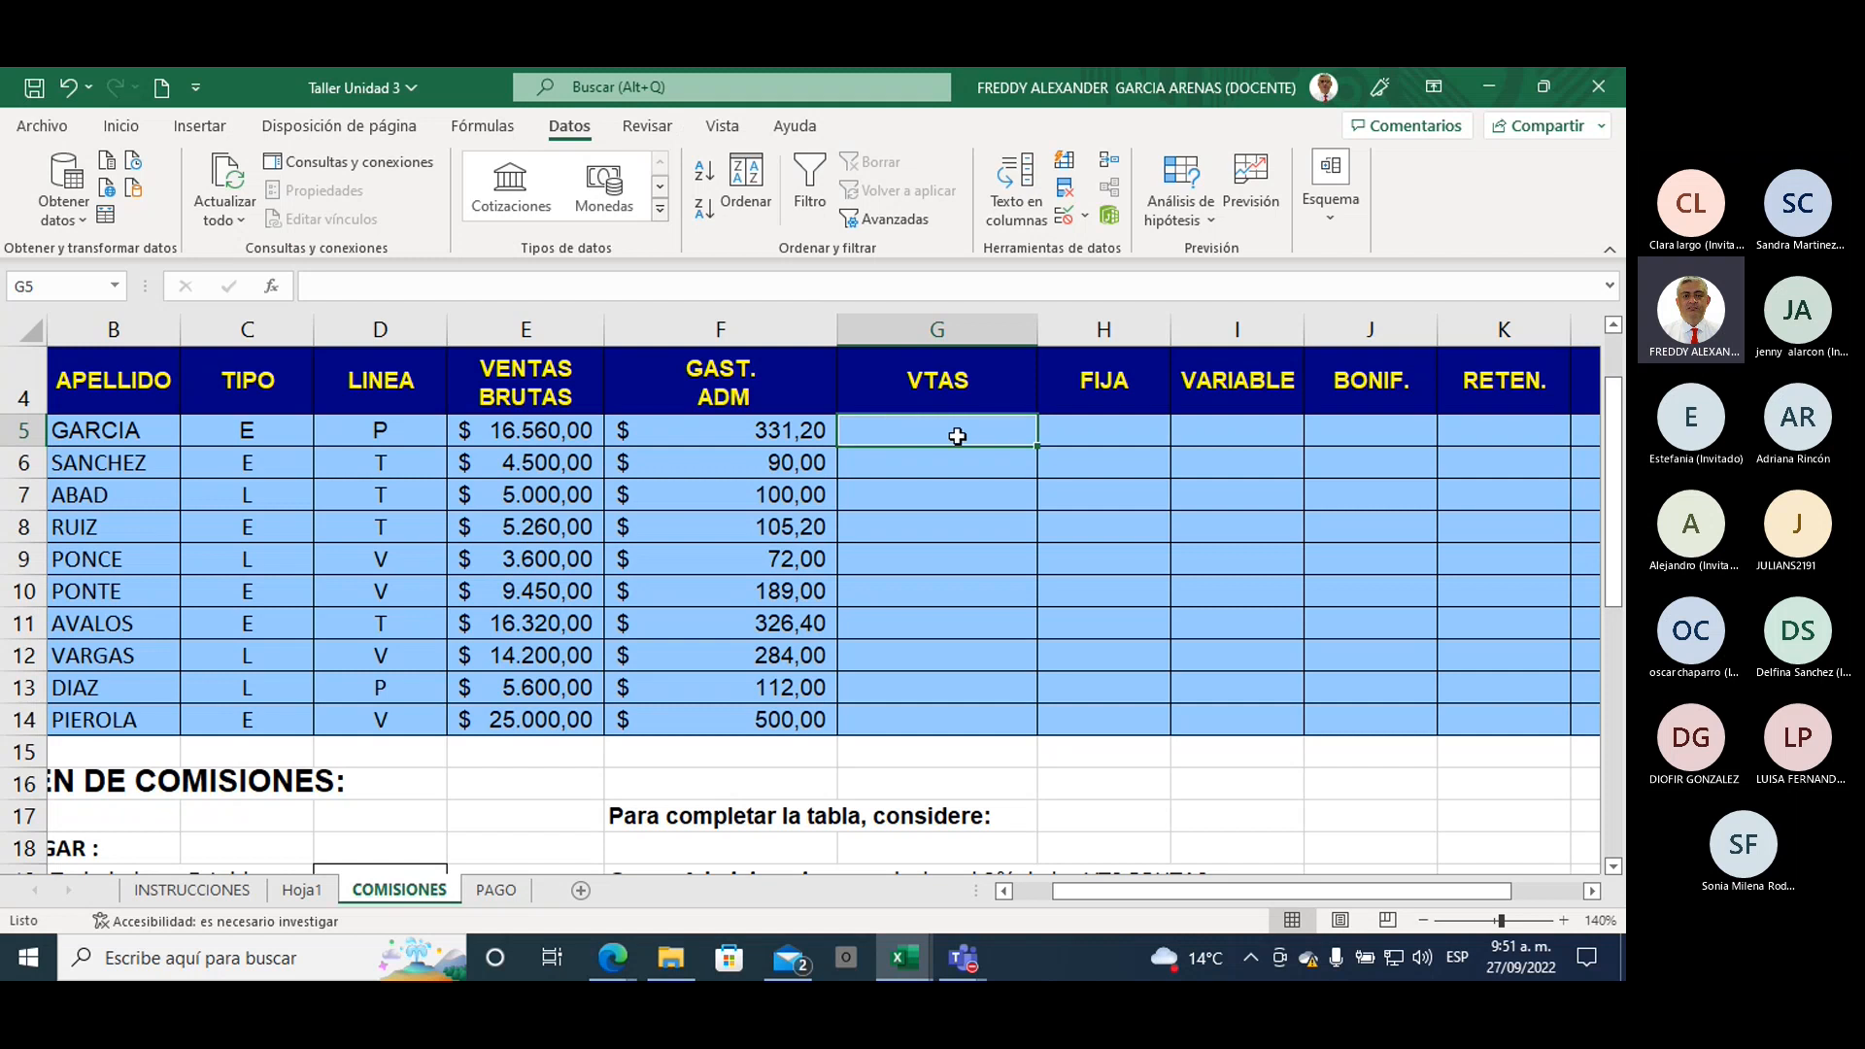
text(=)
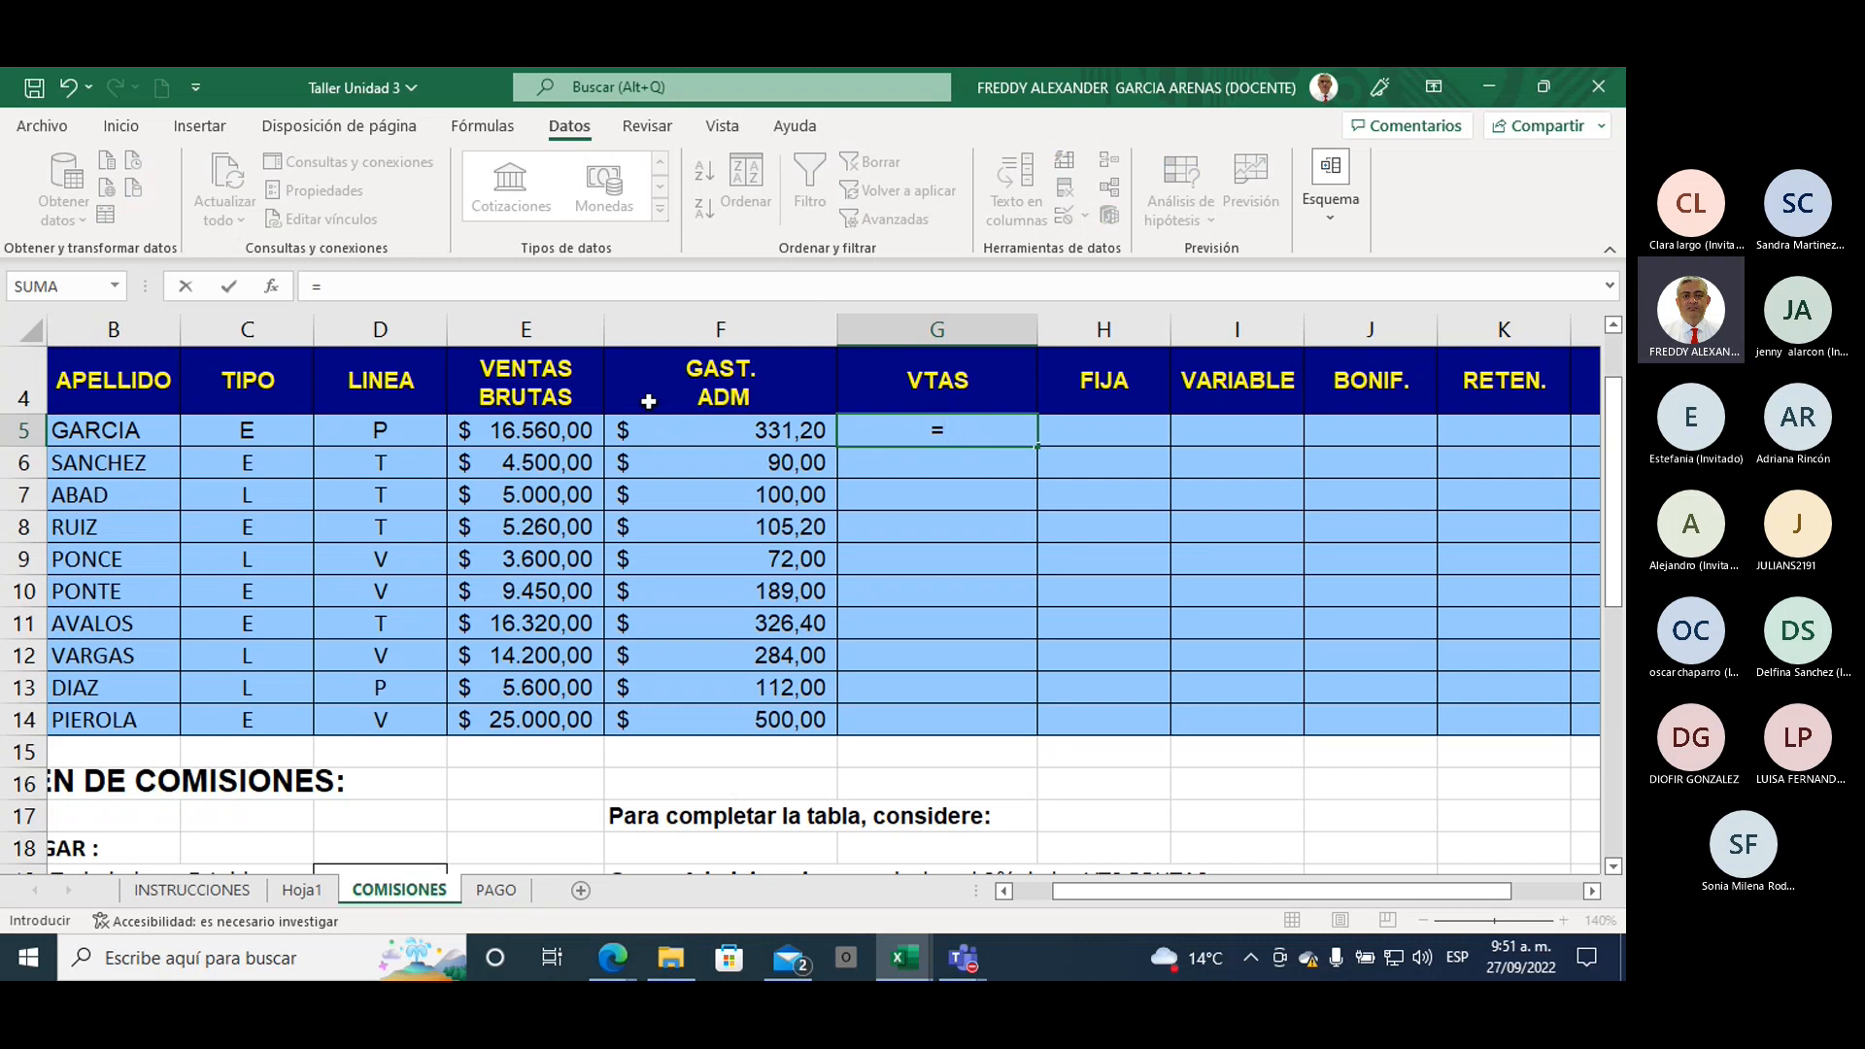
click(542, 428)
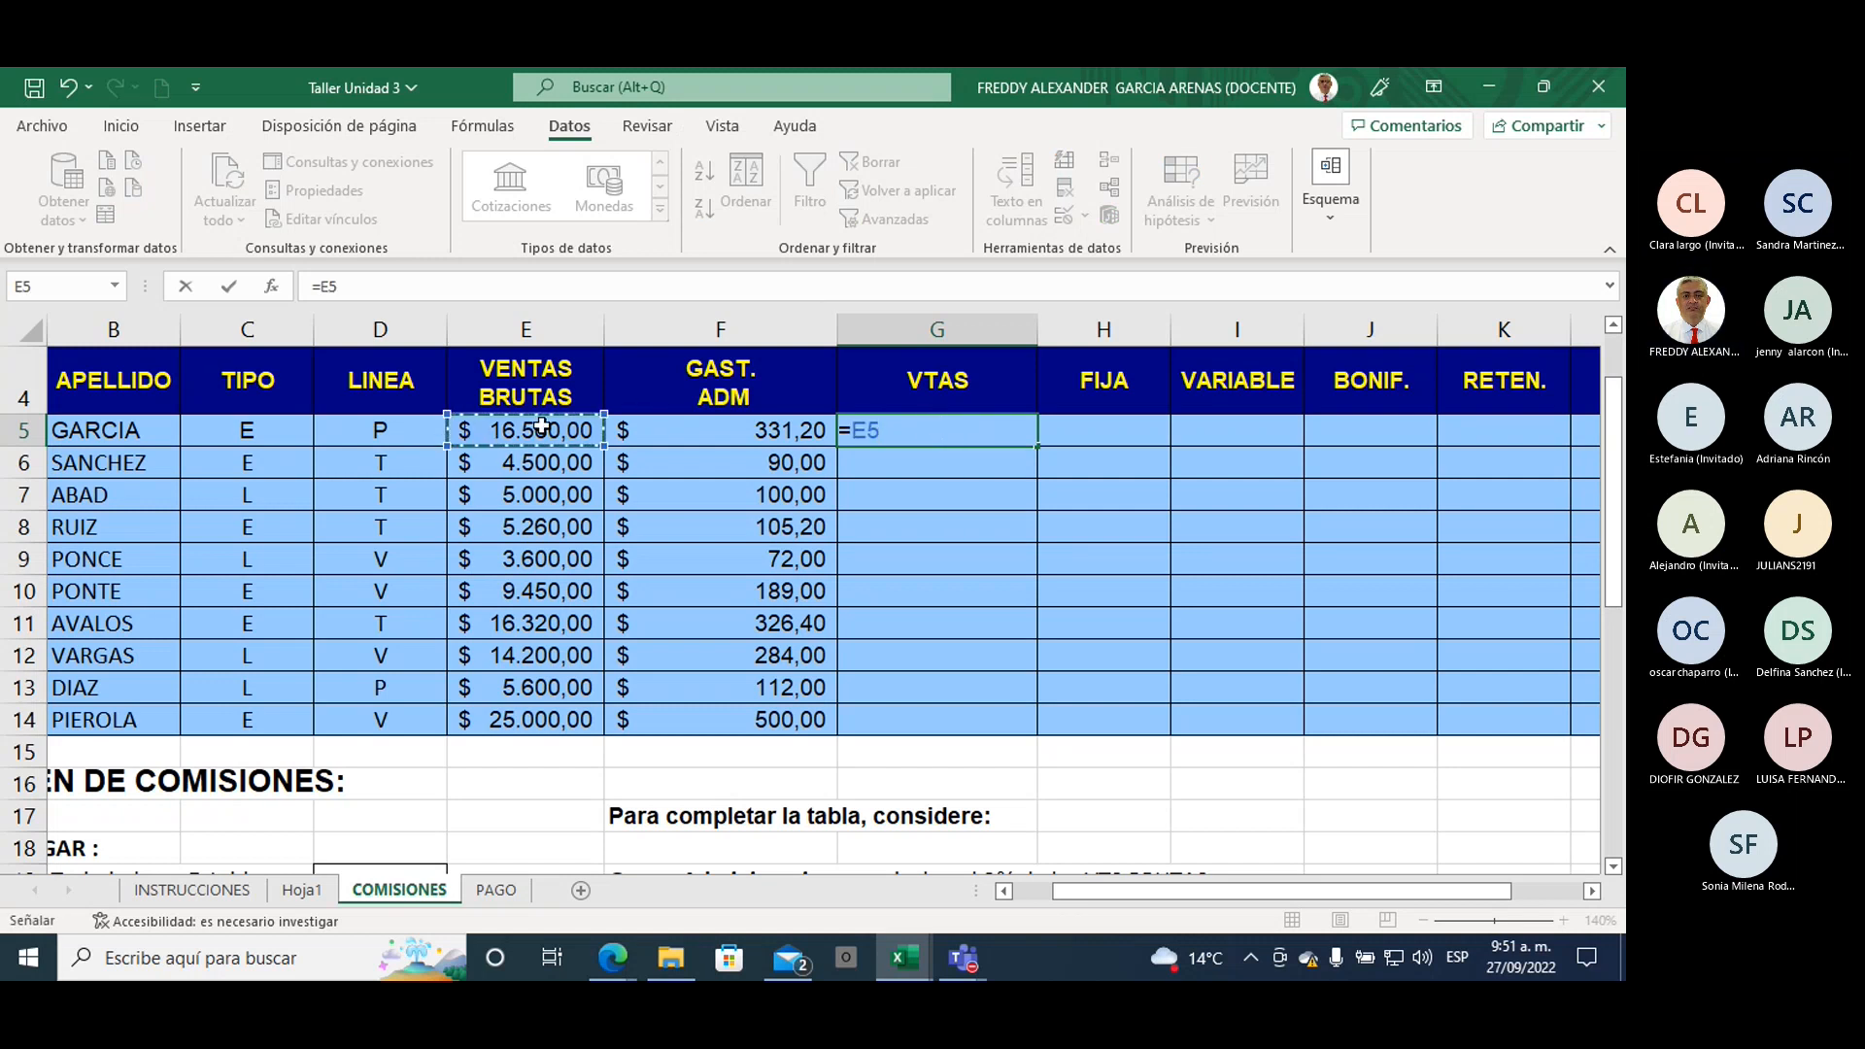
text(-)
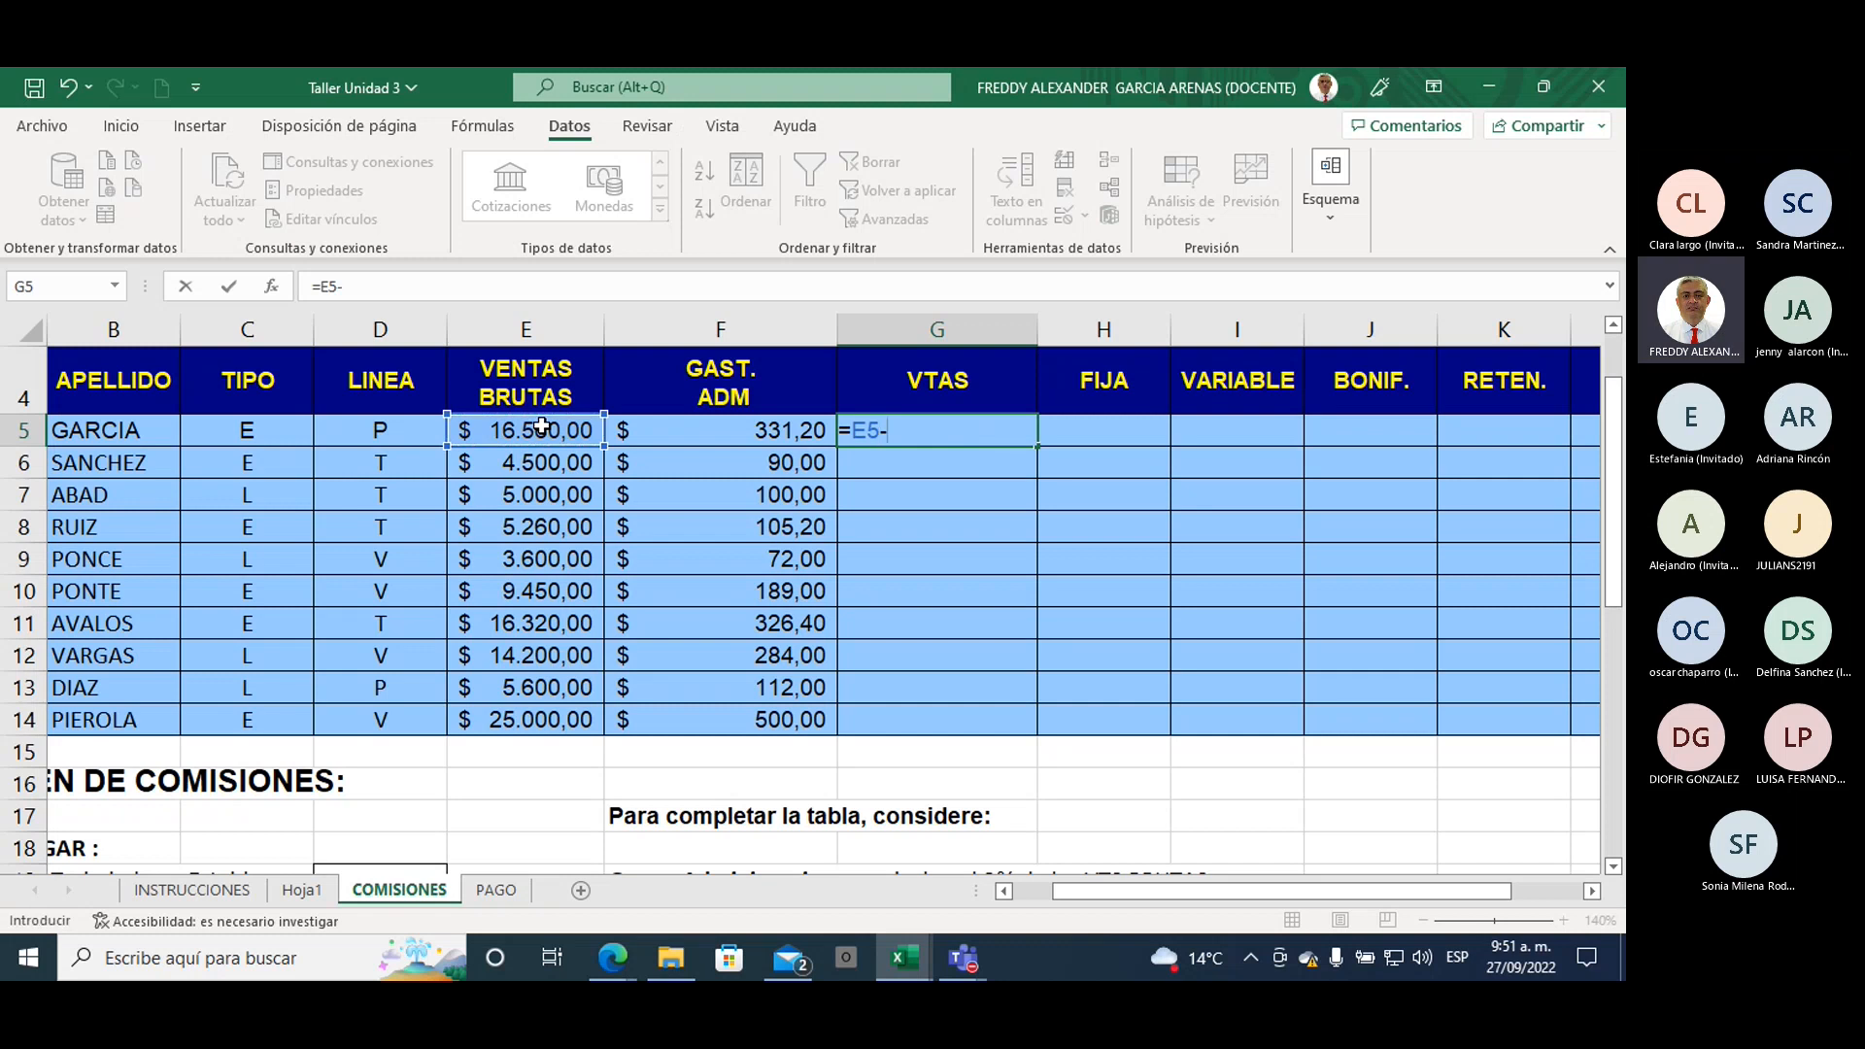
click(720, 433)
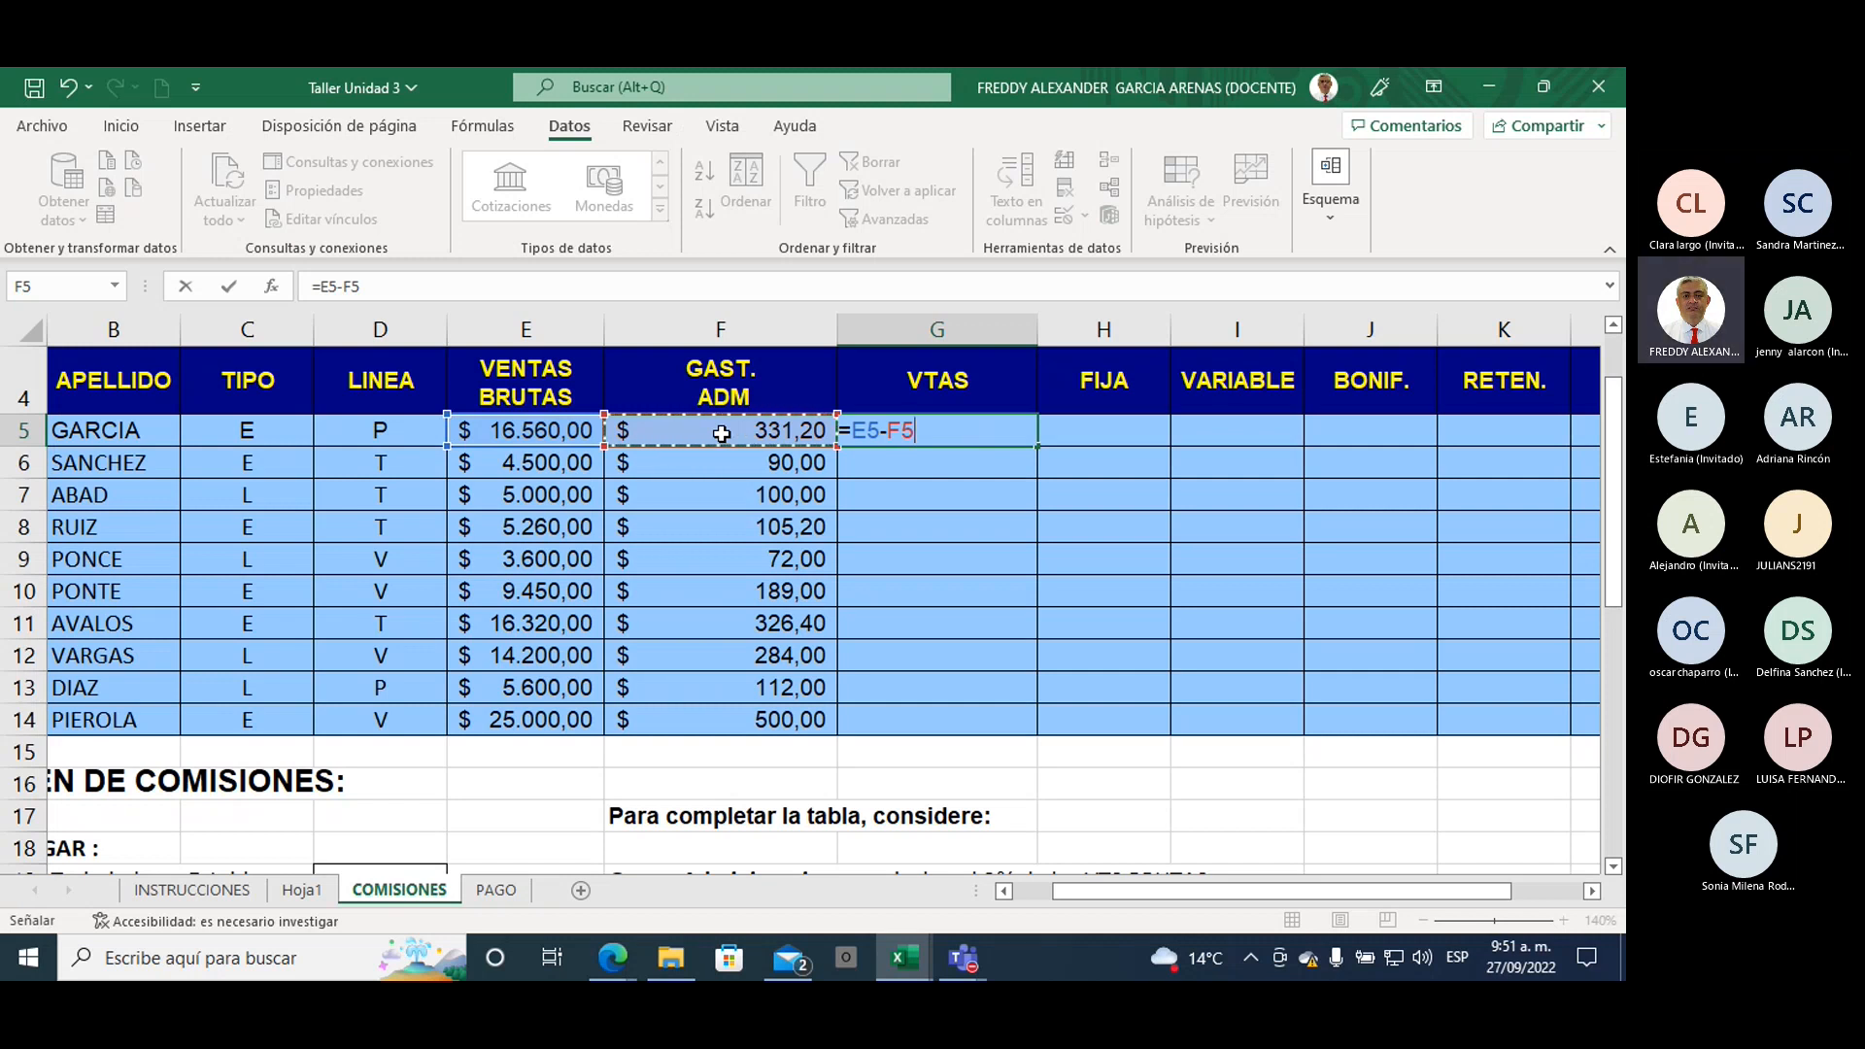
key(Return)
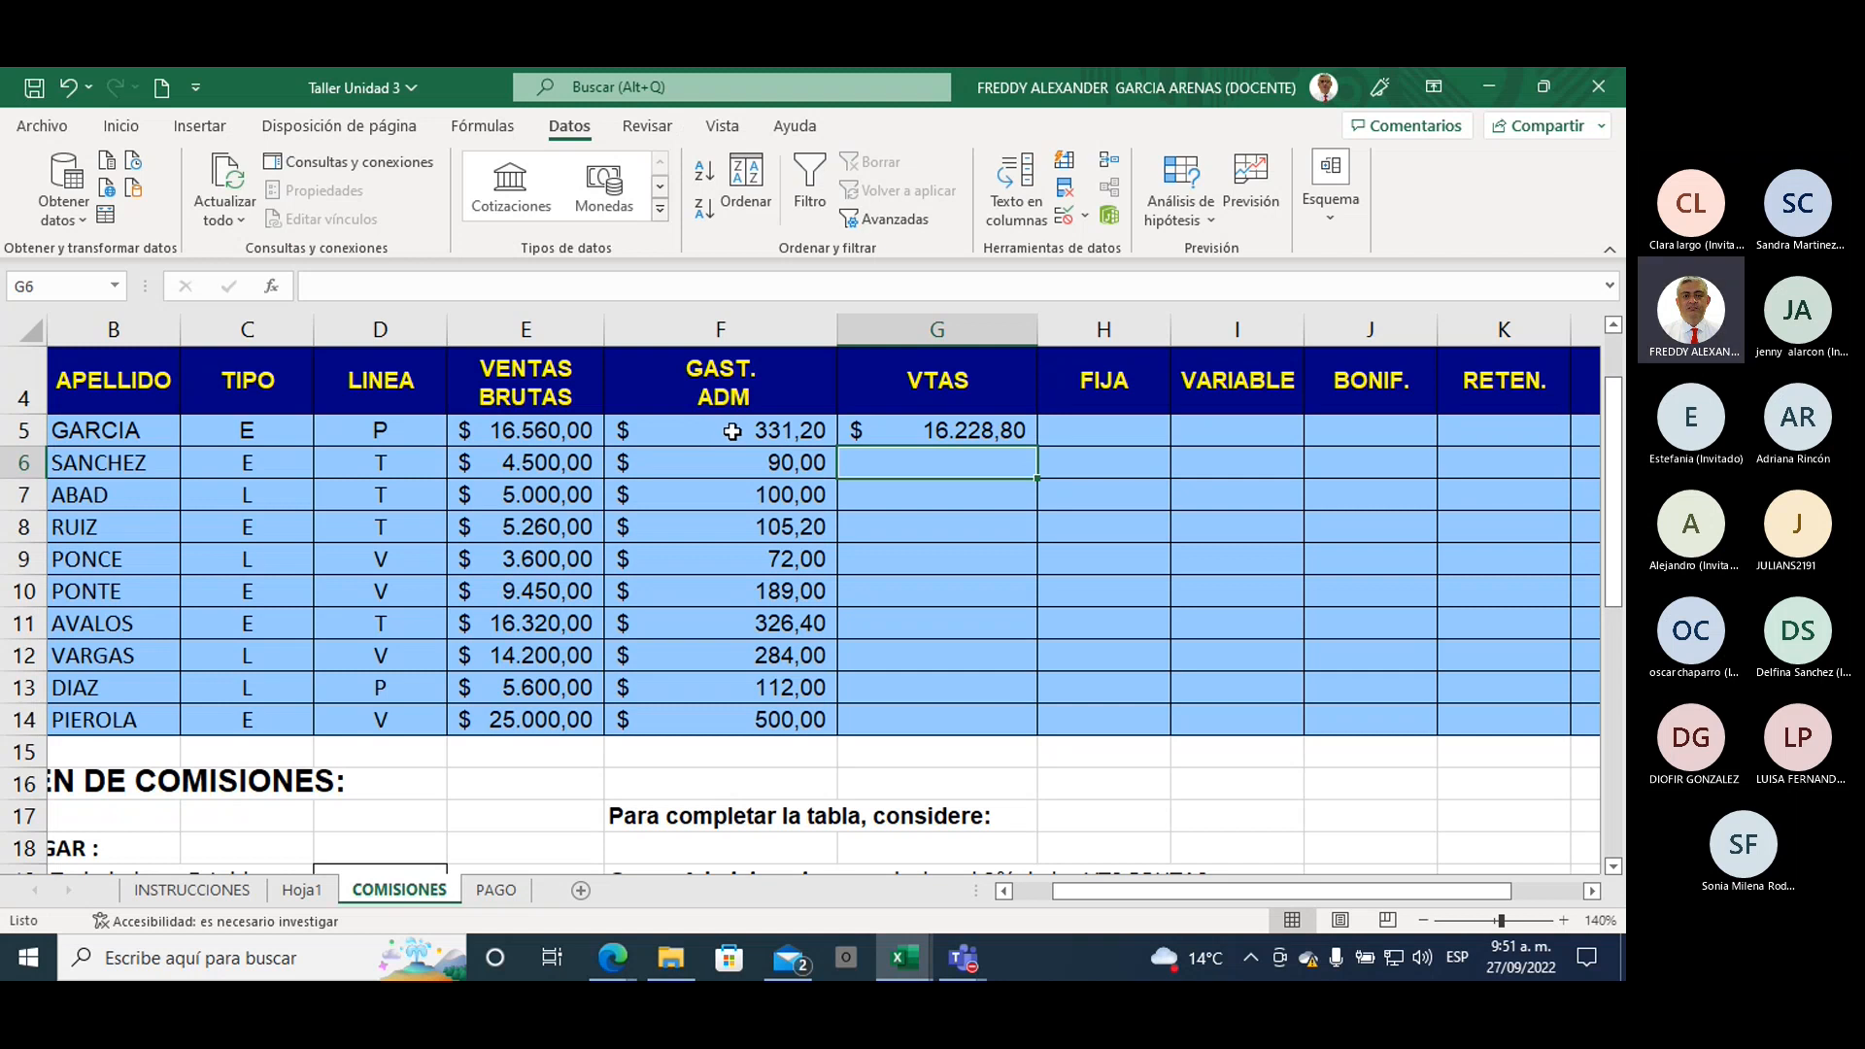
Step: Compare E5, F5 and the G5 formula with the Ventas rule, highlighting that rule in row 20
click(569, 428)
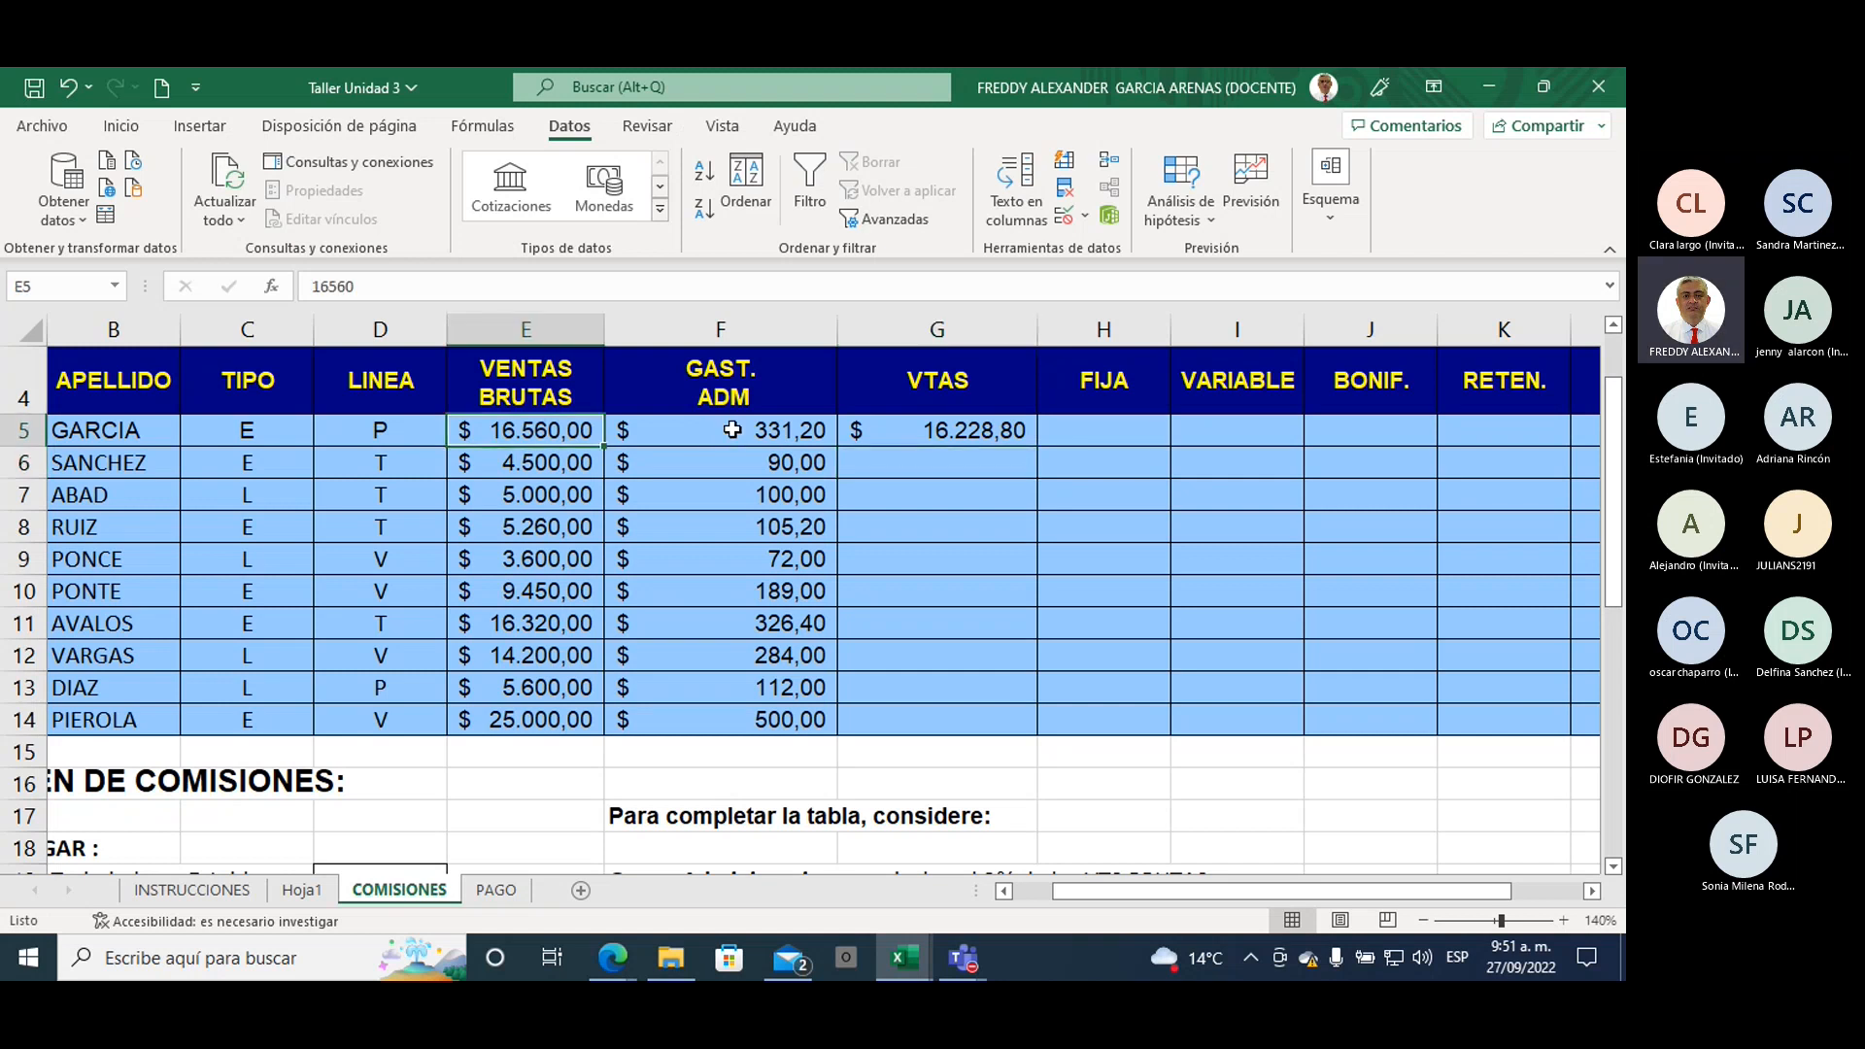
click(674, 427)
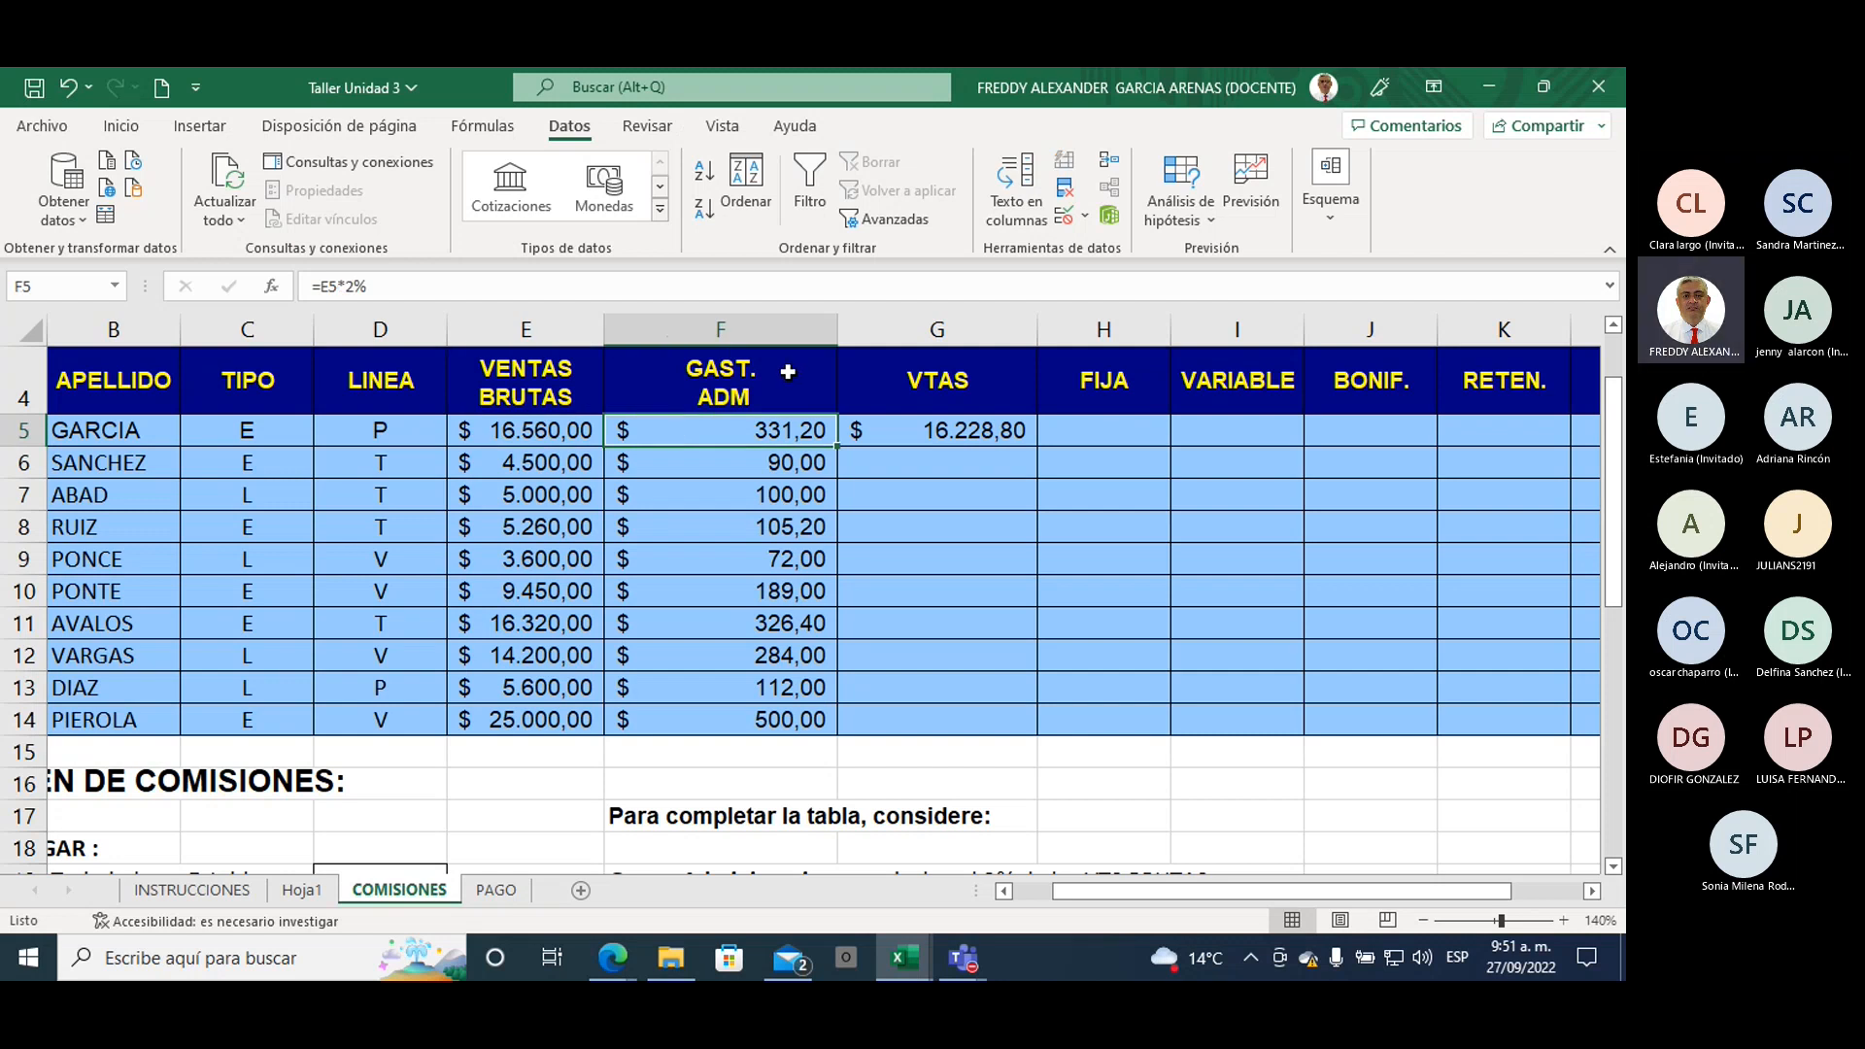
click(874, 430)
scroll(889, 534, down, 1)
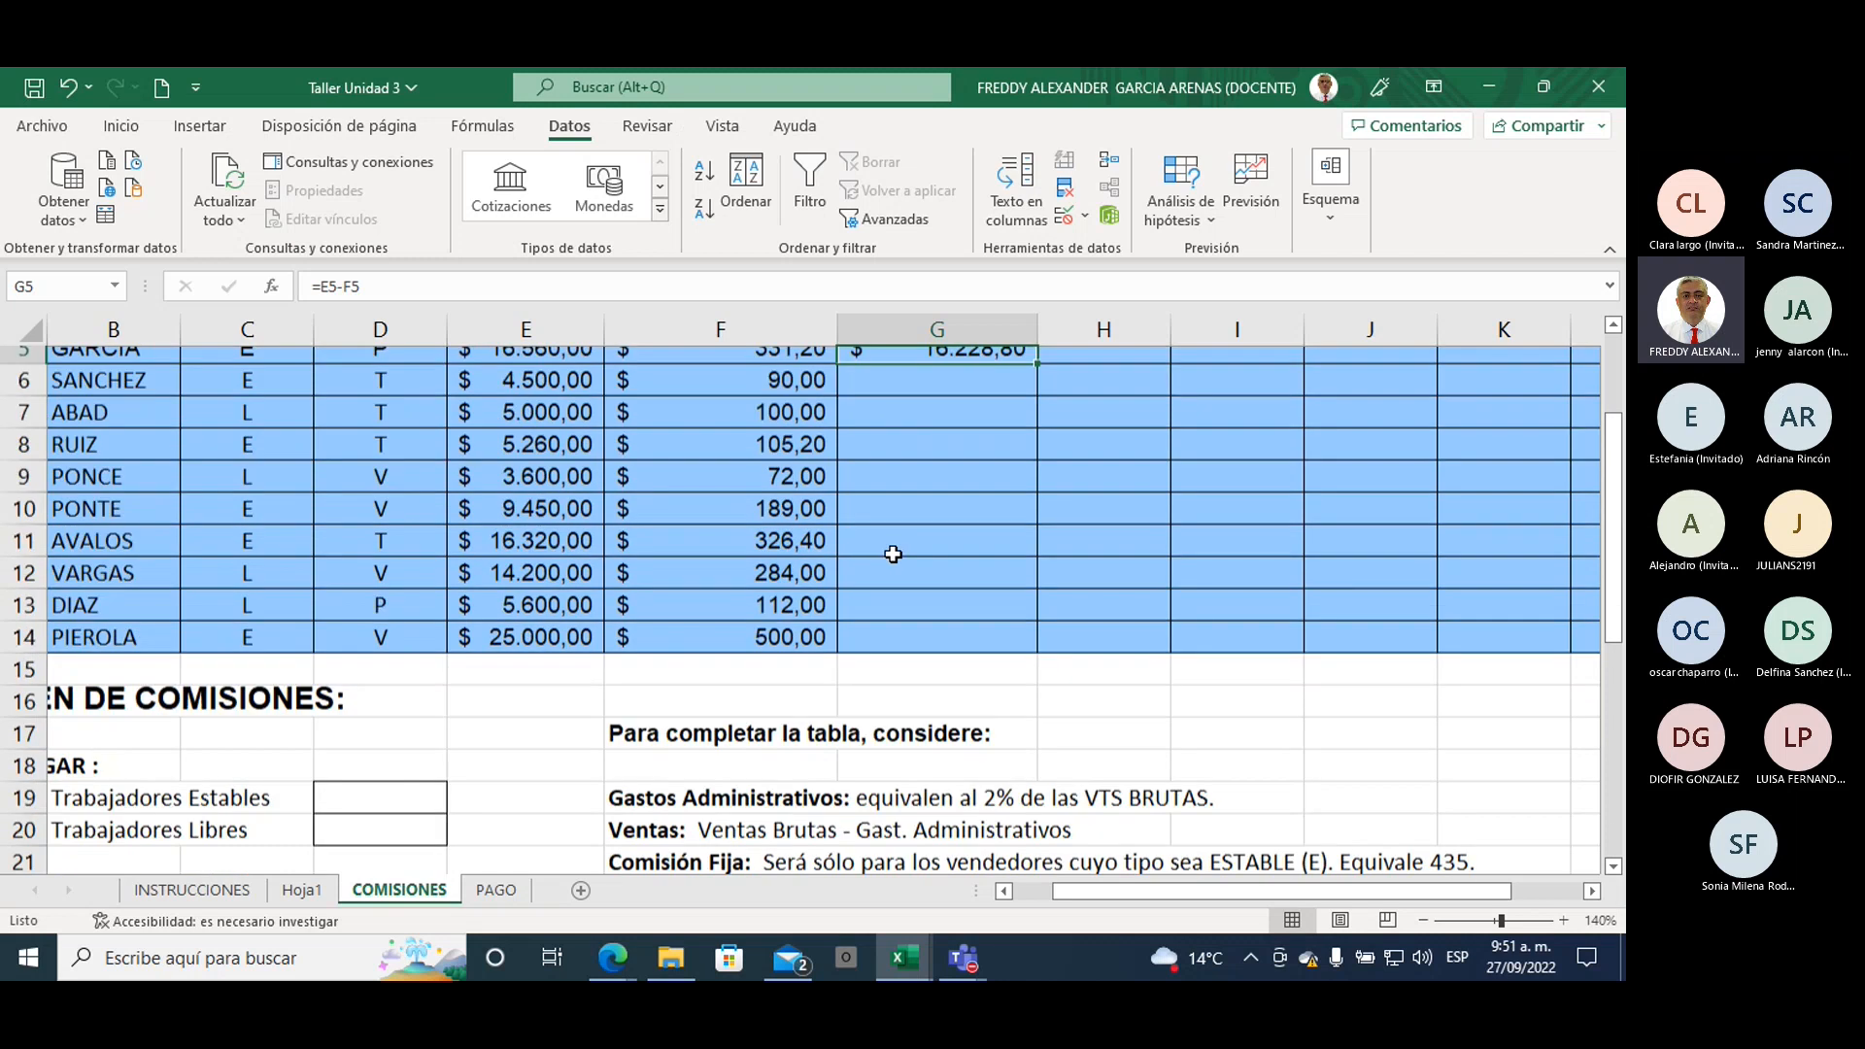
drag(643, 823, 1076, 812)
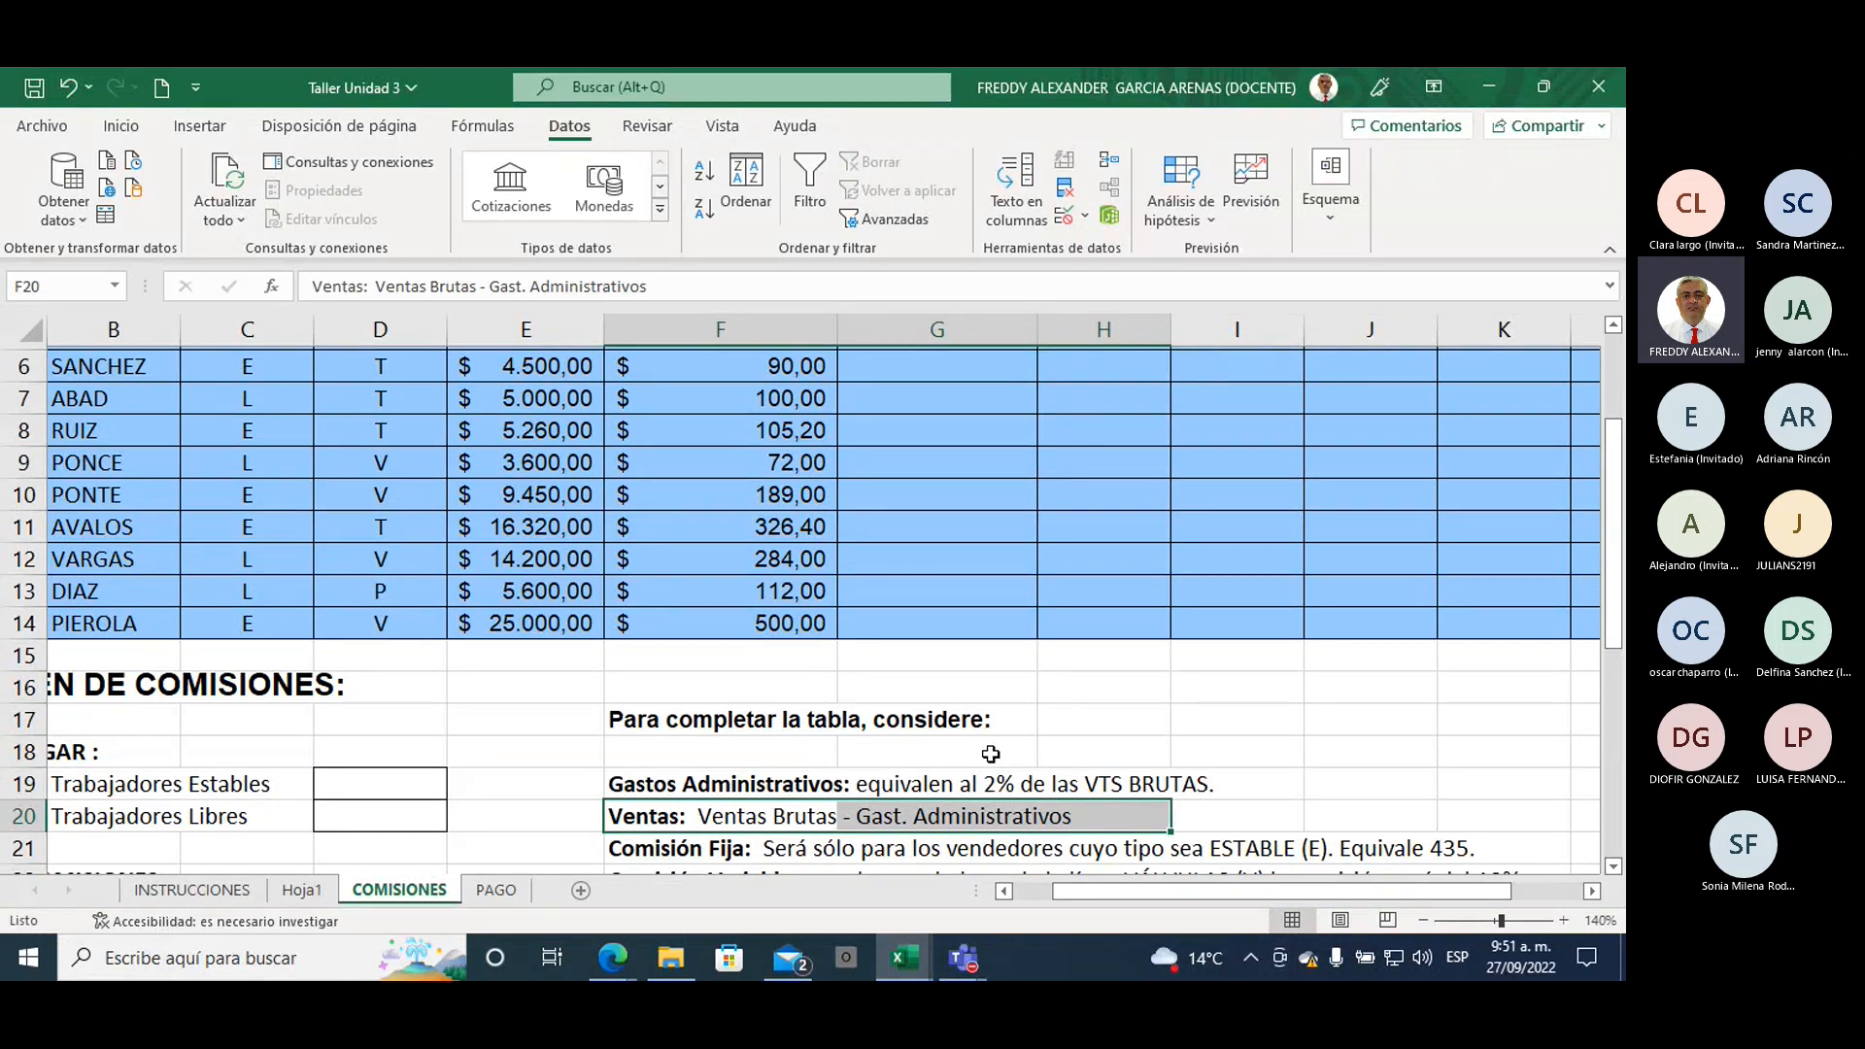
scroll(984, 720, down, 1)
Step: Fill the G5 formula down the VTAS column through G14 and deselect the range
scroll(984, 719, up, 2)
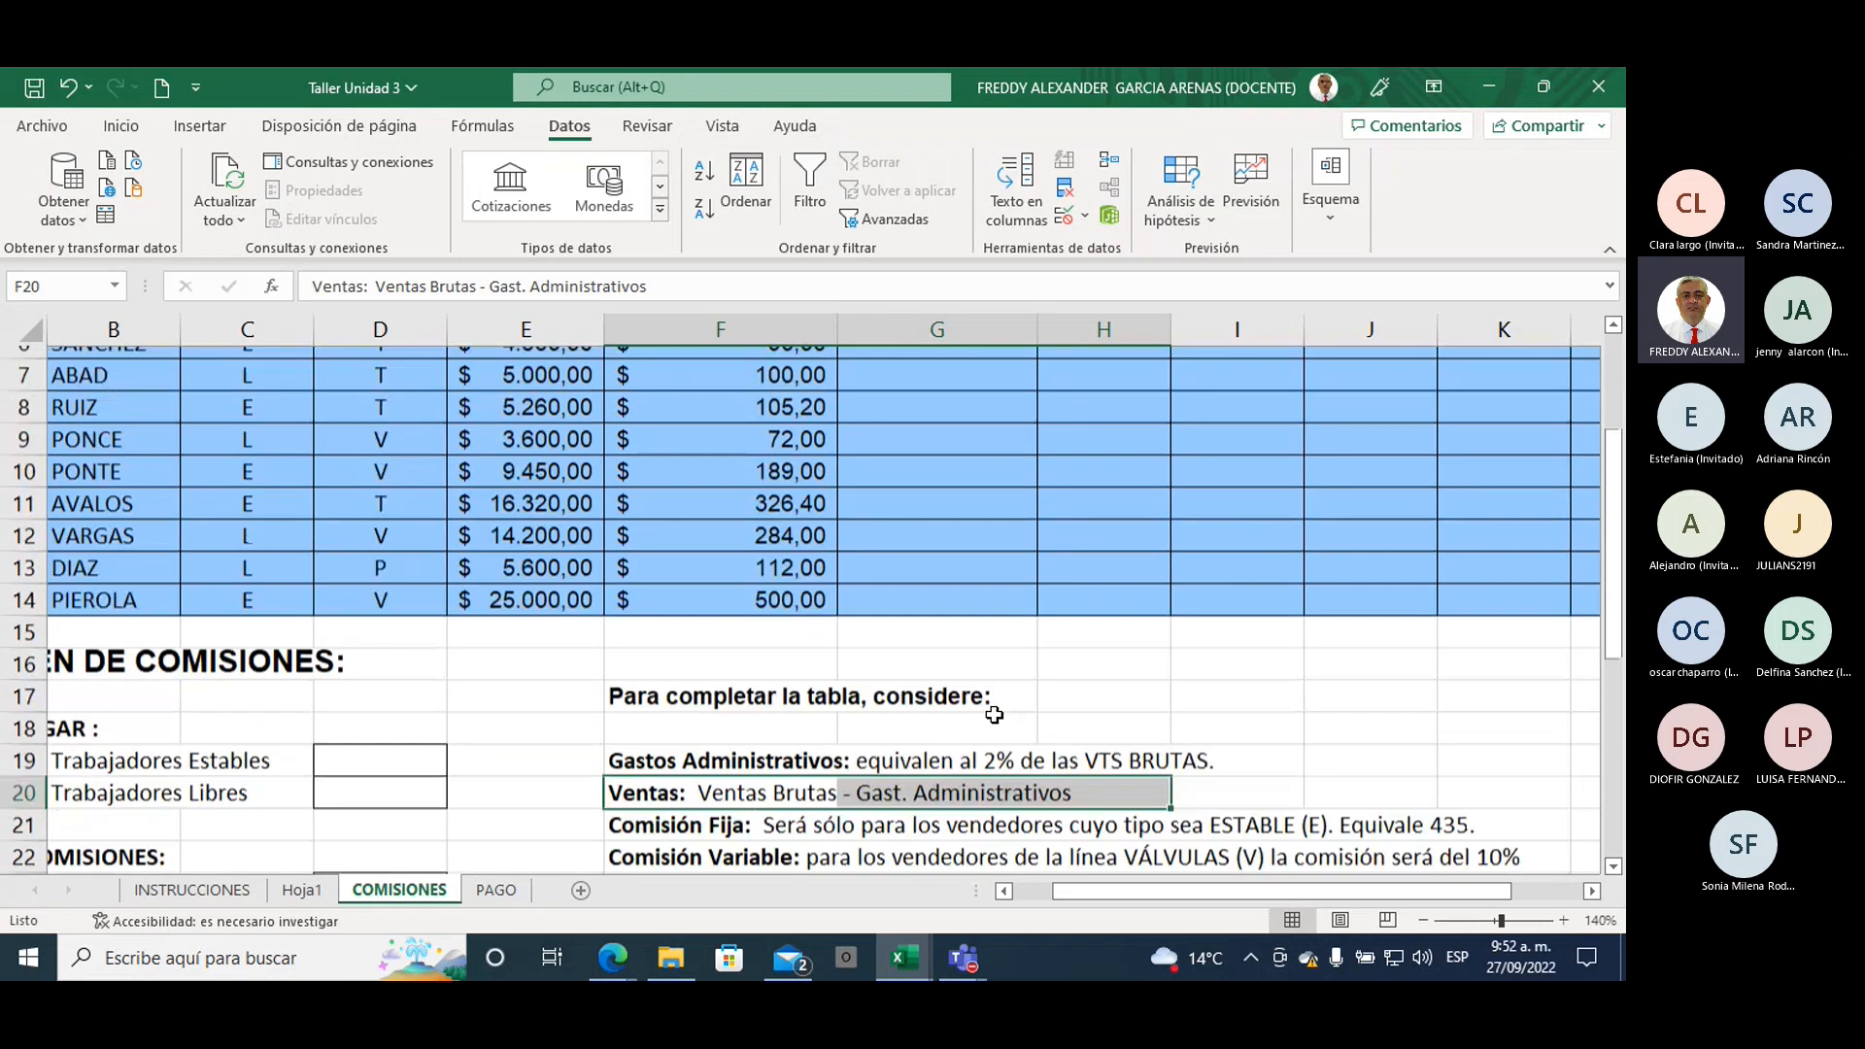
click(930, 432)
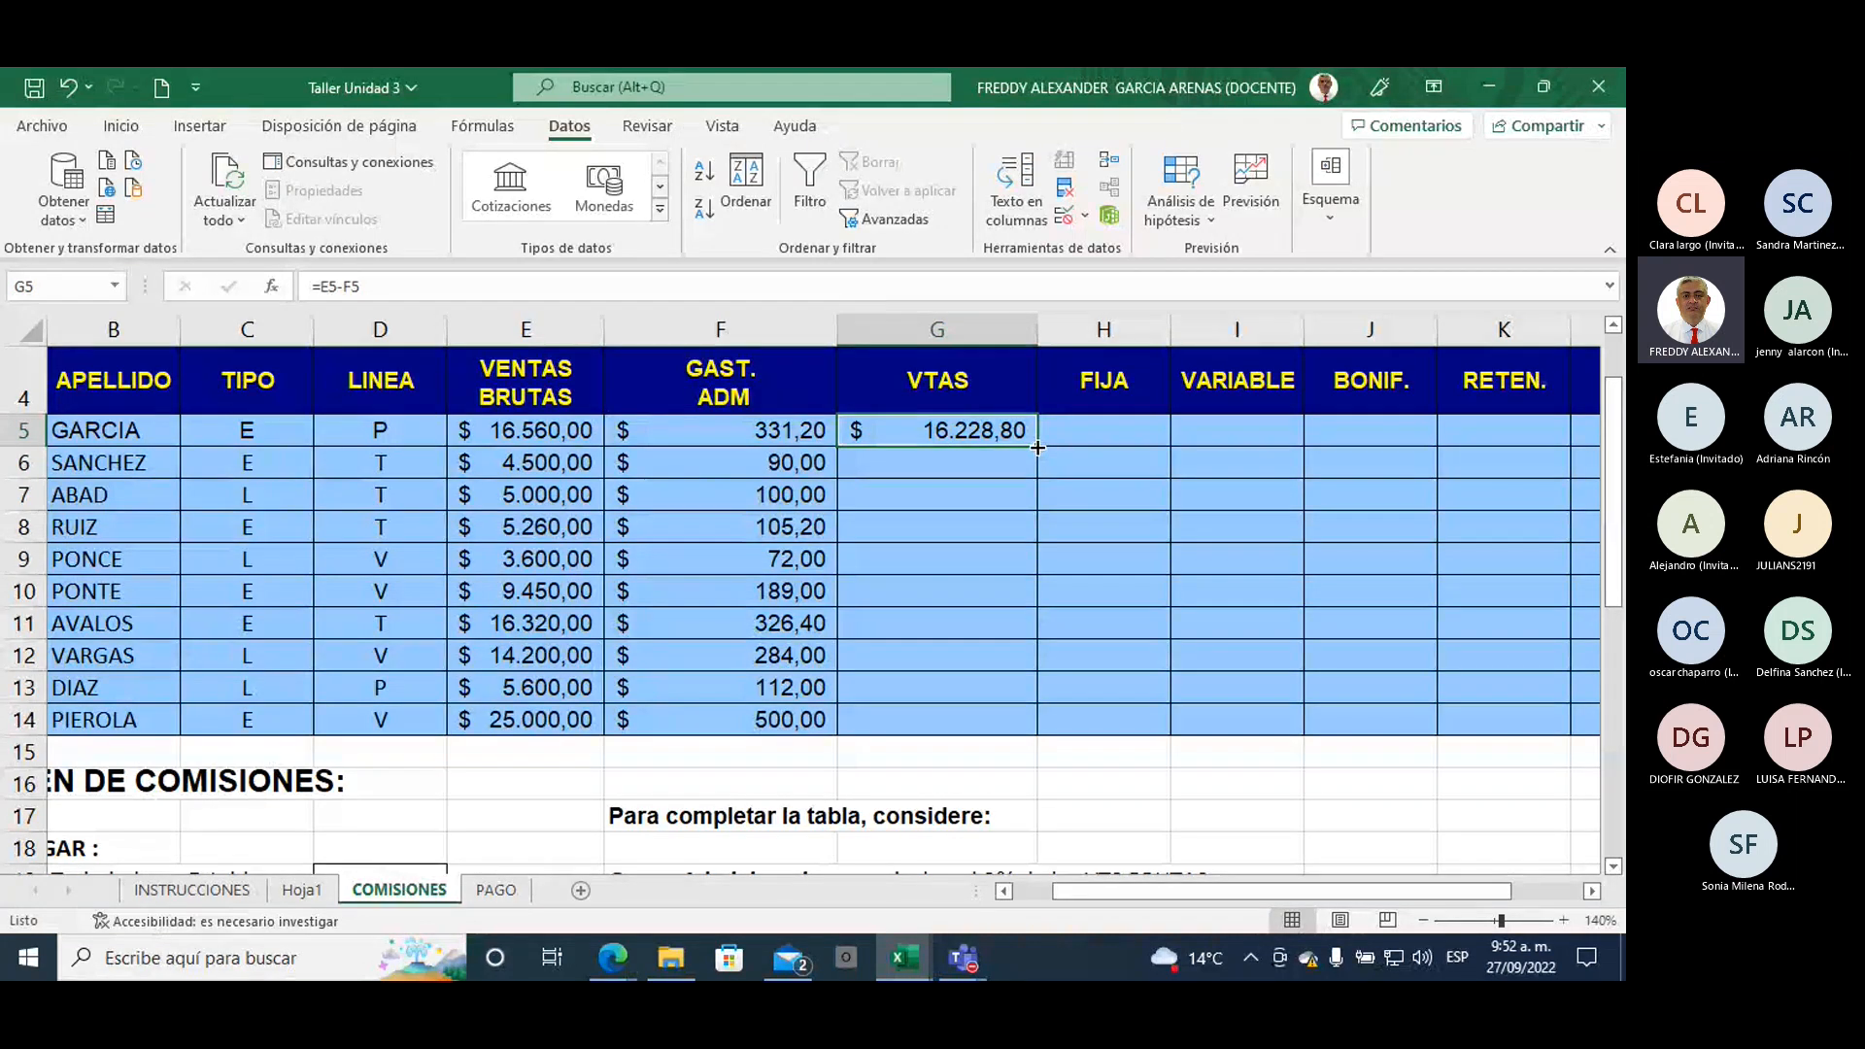
drag(1037, 448, 1042, 741)
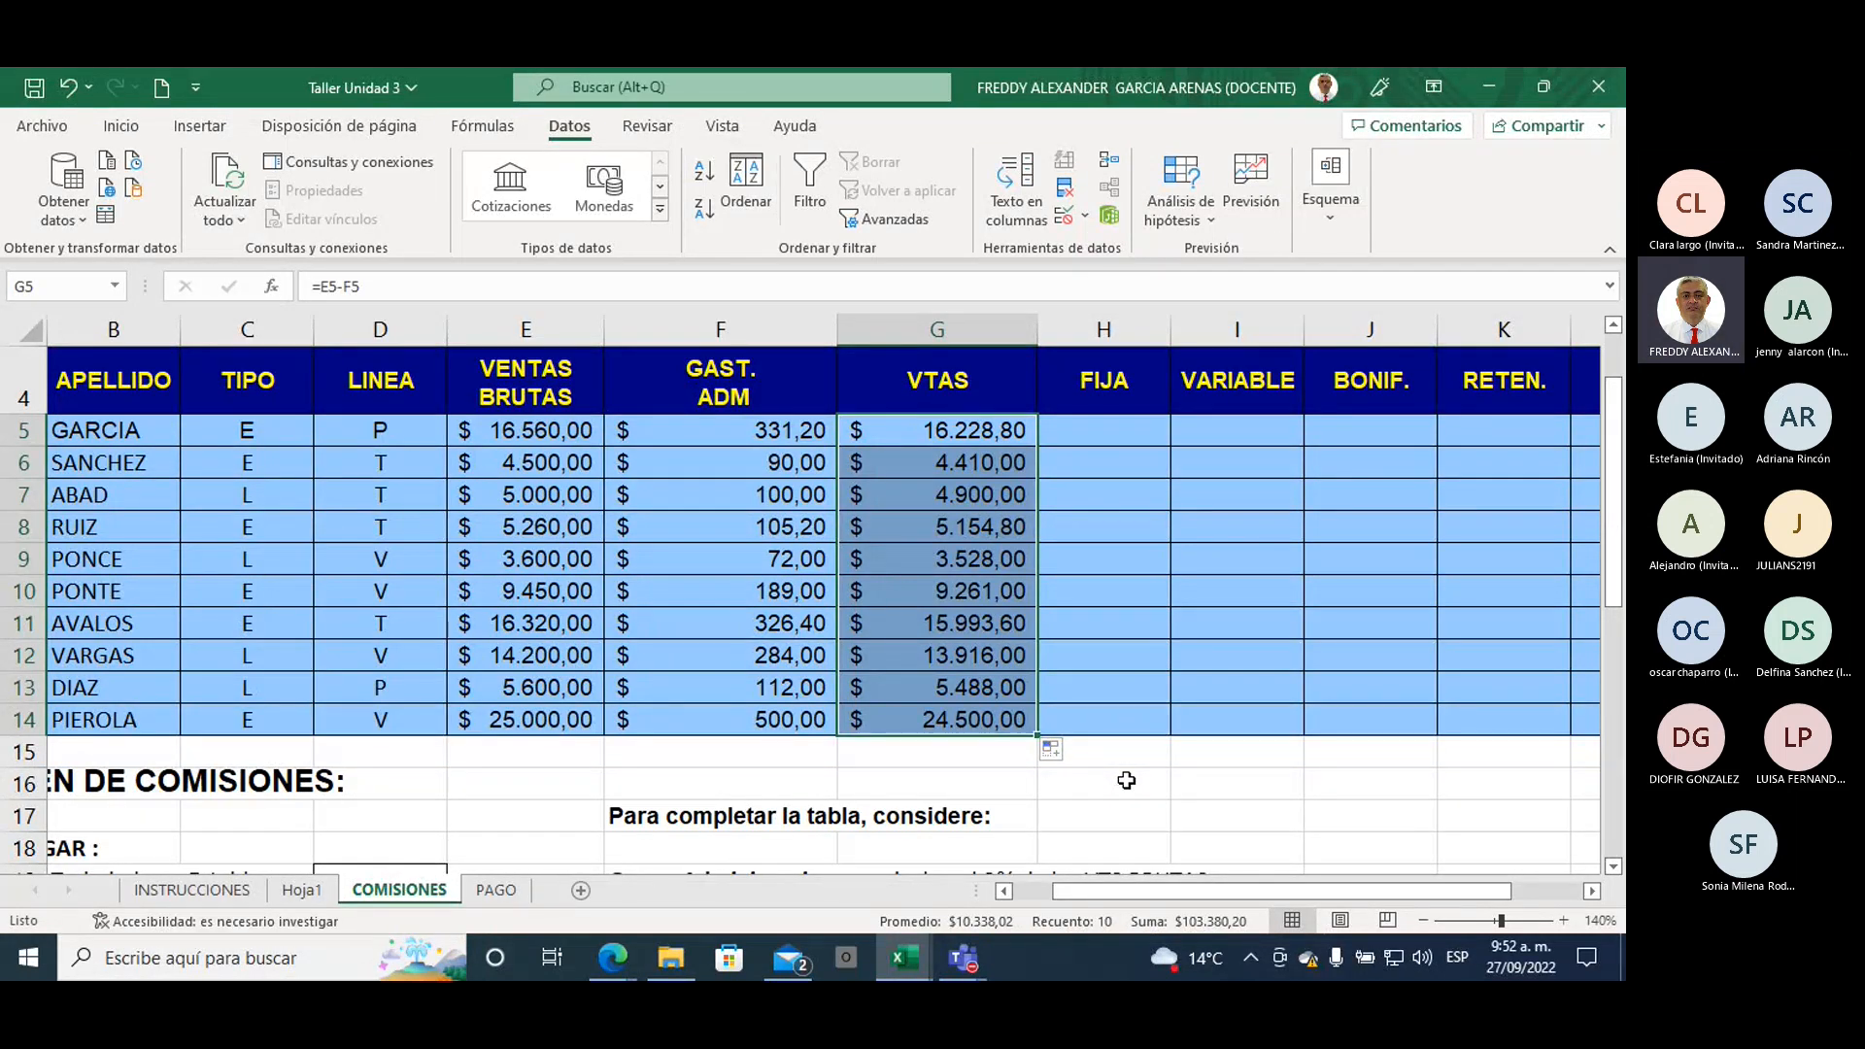
click(1089, 776)
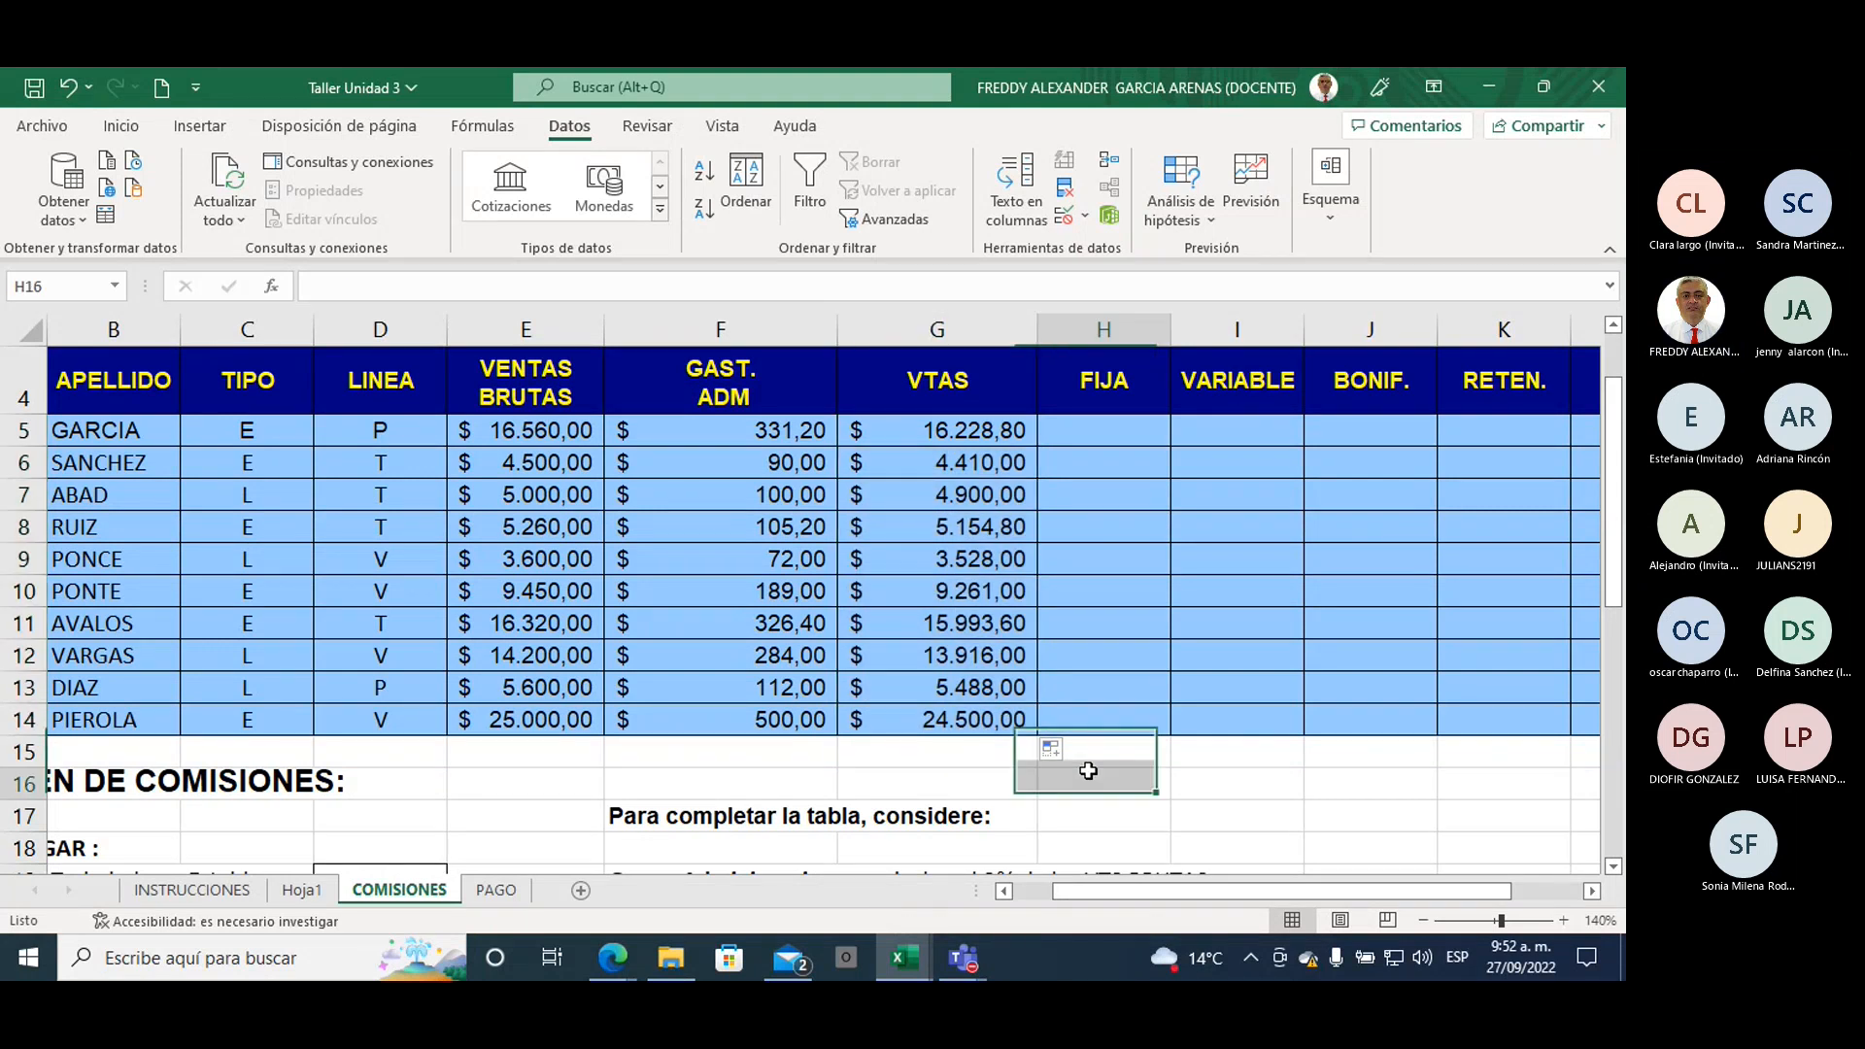
click(950, 780)
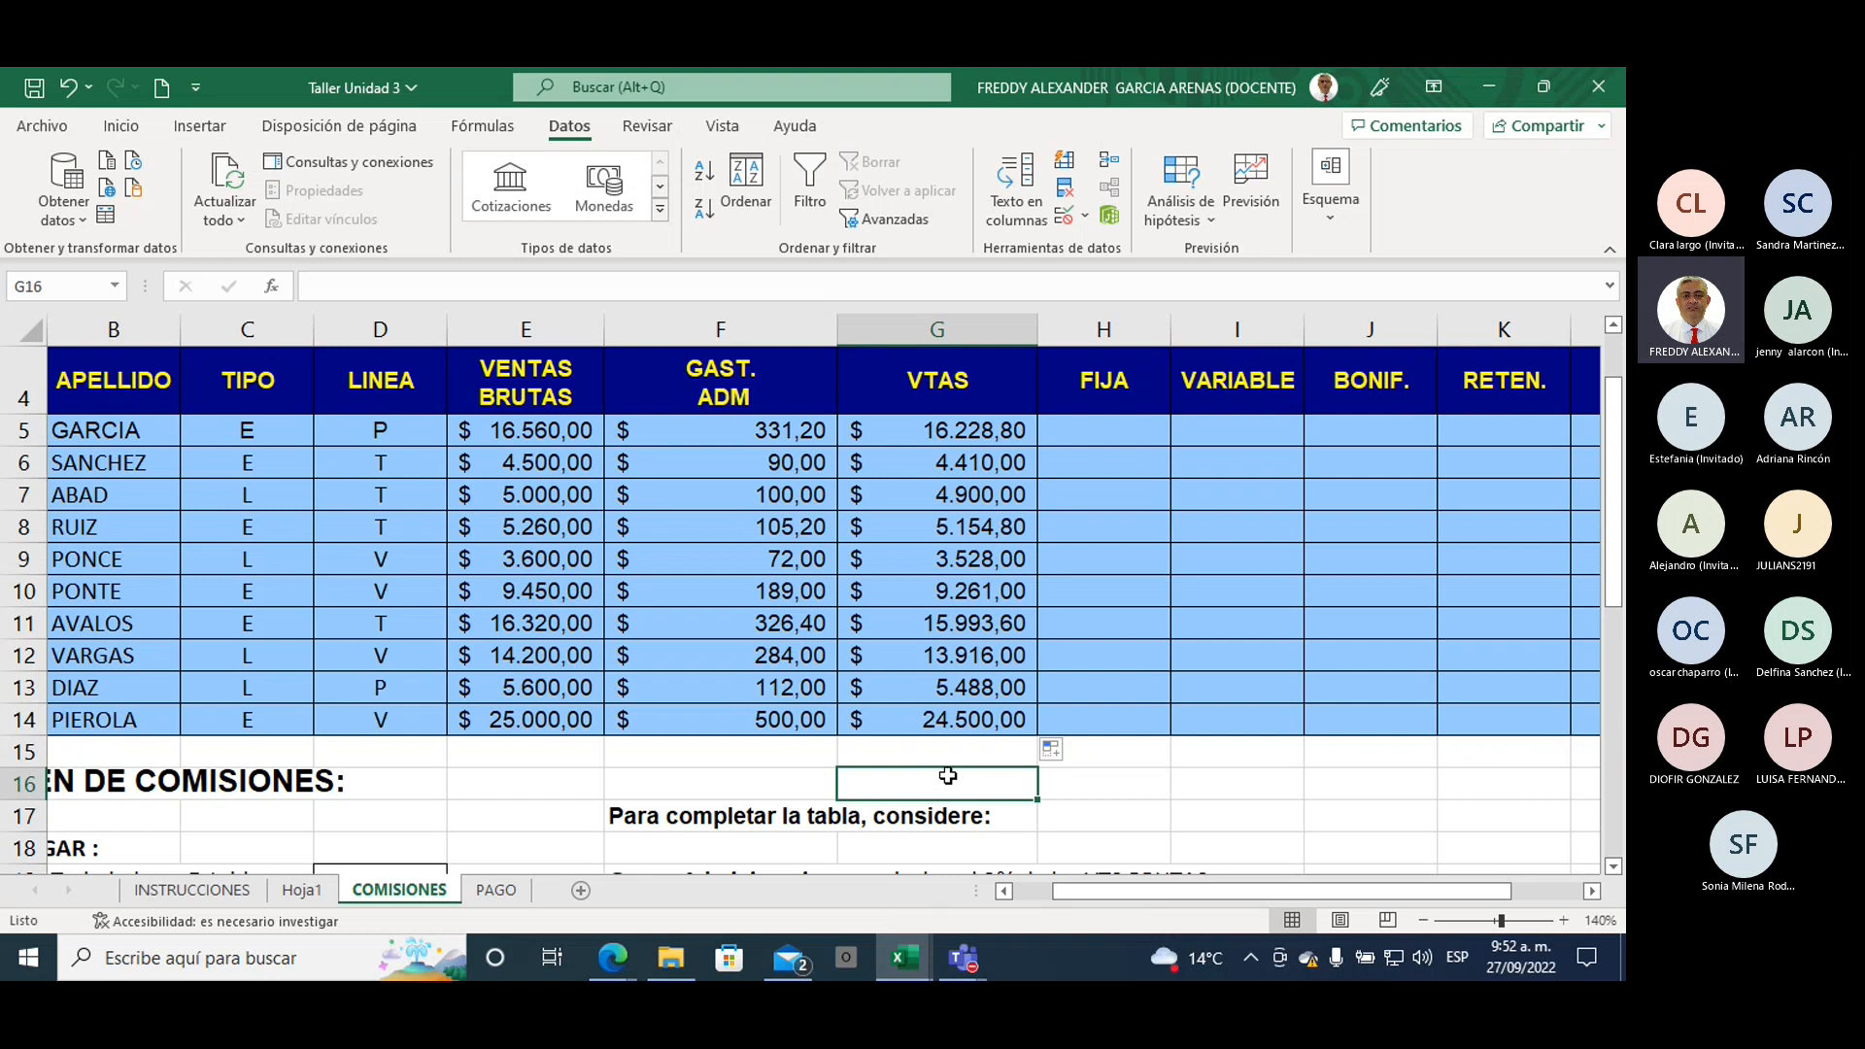
Step: Read the rules below the table, highlighting Comisión Fija in row 21 and examining the Total rule in row 26
scroll(937, 756, down, 2)
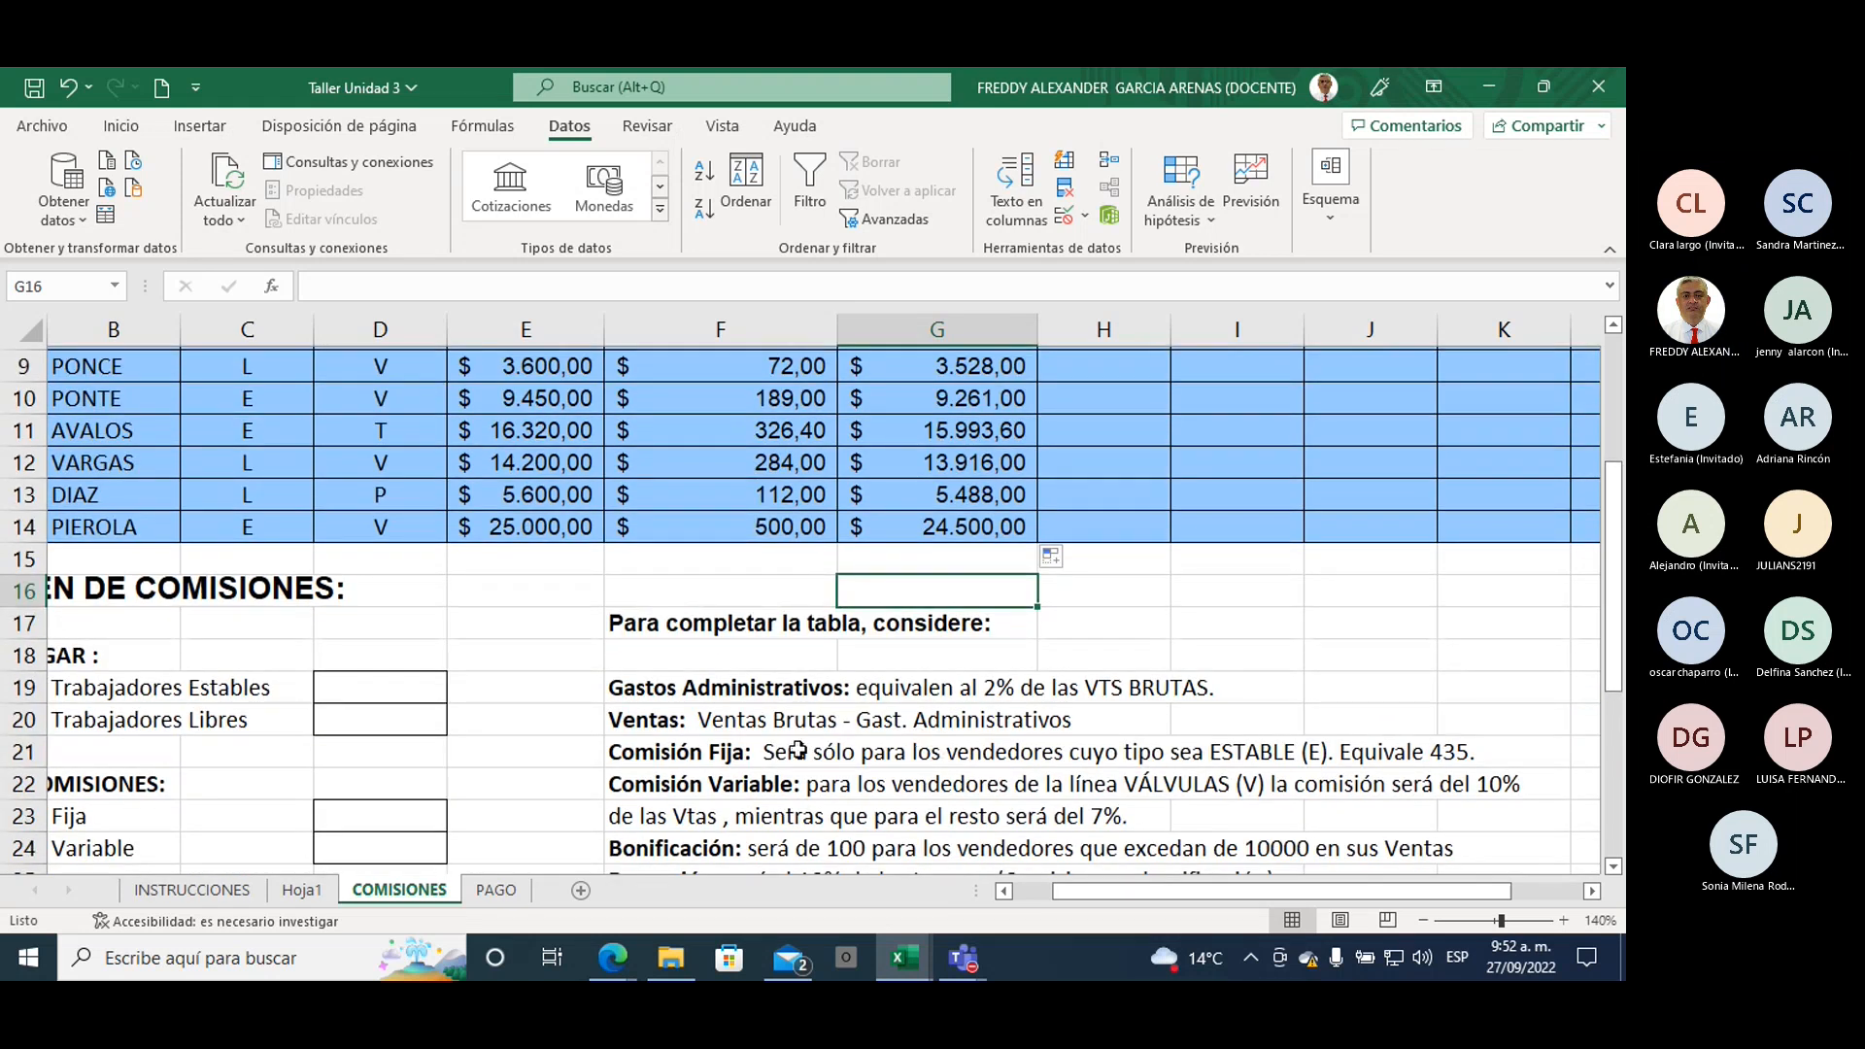
click(669, 753)
drag(811, 756, 1479, 754)
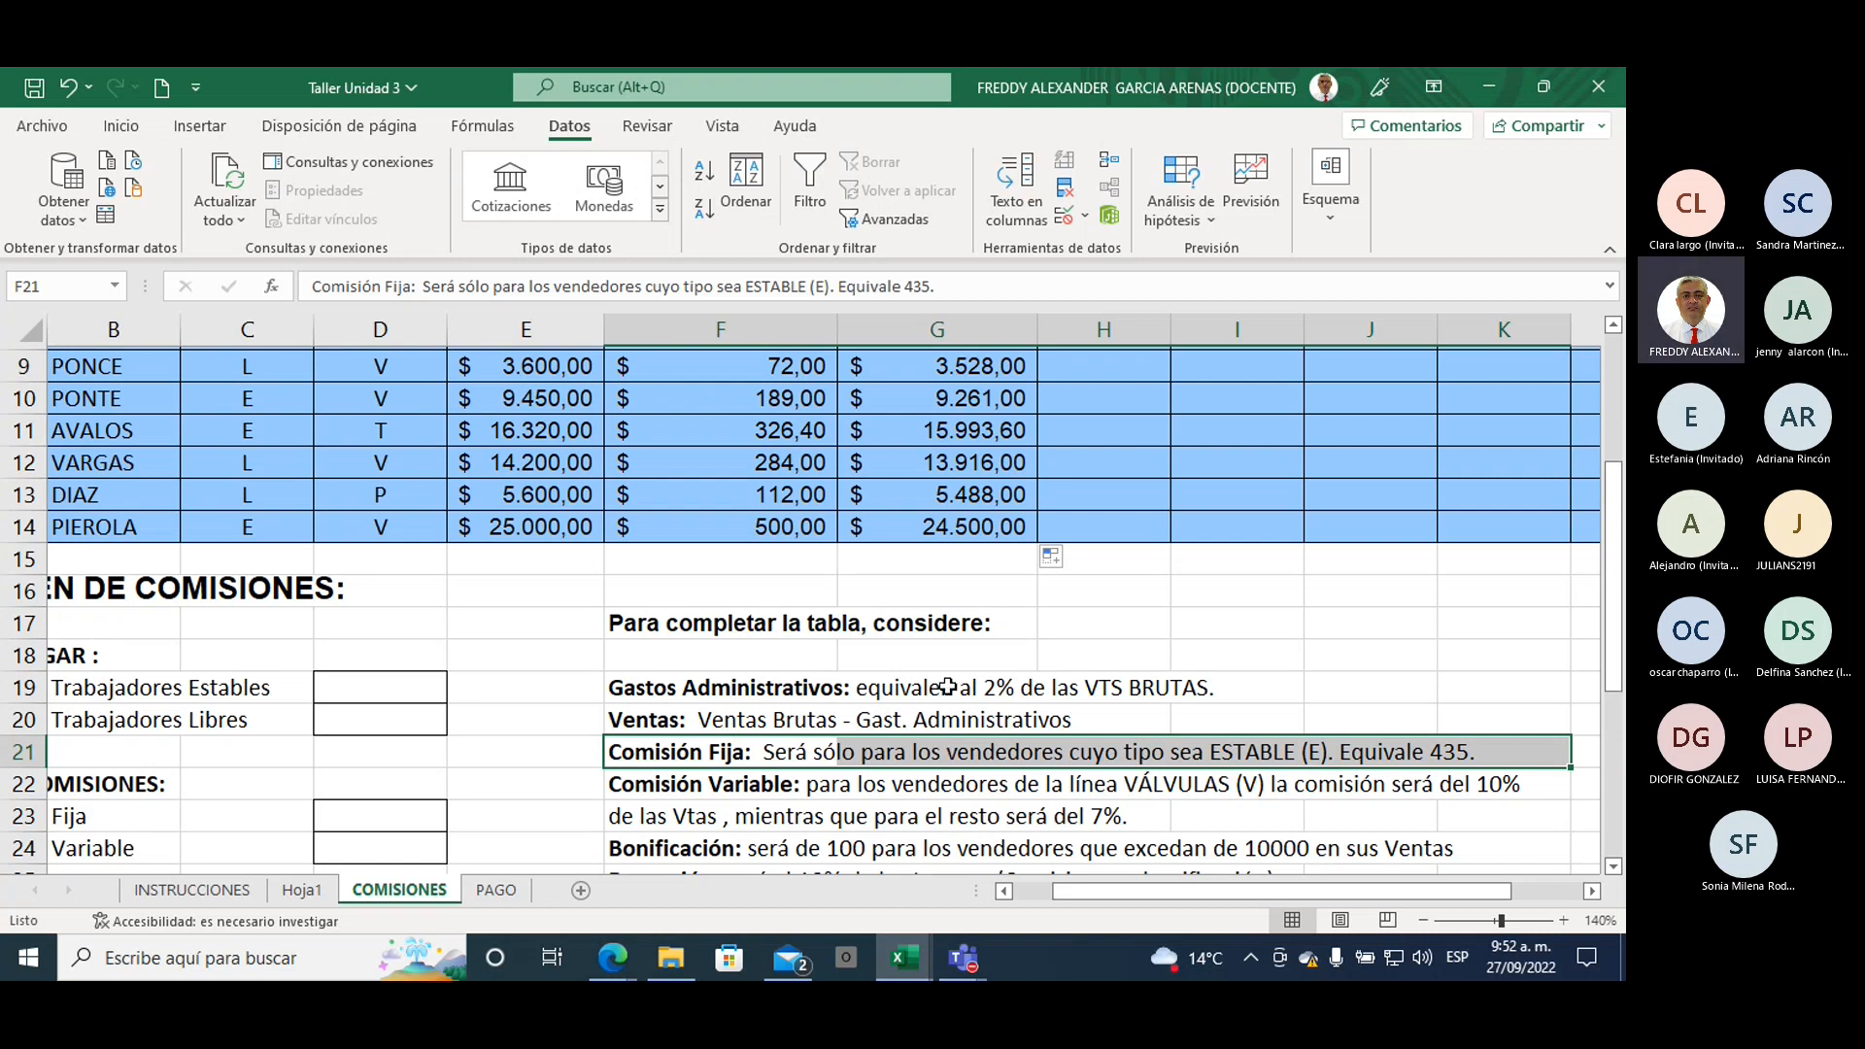
scroll(952, 688, down, 1)
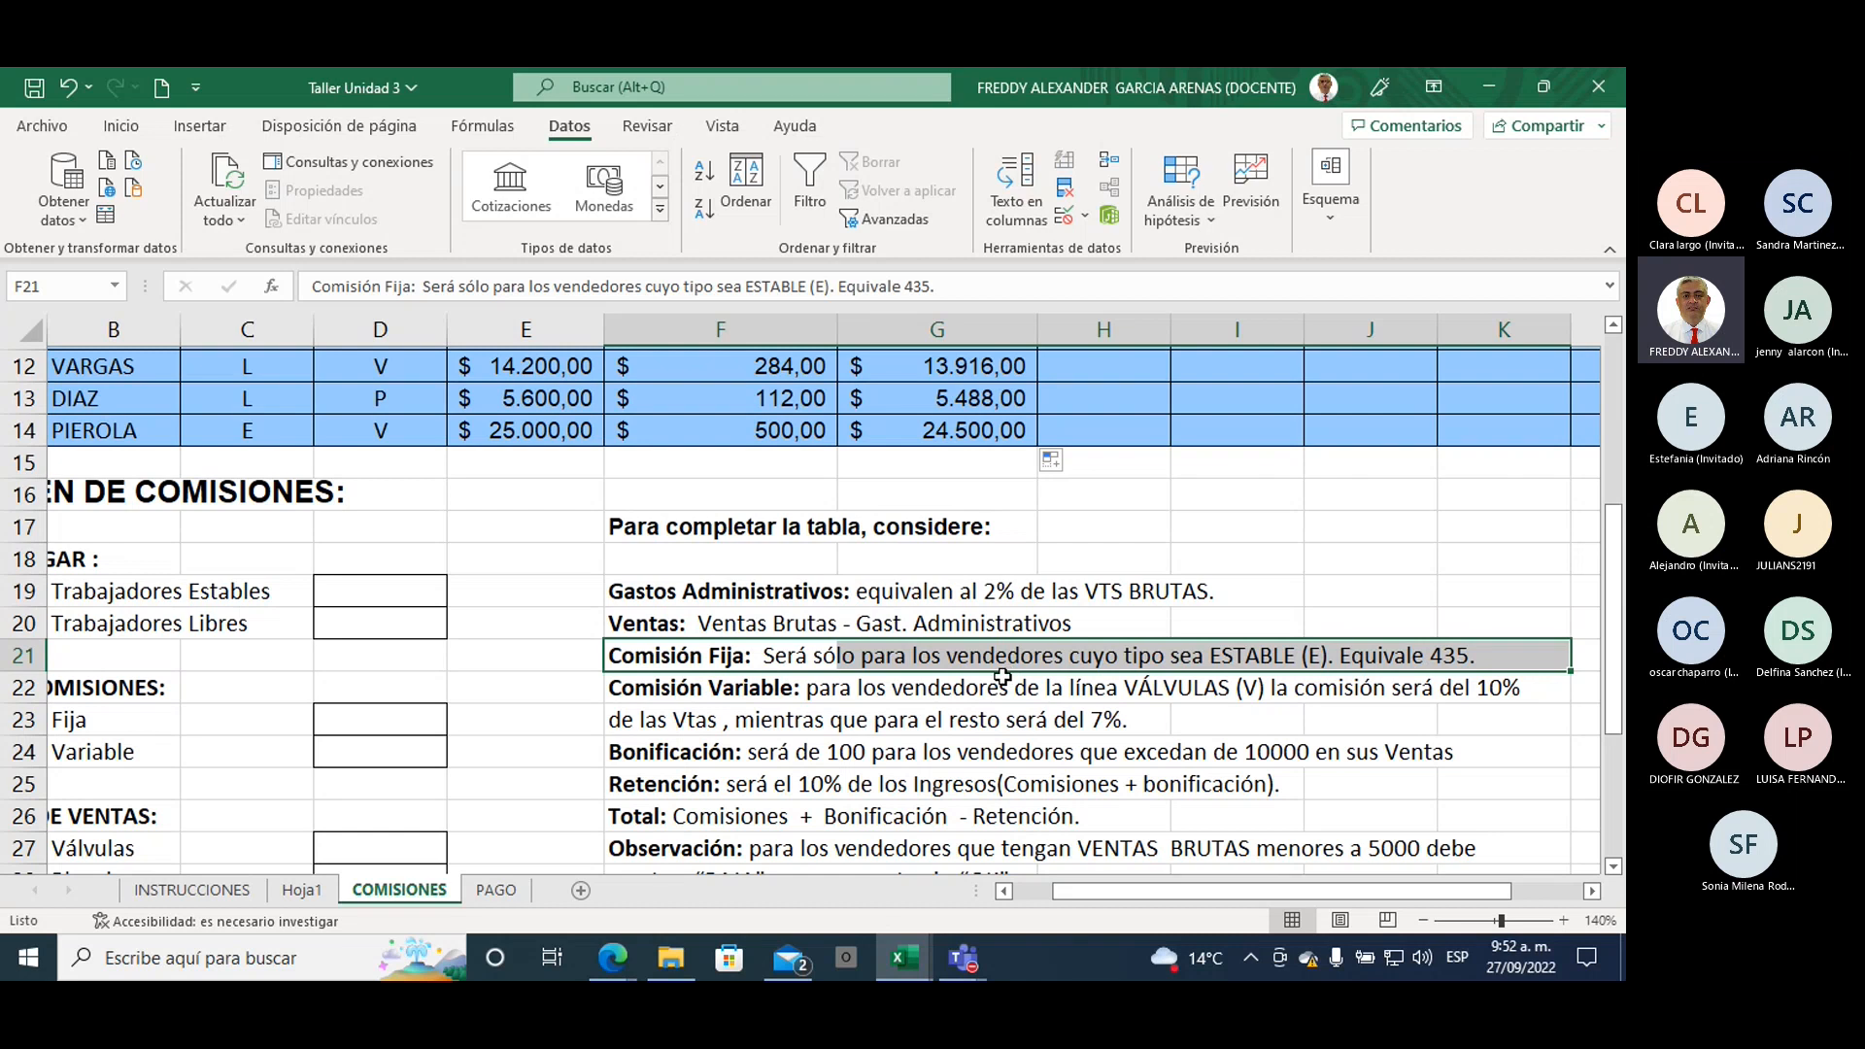
scroll(1010, 675, down, 2)
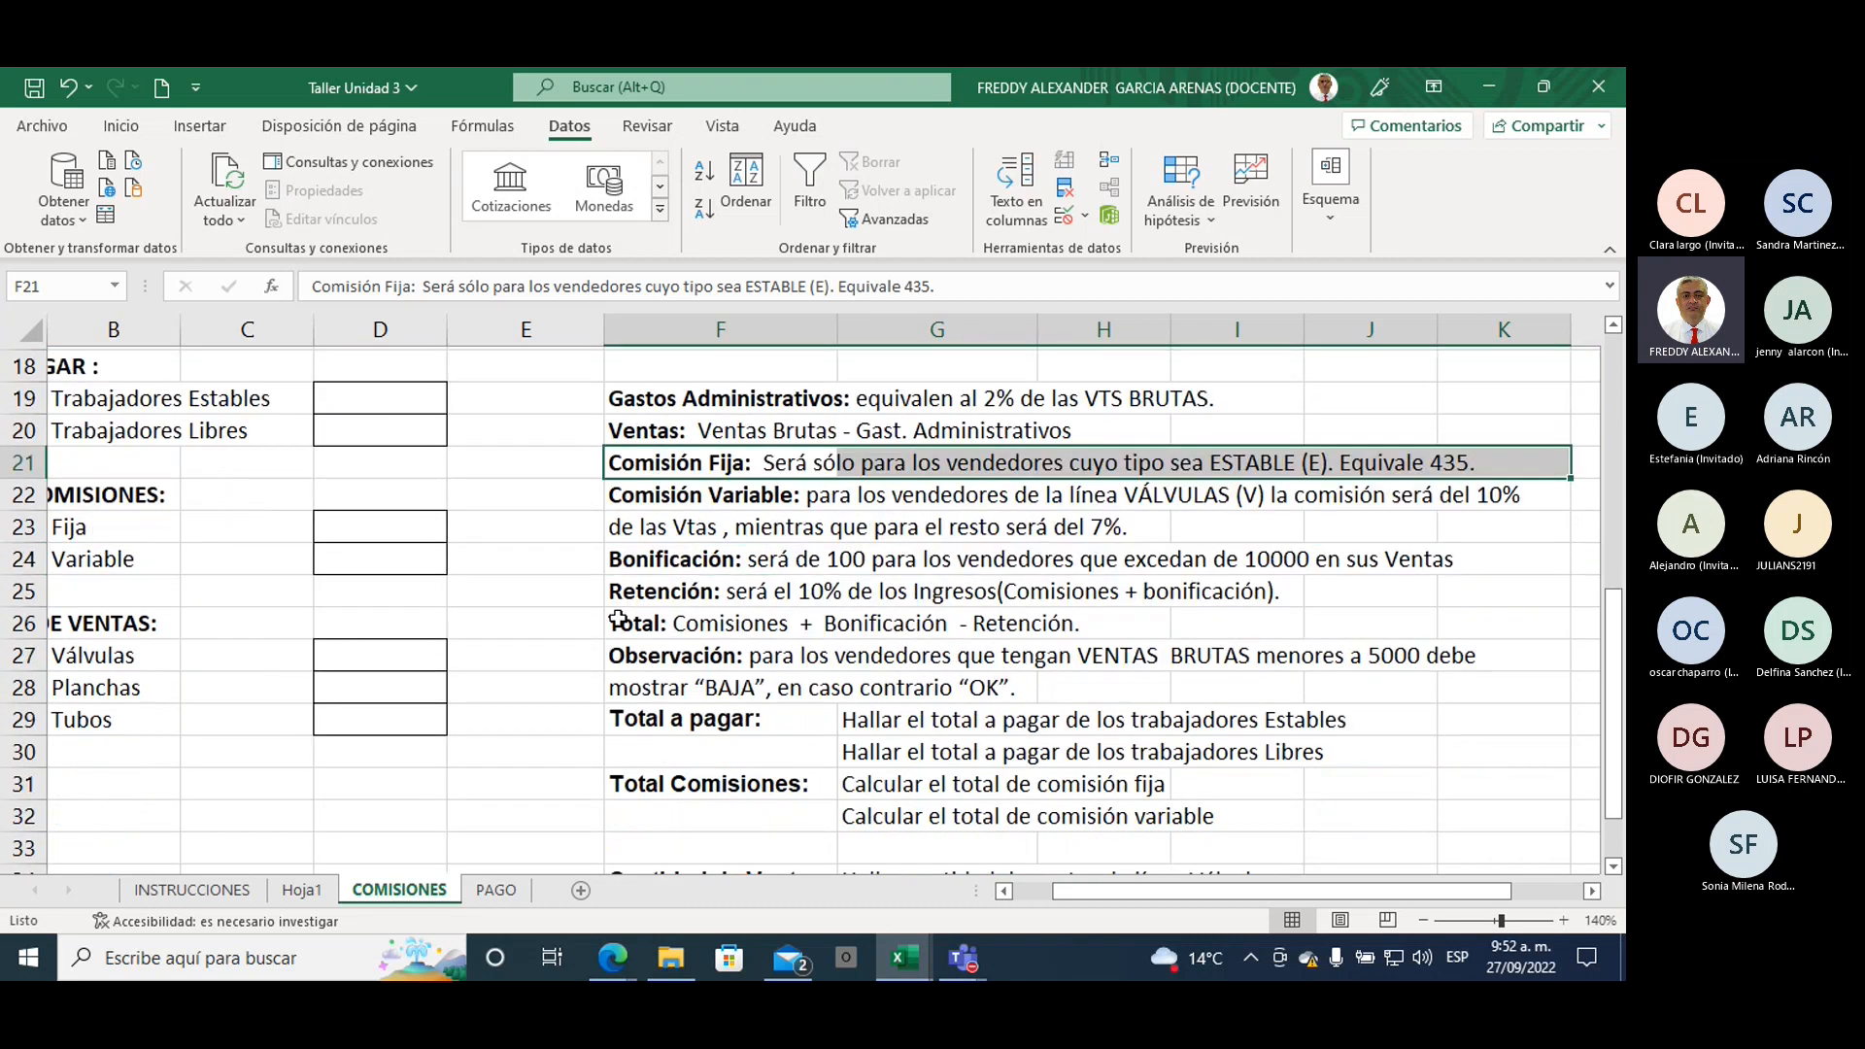
click(621, 627)
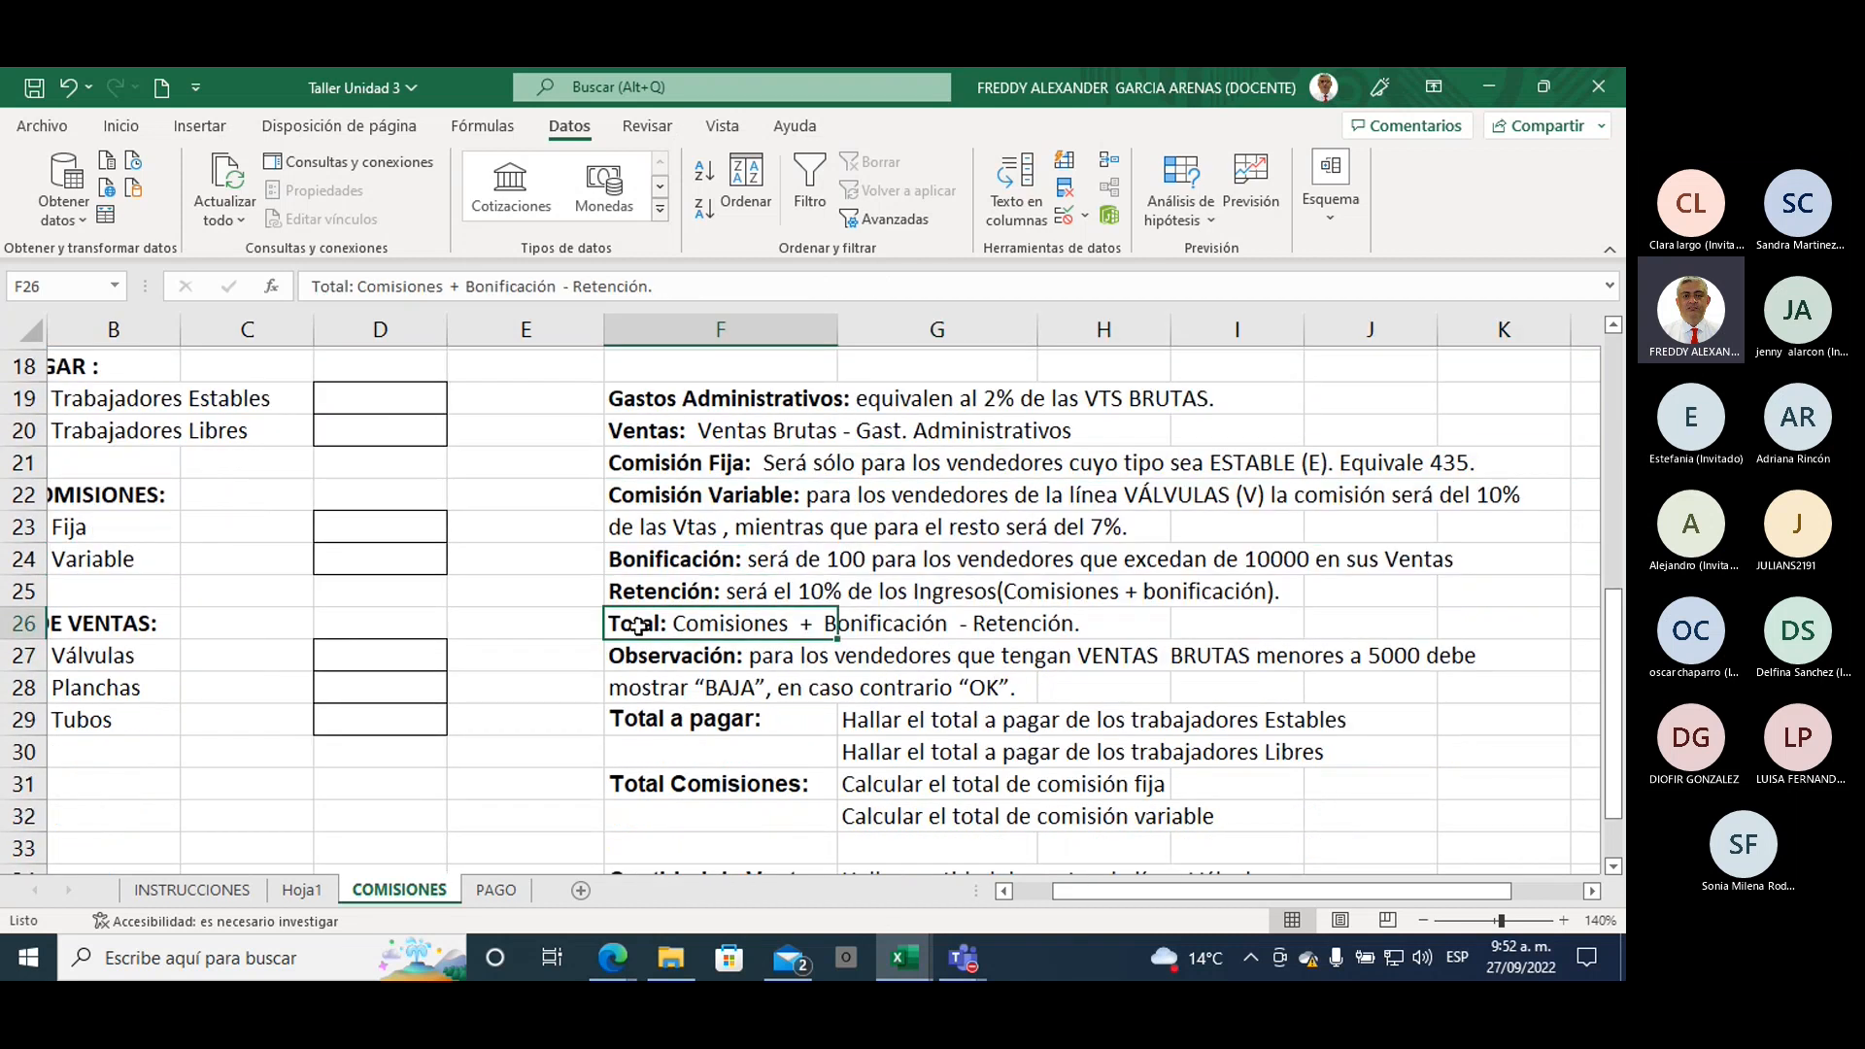
click(874, 627)
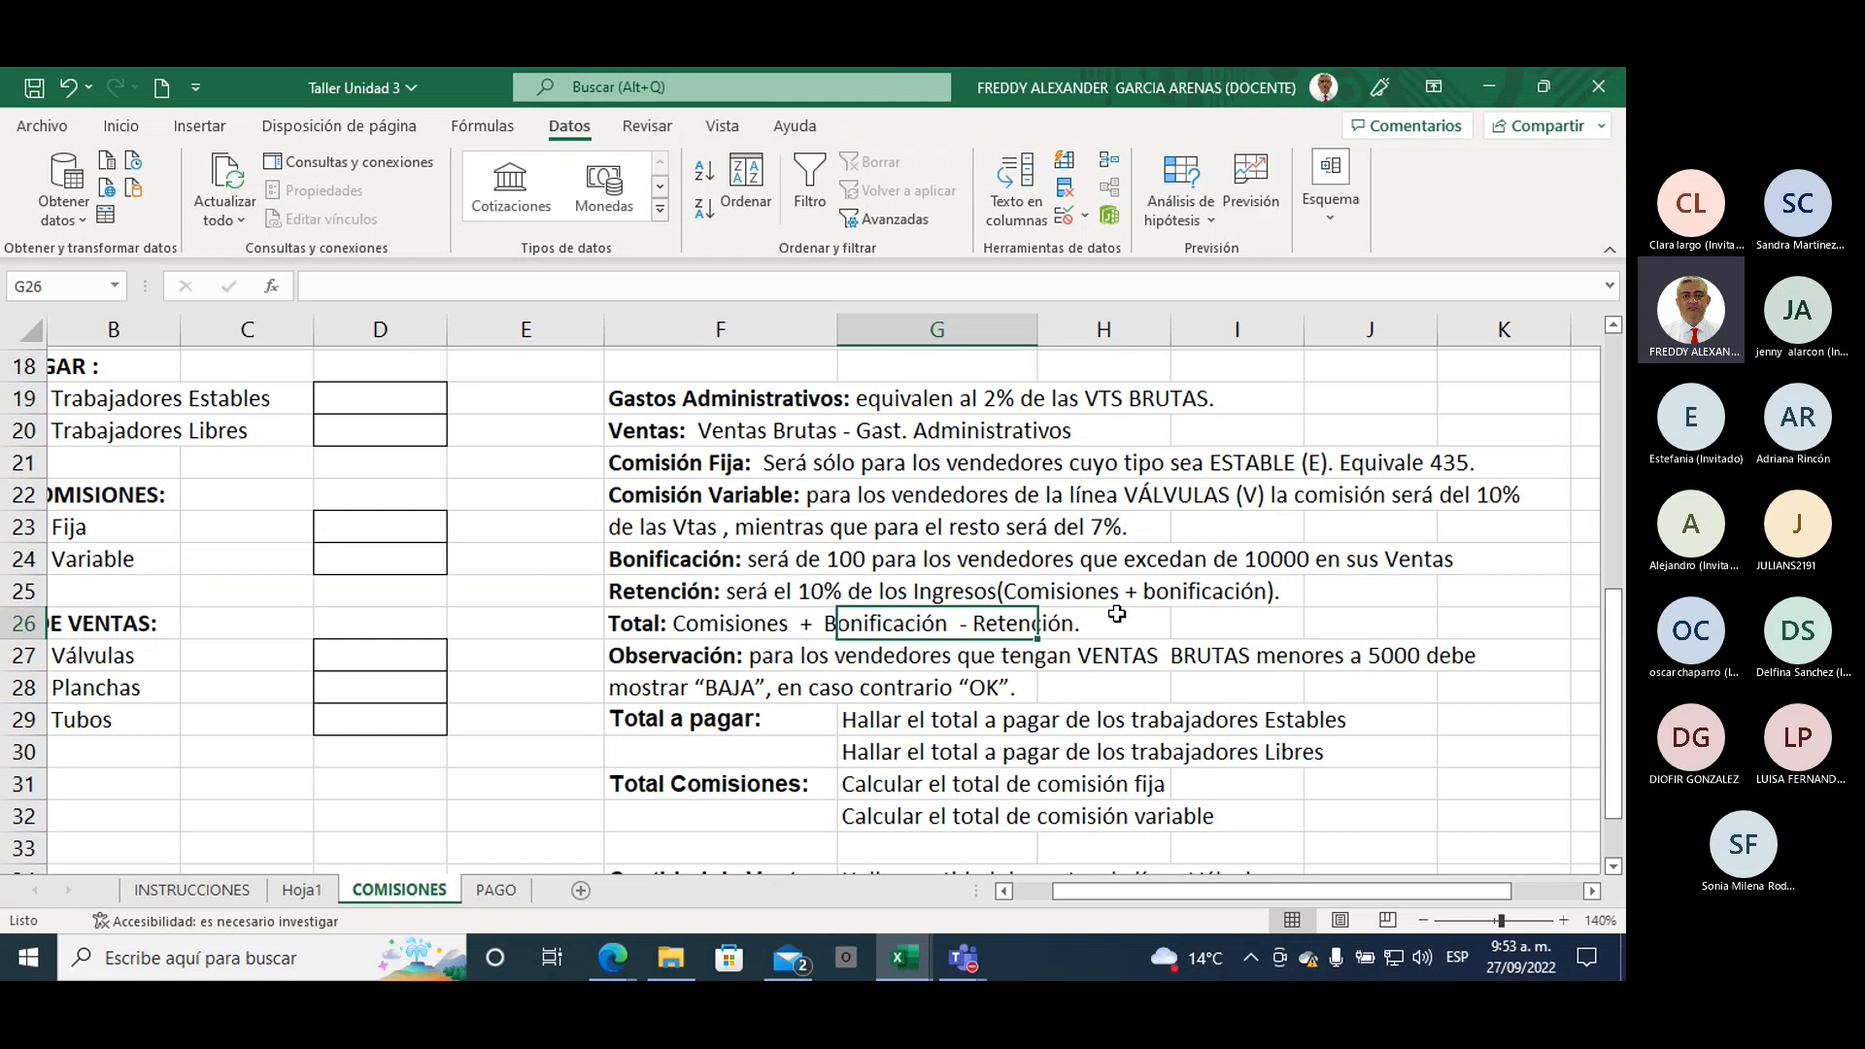
Step: Look over the empty commission columns of the table and switch to the Hoja1 sheet
scroll(1117, 614, up, 4)
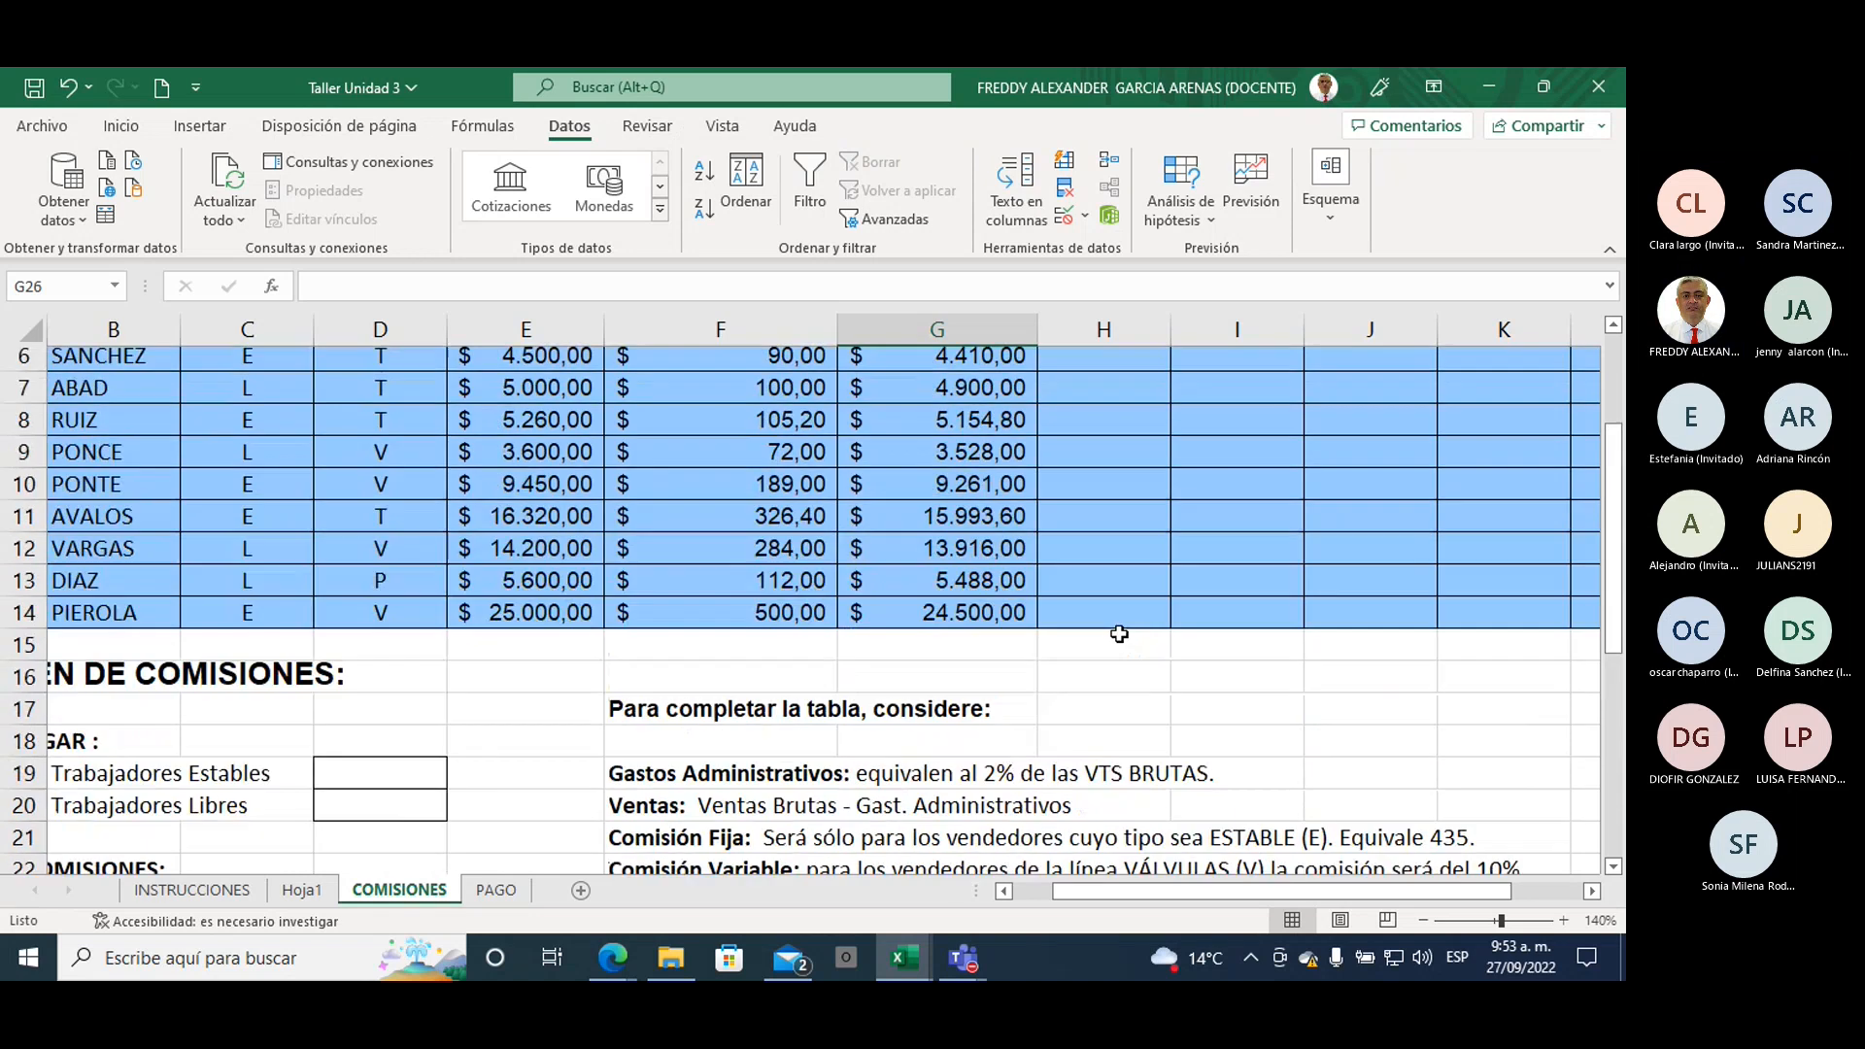
scroll(1115, 641, up, 1)
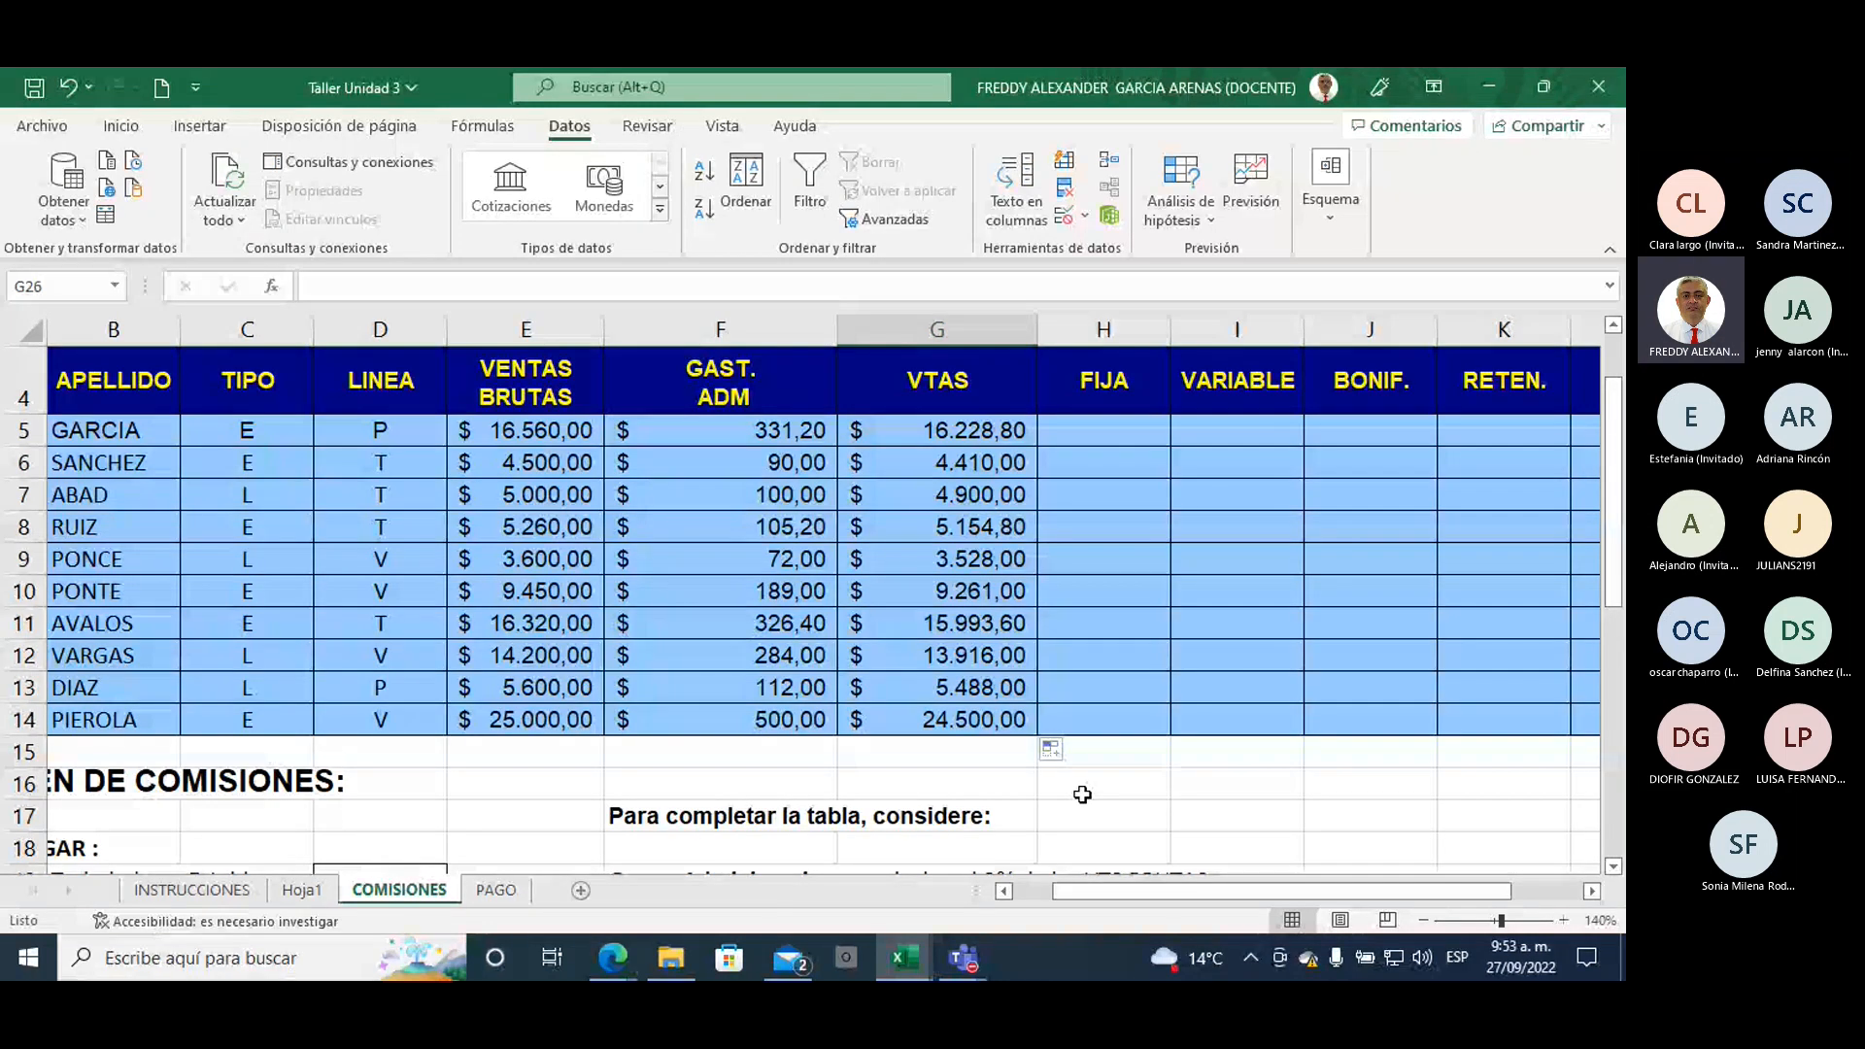
click(309, 892)
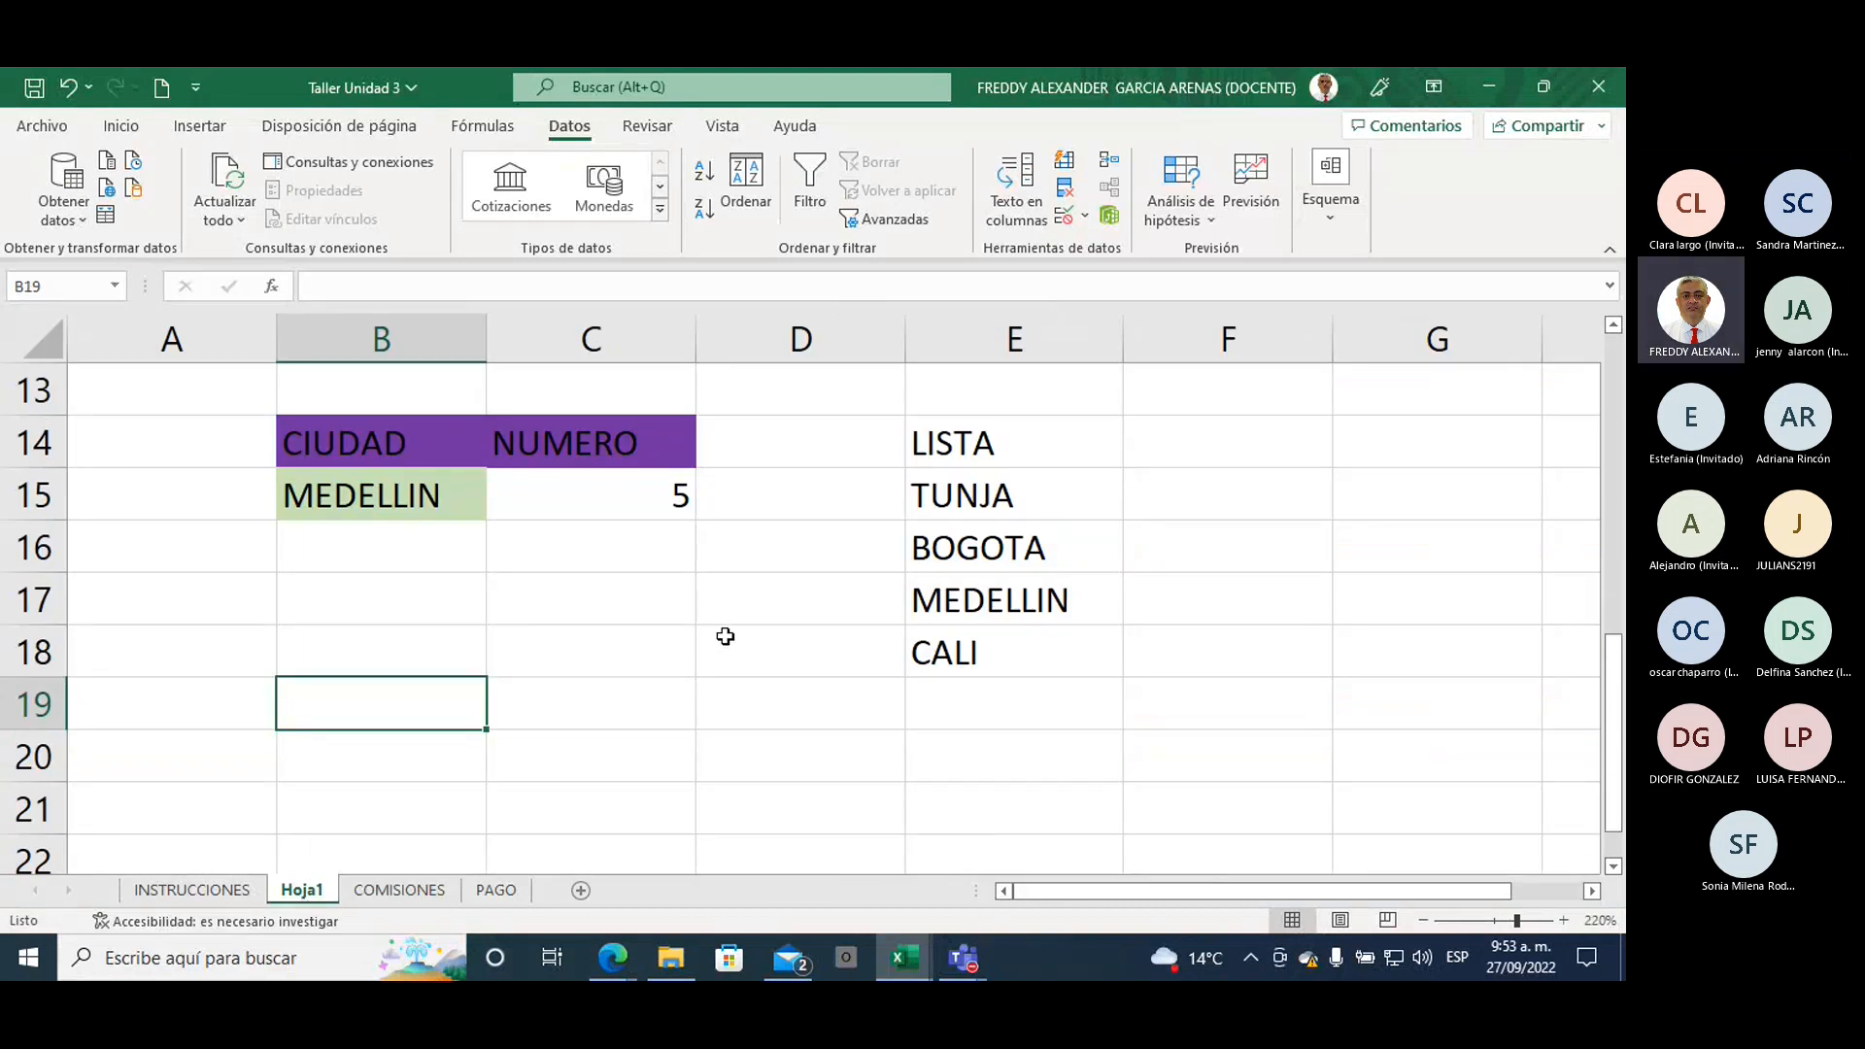
Step: Begin a formula in B20 with =s, then mark the suggested functions with a curve and "fx", and cross out SEGURO
scroll(725, 636, down, 1)
drag(1050, 890, 1045, 903)
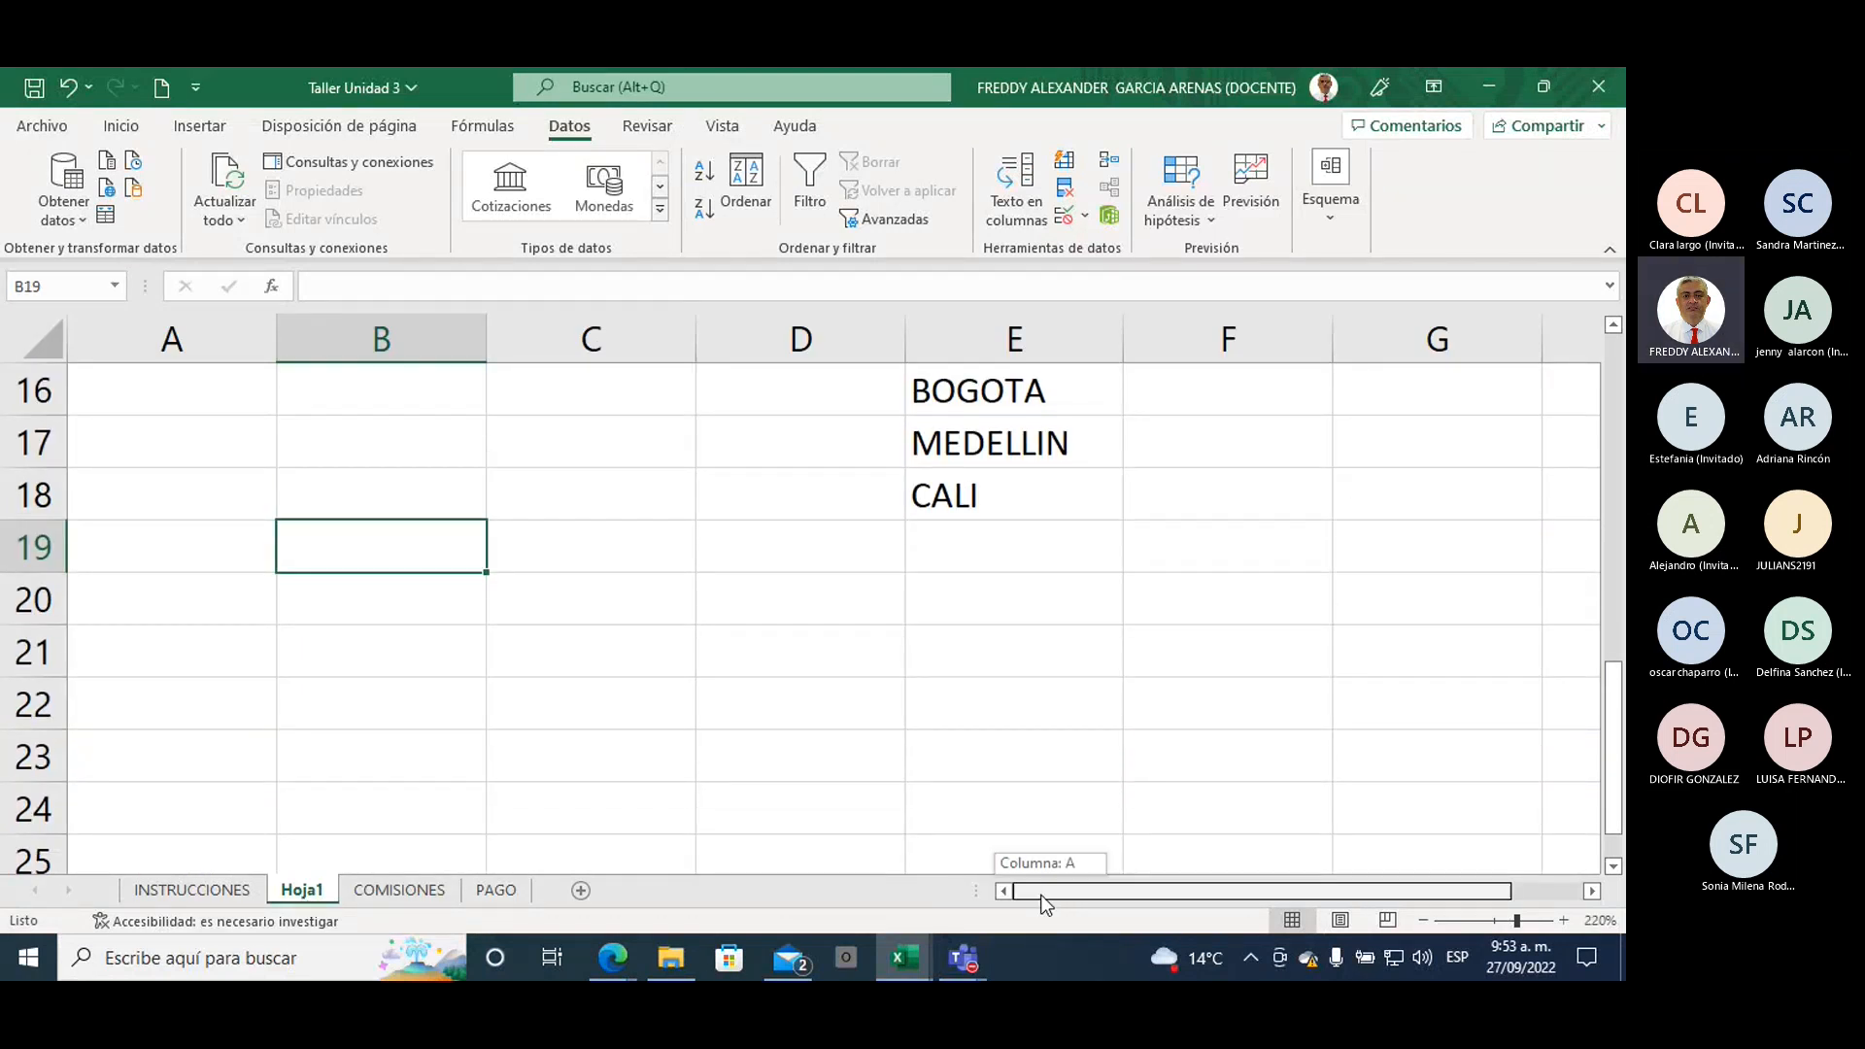
click(260, 660)
click(393, 614)
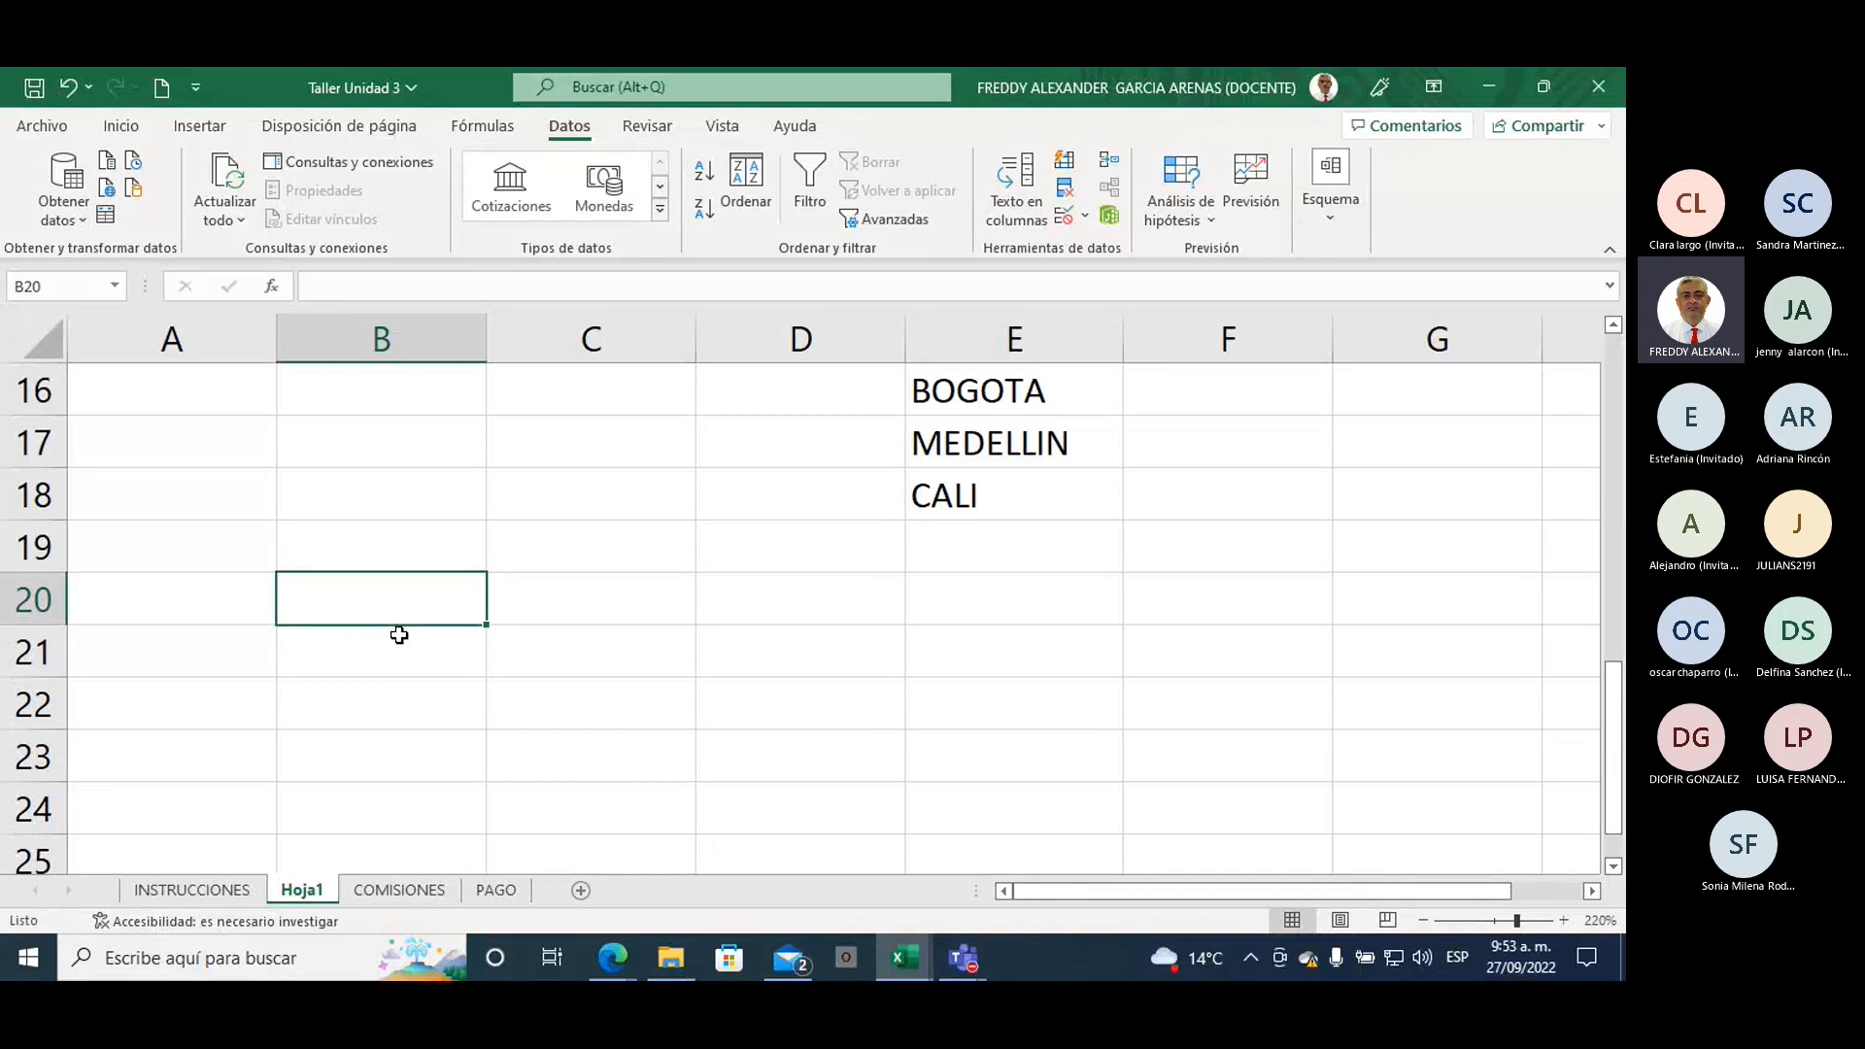
text(=)
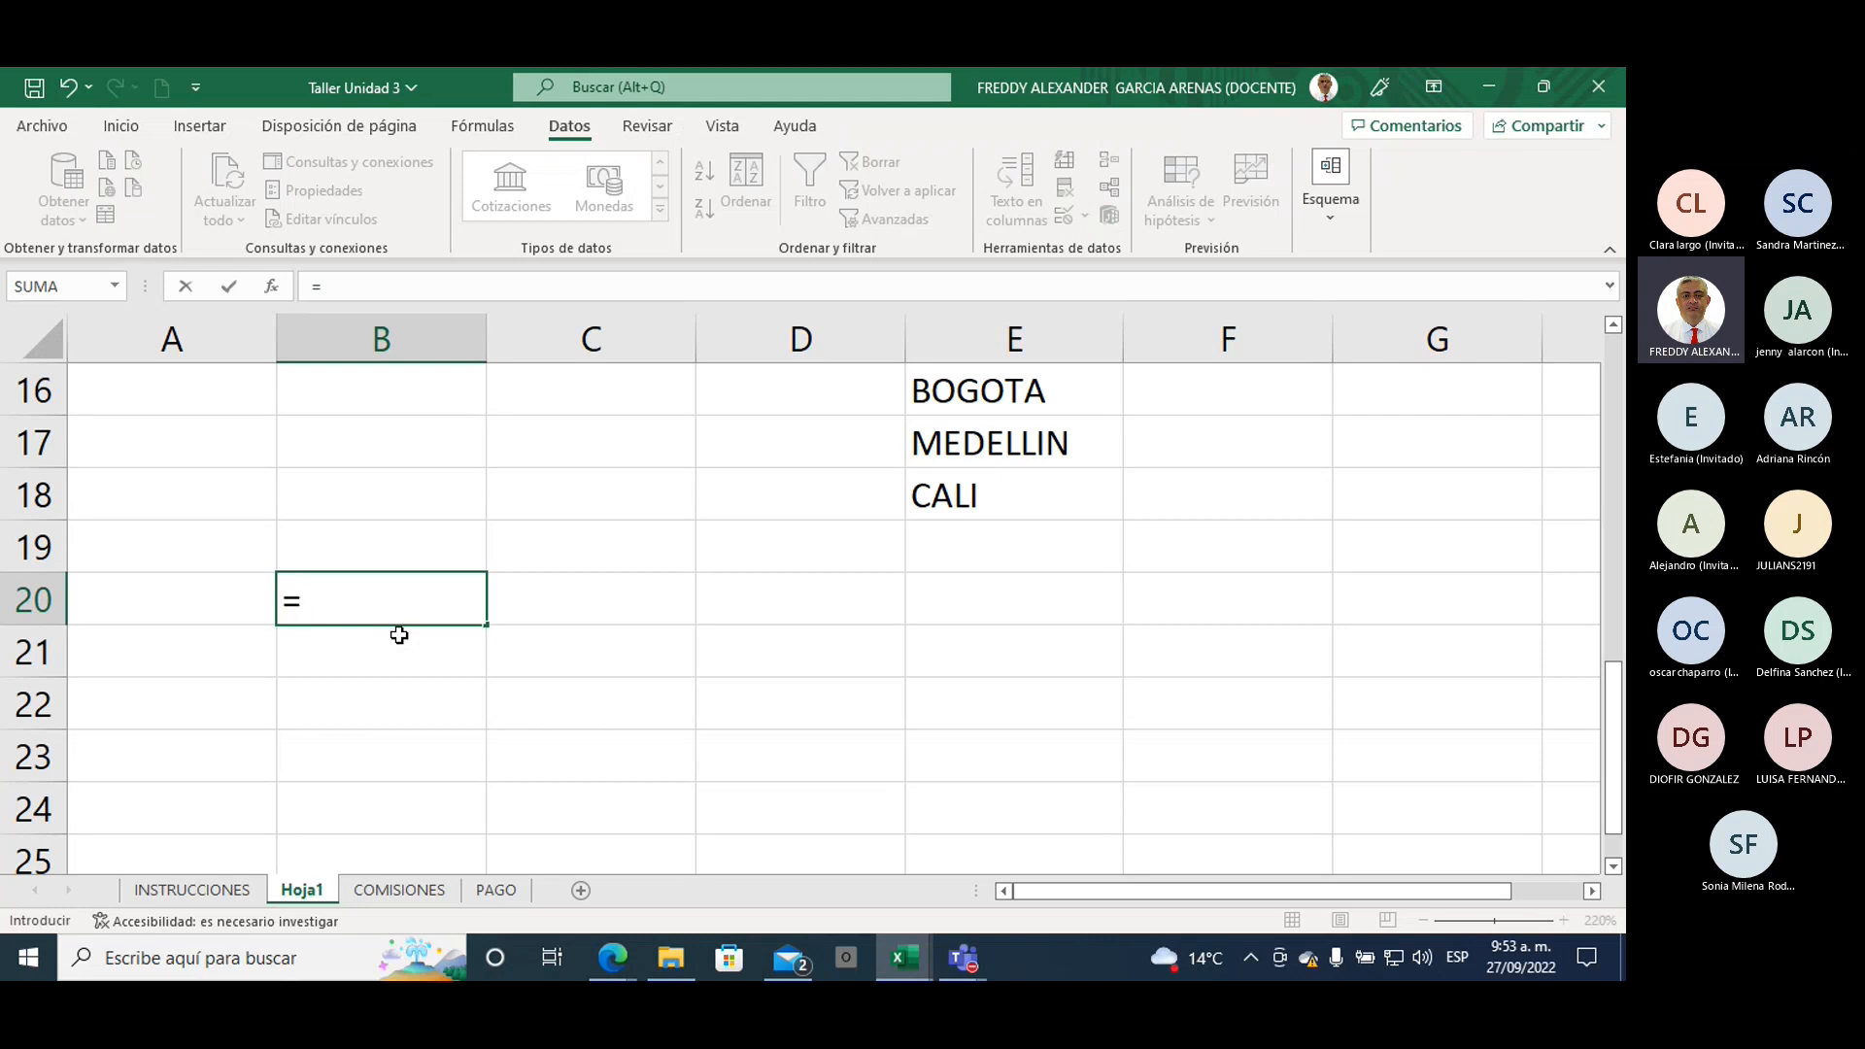
text(s)
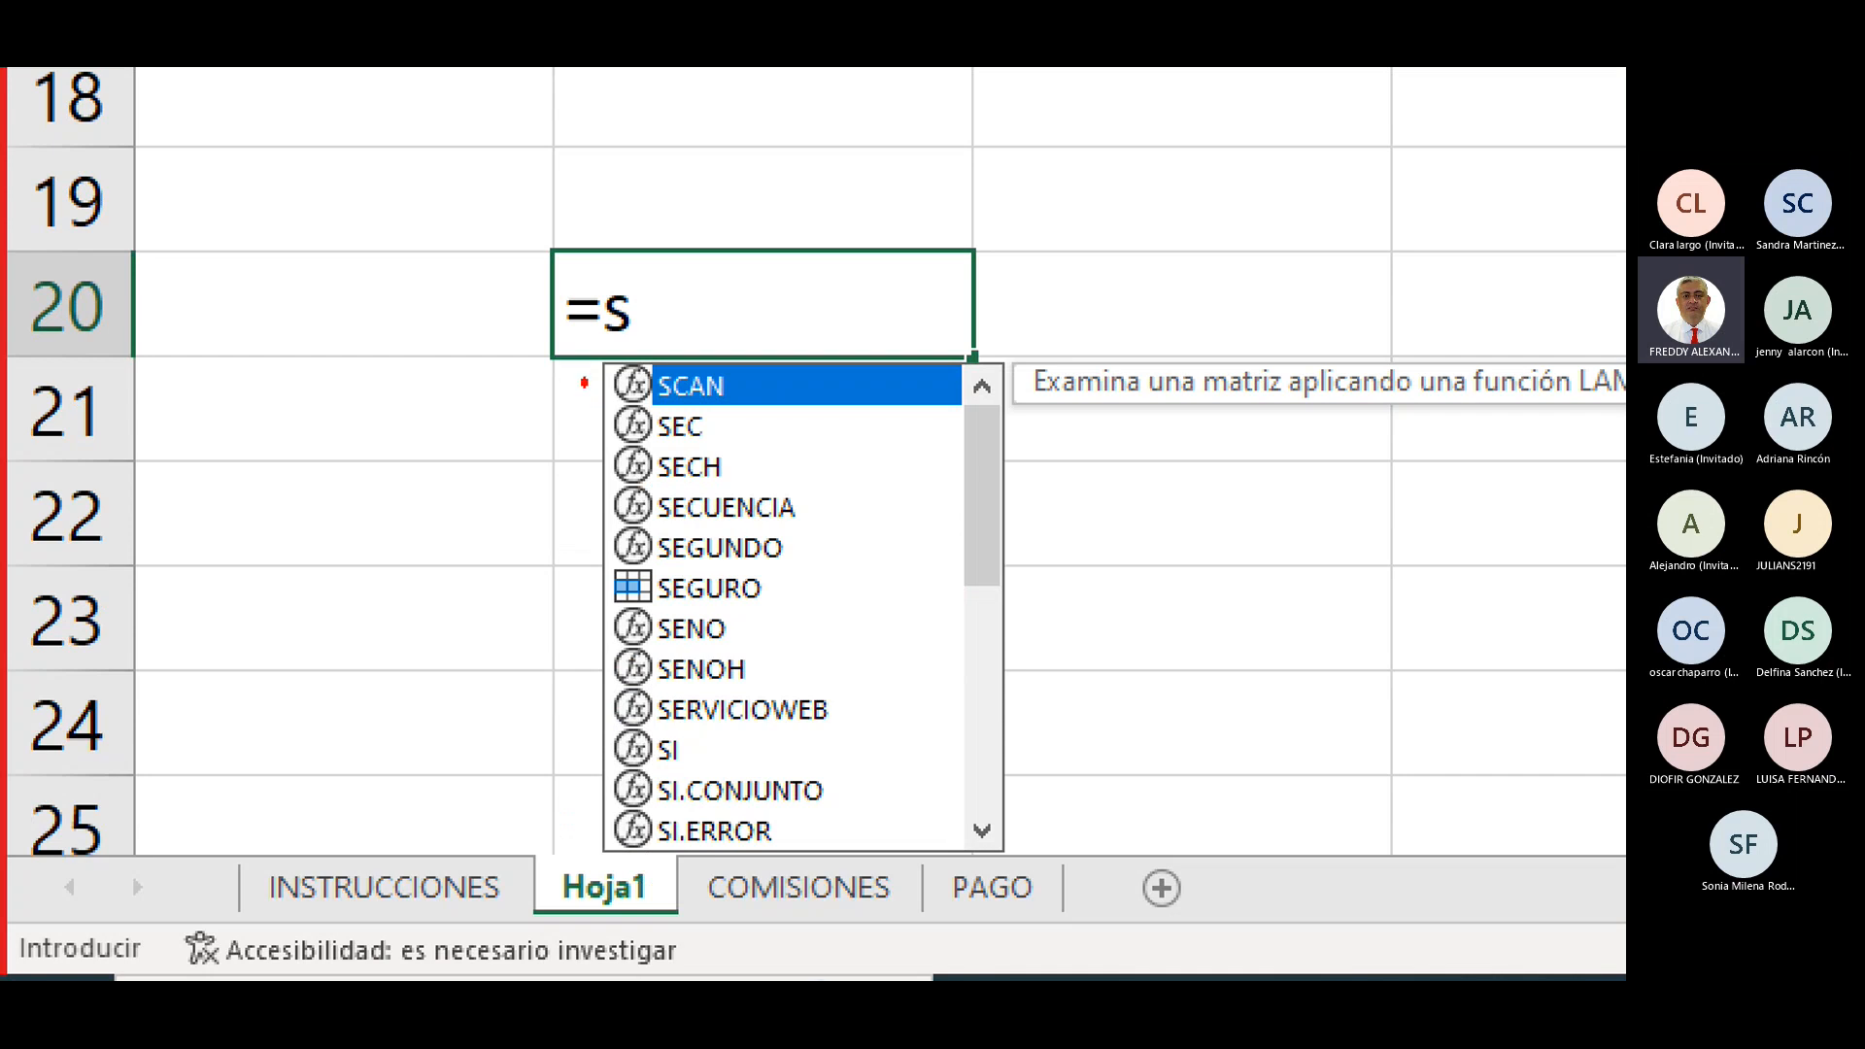
mouse_move(585, 381)
mouse_down()
mouse_move(529, 668)
mouse_move(585, 855)
mouse_up()
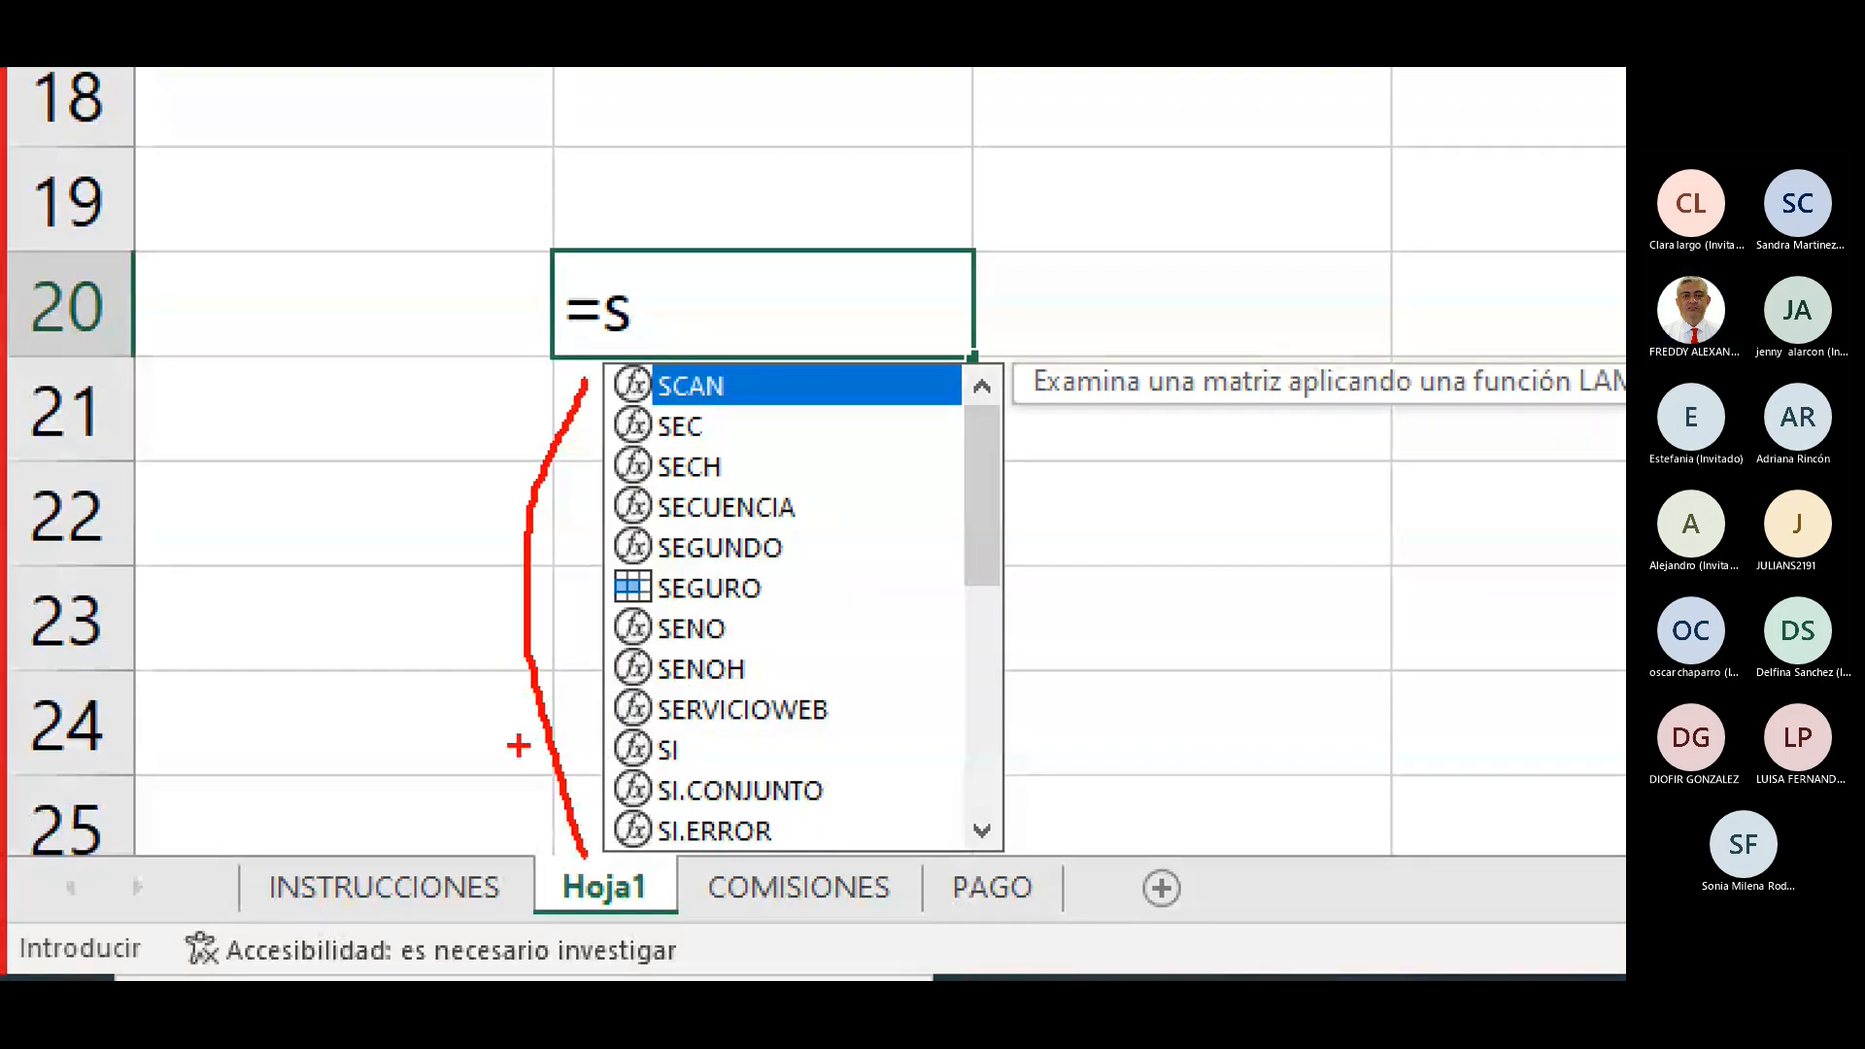
mouse_move(370, 351)
mouse_down()
mouse_move(300, 428)
mouse_move(227, 627)
mouse_up()
mouse_move(321, 493)
mouse_down()
mouse_move(253, 492)
mouse_move(346, 593)
mouse_move(298, 591)
mouse_up()
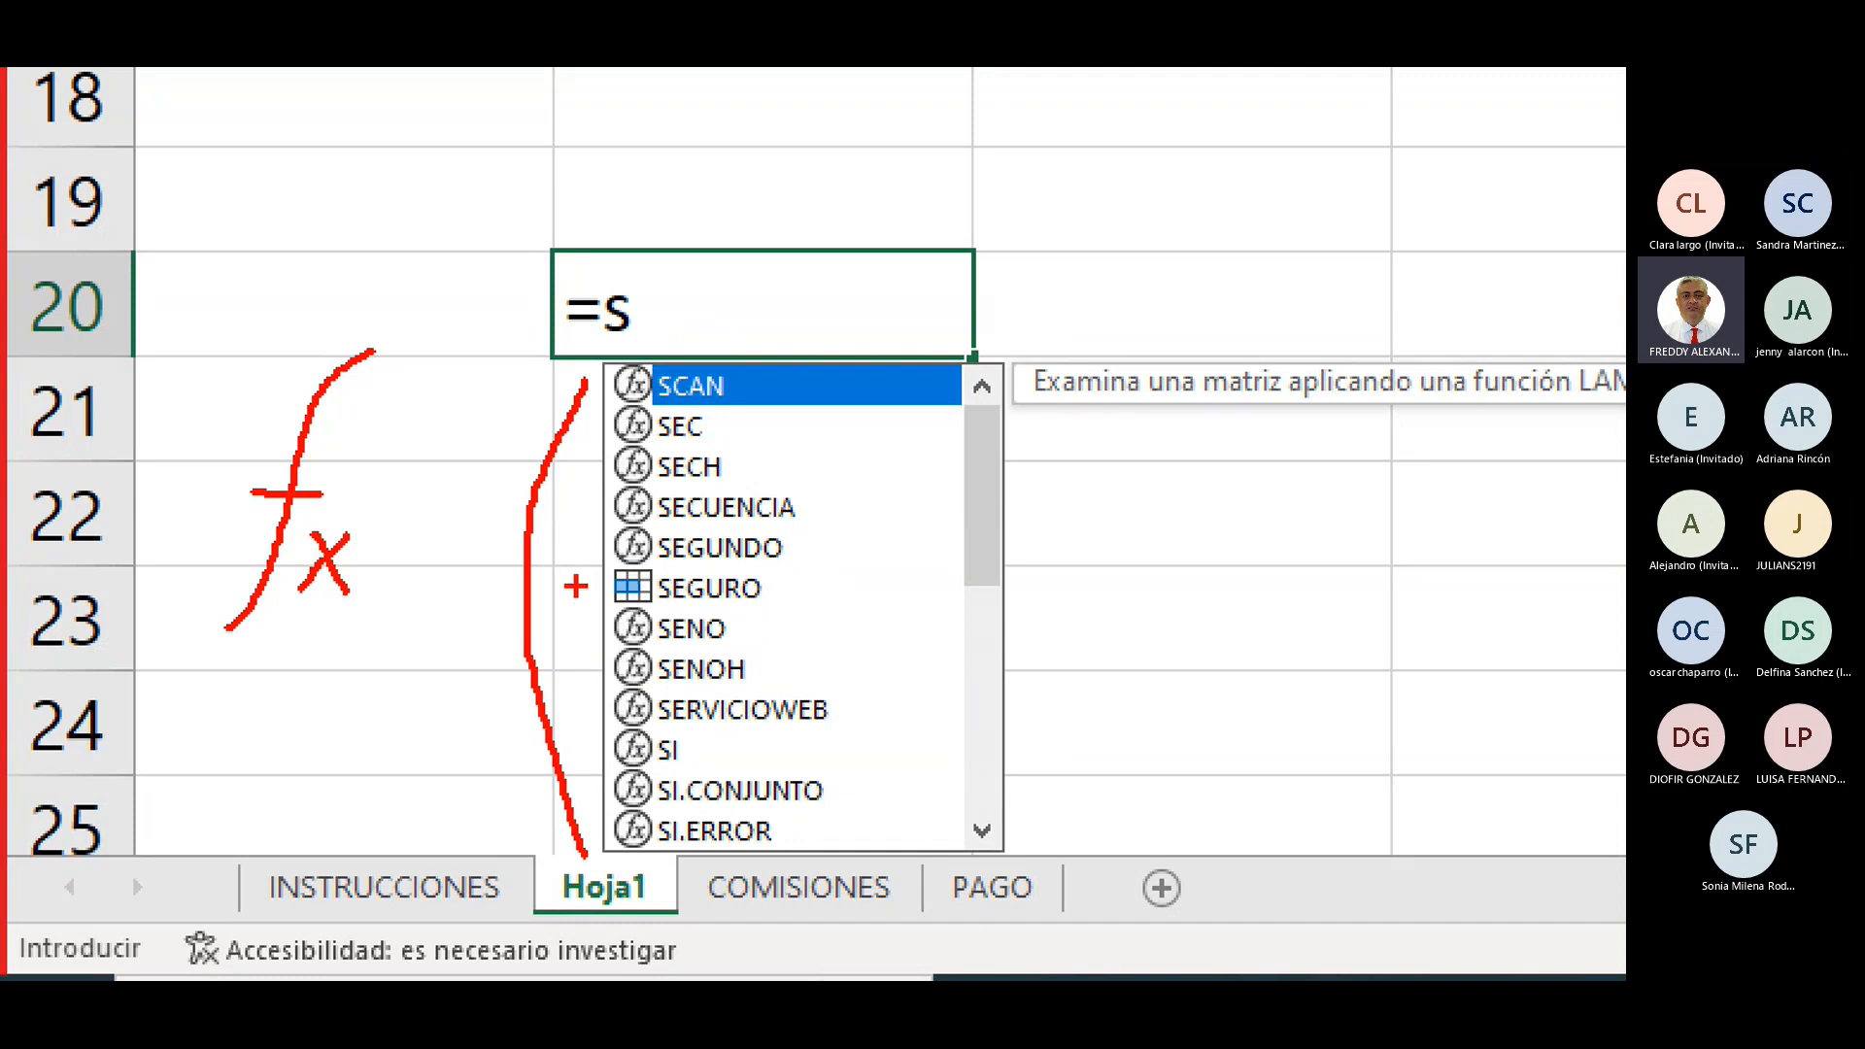
drag(574, 586, 769, 594)
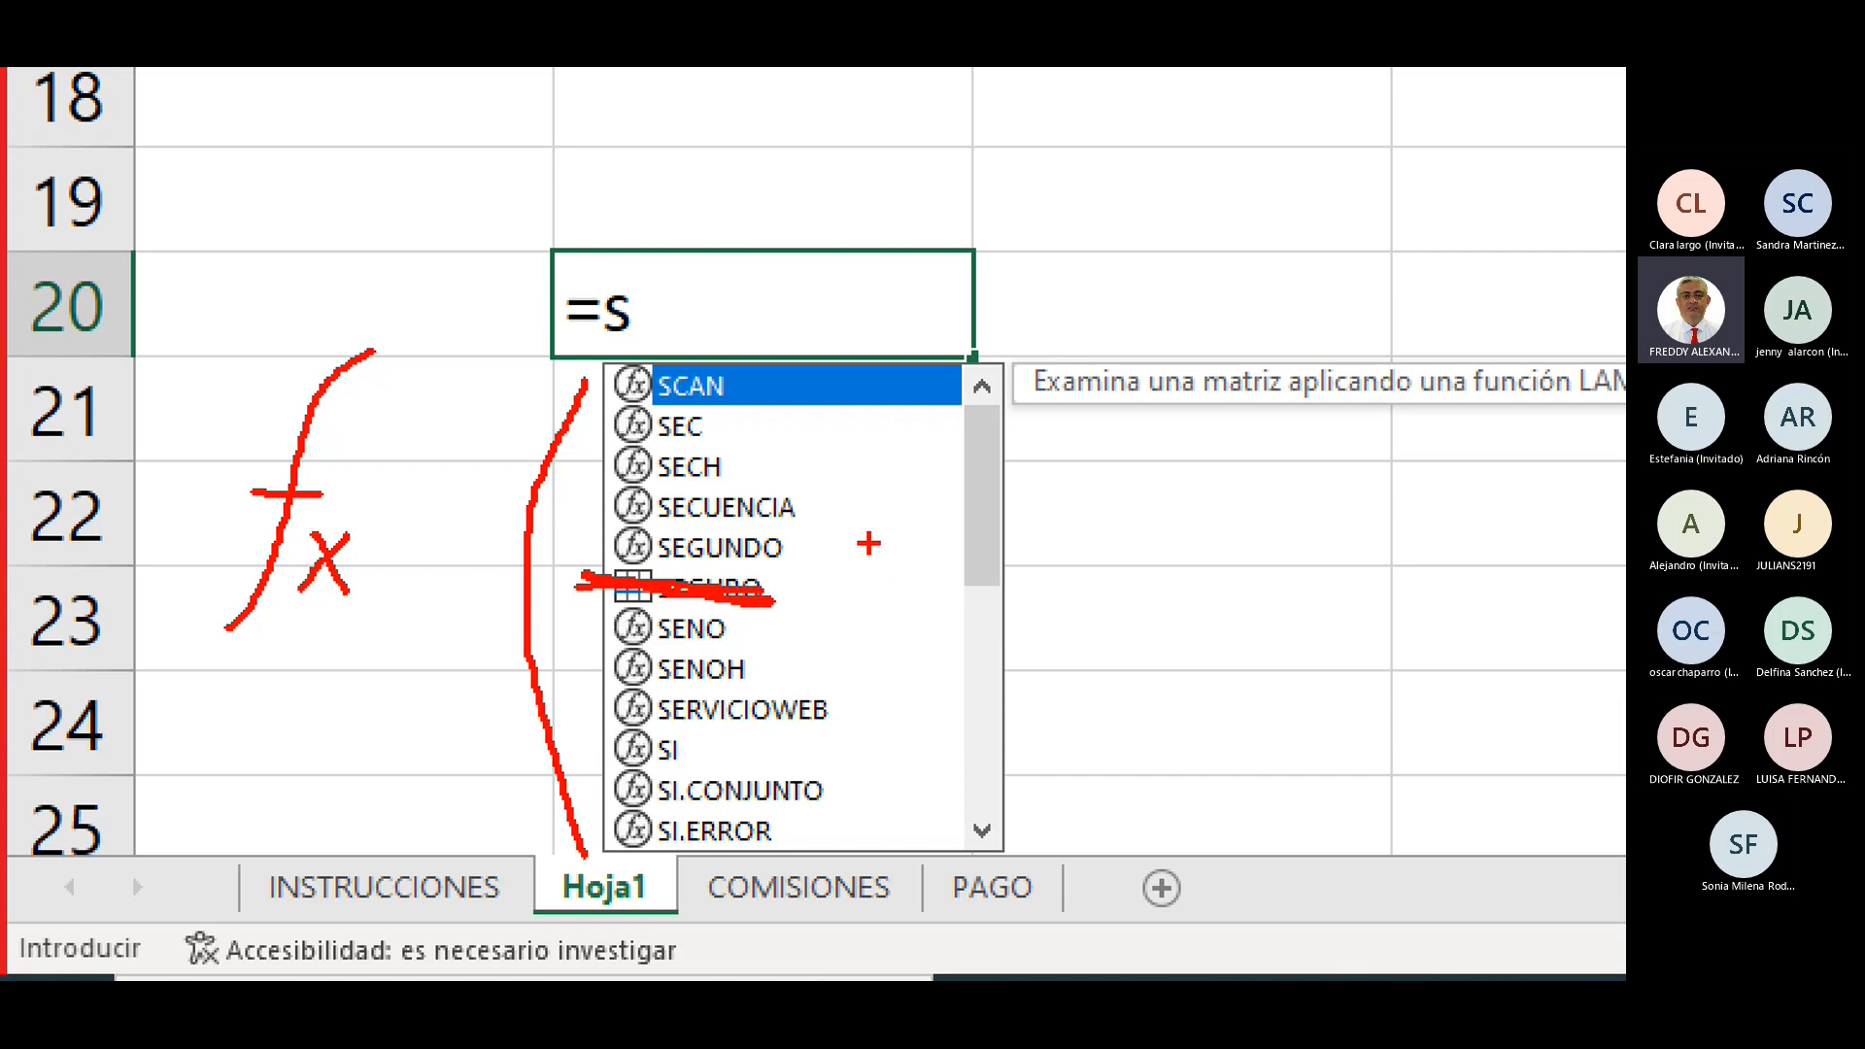
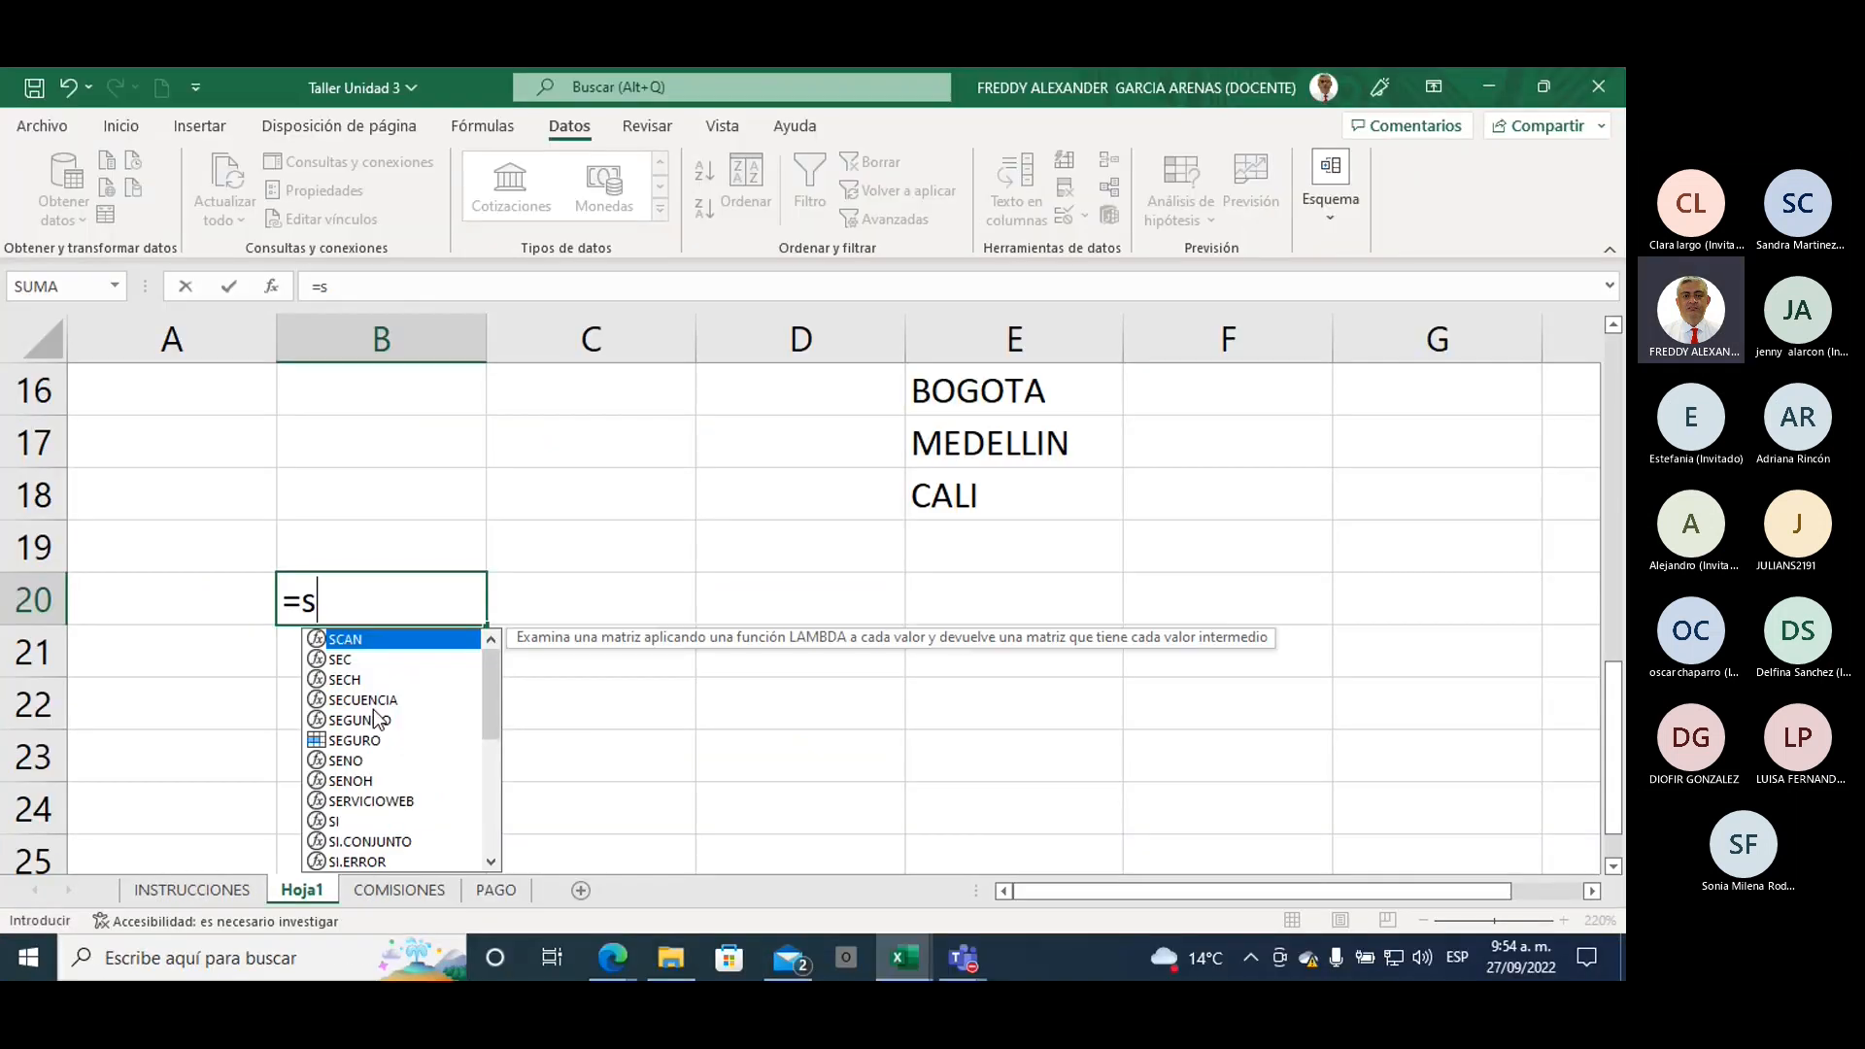
Step: Extend the B20 formula to =su, mark SUMA and the related functions in the suggestions, and clear the entry
text(u)
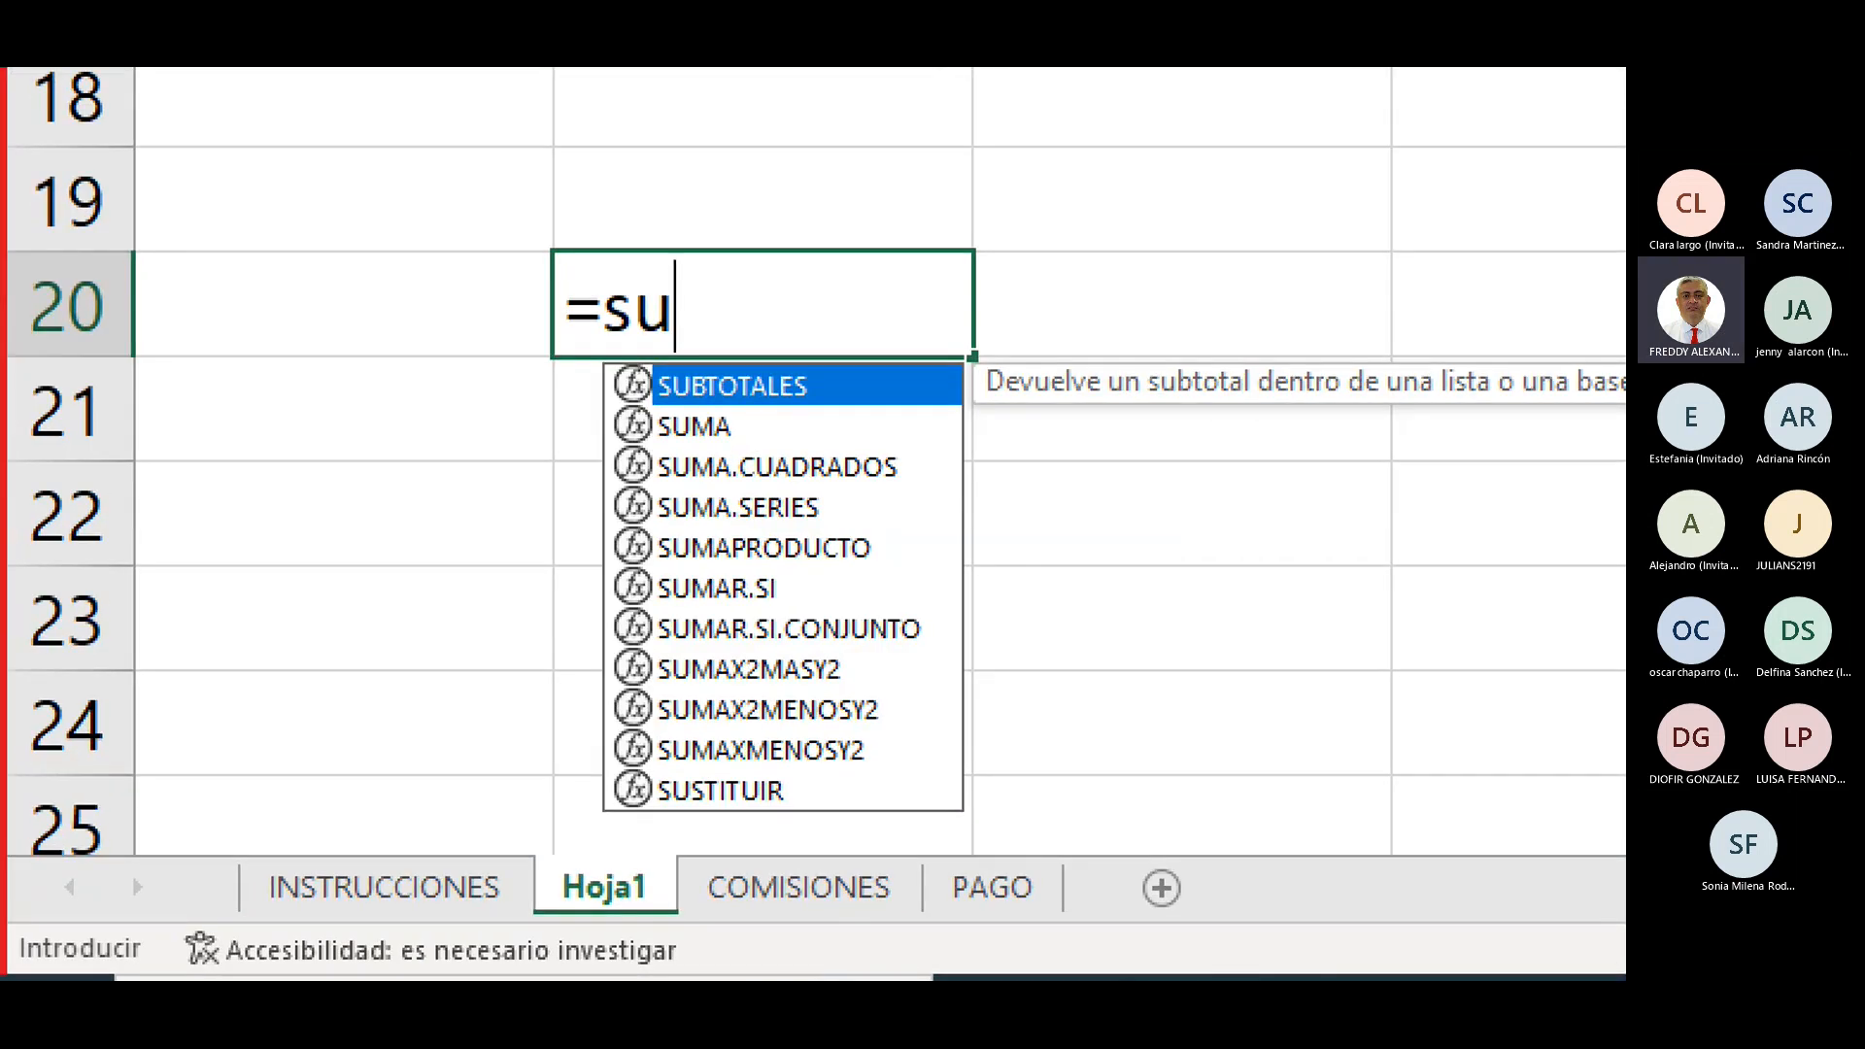
mouse_move(509, 430)
mouse_down()
mouse_move(602, 435)
mouse_move(582, 481)
mouse_up()
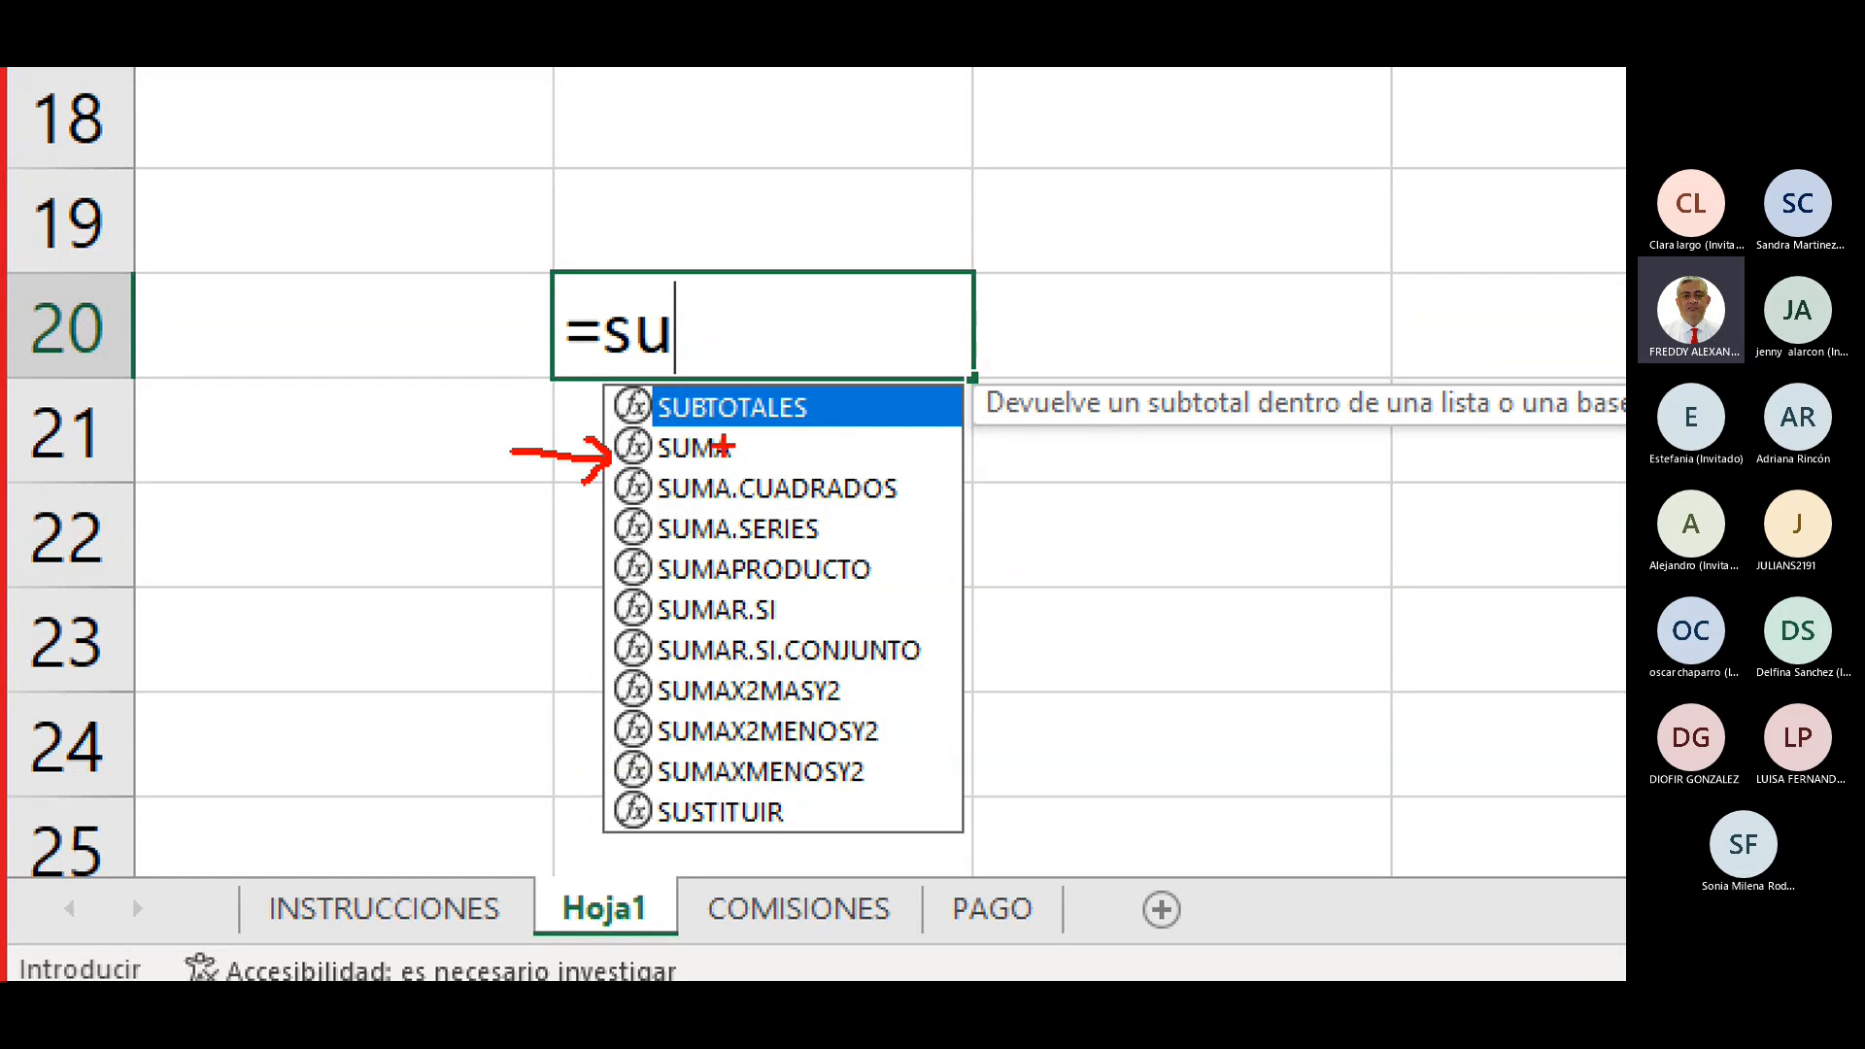
drag(705, 449, 719, 794)
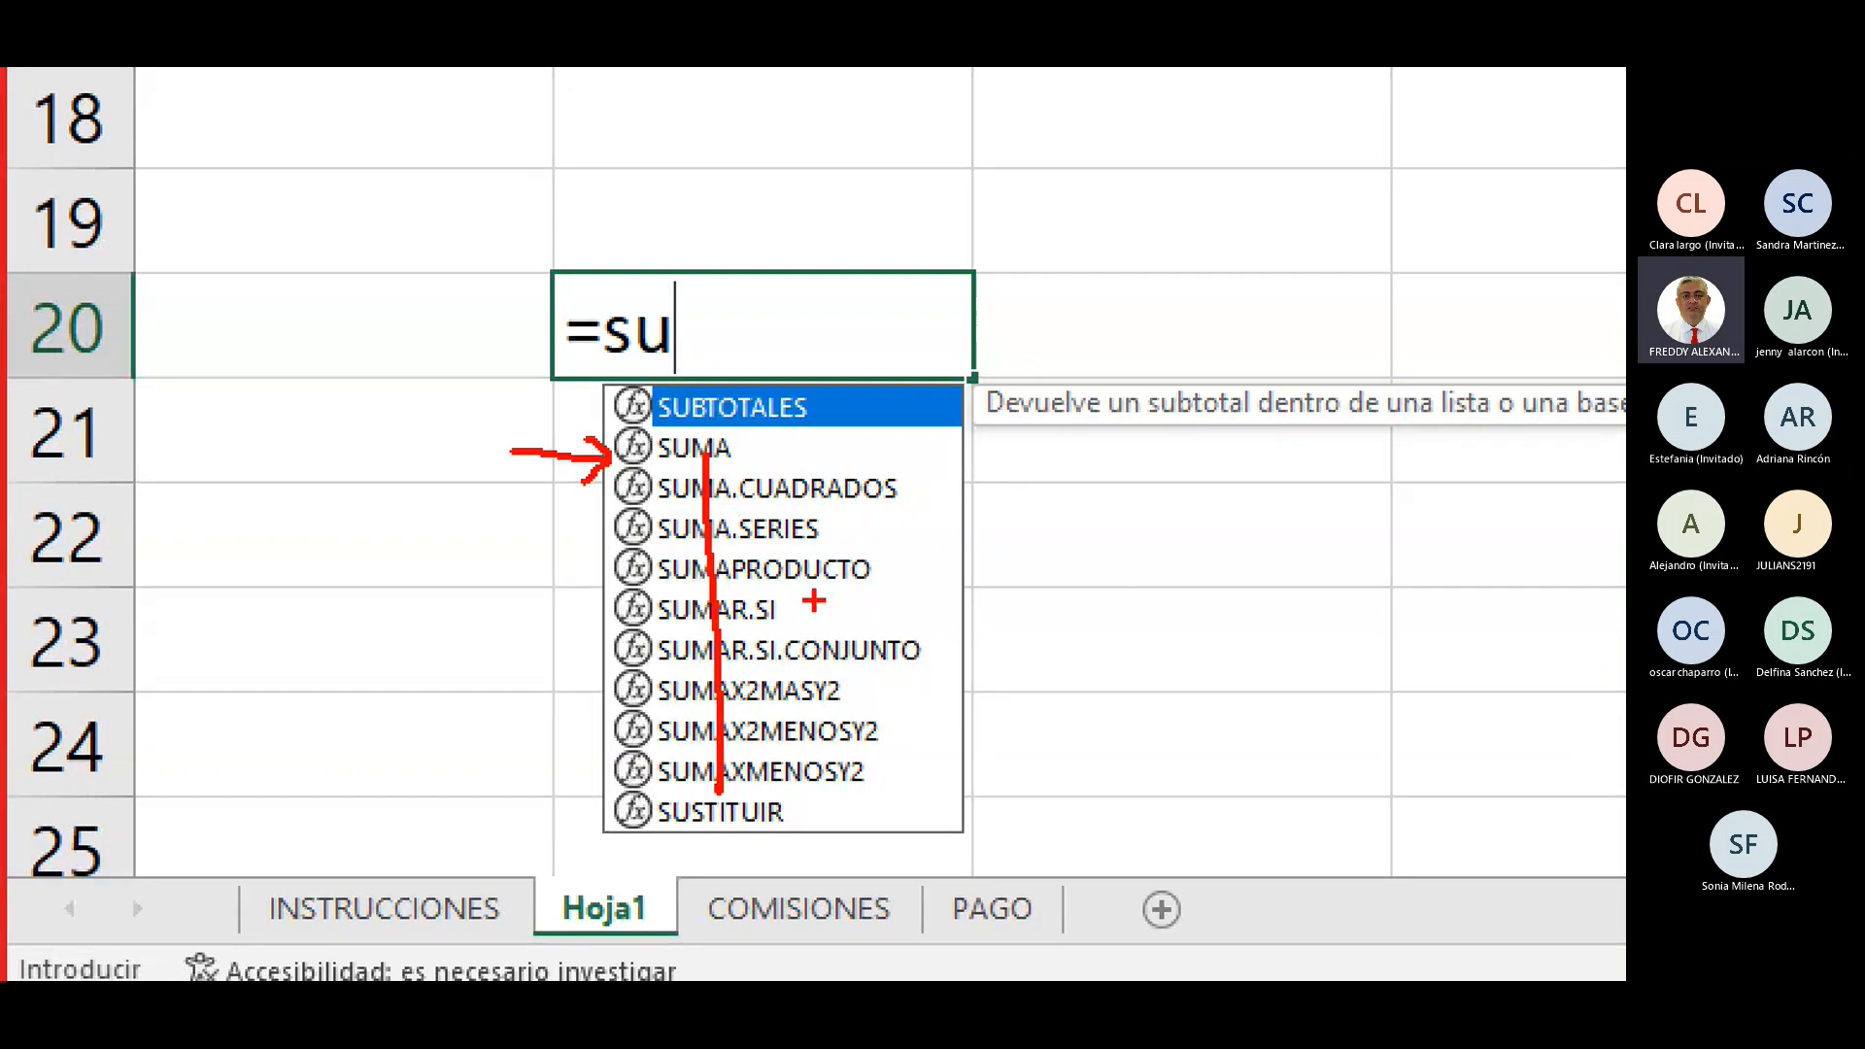
key(Escape)
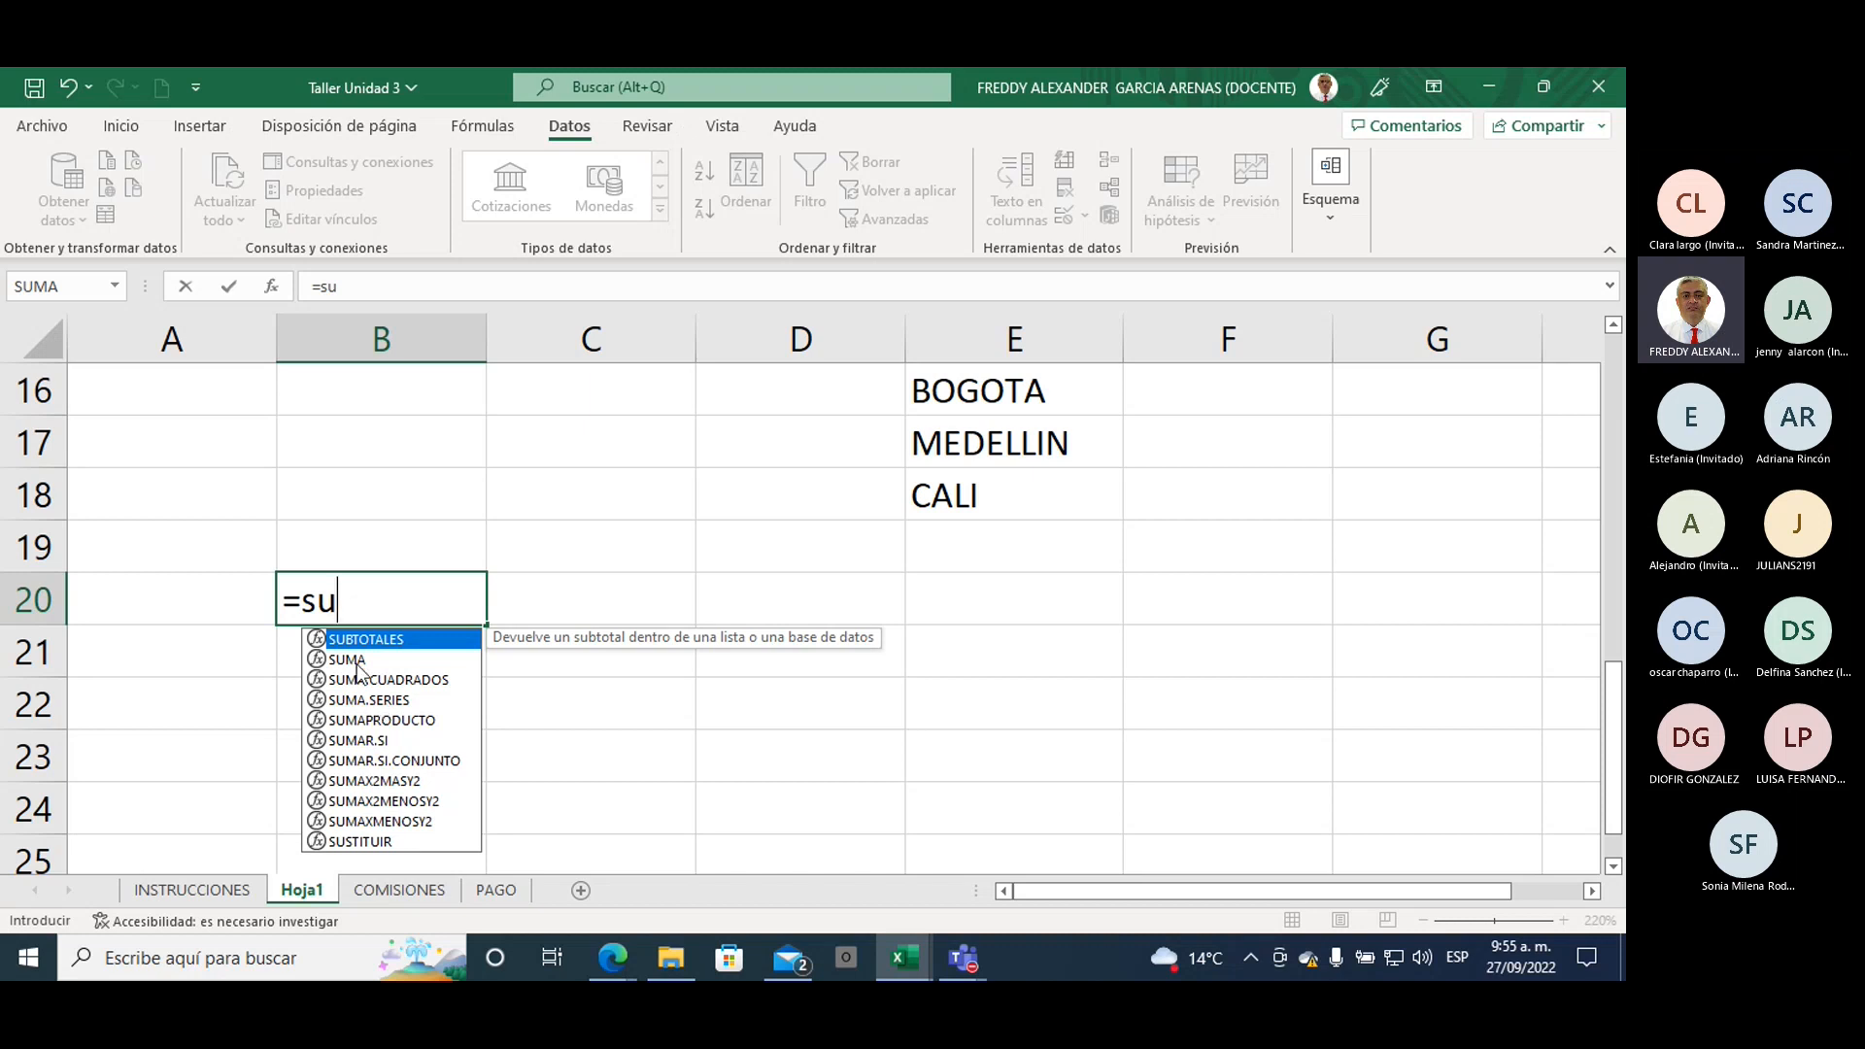
click(358, 664)
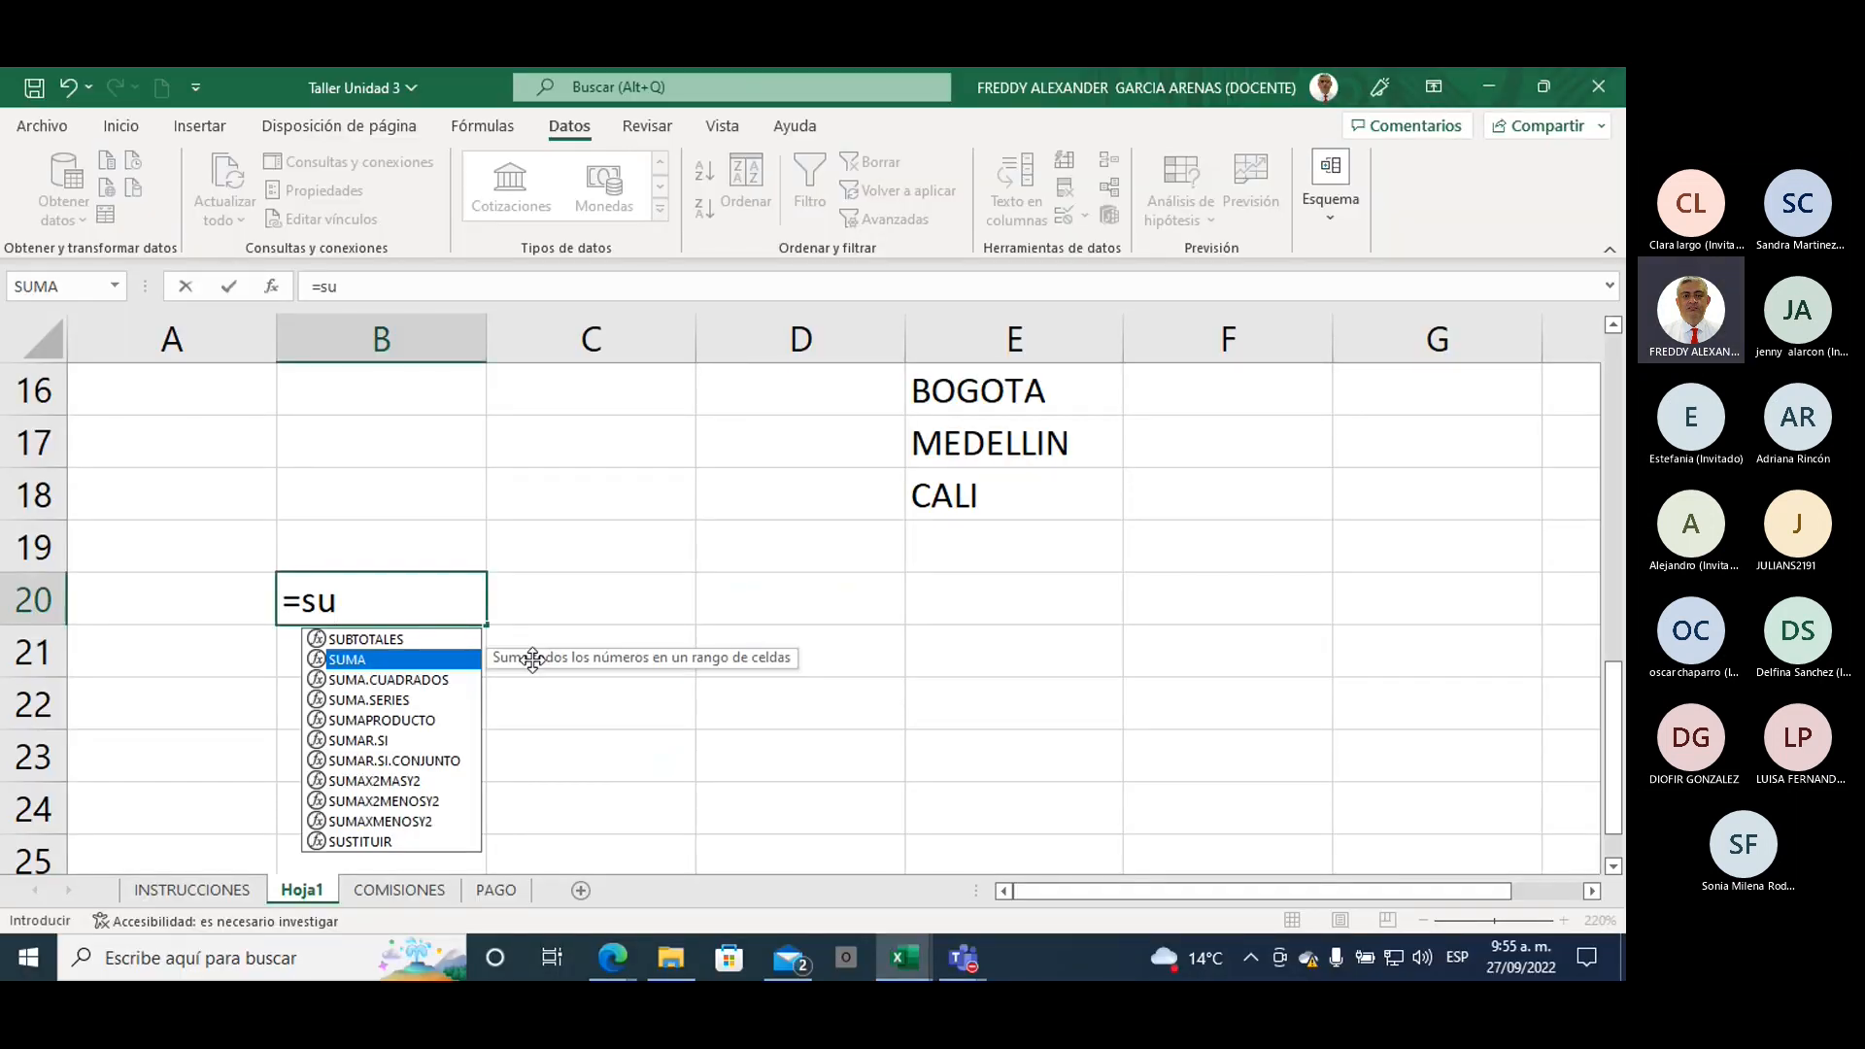
key(BackSpace)
key(BackSpace)
key(BackSpace)
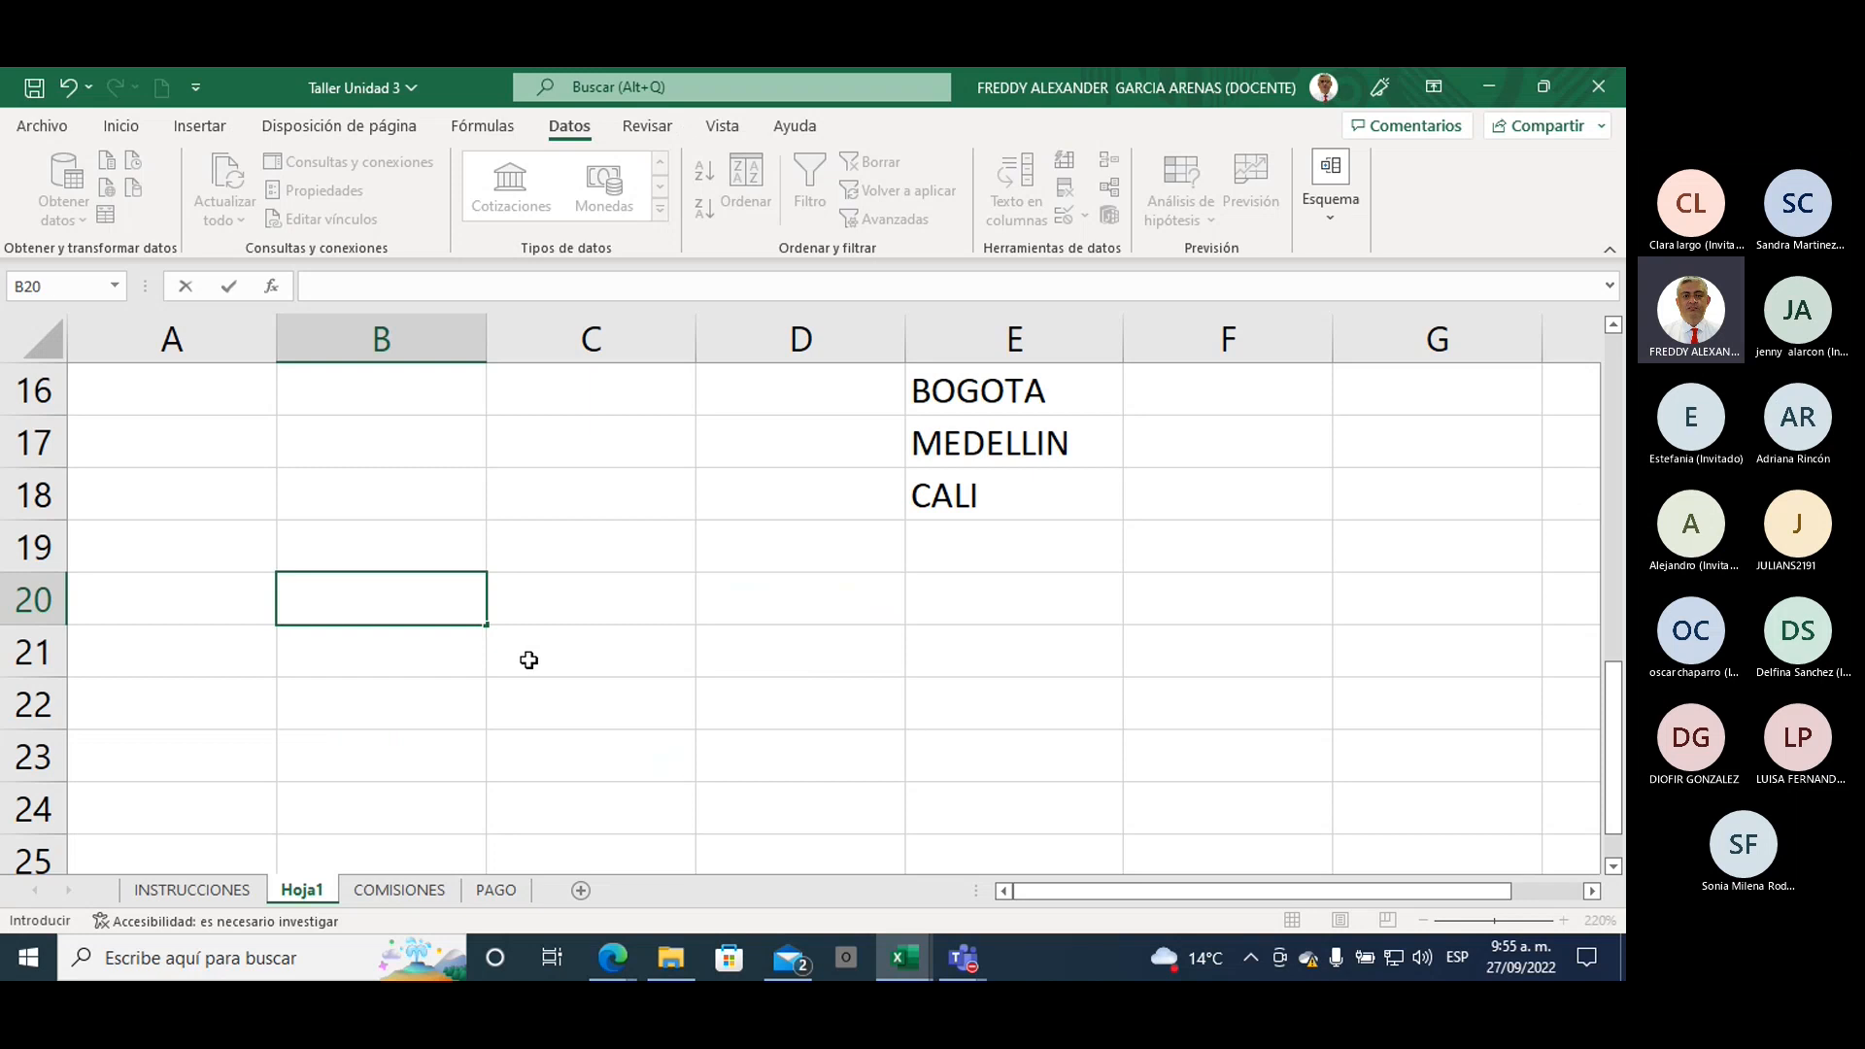
Step: Enter the sample numbers 2, 6, 7, 4, 0 and 1 in cells B17 to B22
click(434, 449)
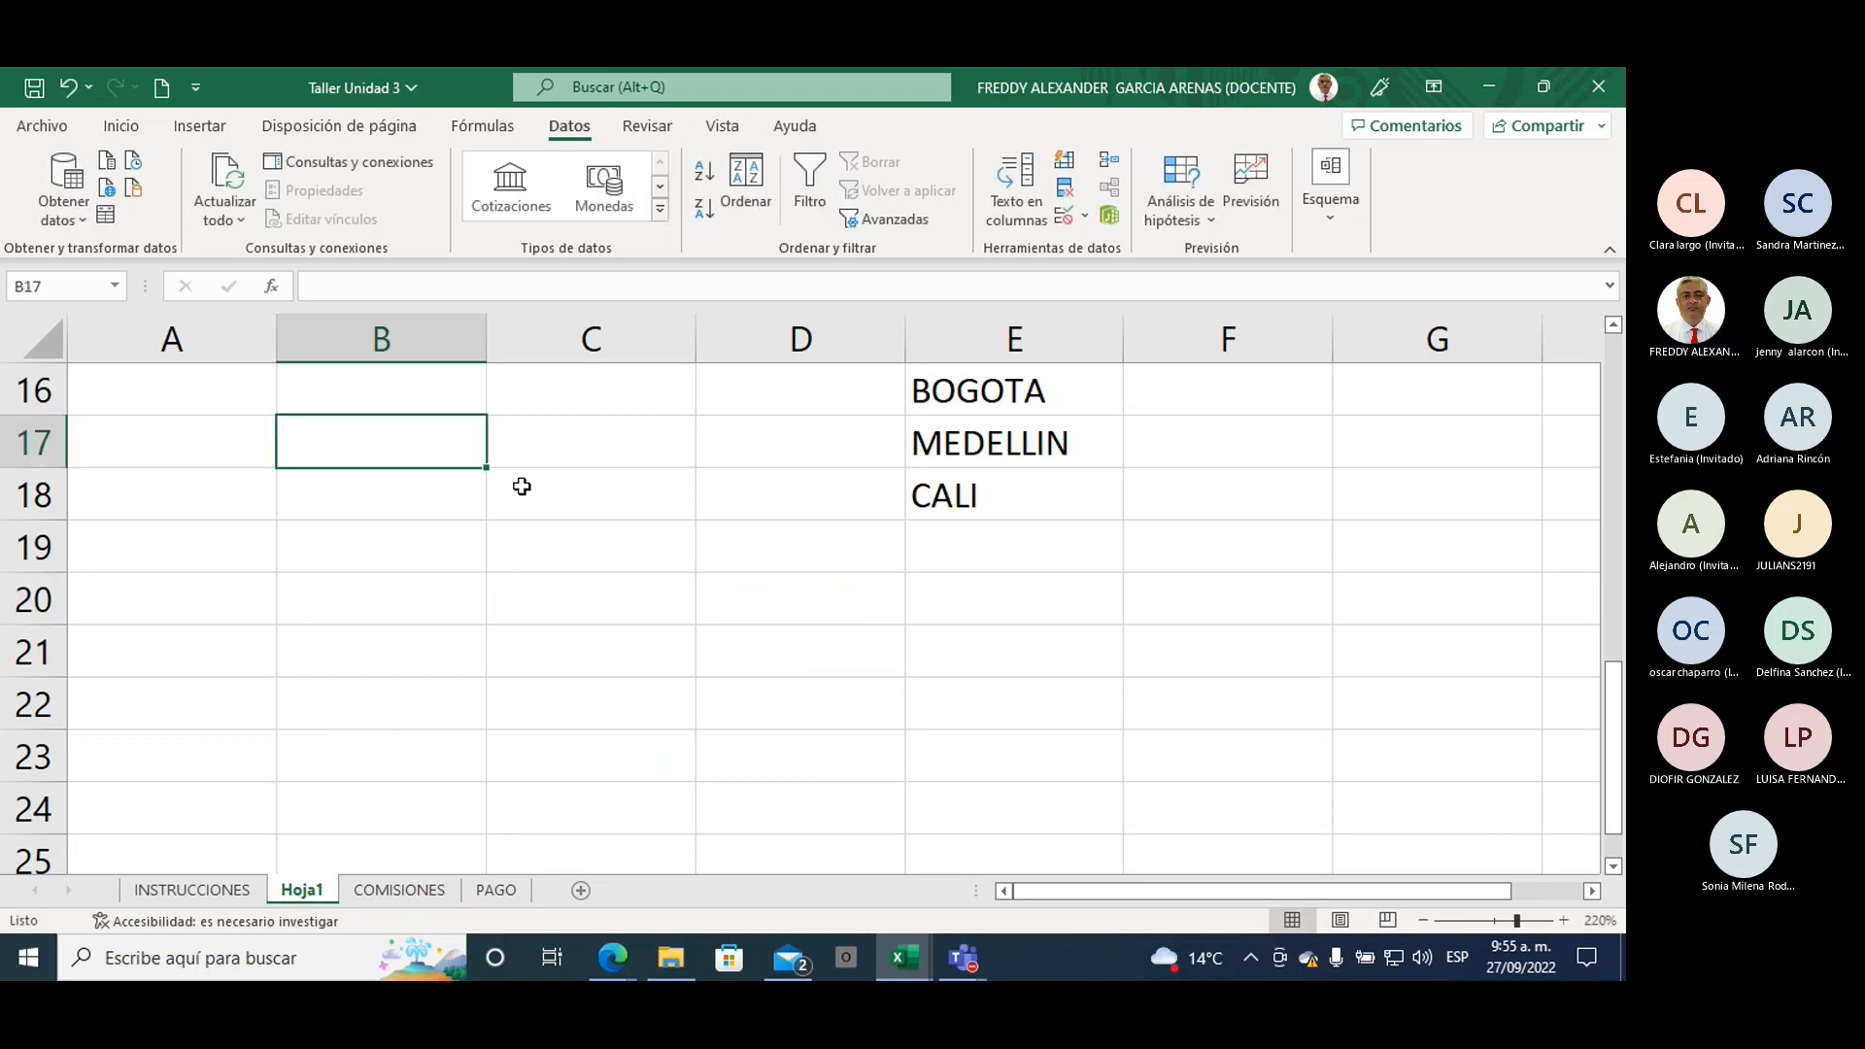
key(Return)
text(6)
key(Return)
text(7)
key(Return)
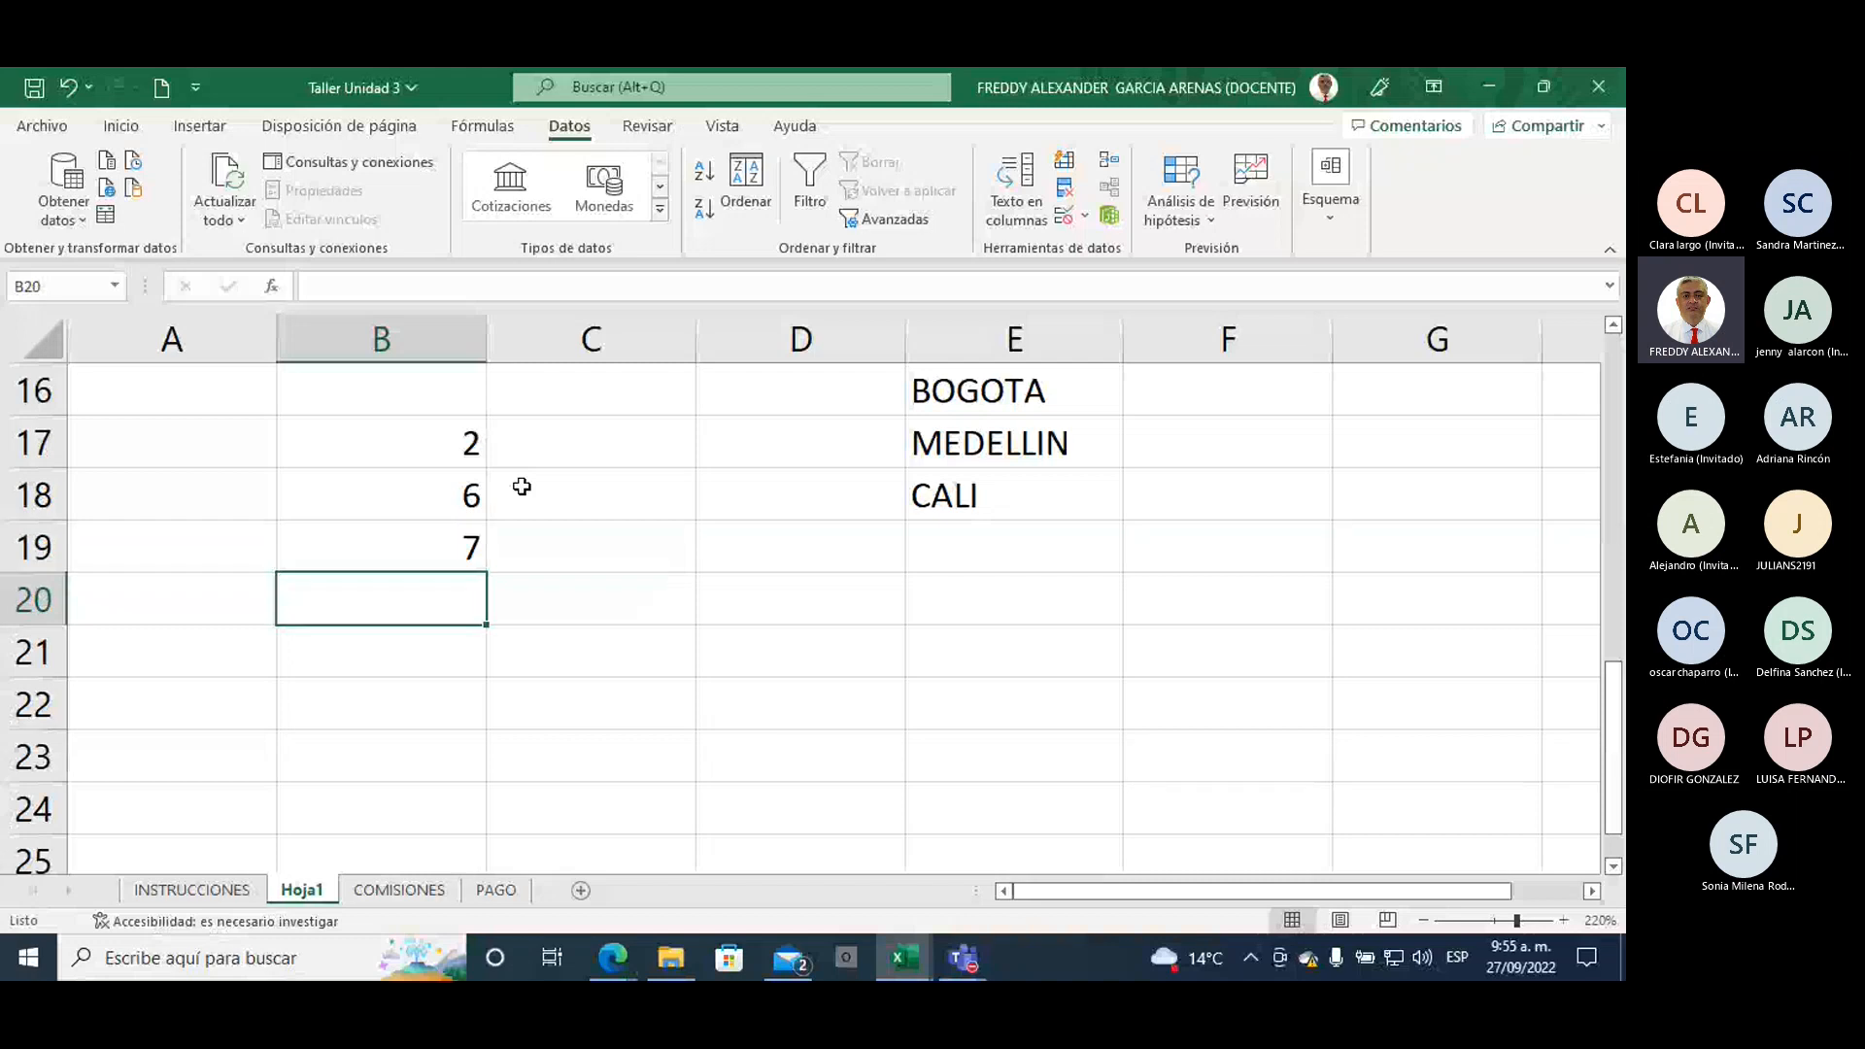
text(4)
key(Return)
text(0)
key(Return)
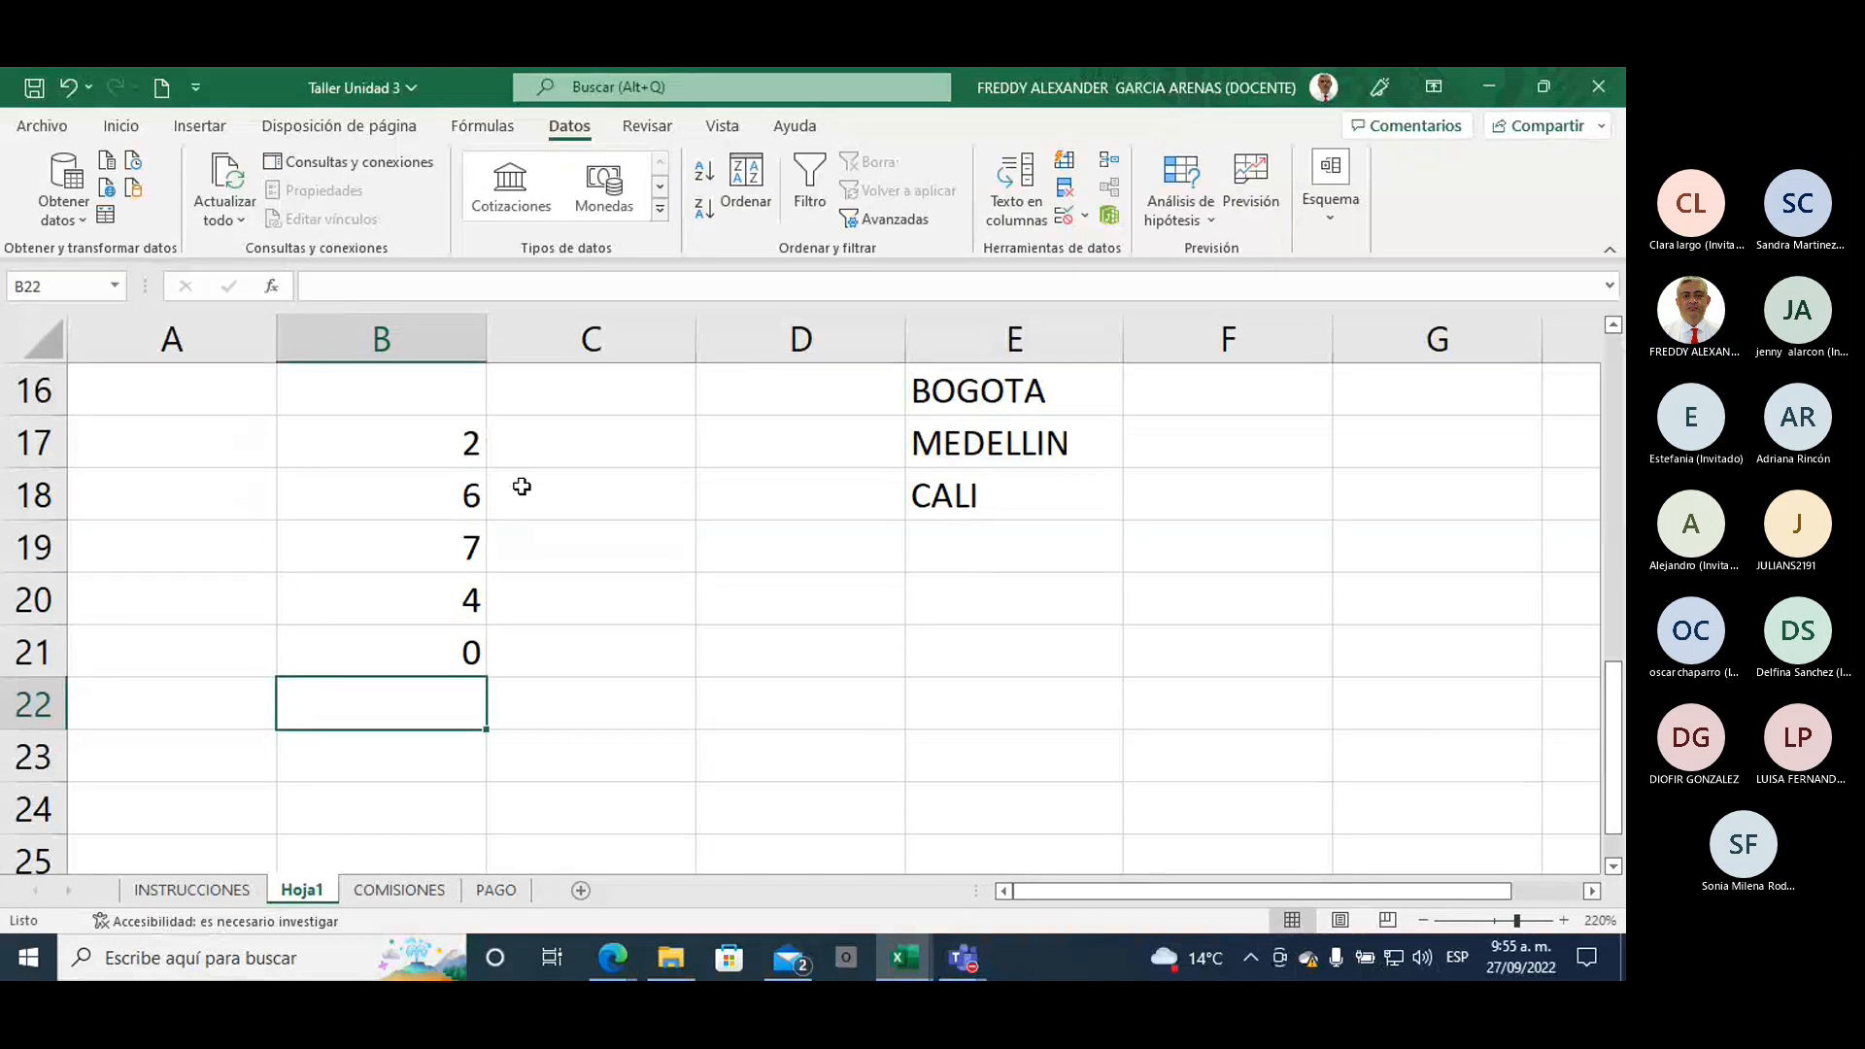
text(1)
key(Return)
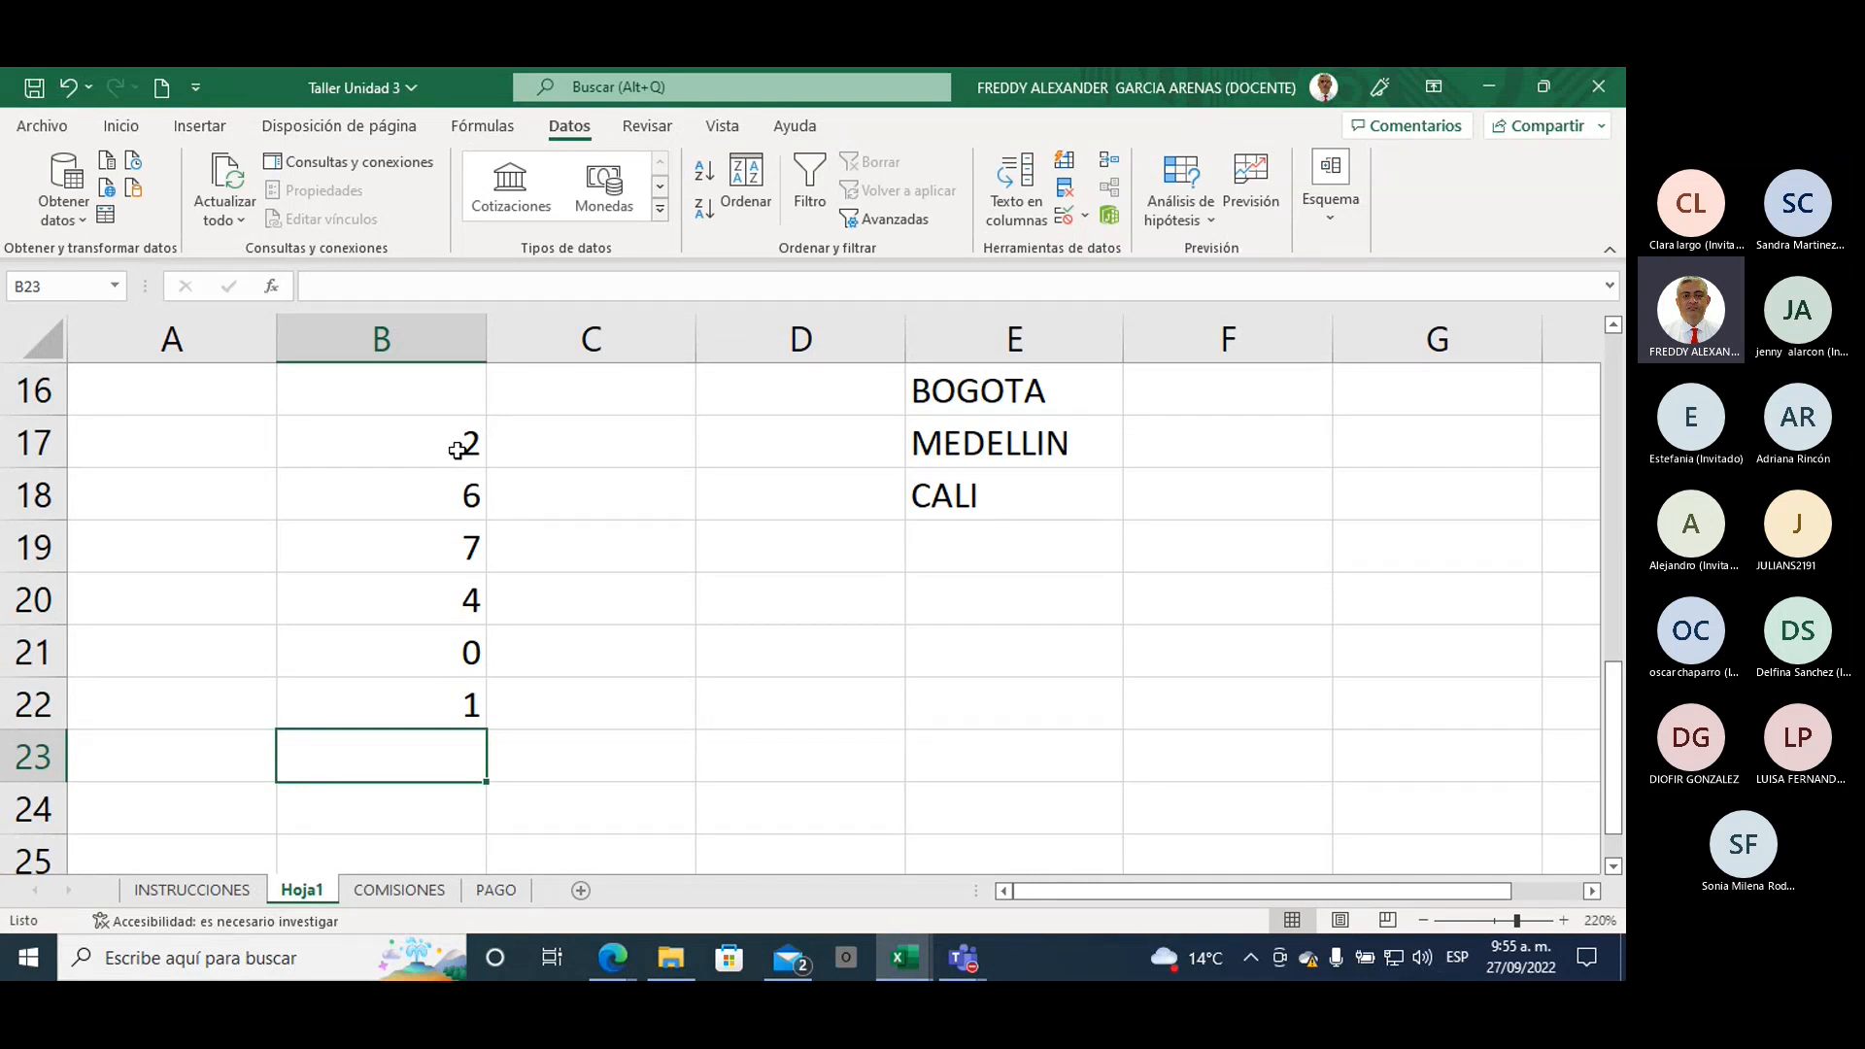
Step: Add the sample numbers cell by cell in D21 with the formula =B17+B18+B19+B20+B21+B22
drag(457, 446, 433, 679)
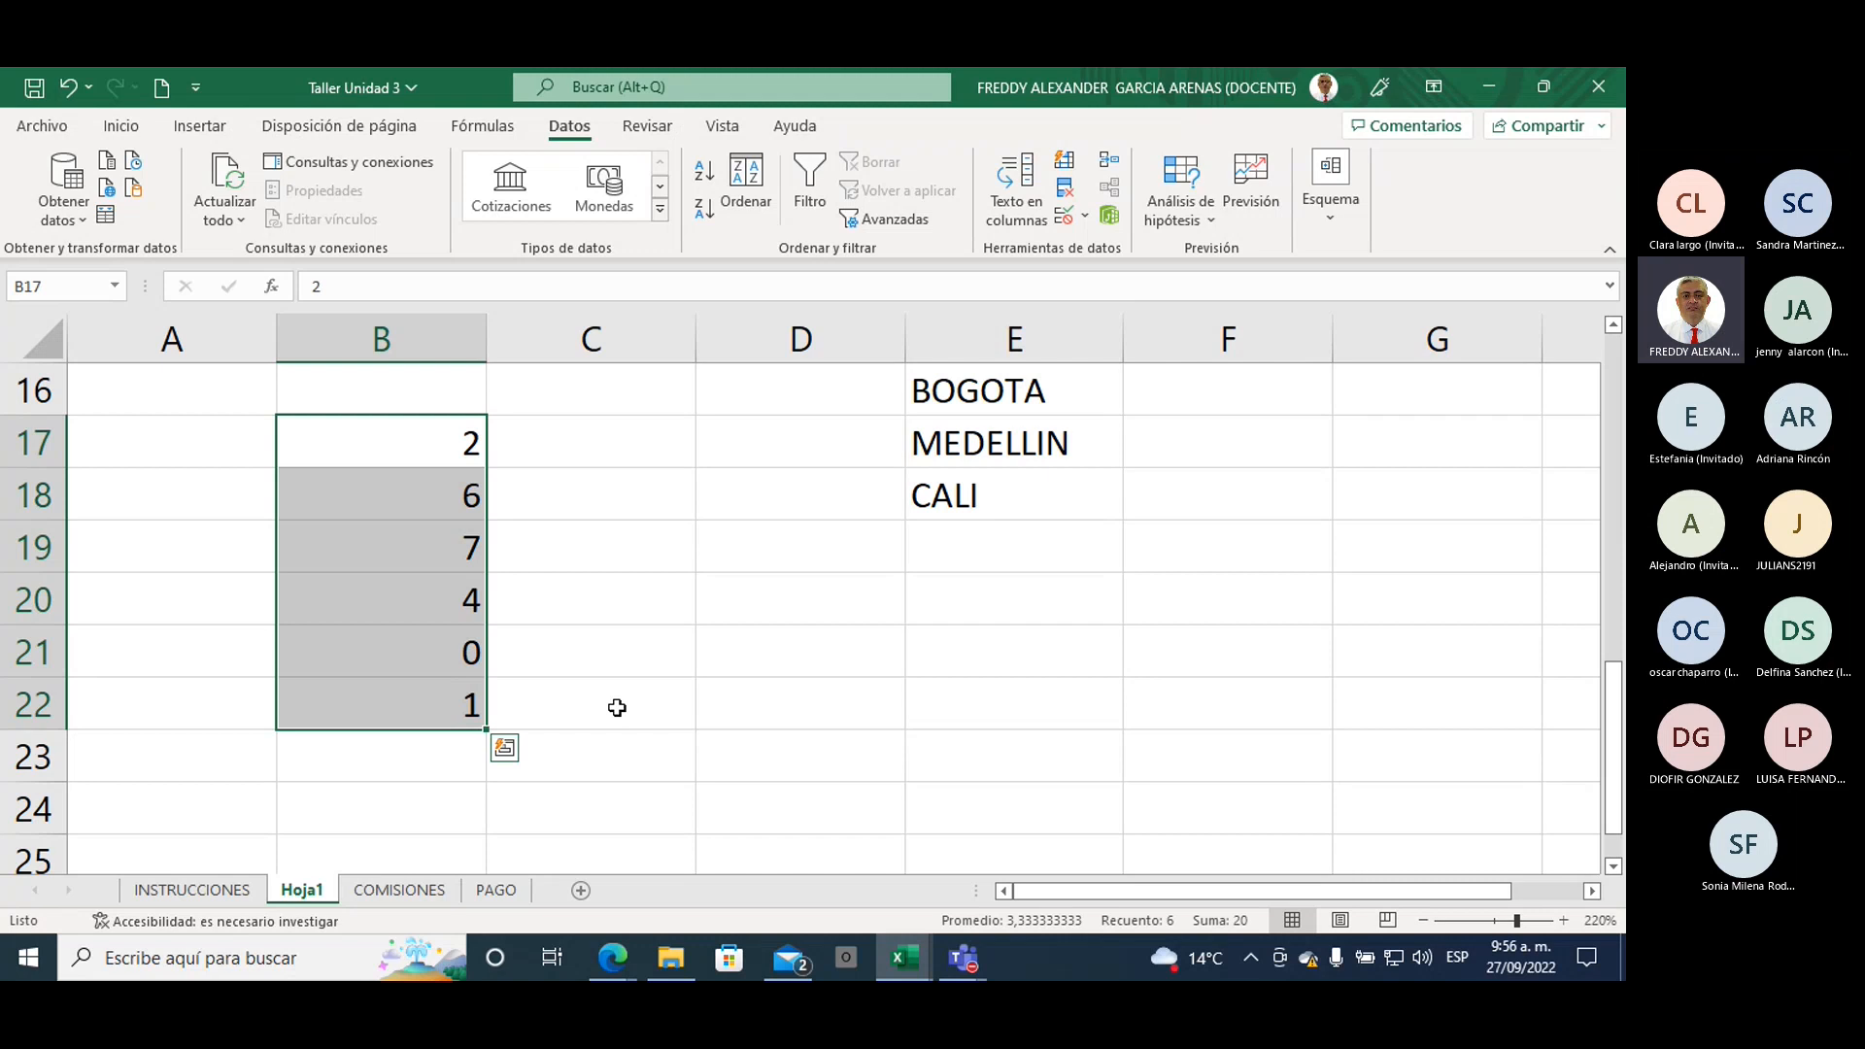
click(730, 659)
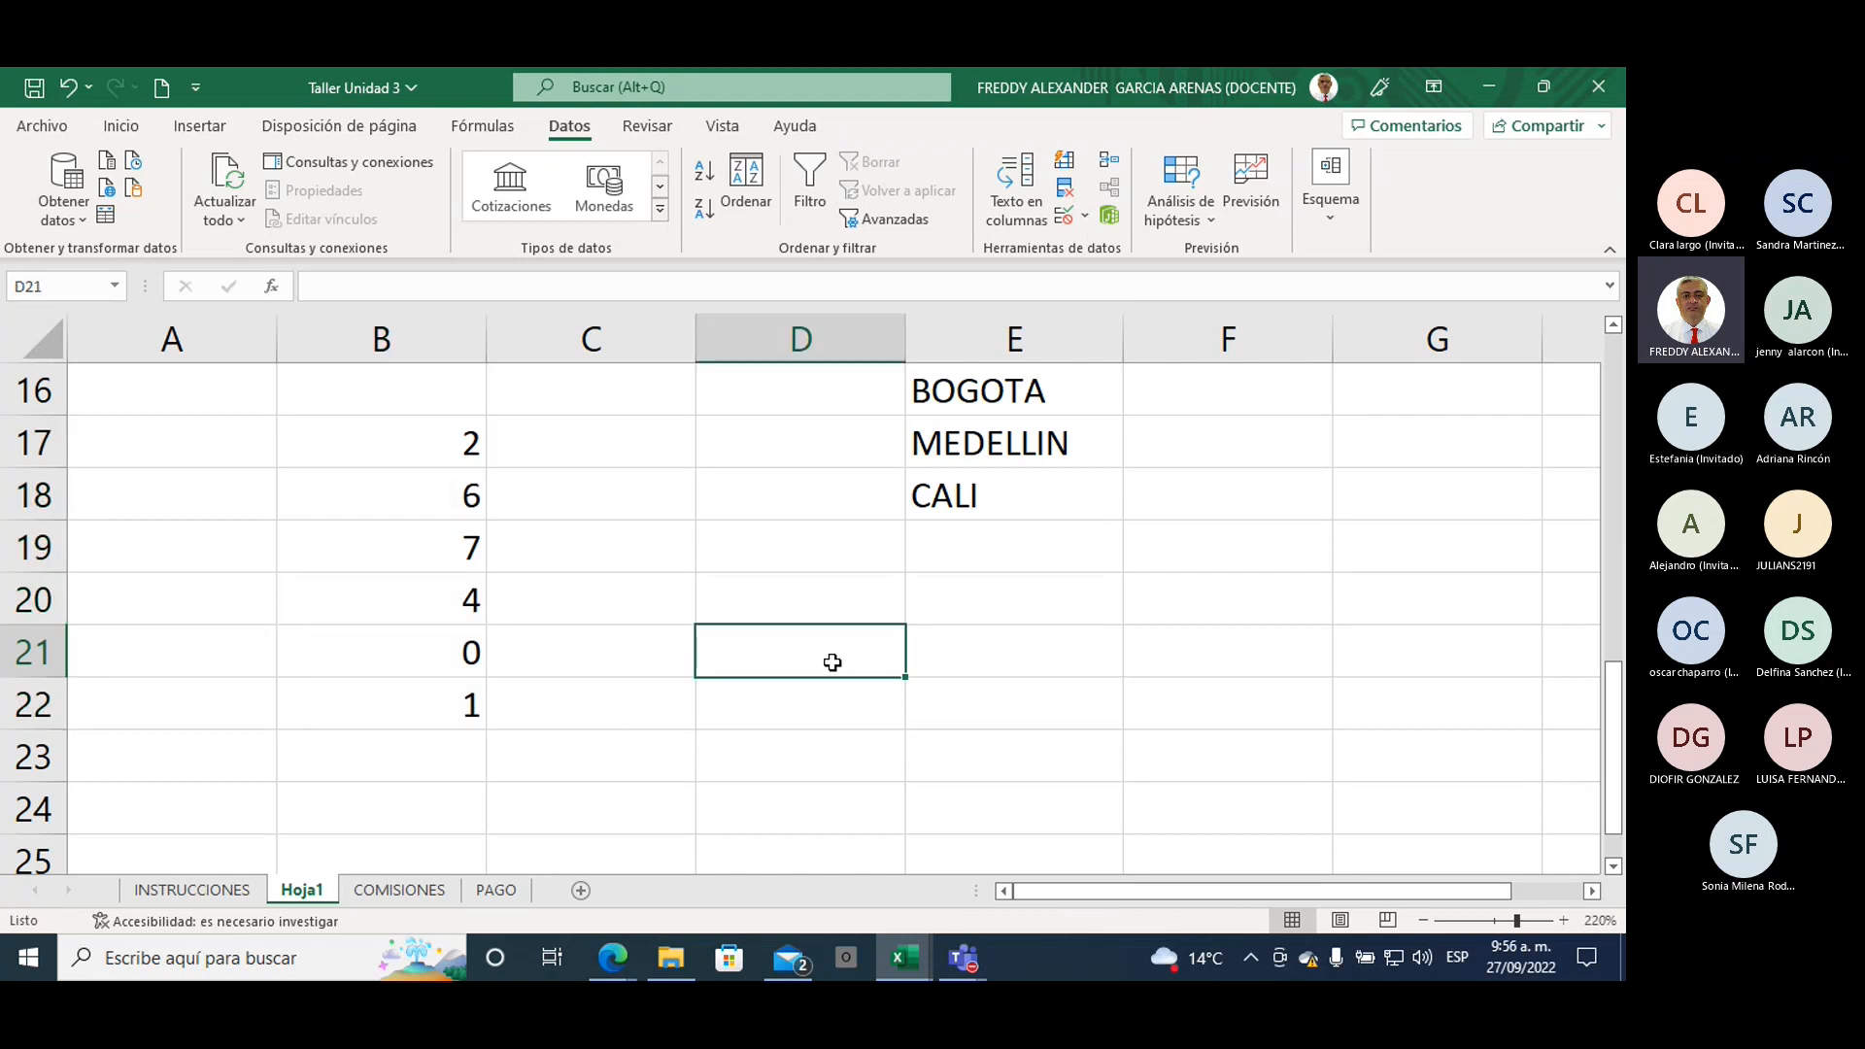
text(=)
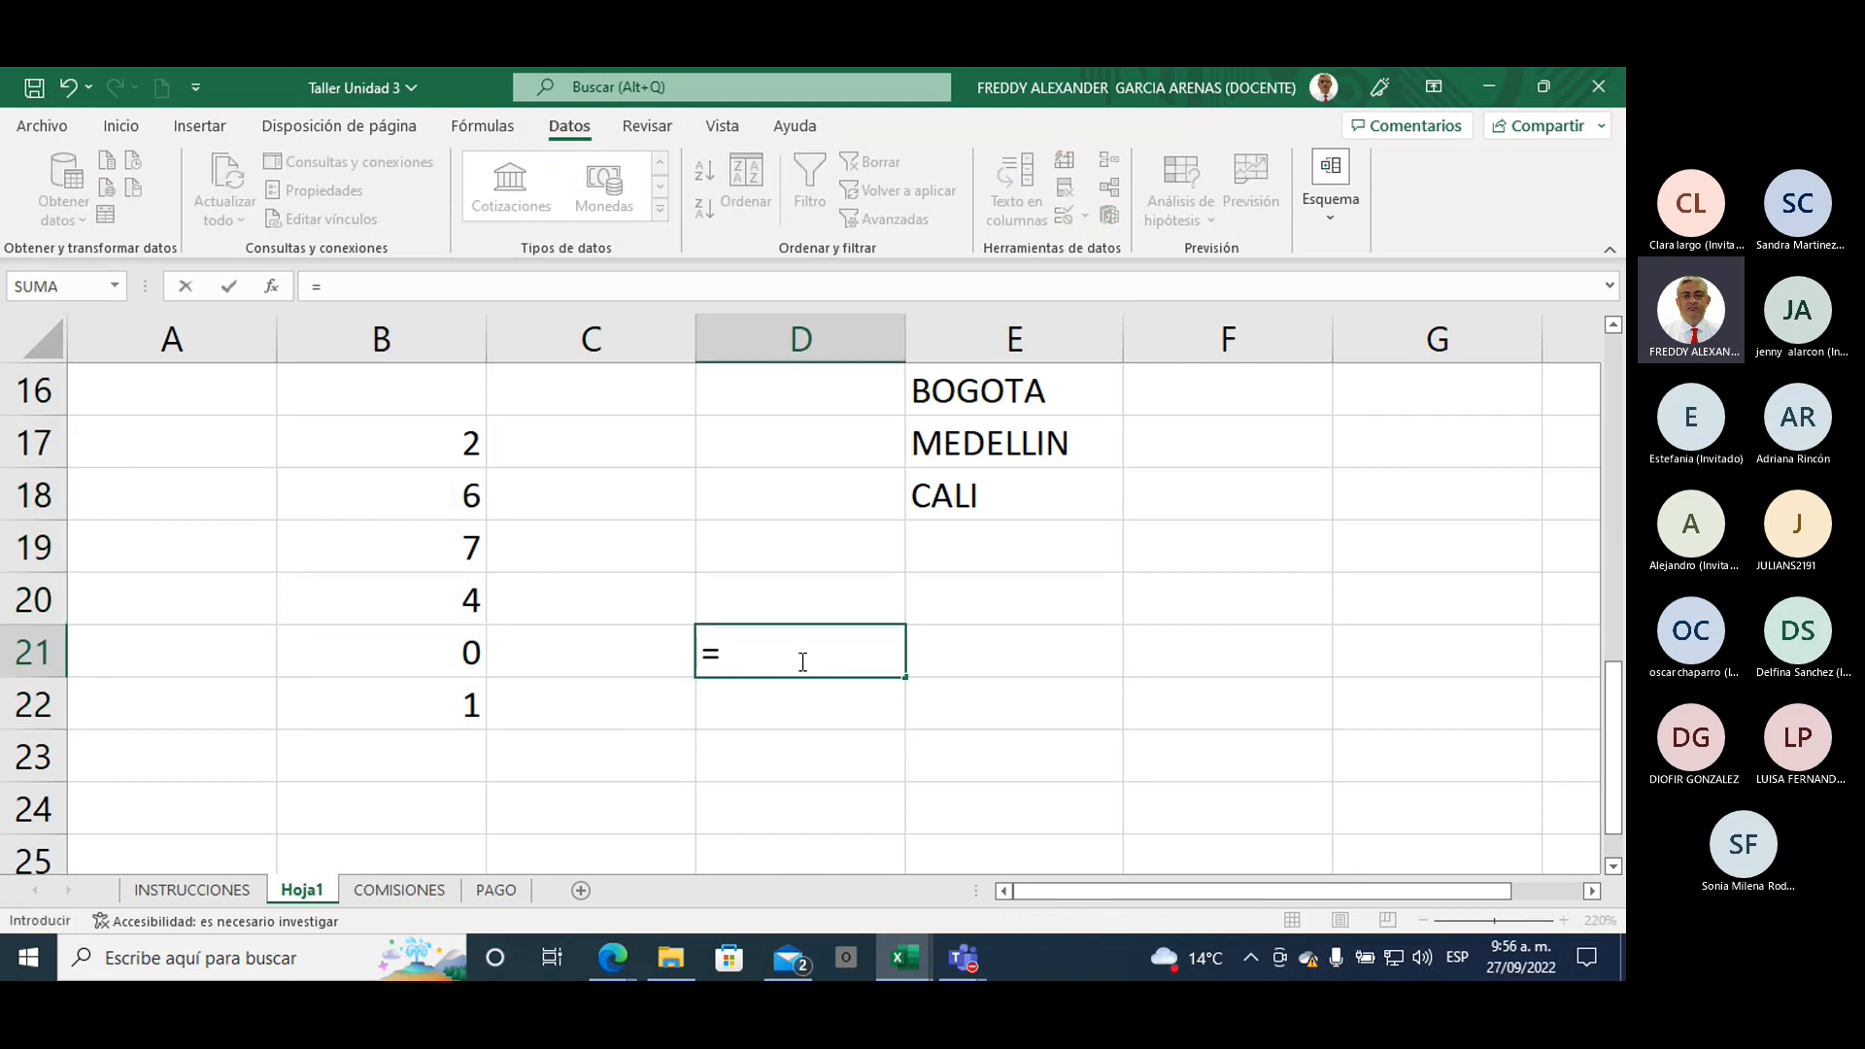
click(423, 459)
text(+)
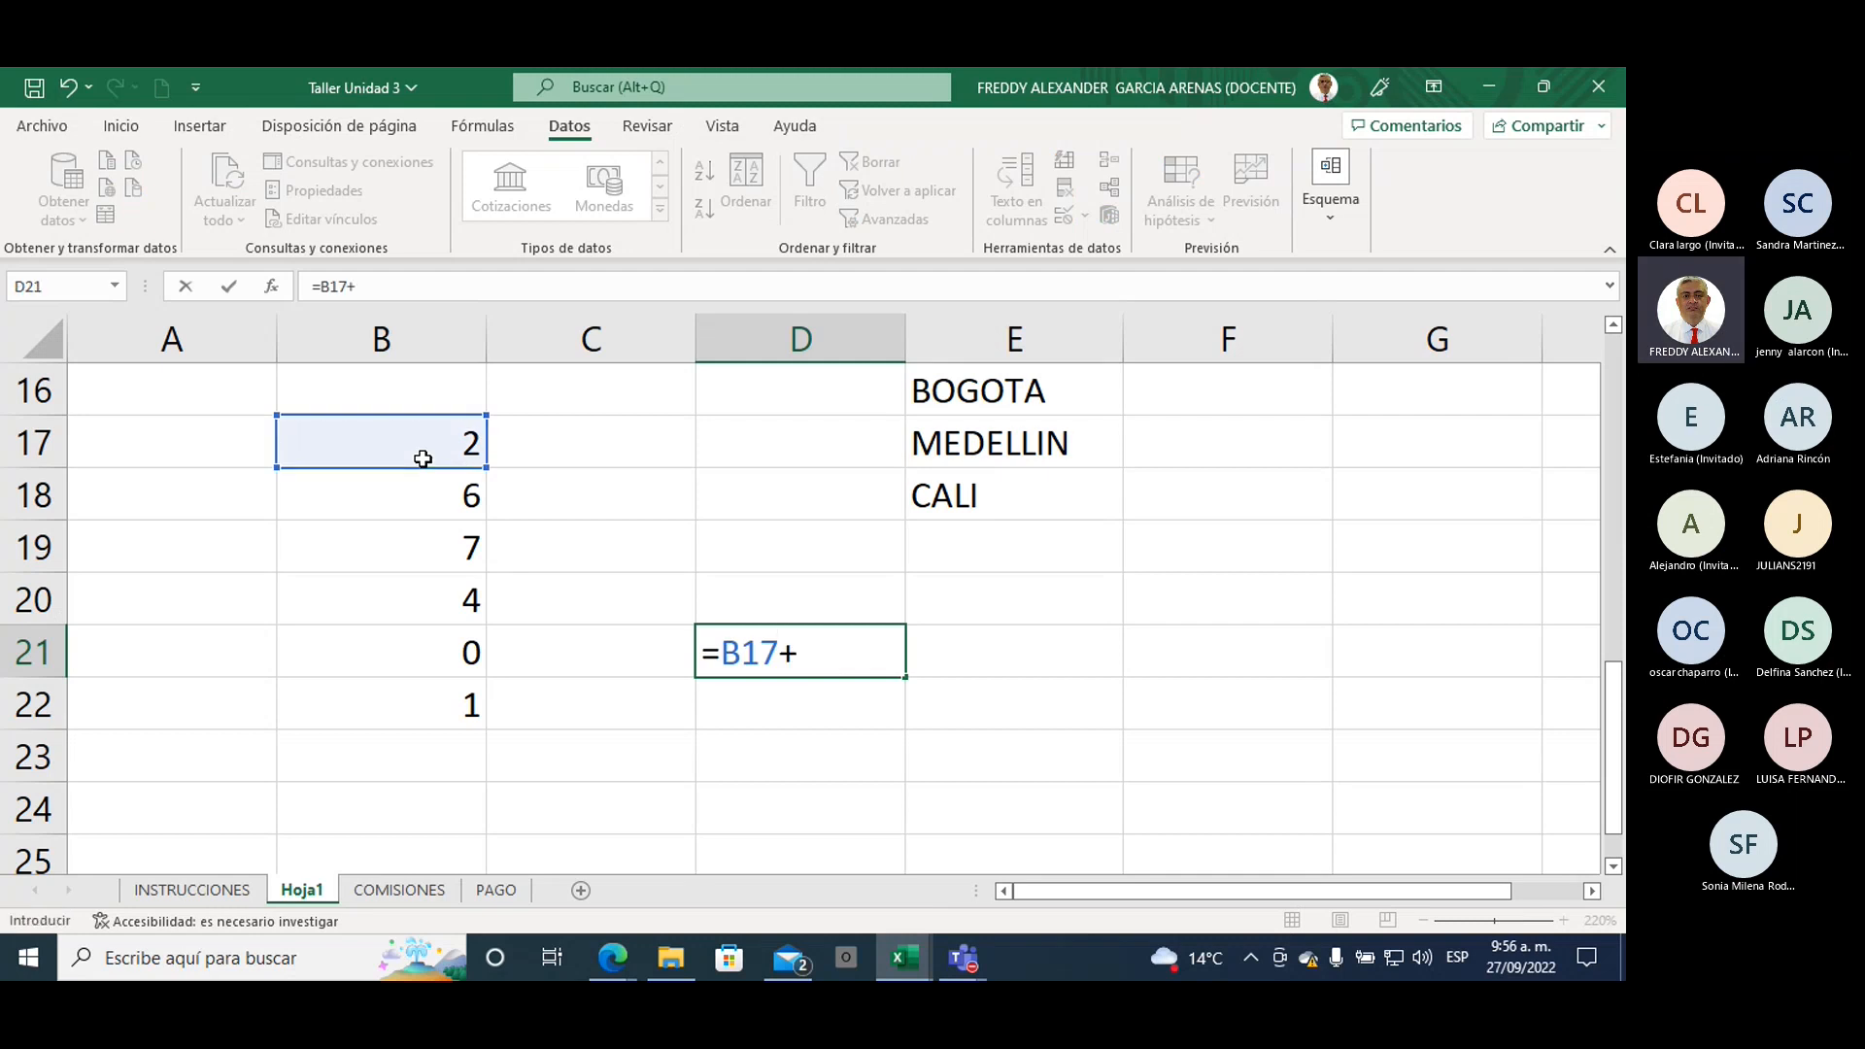
click(437, 492)
text(+)
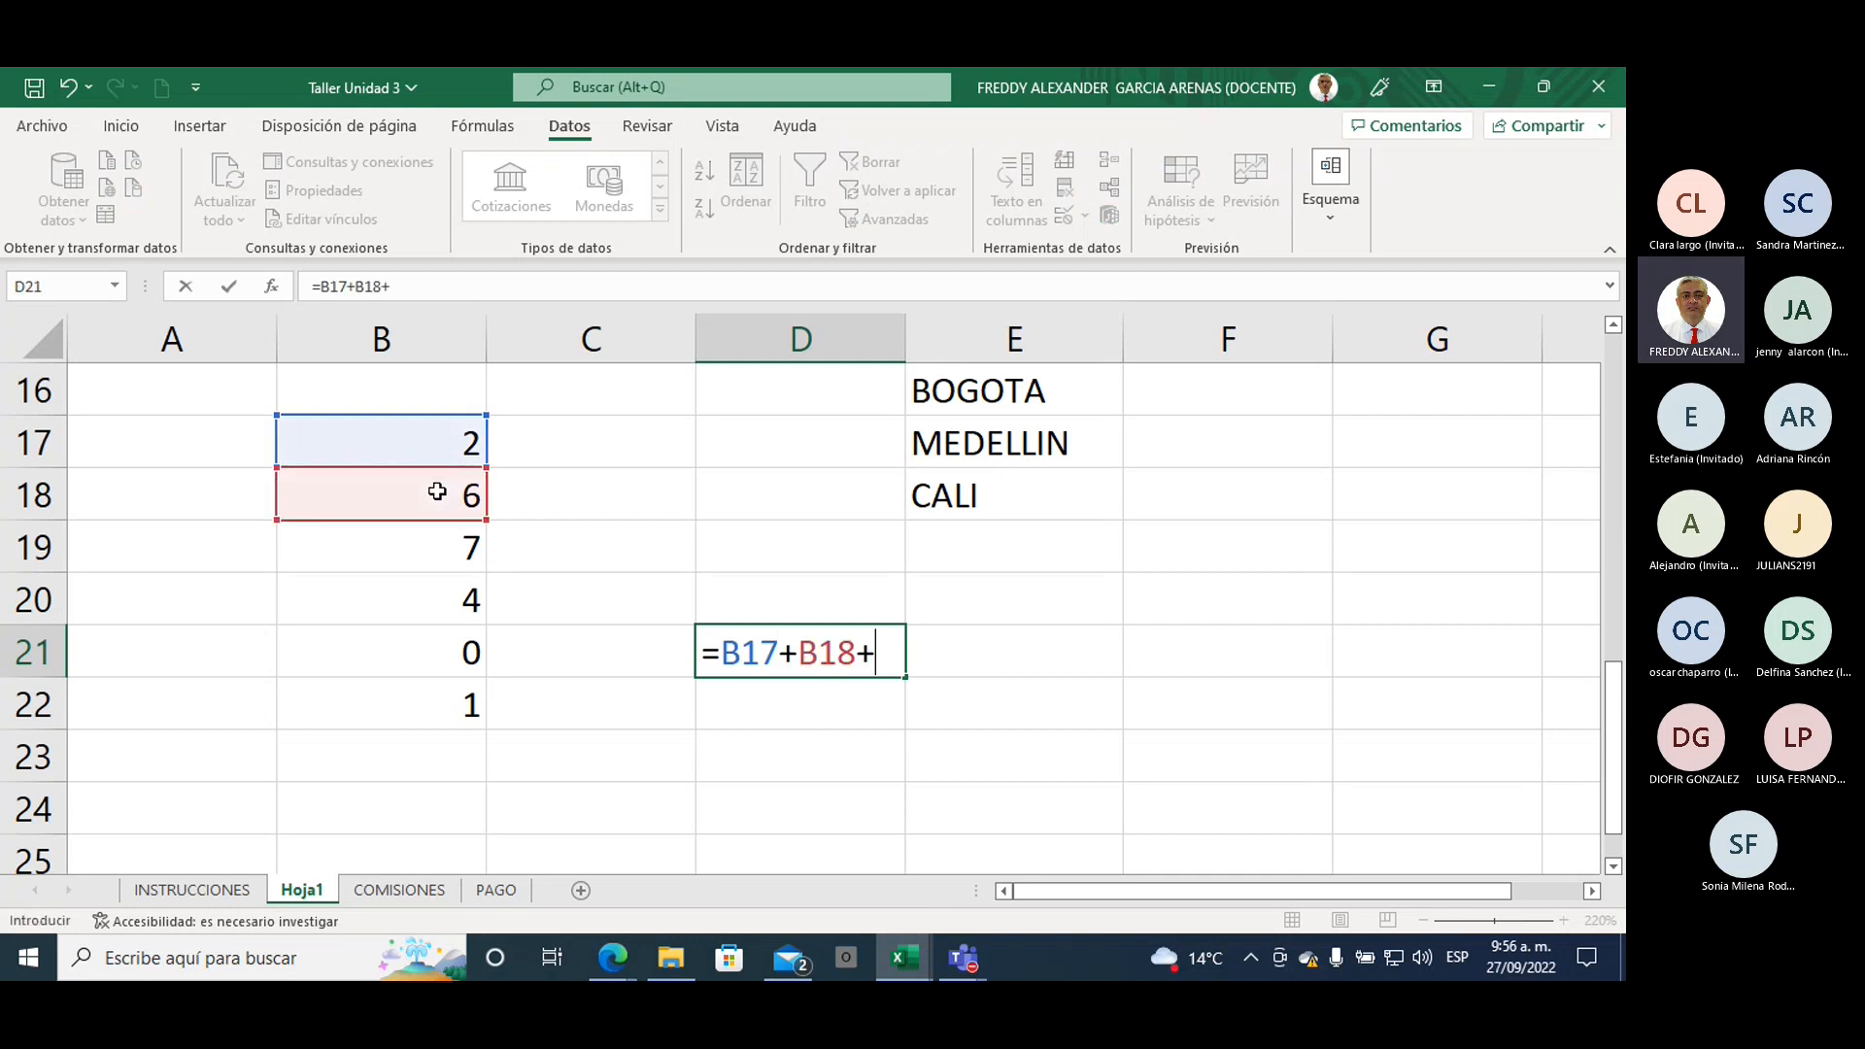
click(434, 555)
text(+)
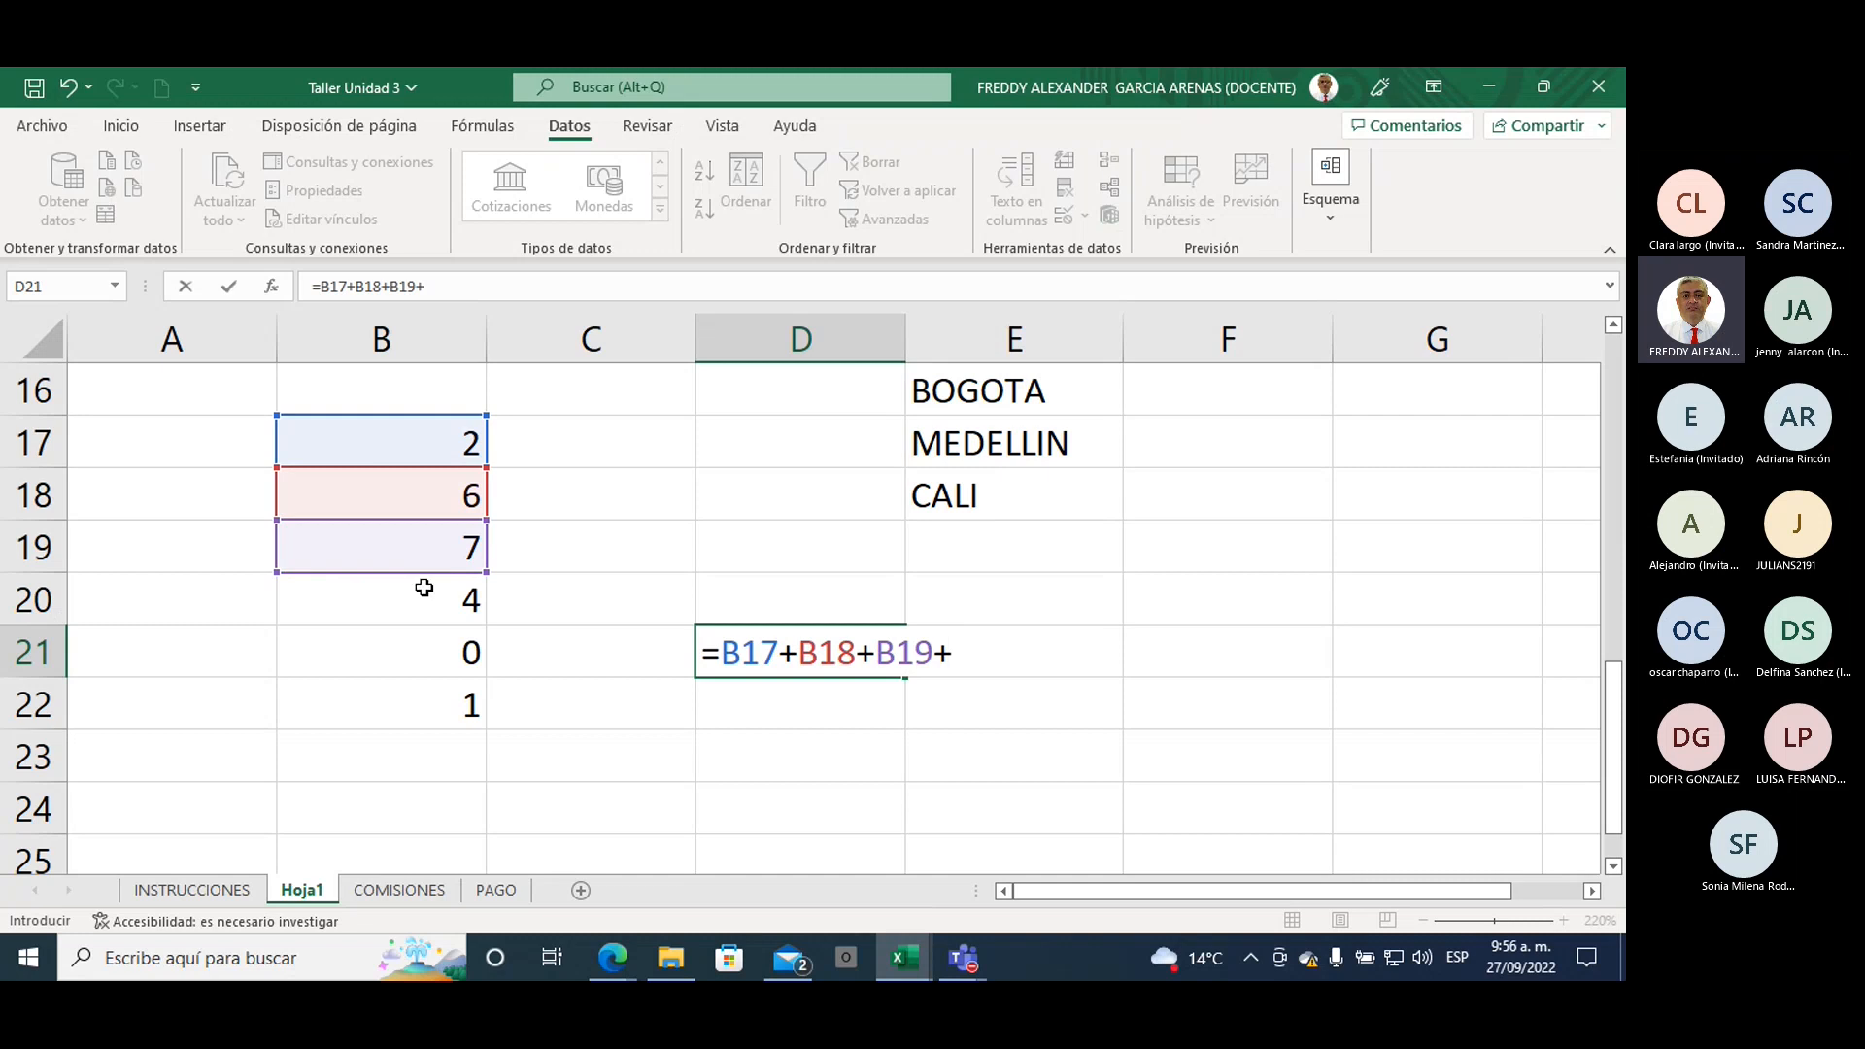
click(419, 589)
text(+)
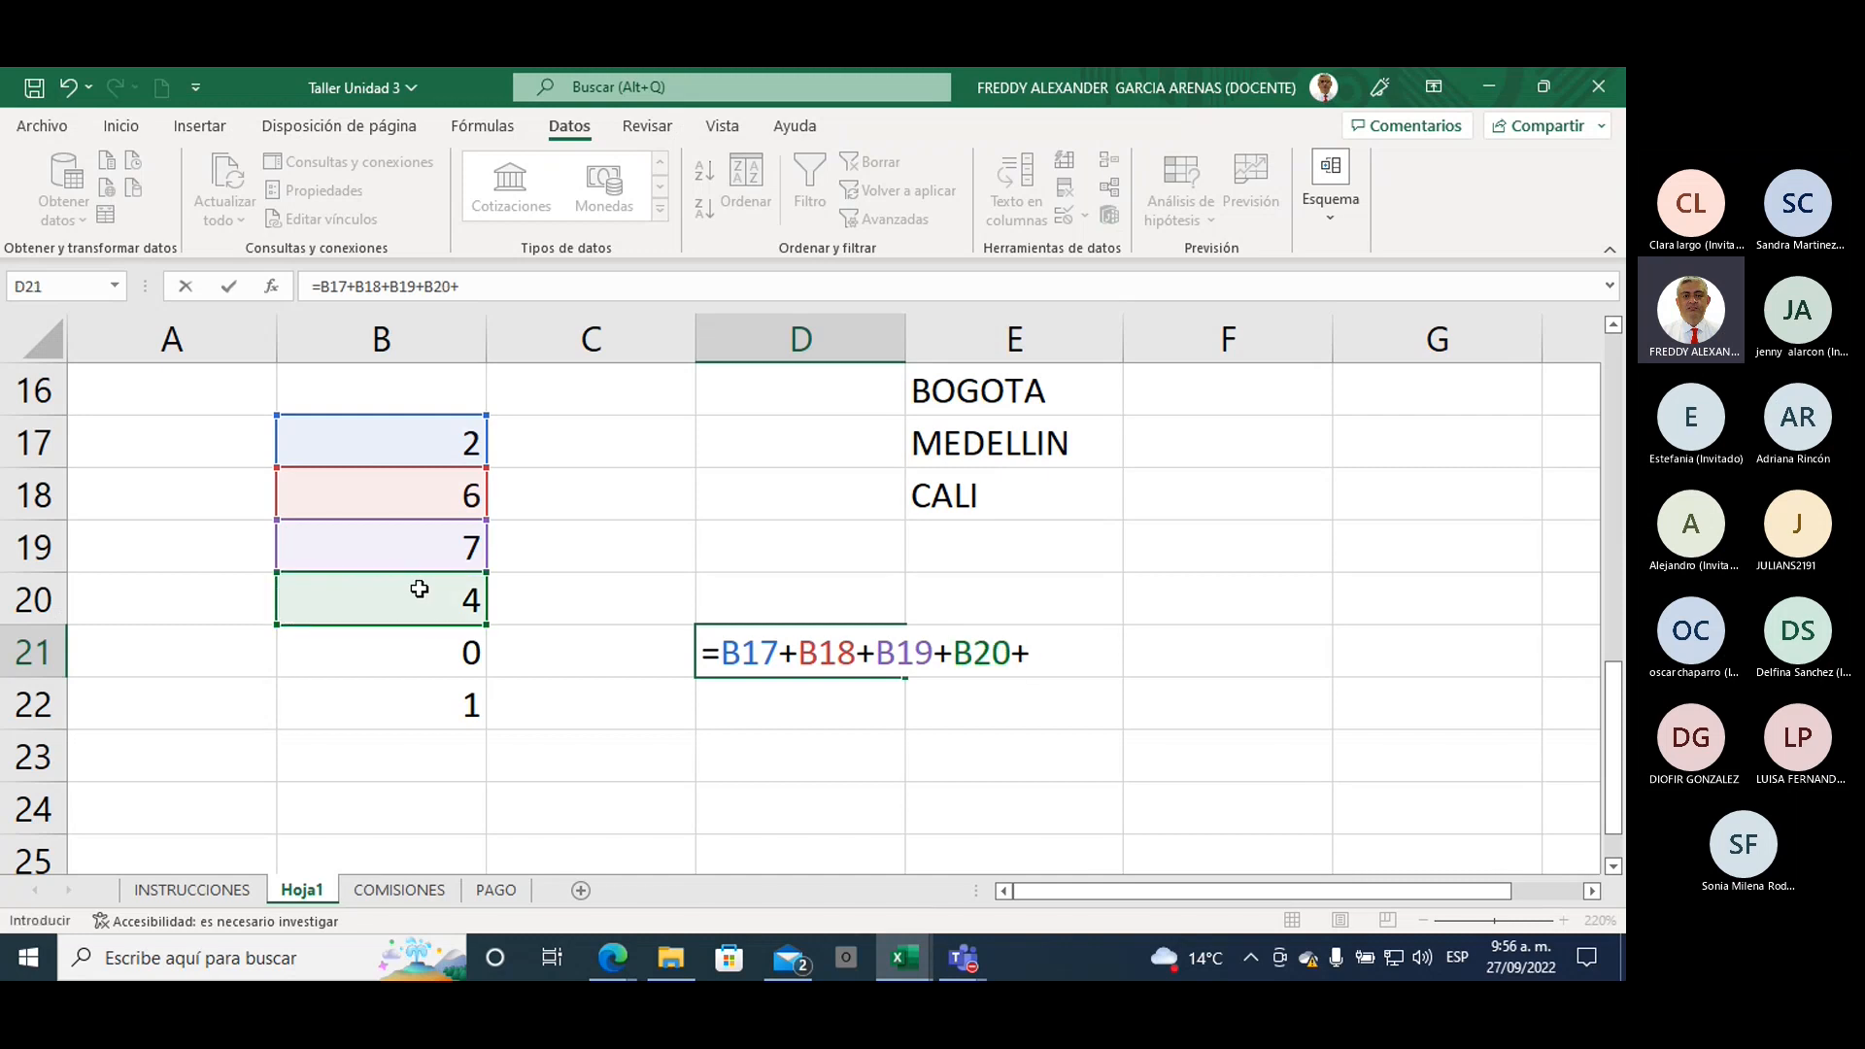
click(407, 653)
text(+)
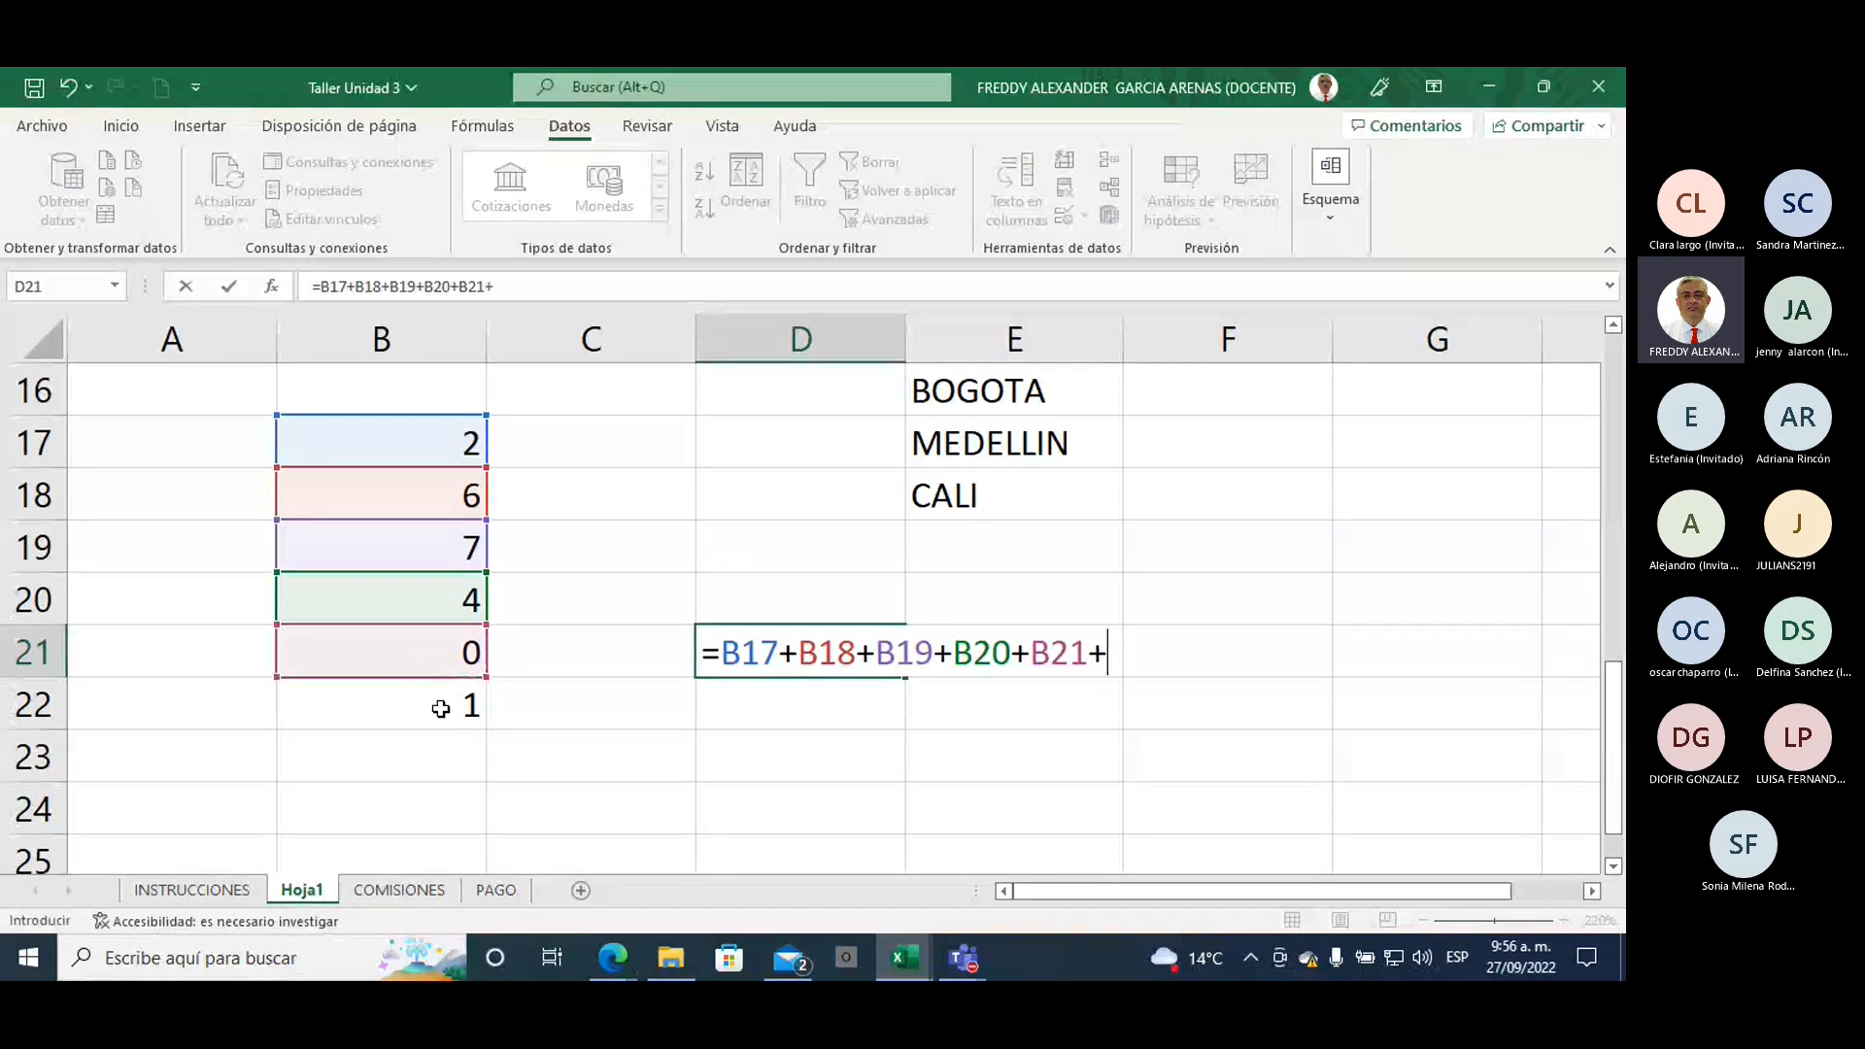
click(437, 705)
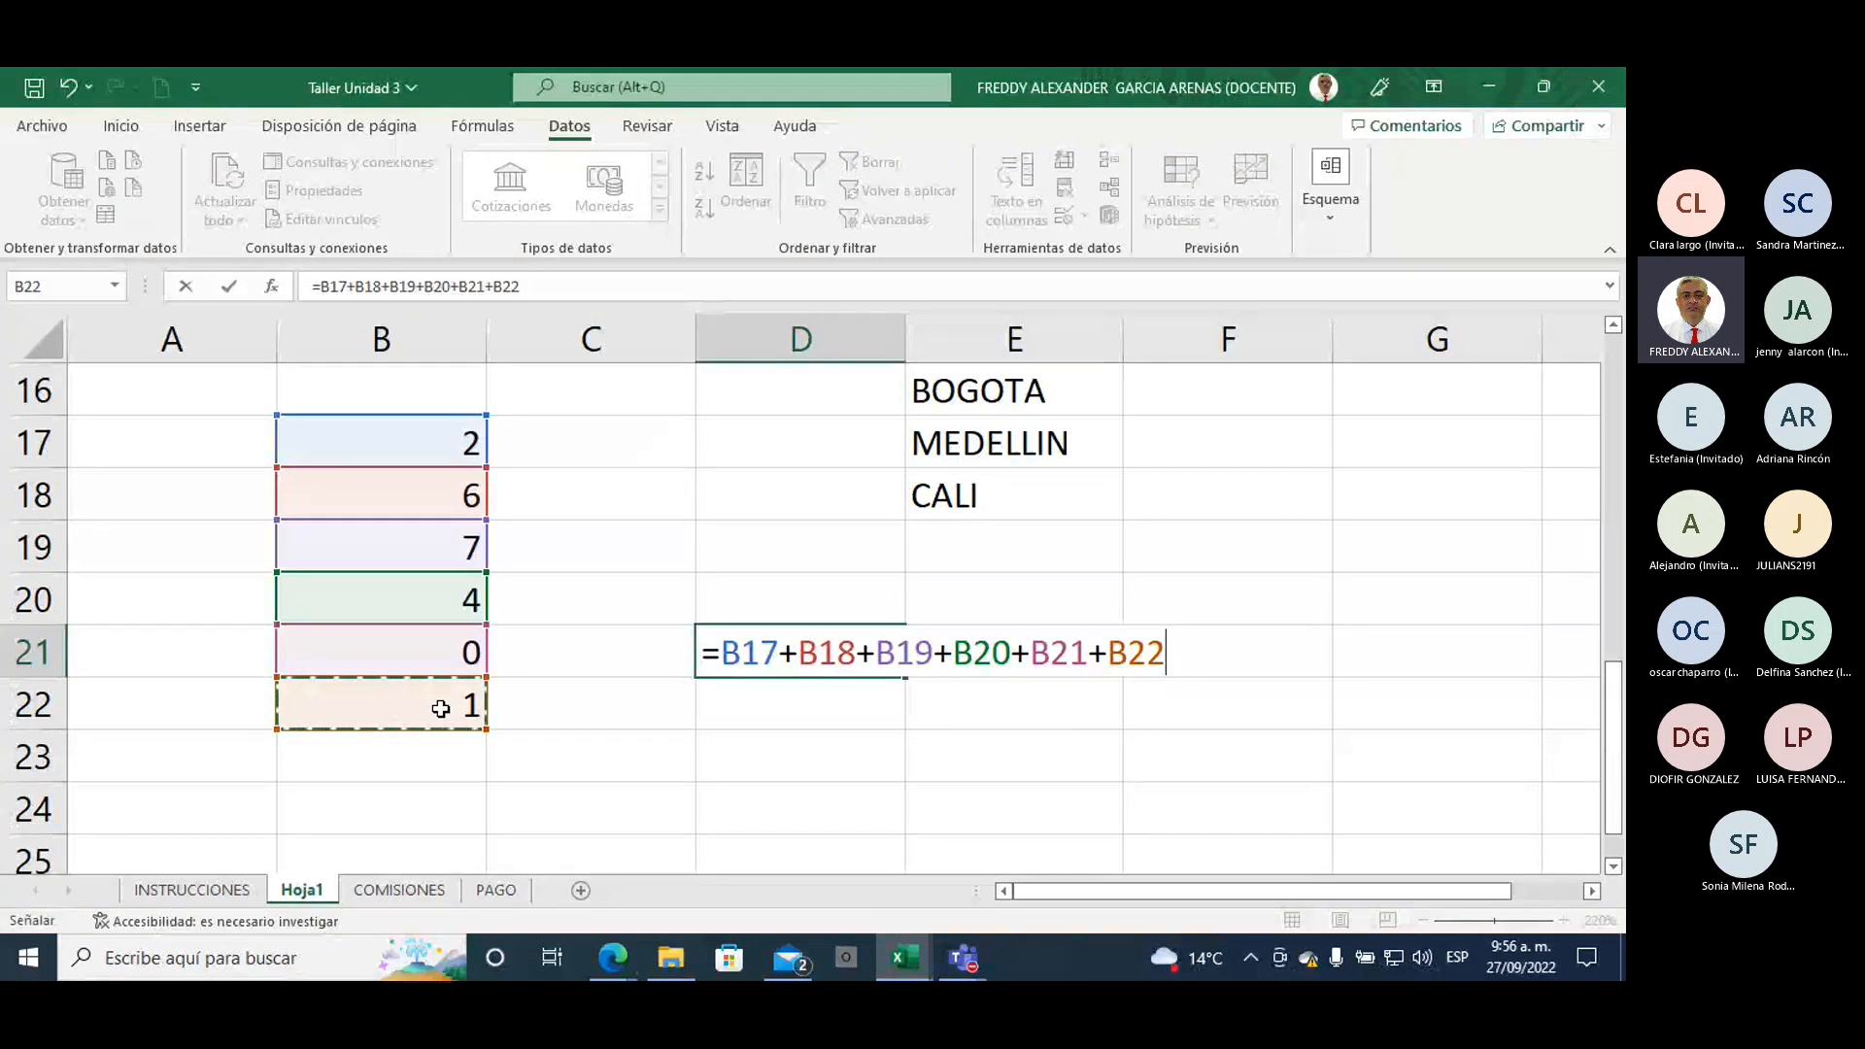
key(Return)
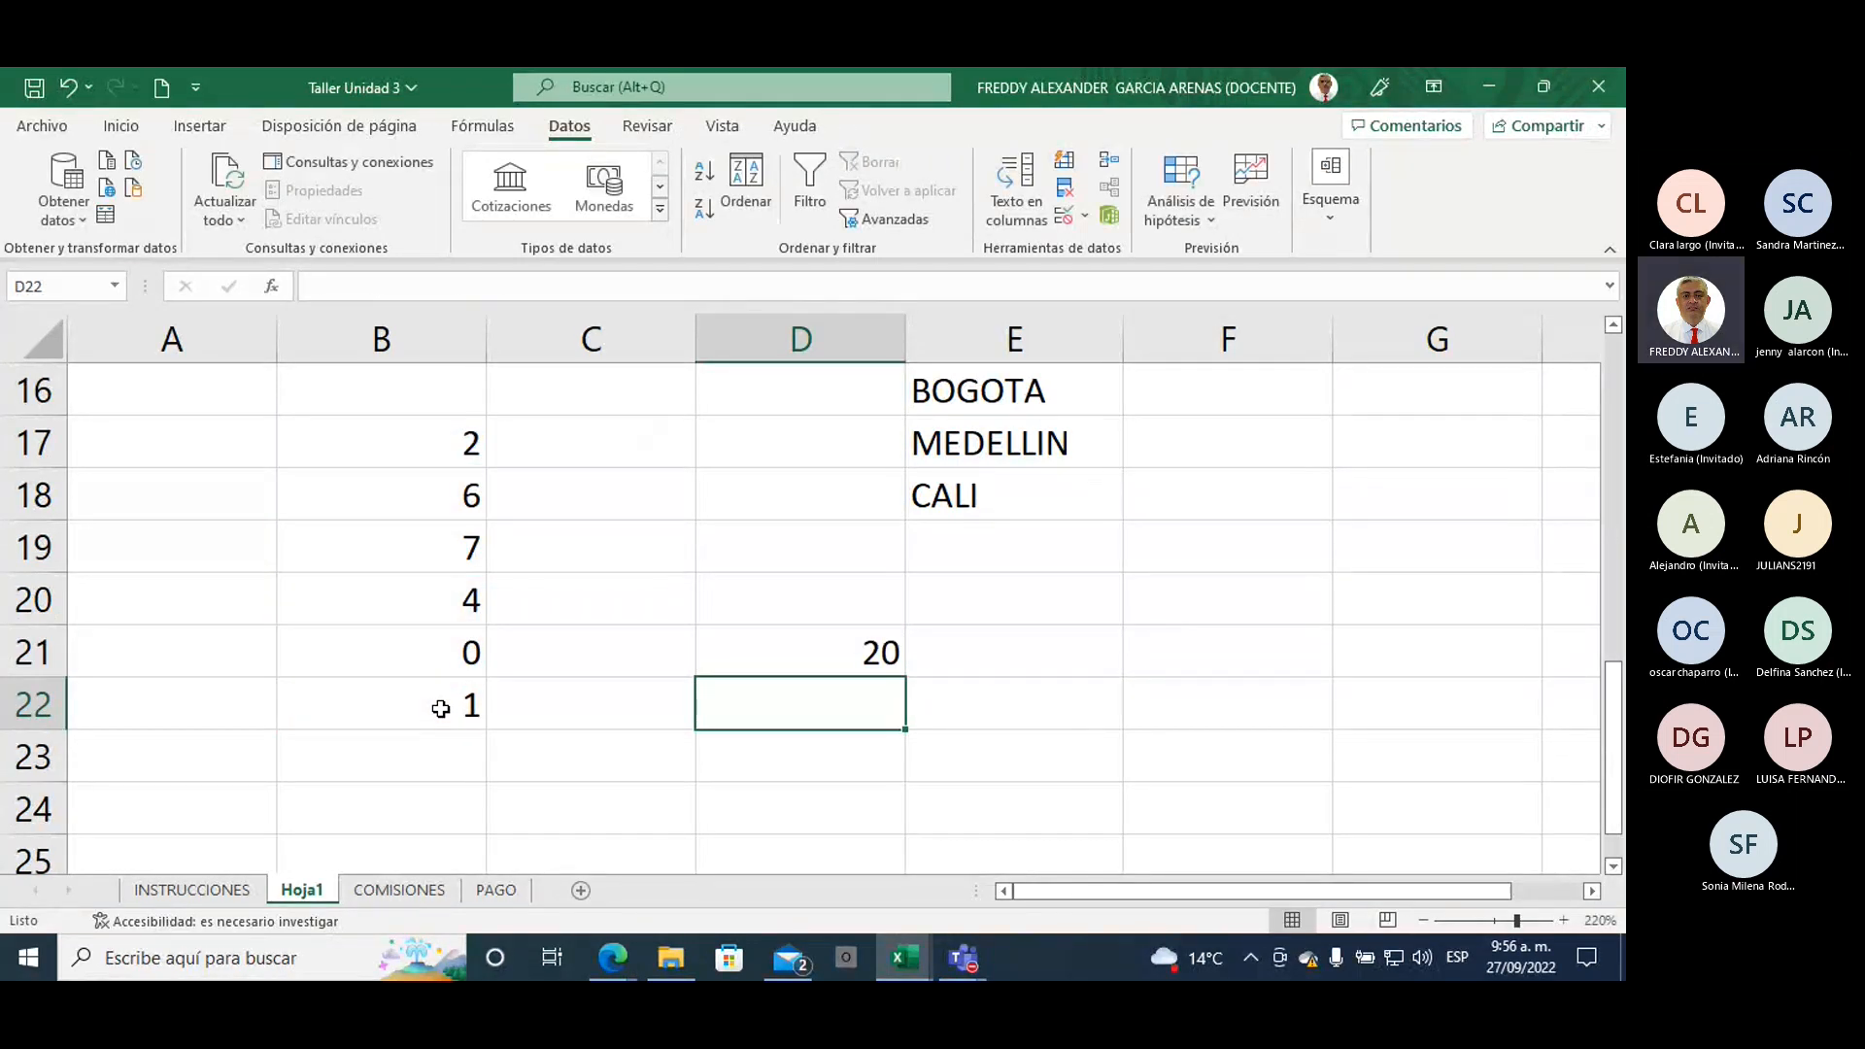
key(Up)
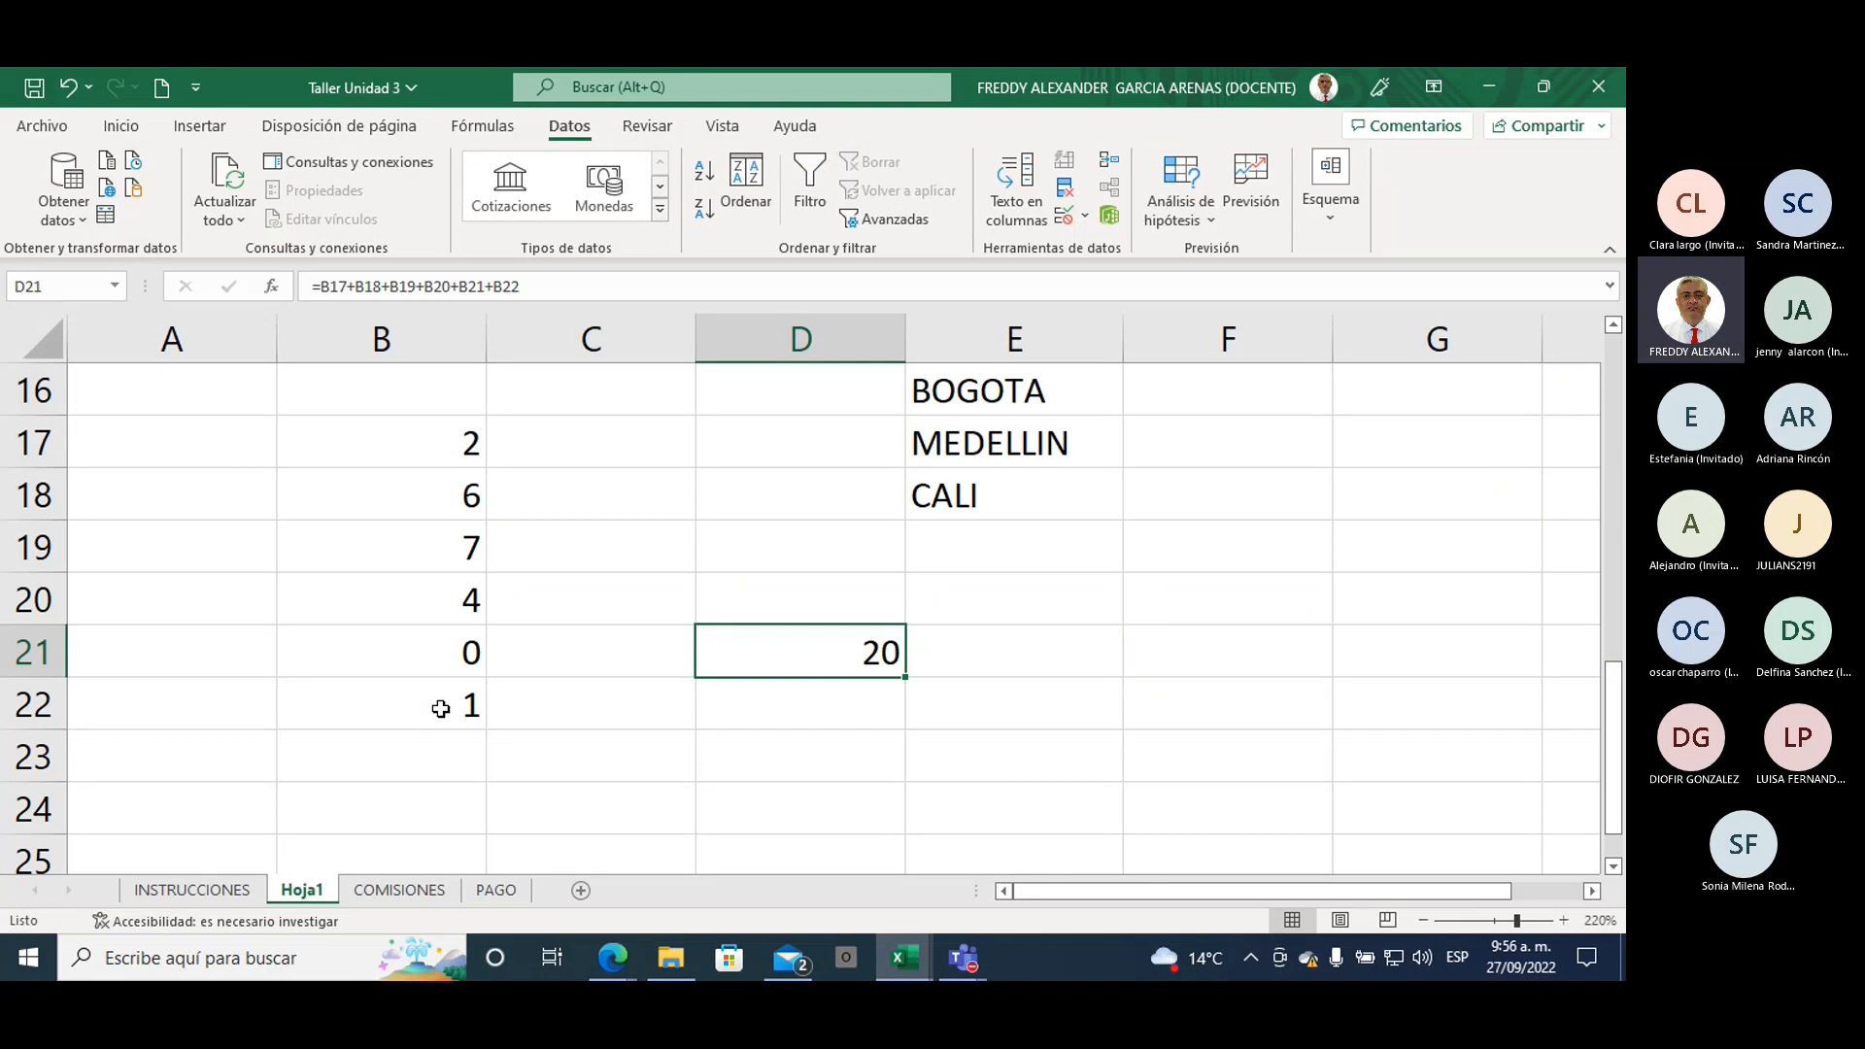
Step: Begin a formula in D22 with the SUMA function, leaving its first argument open
key(Down)
text(=)
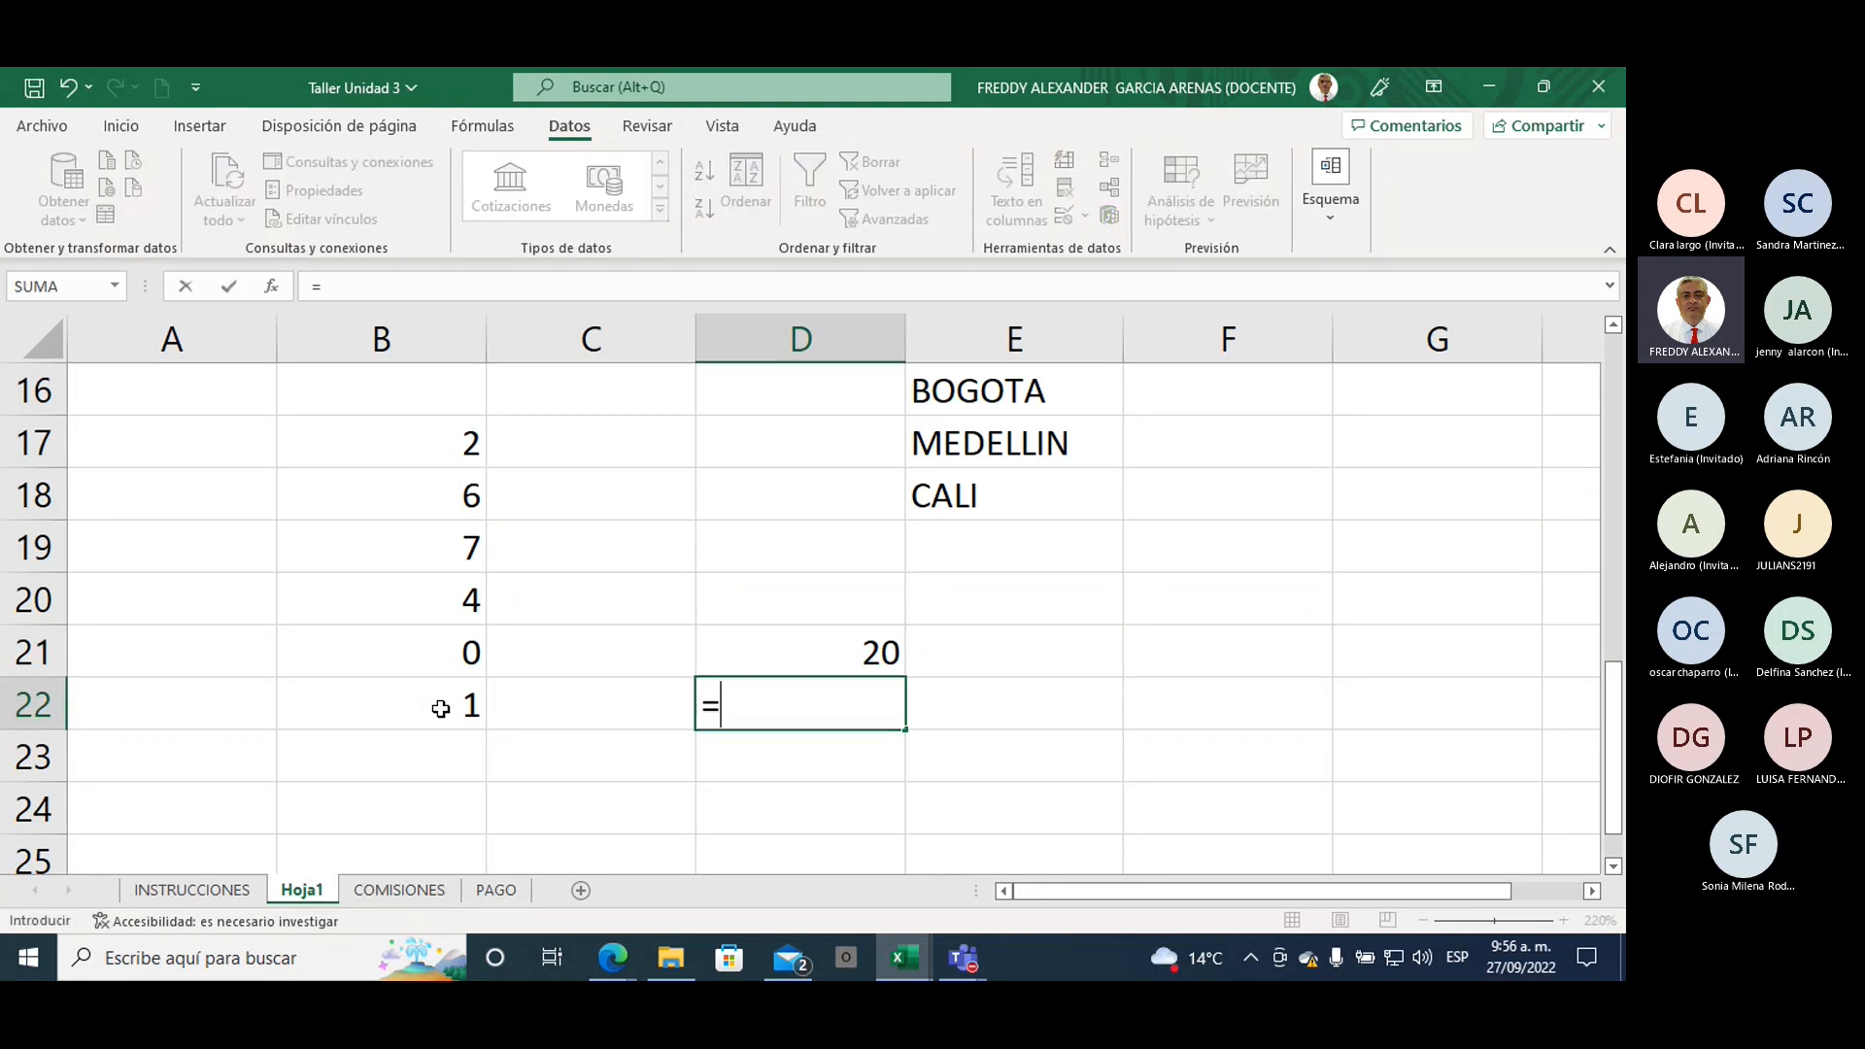
text(suma)
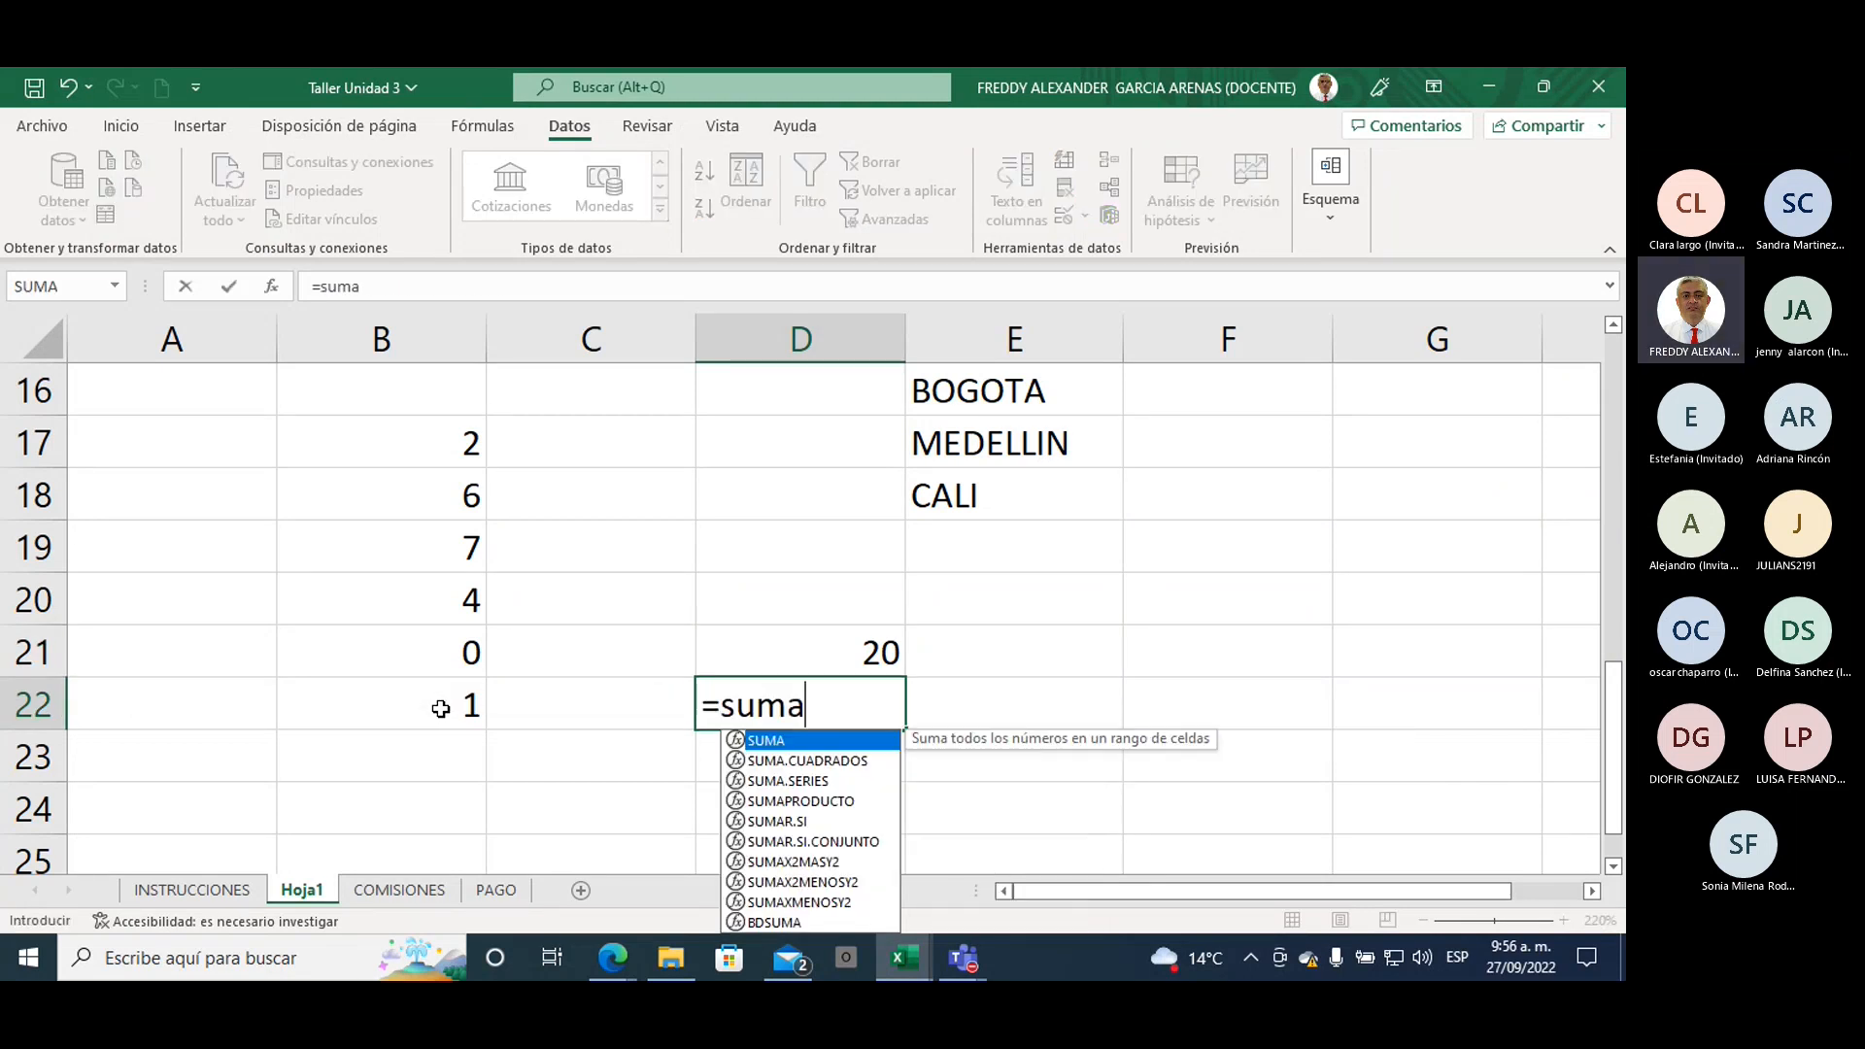
double_click(777, 743)
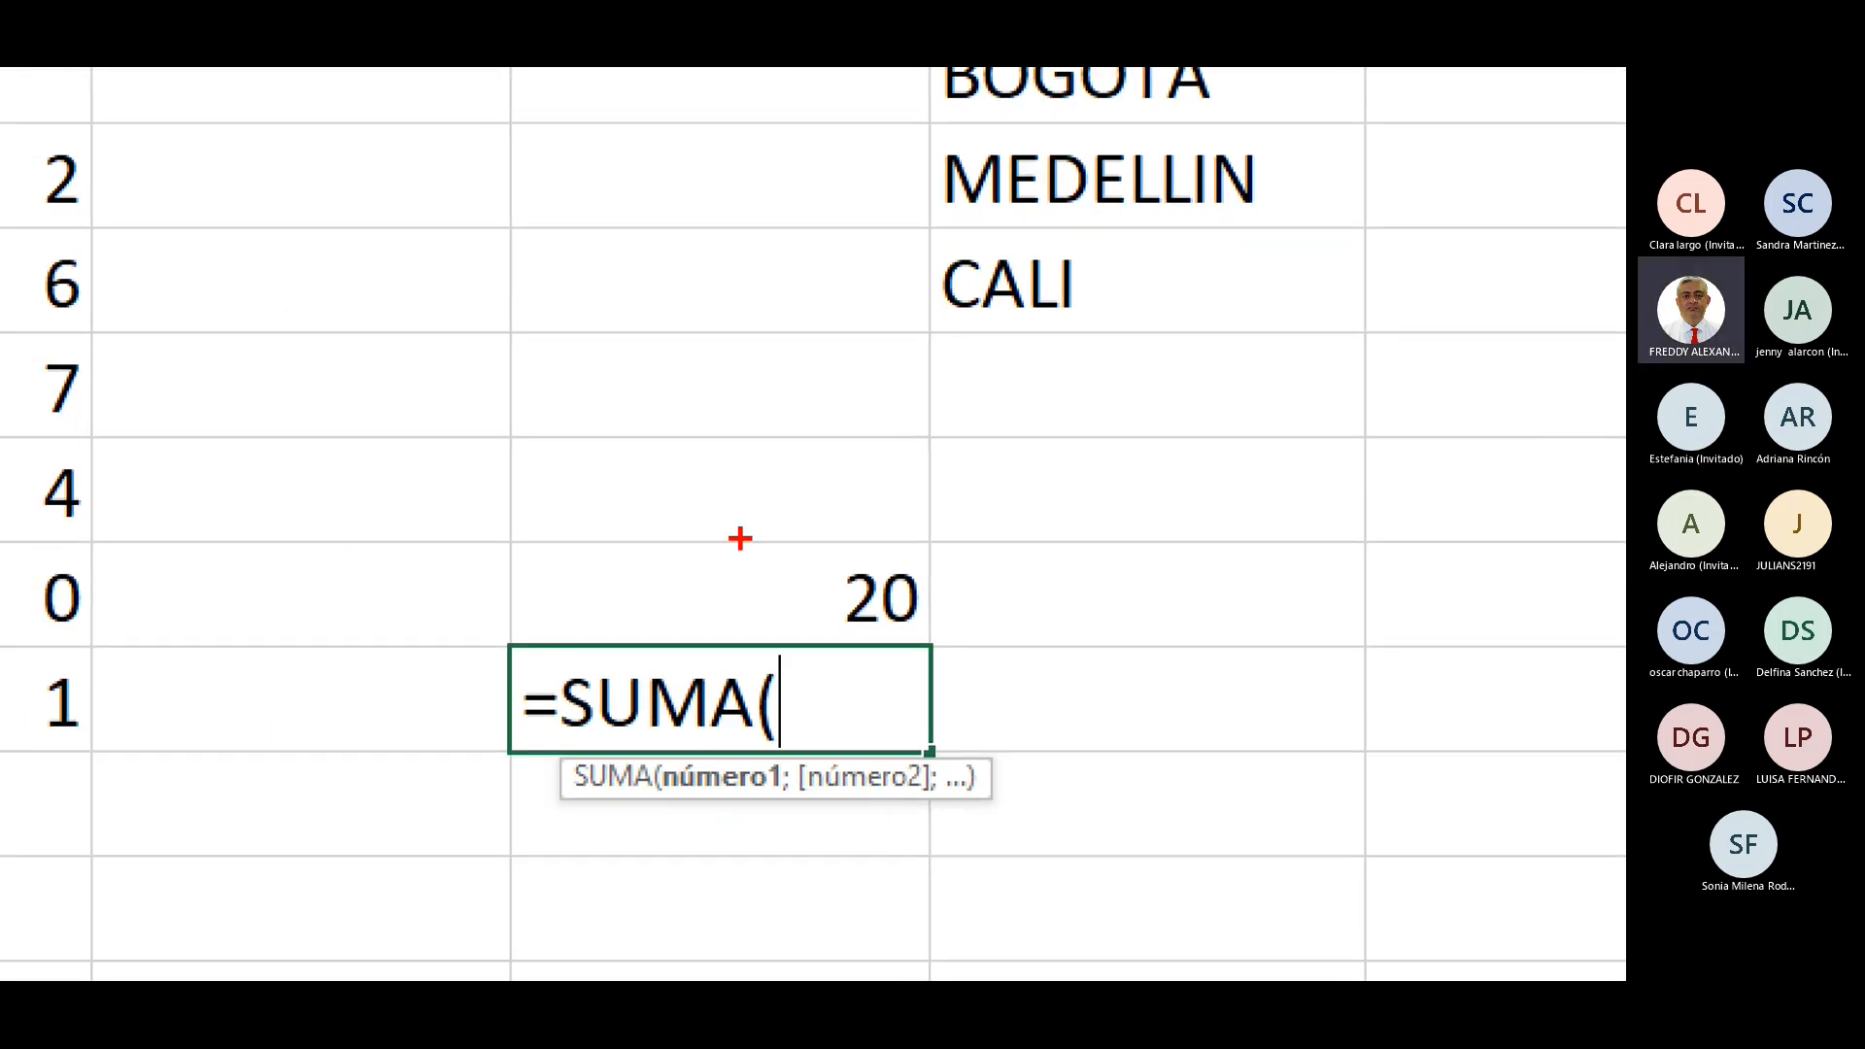
Step: Annotate the open SUMA formula in D22, marking the parentheses, the argument's place and the function name, and clear the marks
mouse_move(738, 533)
mouse_down()
mouse_move(754, 646)
mouse_move(766, 622)
mouse_up()
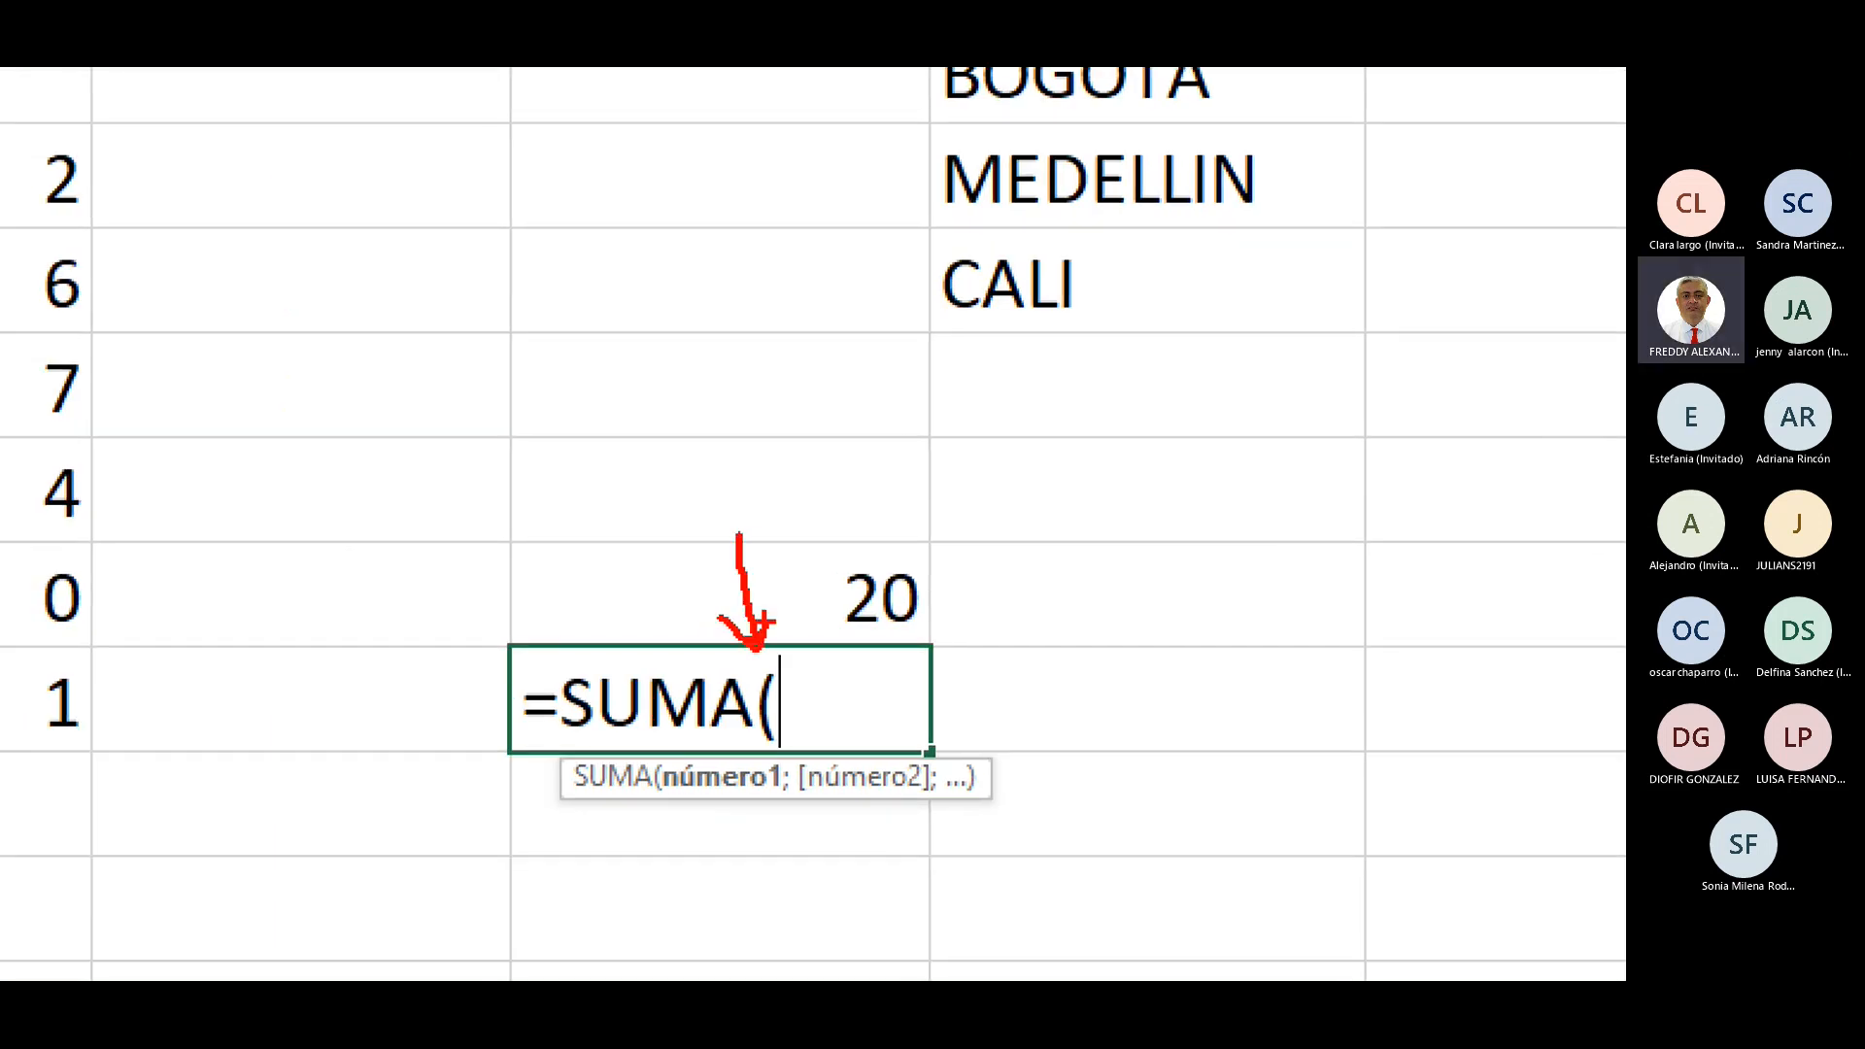
mouse_move(816, 685)
mouse_down()
mouse_move(900, 719)
mouse_move(846, 714)
mouse_move(821, 736)
mouse_up()
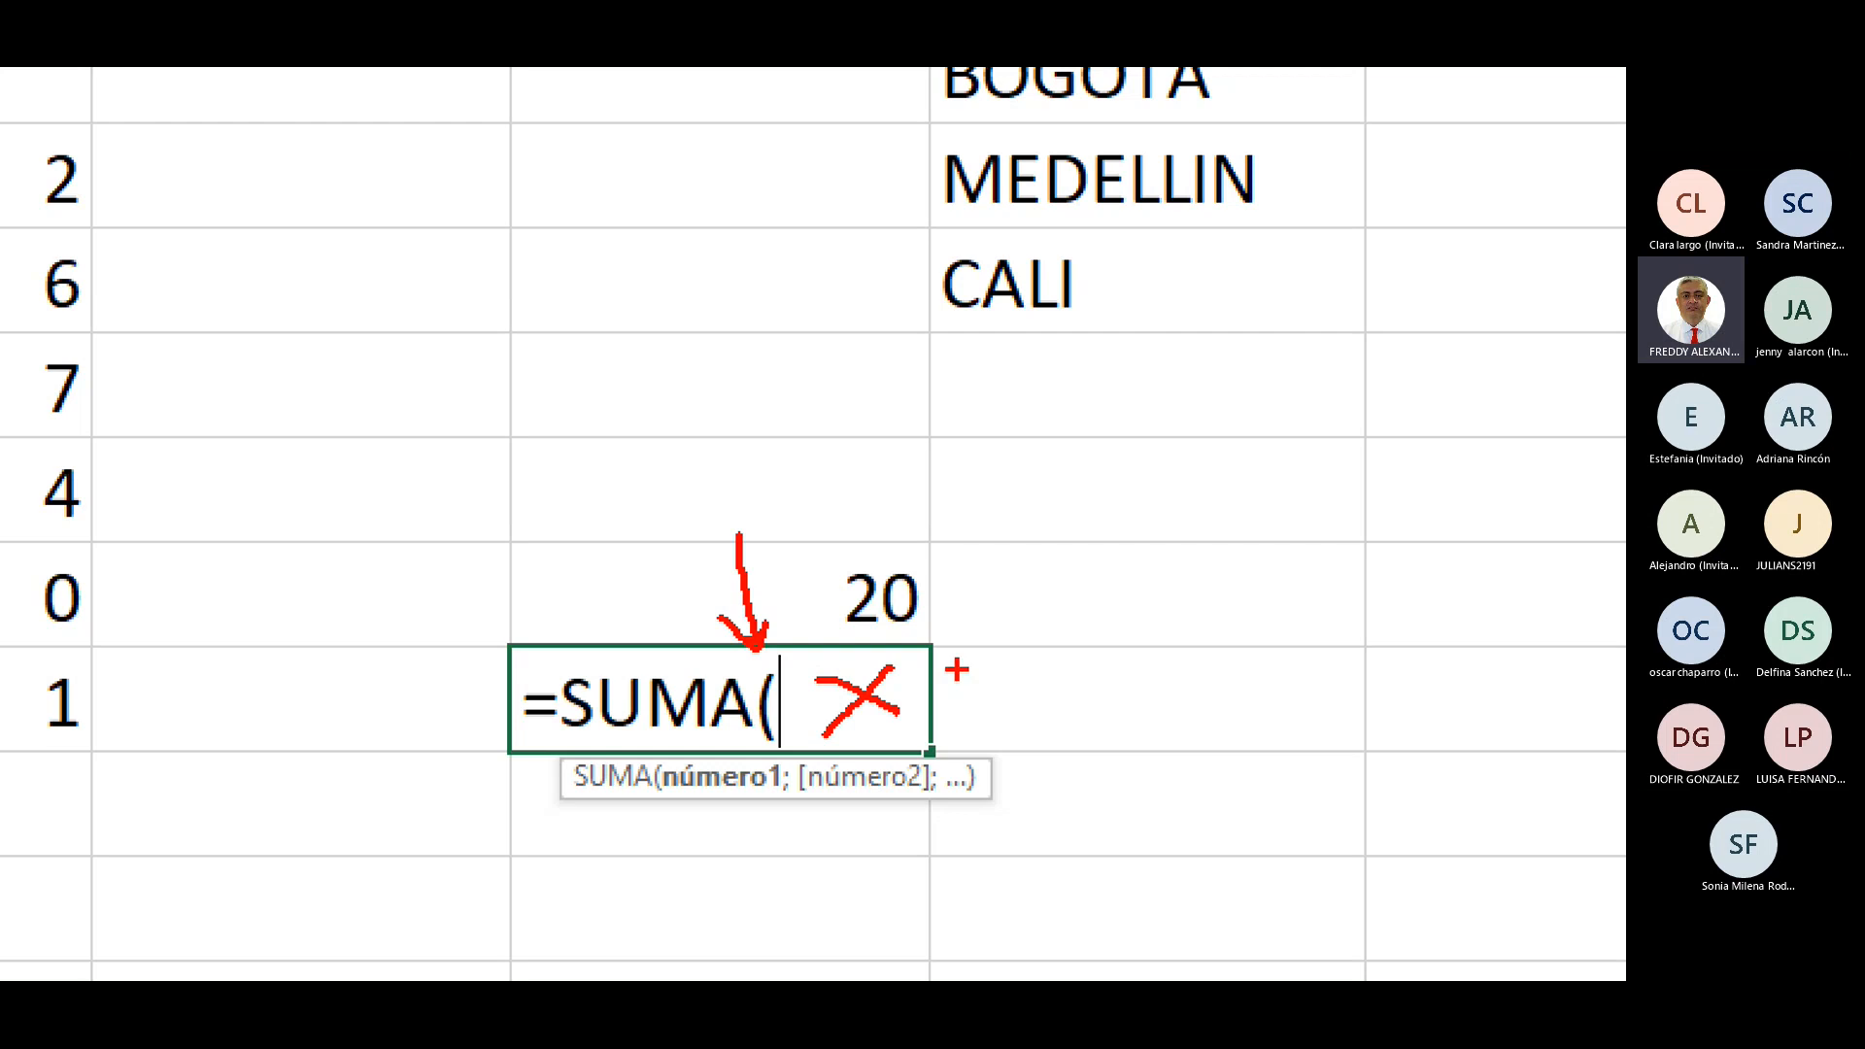
mouse_move(956, 649)
mouse_down()
mouse_move(979, 727)
mouse_move(961, 747)
mouse_up()
drag(561, 738, 714, 741)
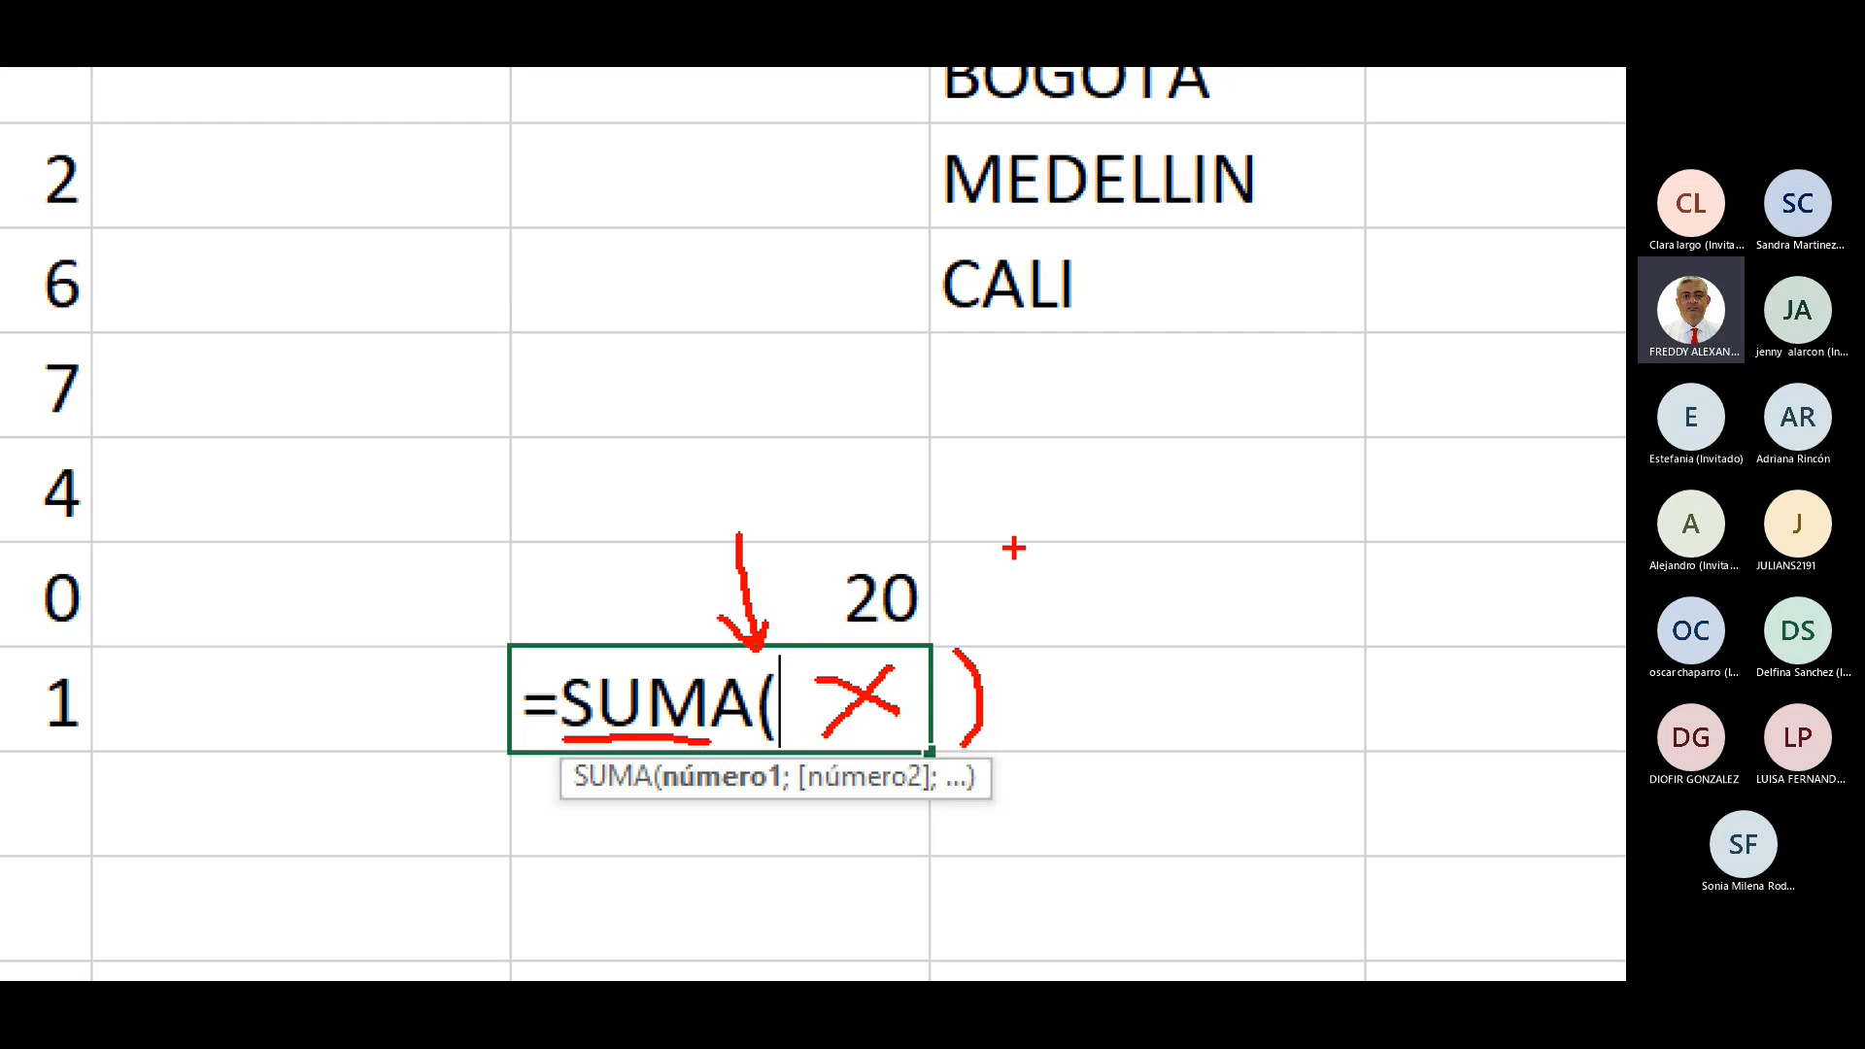
mouse_move(1010, 536)
mouse_down()
mouse_move(973, 638)
mouse_move(1010, 618)
mouse_up()
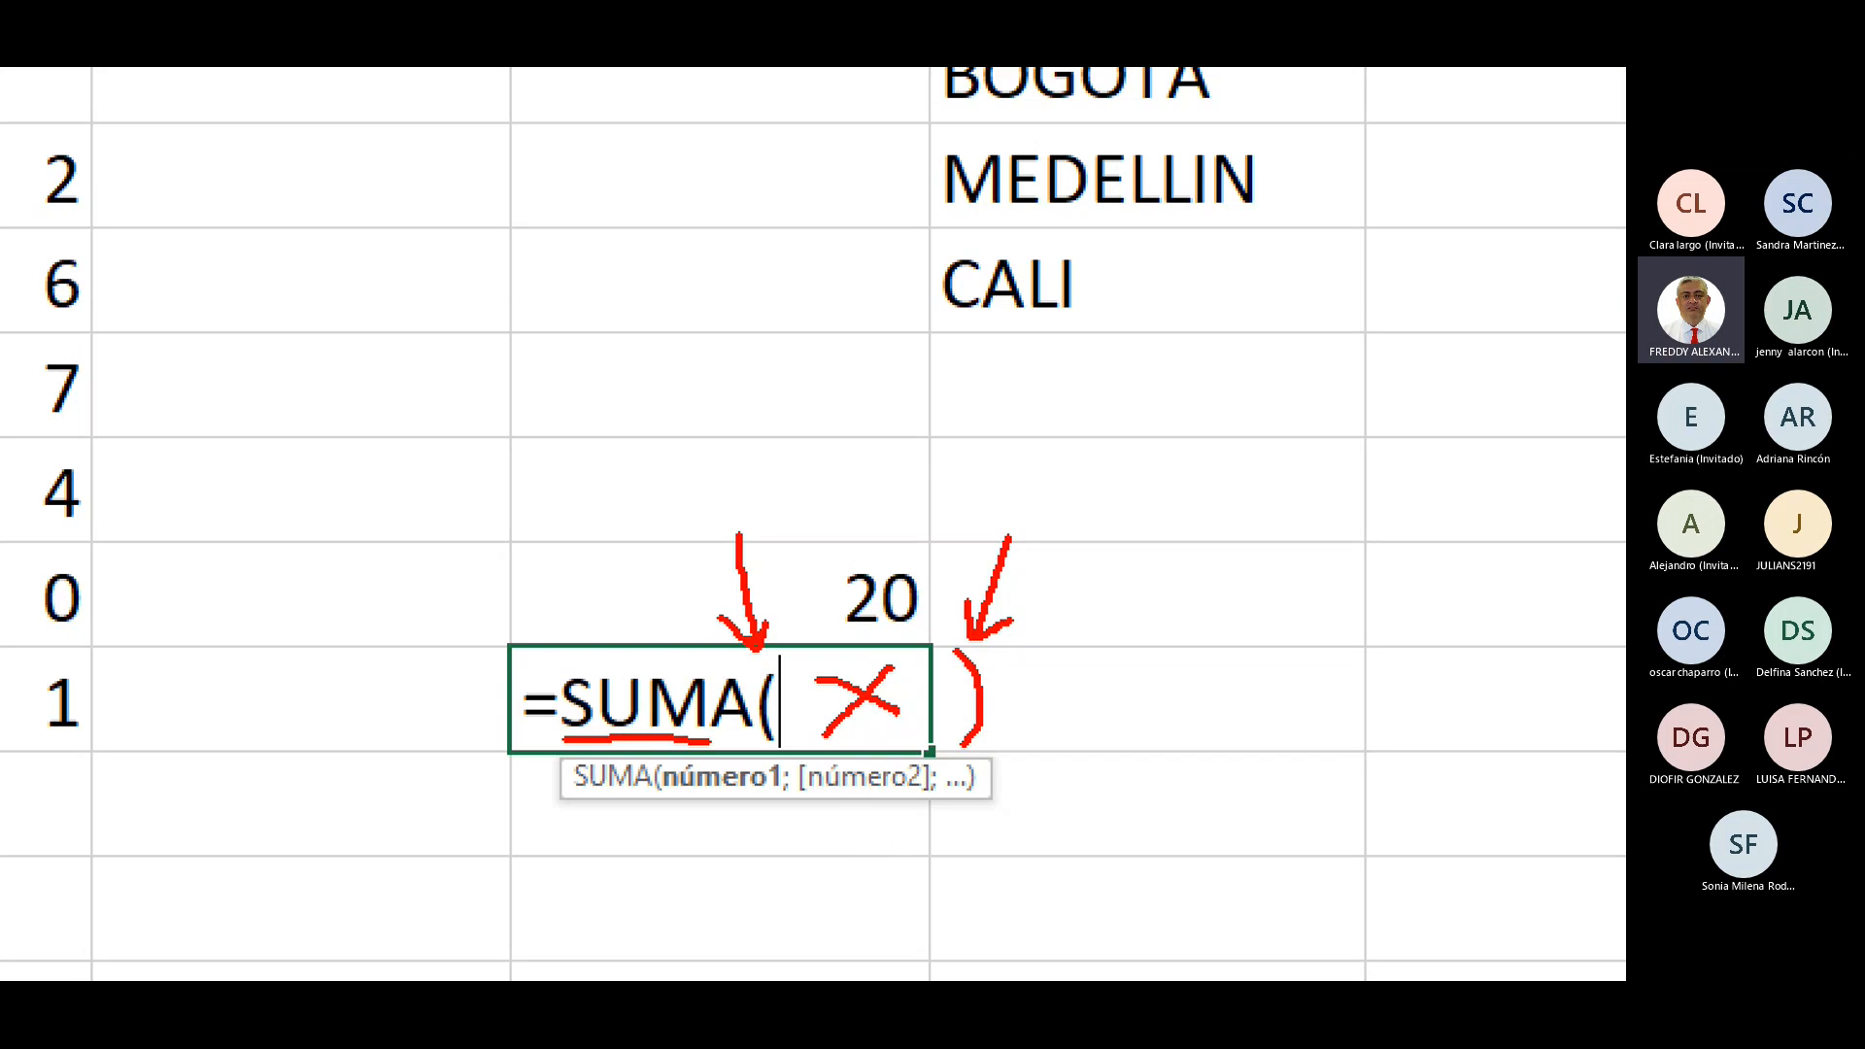
key(Escape)
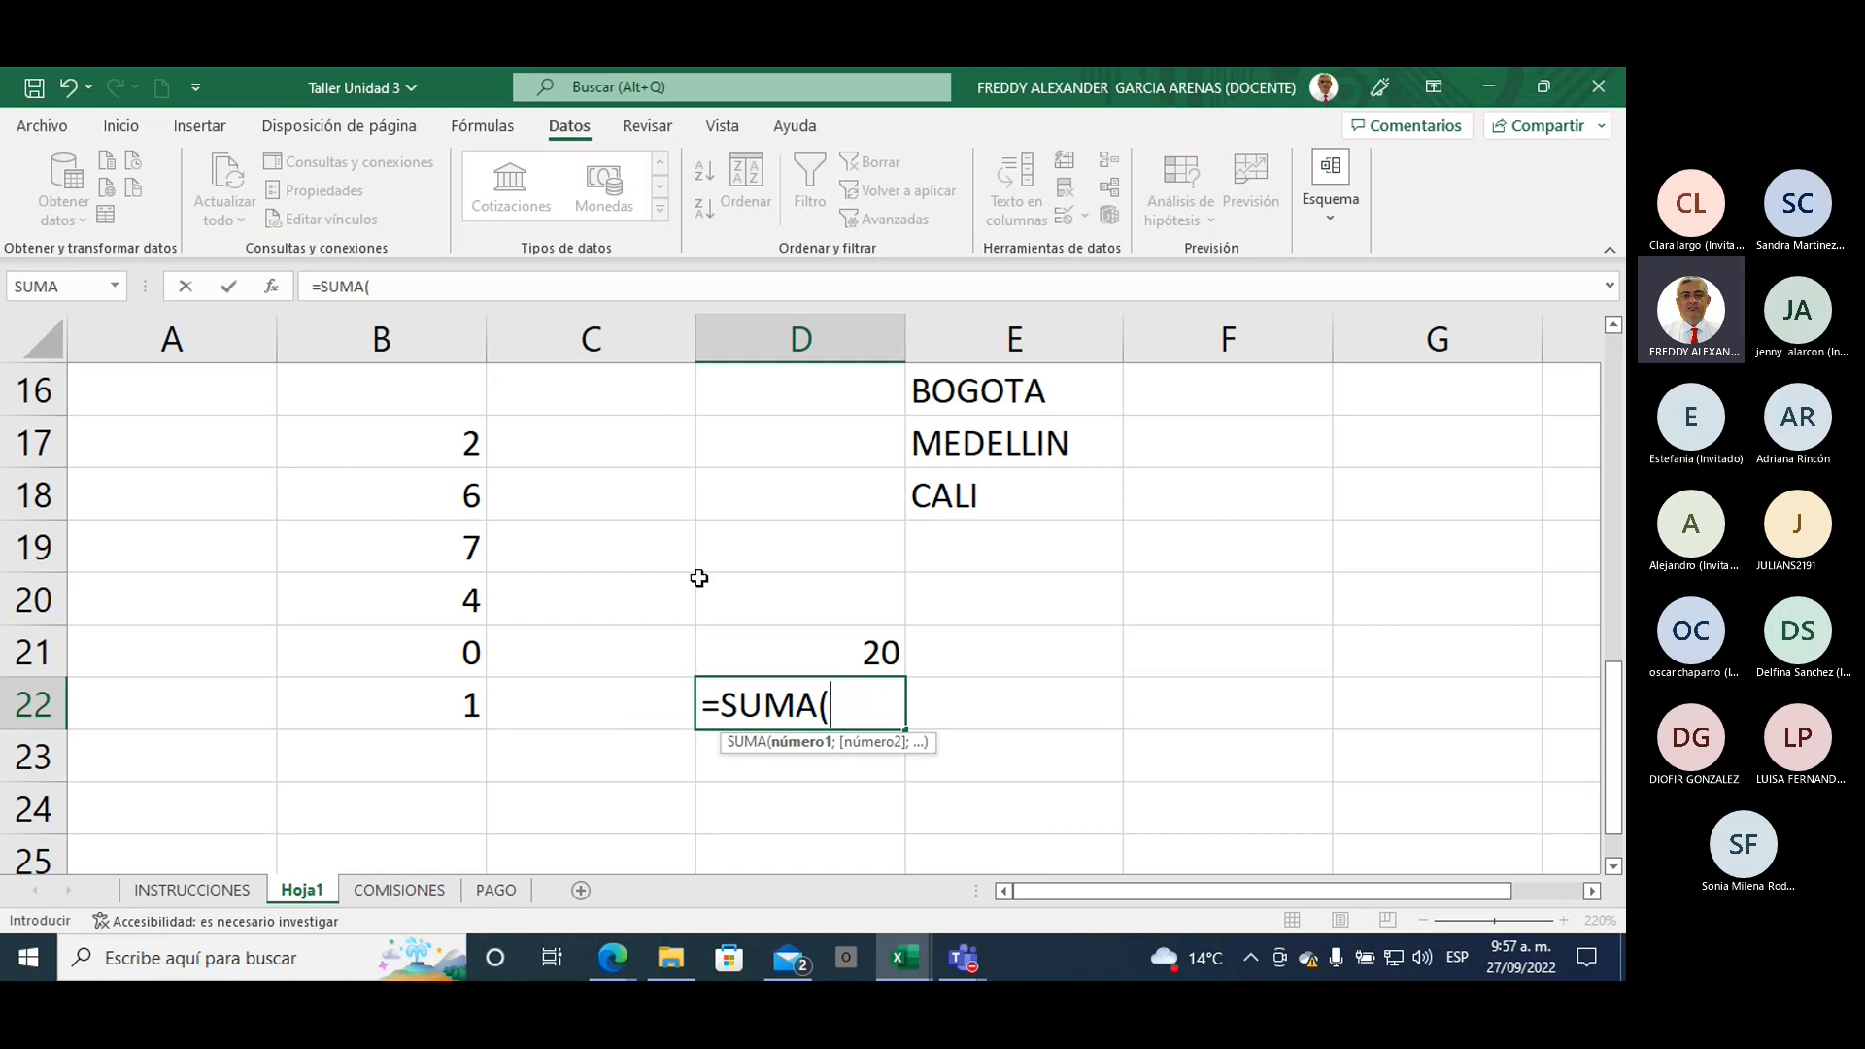
Step: Complete the D22 formula with individually separated references as =SUMA(B17;B18;B19;B20;B21;B22)
click(445, 450)
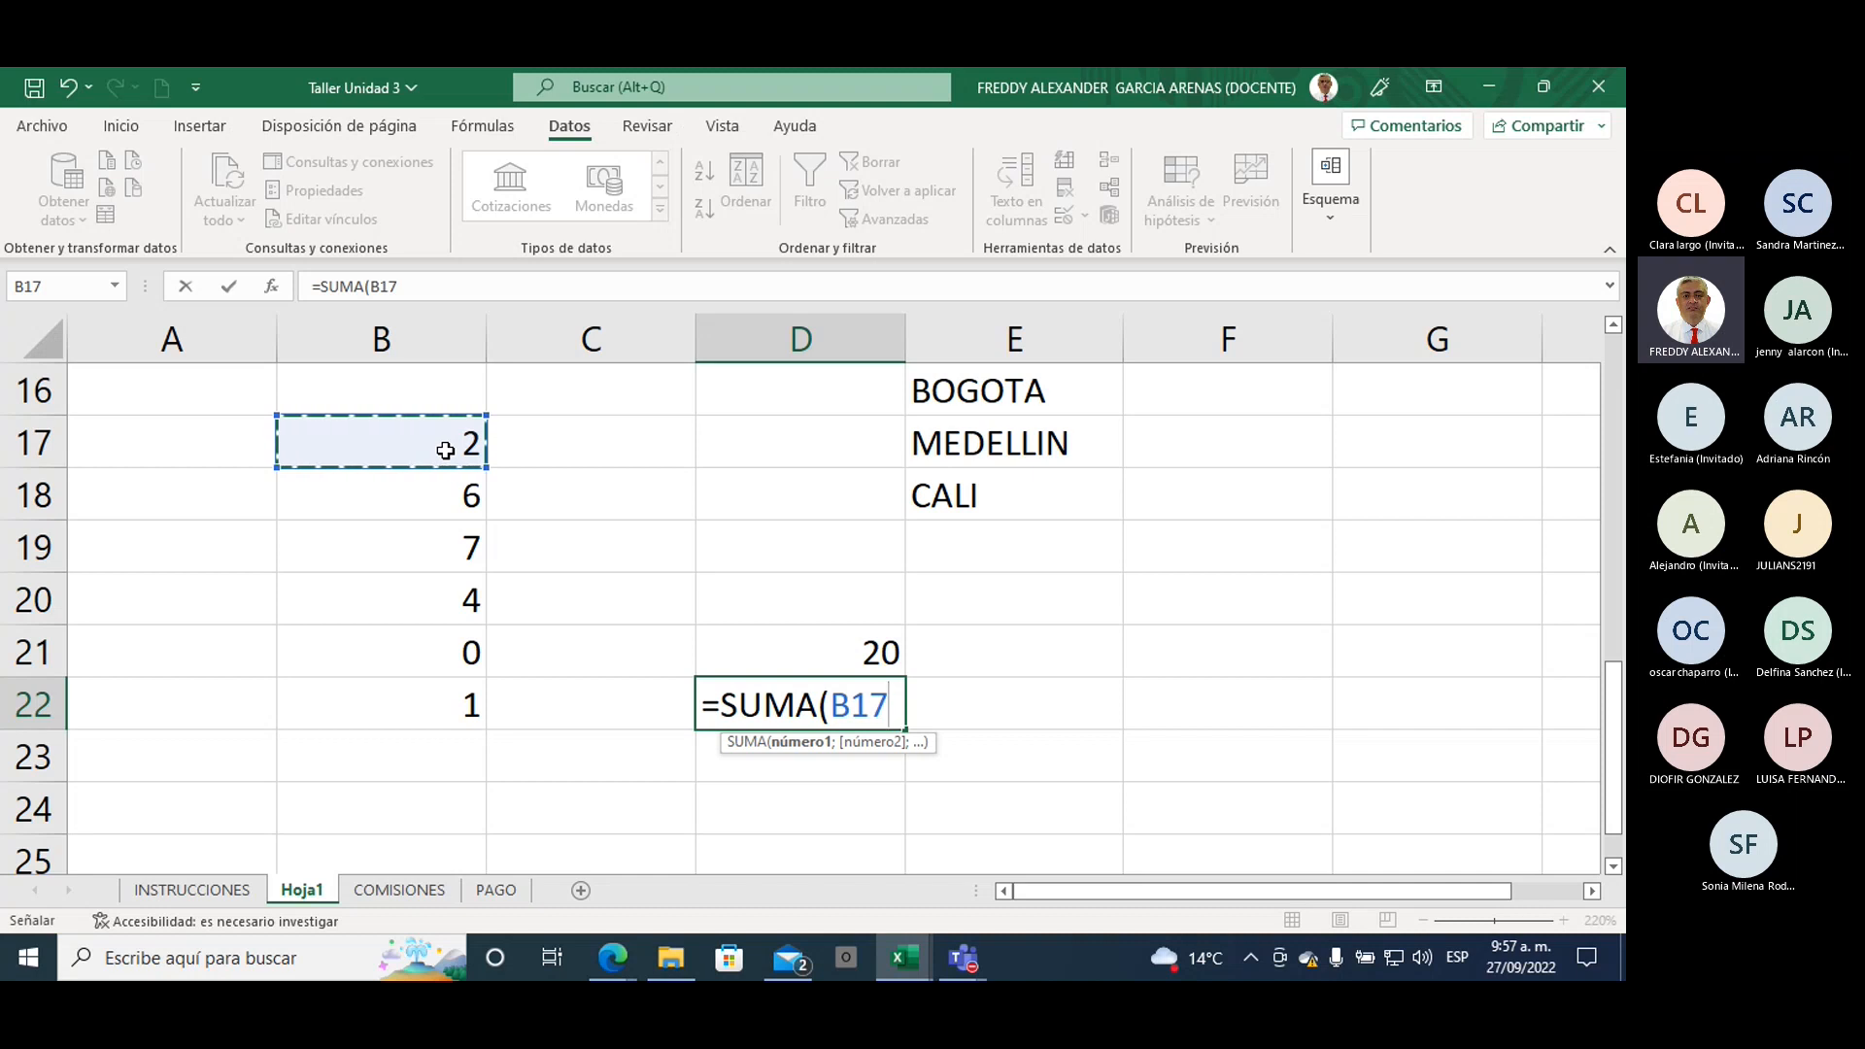
text(;)
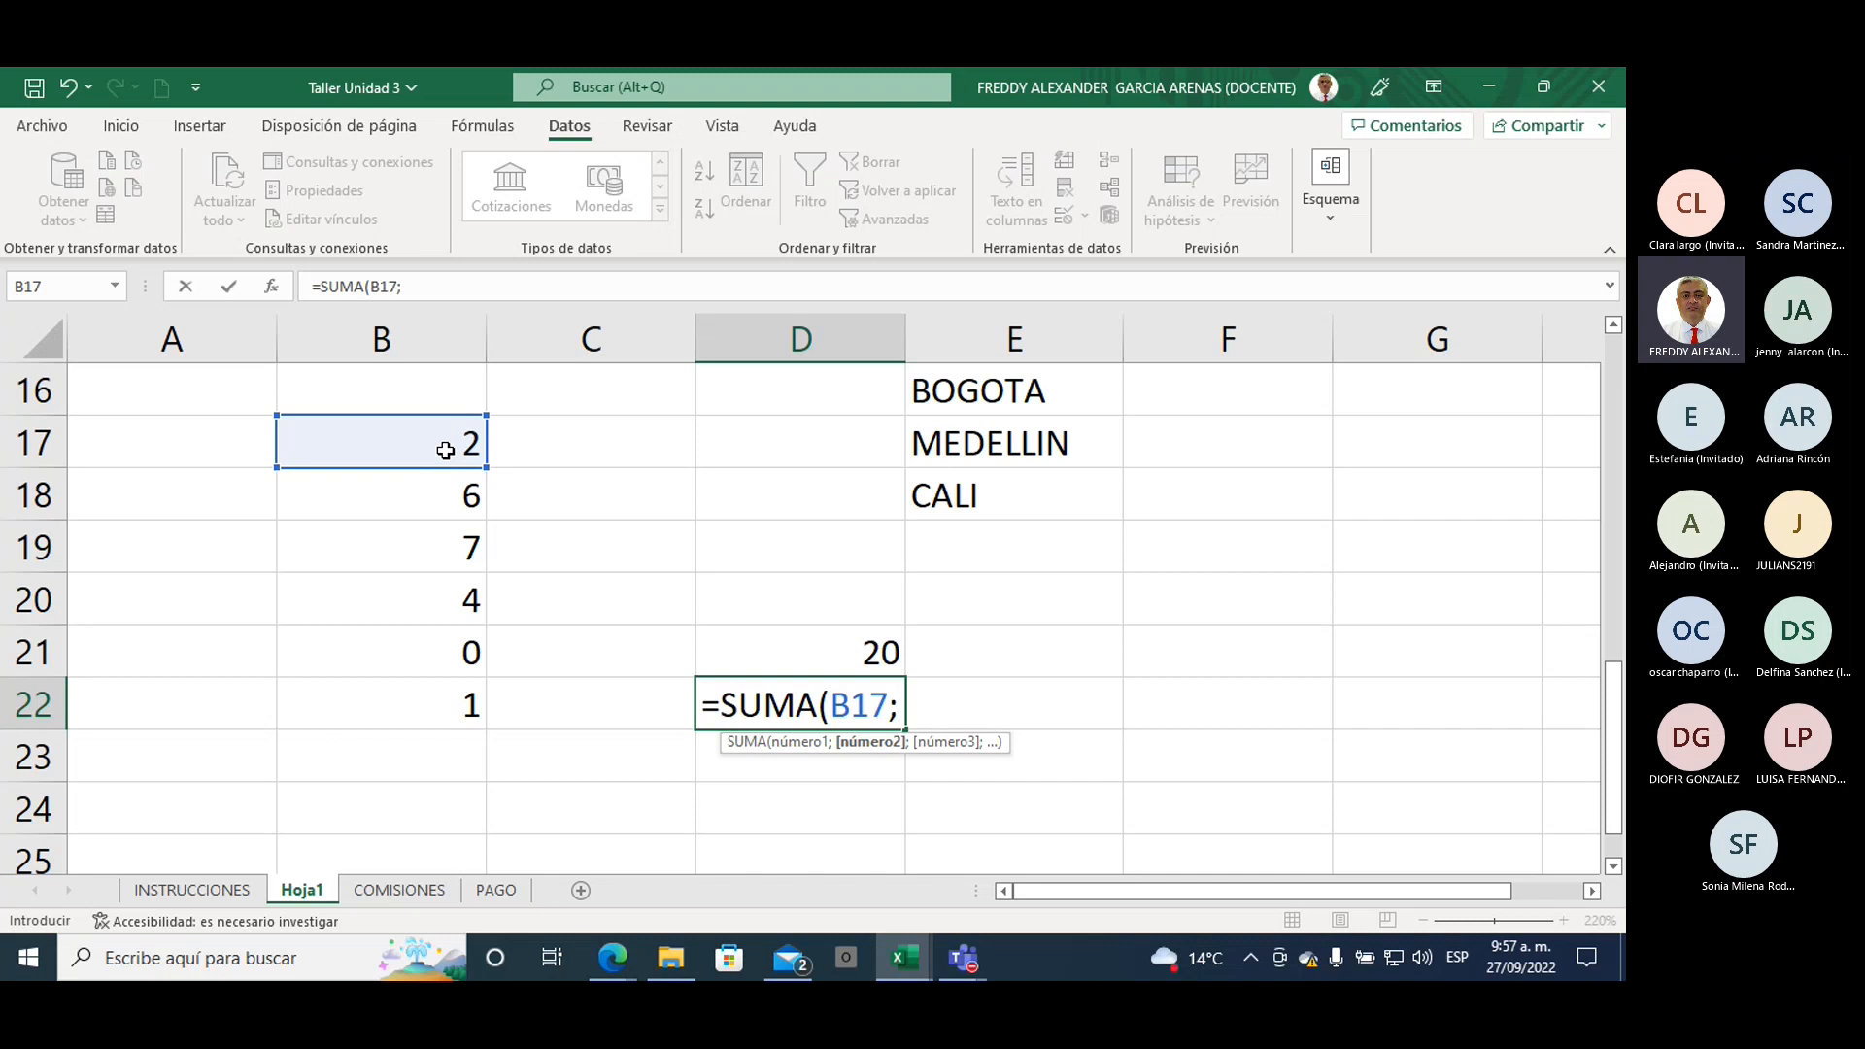
click(434, 492)
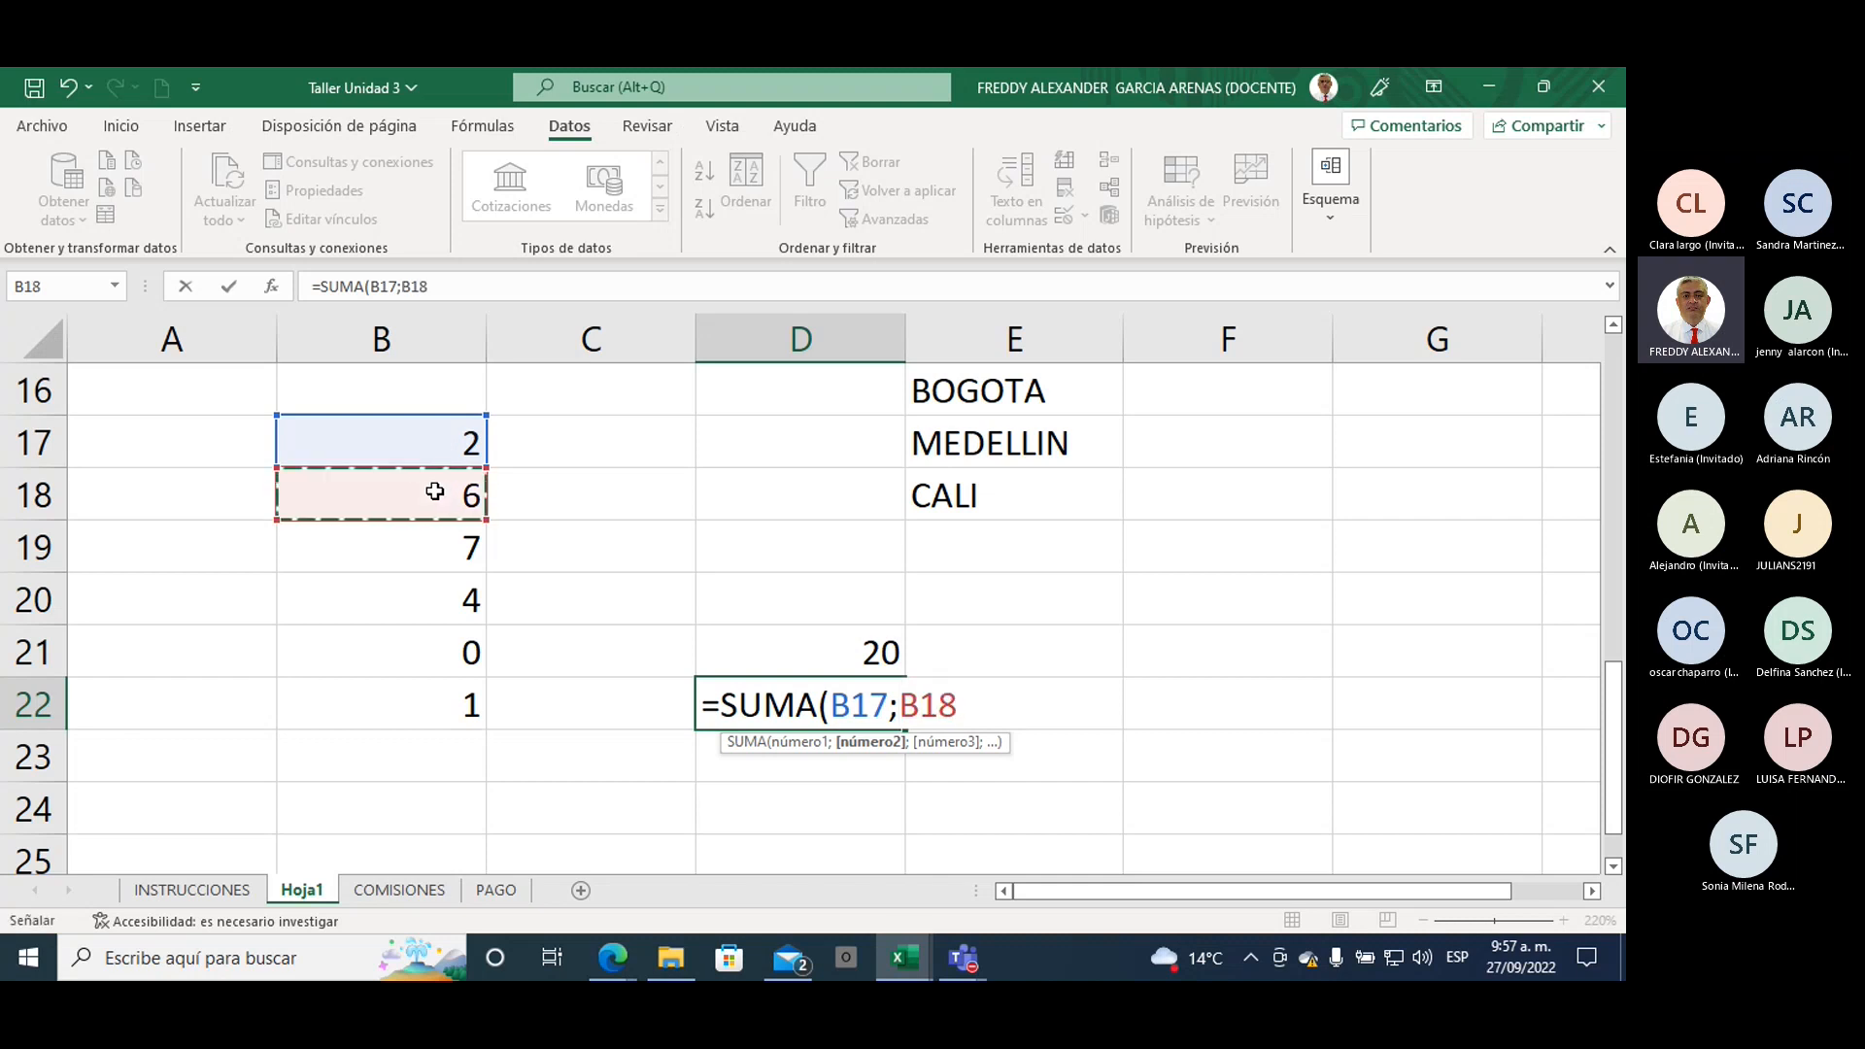
text(;)
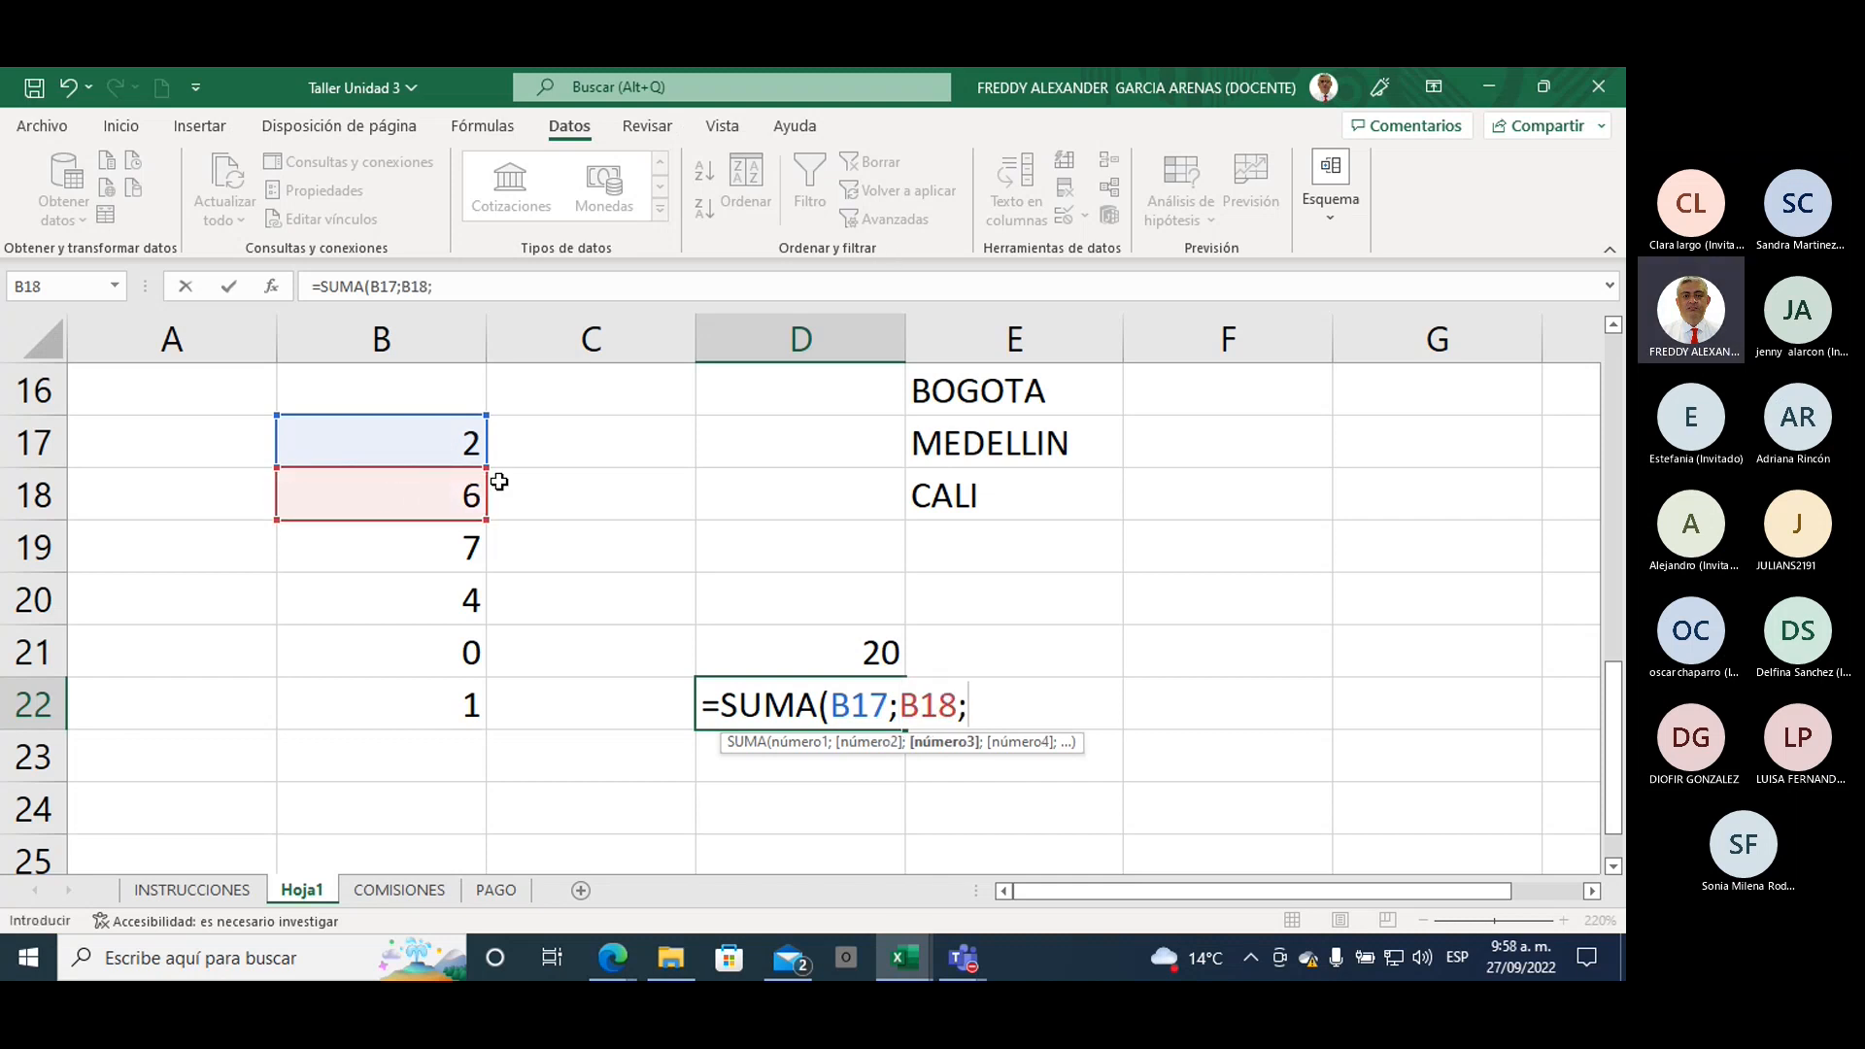
click(414, 562)
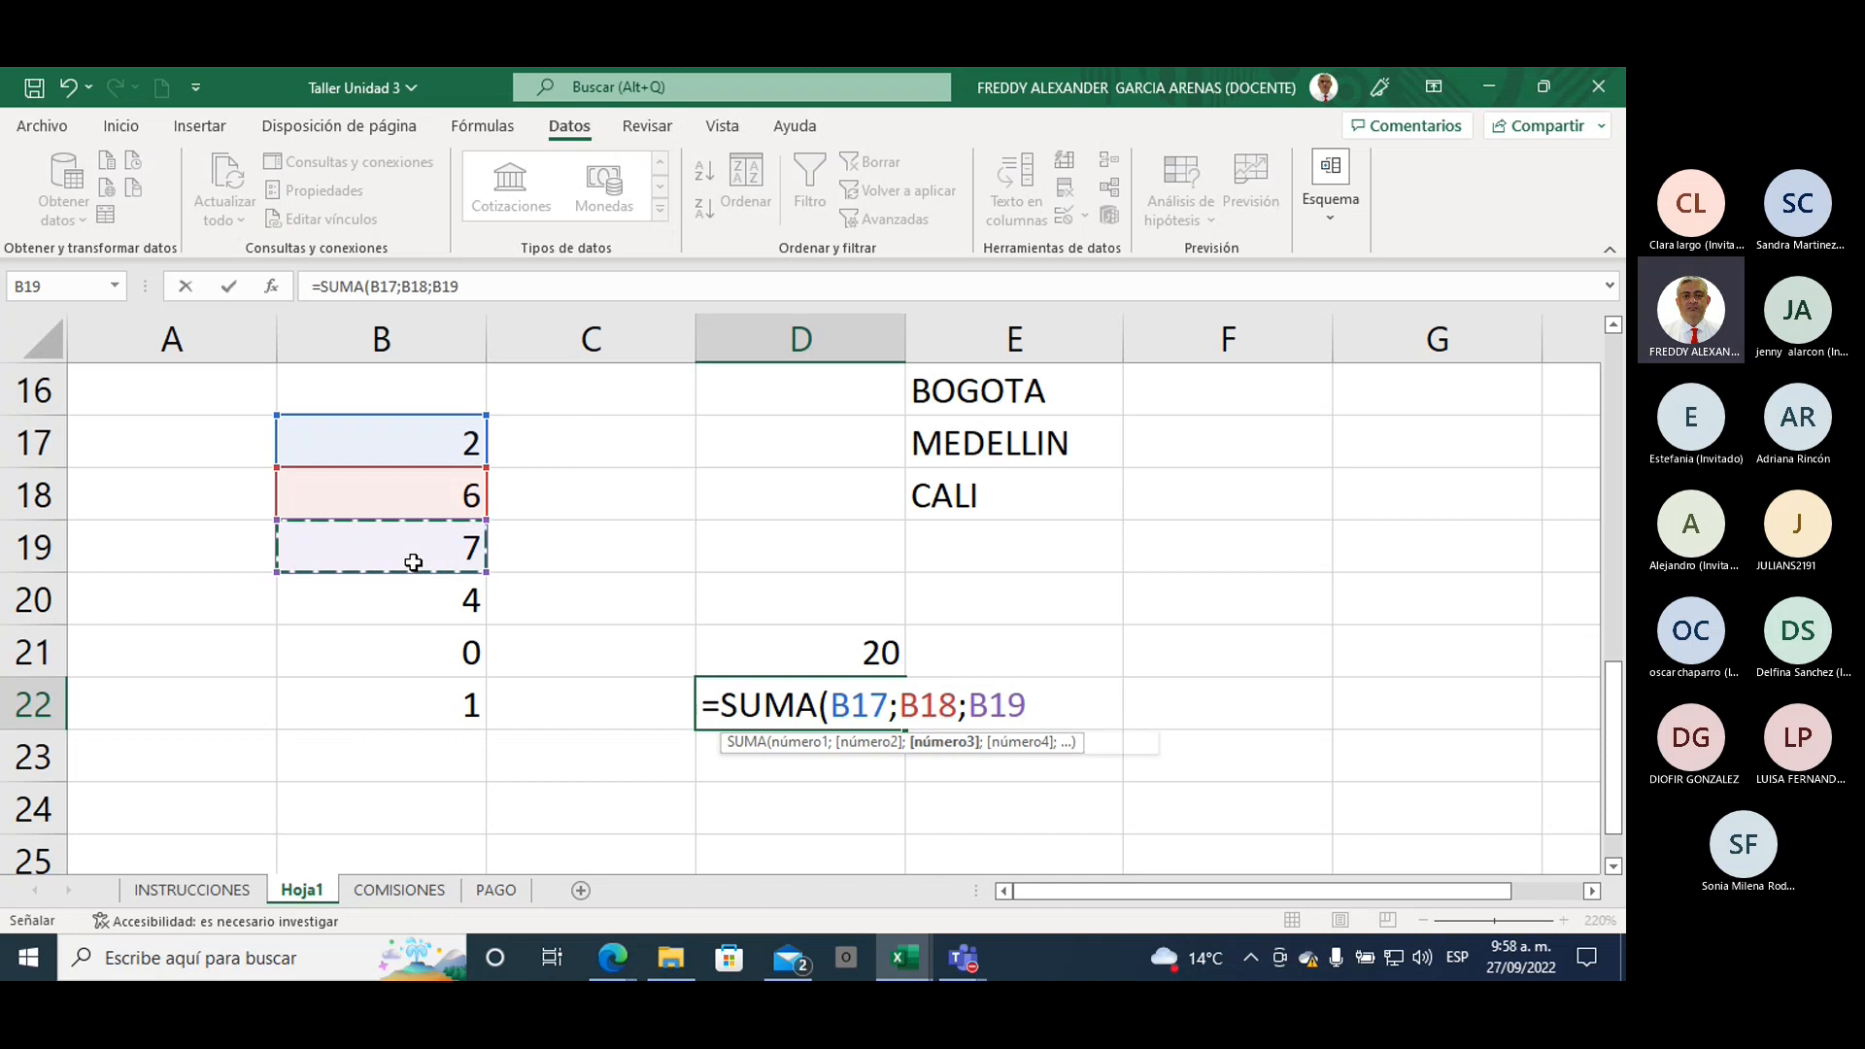
text(;)
click(407, 596)
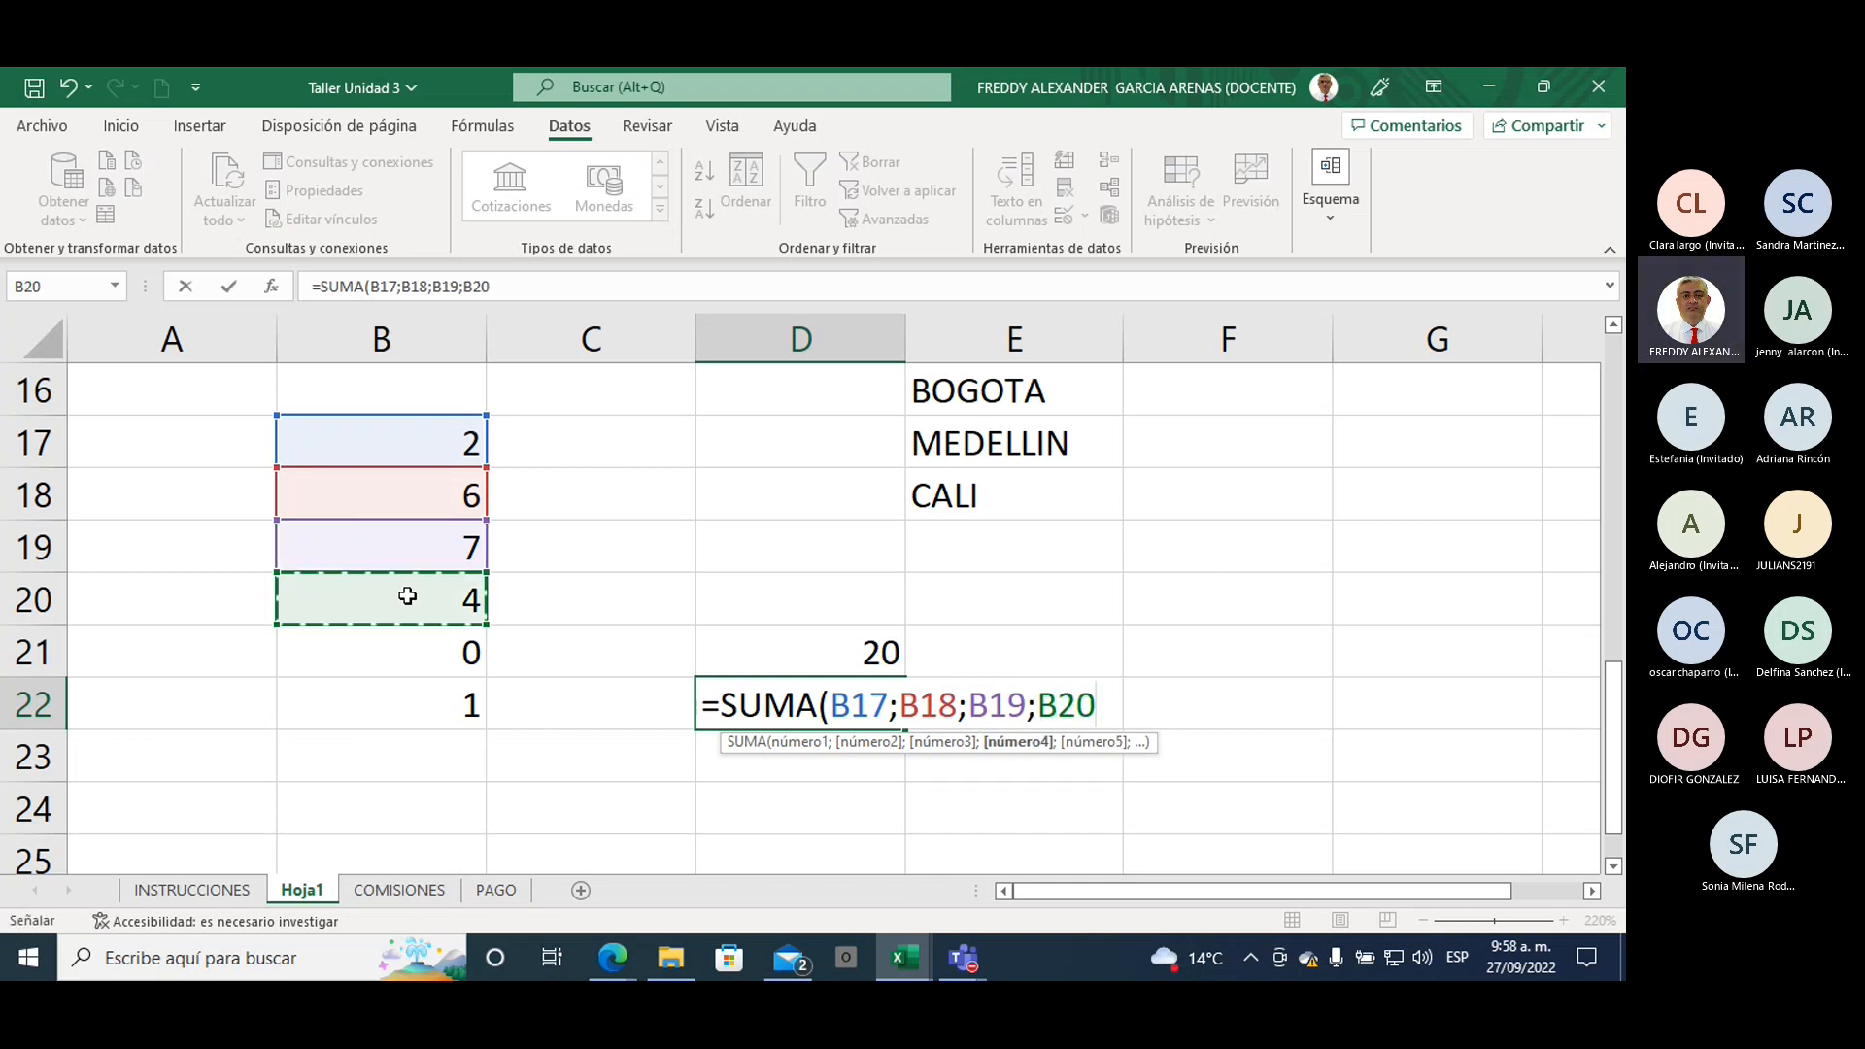
text(;)
click(414, 652)
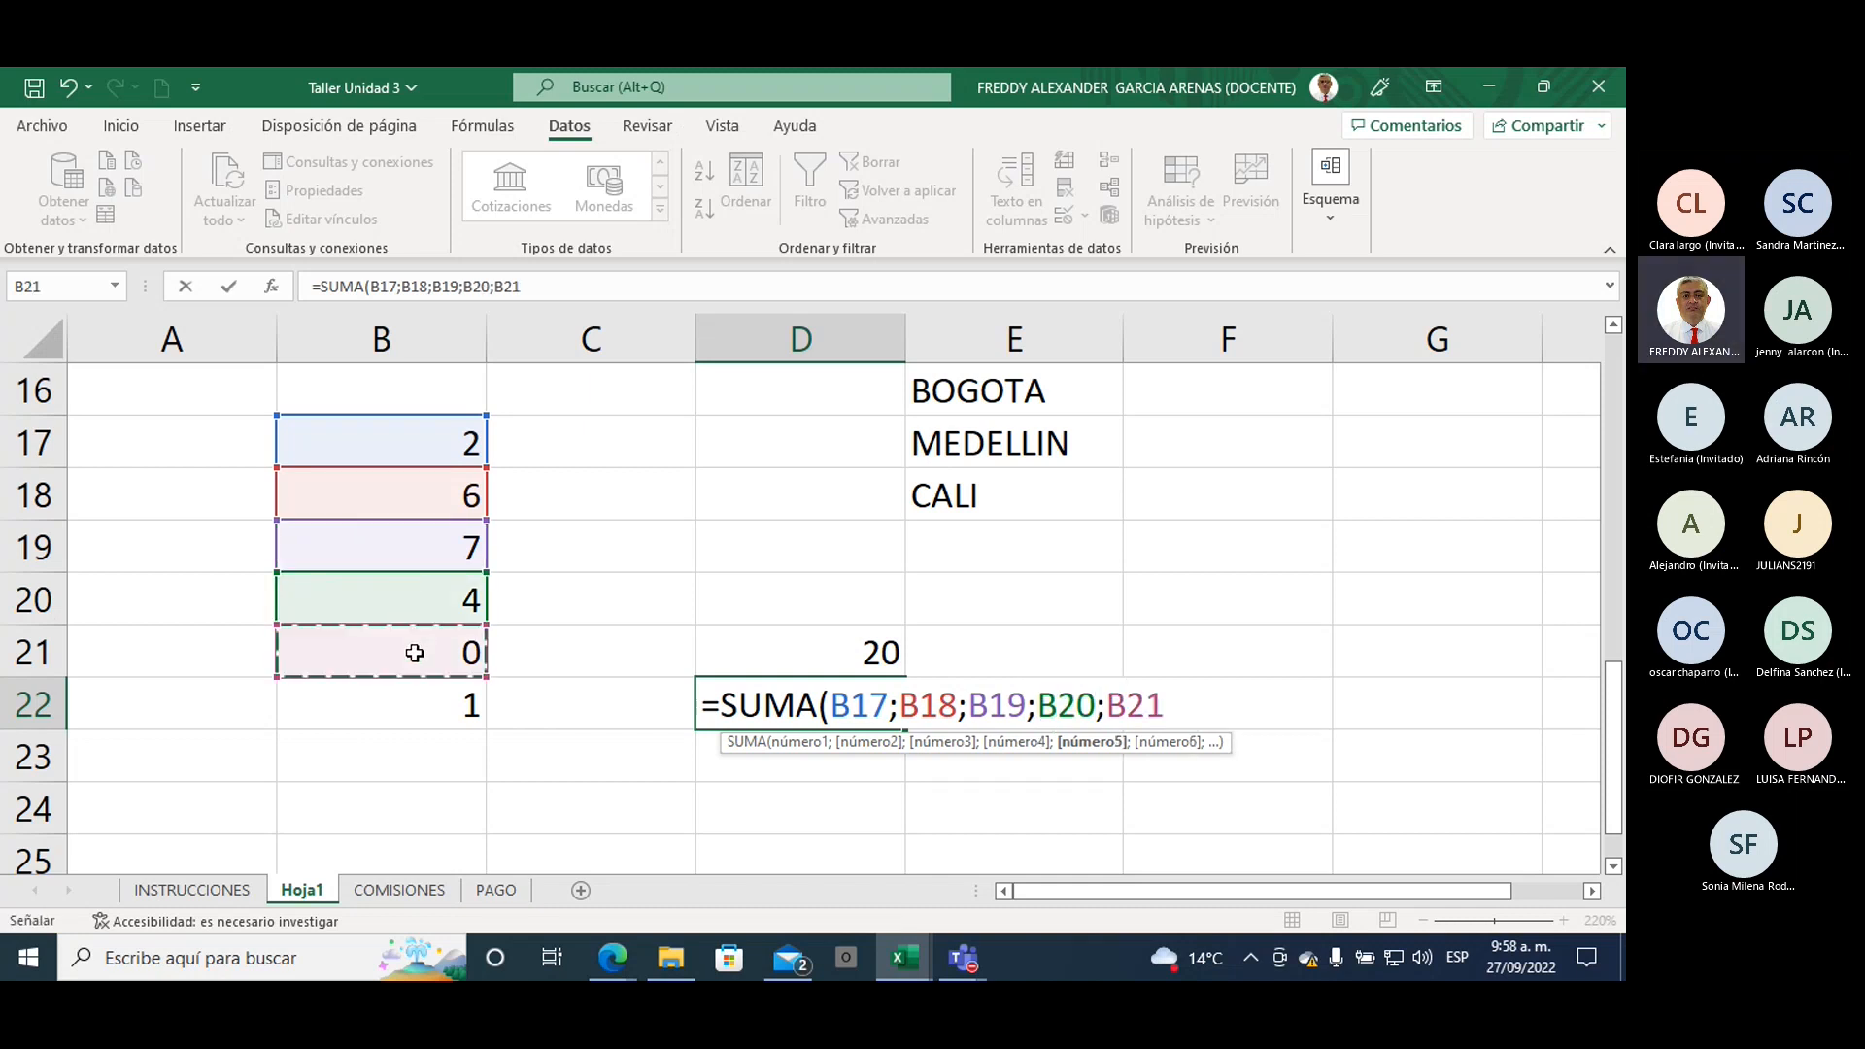
text(;)
click(413, 695)
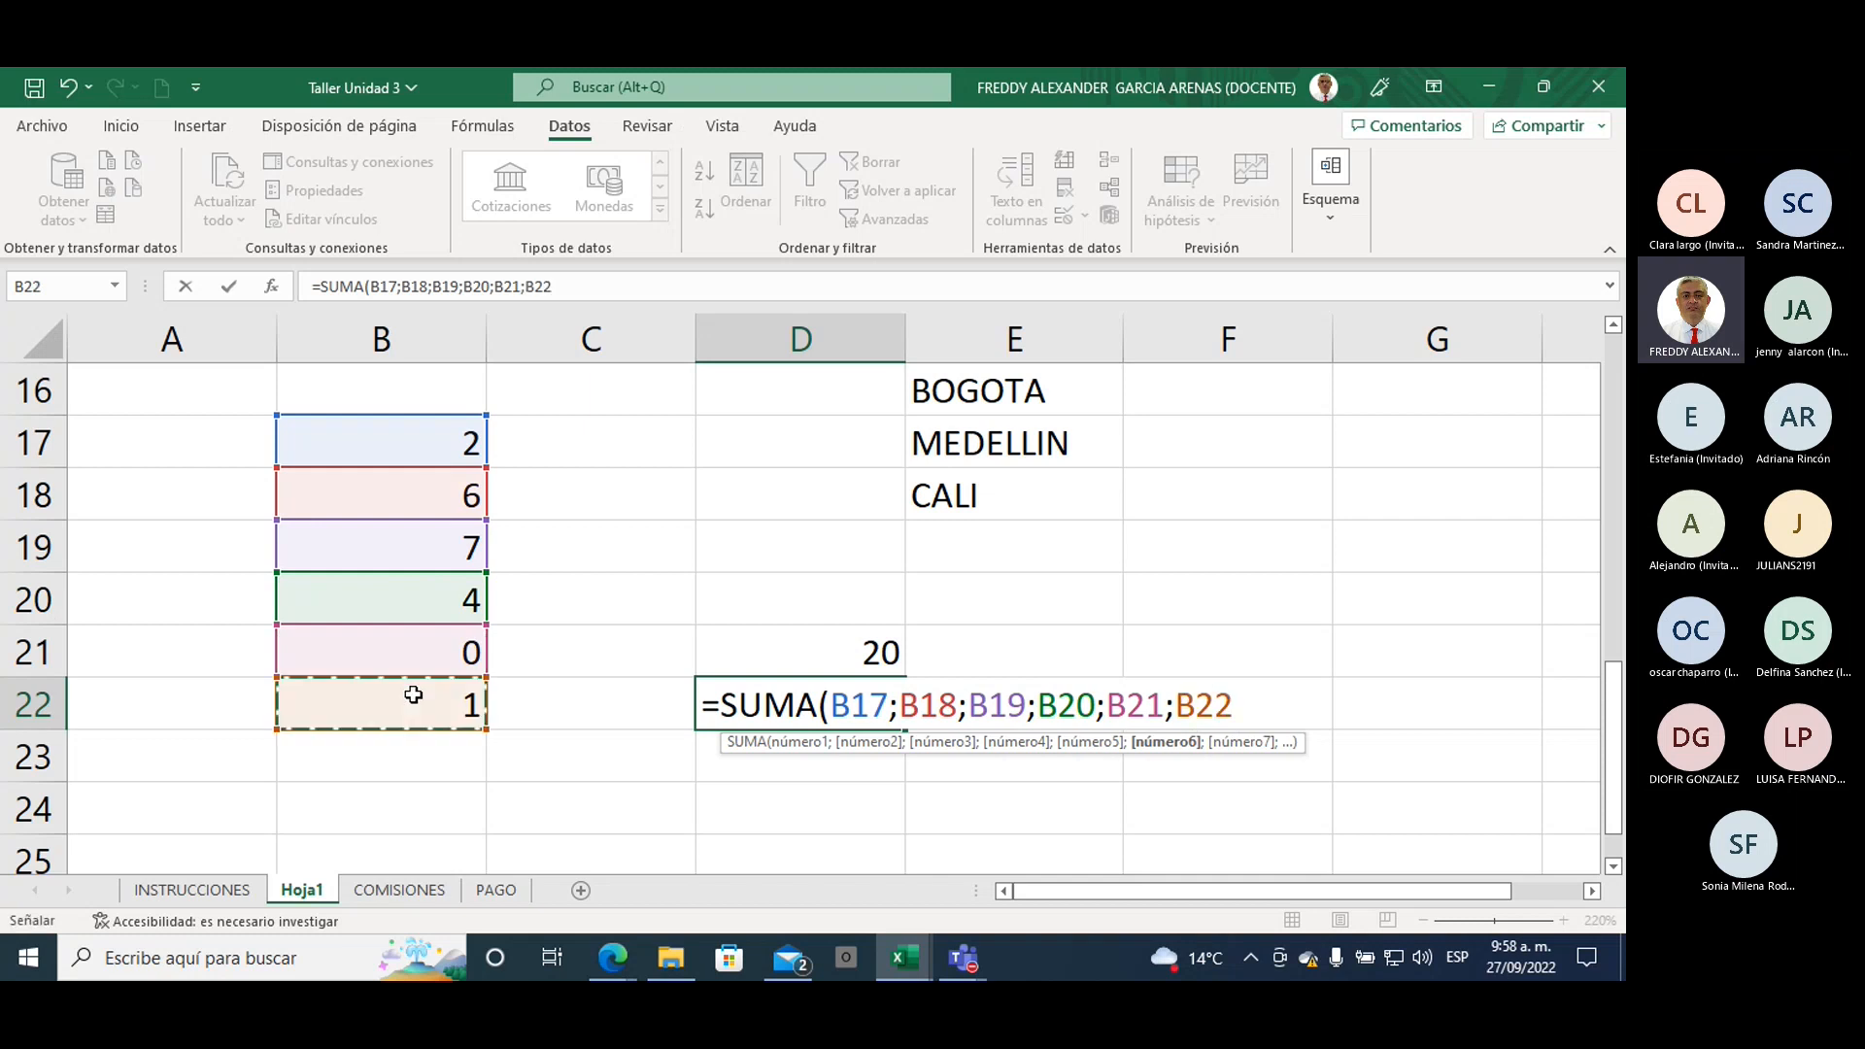
text())
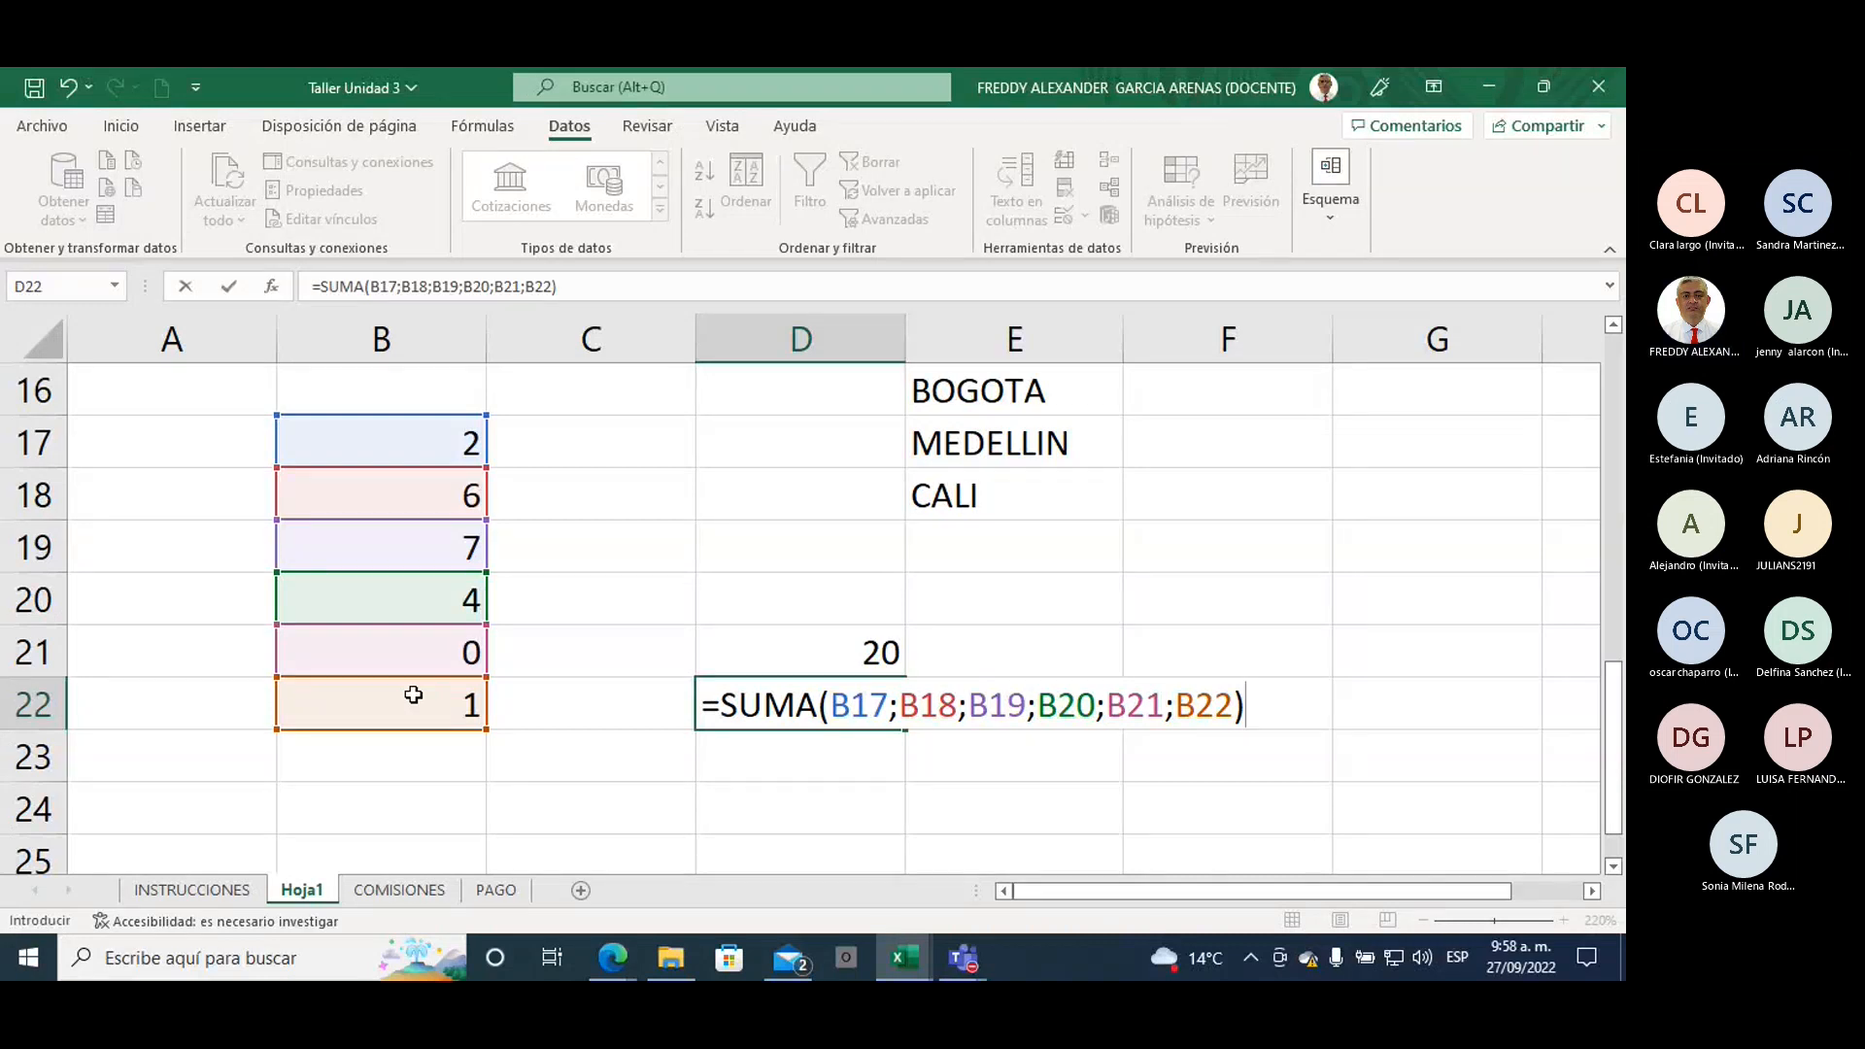
key(Return)
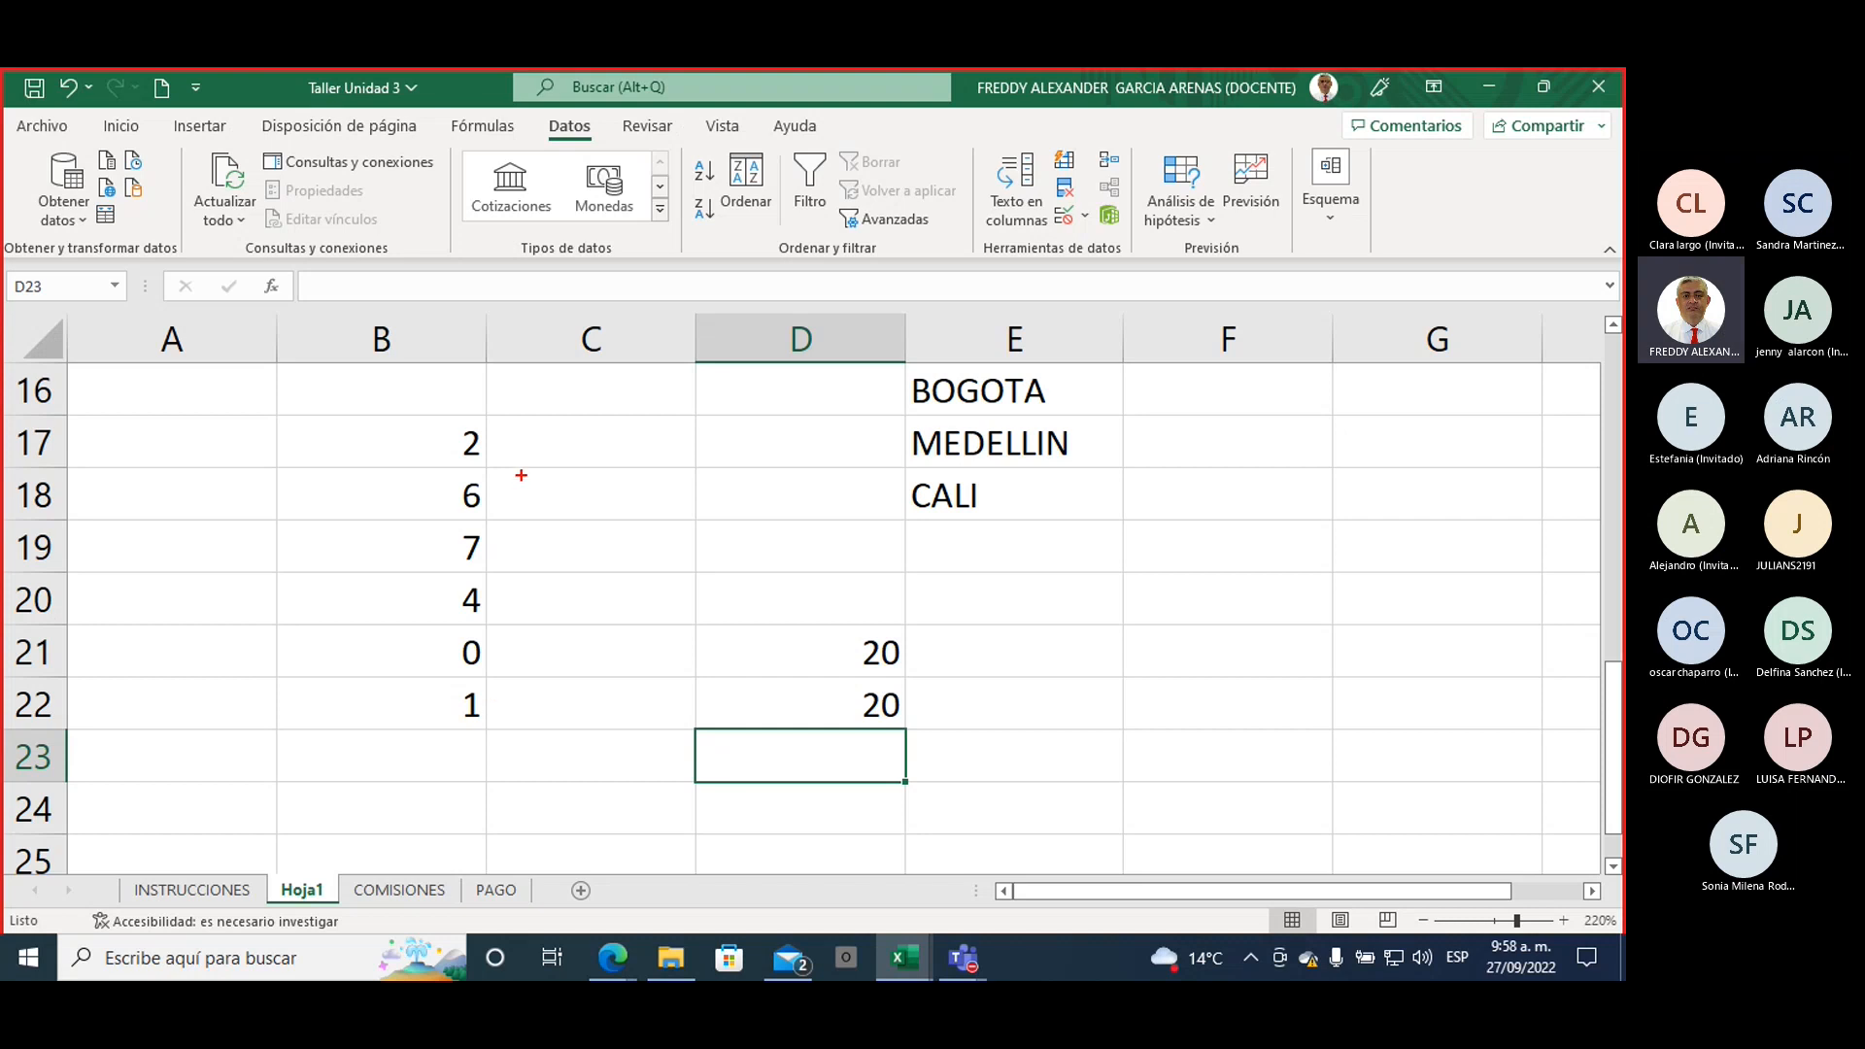
Step: Annotate the numbers in B17 to B22 with a brace and semicolon, plus a downward arrow, a colon and the word "rango"
mouse_move(524, 449)
mouse_down()
mouse_move(541, 529)
mouse_move(524, 712)
mouse_move(501, 718)
mouse_up()
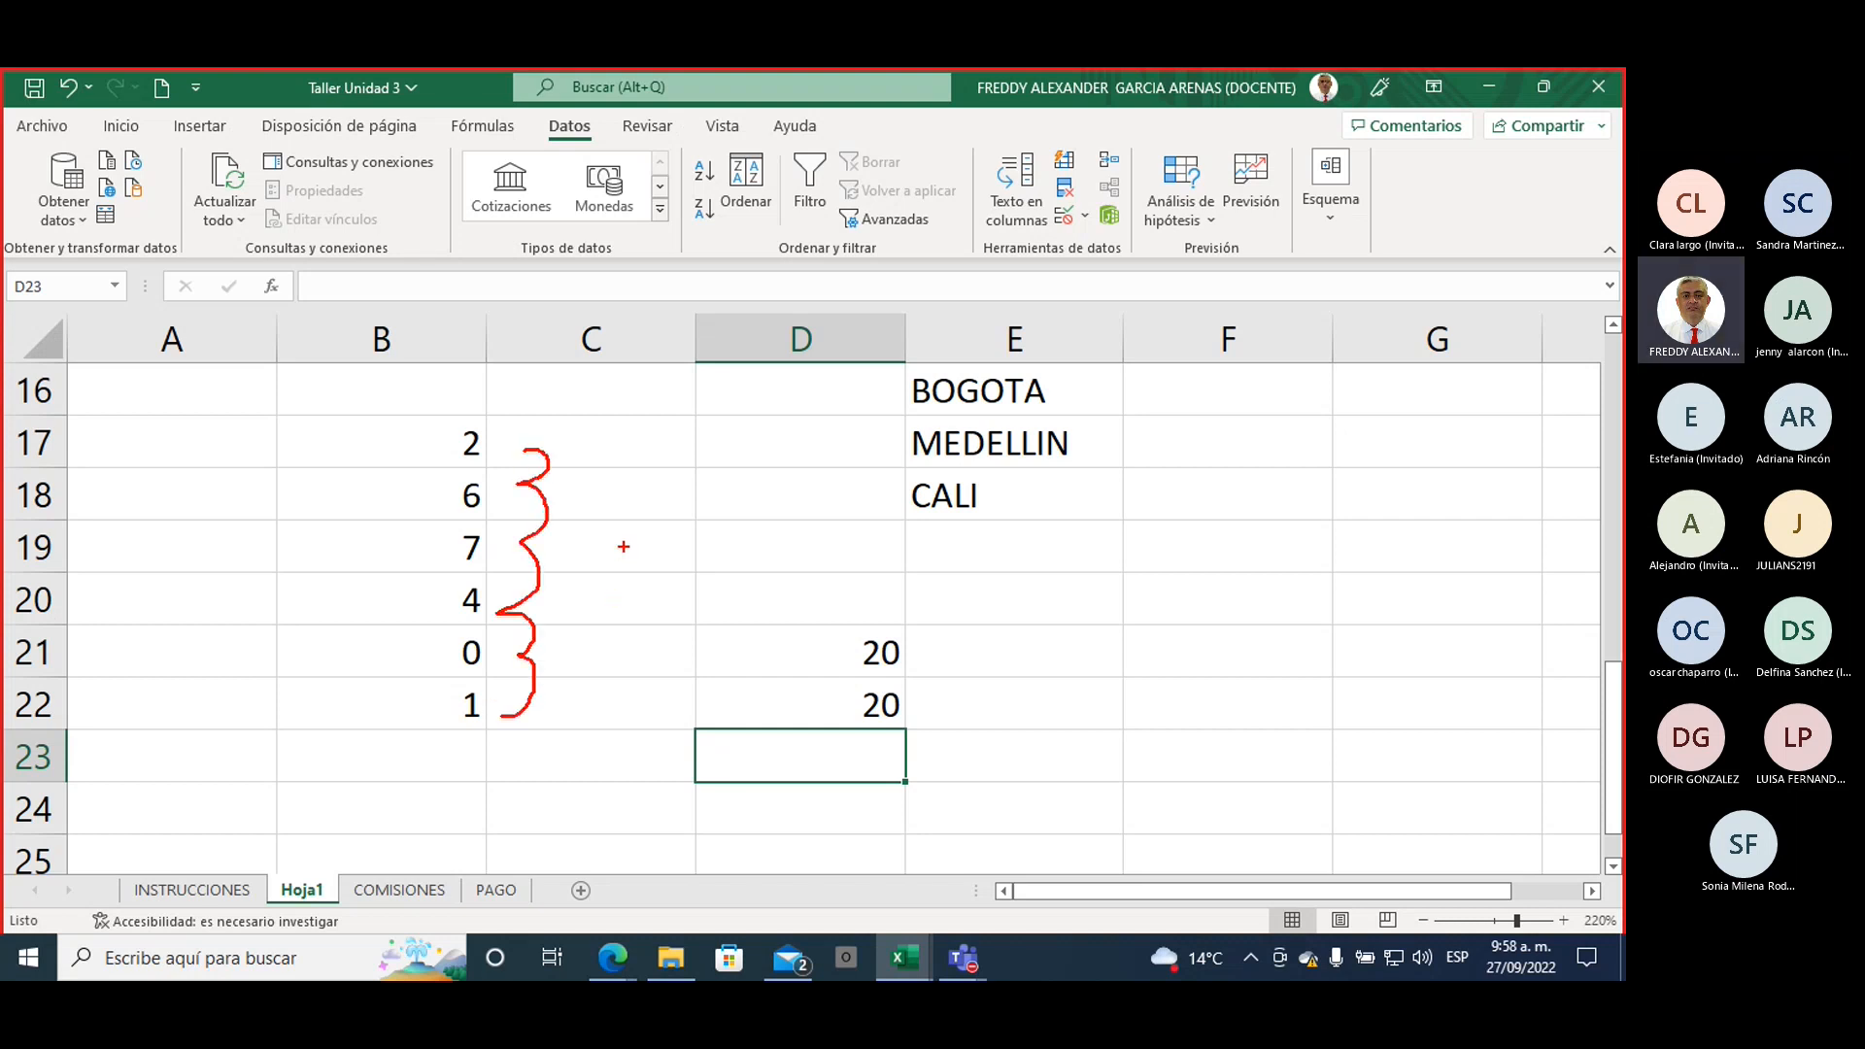
drag(628, 547, 612, 609)
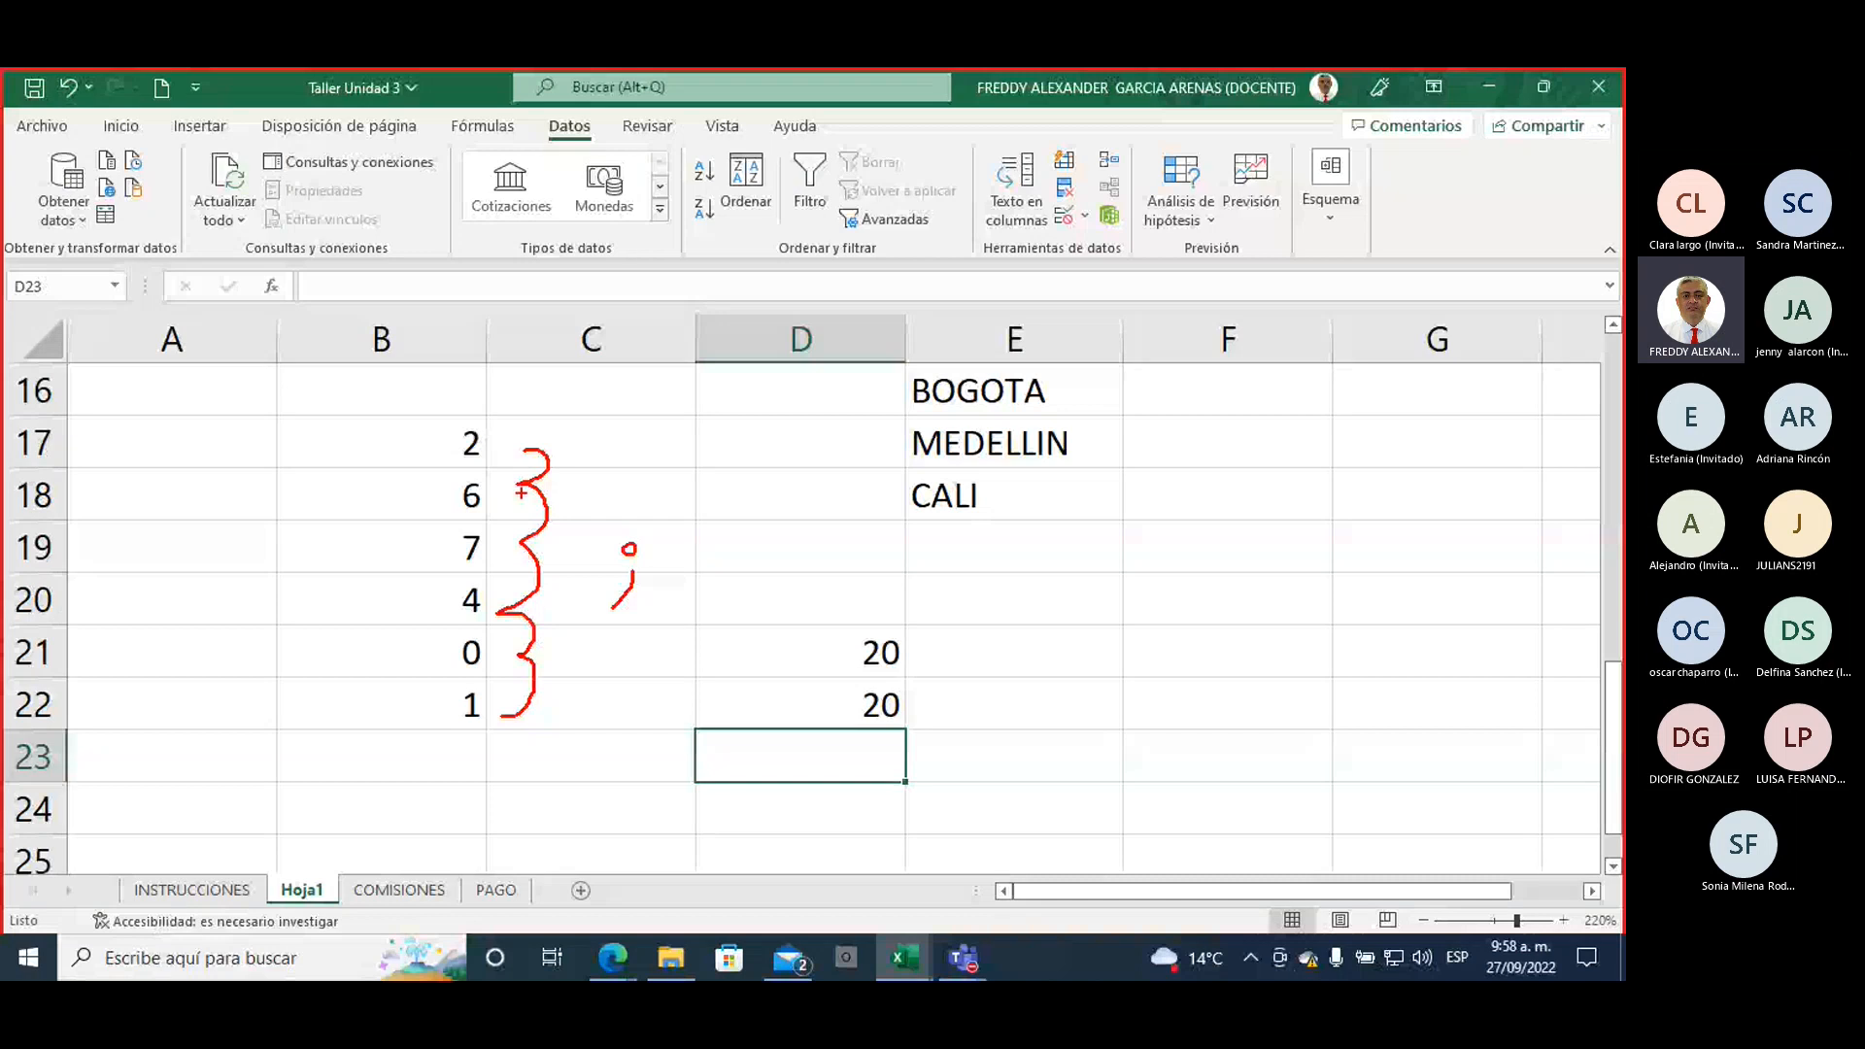
mouse_move(425, 457)
mouse_down()
mouse_move(430, 698)
mouse_move(445, 679)
mouse_up()
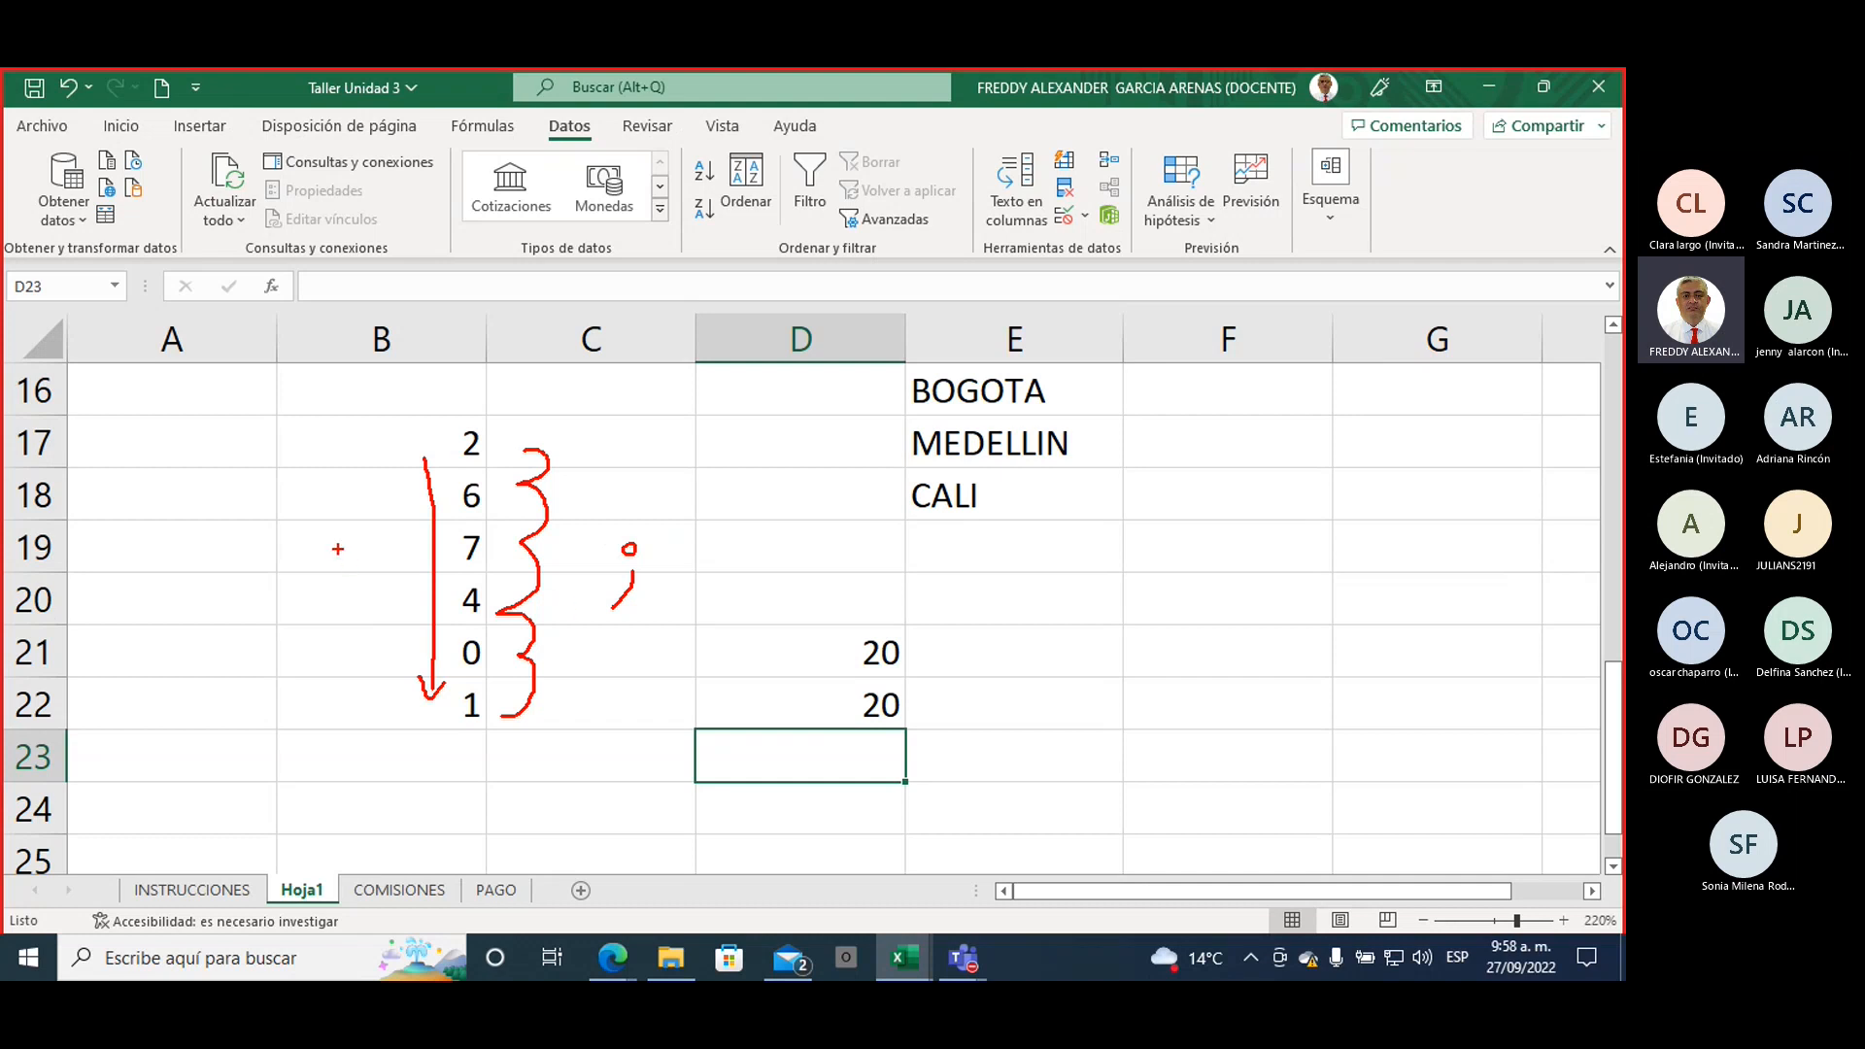
drag(338, 546, 342, 573)
mouse_move(132, 539)
mouse_down()
mouse_move(143, 579)
mouse_move(166, 540)
mouse_move(197, 581)
mouse_up()
mouse_move(202, 535)
mouse_down()
mouse_move(205, 575)
mouse_move(251, 569)
mouse_move(237, 579)
mouse_move(272, 552)
mouse_move(288, 565)
mouse_move(281, 537)
mouse_up()
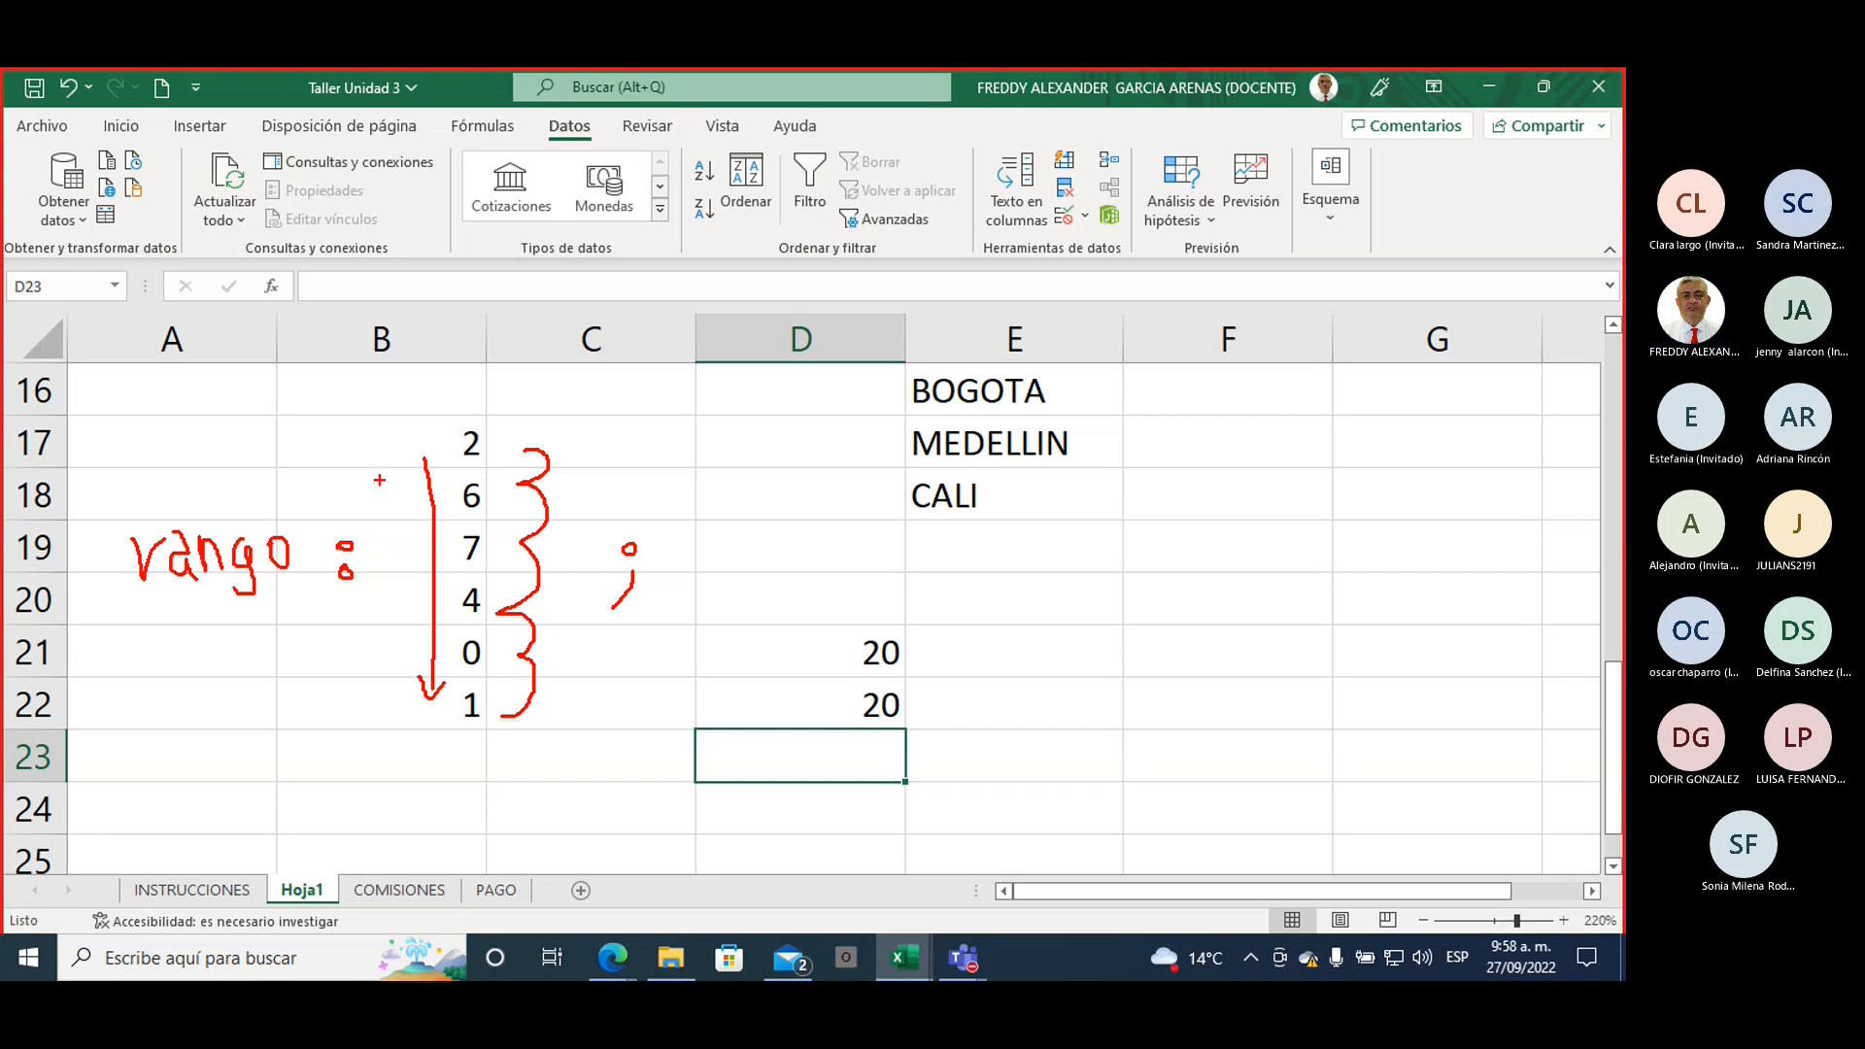
Step: Circle B17 and B22 as the first and last cells of the range, and clear the annotations
mouse_move(490, 412)
mouse_down()
mouse_move(257, 438)
mouse_move(382, 465)
mouse_move(475, 457)
mouse_move(485, 413)
mouse_up()
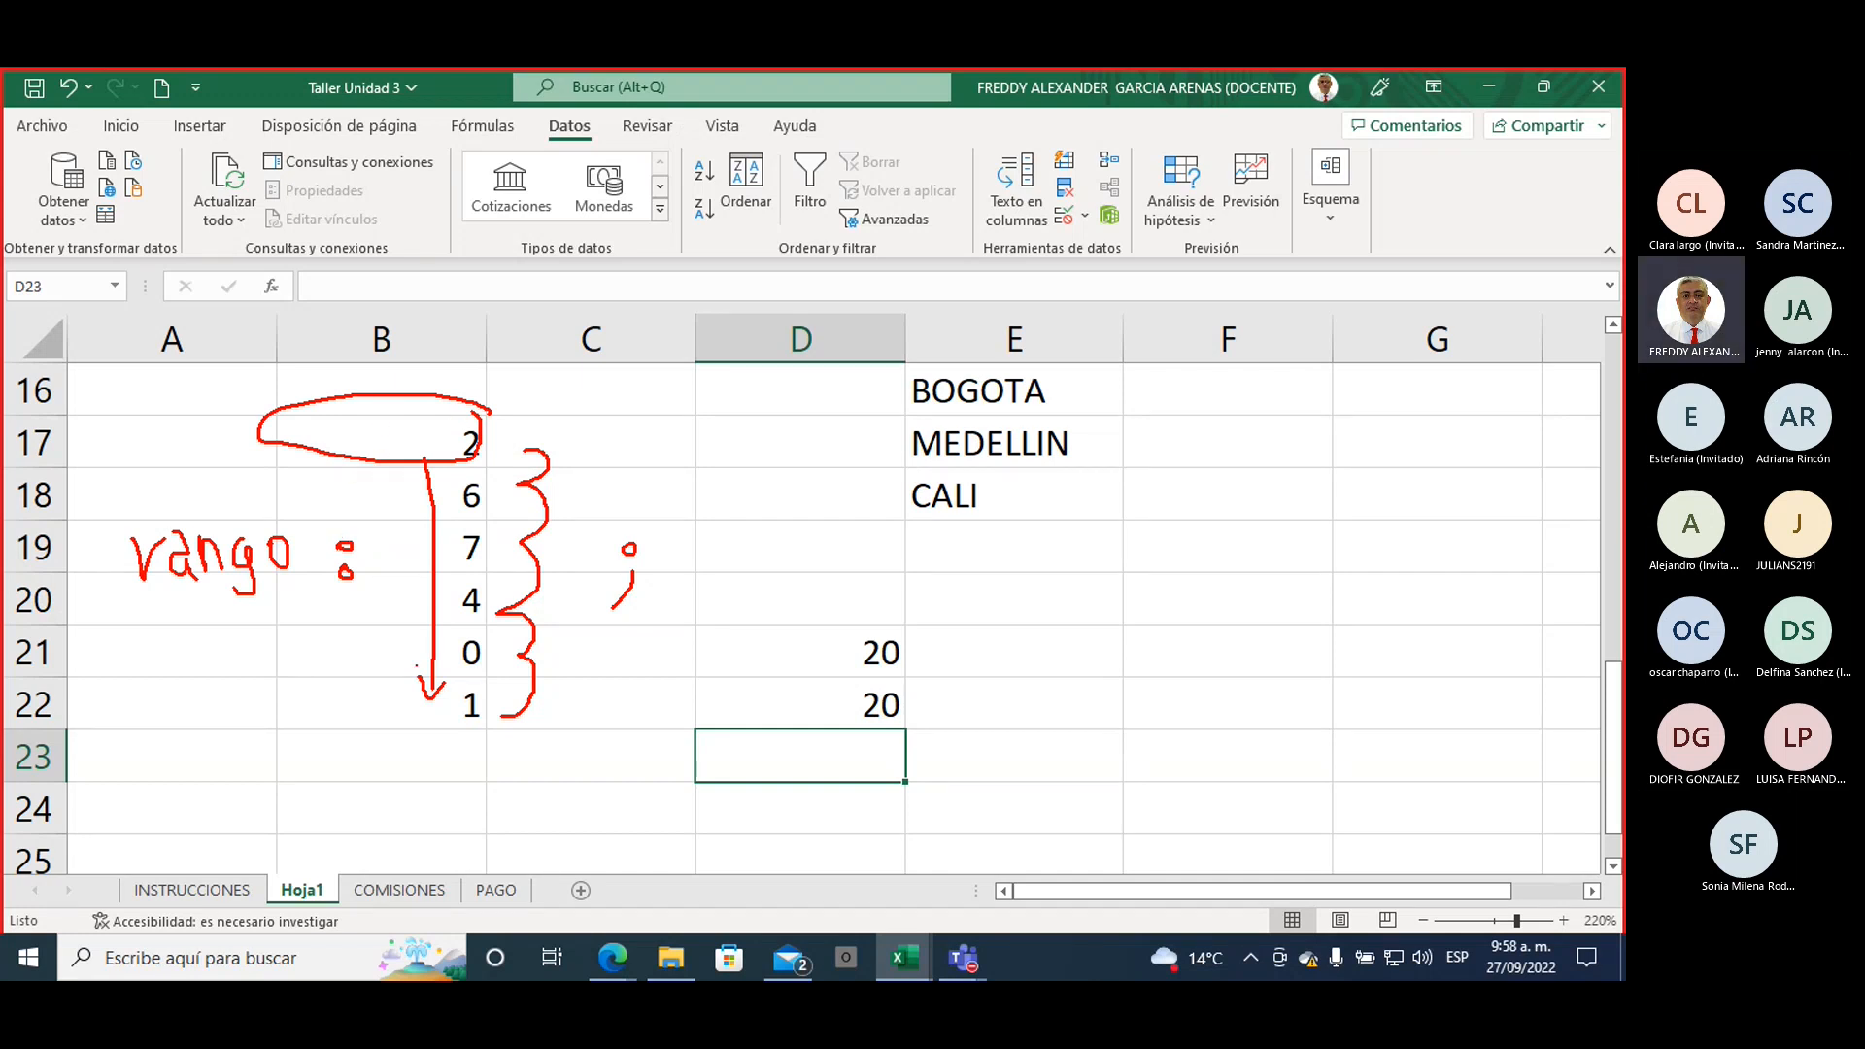
mouse_move(486, 680)
mouse_down()
mouse_move(300, 683)
mouse_move(349, 729)
mouse_move(472, 732)
mouse_move(486, 687)
mouse_up()
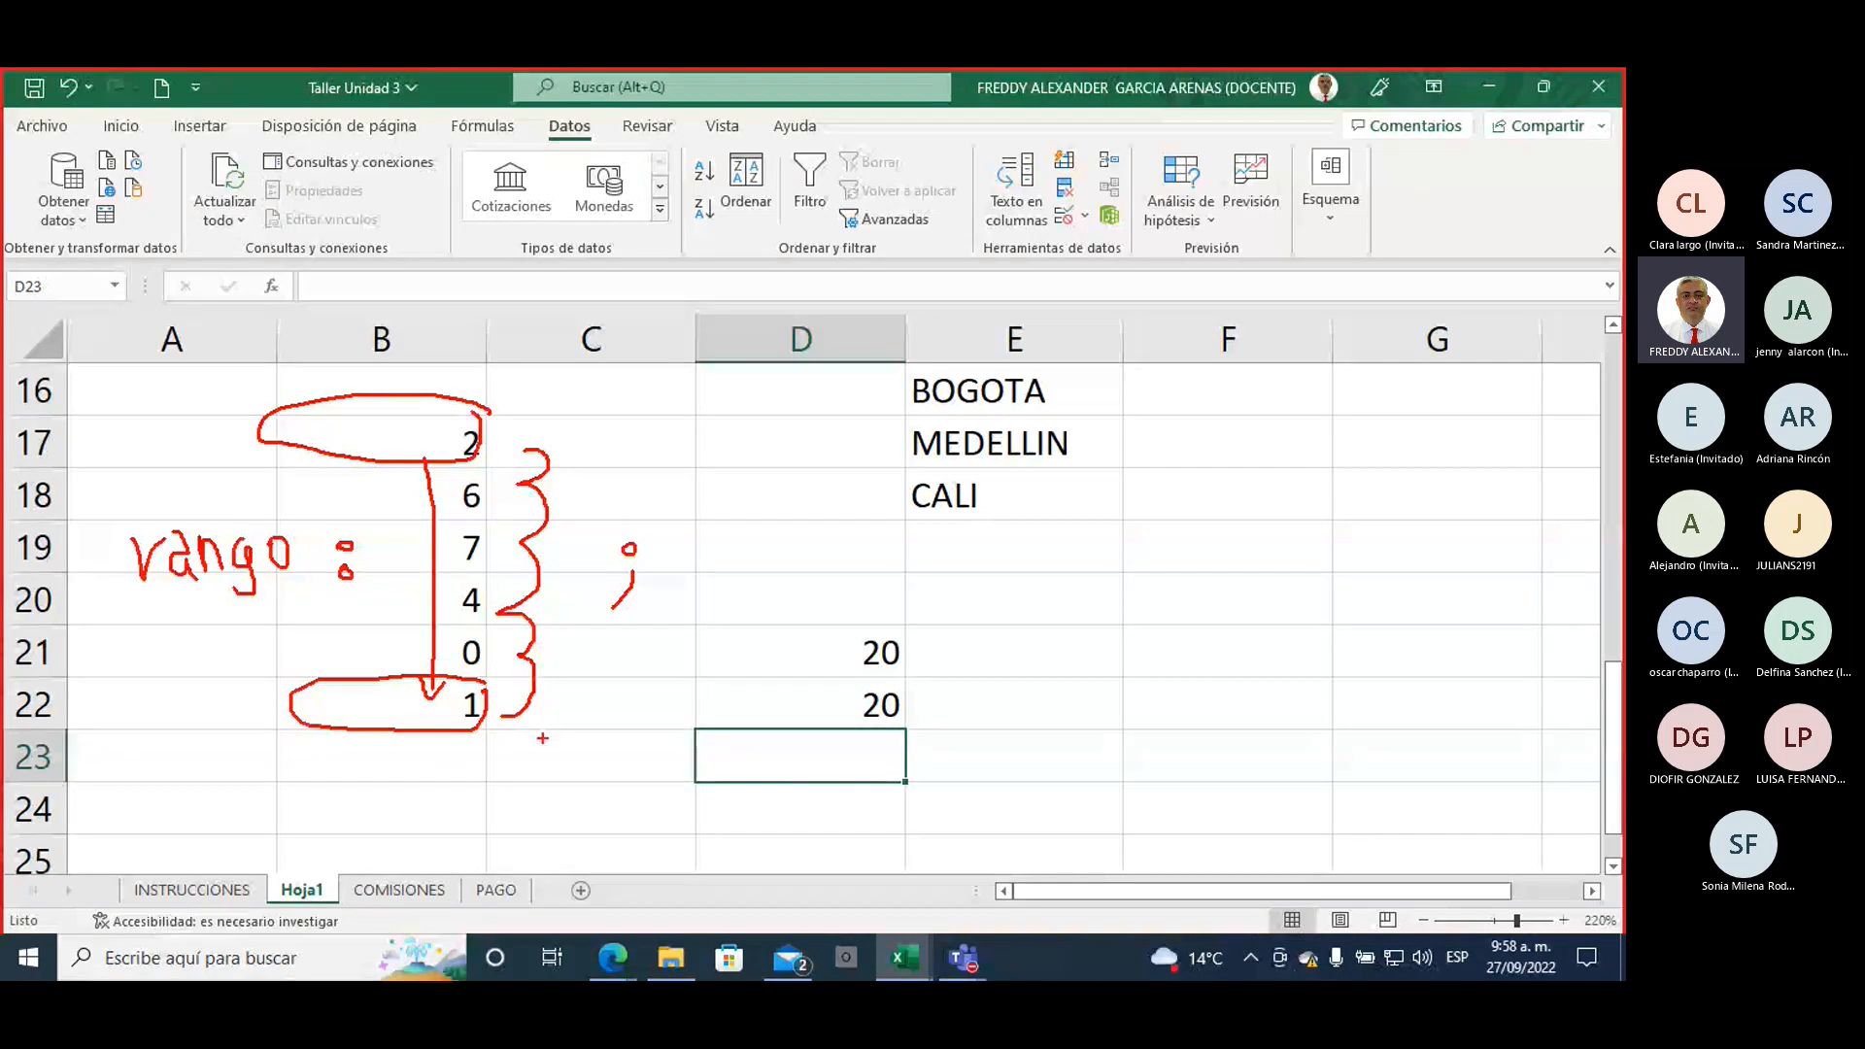
key(Escape)
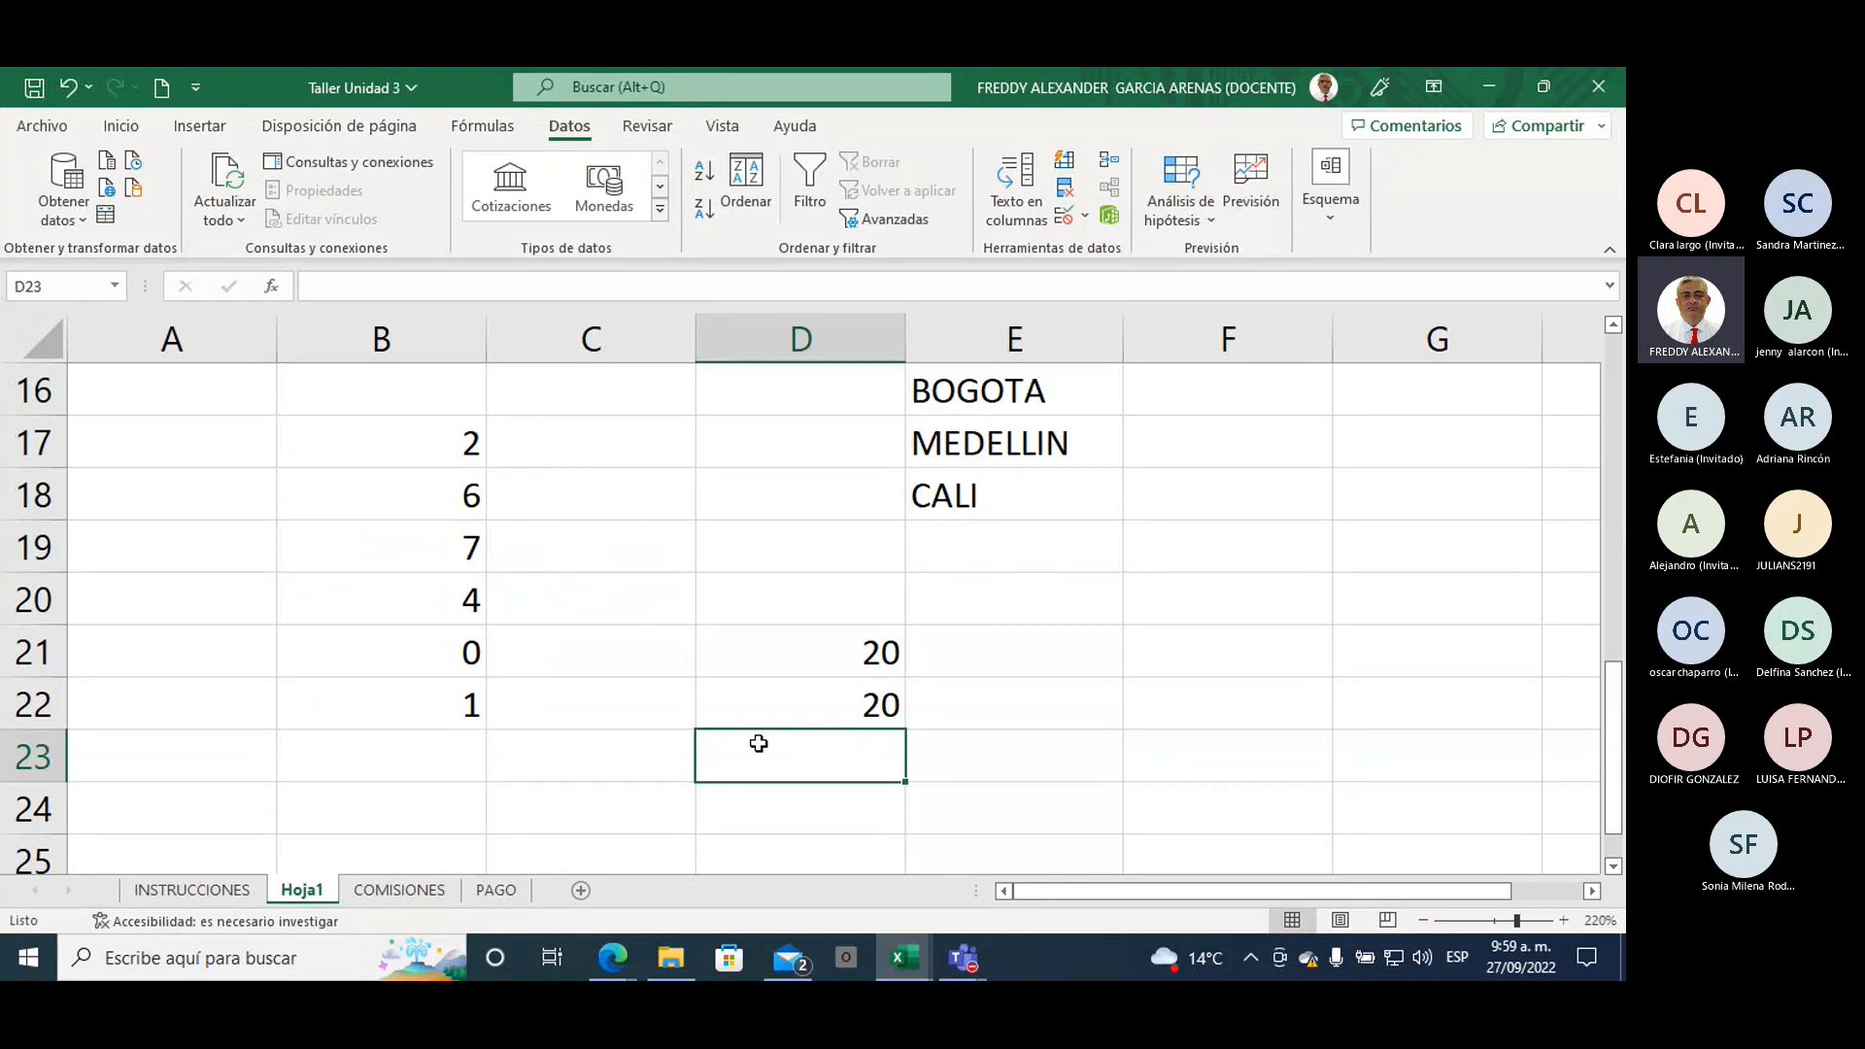
Step: Try to add B17 to B22 as a colon-separated range in D23 with the SUMA function
text(=sum)
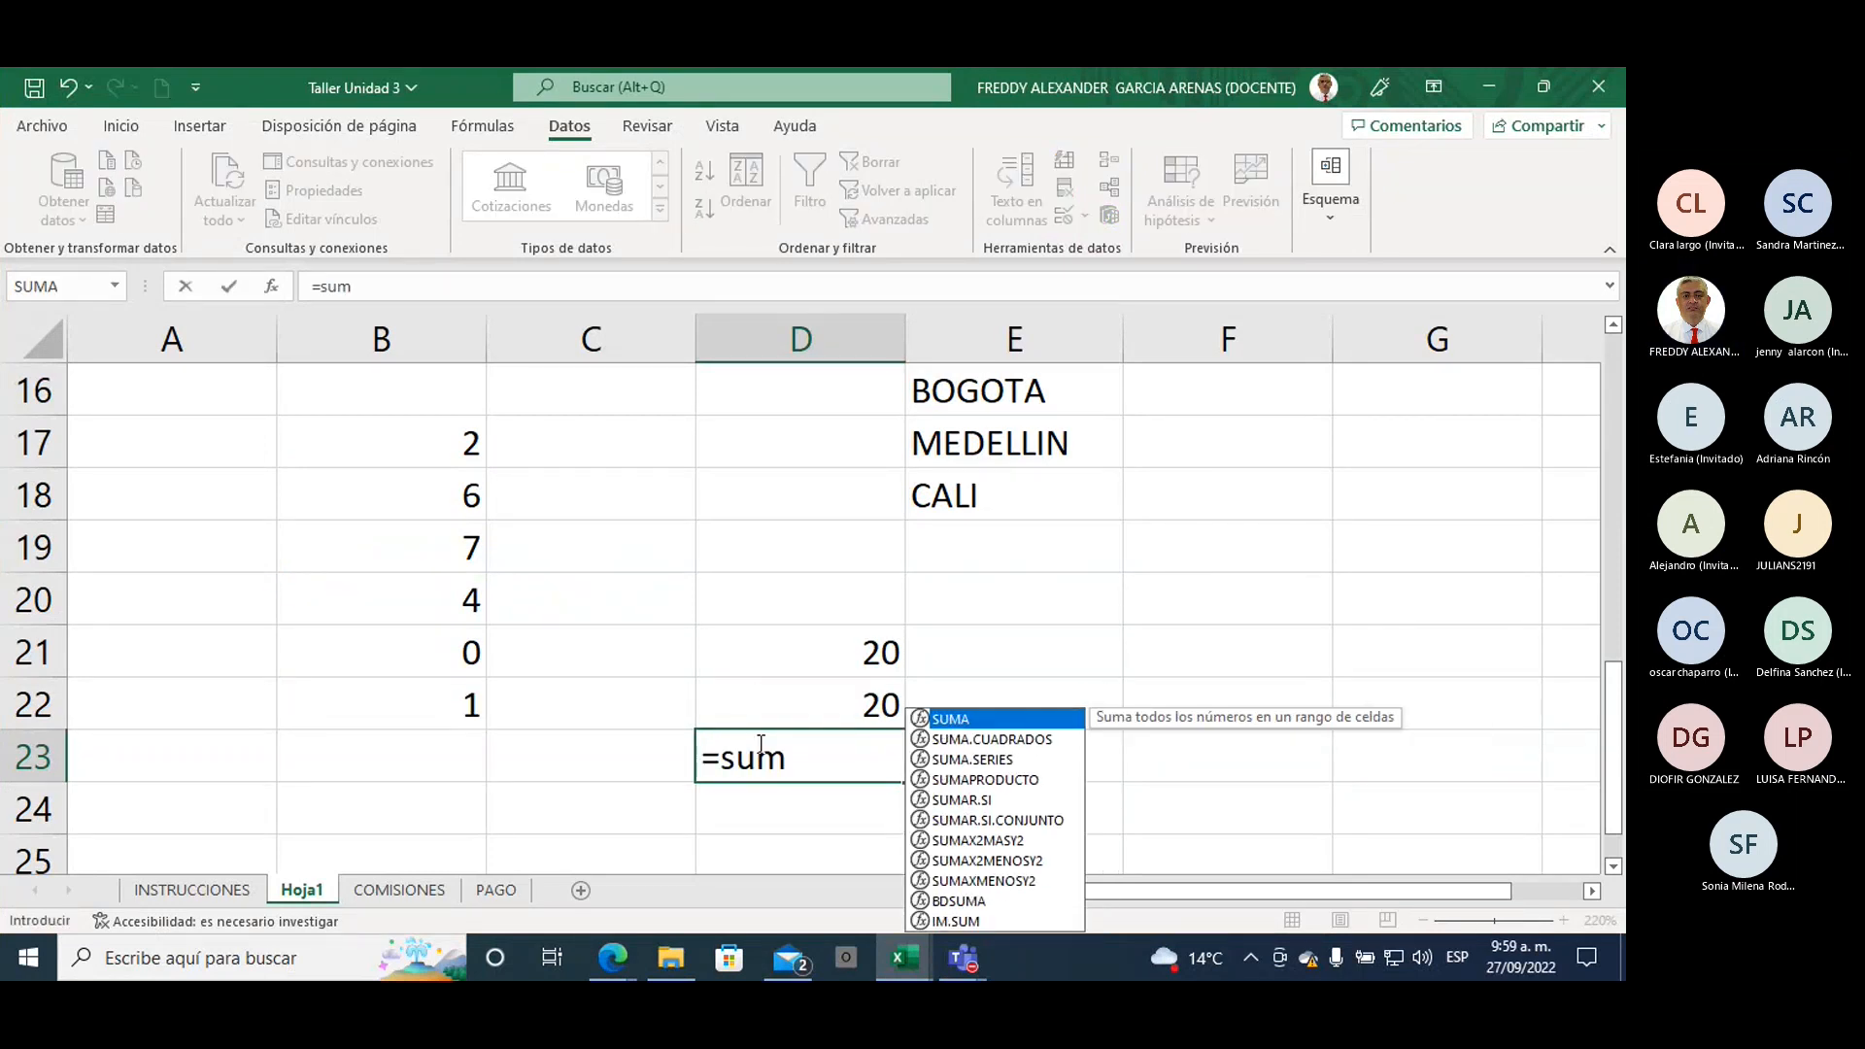
text(a)
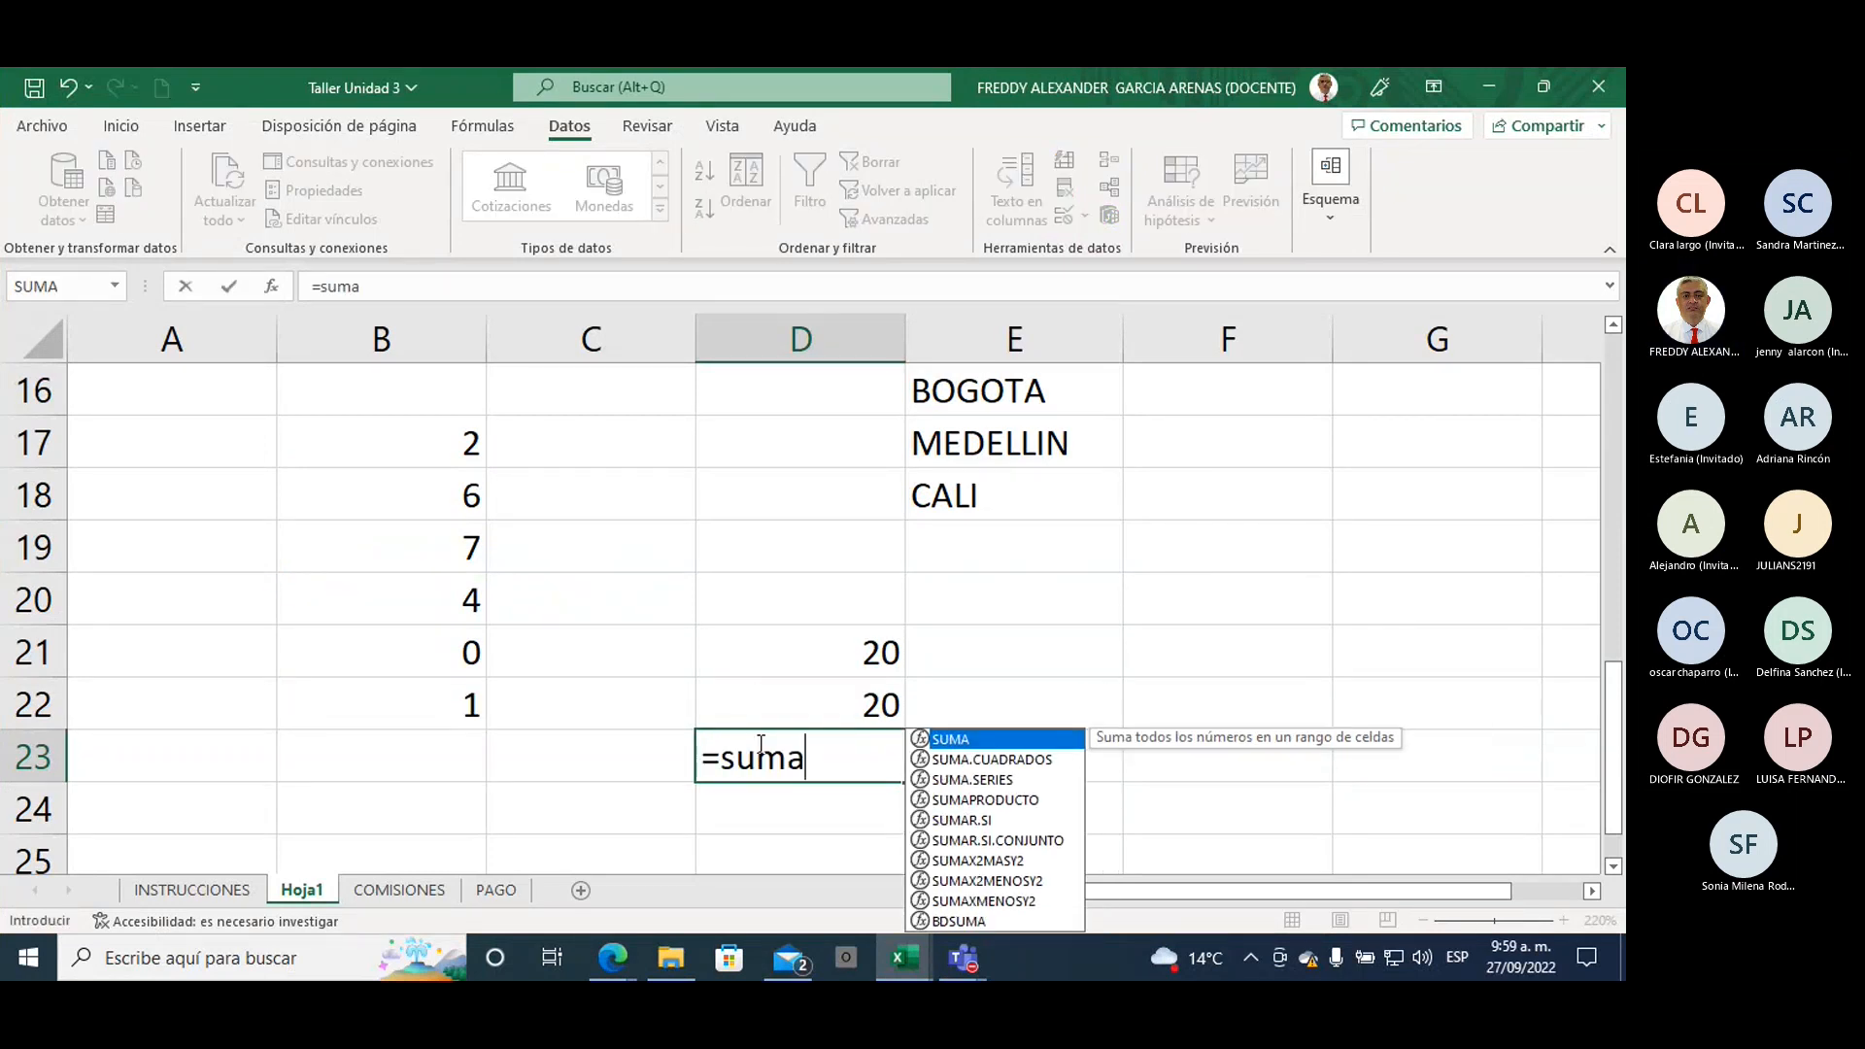
double_click(957, 743)
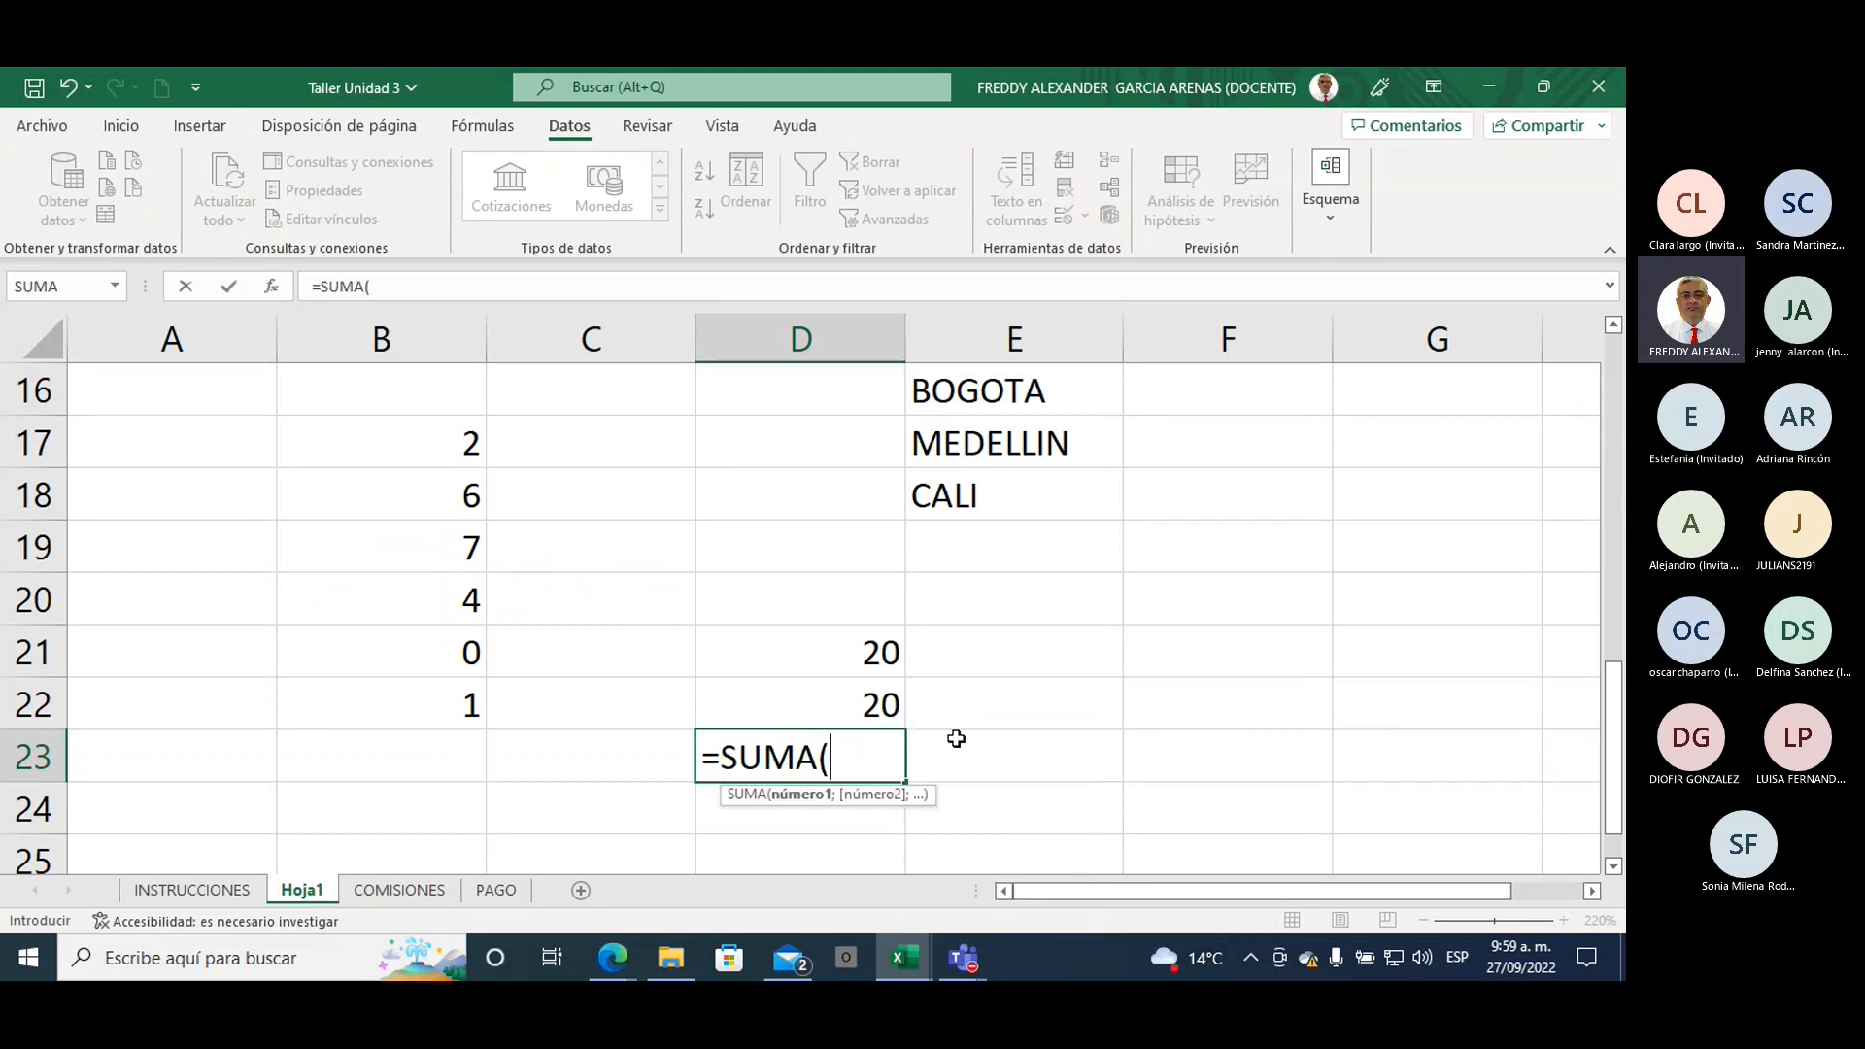
click(448, 433)
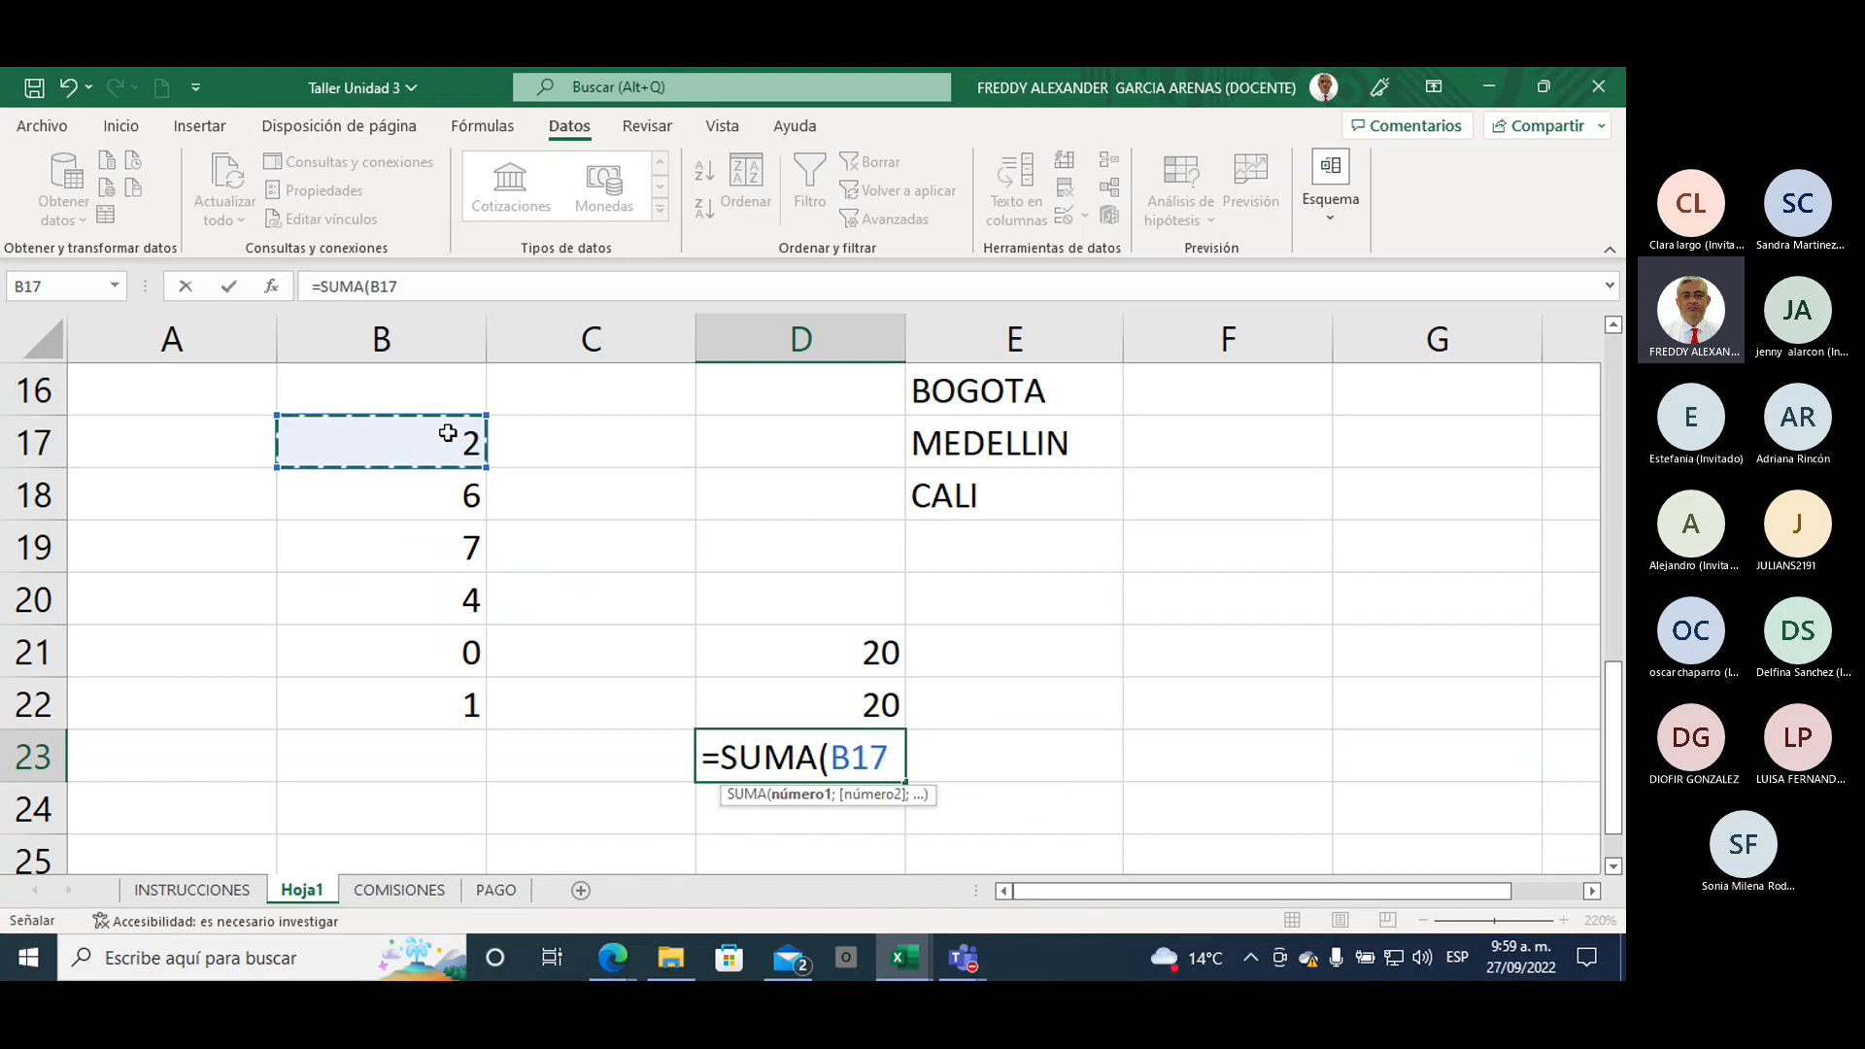
key(F8)
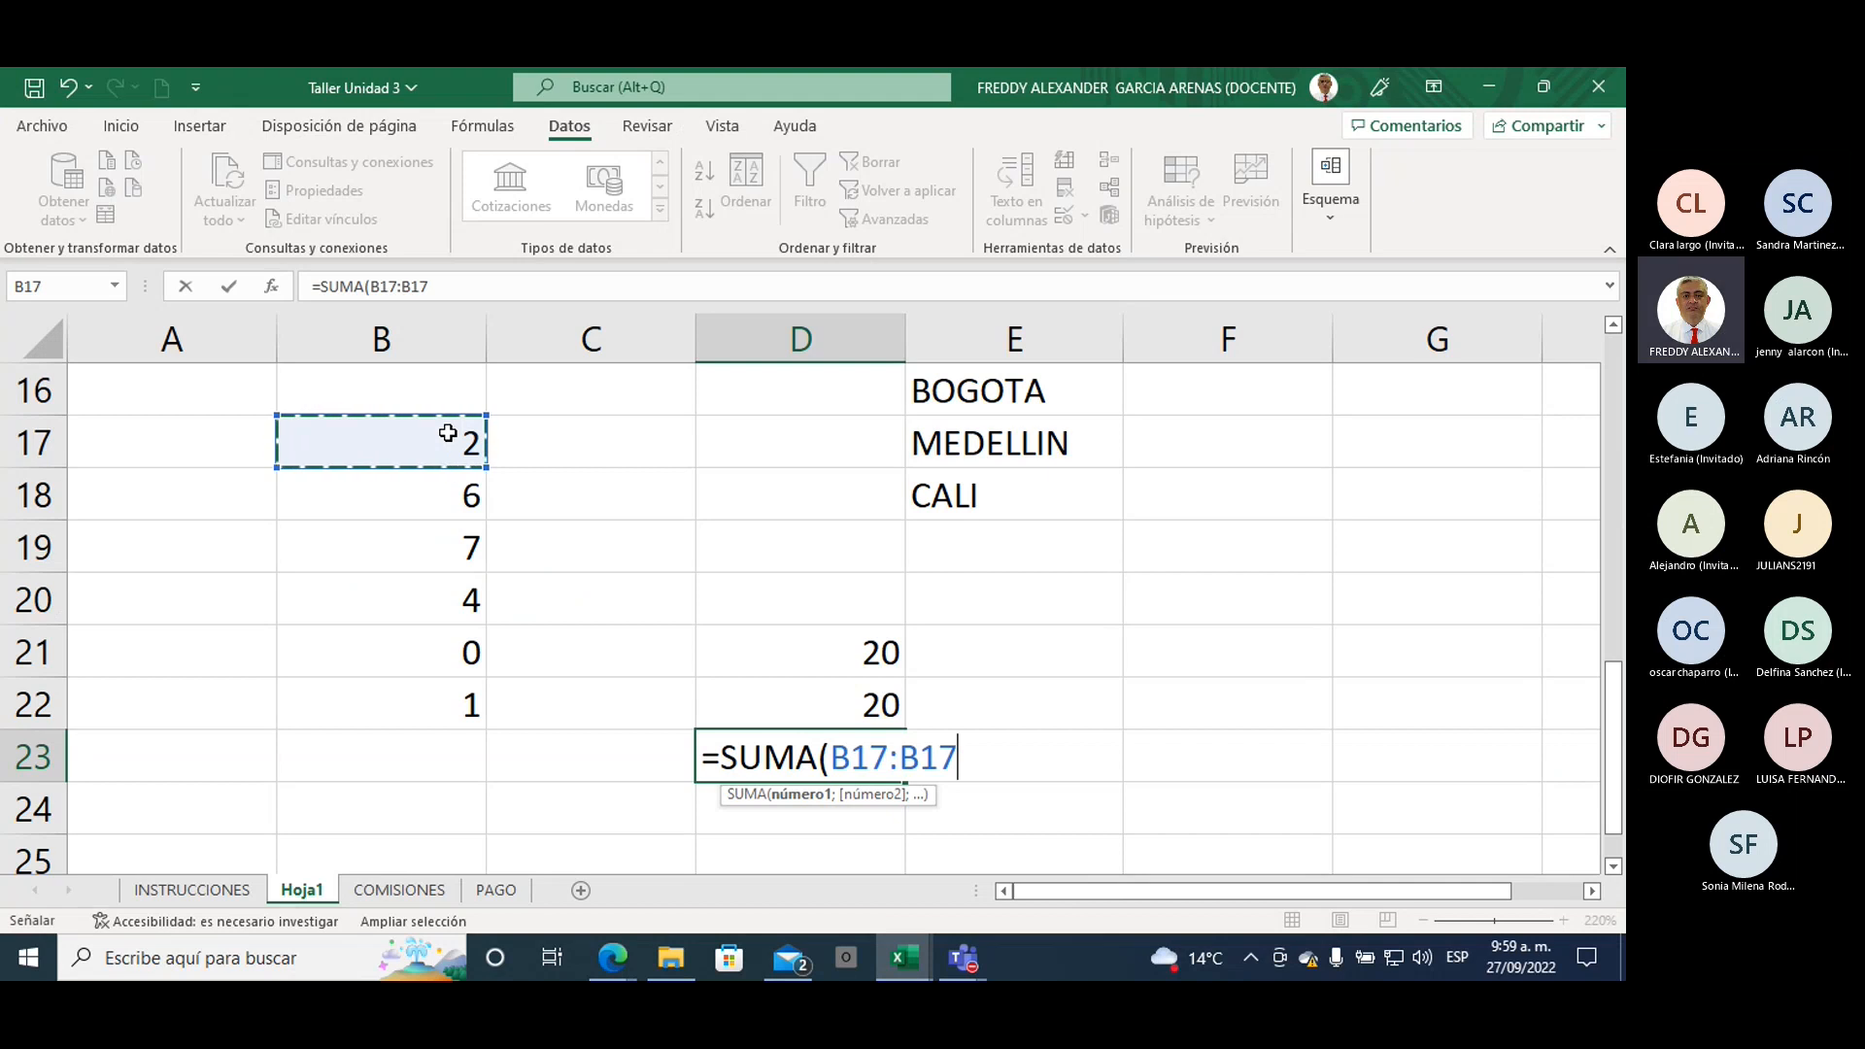
key(BackSpace)
key(BackSpace)
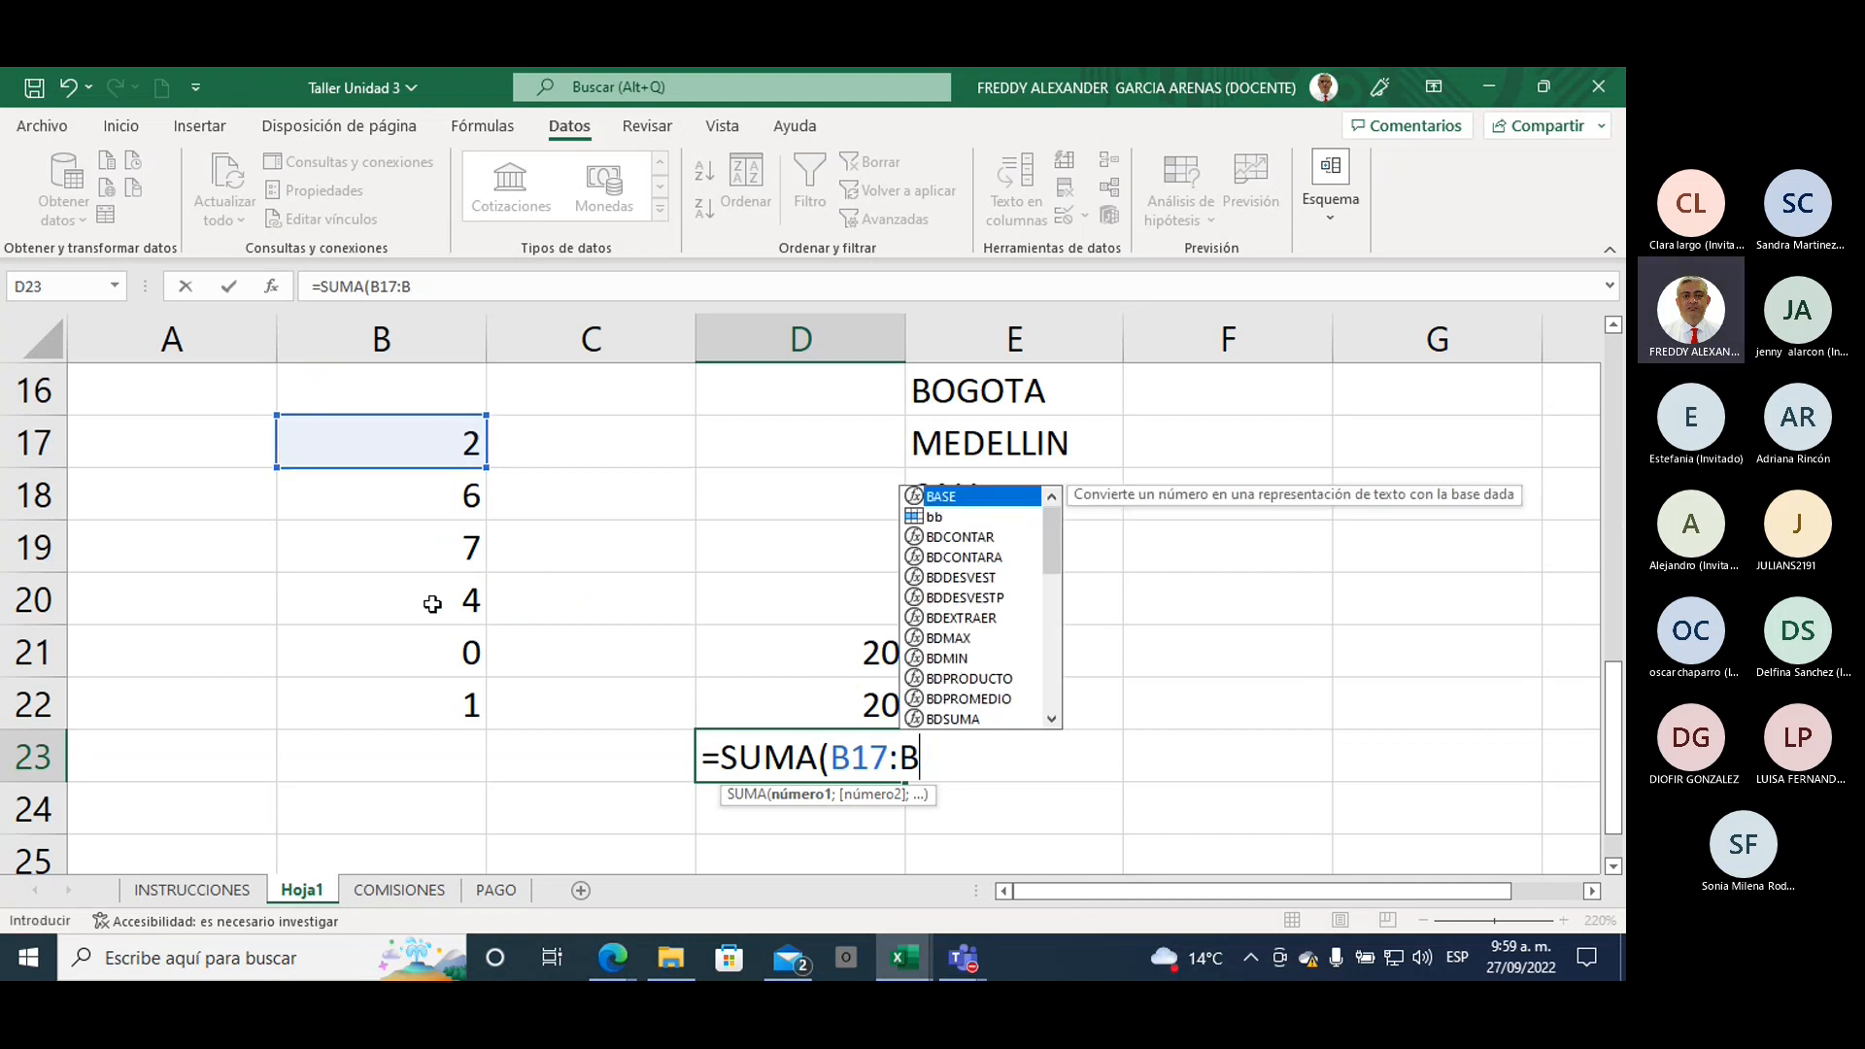
click(412, 706)
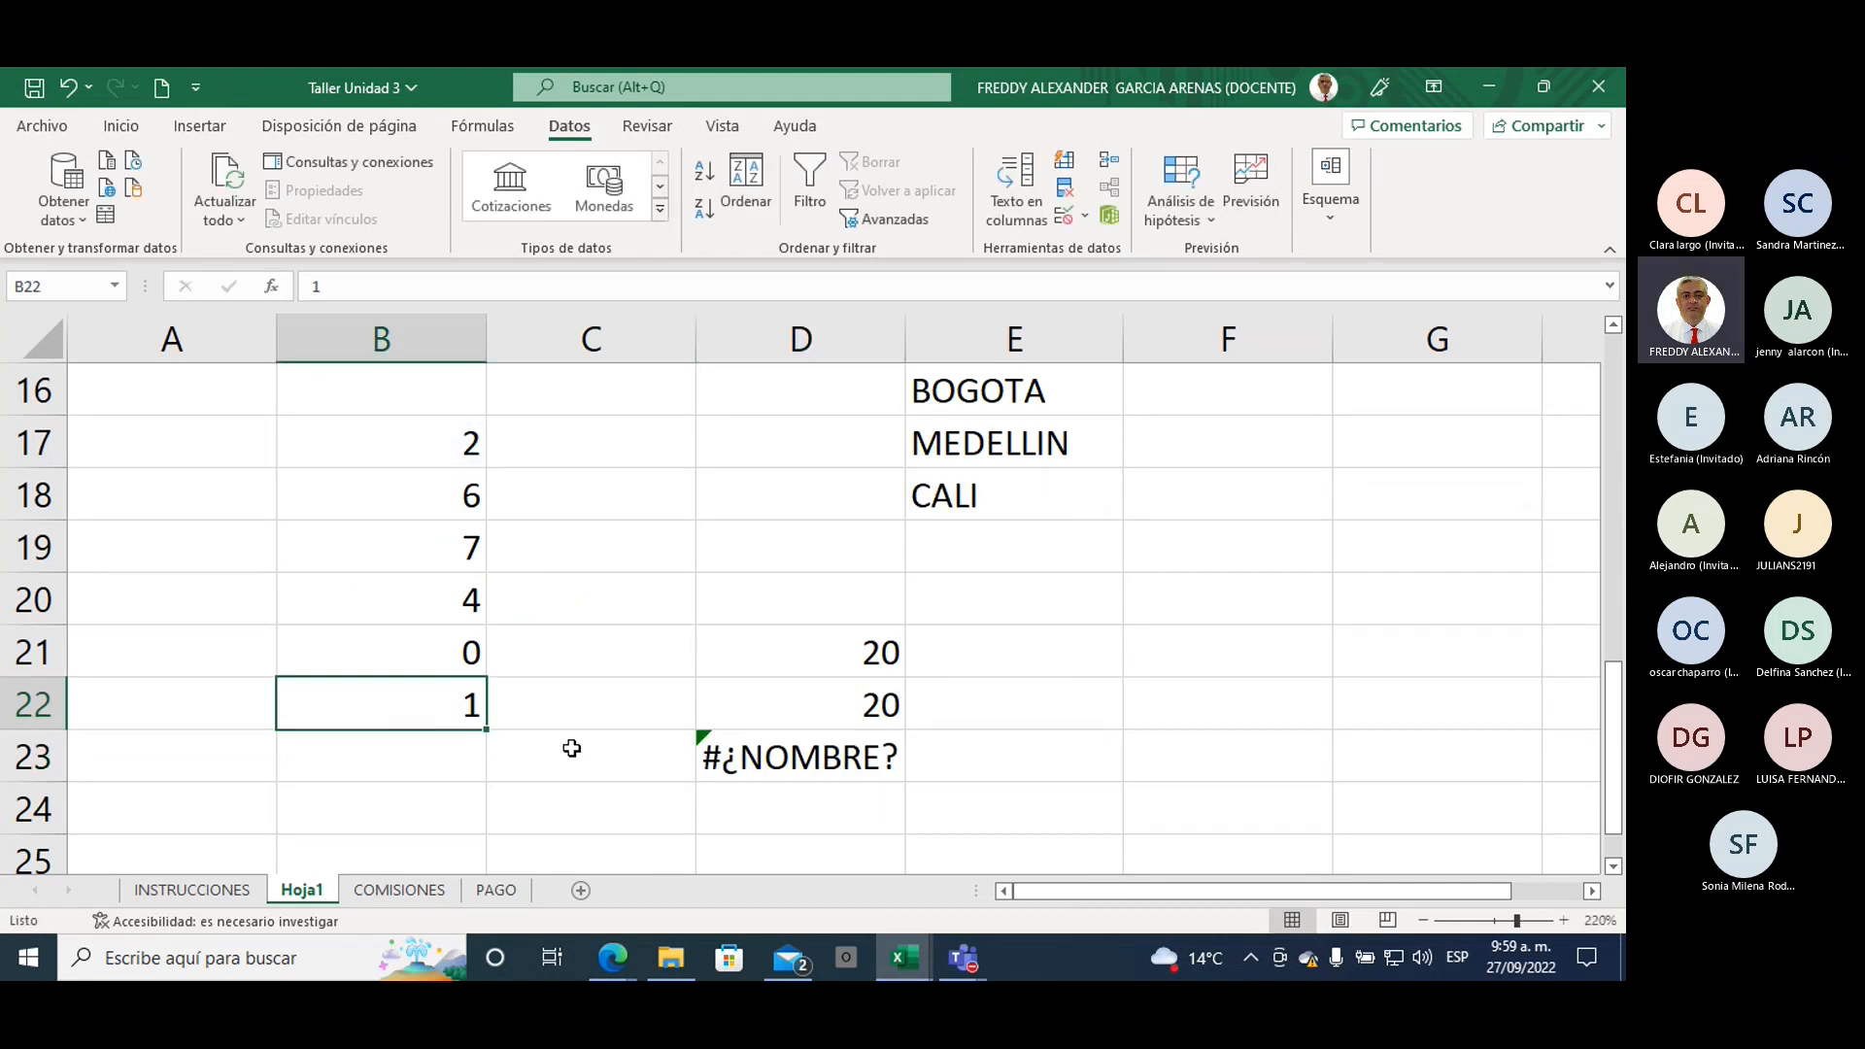
Step: Rewrite the D23 formula with only the first and last cells separated by a semicolon, as =SUMA(B17;B22)
click(728, 774)
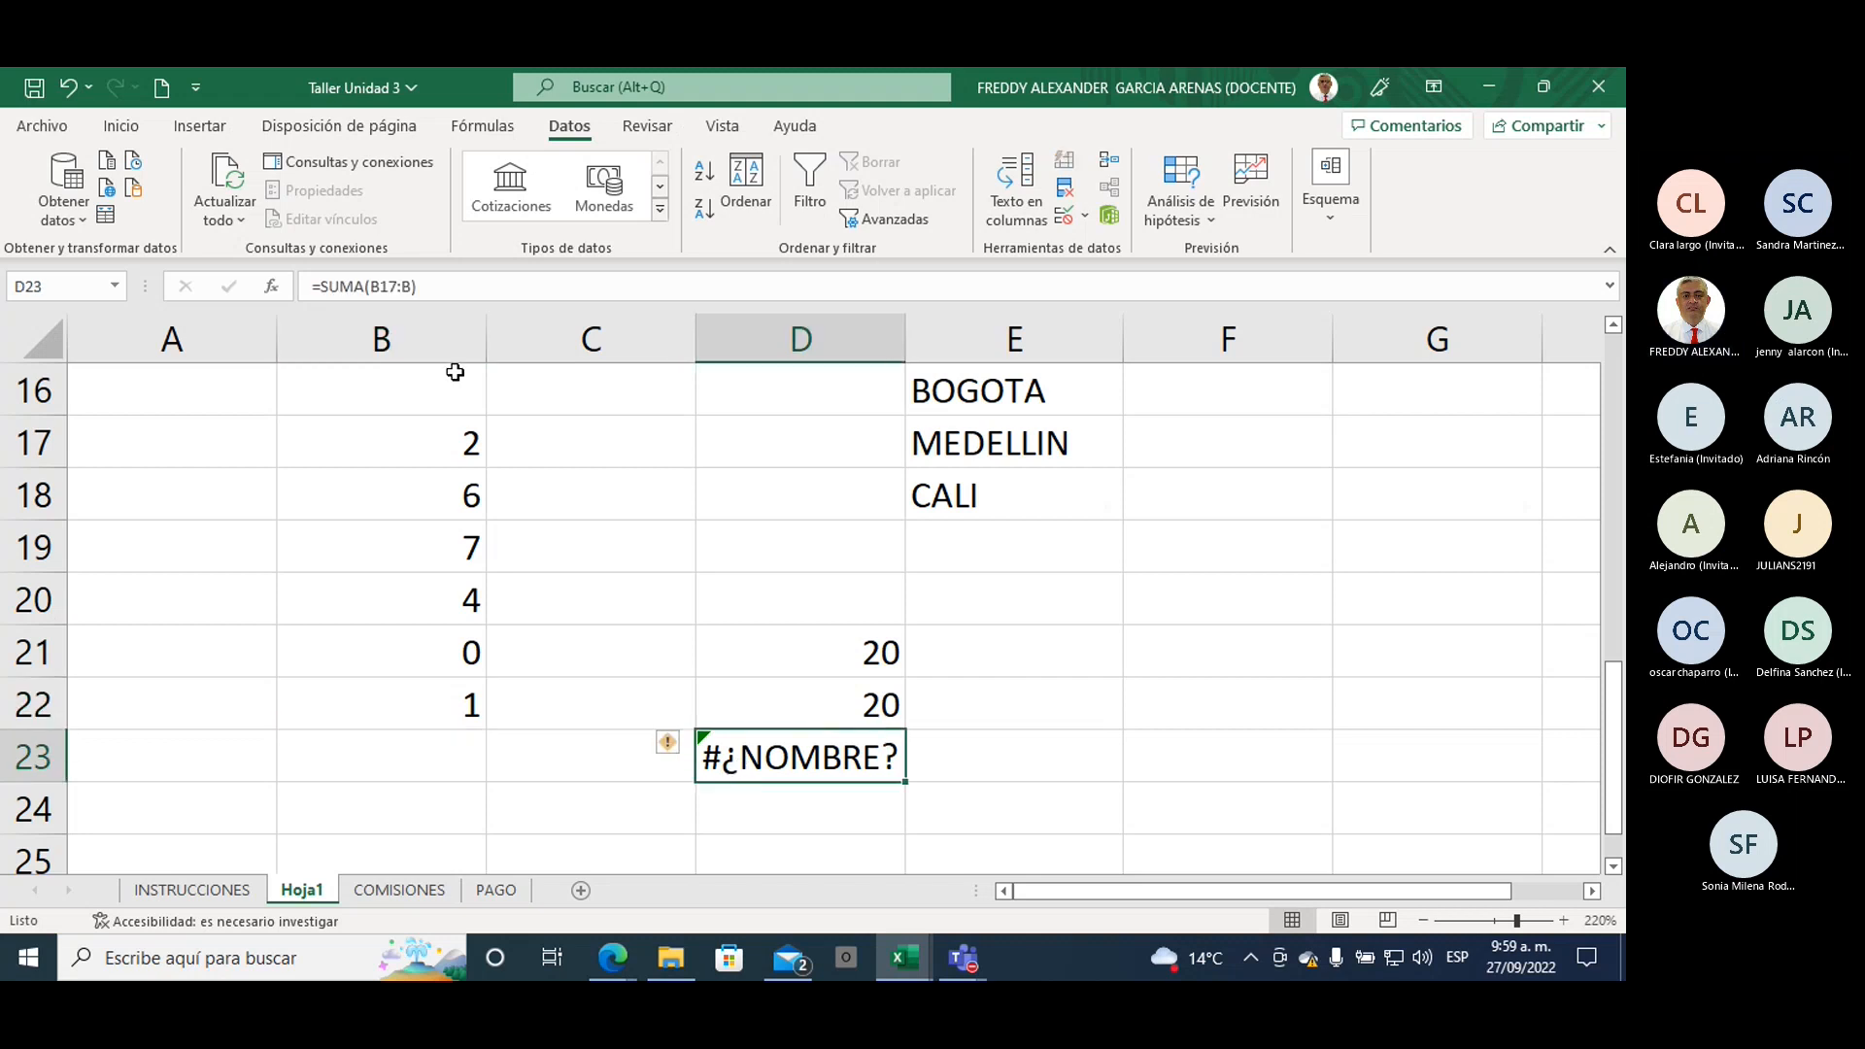
click(418, 290)
key(BackSpace)
key(BackSpace)
key(BackSpace)
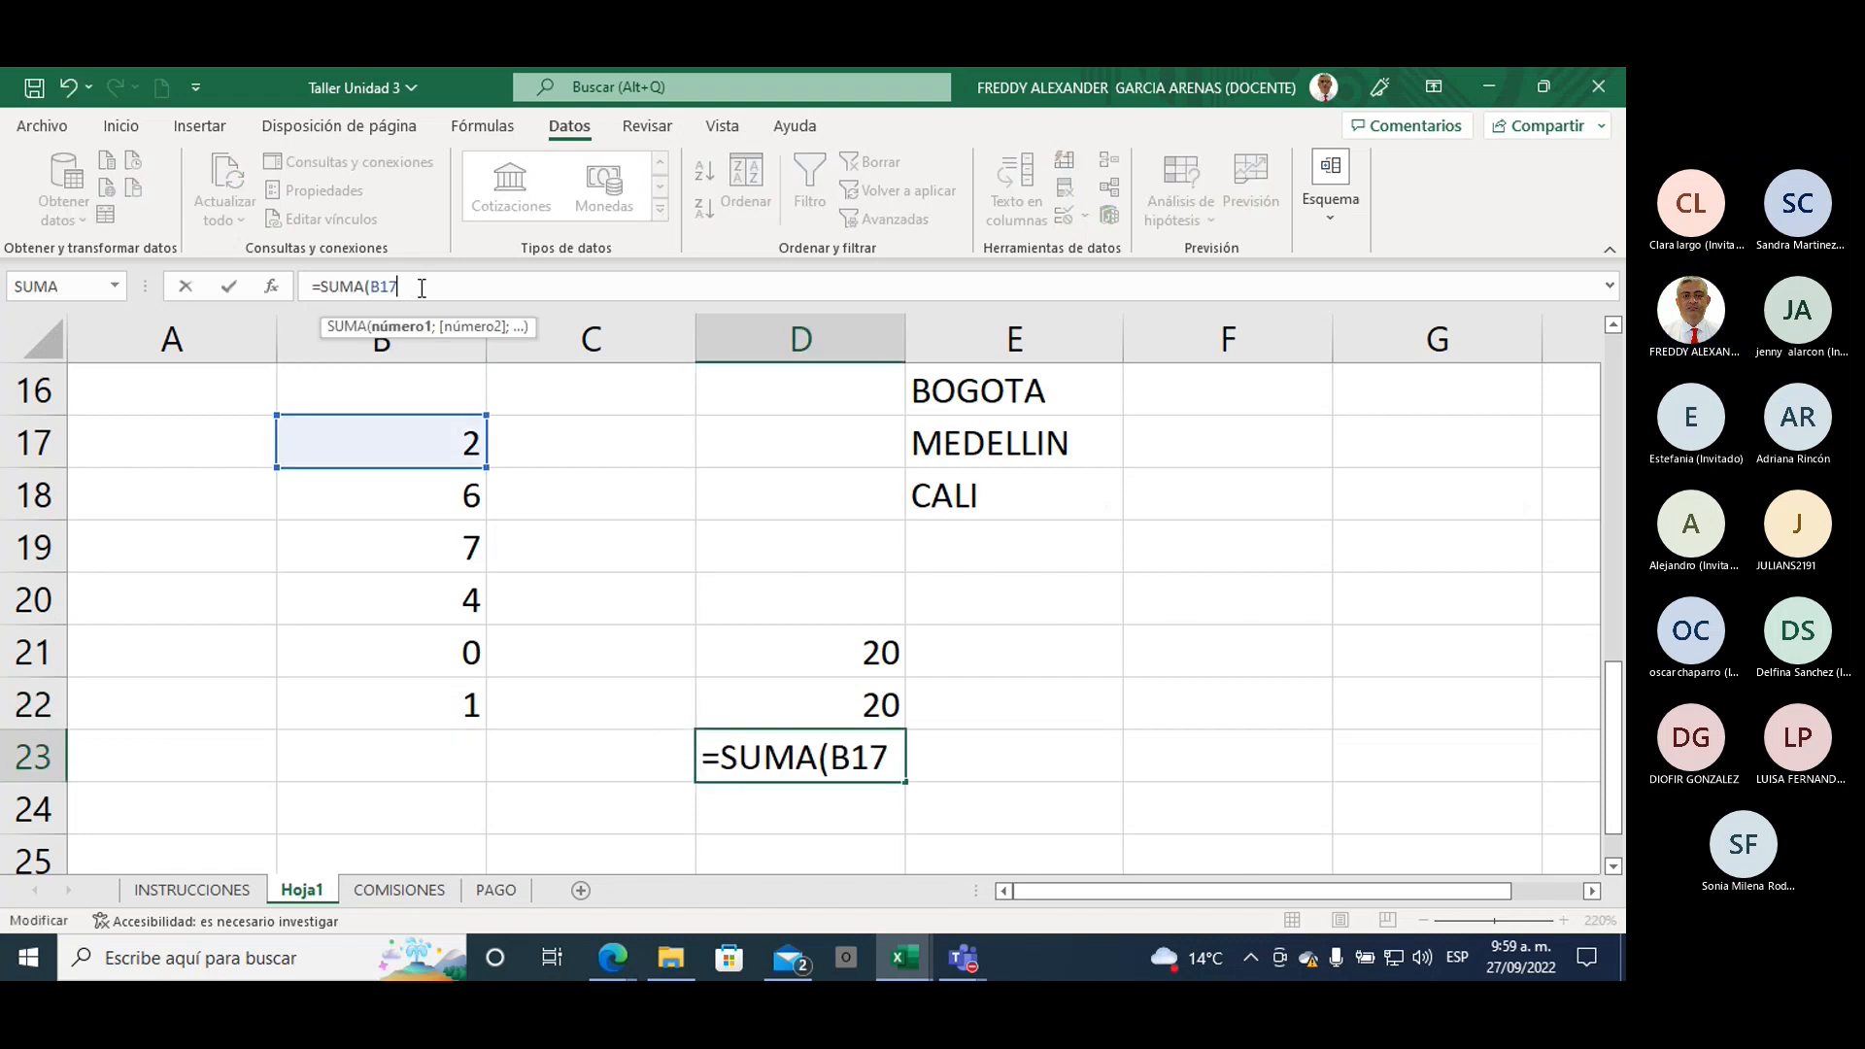
text(;)
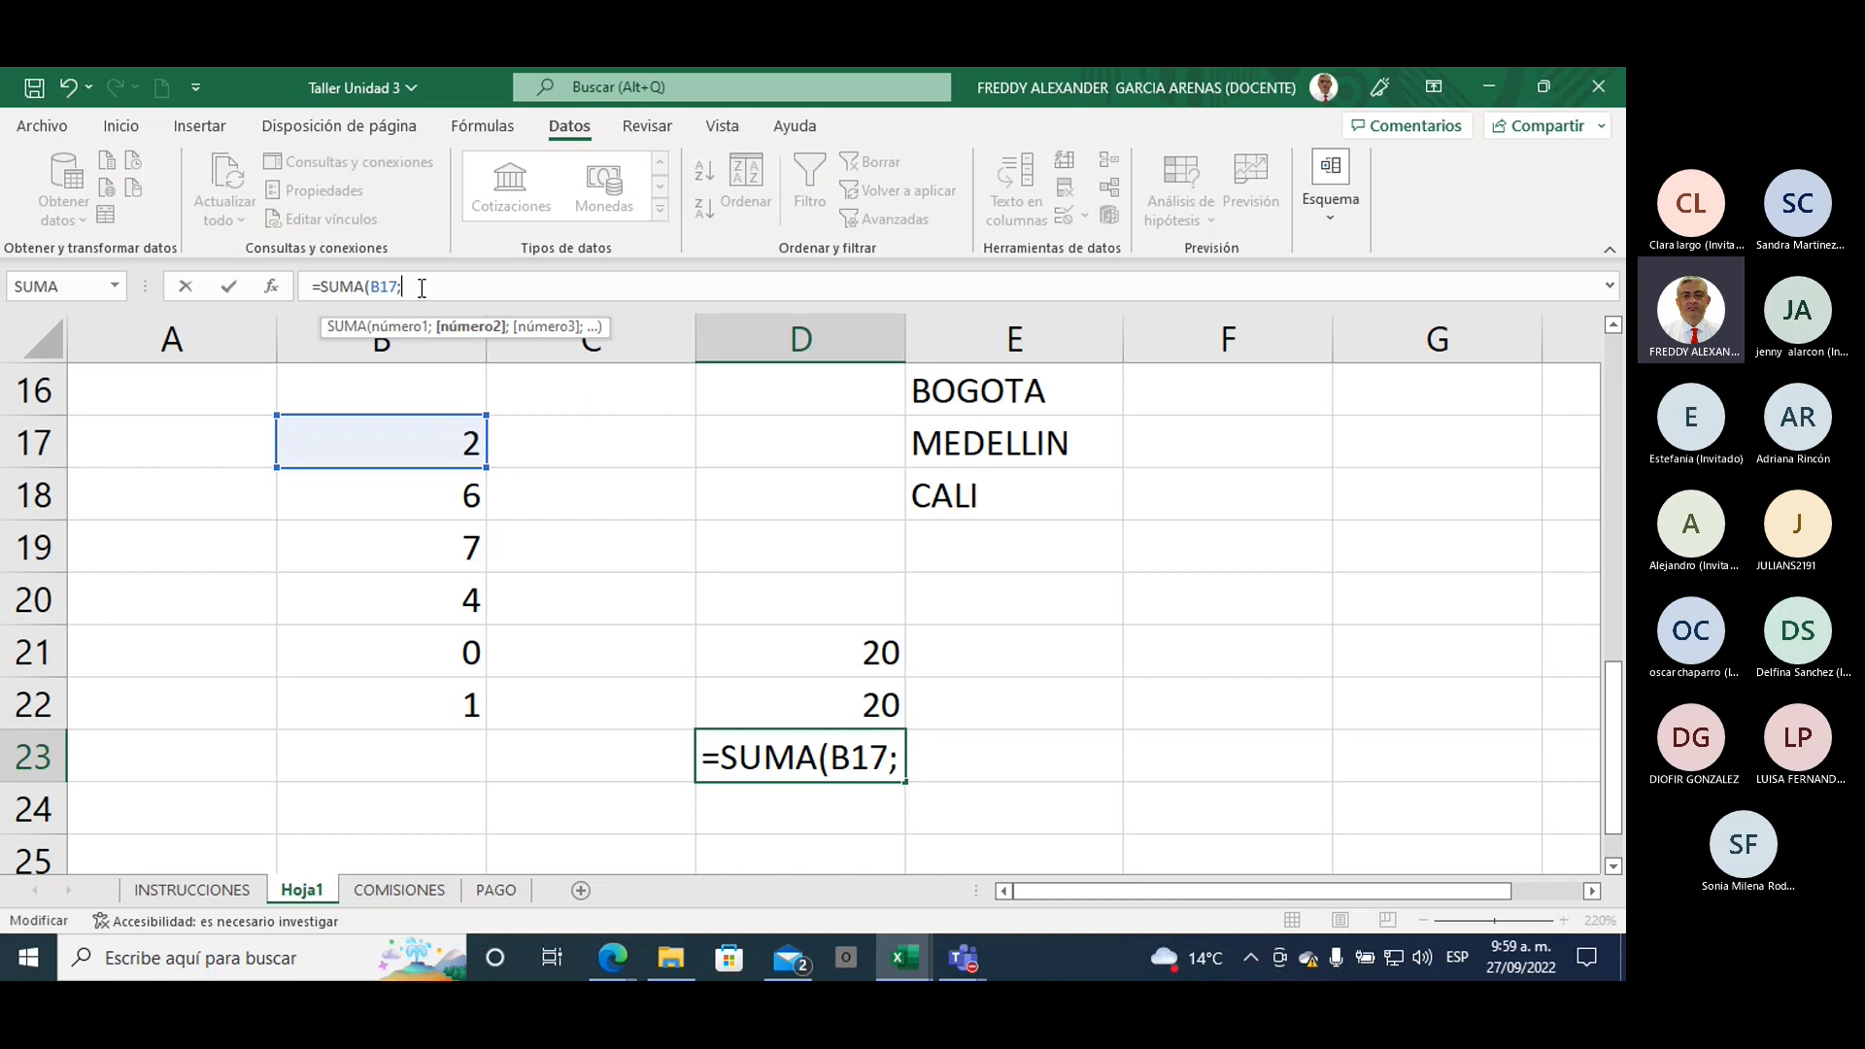
click(378, 710)
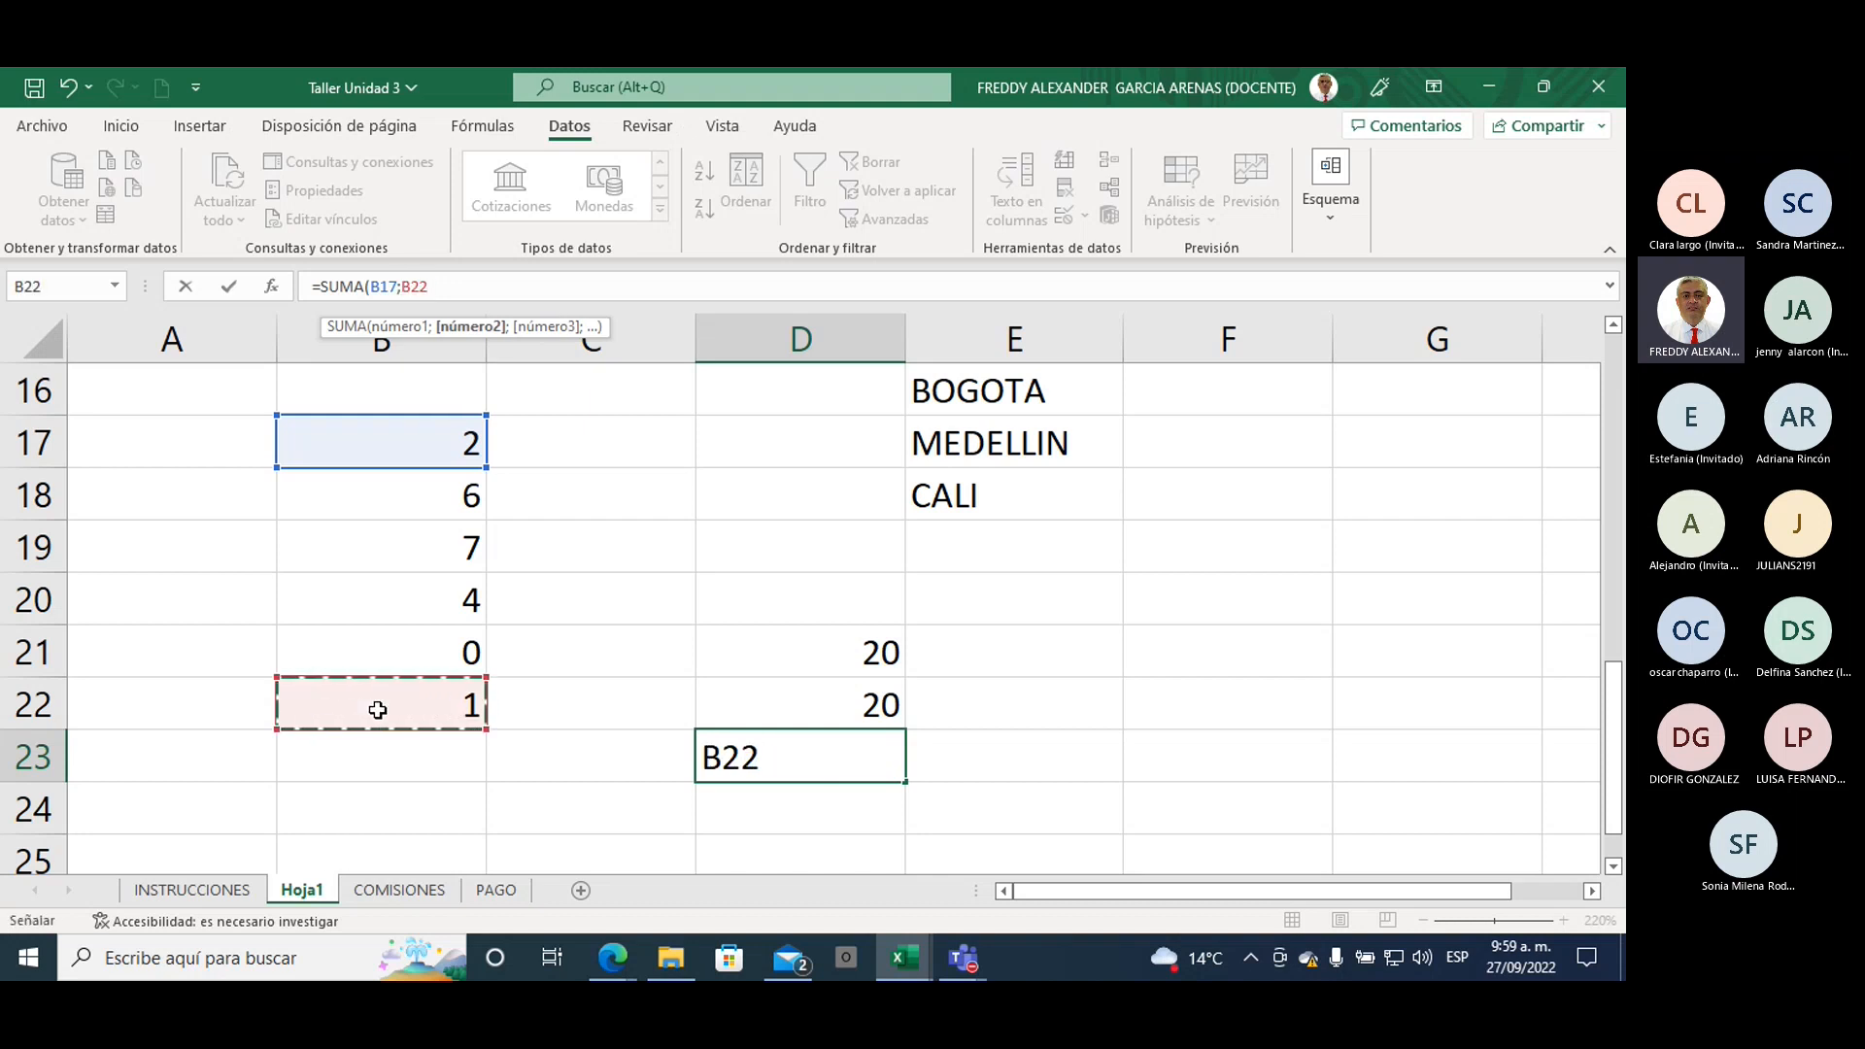
text())
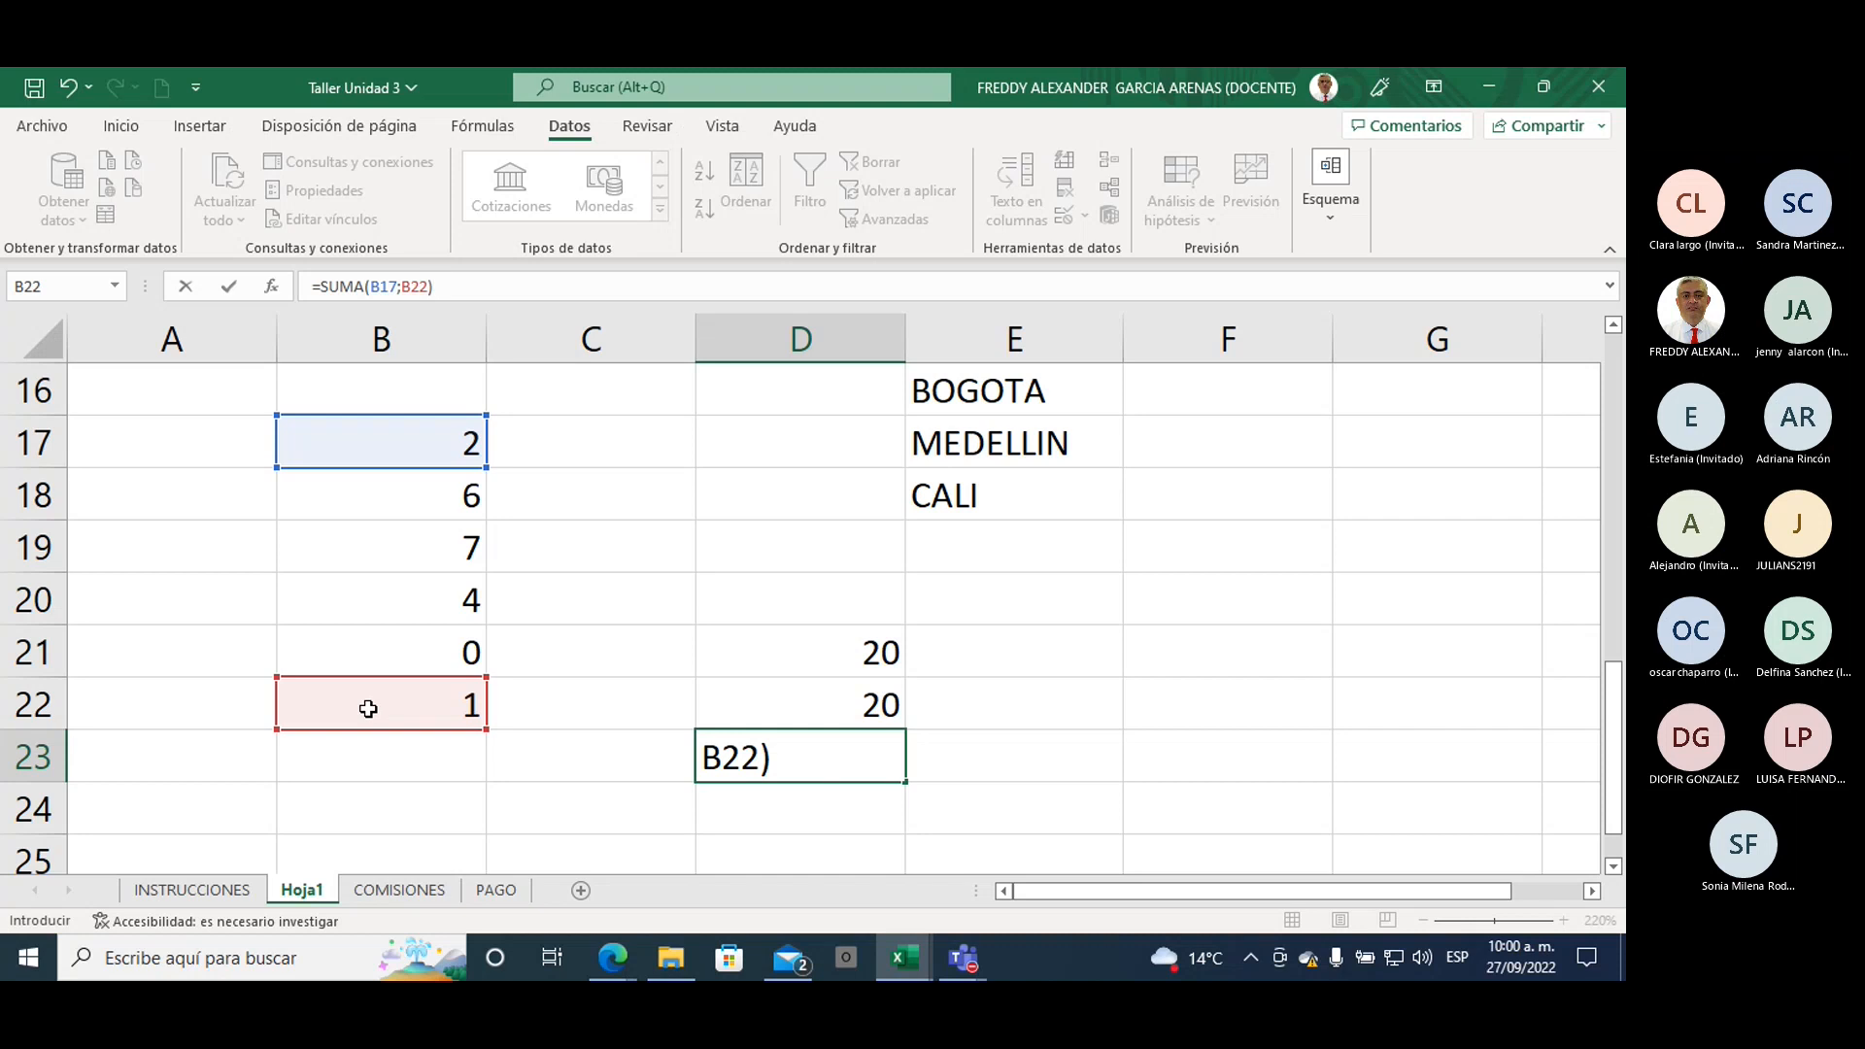
Step: Replace the semicolon in the D23 formula with a colon so it reads =SUMA(B17:B22), and enter it
click(399, 287)
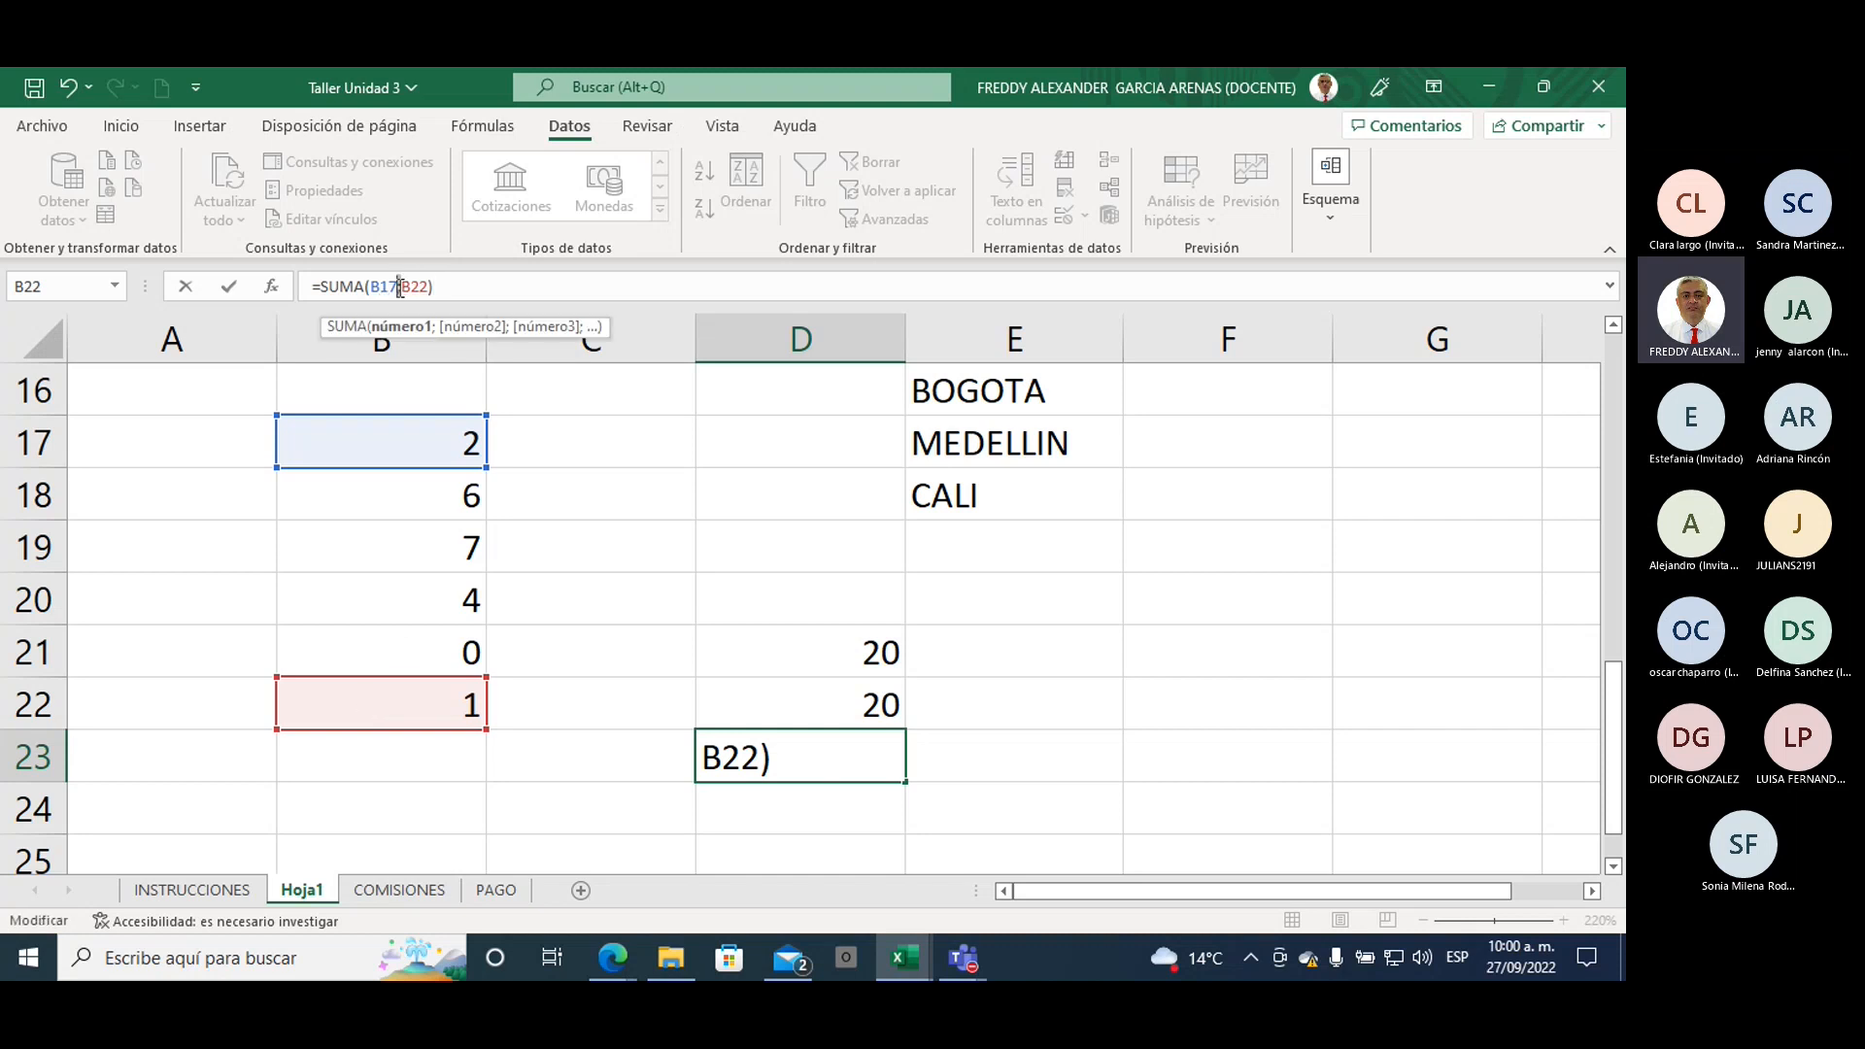
key(Delete)
text(:)
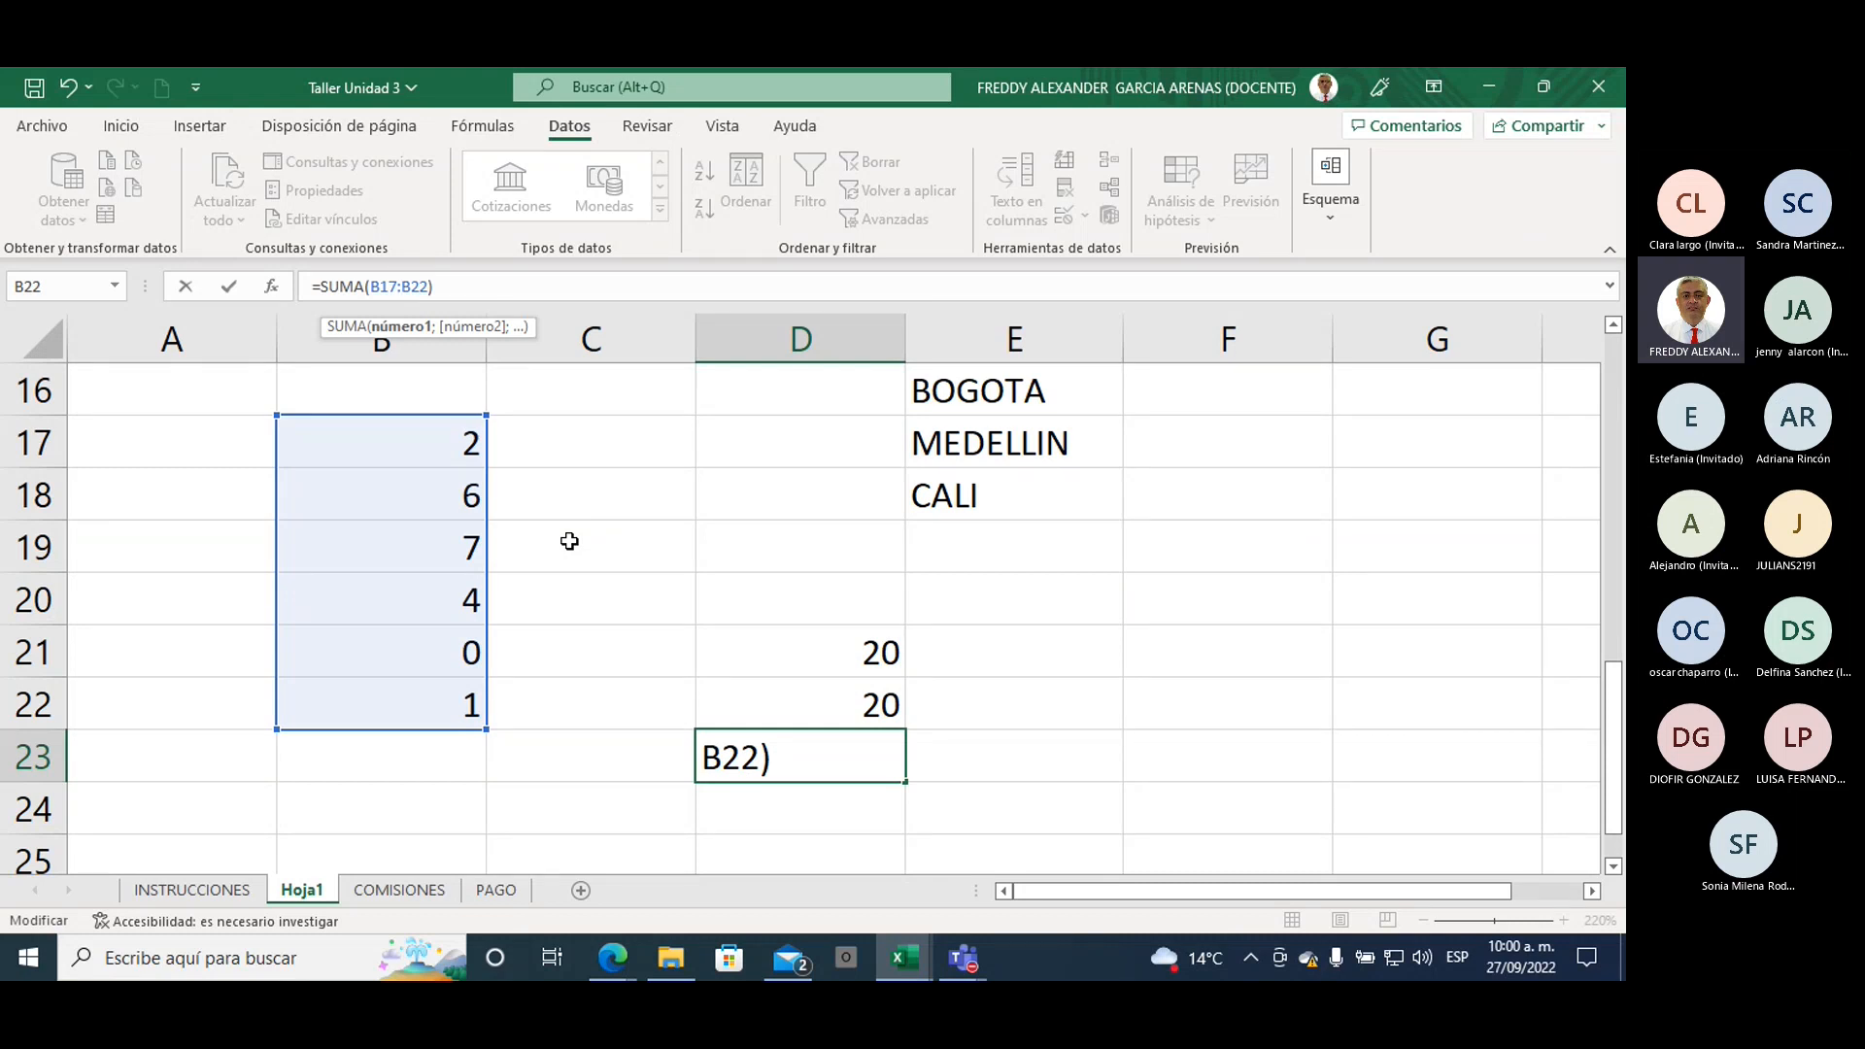
key(Return)
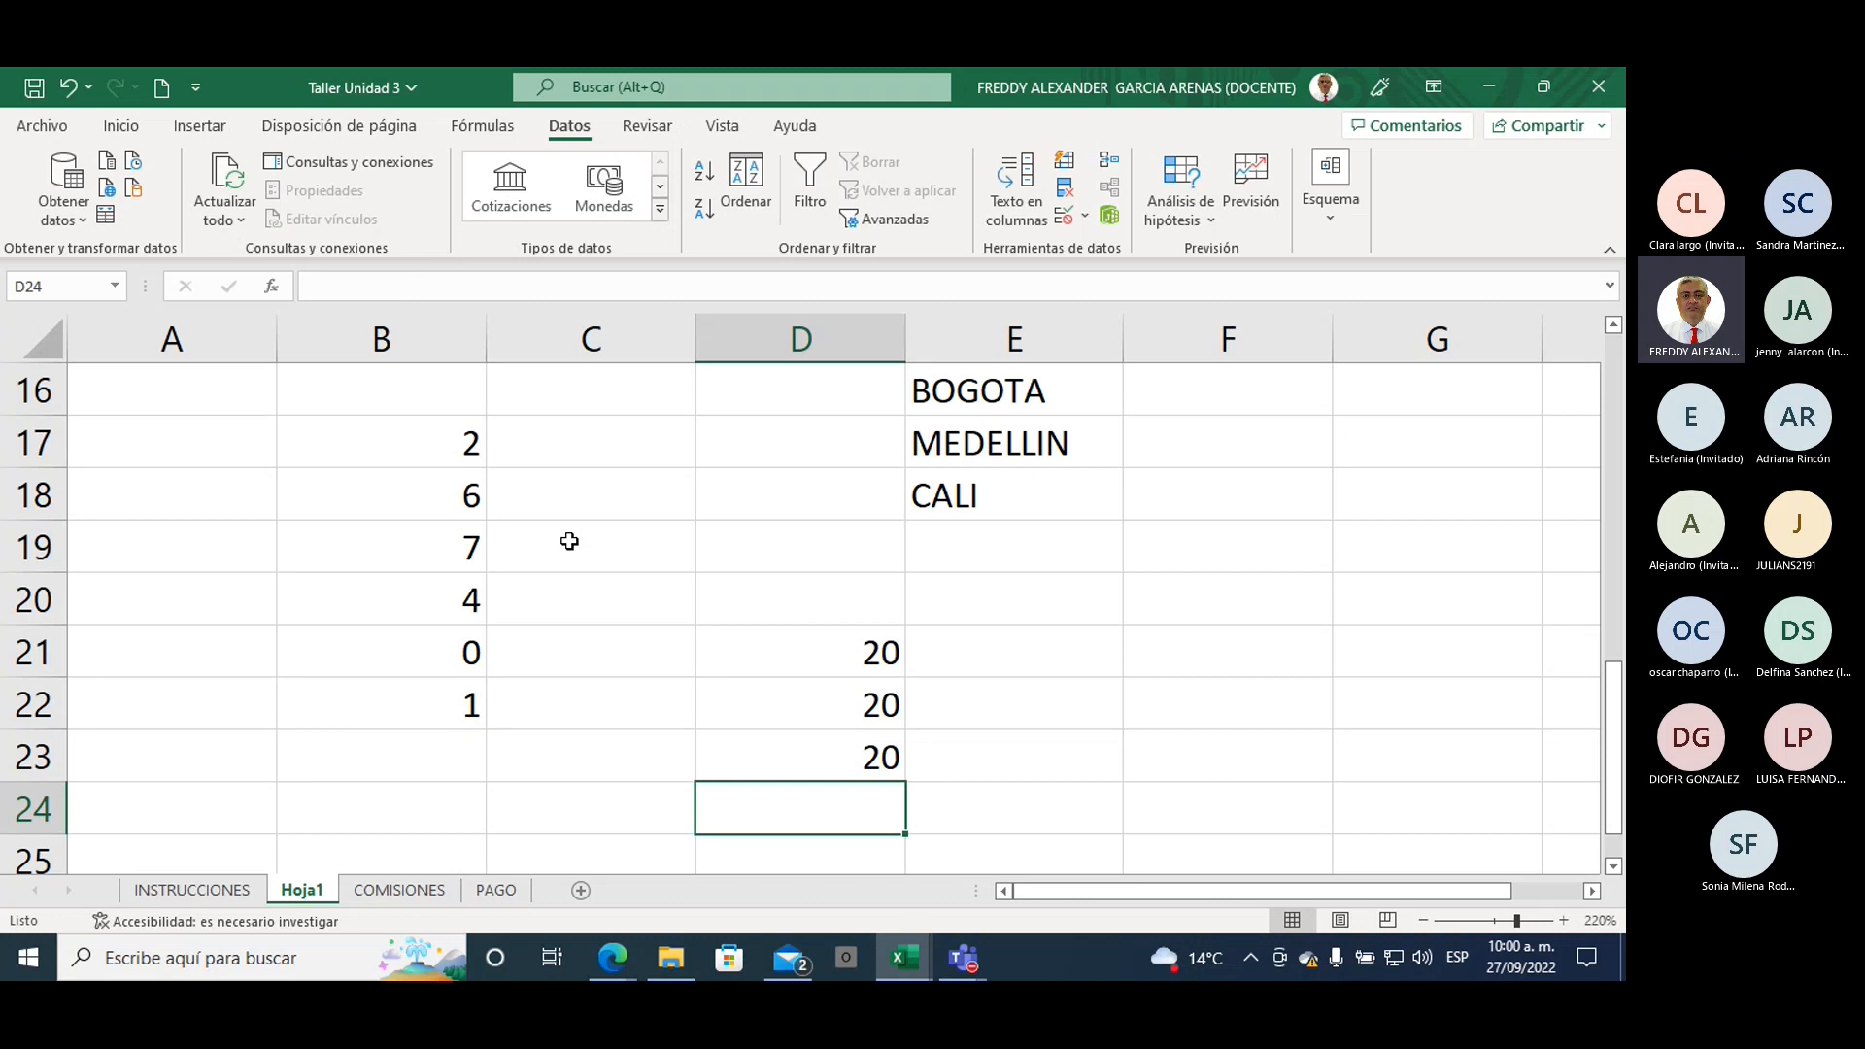
Step: Select B17 to B22 to show the summed range, followed by its first cell B17 and last cell B22
drag(418, 439, 433, 704)
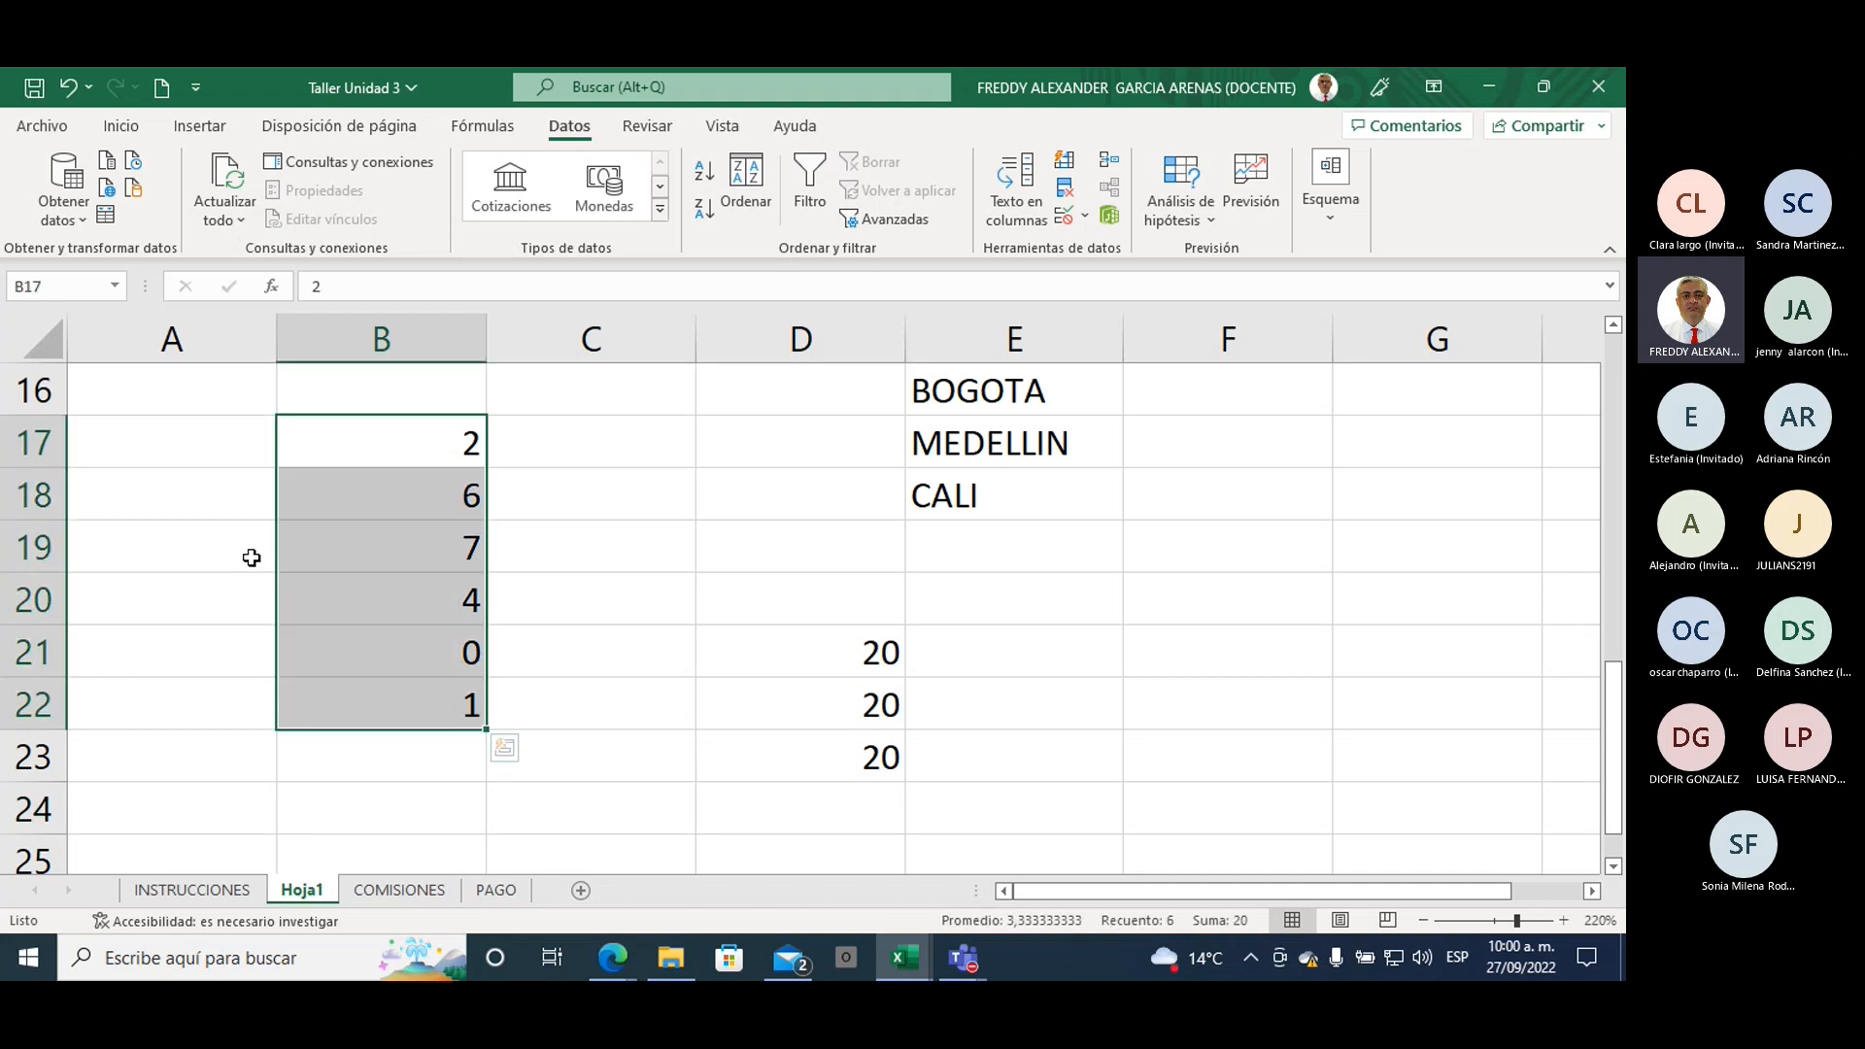
click(384, 443)
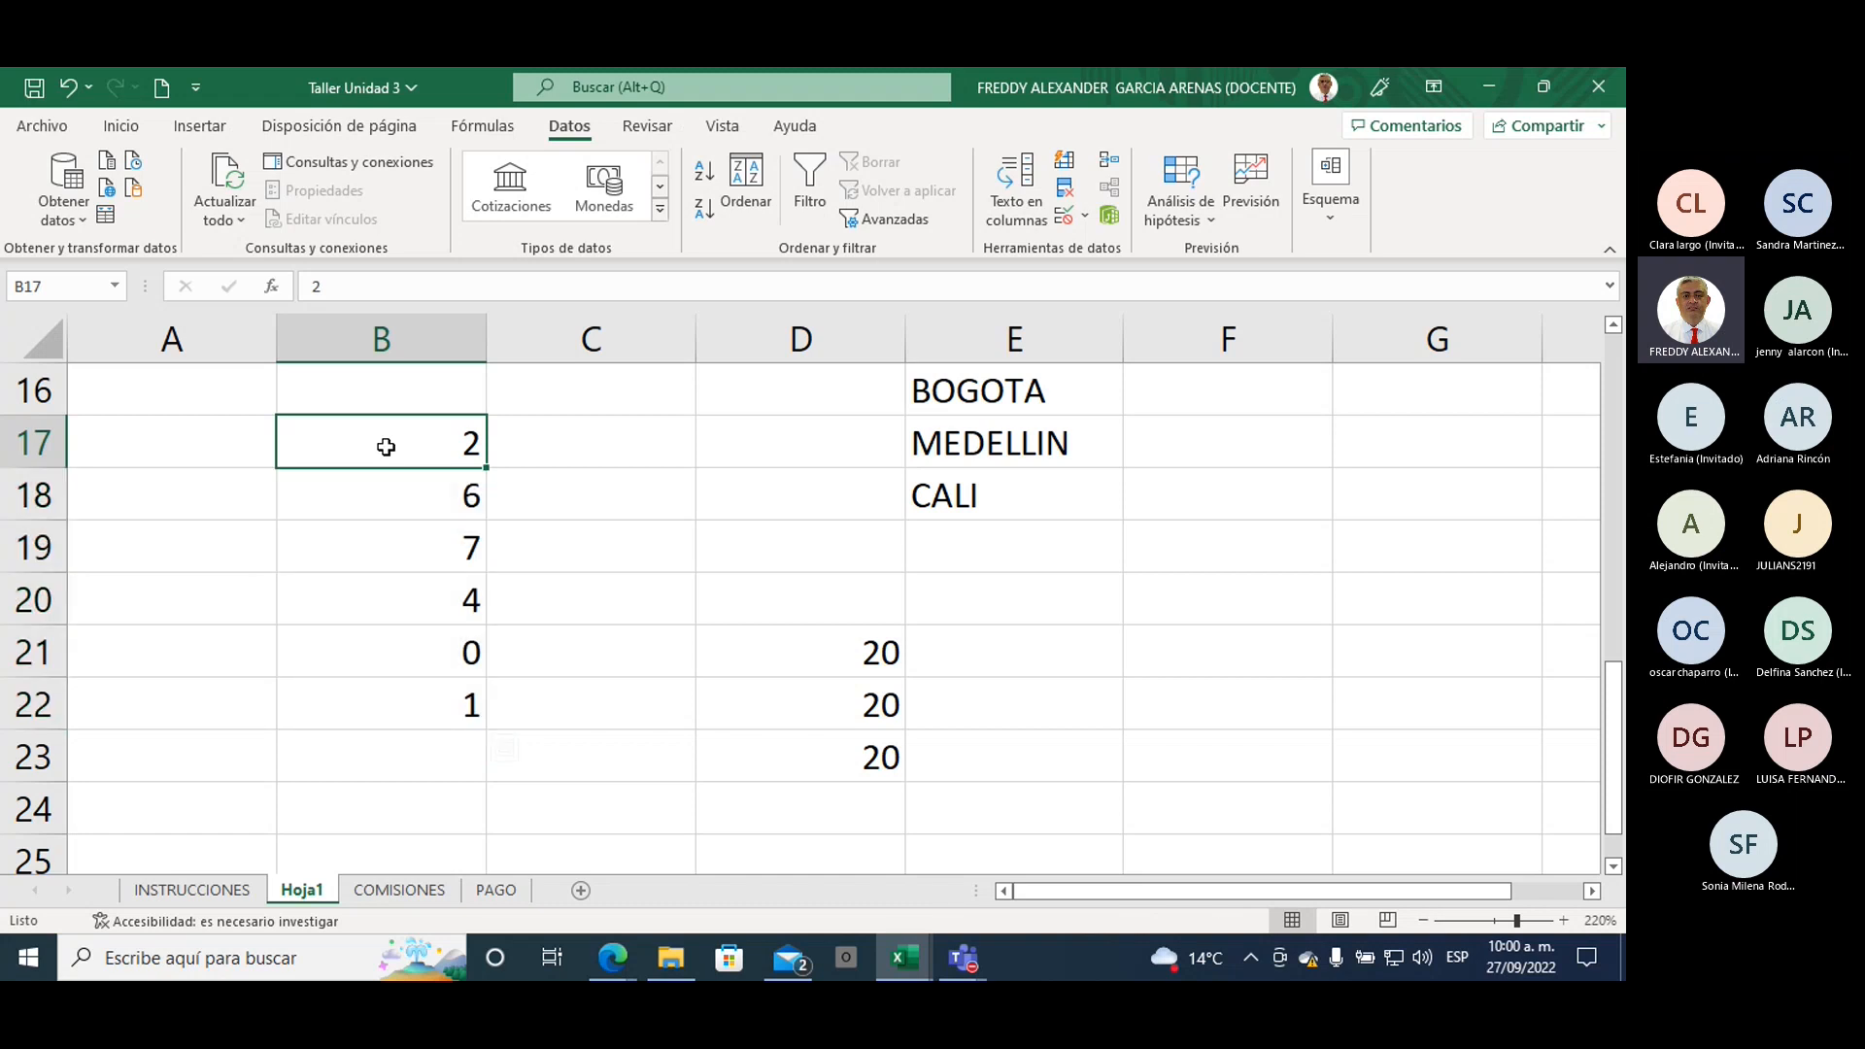
click(406, 701)
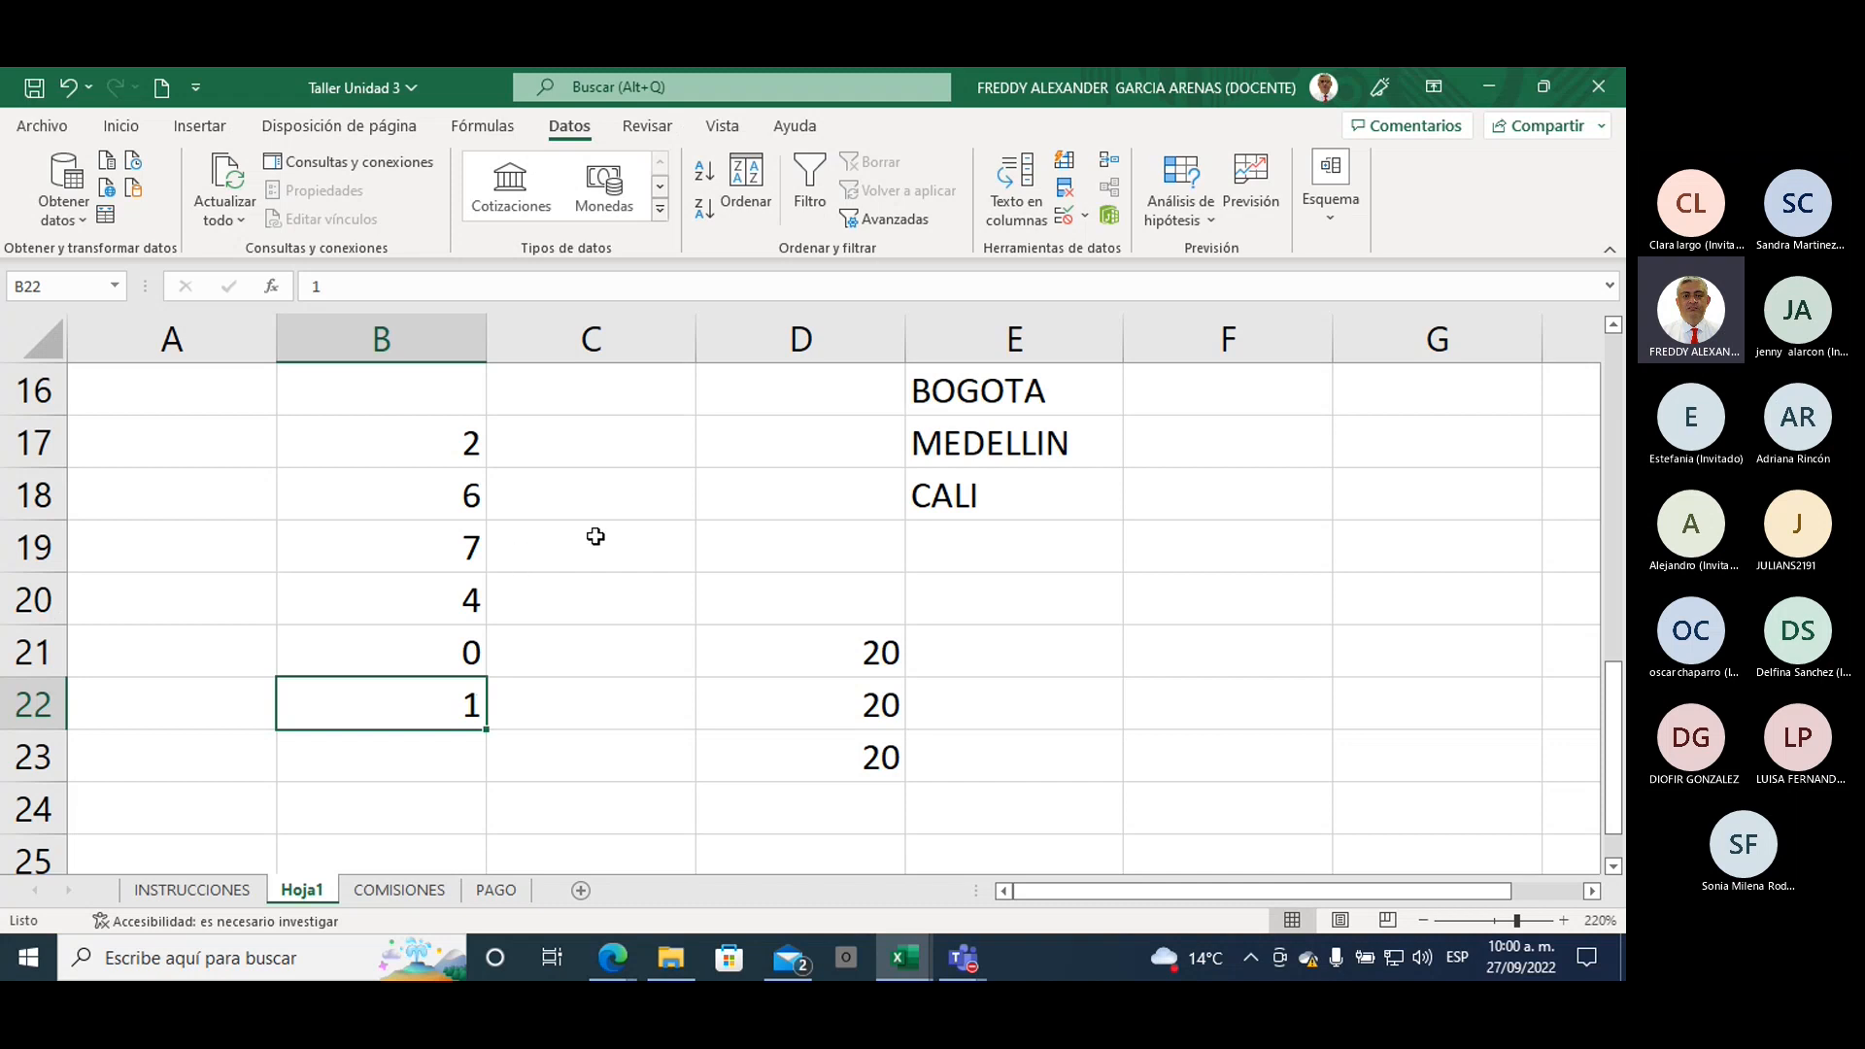
Step: Fill cells B18, B21 and B22 with purple to mark non-contiguous values within the list
click(415, 491)
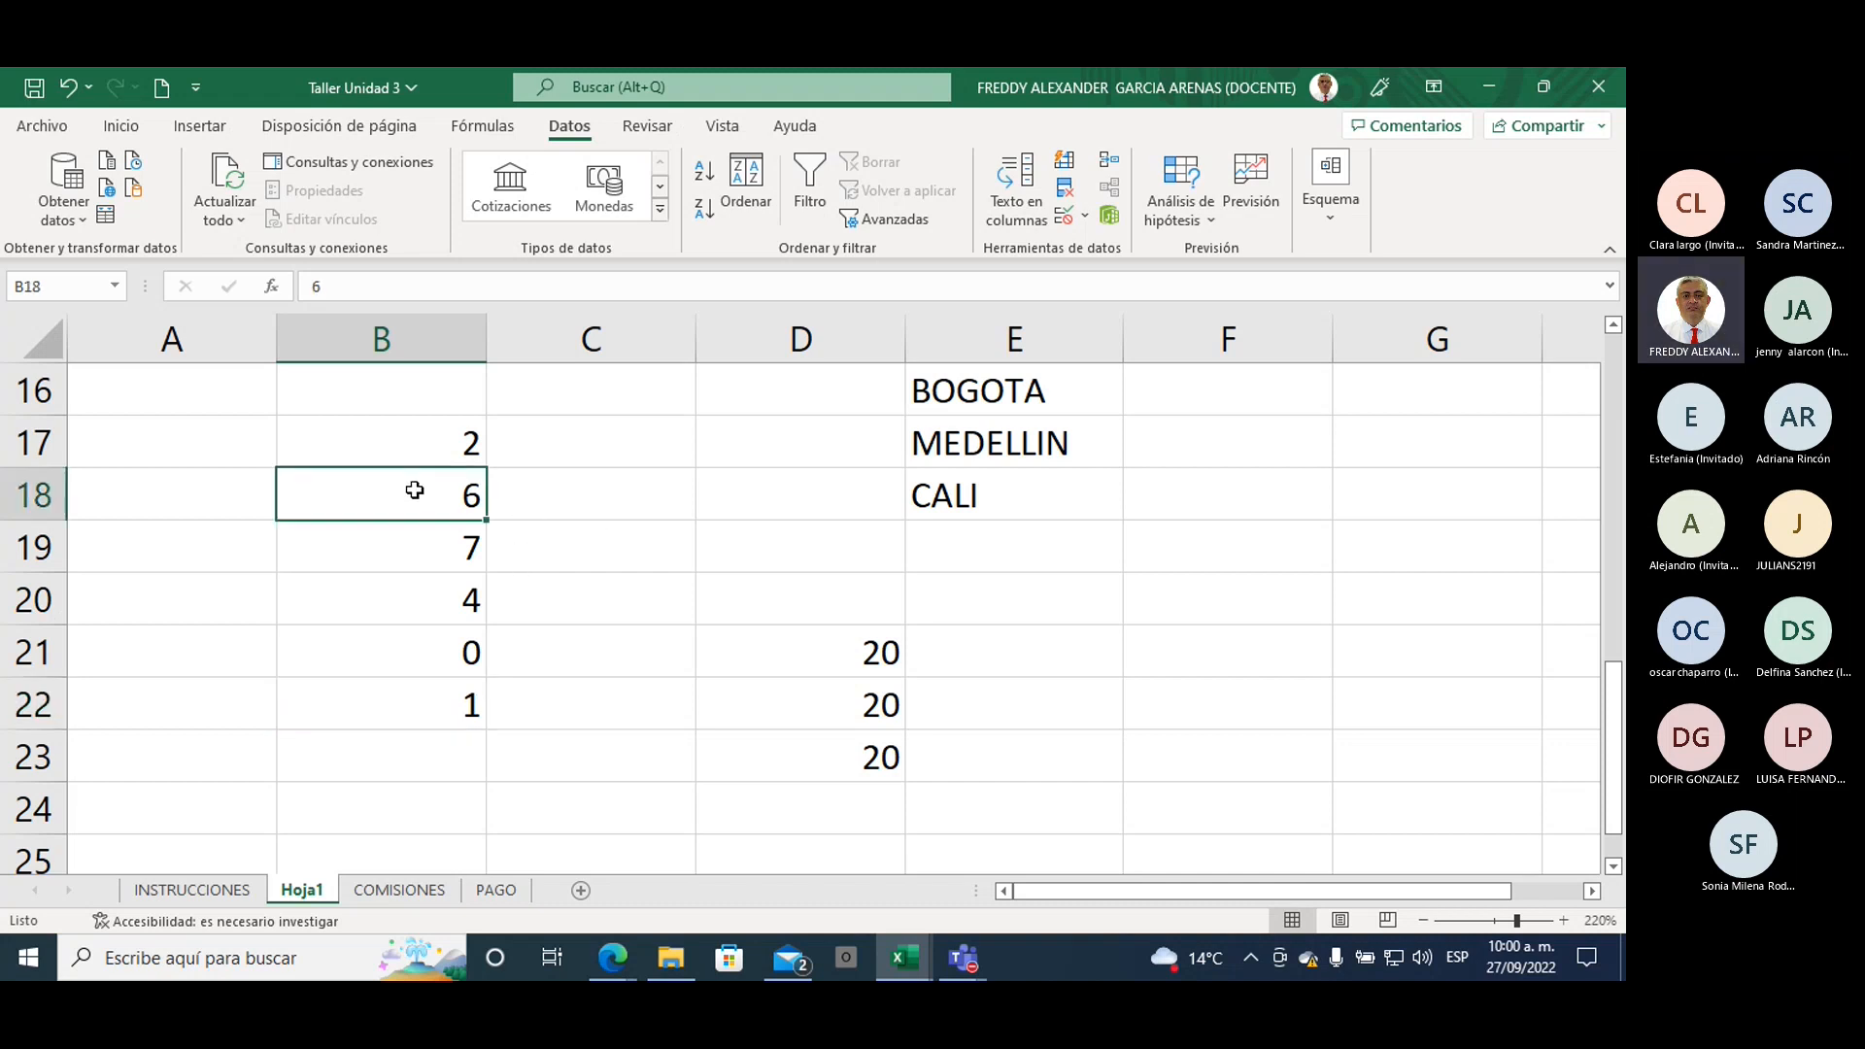
click(121, 127)
click(302, 209)
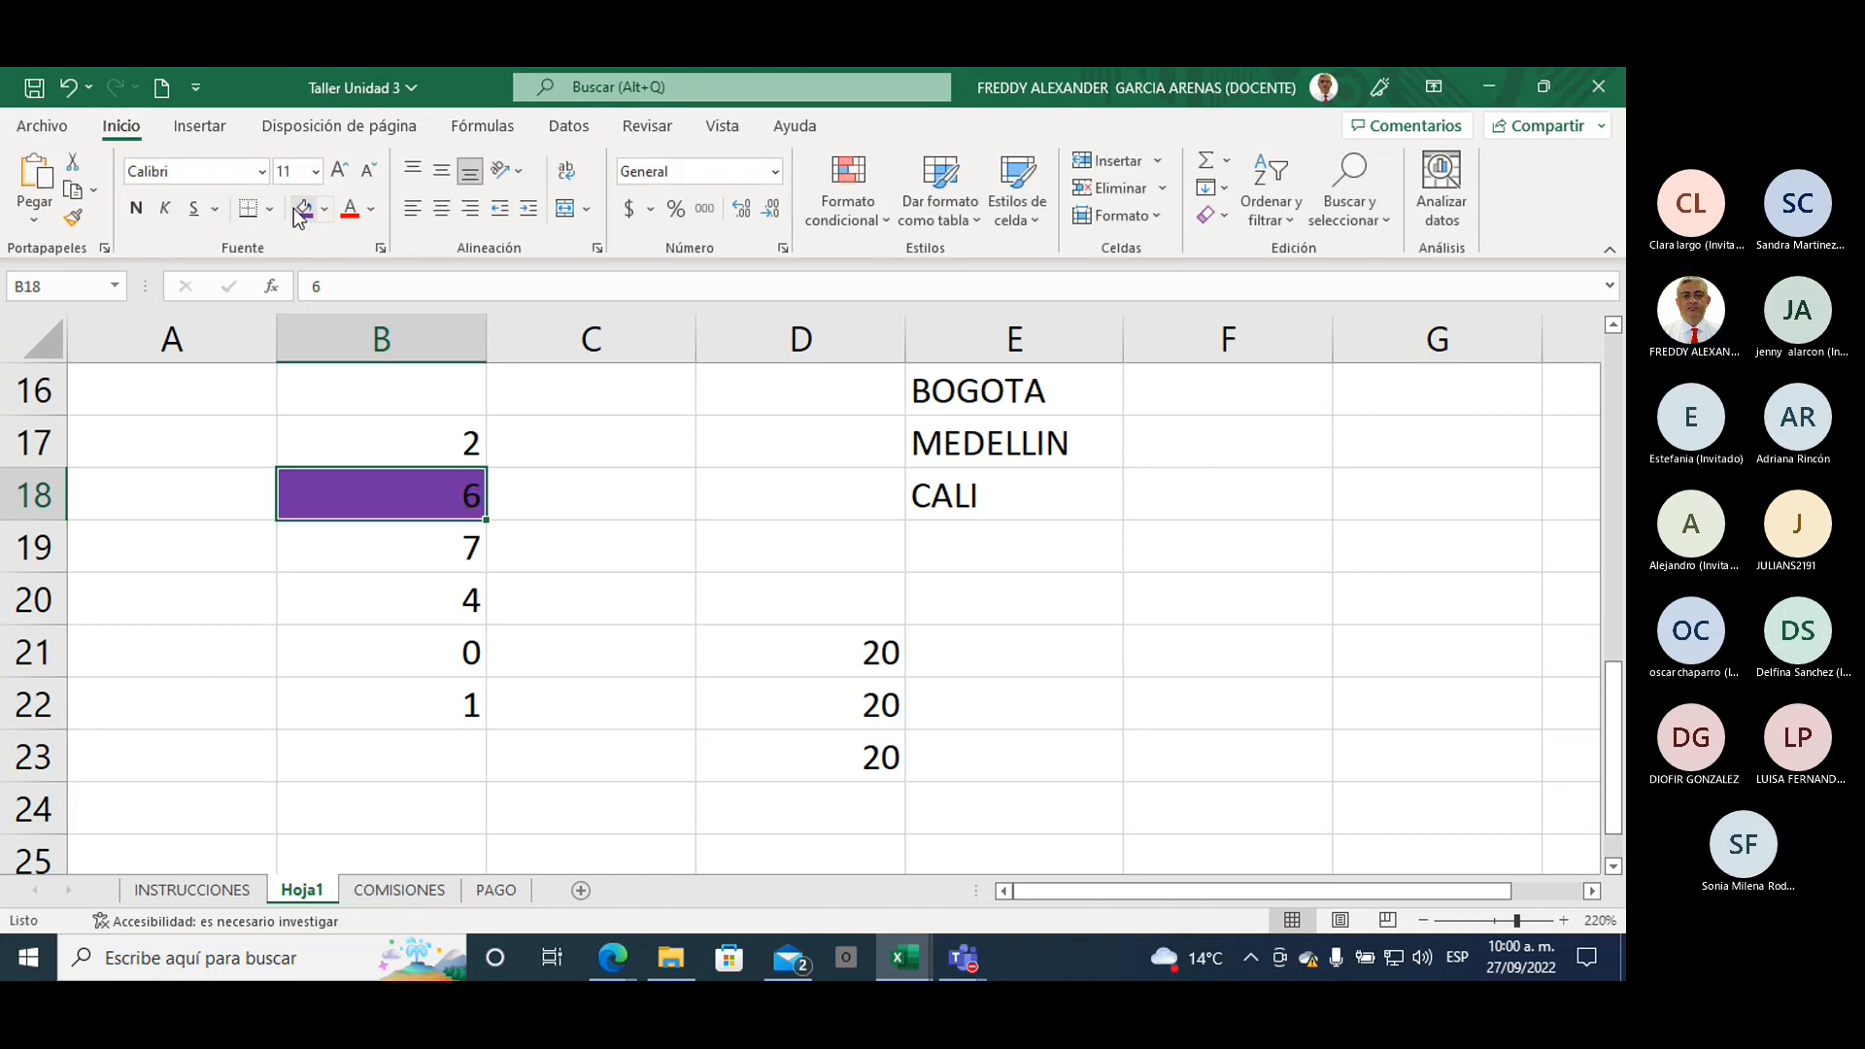
click(386, 636)
click(306, 210)
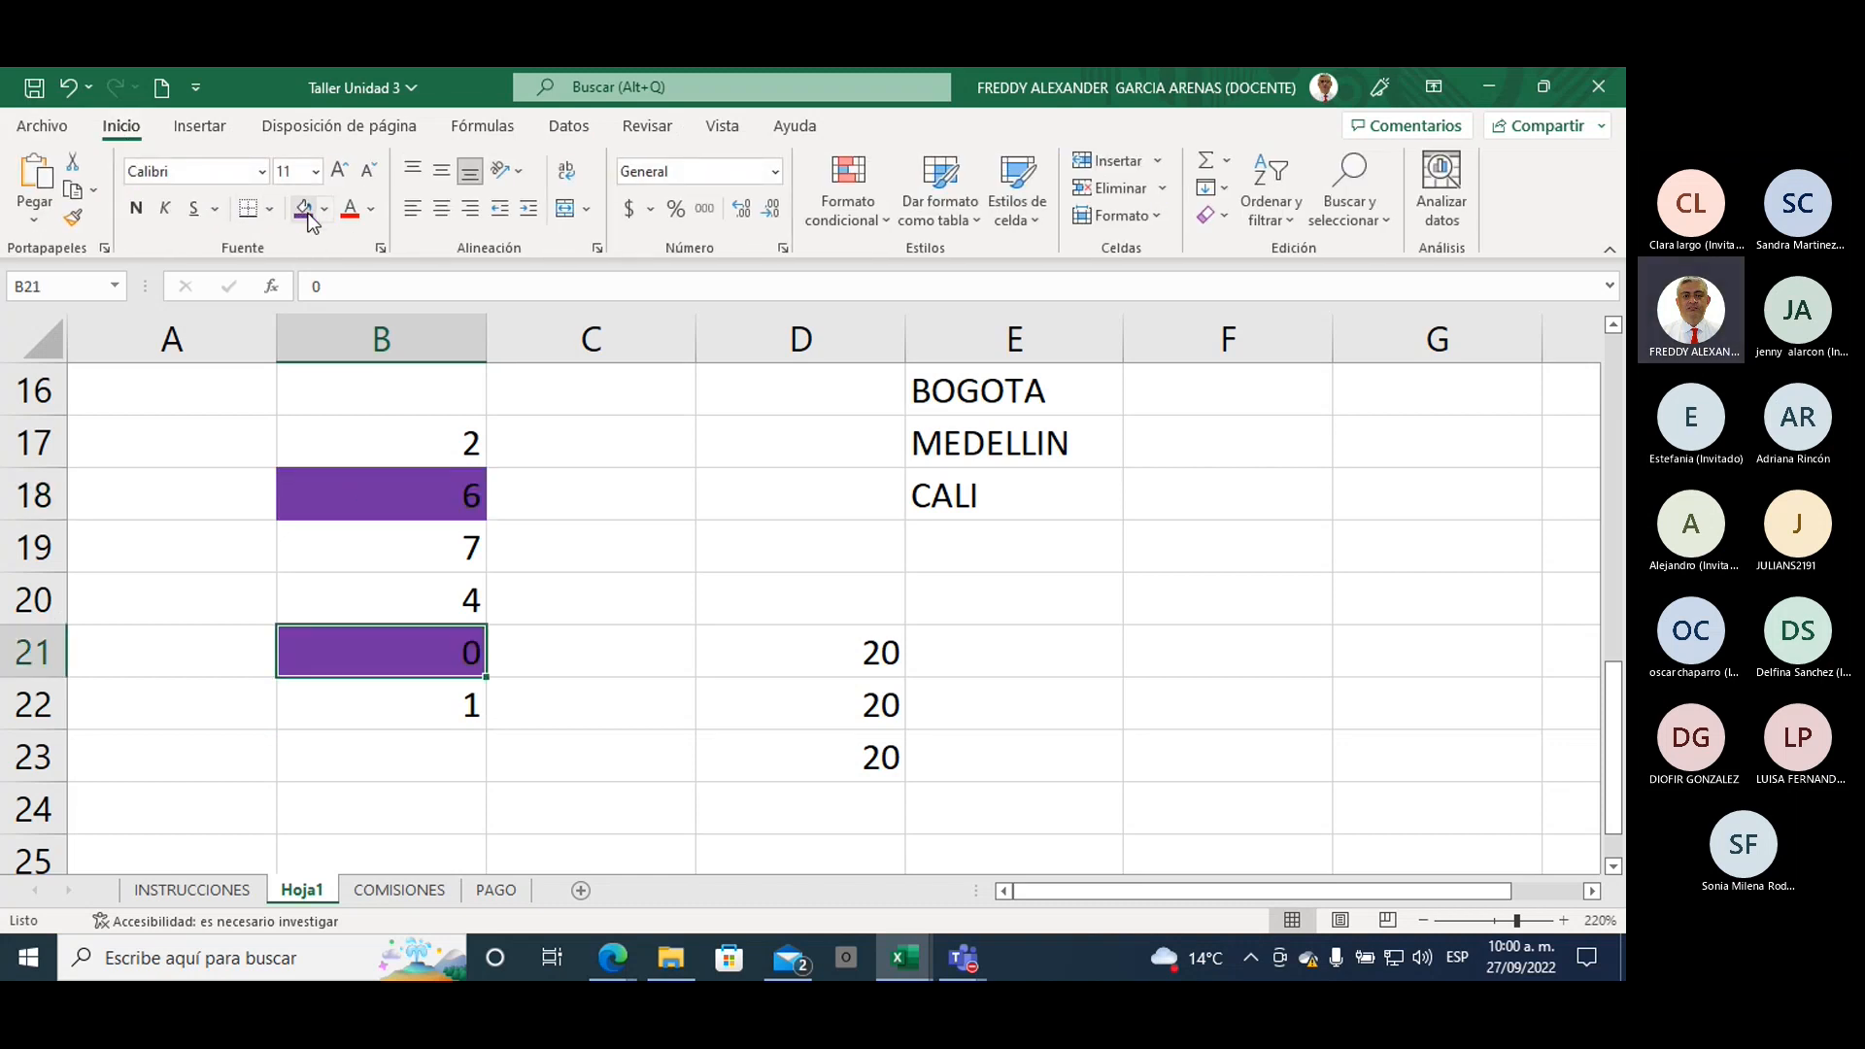
click(408, 691)
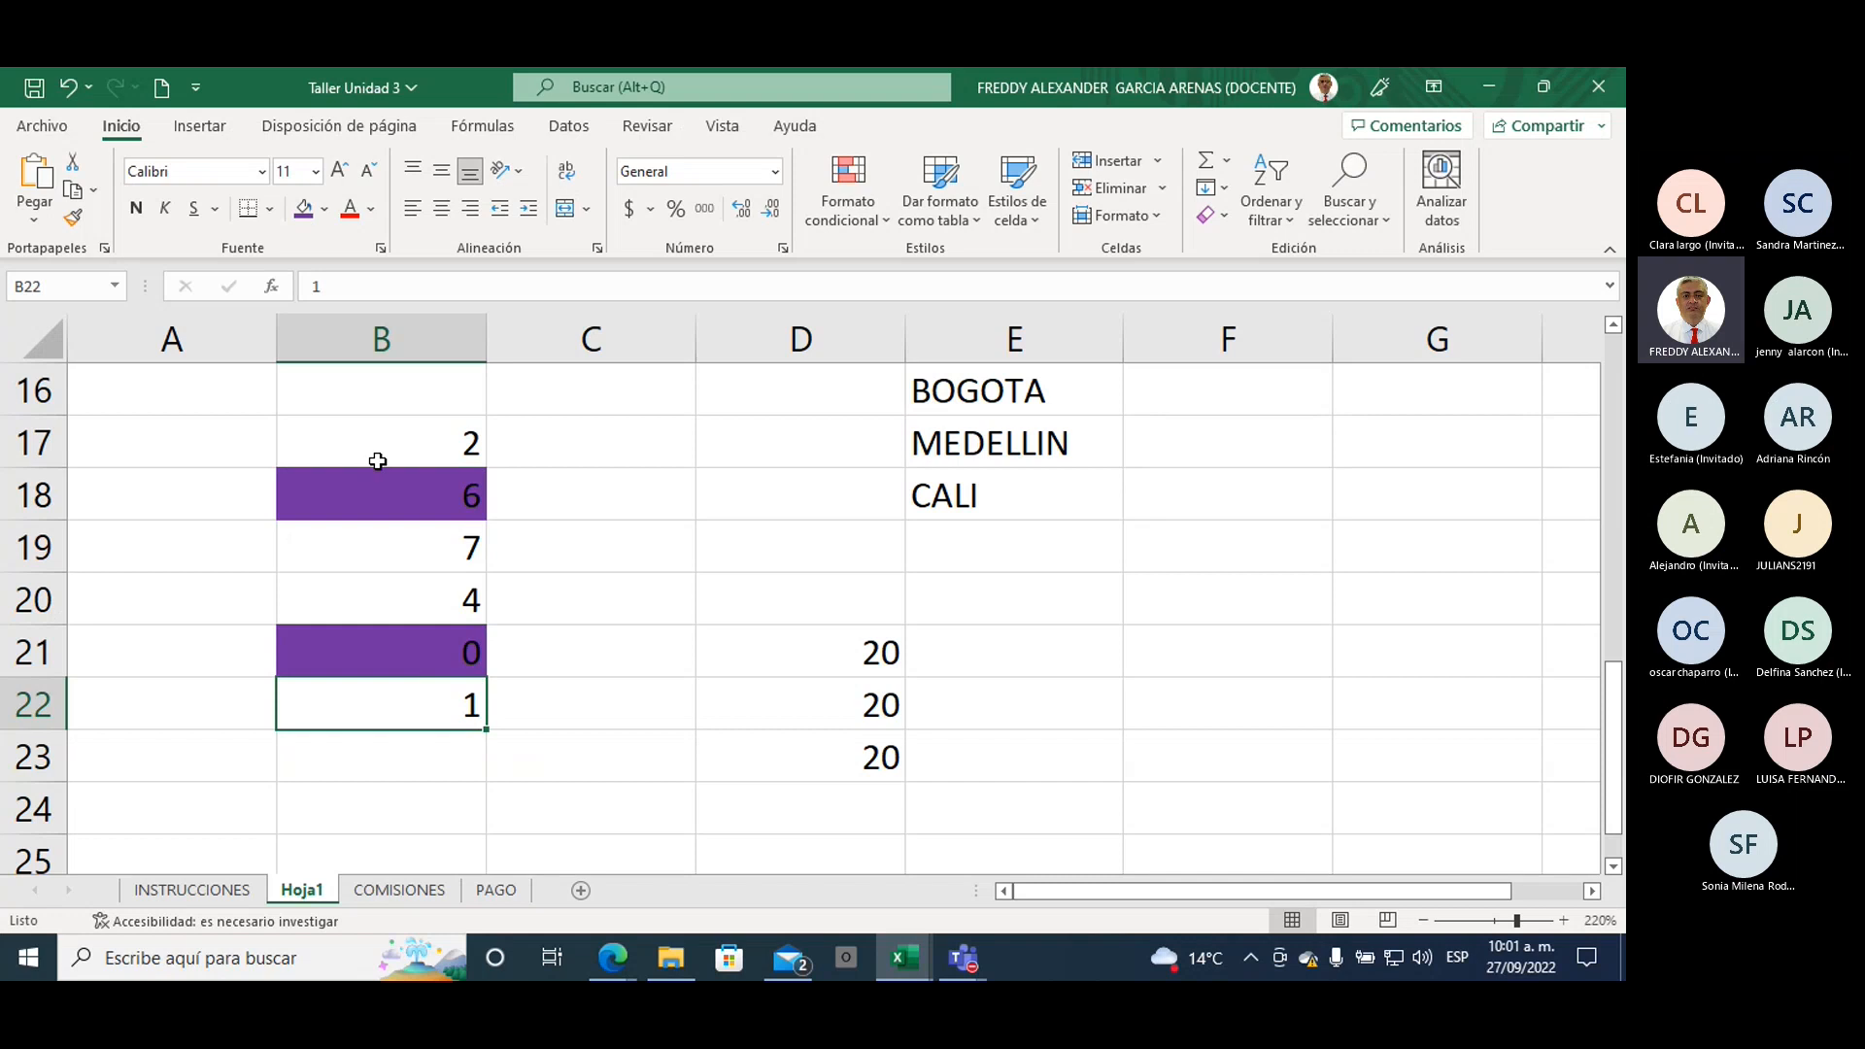
click(304, 210)
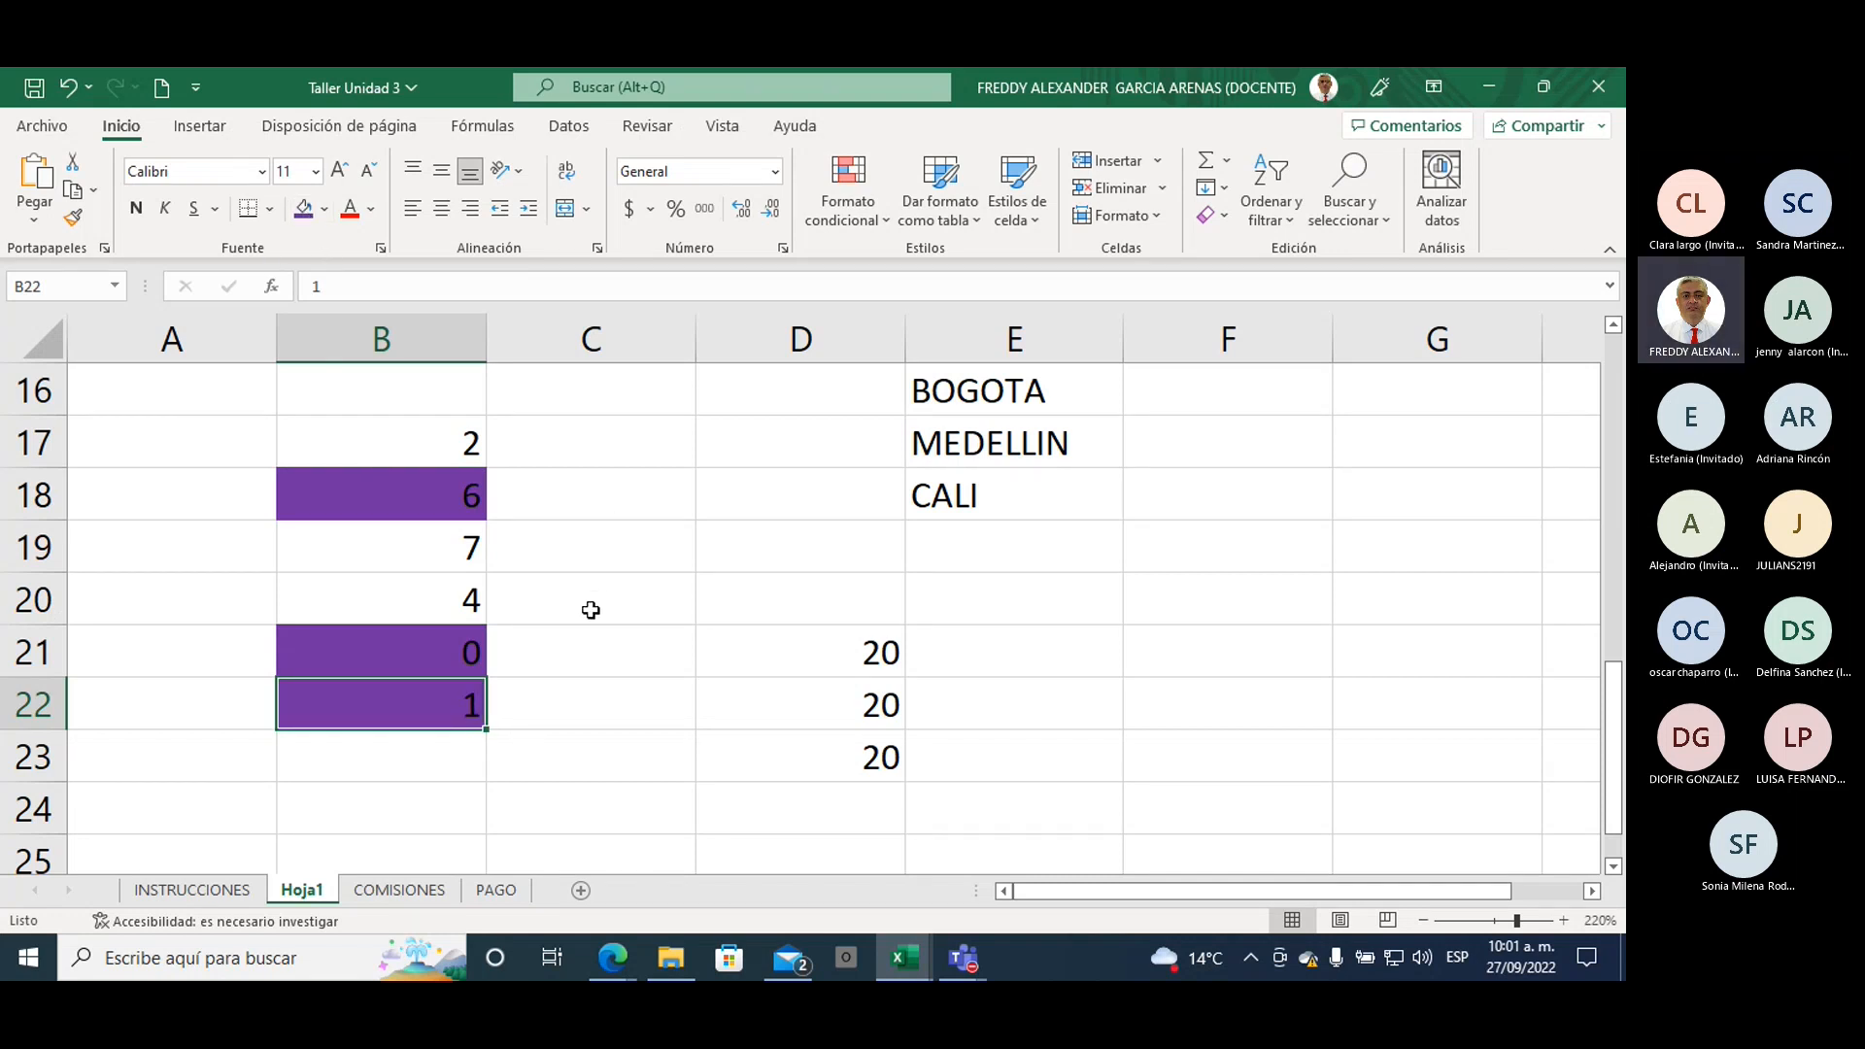
Step: Select the whole range B17 to B22 and then only the purple cell B18 for comparison, ending on C20
drag(400, 439, 417, 705)
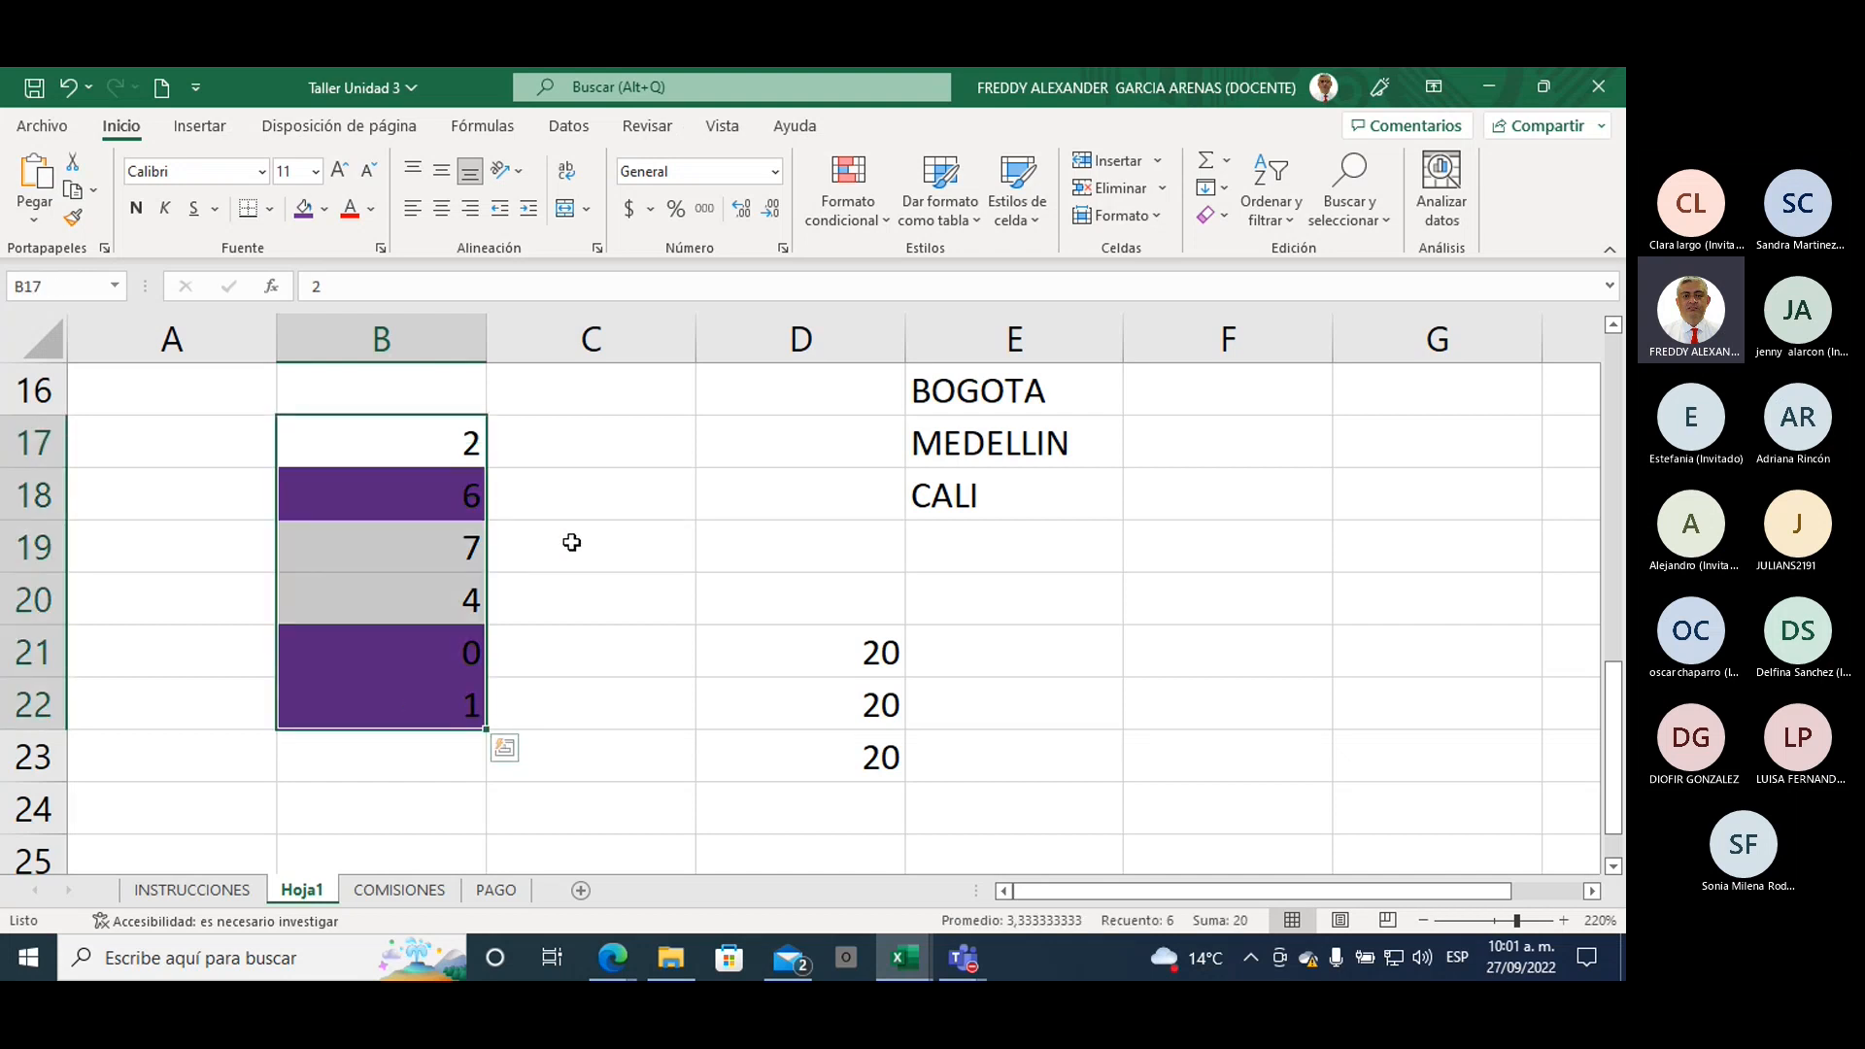
click(421, 494)
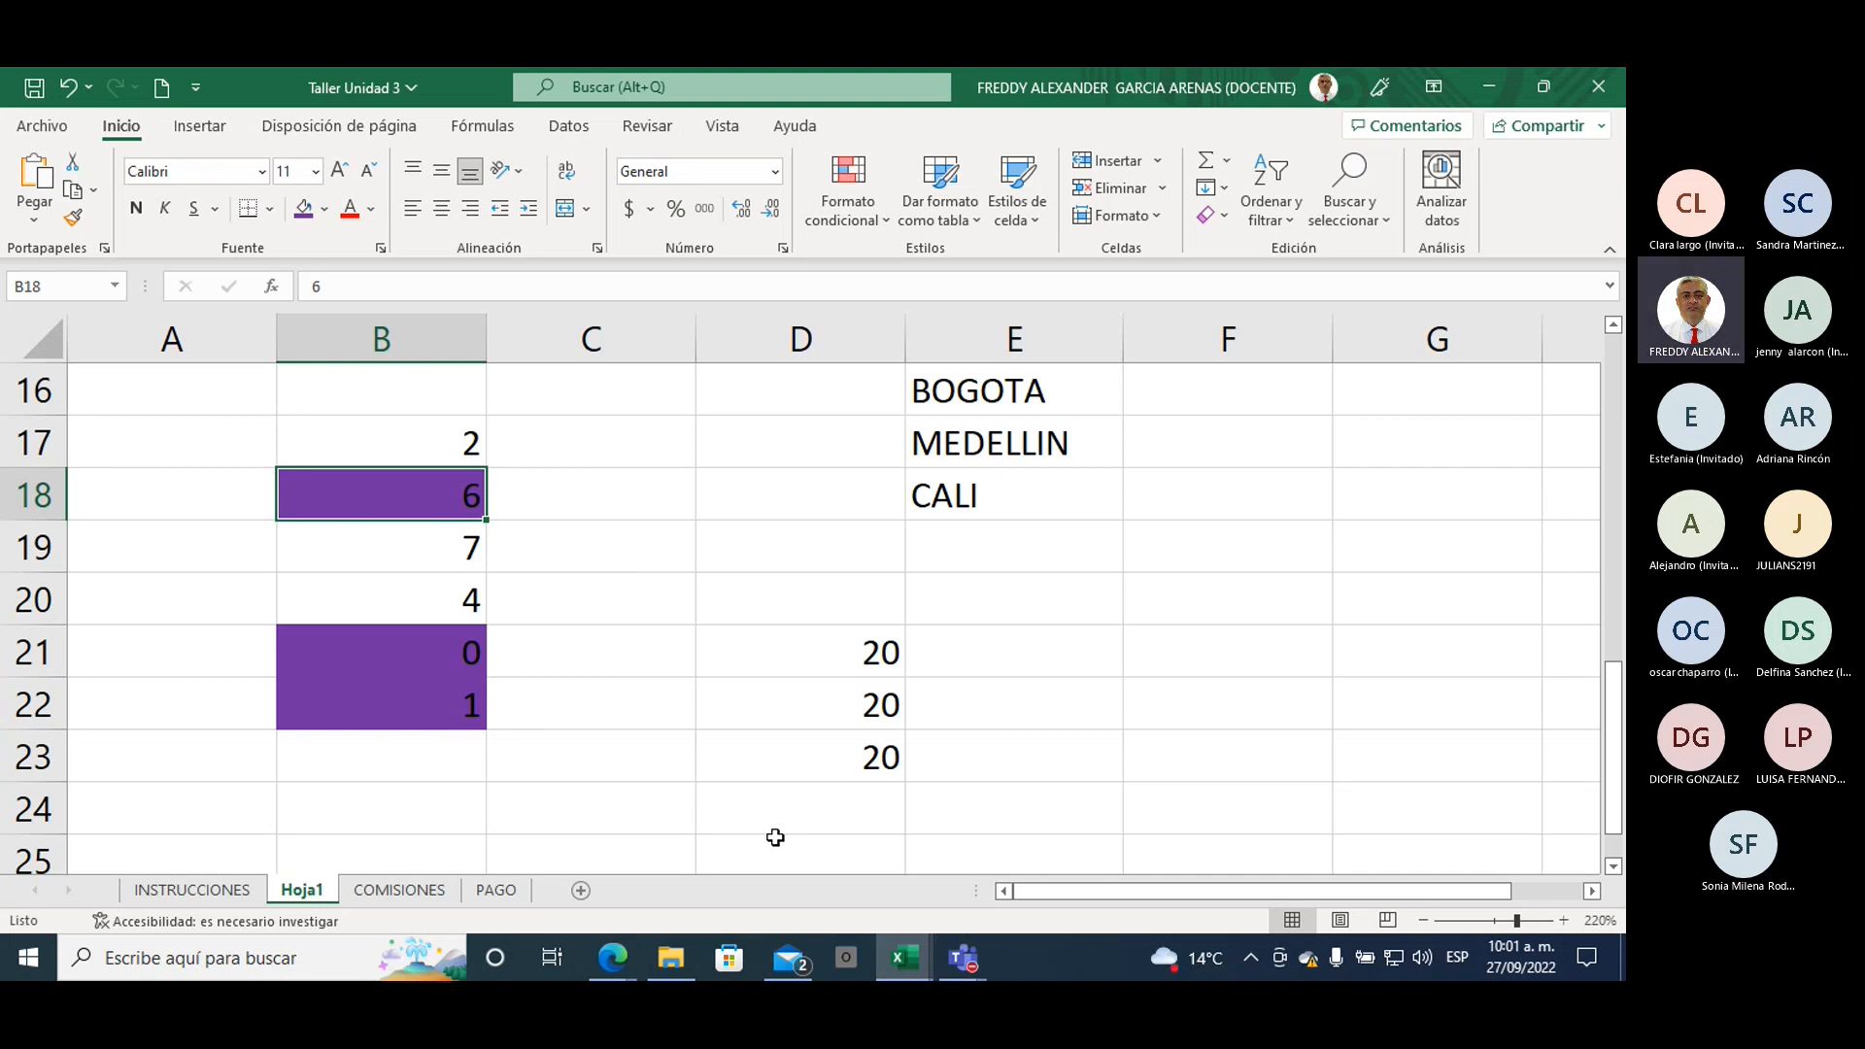
click(552, 587)
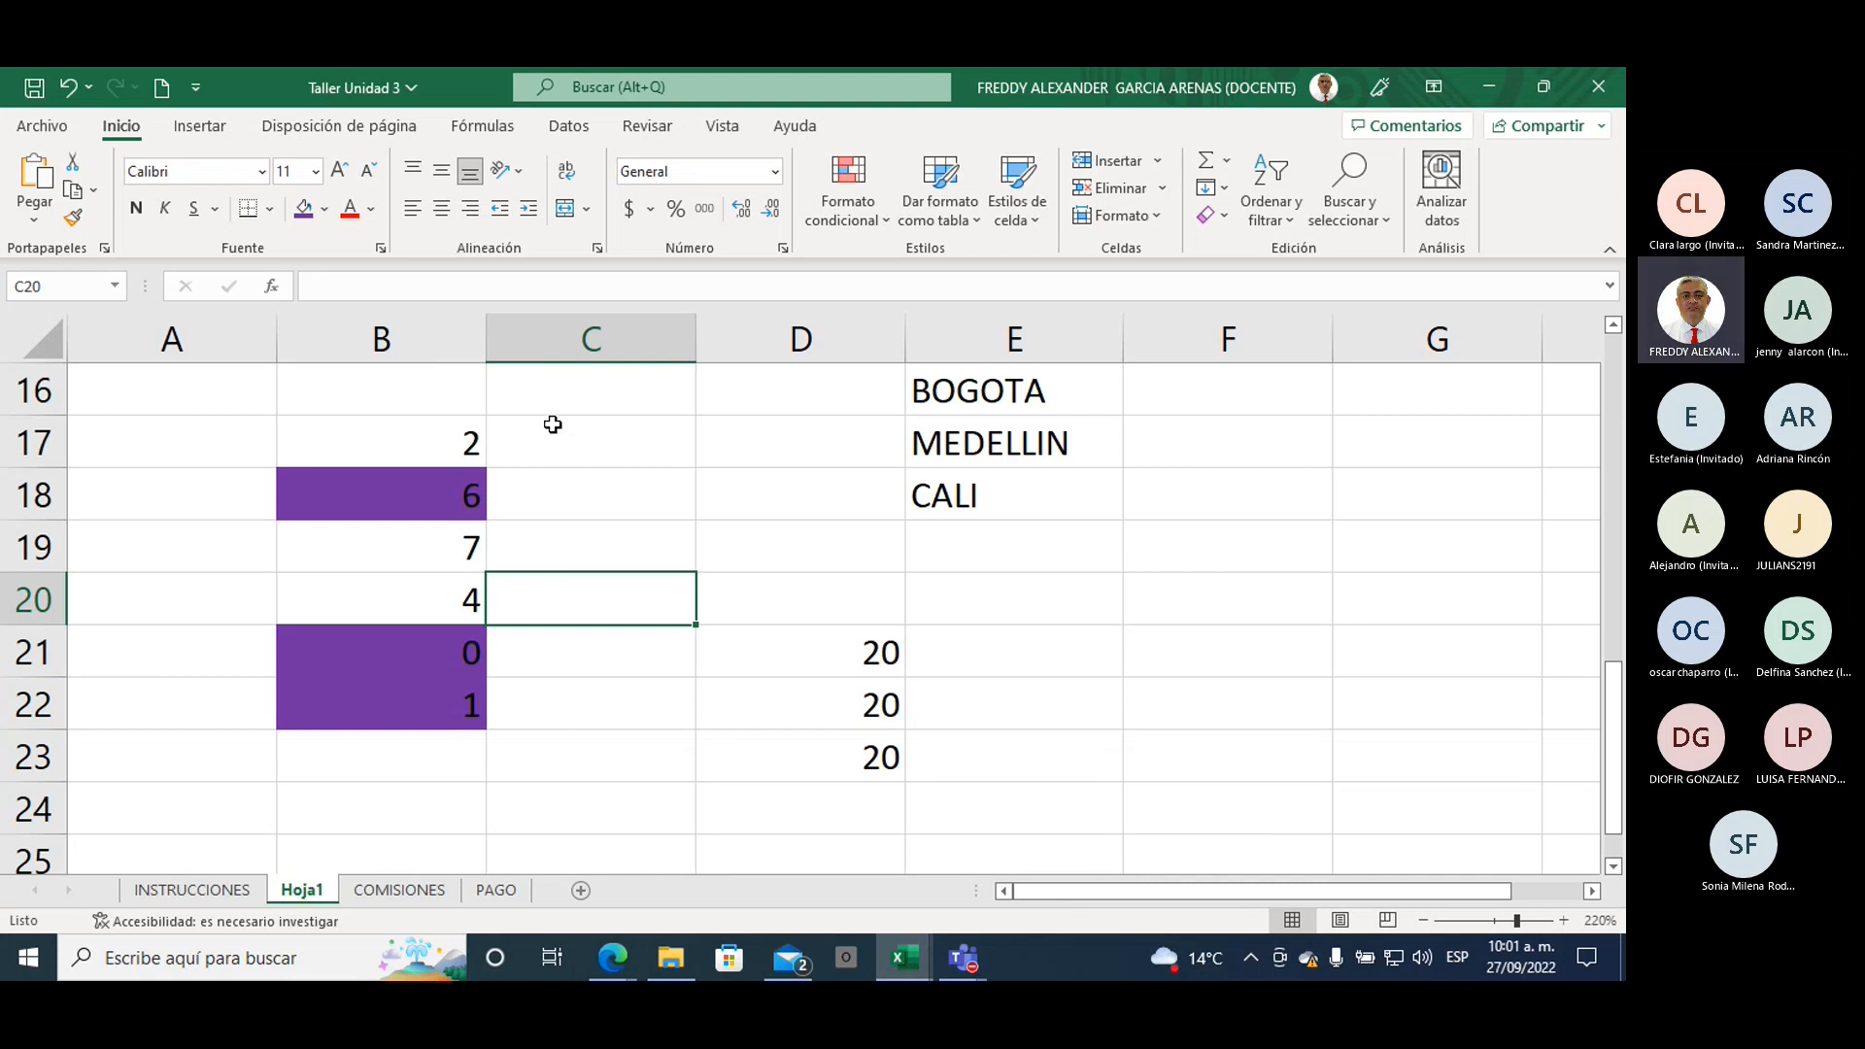
Step: Zoom in on the formula commands, circle Fórmulas and Biblioteca de funciones in red, and draw an arrow to Lógicas
click(484, 126)
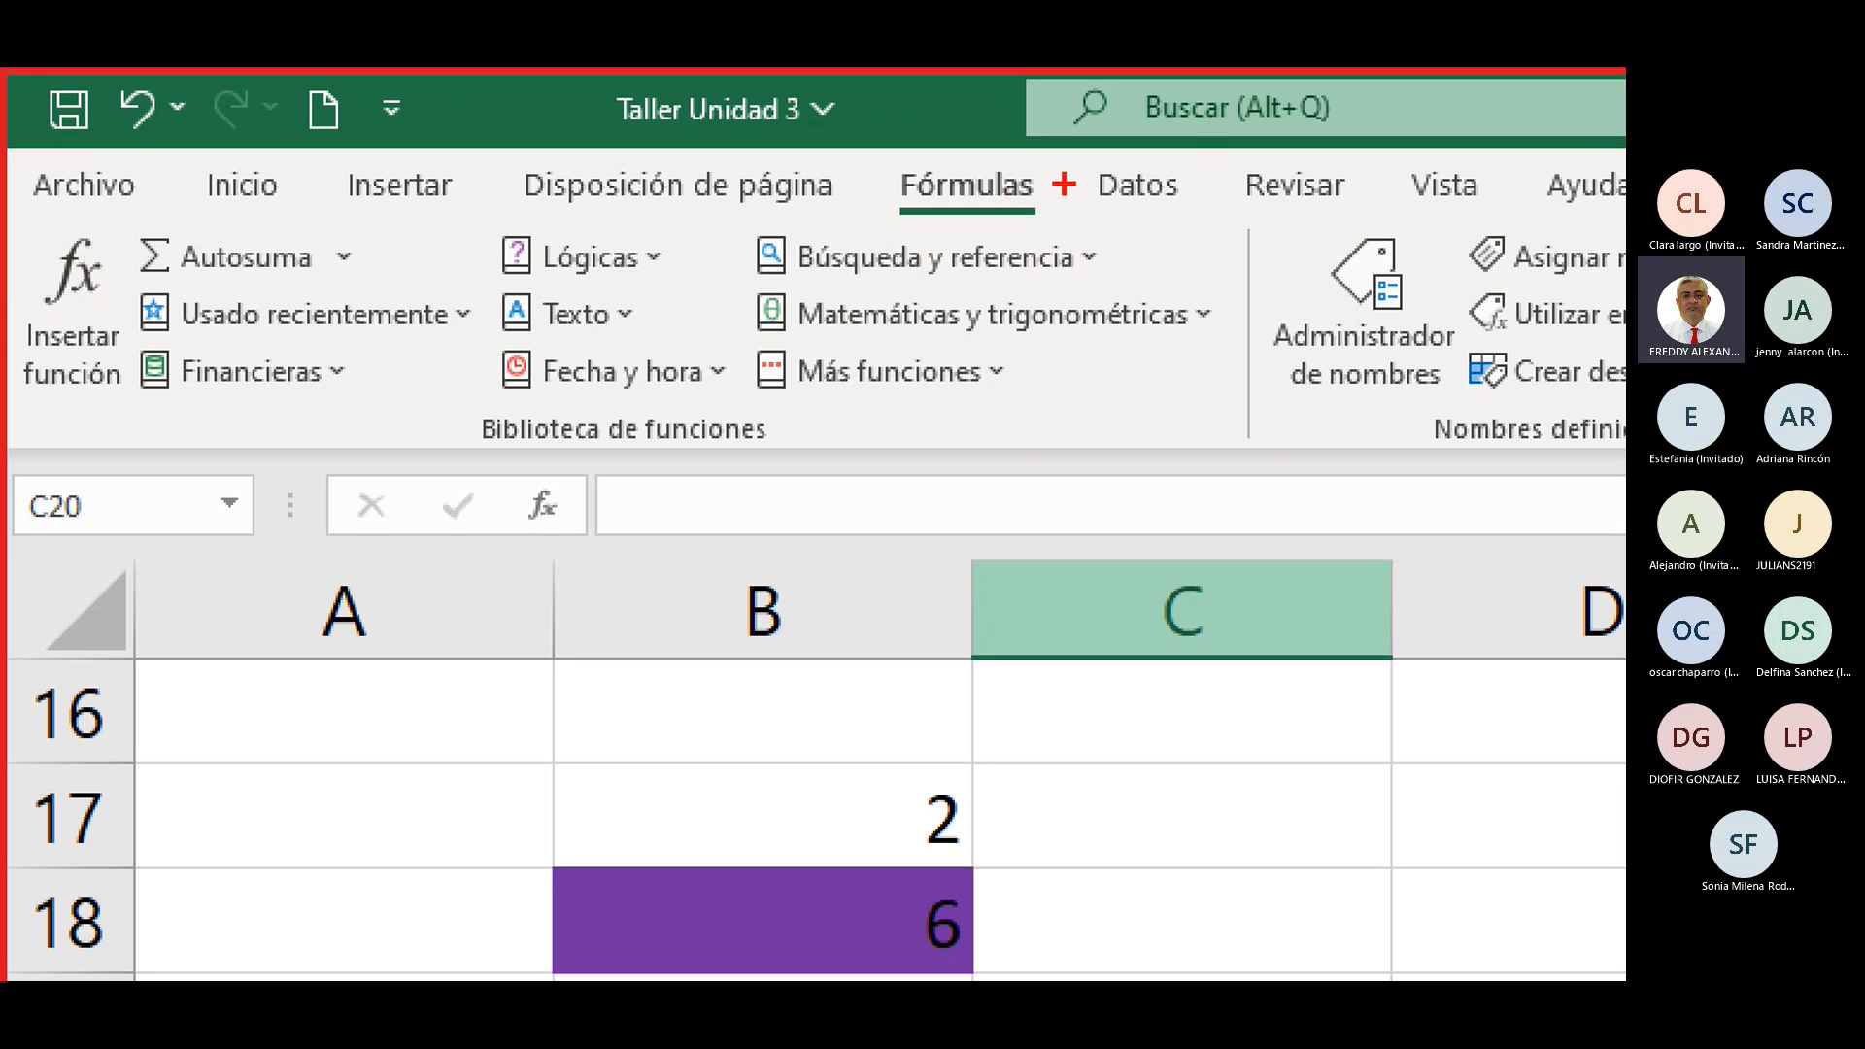
mouse_move(1061, 177)
mouse_down()
mouse_move(1051, 153)
mouse_move(867, 204)
mouse_move(944, 221)
mouse_move(1066, 178)
mouse_move(1062, 151)
mouse_up()
mouse_move(792, 439)
mouse_down()
mouse_move(762, 459)
mouse_move(489, 481)
mouse_move(442, 428)
mouse_move(465, 402)
mouse_move(597, 395)
mouse_move(764, 415)
mouse_move(811, 454)
mouse_up()
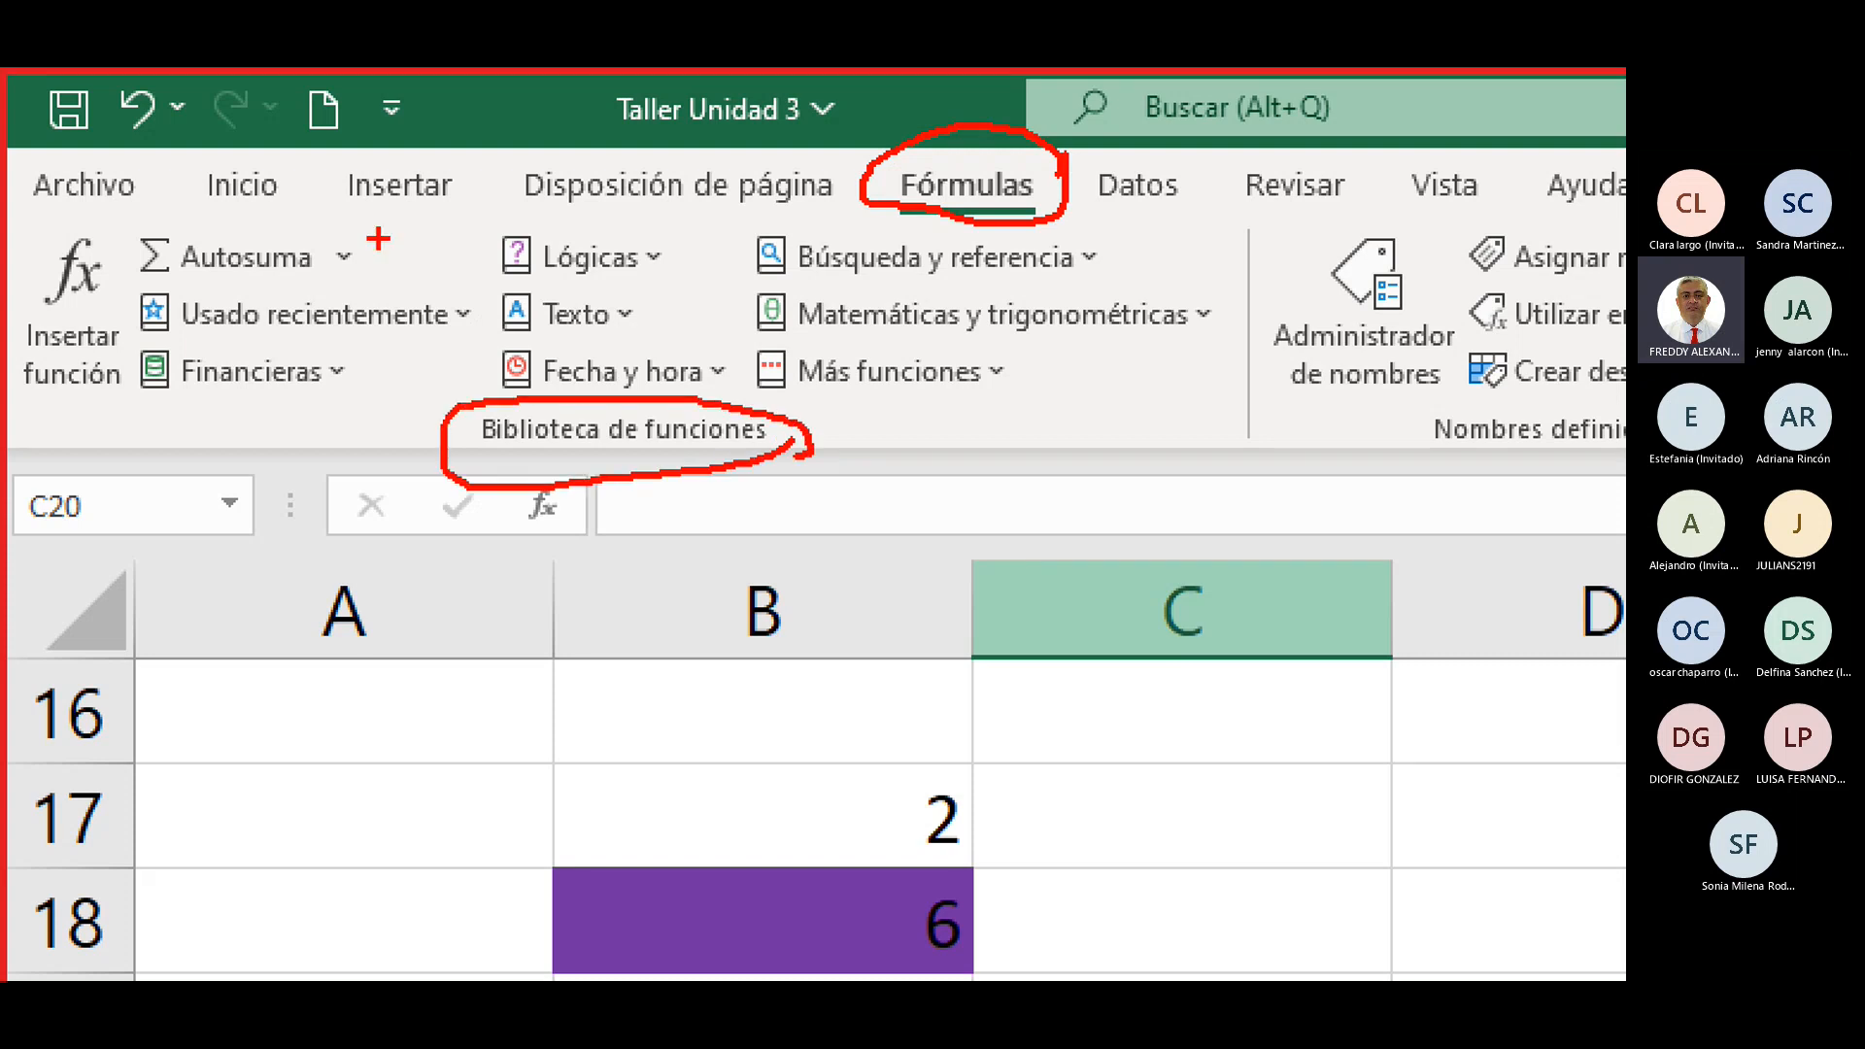
drag(310, 189, 492, 257)
mouse_move(456, 236)
mouse_down()
mouse_move(487, 245)
mouse_move(458, 283)
mouse_up()
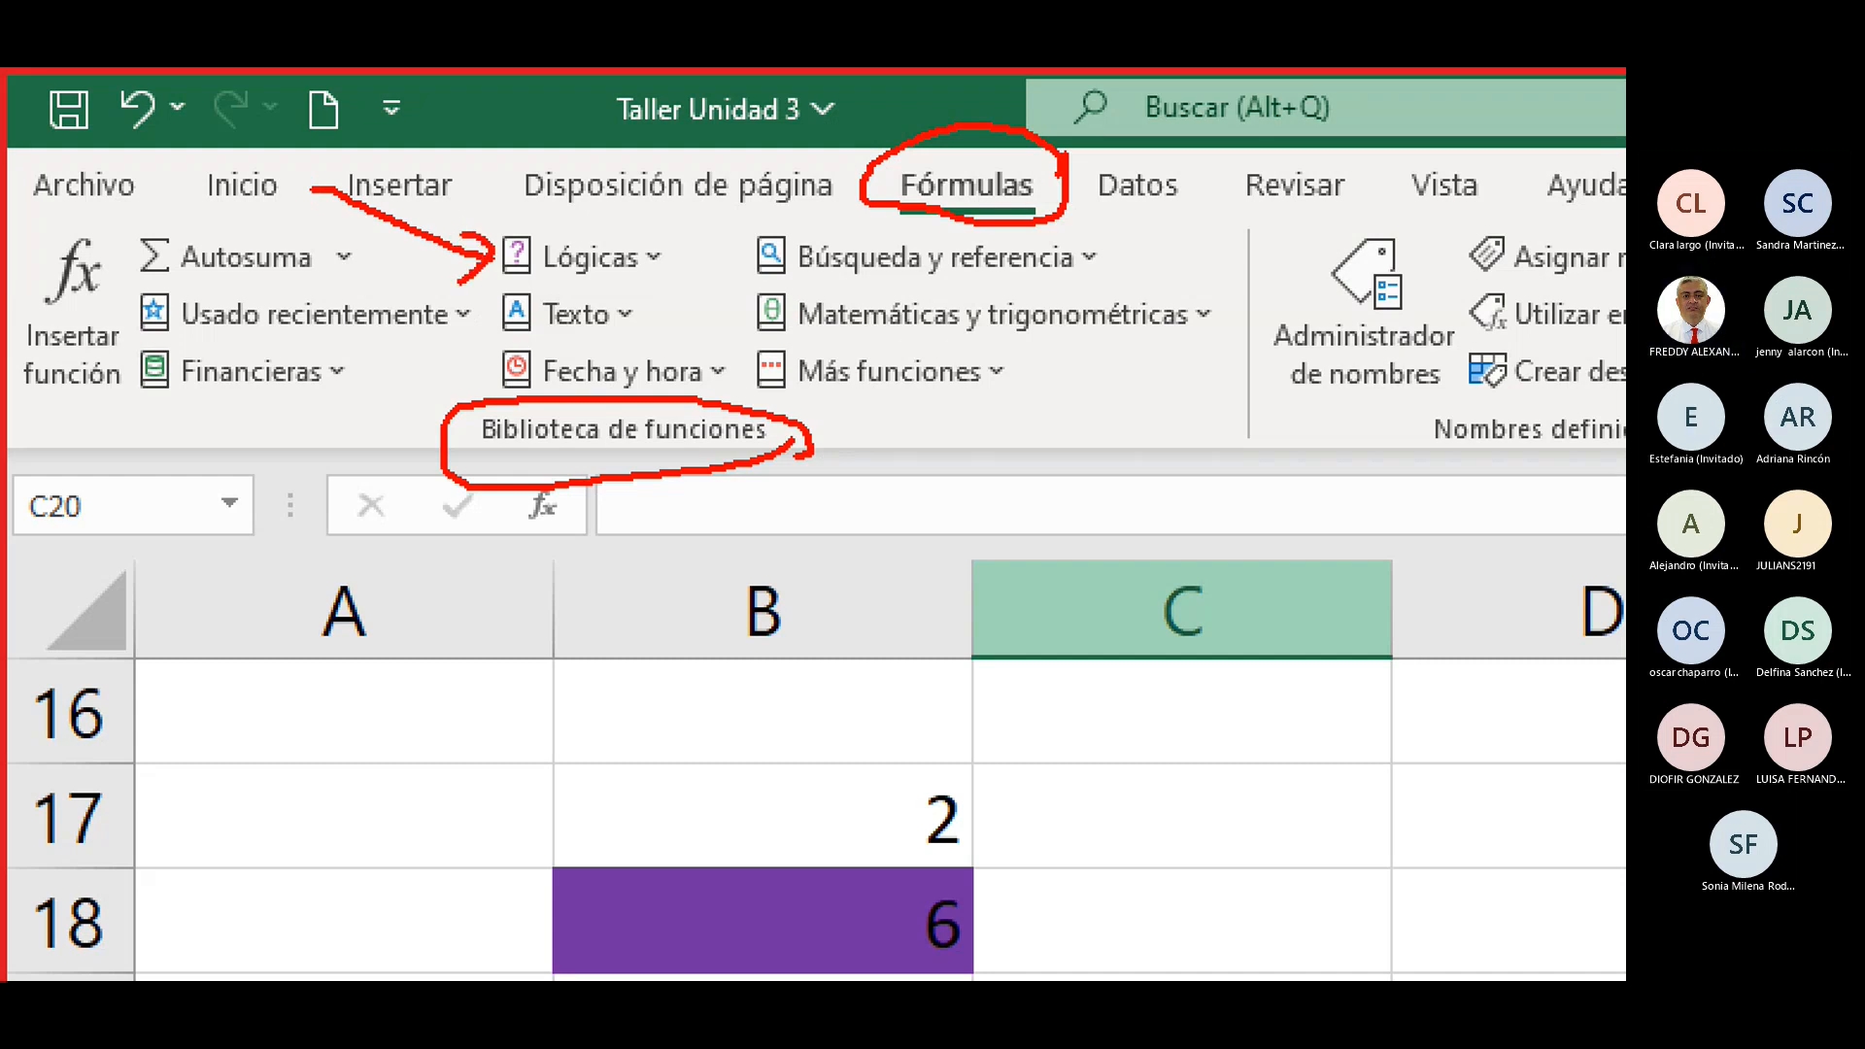
mouse_move(673, 233)
mouse_down()
mouse_move(615, 241)
mouse_move(666, 275)
mouse_move(673, 239)
mouse_up()
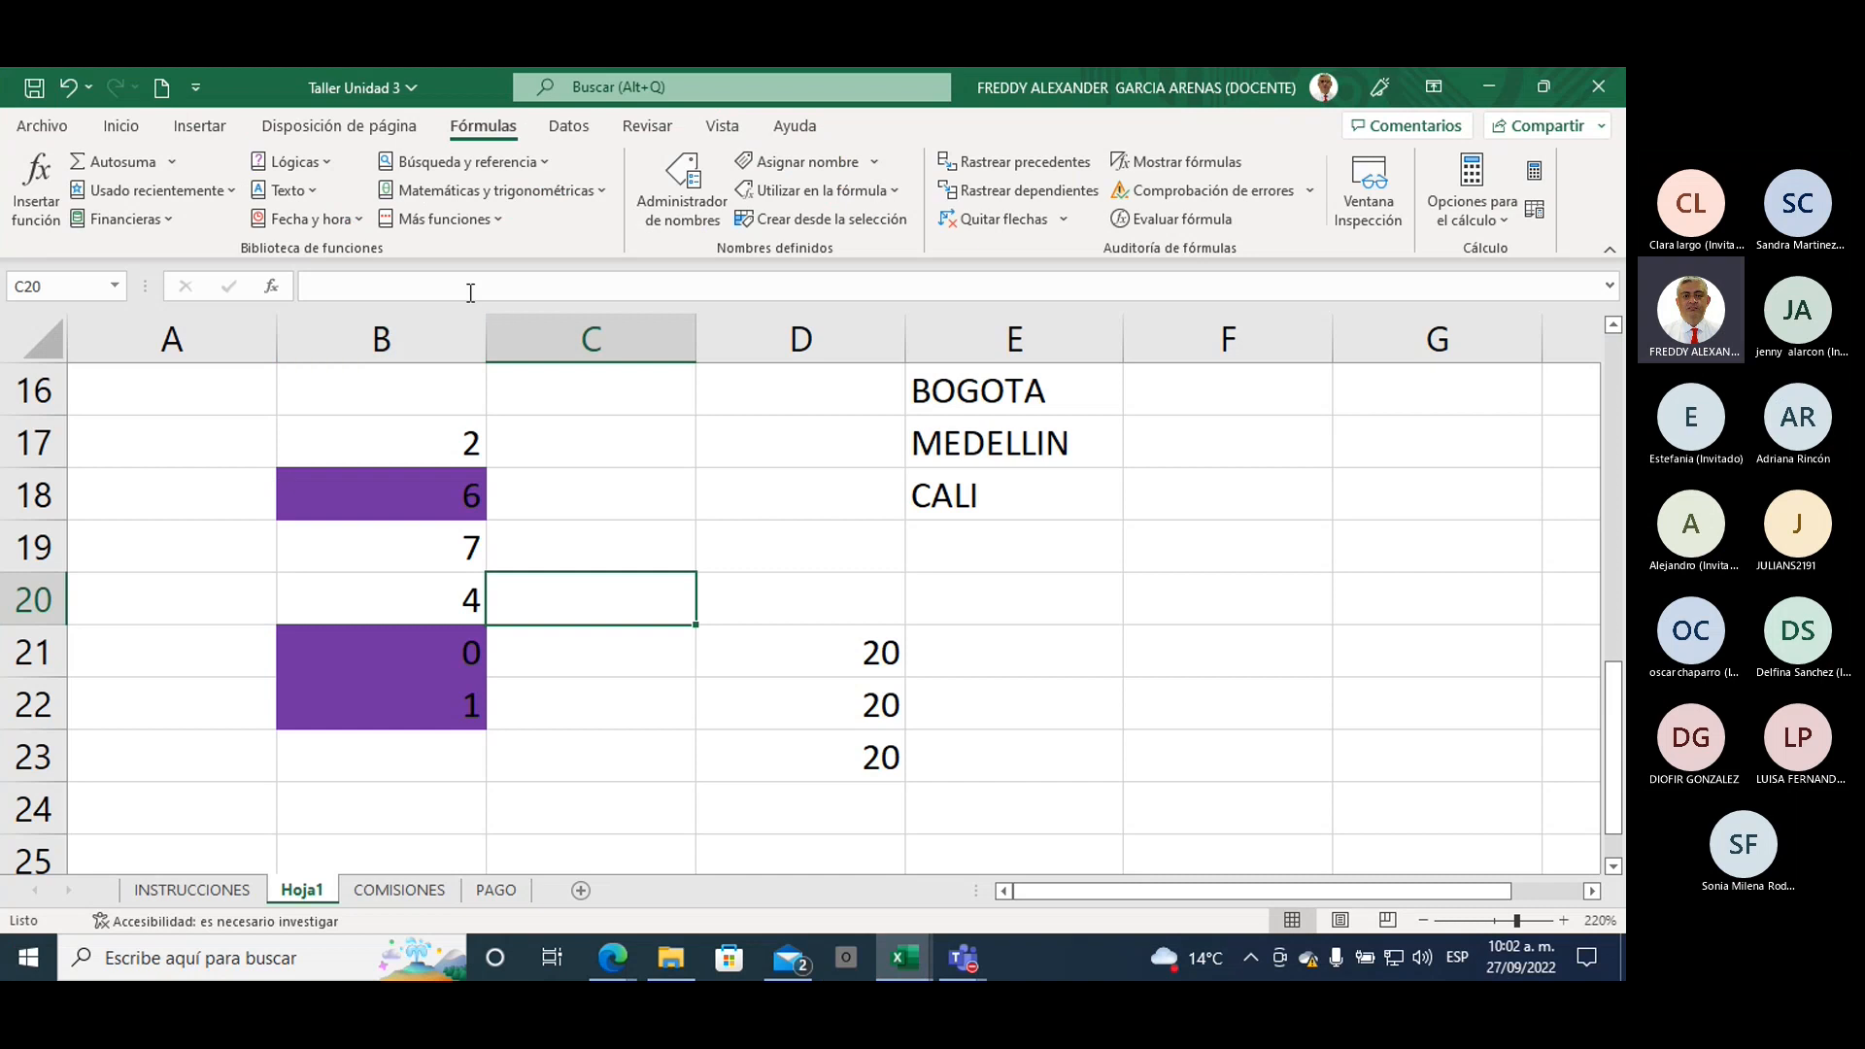
Step: Examine the arguments of the SUMA function from the math and trigonometry library for C20, and cancel without inserting it
click(603, 192)
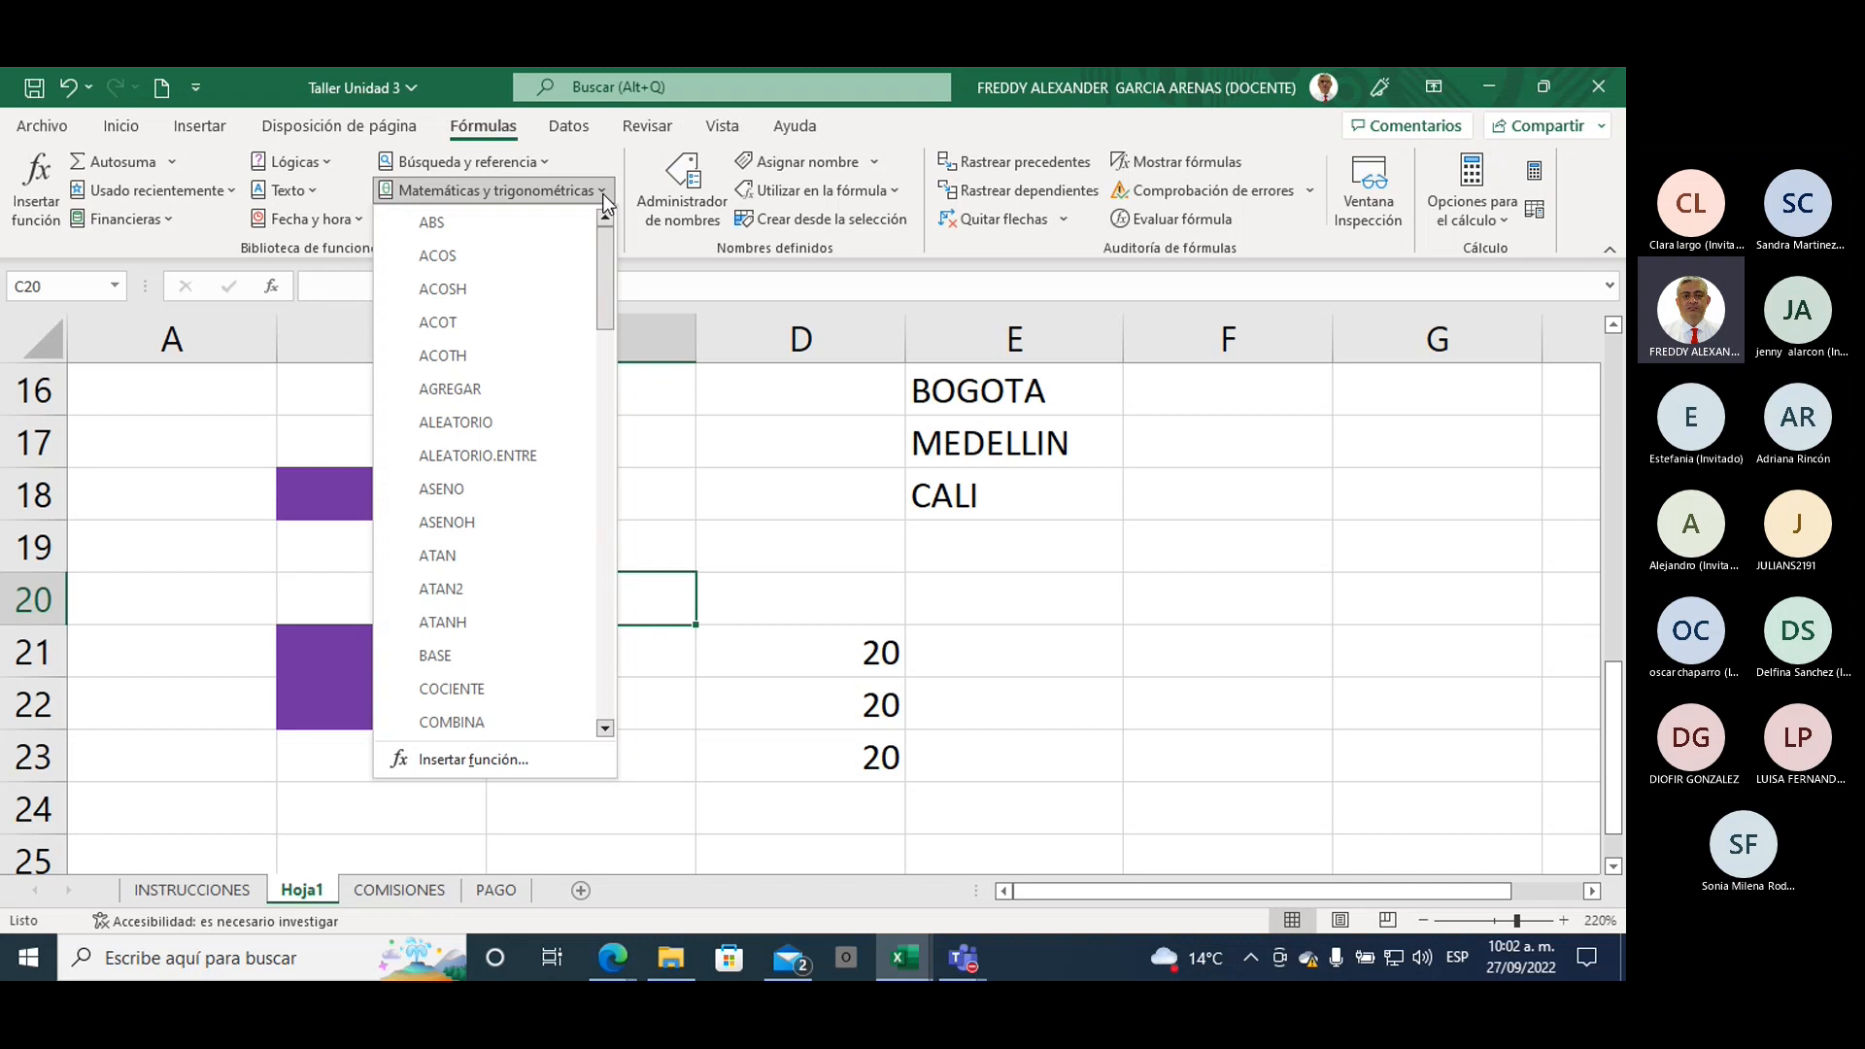
drag(600, 245, 615, 642)
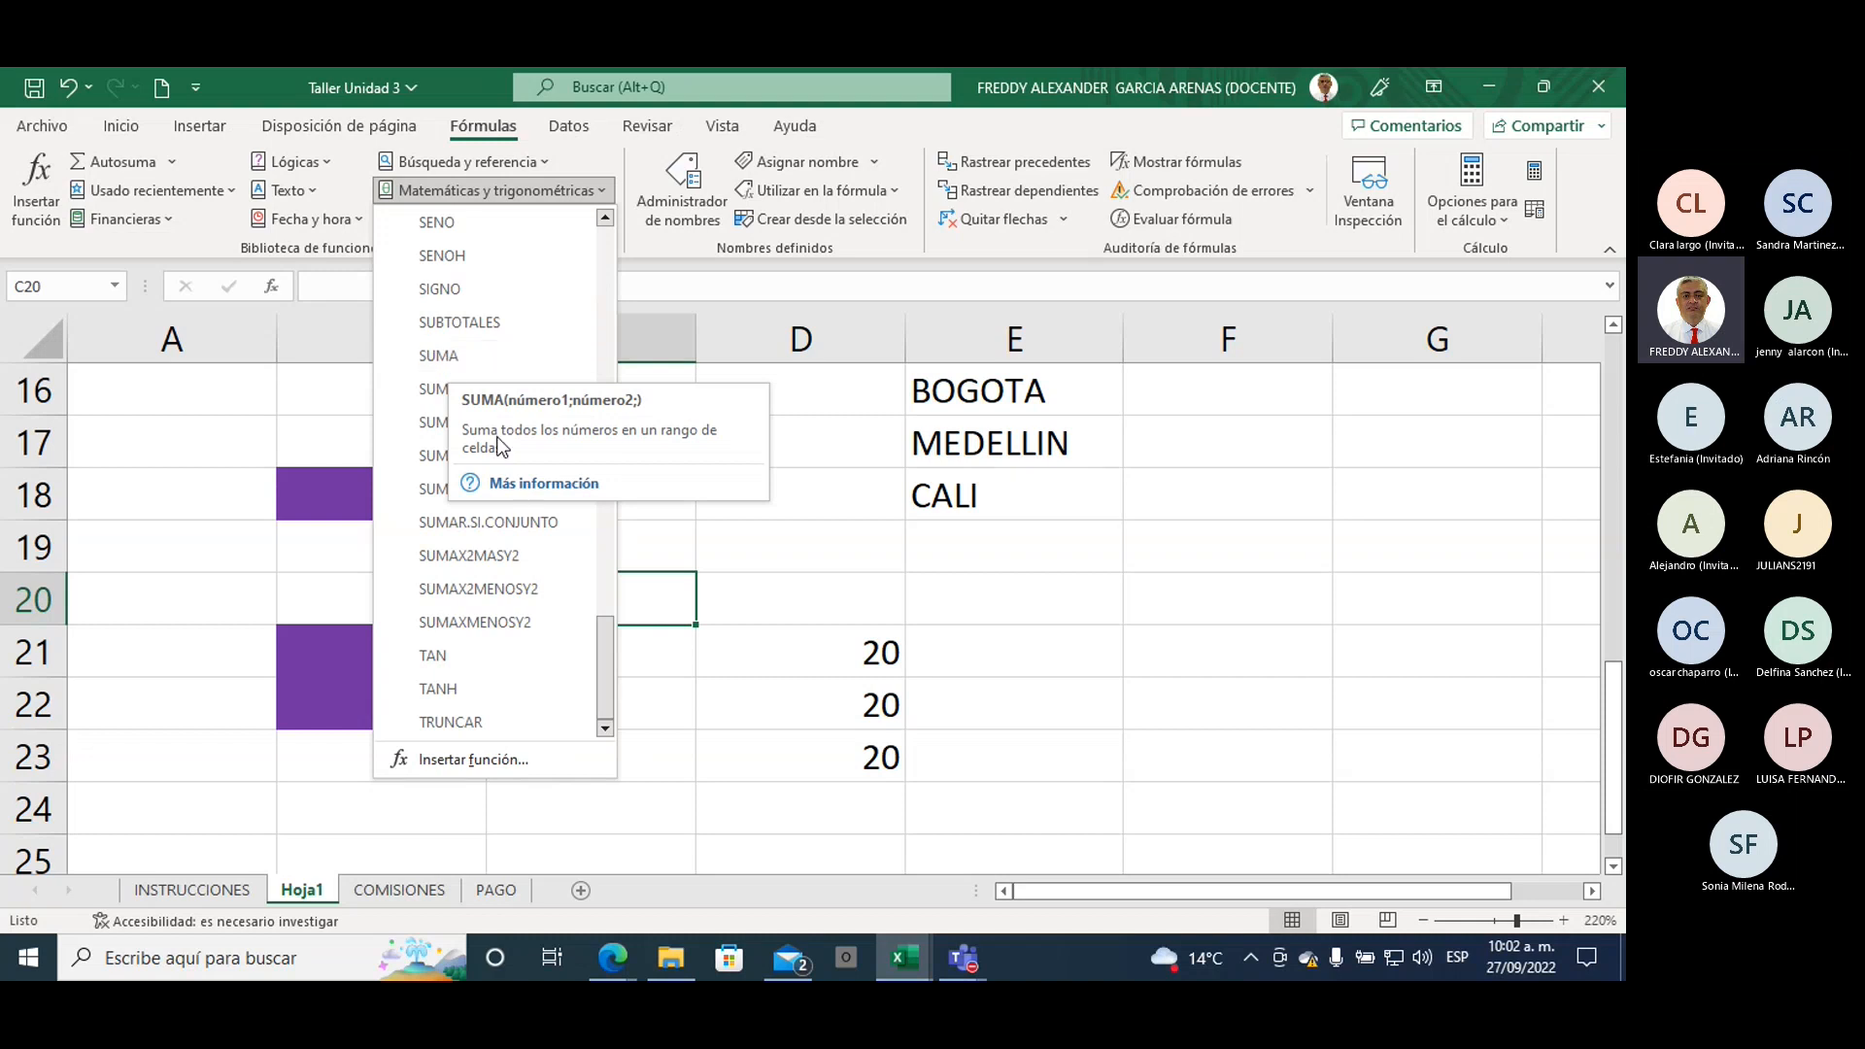
click(441, 355)
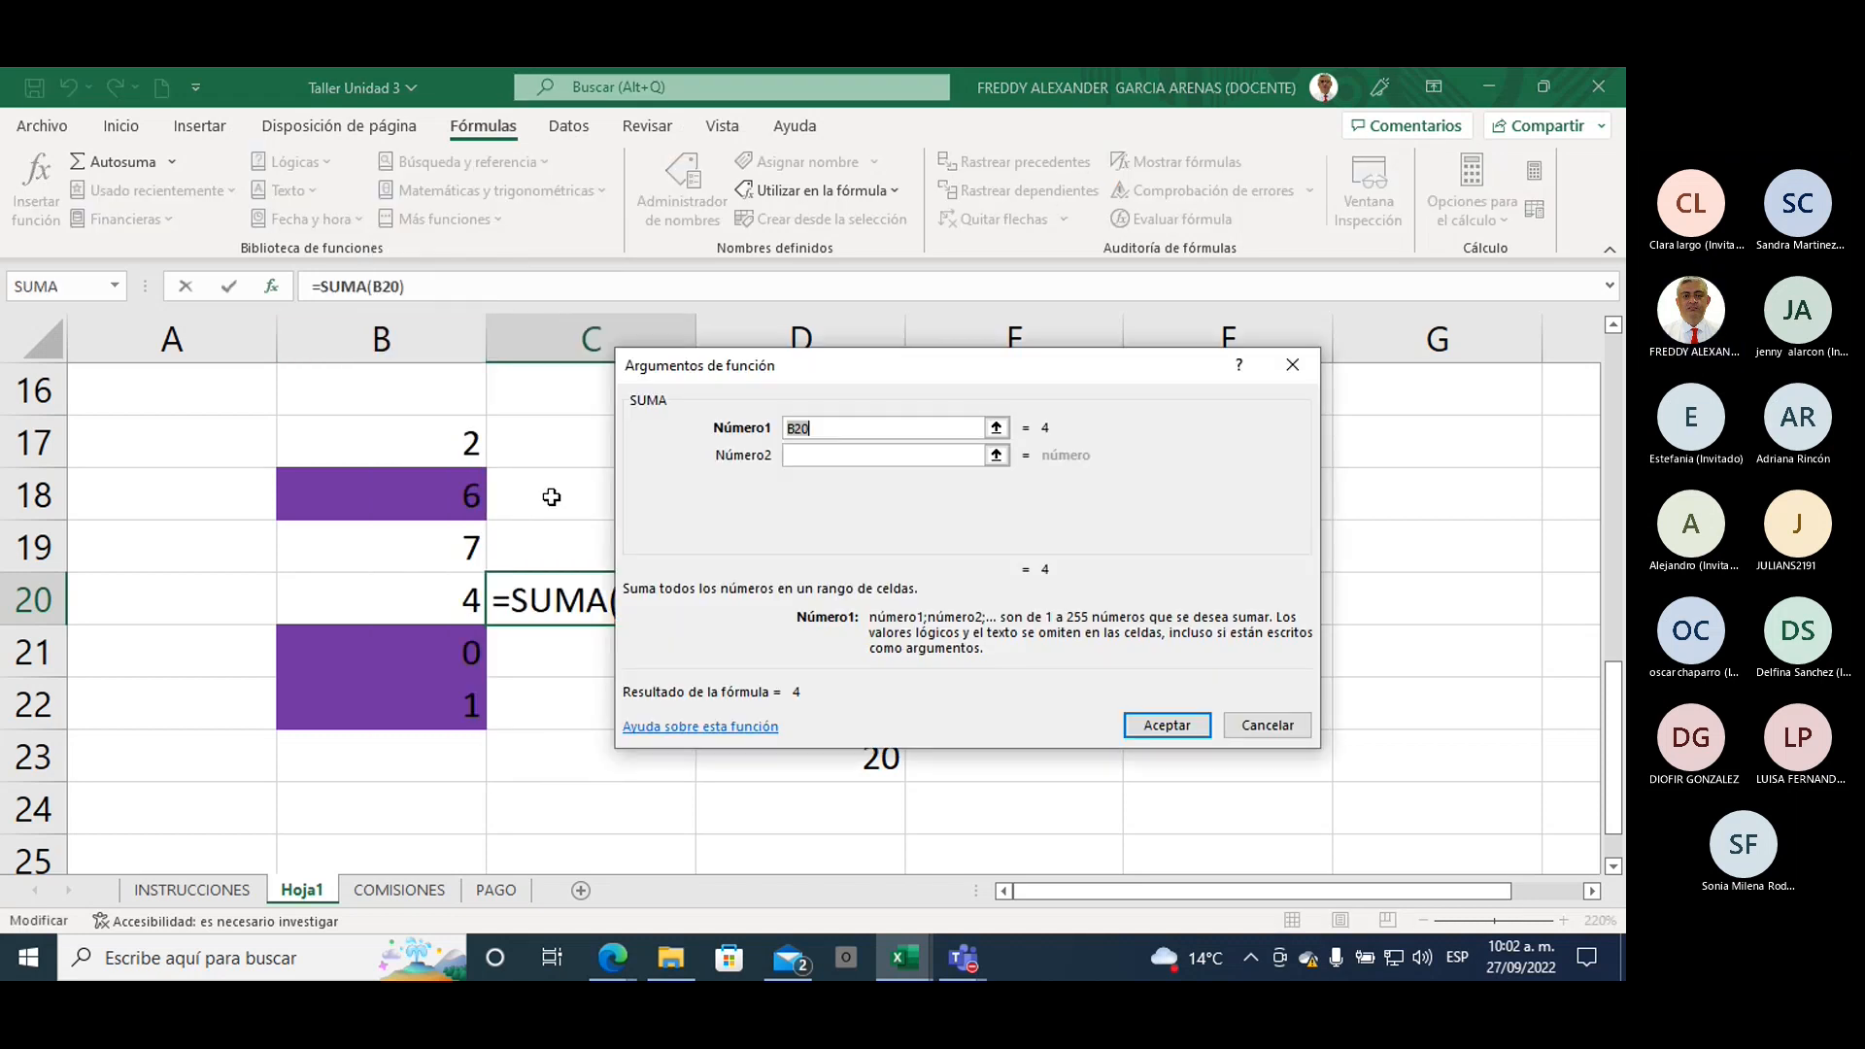
drag(814, 364, 977, 331)
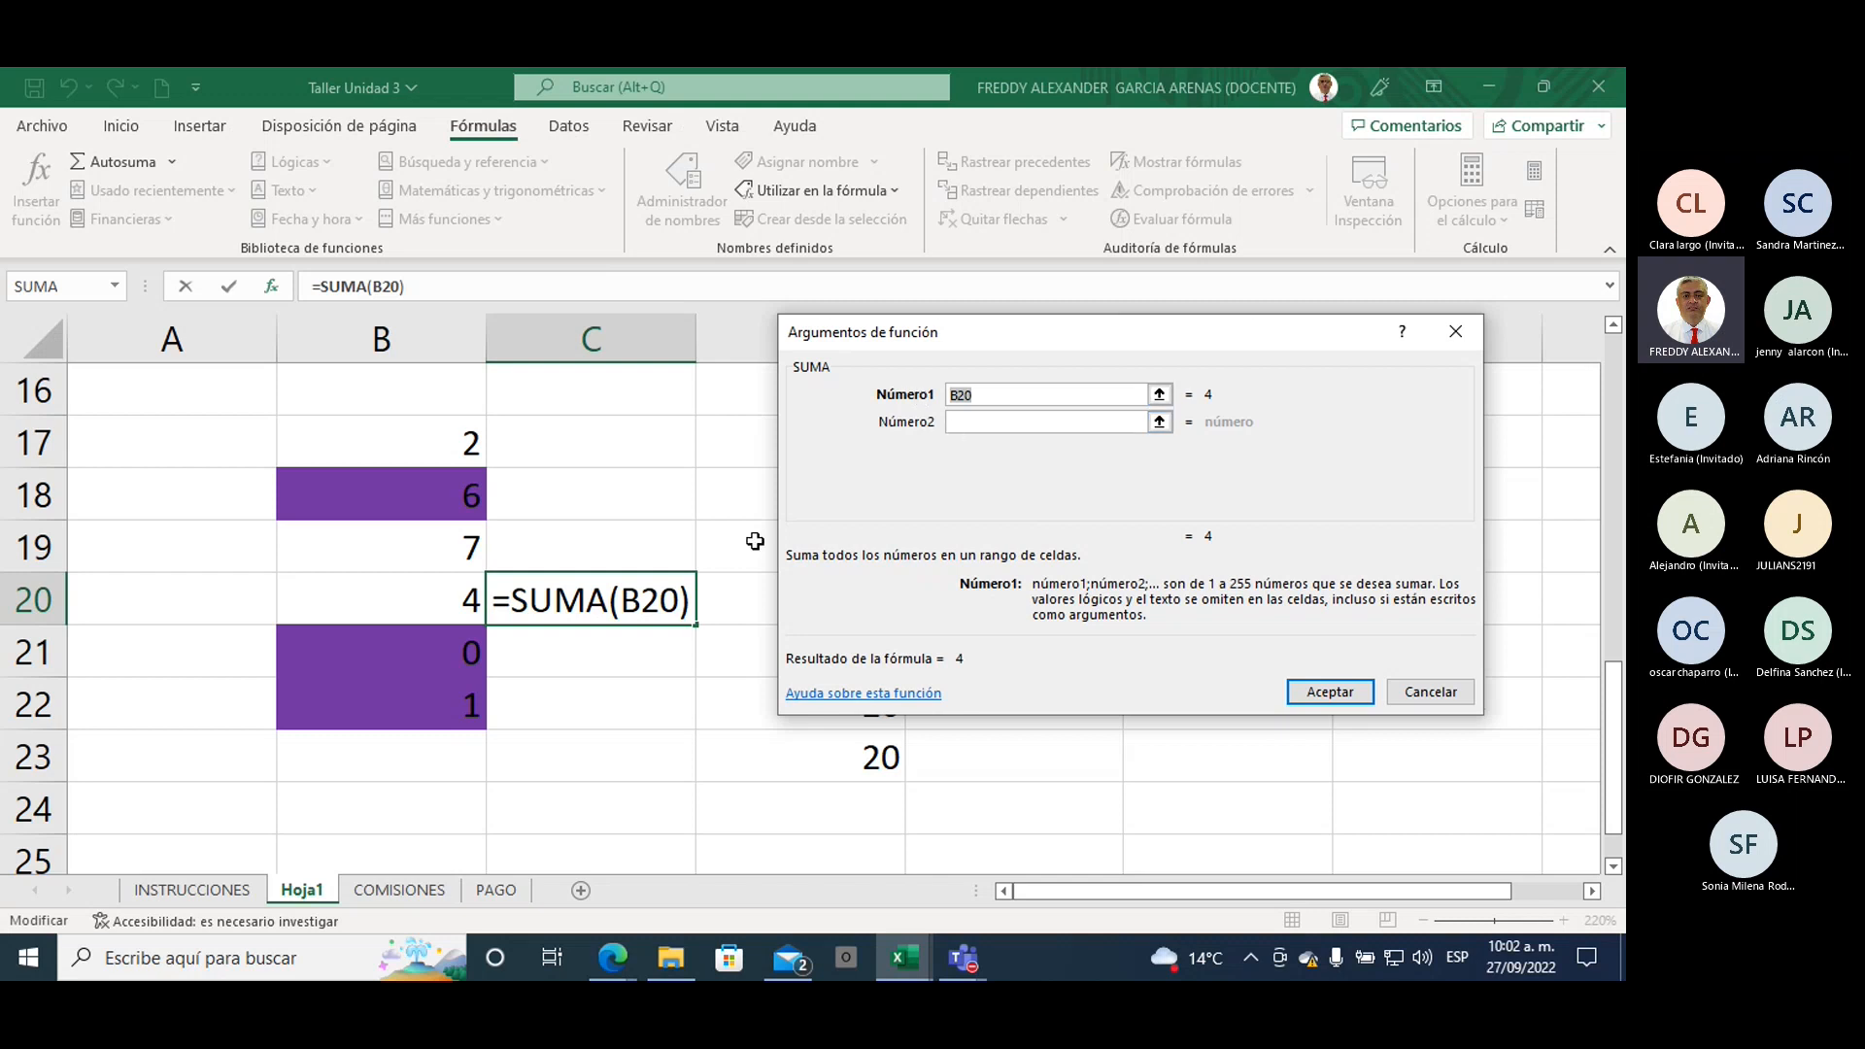
click(1425, 691)
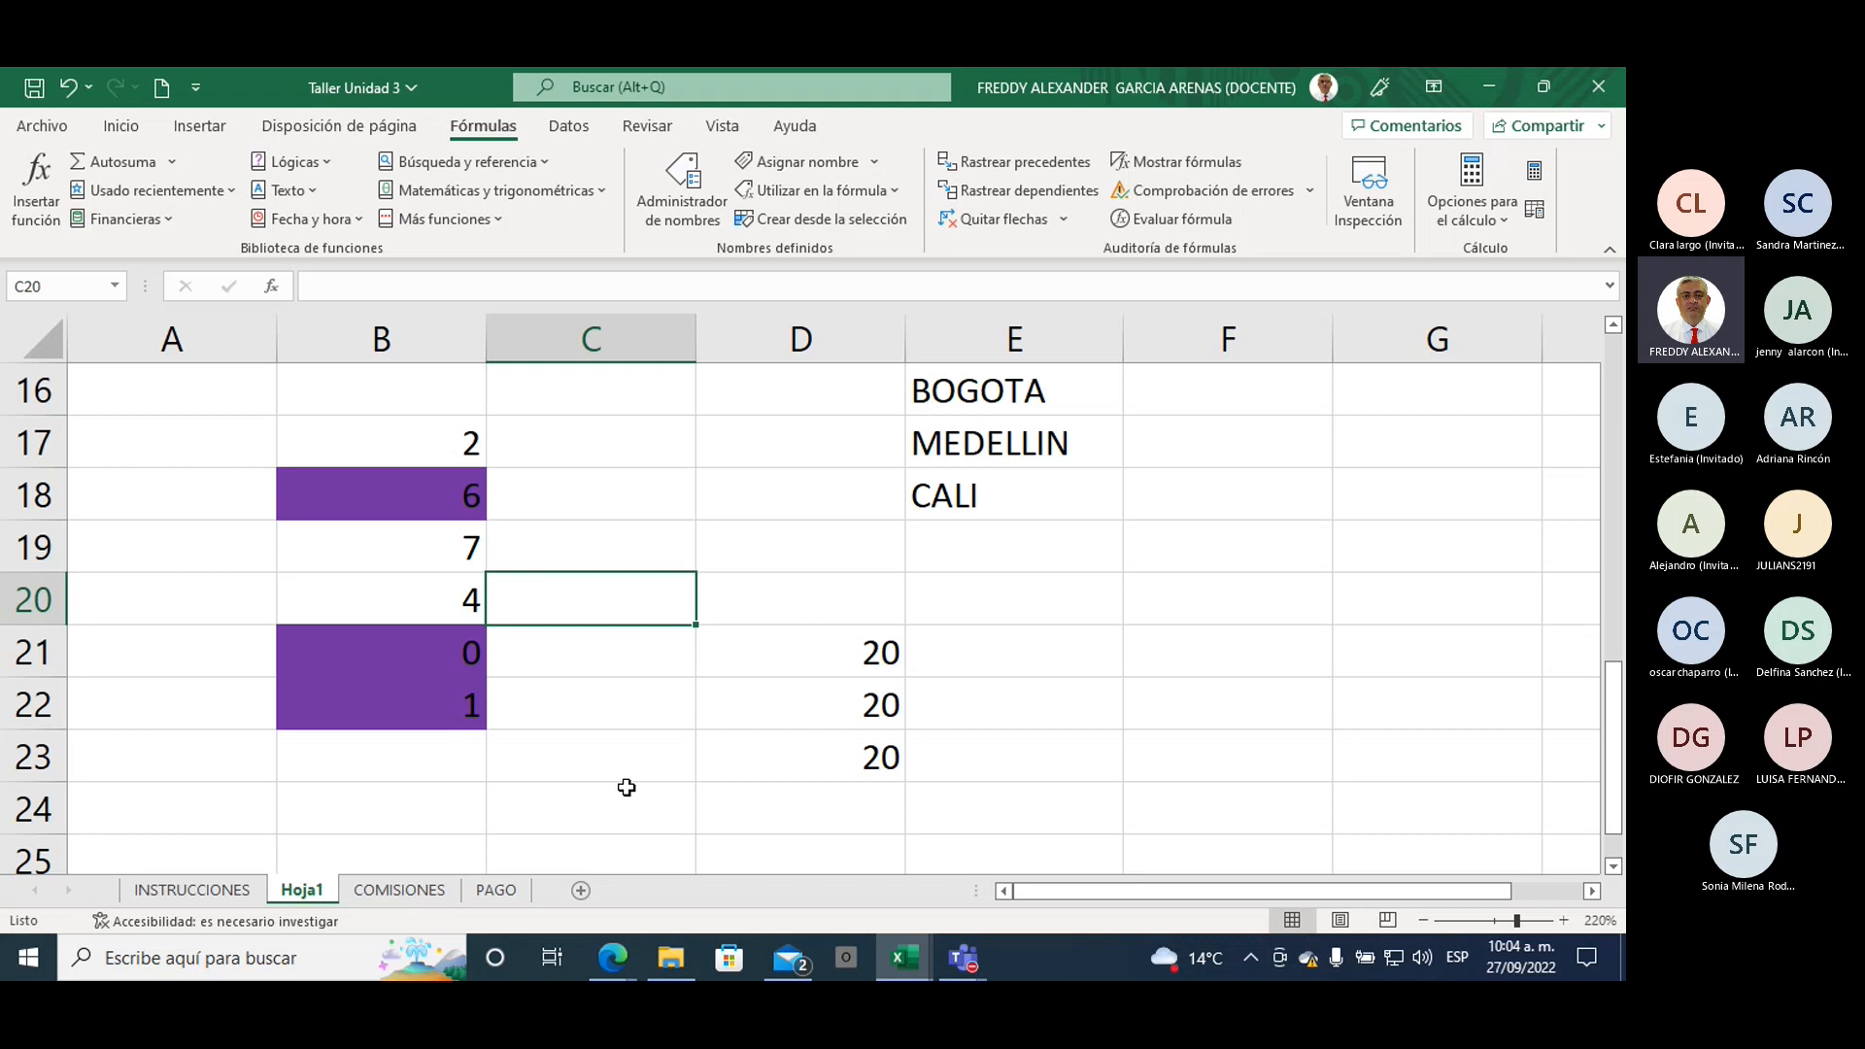
Step: Browse the math and trigonometry functions, examining the descriptions of COCIENTE, RESIDUO and PRODUCTO
click(573, 194)
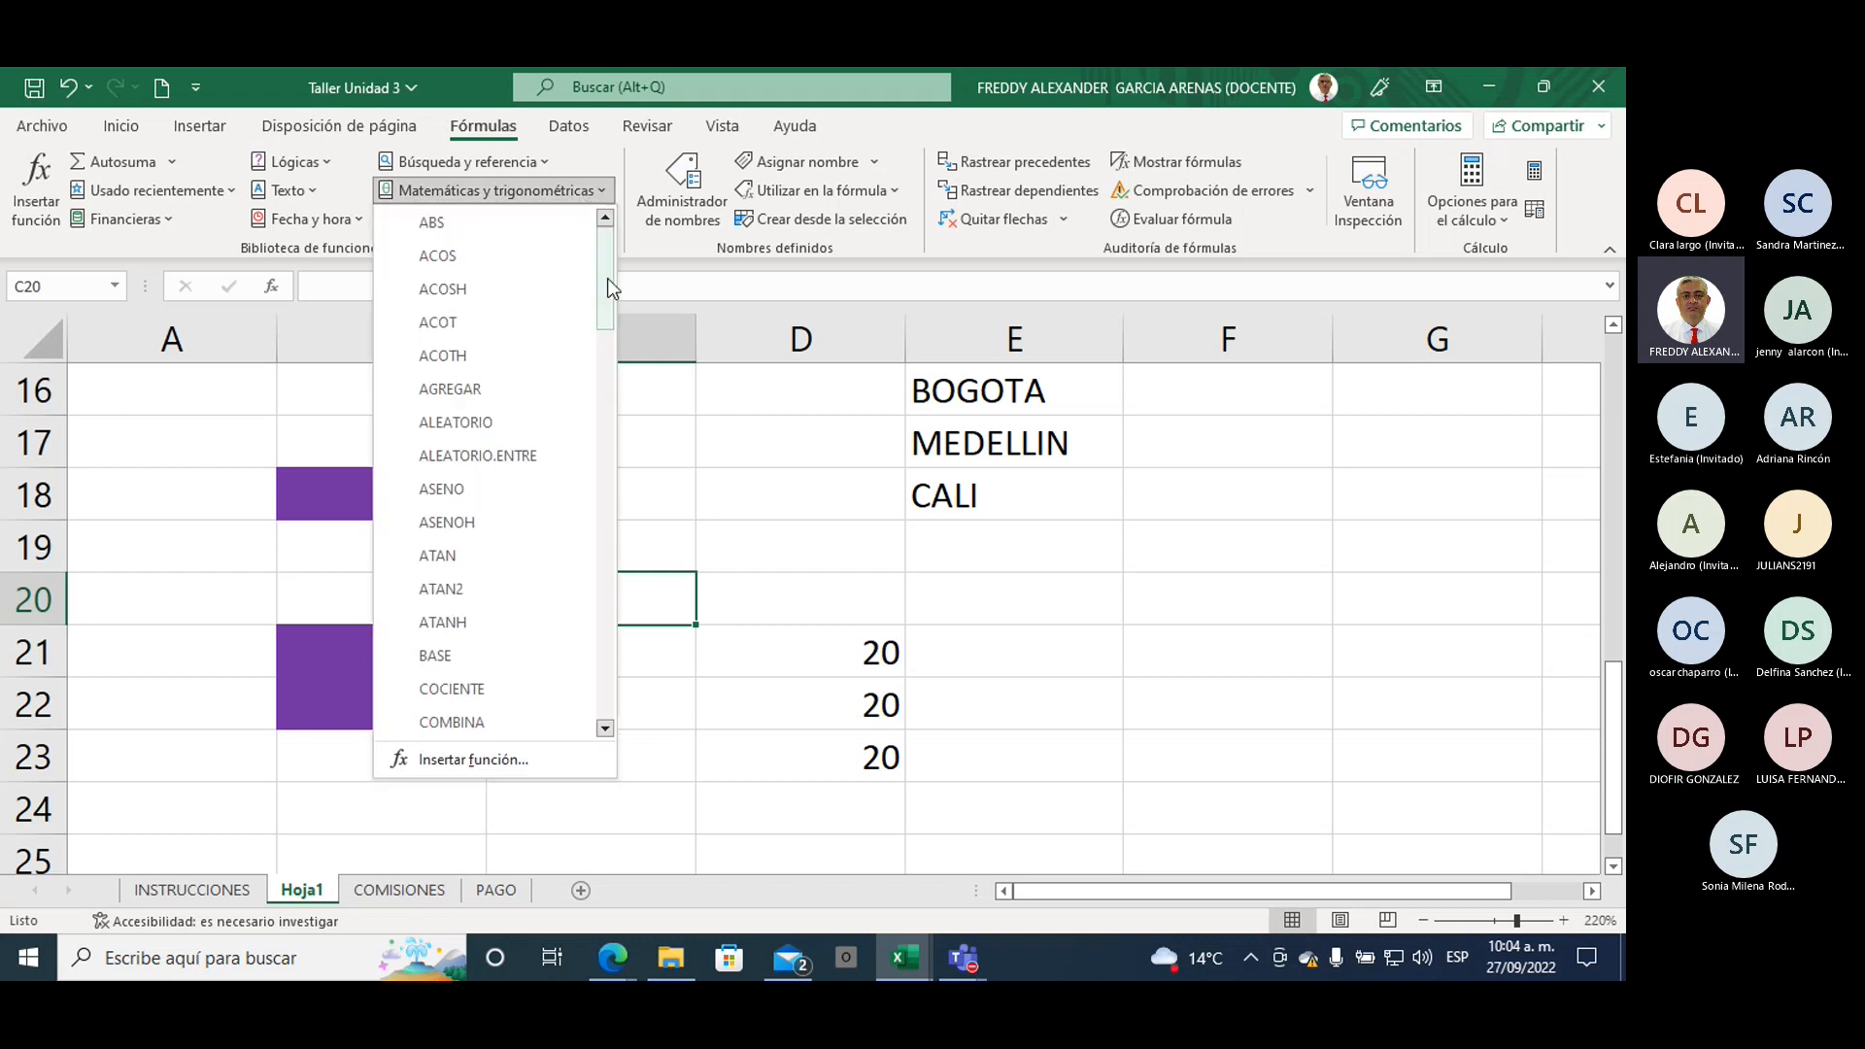
drag(604, 279, 602, 357)
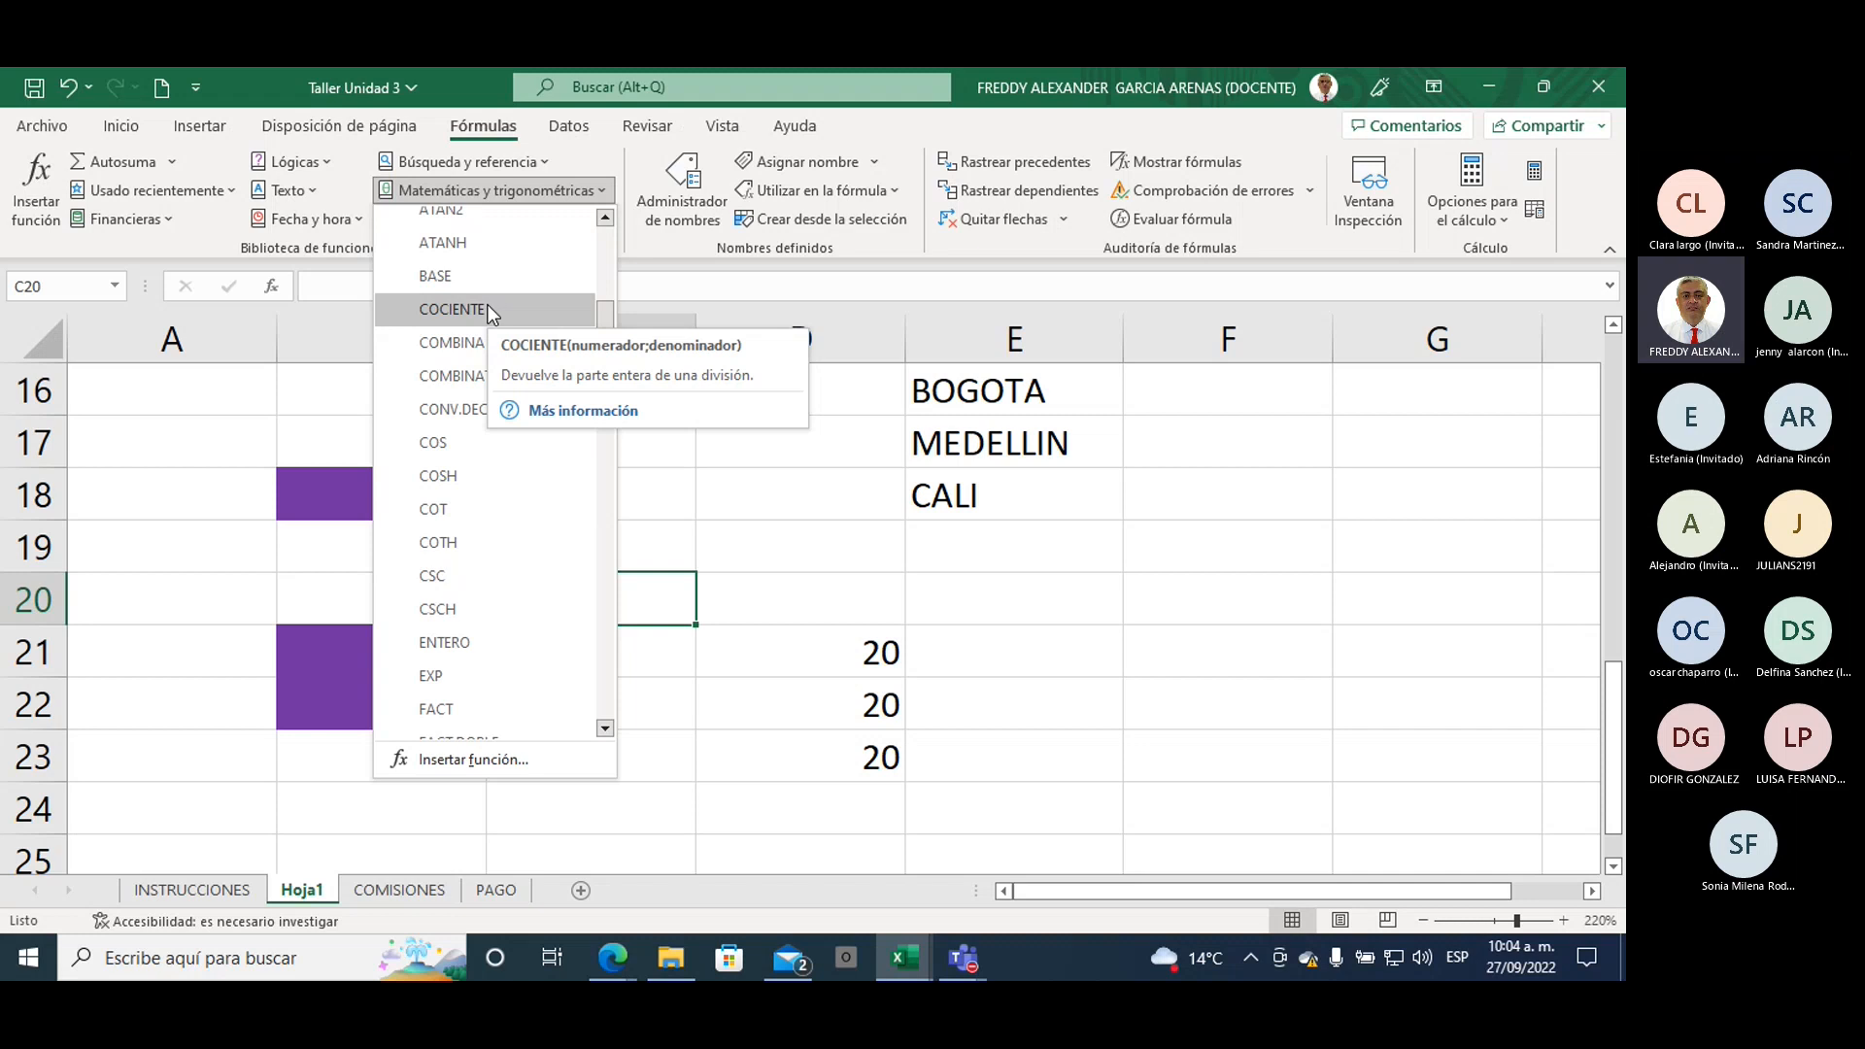
drag(602, 313, 604, 357)
drag(607, 375, 612, 544)
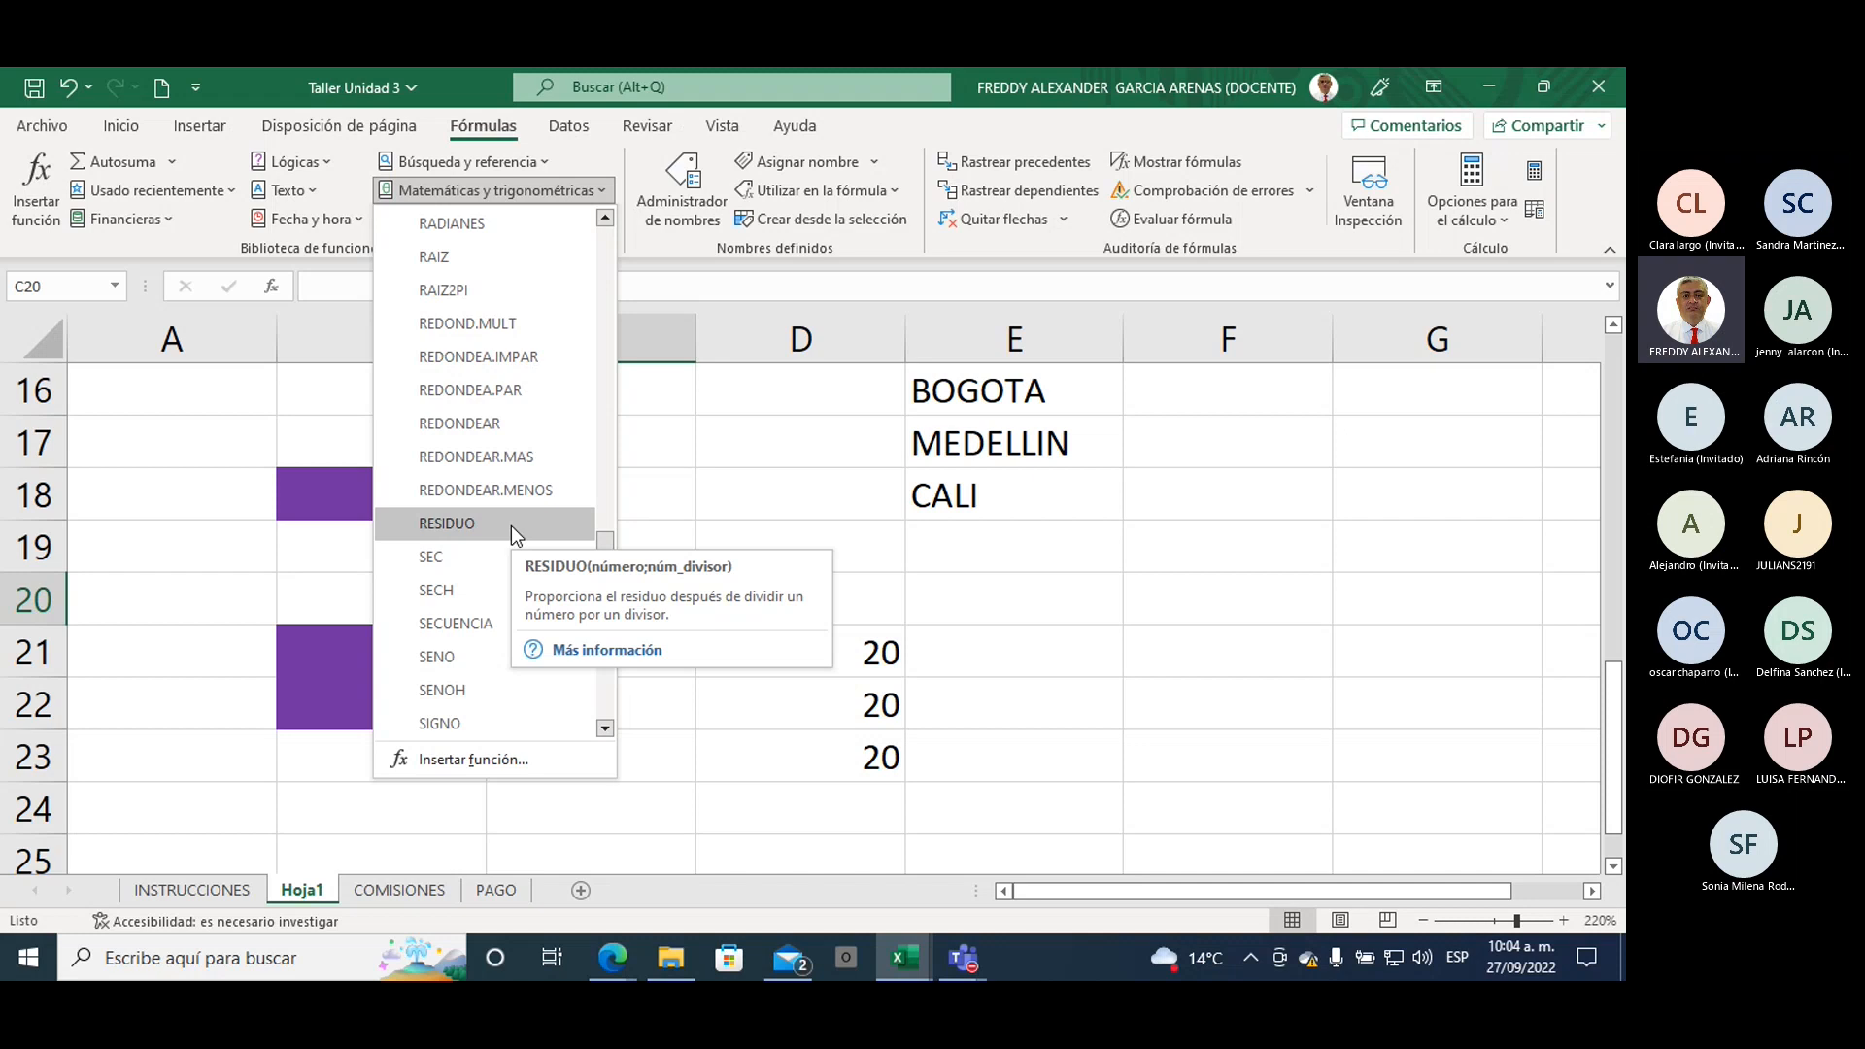
scroll(505, 499, up, 1)
scroll(499, 515, down, 1)
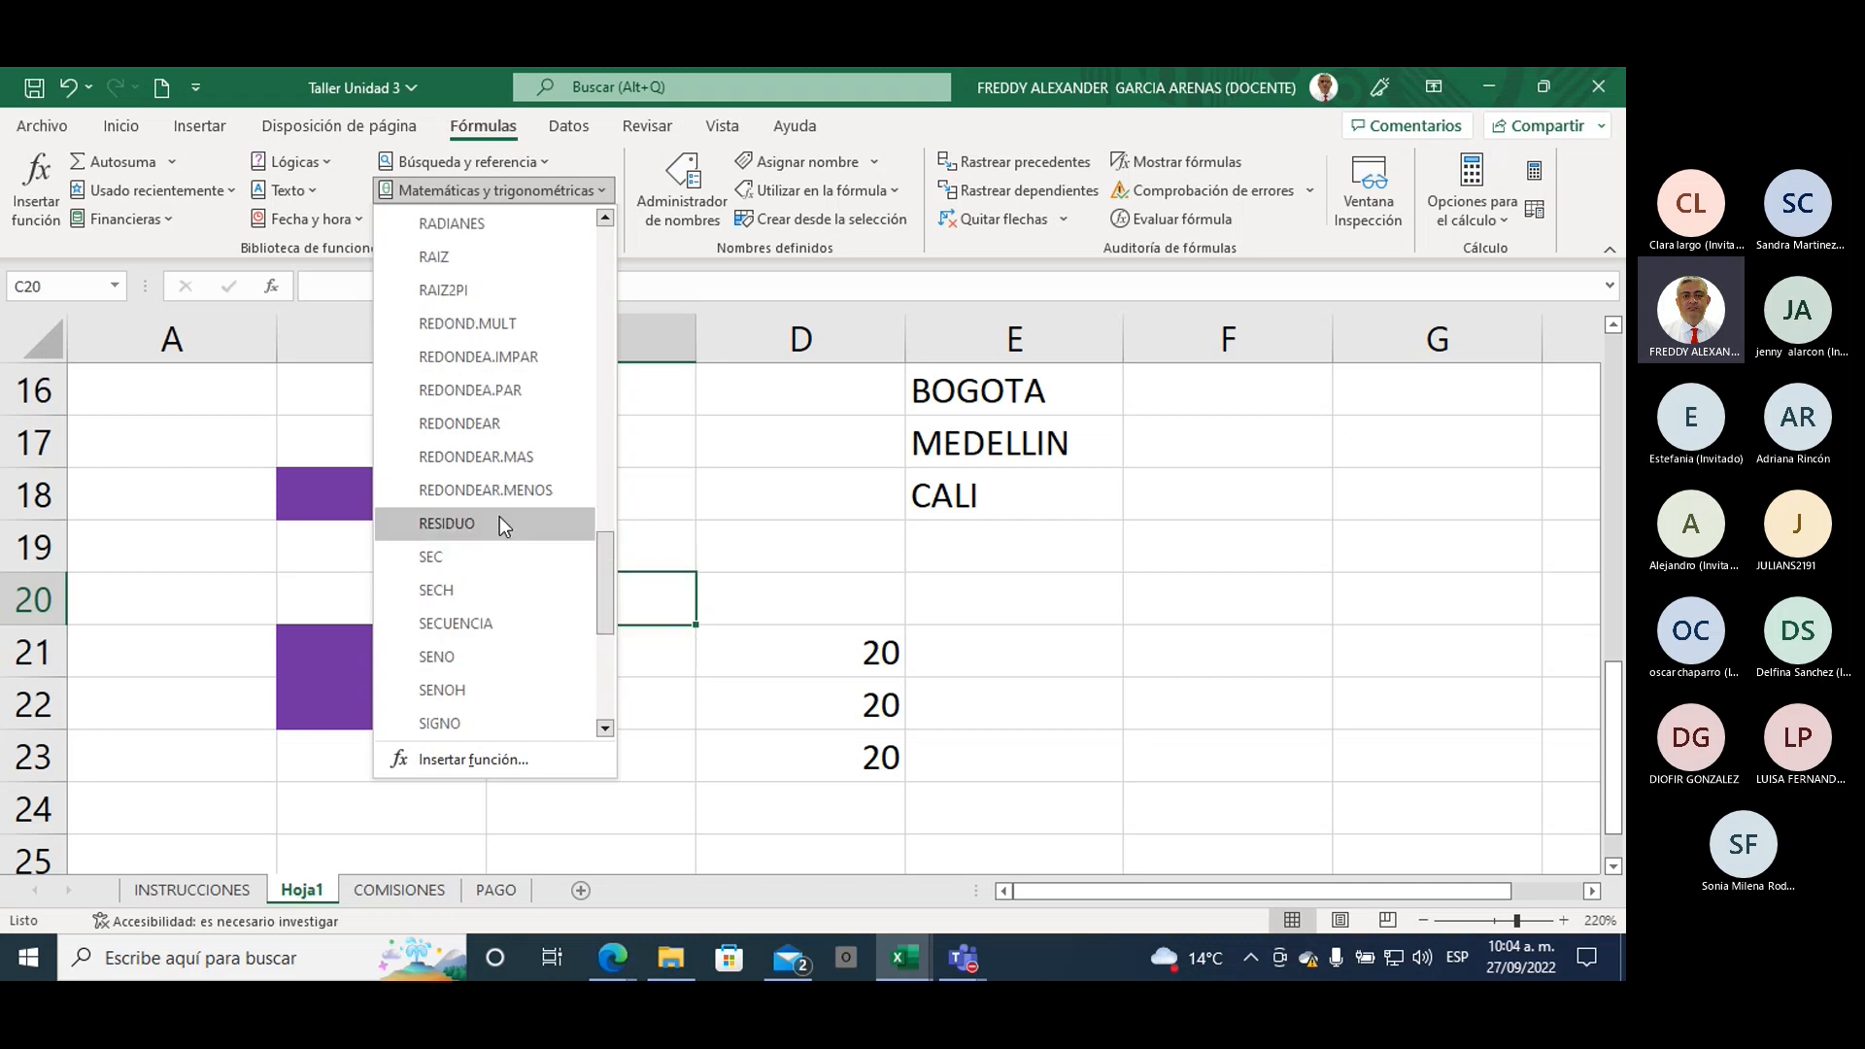
scroll(499, 516, up, 1)
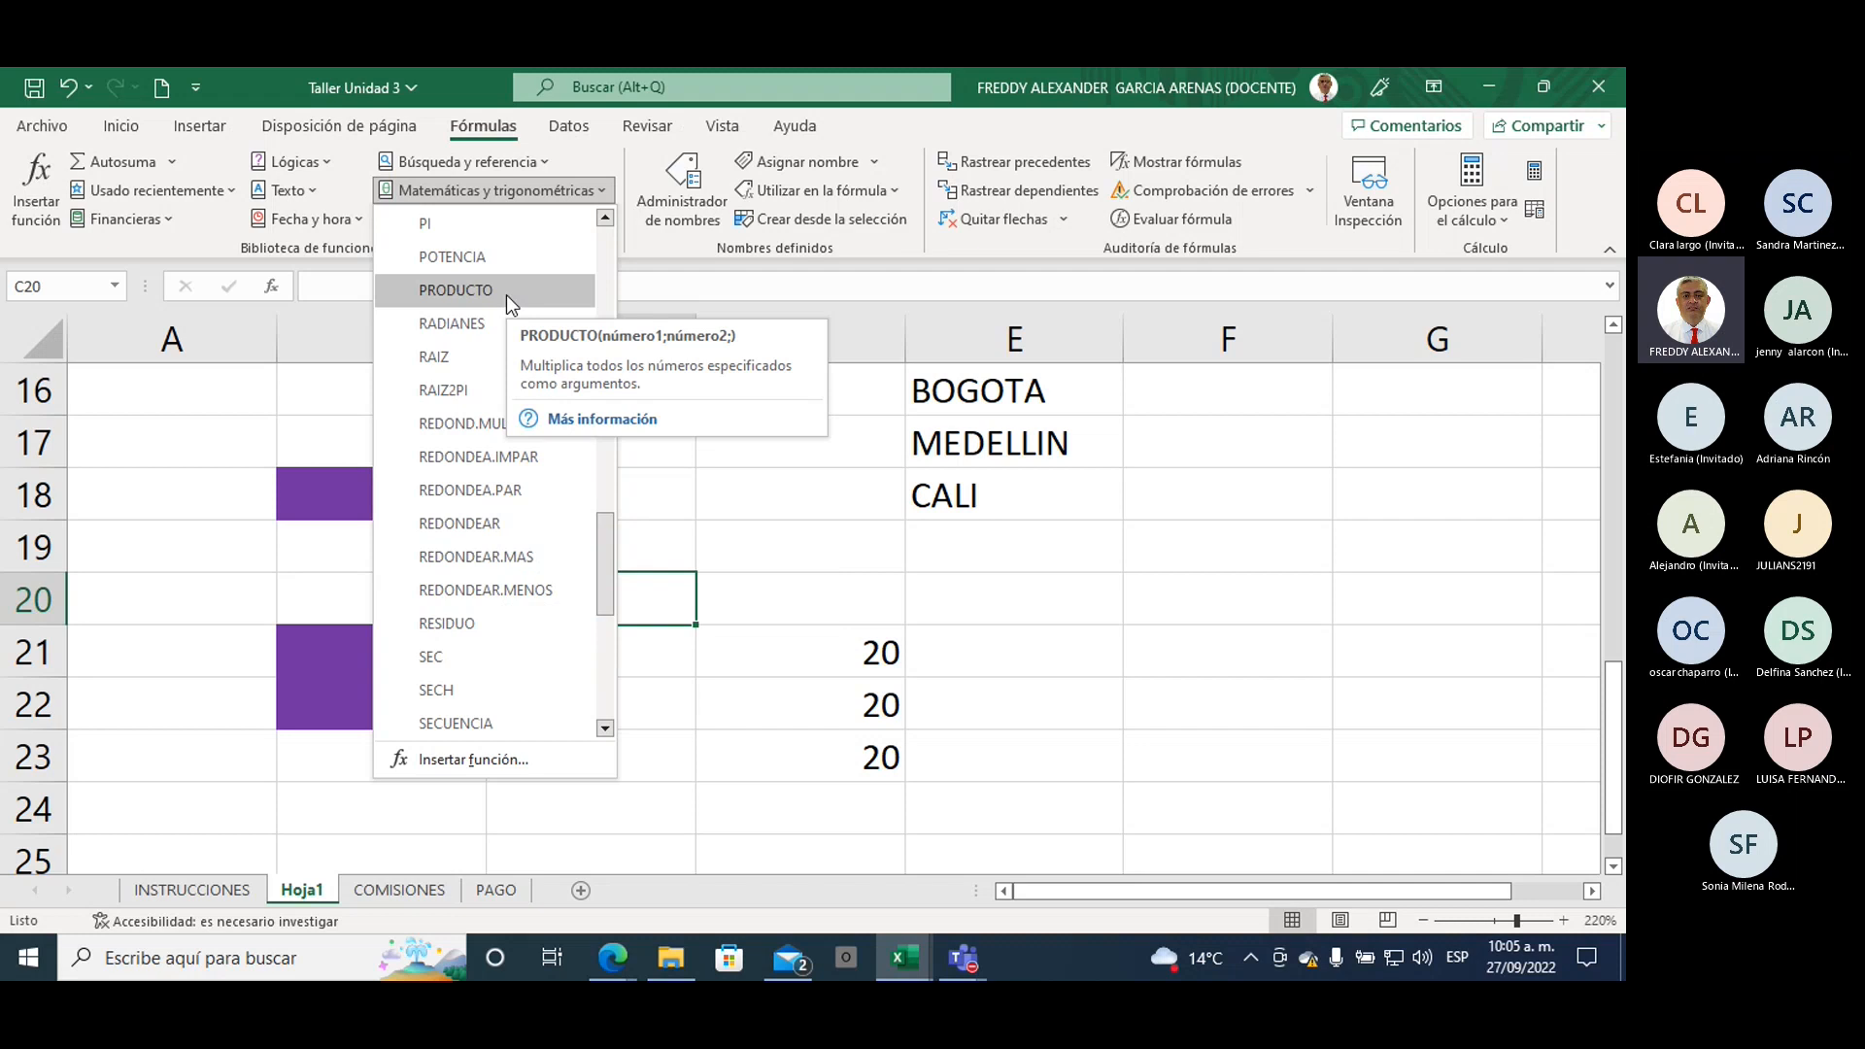
scroll(505, 294, up, 1)
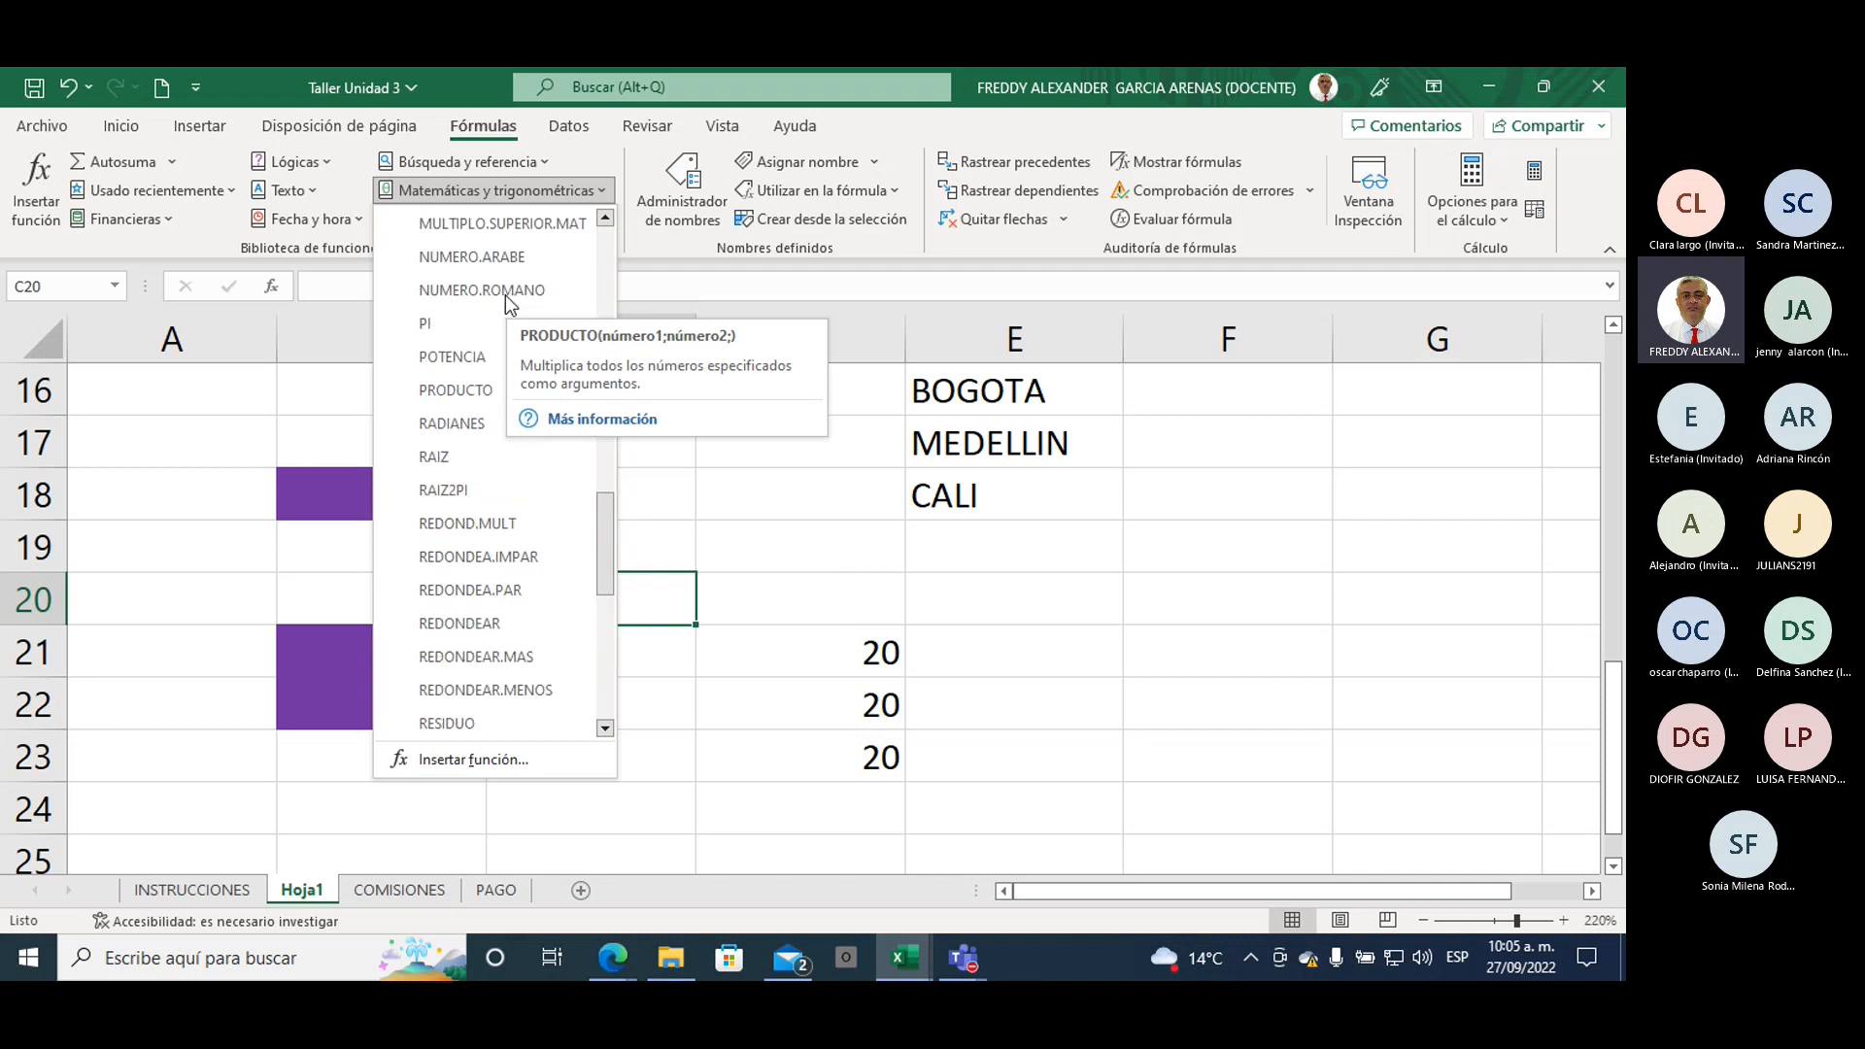
click(784, 470)
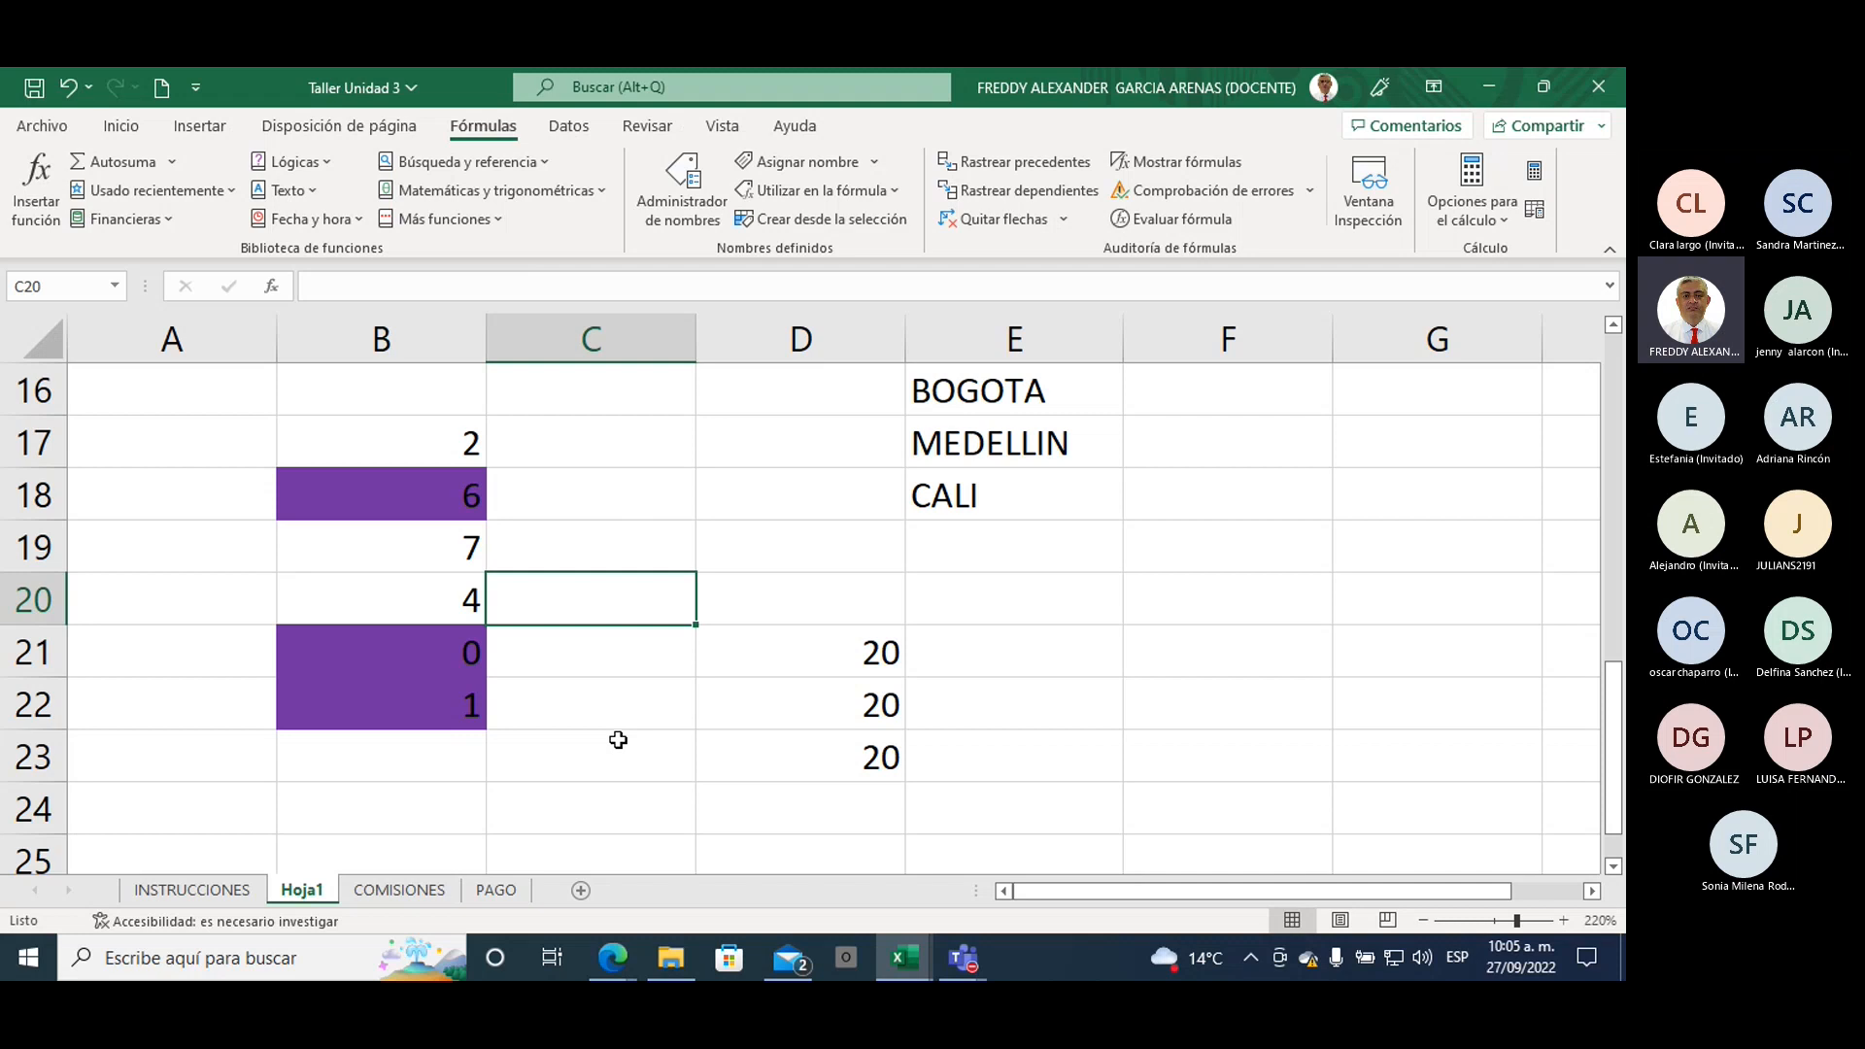
Step: Enter the heading SI in C29 and CONDICIONAL in D29, below the existing data on Hoja1
scroll(617, 740, down, 5)
scroll(618, 740, up, 1)
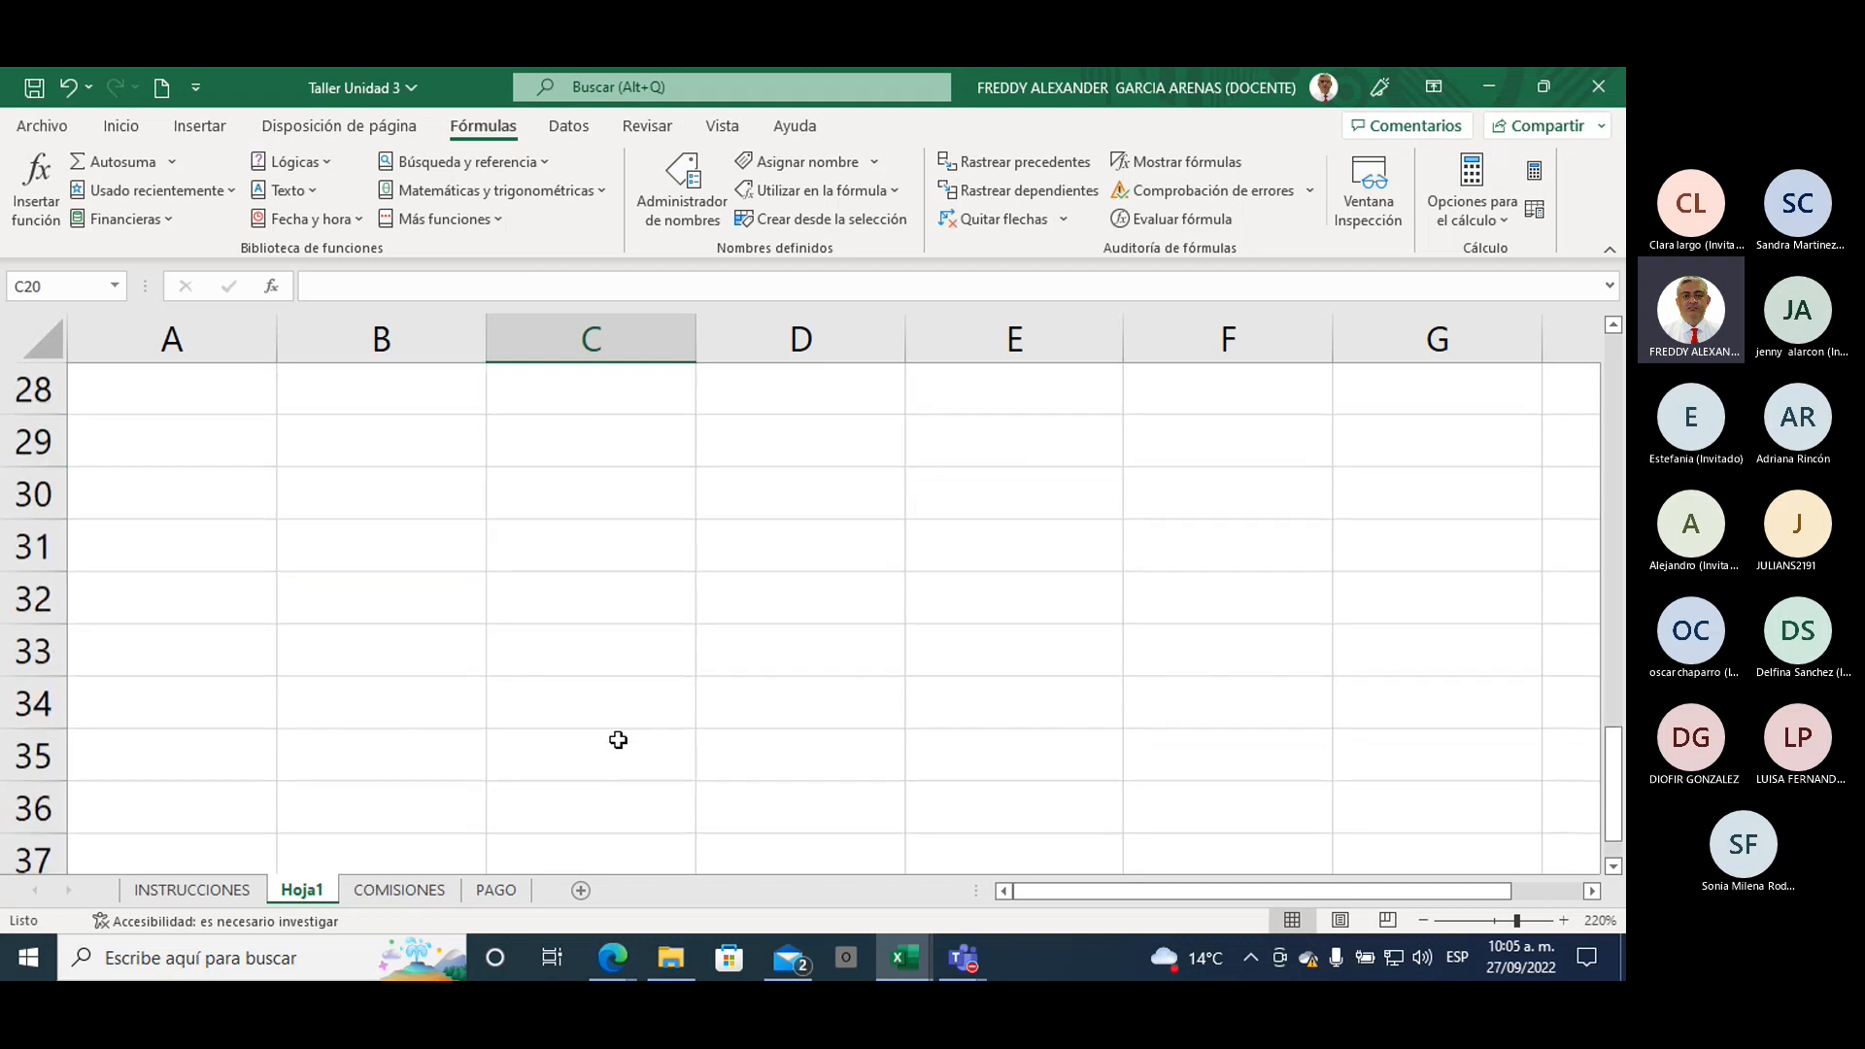
click(522, 445)
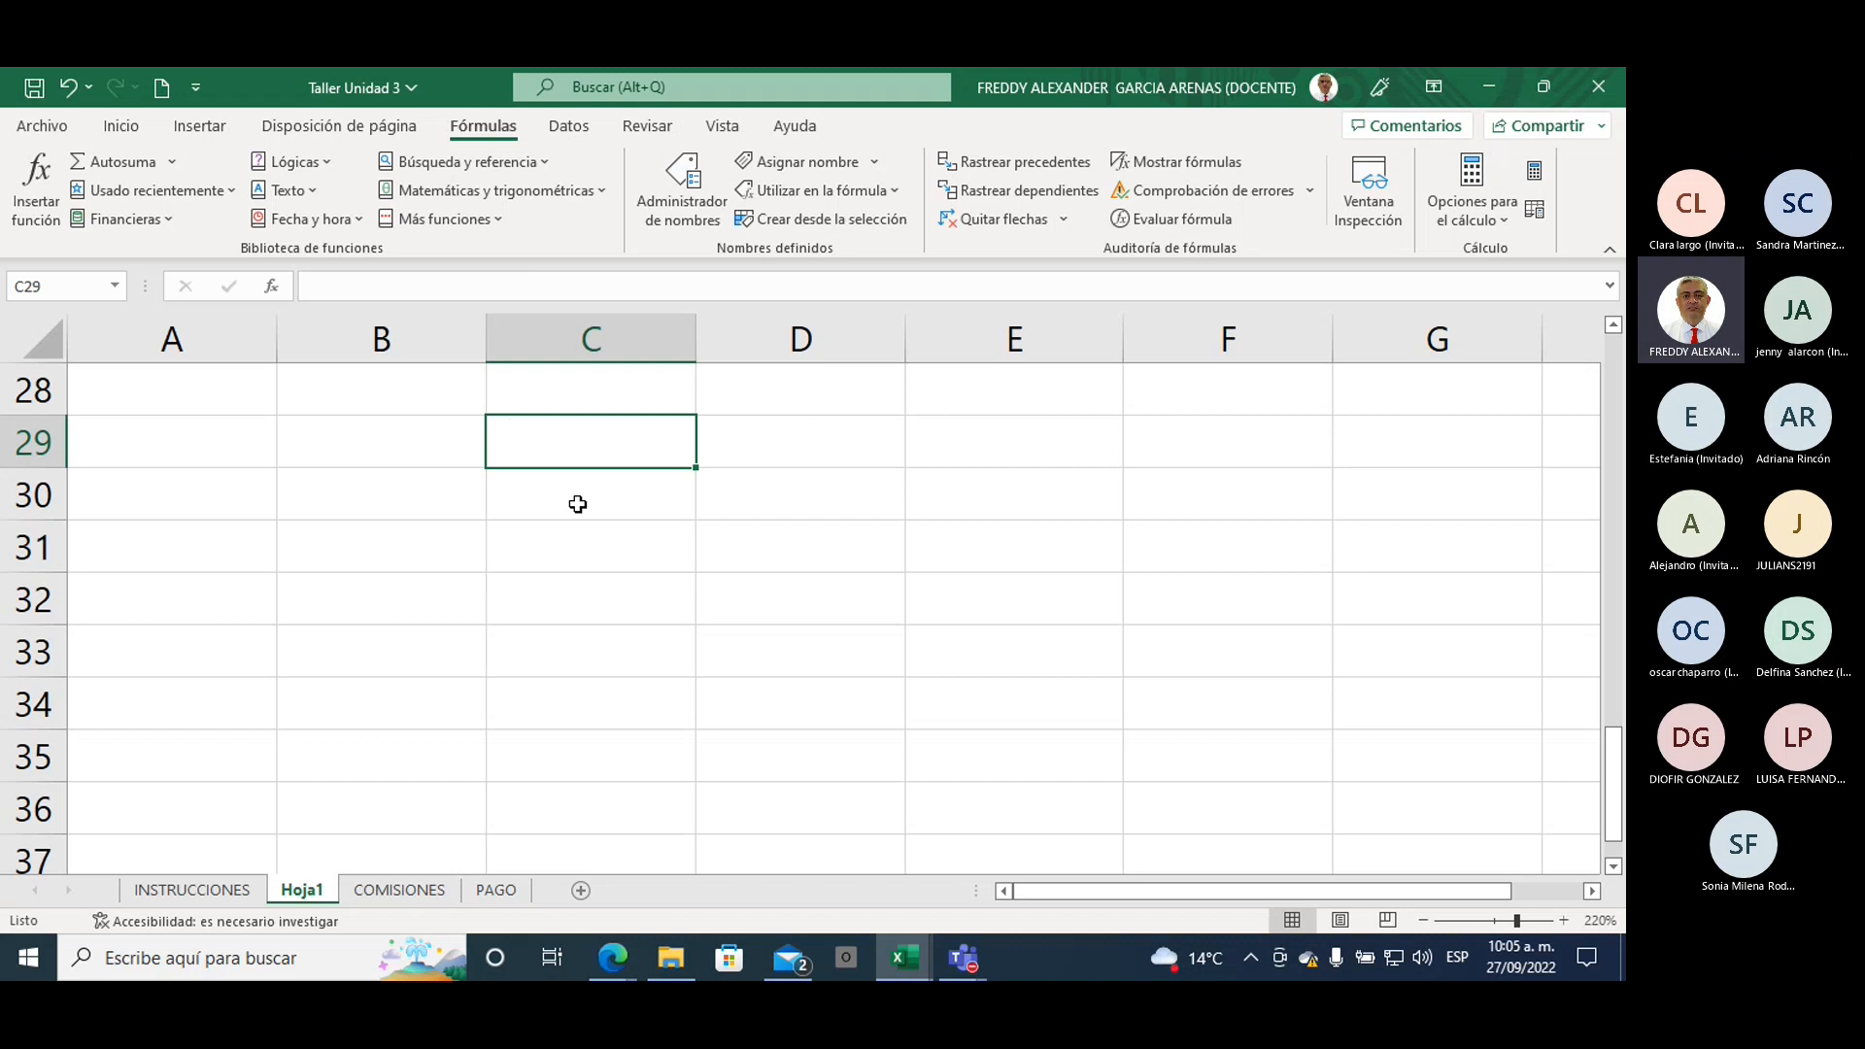
text(SI)
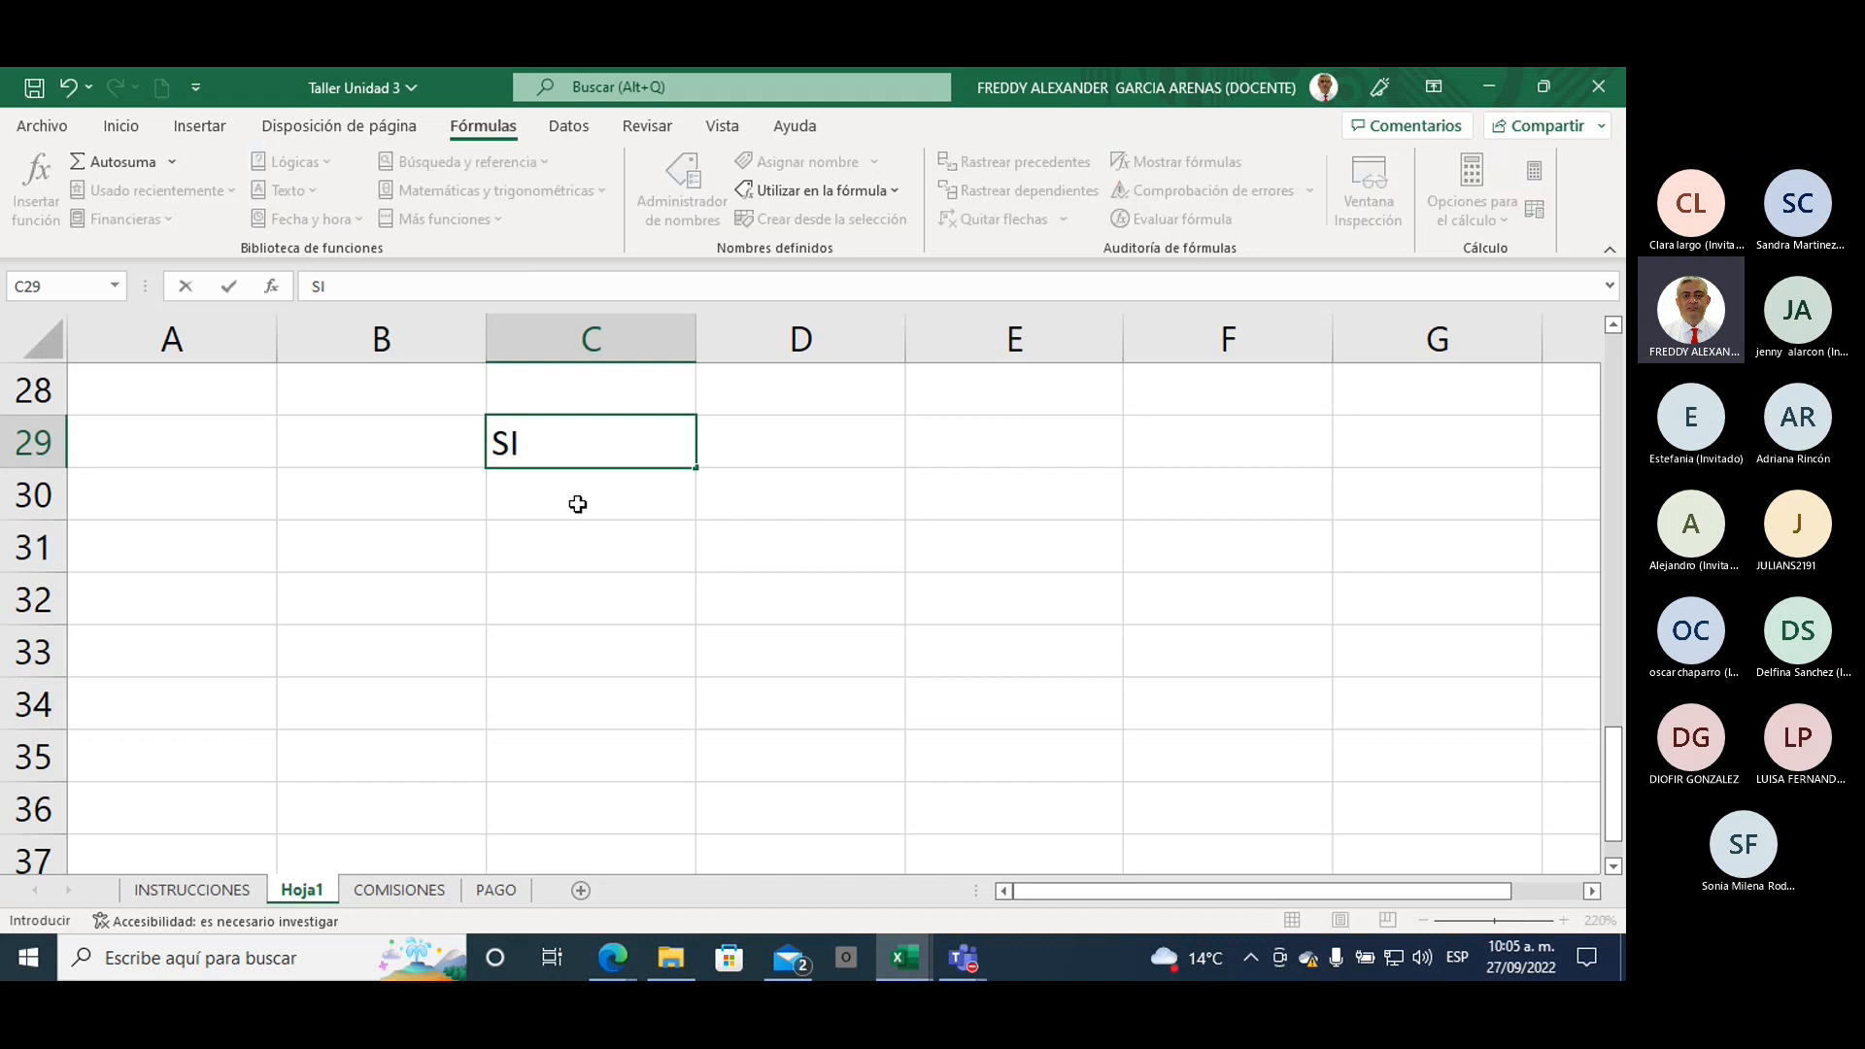
key(Tab)
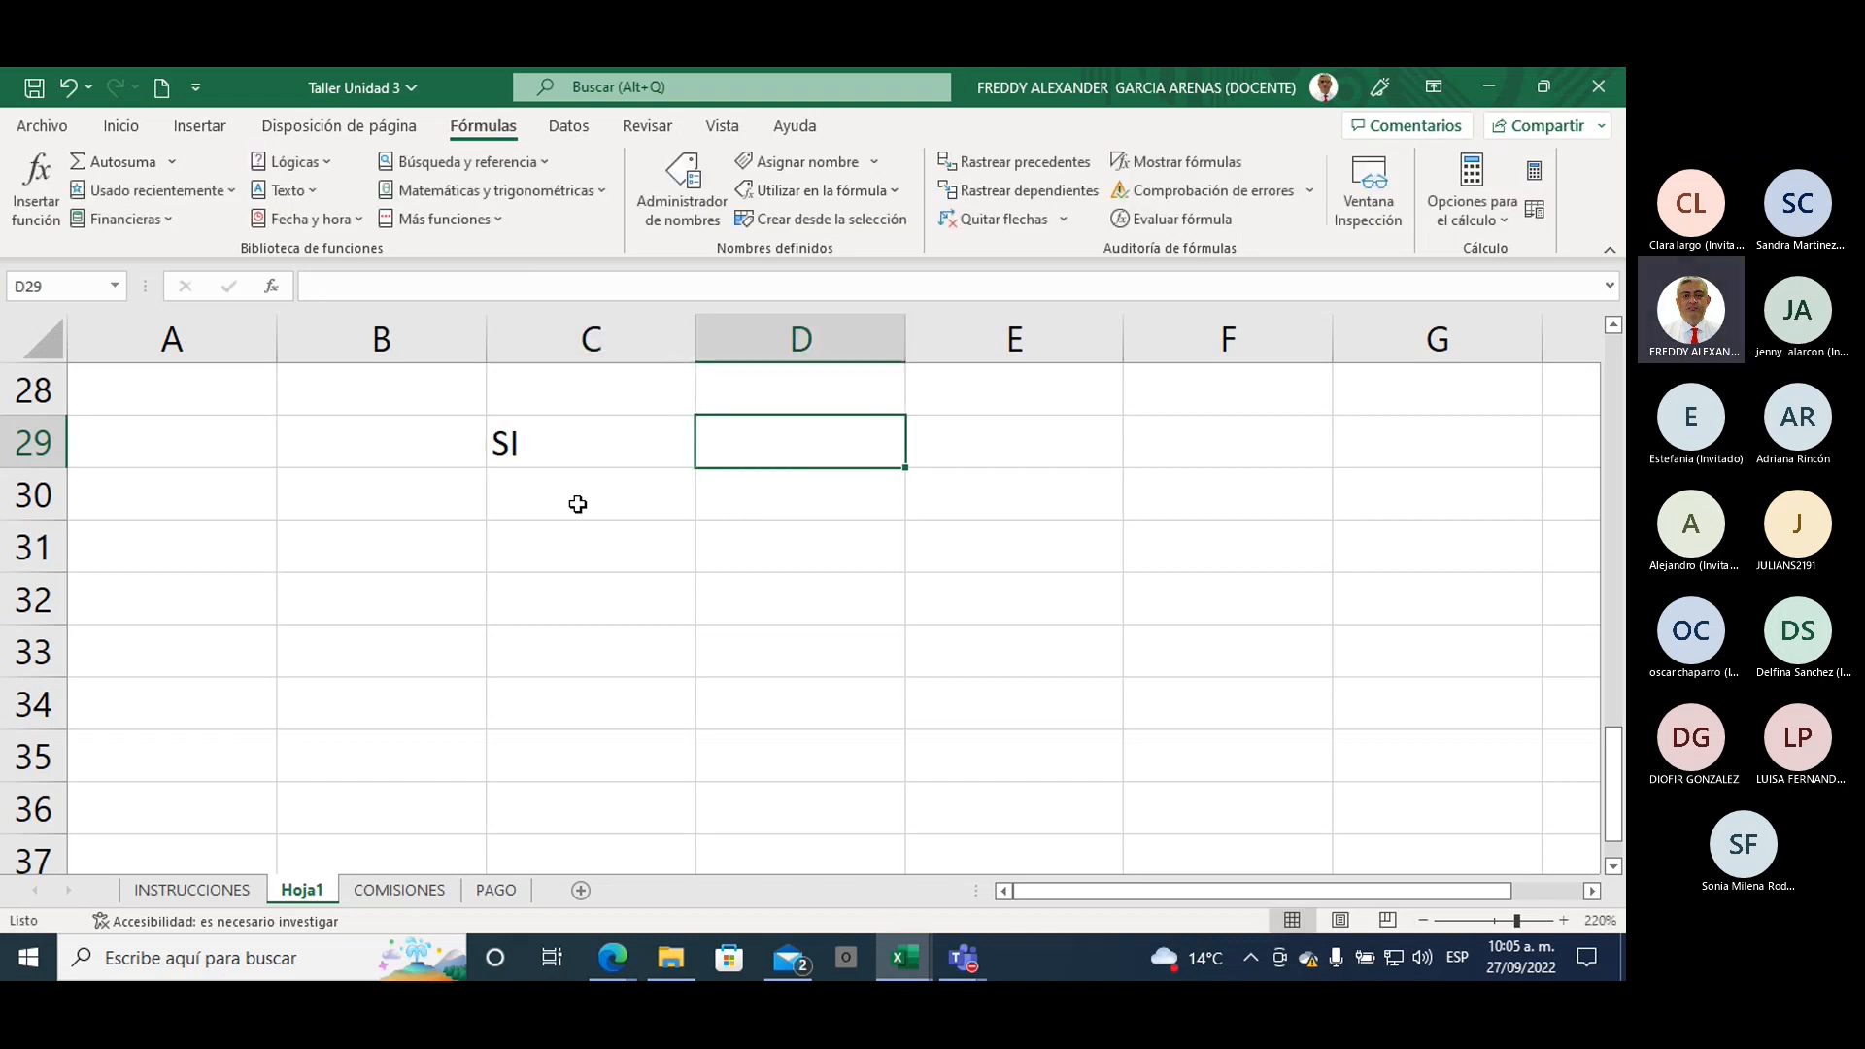
text(COND)
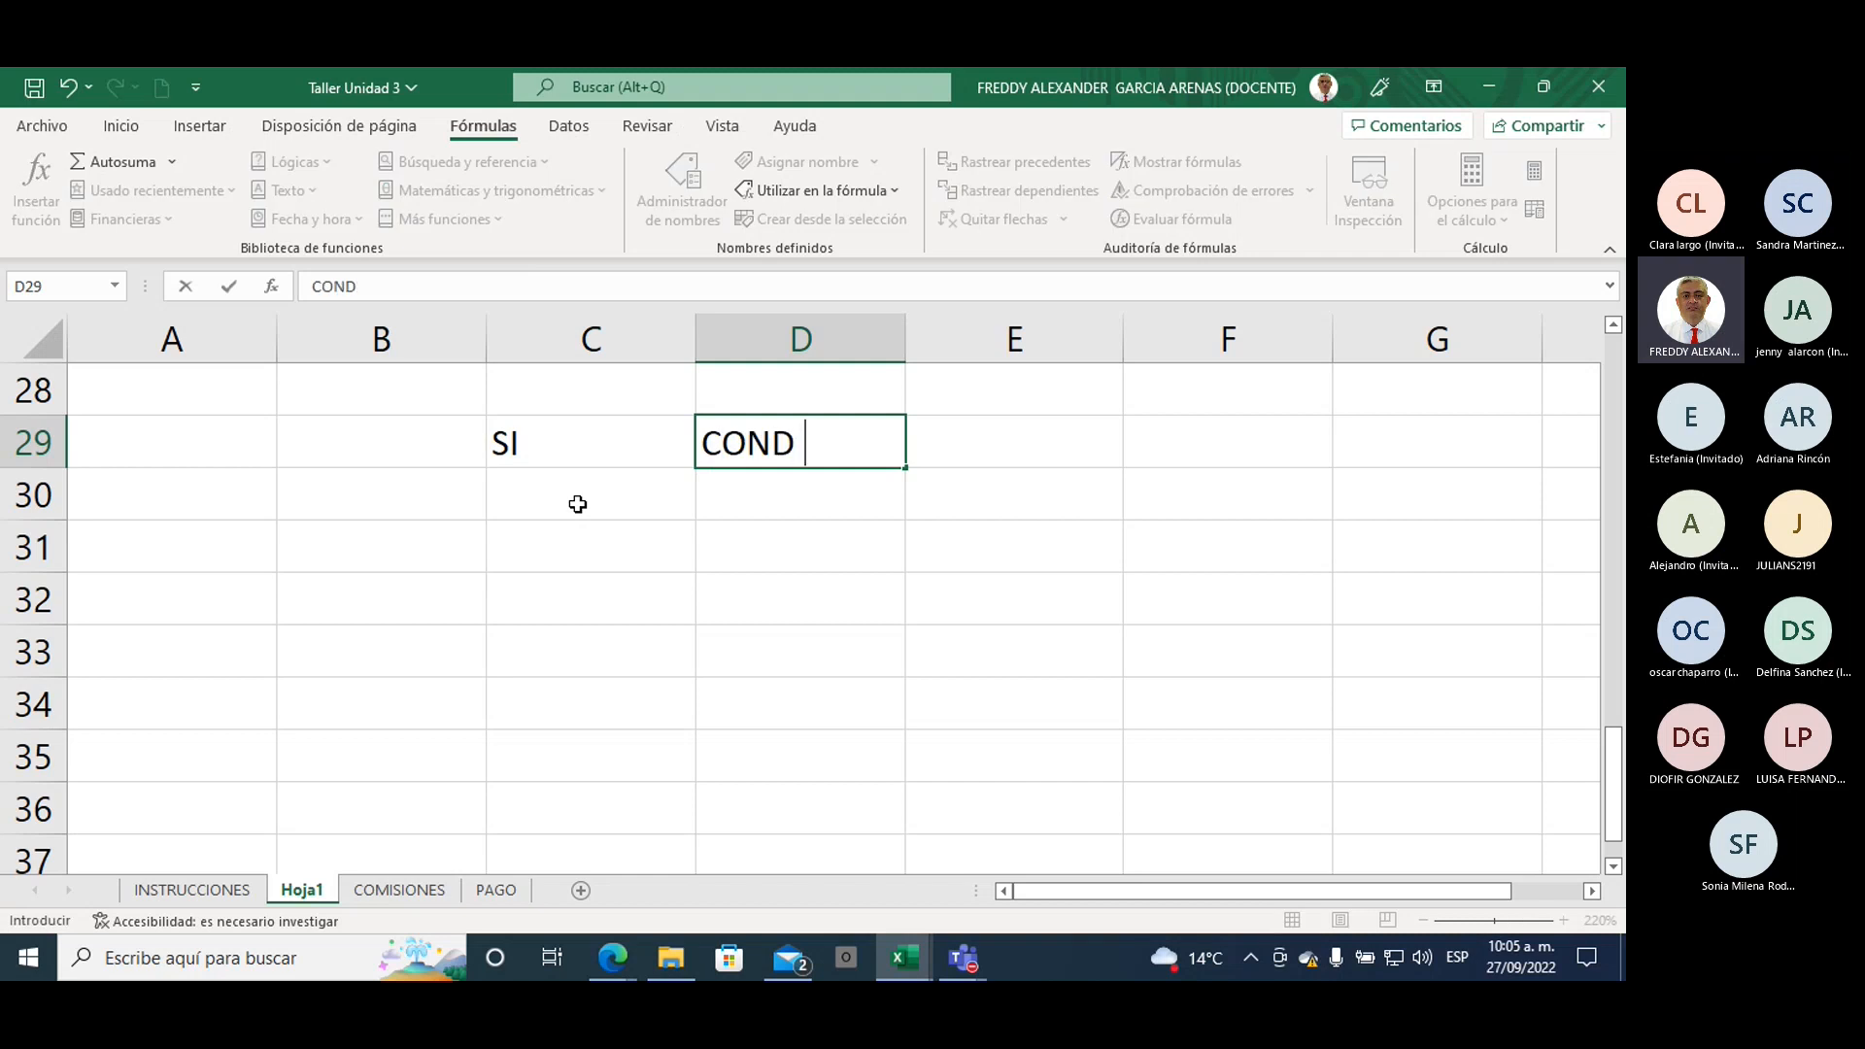
text(ICIONAL)
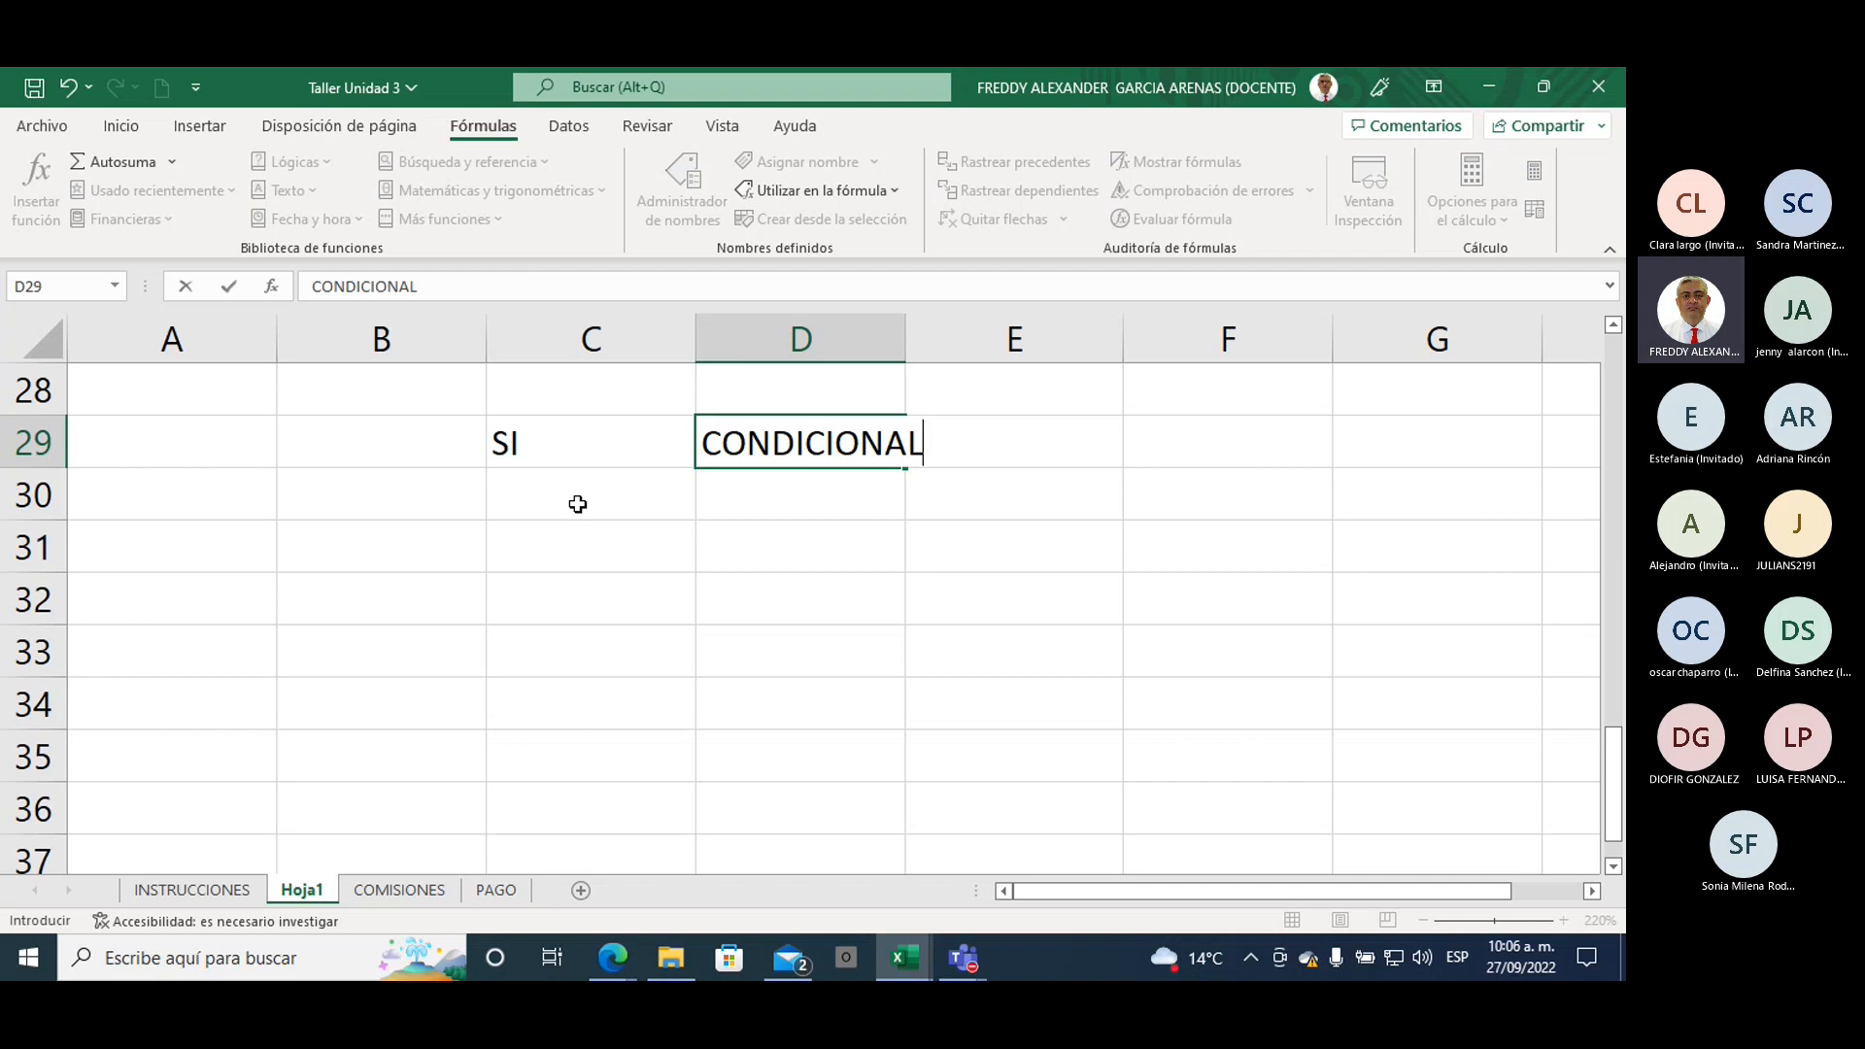
Step: Fill cell B31 with standard yellow and cell C31 with a dark orange theme colour
click(400, 549)
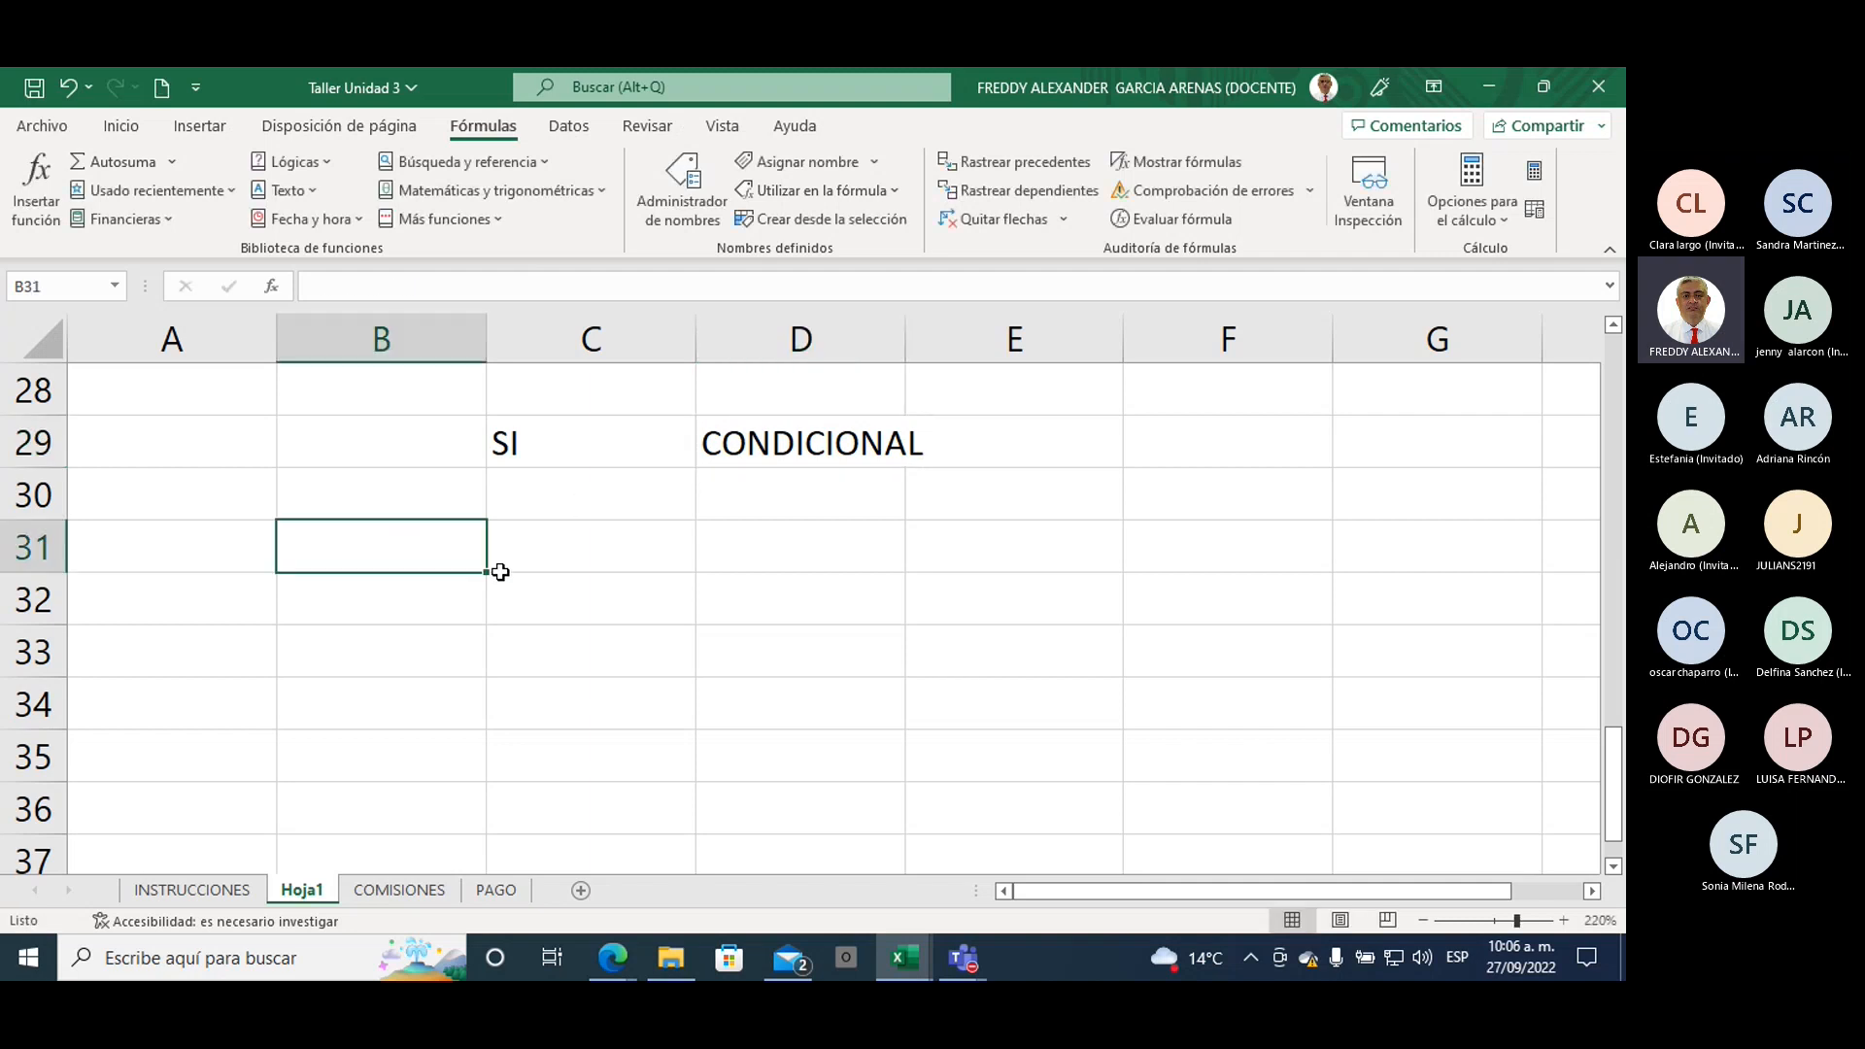
scroll(500, 572, up, 1)
click(122, 126)
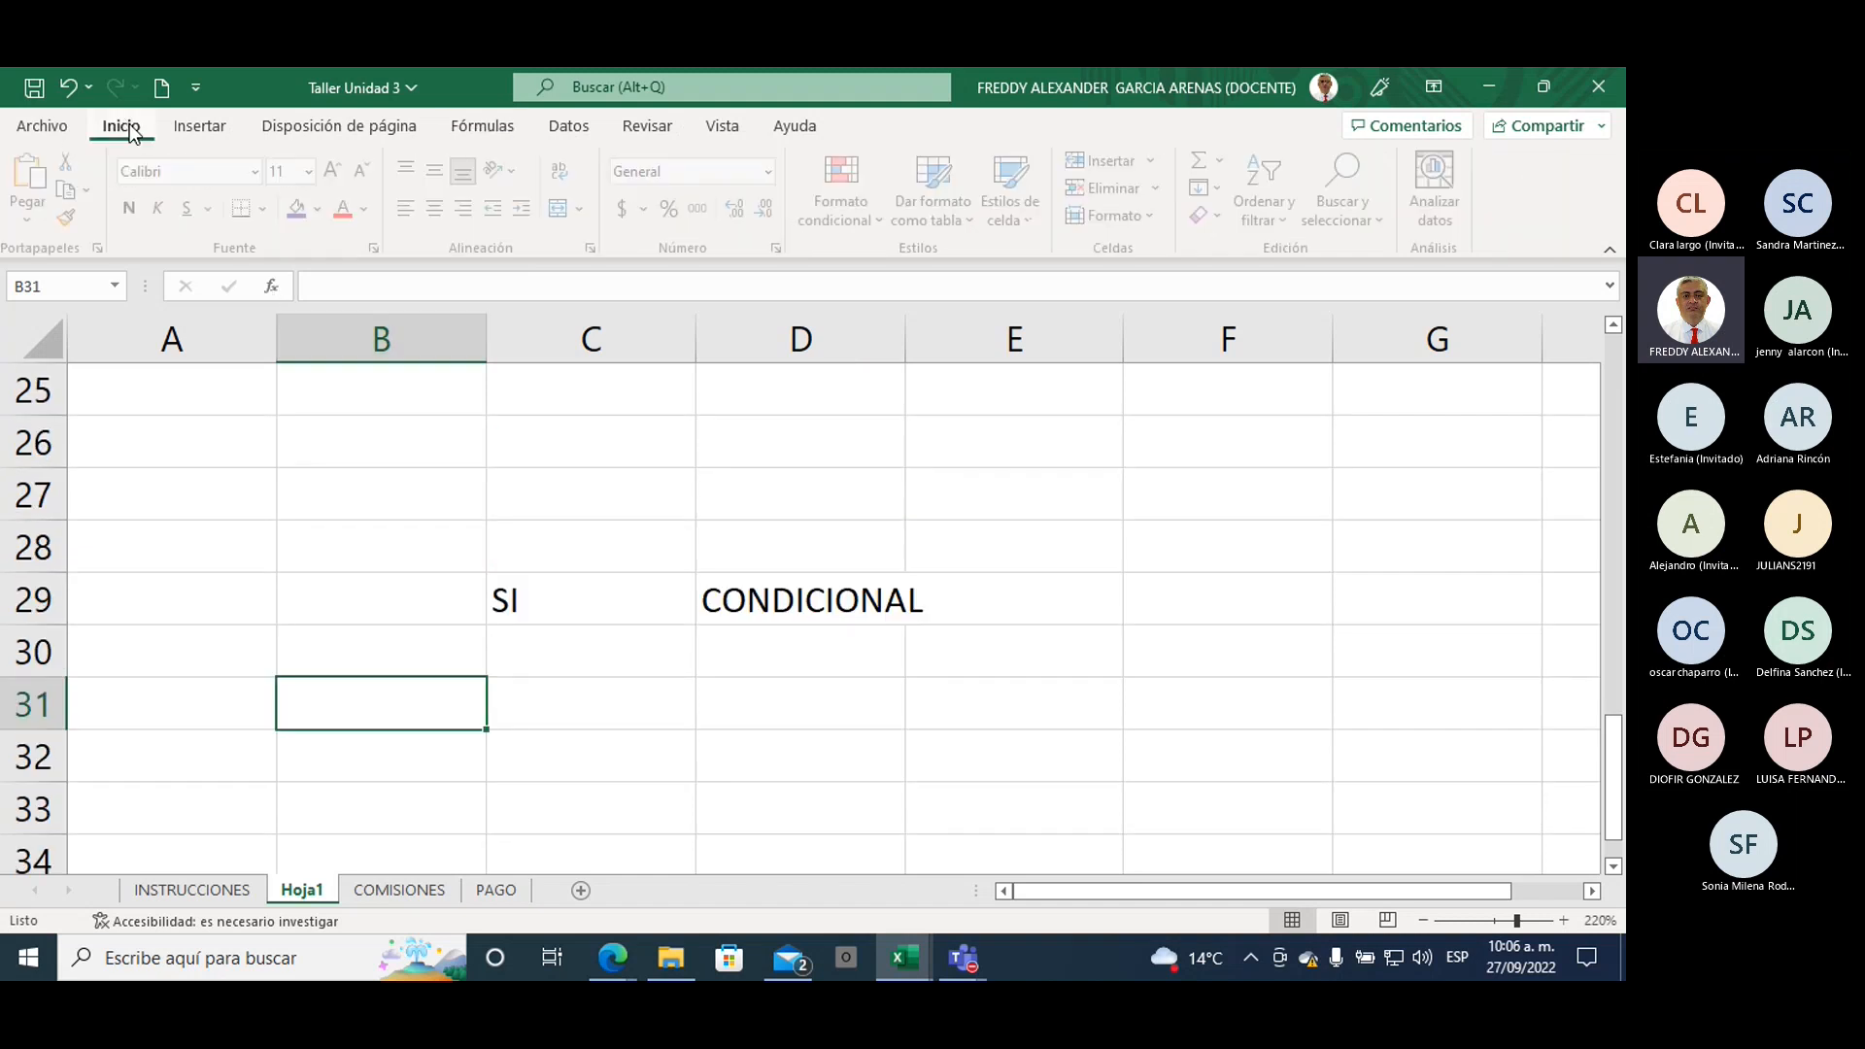
click(324, 210)
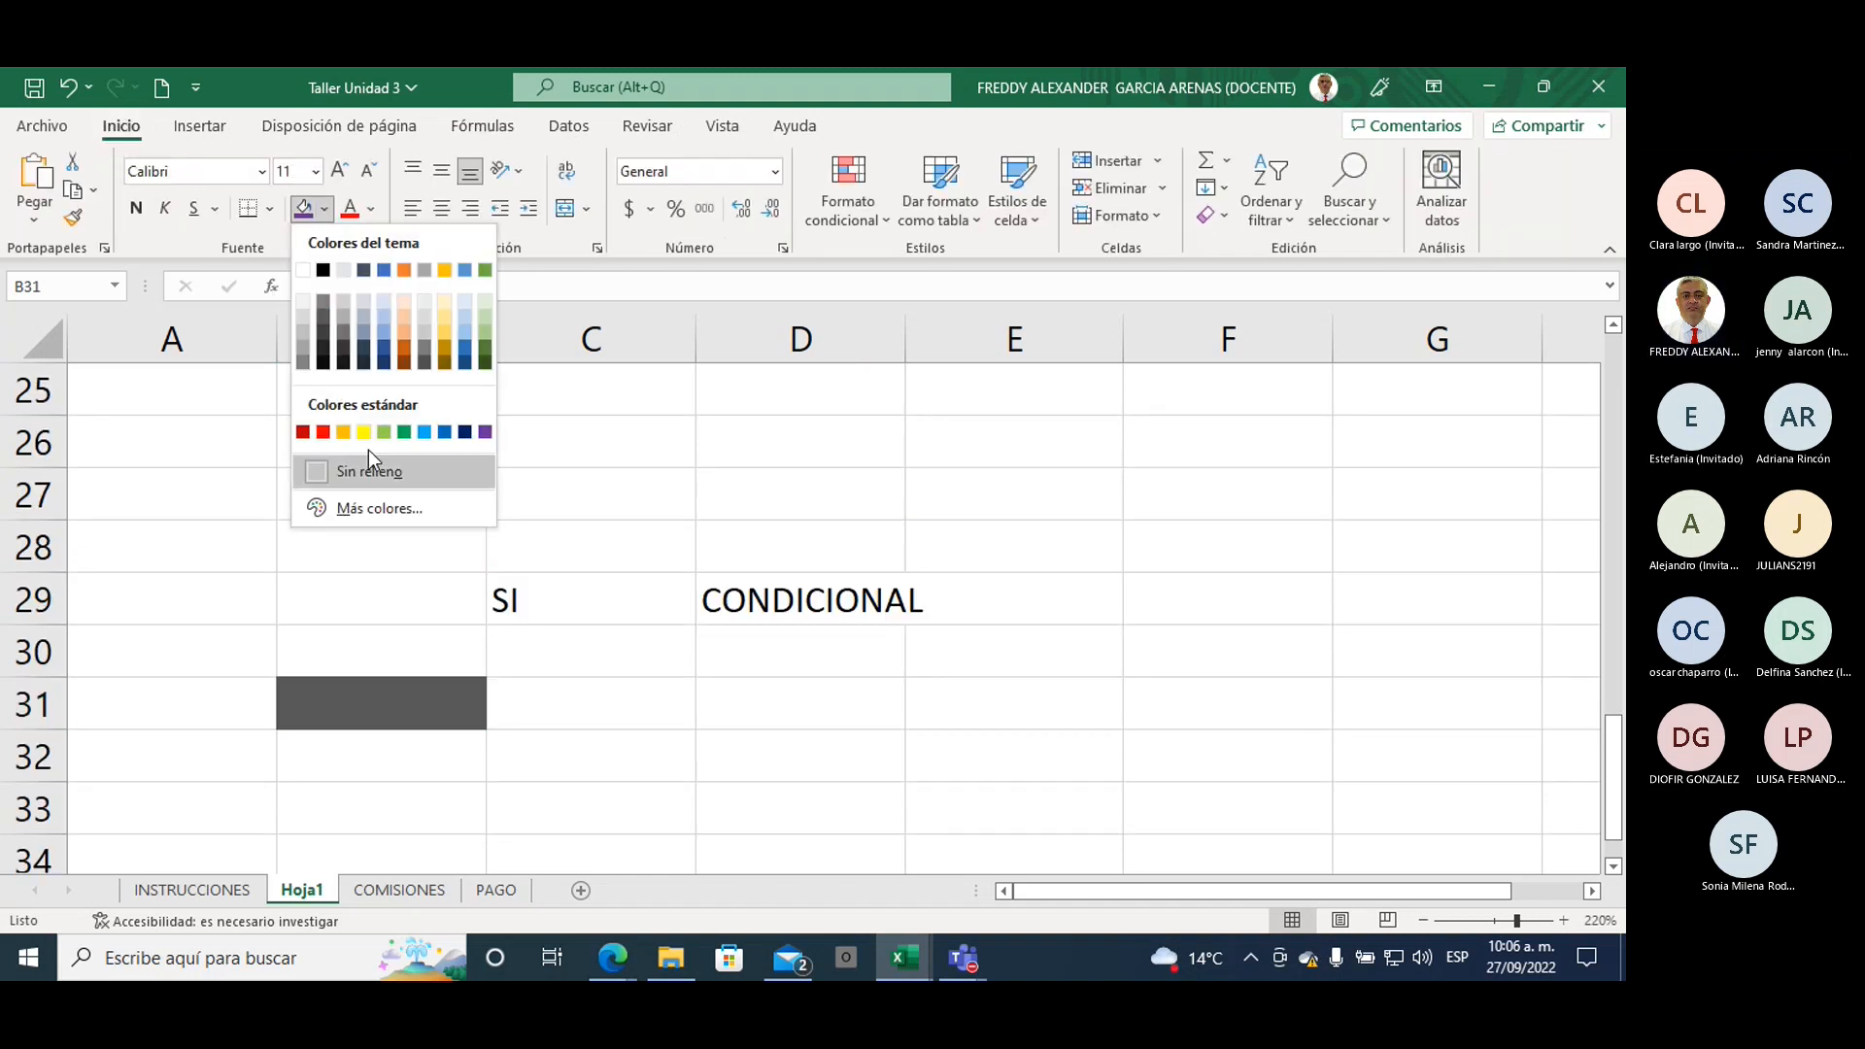
click(363, 432)
click(529, 726)
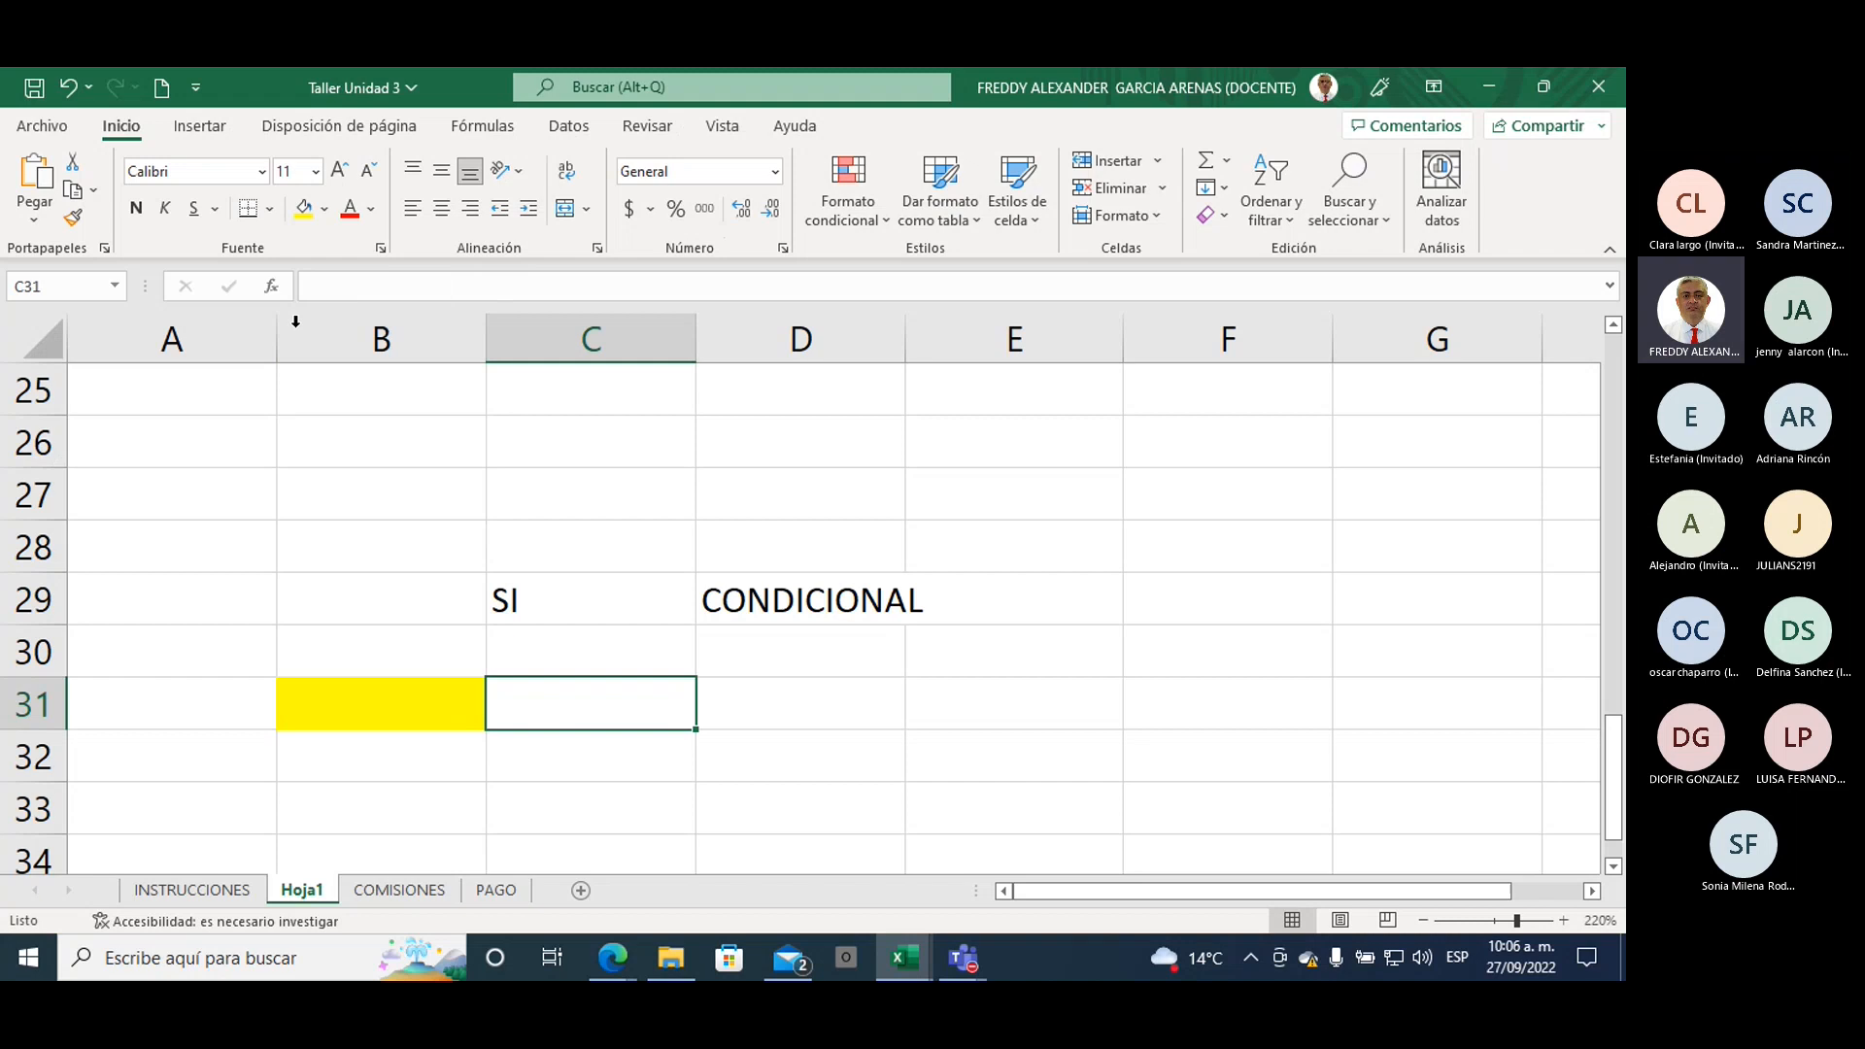
click(324, 210)
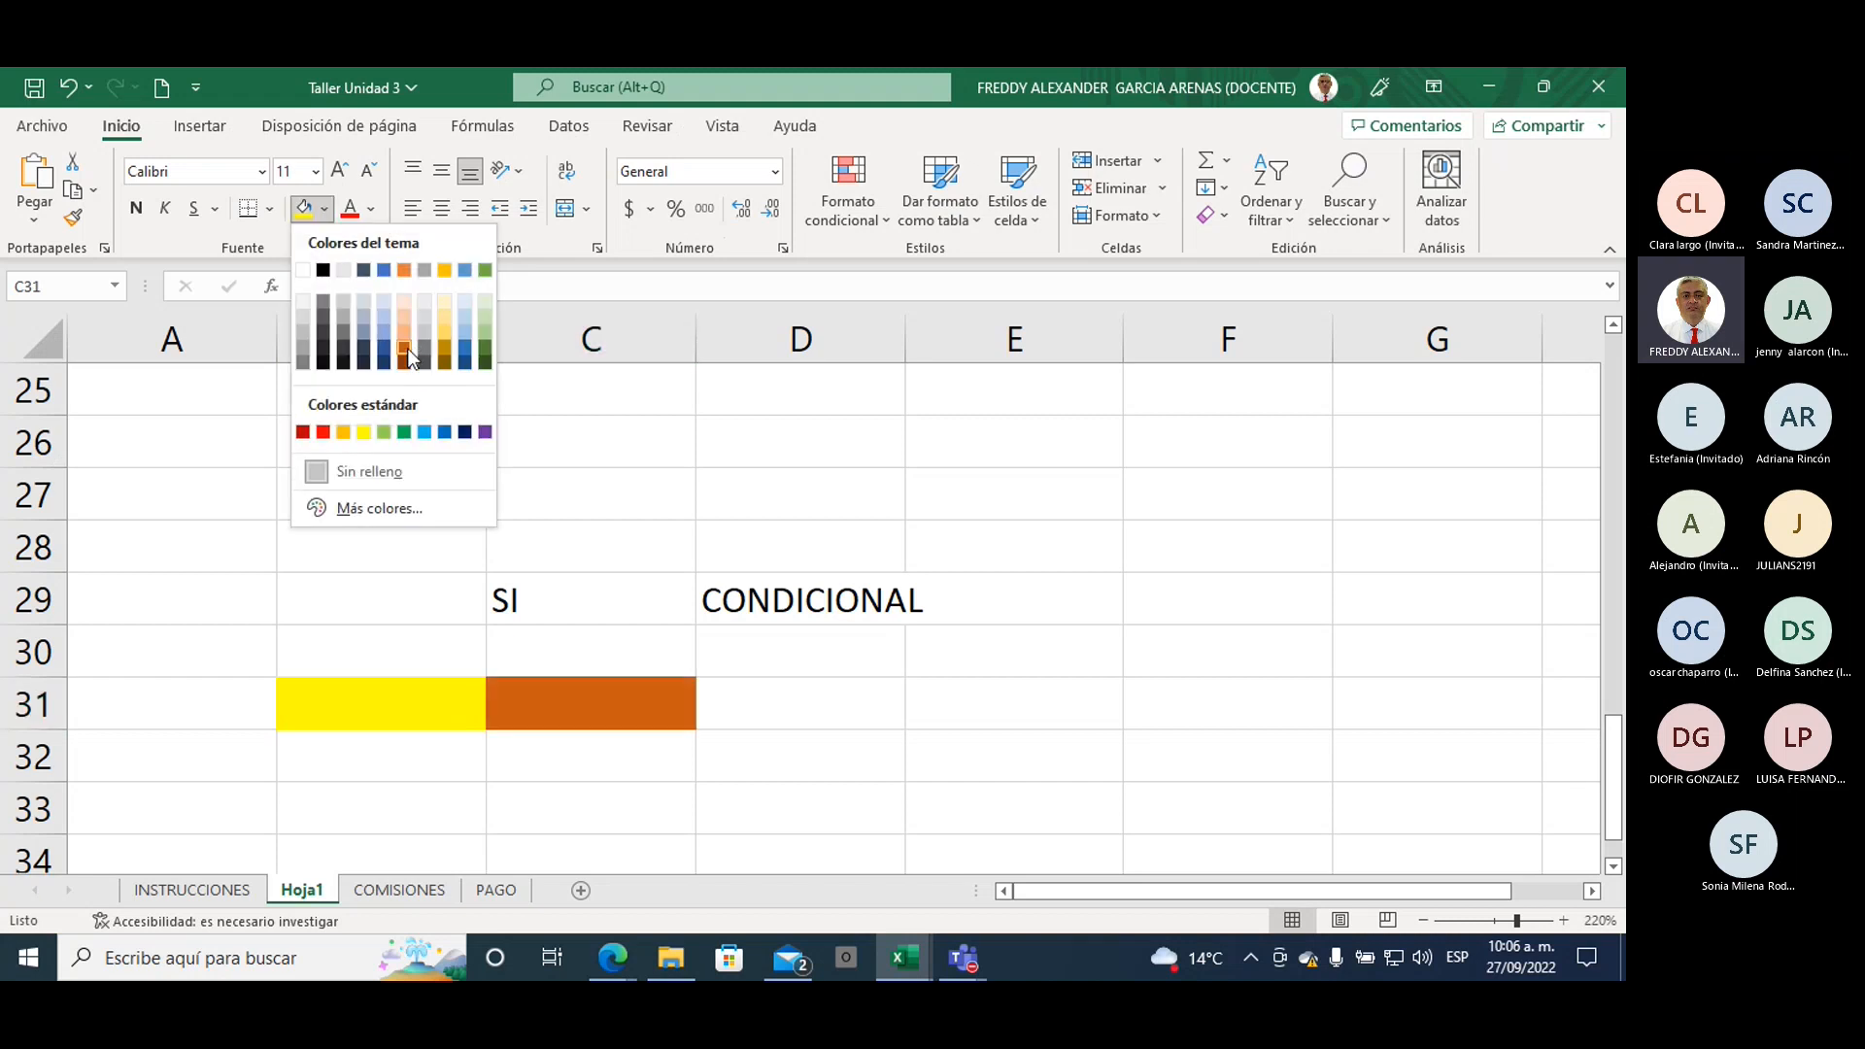
click(409, 355)
click(758, 661)
scroll(816, 670, down, 1)
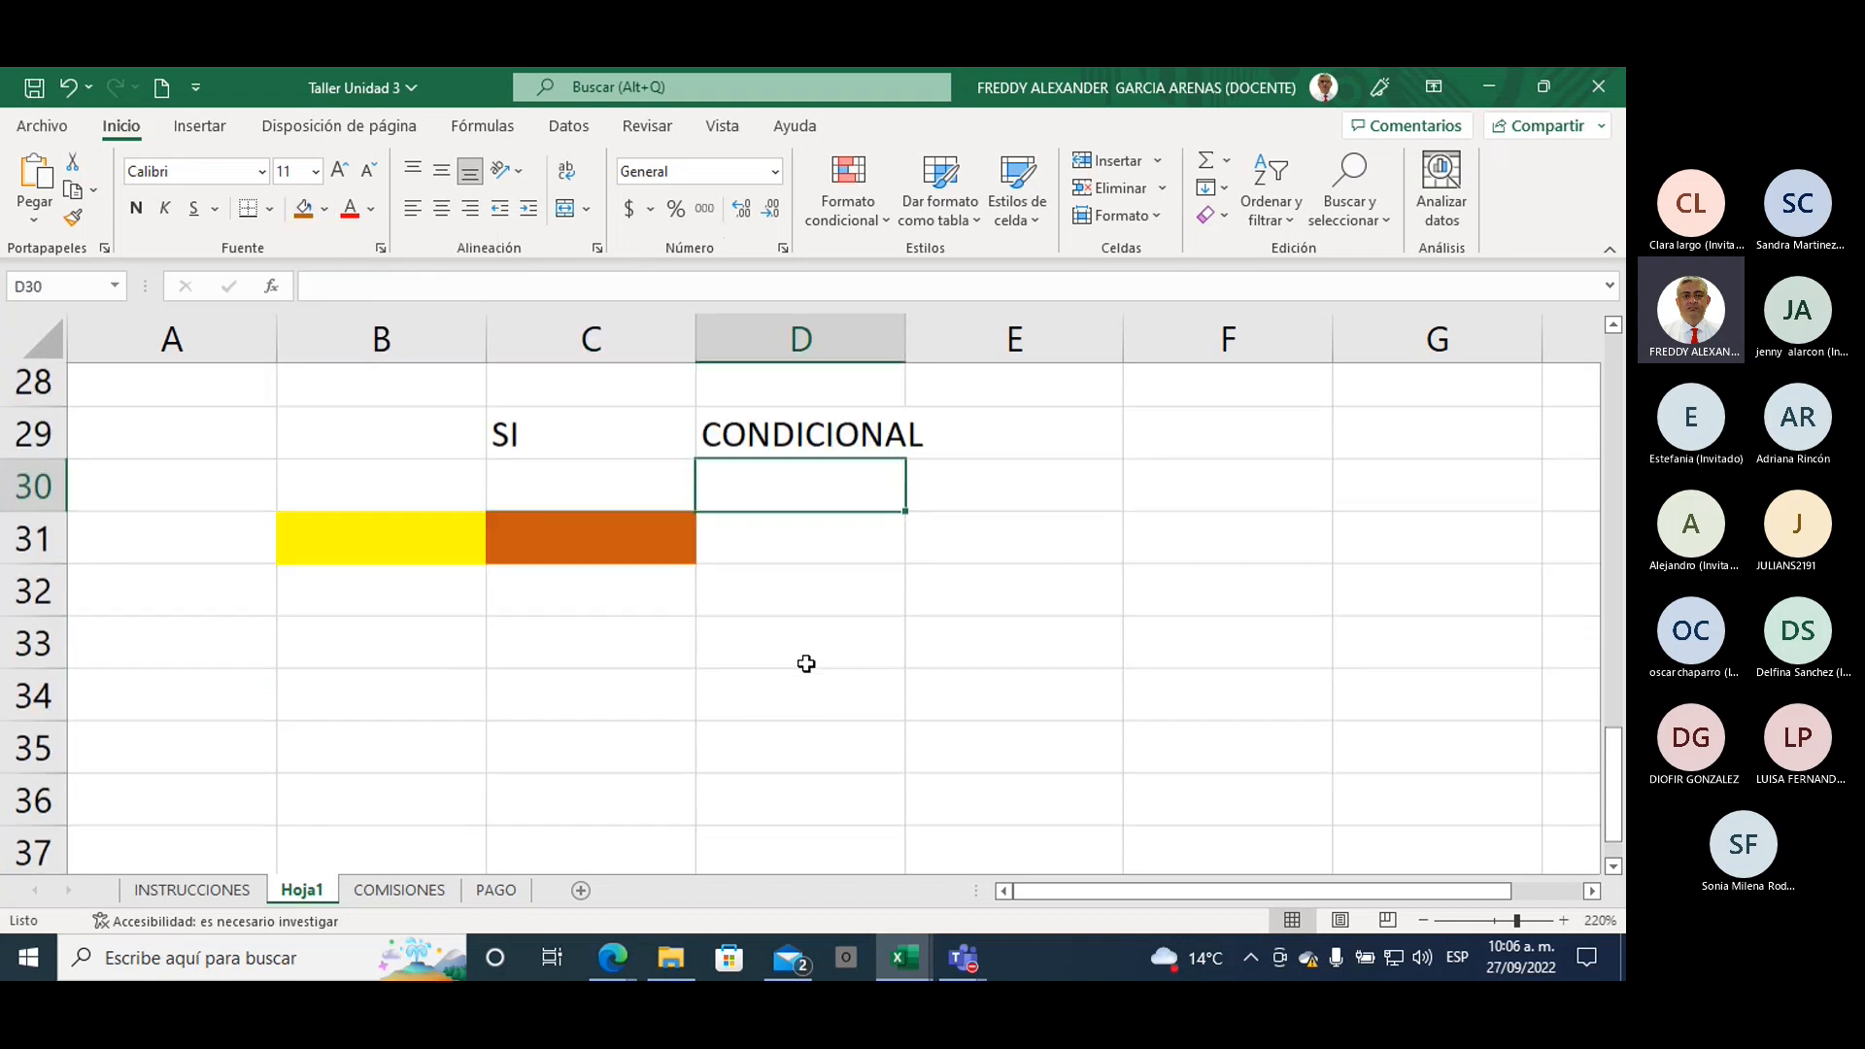
Step: Enter 9 in the yellow cell B31 and 4 in the orange cell C31
click(421, 545)
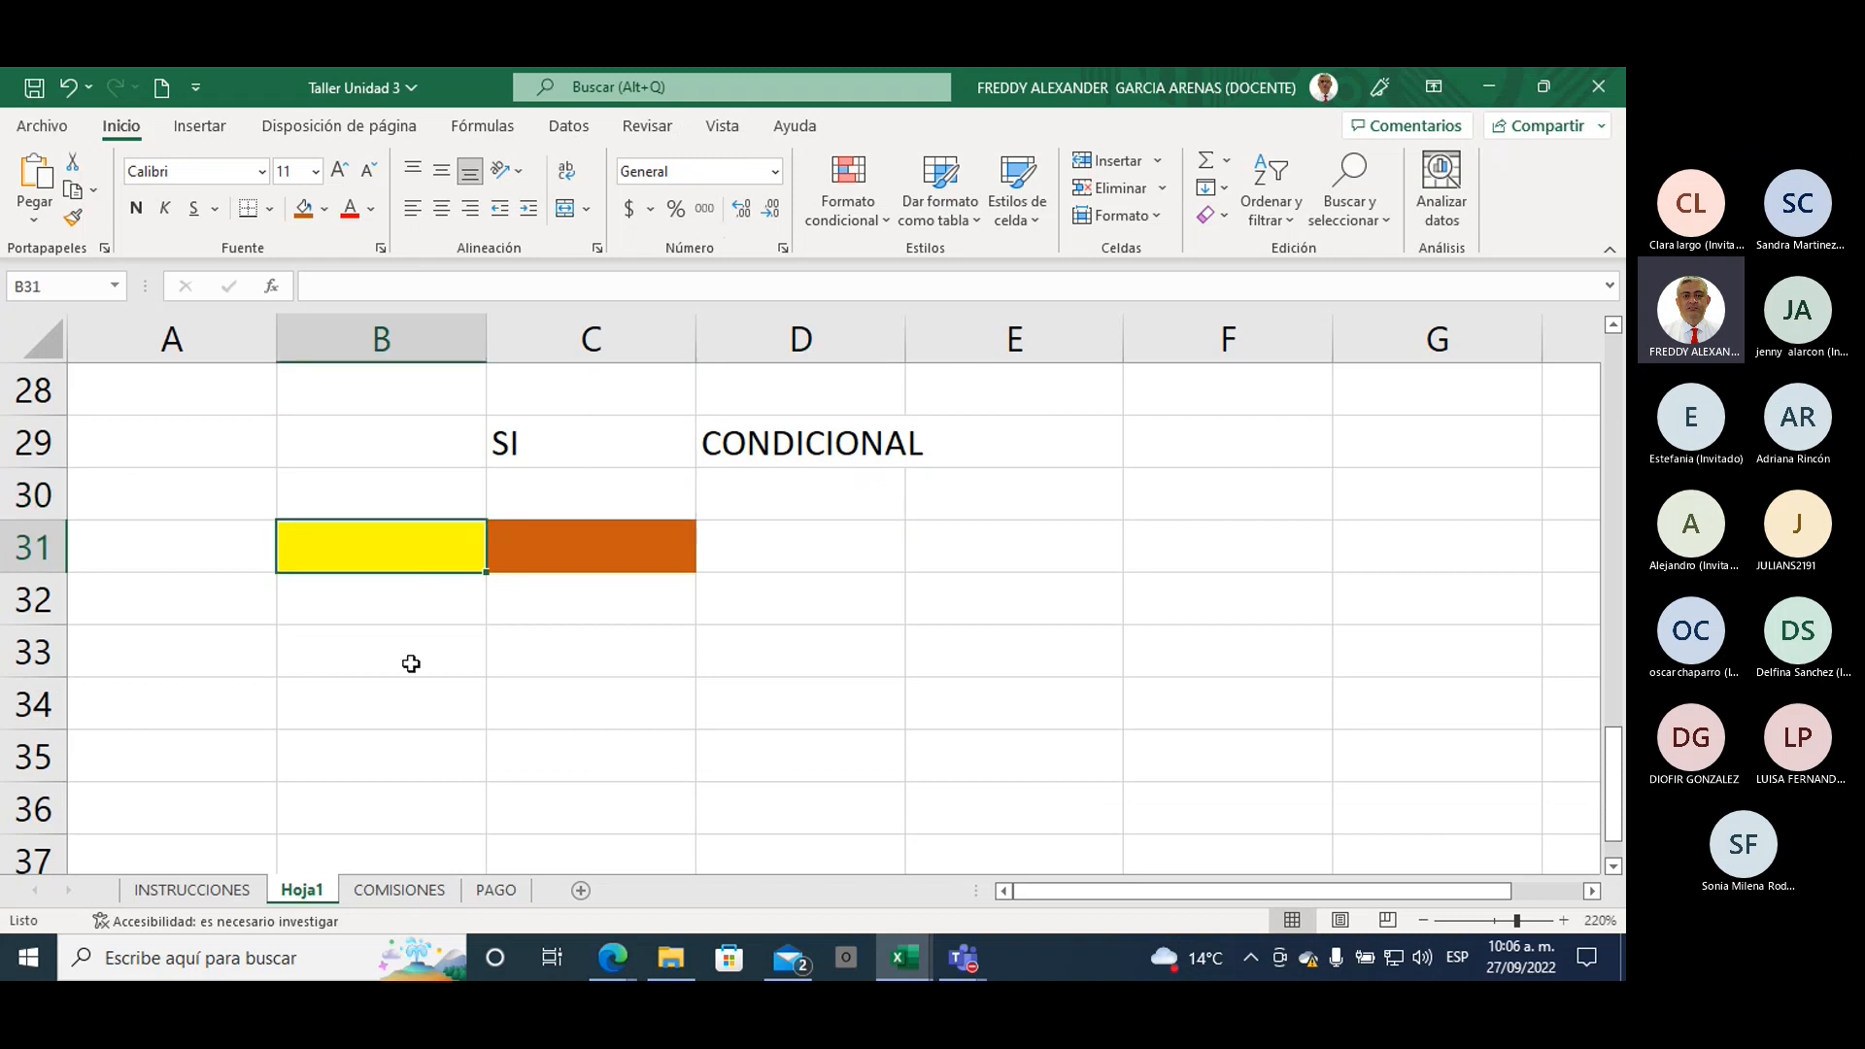
text(9)
click(548, 552)
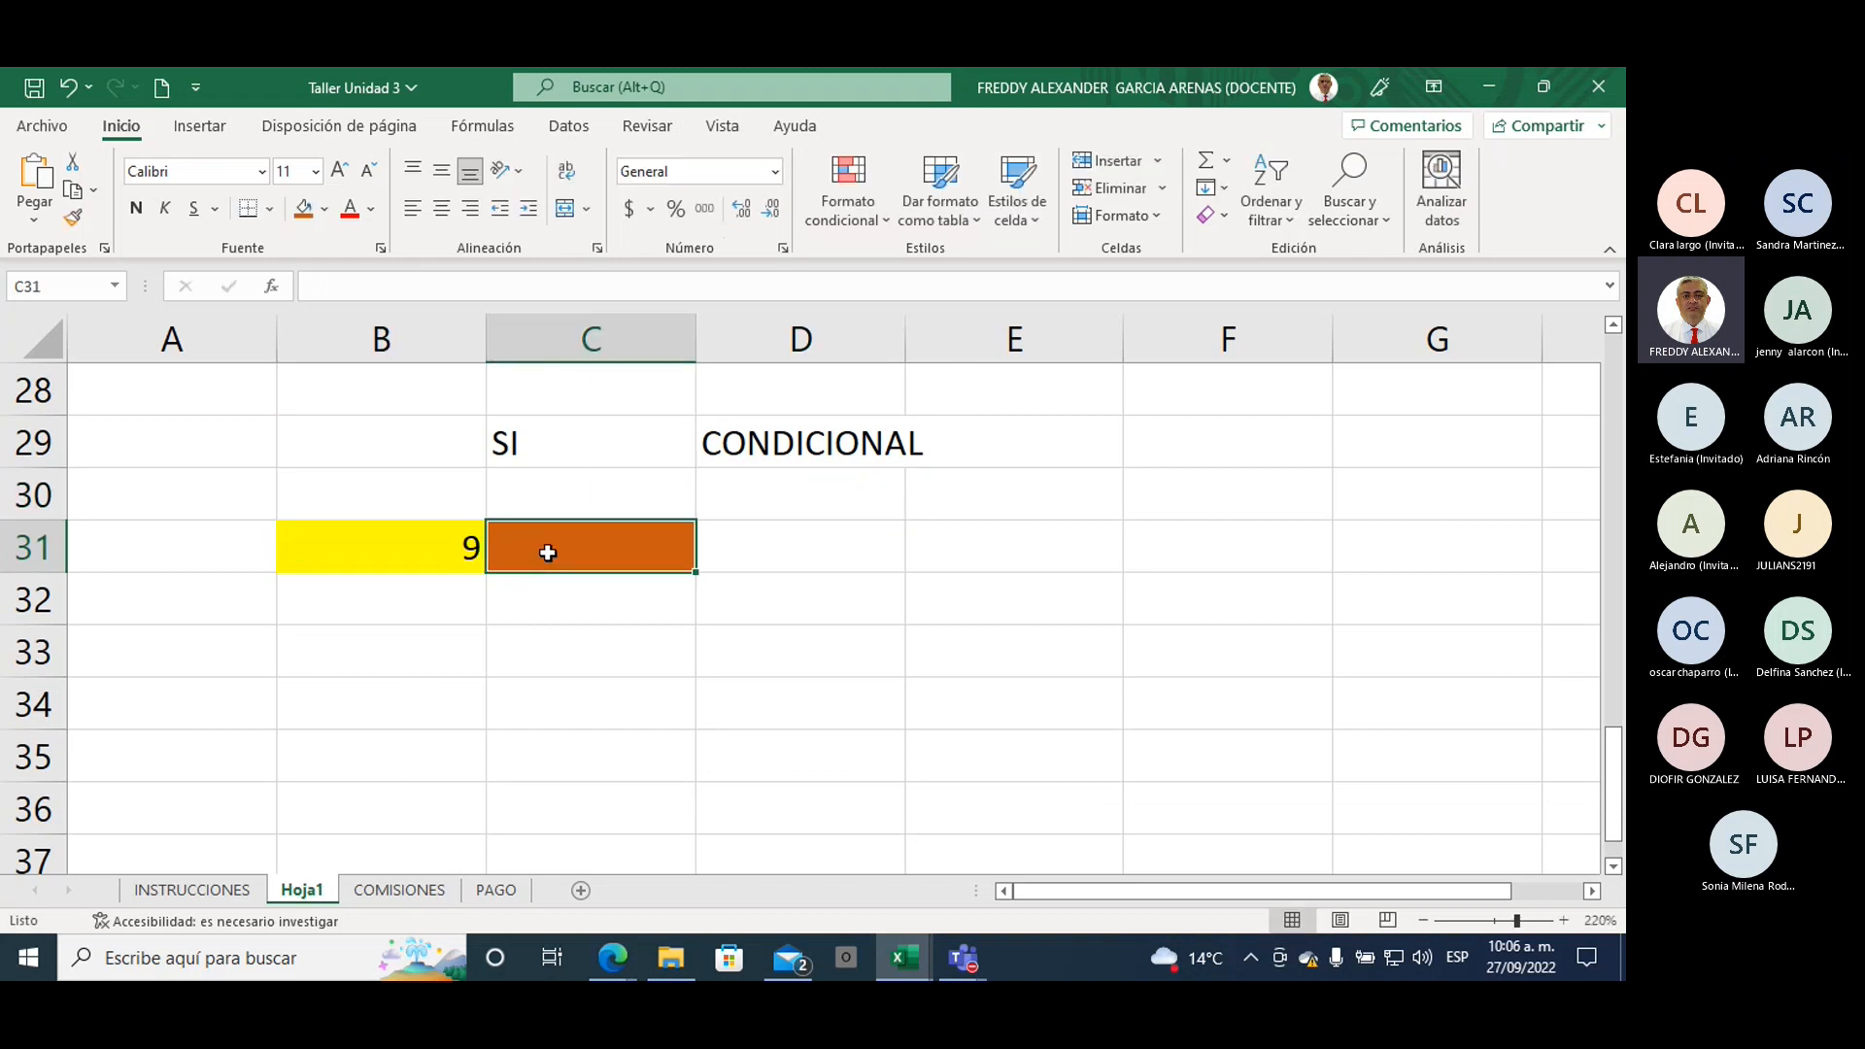
text(4)
Step: Enter the comparison formula =B31=C31 in C33 and reselect that cell
click(617, 654)
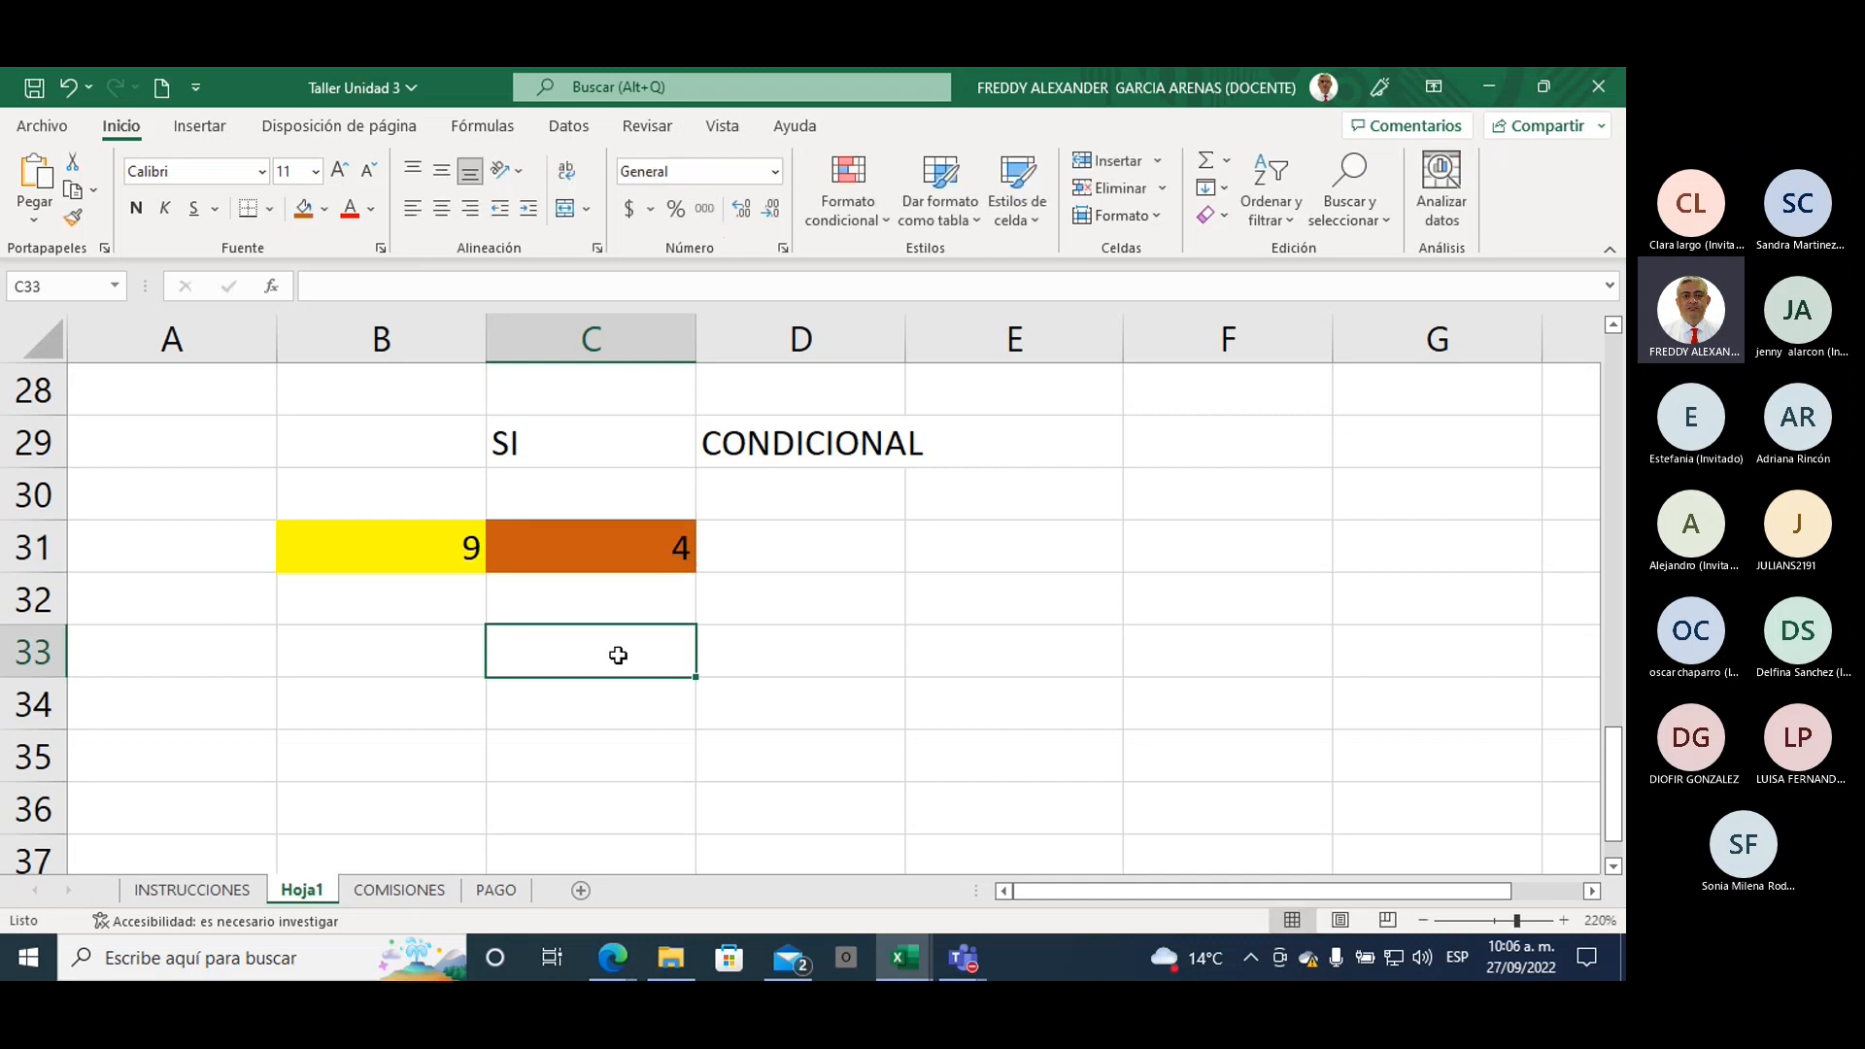
text(=)
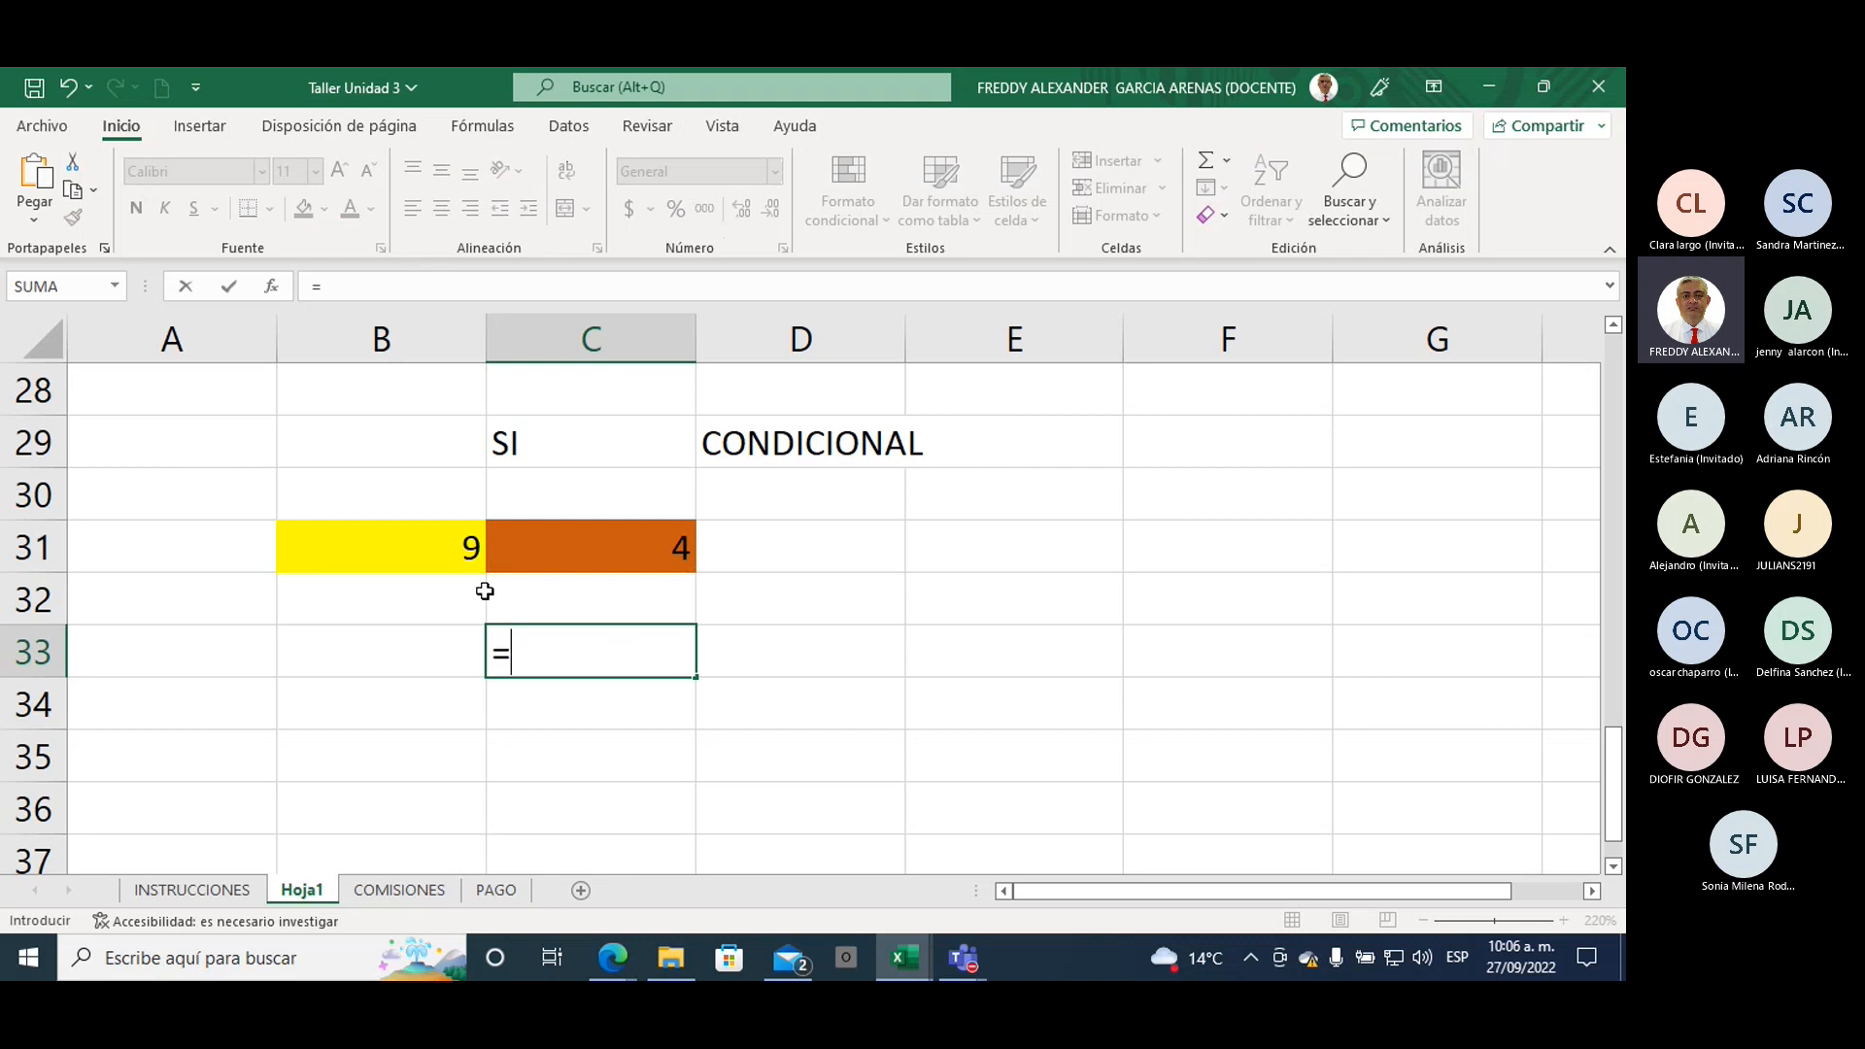
click(400, 549)
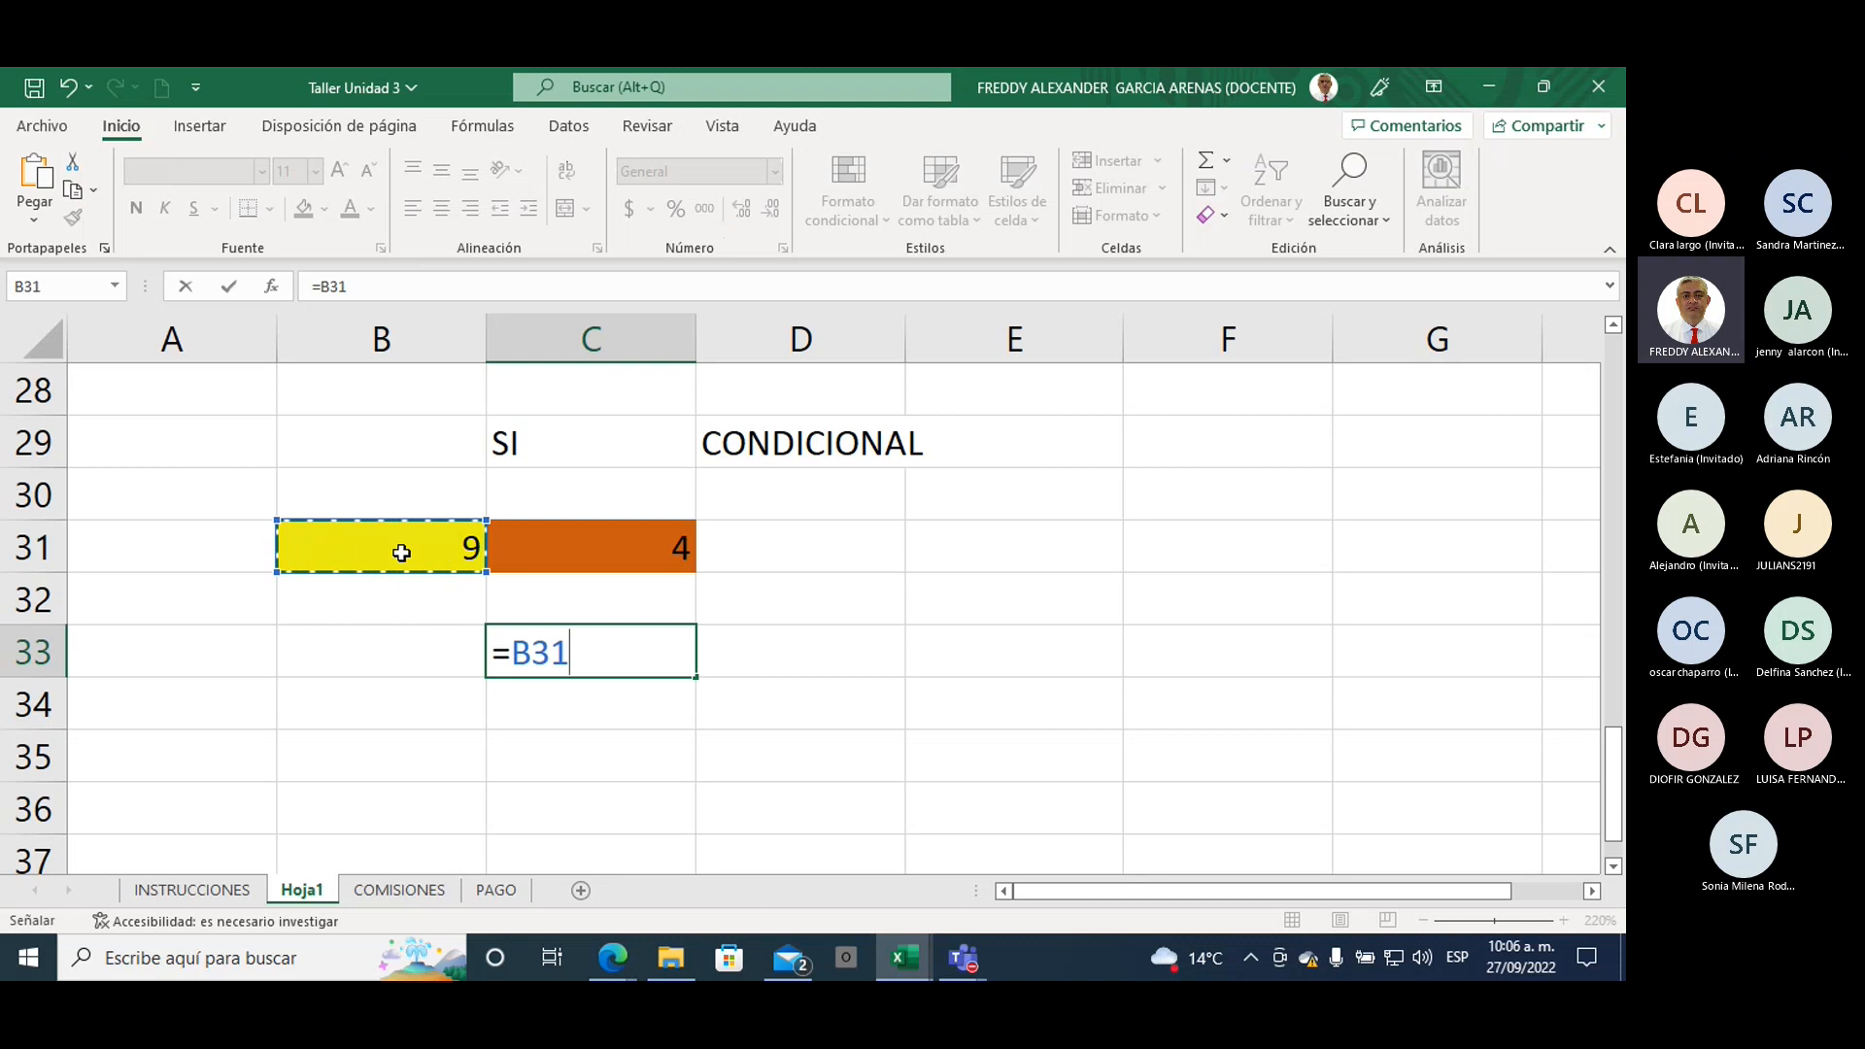
text(=)
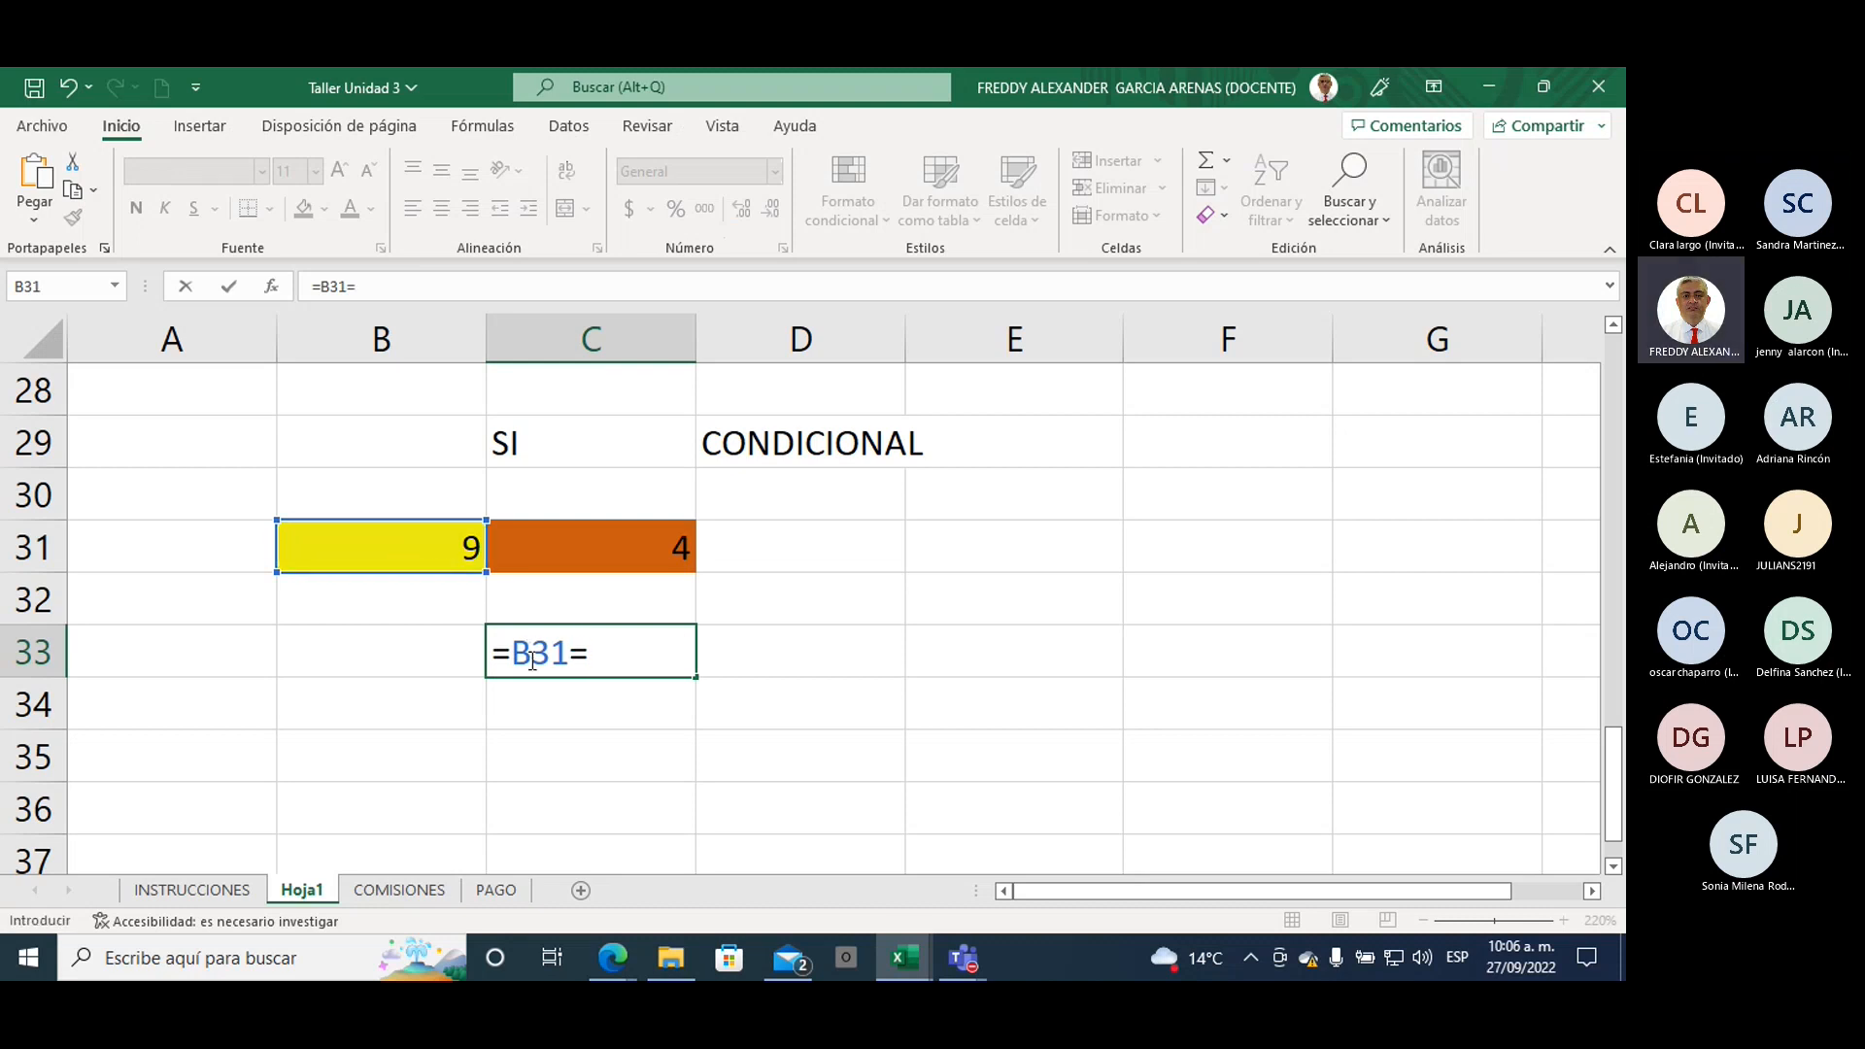
click(598, 546)
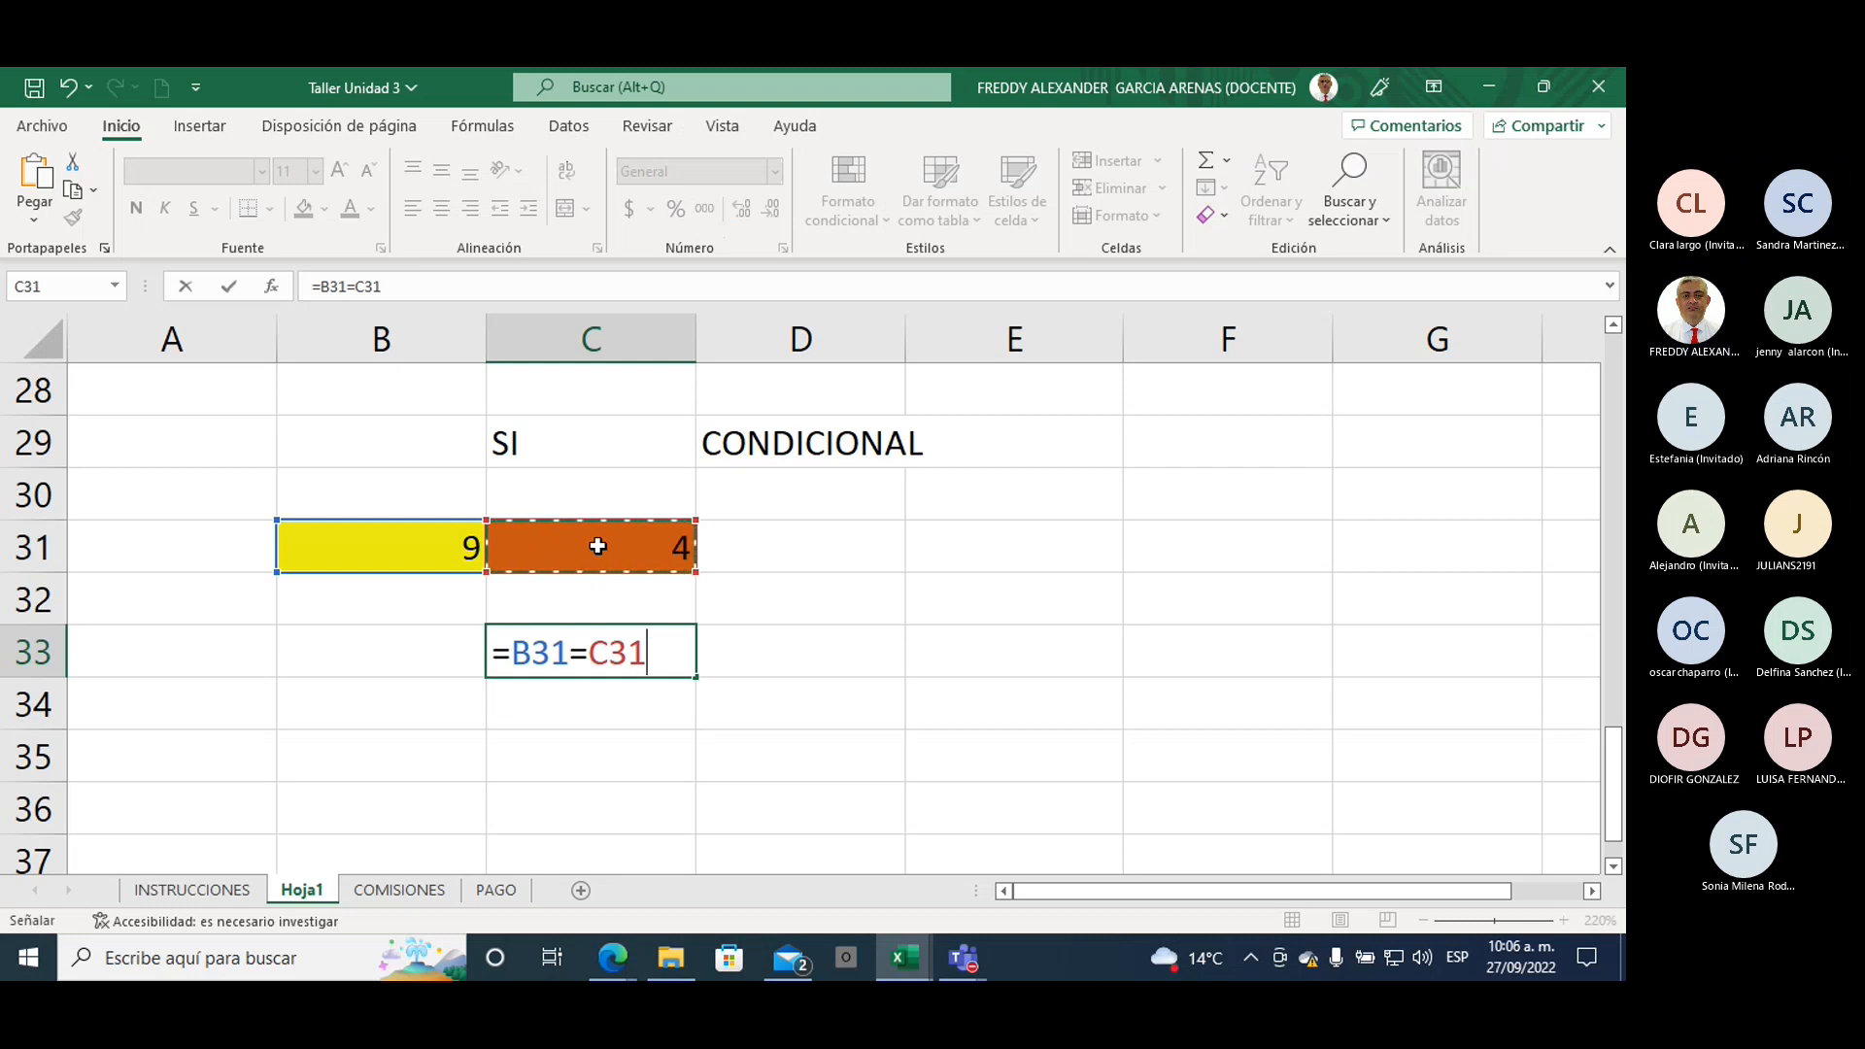
key(Return)
key(Up)
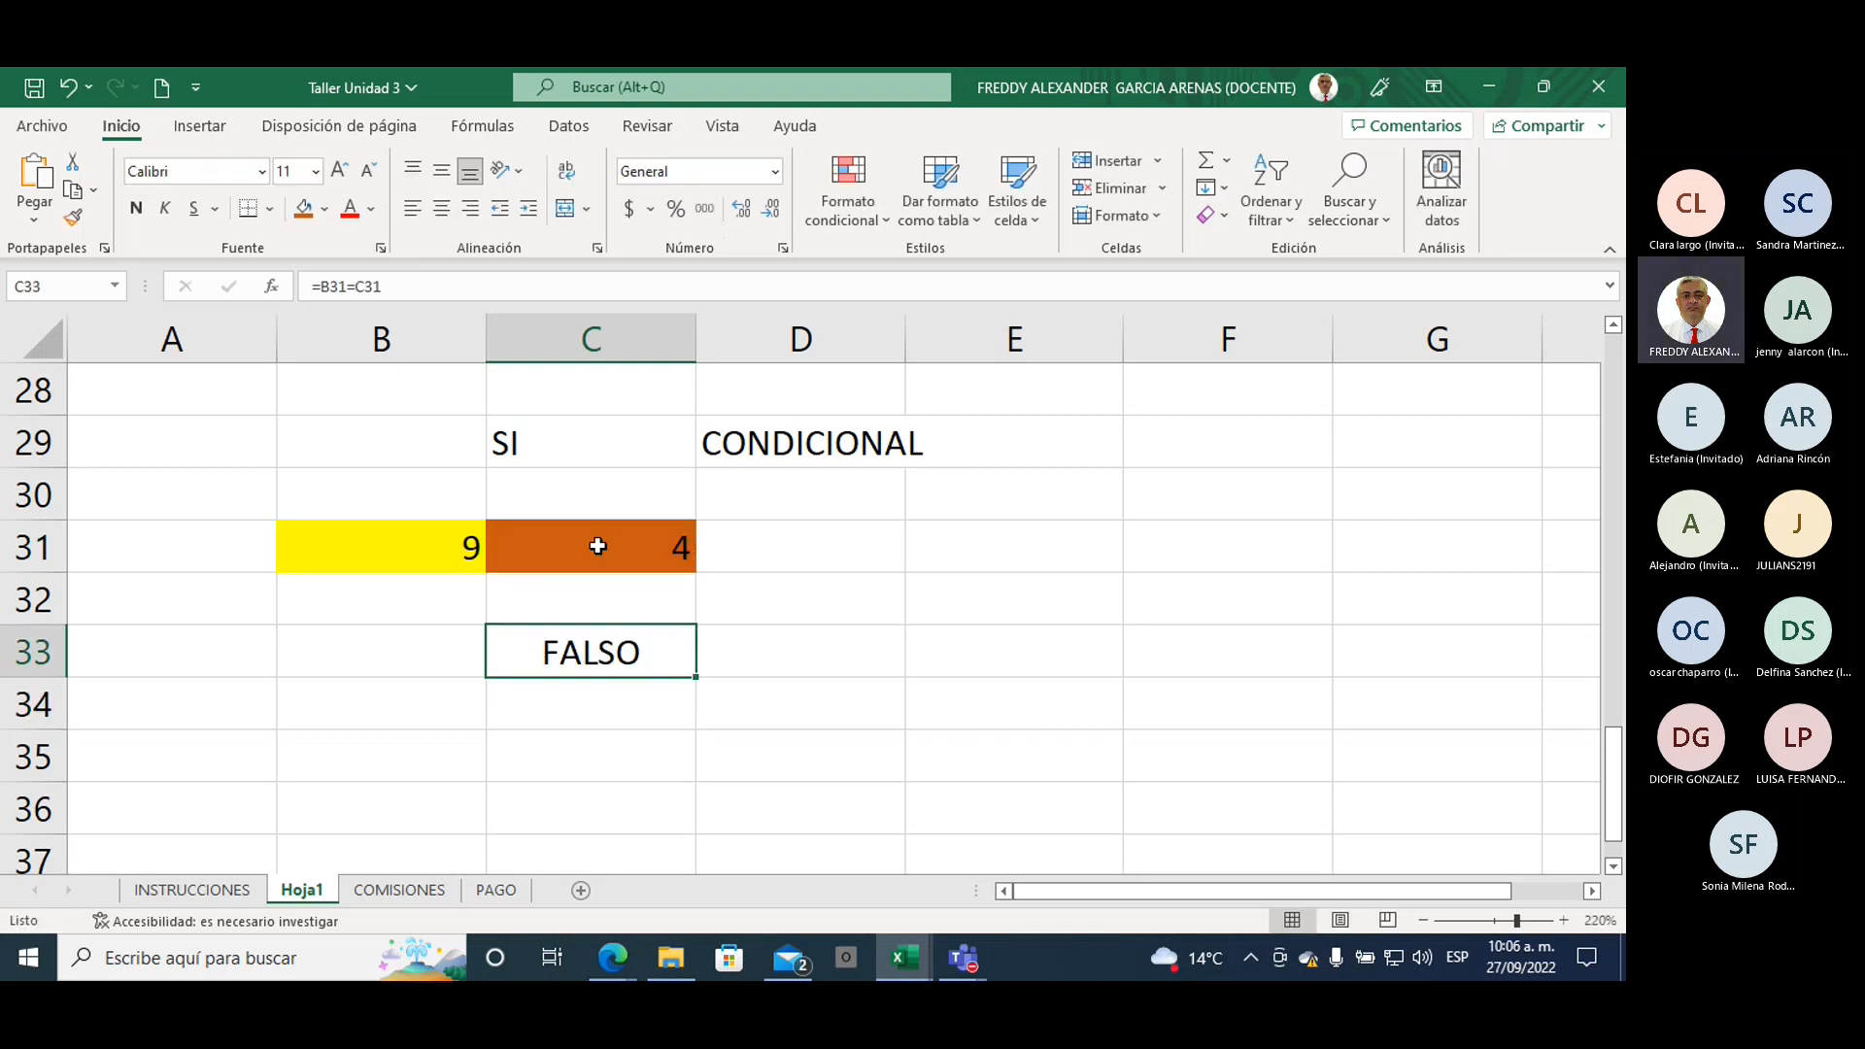
Step: Change the value of the yellow cell B31 to 4
click(413, 543)
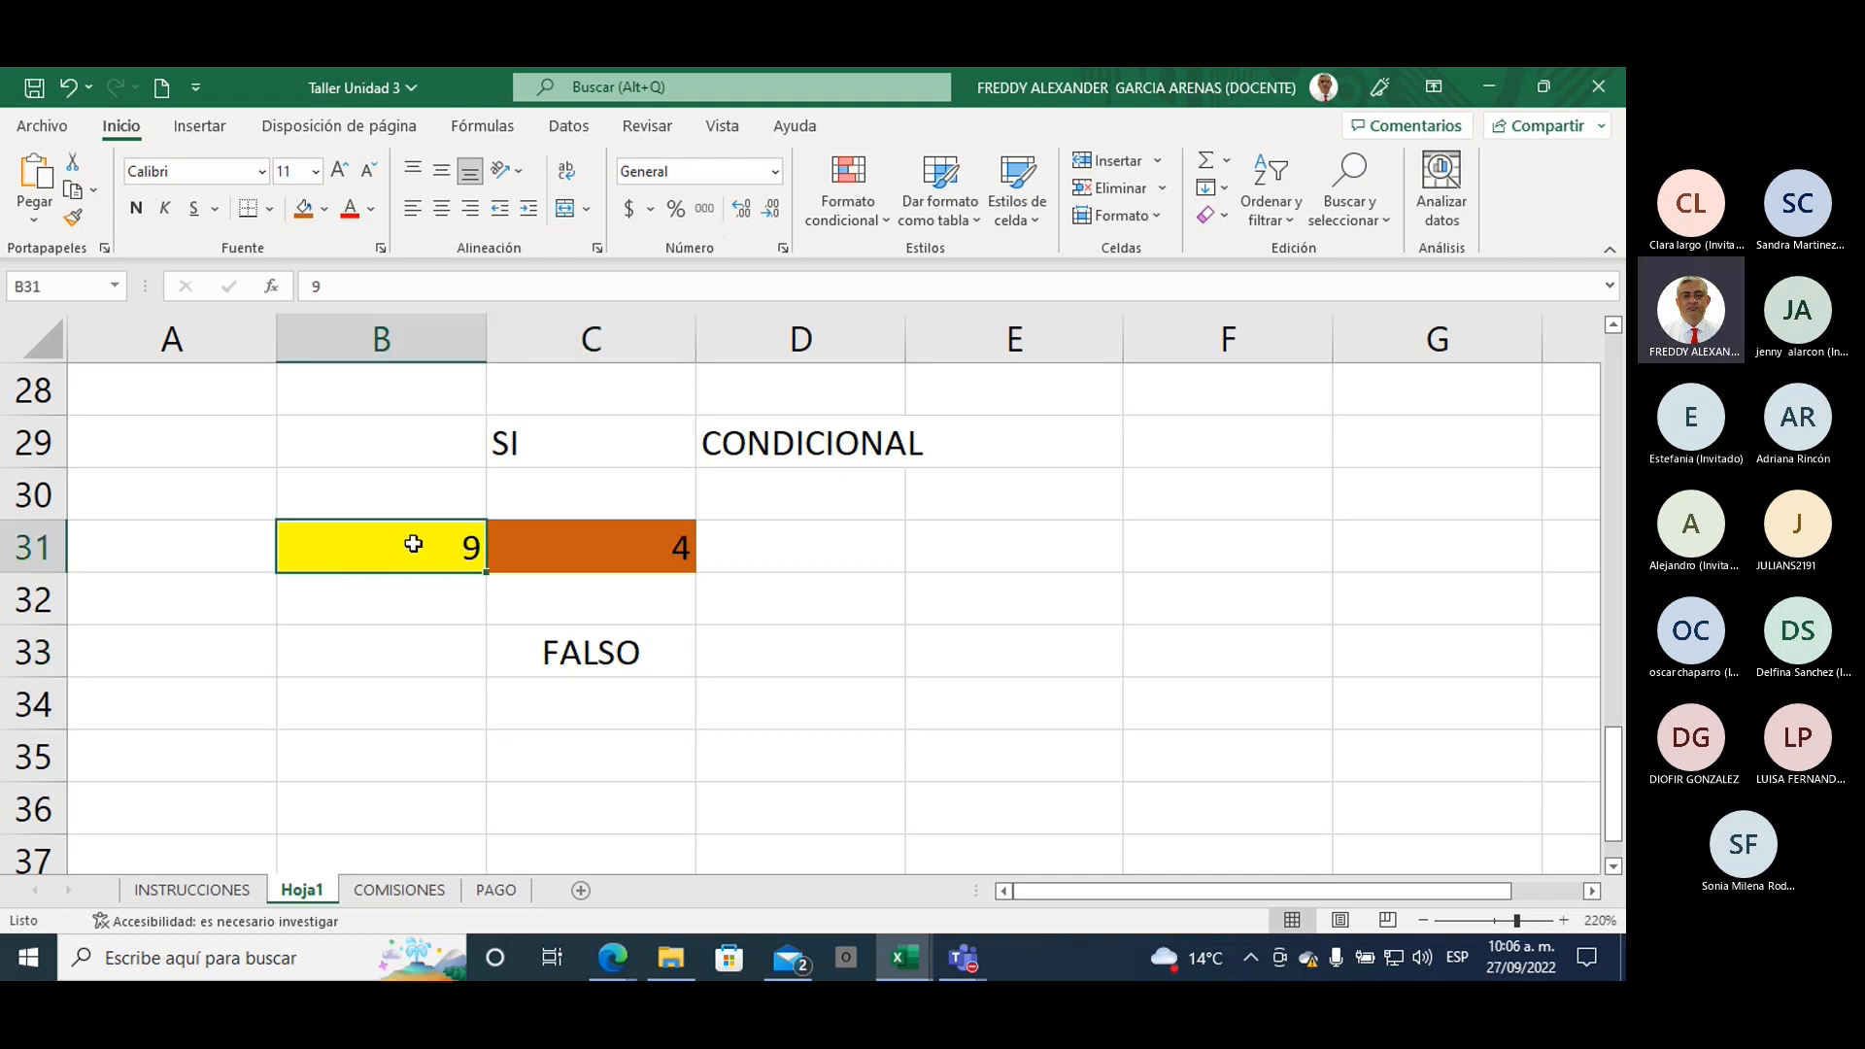
text(4)
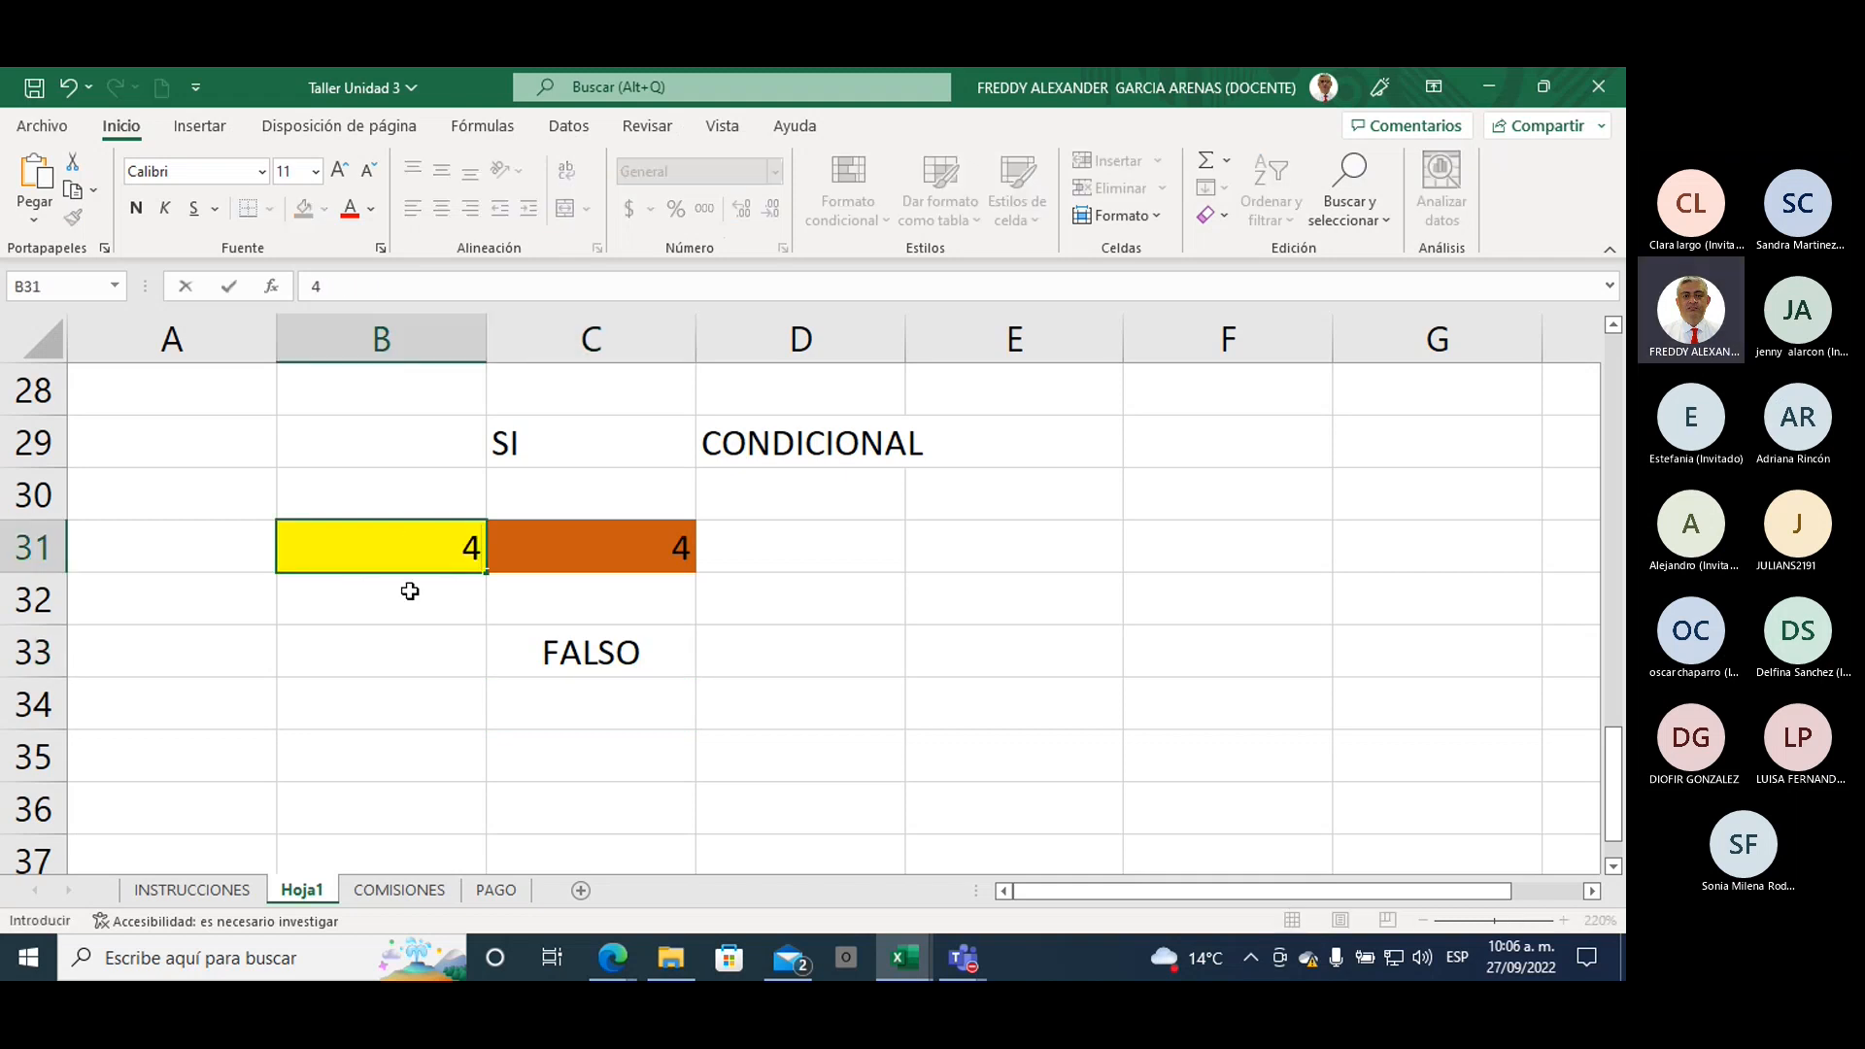
click(395, 633)
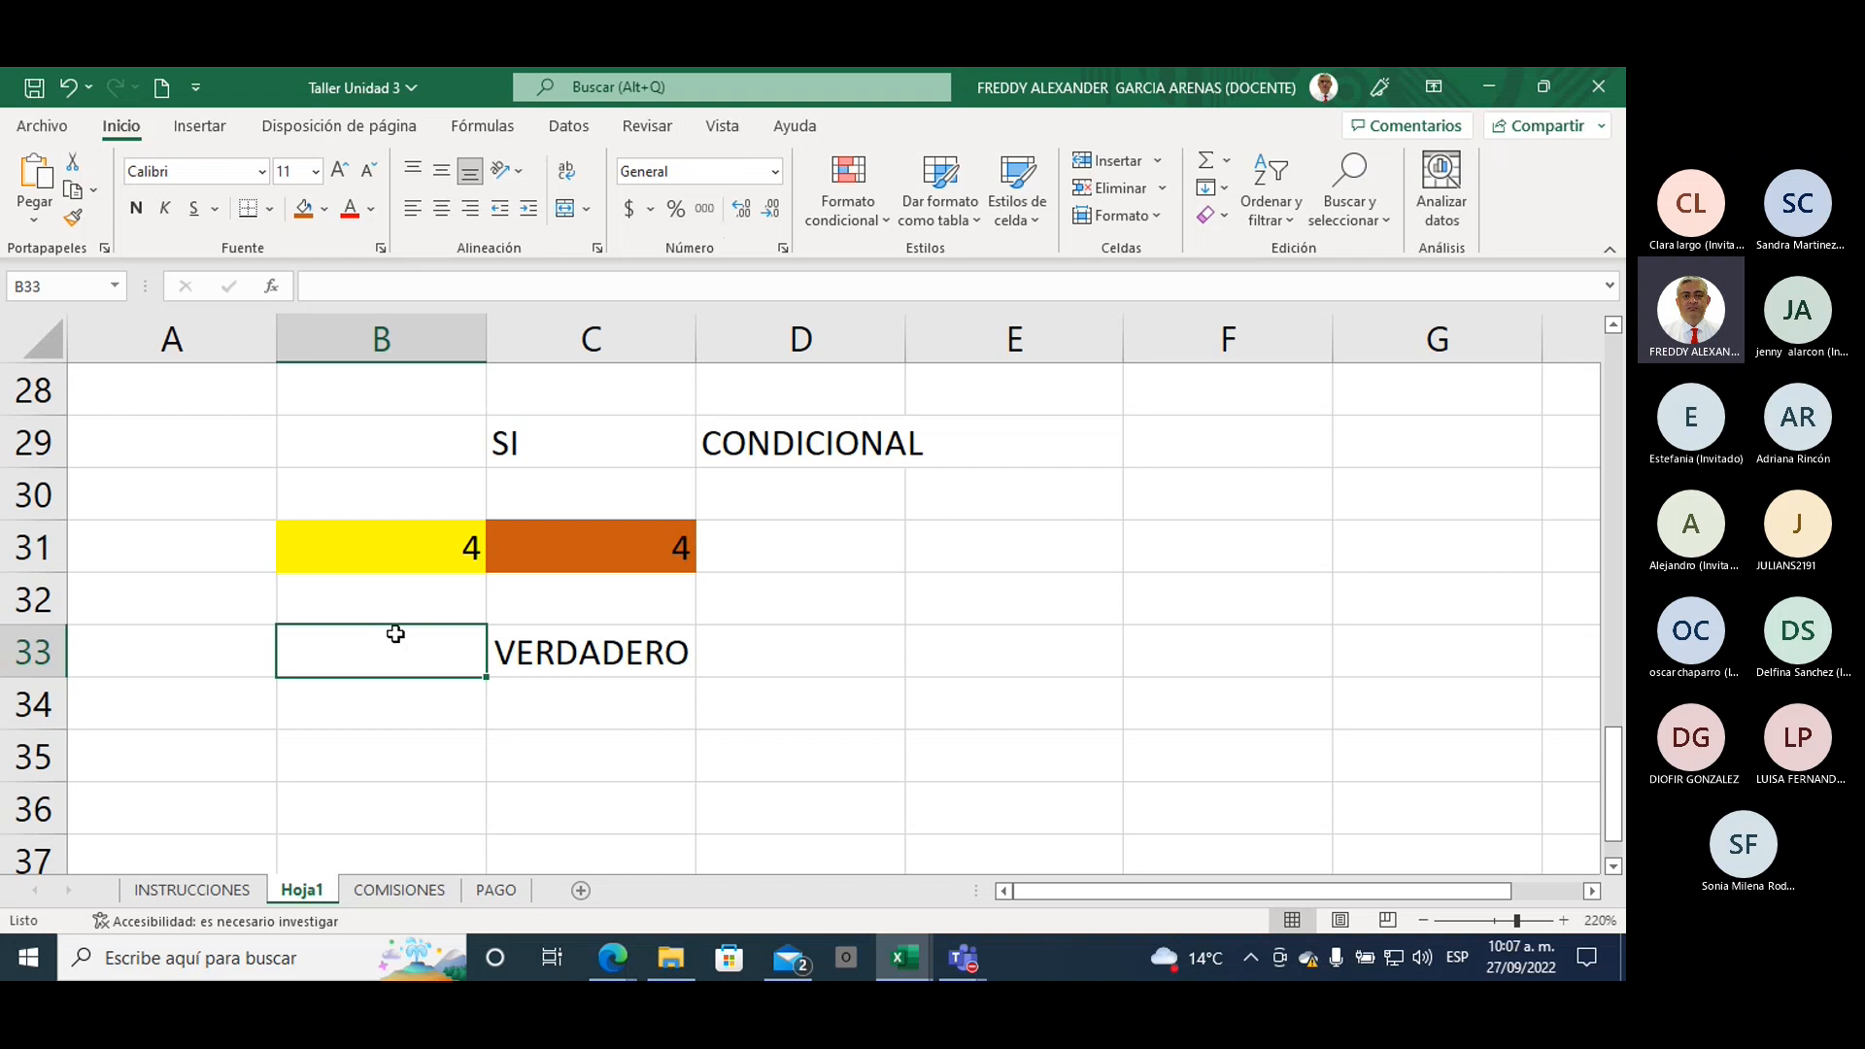
Step: Begin an SI formula in E33 with the logical test B31=C31, followed by a semicolon: =SI(B31=C31;
click(1015, 642)
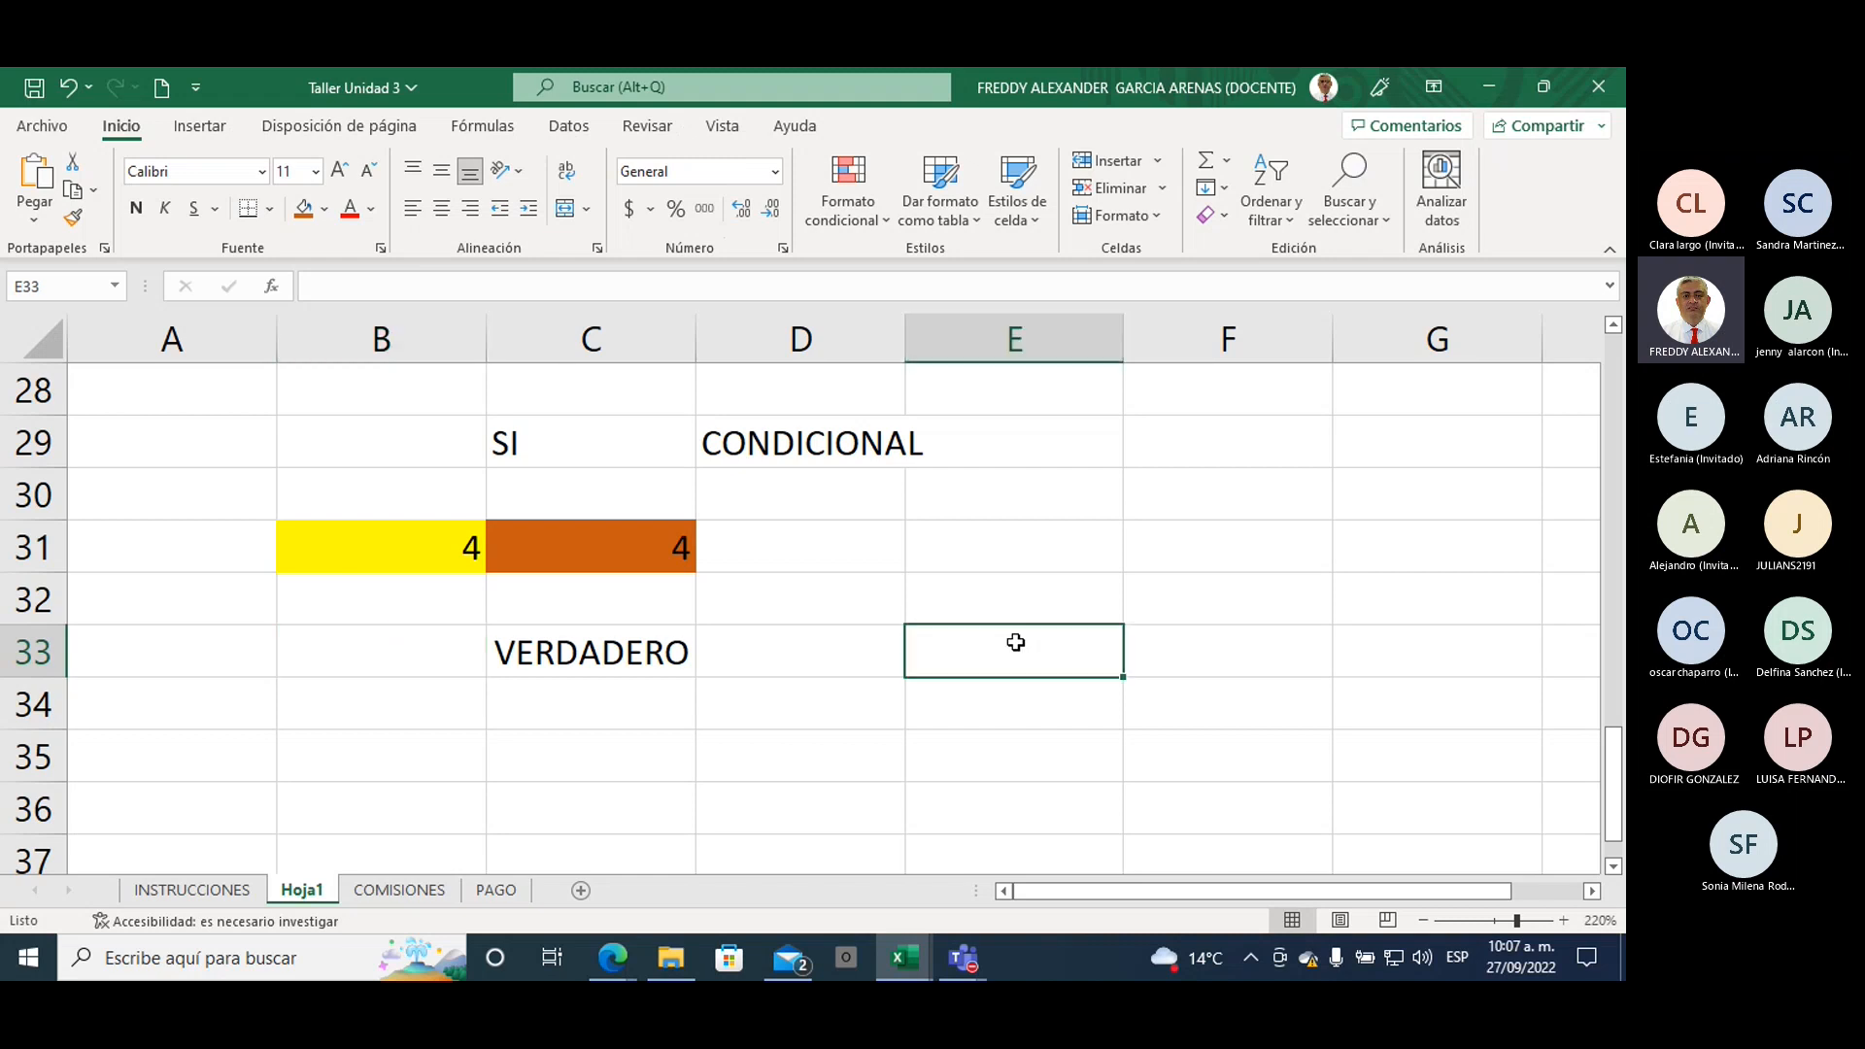
text(=)
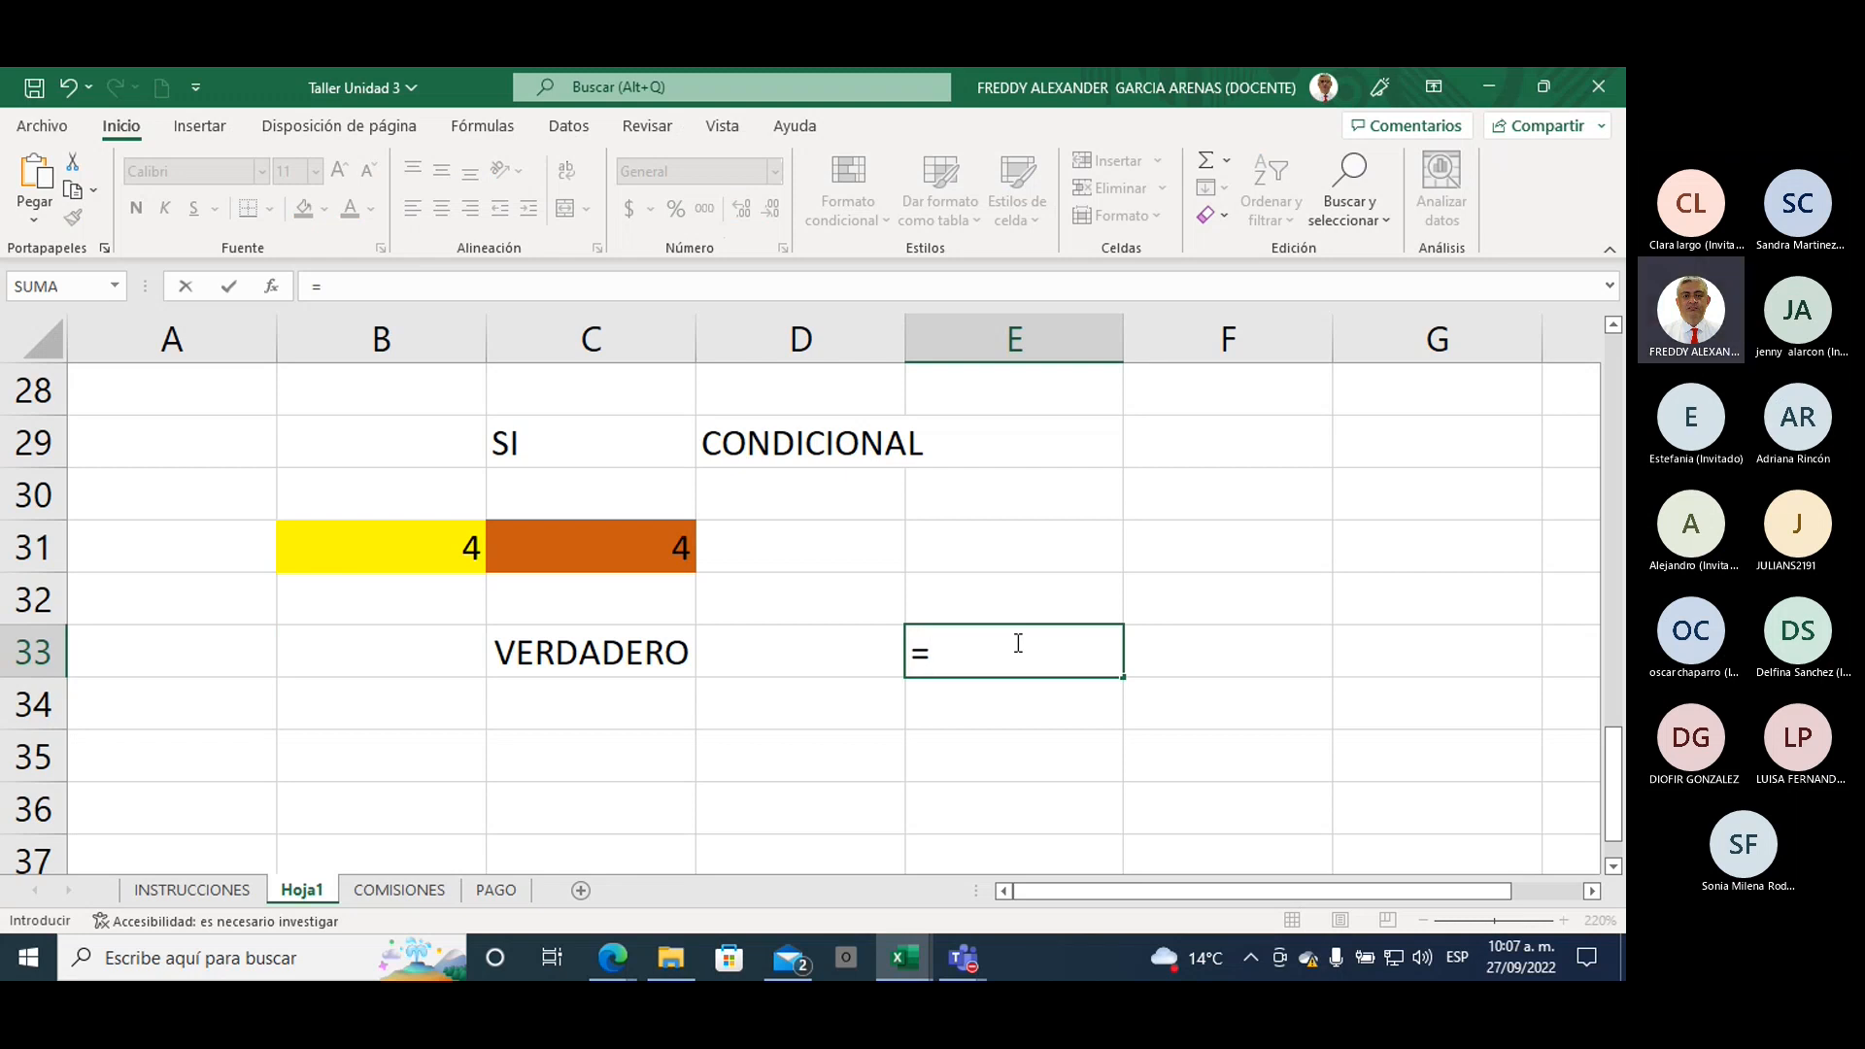
text(SI)
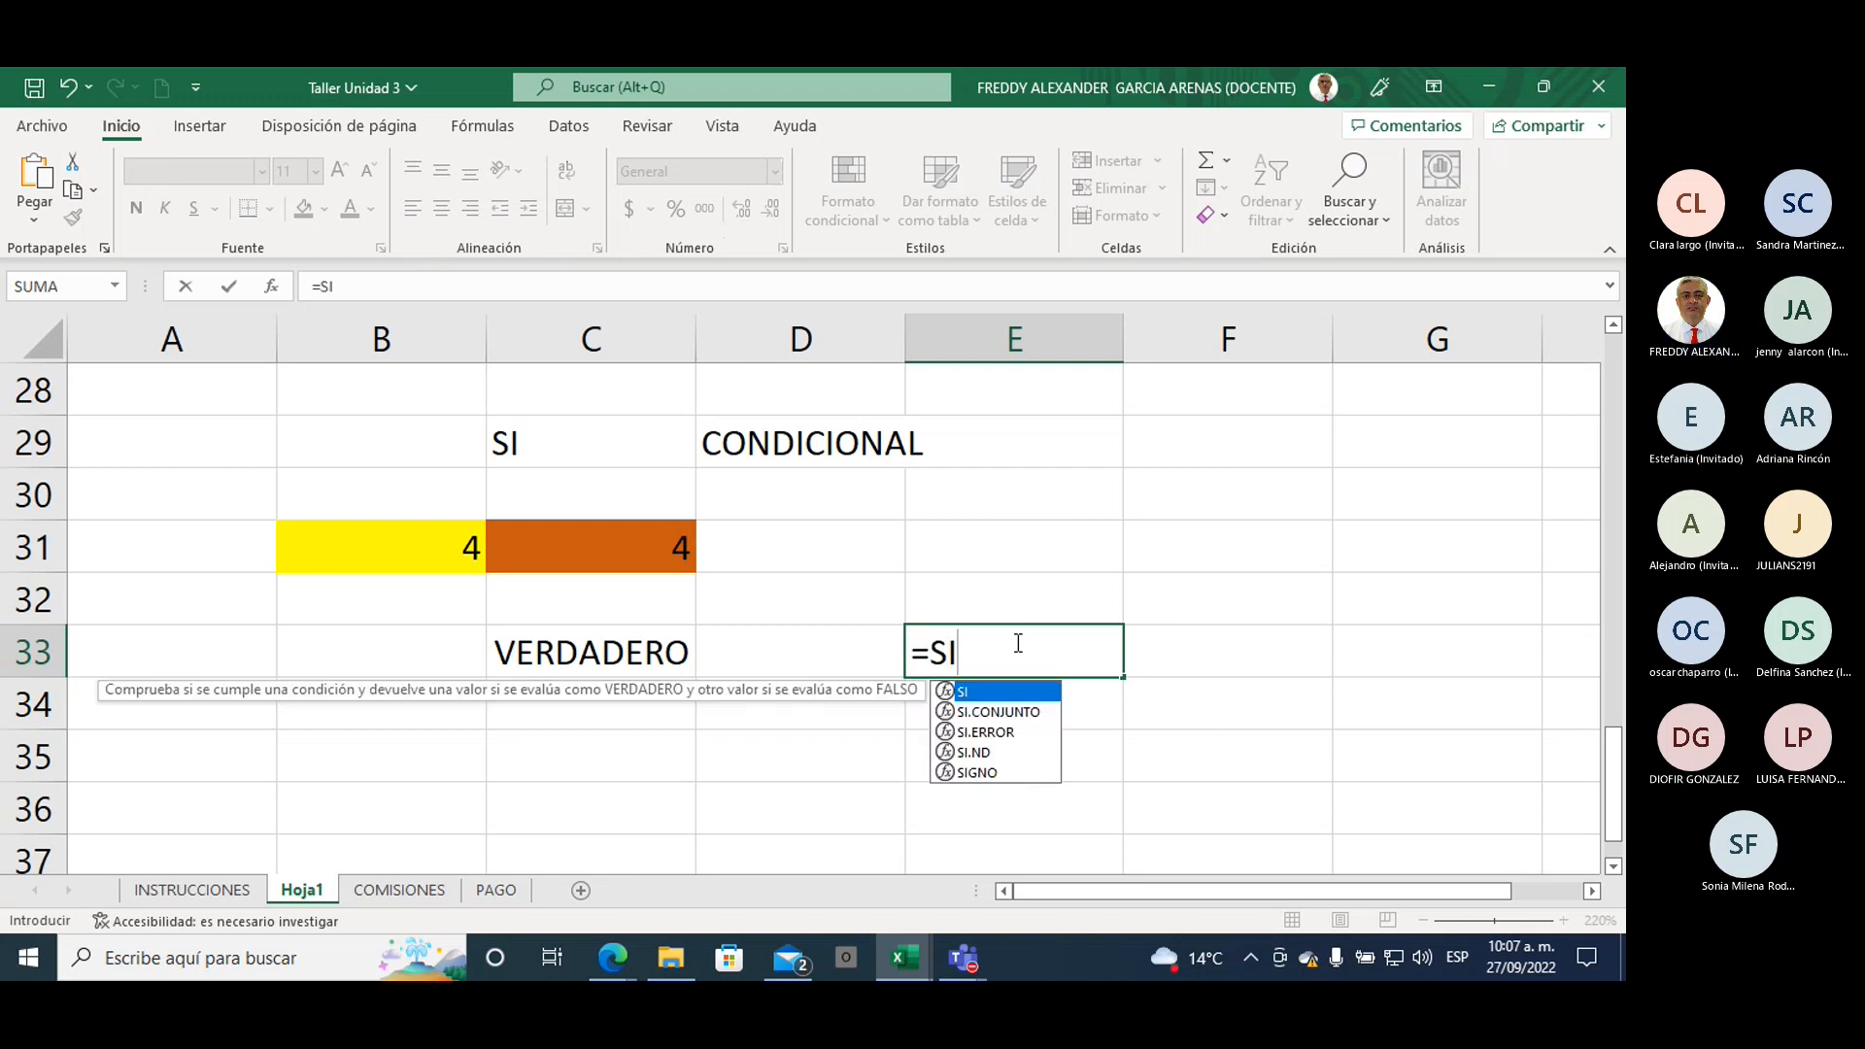
double_click(966, 692)
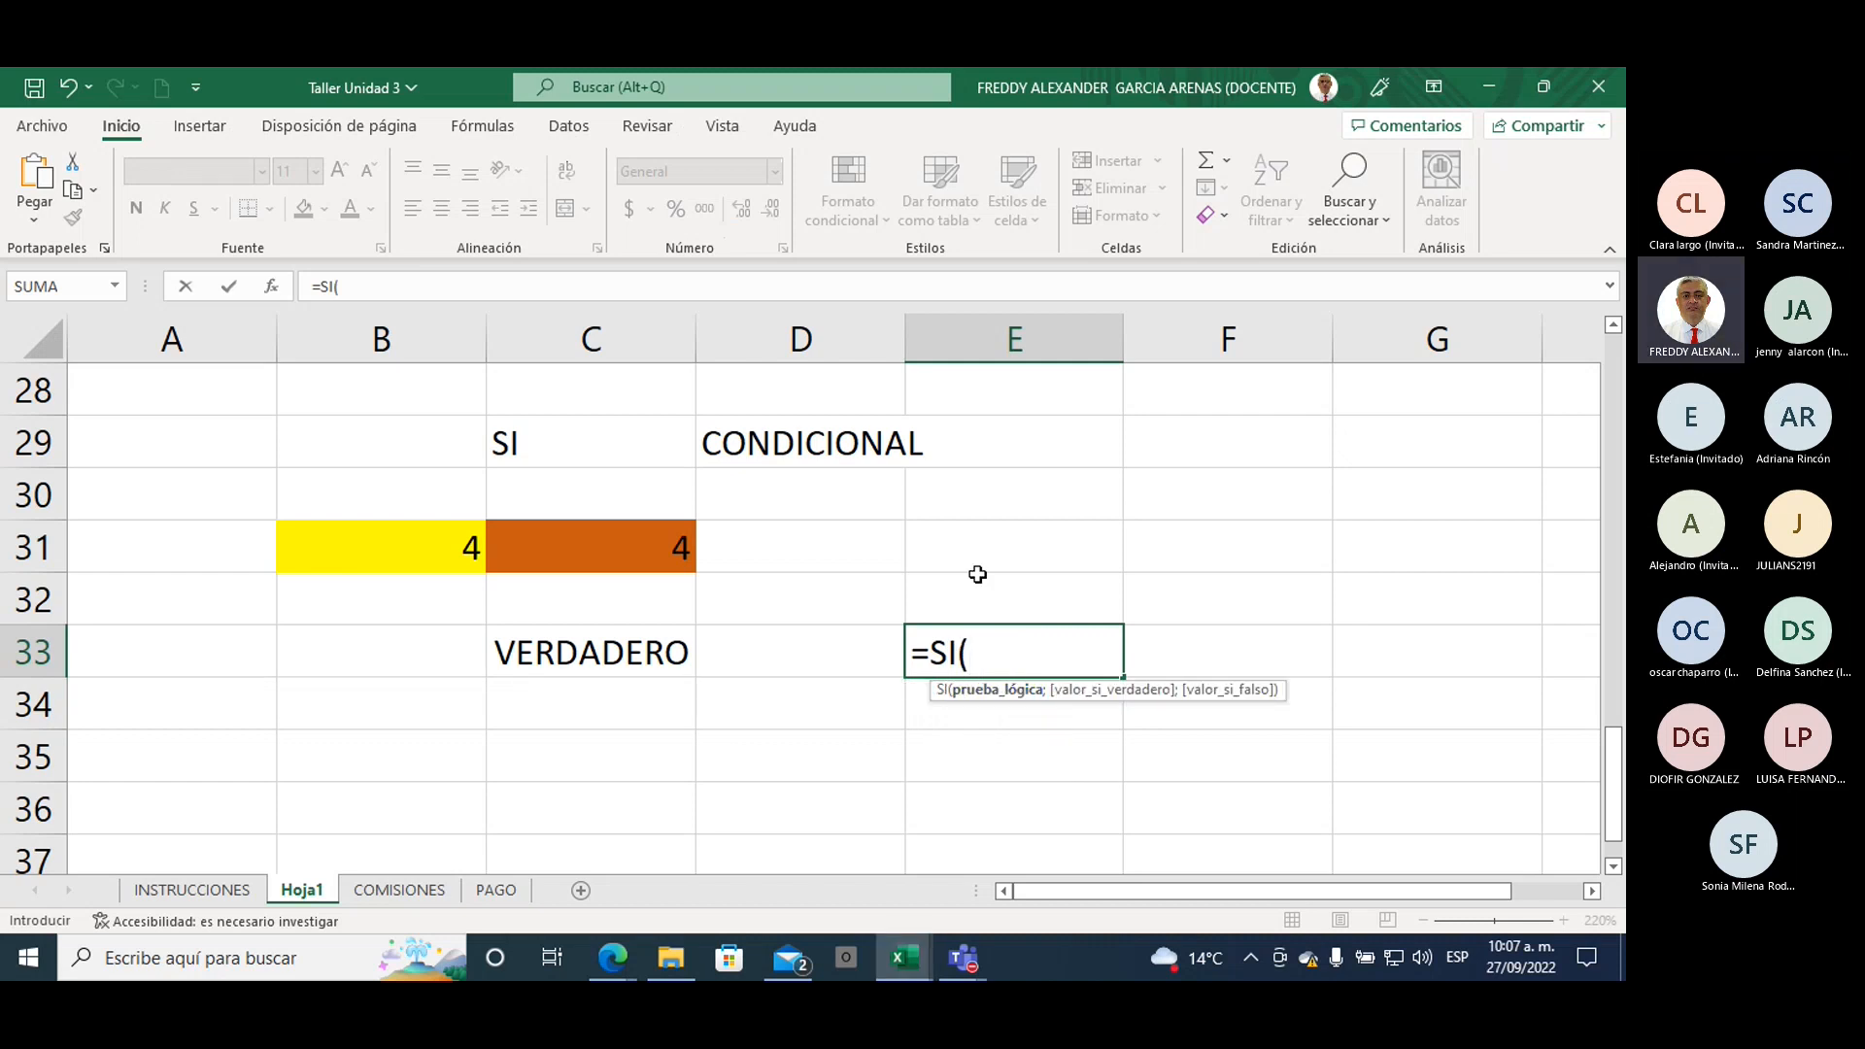
click(400, 551)
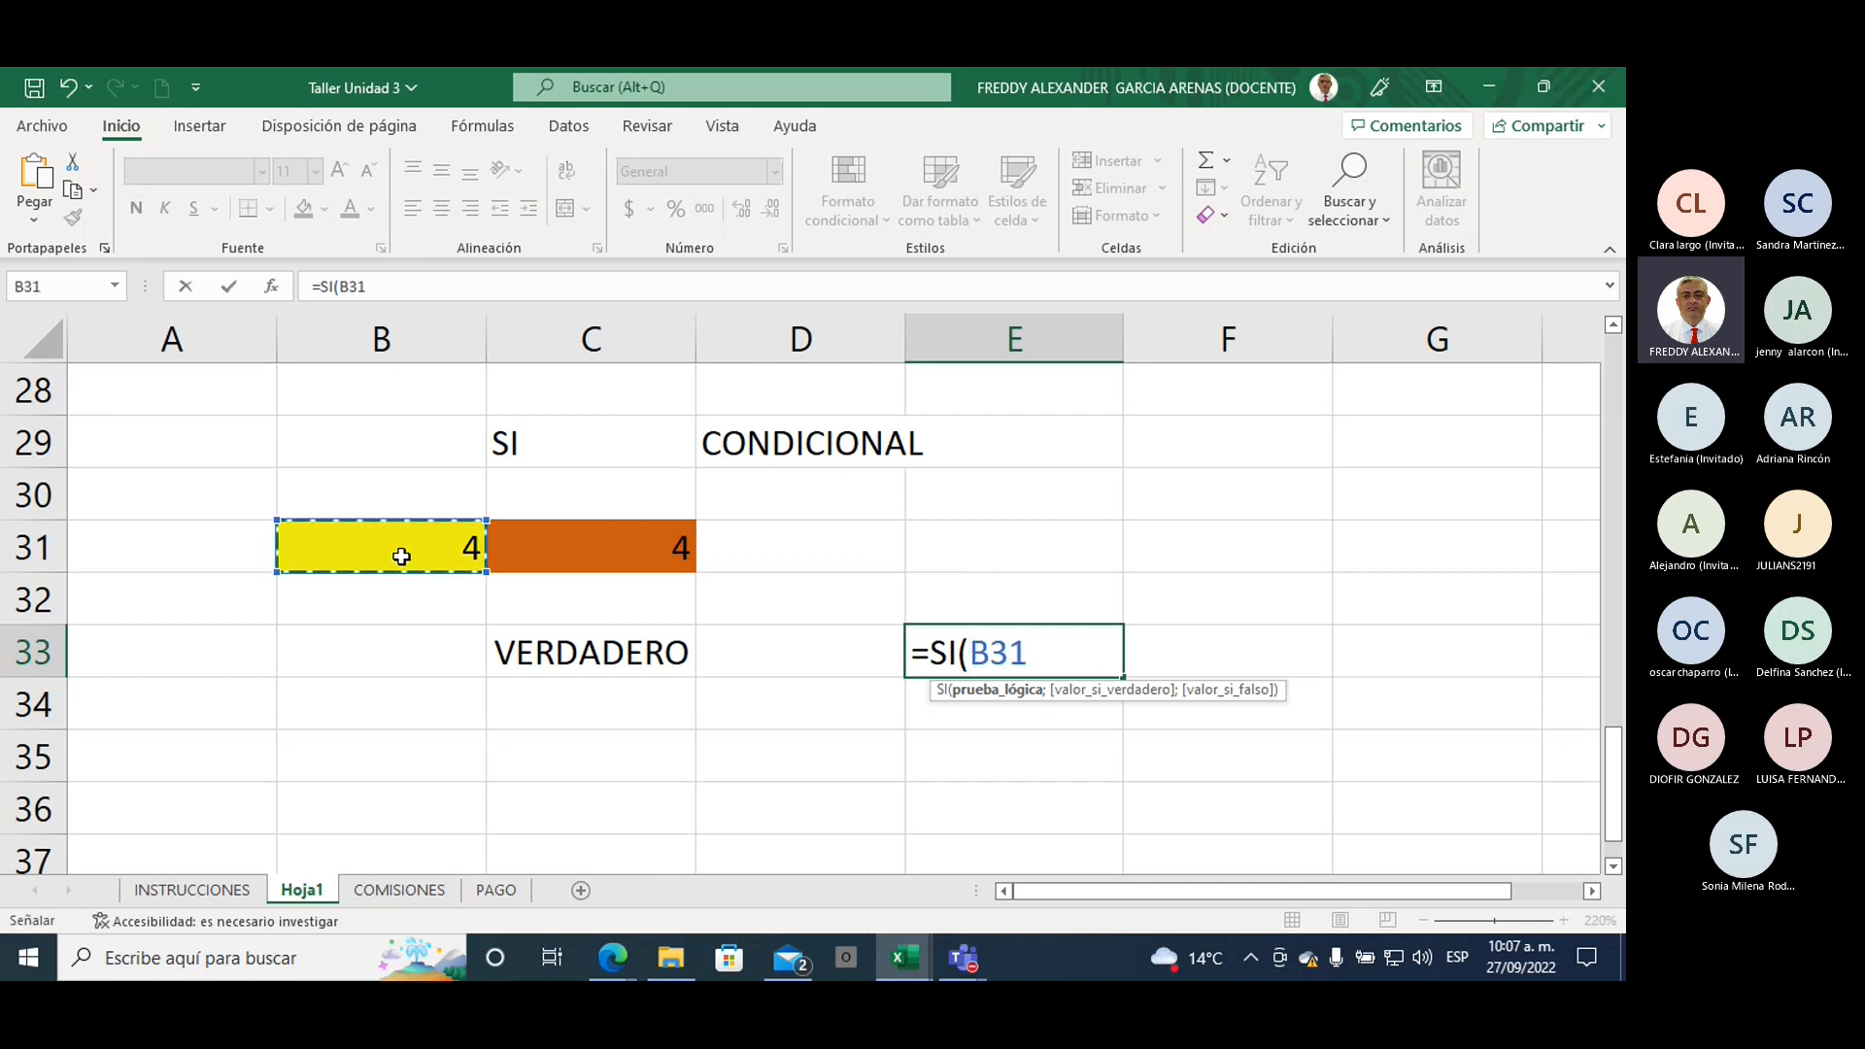
text(=)
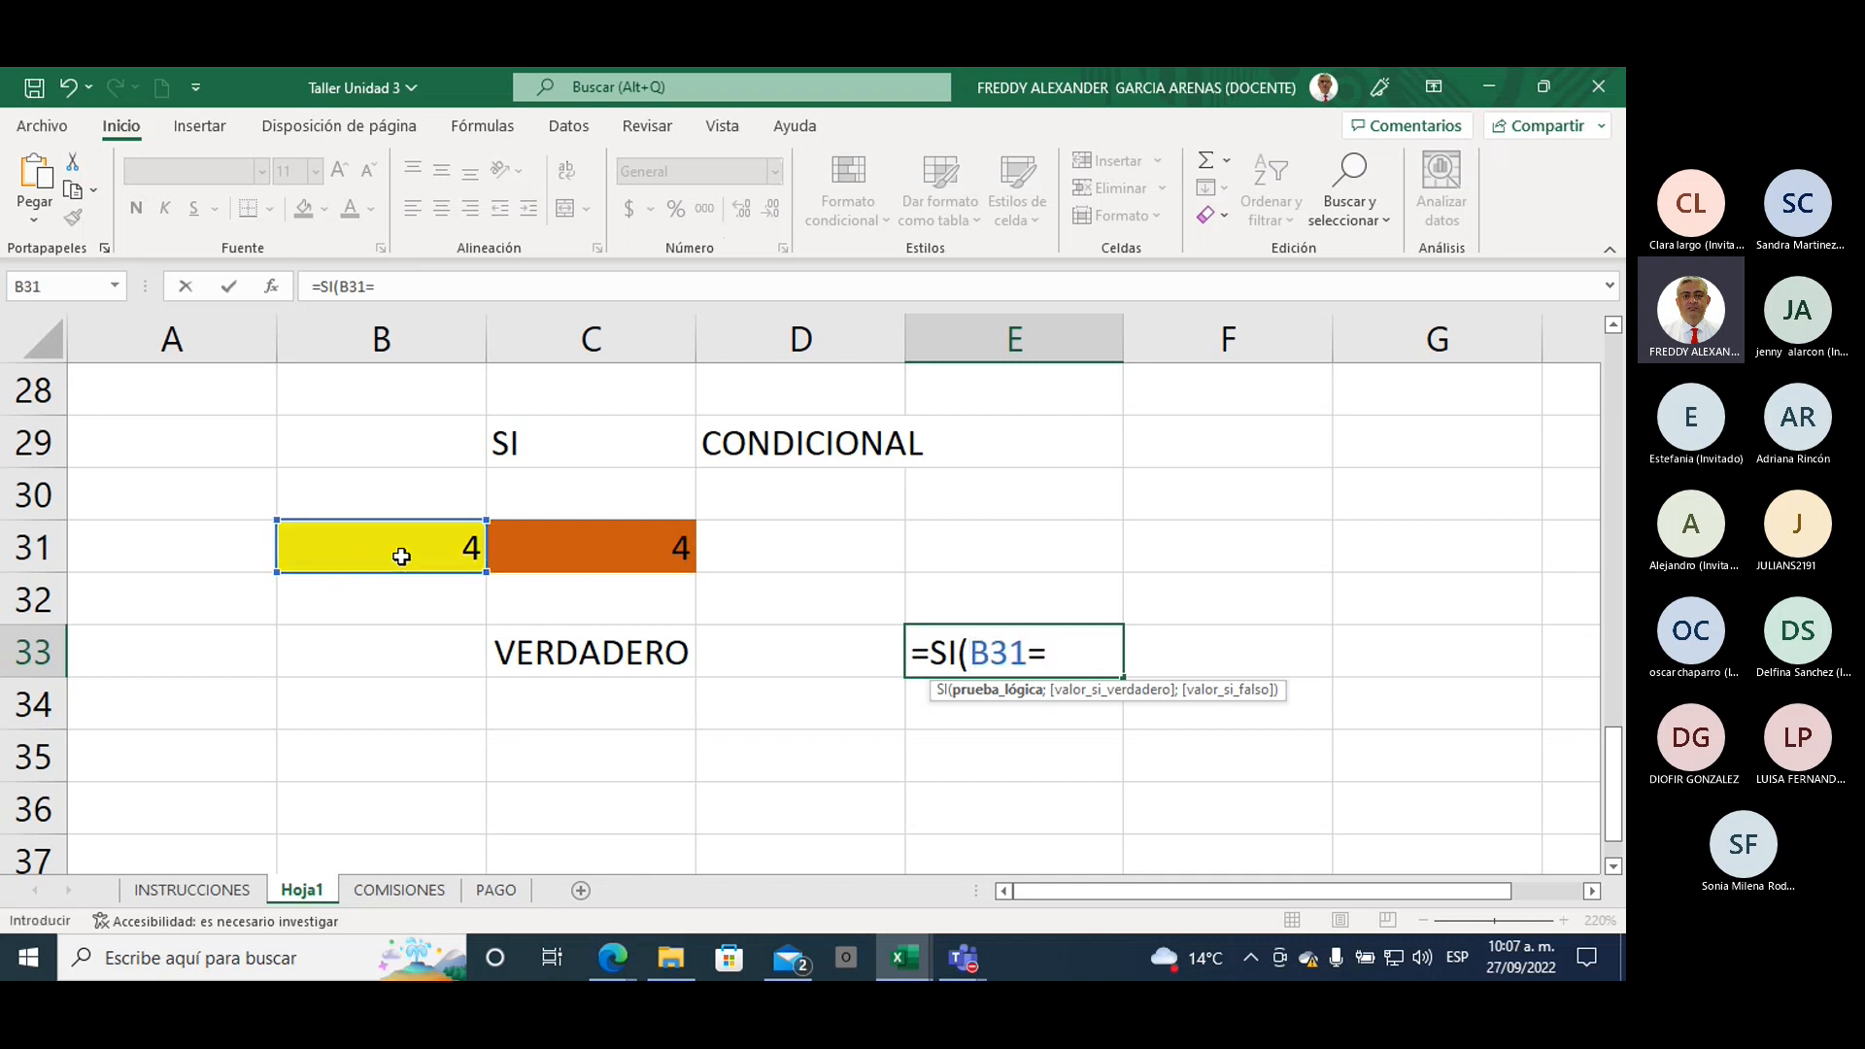
click(533, 547)
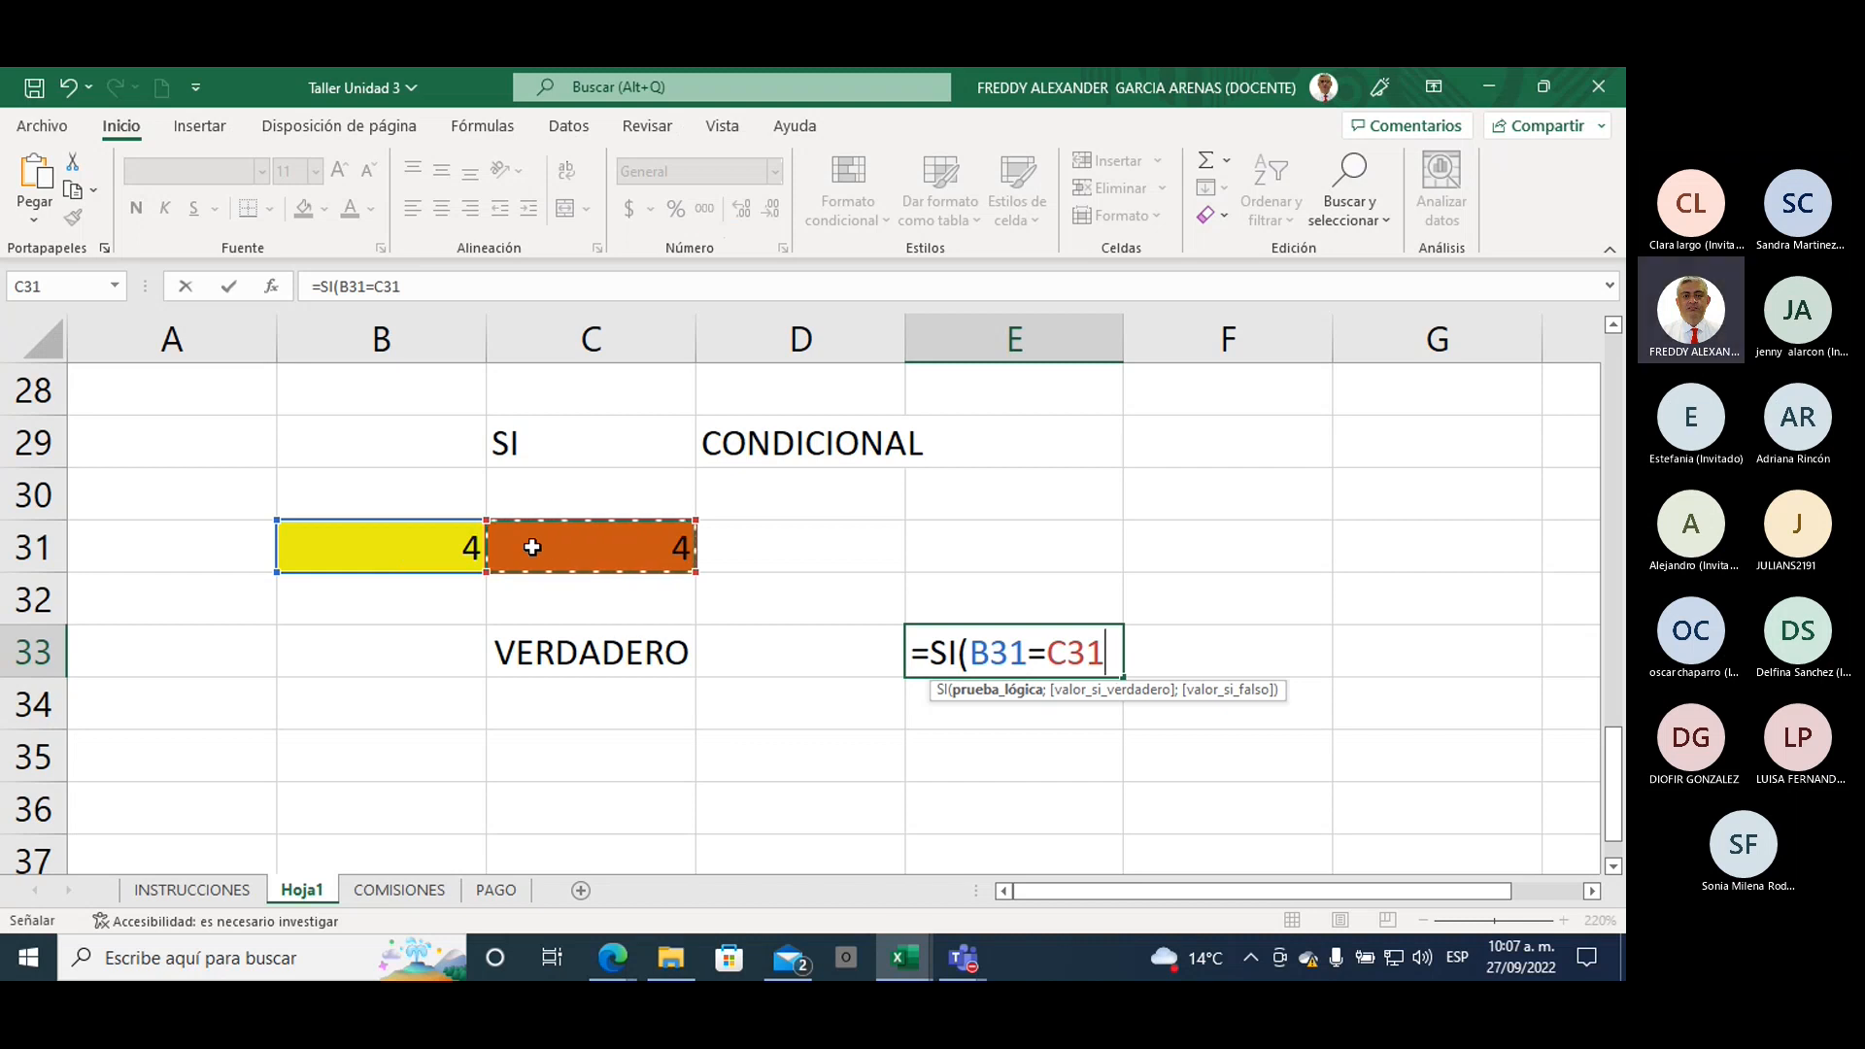
text(;)
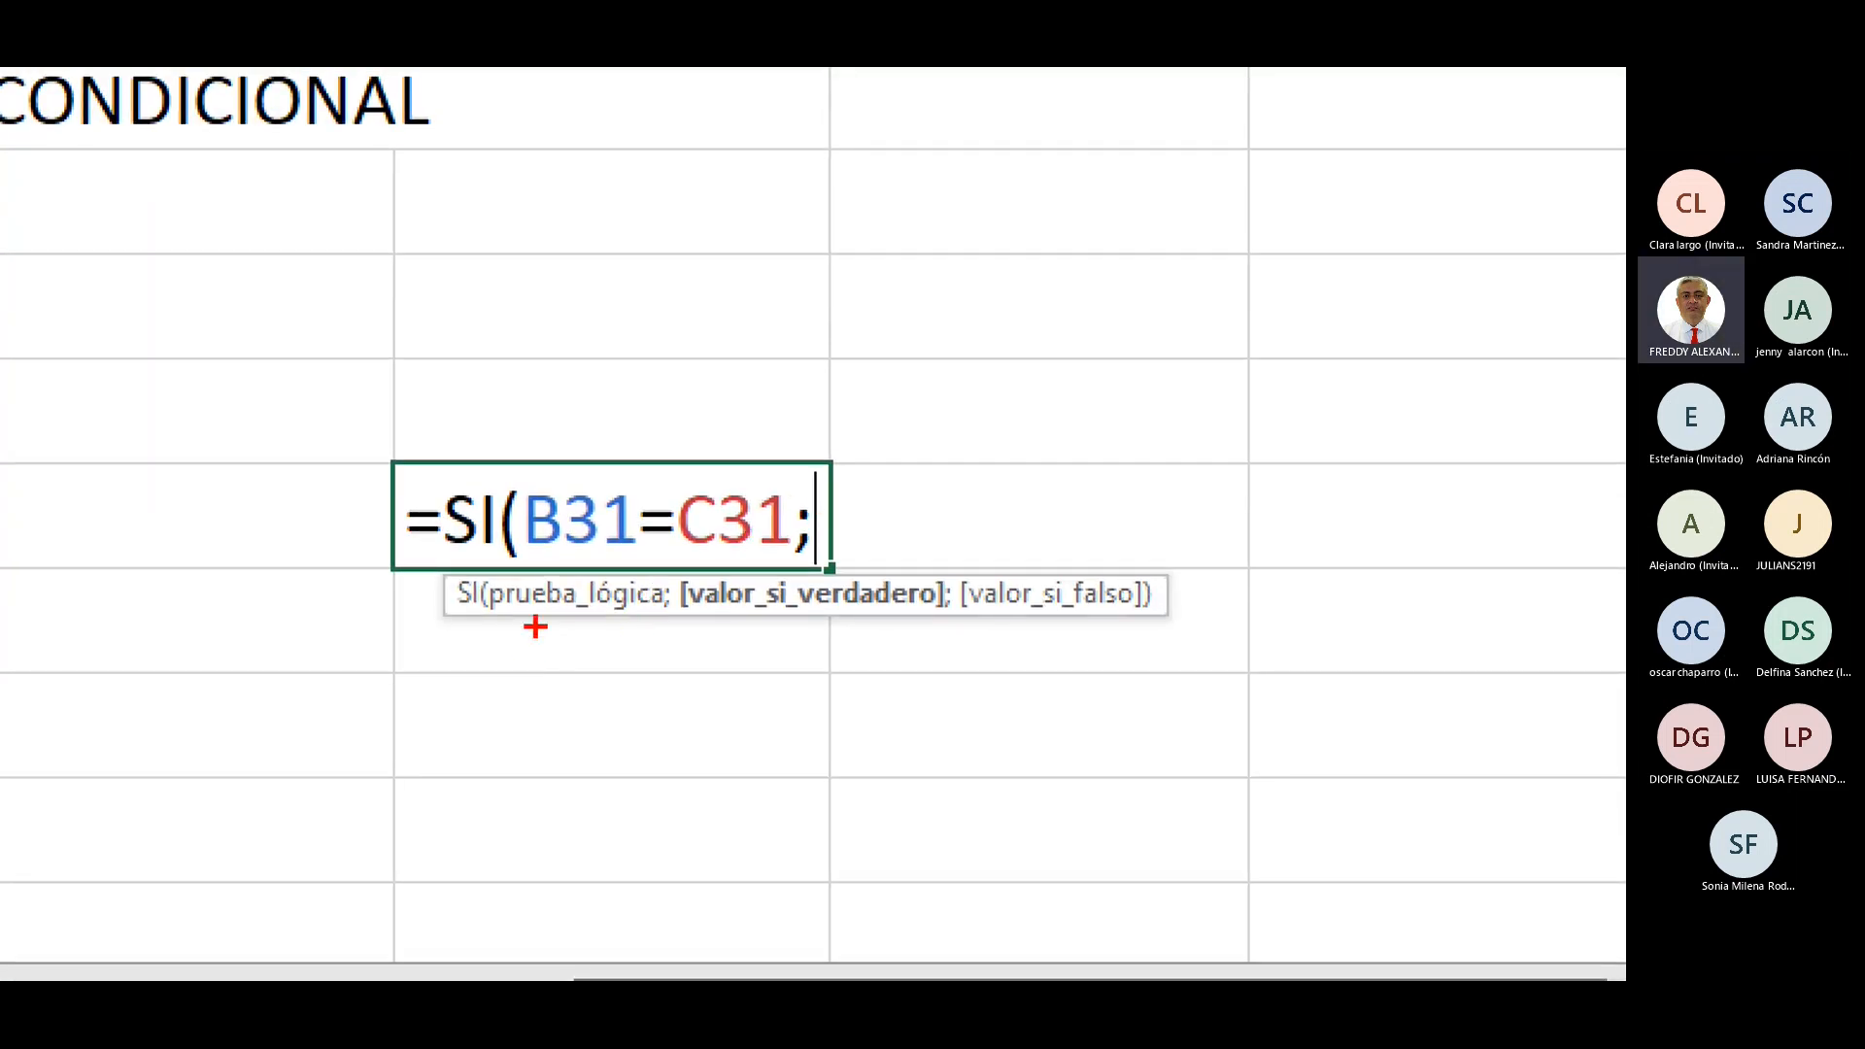
Step: Draw red arrows from prueba_lógica to the condition and to both semicolons, underline valor_si_verdadero, and write a V below it
mouse_move(551, 627)
mouse_down()
mouse_move(408, 657)
mouse_move(362, 396)
mouse_move(611, 449)
mouse_move(621, 472)
mouse_move(638, 427)
mouse_up()
mouse_move(661, 730)
mouse_down()
mouse_move(659, 622)
mouse_move(645, 638)
mouse_move(659, 618)
mouse_move(679, 638)
mouse_up()
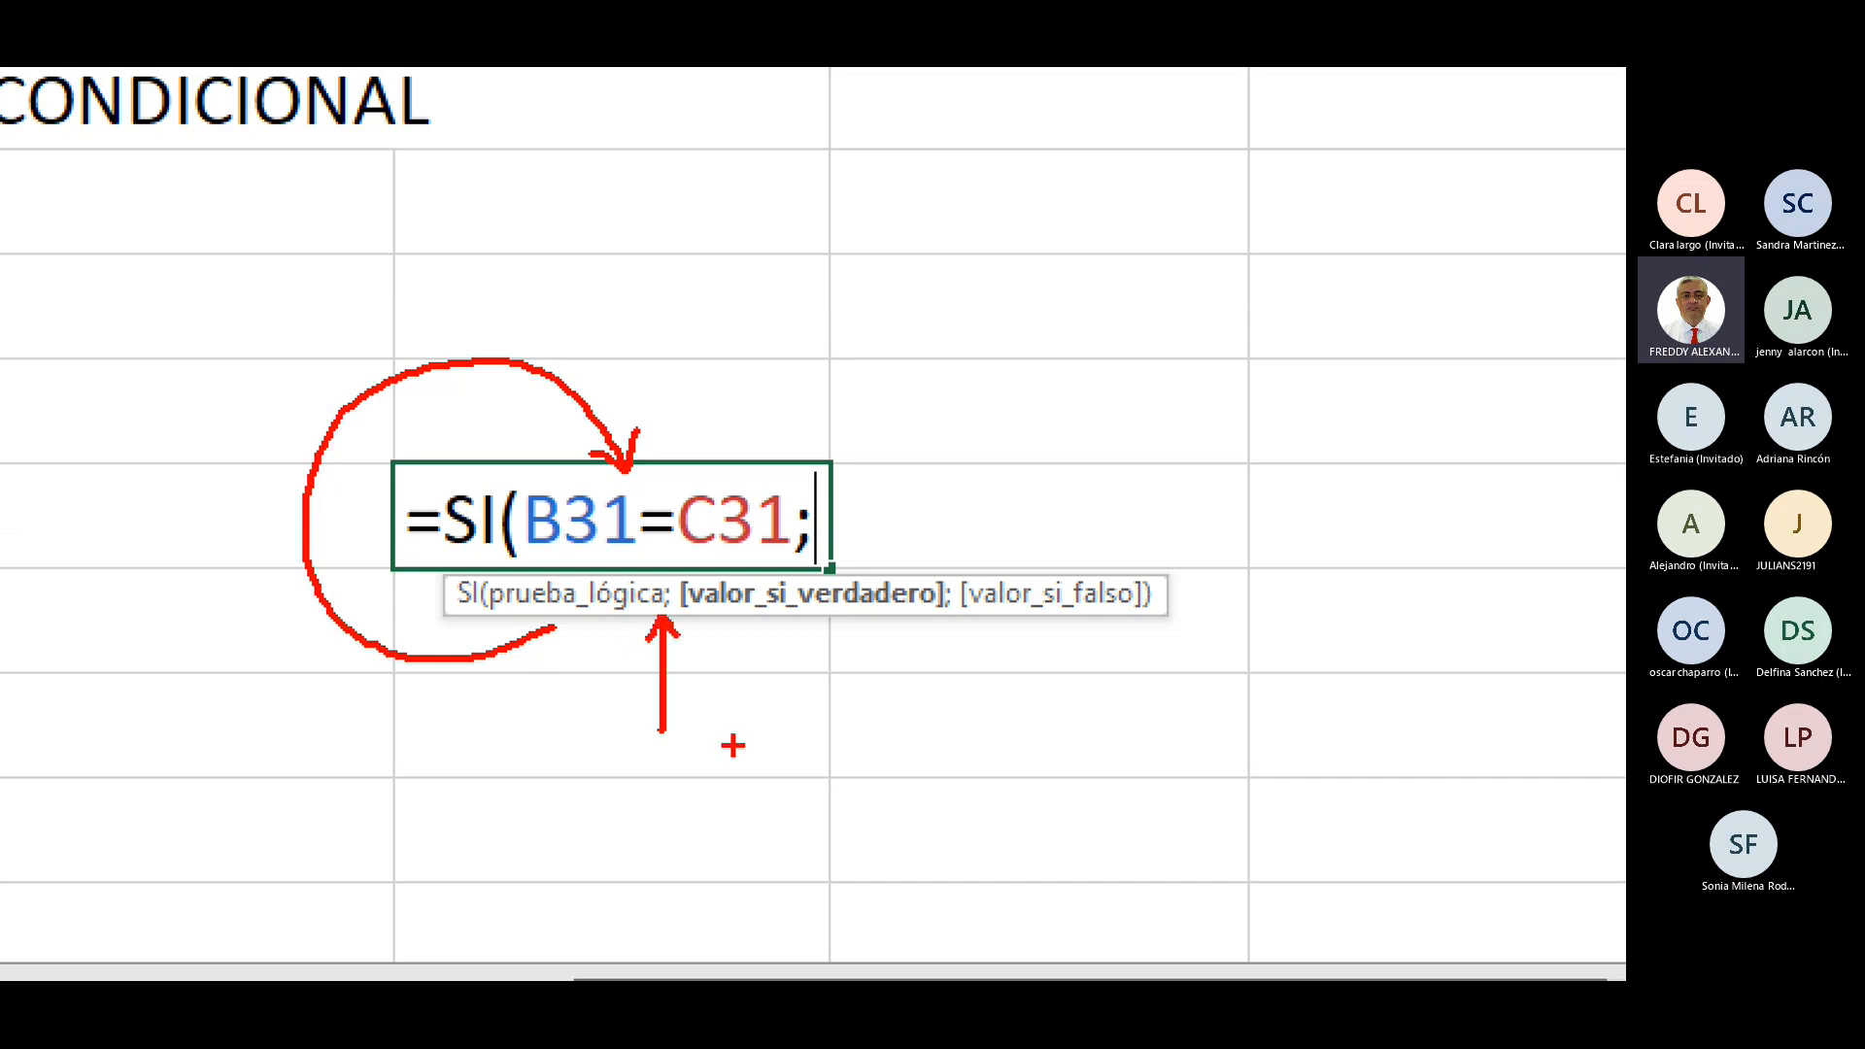
drag(778, 367, 799, 484)
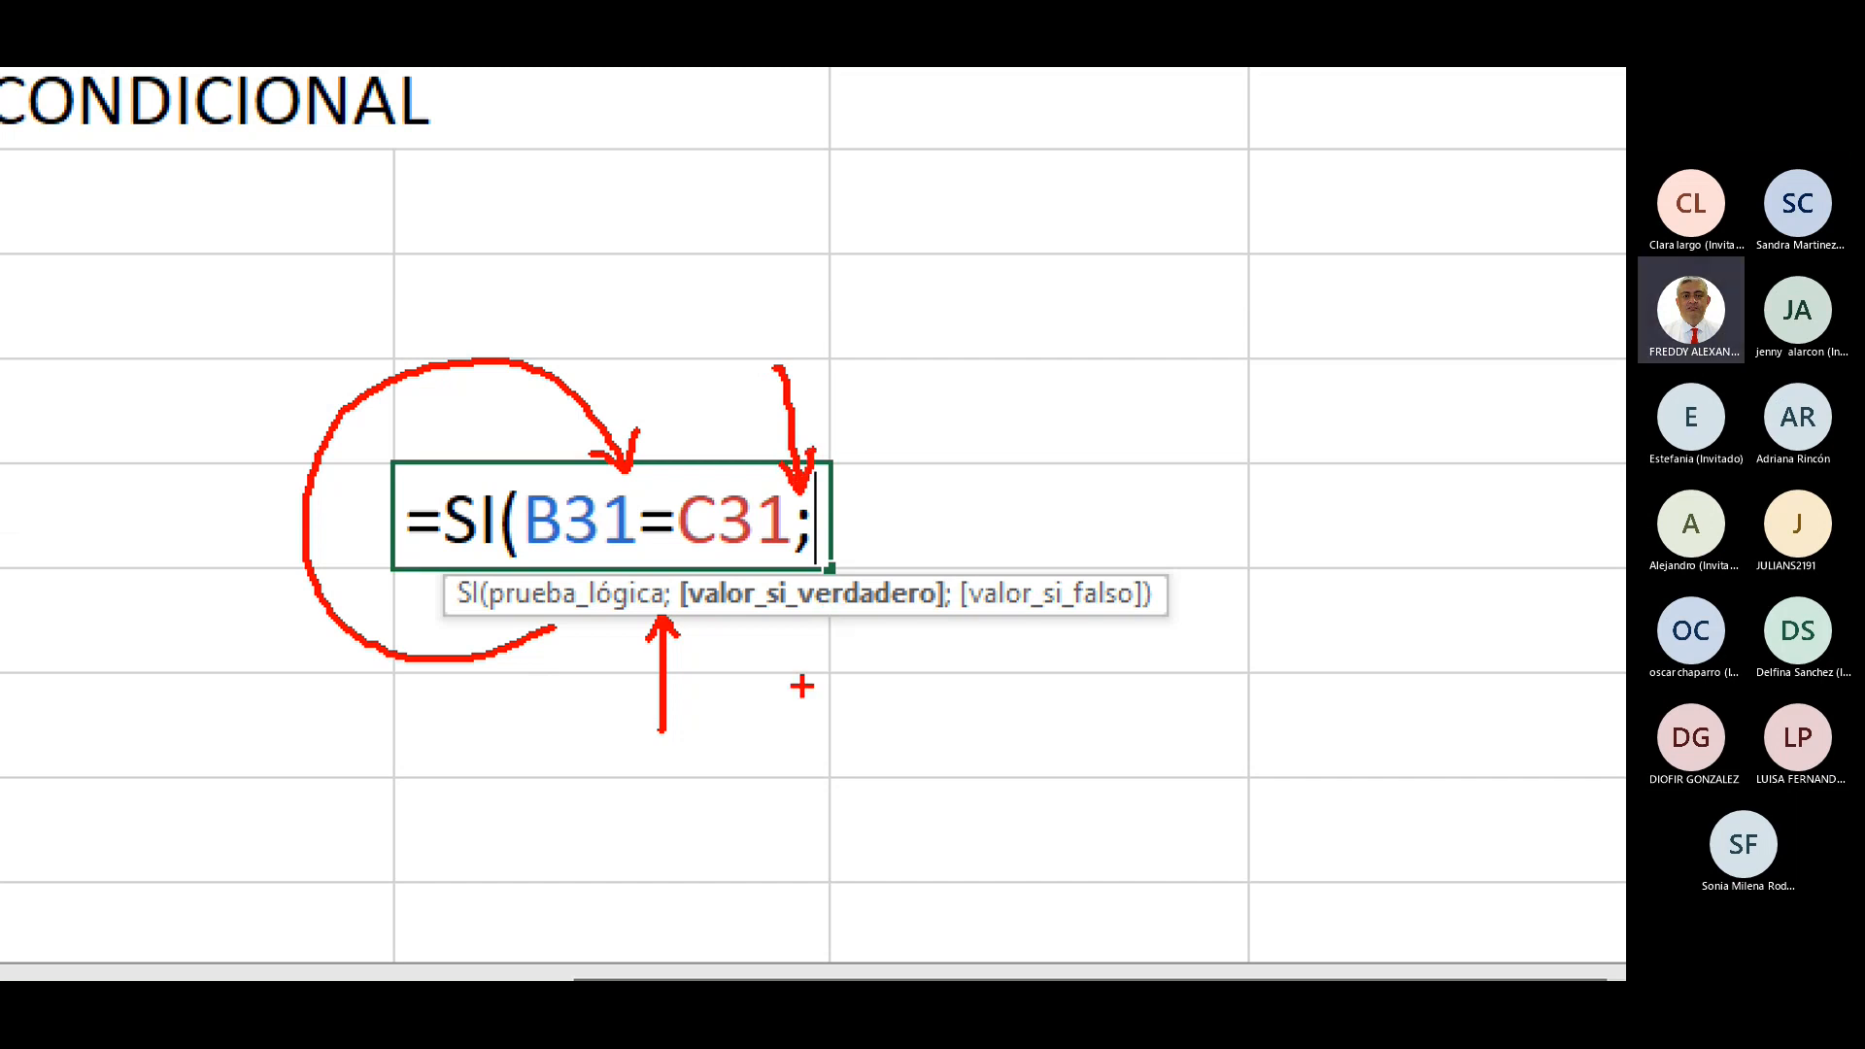
drag(715, 624, 915, 624)
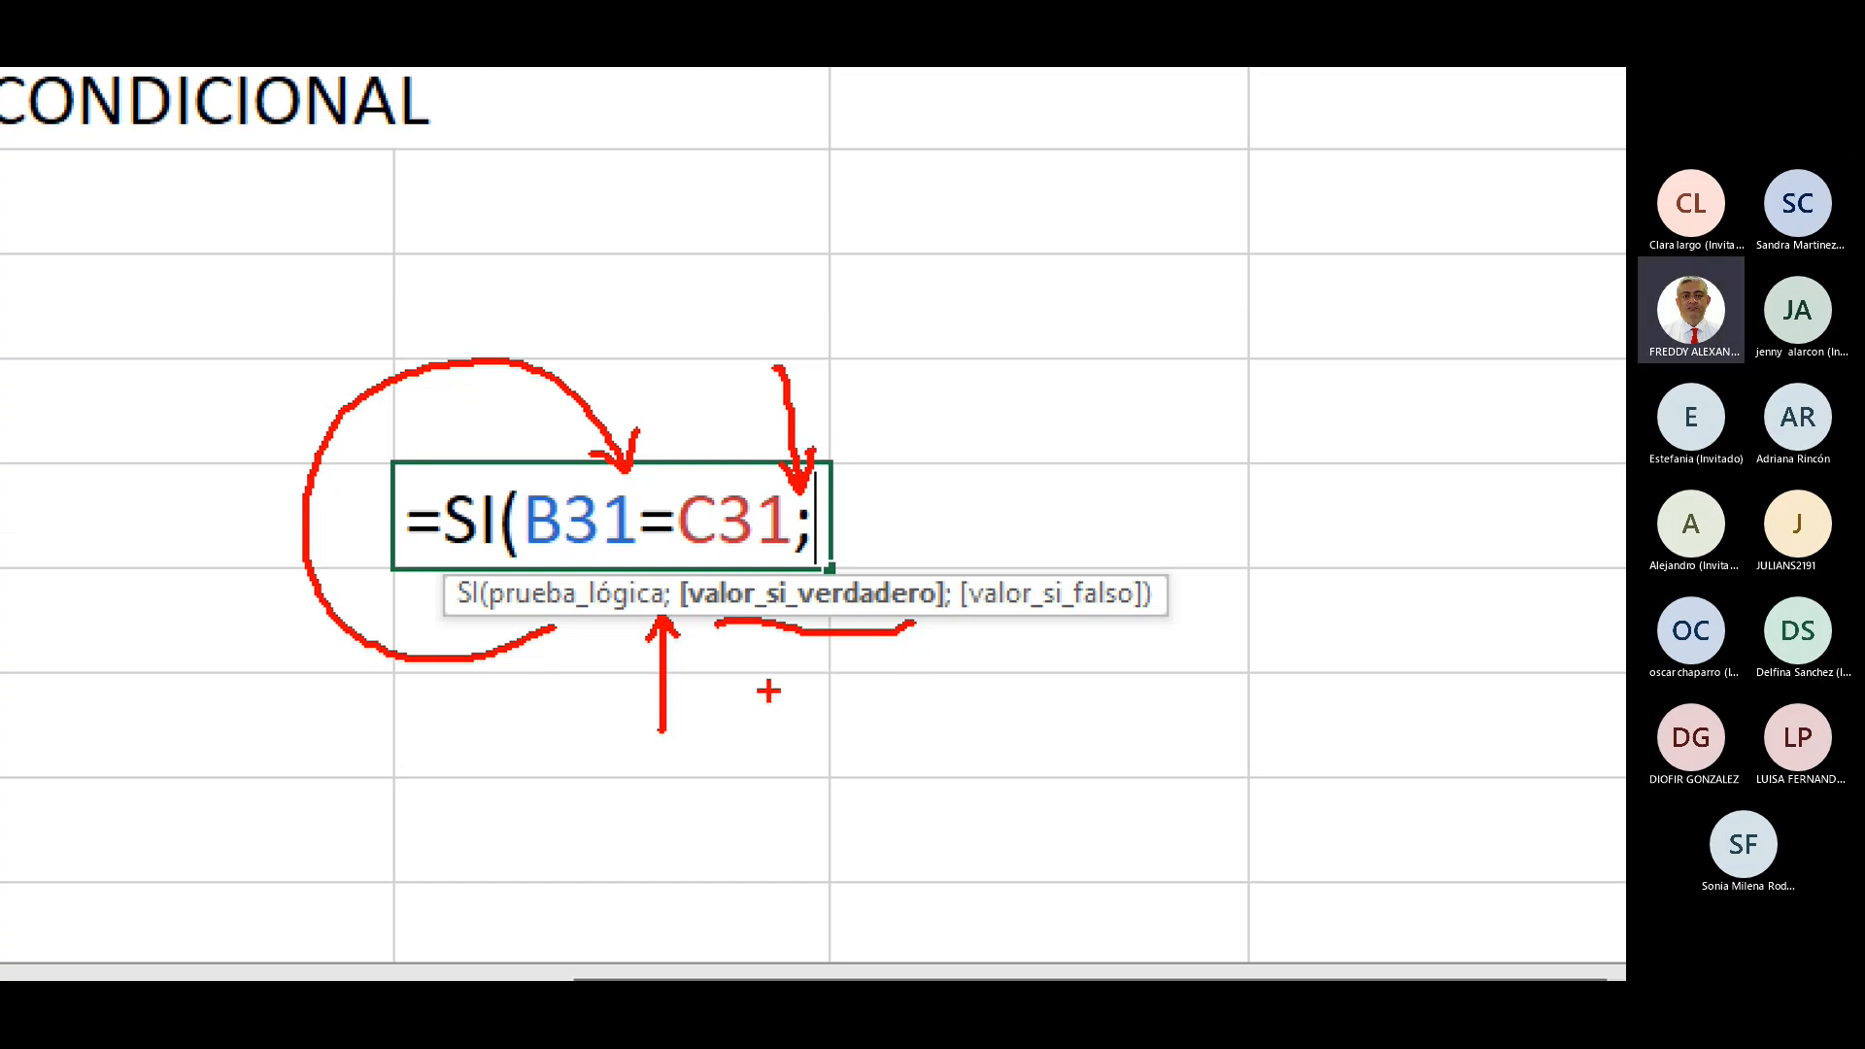
mouse_move(777, 668)
mouse_down()
mouse_move(822, 726)
mouse_move(883, 667)
mouse_up()
drag(853, 716, 870, 711)
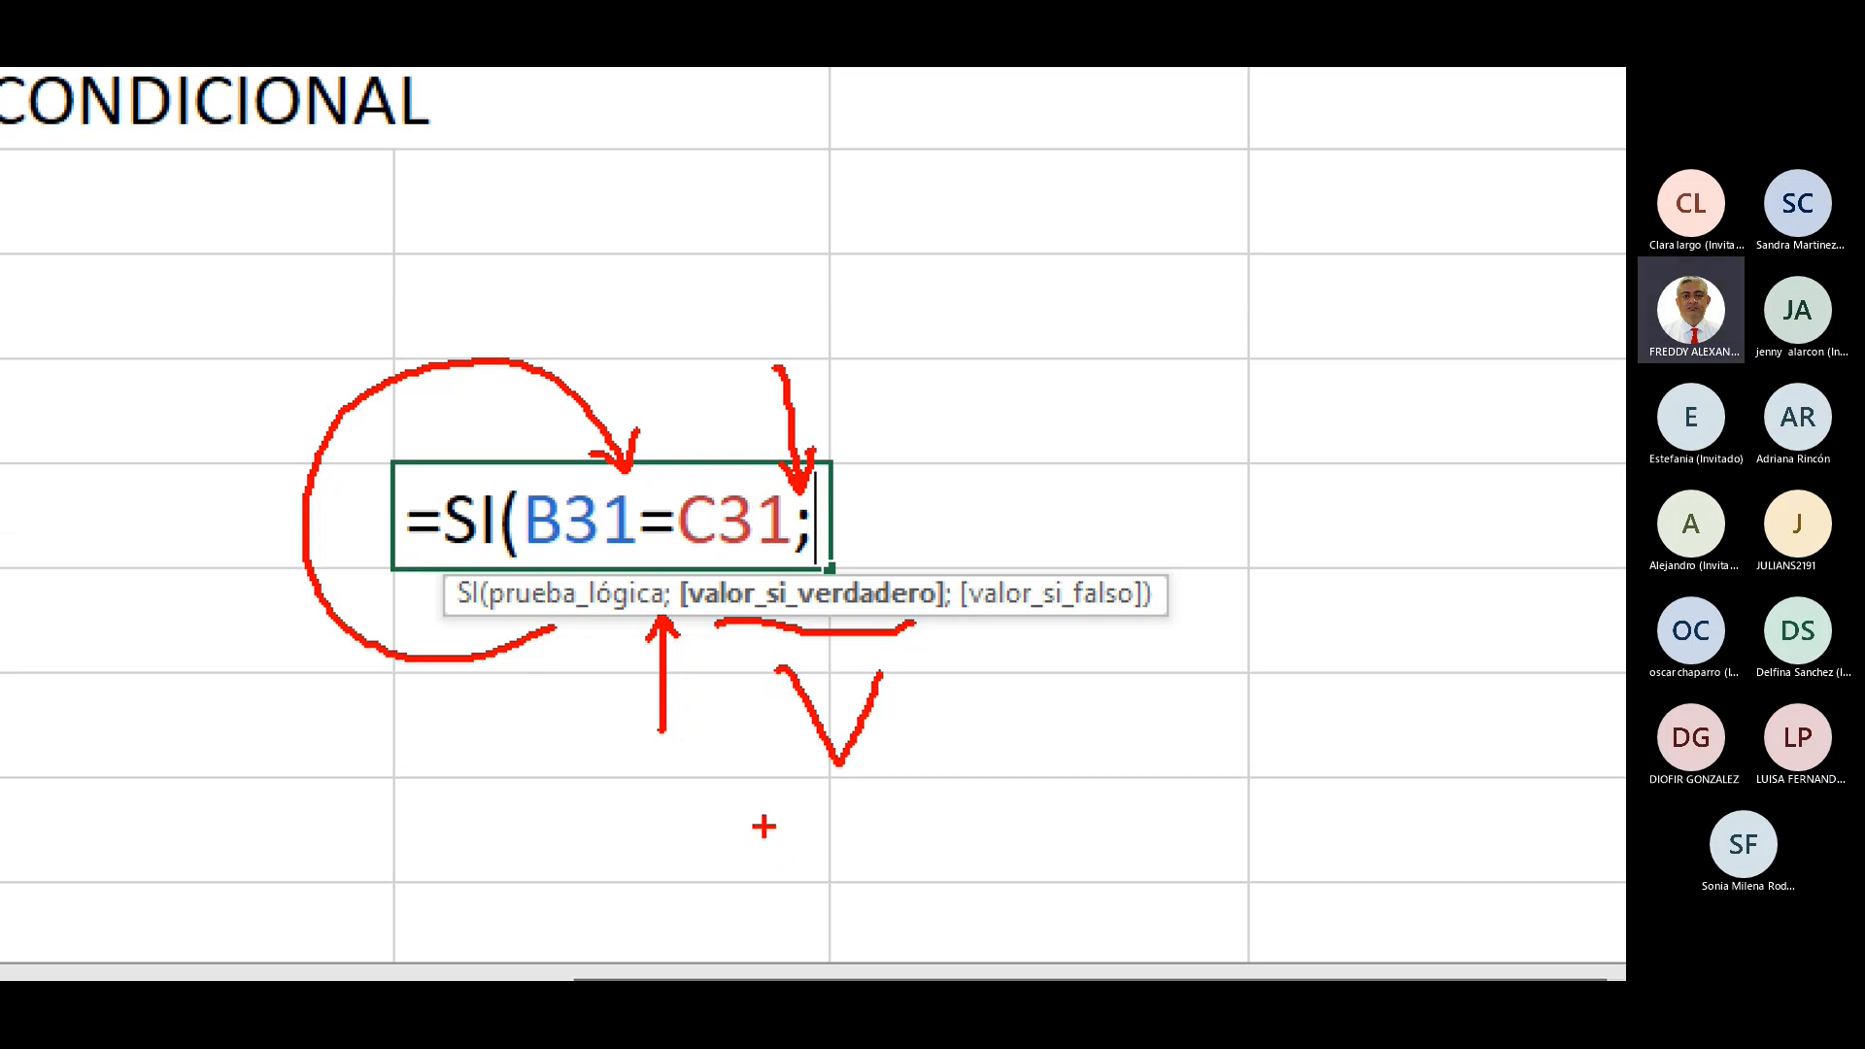
Step: Handwrite in red, below the V, an opening quotation mark and the example message "Los 2 no" for the true case
mouse_move(516, 759)
mouse_down()
mouse_move(503, 804)
mouse_move(526, 799)
mouse_up()
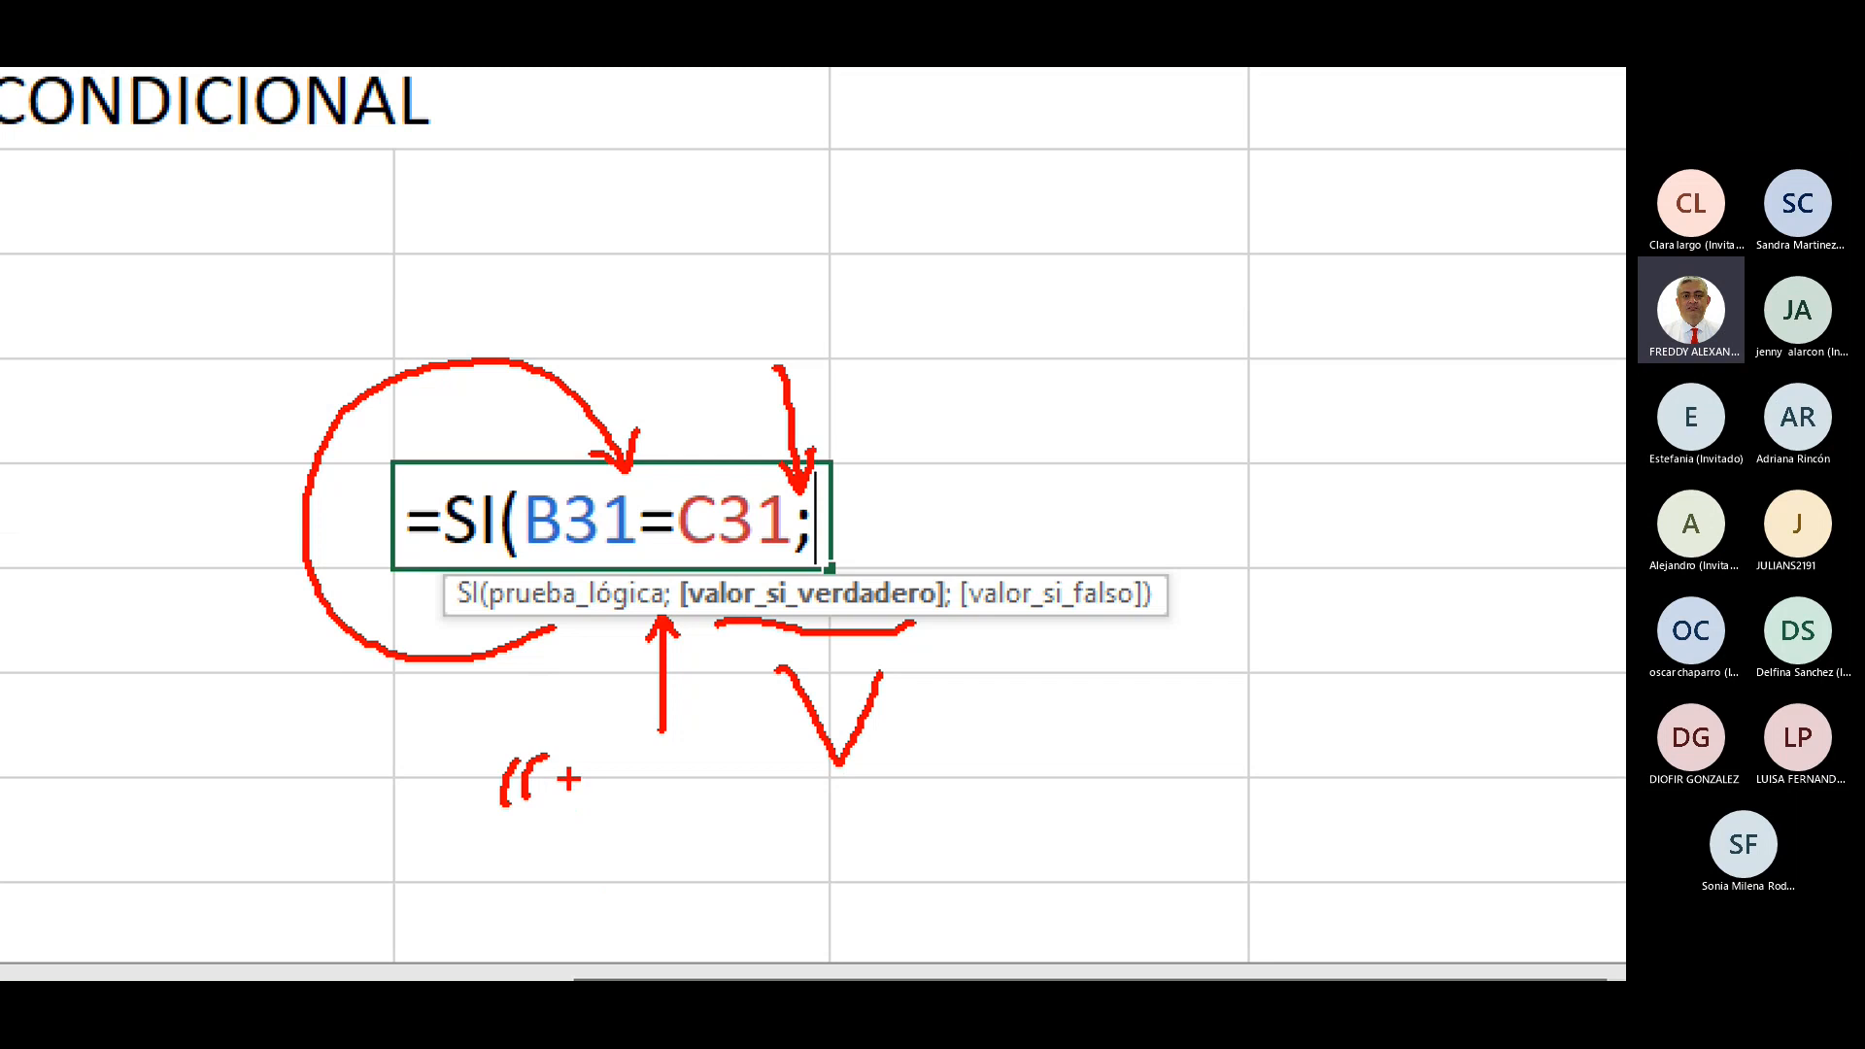
mouse_move(568, 780)
mouse_down()
mouse_move(585, 859)
mouse_move(650, 835)
mouse_move(641, 852)
mouse_move(683, 847)
mouse_move(691, 868)
mouse_up()
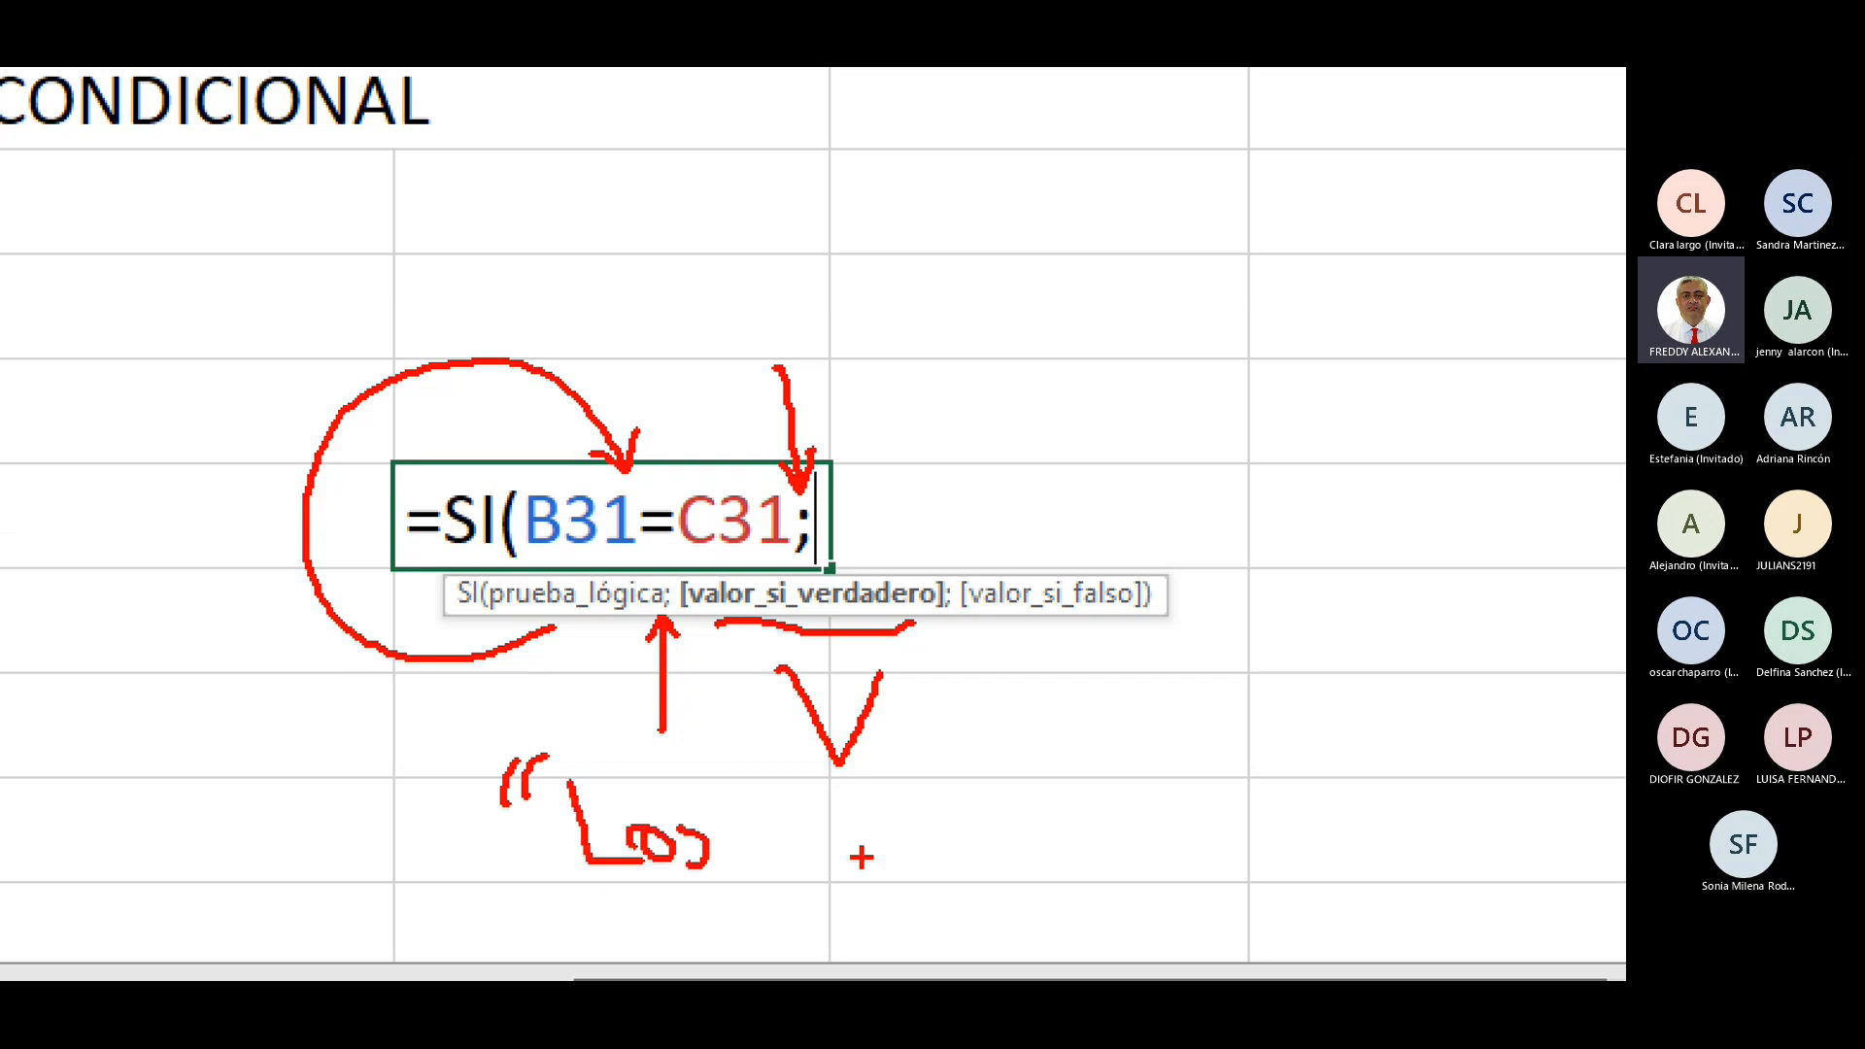
mouse_move(767, 806)
mouse_down()
mouse_move(772, 862)
mouse_move(918, 863)
mouse_move(905, 825)
mouse_move(1010, 850)
mouse_up()
drag(1028, 774, 1021, 918)
drag(935, 836, 1027, 834)
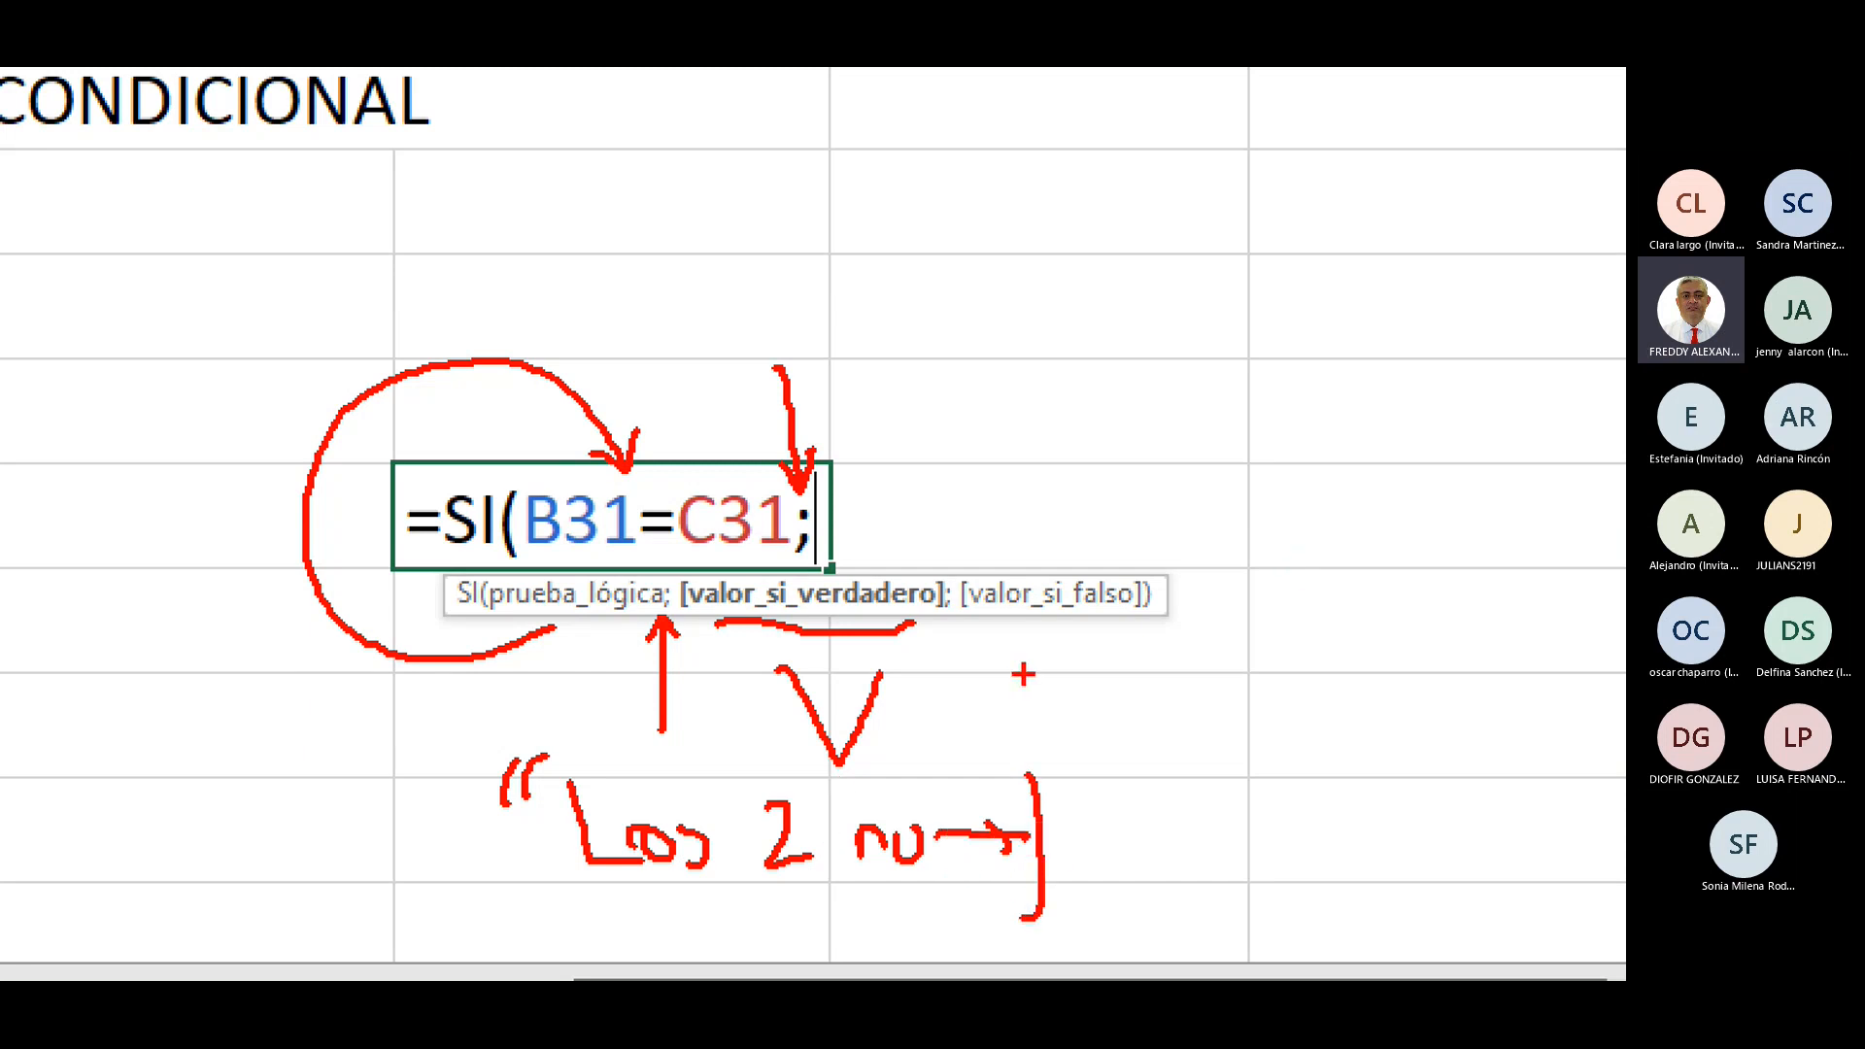
Step: Underline valor_si_falso, mark it with an F, draw an arrow to a scribbled message in quotation marks, and leave the annotation mode
mouse_move(969, 626)
mouse_down()
mouse_move(1141, 610)
mouse_move(1071, 704)
mouse_move(1076, 738)
mouse_move(1066, 701)
mouse_move(1044, 709)
mouse_up()
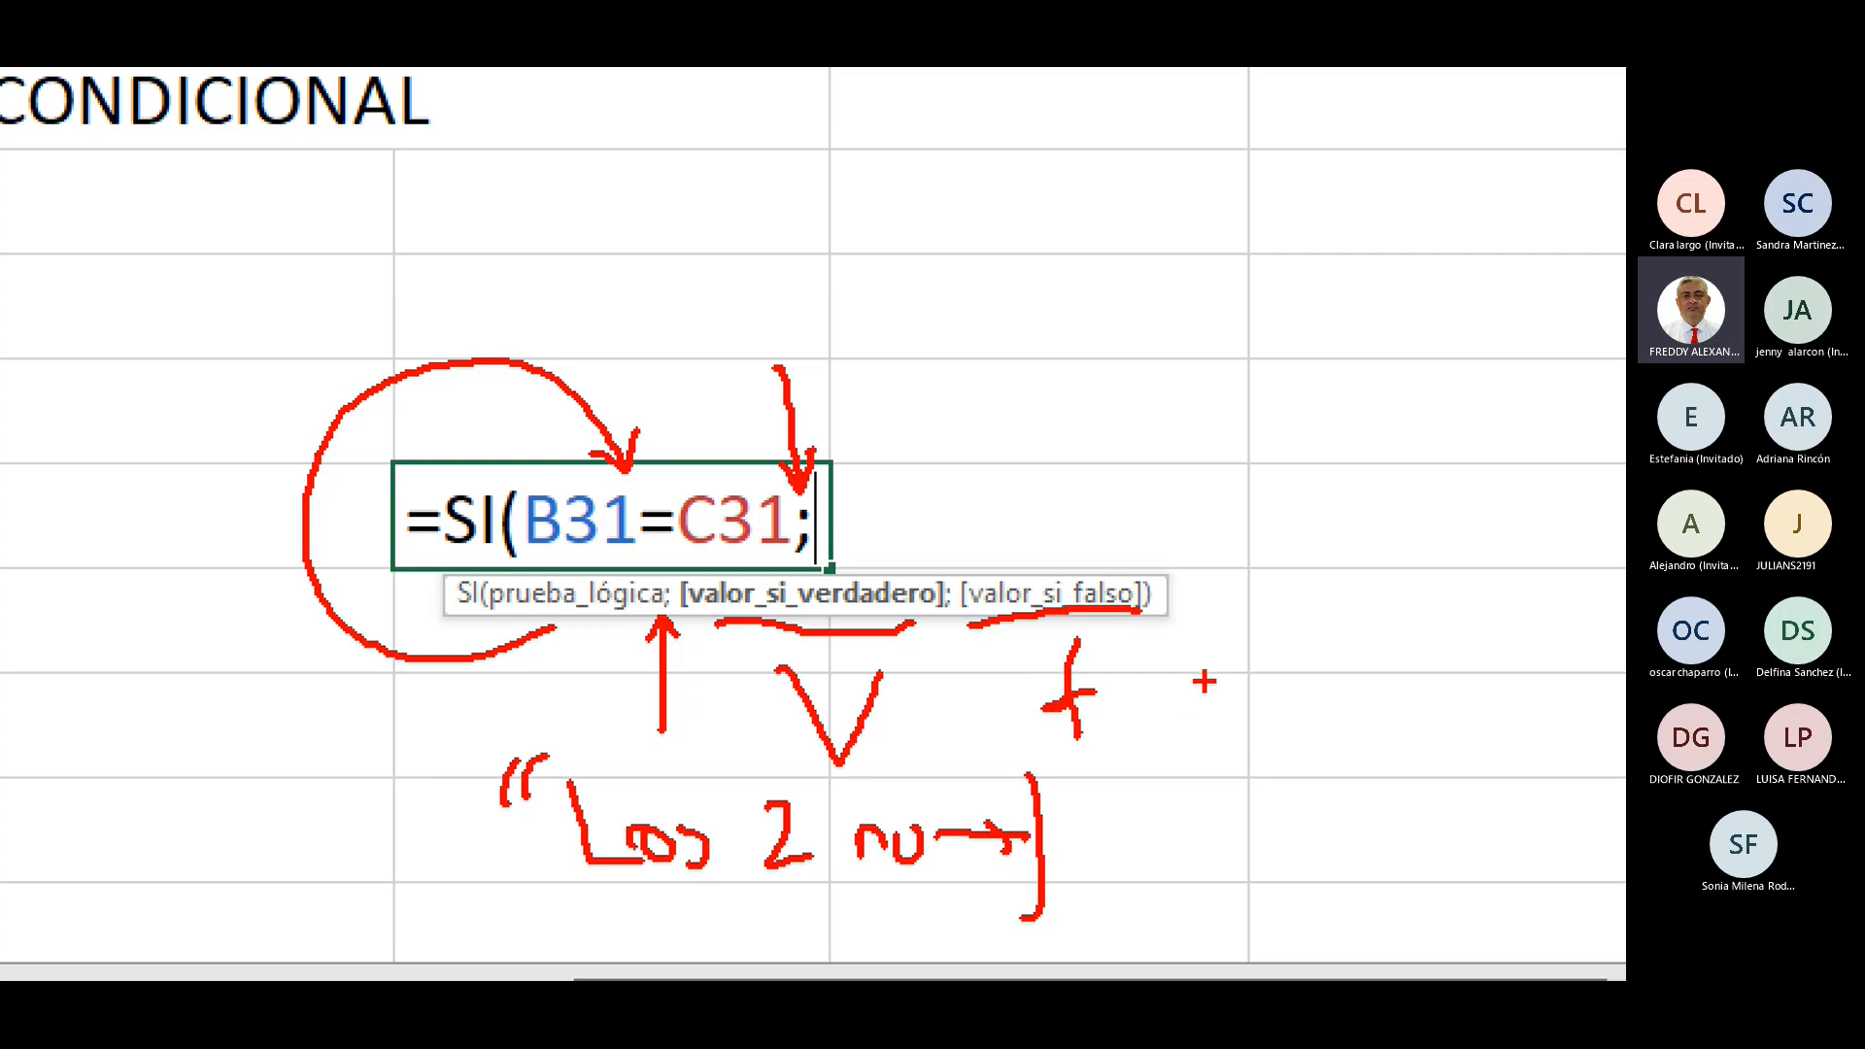
mouse_move(1282, 683)
mouse_down()
mouse_move(1291, 709)
mouse_move(1418, 718)
mouse_up()
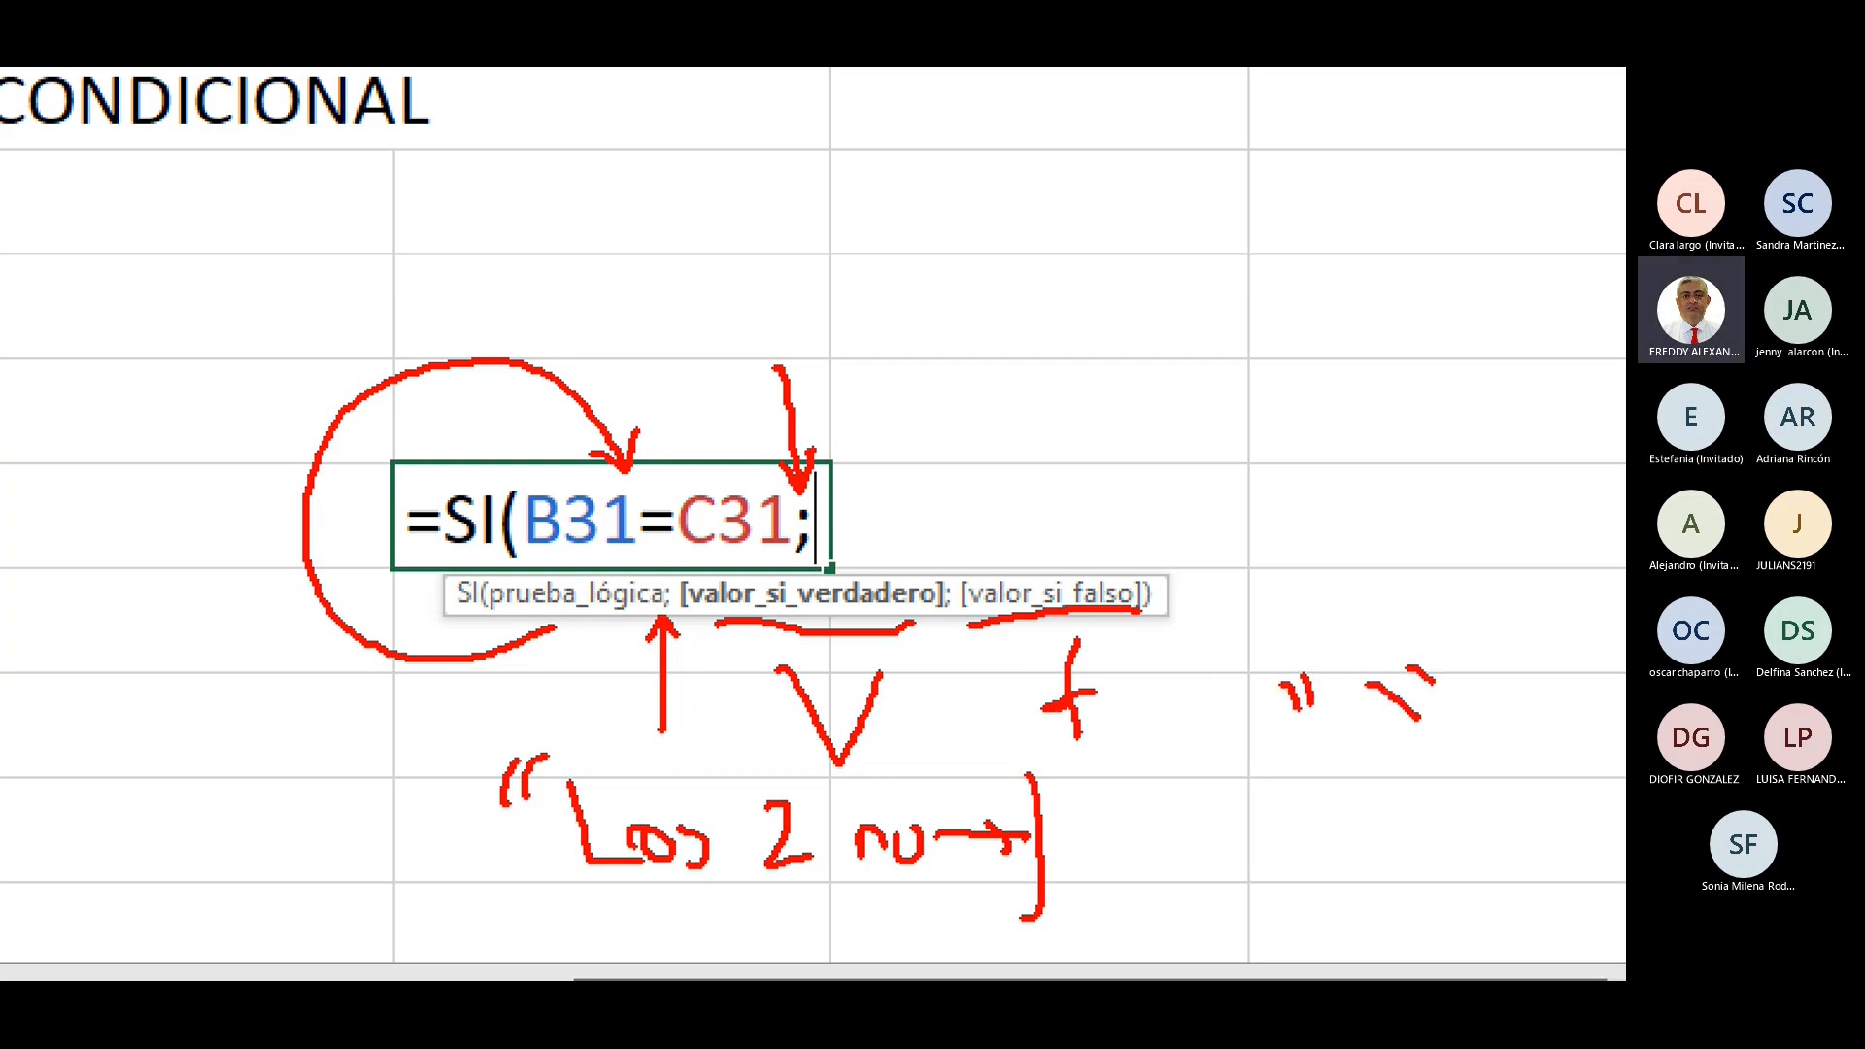
mouse_move(1434, 643)
mouse_down()
mouse_move(1465, 668)
mouse_move(1482, 657)
mouse_up()
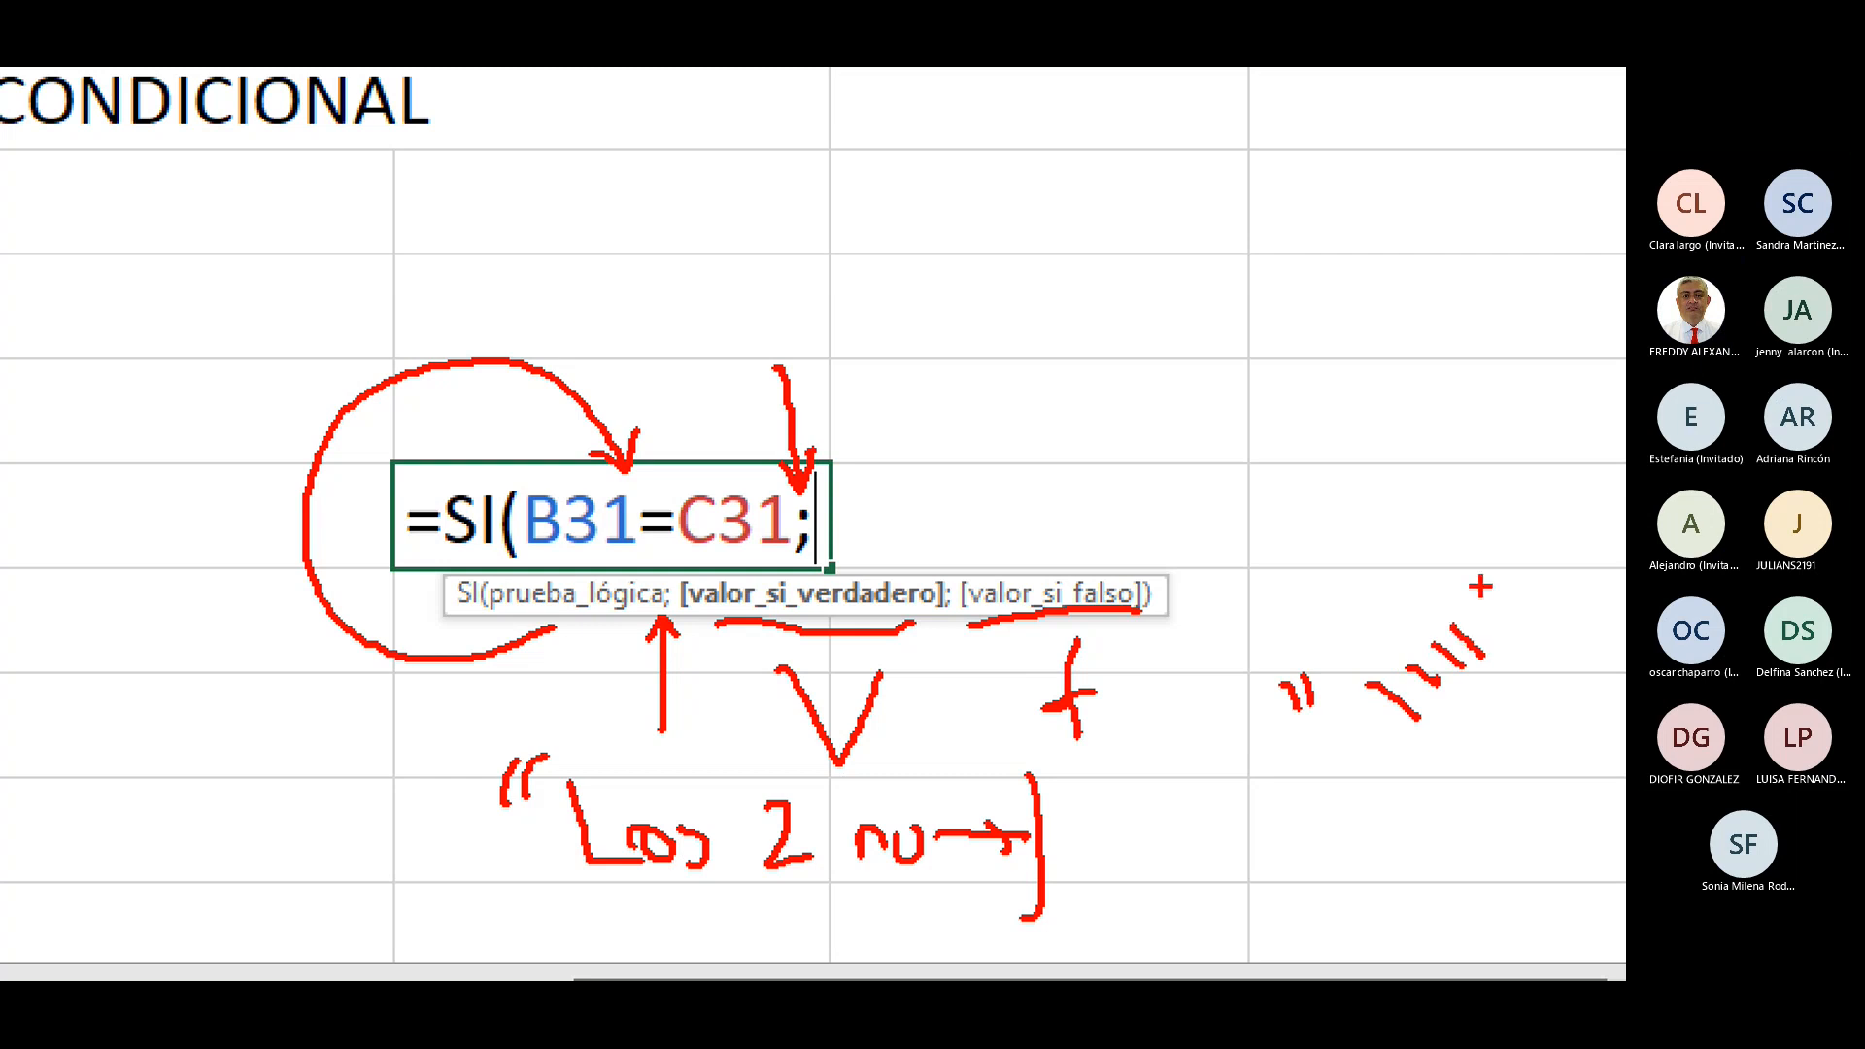
drag(1482, 586, 1515, 627)
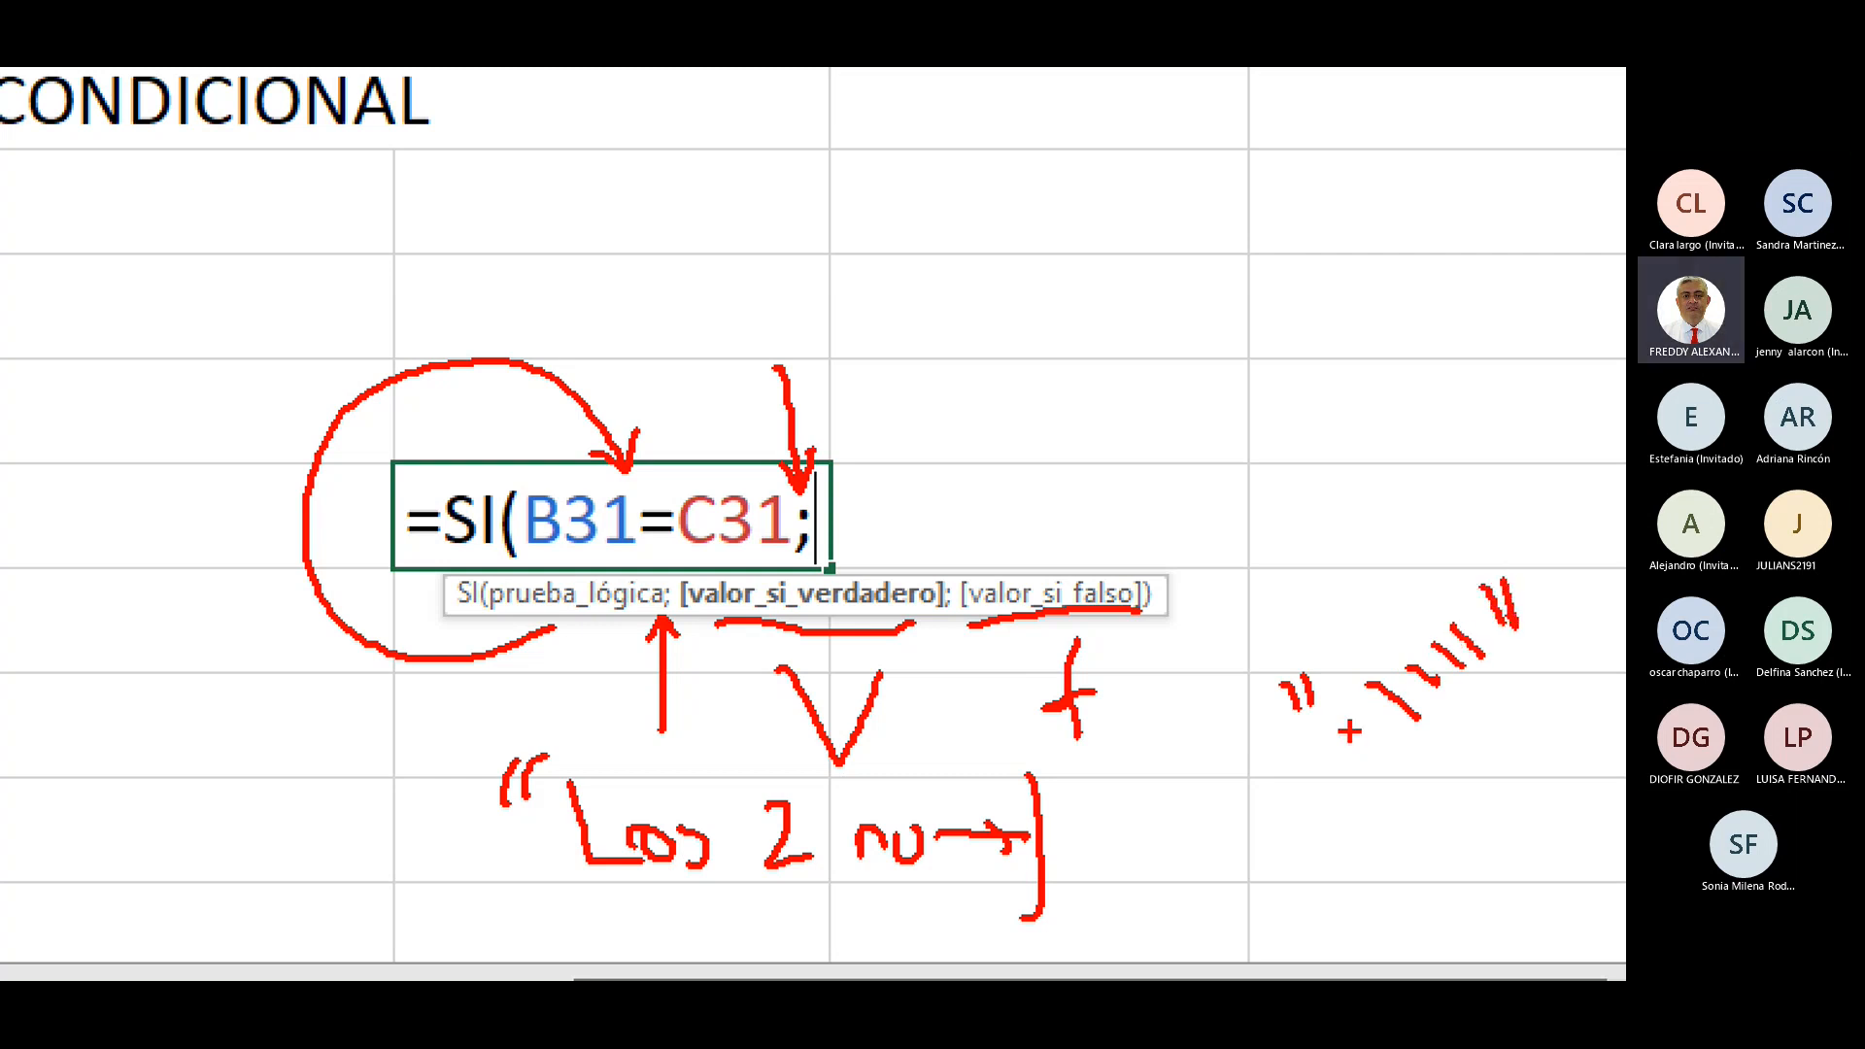
drag(1350, 730, 1483, 652)
drag(1365, 678, 1383, 699)
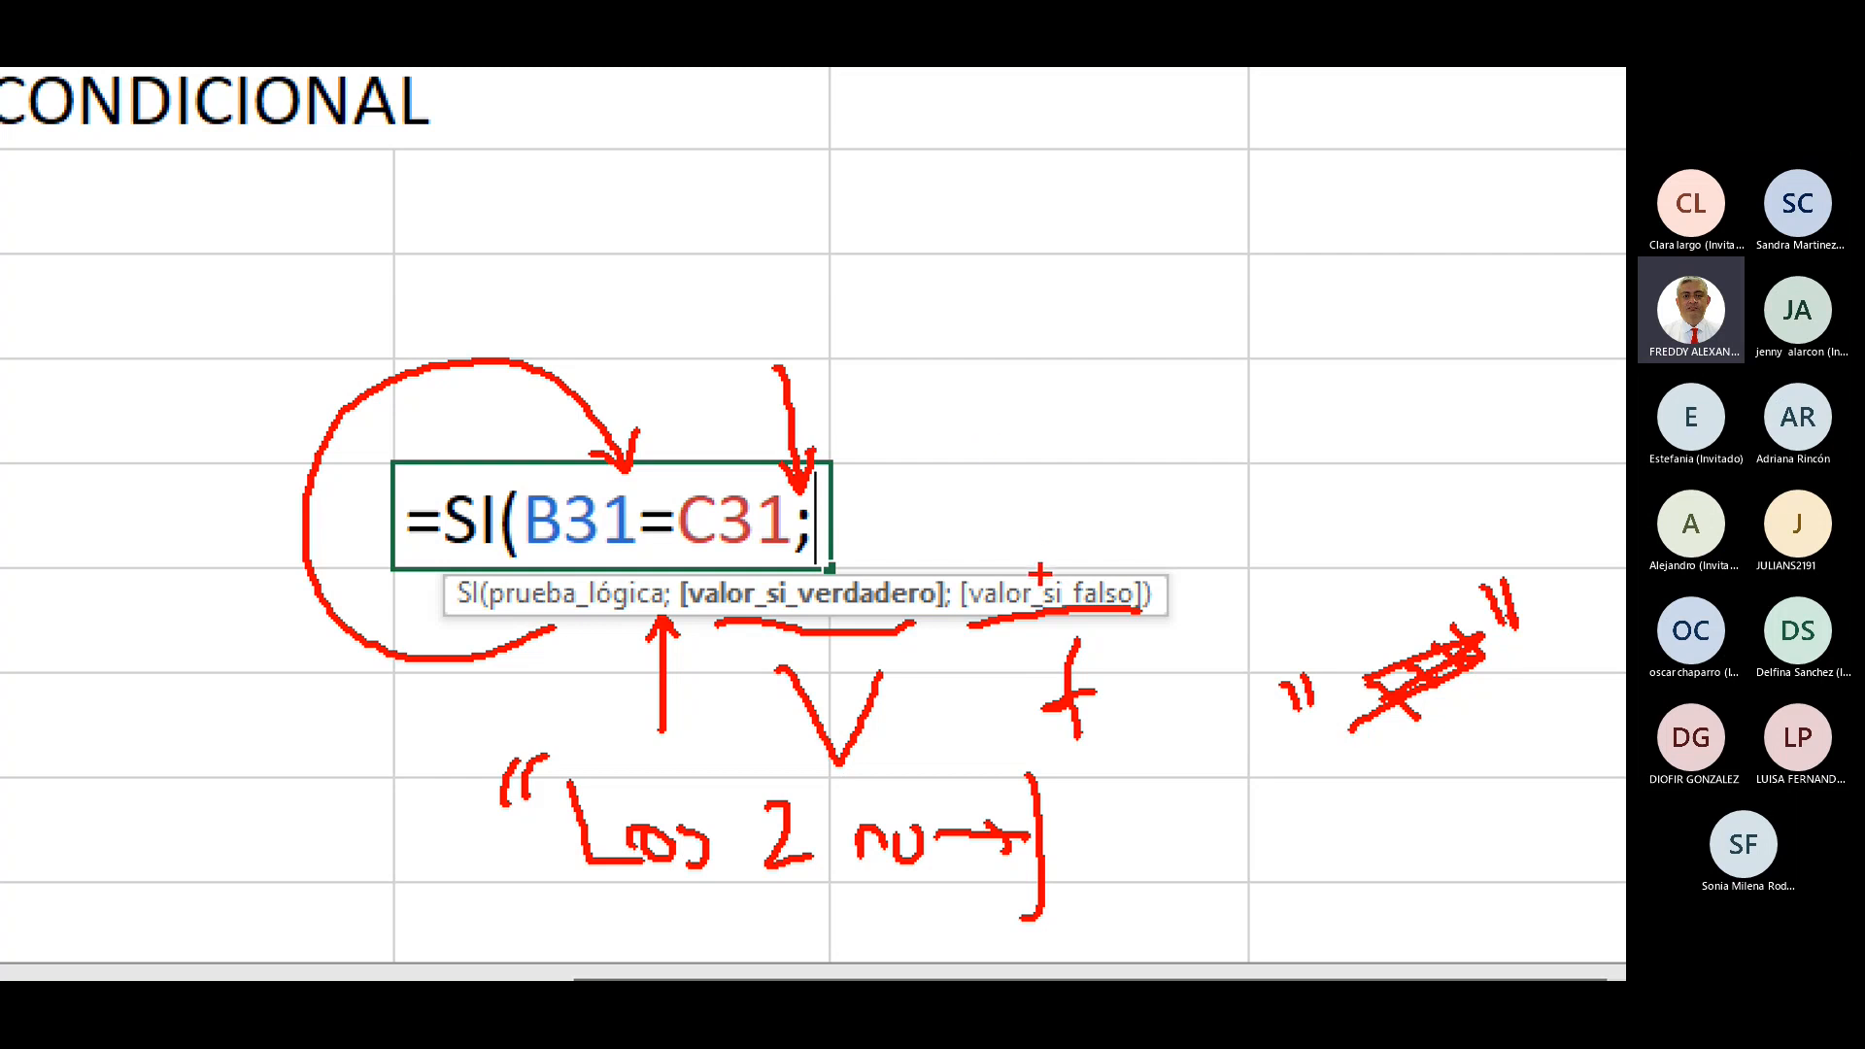
mouse_move(1060, 552)
mouse_down()
mouse_move(1399, 624)
mouse_move(1377, 610)
mouse_move(1420, 583)
mouse_up()
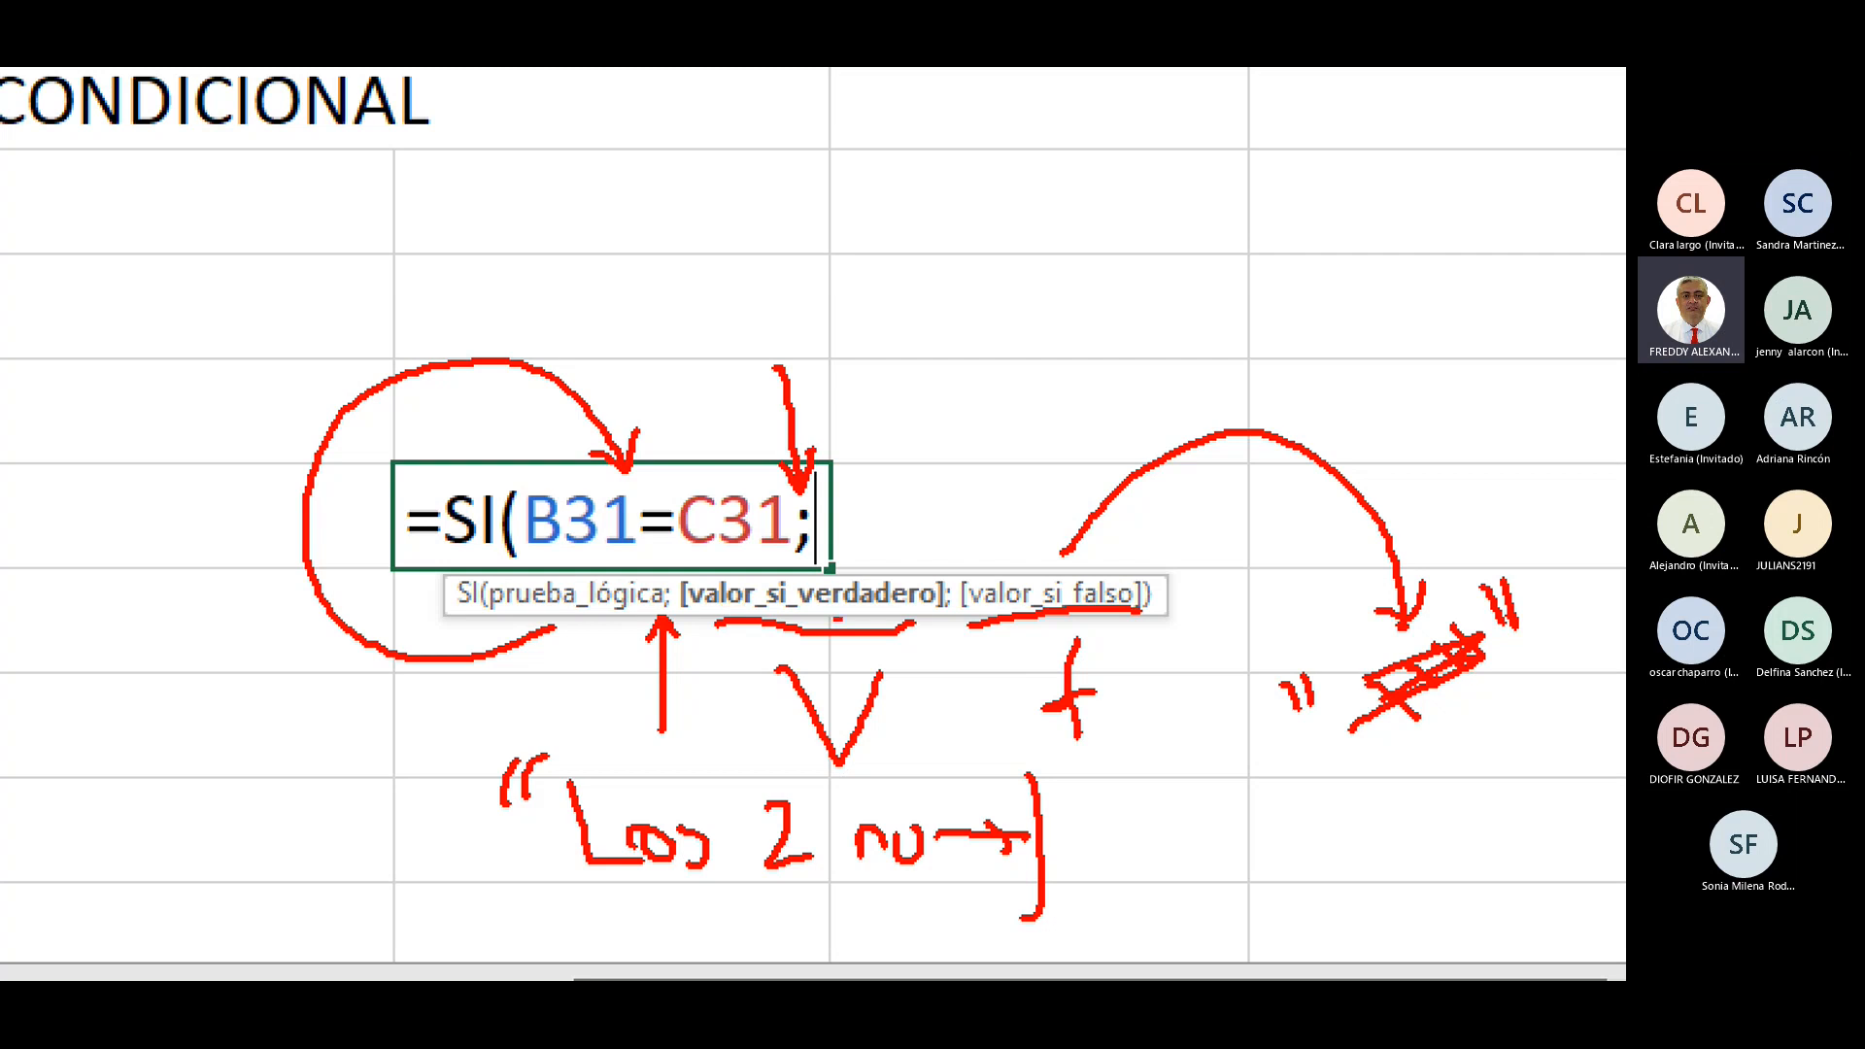
mouse_move(774, 720)
mouse_down()
mouse_move(742, 767)
mouse_move(764, 767)
mouse_up()
key(Escape)
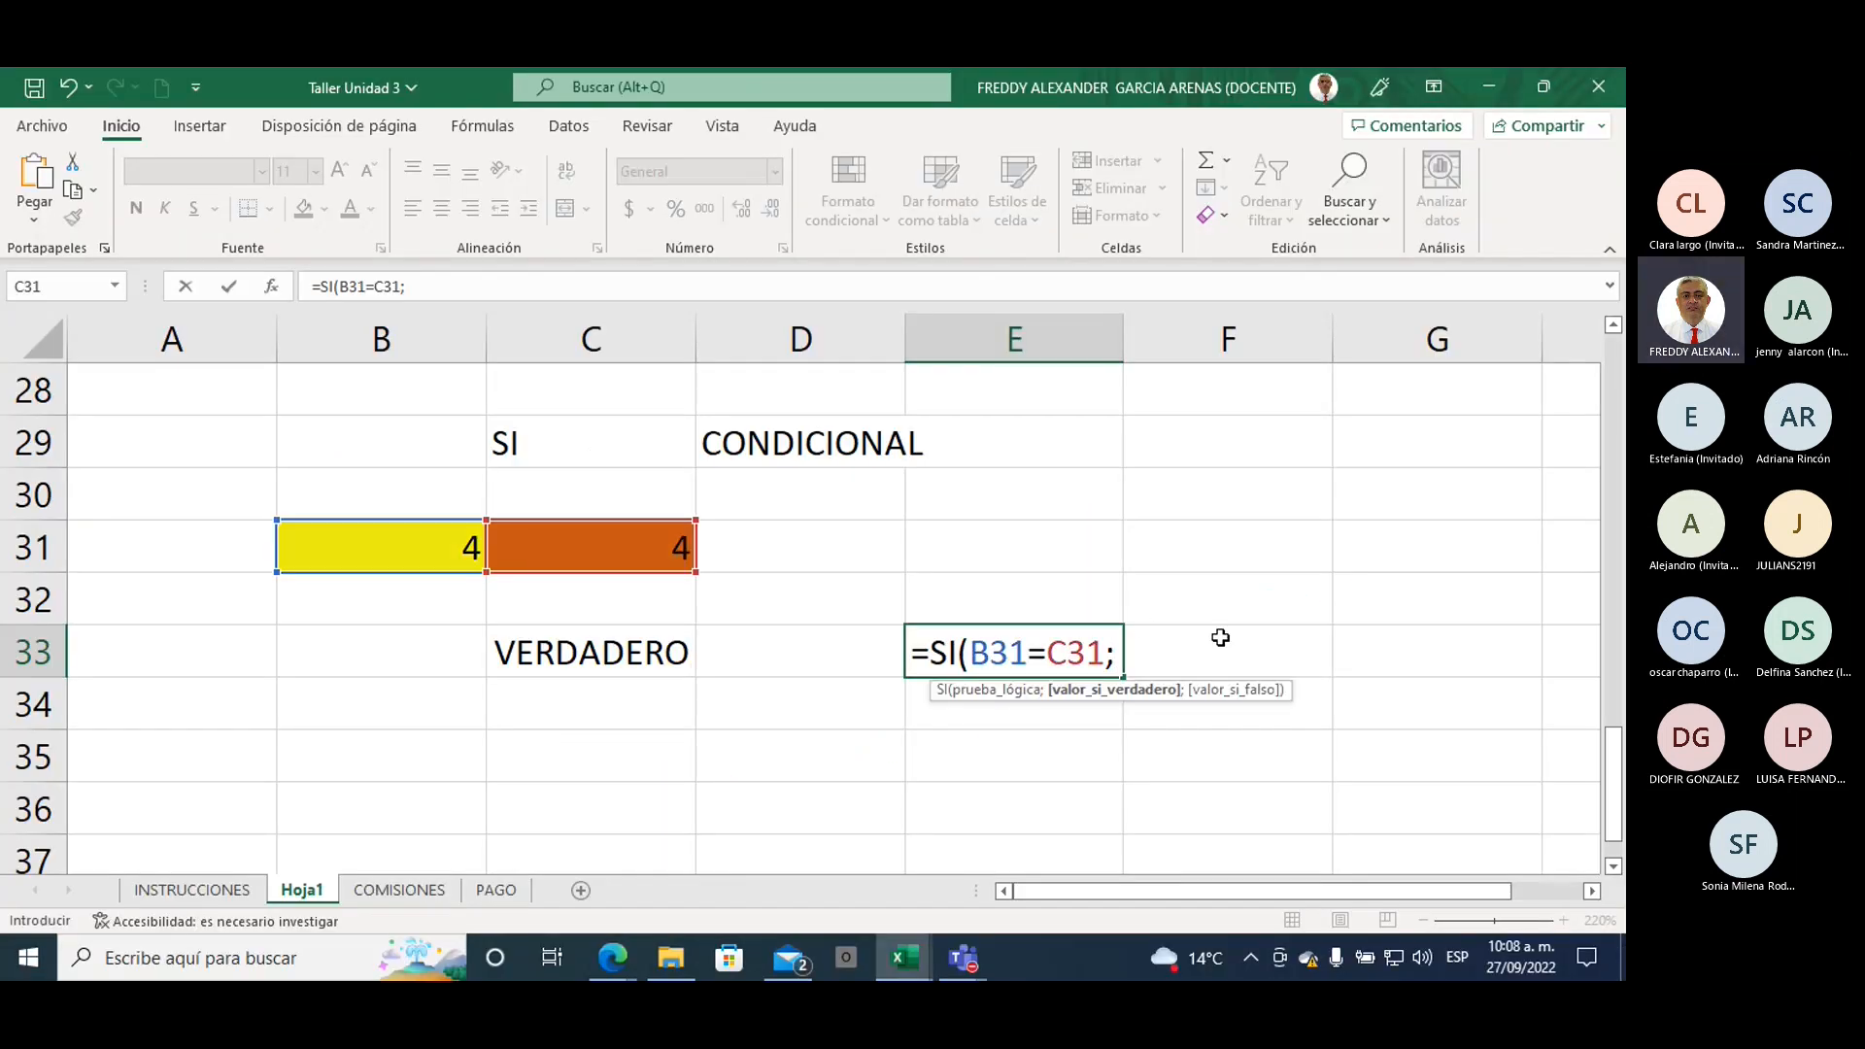
Step: Add "SON IGUALES" as the value if true in the E33 formula, followed by a semicolon
text("SON IGUAL)
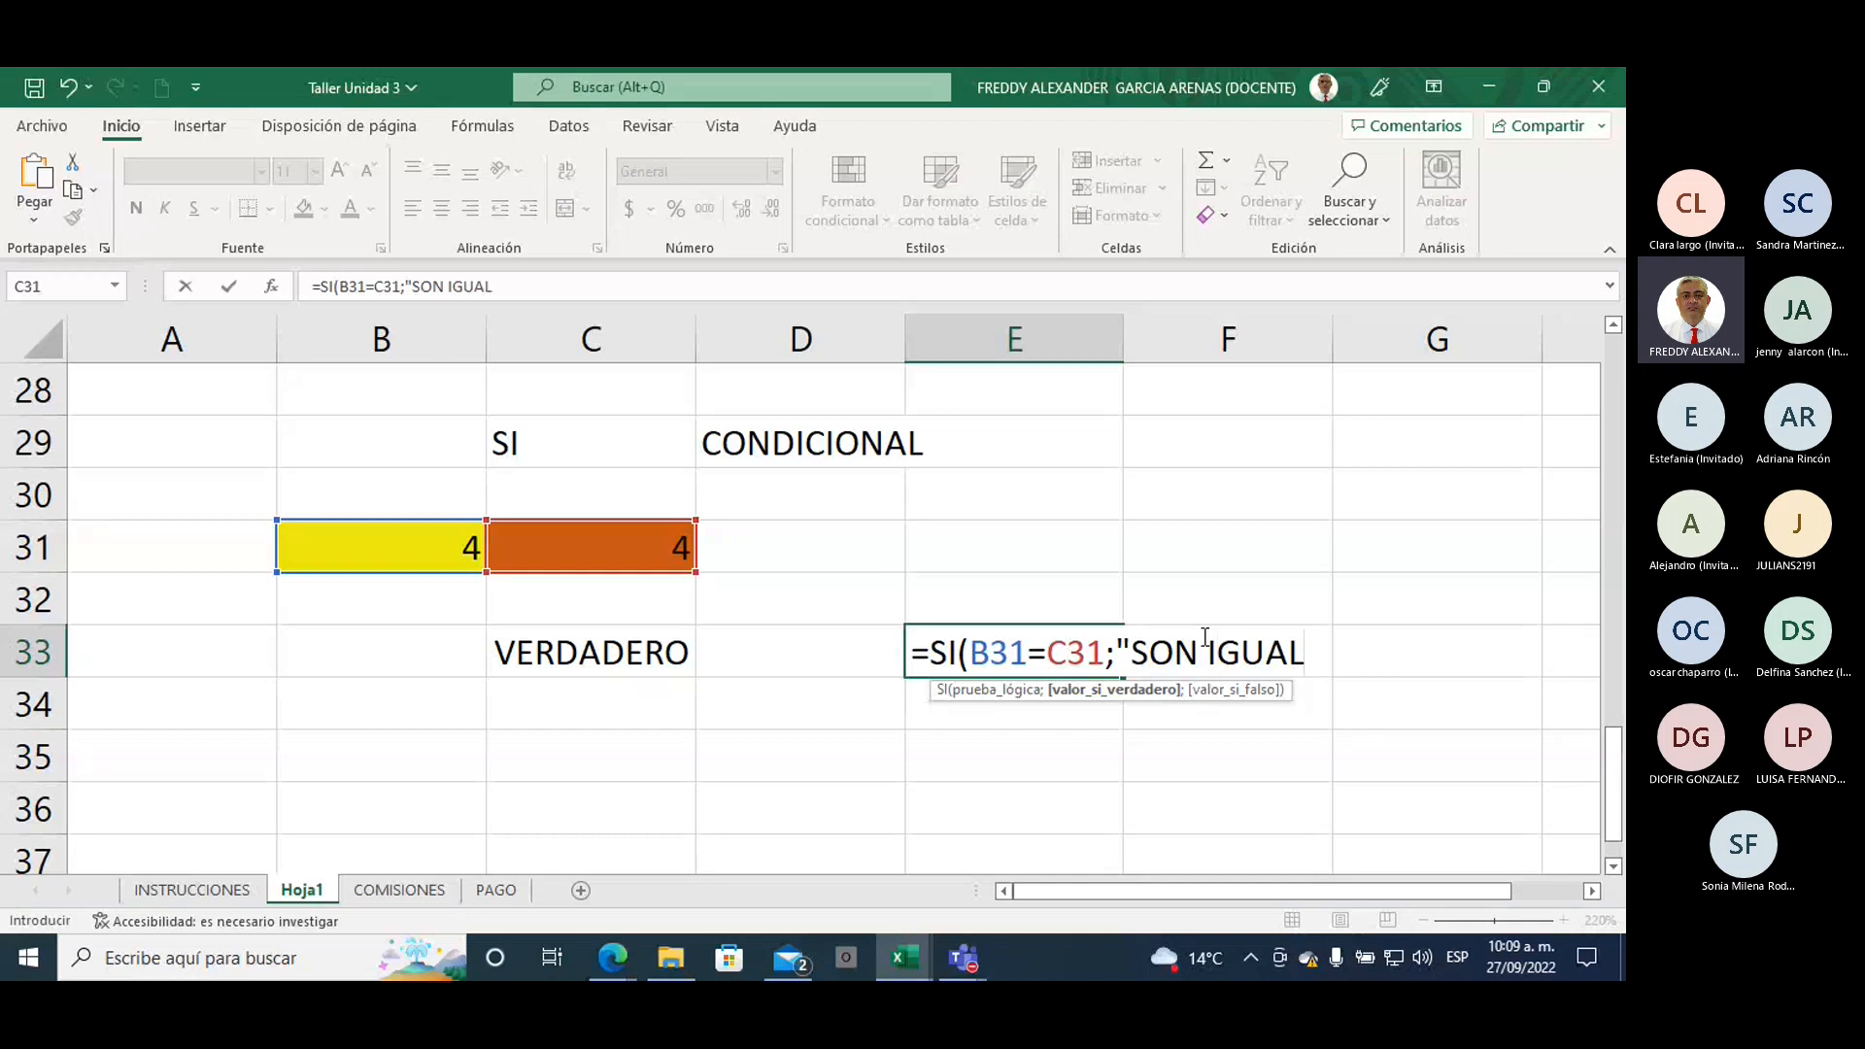
text(ES")
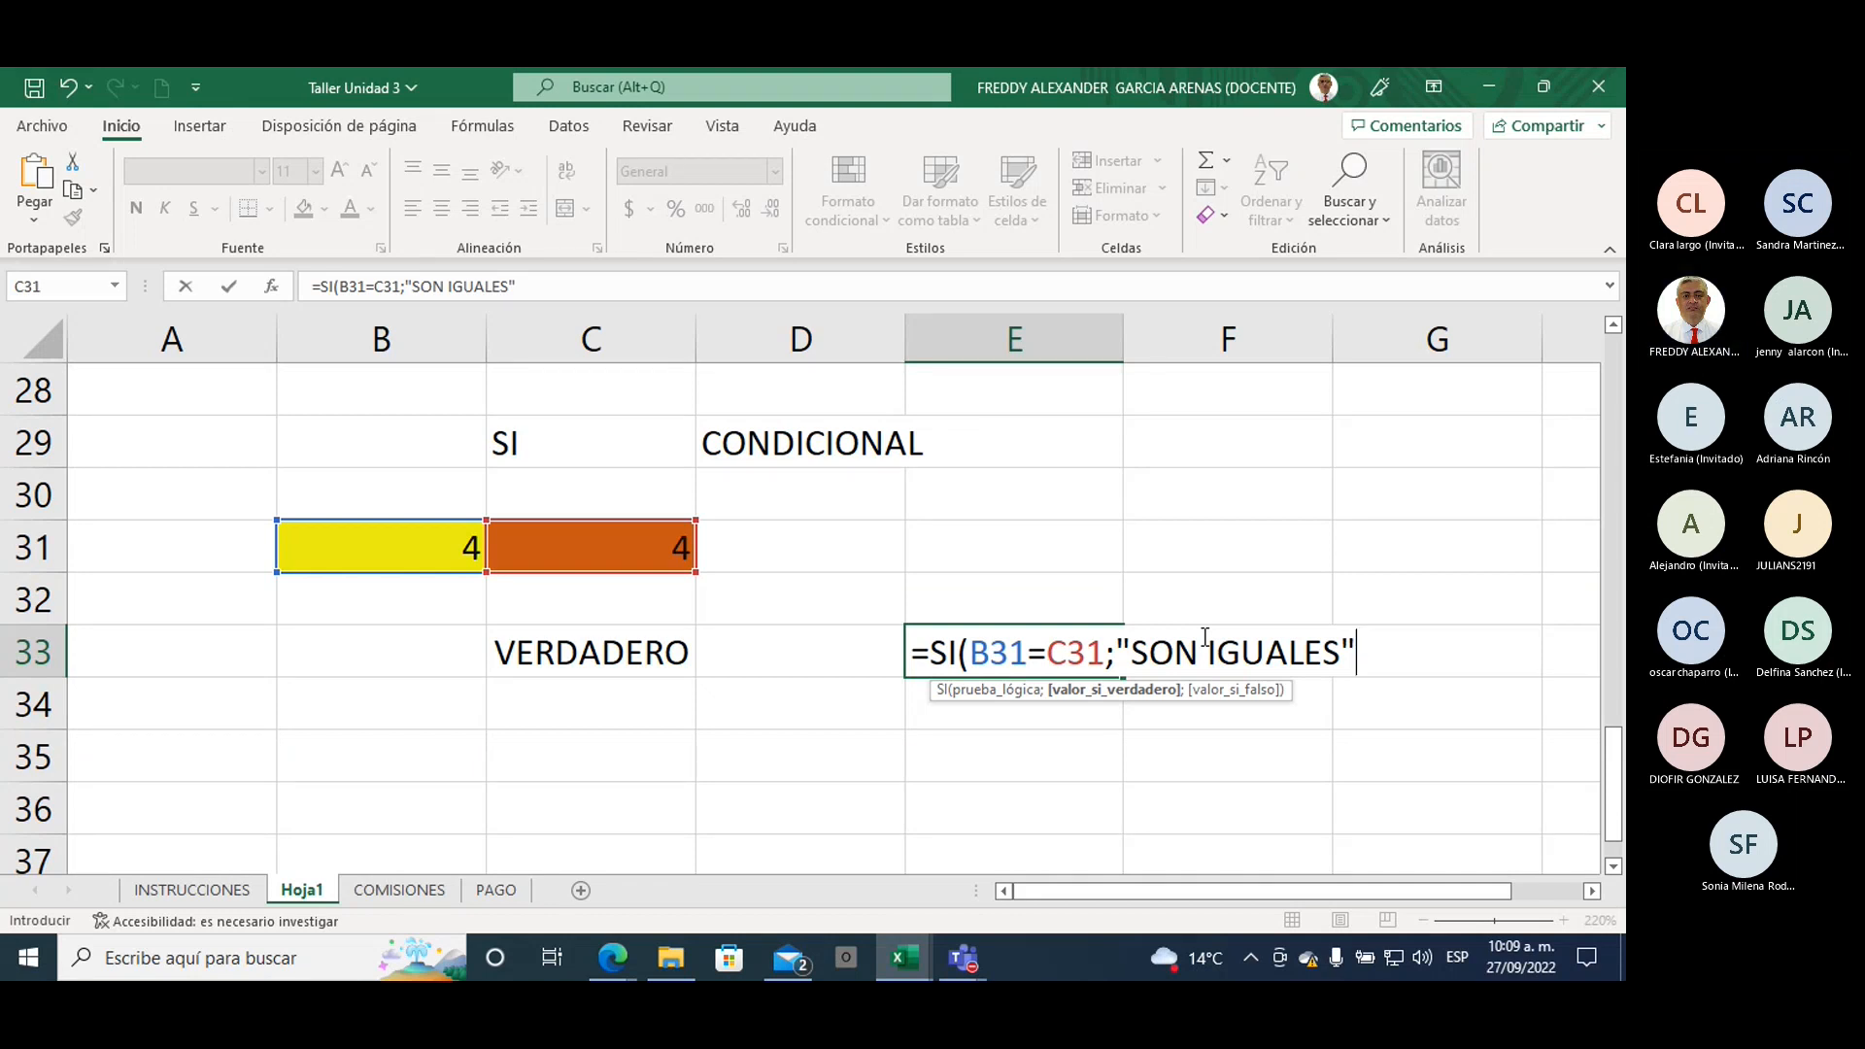
text(;)
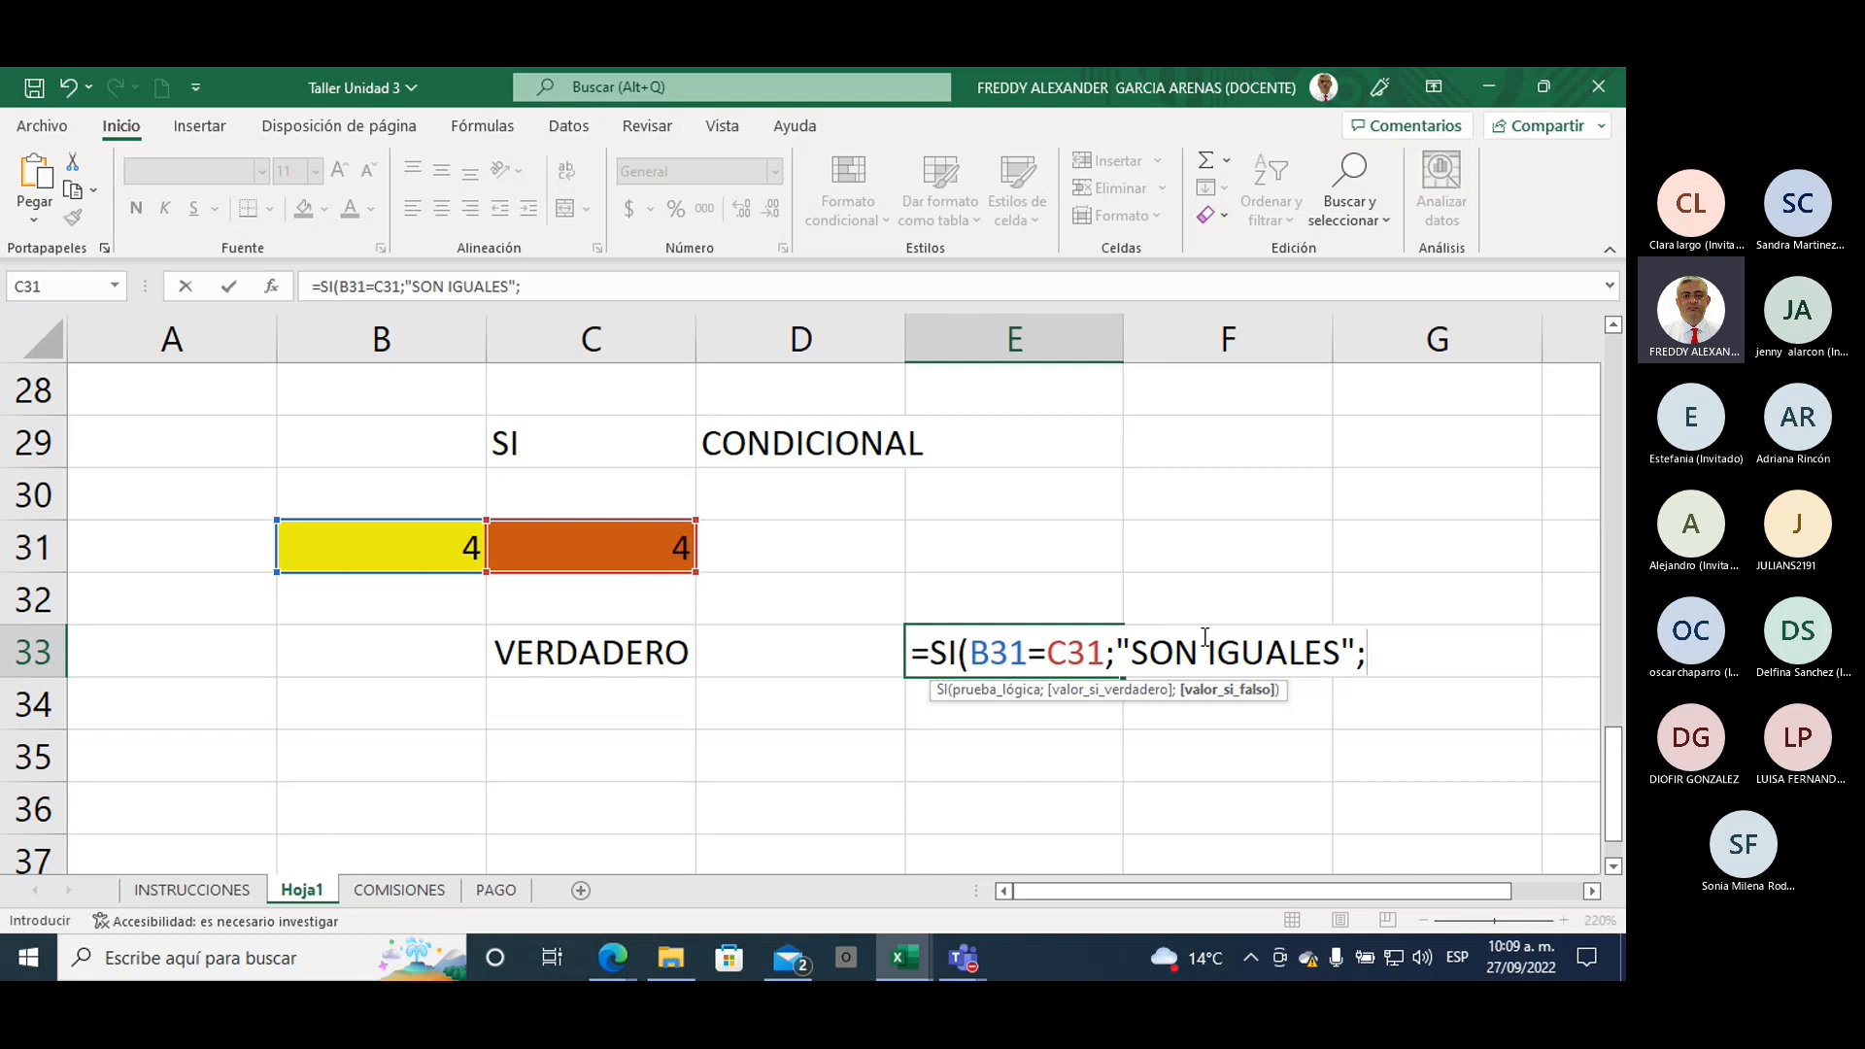
Step: Add "SON DIFERENTES" as the value if false, close the parenthesis, and enter the SI formula in E33
text("SONDIFERE)
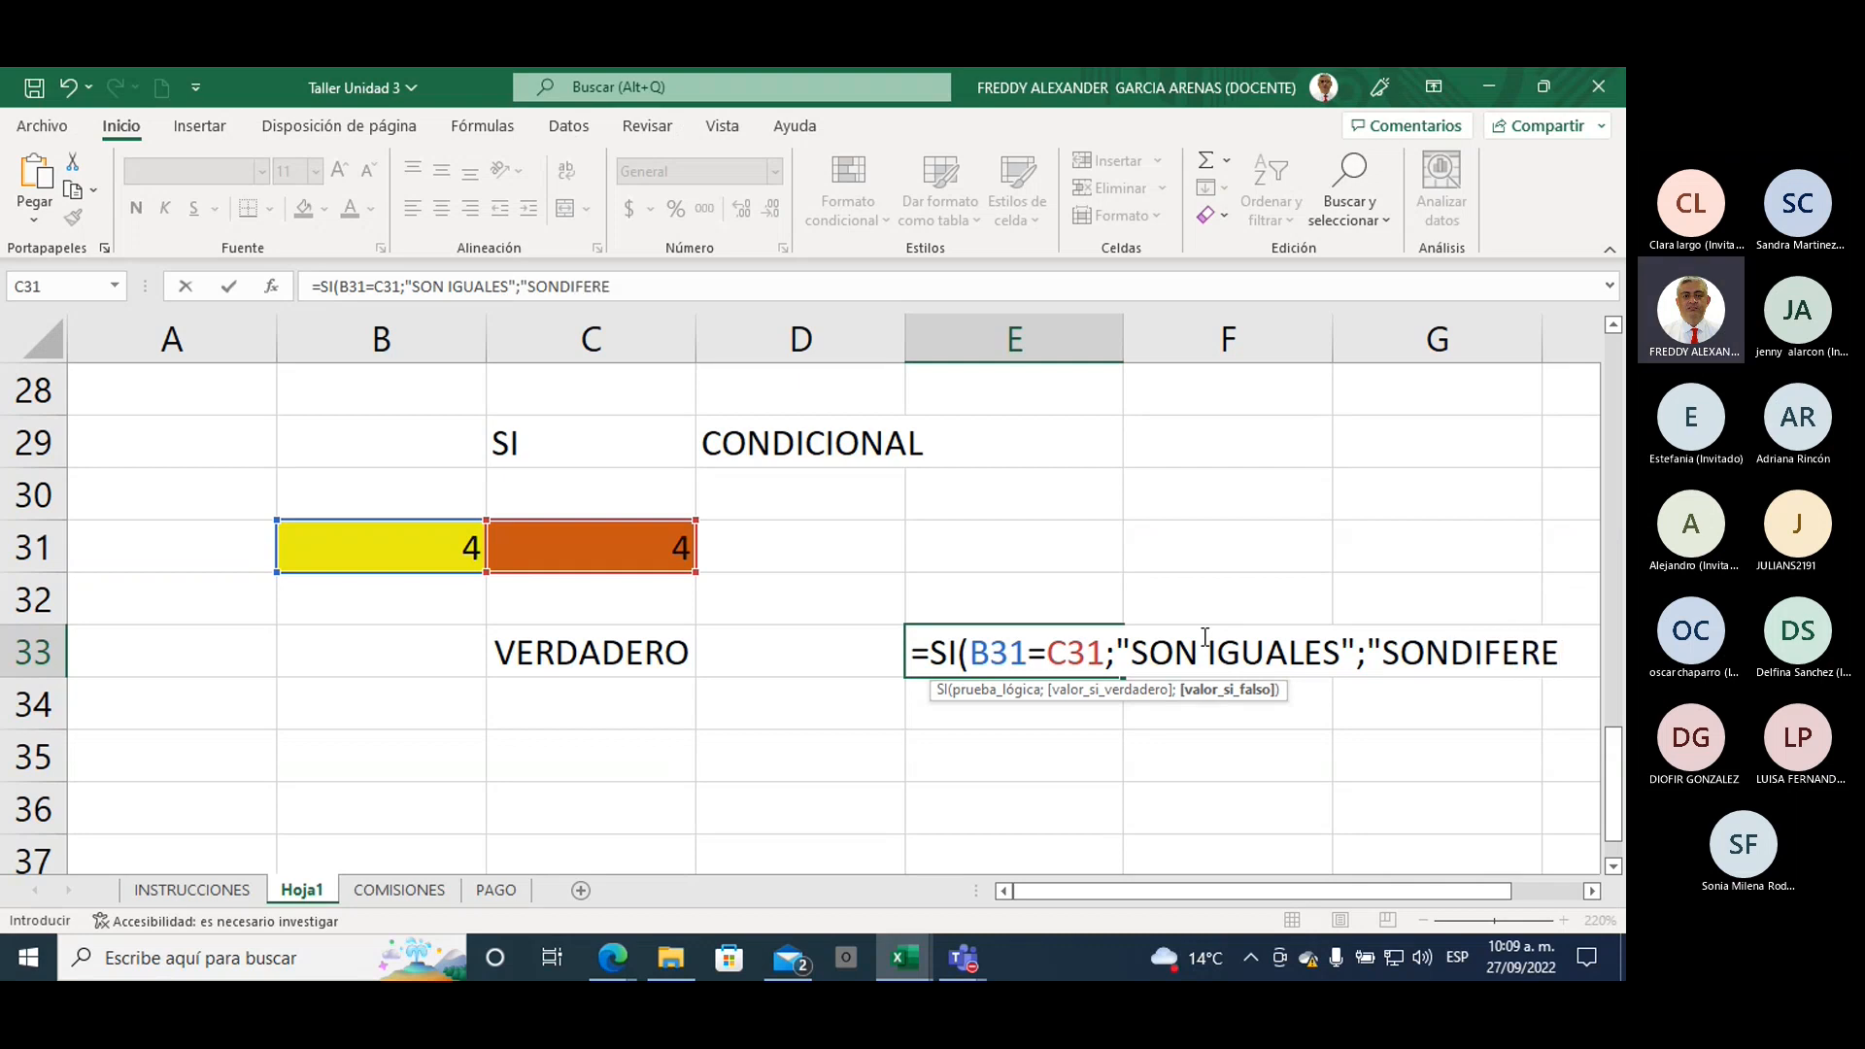
key(BackSpace)
key(BackSpace)
key(BackSpace)
key(BackSpace)
key(BackSpace)
key(BackSpace)
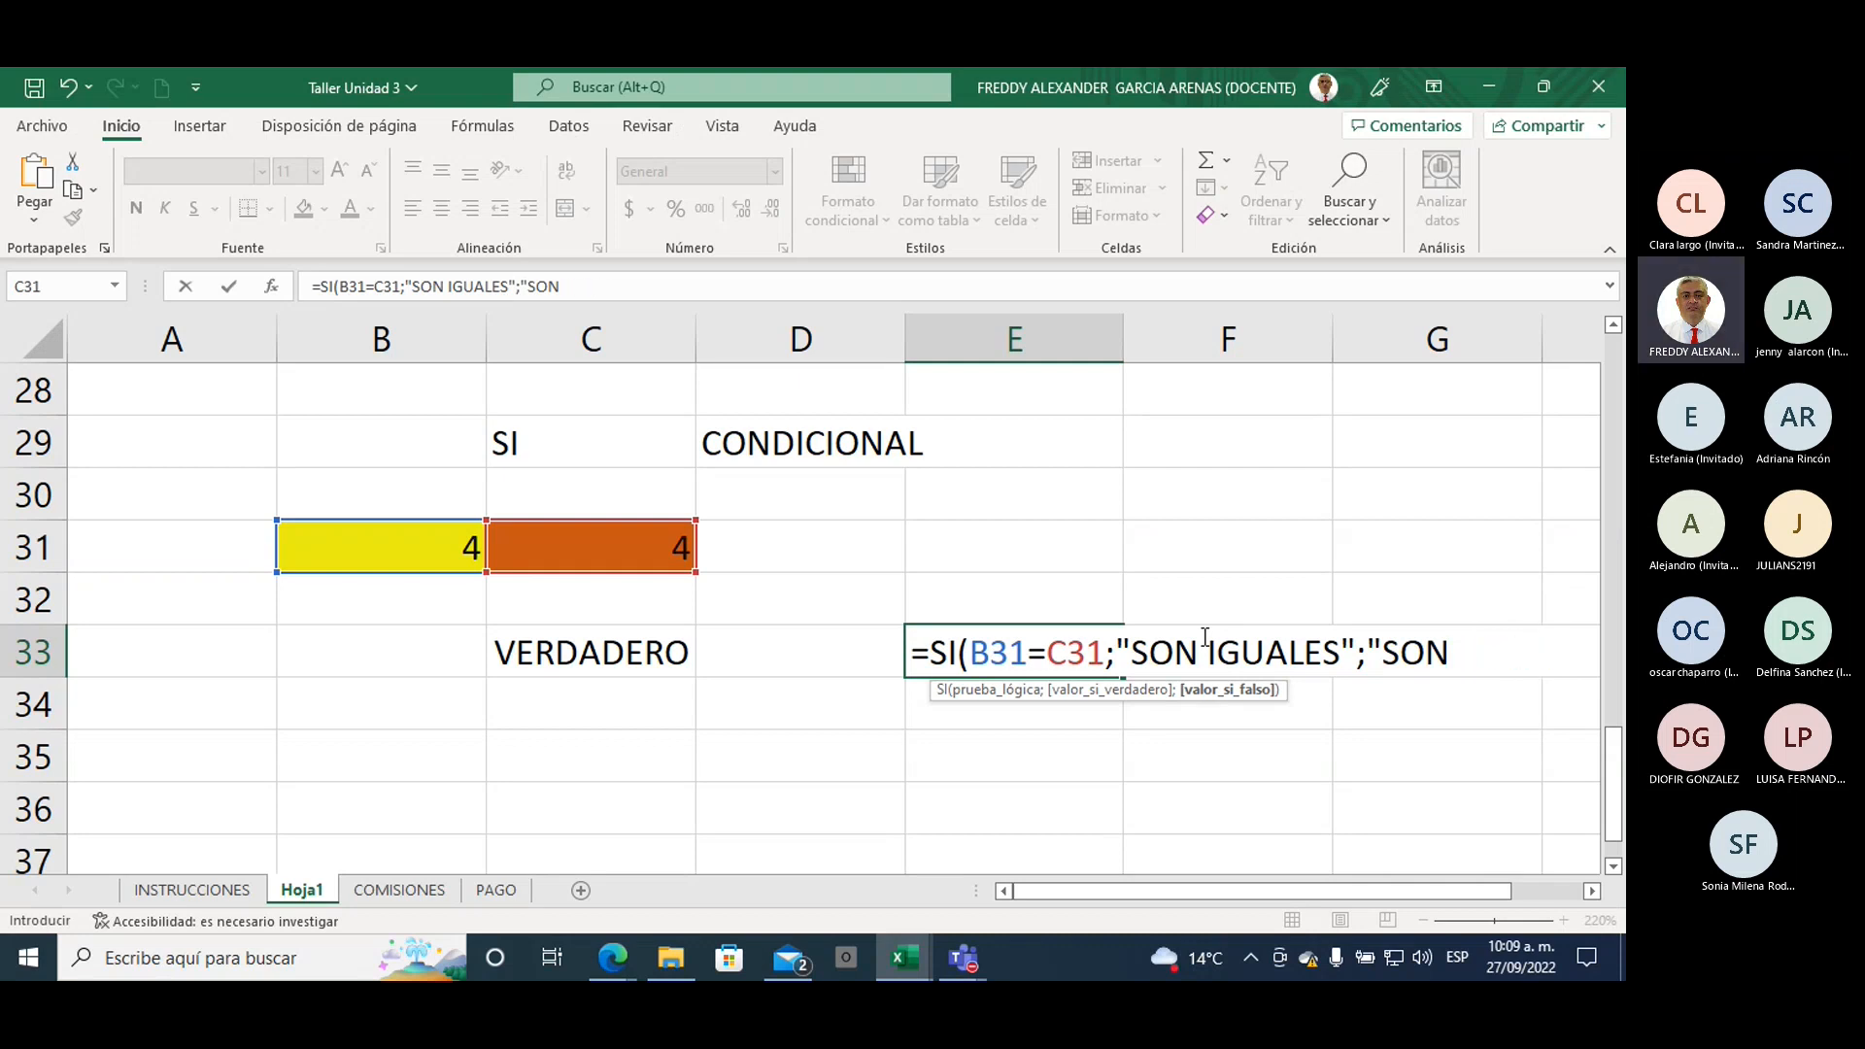
text(DIFERE)
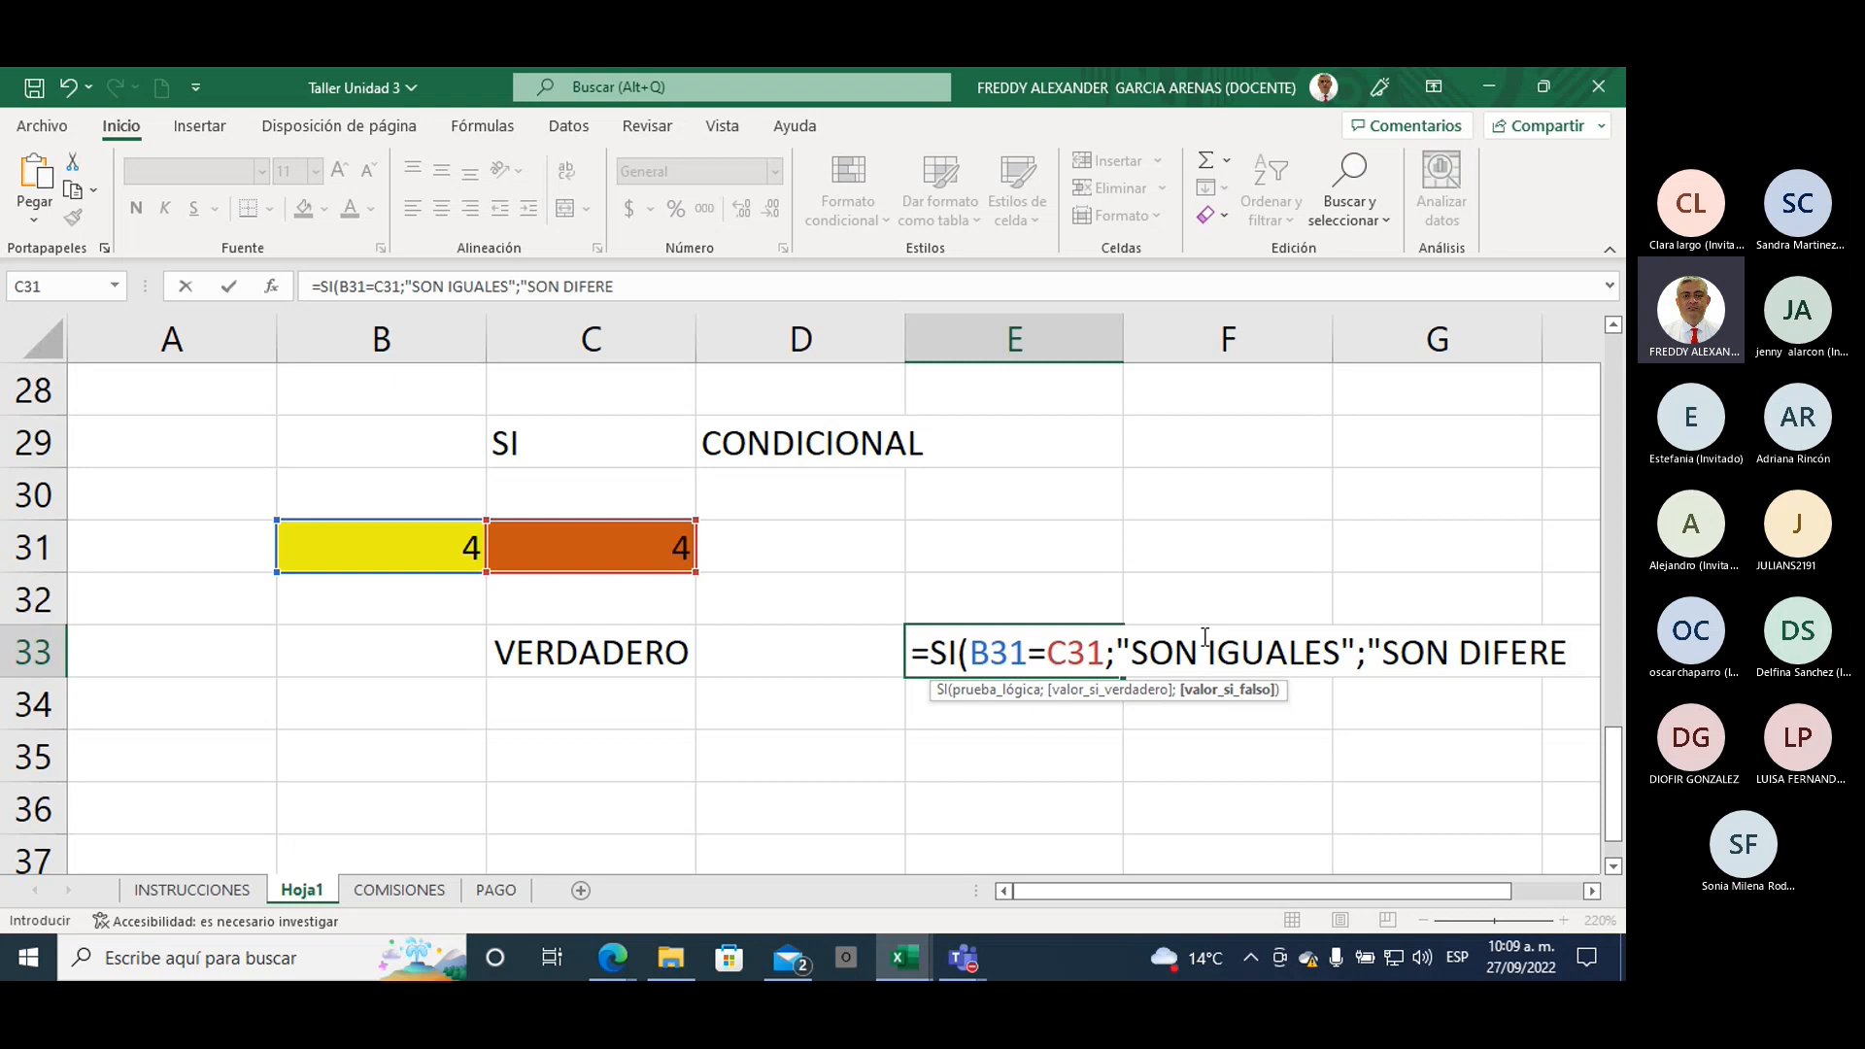
text(NTES")
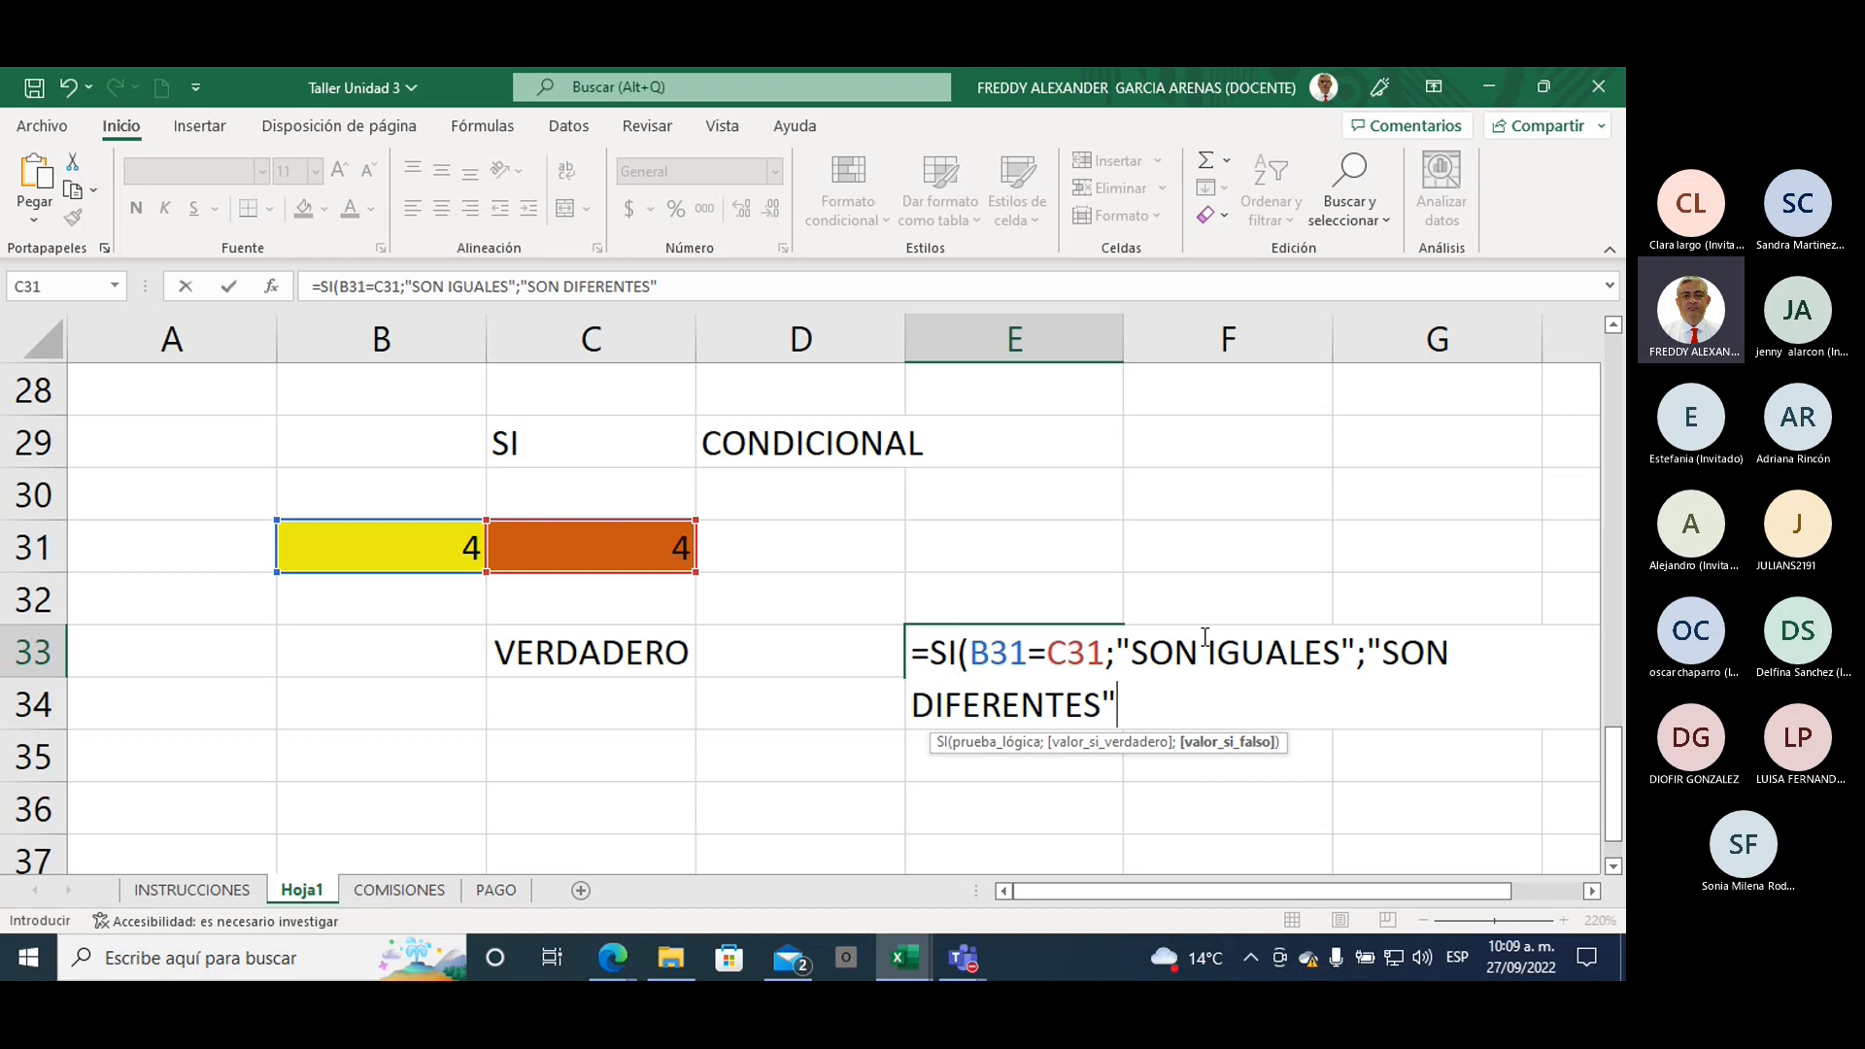
text())
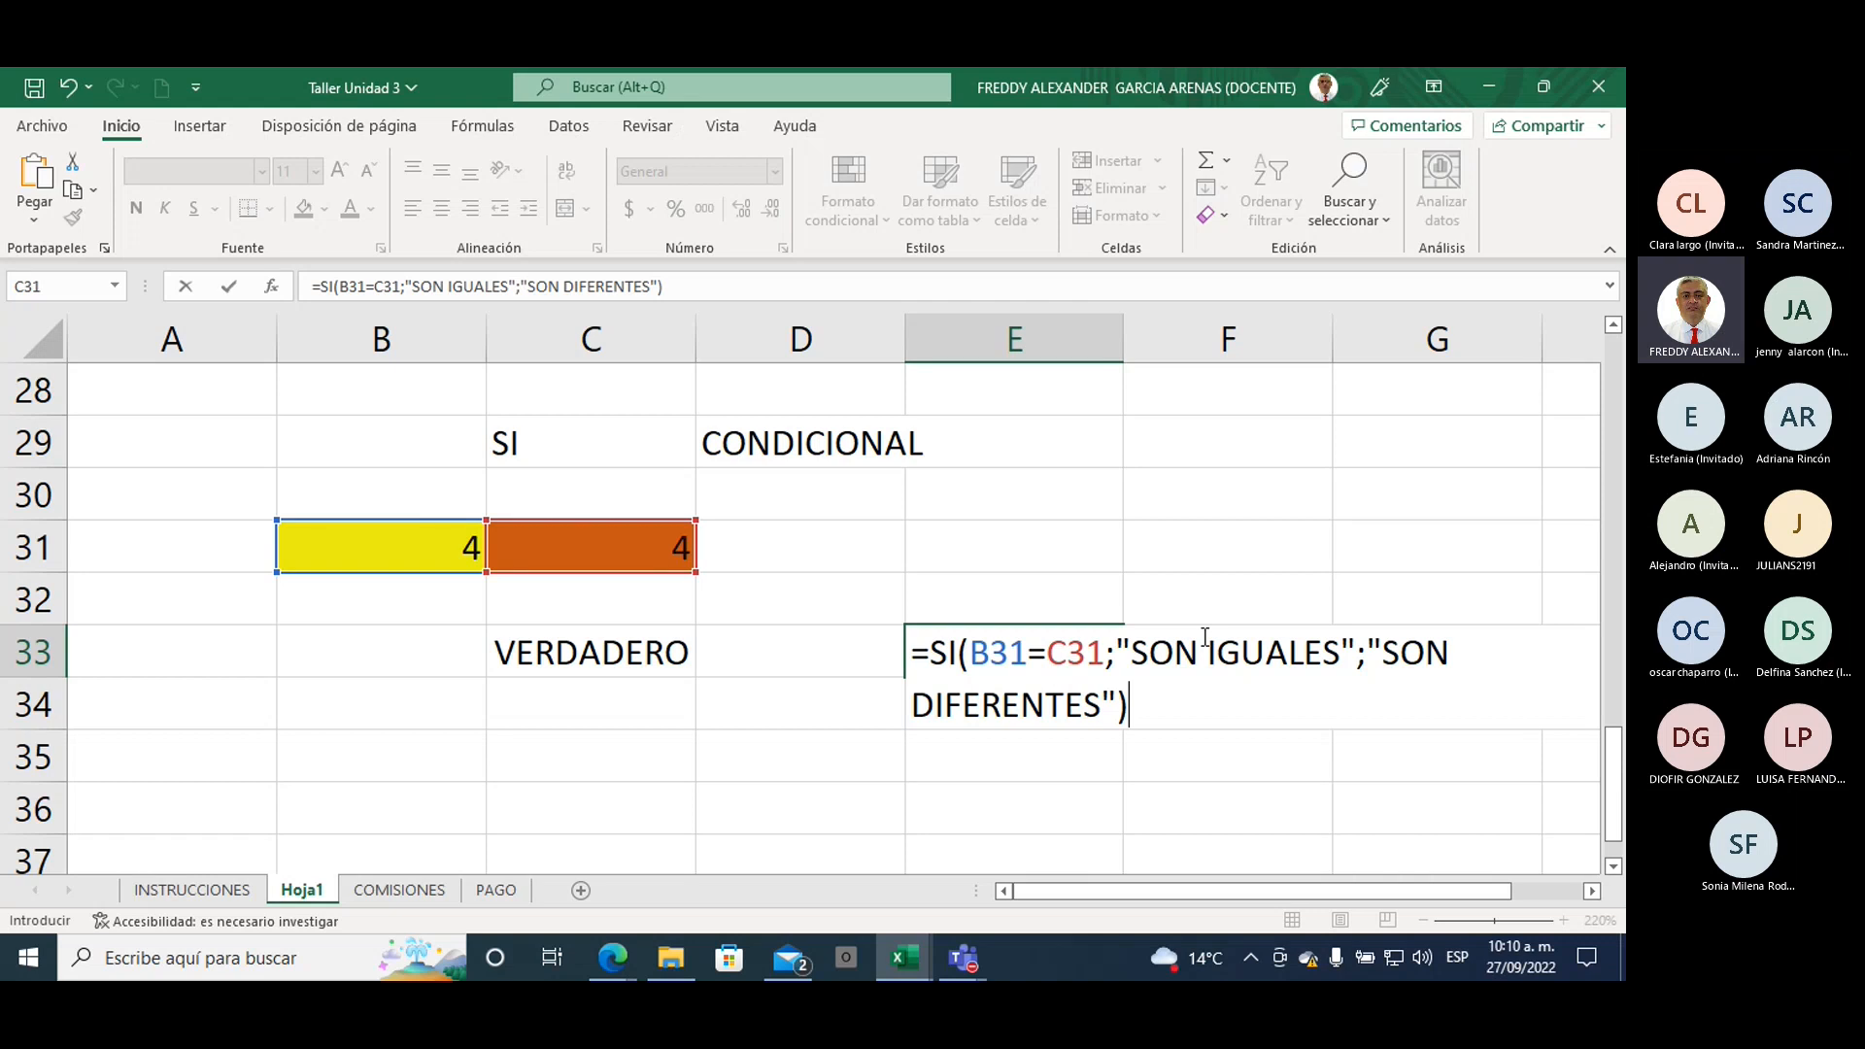
key(Return)
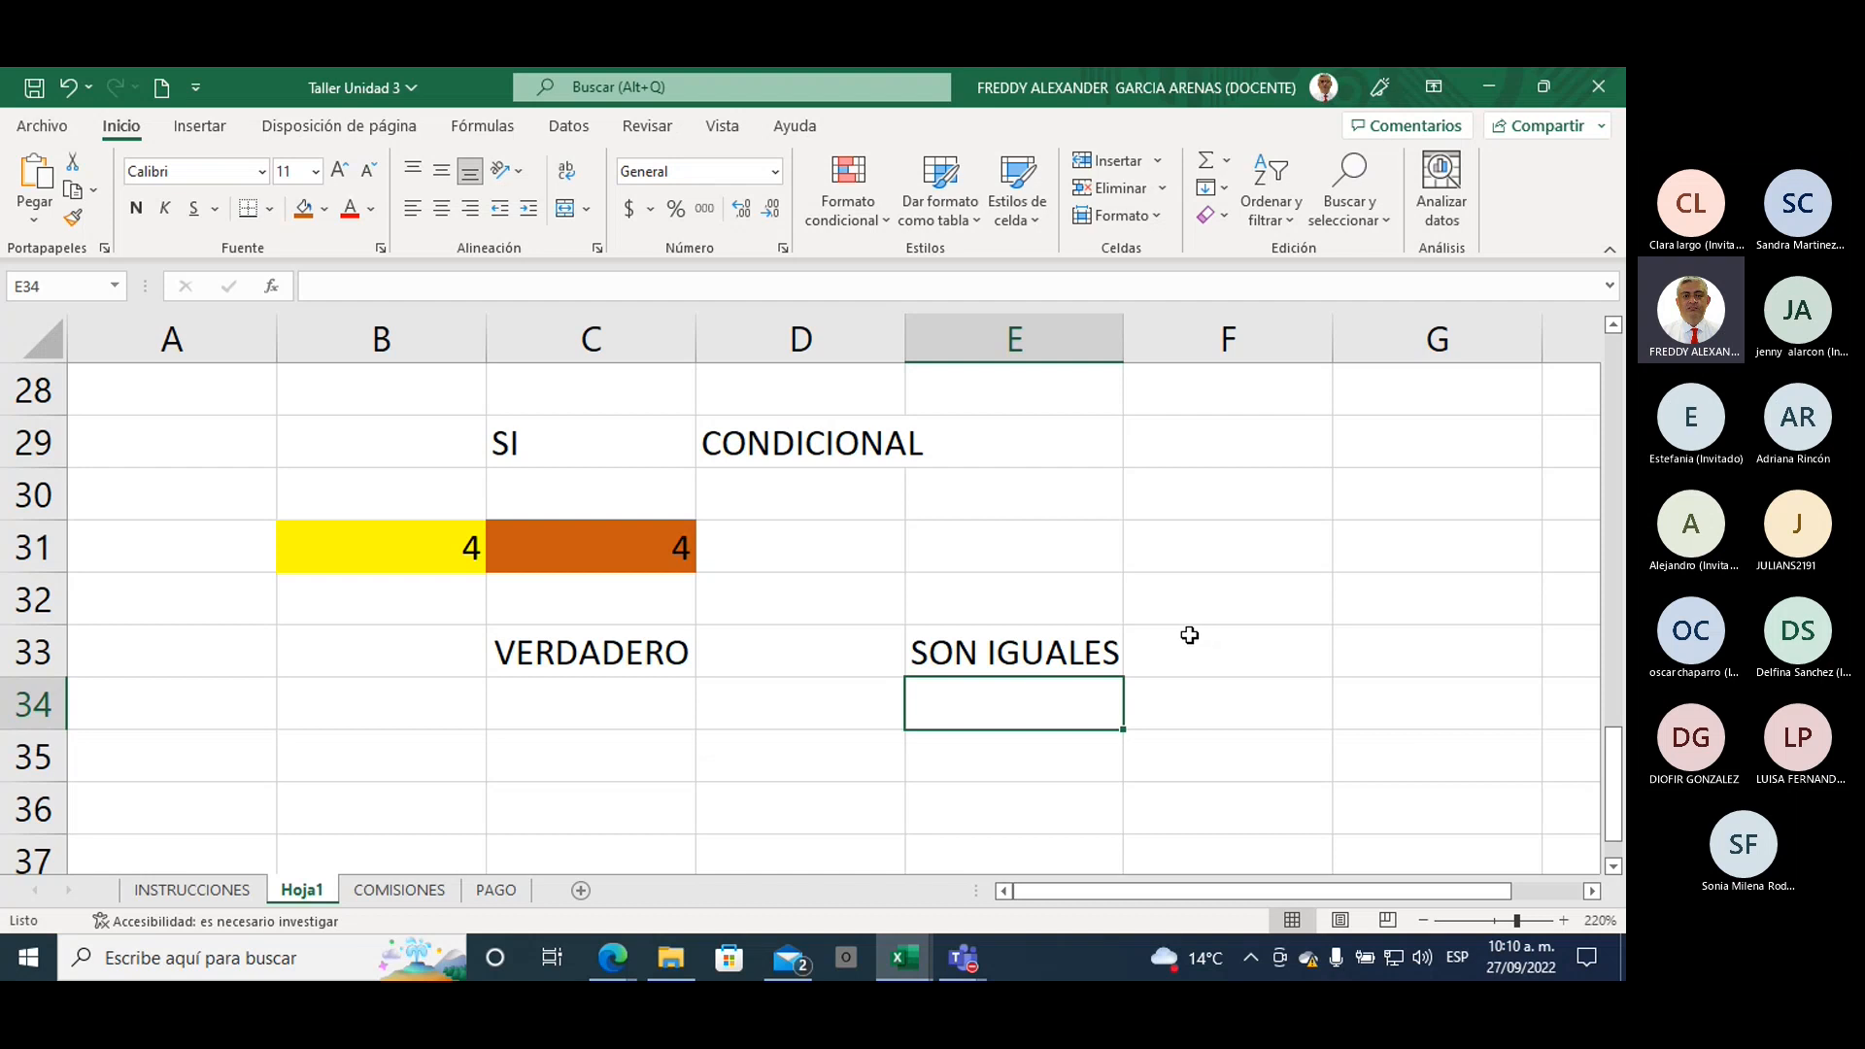
Step: Change the value of the yellow cell B31 to 9 and check the results in C33 and E33
click(619, 651)
click(939, 670)
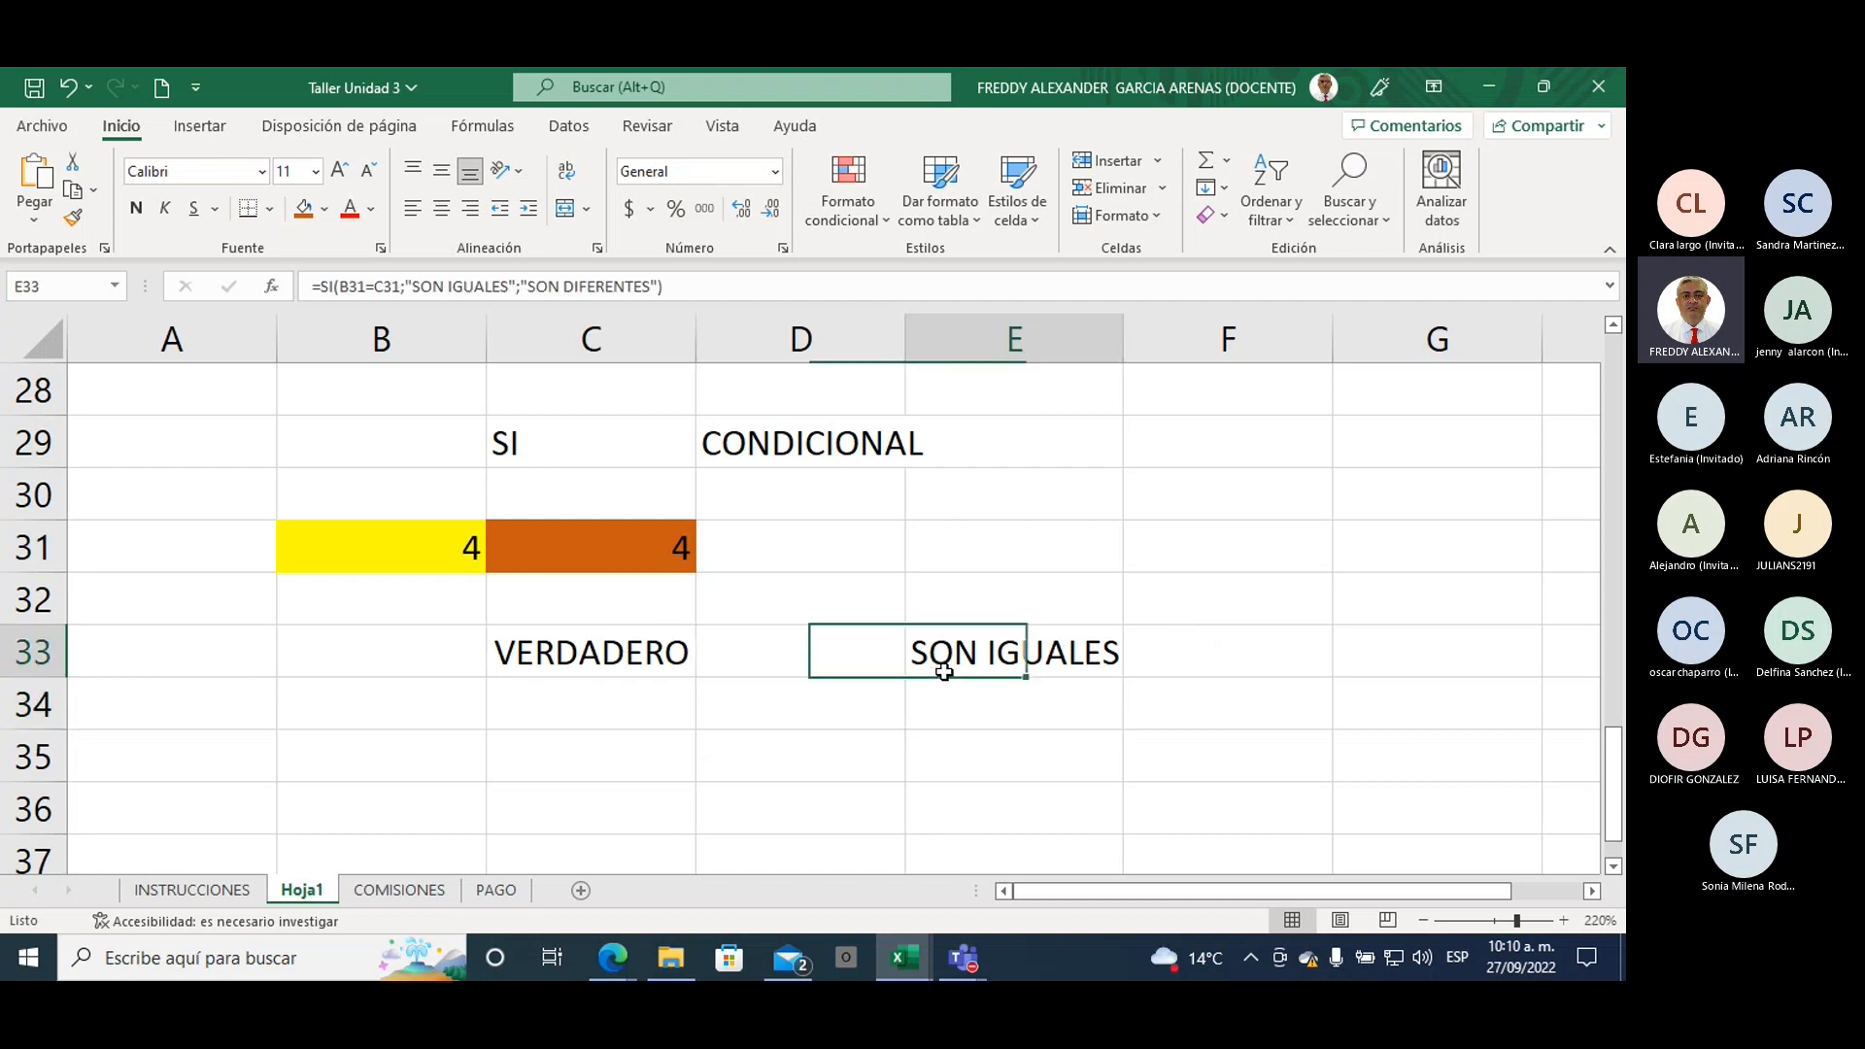
click(396, 559)
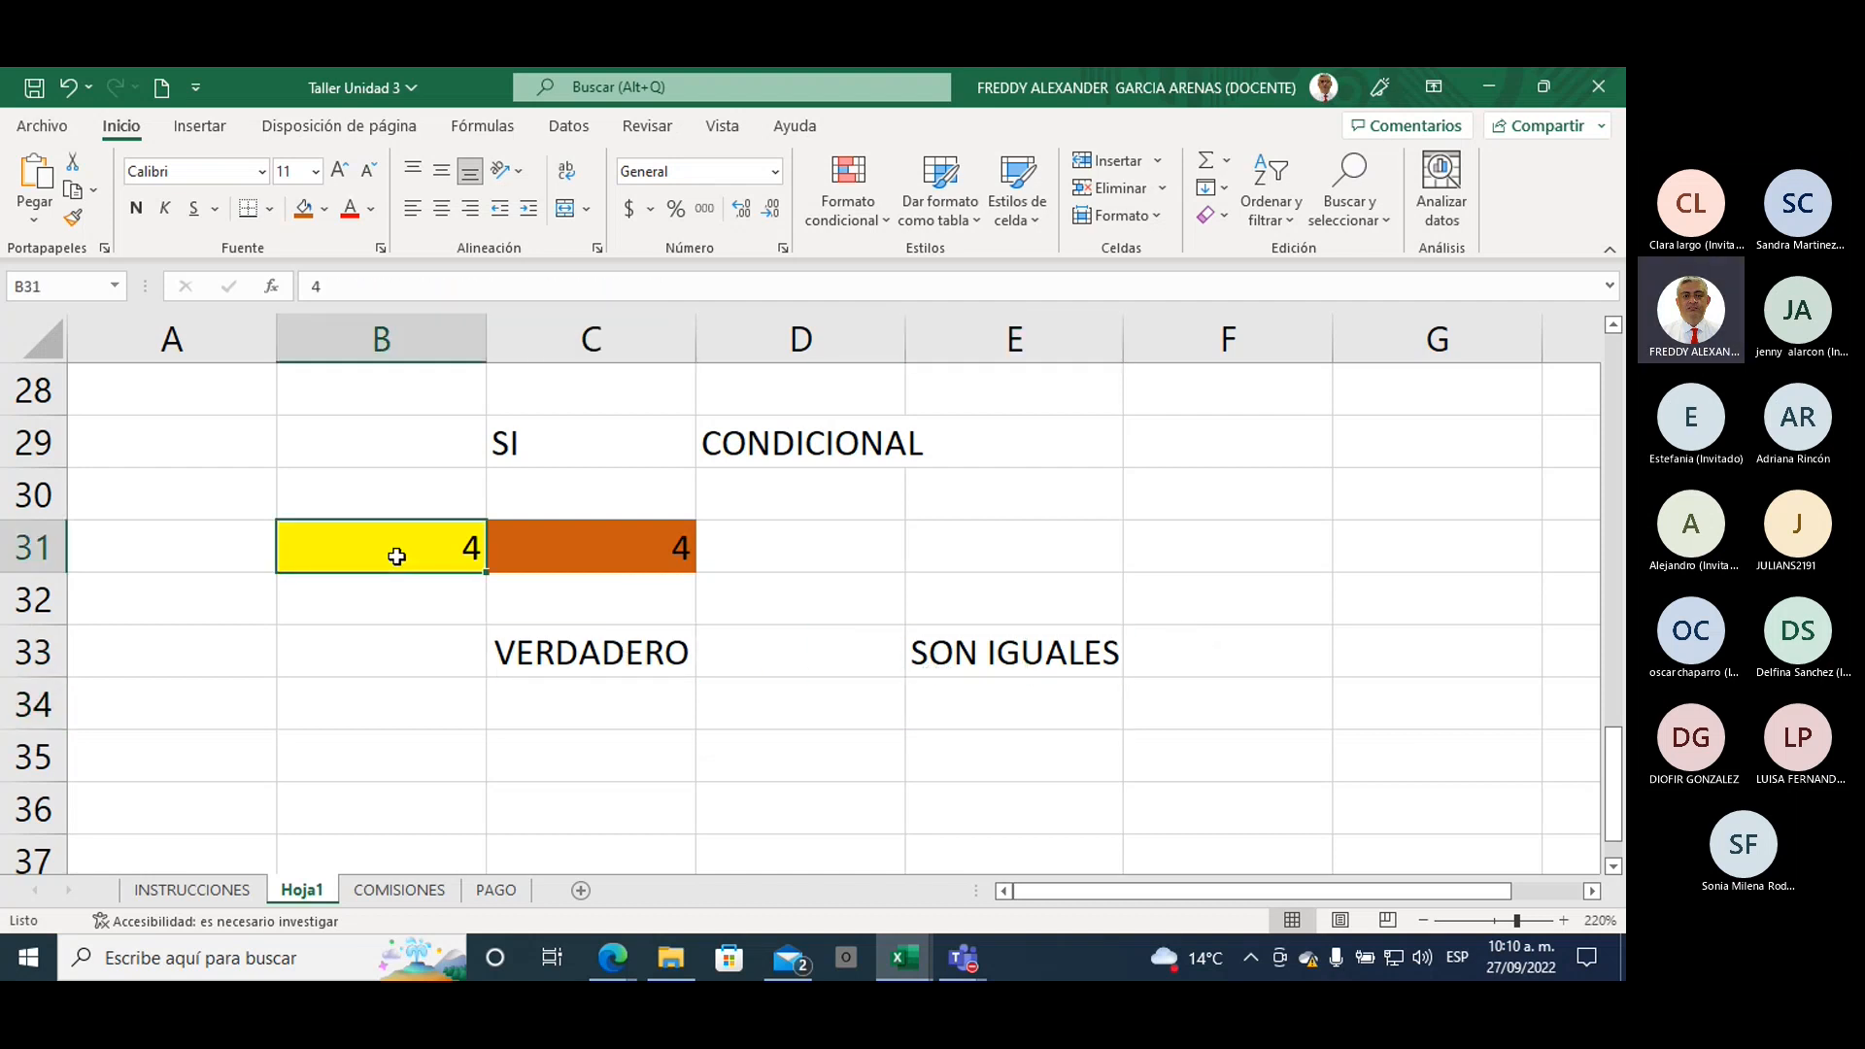
text(9)
key(Return)
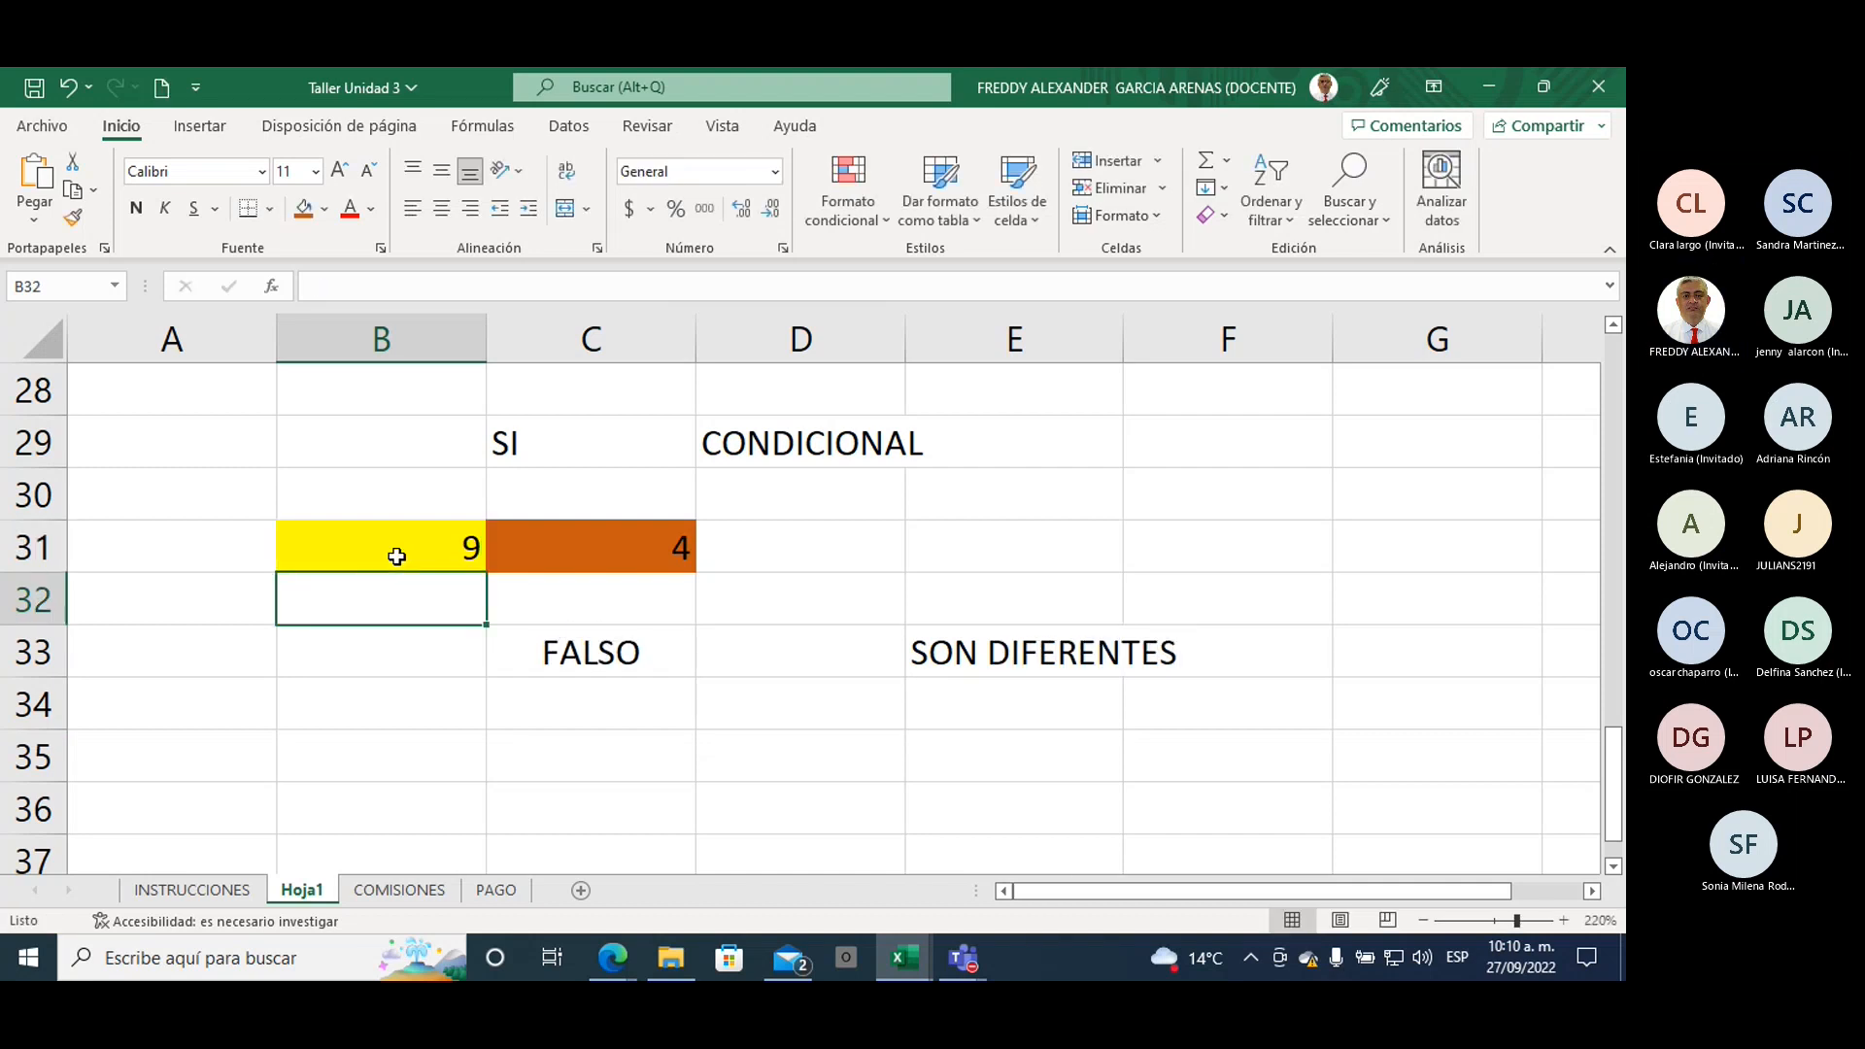
click(595, 641)
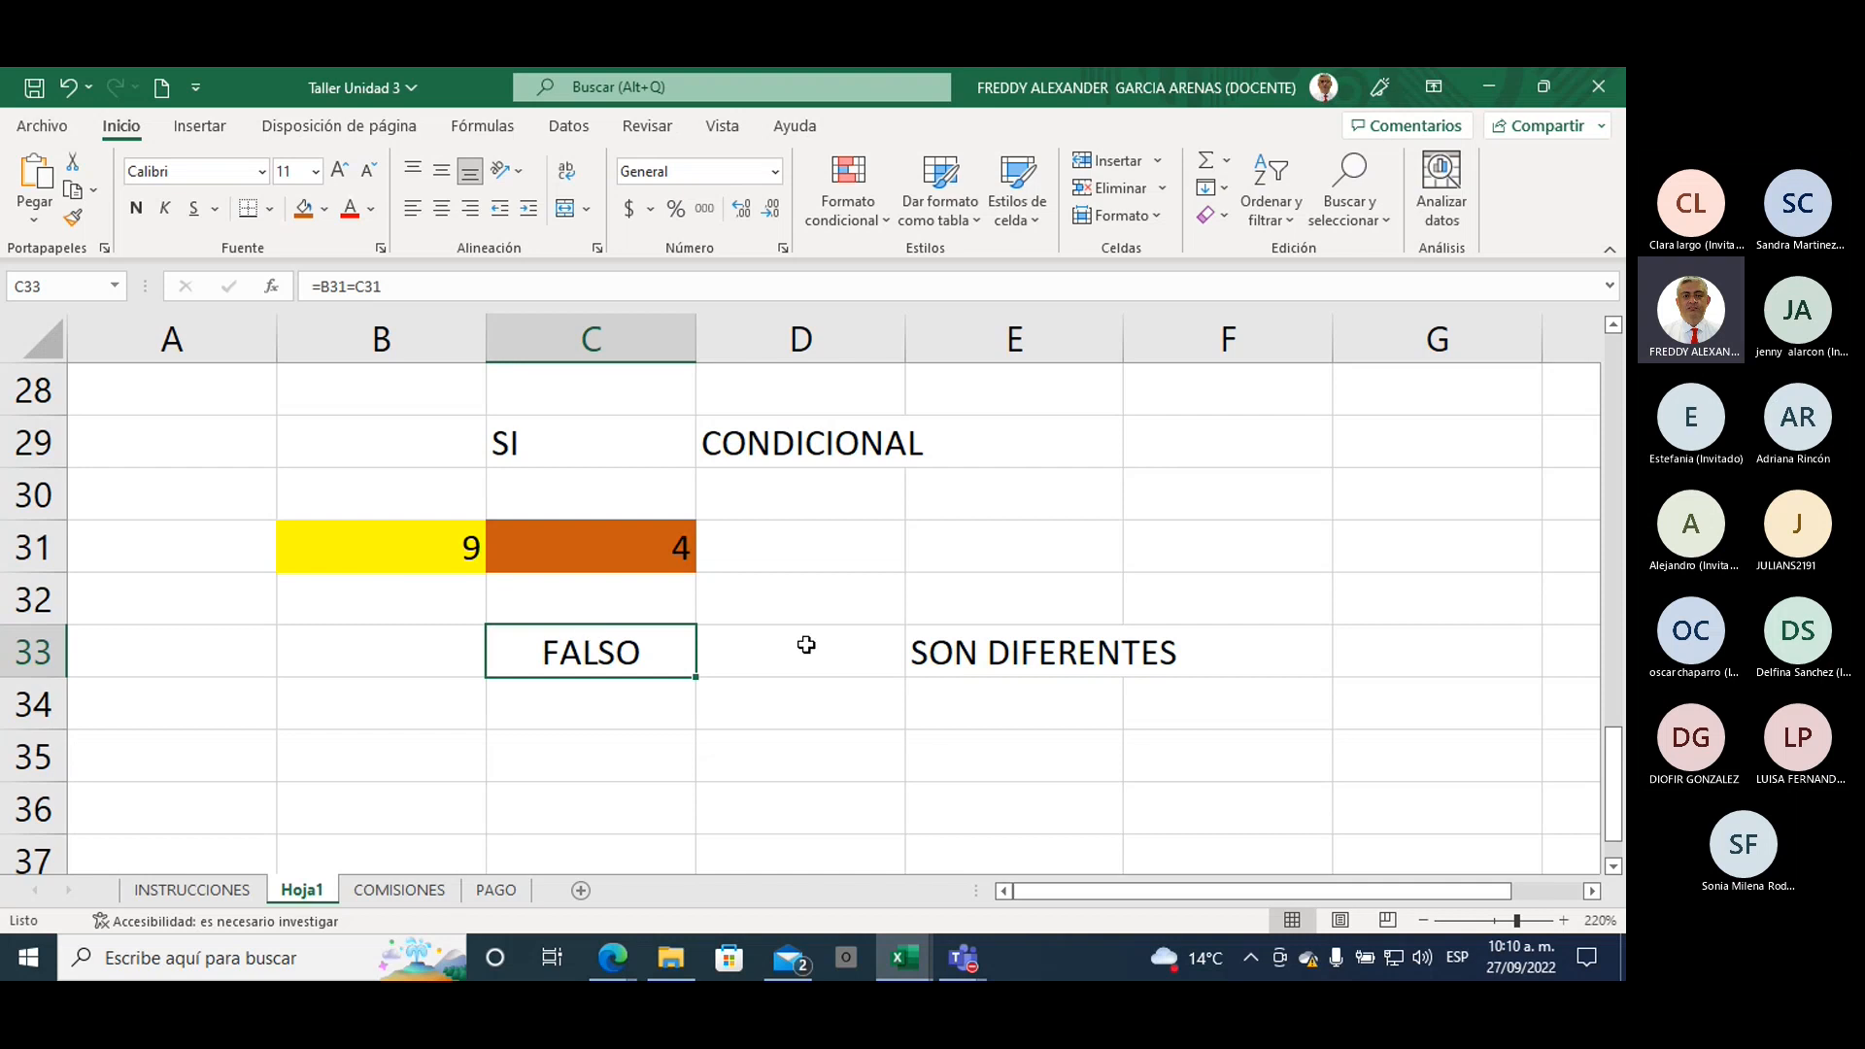
click(958, 653)
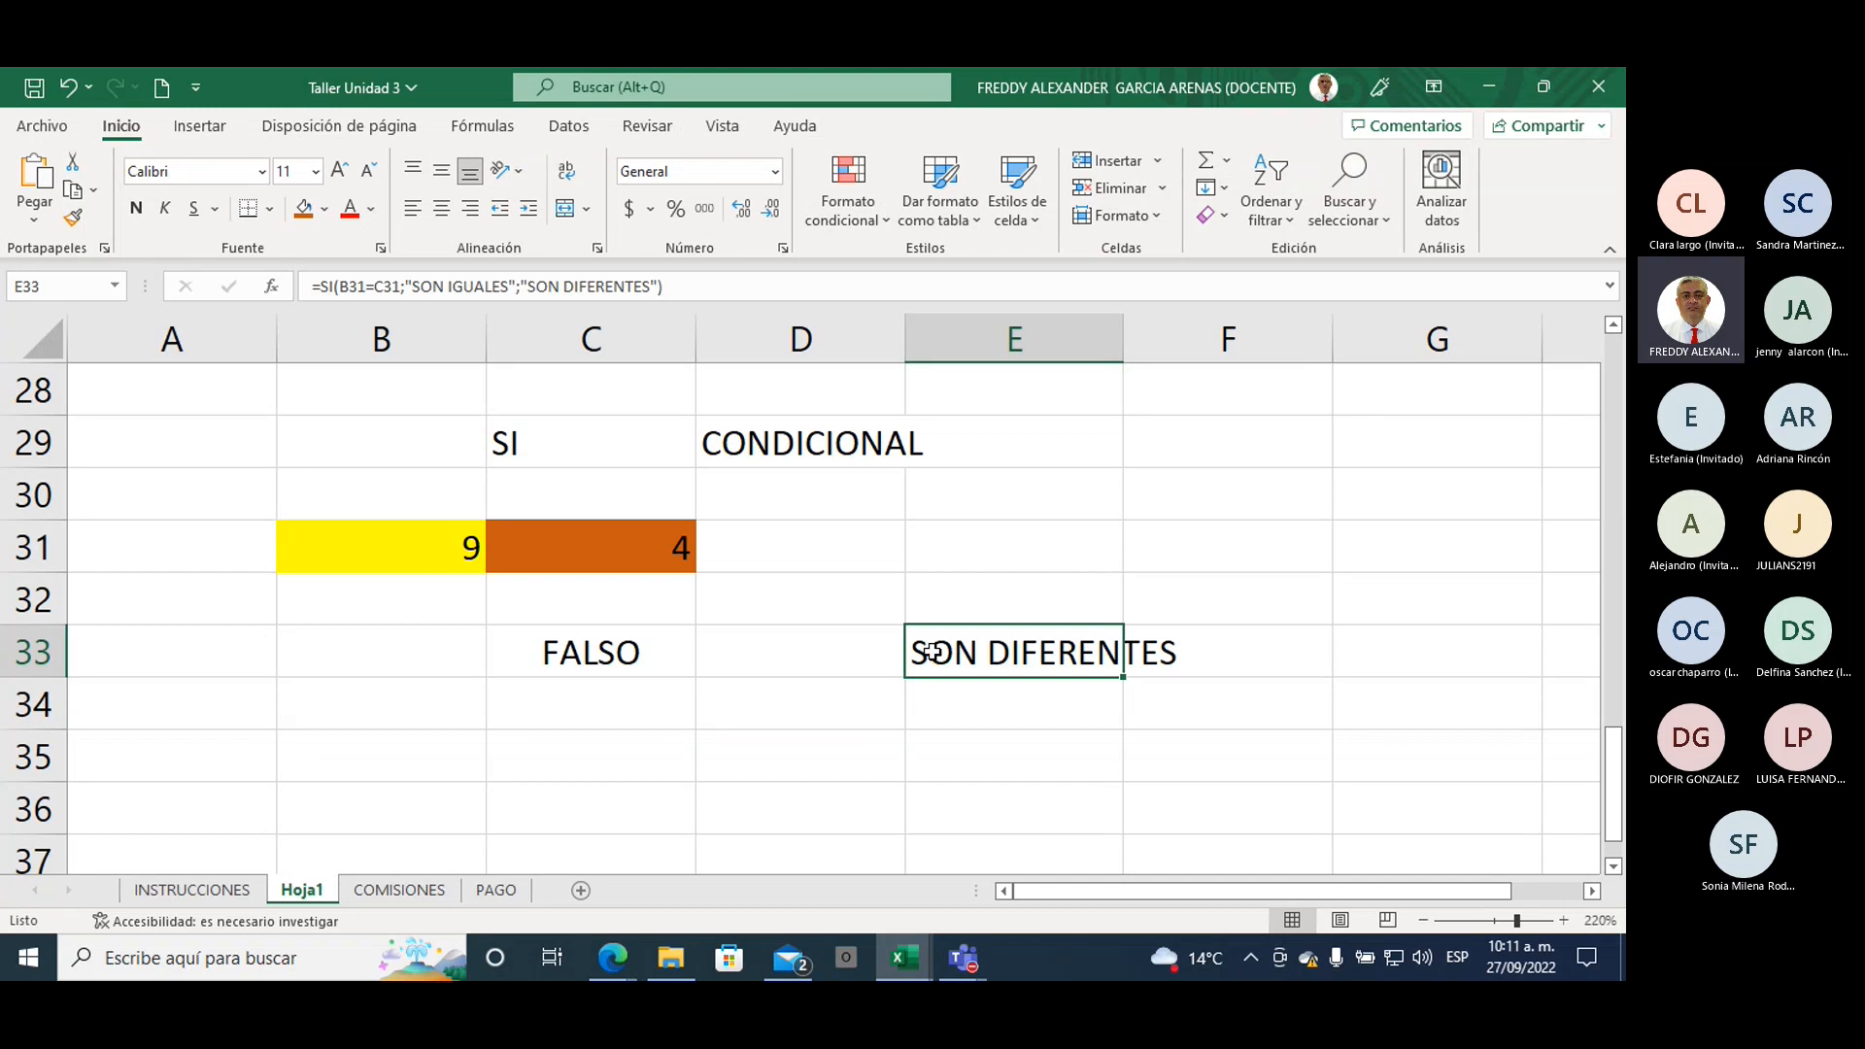
click(755, 774)
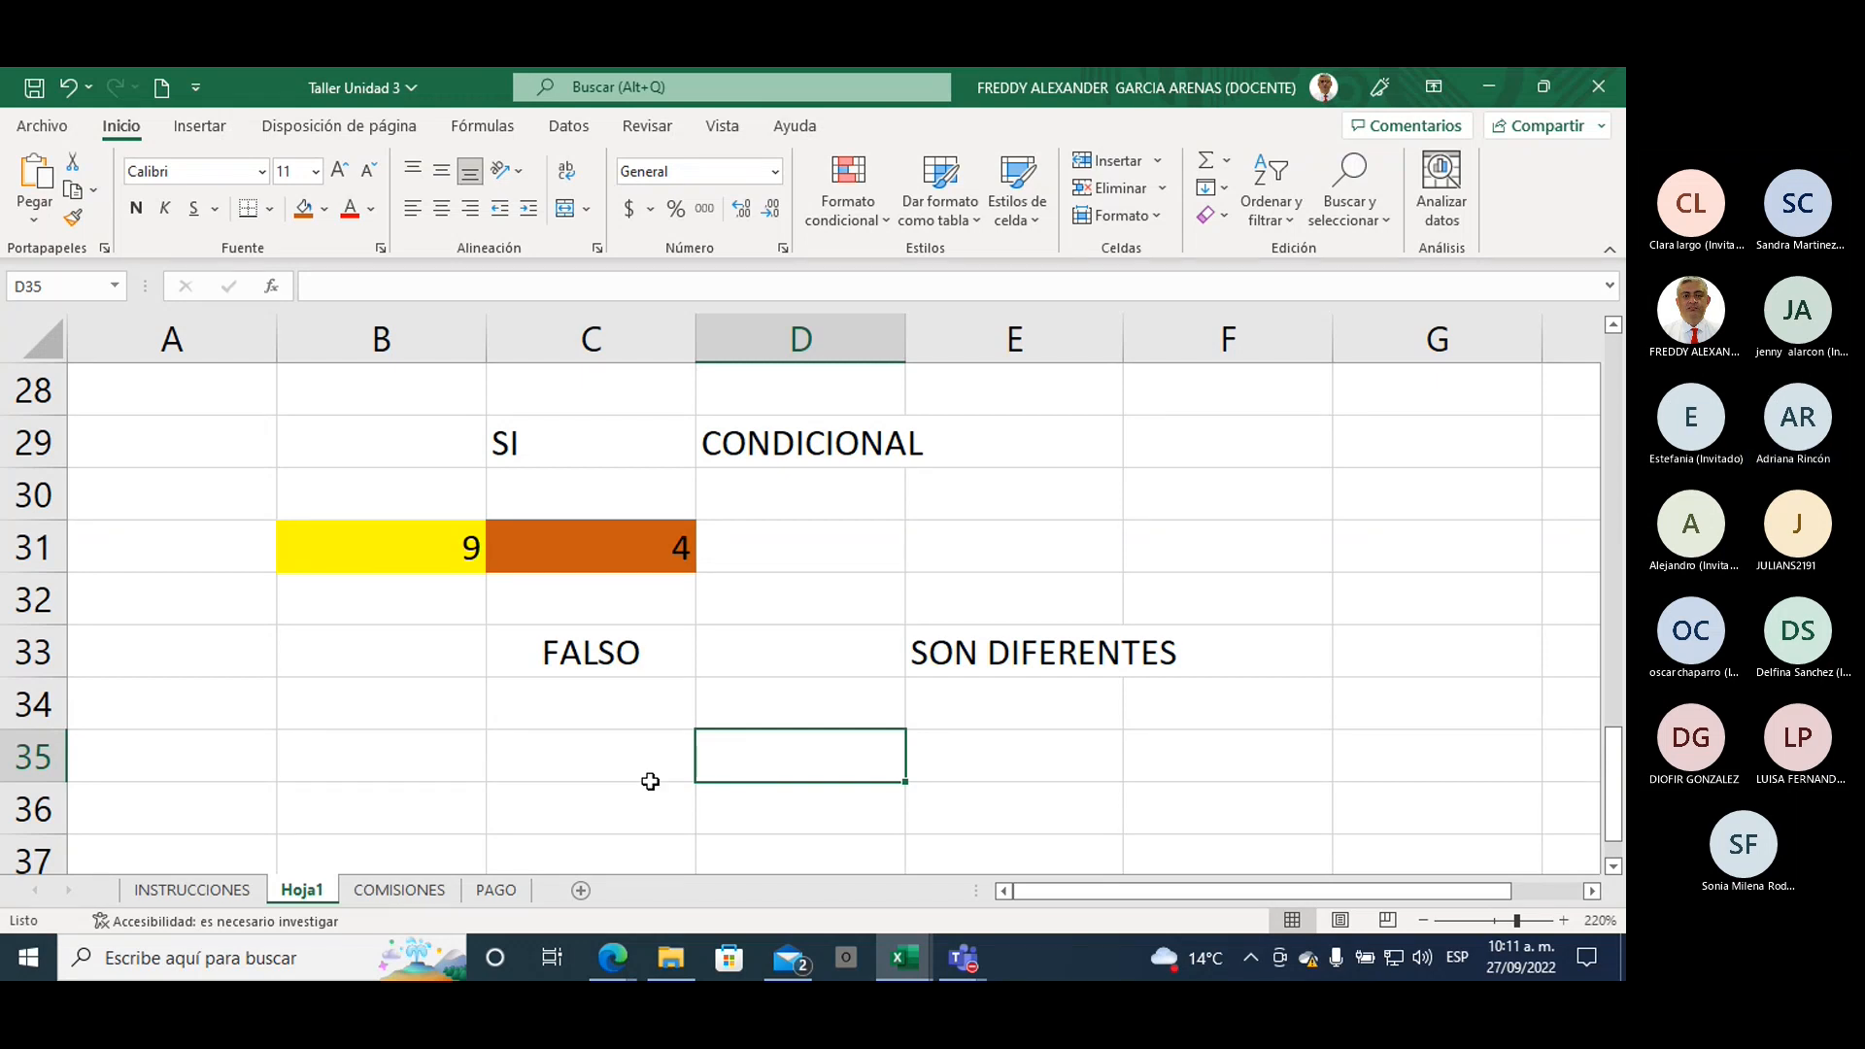
Step: Return to the COMISIONES sheet and highlight the Comisión Fija rule in row 21 below the table
click(369, 899)
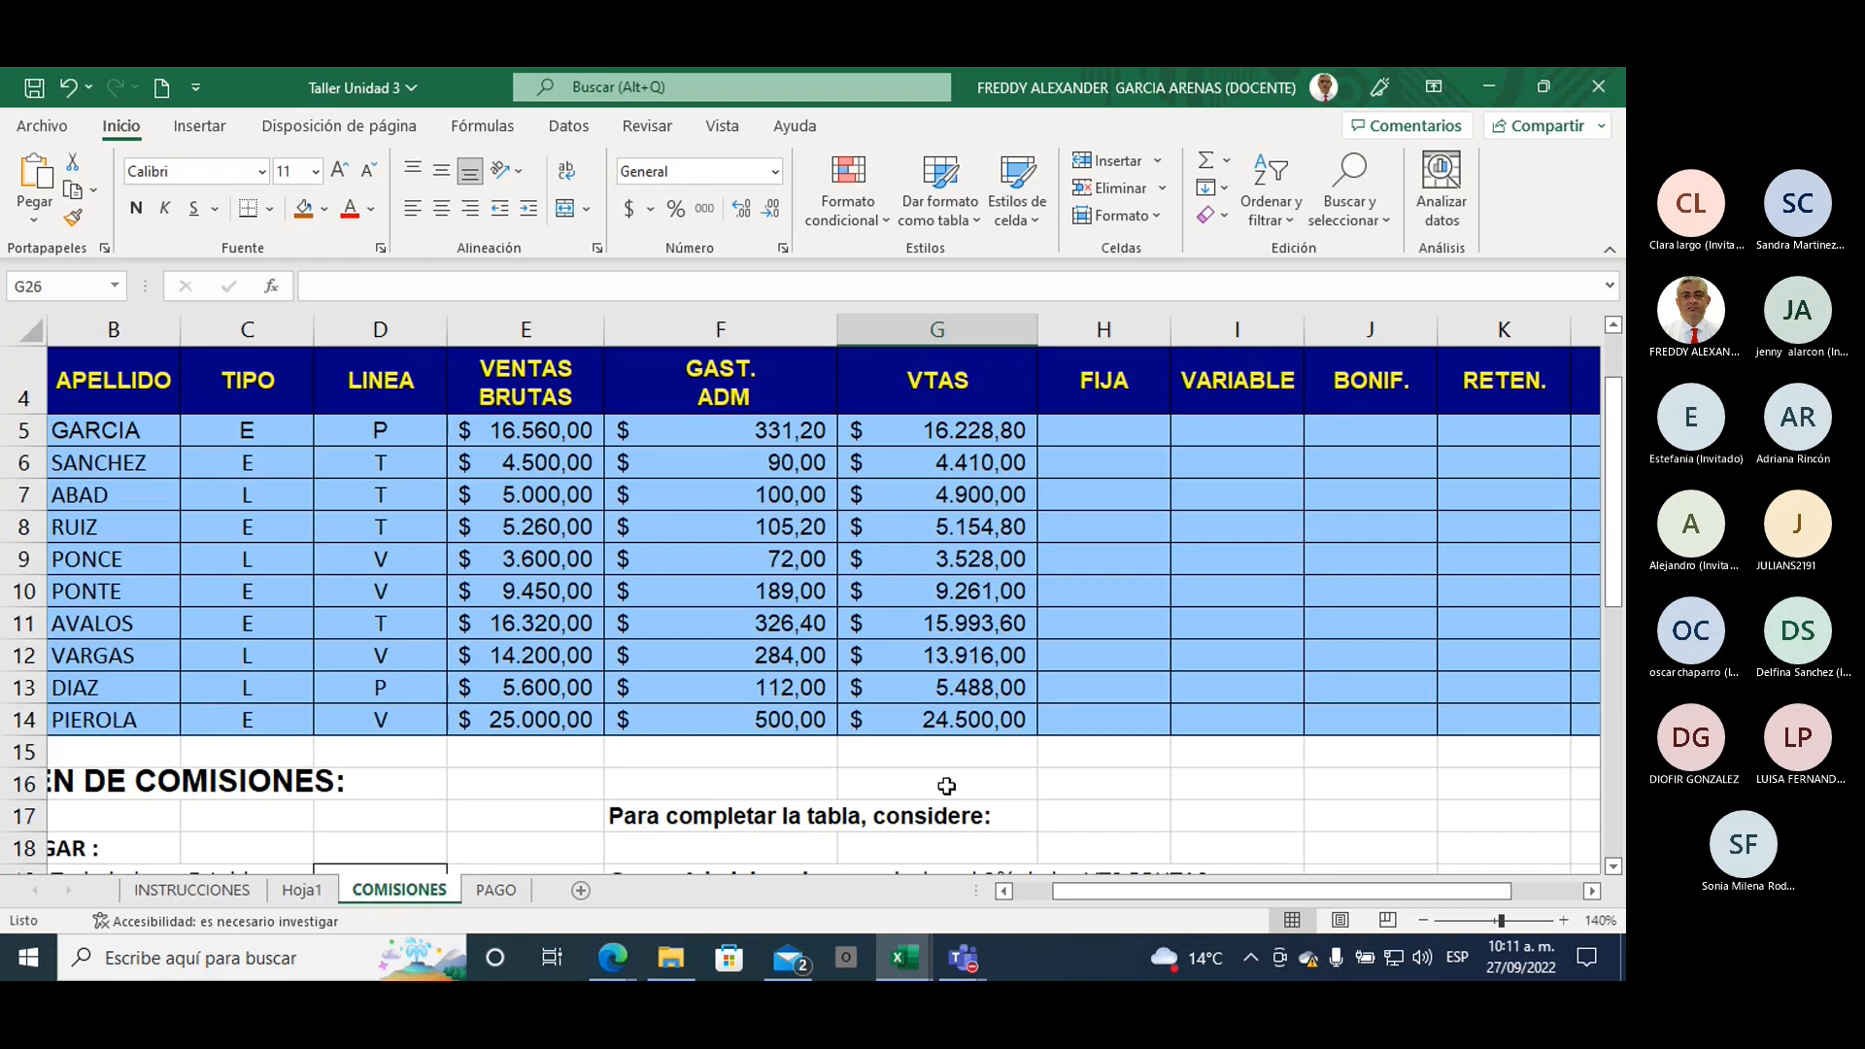
scroll(946, 782, down, 2)
scroll(950, 783, down, 1)
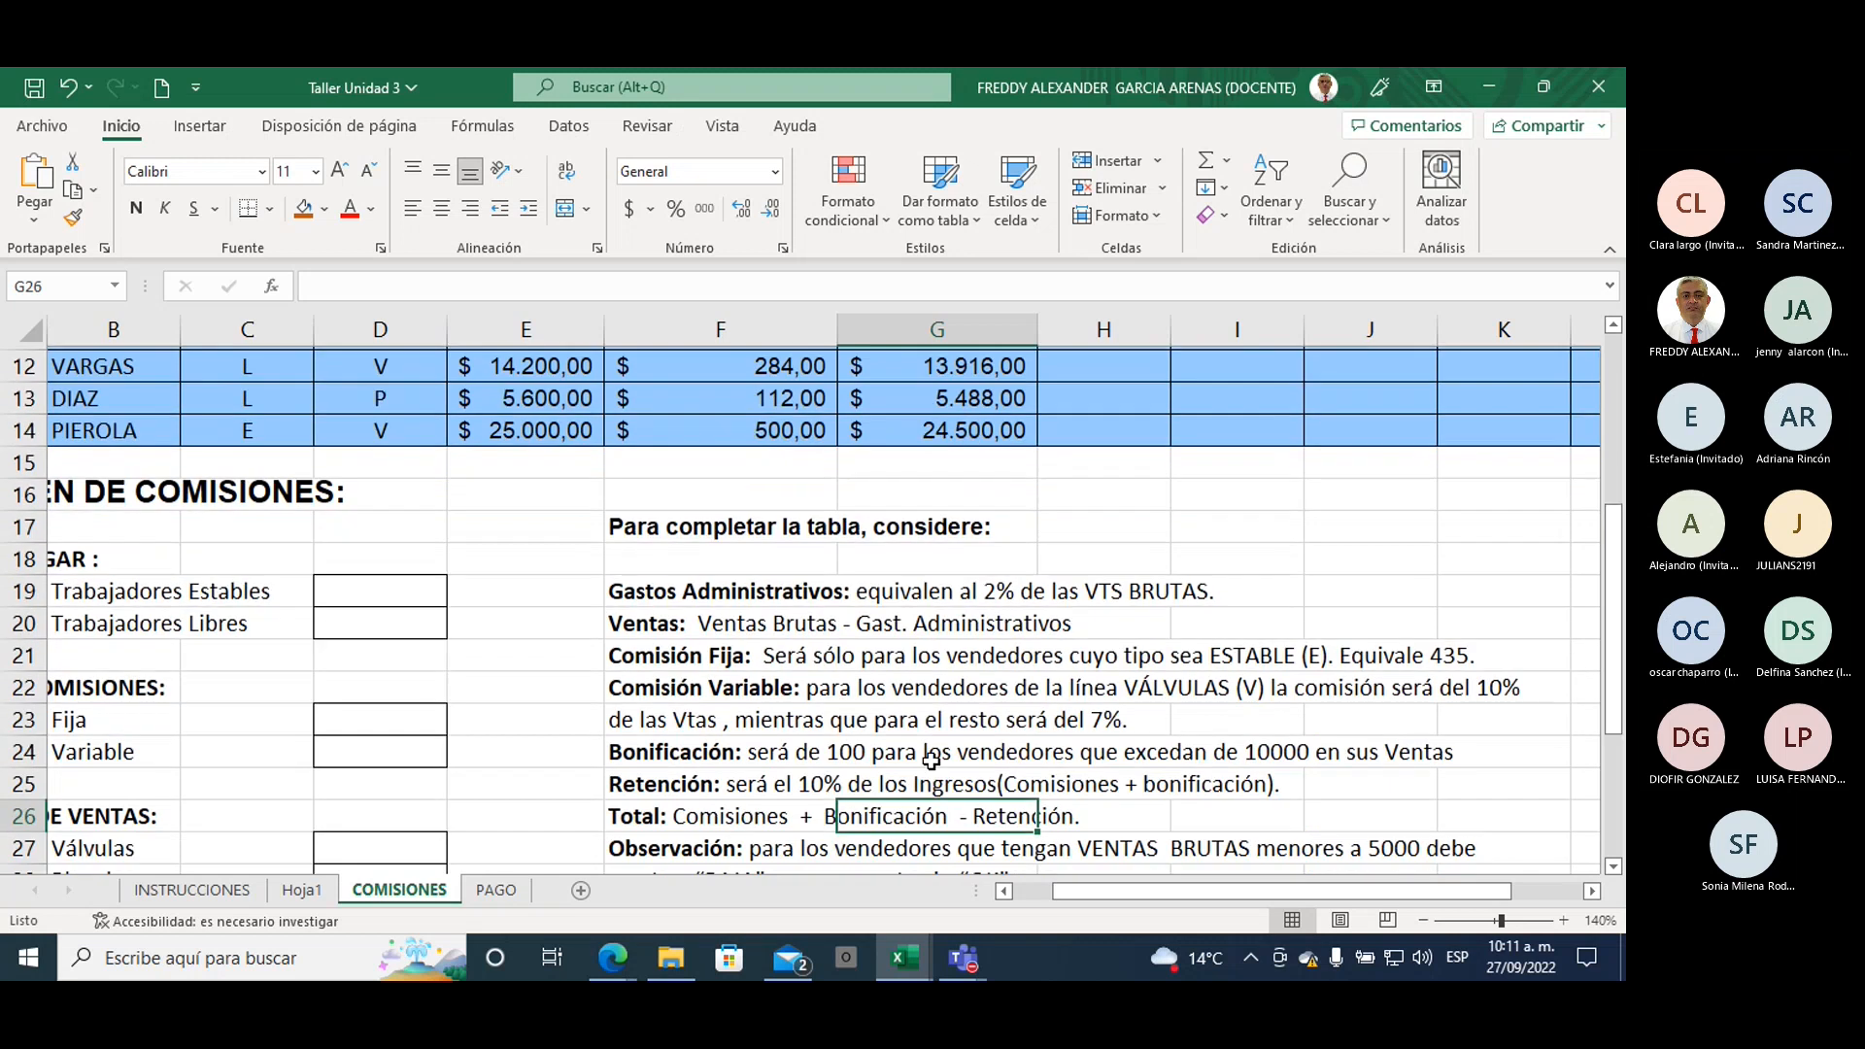
drag(622, 654, 1422, 675)
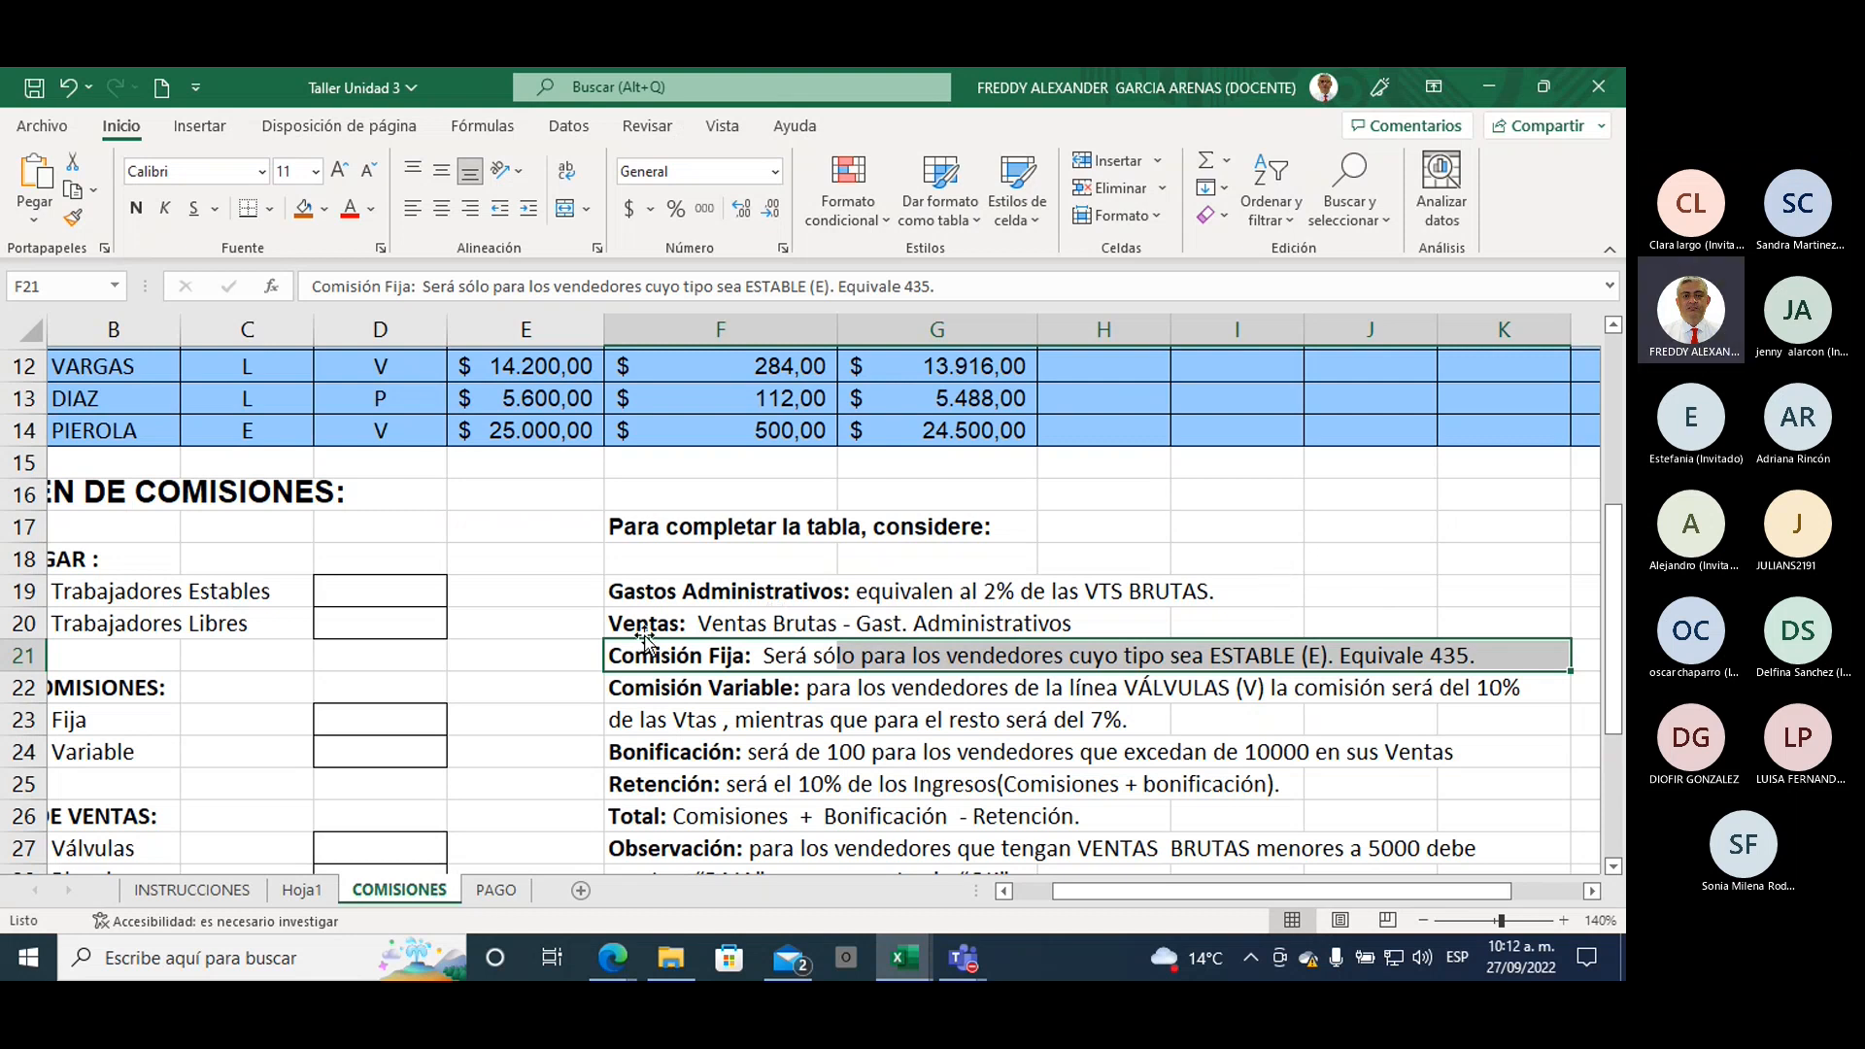
Step: Circle the E in C5 and handwrite the SI arguments (C5="E";435;0) in red above the commission table
scroll(477, 603, up, 4)
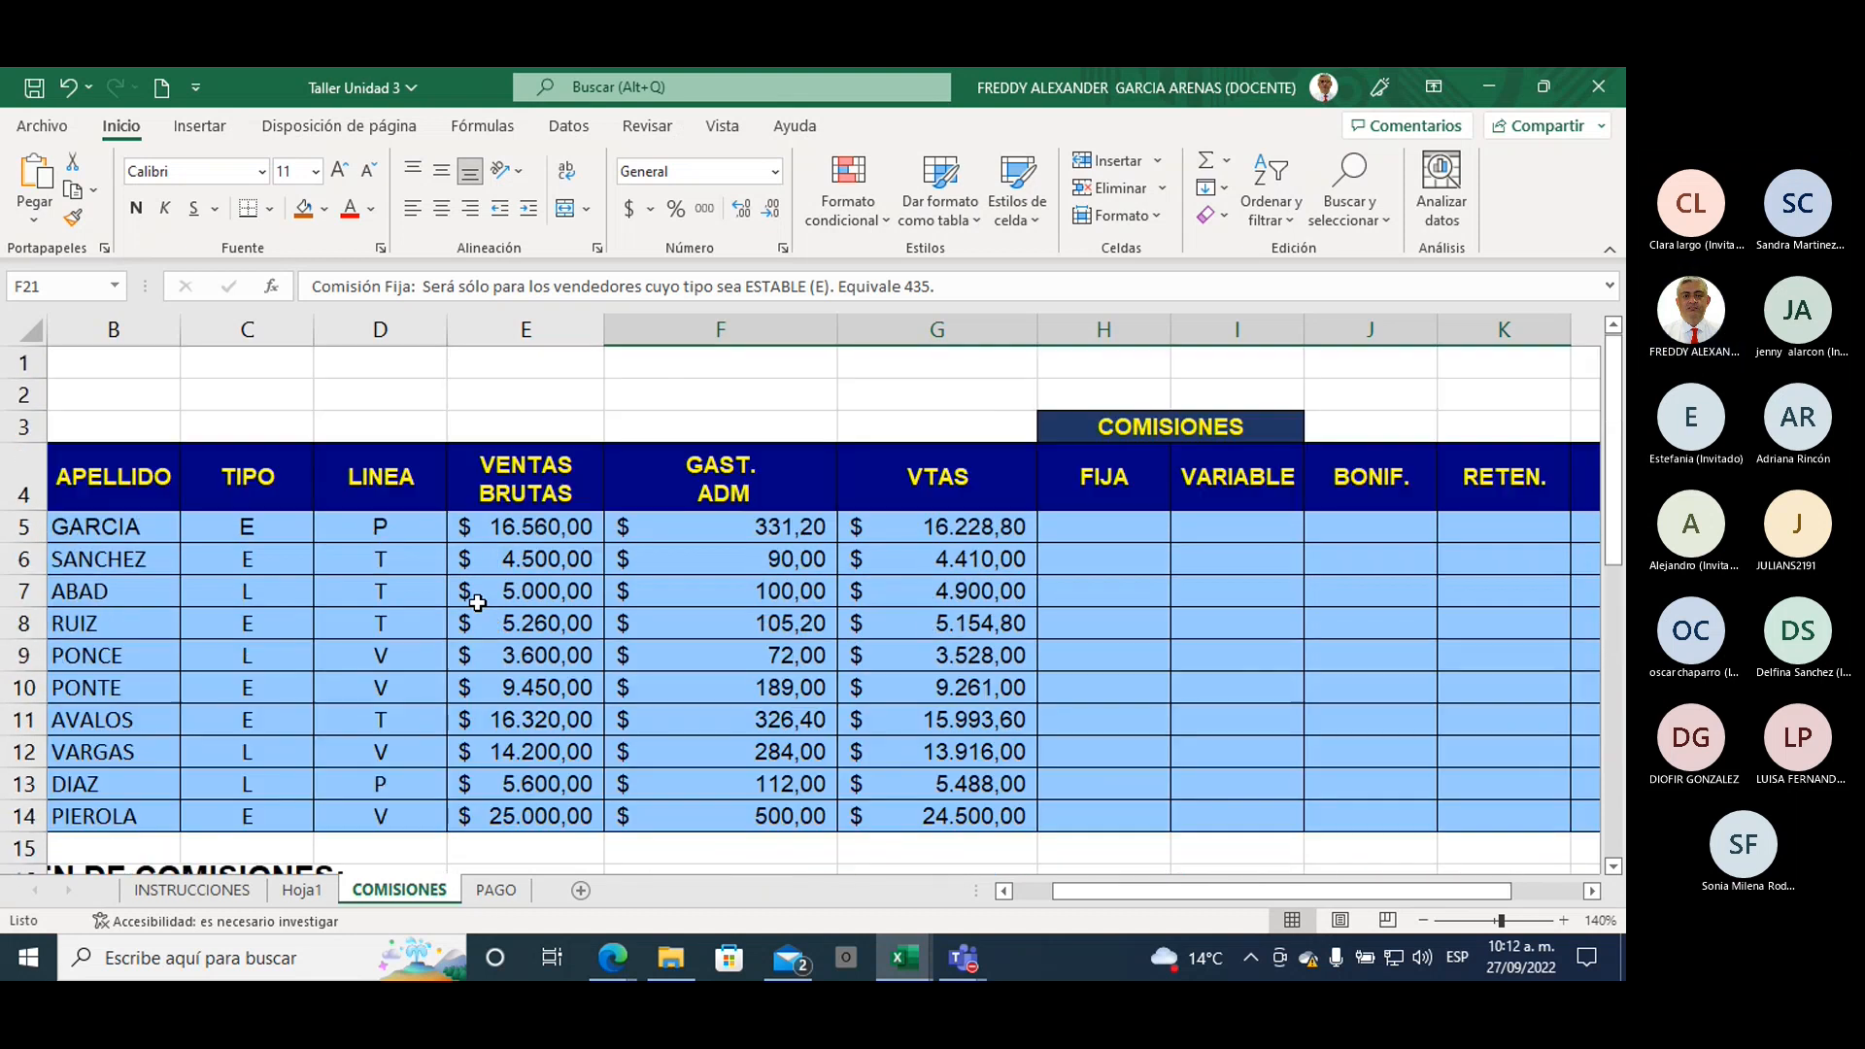
drag(1049, 885, 1009, 891)
click(261, 331)
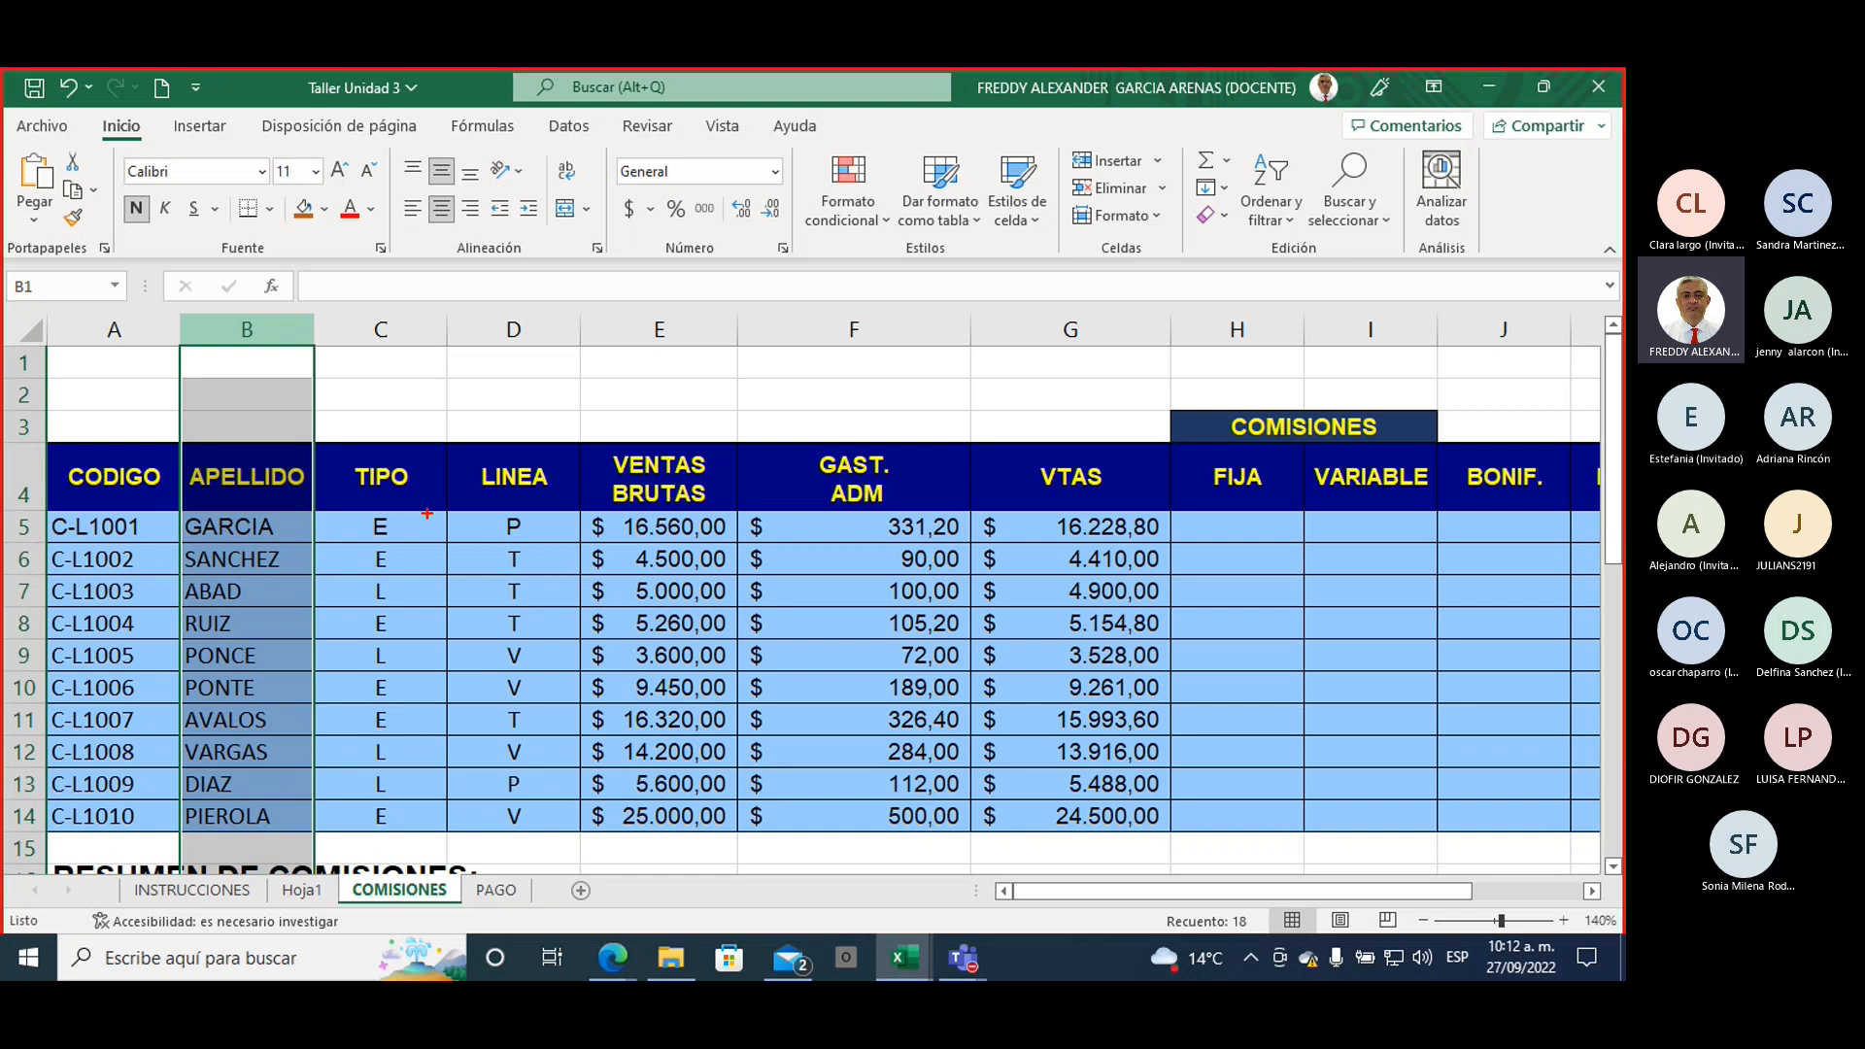
mouse_move(433, 506)
mouse_down()
mouse_move(340, 506)
mouse_move(341, 540)
mouse_move(394, 547)
mouse_move(433, 509)
mouse_up()
mouse_move(521, 374)
mouse_down()
mouse_move(499, 398)
mouse_move(557, 378)
mouse_move(553, 406)
mouse_move(595, 382)
mouse_move(619, 396)
mouse_move(653, 374)
mouse_move(653, 409)
mouse_move(662, 375)
mouse_move(667, 409)
mouse_move(623, 379)
mouse_move(678, 374)
mouse_up()
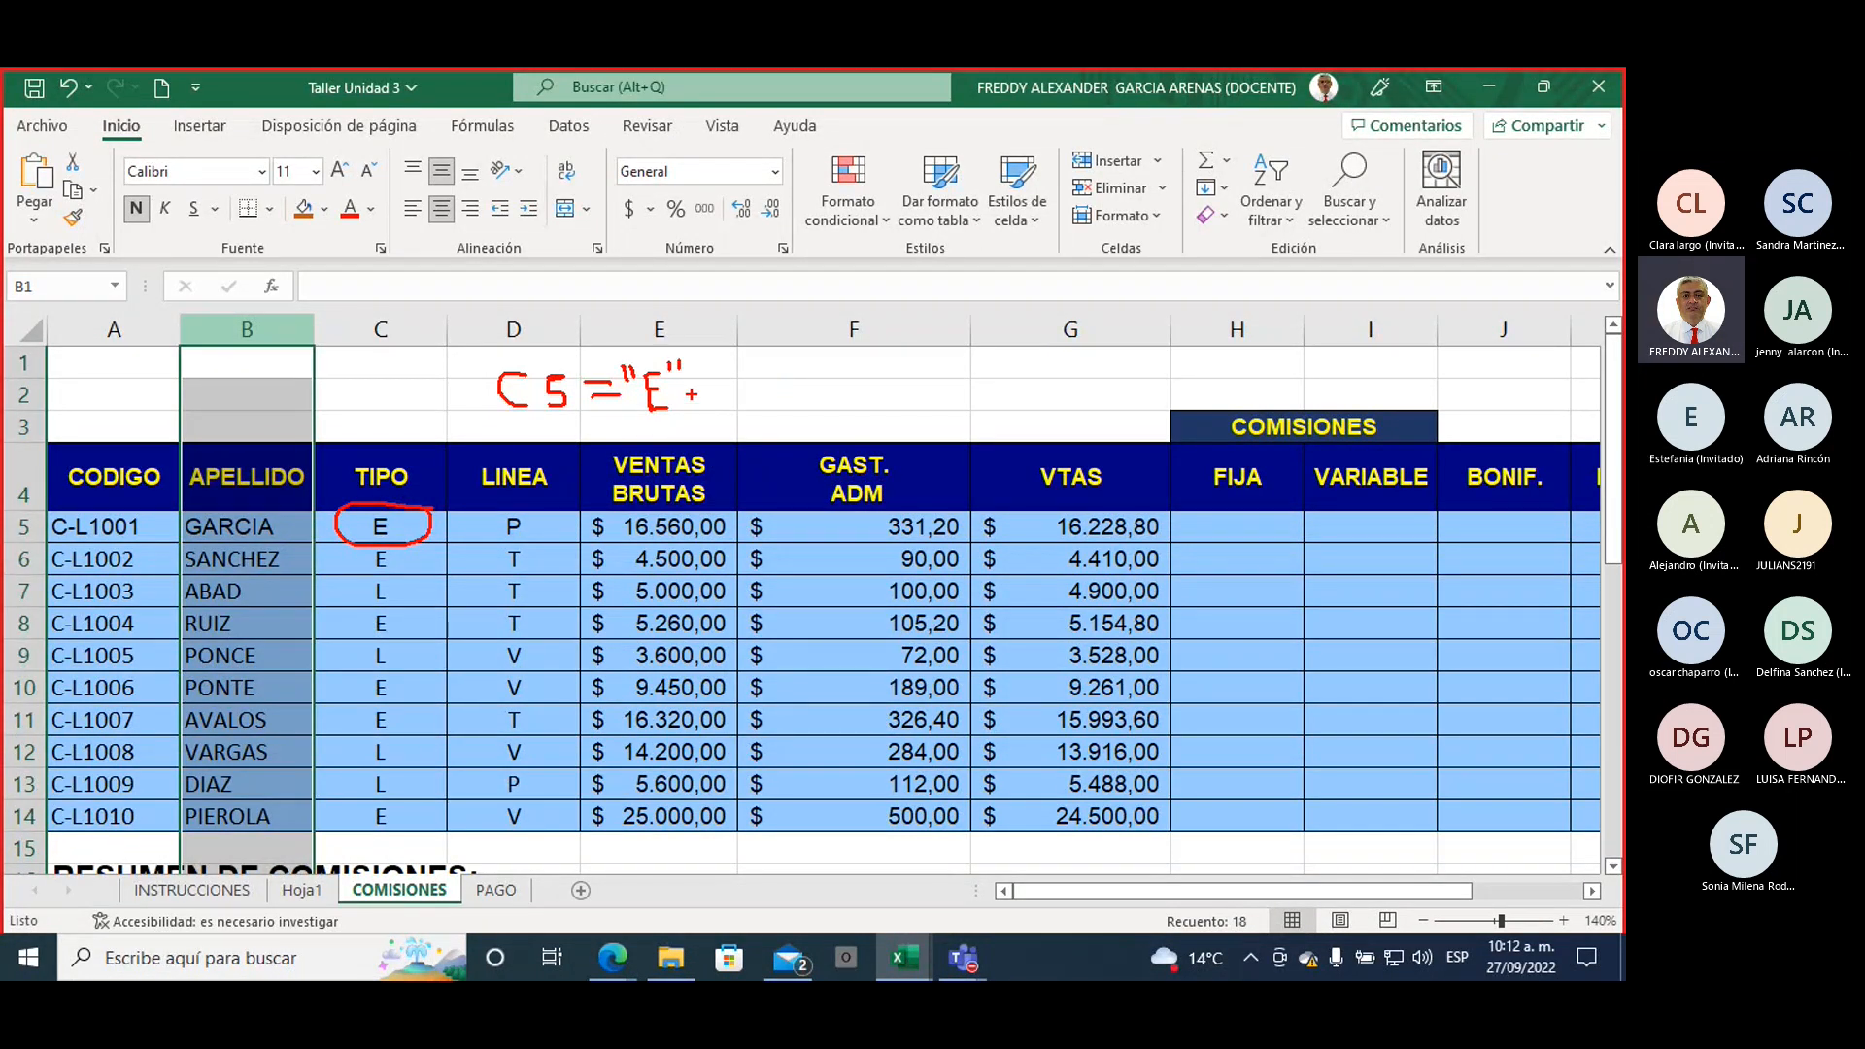
drag(712, 379, 705, 424)
mouse_move(752, 368)
mouse_down()
mouse_move(759, 393)
mouse_move(783, 377)
mouse_move(773, 395)
mouse_move(796, 395)
mouse_up()
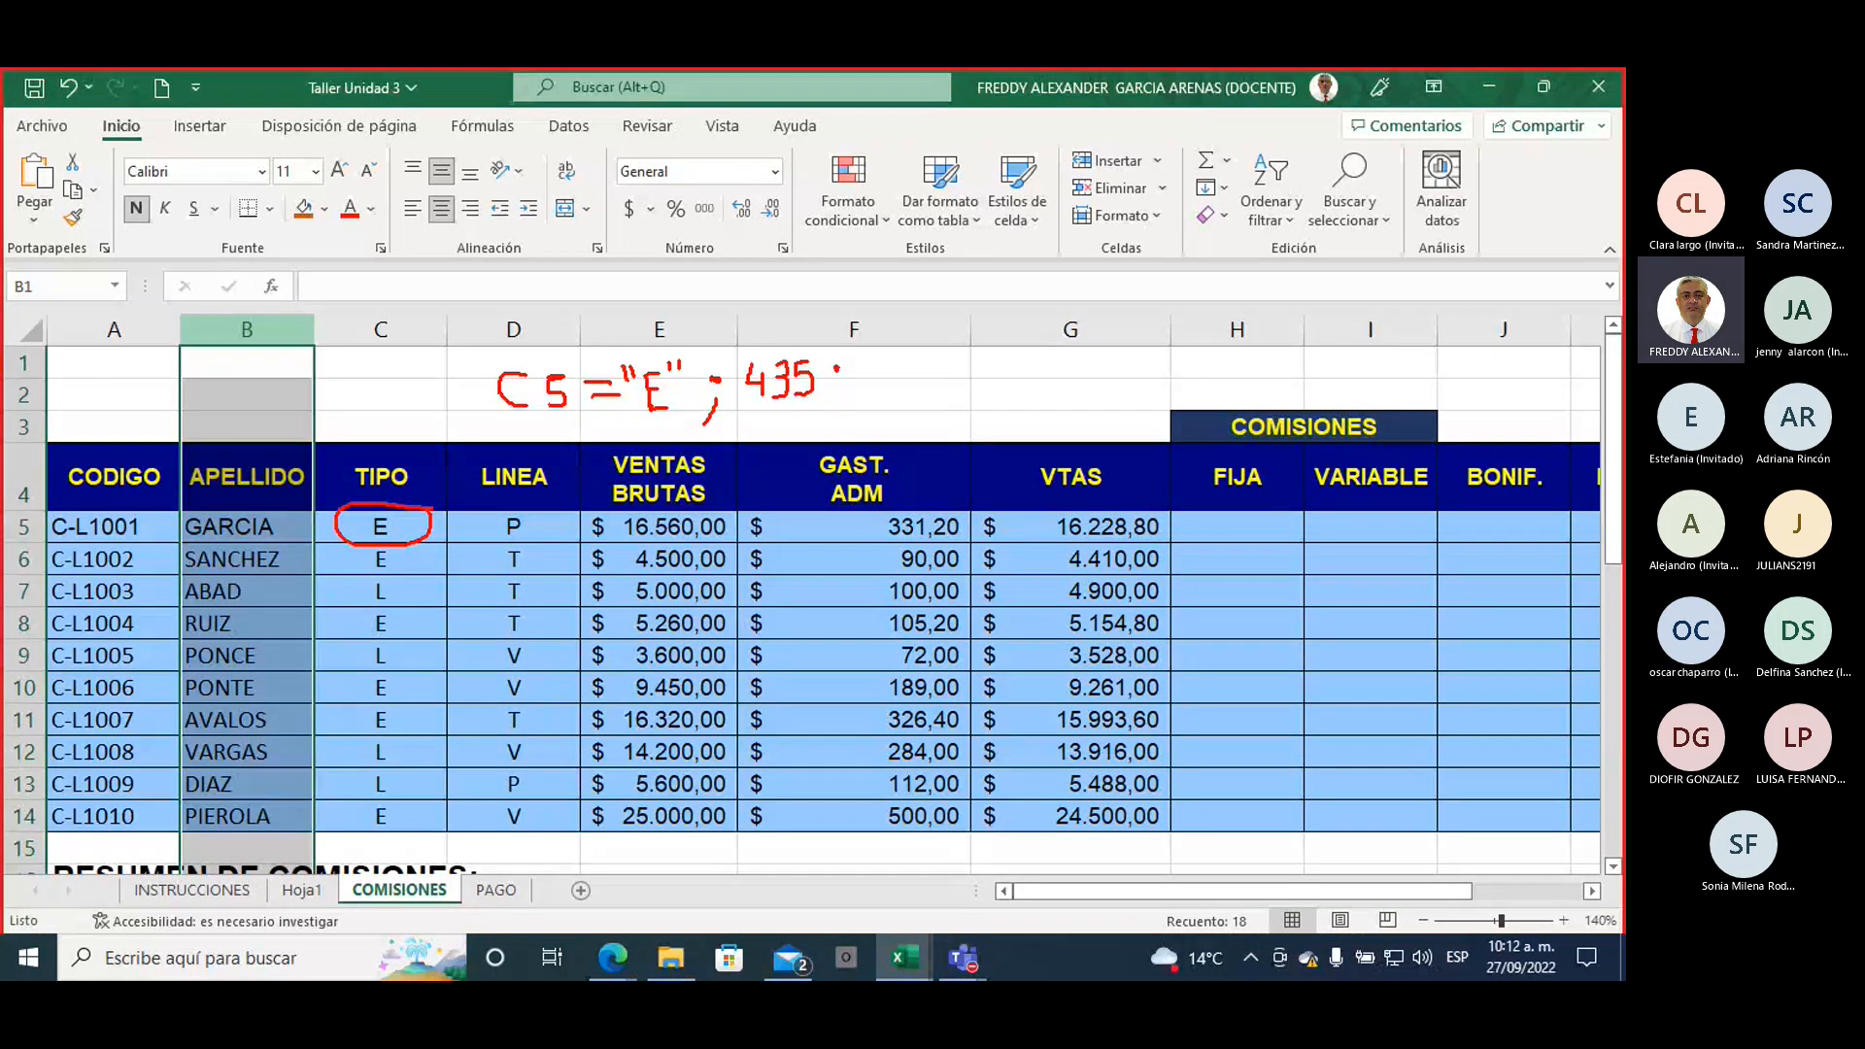
drag(835, 369, 828, 423)
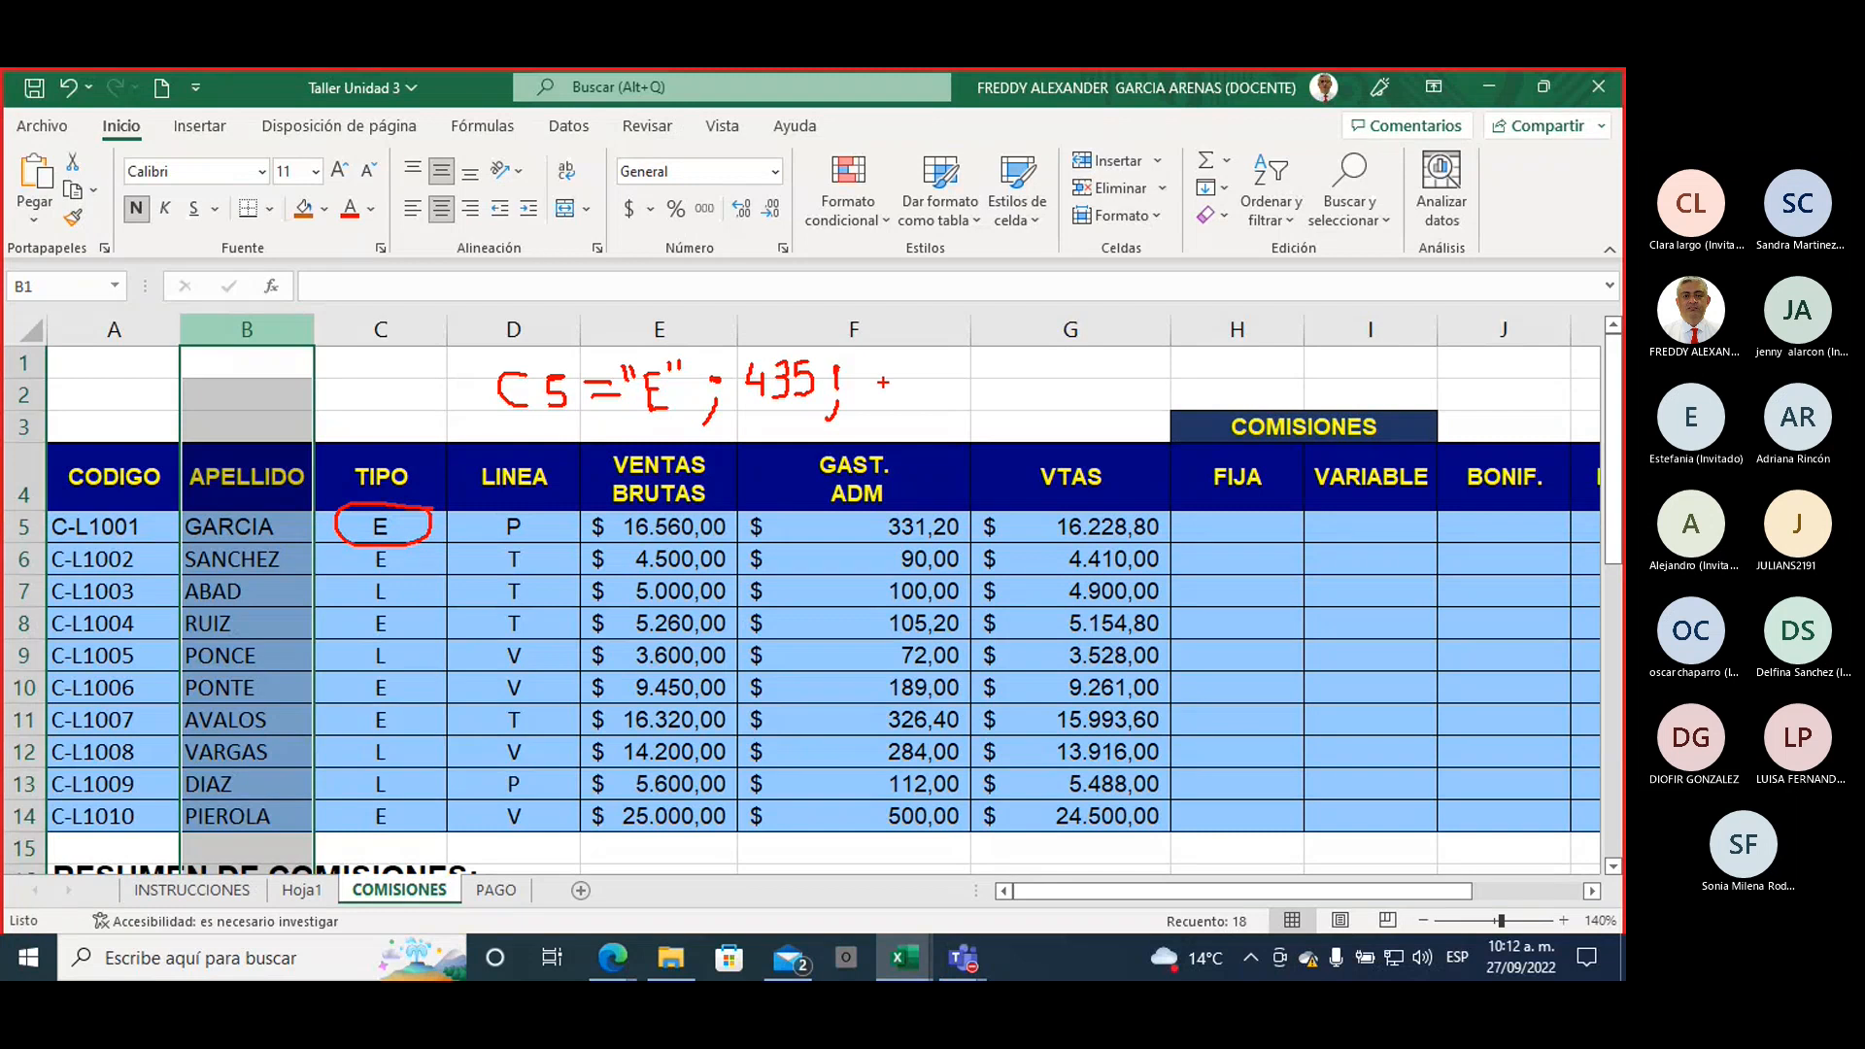
mouse_move(881, 360)
mouse_down()
mouse_move(863, 372)
mouse_move(891, 390)
mouse_move(885, 361)
mouse_move(861, 388)
mouse_move(885, 406)
mouse_up()
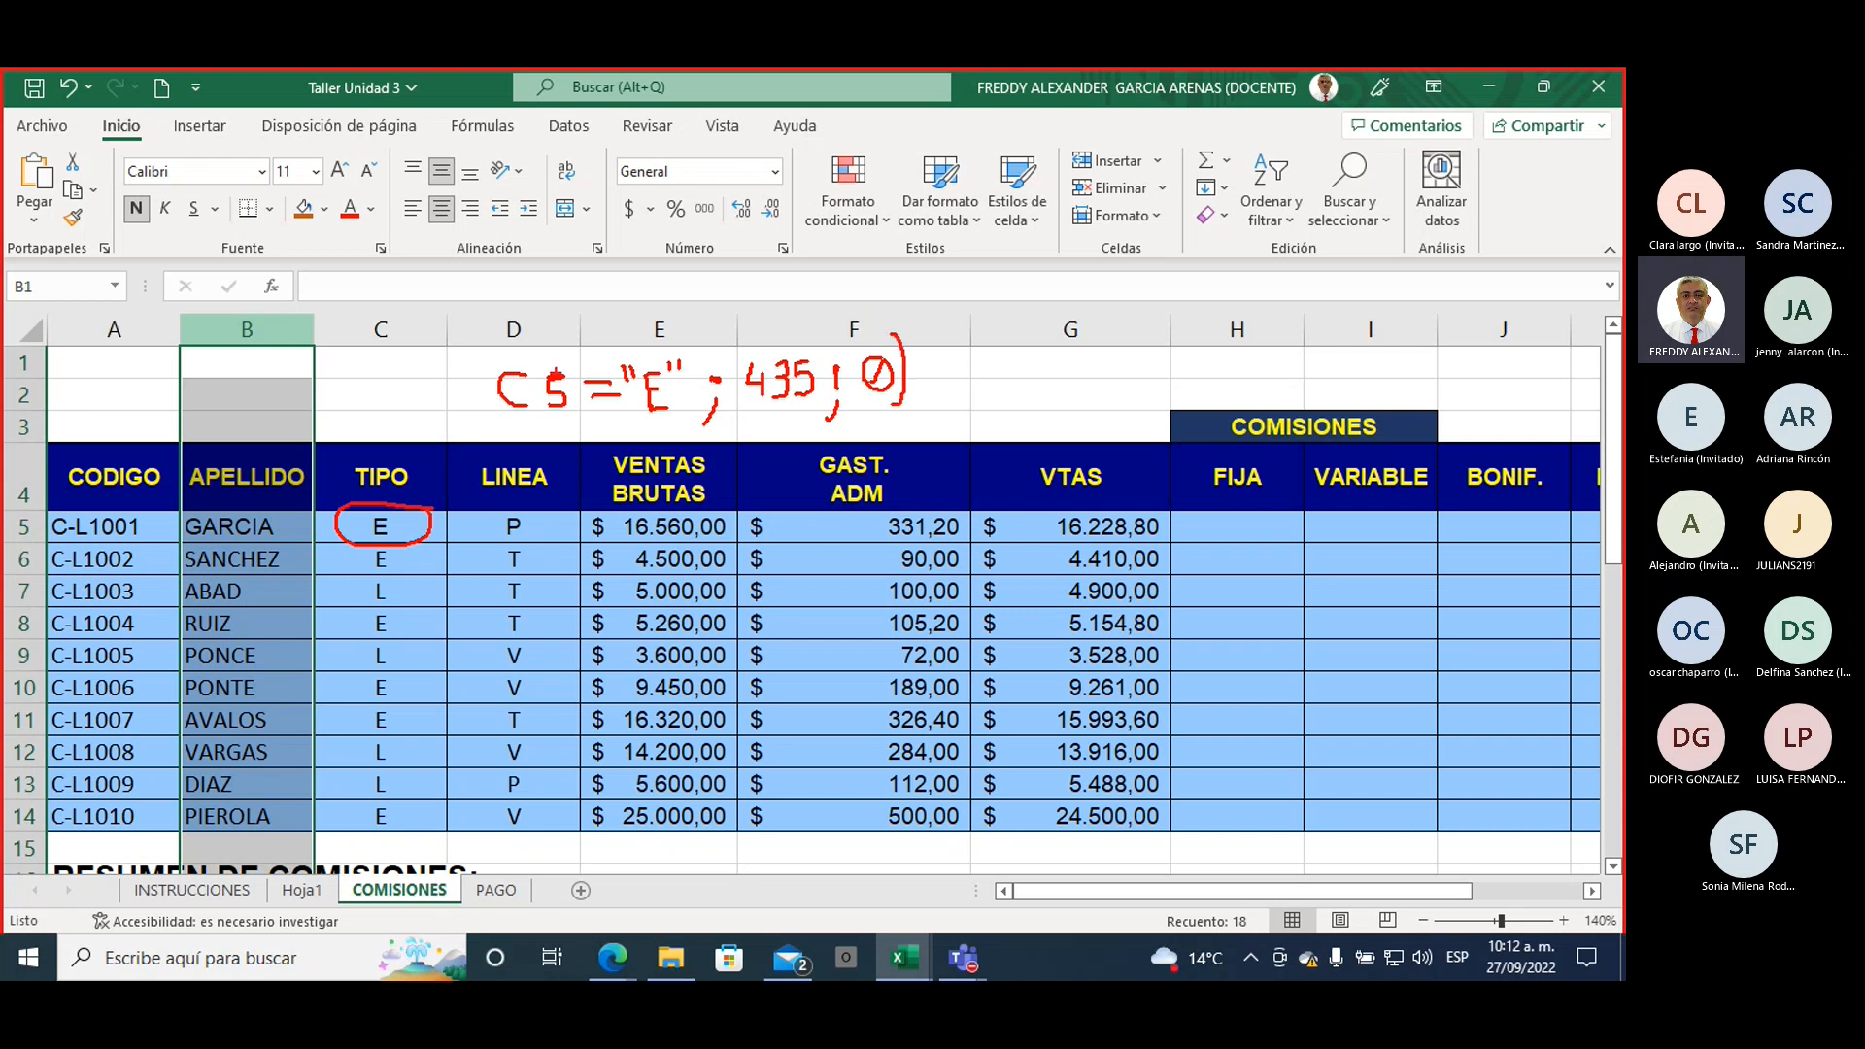
drag(497, 338, 490, 425)
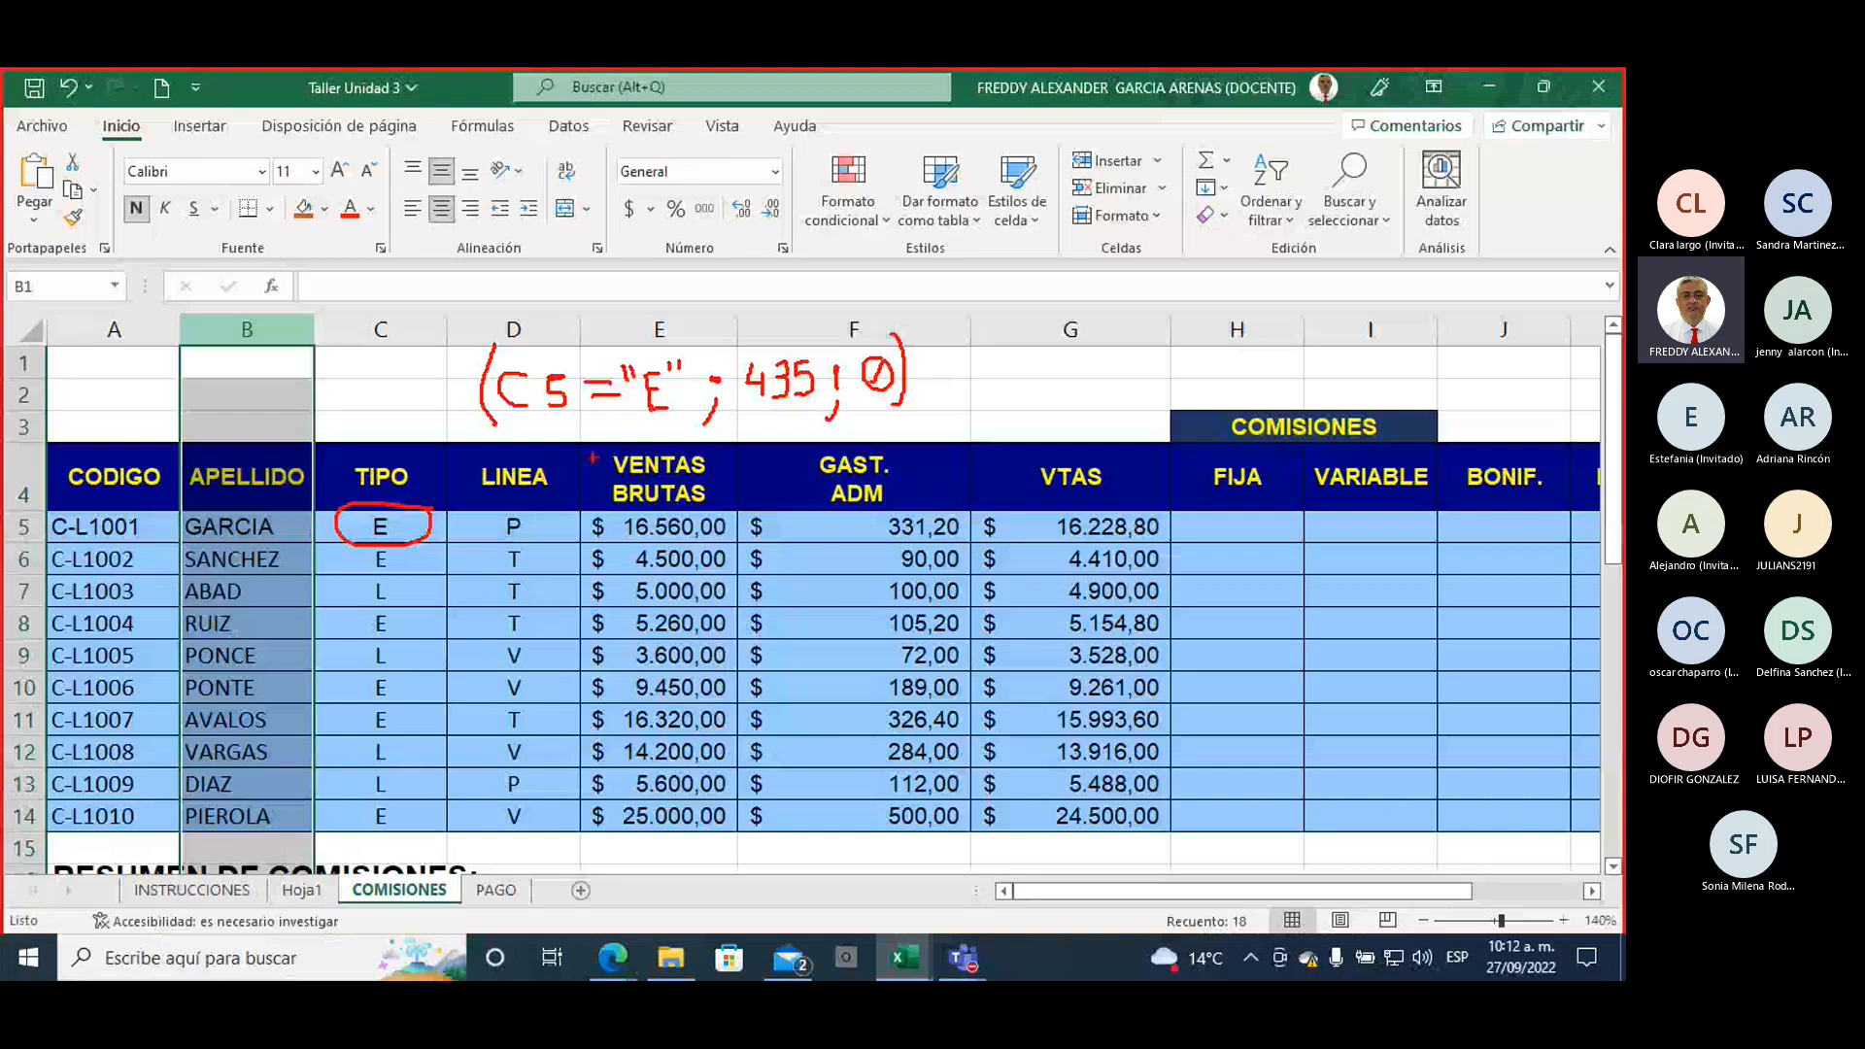
Step: Handwrite =Si before the bracketed arguments, mark the three arguments with arrows, and label 435 as V and 0 as F
mouse_move(633, 270)
mouse_down()
mouse_move(631, 336)
mouse_move(649, 314)
mouse_up()
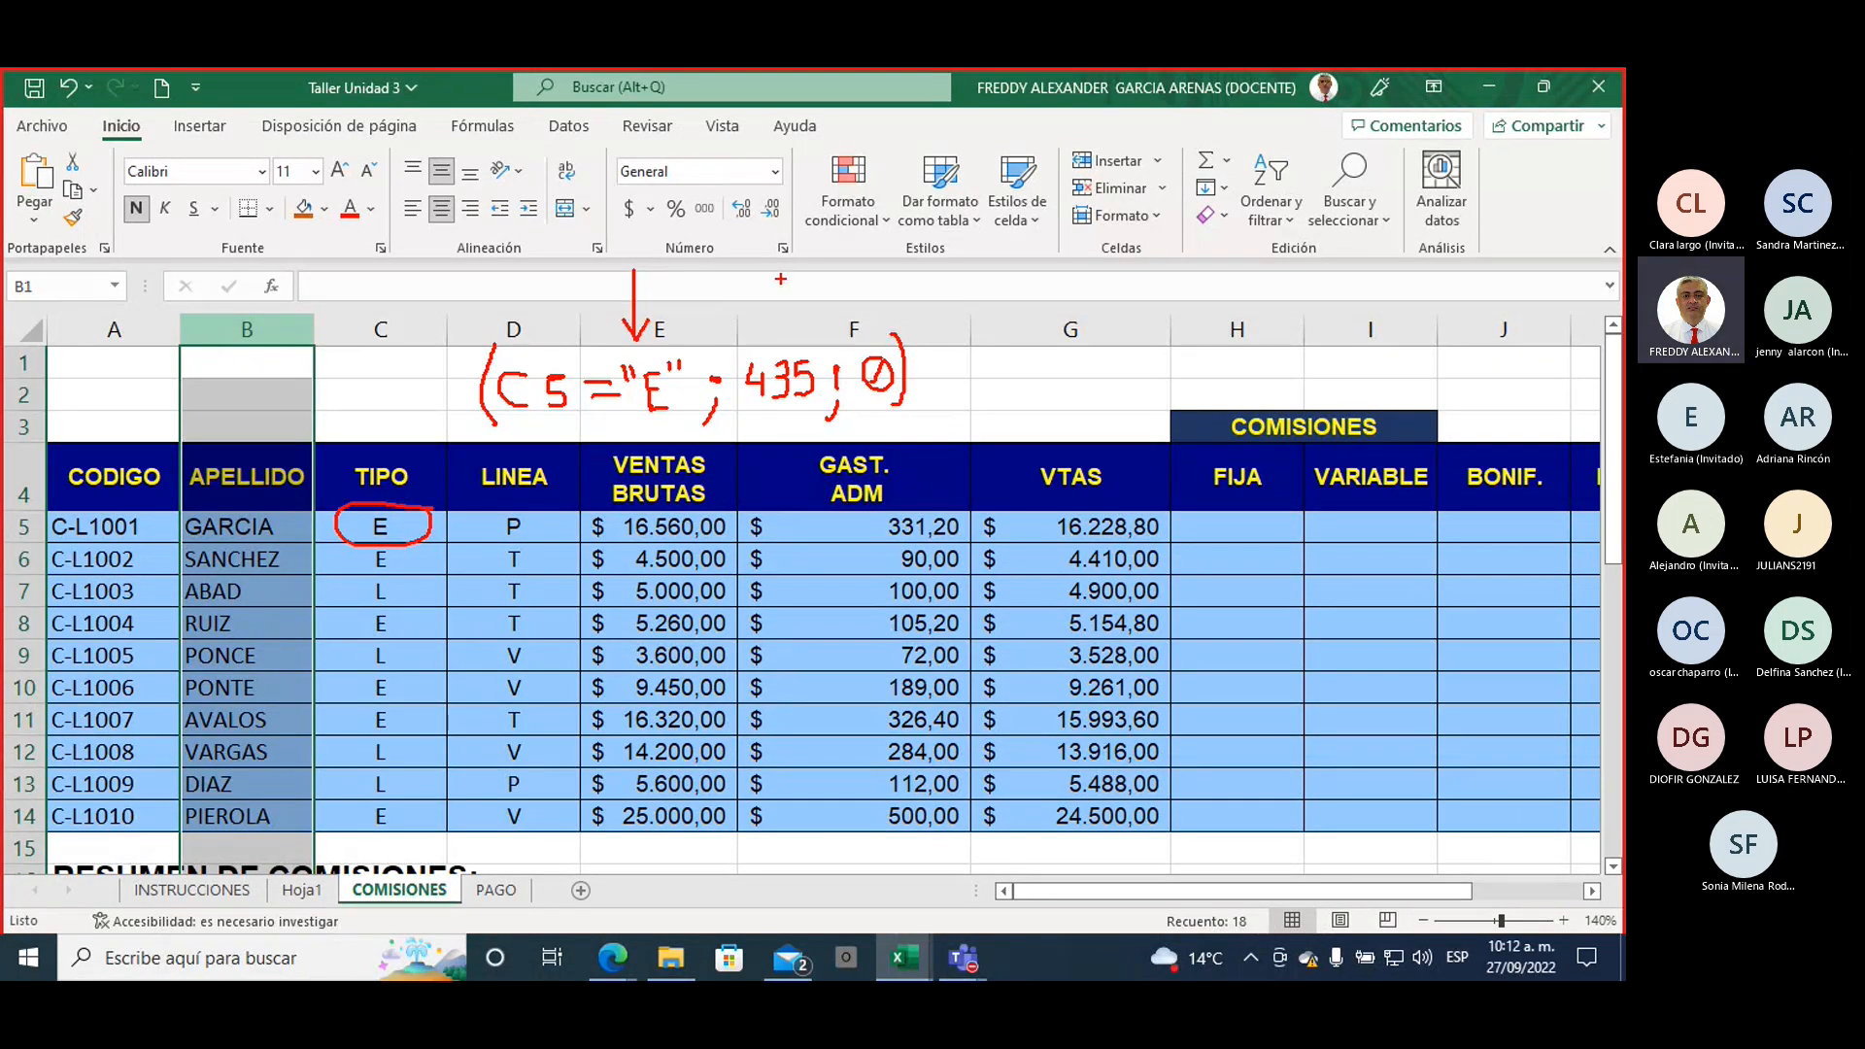
mouse_move(783, 279)
mouse_down()
mouse_move(782, 339)
mouse_move(794, 323)
mouse_up()
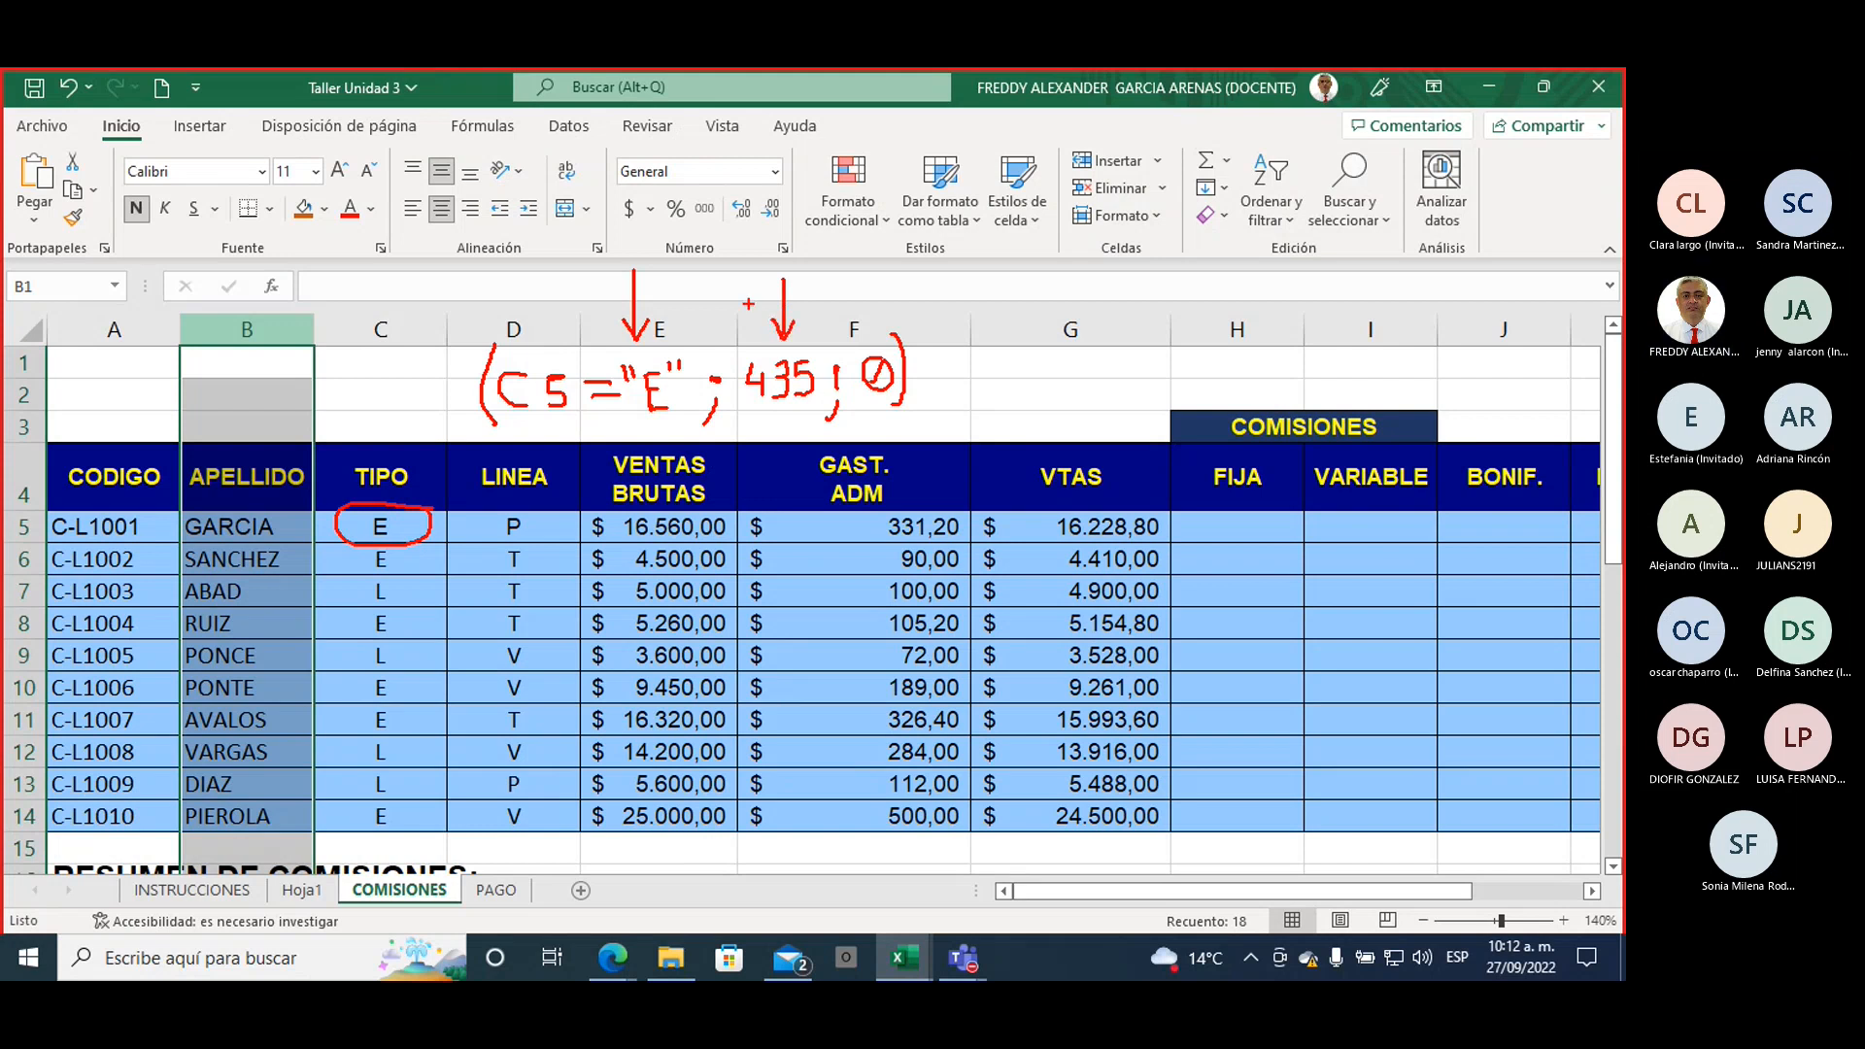
mouse_move(428, 366)
mouse_down()
mouse_move(420, 410)
mouse_move(449, 404)
mouse_move(455, 377)
mouse_move(400, 379)
mouse_move(403, 397)
mouse_up()
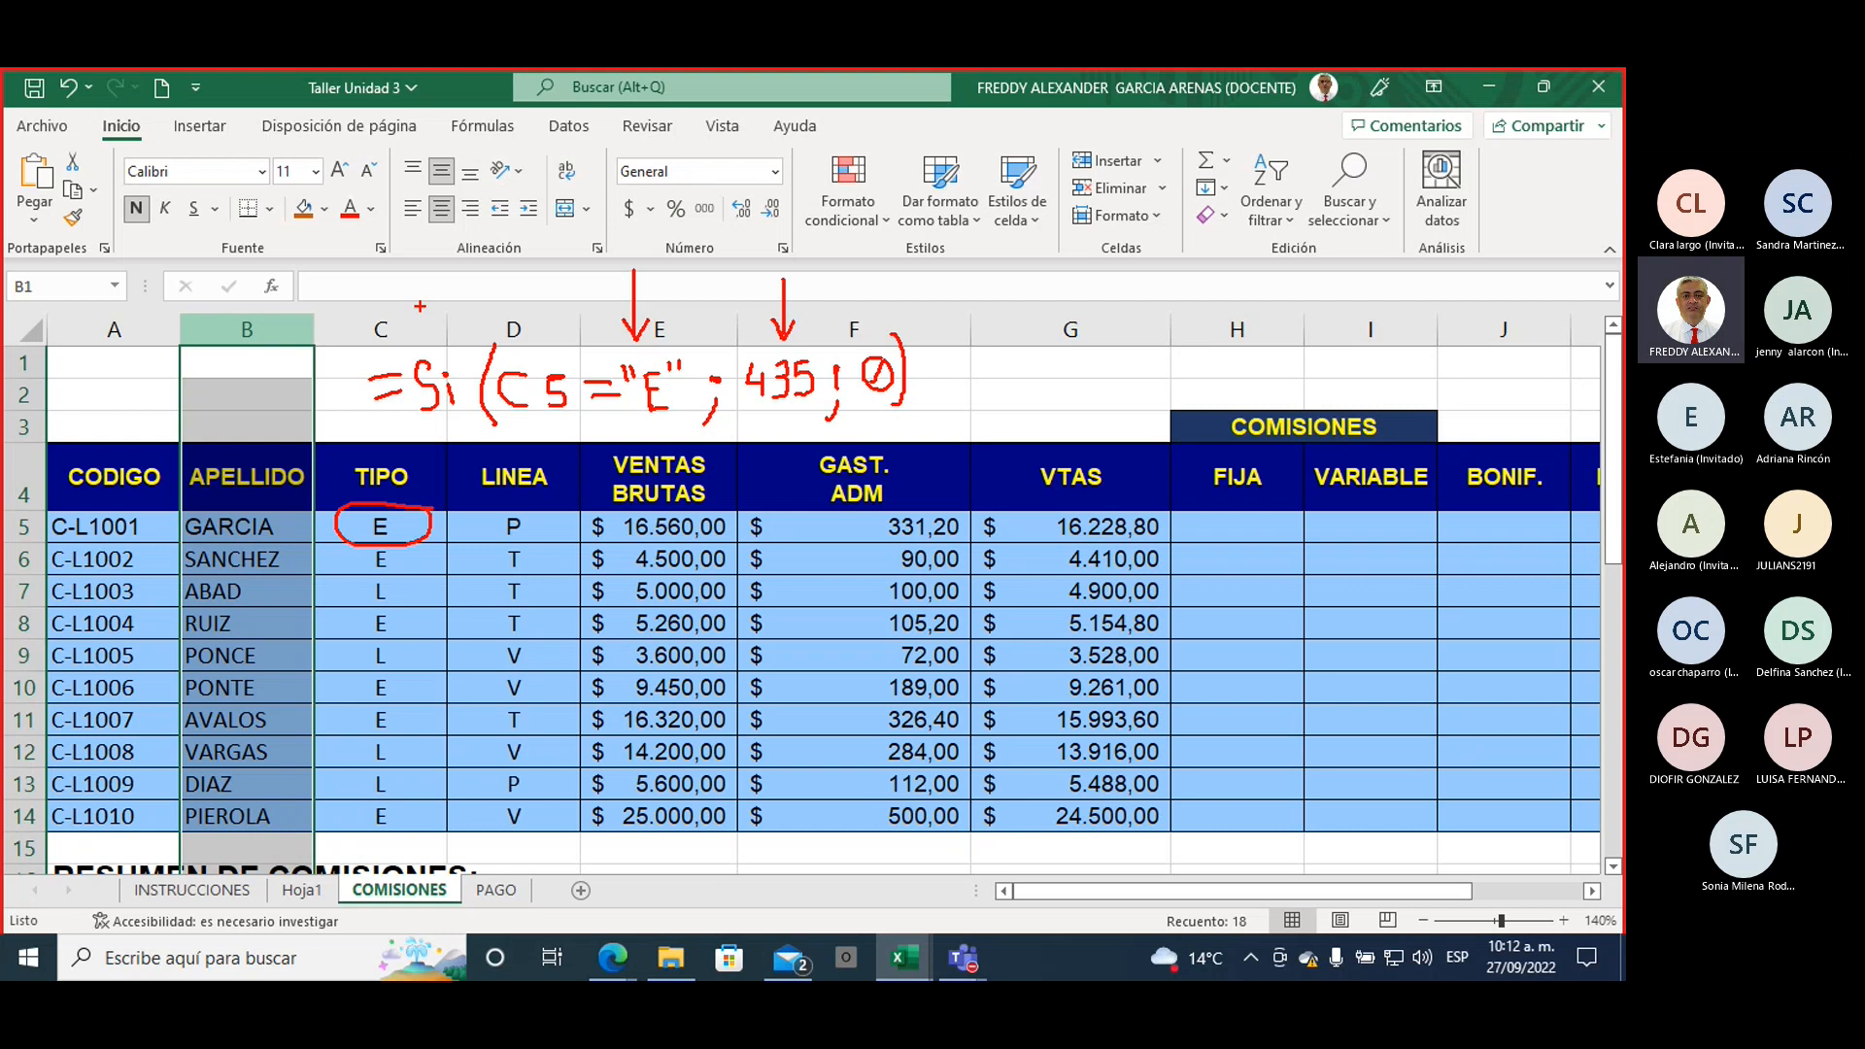
mouse_move(761, 192)
mouse_down()
mouse_move(786, 240)
mouse_move(806, 199)
mouse_move(856, 223)
mouse_move(856, 257)
mouse_move(878, 232)
mouse_move(857, 235)
mouse_move(866, 328)
mouse_up()
drag(756, 255, 795, 255)
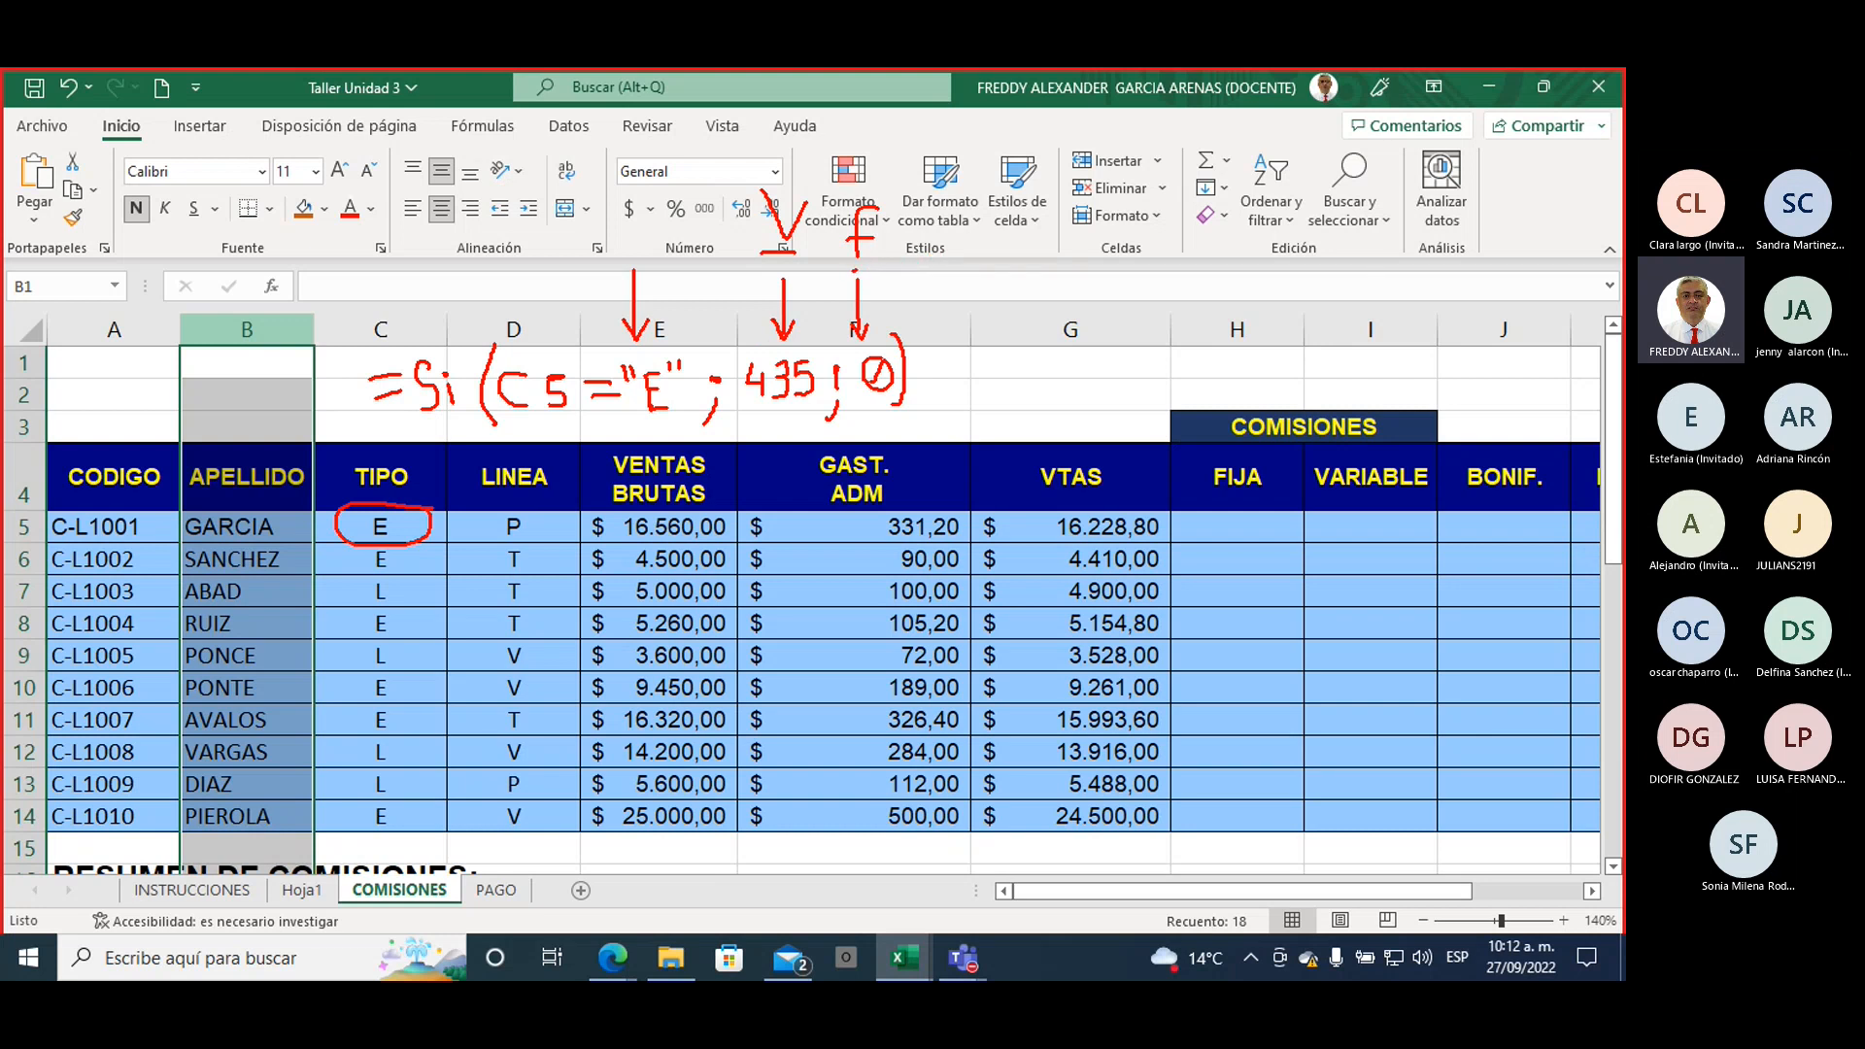
drag(854, 267, 879, 264)
drag(866, 398, 883, 408)
mouse_move(940, 359)
mouse_down()
mouse_move(995, 352)
mouse_move(1160, 466)
mouse_move(1184, 515)
mouse_up()
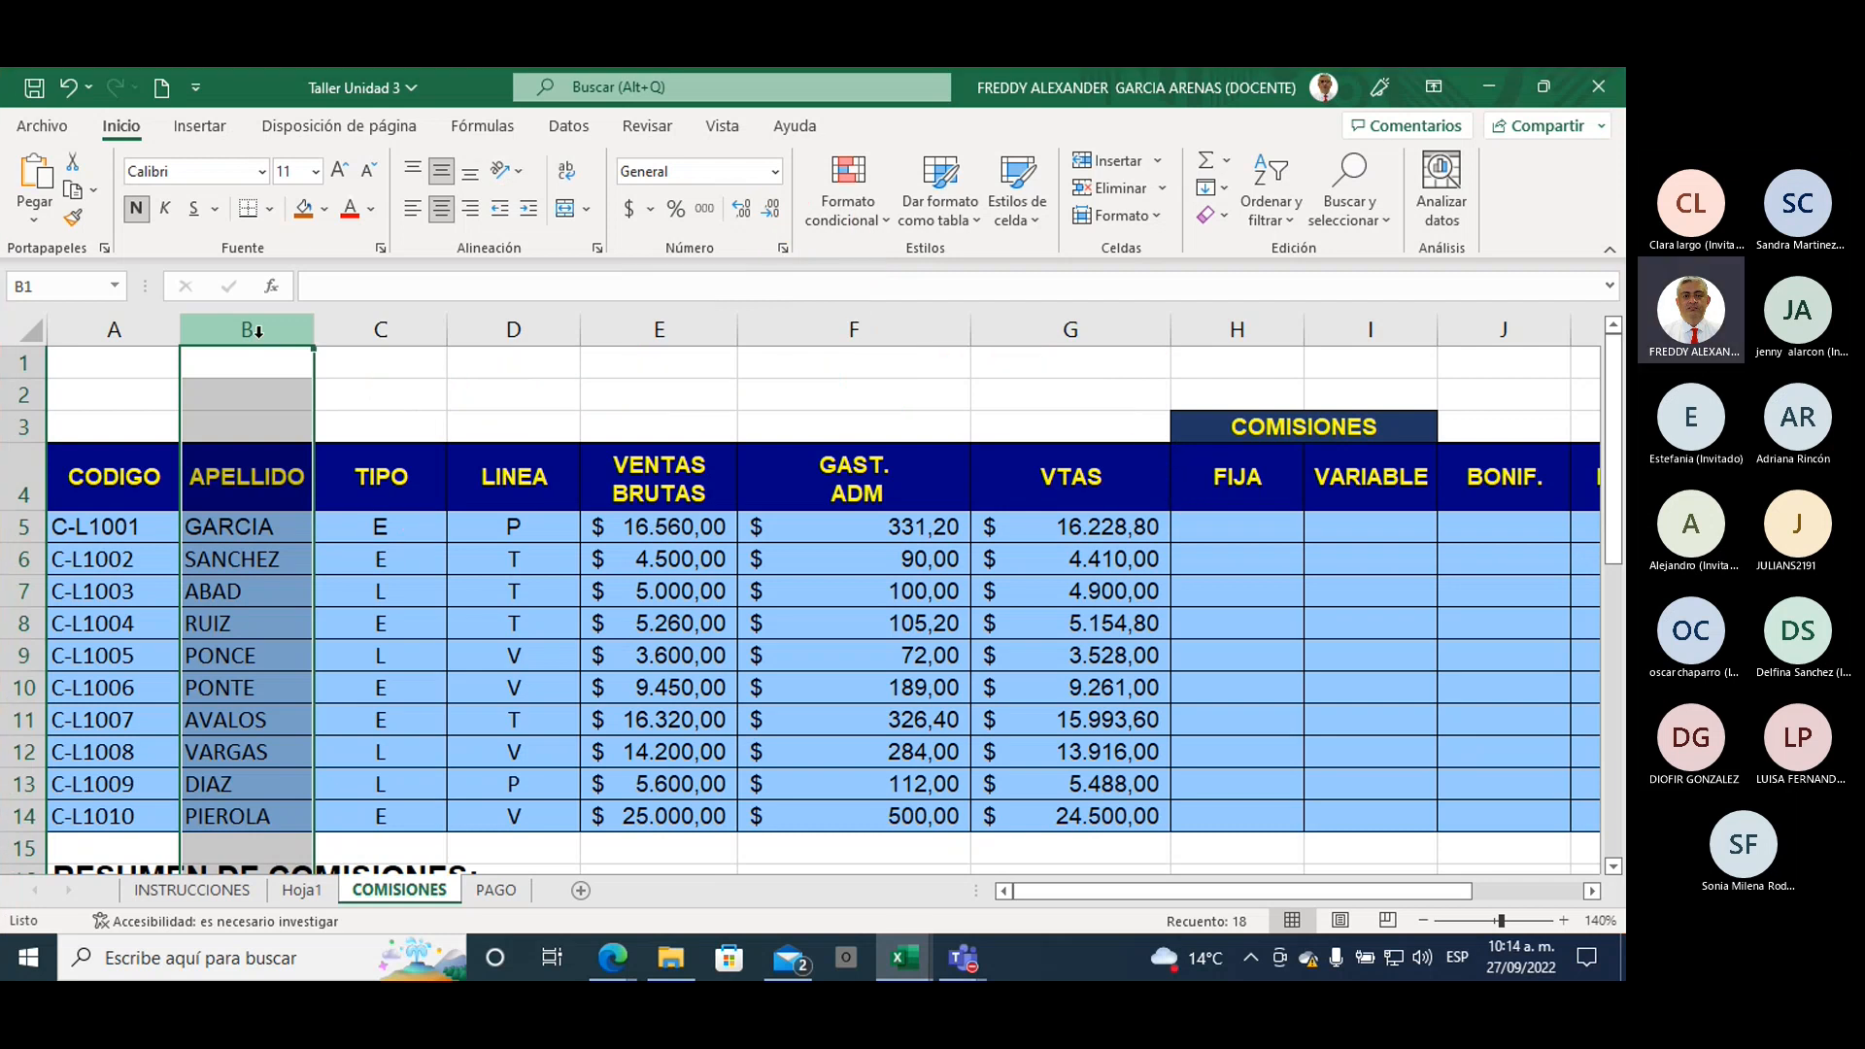
Step: Start a SI formula in H5 of the FIJA column with C5="E" as the logical test
click(1184, 531)
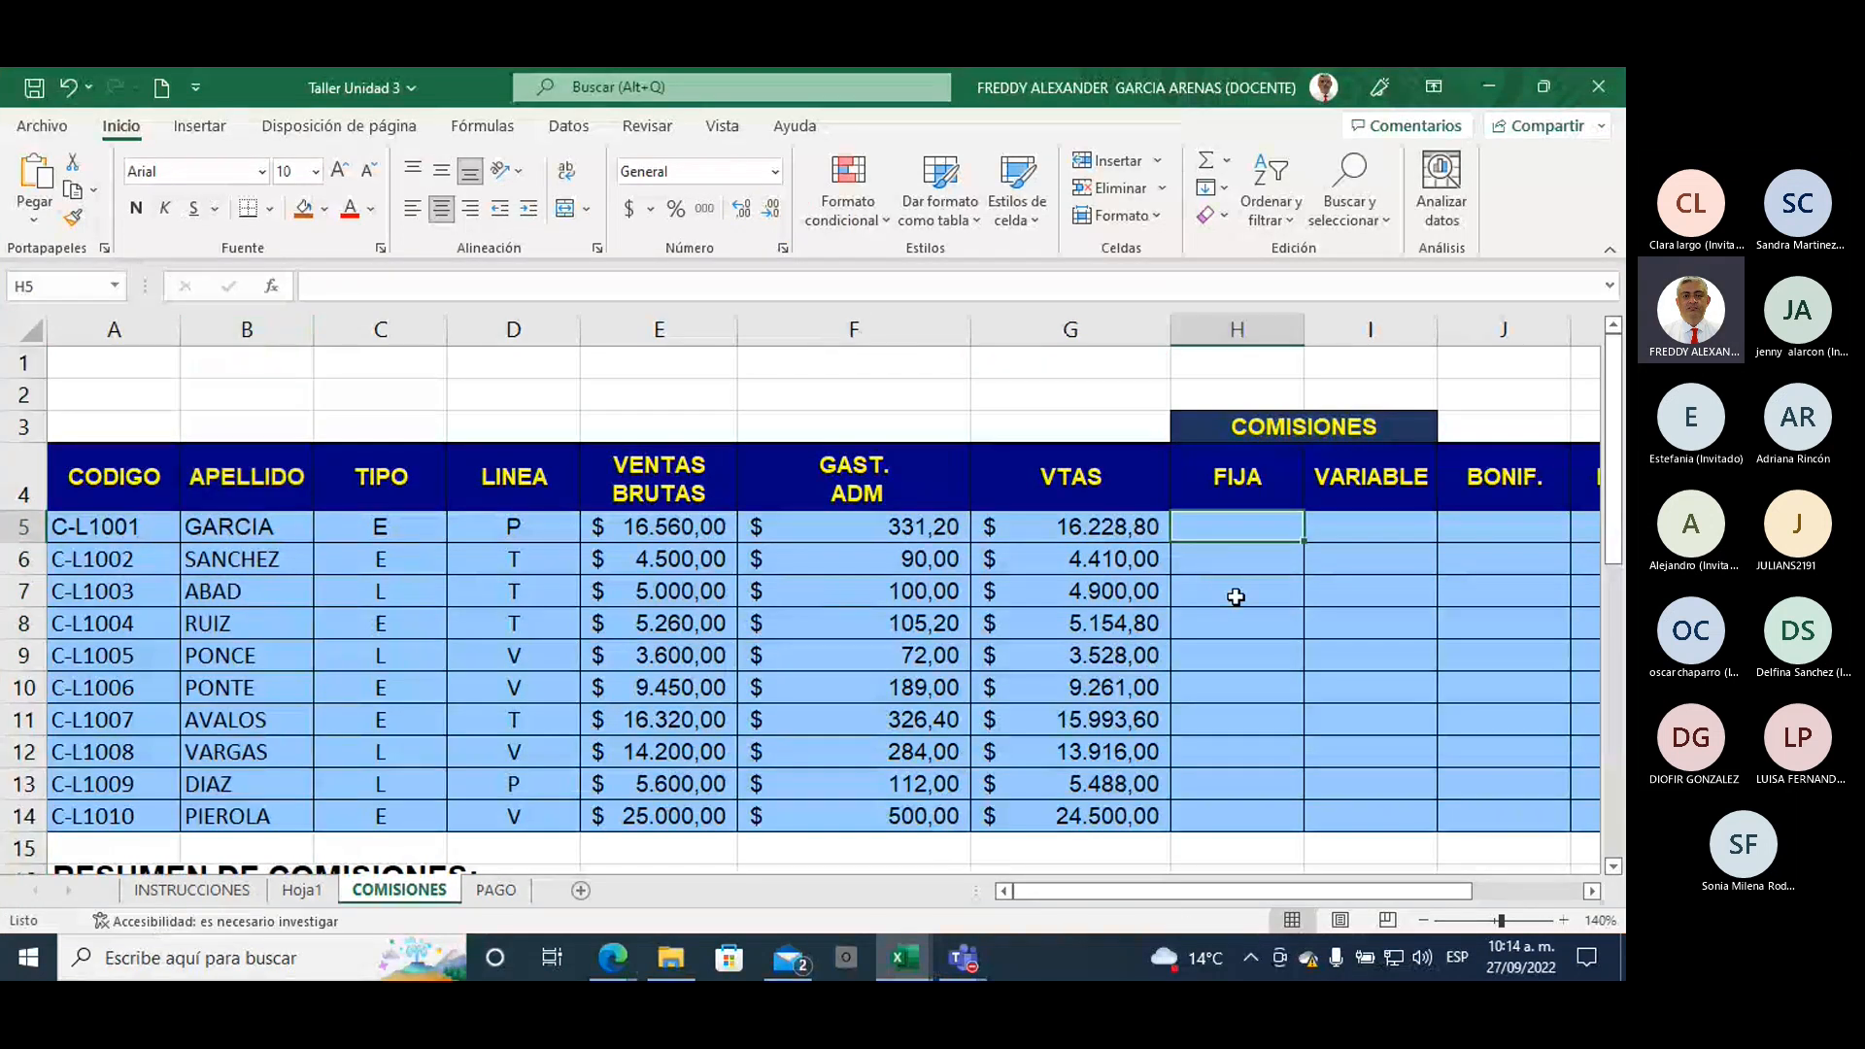
text(=SI)
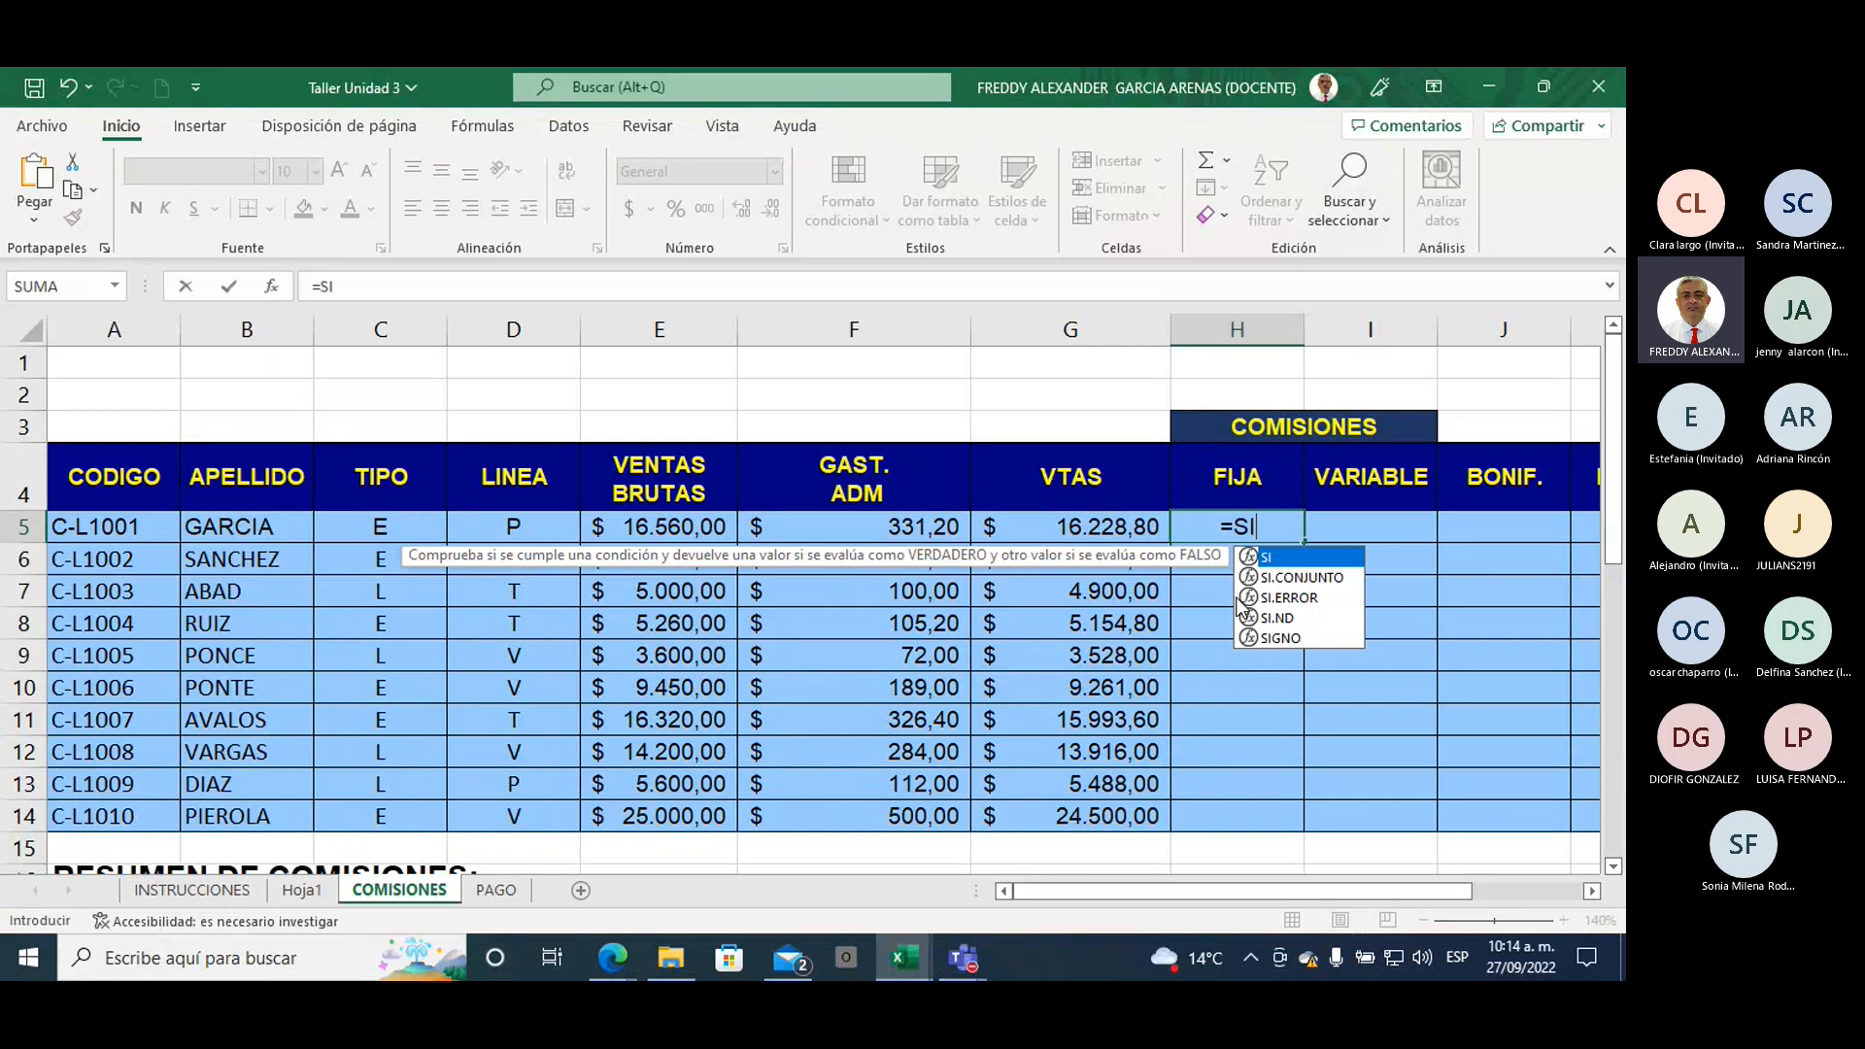
text(()
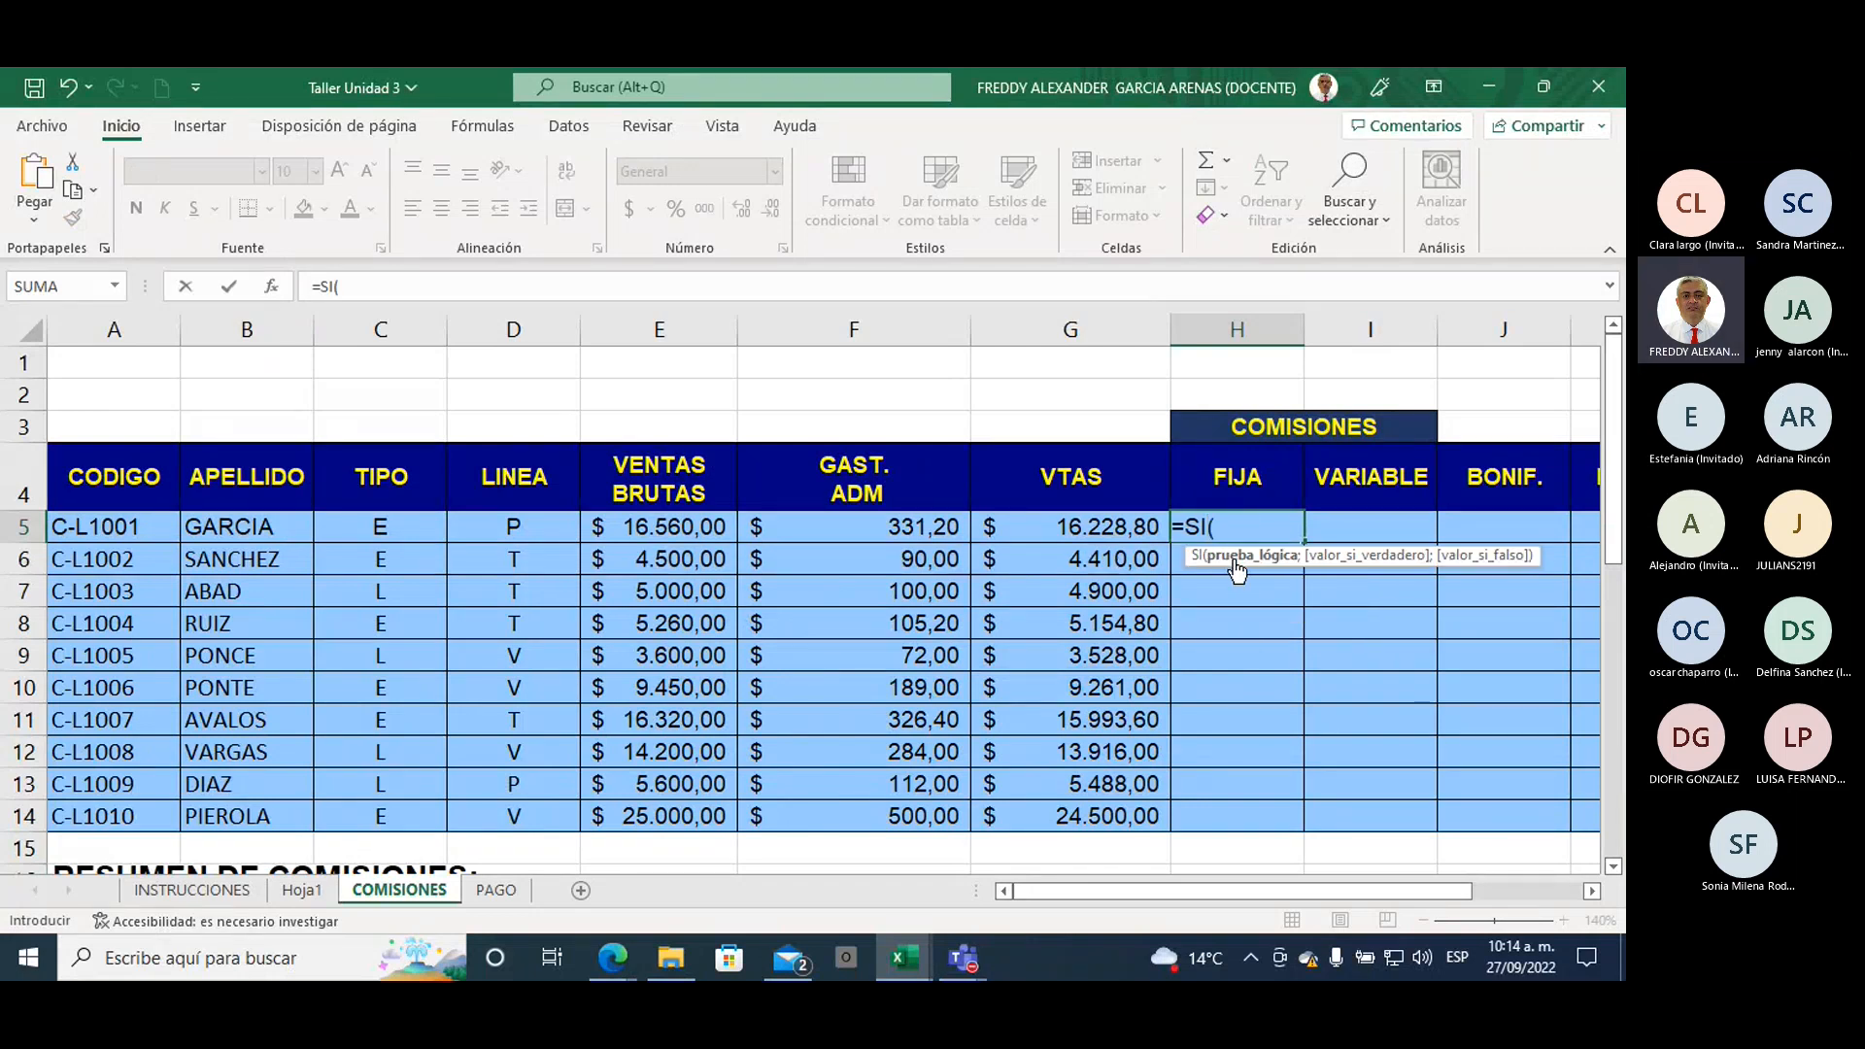
click(383, 533)
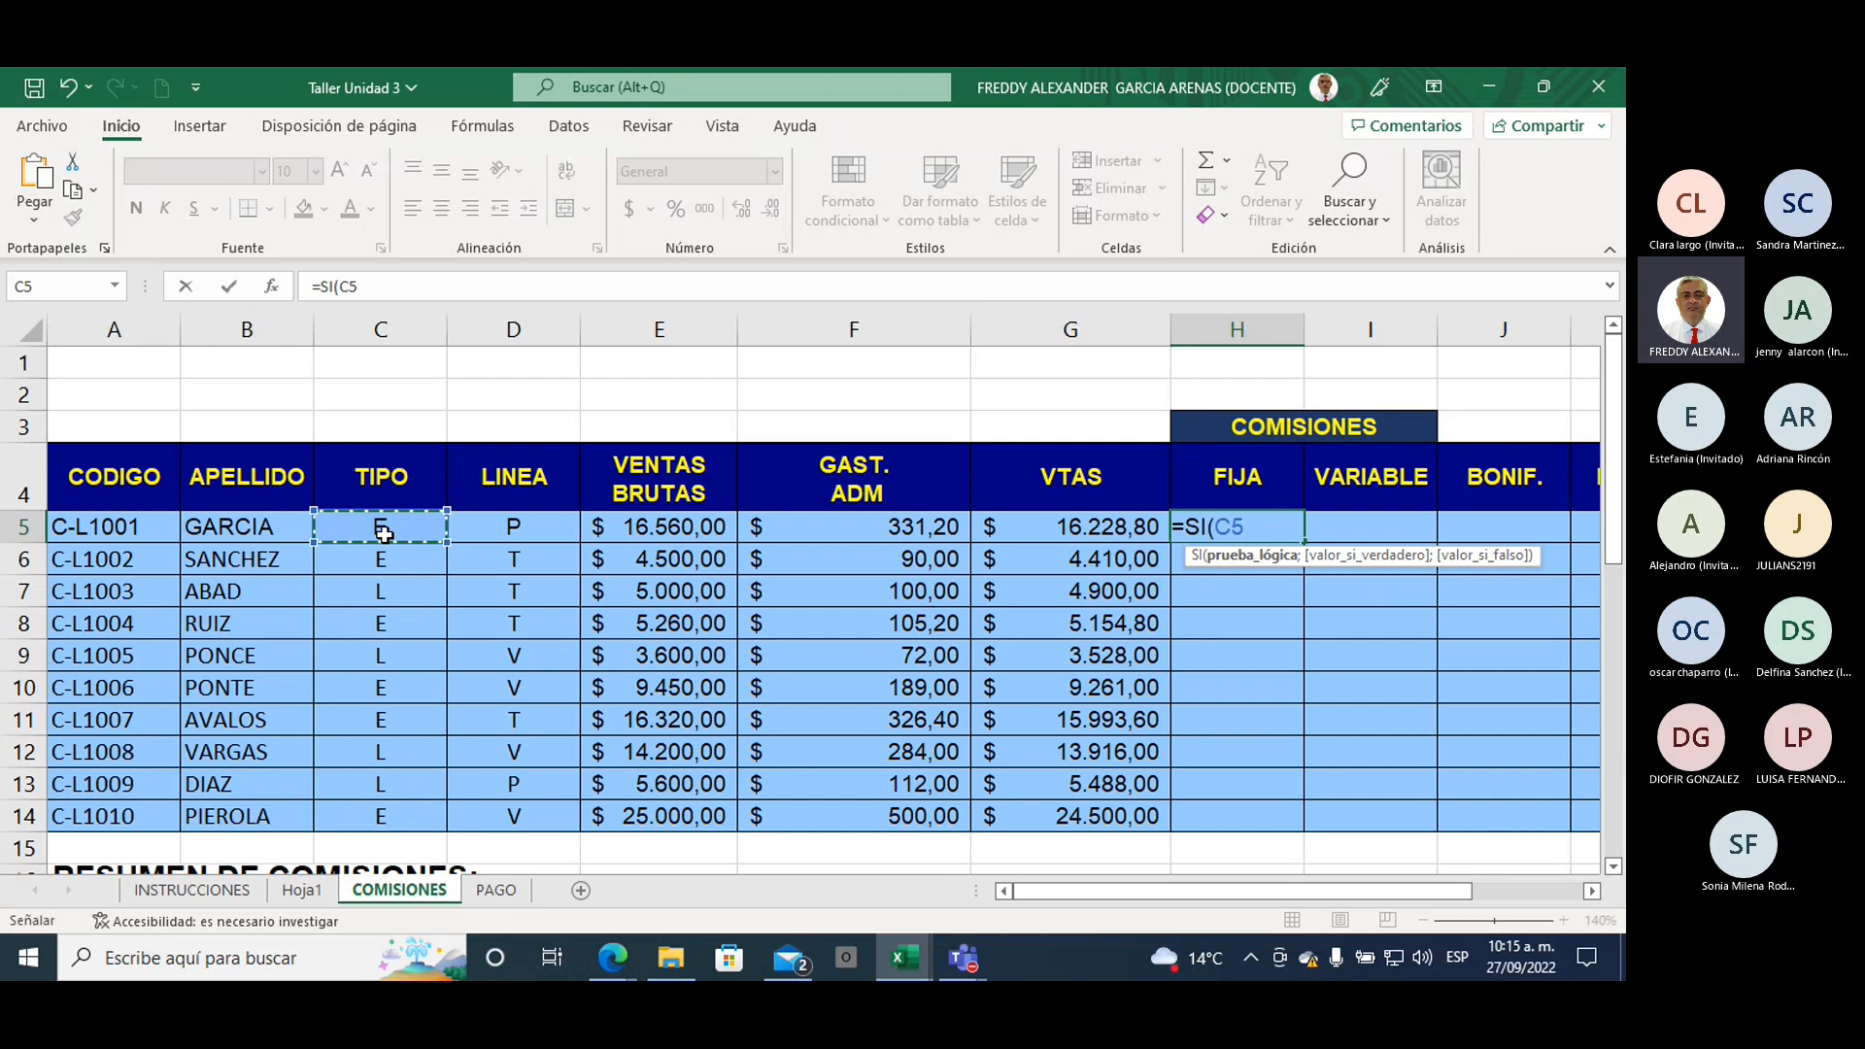
text(=")
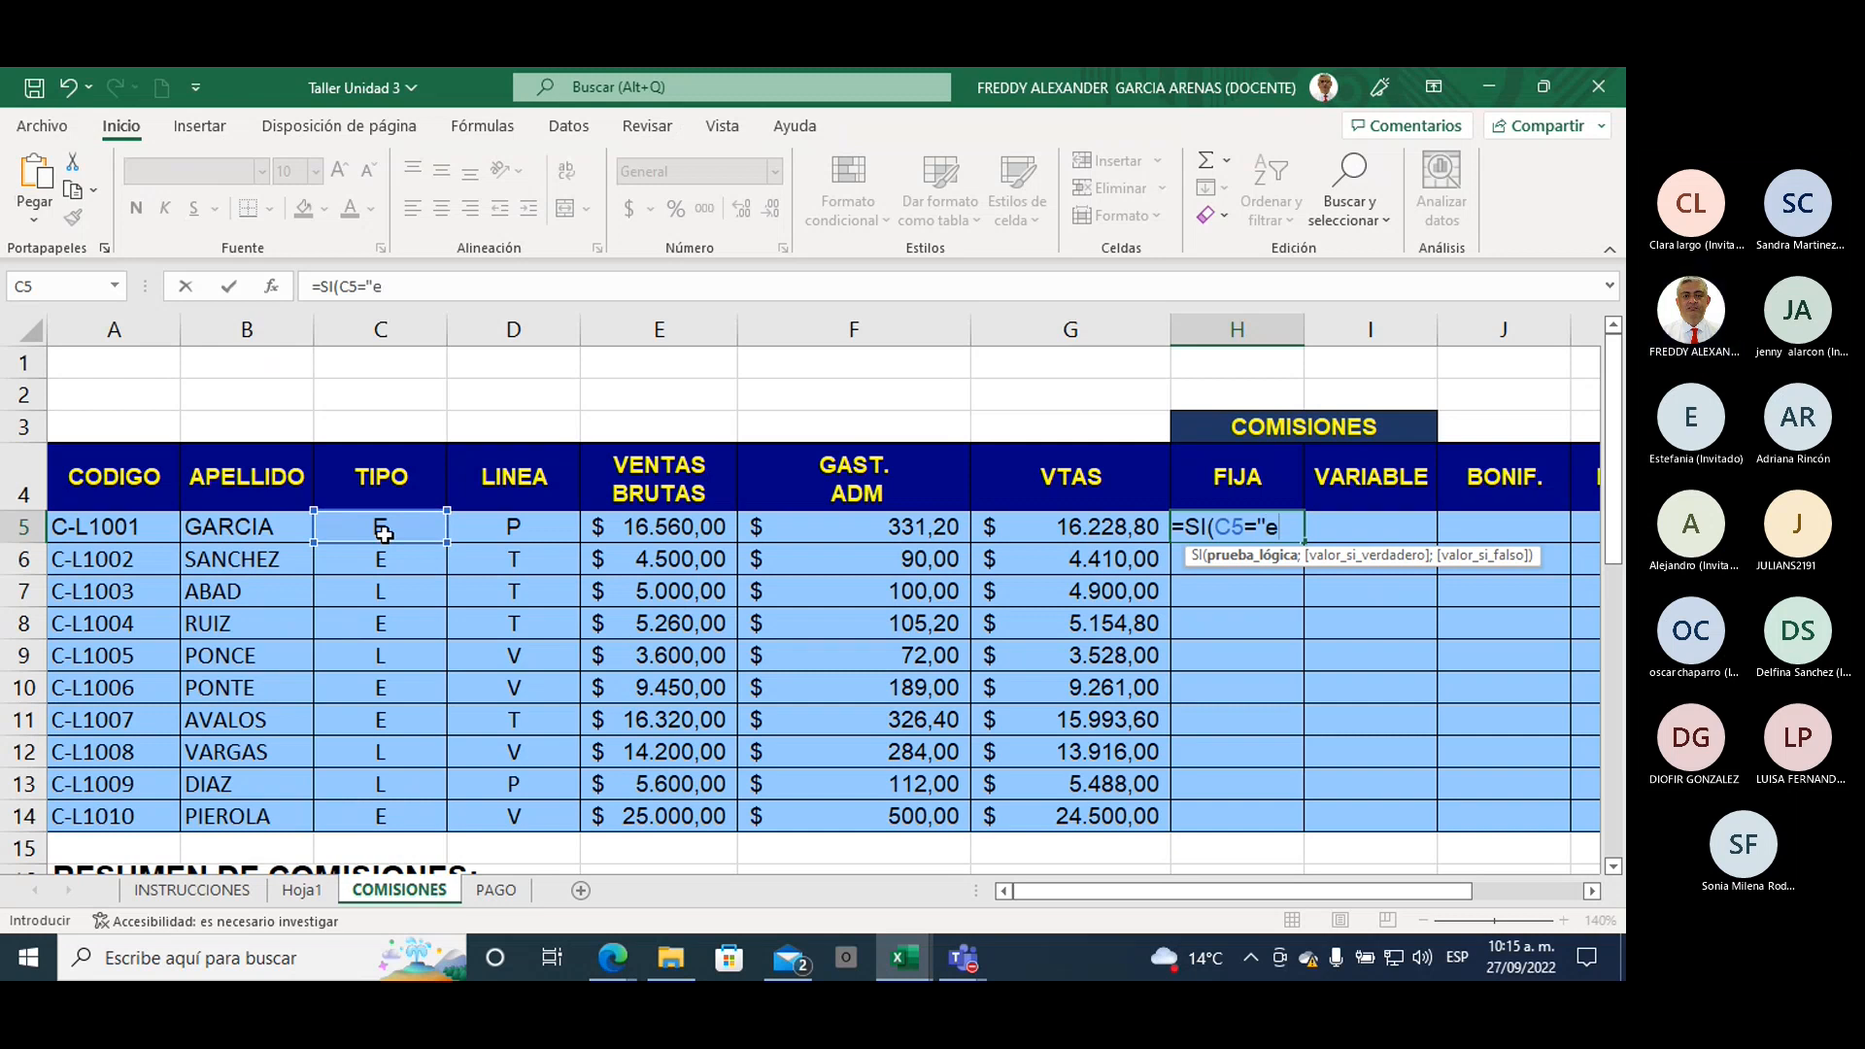
text(E")
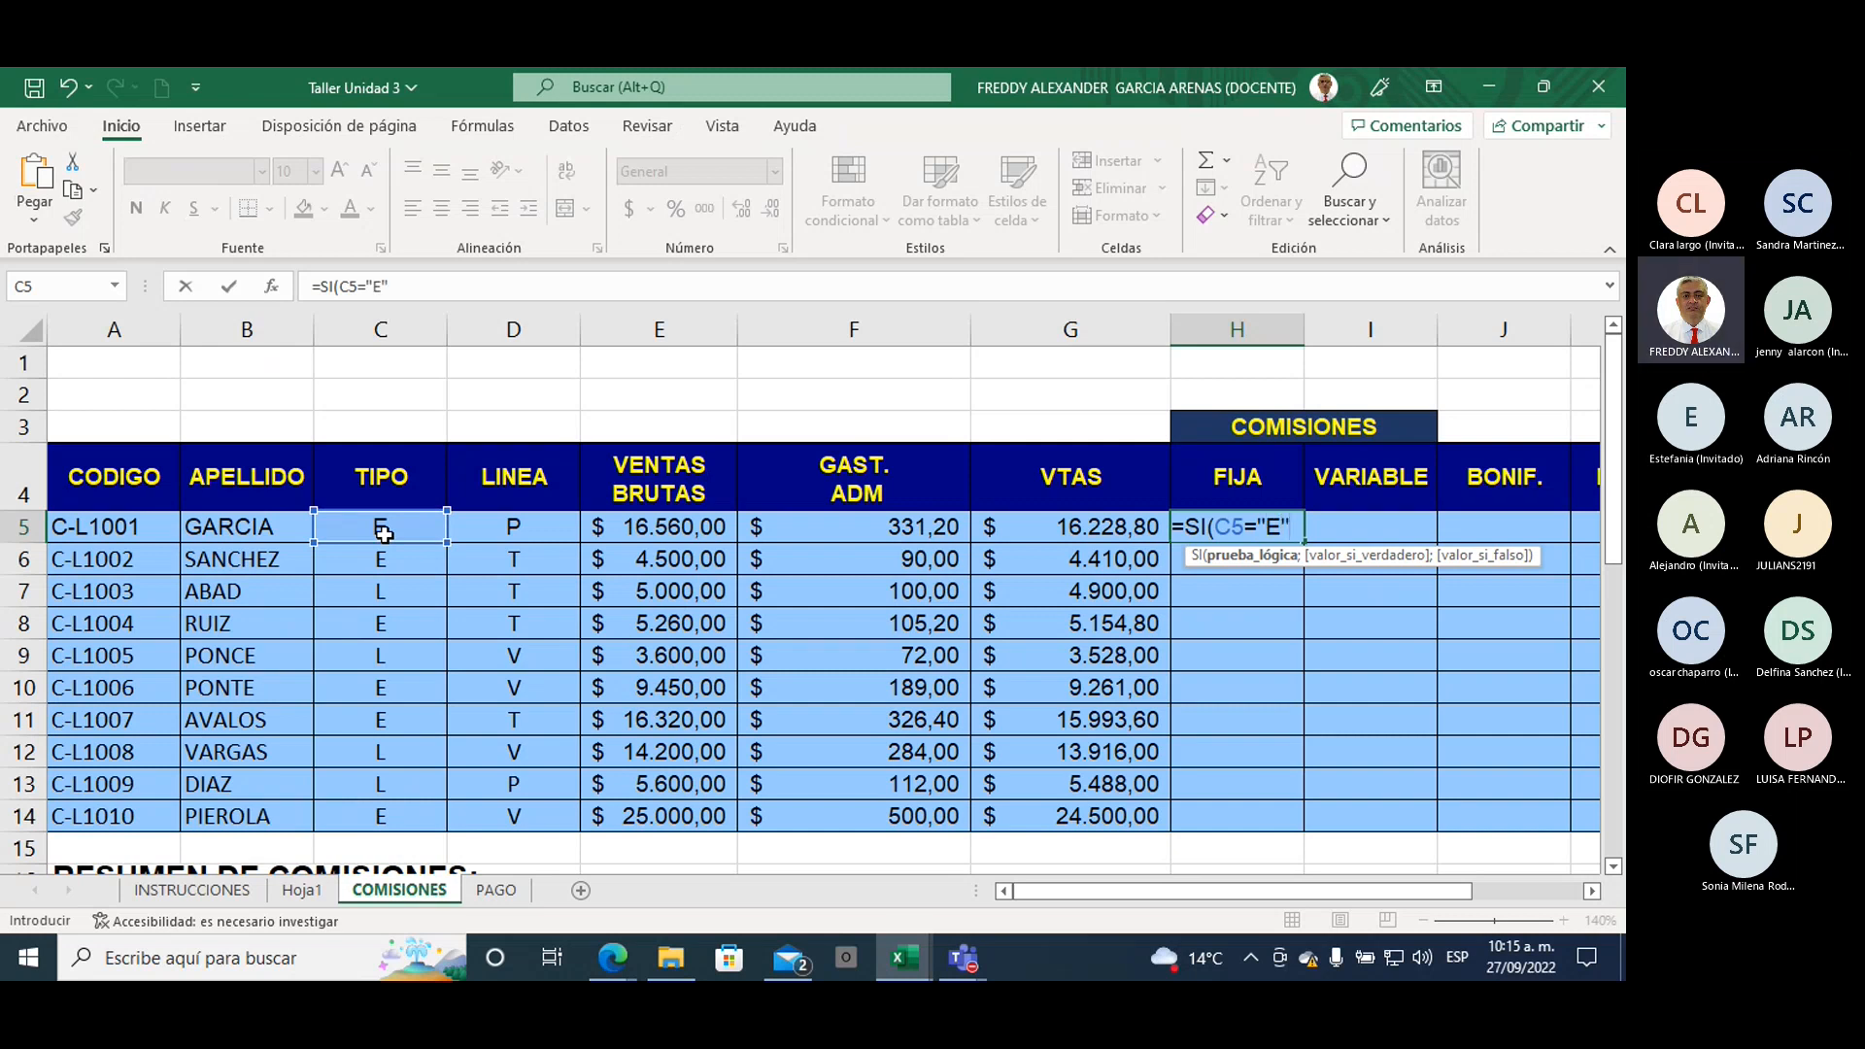
Step: Add 435 as the value if true and 0 as the value if false, then close and enter the H5 formula
text(;)
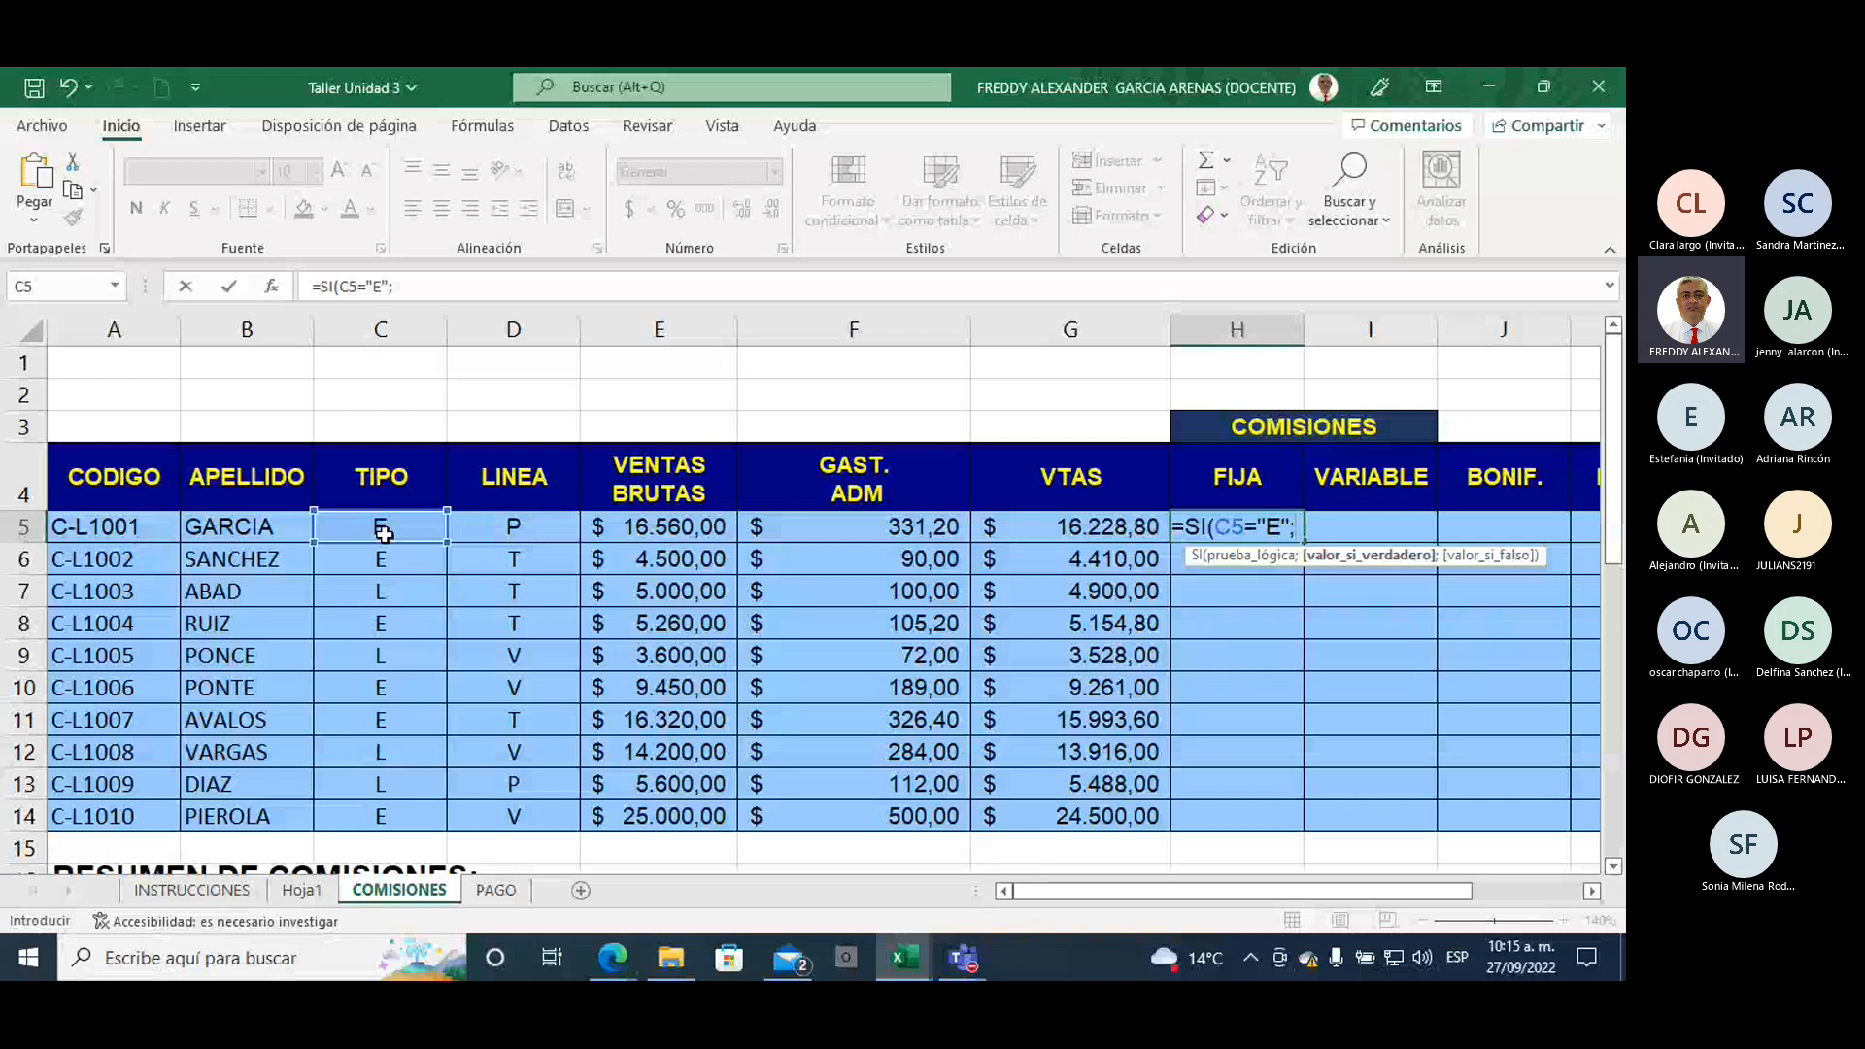
text(435)
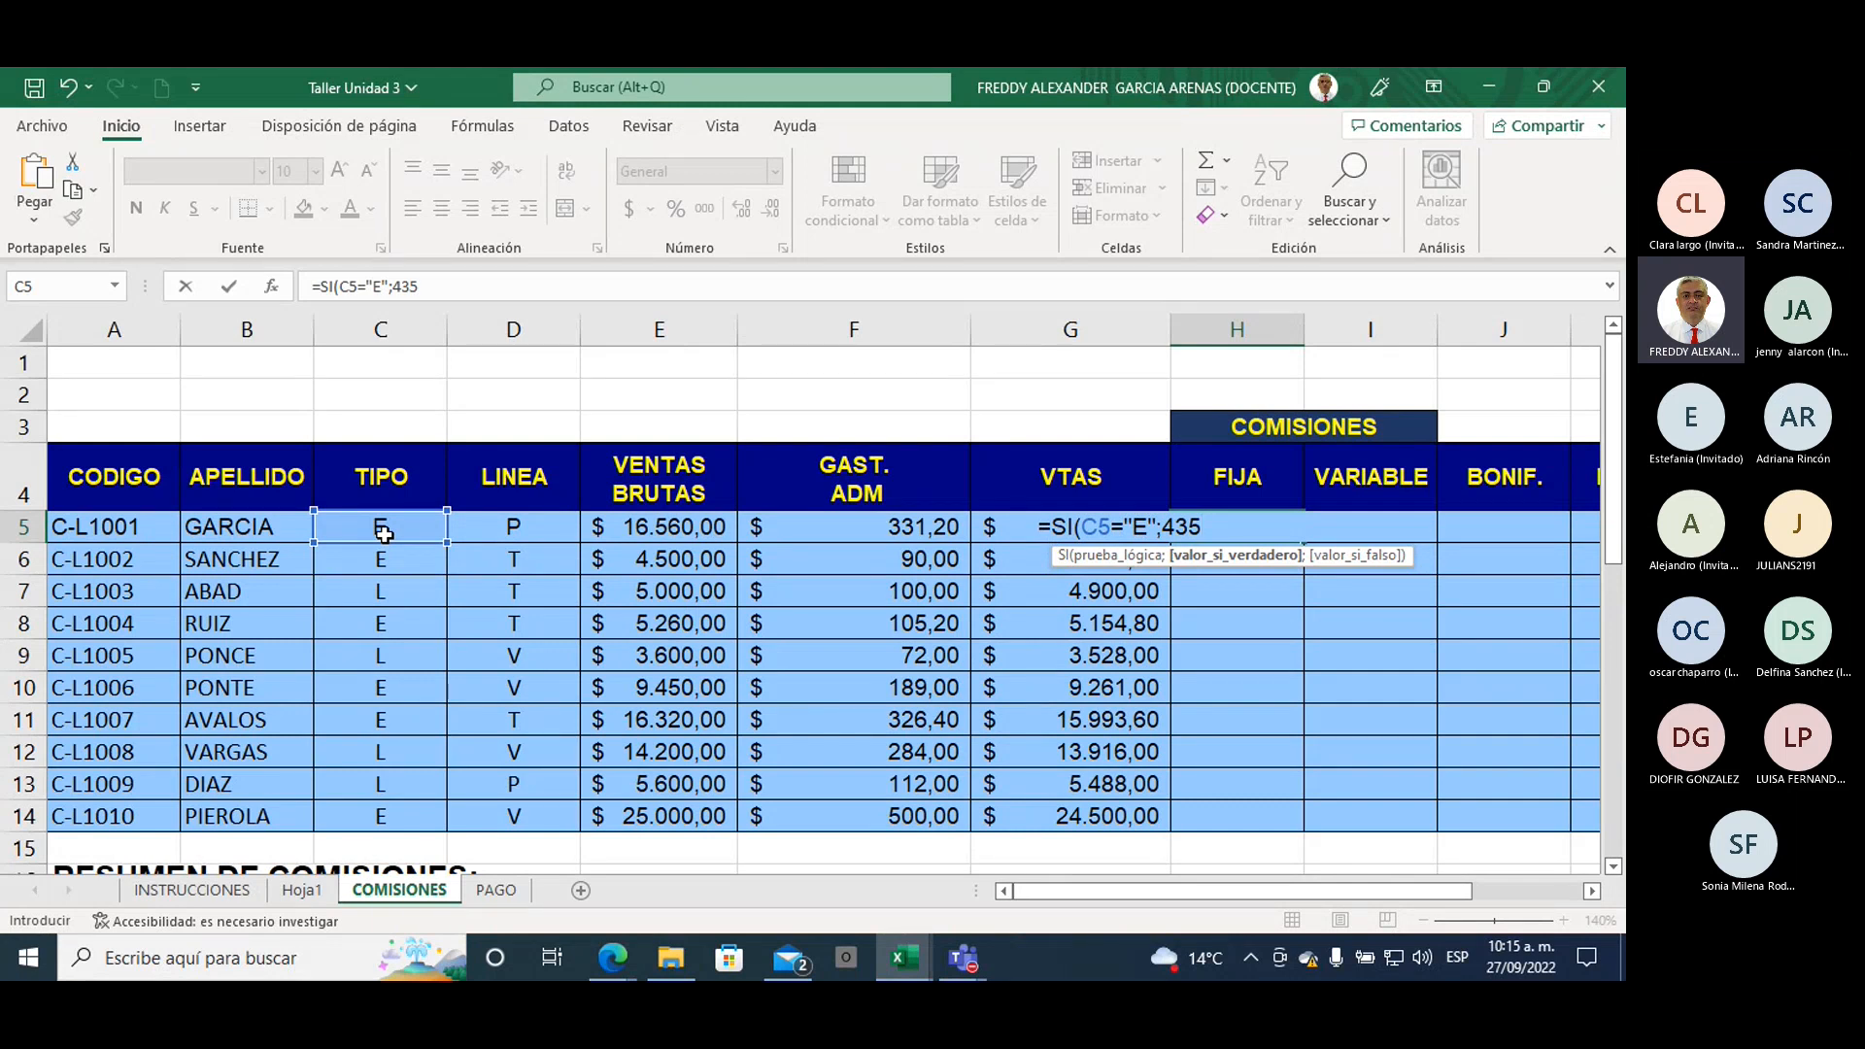
text(;)
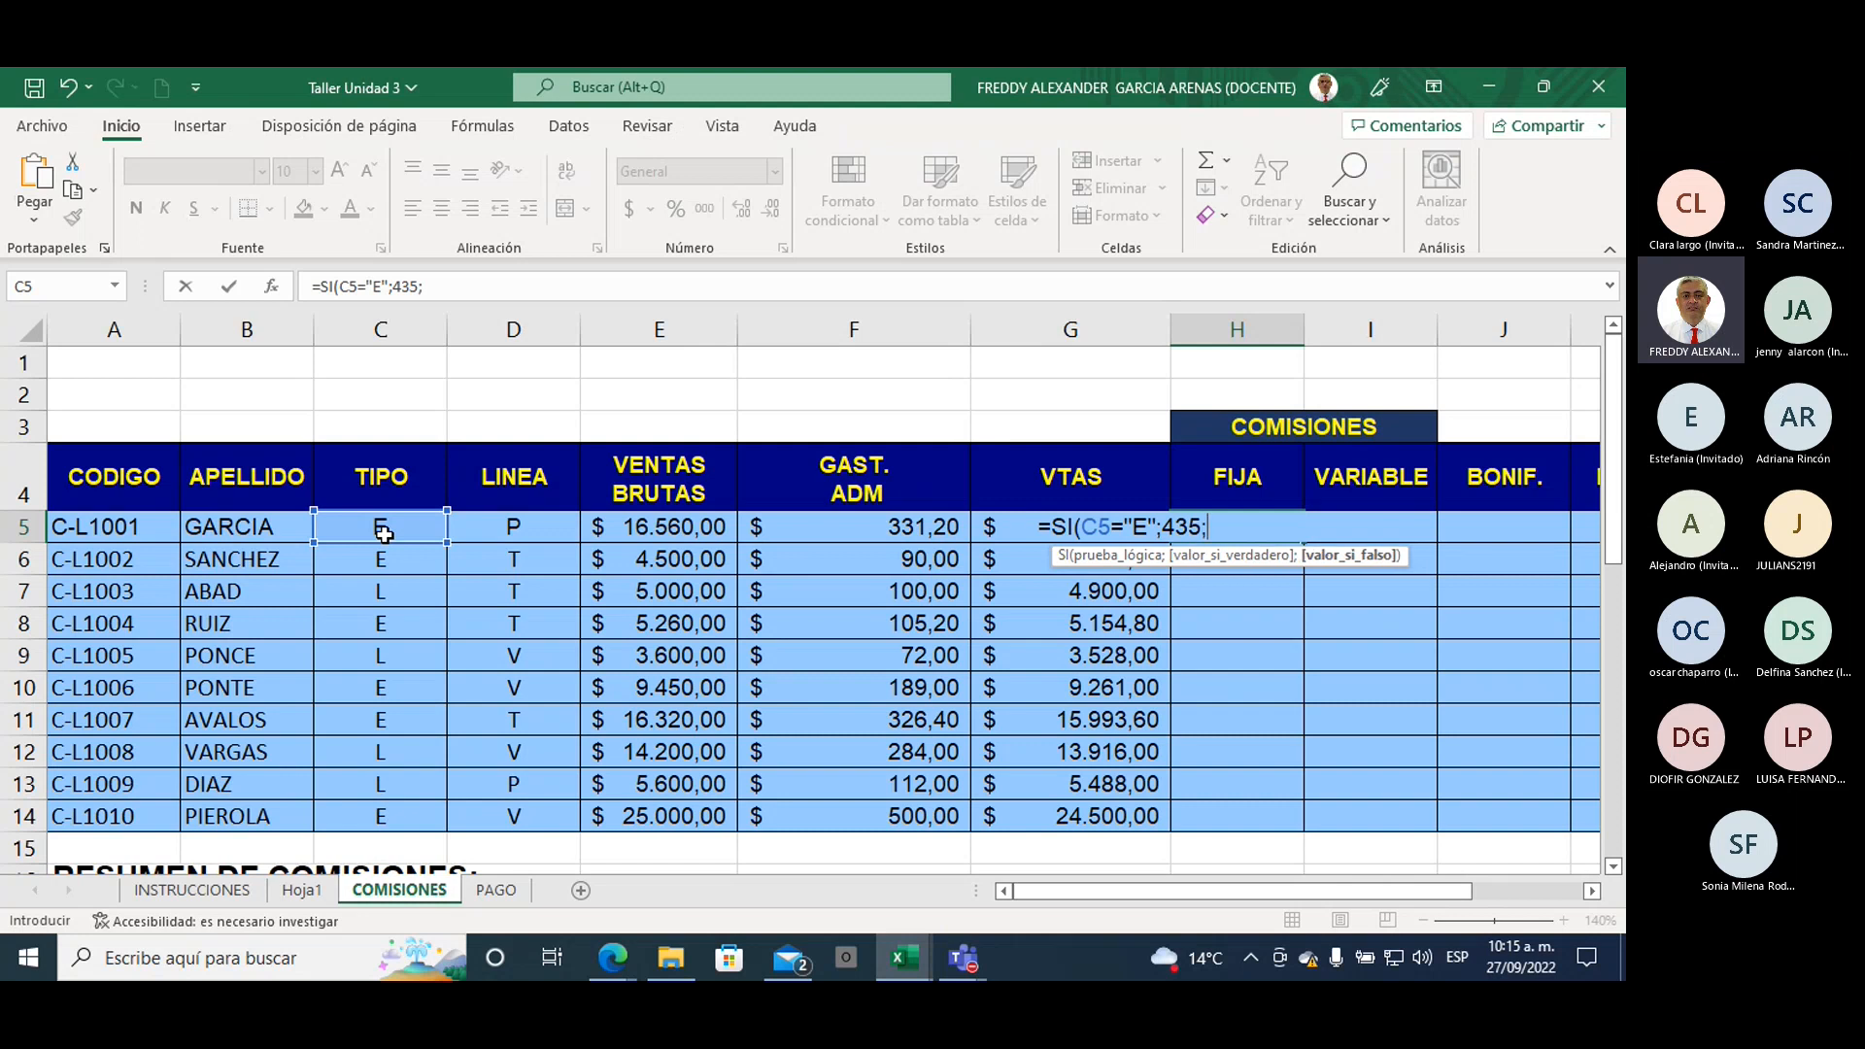
text(0))
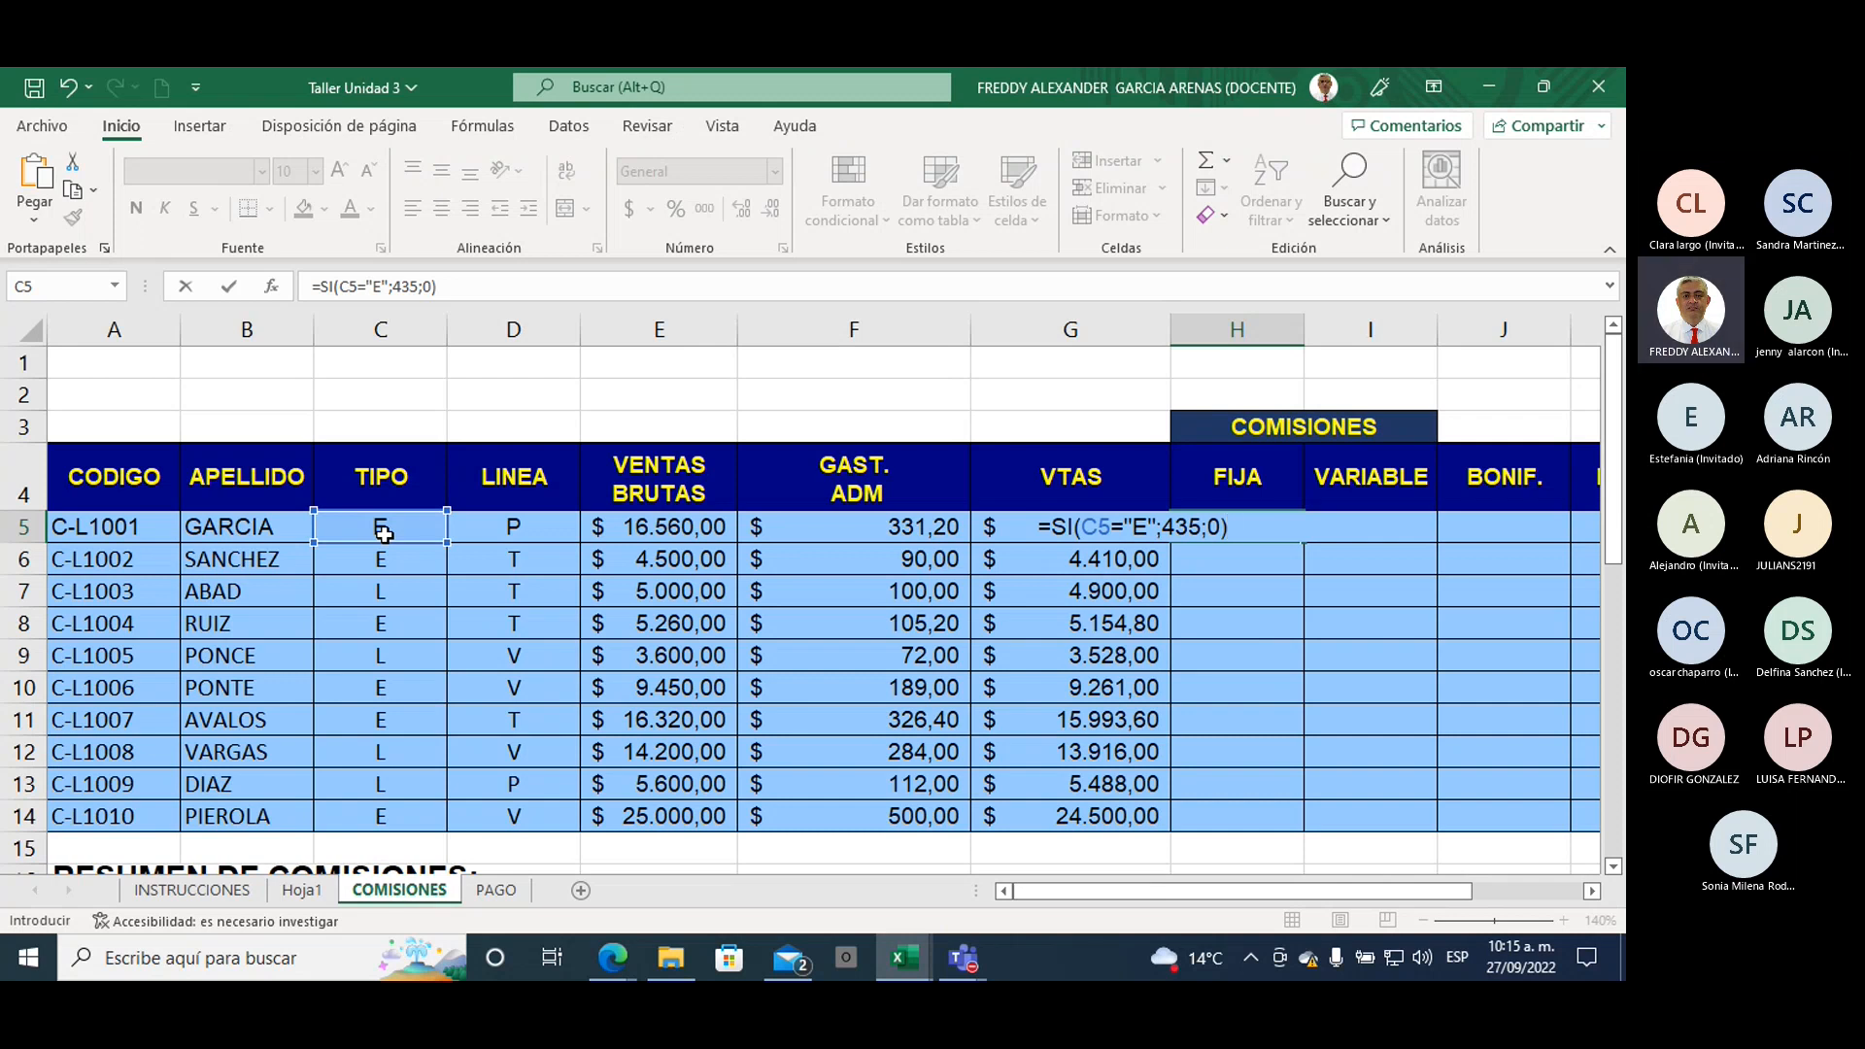
key(Return)
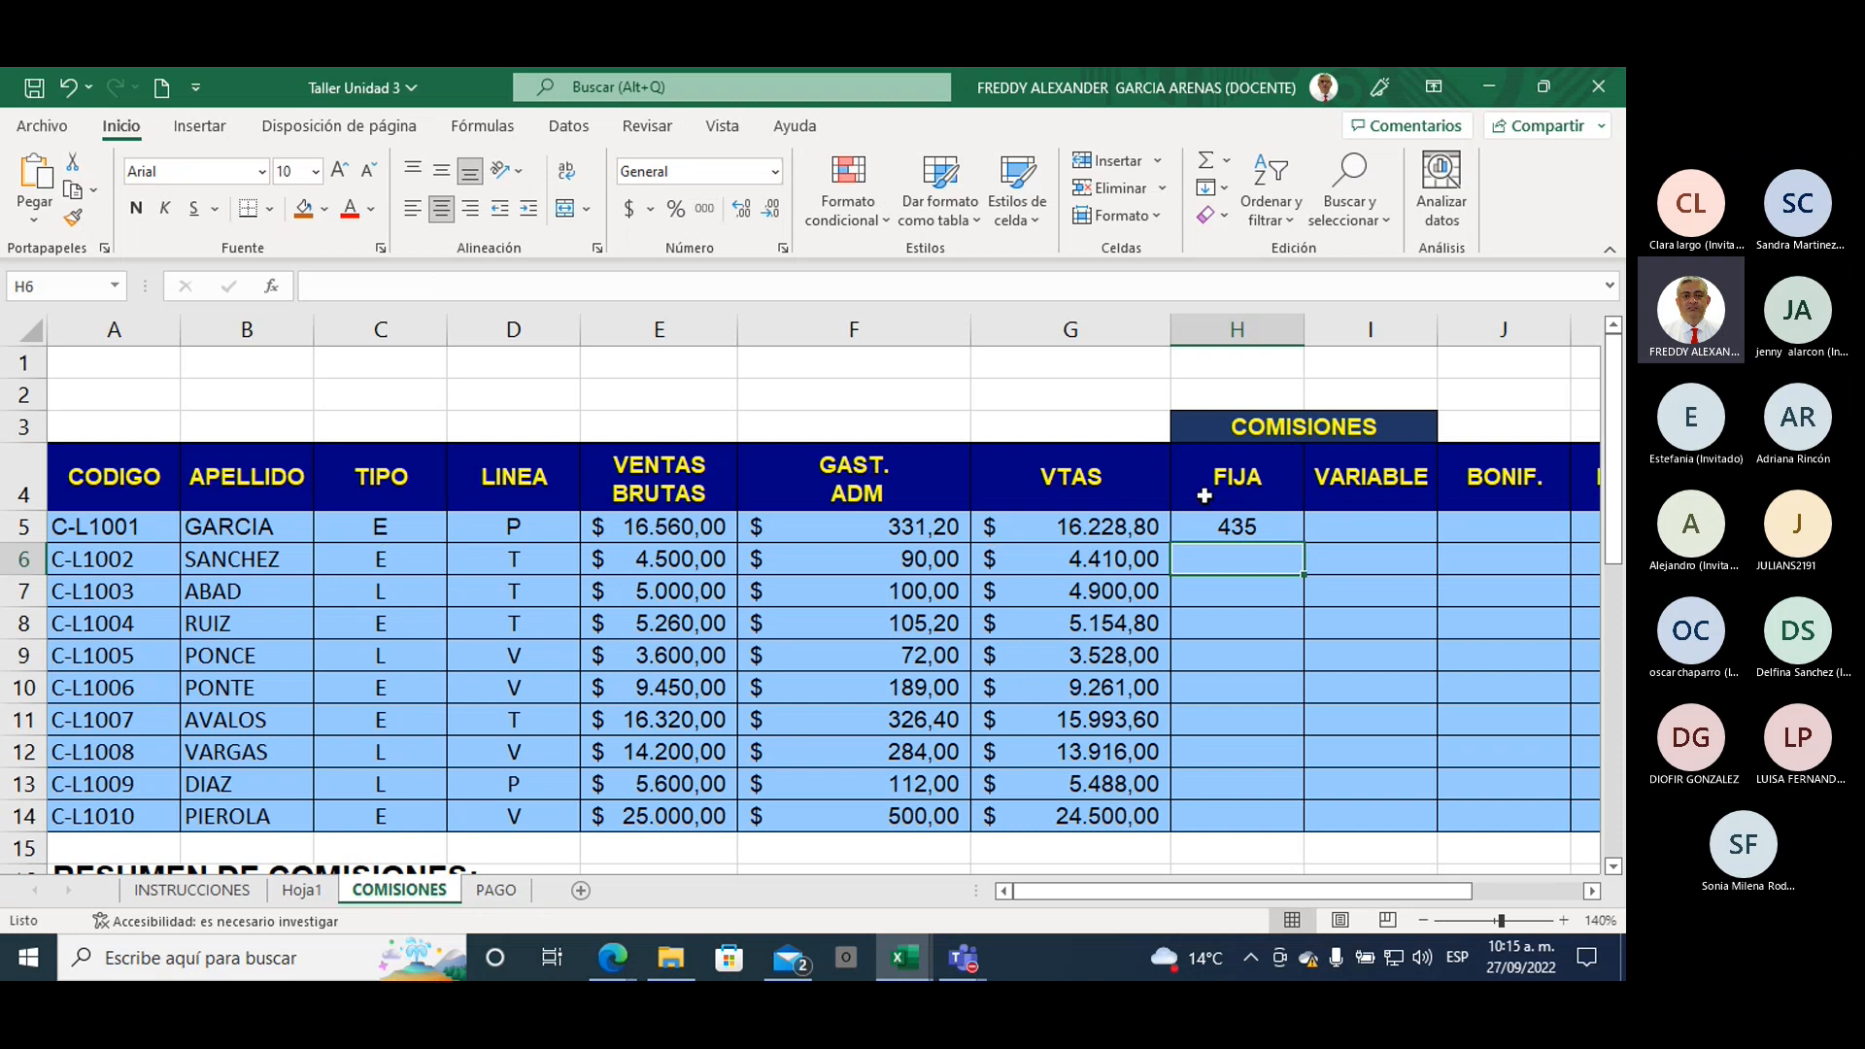
Step: Review the formula in H5 and fill its referenced cell C5 with orange
click(1206, 526)
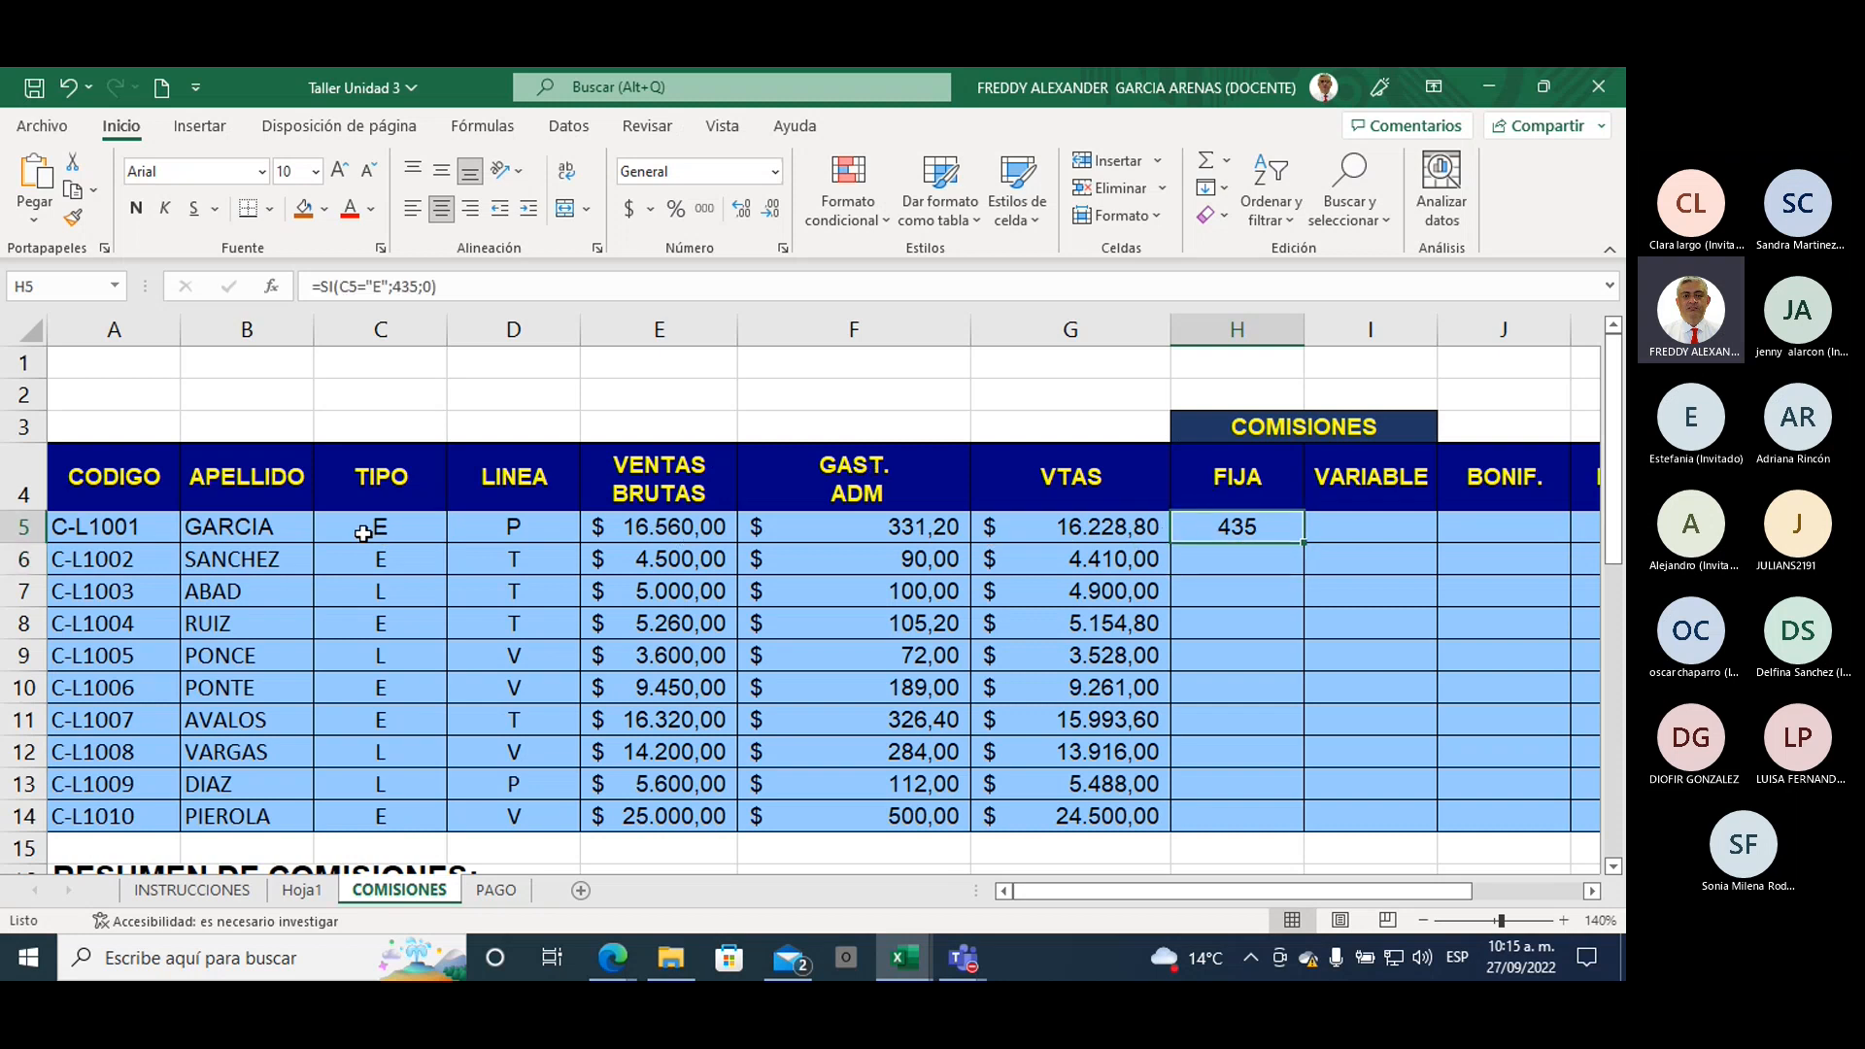
click(366, 532)
click(303, 208)
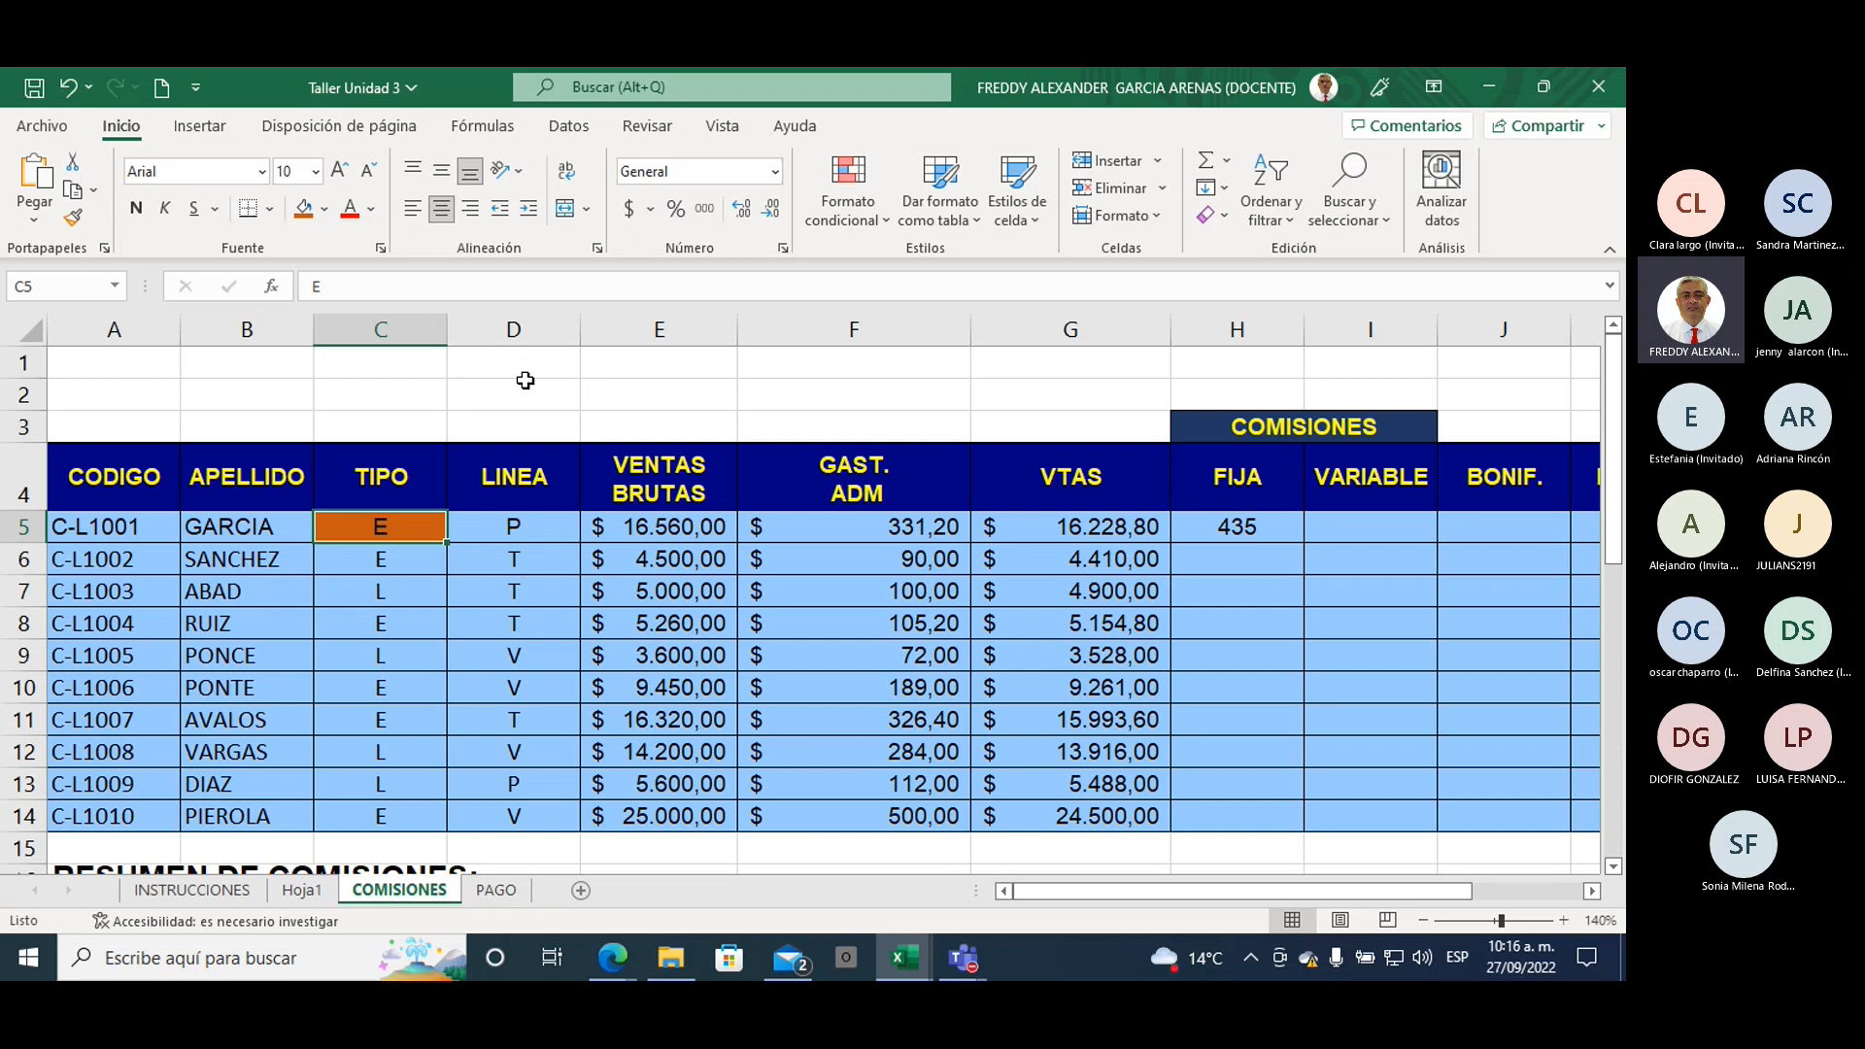
Step: Copy the fixed commission formula from H5 down the FIJA column to H14
click(1202, 533)
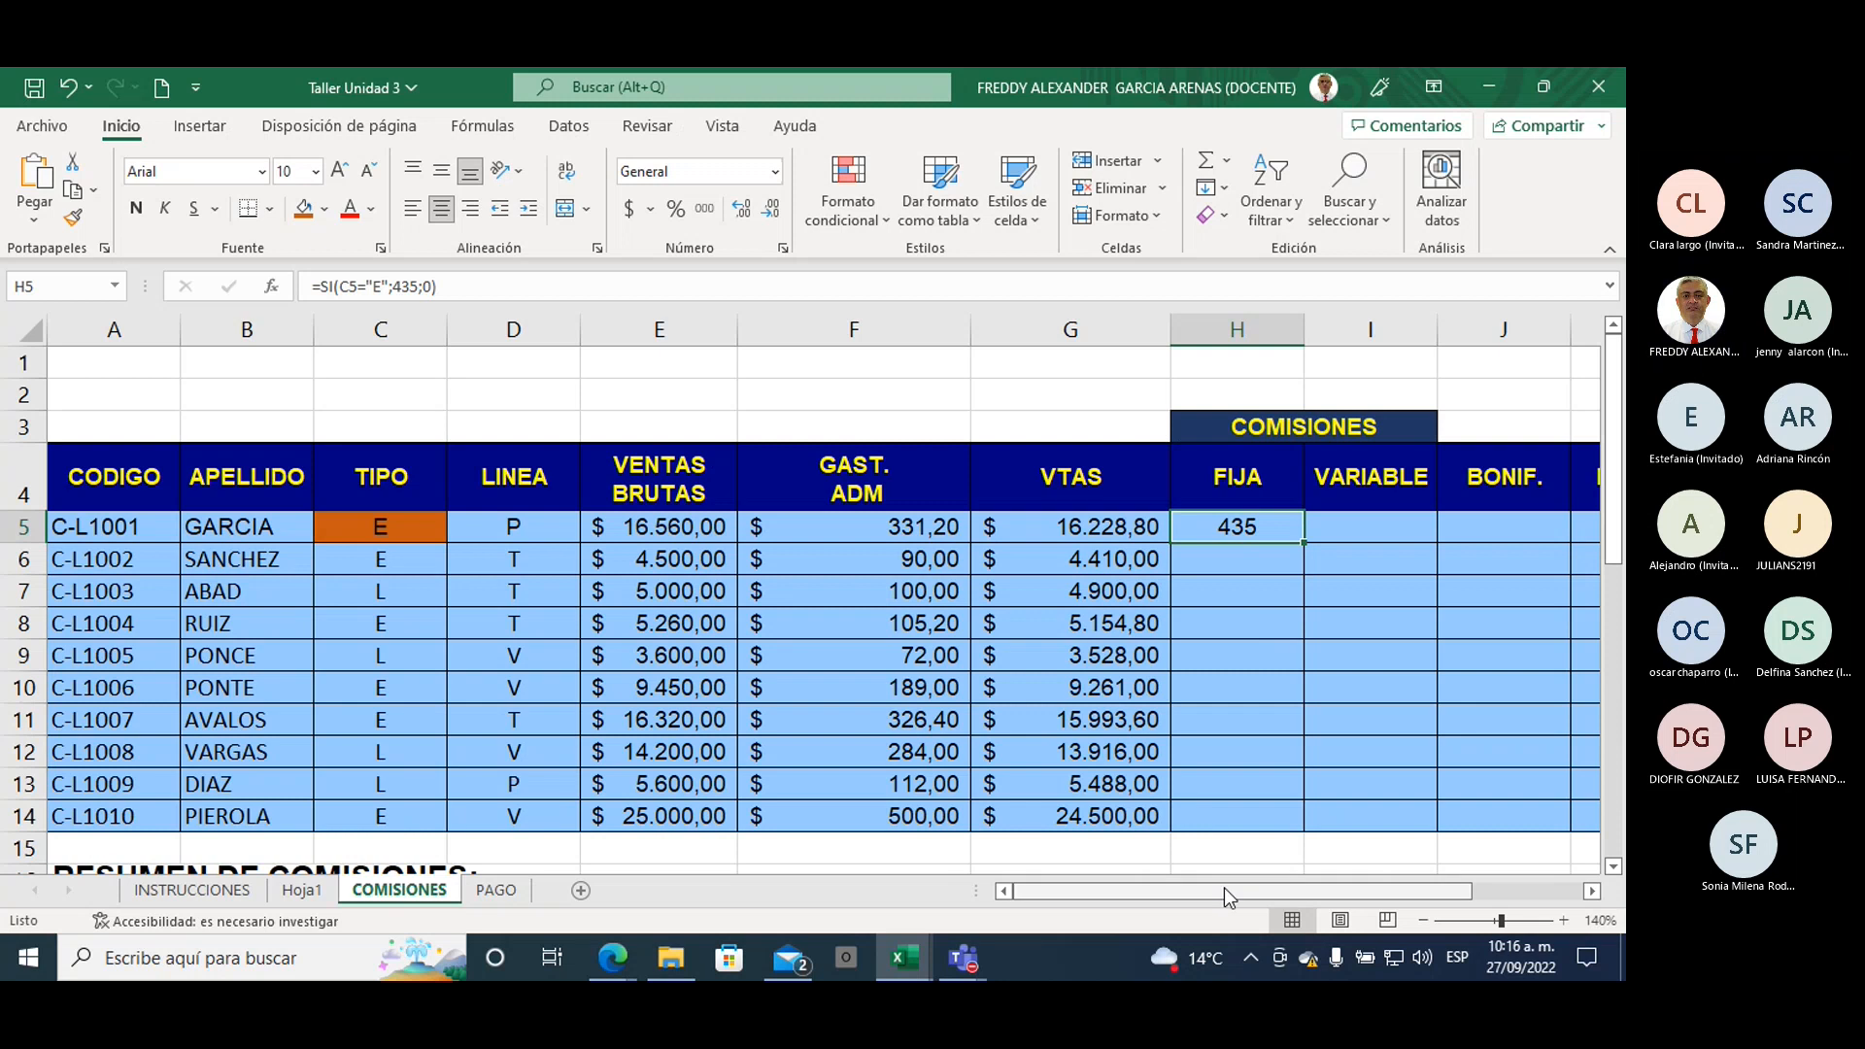
drag(1223, 888, 1542, 922)
click(1563, 919)
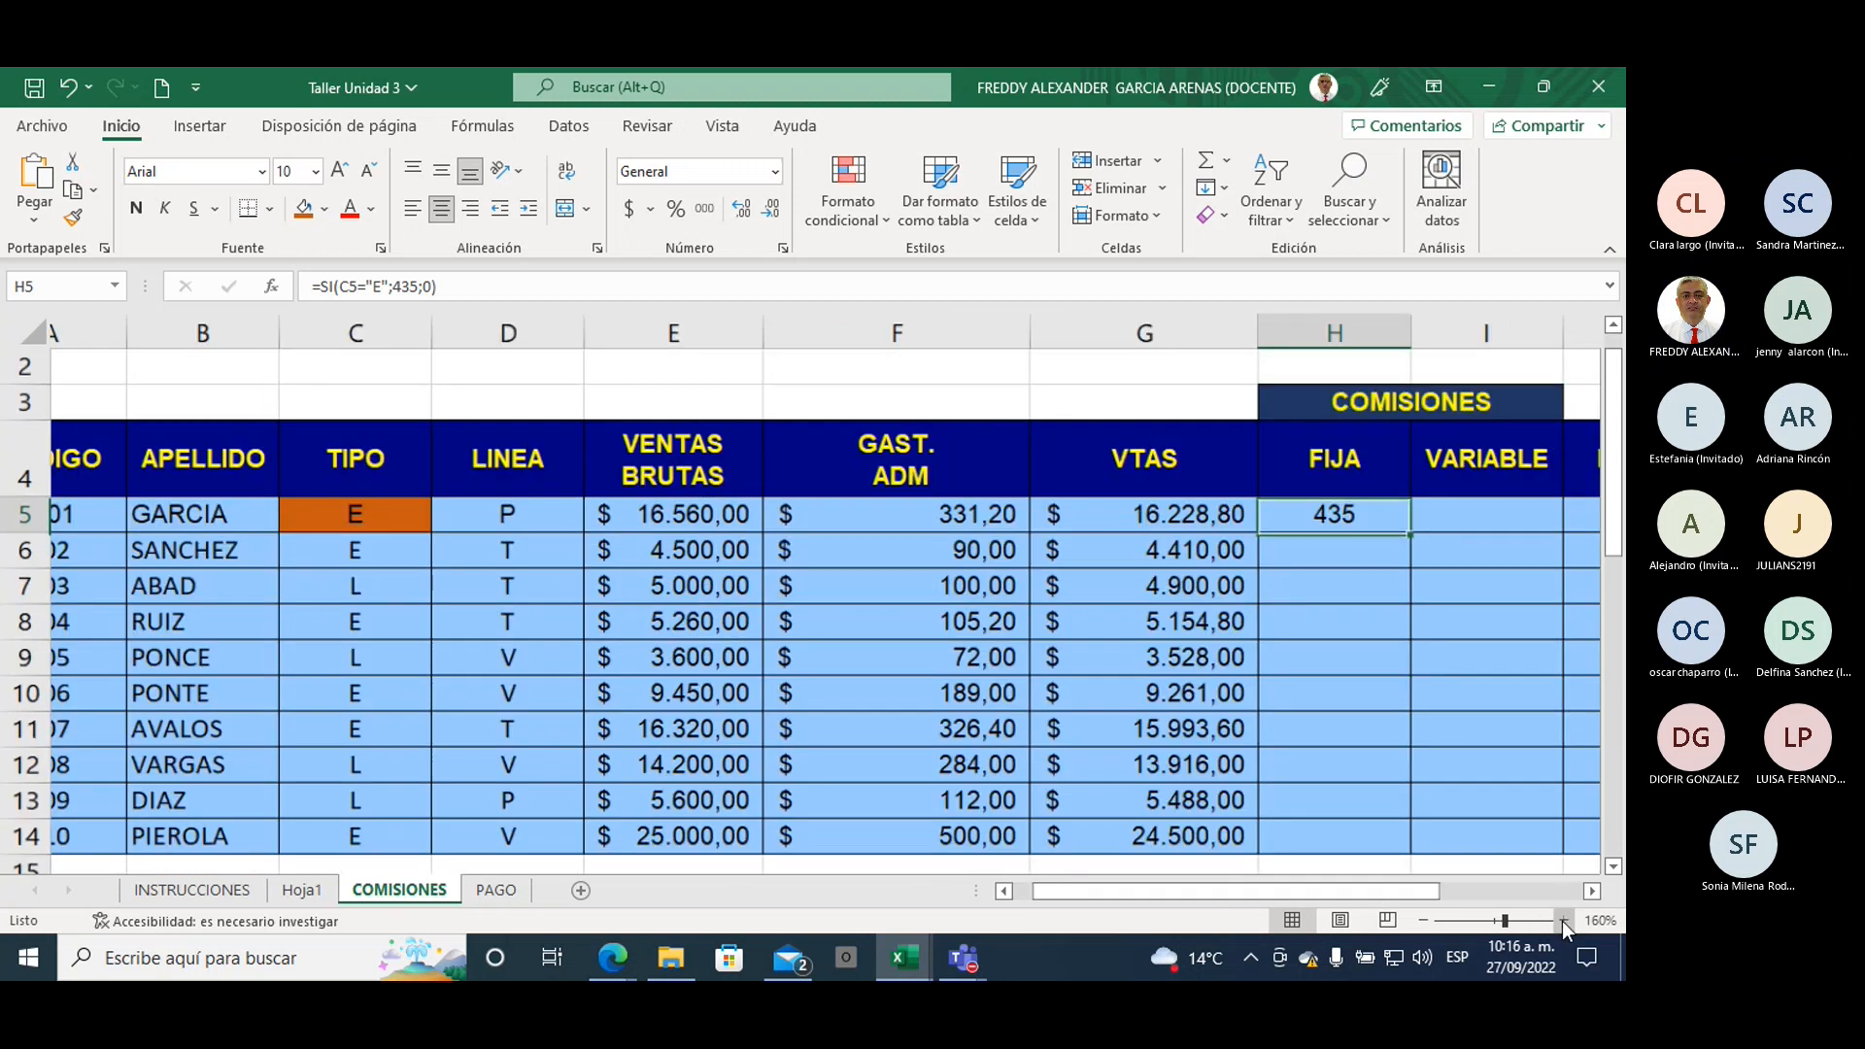
click(1562, 920)
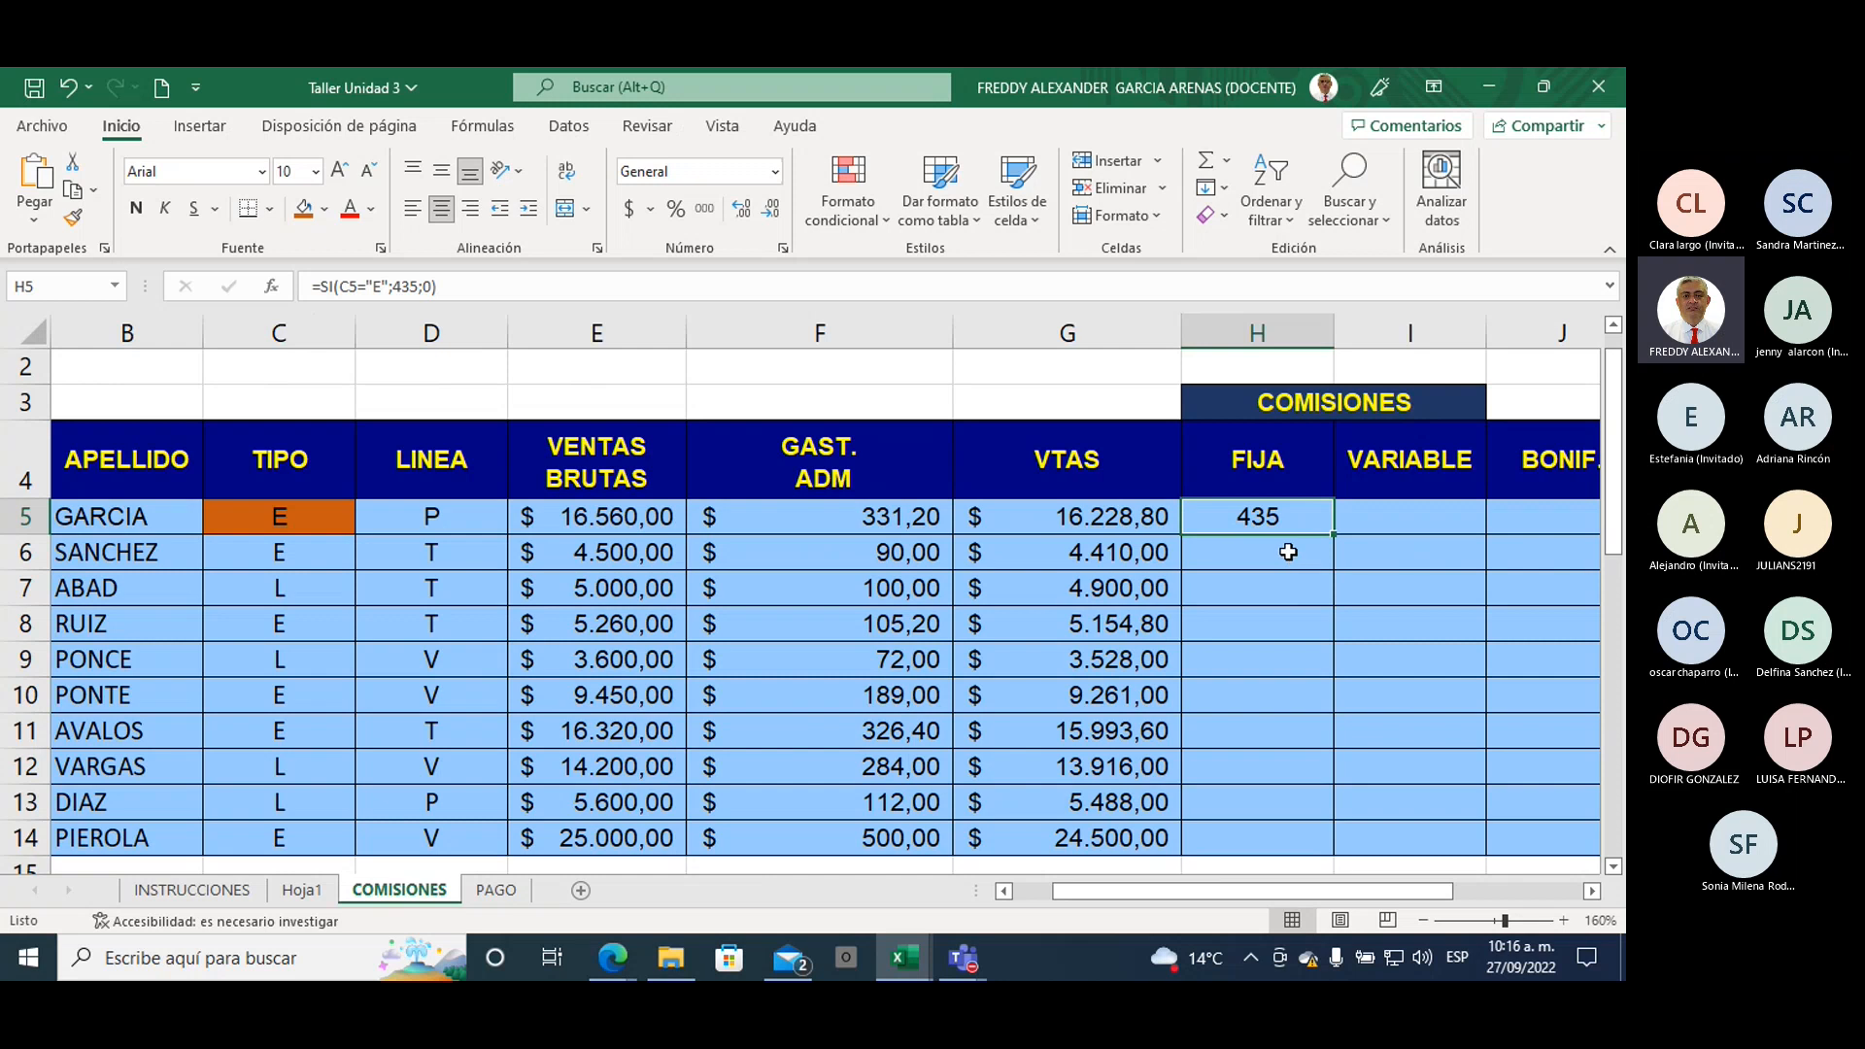
double_click(1335, 534)
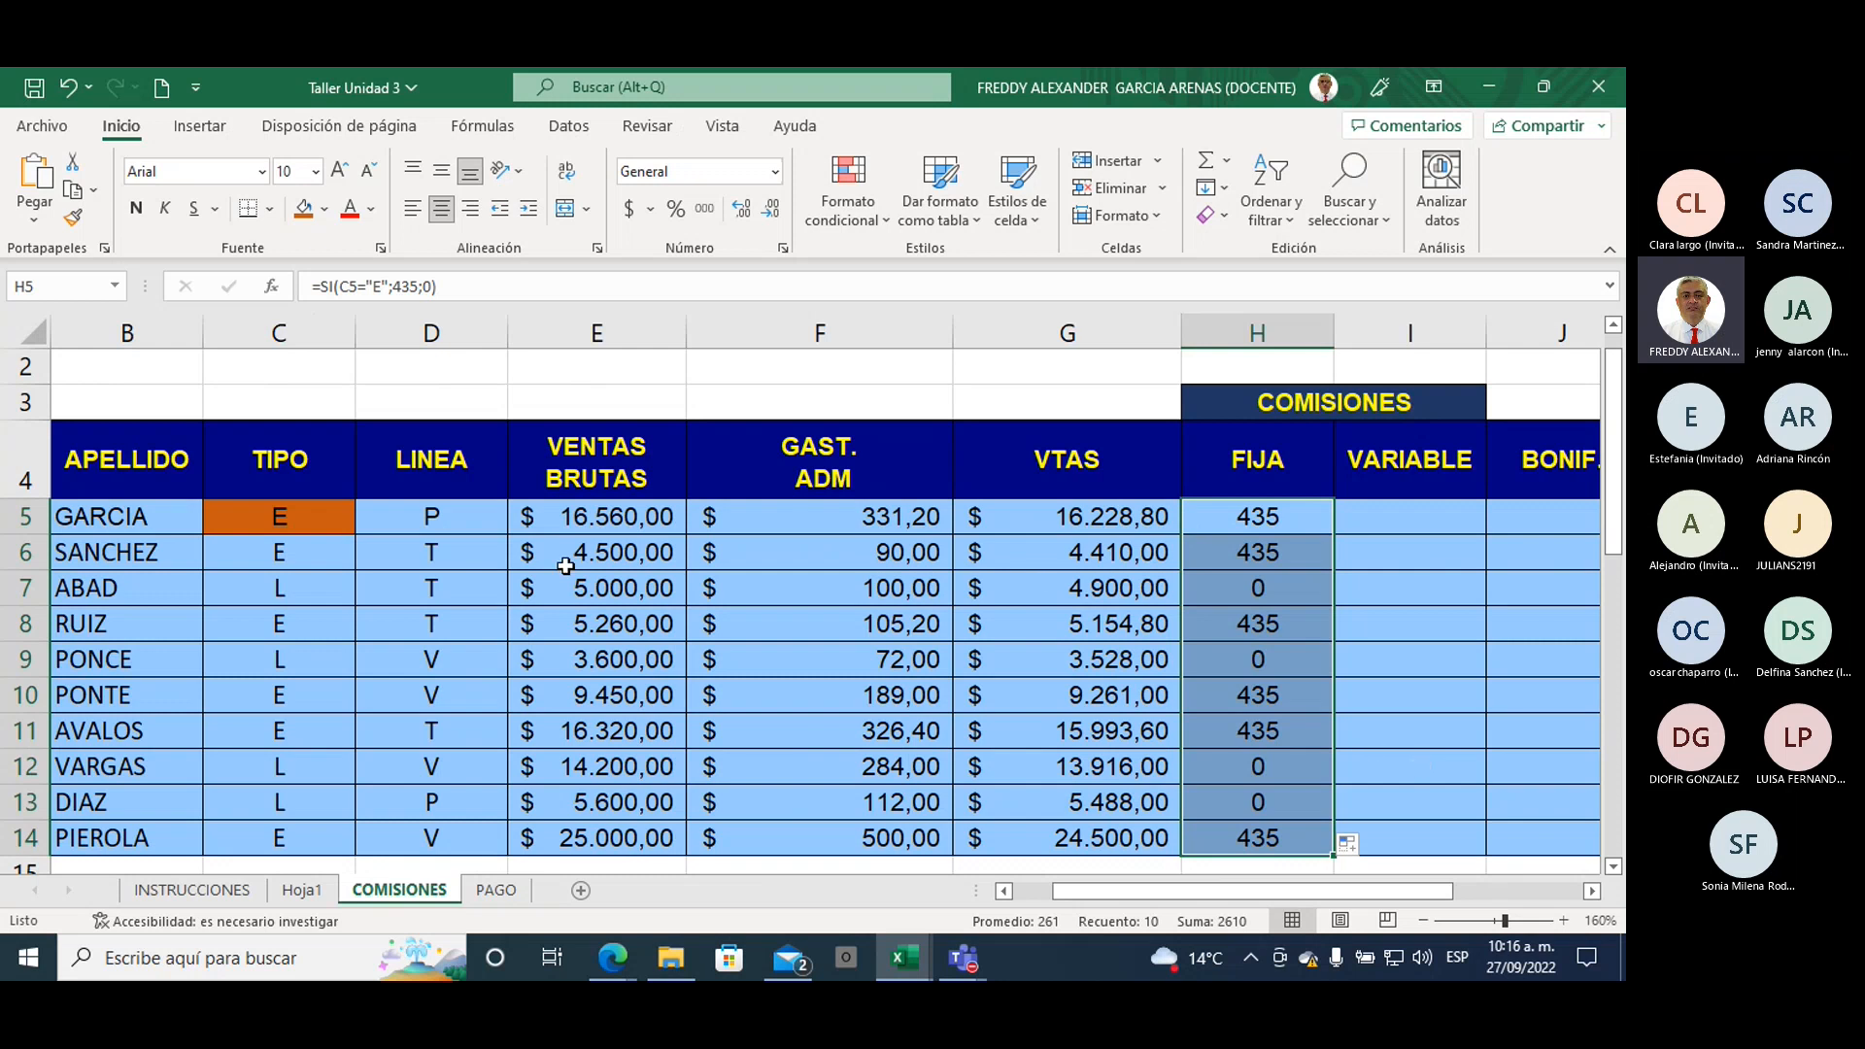
Step: Check the fixed commission of the type L vendors in rows 7, 9, 12 and 13, and compare with H5
click(12, 588)
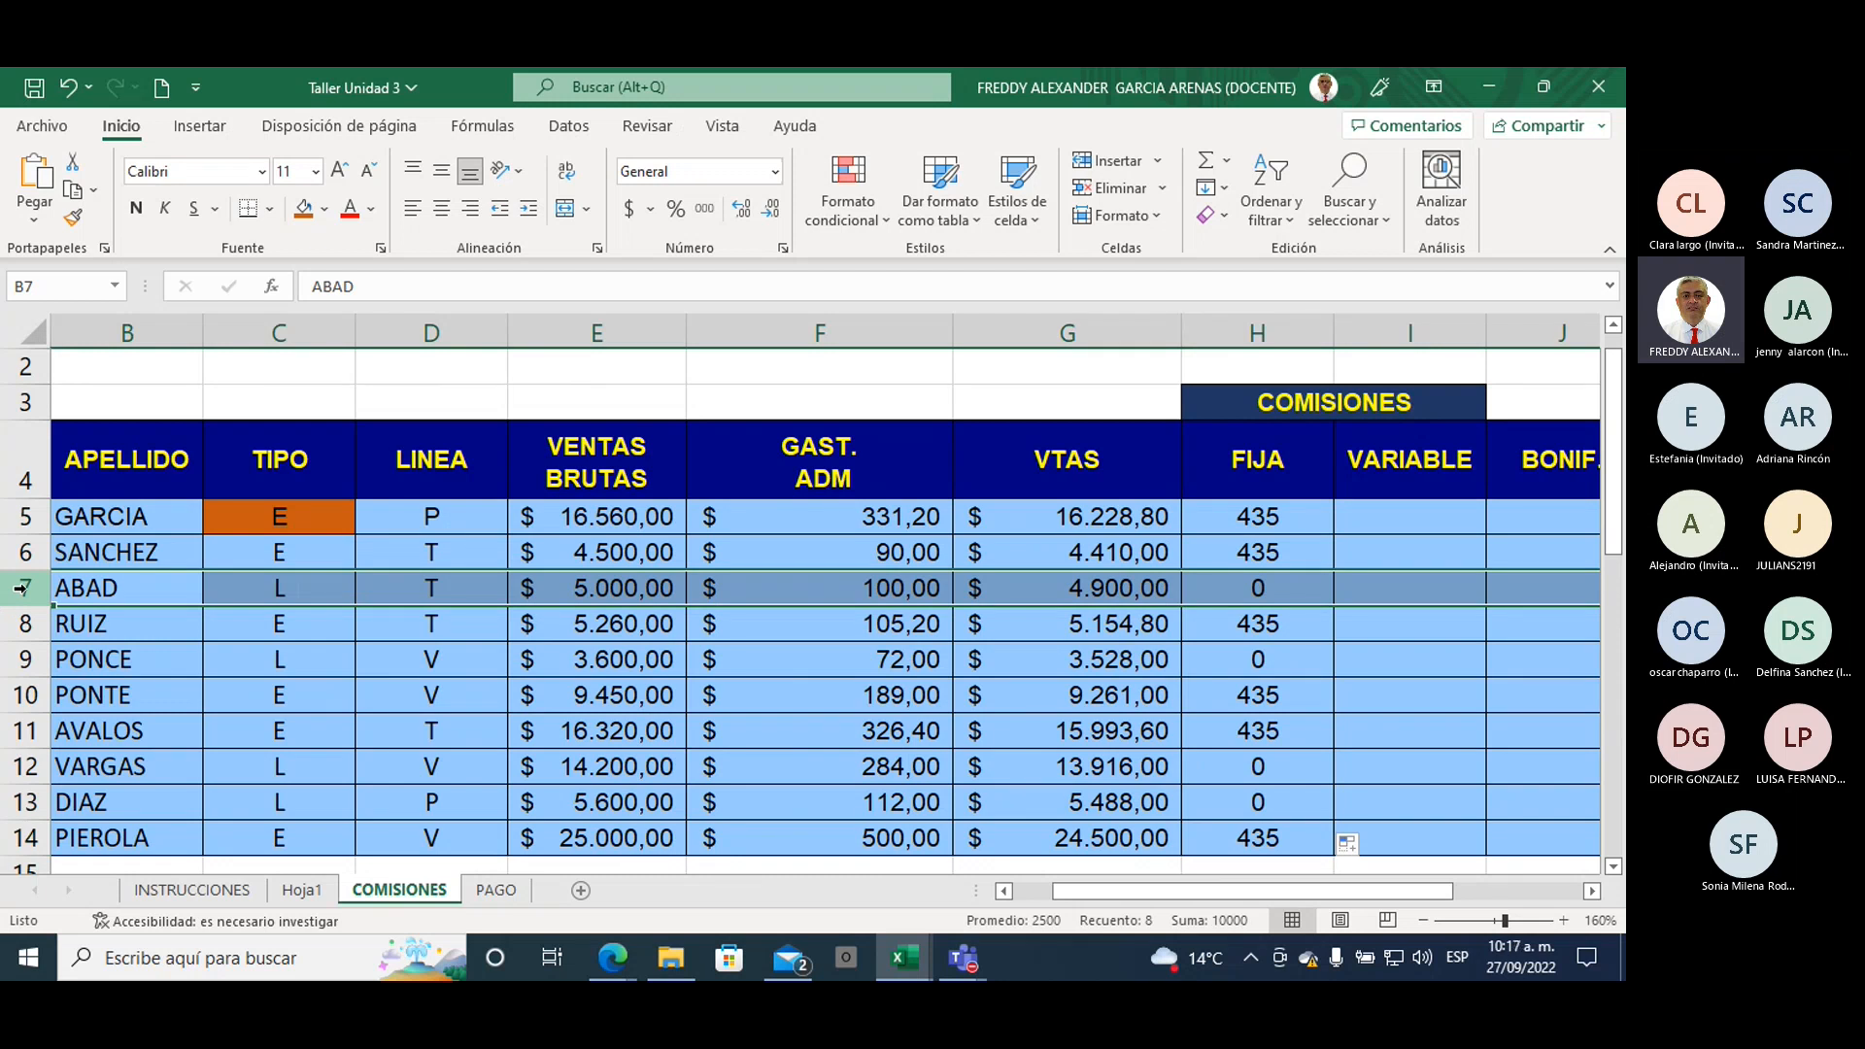
click(17, 662)
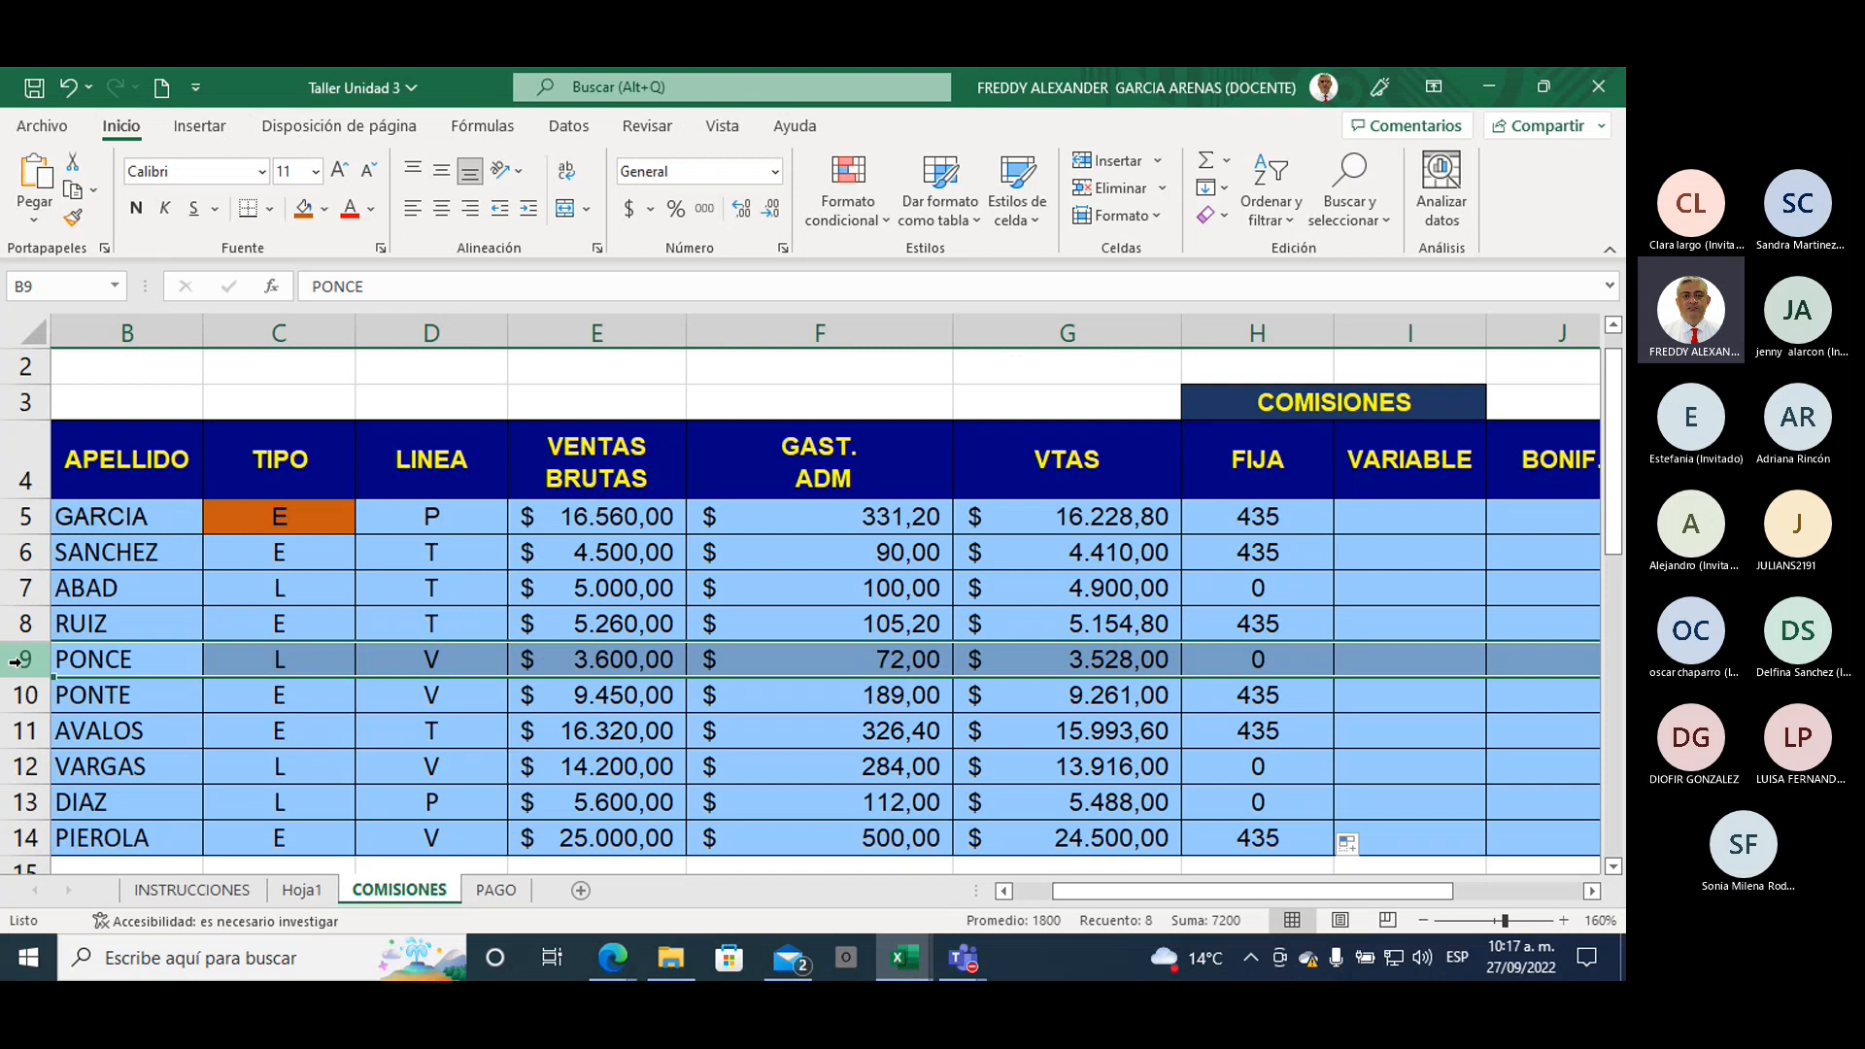
click(26, 767)
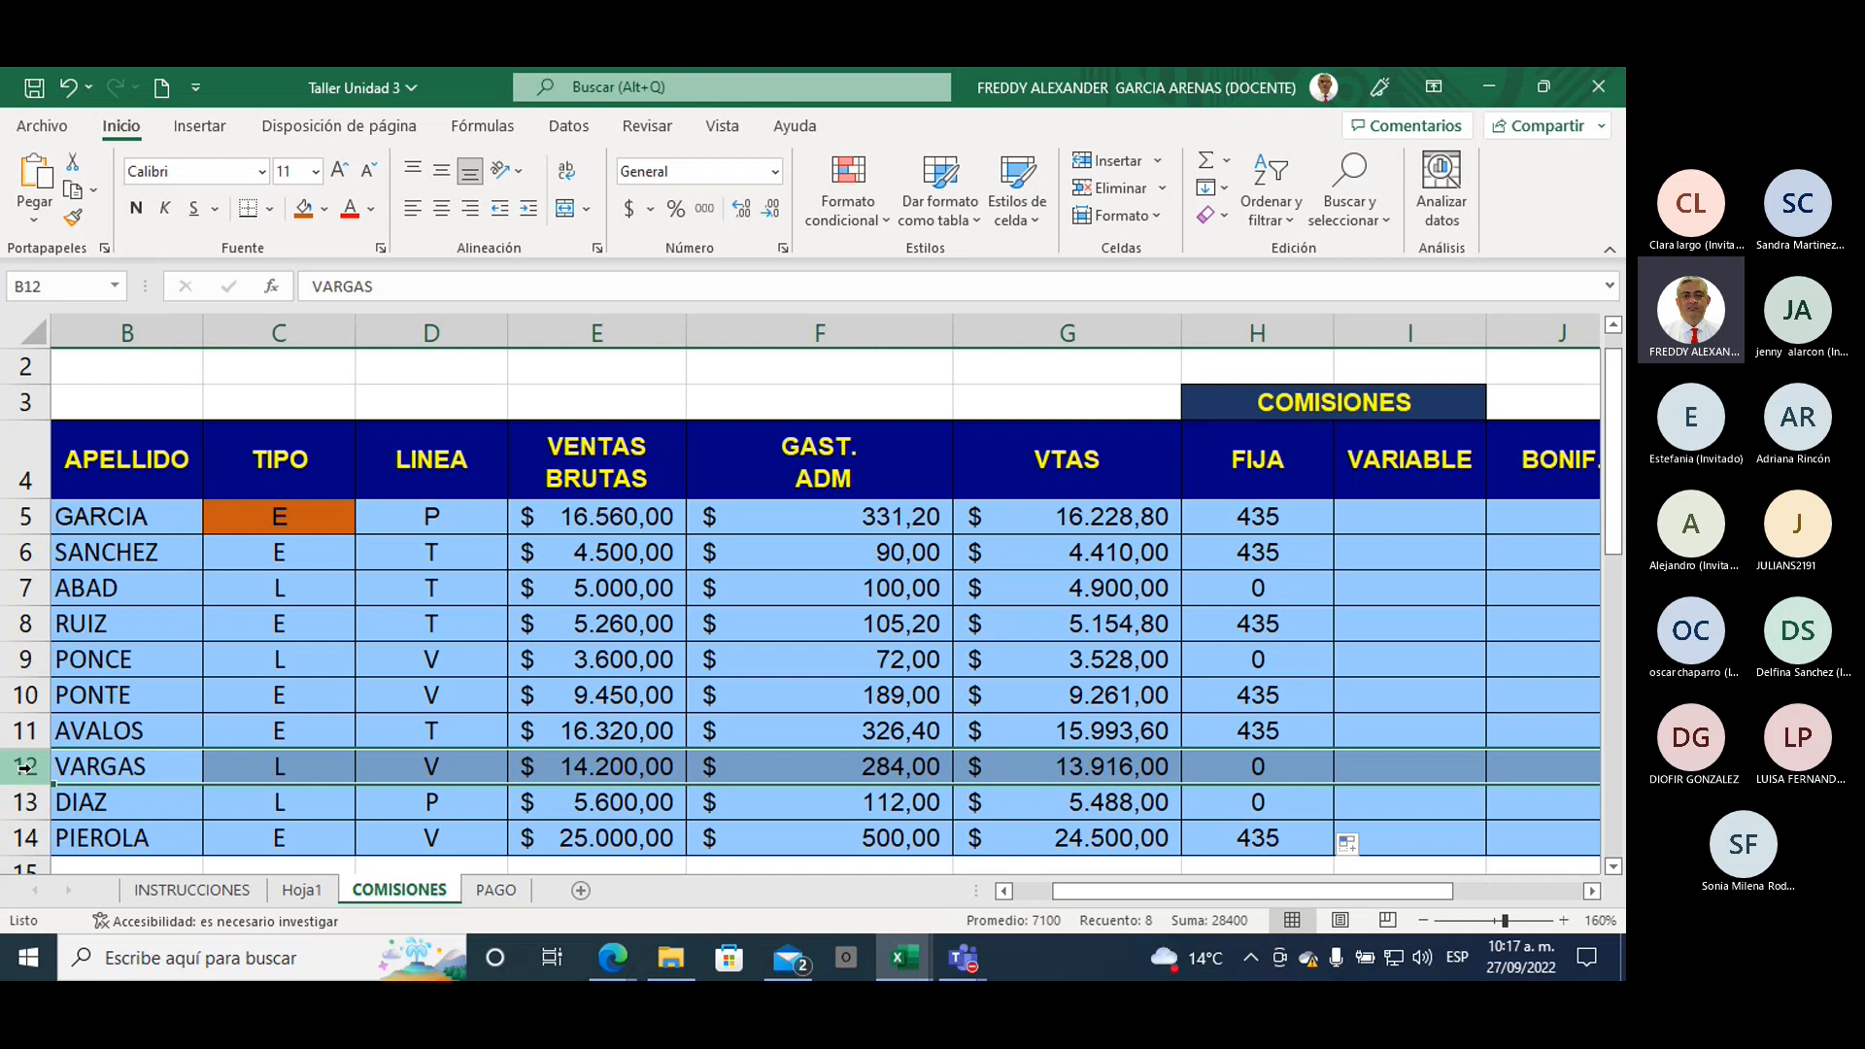
click(31, 803)
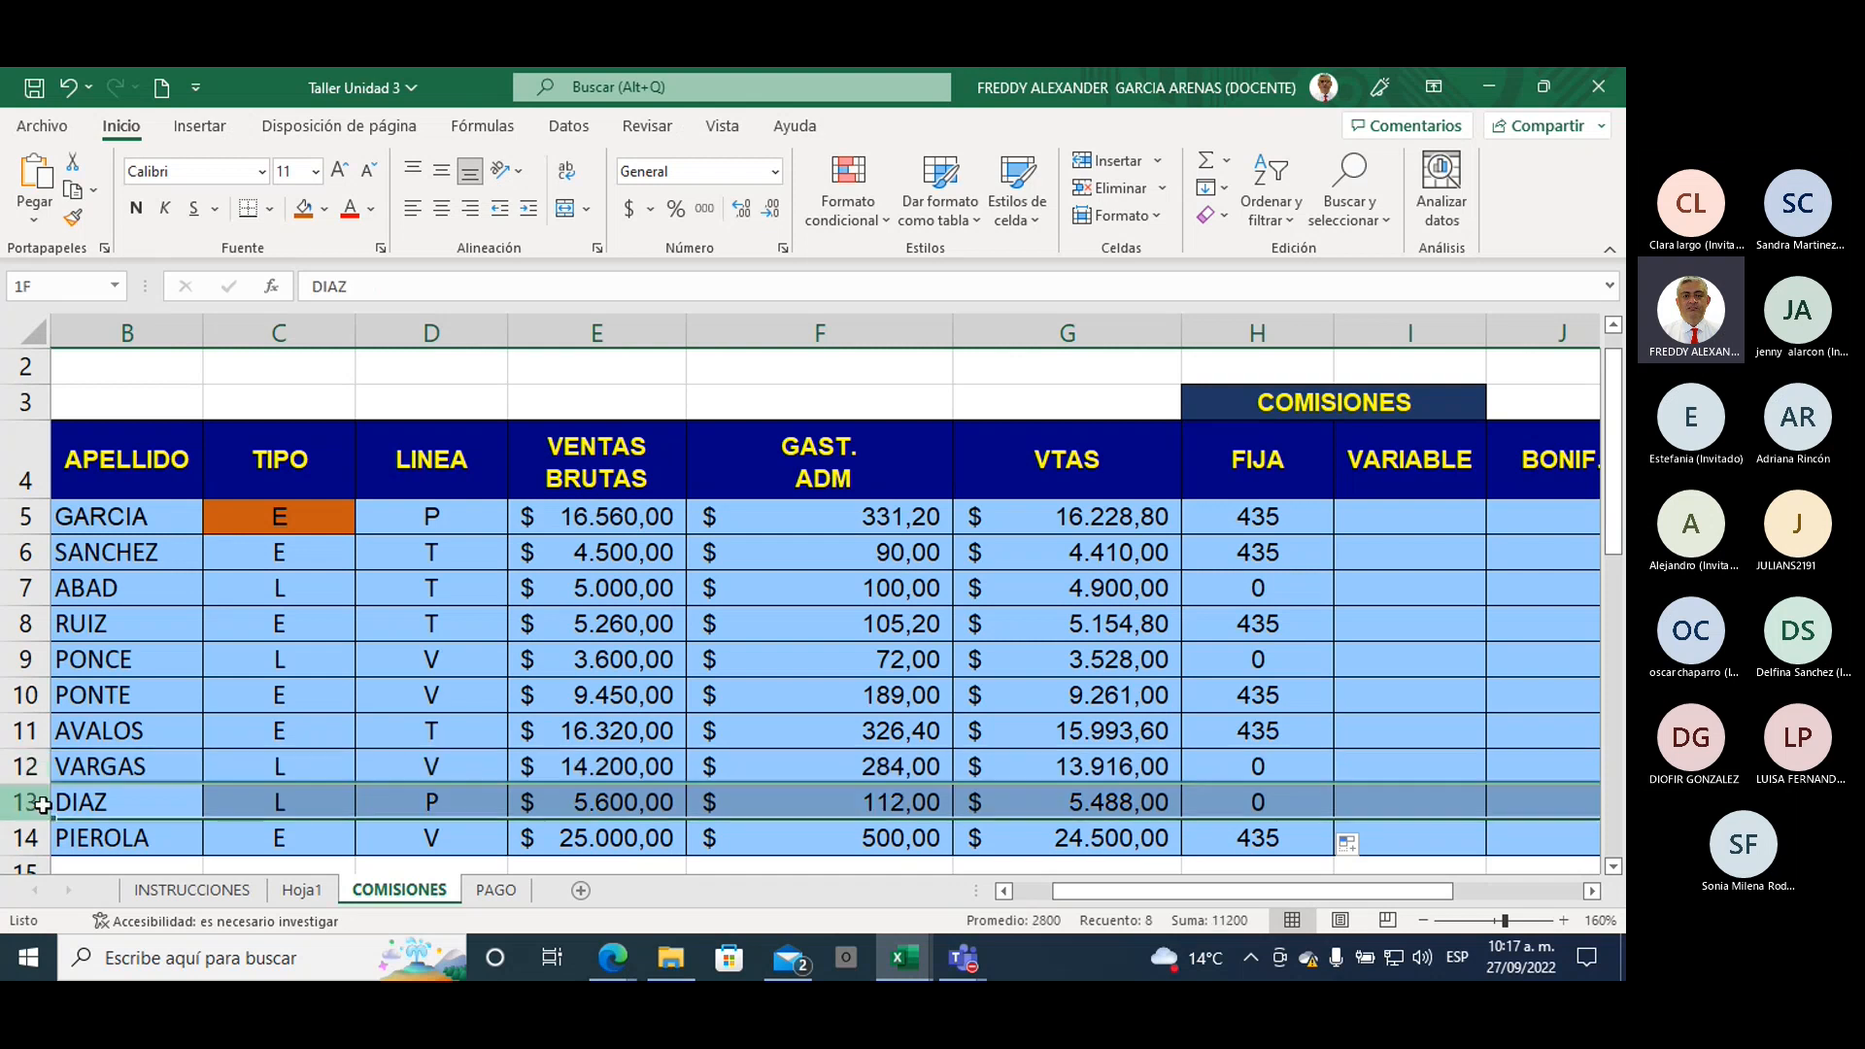
click(281, 803)
click(1274, 798)
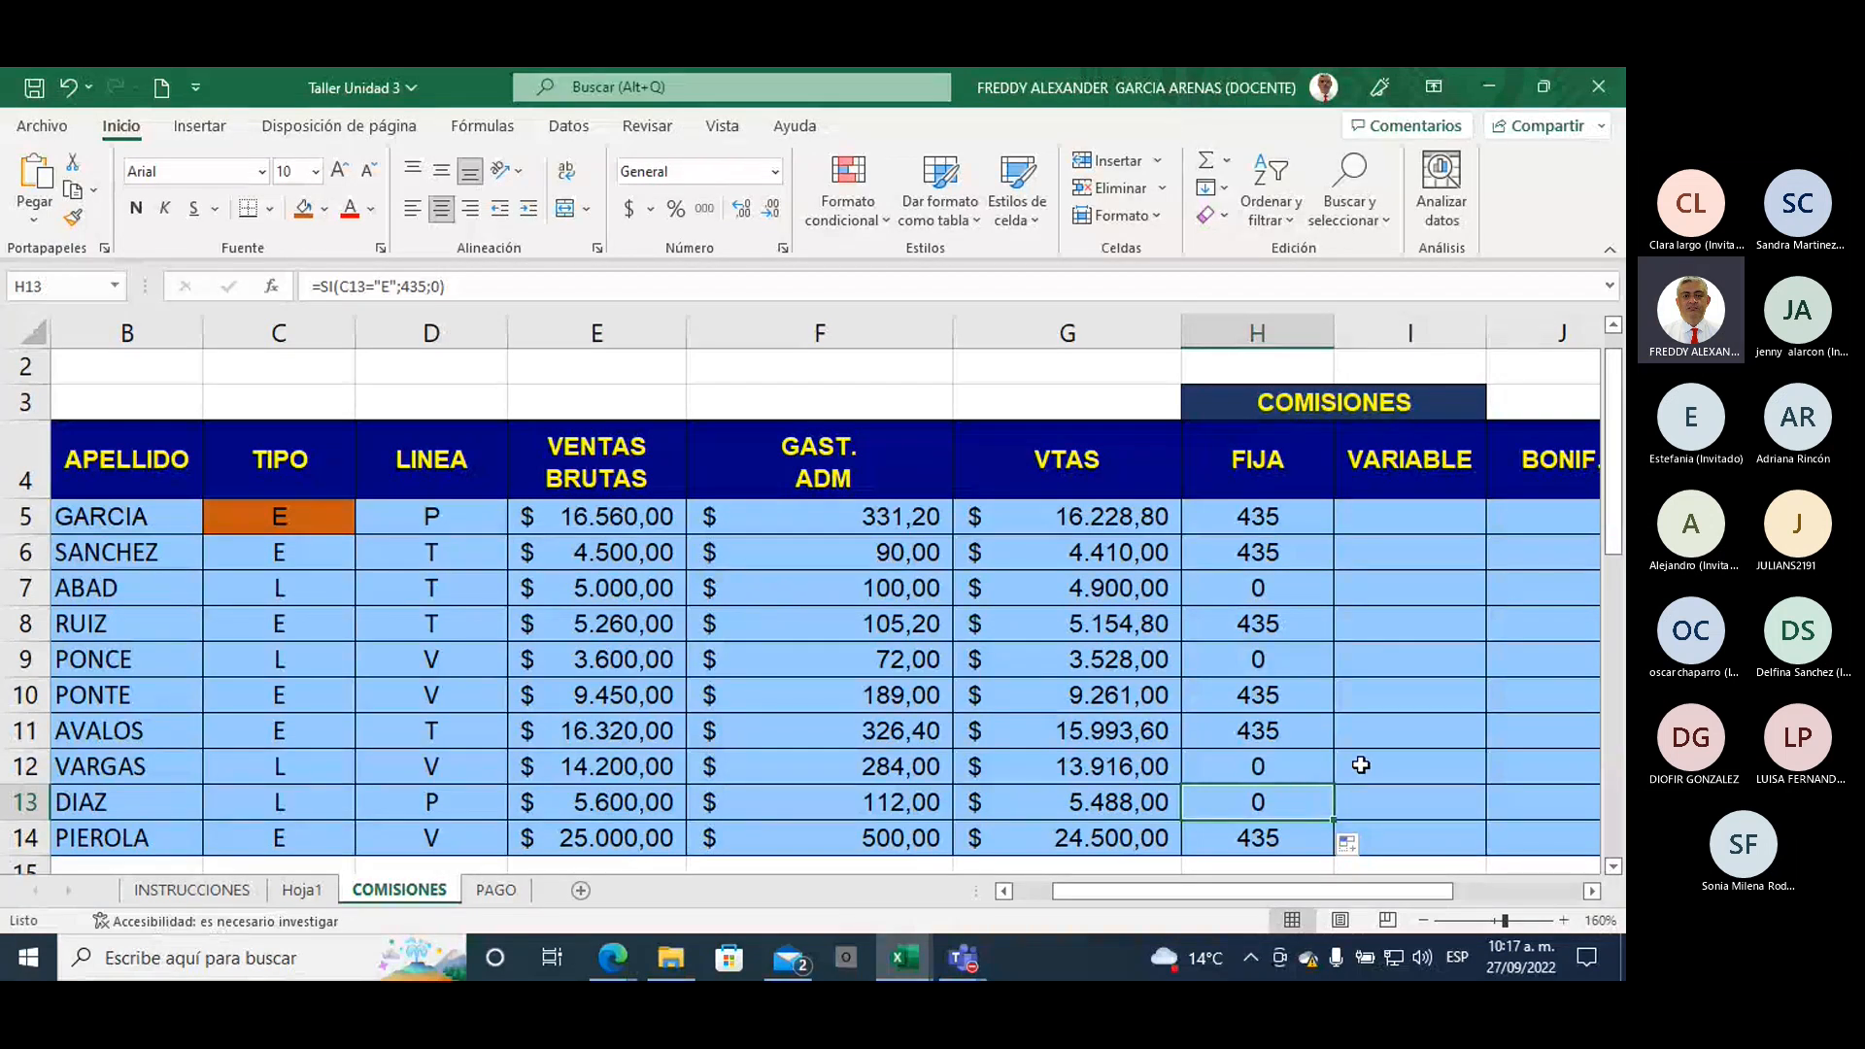
click(1226, 524)
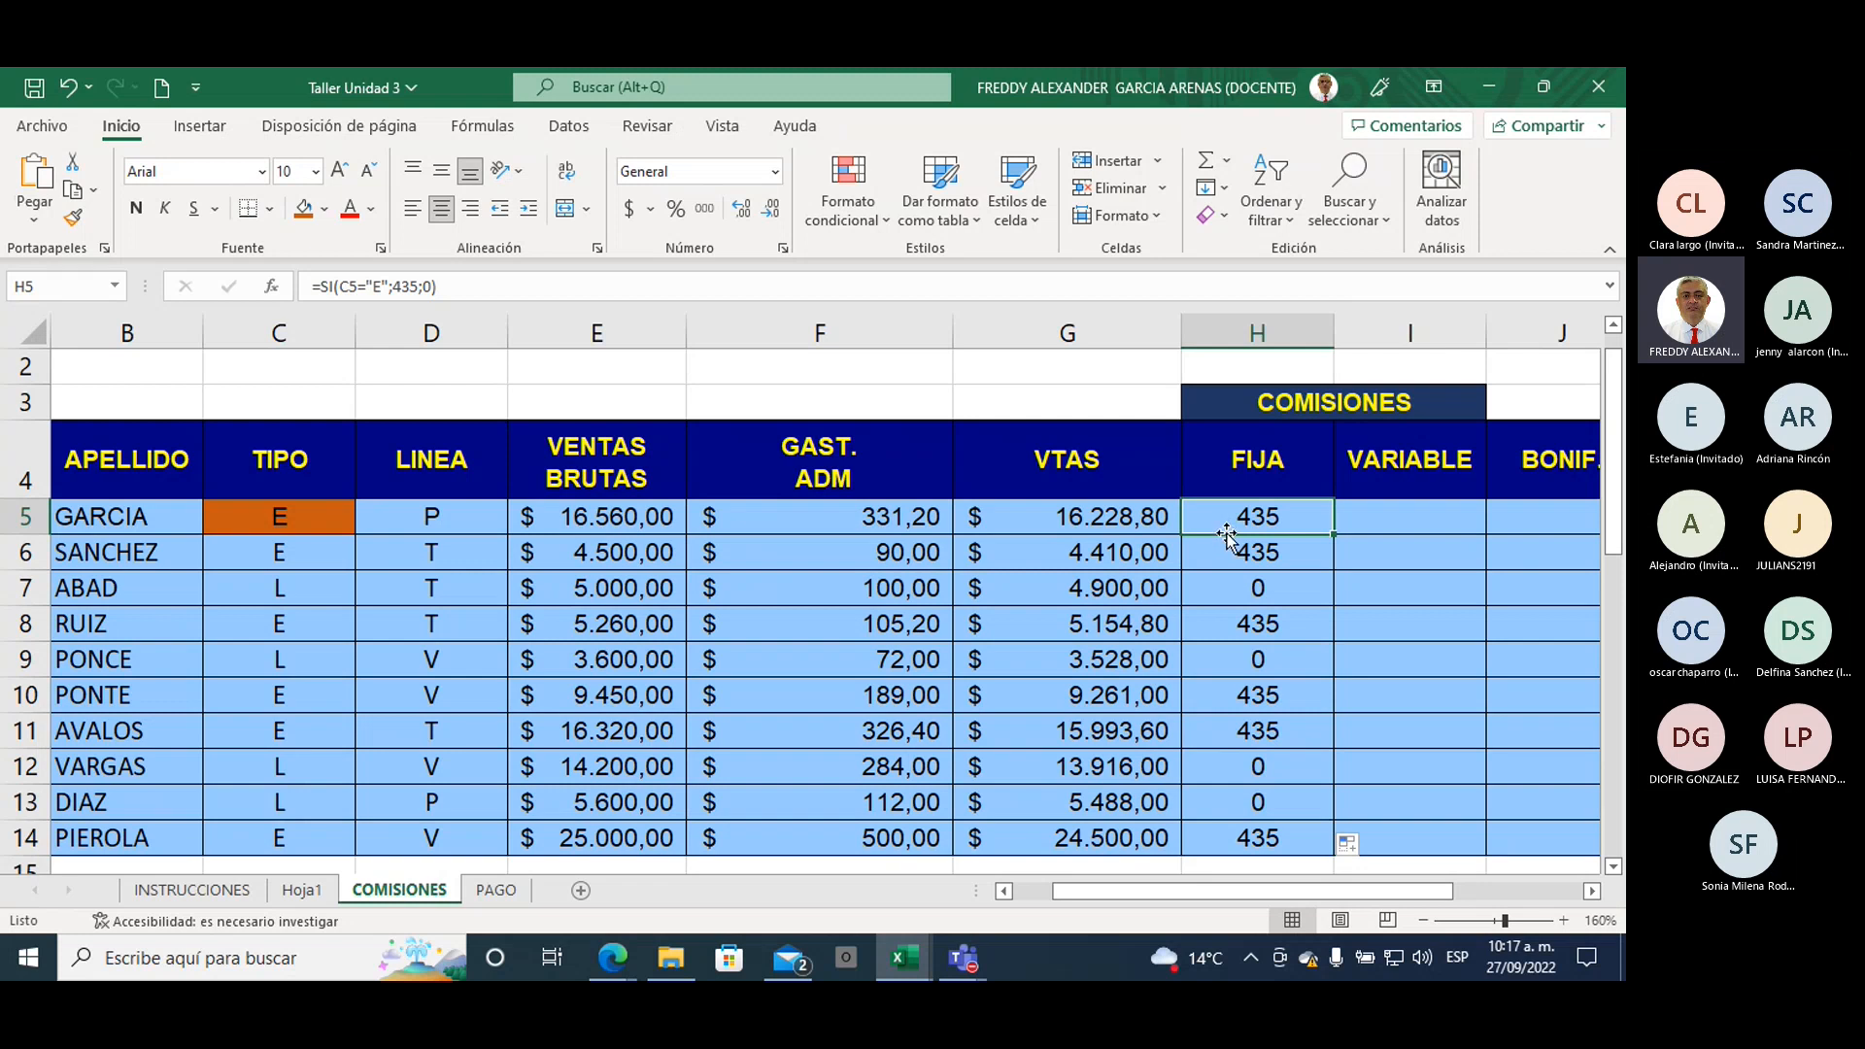
Step: Review the Comisión Fija rule in row 21 and the Comisión Variable rule in row 22 below the table
scroll(1317, 652, down, 1)
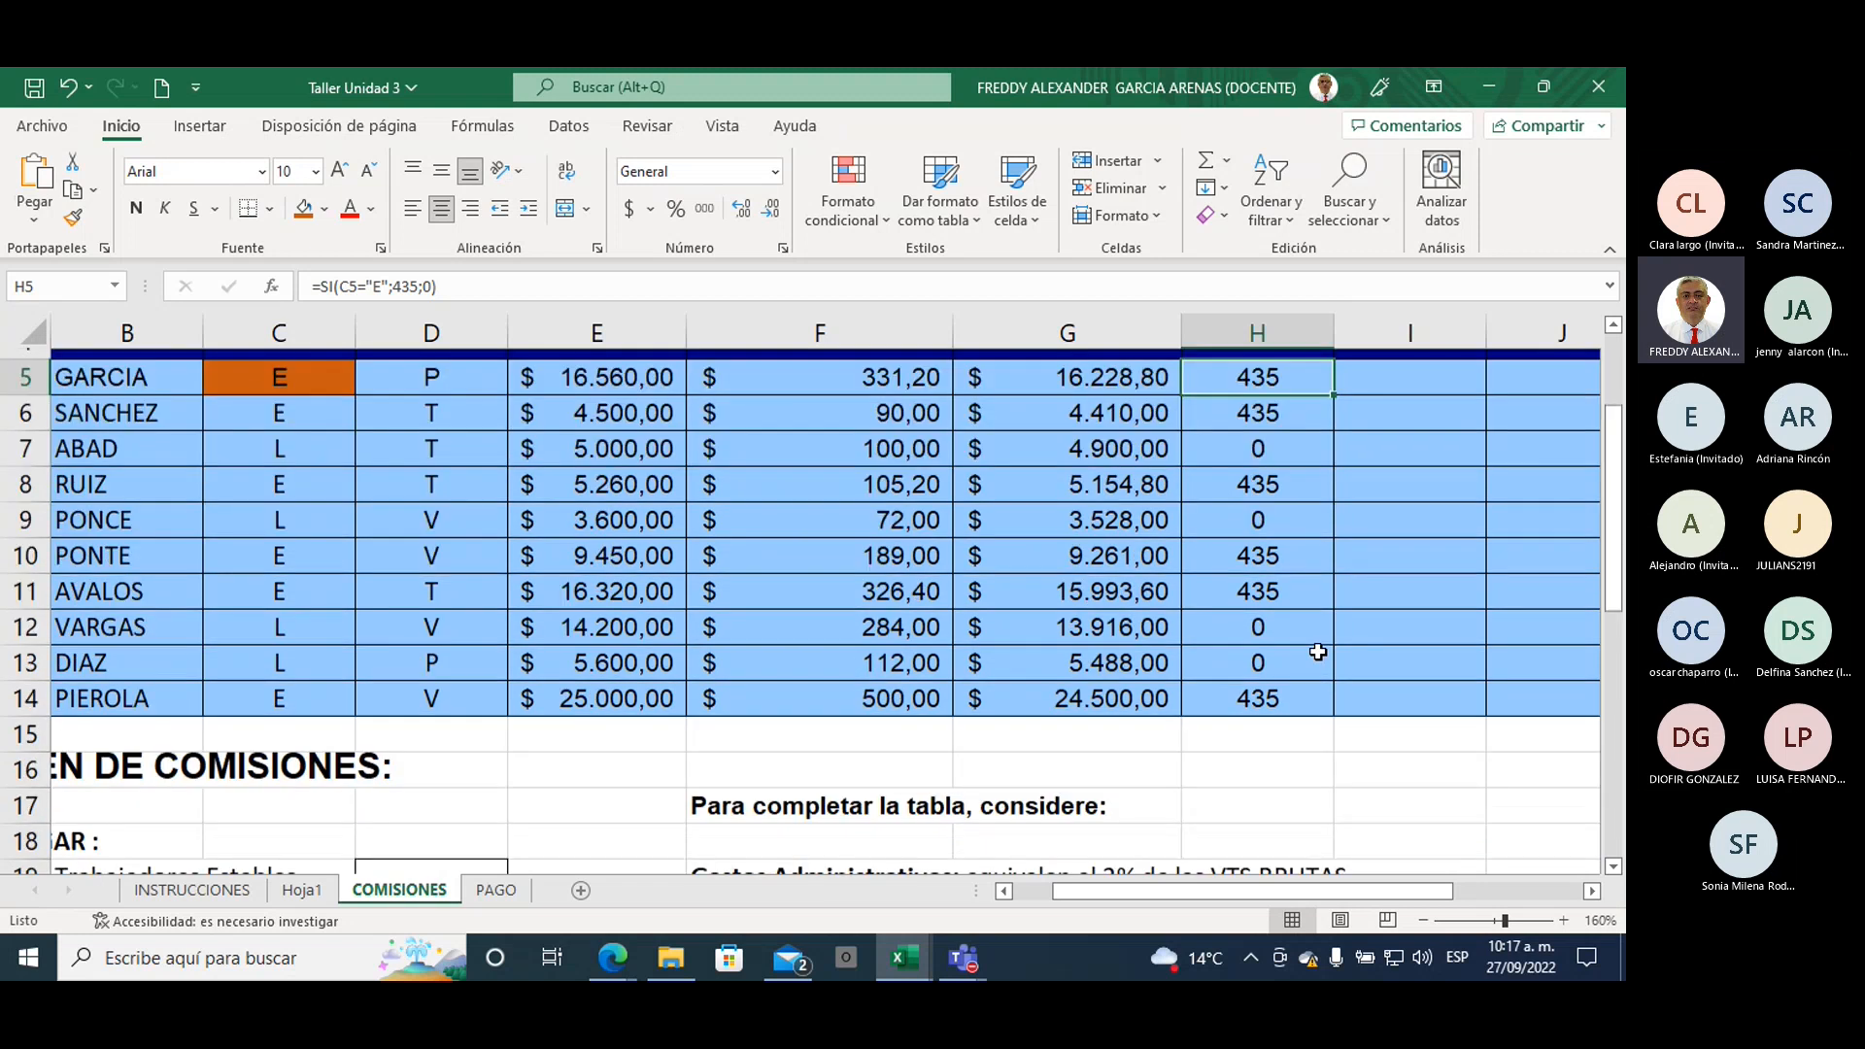
scroll(1317, 651, down, 3)
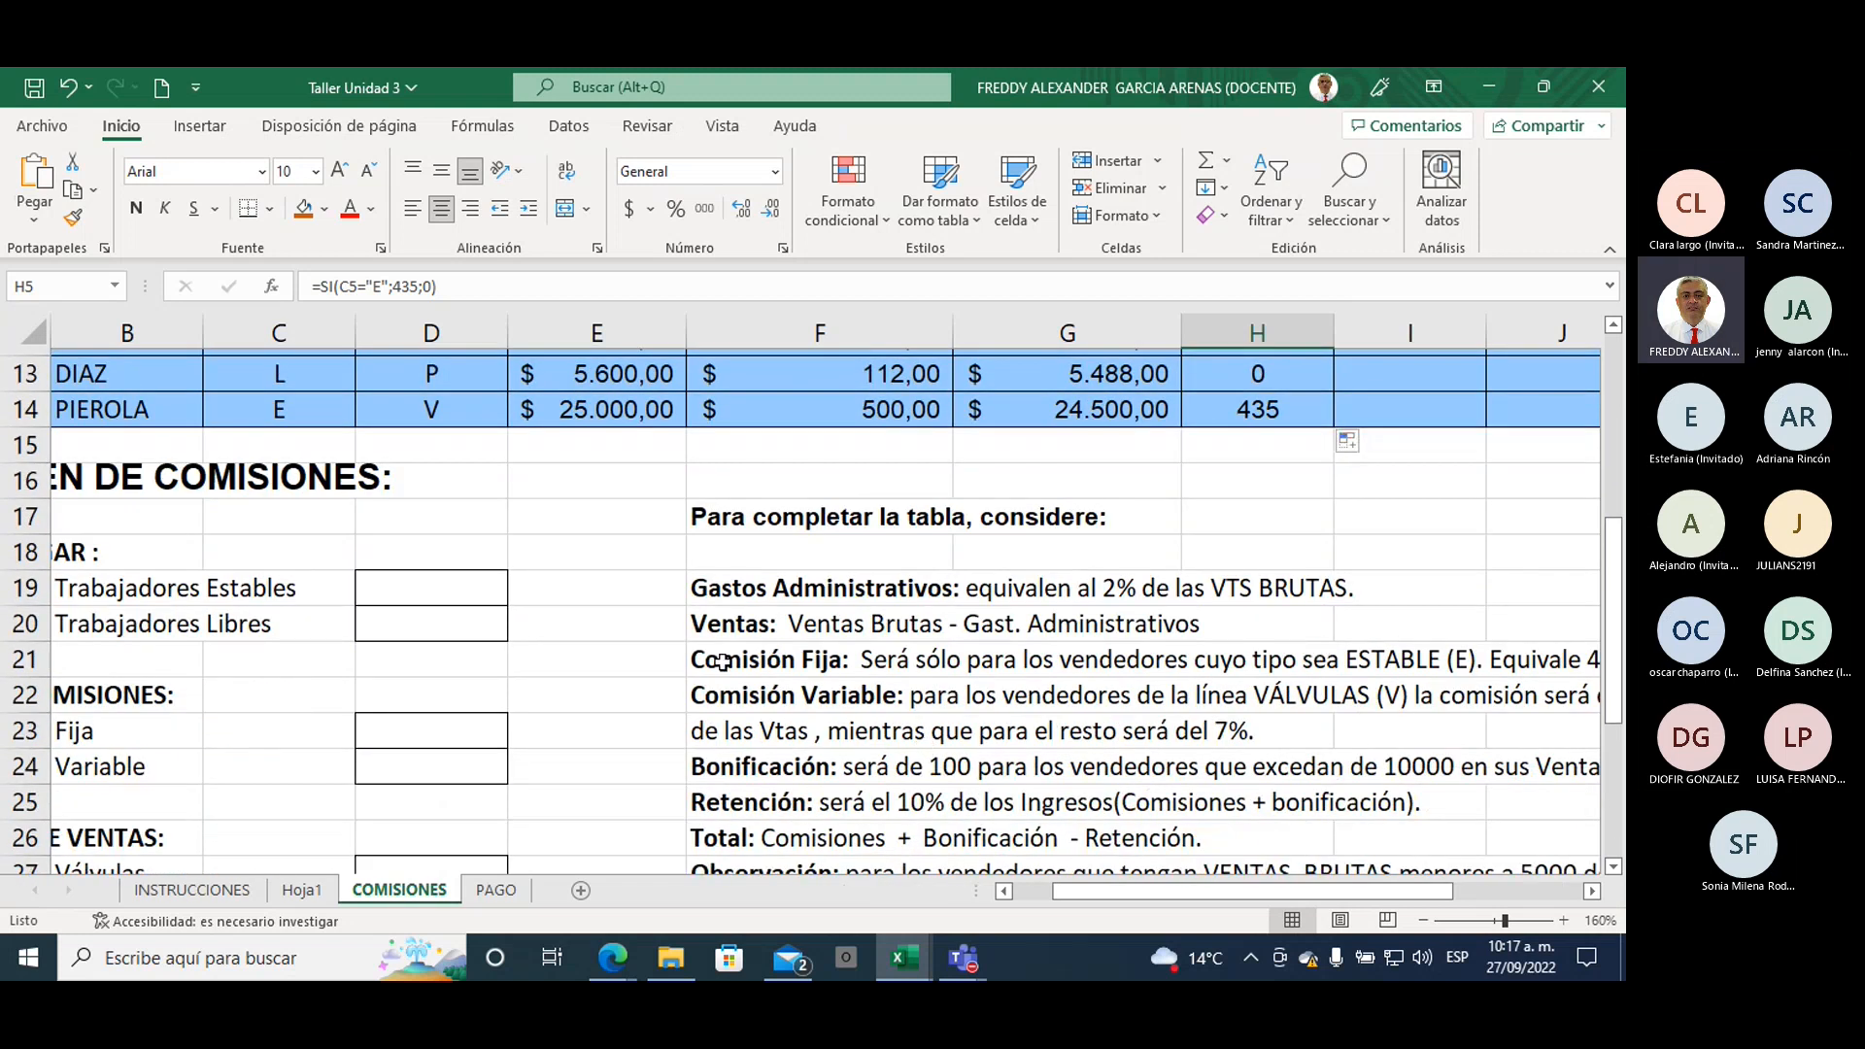
drag(721, 661, 1086, 679)
drag(1398, 667, 1468, 668)
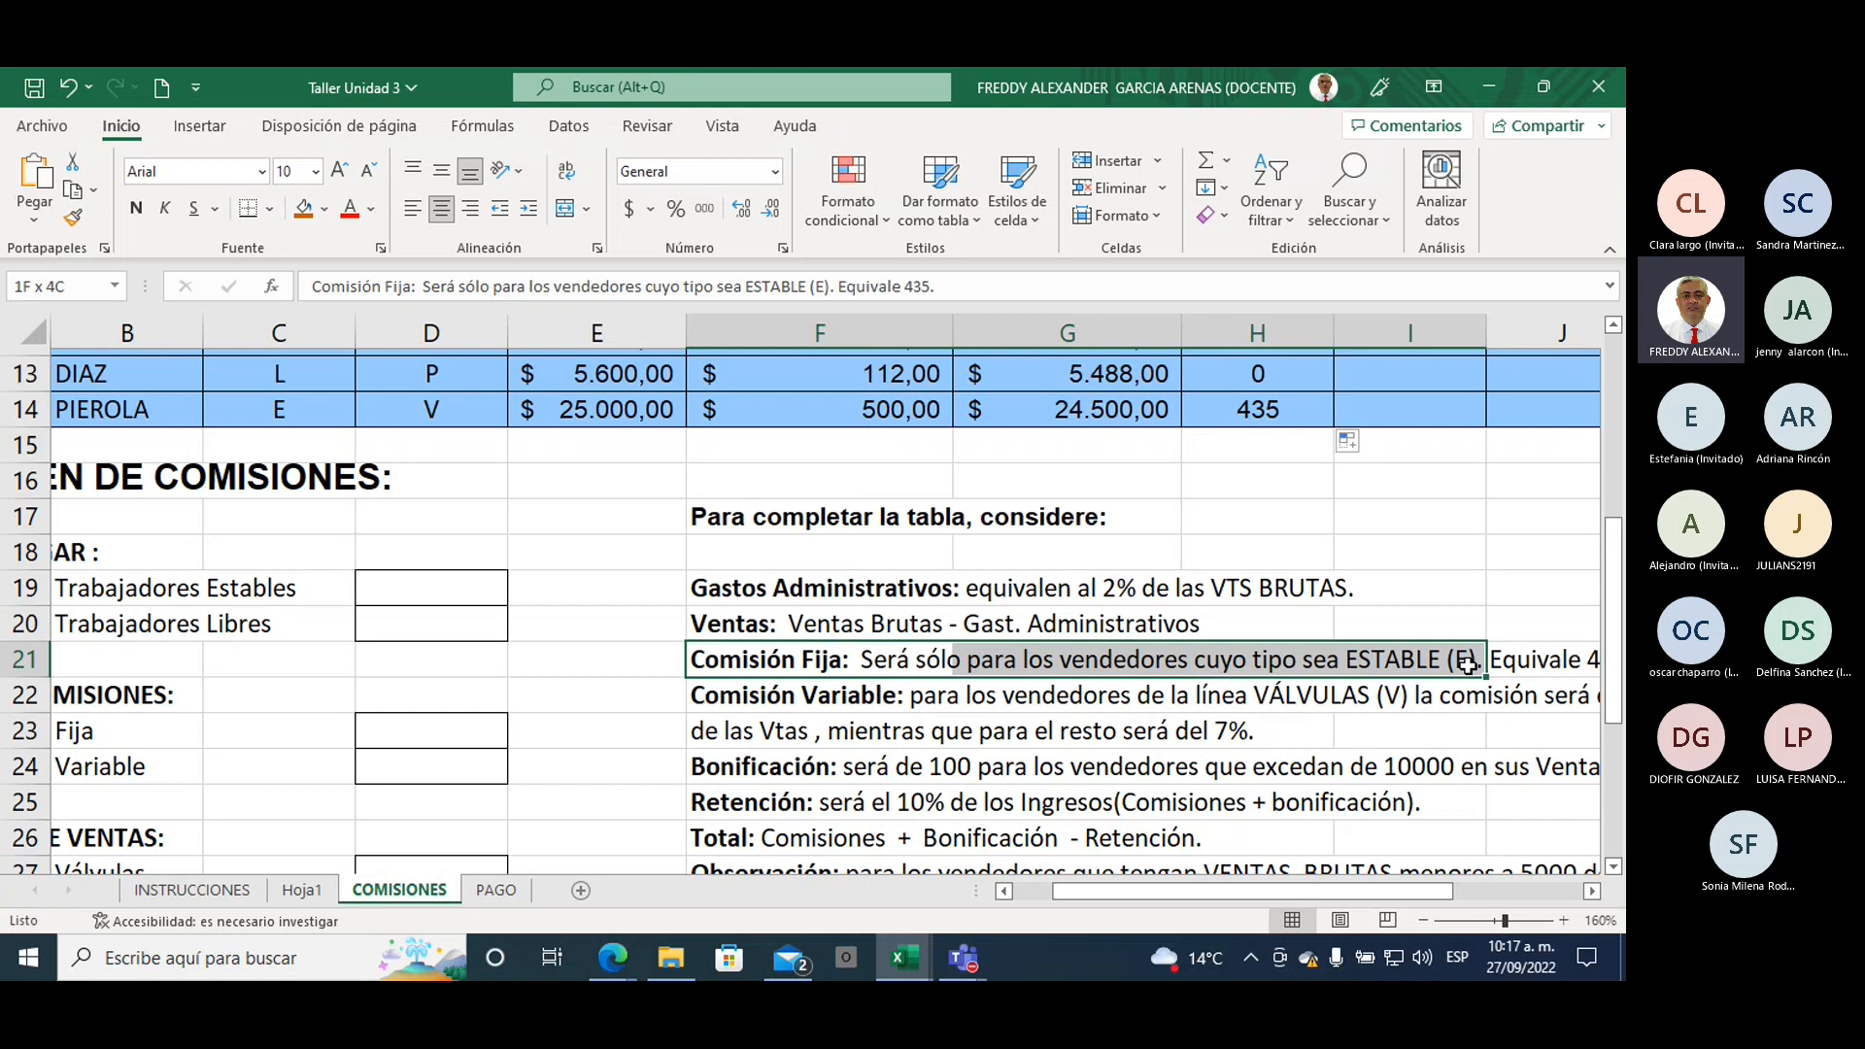
drag(1237, 892, 1345, 880)
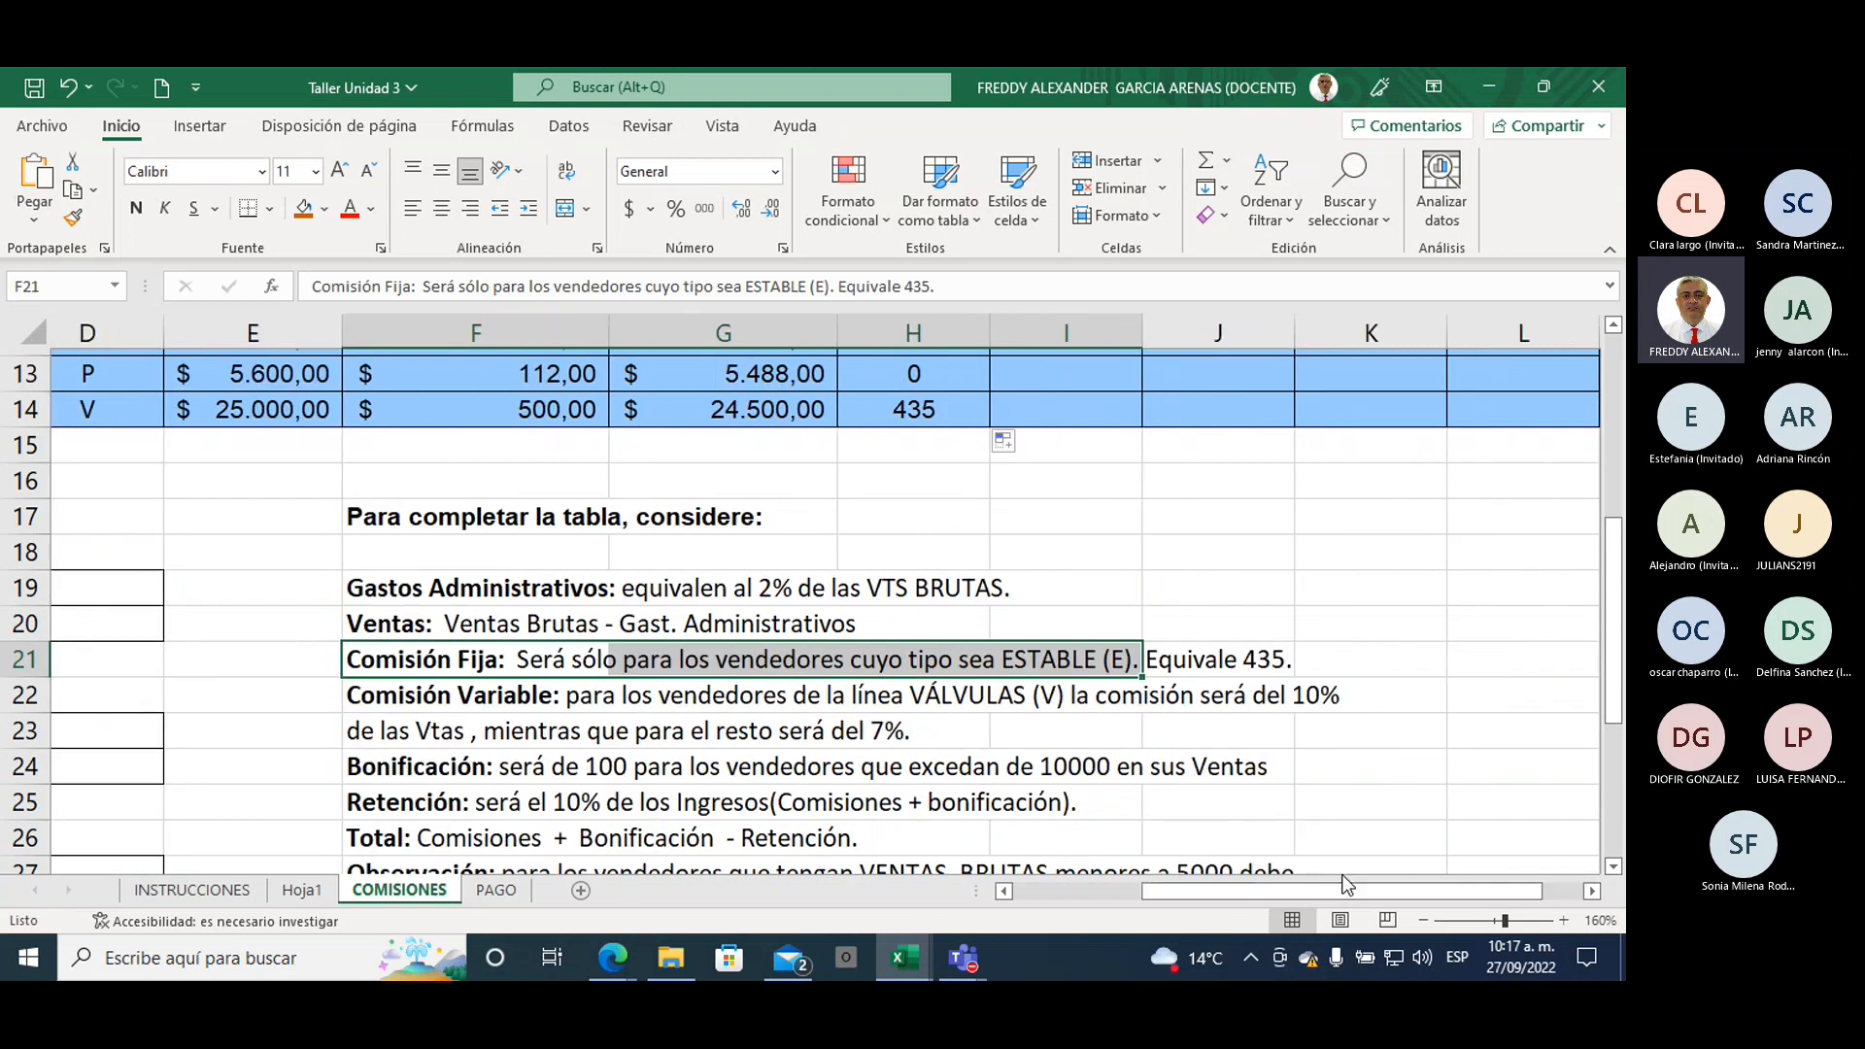
drag(604, 697, 1311, 702)
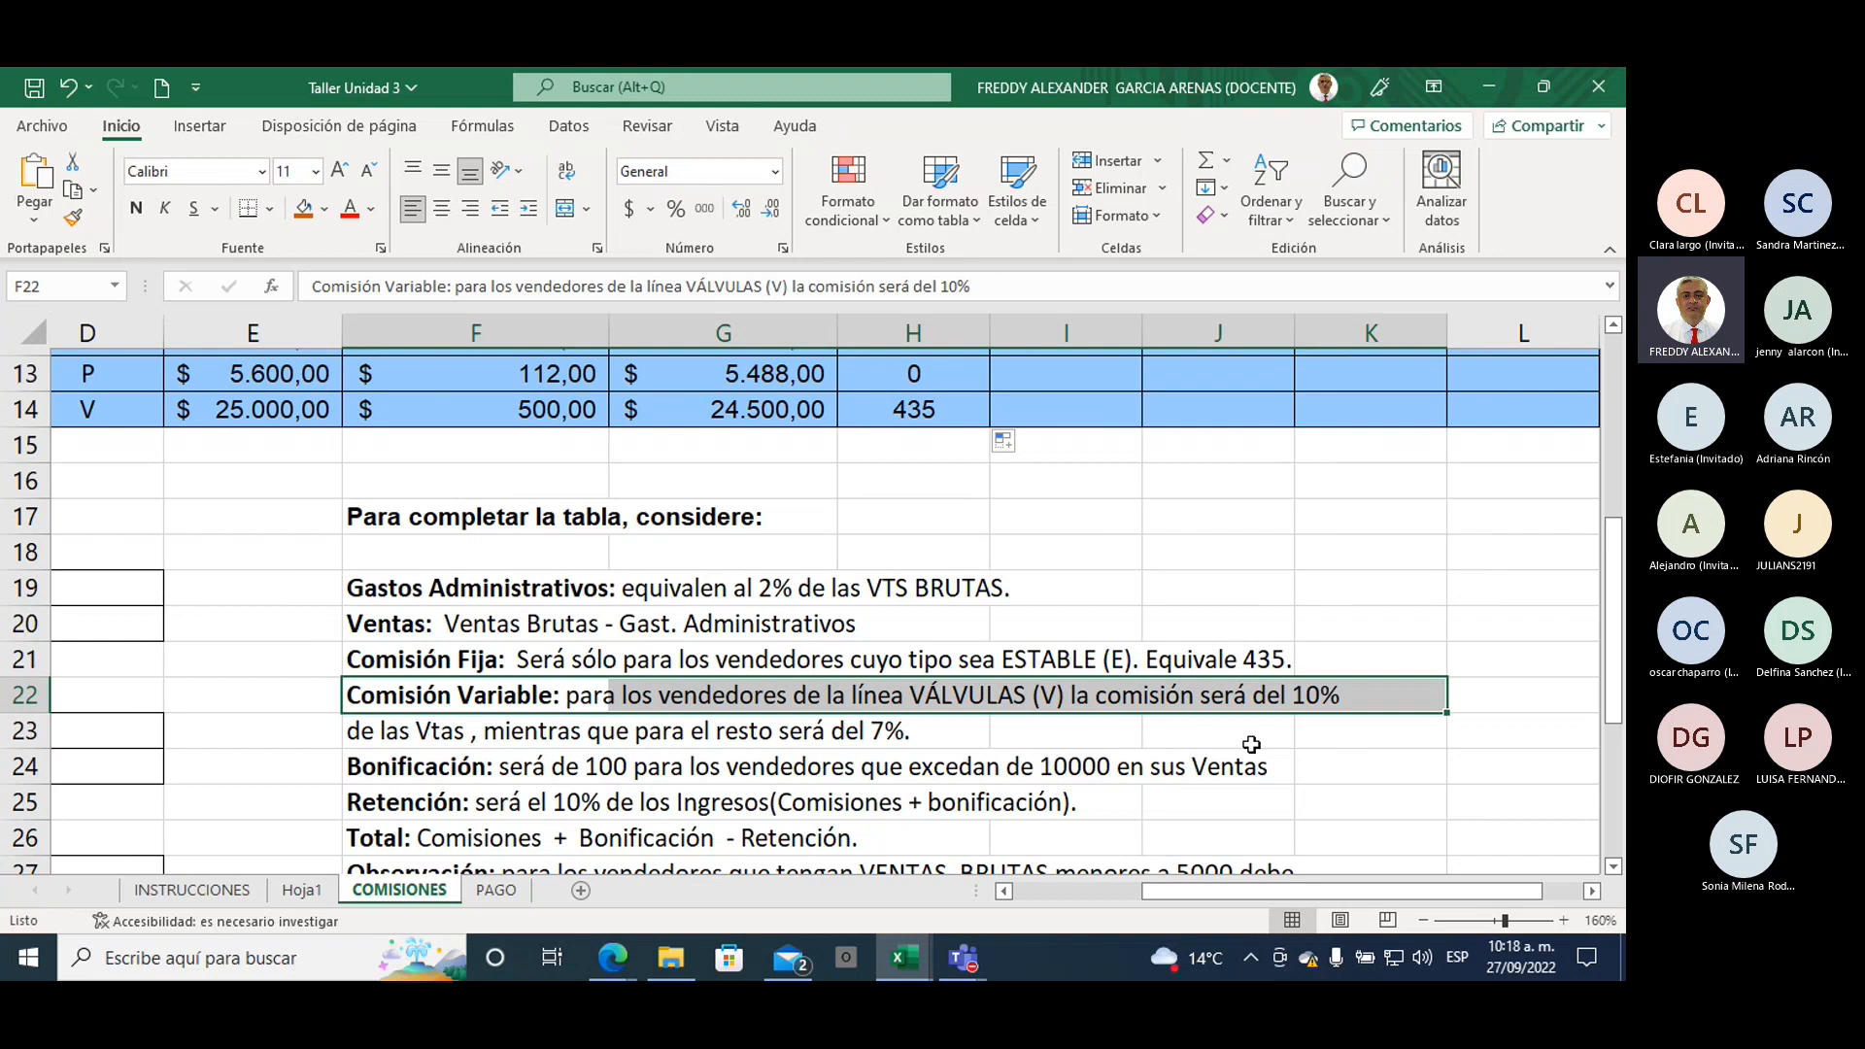
Step: Fill the 10% cell K22 and the 7% rule text in F23:H23 of the Comisión Variable note with yellow
click(1283, 691)
click(1342, 689)
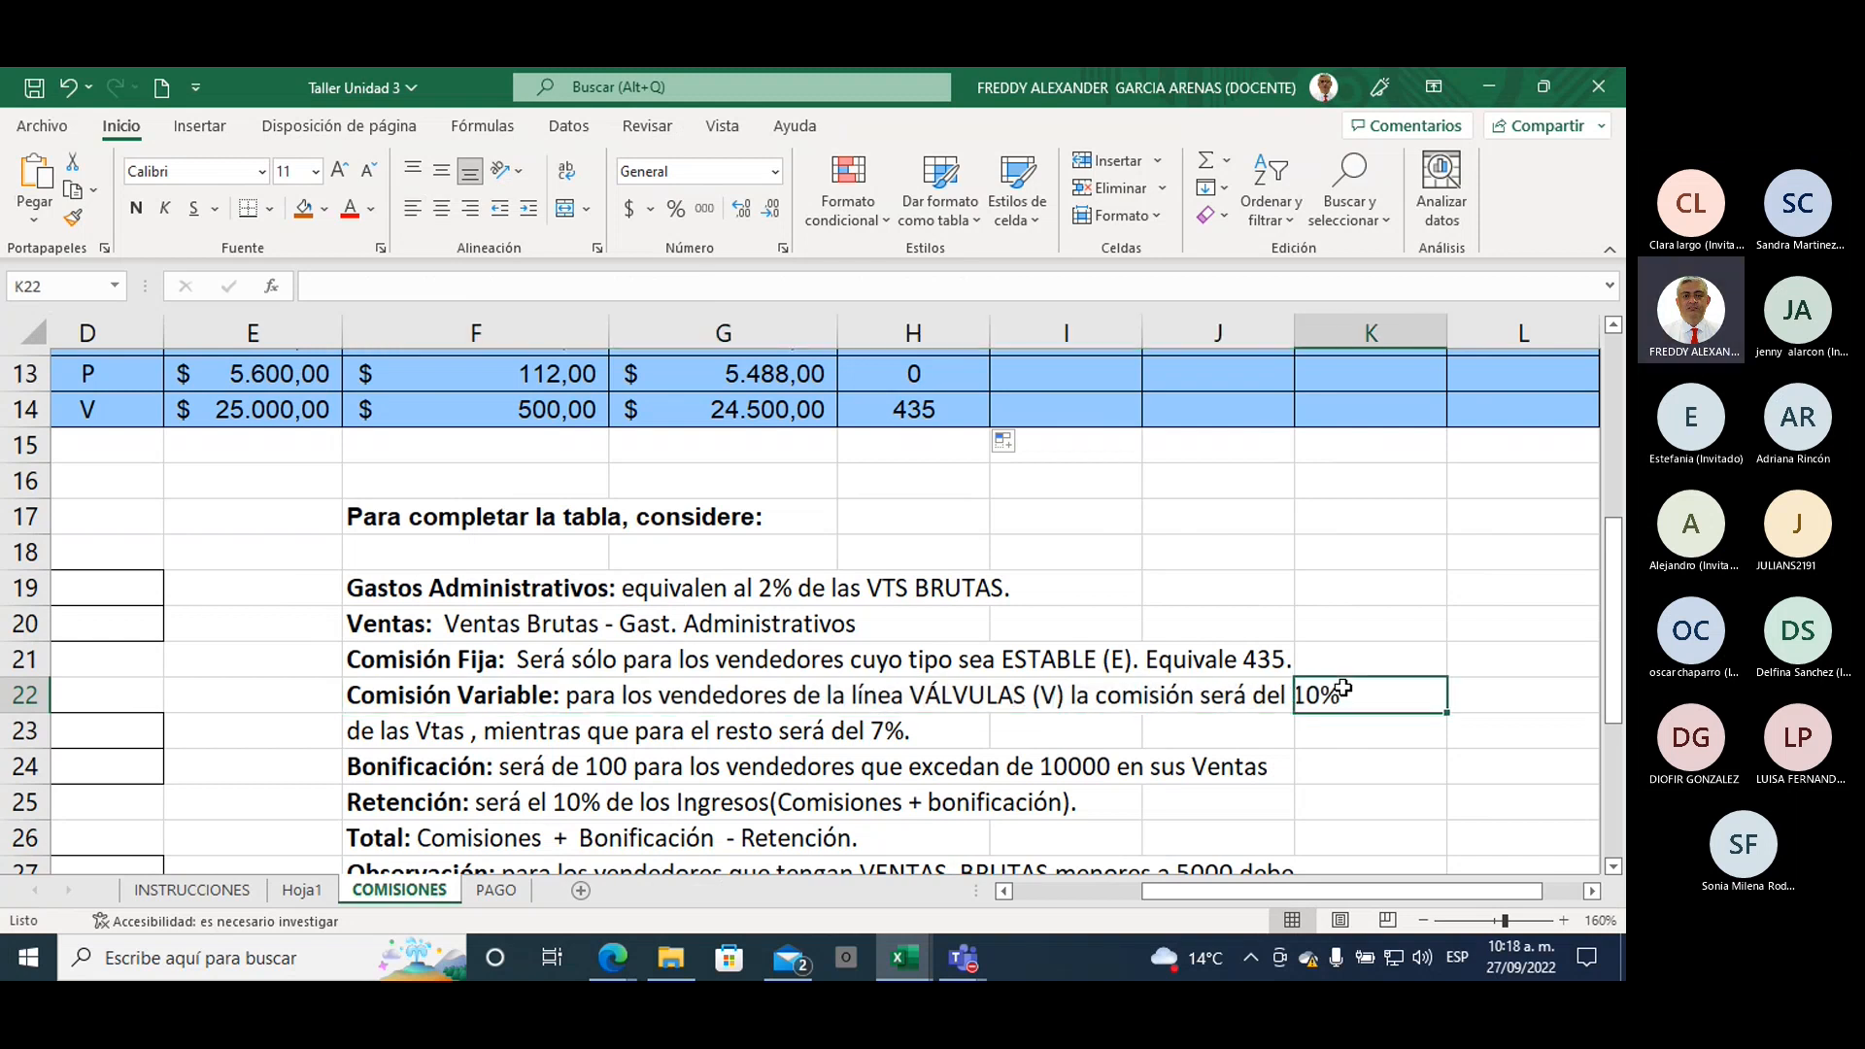
click(324, 209)
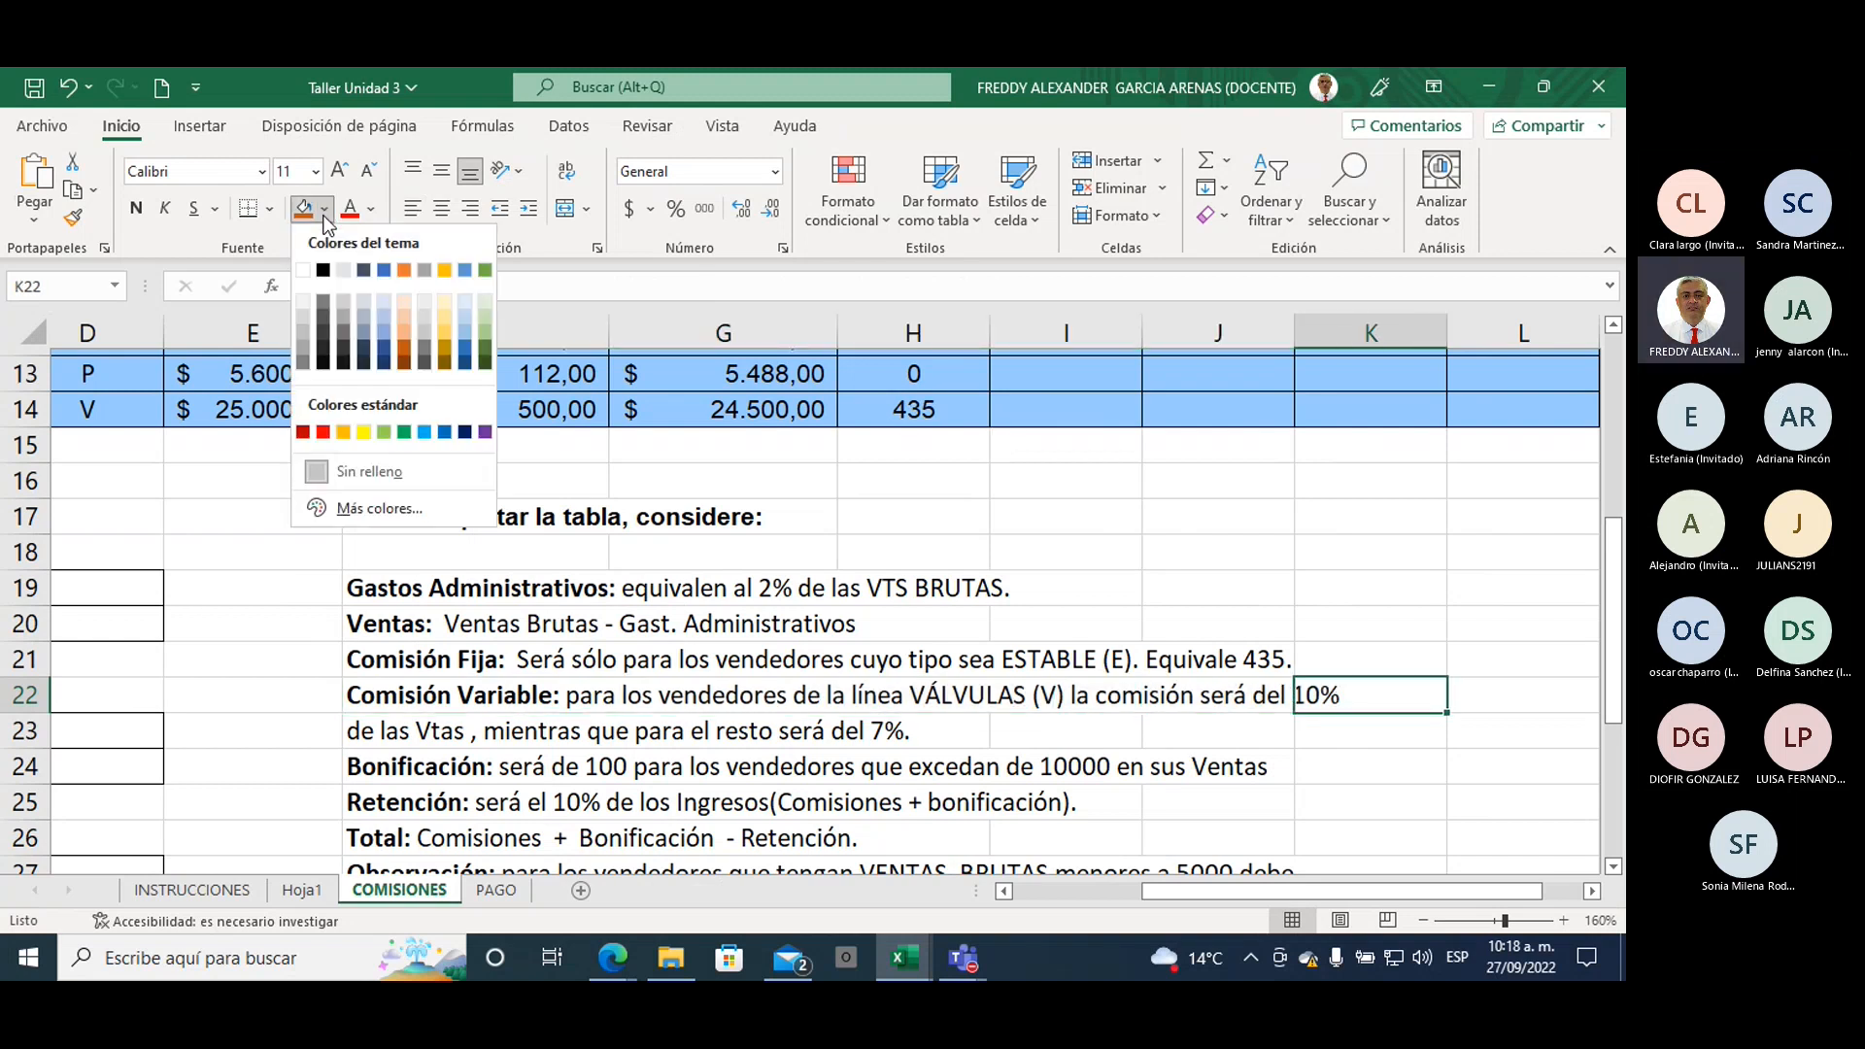
click(363, 432)
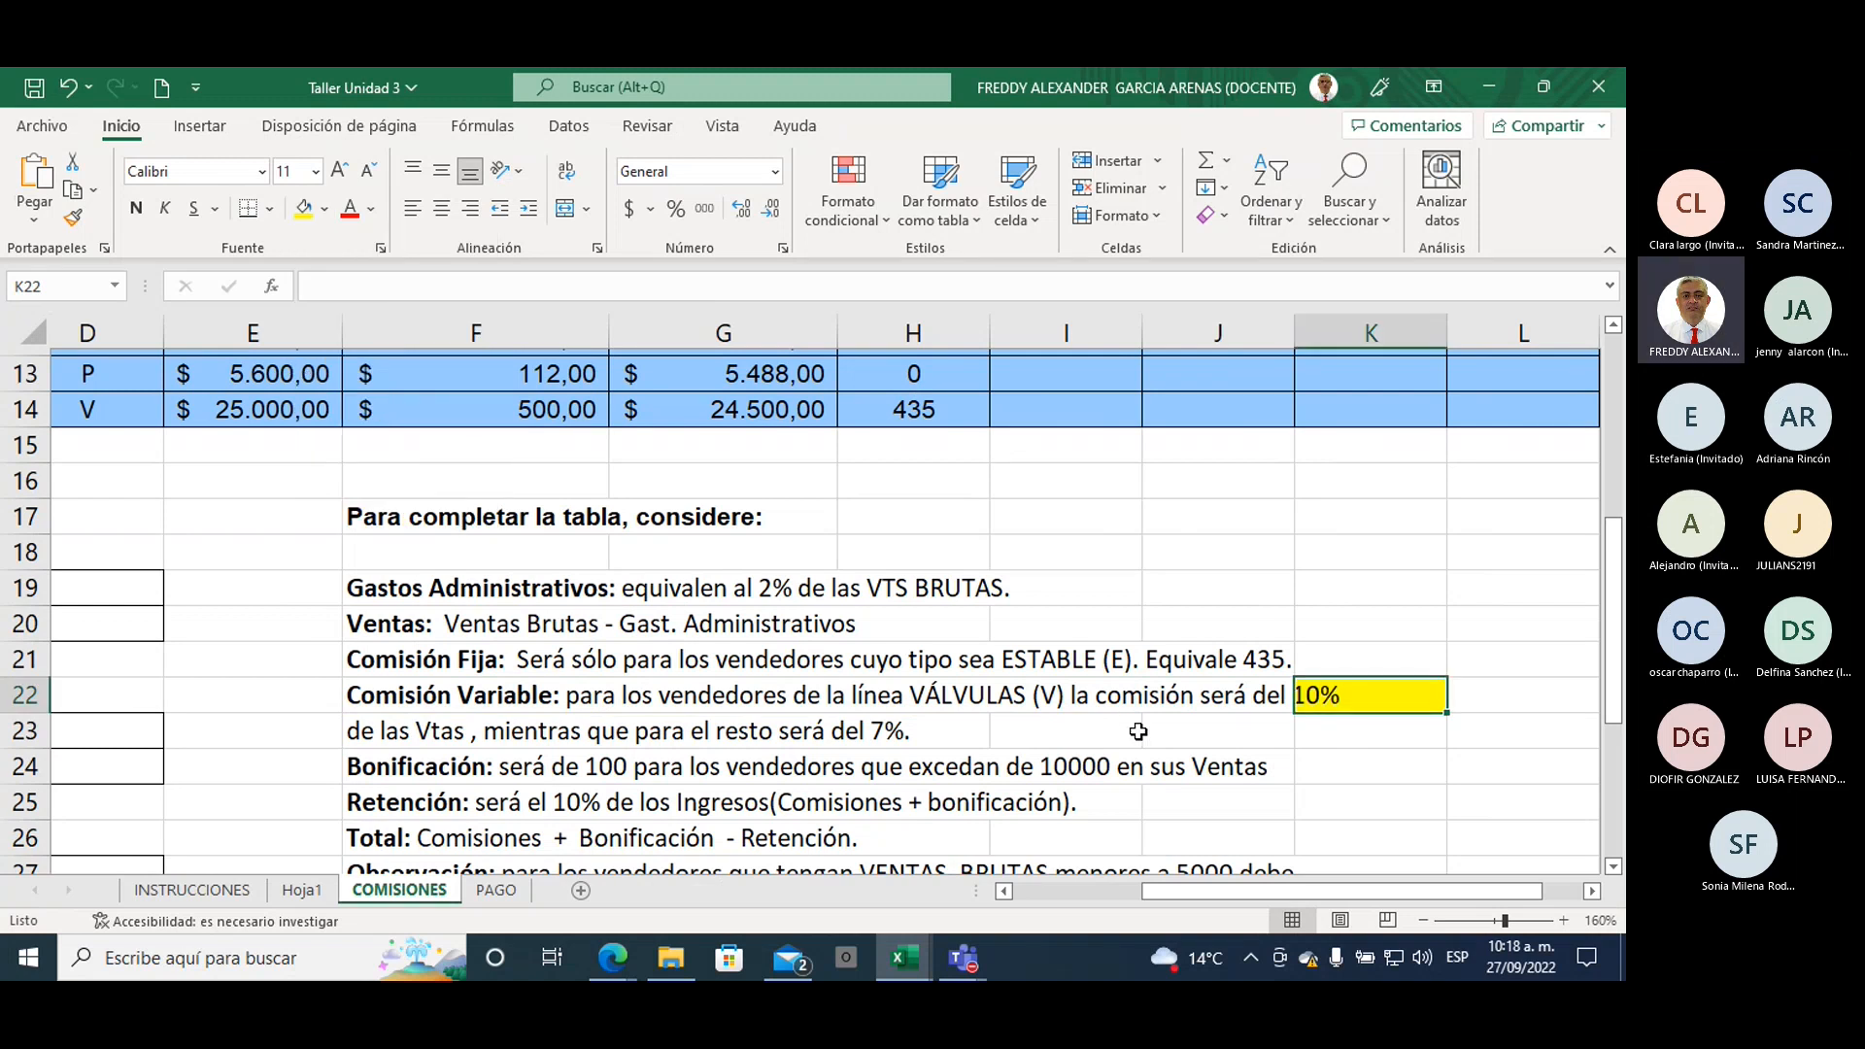
click(361, 736)
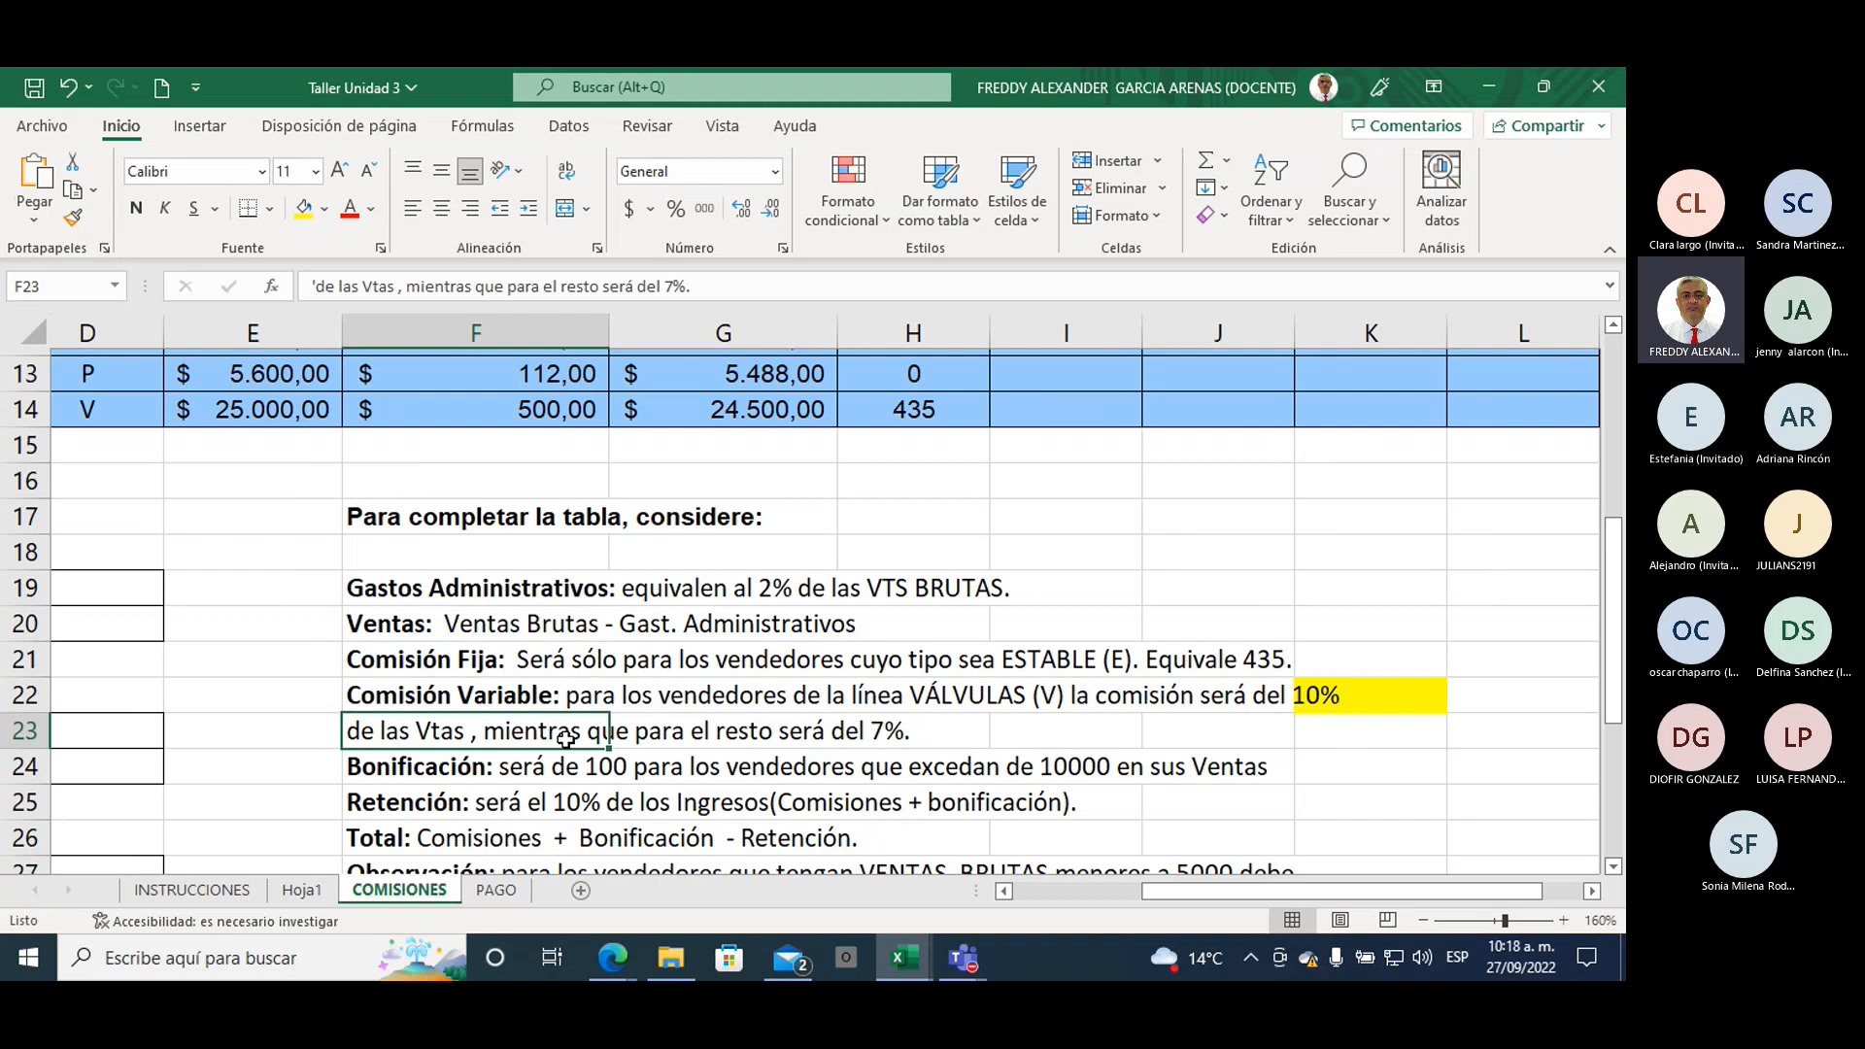
drag(566, 739, 886, 729)
click(303, 208)
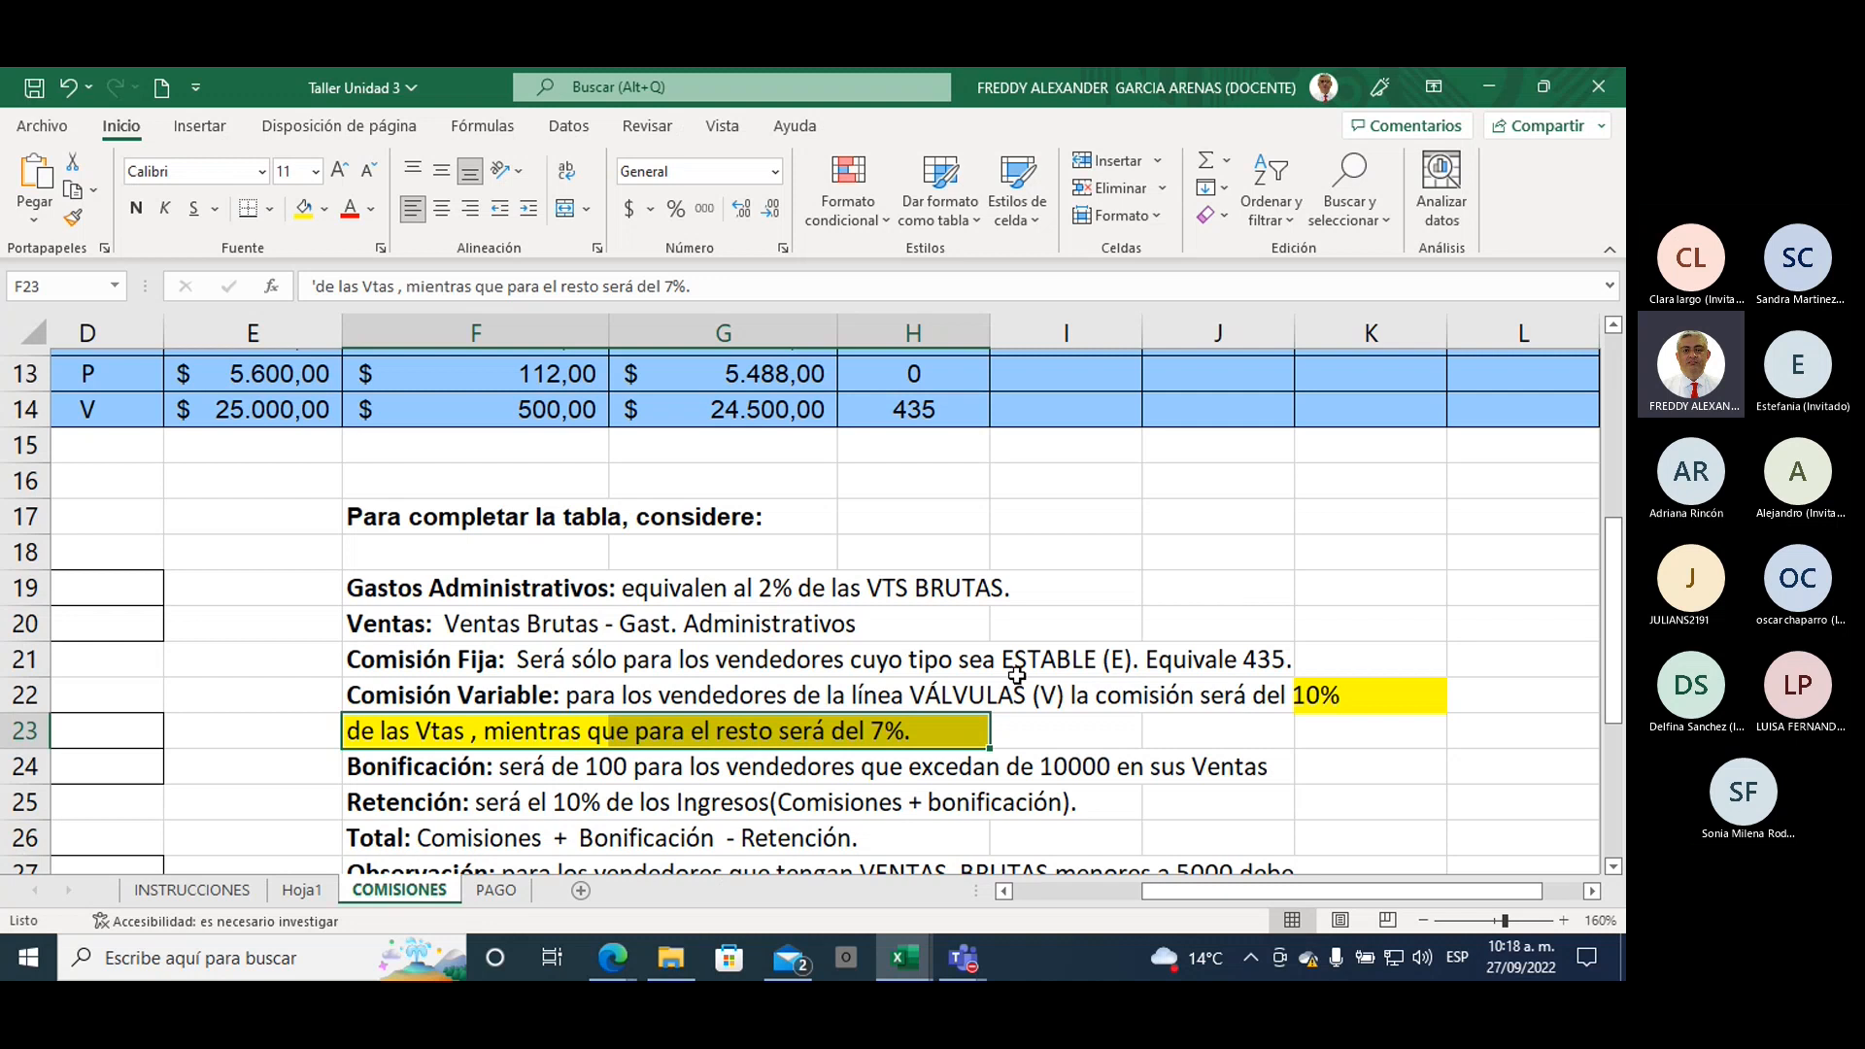
Step: Fill the VTAS values G5:G14 and the LINEA values D5:D14 in the table with yellow
scroll(1041, 663, up, 1)
scroll(1041, 663, up, 3)
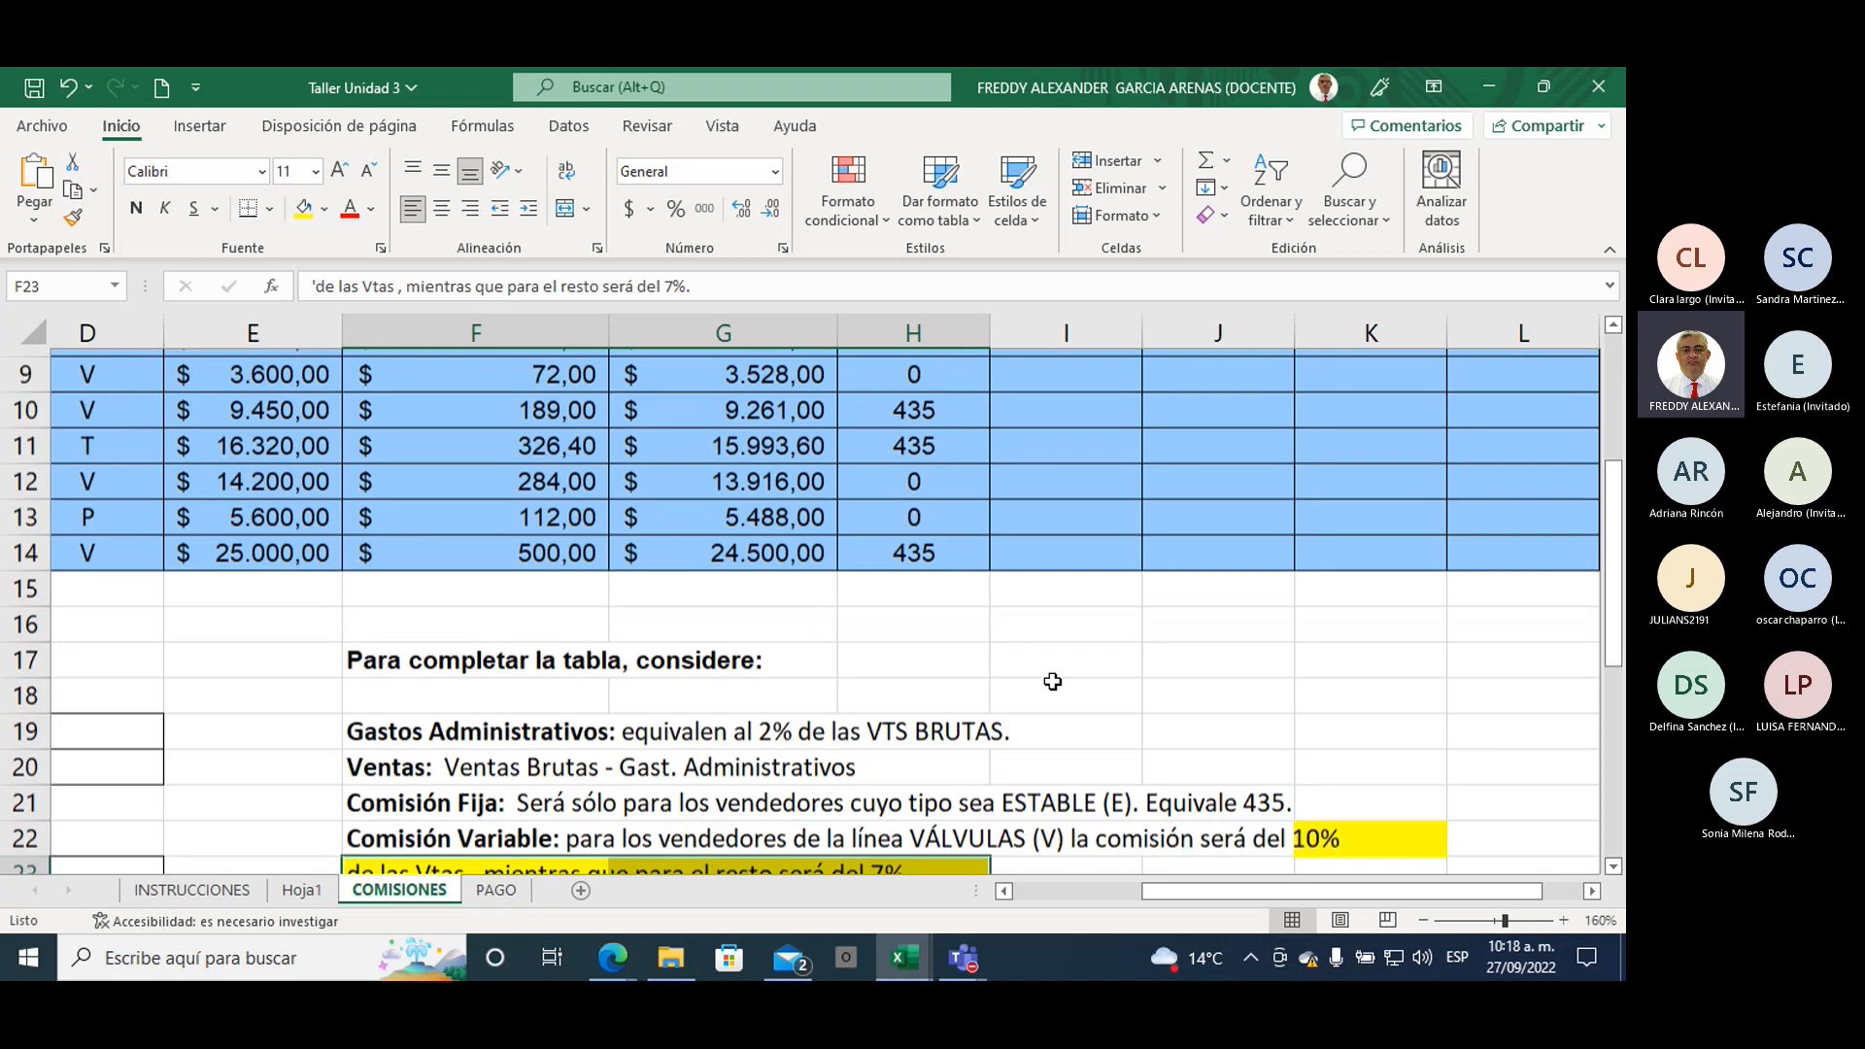
drag(746, 520, 746, 837)
click(307, 218)
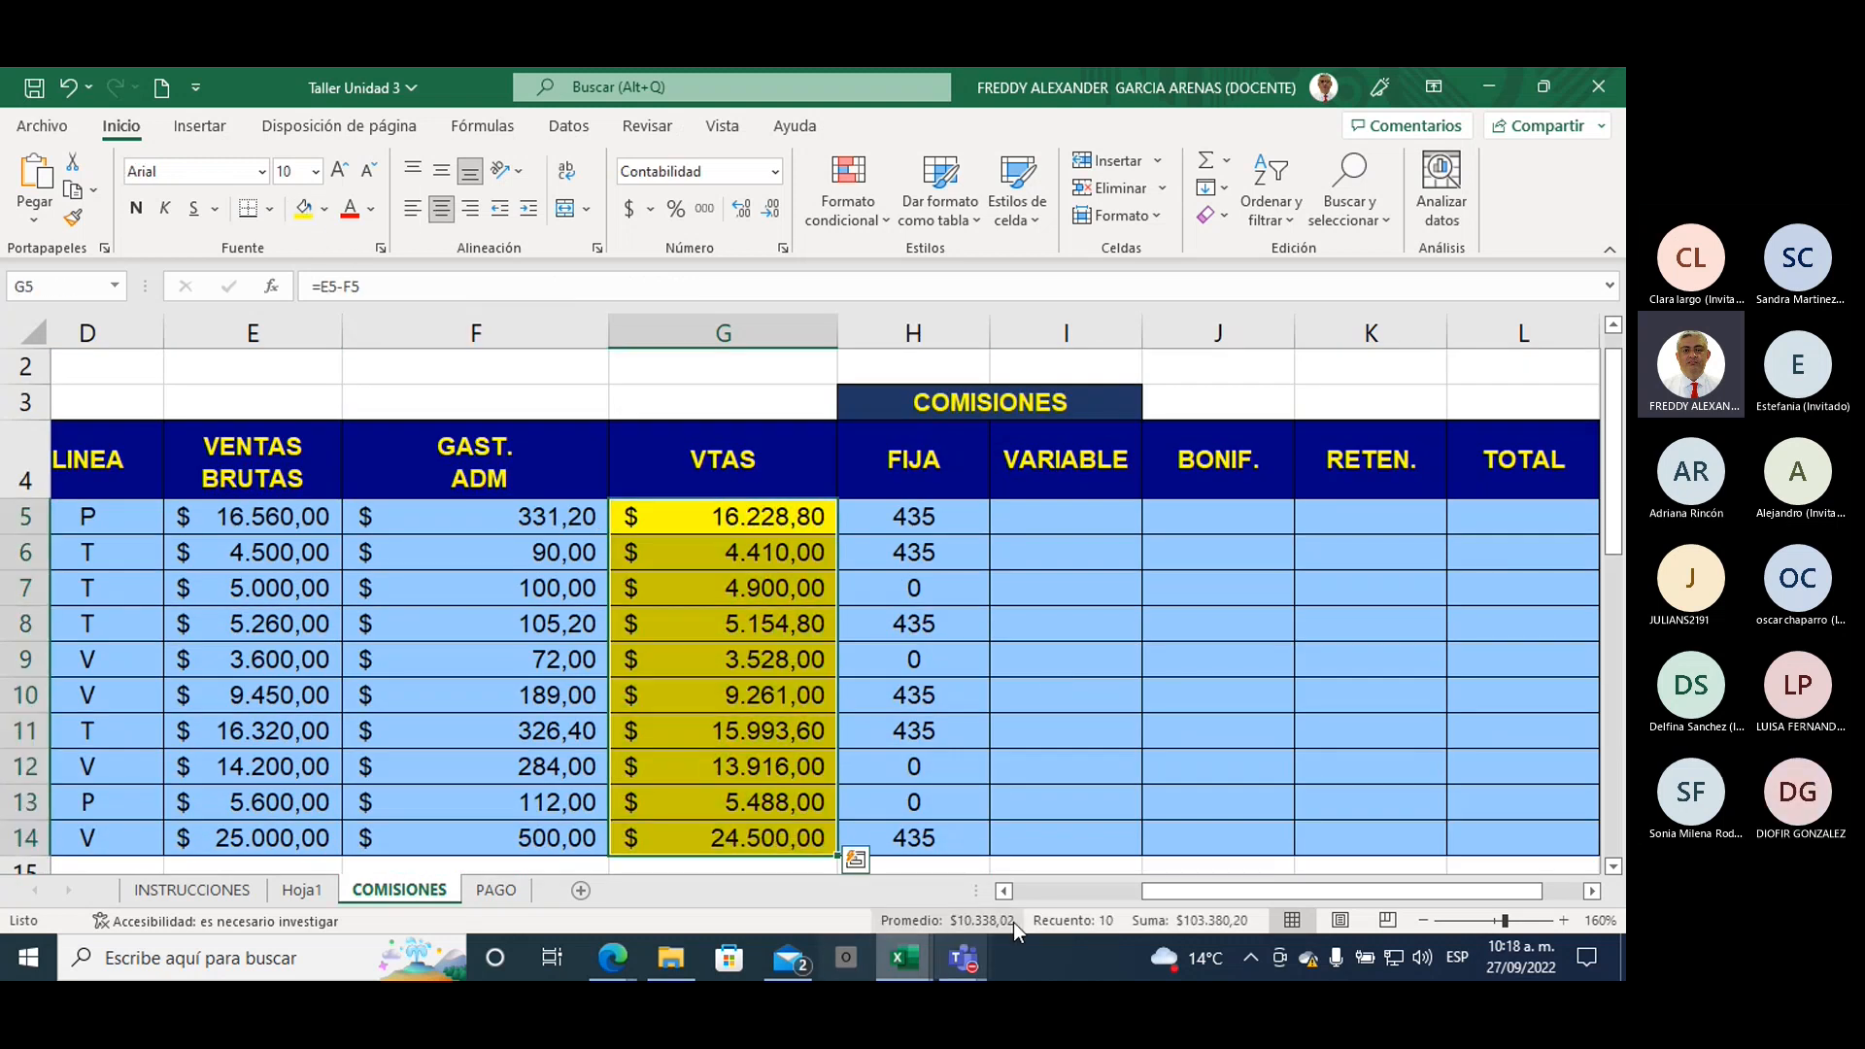
click(1004, 891)
click(1004, 891)
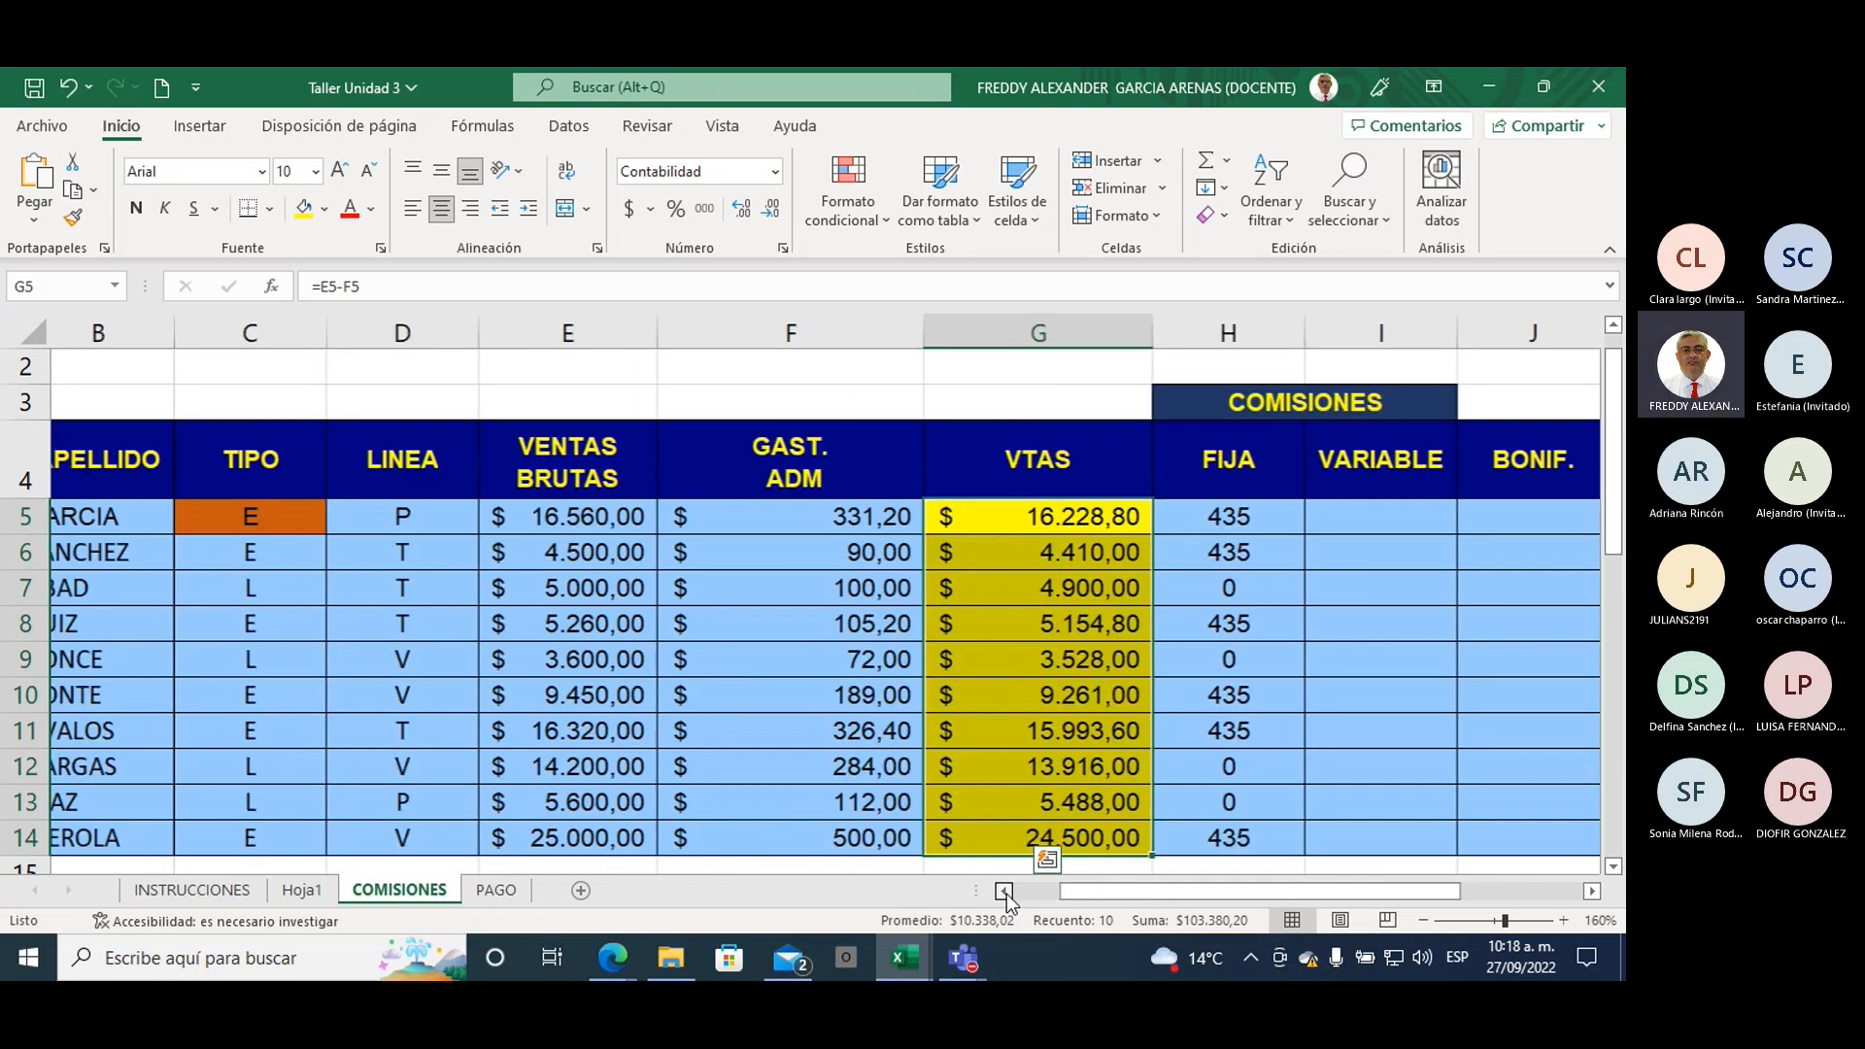
click(432, 518)
drag(433, 517, 433, 832)
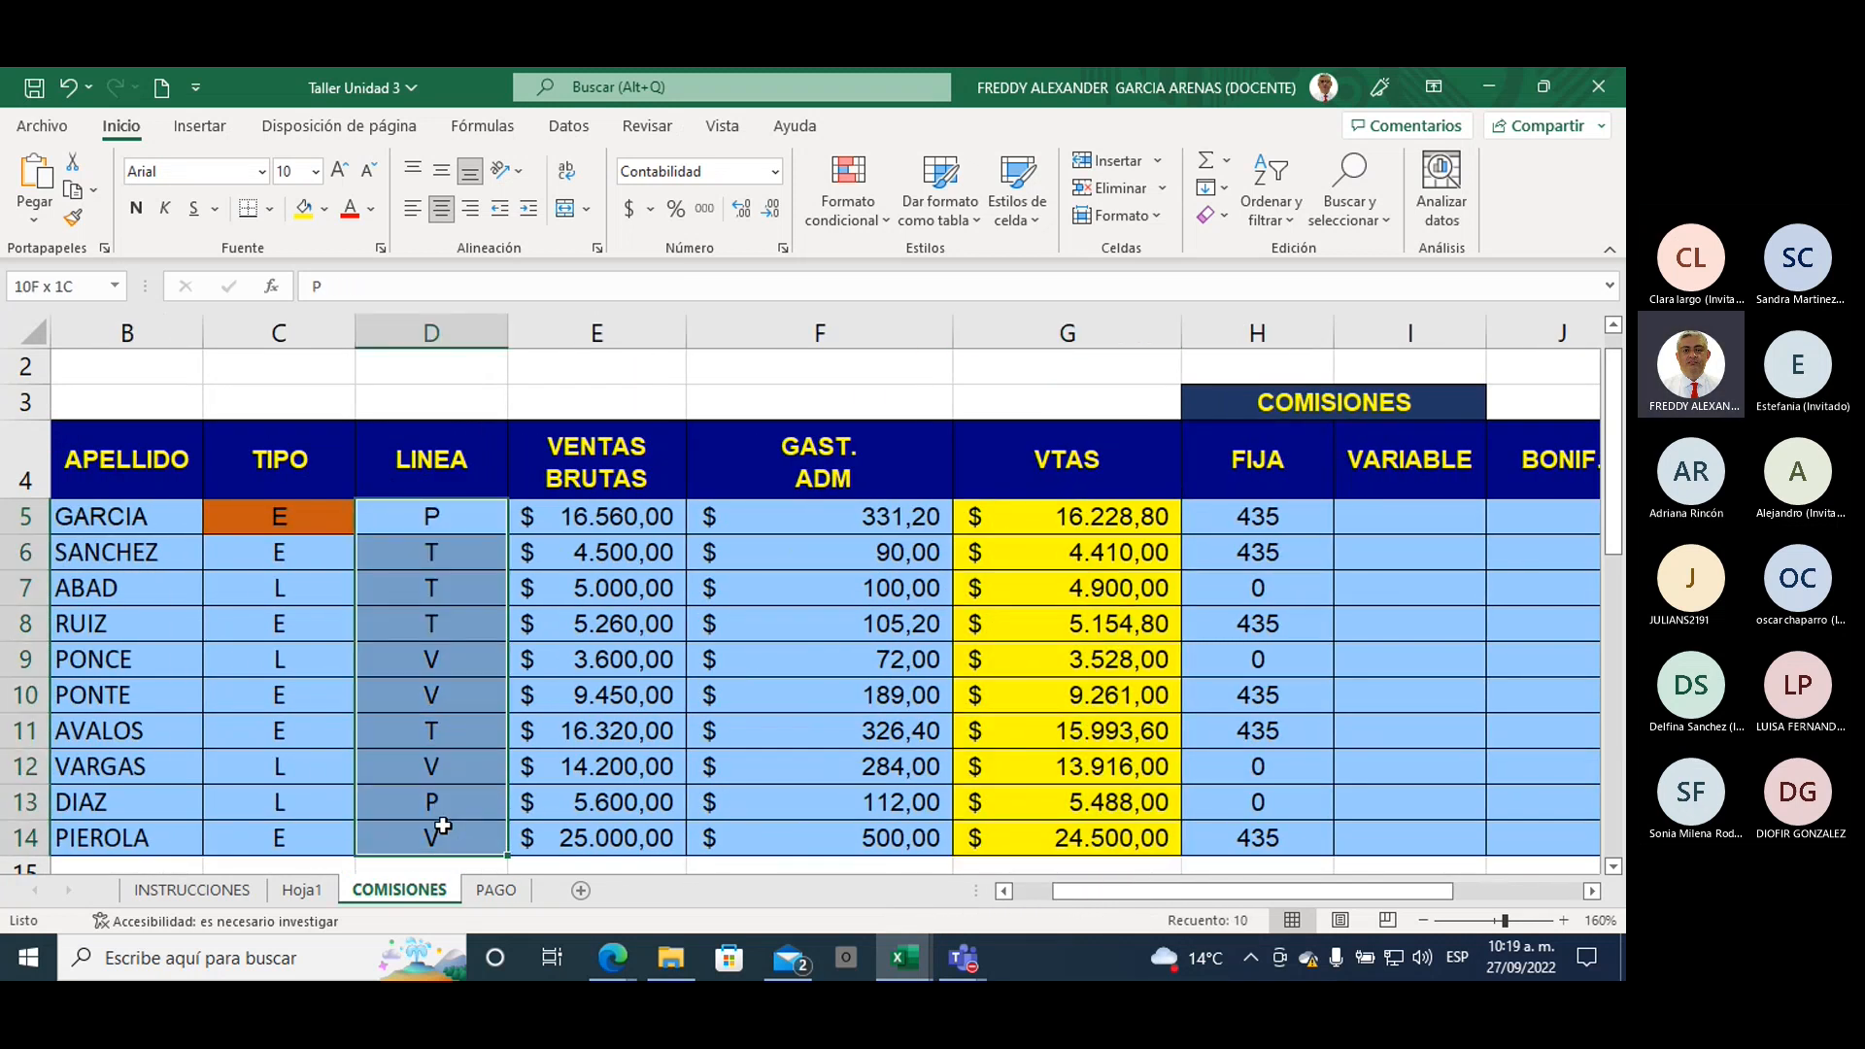
click(299, 212)
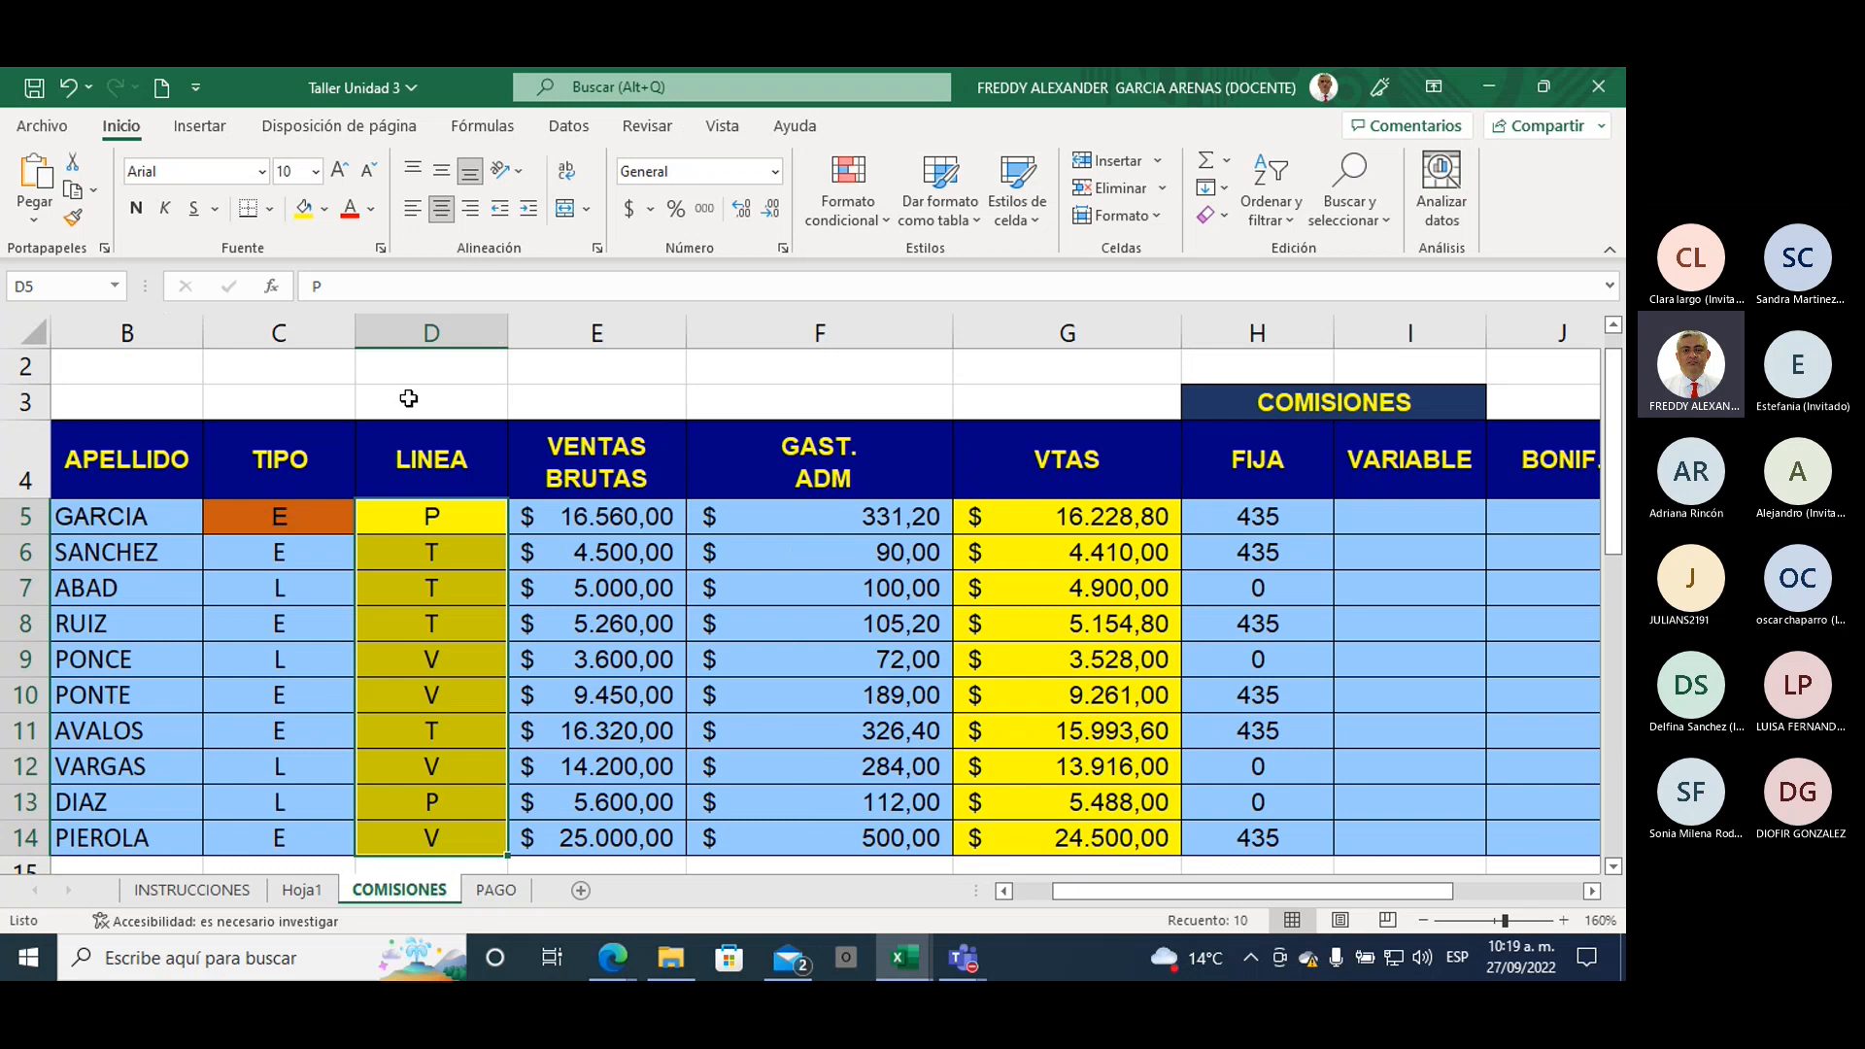
Step: Start an SI formula in the VARIABLE cell I5 with the logical test D5="V"
click(1352, 520)
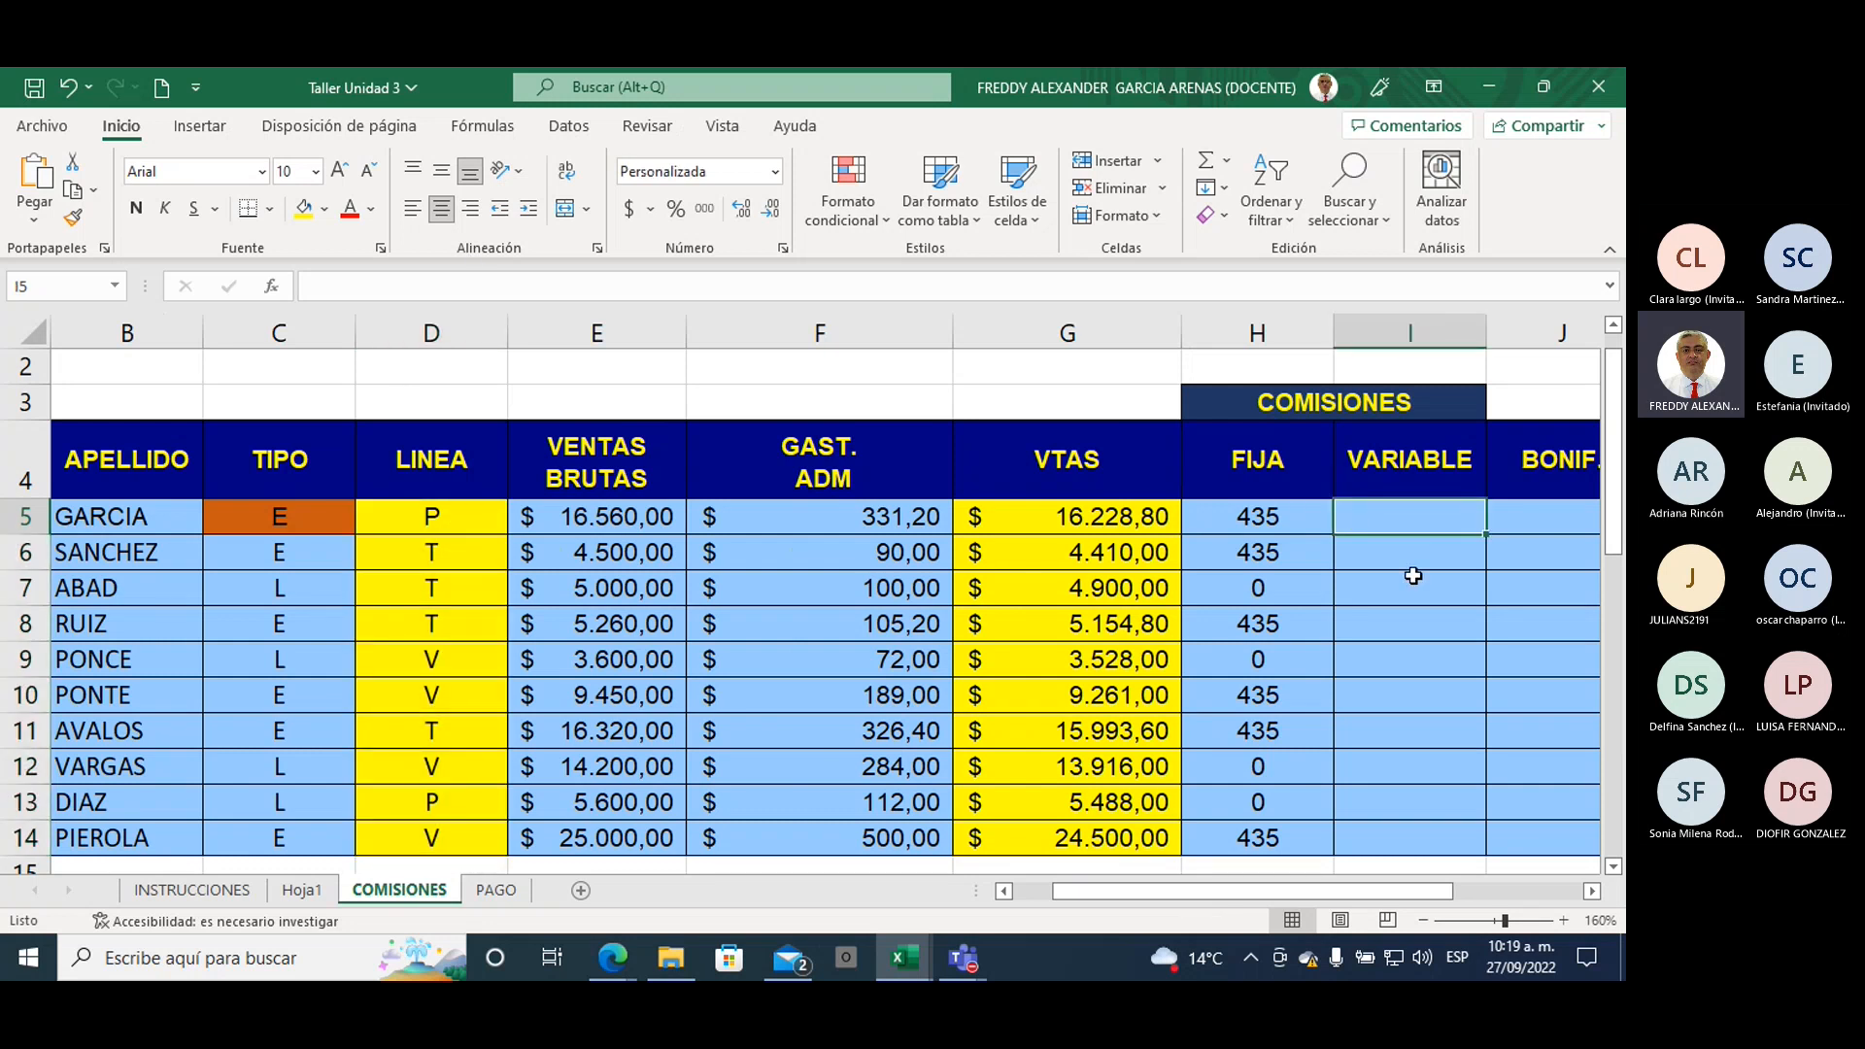
text(=)
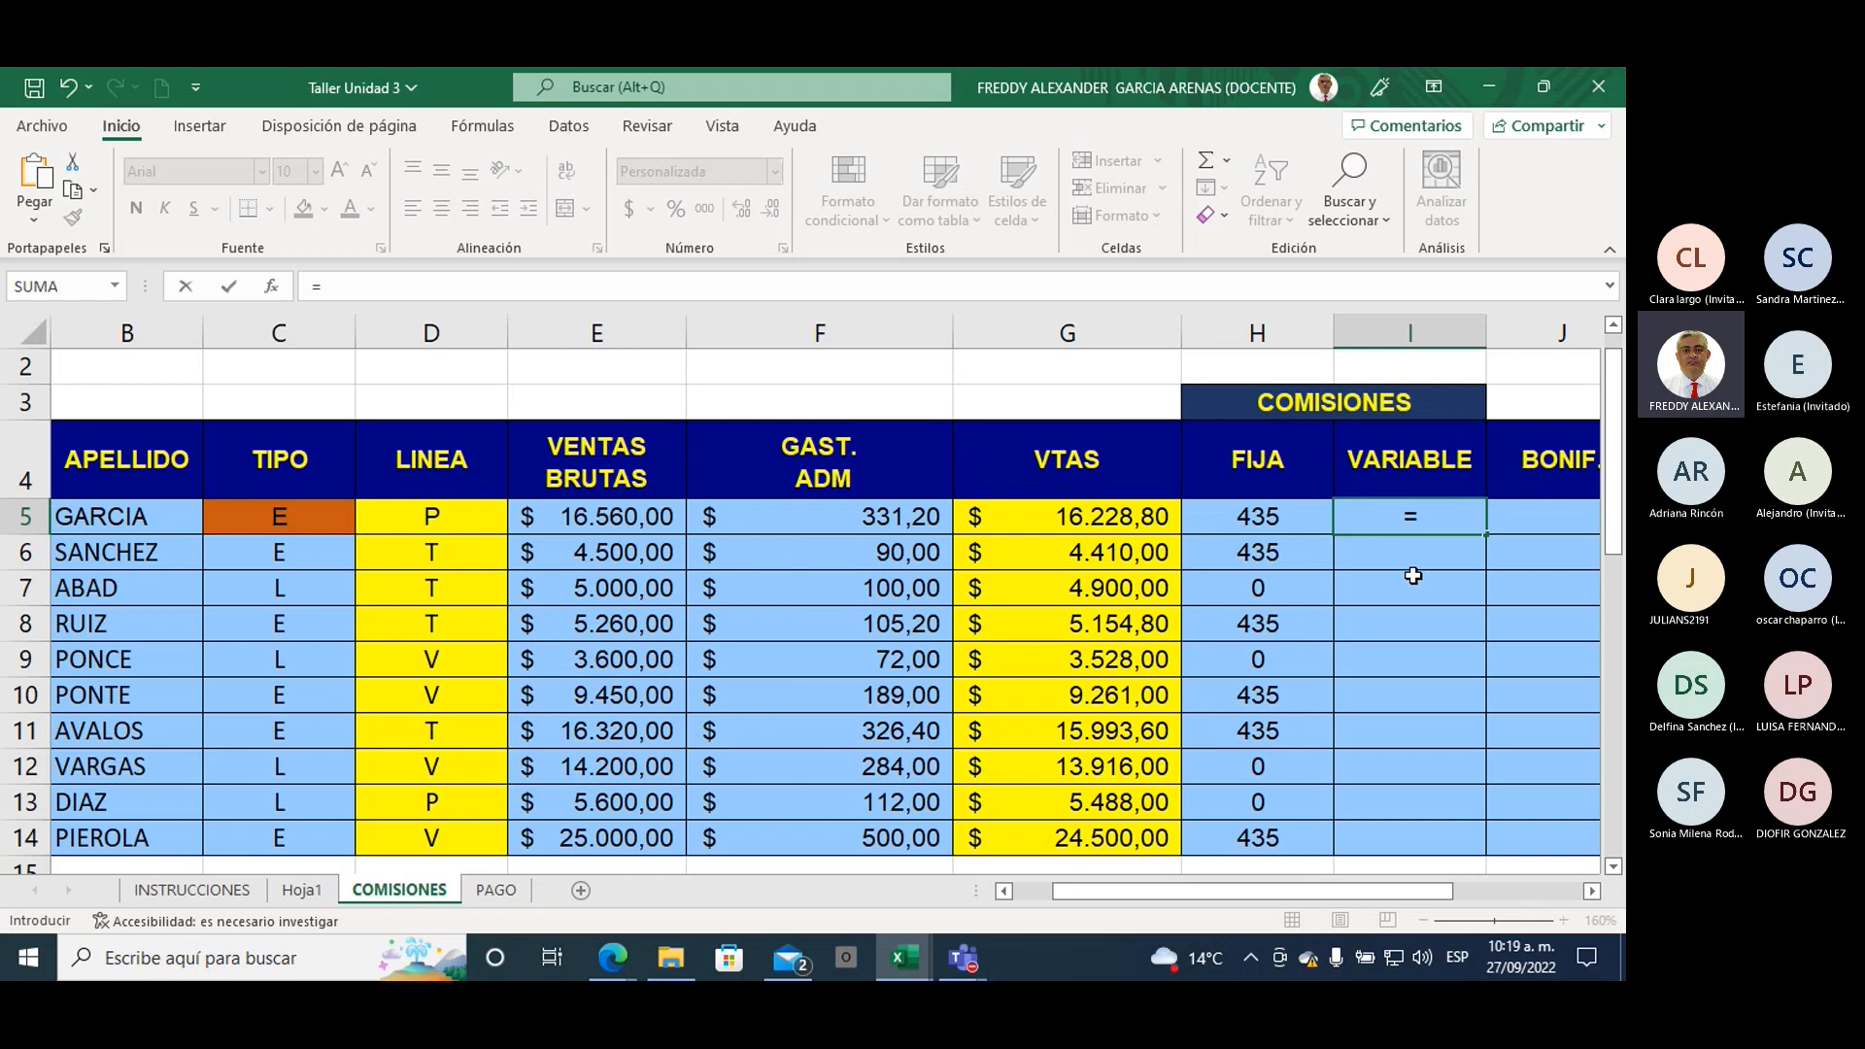
text(SI)
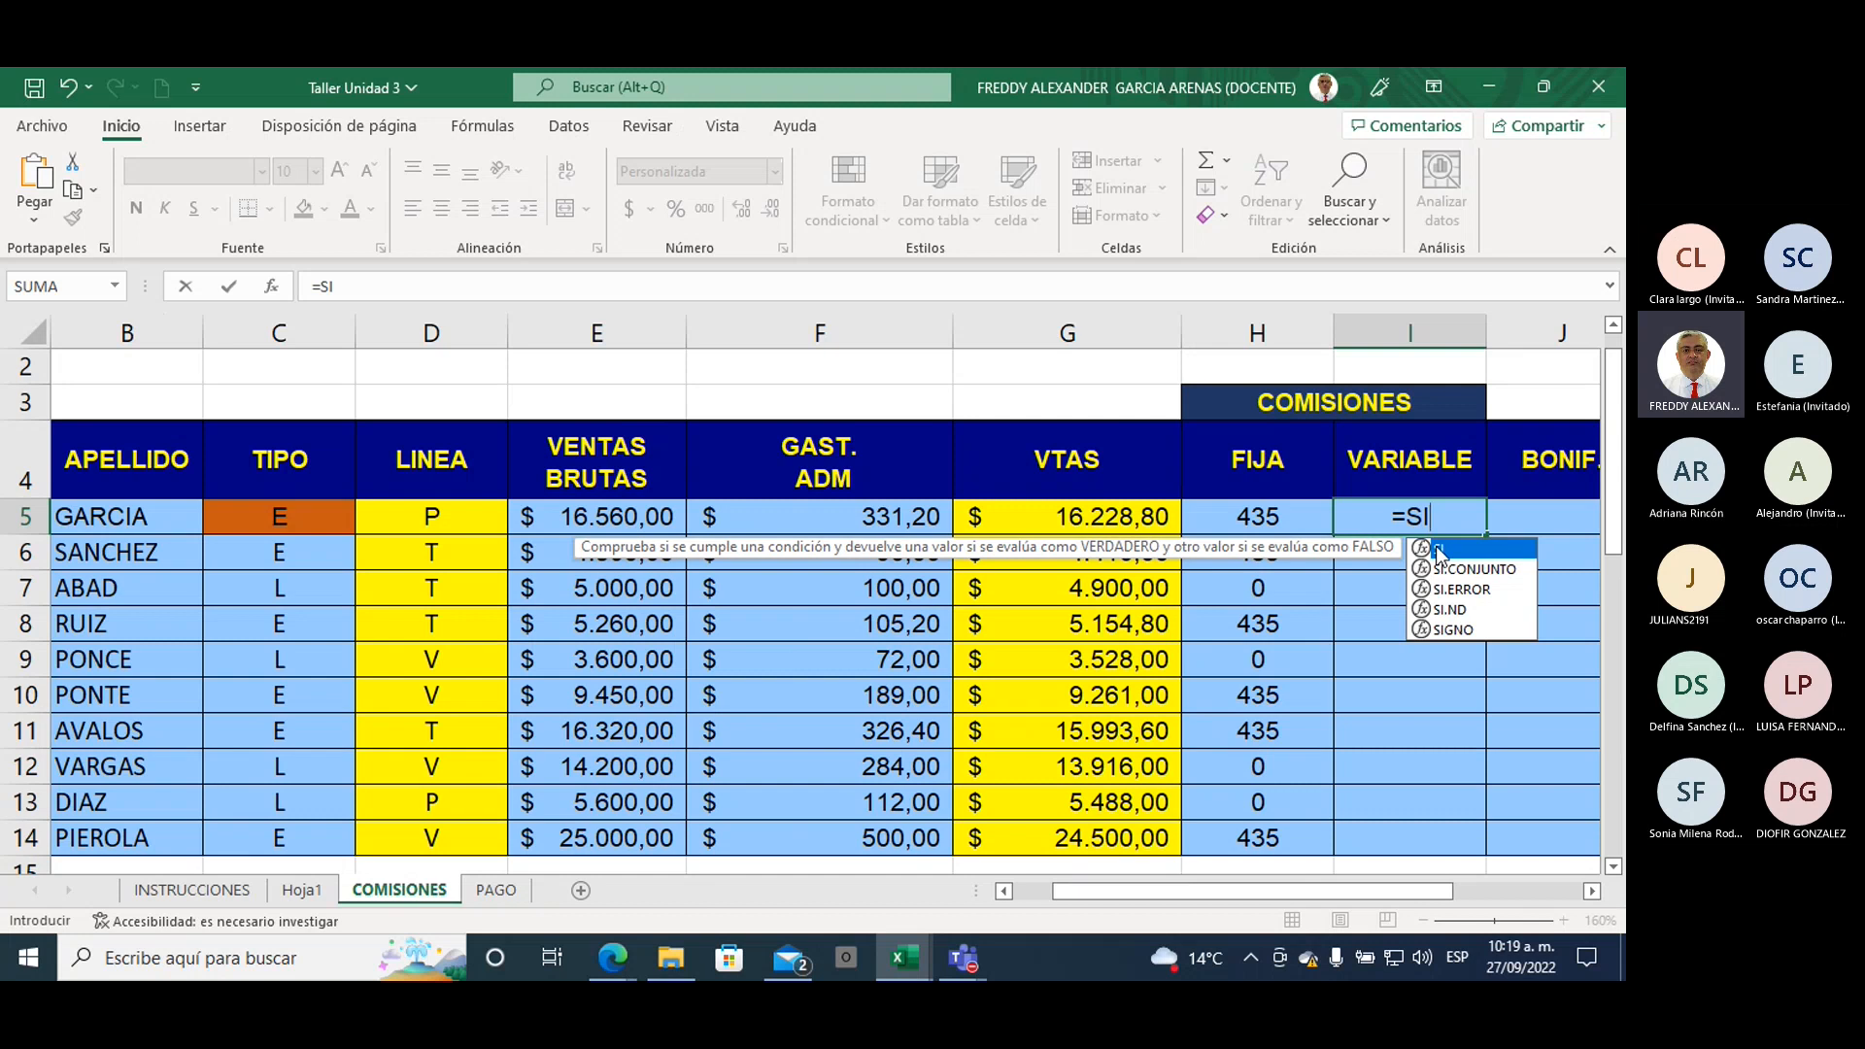
double_click(1438, 549)
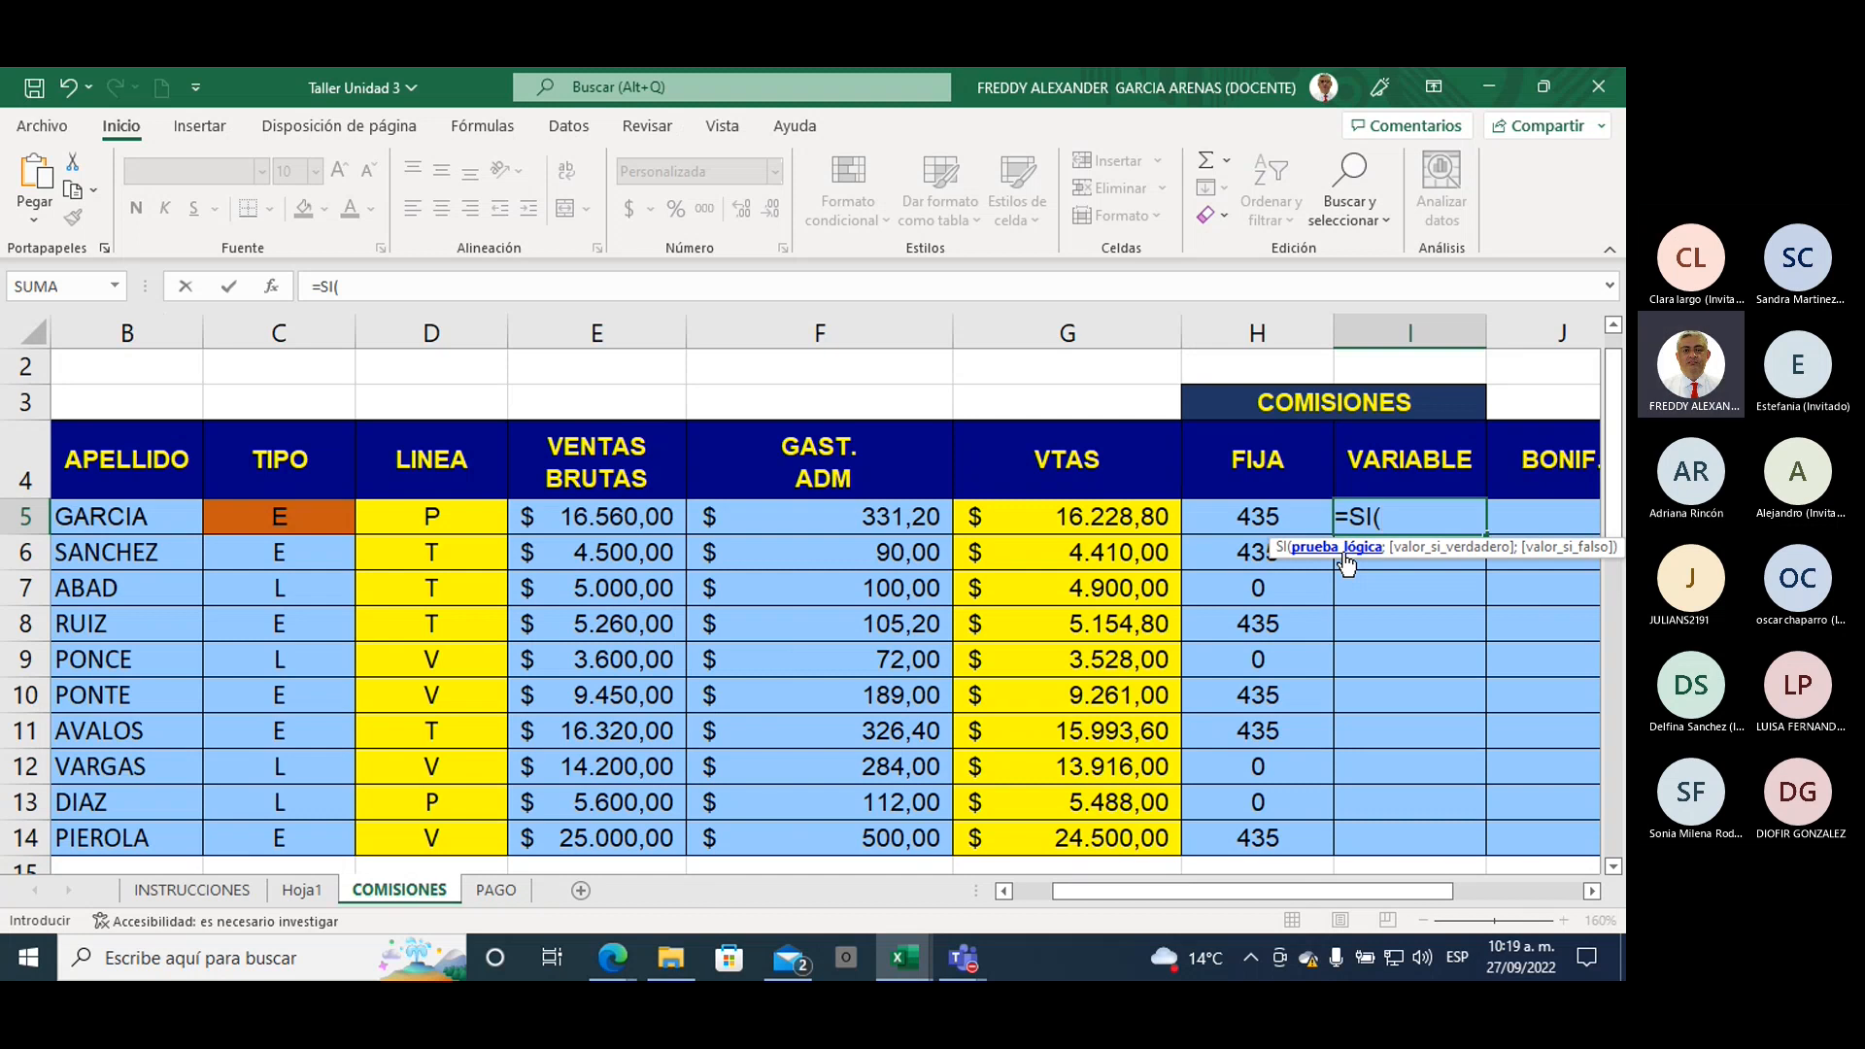
click(432, 523)
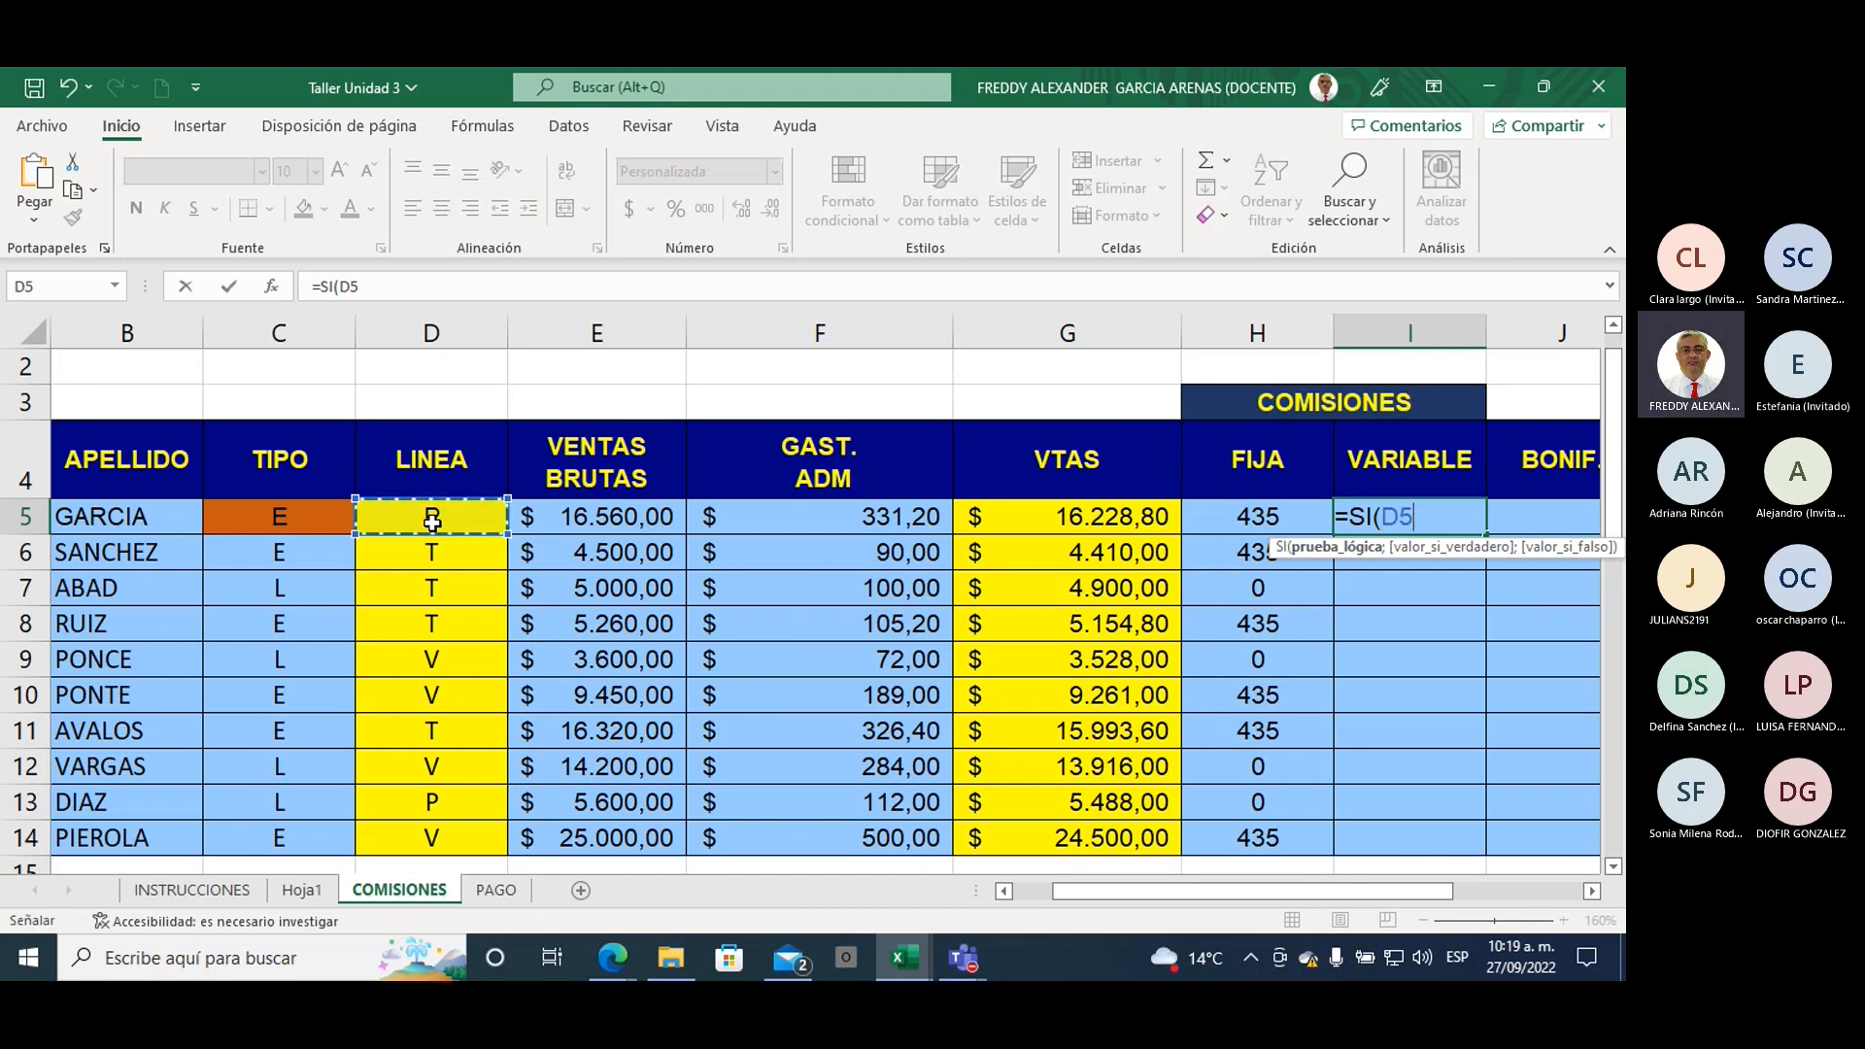
text(=)
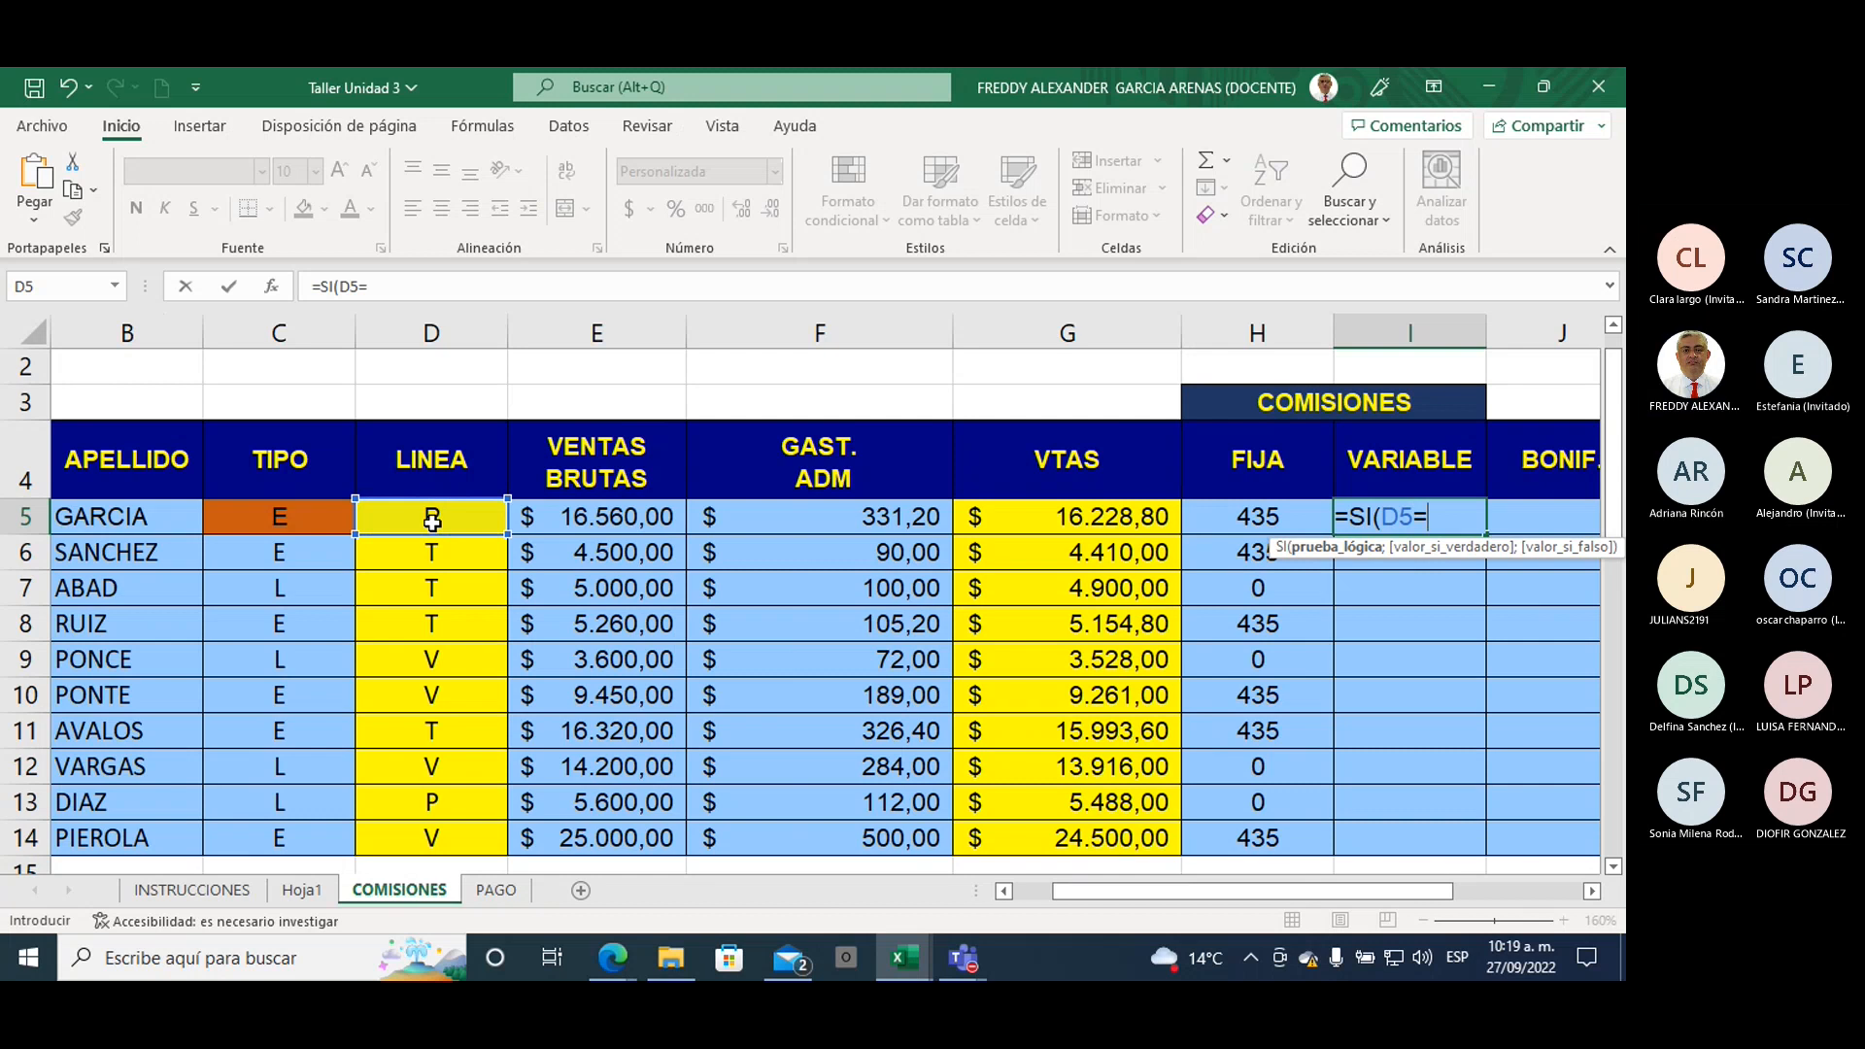
text(")
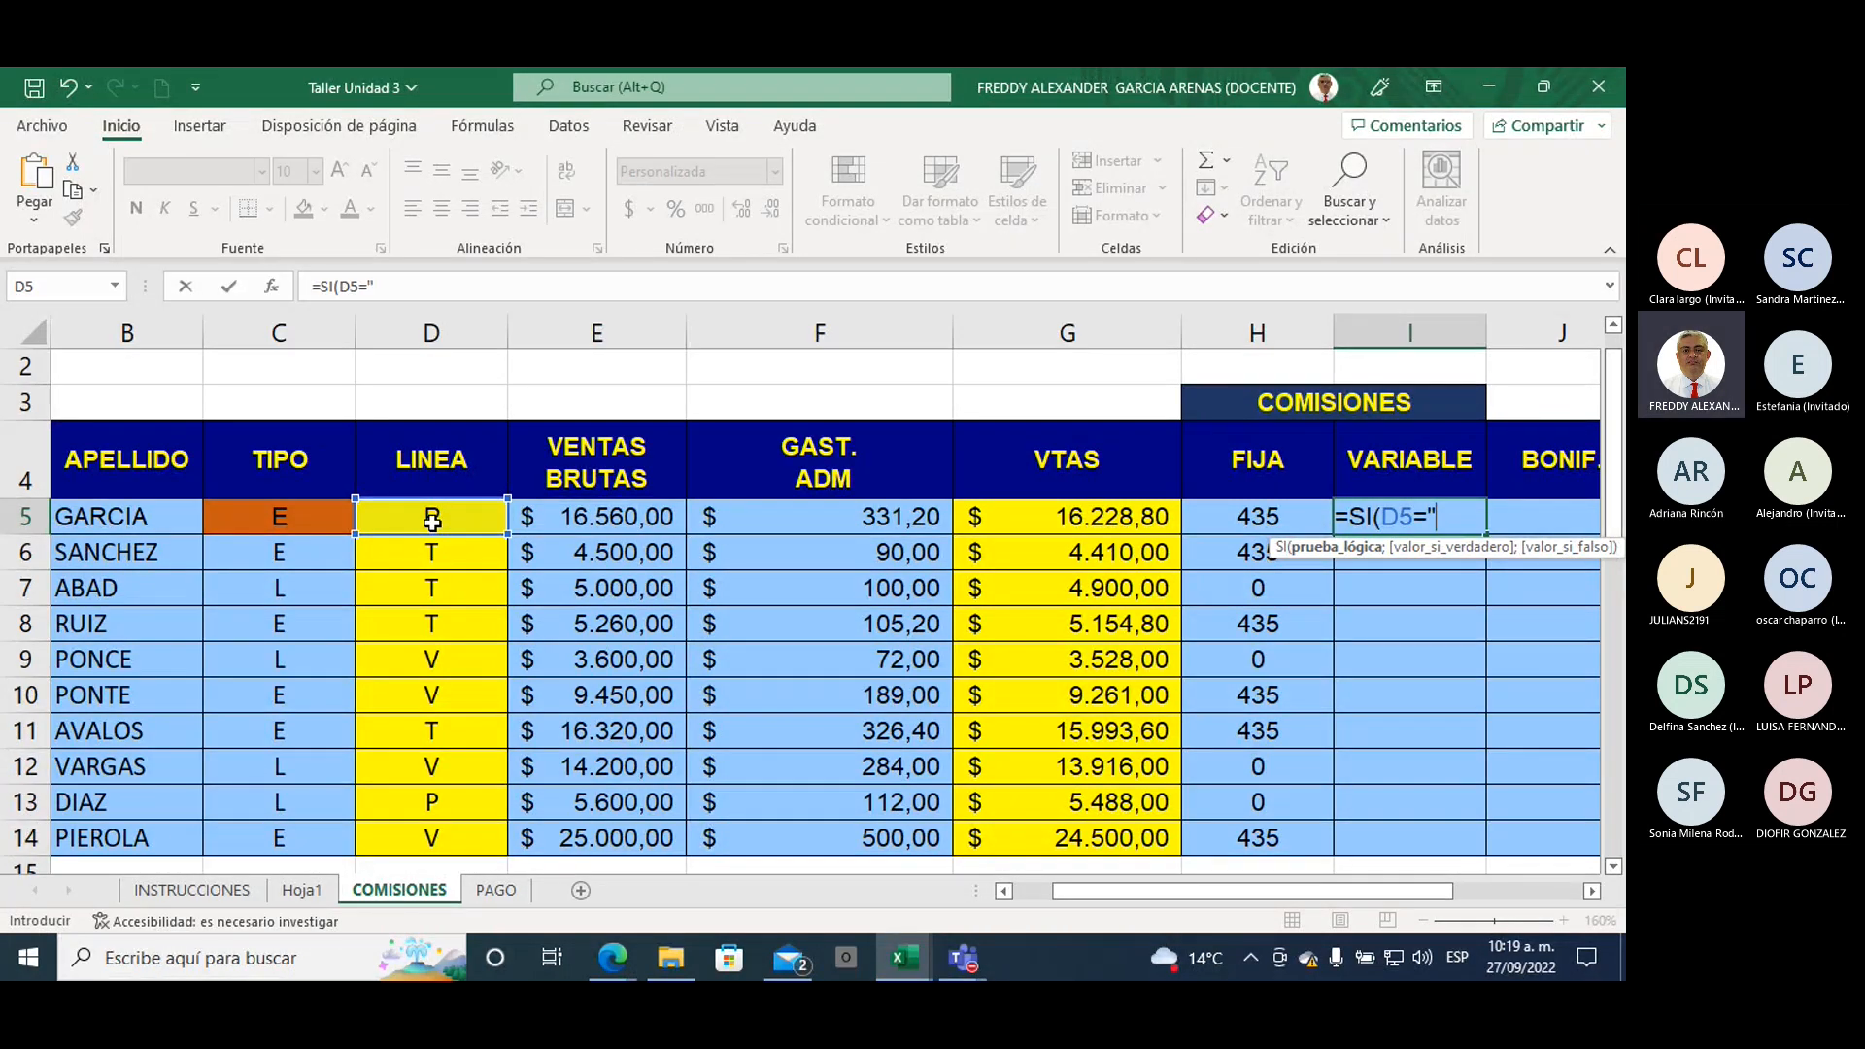
text(v)
key(BackSpace)
text(V)
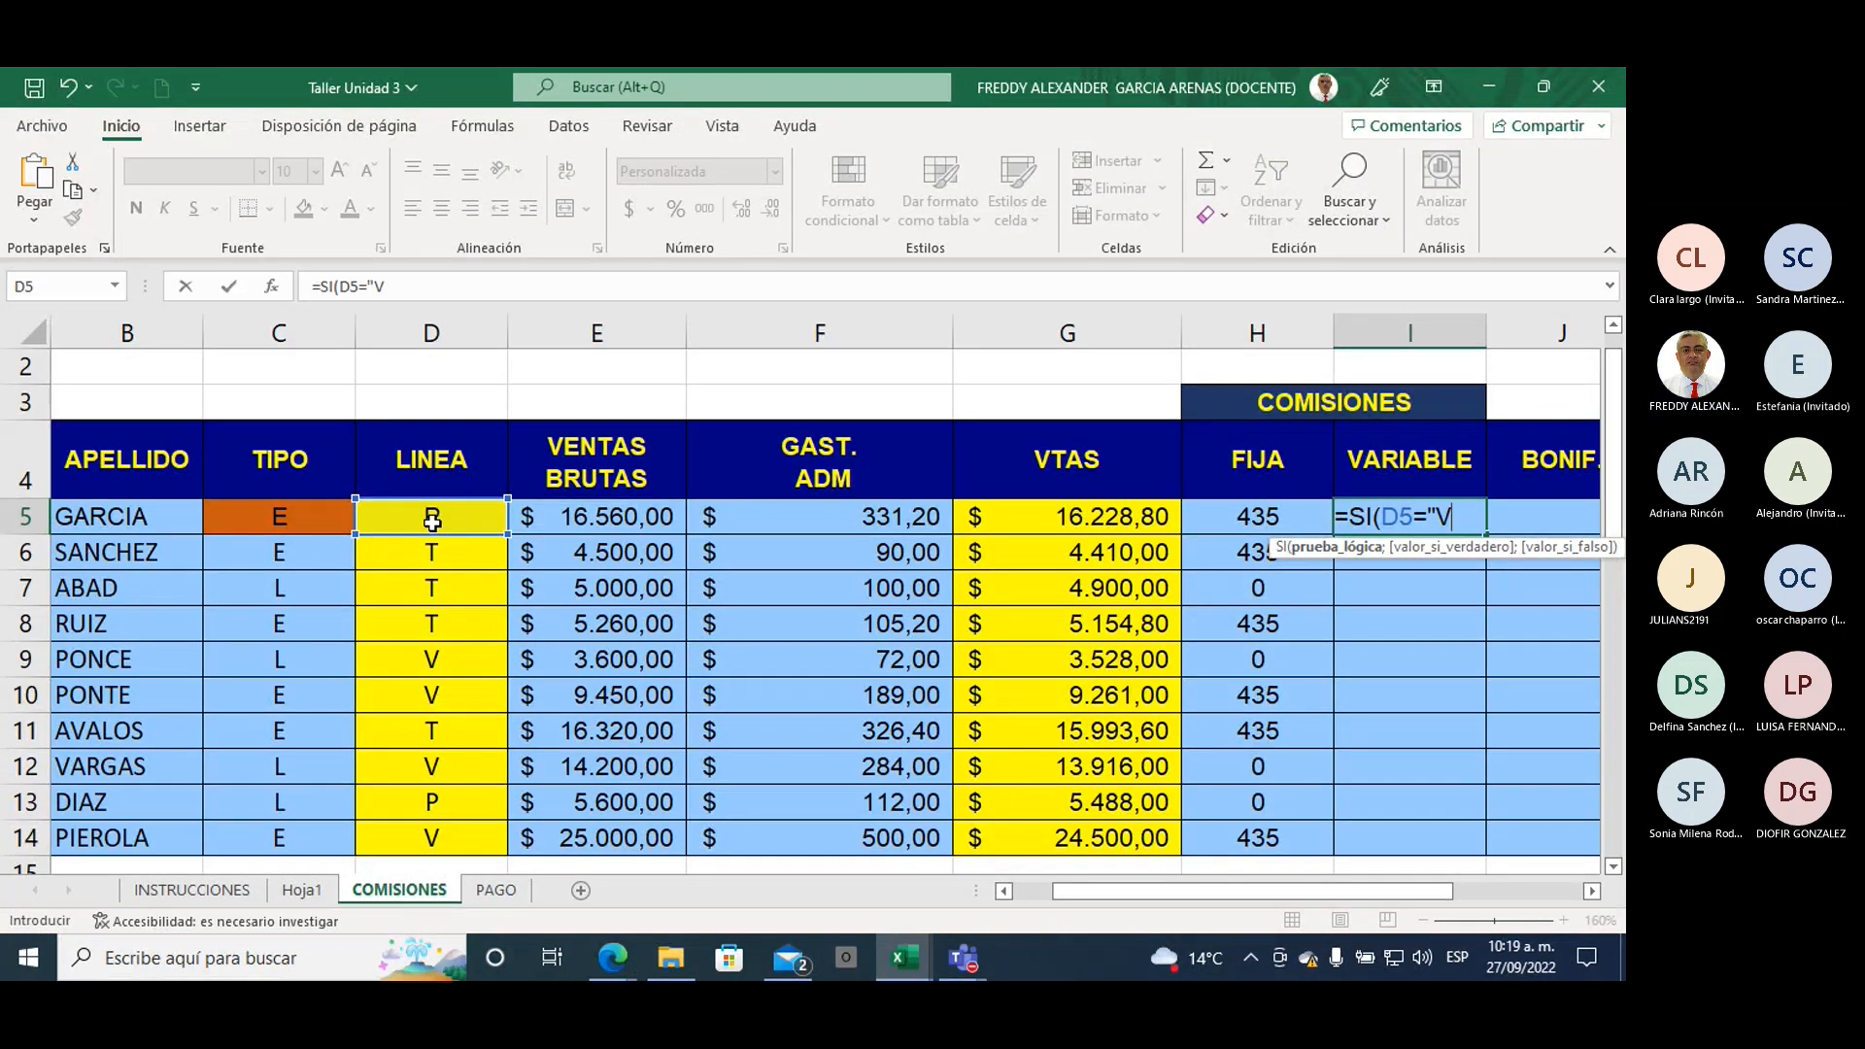
text(";)
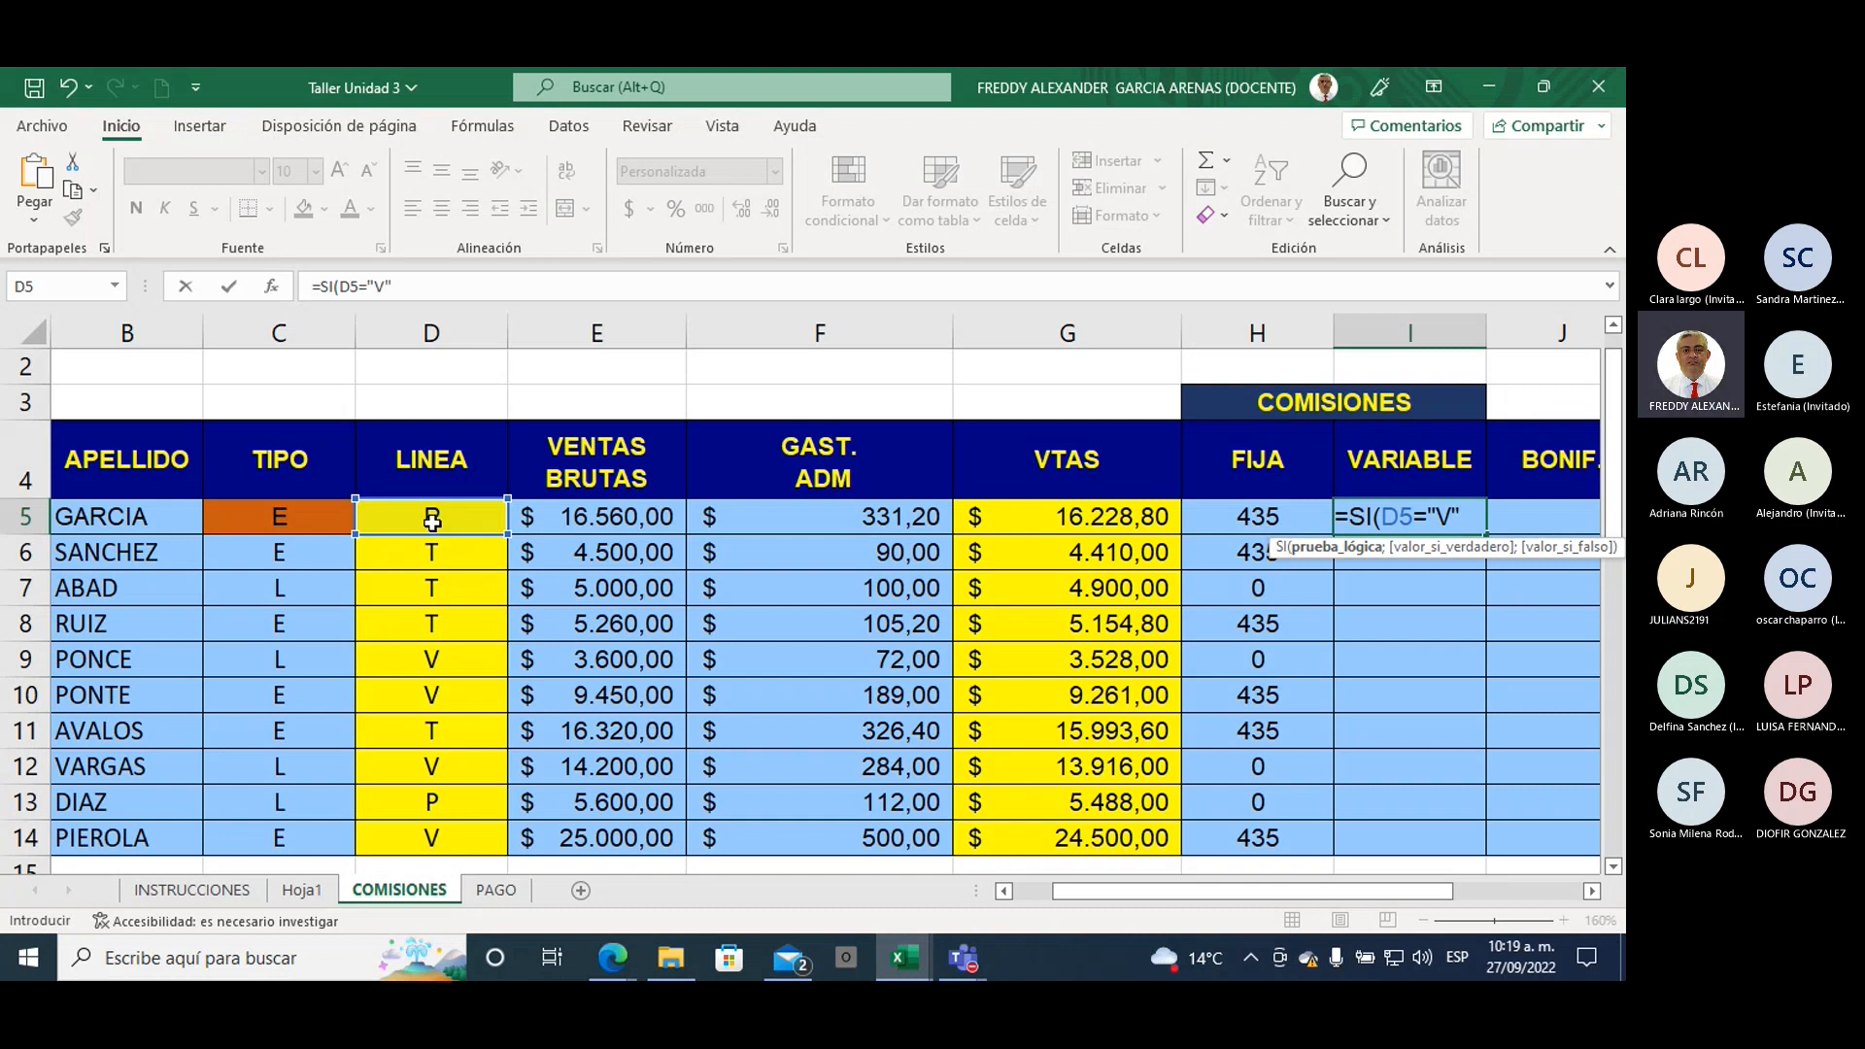
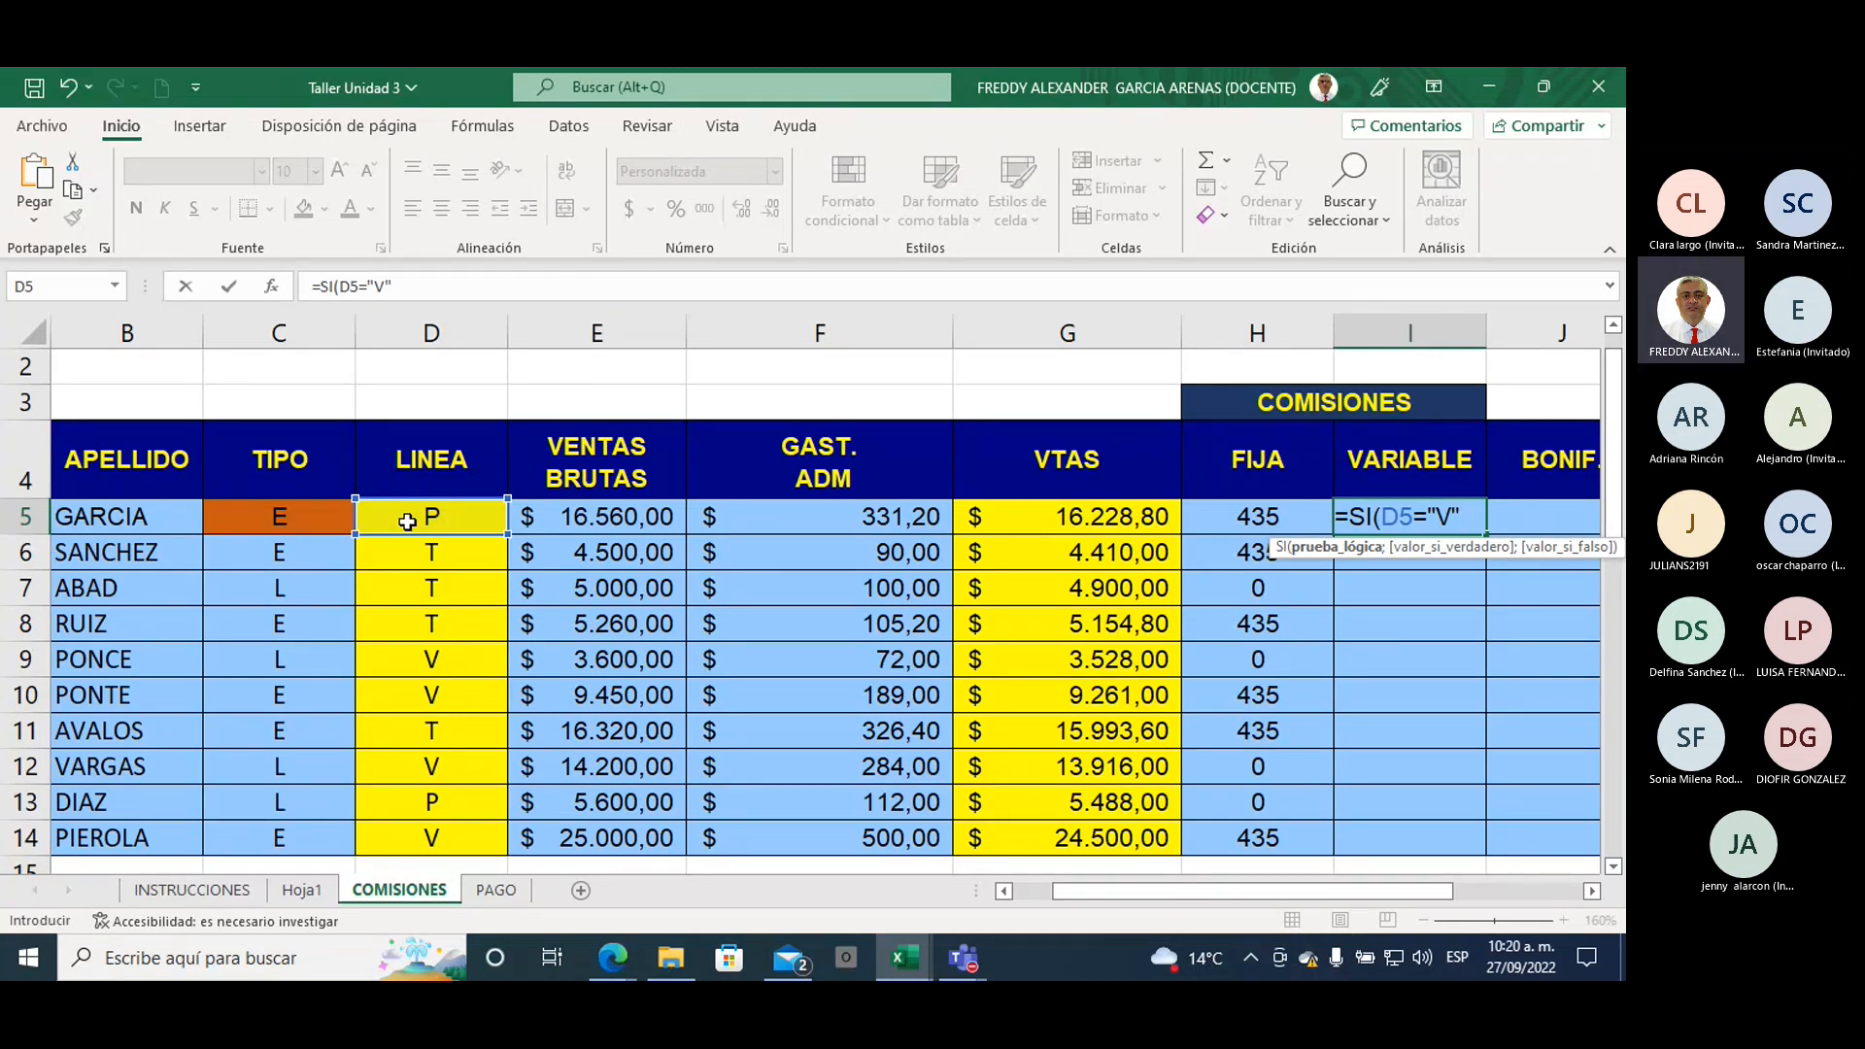
text(;)
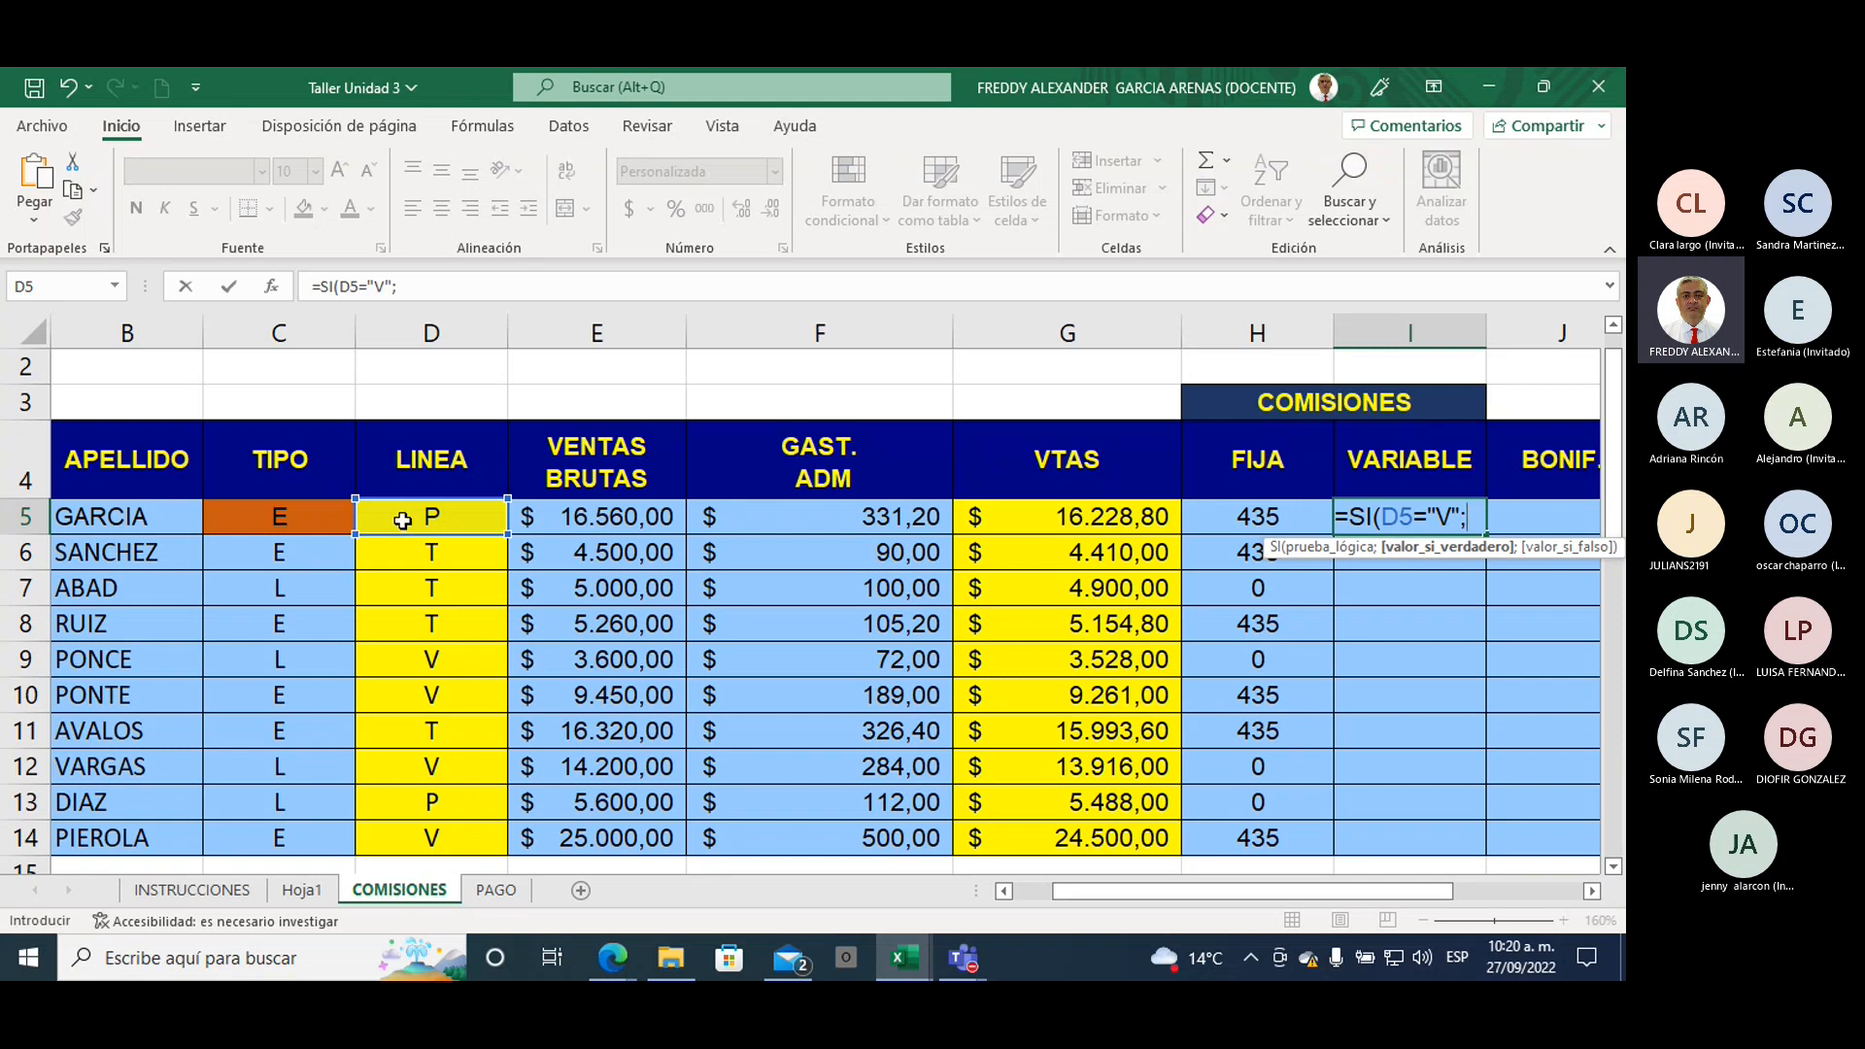
Step: Complete the I5 formula with G5*10% as the true value and G5*7% as the false value
click(1075, 524)
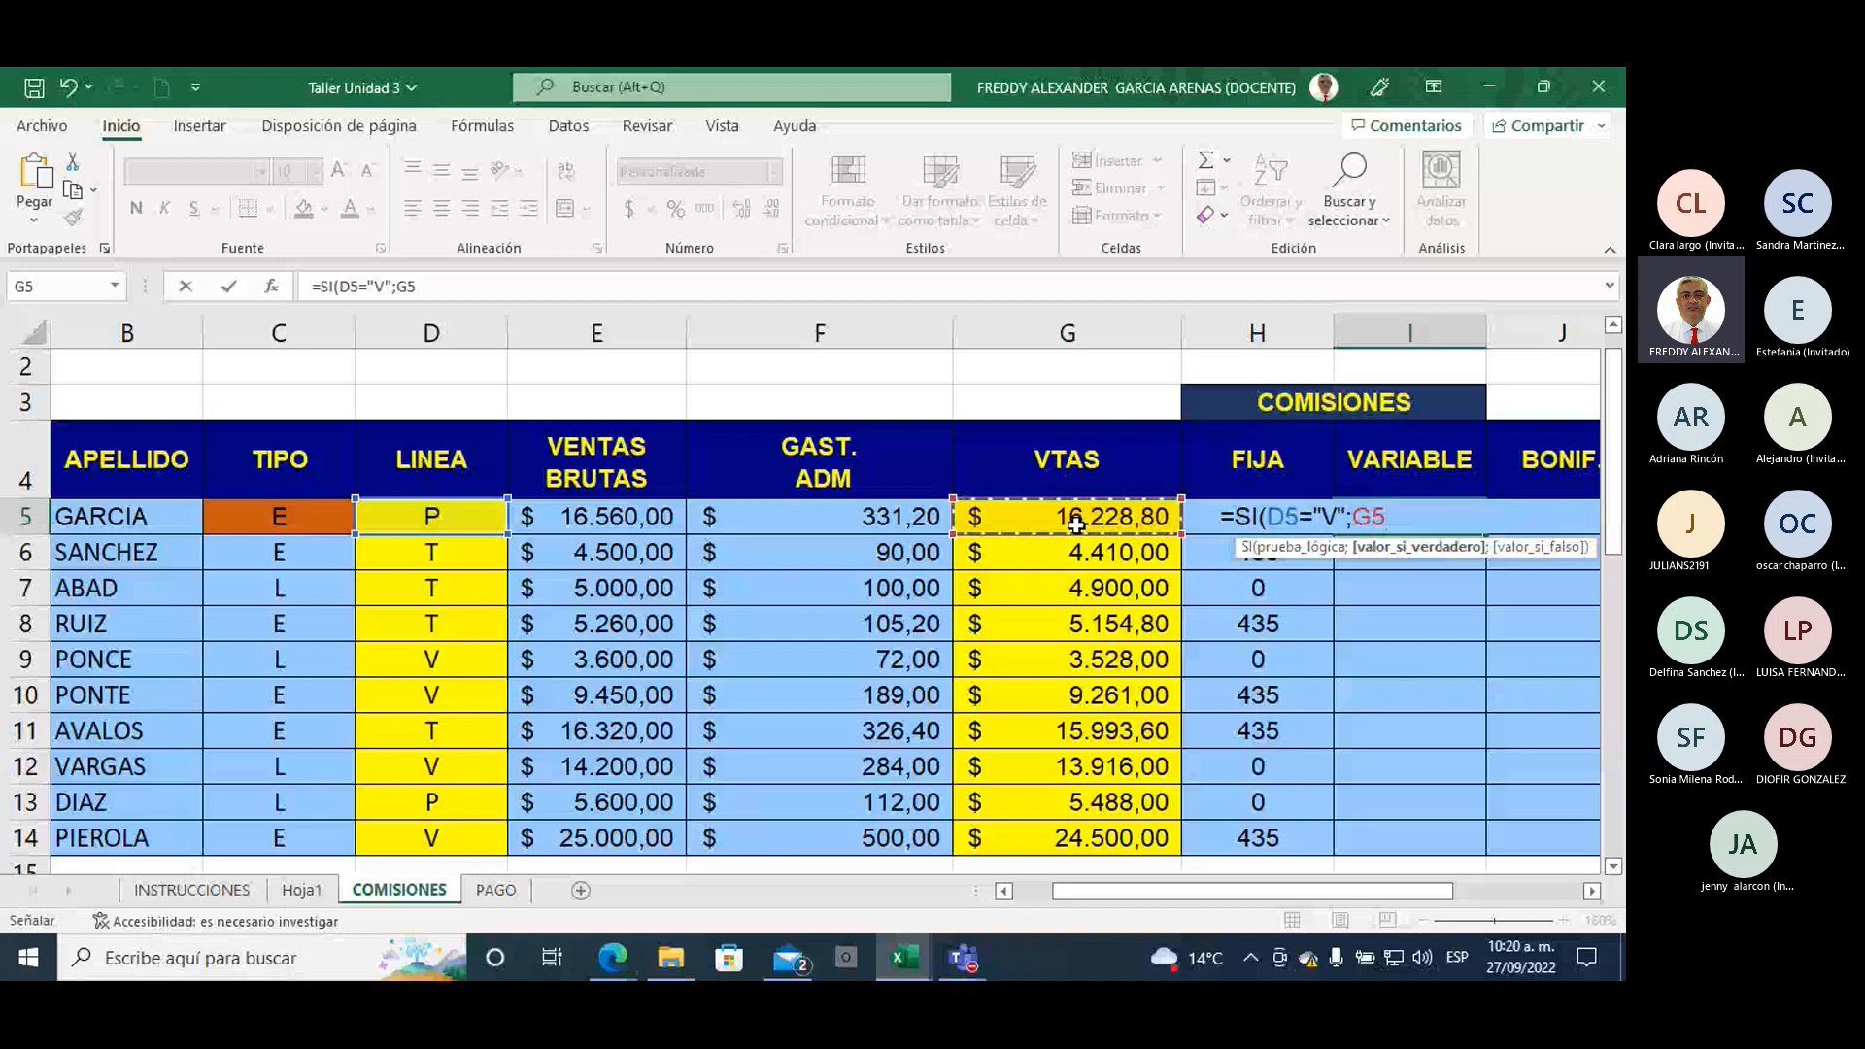
text(*)
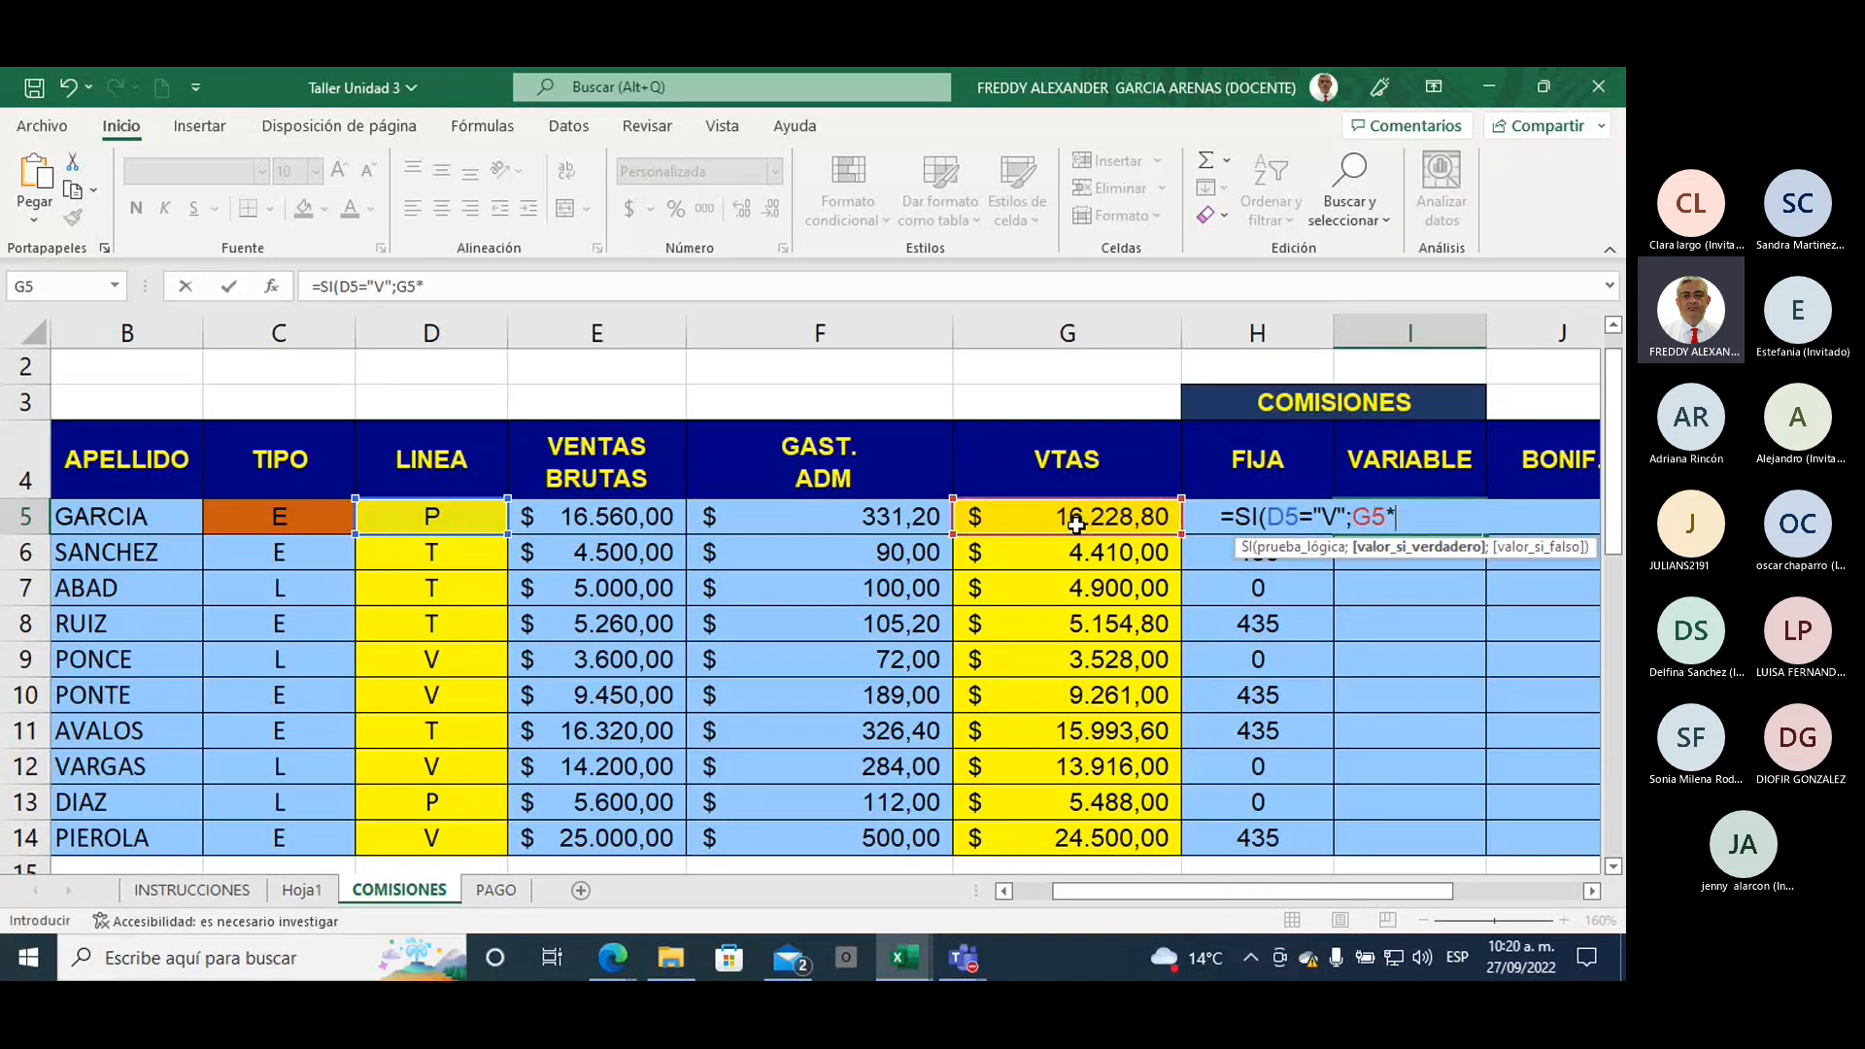
text(10%;)
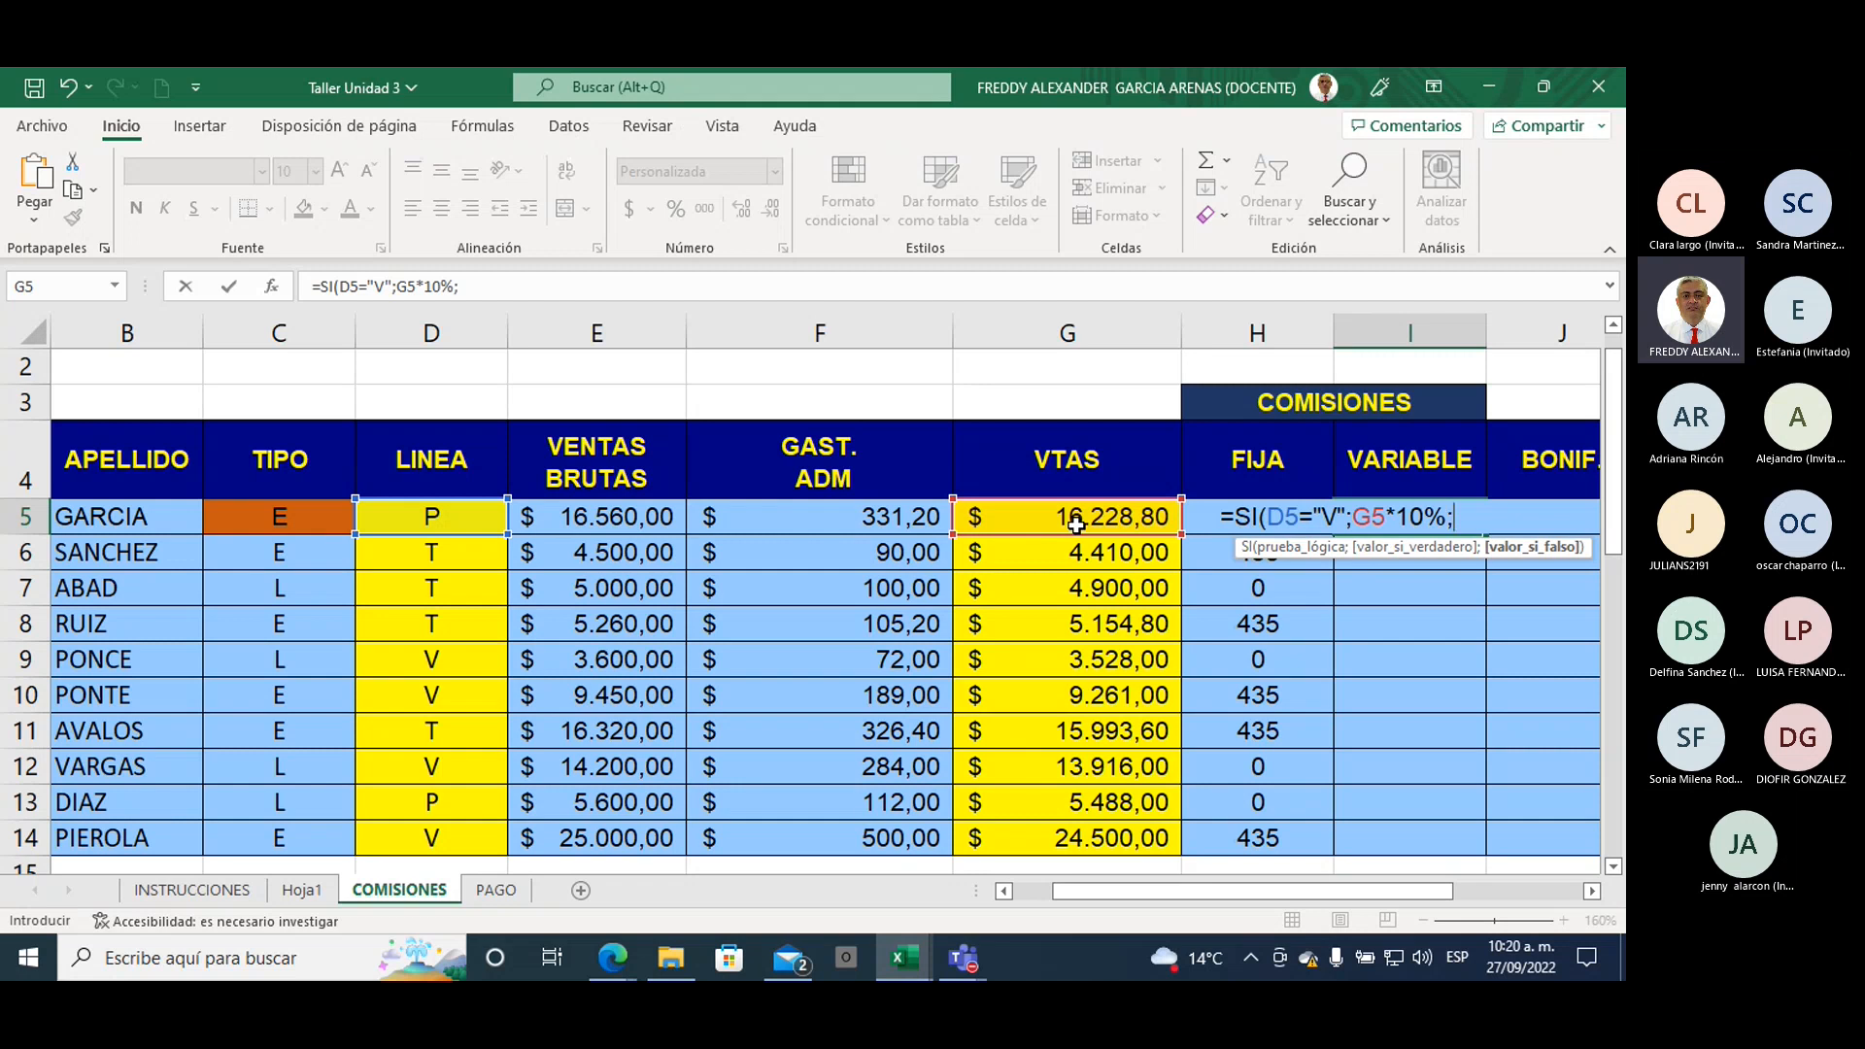
click(1075, 518)
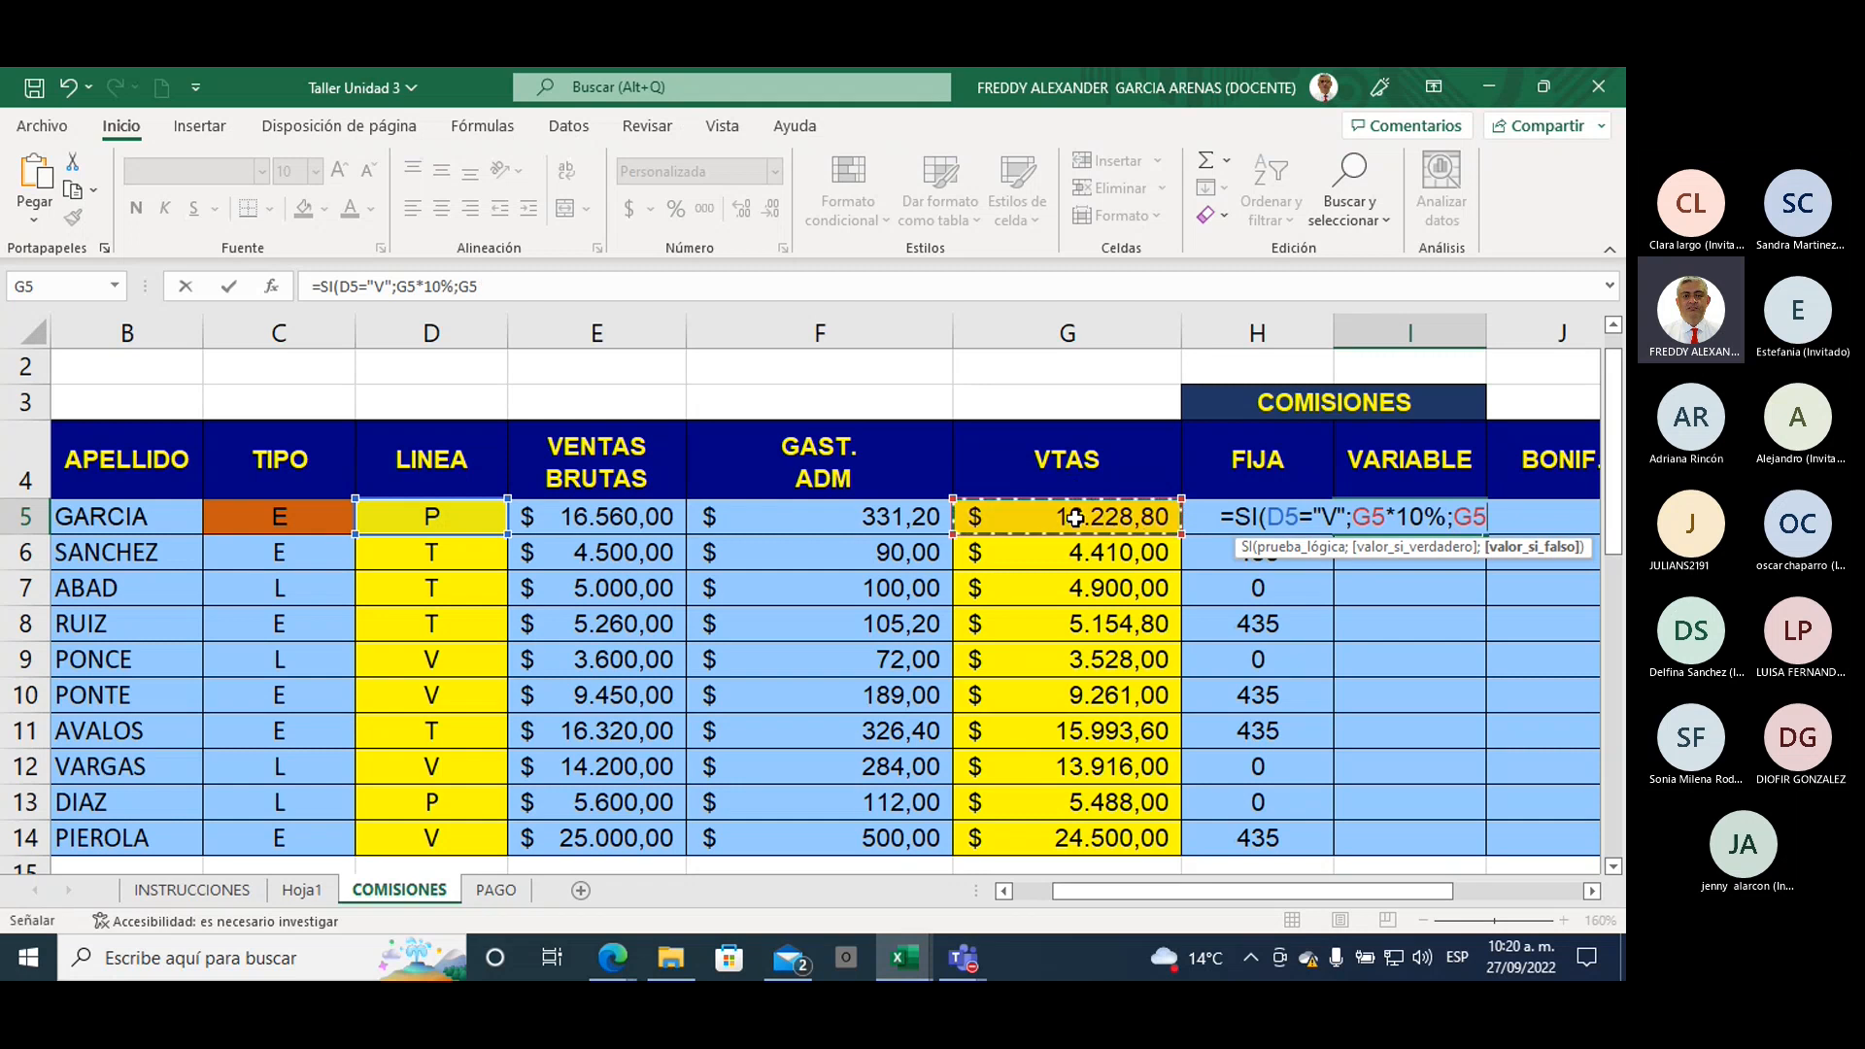
text(*)
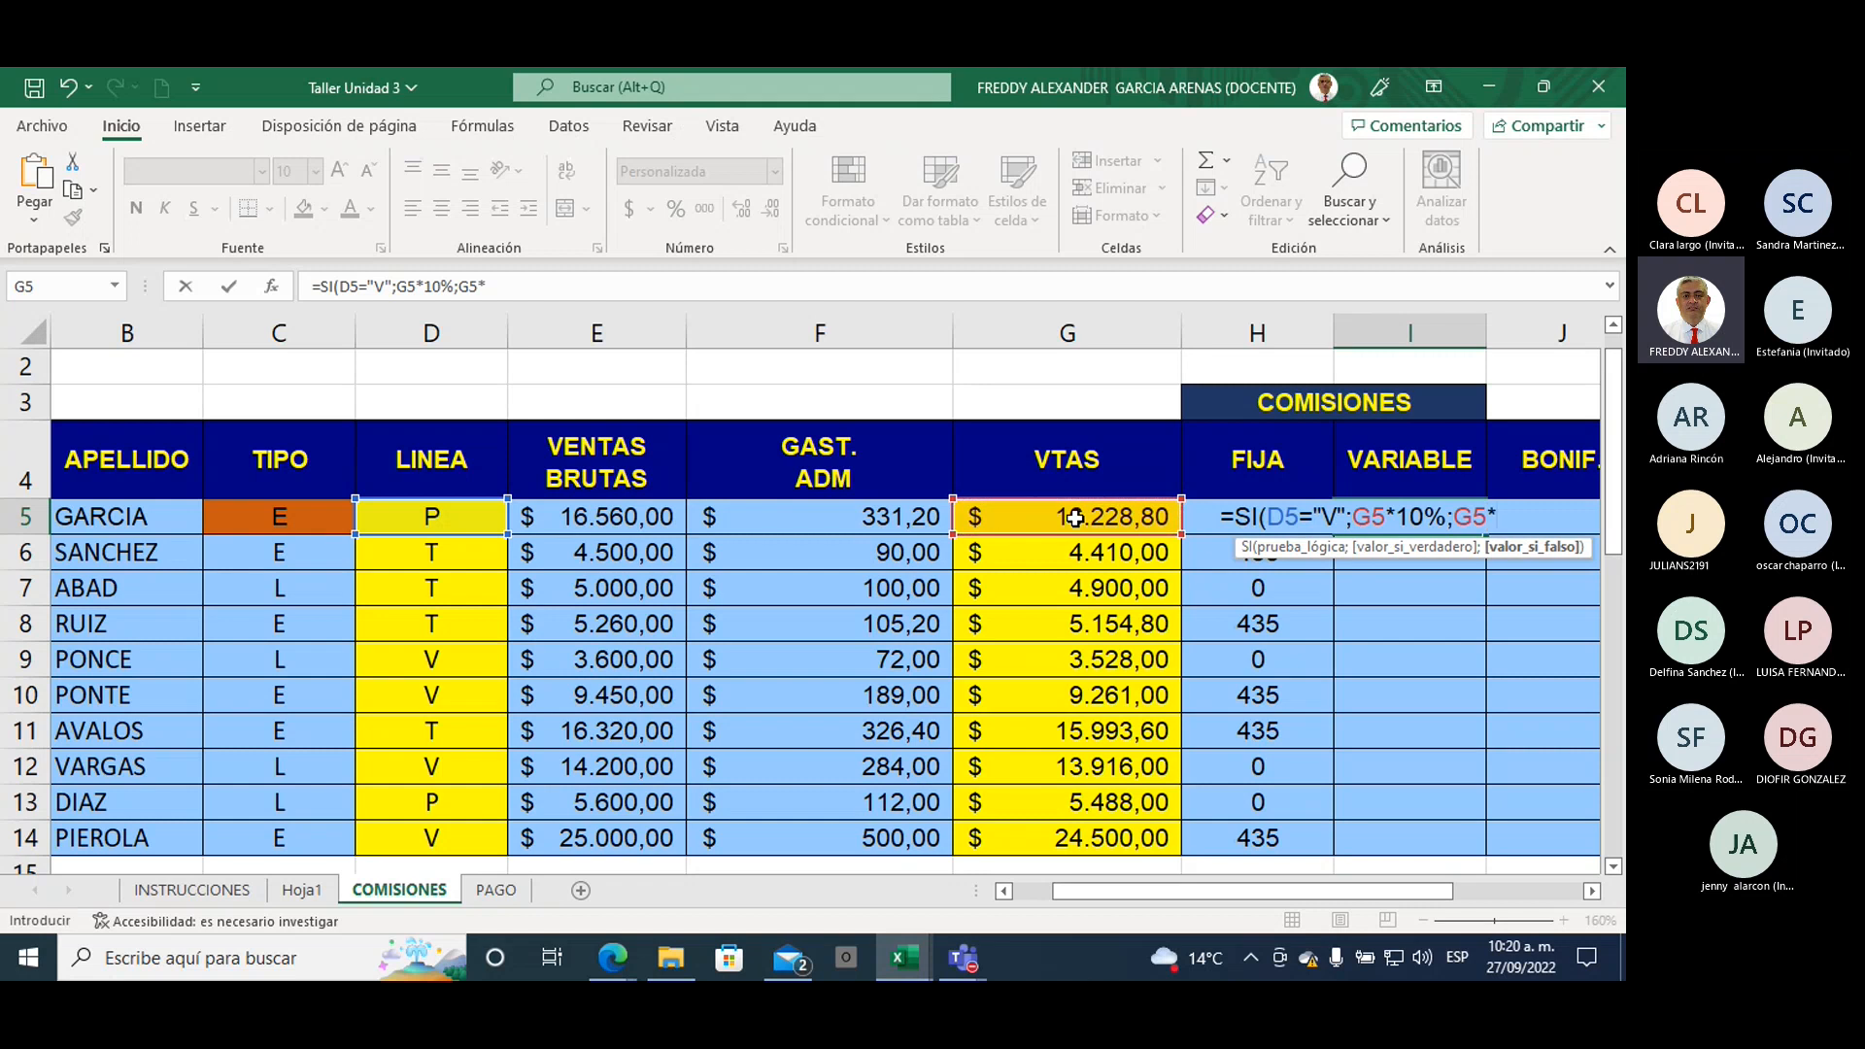
text(7%))
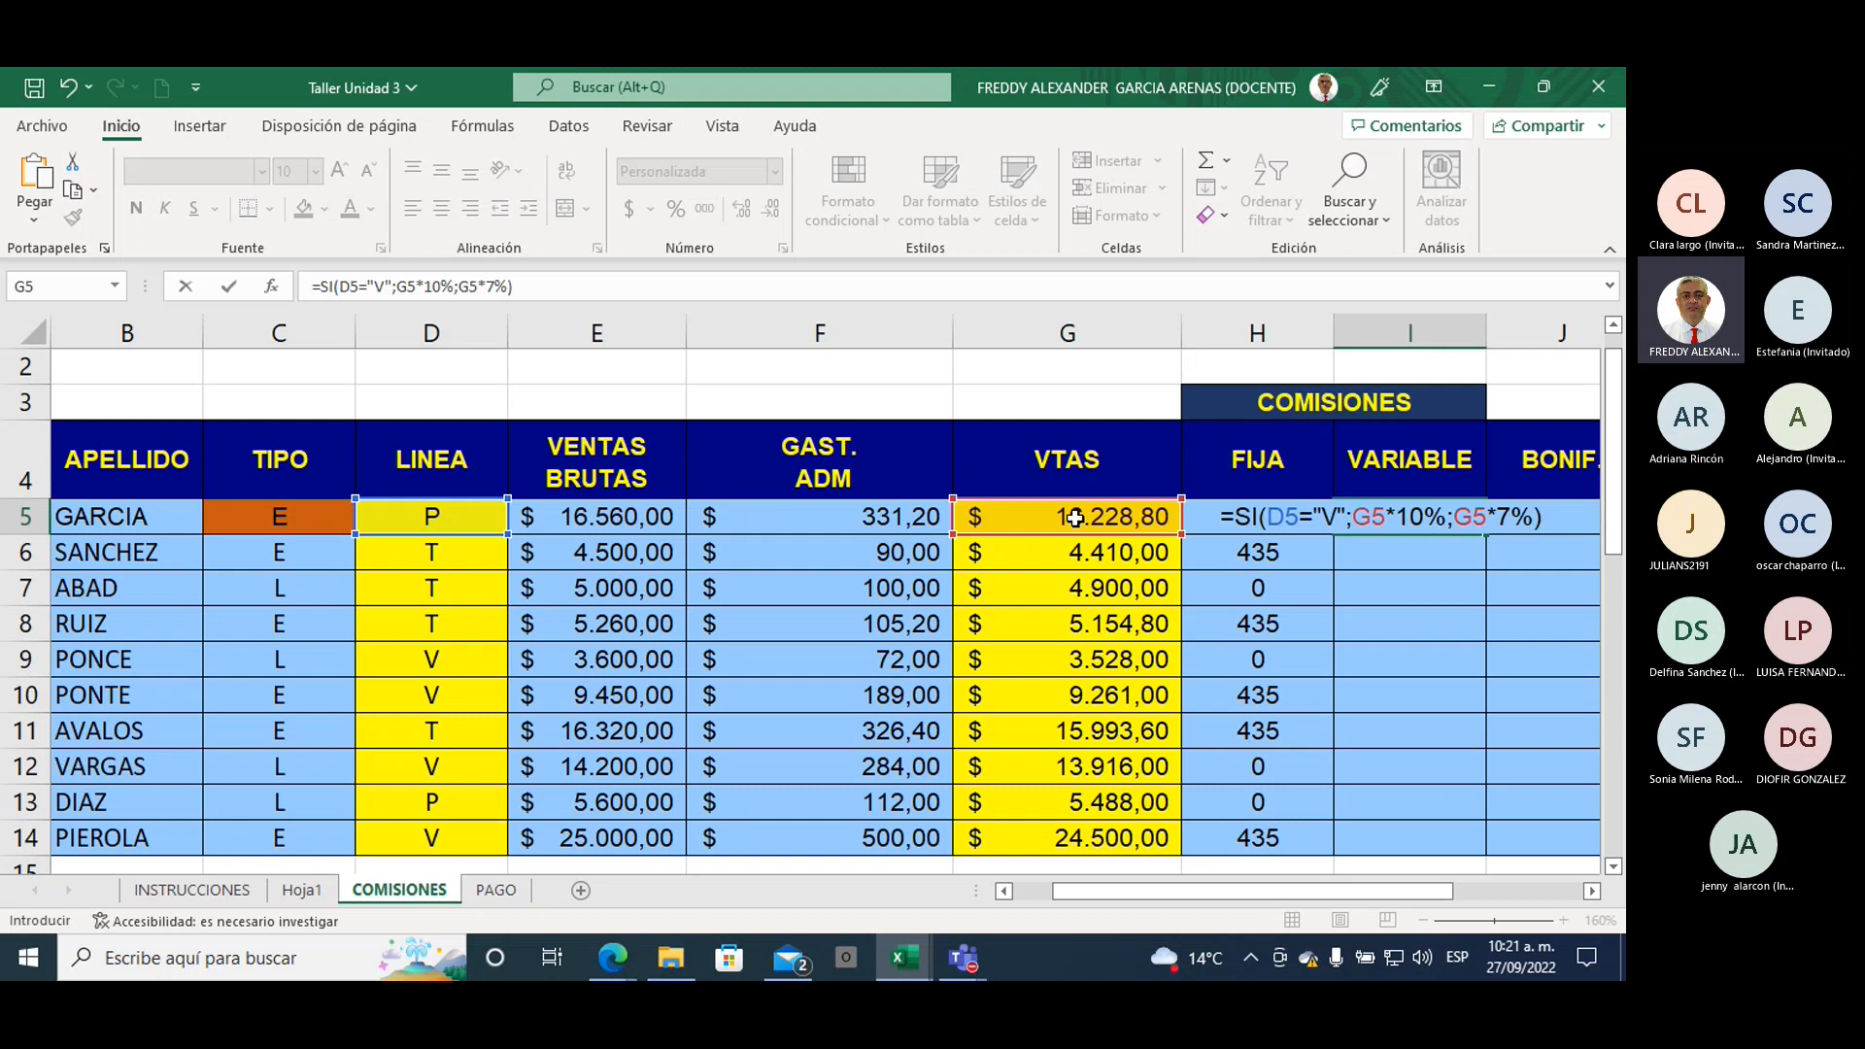
key(Return)
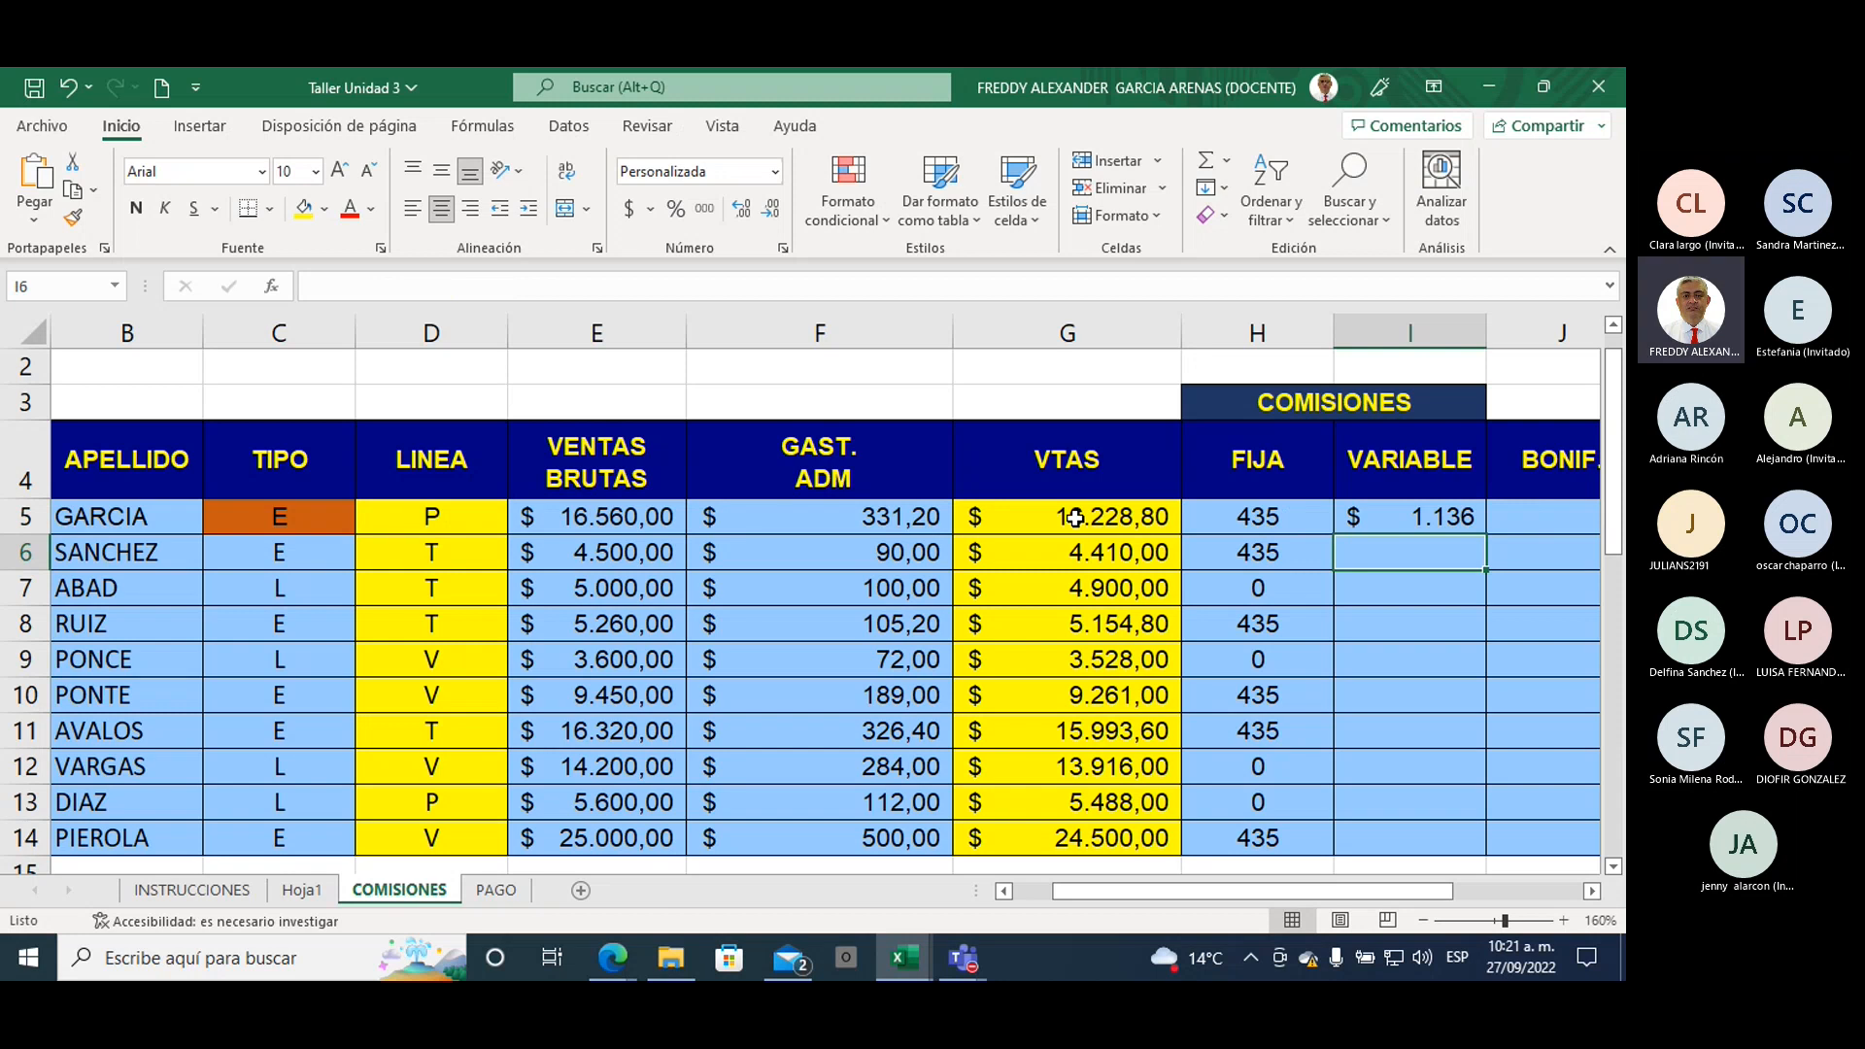
Step: Check the sales value in G5 and copy the variable commission formula from I5 down the VARIABLE column to I14
click(1015, 525)
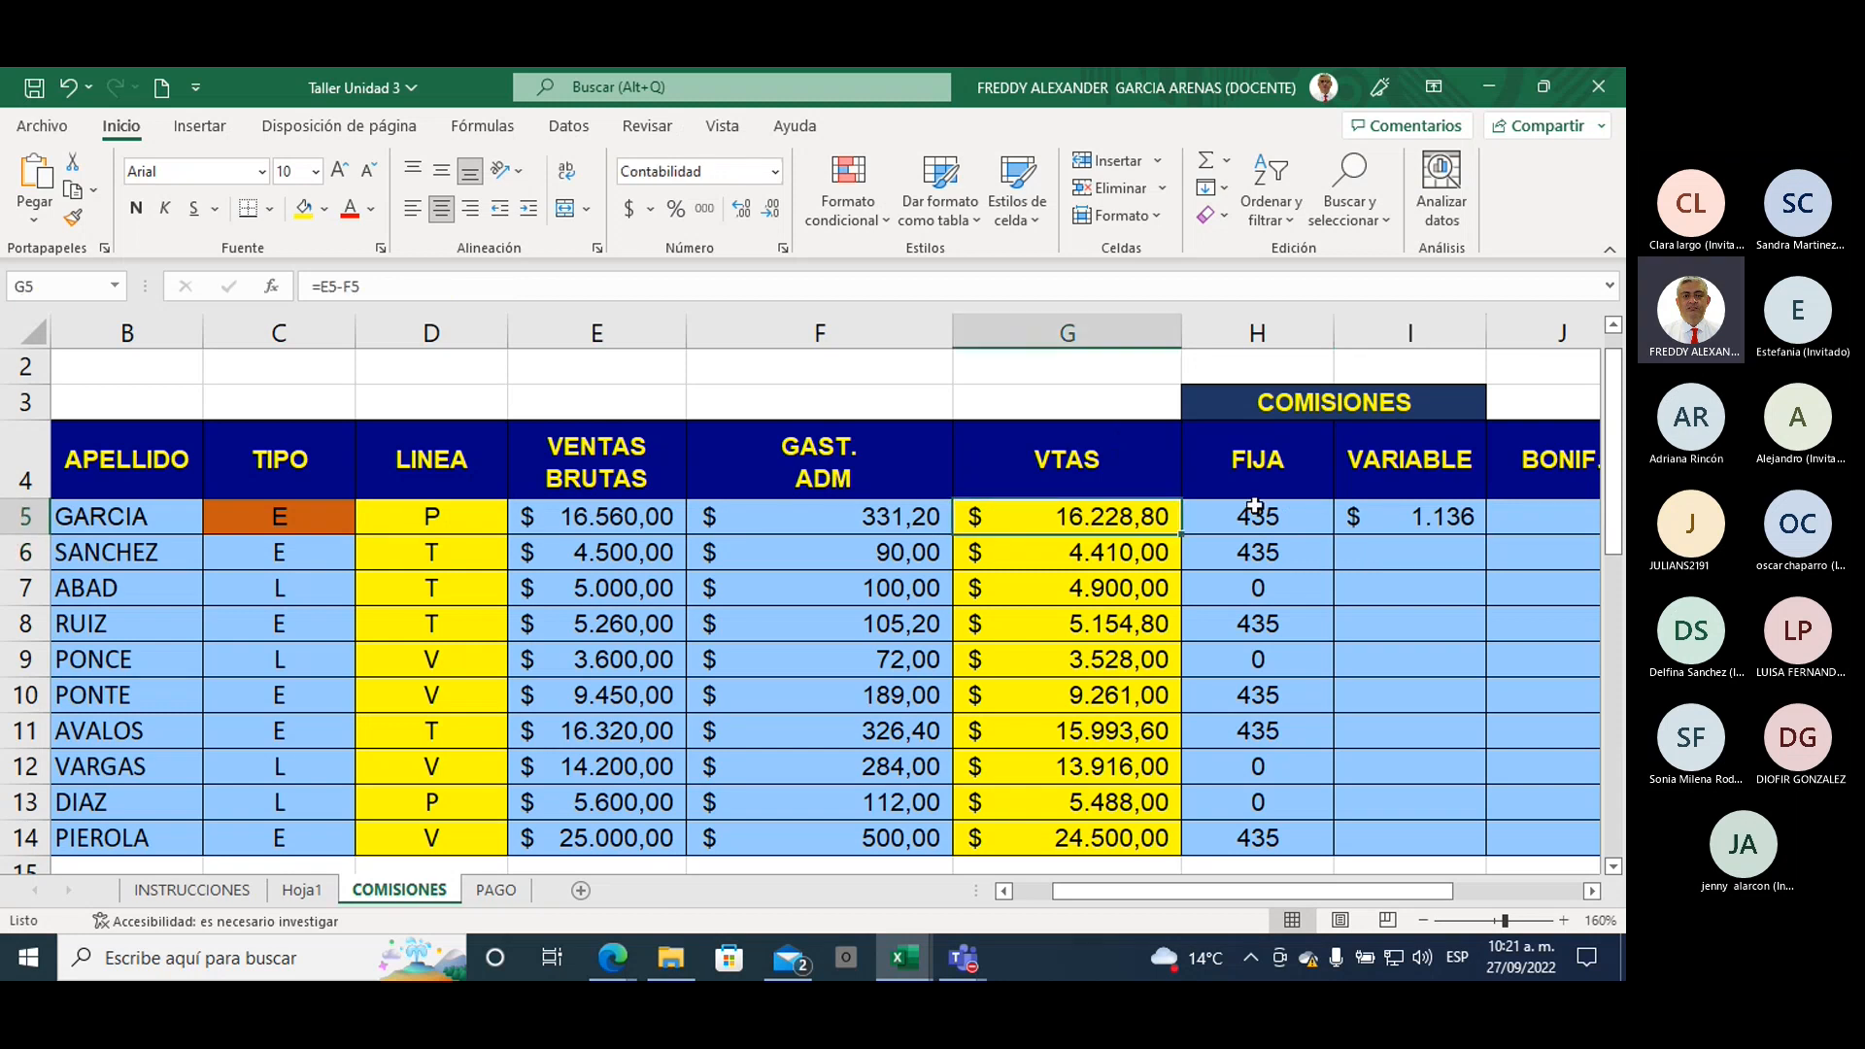
click(1464, 518)
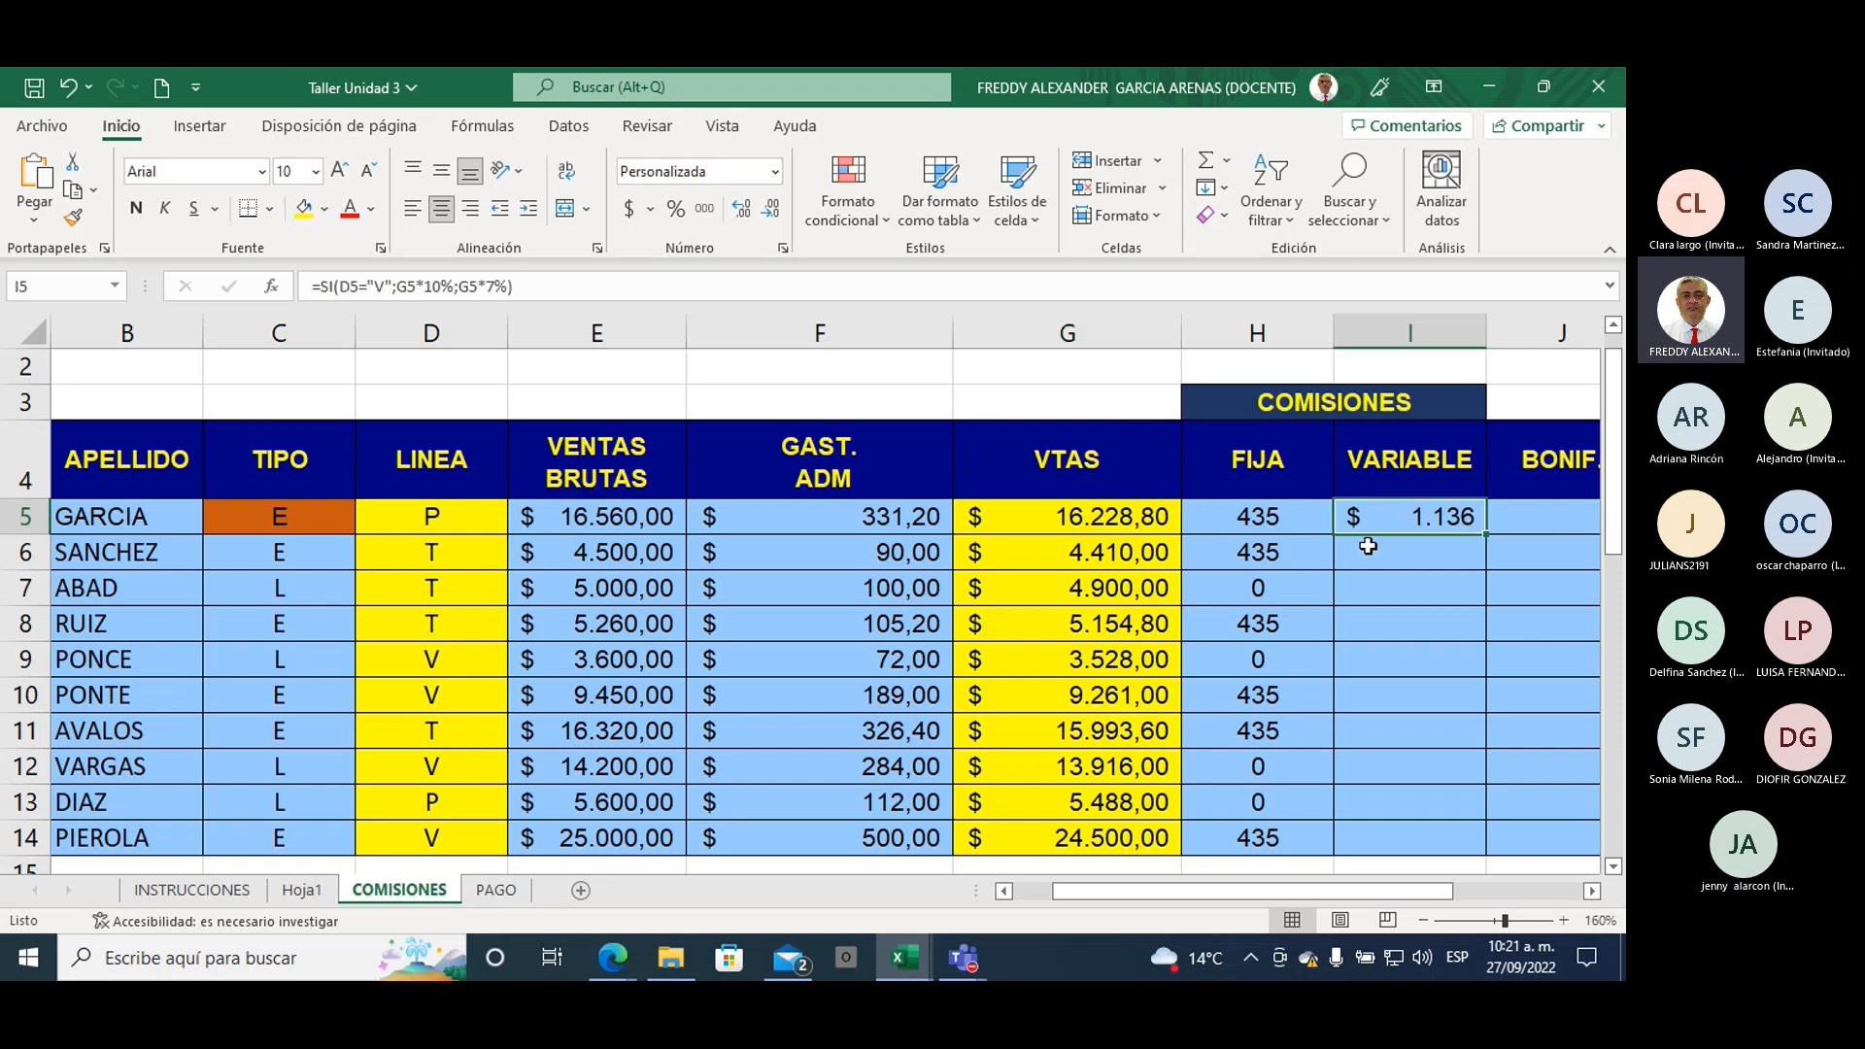
double_click(1487, 536)
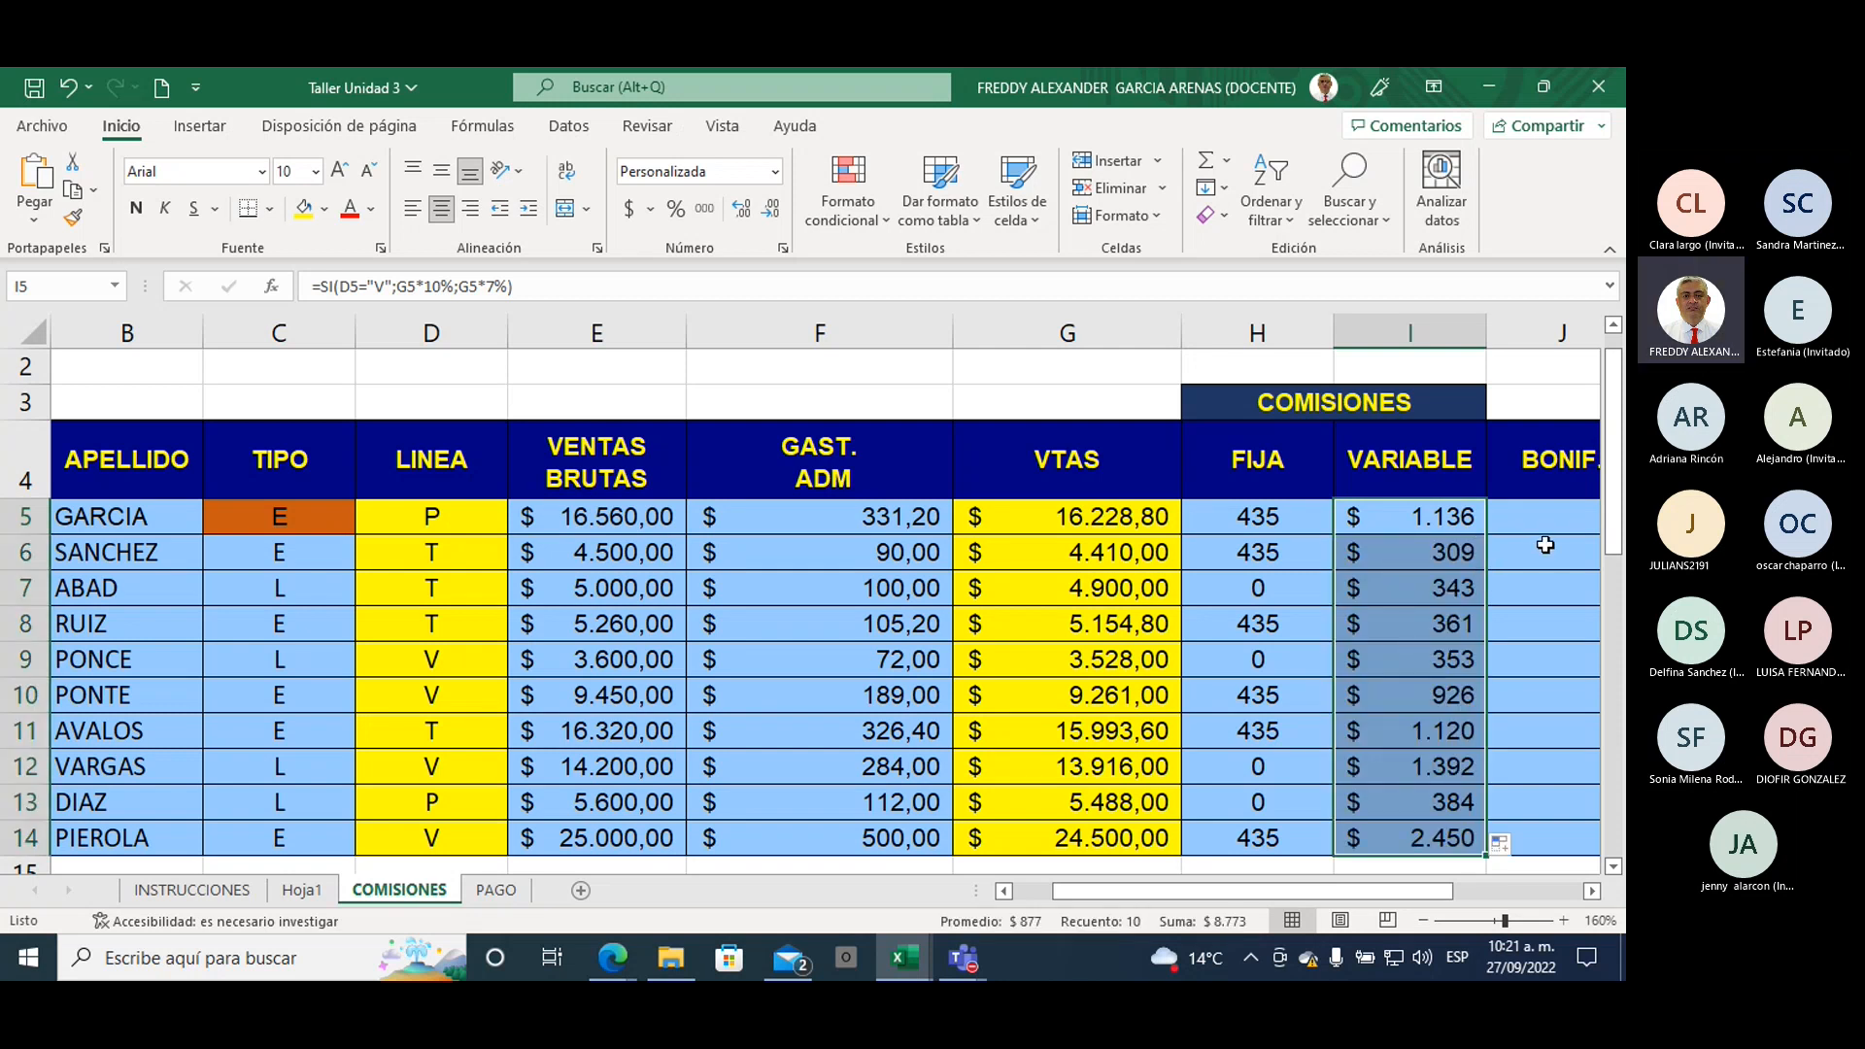
Step: Check the variable commission of the line V vendors in rows 9 and 12, and review the formula in I5
click(406, 659)
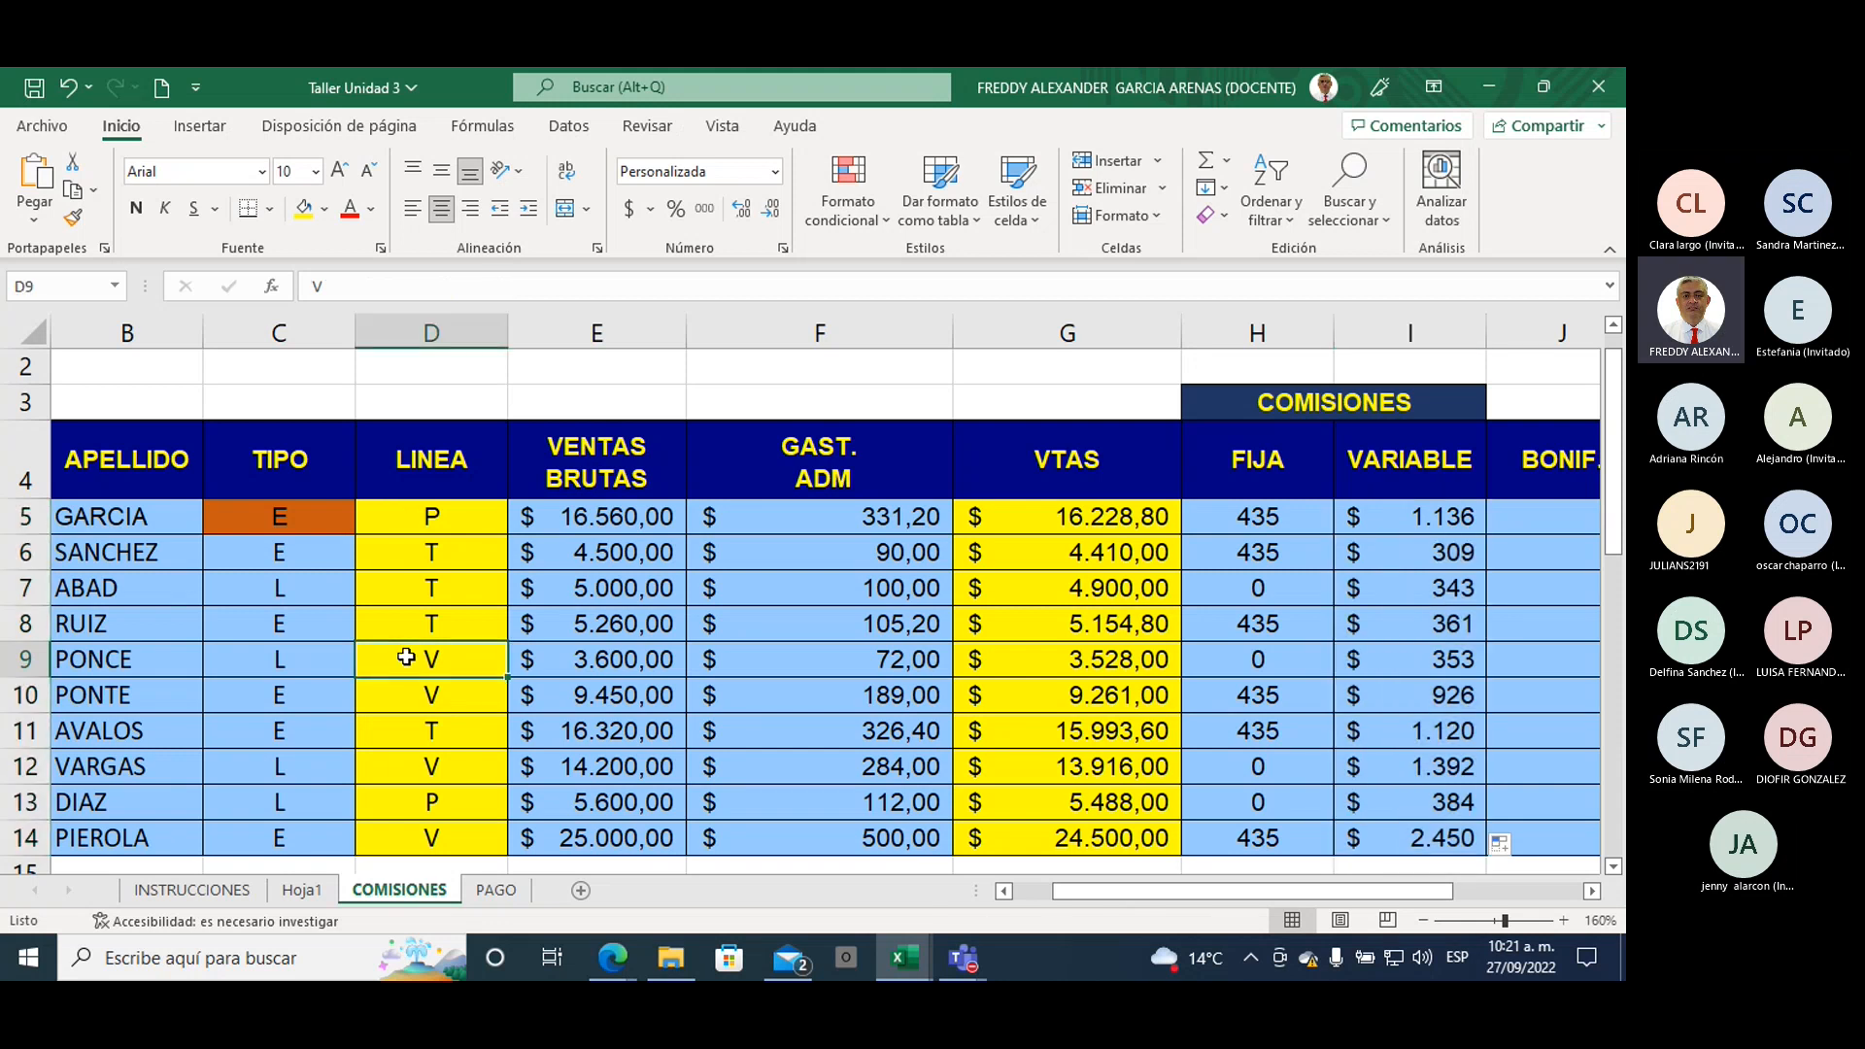
click(26, 660)
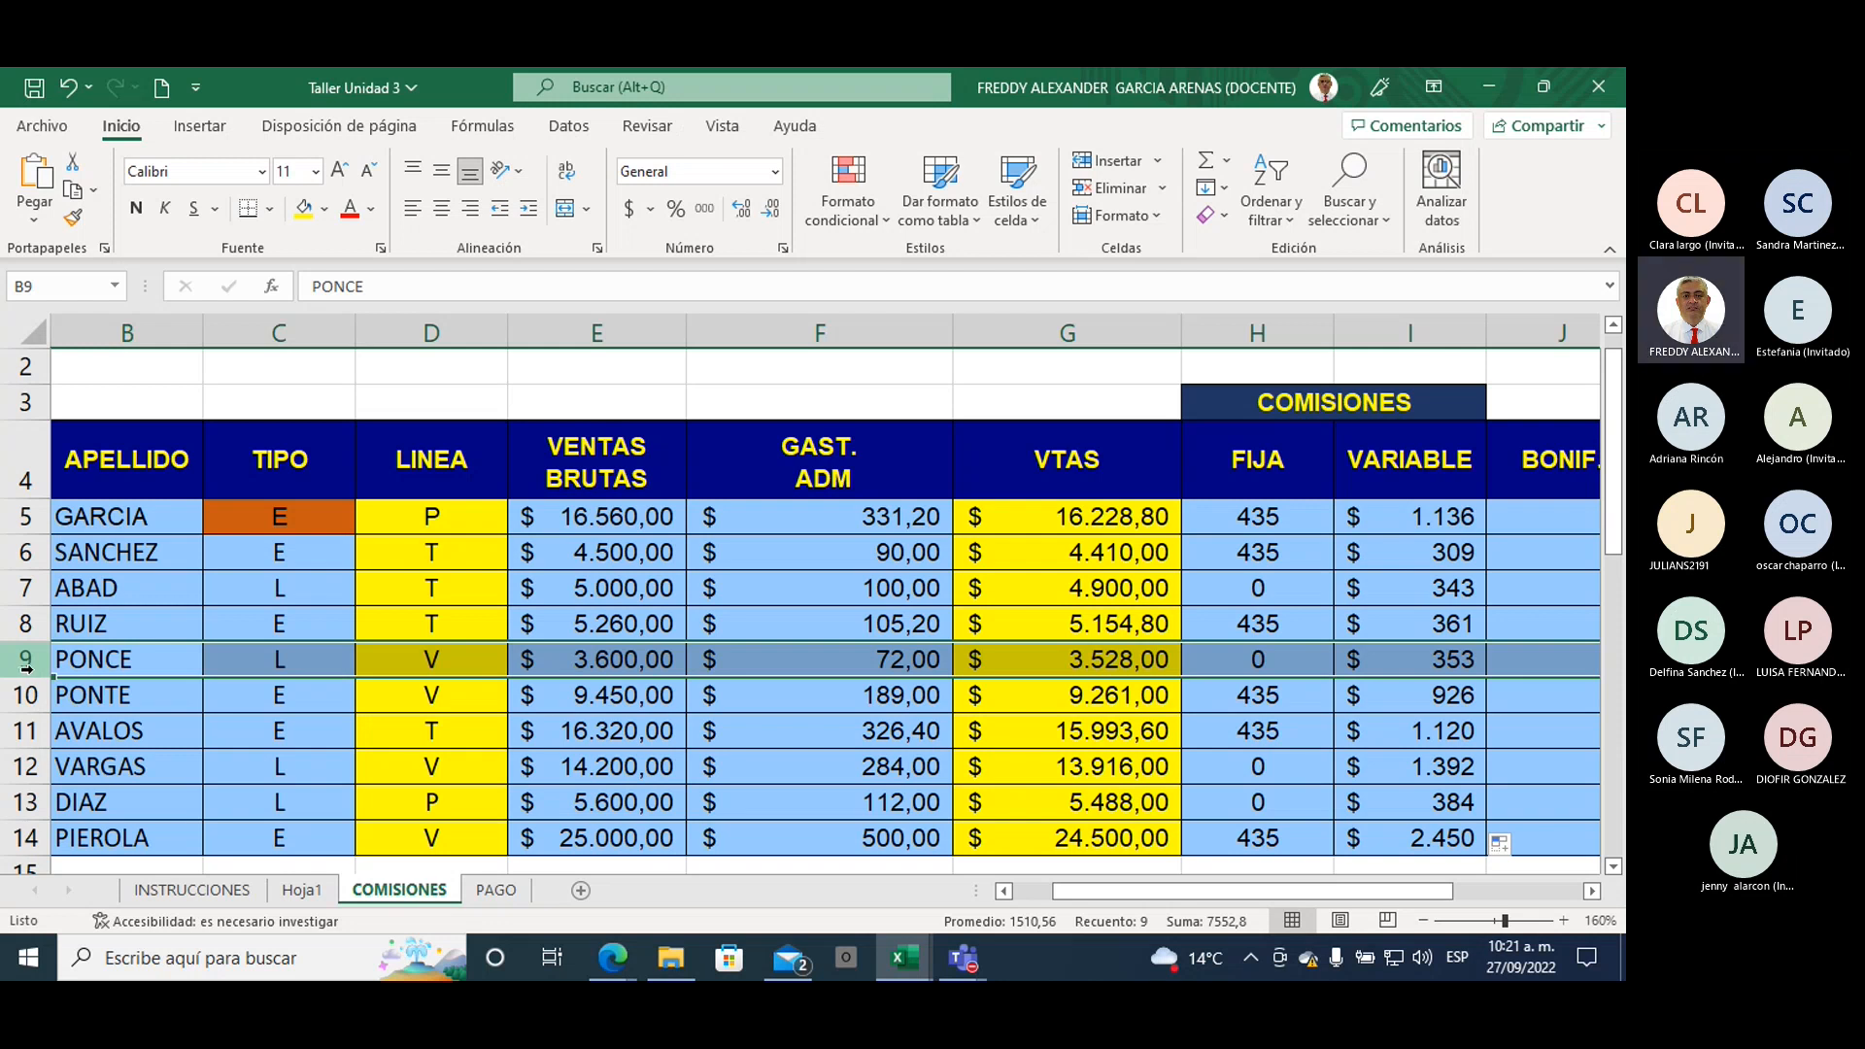
click(26, 766)
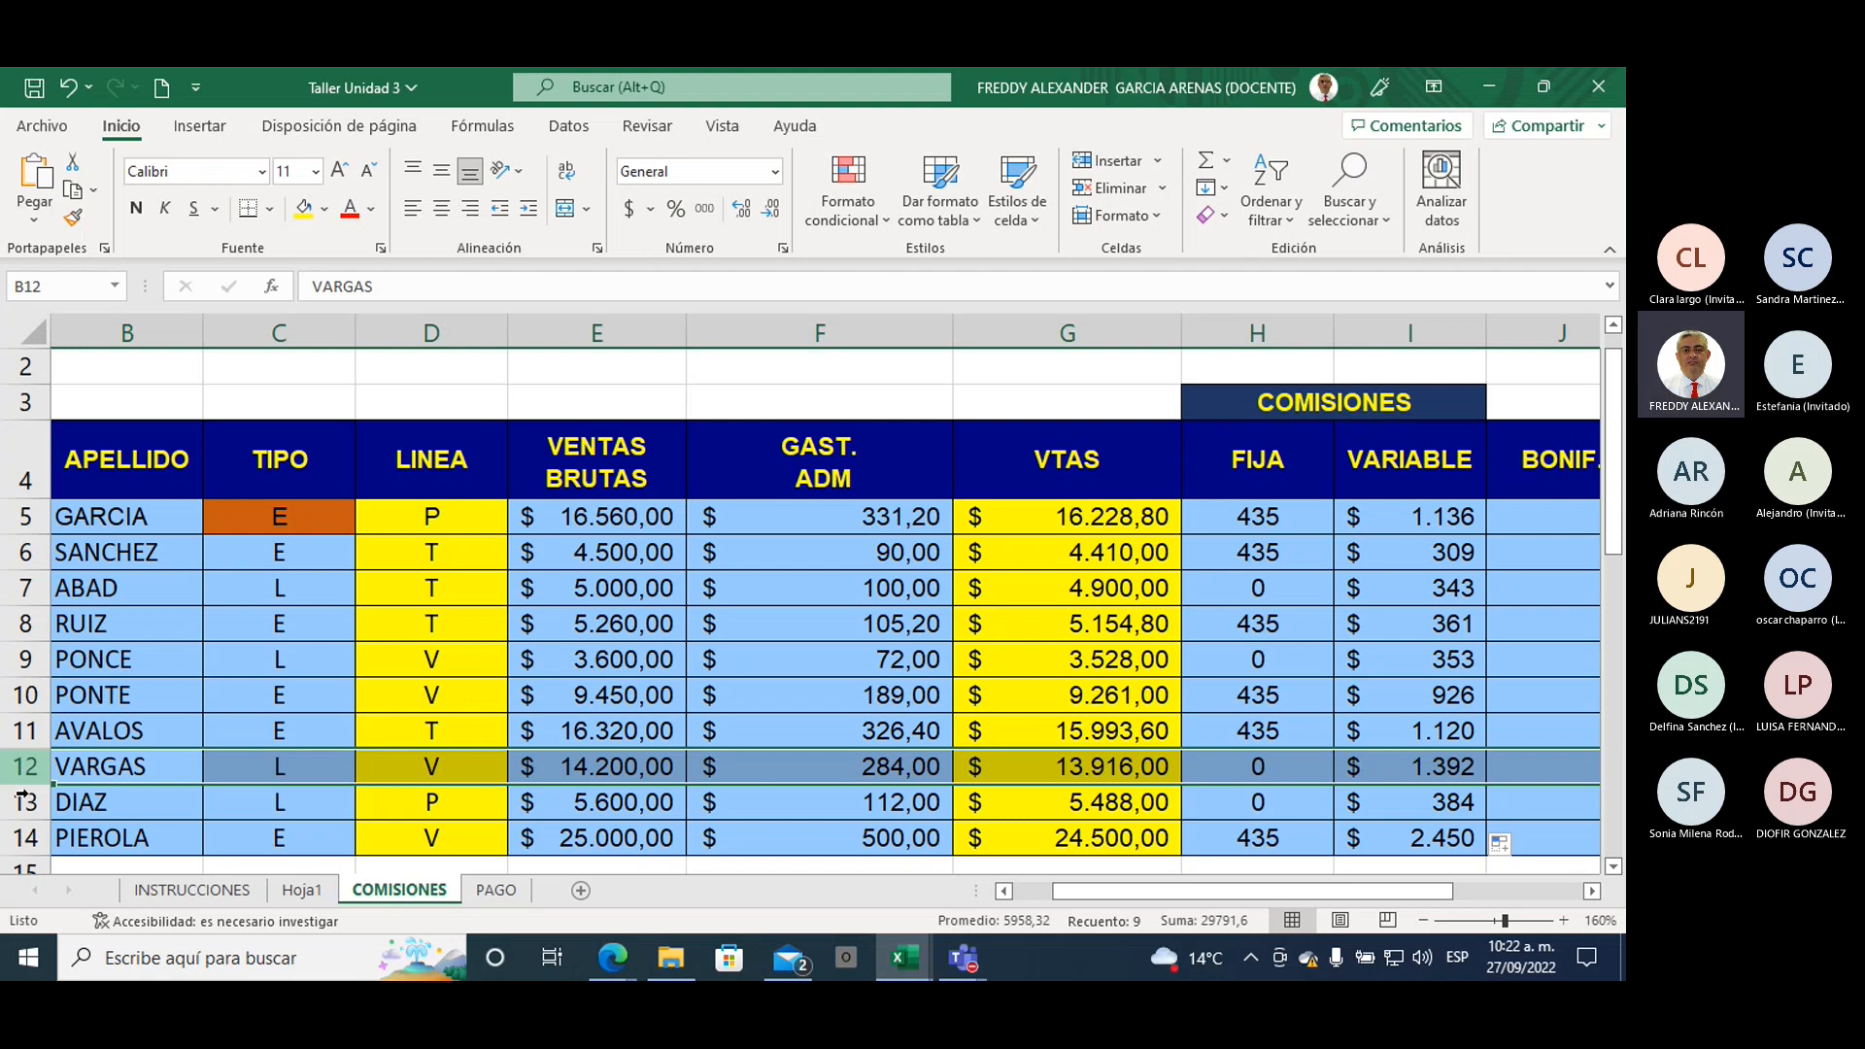
click(1405, 525)
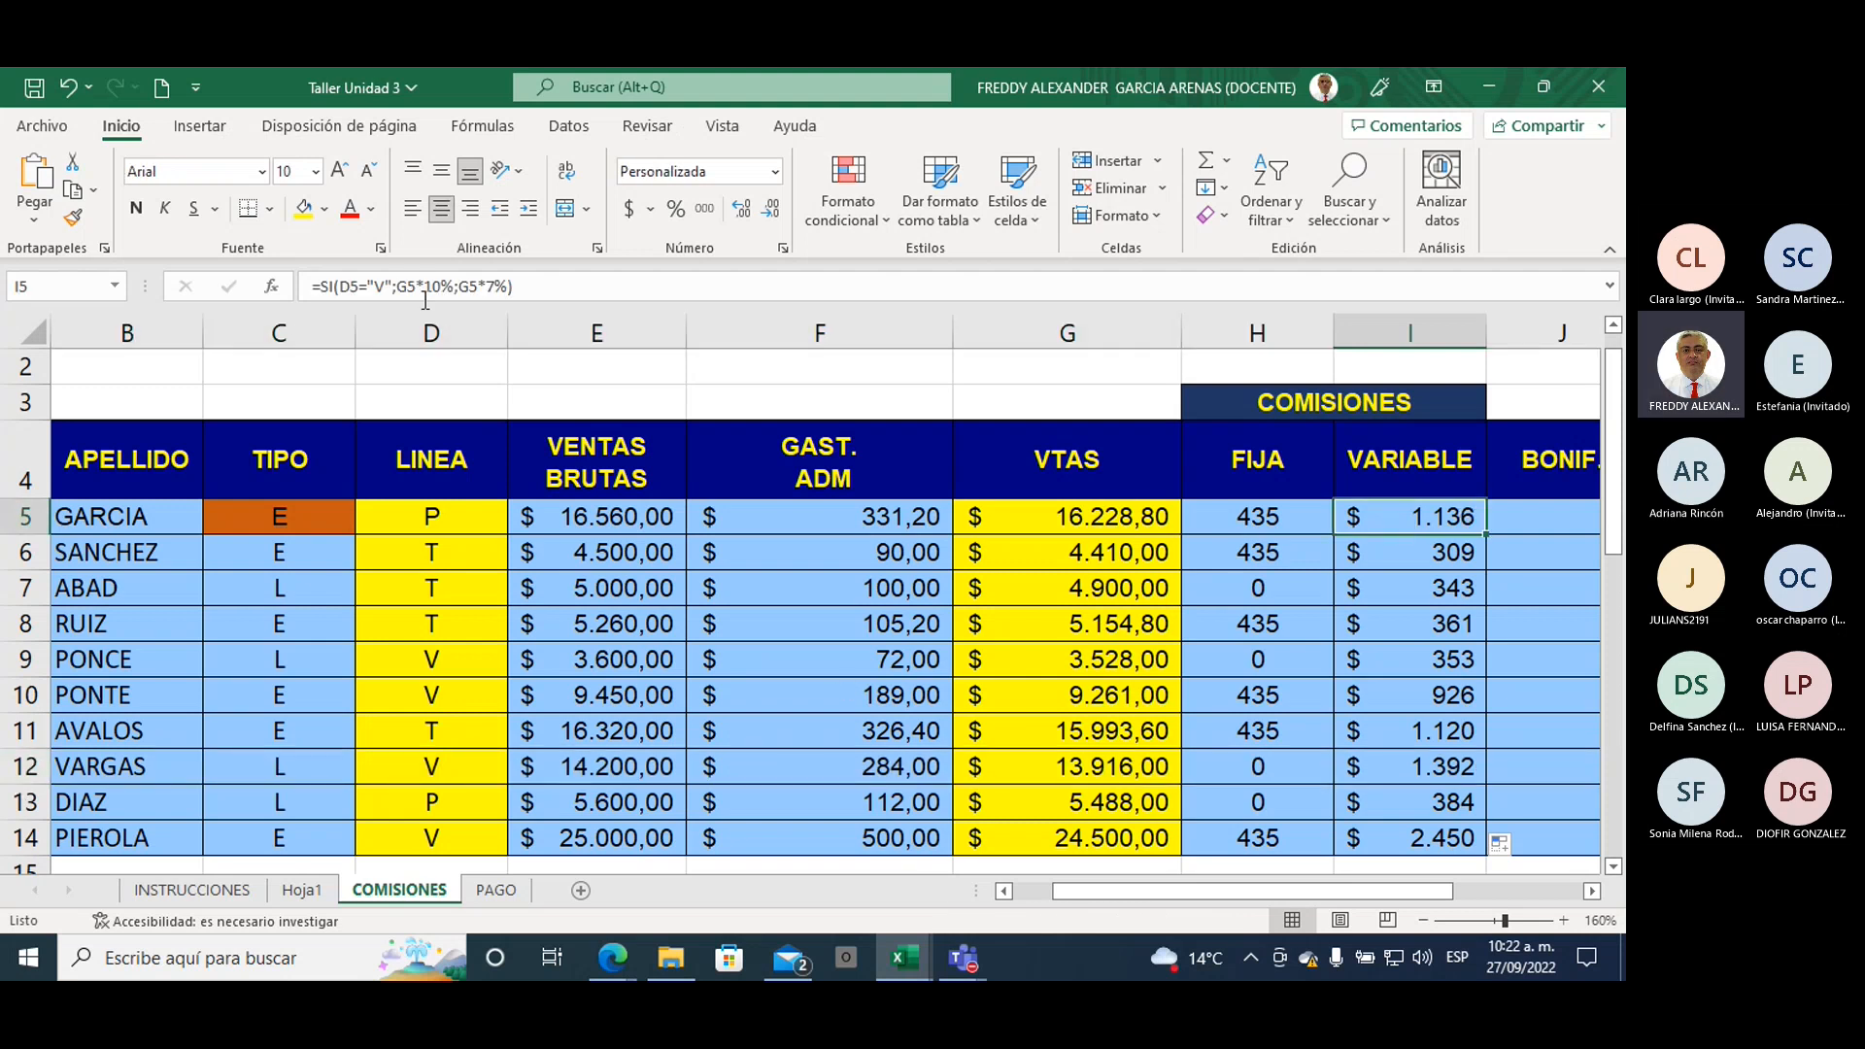
Step: Highlight the two result arguments in the I5 formula and annotate G5*10% with a V and G5*7% with an F using arrows
click(400, 285)
drag(398, 286, 511, 285)
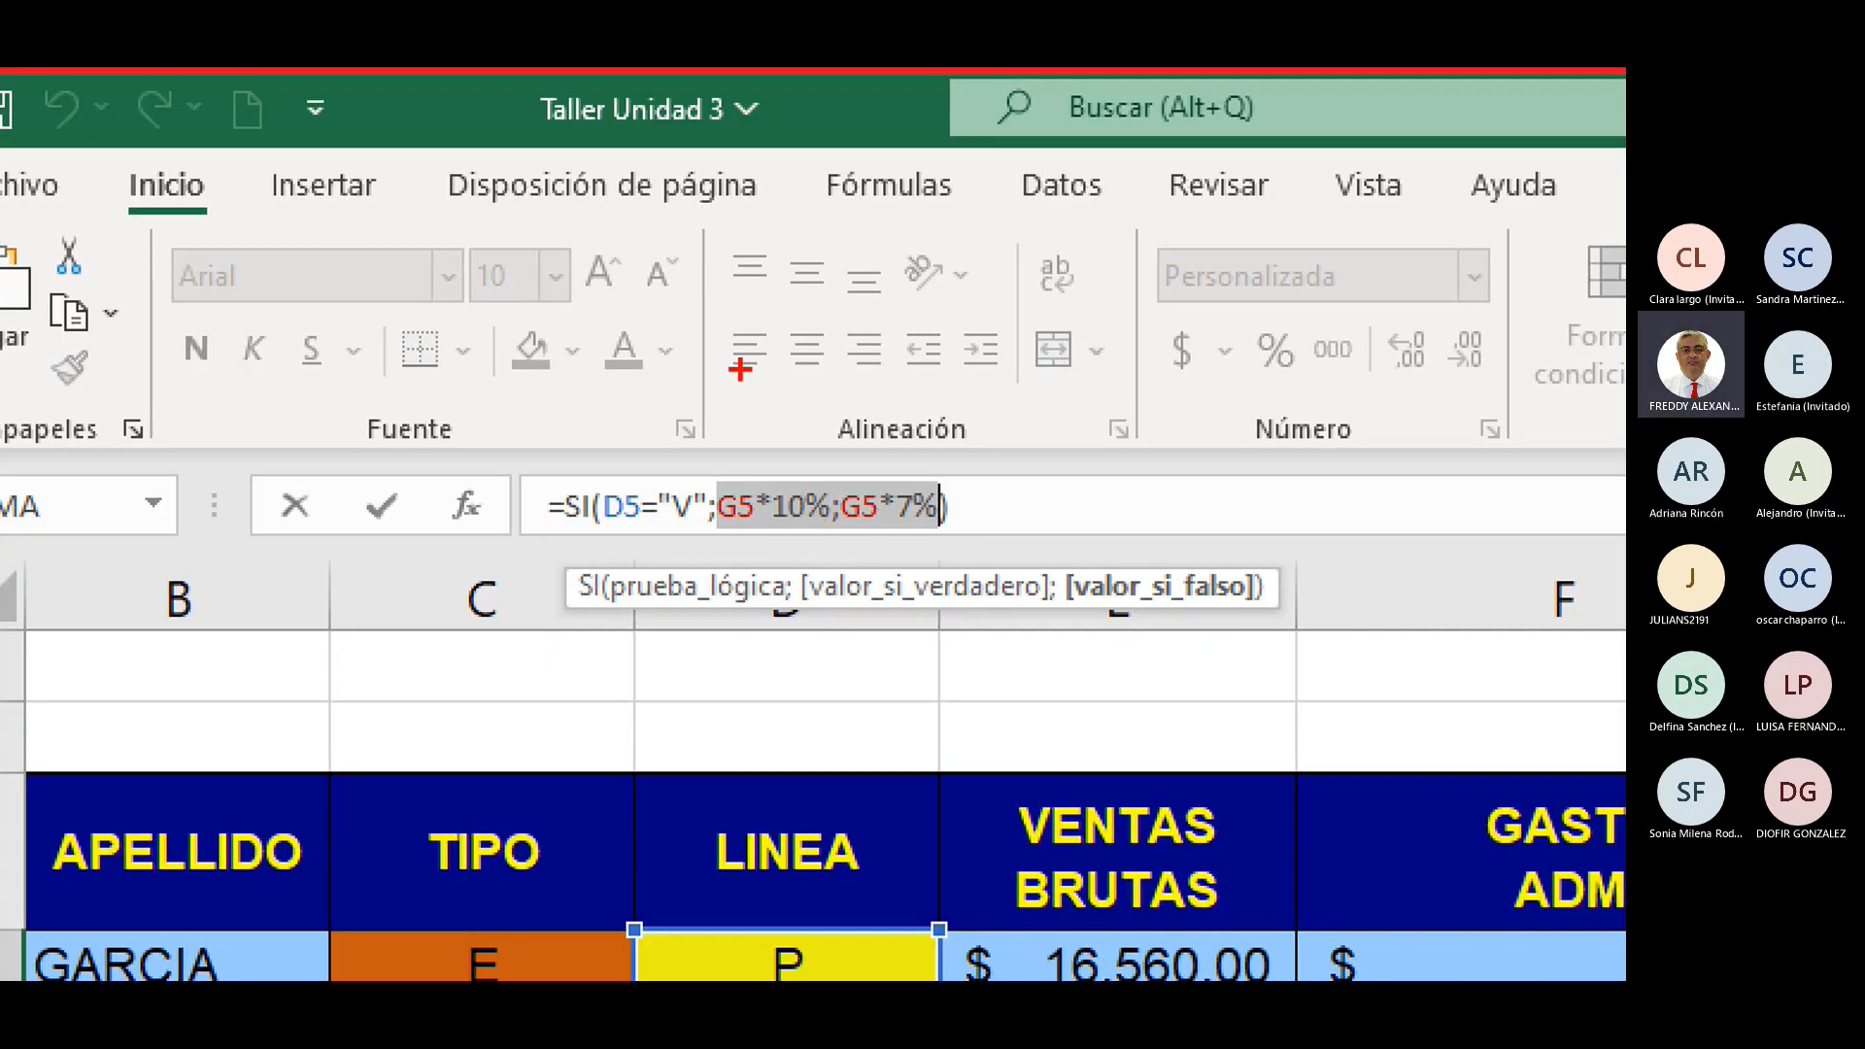
mouse_move(745, 335)
mouse_down()
mouse_move(755, 495)
mouse_move(781, 458)
mouse_up()
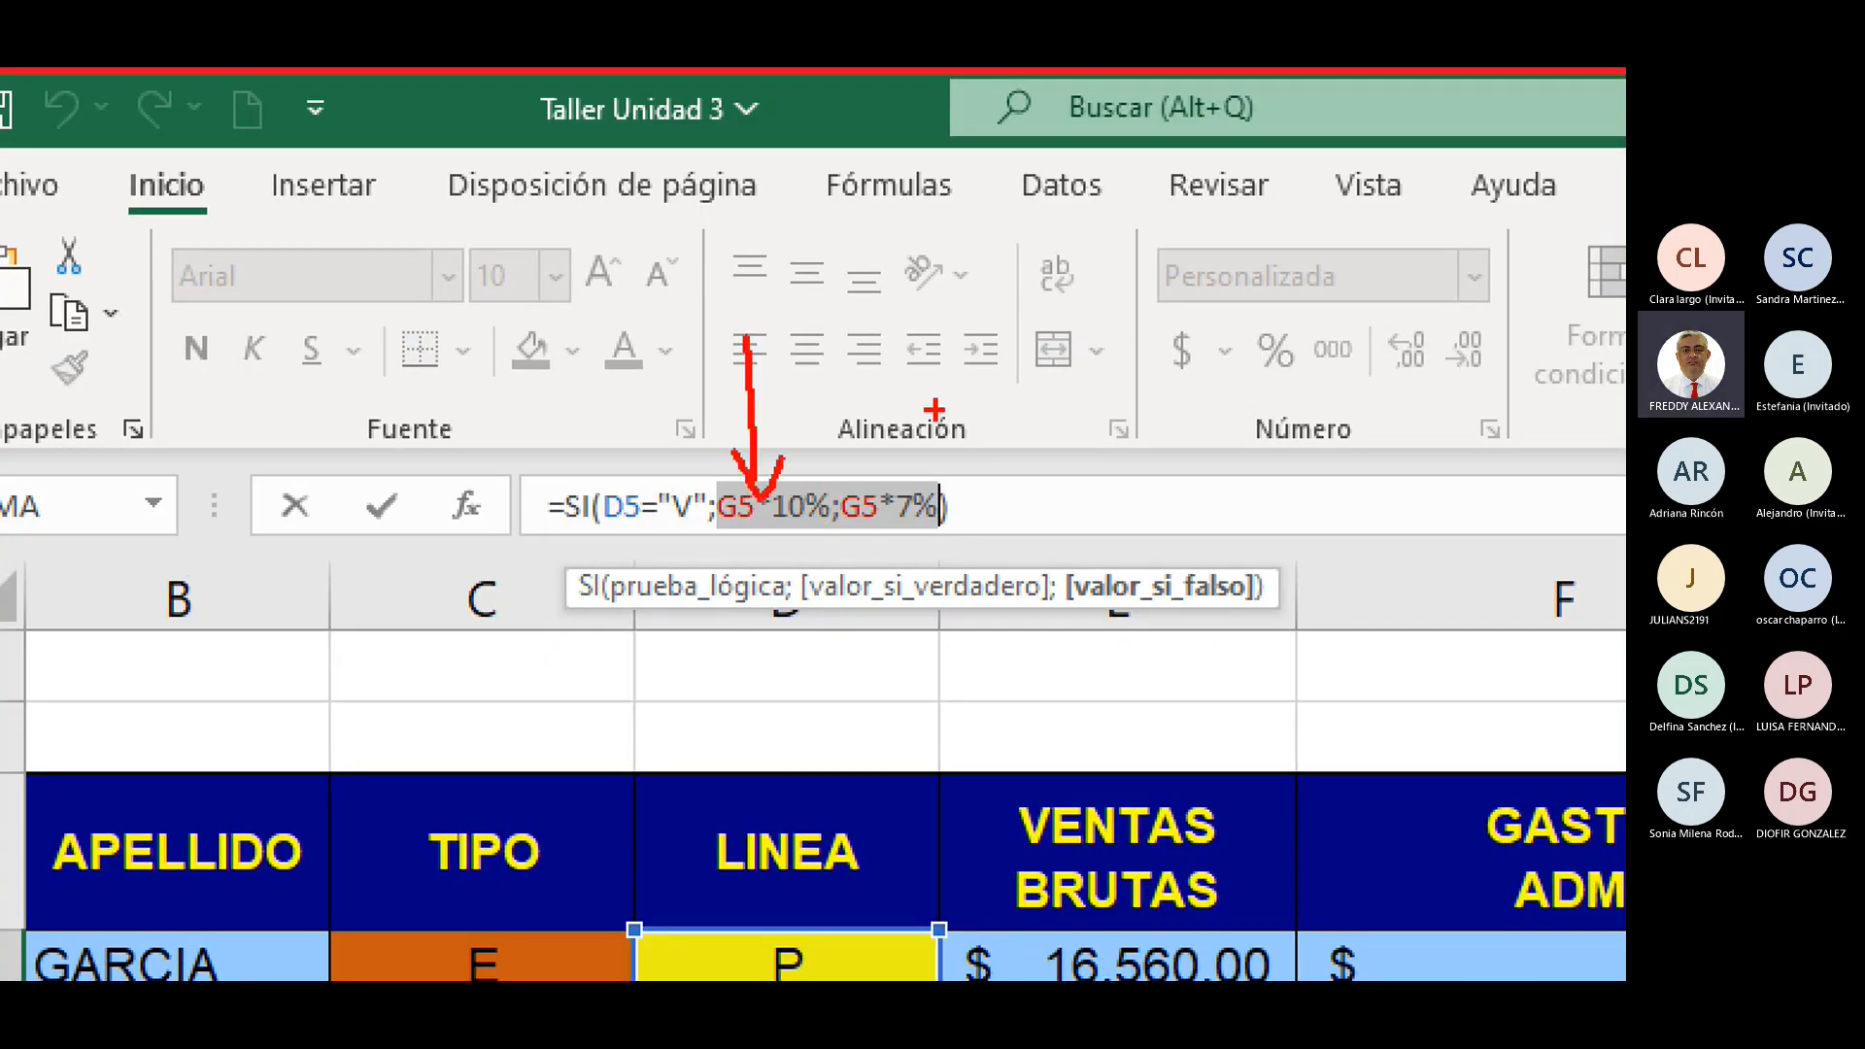
mouse_move(948, 359)
mouse_down()
mouse_move(930, 484)
mouse_move(957, 456)
mouse_up()
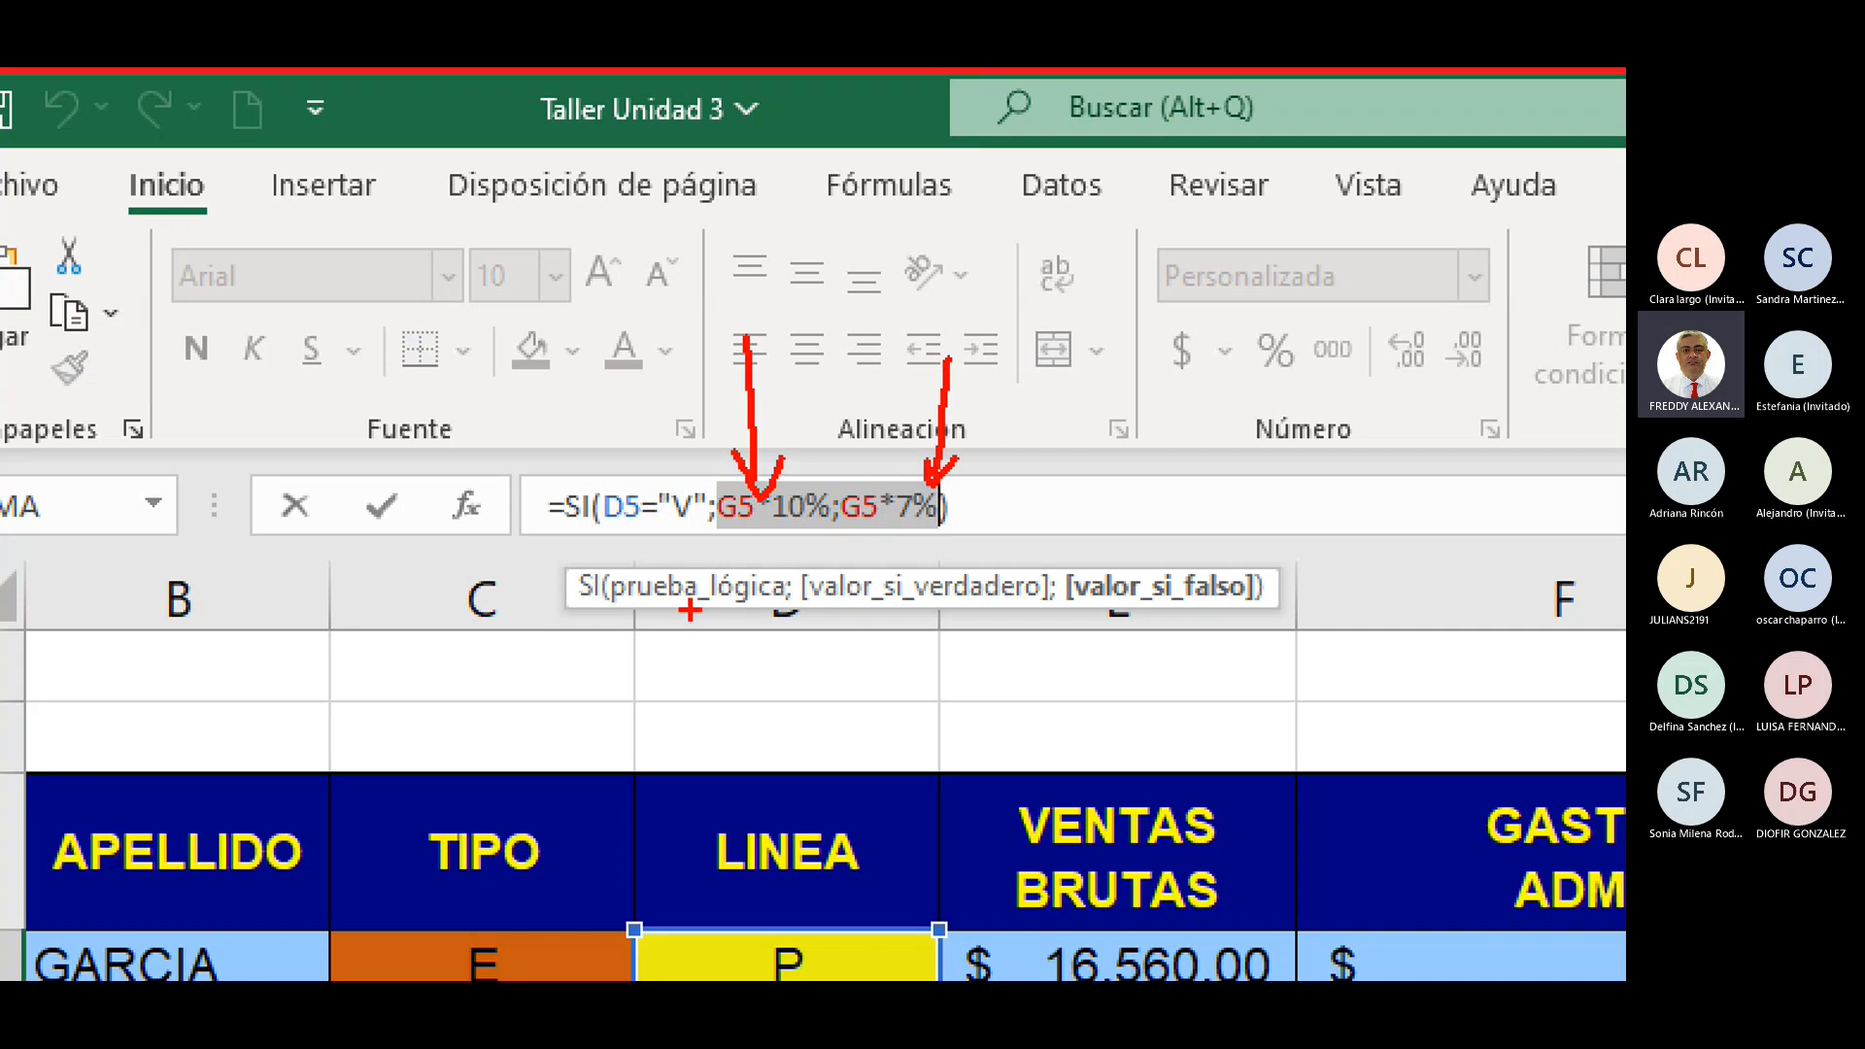
mouse_move(723, 546)
mouse_down()
mouse_move(755, 647)
mouse_move(776, 561)
mouse_up()
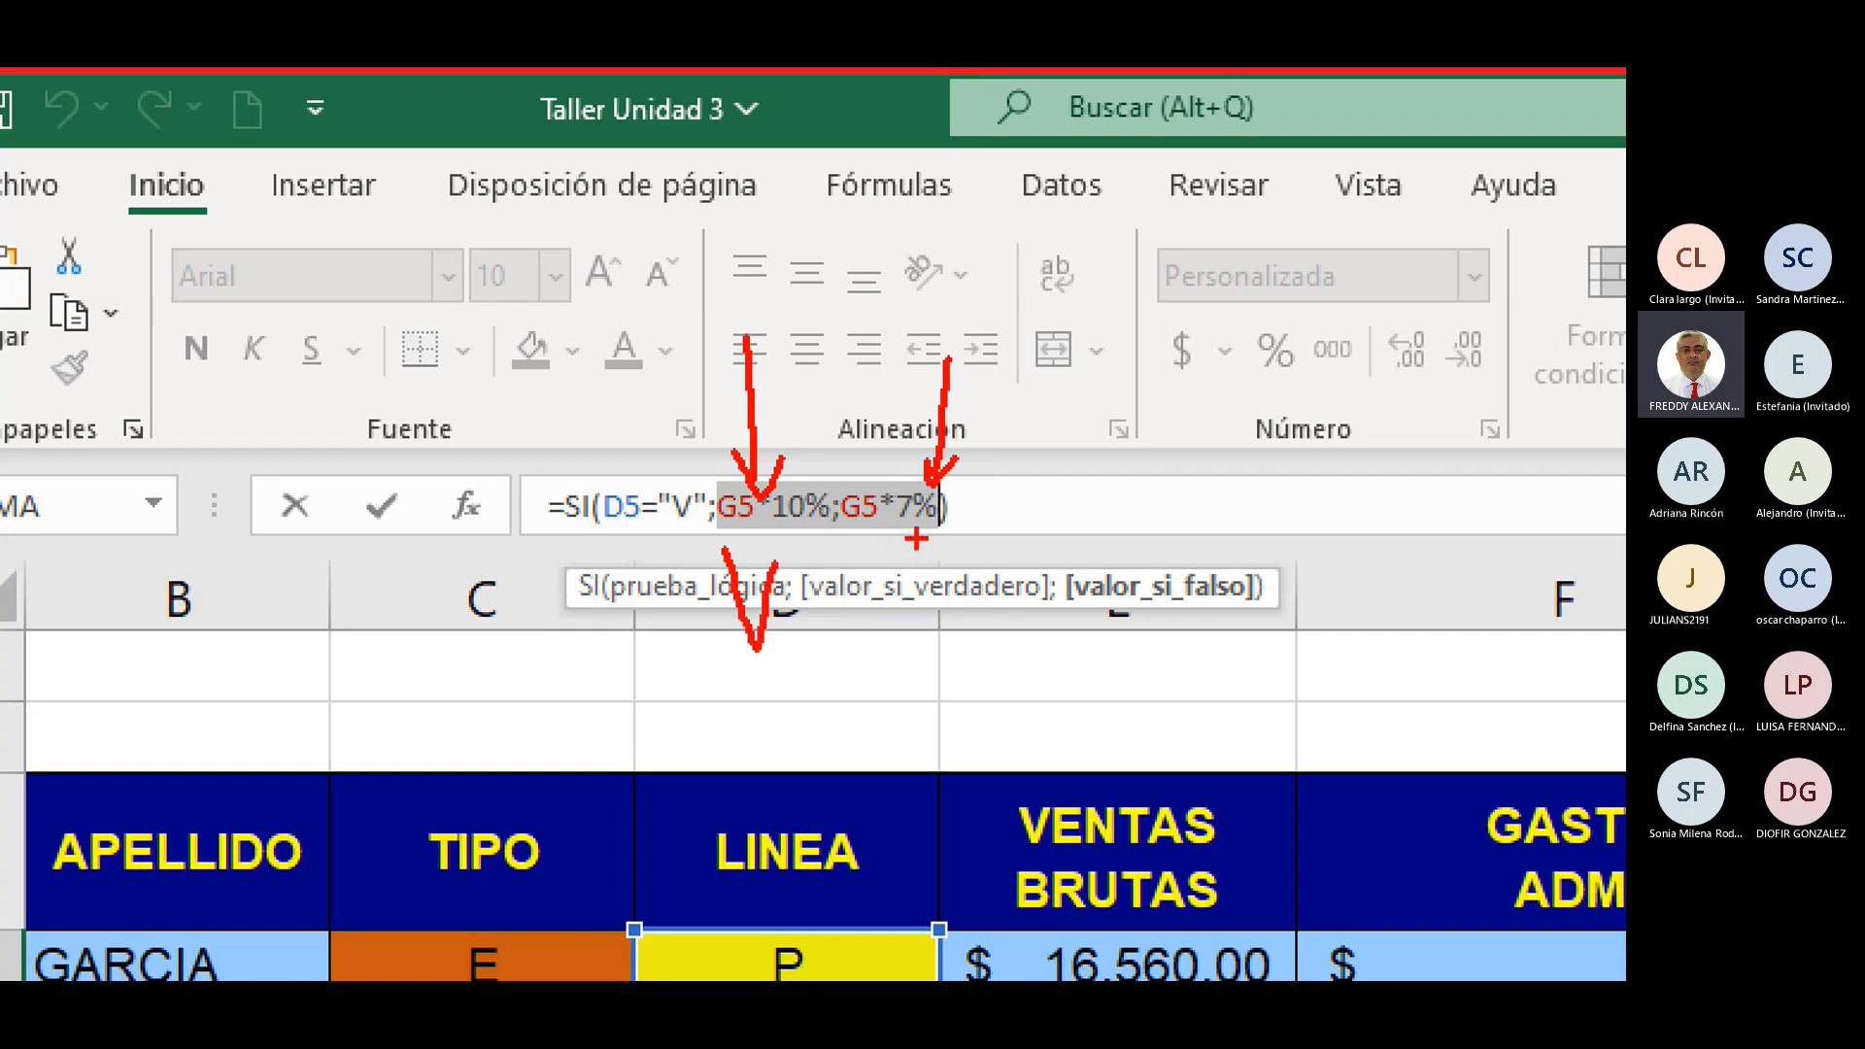
mouse_move(917, 537)
mouse_down()
mouse_move(879, 571)
mouse_move(869, 678)
mouse_up()
drag(871, 603, 909, 599)
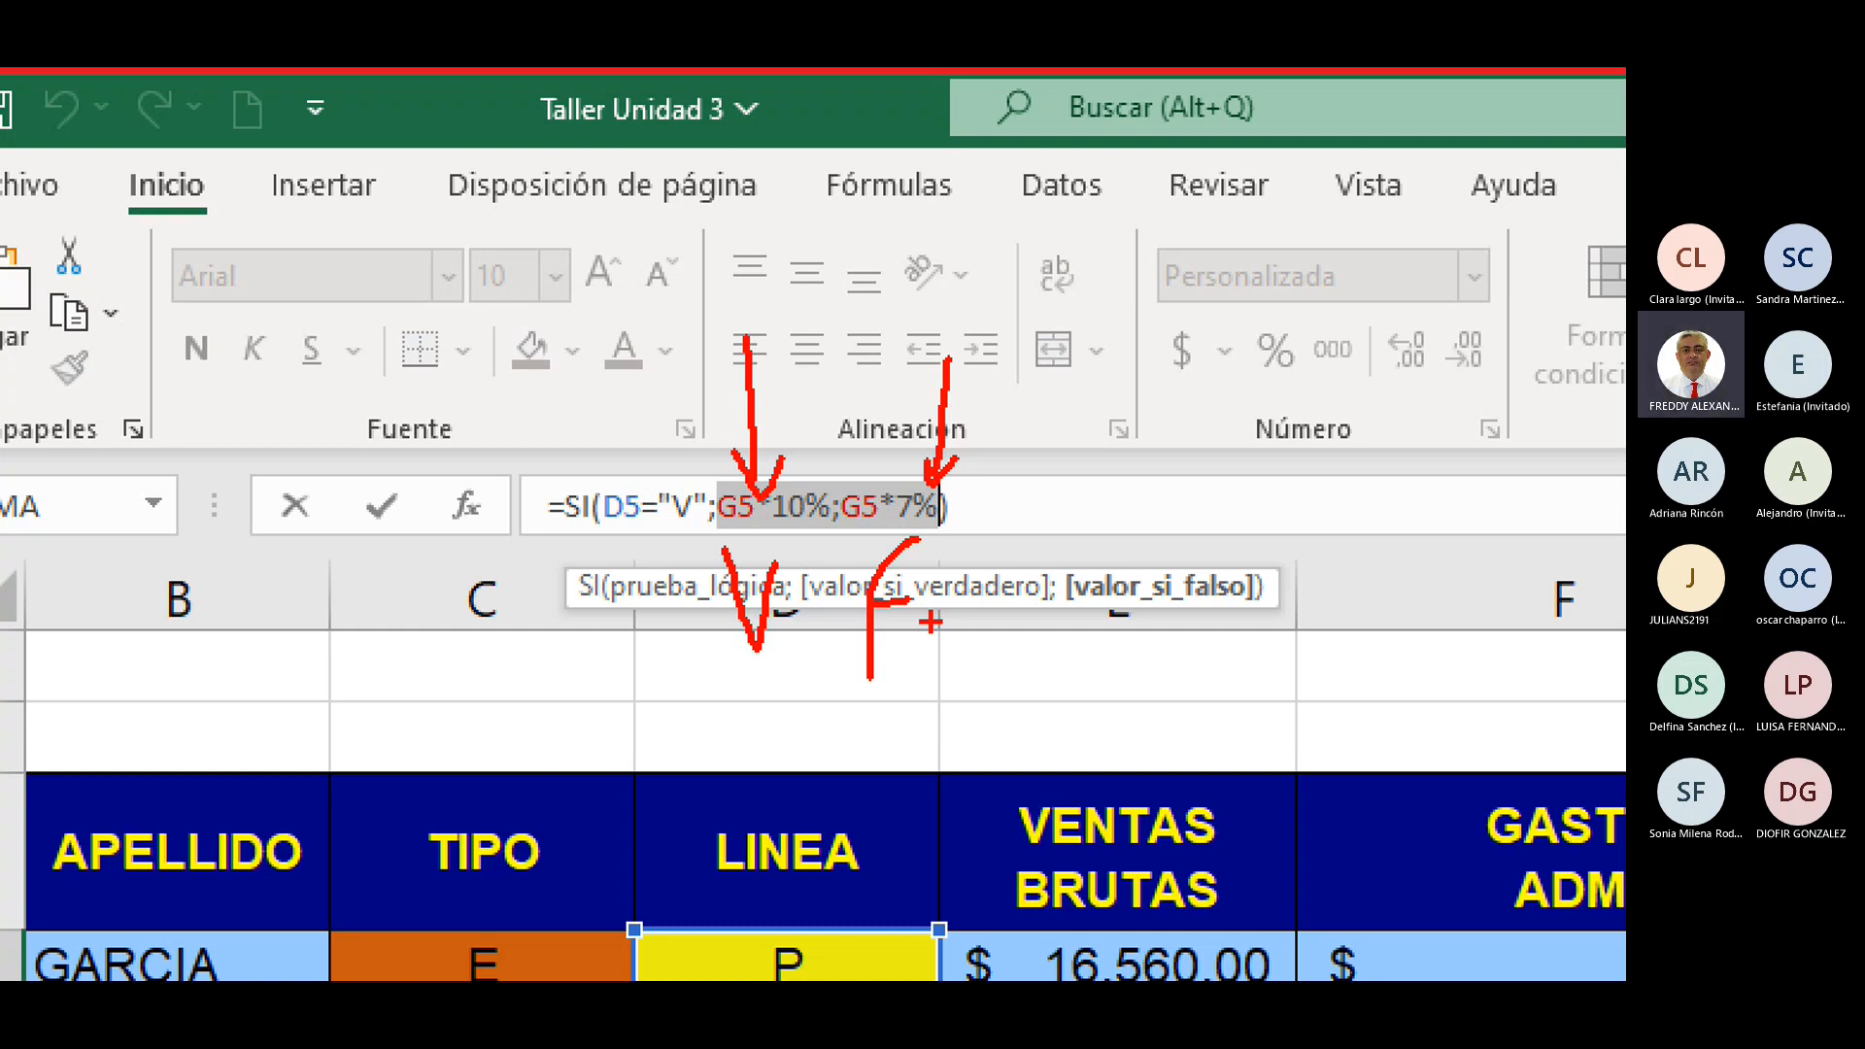
key(Escape)
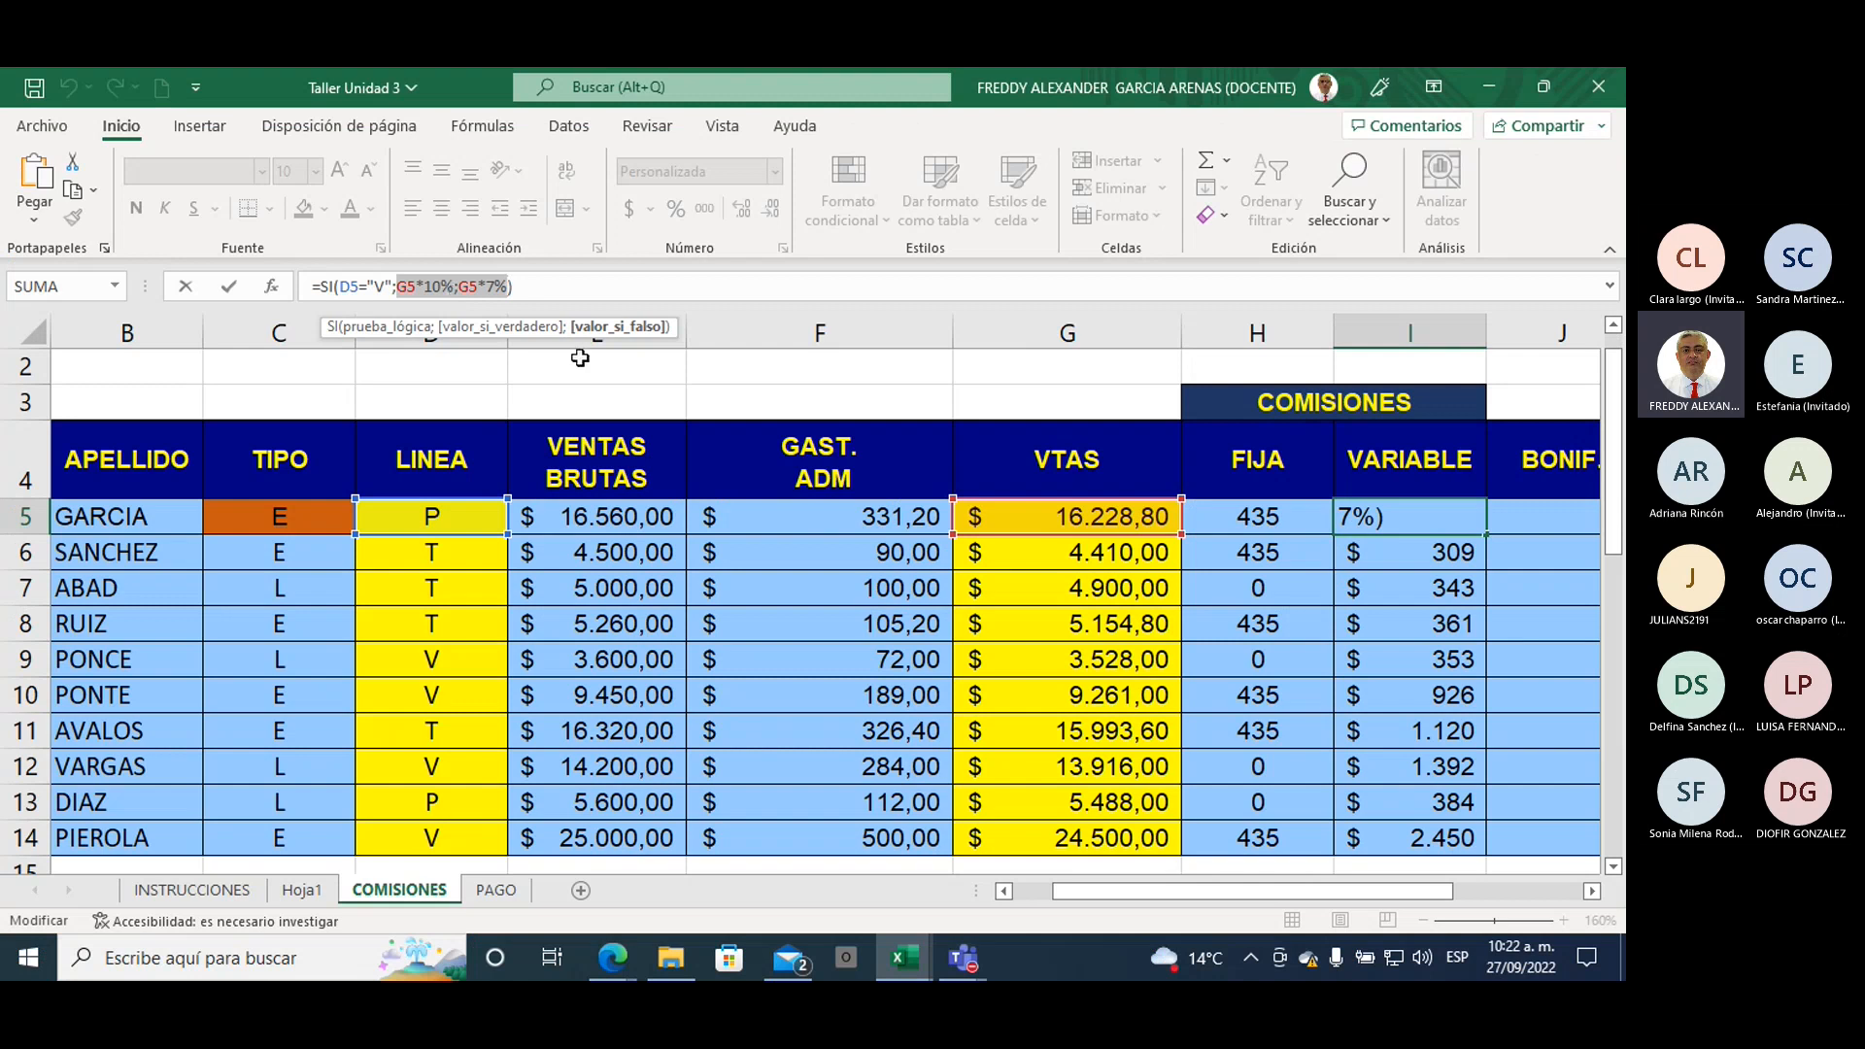
key(Return)
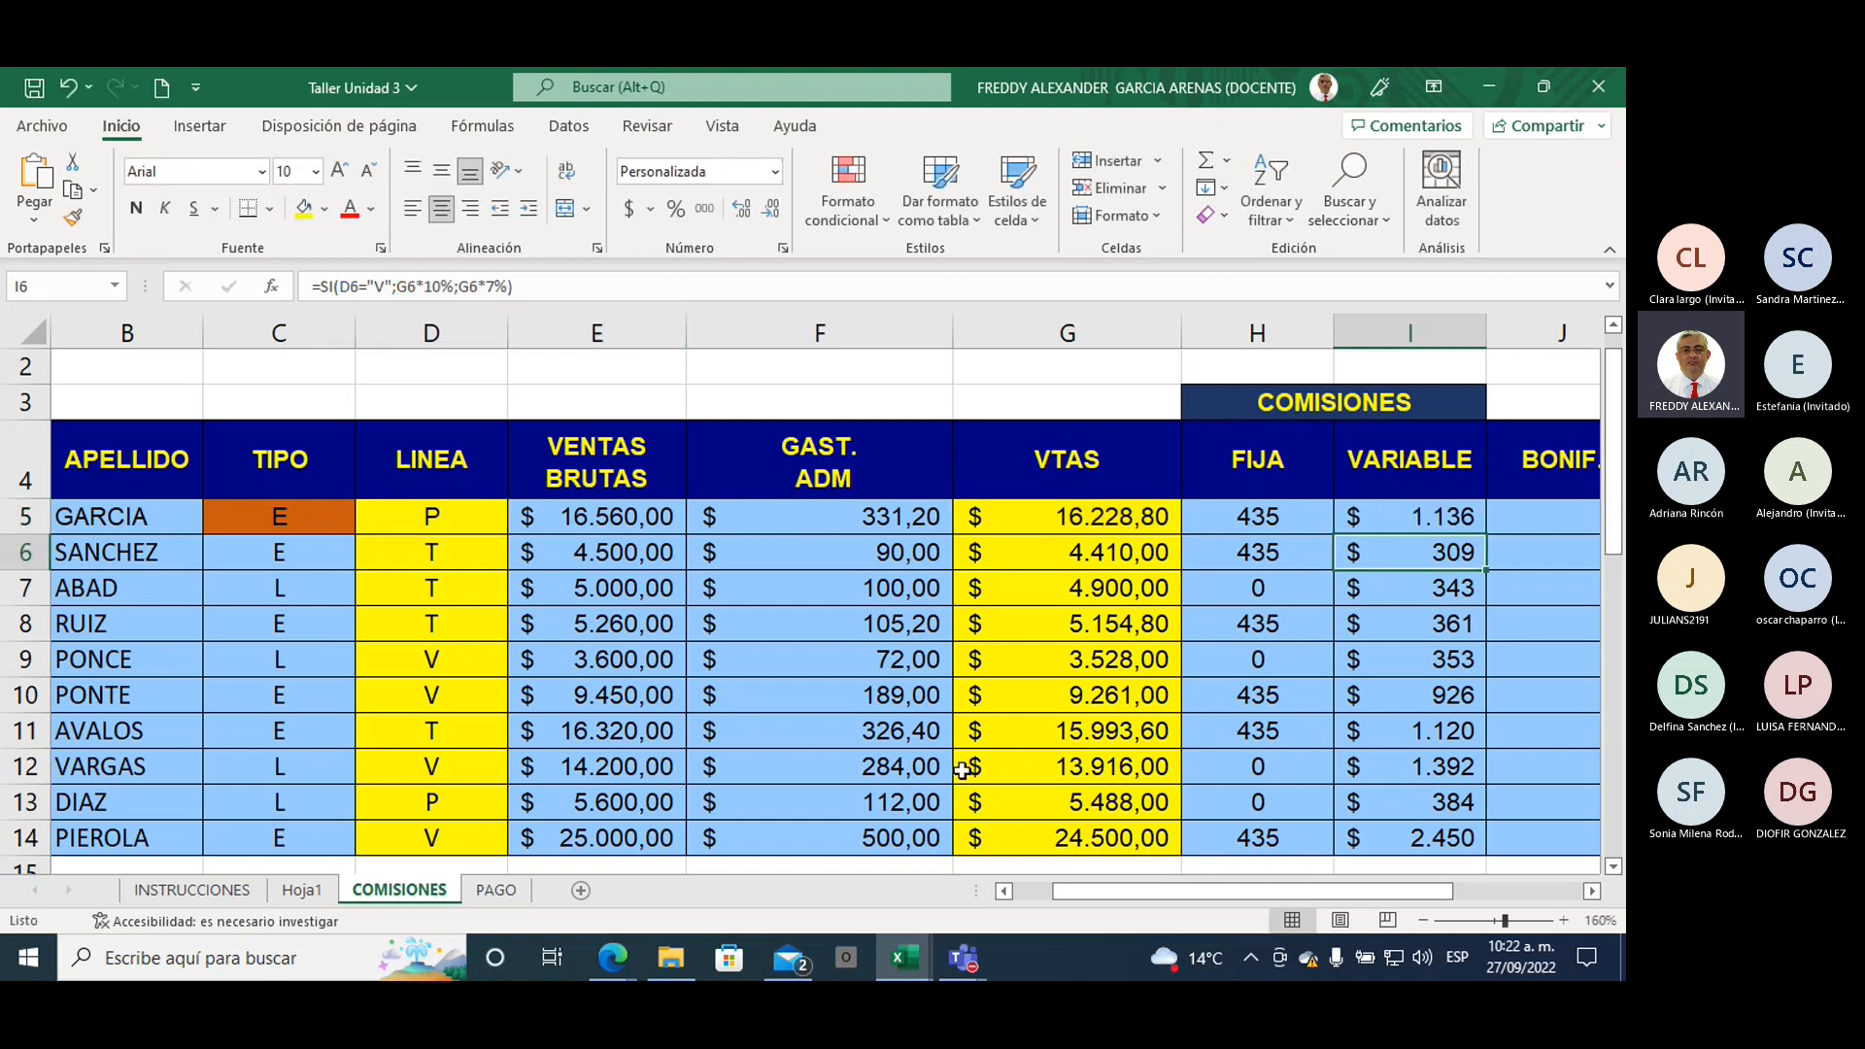
Step: Glance at the PAGO sheet and change the heading in cell C29 of Hoja1 to SI SENCILLO
drag(1064, 890, 1016, 899)
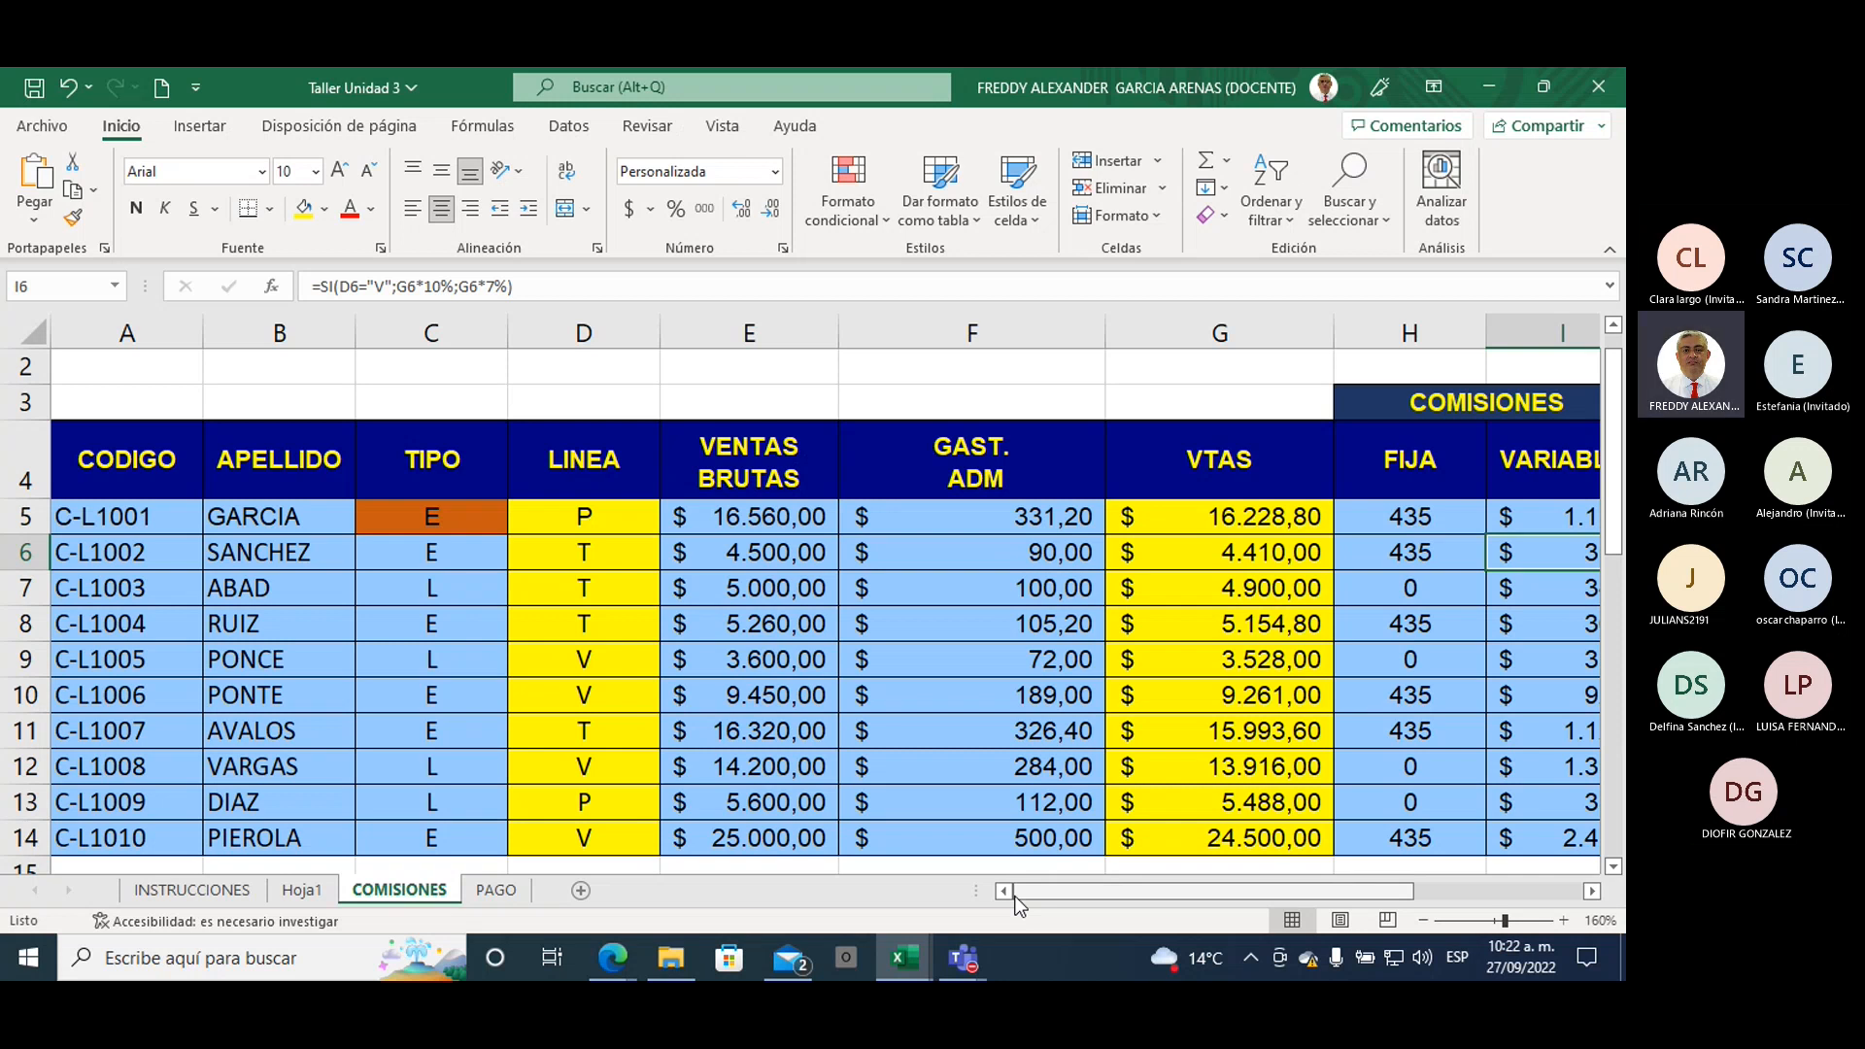
click(495, 890)
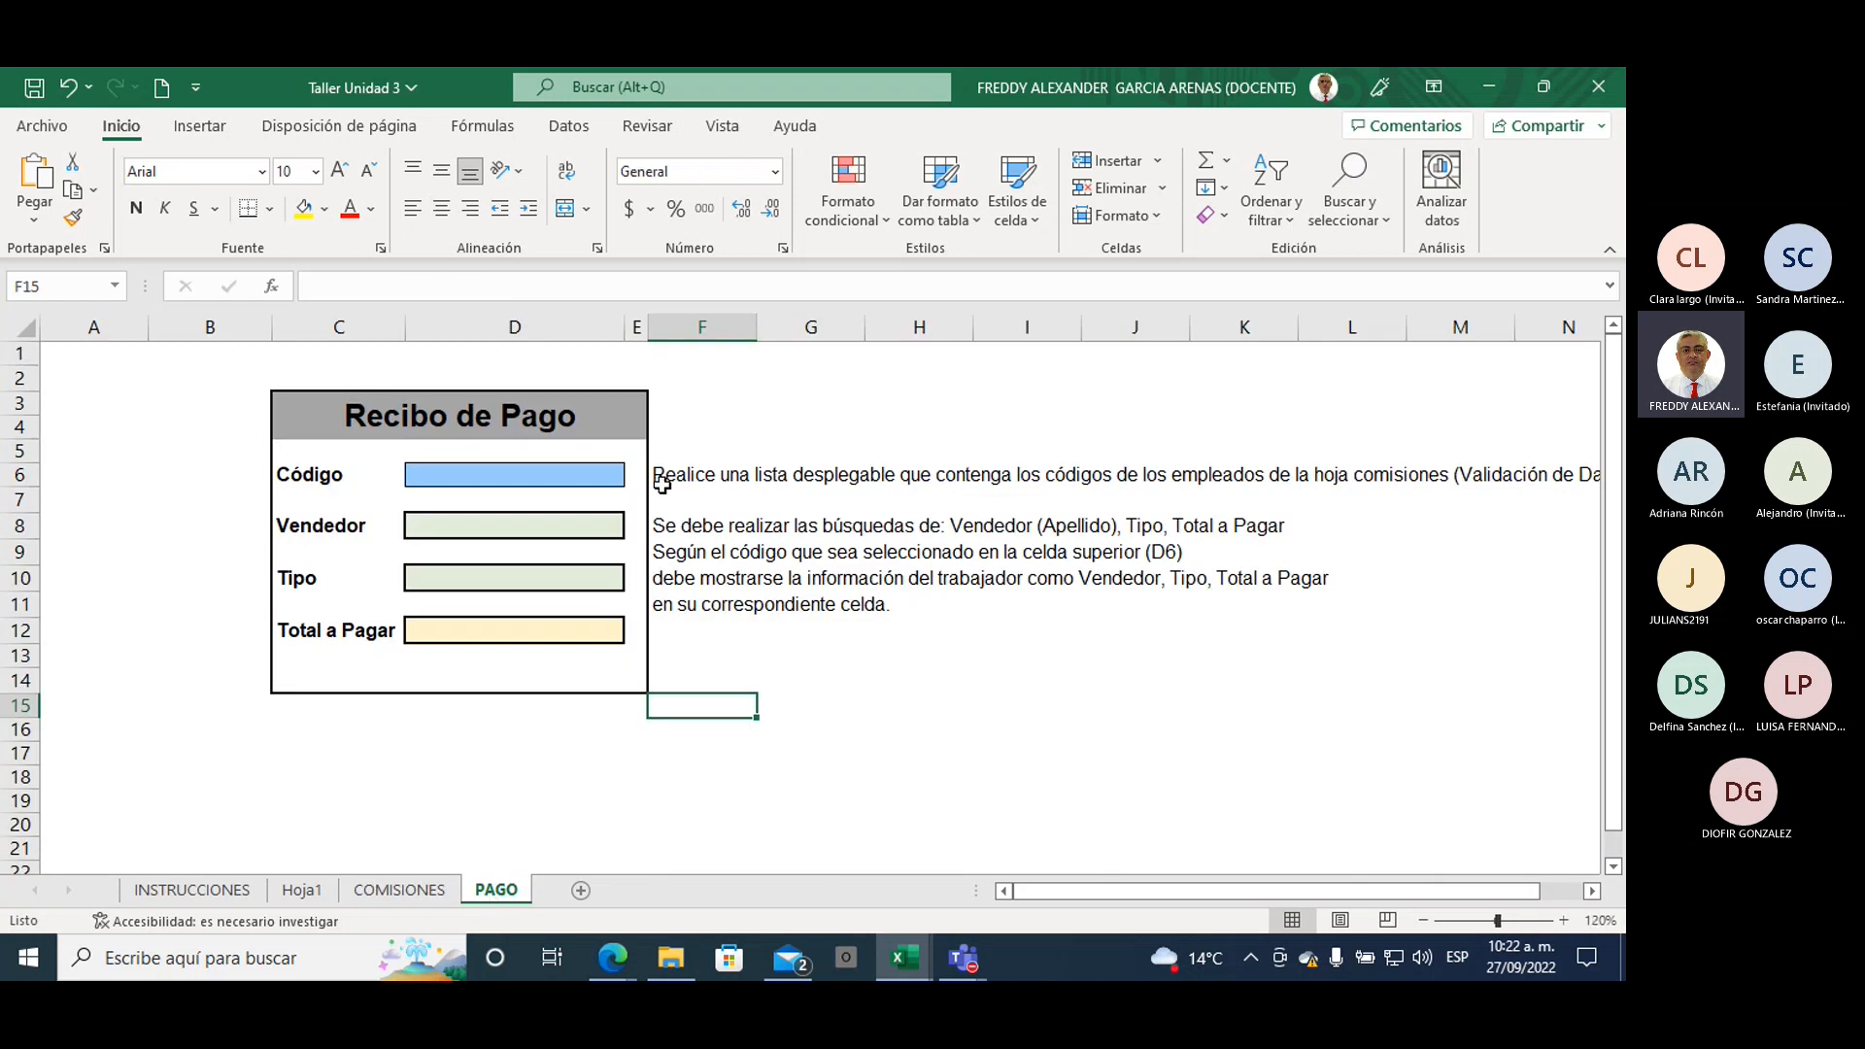
click(302, 889)
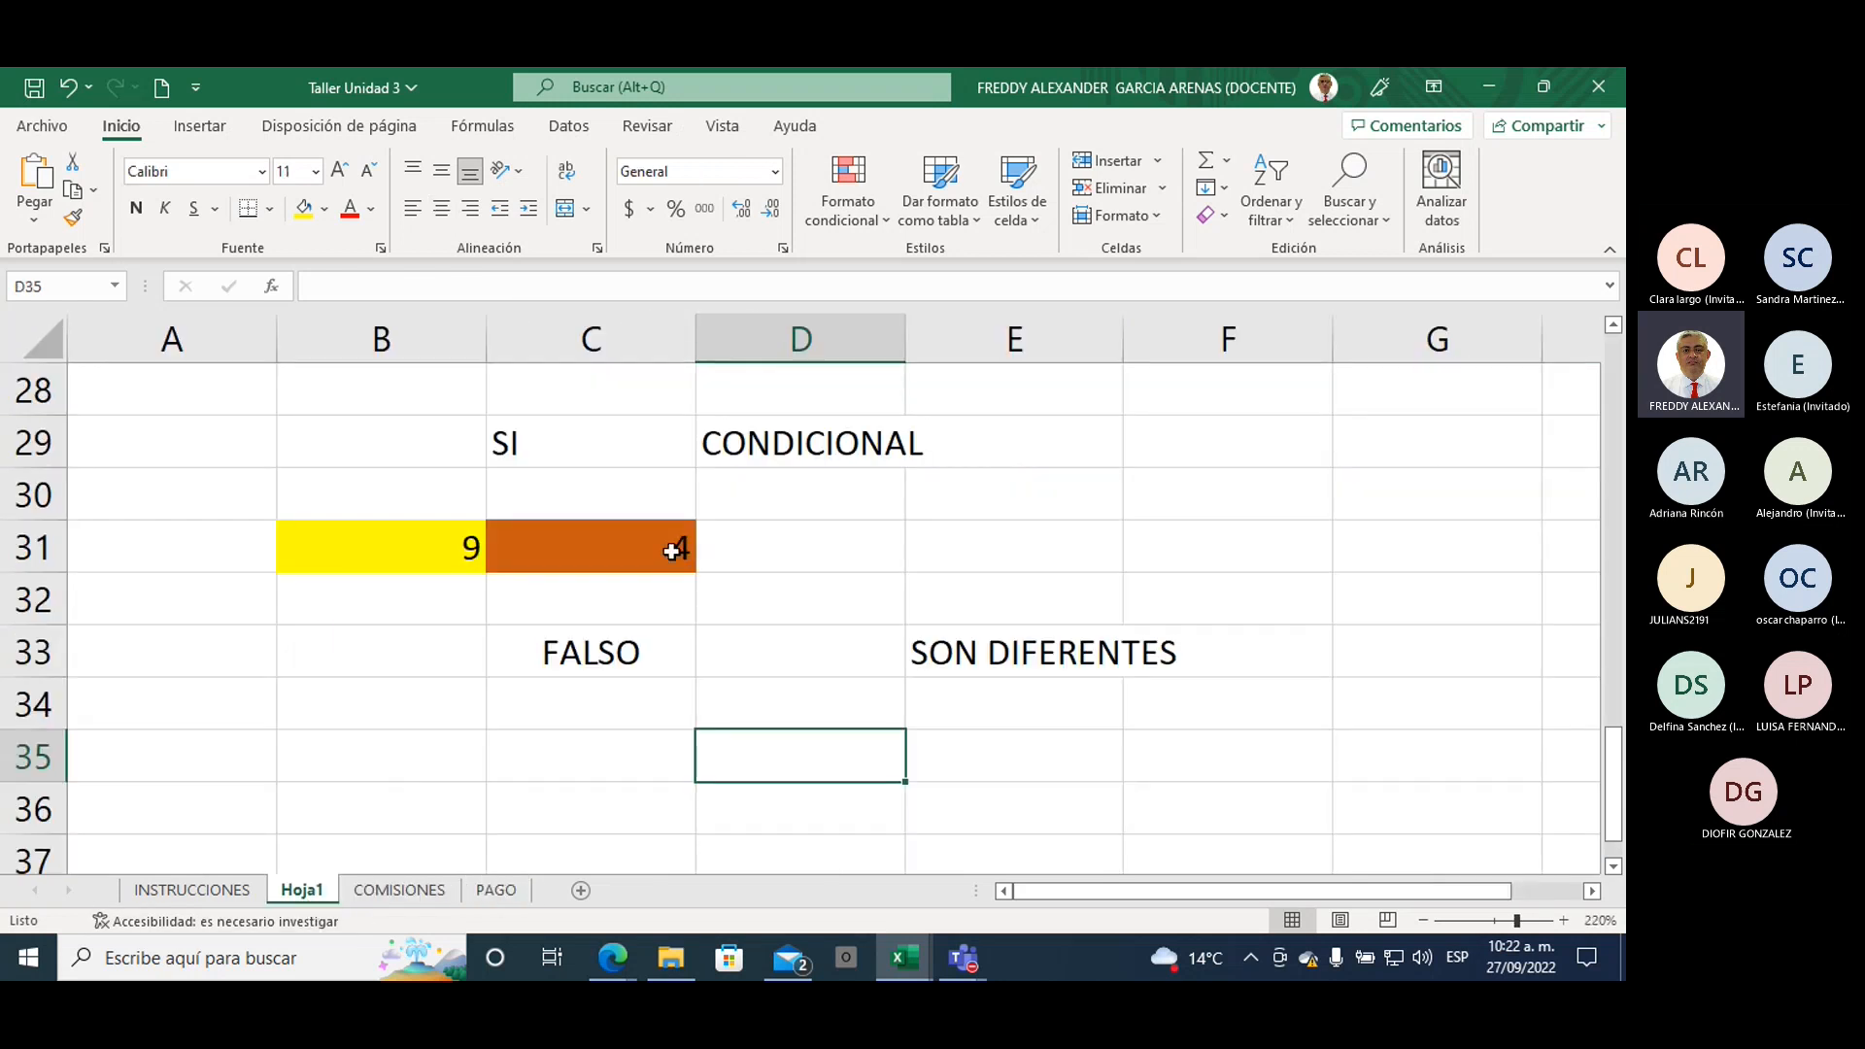
click(543, 467)
click(375, 291)
text(S)
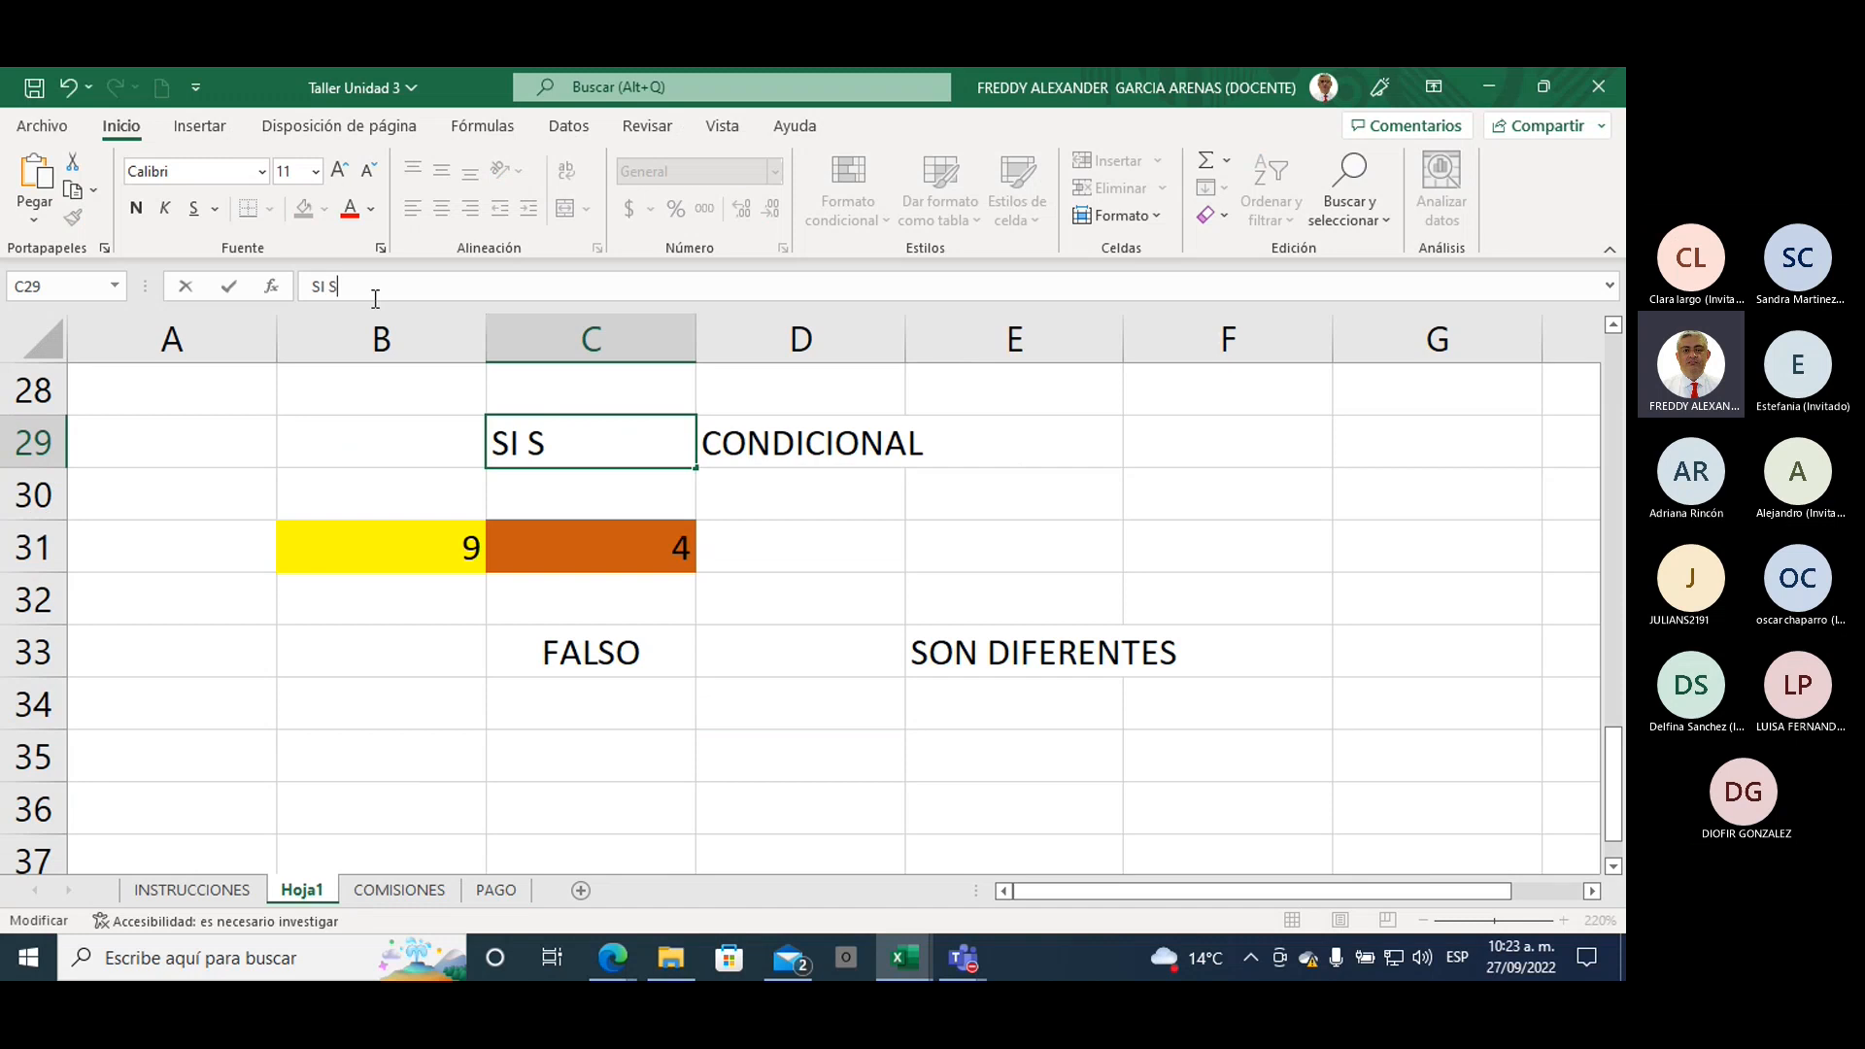
text(ENCILLO)
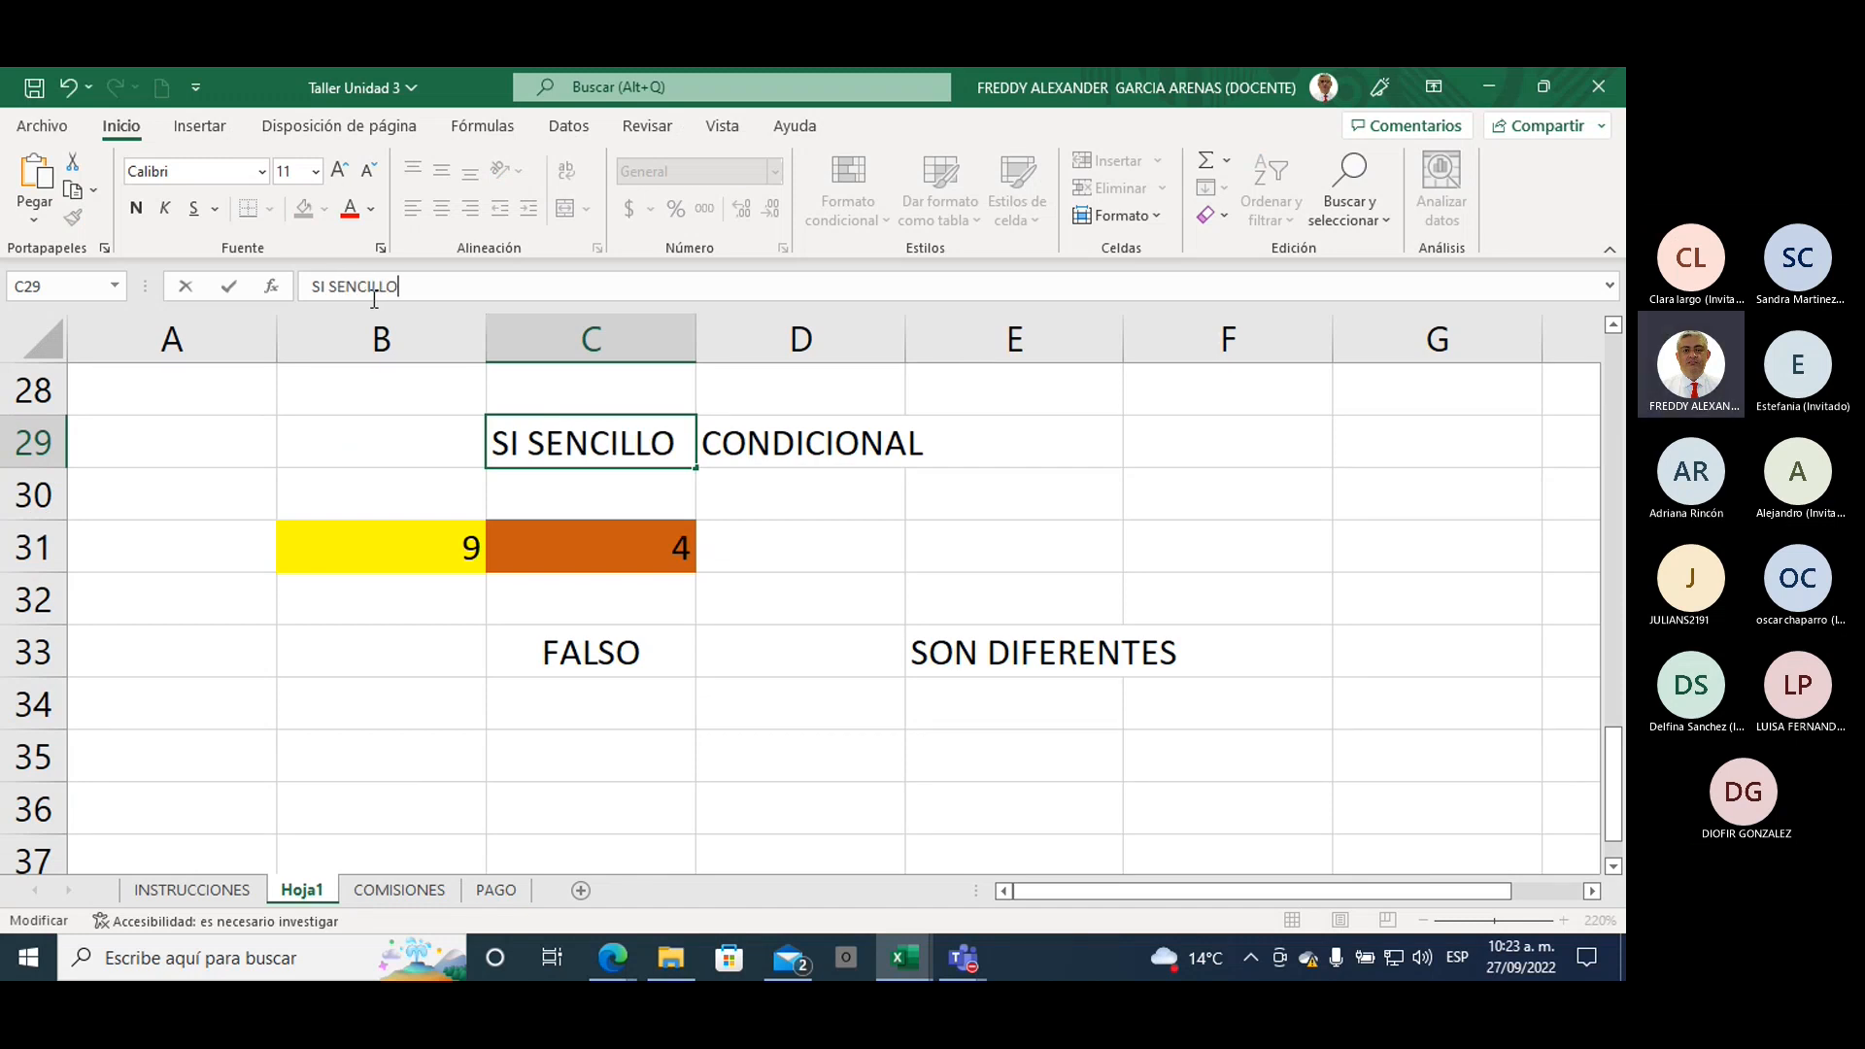
click(717, 509)
key(Up)
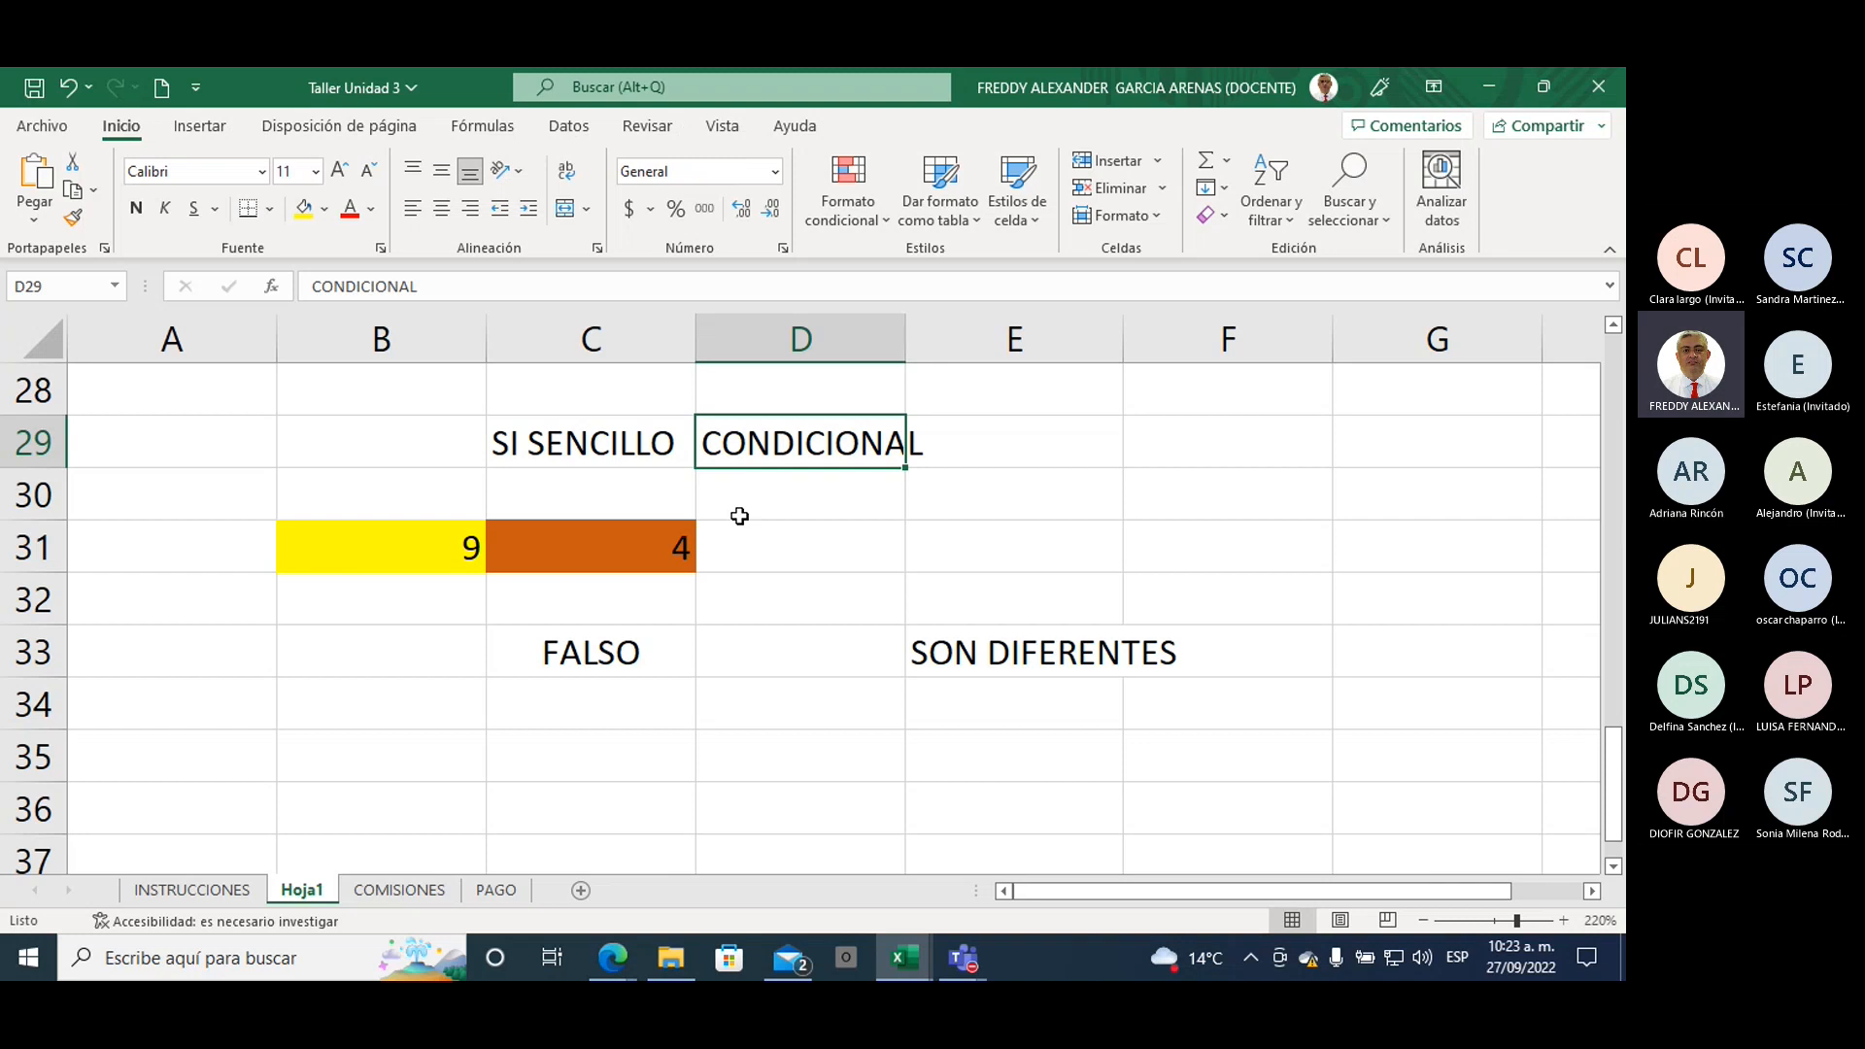
Step: On the COMISIONES sheet, select the two Total a pagar instructions for Estables and Libres workers in G29:J30
click(384, 895)
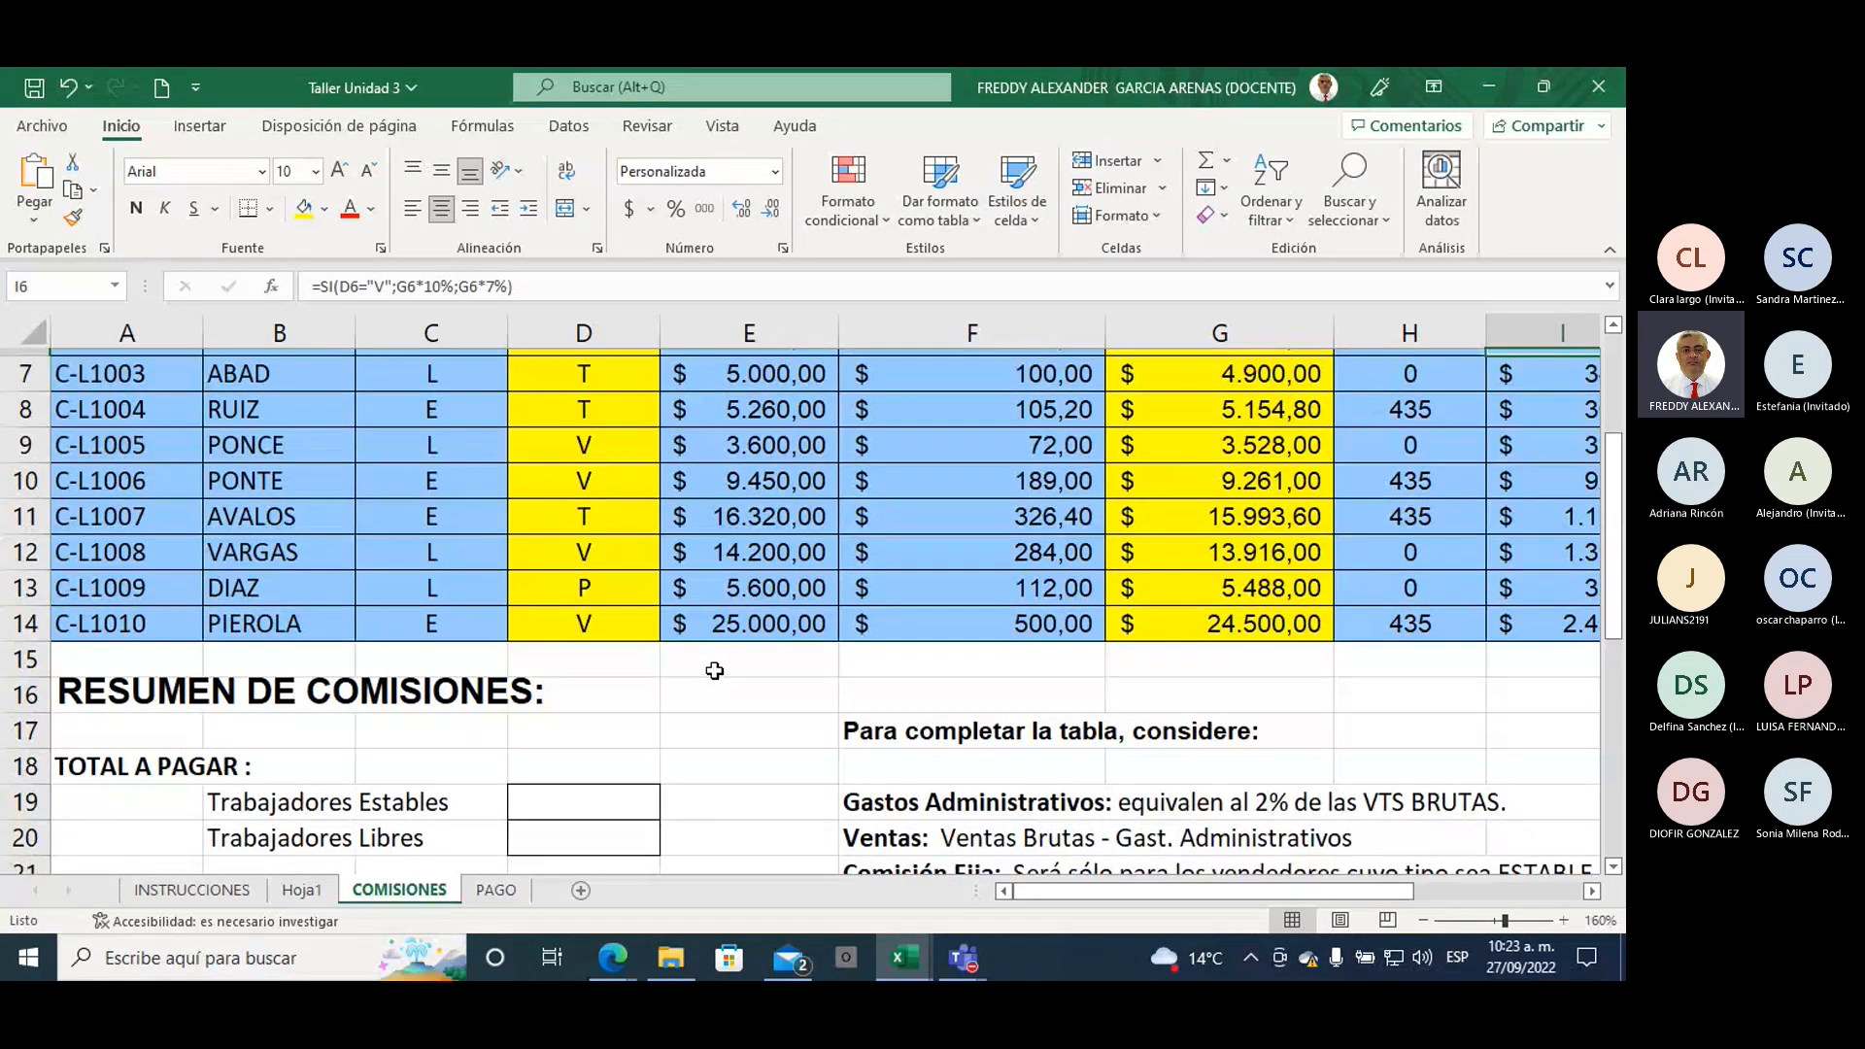
scroll(712, 673, up, 1)
scroll(1056, 581, down, 3)
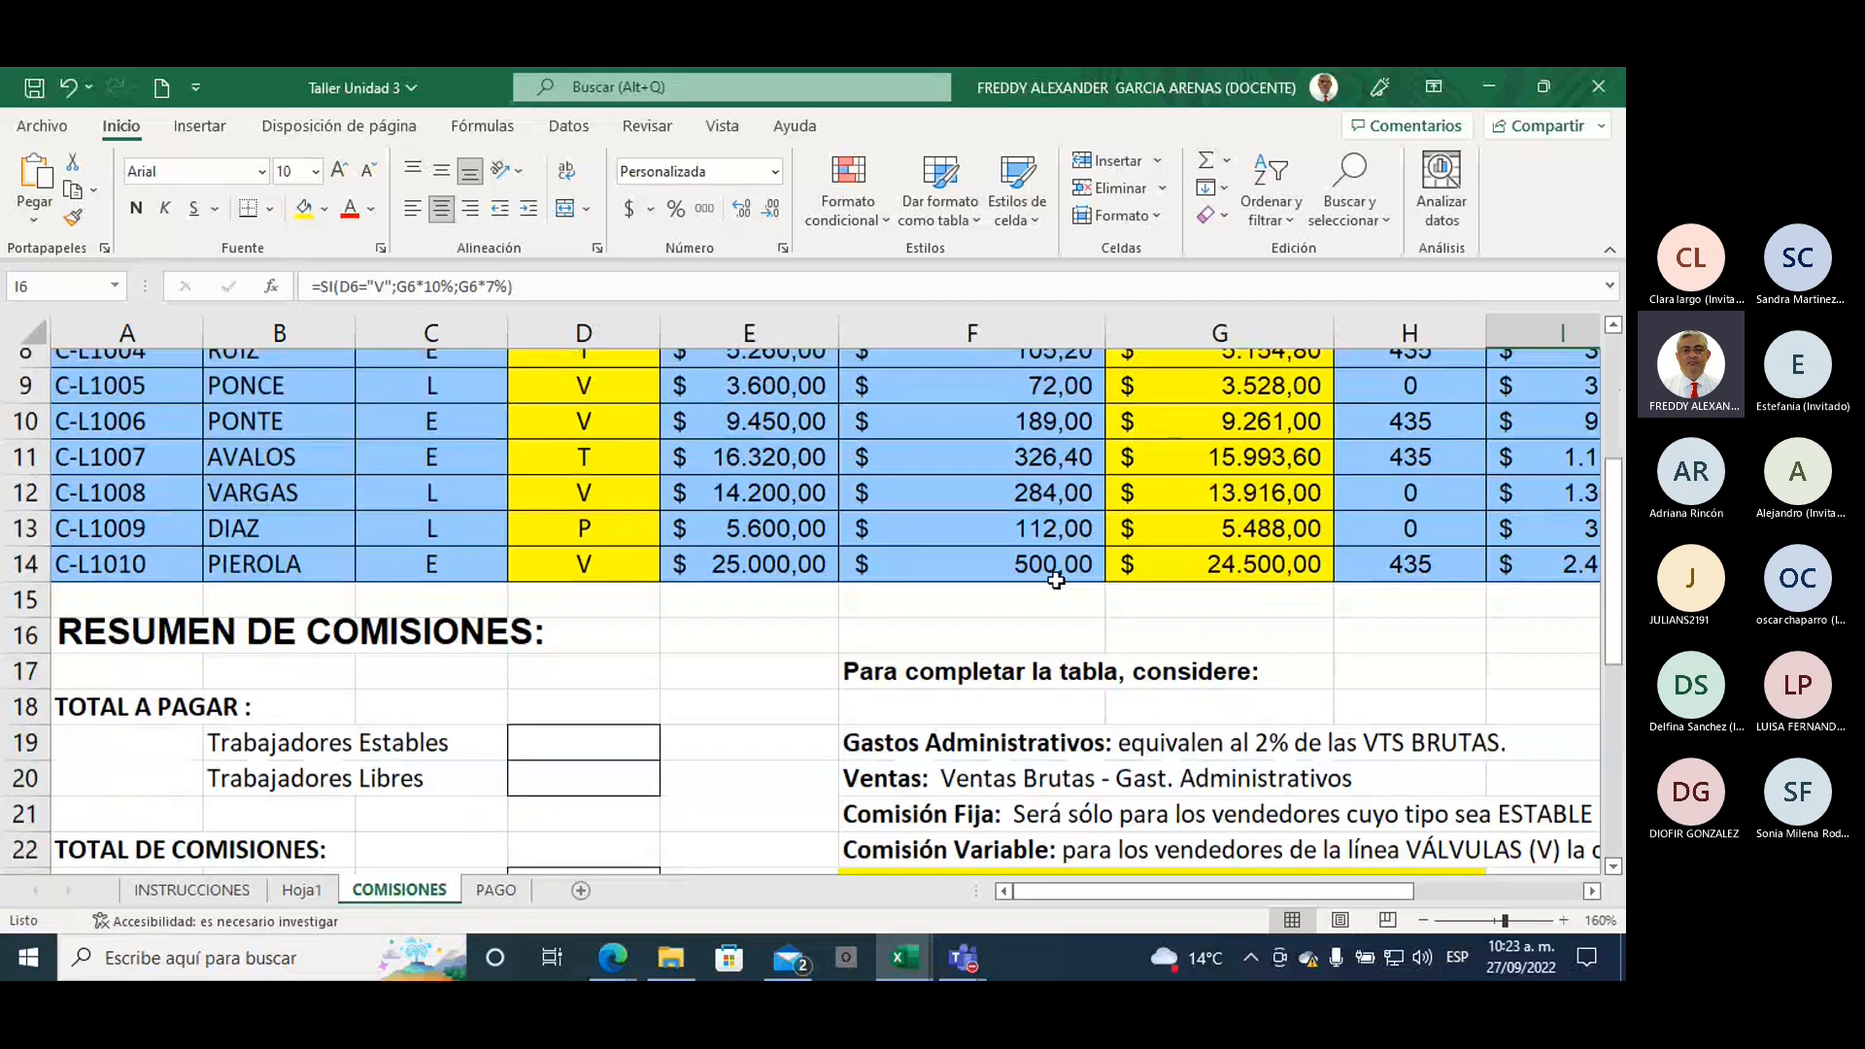
scroll(1055, 581, down, 1)
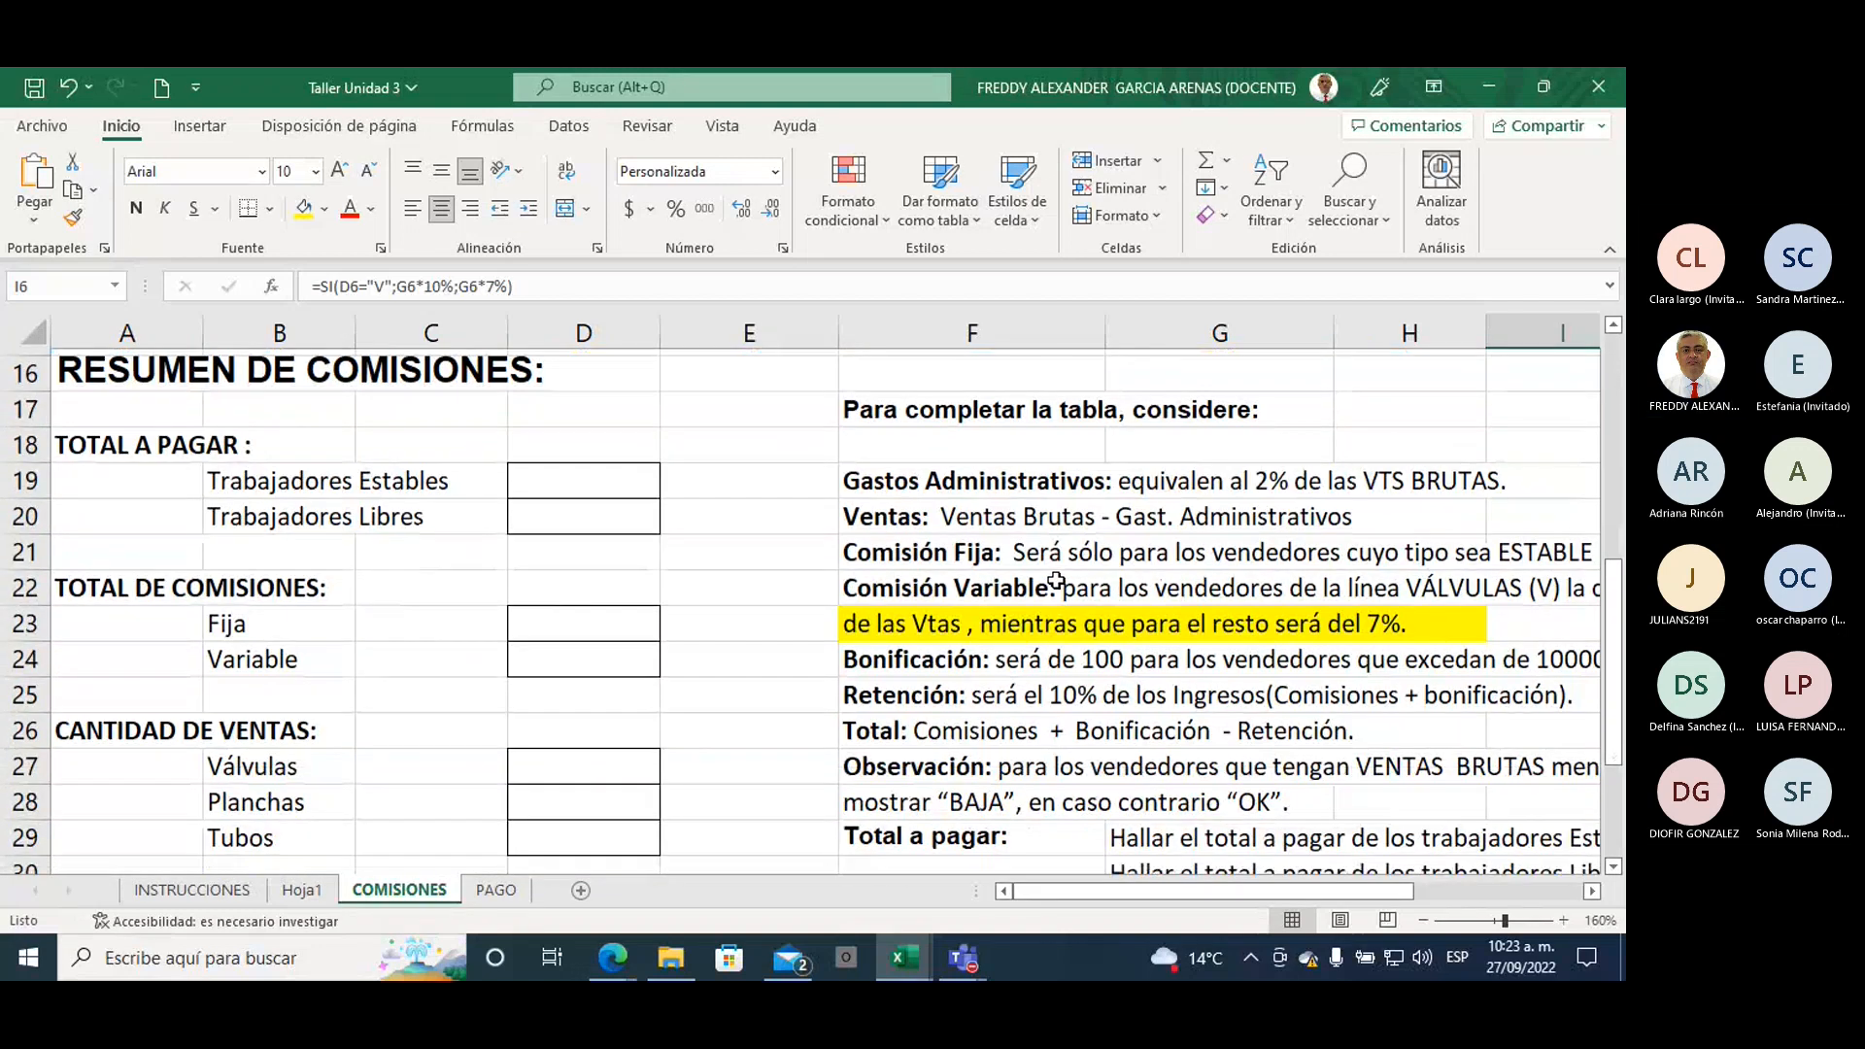
scroll(1055, 581, down, 2)
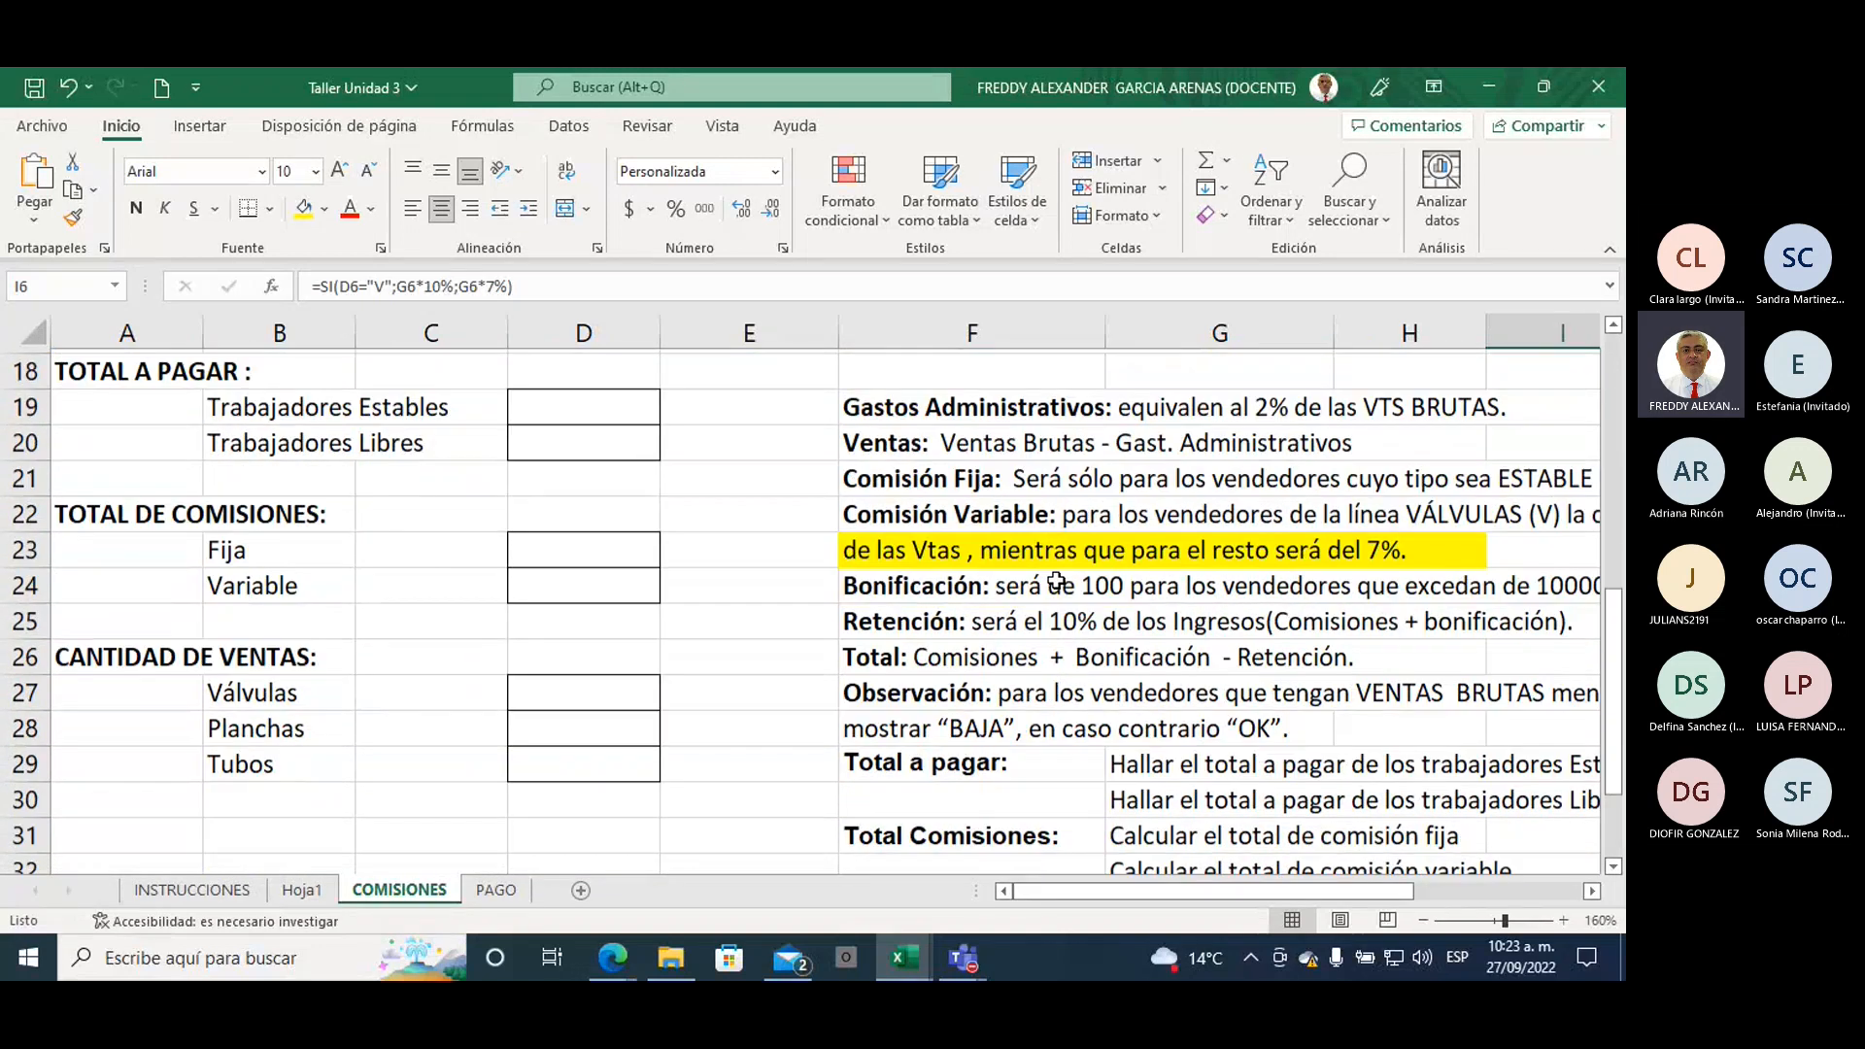
drag(1034, 881, 1157, 881)
drag(453, 624, 1177, 622)
drag(649, 661, 1175, 617)
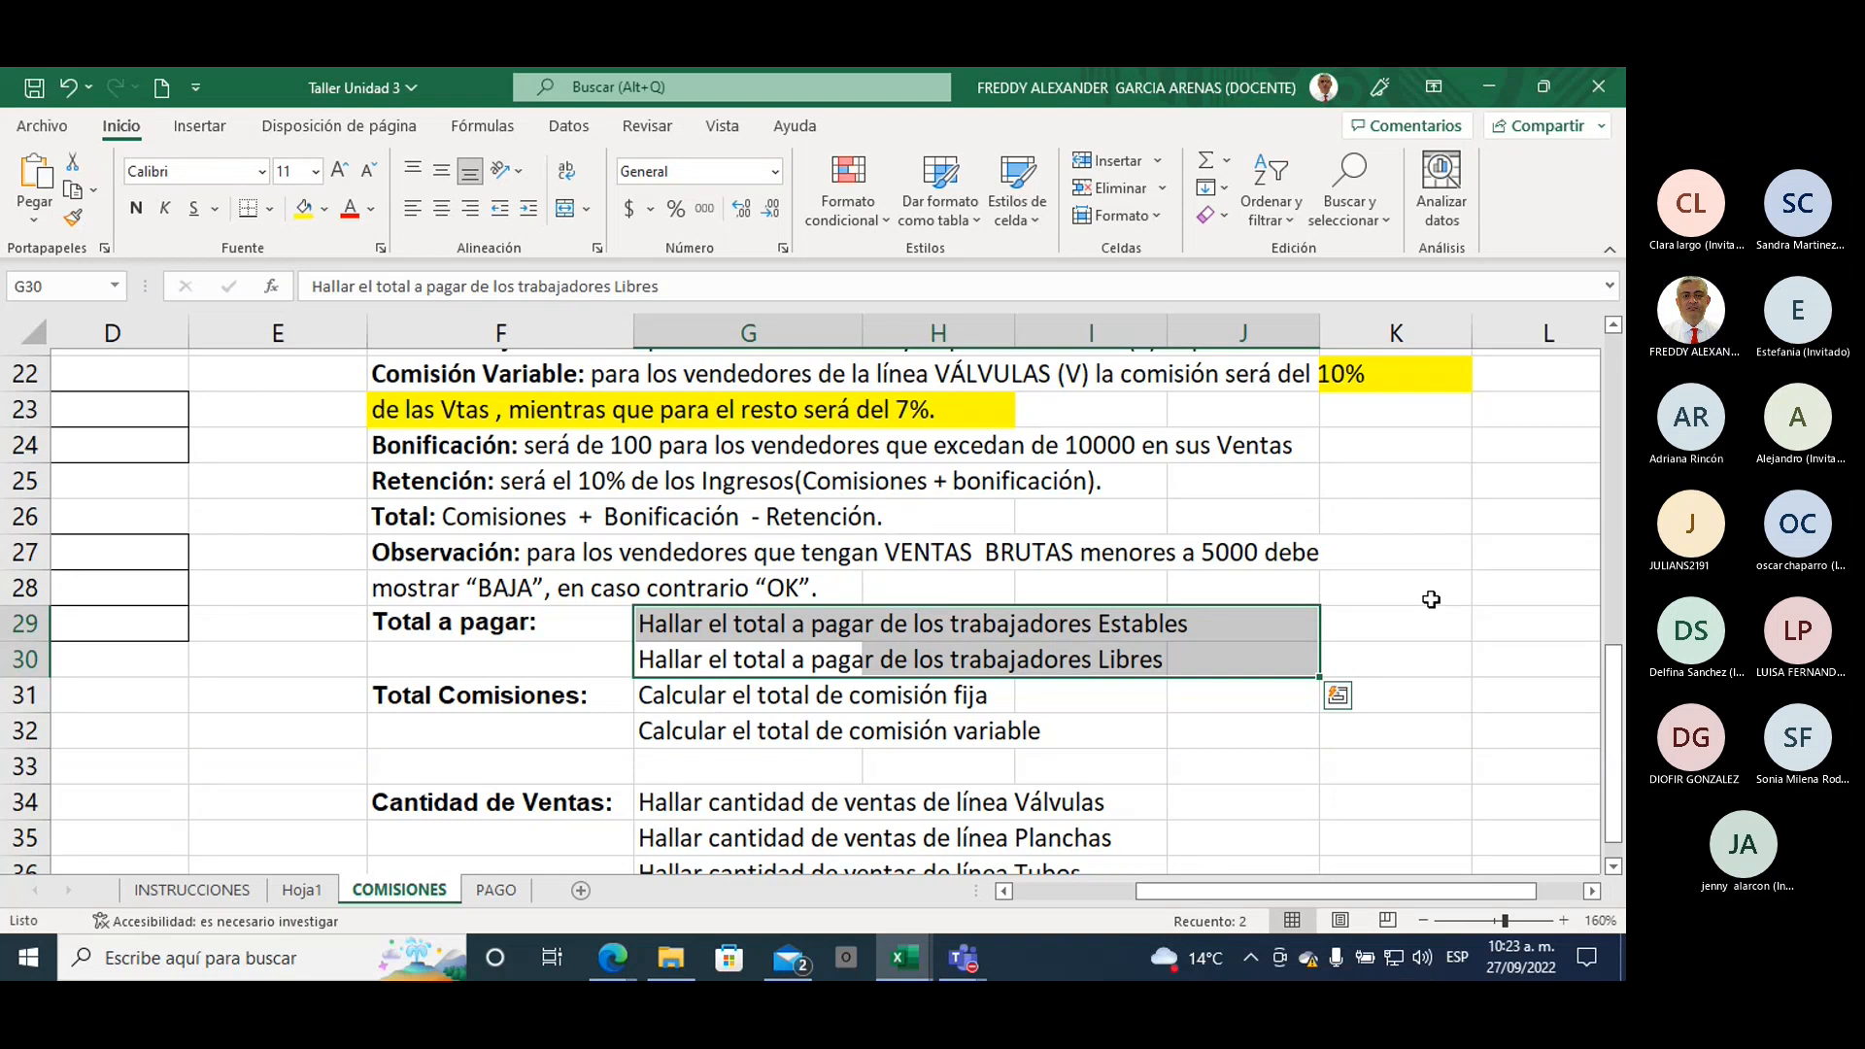
Step: Switch to the Teams meeting window, look through the participants list, and minimise the window
mouse_move(937, 939)
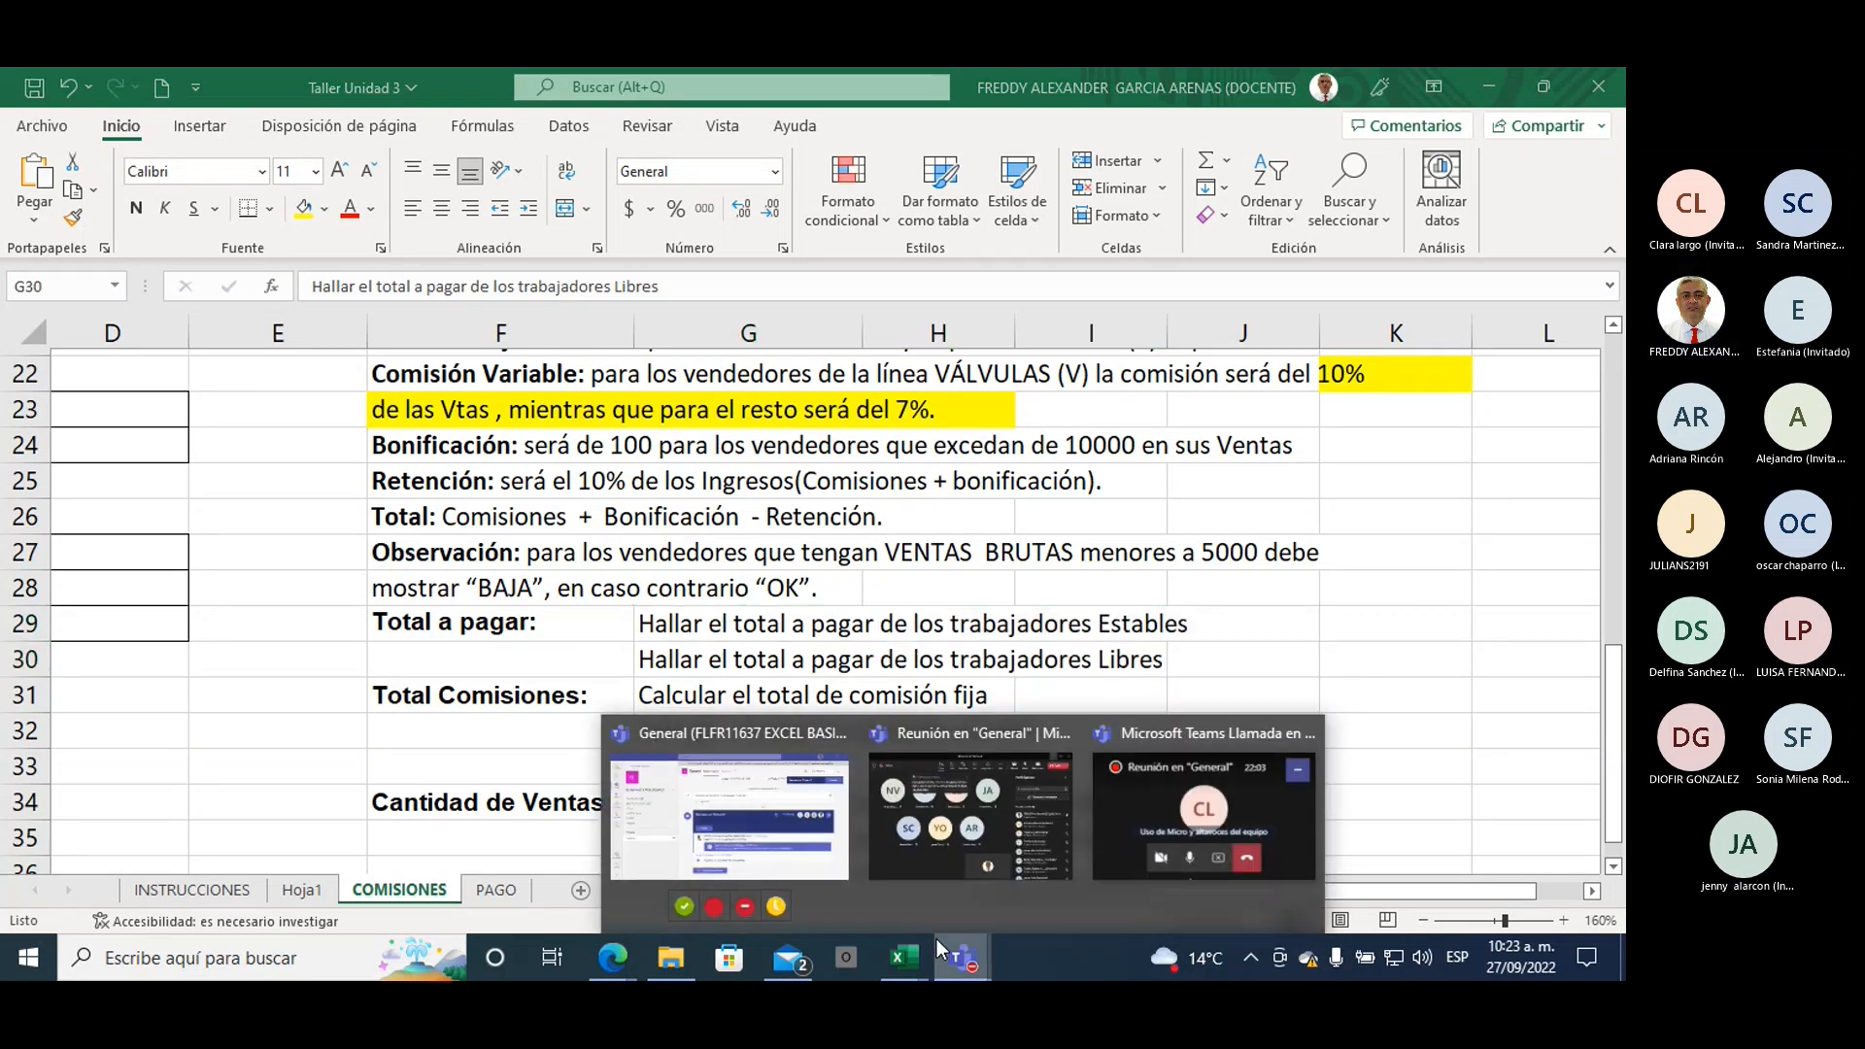
click(924, 870)
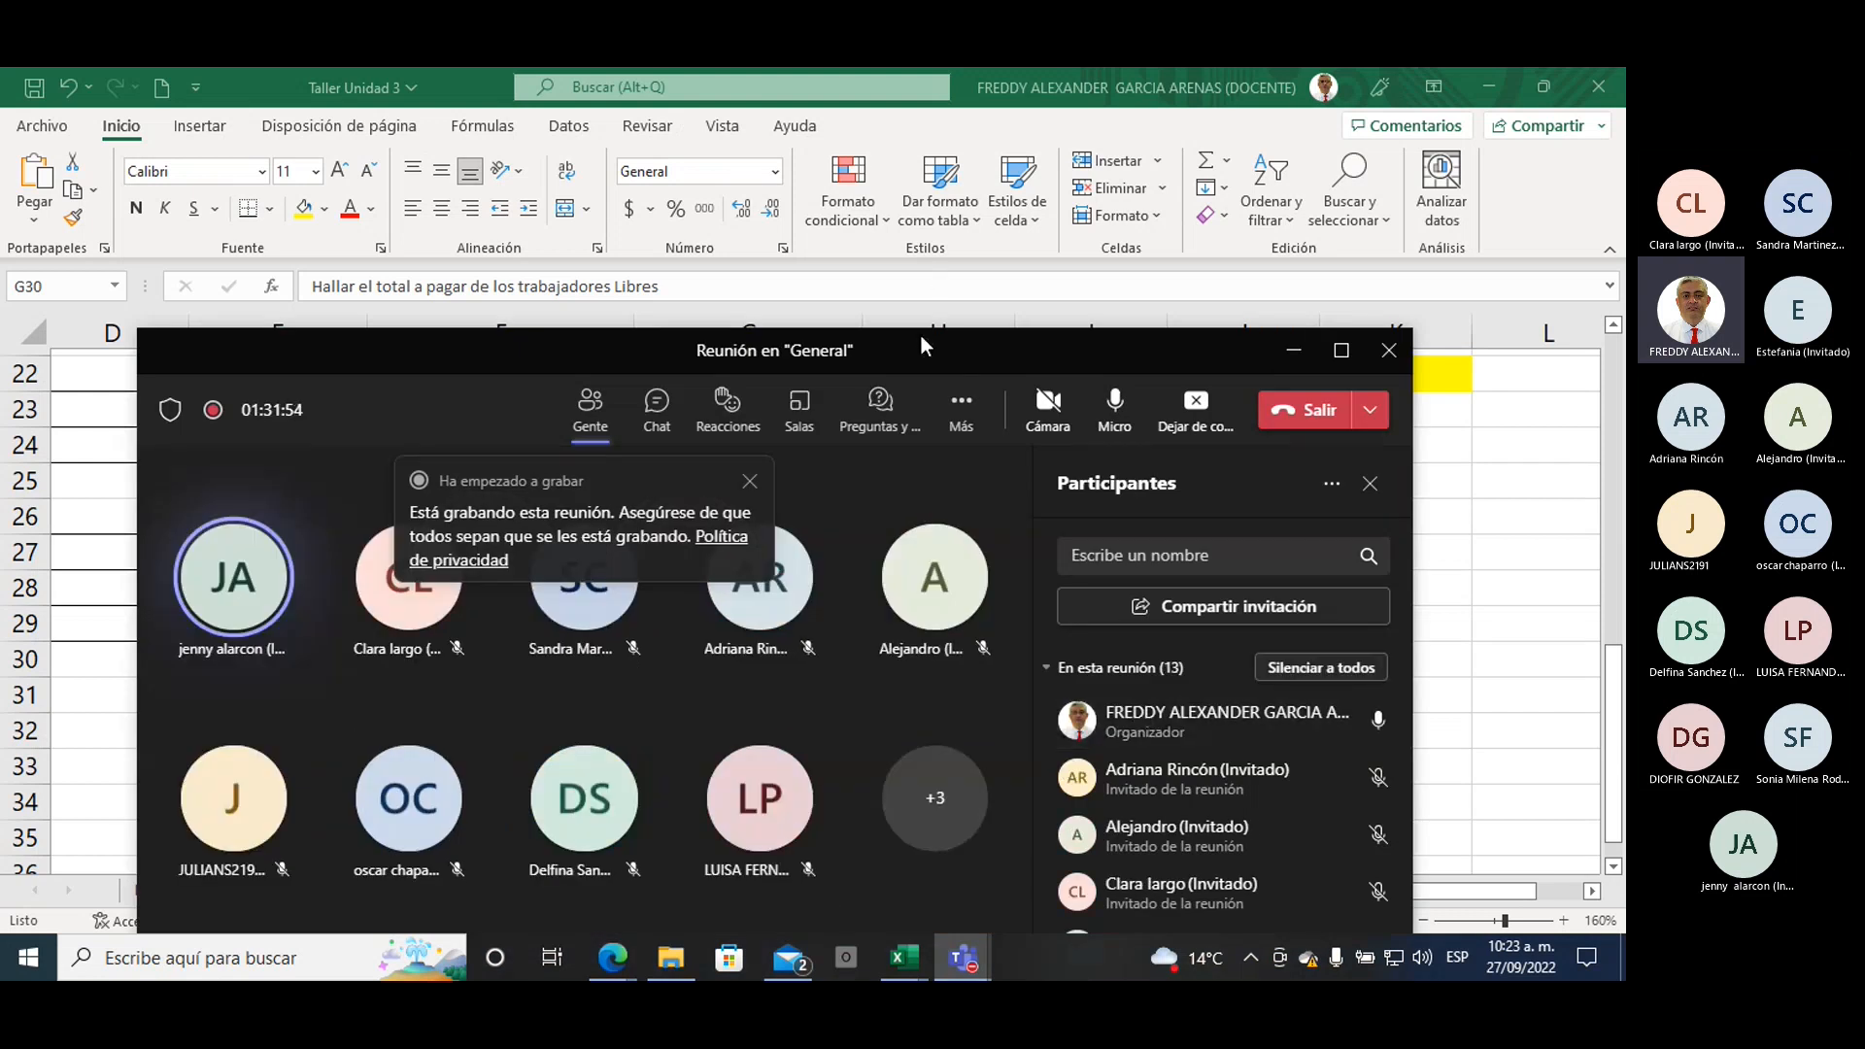
drag(921, 335, 934, 144)
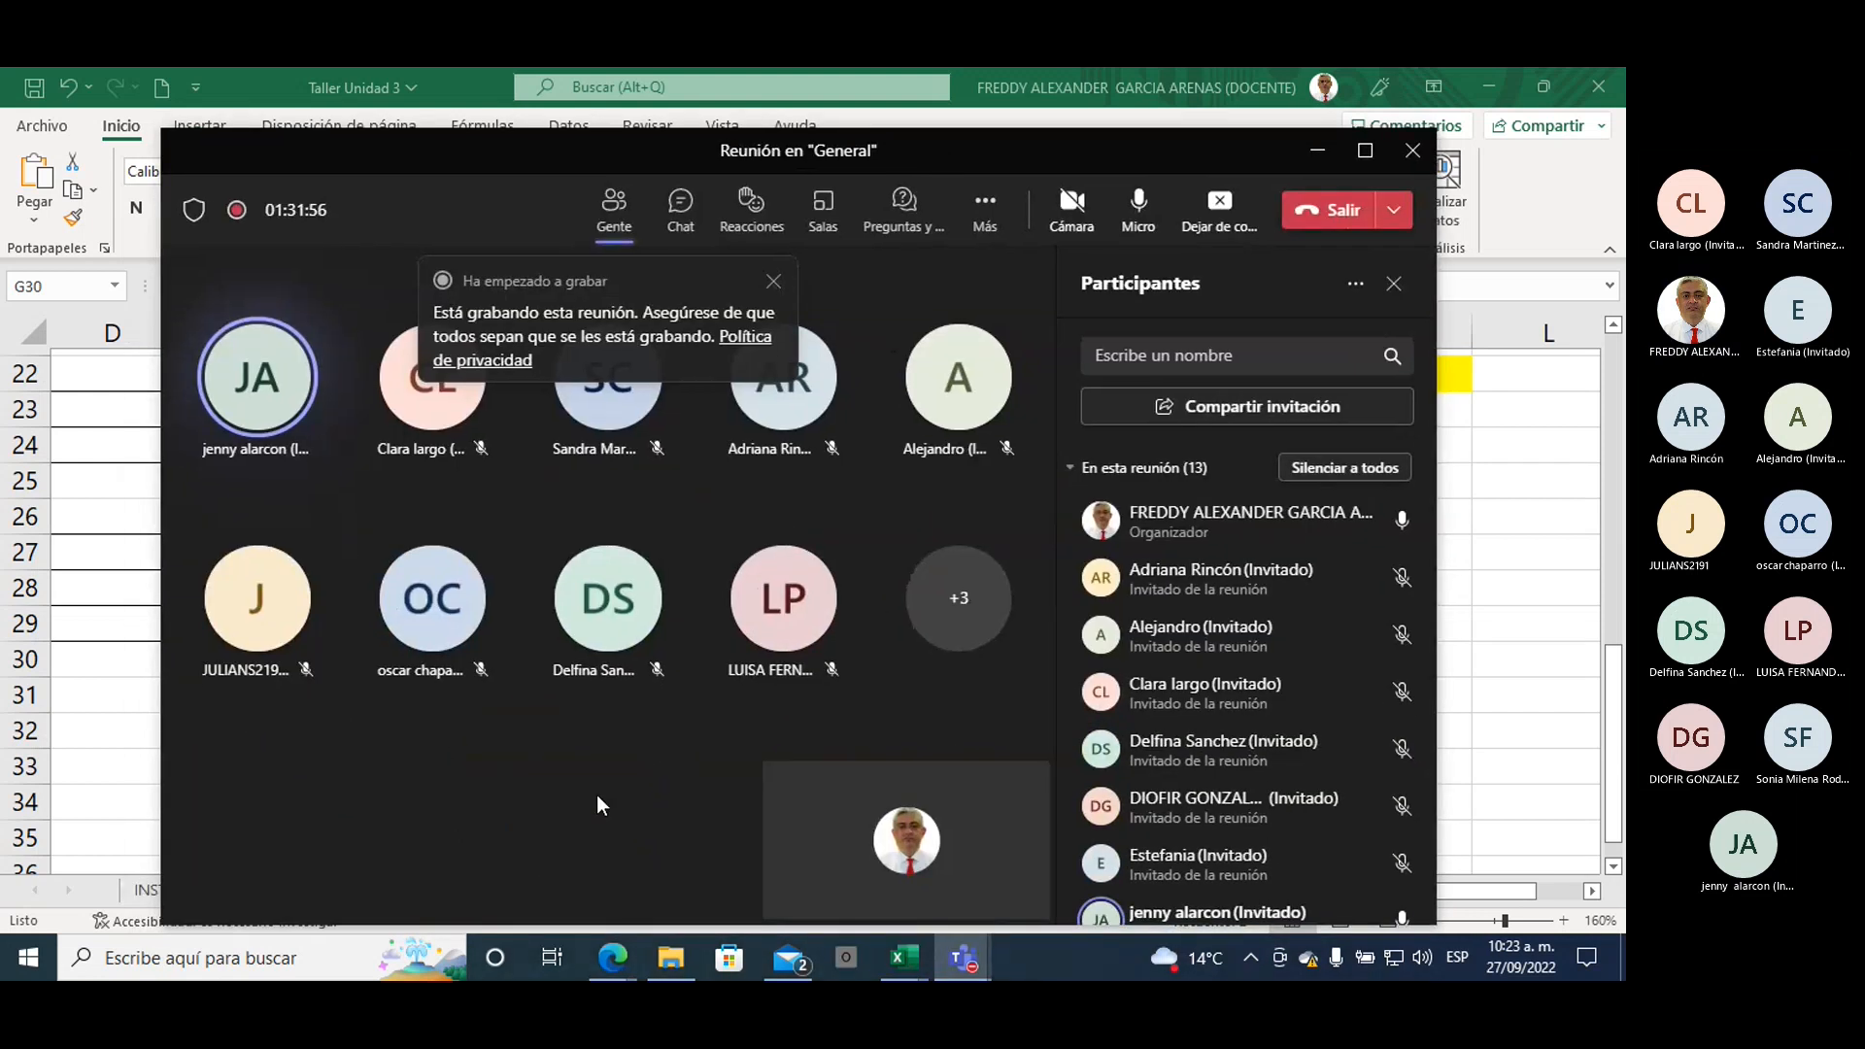
scroll(1202, 740, down, 5)
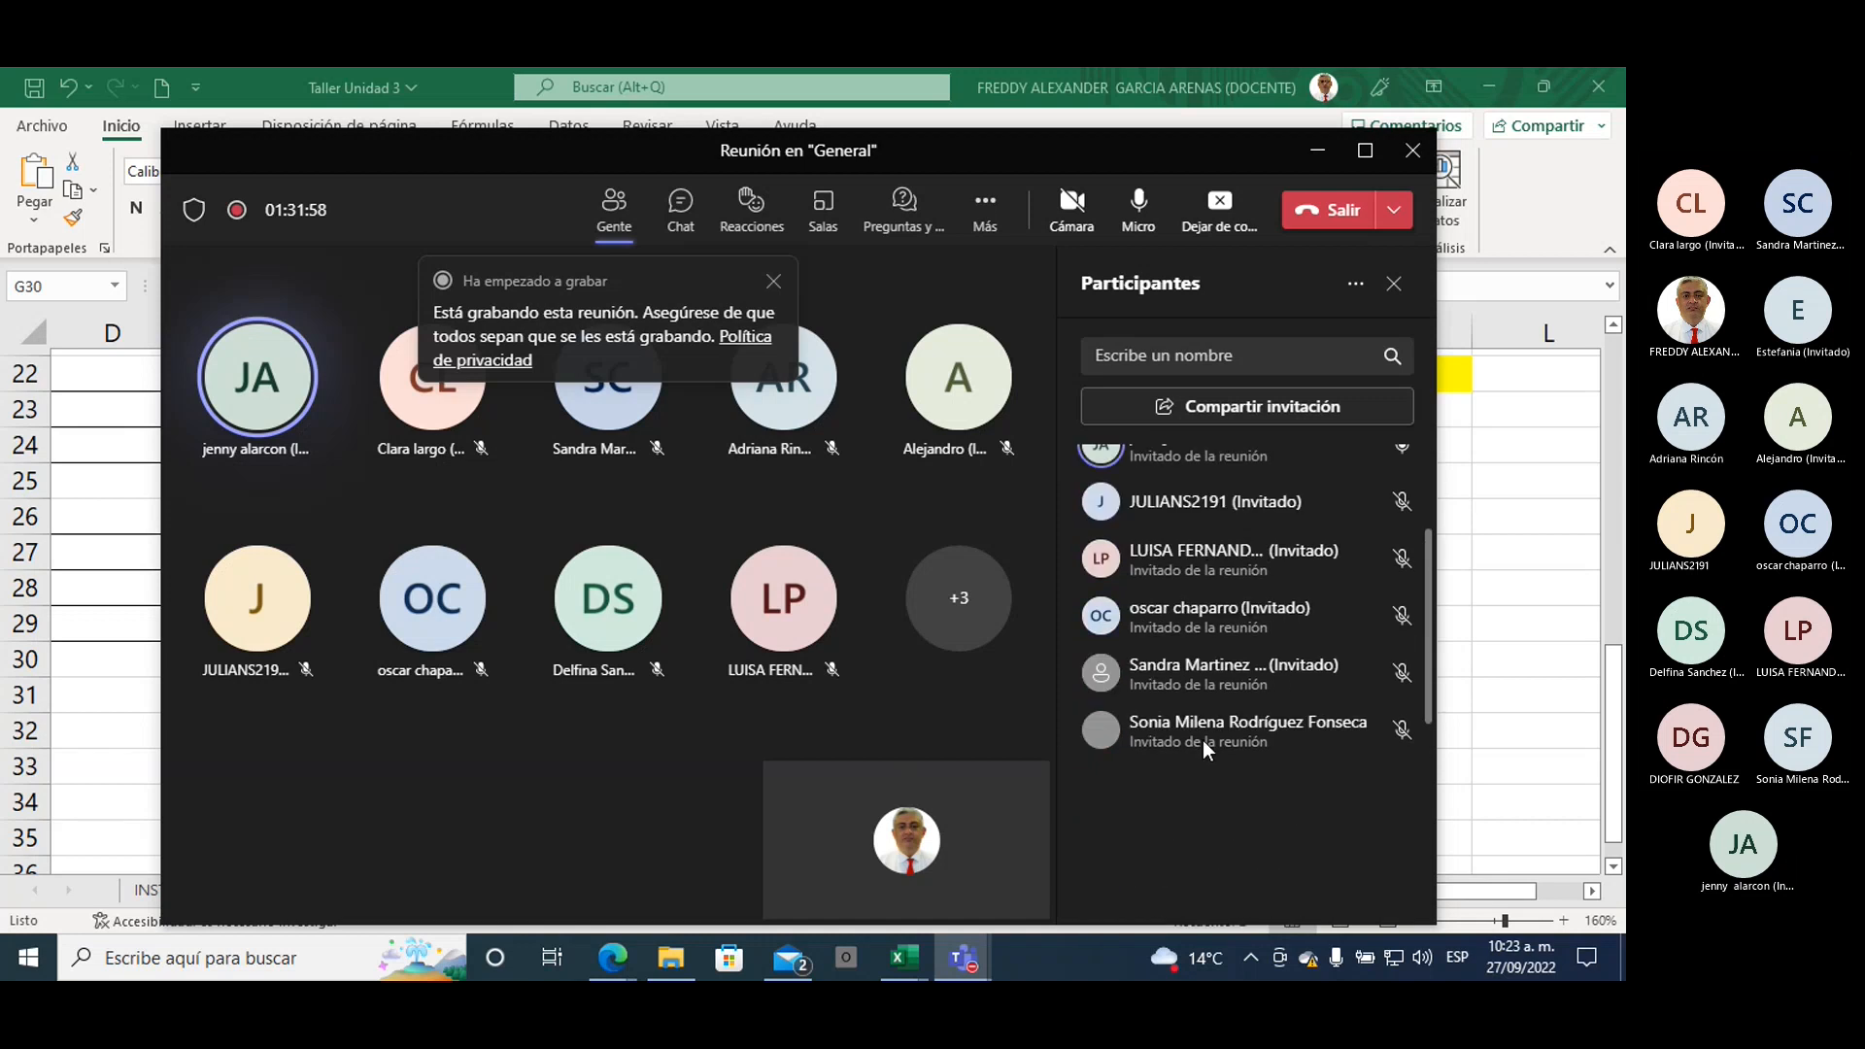
scroll(1202, 740, up, 4)
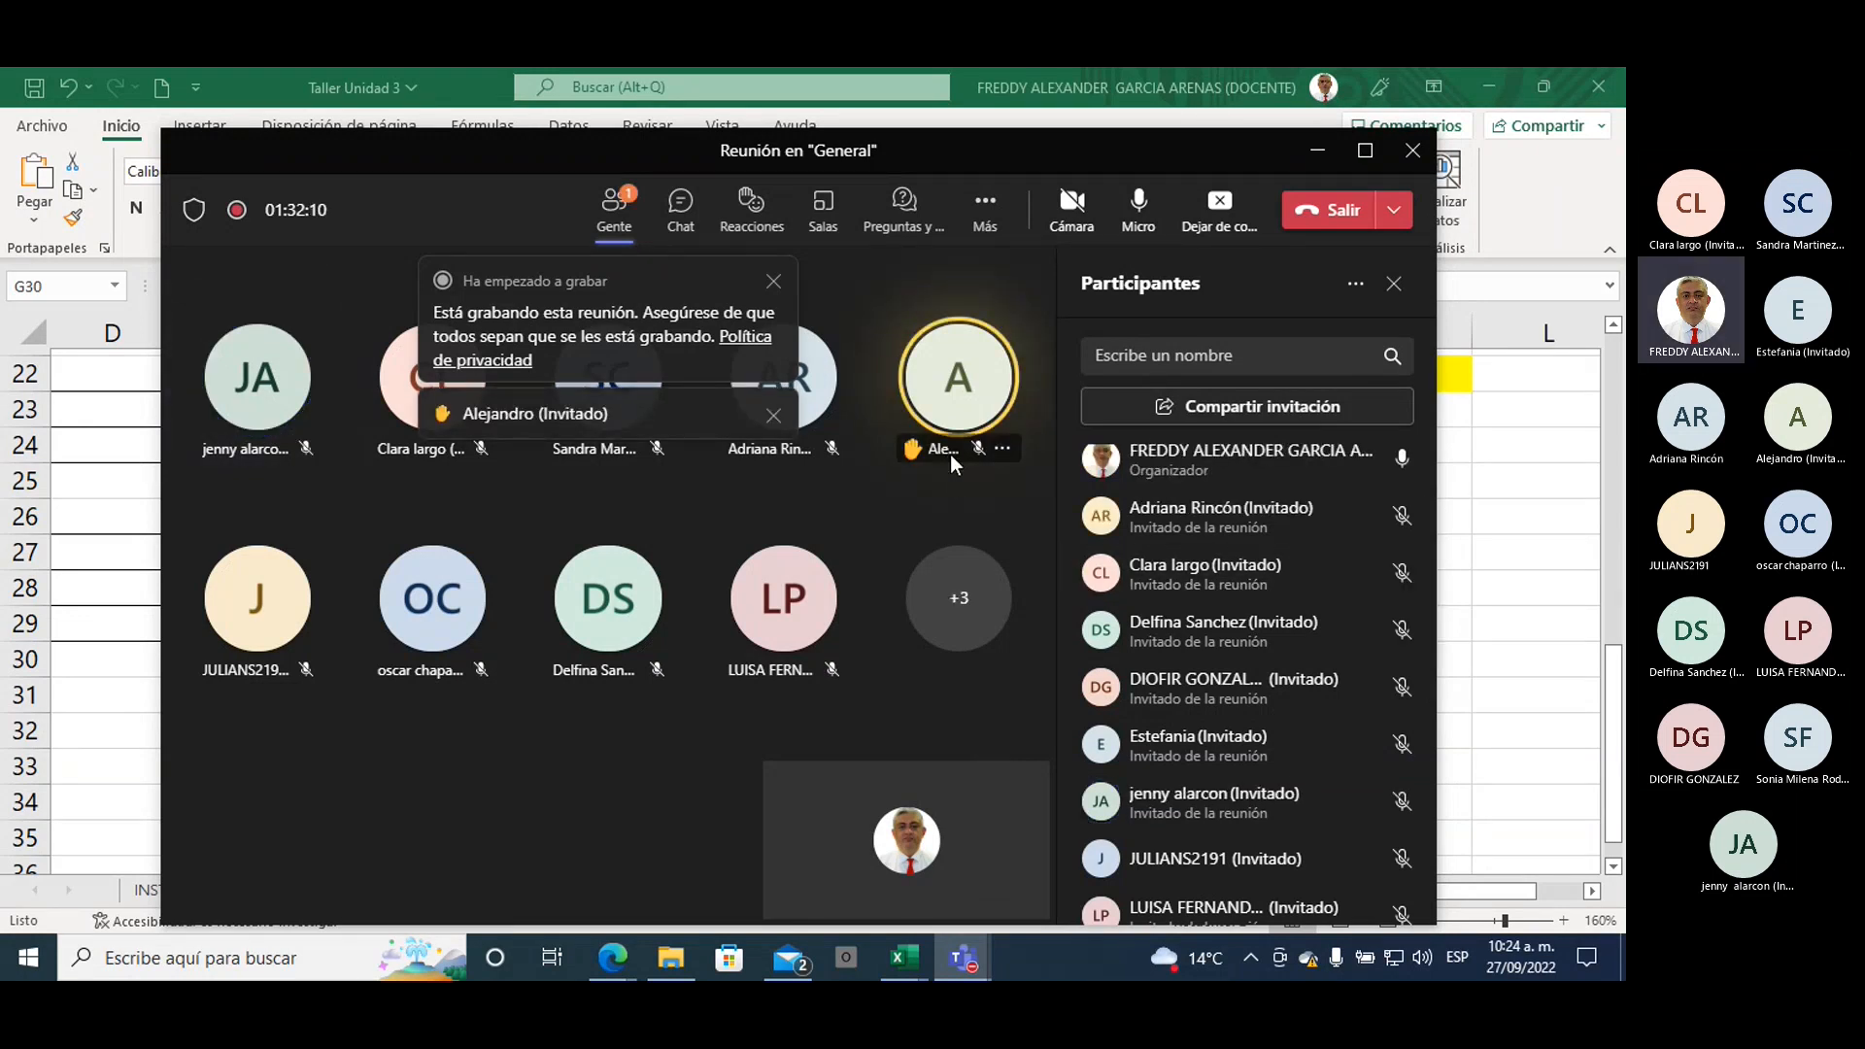
mouse_move(950, 451)
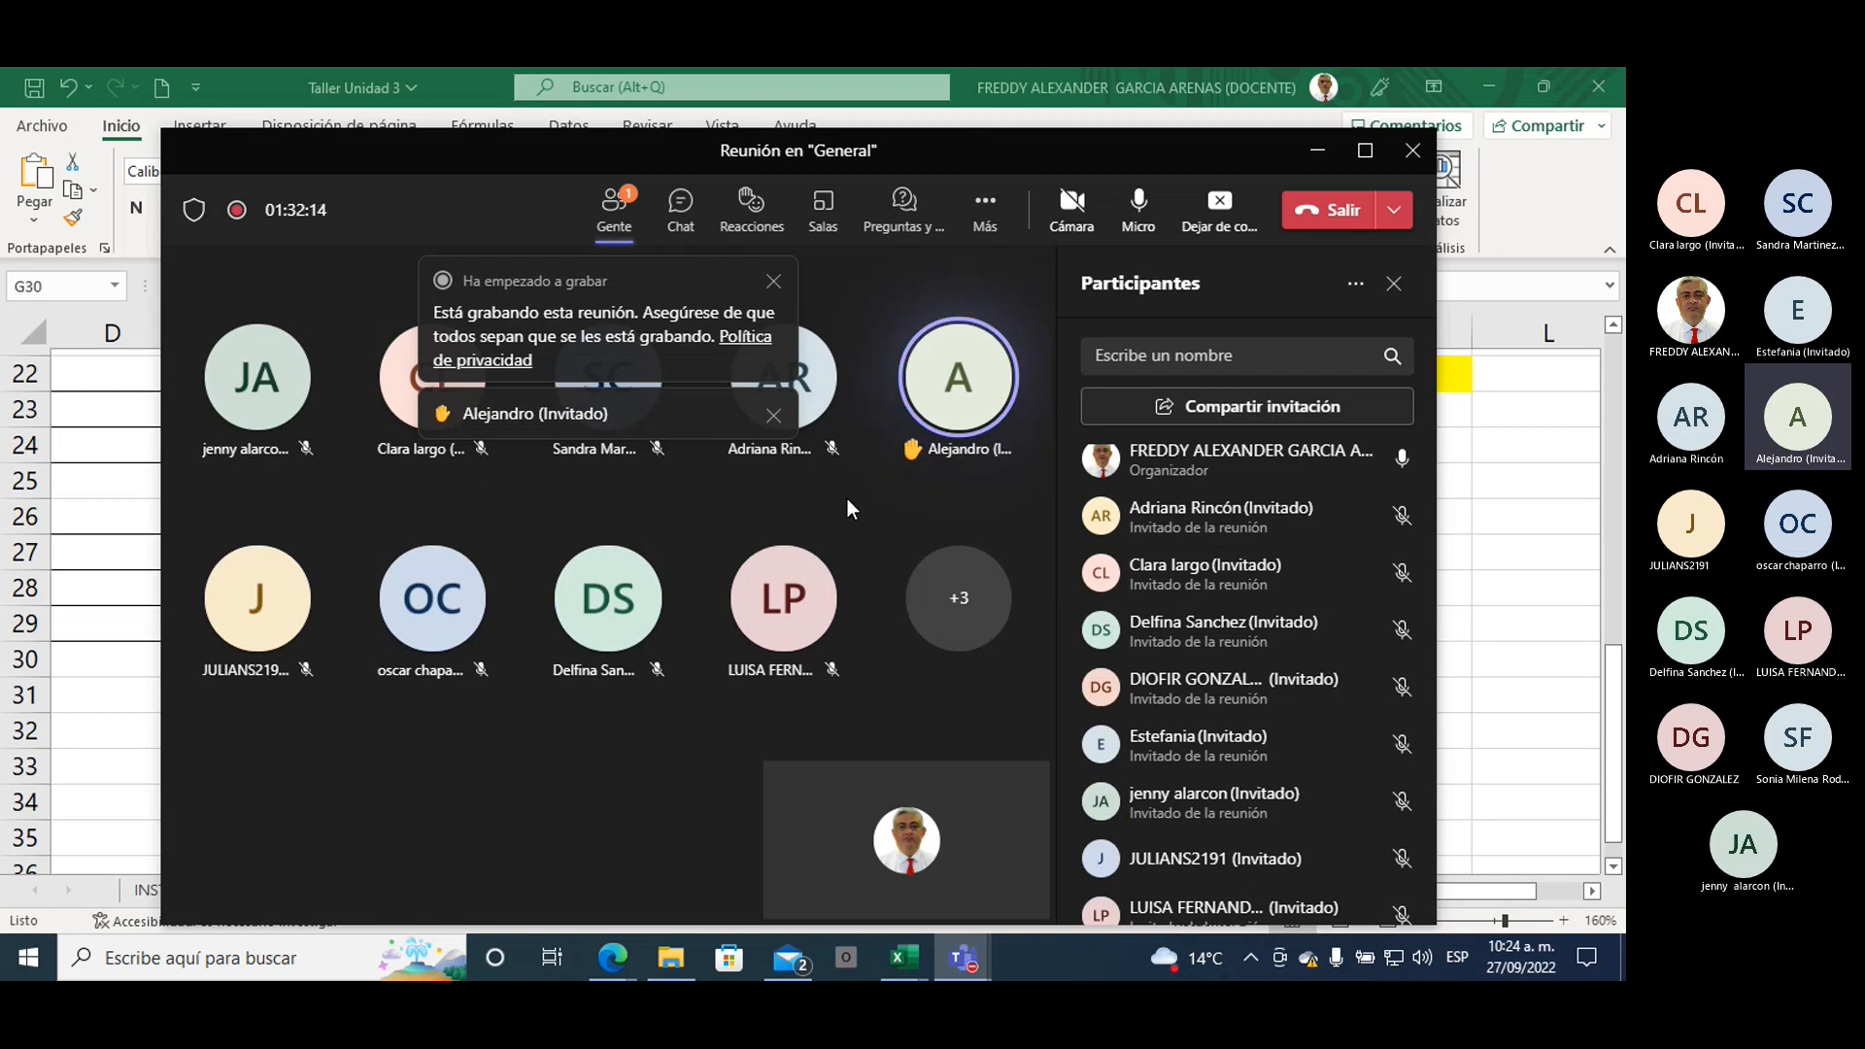
click(1312, 154)
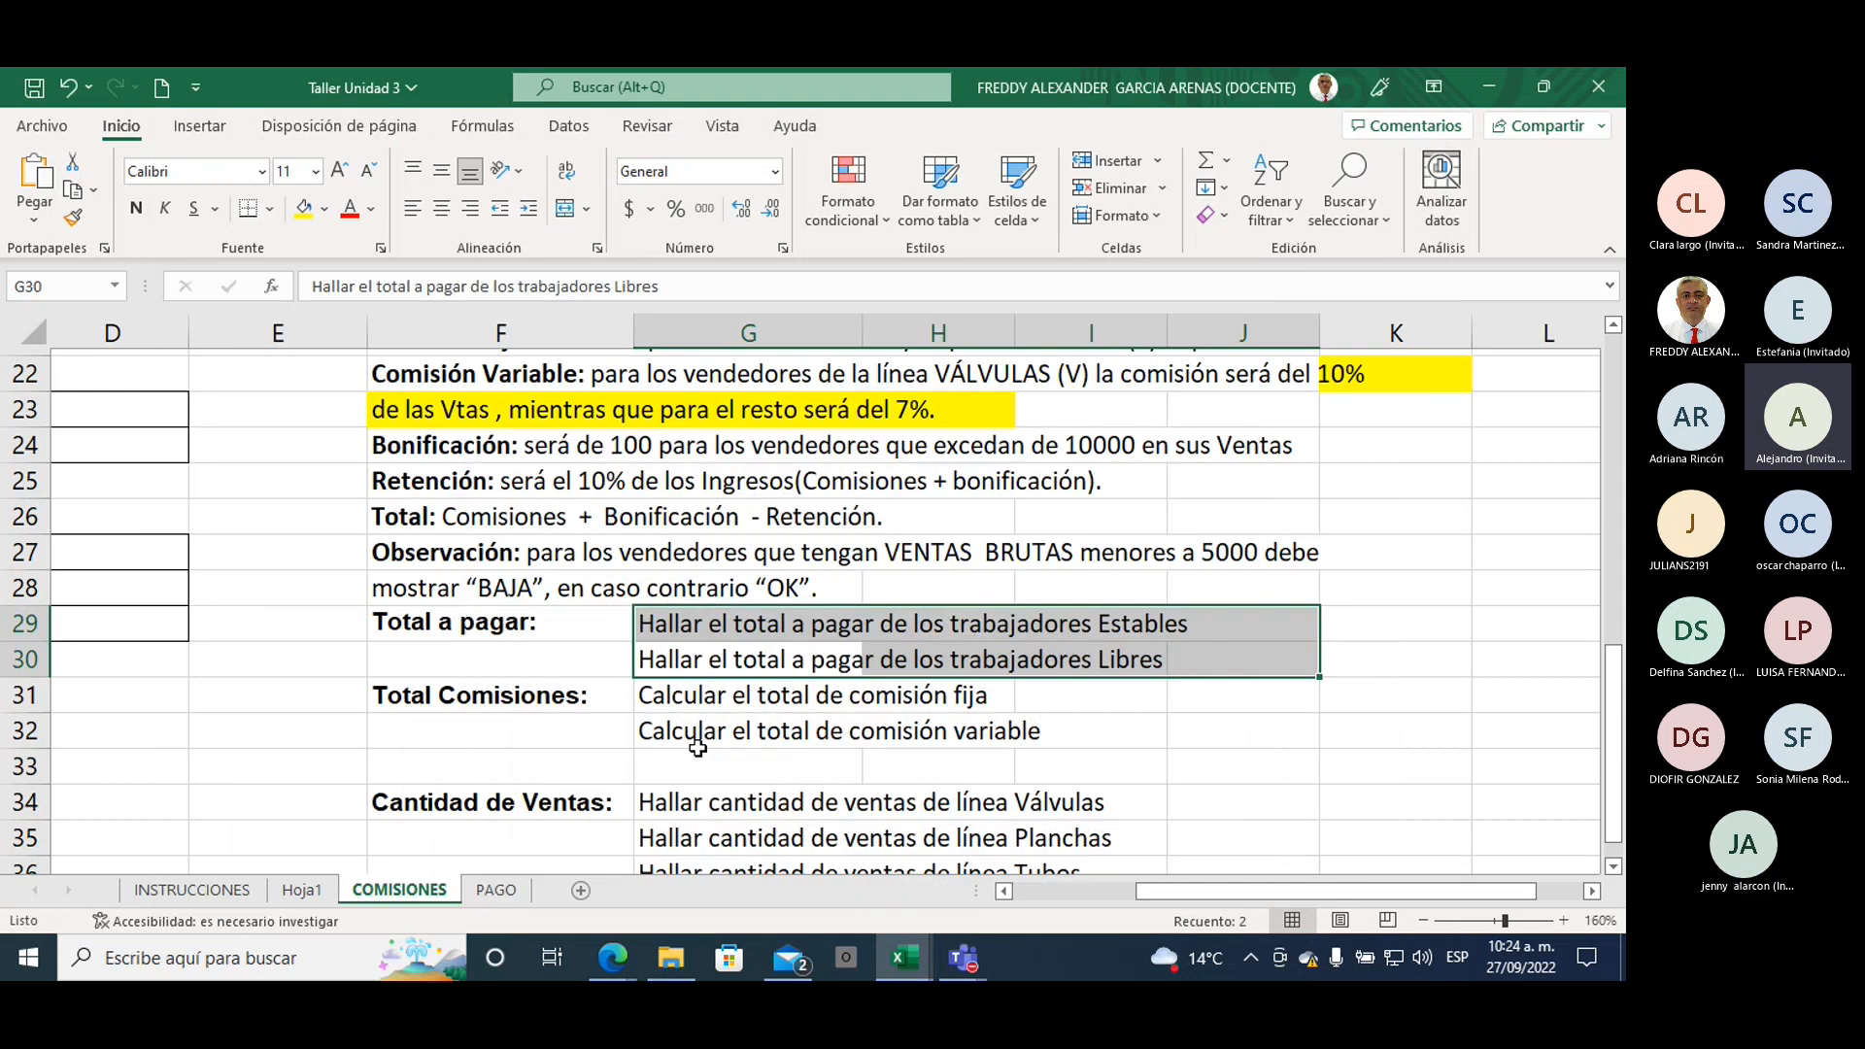
Step: Switch to the course page in the browser and view Taller Unidad 3.xlsx under 3. Apropiación
mouse_move(626, 957)
click(525, 874)
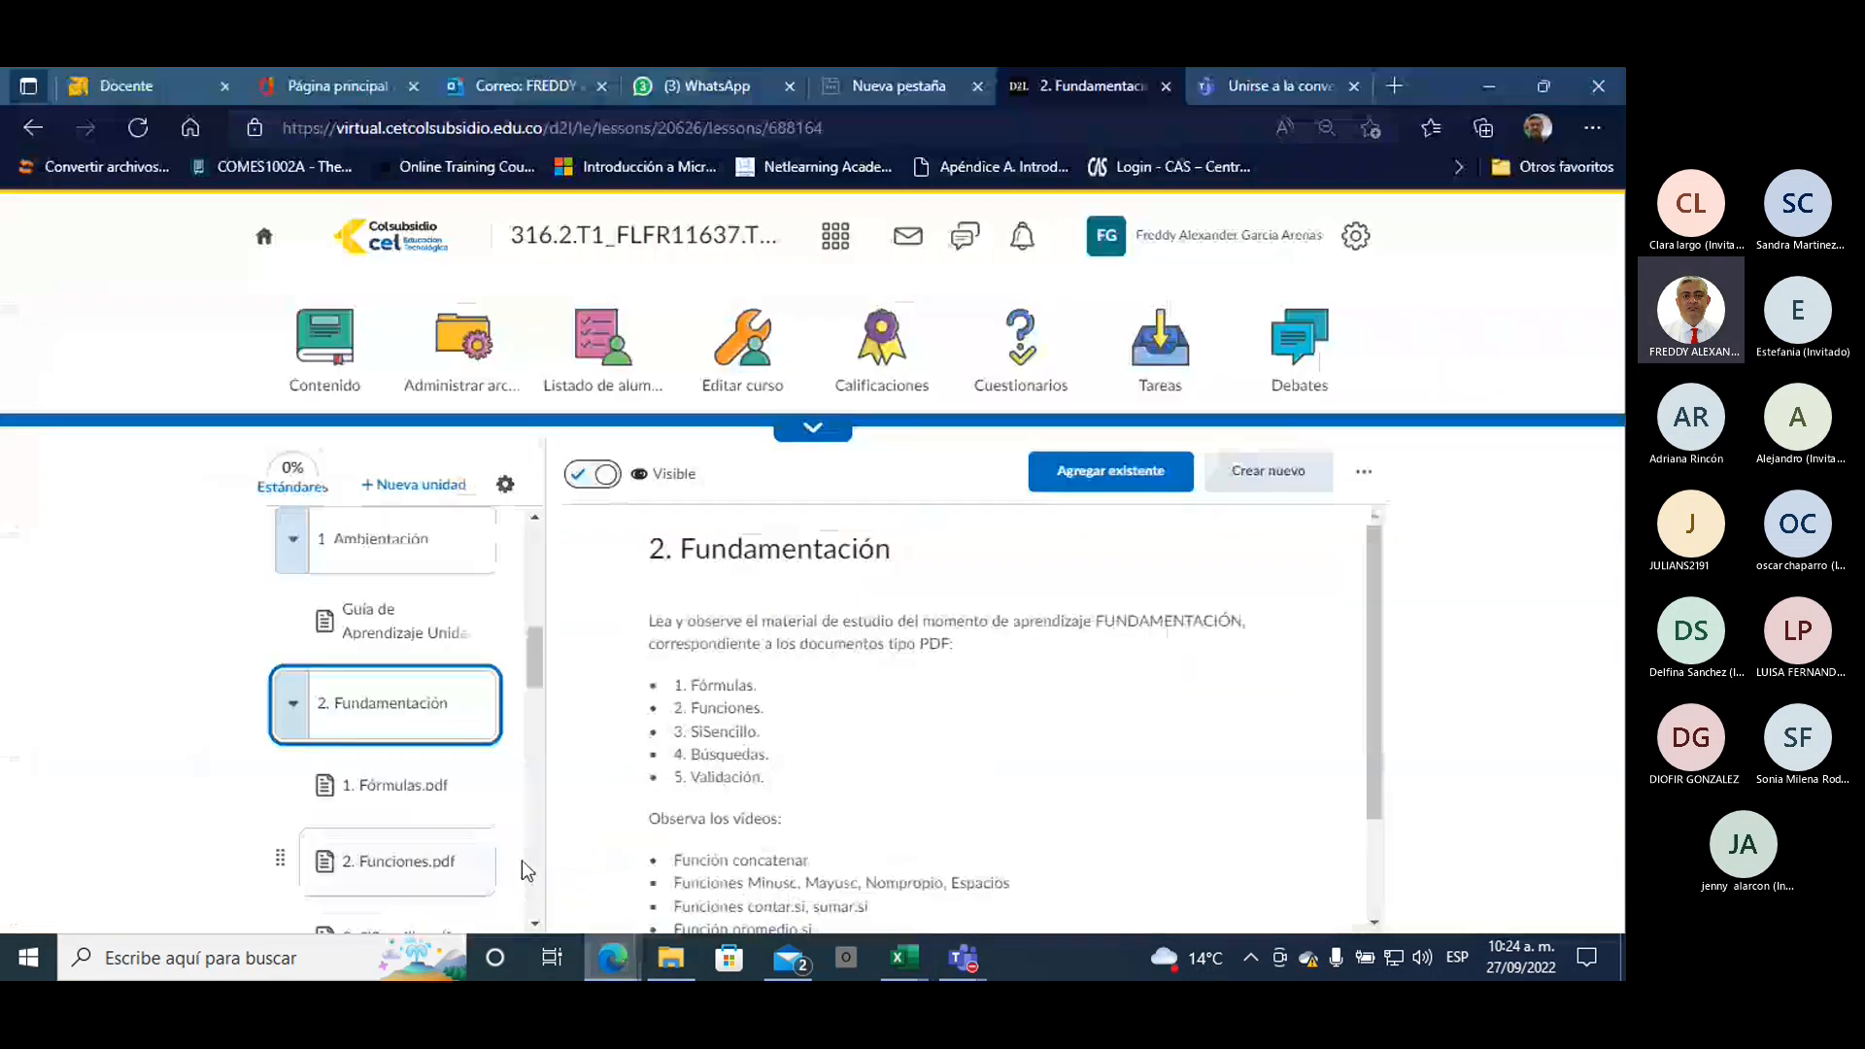
drag(536, 659, 542, 639)
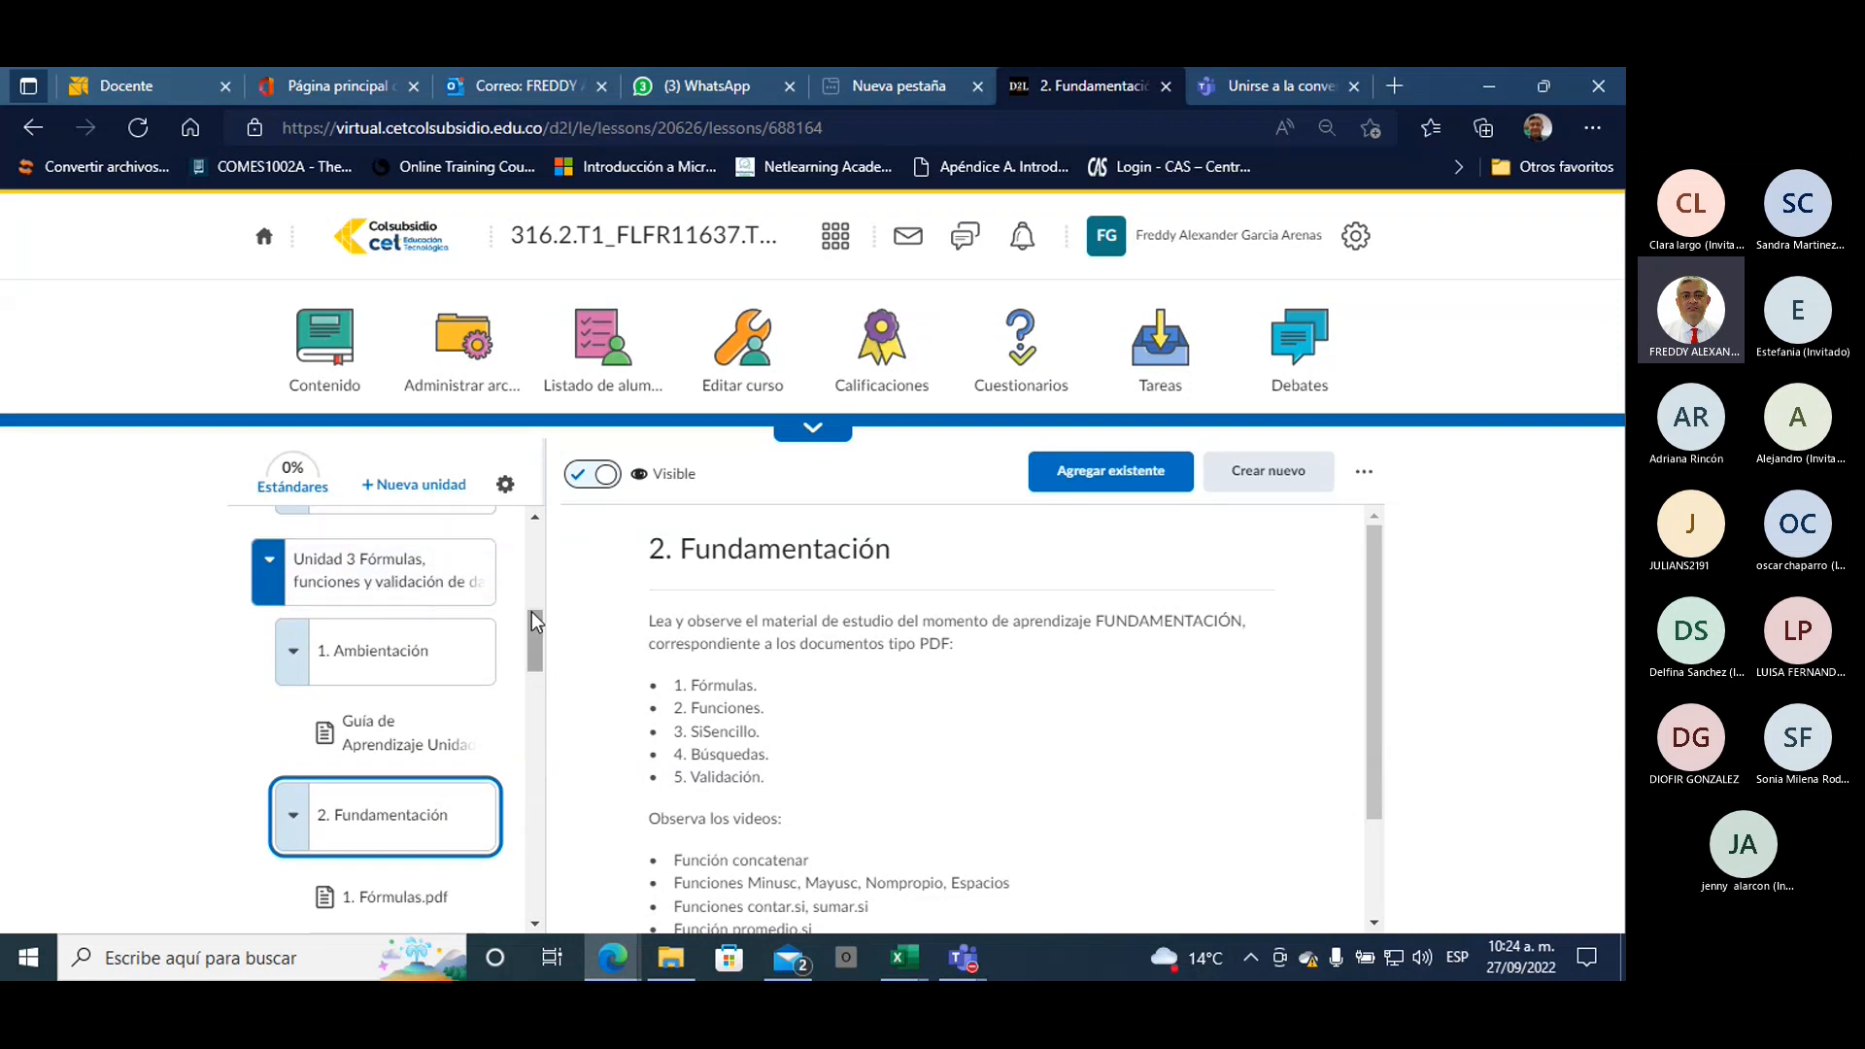
drag(536, 620, 533, 840)
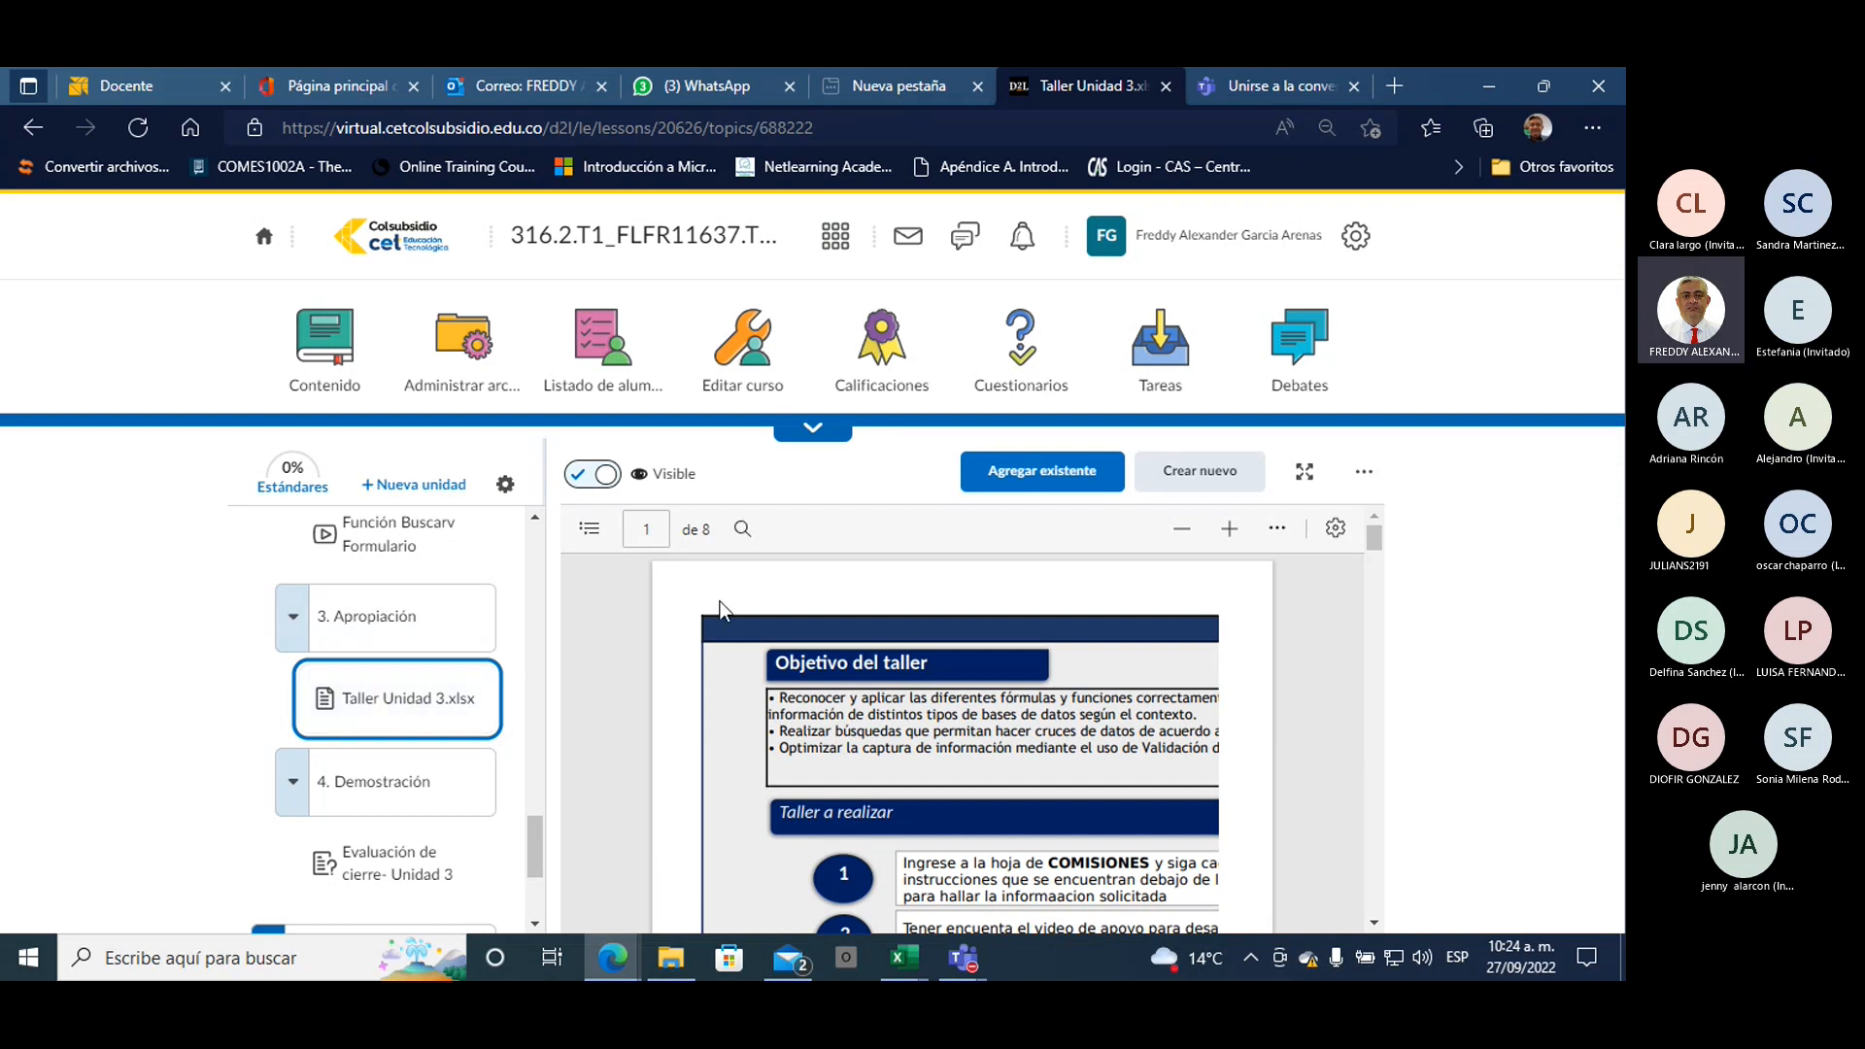
Step: Switch back to the Taller Unidad 3 workbook in Excel and fill the selected Total a pagar instructions with yellow
click(901, 958)
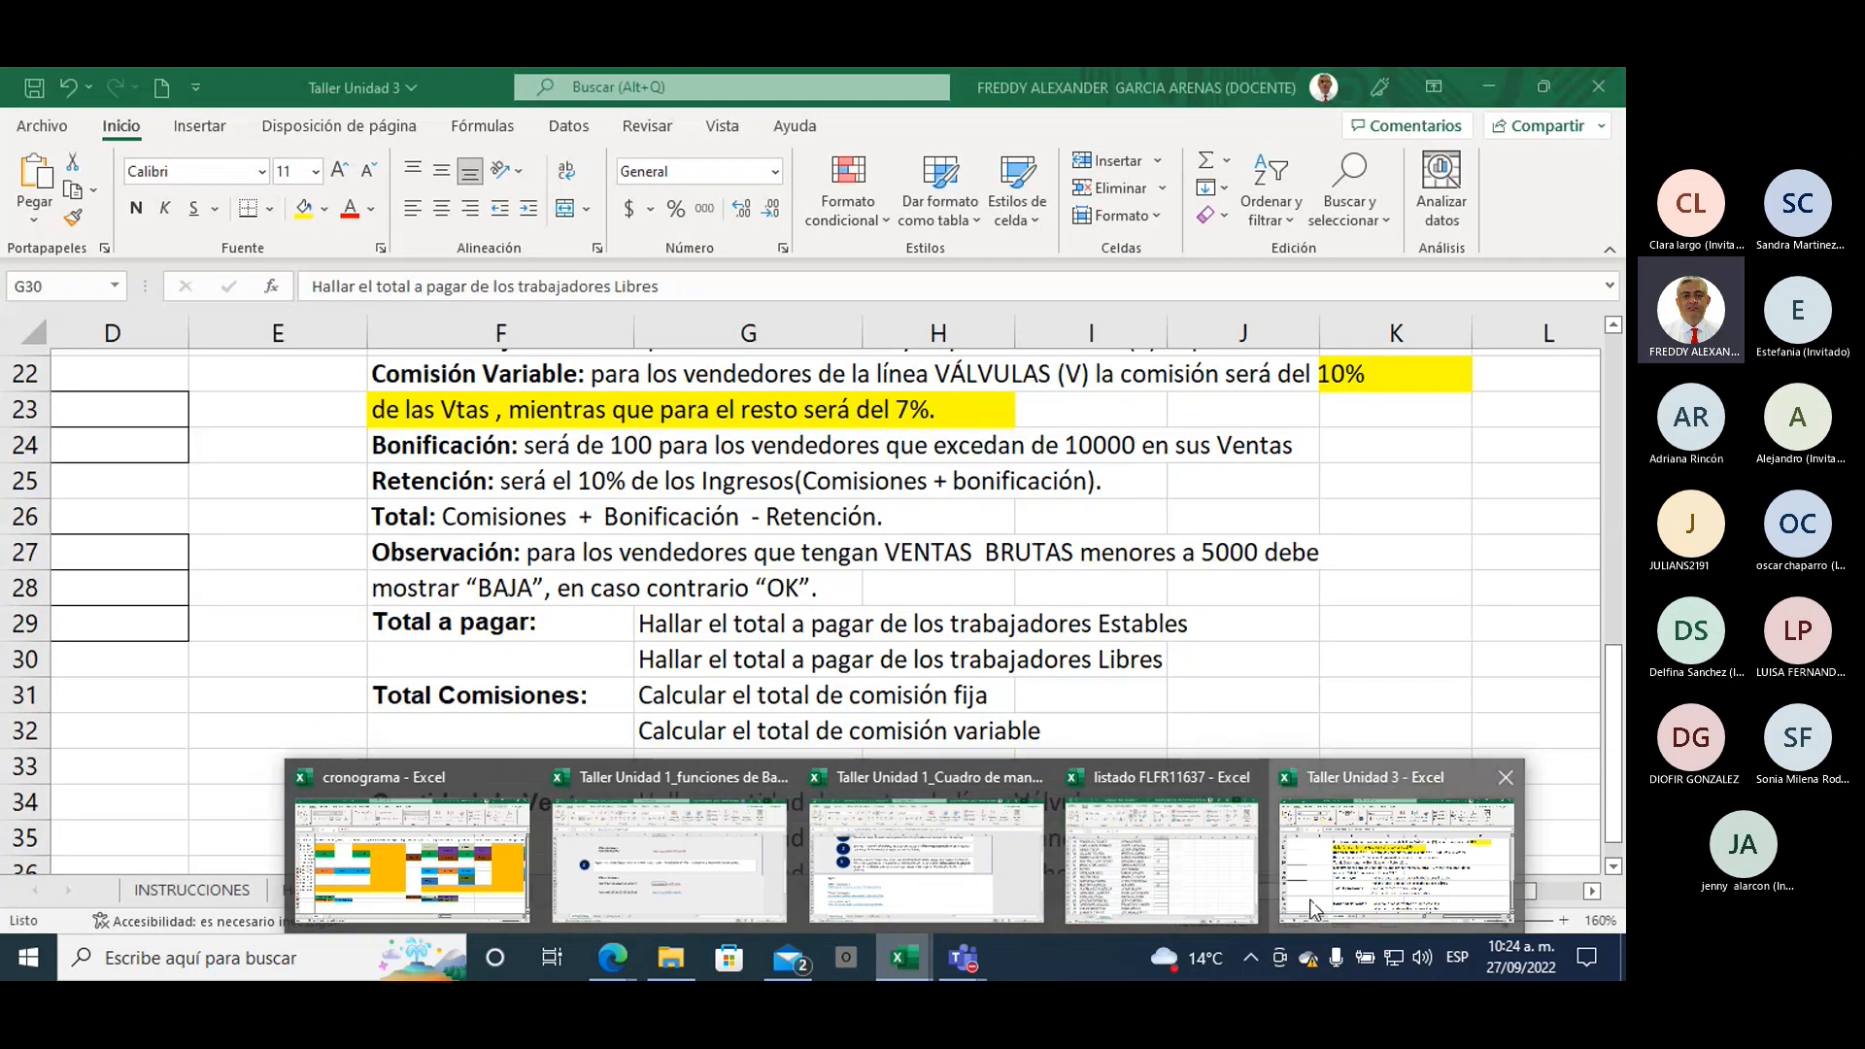
click(1313, 908)
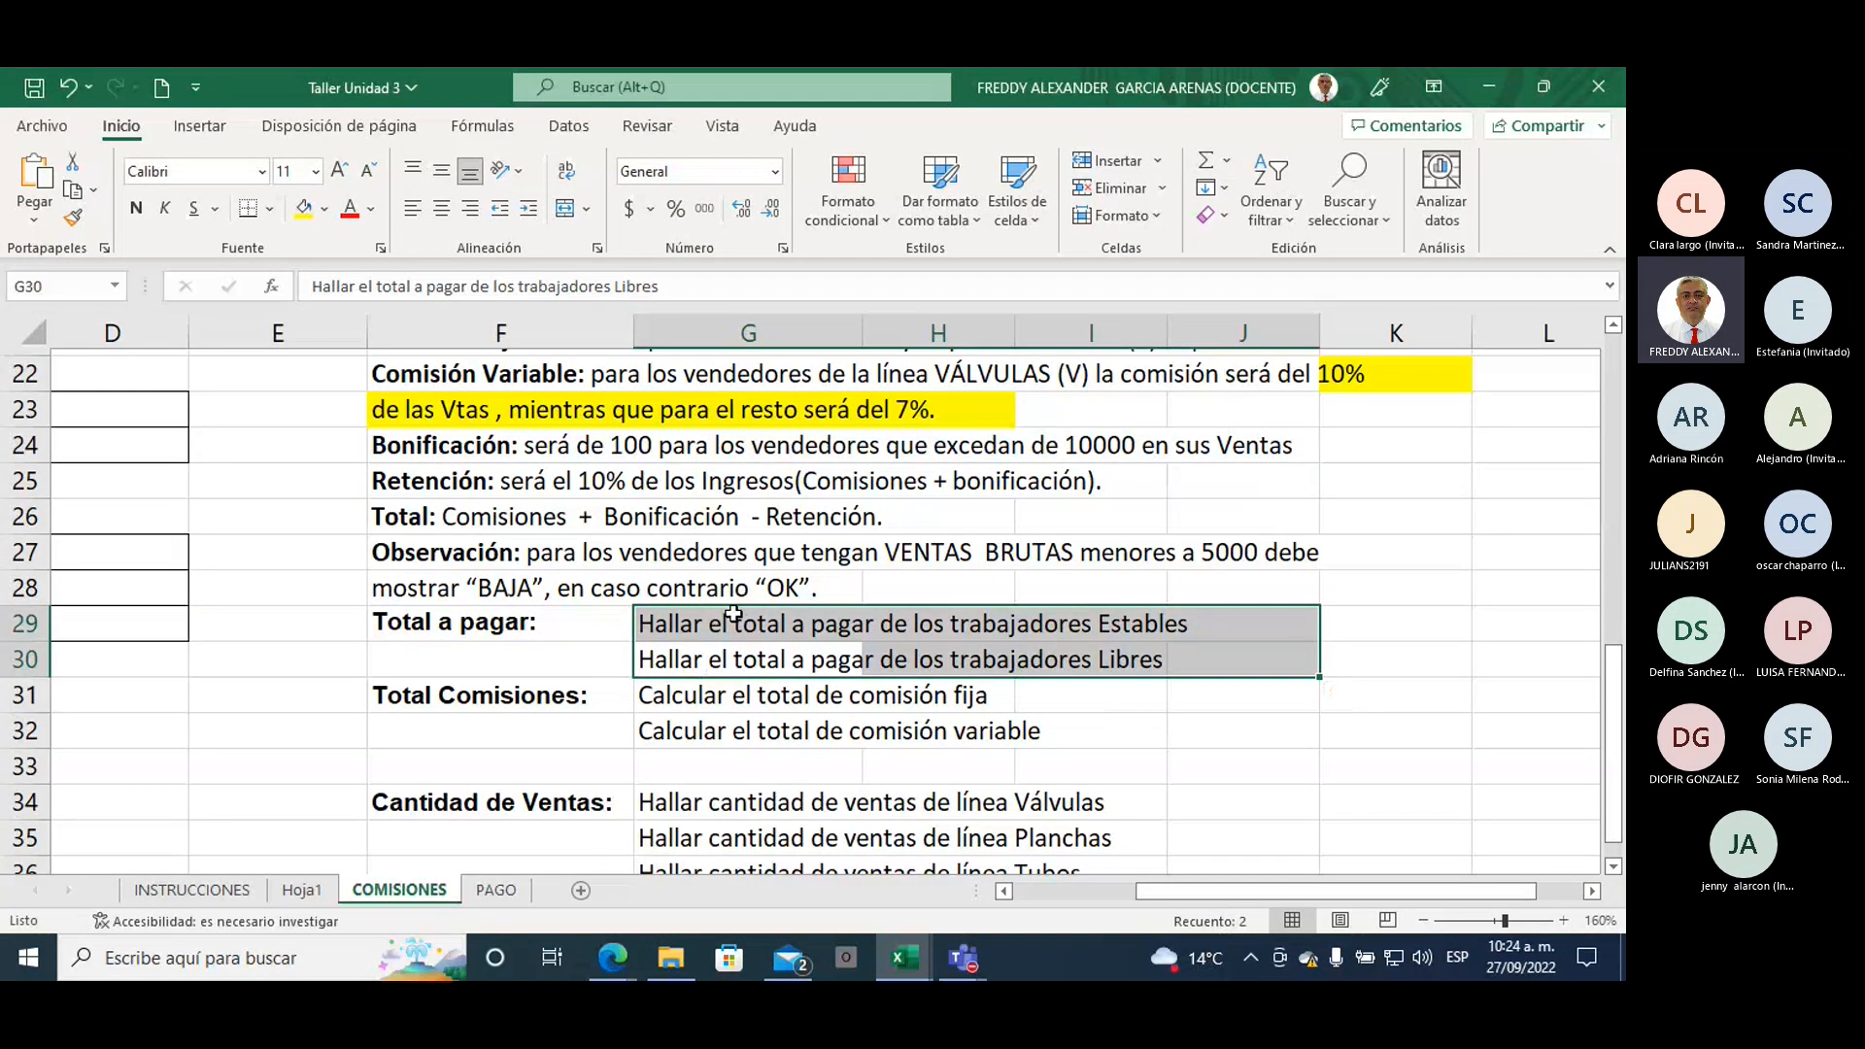
click(304, 209)
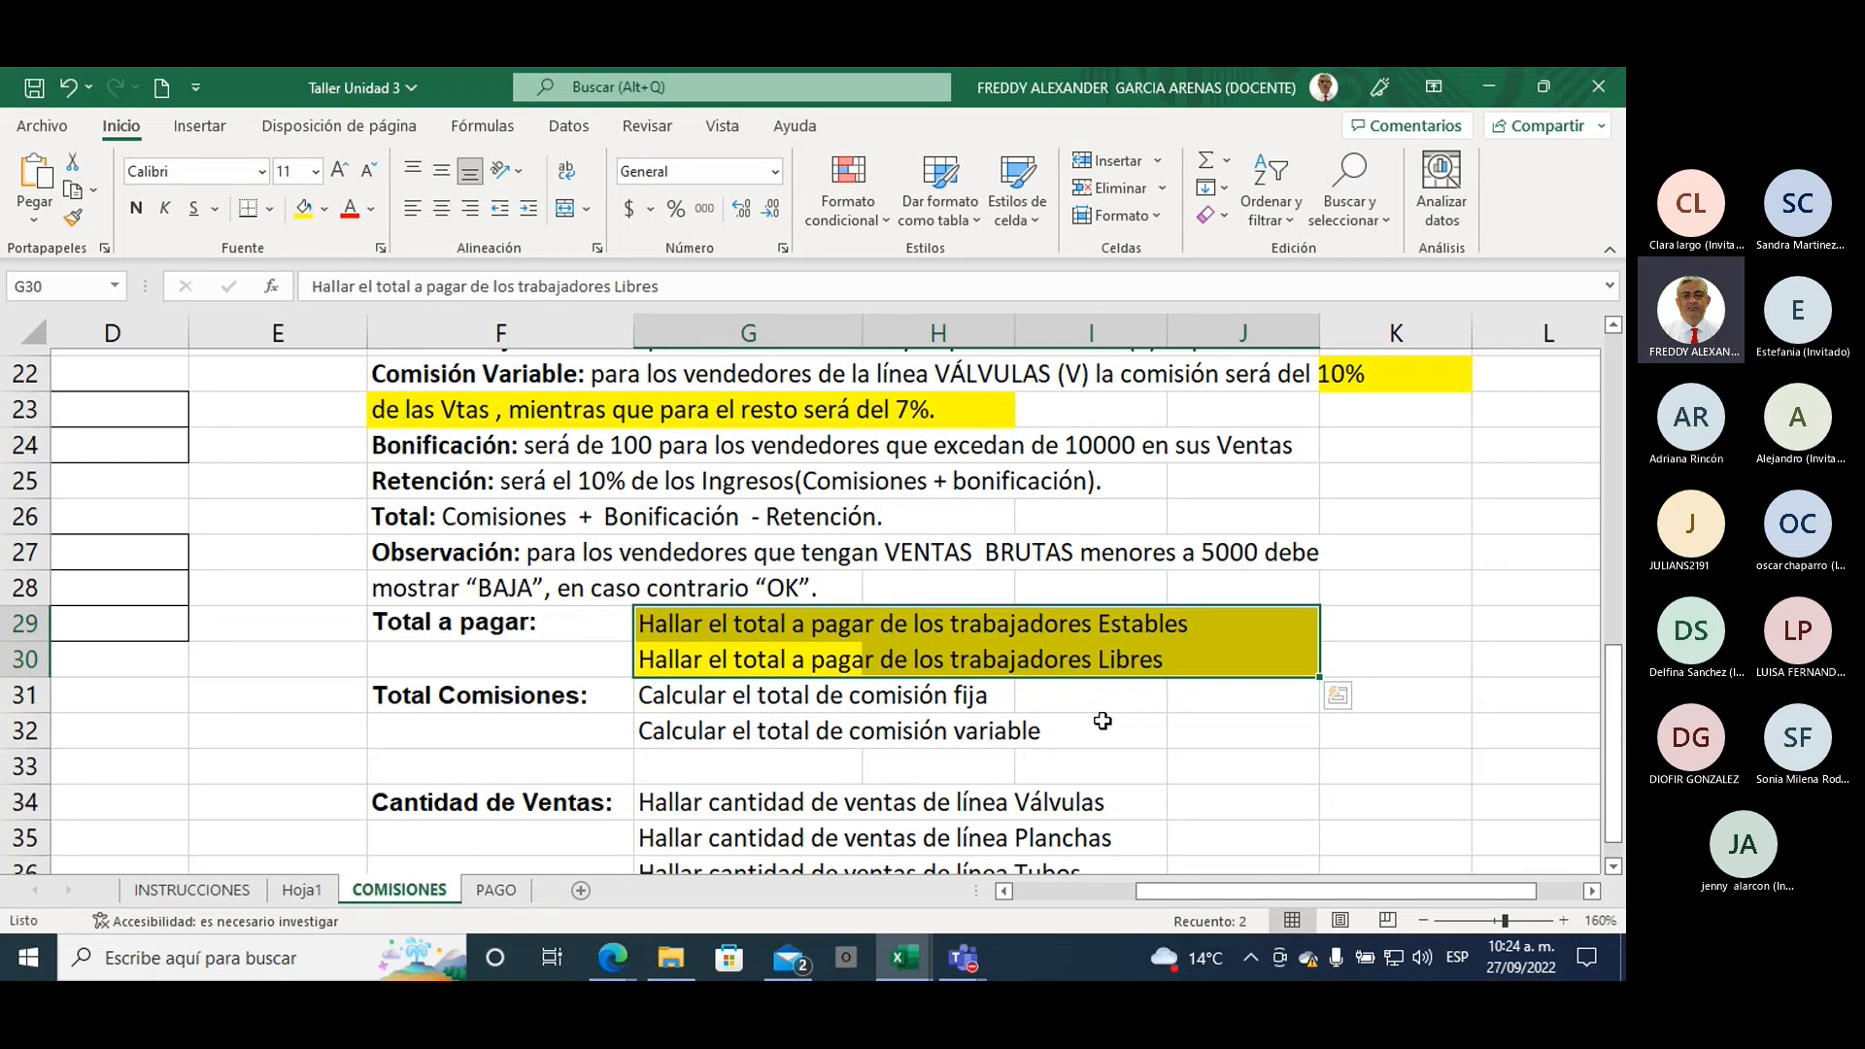
click(1127, 627)
click(1143, 662)
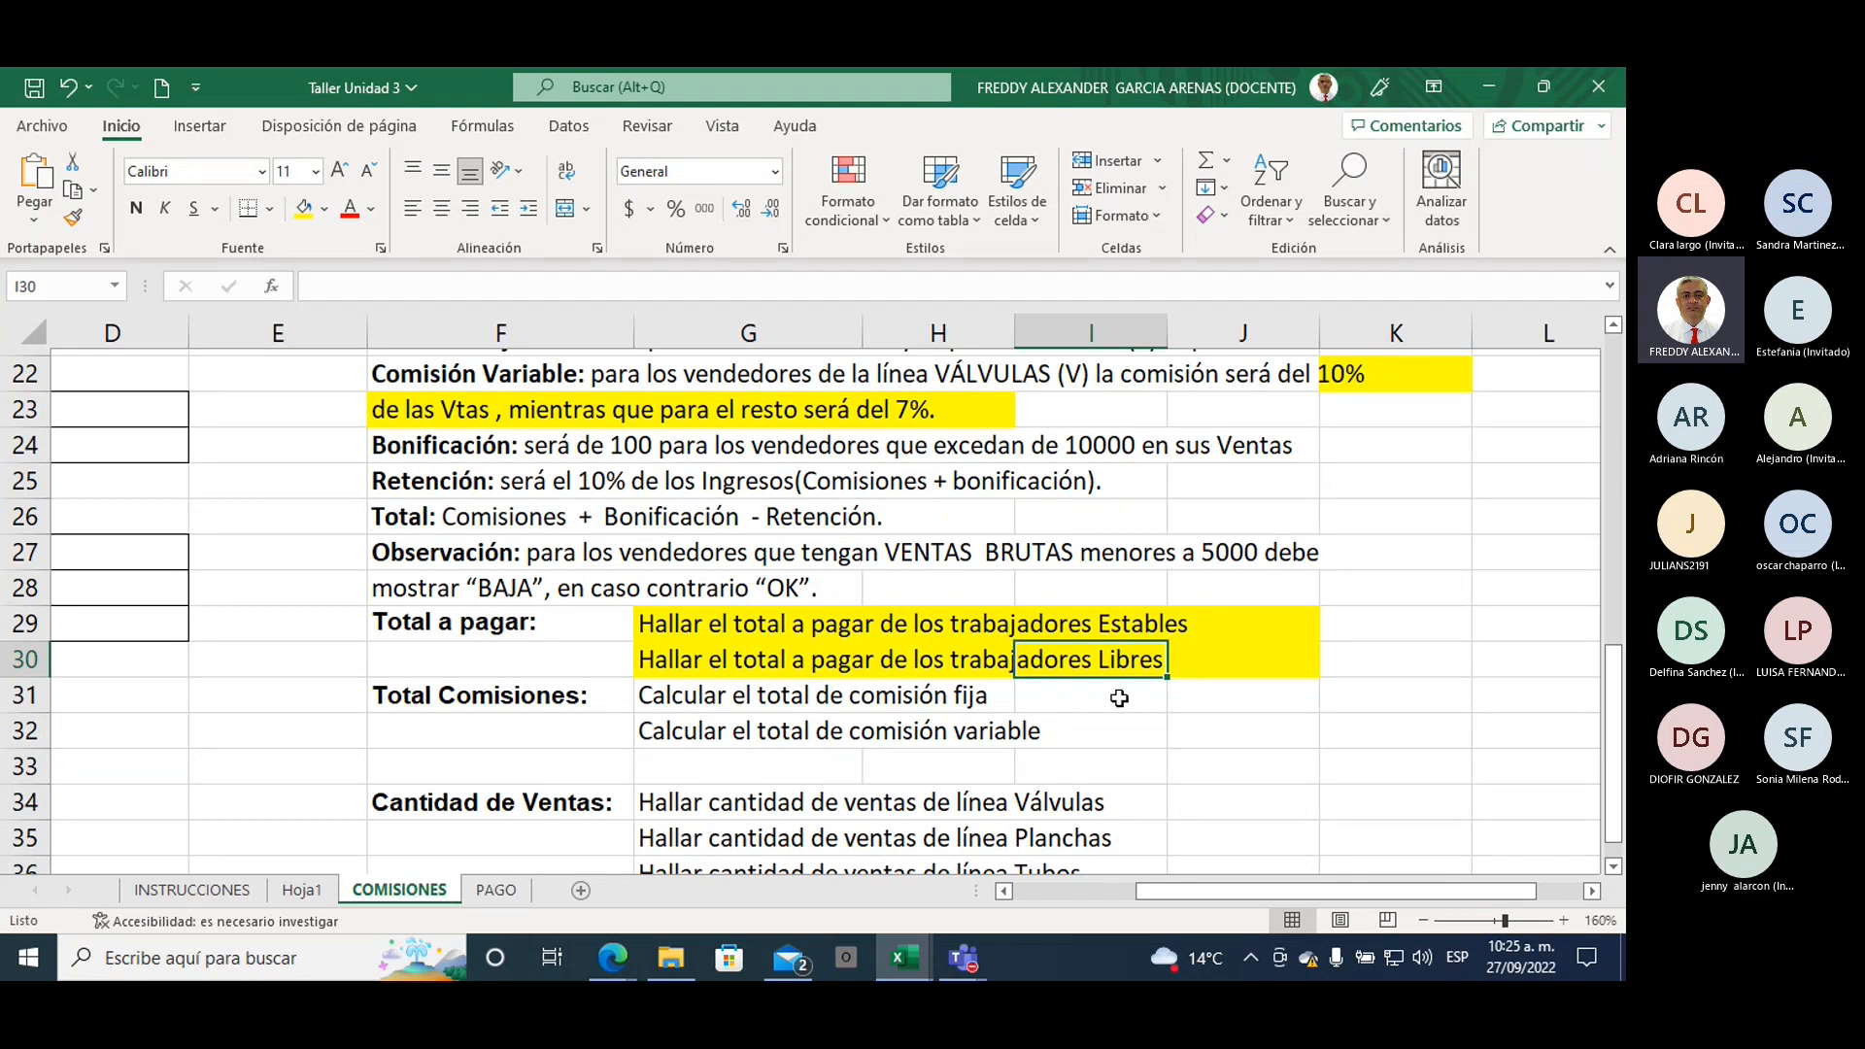
Step: Enter the notes SUMA in K29 and SI in K30 beside the Total a pagar instructions
click(1375, 622)
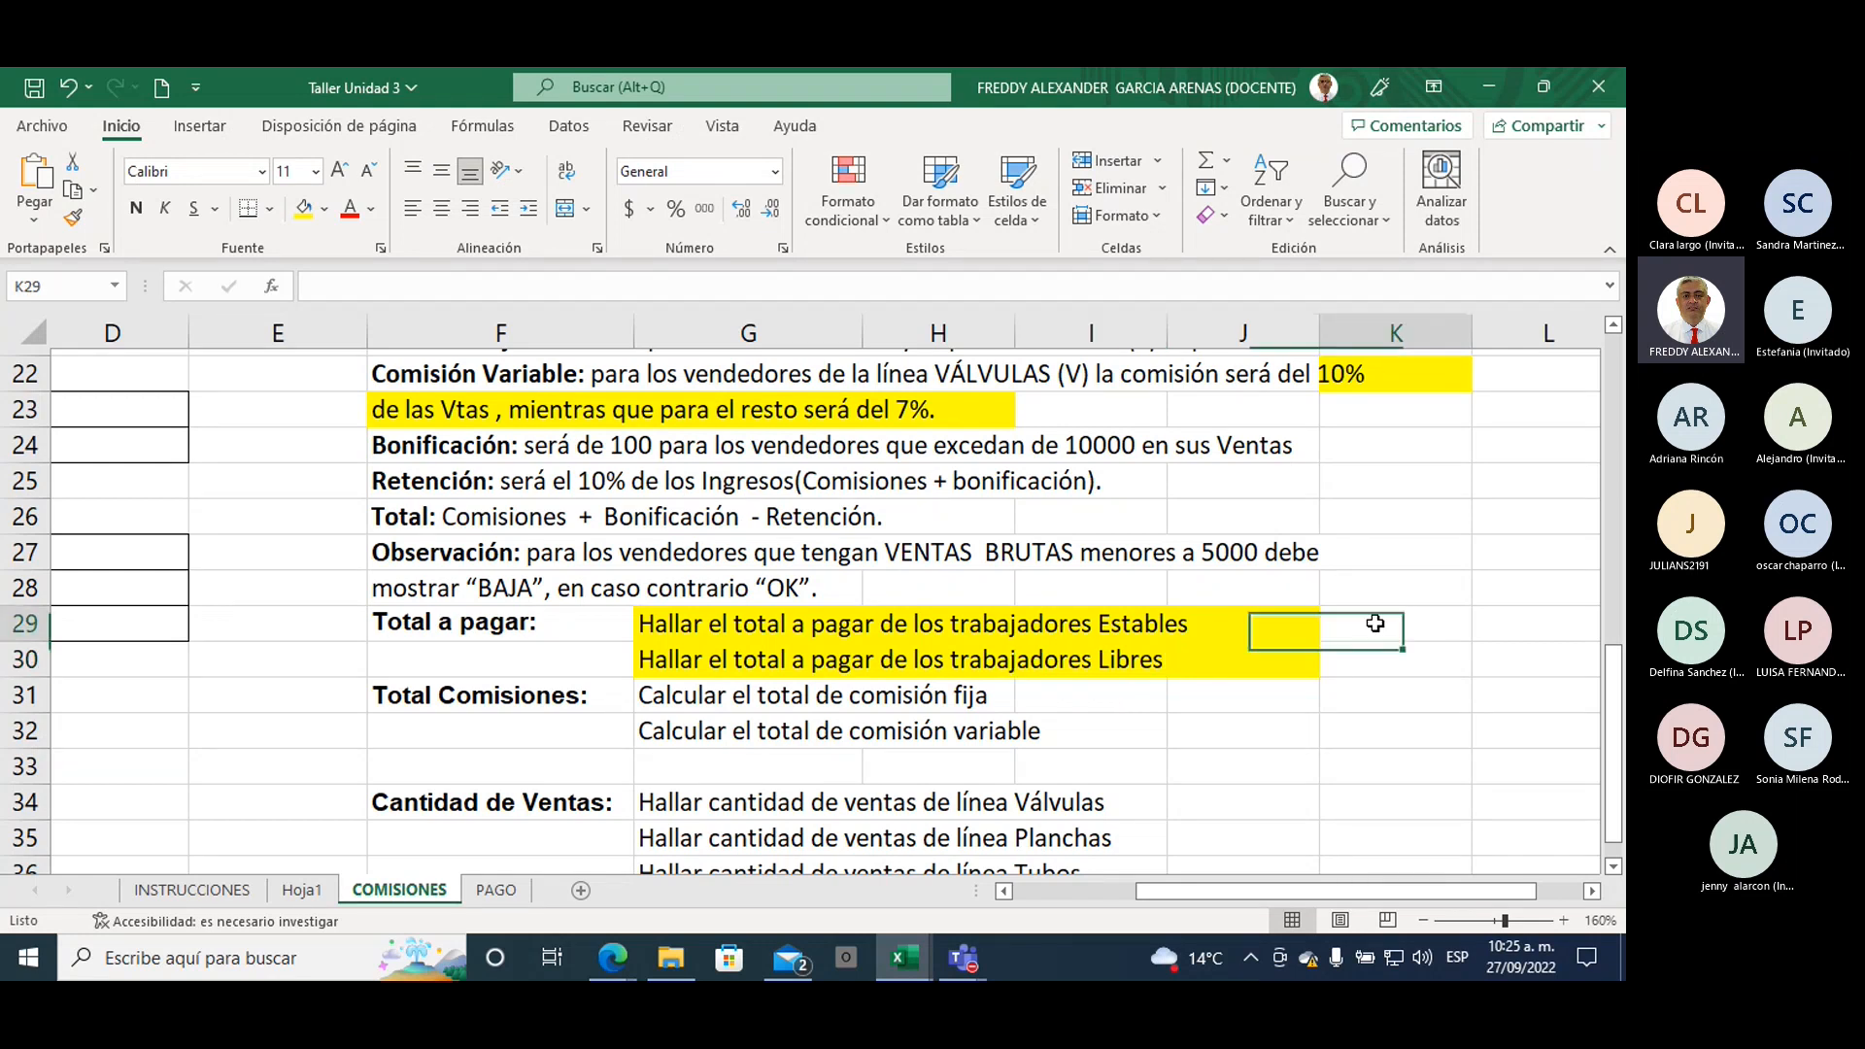
text(sUMA)
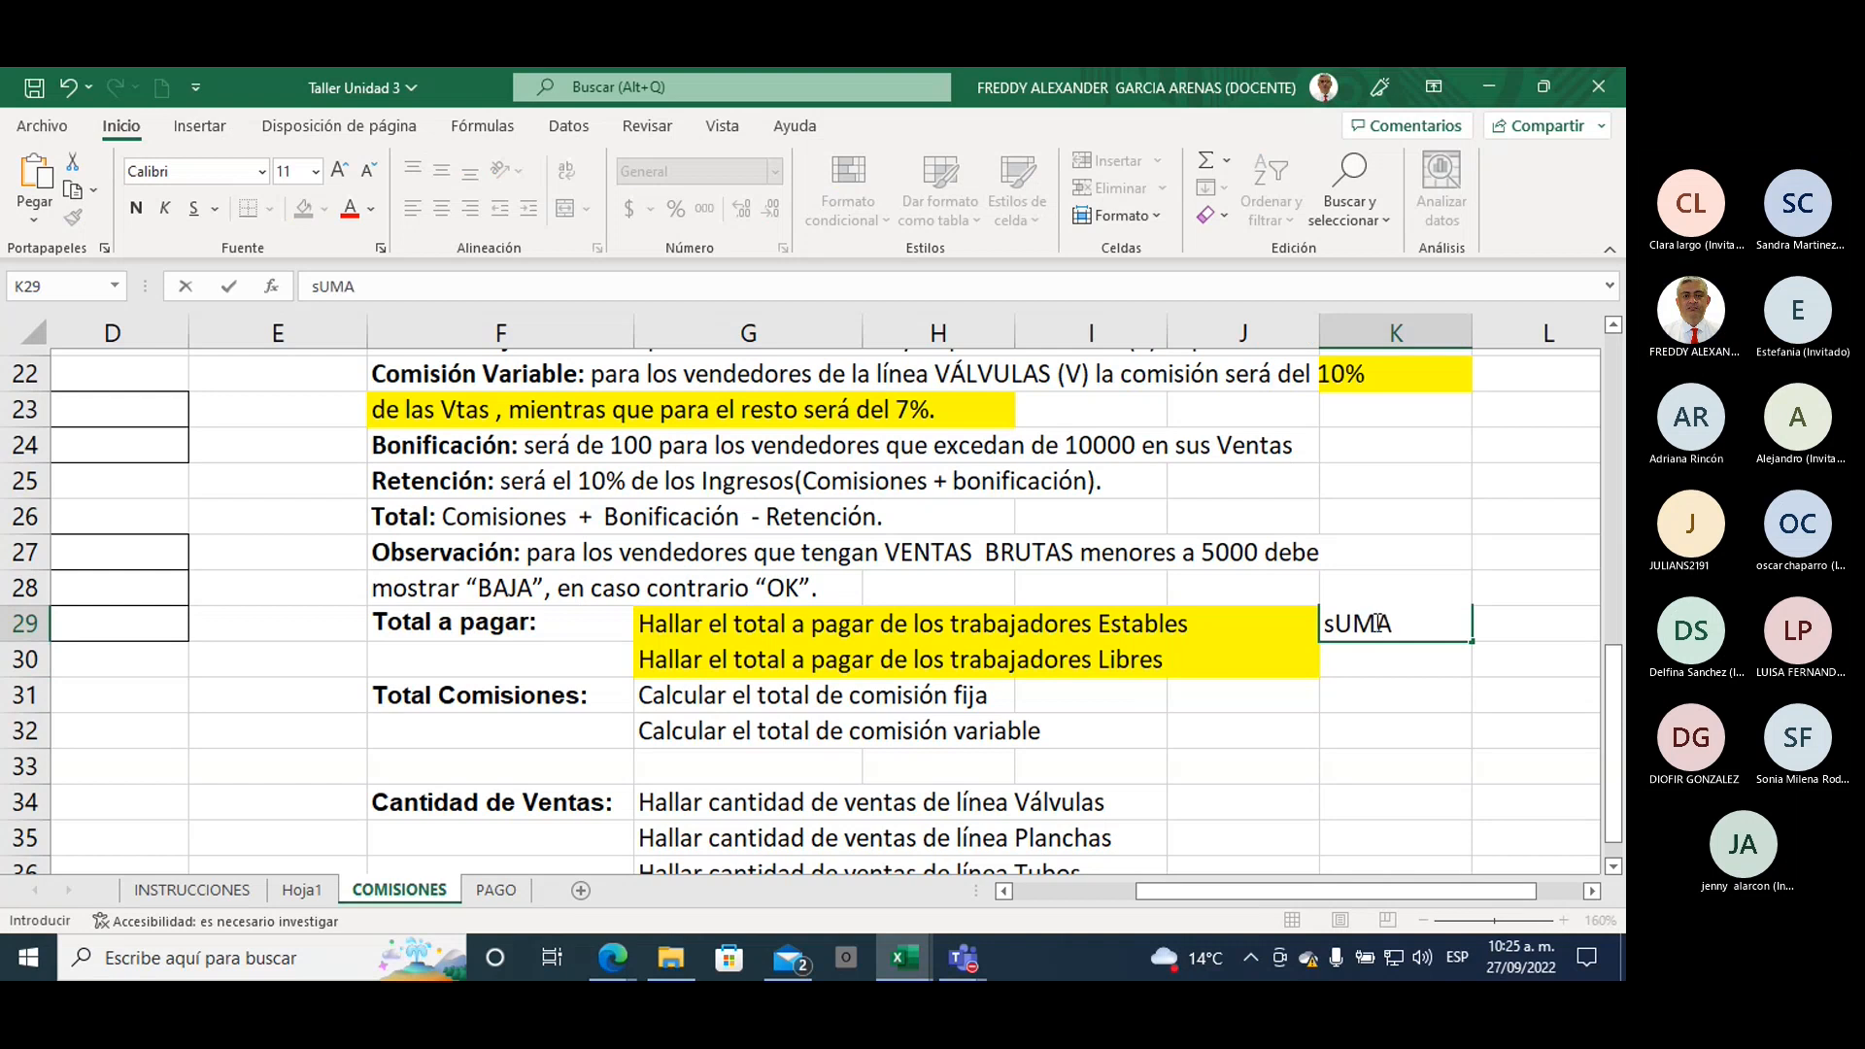
key(BackSpace)
key(BackSpace)
key(BackSpace)
key(BackSpace)
text(SUMA)
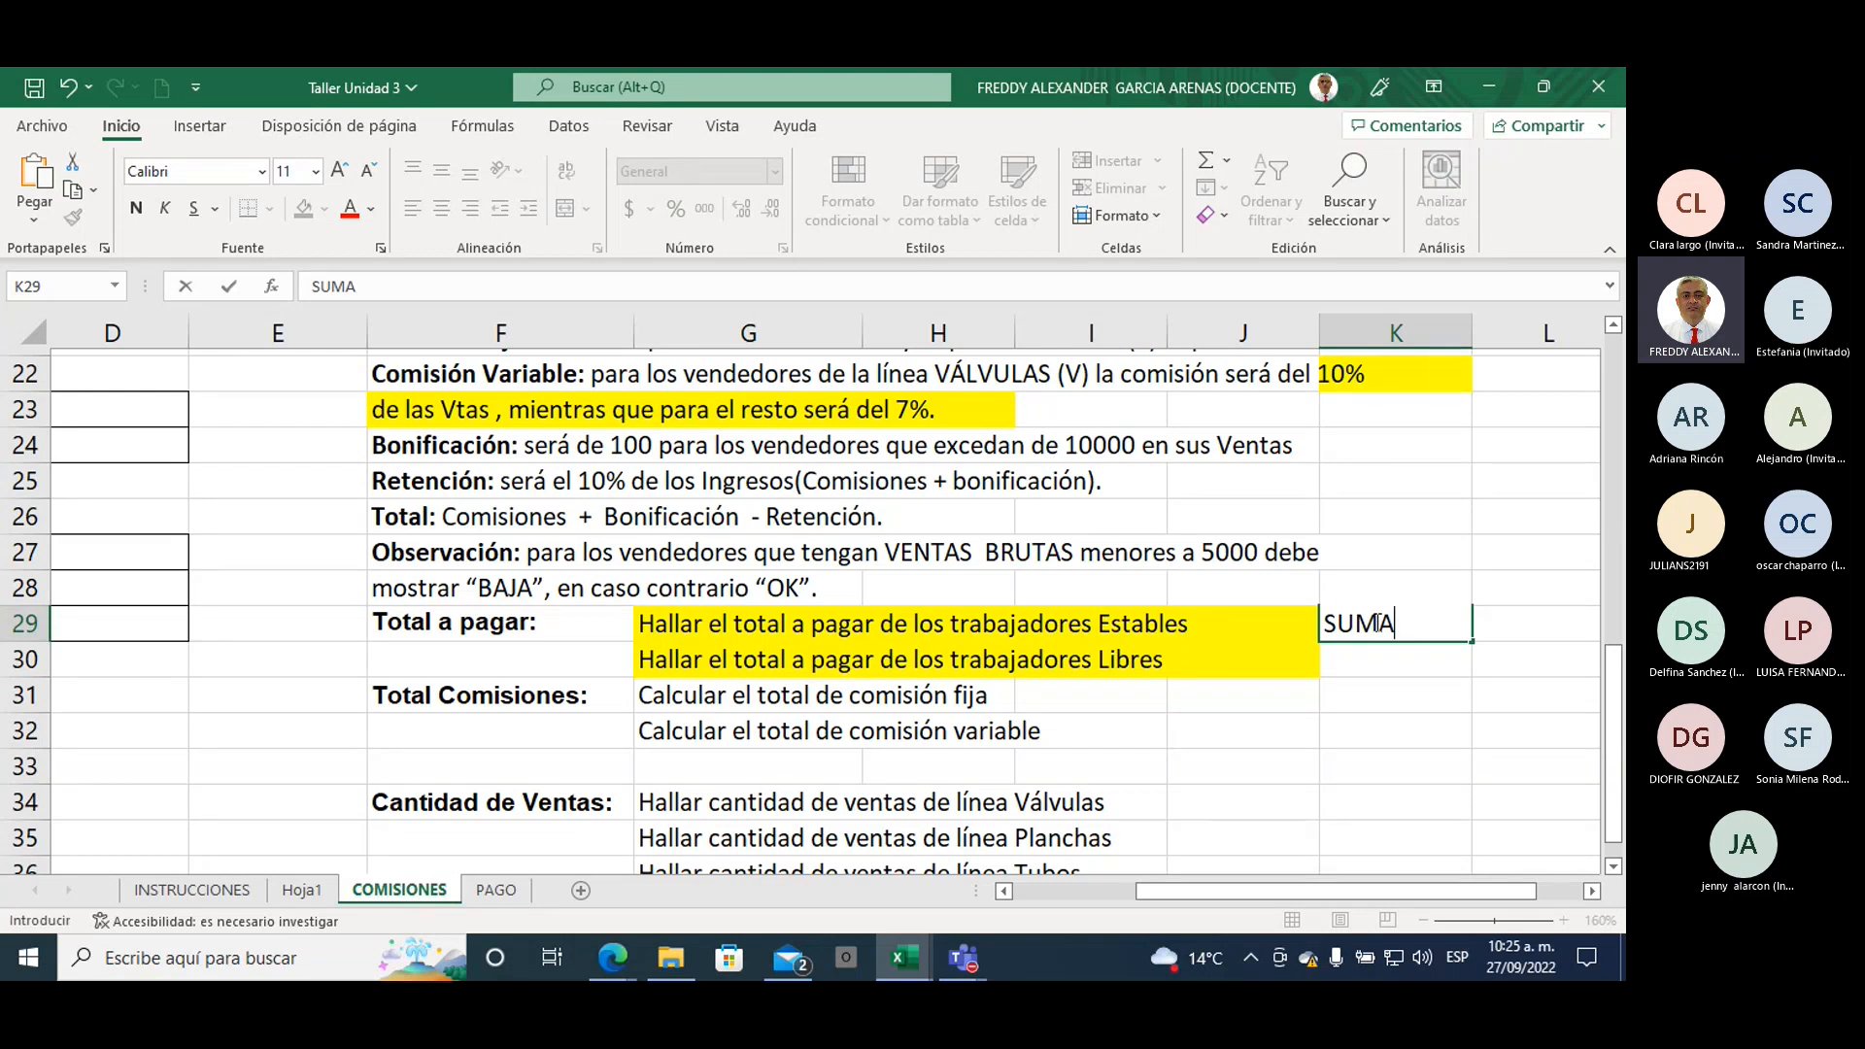
key(Up)
key(Down)
key(Down)
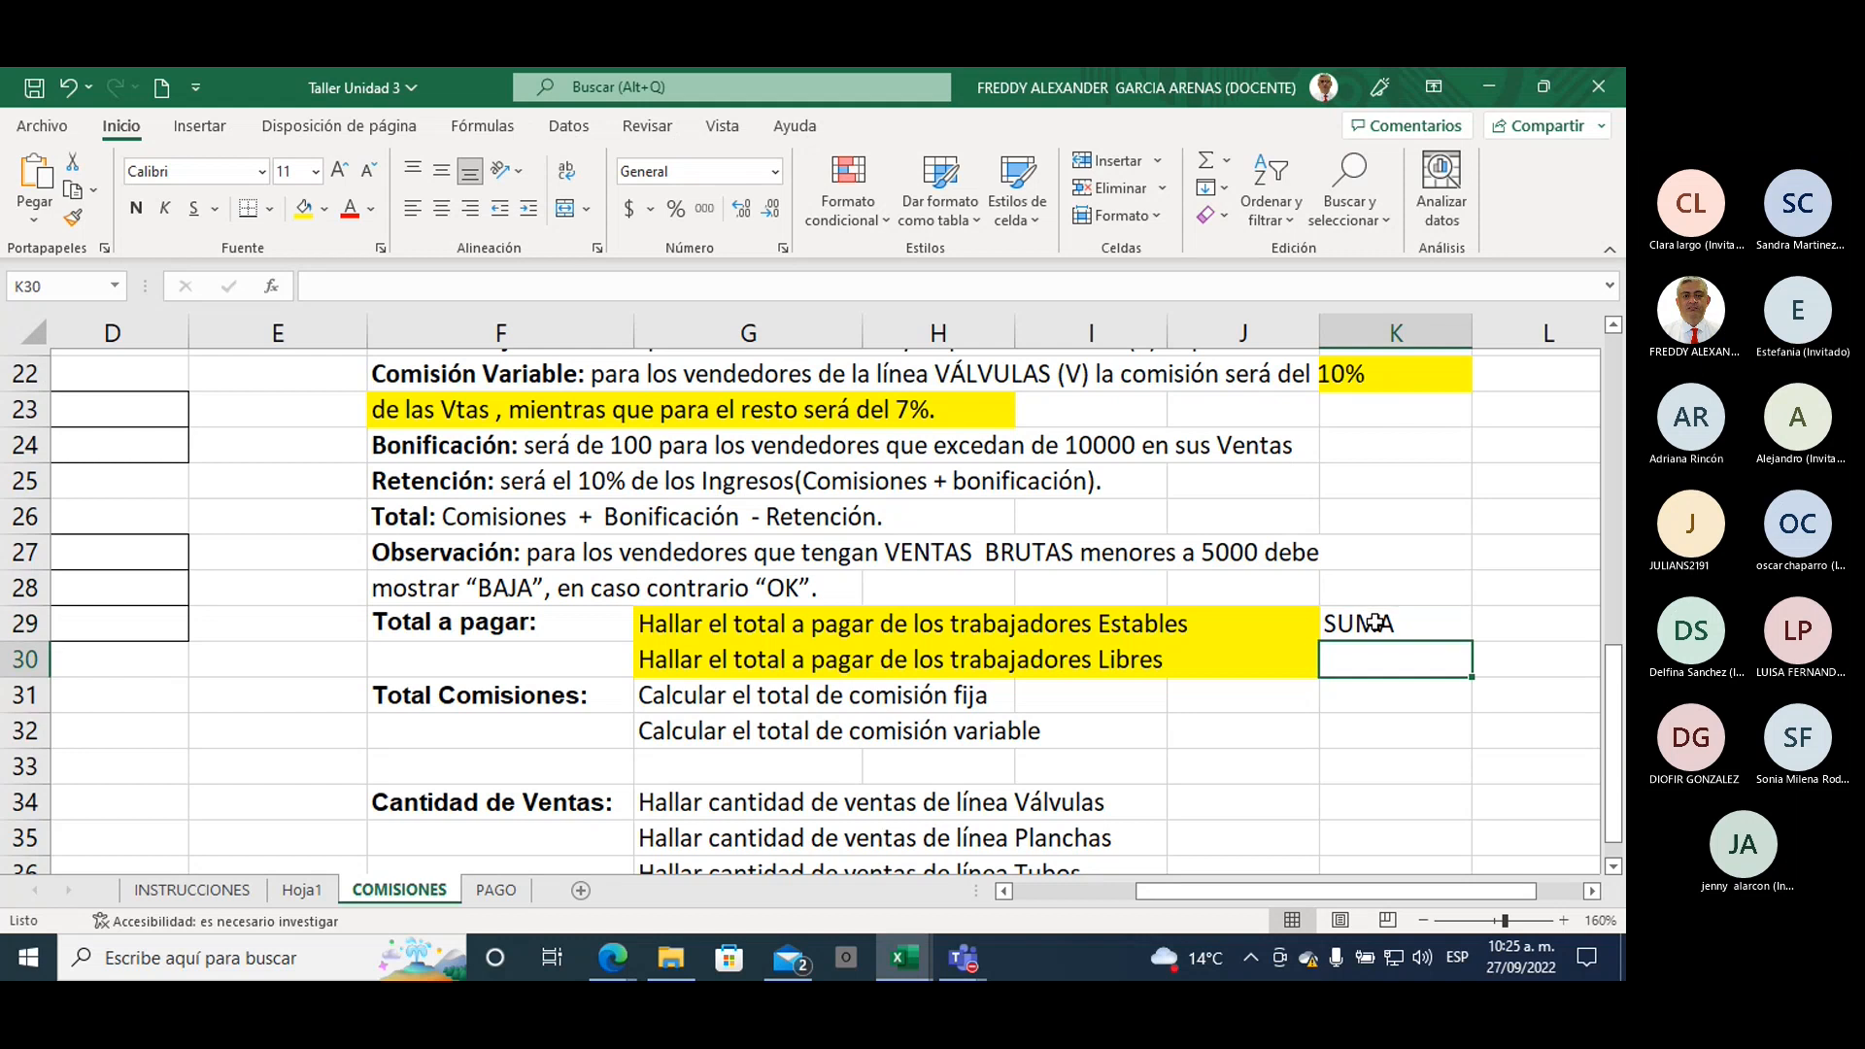
text(SI)
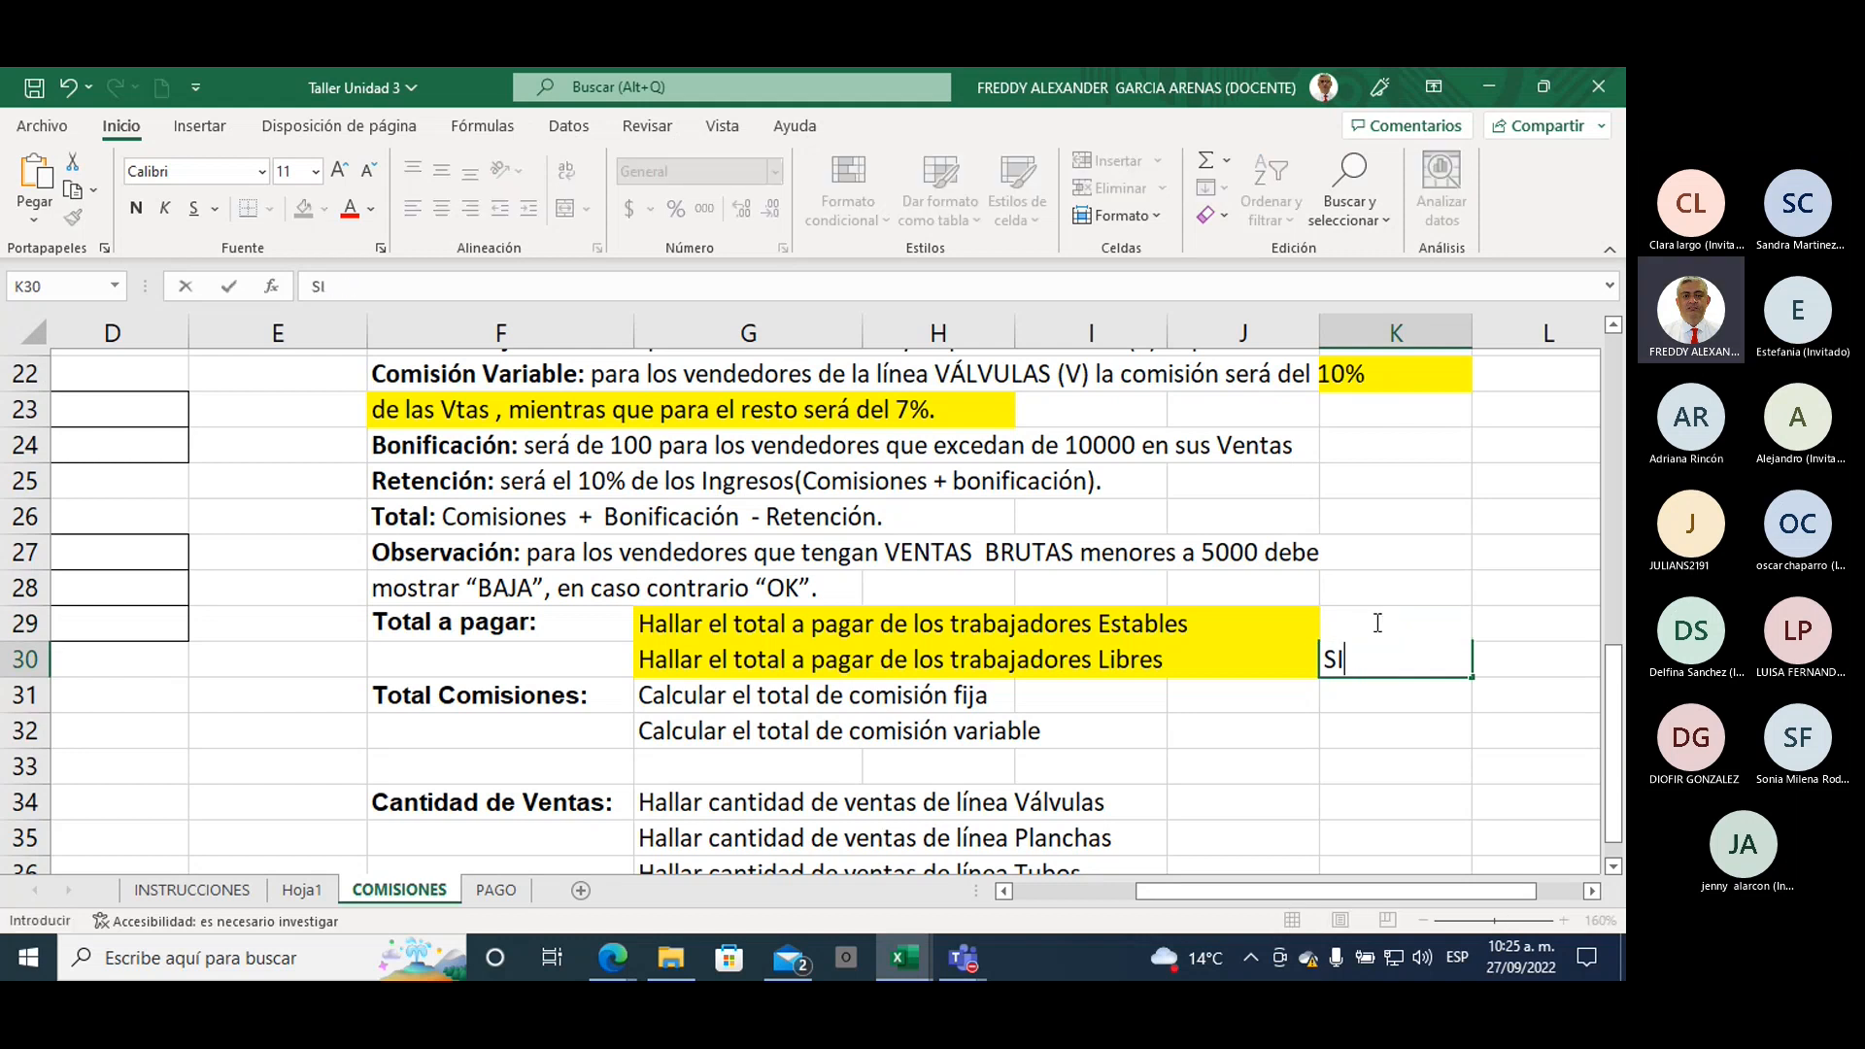
key(Return)
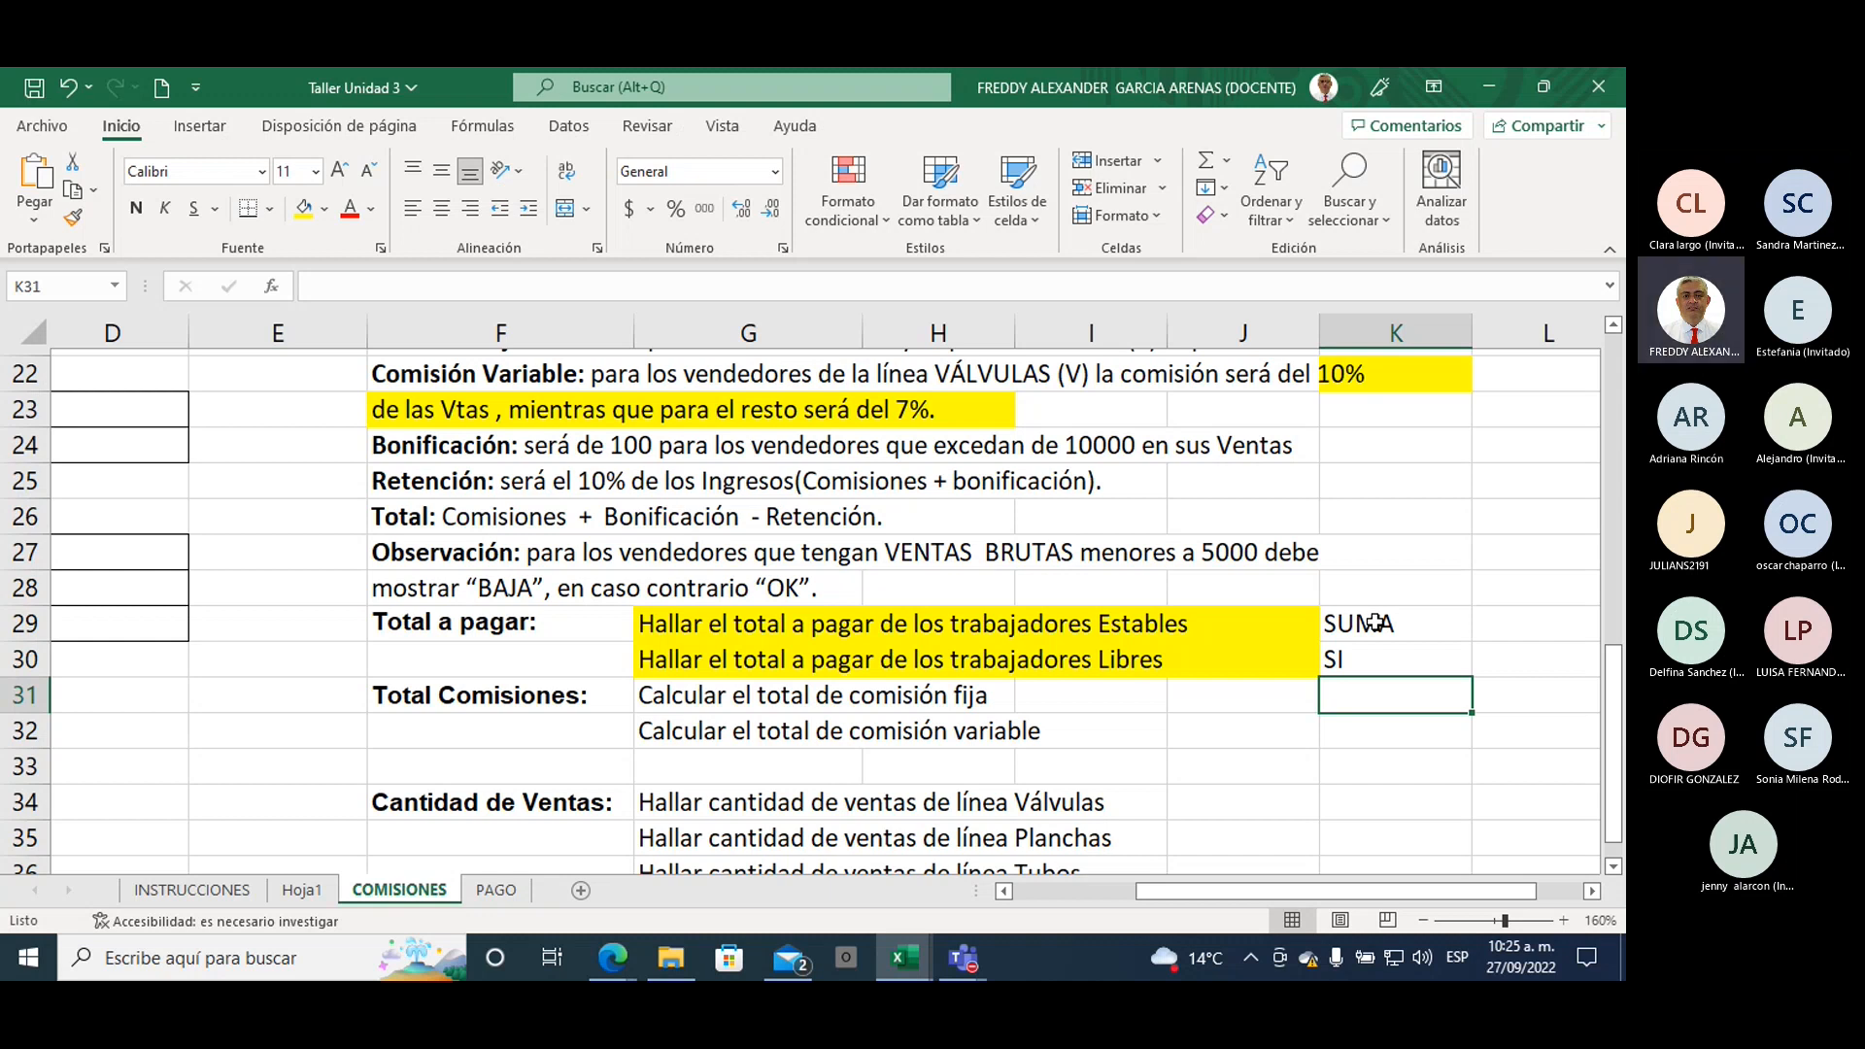
drag(1358, 623, 1361, 660)
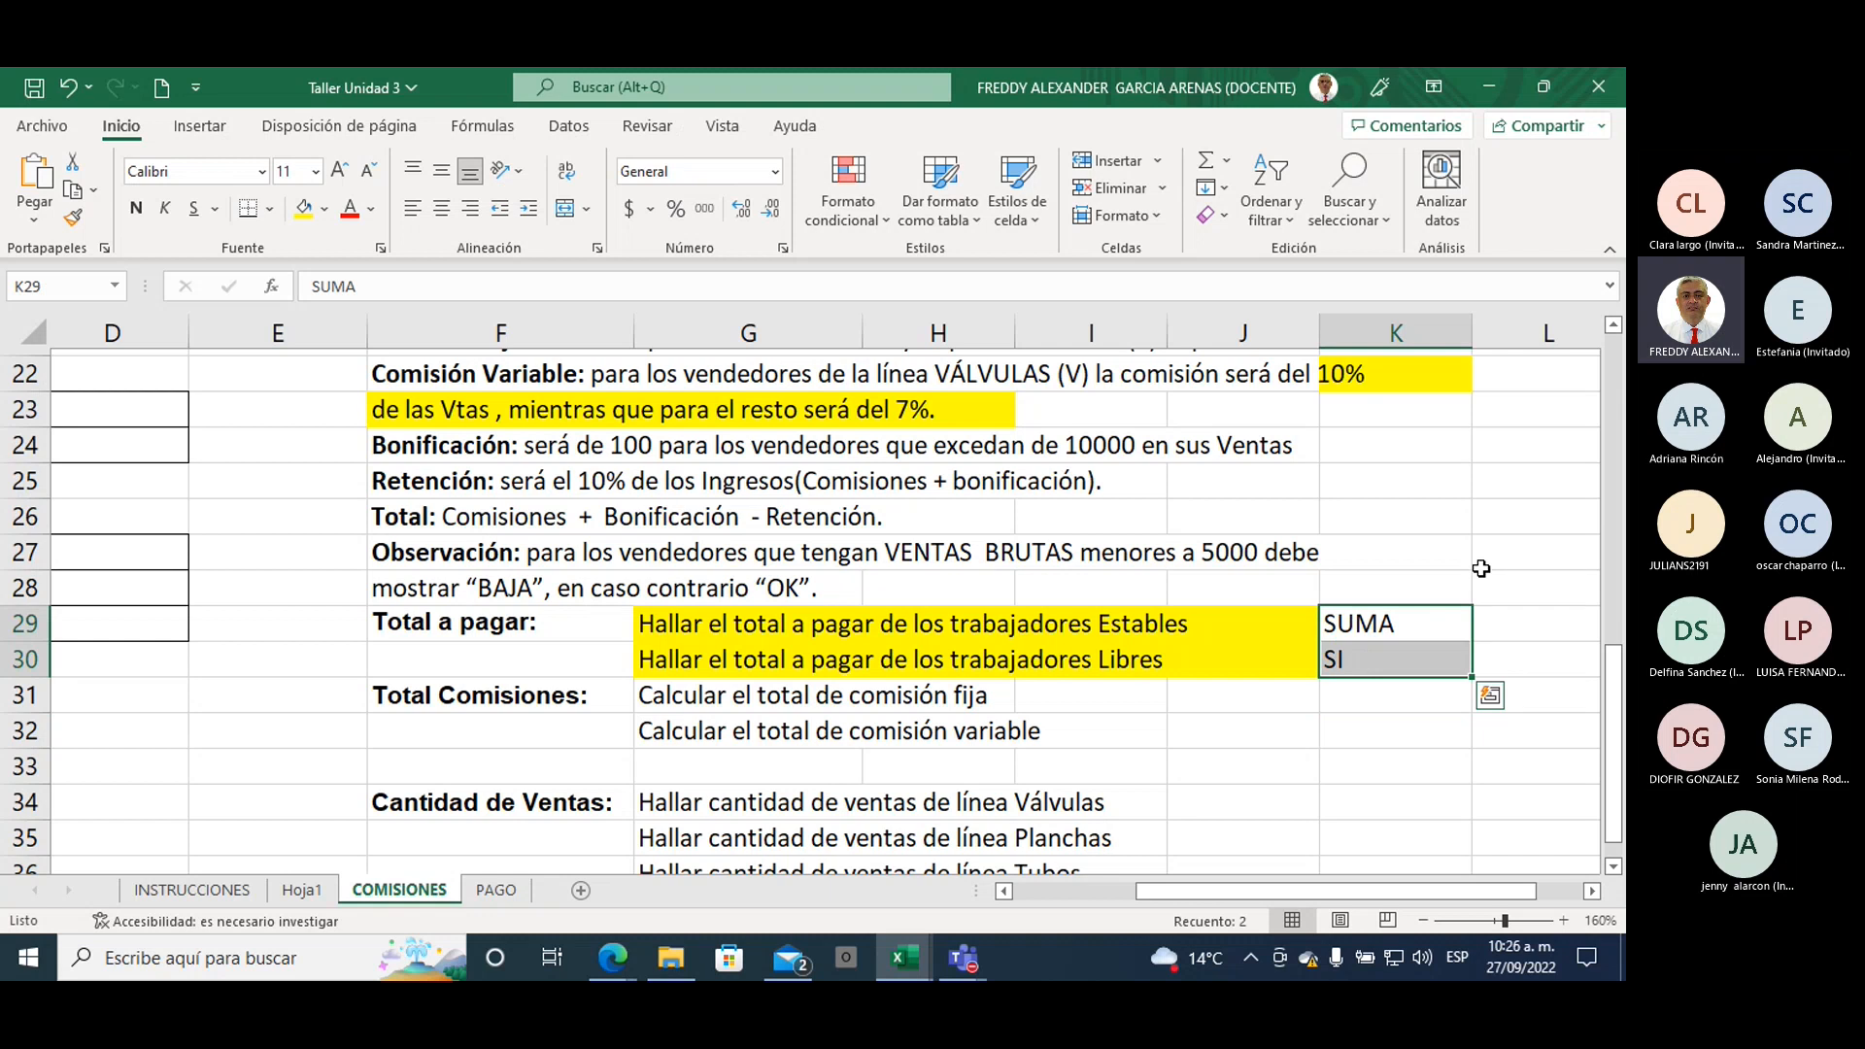
Step: Fill the Trabajadores Estables total cell D19 in the commission summary with light green
click(1005, 891)
click(1005, 891)
click(1005, 891)
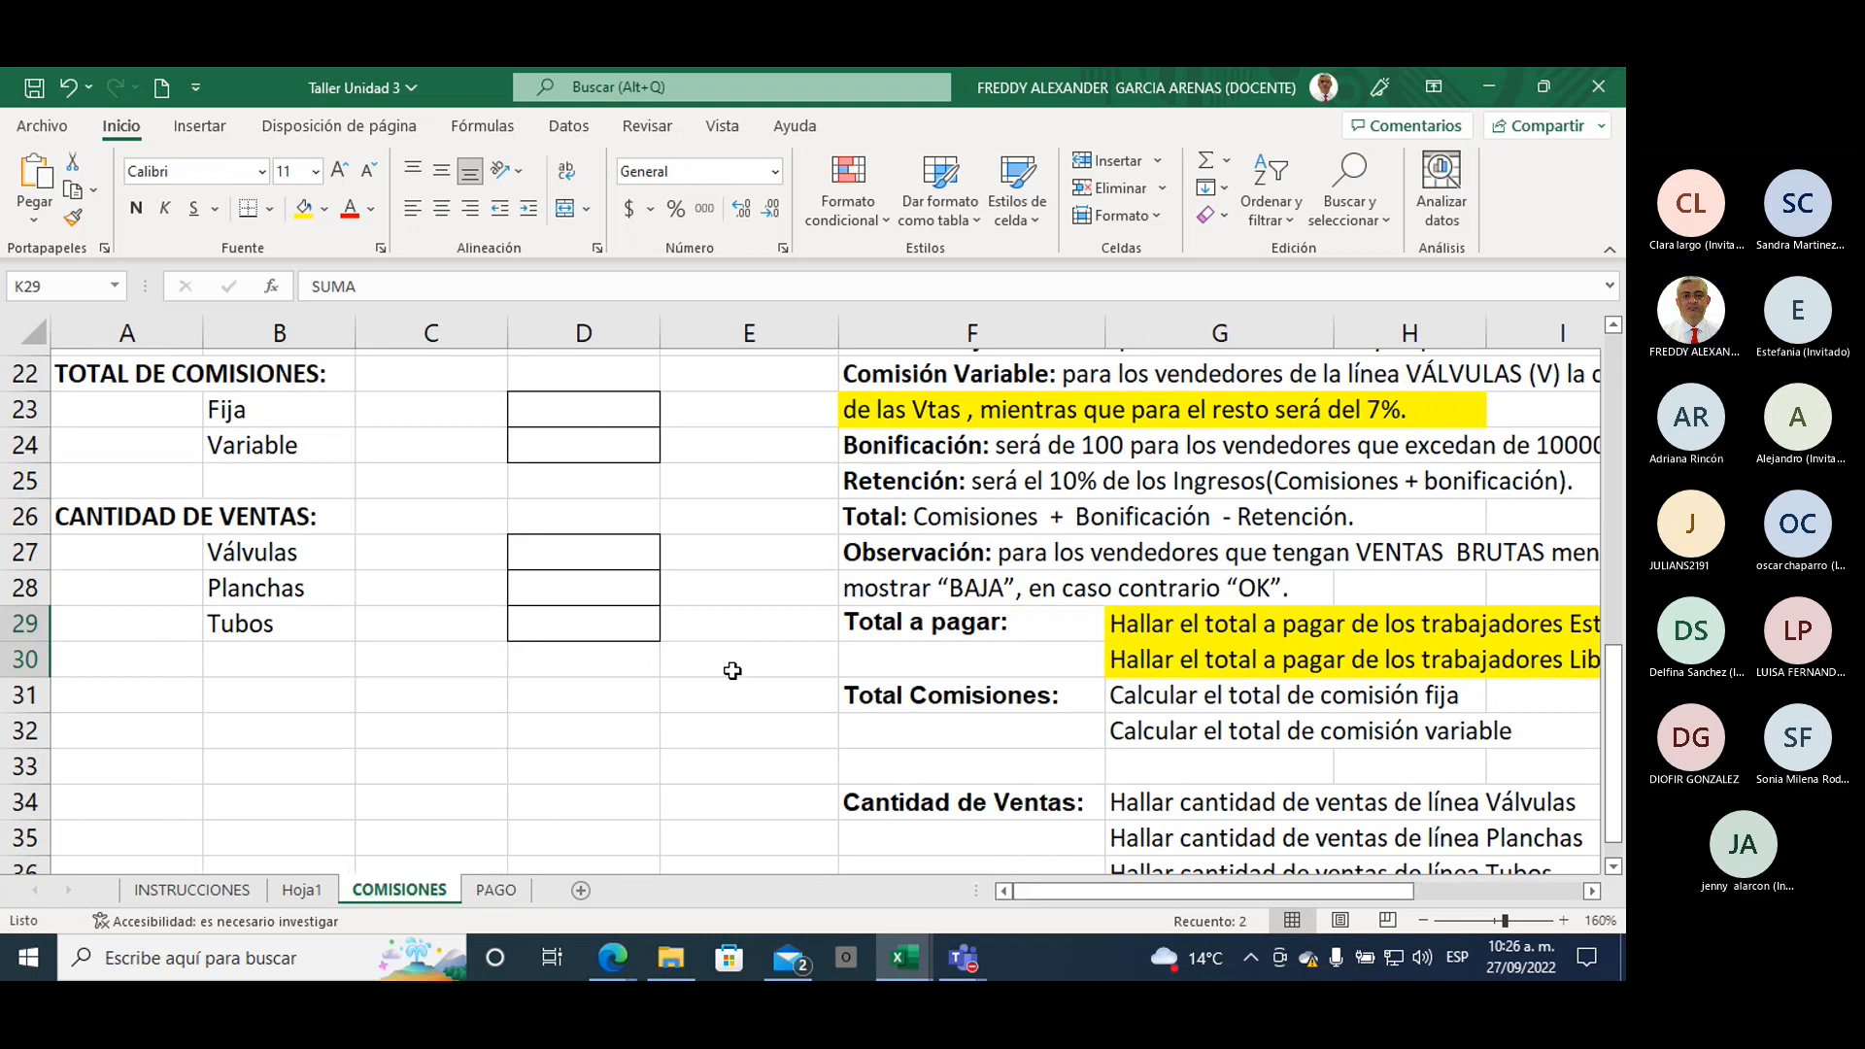
scroll(732, 670, up, 2)
scroll(732, 670, up, 2)
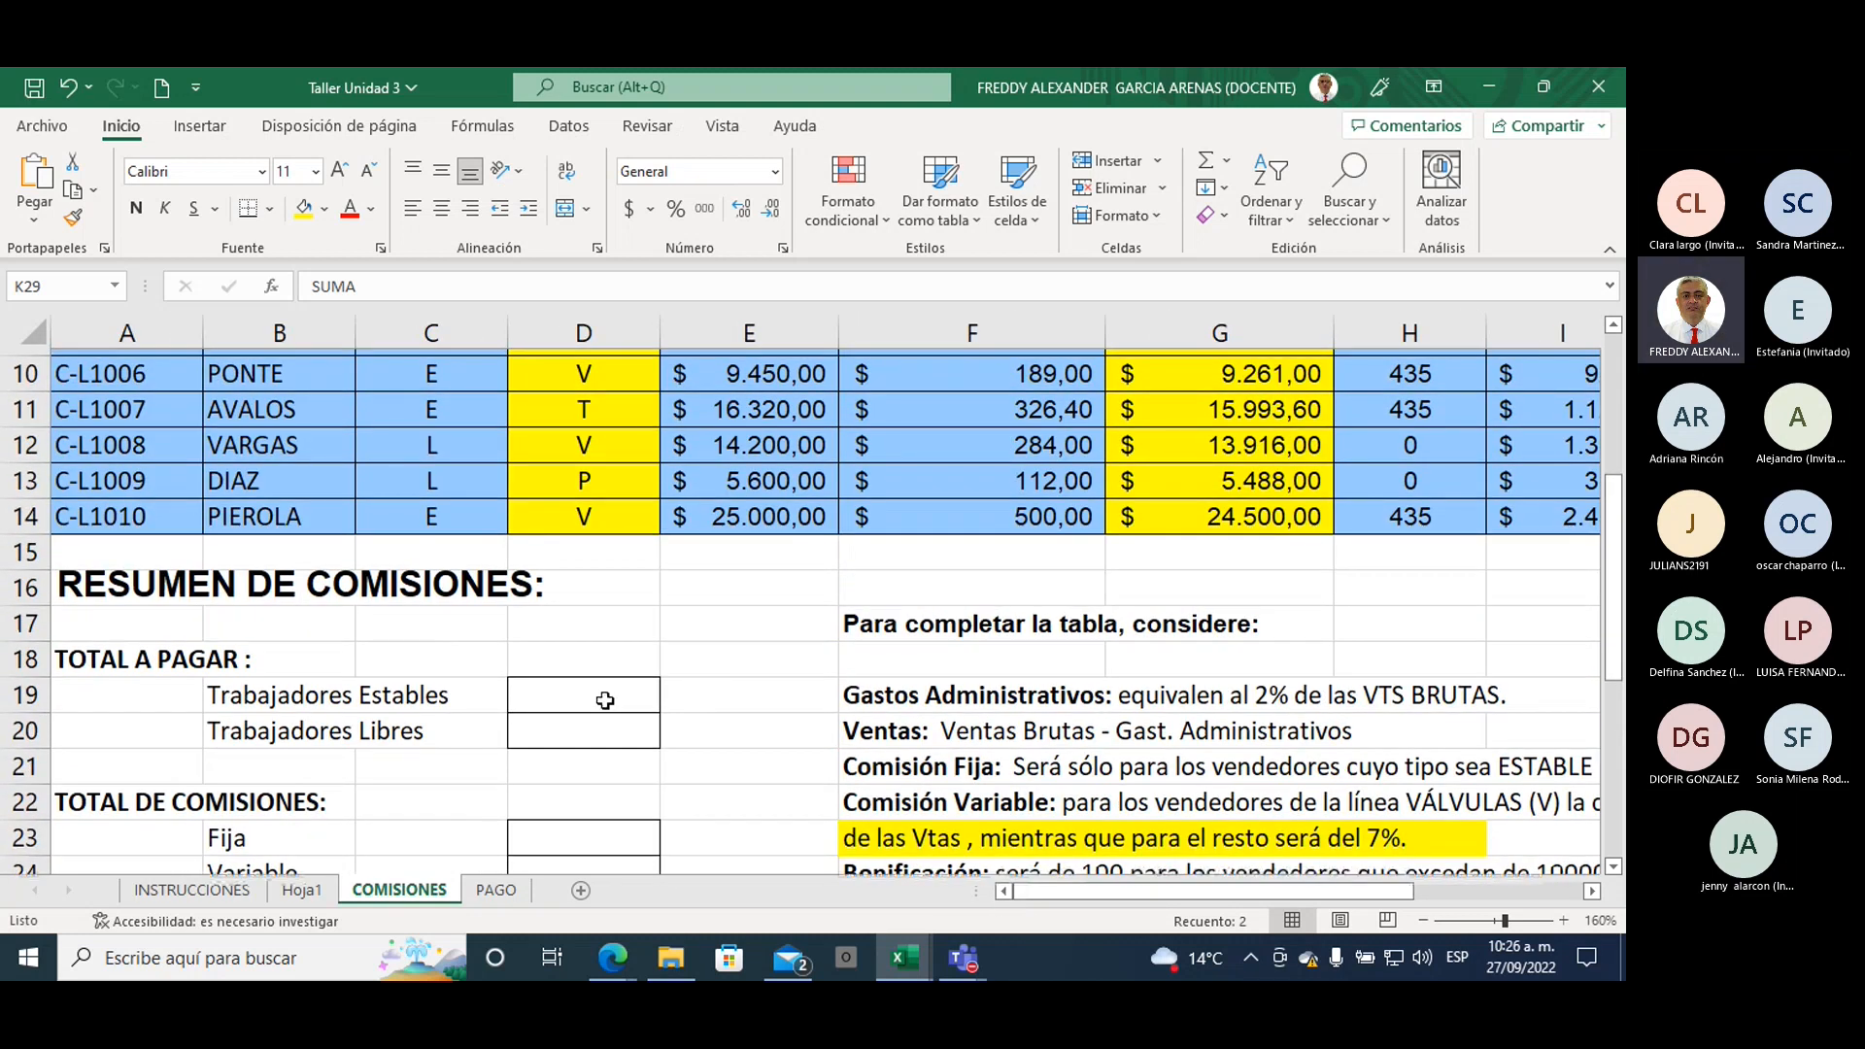
click(605, 700)
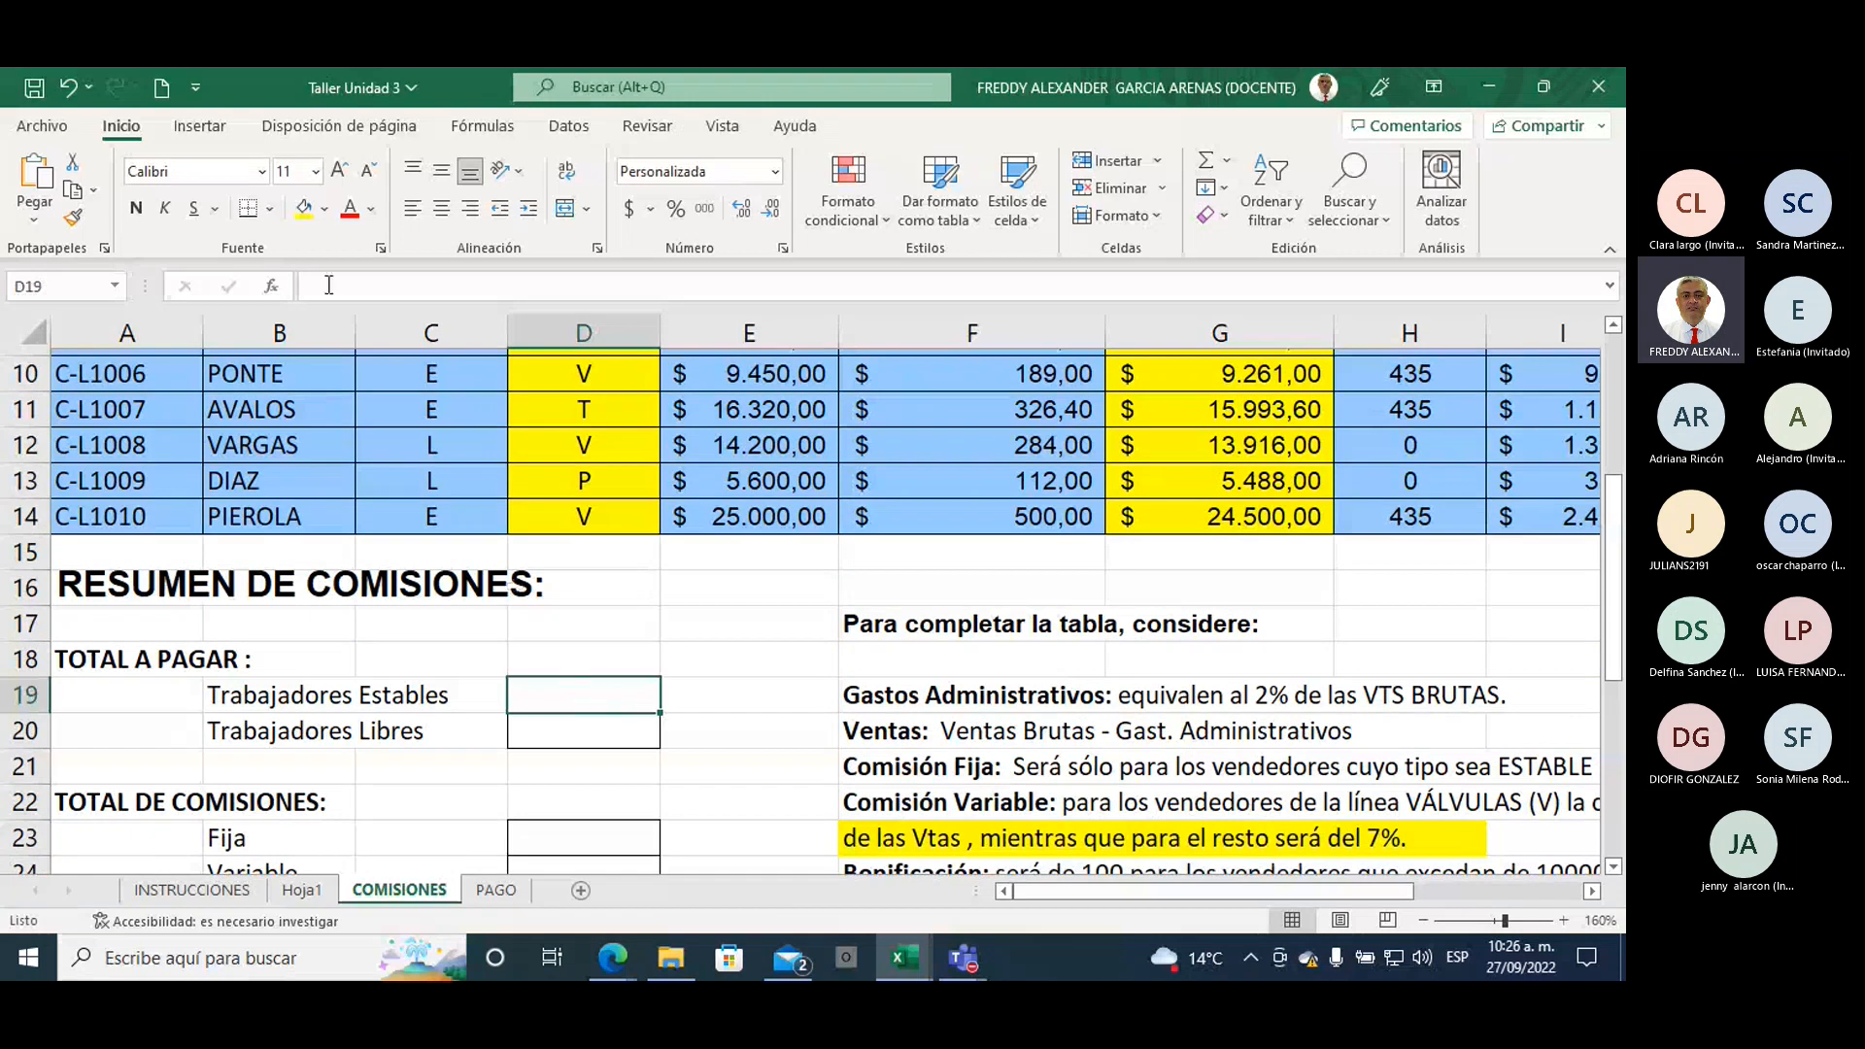
click(324, 207)
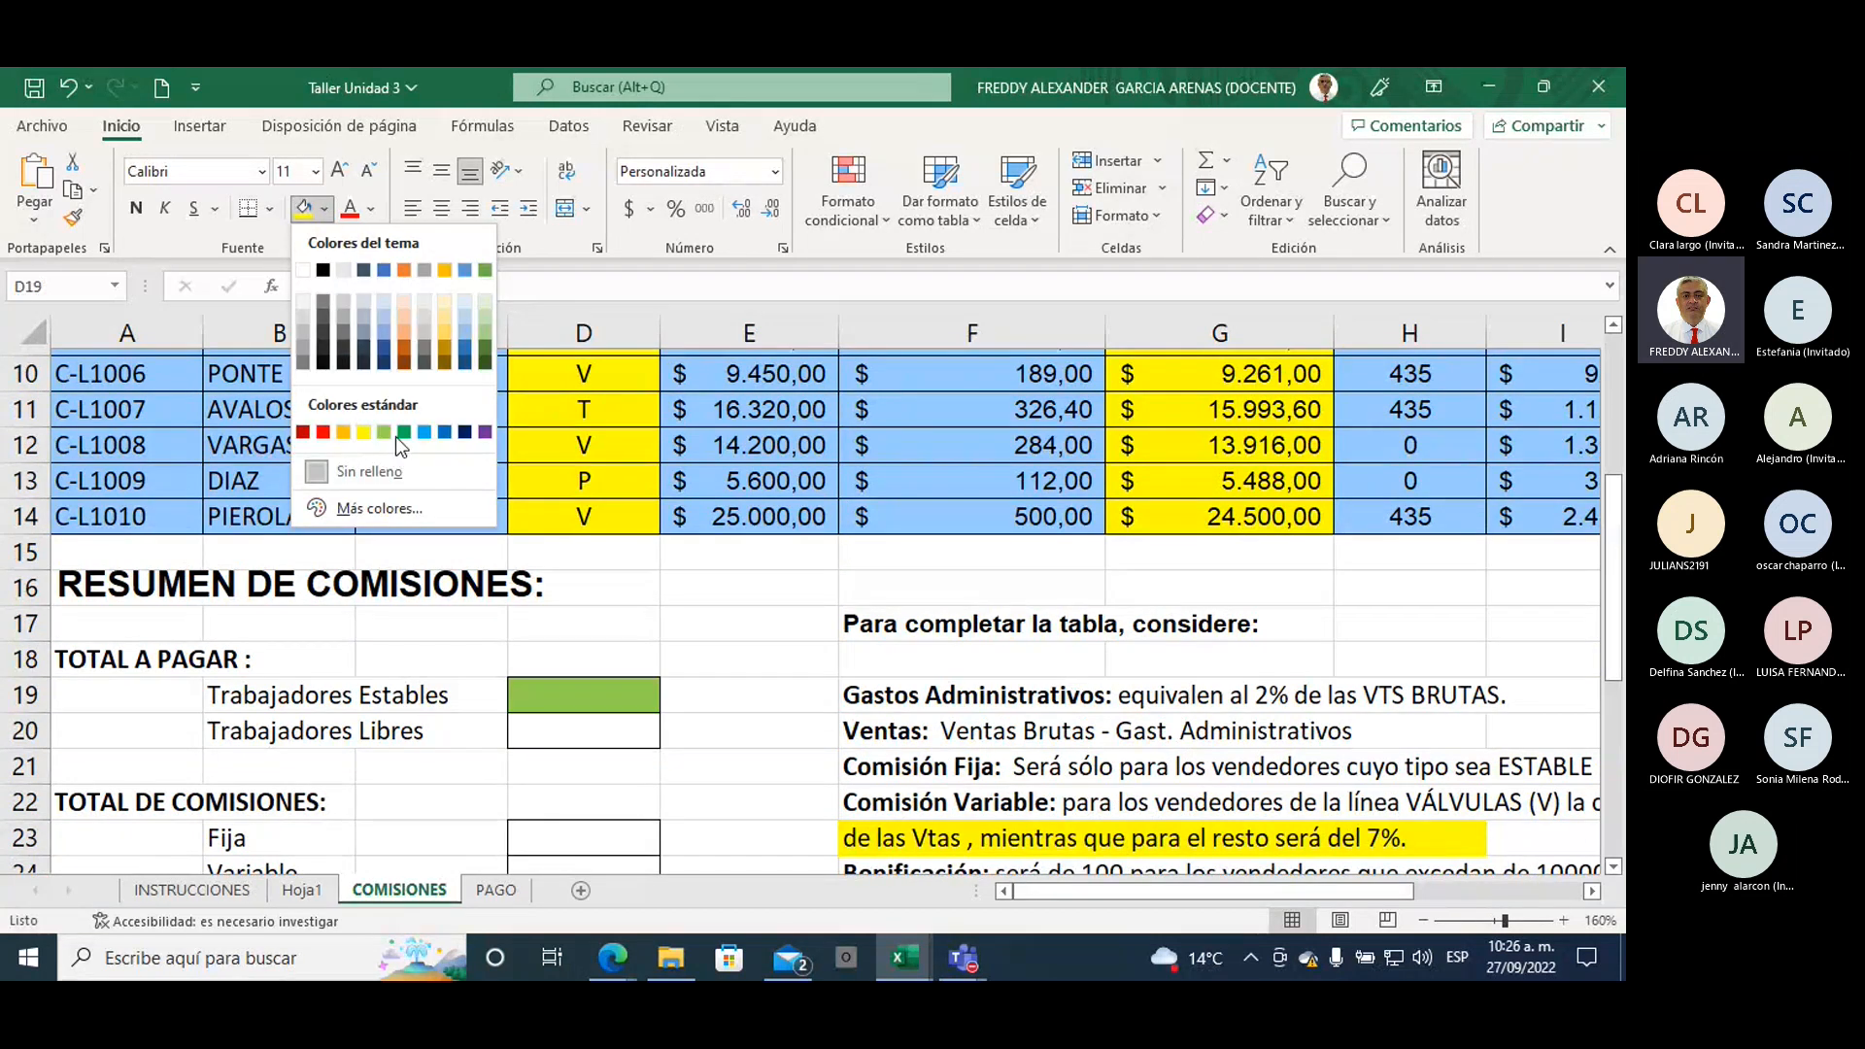
click(485, 329)
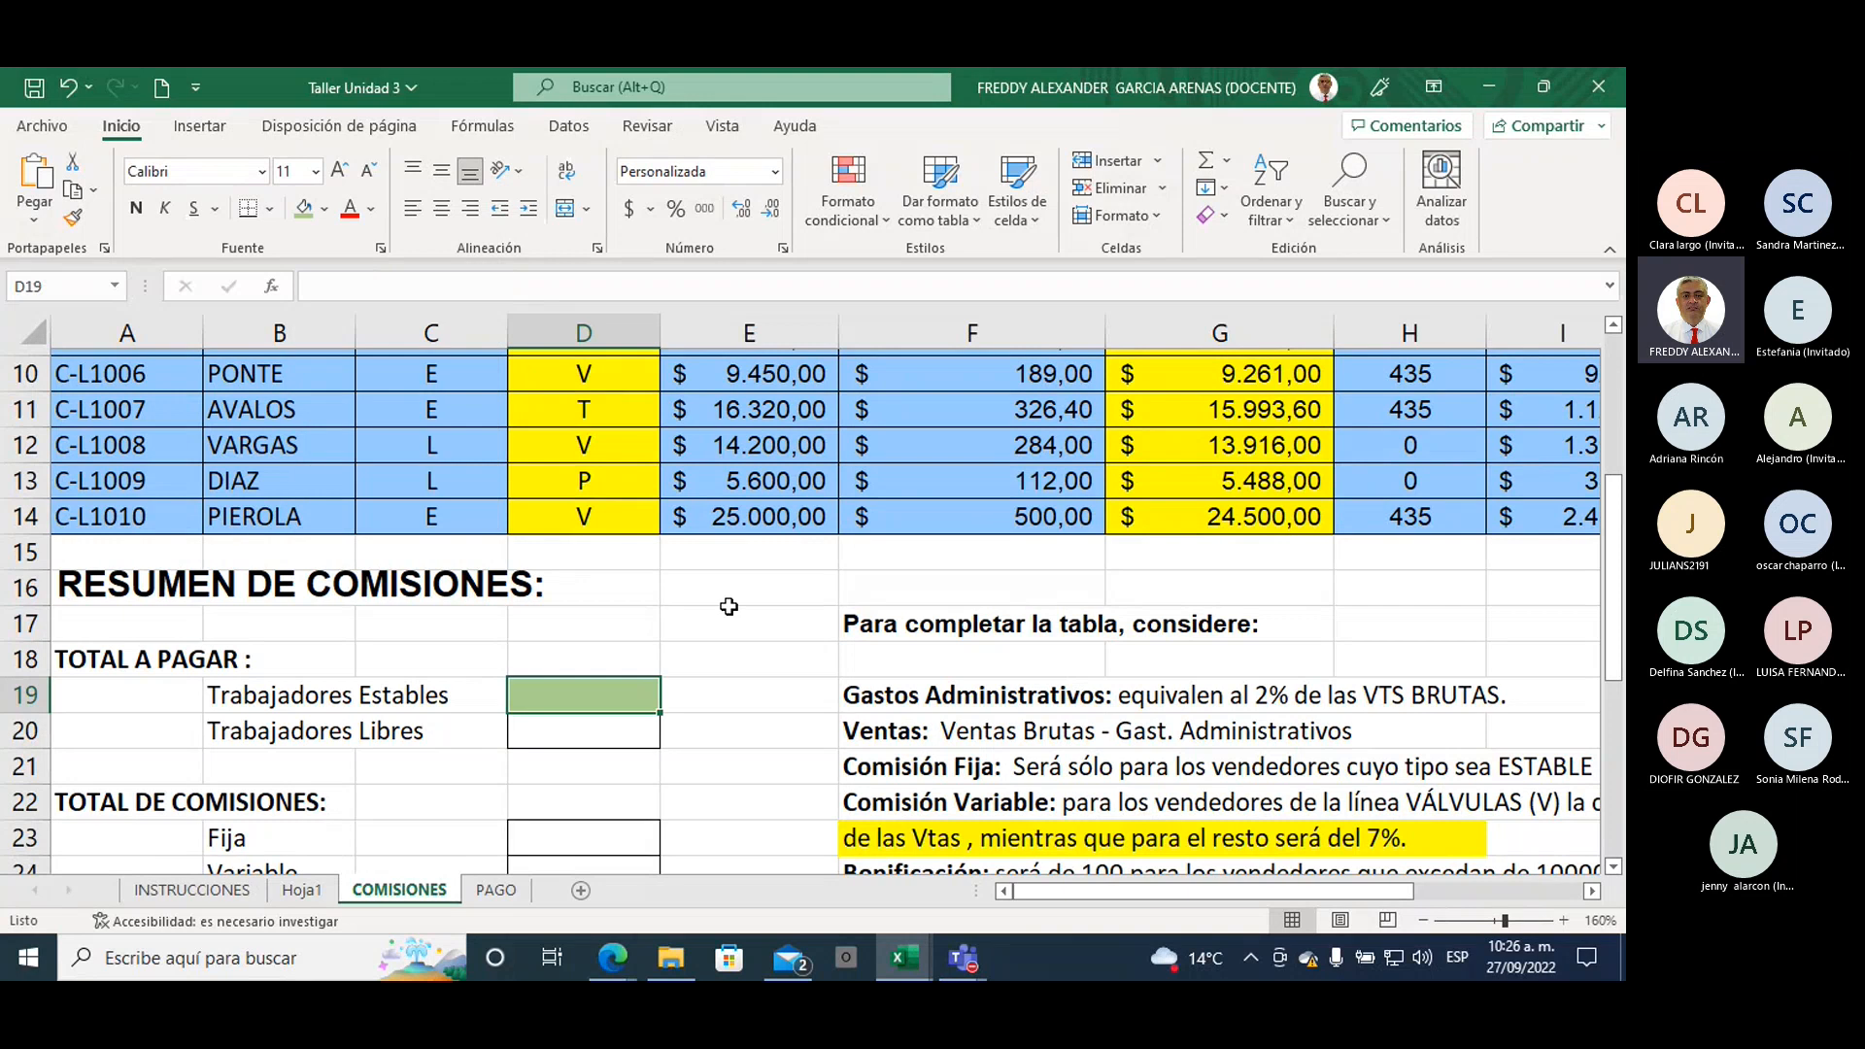
click(728, 606)
Step: Start a SUMAR.SI formula in the Trabajadores Estables total cell D19
scroll(735, 649, up, 2)
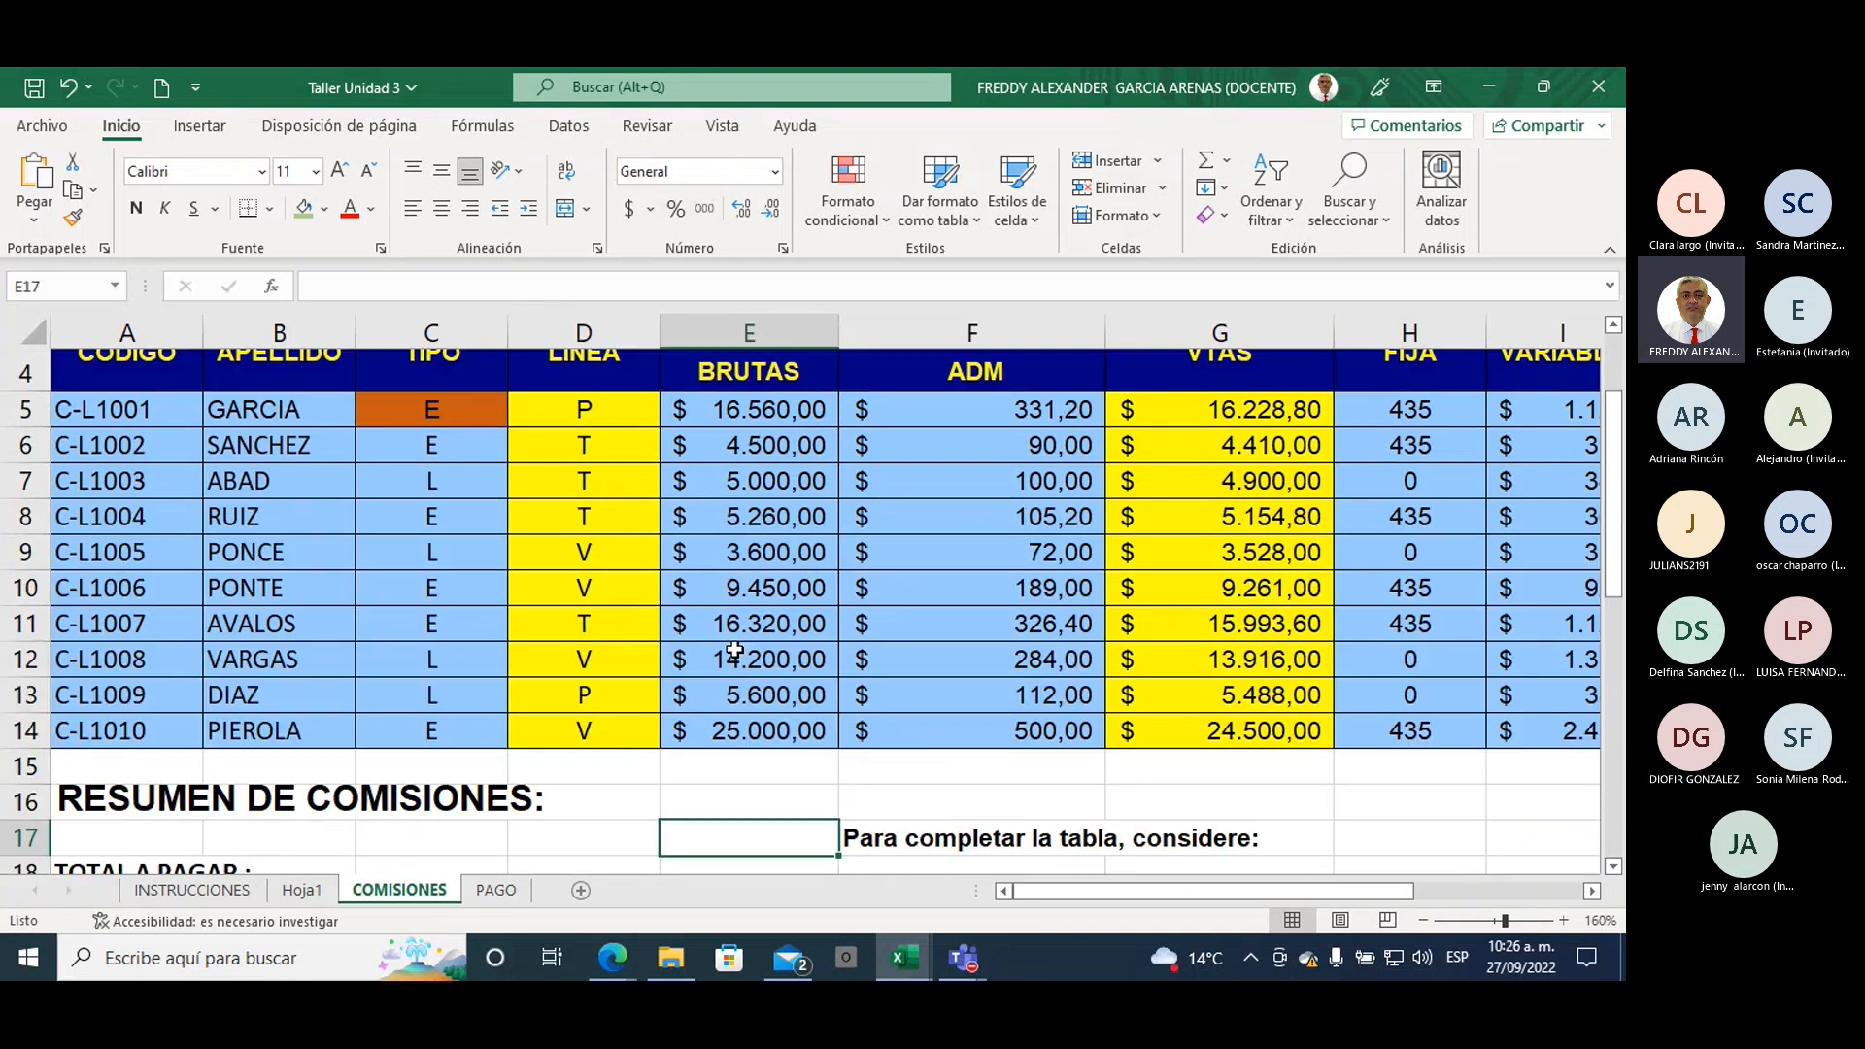
scroll(735, 648, down, 1)
click(533, 794)
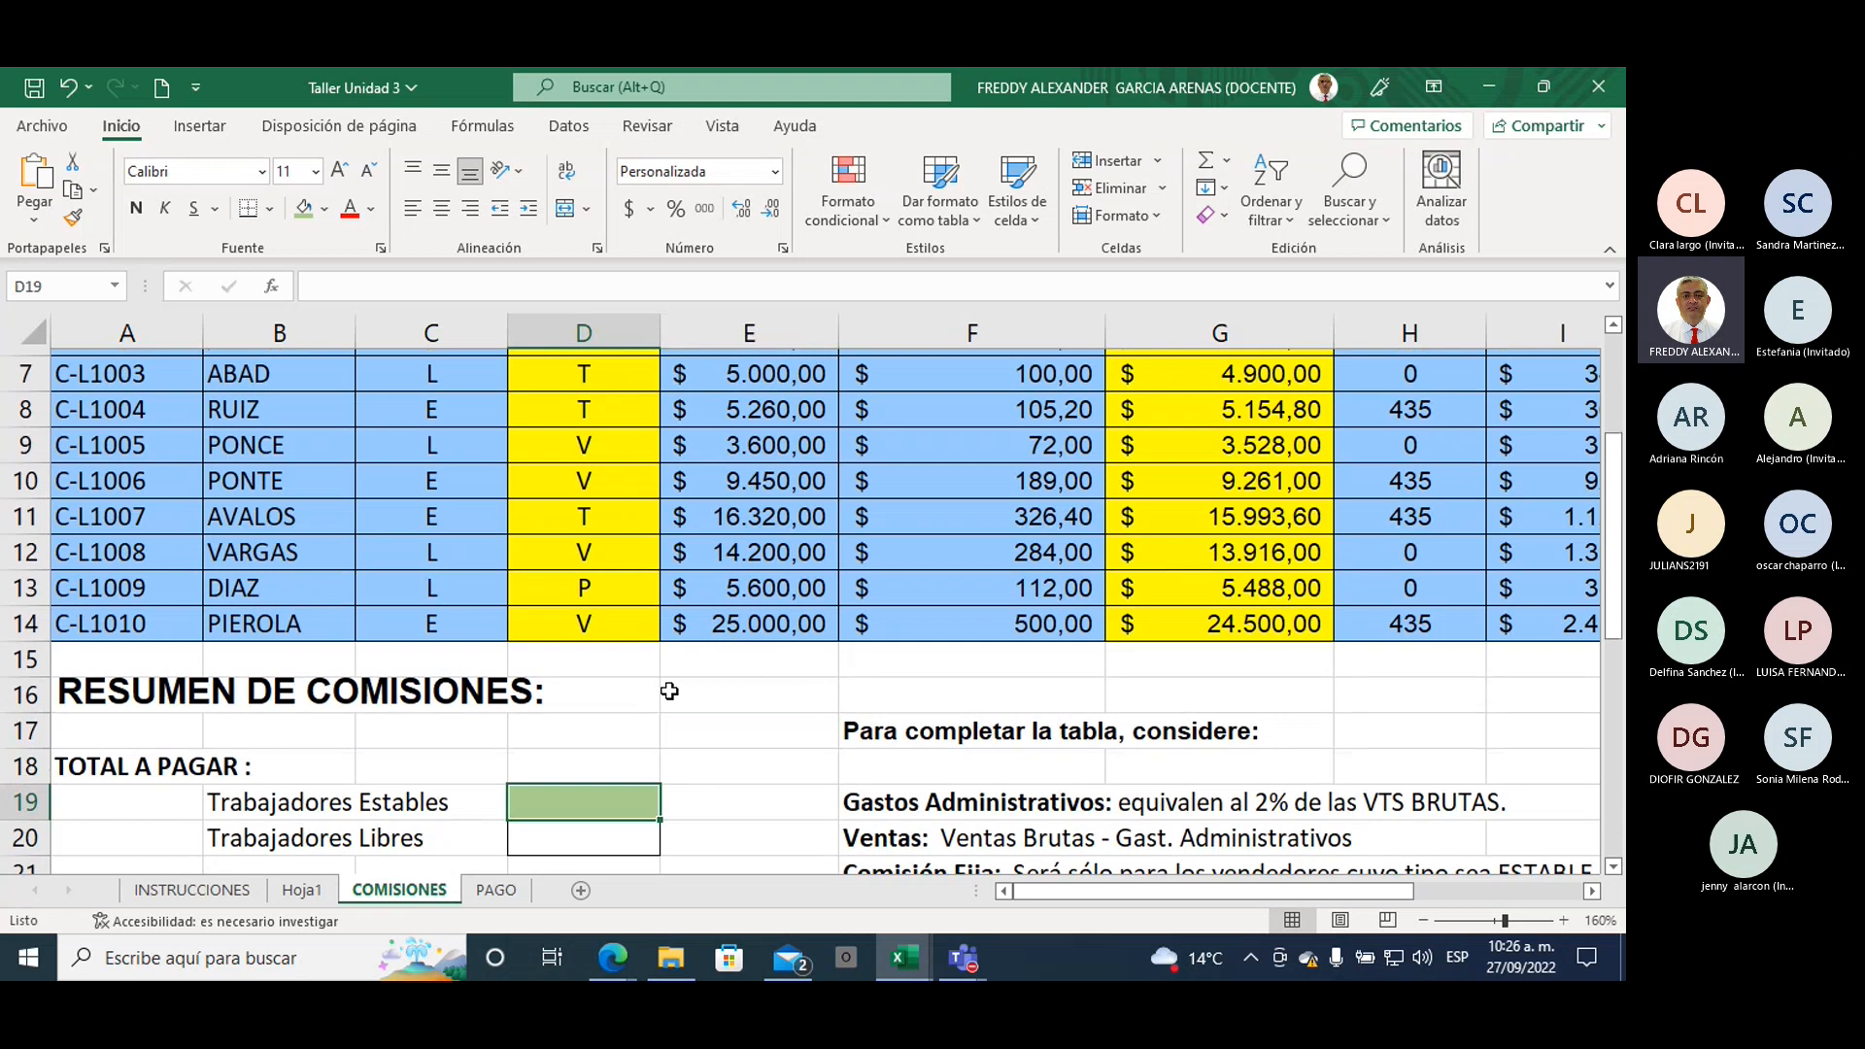
text(=SU)
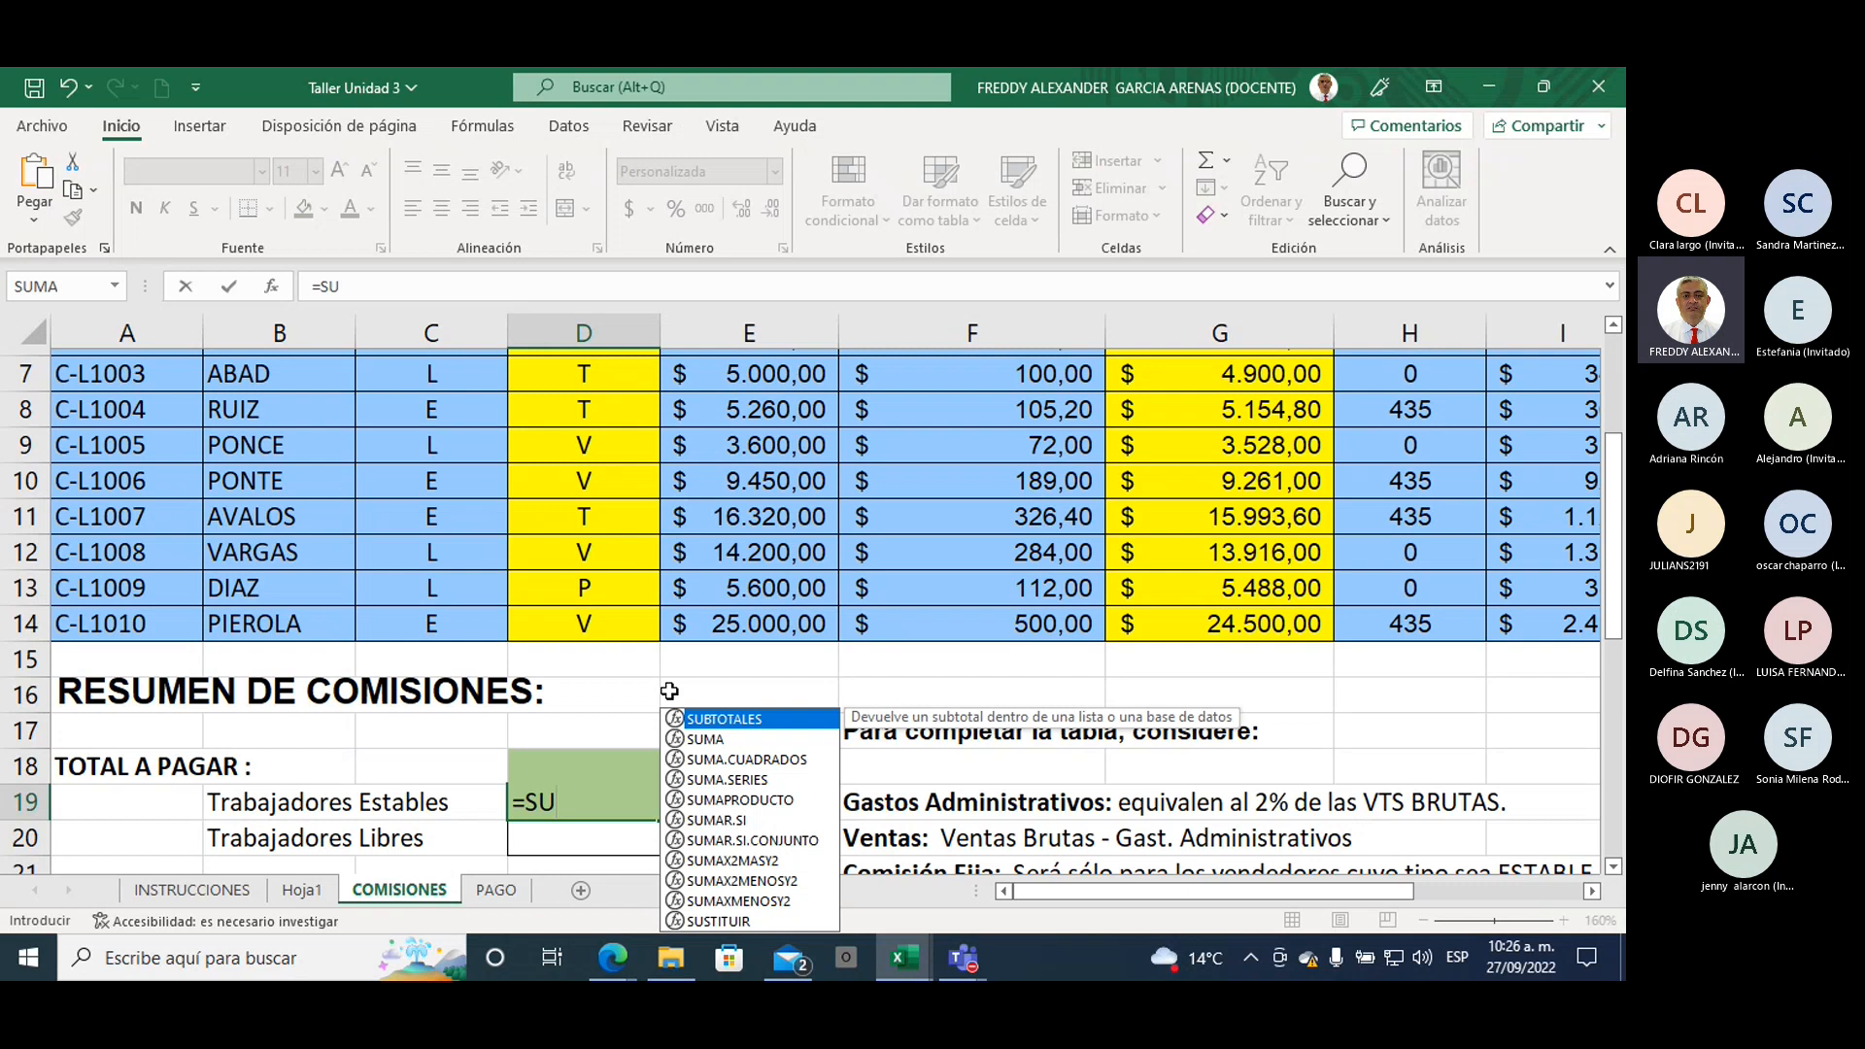
text(MA)
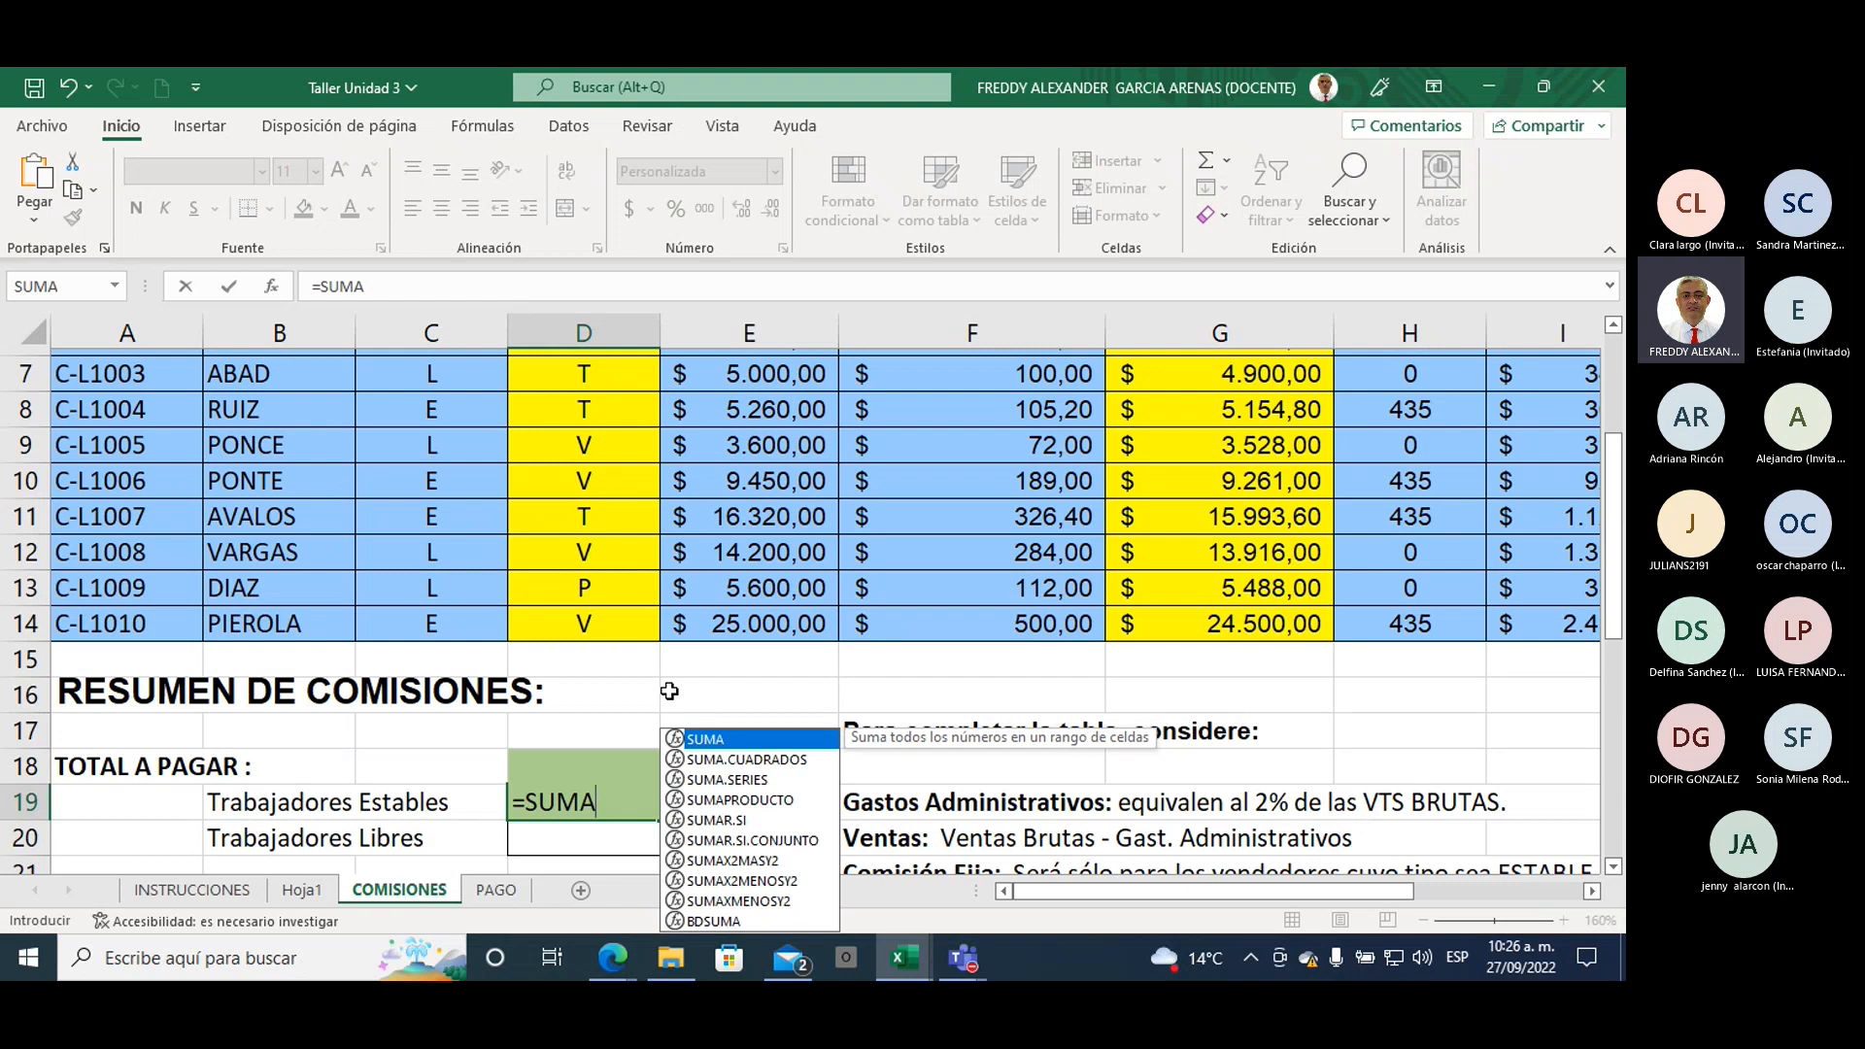
click(724, 823)
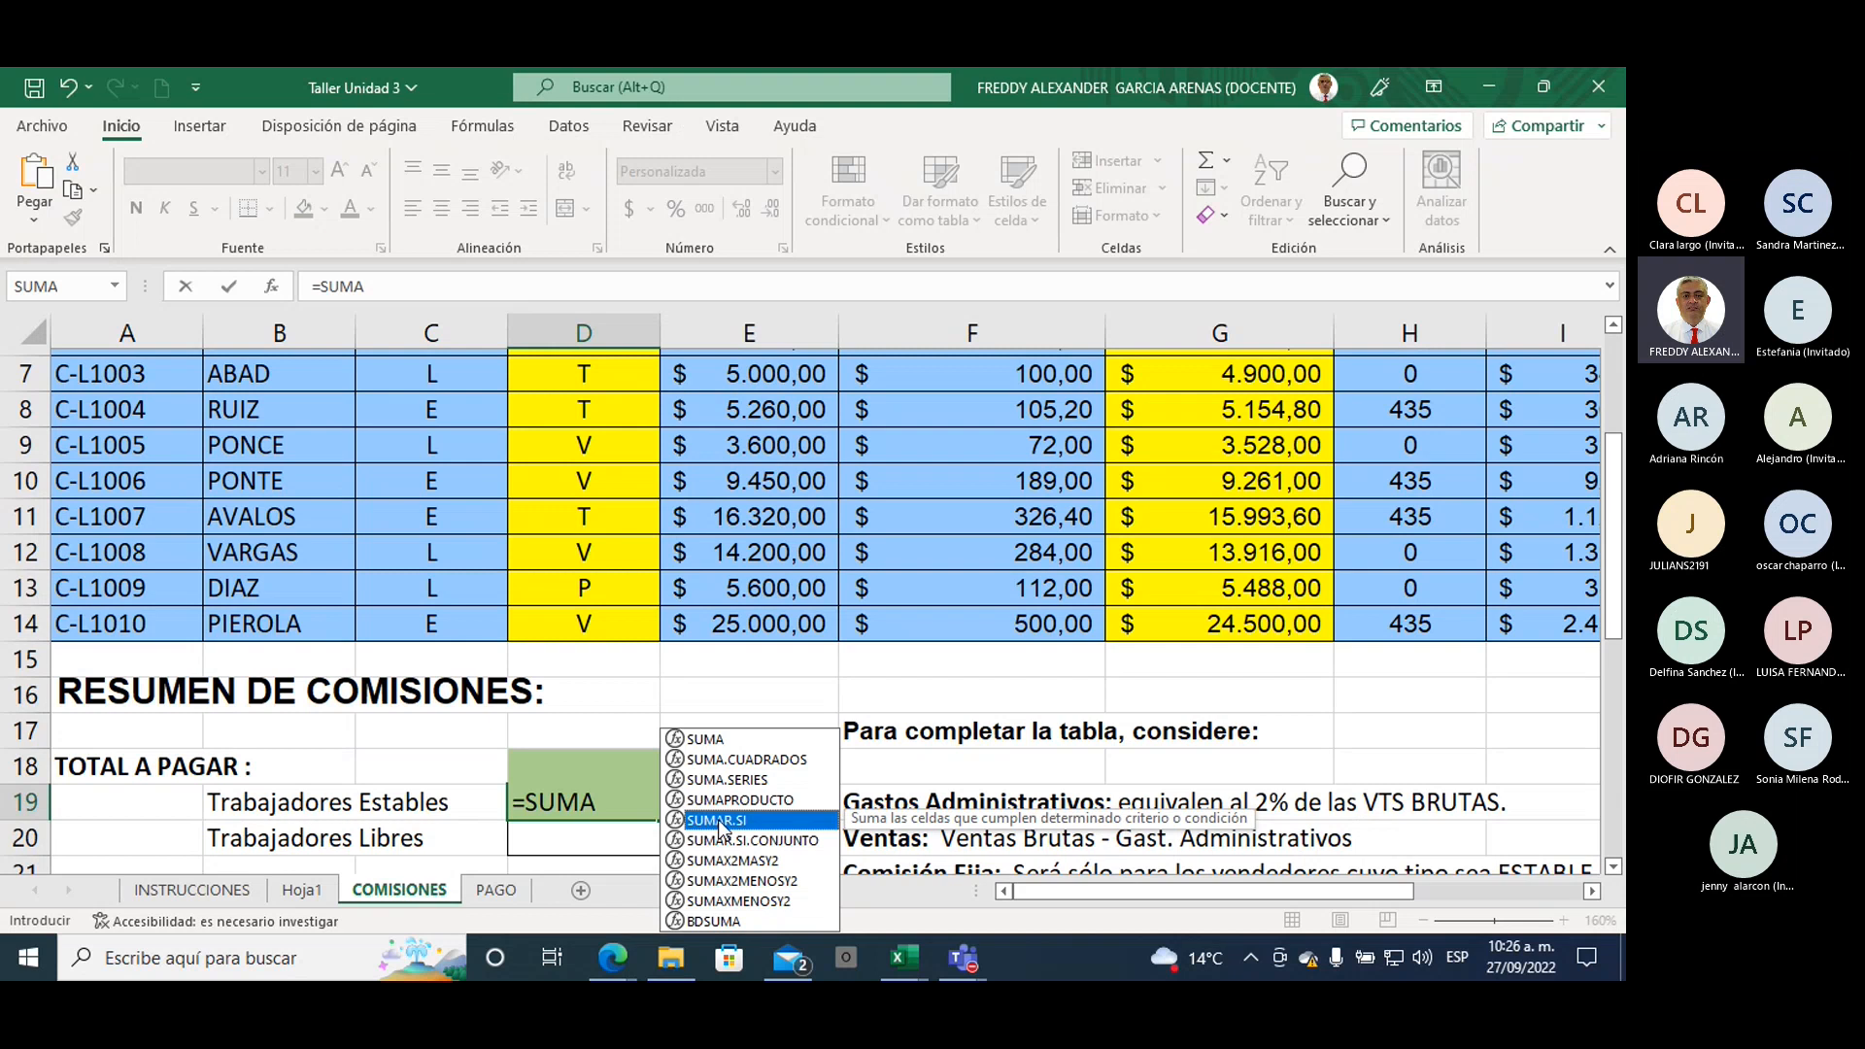
double_click(719, 821)
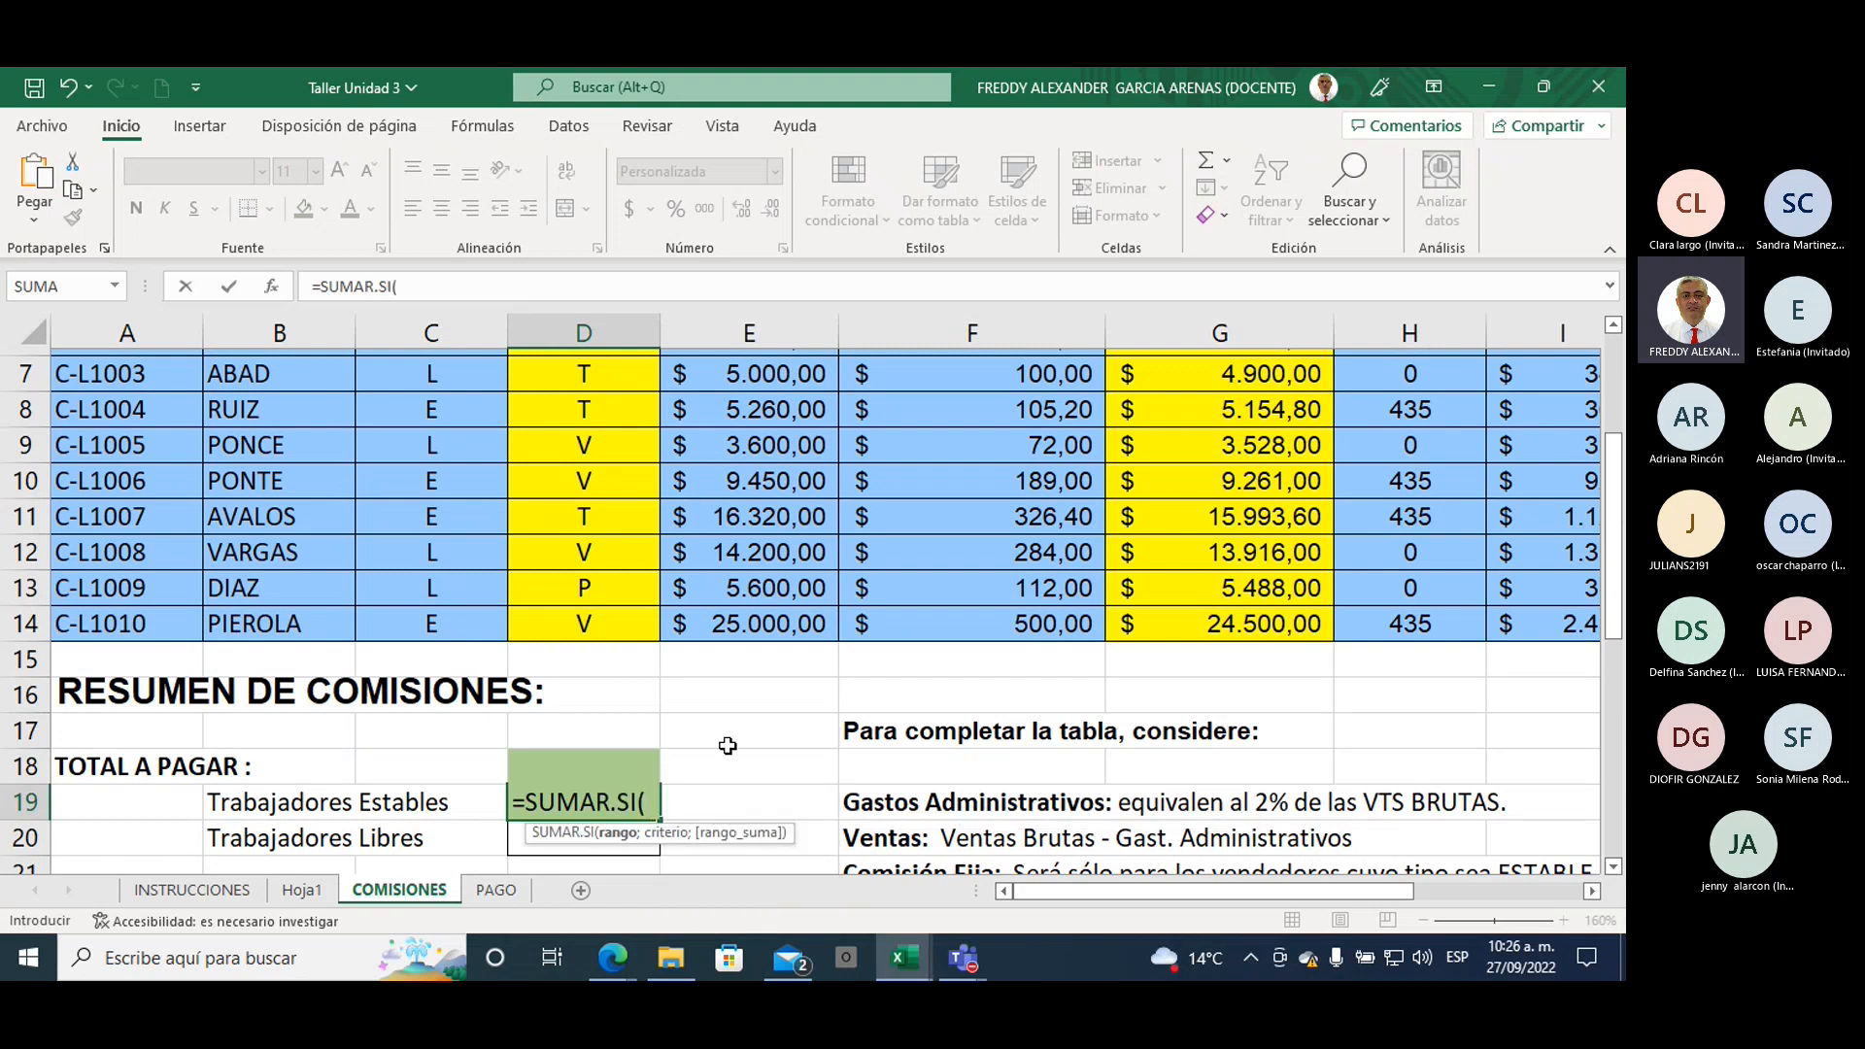
Step: Annotate the SUMAR.SI argument hint with temporary arrows to rango, criterio and rango_suma, marked E L, E and #
scroll(728, 744, down, 1)
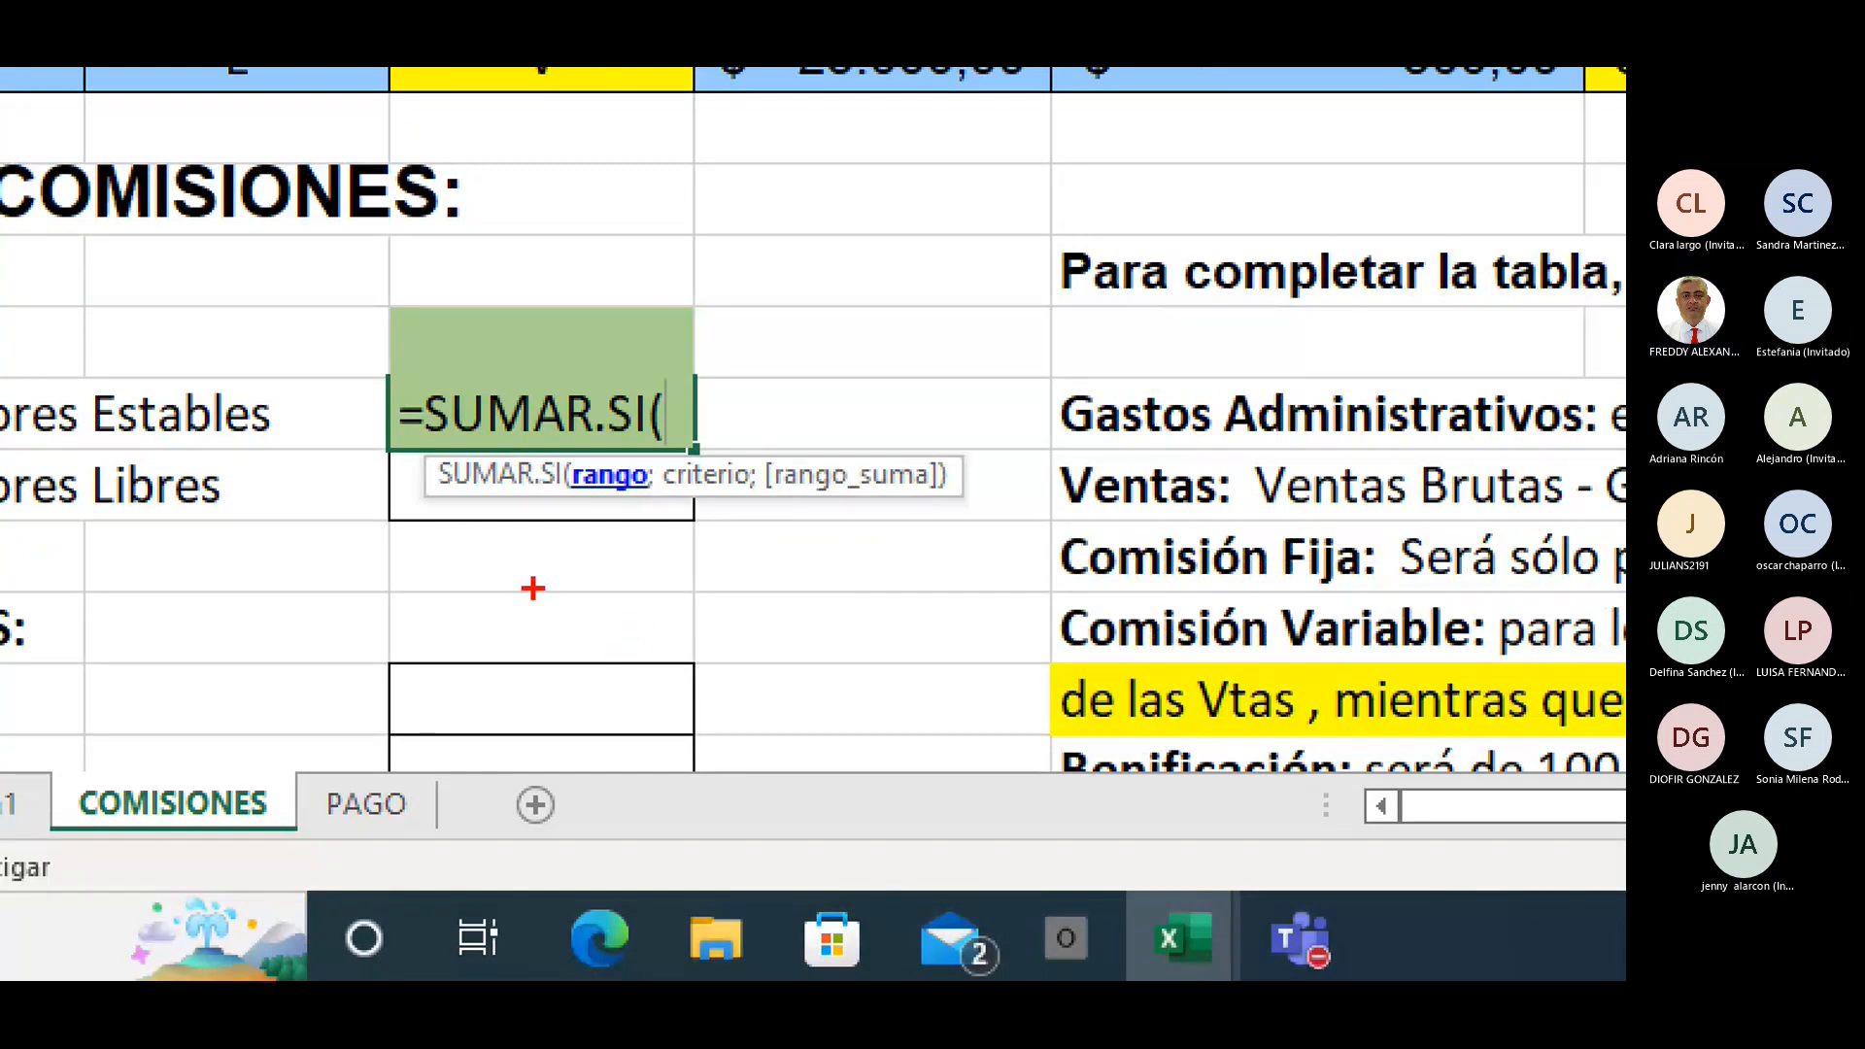
mouse_move(587, 641)
mouse_down()
mouse_move(600, 501)
mouse_move(620, 532)
mouse_up()
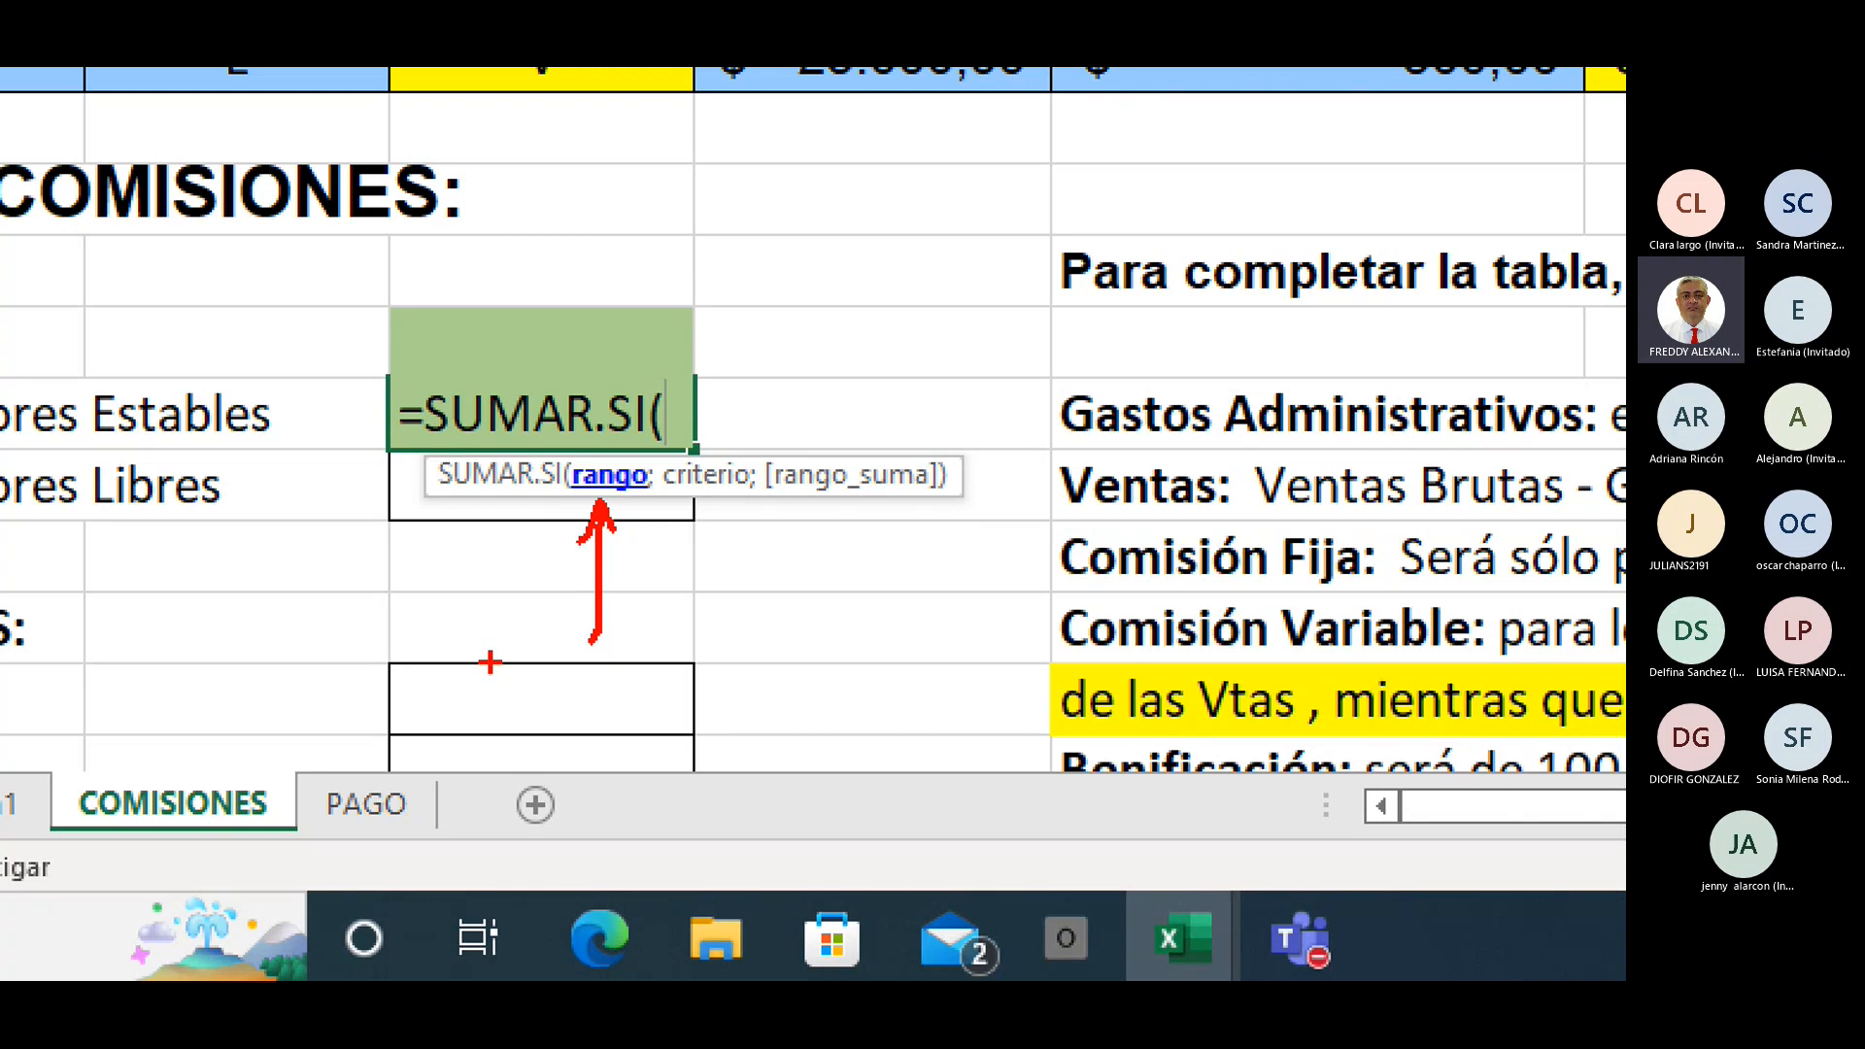
mouse_move(489, 663)
mouse_down()
mouse_move(448, 664)
mouse_move(452, 730)
mouse_move(500, 733)
mouse_move(493, 698)
mouse_move(594, 736)
mouse_up()
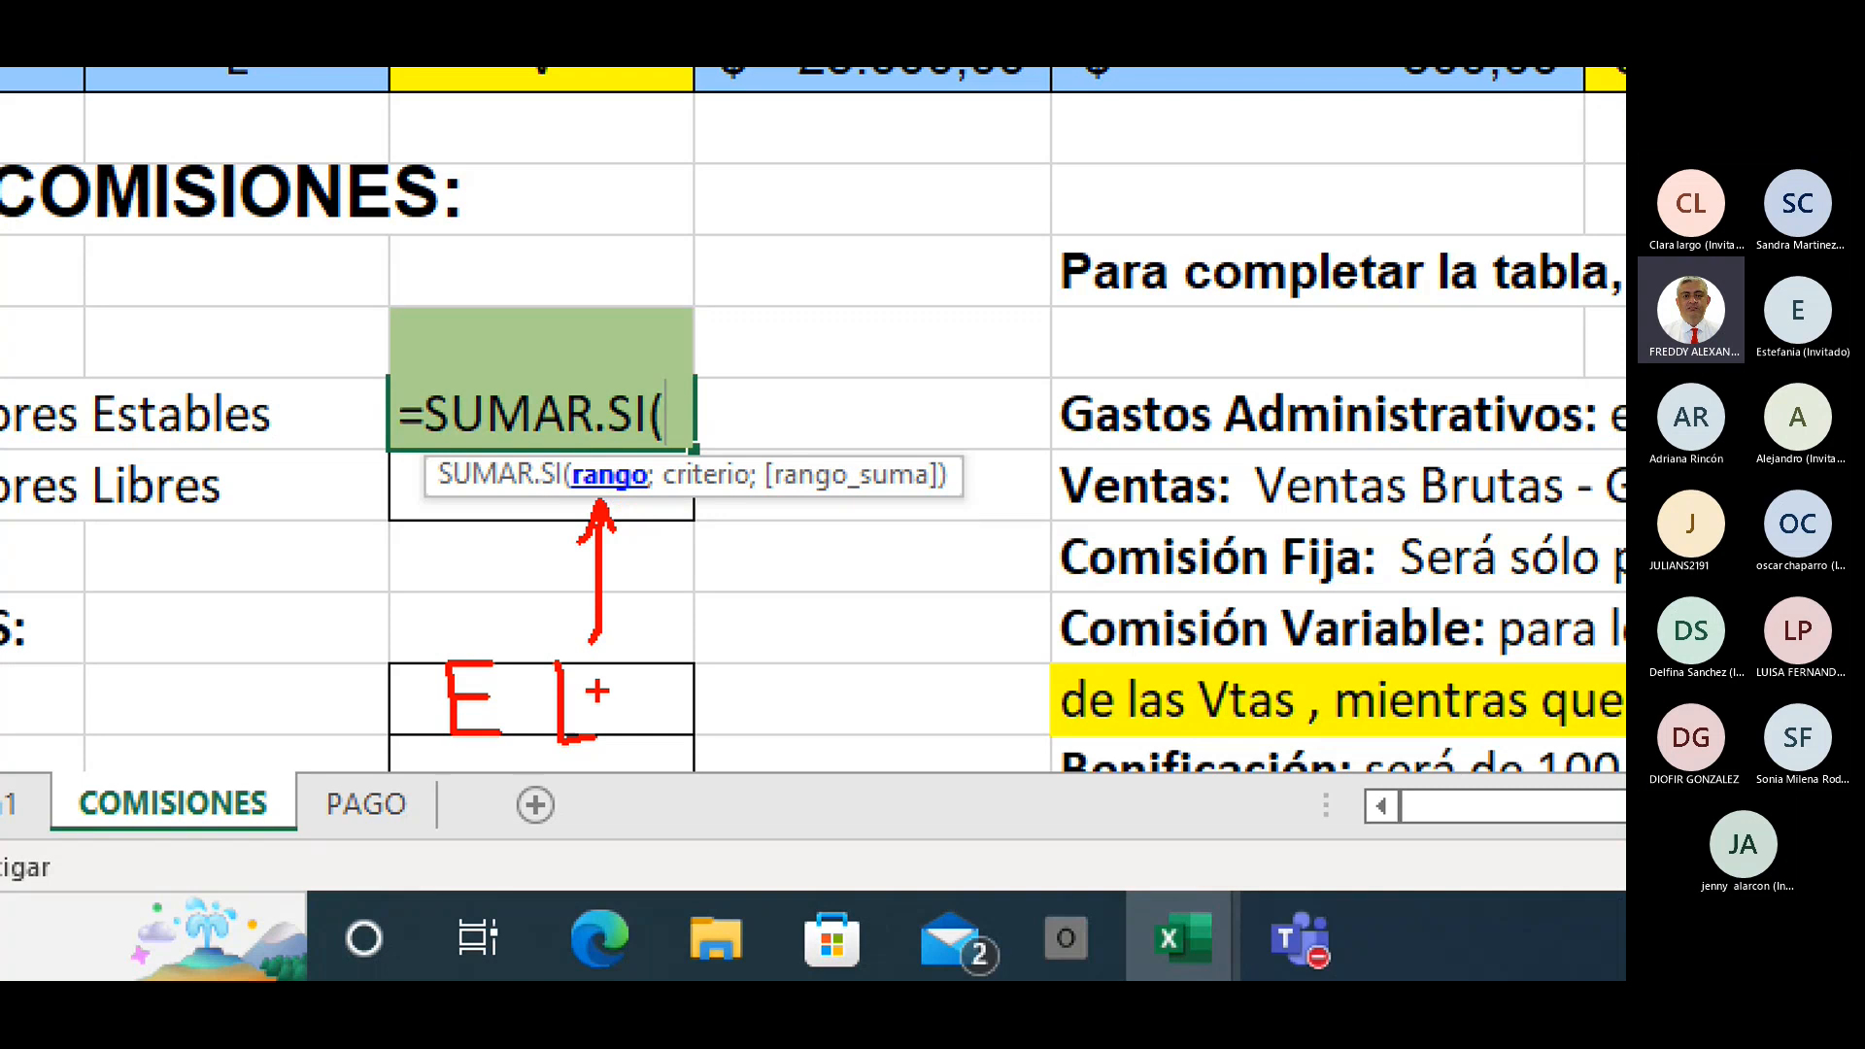
mouse_move(708, 638)
mouse_down()
mouse_move(723, 511)
mouse_move(733, 534)
mouse_up()
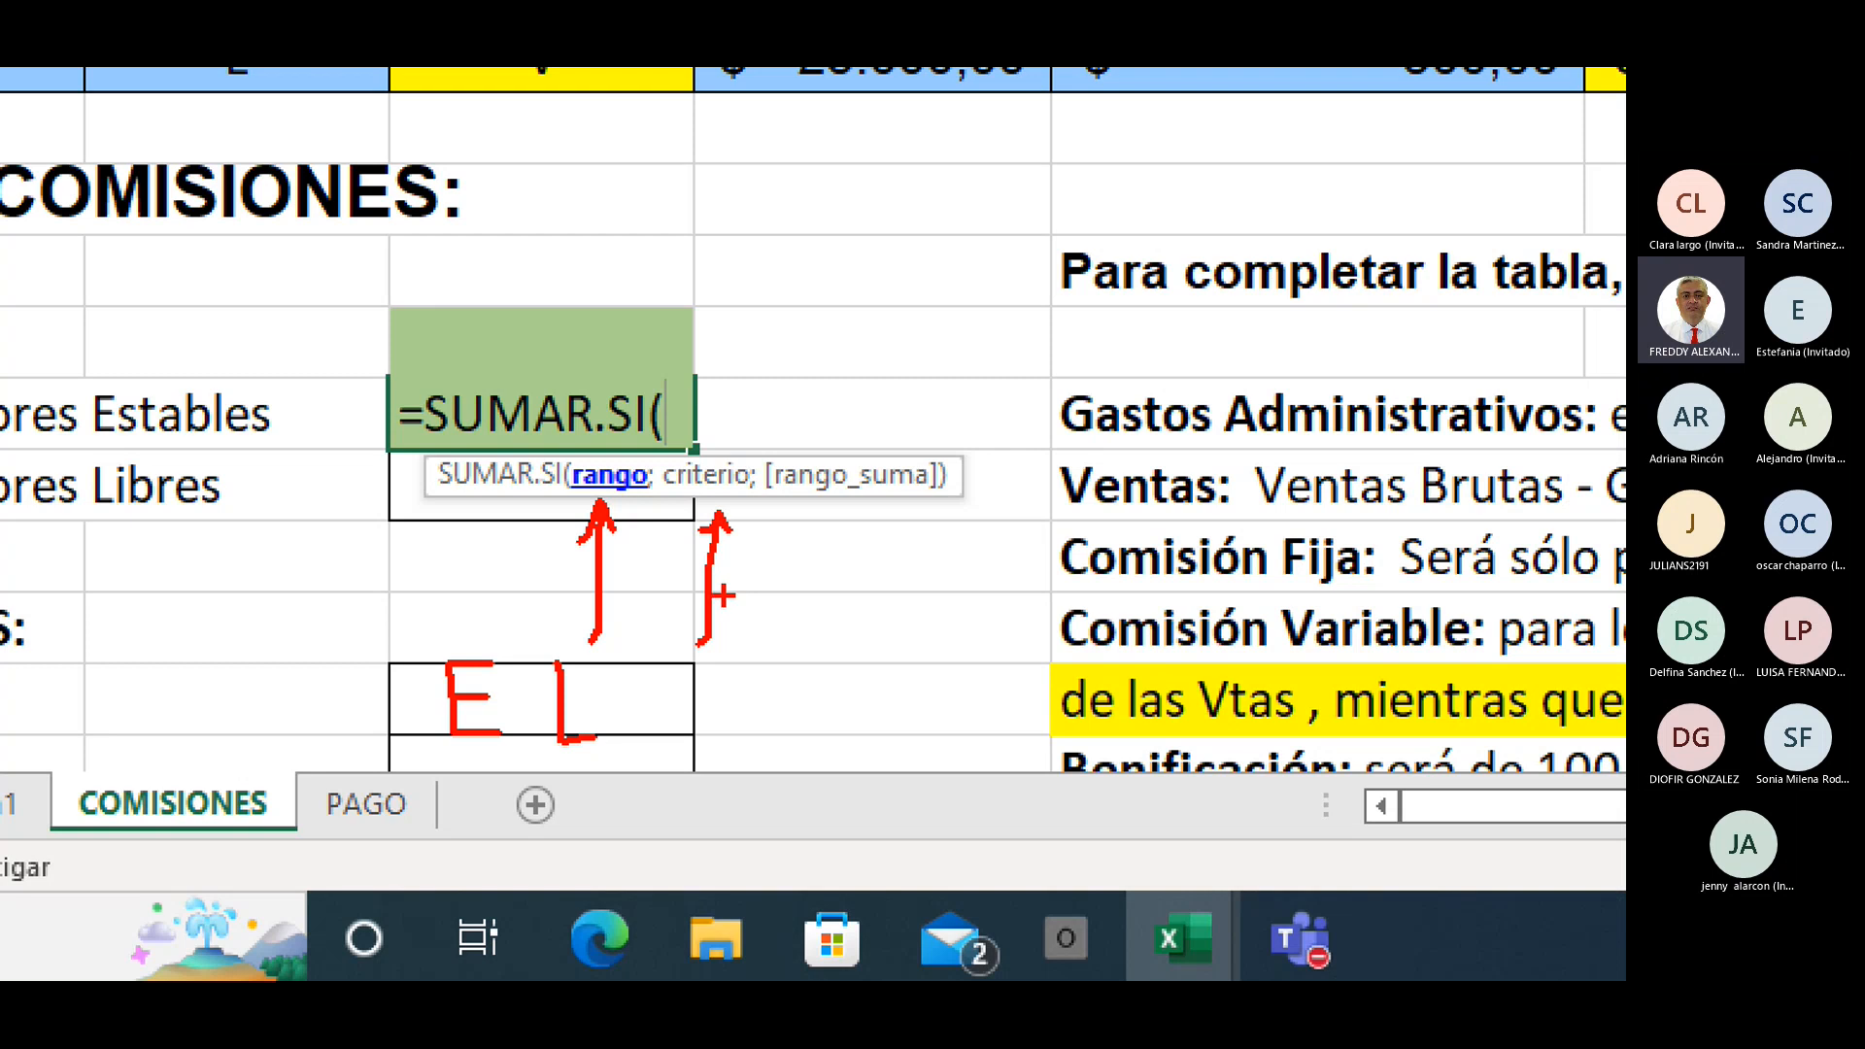
mouse_move(724, 670)
mouse_down()
mouse_move(688, 701)
mouse_move(690, 746)
mouse_move(721, 697)
mouse_move(725, 745)
mouse_up()
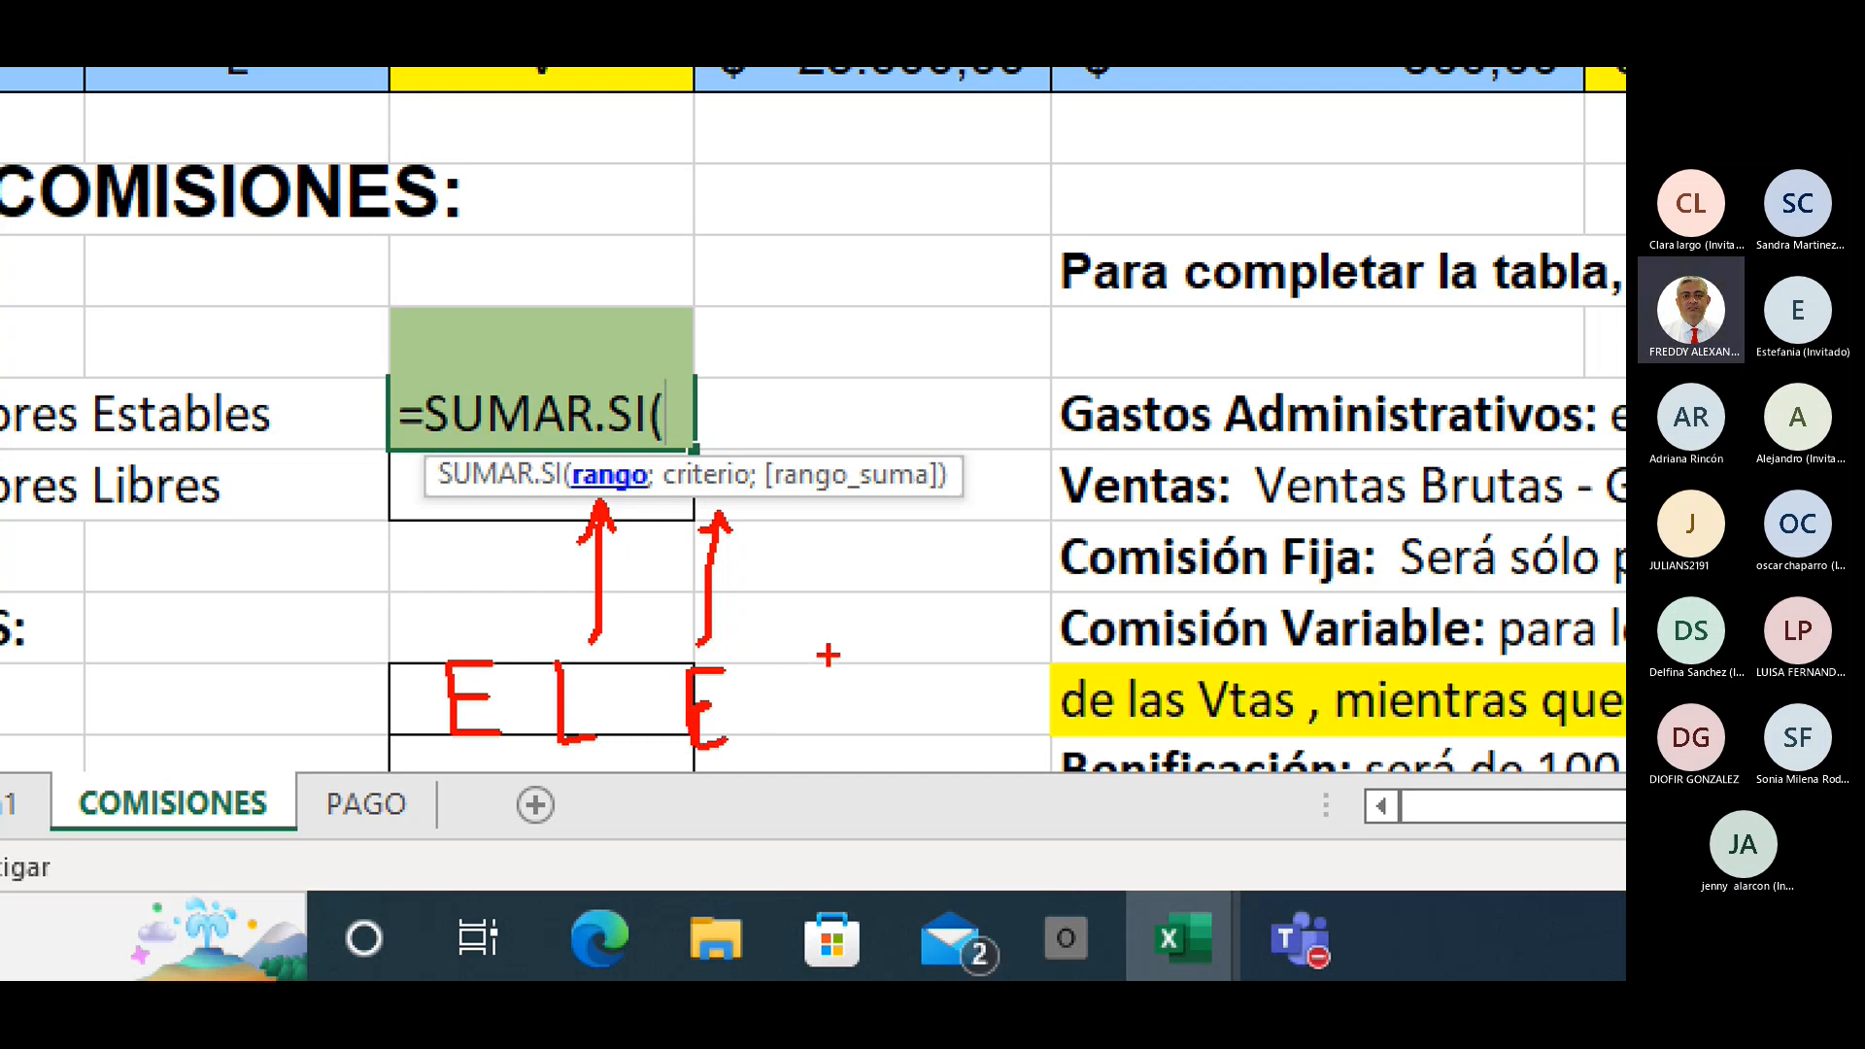
mouse_move(861, 617)
mouse_down()
mouse_move(860, 533)
mouse_move(841, 529)
mouse_move(870, 511)
mouse_move(882, 532)
mouse_up()
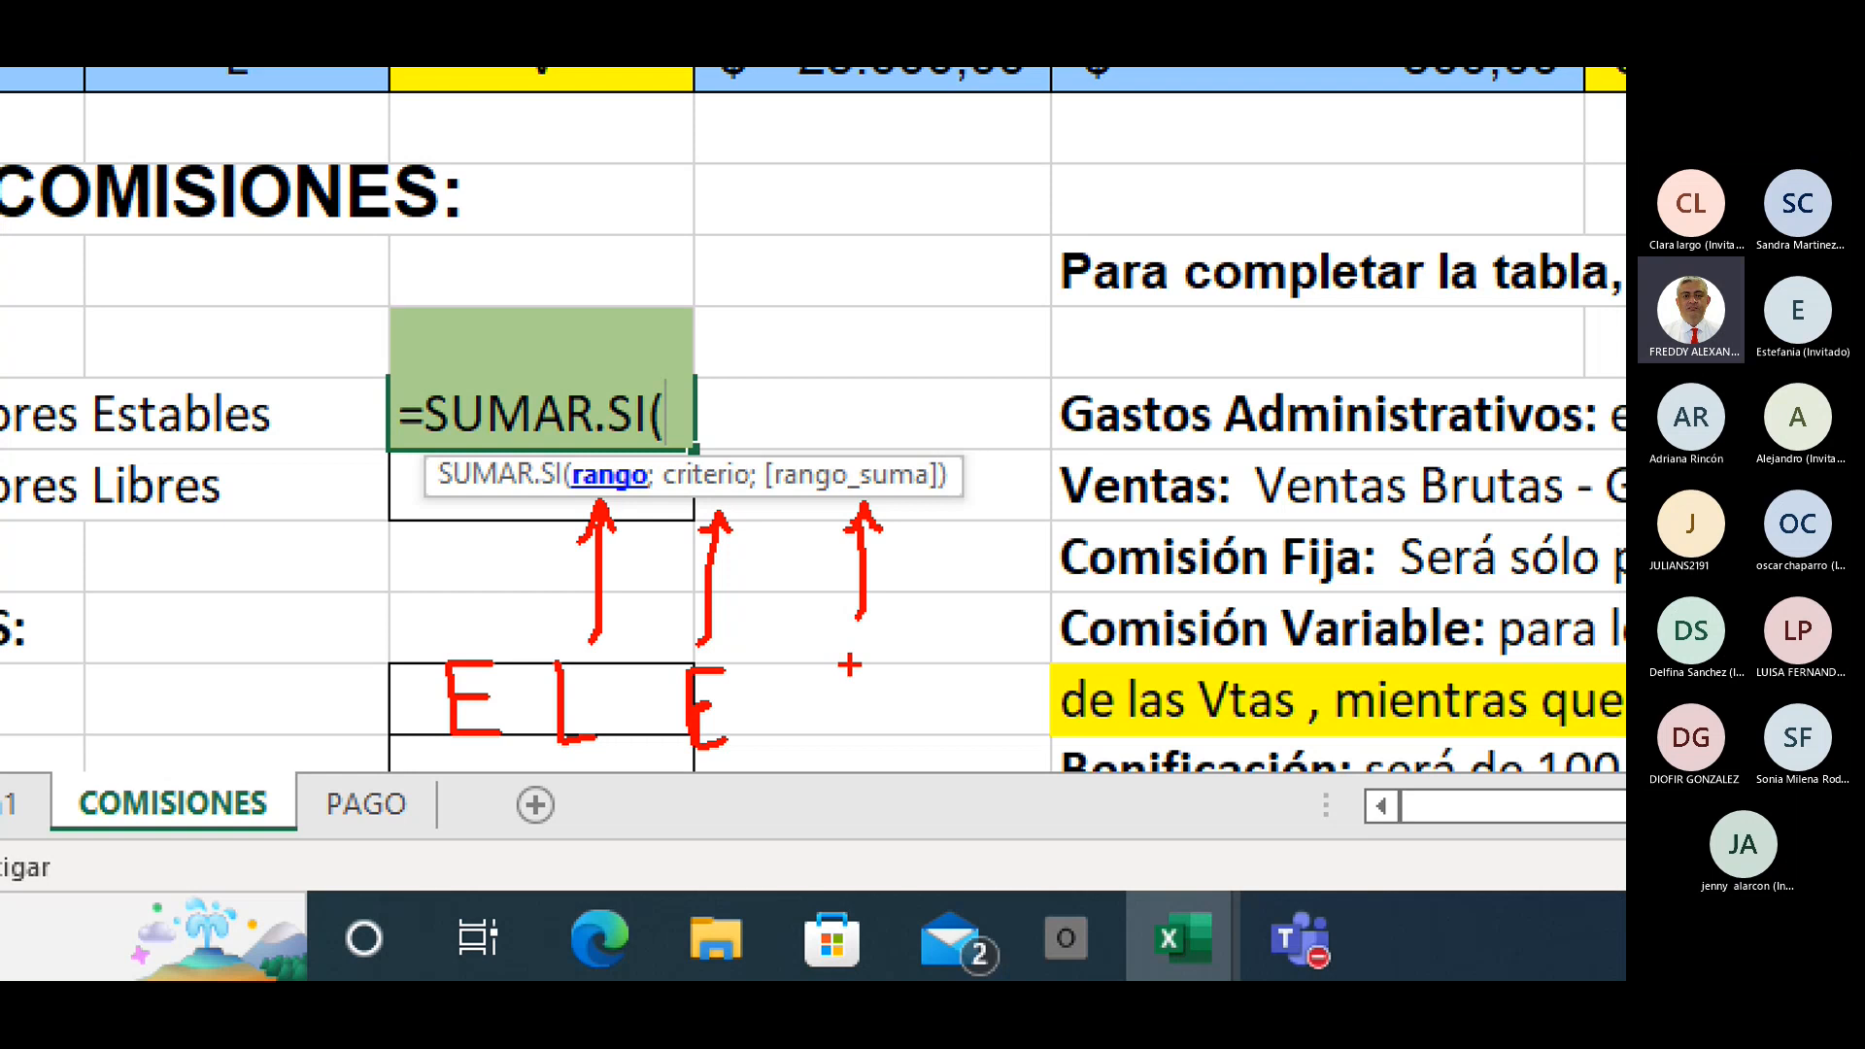
mouse_move(847, 657)
mouse_down()
mouse_move(848, 724)
mouse_move(881, 718)
mouse_move(915, 659)
mouse_up()
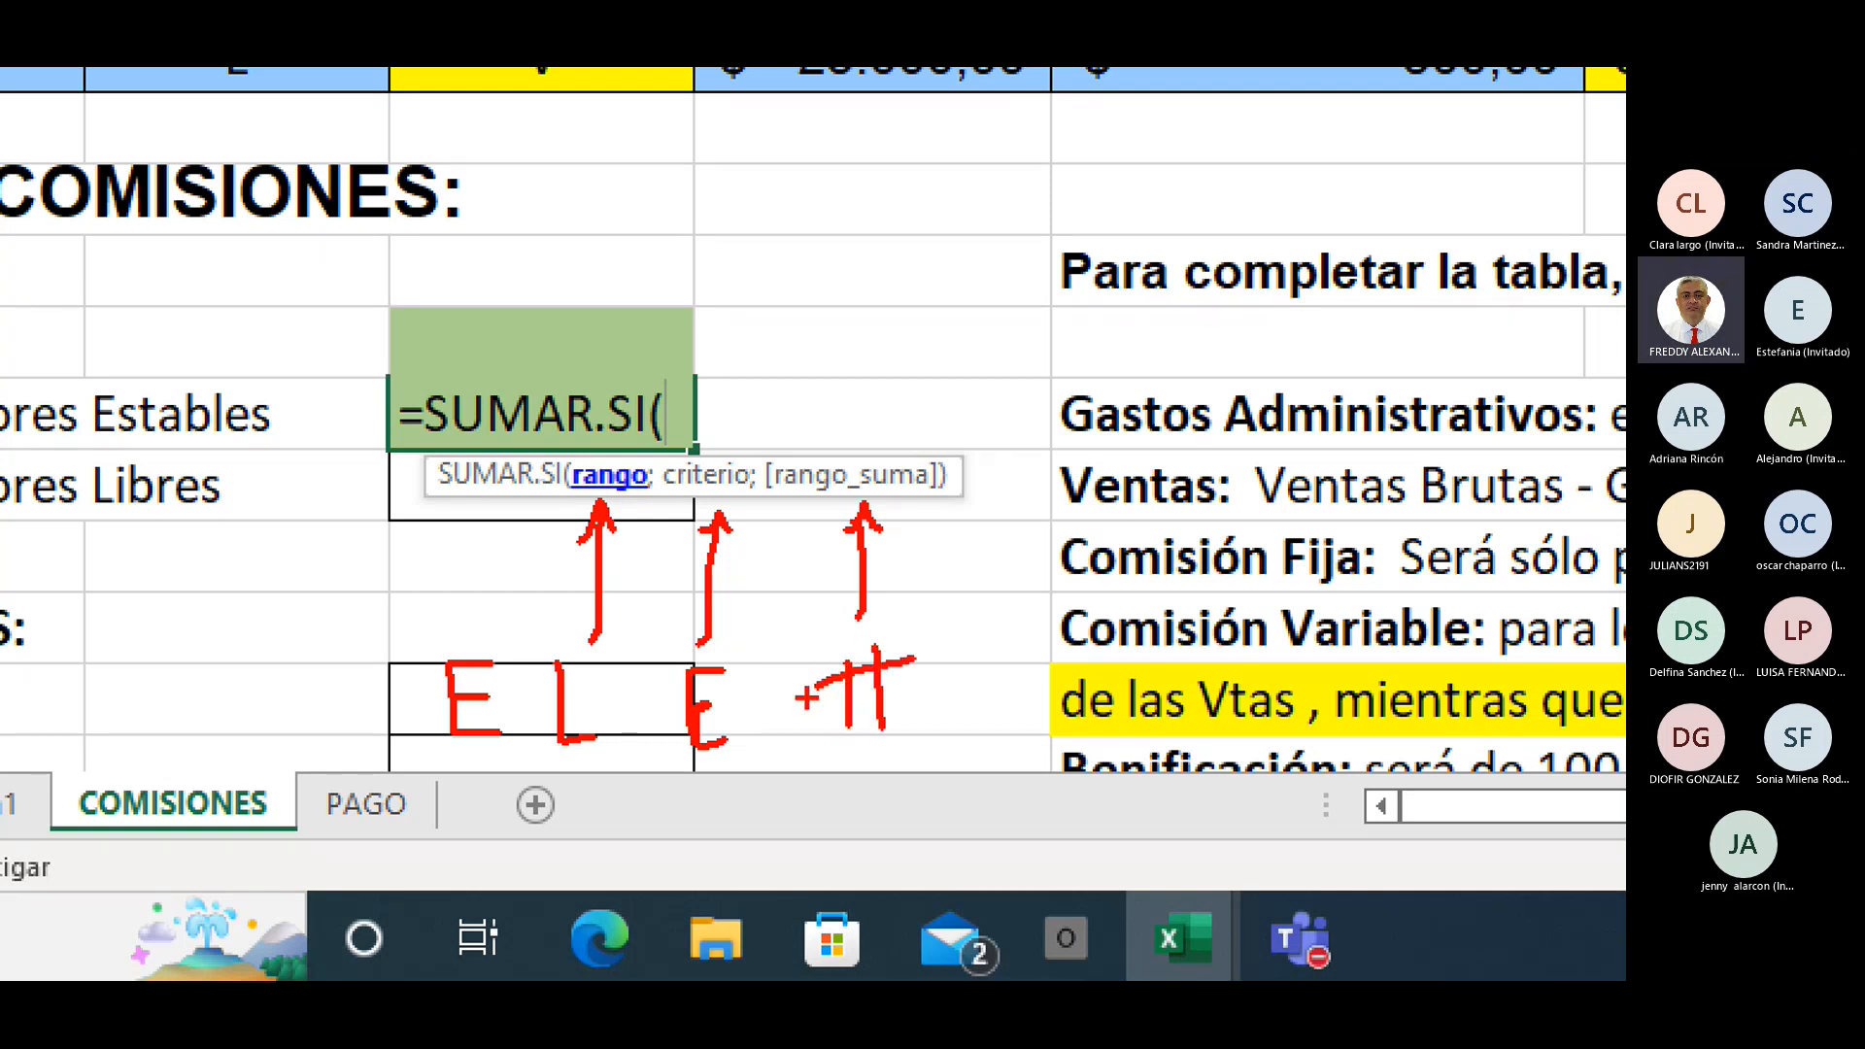
drag(814, 707, 910, 683)
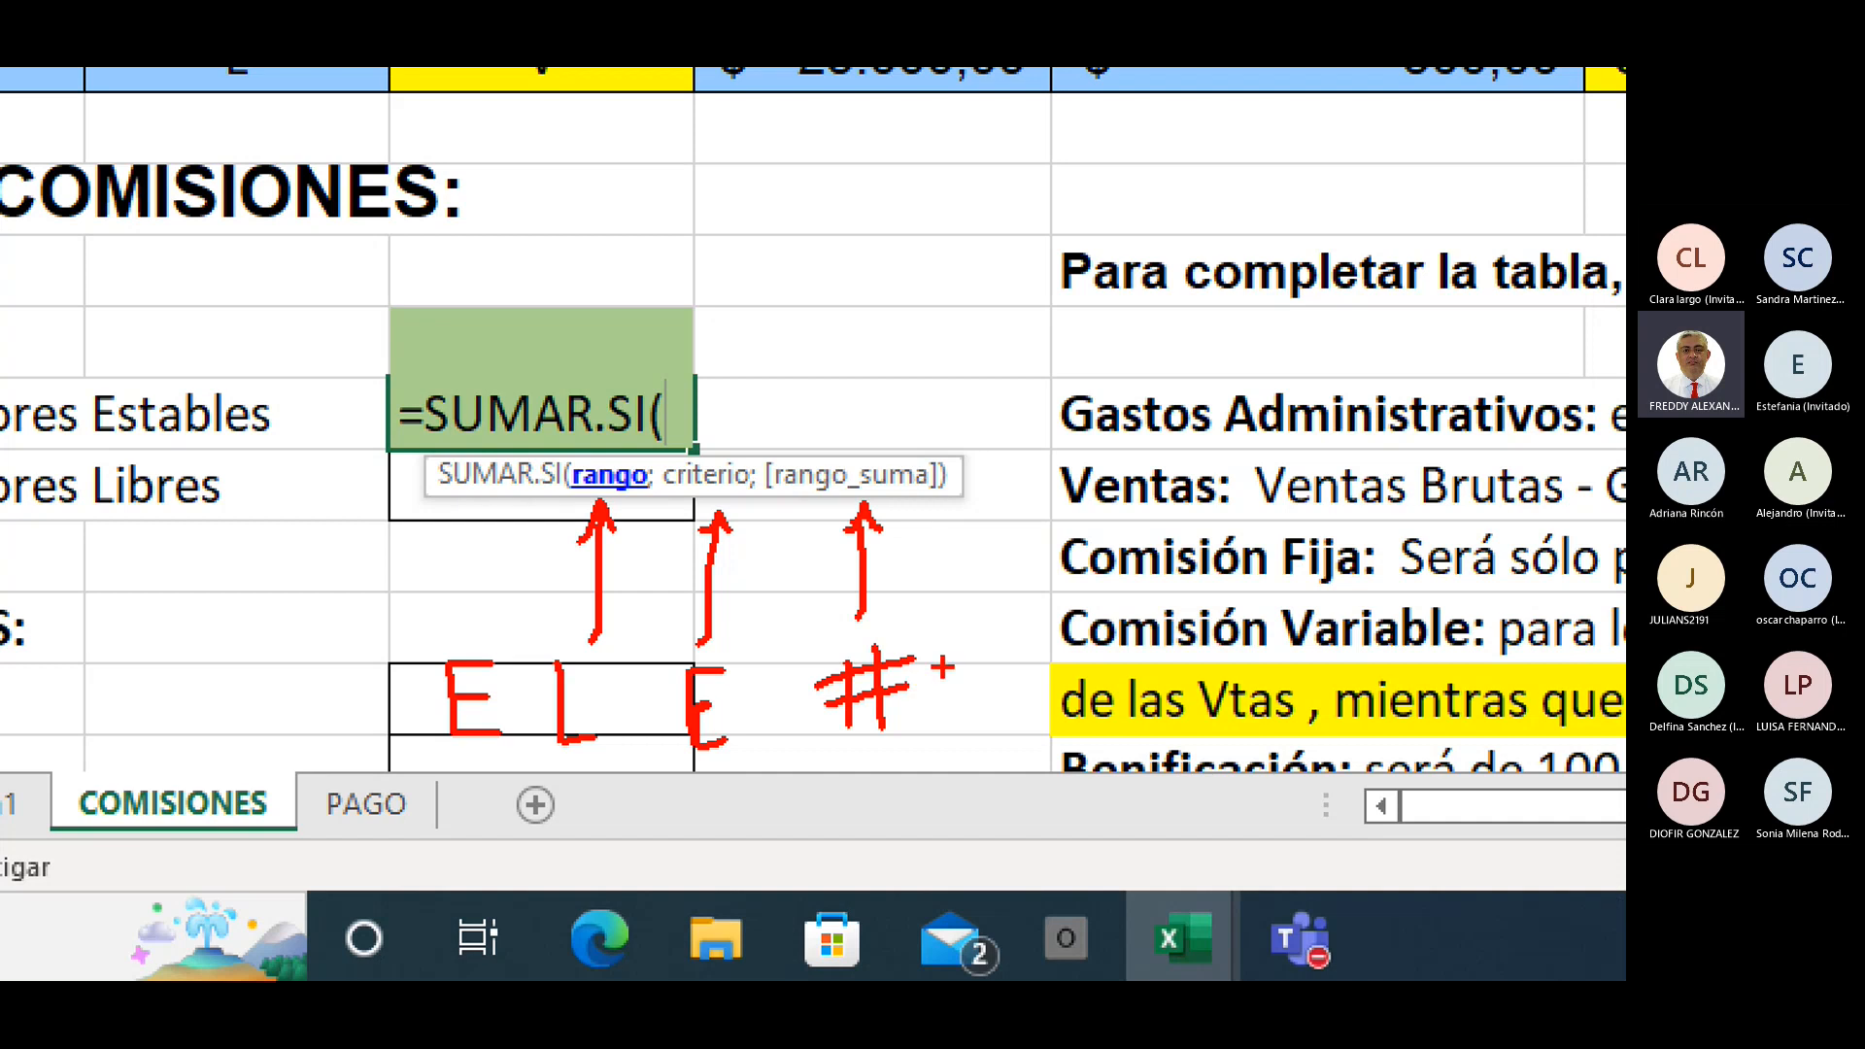
key(Escape)
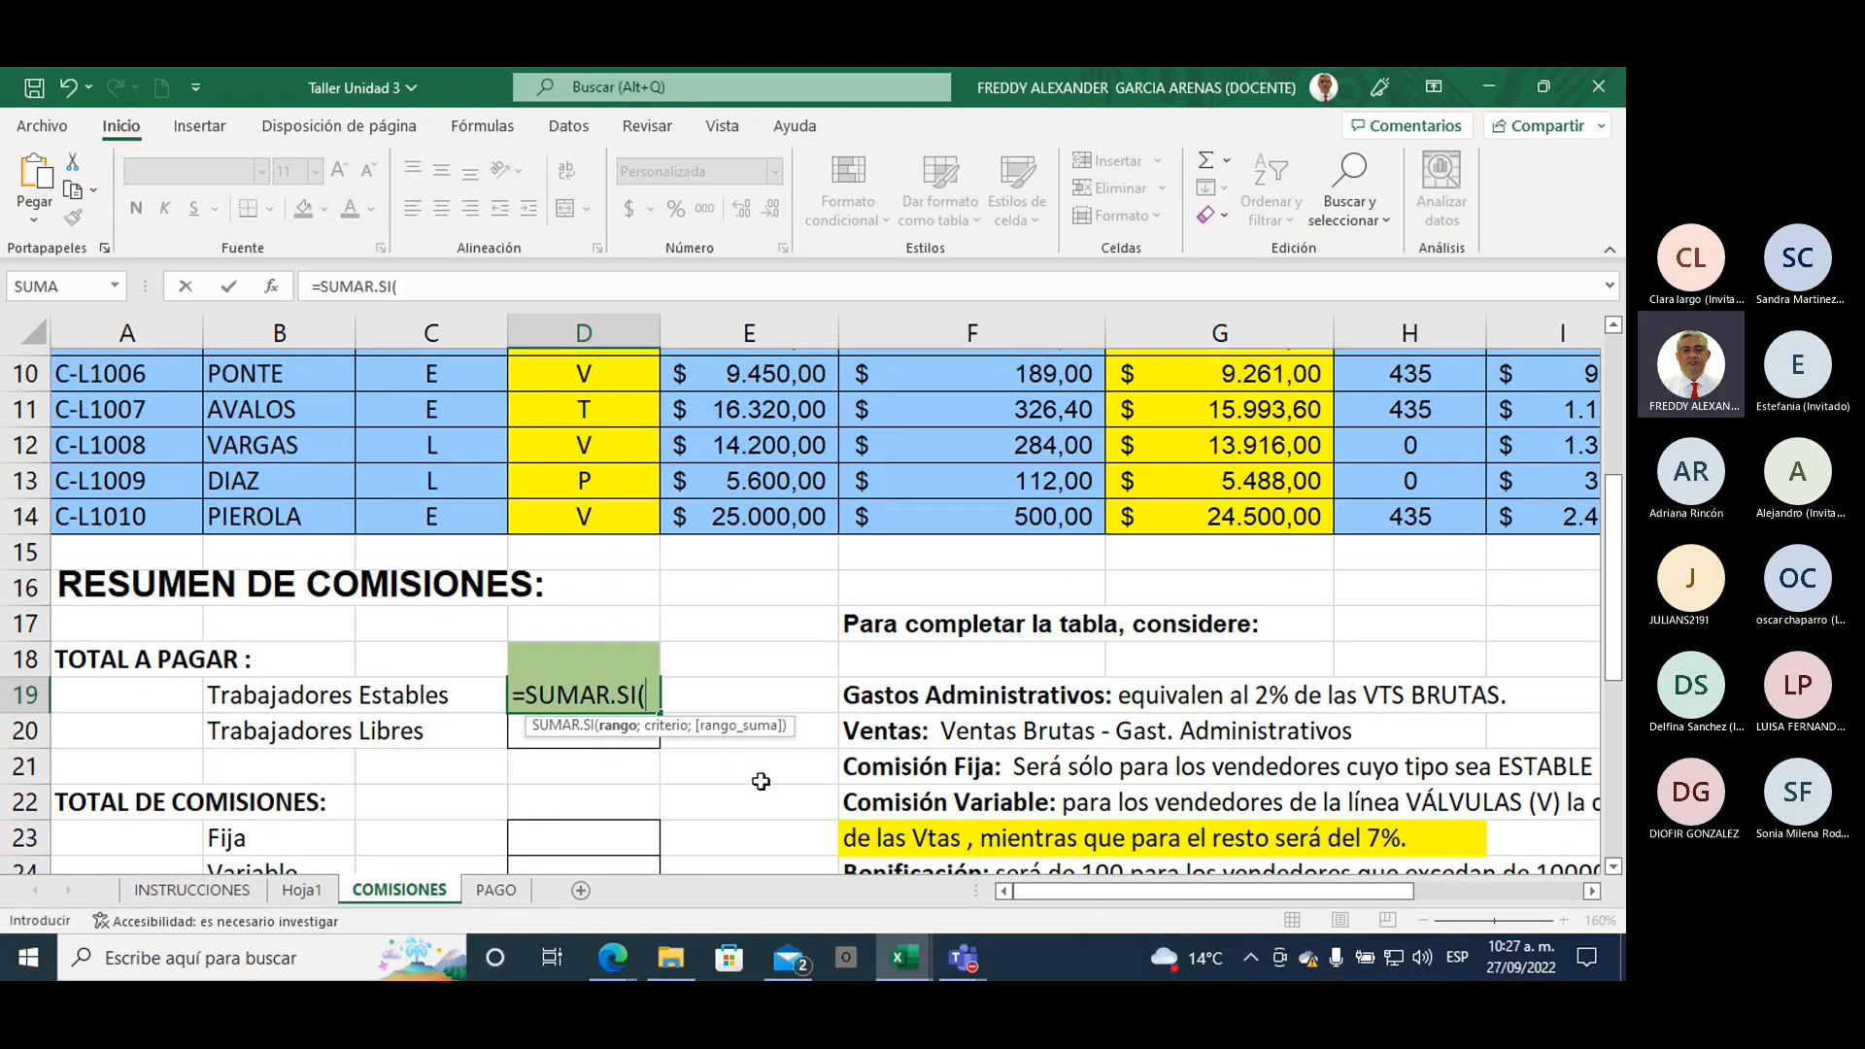
Step: Examine the Total a pagar instructions and the vendor table's columns to identify the range the condition applies to
scroll(738, 775, down, 5)
scroll(782, 769, up, 1)
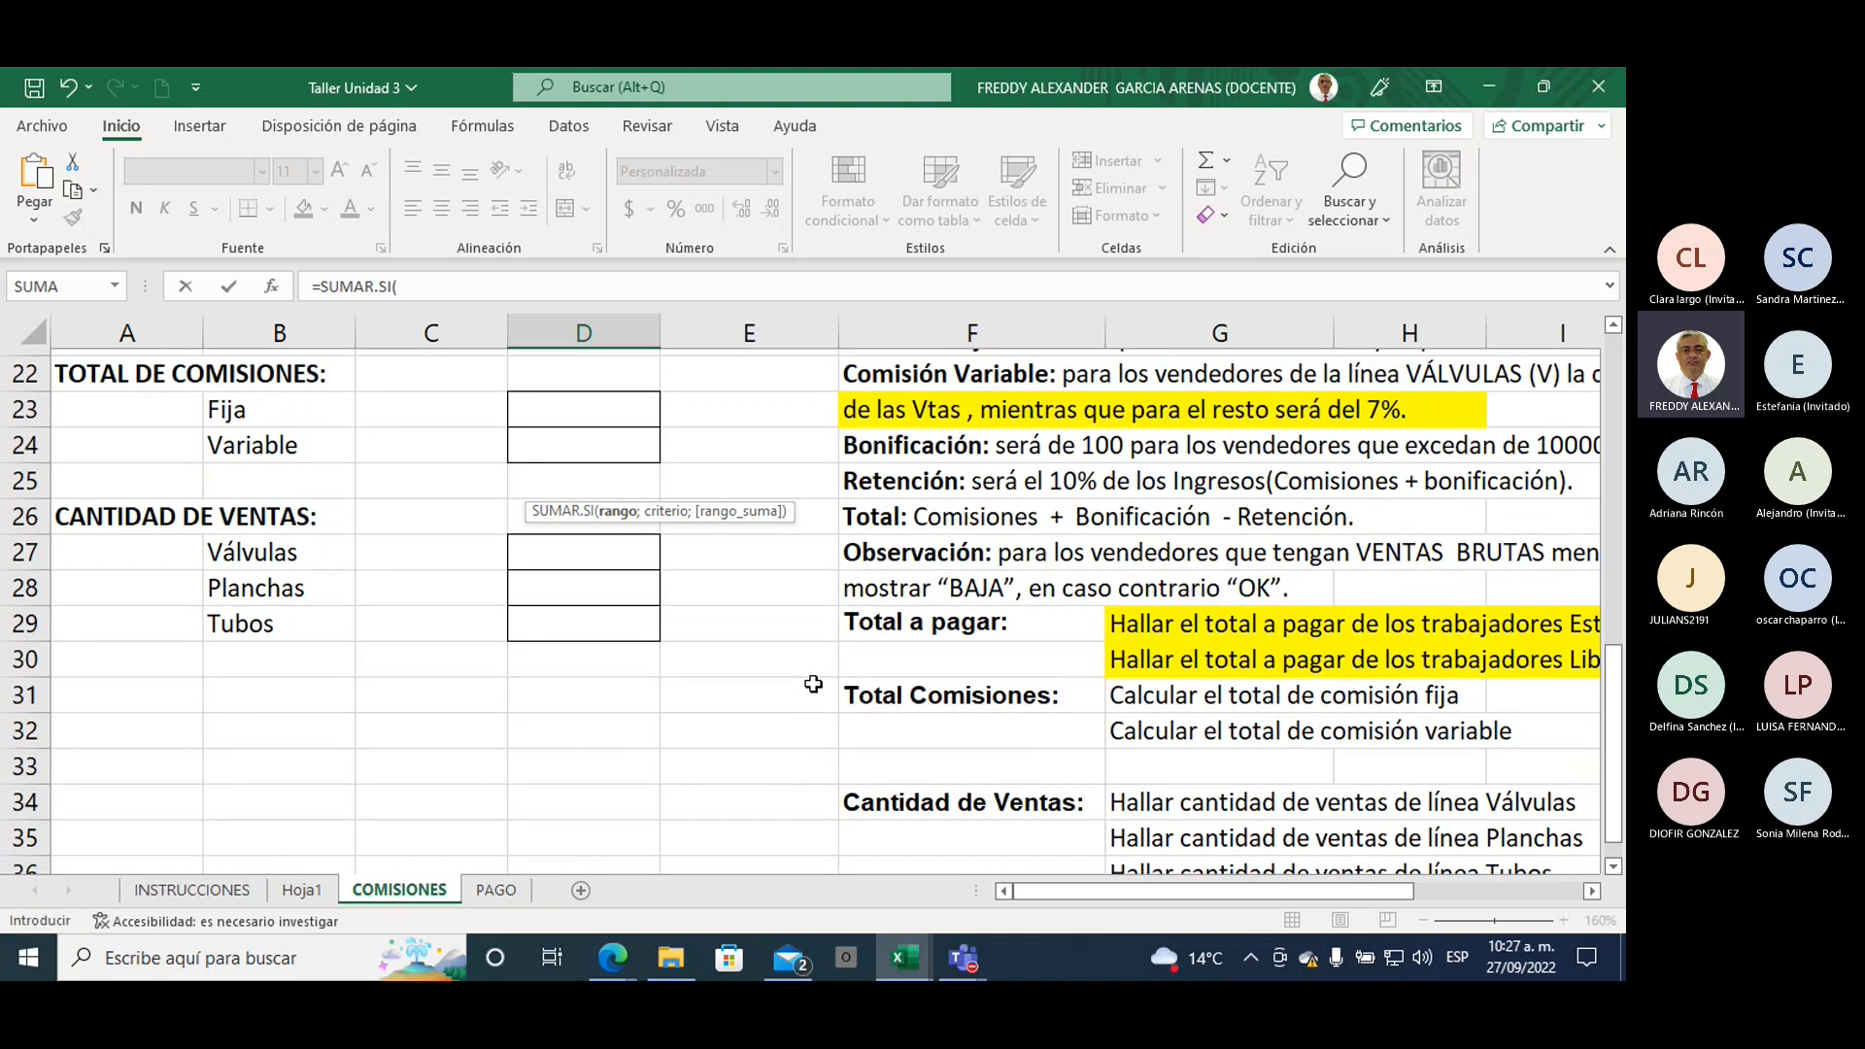
scroll(812, 684, up, 1)
scroll(812, 683, up, 2)
scroll(813, 683, up, 3)
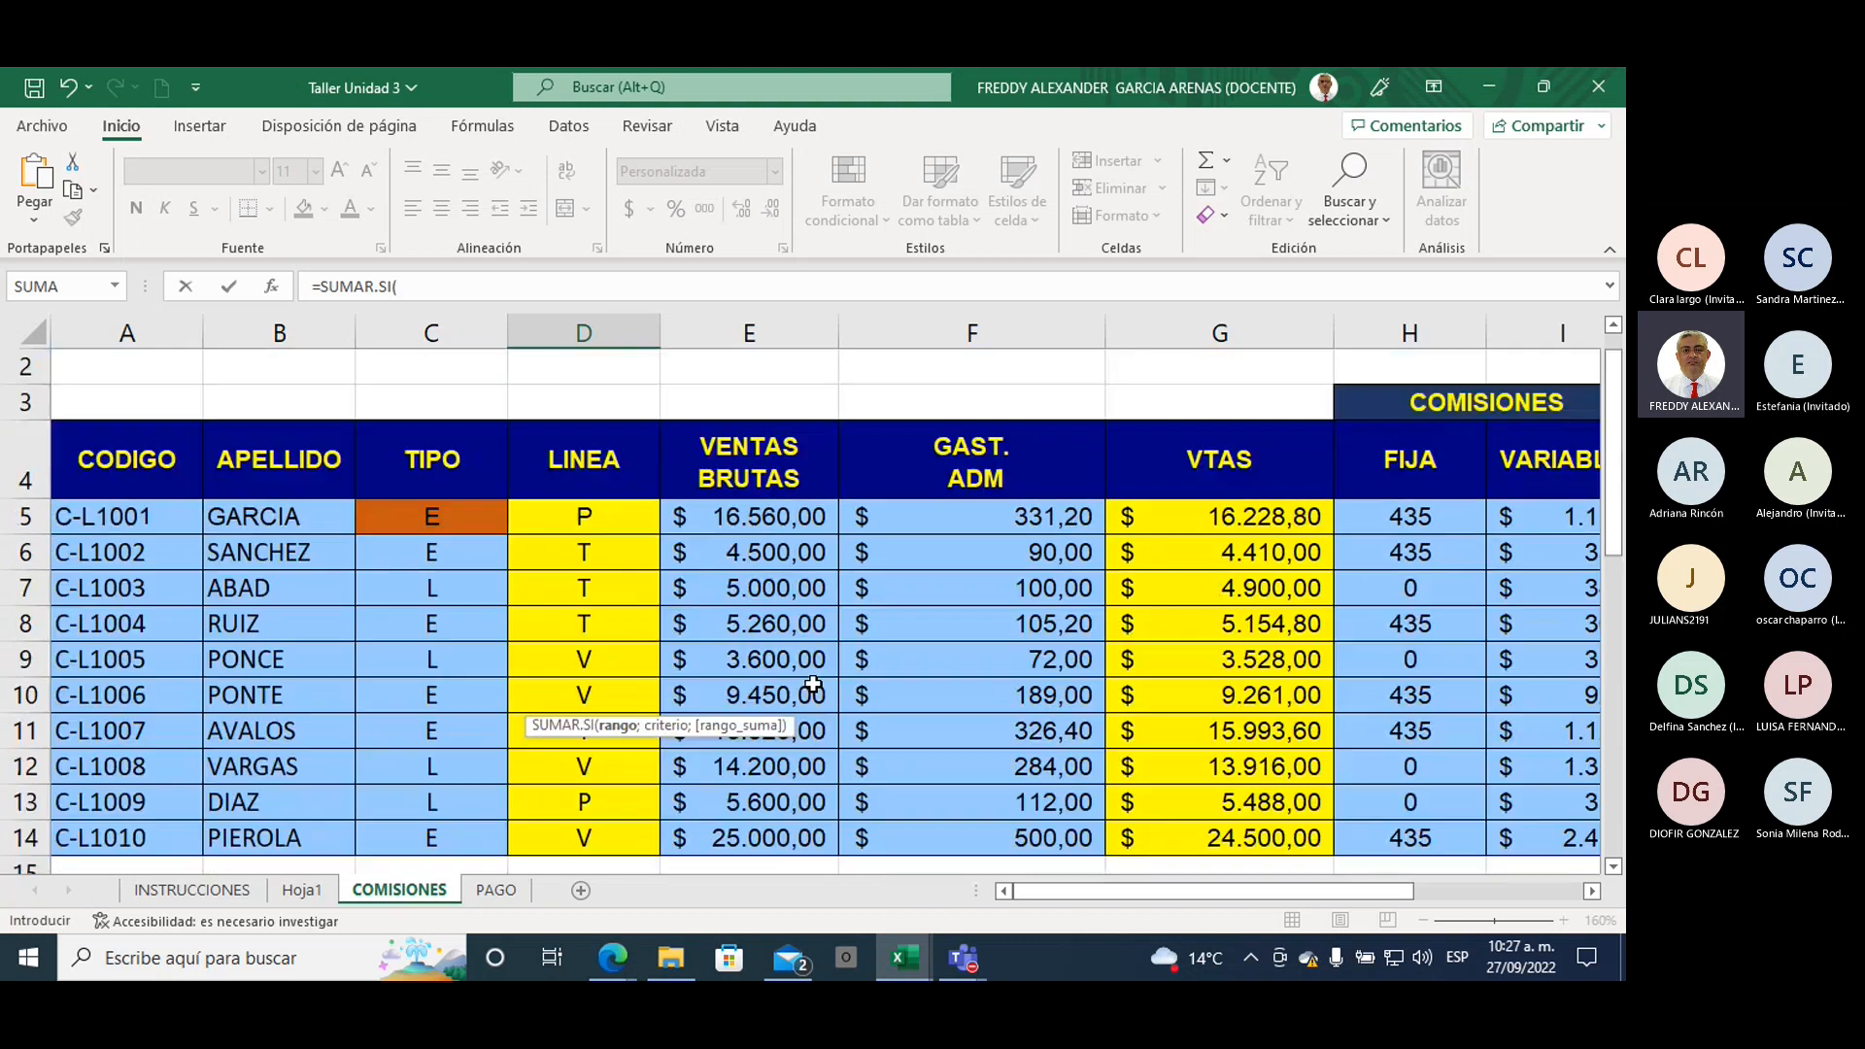
scroll(813, 684, down, 1)
scroll(813, 684, up, 1)
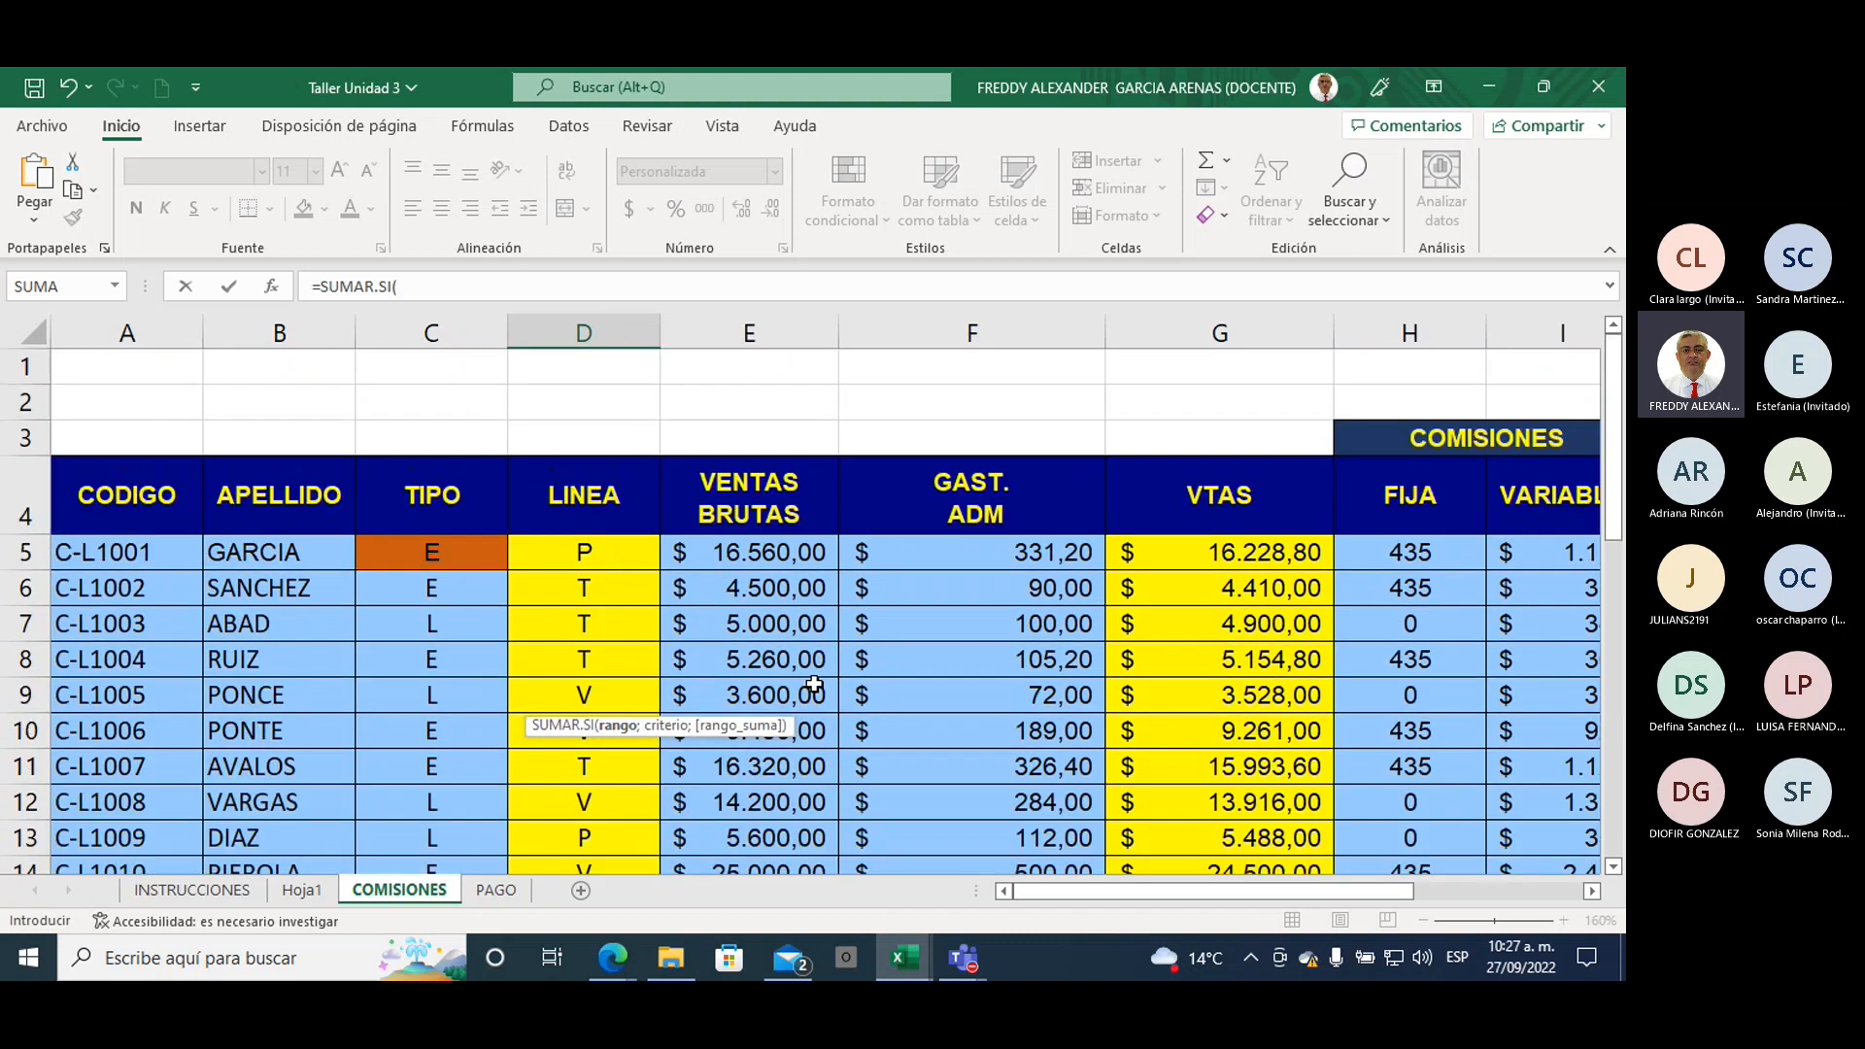
scroll(813, 684, down, 1)
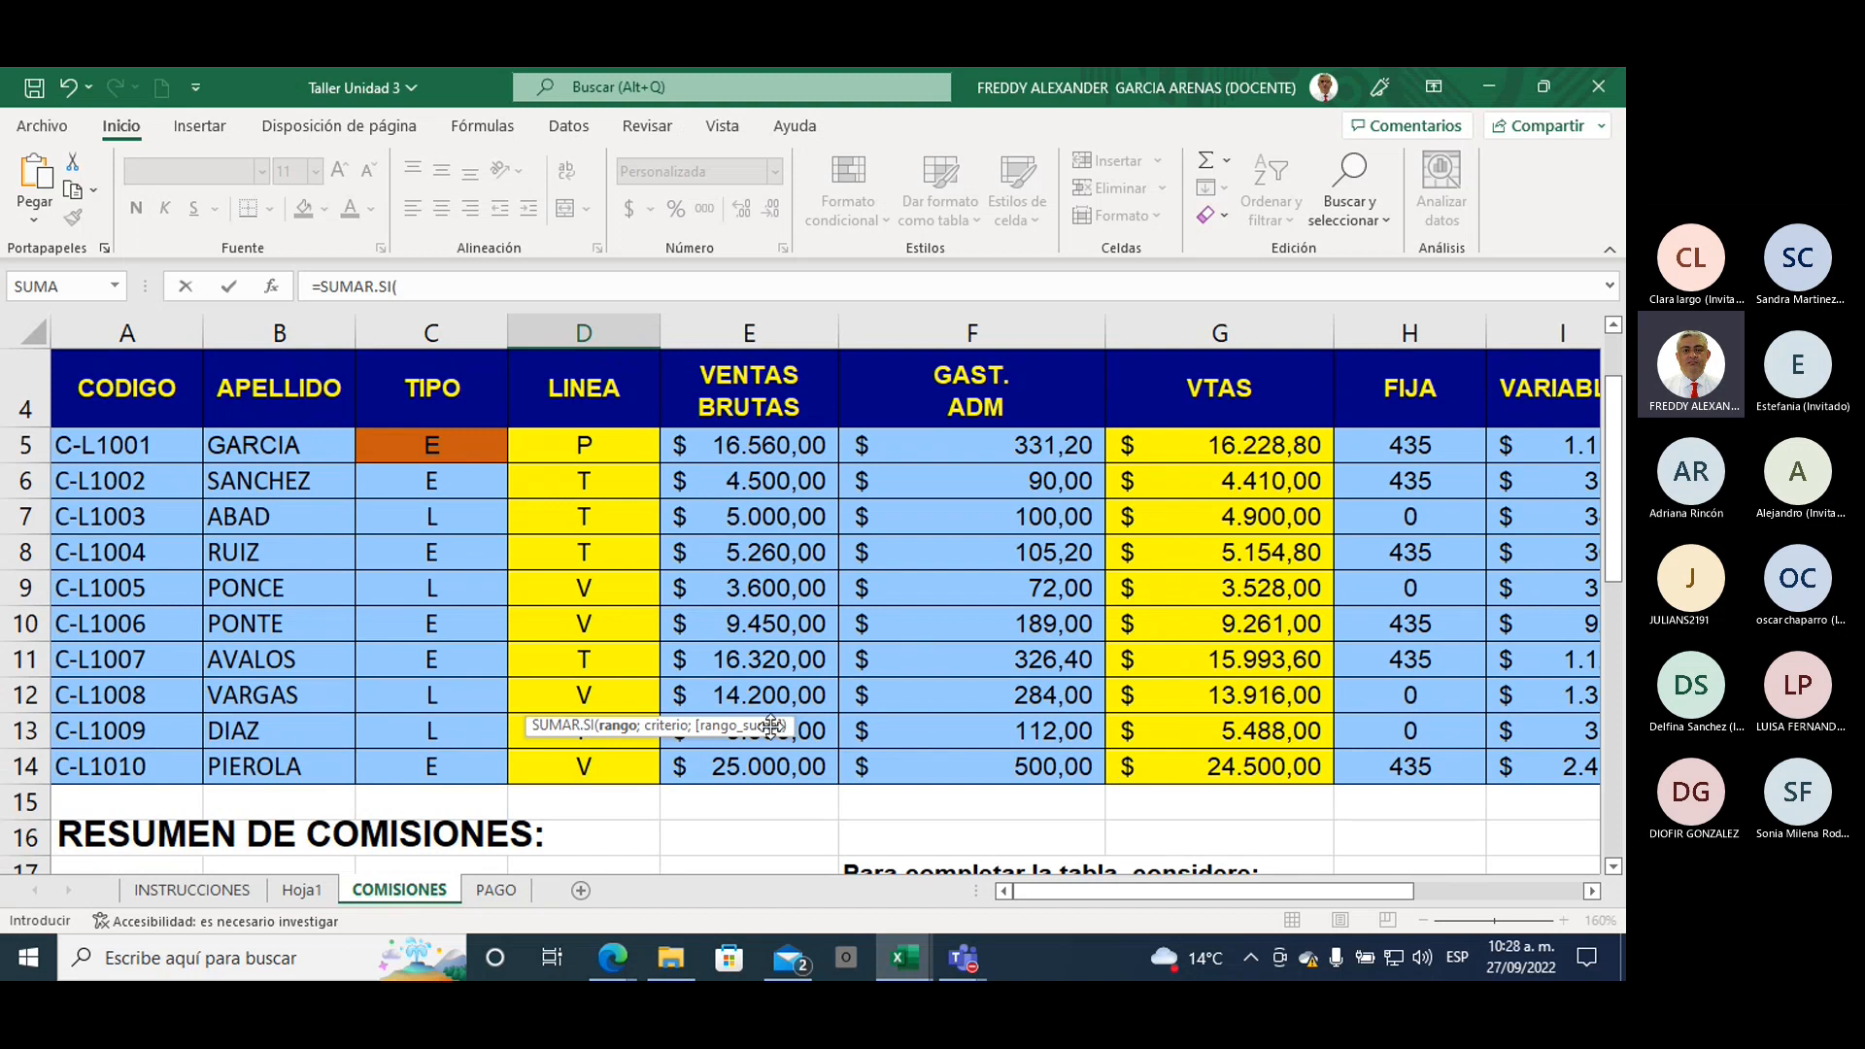
scroll(690, 761, down, 2)
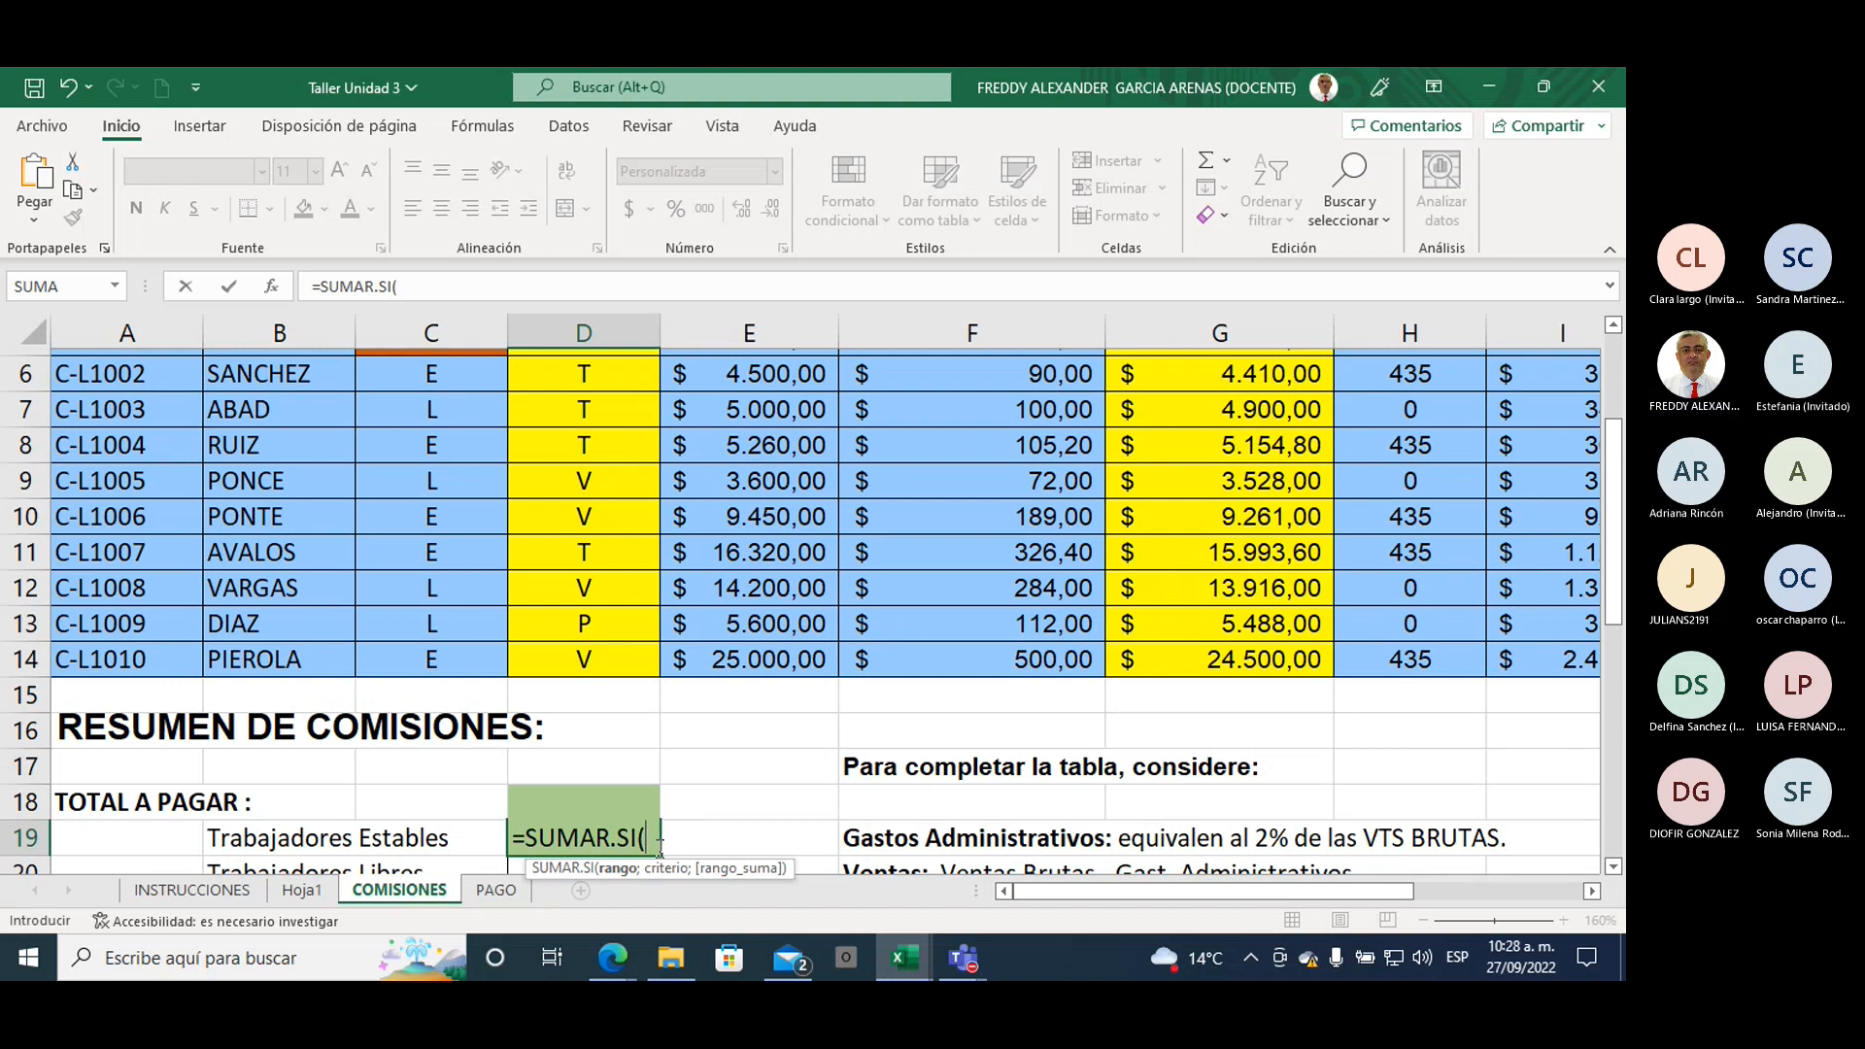
Step: Set the TIPO cells C5:C14 as the formula's range and "E" as its criterion
scroll(533, 657, up, 1)
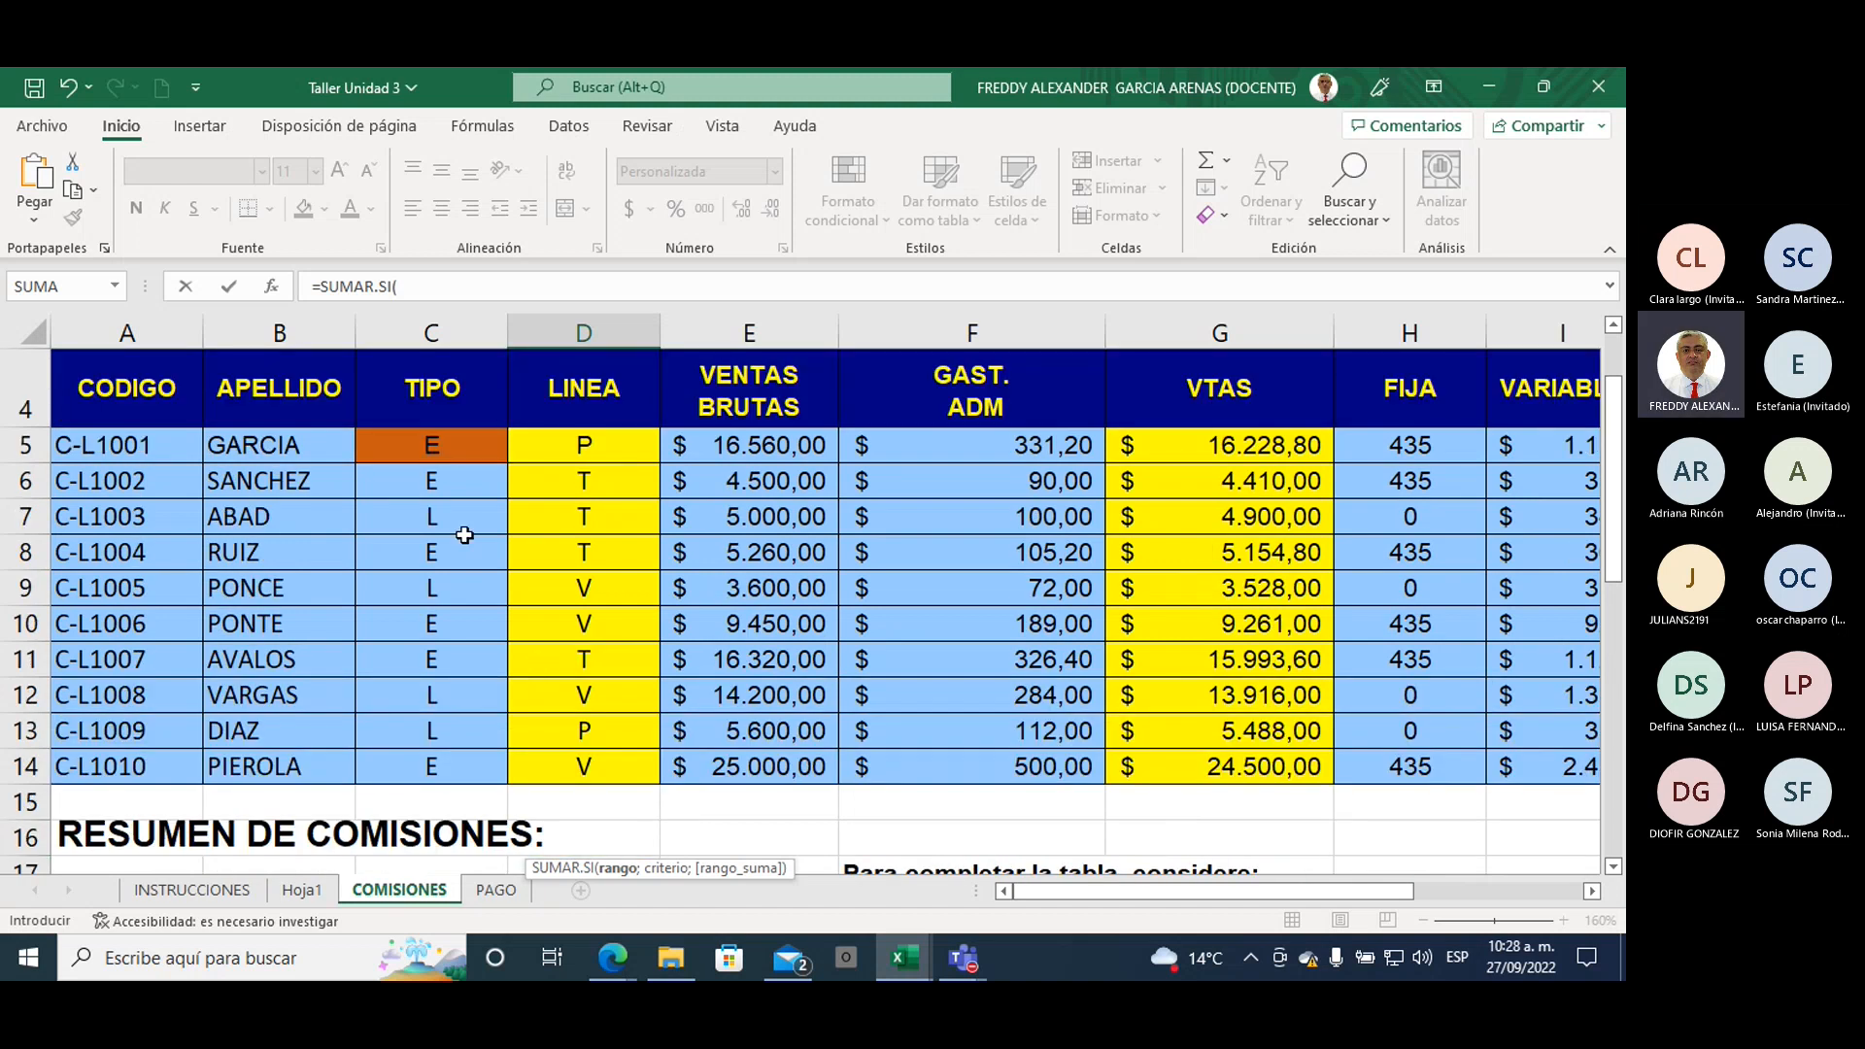
drag(433, 439, 433, 765)
scroll(674, 819, down, 2)
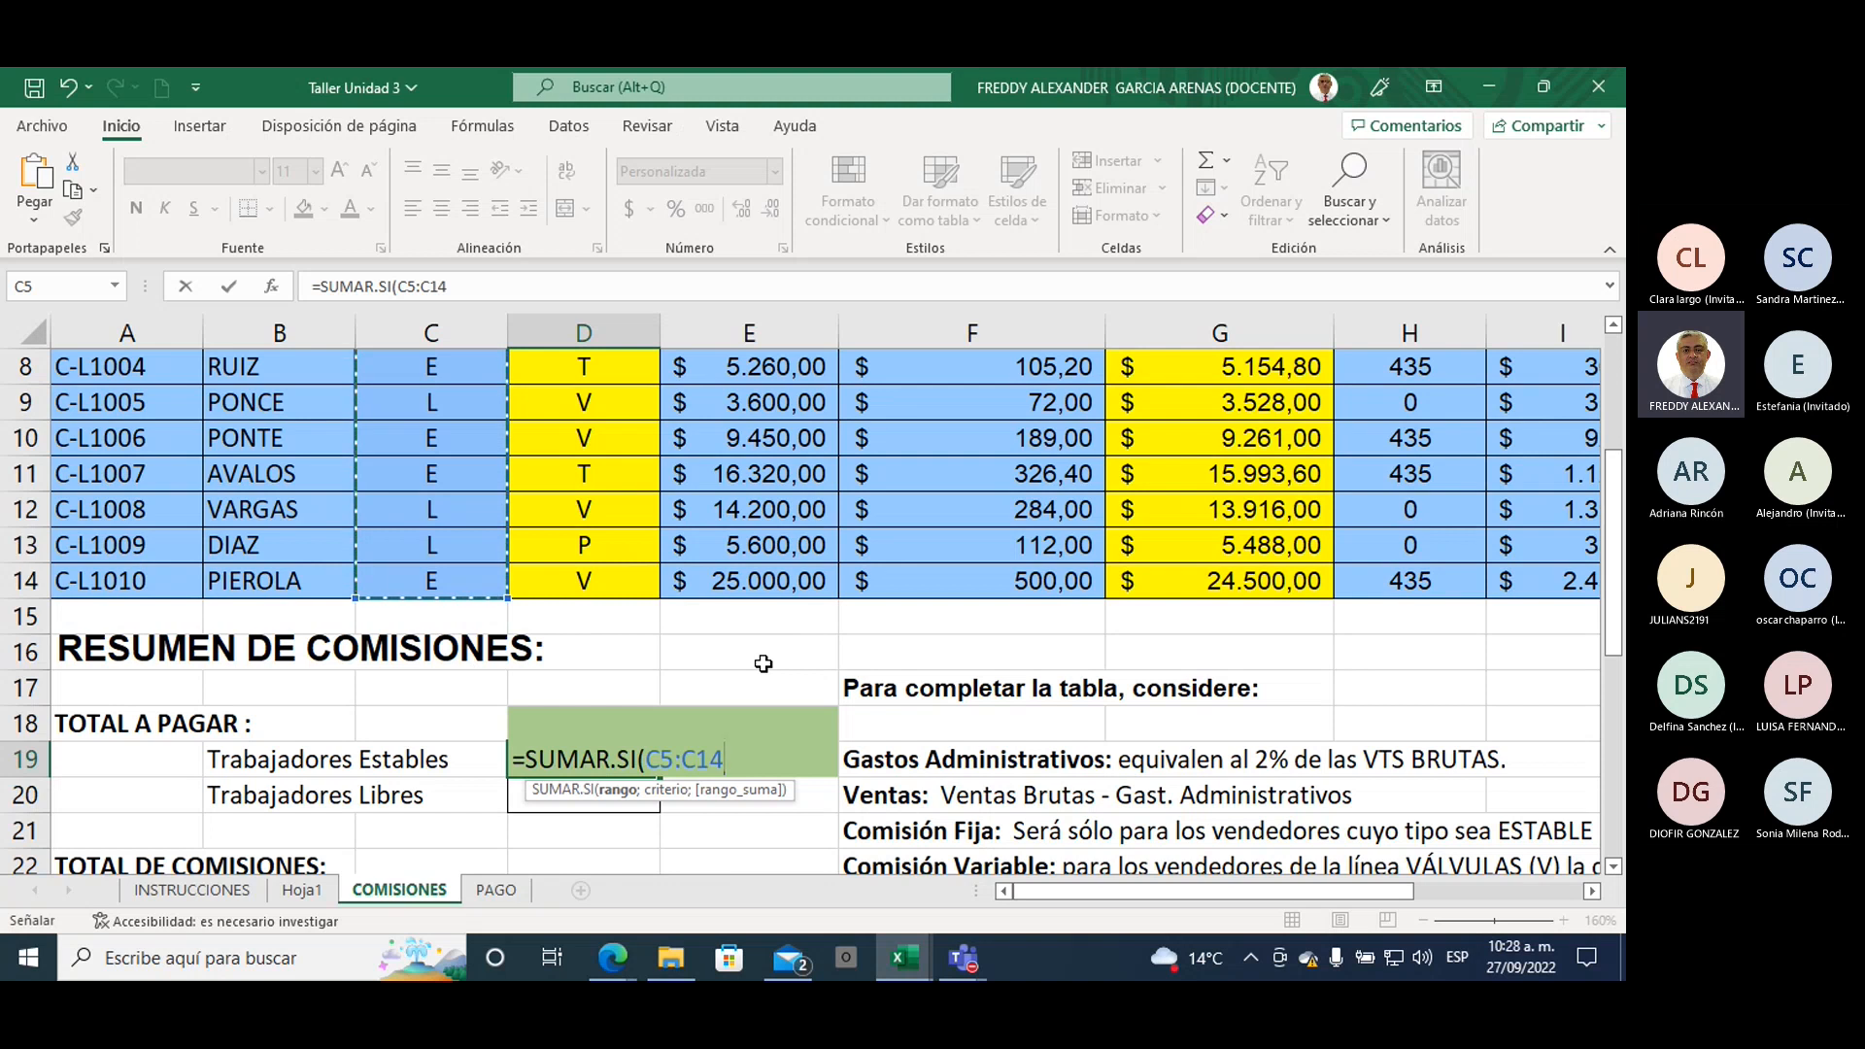
text(;)
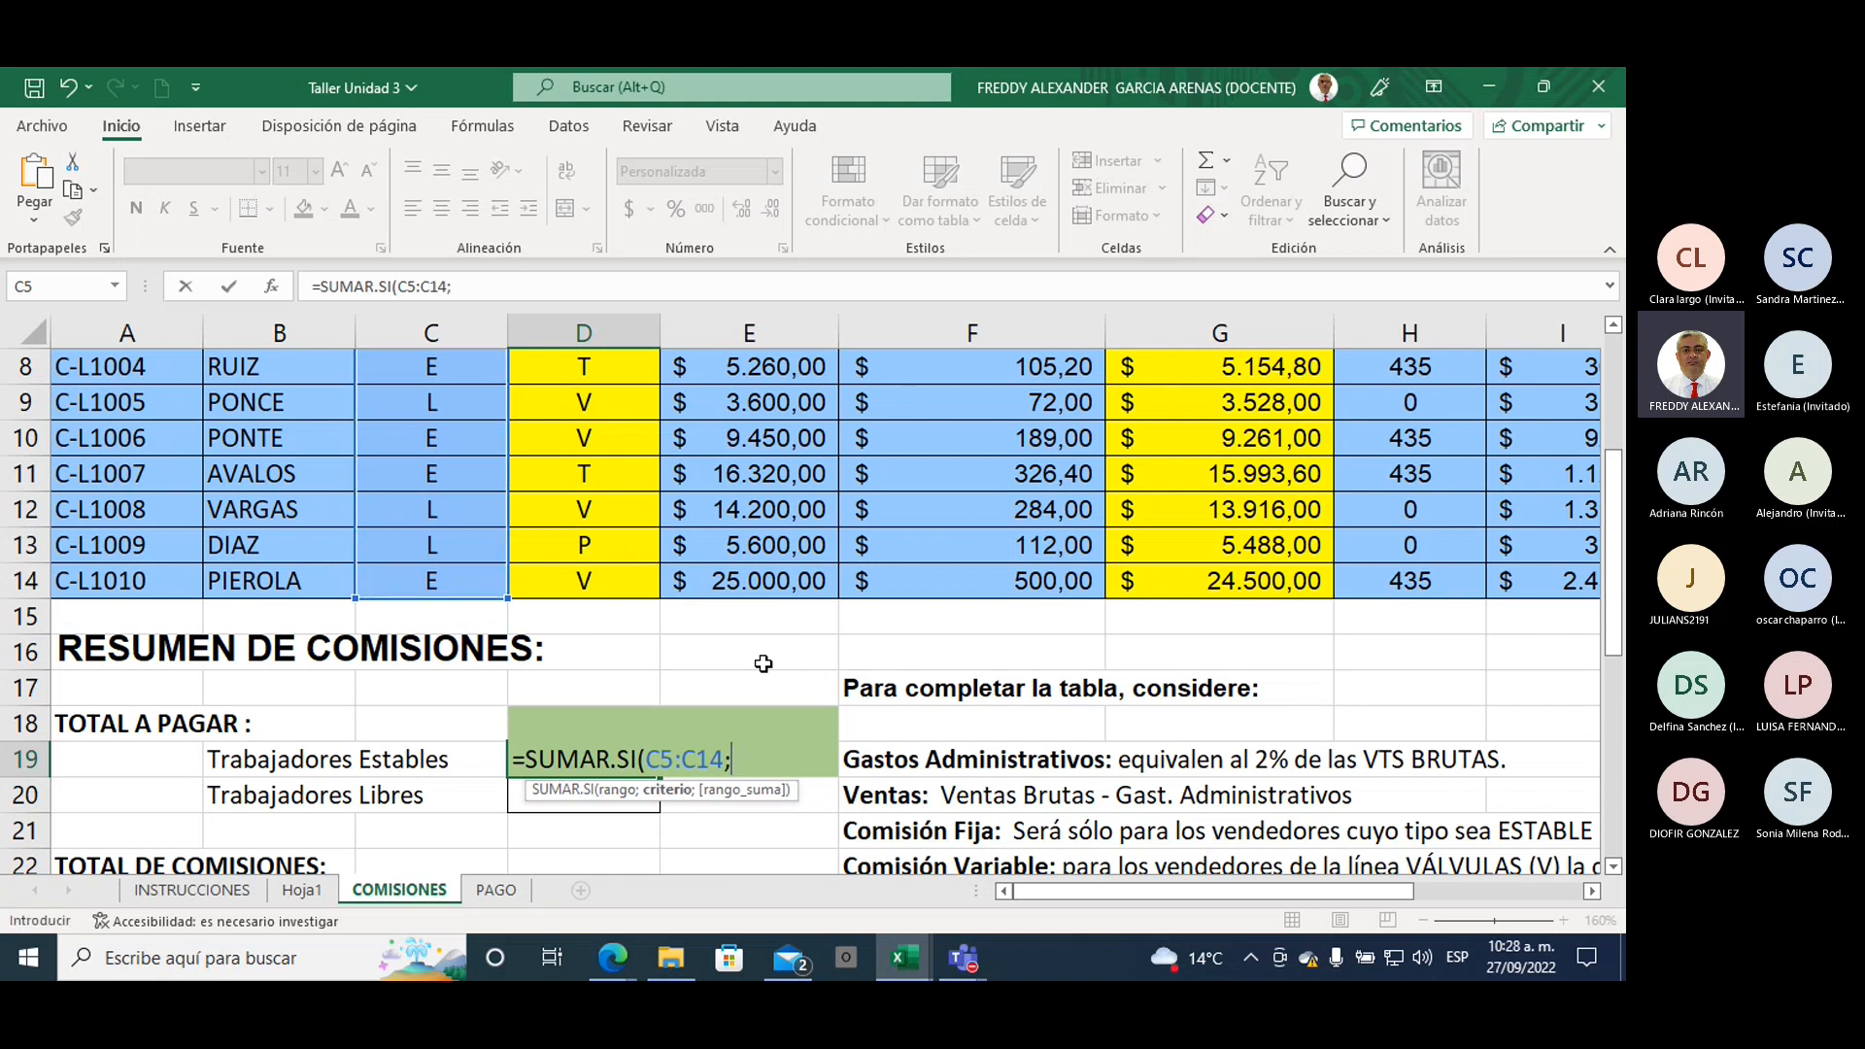
text("e")
key(BackSpace)
key(BackSpace)
text(E")
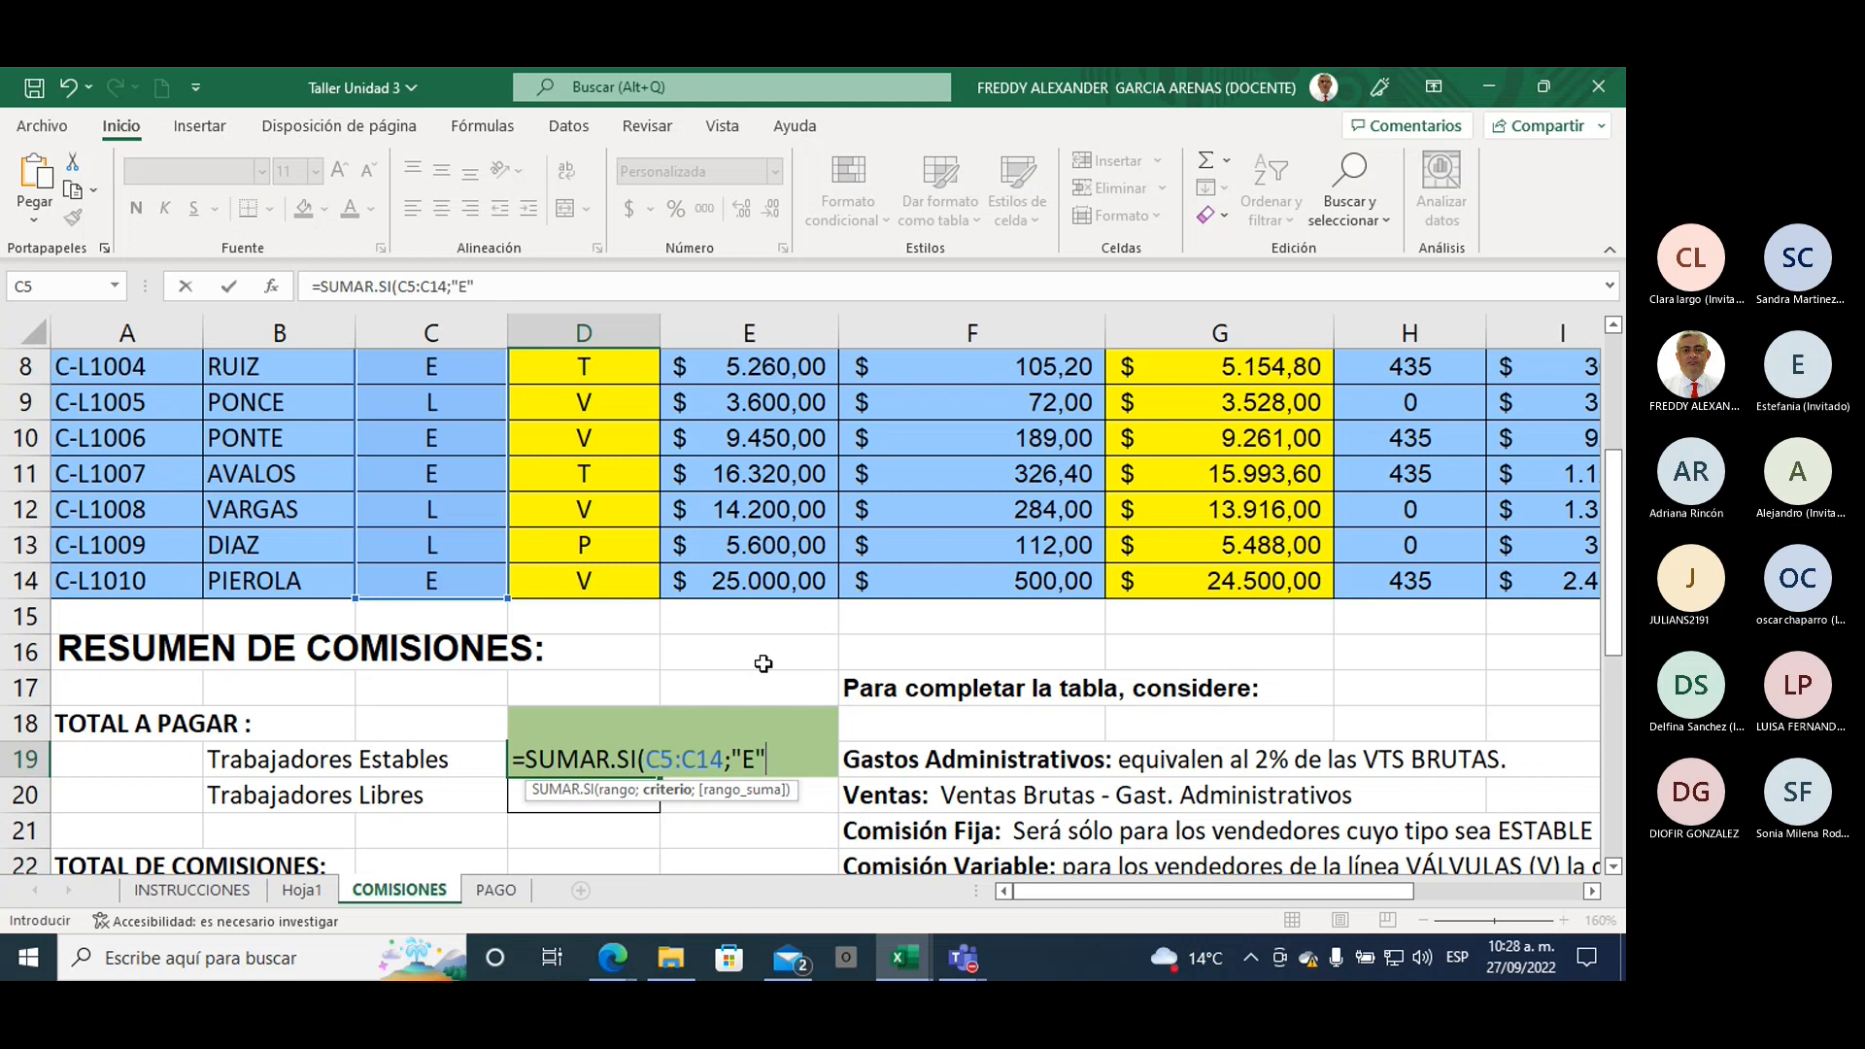
text(;)
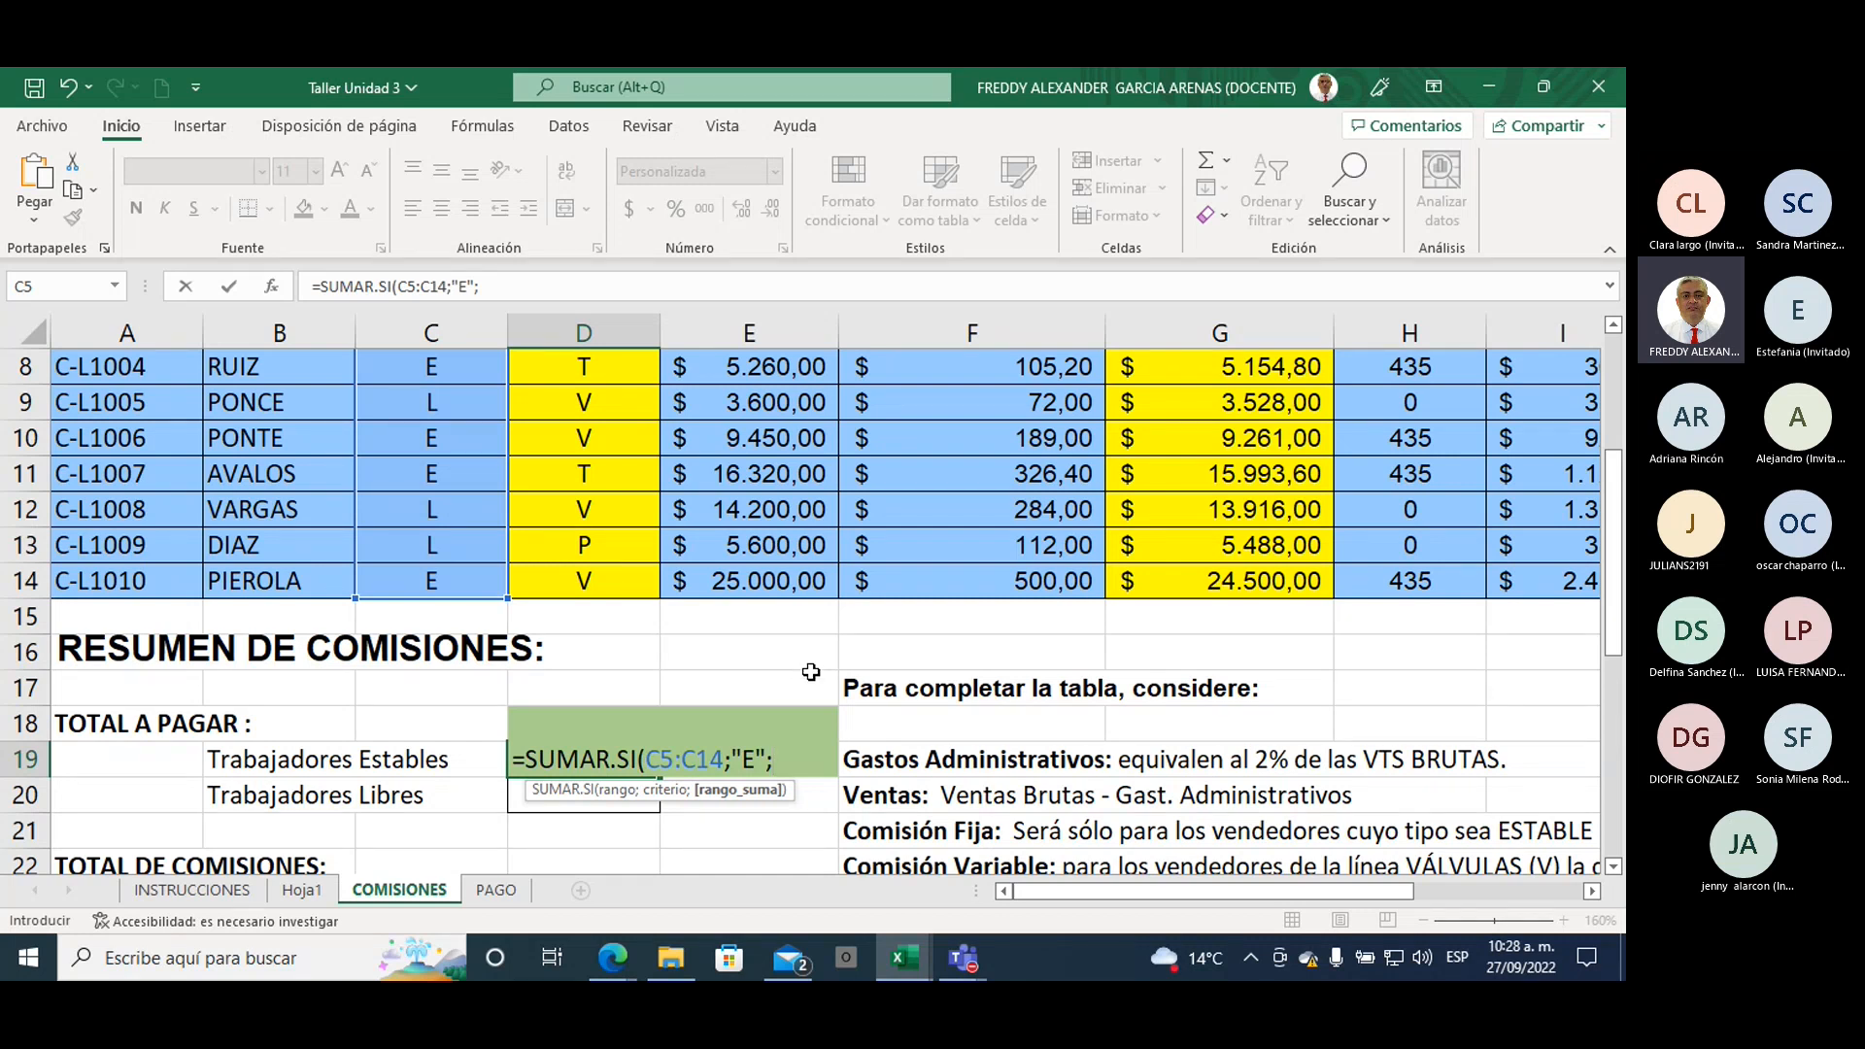
Step: Complete the D19 formula with the VTAS cells G5:G14 as the sum range, giving =SUMAR.SI(C5:C14;"E";G5:G14)
scroll(811, 672, up, 2)
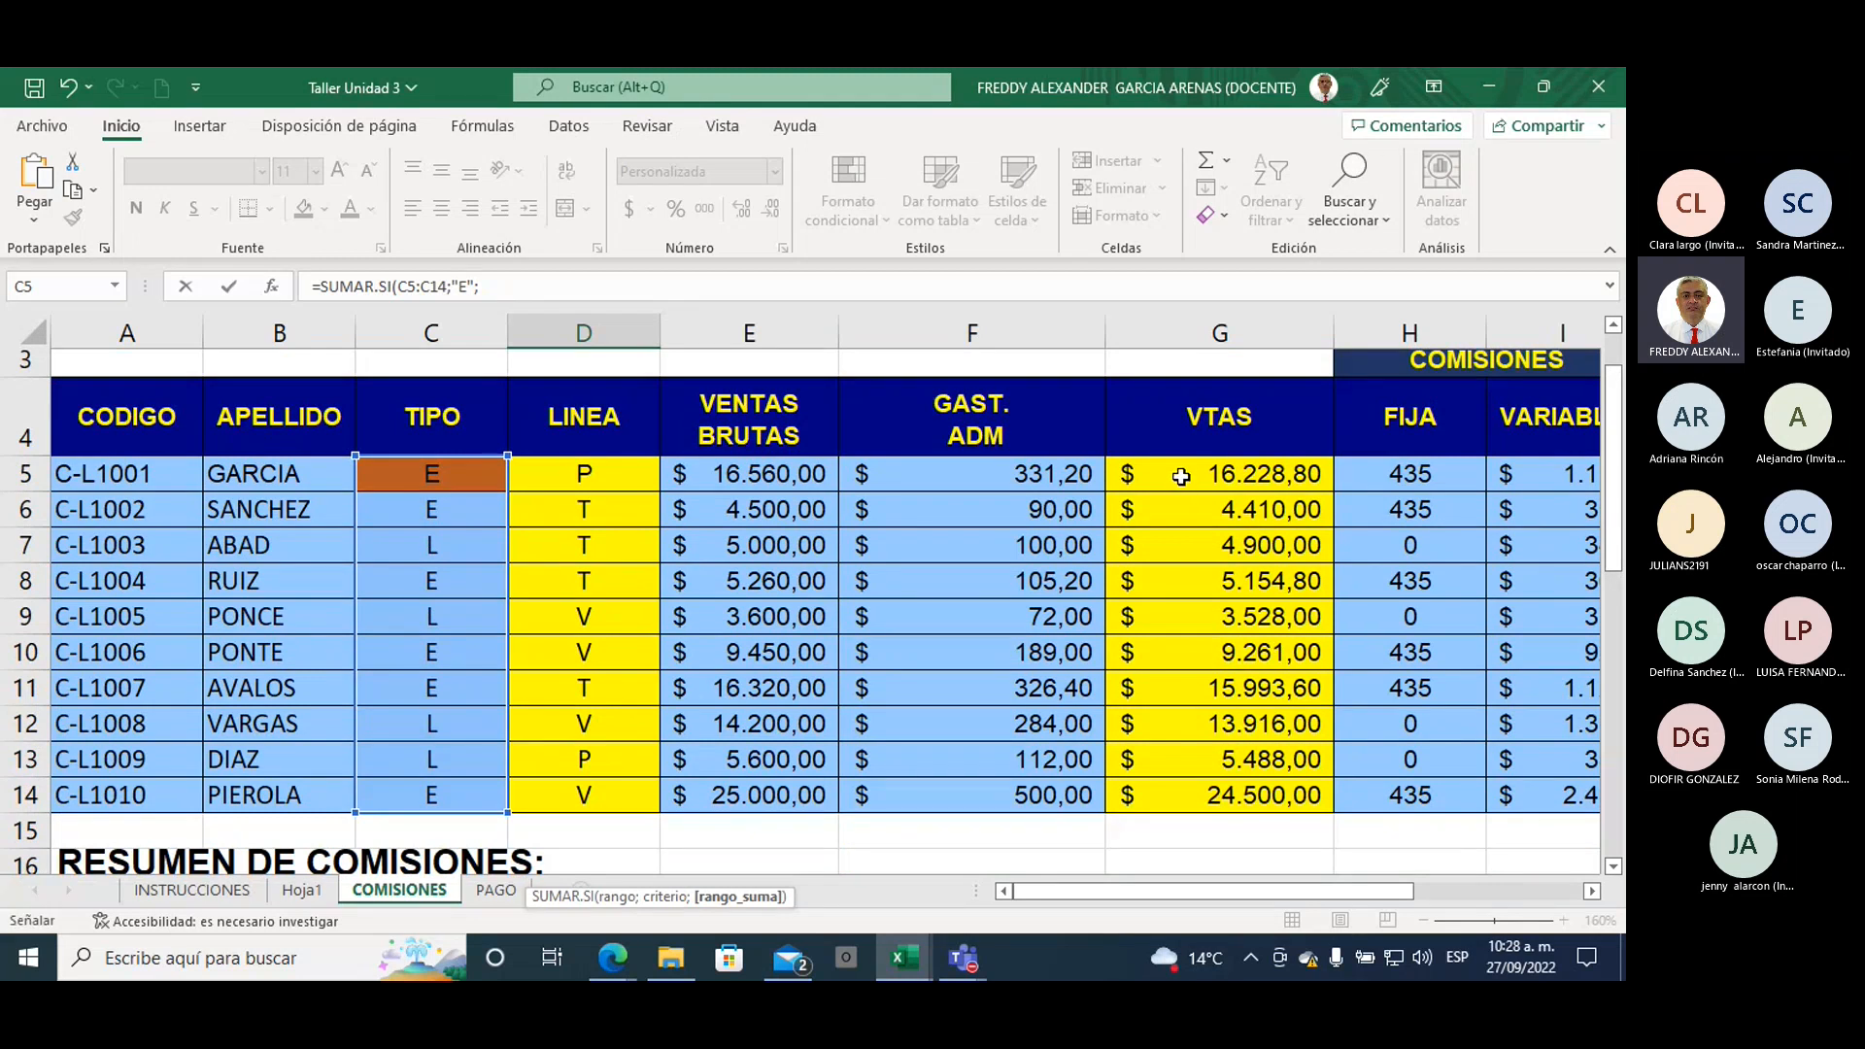
drag(1180, 476, 1175, 797)
scroll(984, 837, down, 4)
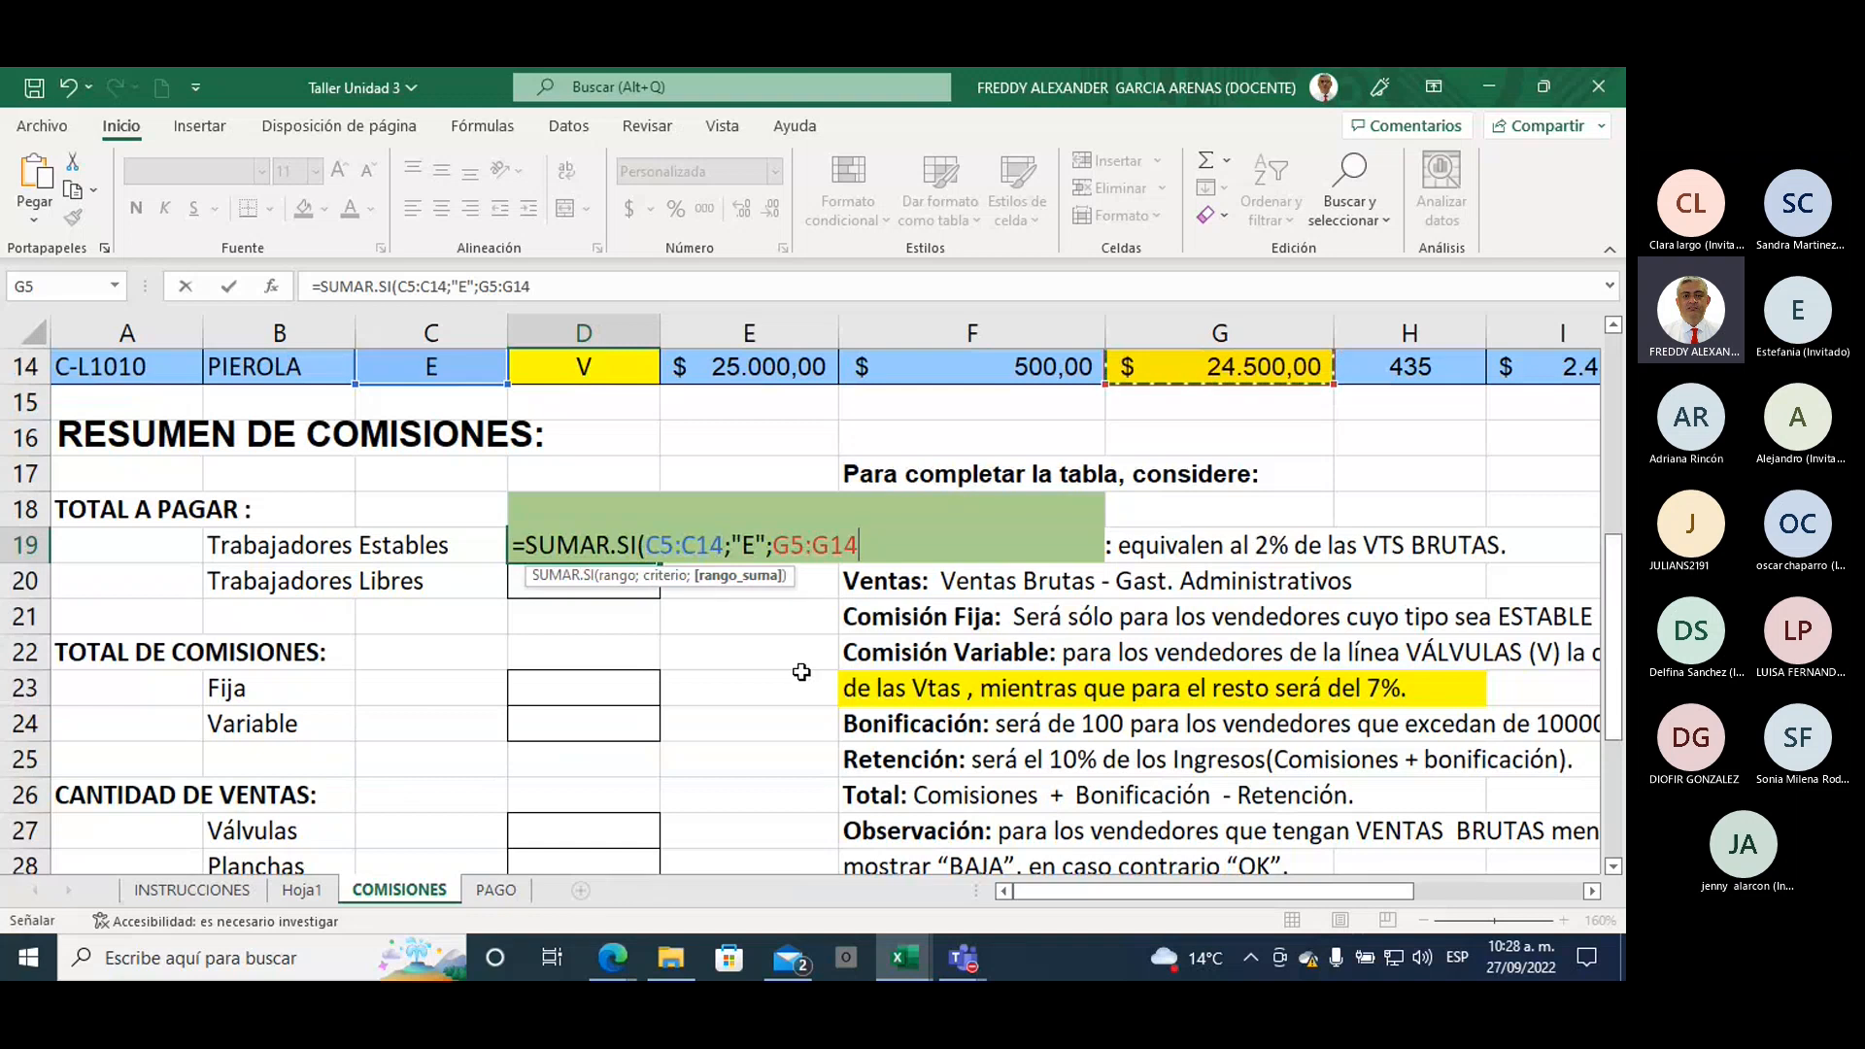
text())
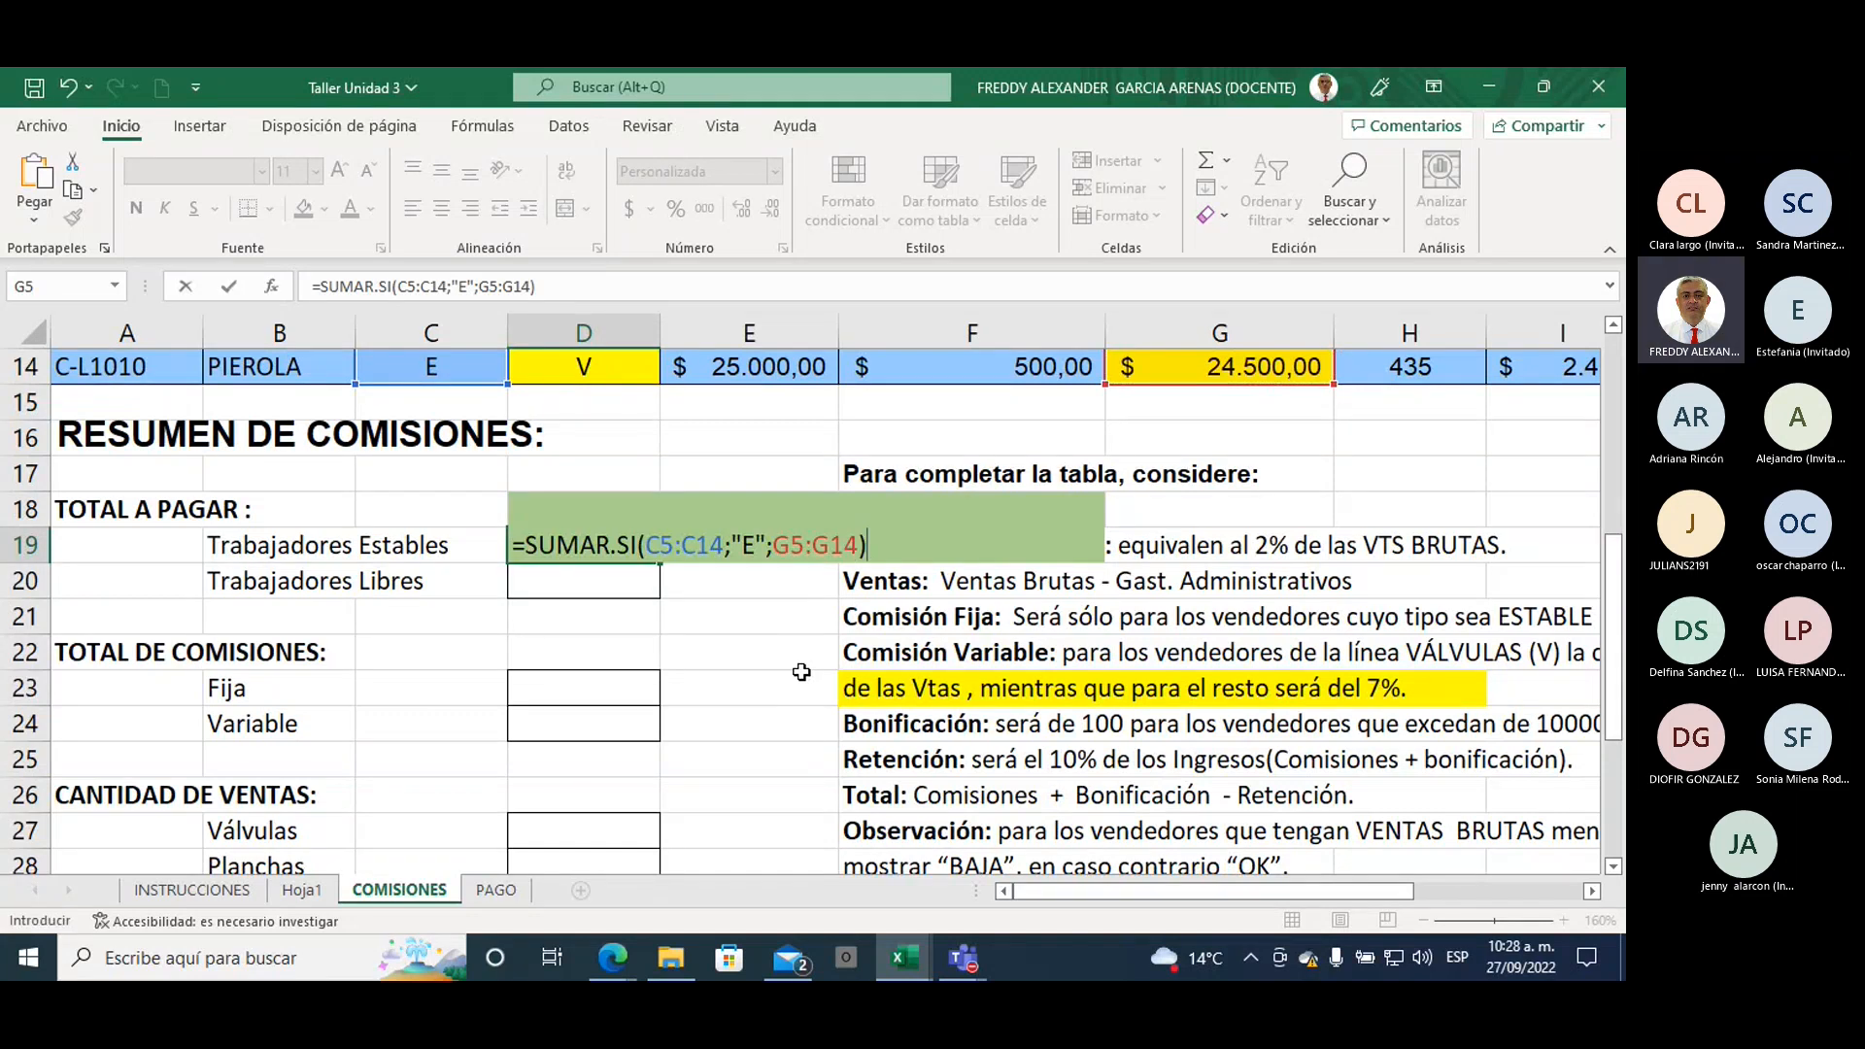
key(Return)
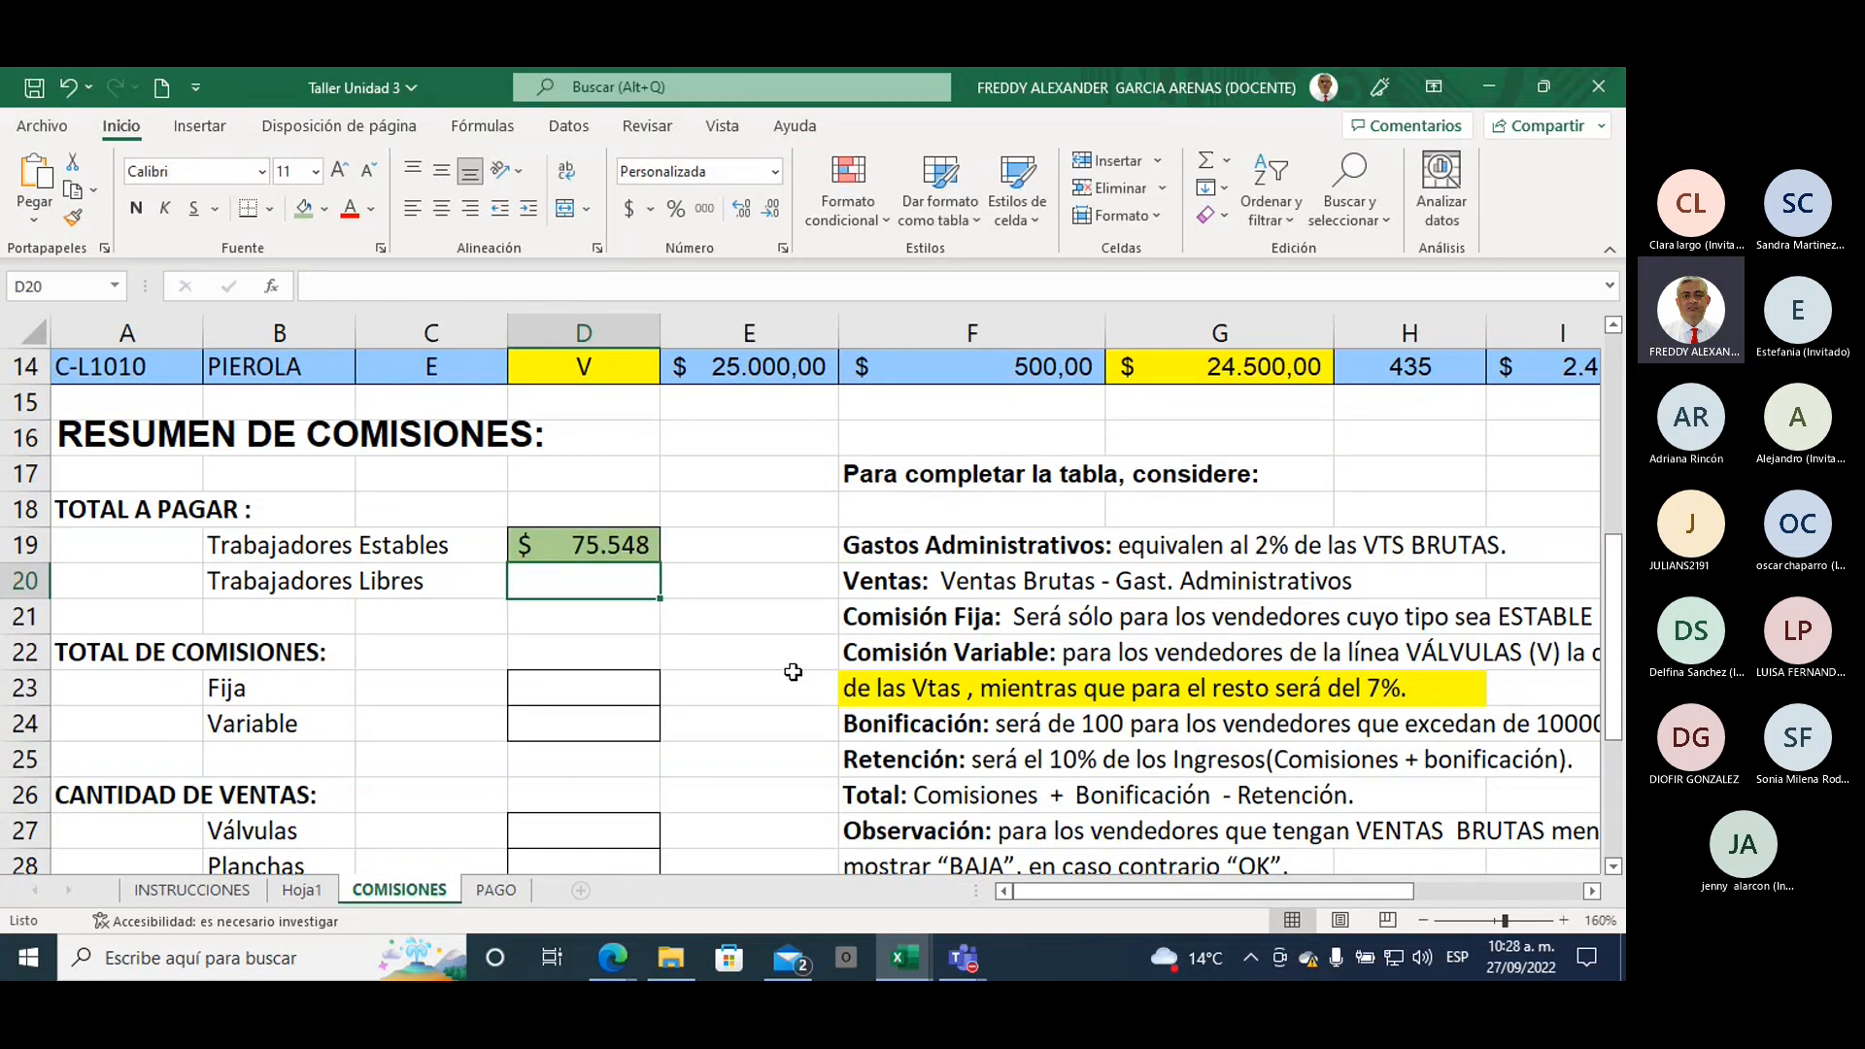
Step: Fill the TIPO to VTAS cells of the type E rows 5, 6, 8, 10, 11 and 14 with green
scroll(1010, 684, up, 2)
scroll(1013, 687, up, 2)
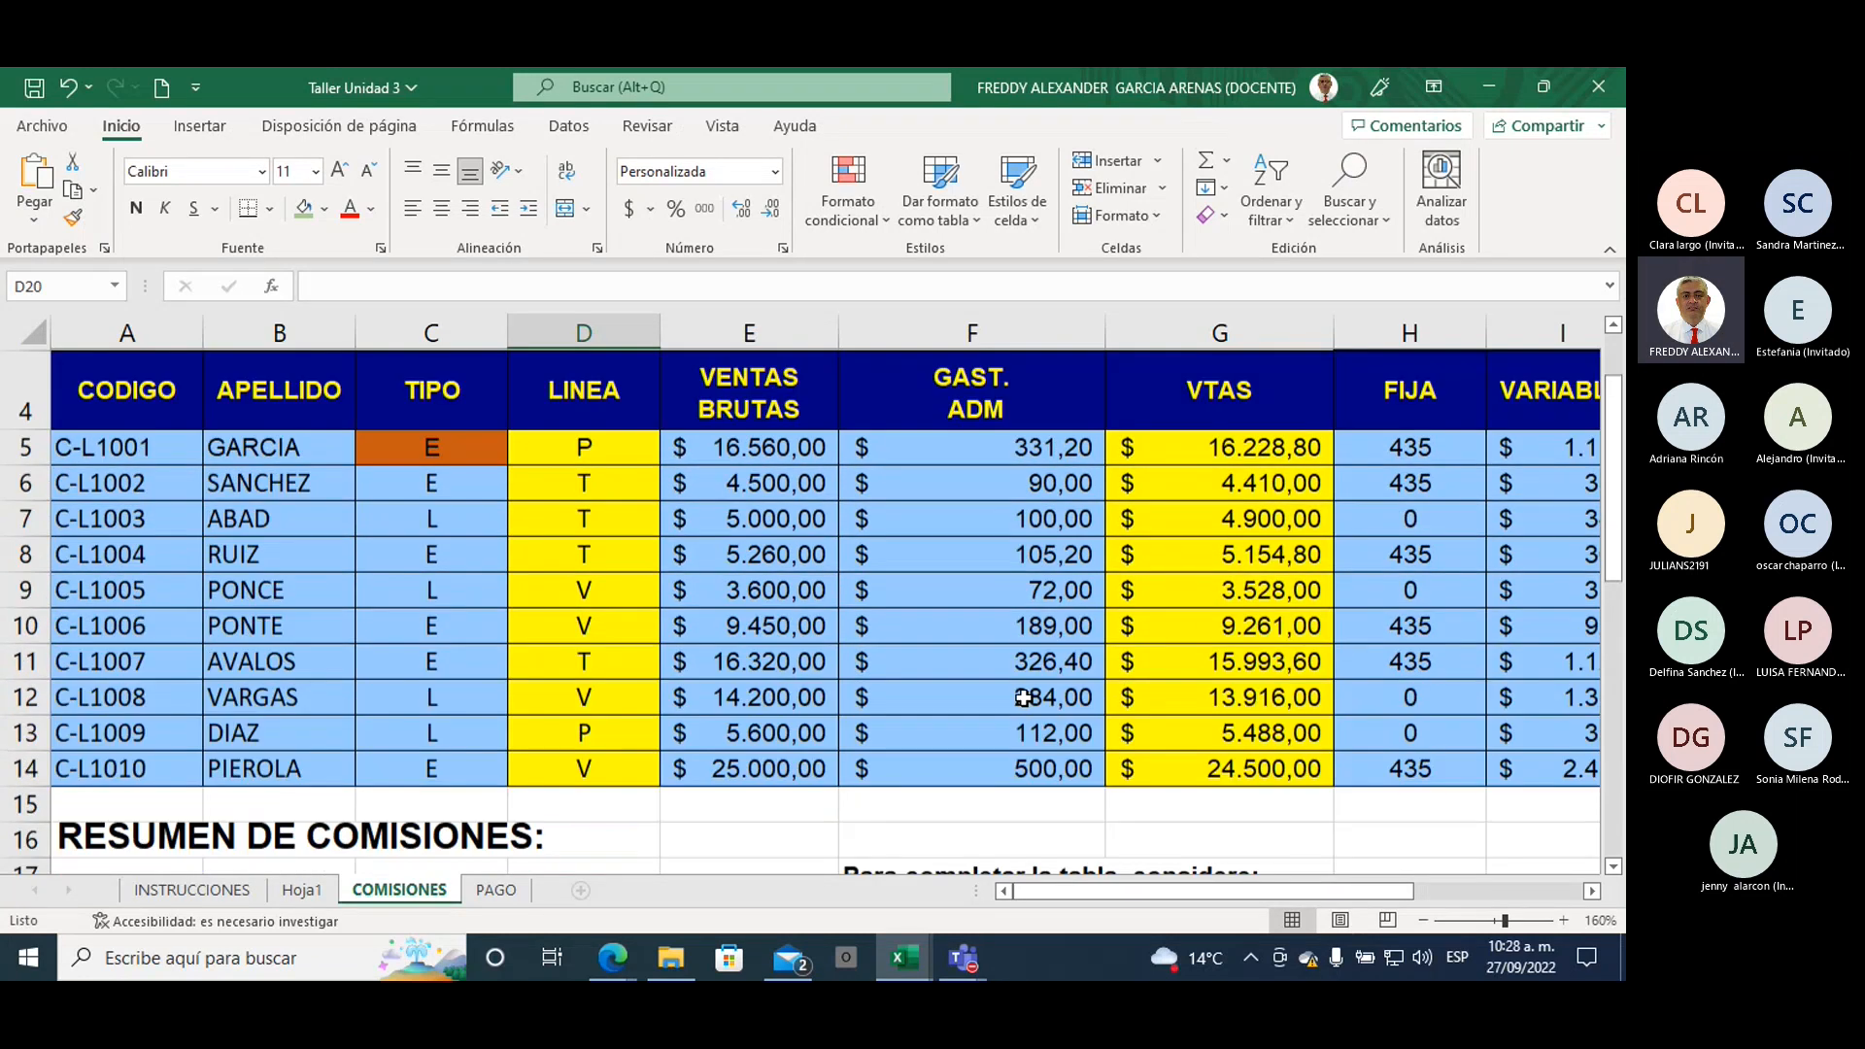
scroll(705, 574, down, 1)
scroll(705, 574, up, 1)
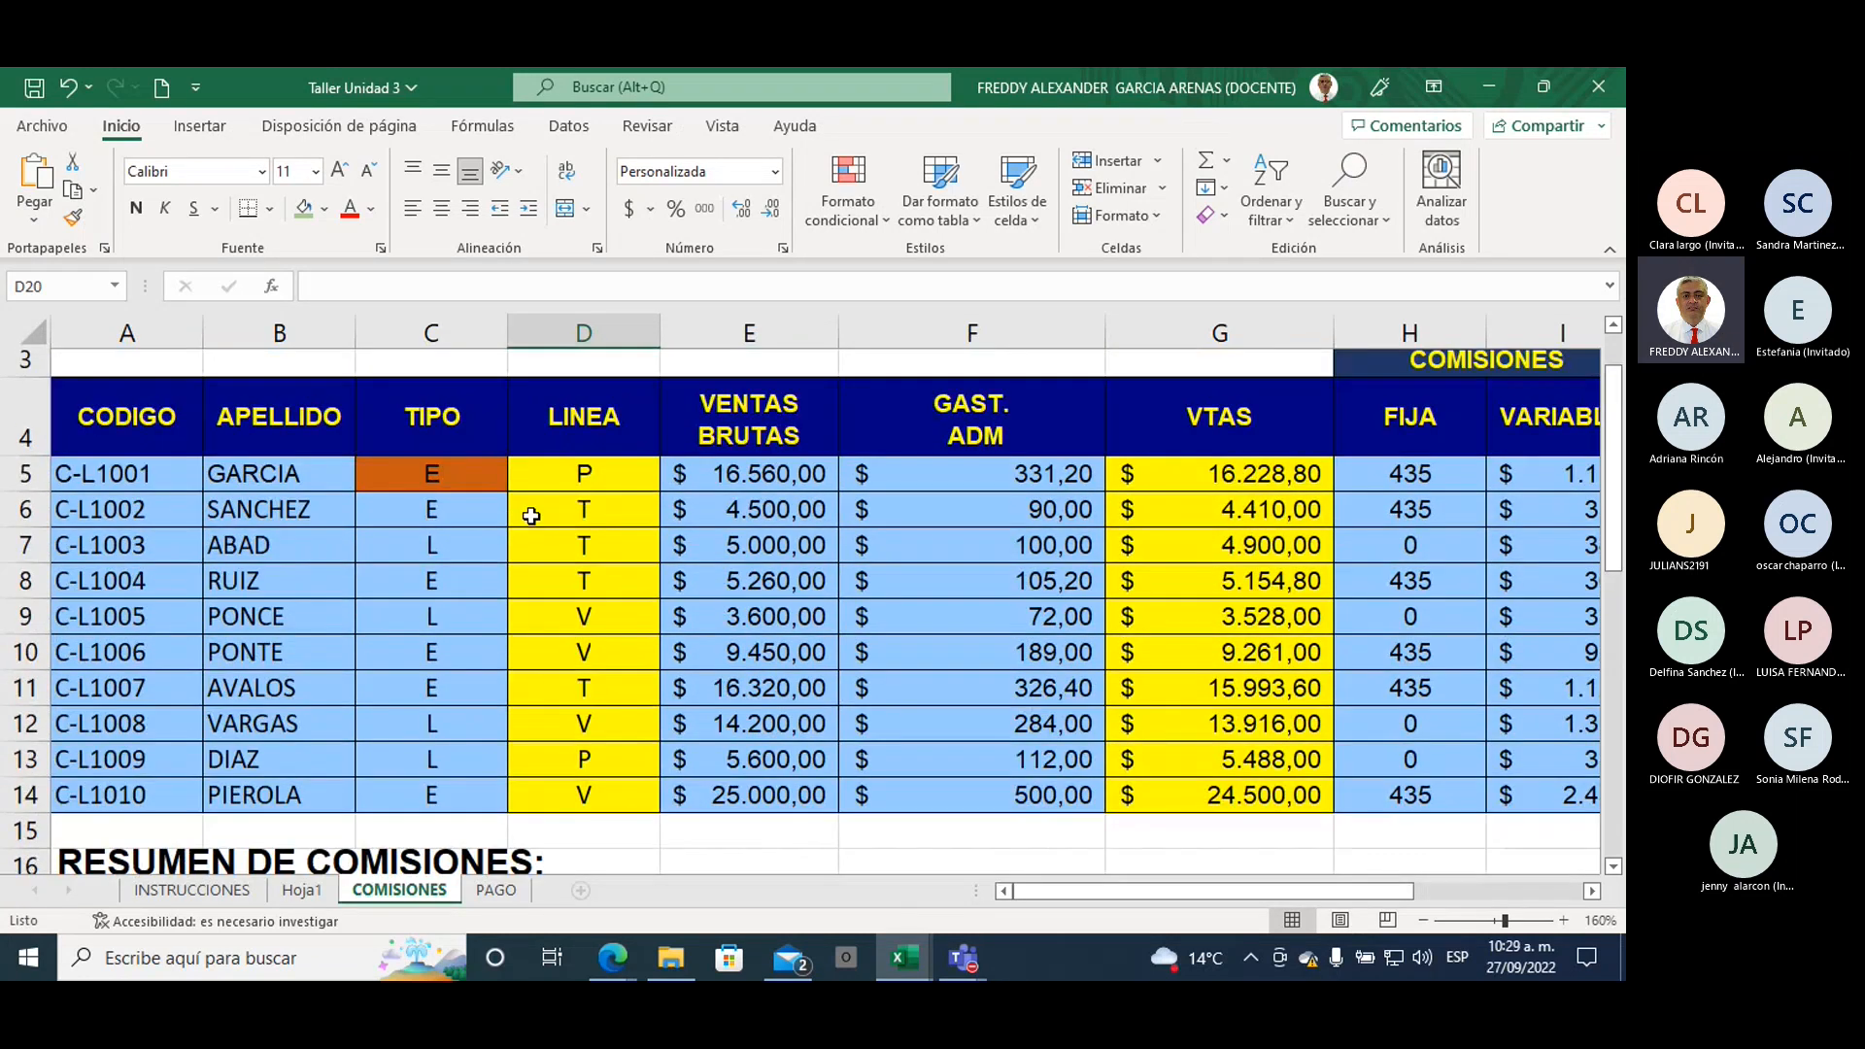
drag(433, 419, 456, 784)
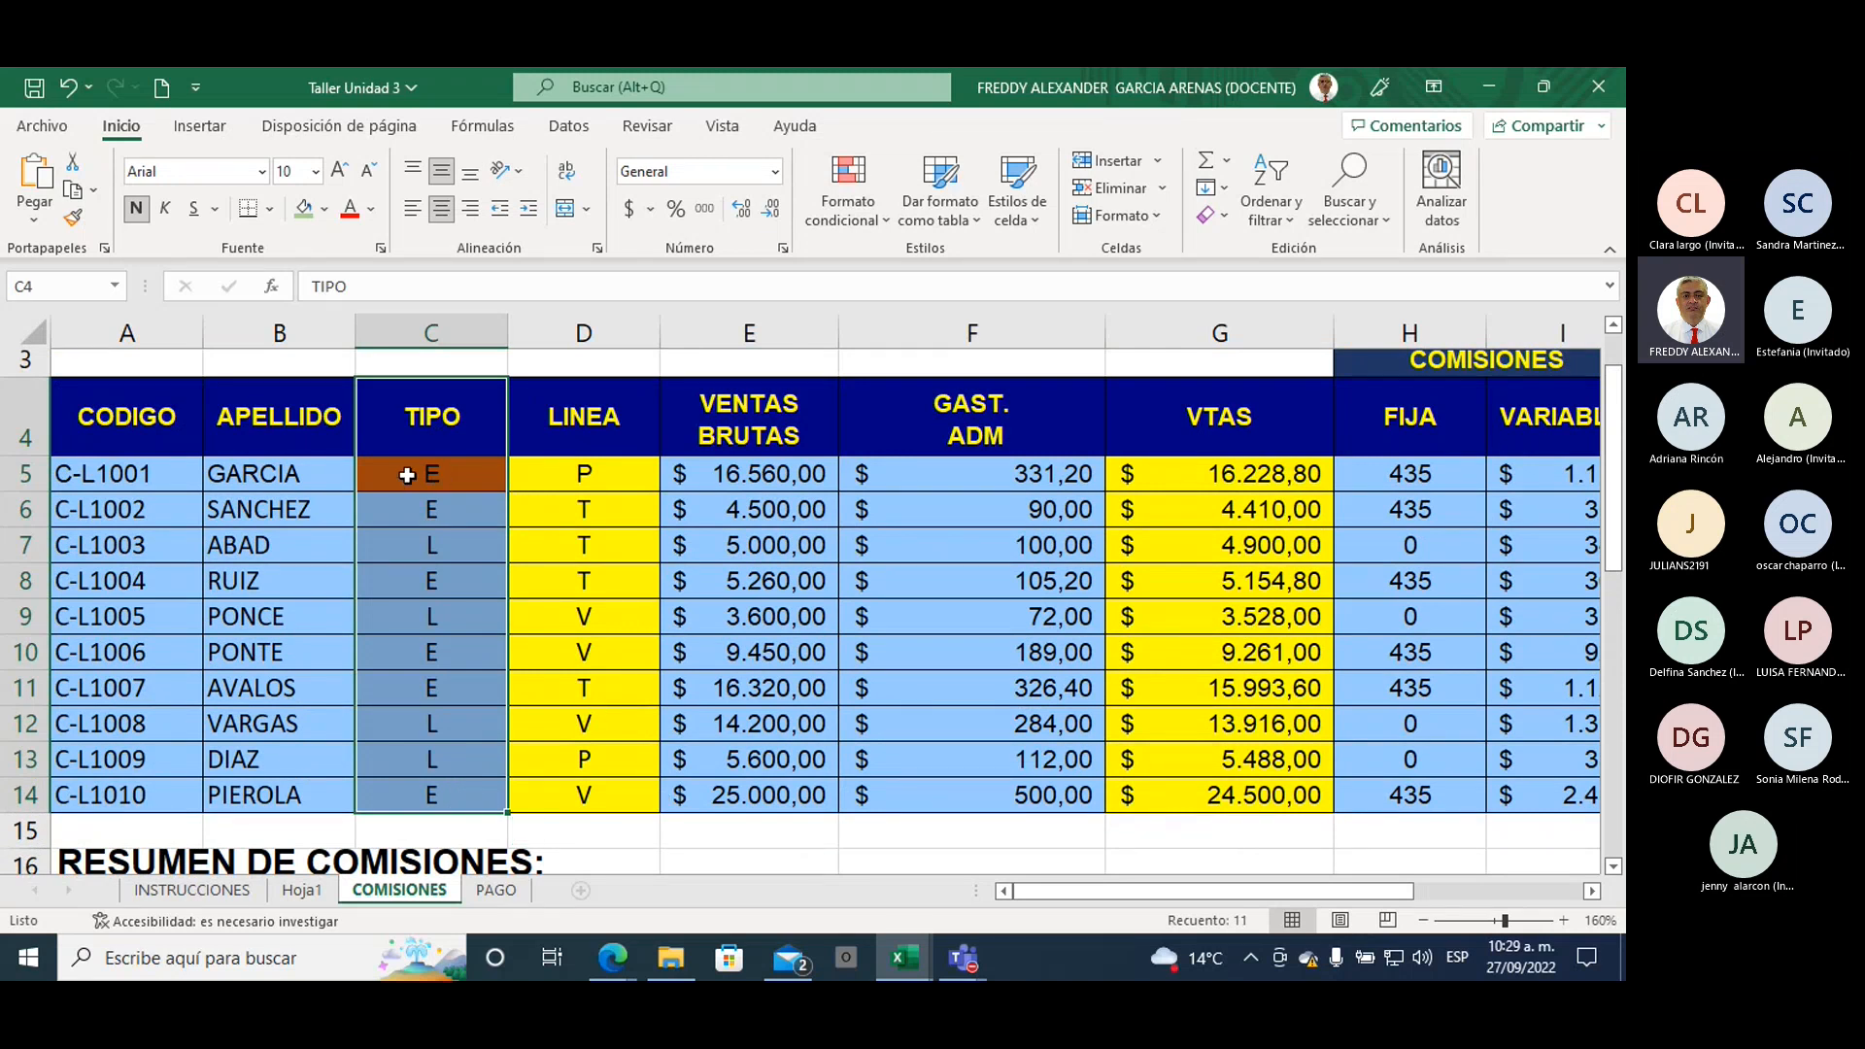
drag(437, 476, 1245, 513)
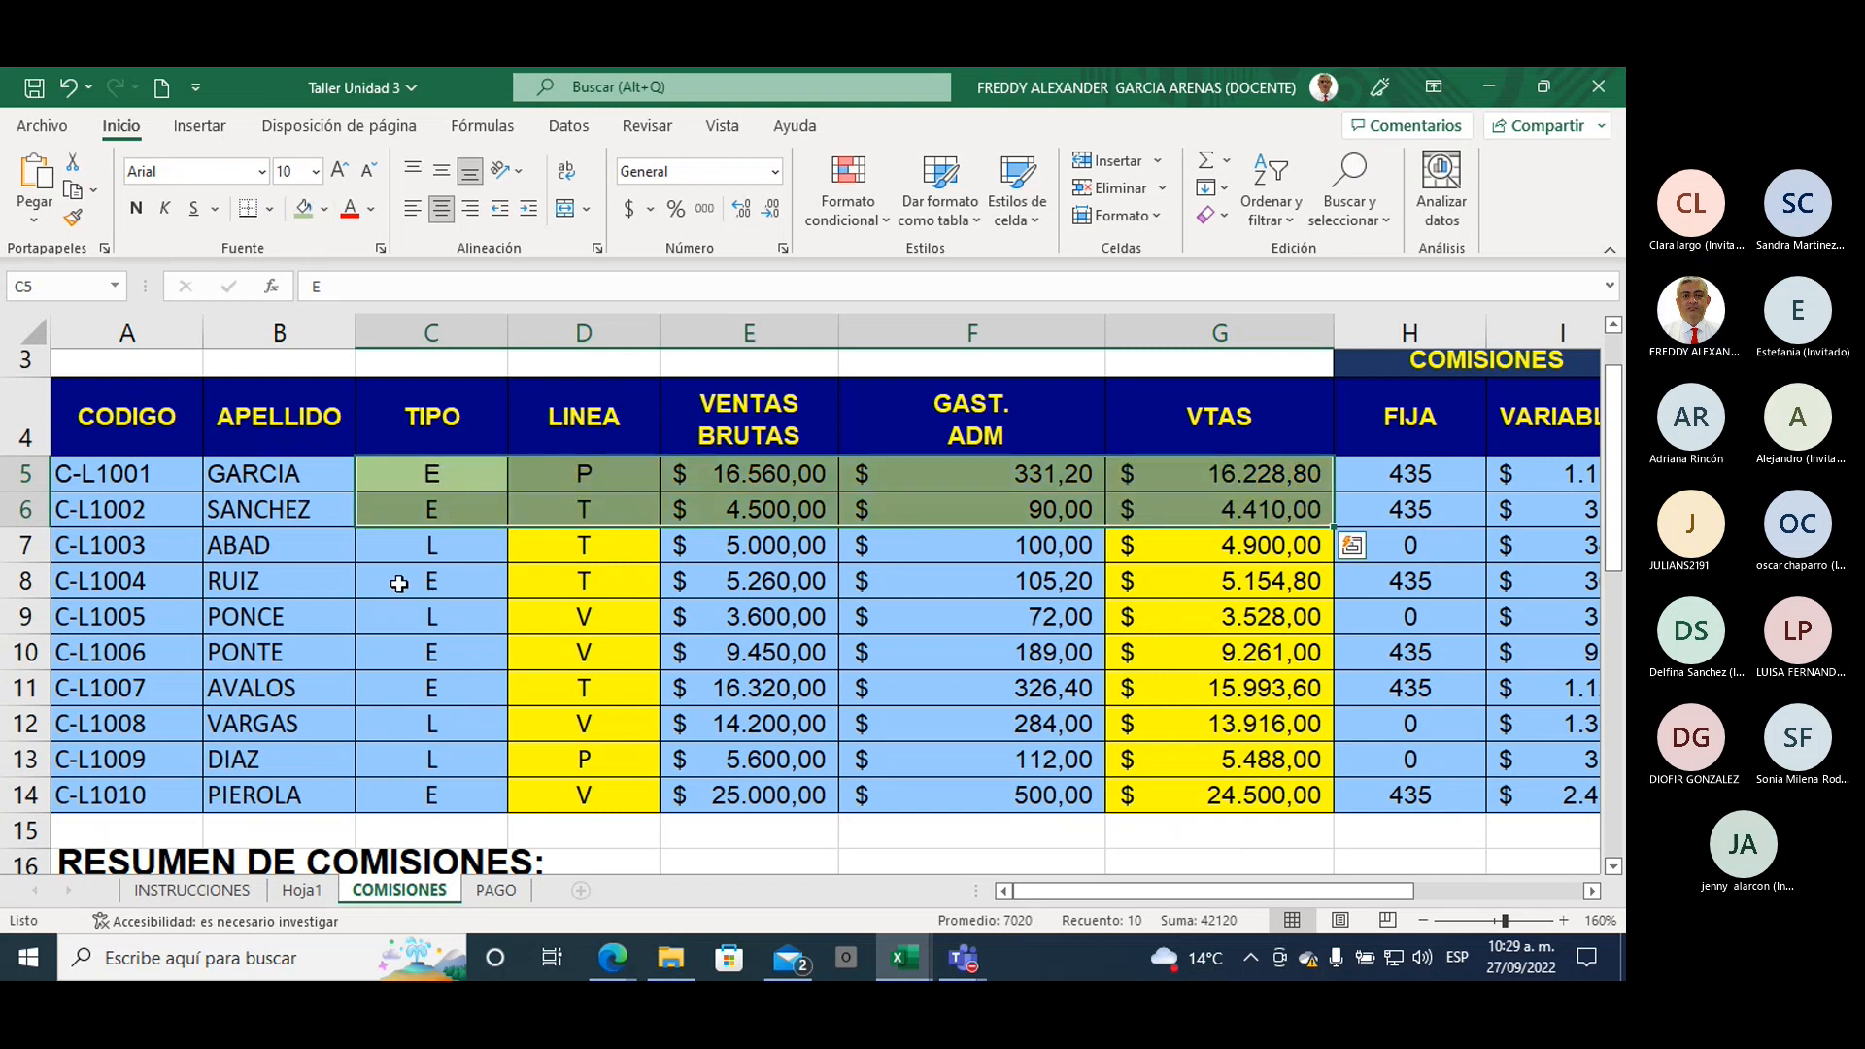
drag(400, 582, 1218, 583)
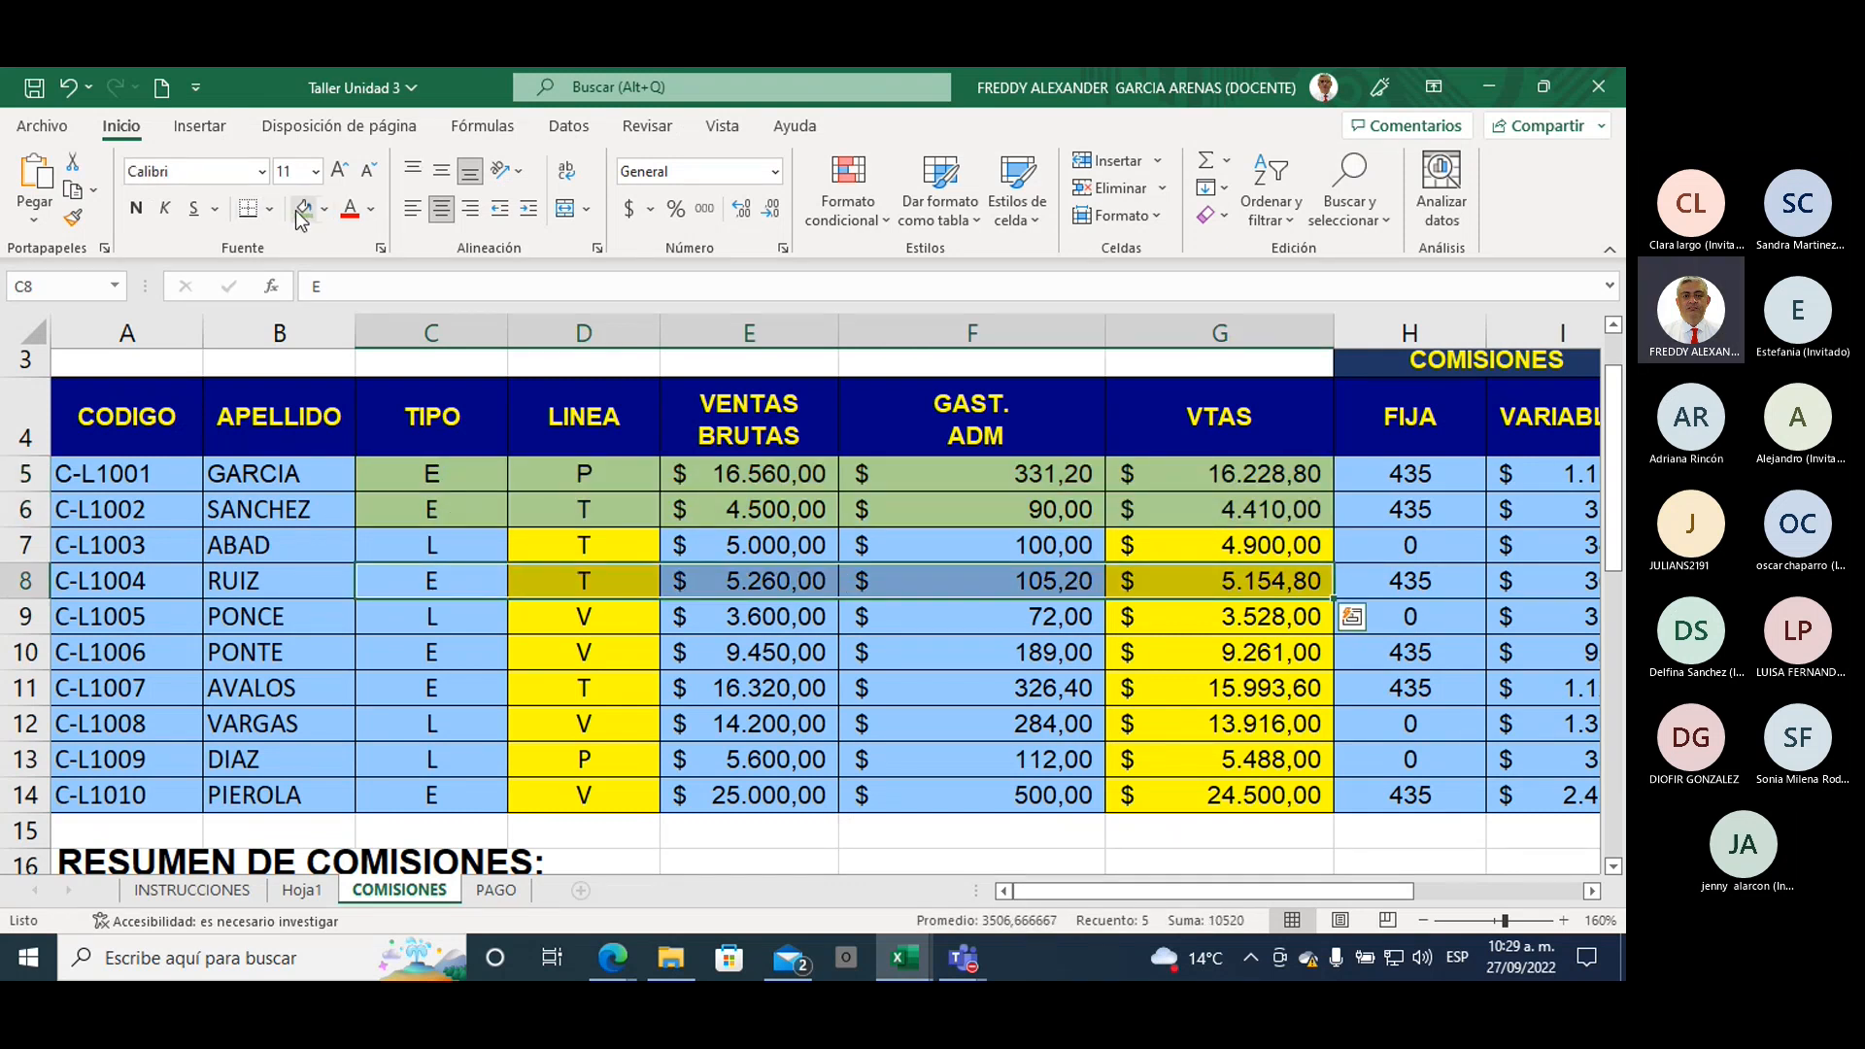
drag(417, 653, 1164, 692)
click(309, 211)
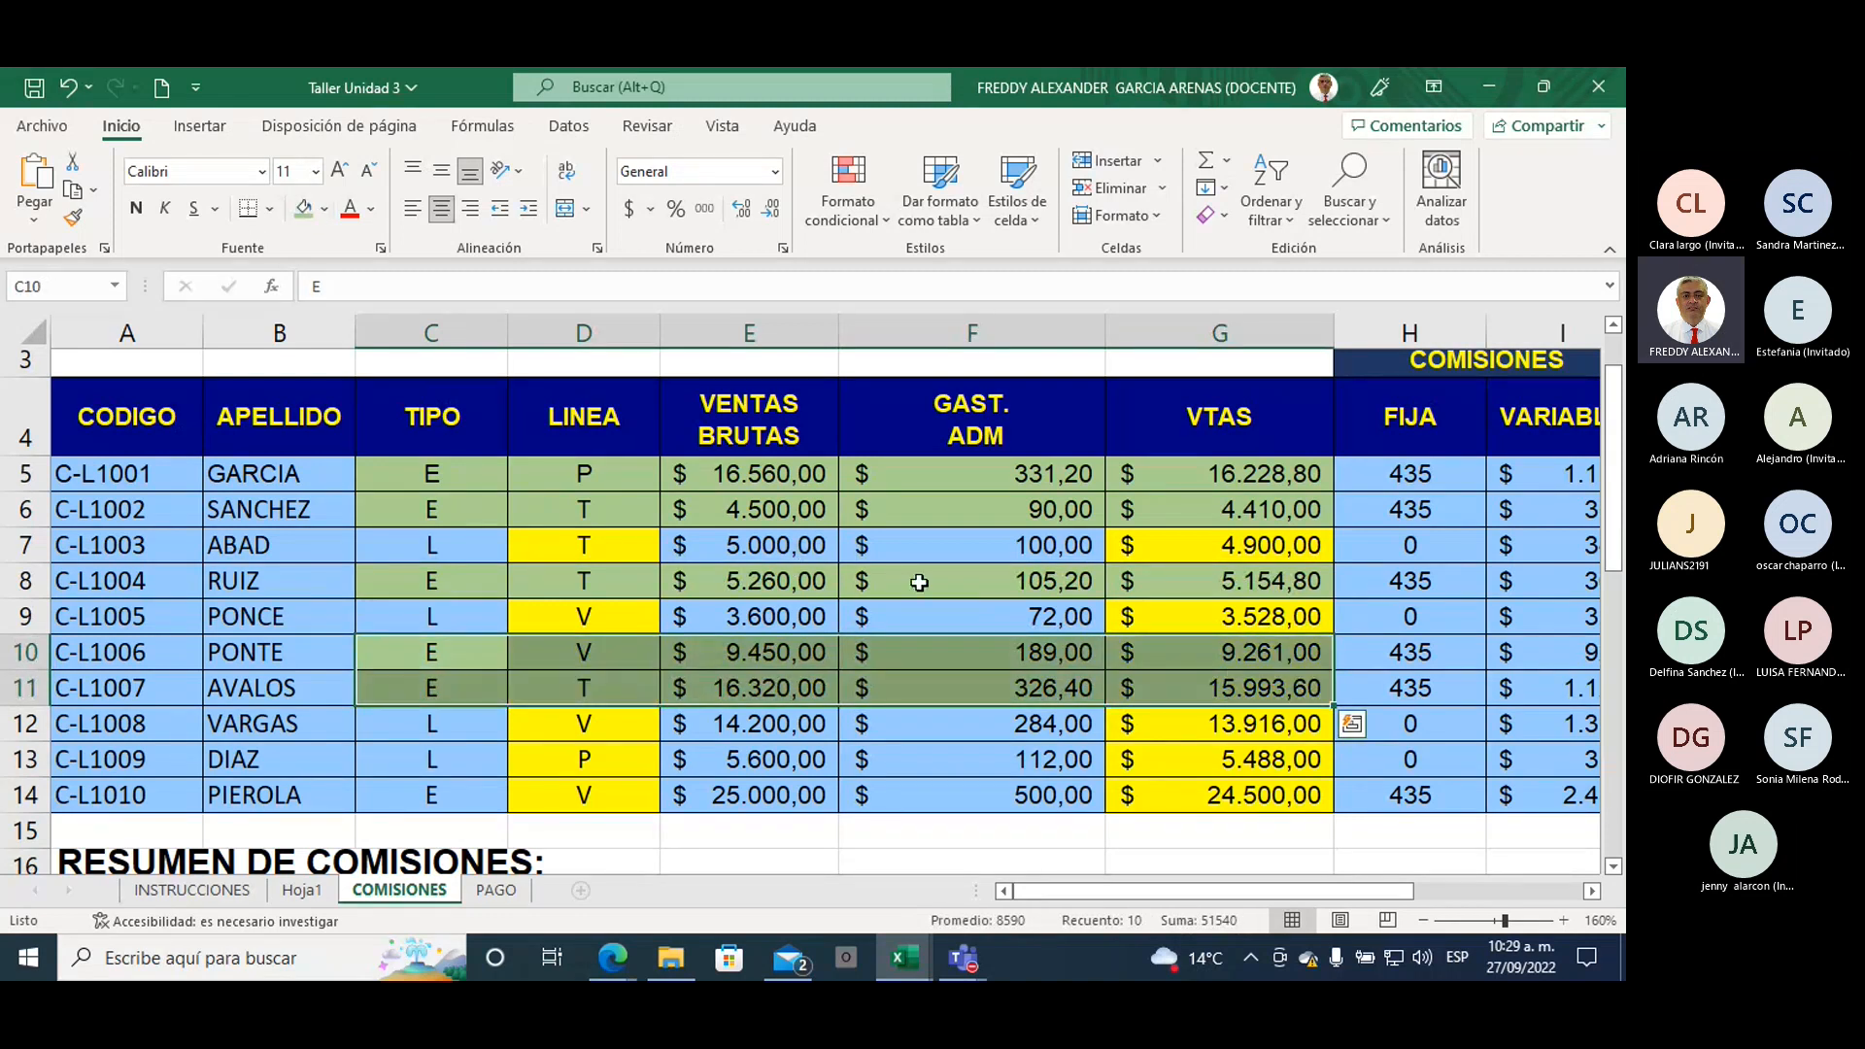
scroll(919, 583, down, 1)
drag(416, 767, 1321, 770)
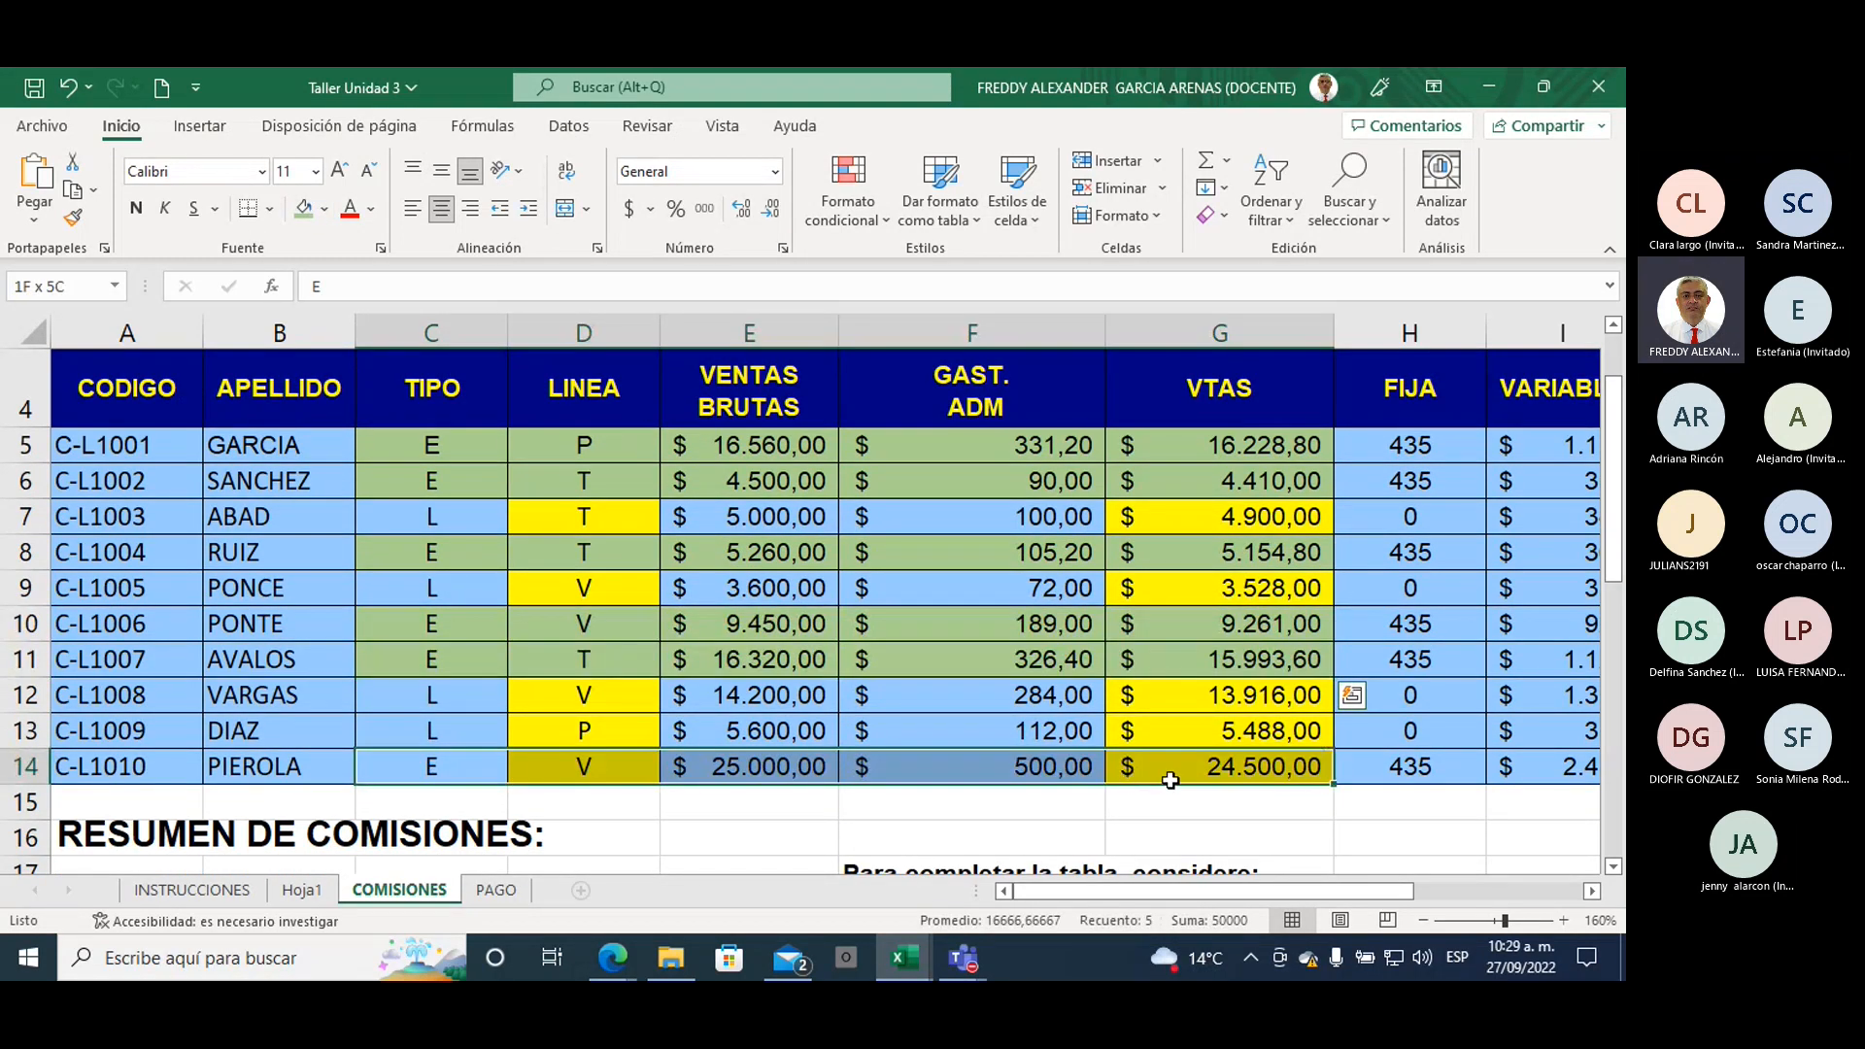
click(303, 211)
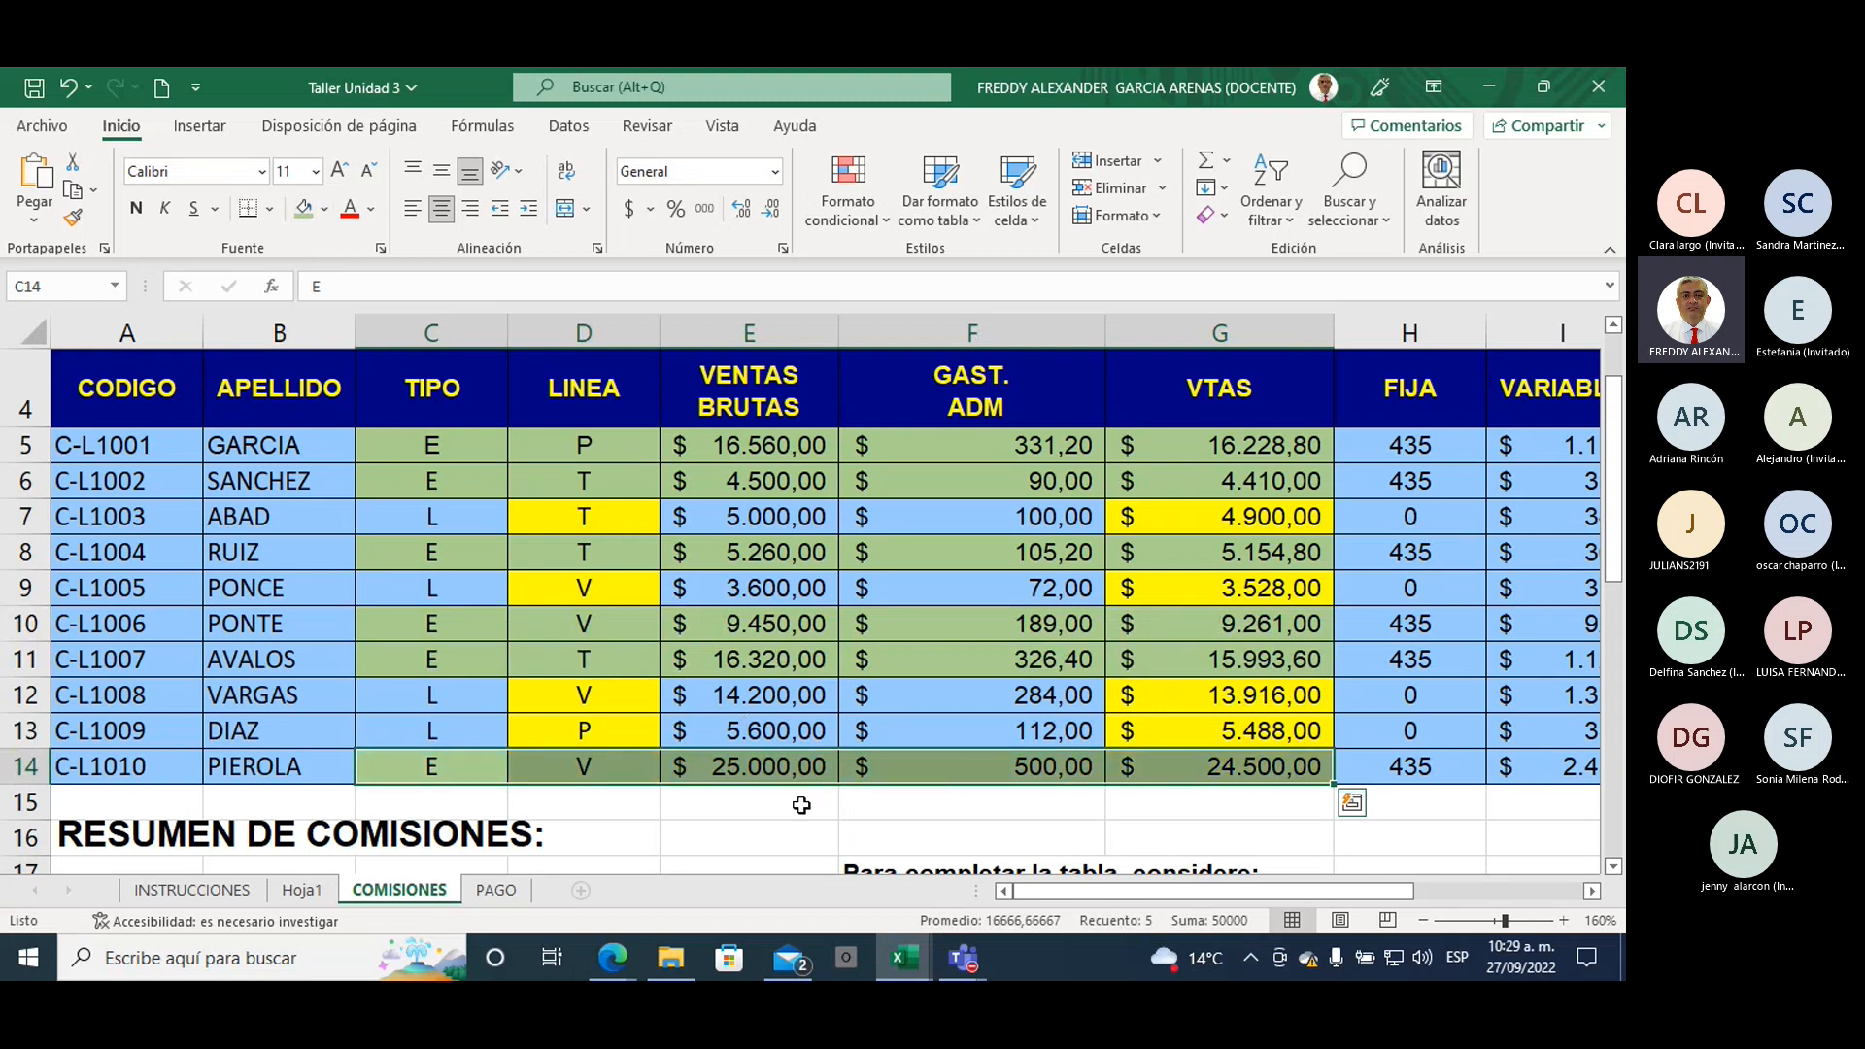
Step: Mark the VTAS amounts of the type E rows with temporary red ink strokes beside column G
scroll(748, 820, down, 2)
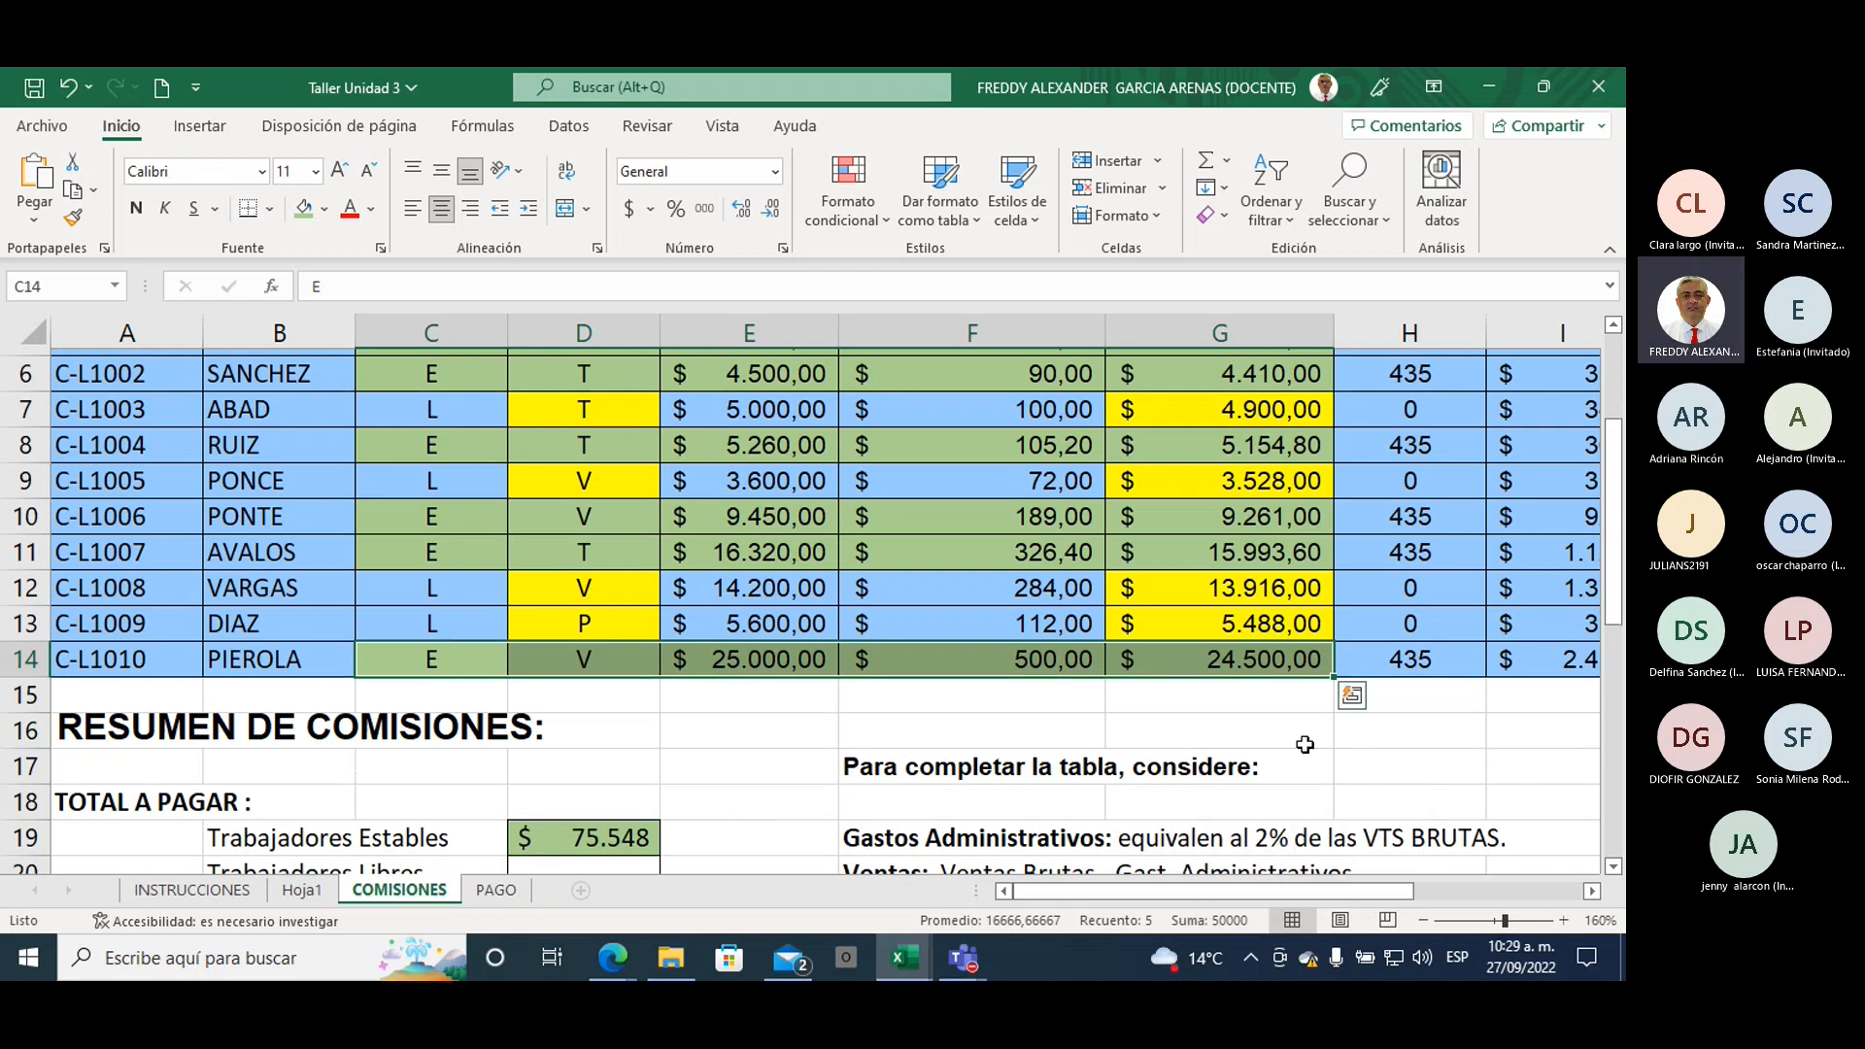
drag(1334, 883, 1420, 885)
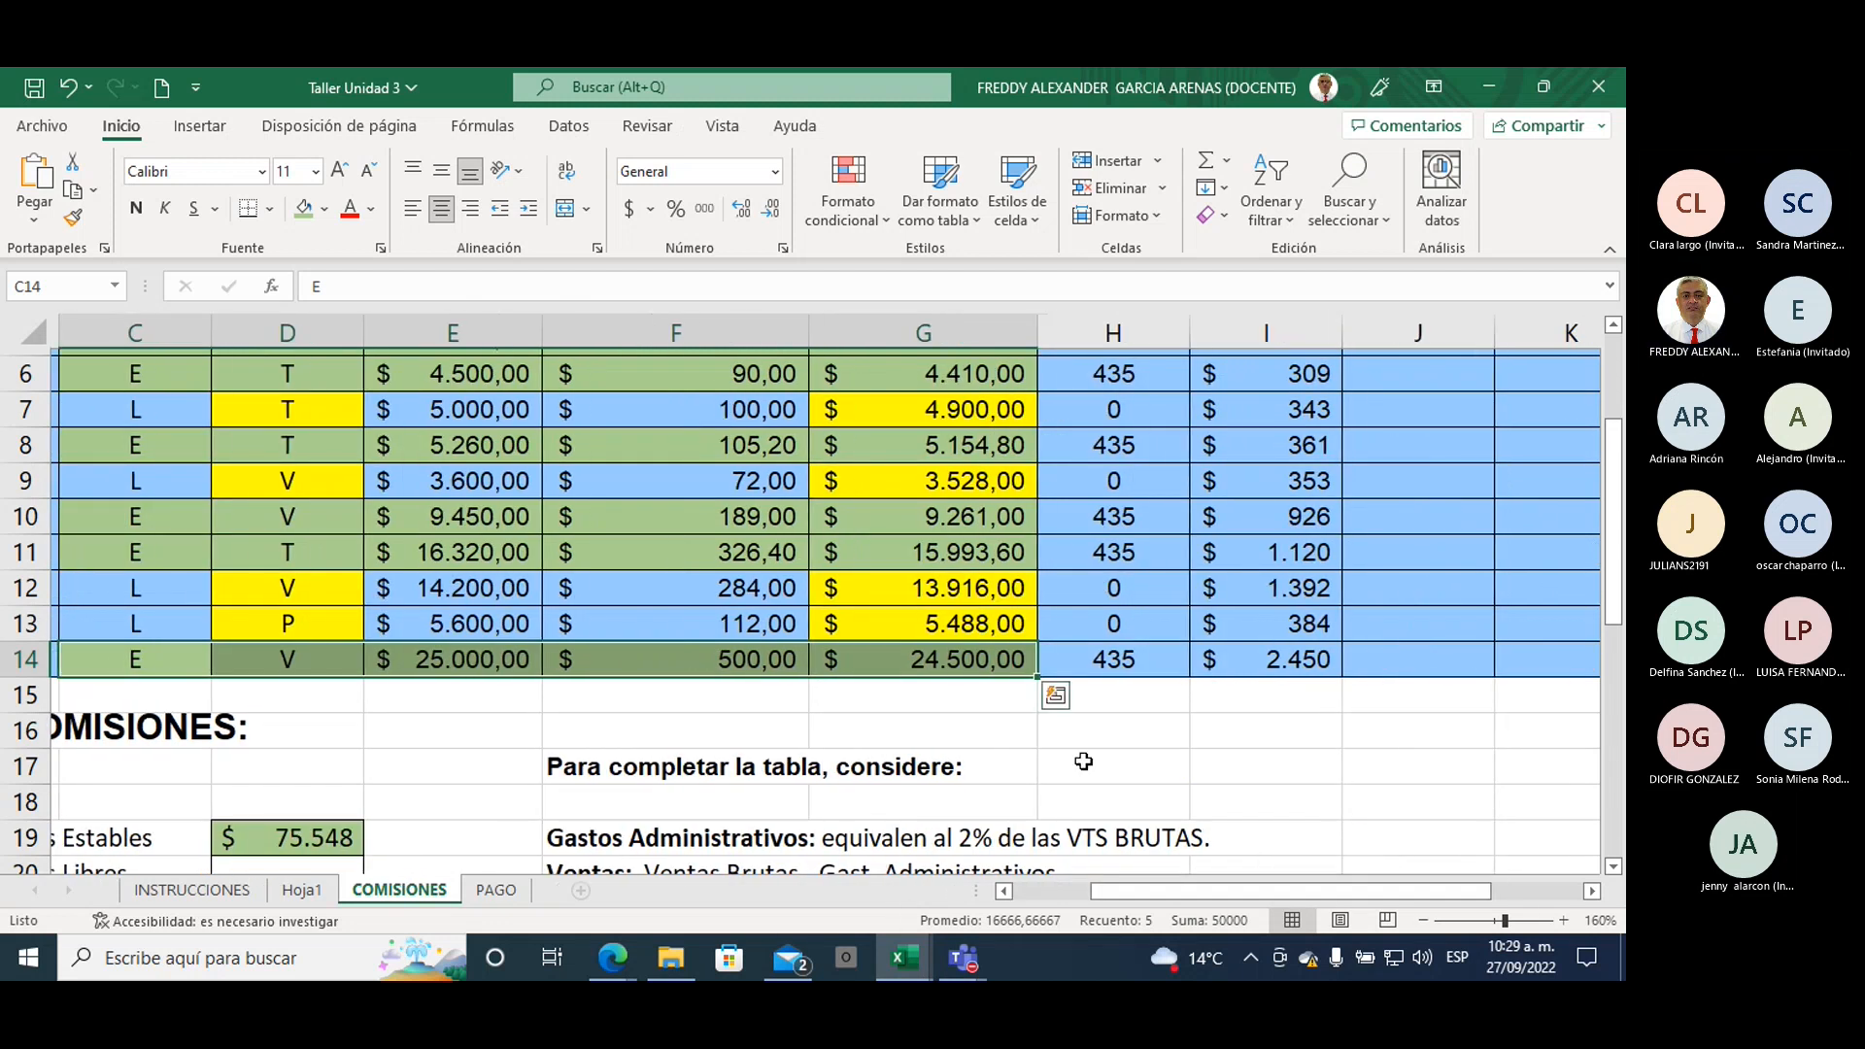
scroll(1090, 761, up, 1)
scroll(1074, 754, down, 1)
scroll(1086, 760, up, 1)
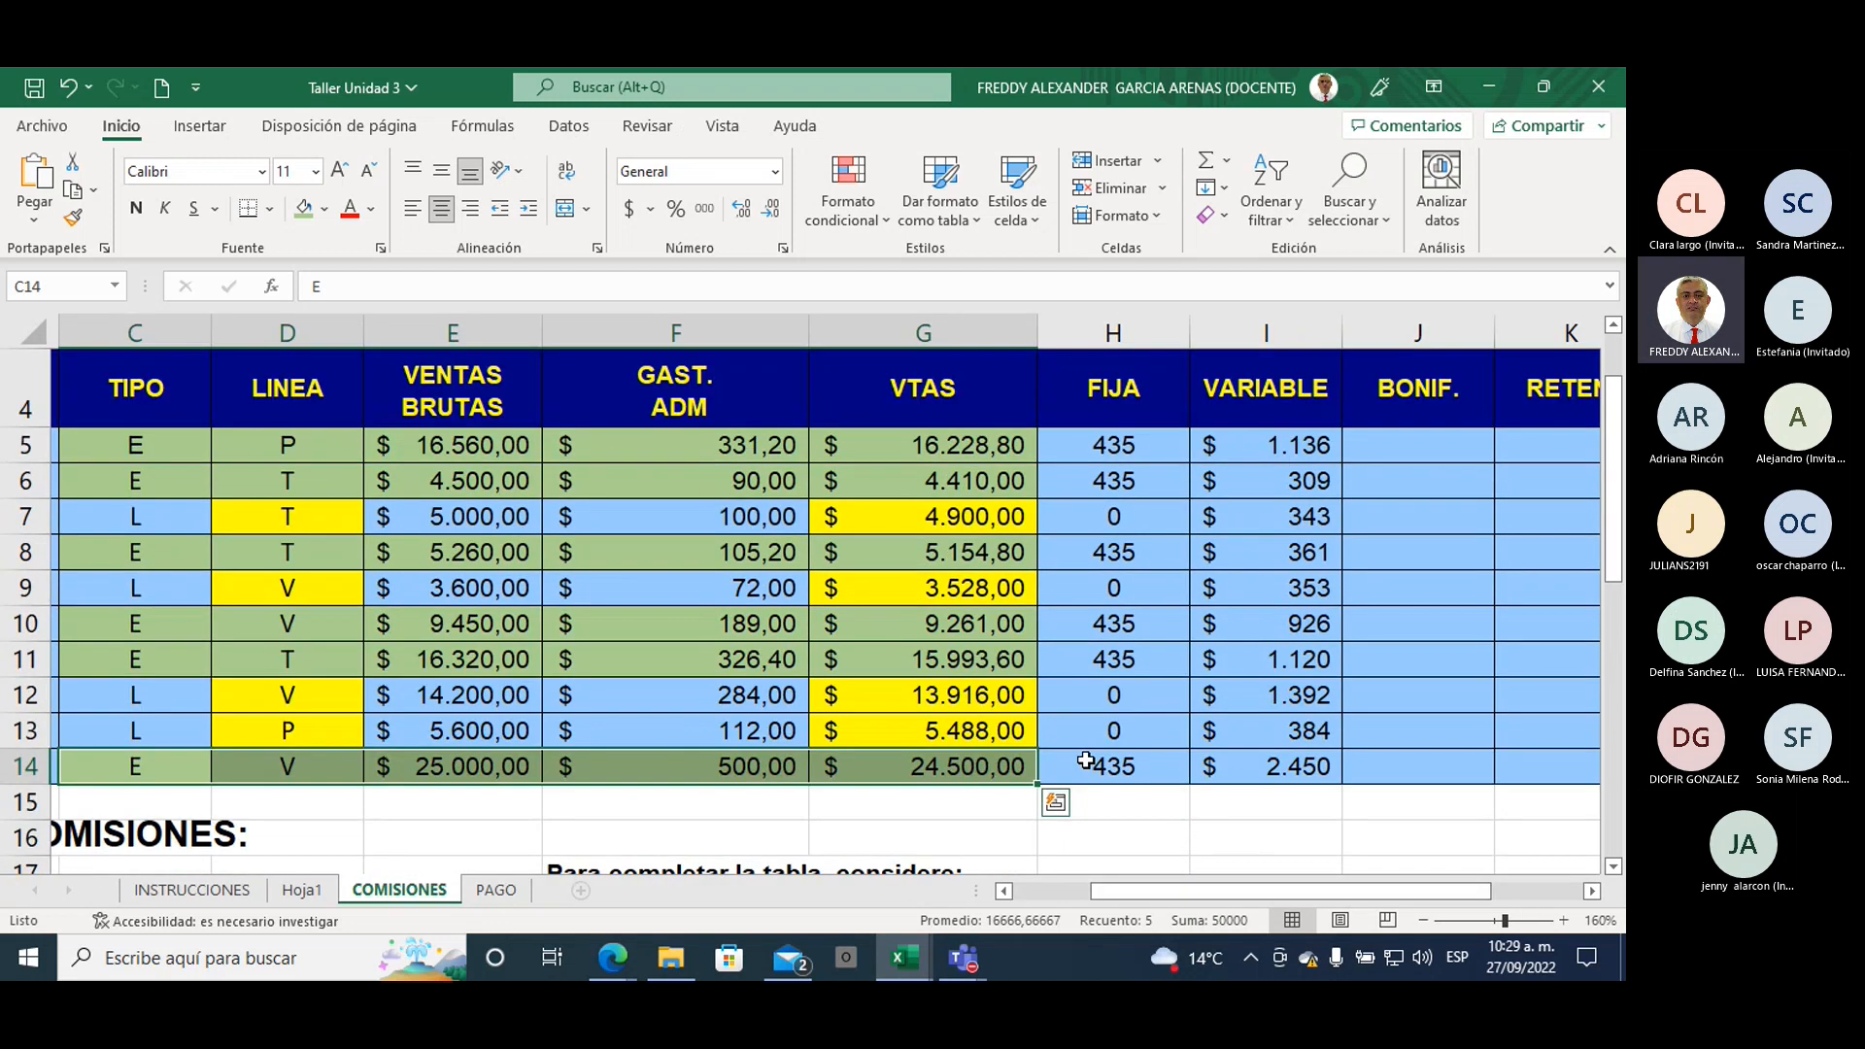
click(934, 453)
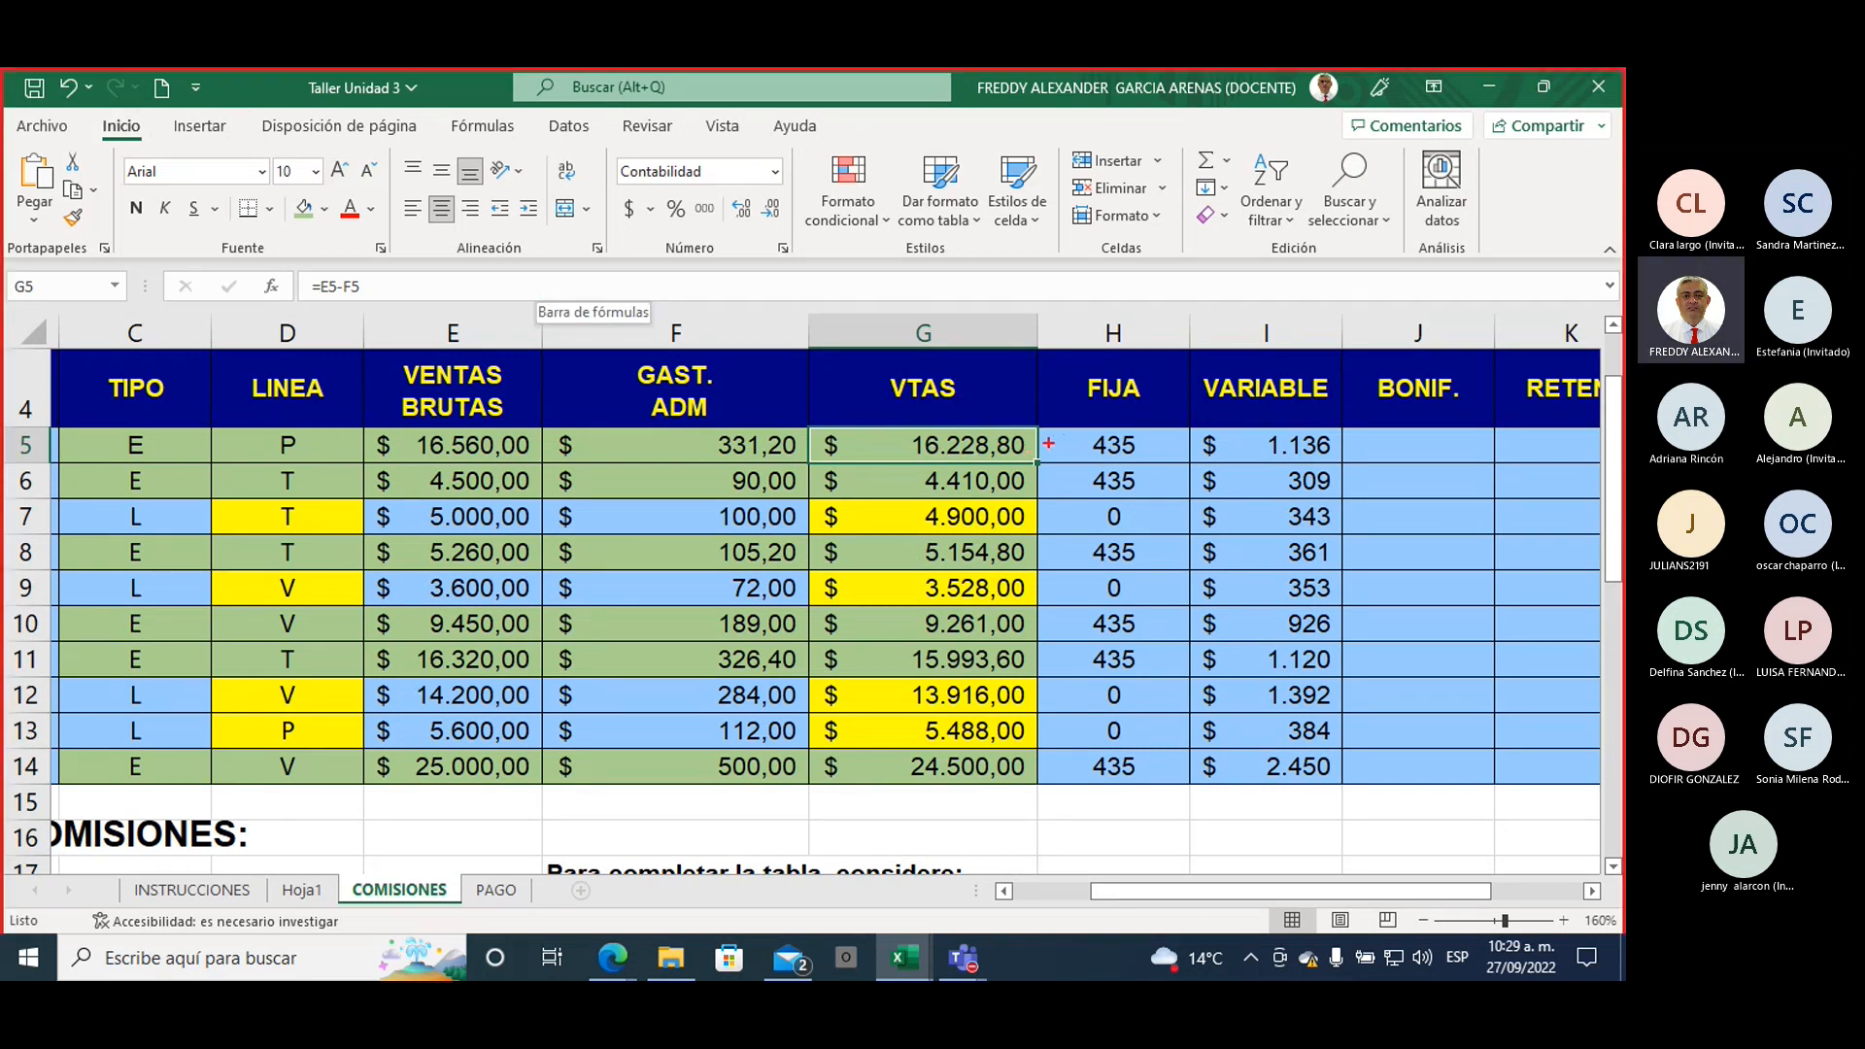
drag(1049, 445, 1142, 388)
drag(1048, 482, 1152, 445)
drag(1048, 555, 1153, 507)
drag(1049, 616, 1137, 580)
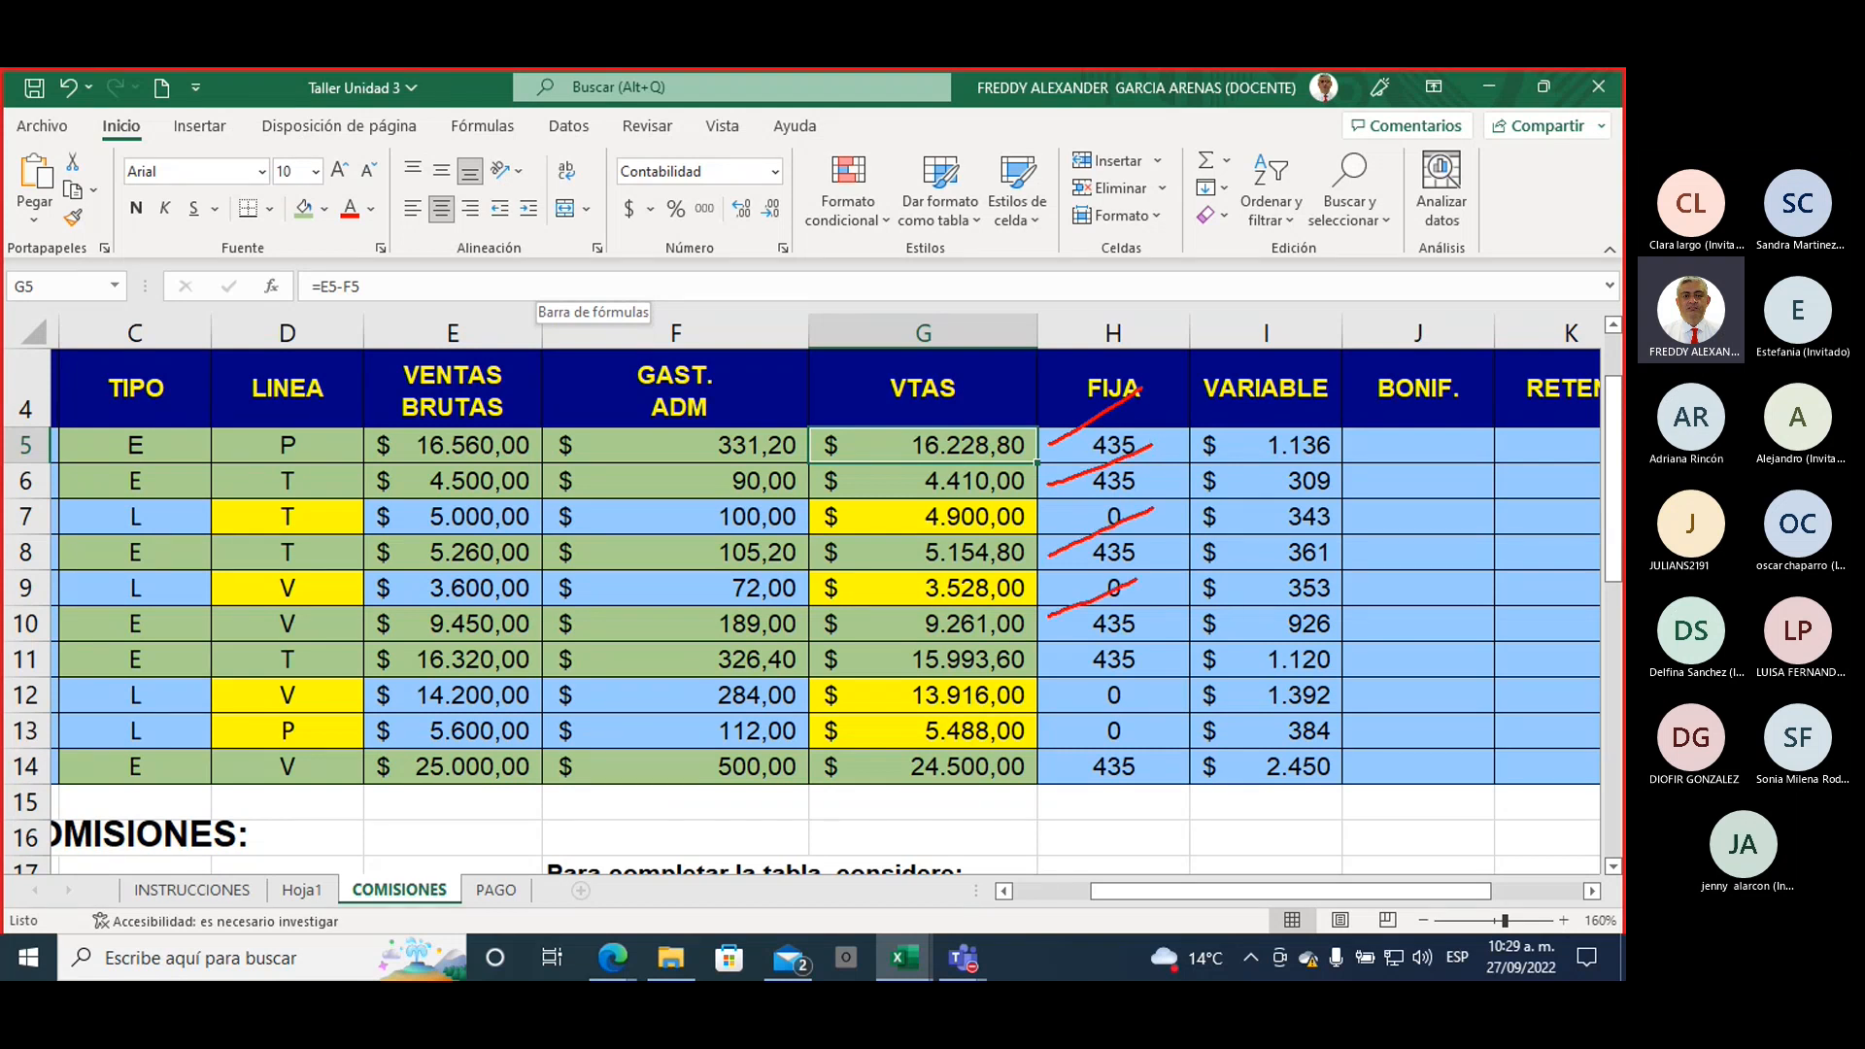
drag(1046, 662, 1143, 615)
drag(1042, 766, 1122, 724)
Step: Circle the E entries in the TIPO column with temporary red ink and clear all the annotations
mouse_move(169, 444)
mouse_down()
mouse_move(84, 464)
mouse_move(153, 497)
mouse_move(173, 432)
mouse_up()
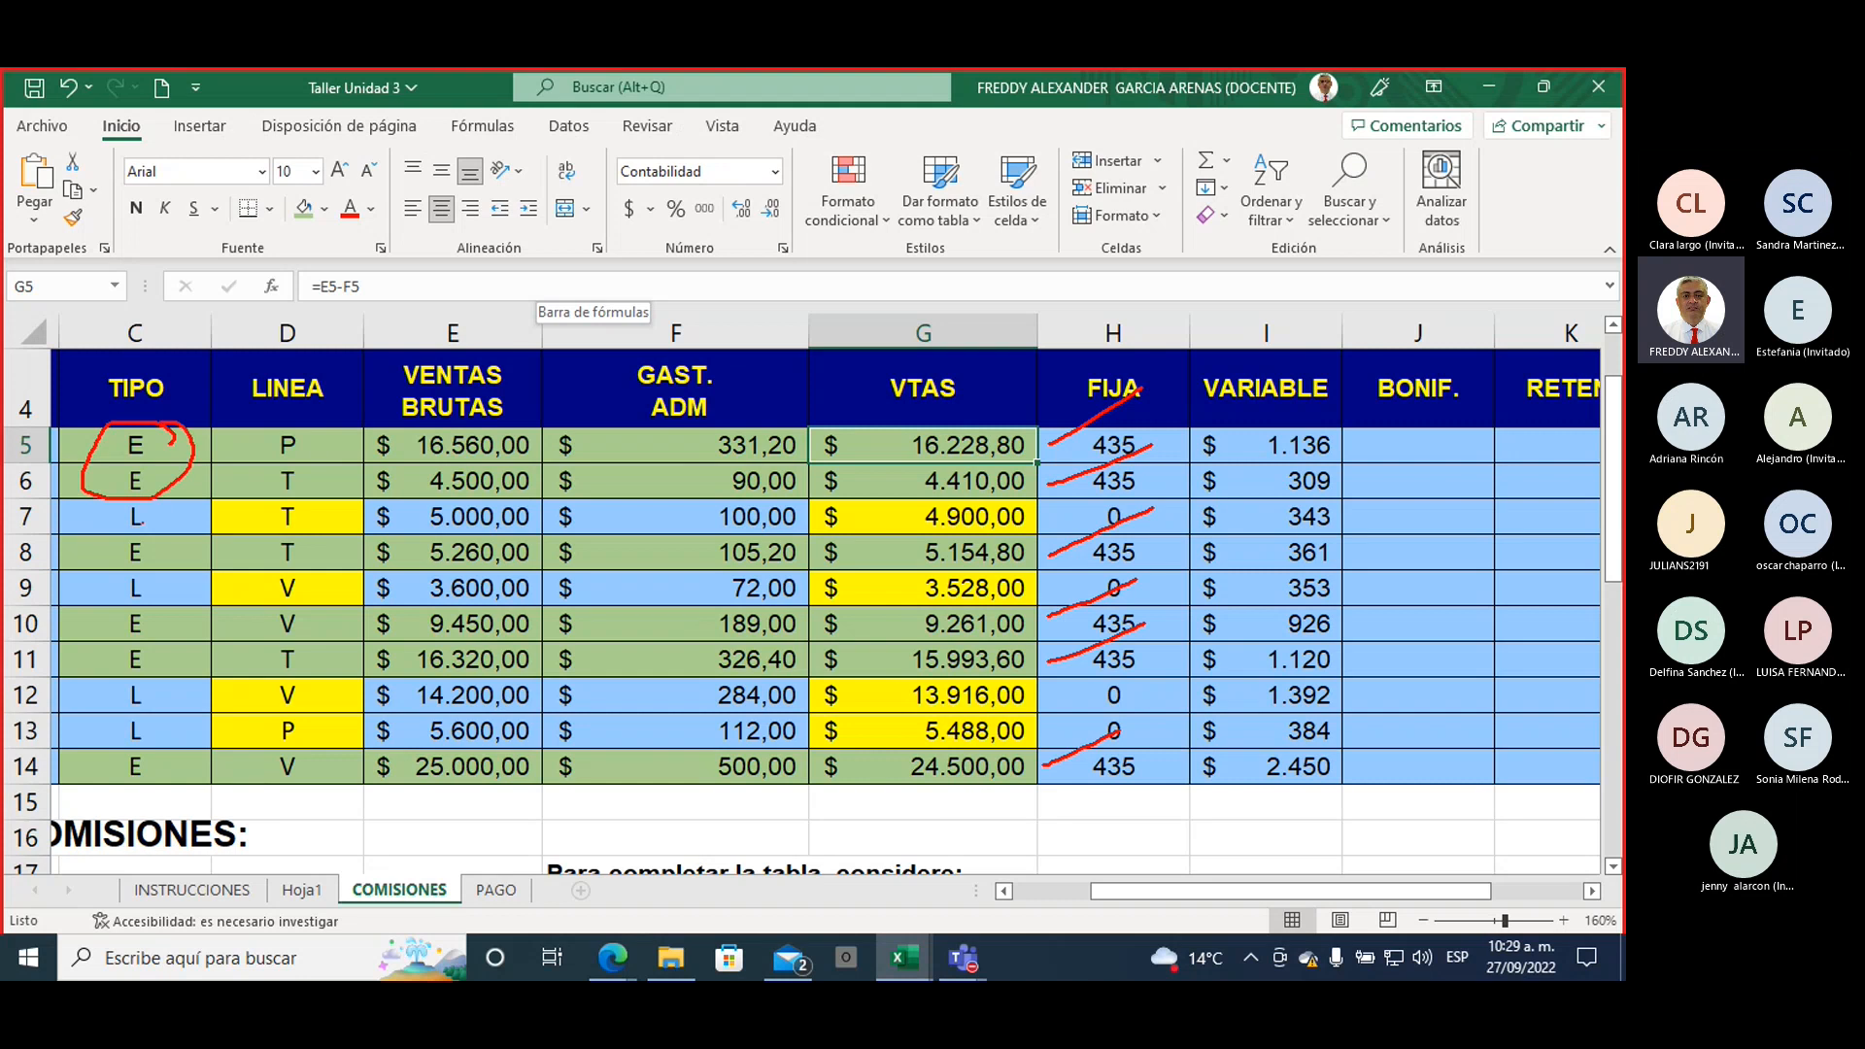
drag(143, 537, 142, 535)
mouse_move(139, 599)
mouse_down()
mouse_move(113, 648)
mouse_move(137, 598)
mouse_up()
drag(107, 753, 146, 721)
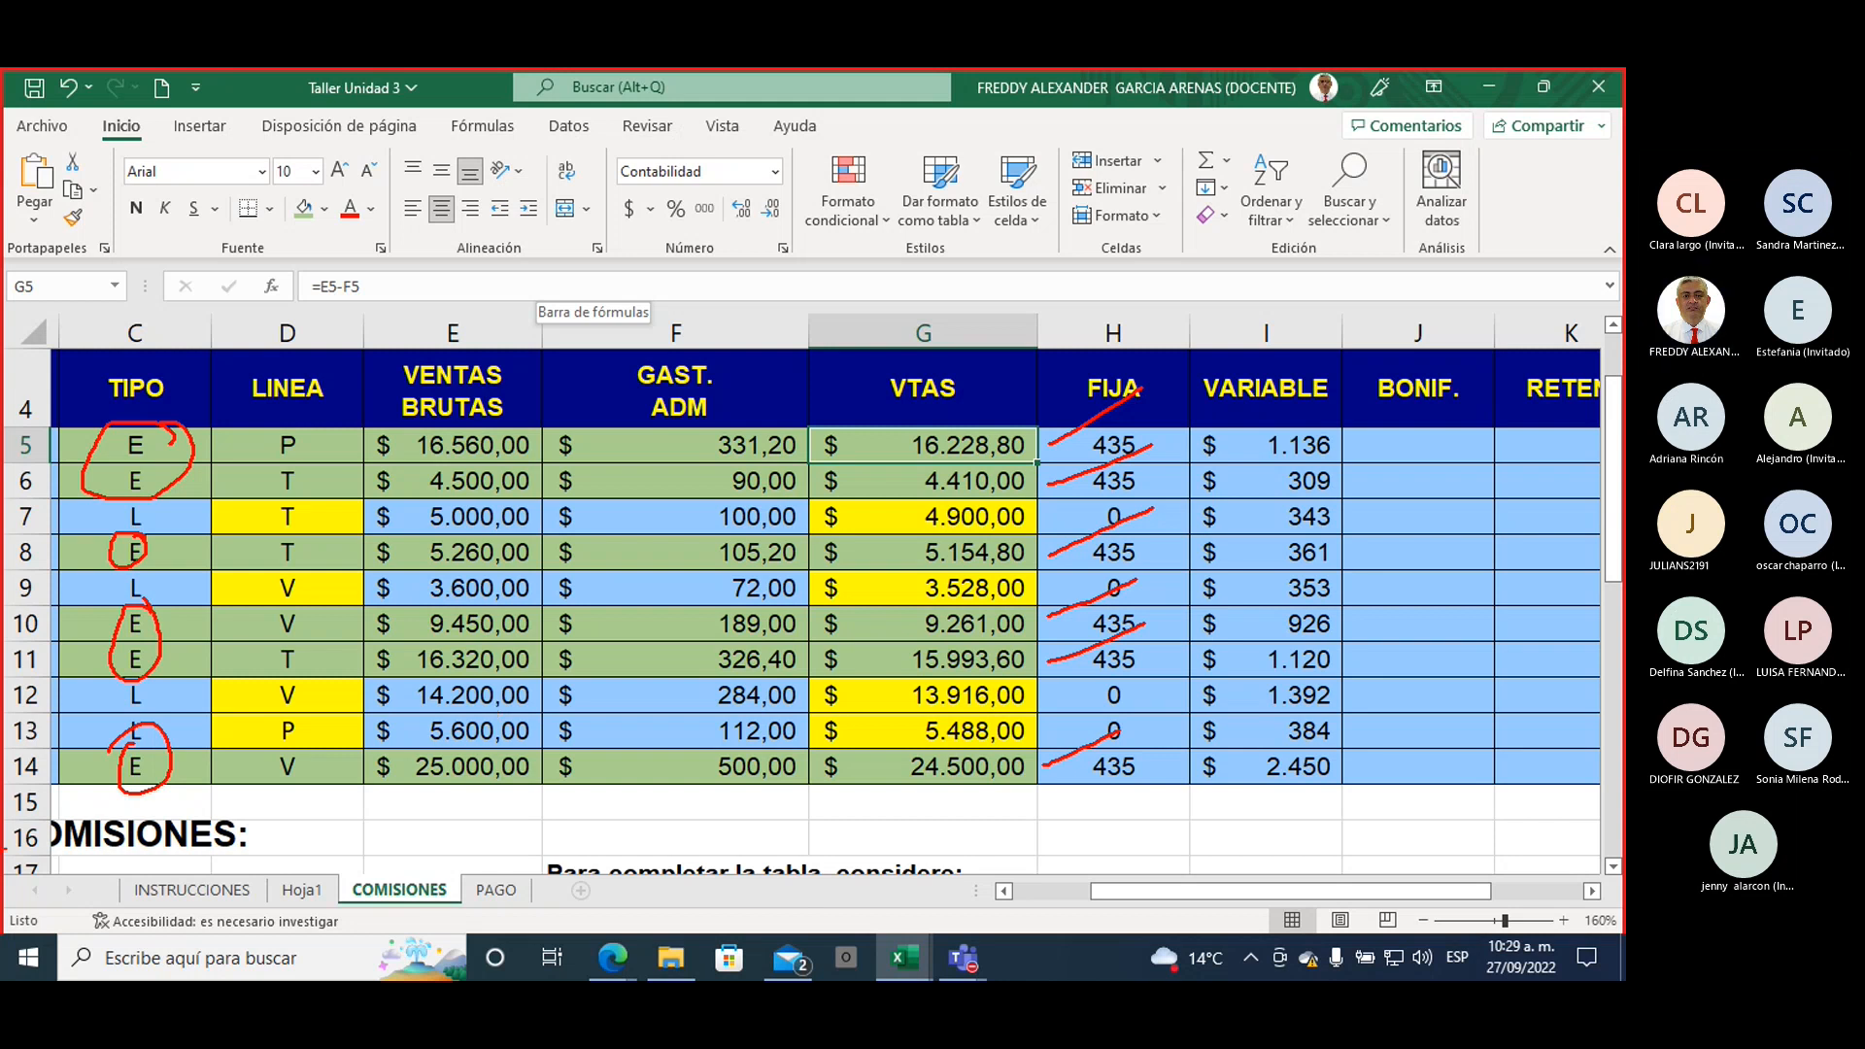
key(Escape)
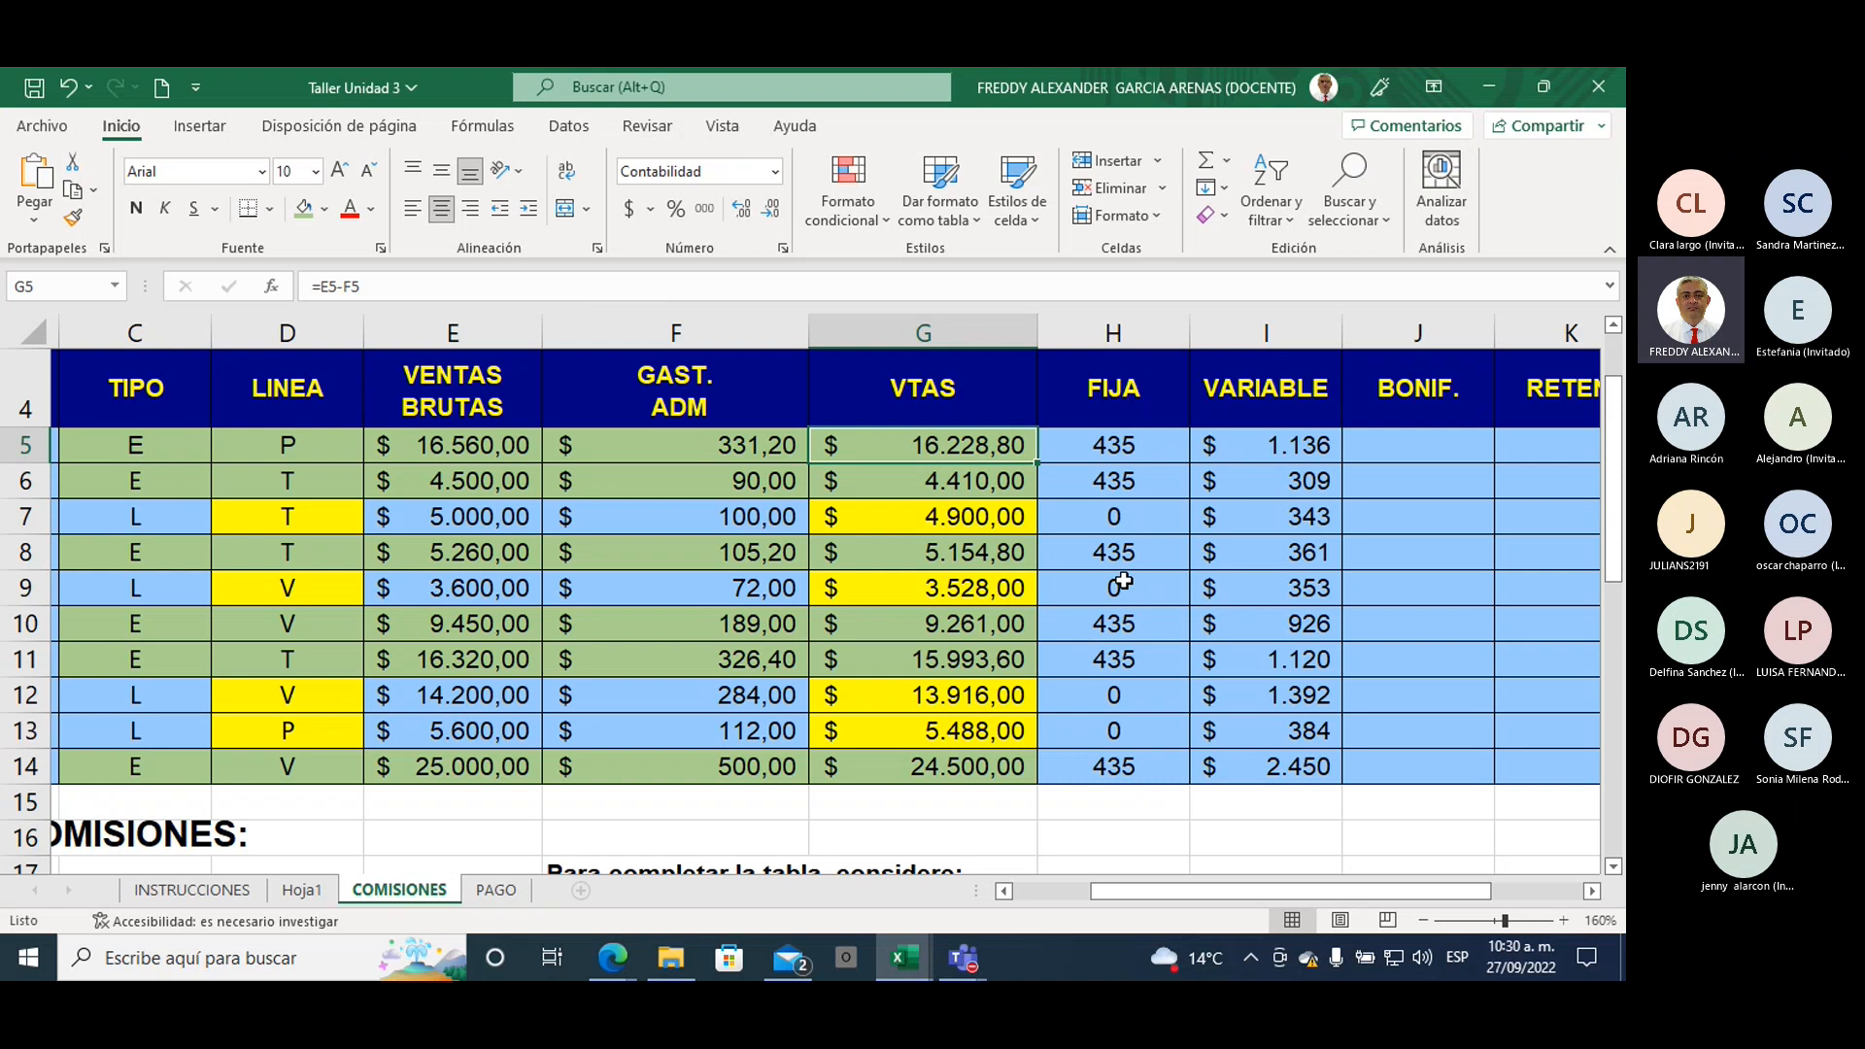
Step: Start a SUMA formula in G15 below the VTAS column with G5 and G6 as its first arguments
click(911, 808)
text(=)
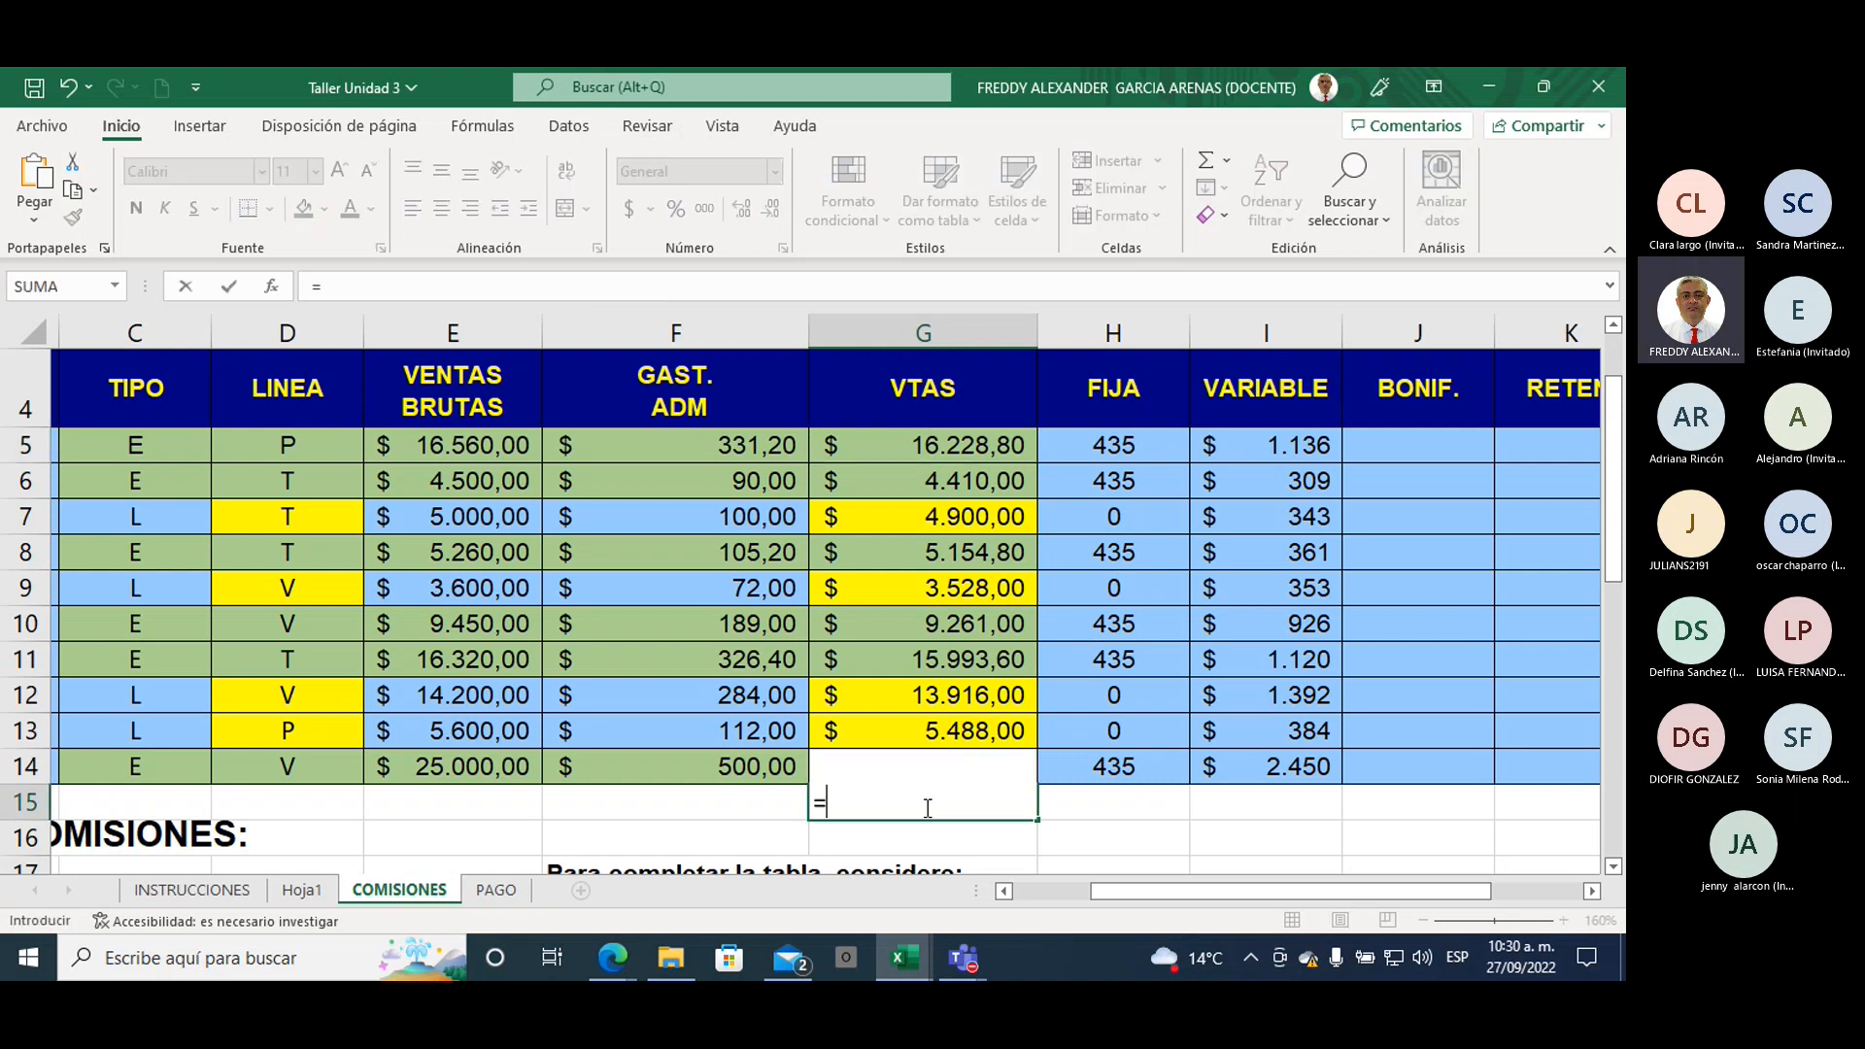
text(SUMA)
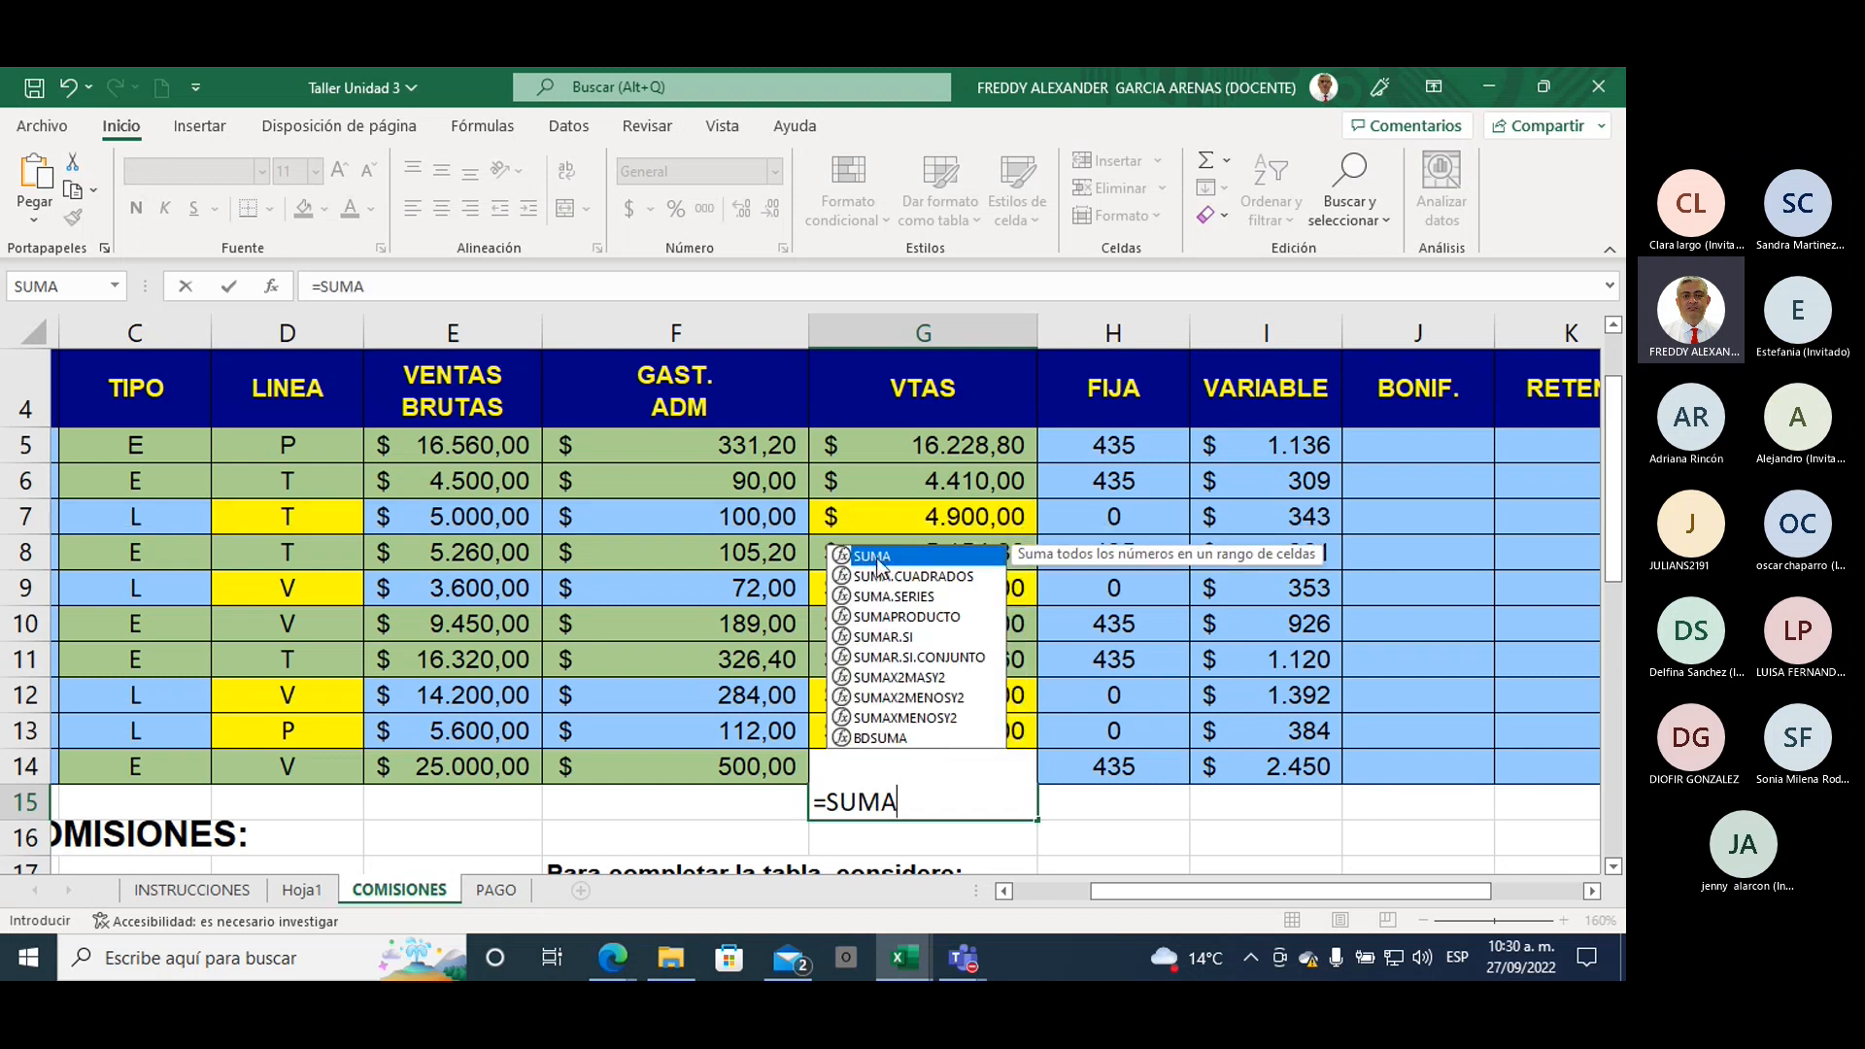
double_click(872, 557)
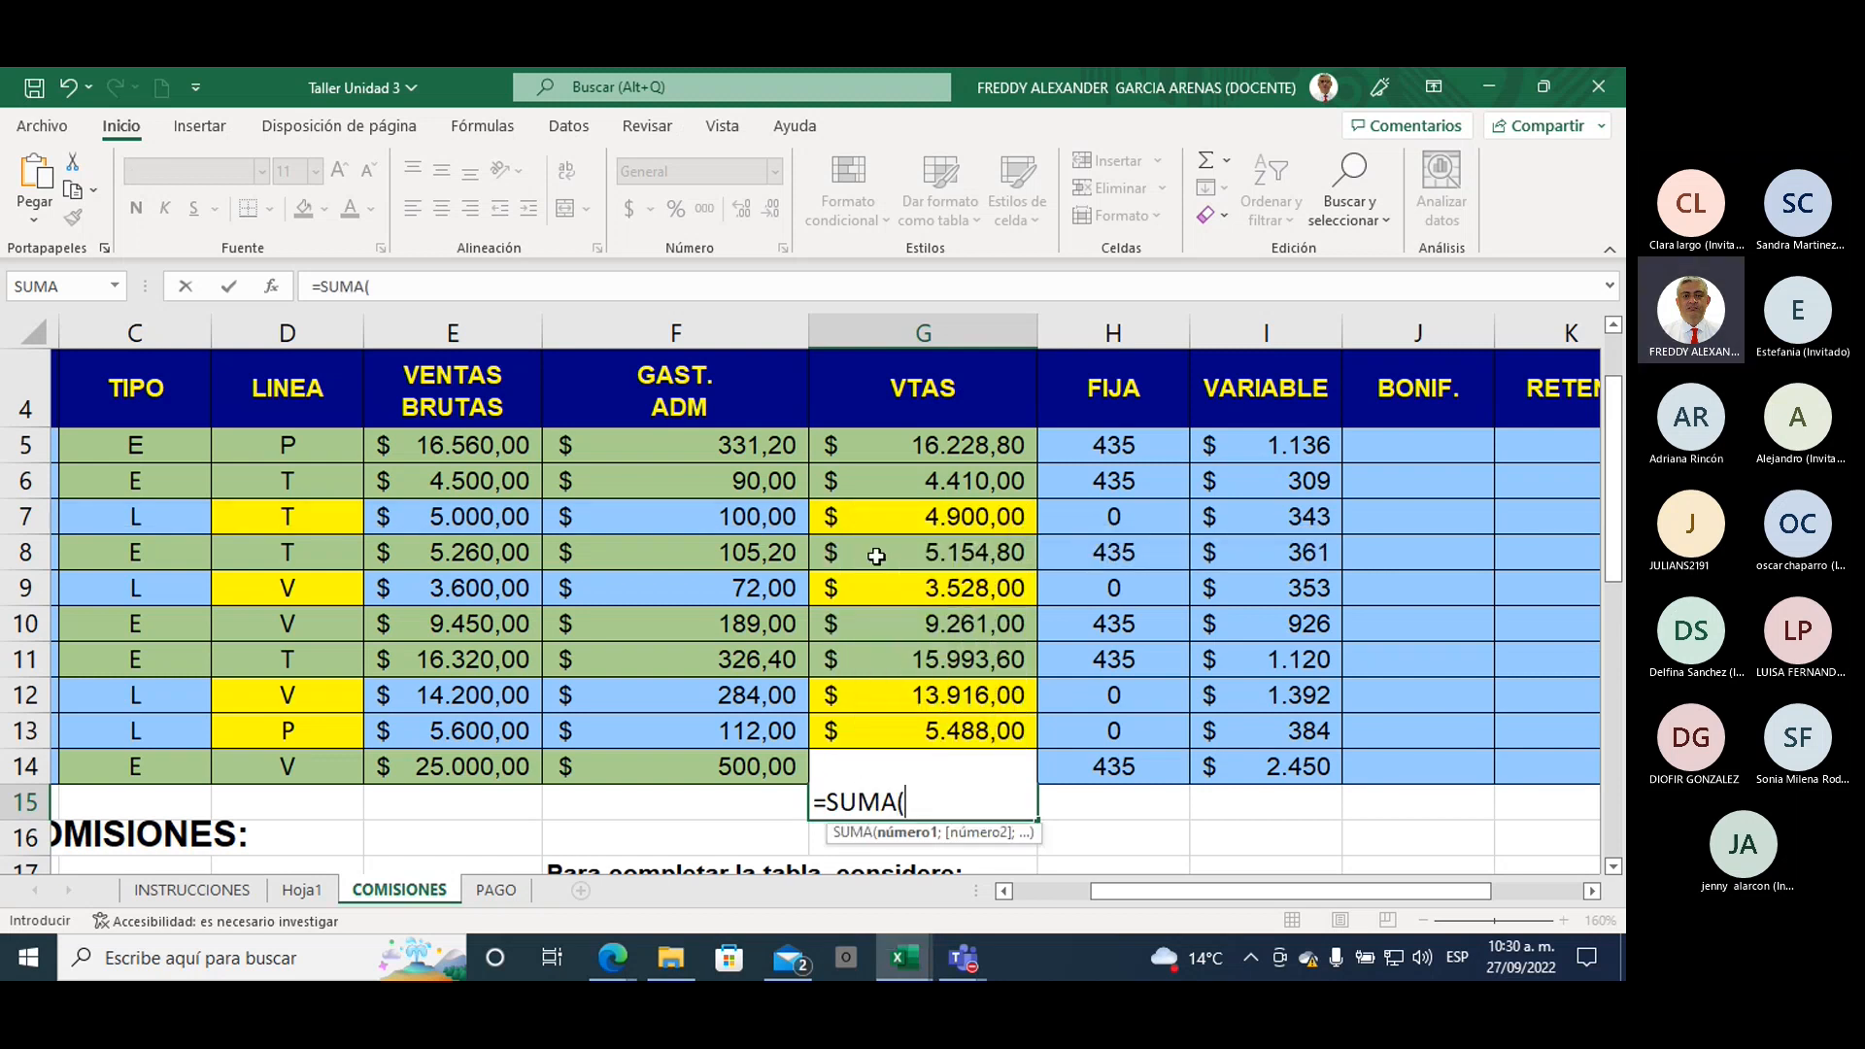
click(908, 444)
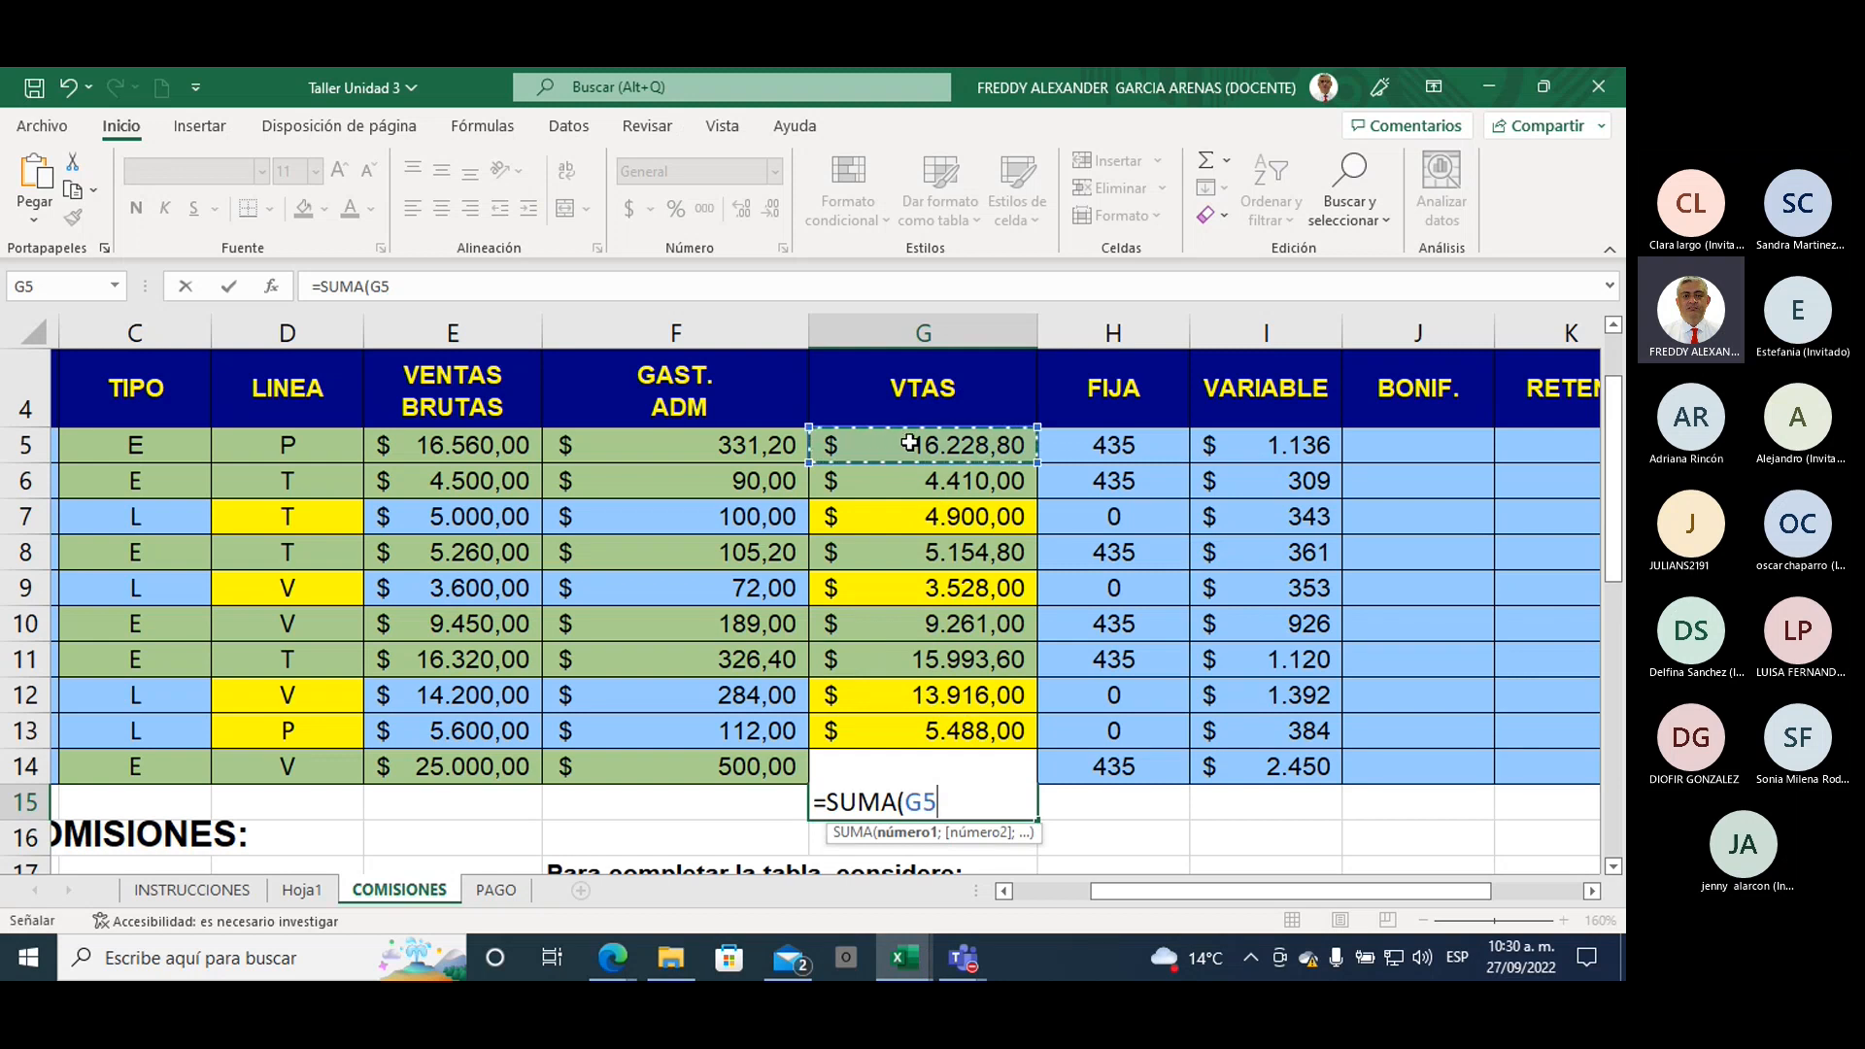
text(;)
click(915, 480)
text(;)
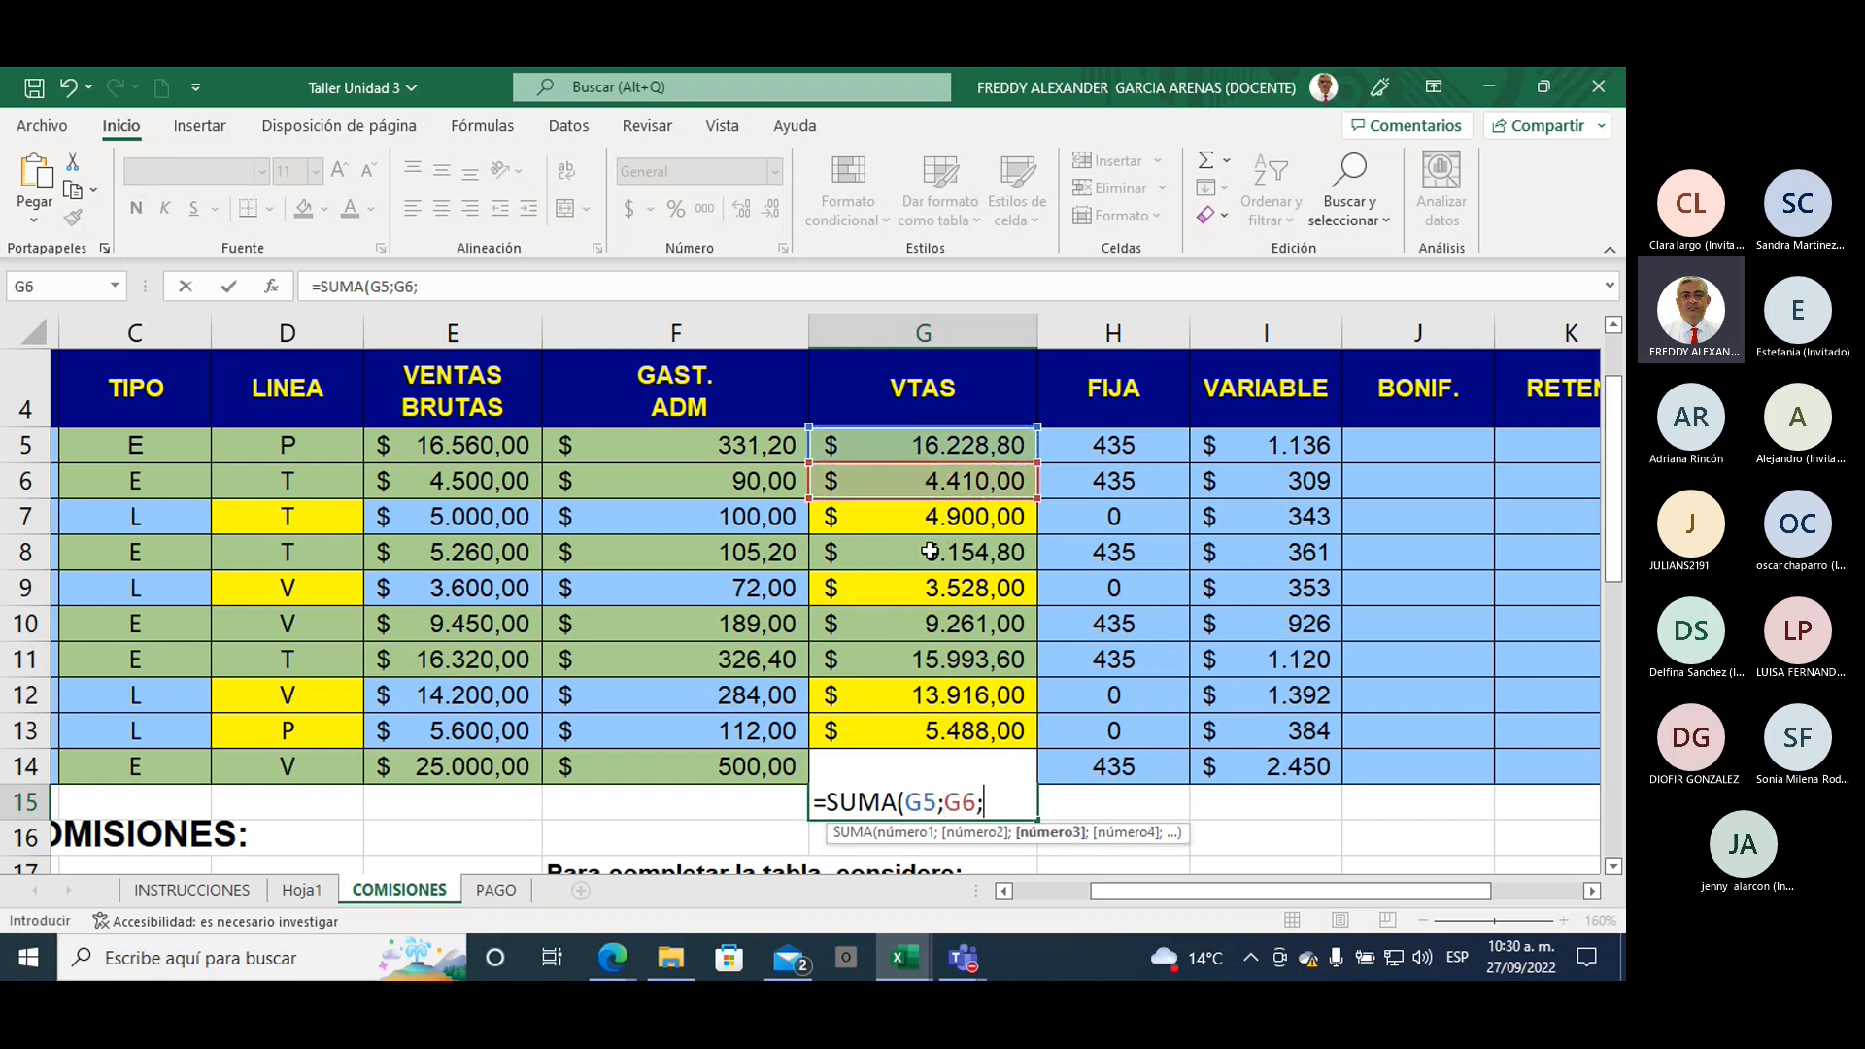
Step: Complete the G15 formula with the remaining type E amounts G8, G10, G11 and G14, giving =SUMA(G5;G6;G8;G10;G11;G14)
click(932, 554)
text(;)
click(933, 618)
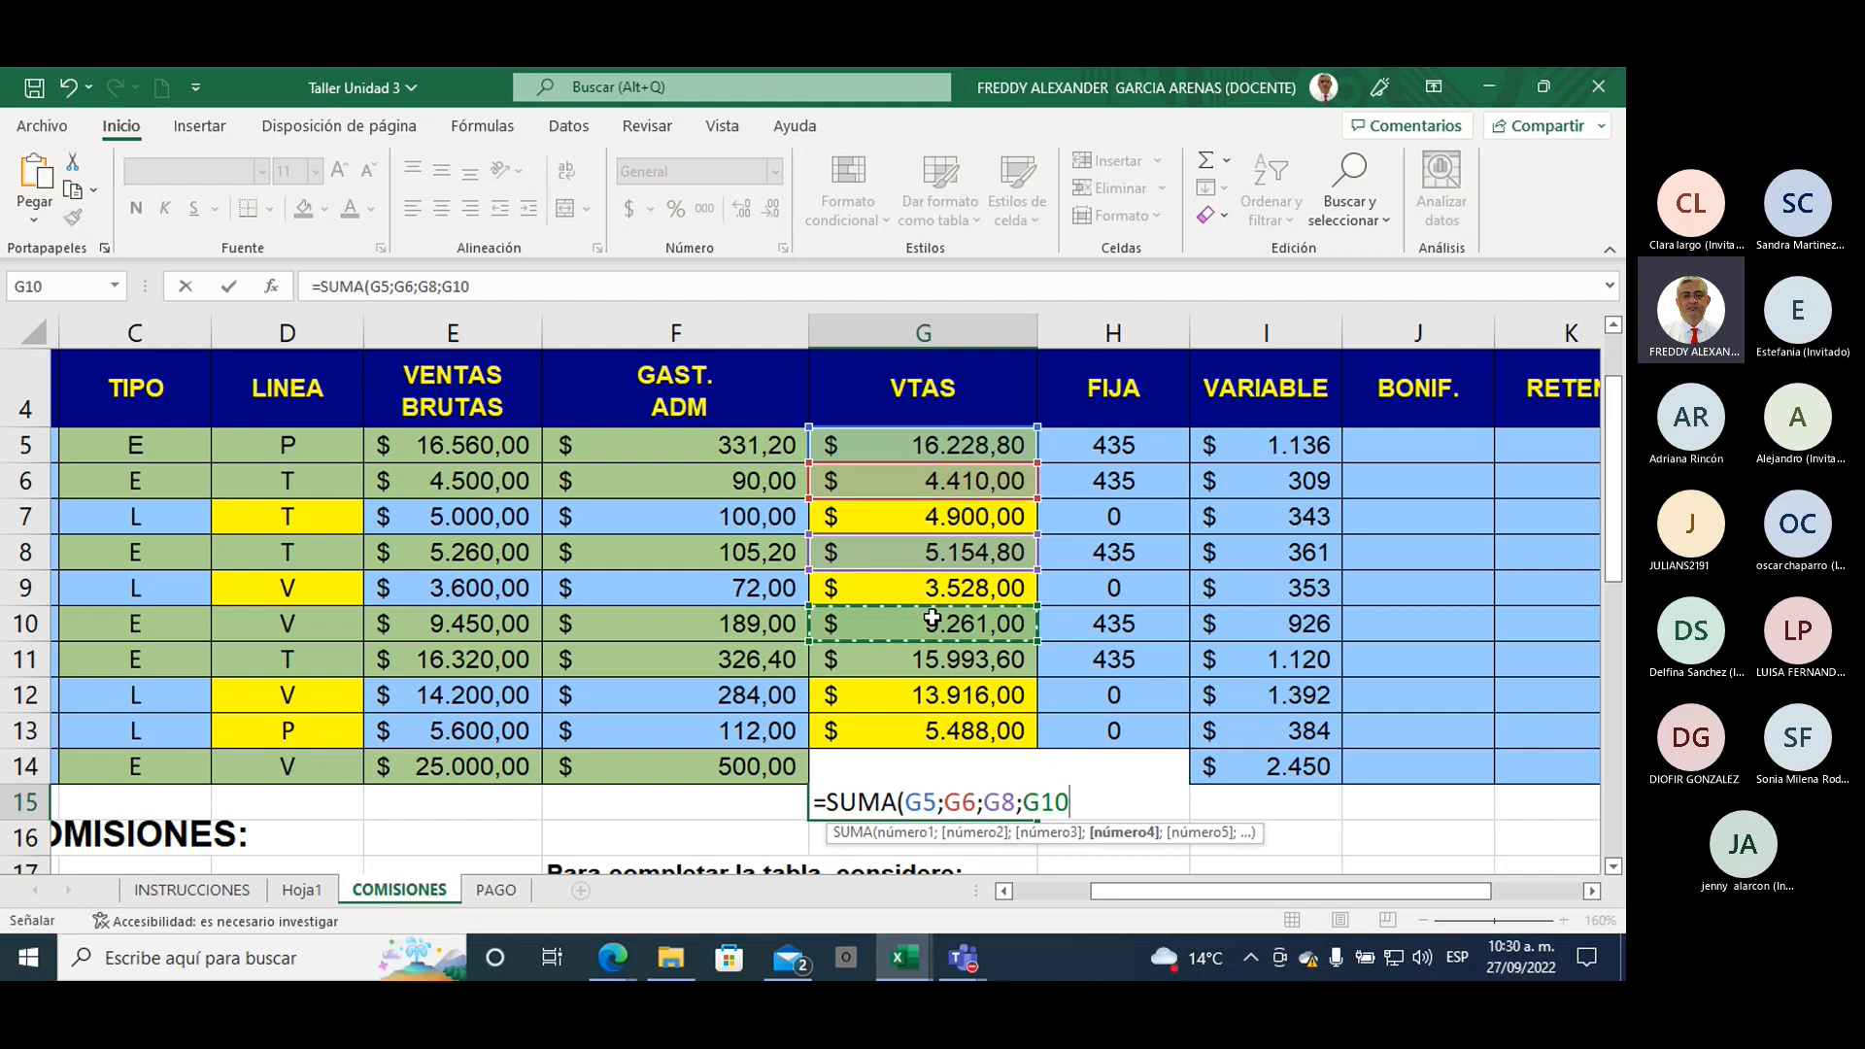
text(;)
click(938, 664)
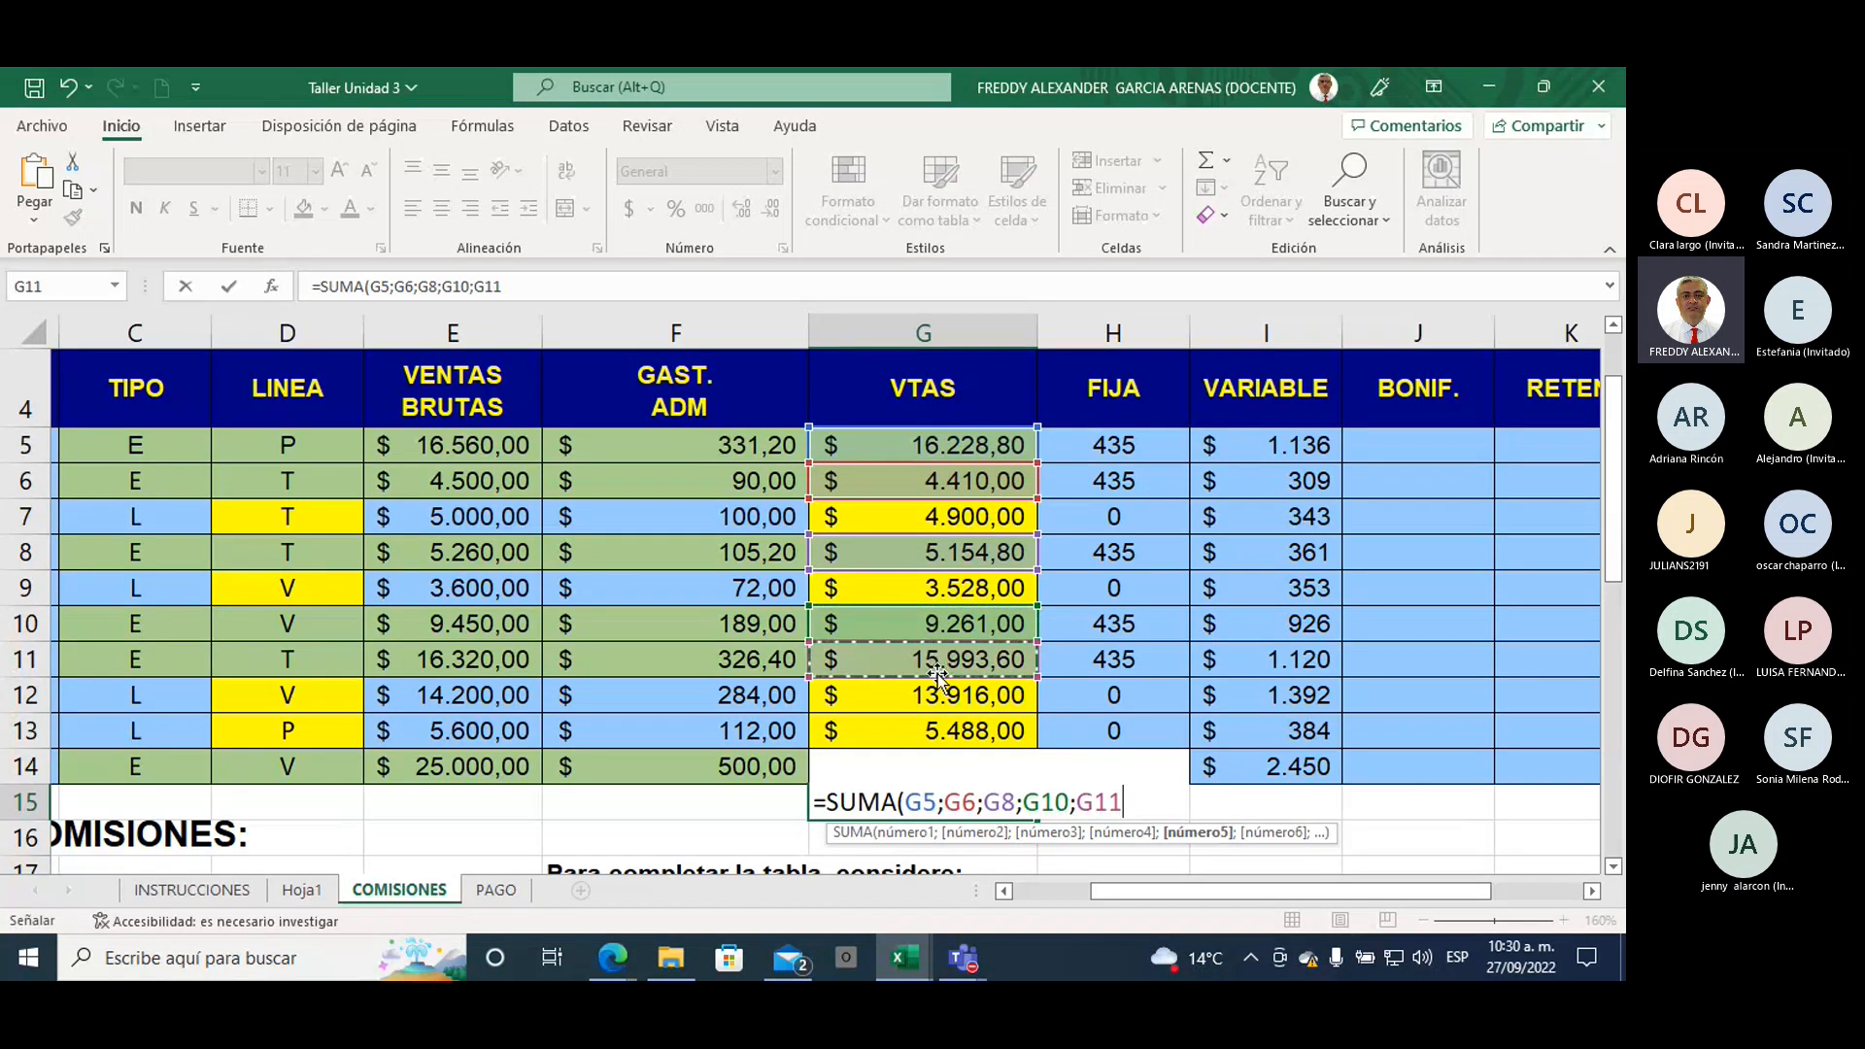
text(;)
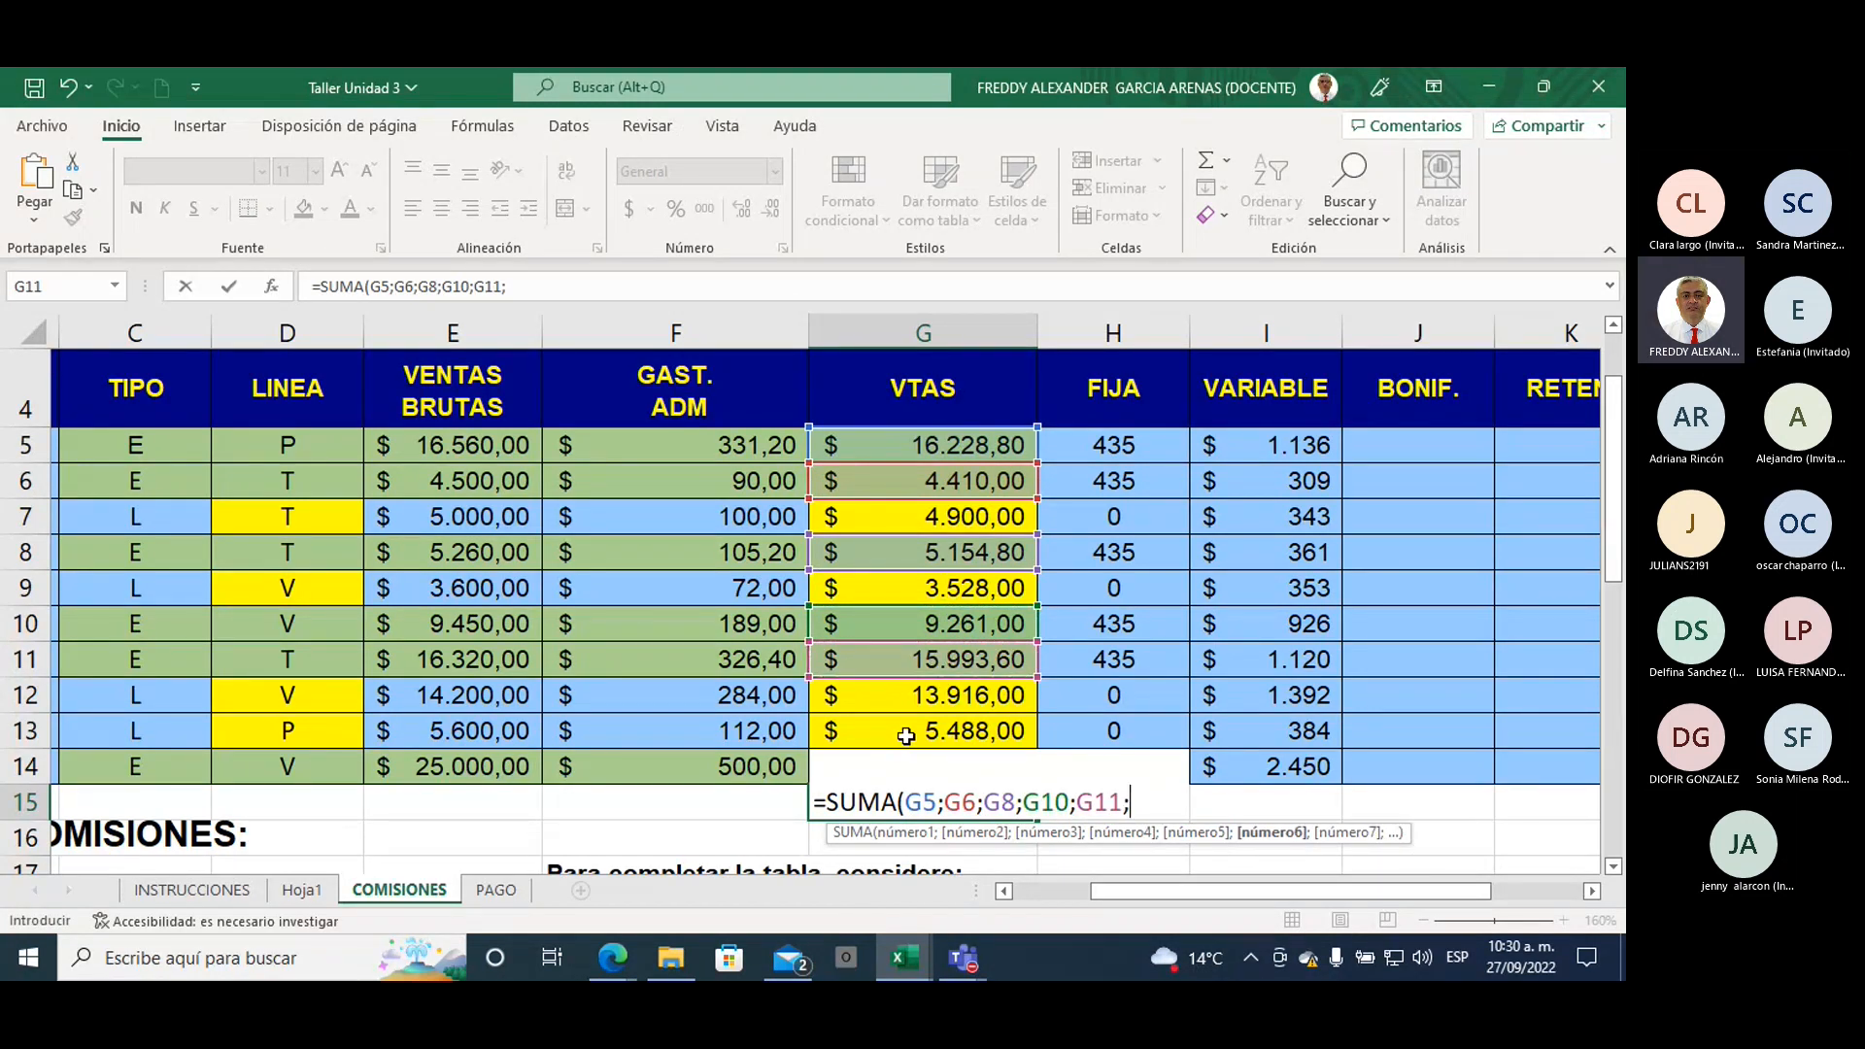
key(Down)
key(Up)
key(Up)
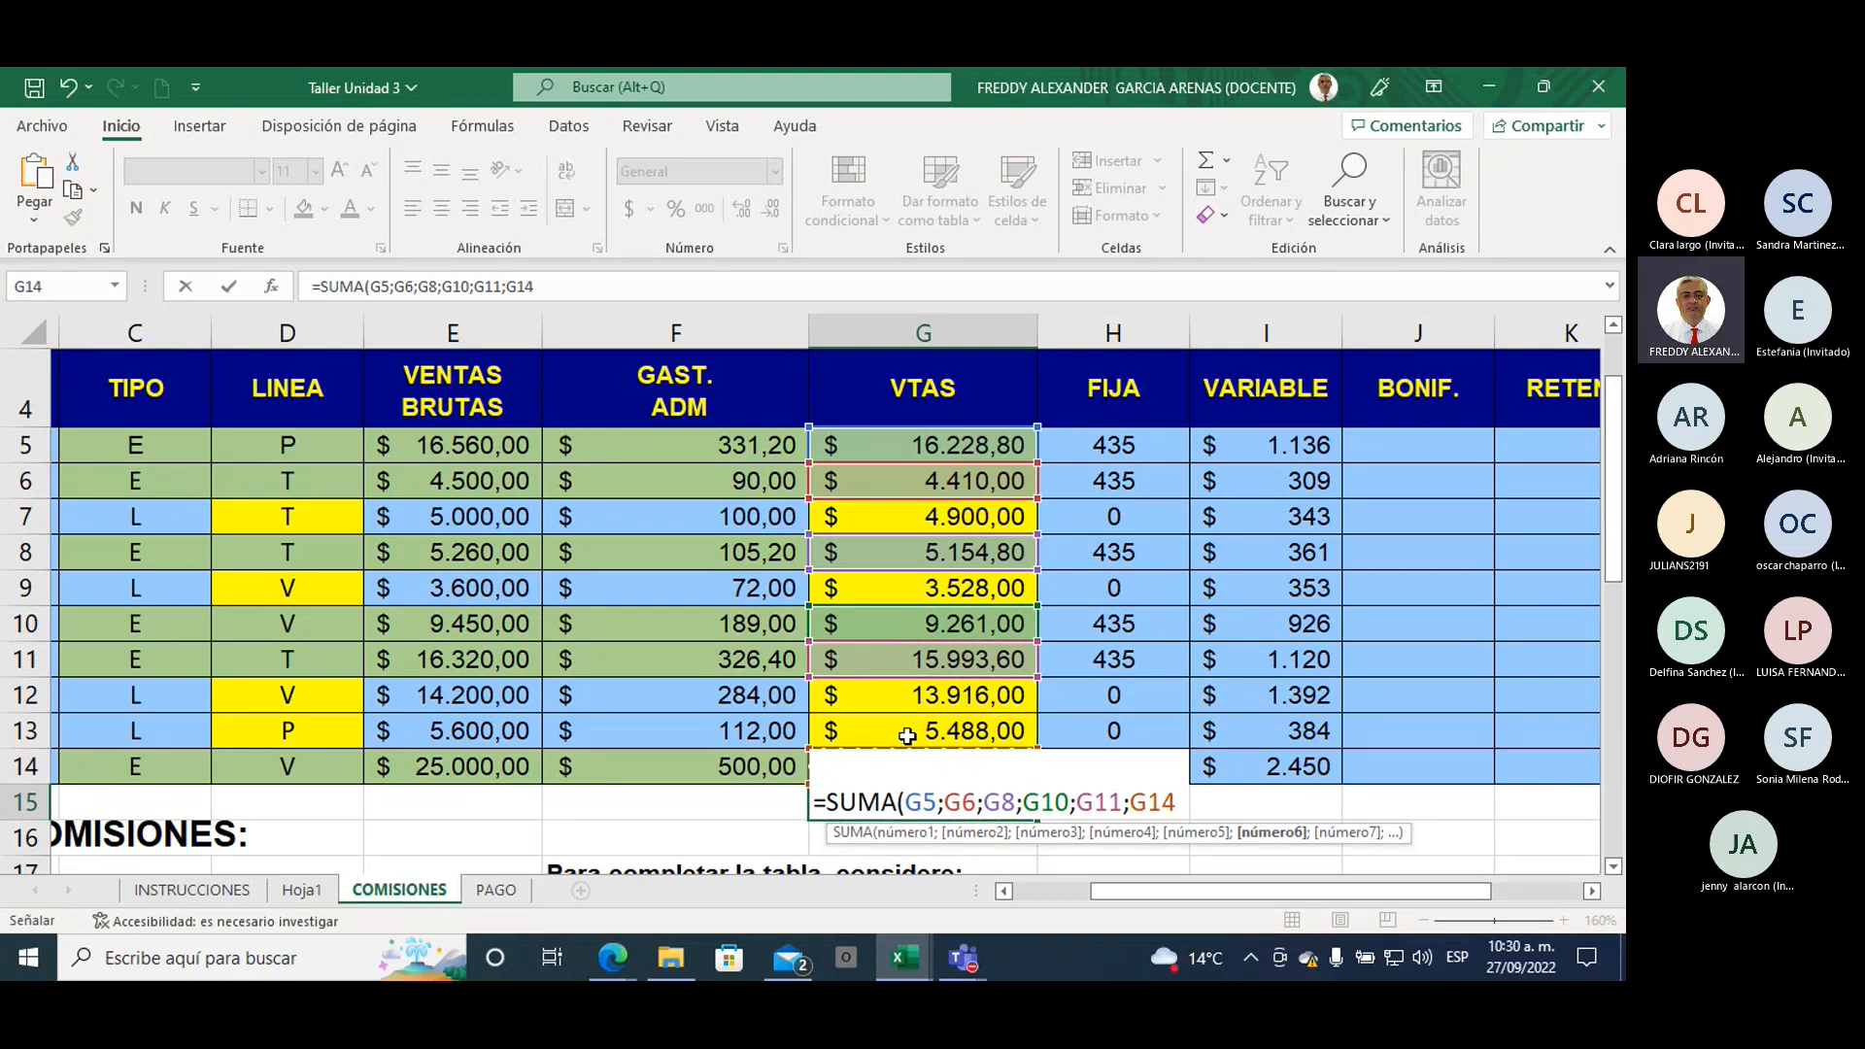
text())
key(Return)
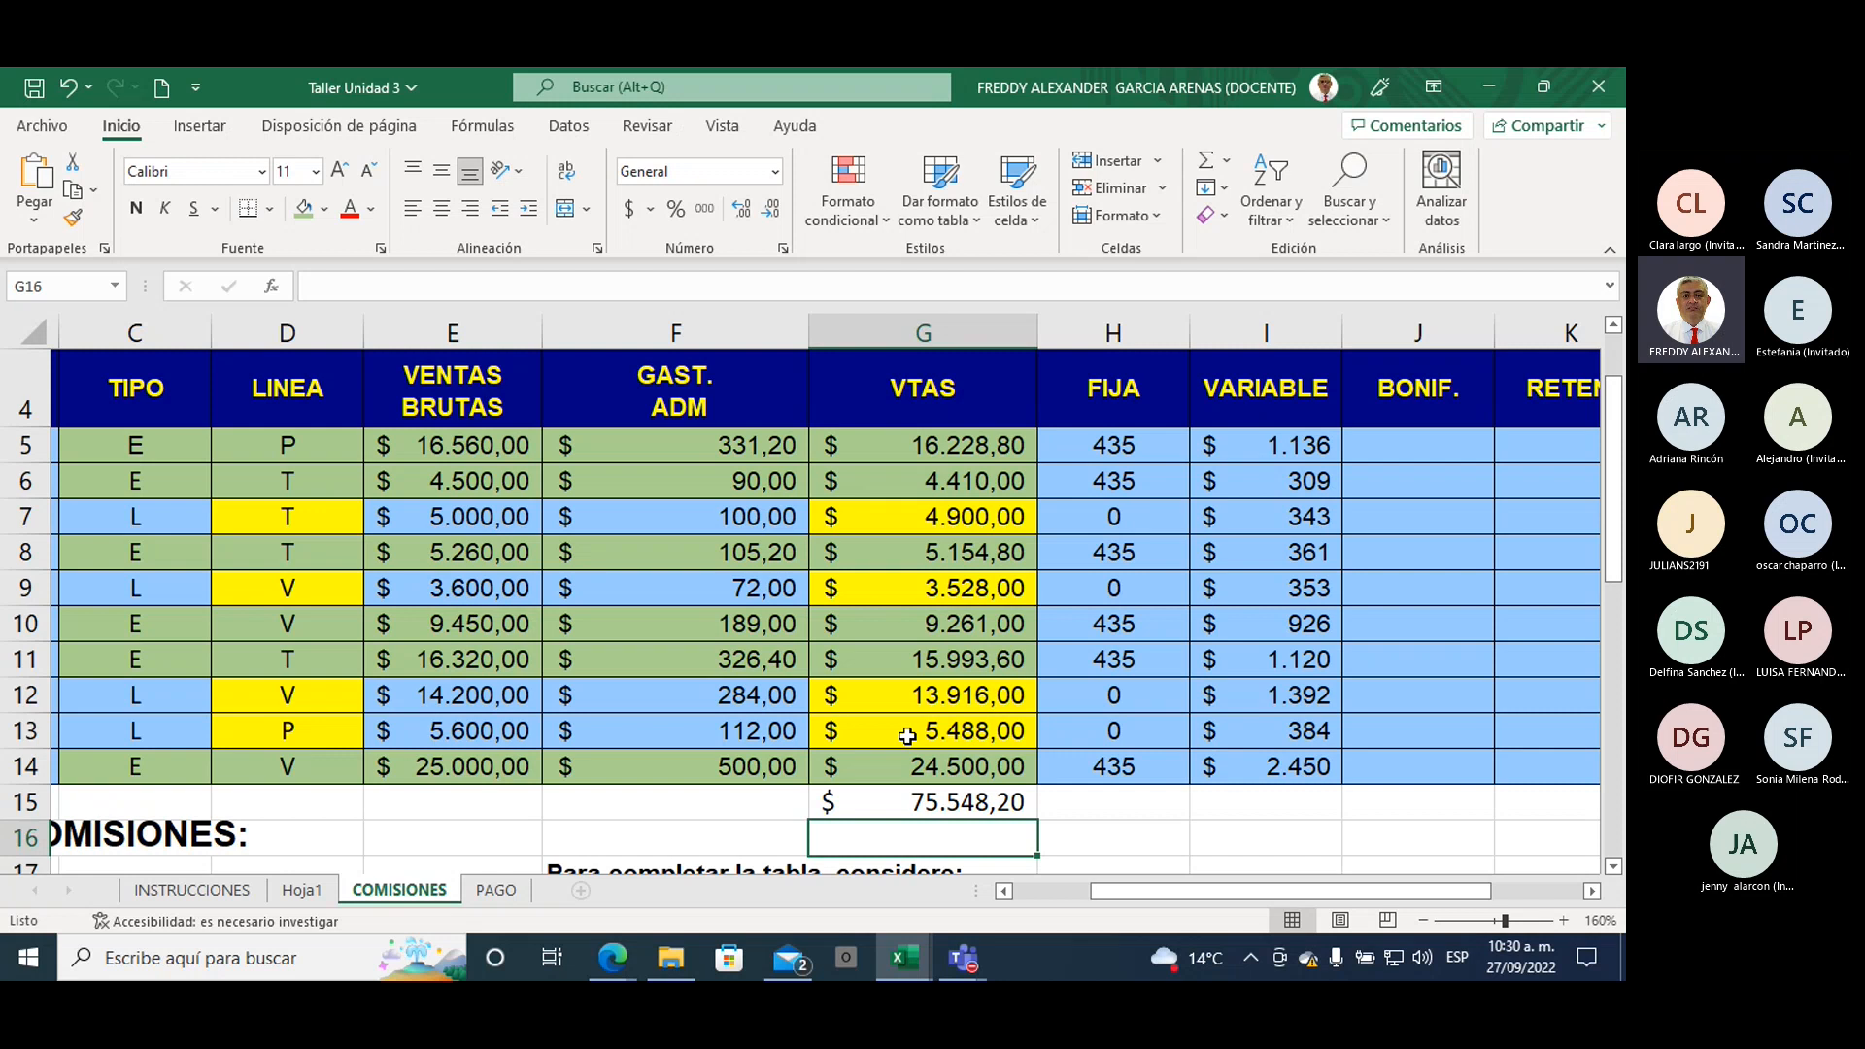
Step: Compare the Trabajadores Estables total in D19 with the manual sum in G15 and inspect the SUMA formula behind it
key(Left)
key(Left)
key(Down)
key(Down)
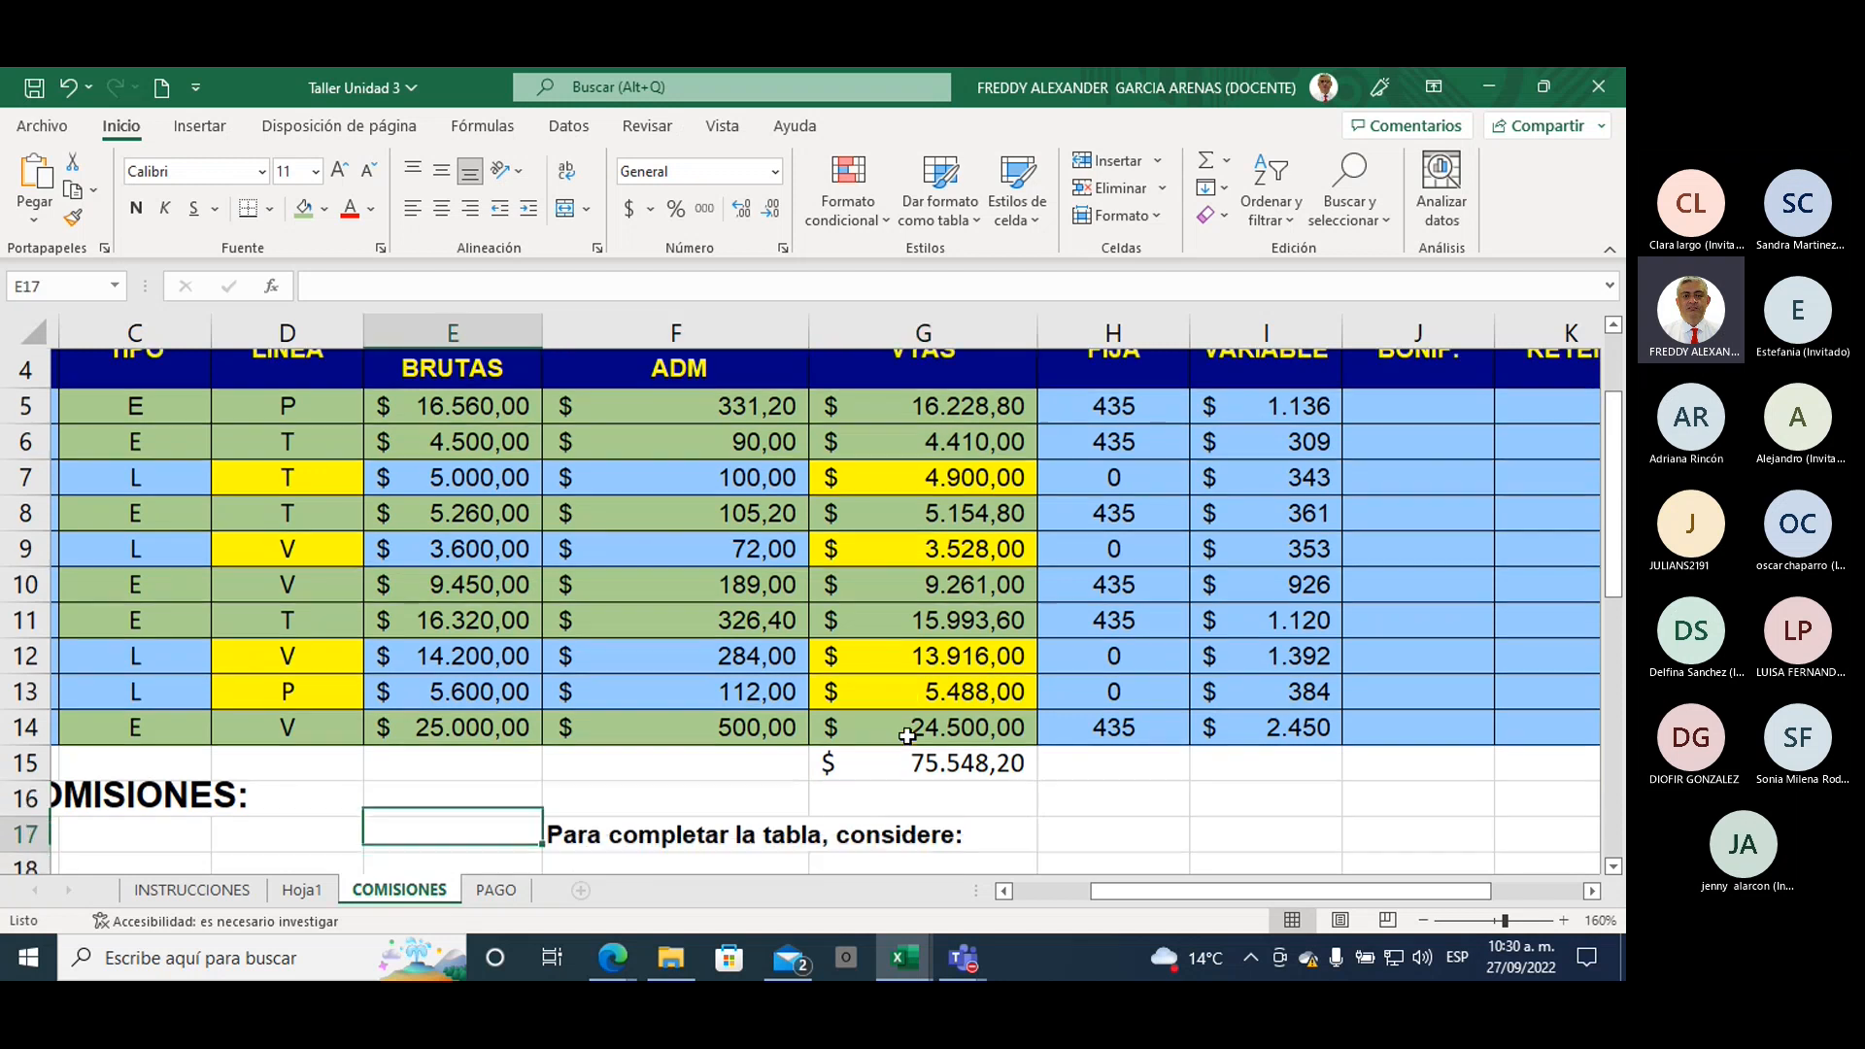
key(Down)
key(Left)
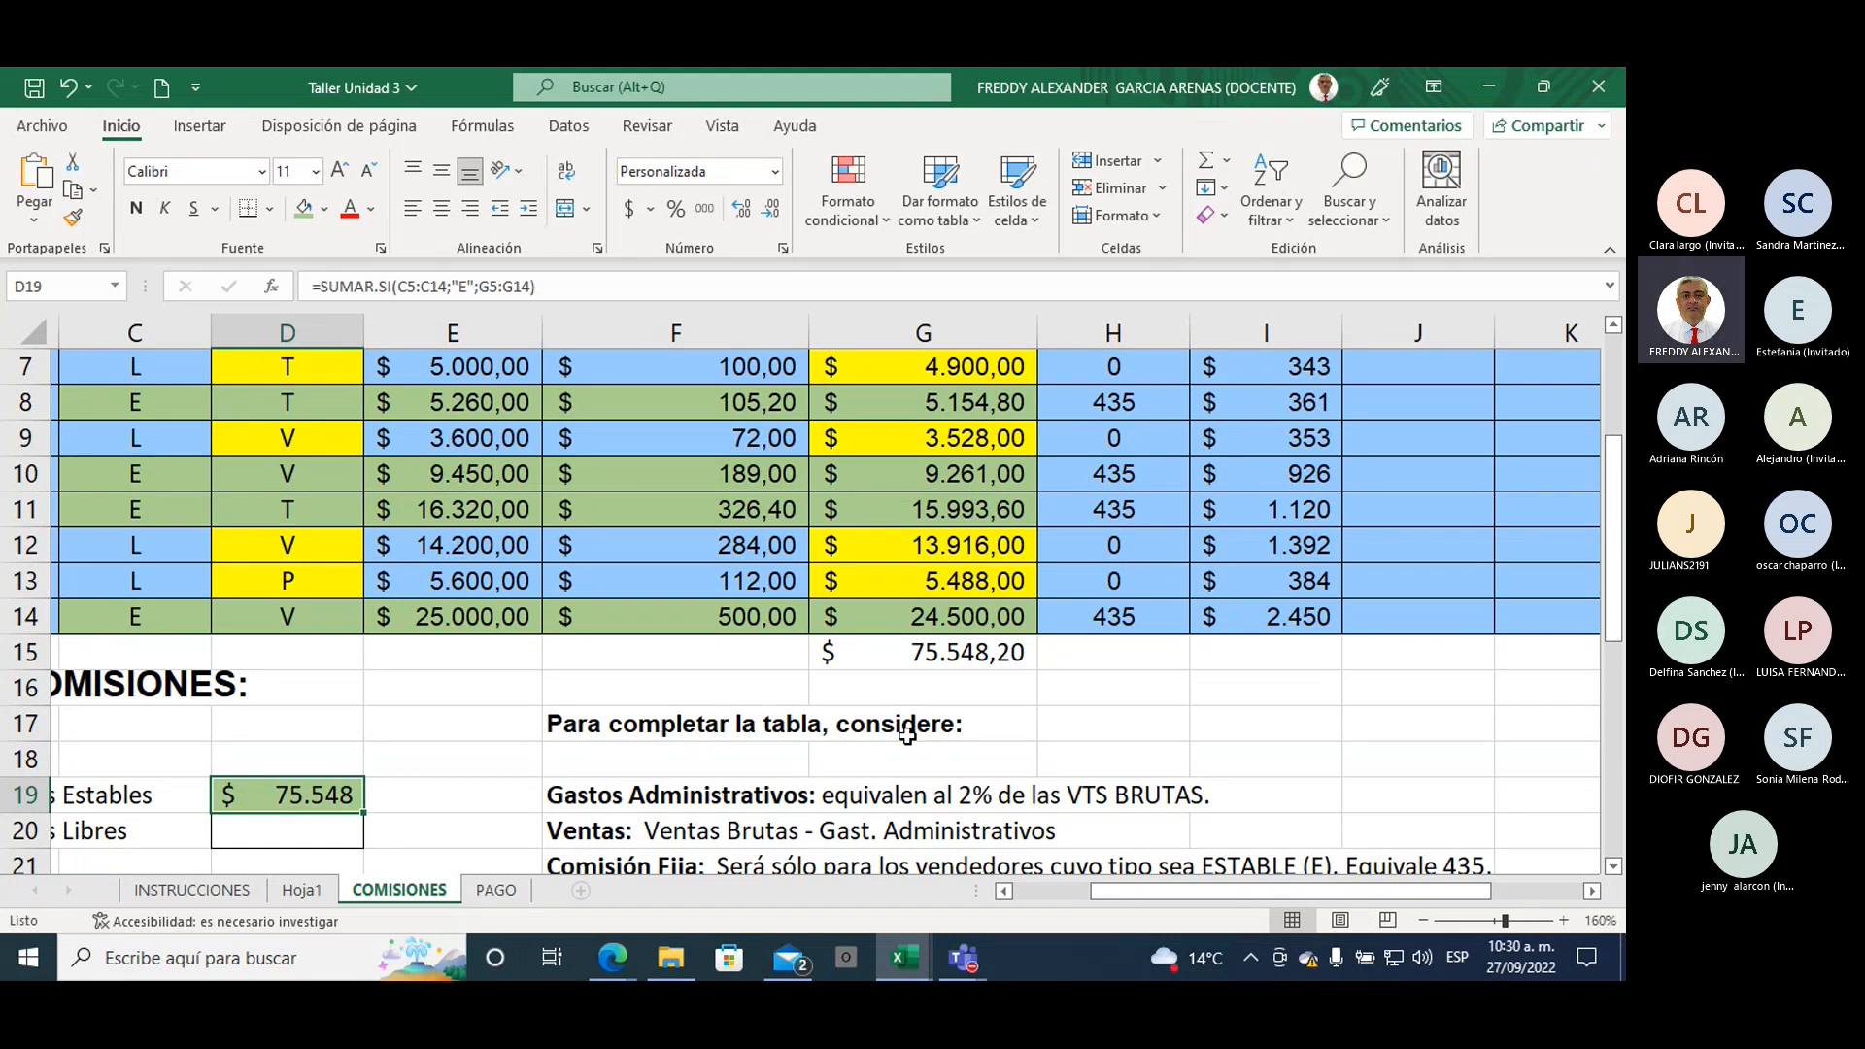
click(871, 656)
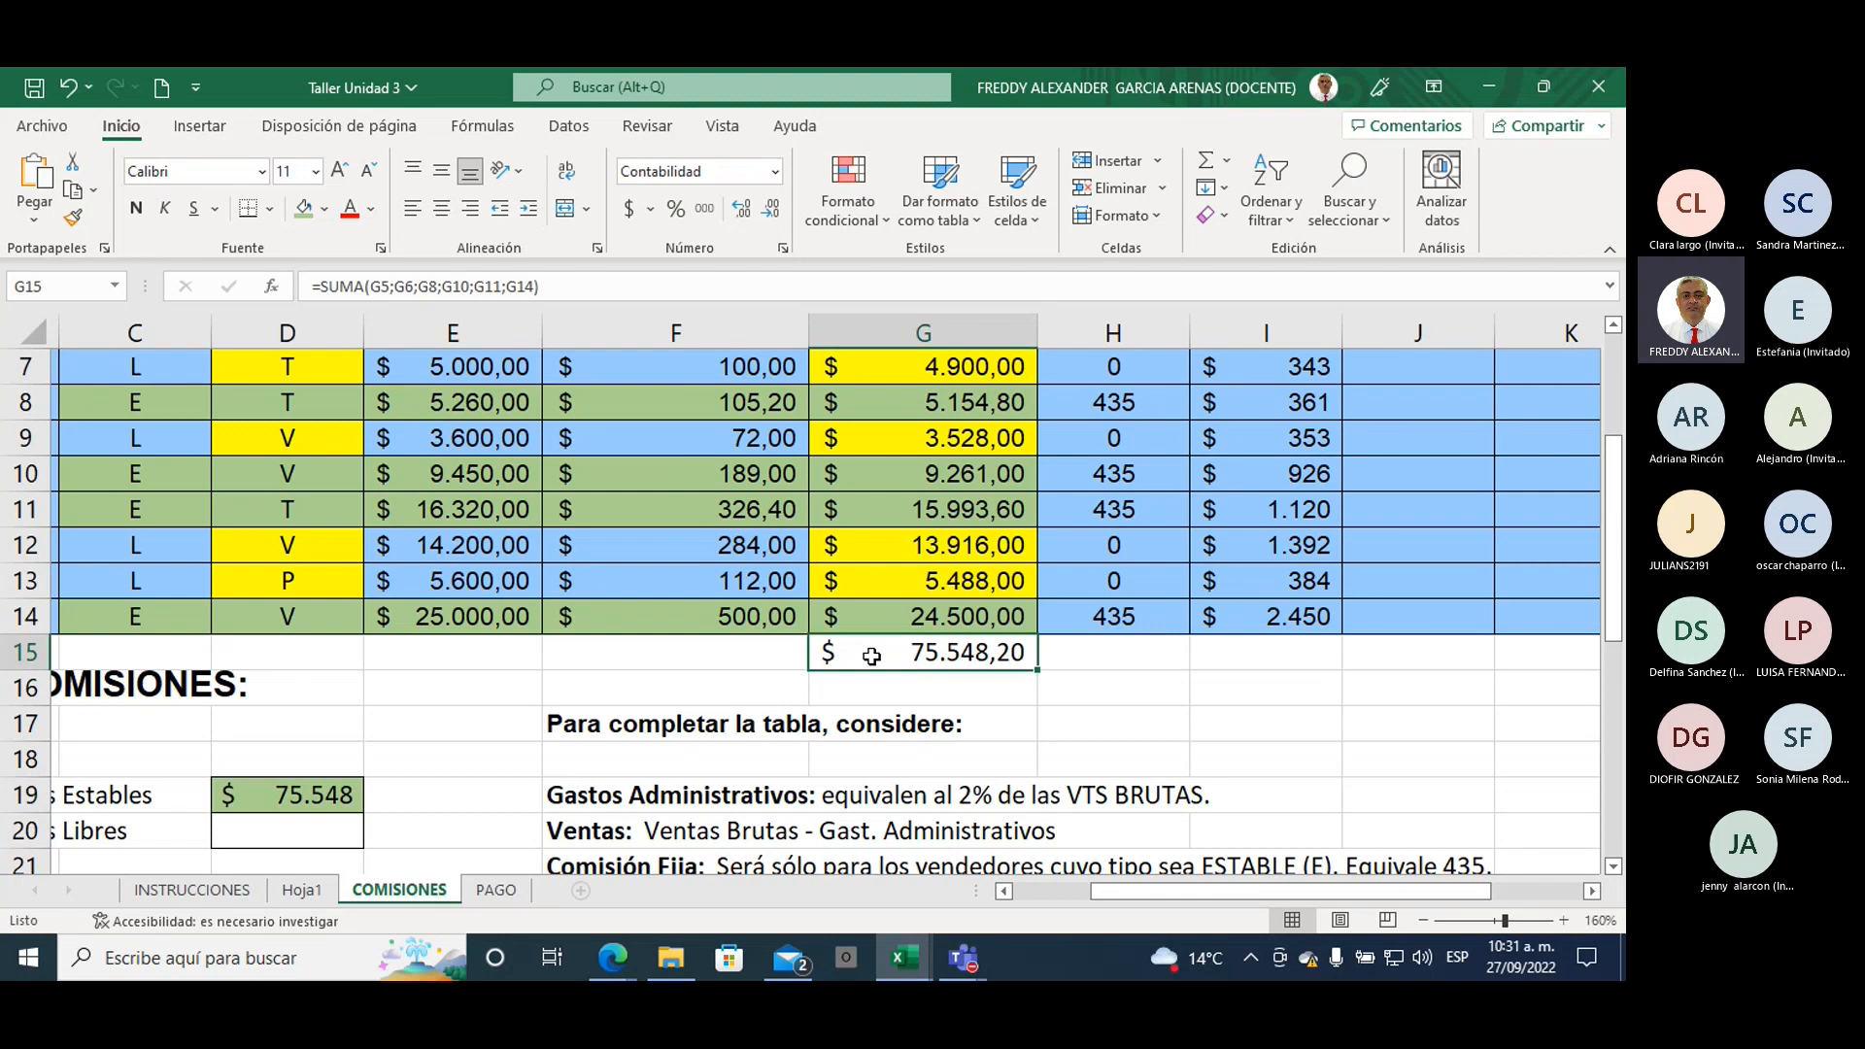
drag(563, 284, 298, 290)
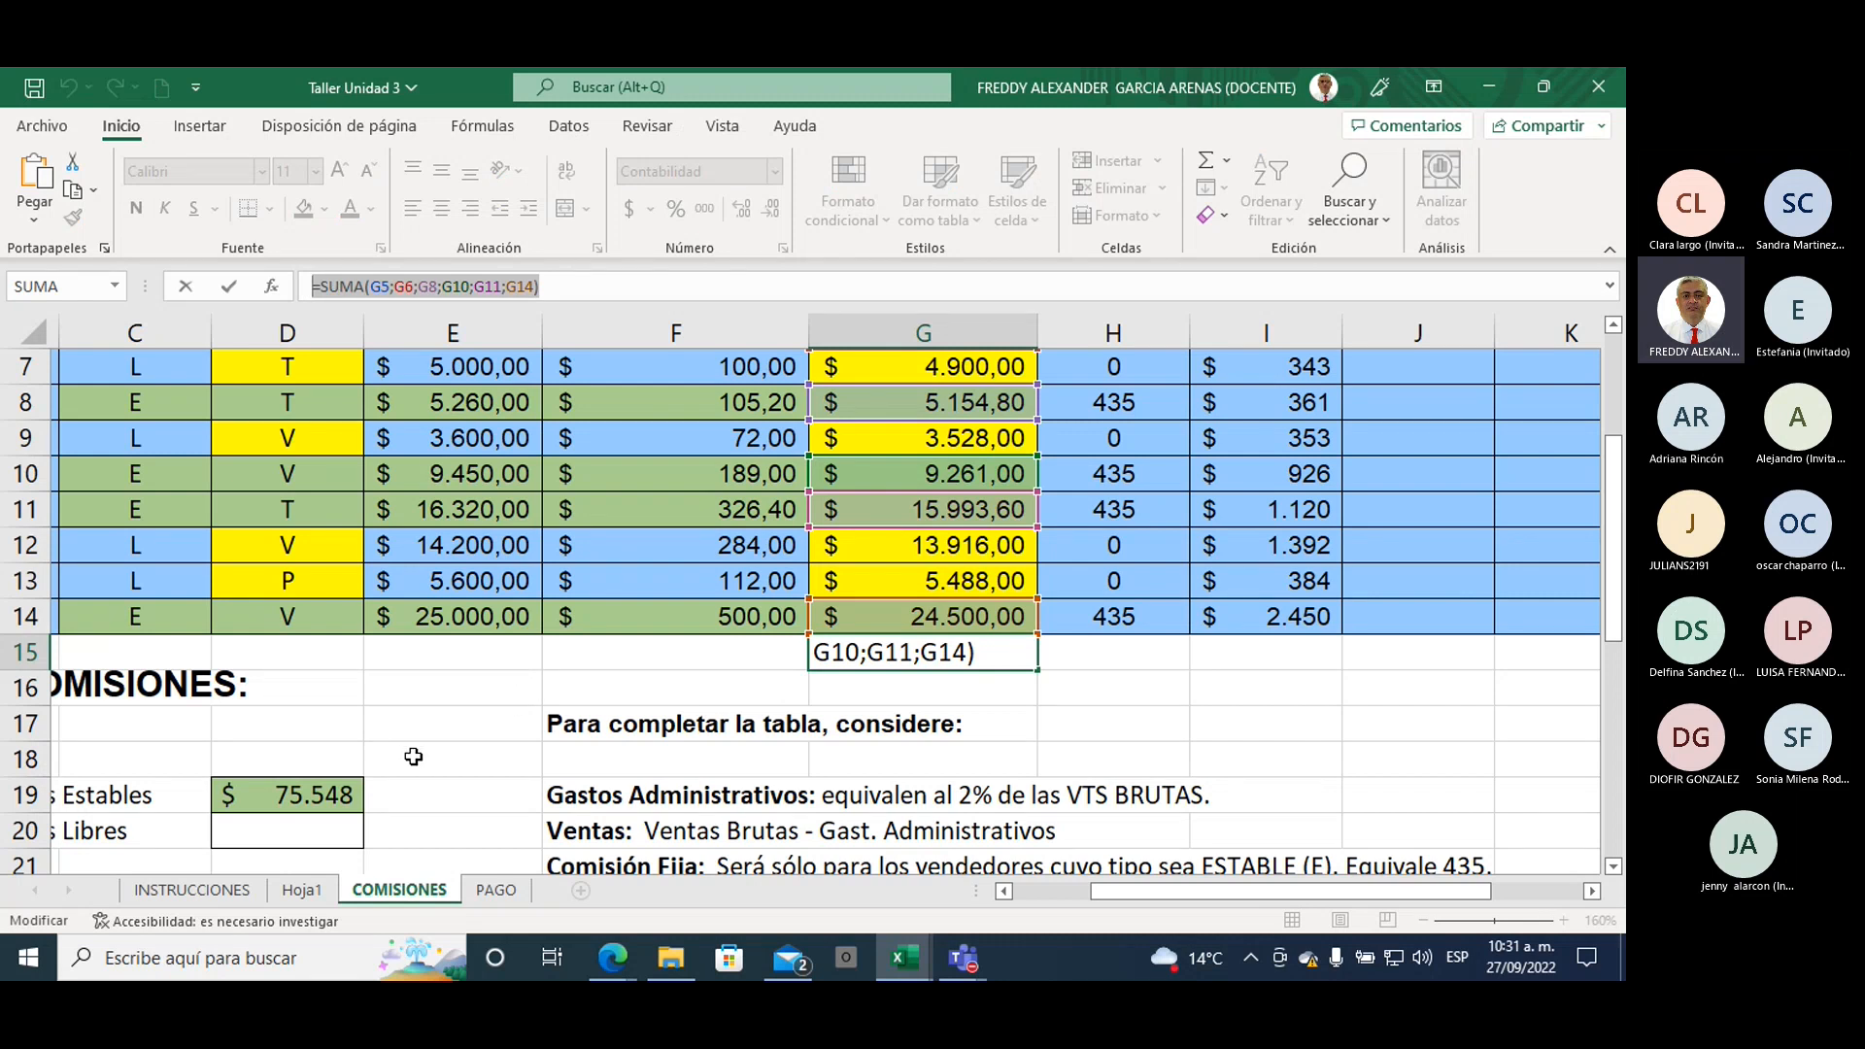
key(Return)
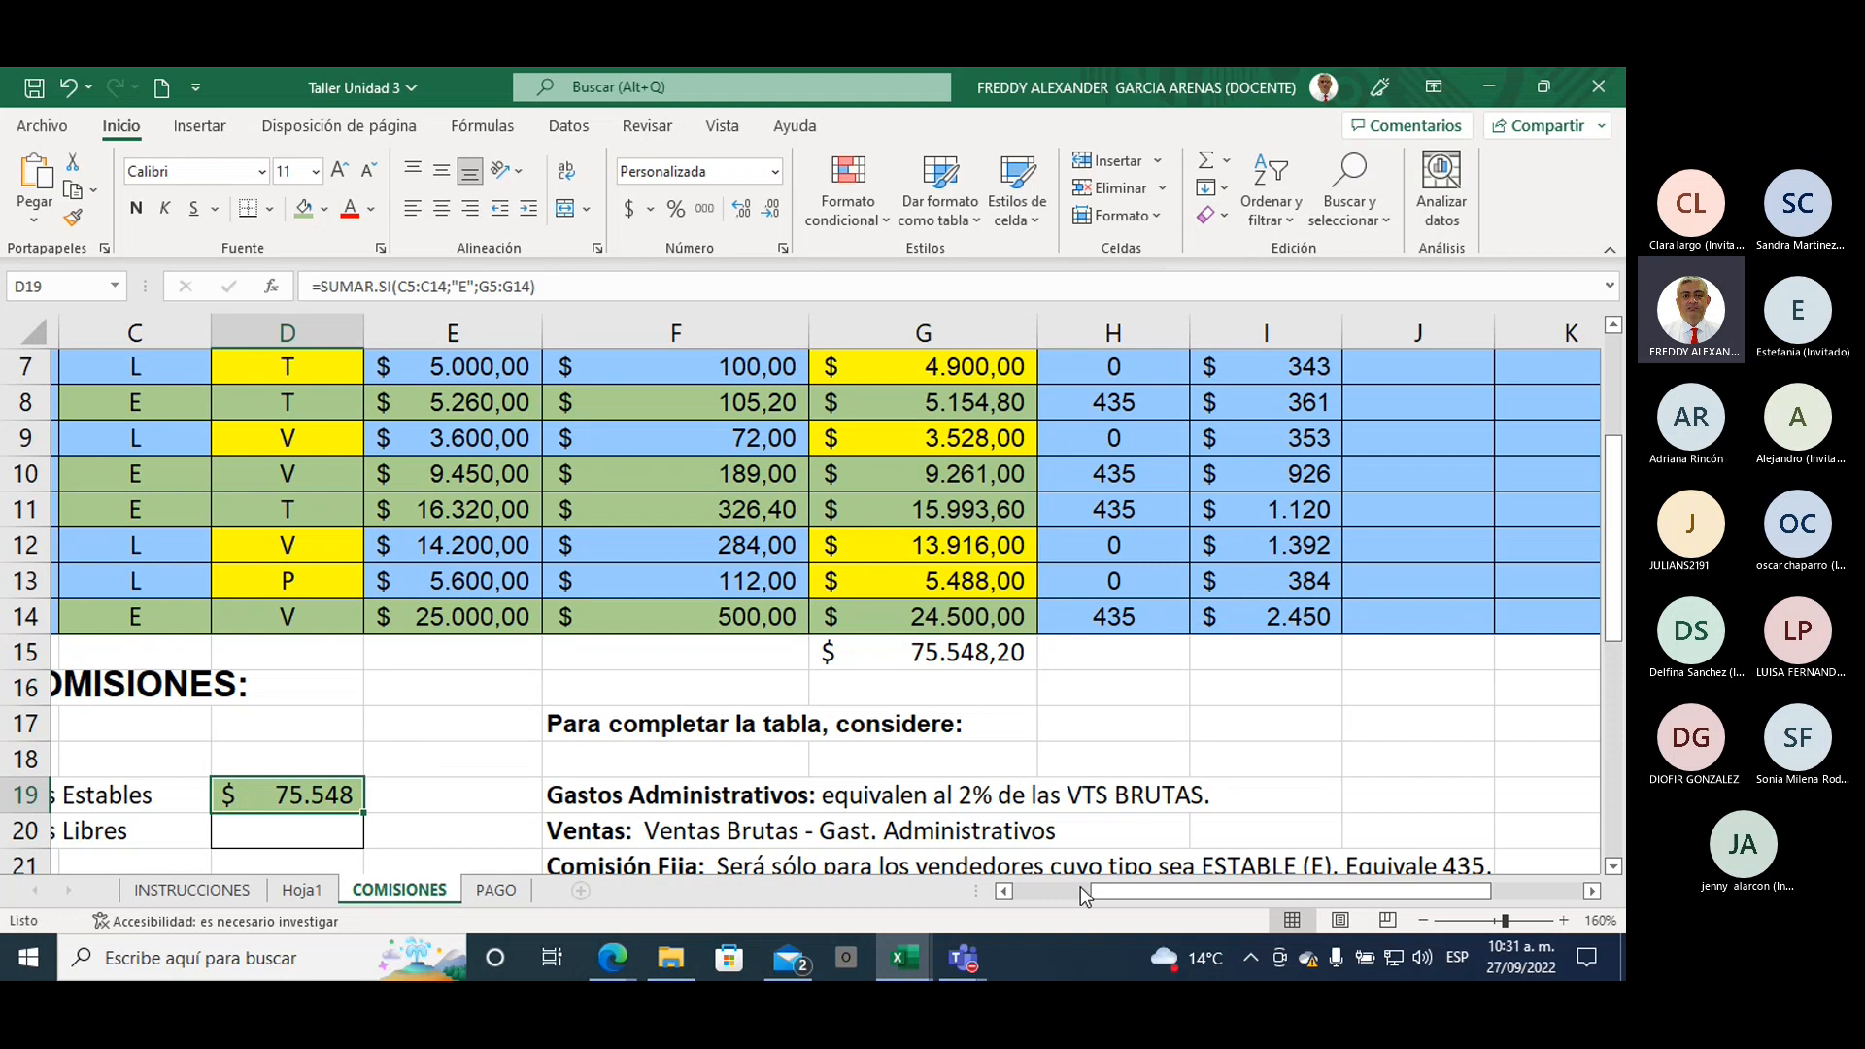
Step: Review the SUMAR.SI formula behind the Trabajadores Estables total in D19
drag(1093, 888, 1016, 901)
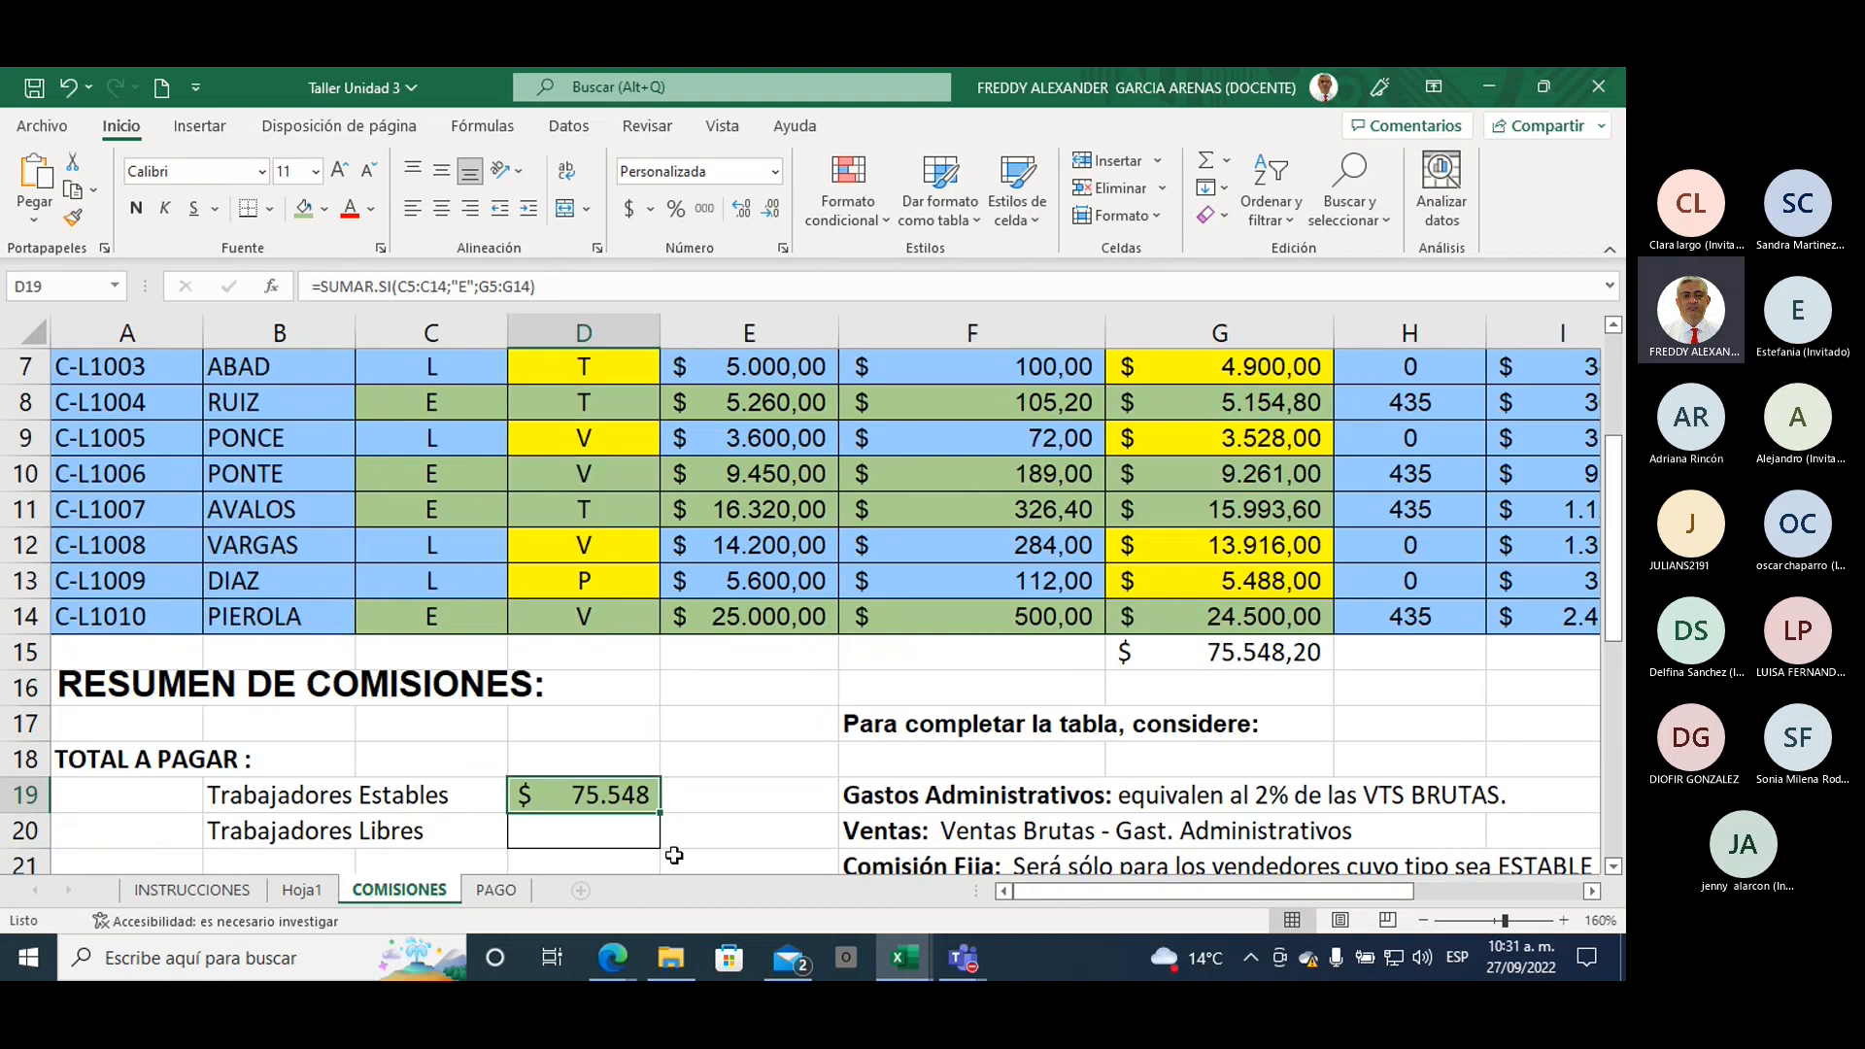
scroll(583, 582, down, 2)
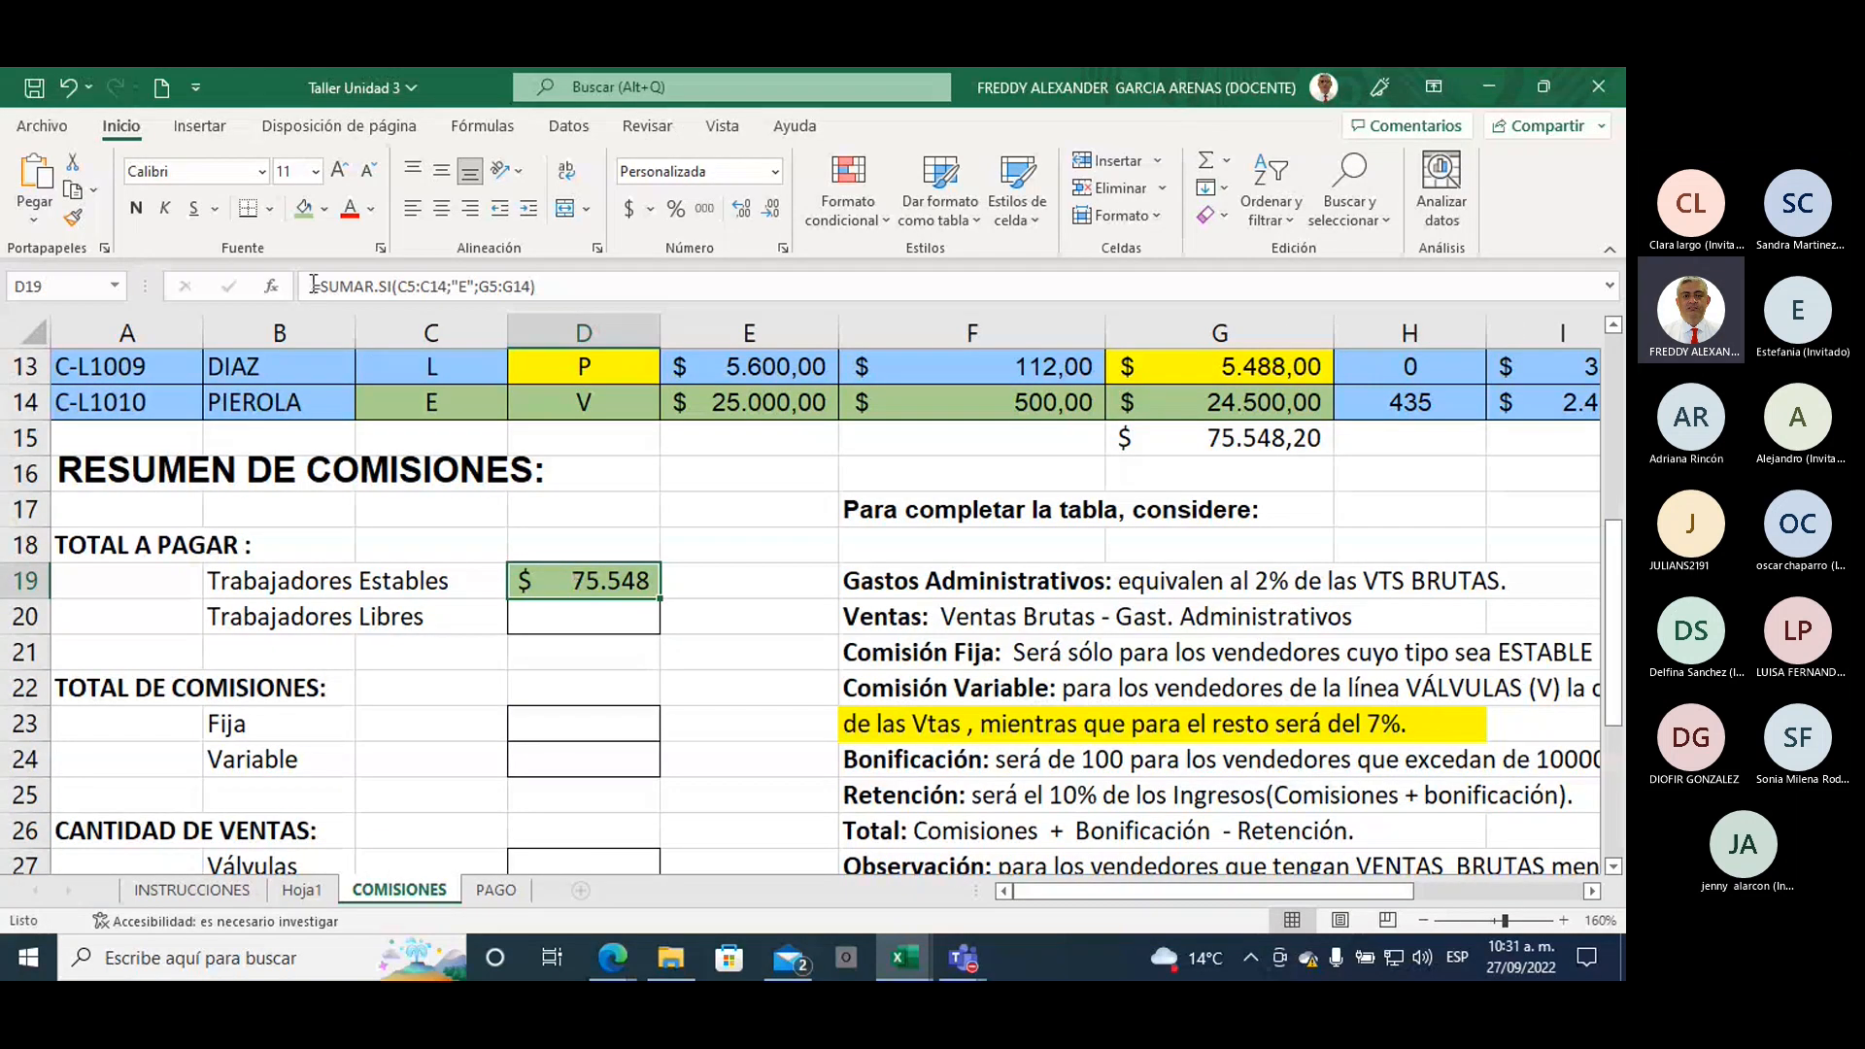
drag(319, 285, 542, 281)
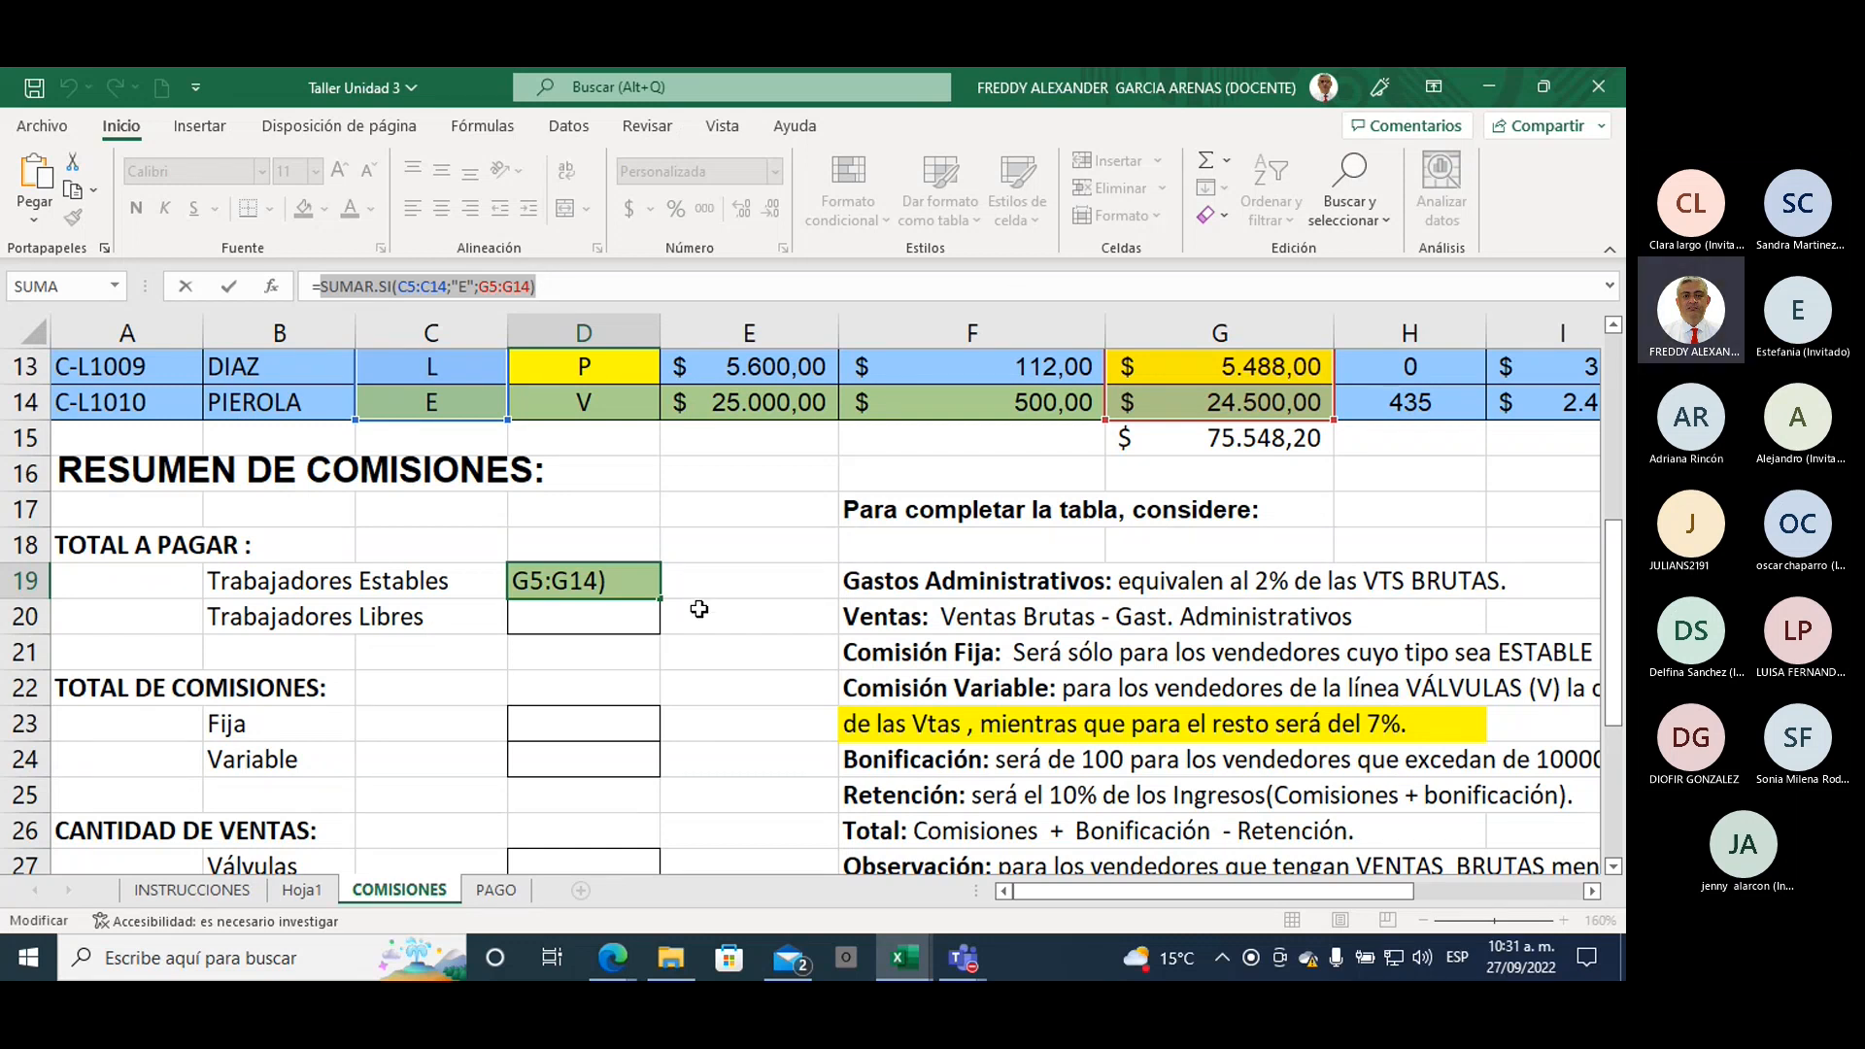
key(Return)
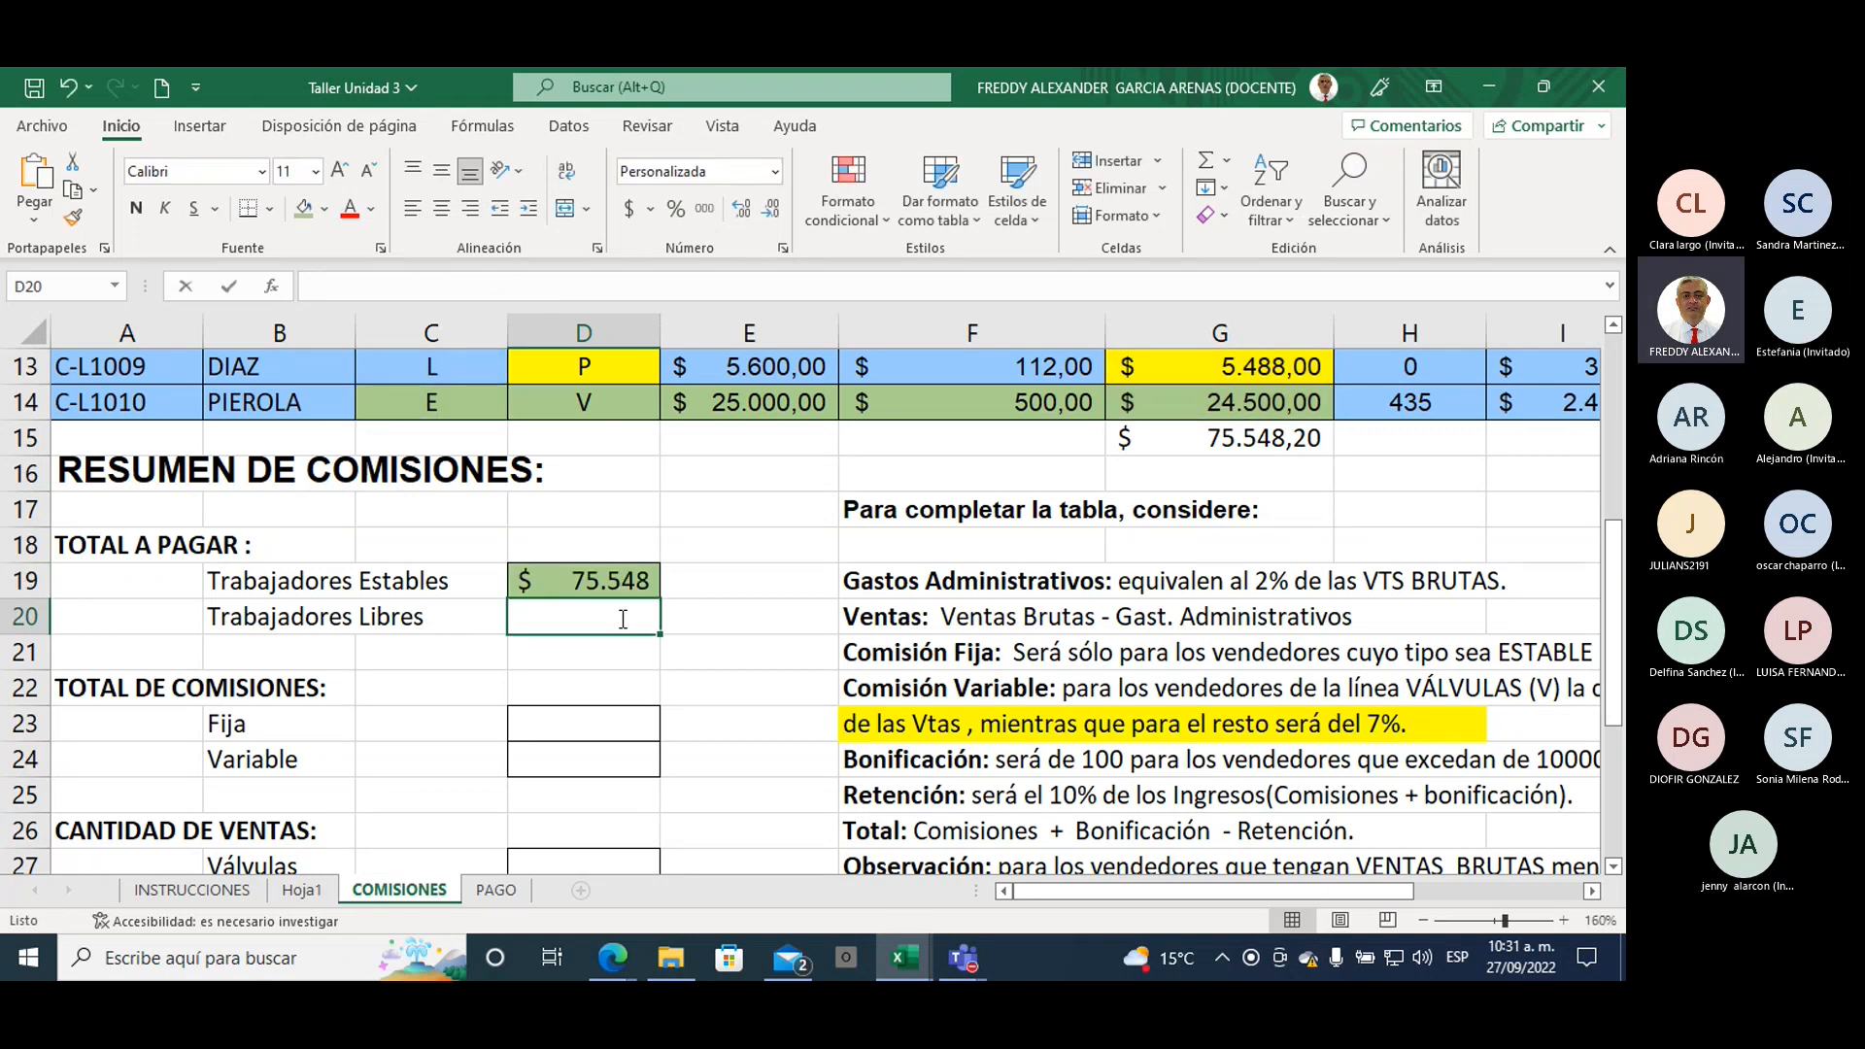
Step: Start a SUMAR.SI formula in D20 for Trabajadores Libres with the TIPO range C5:C14 and the criterion "L"
text(=SUMAR)
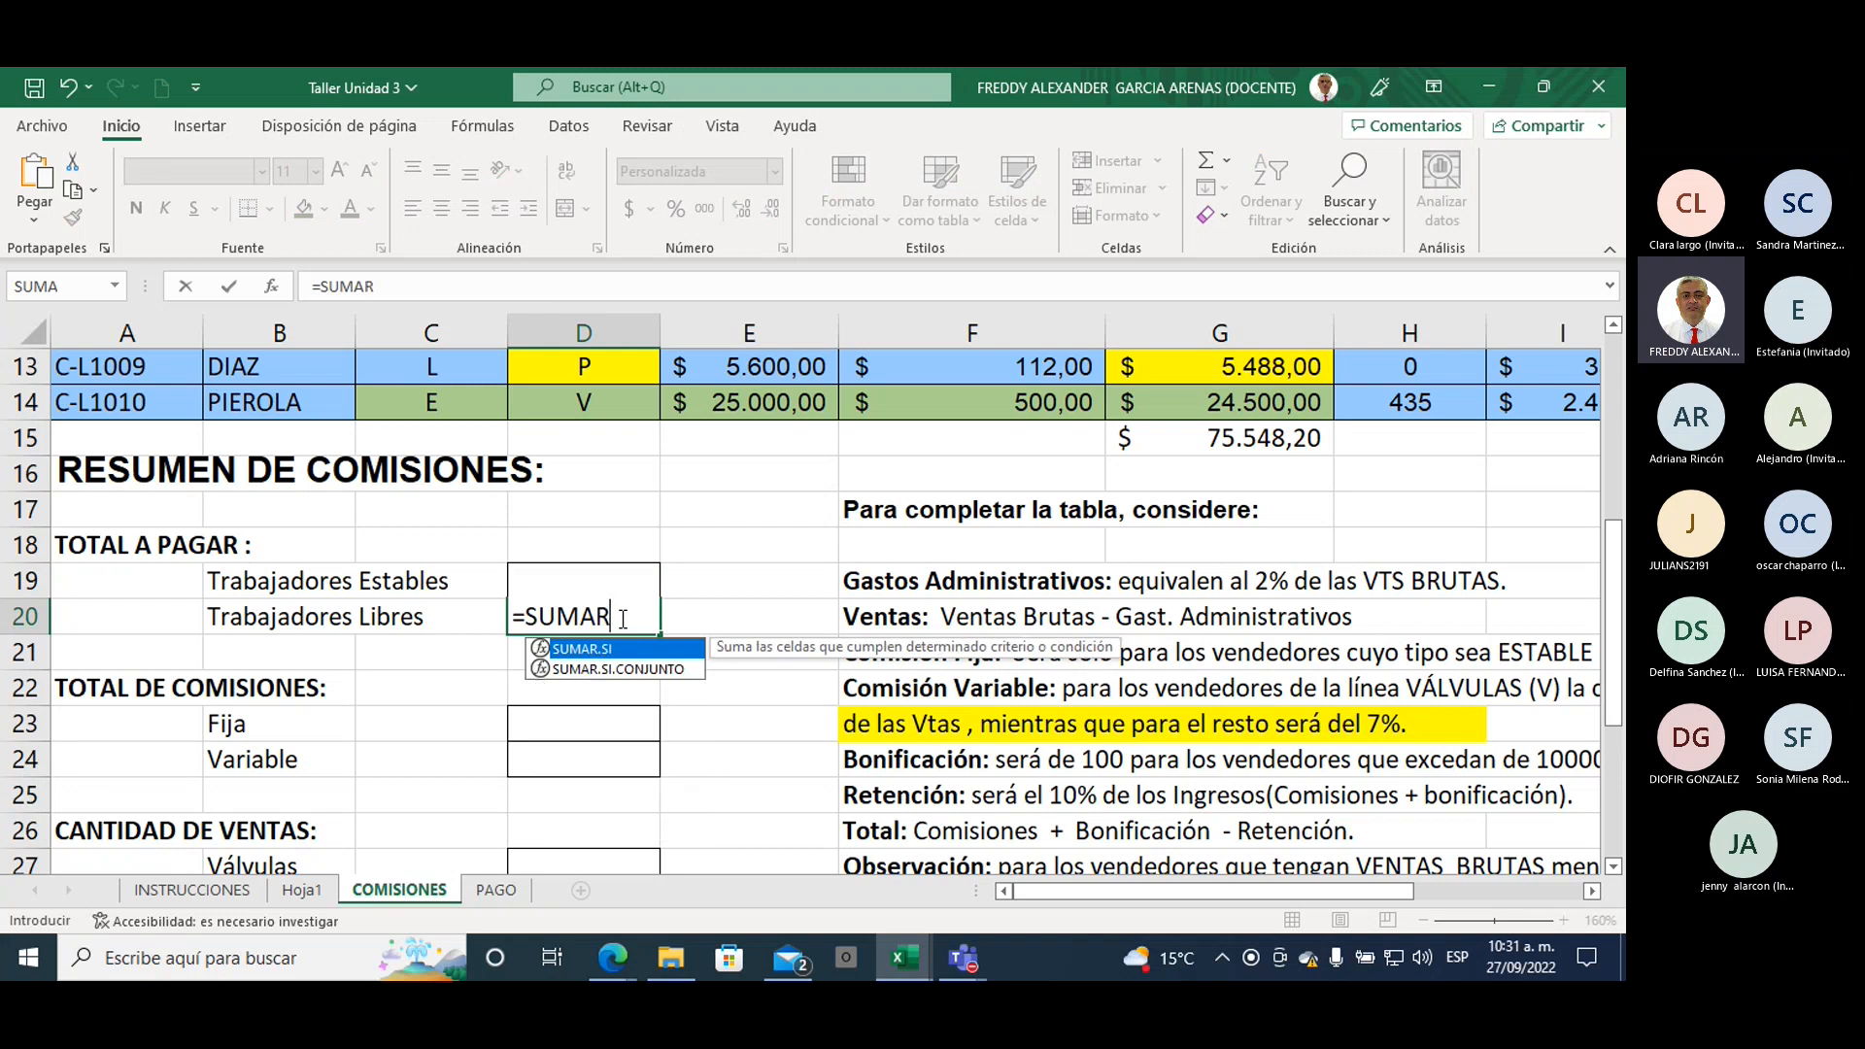
text(.SI)
double_click(581, 648)
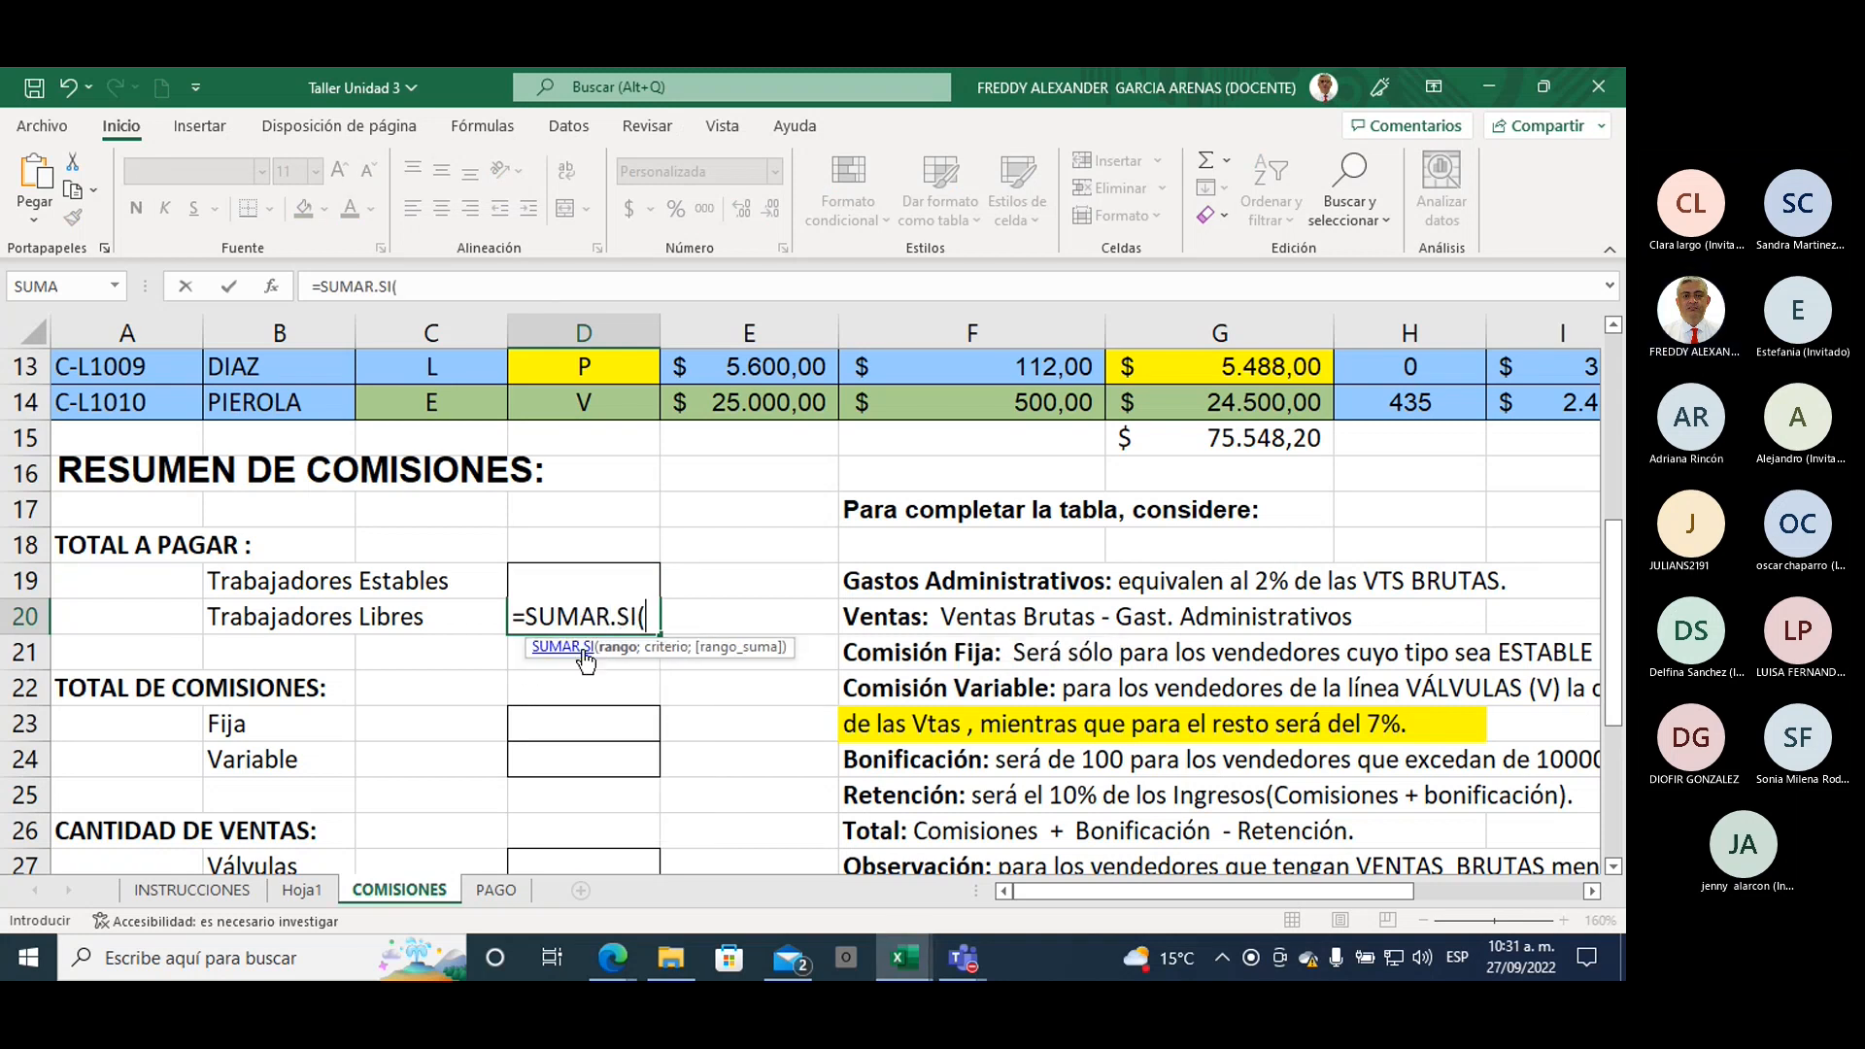
scroll(599, 630, up, 3)
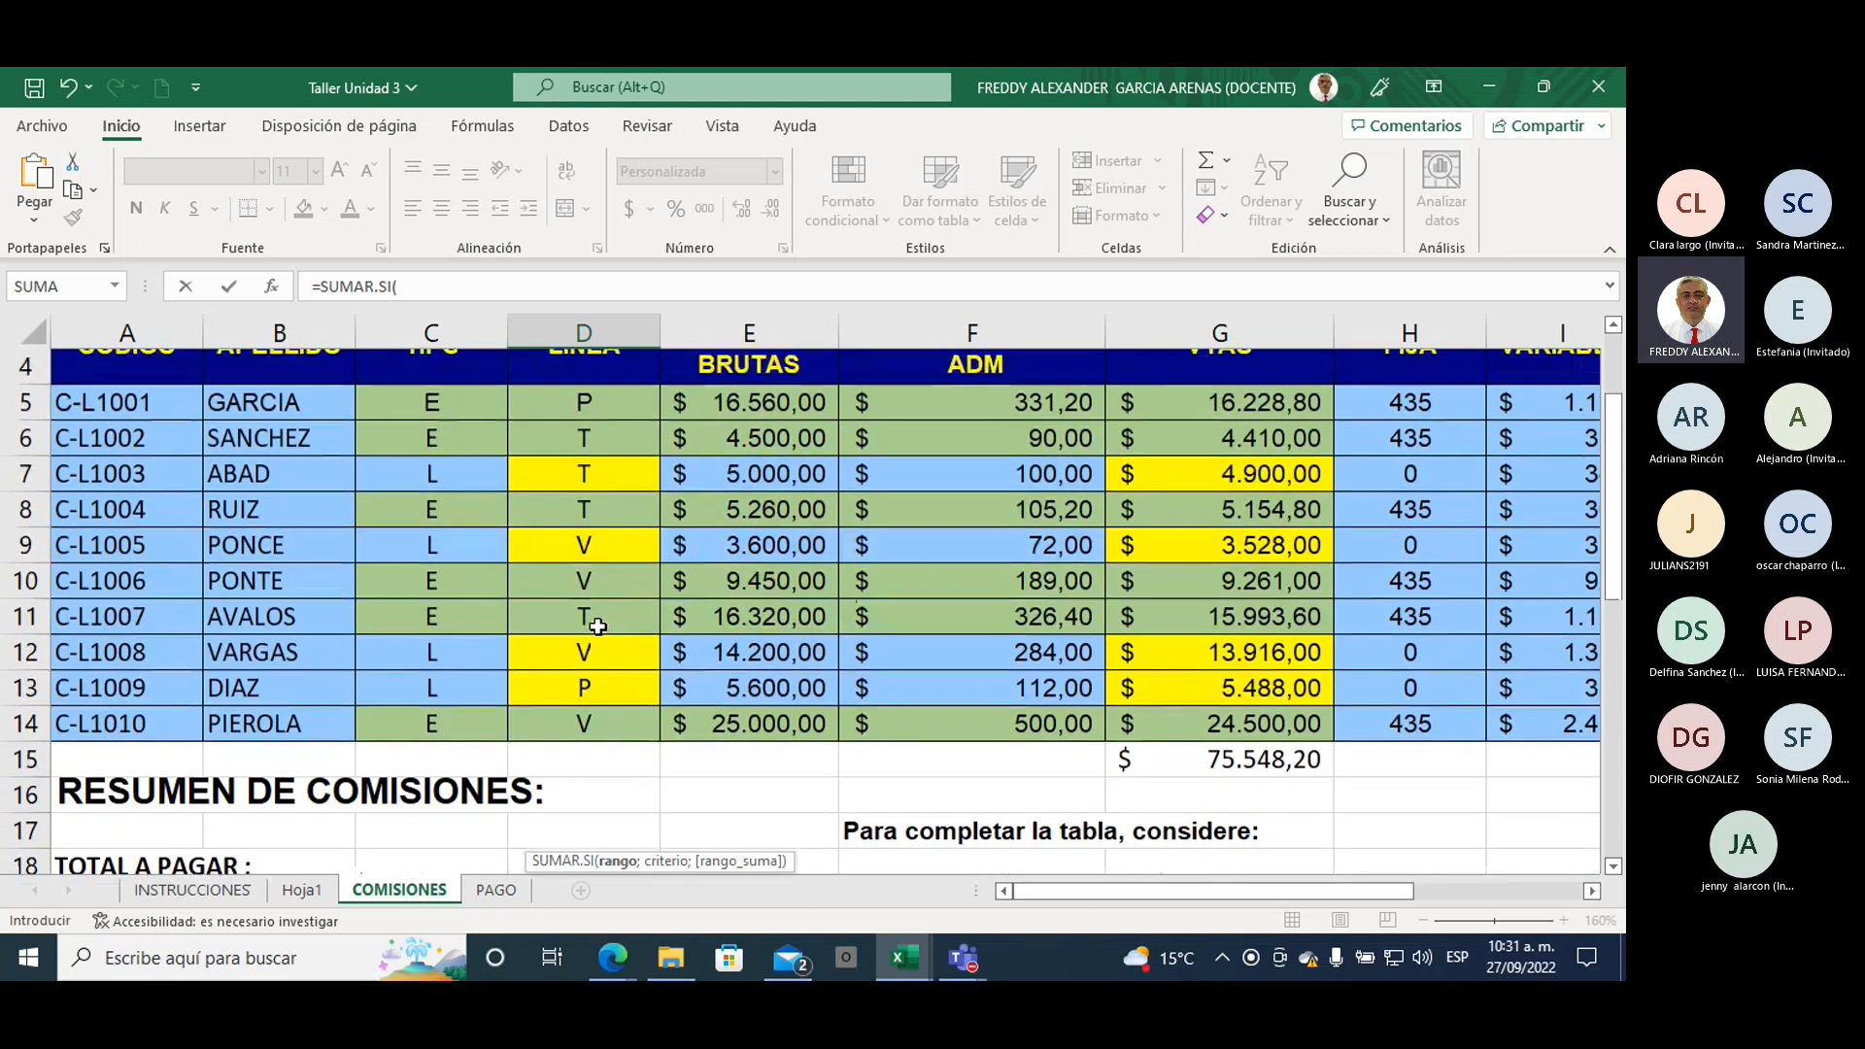
drag(432, 402, 412, 718)
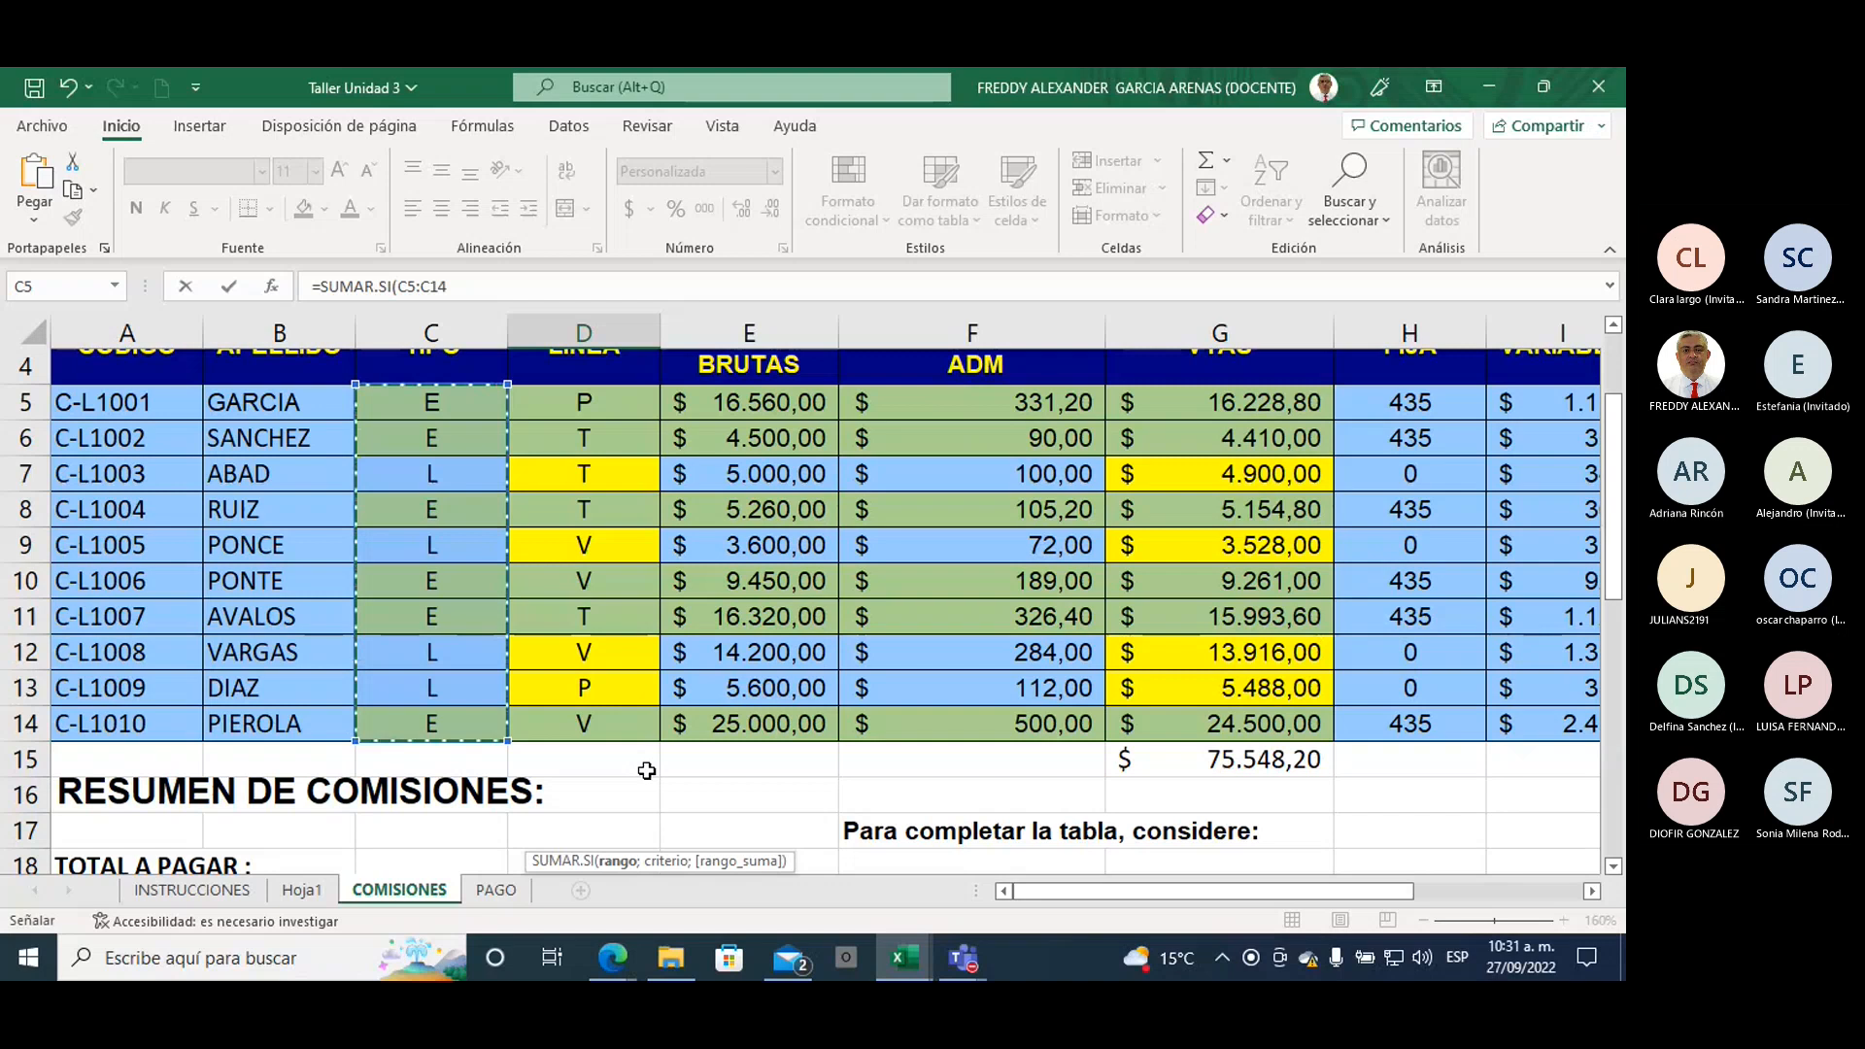
text(;)
scroll(646, 770, down, 2)
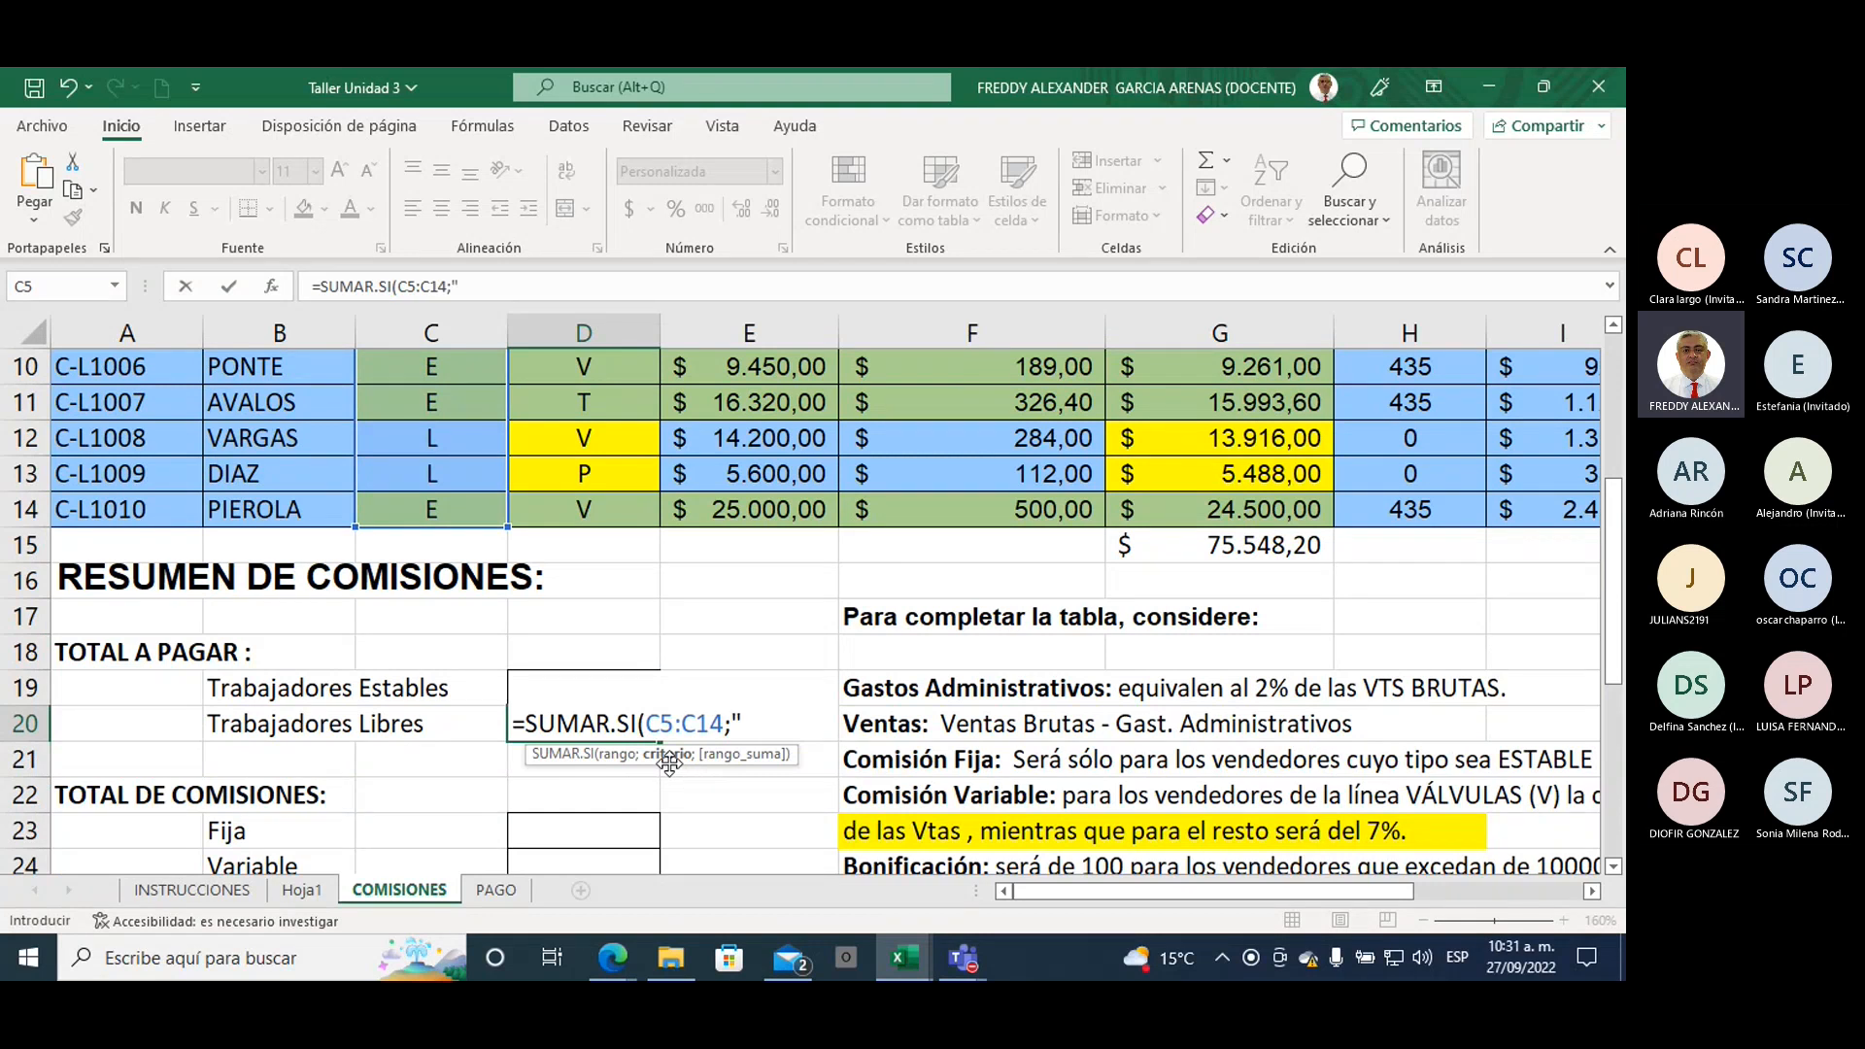
text(L)
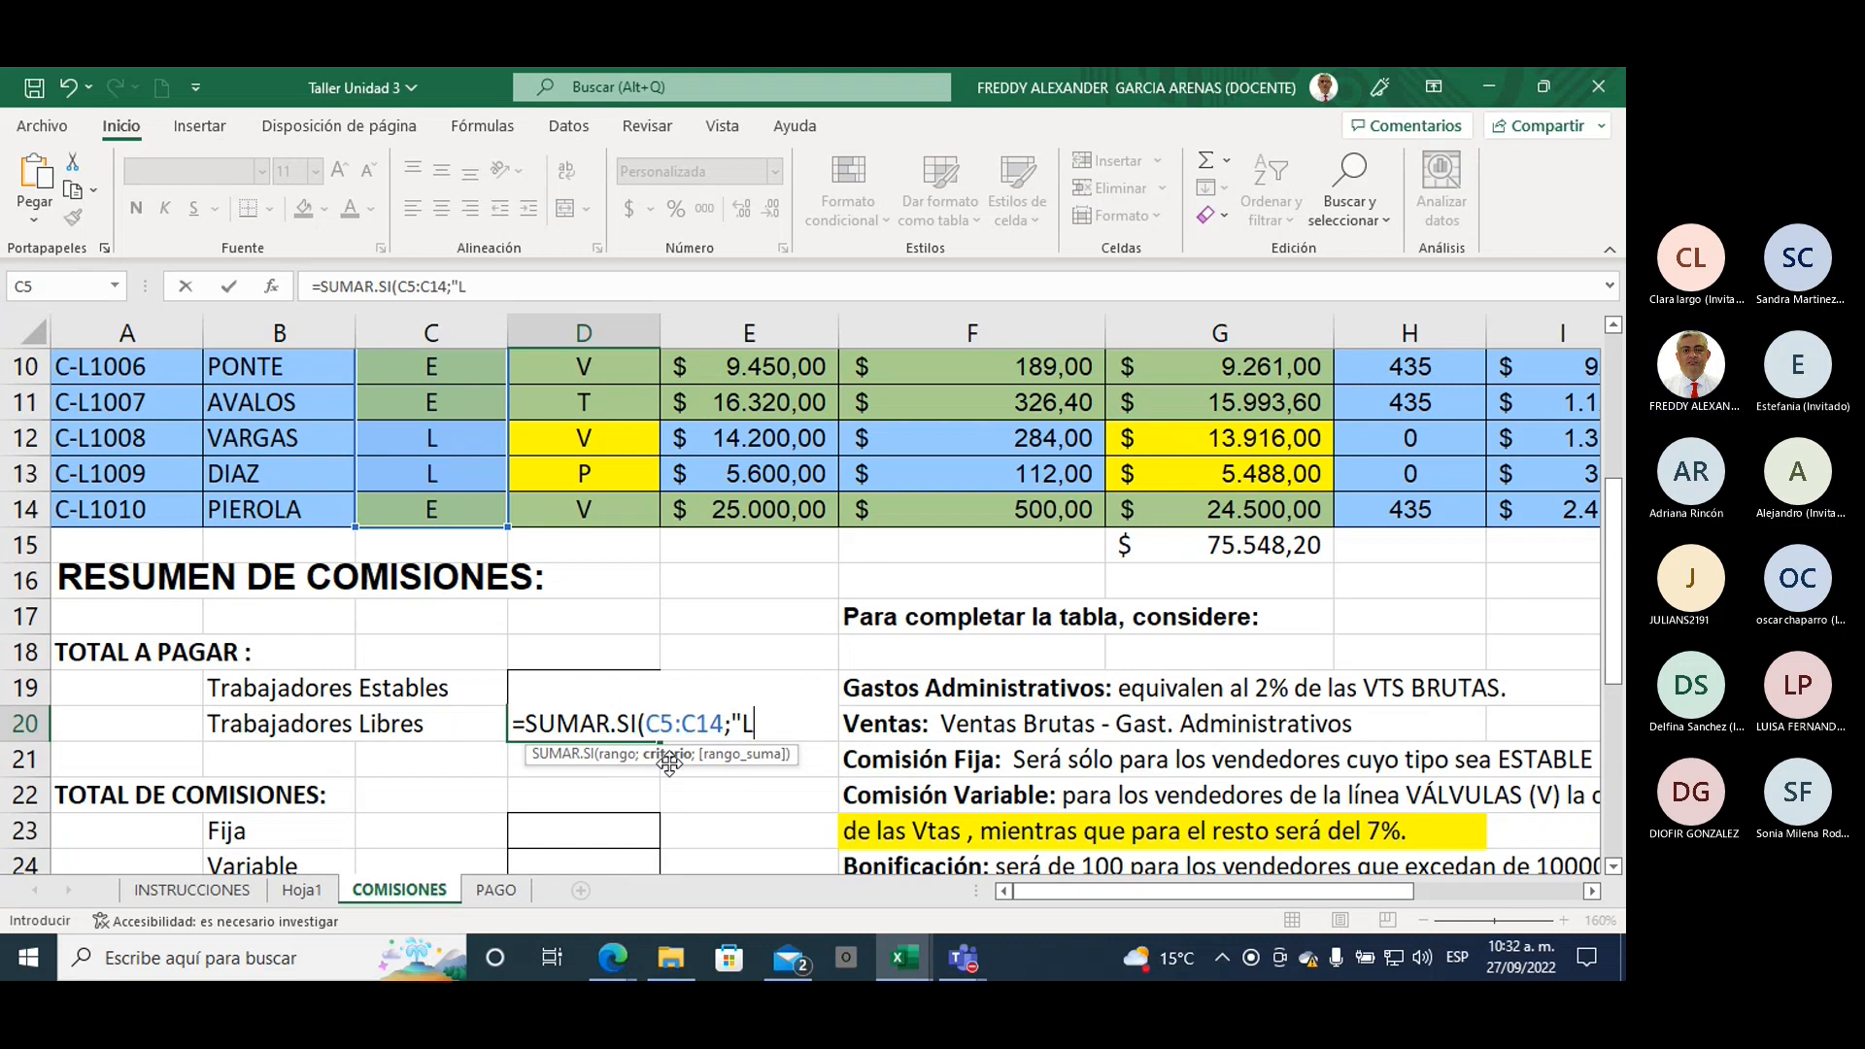
text(")
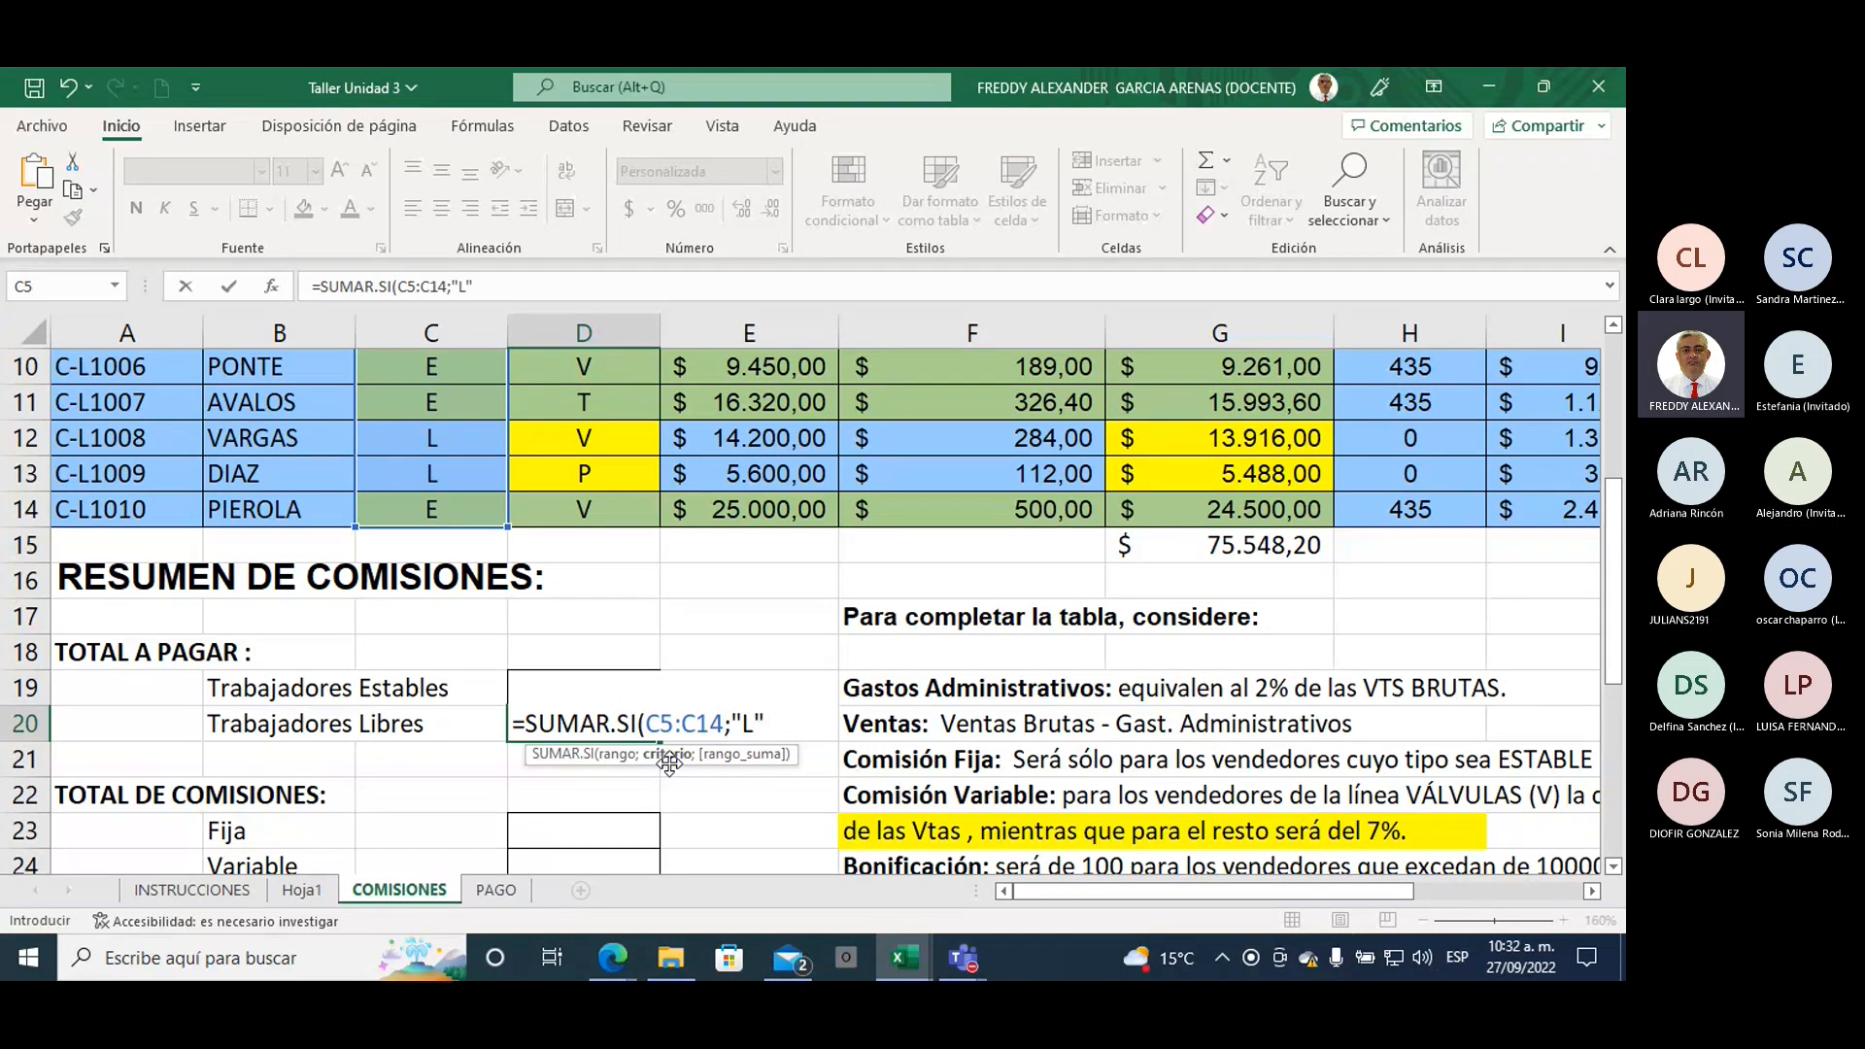
text(;)
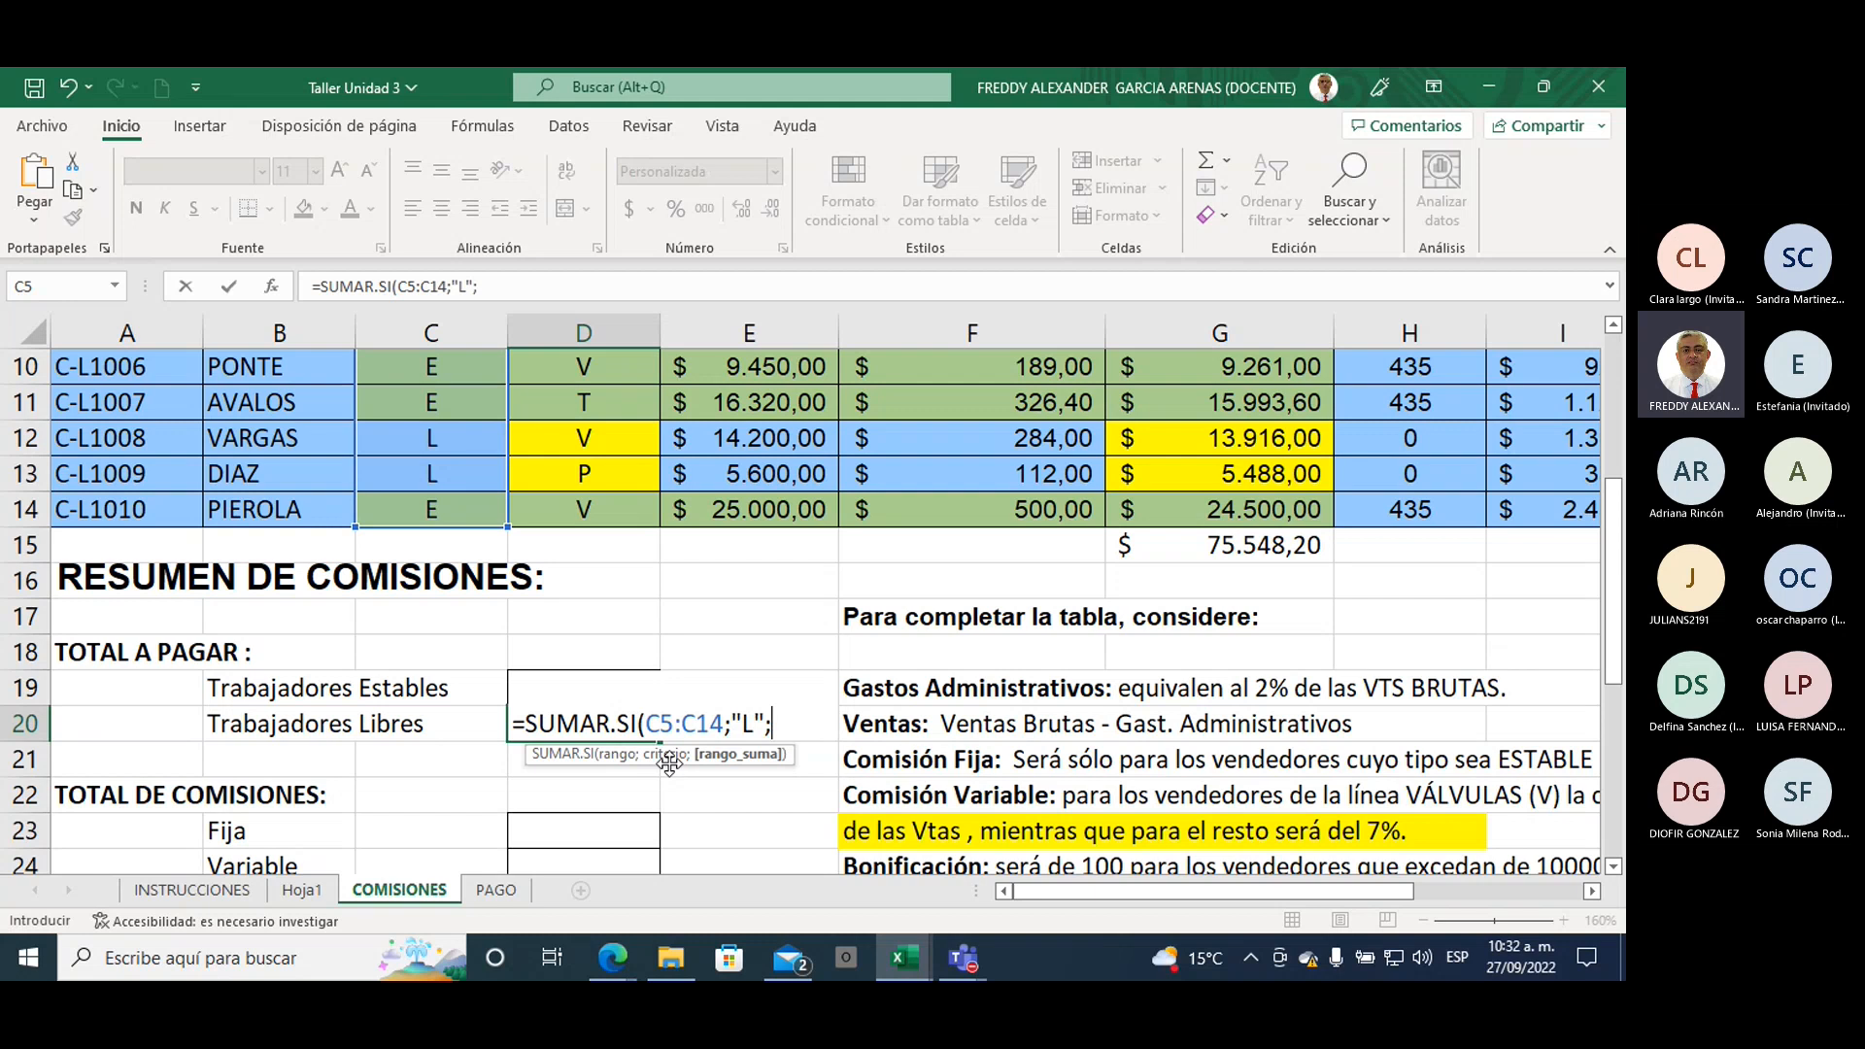
Step: Complete the D20 formula with the VTAS amounts G5:G14 as sum range, giving =SUMAR.SI(C5:C14;"L";G5:G14)
scroll(1165, 696, up, 3)
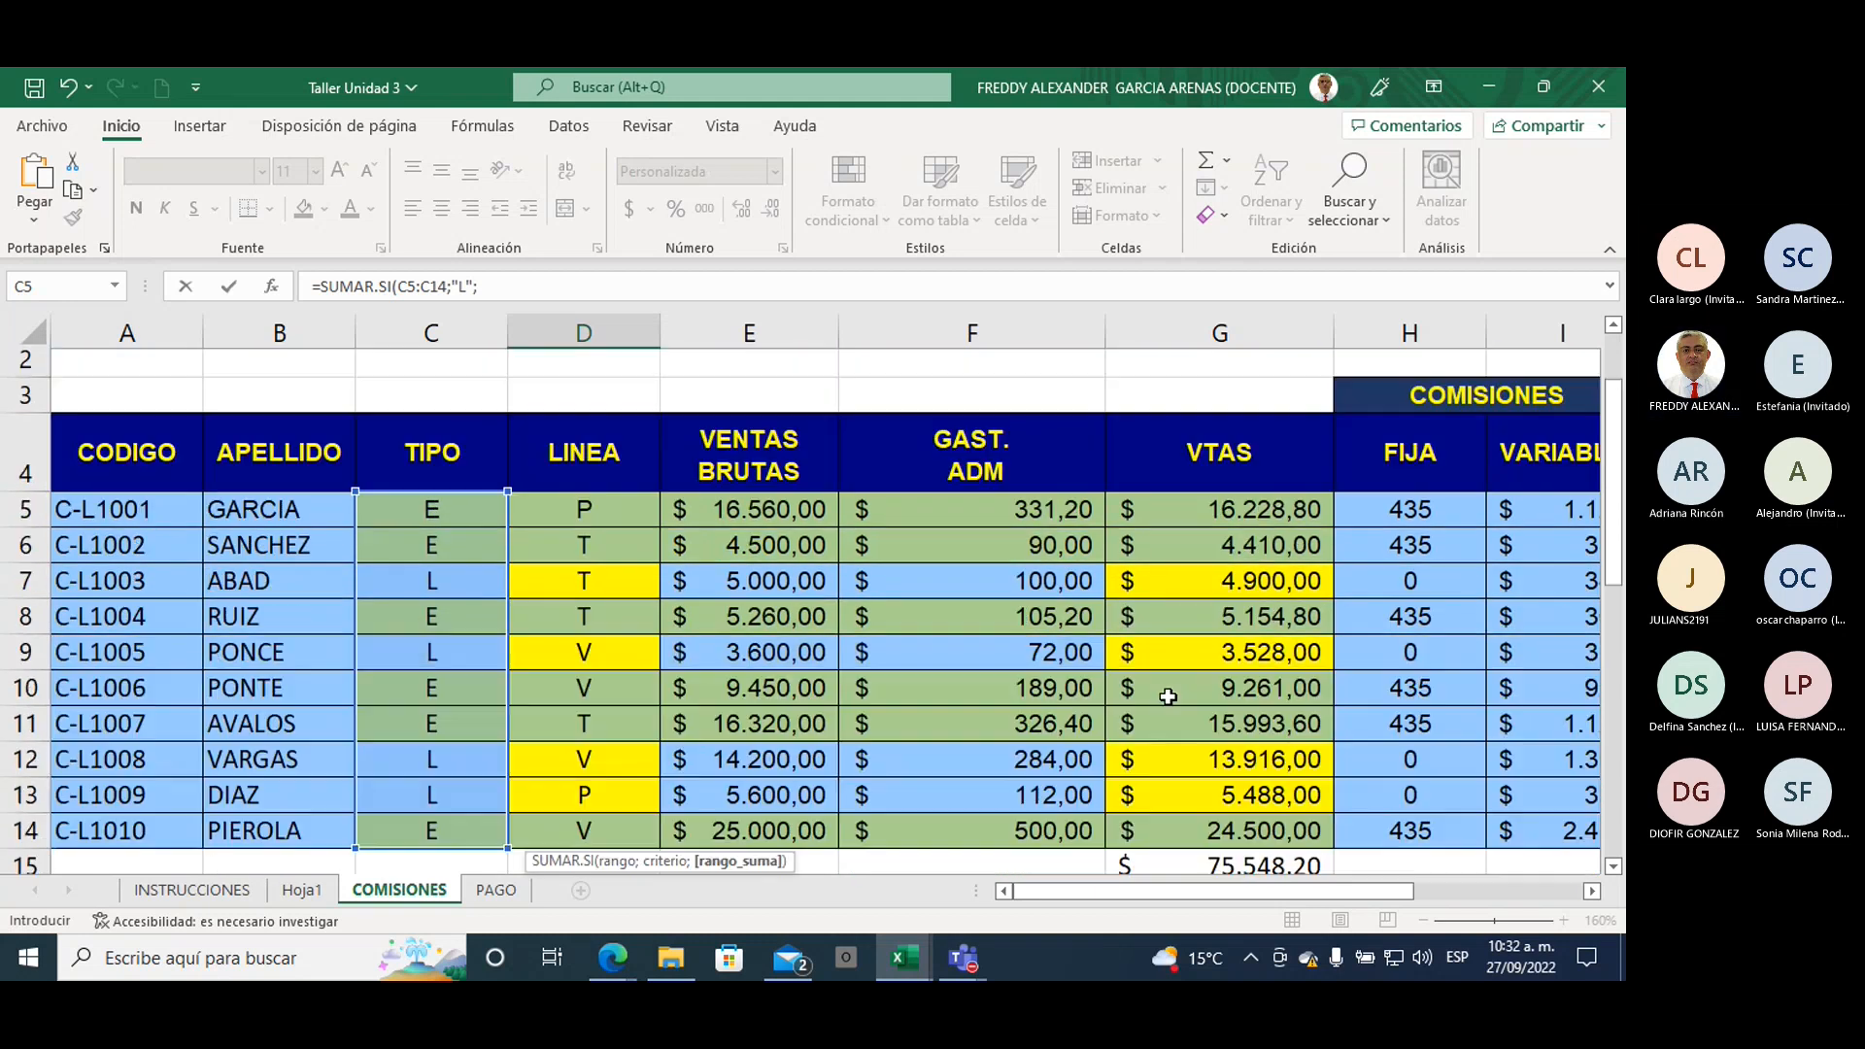
click(1212, 513)
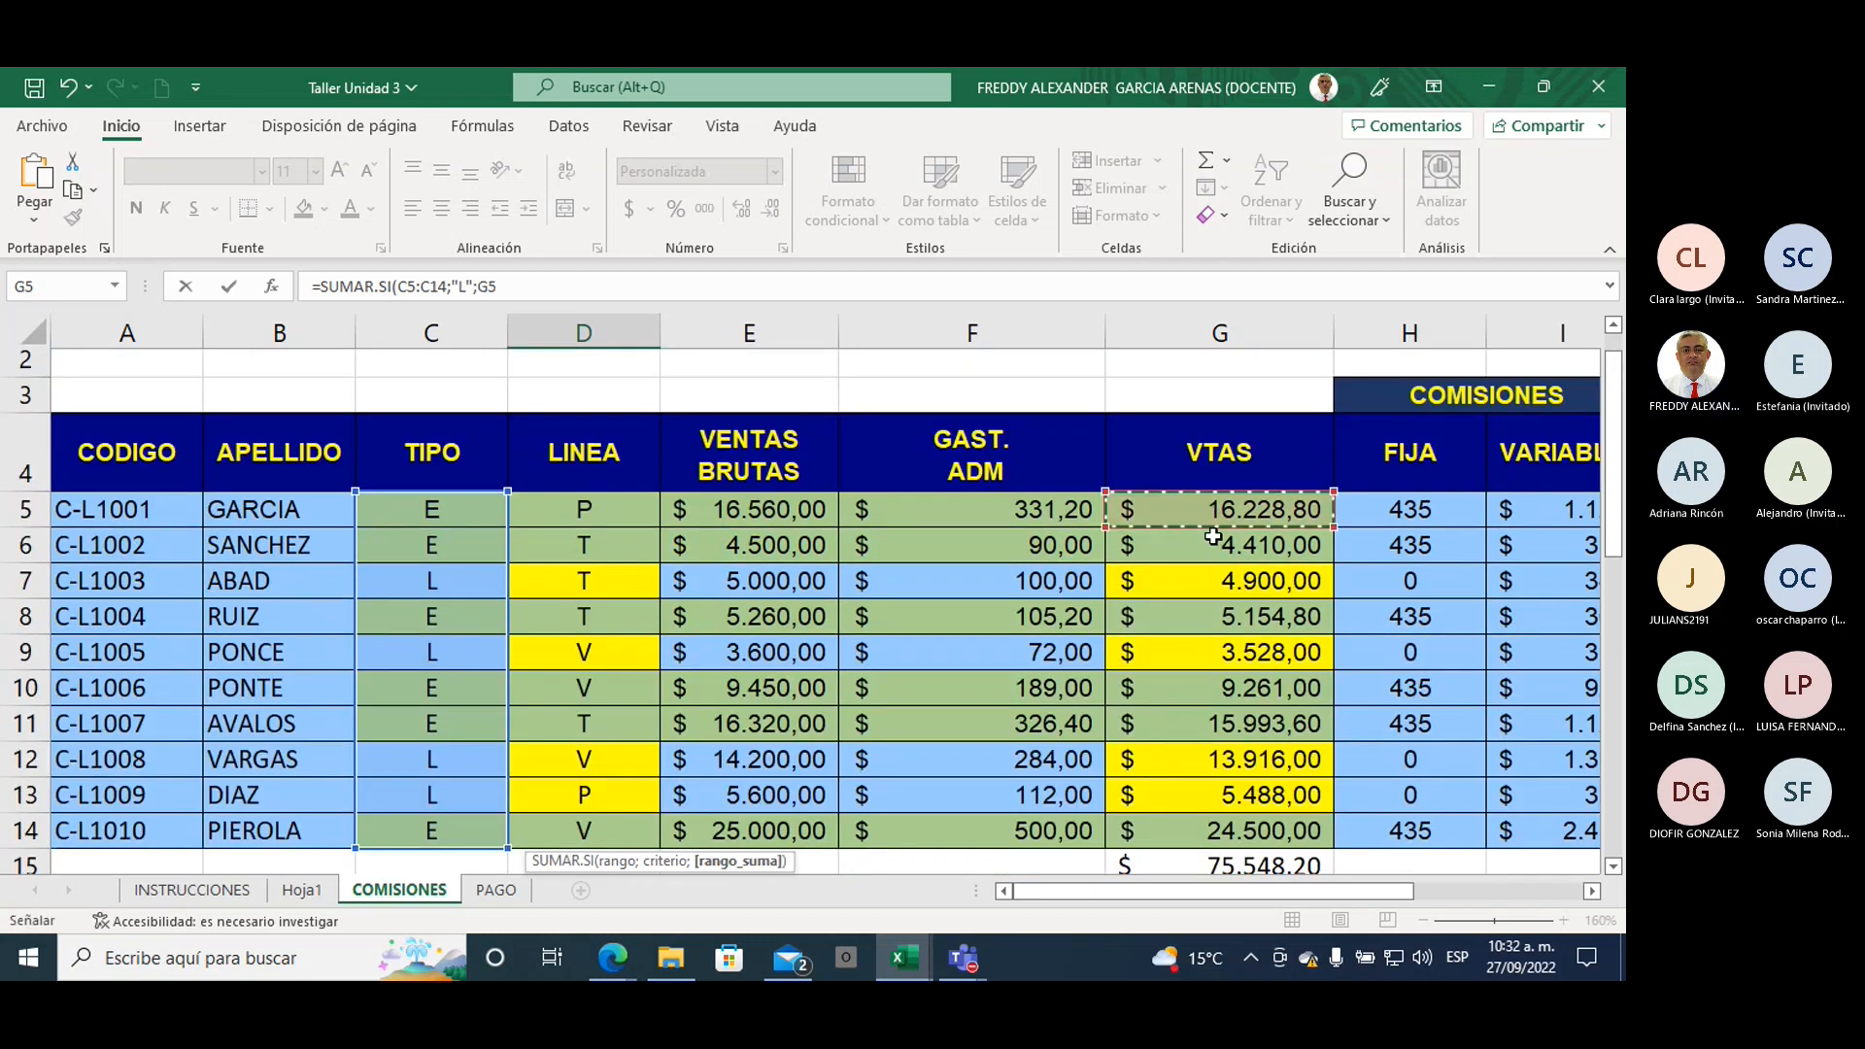
drag(1212, 537, 1222, 830)
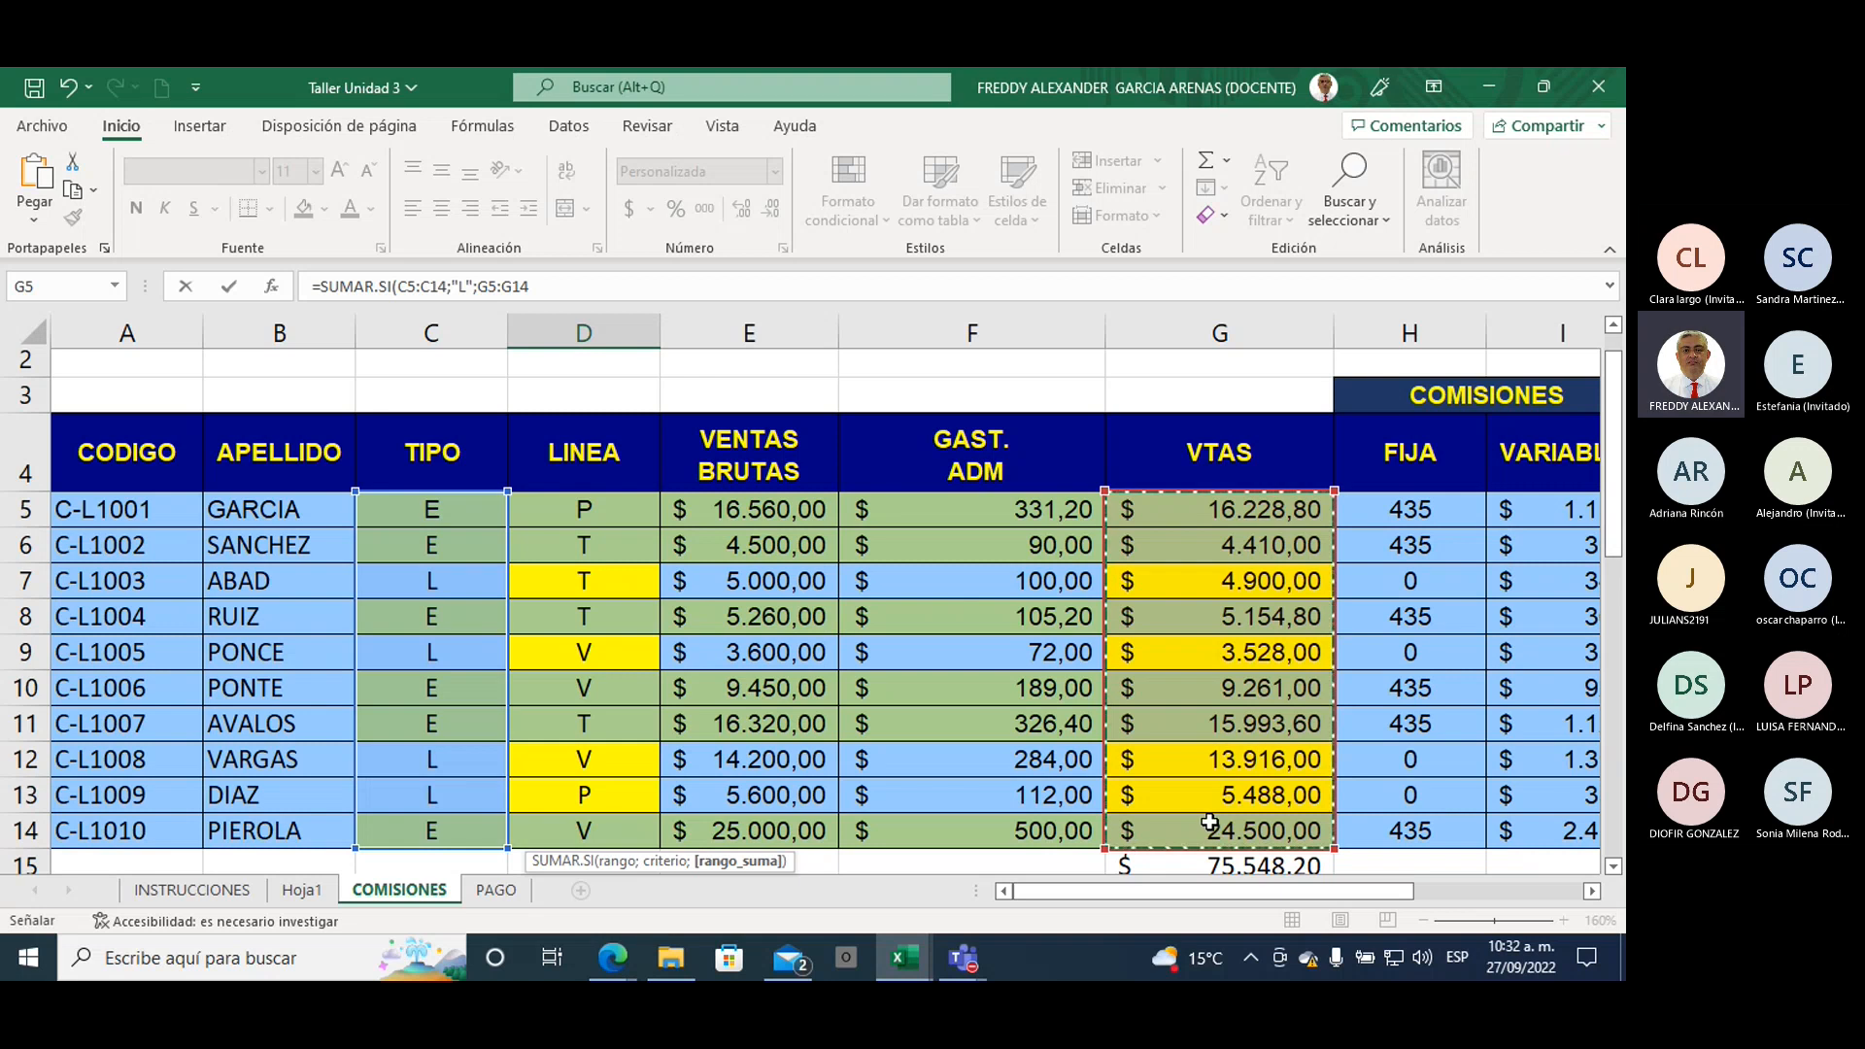
text())
key(Return)
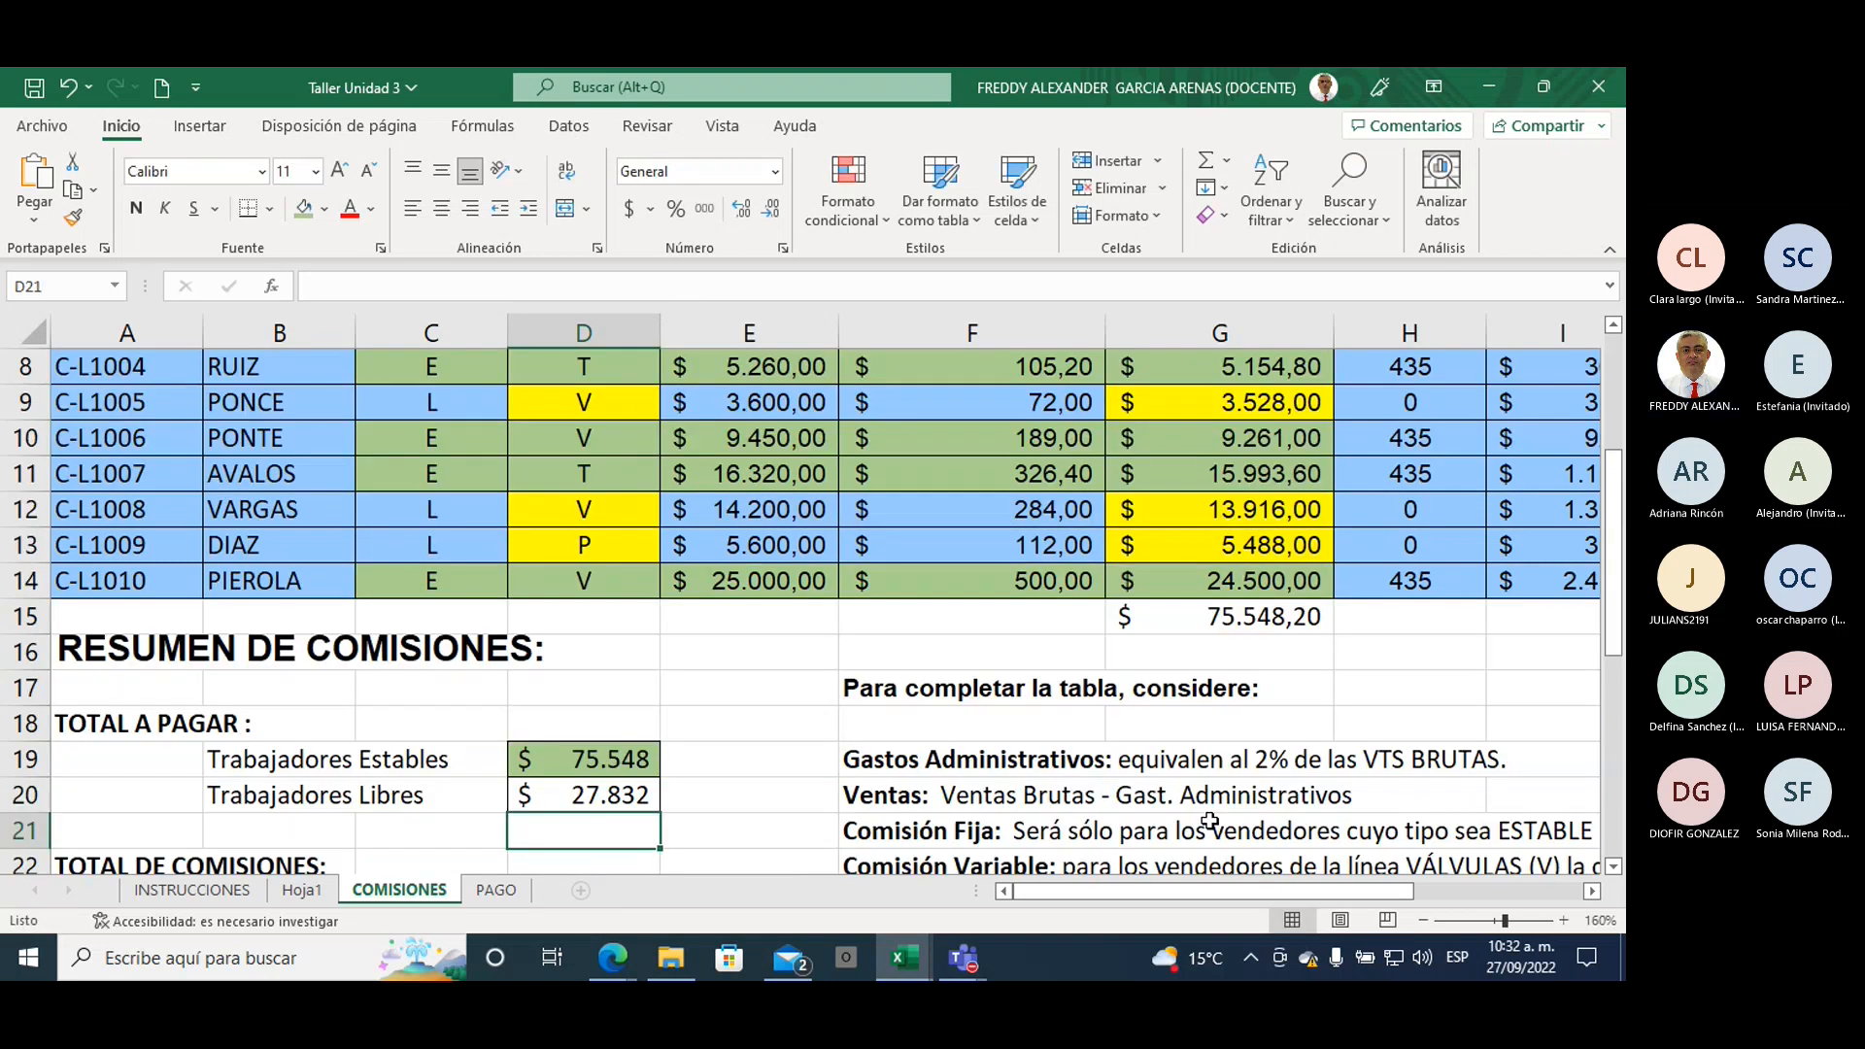
Step: Fill the Trabajadores Libres total in D20 with standard yellow
click(763, 789)
click(632, 793)
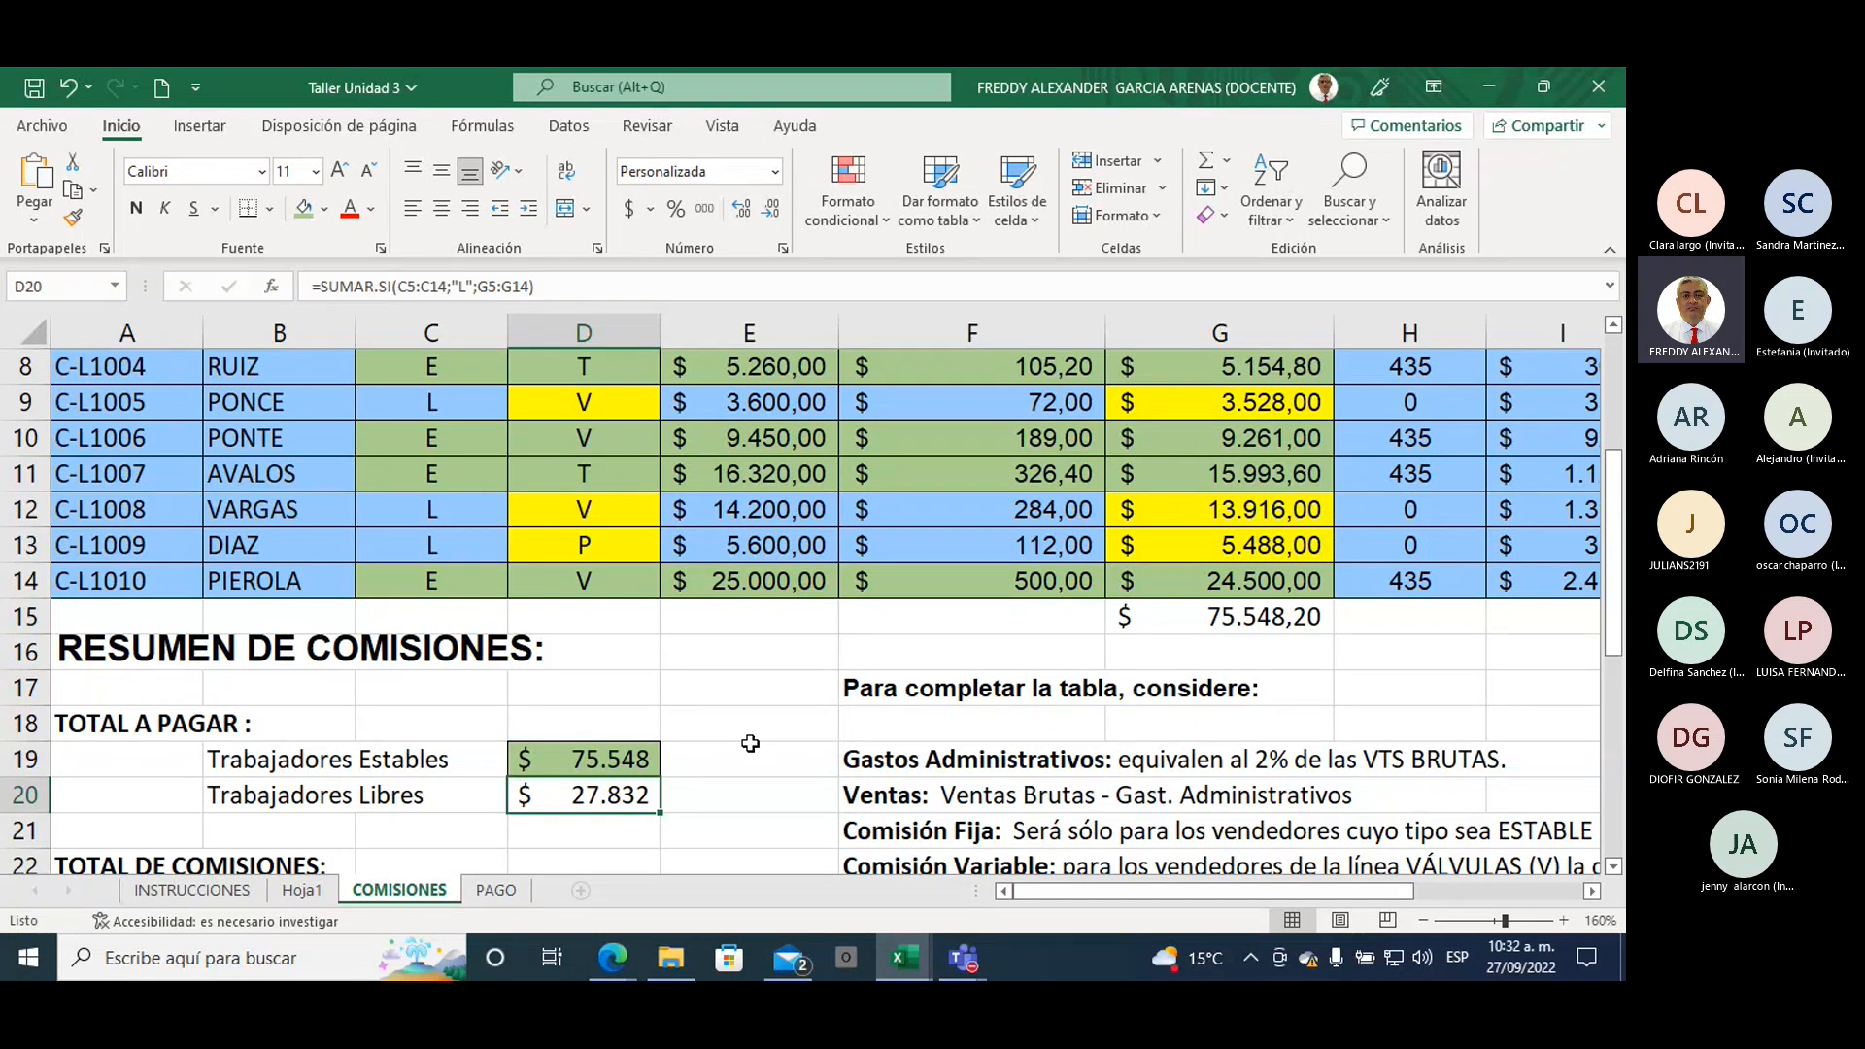
click(324, 208)
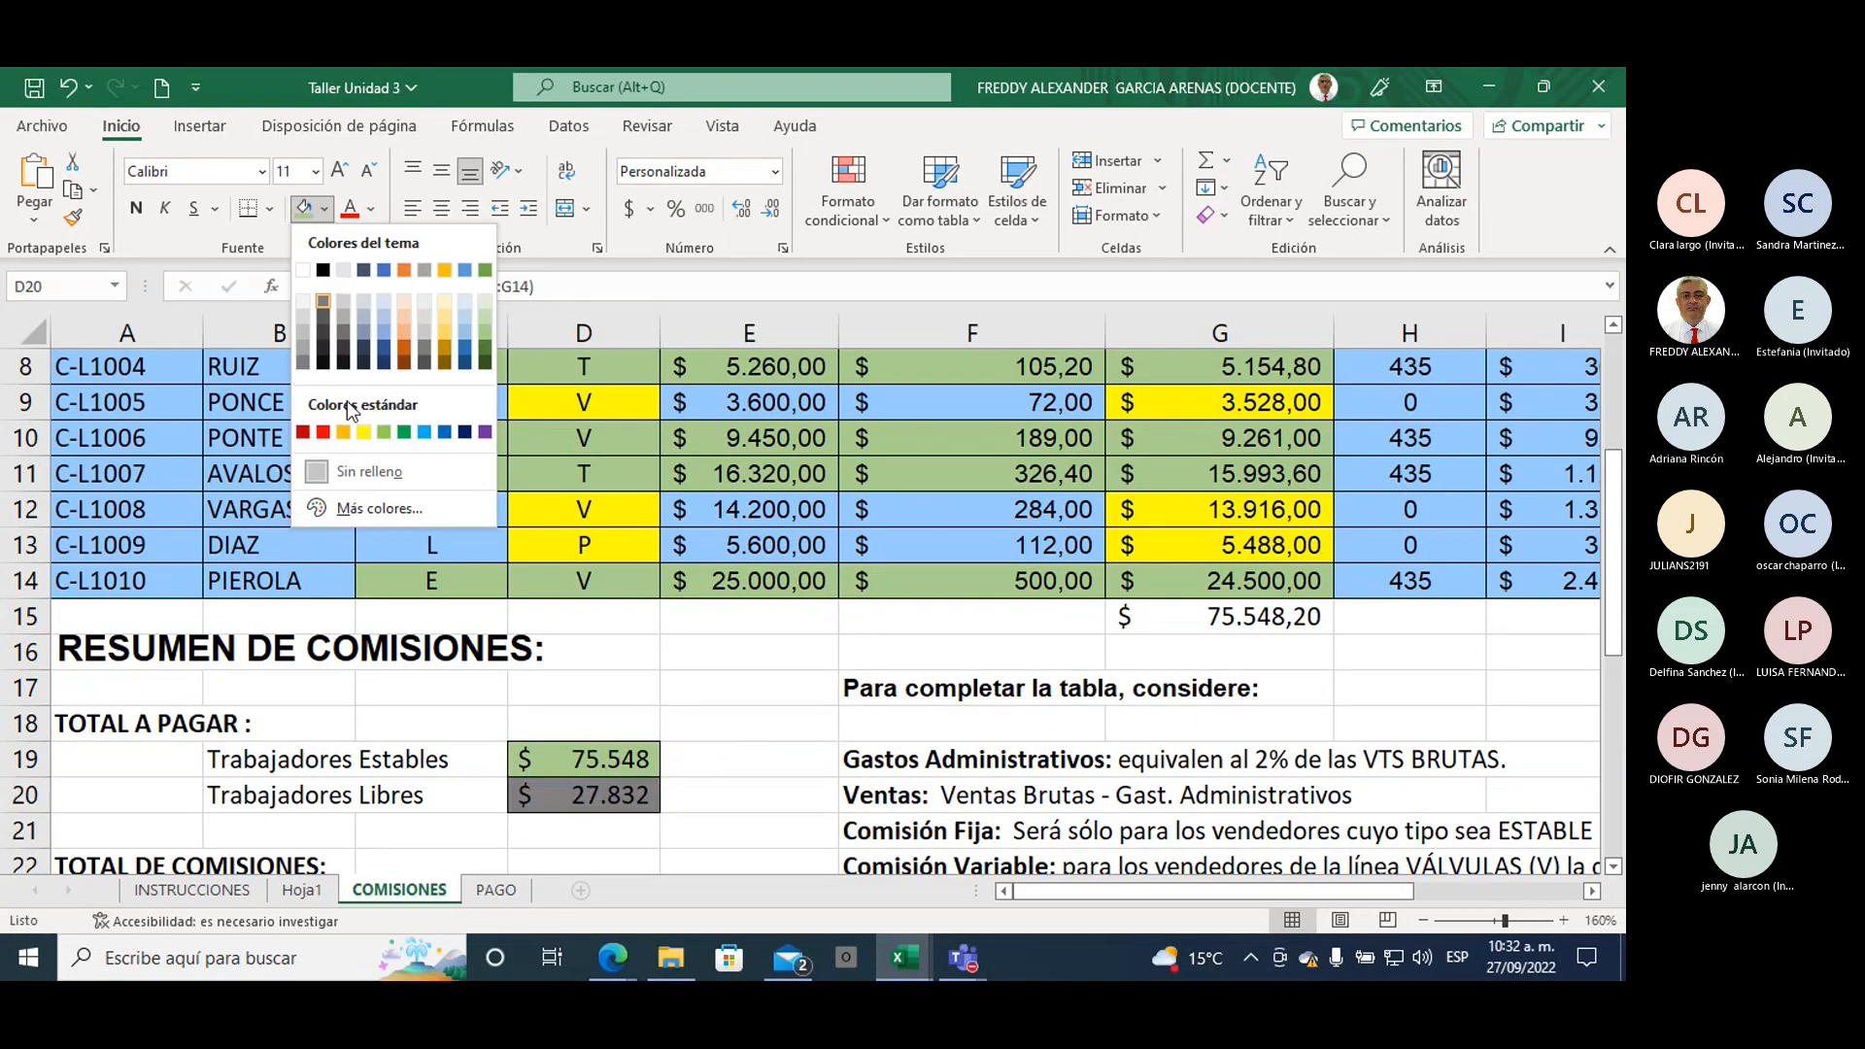
click(363, 431)
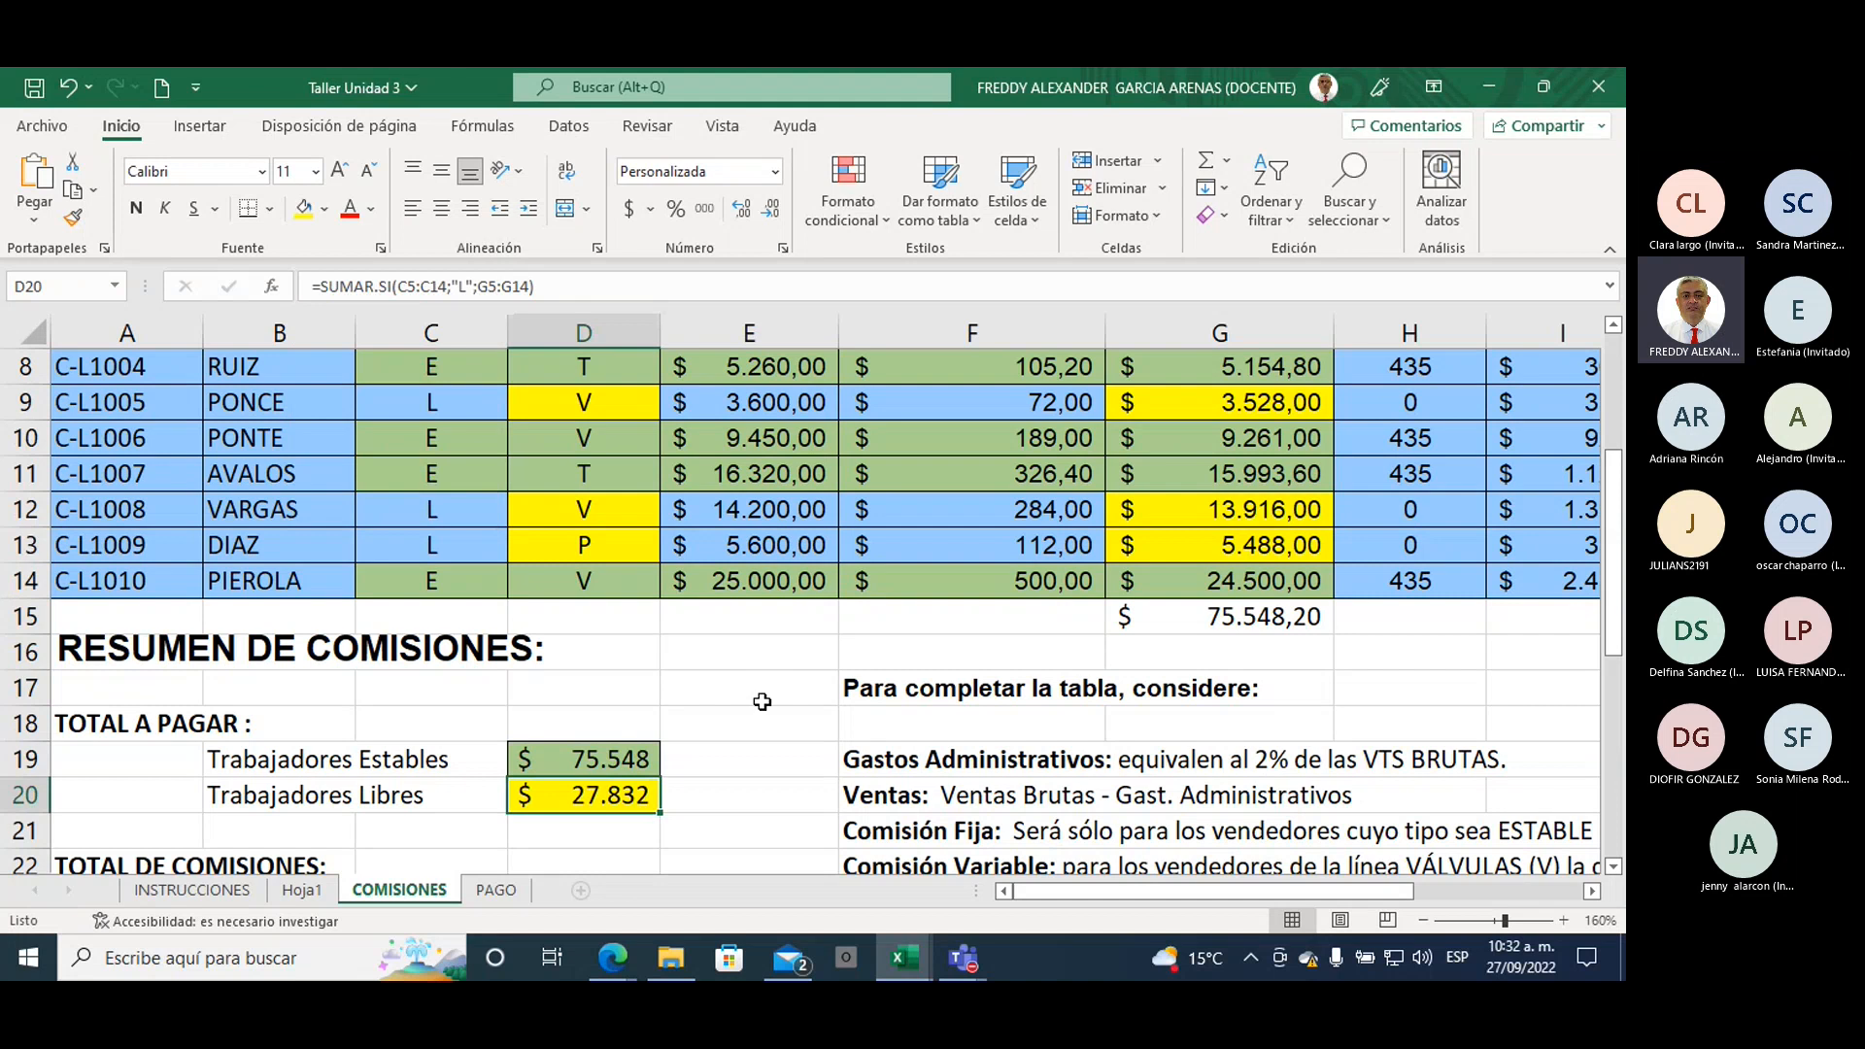
Step: Start a SUMA formula in G16 for the type L rows with G7 and G9 as its first arguments
click(1264, 658)
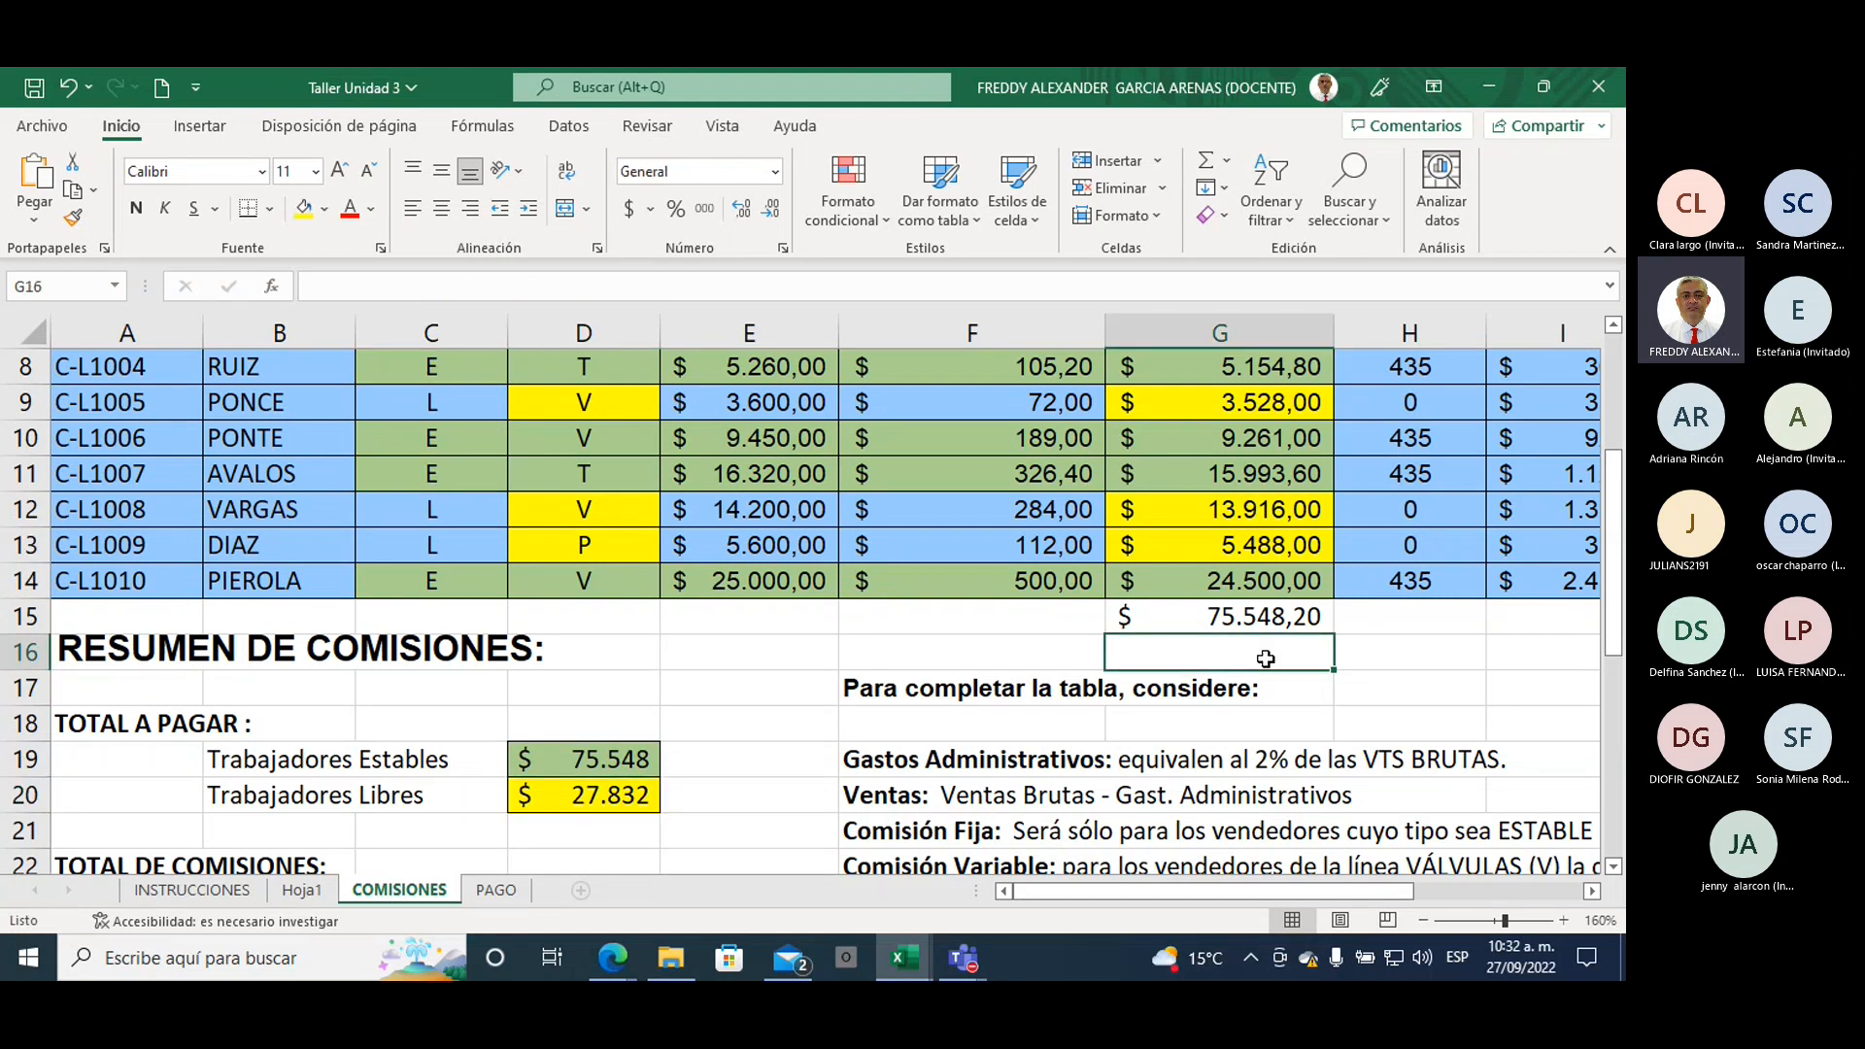
scroll(1379, 670, up, 2)
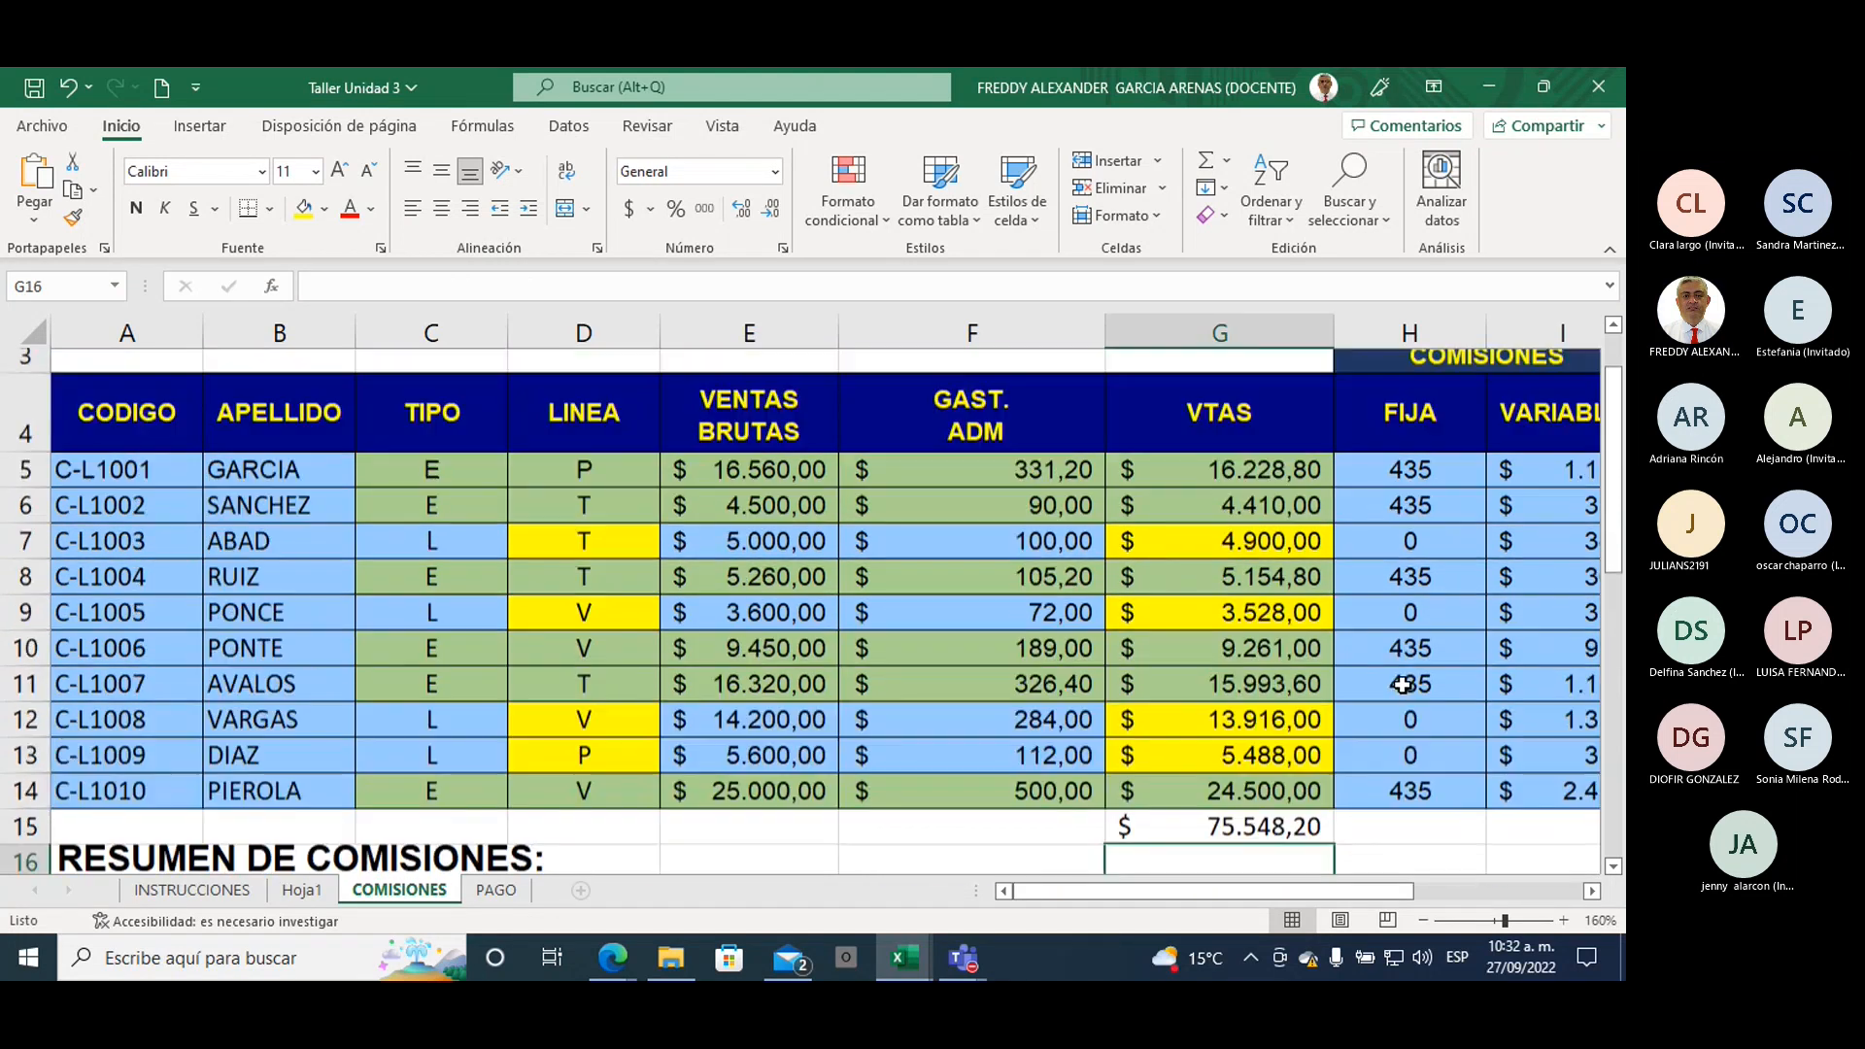
scroll(1402, 685, down, 1)
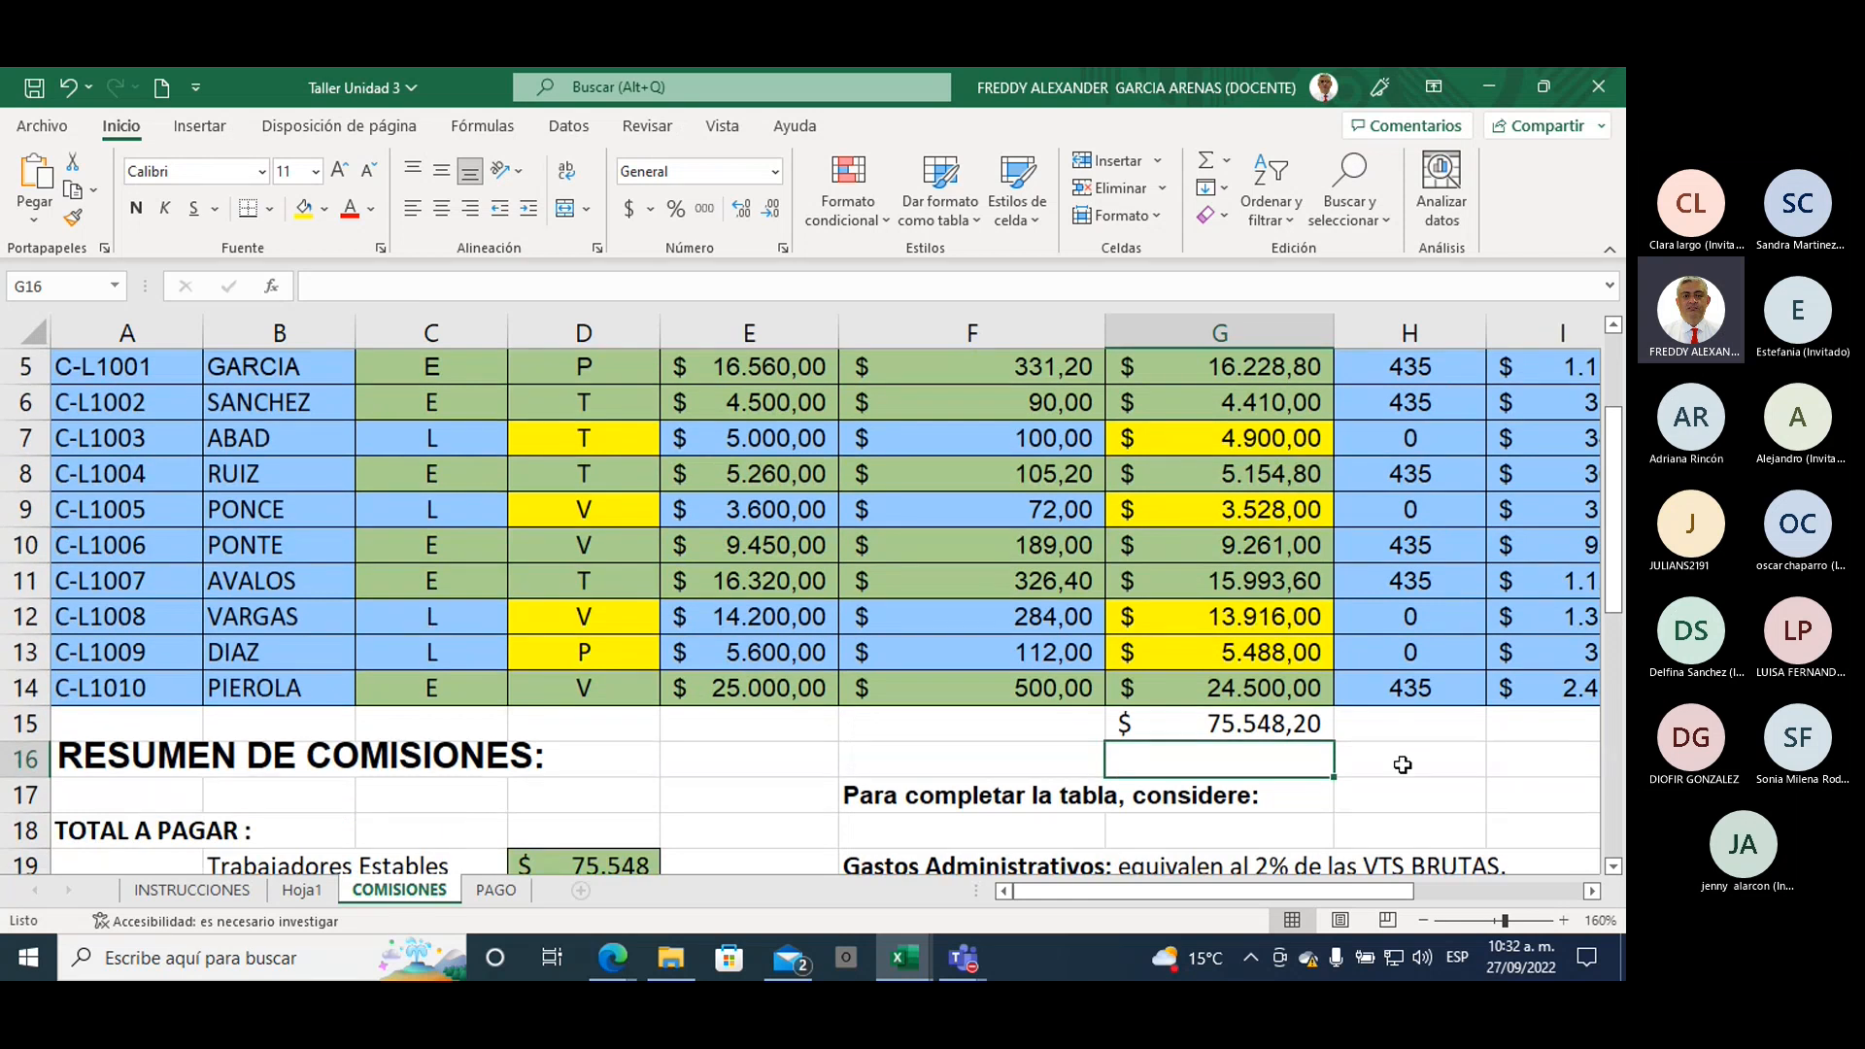
text(=SUMA)
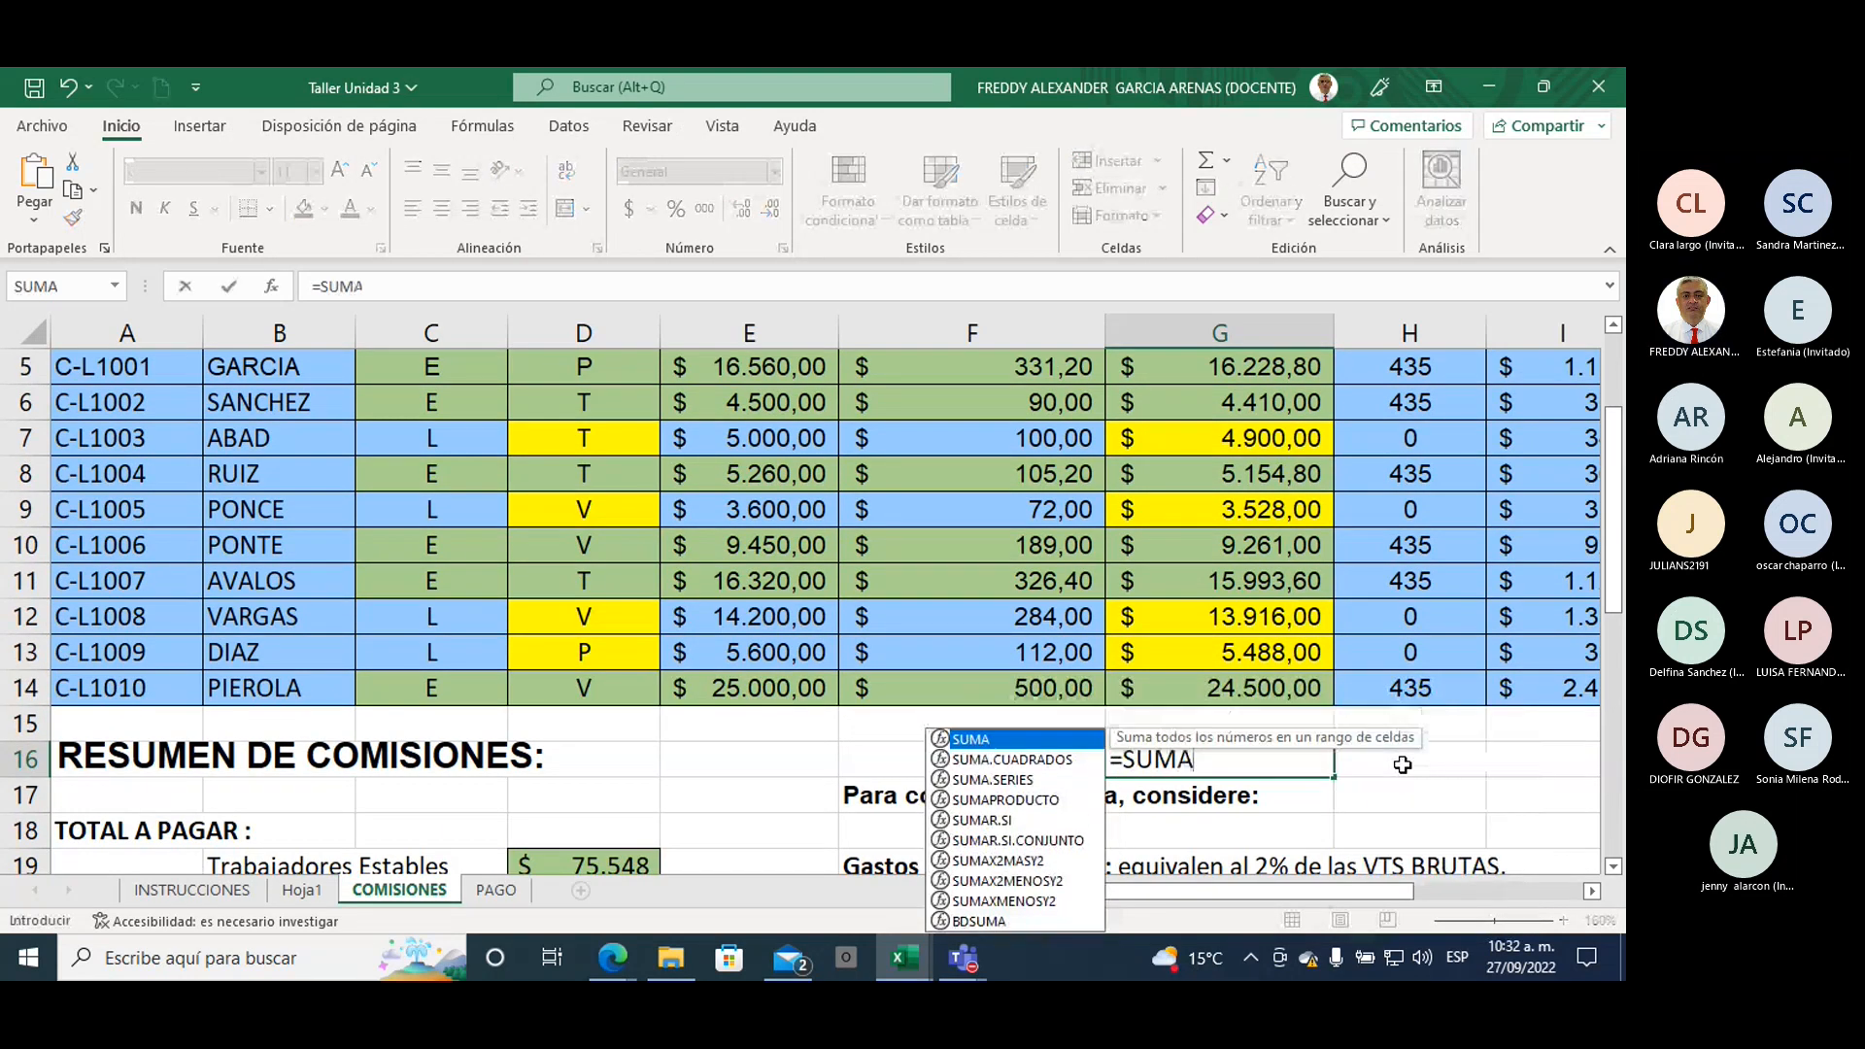
text(()
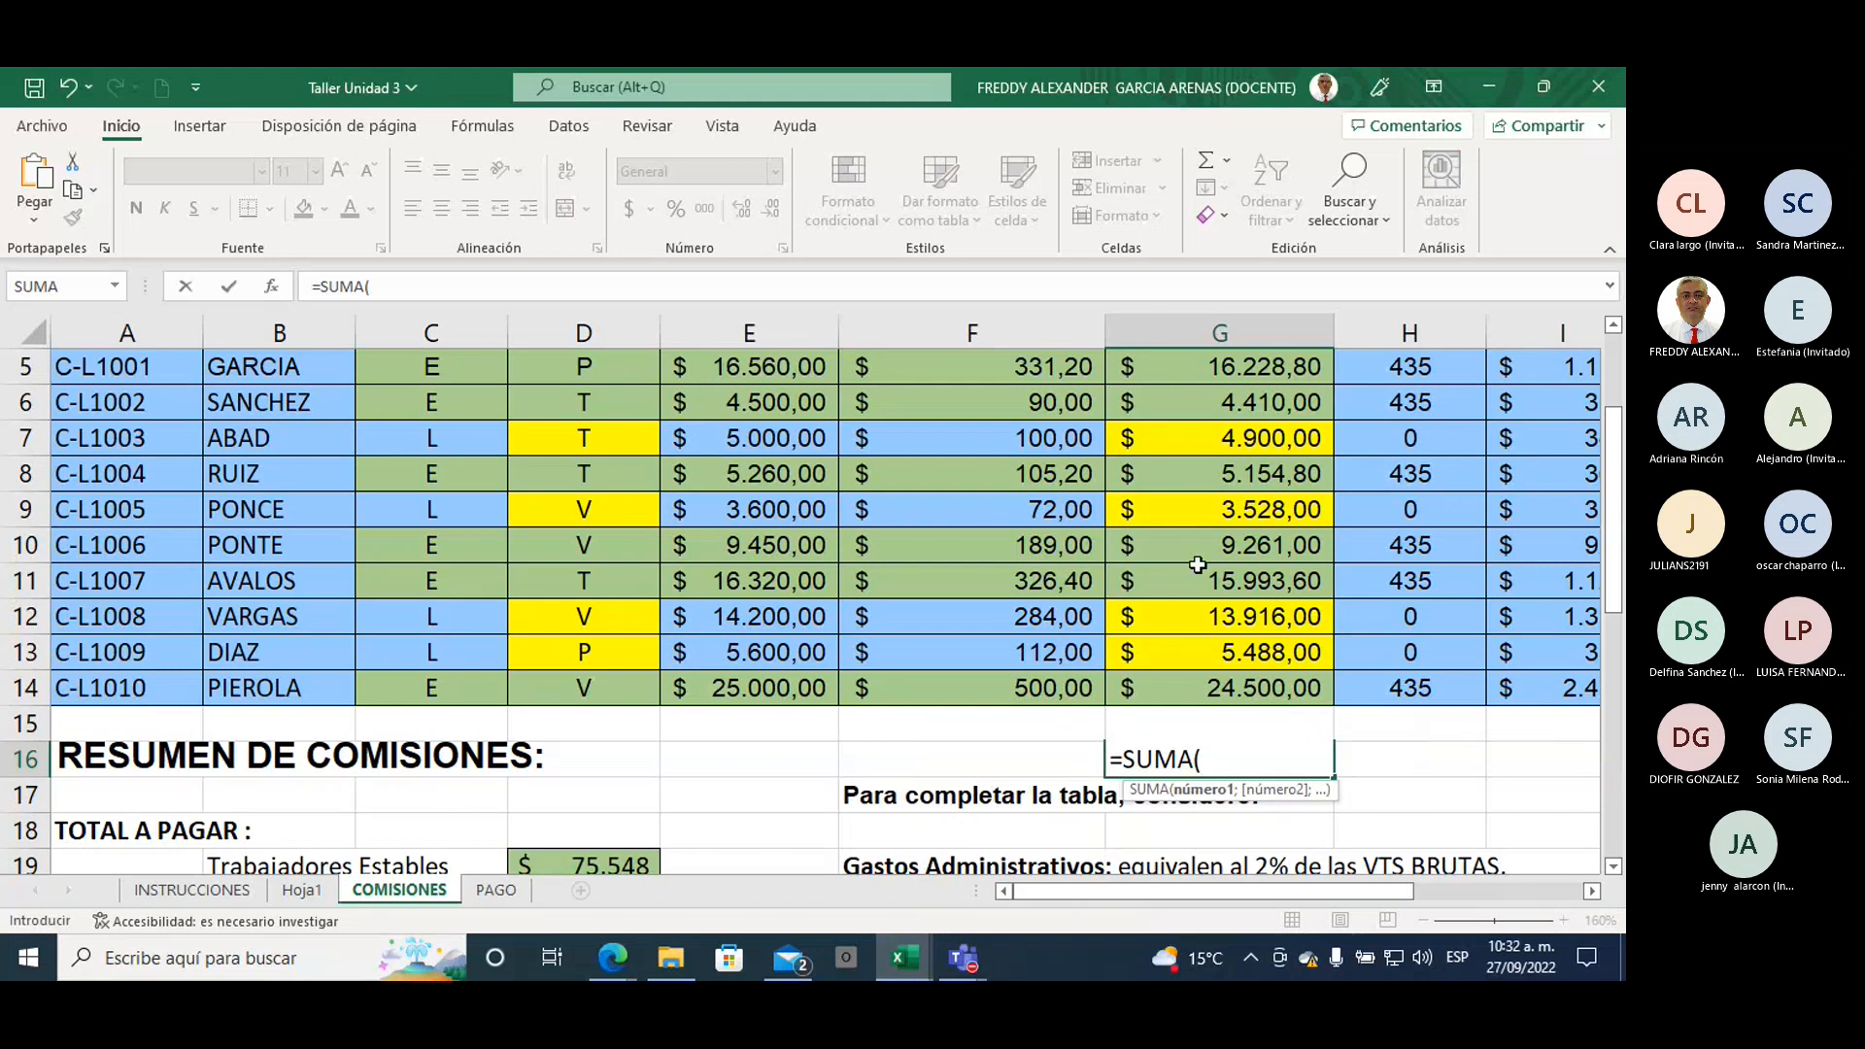
click(1199, 443)
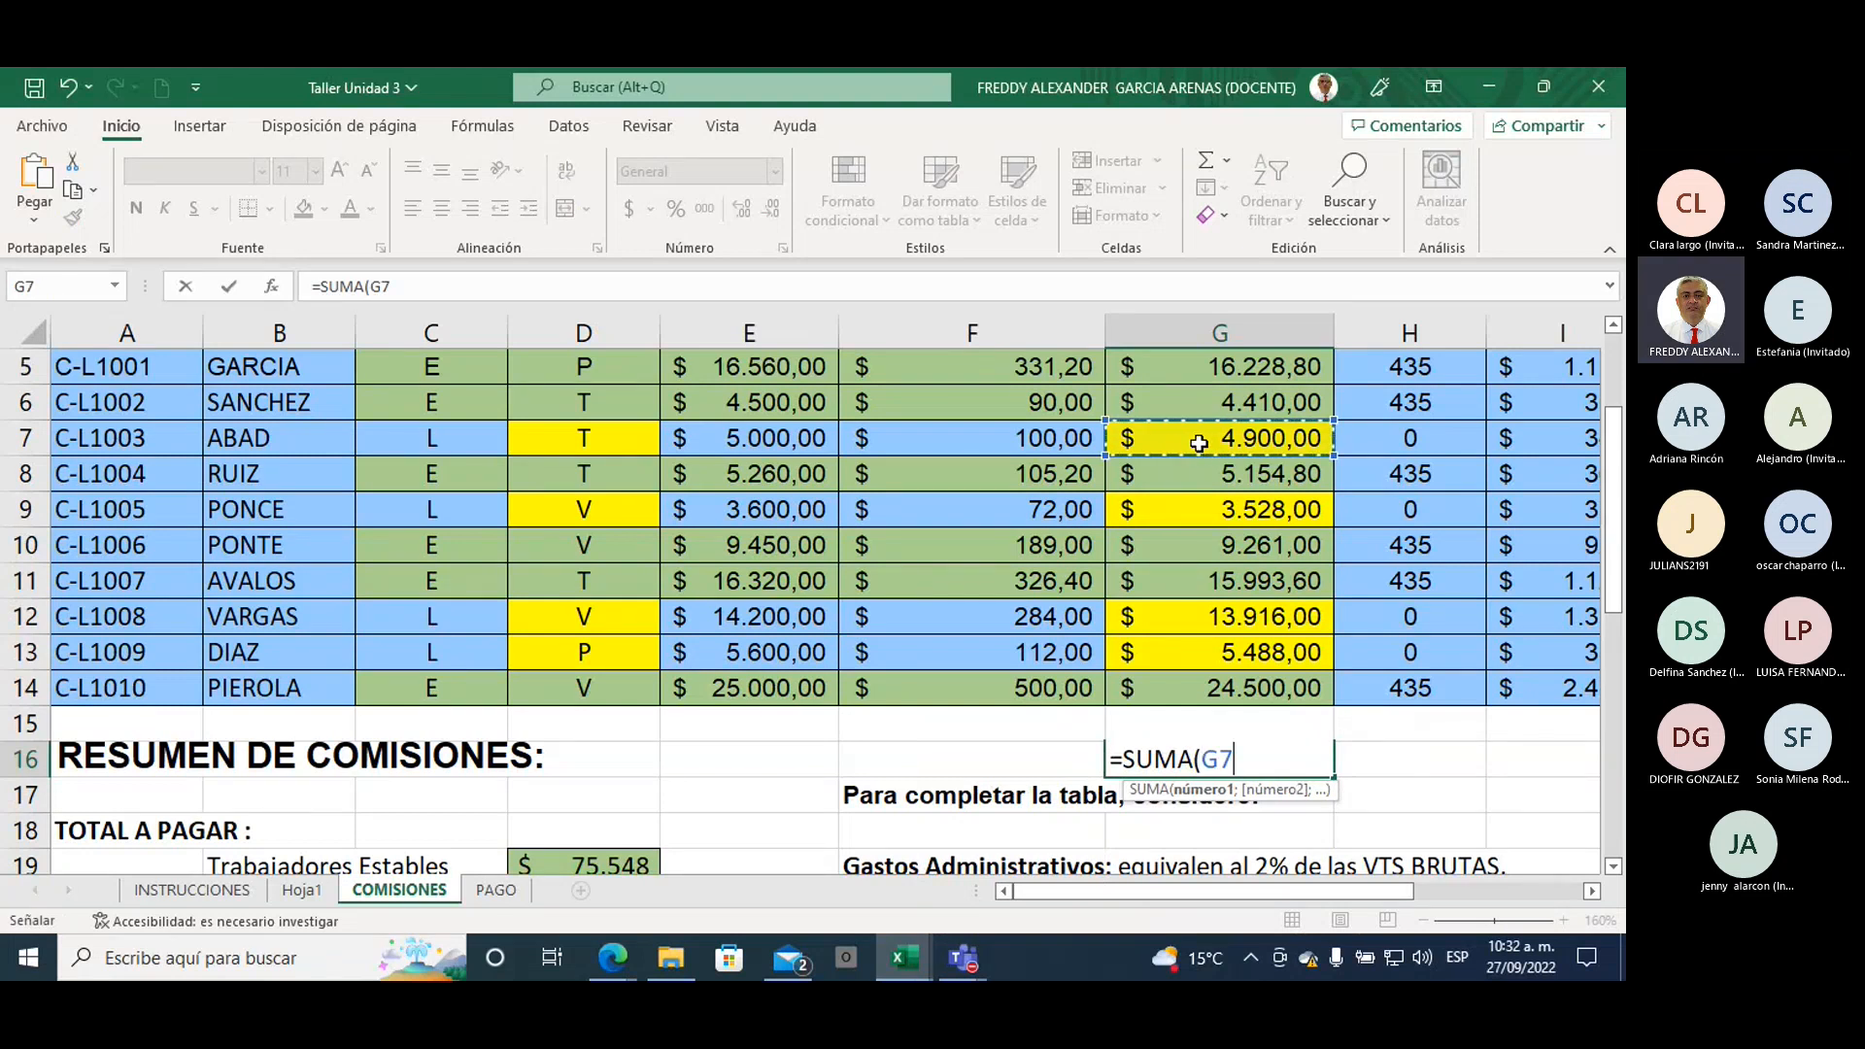
text(;)
click(1233, 511)
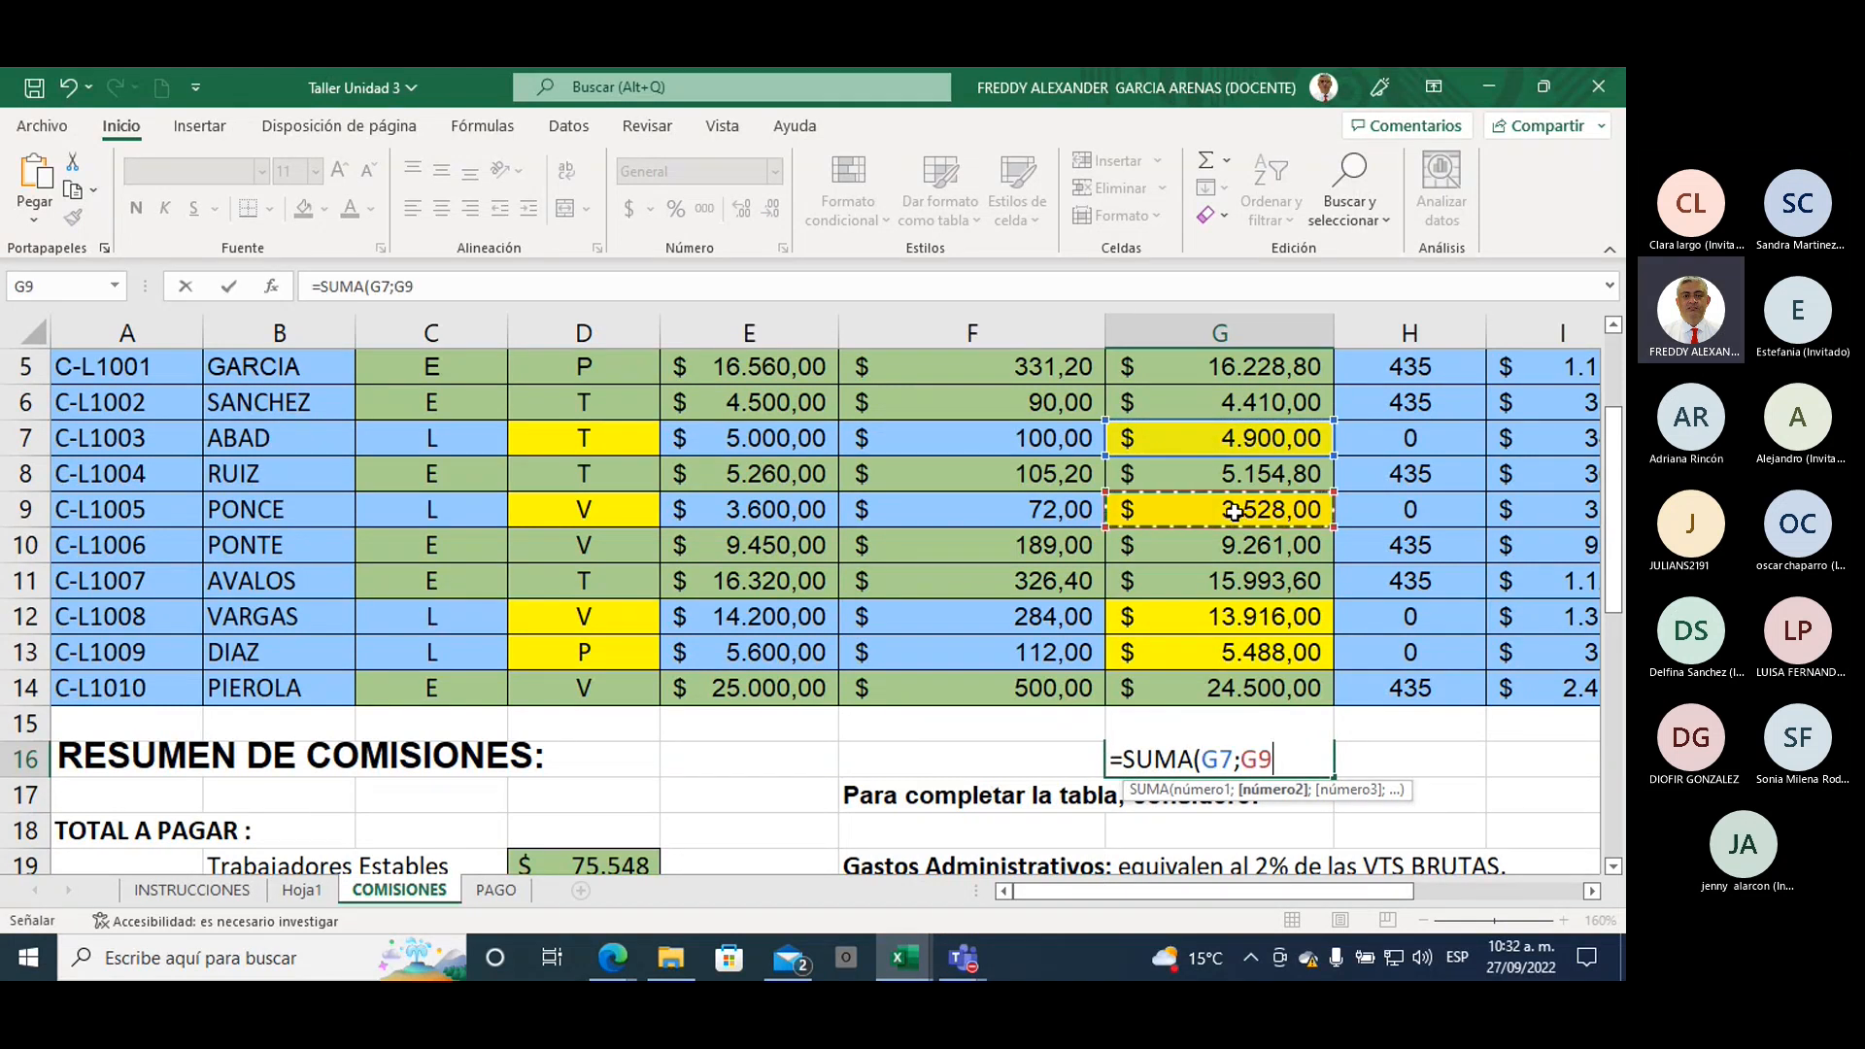
Step: Complete the G16 formula as =SUMA(G7;G9;G12;G13) and compare its result with the Trabajadores Libres total in D20
text(;)
click(1225, 614)
text(;)
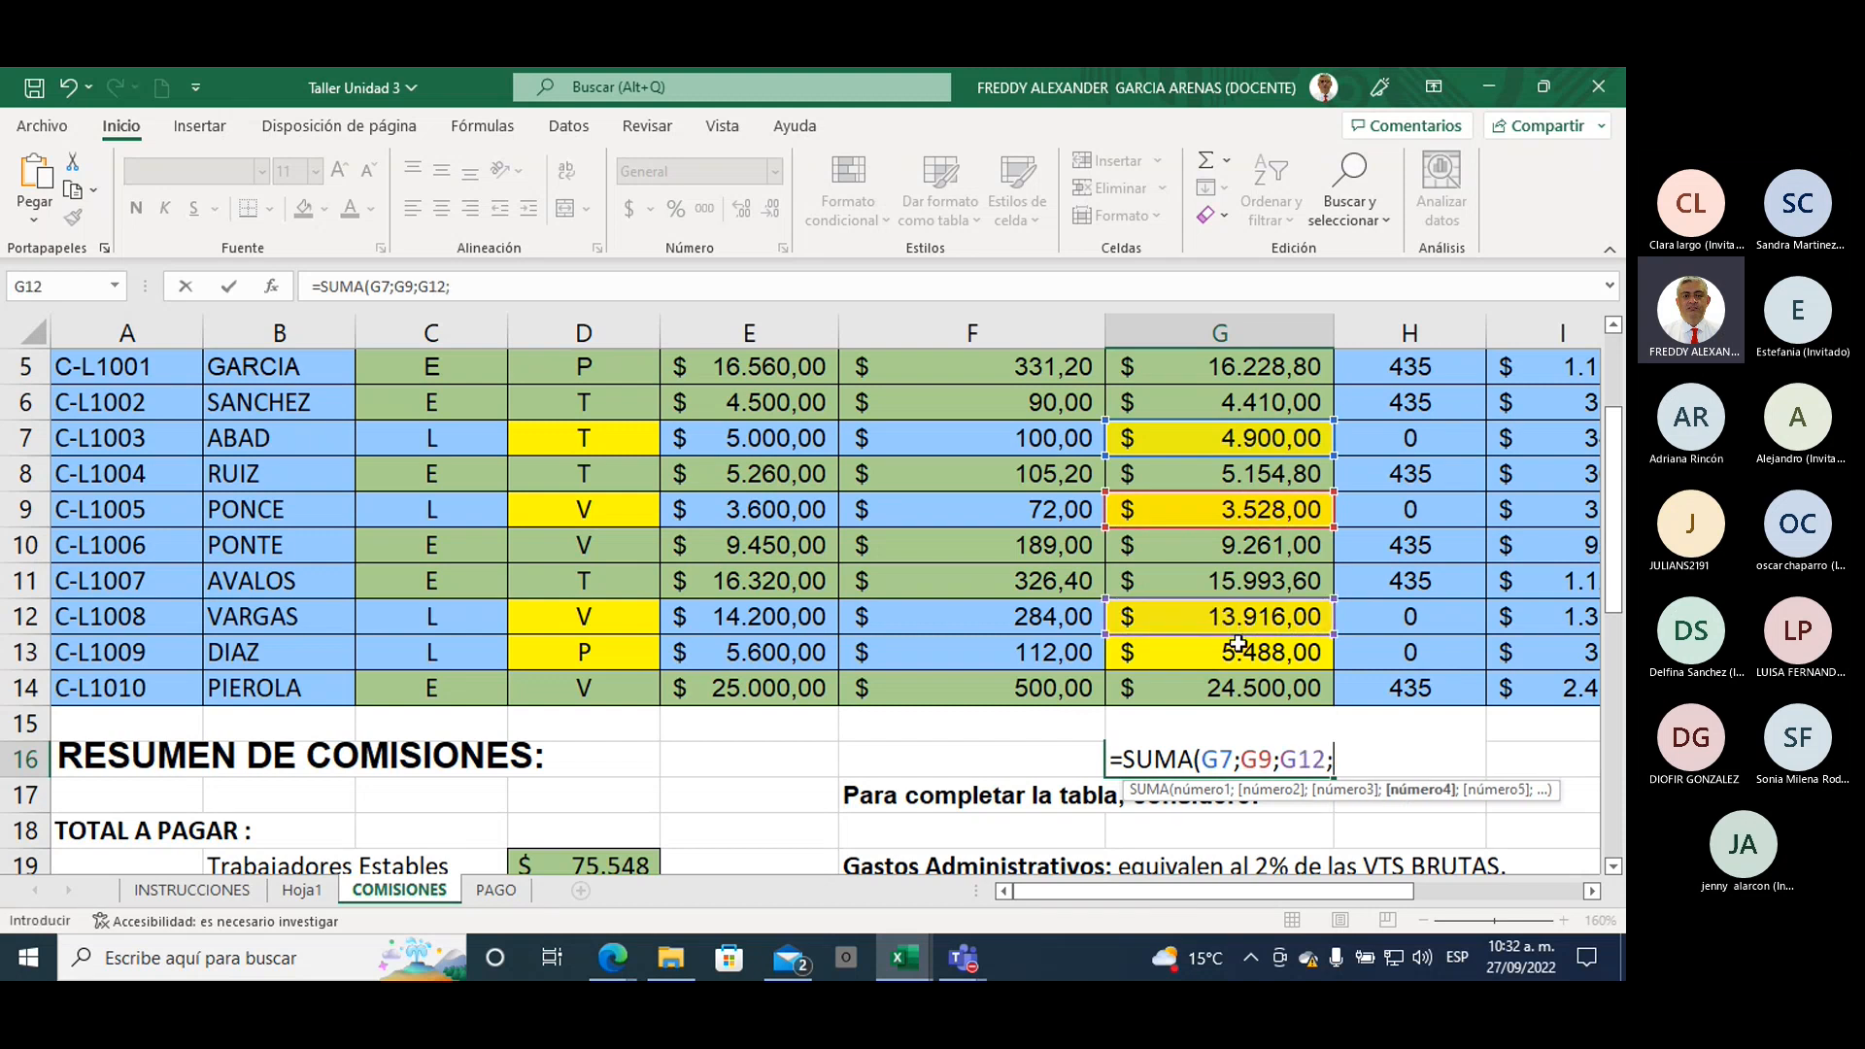
click(1239, 649)
text())
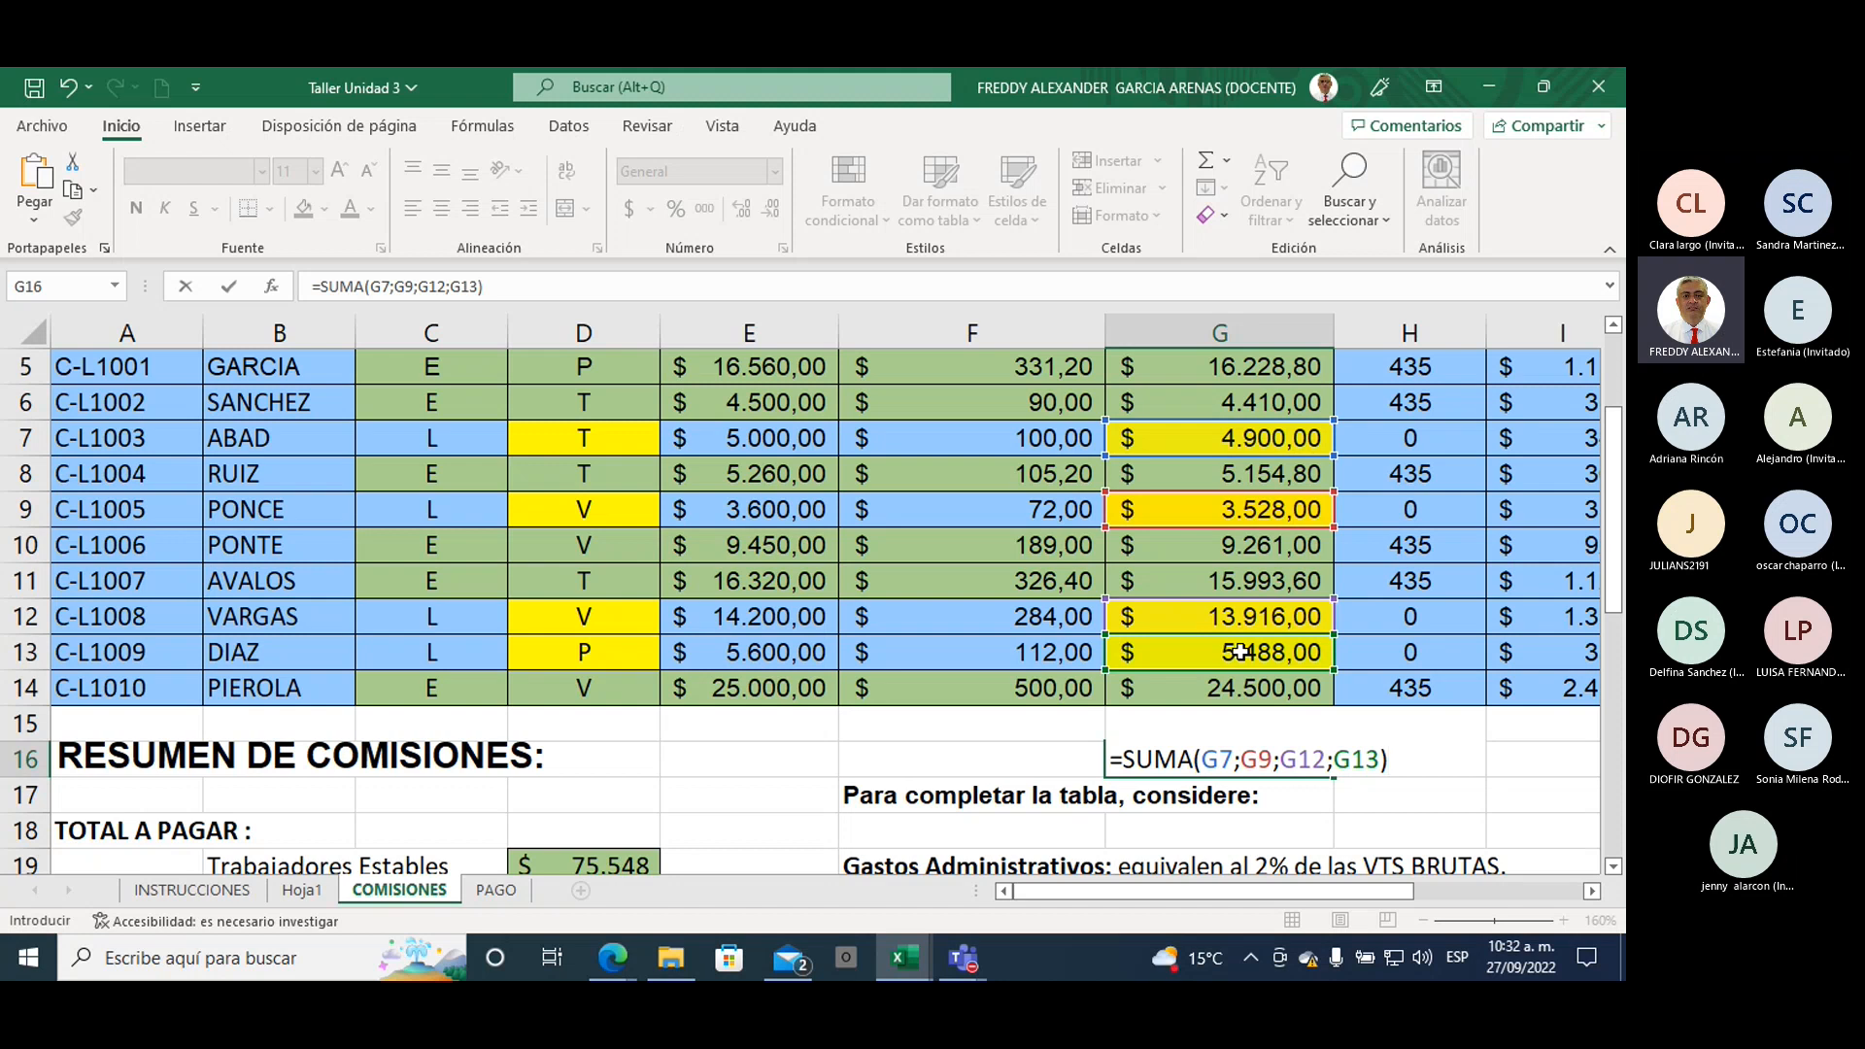
key(Return)
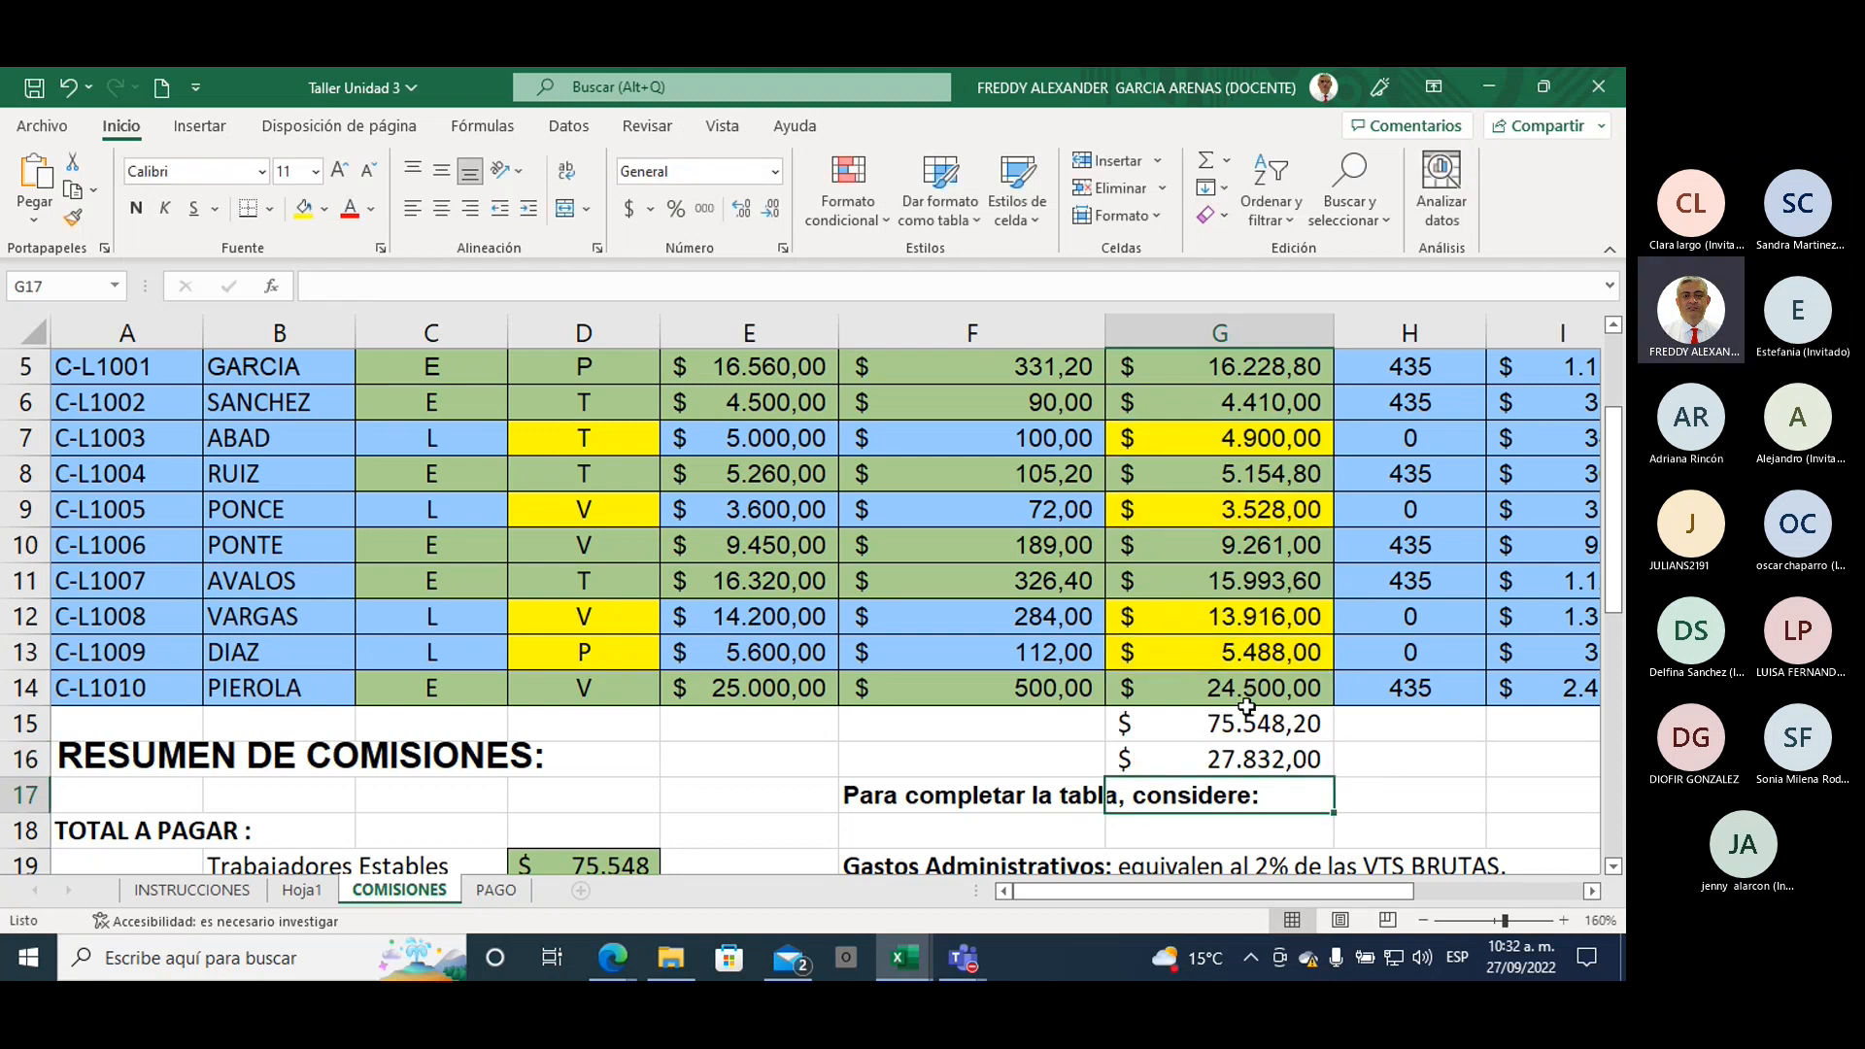
scroll(845, 732, down, 1)
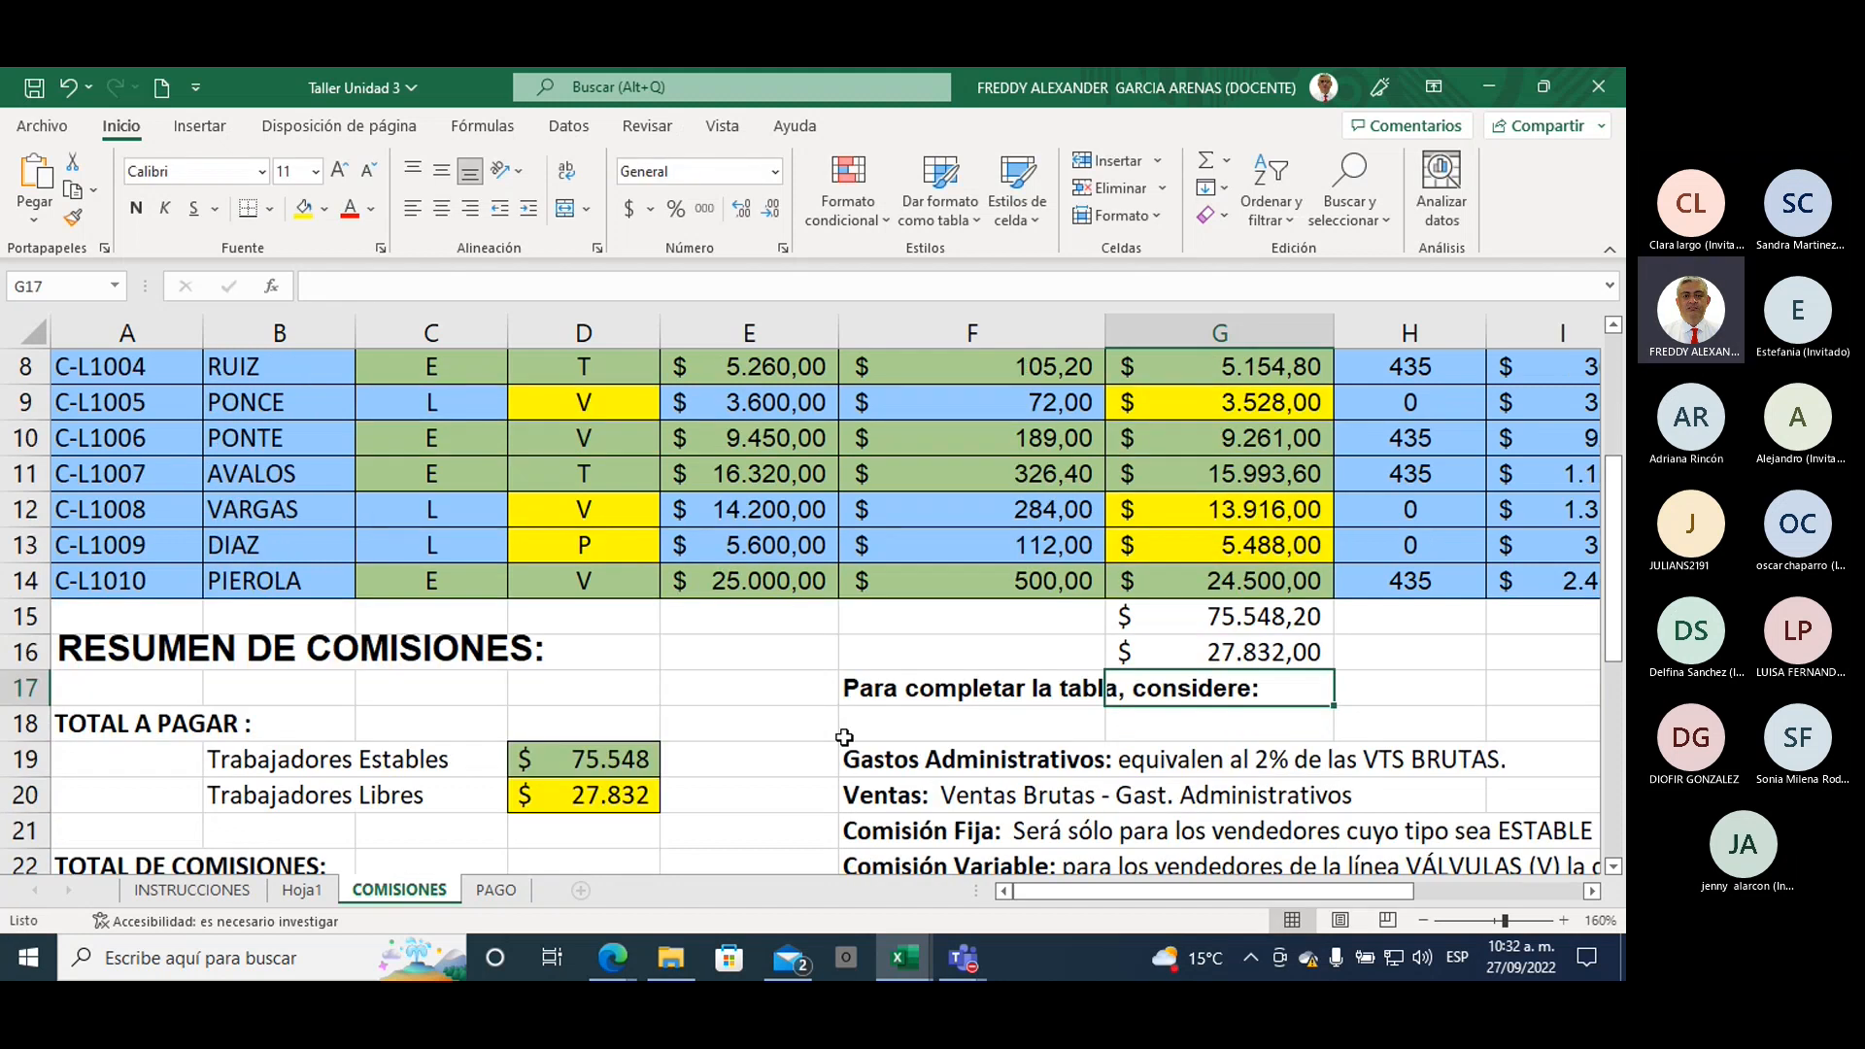
click(641, 804)
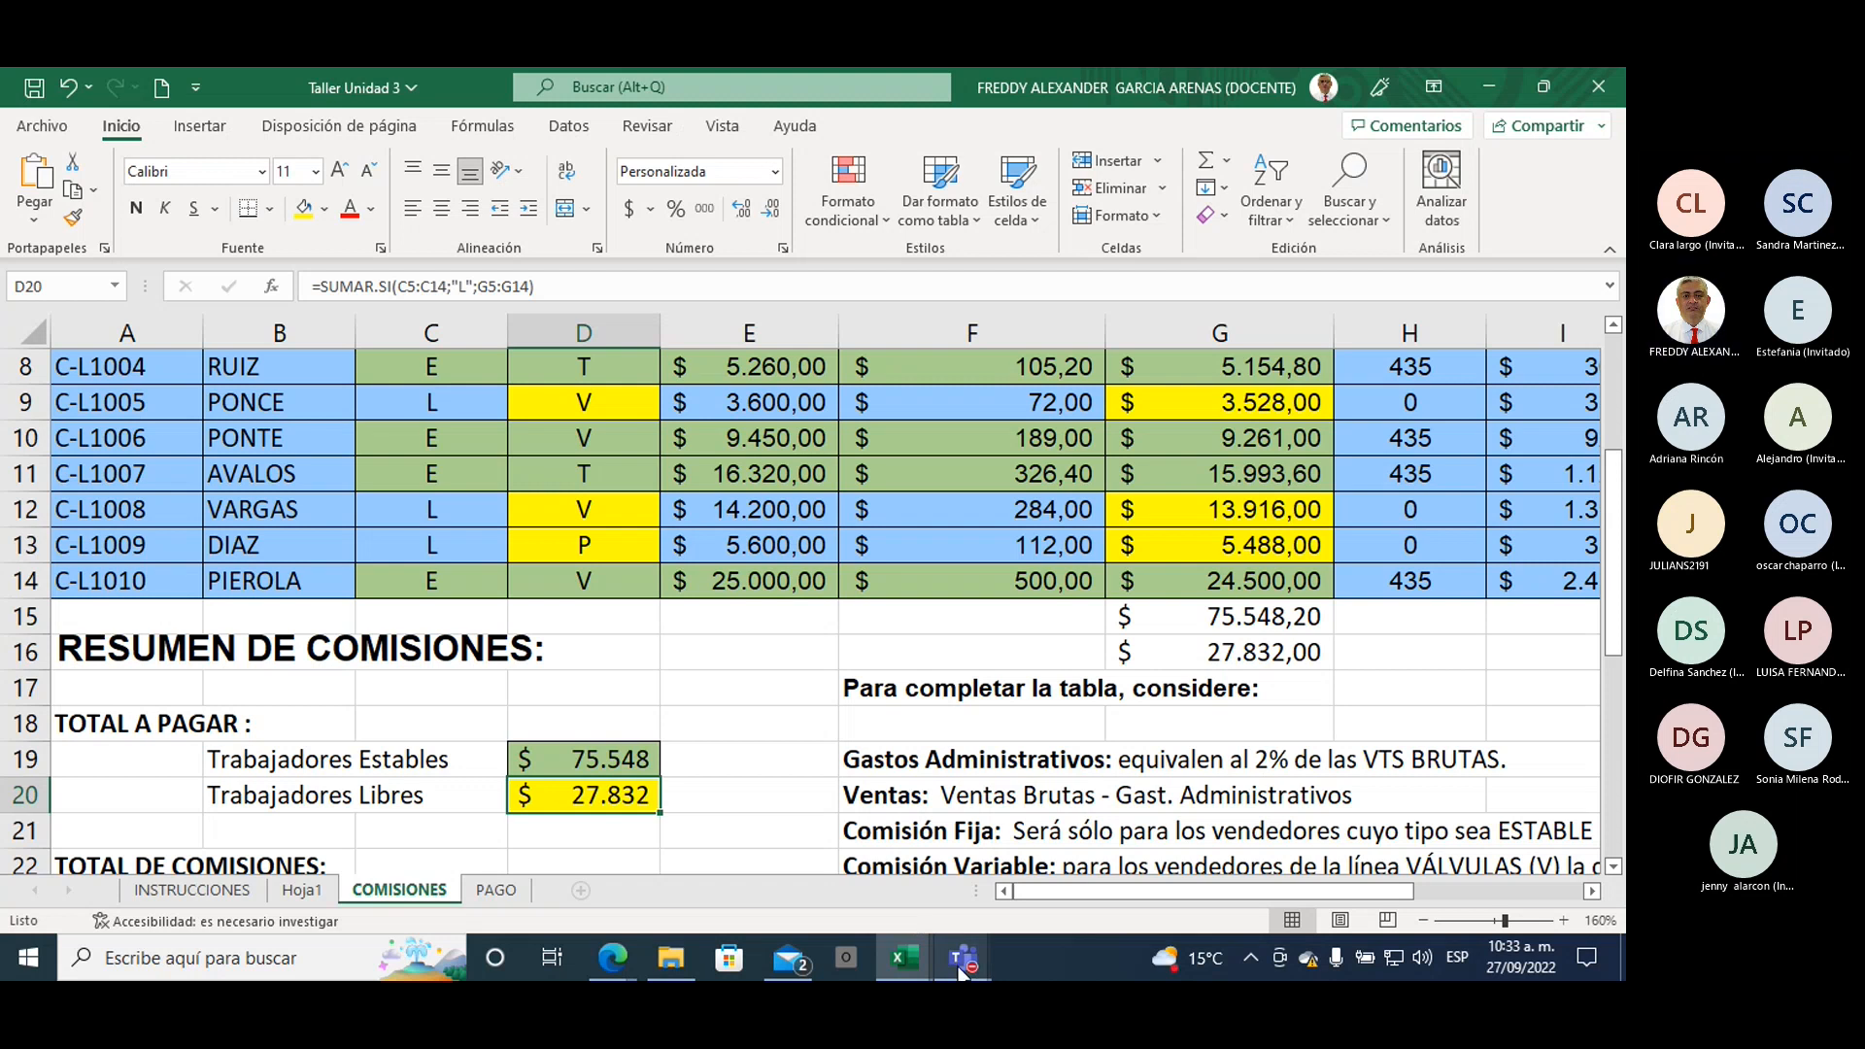
Step: Switch to the Teams meeting window to check the participants, then return to the Excel workbook
mouse_move(956, 966)
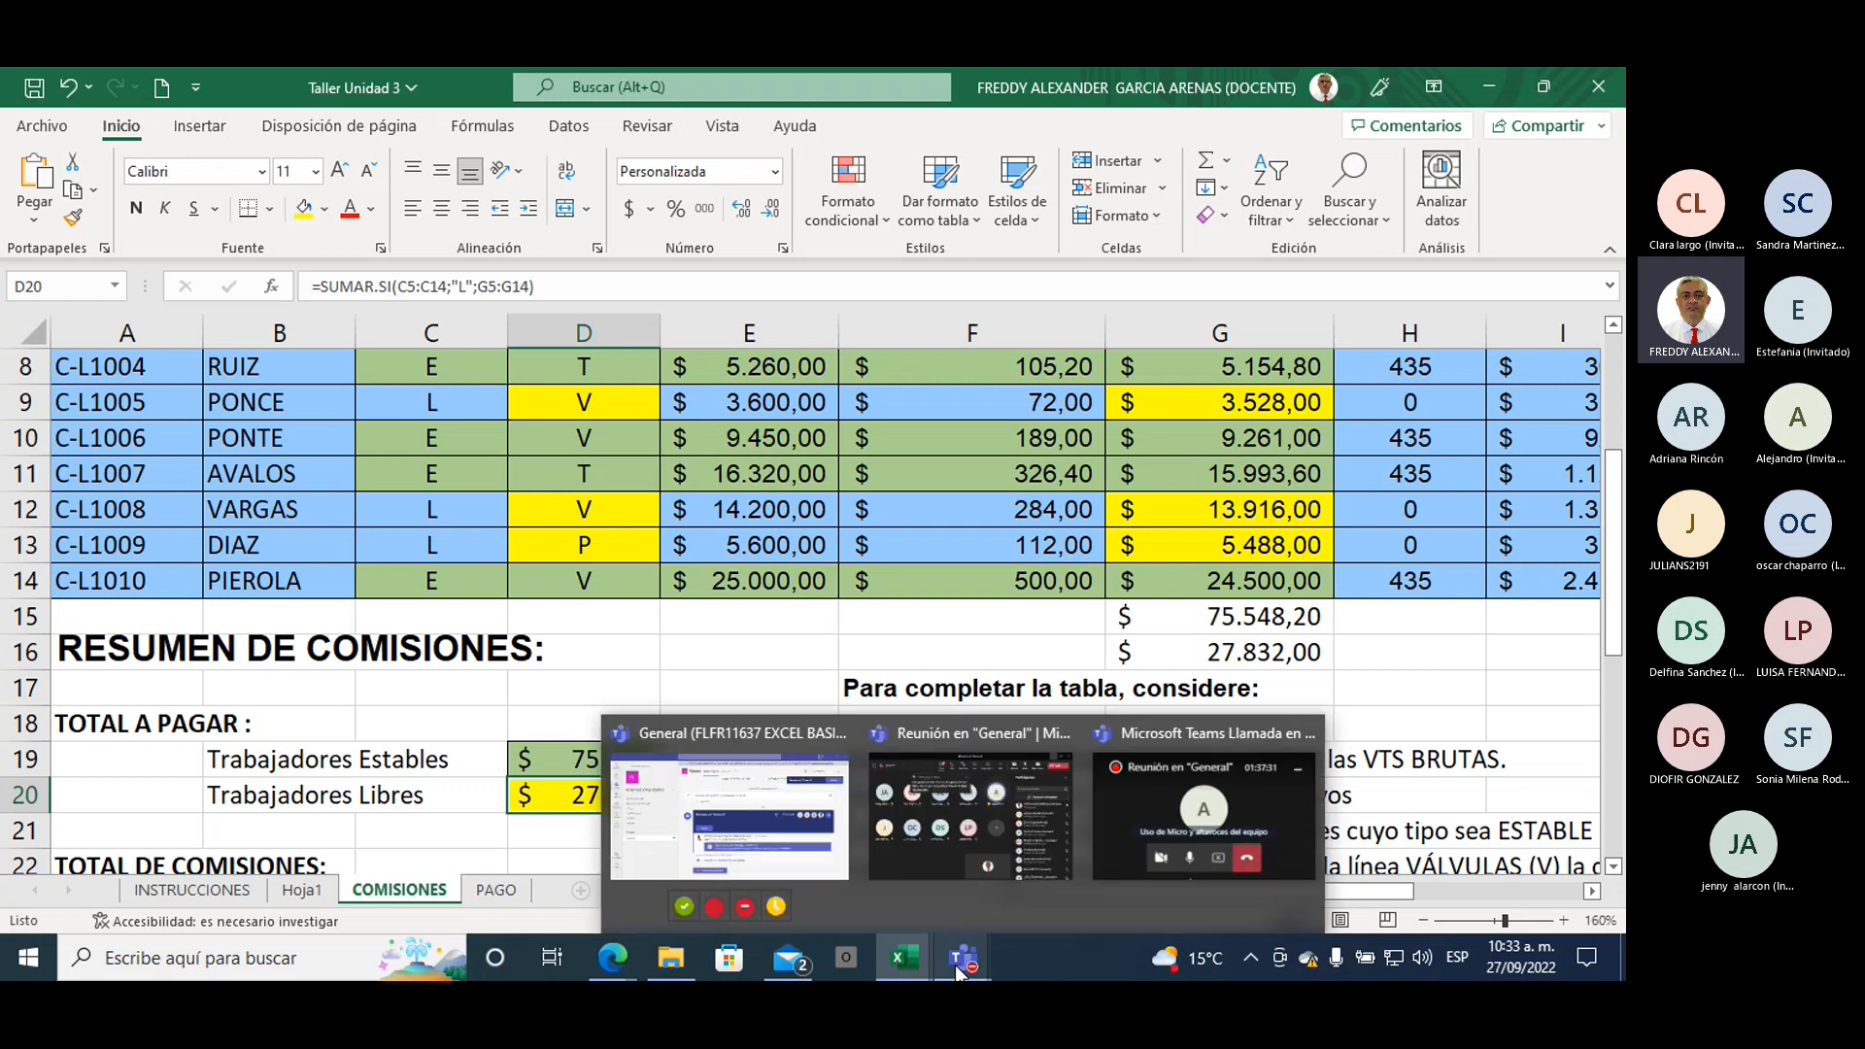
click(924, 866)
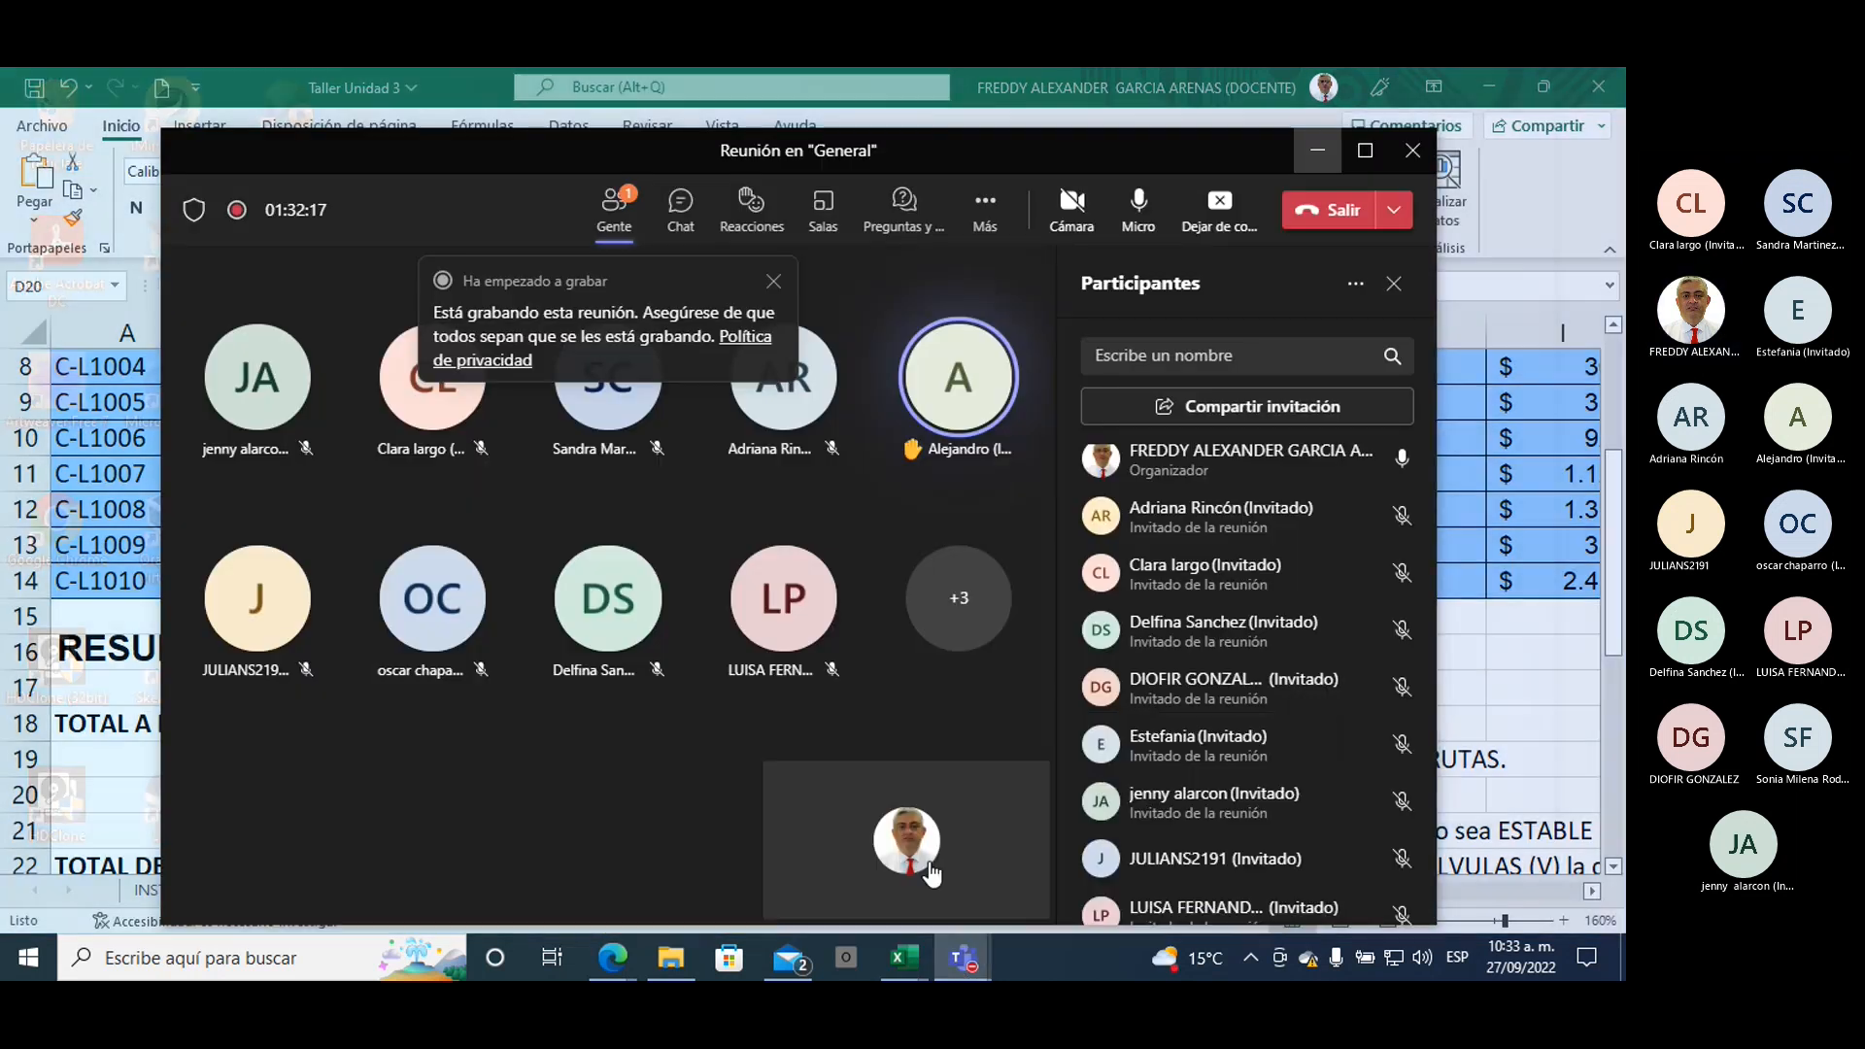
click(1317, 149)
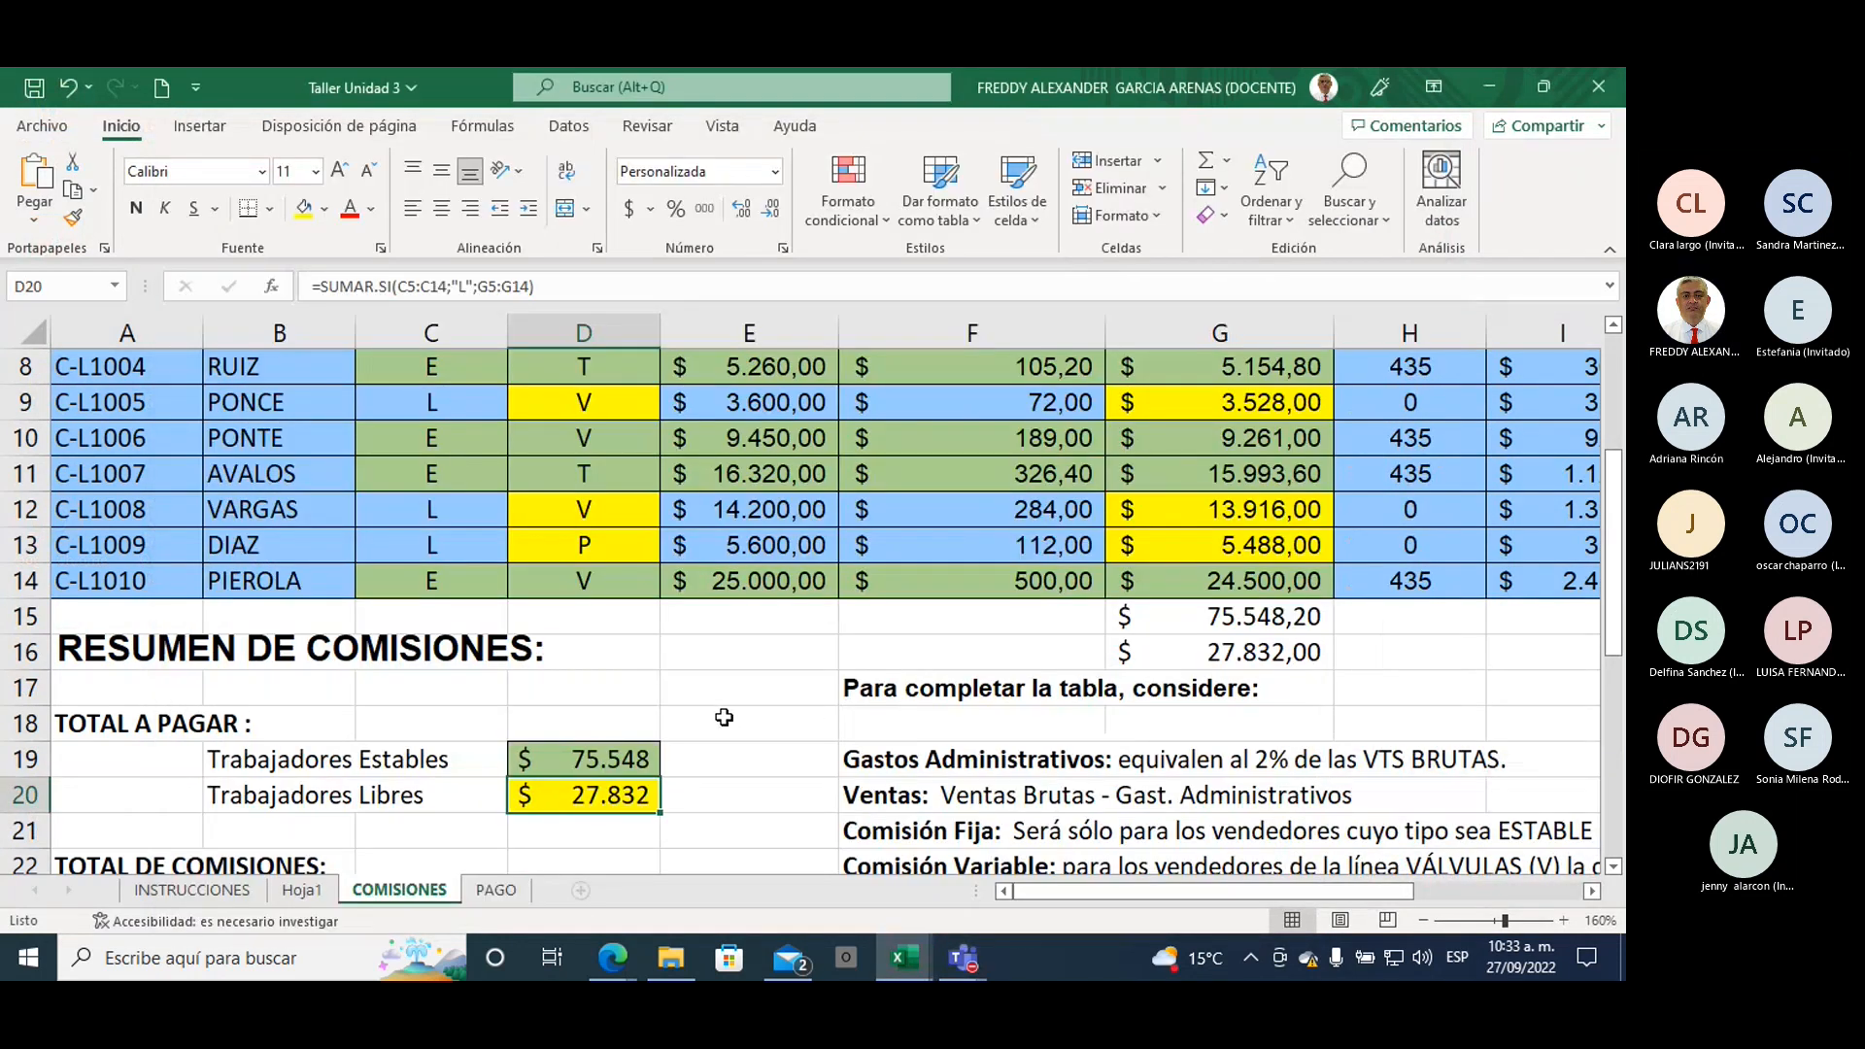
Step: Review the empty summary cells and select the Total Comisiones instructions for fixed and variable commission in rows 31 and 32
scroll(724, 716, down, 2)
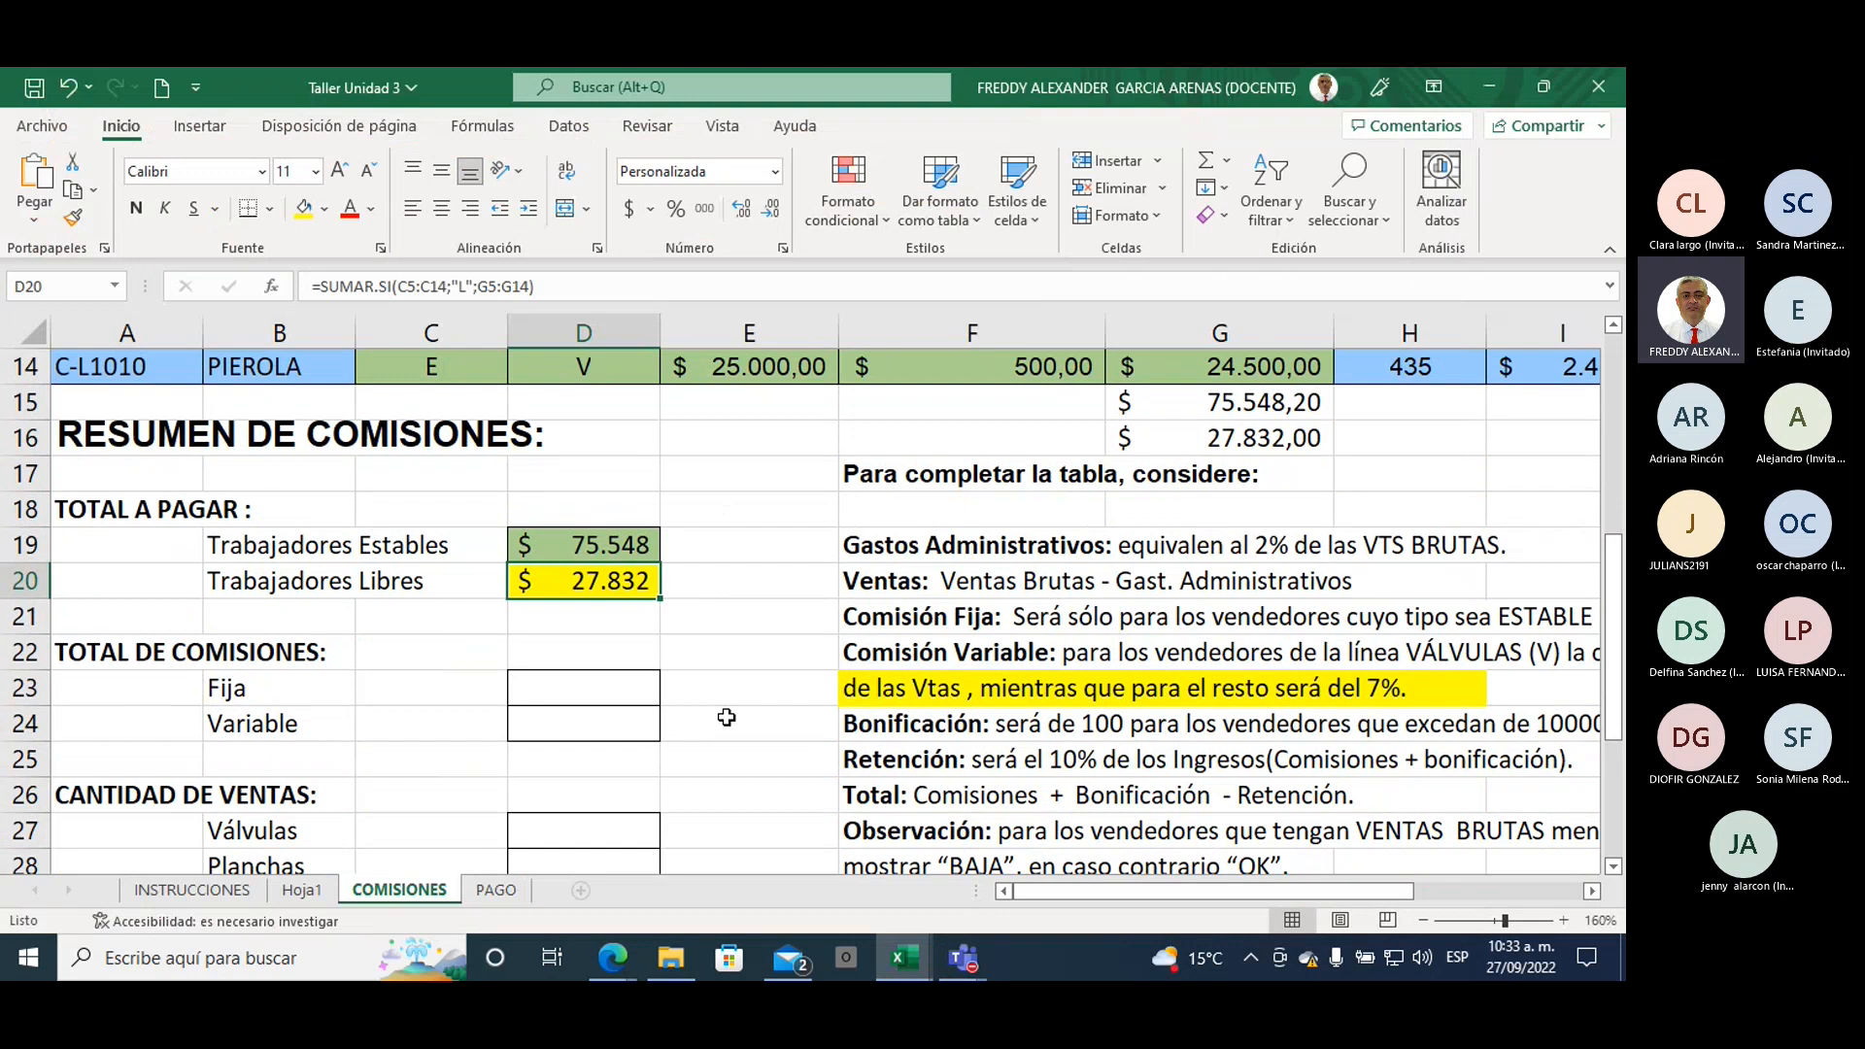
scroll(730, 724, down, 1)
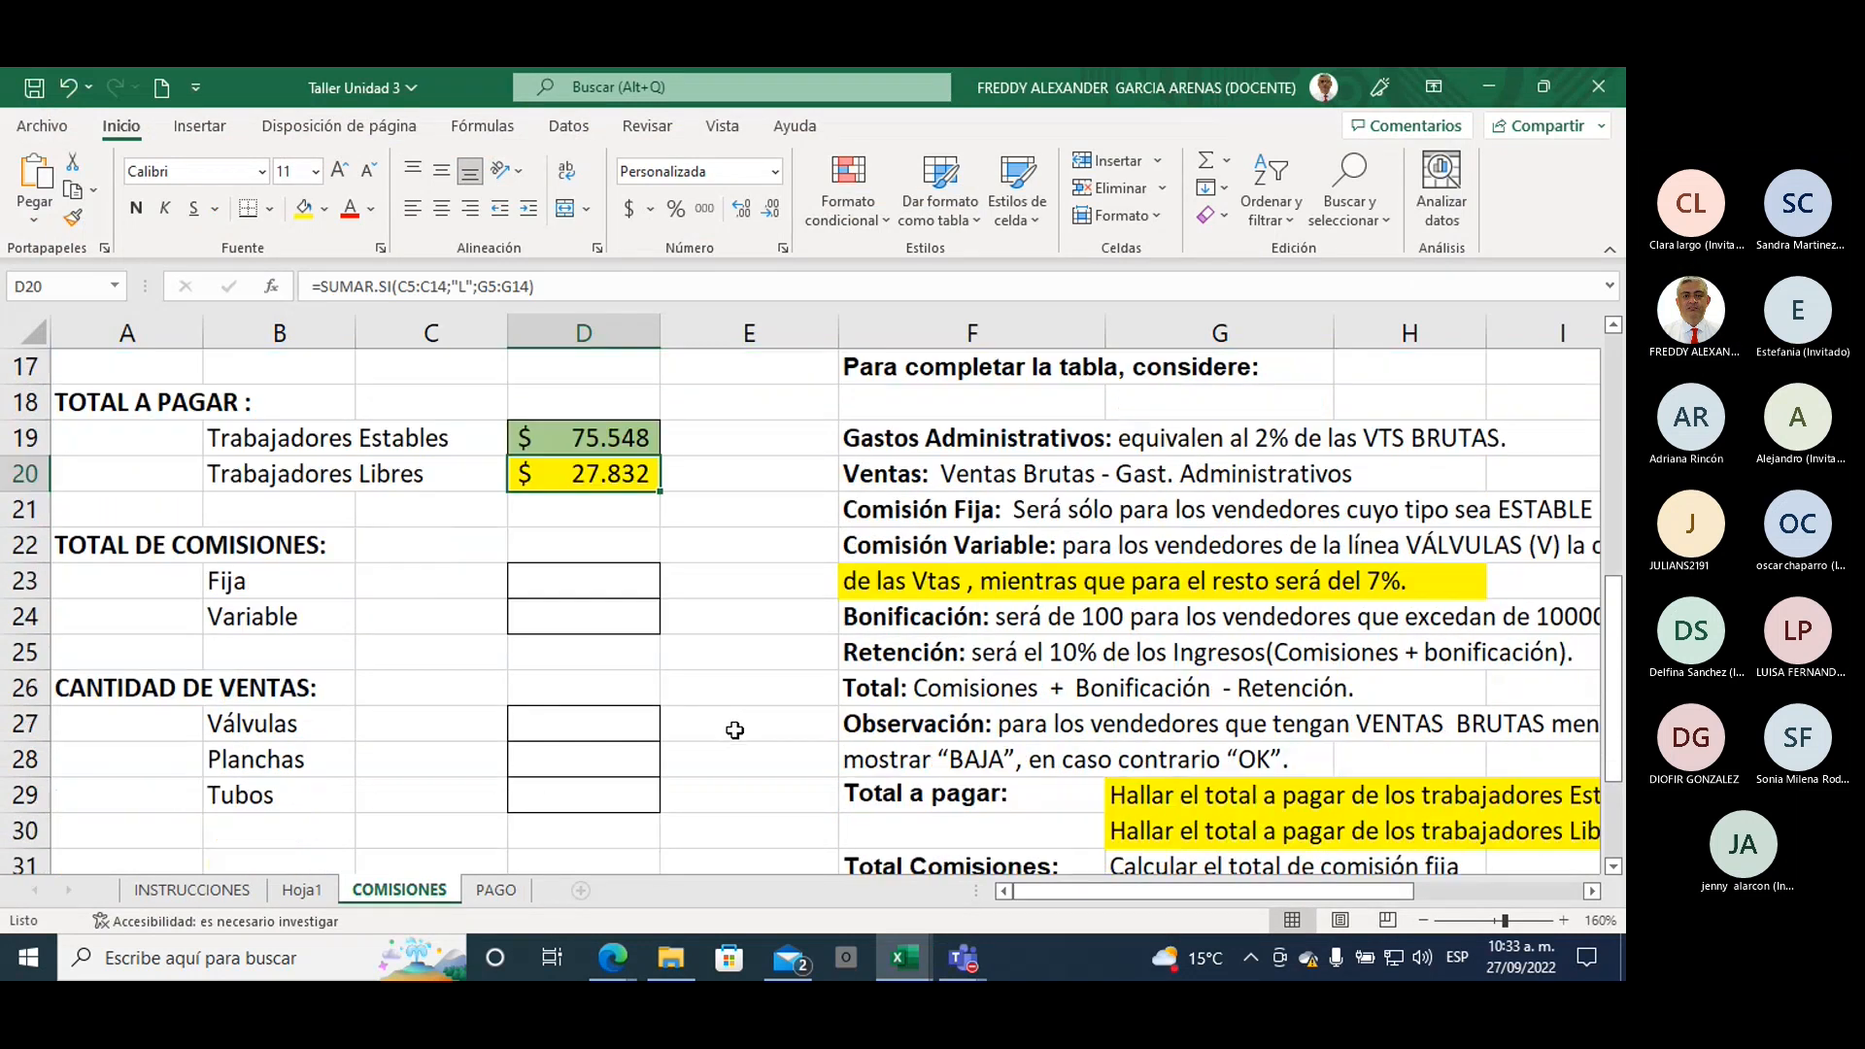
scroll(734, 729, down, 2)
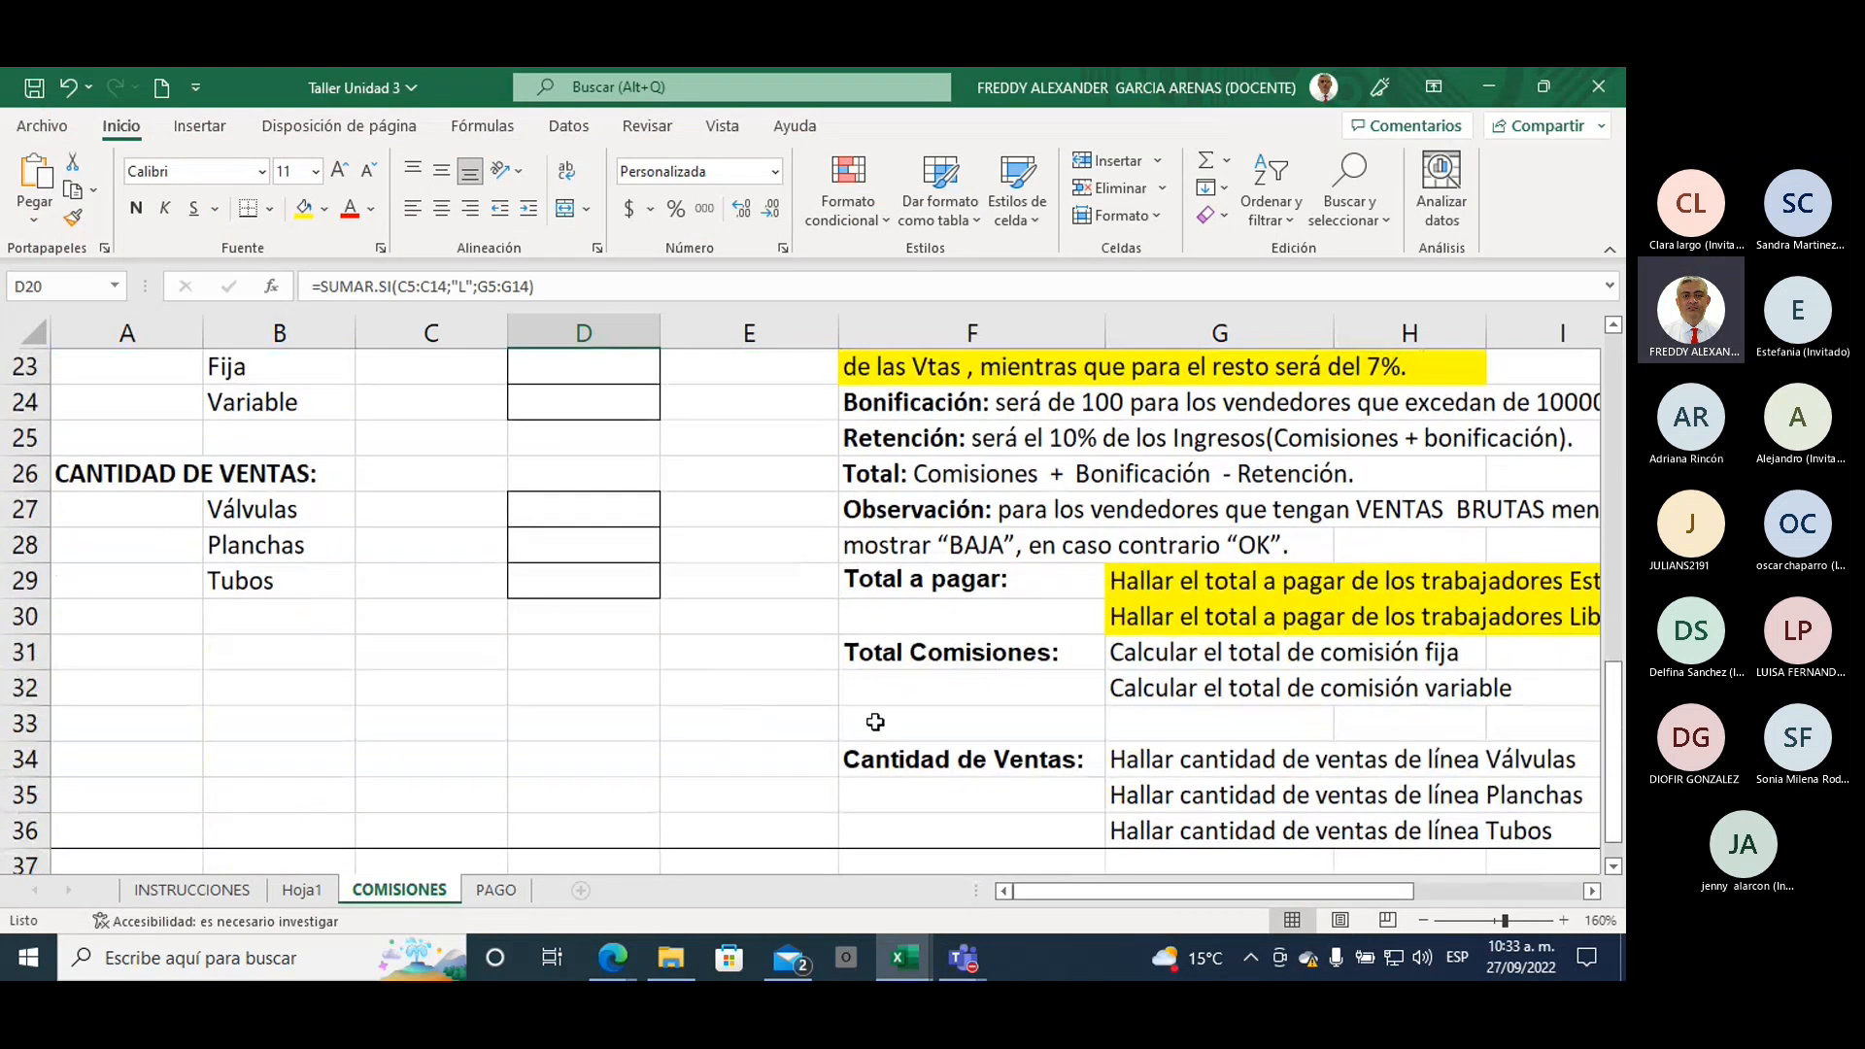
click(1128, 651)
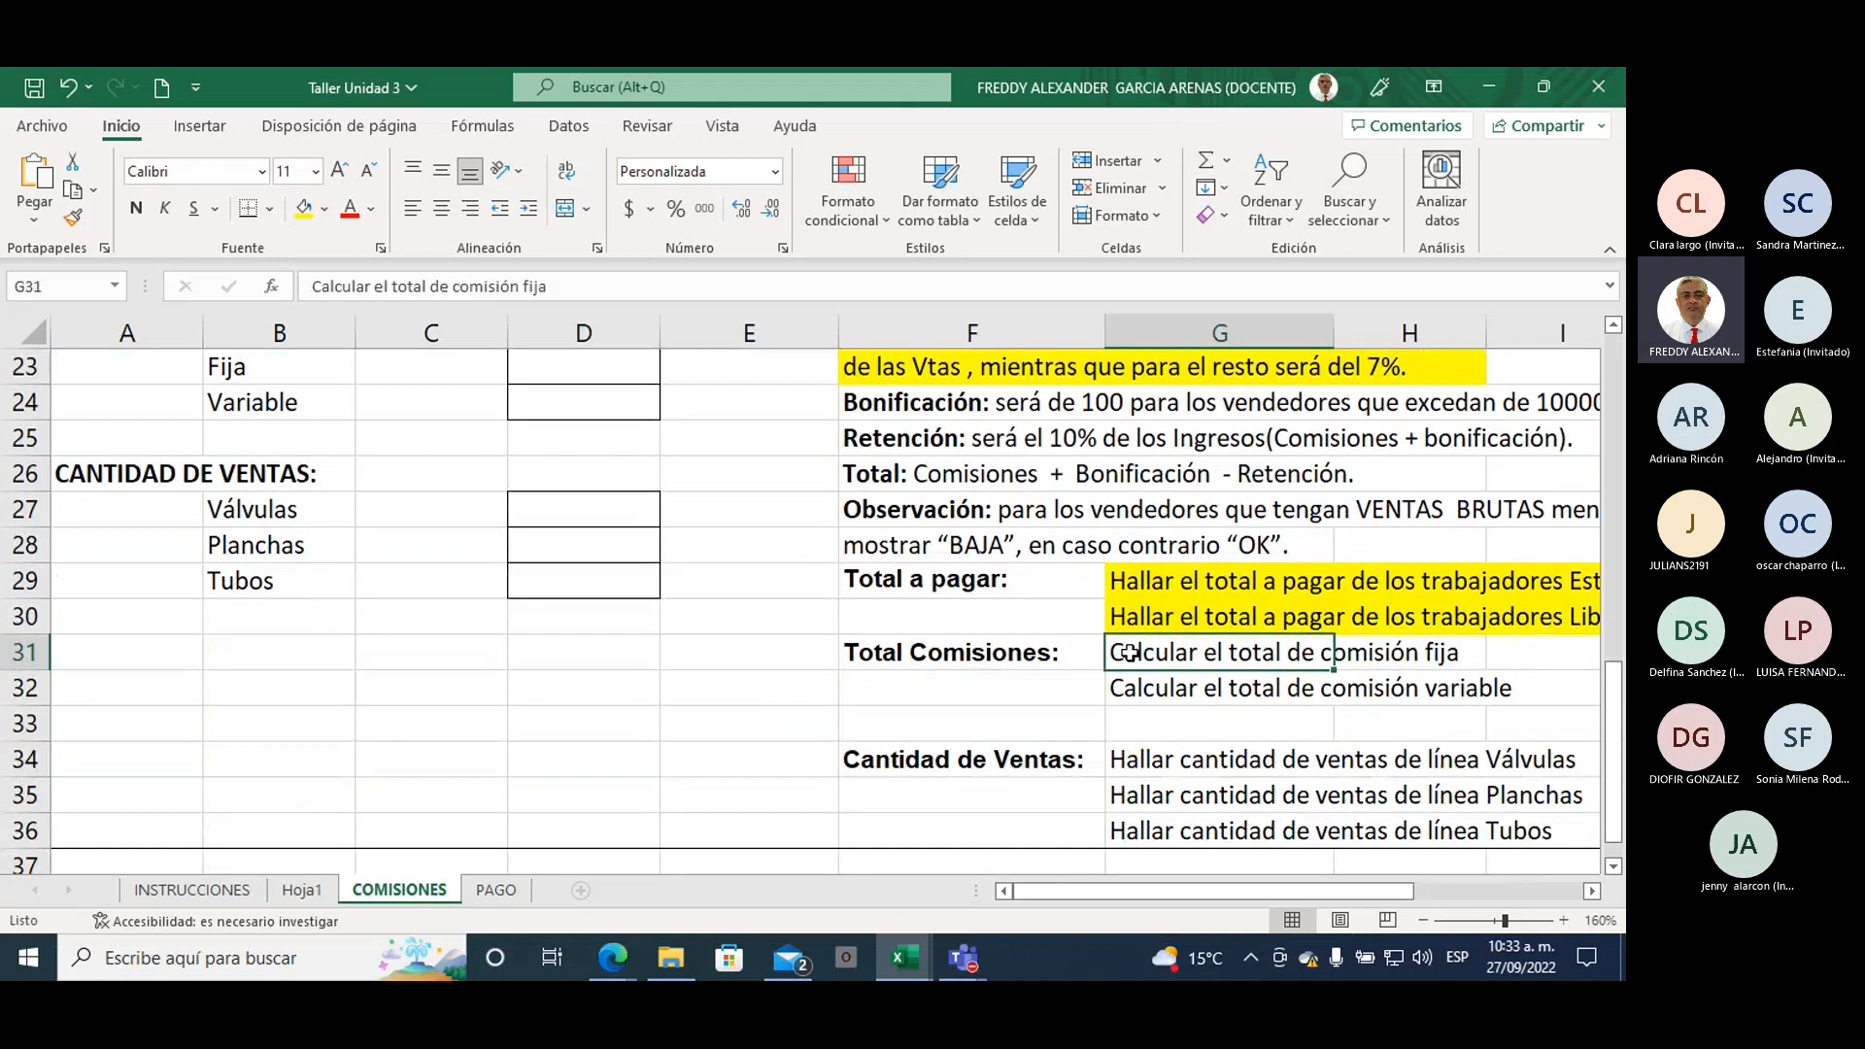
drag(1128, 652, 1493, 686)
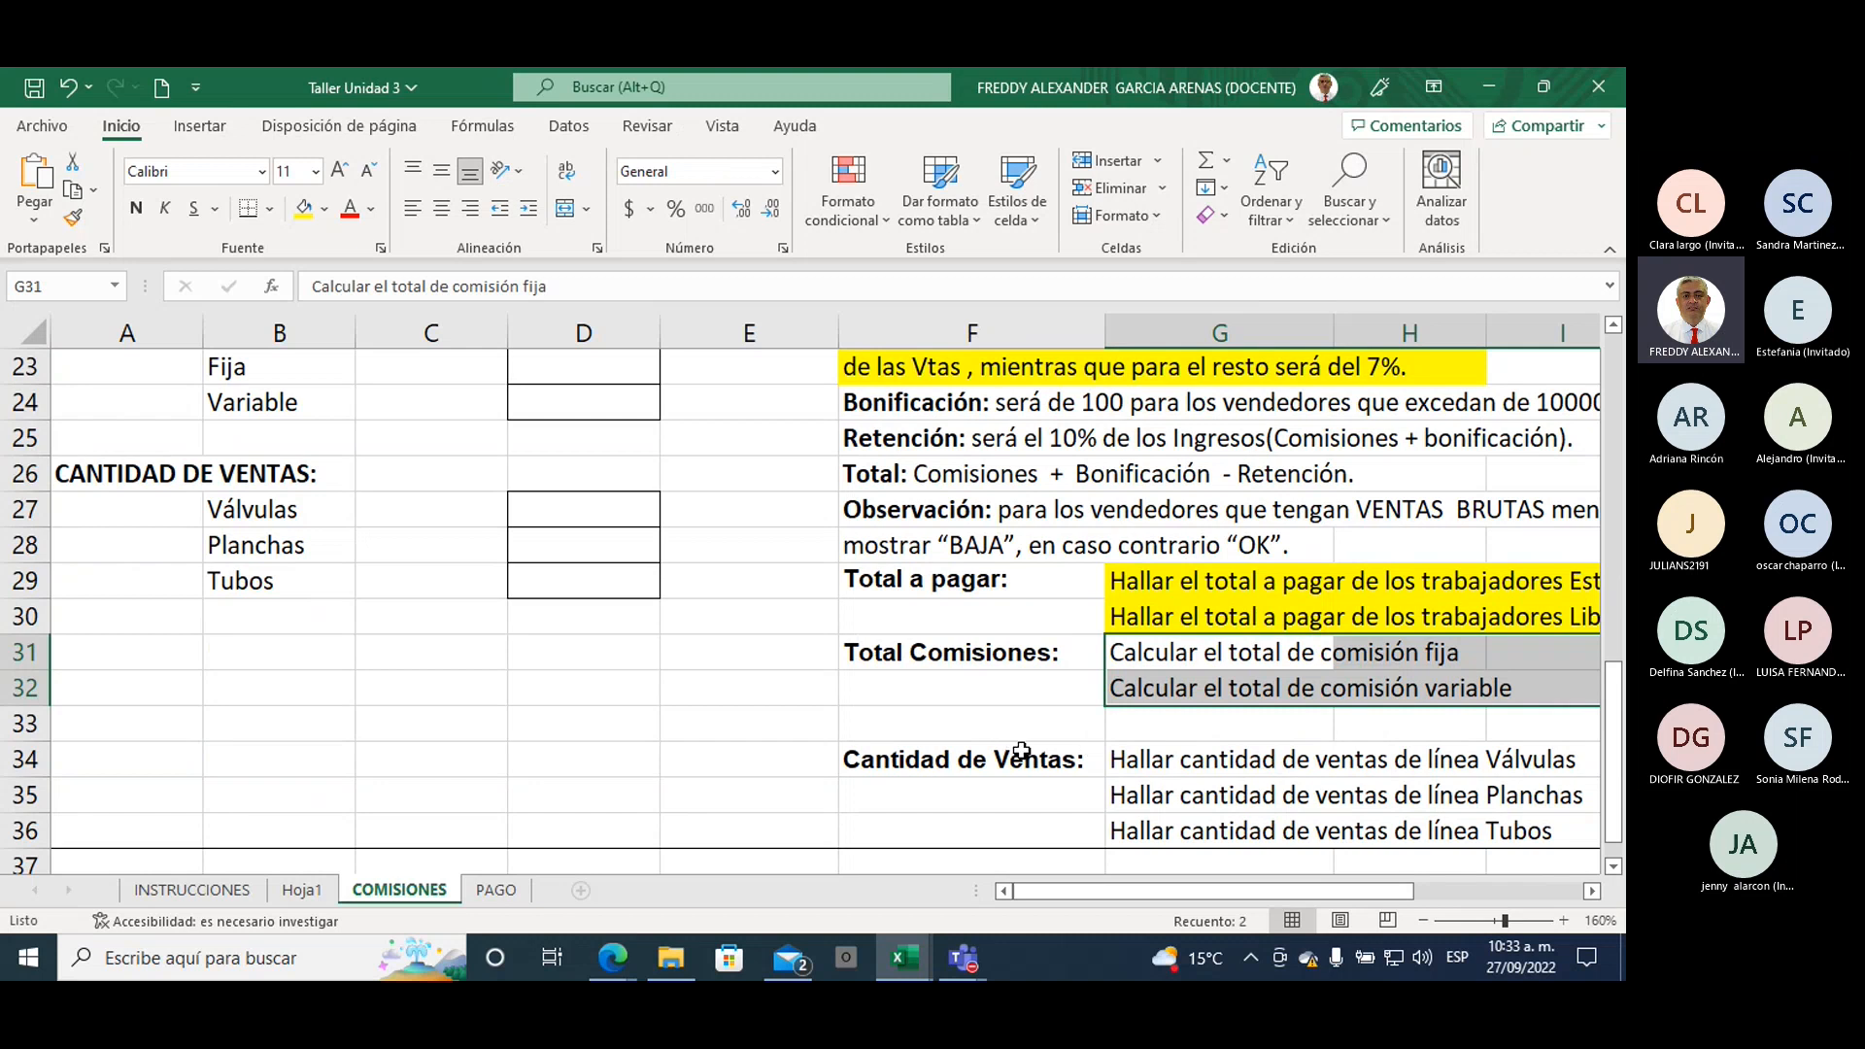
Step: Write the note SUMA in cell J32 beside the instruction for the total variable commission
drag(1054, 890, 1198, 883)
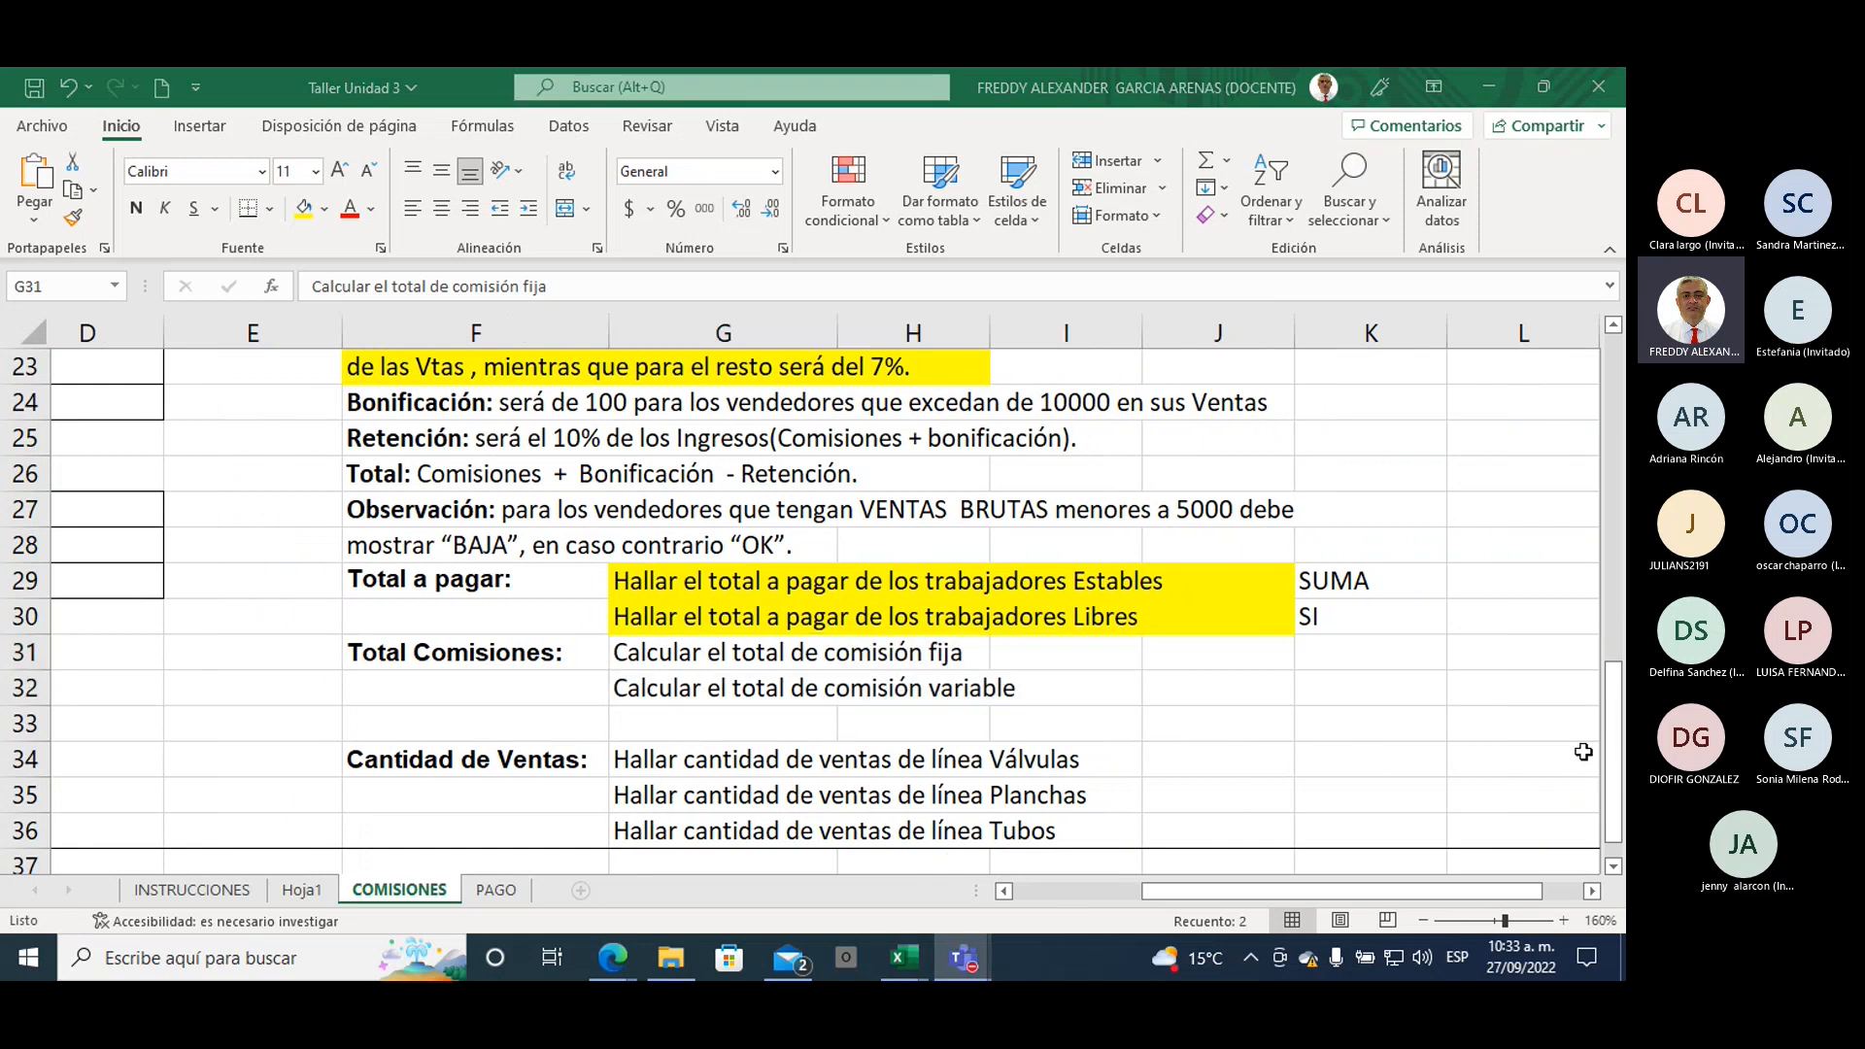
click(1218, 688)
text(SUMA)
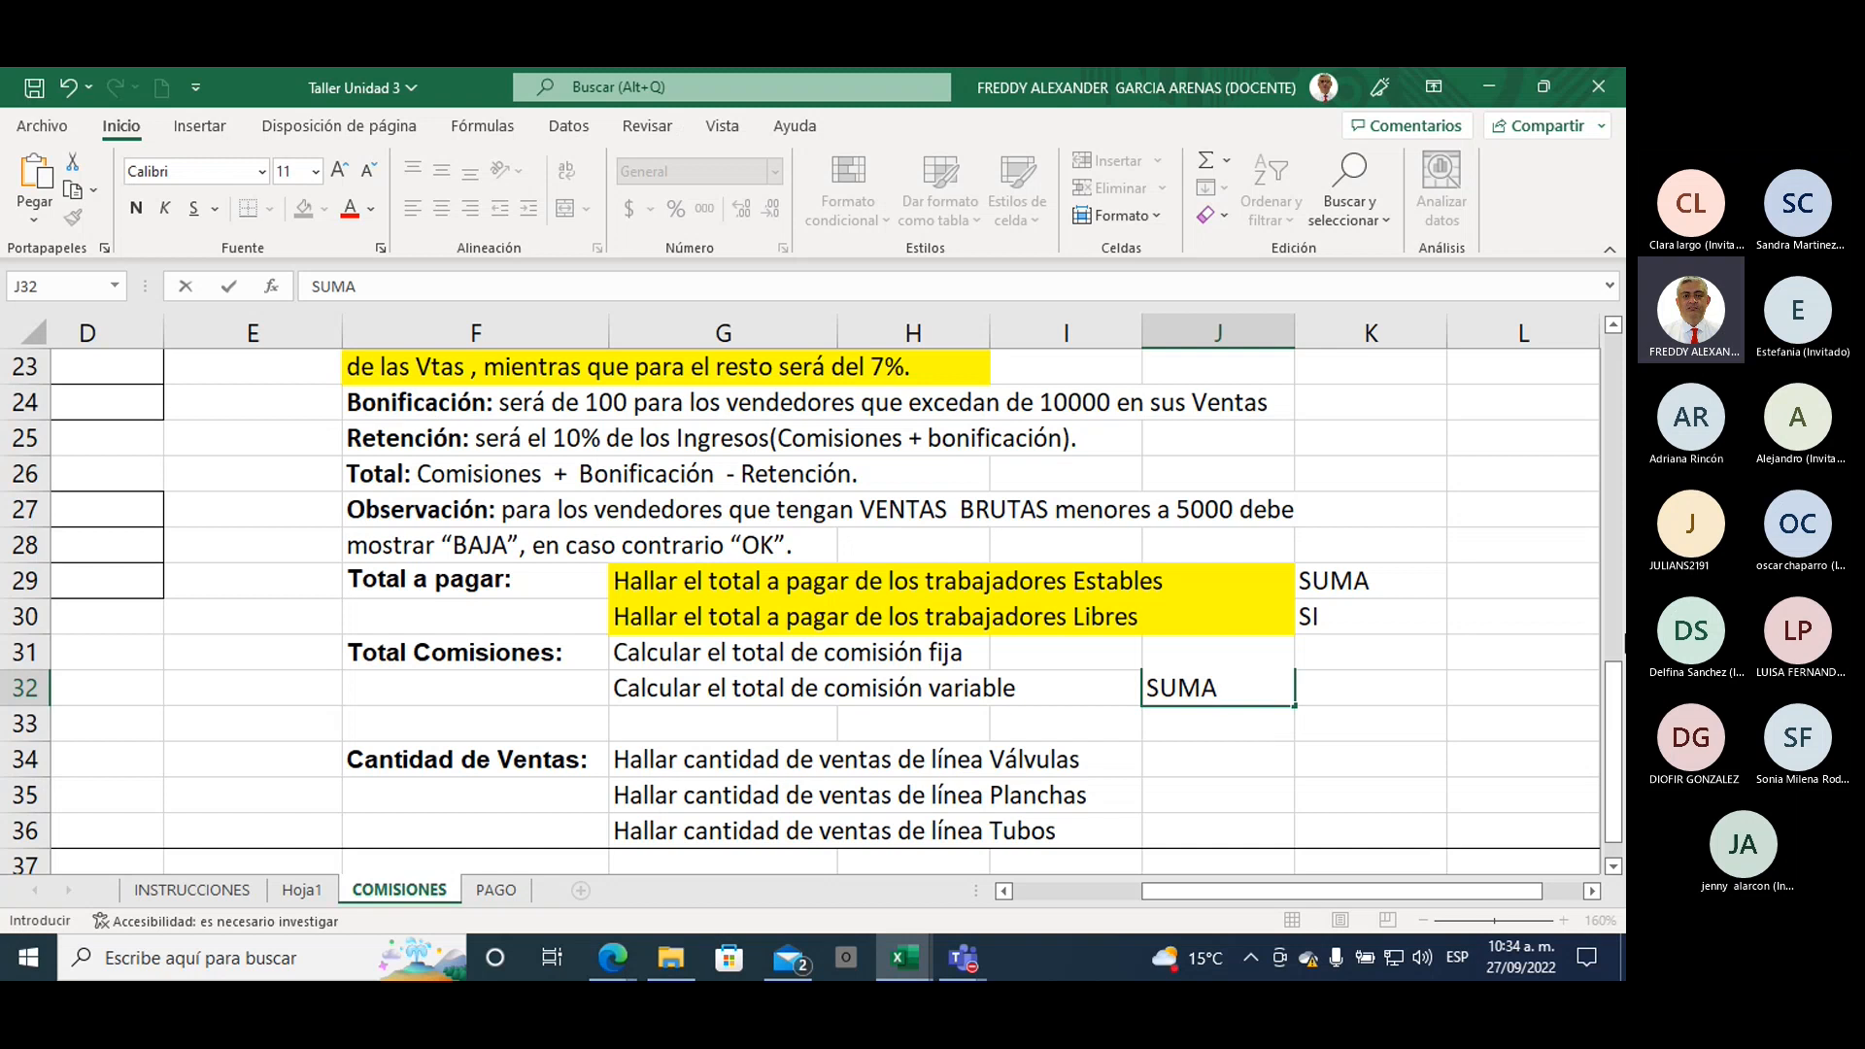
Step: Examine the FIJA and VARIABLE commission columns by selecting their values in rows 5 to 14
scroll(607, 446, up, 3)
scroll(626, 460, up, 4)
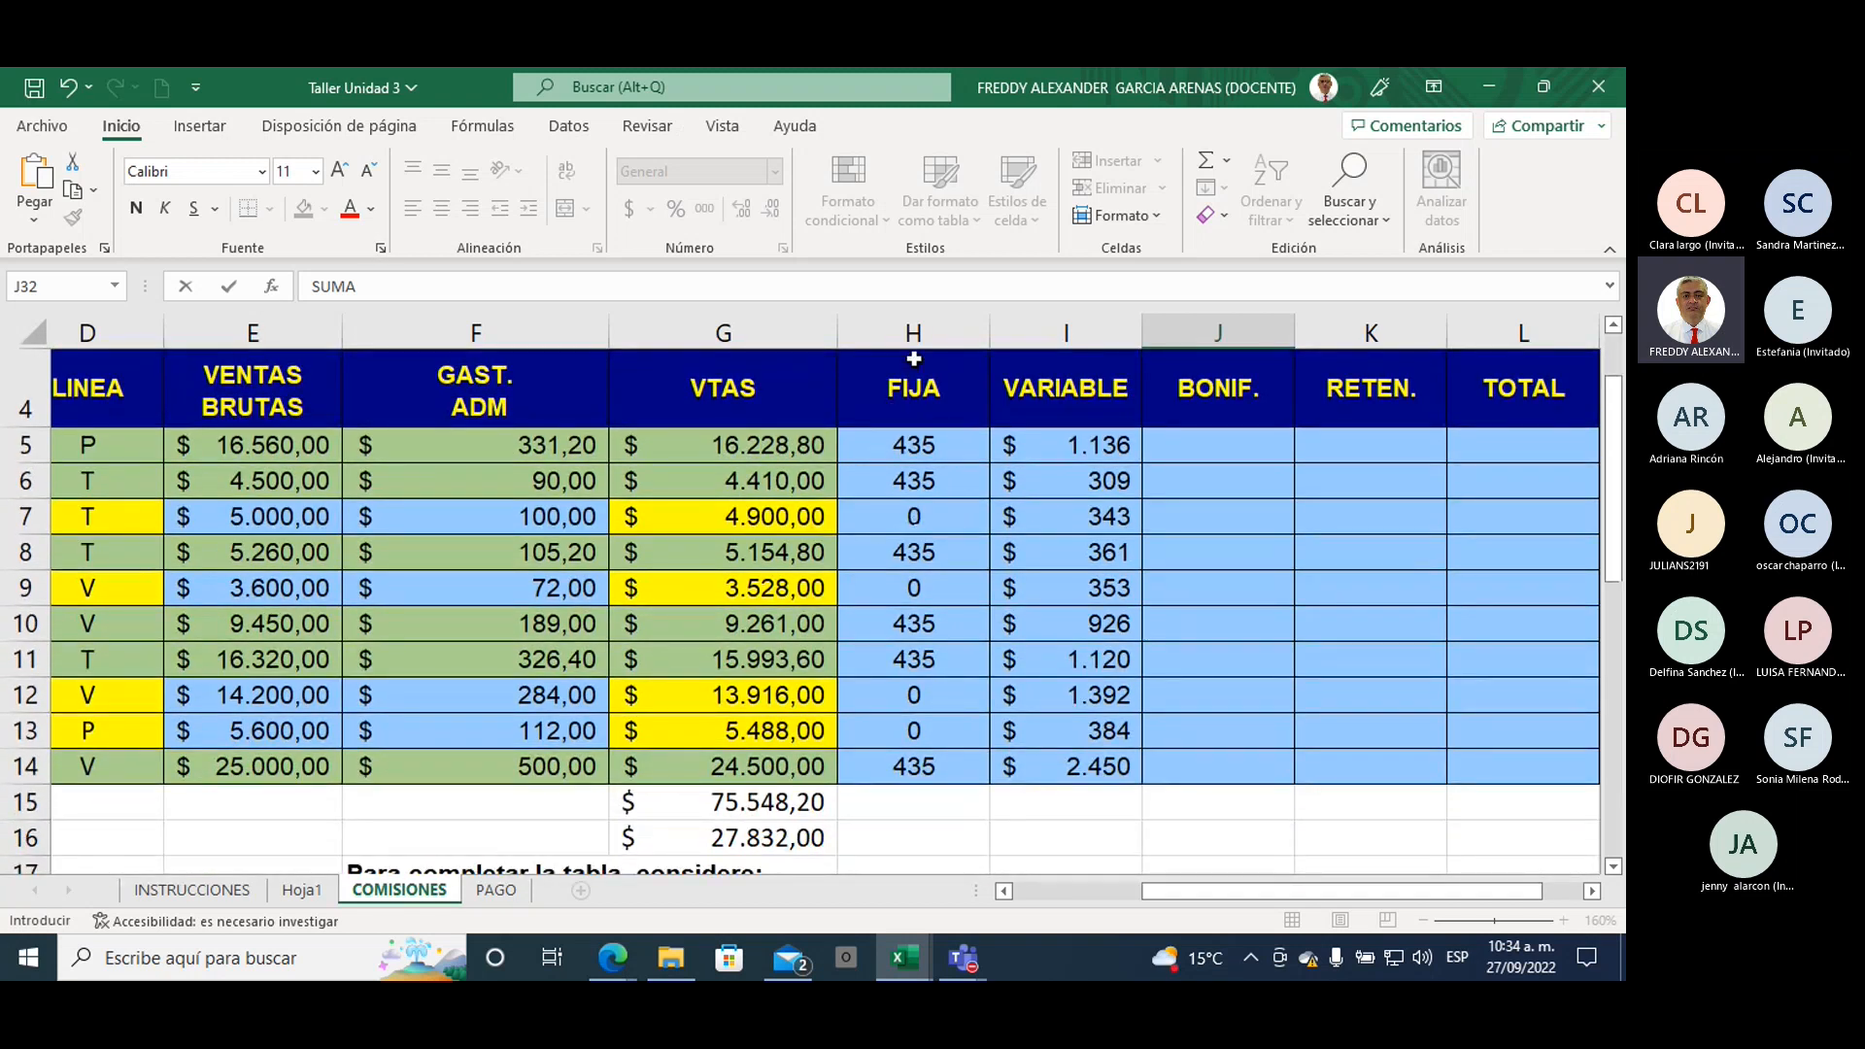
click(913, 333)
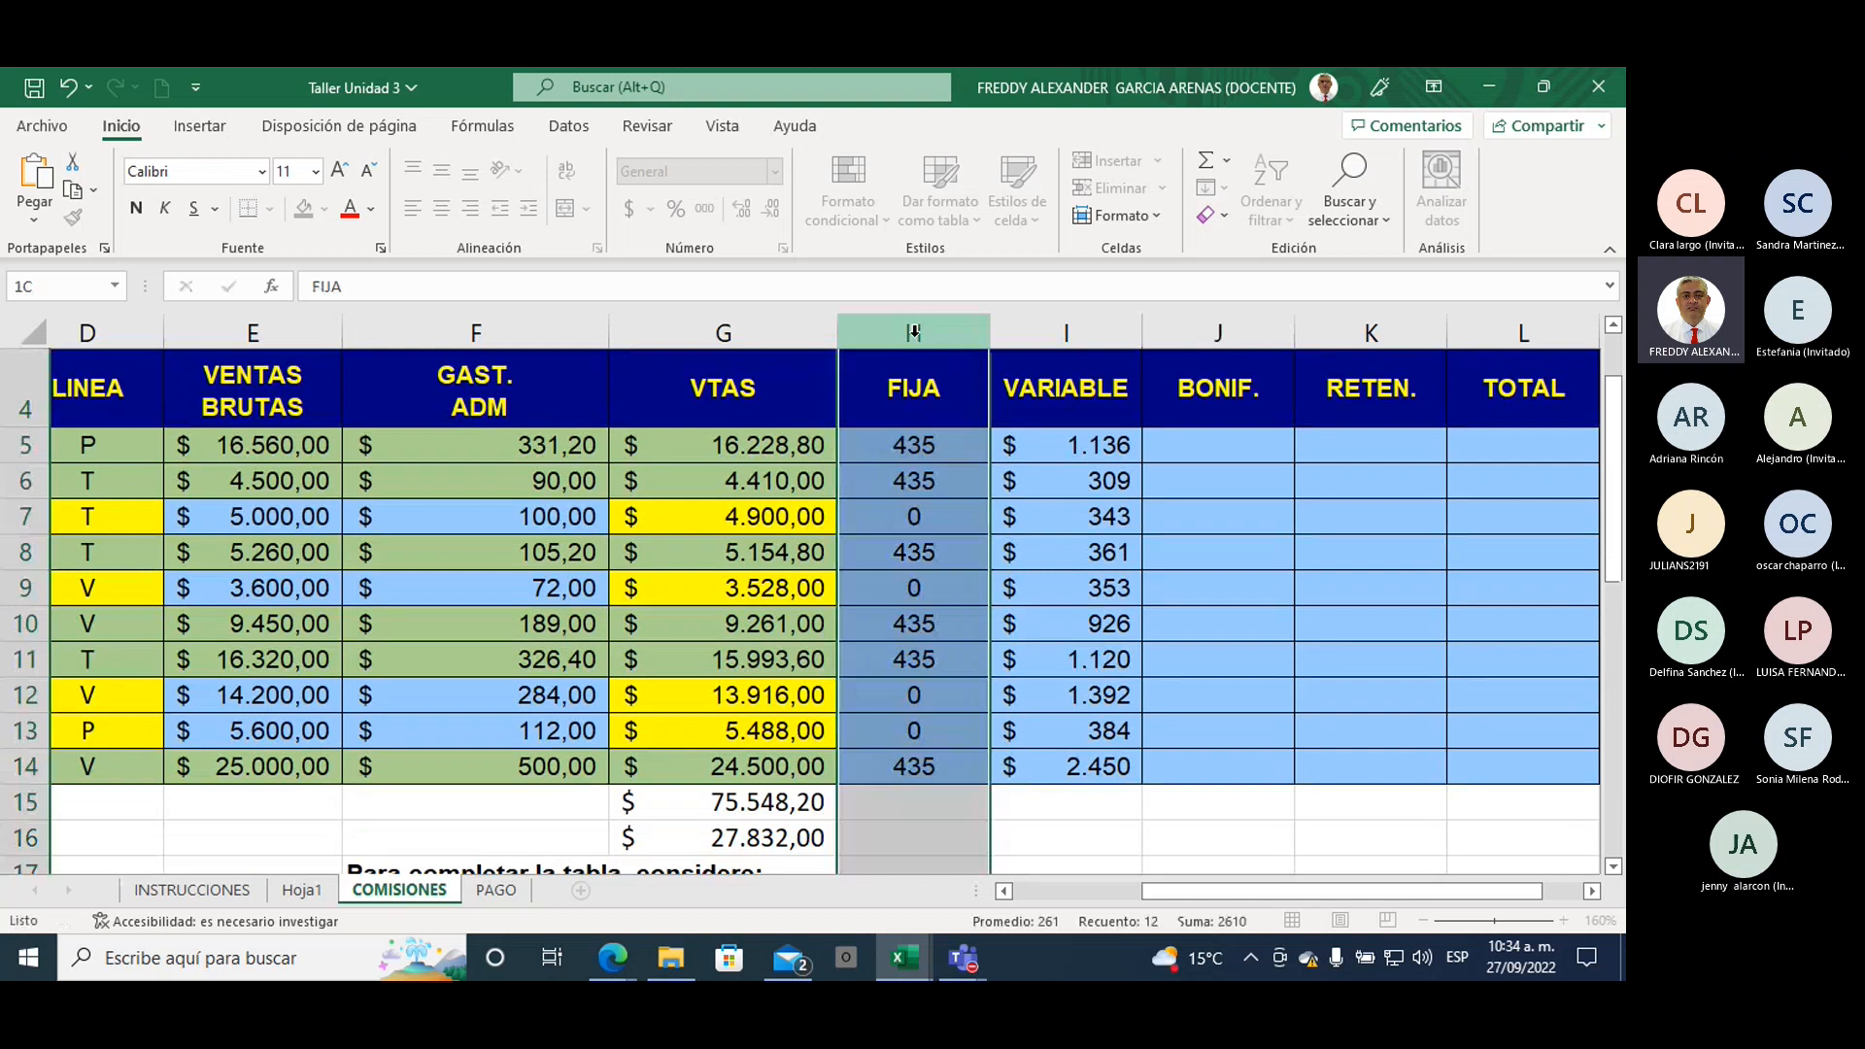
click(1065, 327)
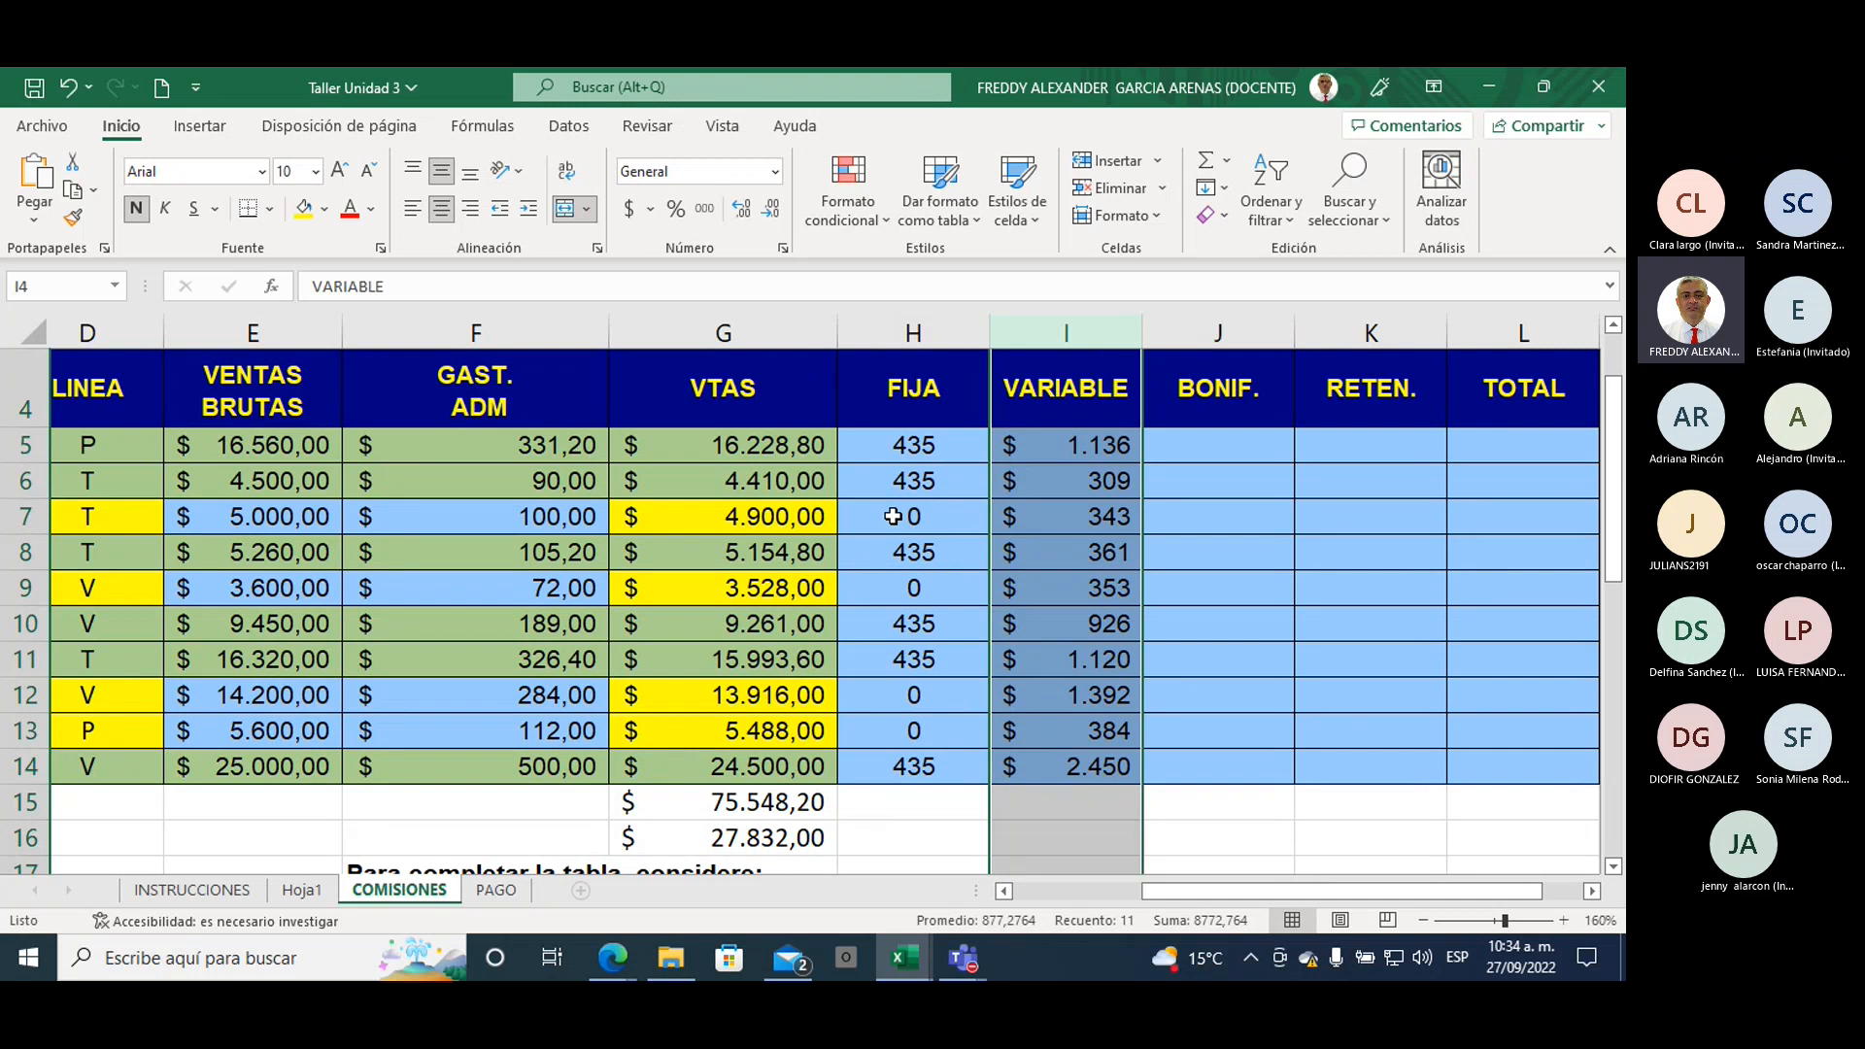
drag(912, 445, 912, 753)
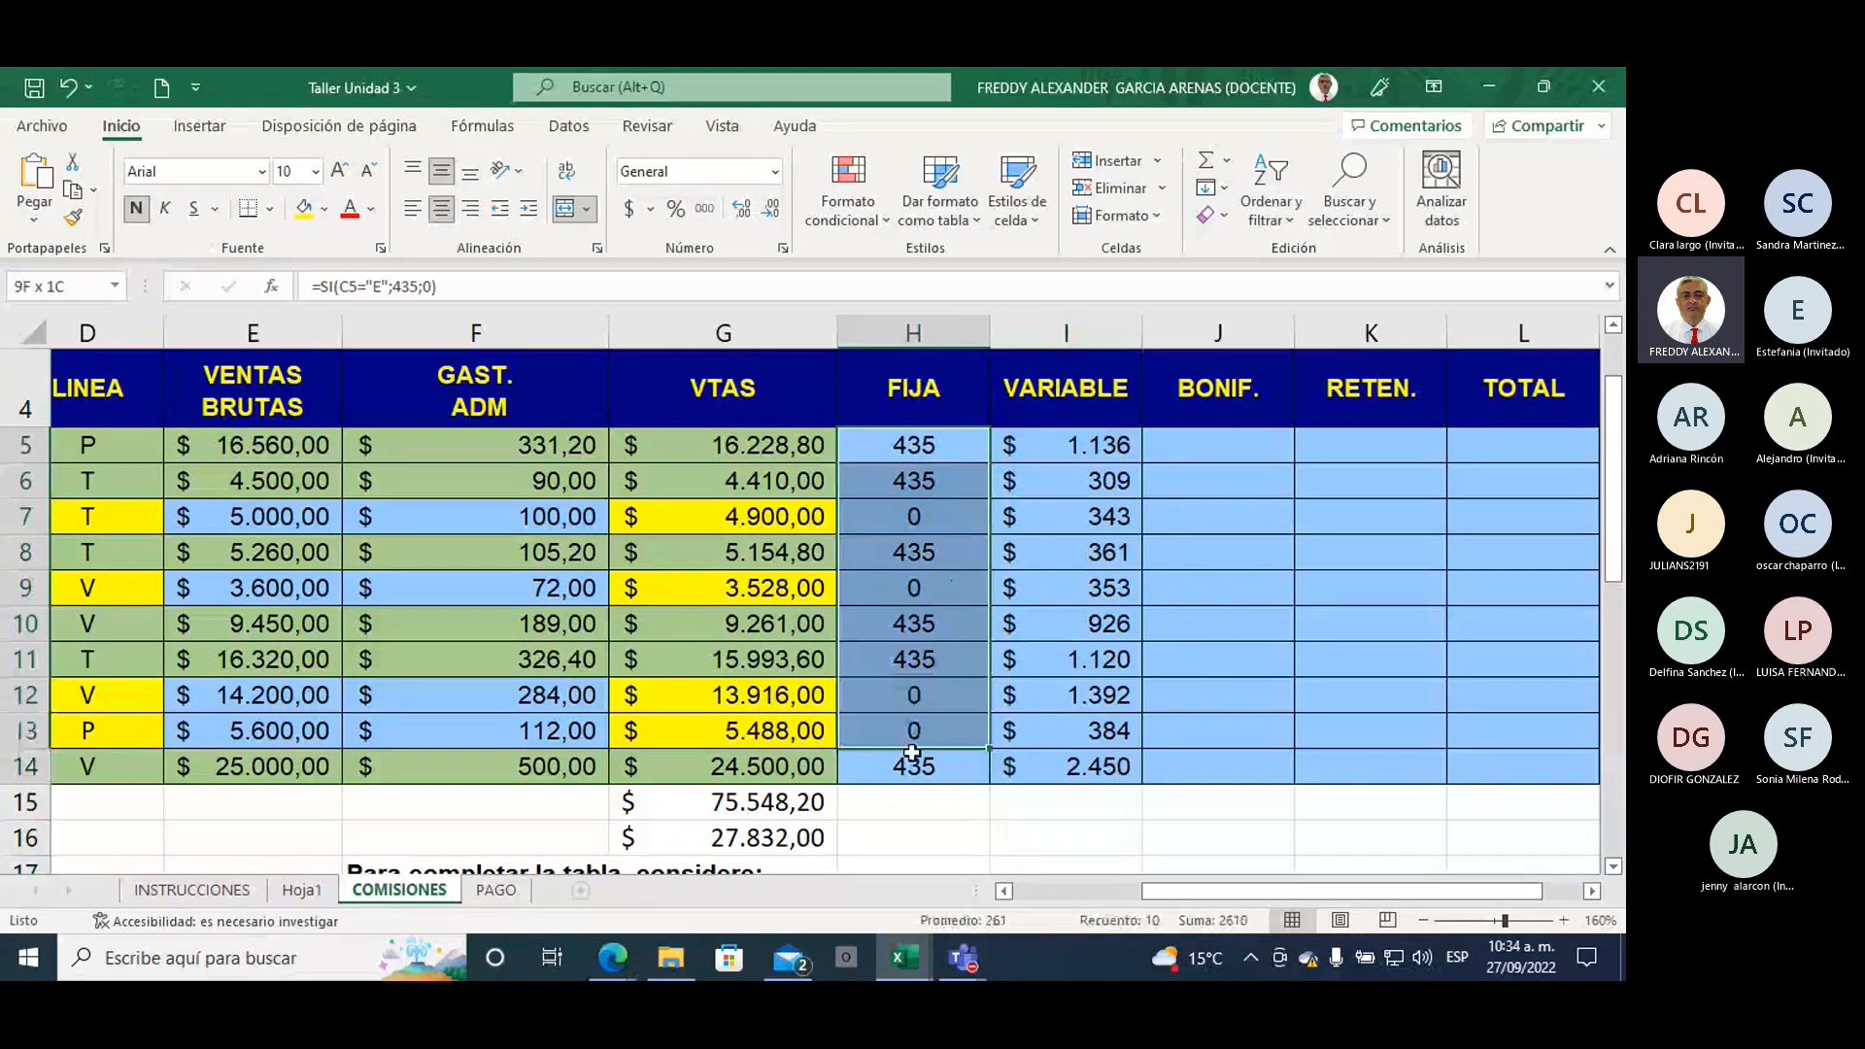
drag(1018, 445, 1031, 767)
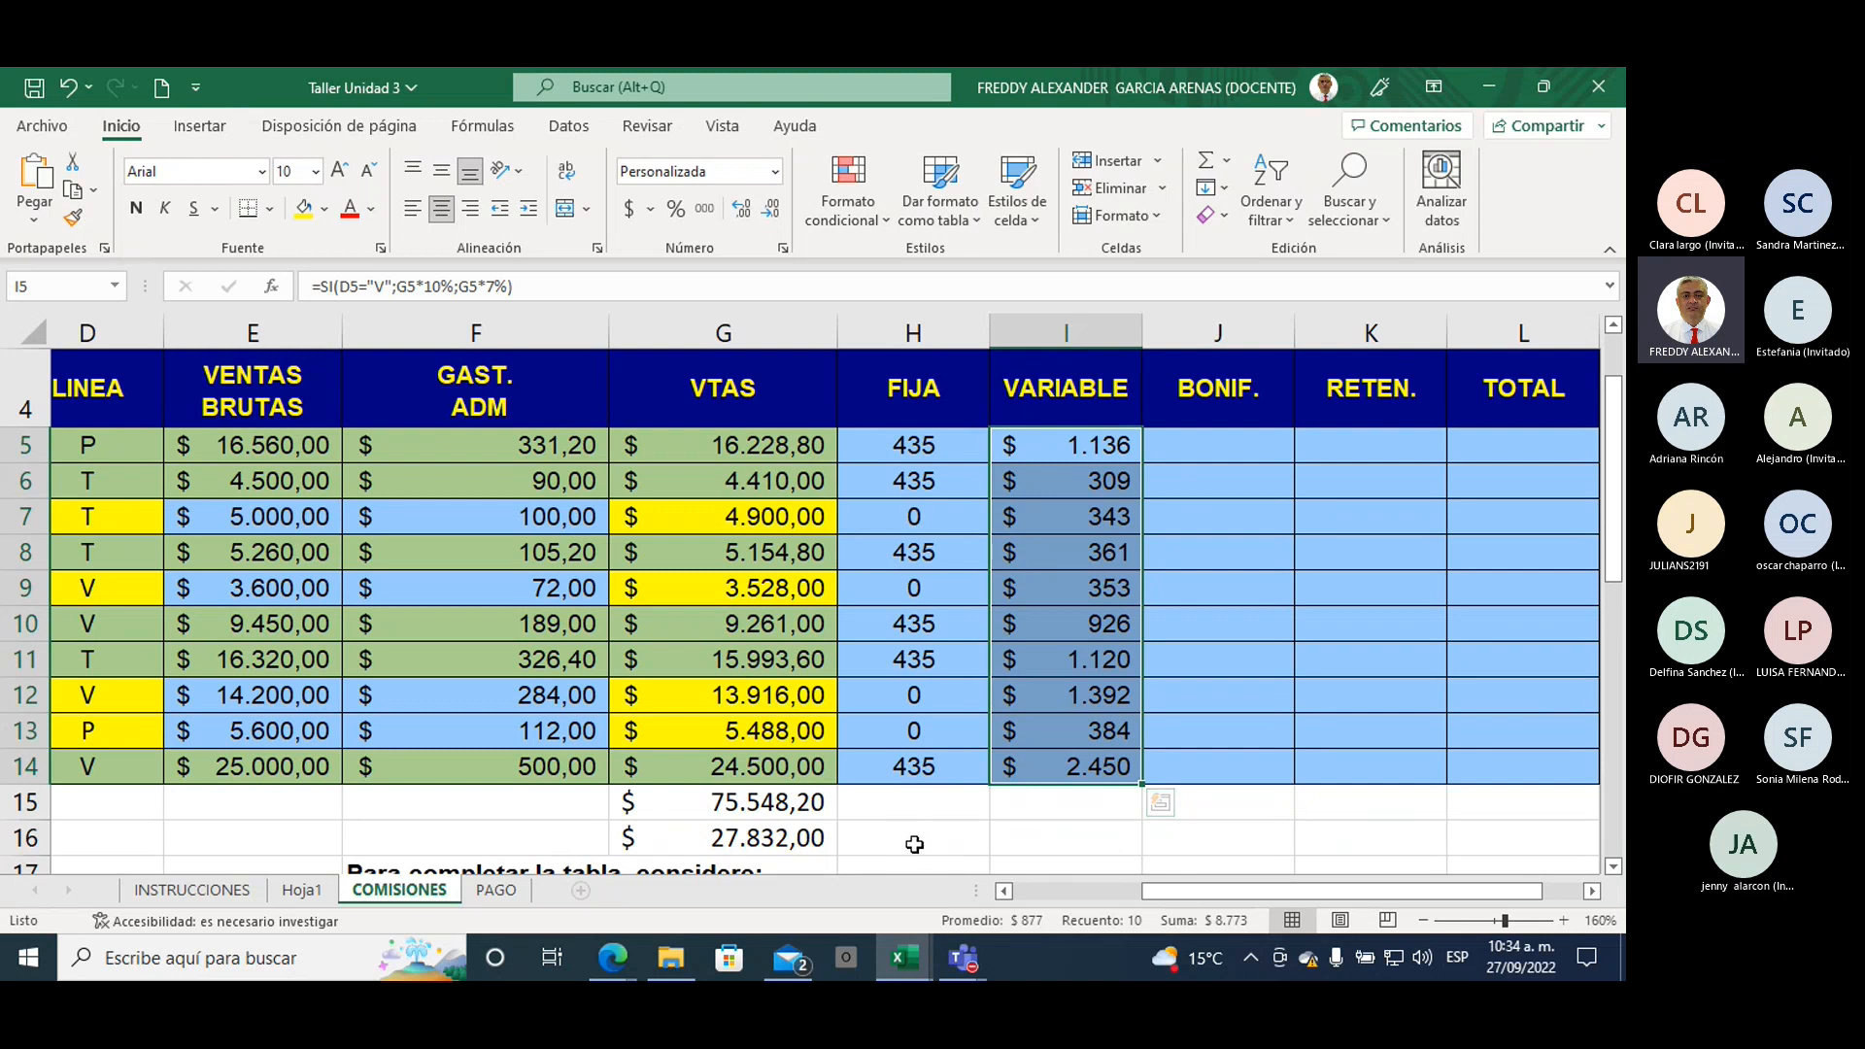
scroll(915, 843, up, 1)
scroll(914, 843, down, 1)
Step: Total the variable commissions in cell I16 with the formula =SUMA(I5:I14) and check the entered formula
click(1066, 837)
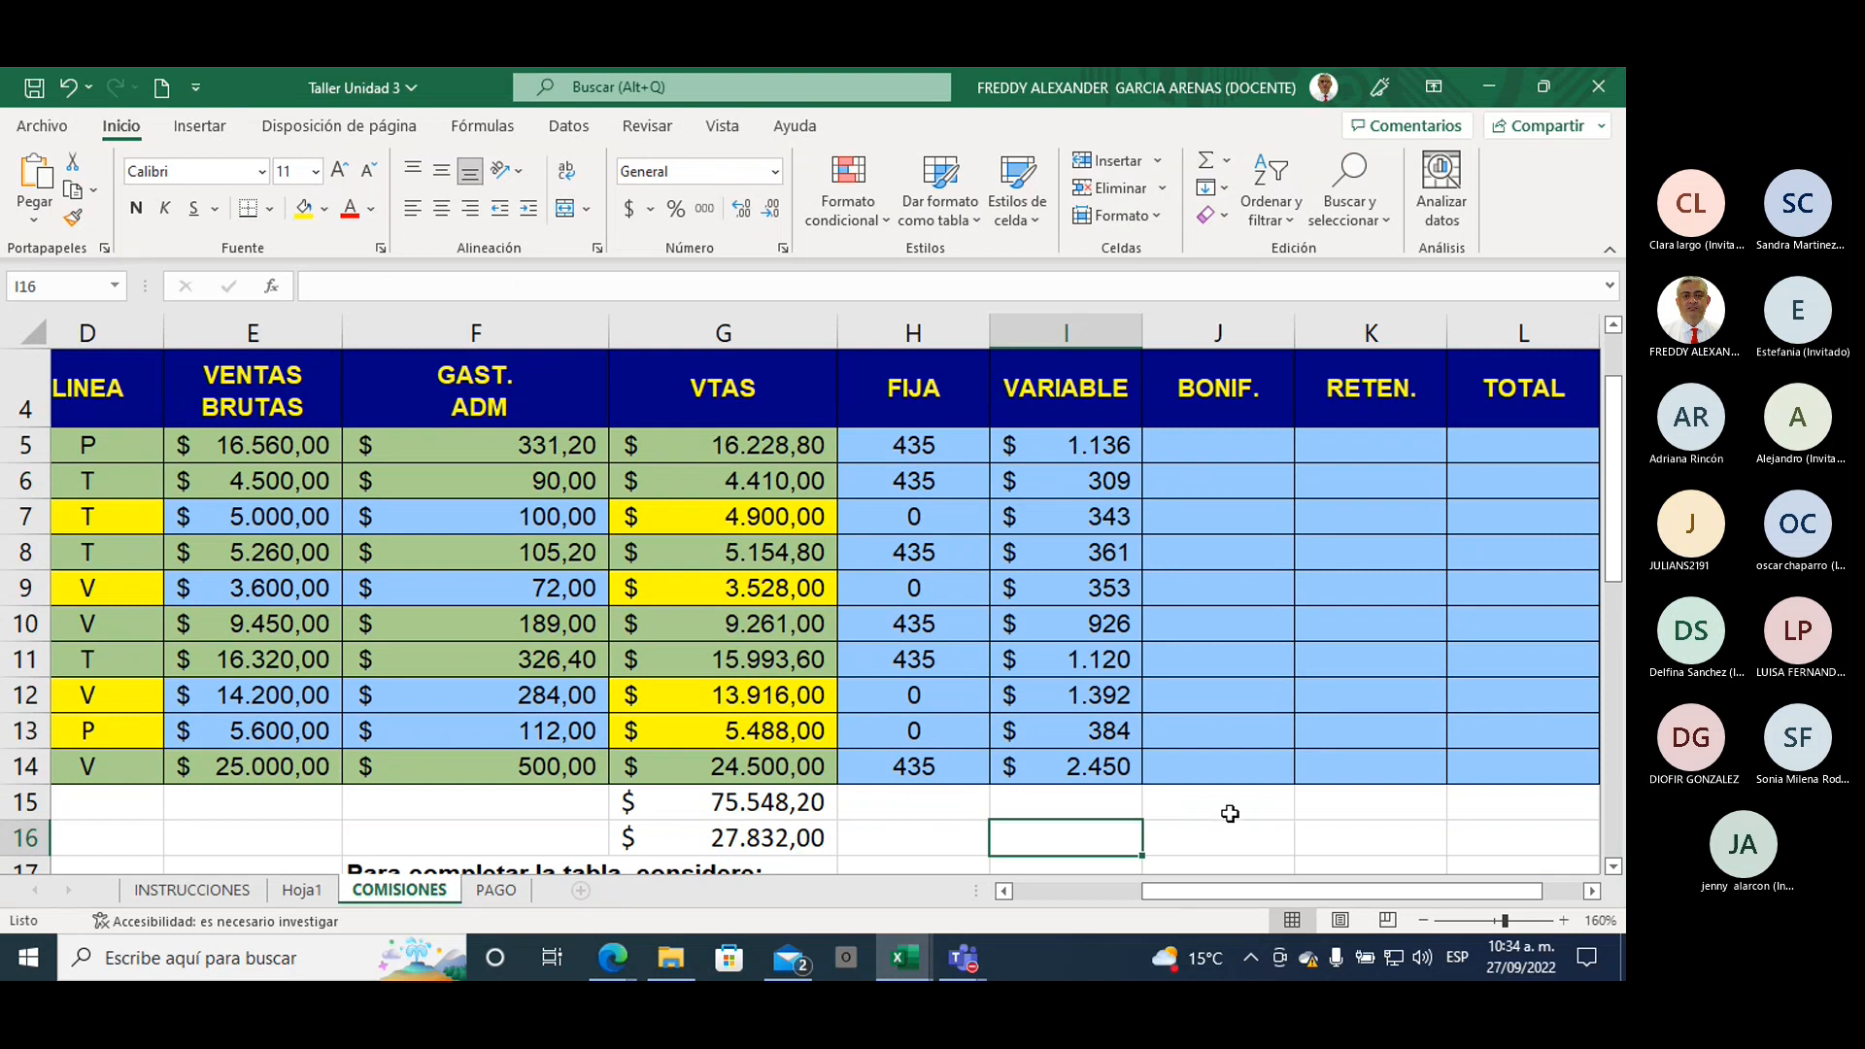
scroll(1229, 808, down, 2)
scroll(1228, 808, up, 2)
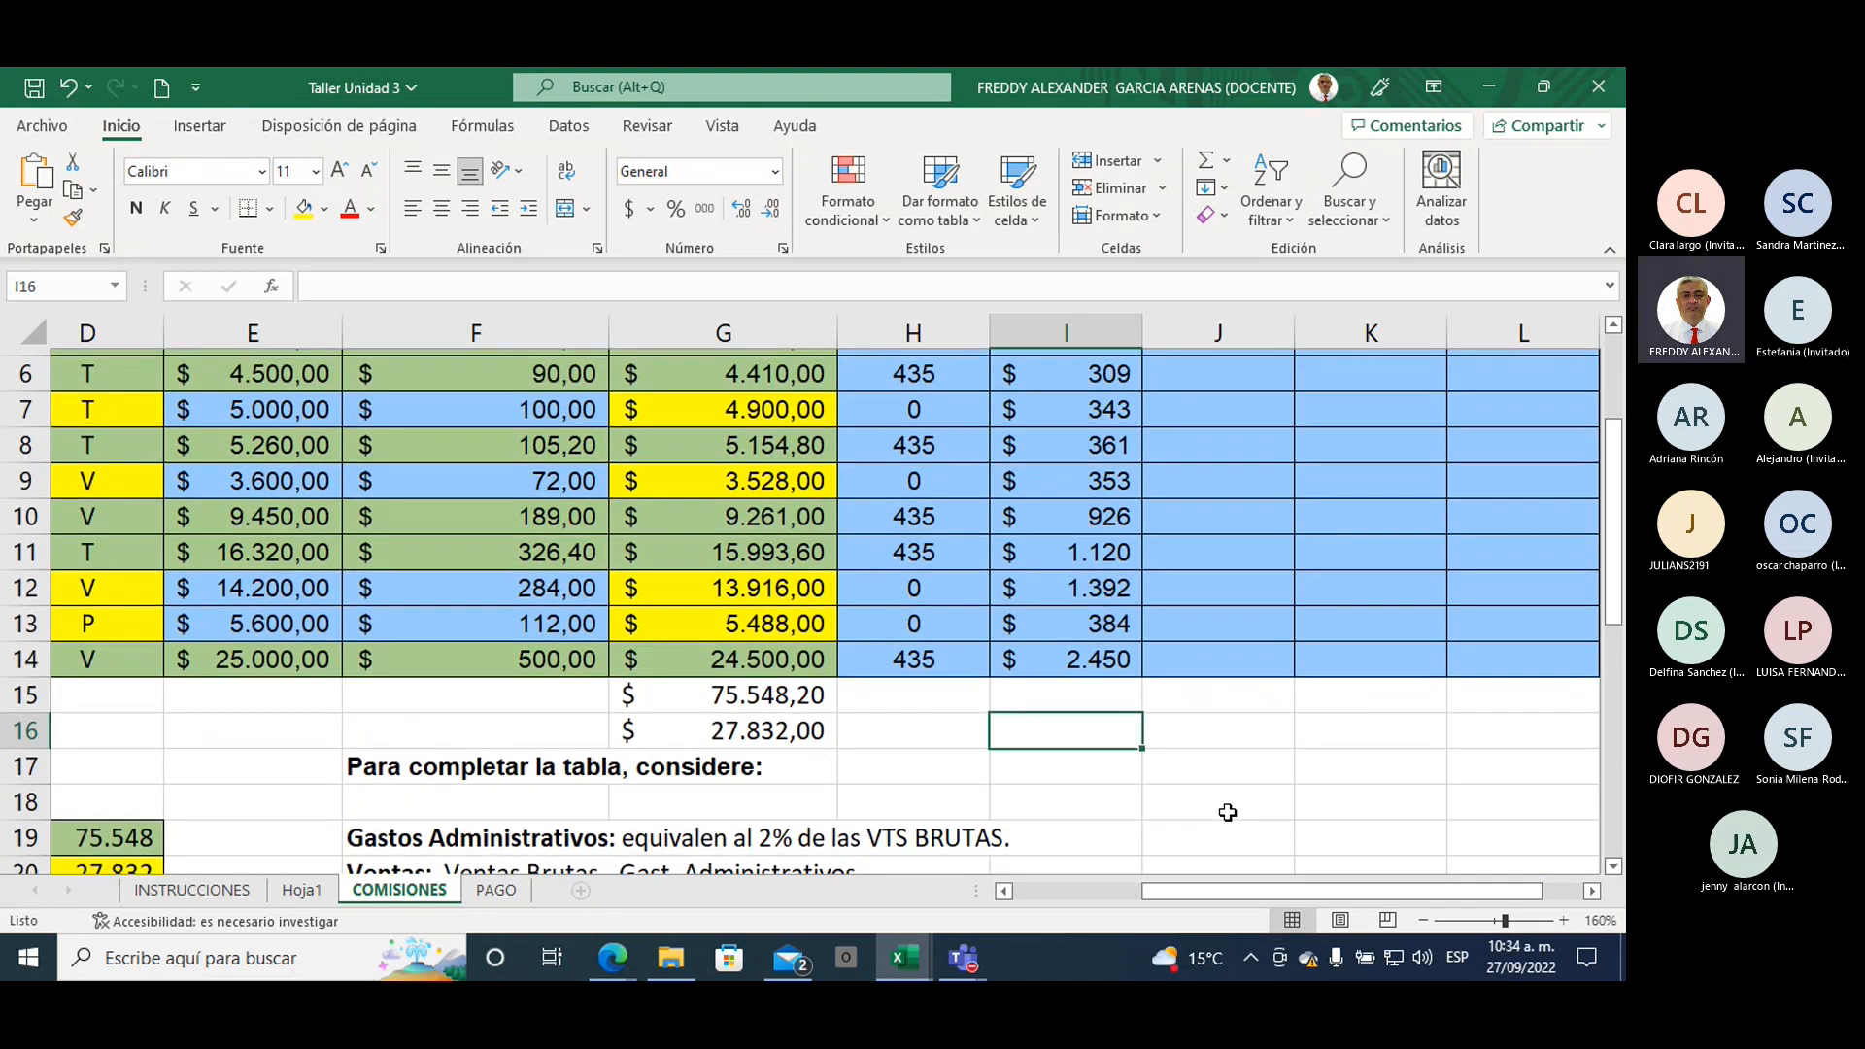
scroll(1231, 816, down, 1)
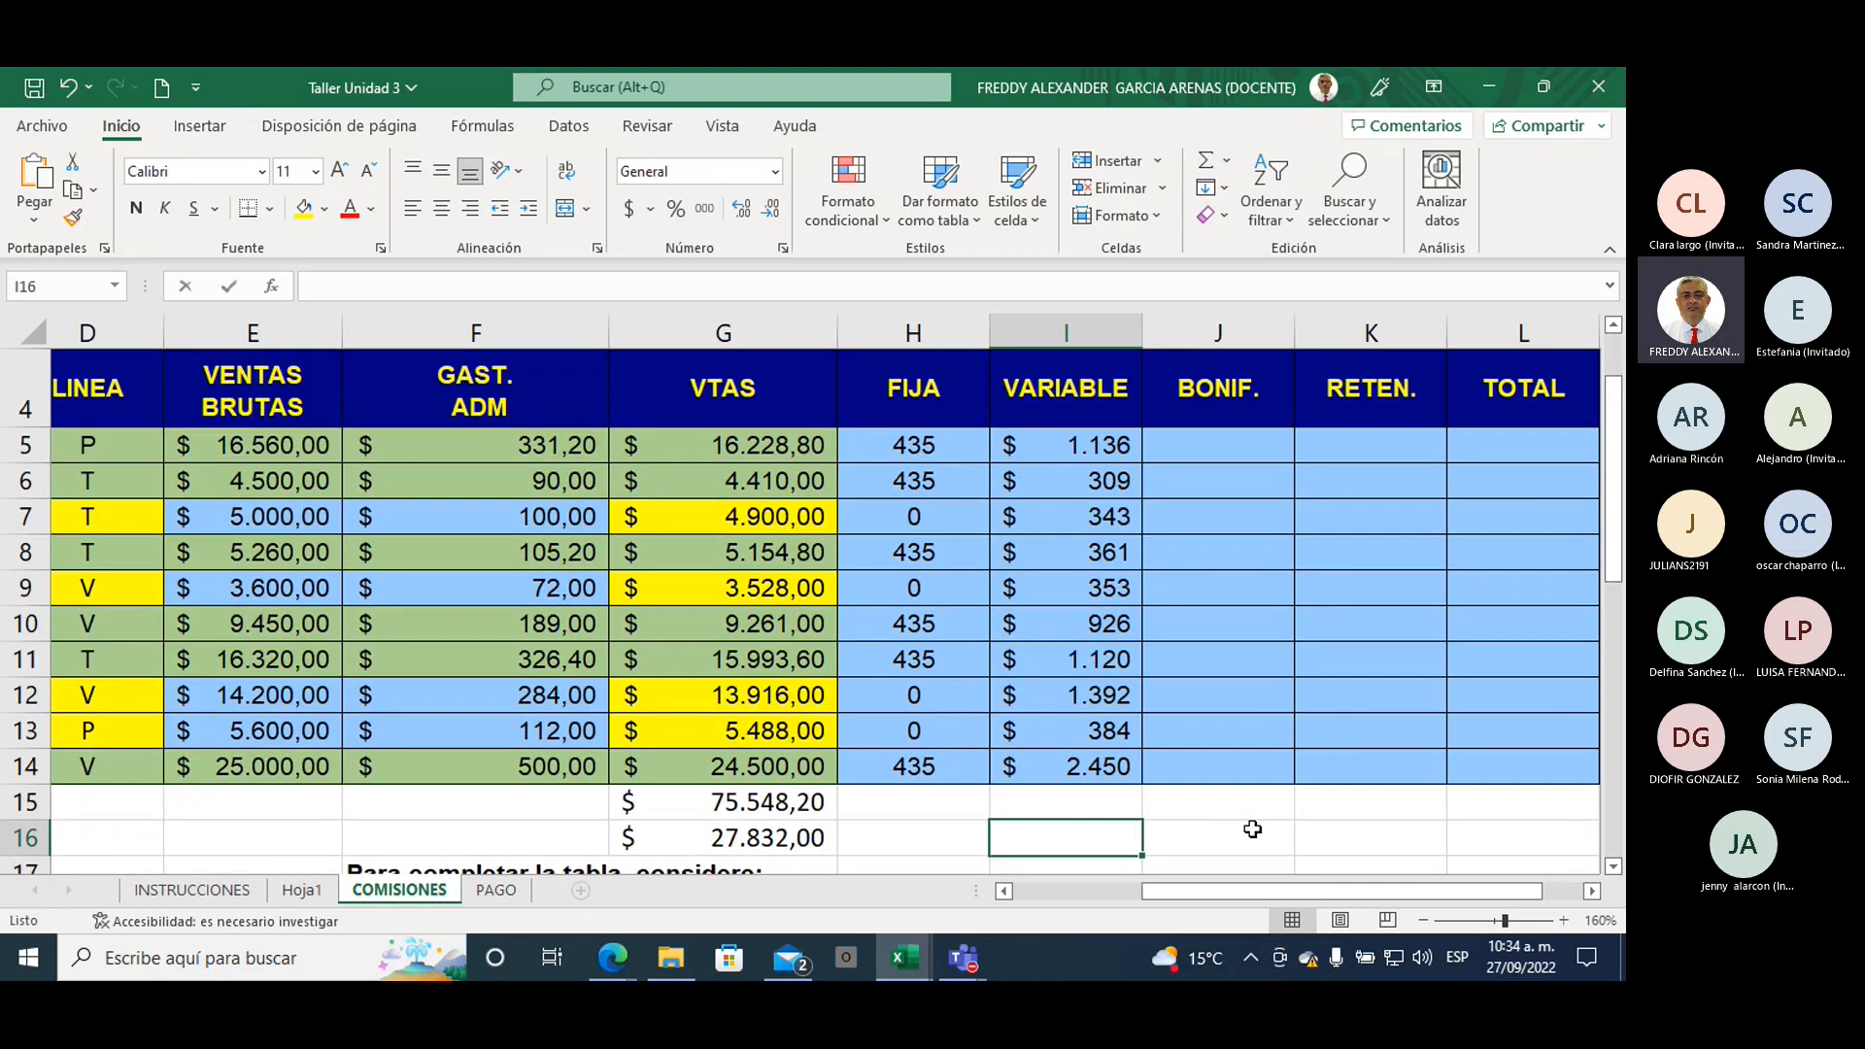
text(=SUMA)
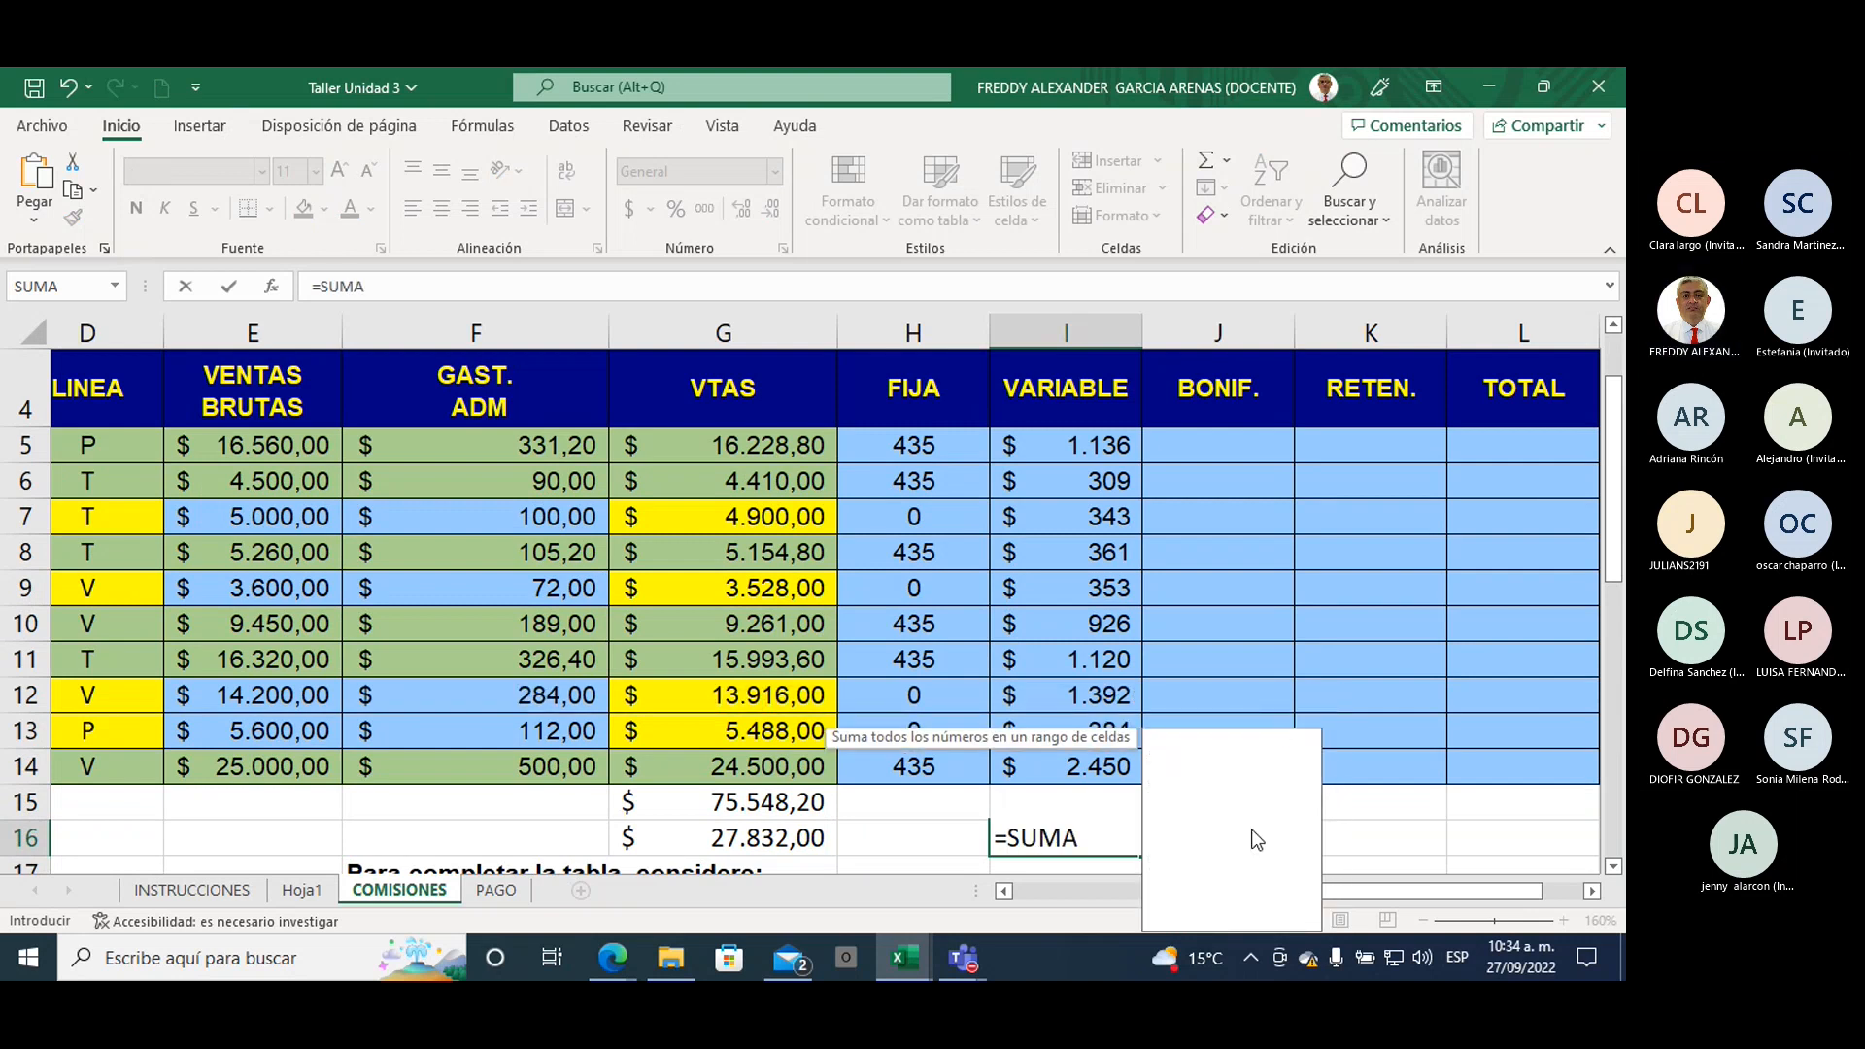
double_click(1209, 739)
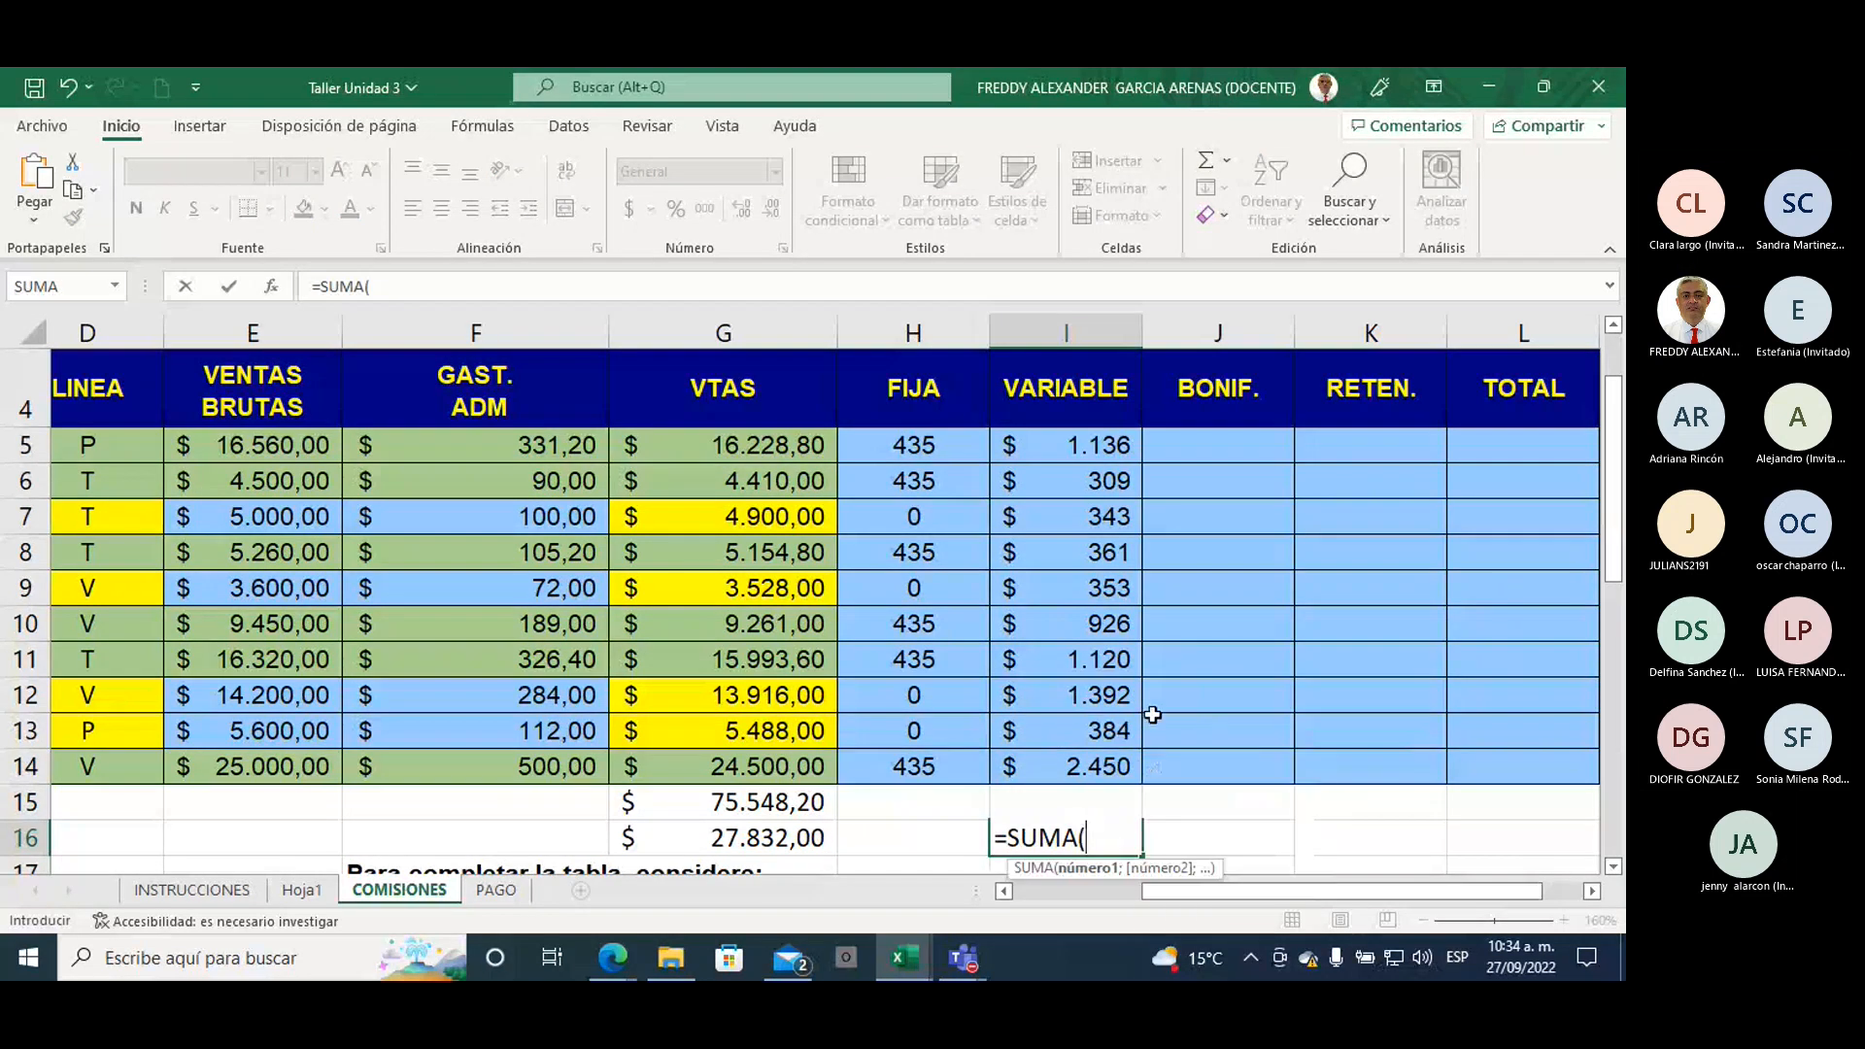
drag(1054, 450, 1056, 766)
text())
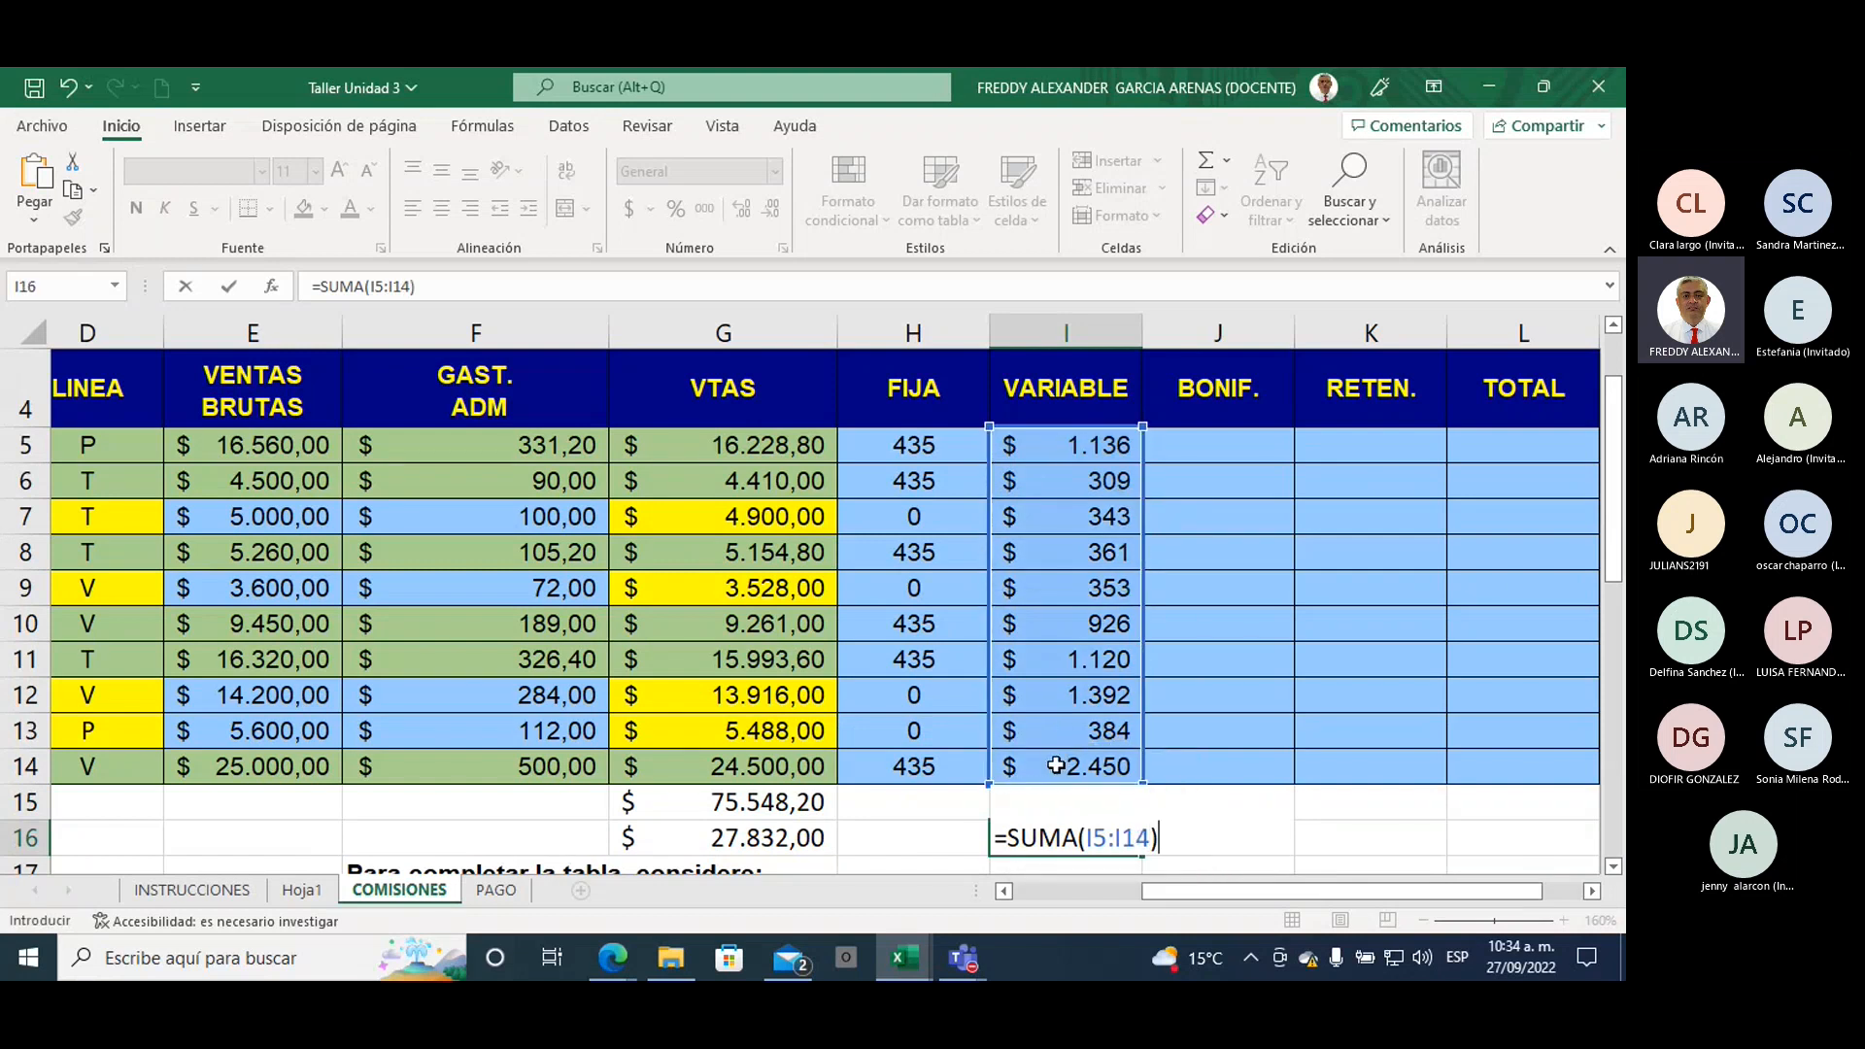
key(Return)
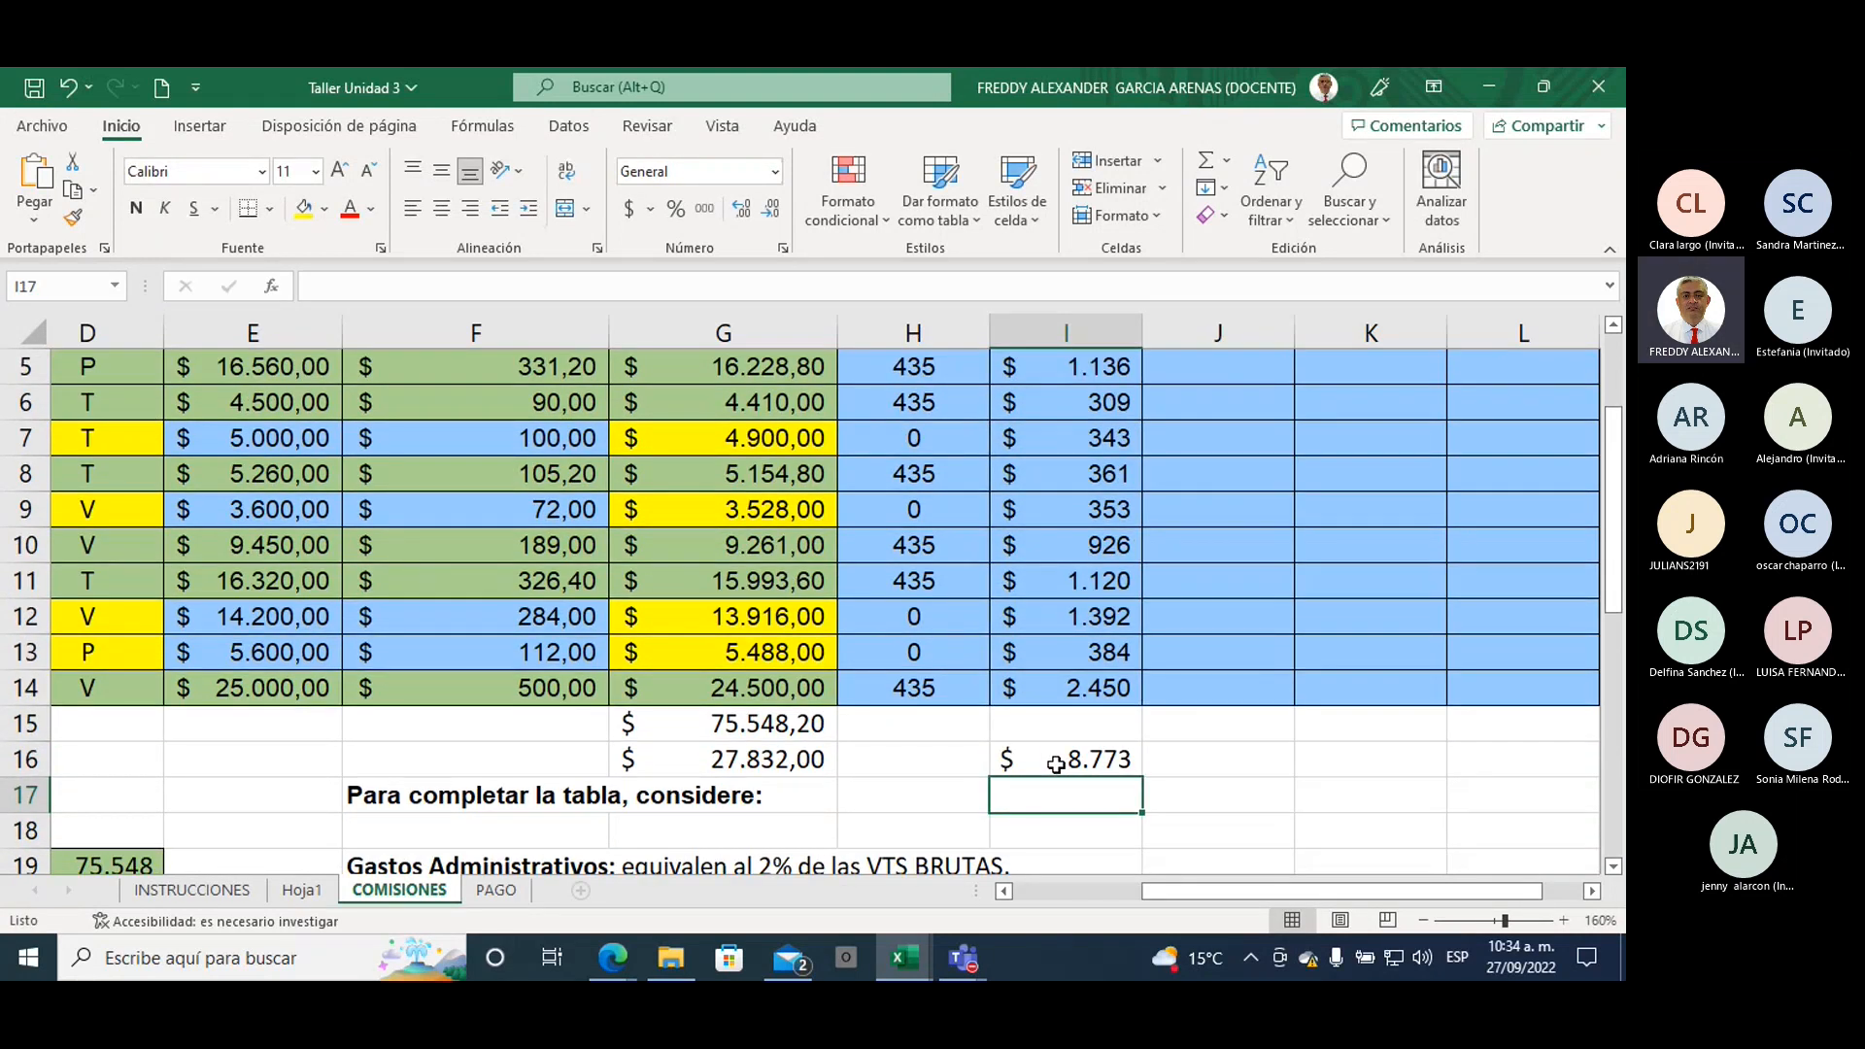
click(1034, 754)
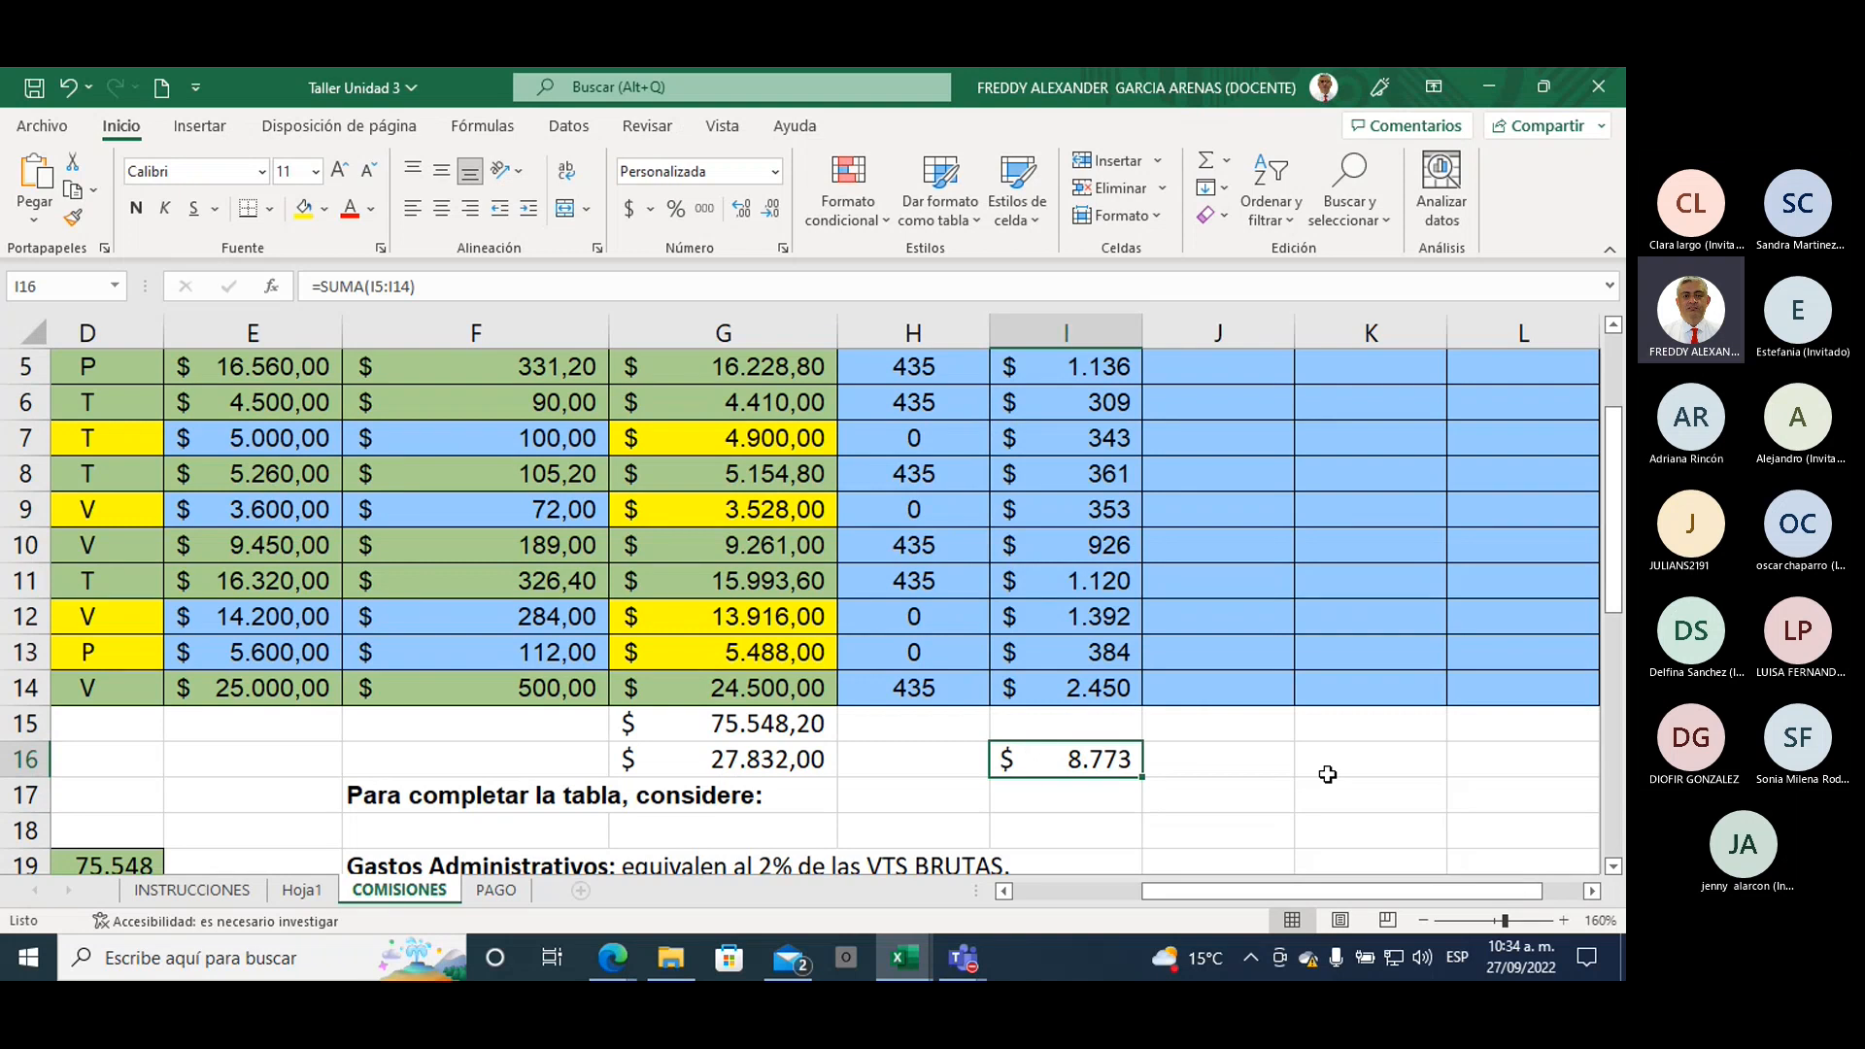
Step: Fill the Fija cell D23 with light blue, then select the TOTAL DE COMISIONES block A22:D24
scroll(1311, 774, up, 1)
scroll(1303, 778, down, 2)
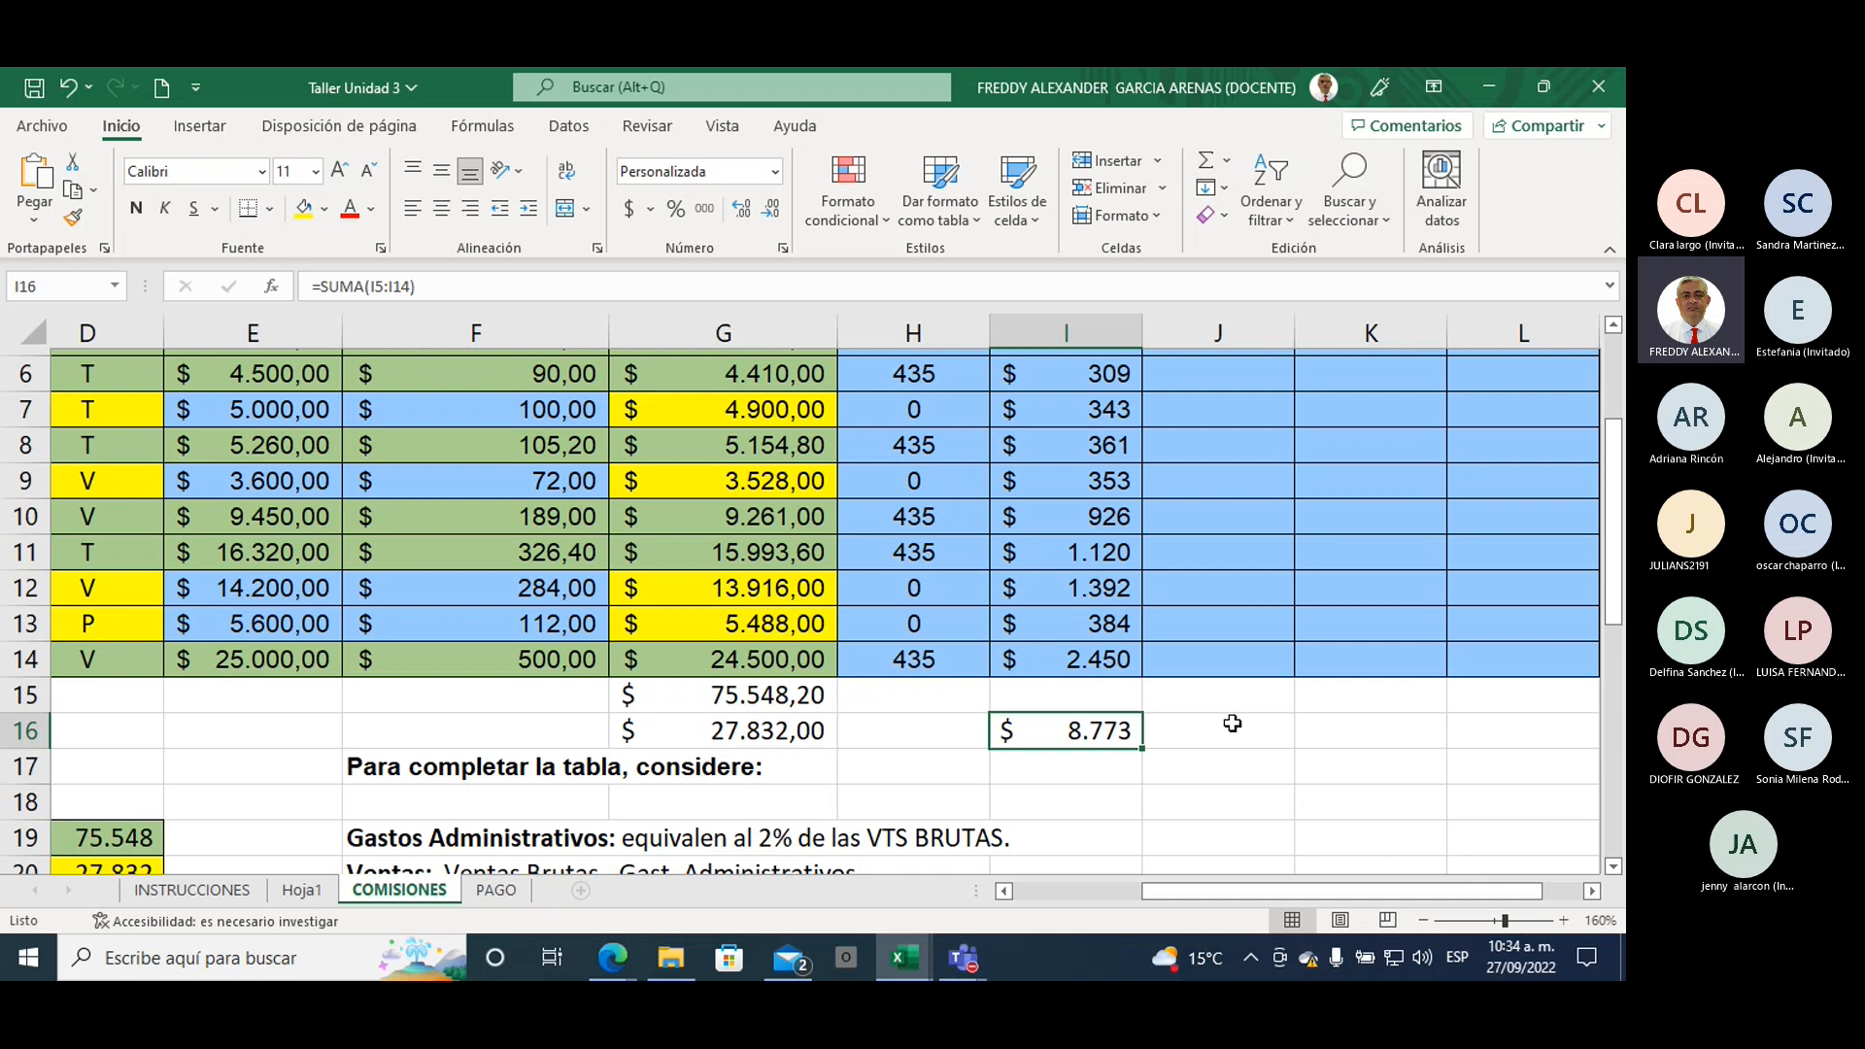
click(1614, 326)
click(1614, 327)
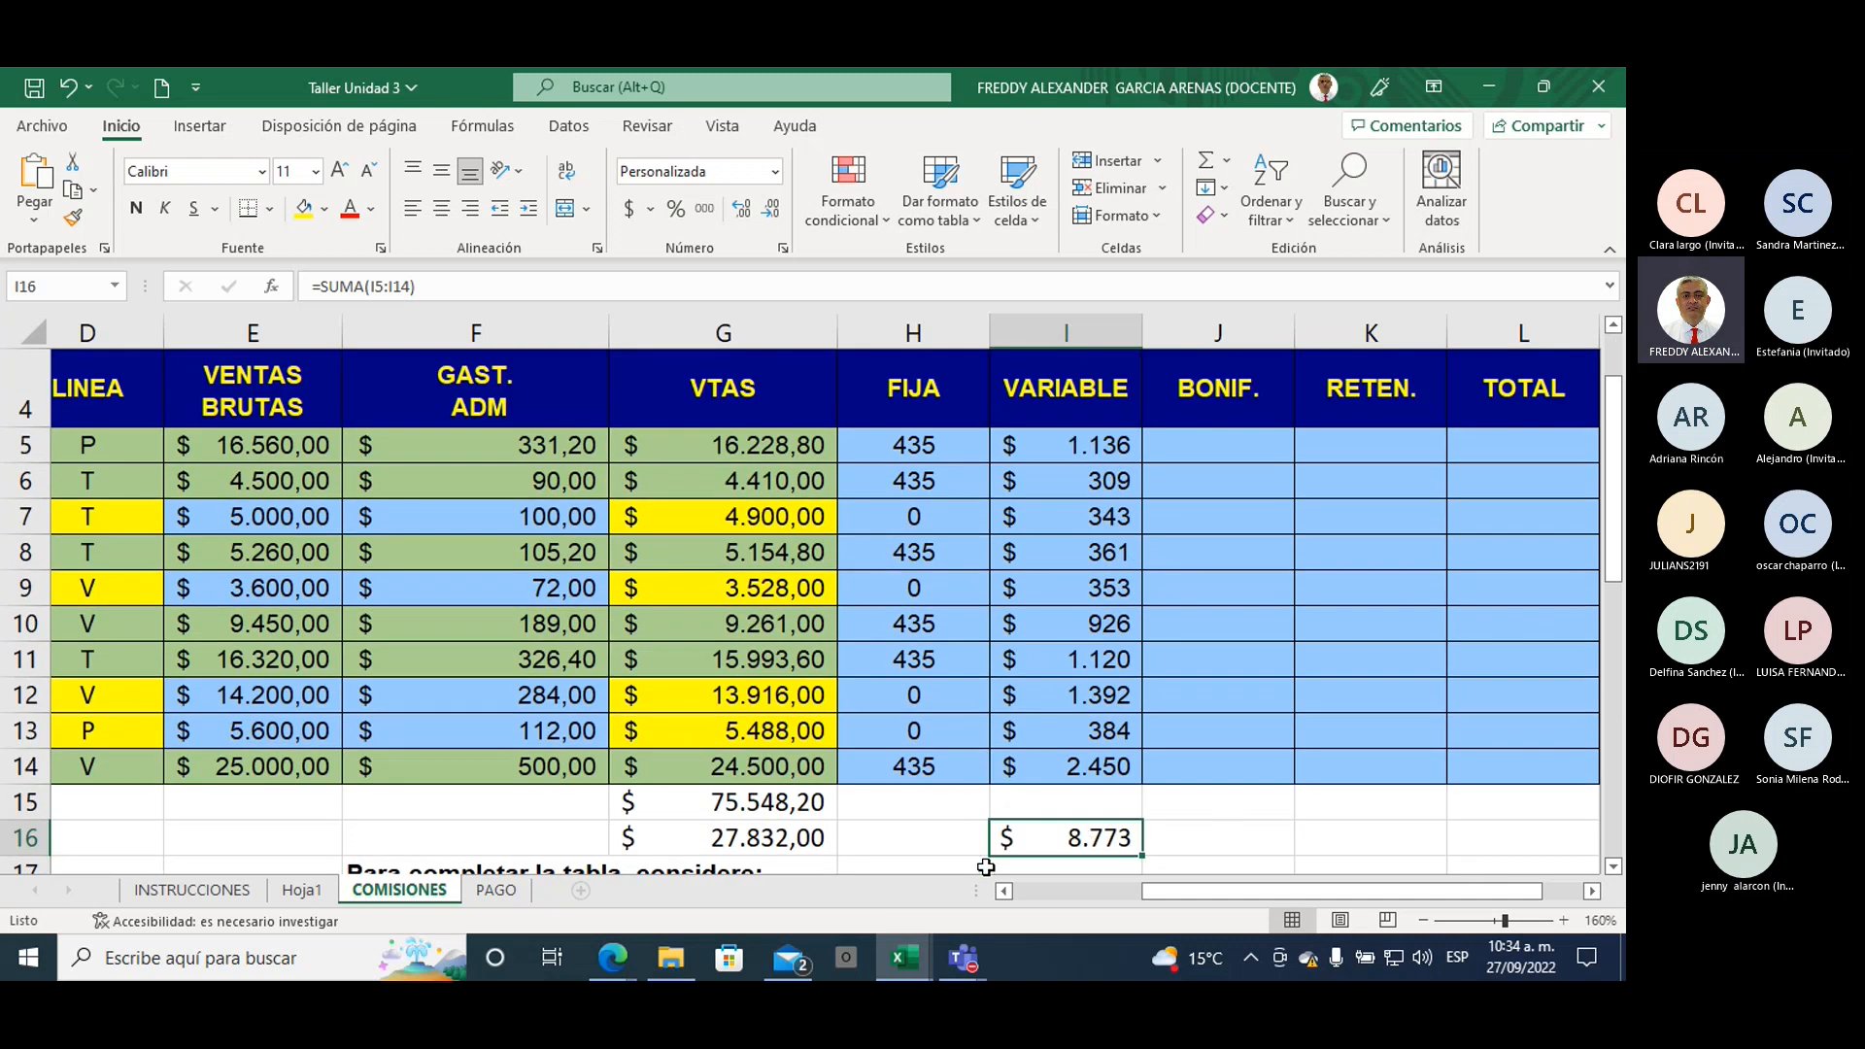
scroll(529, 733, down, 4)
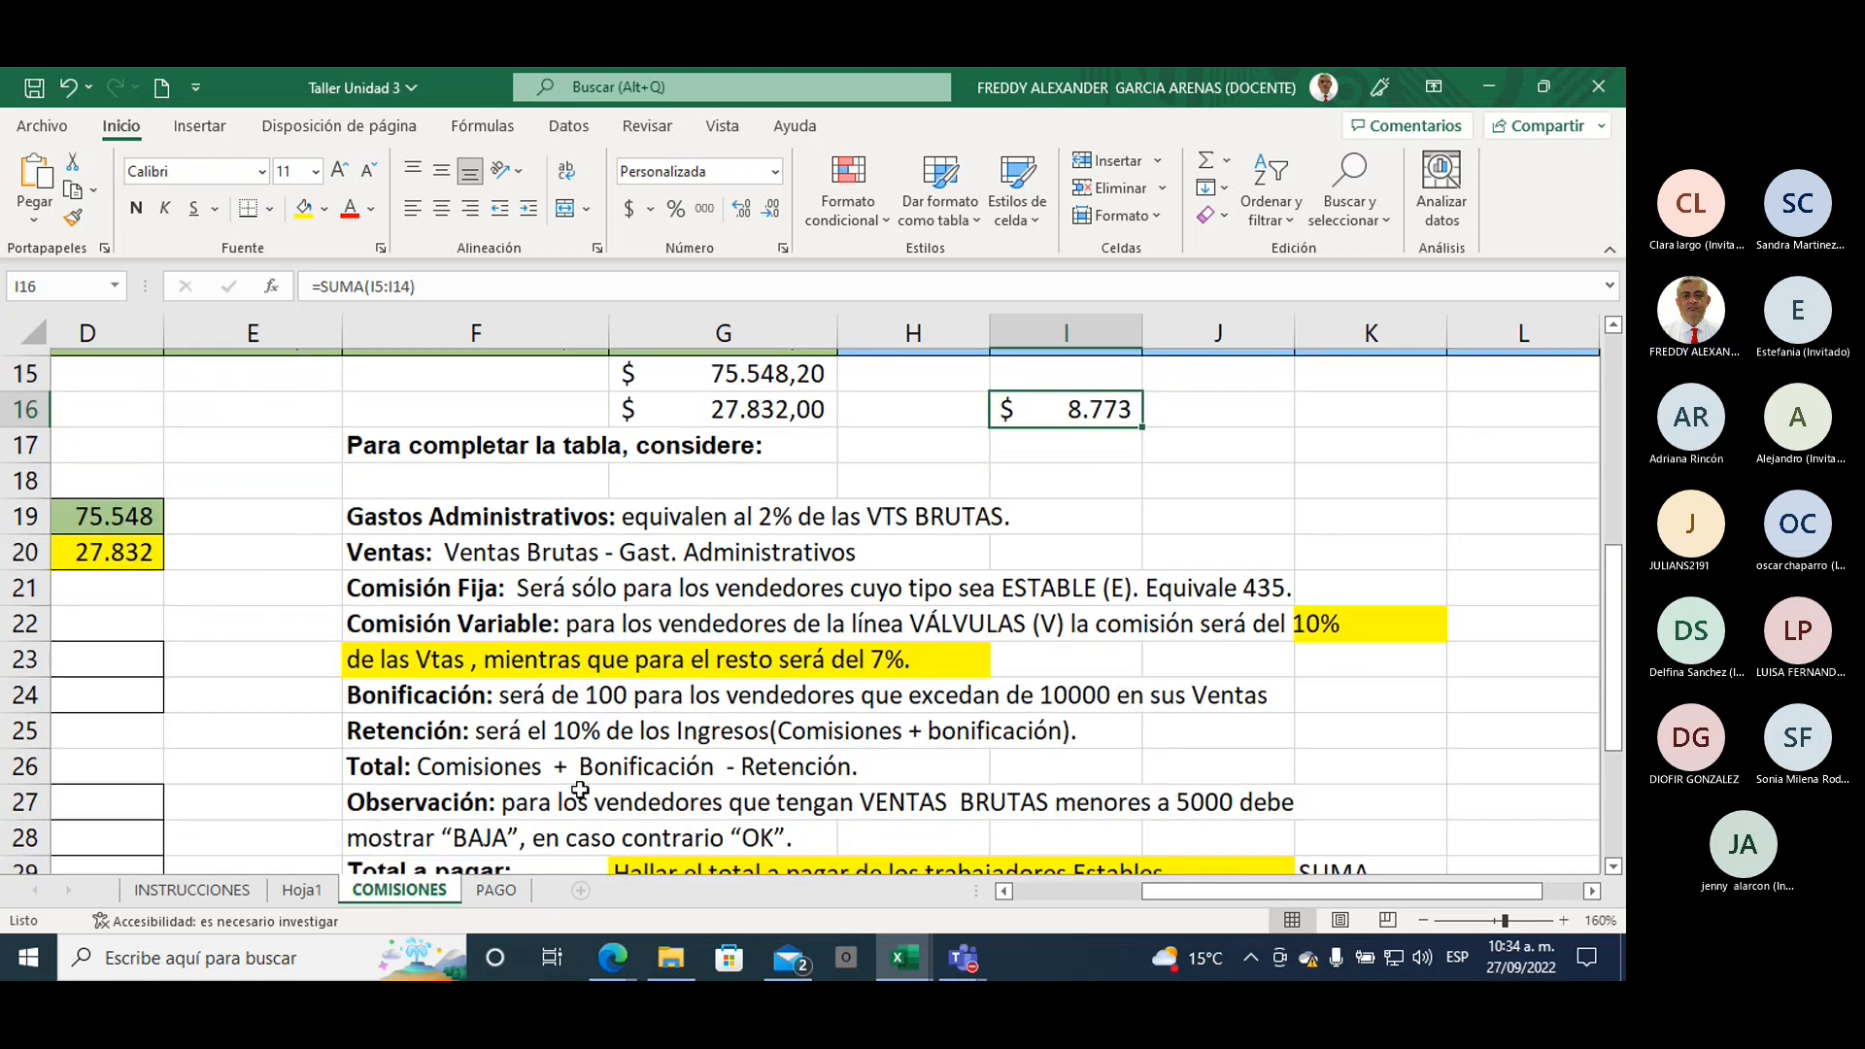
click(1006, 891)
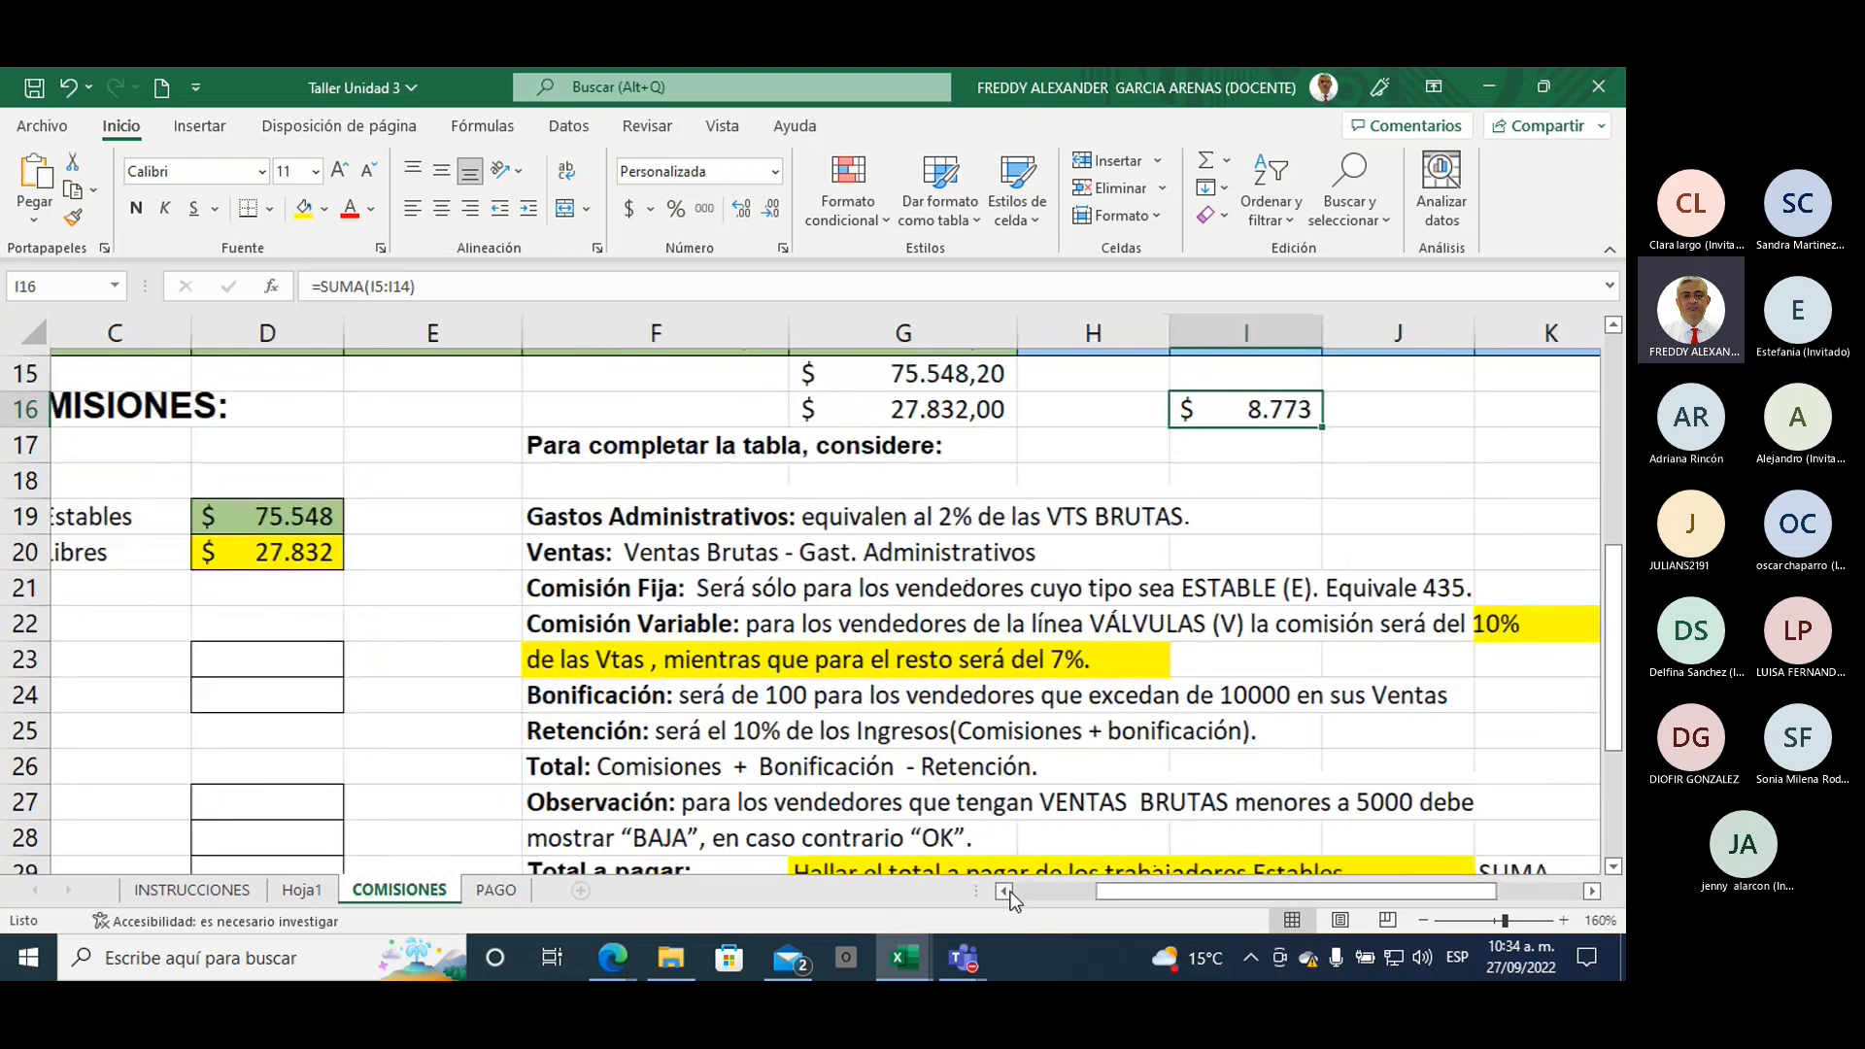
click(1006, 891)
click(1006, 891)
click(543, 669)
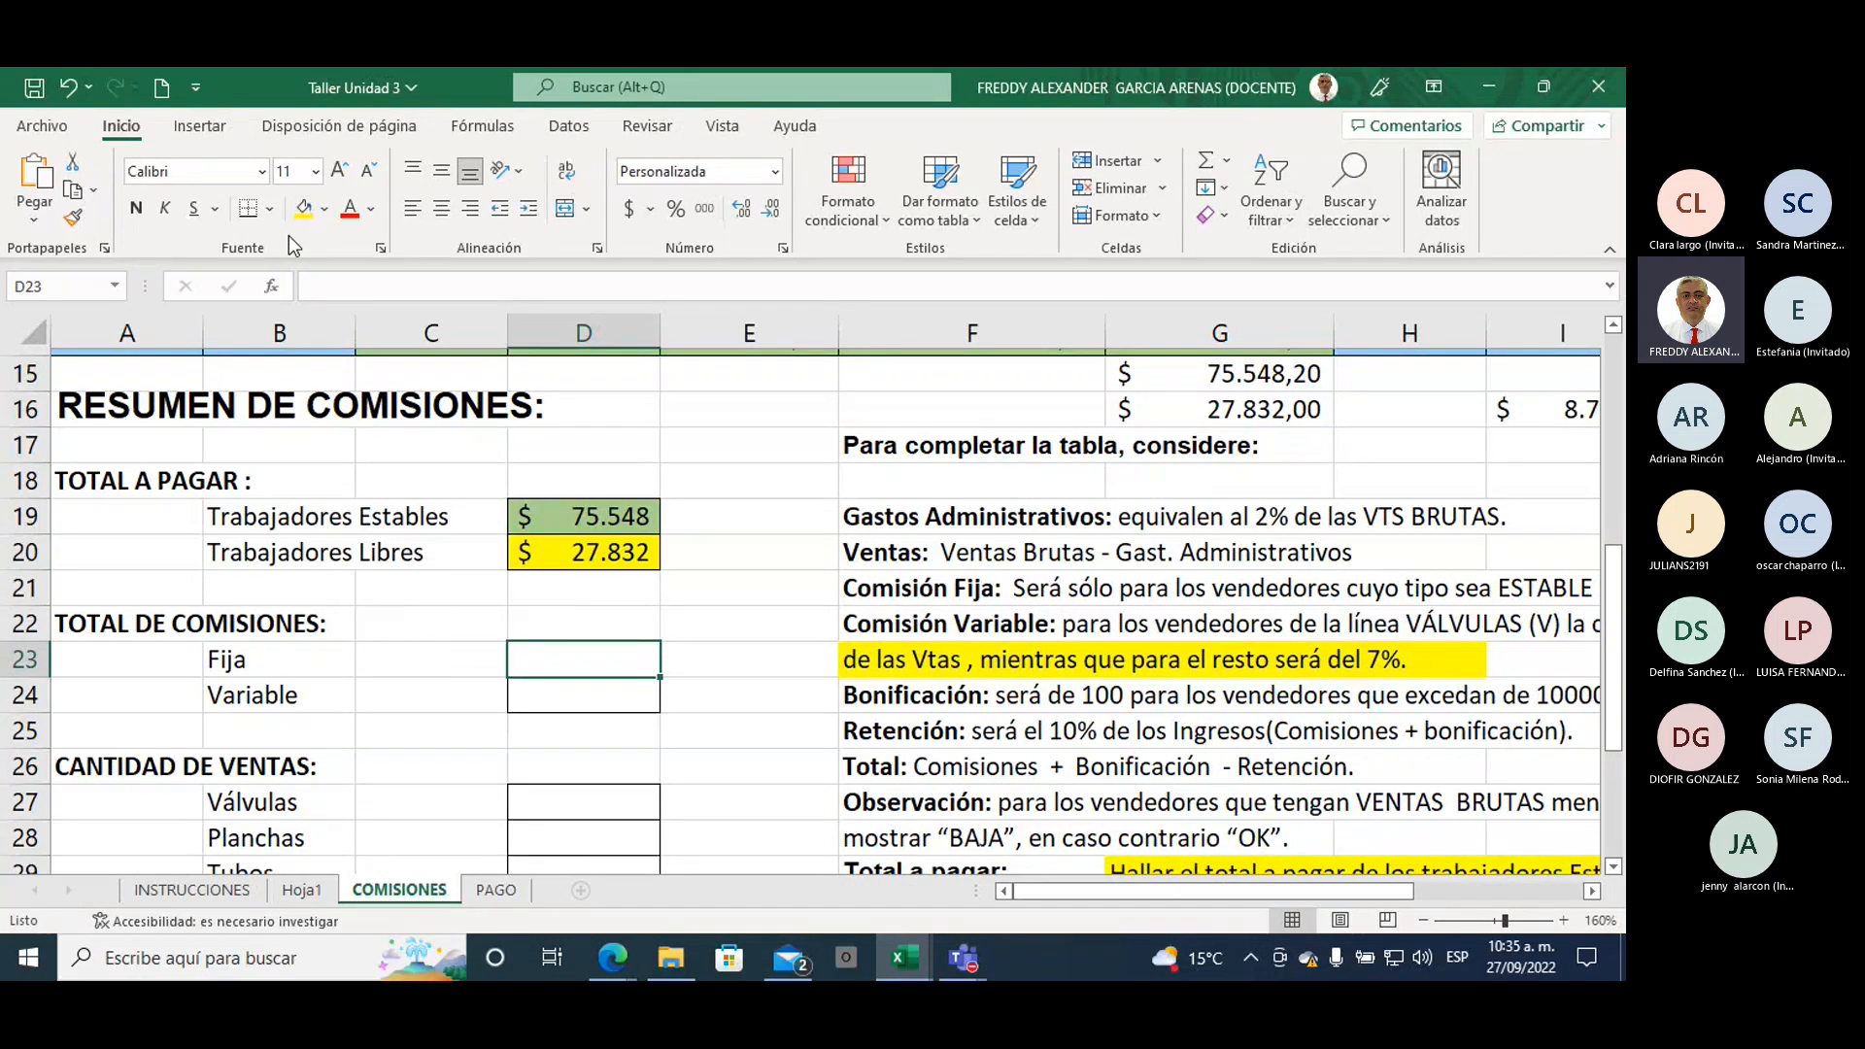
click(324, 208)
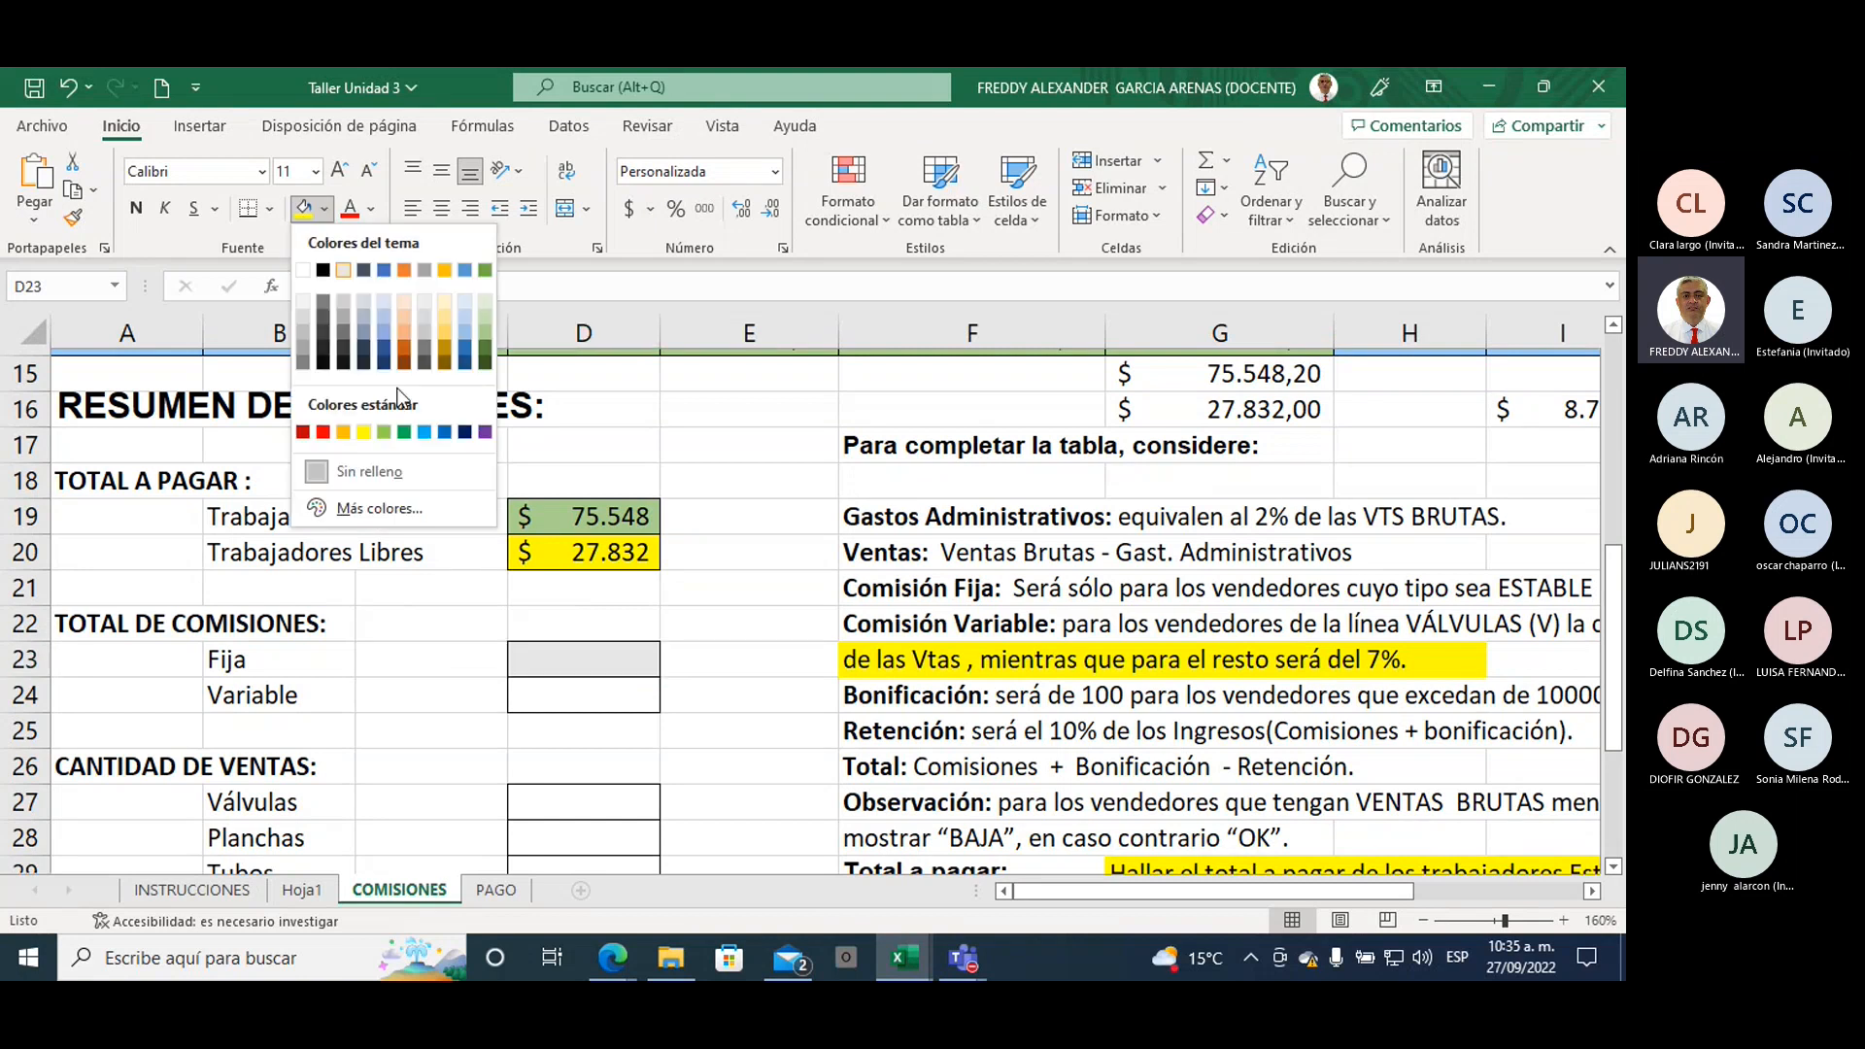
click(424, 431)
click(714, 667)
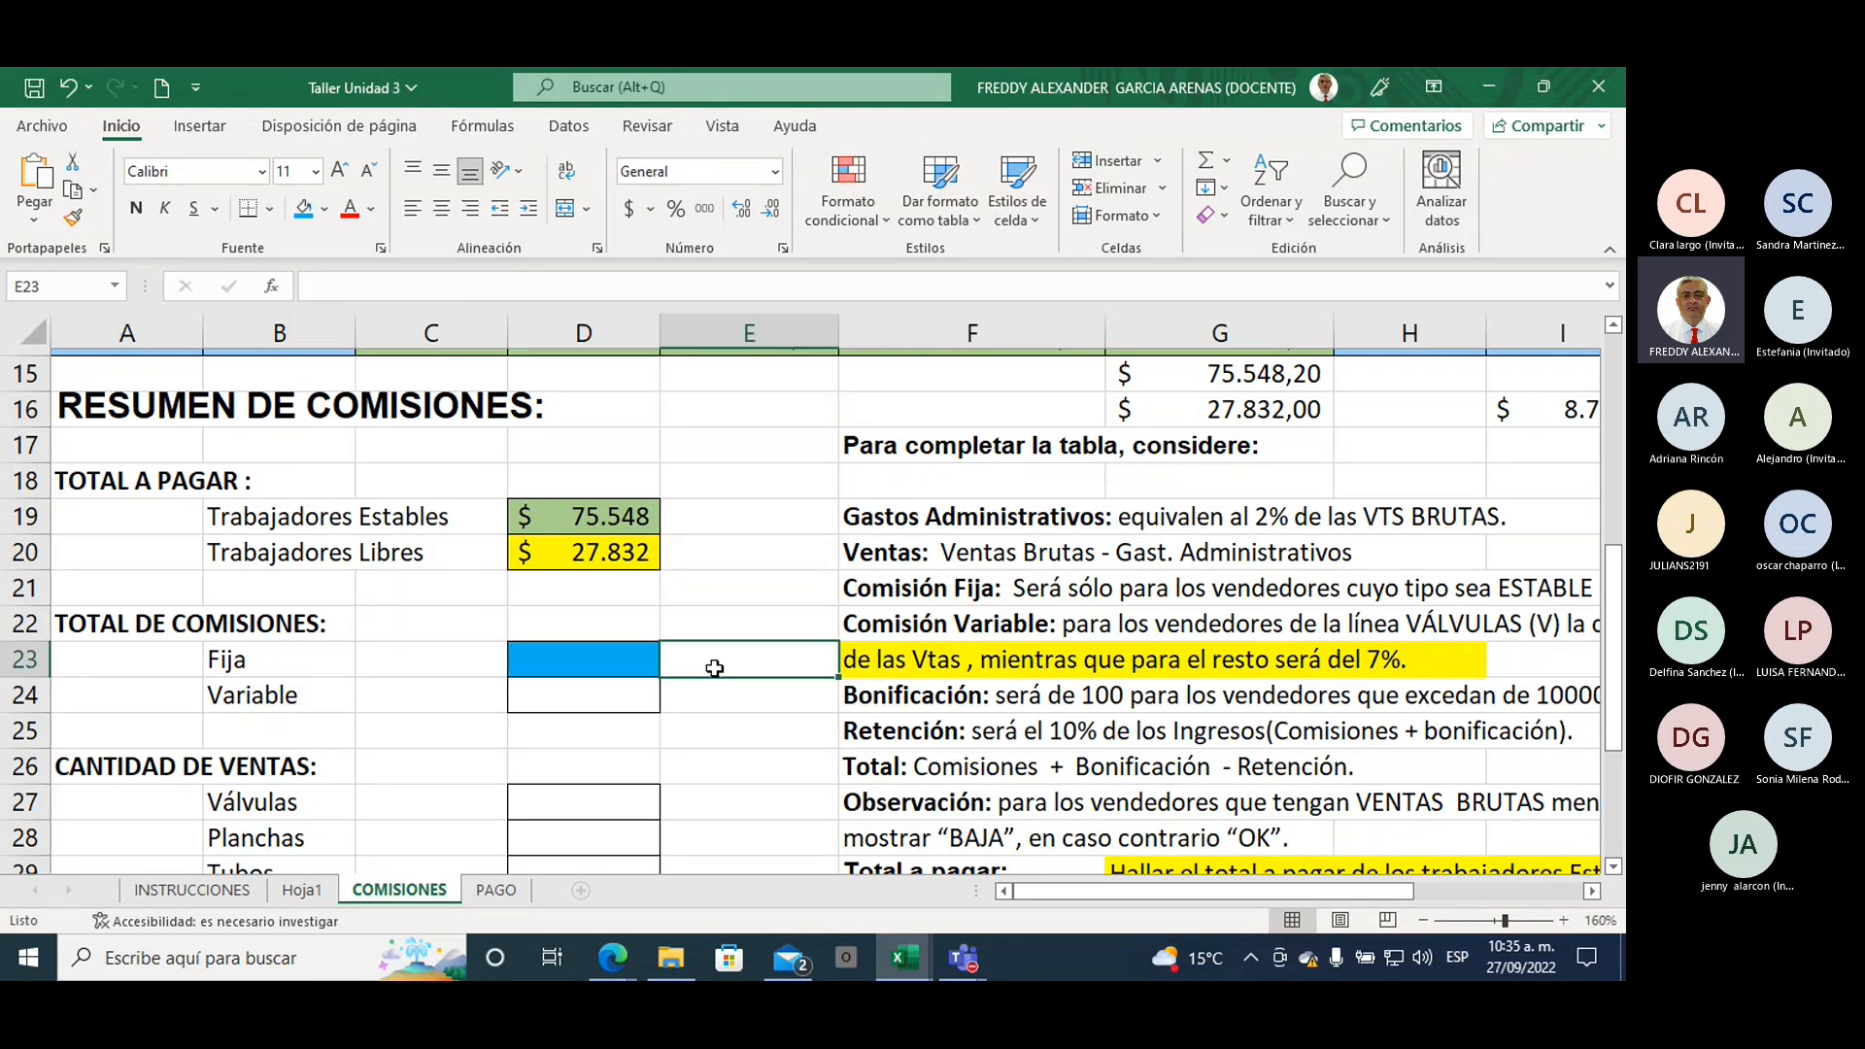
click(588, 663)
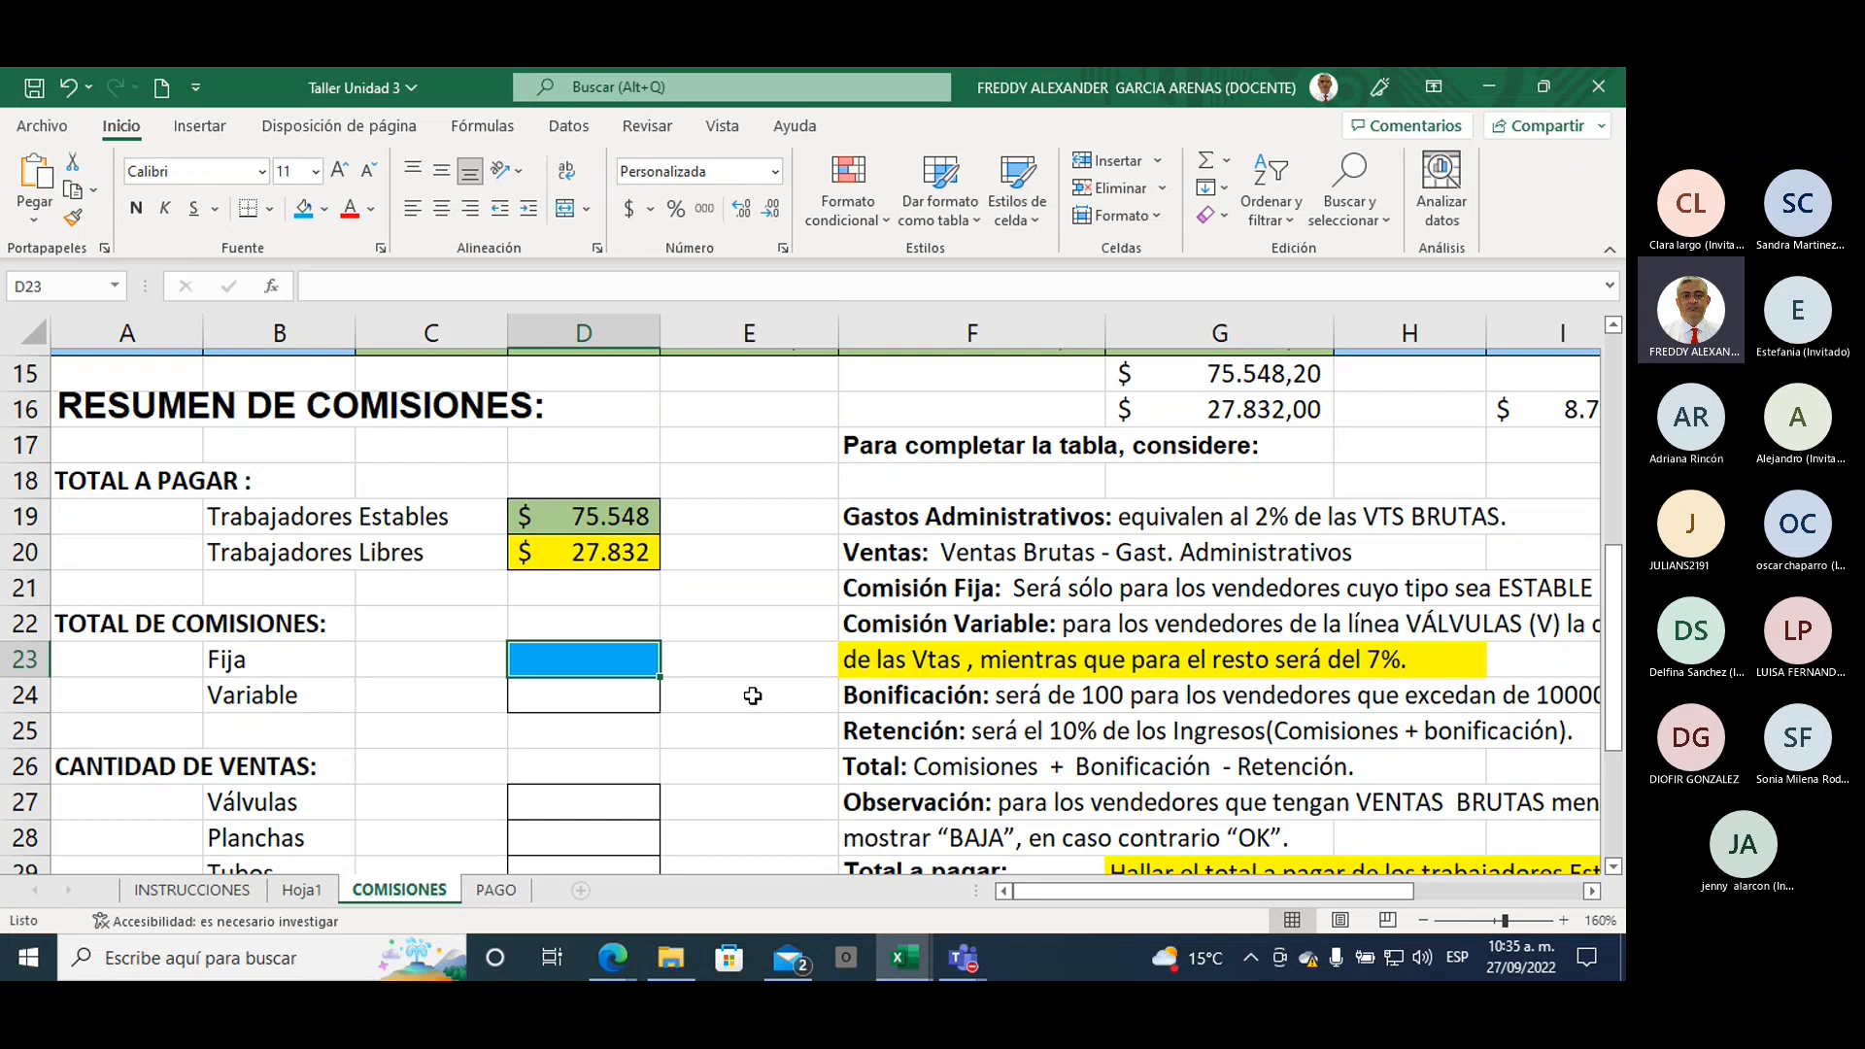
drag(109, 632, 583, 701)
Step: Write the note V in cell J34 beside the instruction to find the number of Válvulas sales
scroll(769, 742, down, 2)
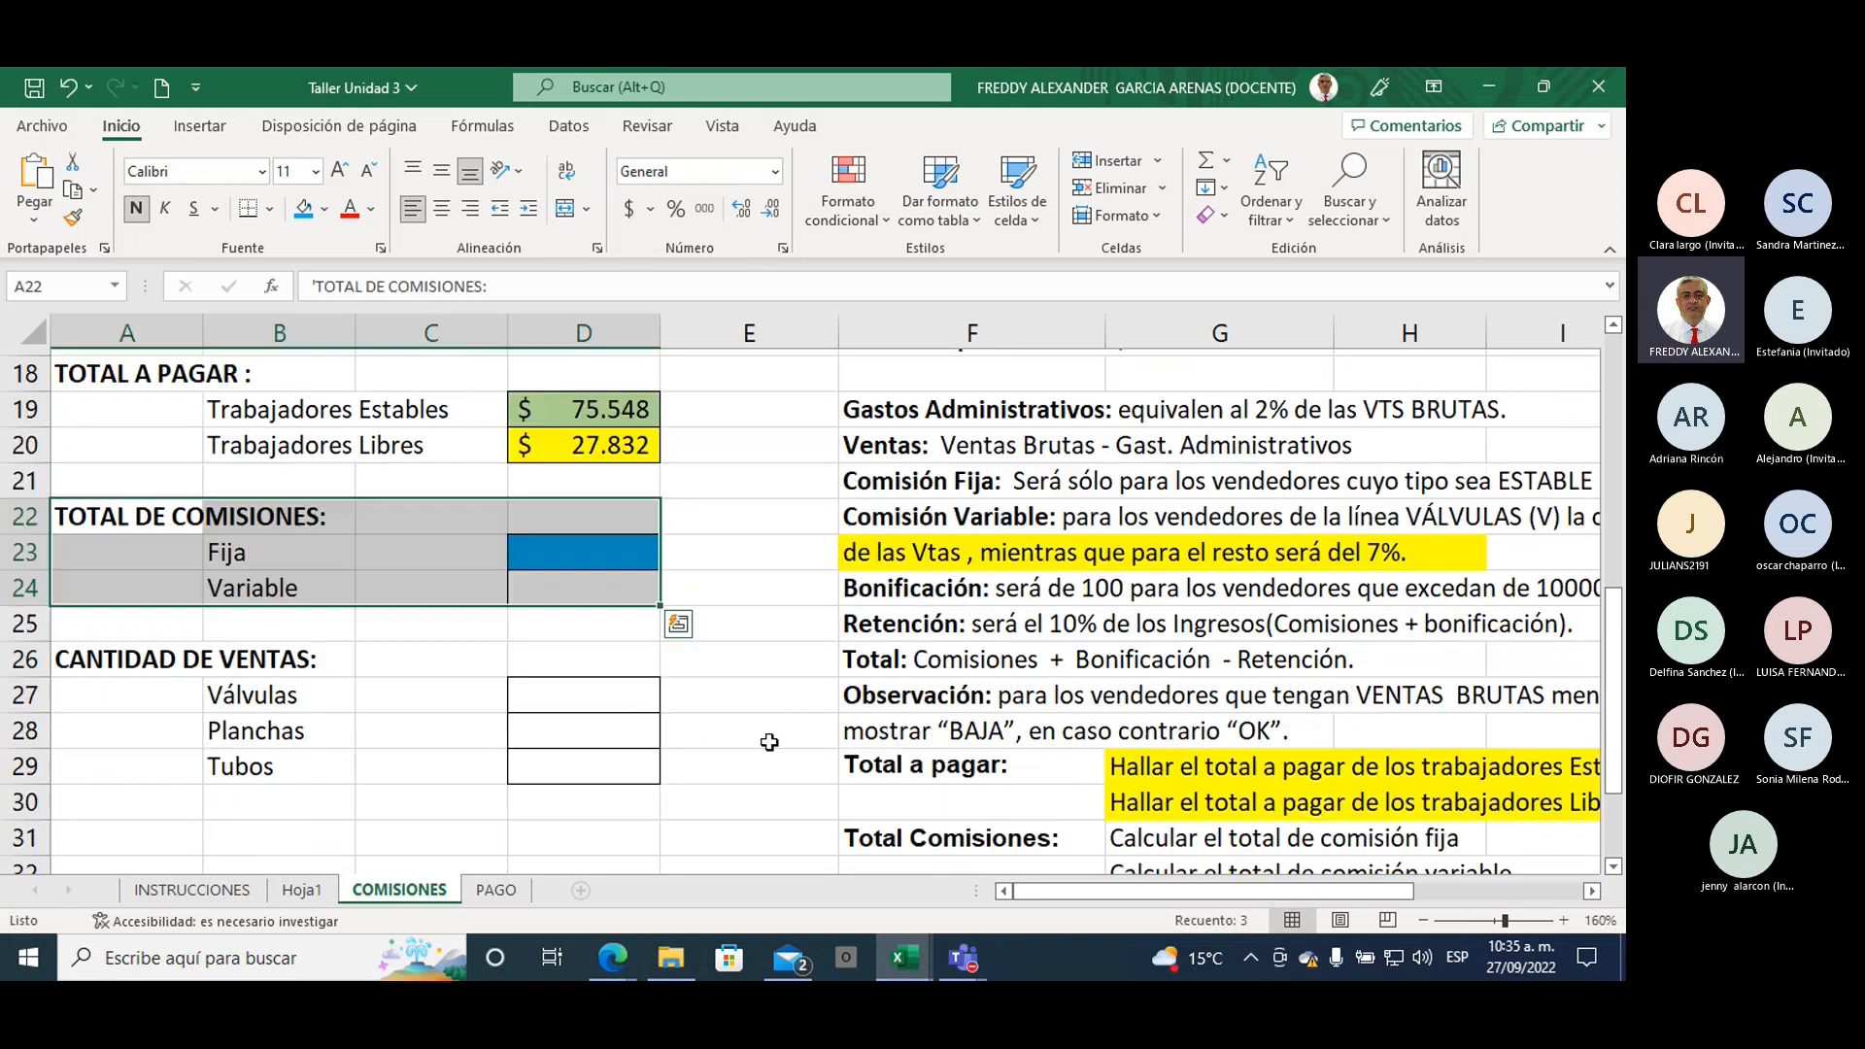
scroll(770, 742, down, 2)
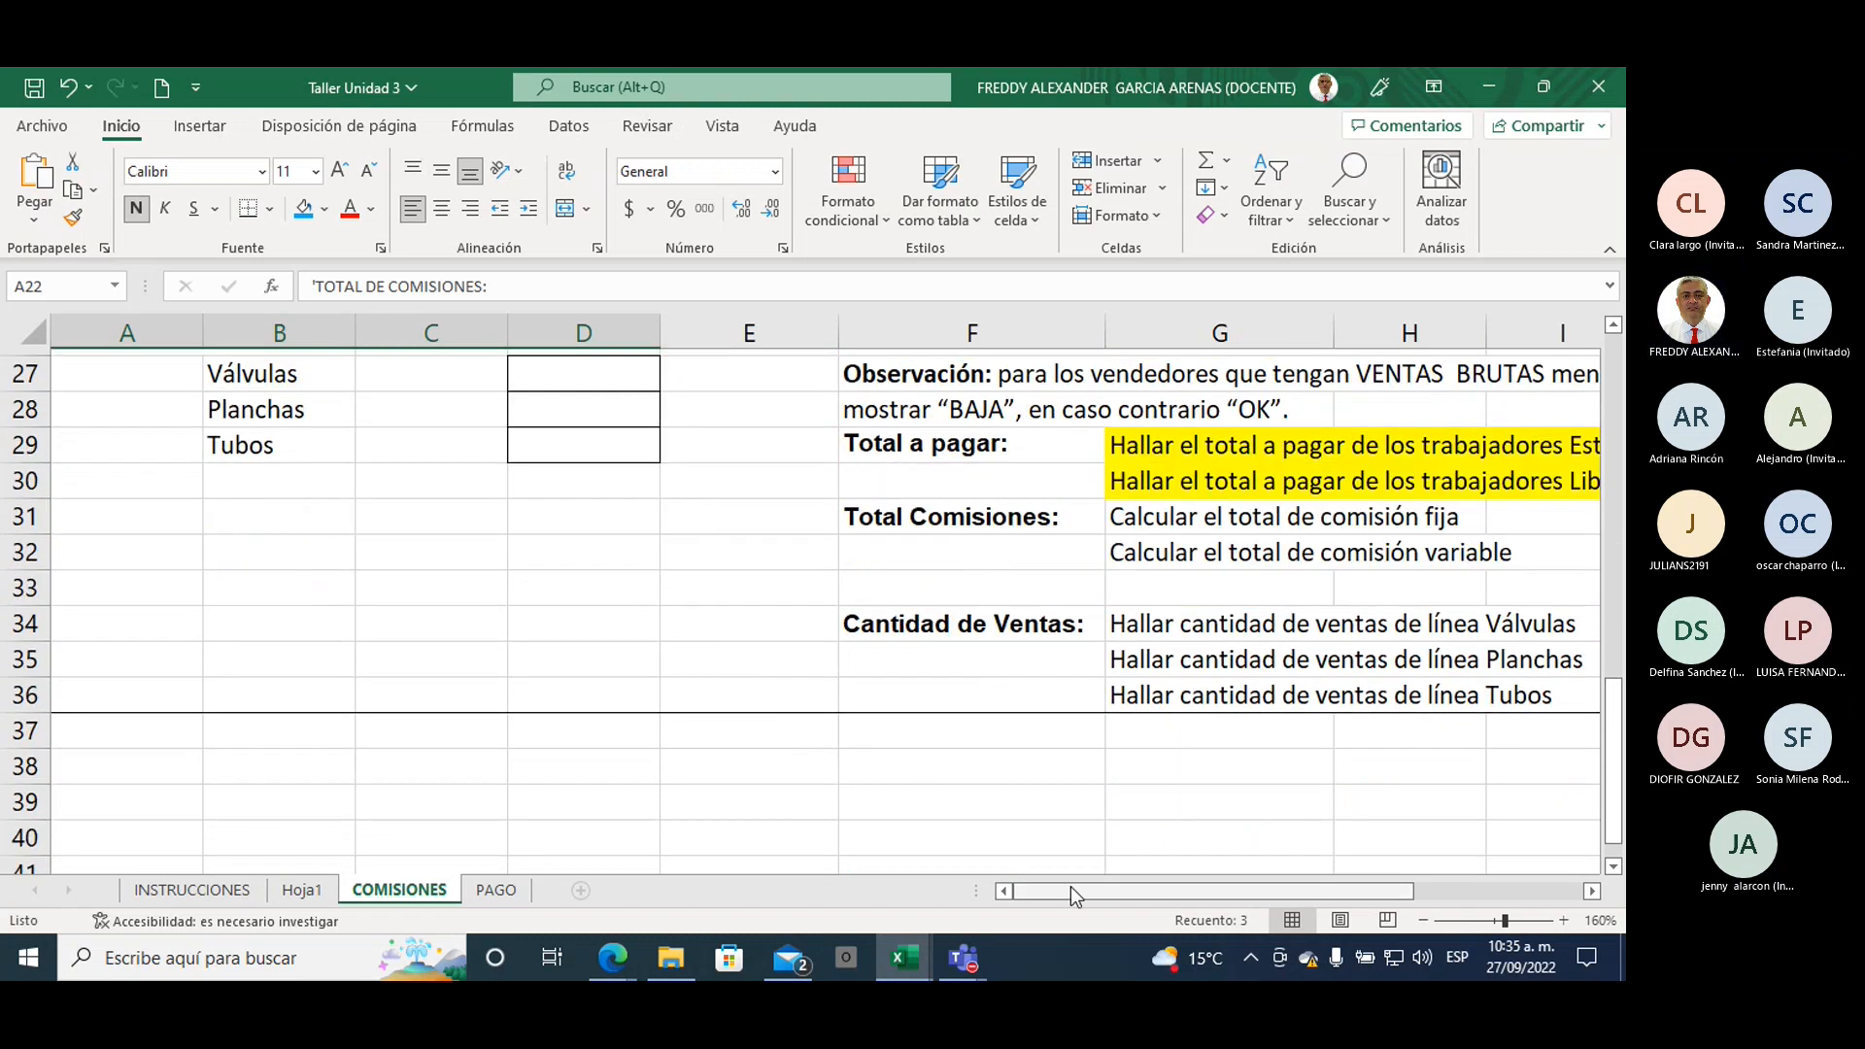
drag(1081, 888, 1231, 874)
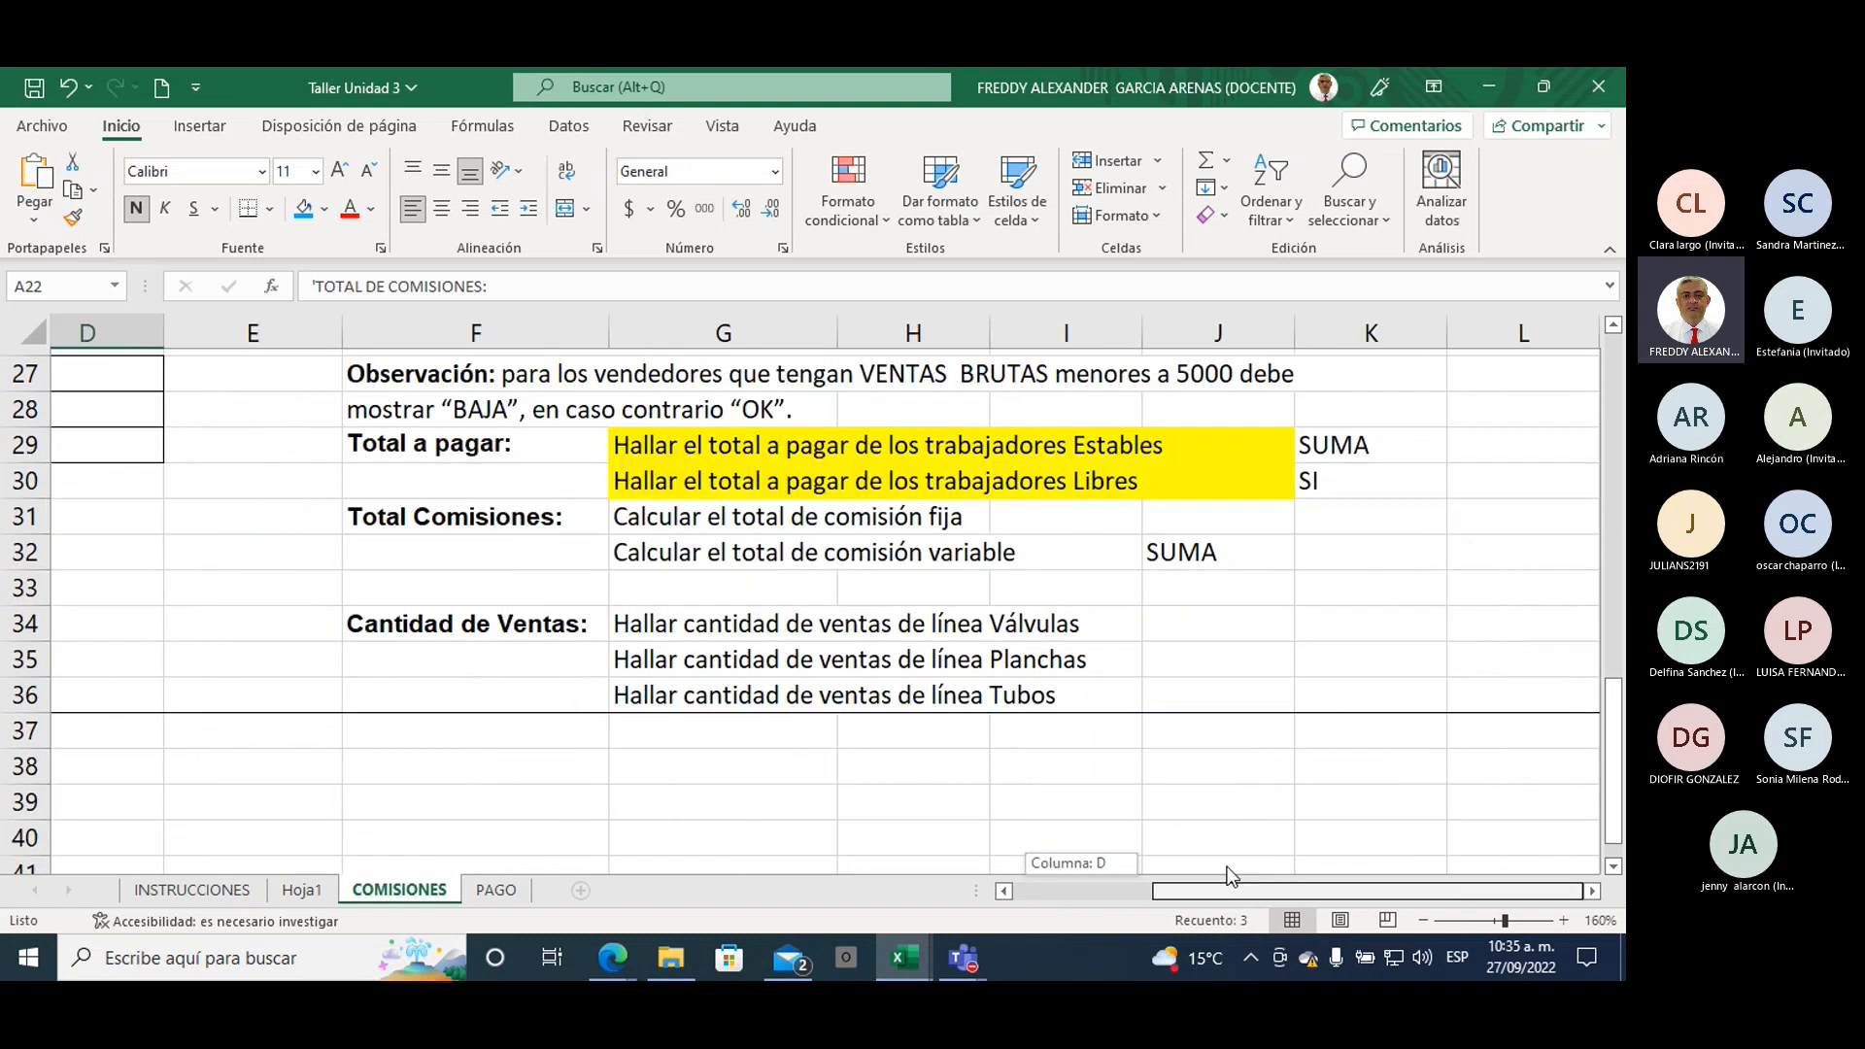
click(633, 625)
drag(633, 625, 1069, 614)
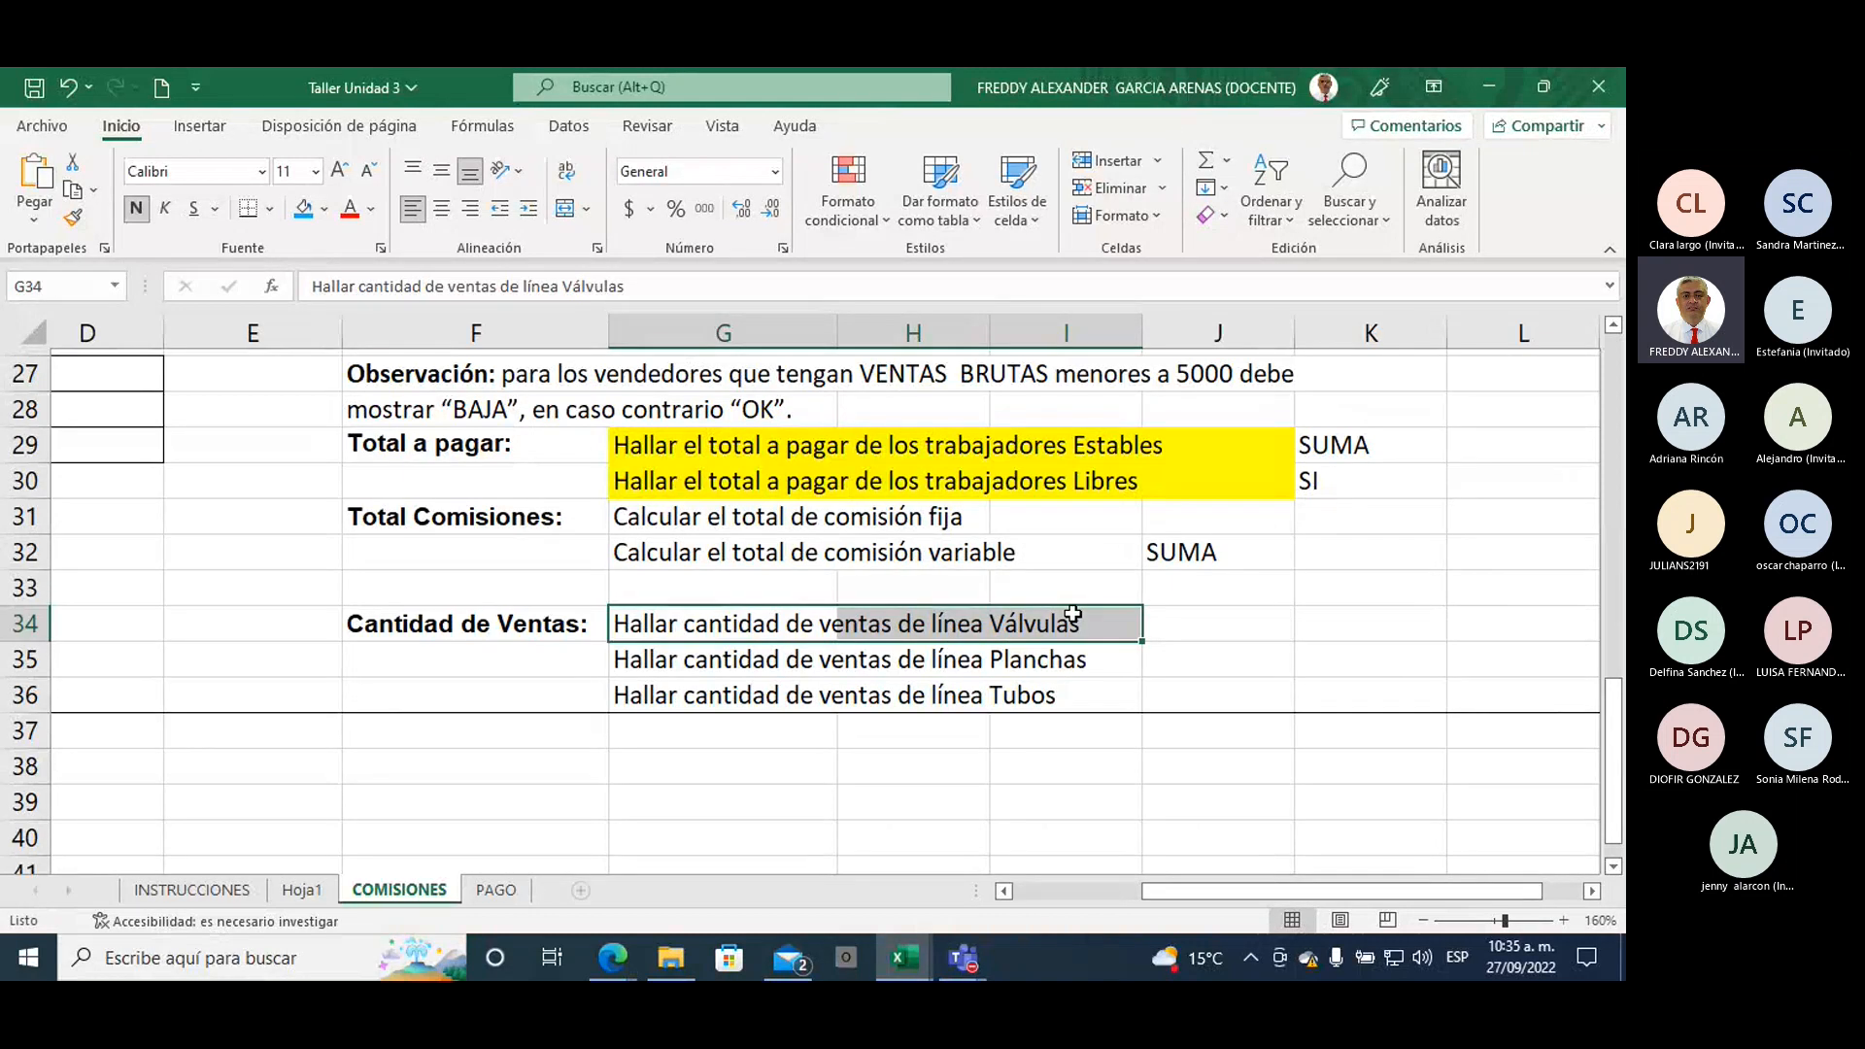
click(1223, 626)
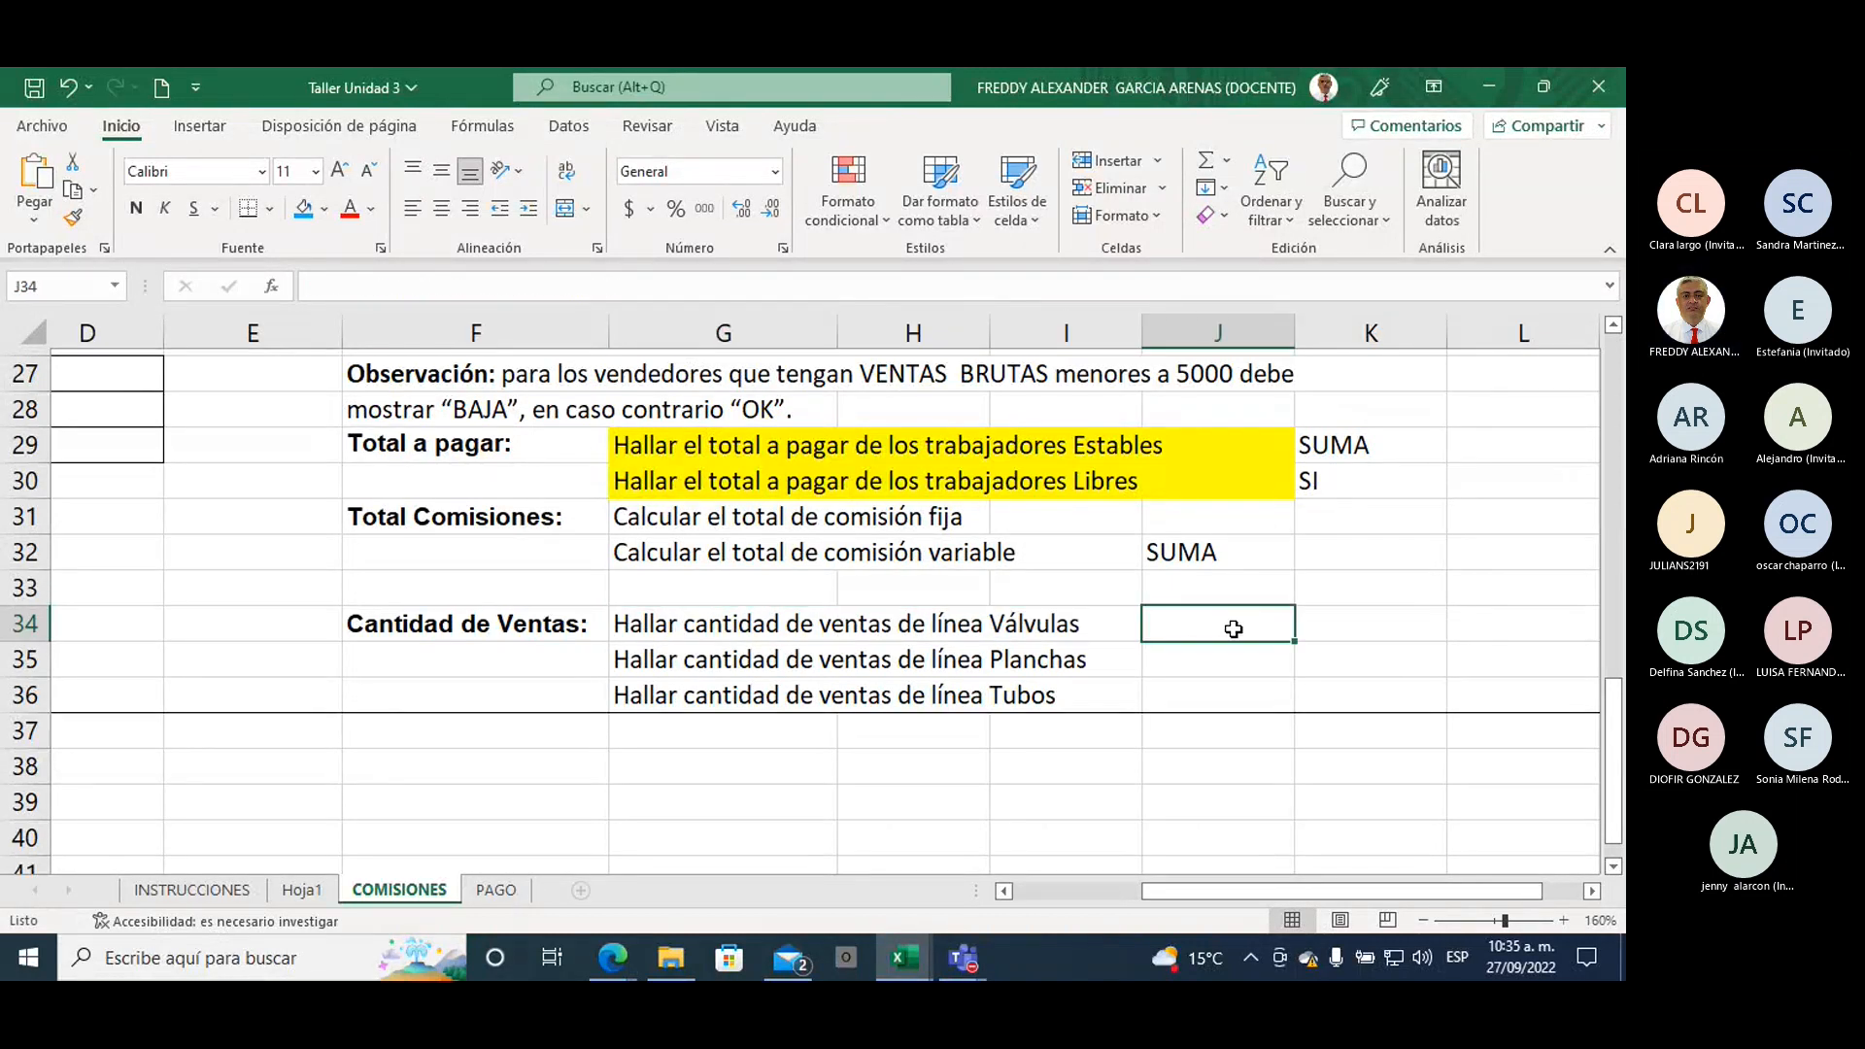
text(v)
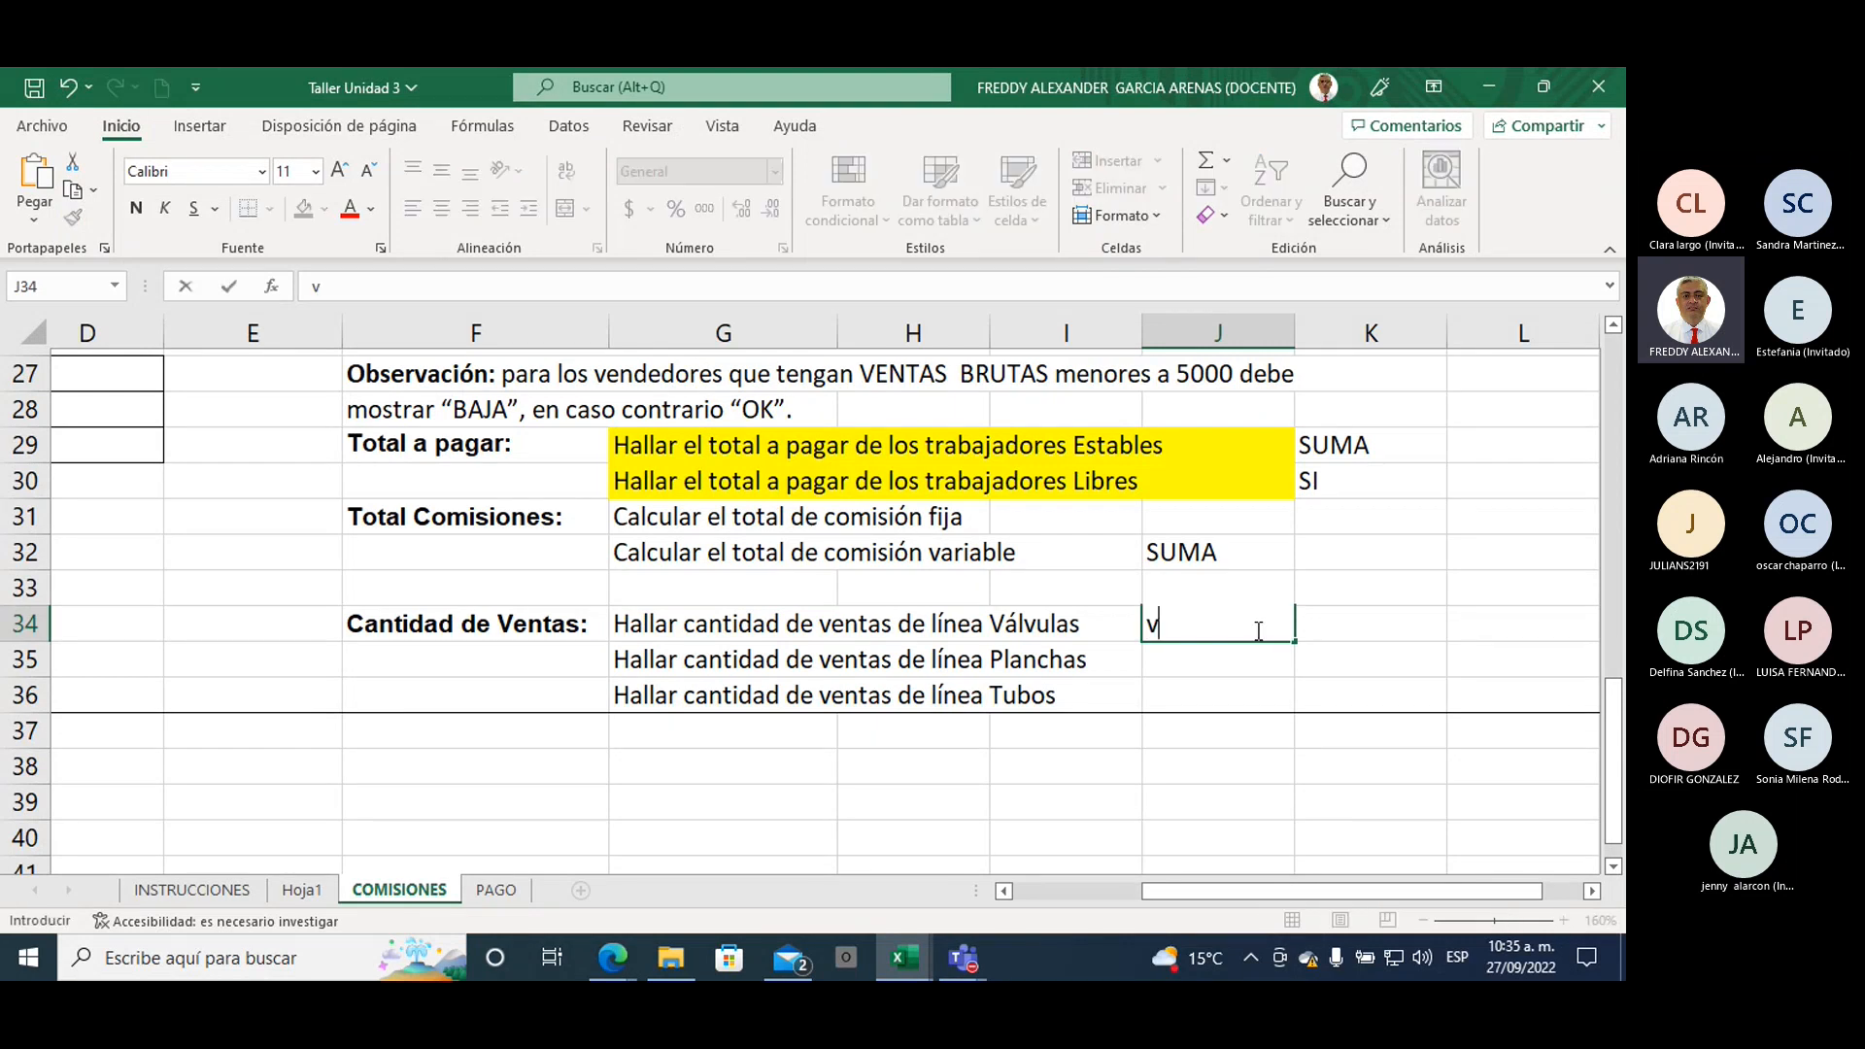
key(BackSpace)
text(V)
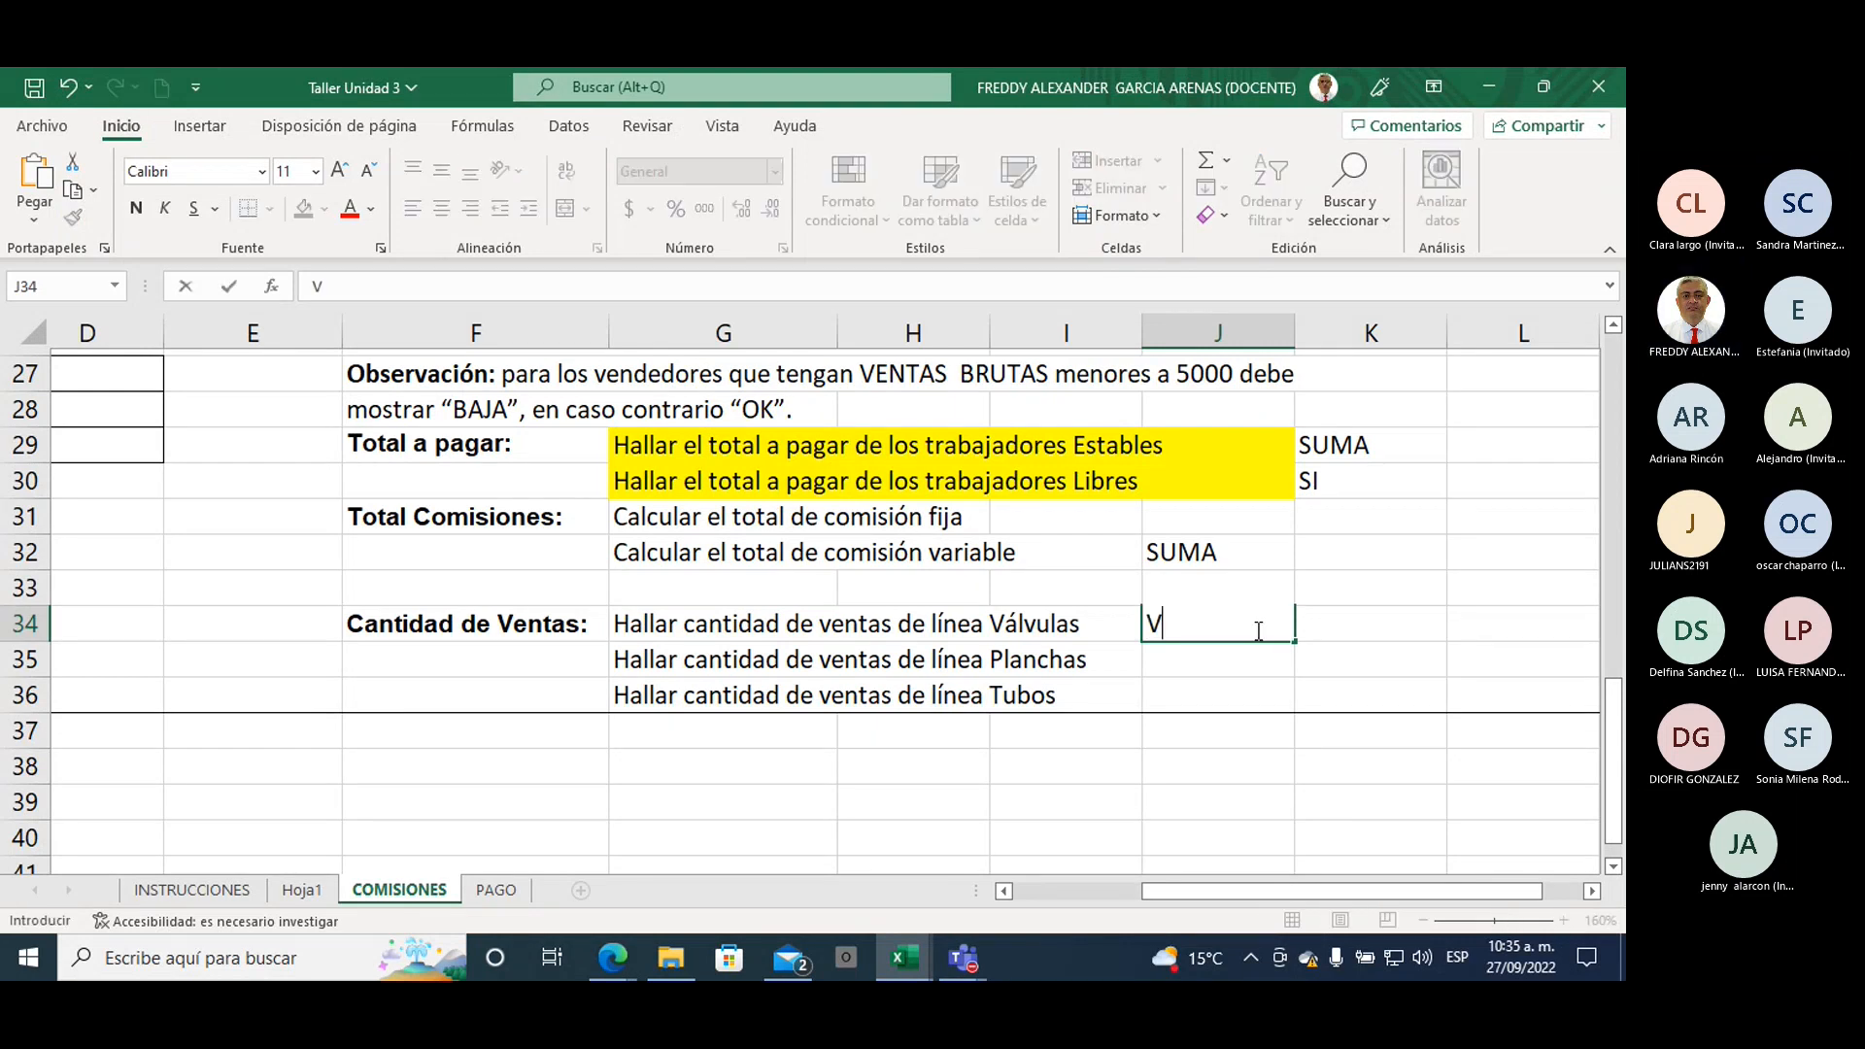
click(1385, 626)
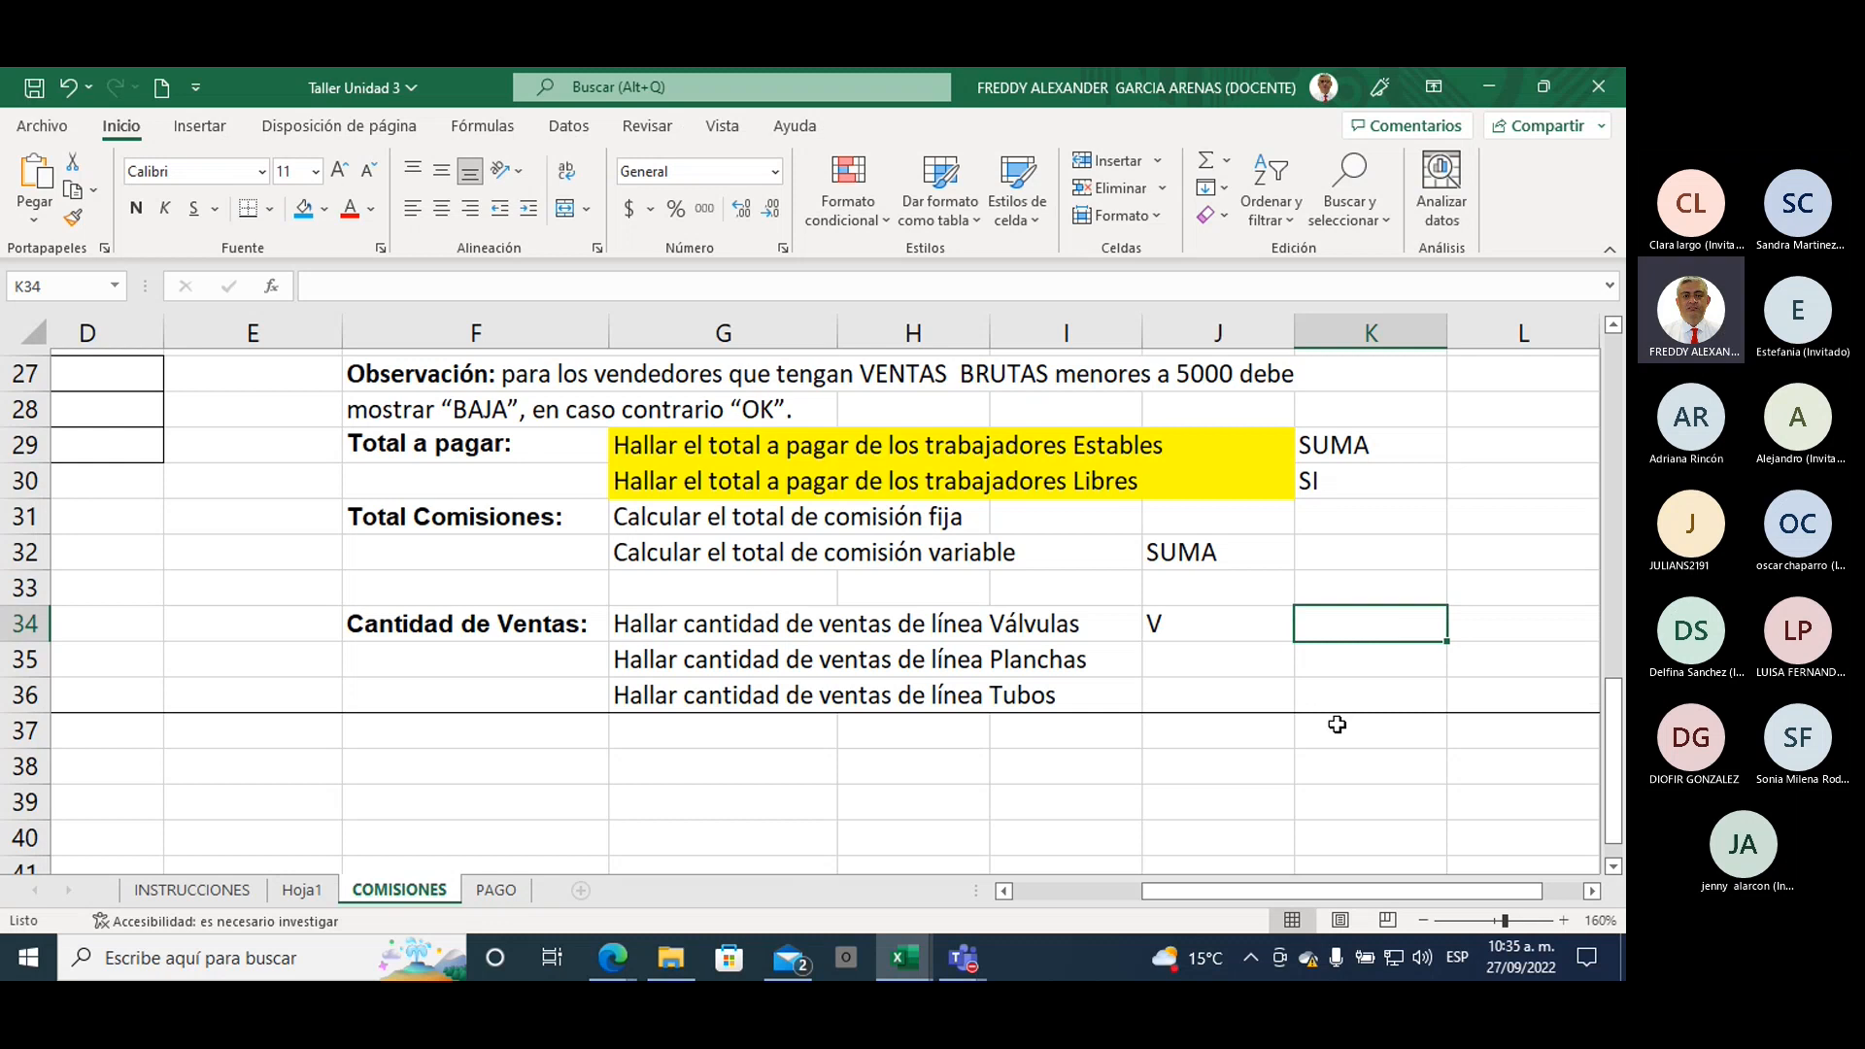
Step: Remove the fill colour from the LINEA values in cells D5:D14
drag(1223, 891, 1092, 893)
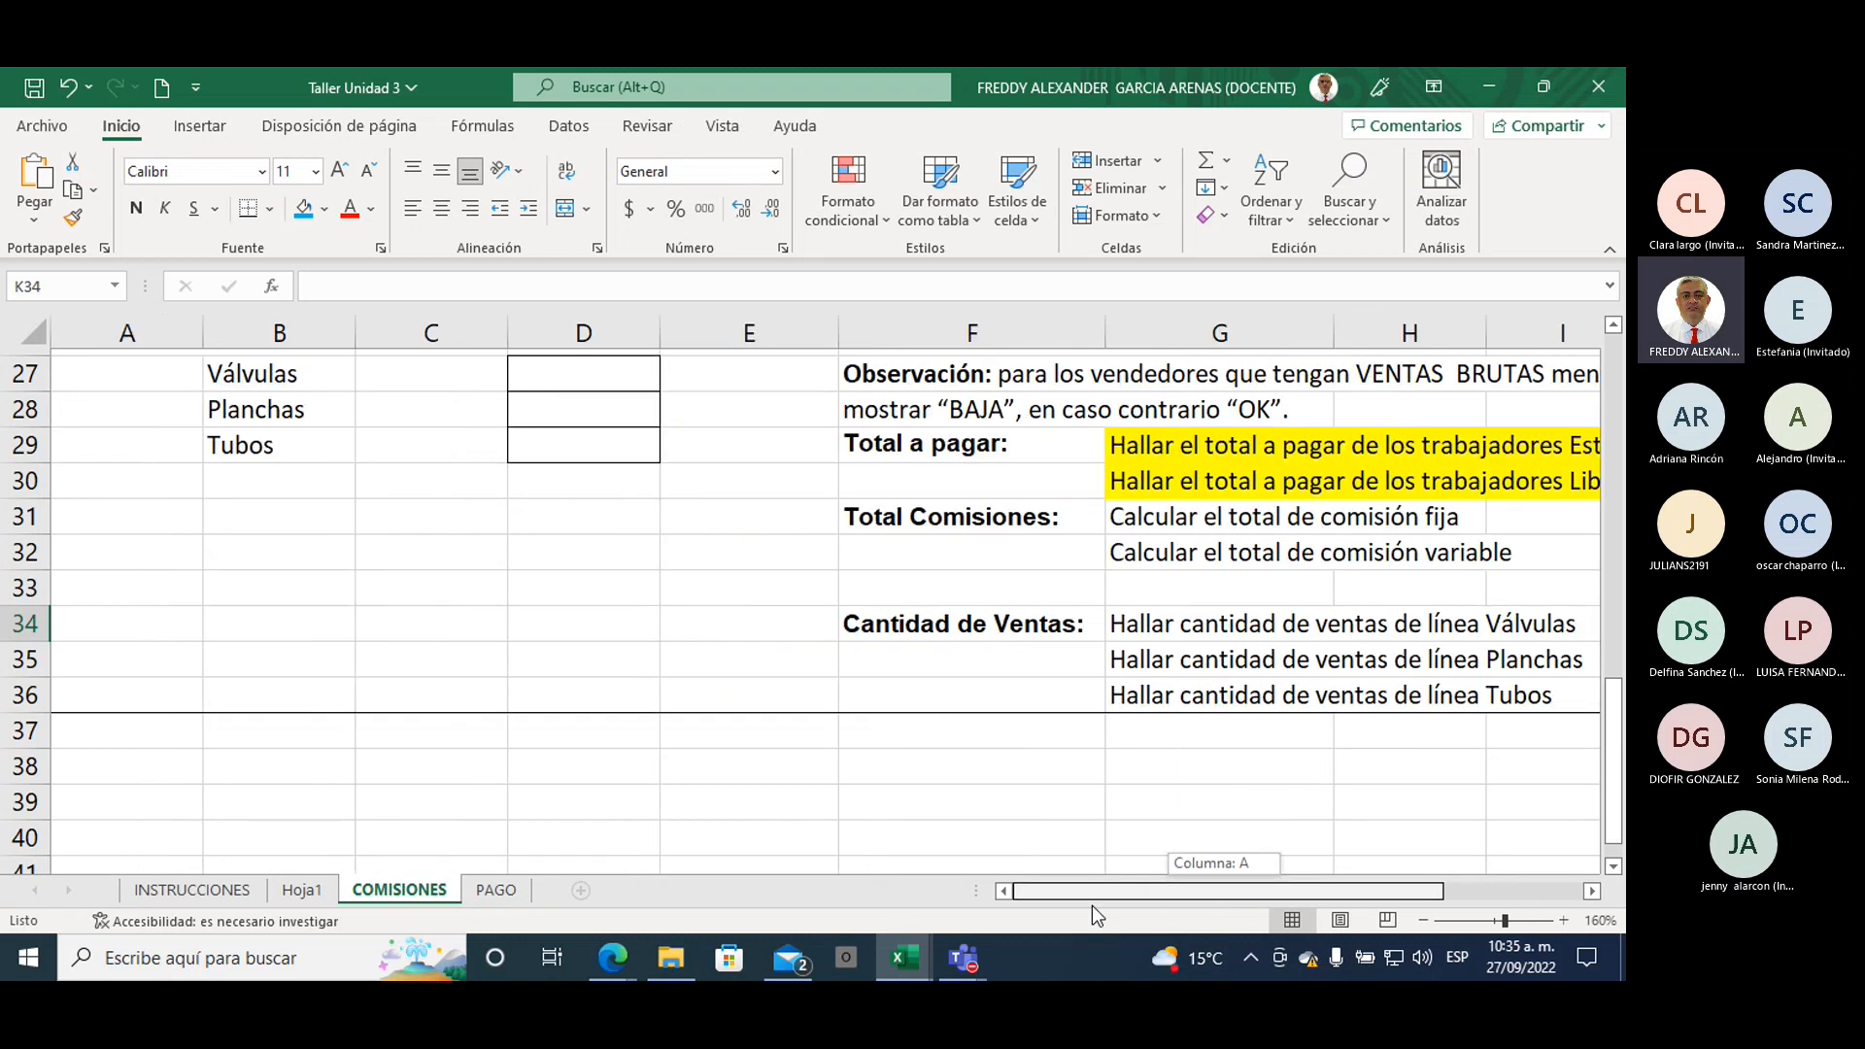
scroll(467, 766, up, 3)
scroll(467, 766, up, 5)
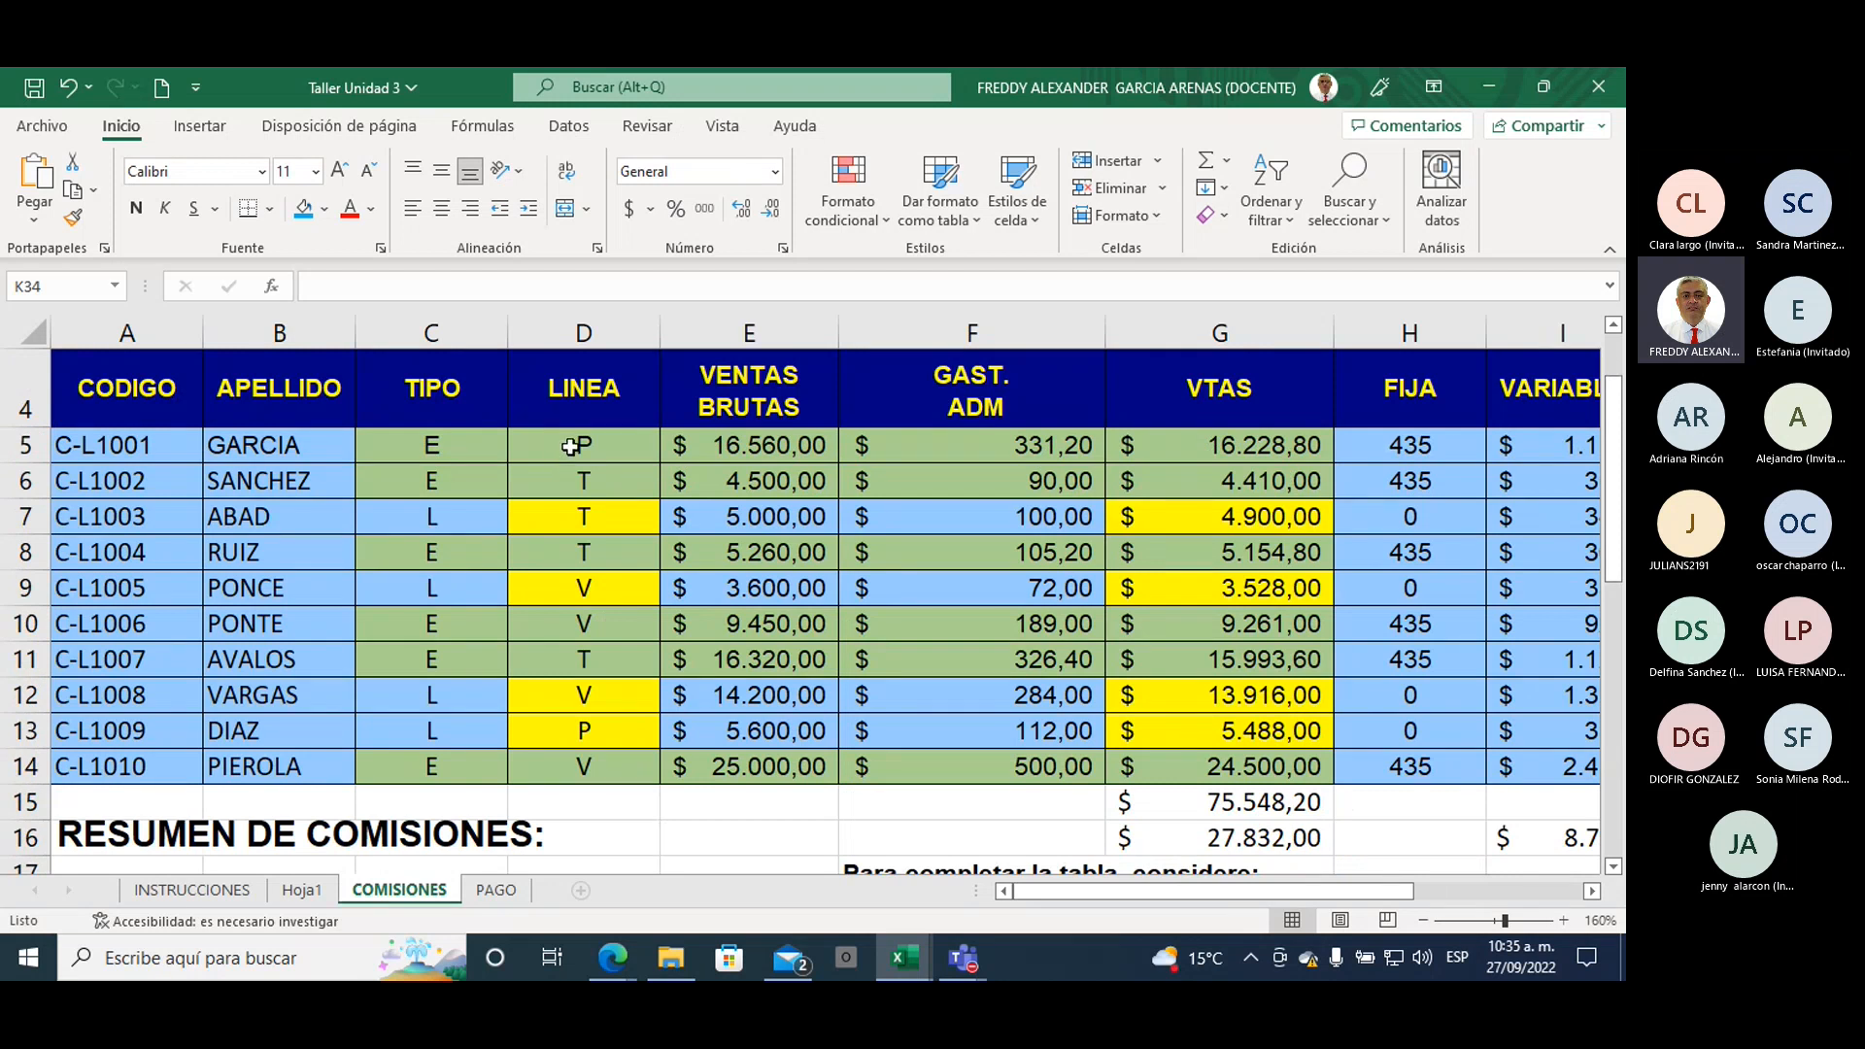
drag(583, 450, 569, 766)
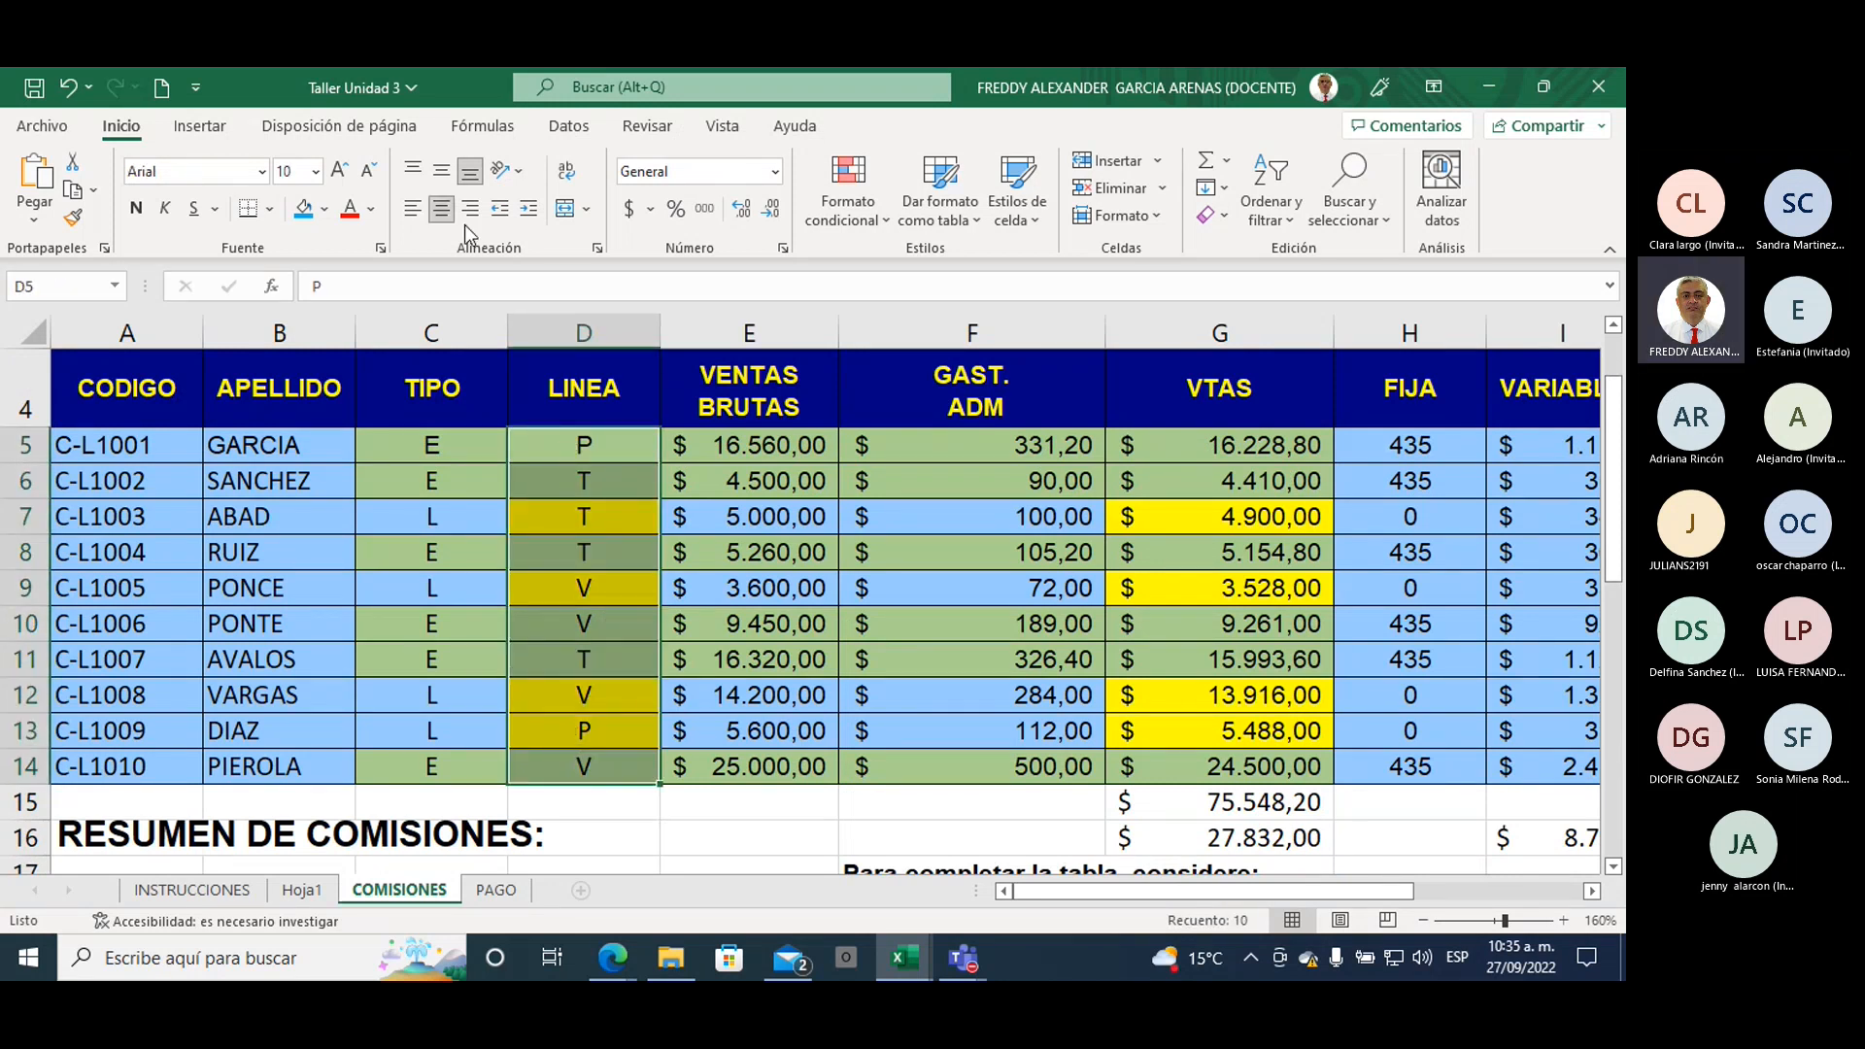
click(326, 210)
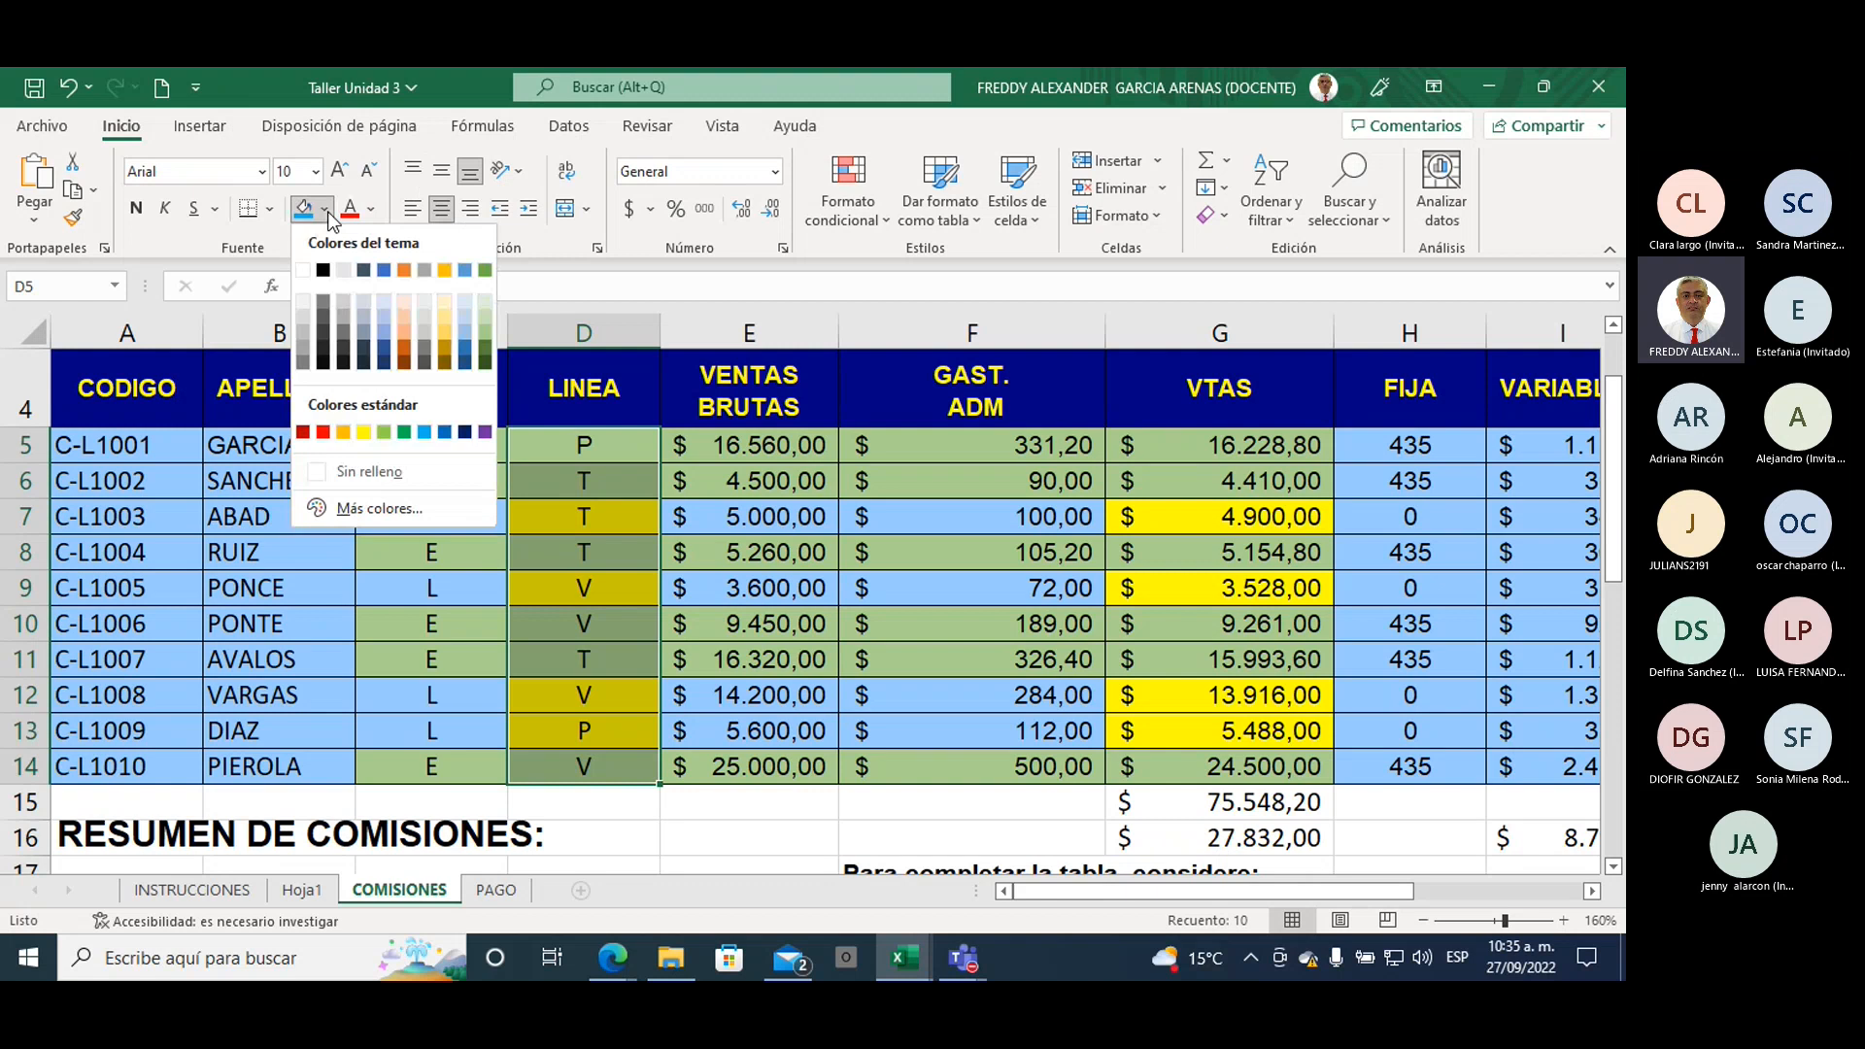
click(352, 476)
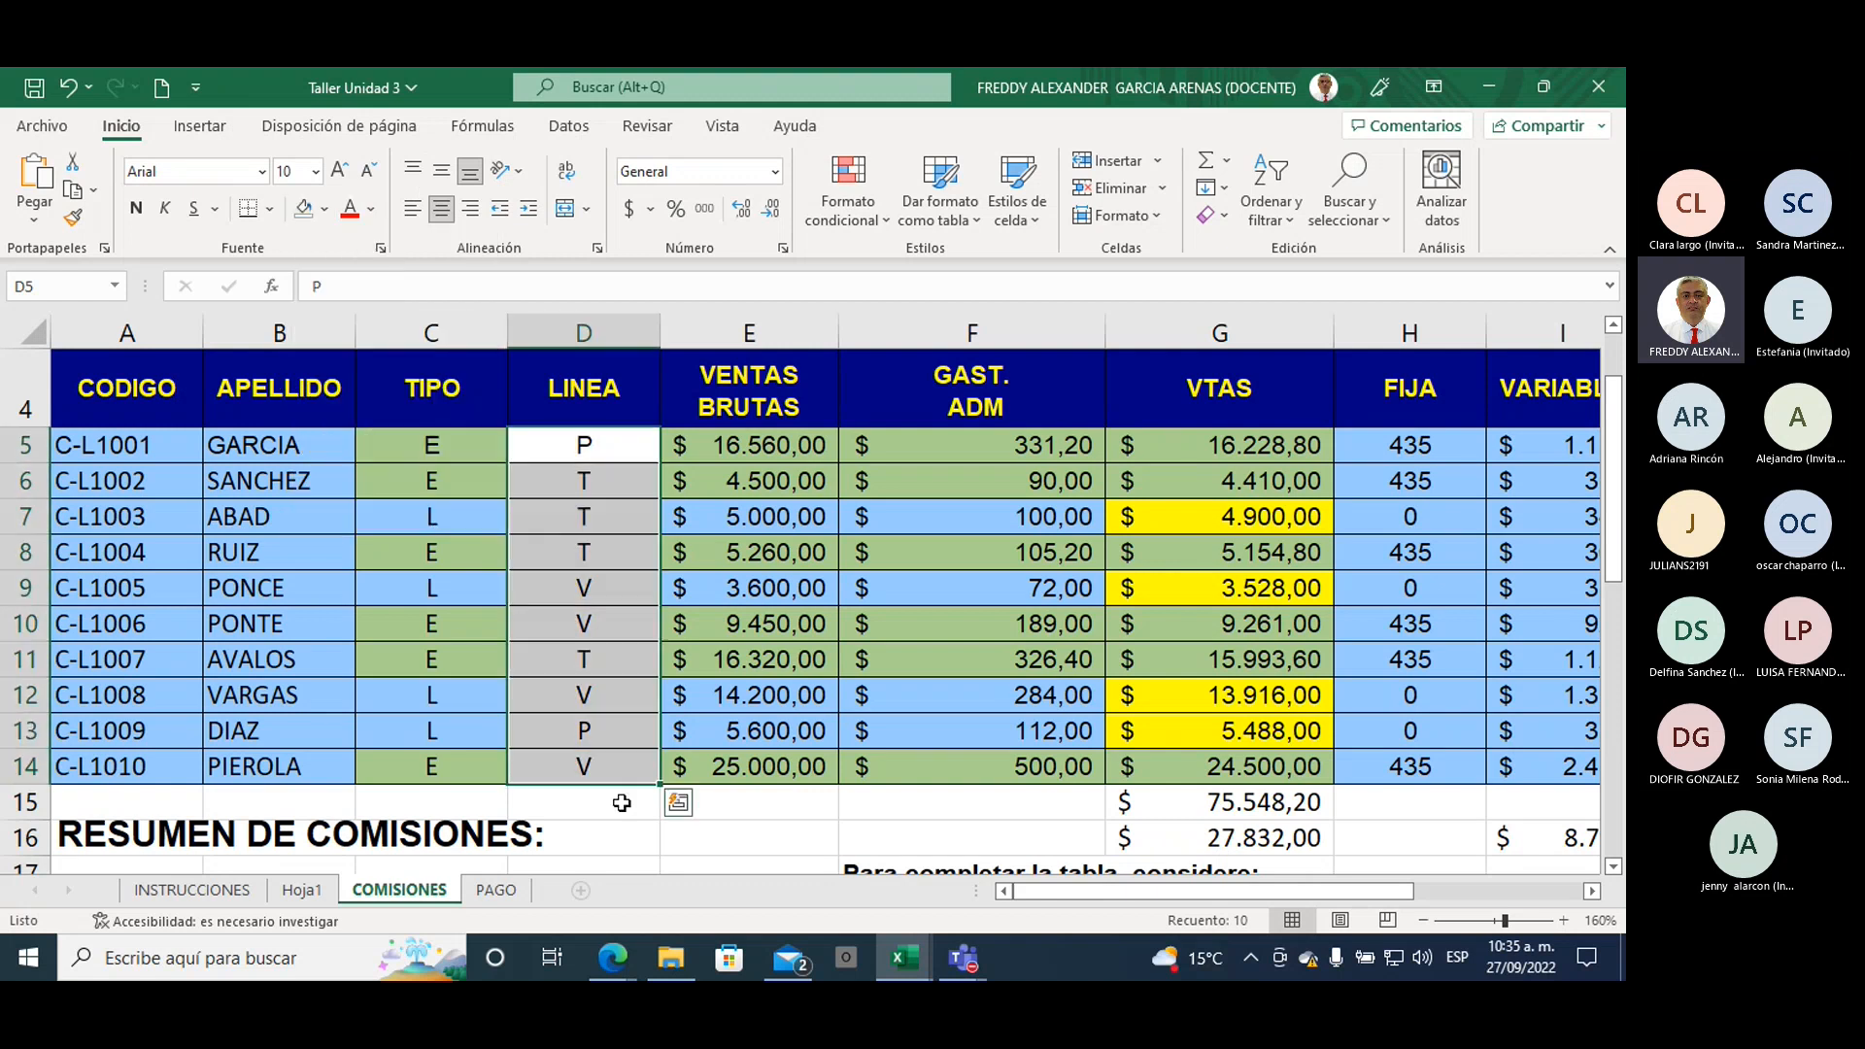
click(624, 839)
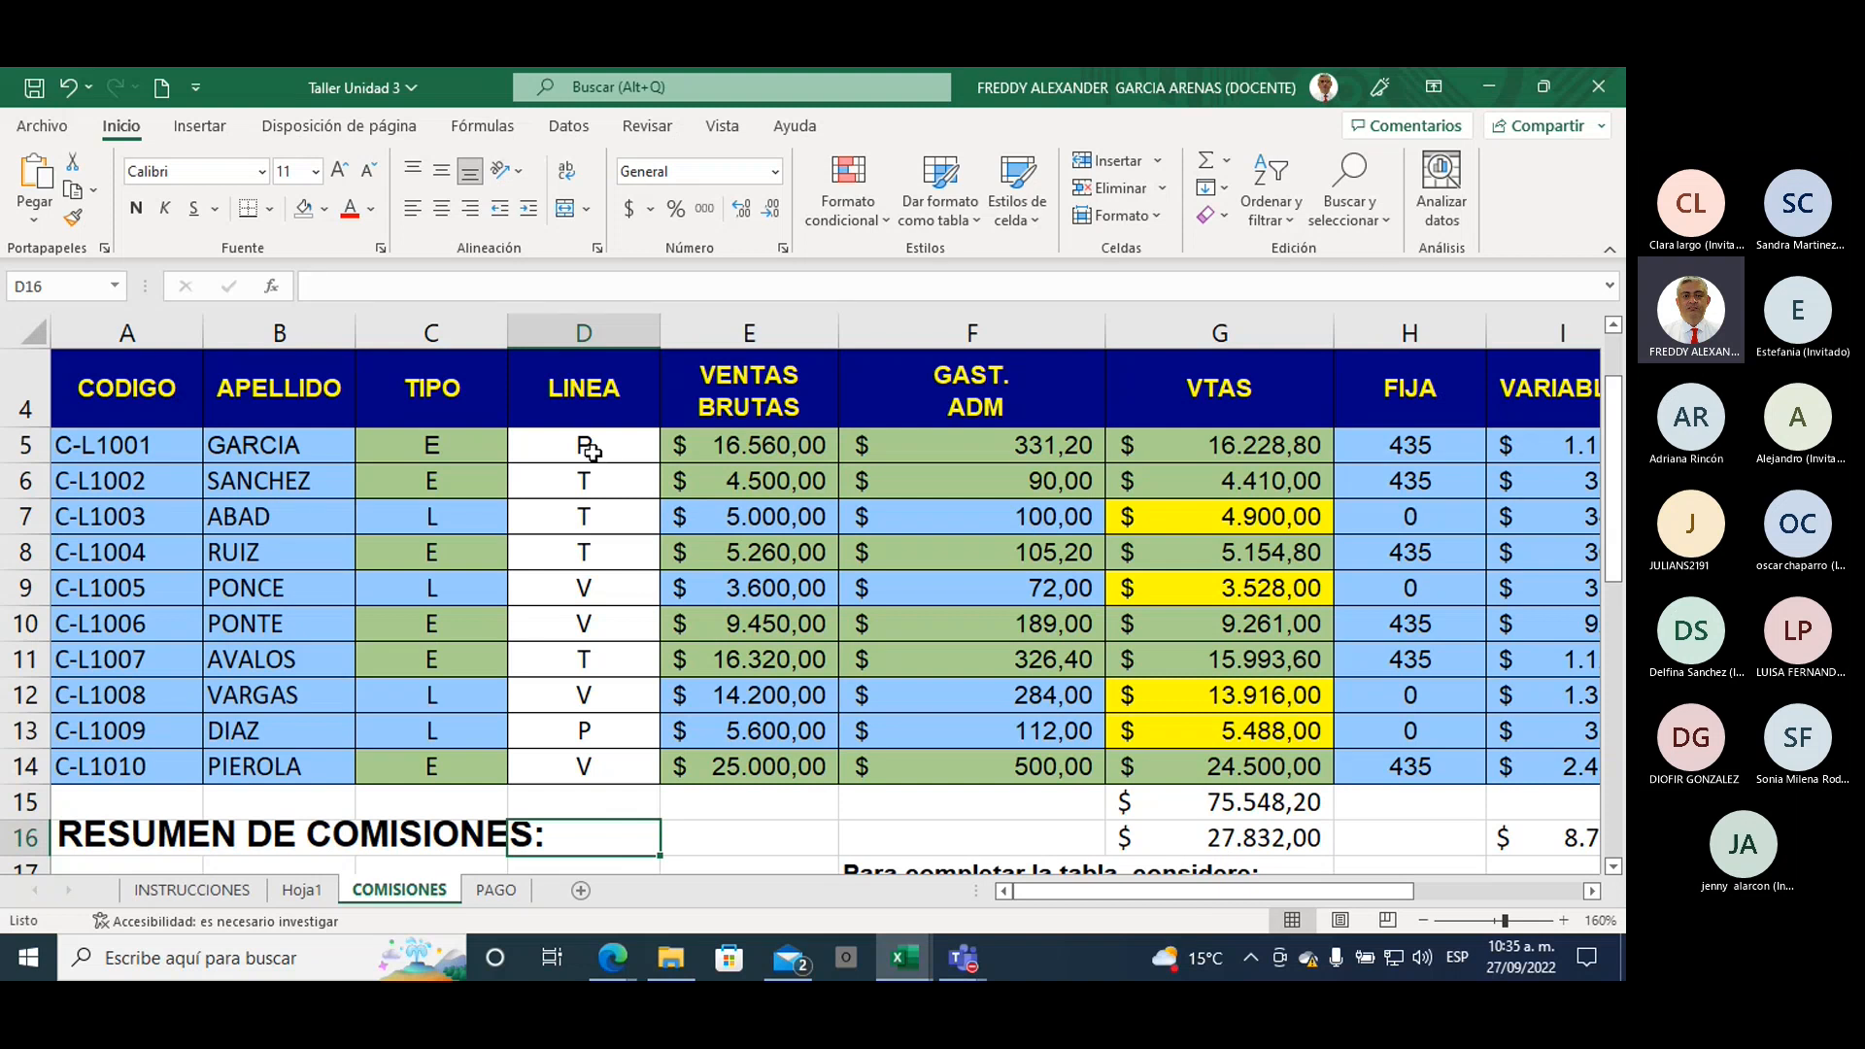
Step: Fill the LINEA cells containing V (D9, D10, D12 and D14) with yellow
drag(587, 587, 587, 620)
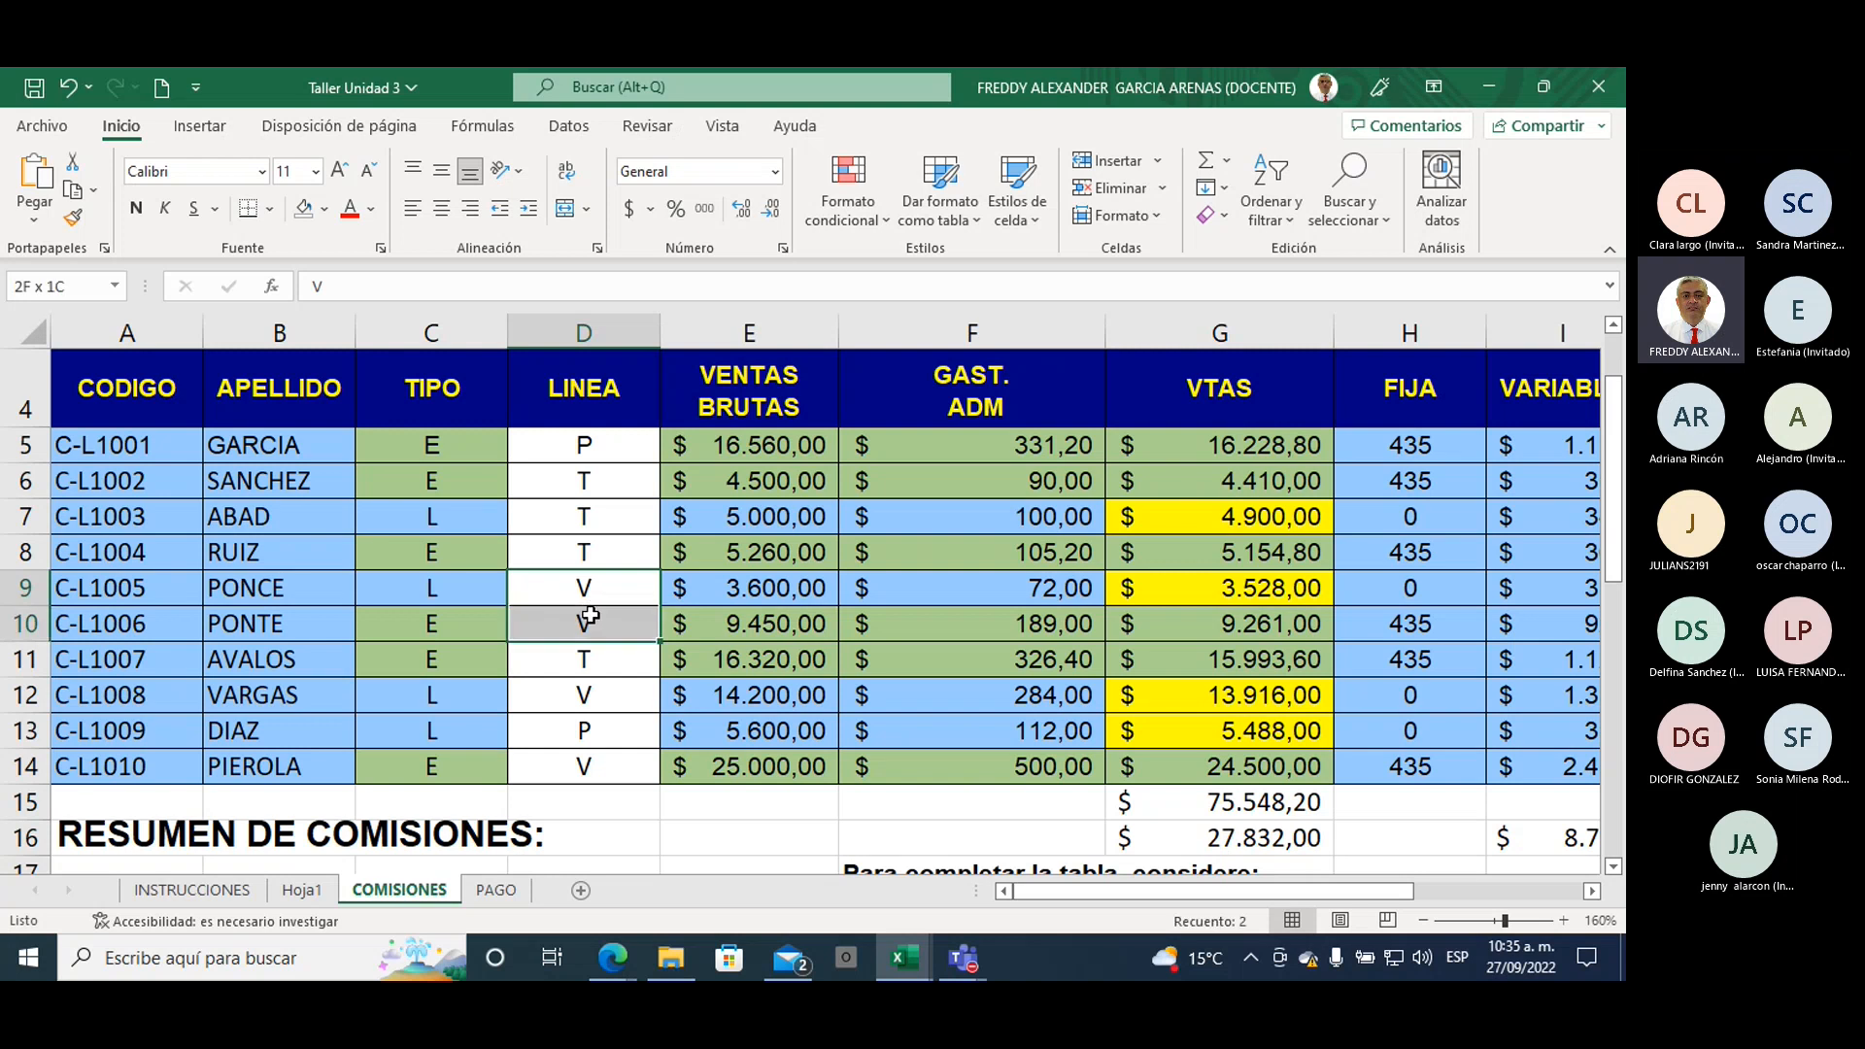
click(325, 208)
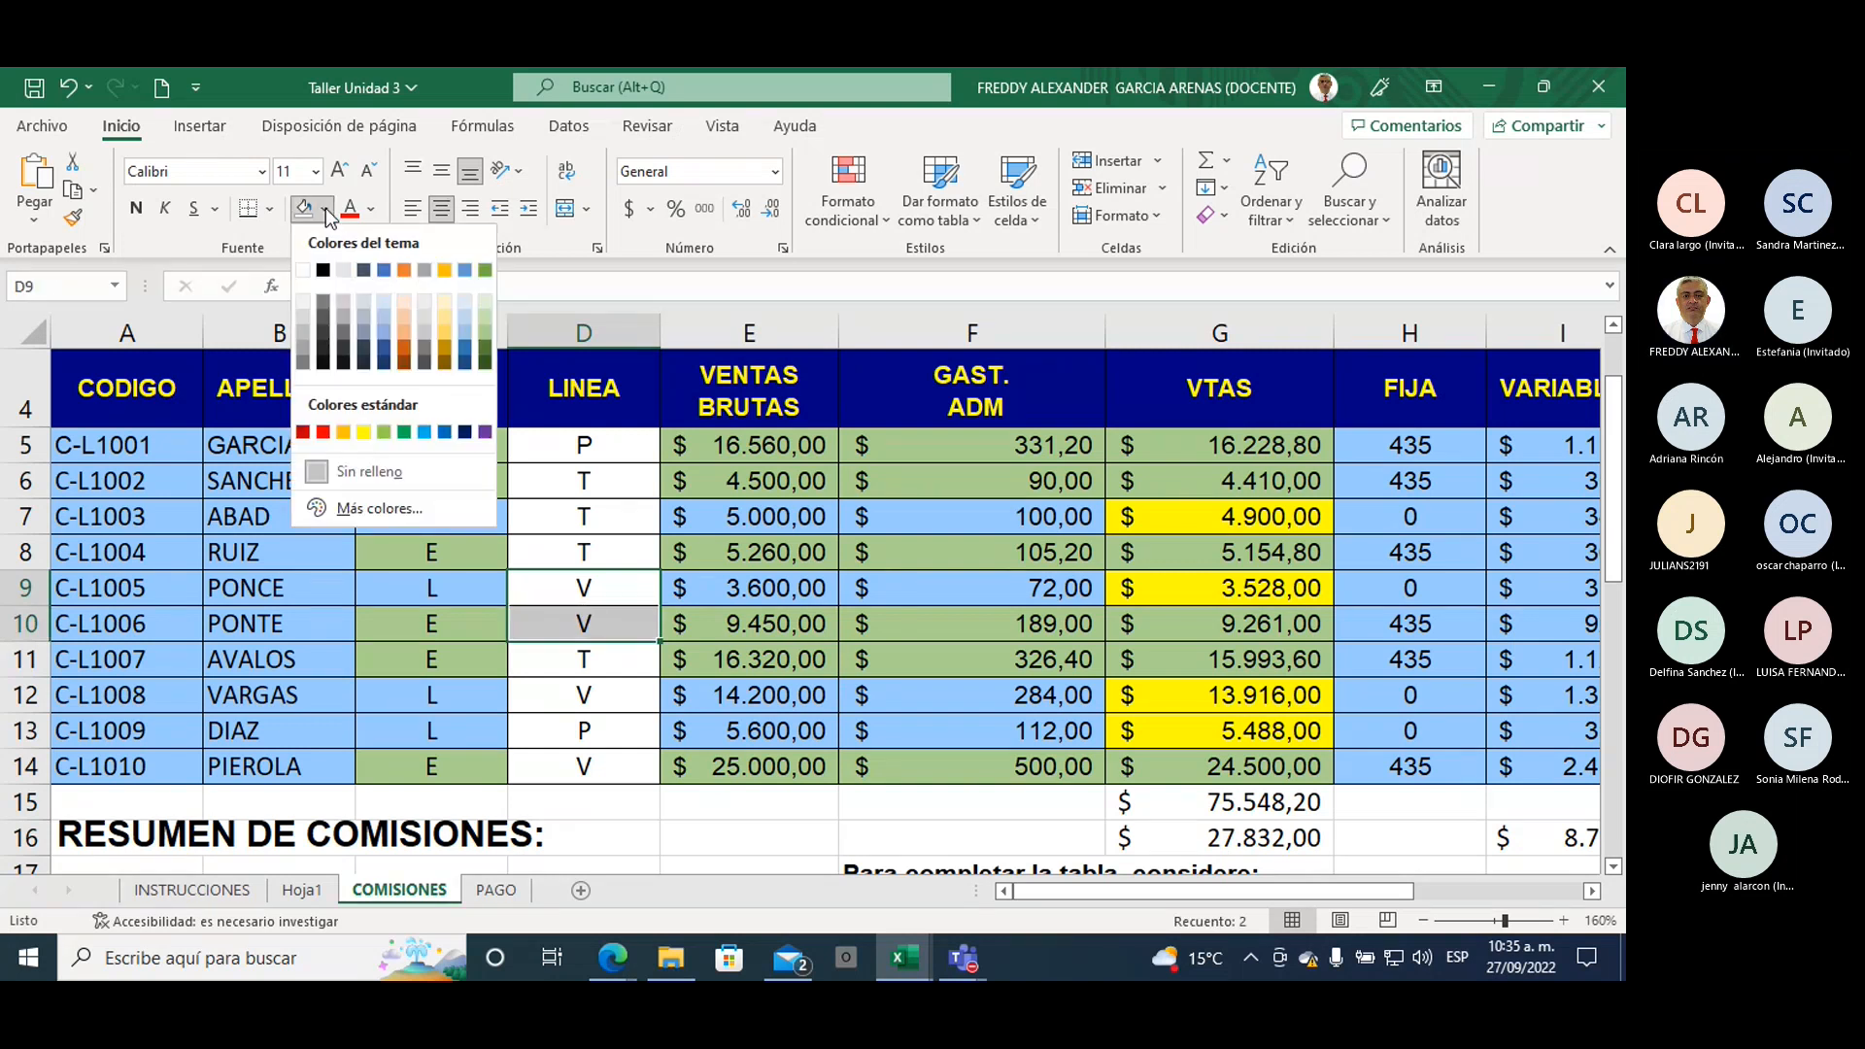
click(369, 436)
click(583, 694)
click(303, 208)
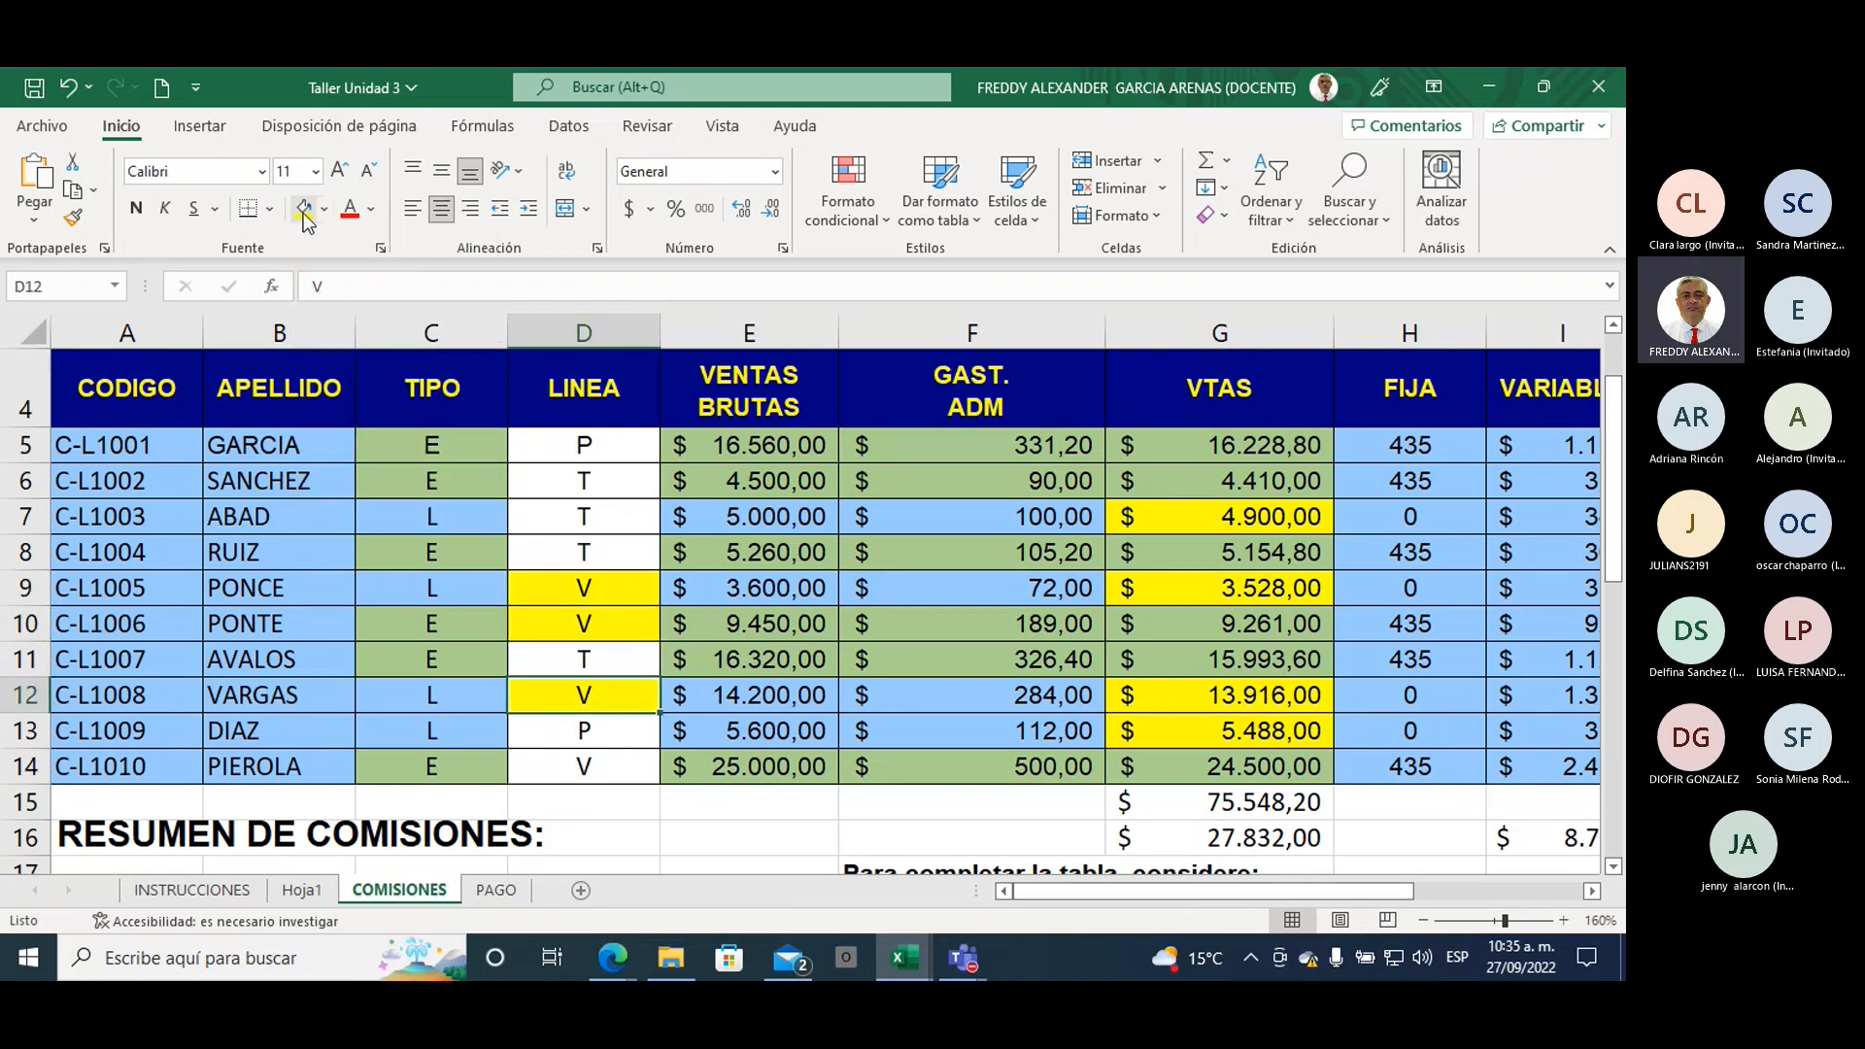
click(574, 761)
click(303, 208)
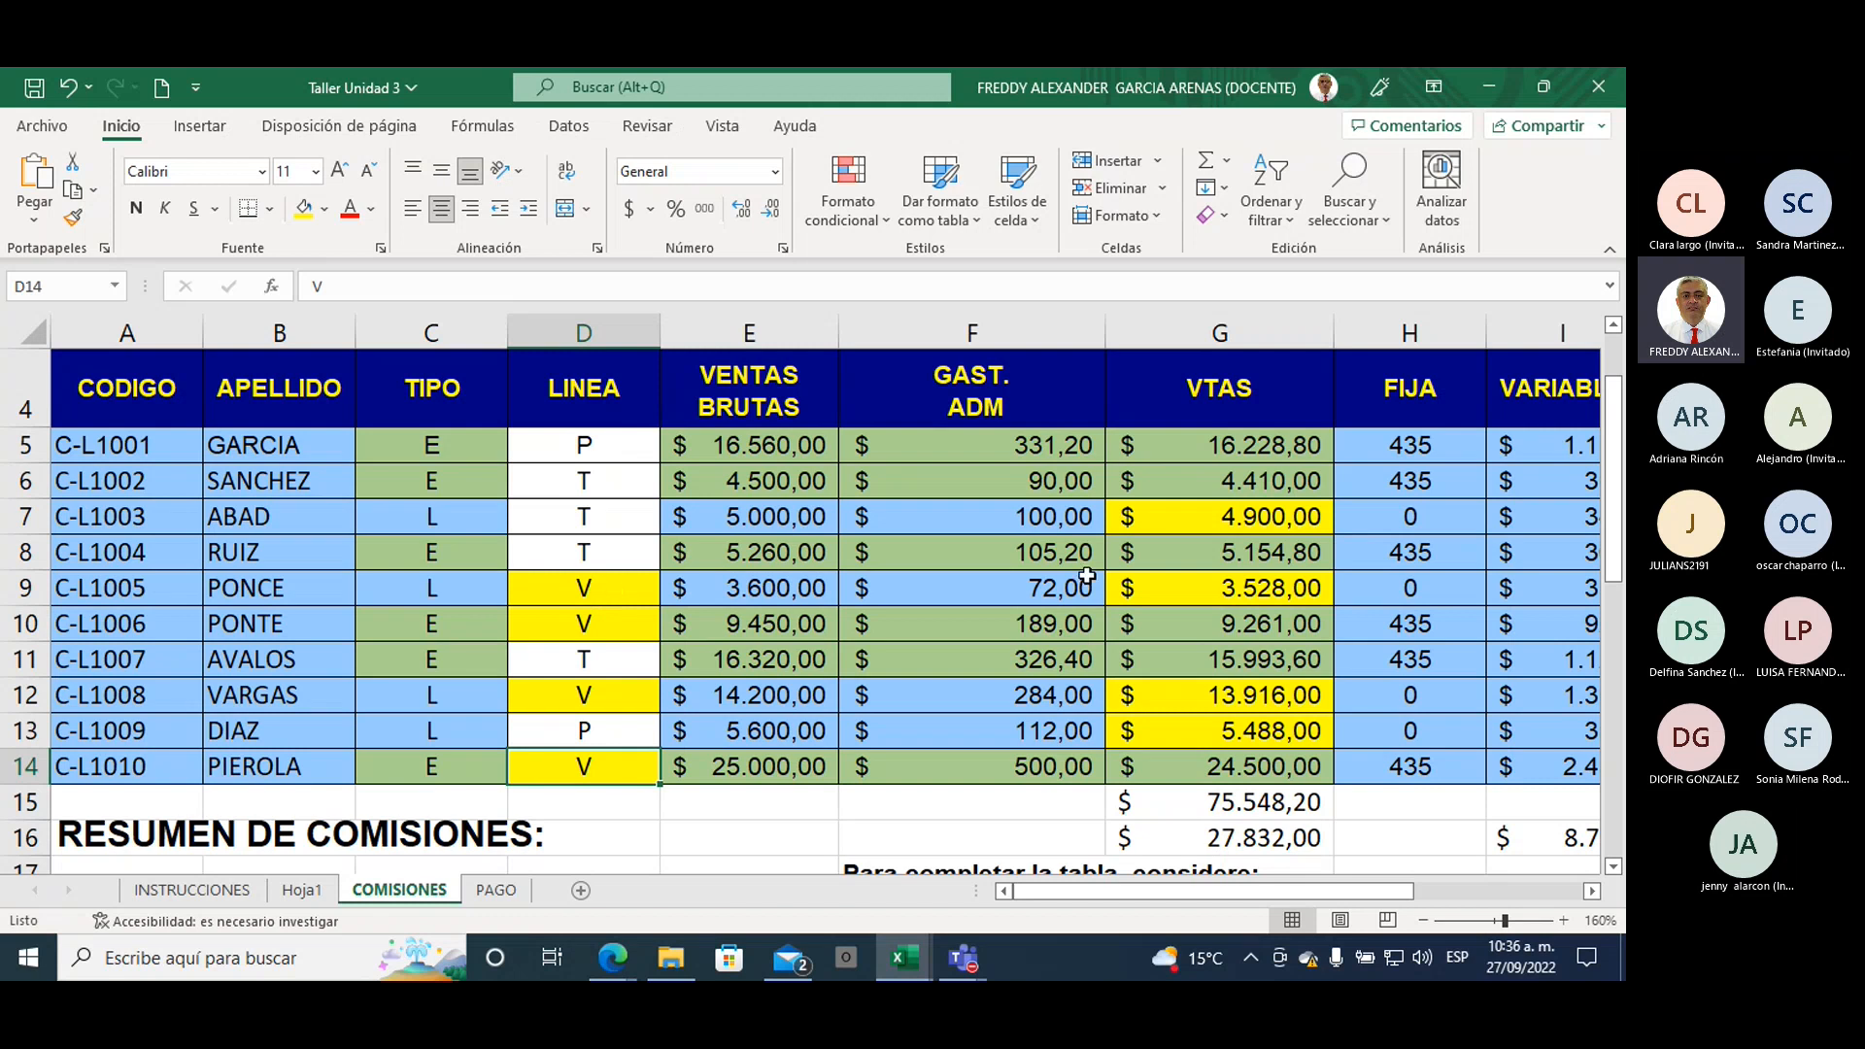
Step: Write the note SI in cell J35 beside the Planchas instruction and clear the note V from J34
scroll(1086, 576, down, 9)
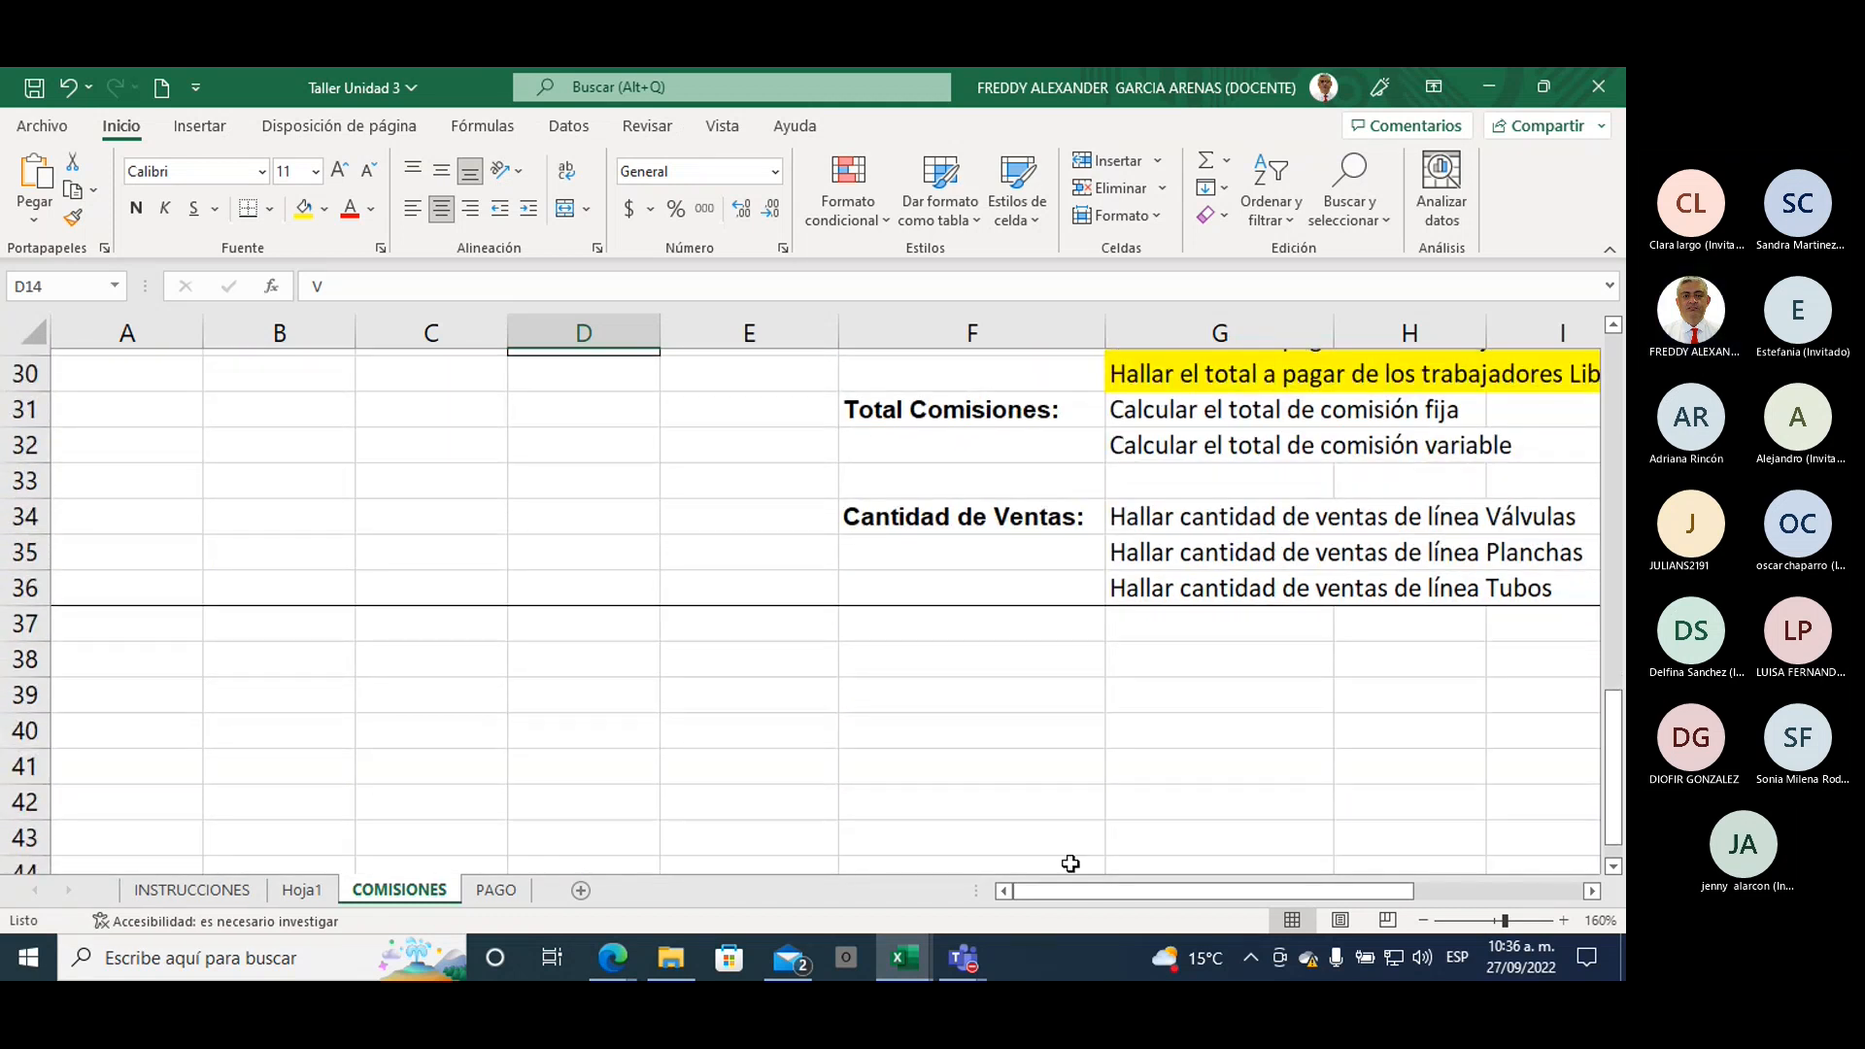
drag(1049, 890, 1176, 890)
click(1181, 554)
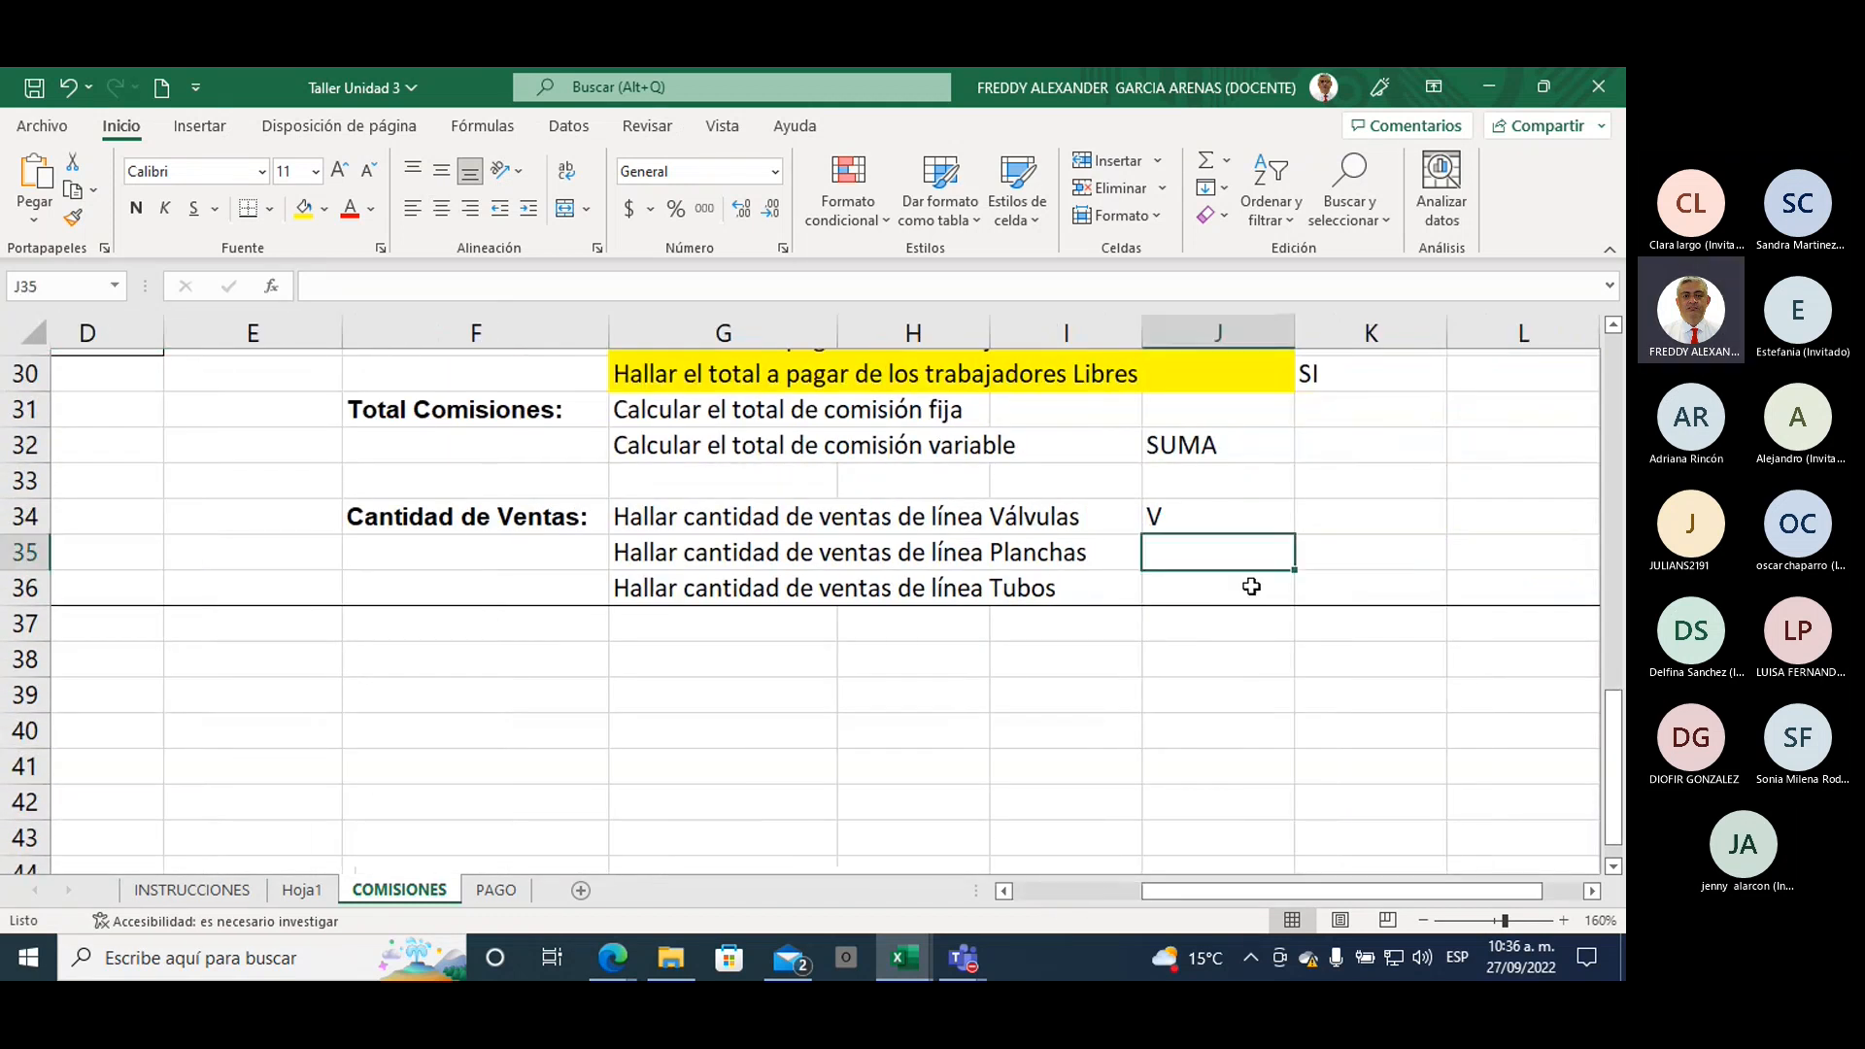
text(SI)
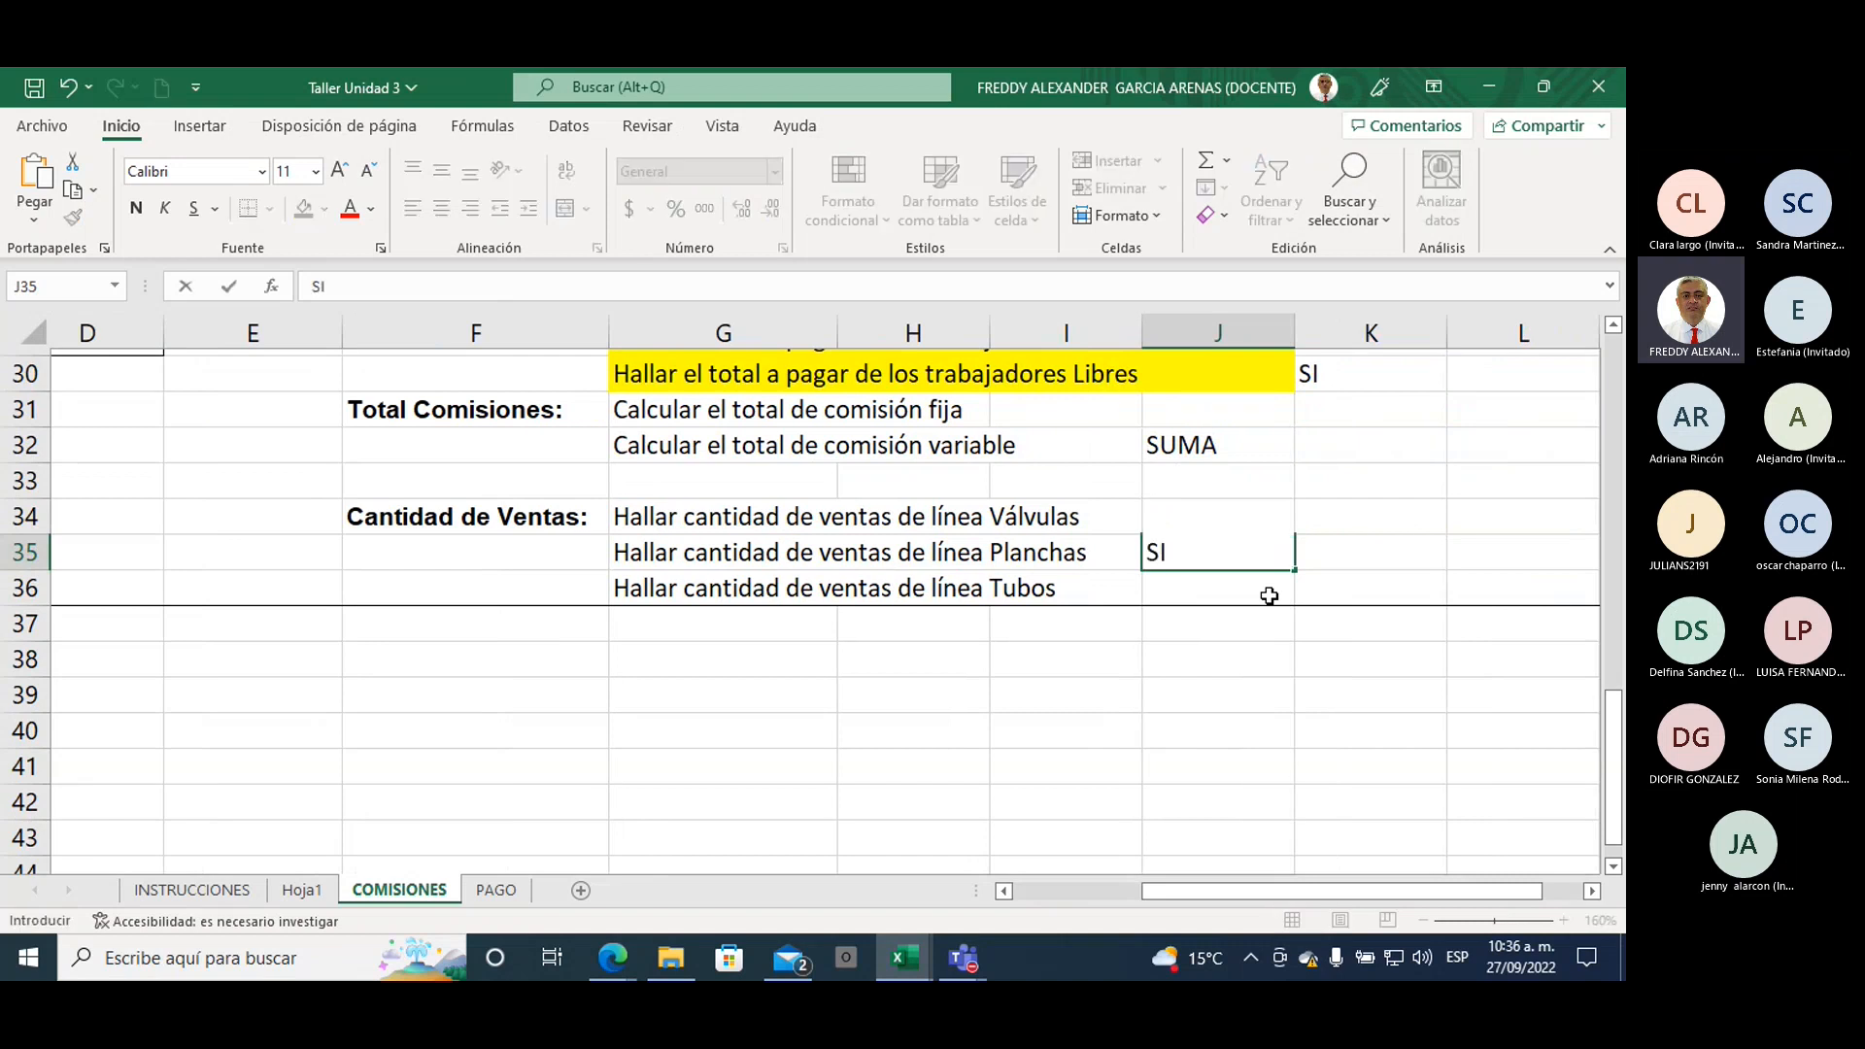
key(Right)
key(Left)
key(Up)
key(Delete)
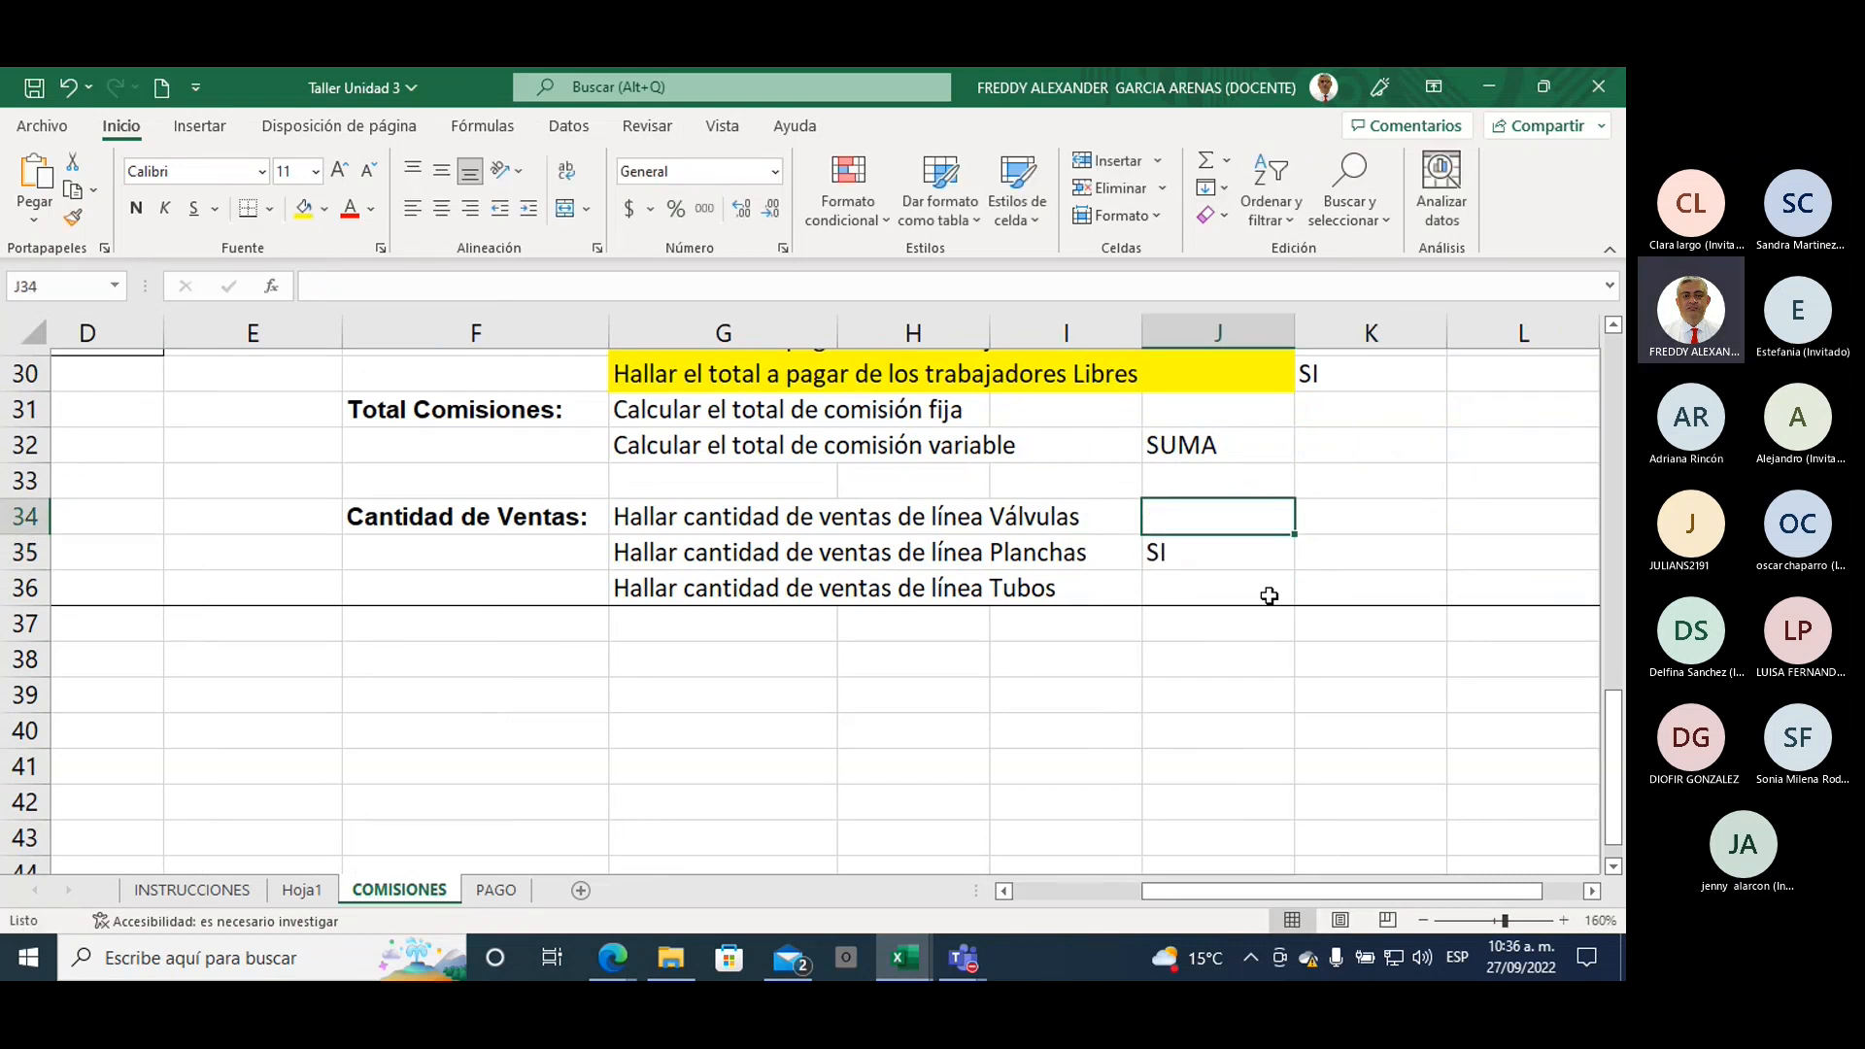
Step: Write the note CONTAR in cell J36 beside the instruction to find the number of Tubos sales
key(Down)
key(Down)
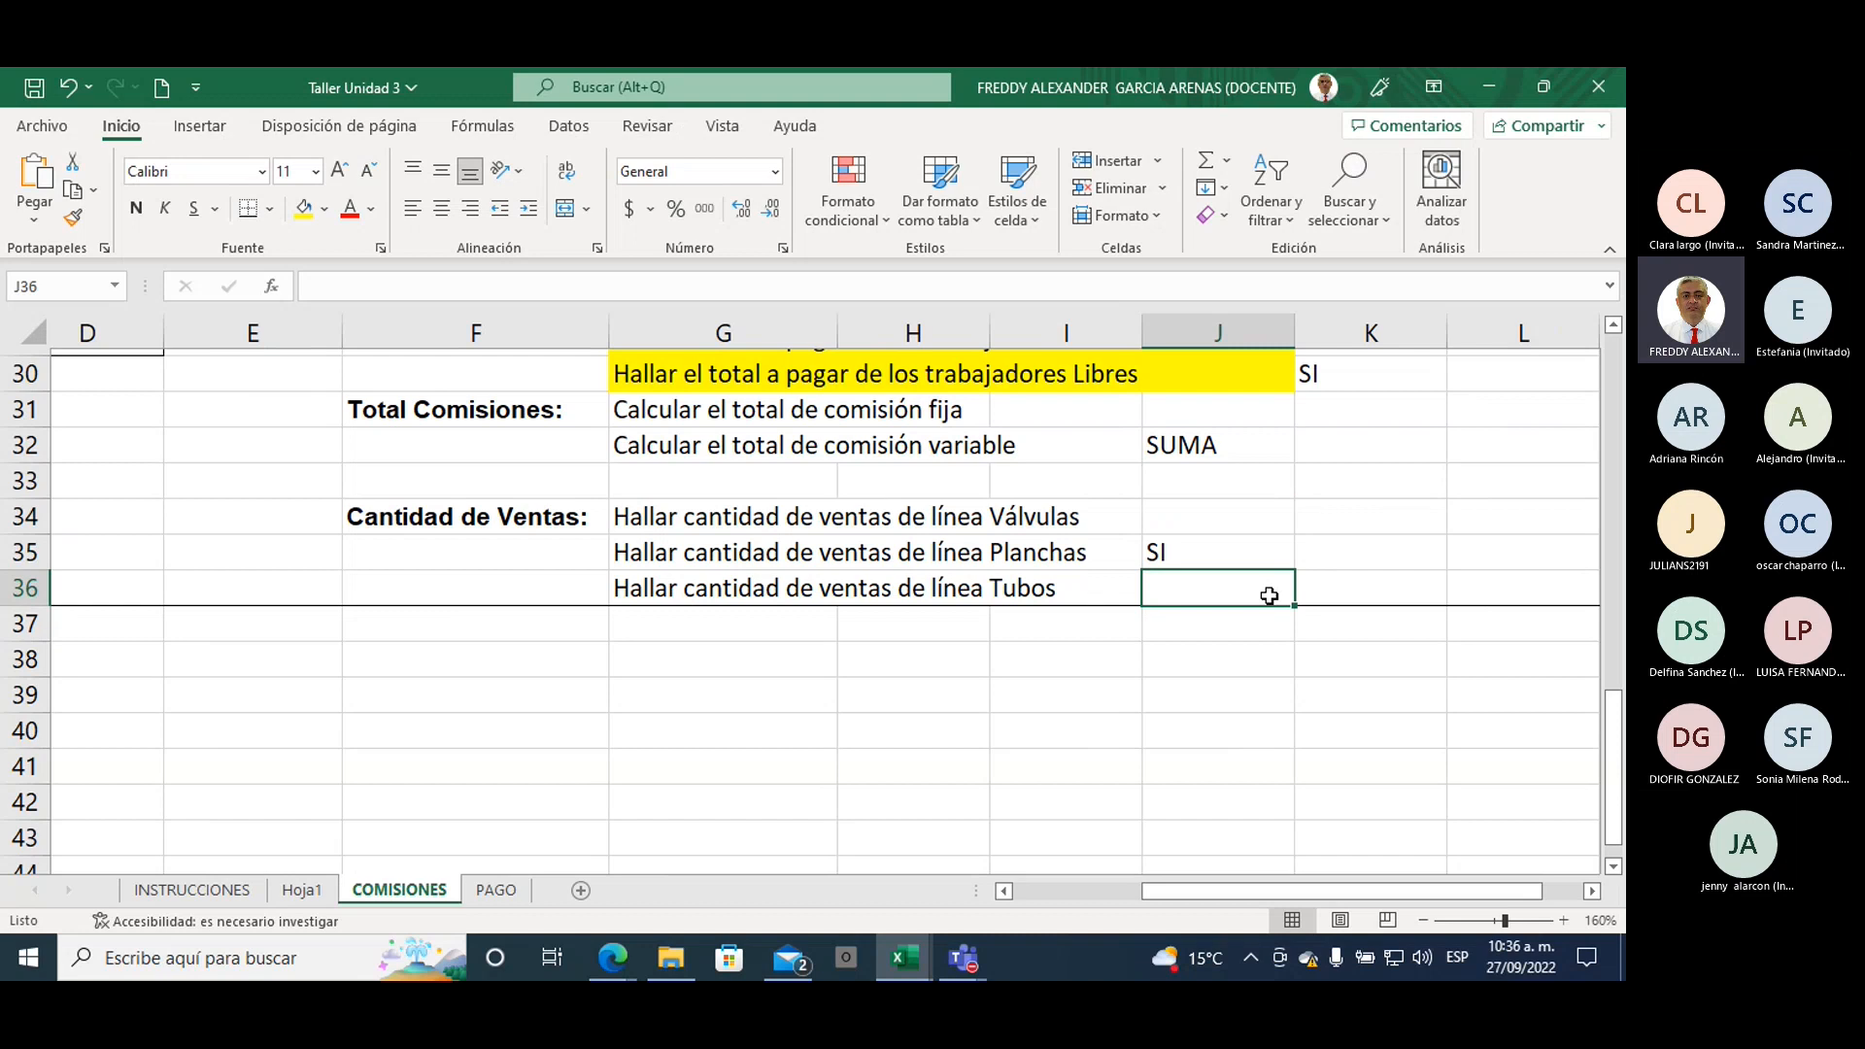
text(CONTAR)
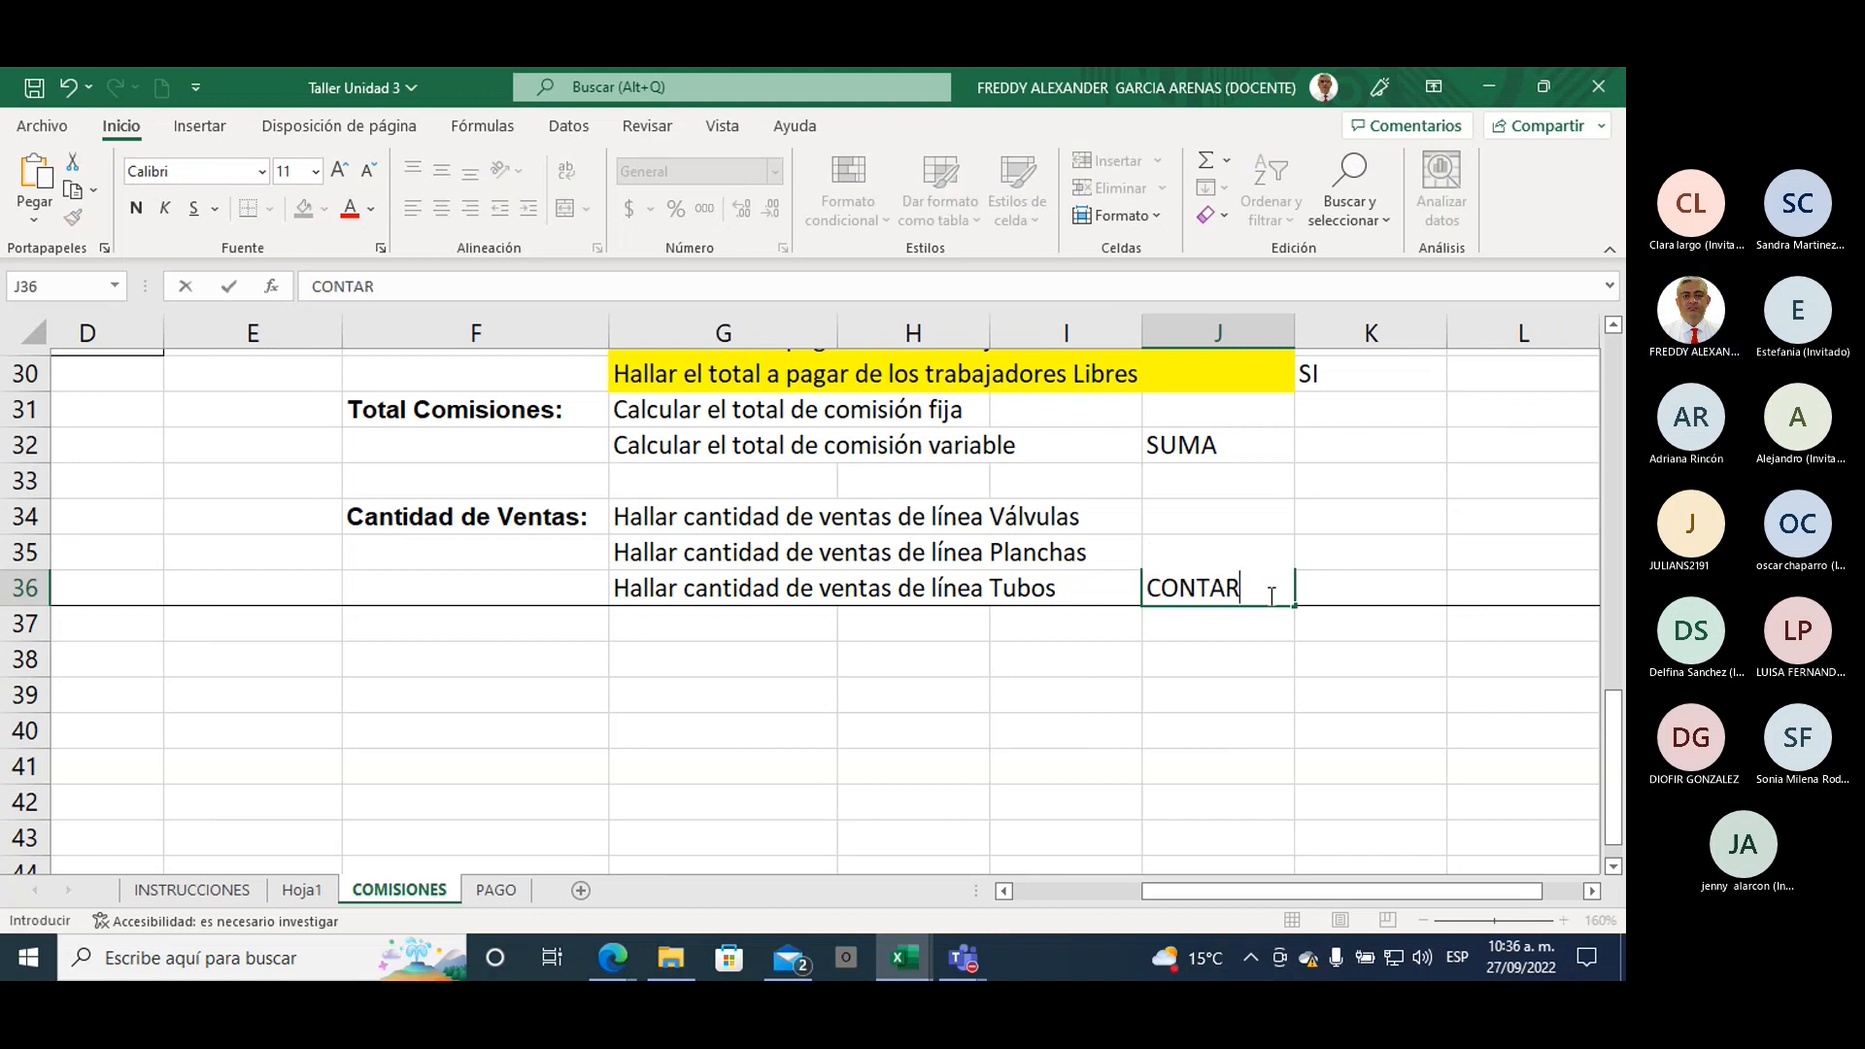
key(Up)
text(SI)
key(Up)
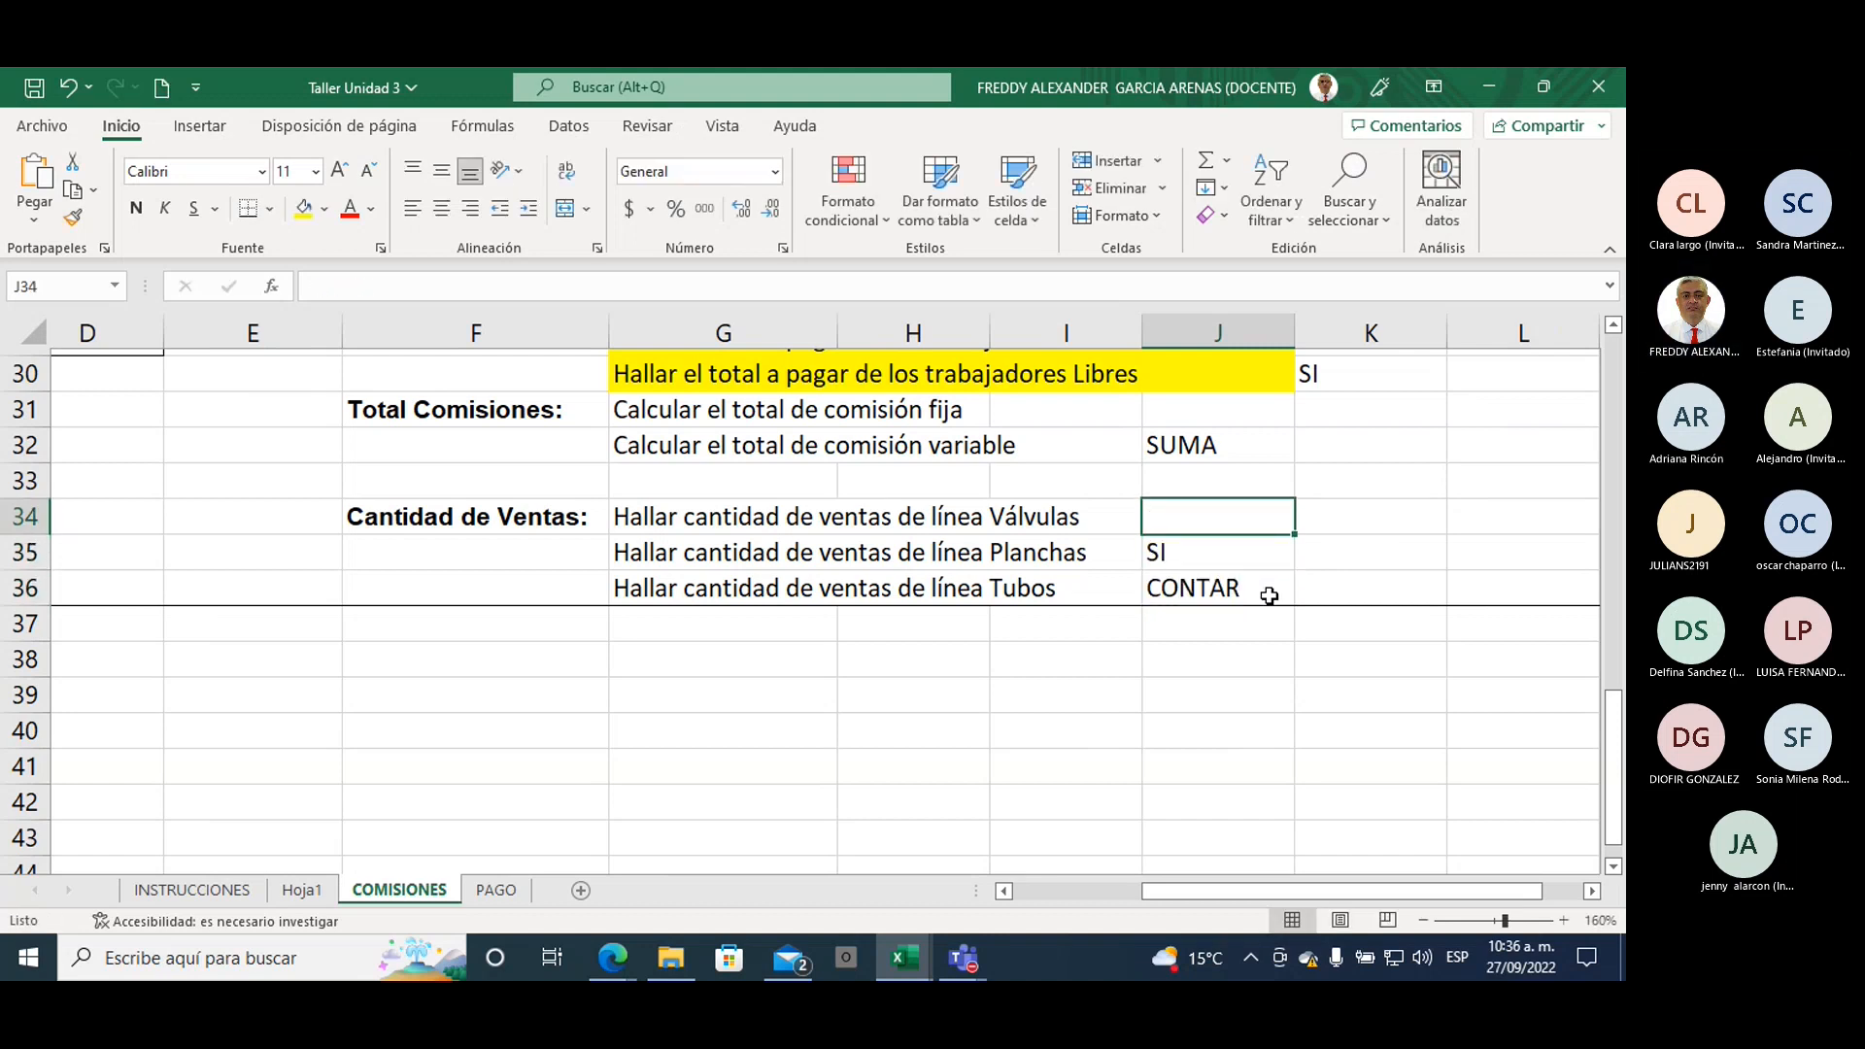
key(Right)
key(Down)
key(Left)
key(Down)
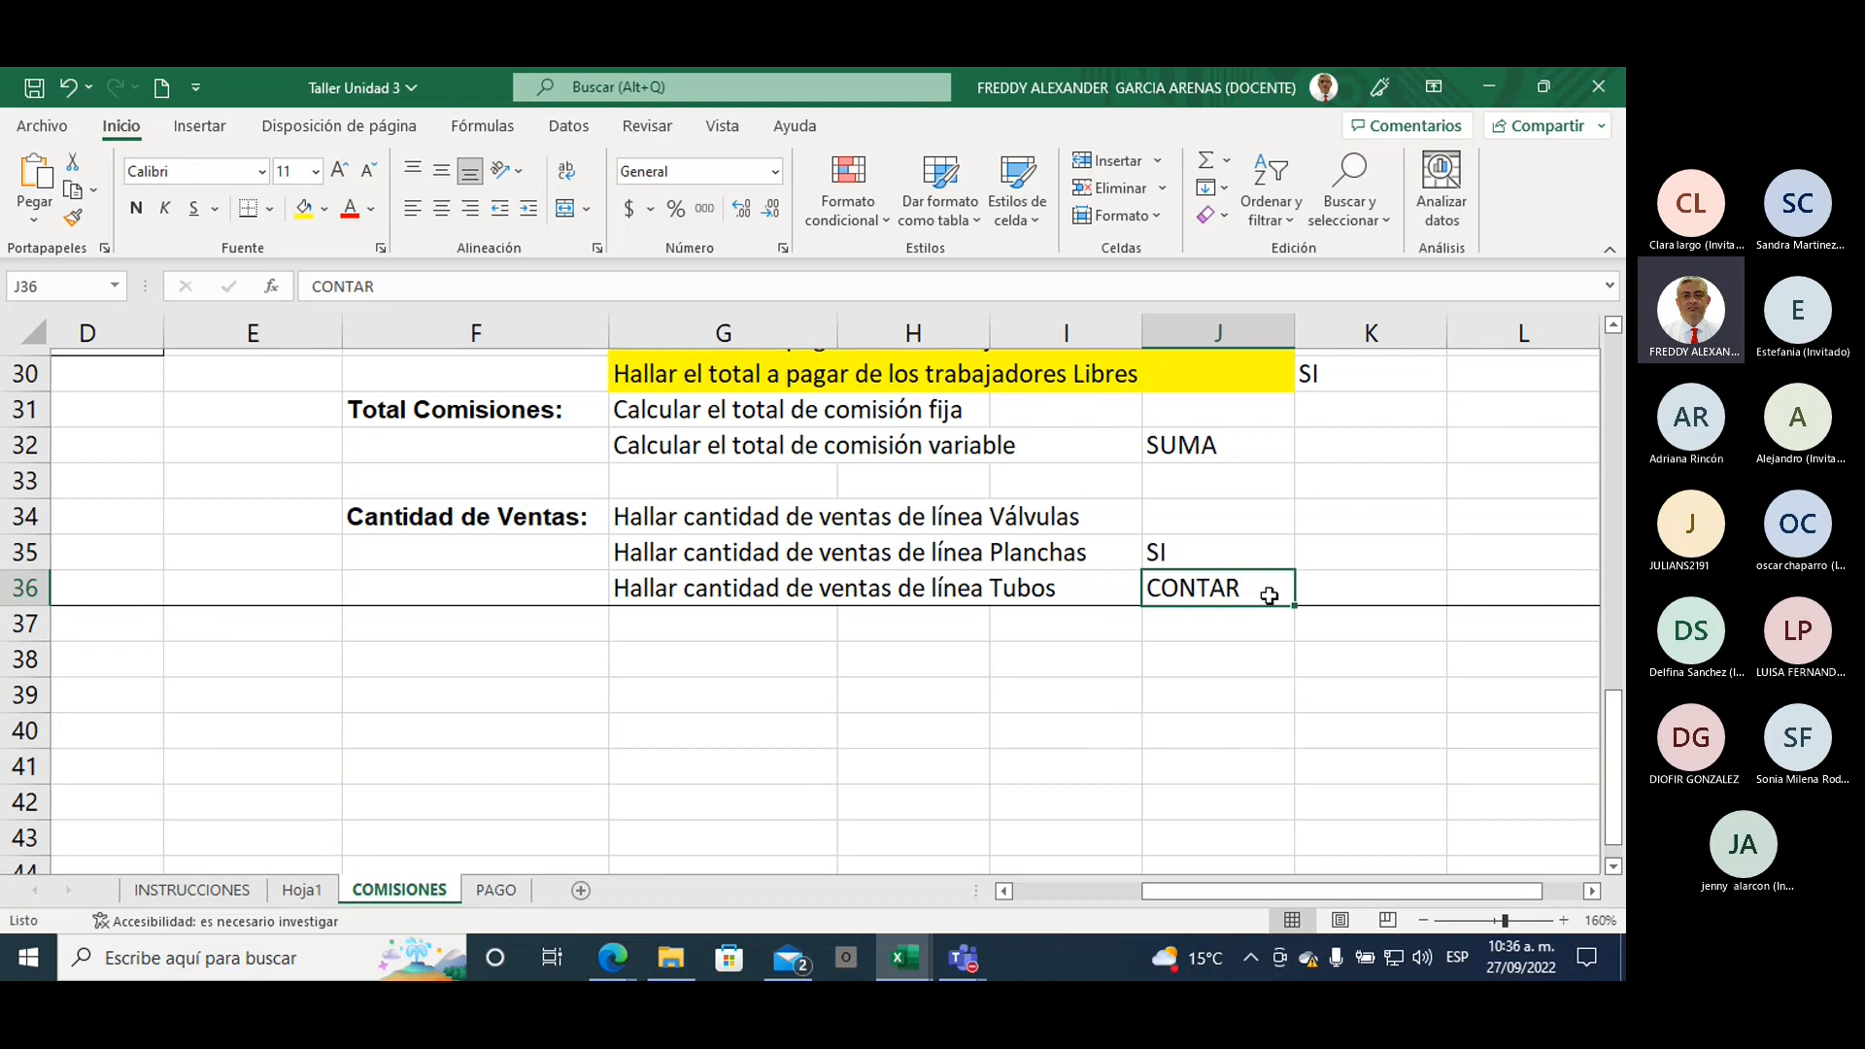
Step: Go to the empty Válvulas result cell D27 in the CANTIDAD DE VENTAS block
key(Left)
key(Left)
key(Left)
key(Left)
key(Left)
key(Left)
key(Left)
key(Left)
key(Left)
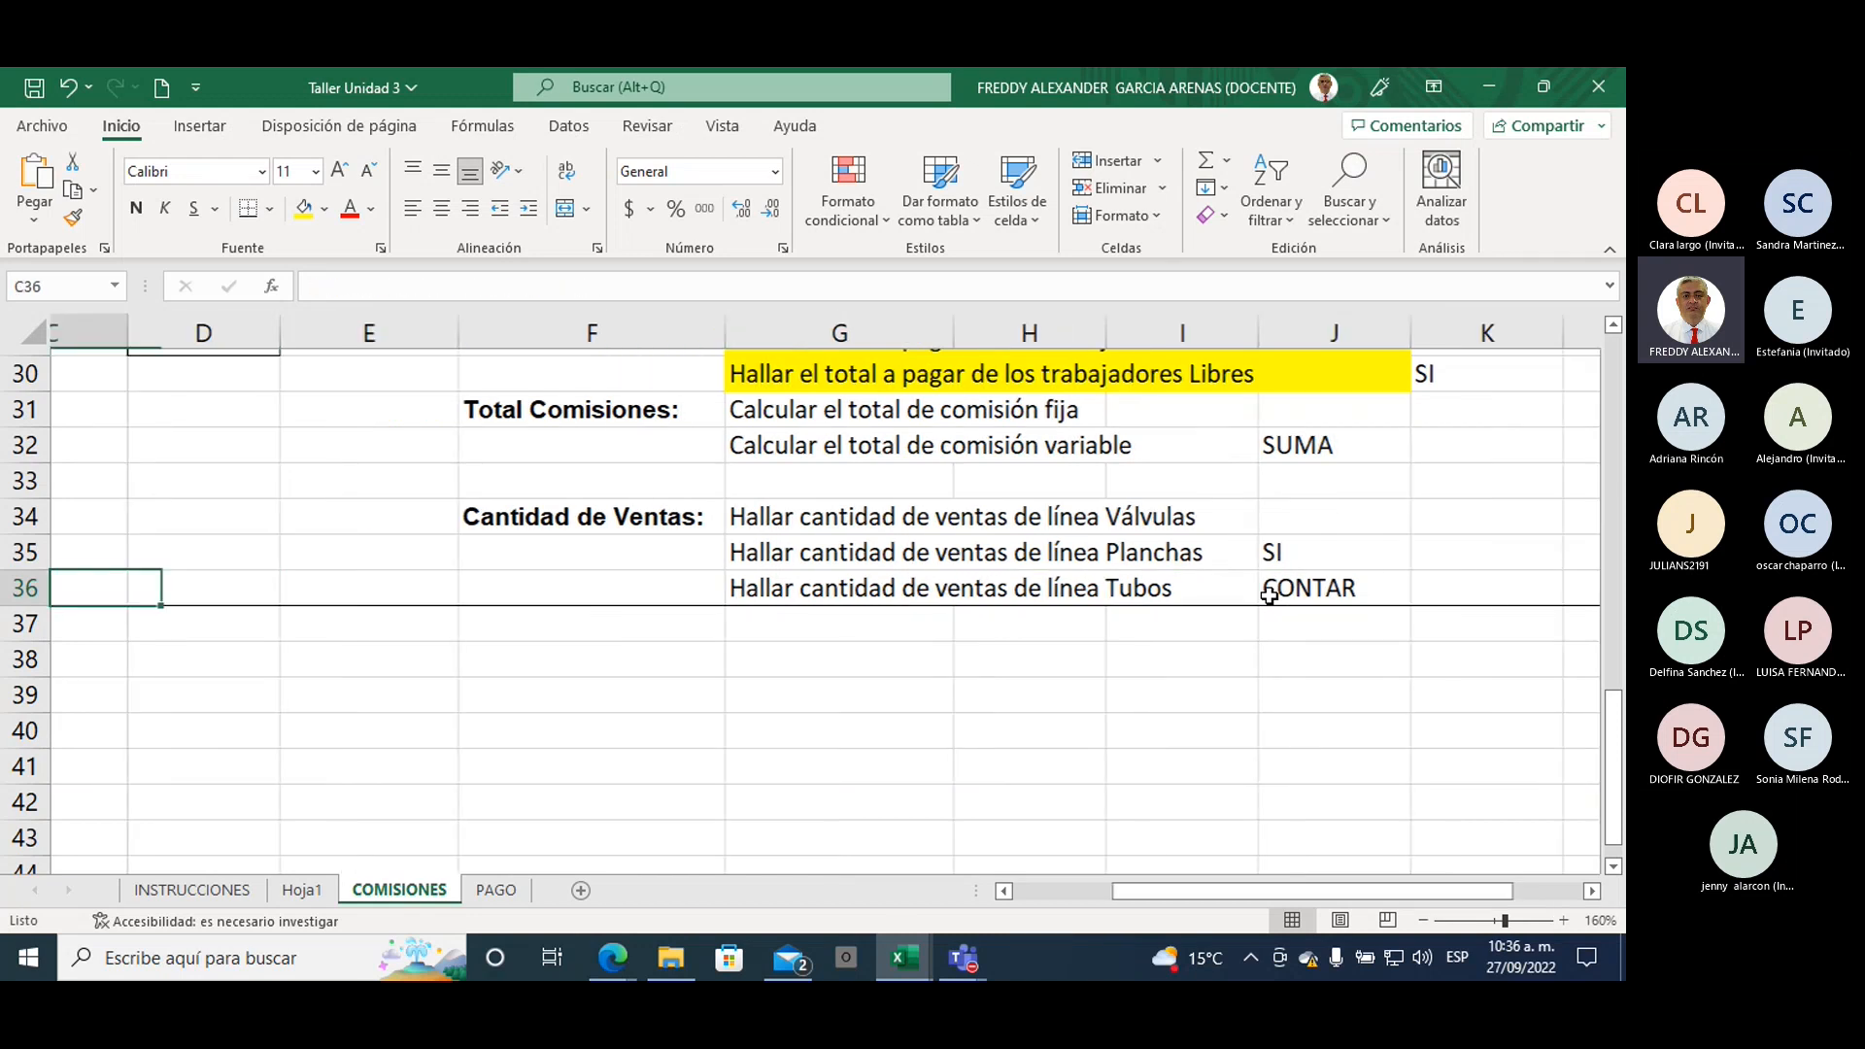
key(Right)
key(Up)
key(Up)
key(Up)
key(Up)
key(Up)
key(Up)
key(Up)
key(Up)
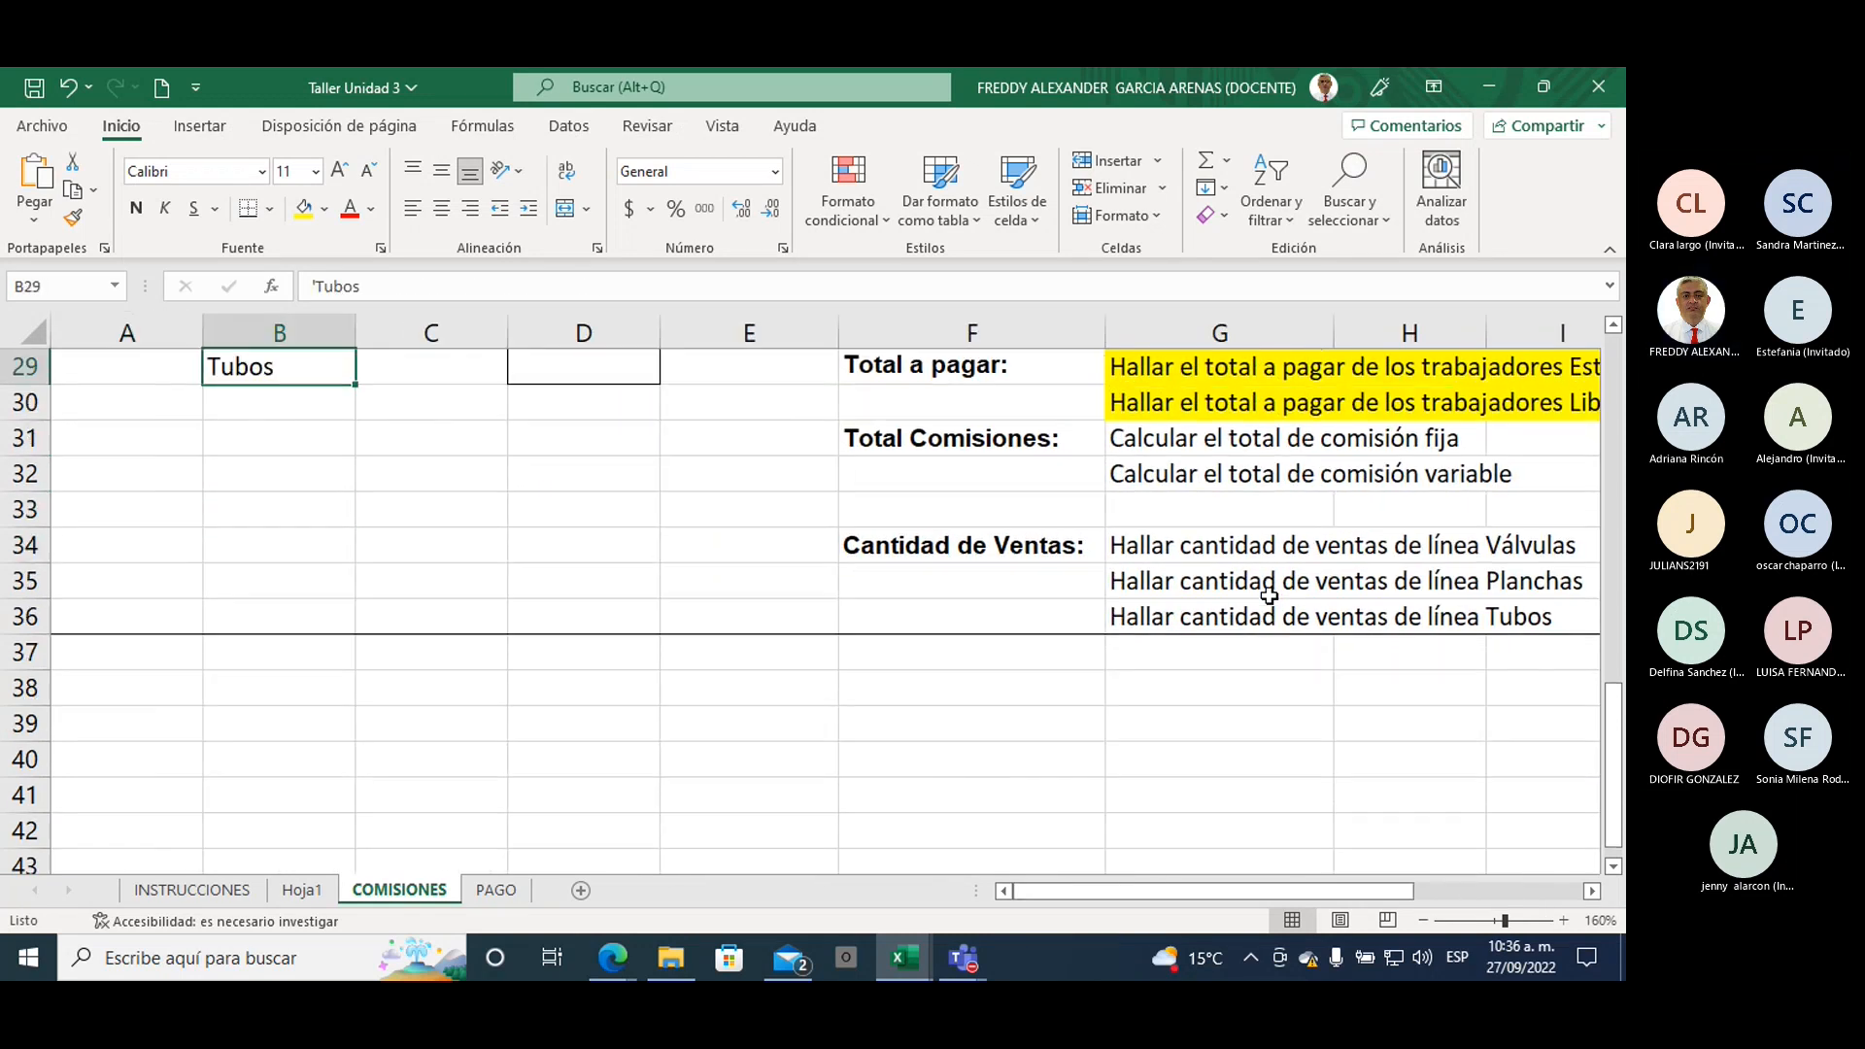
key(Up)
key(Up)
key(Up)
key(Up)
key(Up)
key(Up)
key(Up)
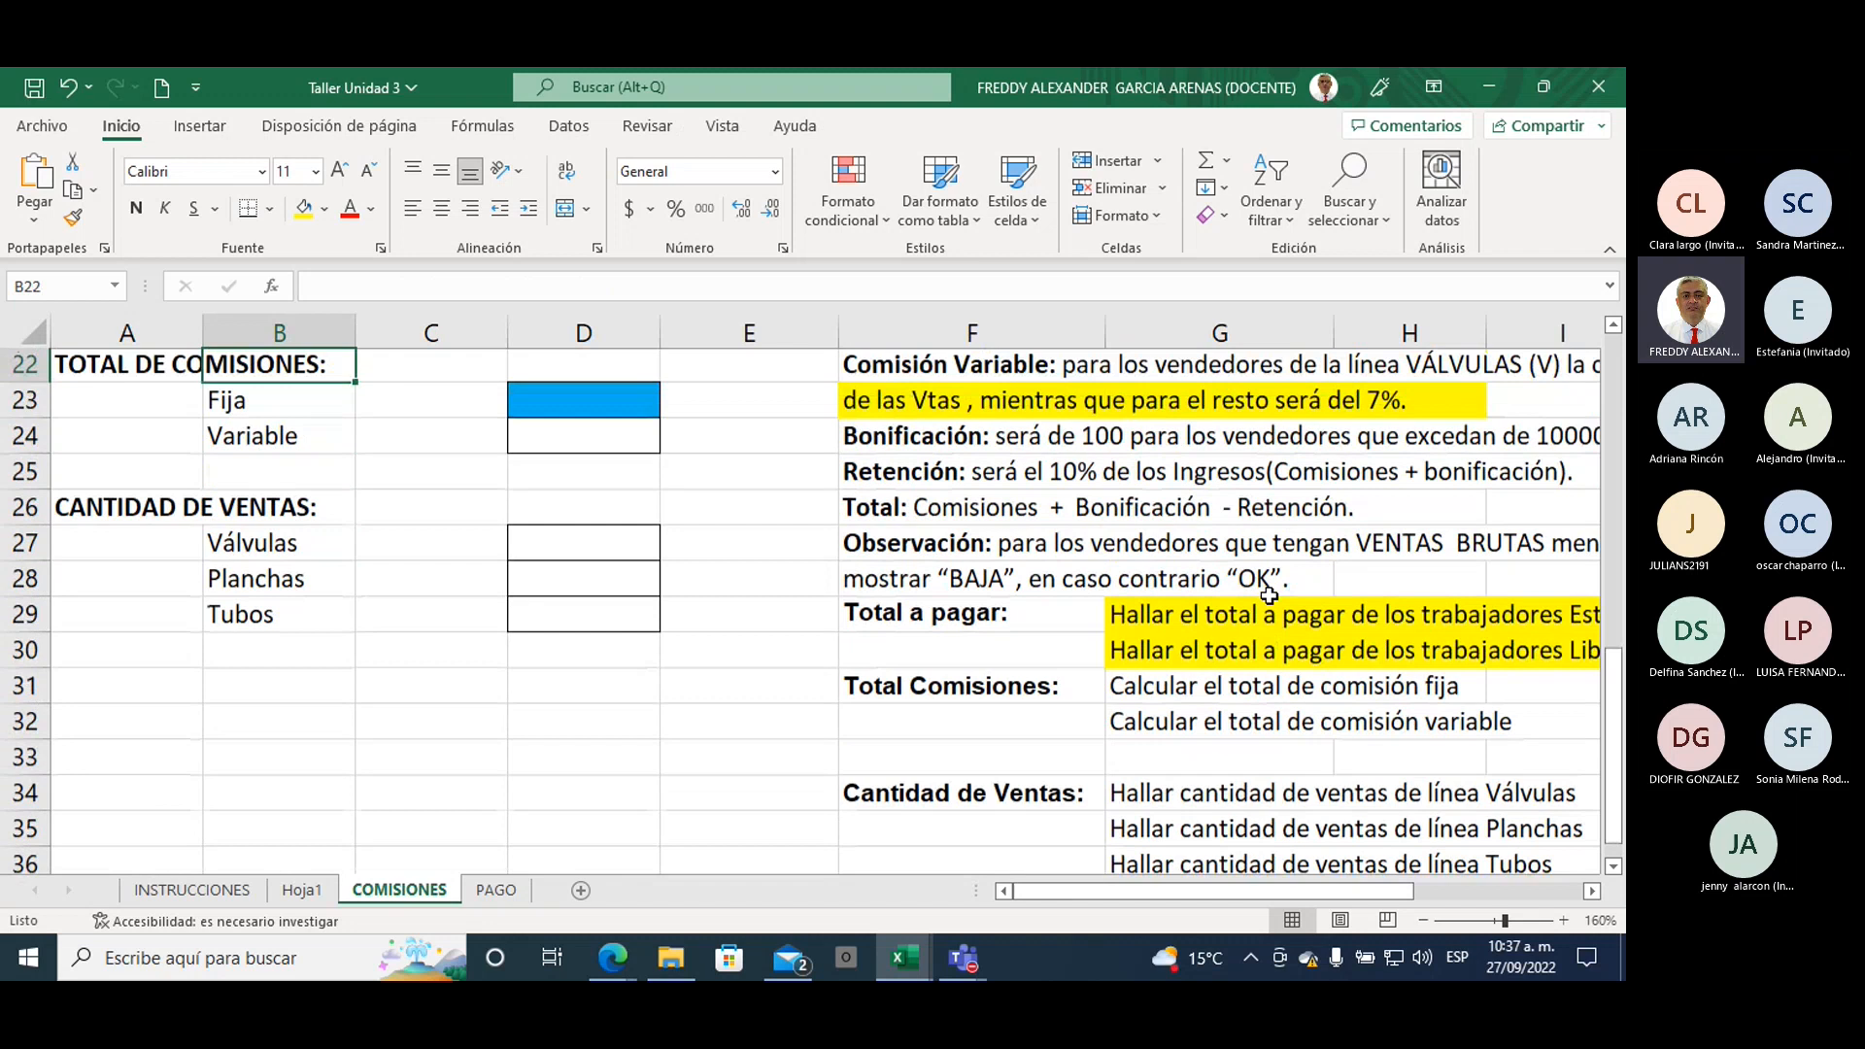
key(Down)
key(Down)
key(Down)
key(Down)
key(Down)
key(Down)
key(Right)
key(Right)
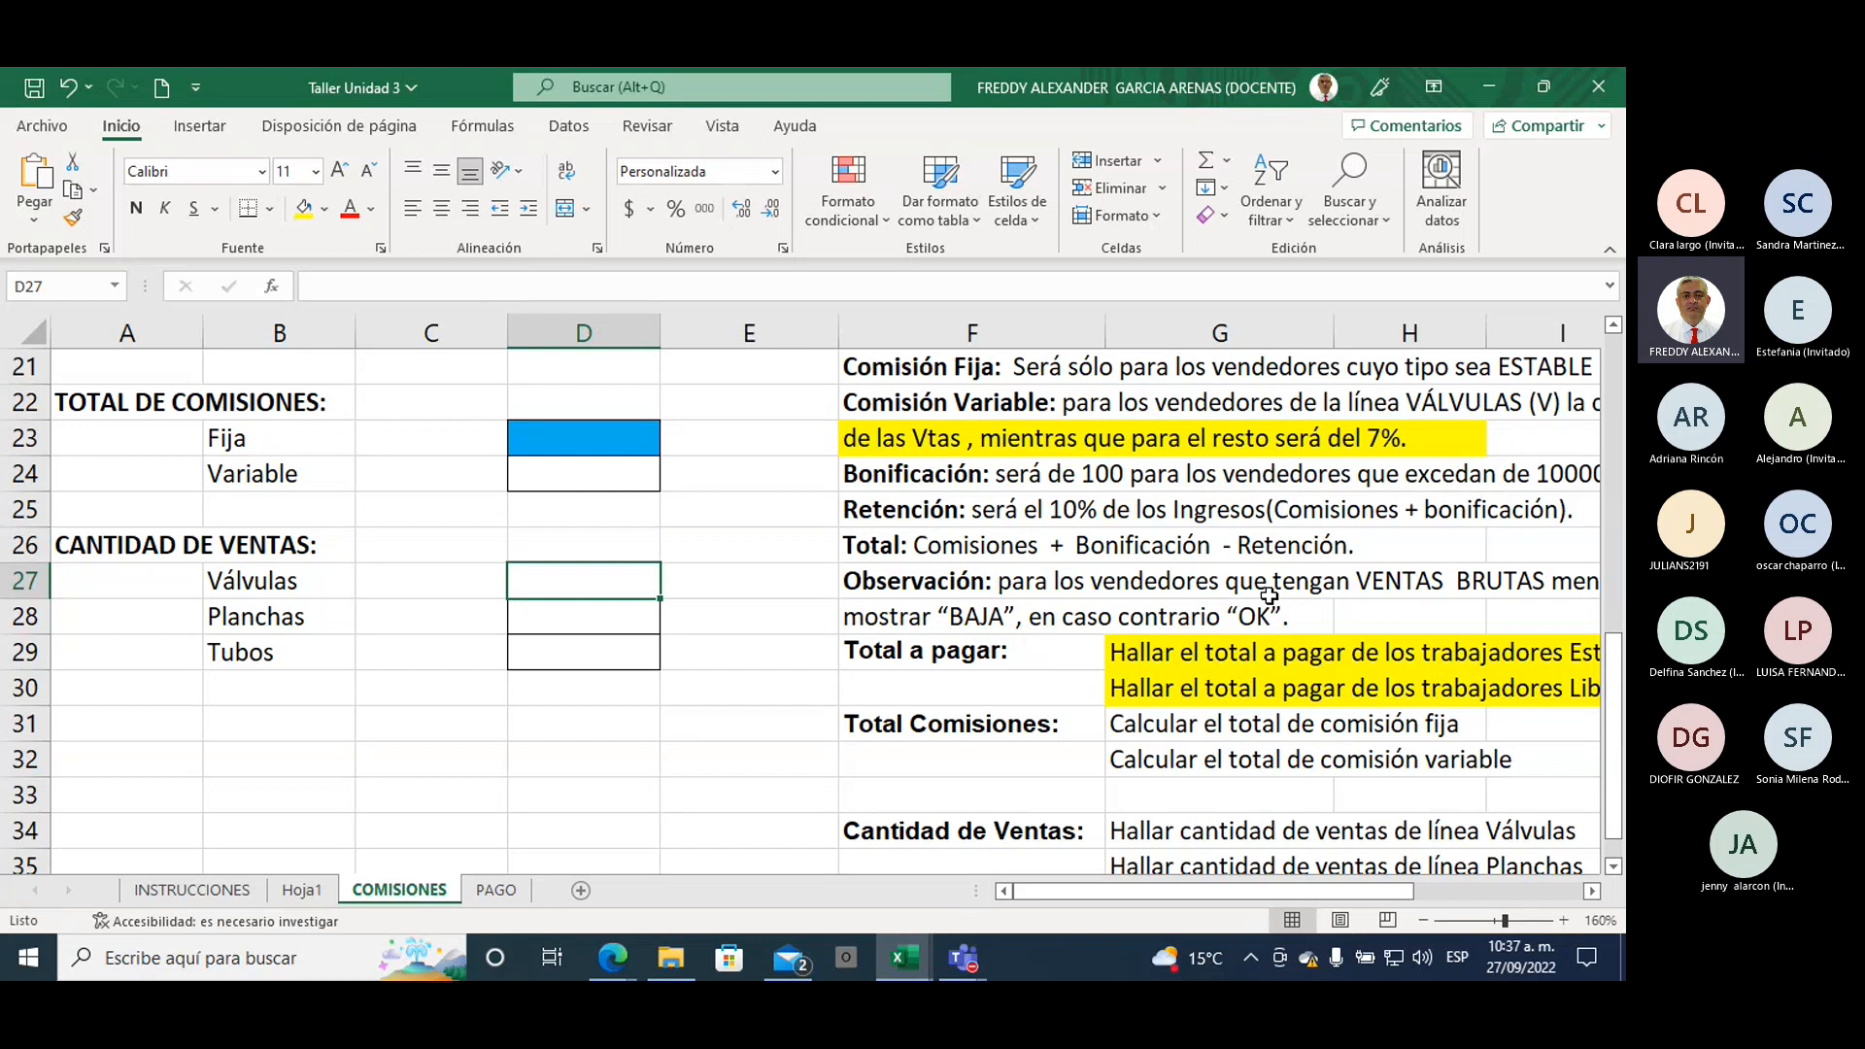
Step: Start a formula in cell D27 with the CONTAR.SI function to count the Válvulas sales
text(=)
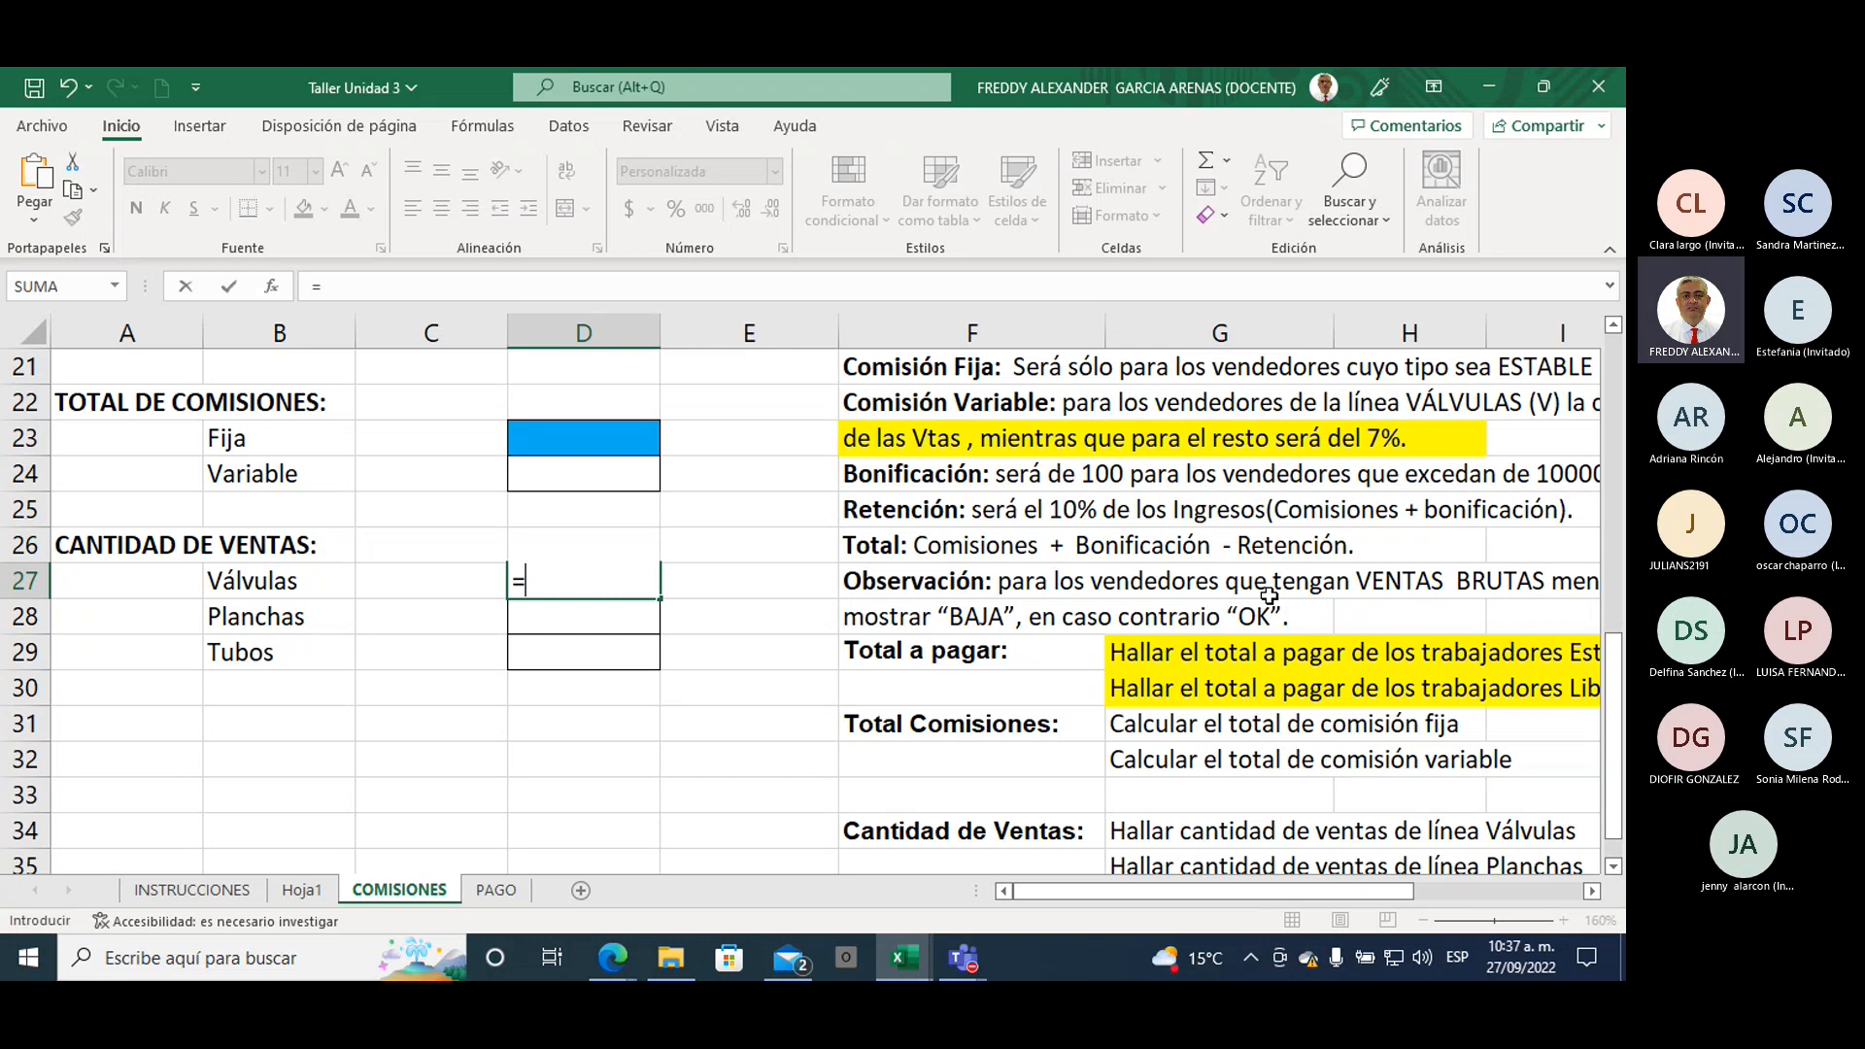
text(CON)
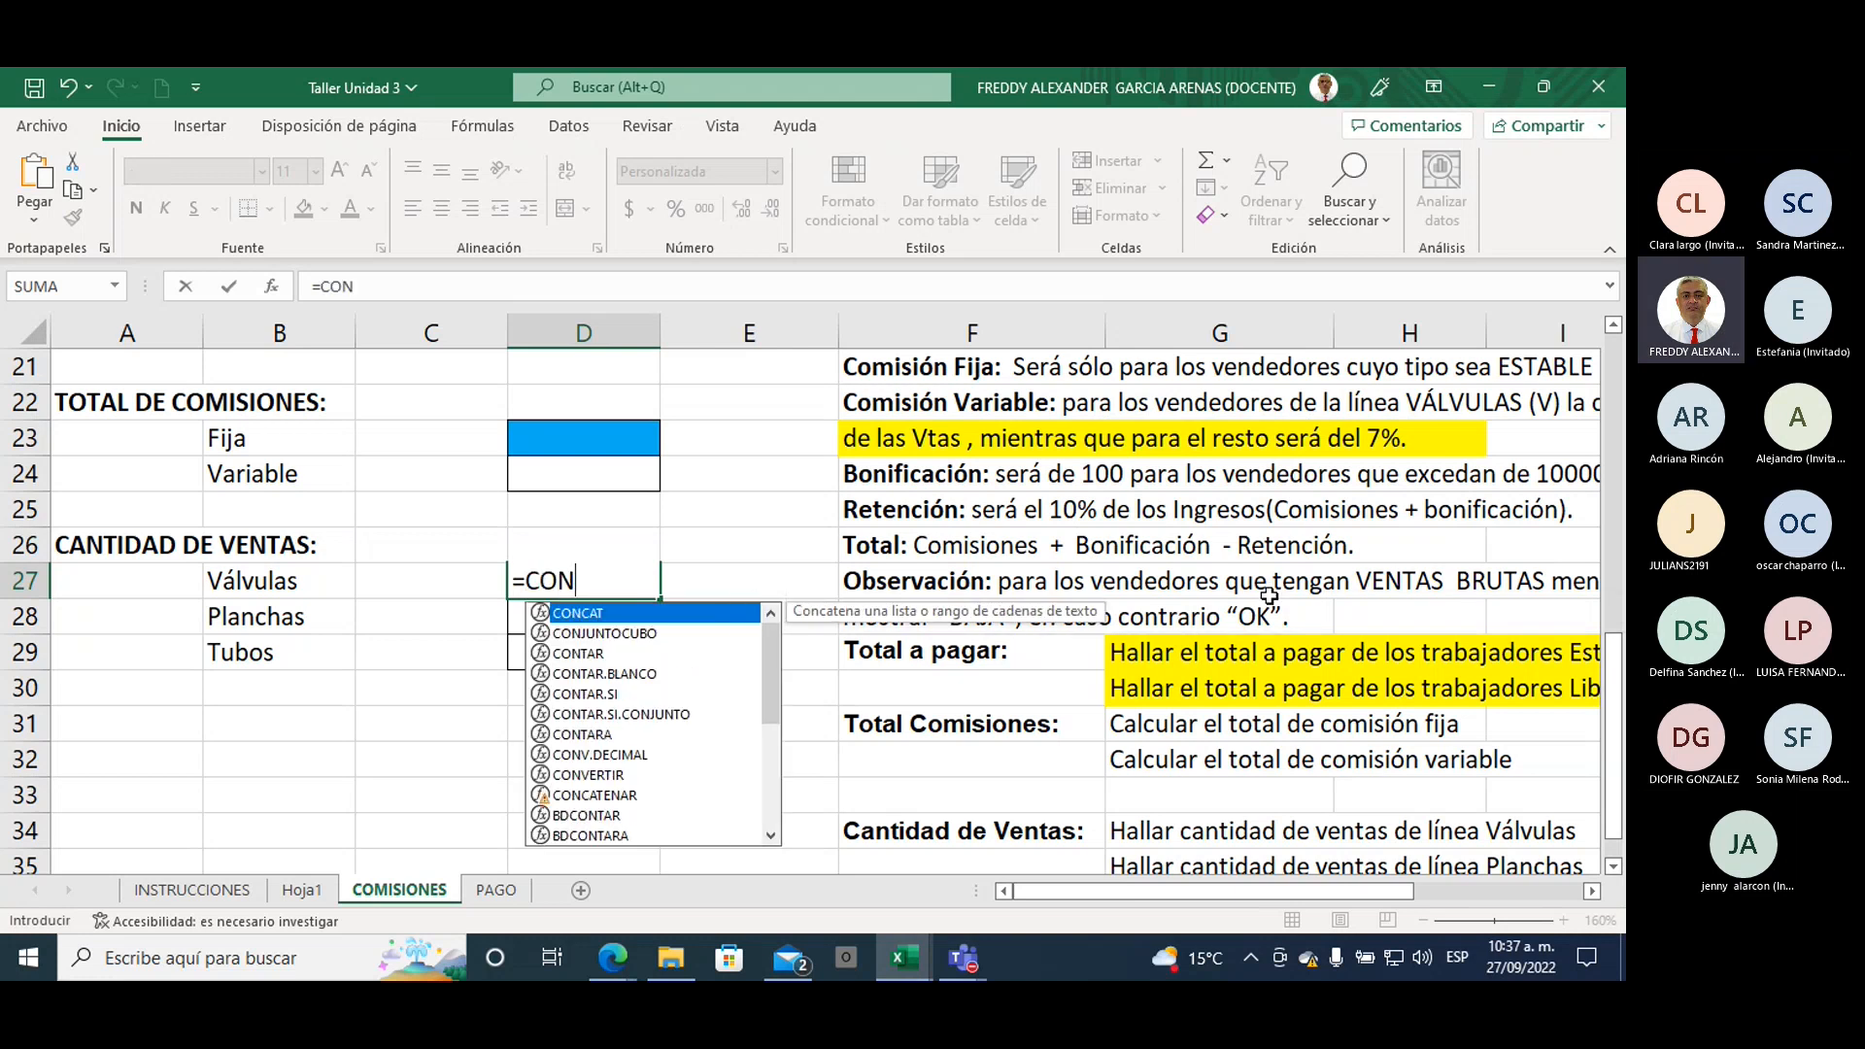
text(T)
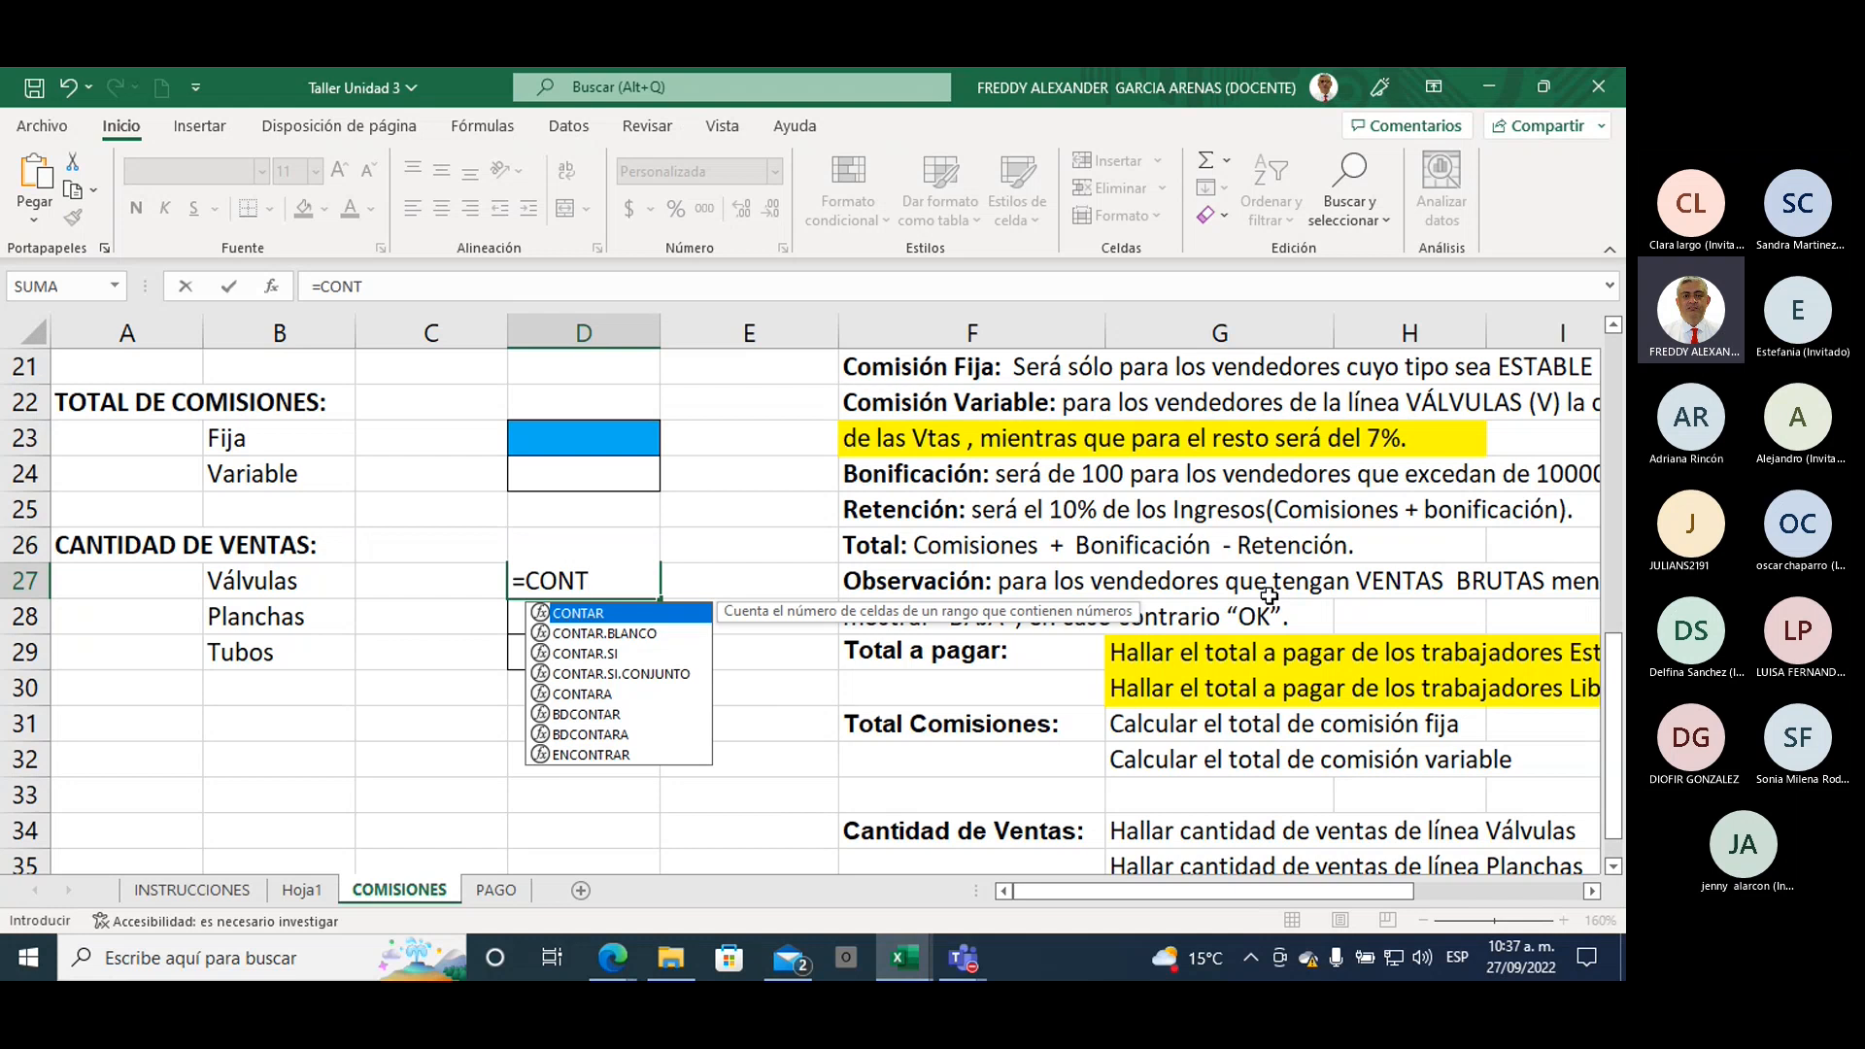
click(568, 653)
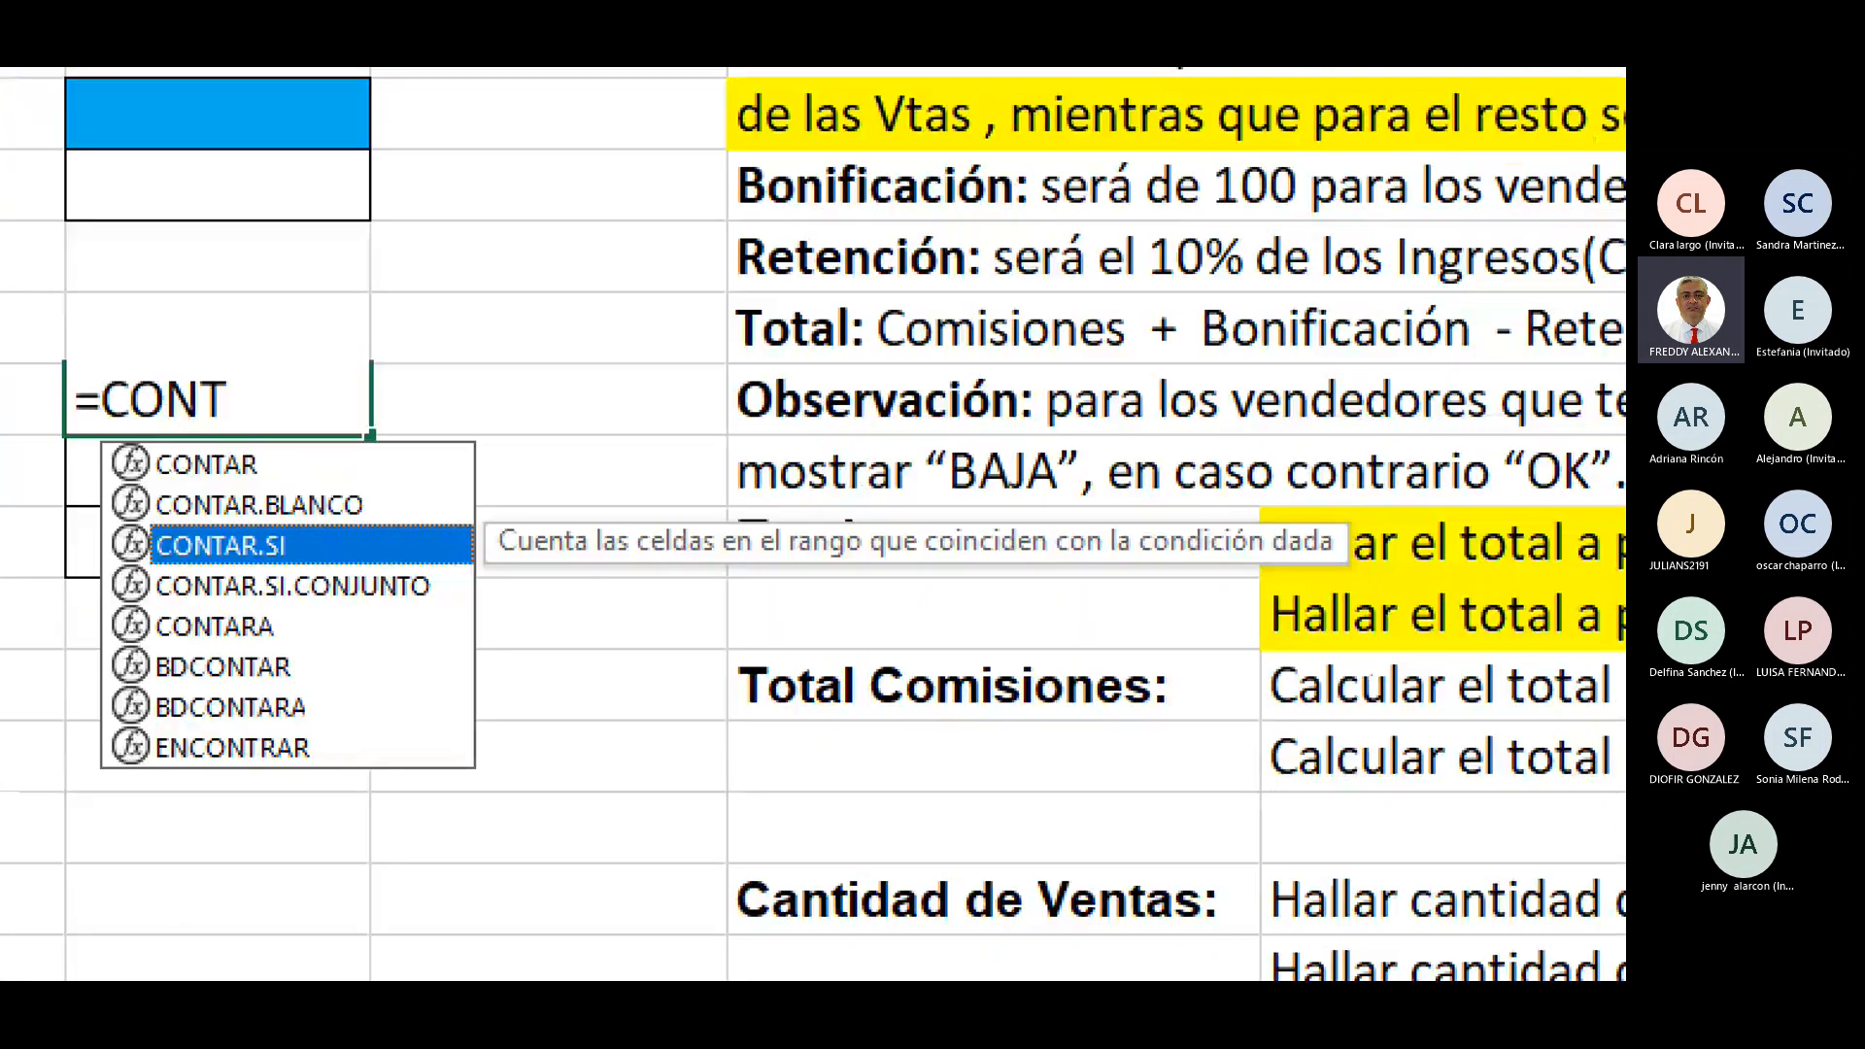
drag(552, 582, 1354, 585)
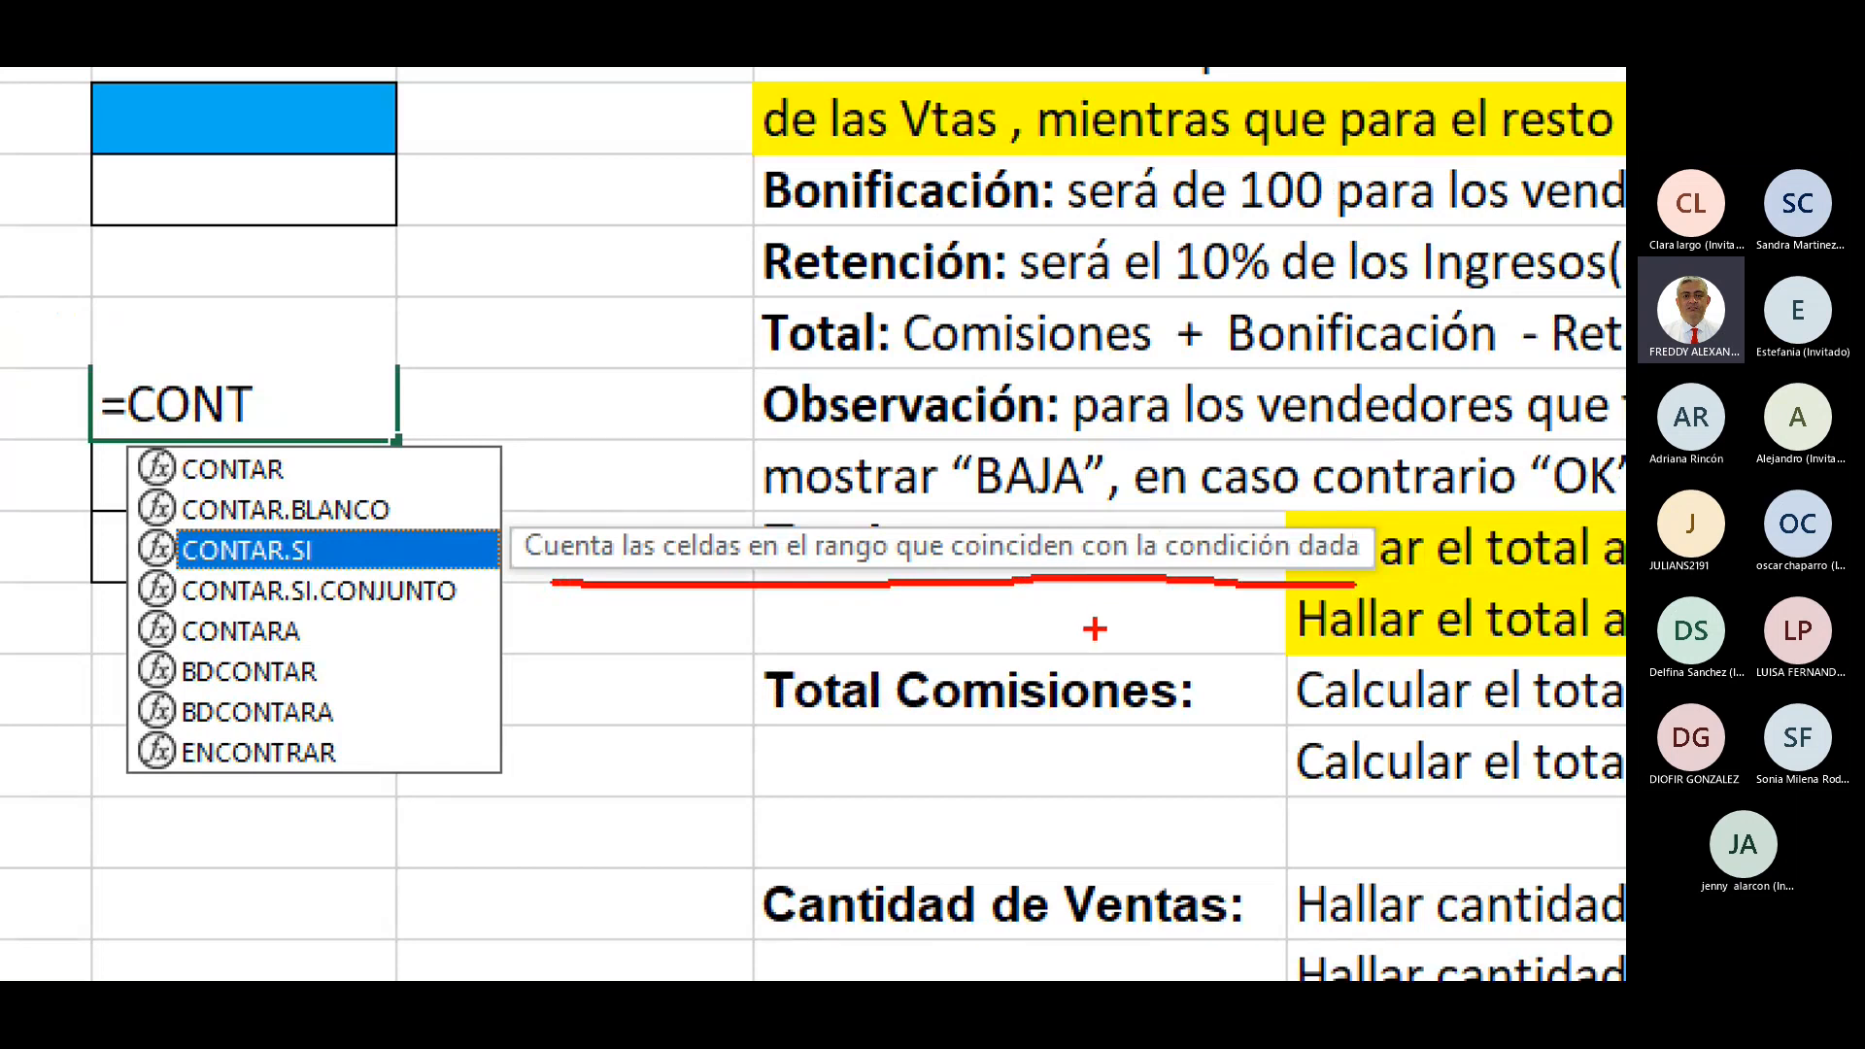
mouse_move(1090, 612)
mouse_down()
mouse_move(1117, 691)
mouse_move(1138, 600)
mouse_move(1116, 660)
mouse_up()
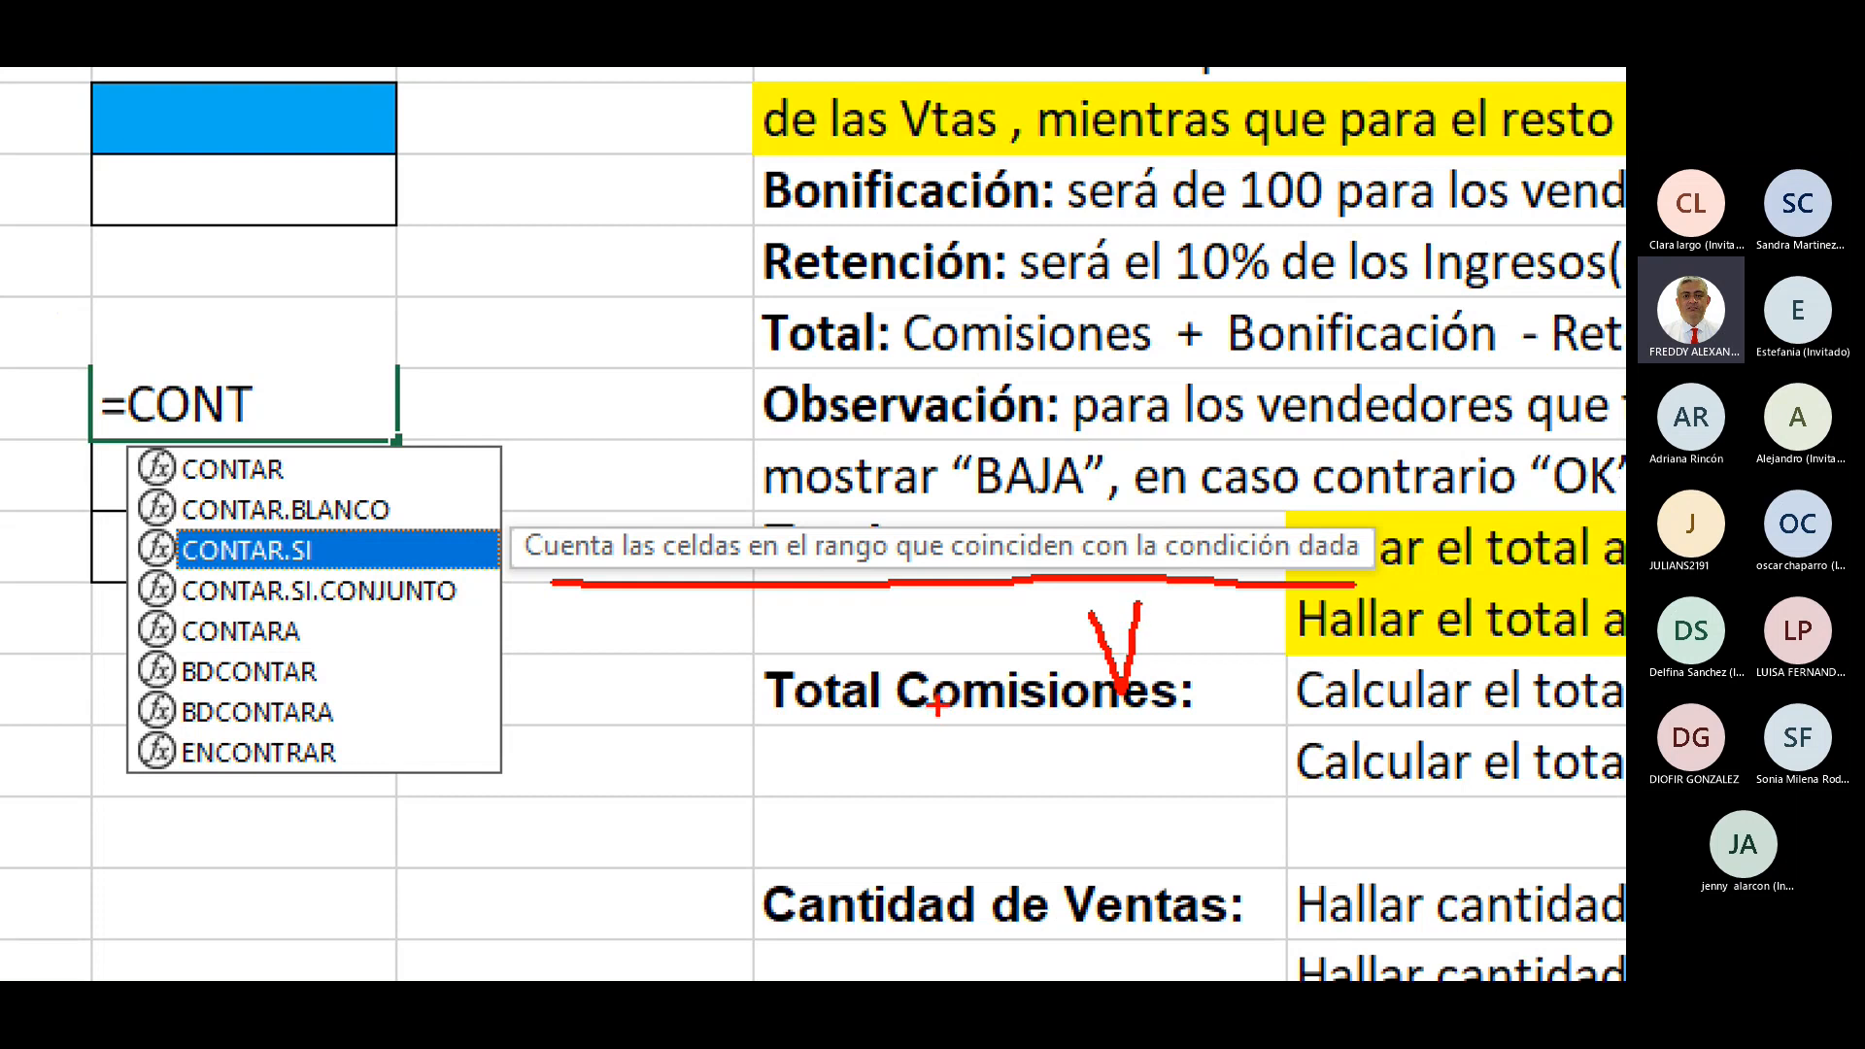
drag(564, 391, 571, 519)
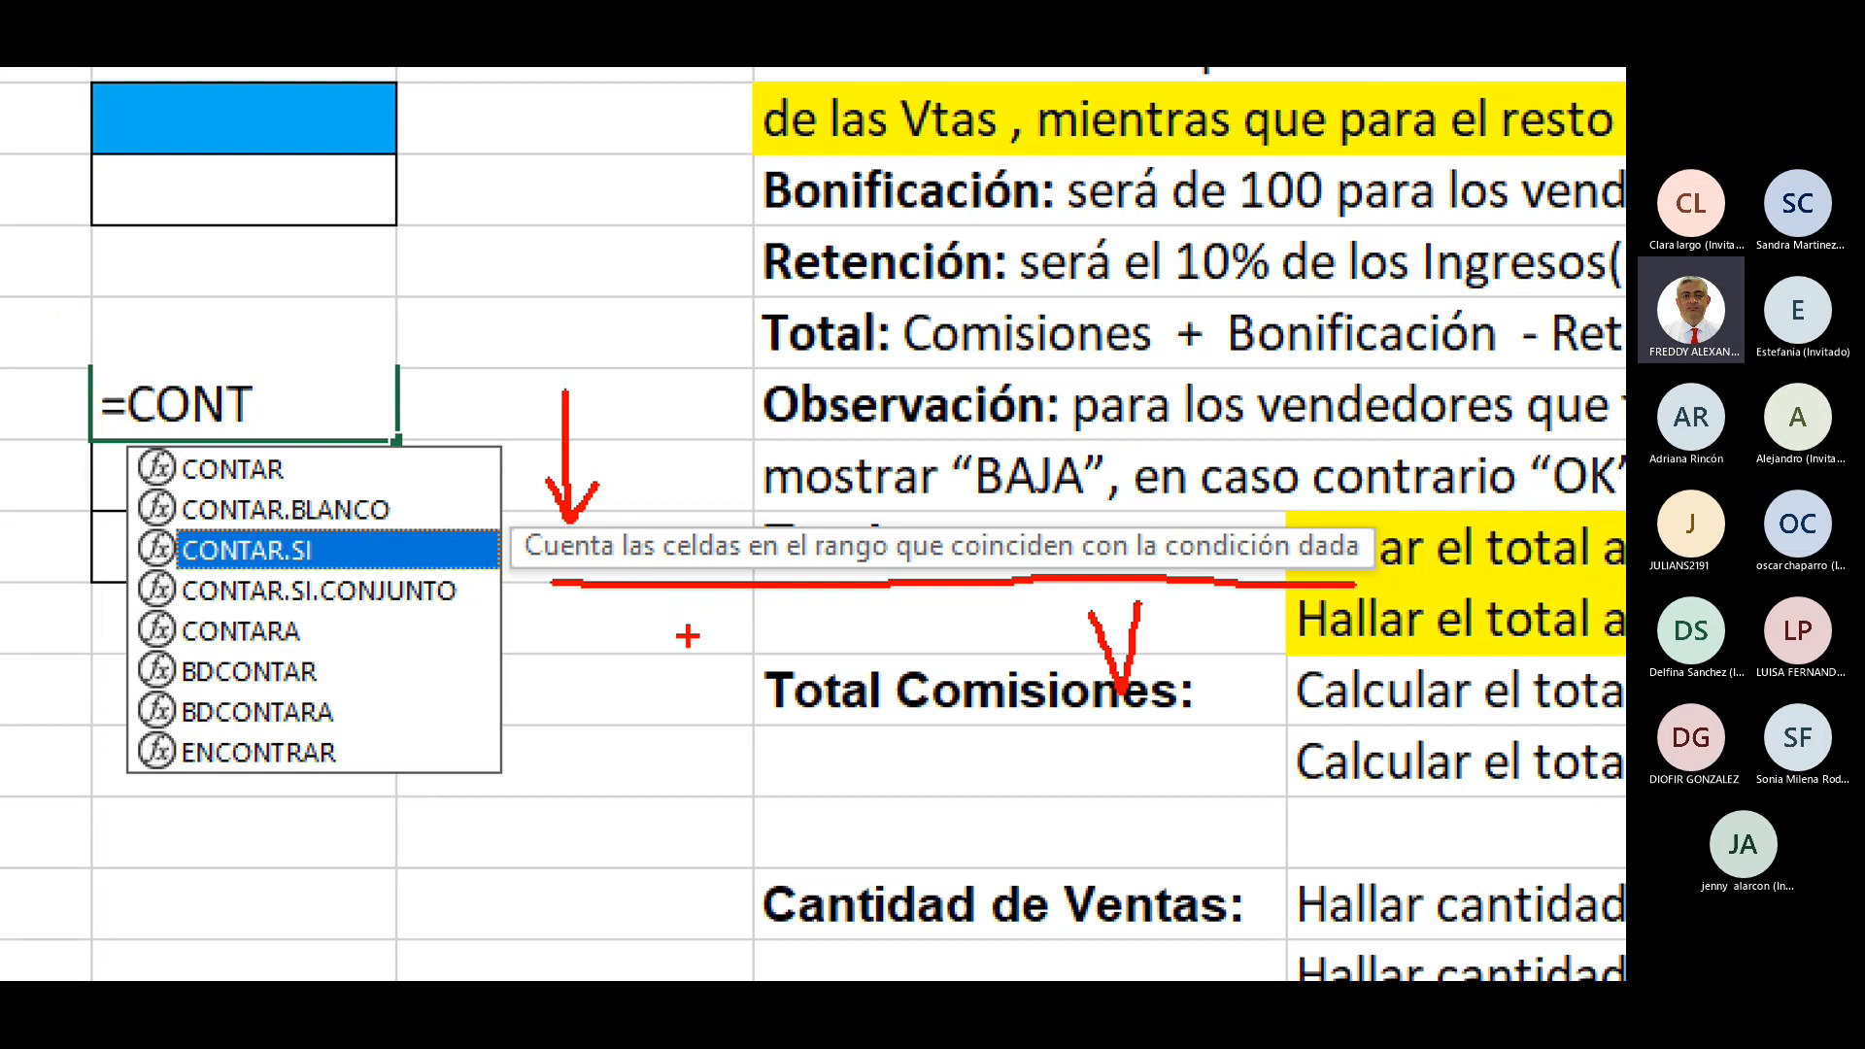
mouse_move(639, 604)
mouse_down()
mouse_move(830, 652)
mouse_move(985, 652)
mouse_move(976, 697)
mouse_up()
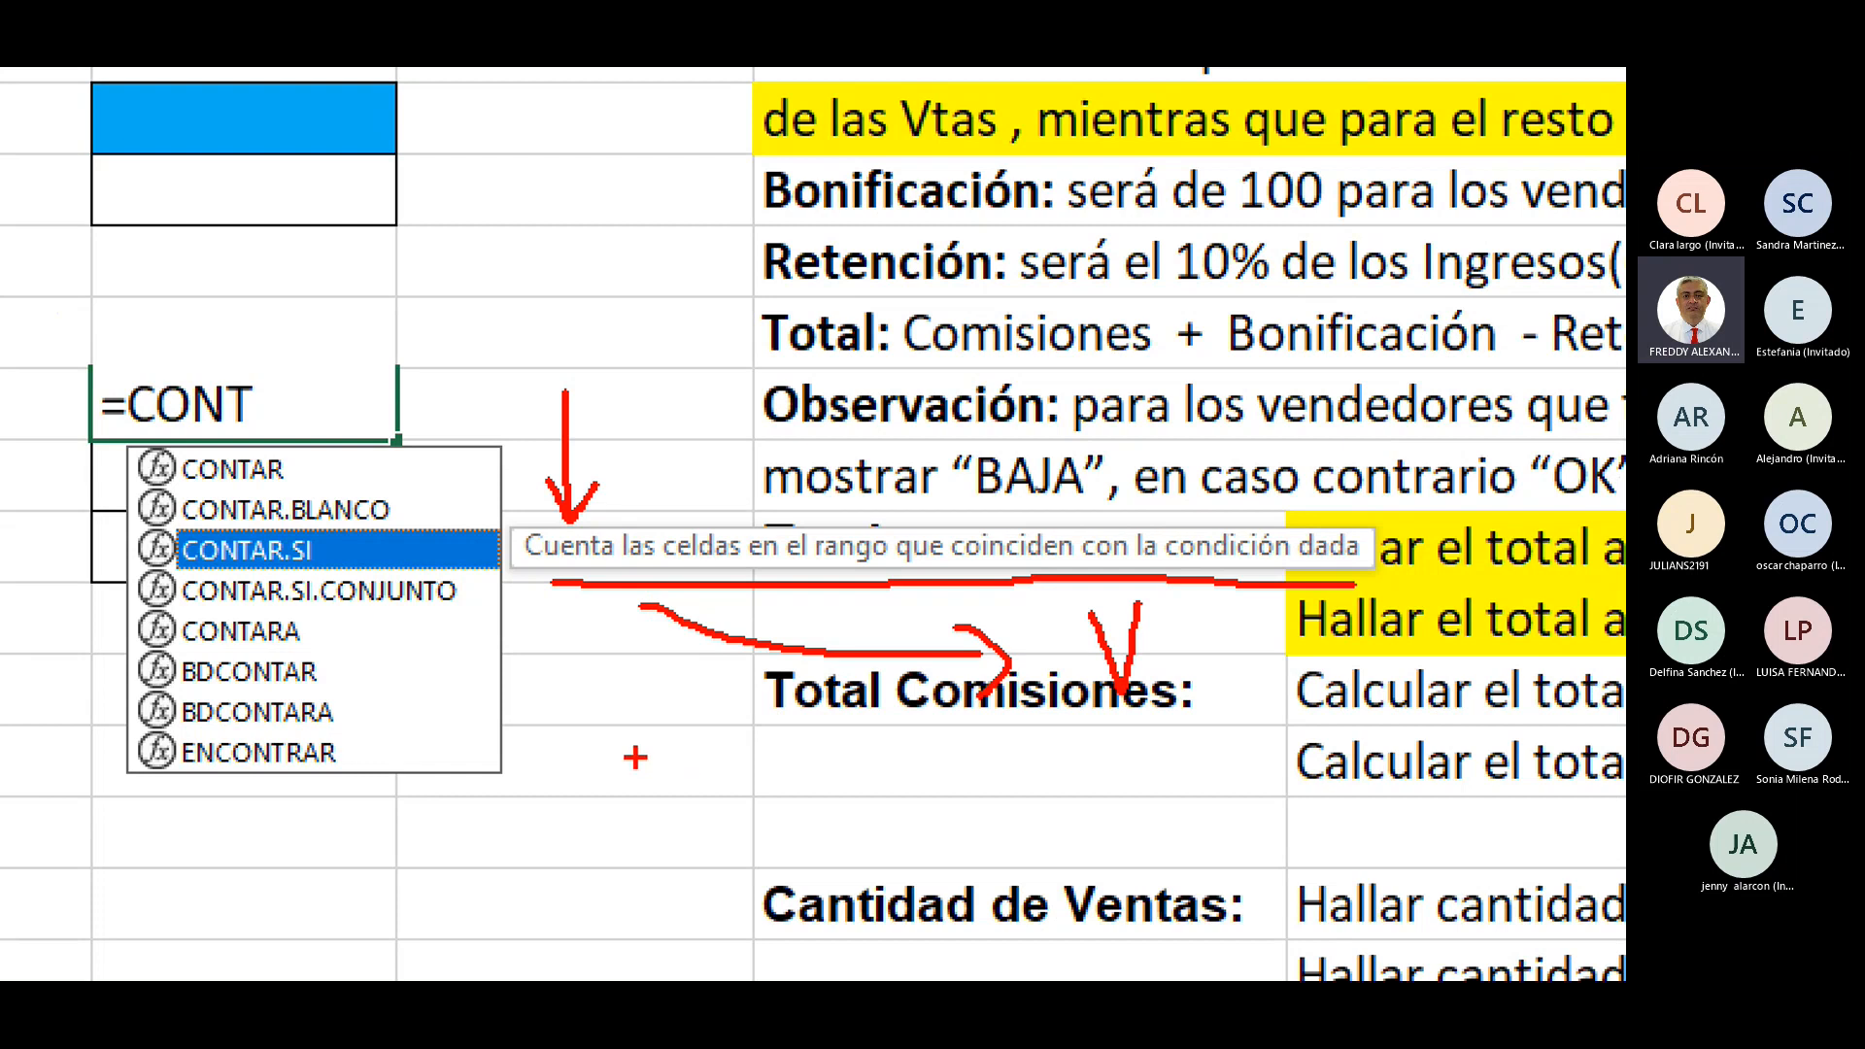
key(Escape)
double_click(607, 653)
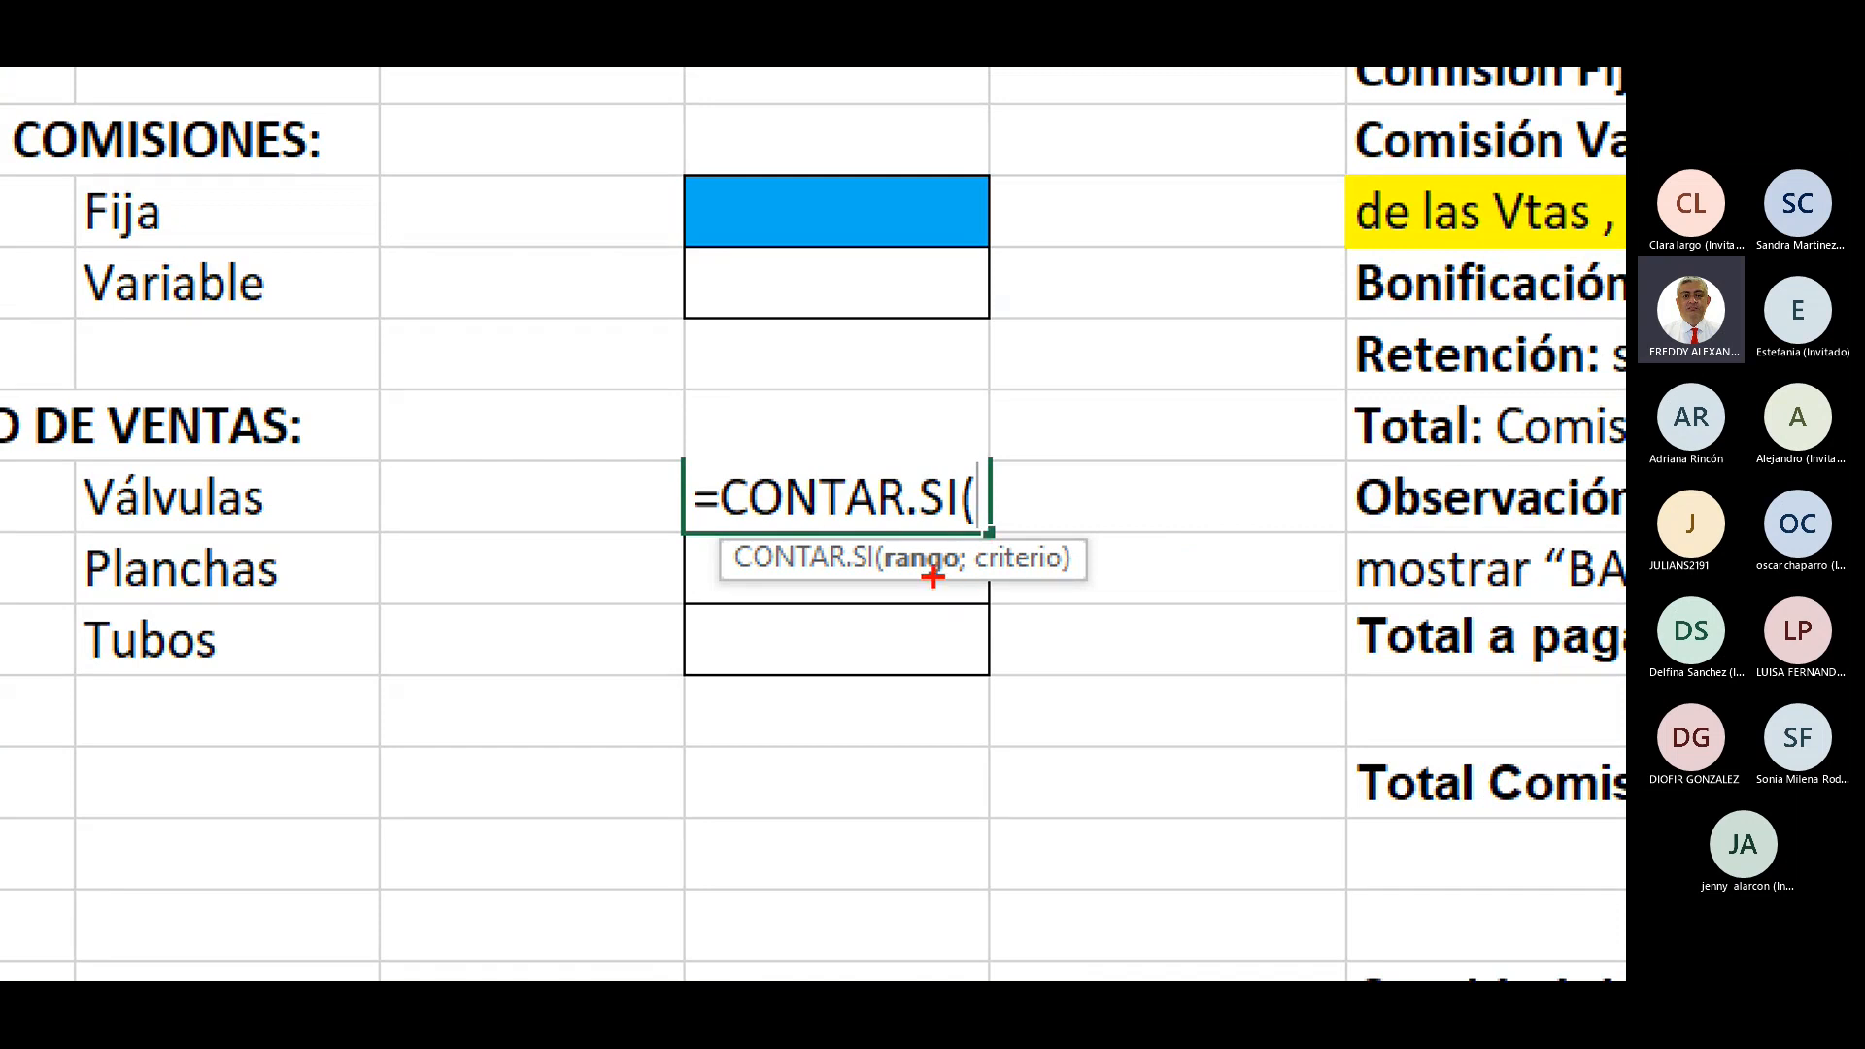
mouse_move(922, 579)
mouse_down()
mouse_move(894, 780)
mouse_move(903, 755)
mouse_move(938, 795)
mouse_move(971, 782)
mouse_up()
mouse_move(968, 687)
mouse_down()
mouse_move(977, 791)
mouse_move(993, 689)
mouse_up()
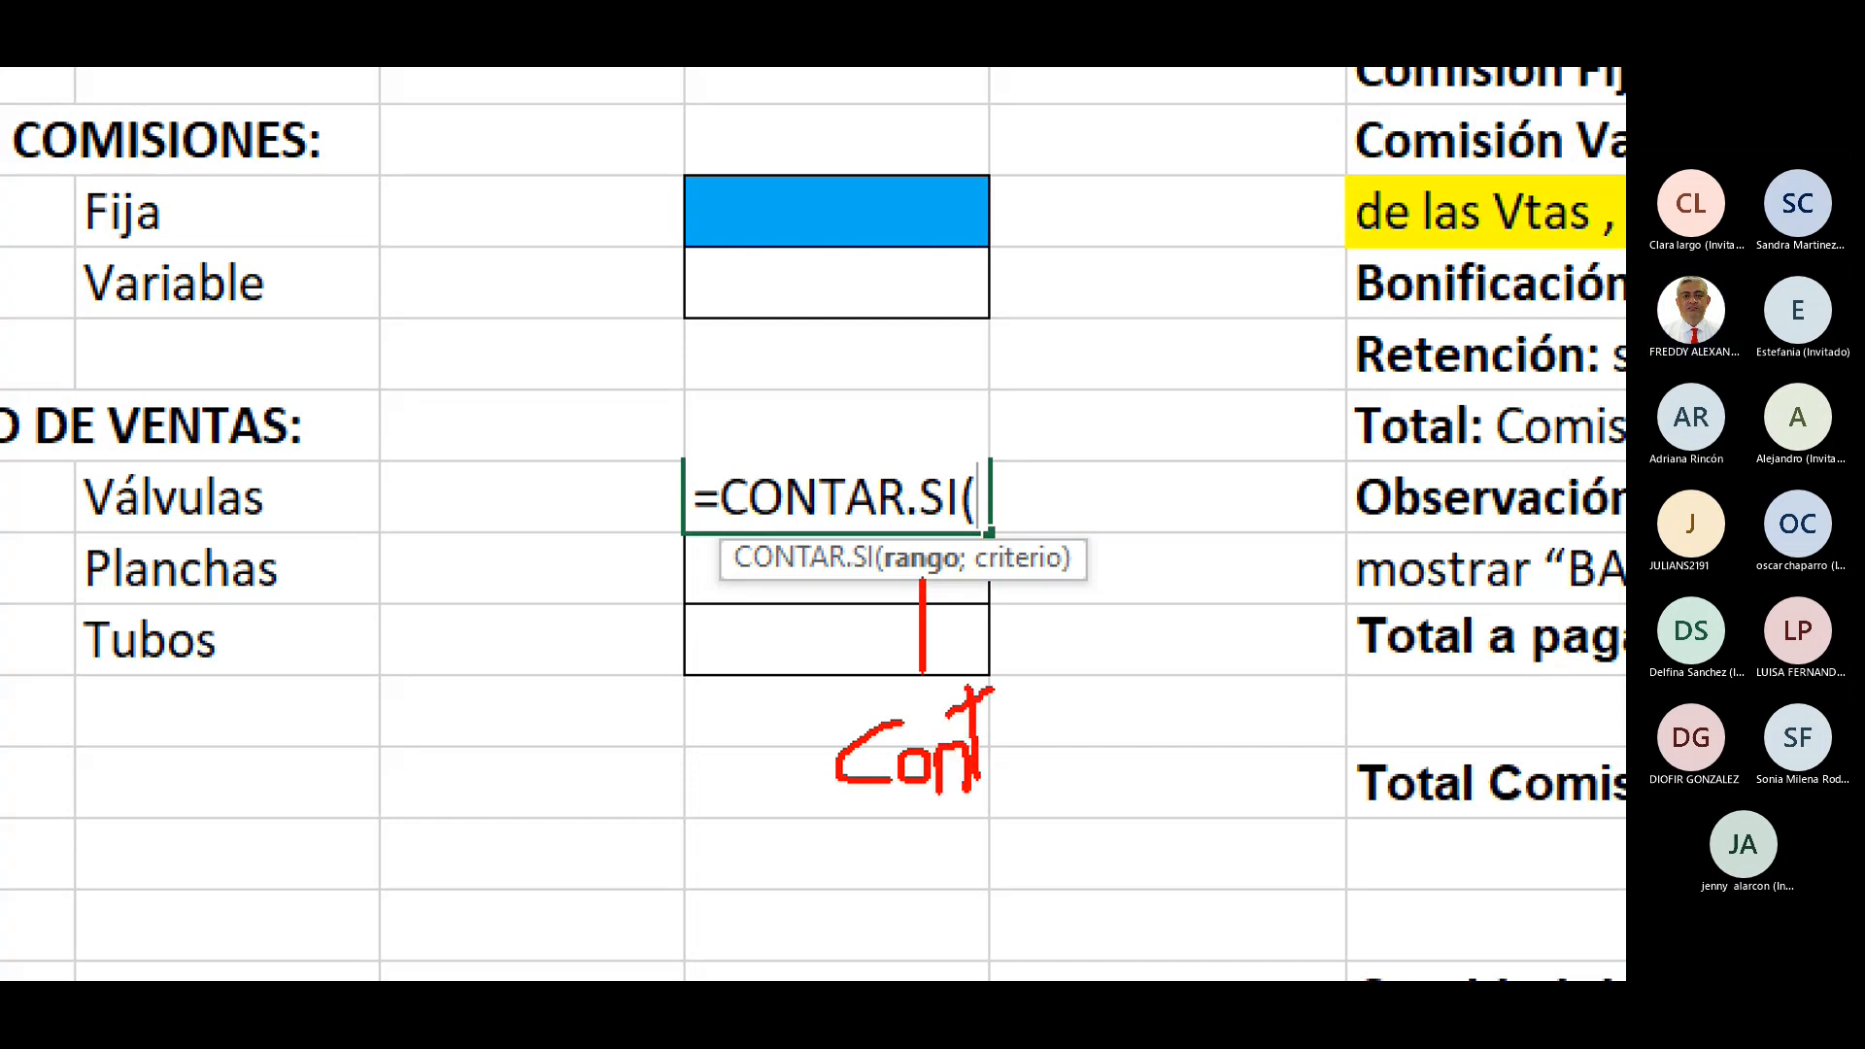
mouse_move(1061, 590)
mouse_down()
mouse_move(1138, 764)
mouse_move(1183, 695)
mouse_up()
drag(1206, 678, 1209, 694)
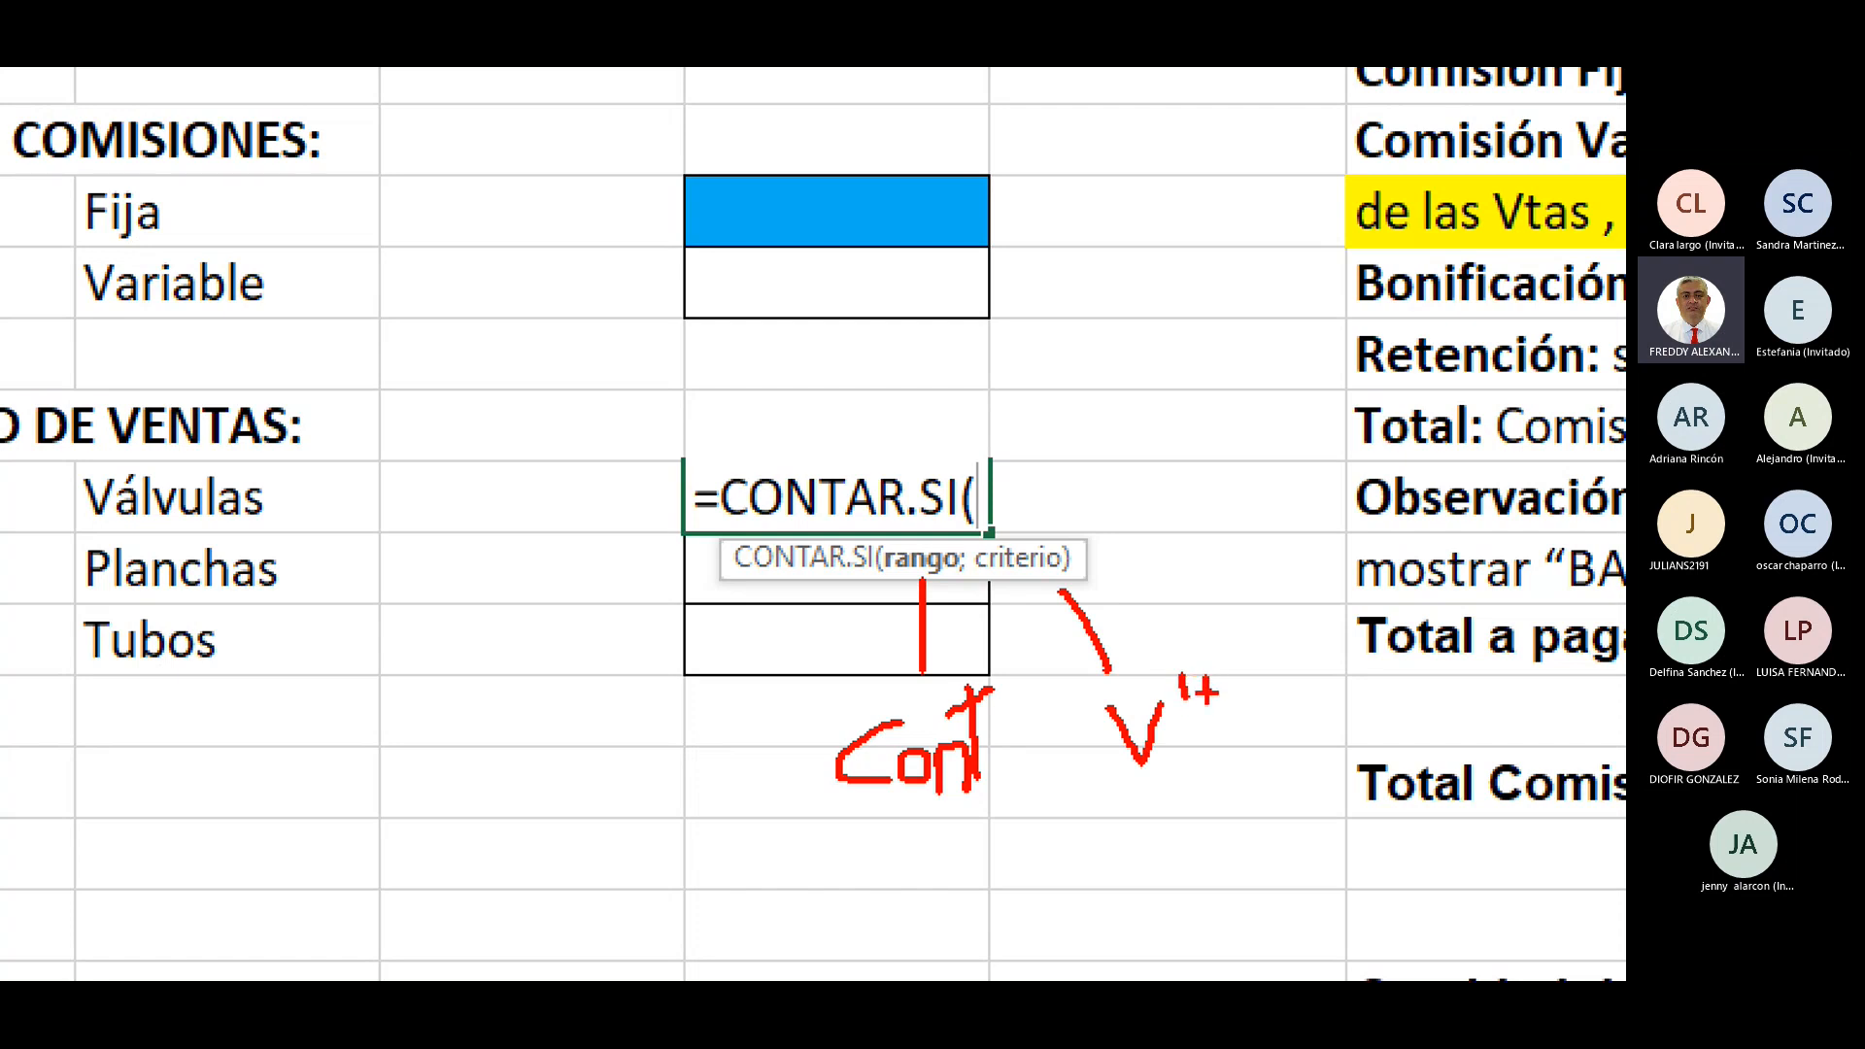
drag(1046, 683, 1072, 702)
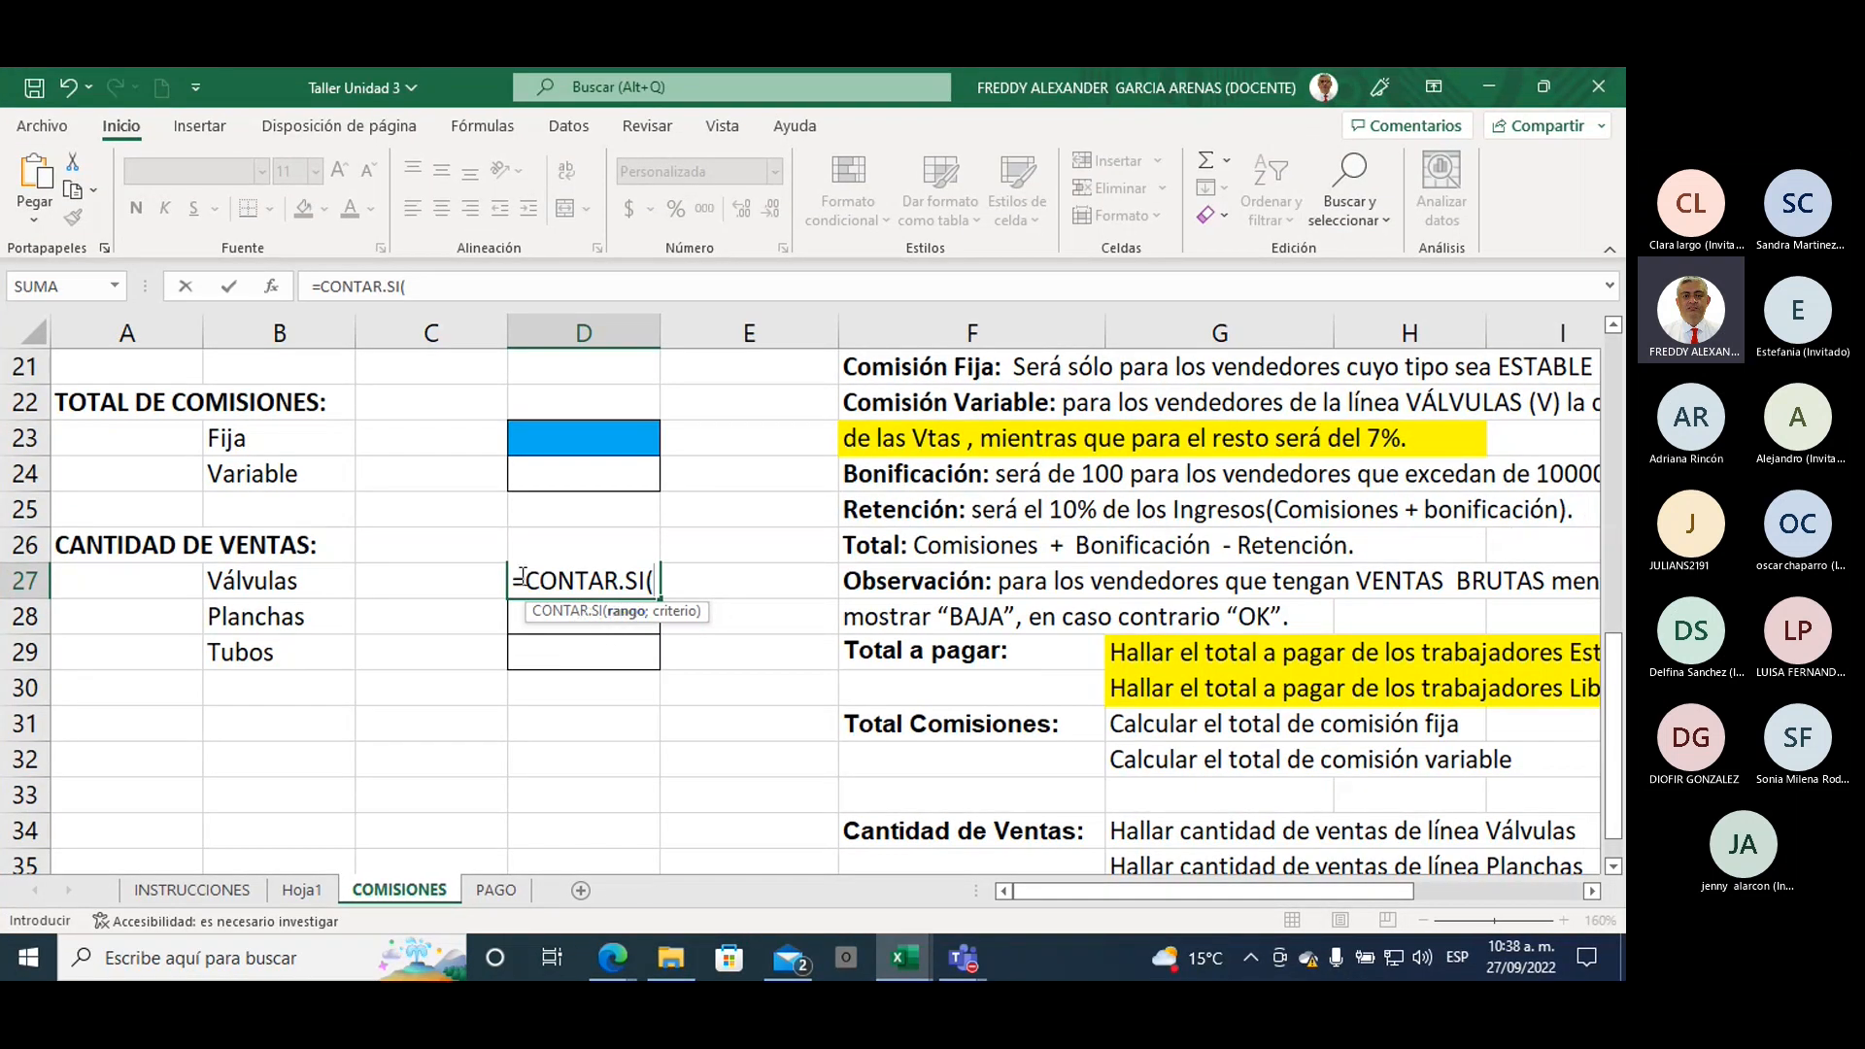
Step: Complete the CONTAR.SI formula in D27 with range D5:D14 and criterion "V" to count the Válvulas sales
scroll(516, 574, up, 2)
scroll(516, 574, up, 4)
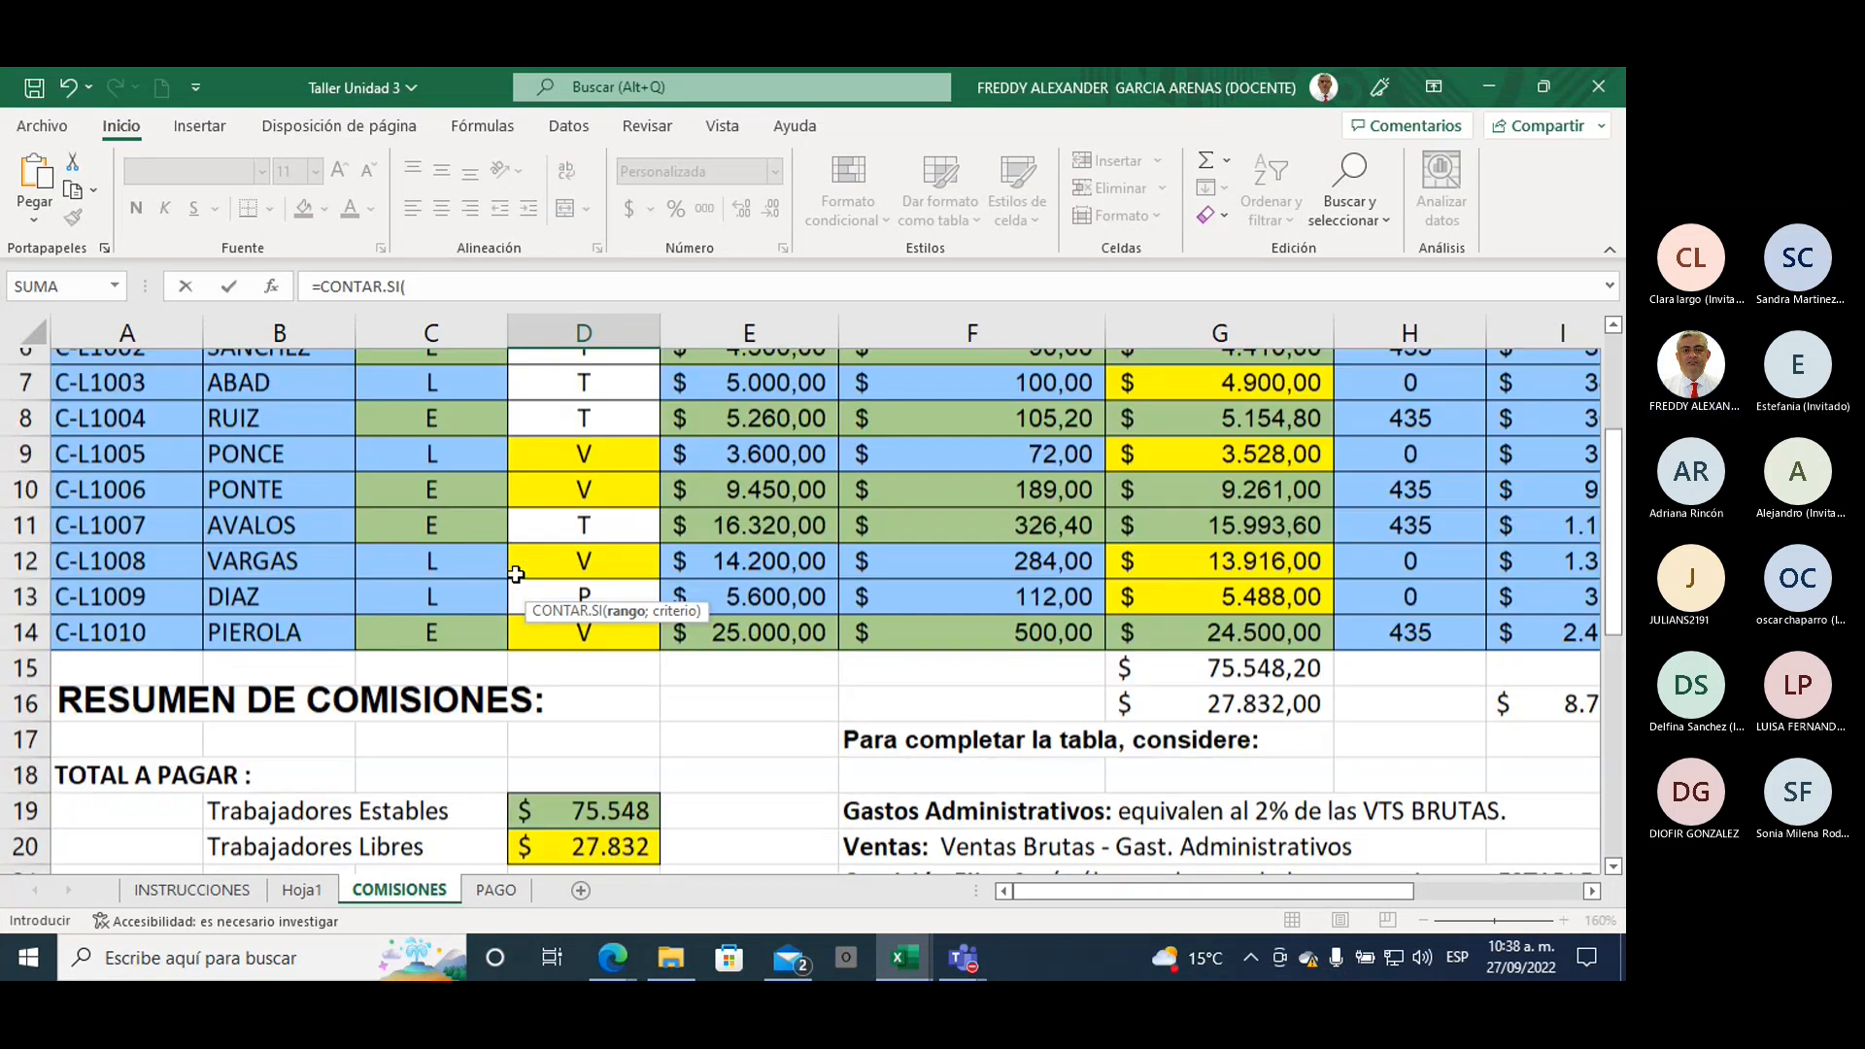
click(561, 437)
drag(561, 464, 558, 753)
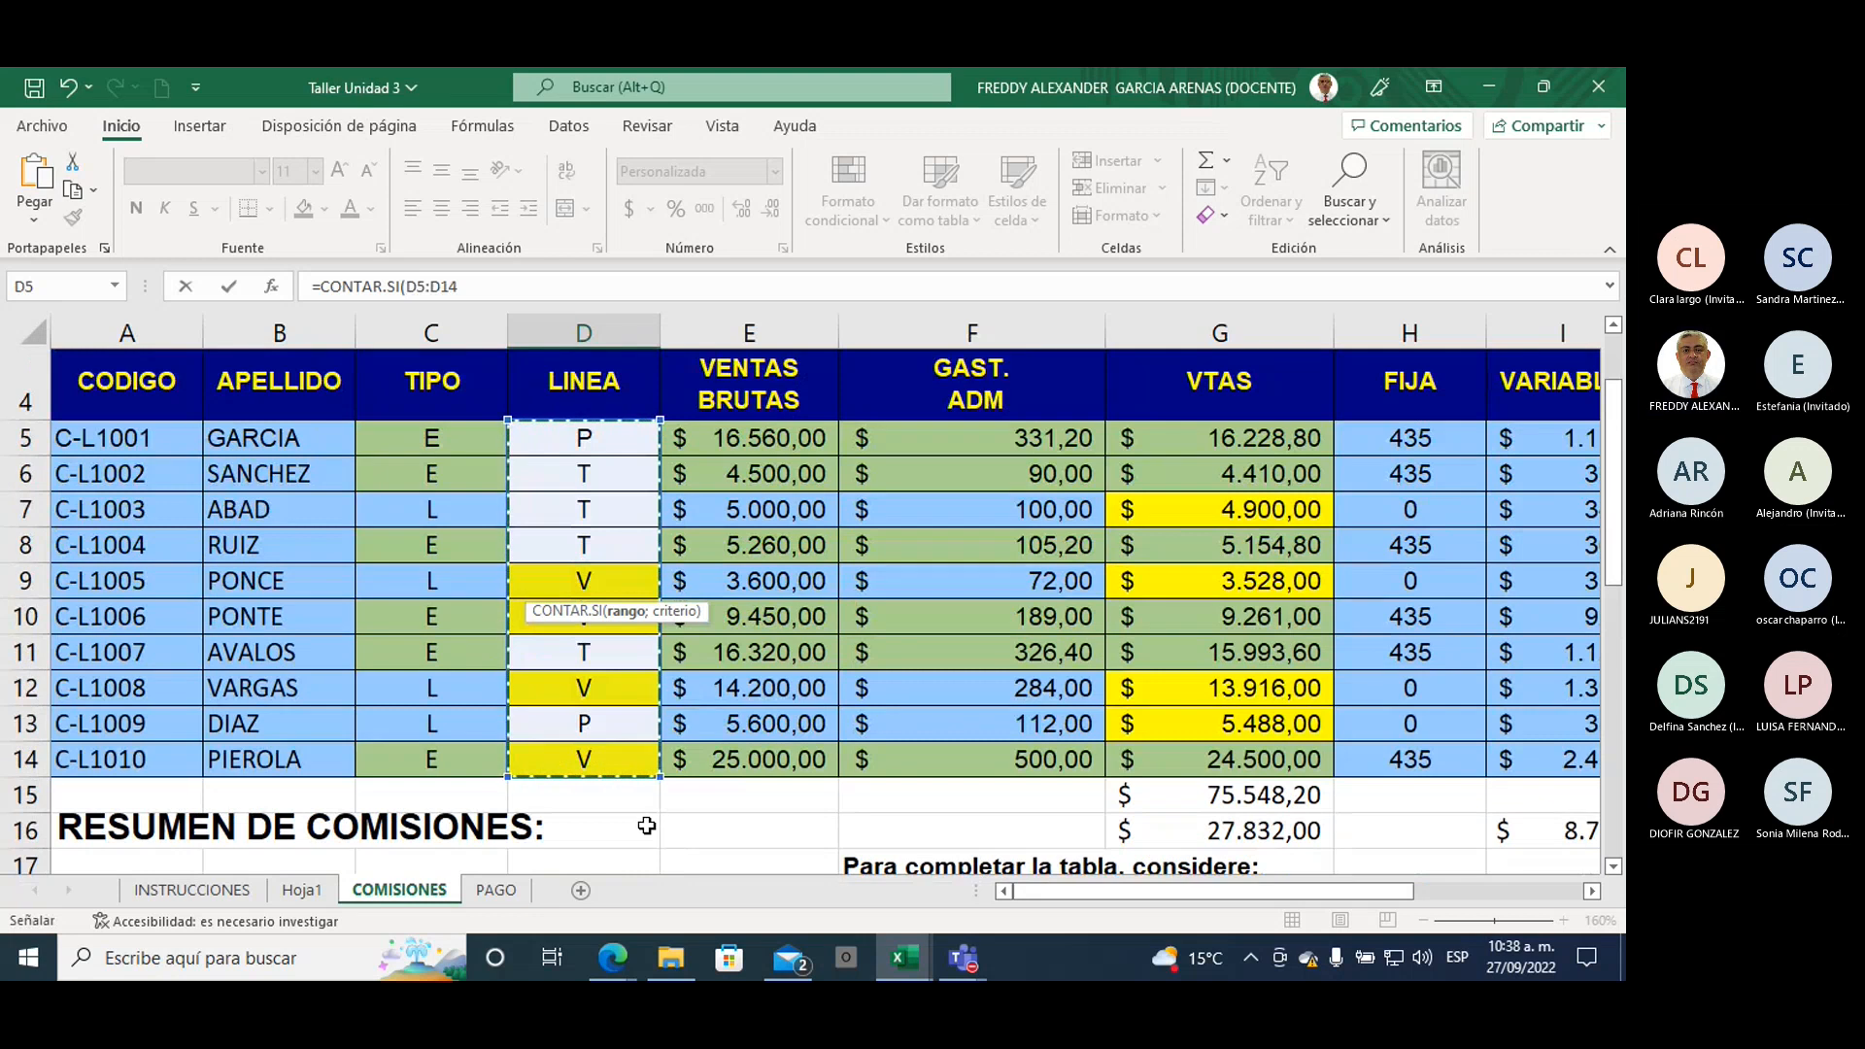
text(;)
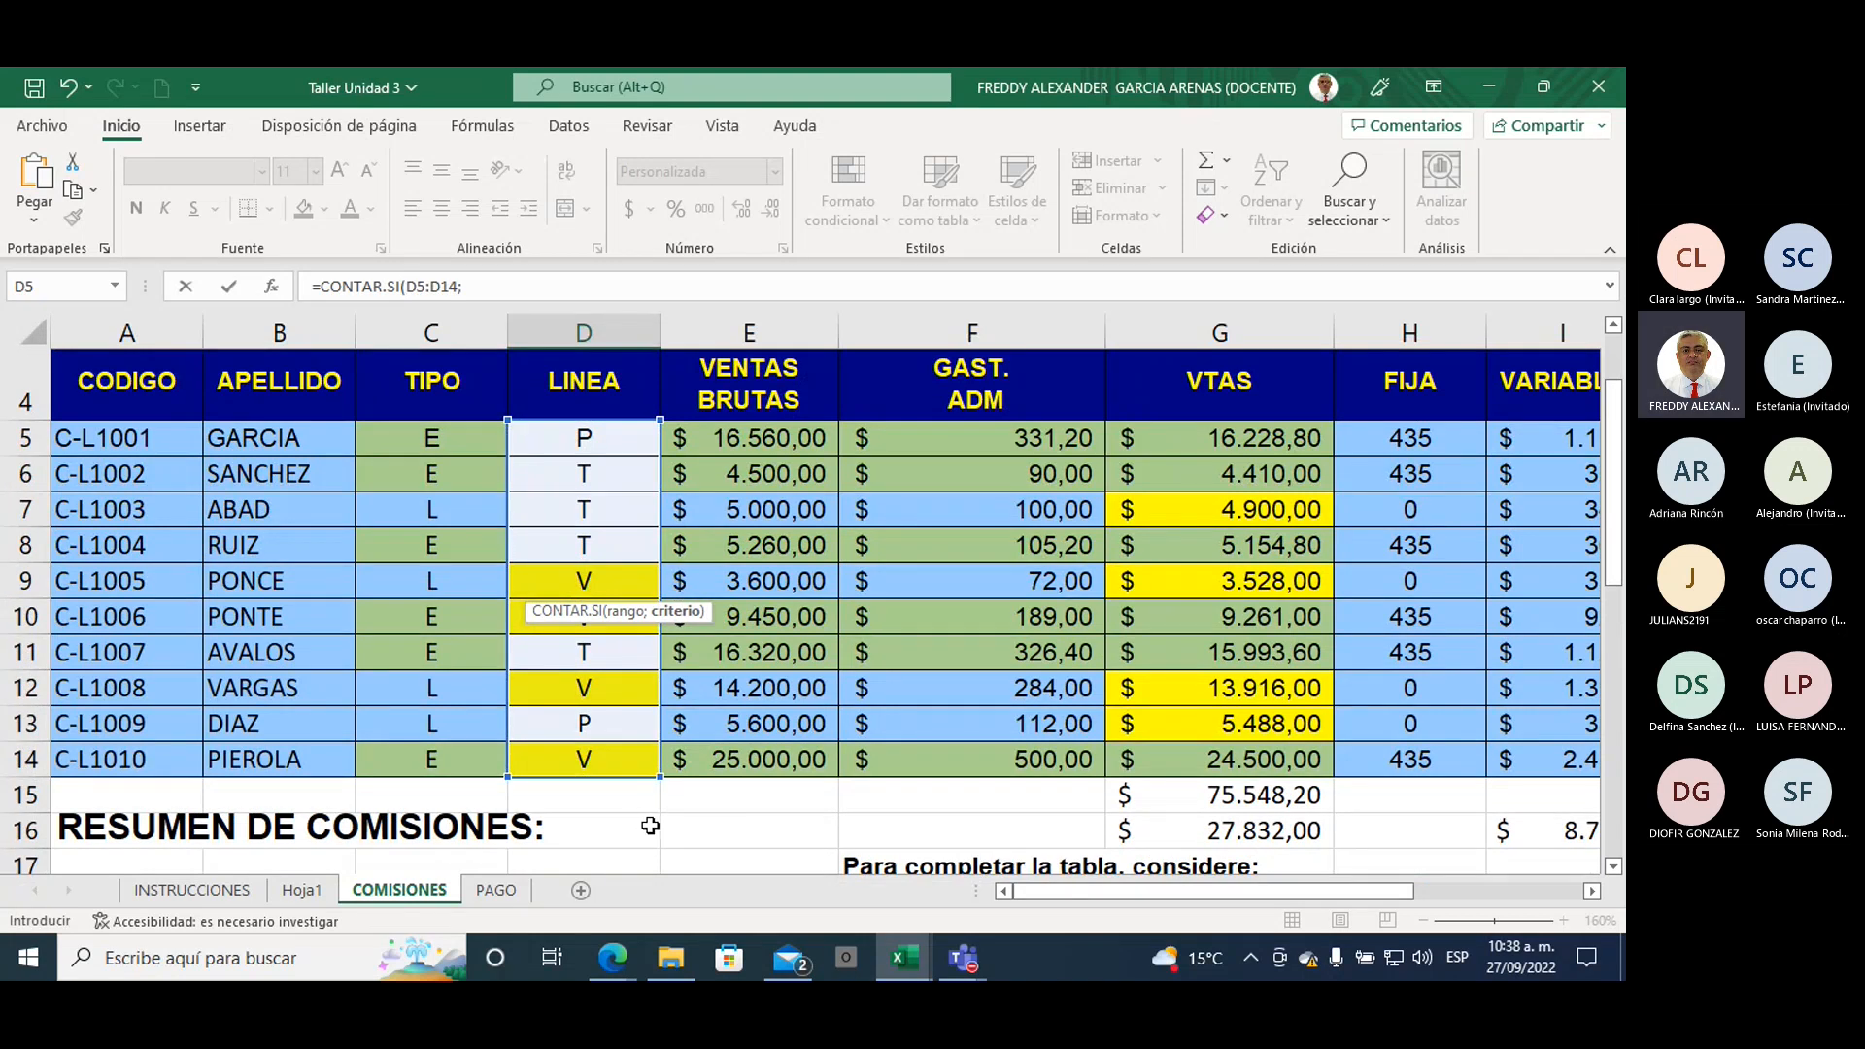
scroll(658, 815, down, 4)
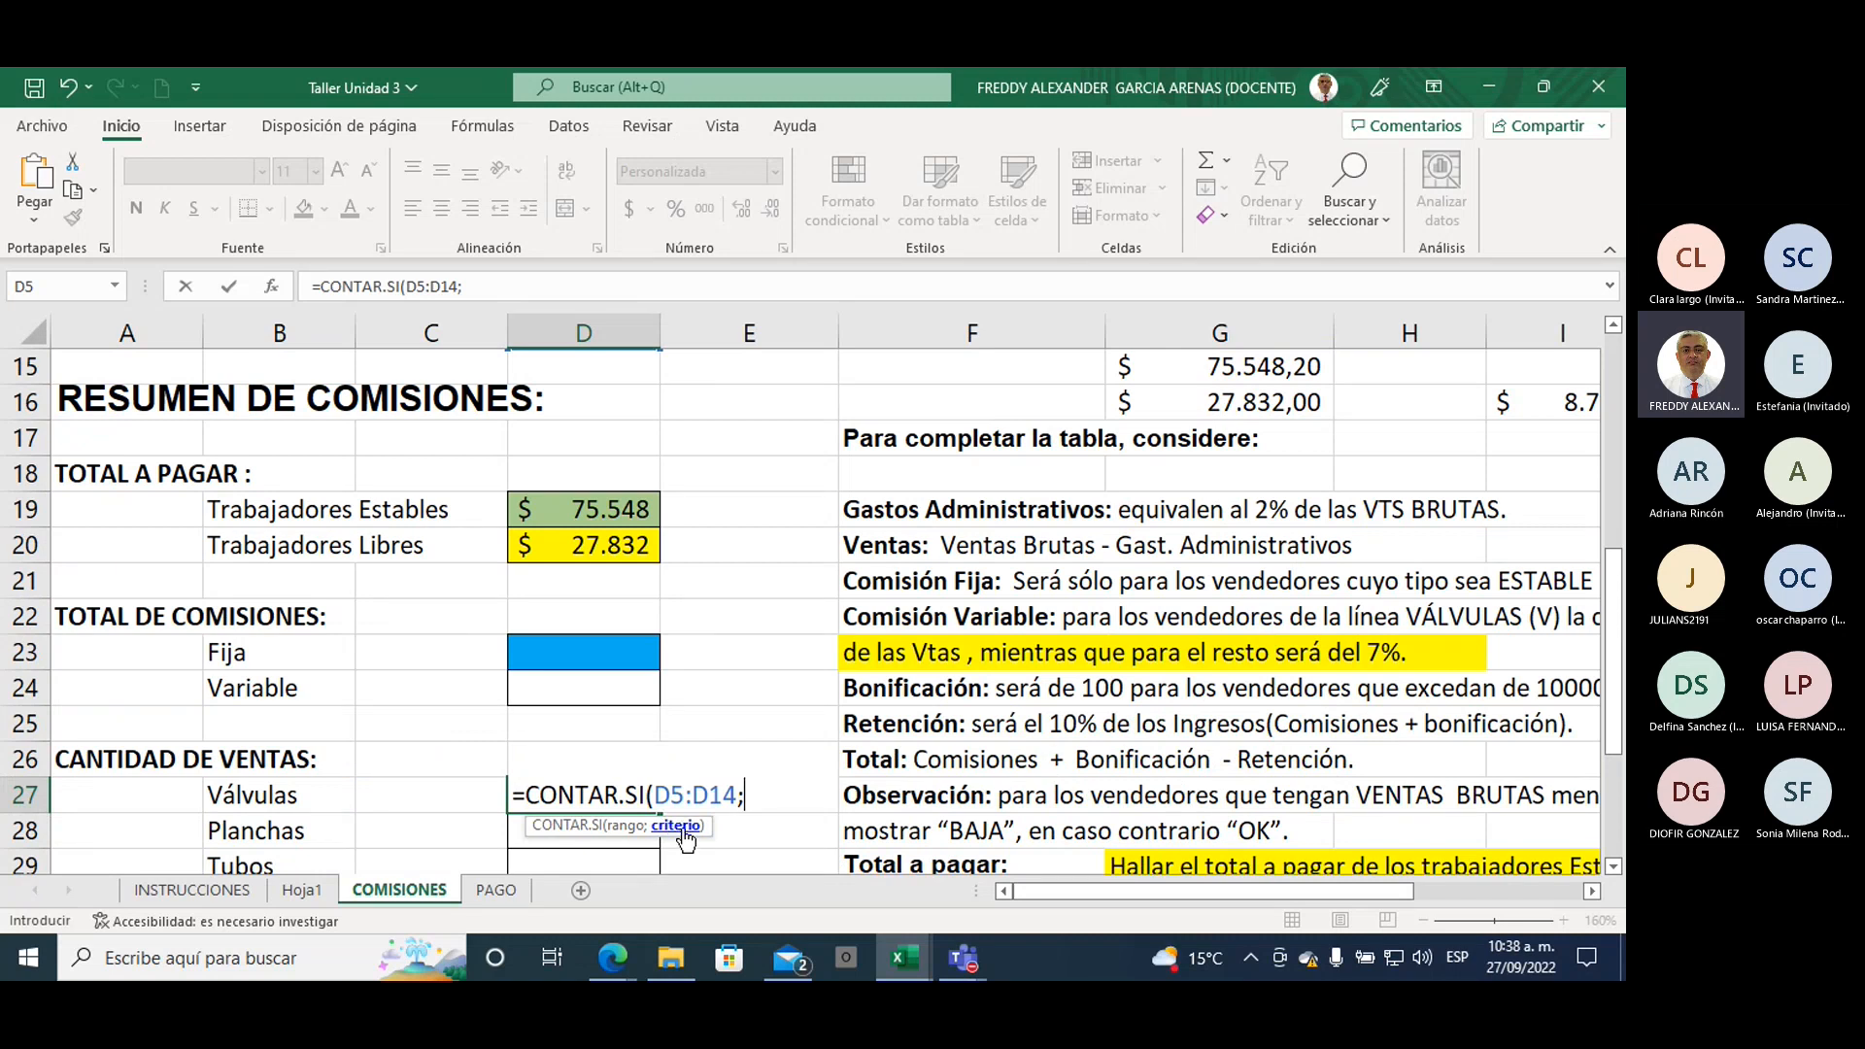
text(")
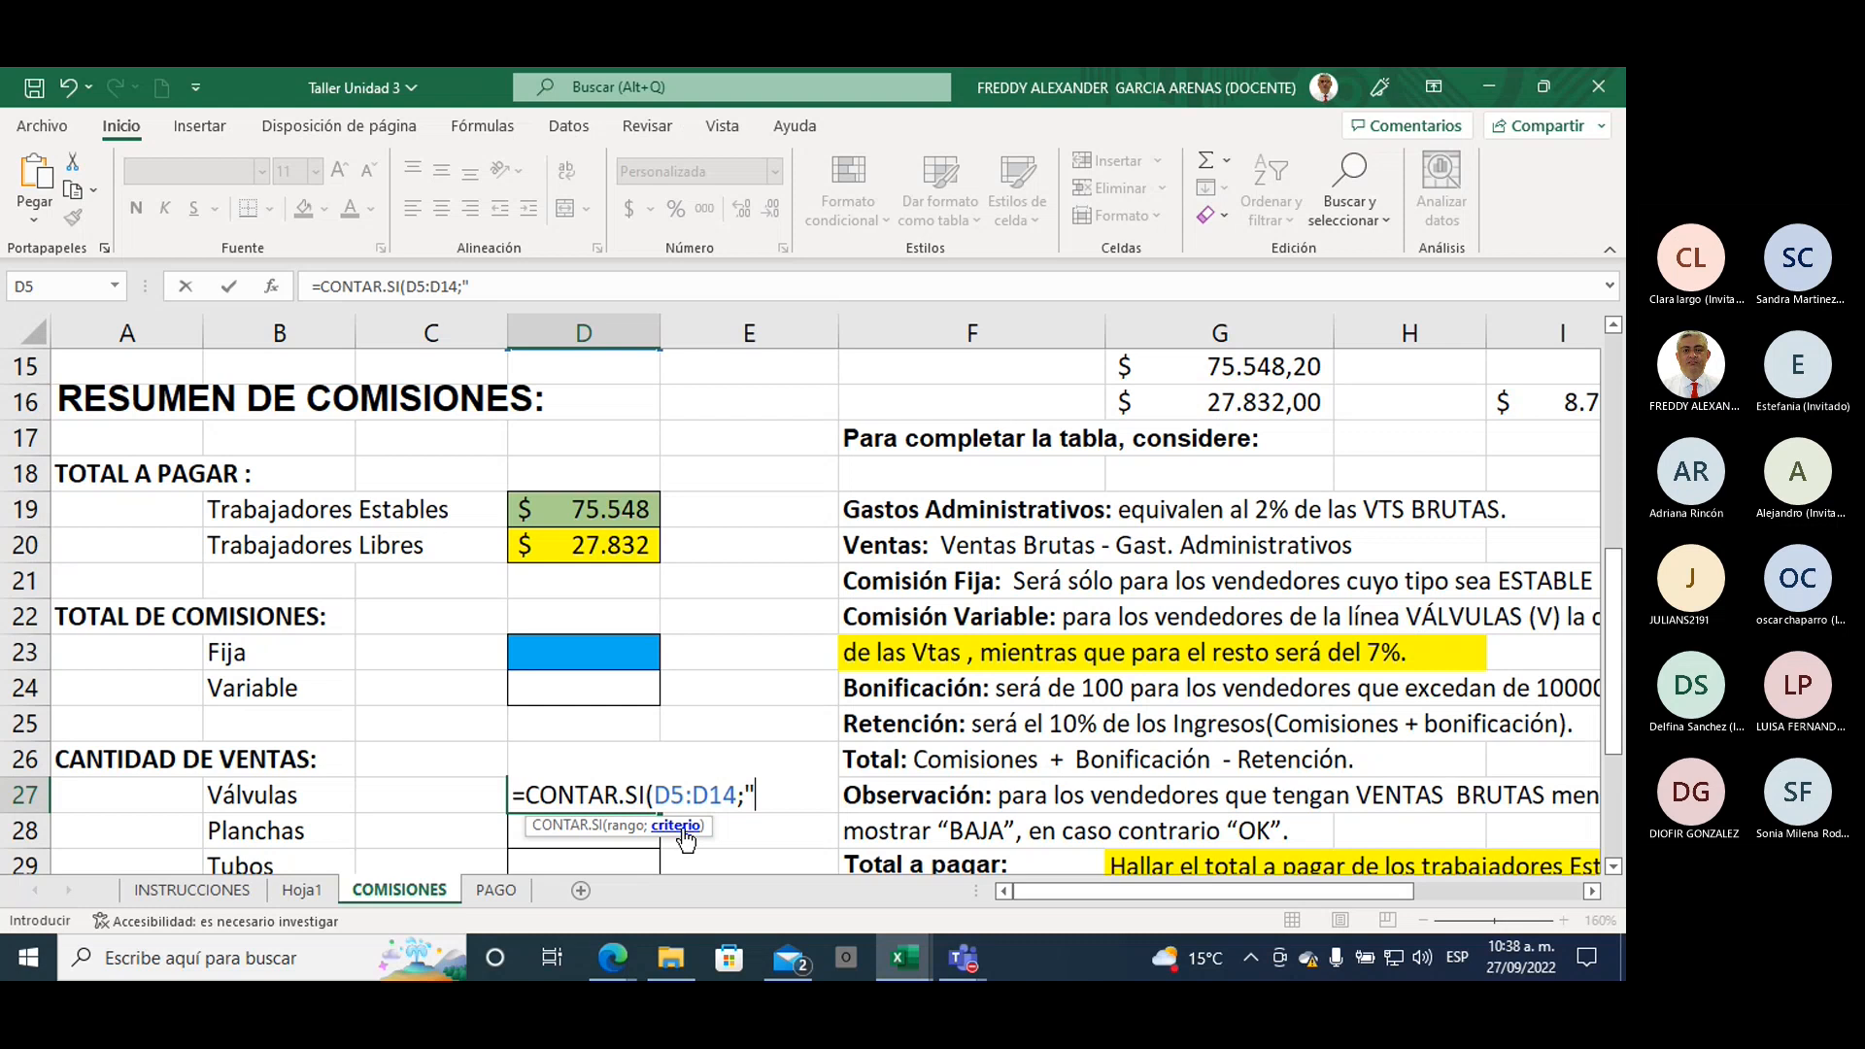
text(V)
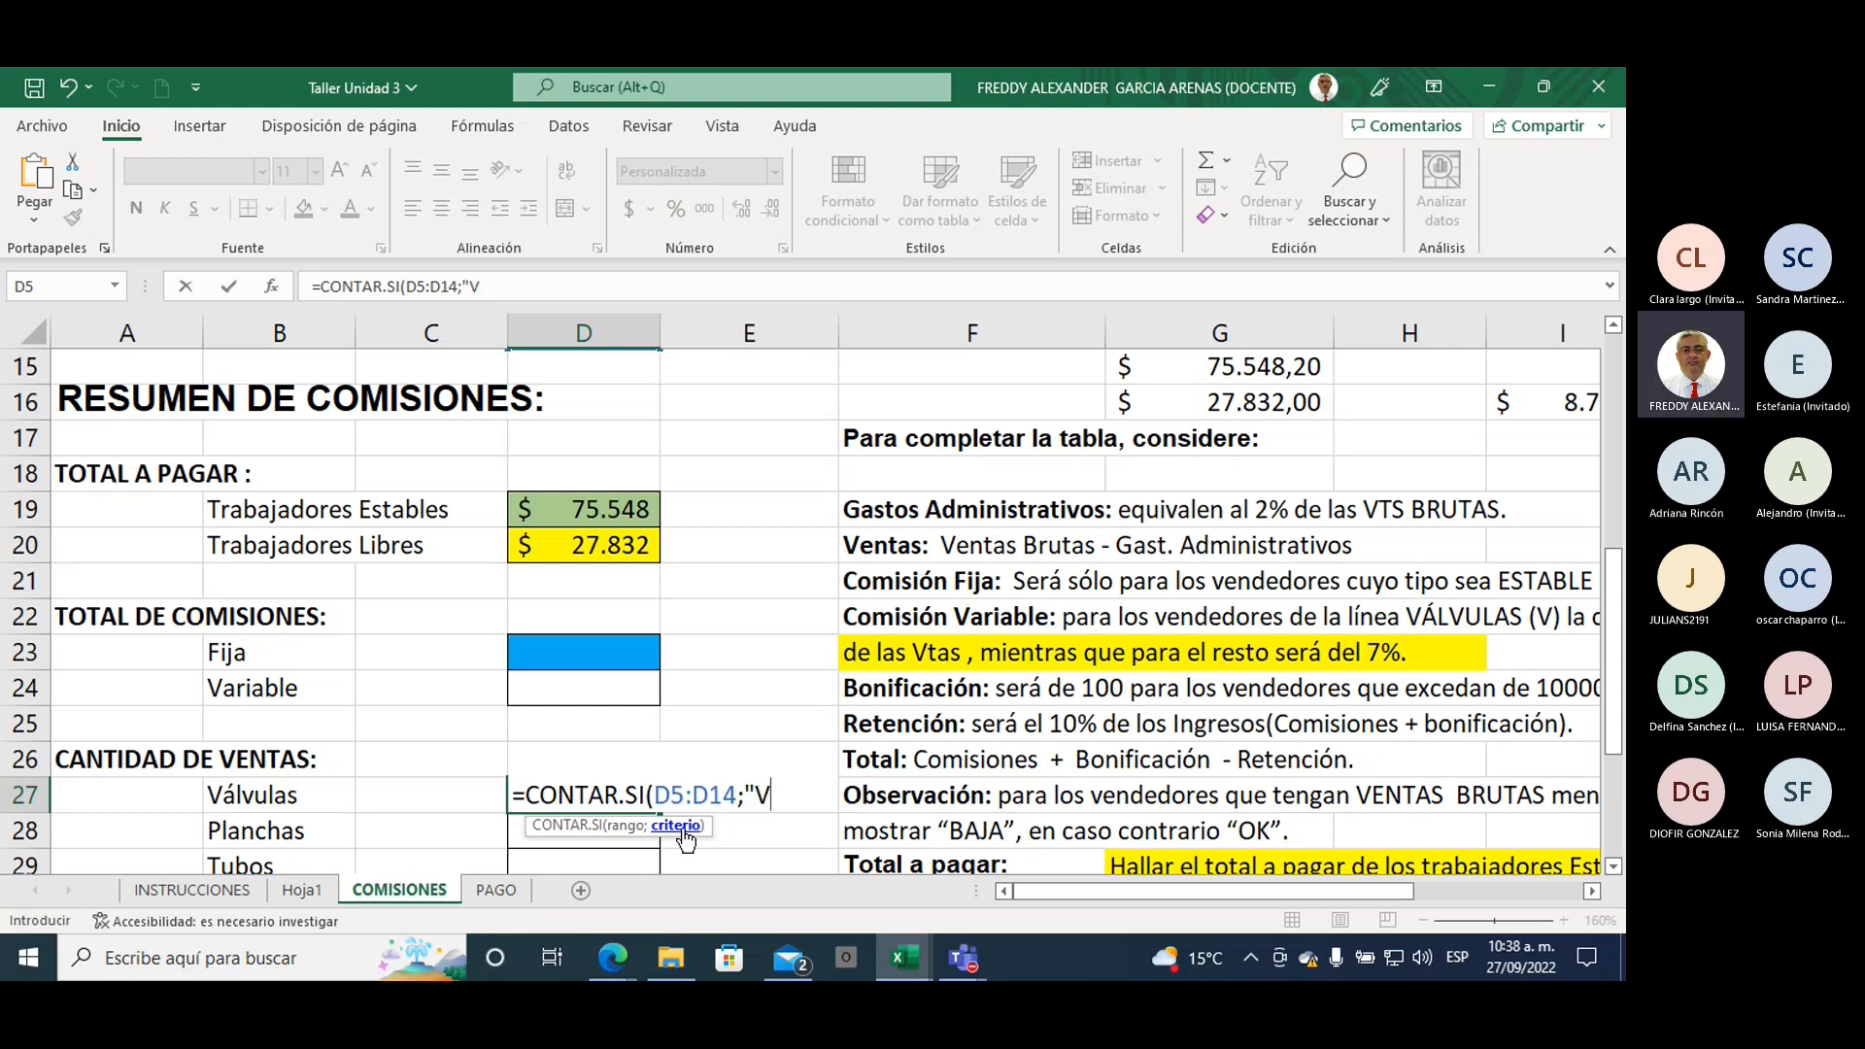
text("))
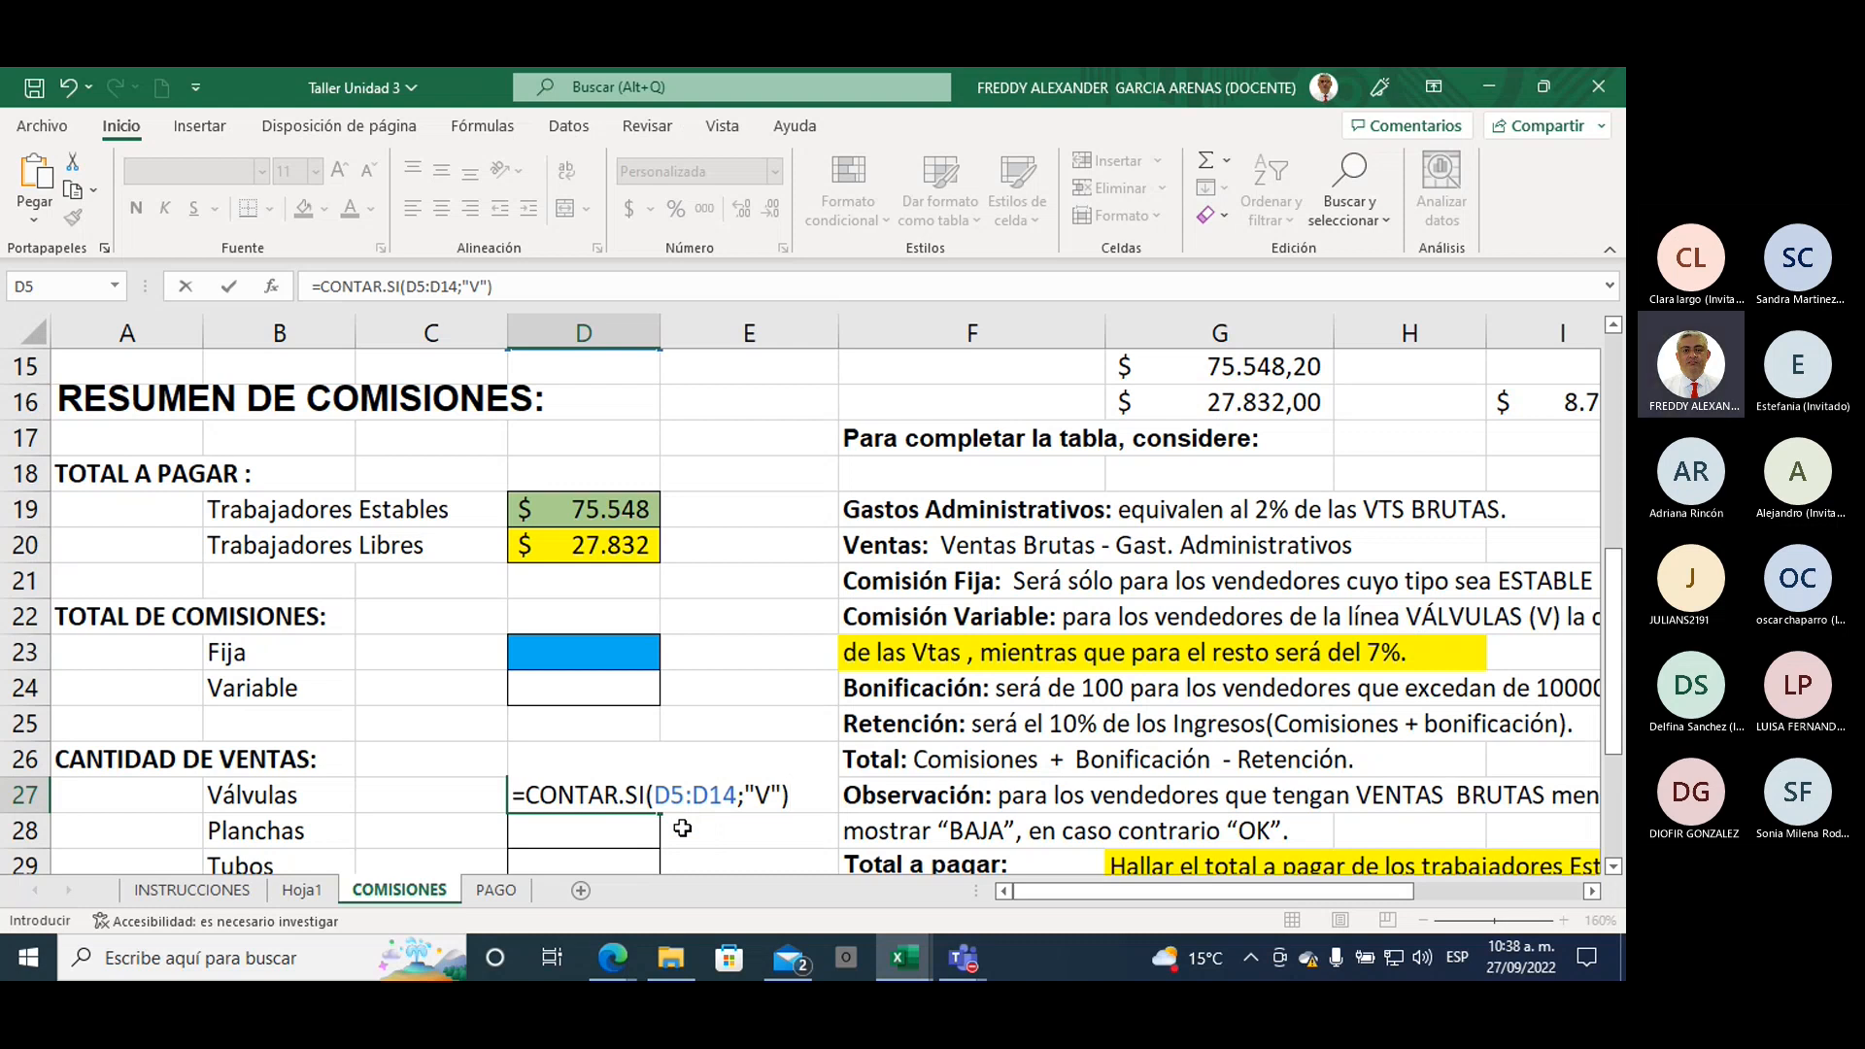
key(Return)
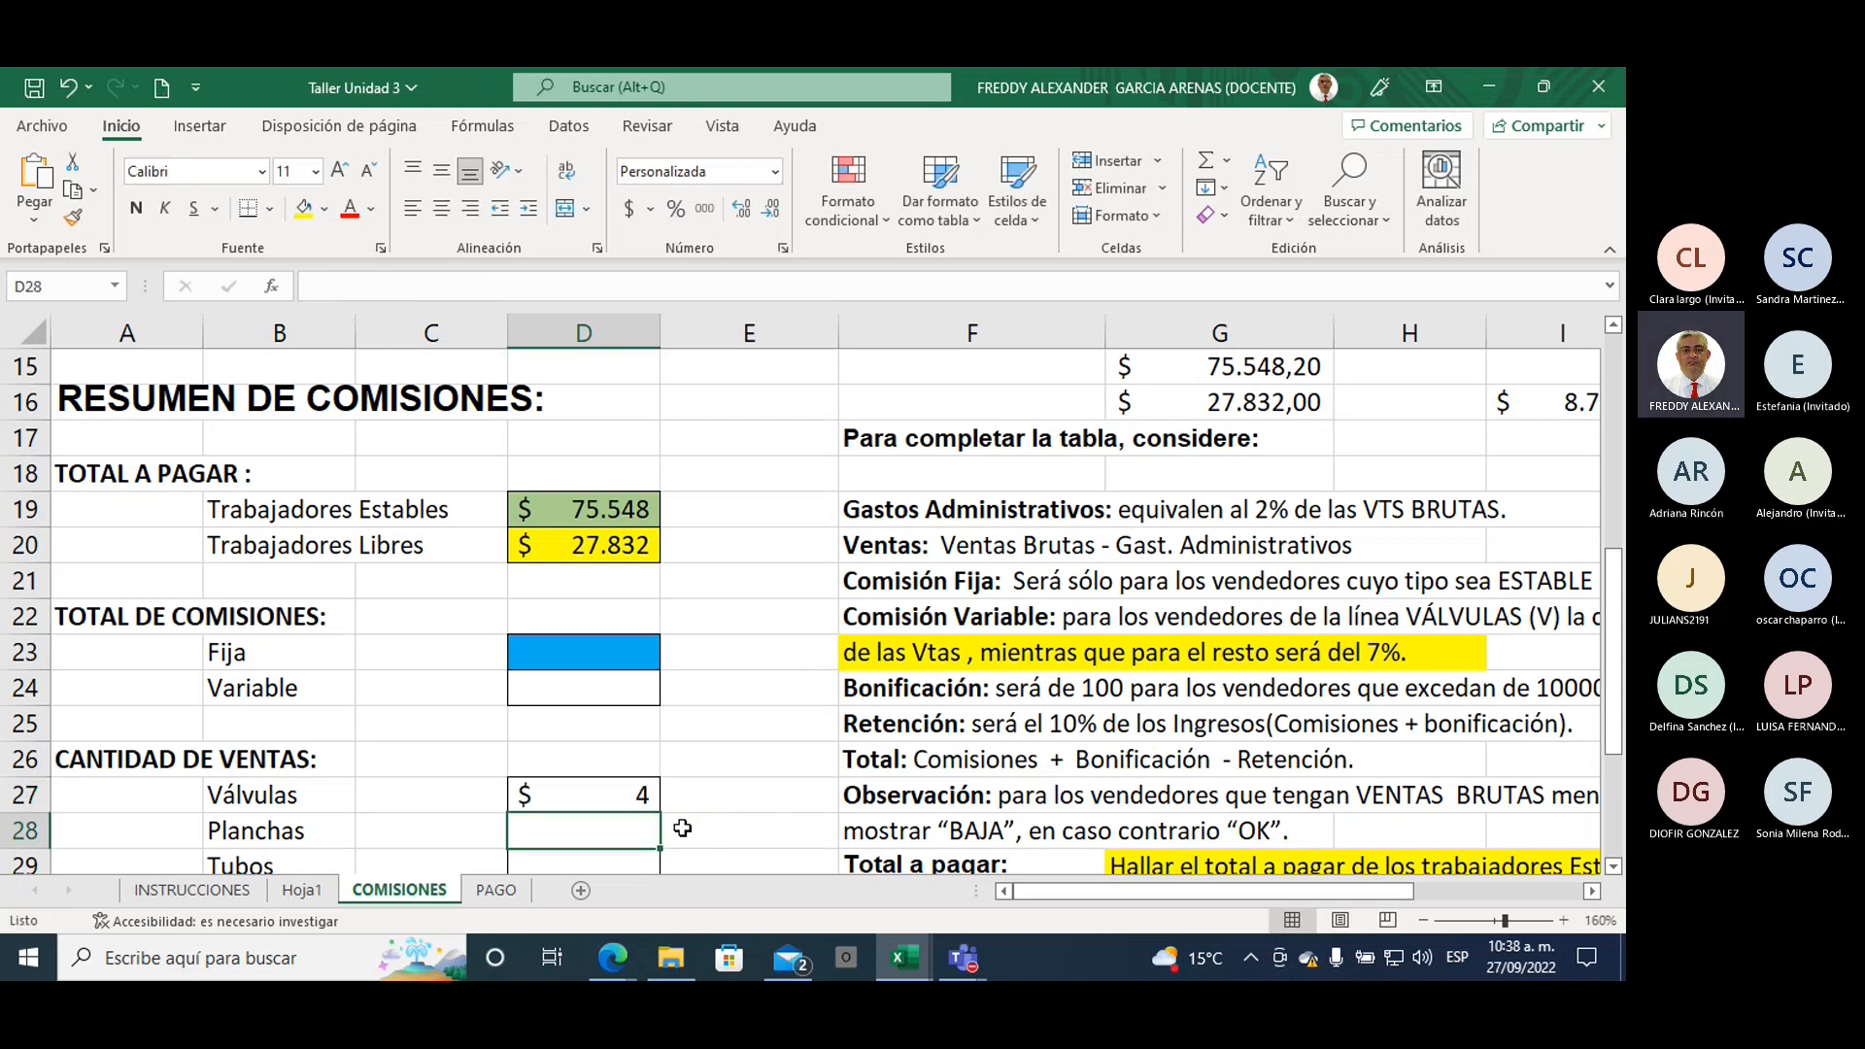
Step: Apply the General number format to the CANTIDAD DE VENTAS result cells D27:D29
click(583, 788)
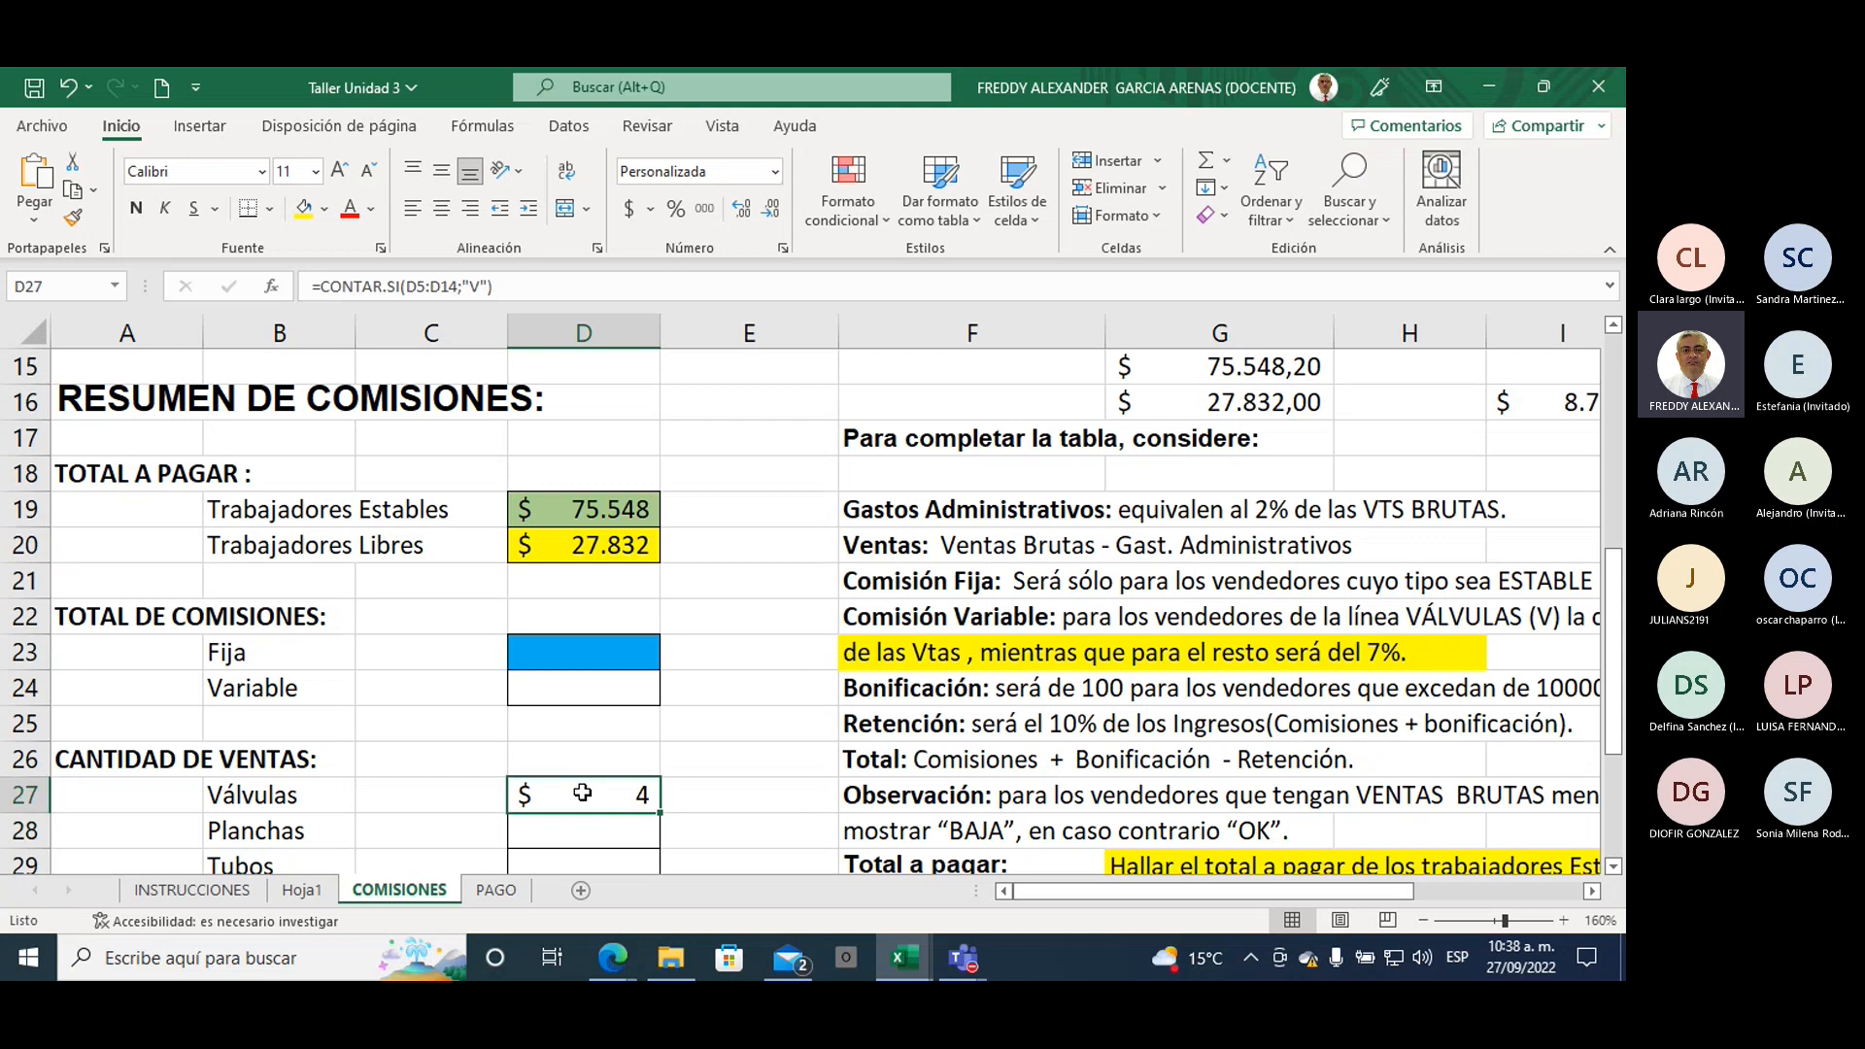
scroll(706, 771, down, 1)
drag(533, 690, 541, 754)
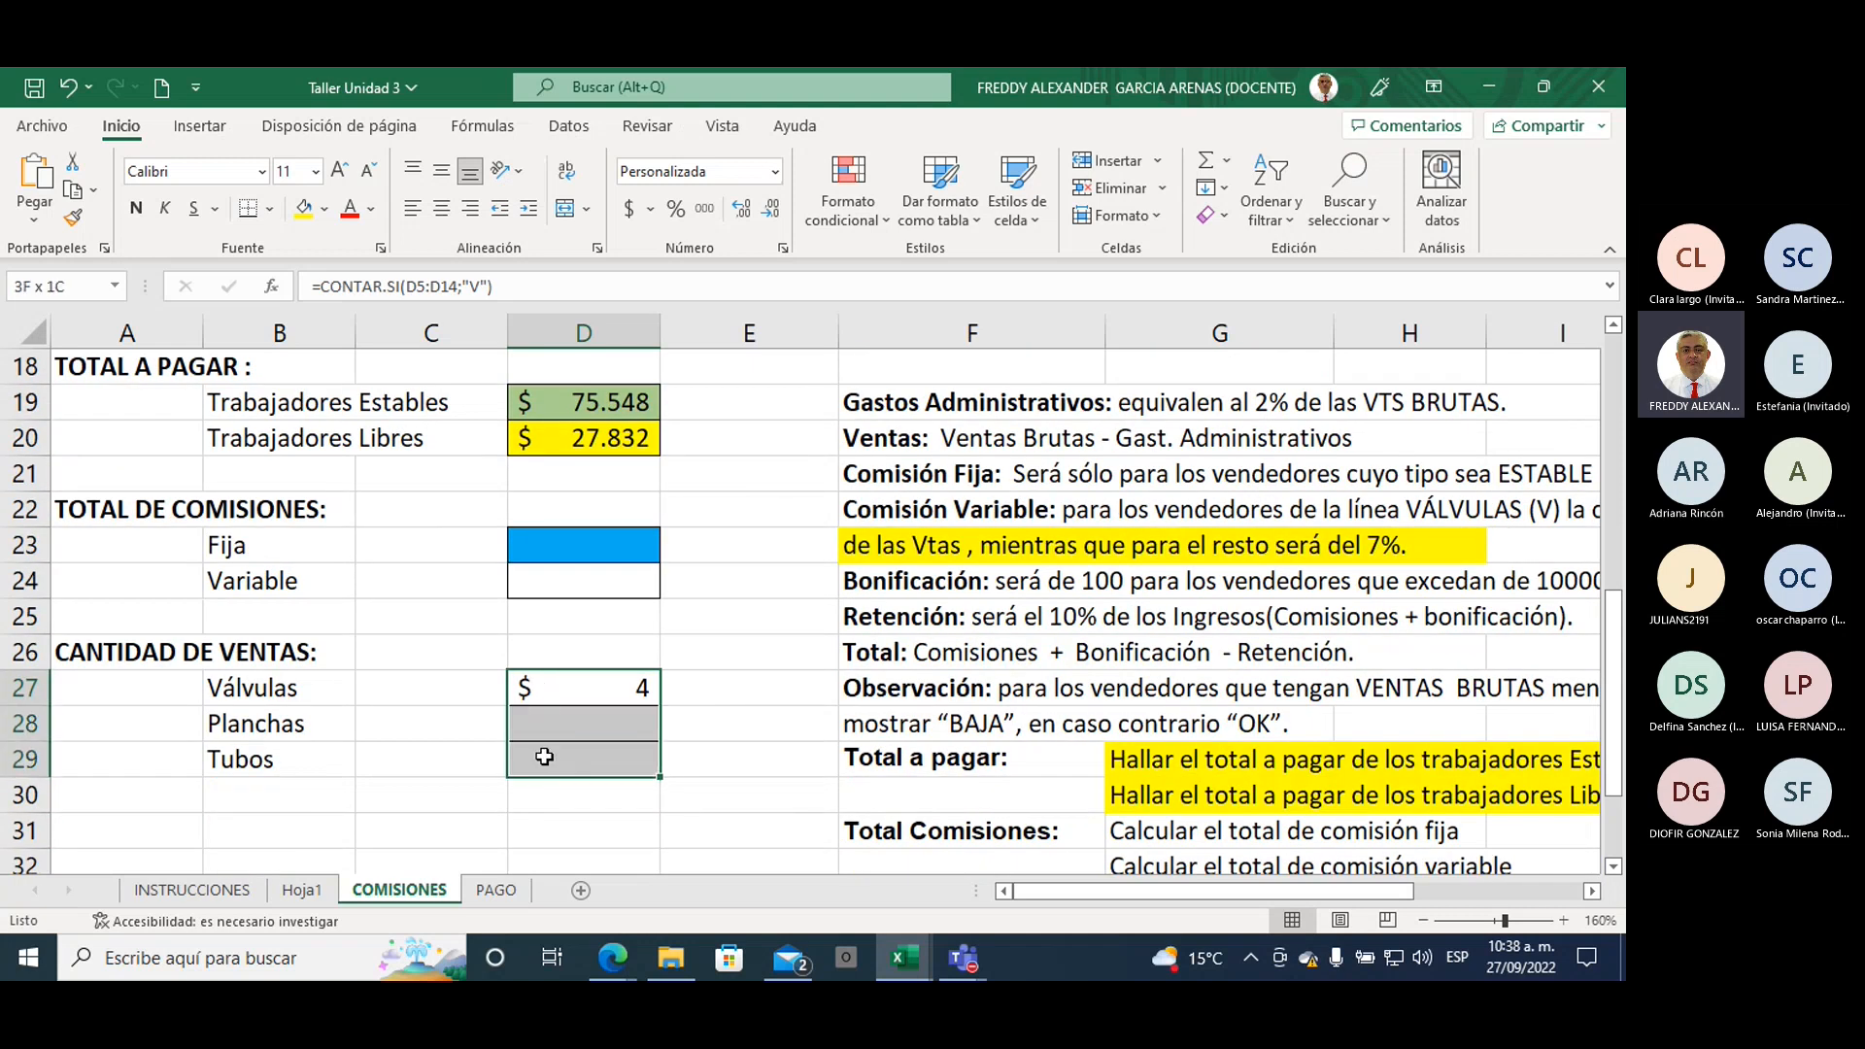
click(774, 171)
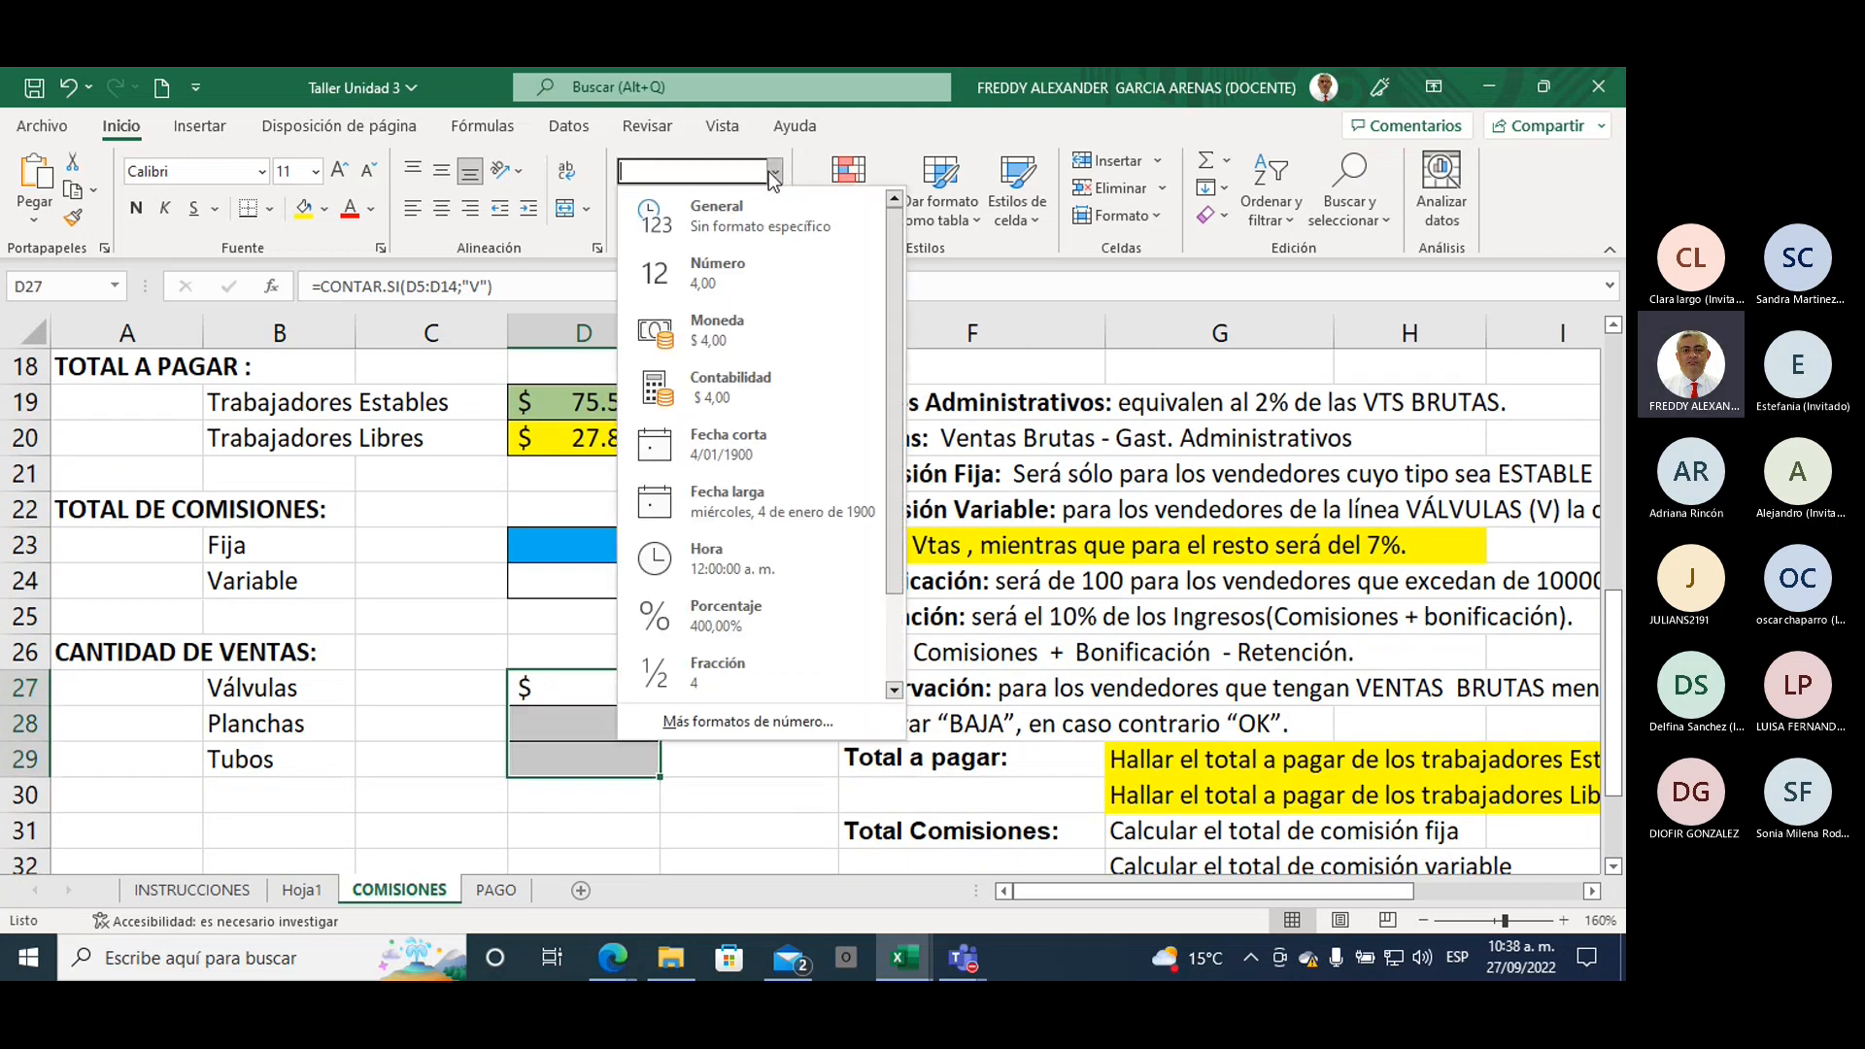
click(740, 216)
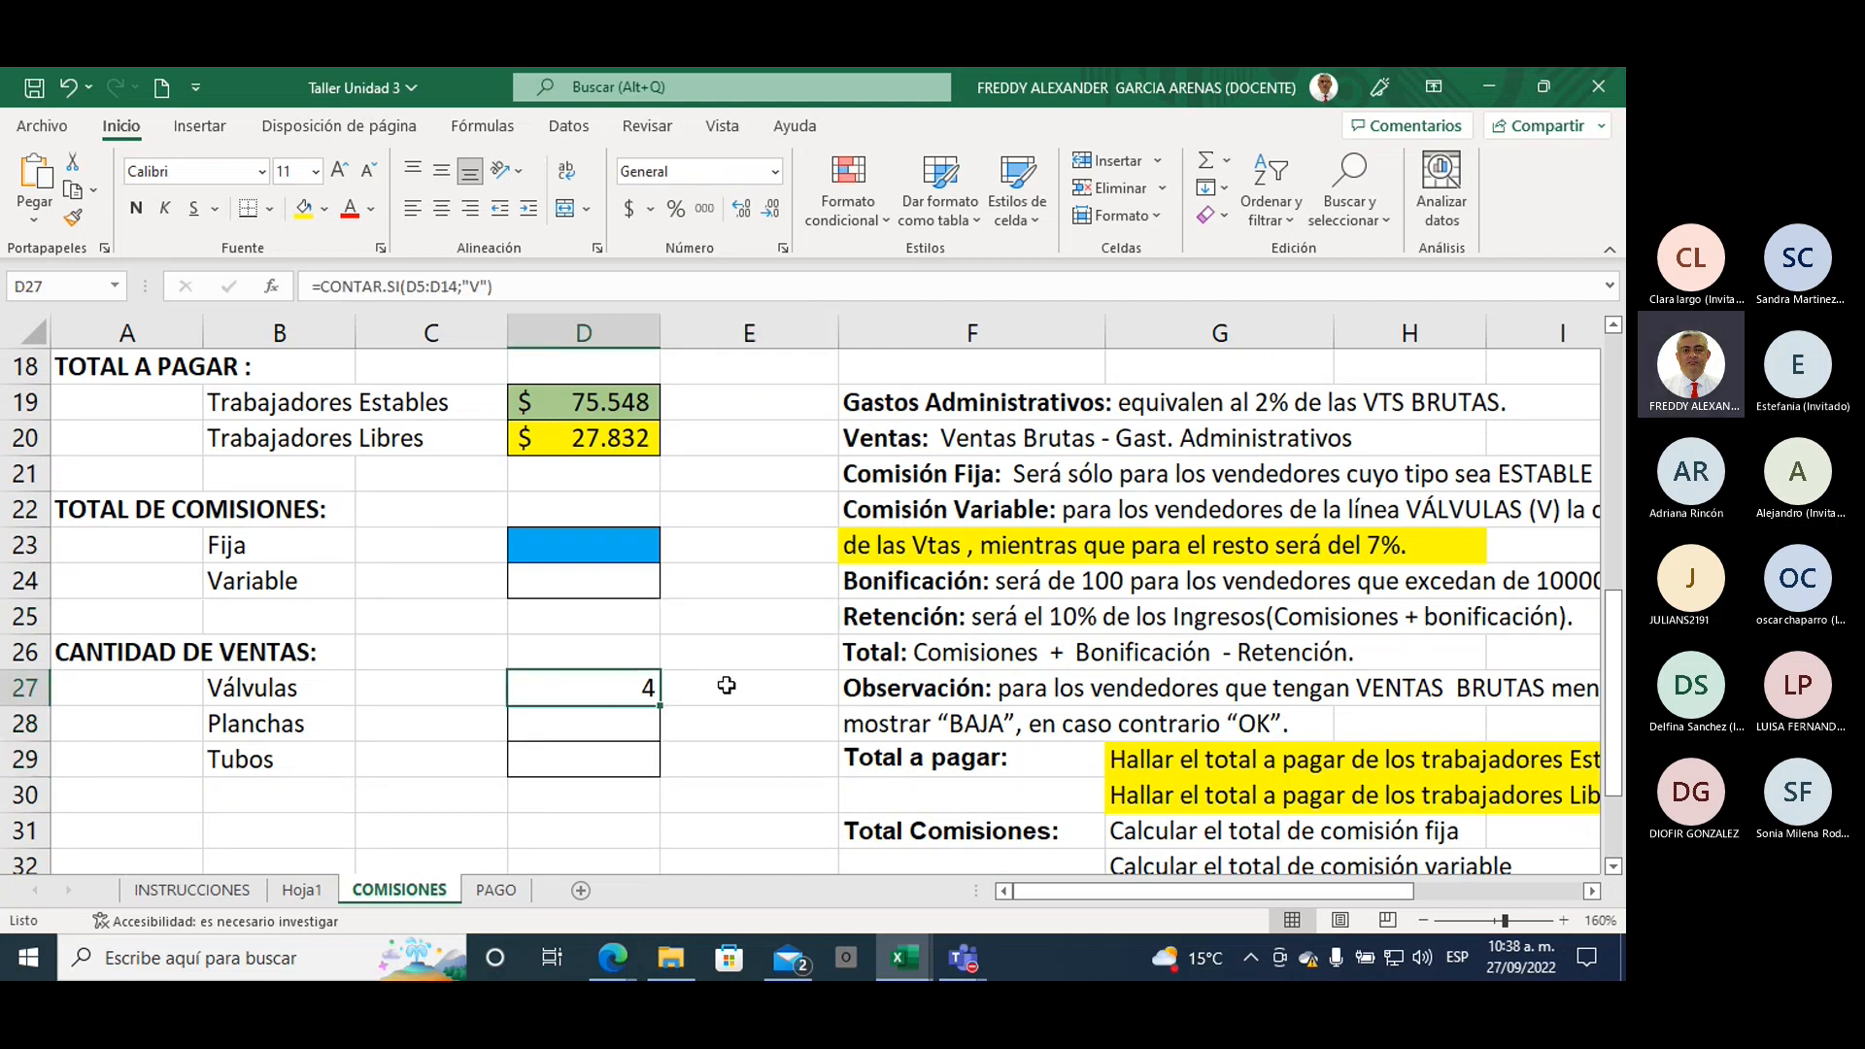
Step: Check the V entries in the LINEA column against the Válvulas count
scroll(724, 686, up, 2)
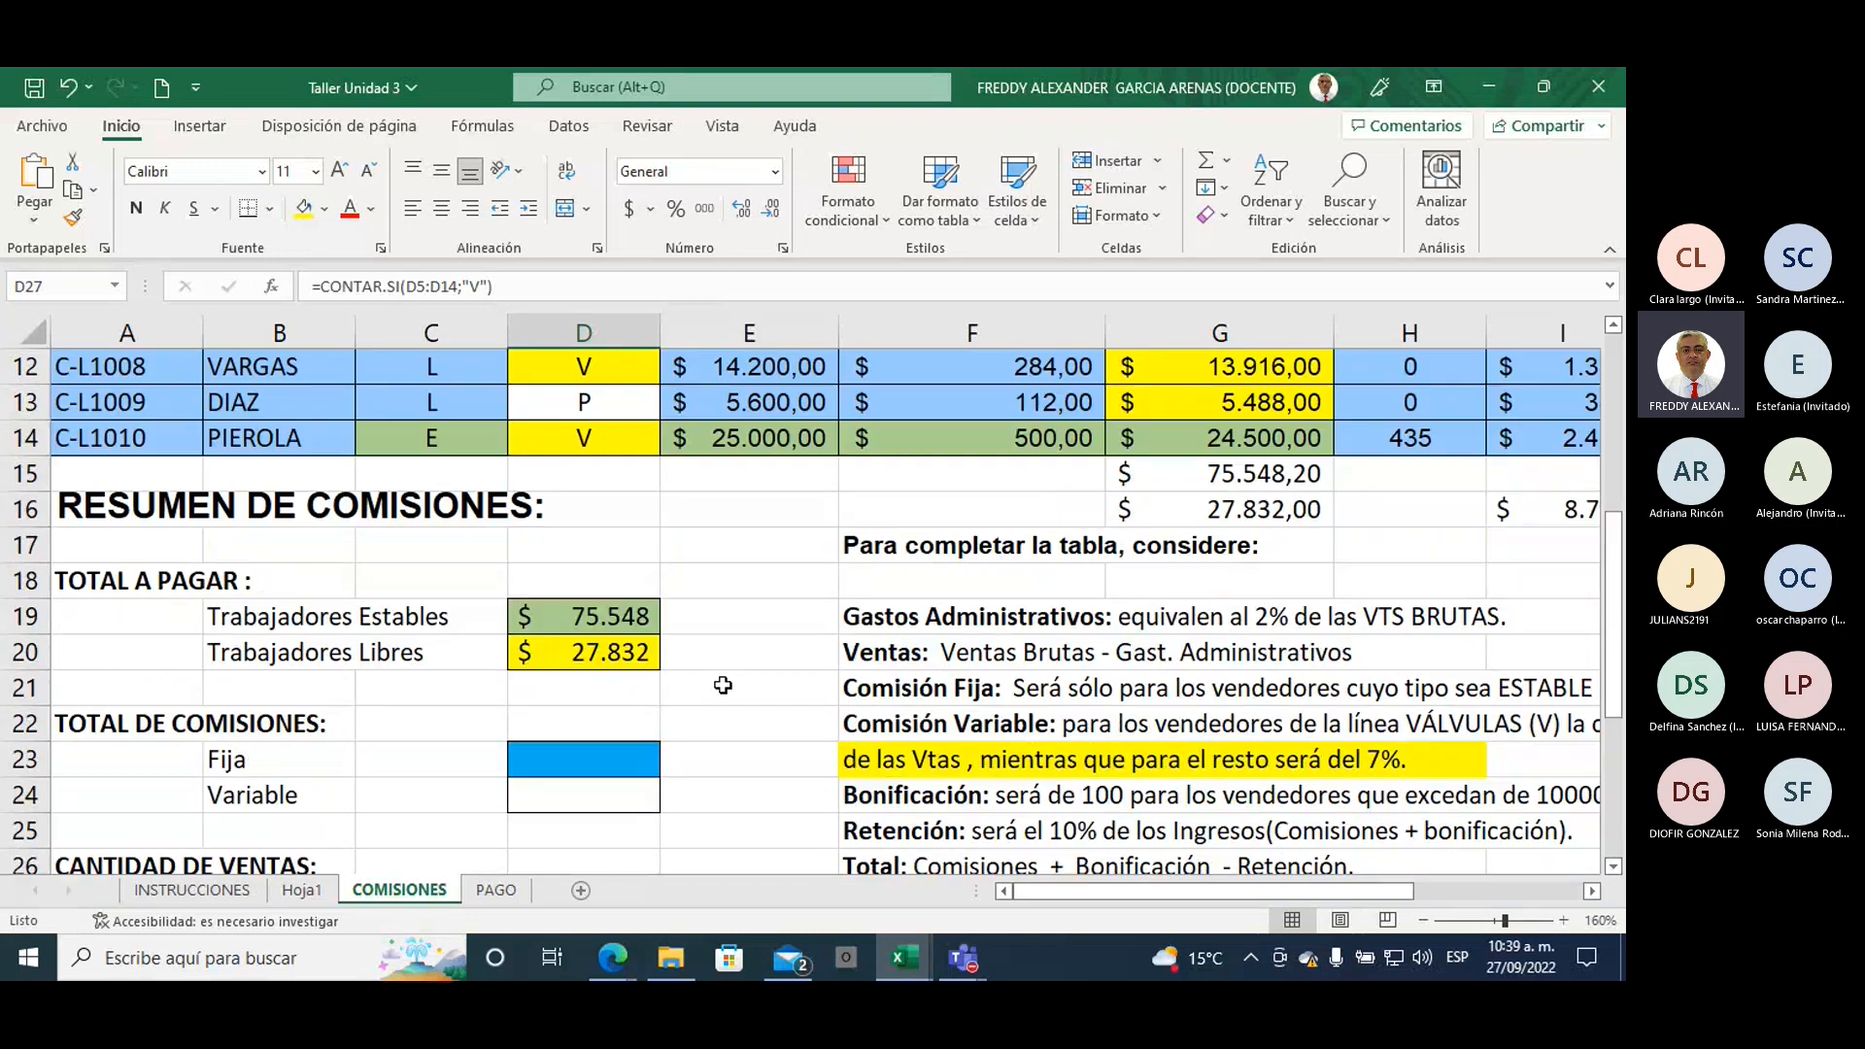
scroll(723, 685, up, 3)
drag(598, 580, 588, 616)
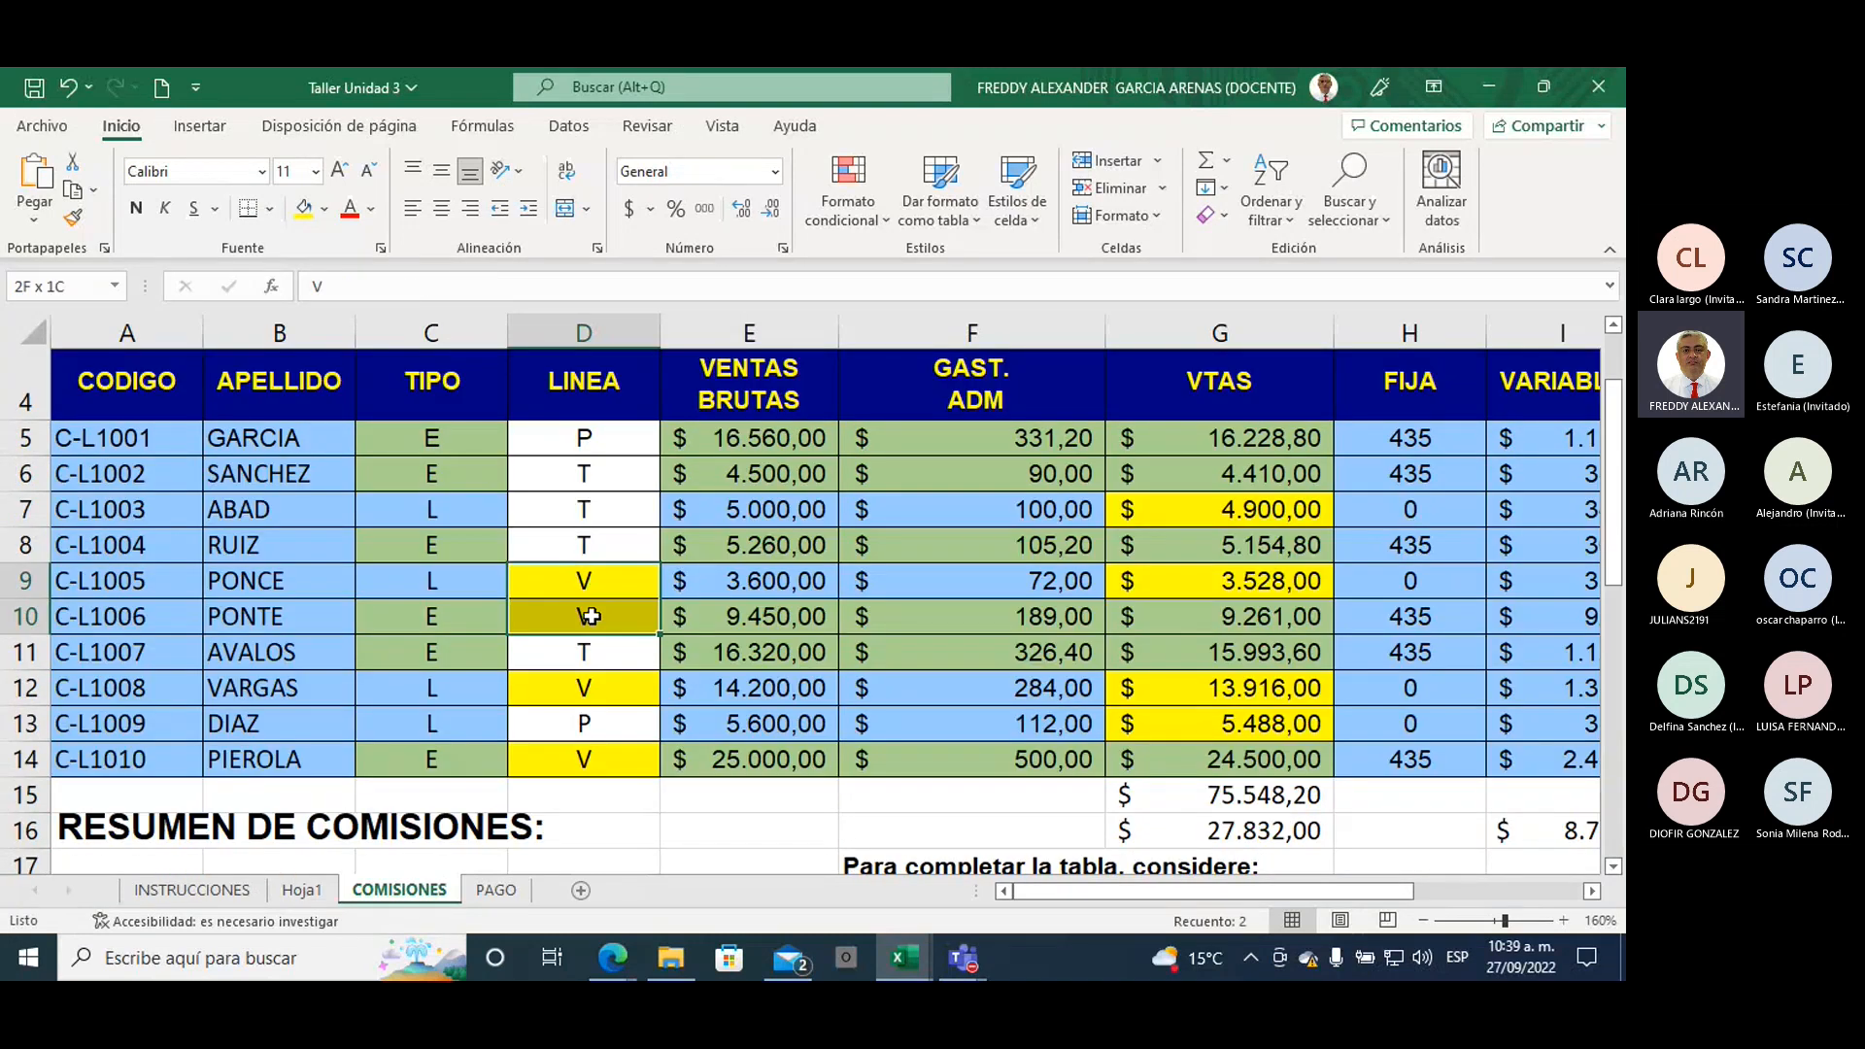
click(595, 697)
click(607, 769)
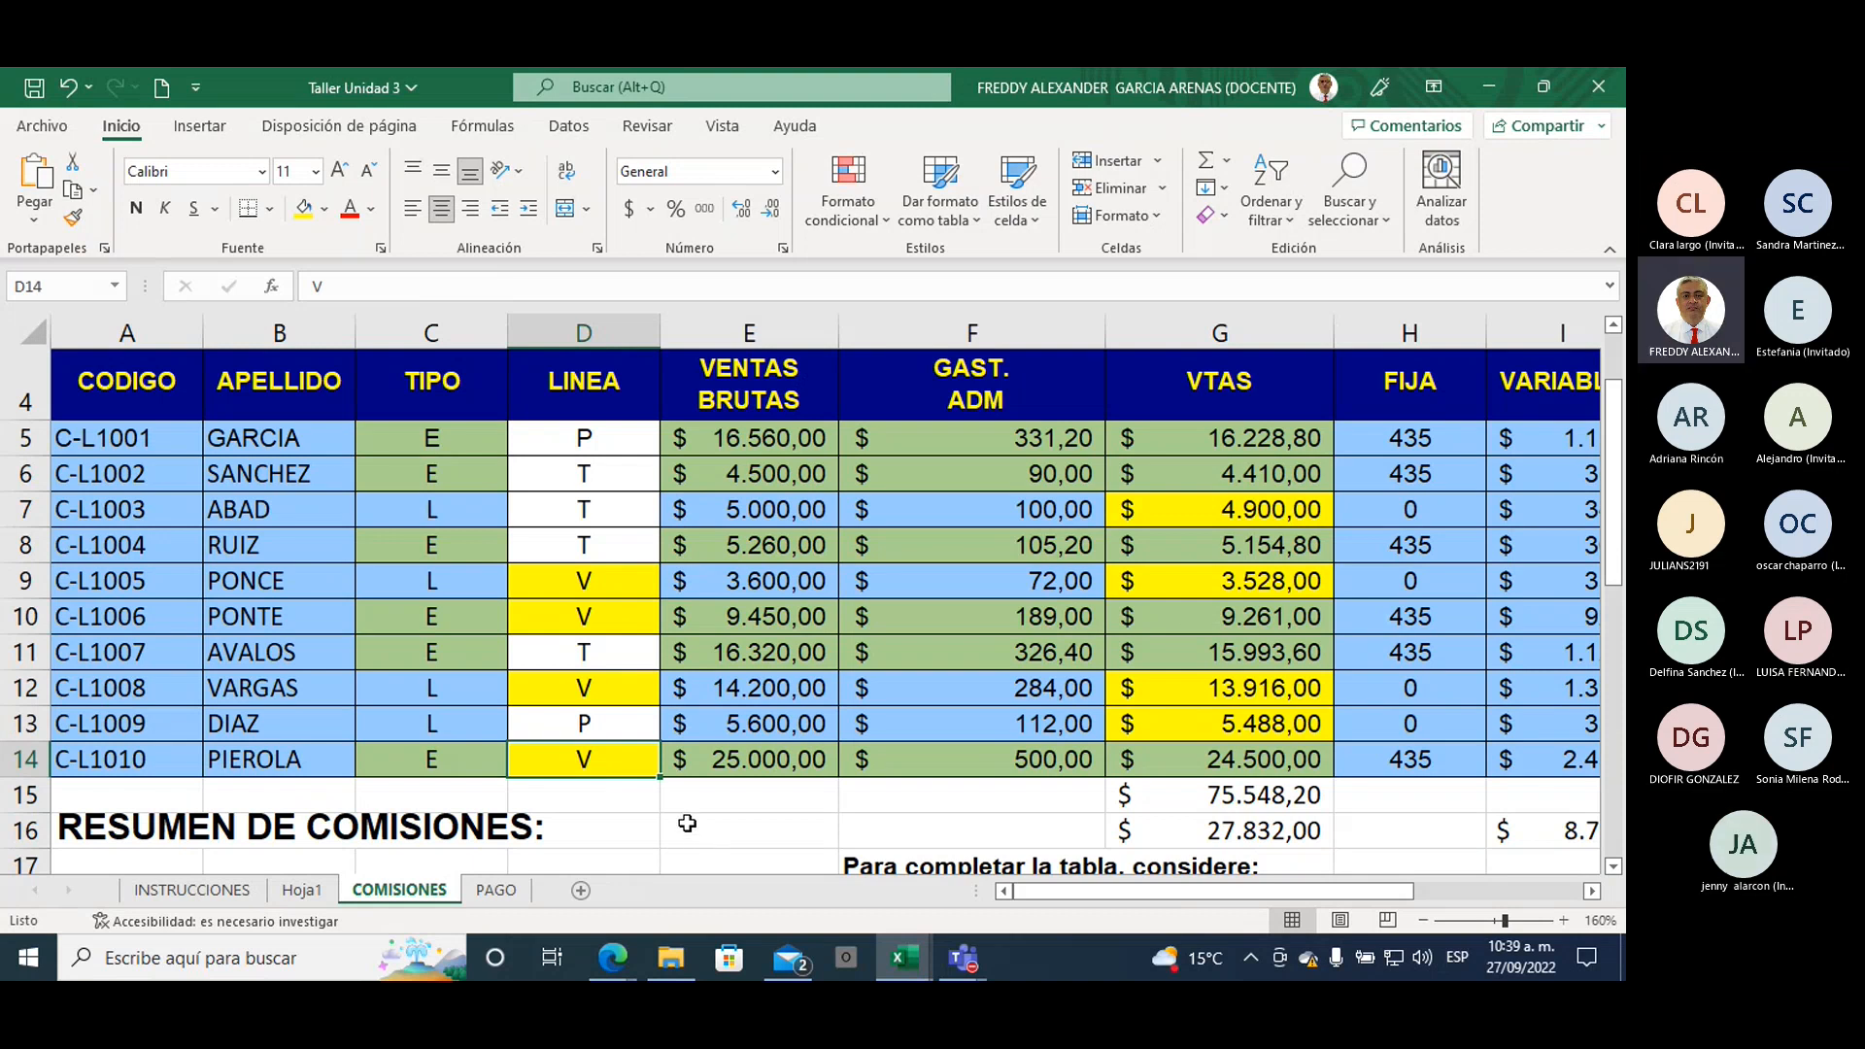
Step: Start a CONTAR.SI formula in the Tubos cell D29 with the LINEA range D5:D14
scroll(687, 823, down, 6)
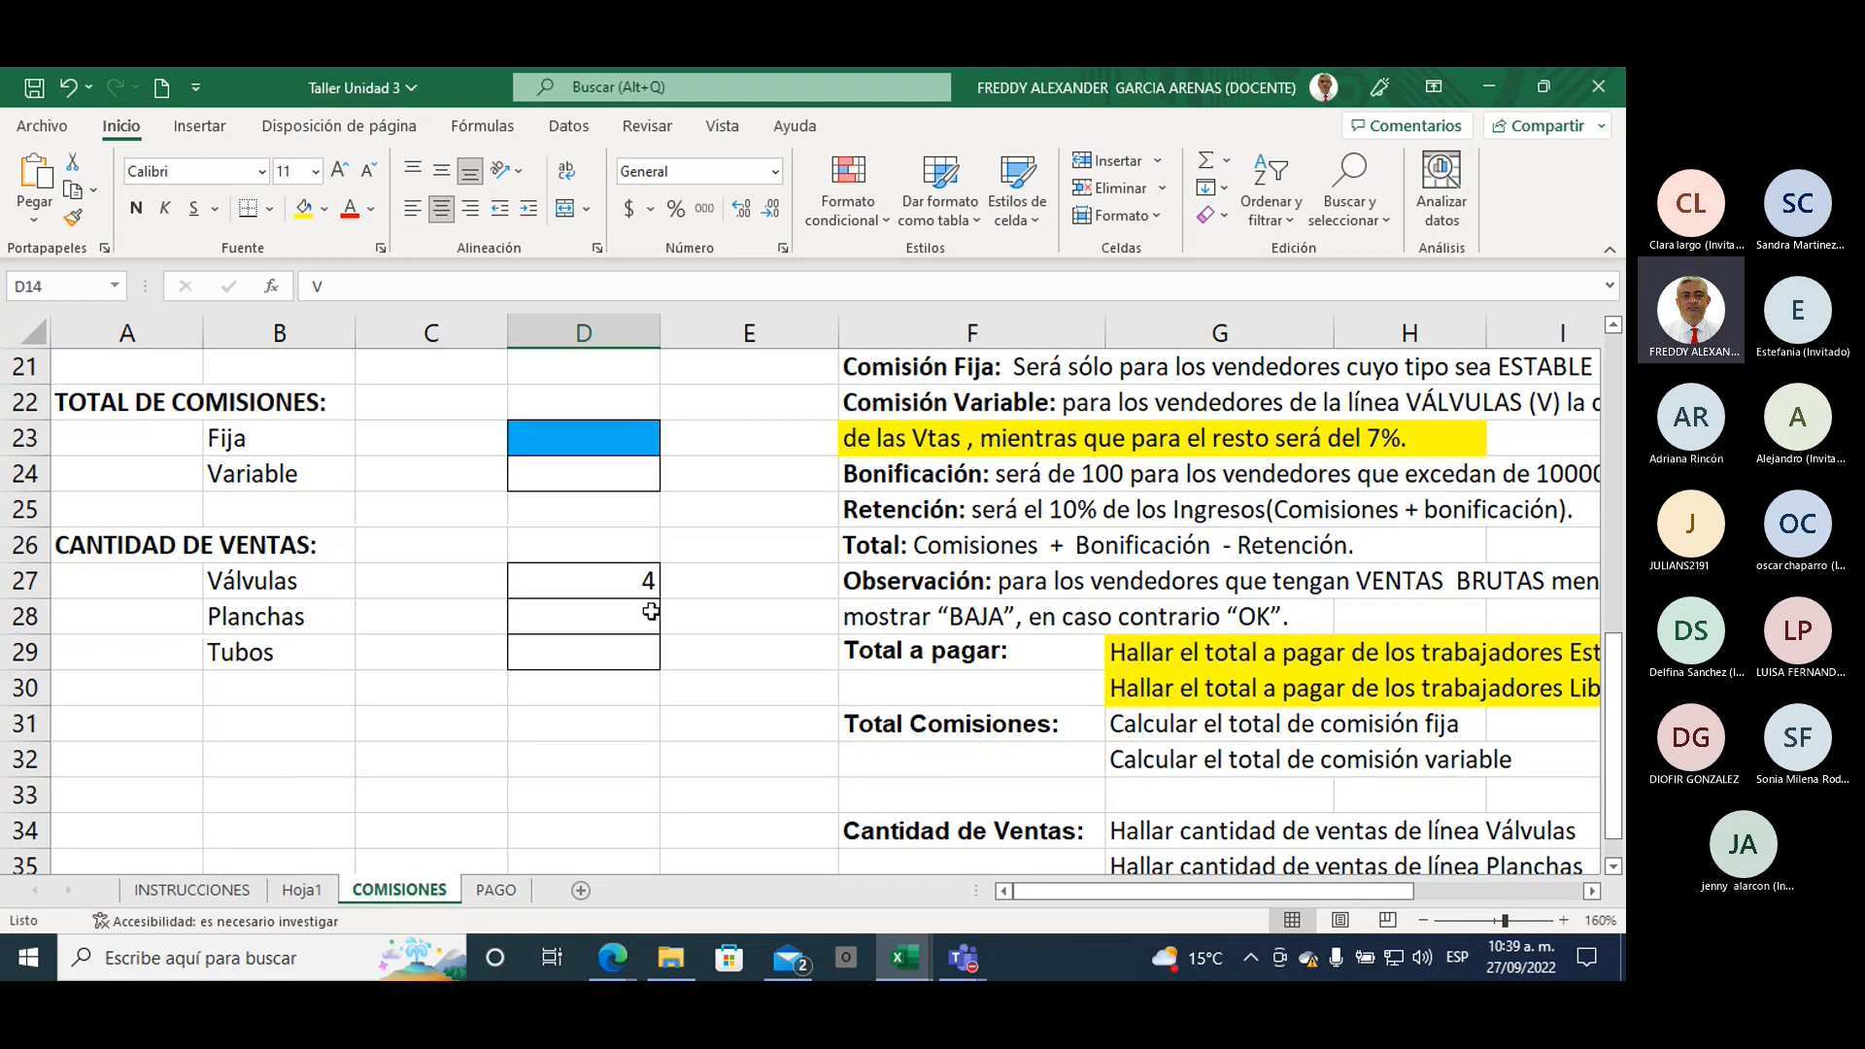
click(636, 616)
key(Down)
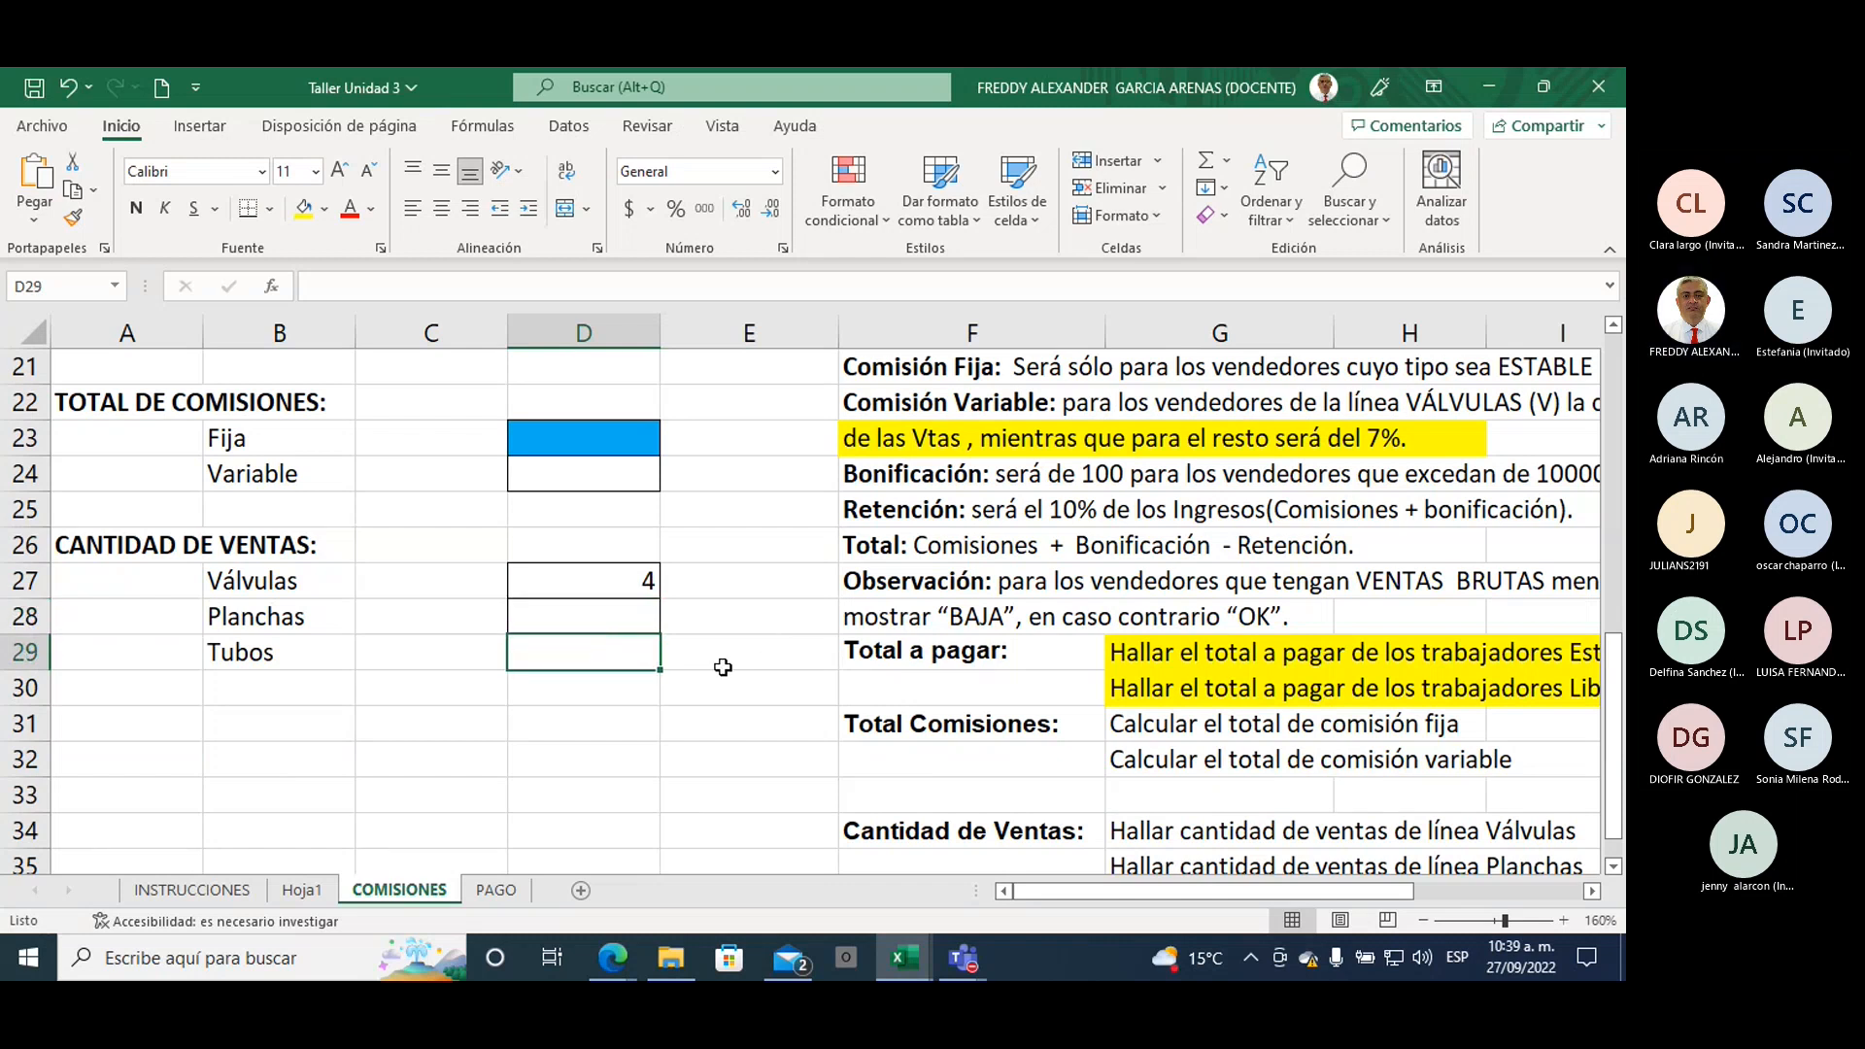
text(=C)
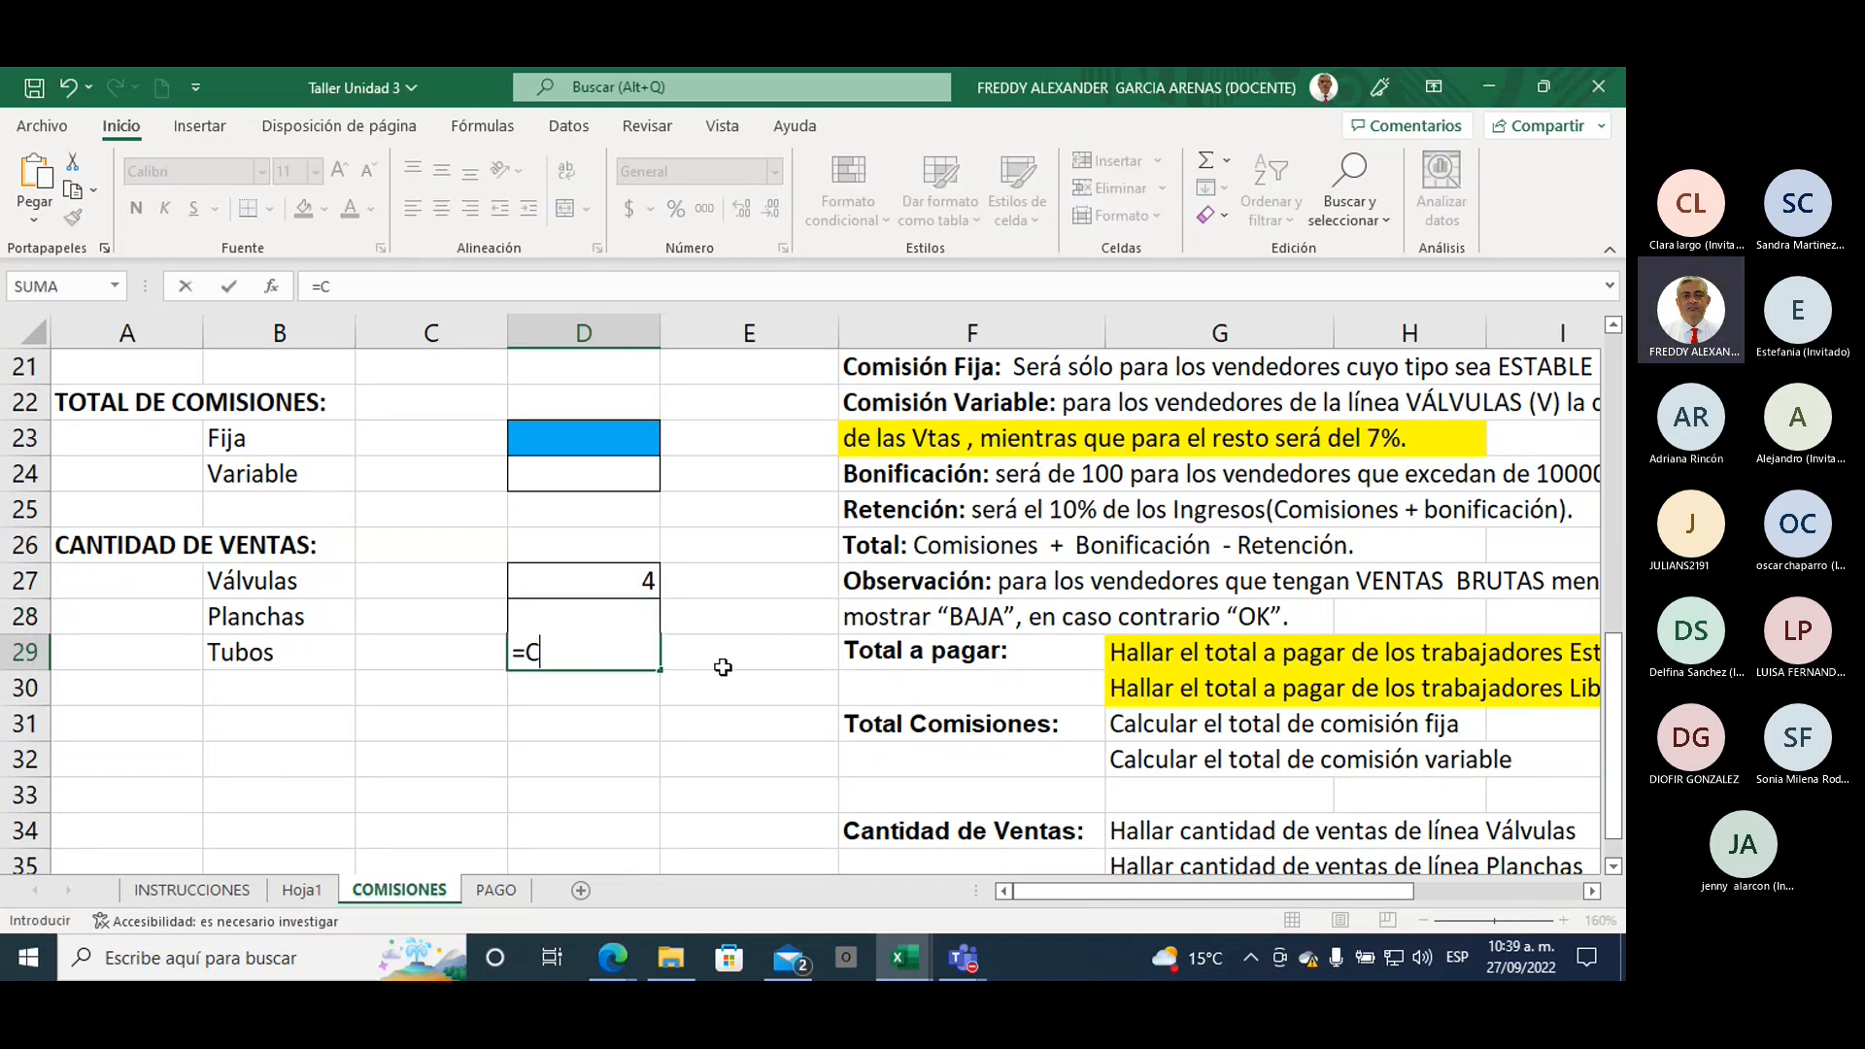
text(ONTA)
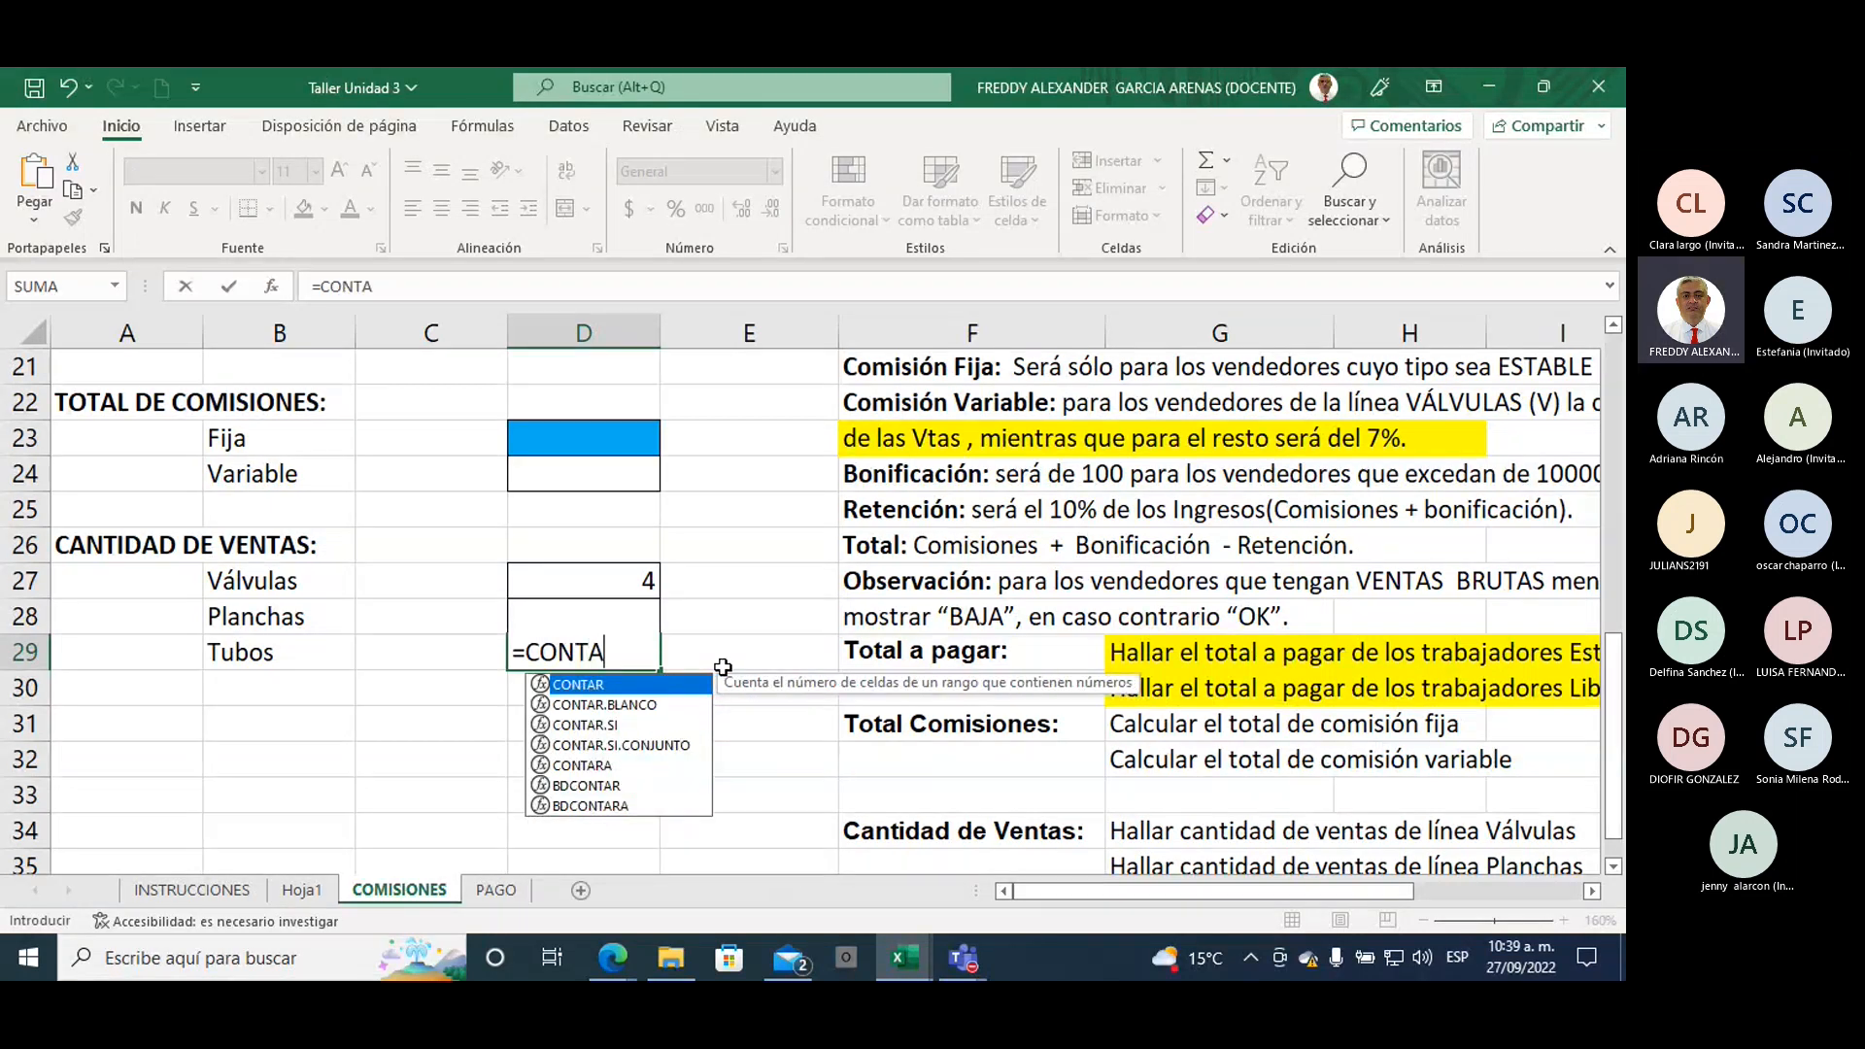
double_click(610, 723)
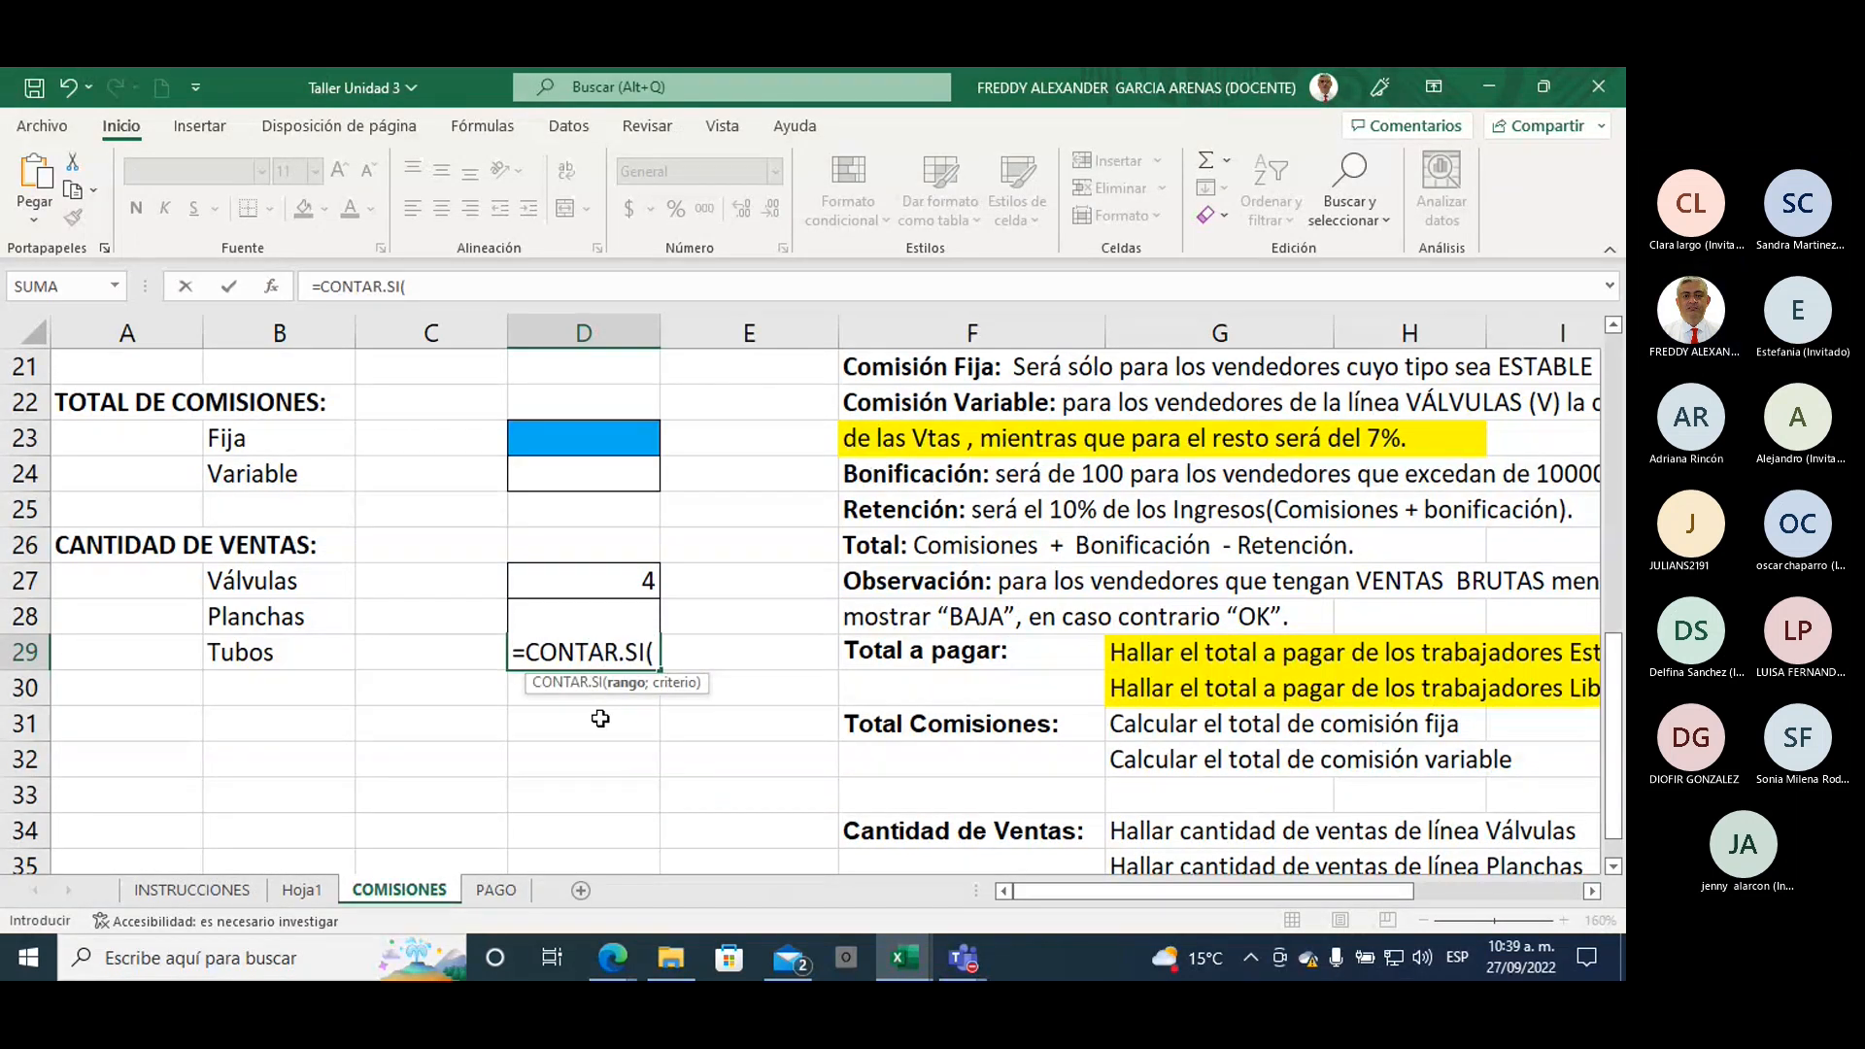
scroll(602, 716, up, 4)
scroll(602, 715, up, 2)
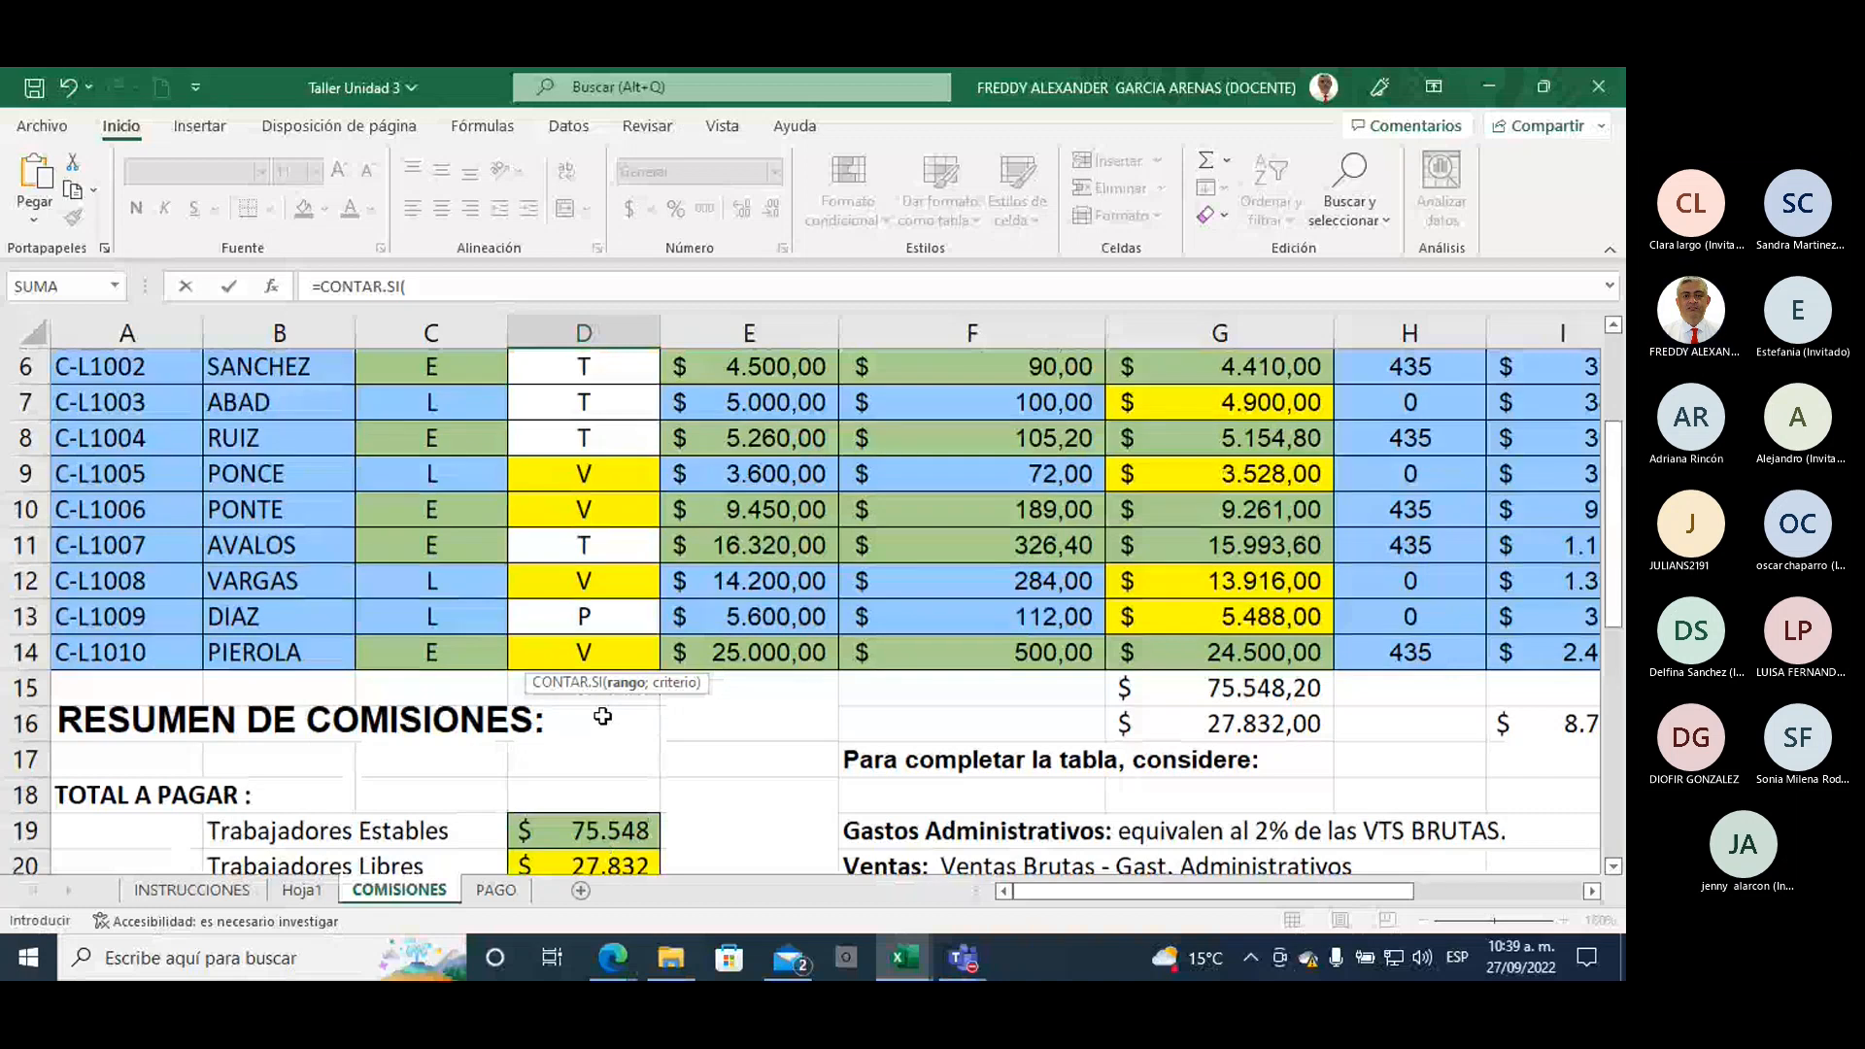
drag(566, 427, 583, 759)
scroll(680, 796, down, 7)
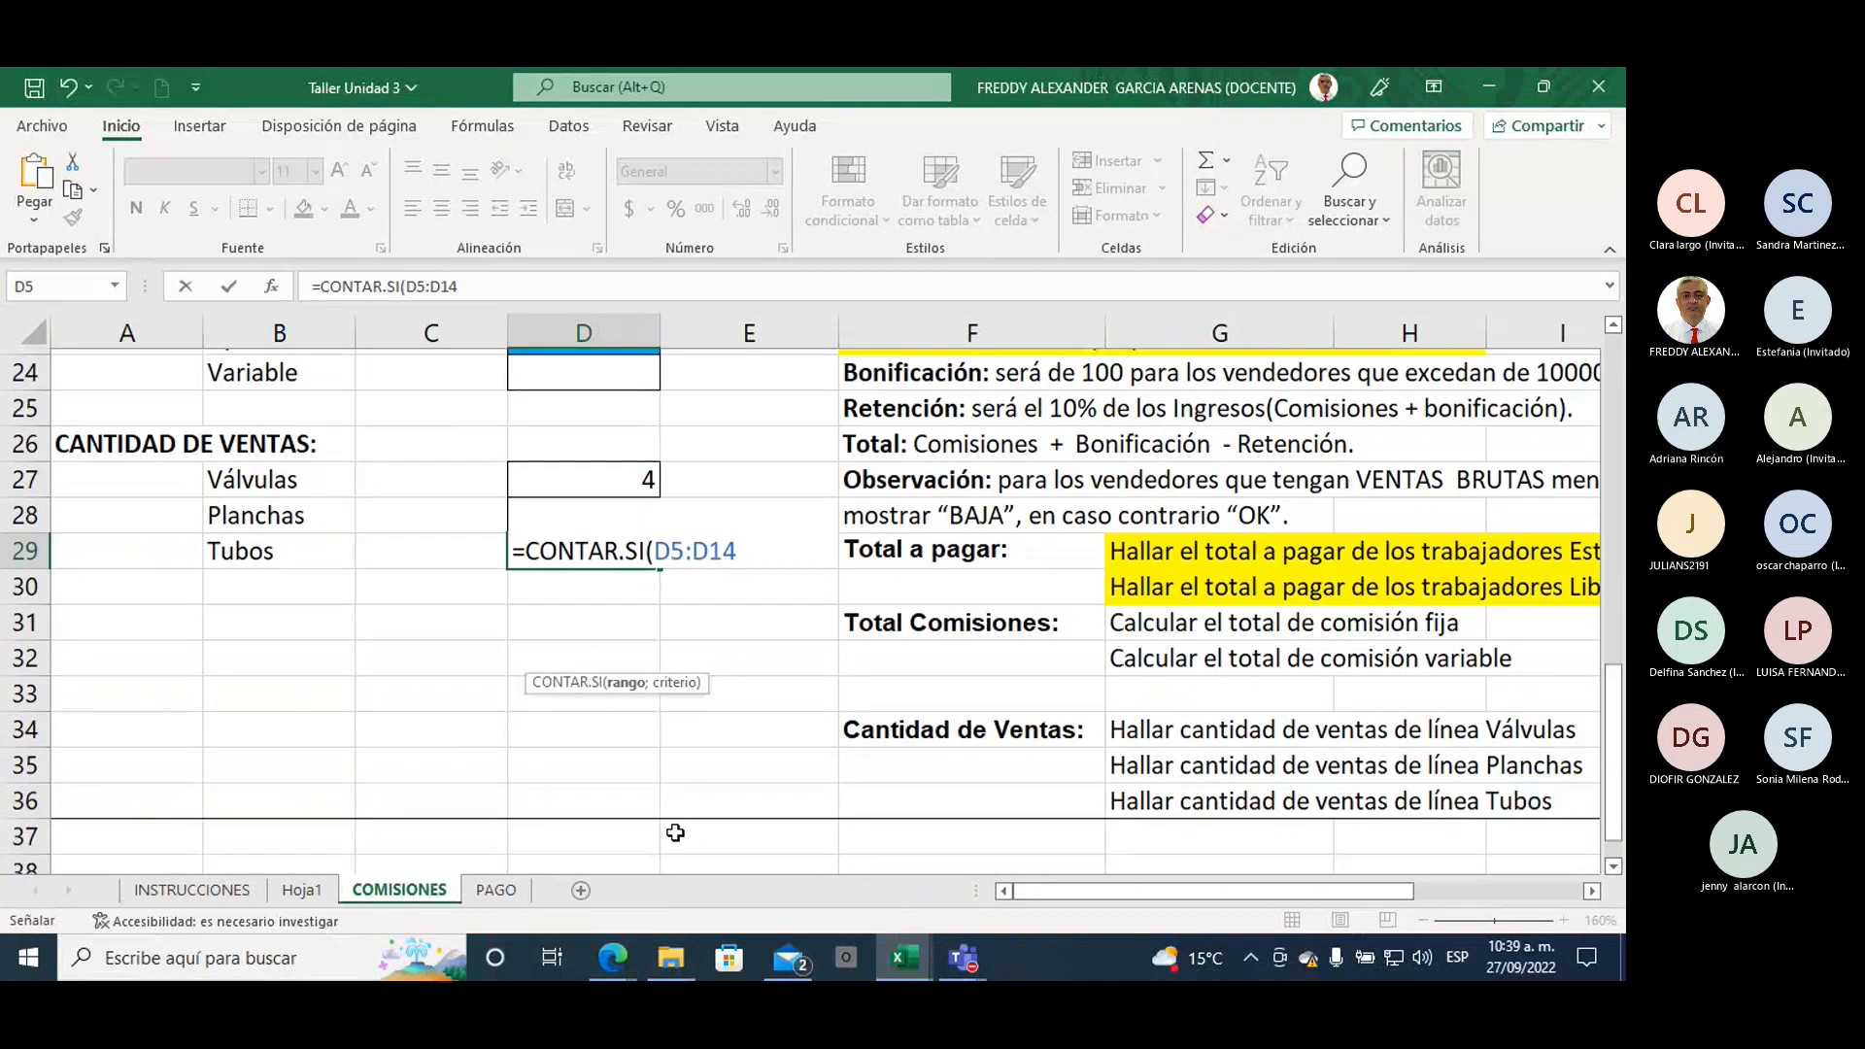
Step: Finish the Tubos formula in D29 with the criterion "T"
text(;)
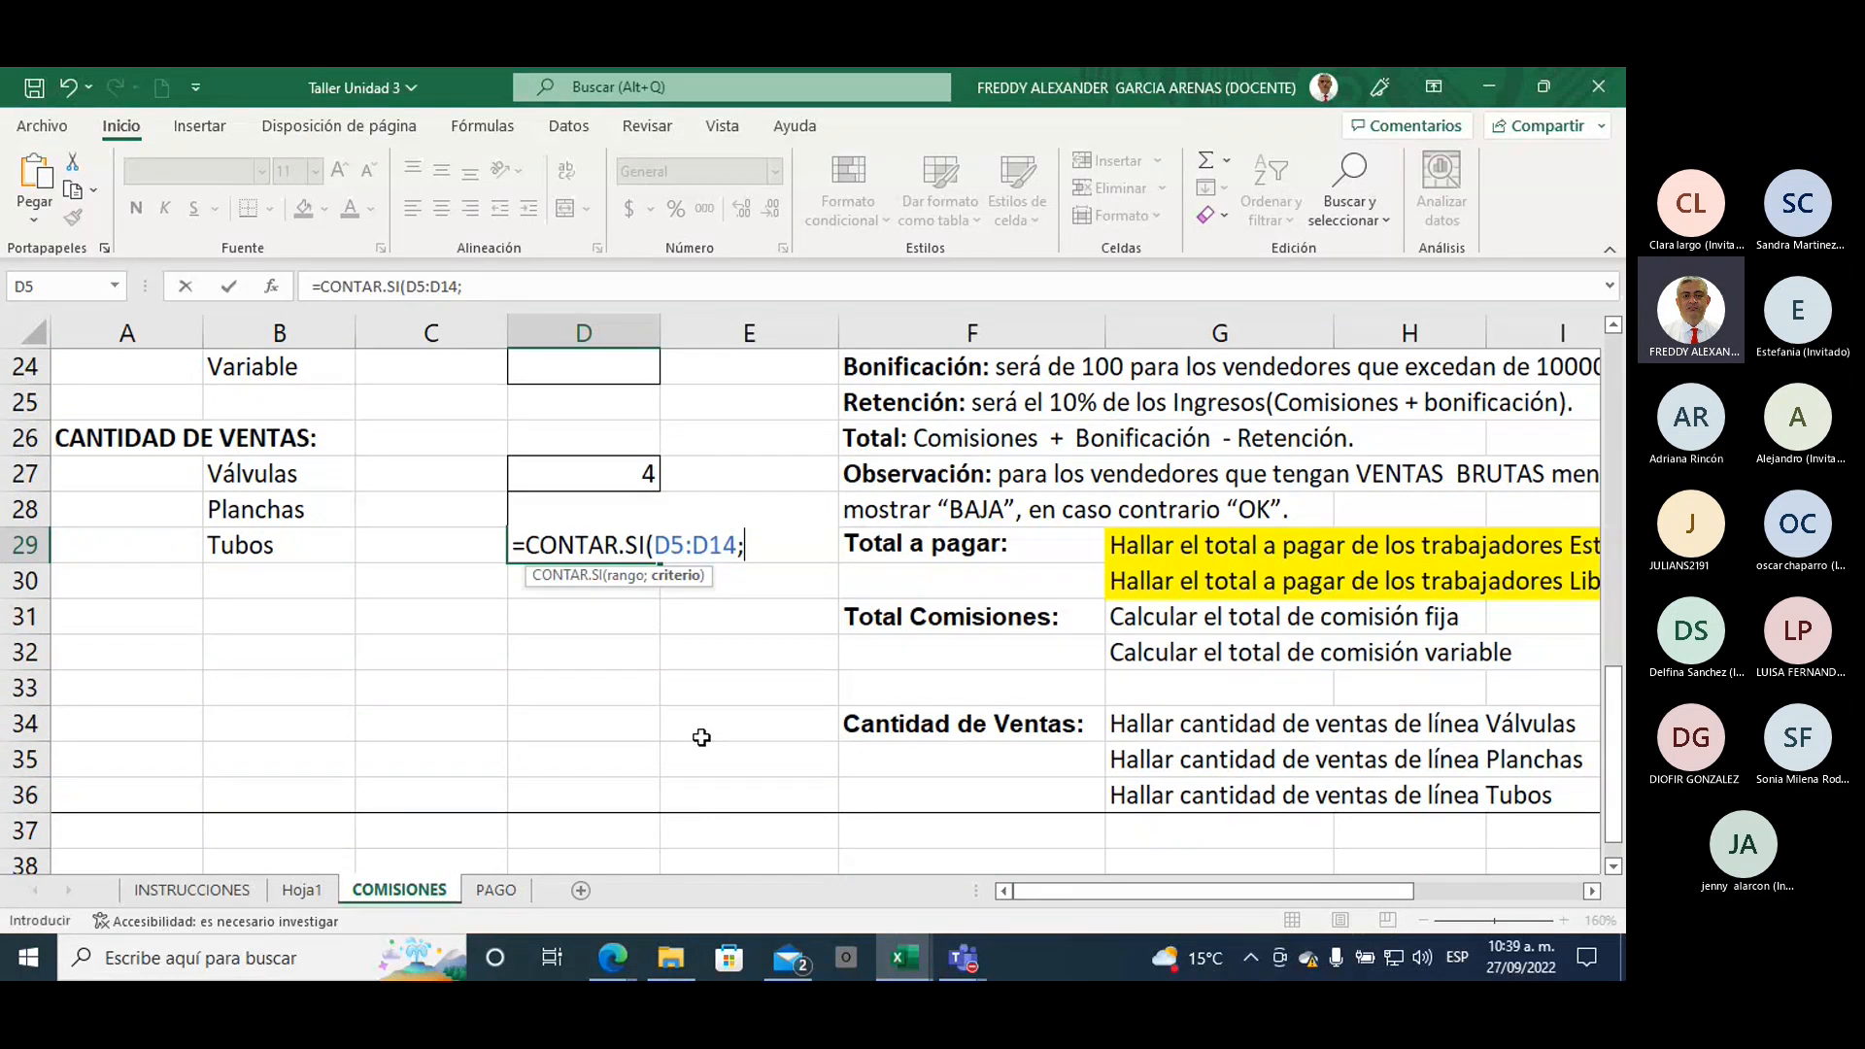
text("t")
key(BackSpace)
key(BackSpace)
text(T")
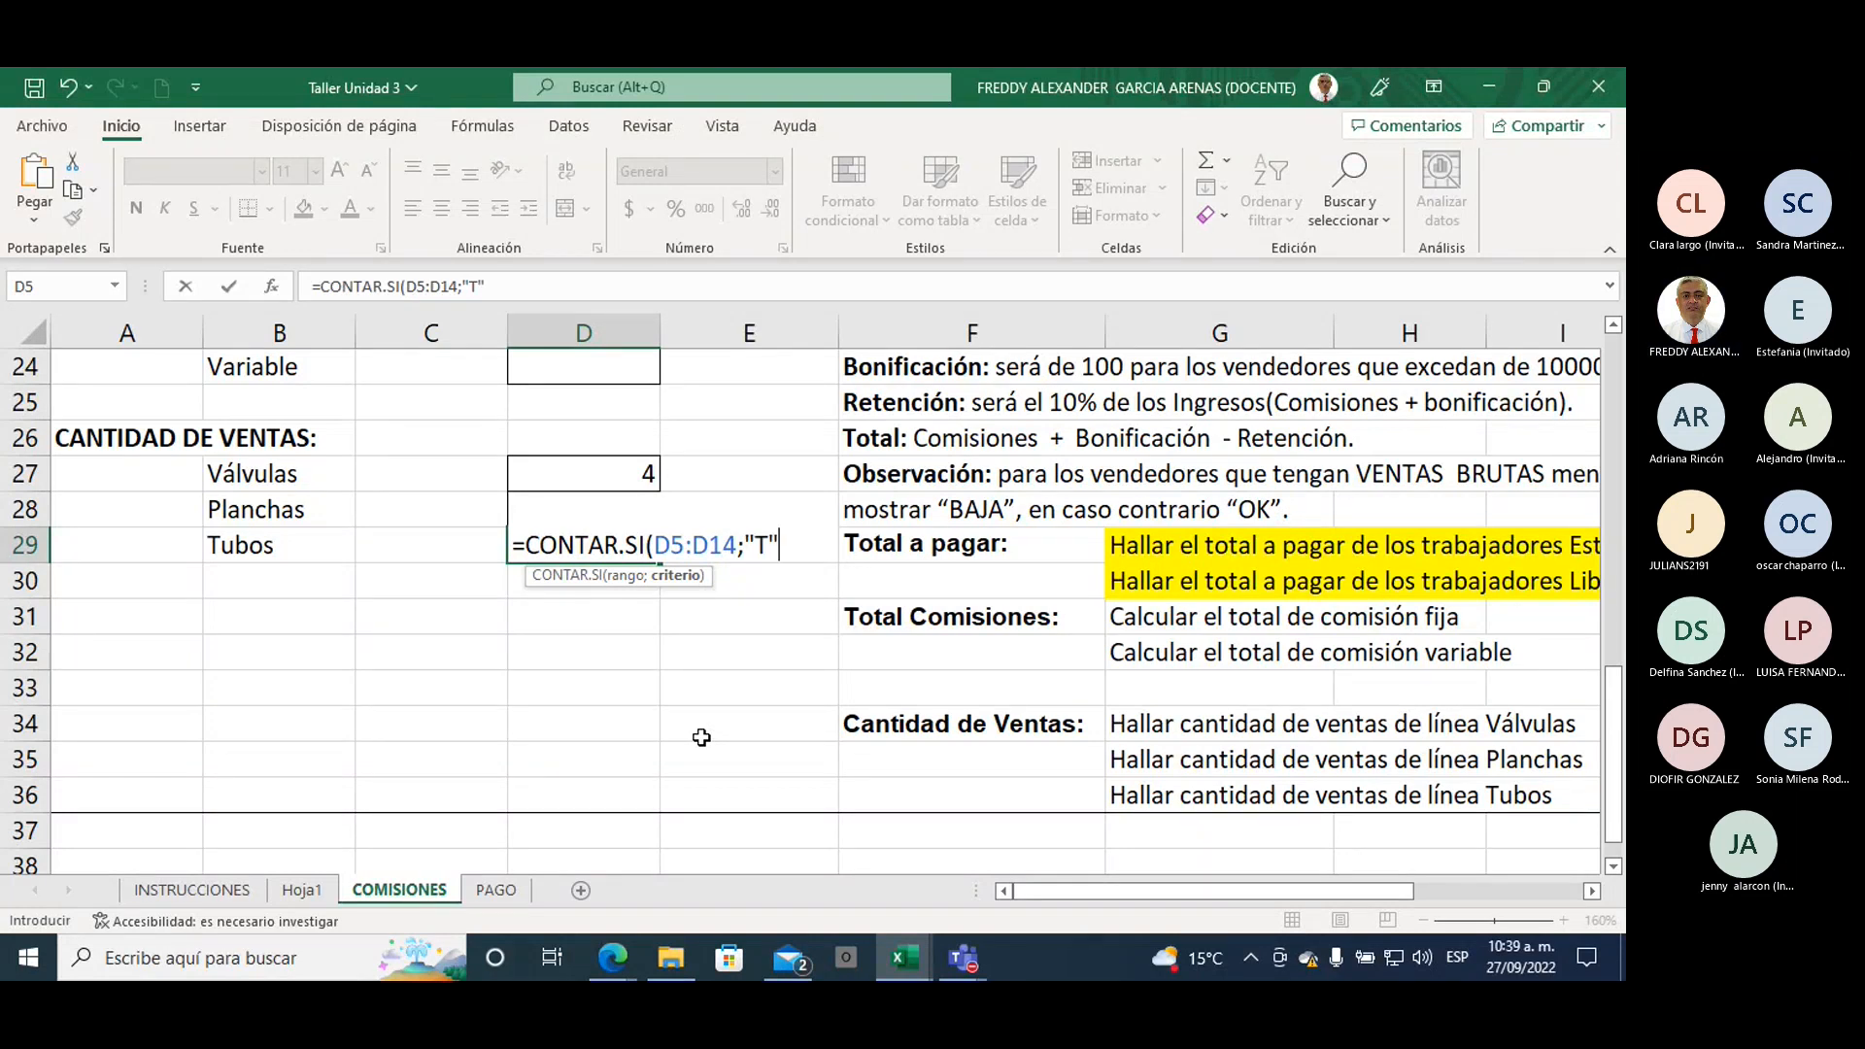
text(-9)
key(BackSpace)
key(BackSpace)
text())
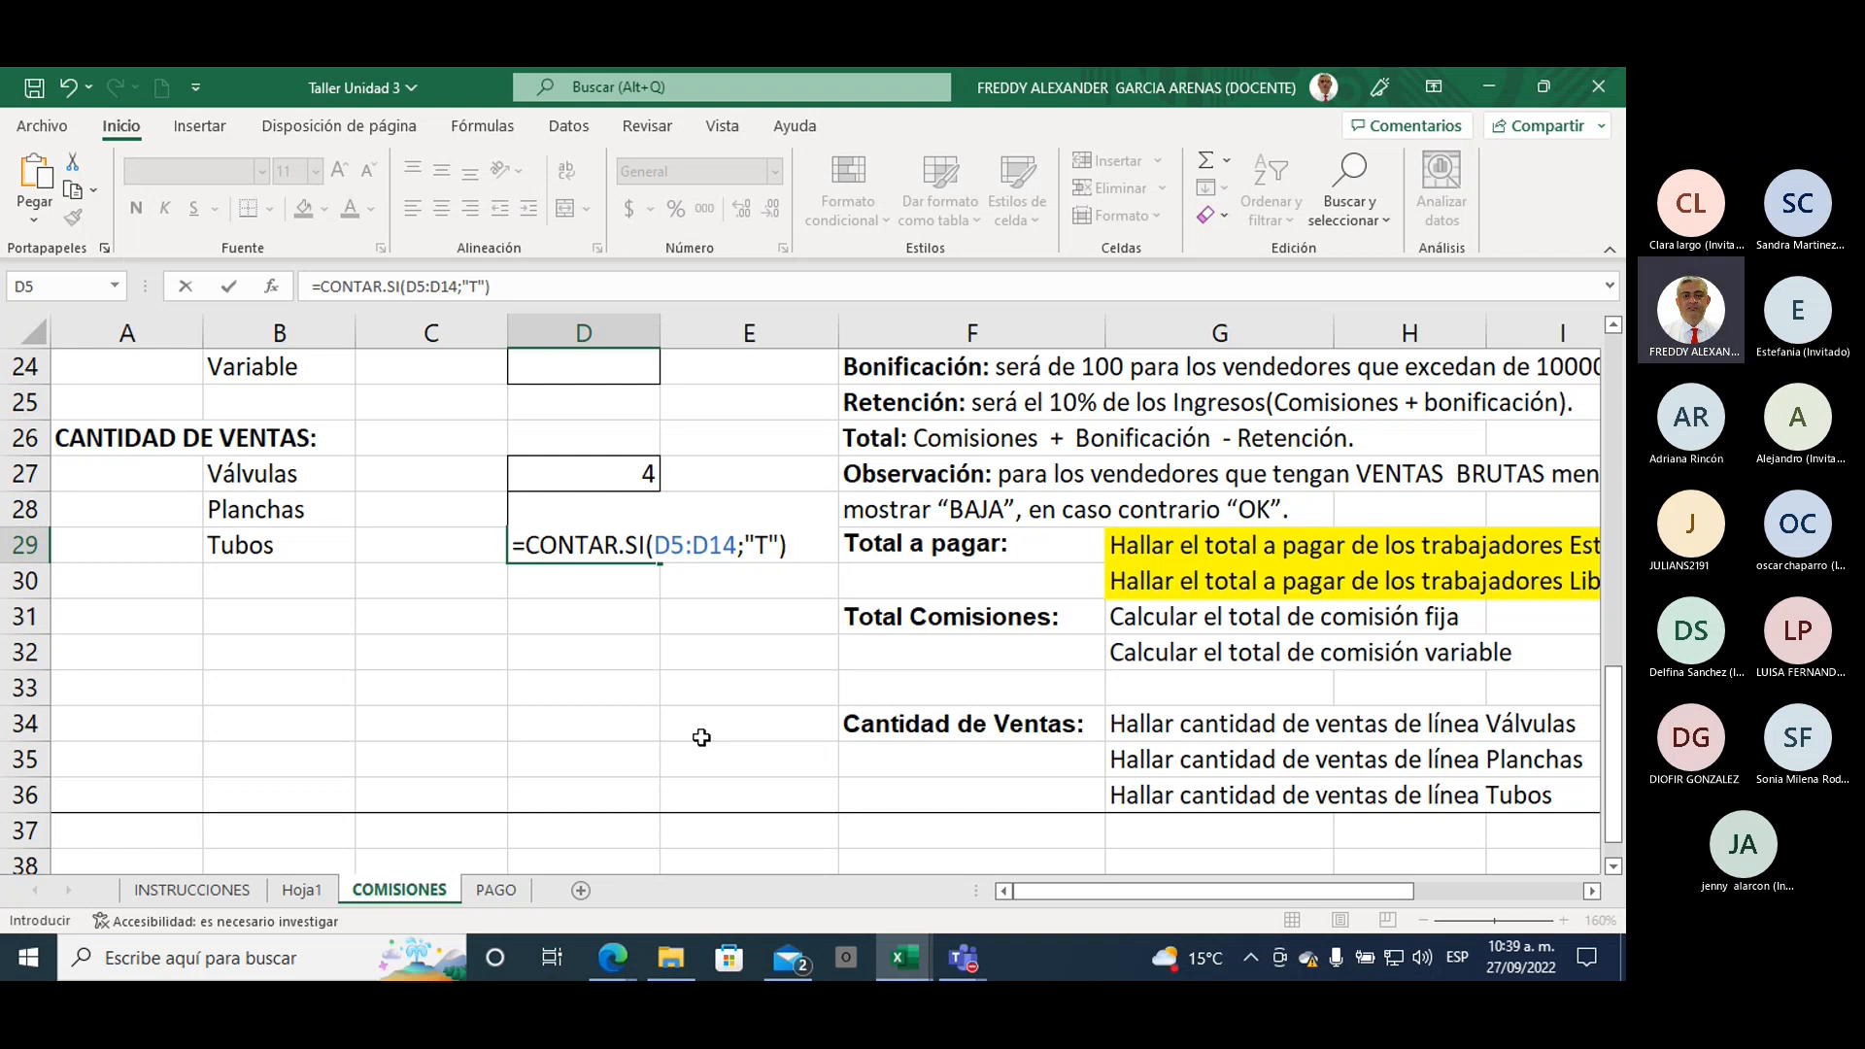
key(Return)
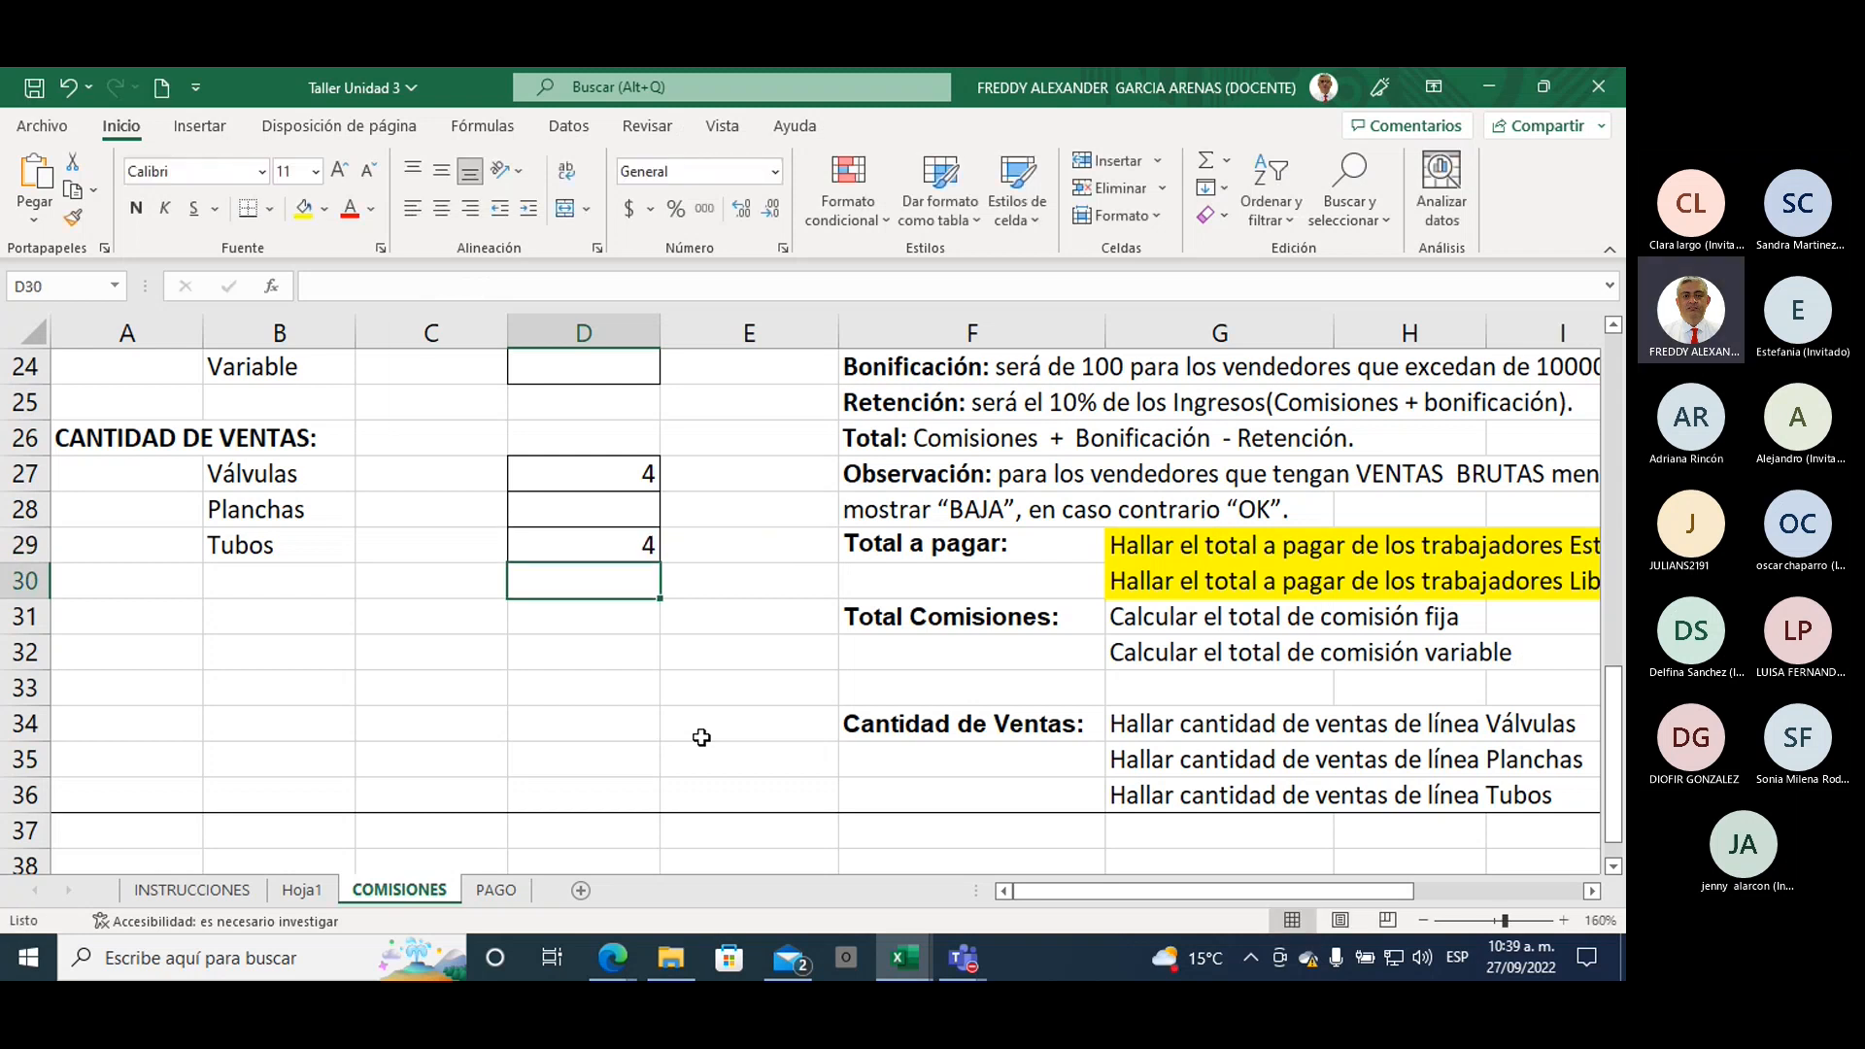
Step: Check the T entries in the LINEA column against the Tubos count and review the formula in D29
scroll(719, 567, up, 4)
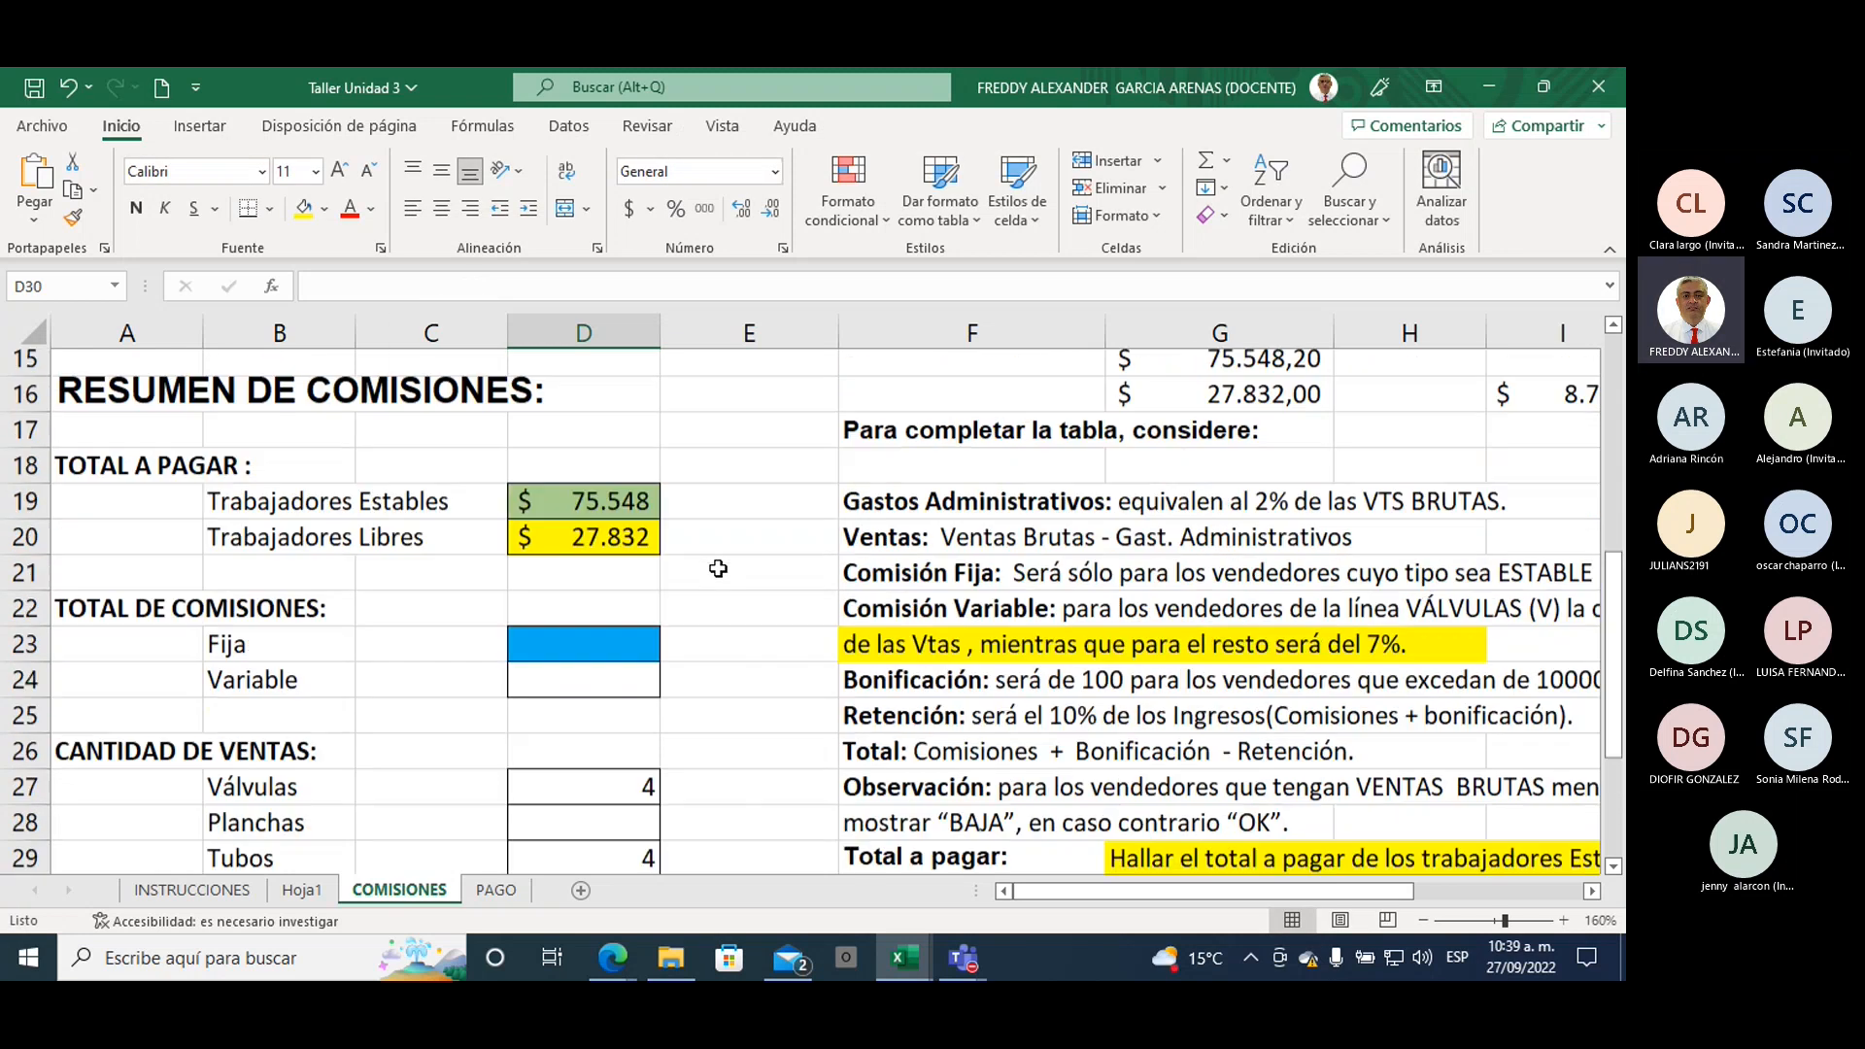
scroll(722, 568, up, 1)
scroll(727, 572, up, 2)
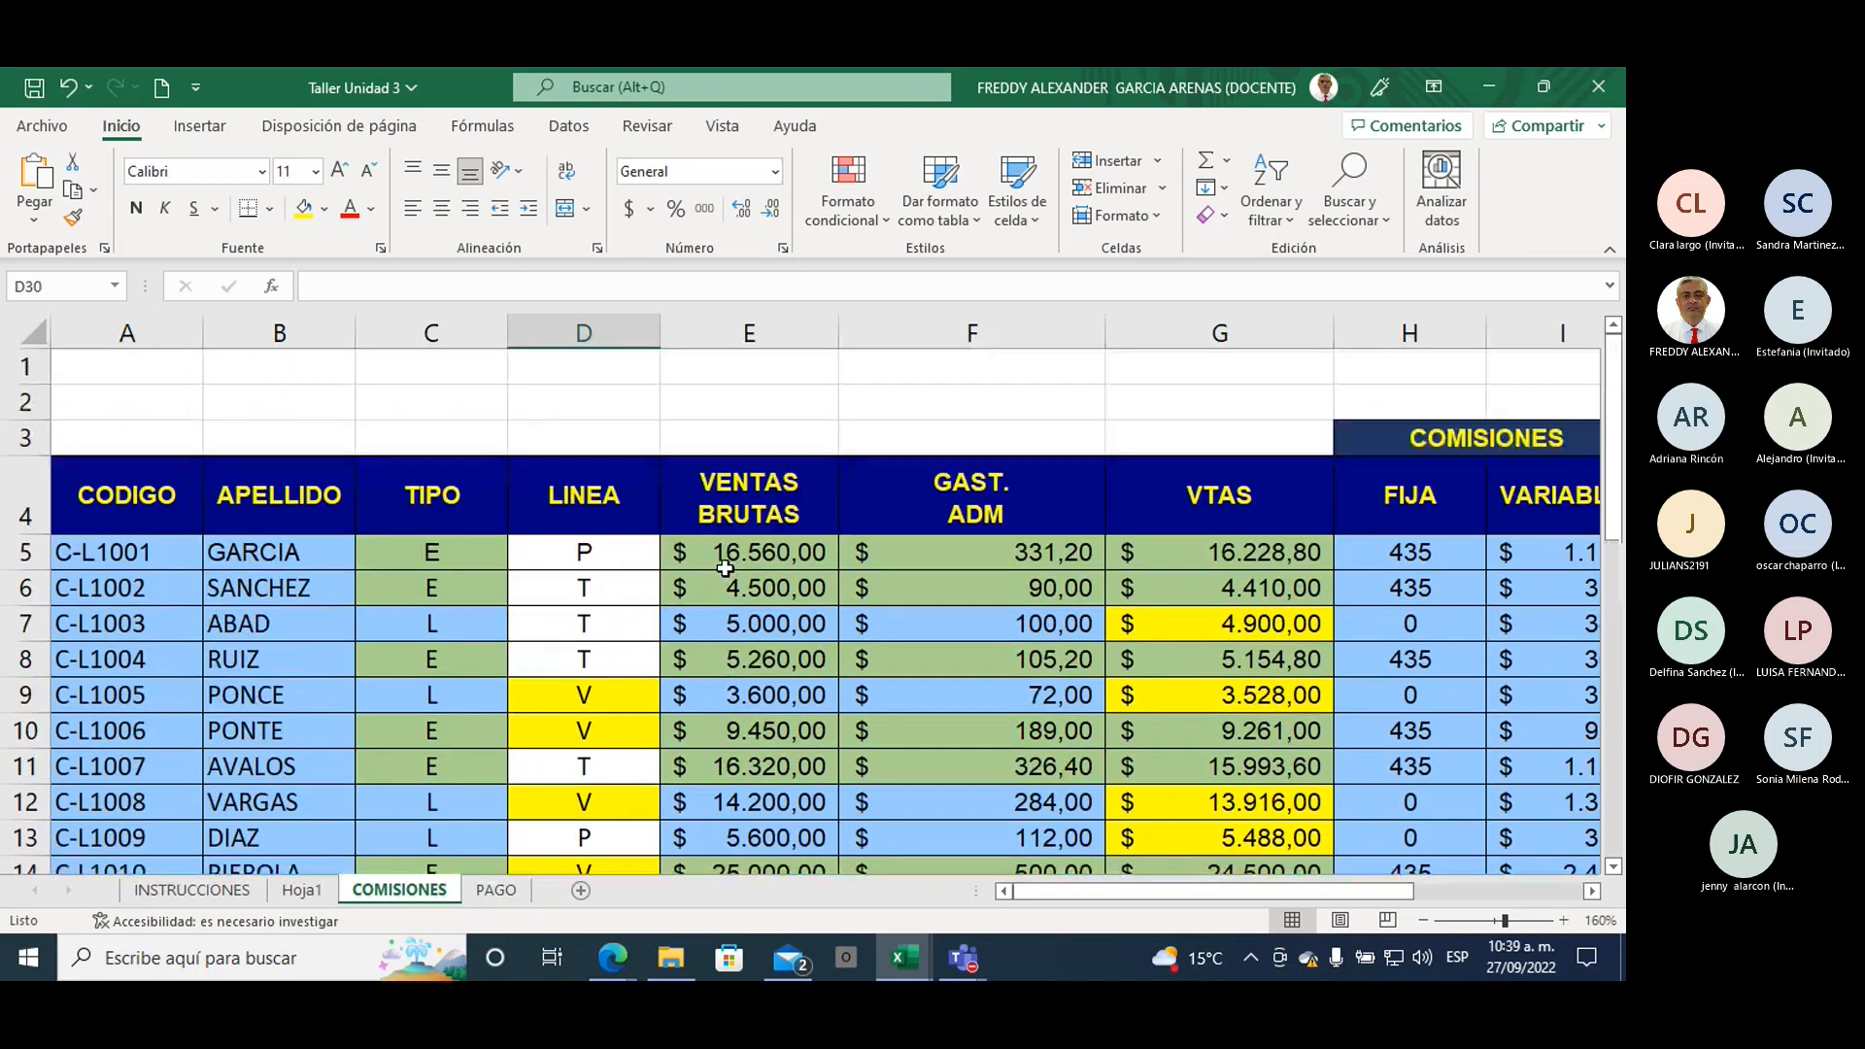
click(601, 481)
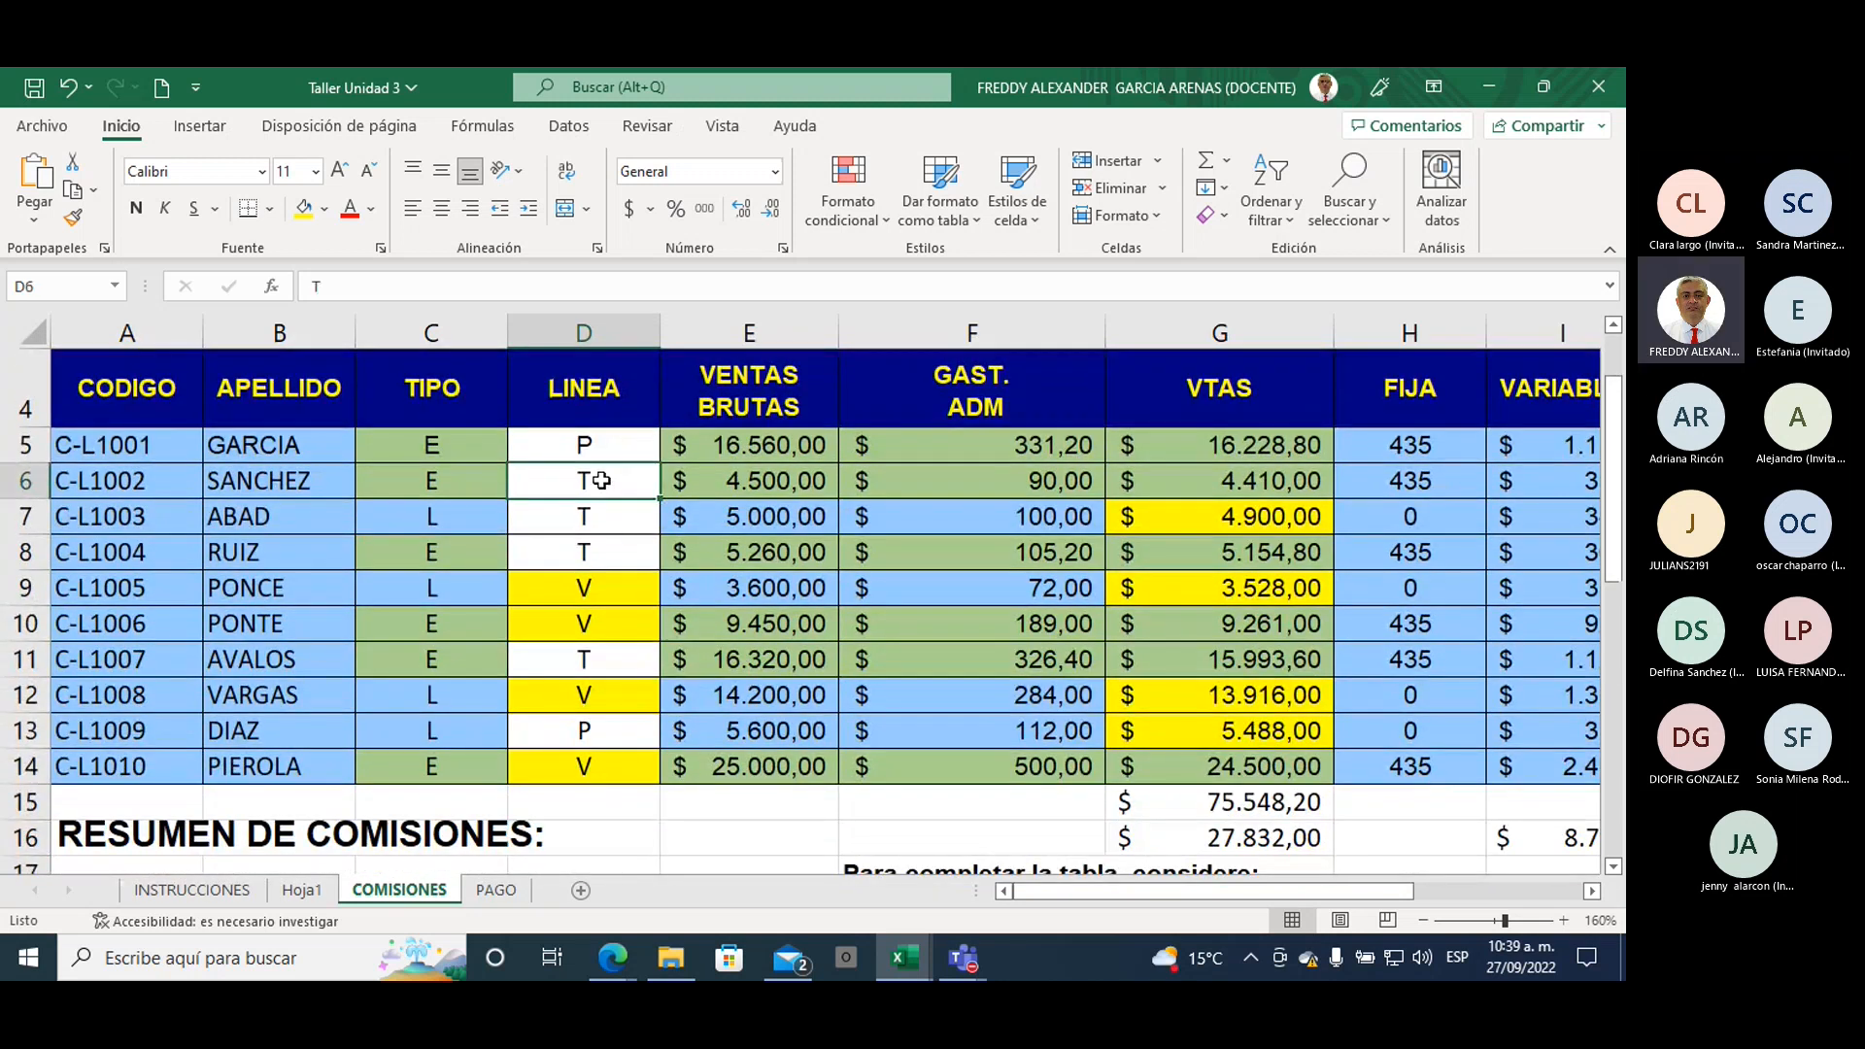
drag(601, 481, 591, 560)
click(592, 661)
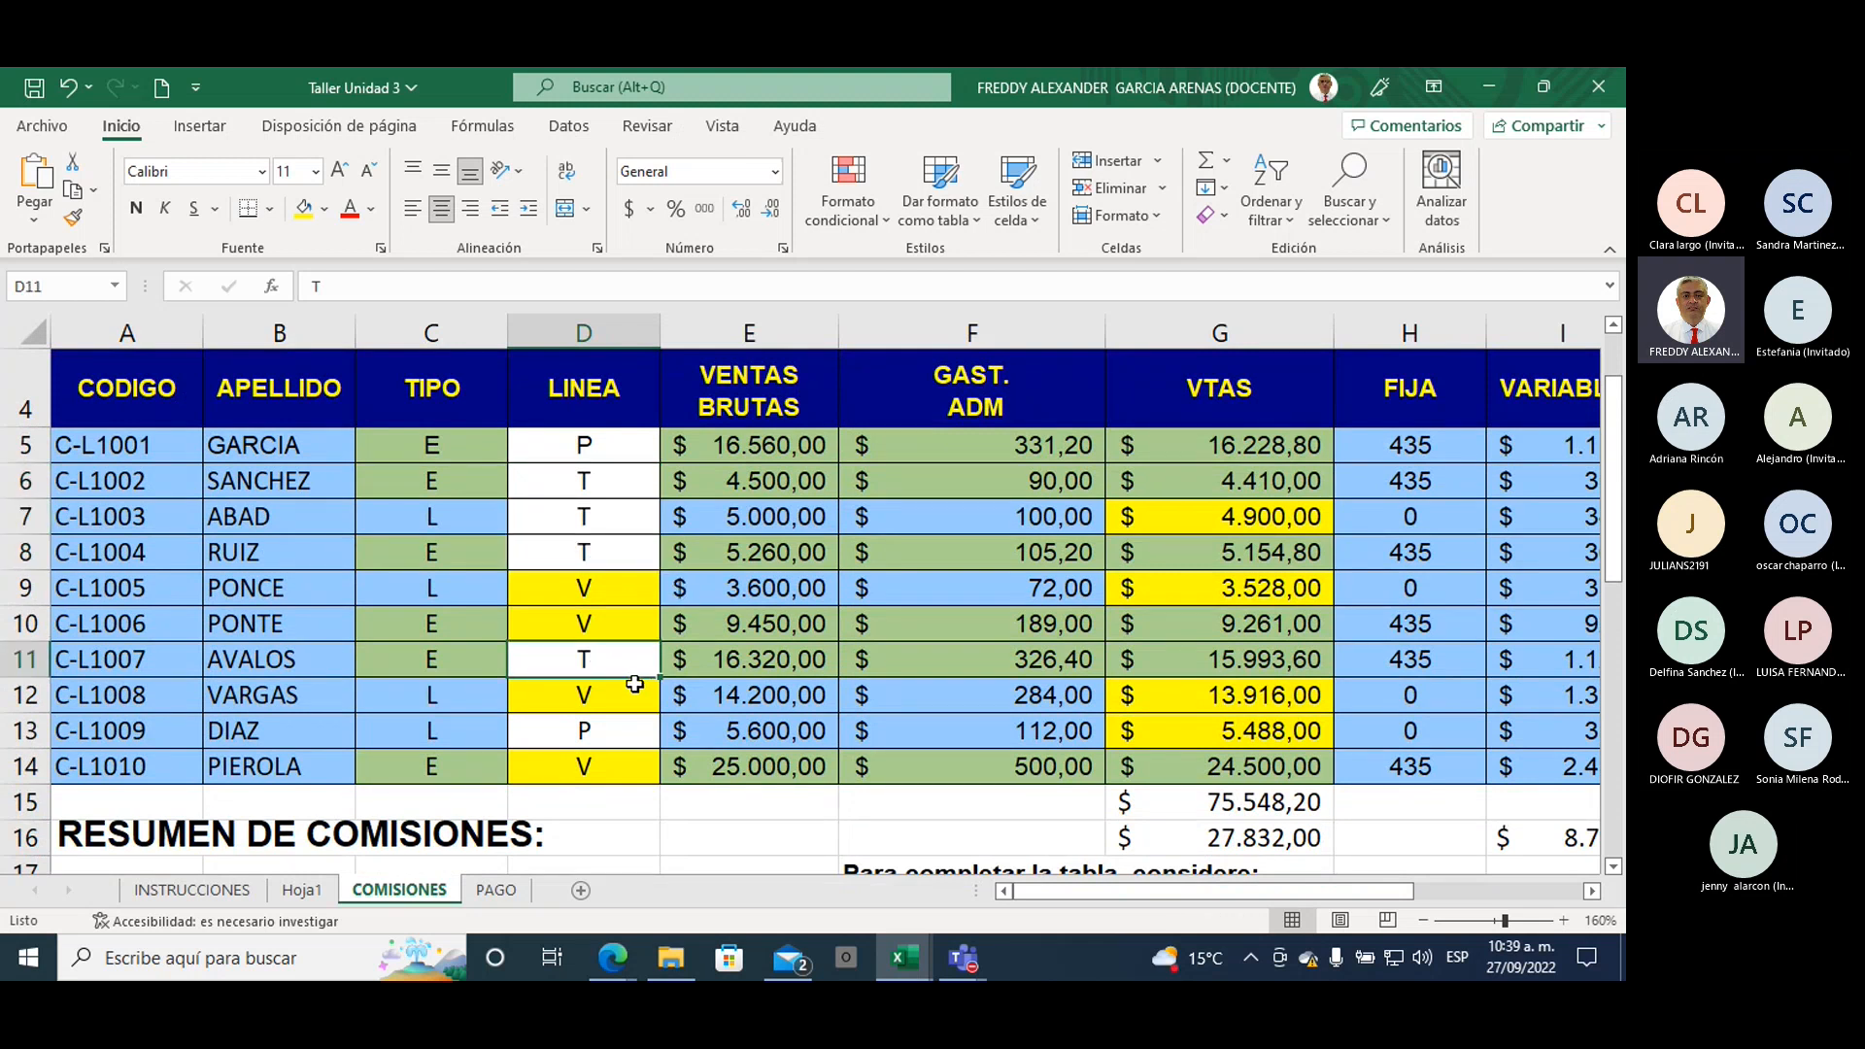
scroll(635, 685, down, 6)
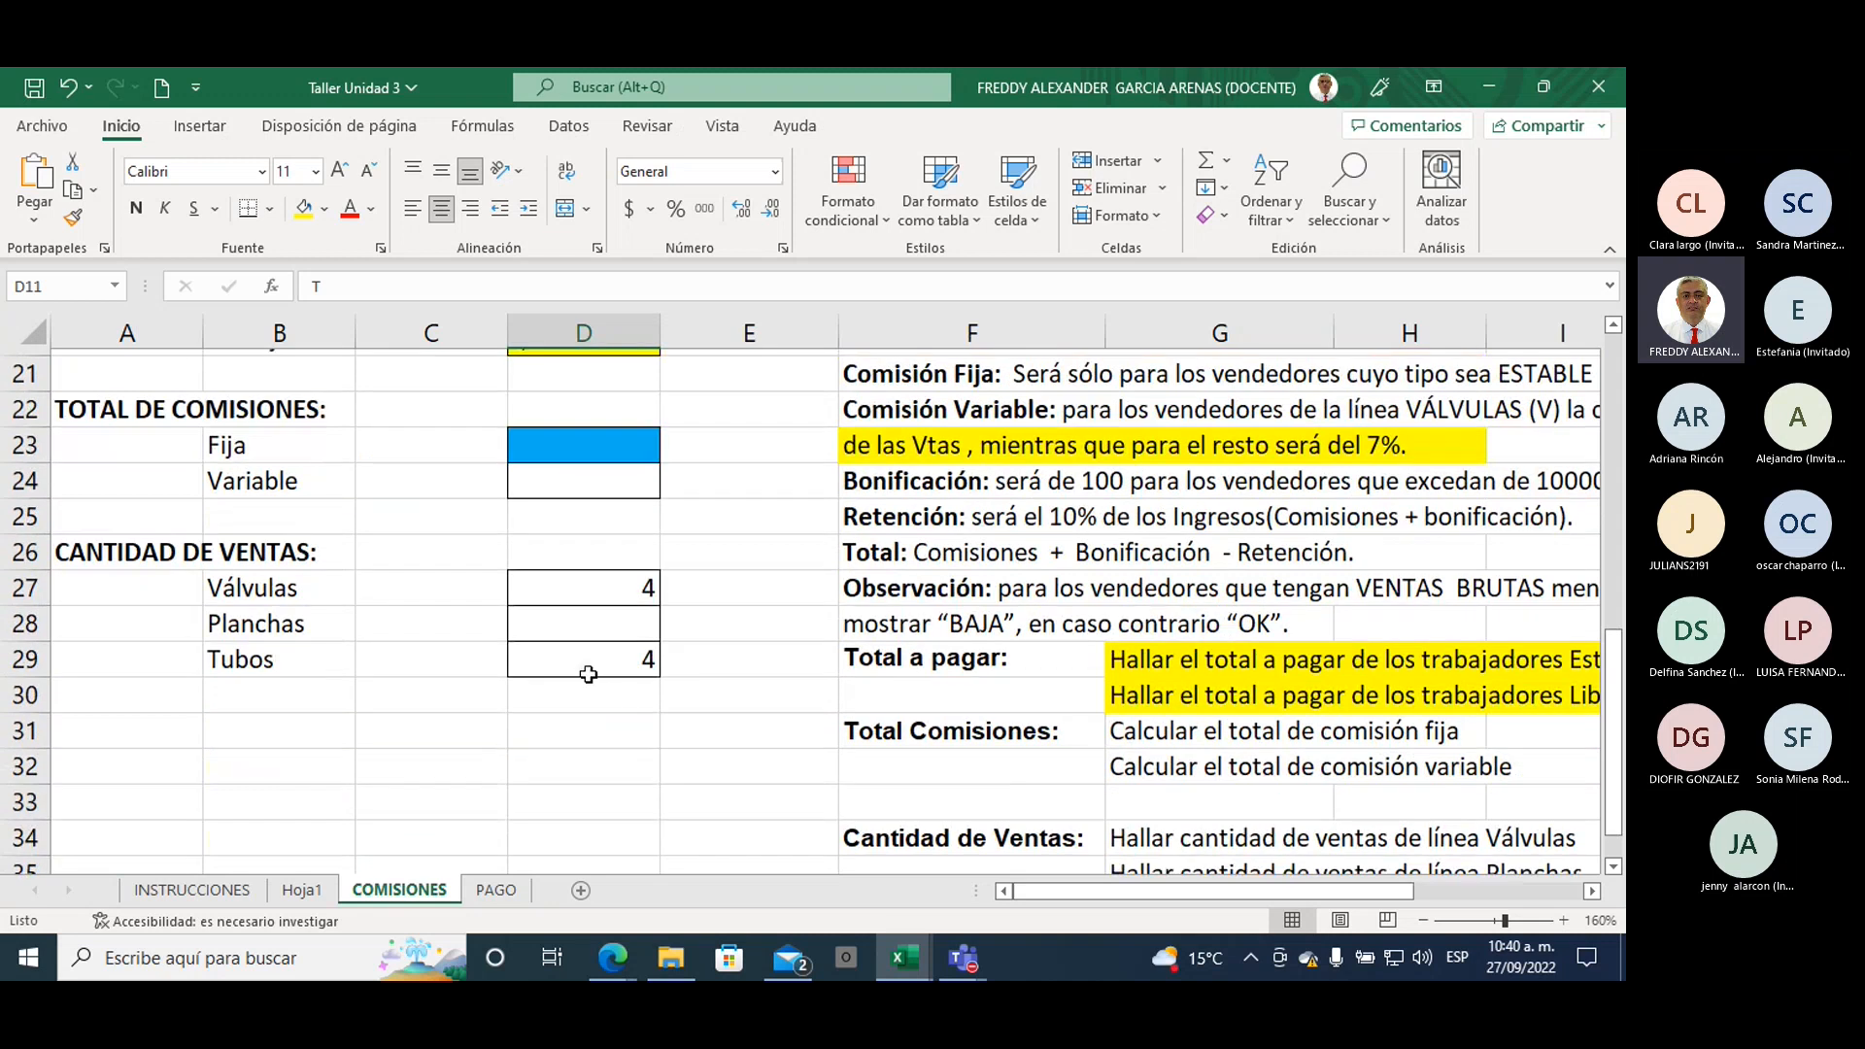
click(588, 674)
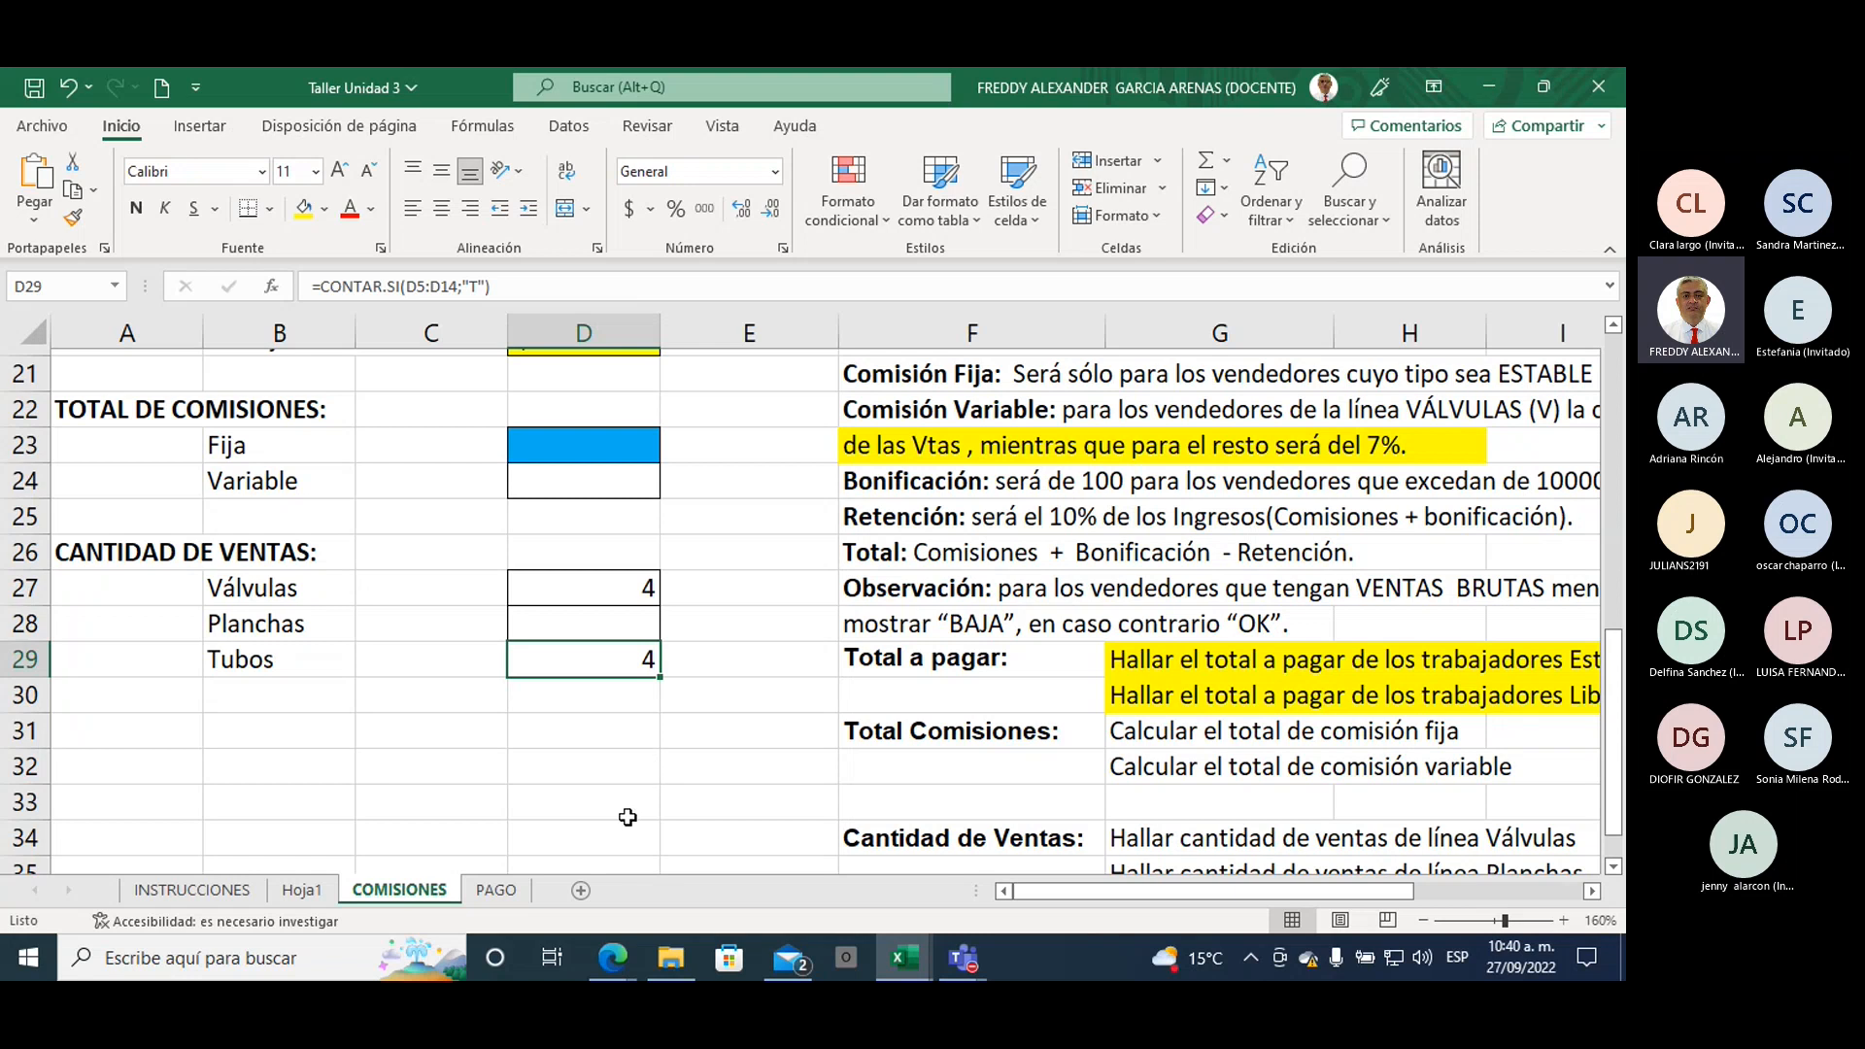
Step: Switch to the course page in Edge, look through the function videos of the unit's content list, and return to the workbook
mouse_move(616, 963)
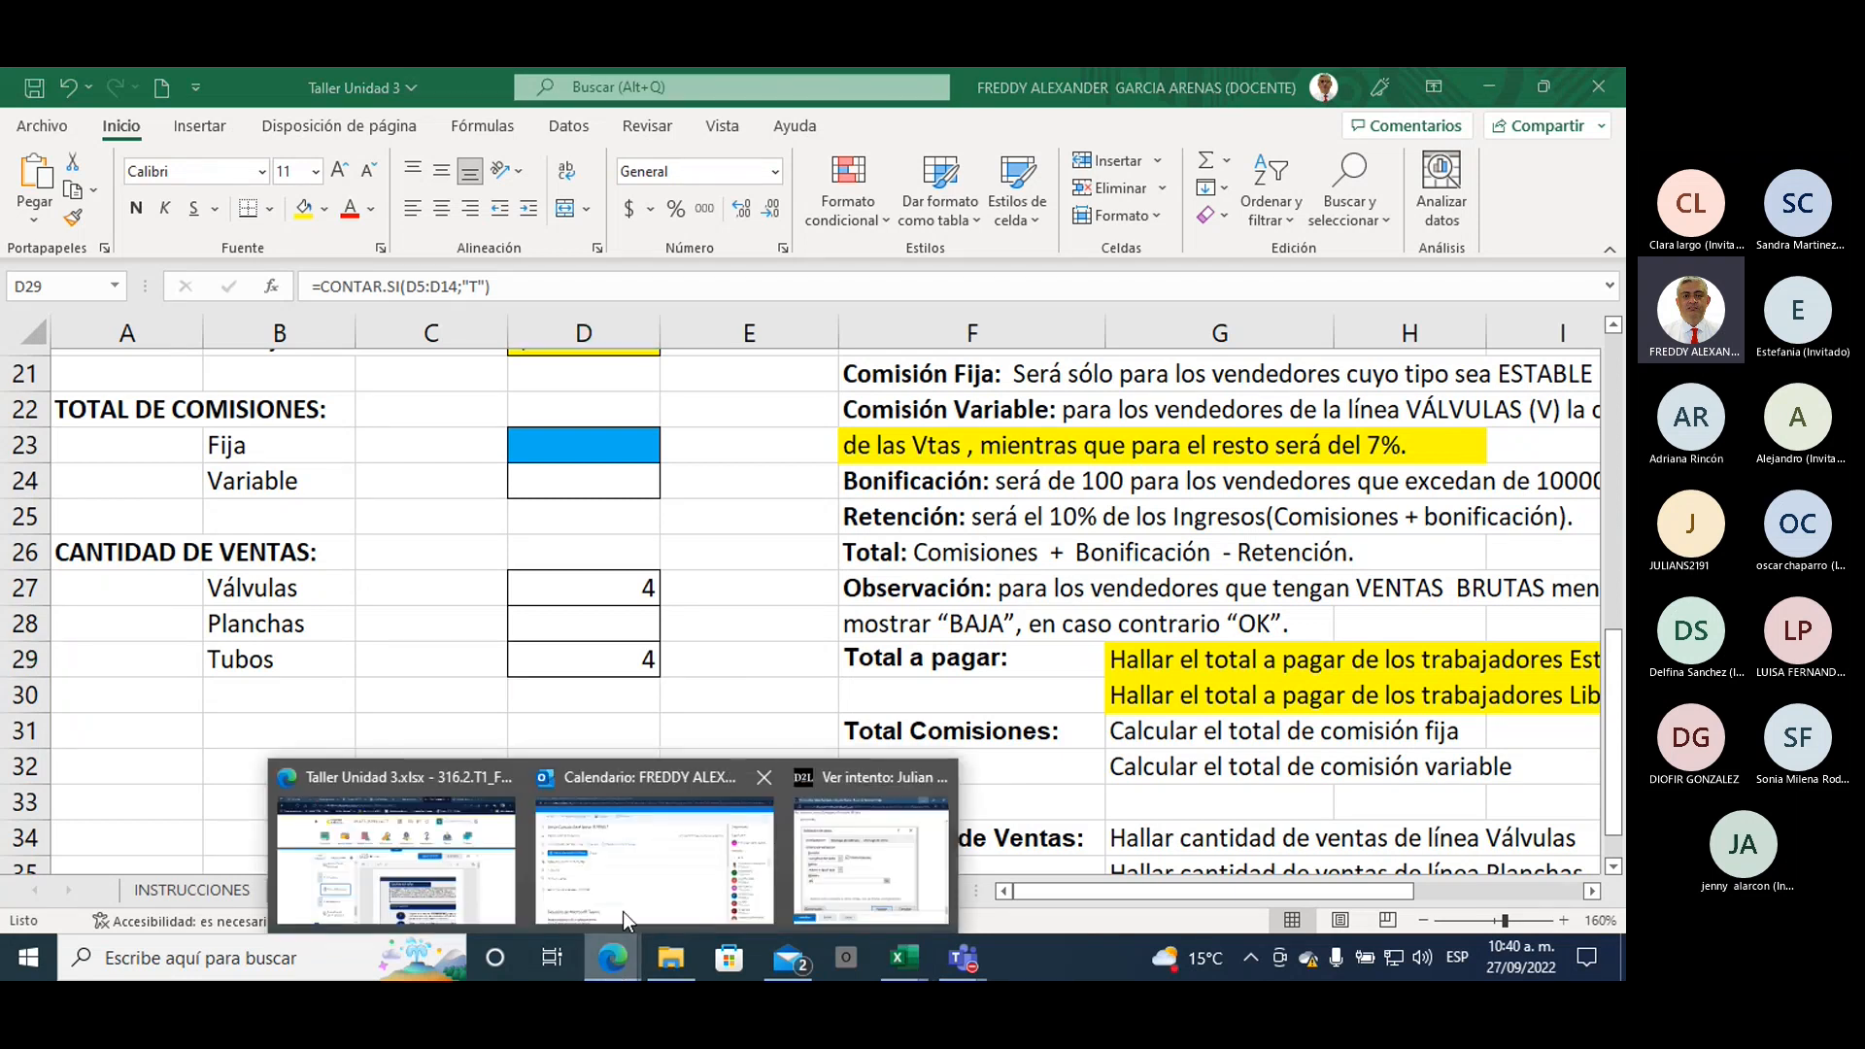
click(474, 878)
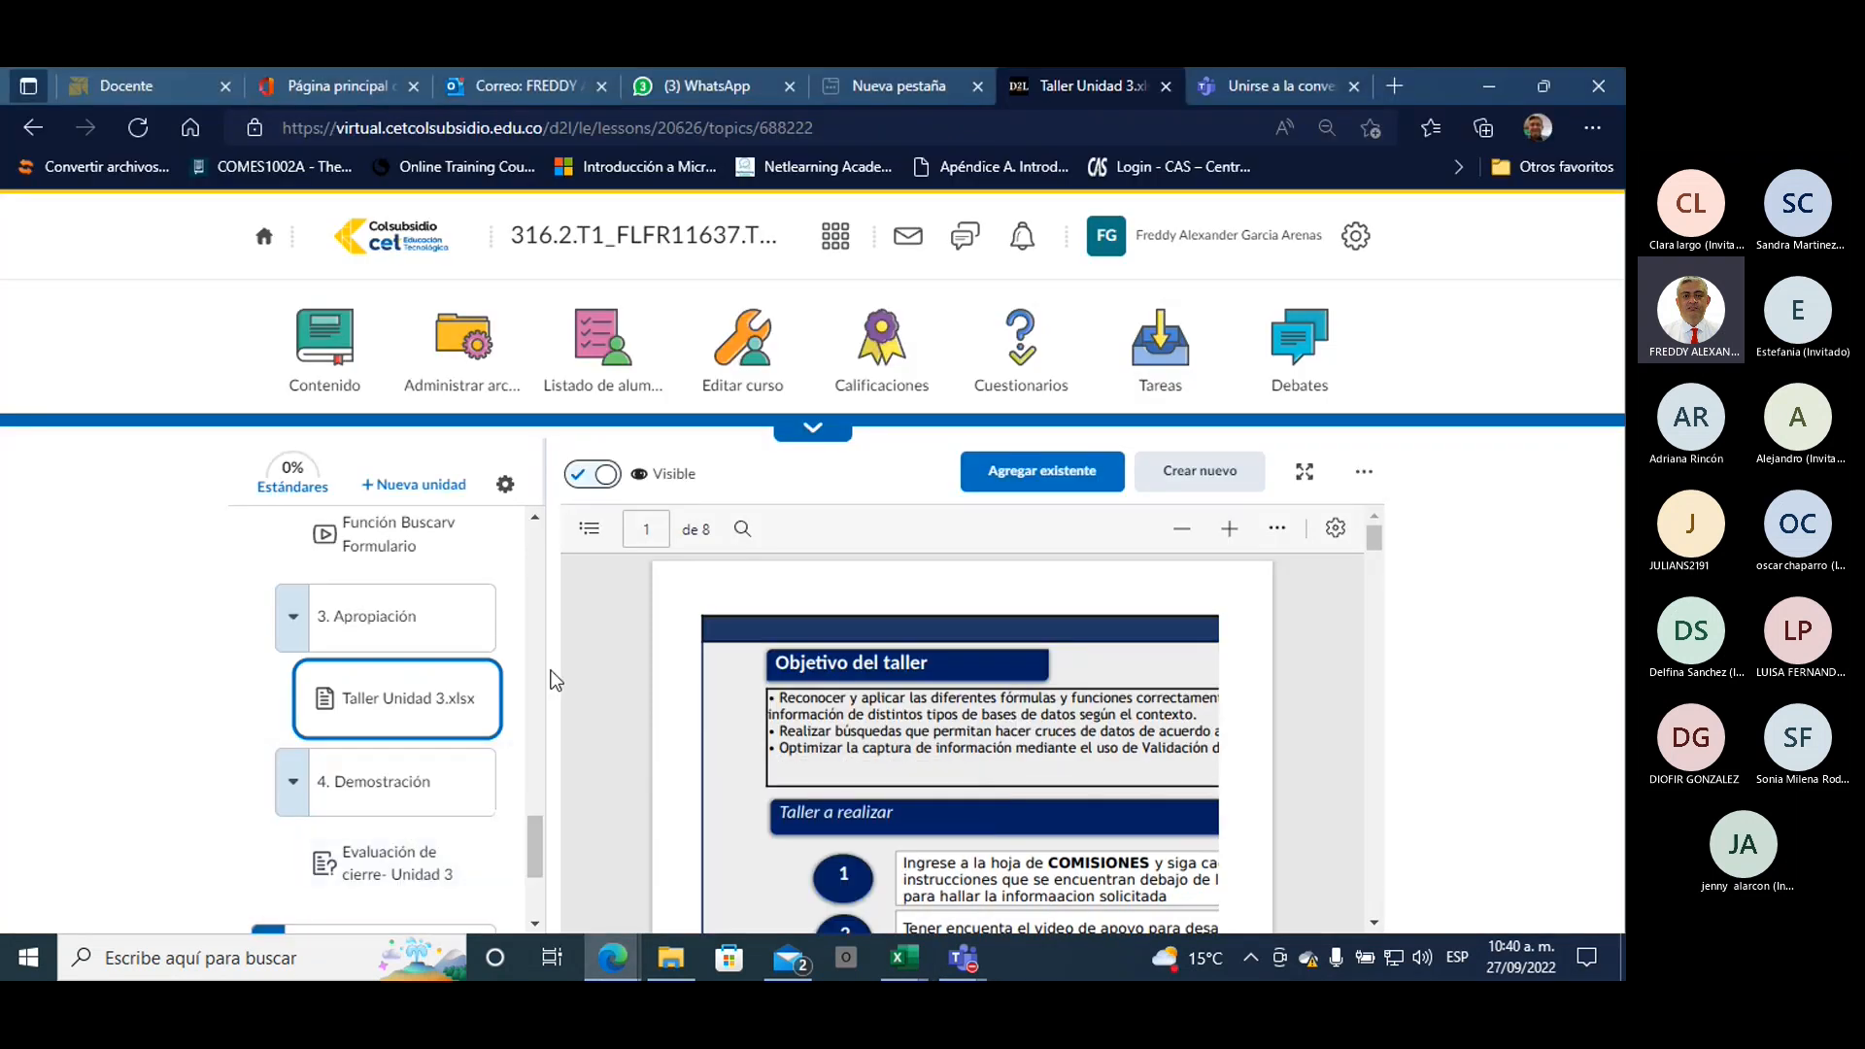
scroll(526, 738, up, 1)
scroll(525, 738, up, 3)
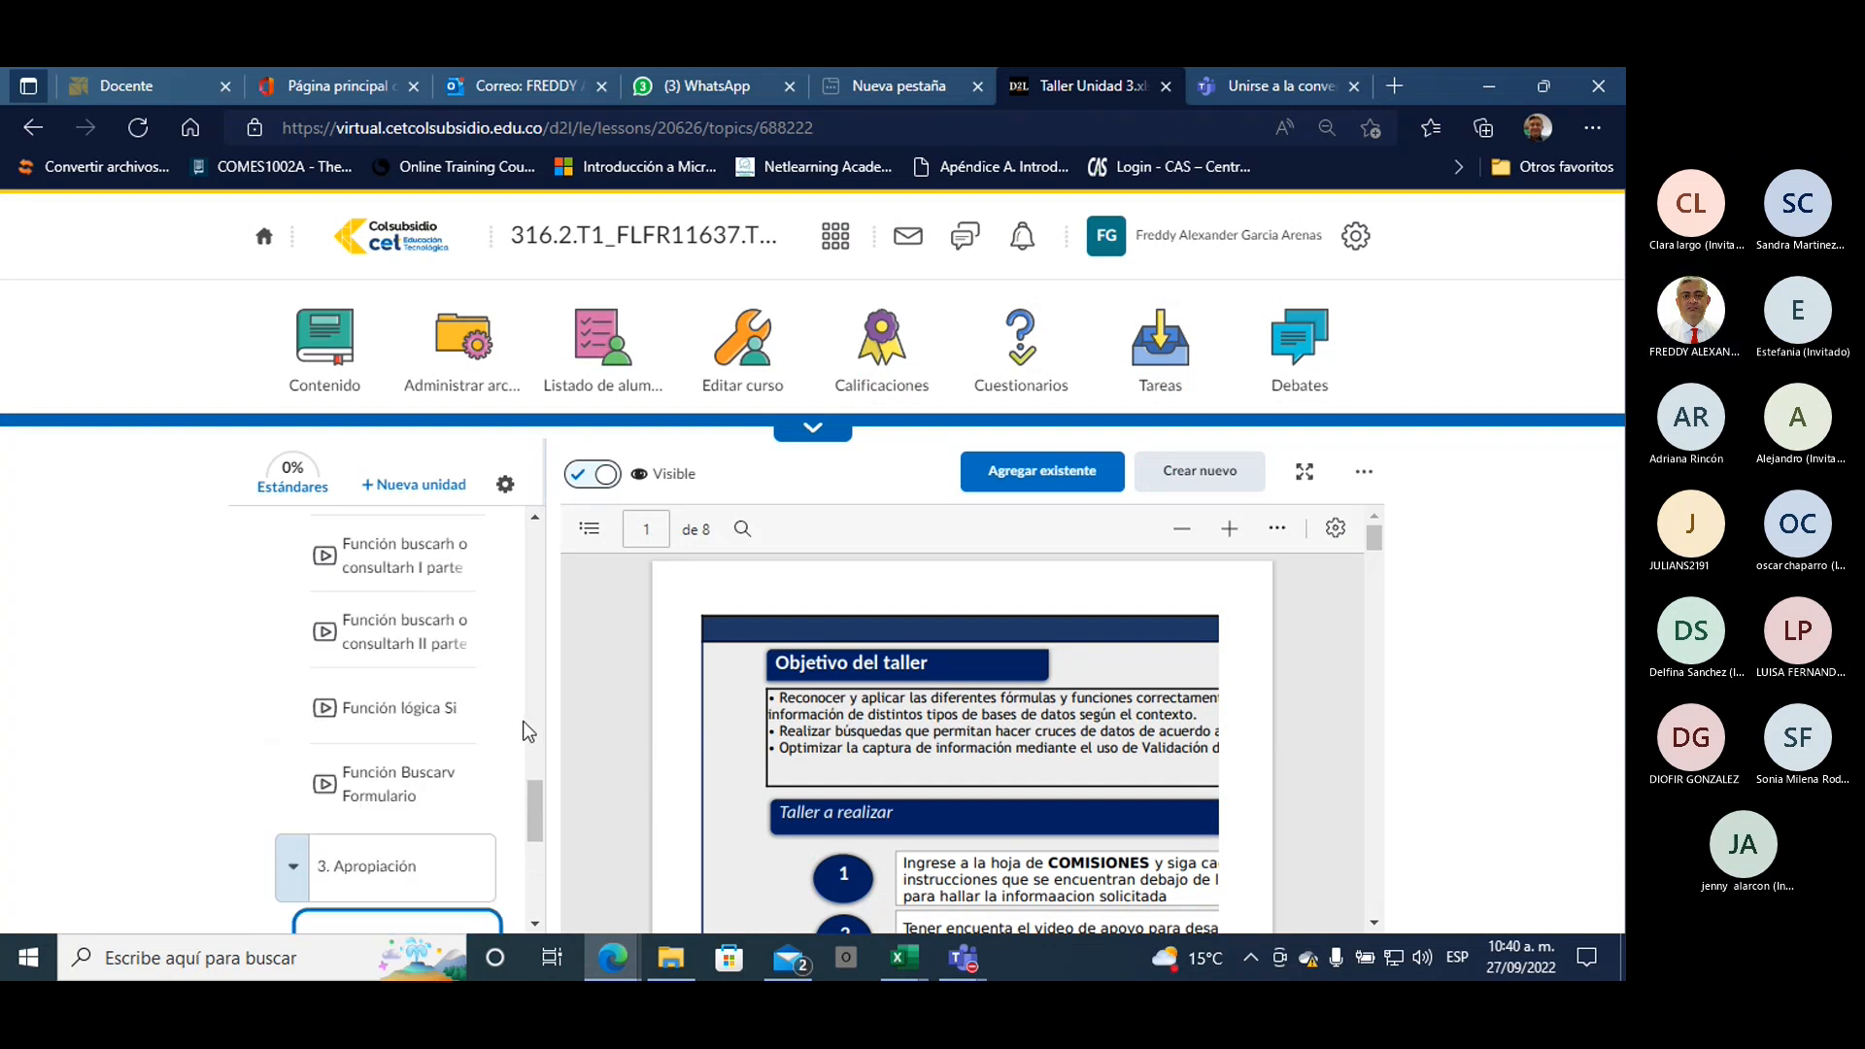
scroll(525, 731, up, 3)
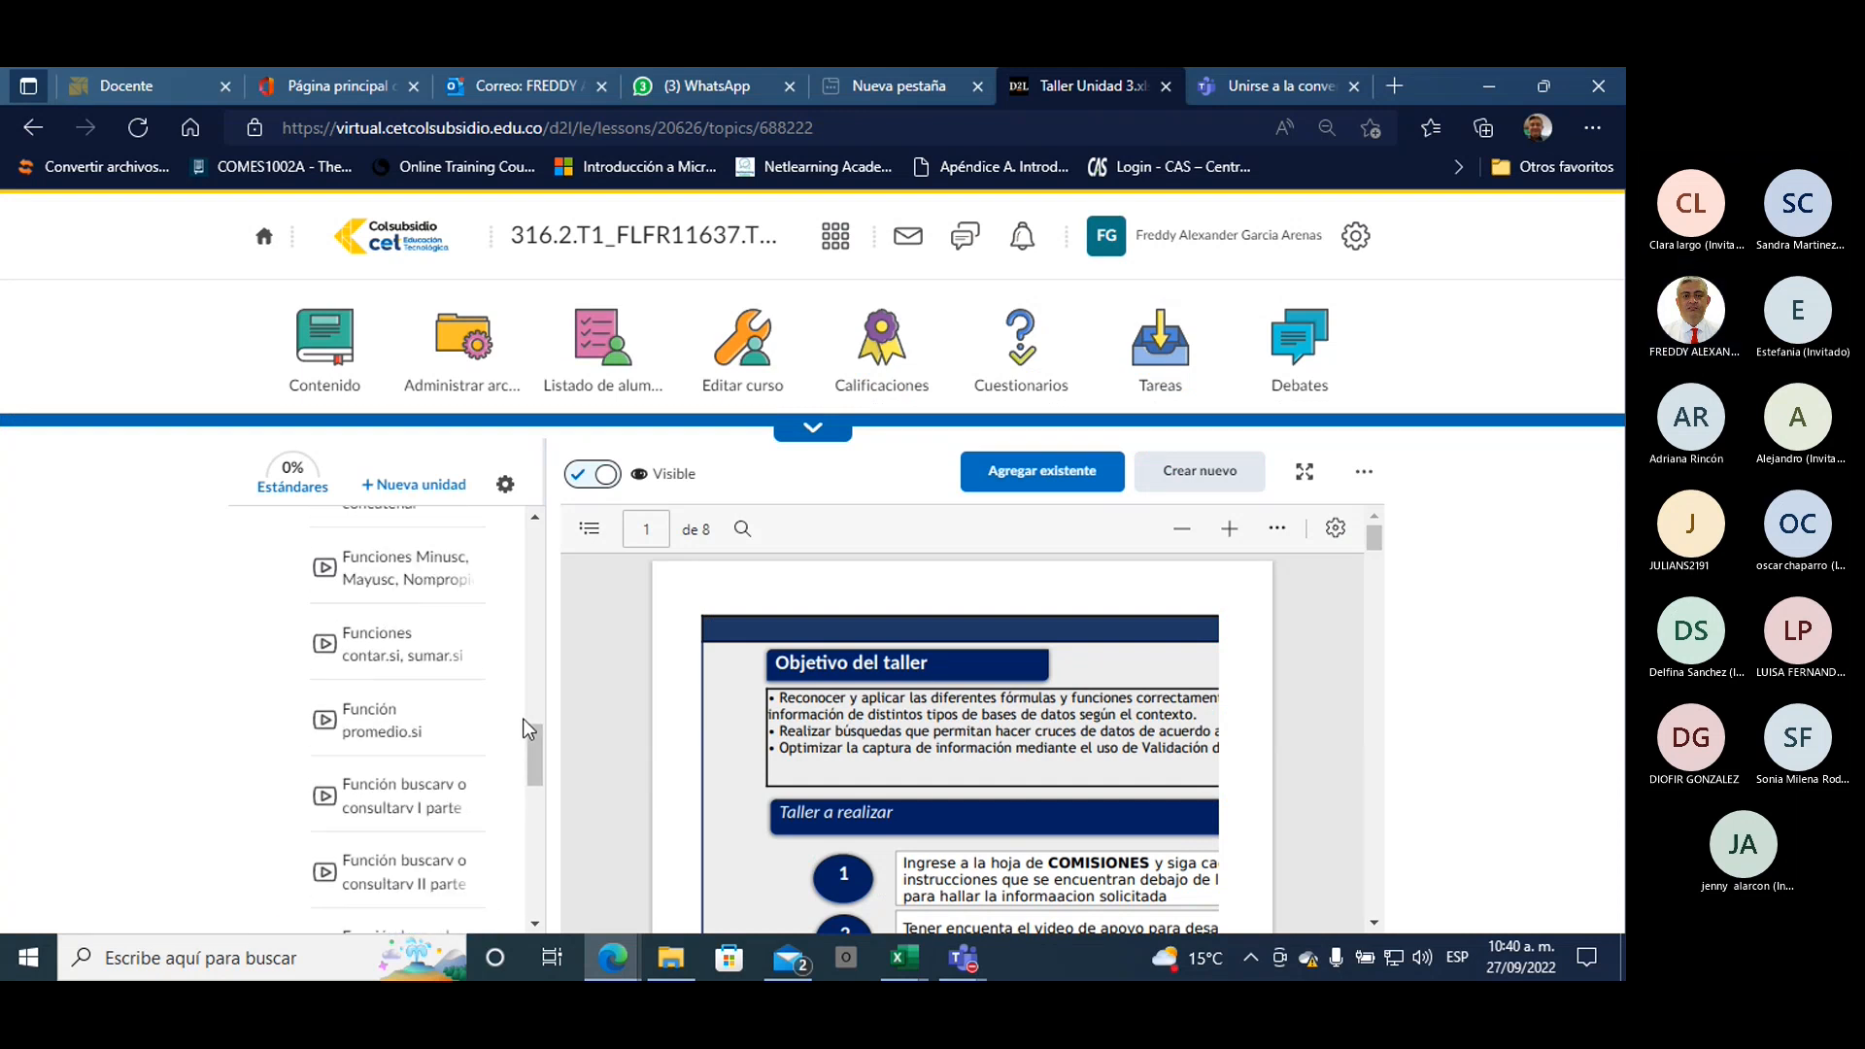
scroll(523, 719, up, 1)
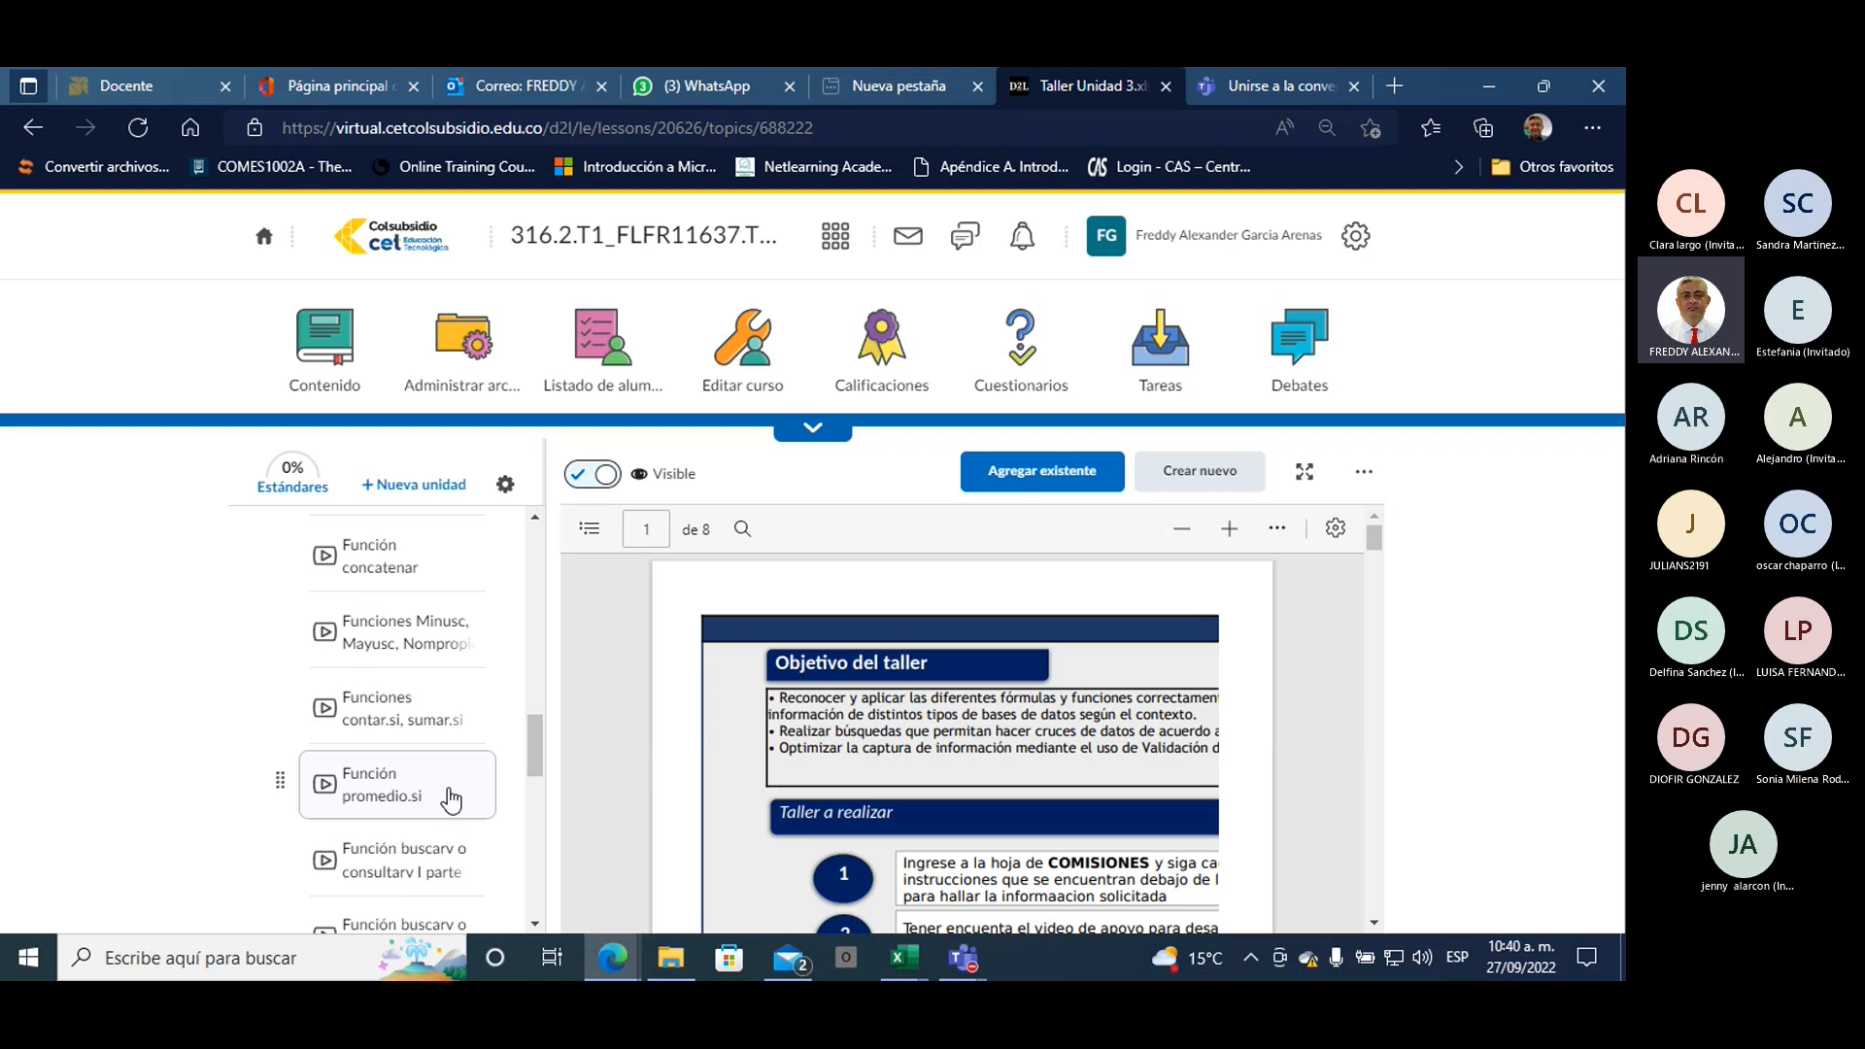
scroll(540, 729, up, 1)
scroll(540, 730, down, 1)
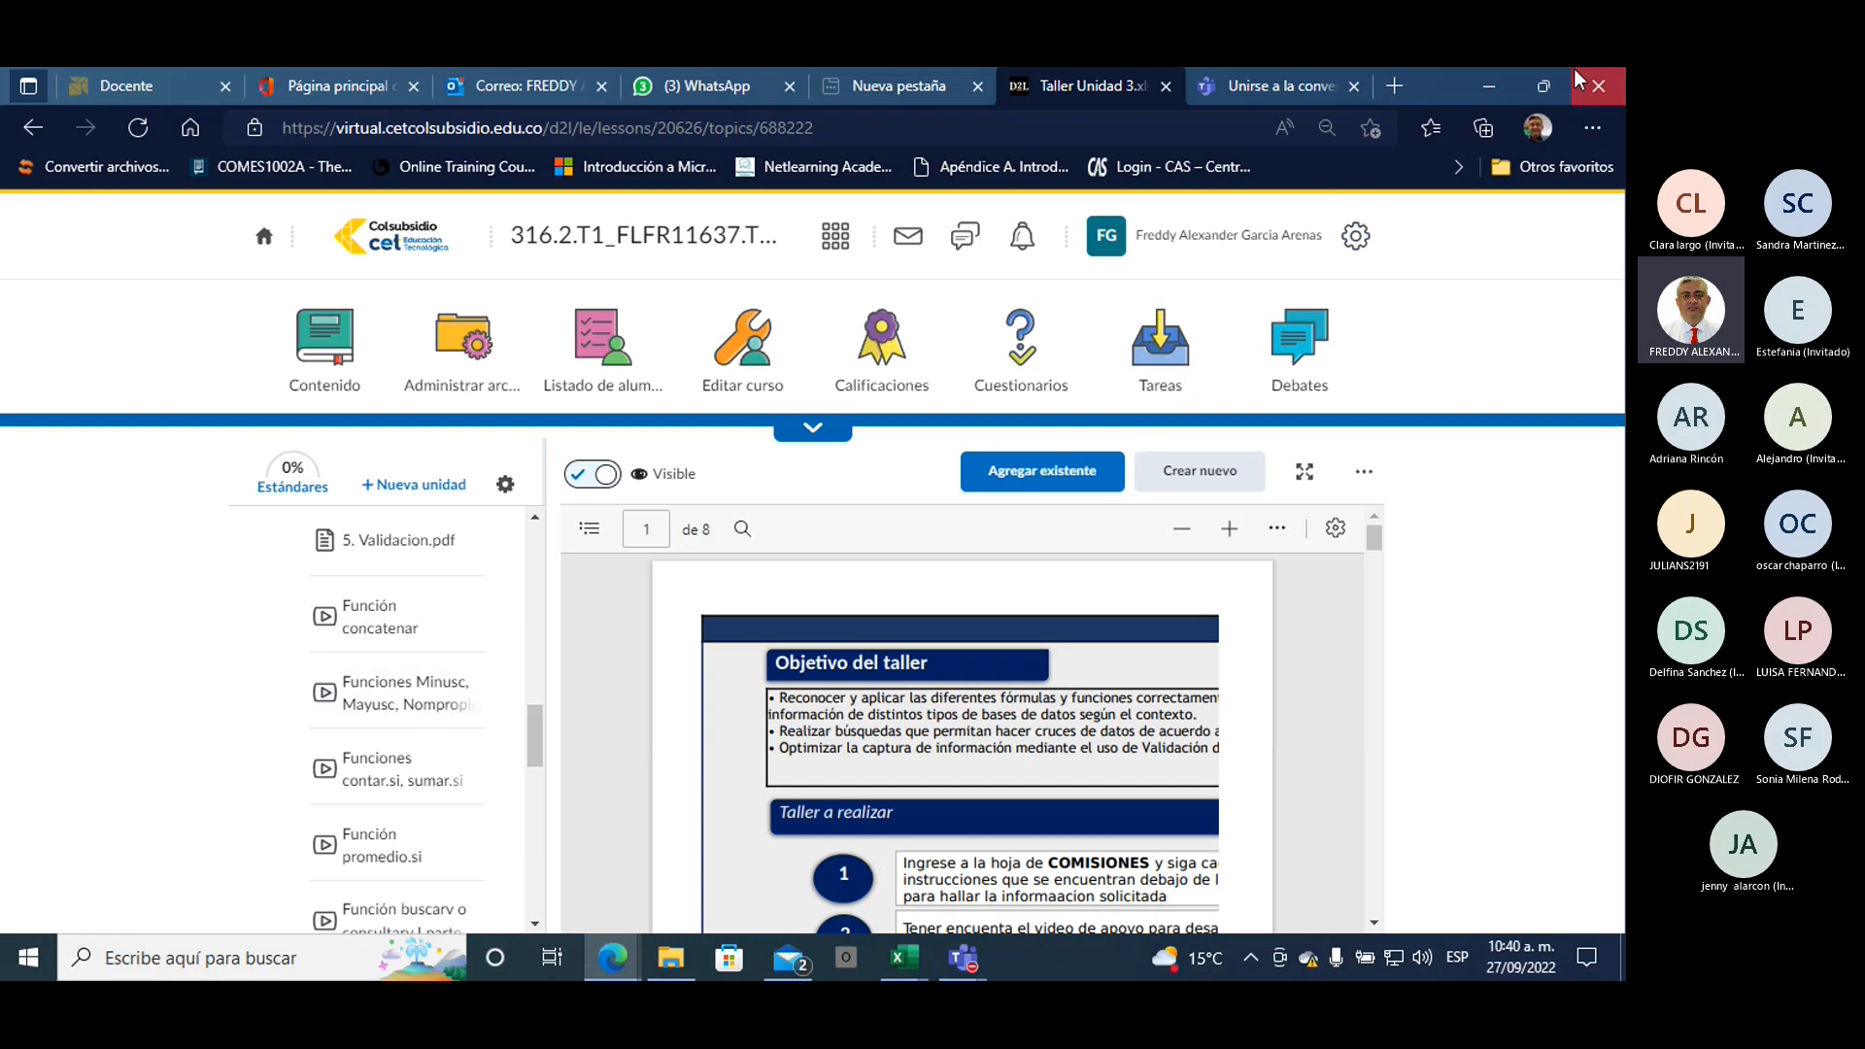
click(1483, 71)
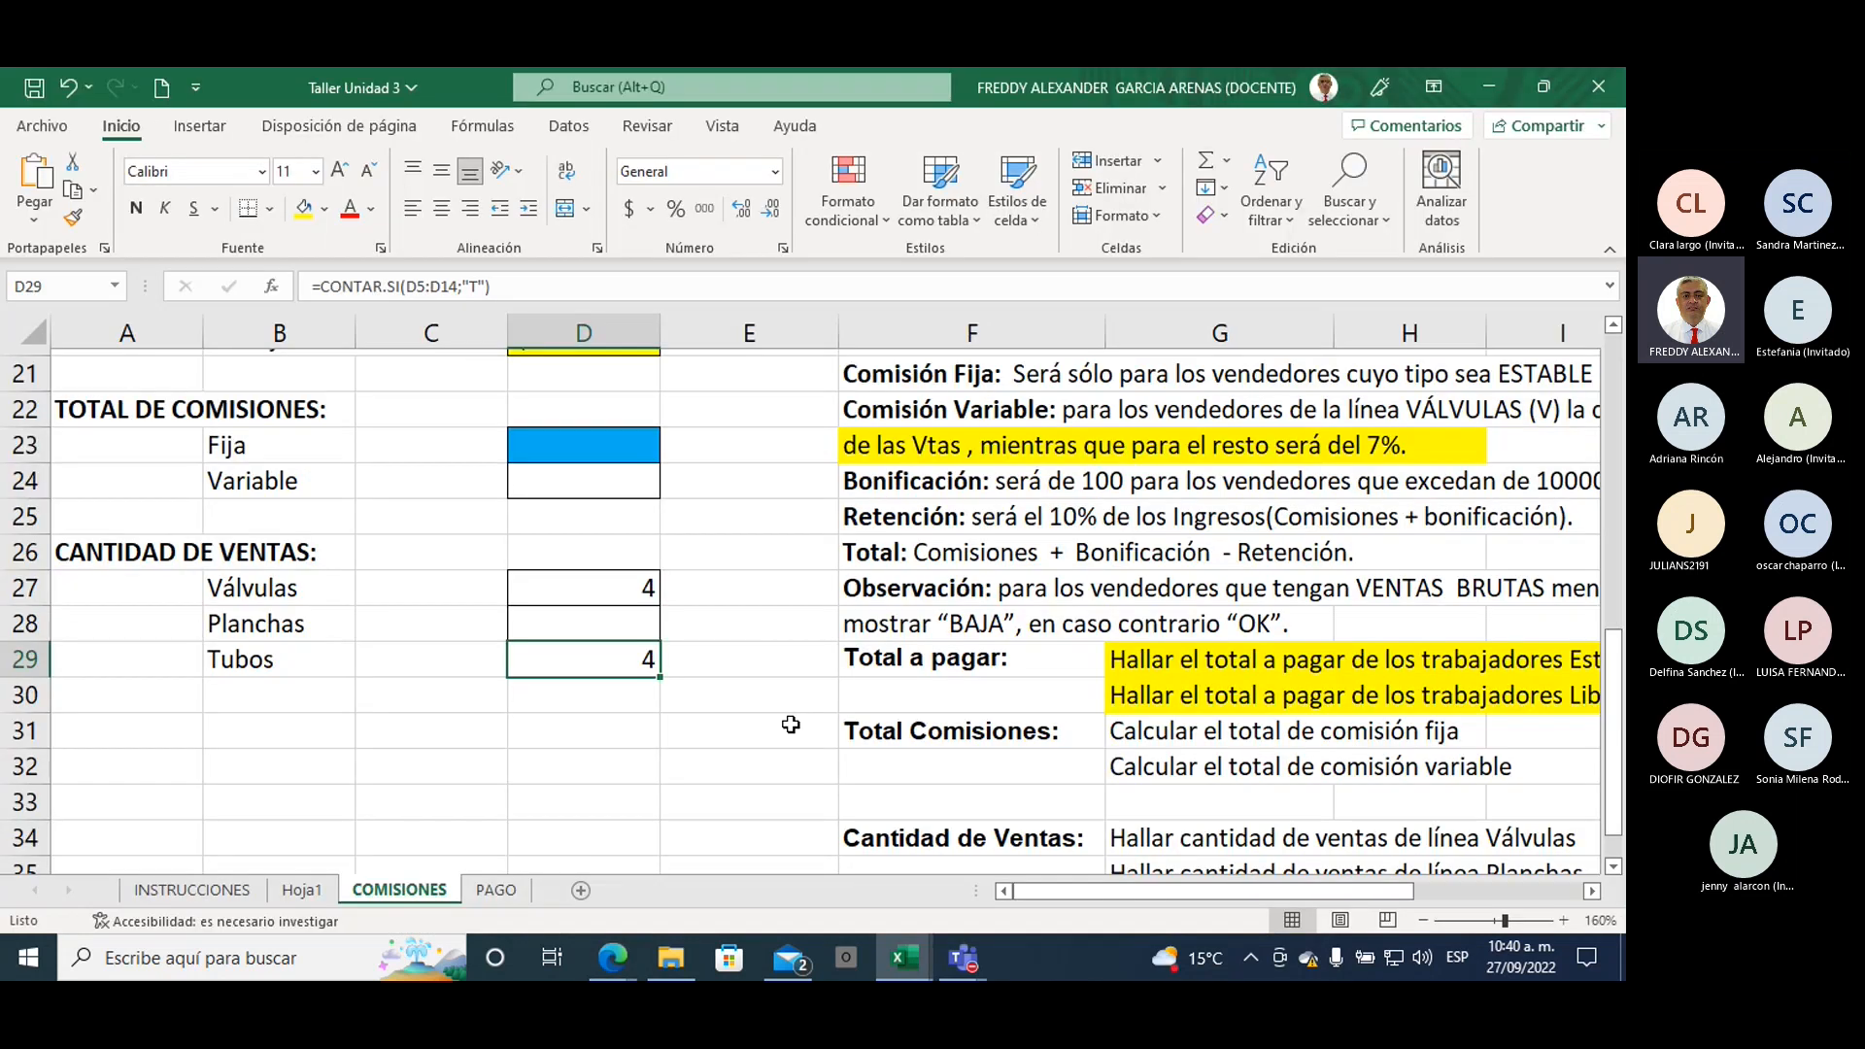
Step: Convert the Tubos label in B29 to uppercase in cell B31 with the formula =MAYUSC(B29)
click(602, 745)
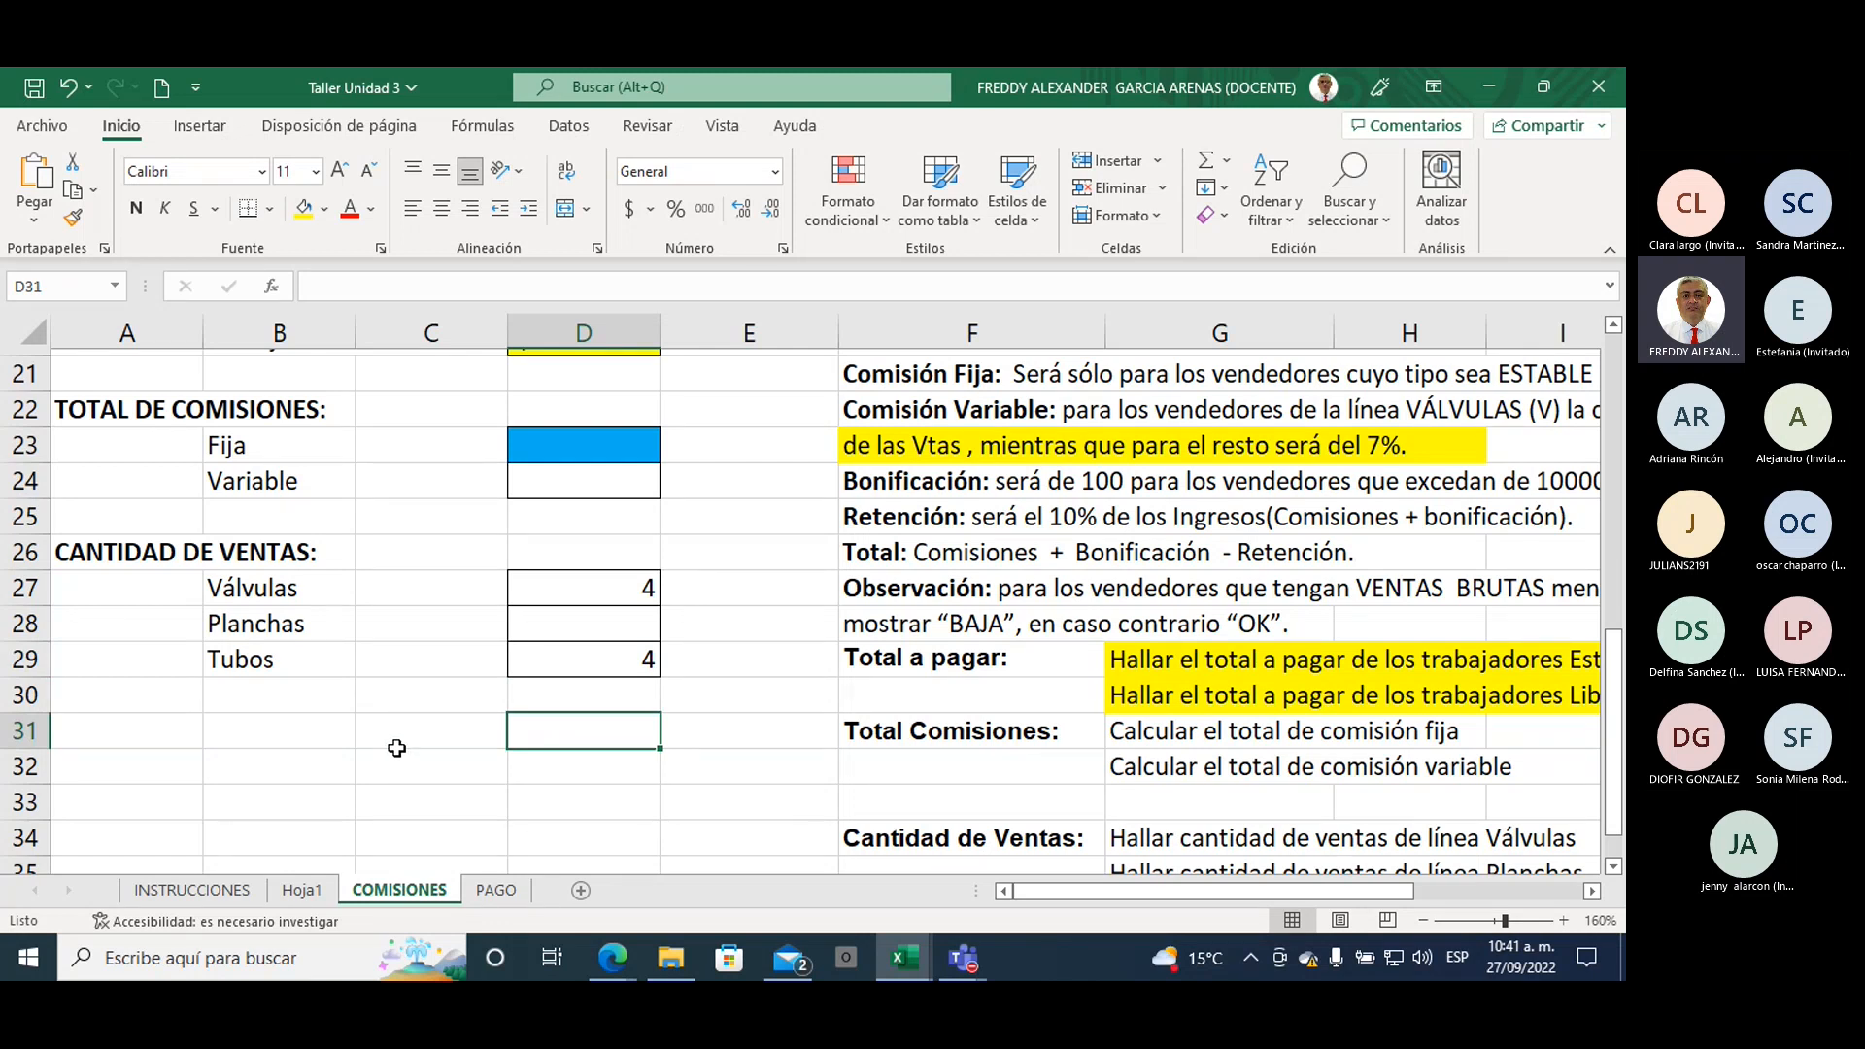
click(305, 728)
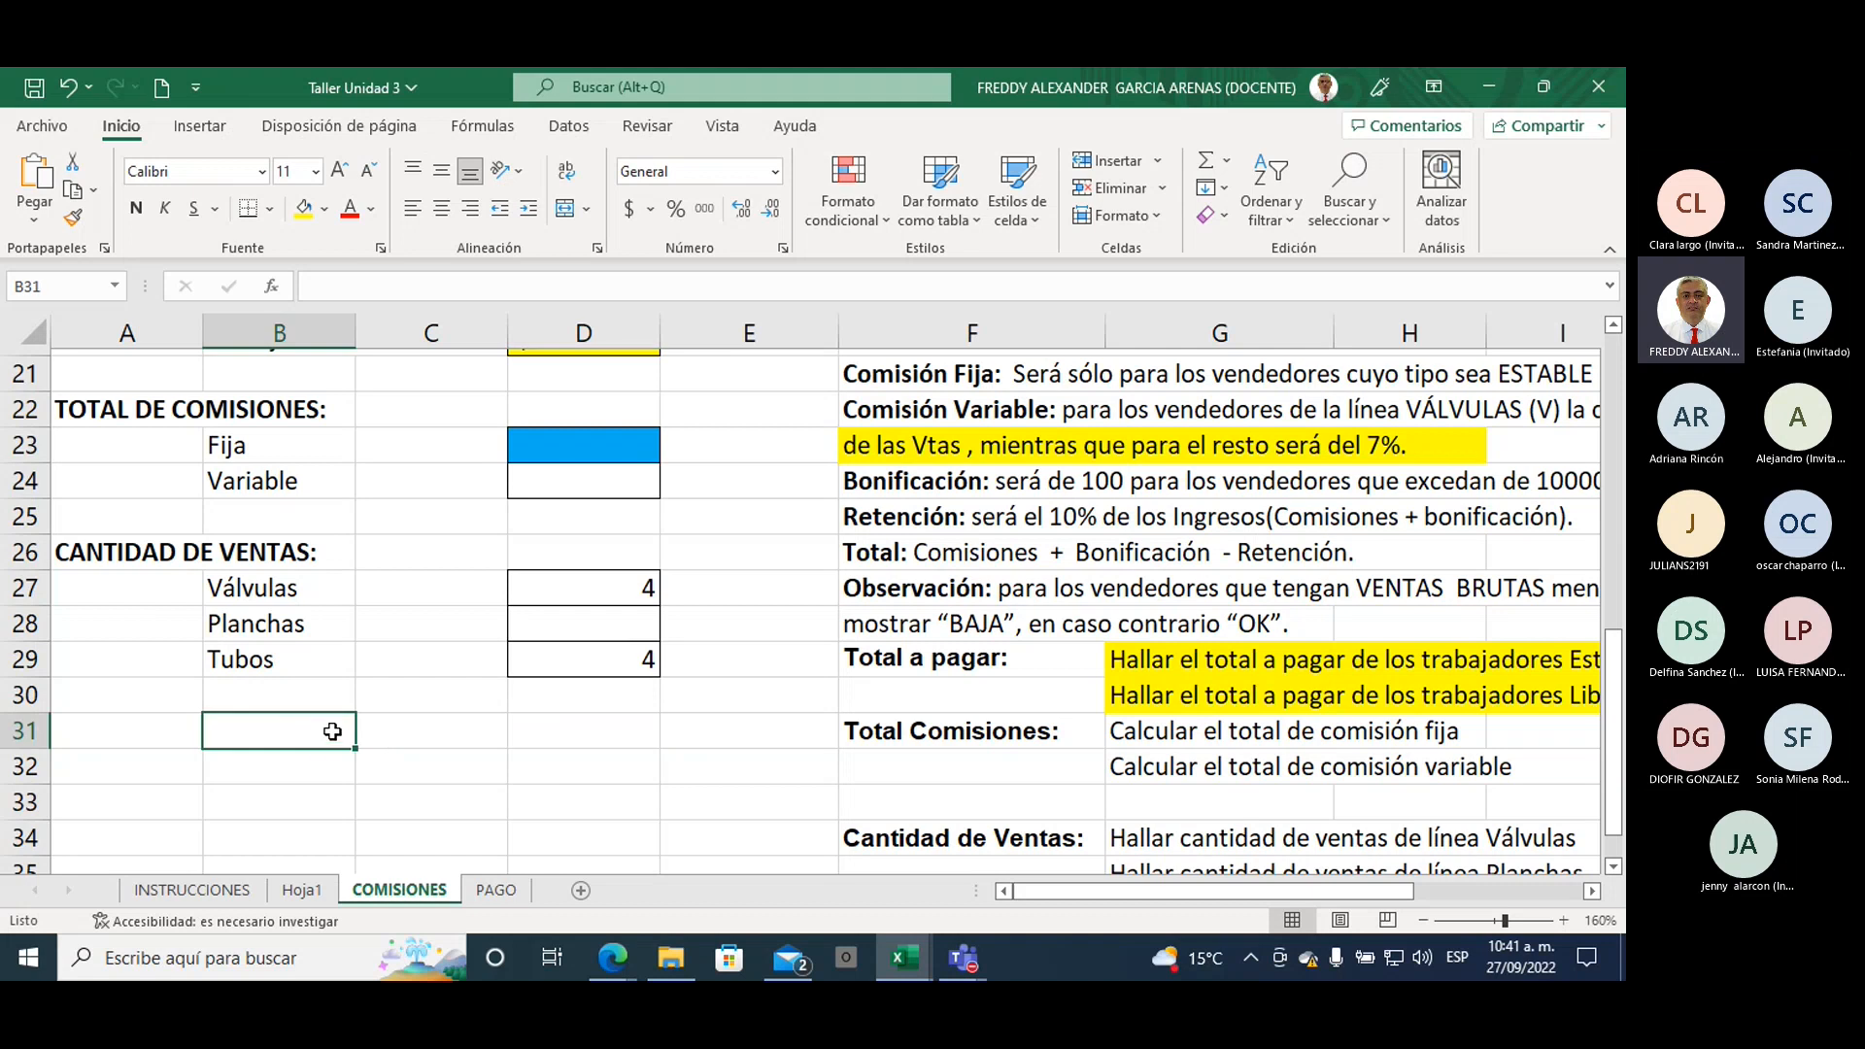
text(=)
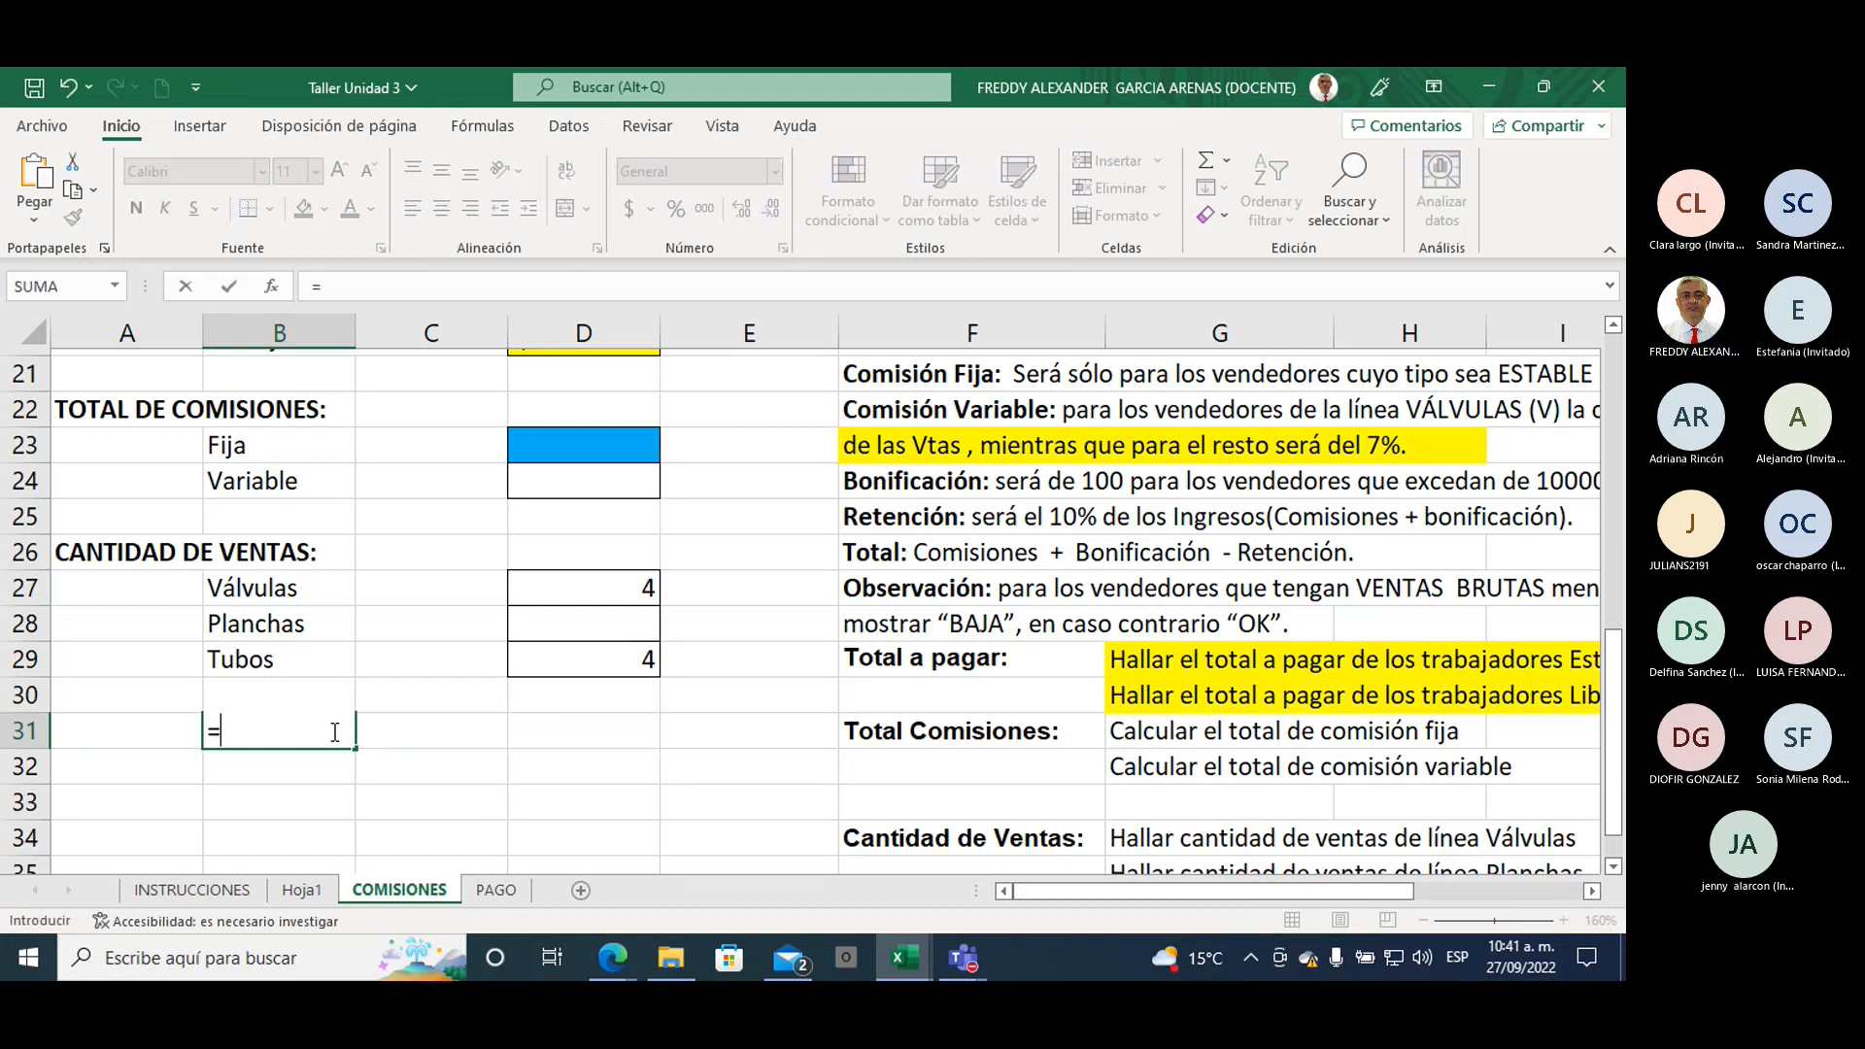
text(MAY)
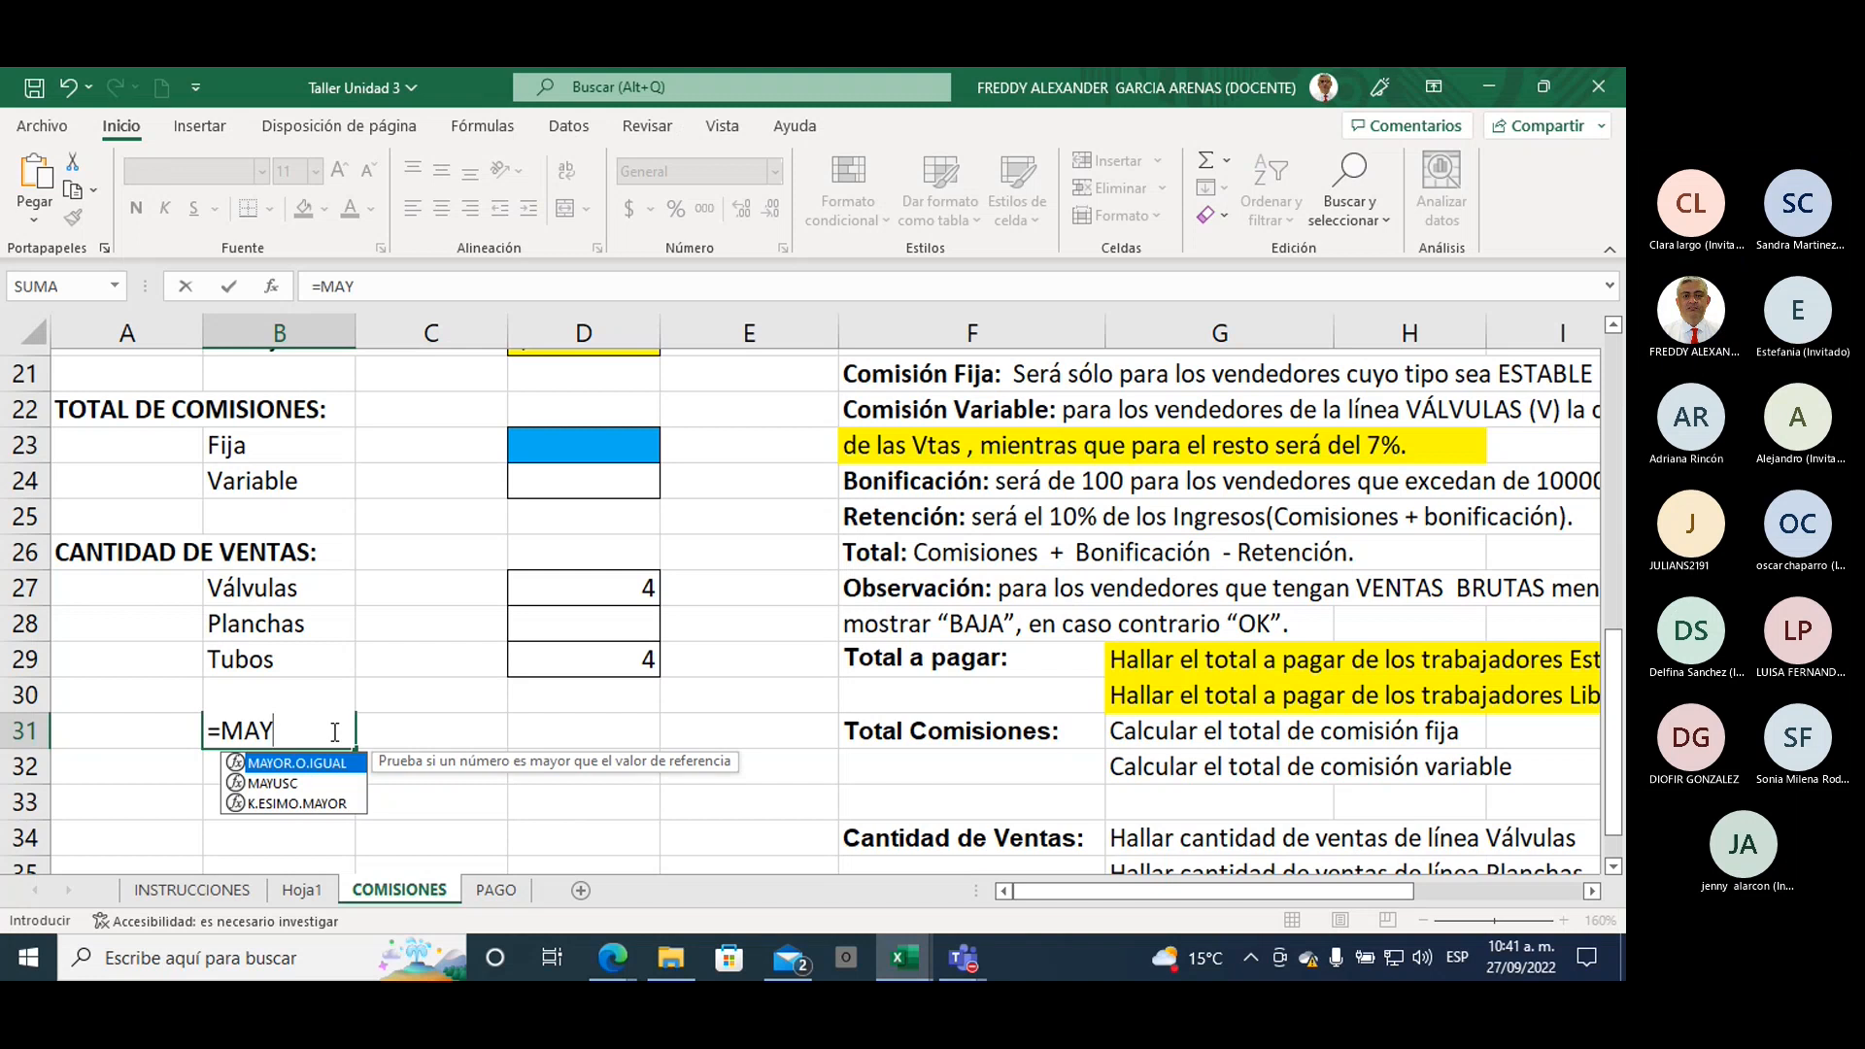
click(289, 791)
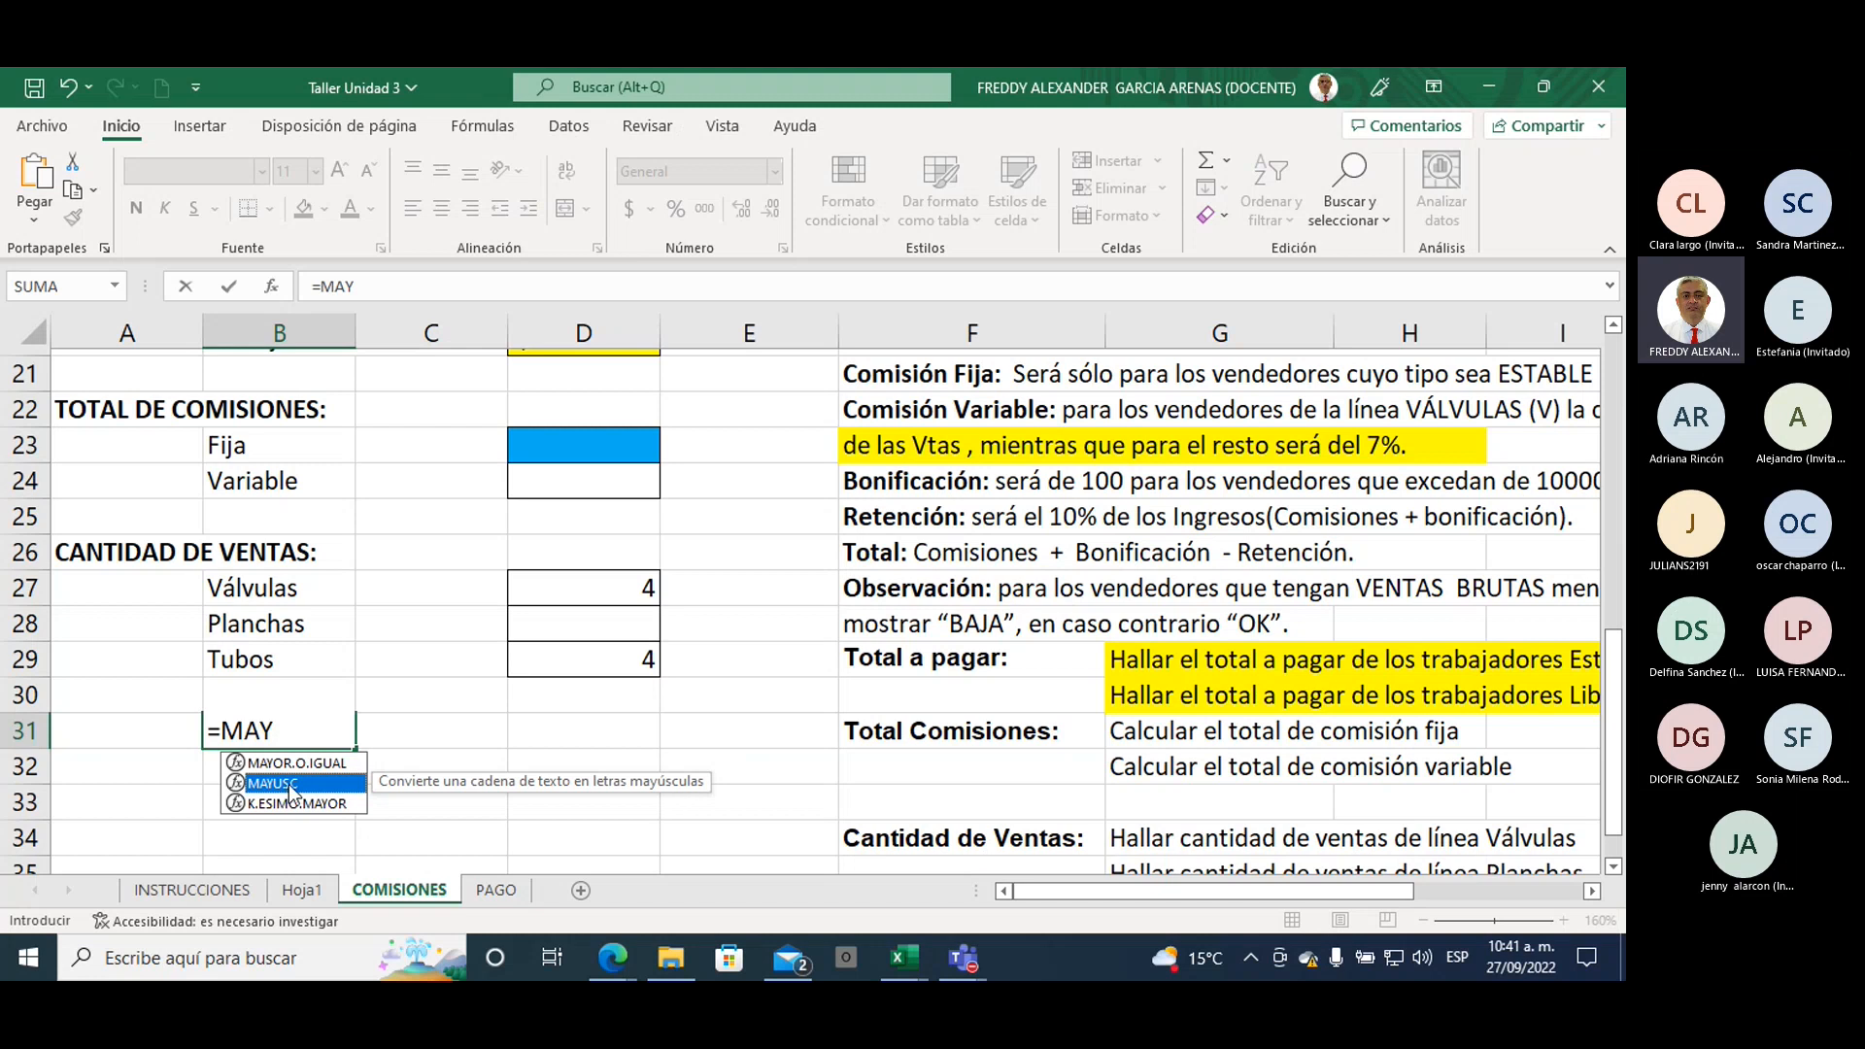
double_click(288, 792)
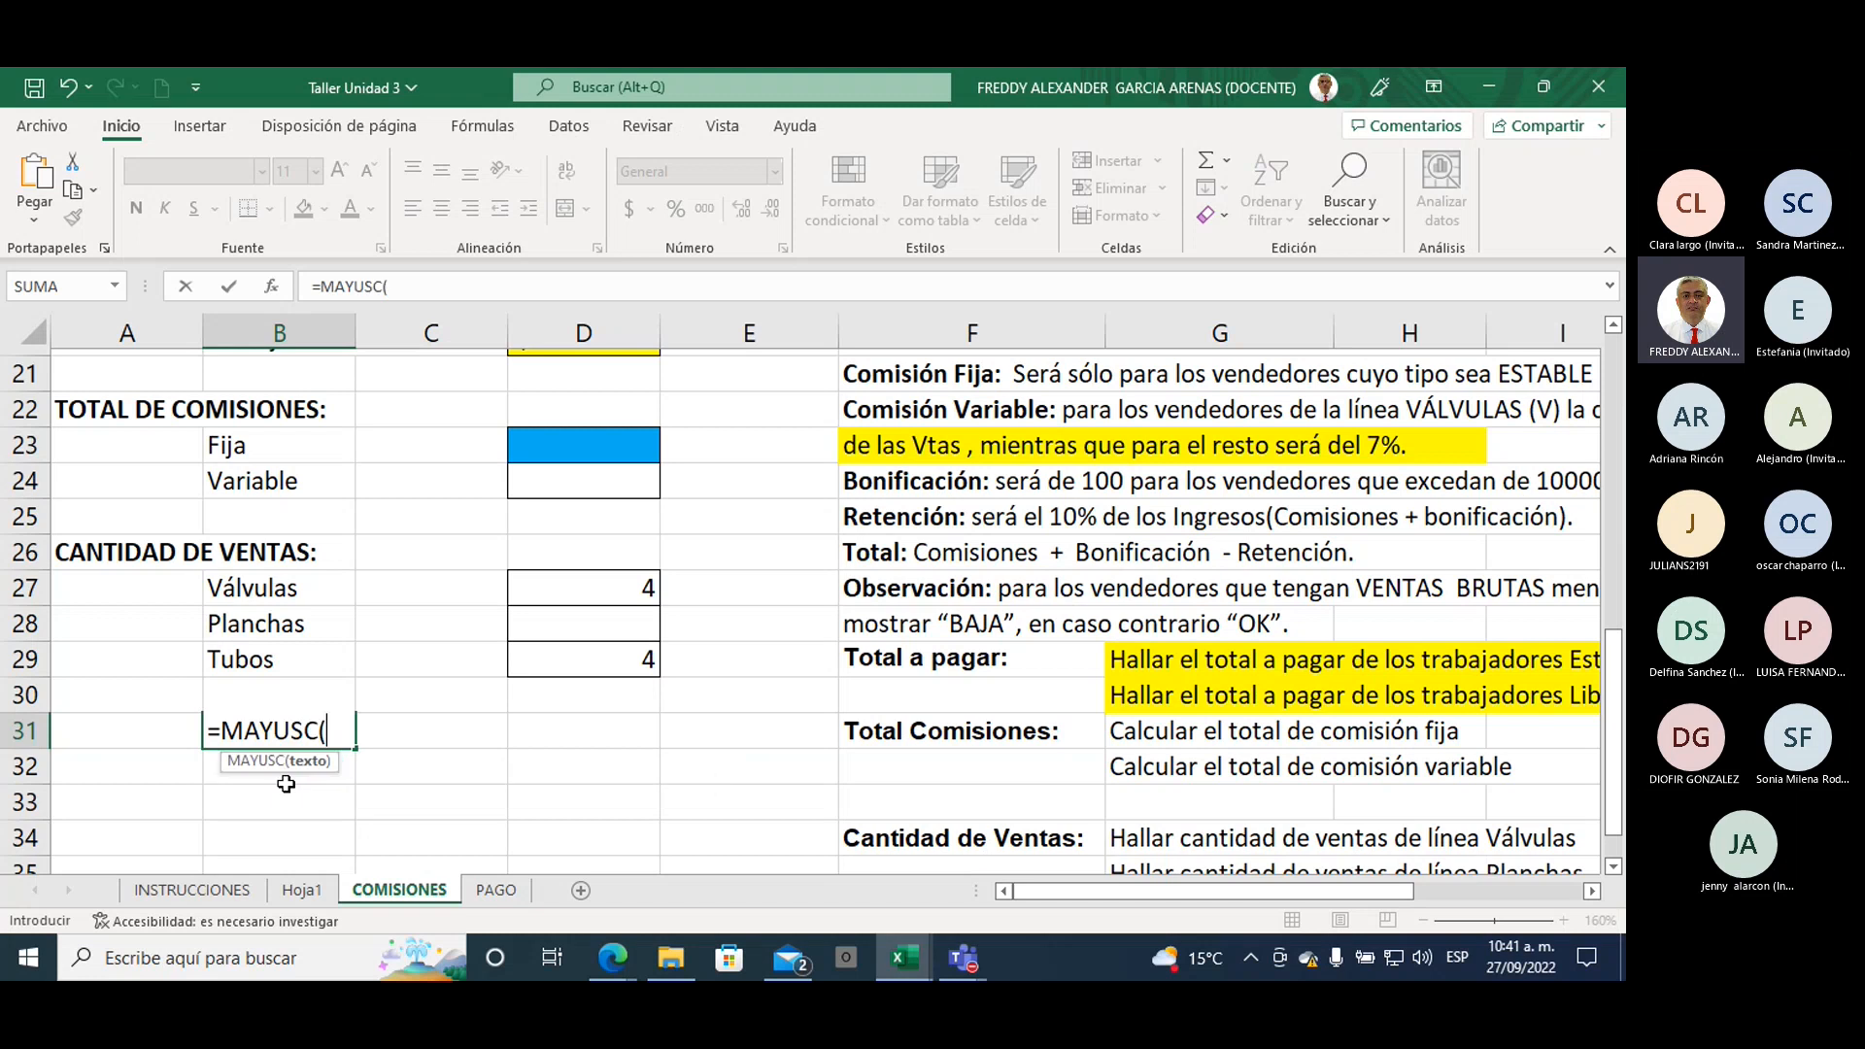
click(248, 662)
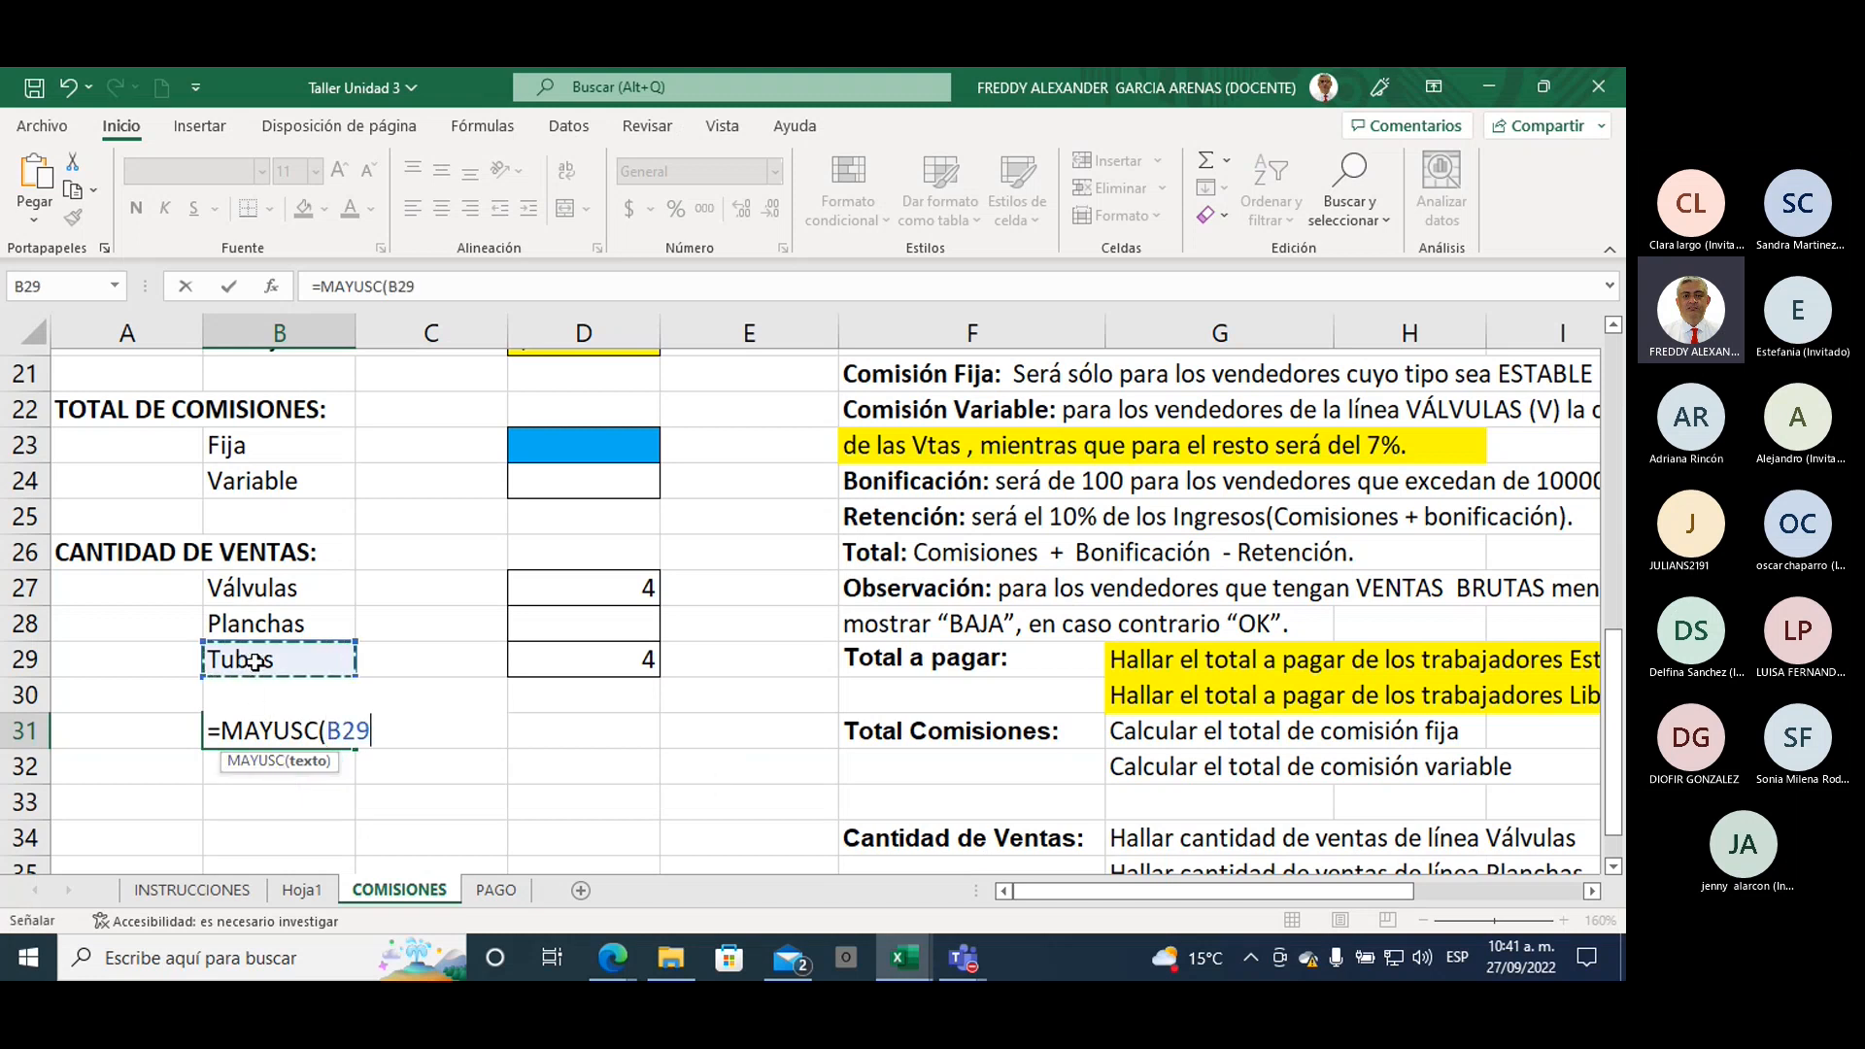
text())
key(Return)
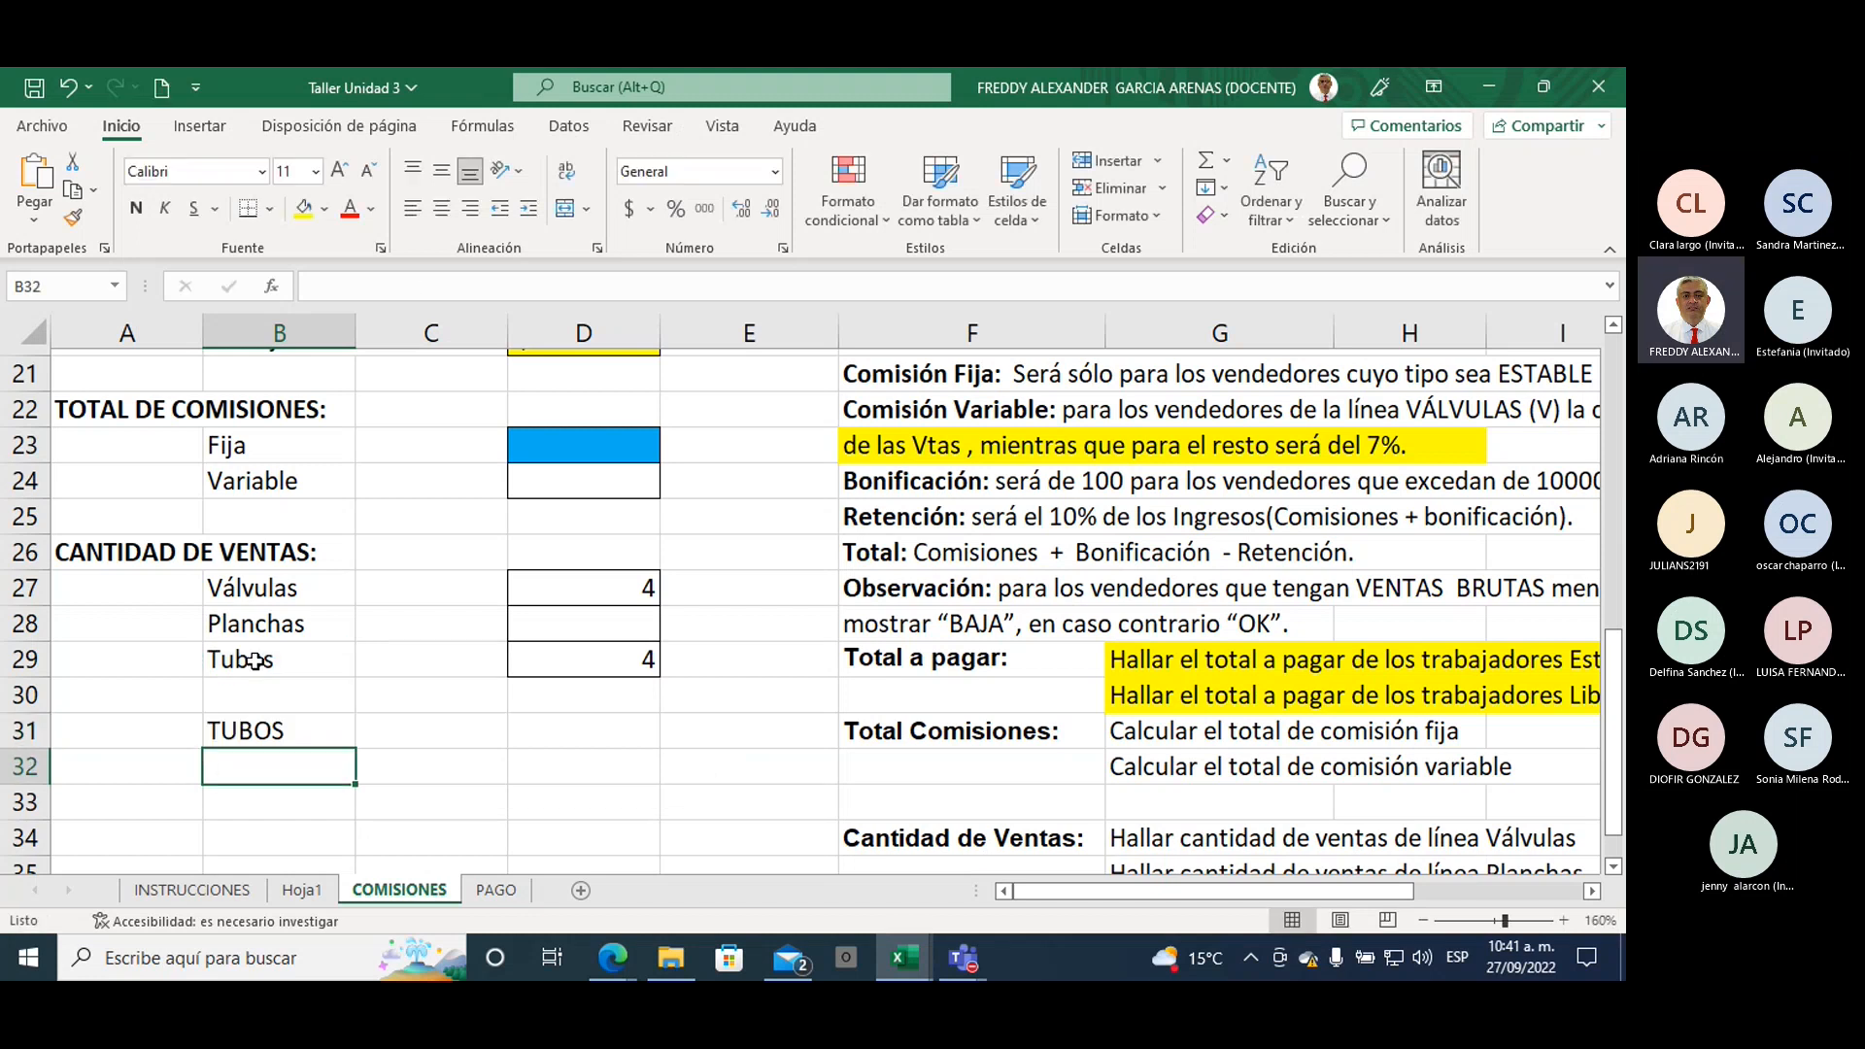
click(237, 673)
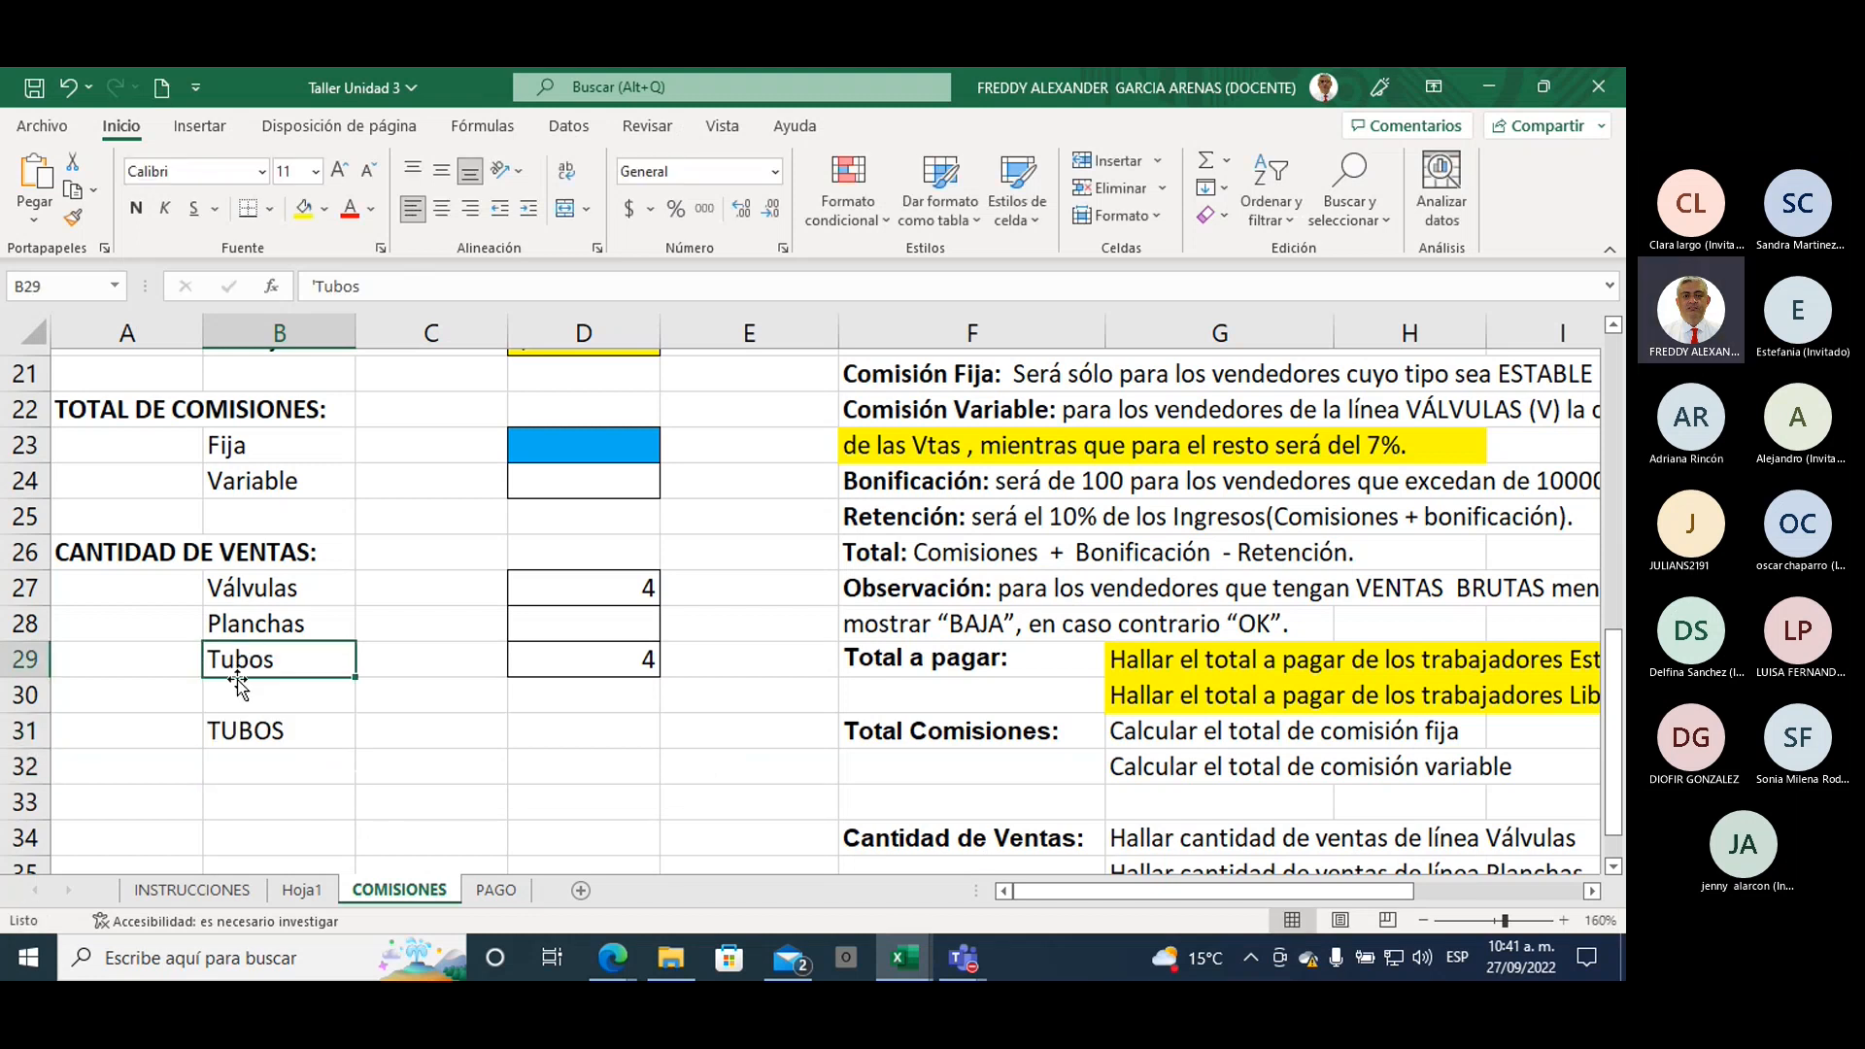
click(335, 732)
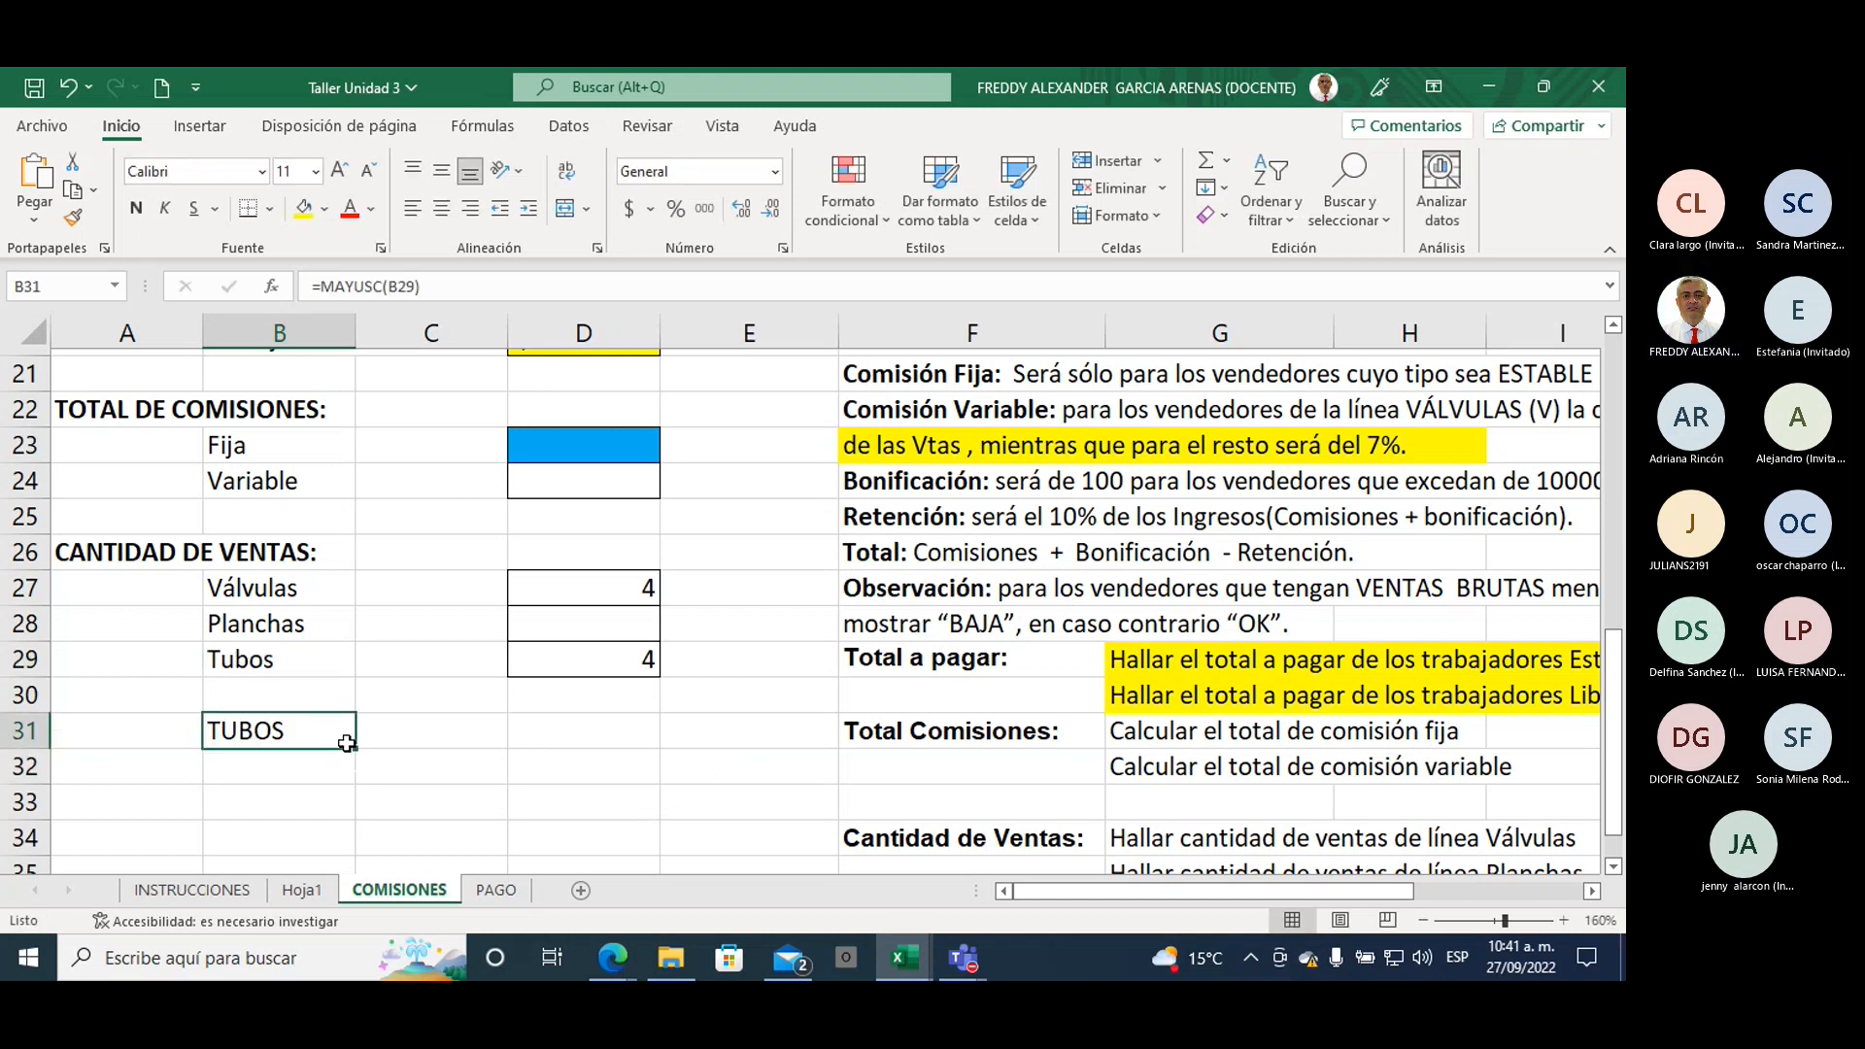
Step: Convert the uppercase text in B31 to lowercase in cell C31 with the formula =MINUSC(B31)
click(413, 729)
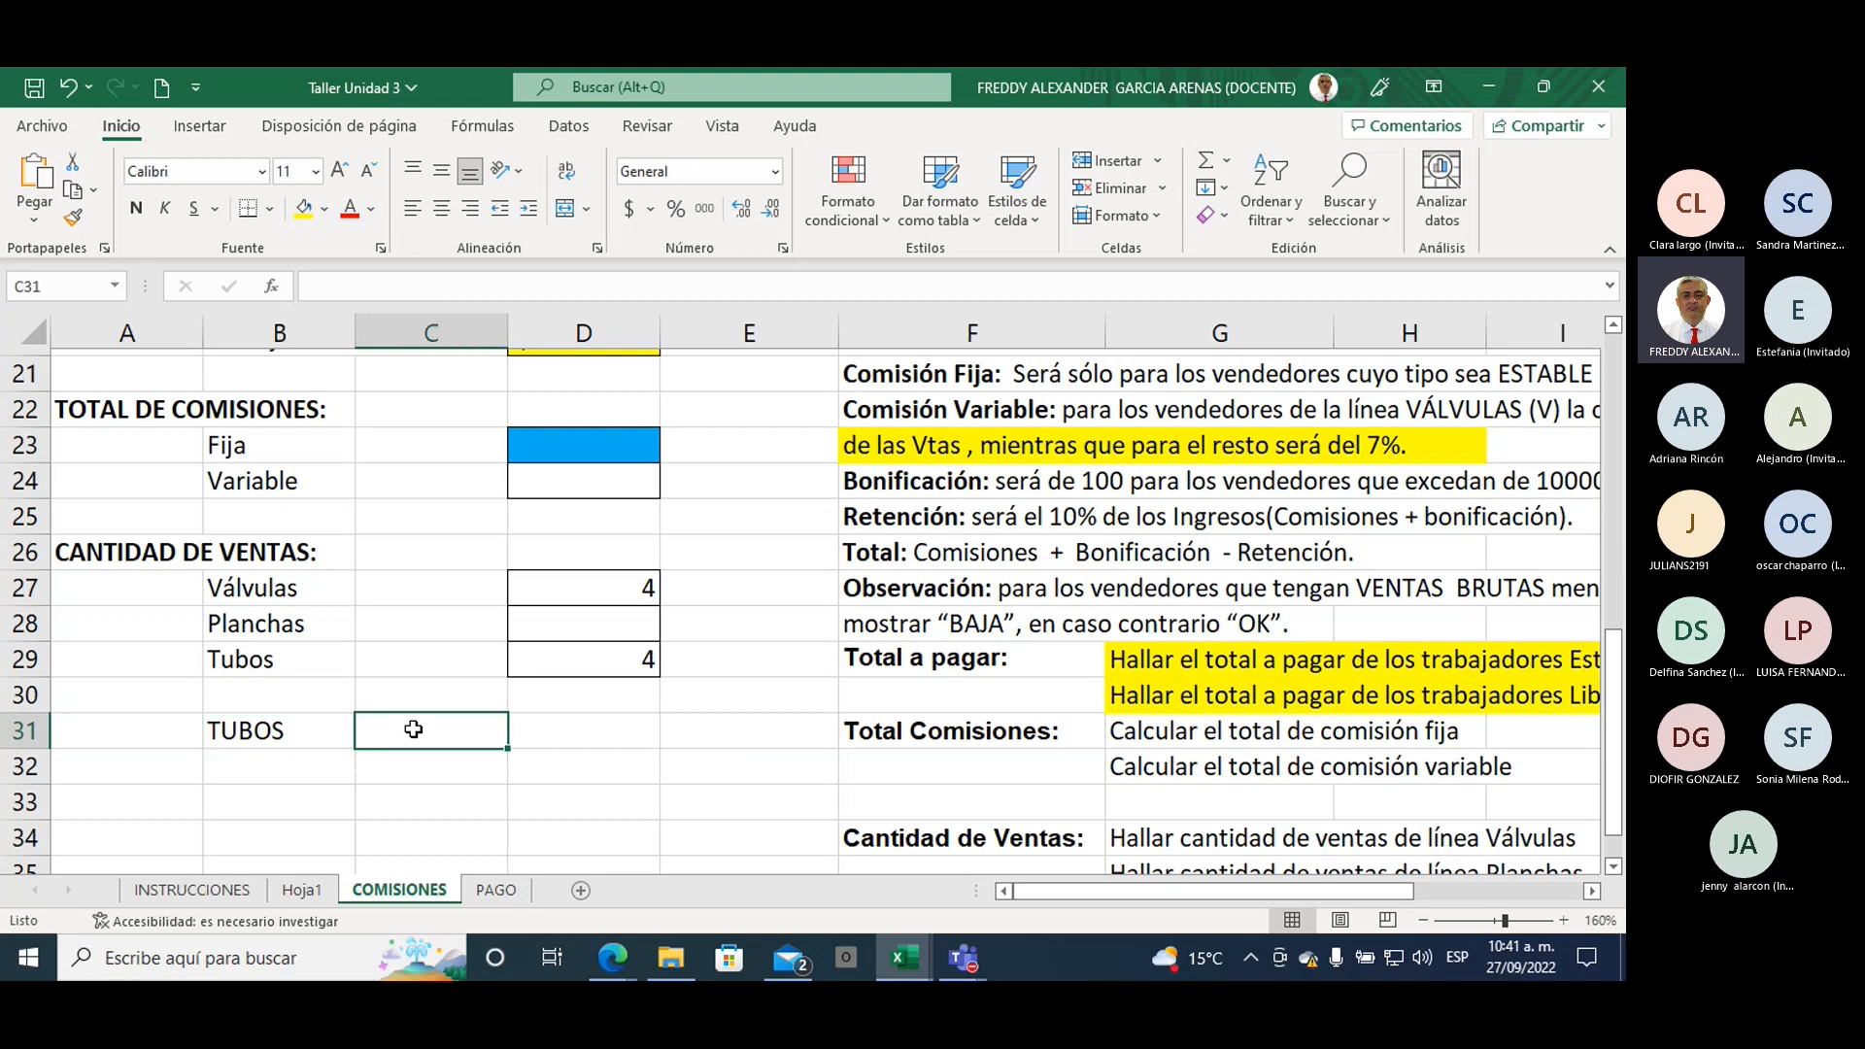
text(=)
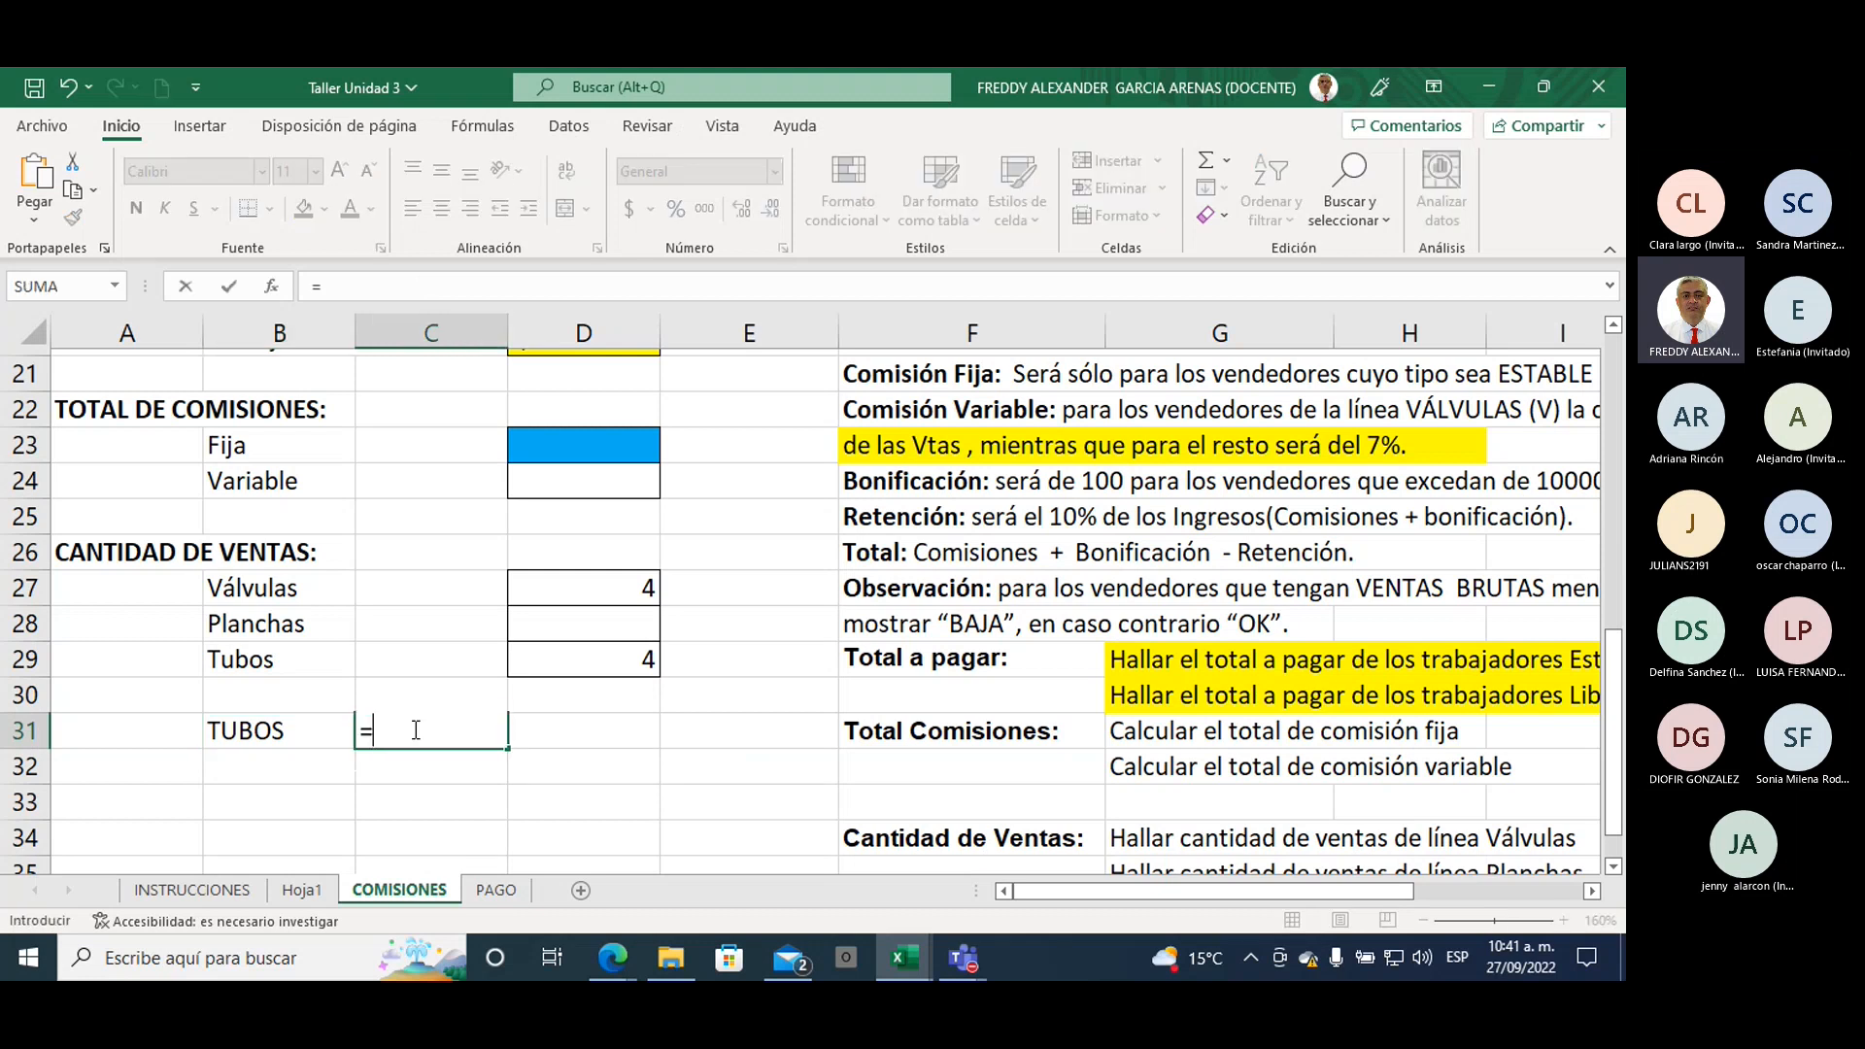
text(MIN)
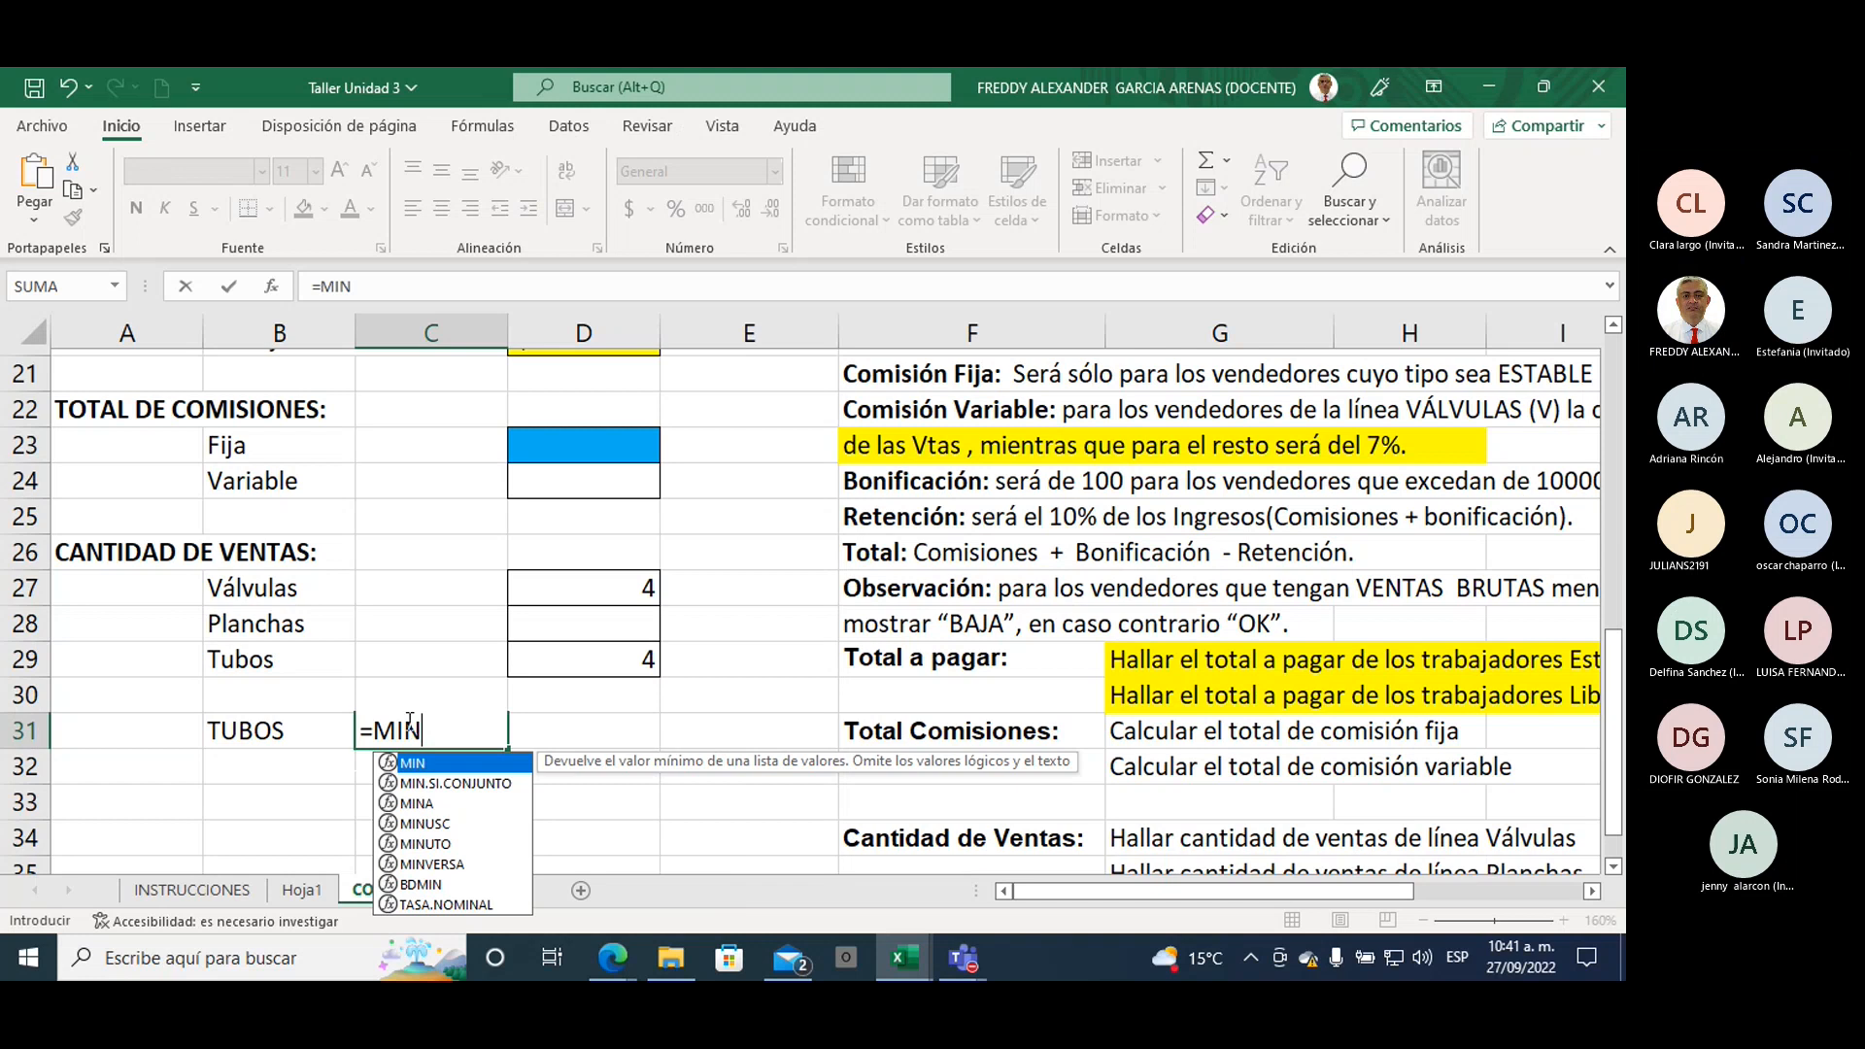
click(449, 826)
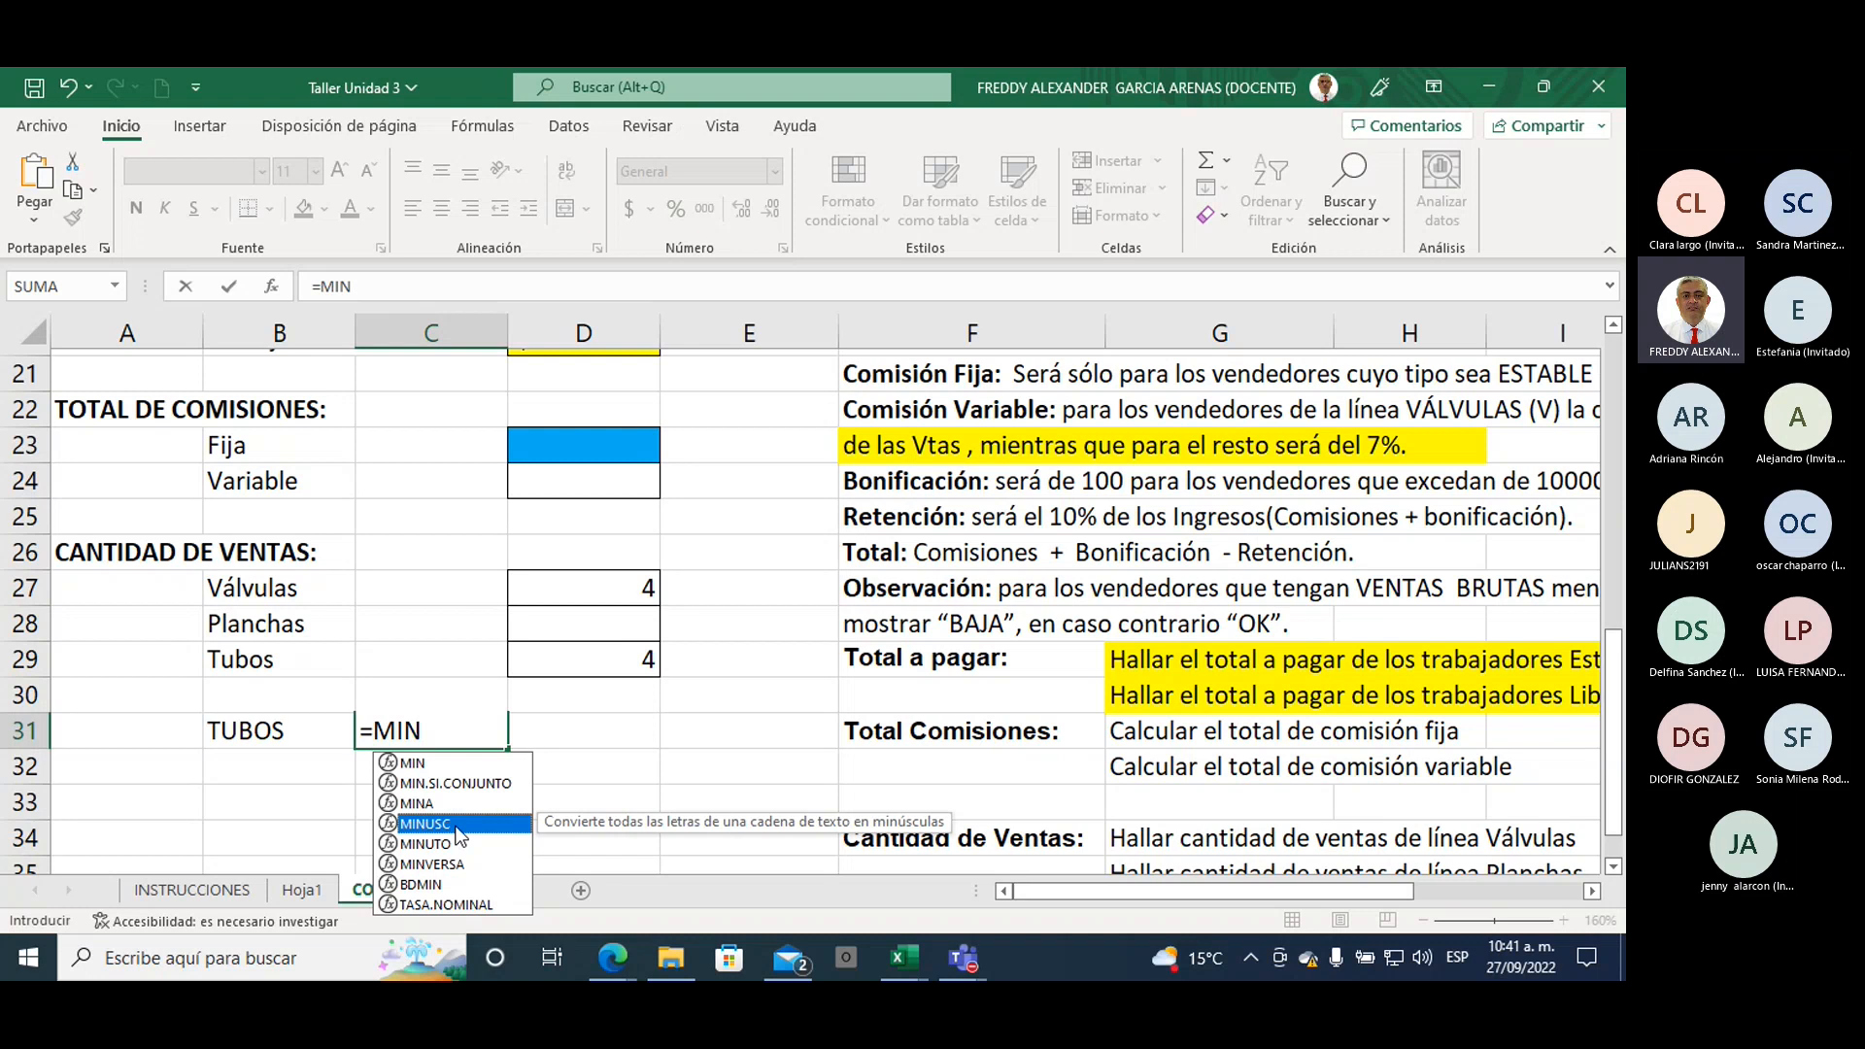
double_click(455, 827)
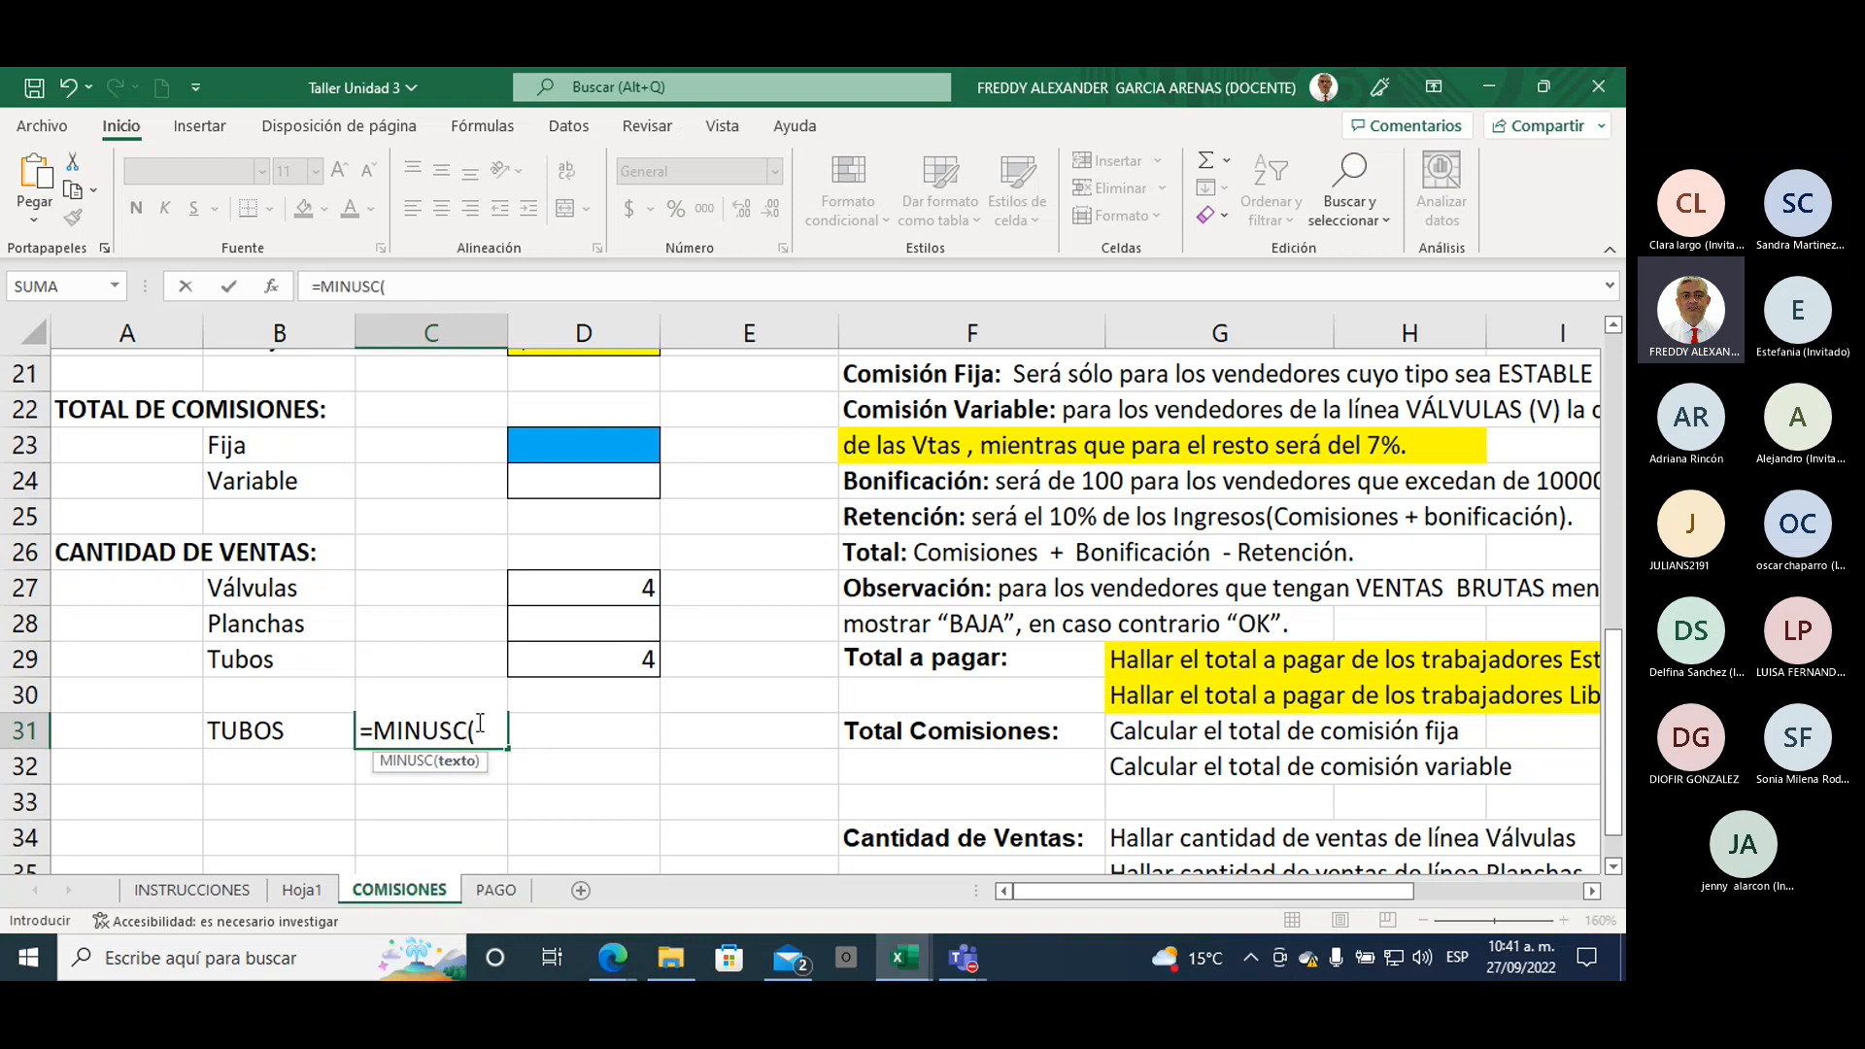
click(226, 729)
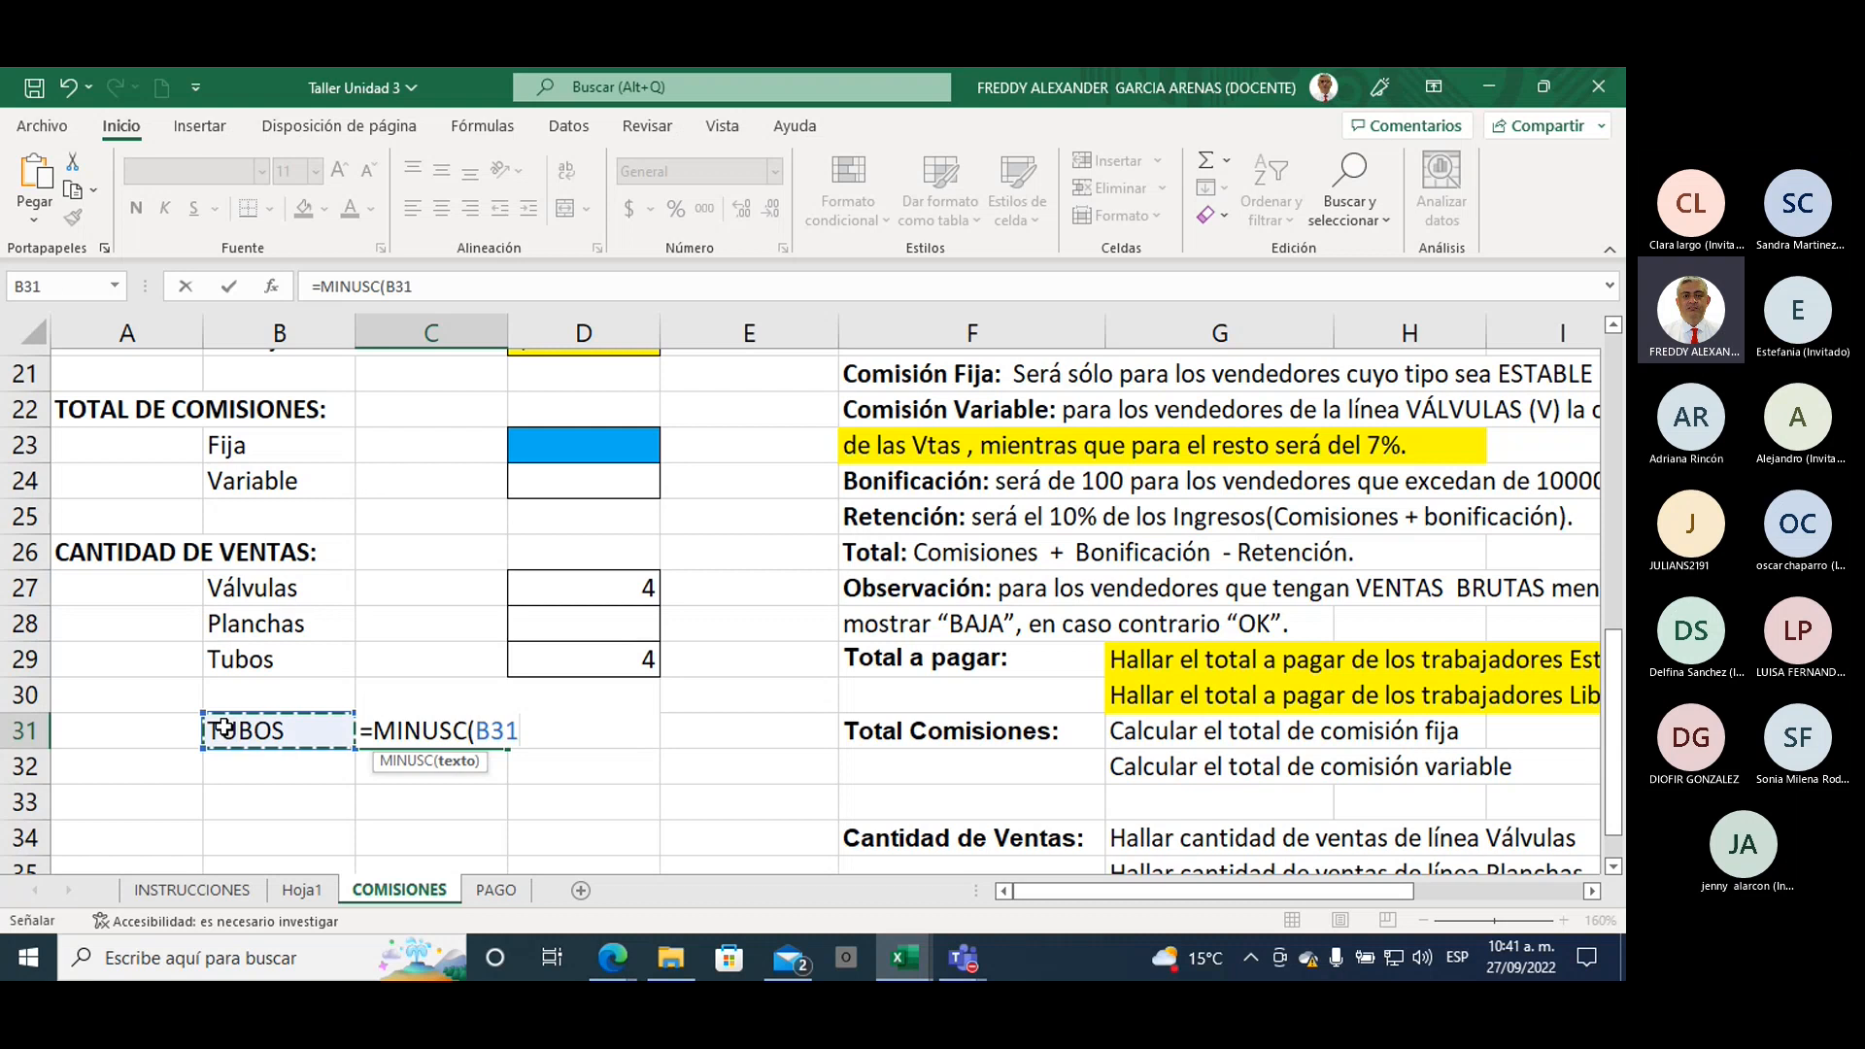
text())
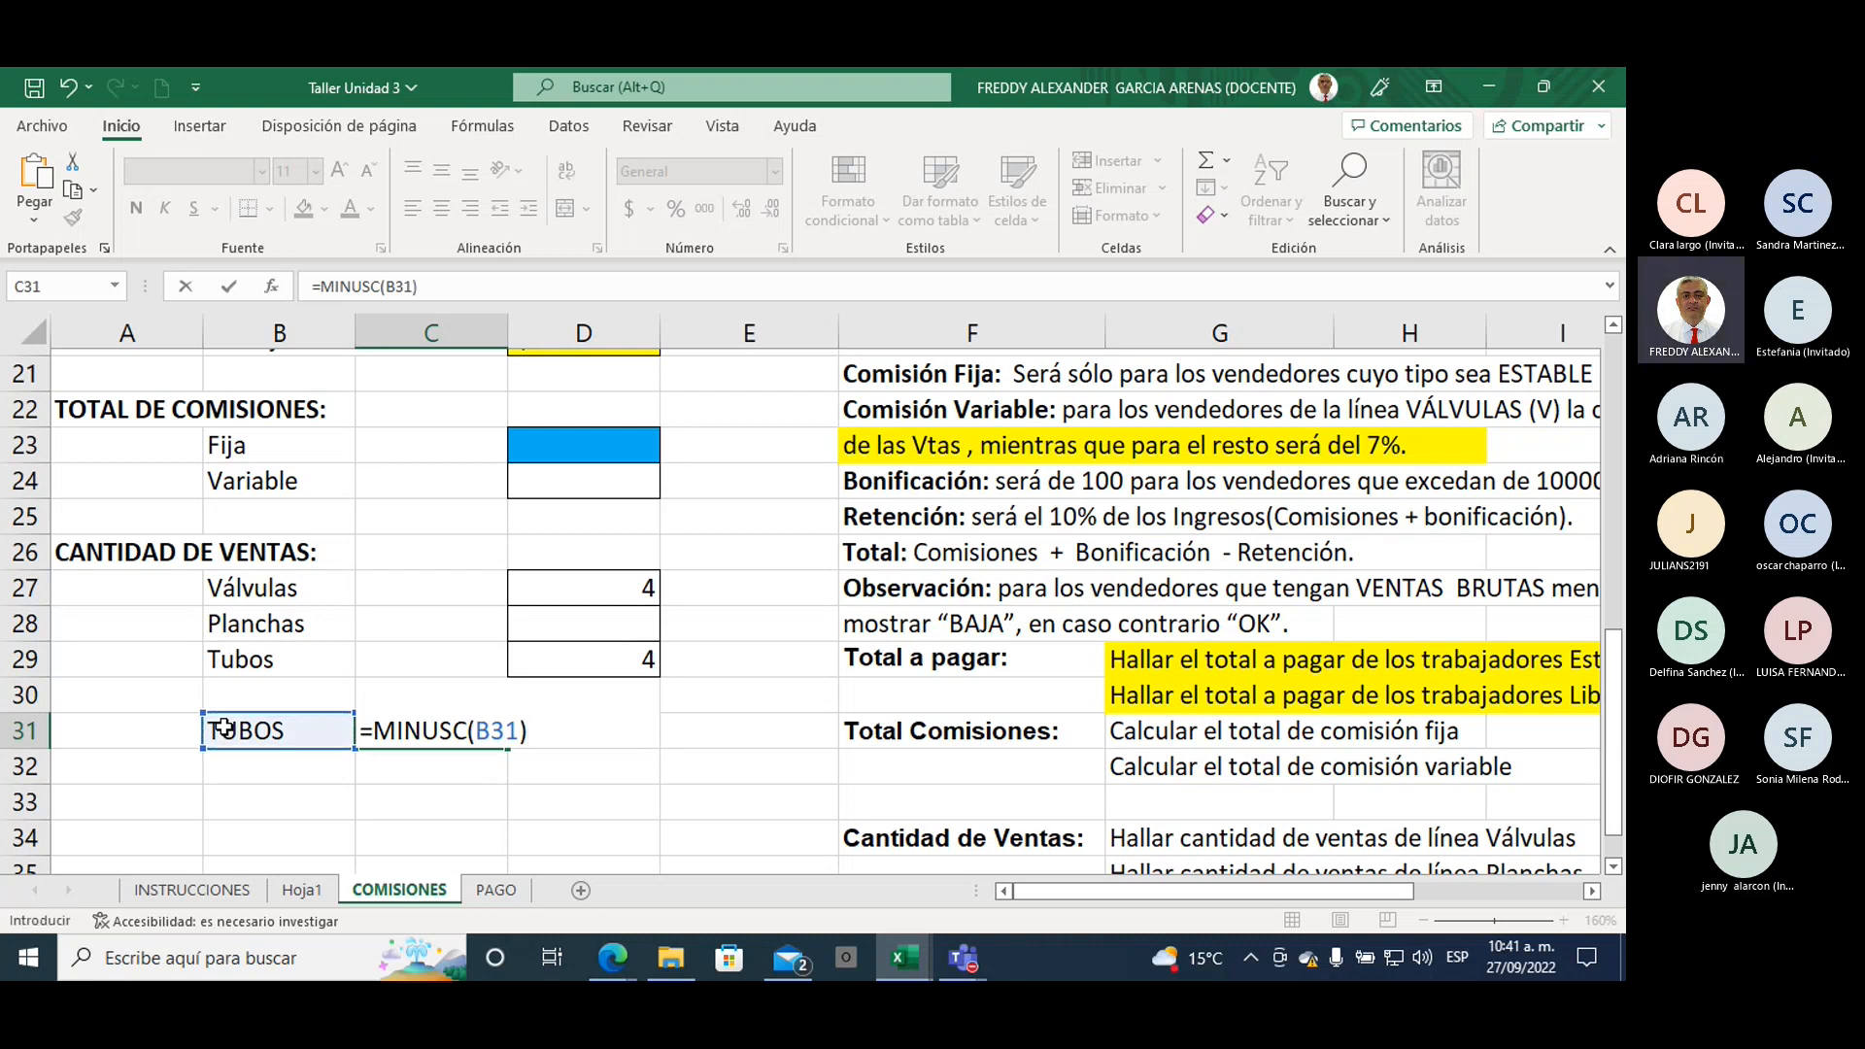
key(Return)
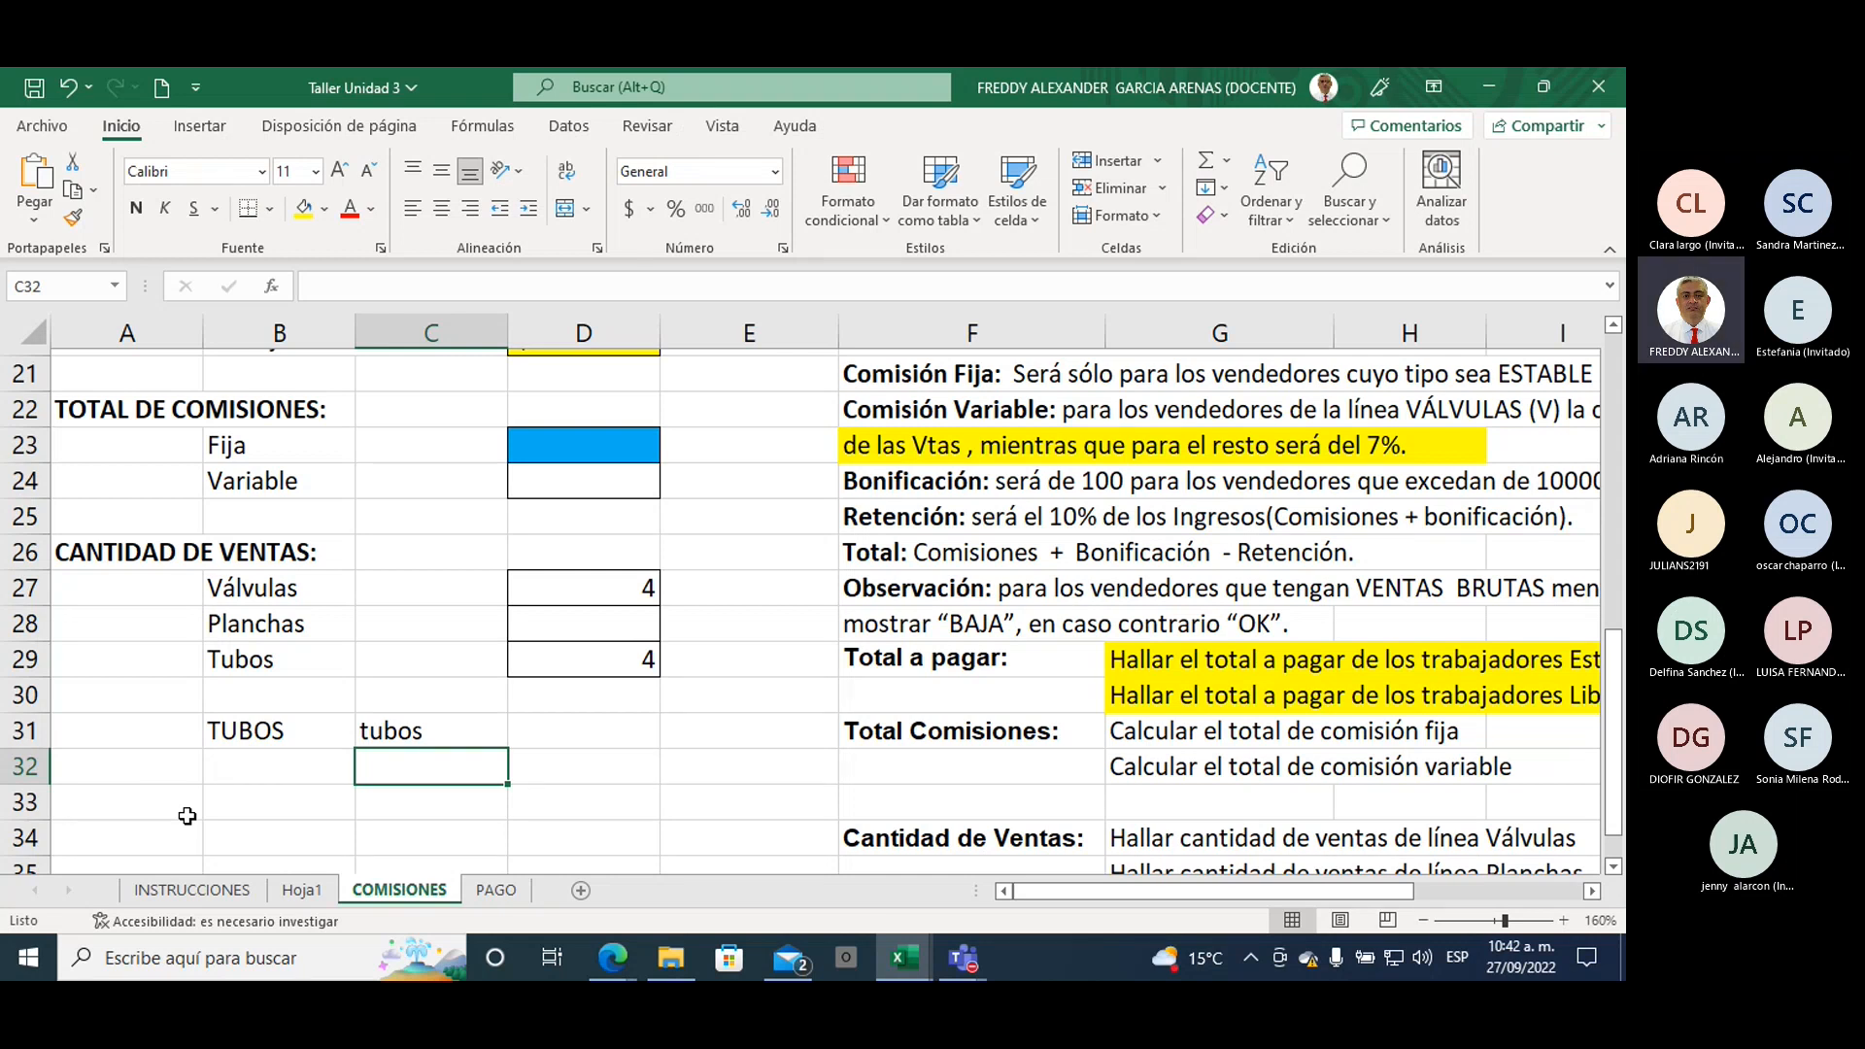
Step: Check the Minusc, Mayusc, Nompropio, Espacios video entry on the course page in Edge and return to the Taller Unidad 3 workbook
click(618, 955)
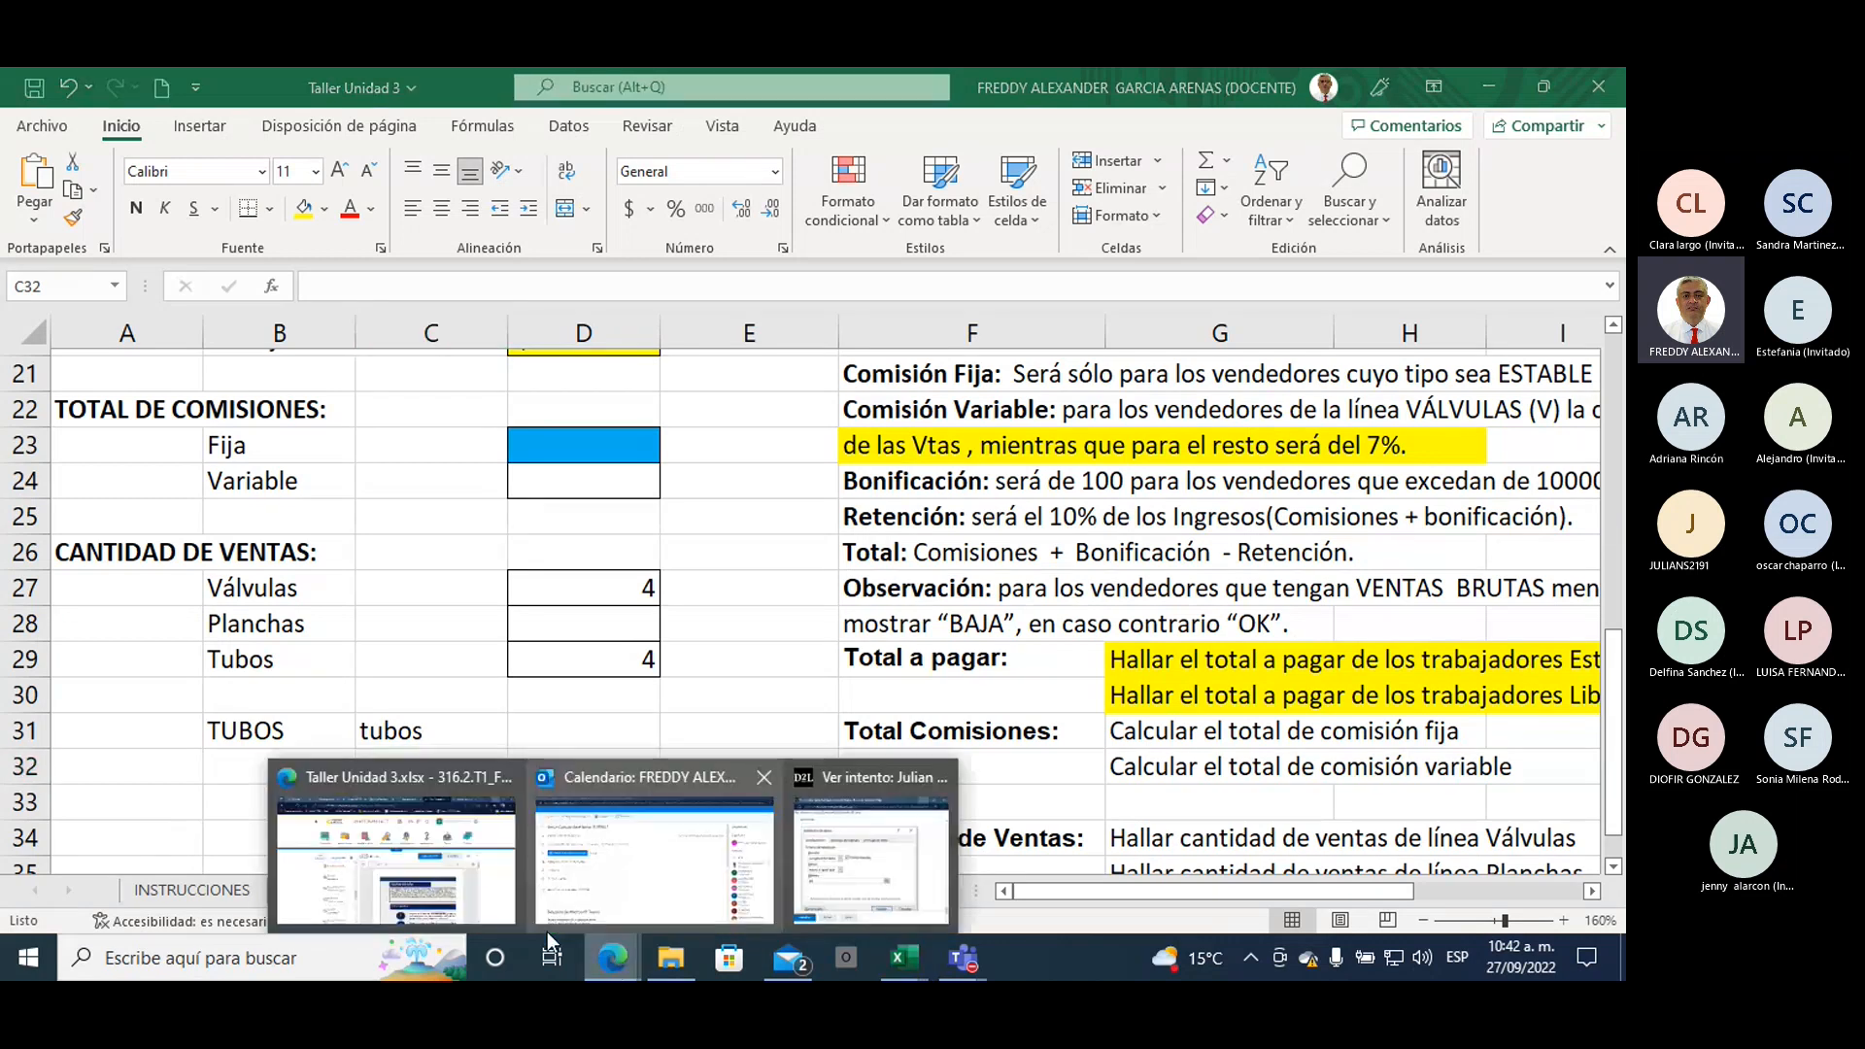
click(472, 874)
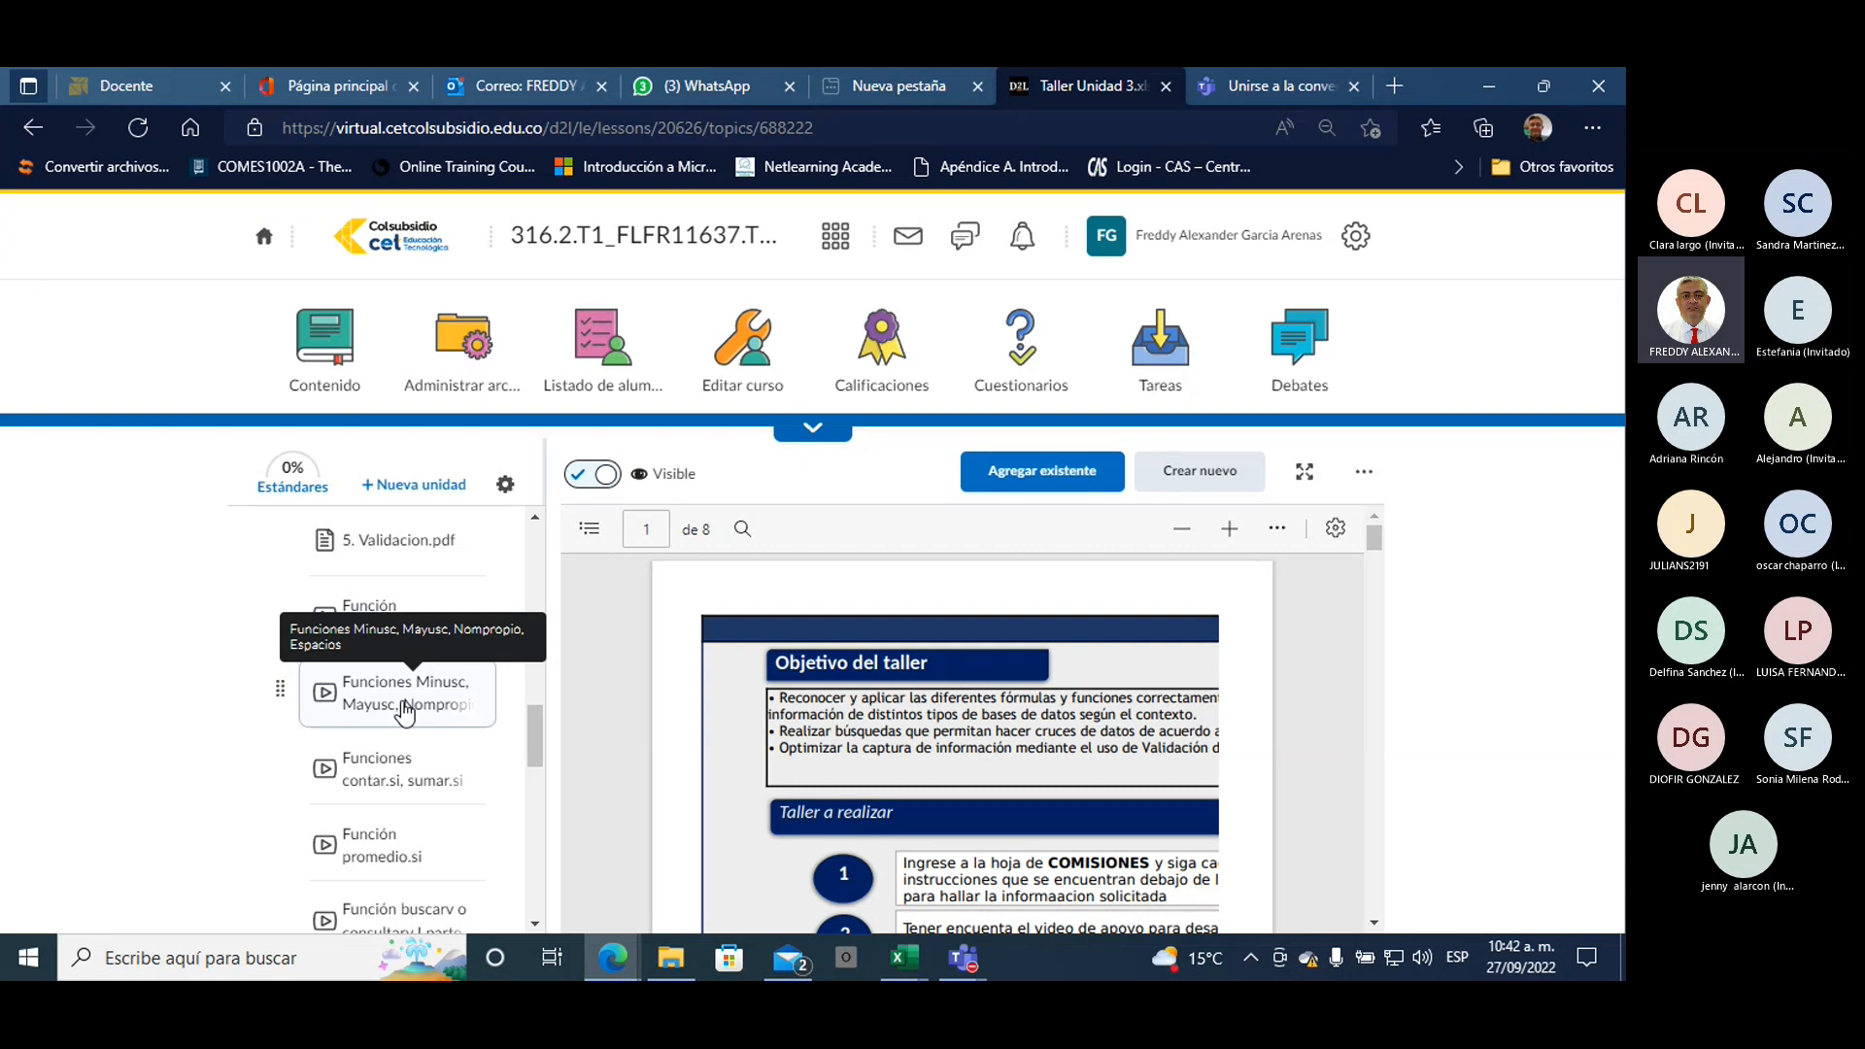
click(901, 964)
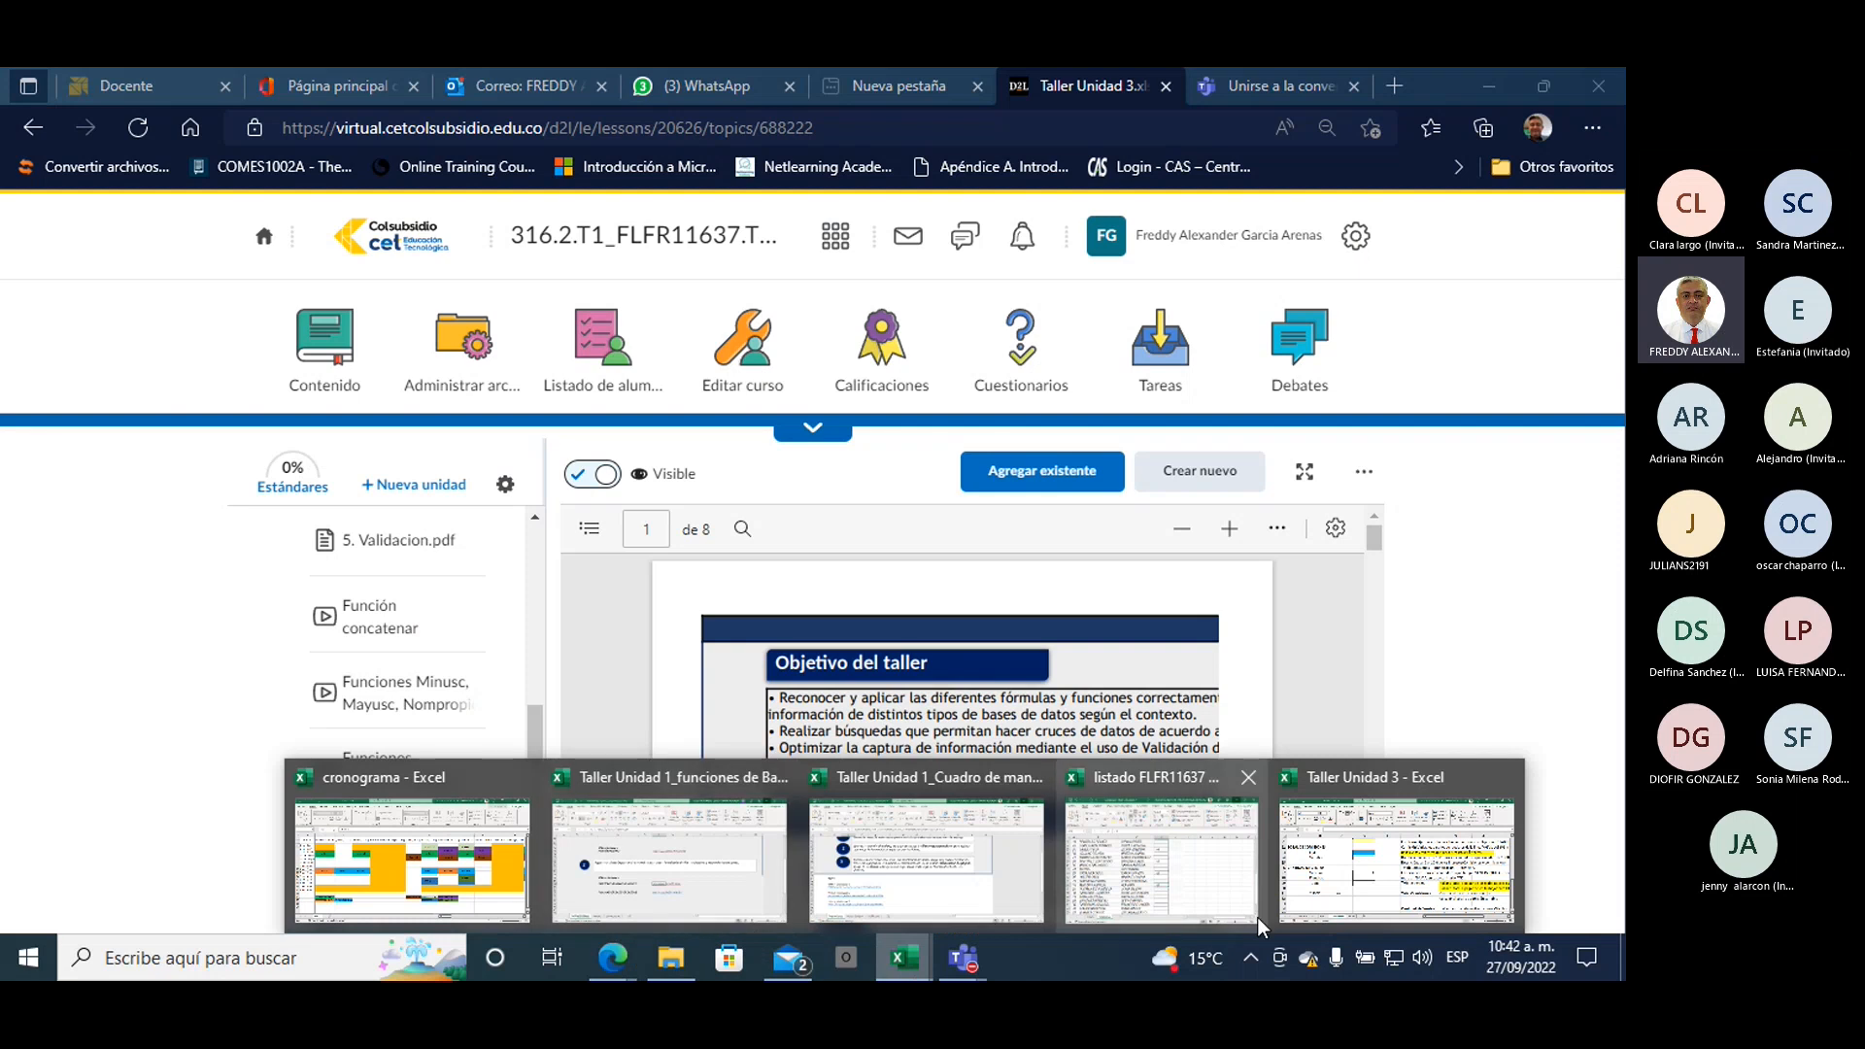
click(1296, 911)
Step: Enter a person's first name in lowercase letters in cell B35 as sample text
scroll(428, 819, down, 3)
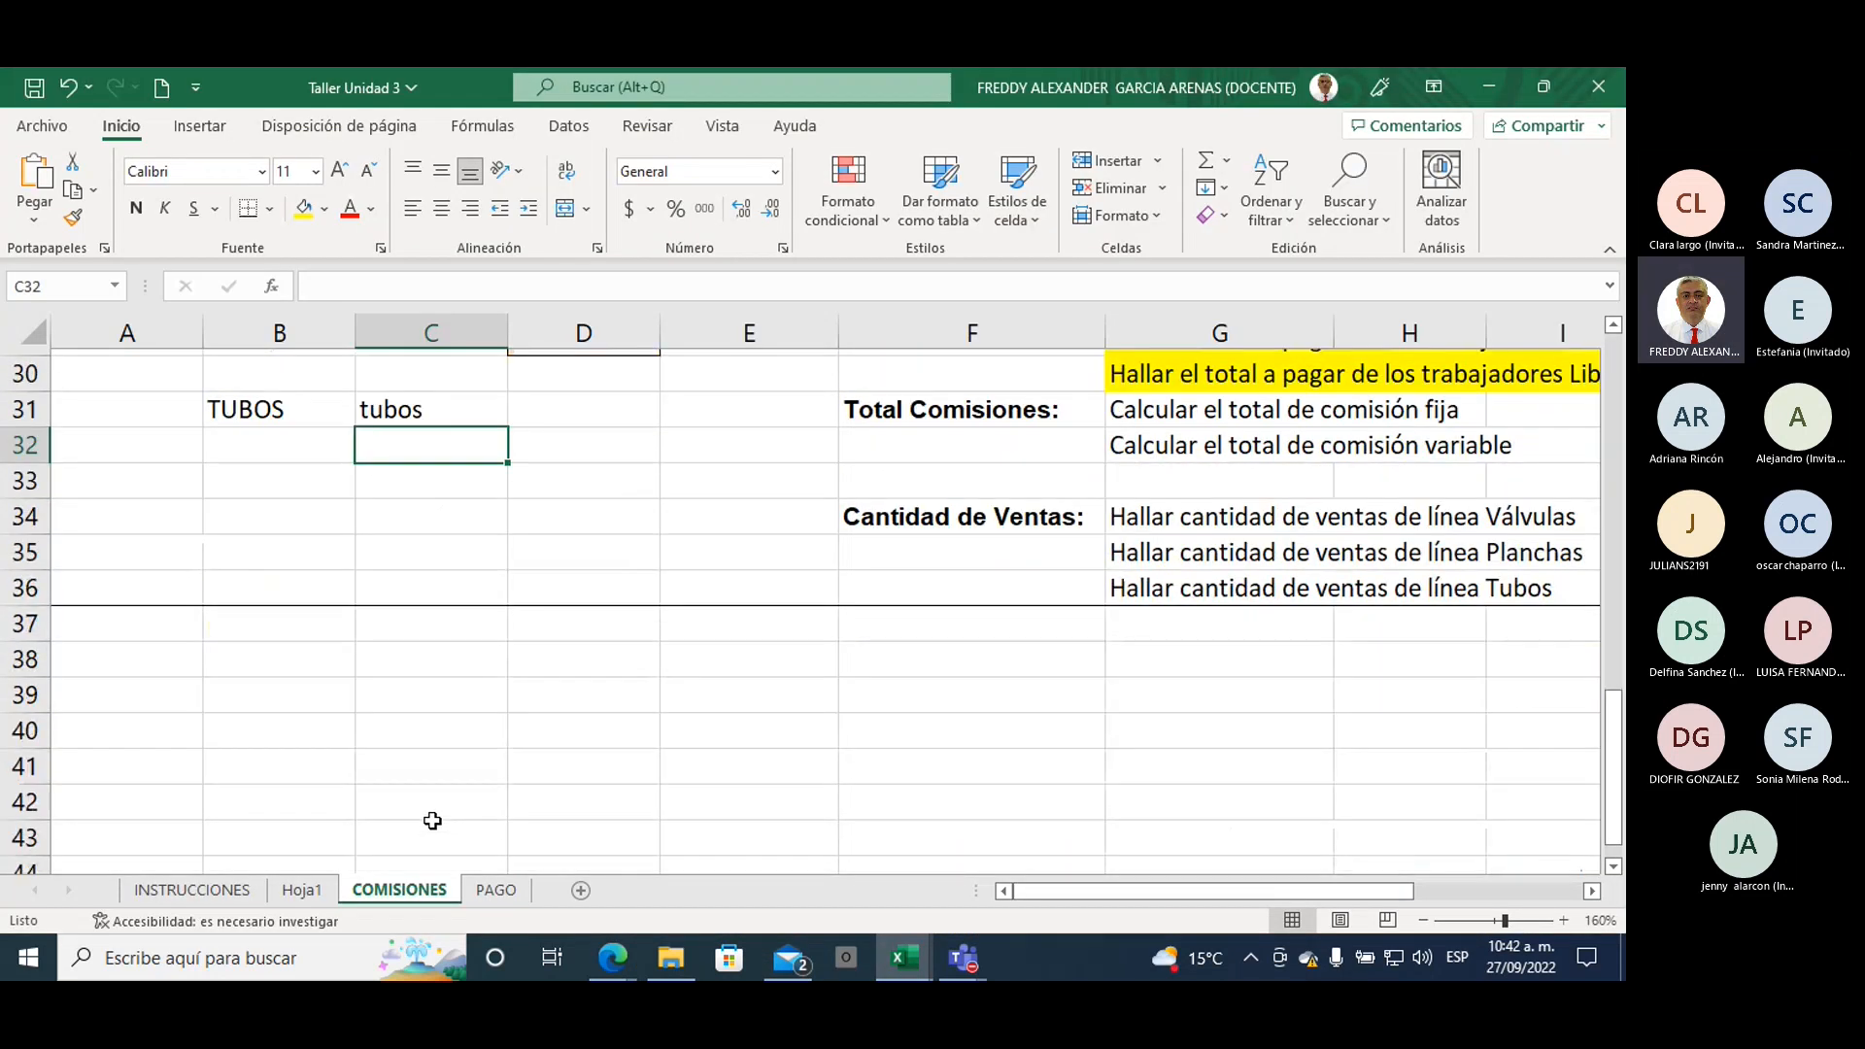
click(275, 546)
text(FRE)
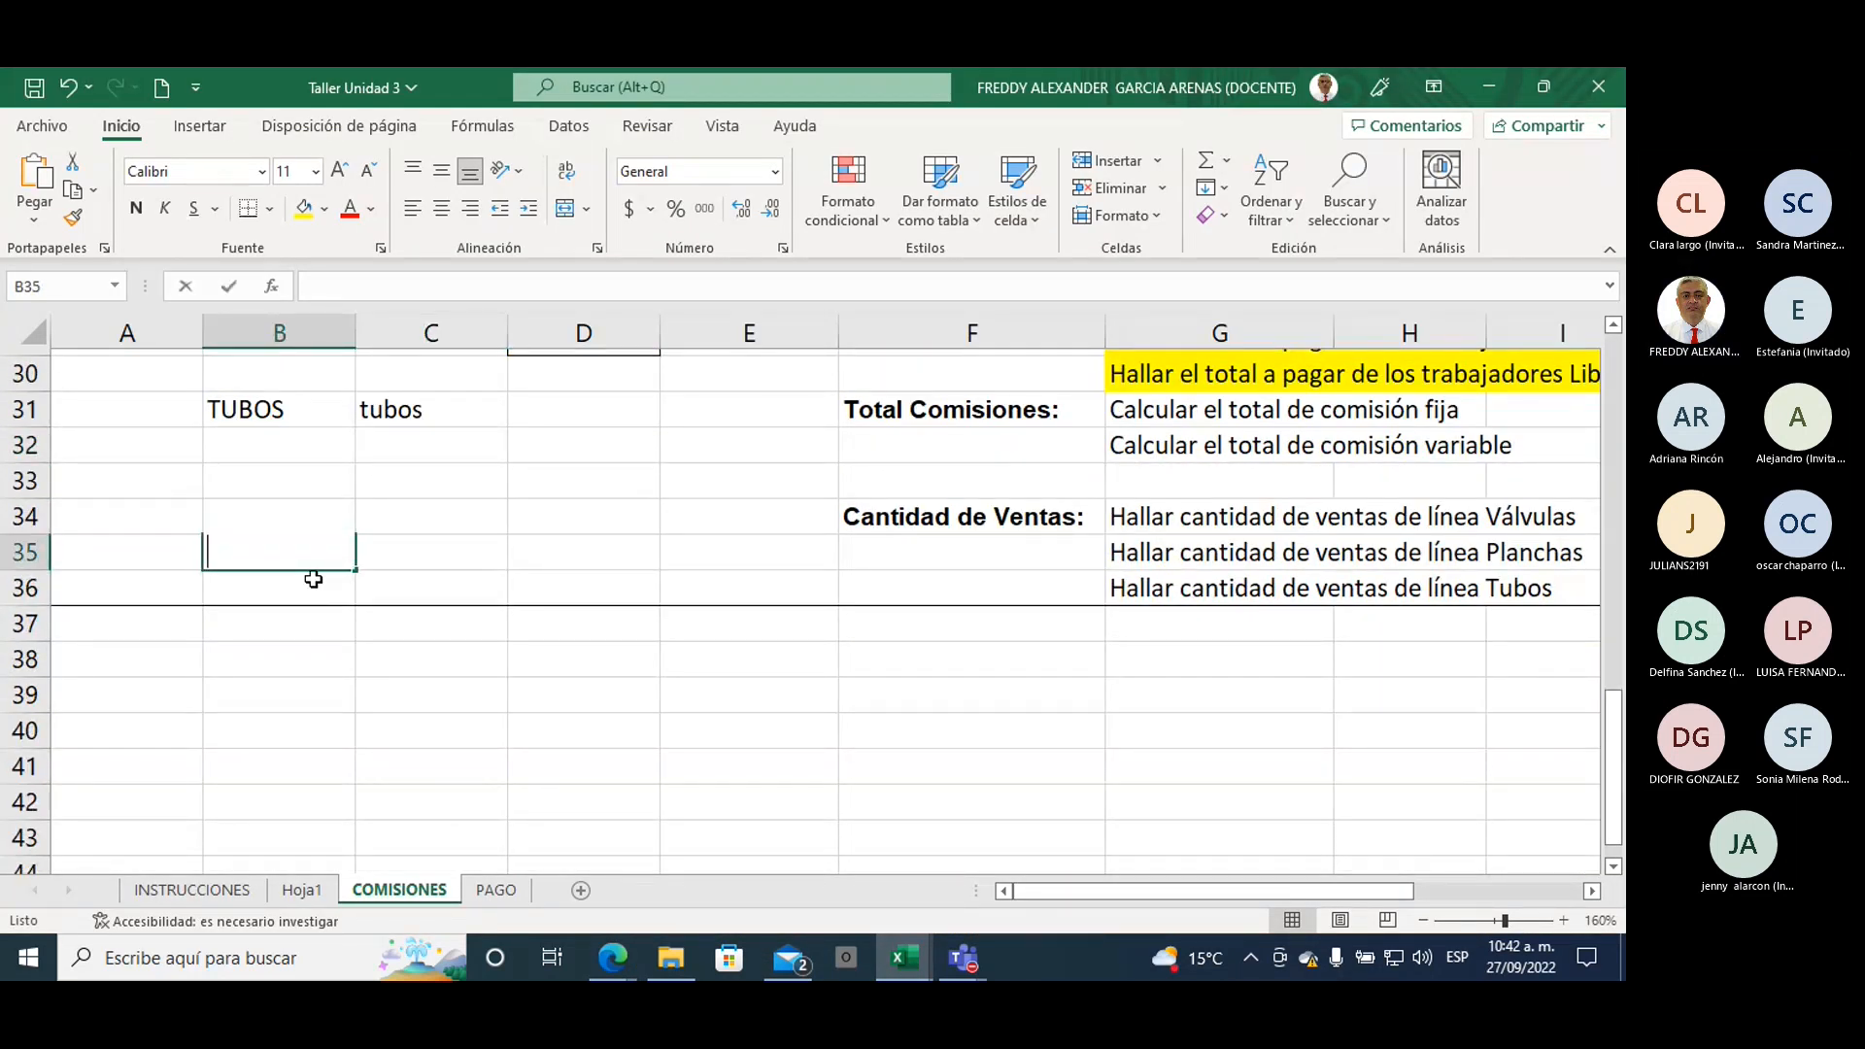
text(DDY)
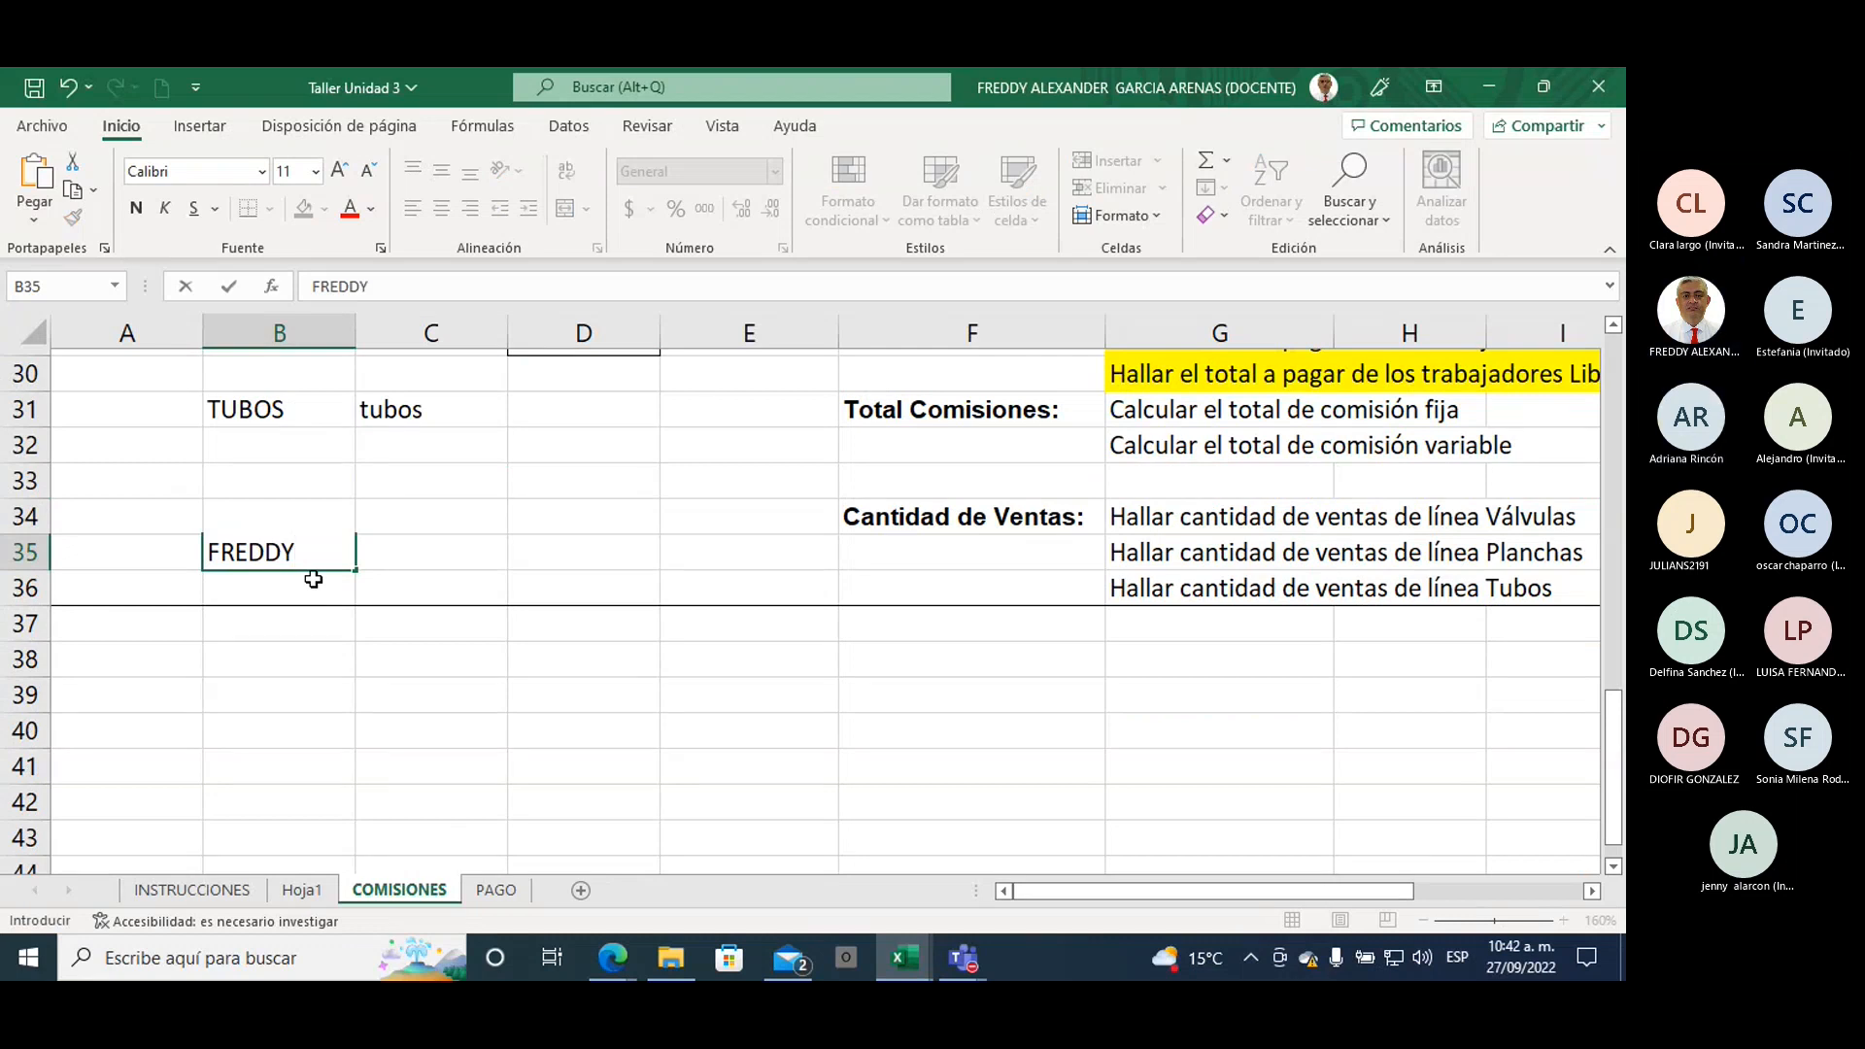
key(BackSpace)
key(BackSpace)
key(BackSpace)
key(BackSpace)
key(BackSpace)
key(BackSpace)
text(f)
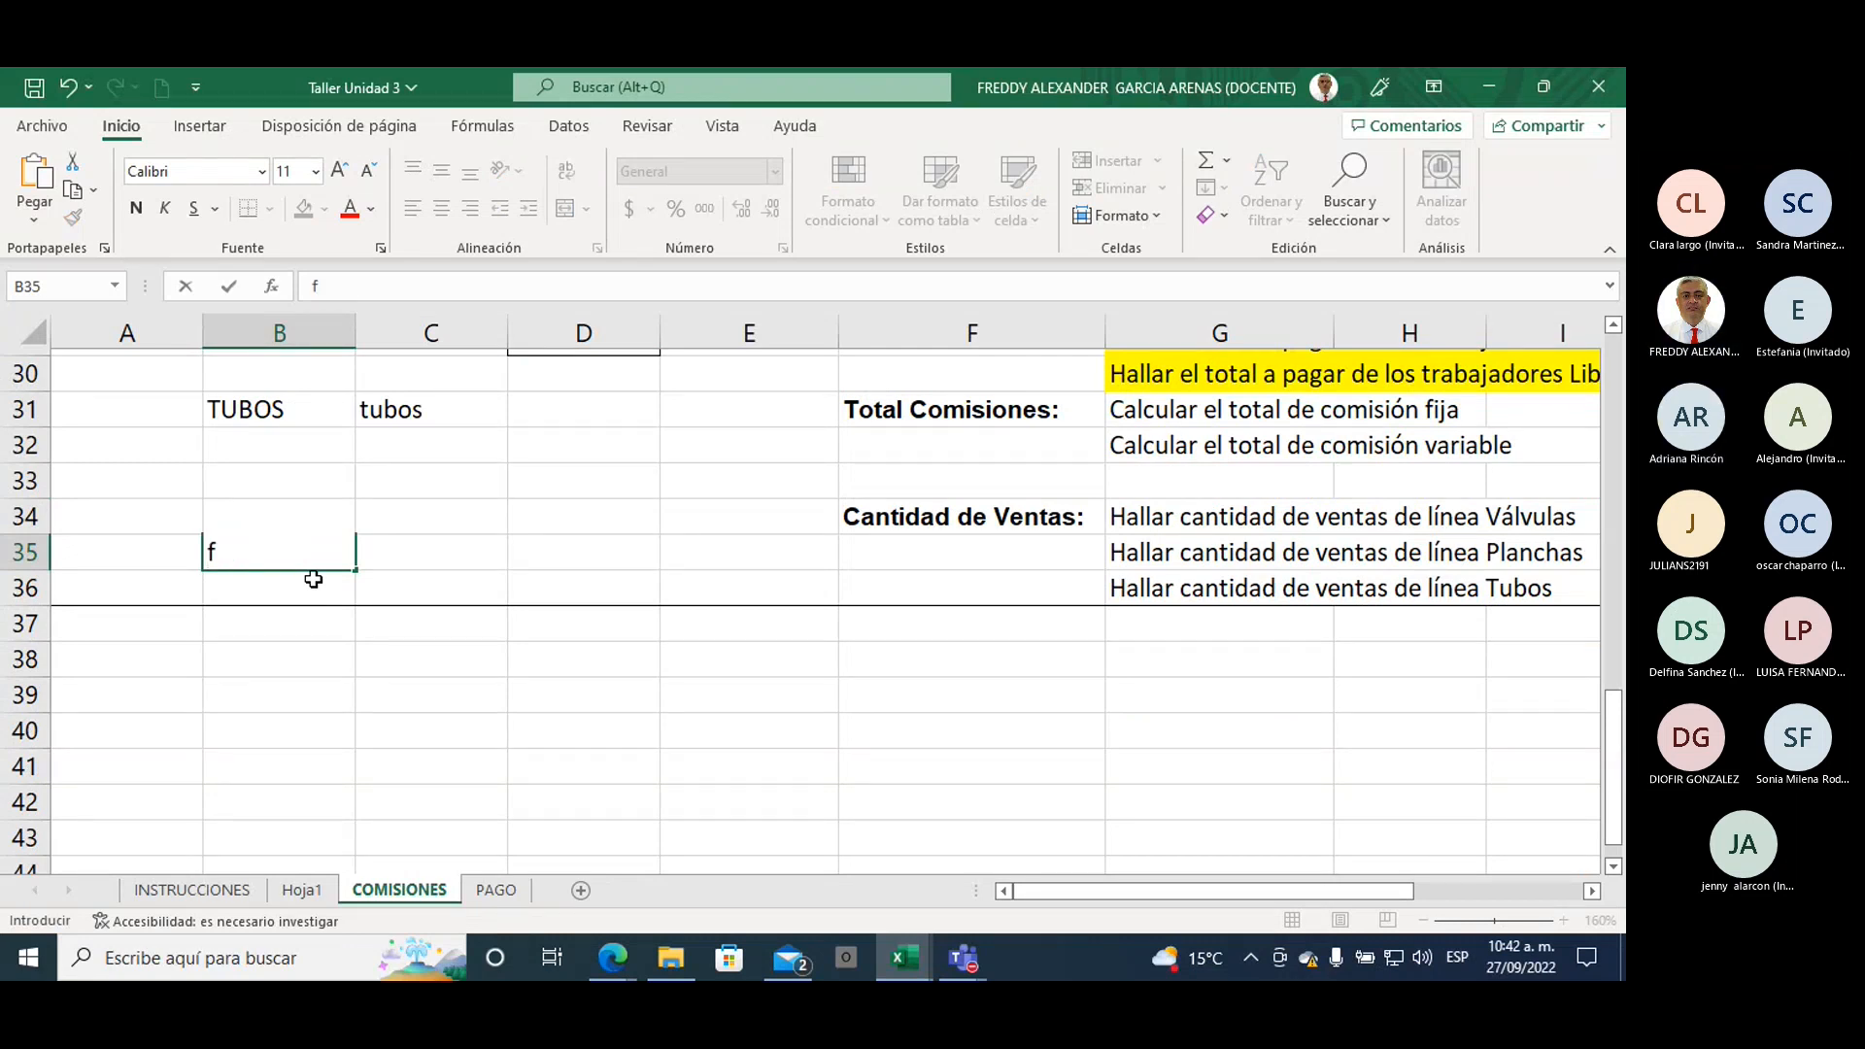
text(reddy)
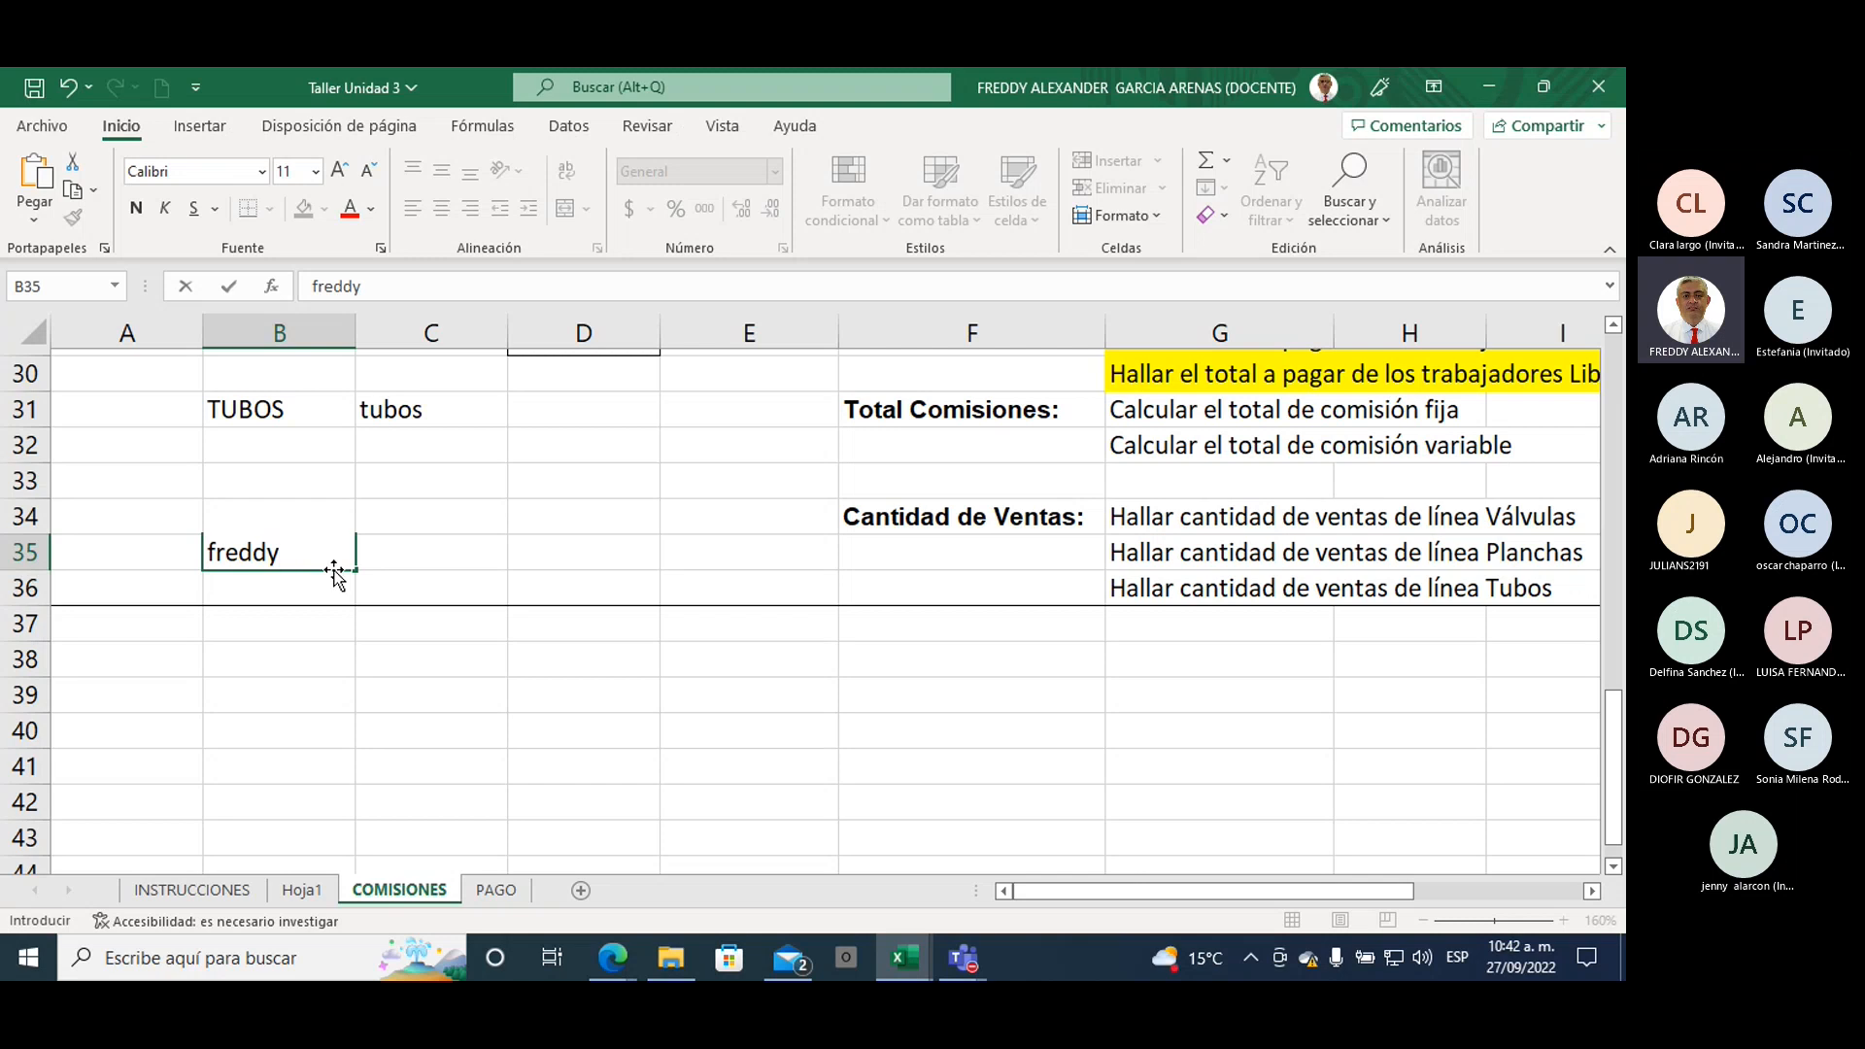
Step: Convert the lowercase name in B35 to proper case in cell C35 with the formula =NOMPROPIO(B35)
click(430, 551)
text(=nom)
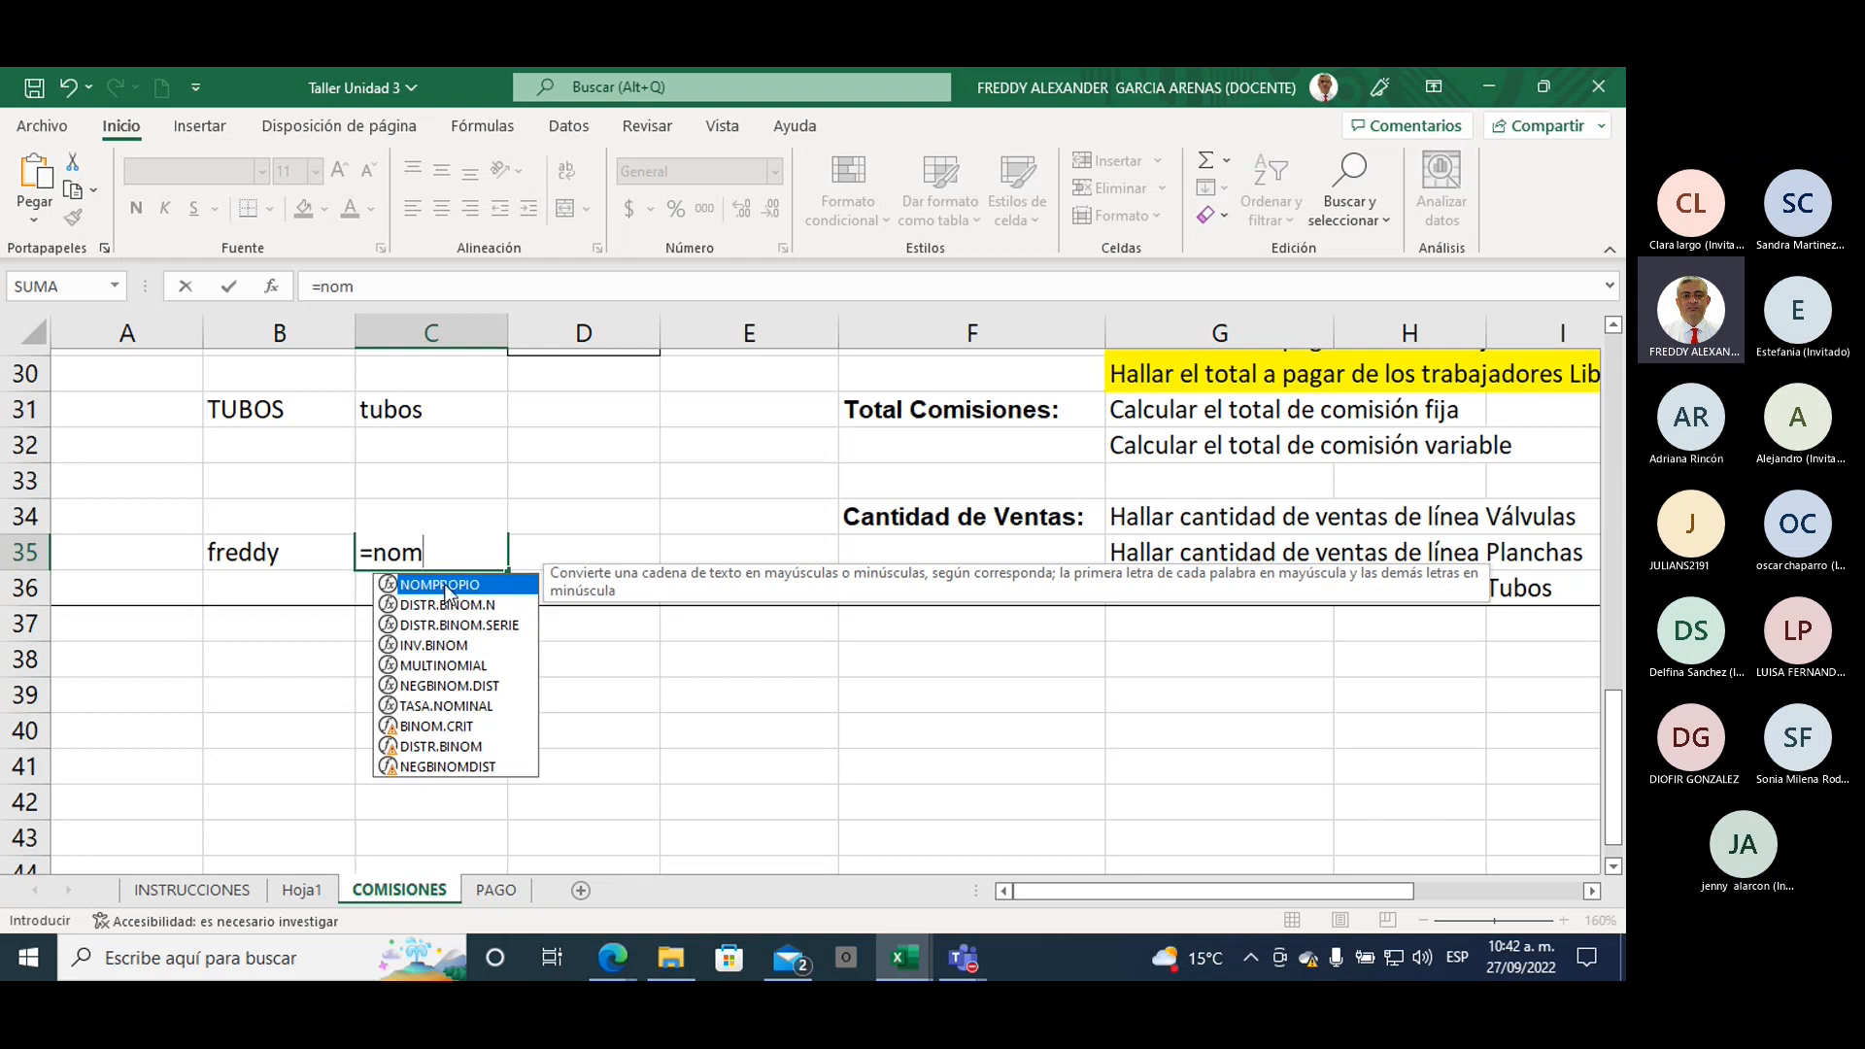
double_click(447, 585)
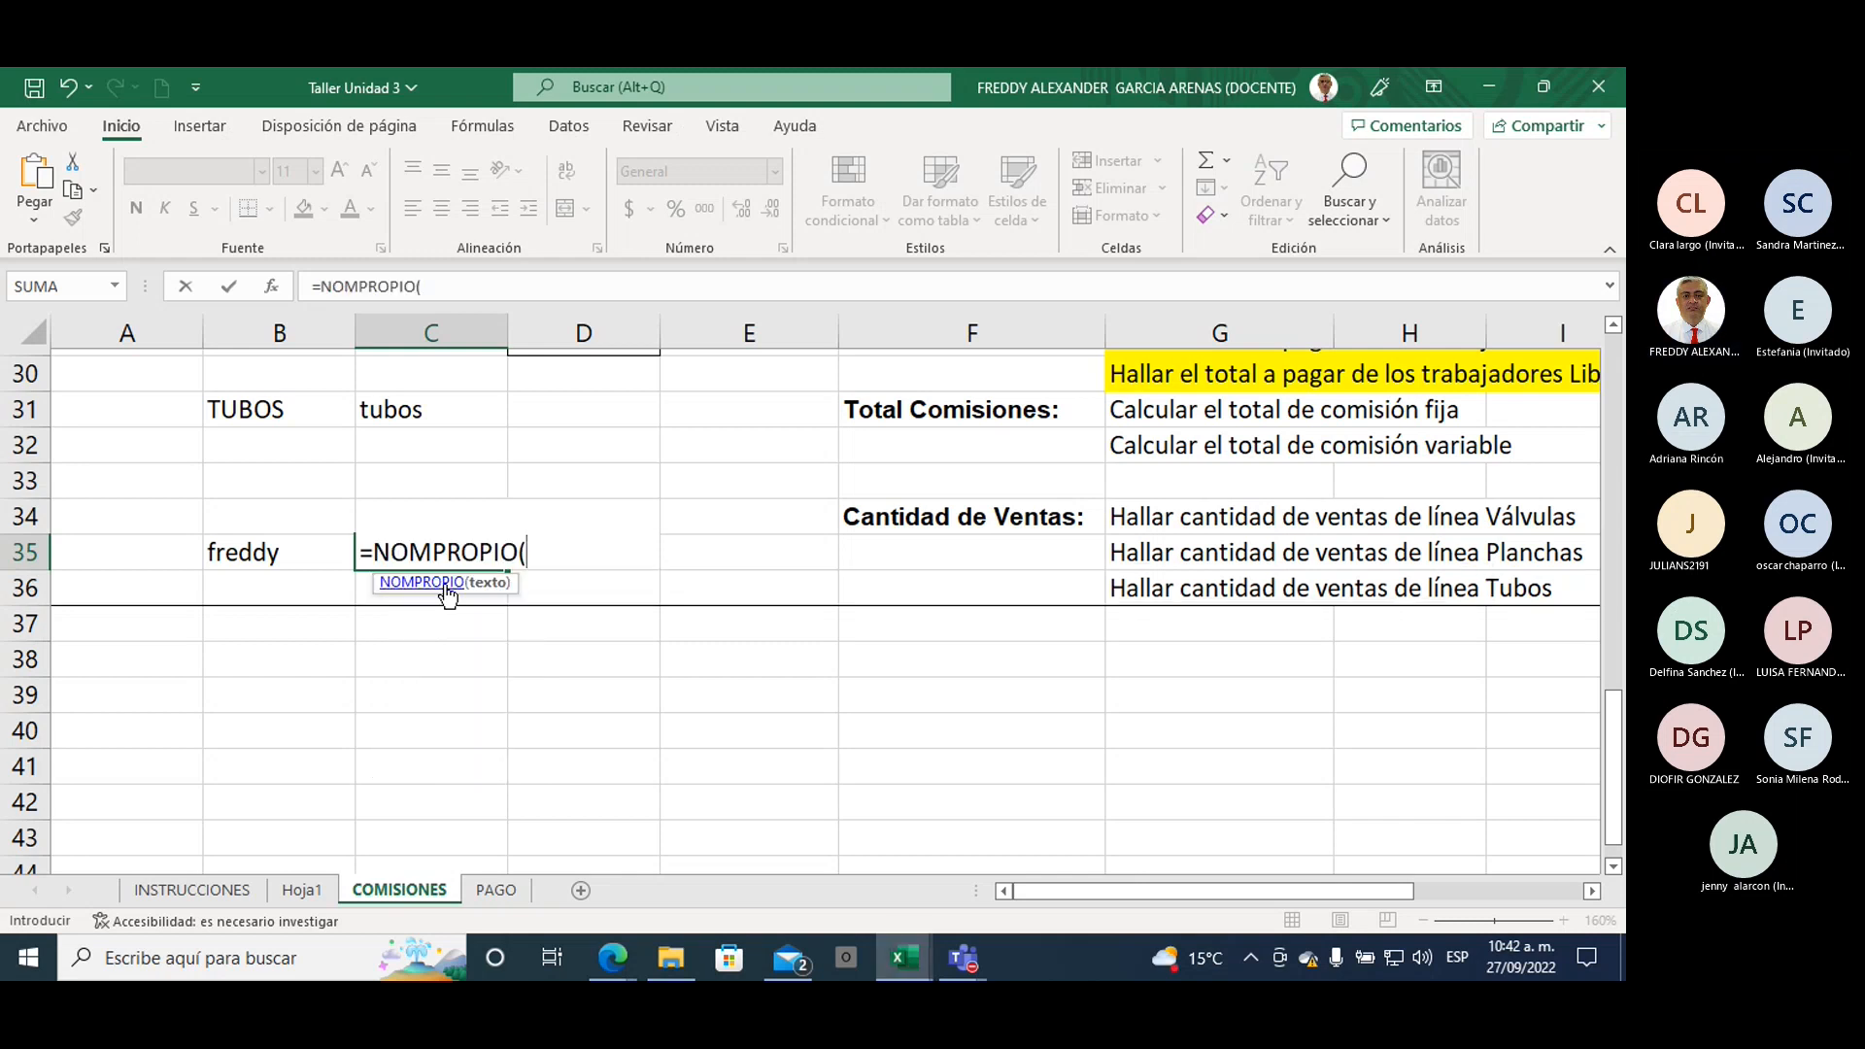
click(249, 554)
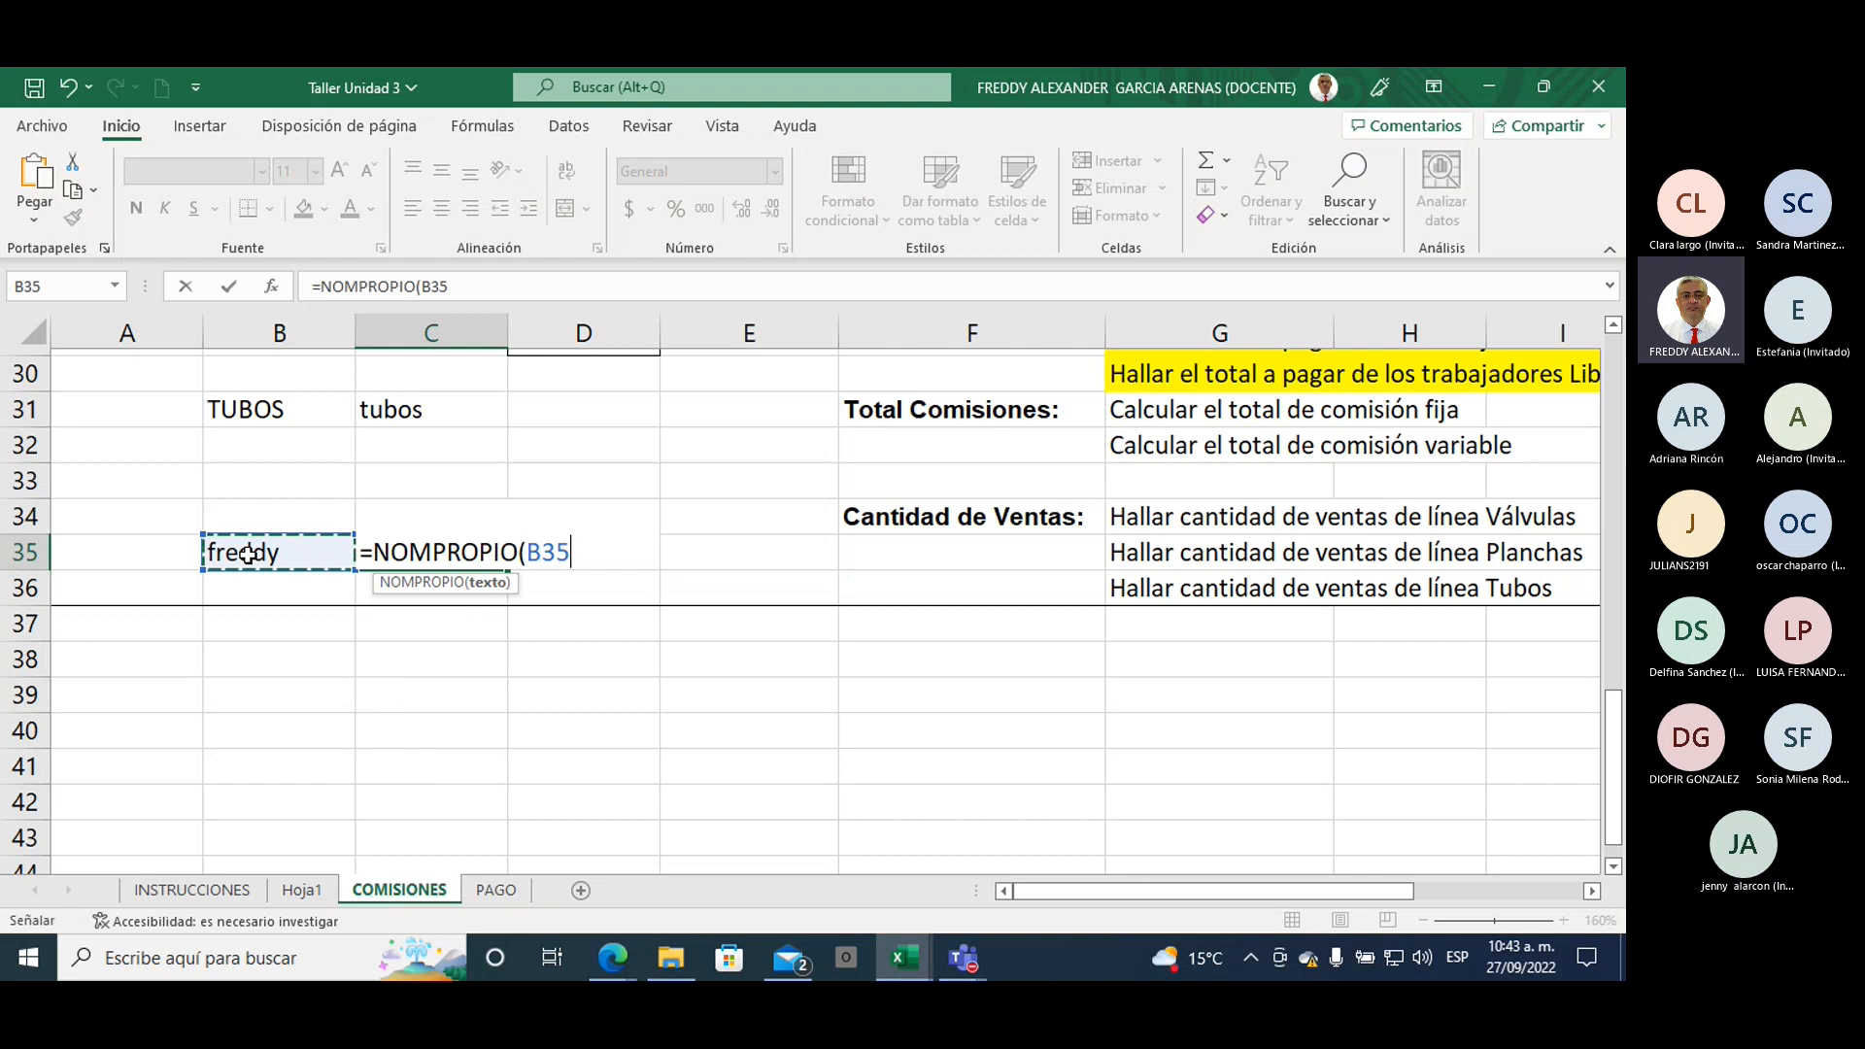
text())
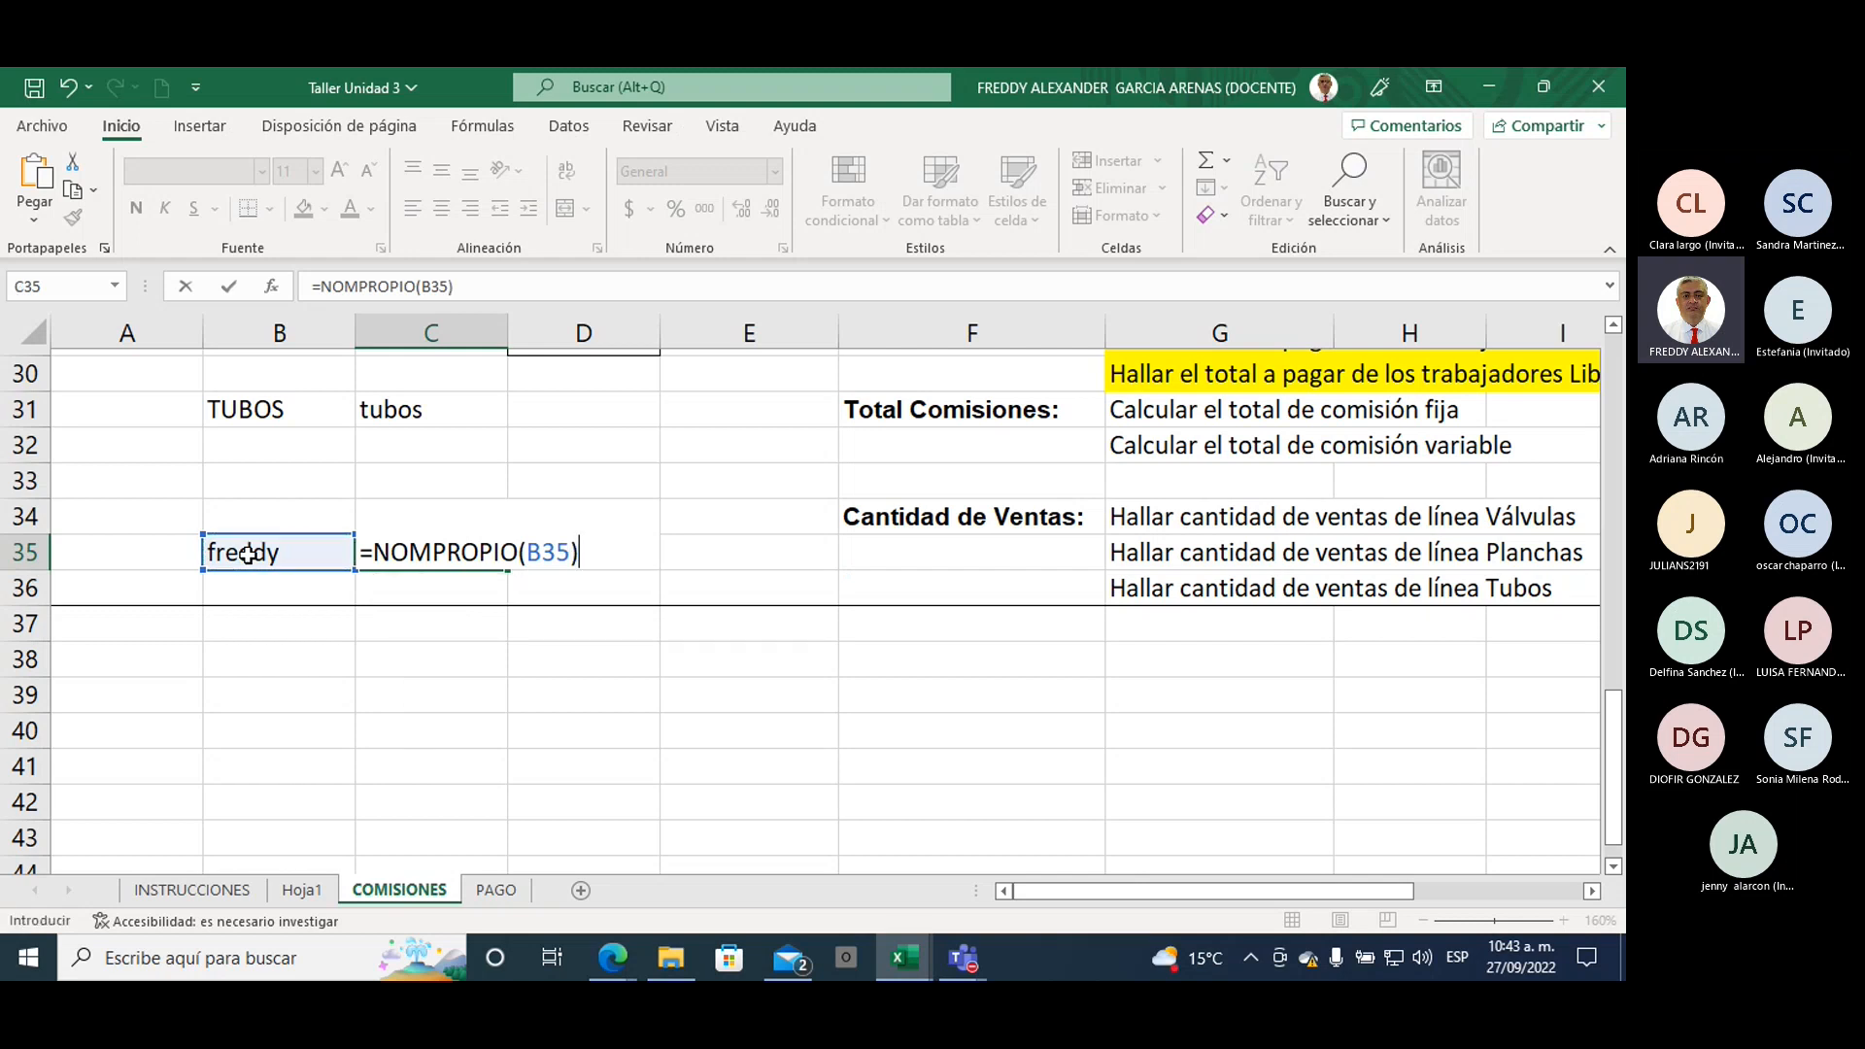
key(Return)
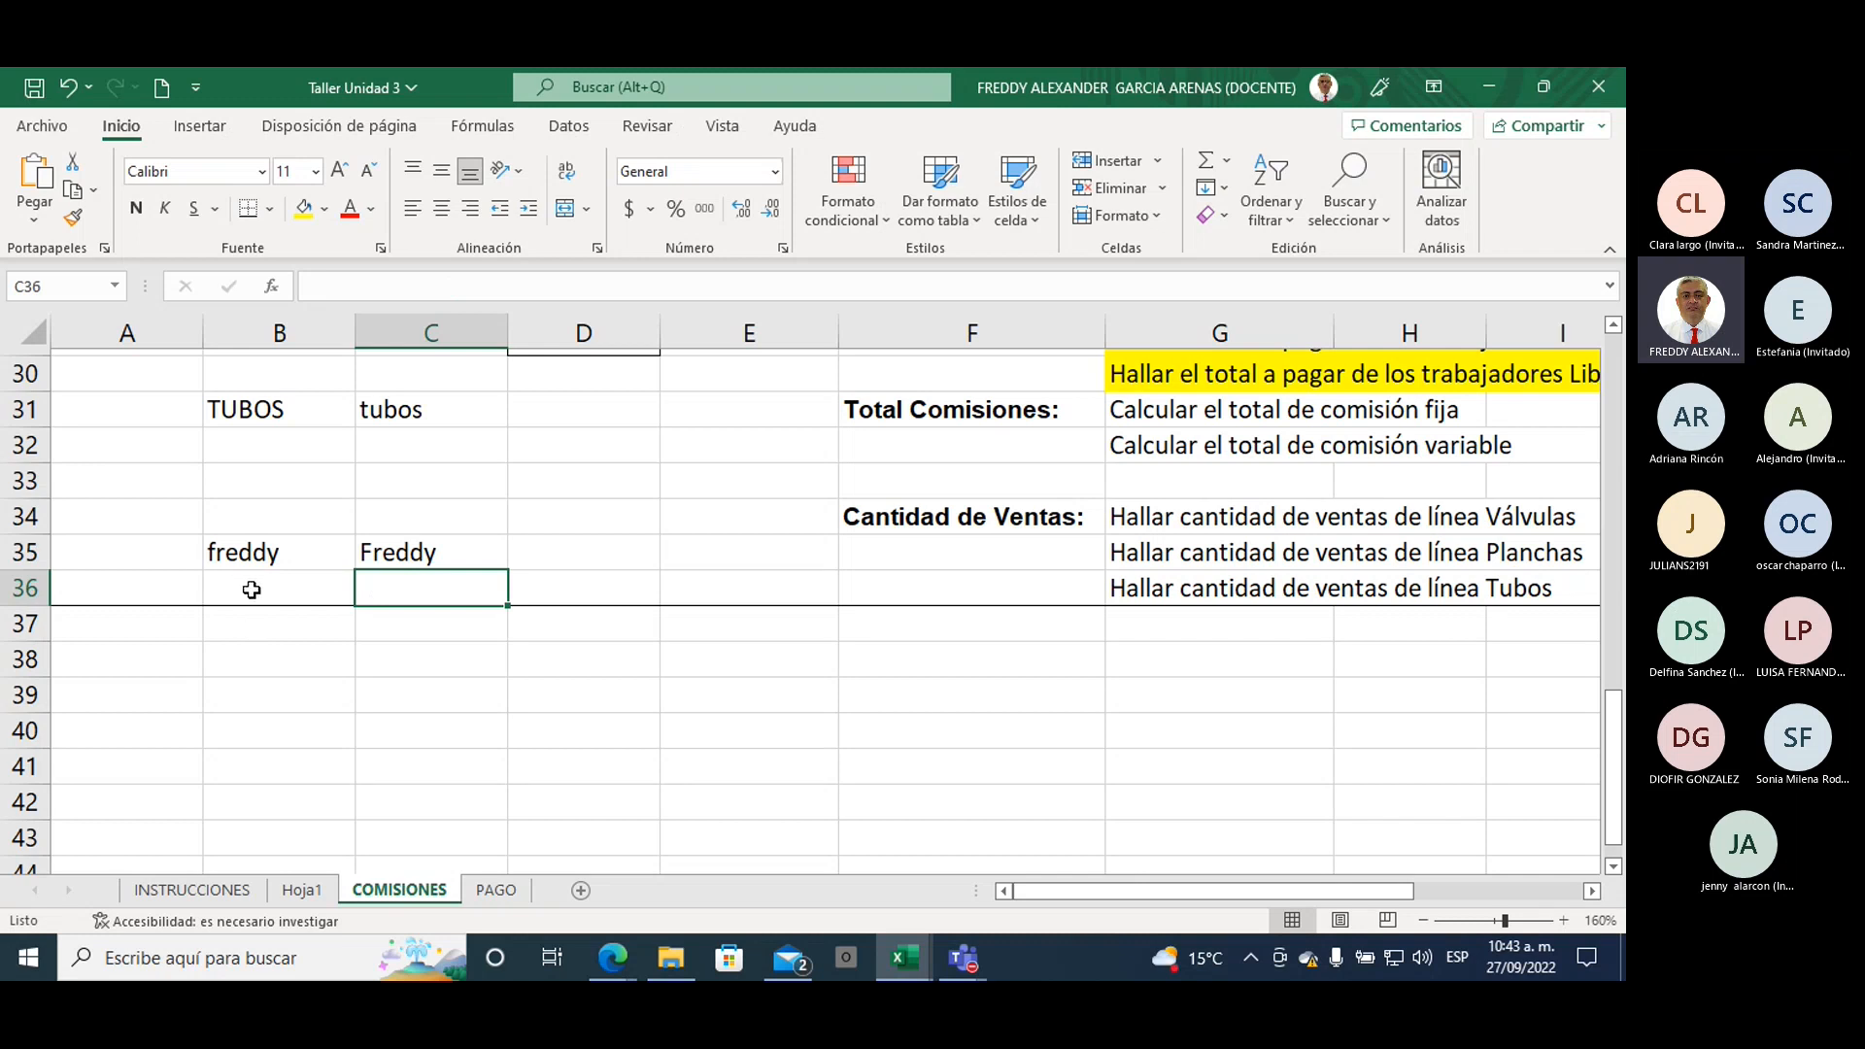
Step: Enter the same first name in capital letters in cell B36 as a second sample text
click(287, 580)
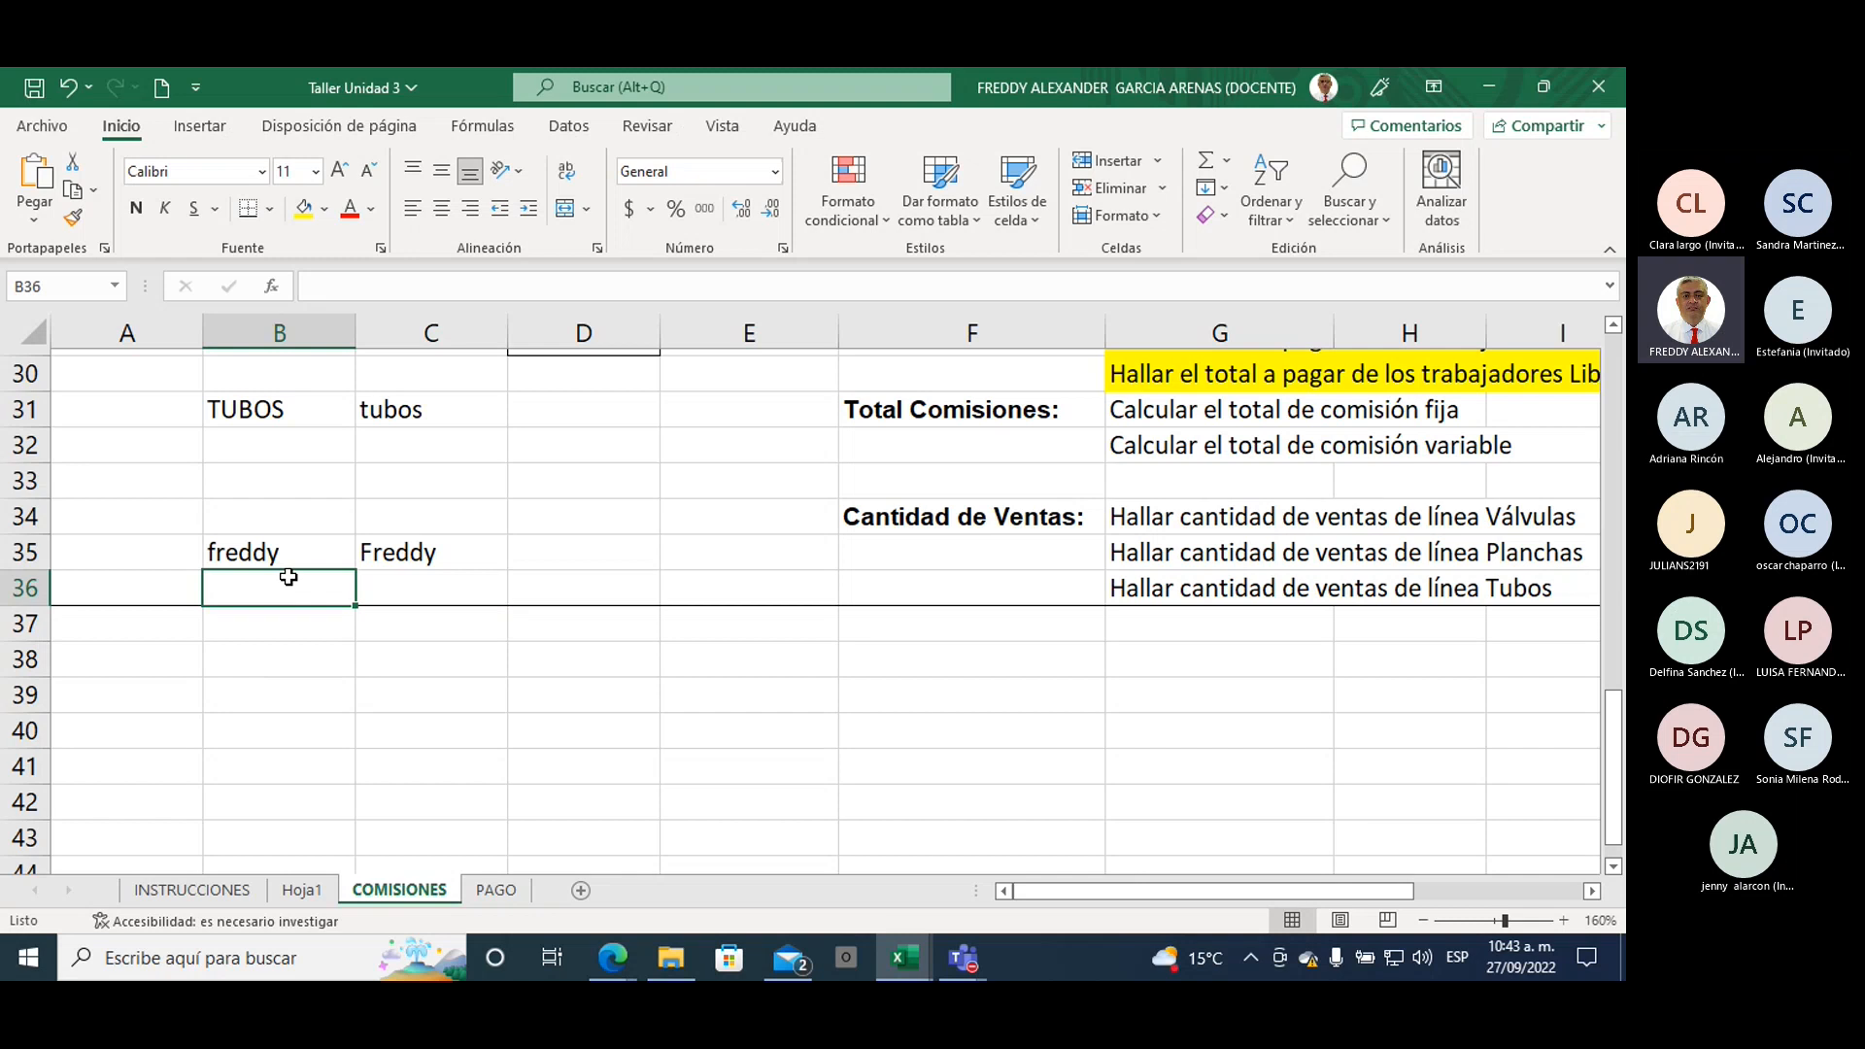
text(FR)
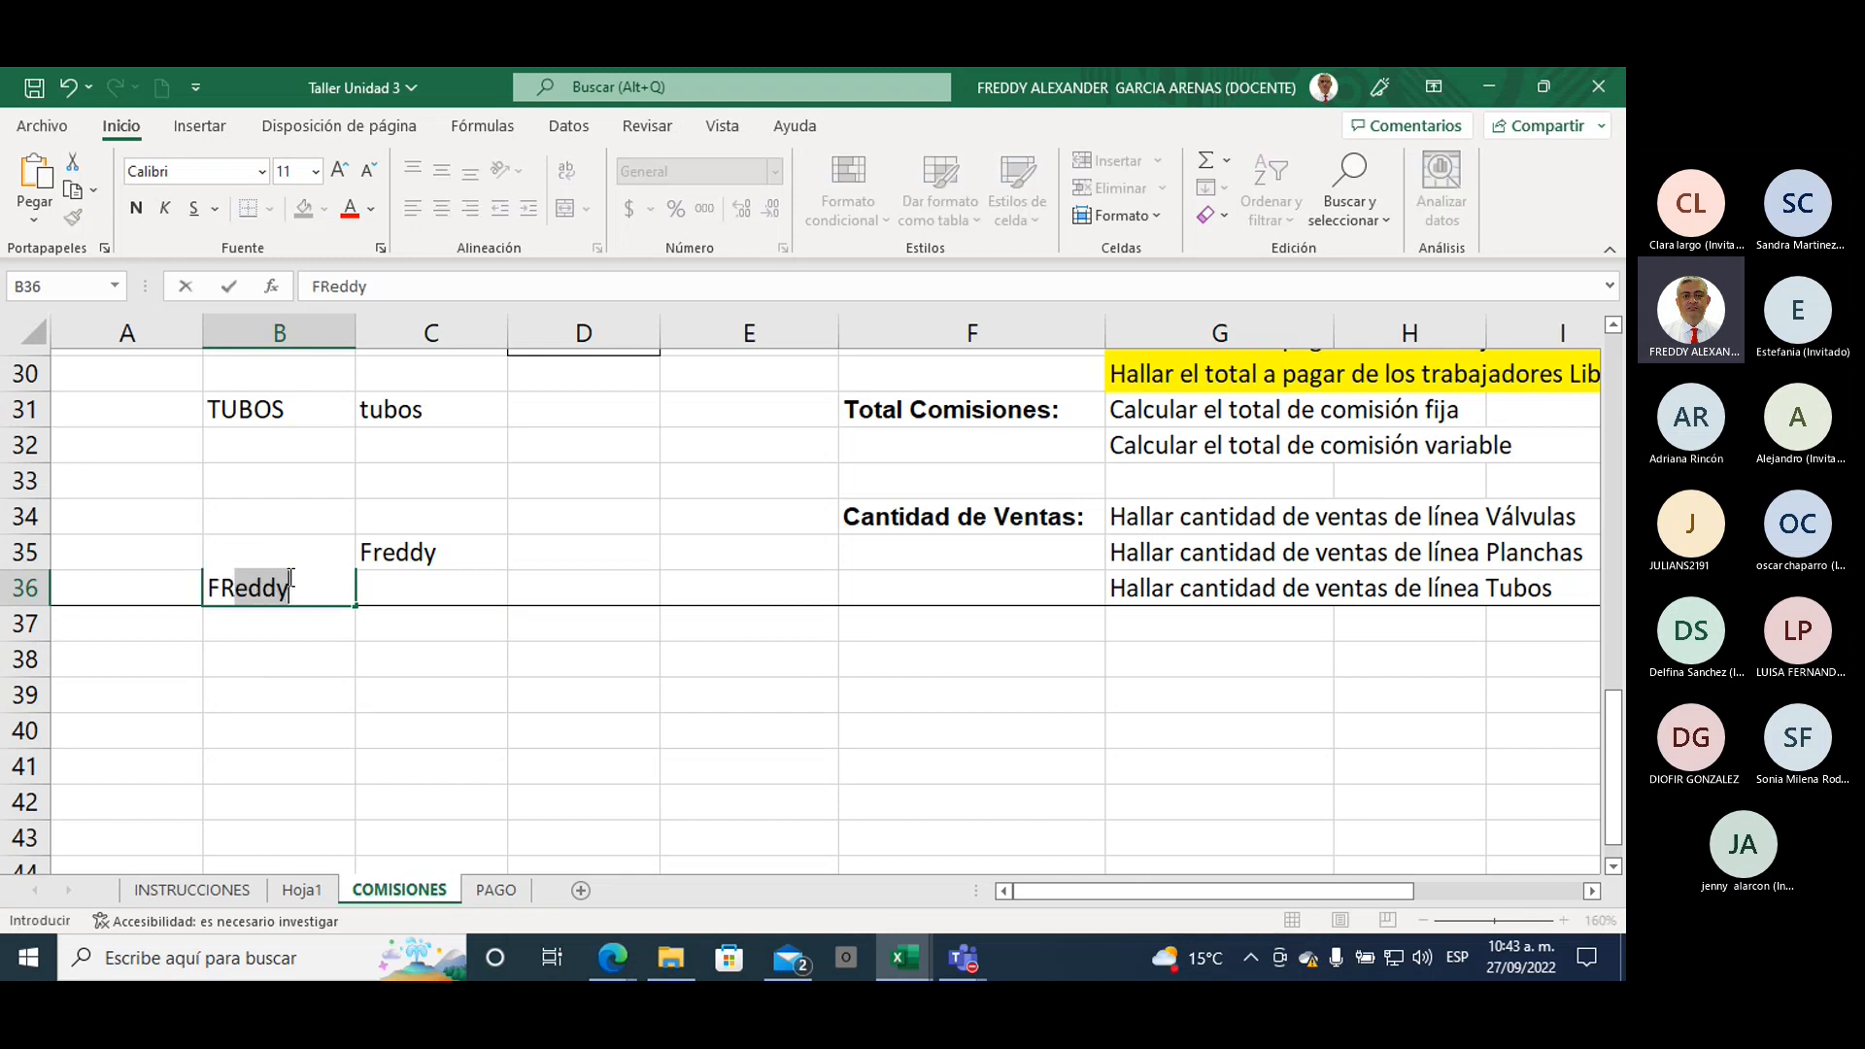
text(EDDY)
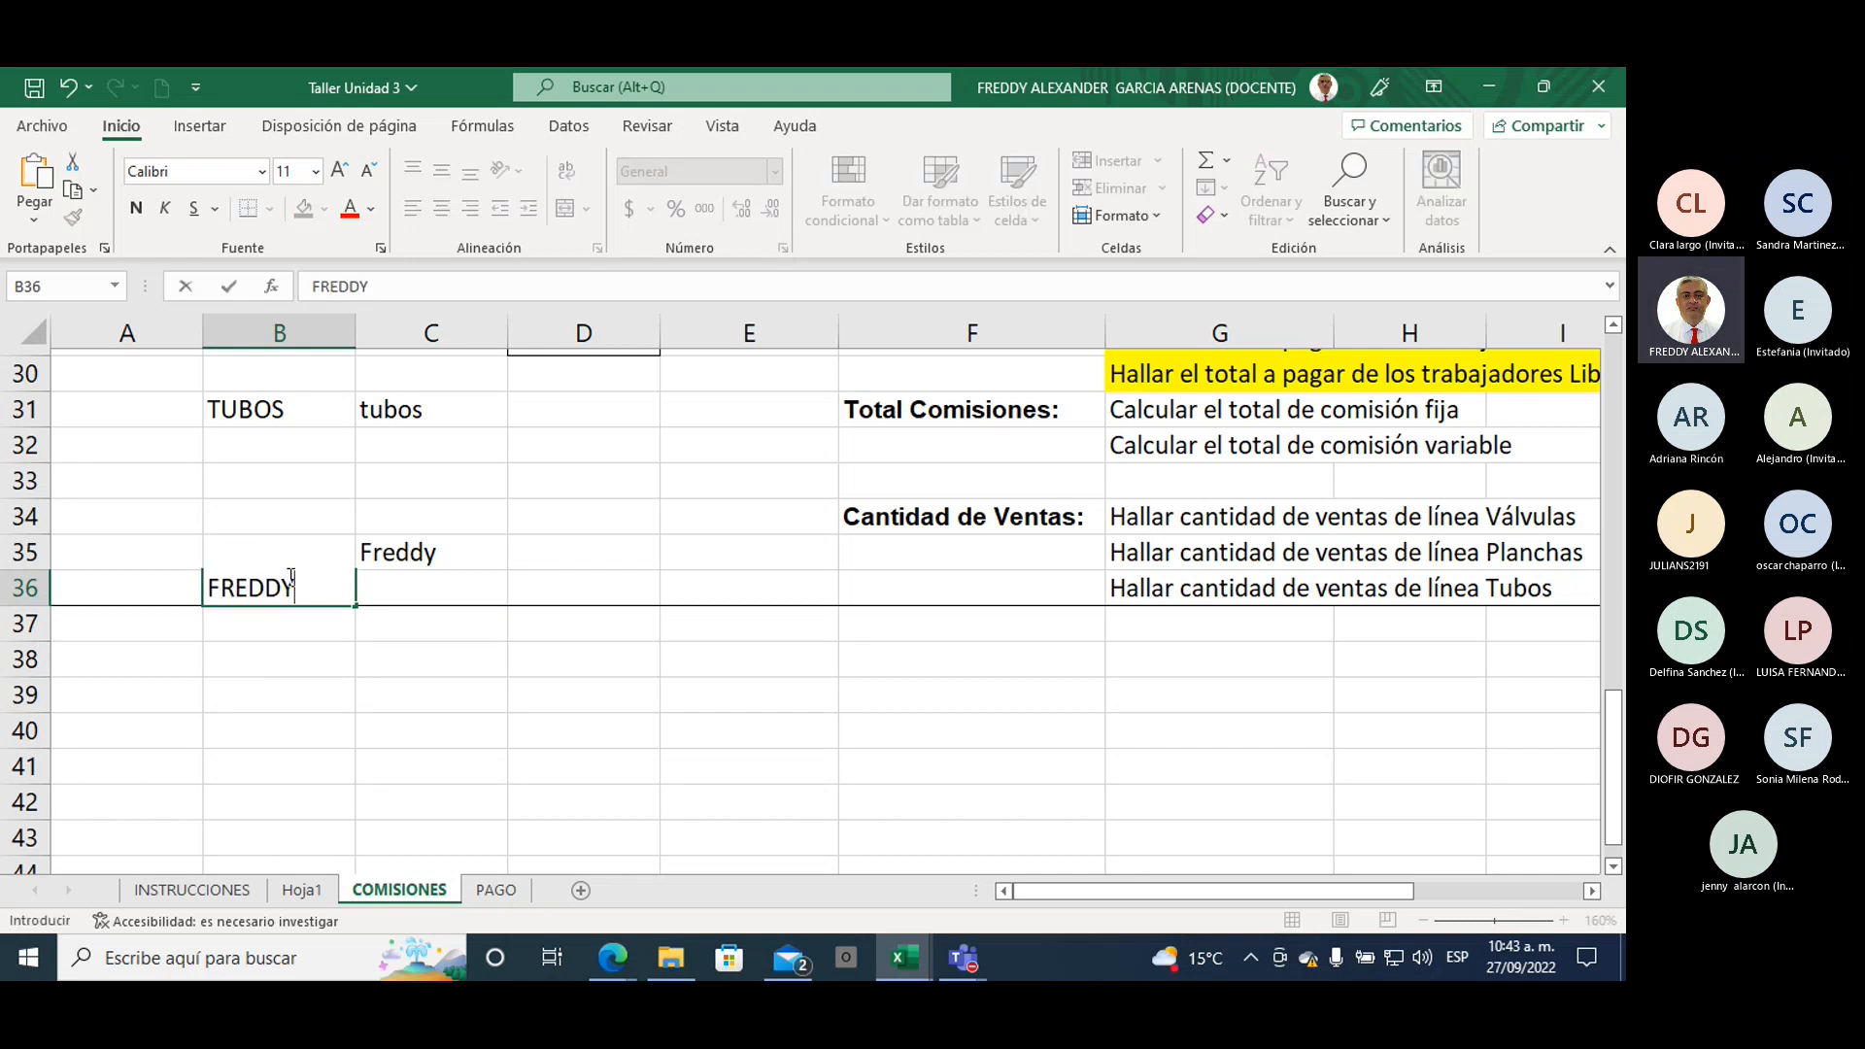
click(404, 687)
Step: Convert the uppercase name in B36 to proper case in cell C36 with the formula =NOMPROPIO(B36)
click(427, 580)
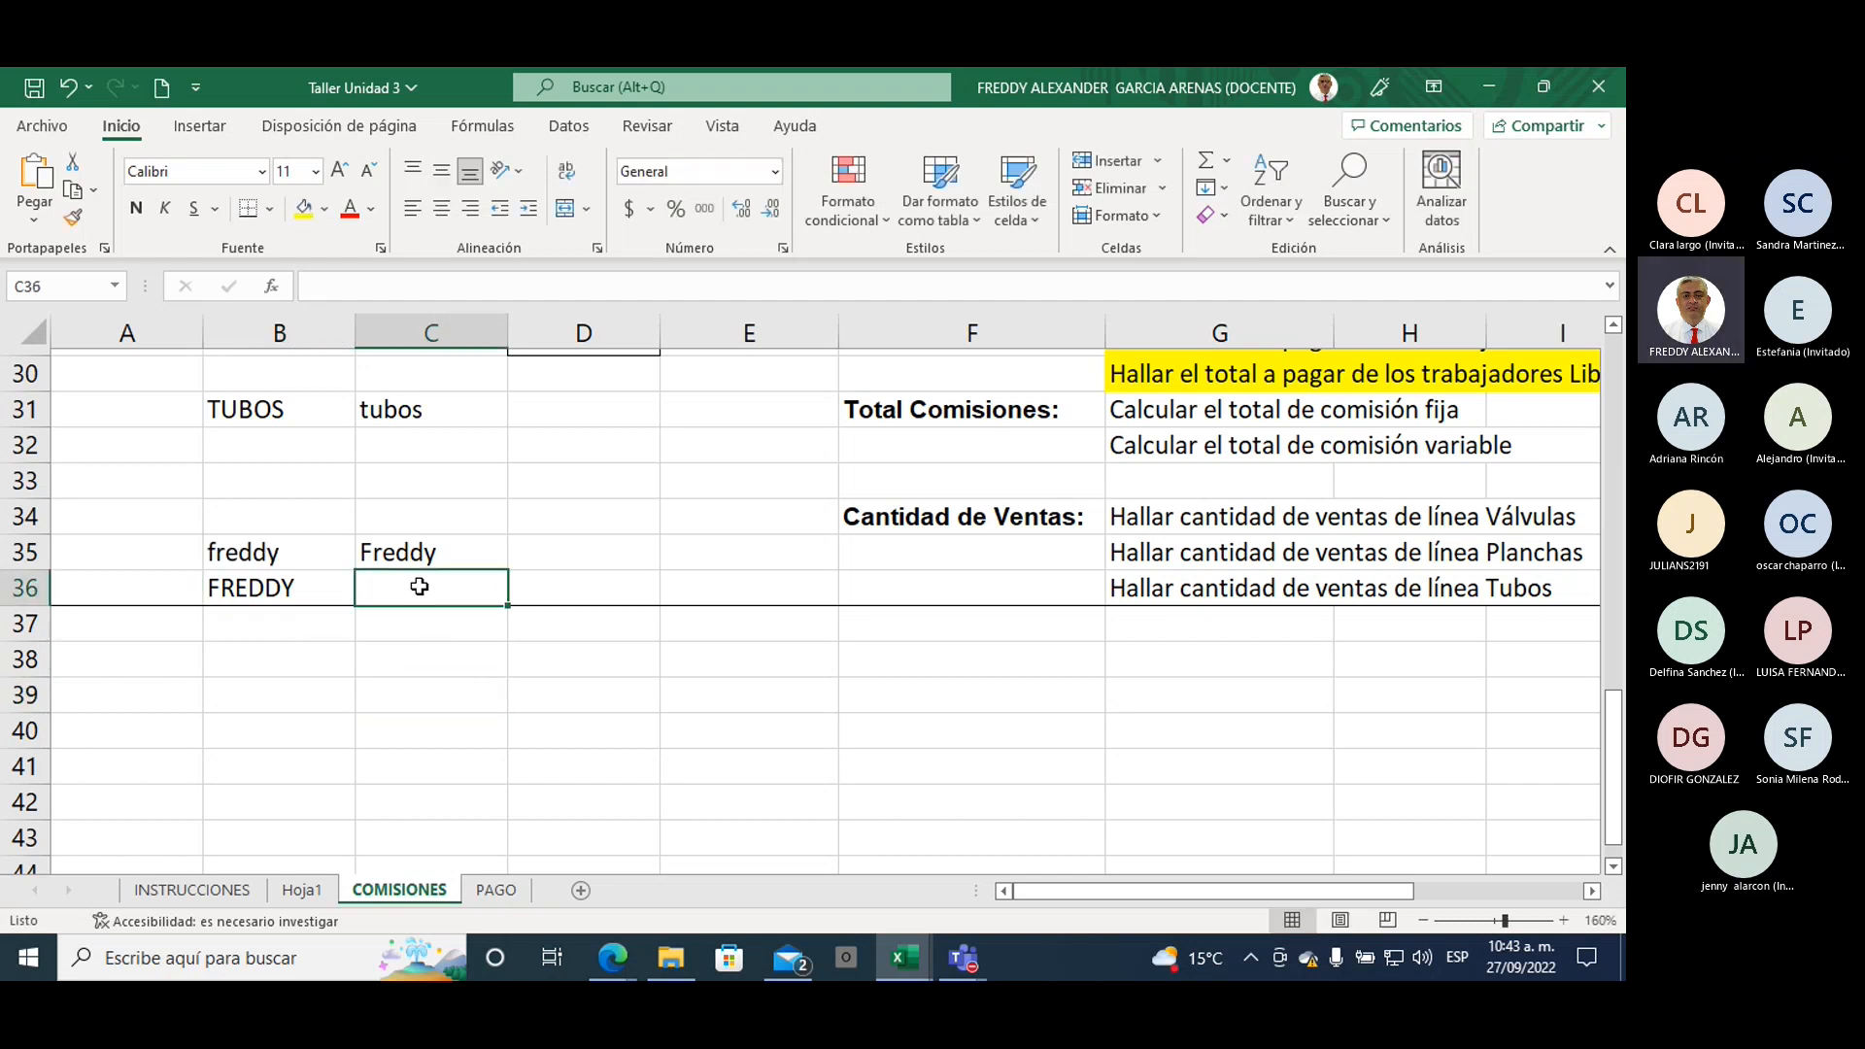
text(=NOM)
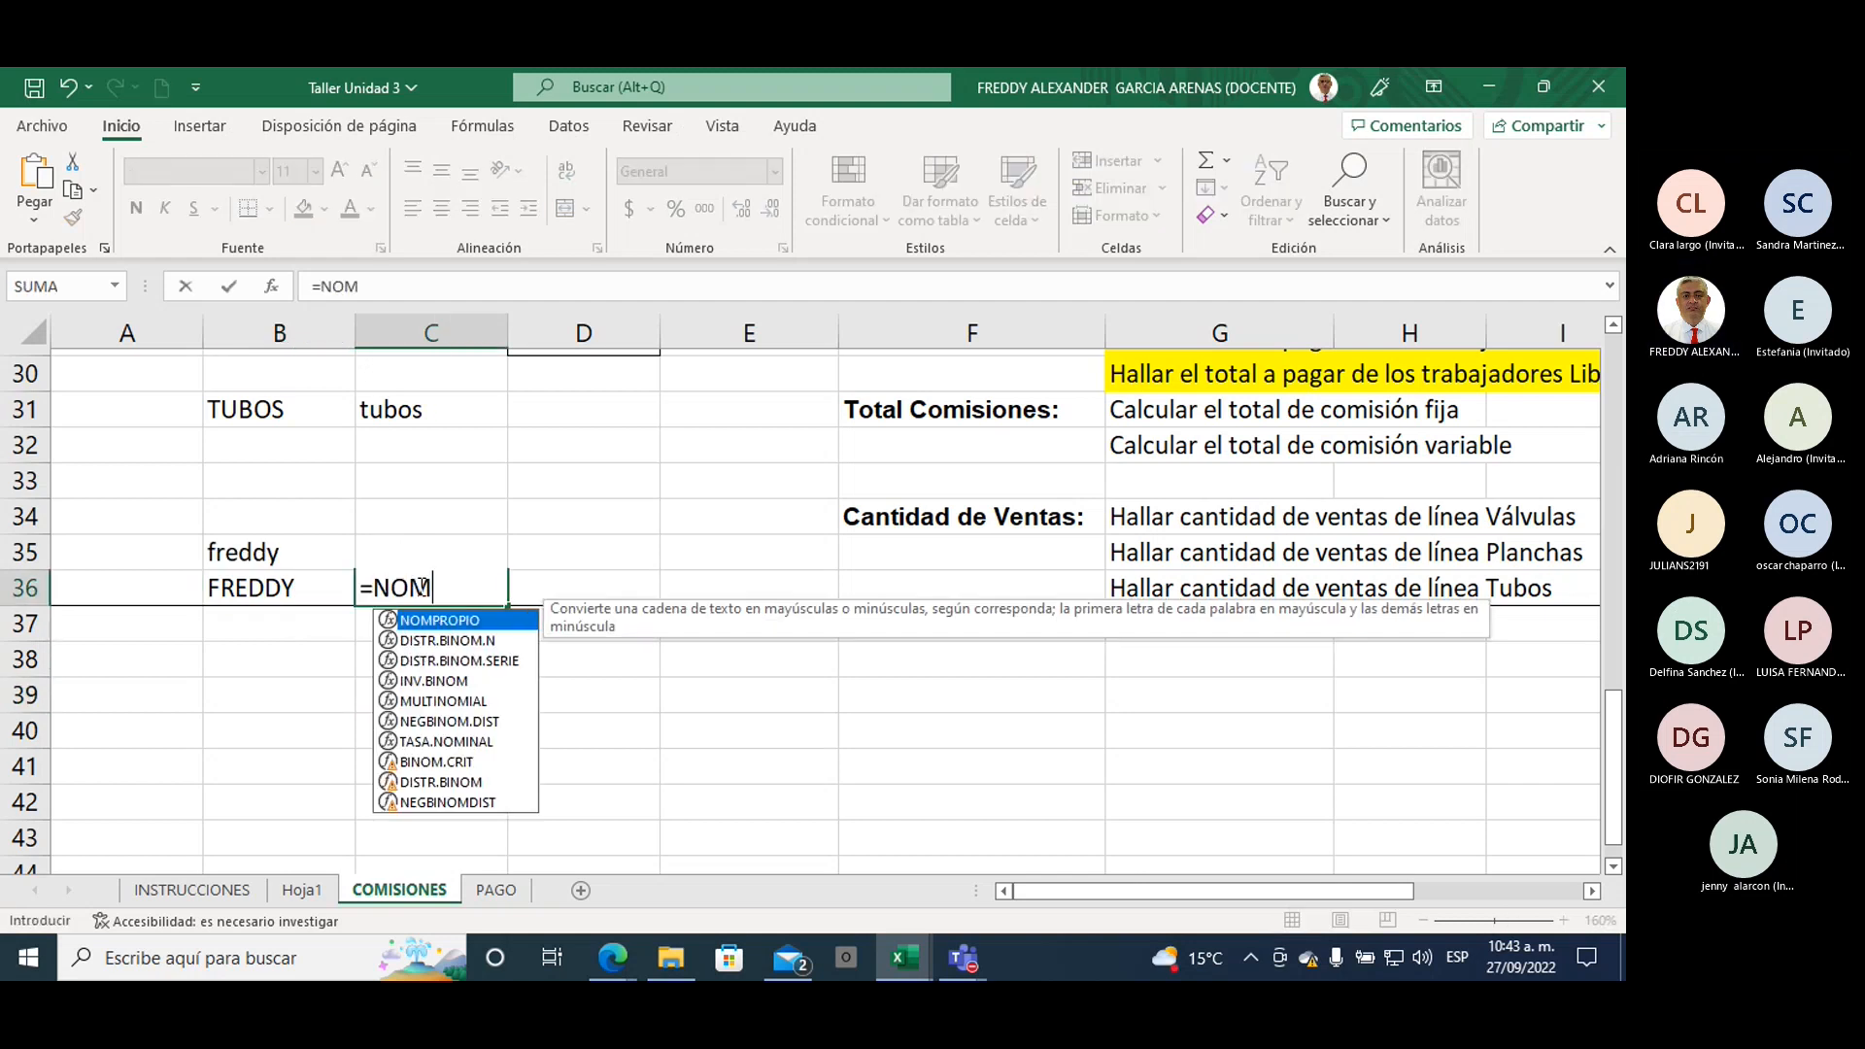
double_click(453, 621)
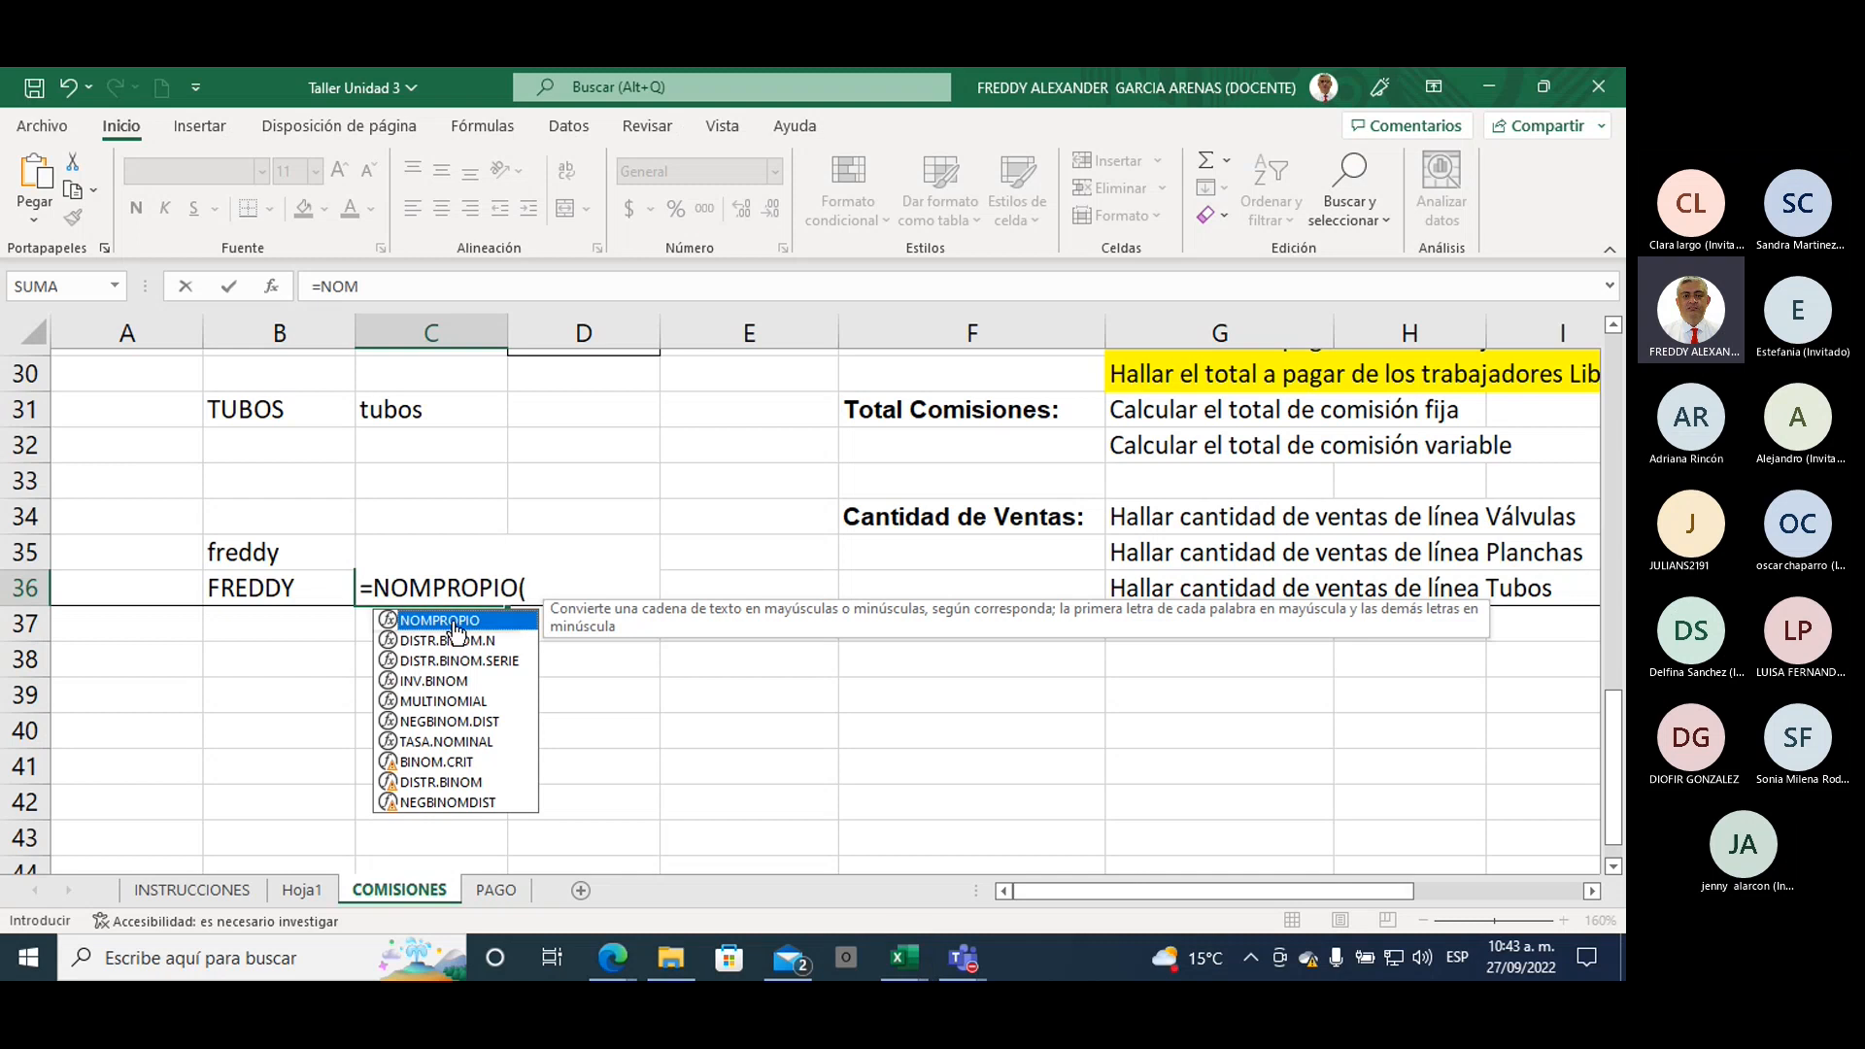
click(229, 589)
text())
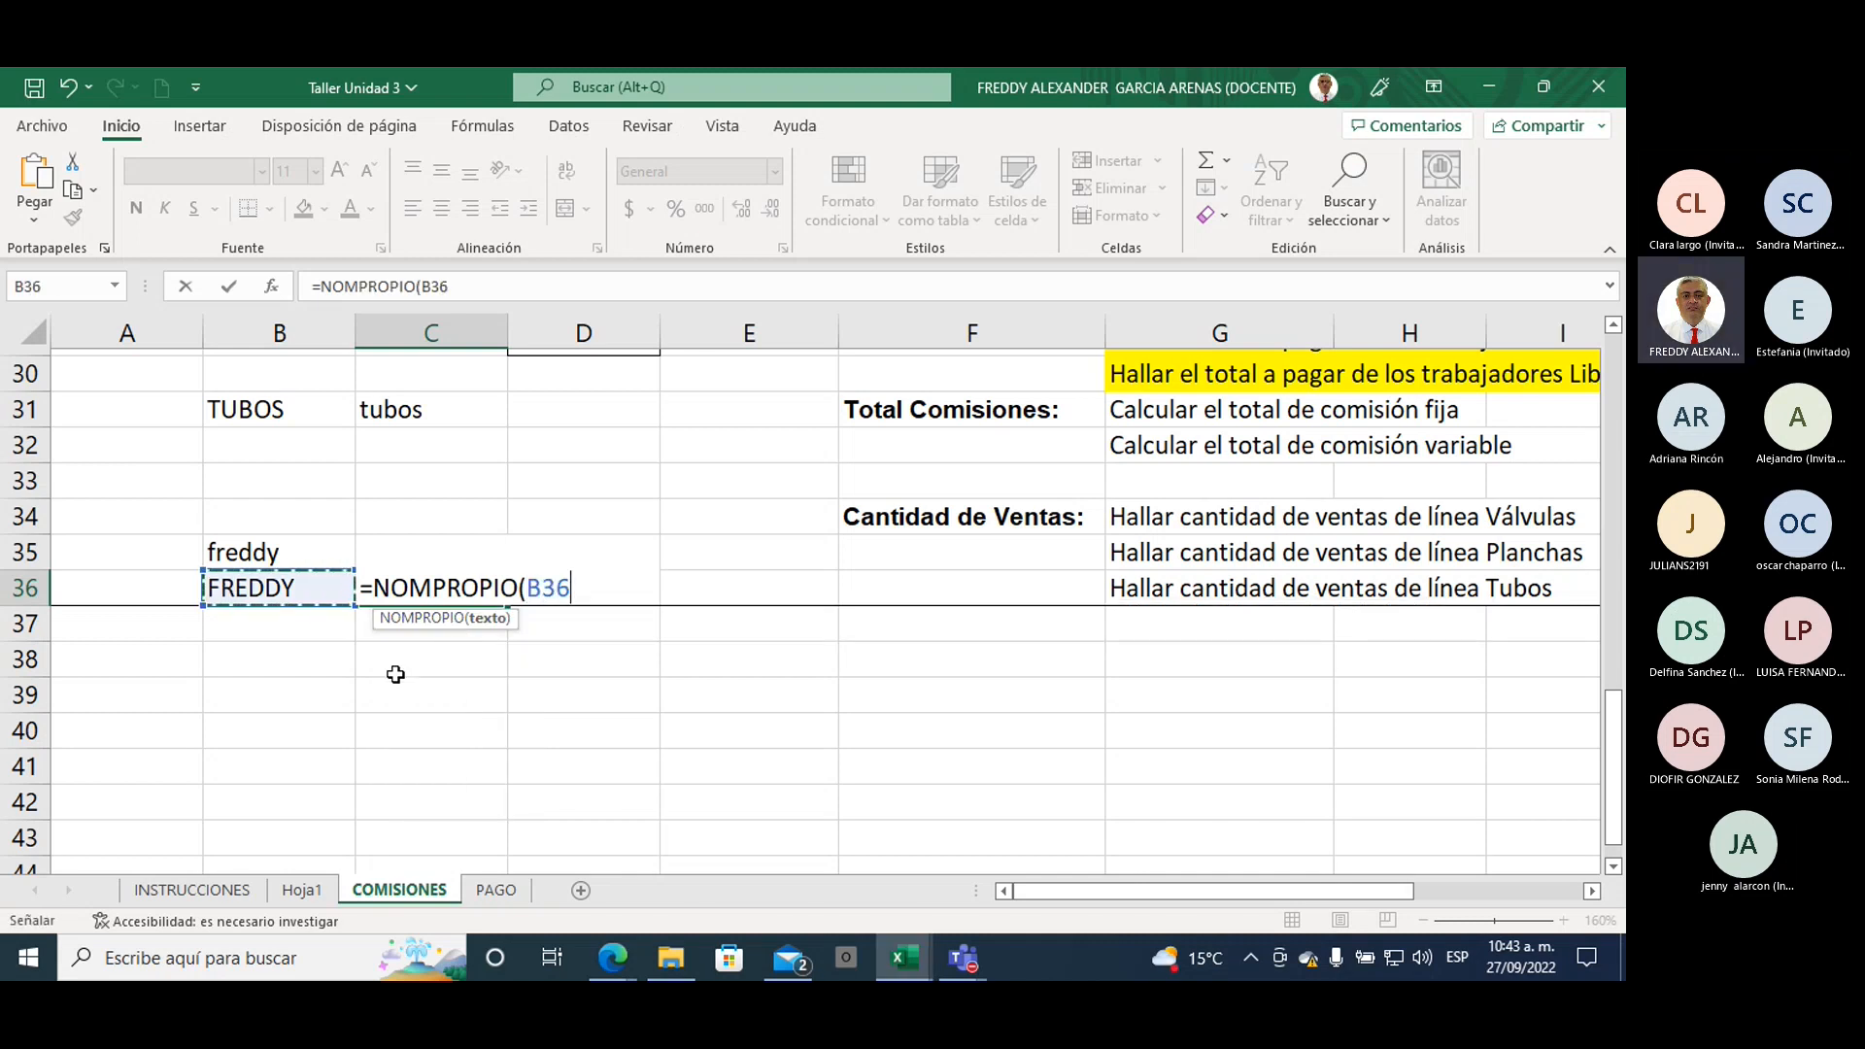
key(Return)
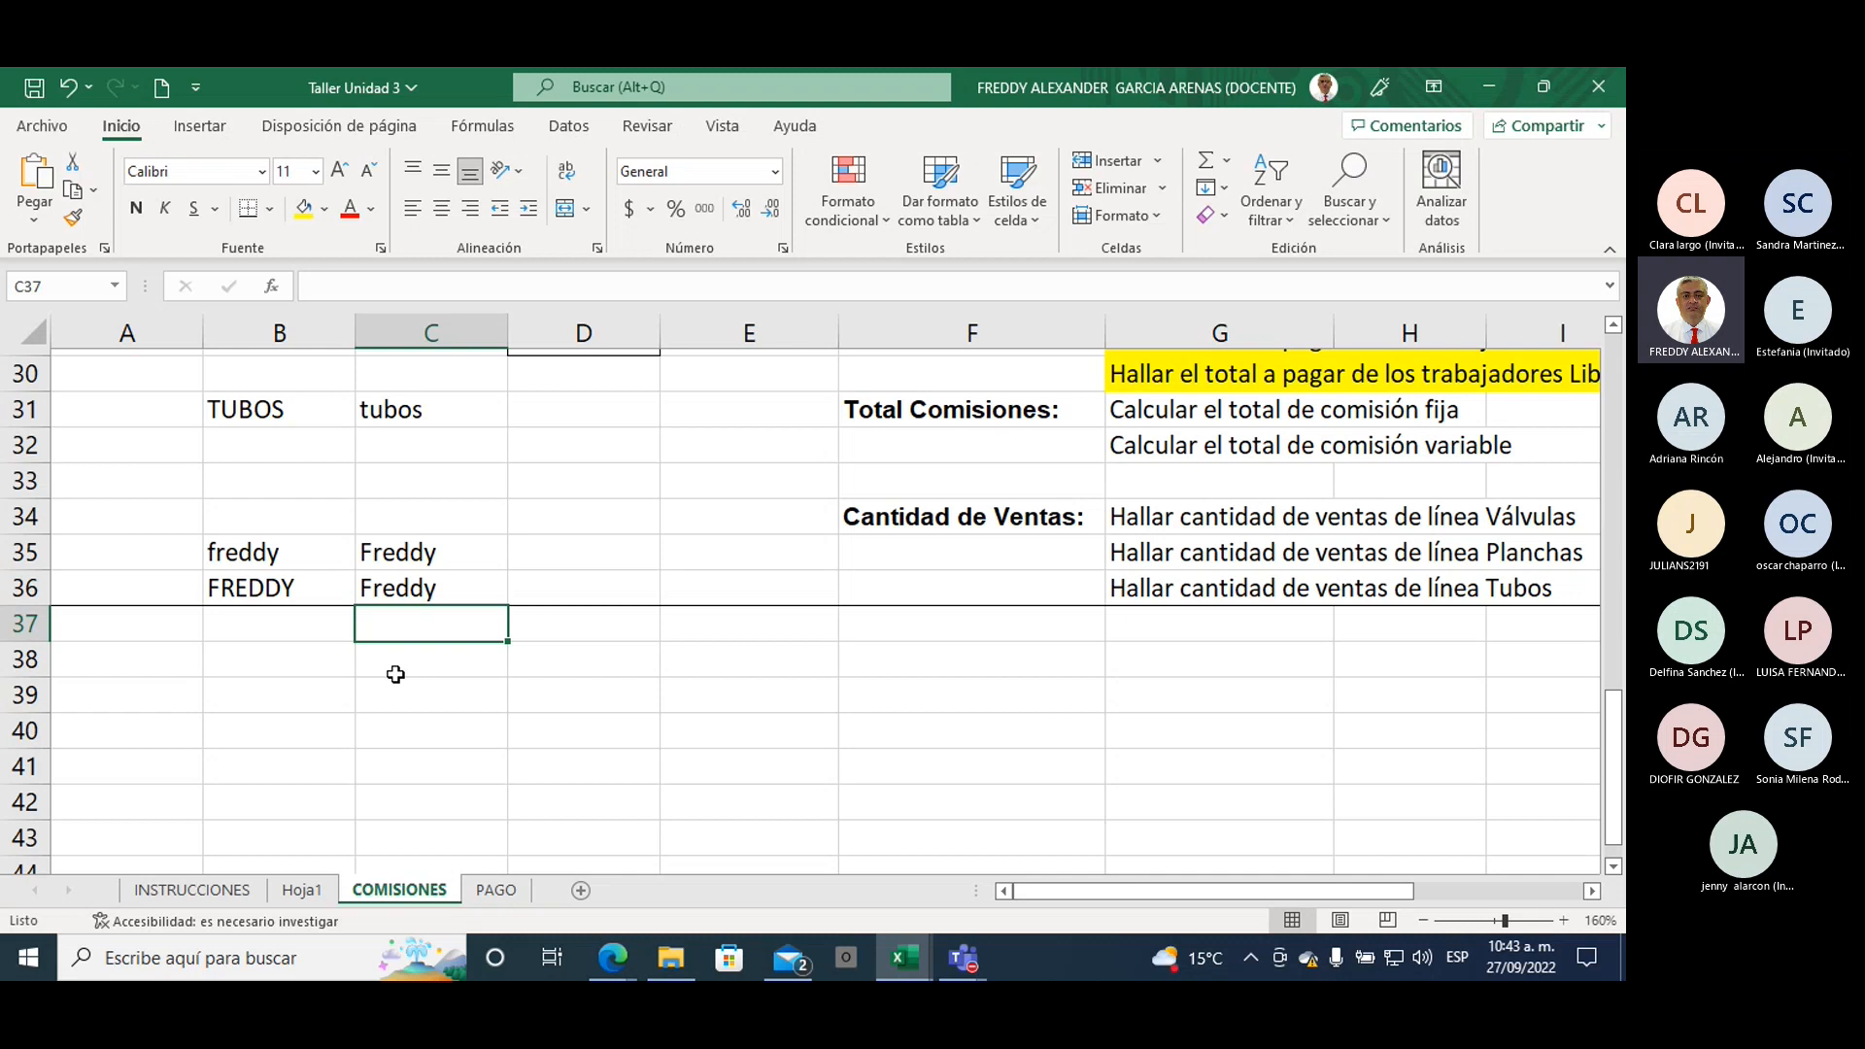
Step: Review the proper-case examples in B35:C36 and the uppercase and lowercase examples in B31:C31
click(338, 541)
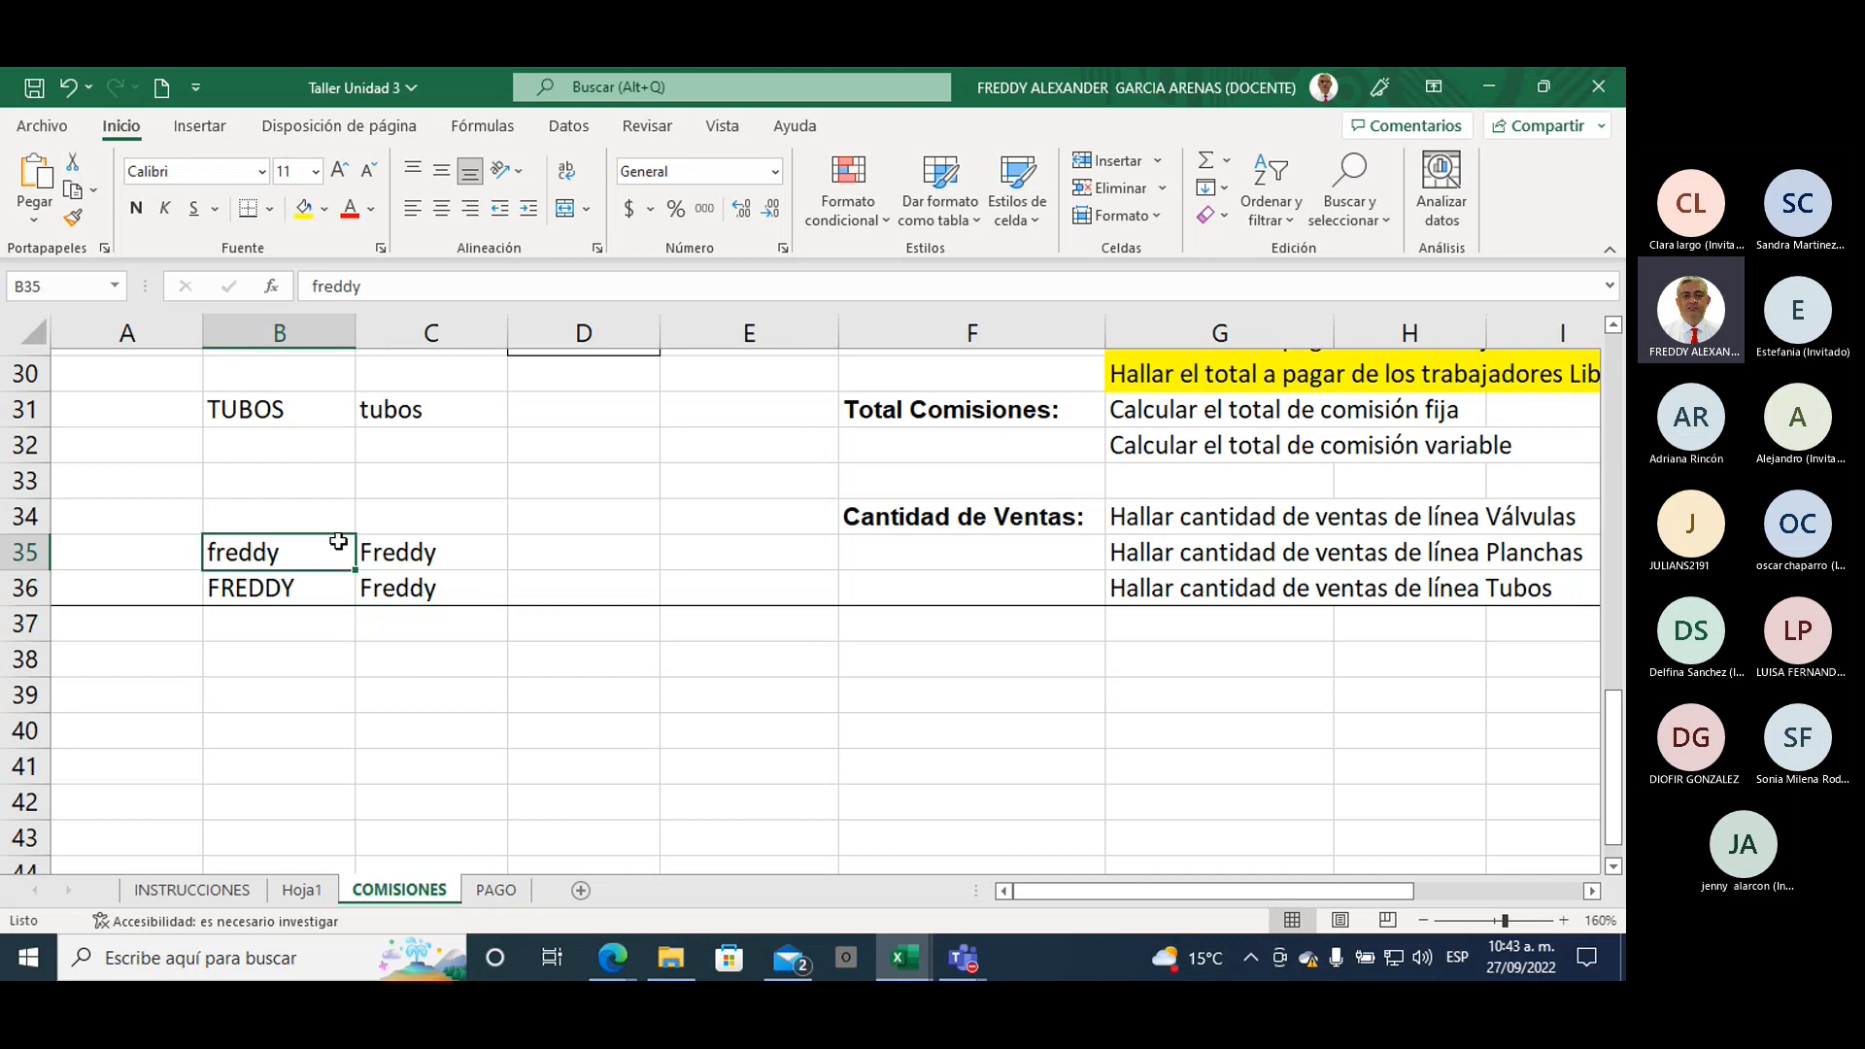
drag(338, 541, 418, 587)
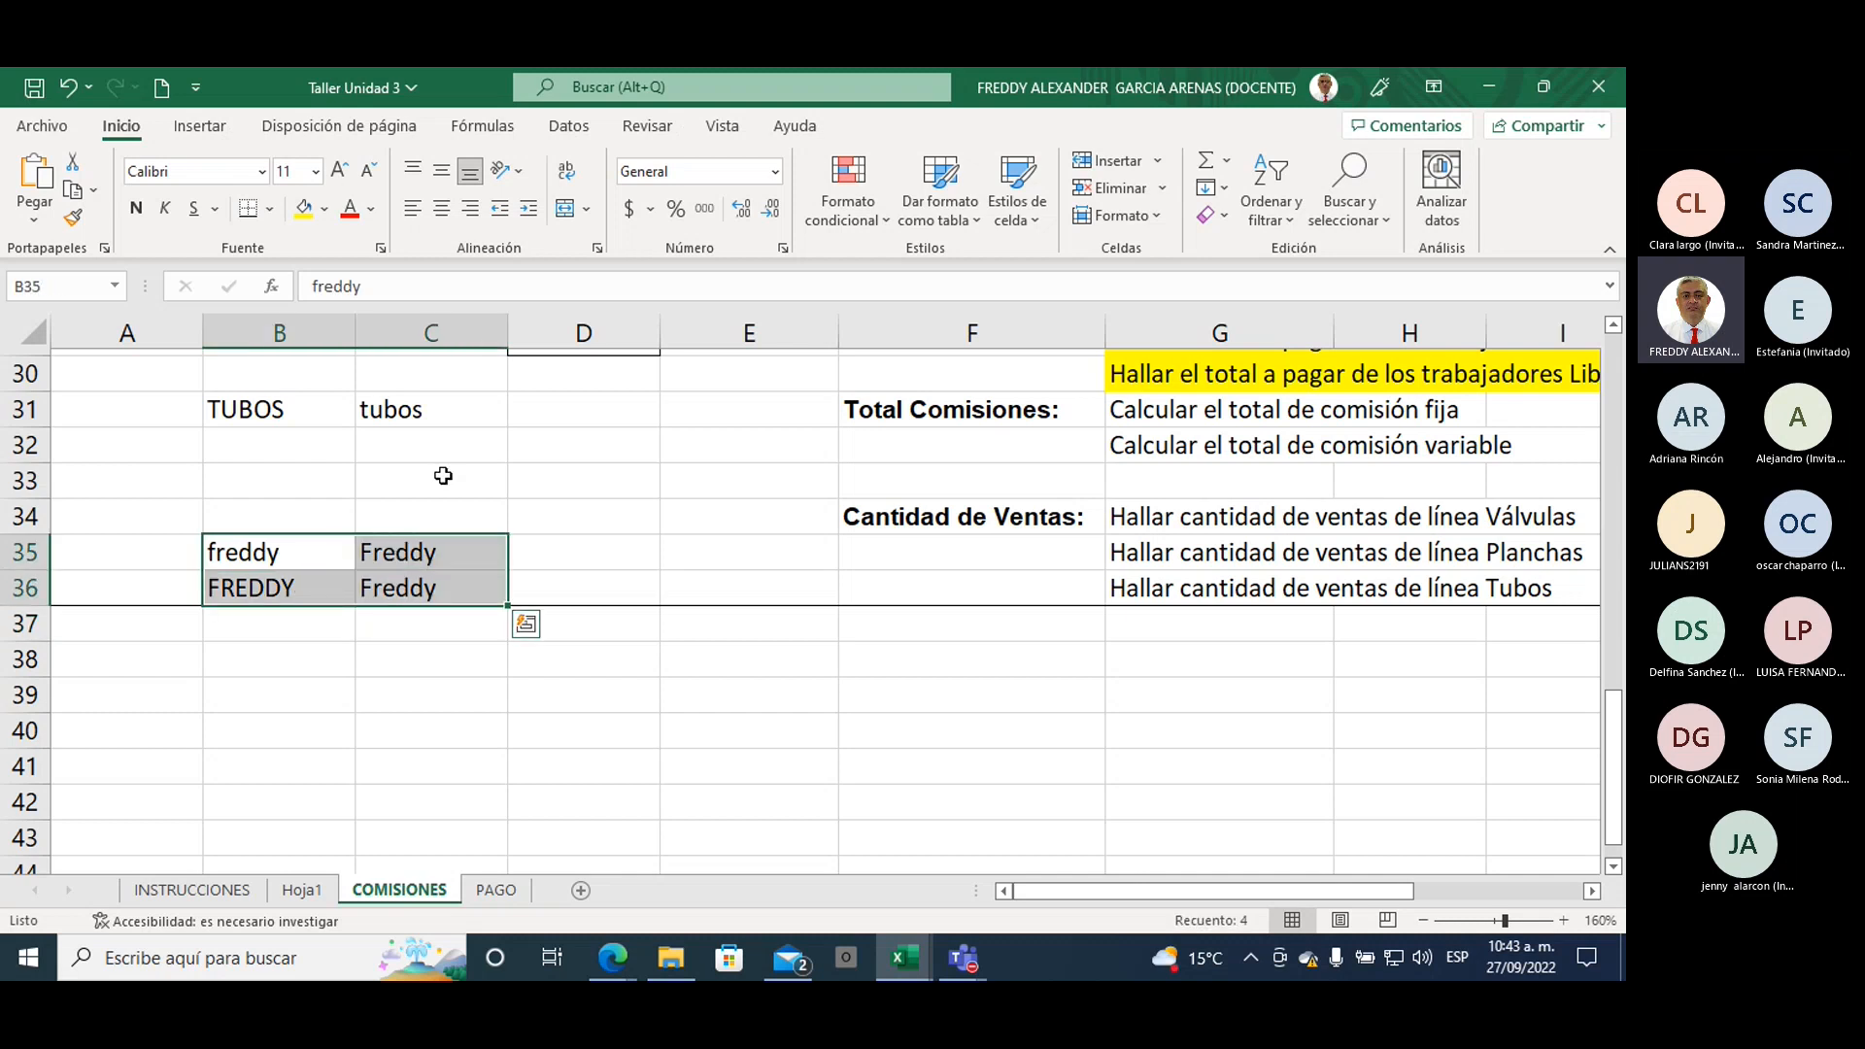
drag(271, 408, 417, 409)
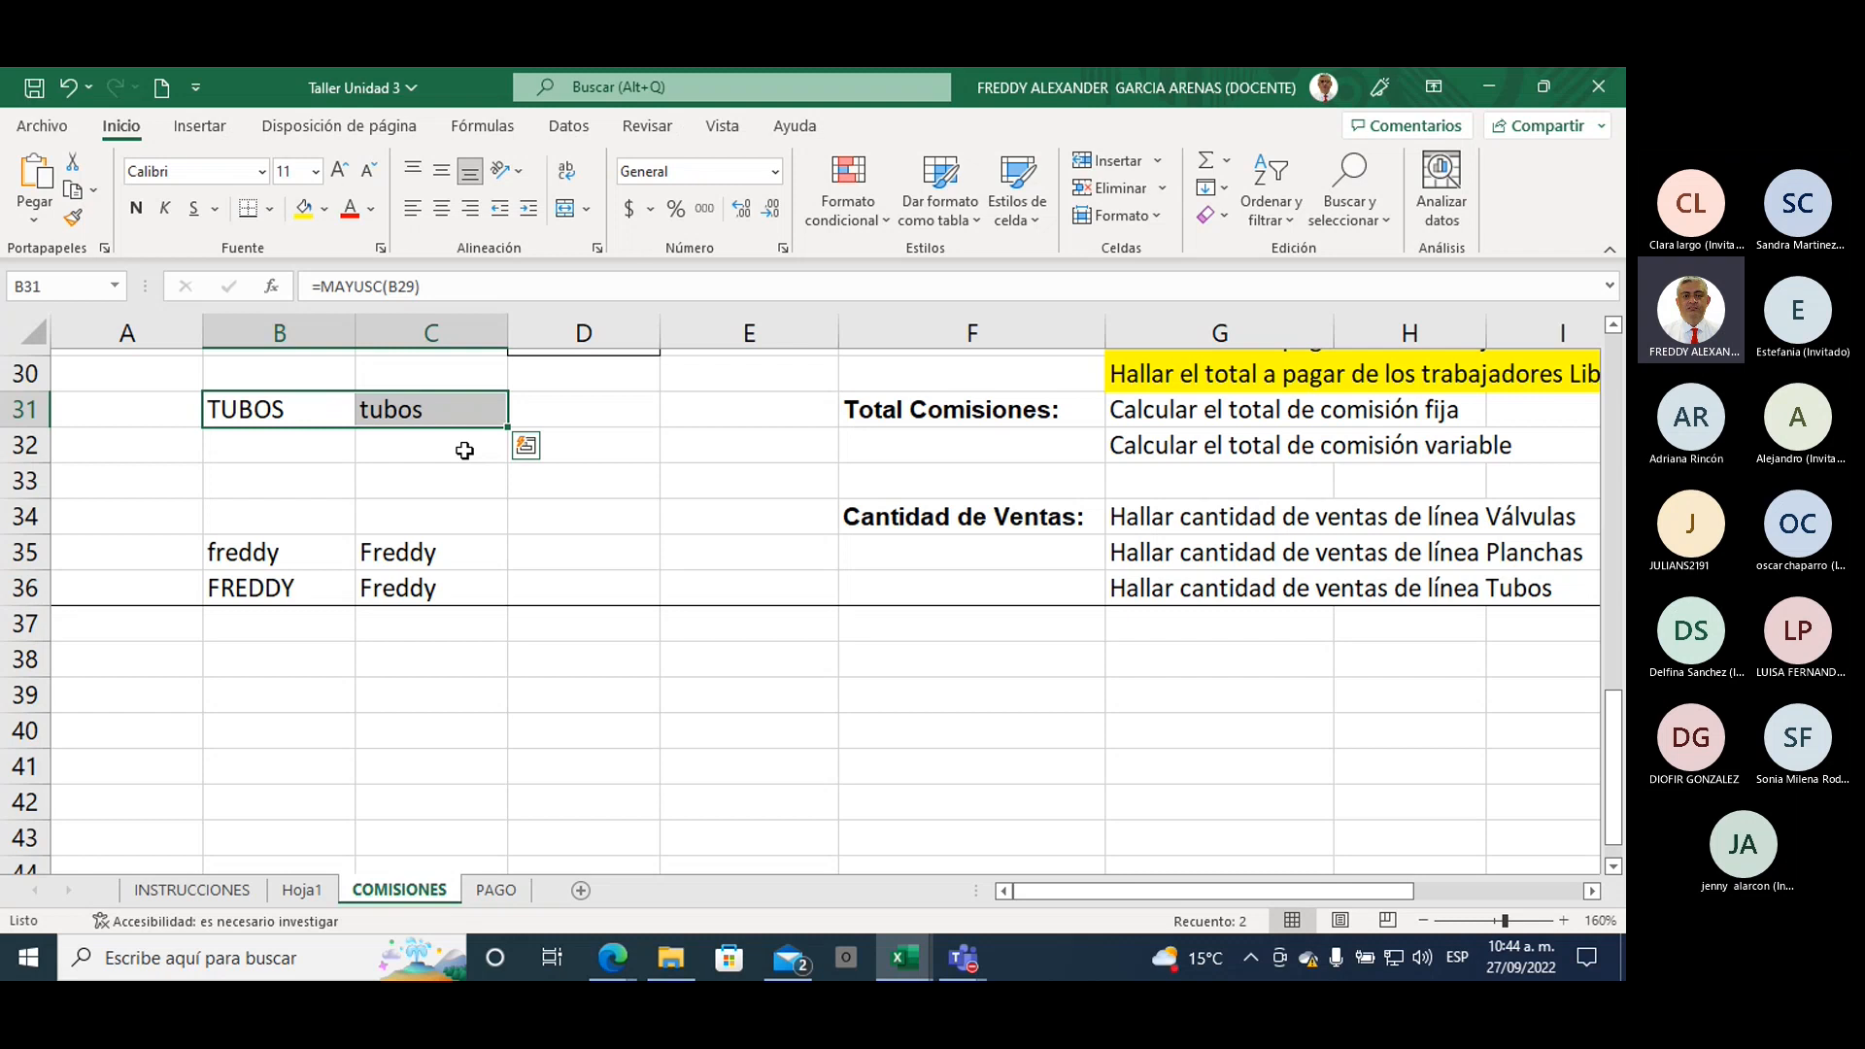
click(587, 695)
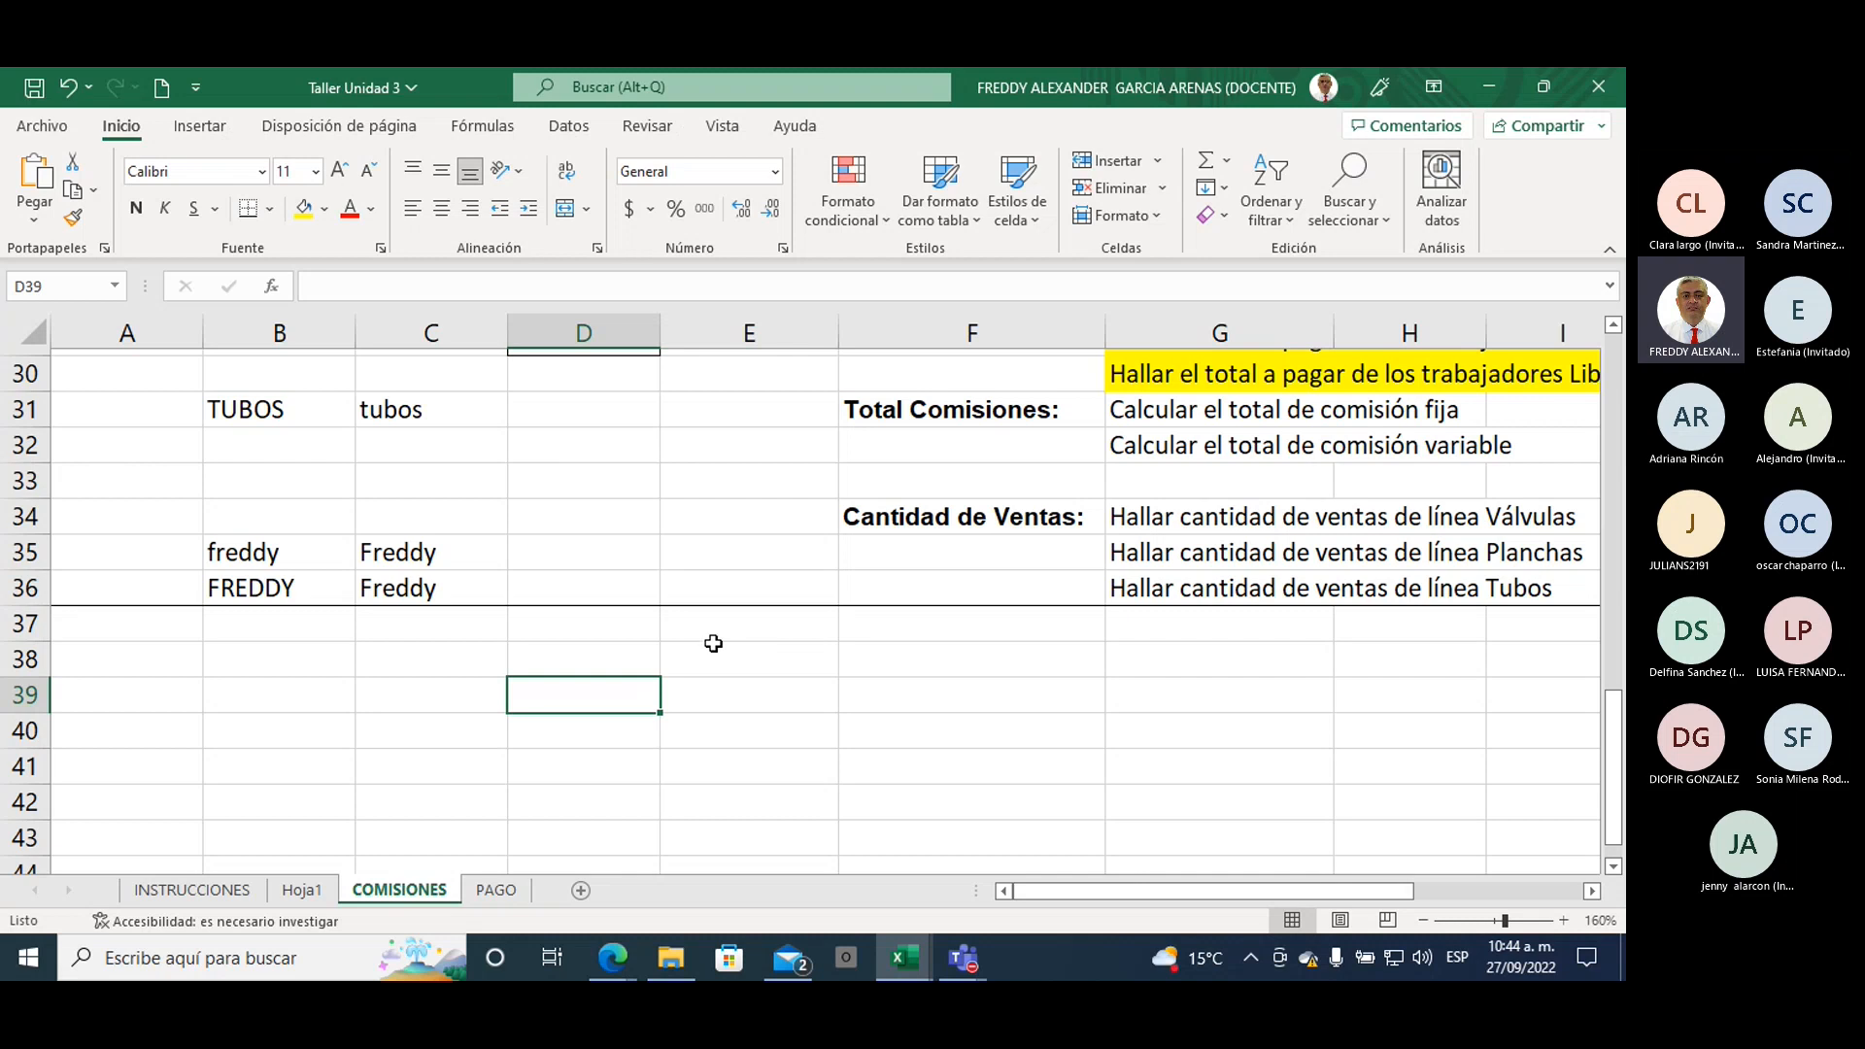
Step: Examine the MINUSC formula in C31, marking its function name, its B31 argument and the source cell in red
click(427, 408)
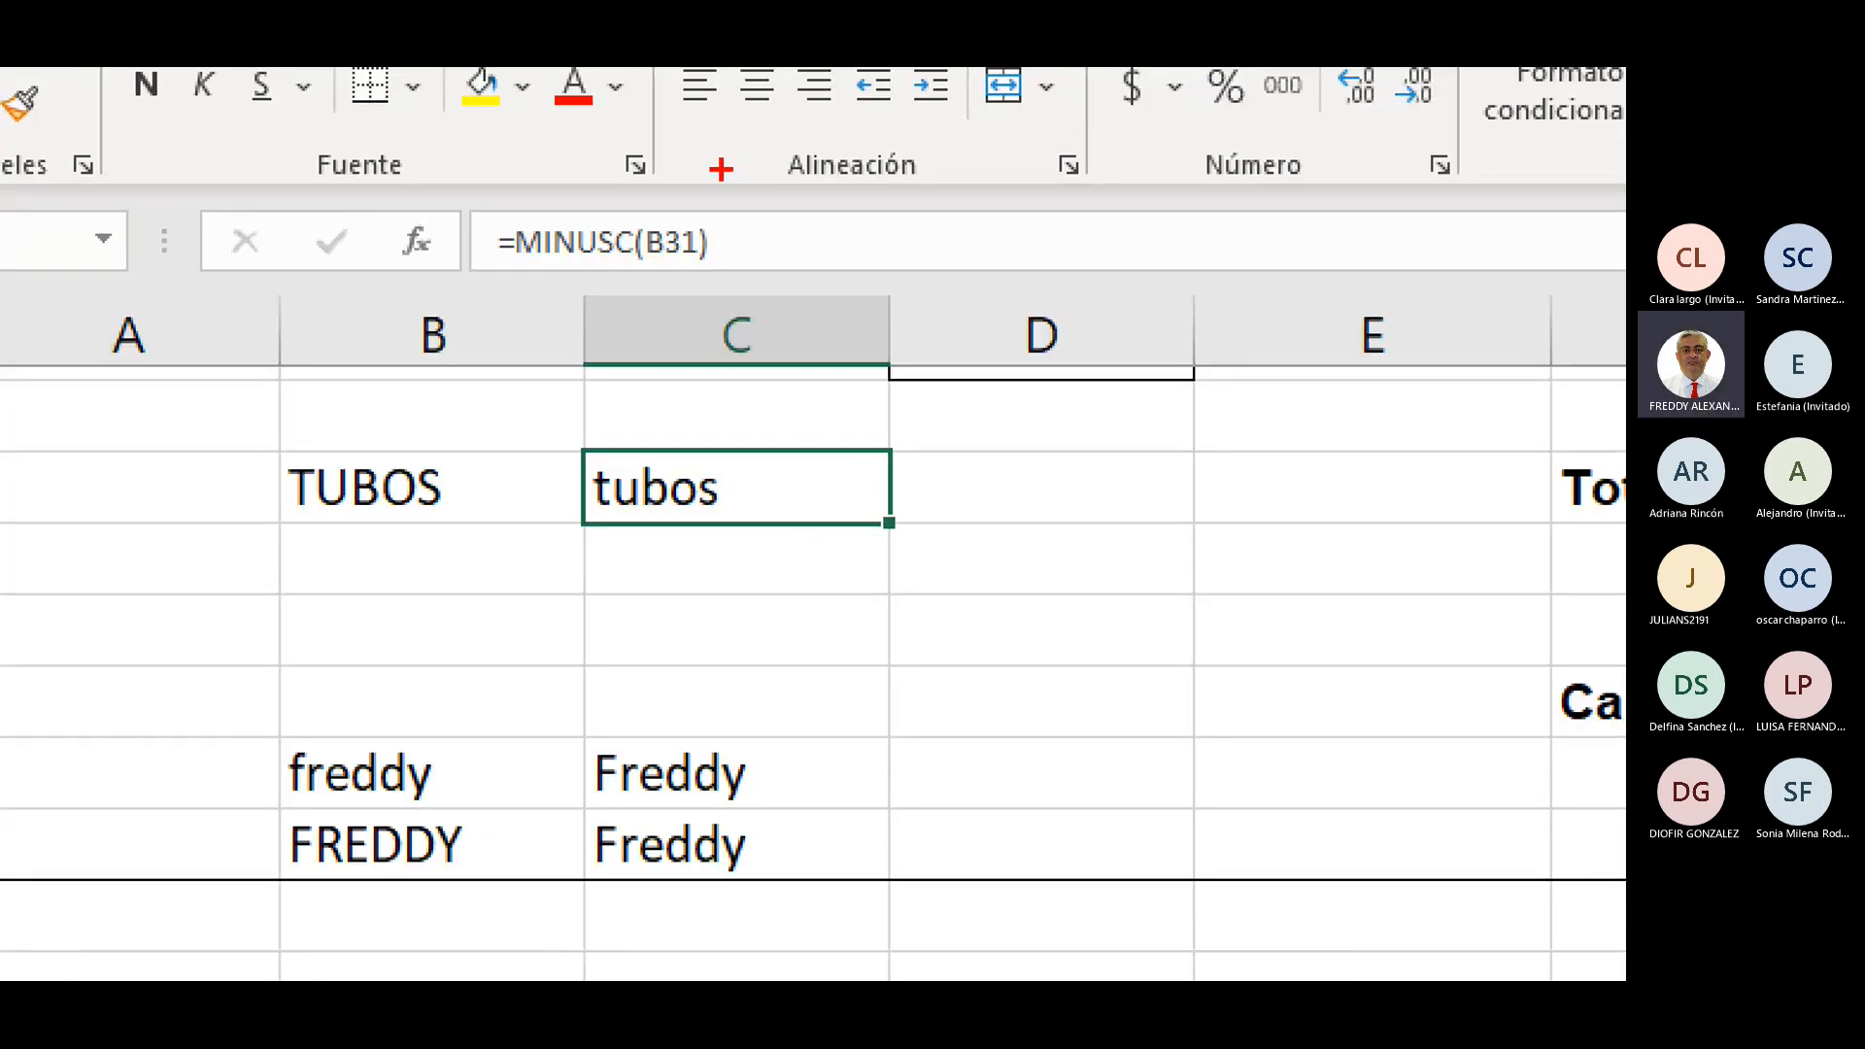
drag(654, 399, 672, 260)
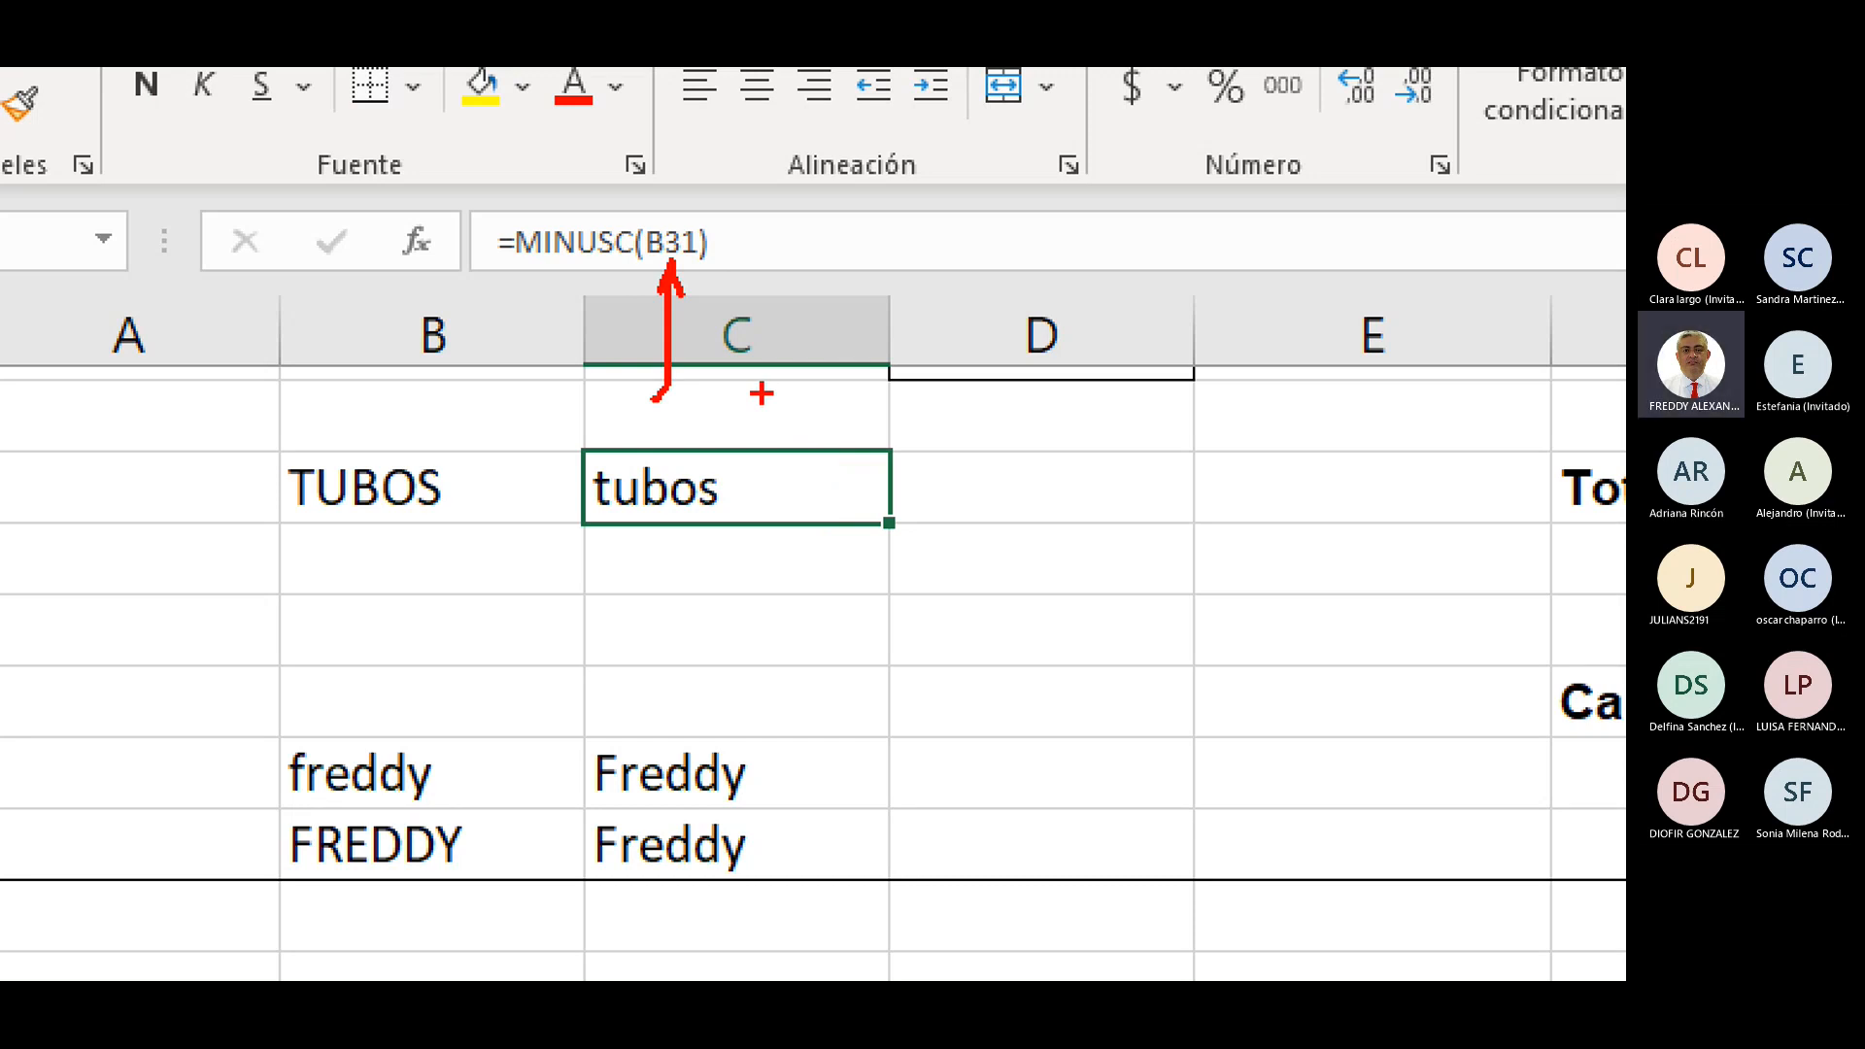
mouse_move(529, 138)
mouse_down()
mouse_move(553, 212)
mouse_move(579, 179)
mouse_move(696, 214)
mouse_up()
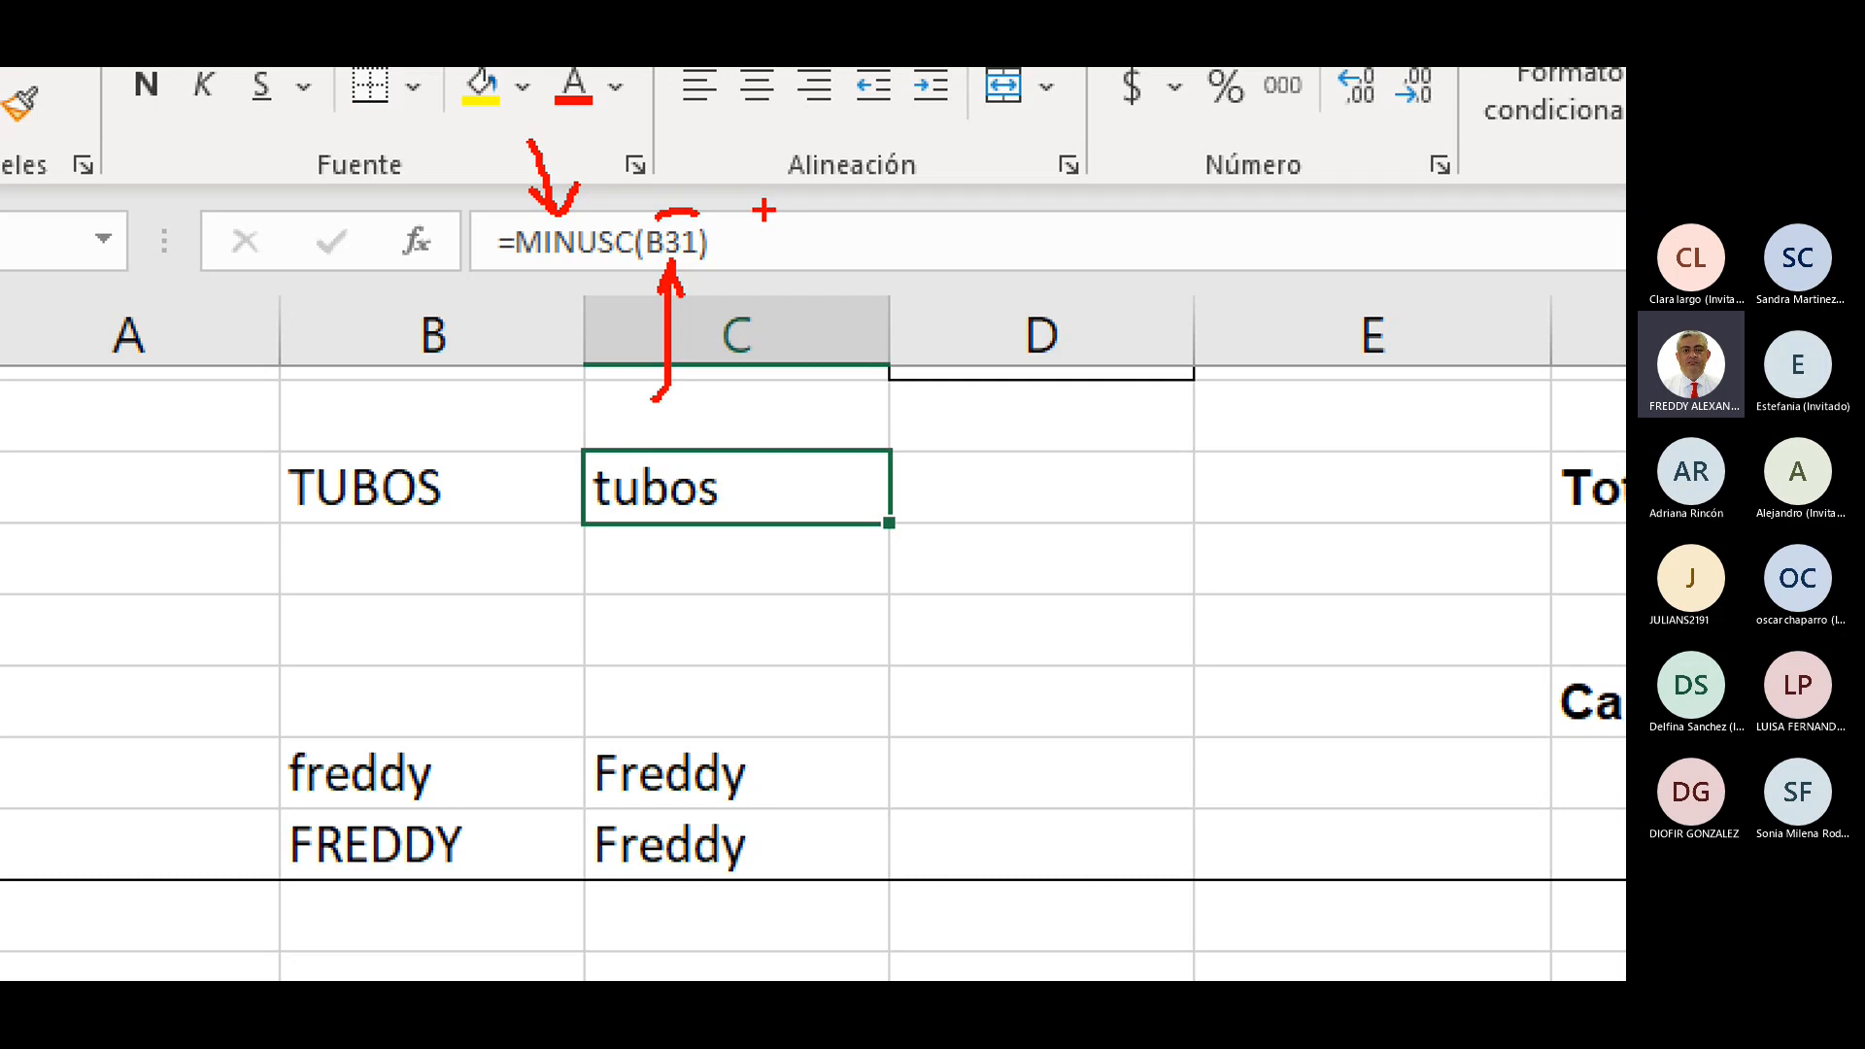
mouse_move(511, 454)
mouse_down()
mouse_move(347, 443)
mouse_move(321, 551)
mouse_move(513, 449)
mouse_move(476, 449)
mouse_up()
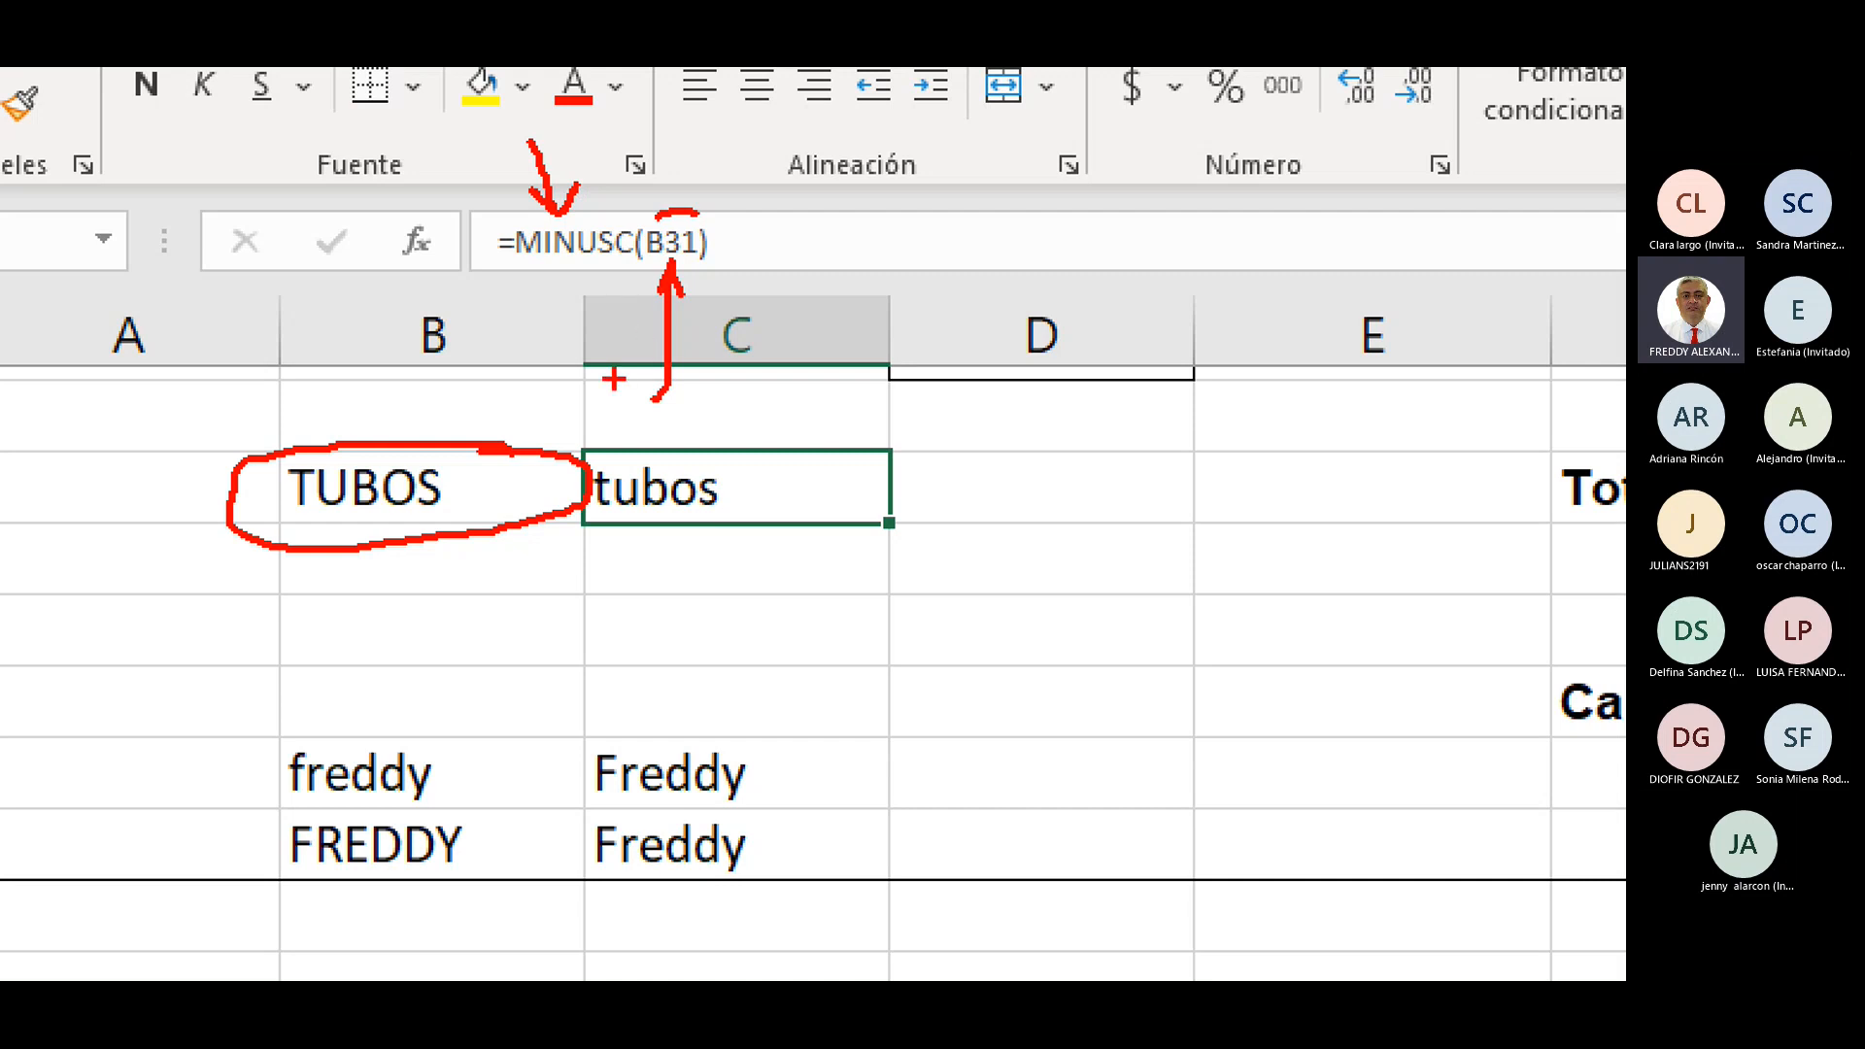
key(Escape)
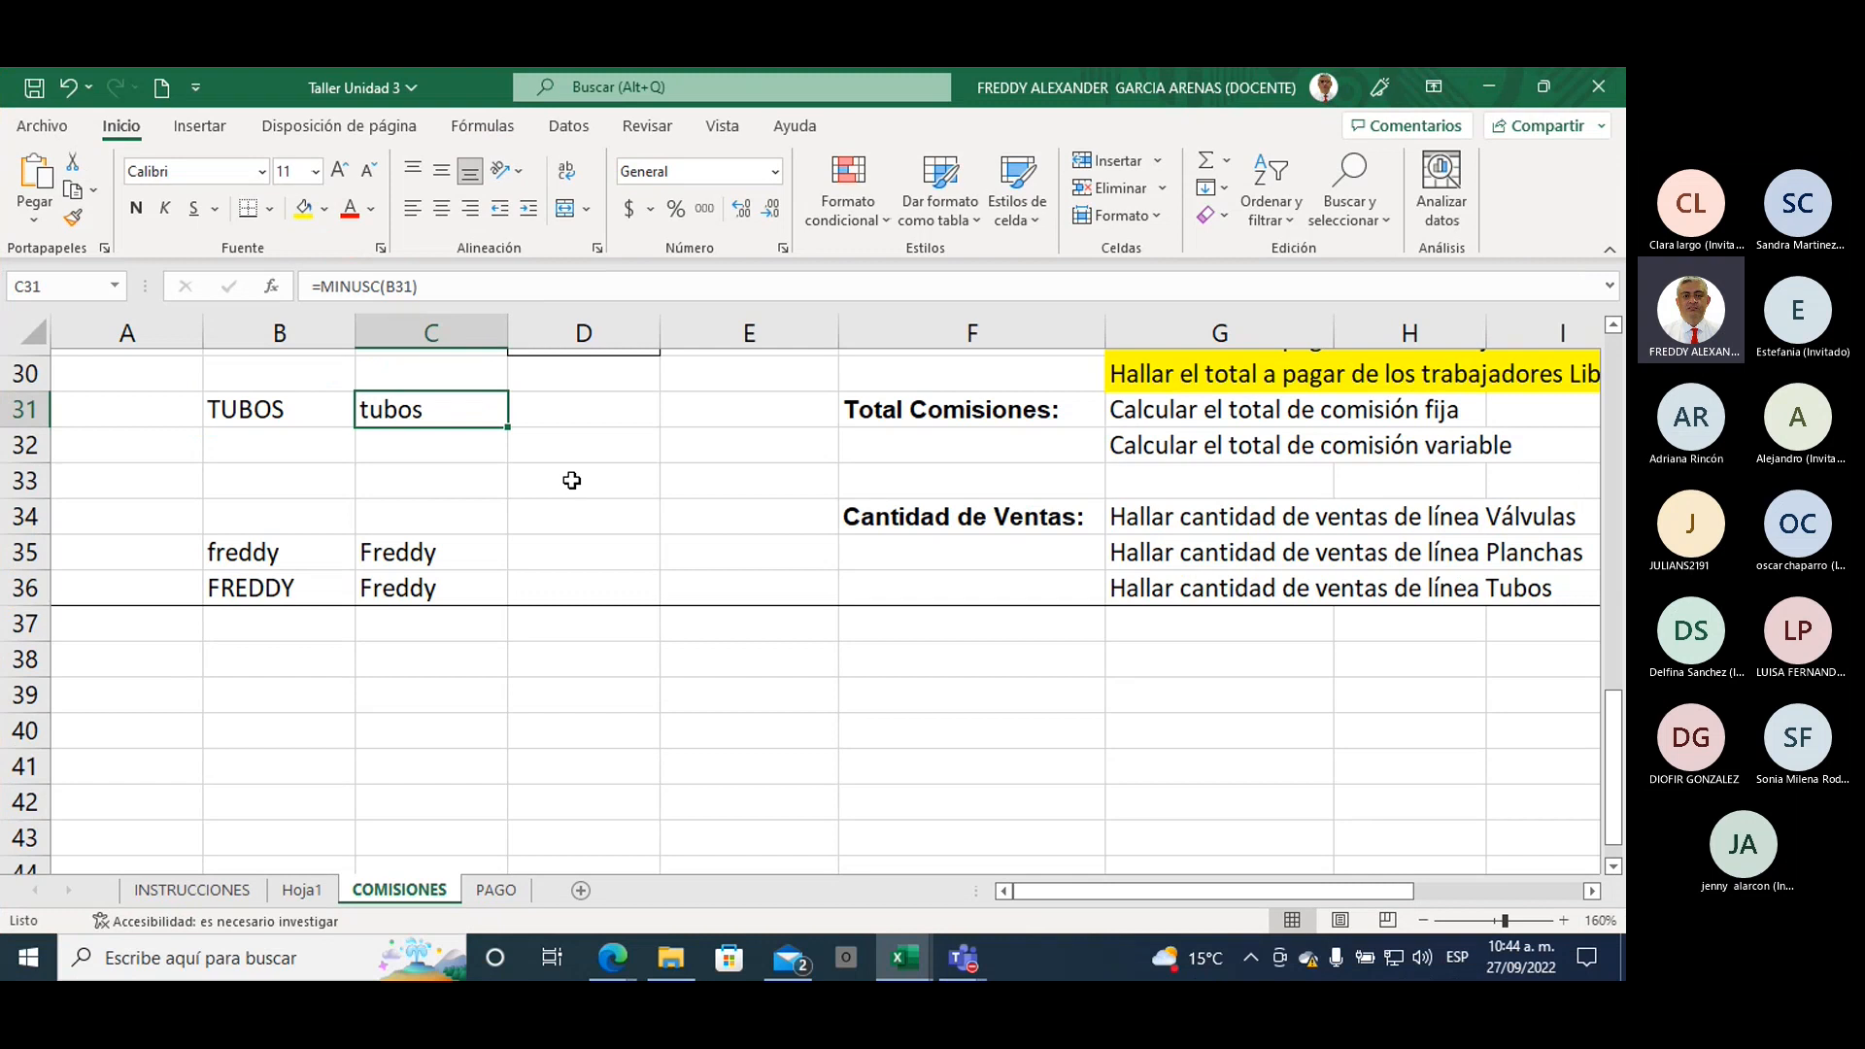
Step: Insert the current date in cell D38 with the formula =HOY()
click(621, 643)
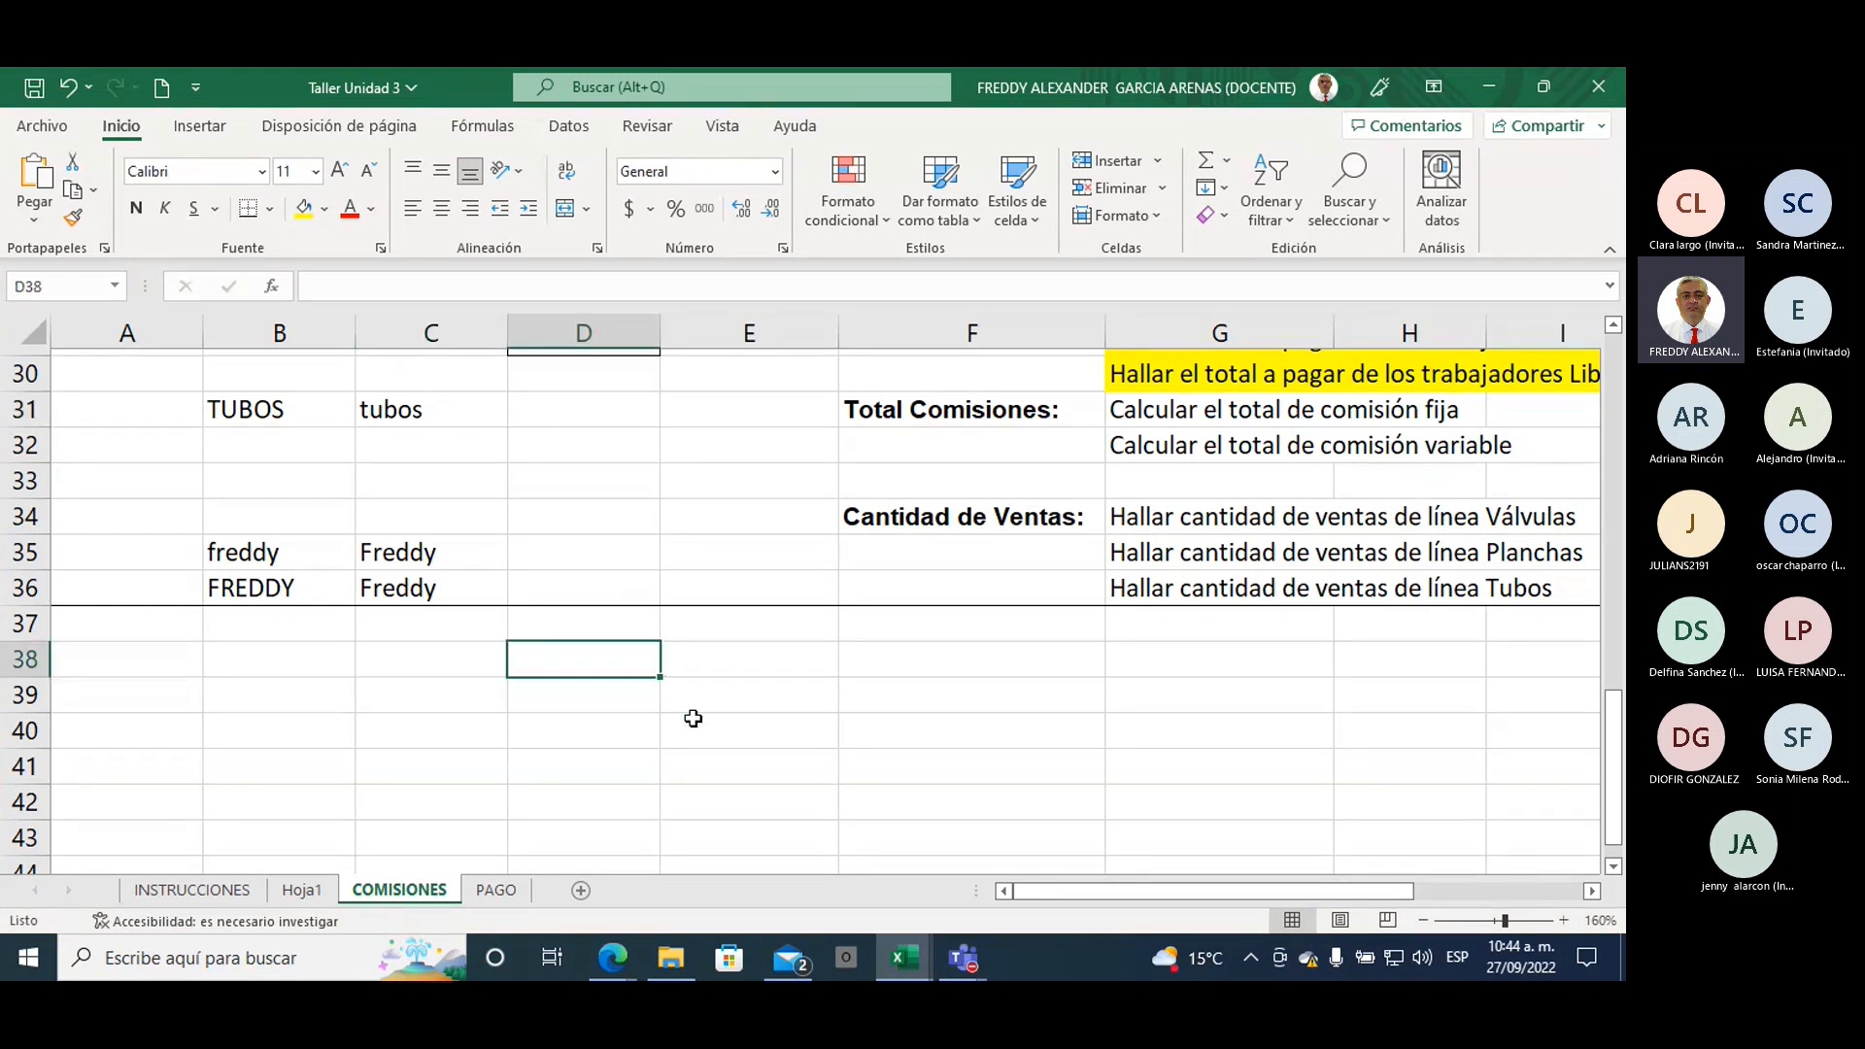
text(=HOY)
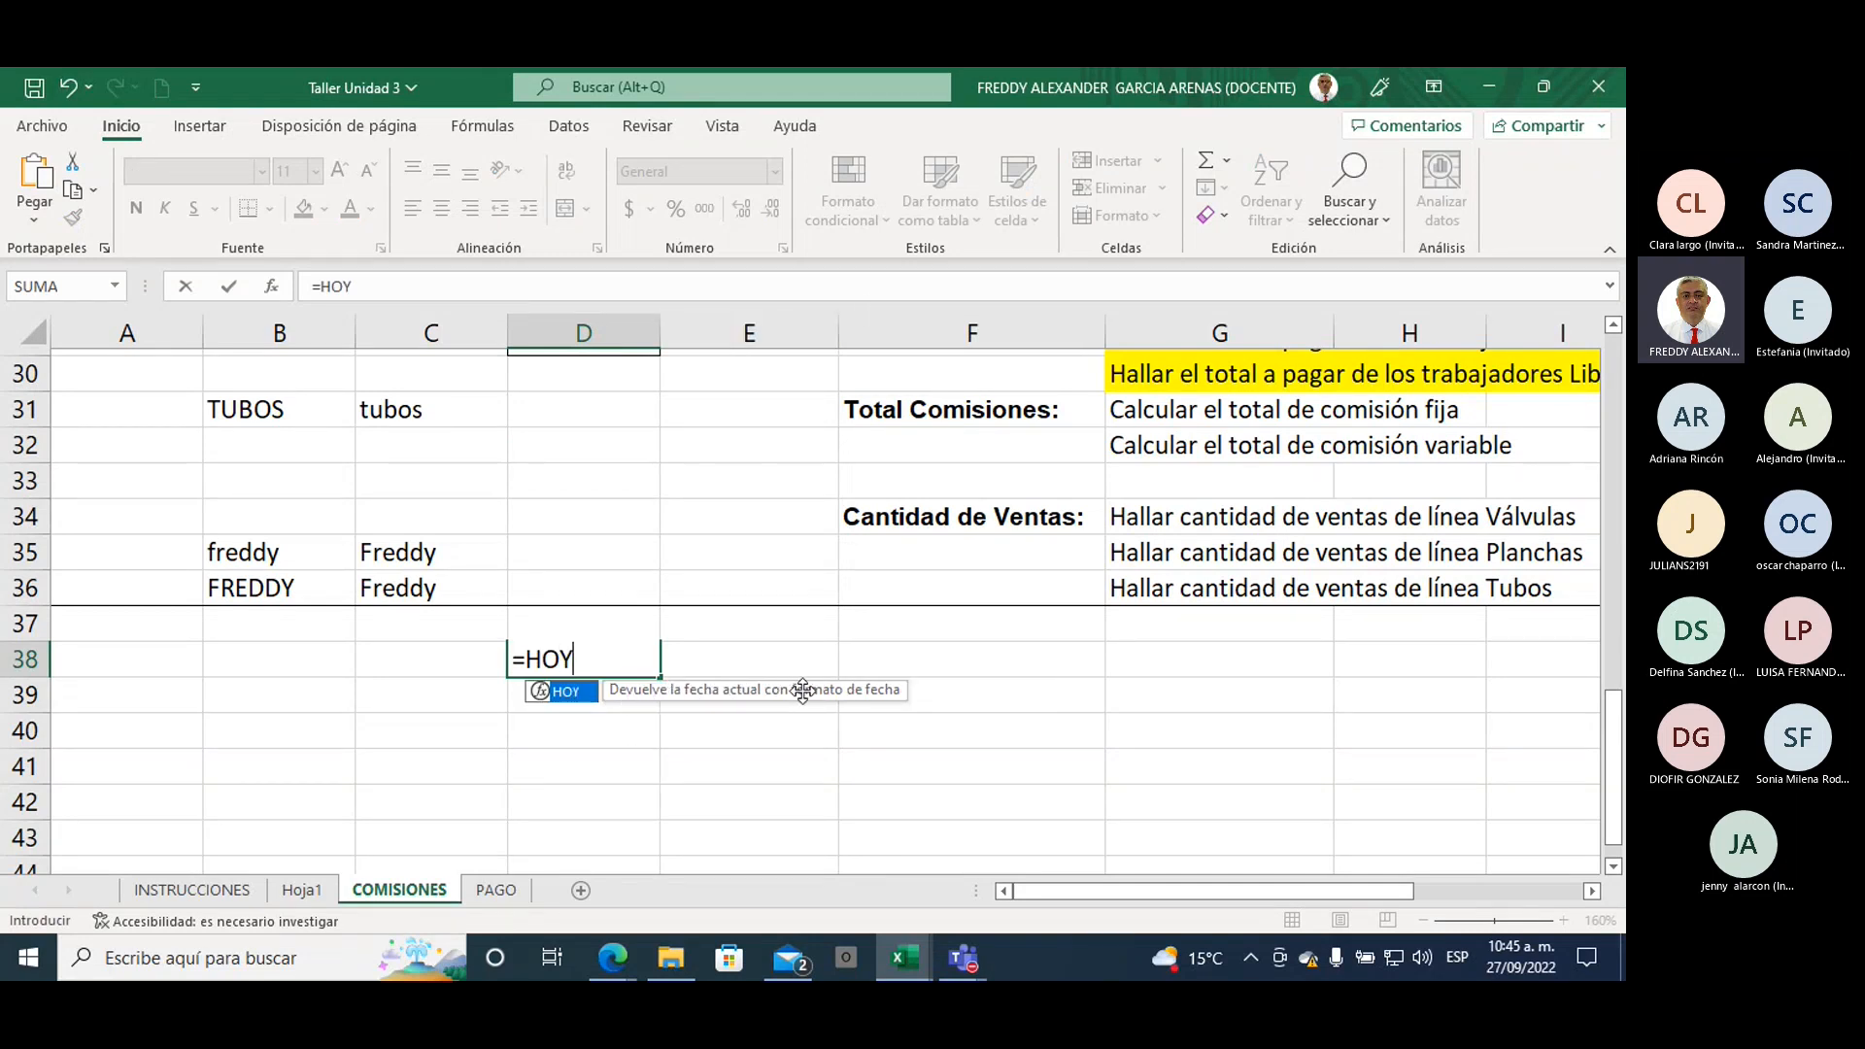
double_click(575, 693)
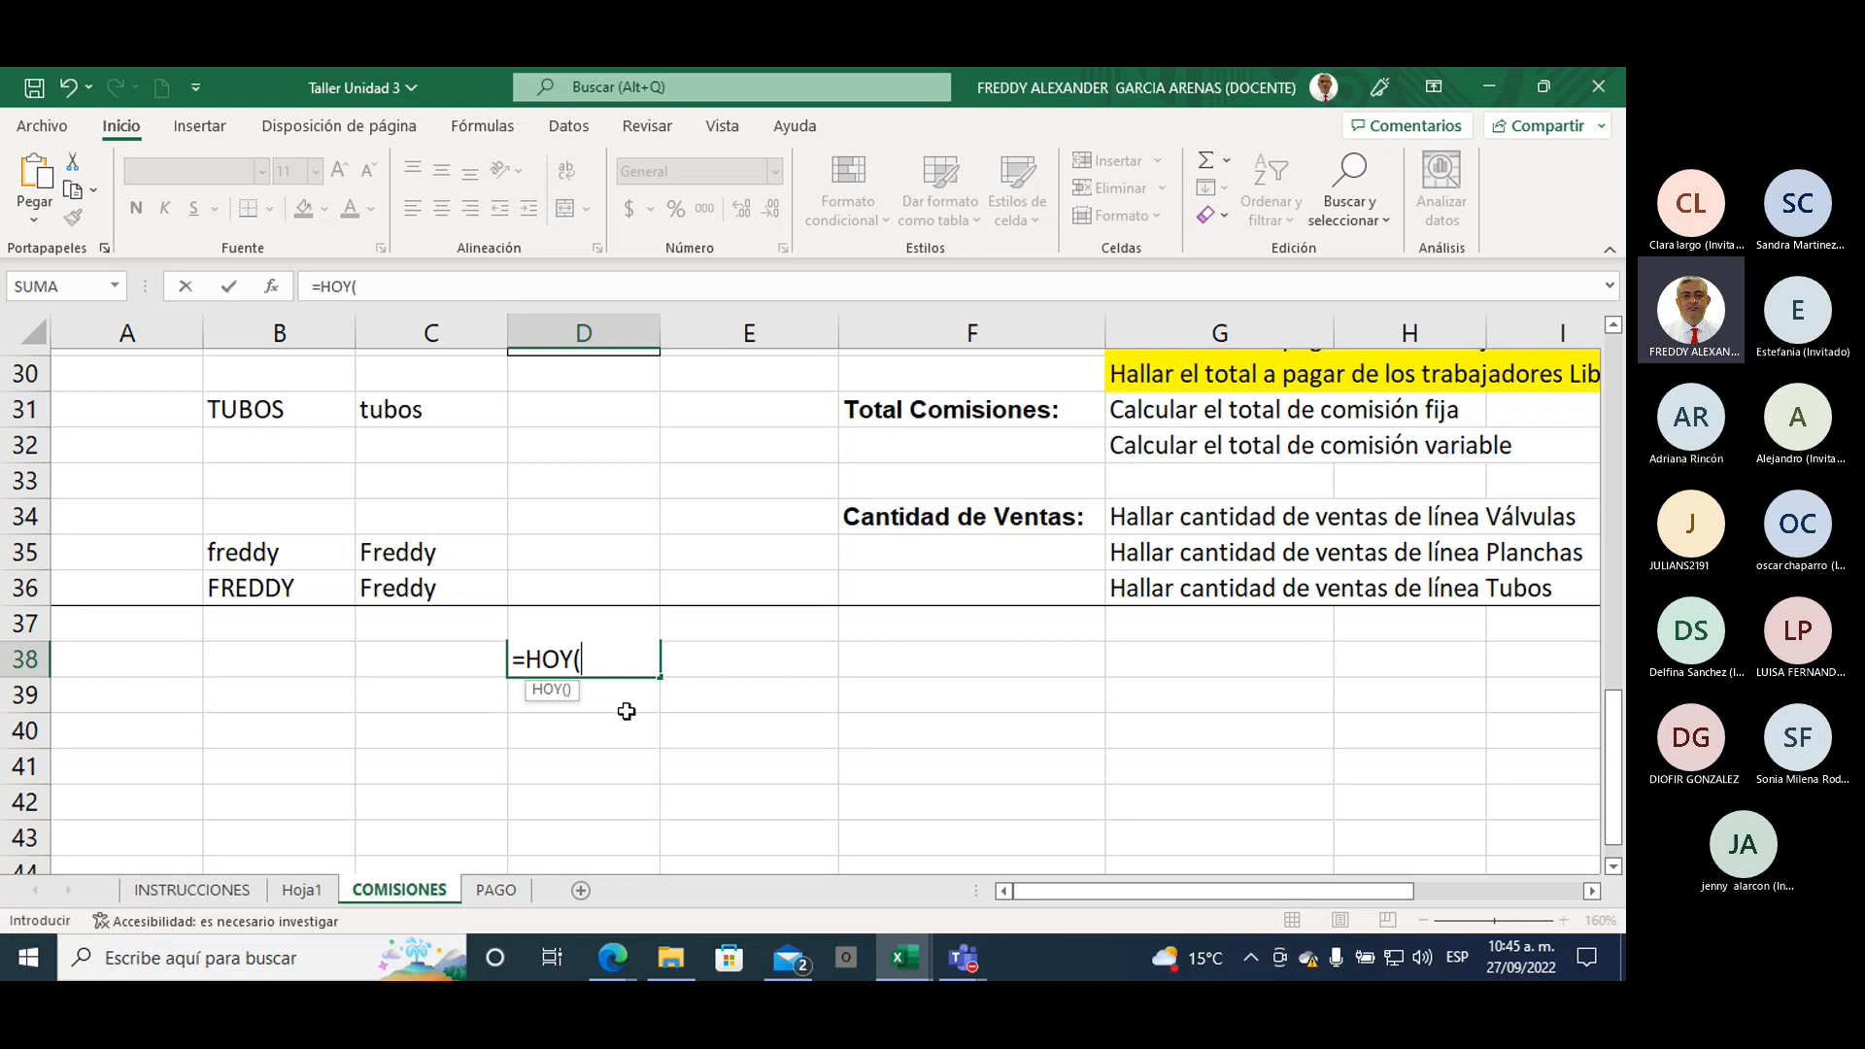
text())
key(Return)
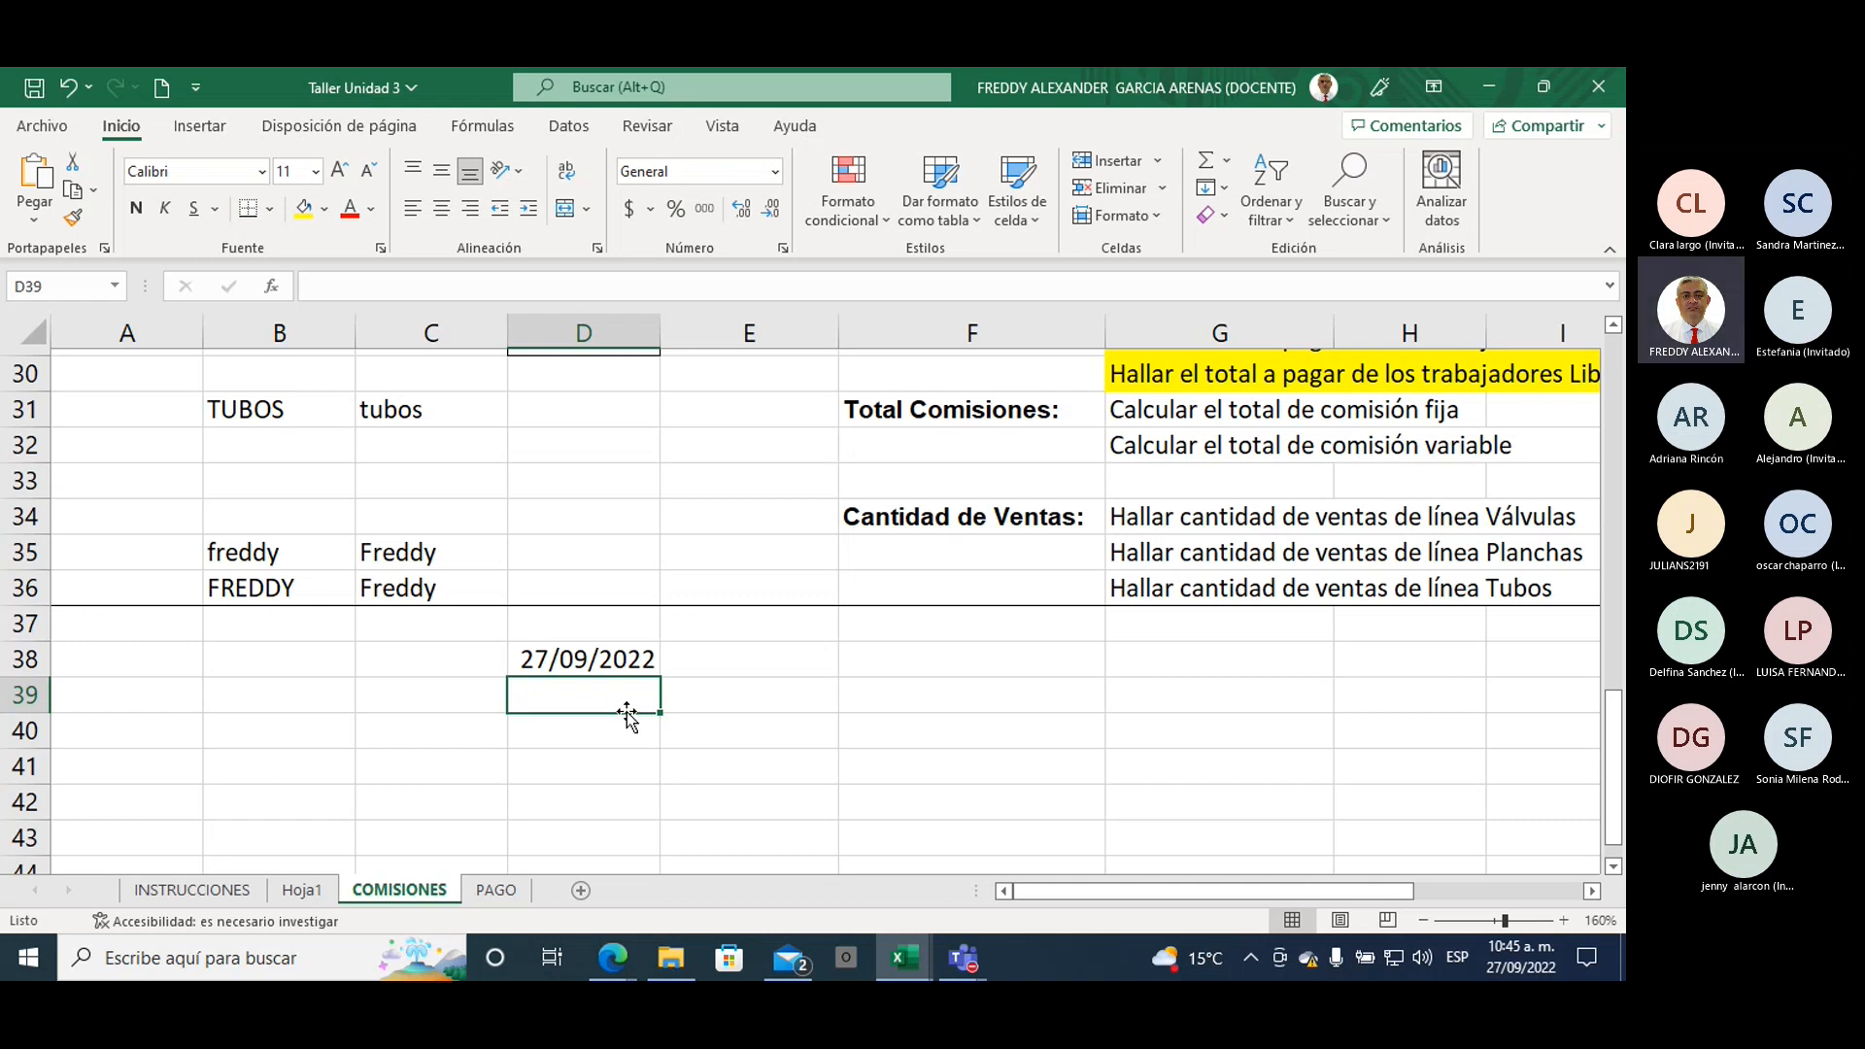
Step: Insert the current date and time in cell D39 with =AHORA() and widen column D to fit the value
text(=AHORA)
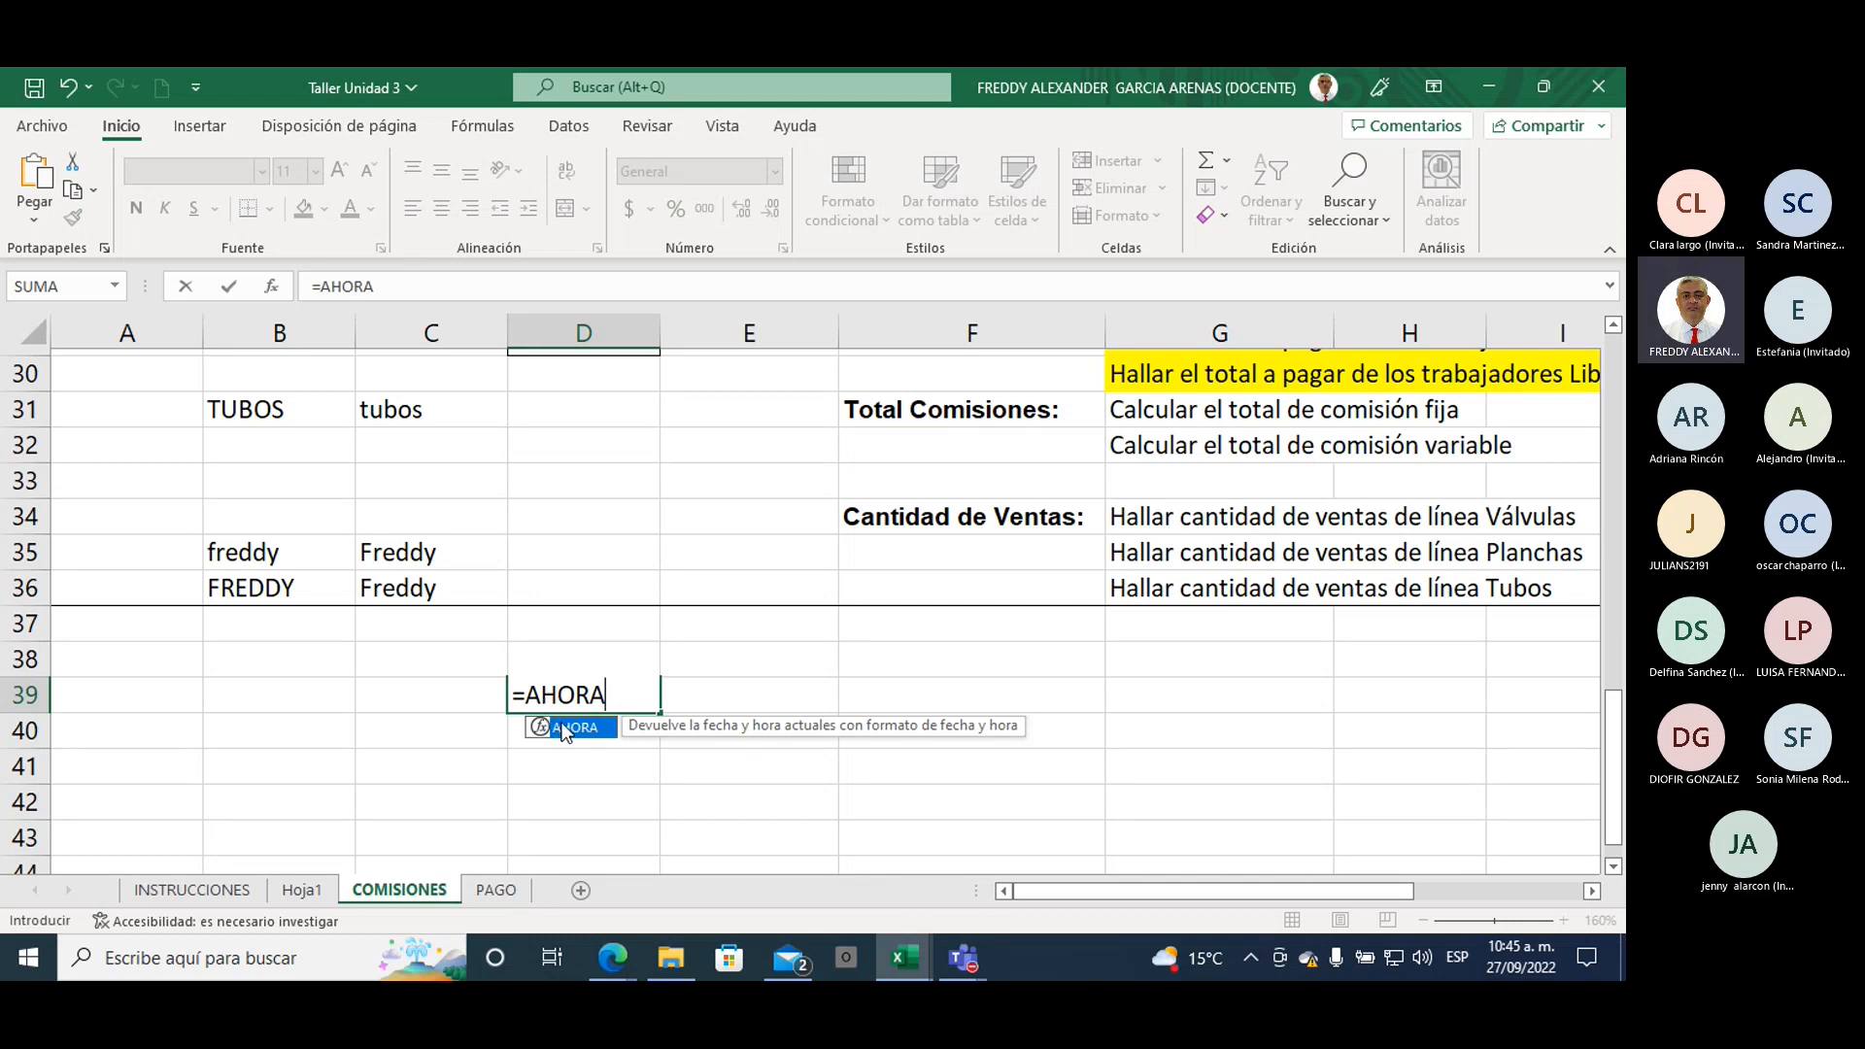
text(())
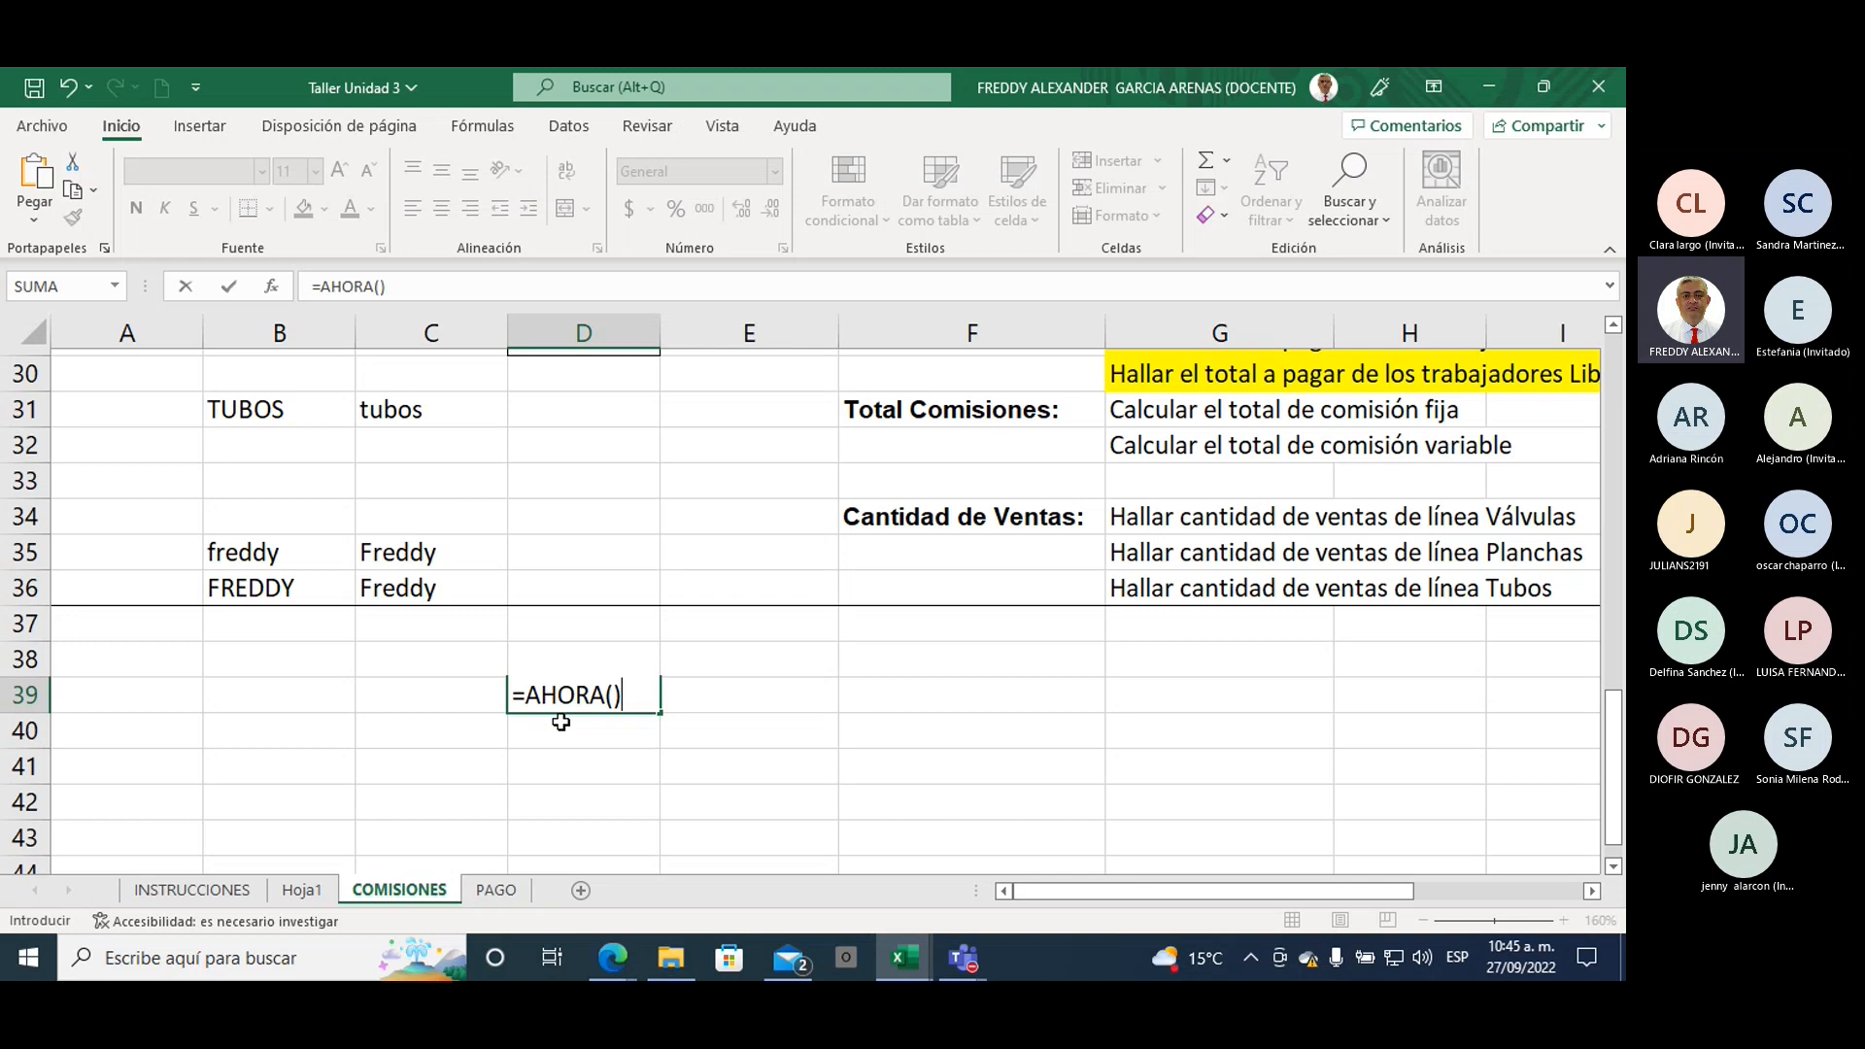
key(Return)
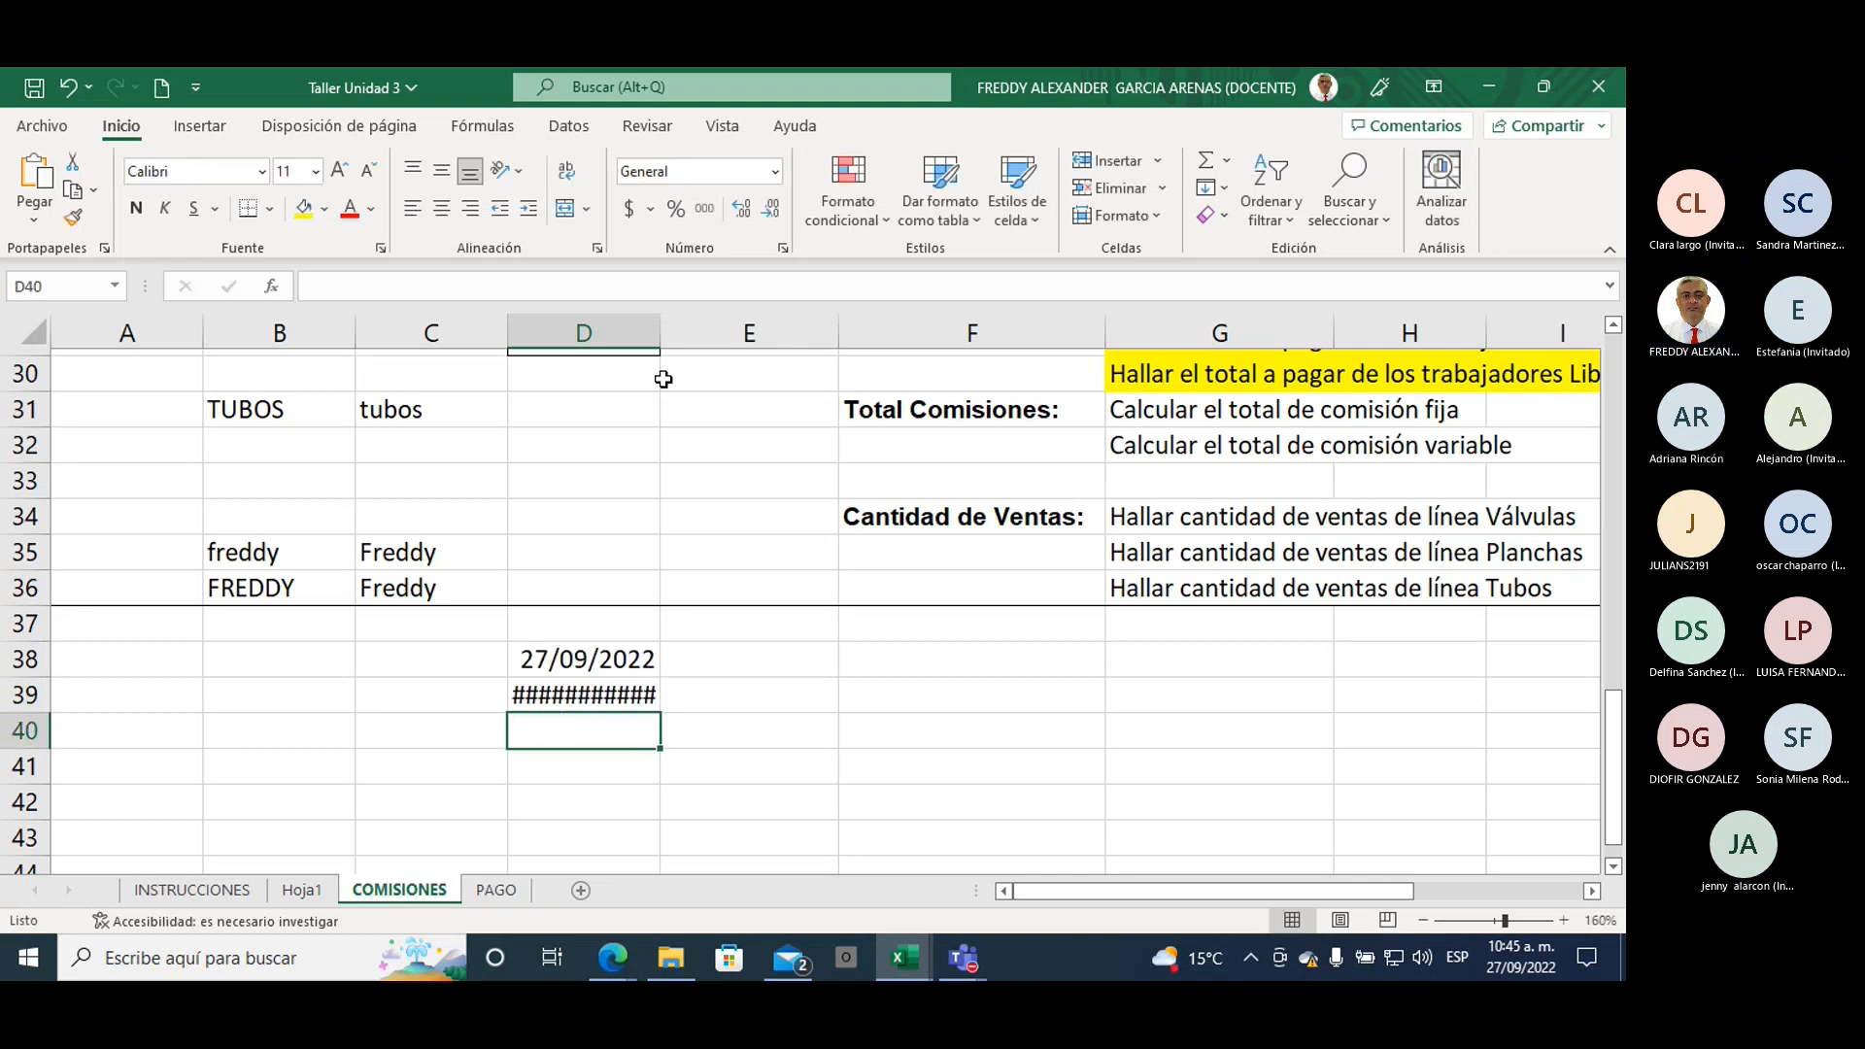
click(575, 695)
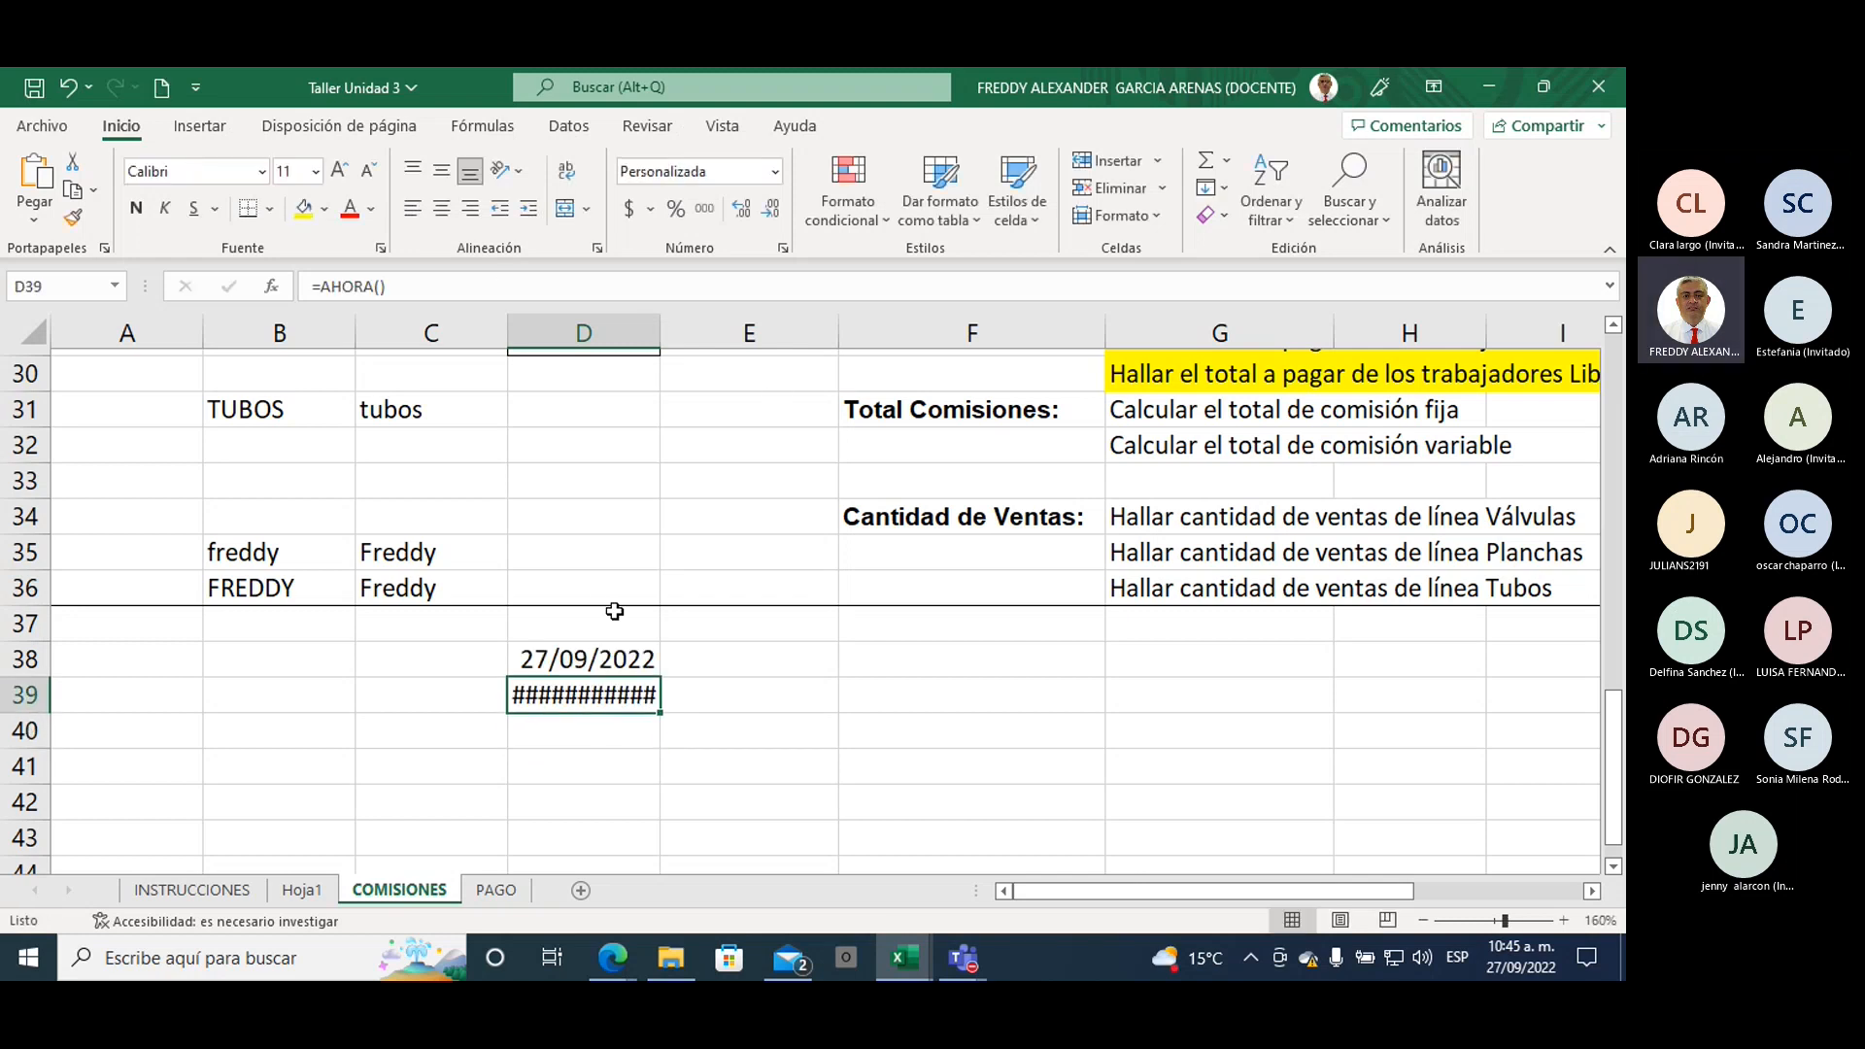
drag(659, 333, 724, 326)
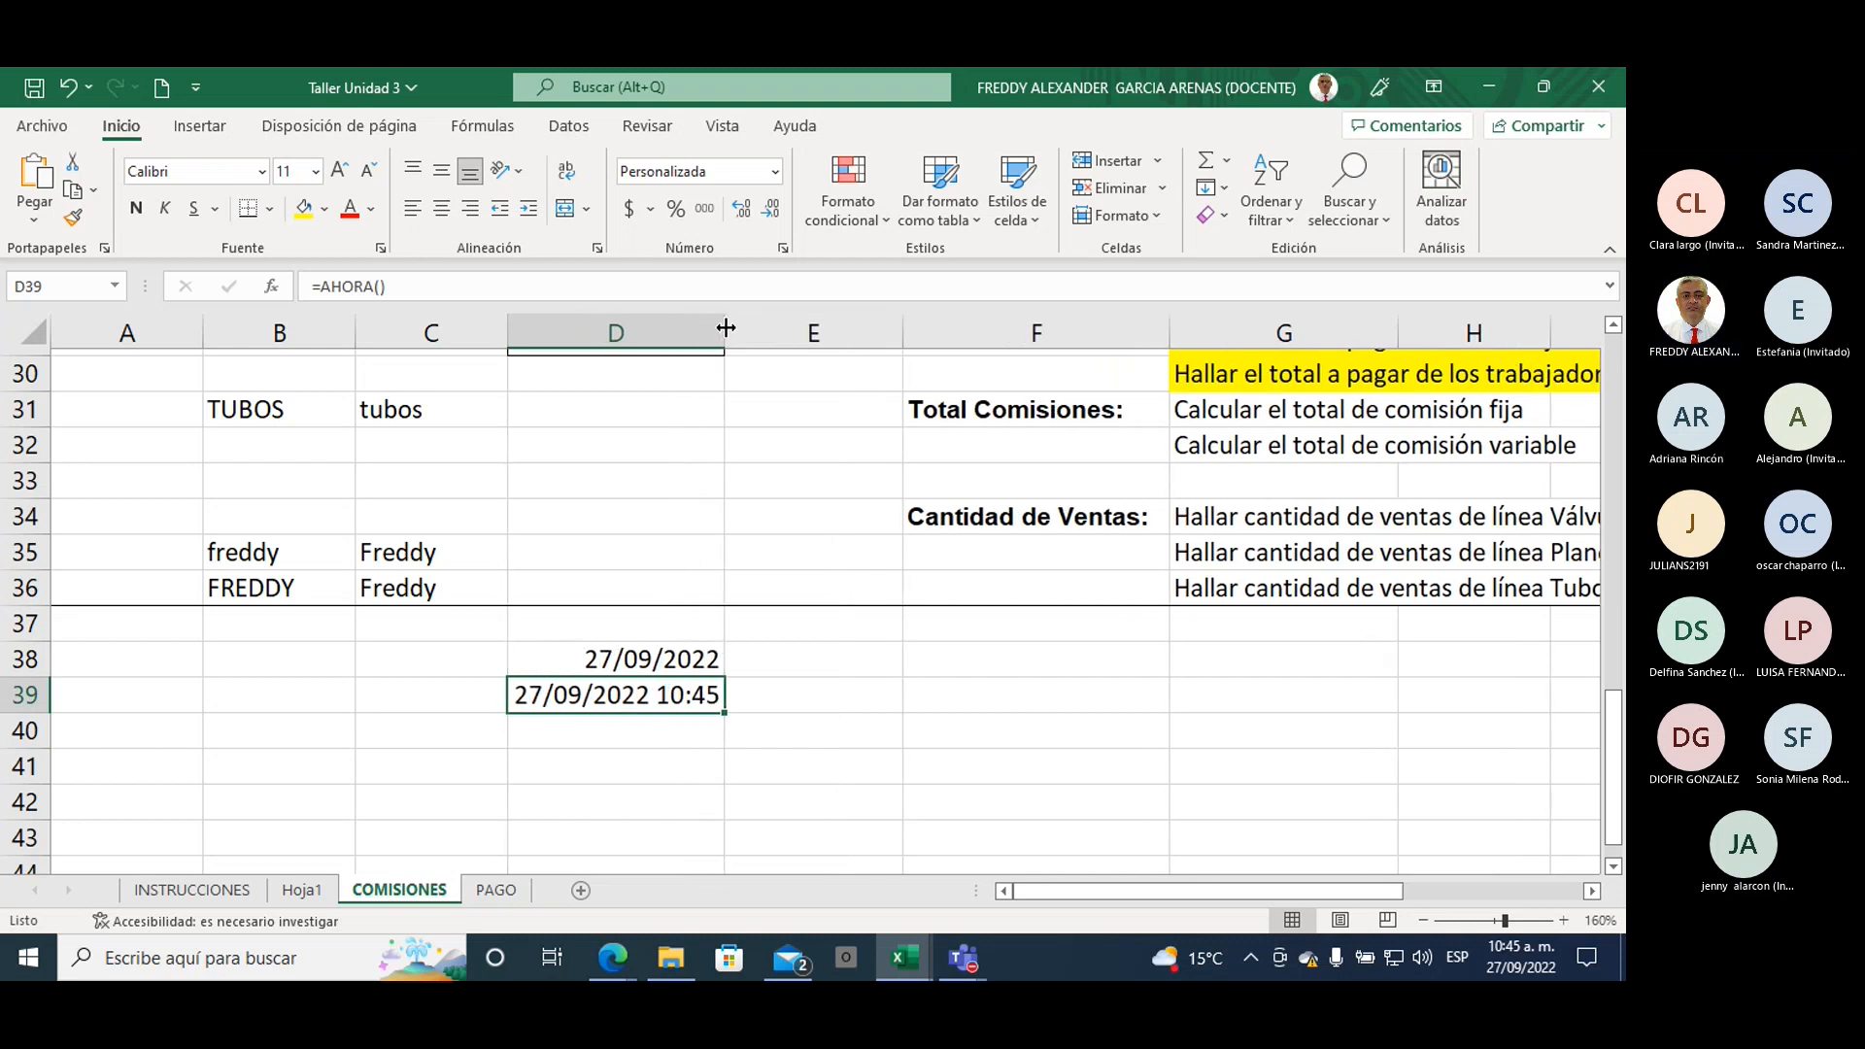
click(775, 702)
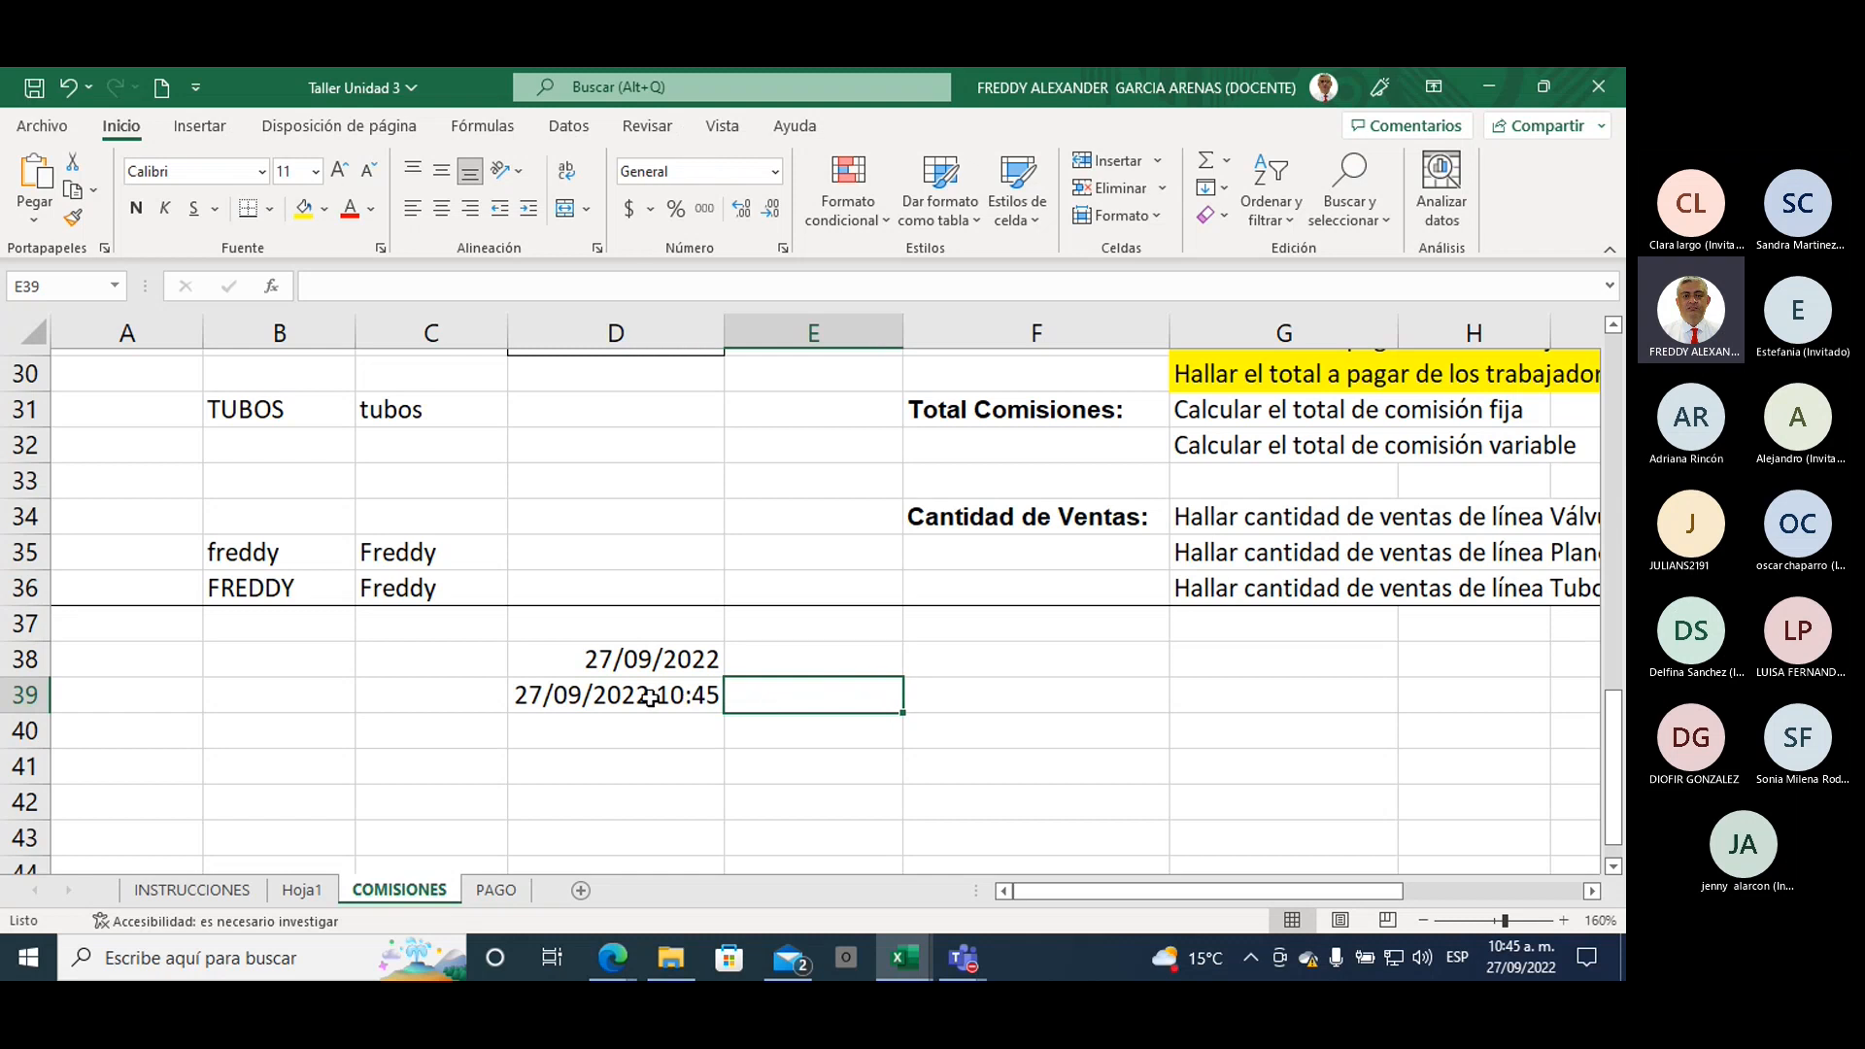
key(Left)
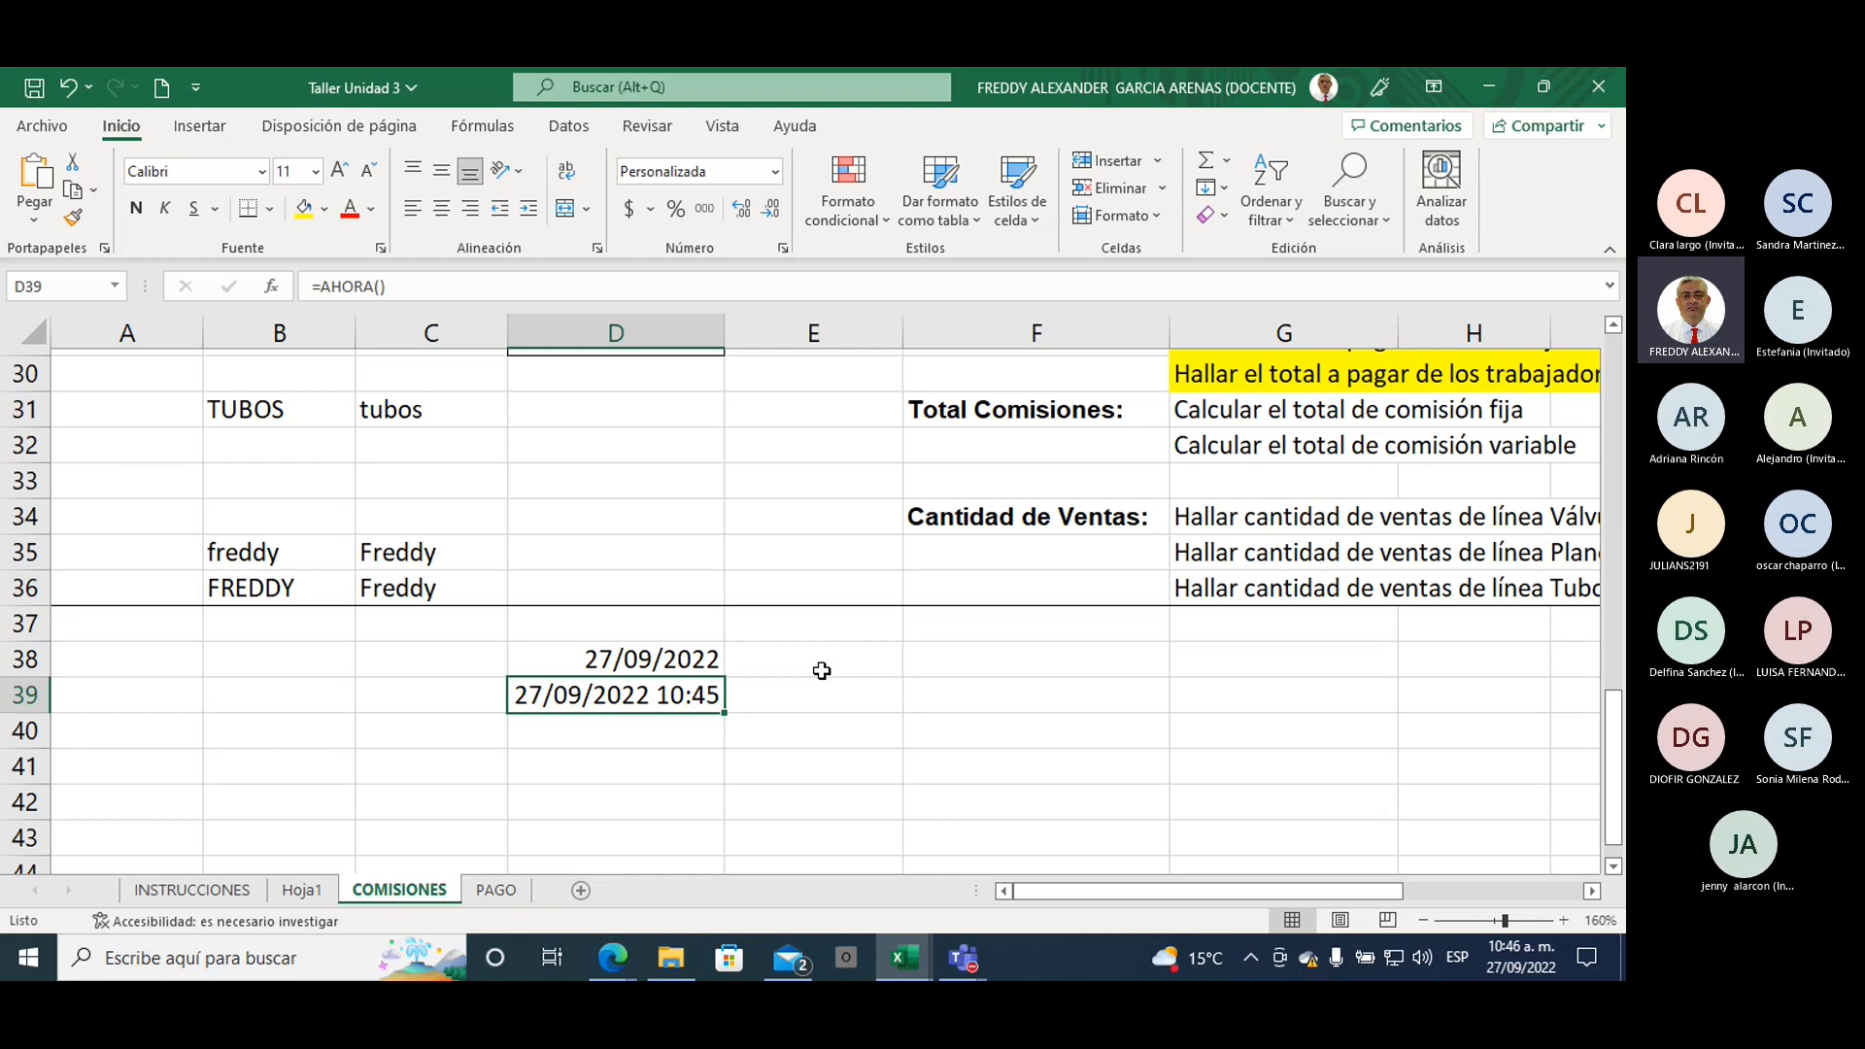
Step: Insert the current date in cell D41 of the COMISIONES sheet with the formula =HOY()
click(615, 773)
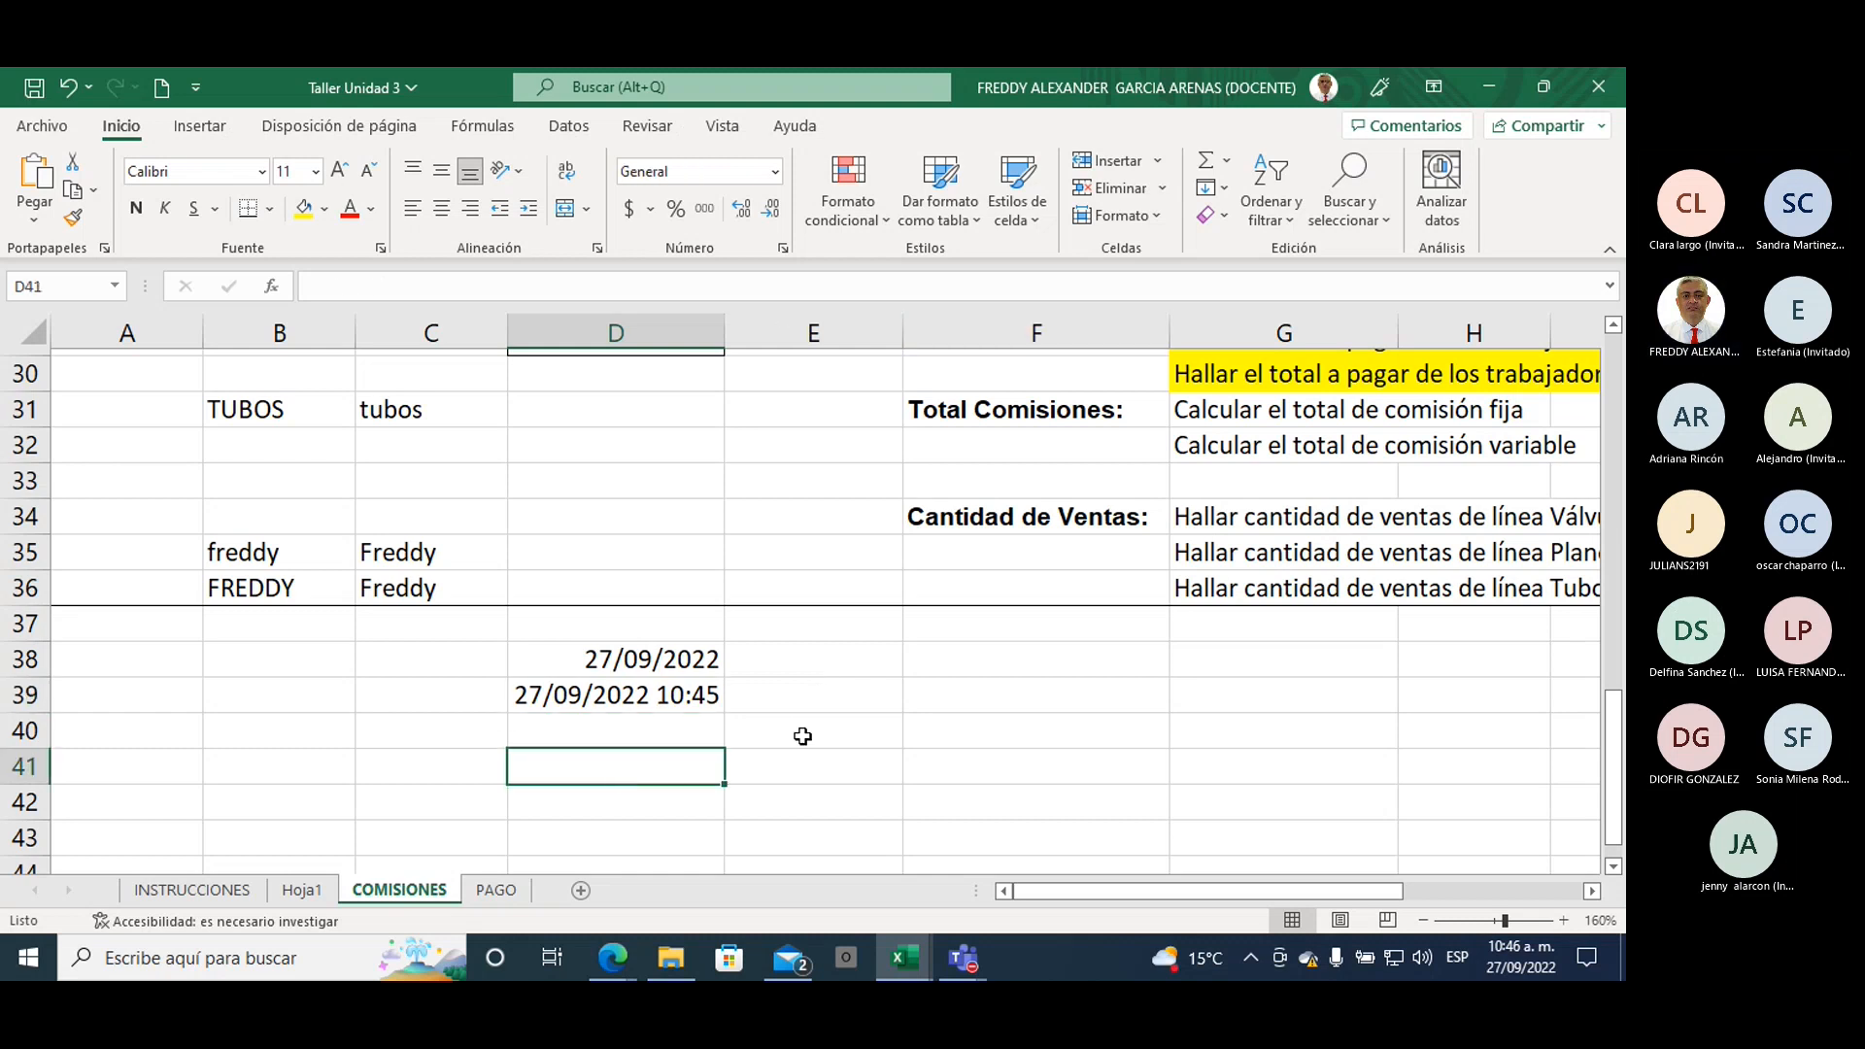
text(=)
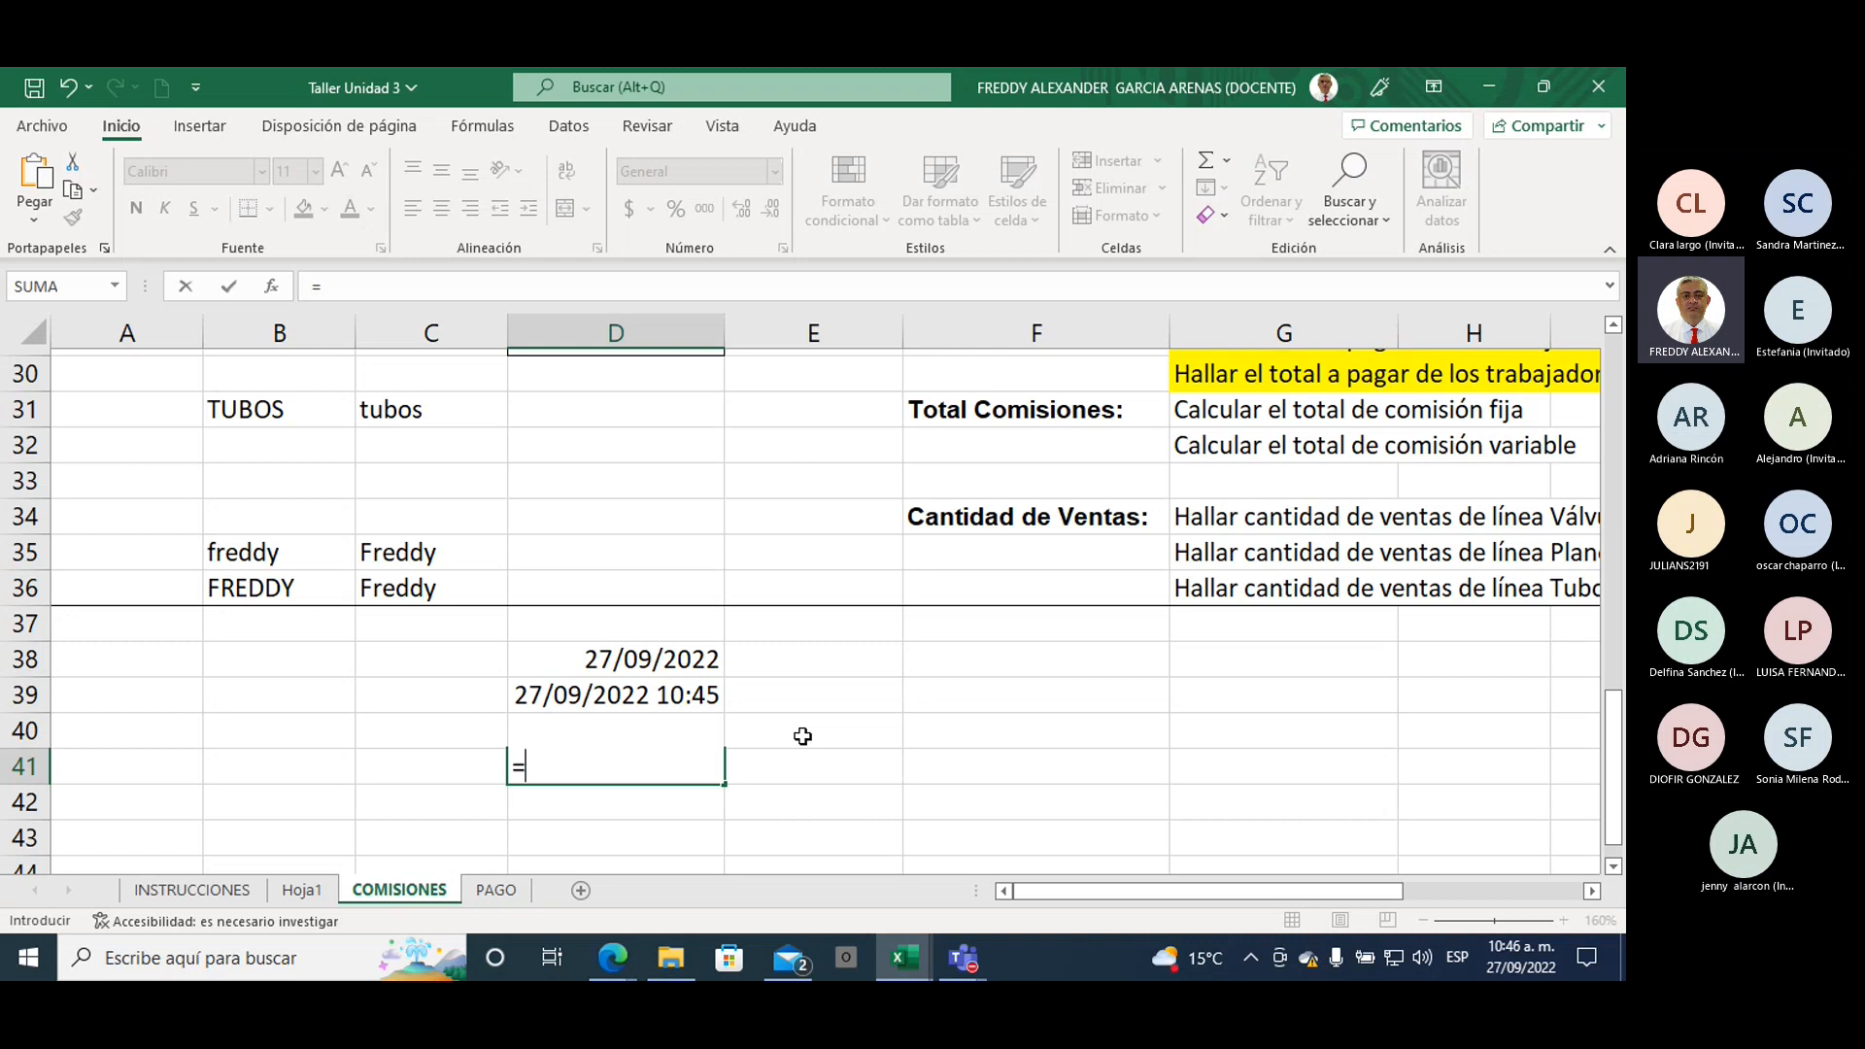
text(HOY)
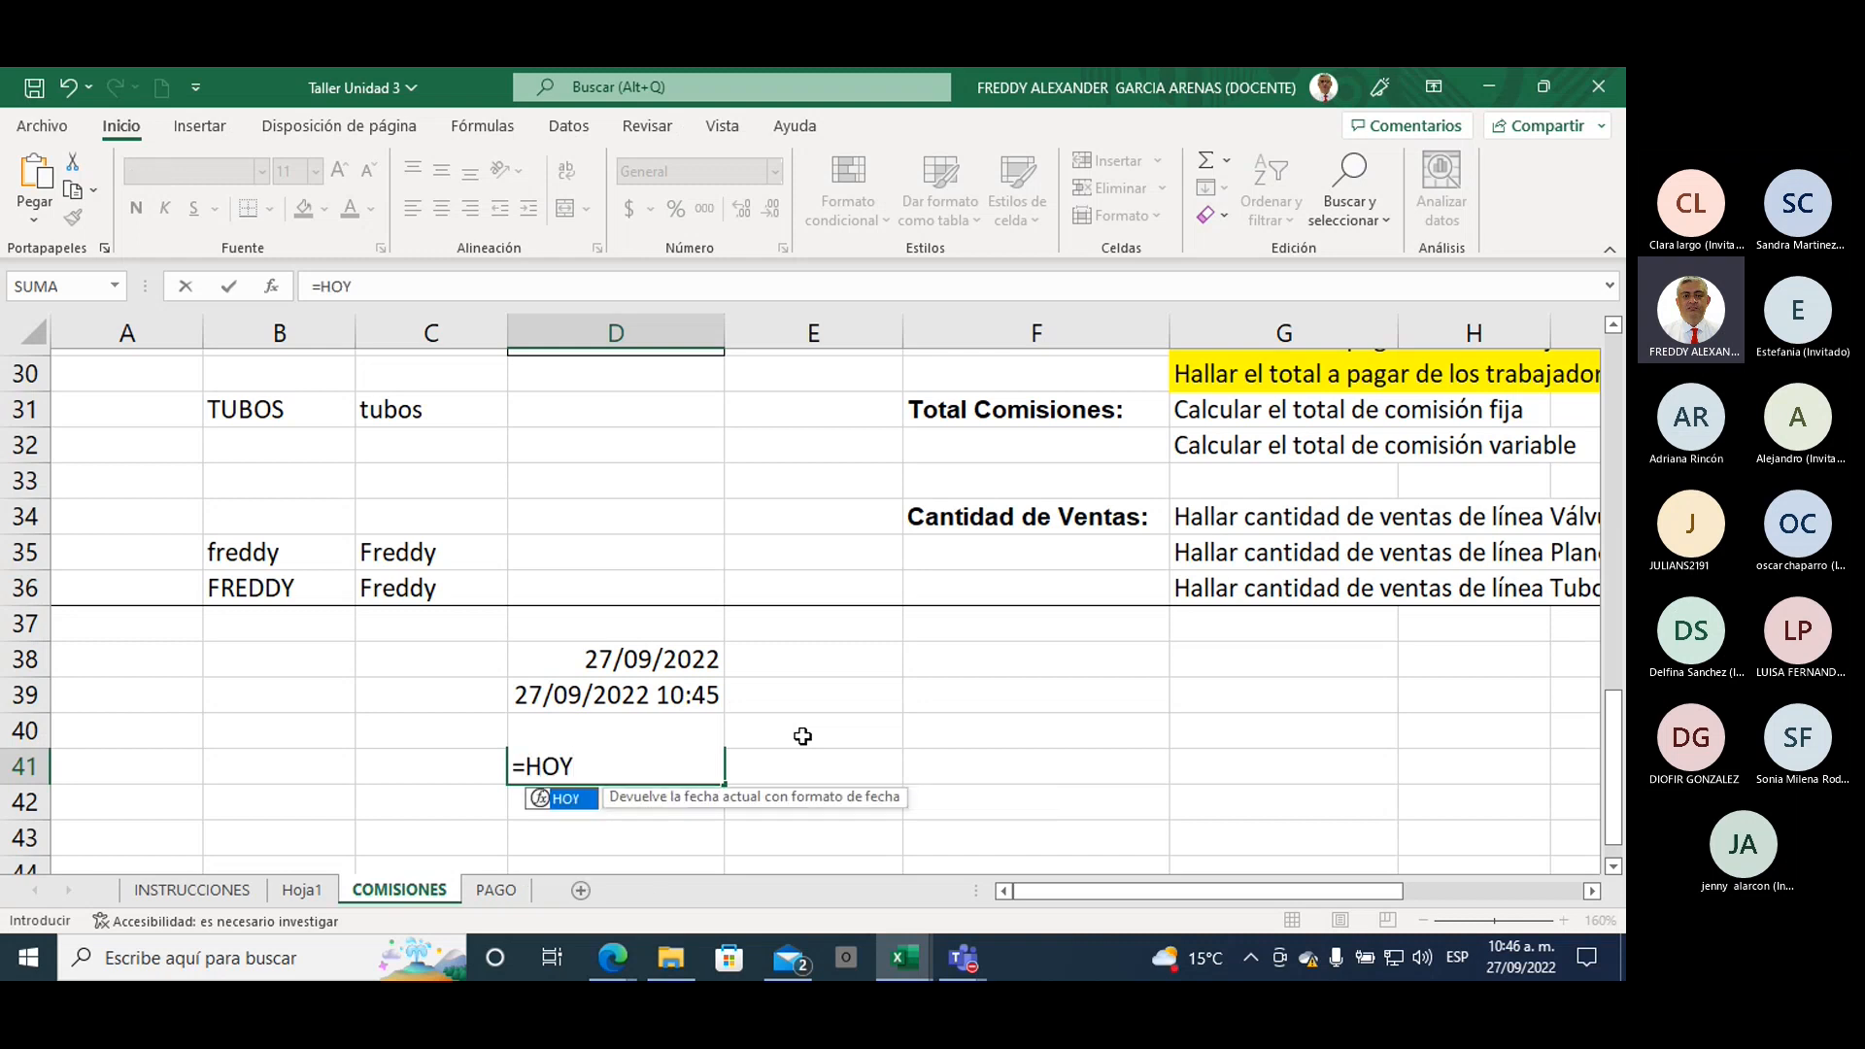
double_click(581, 798)
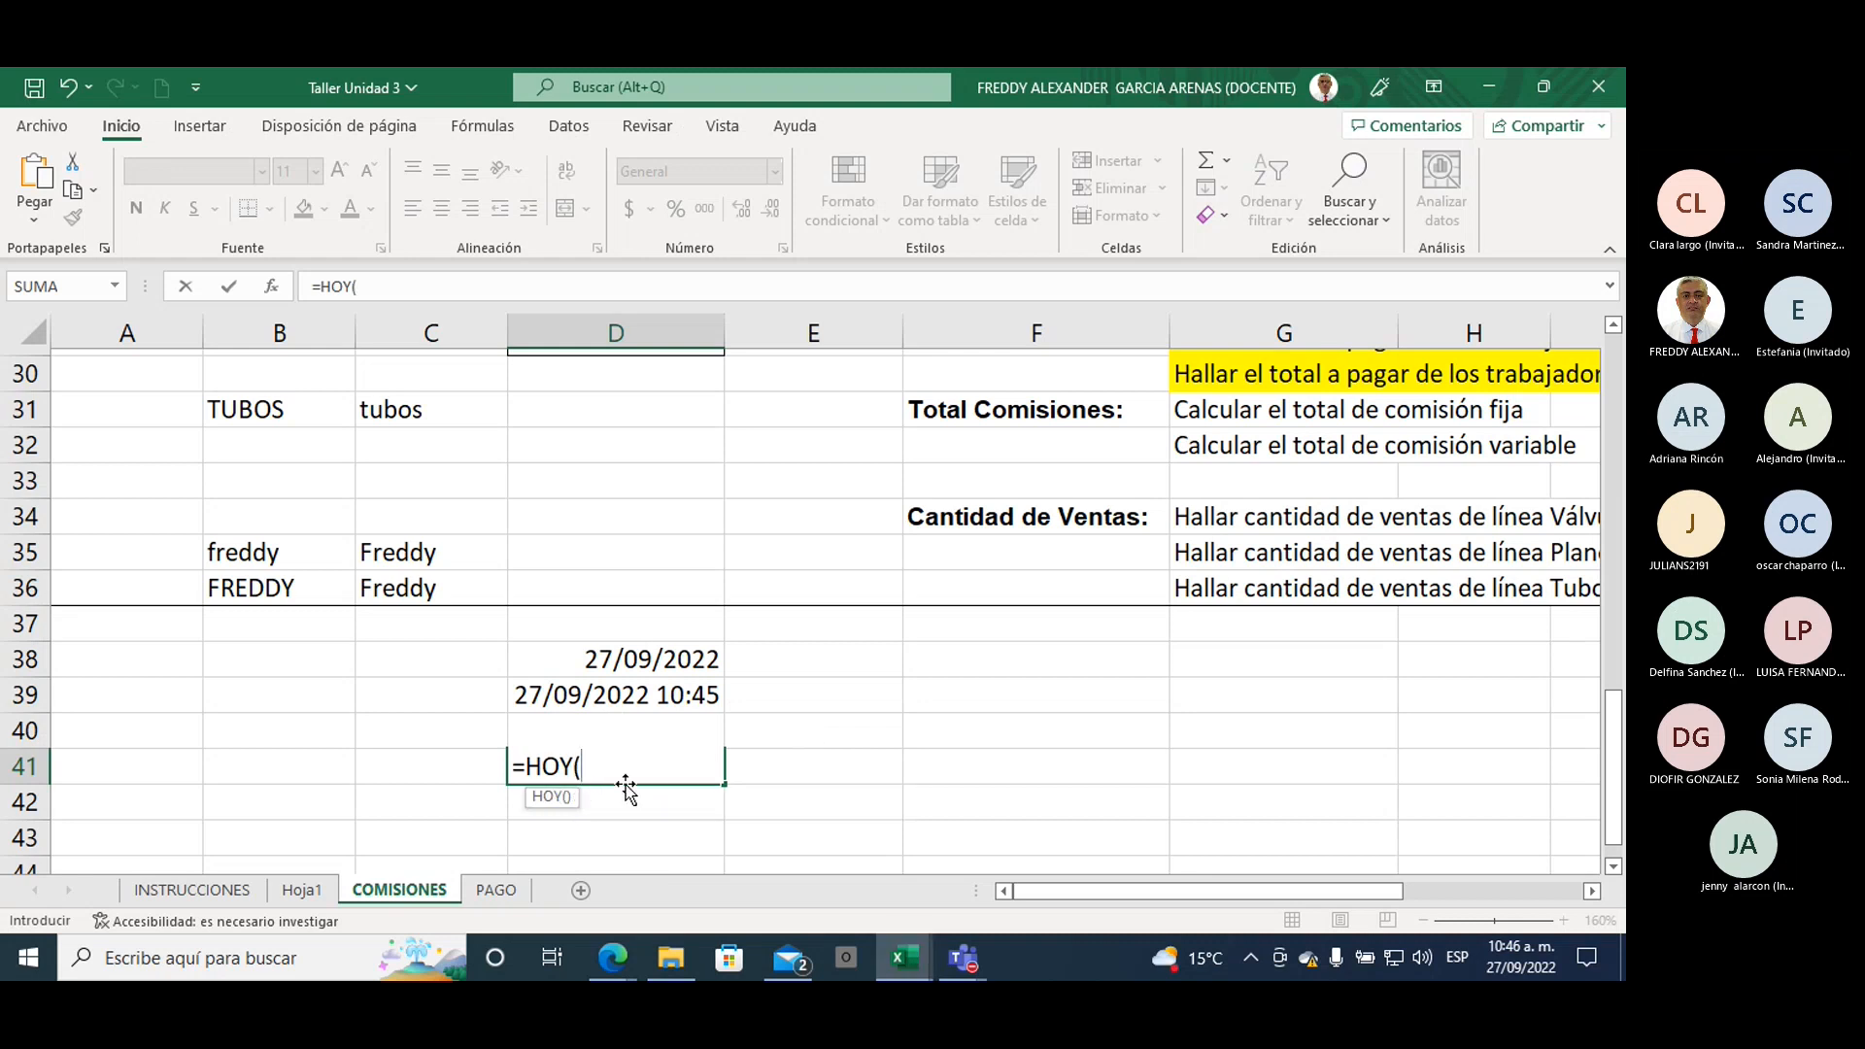
text())
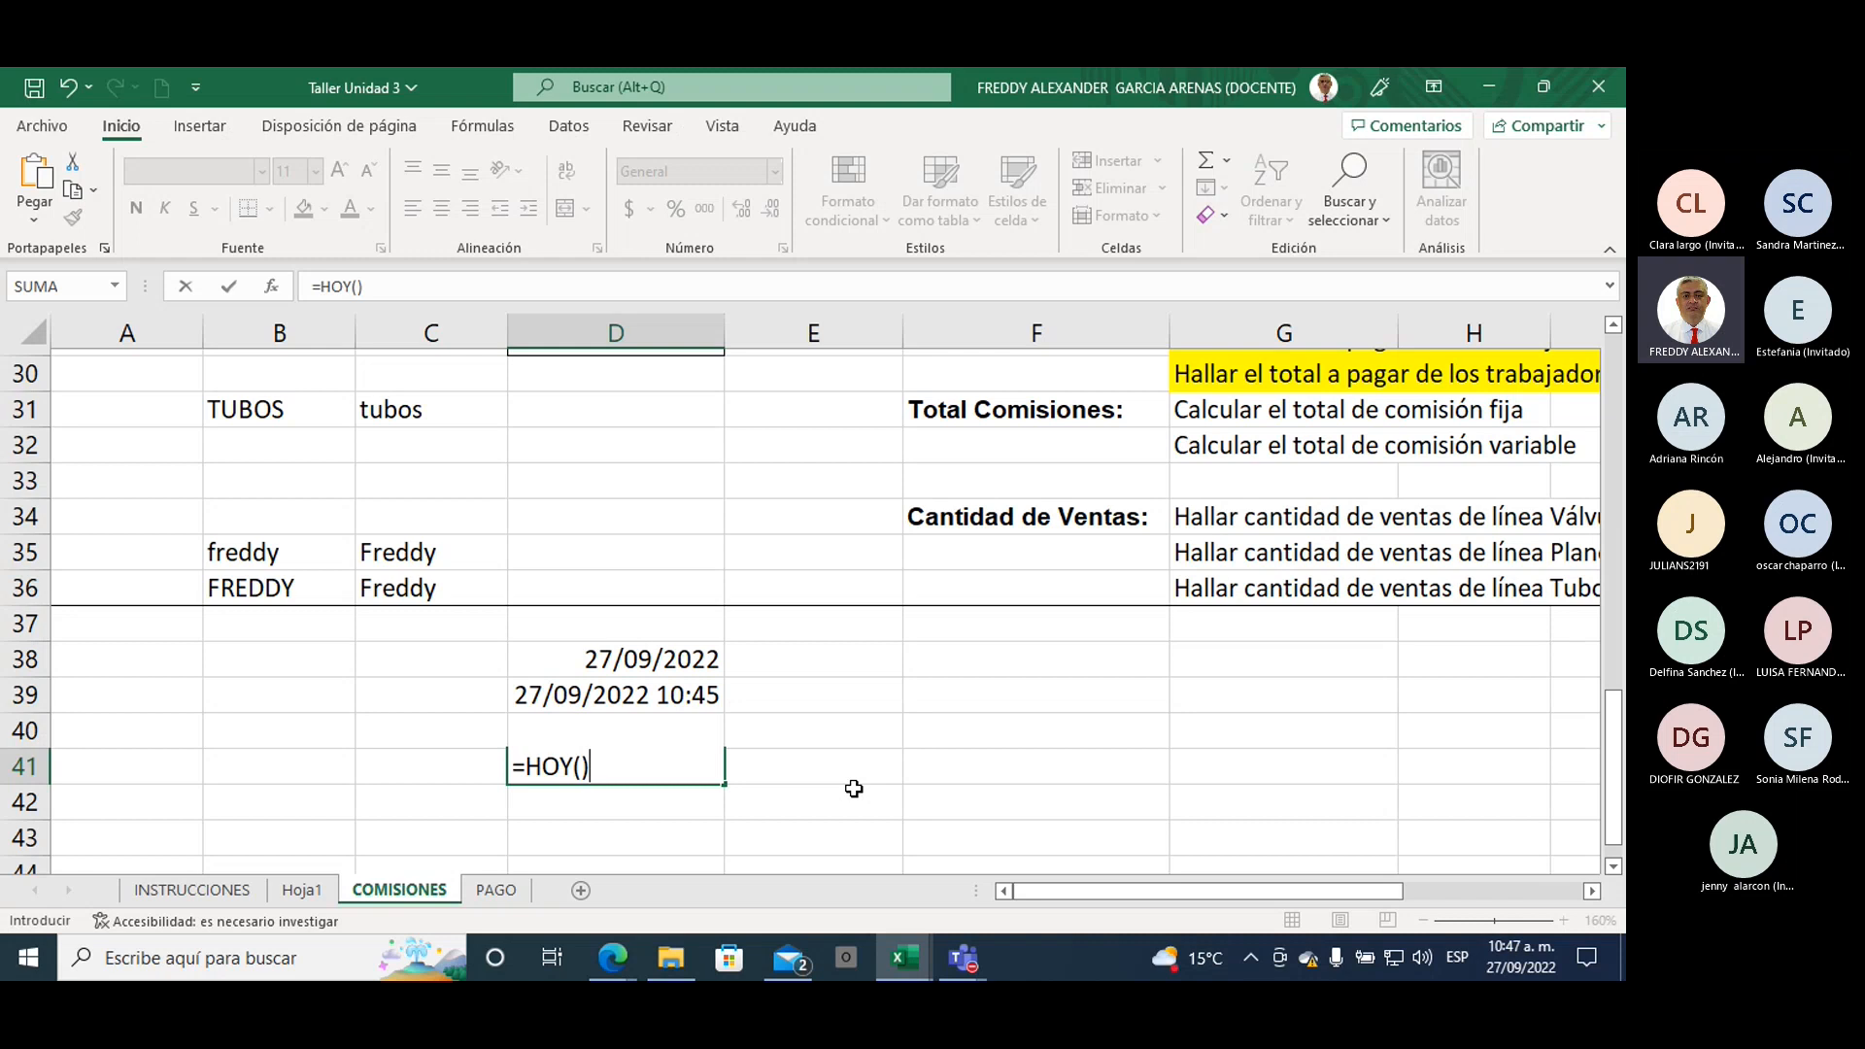
key(Return)
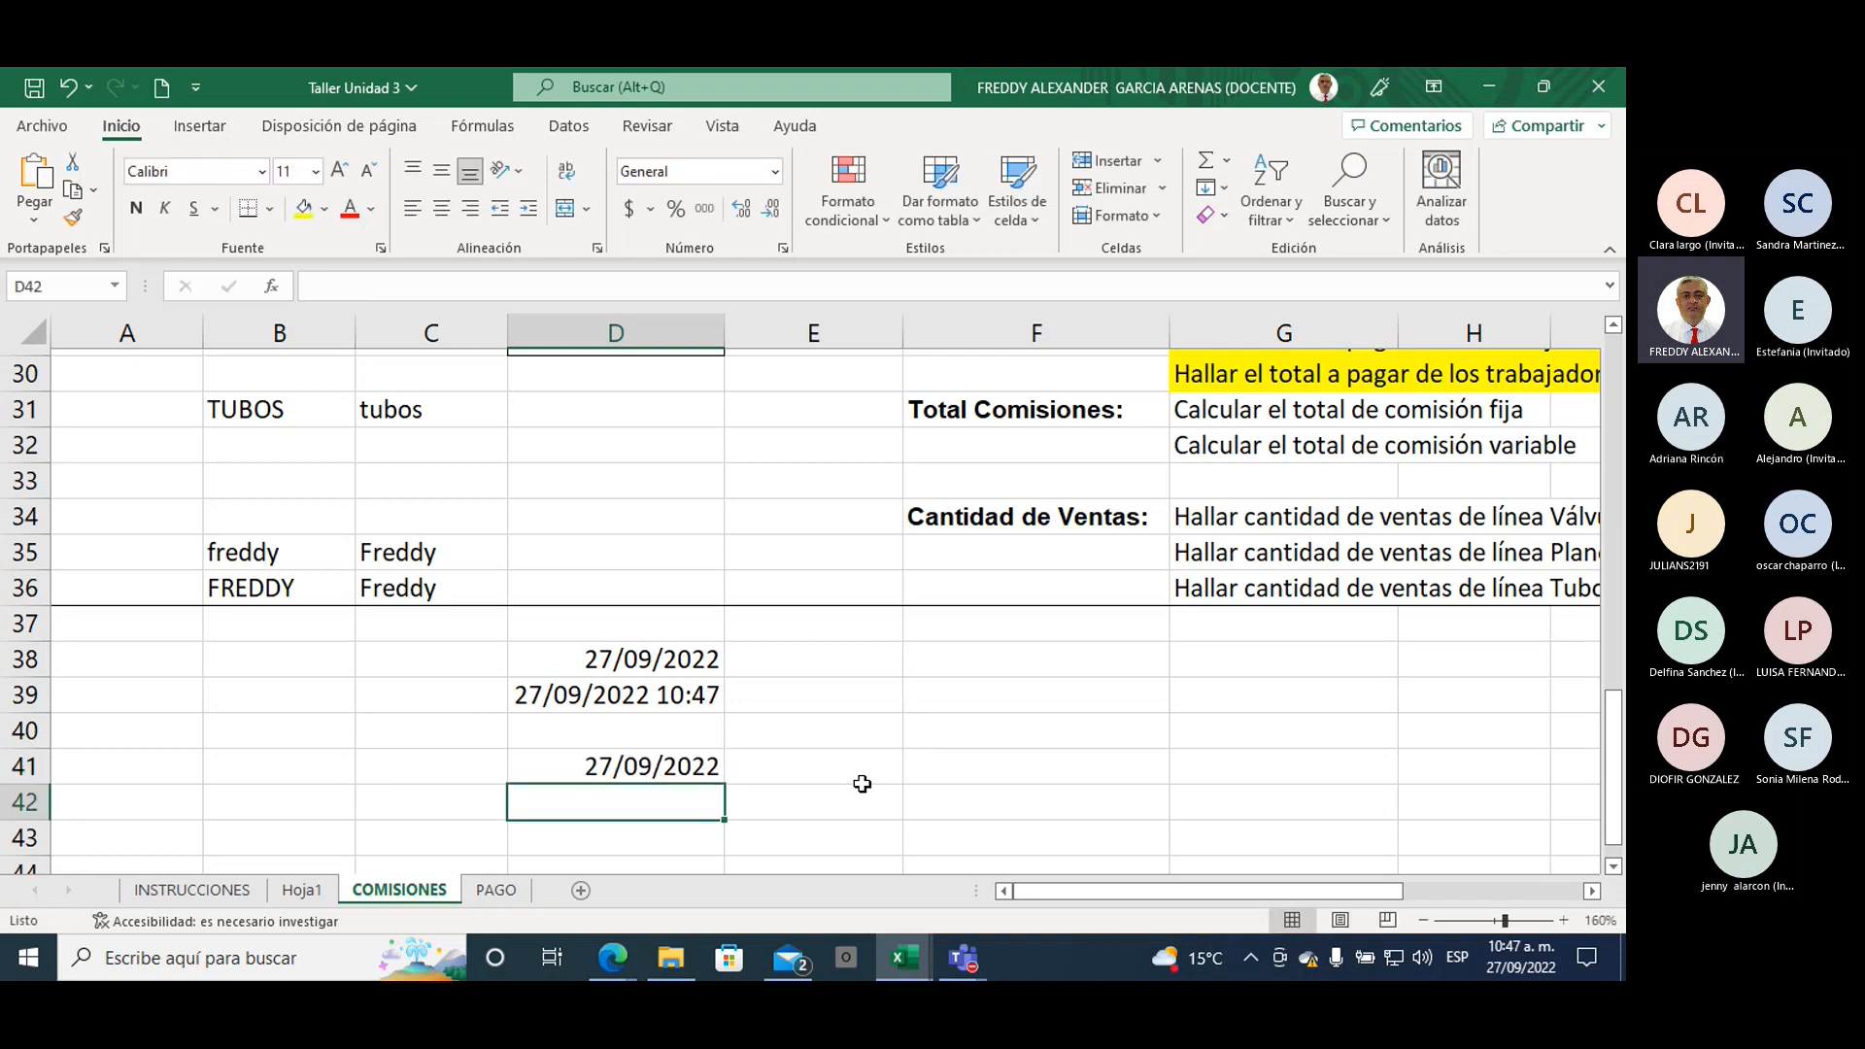
Step: Check the AHORA cell D39 and read the BUSCARV description among the lookup and reference functions
click(656, 697)
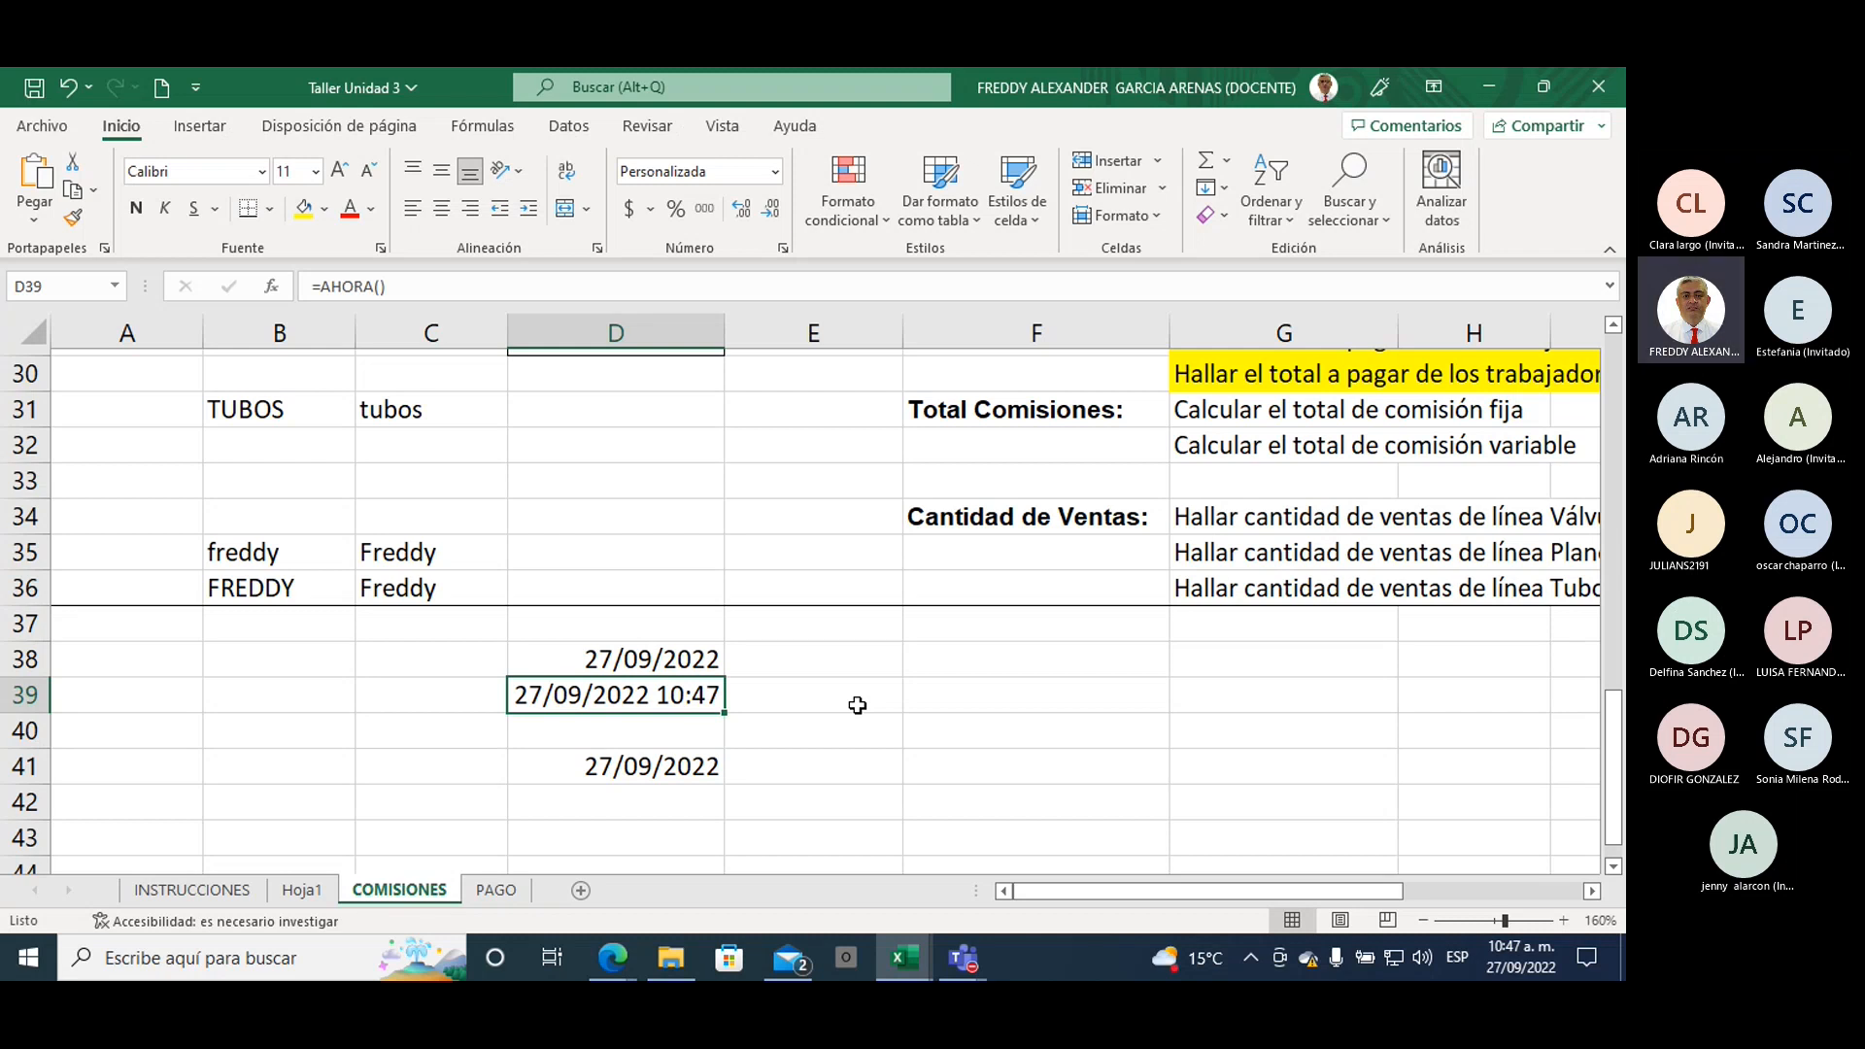
click(484, 126)
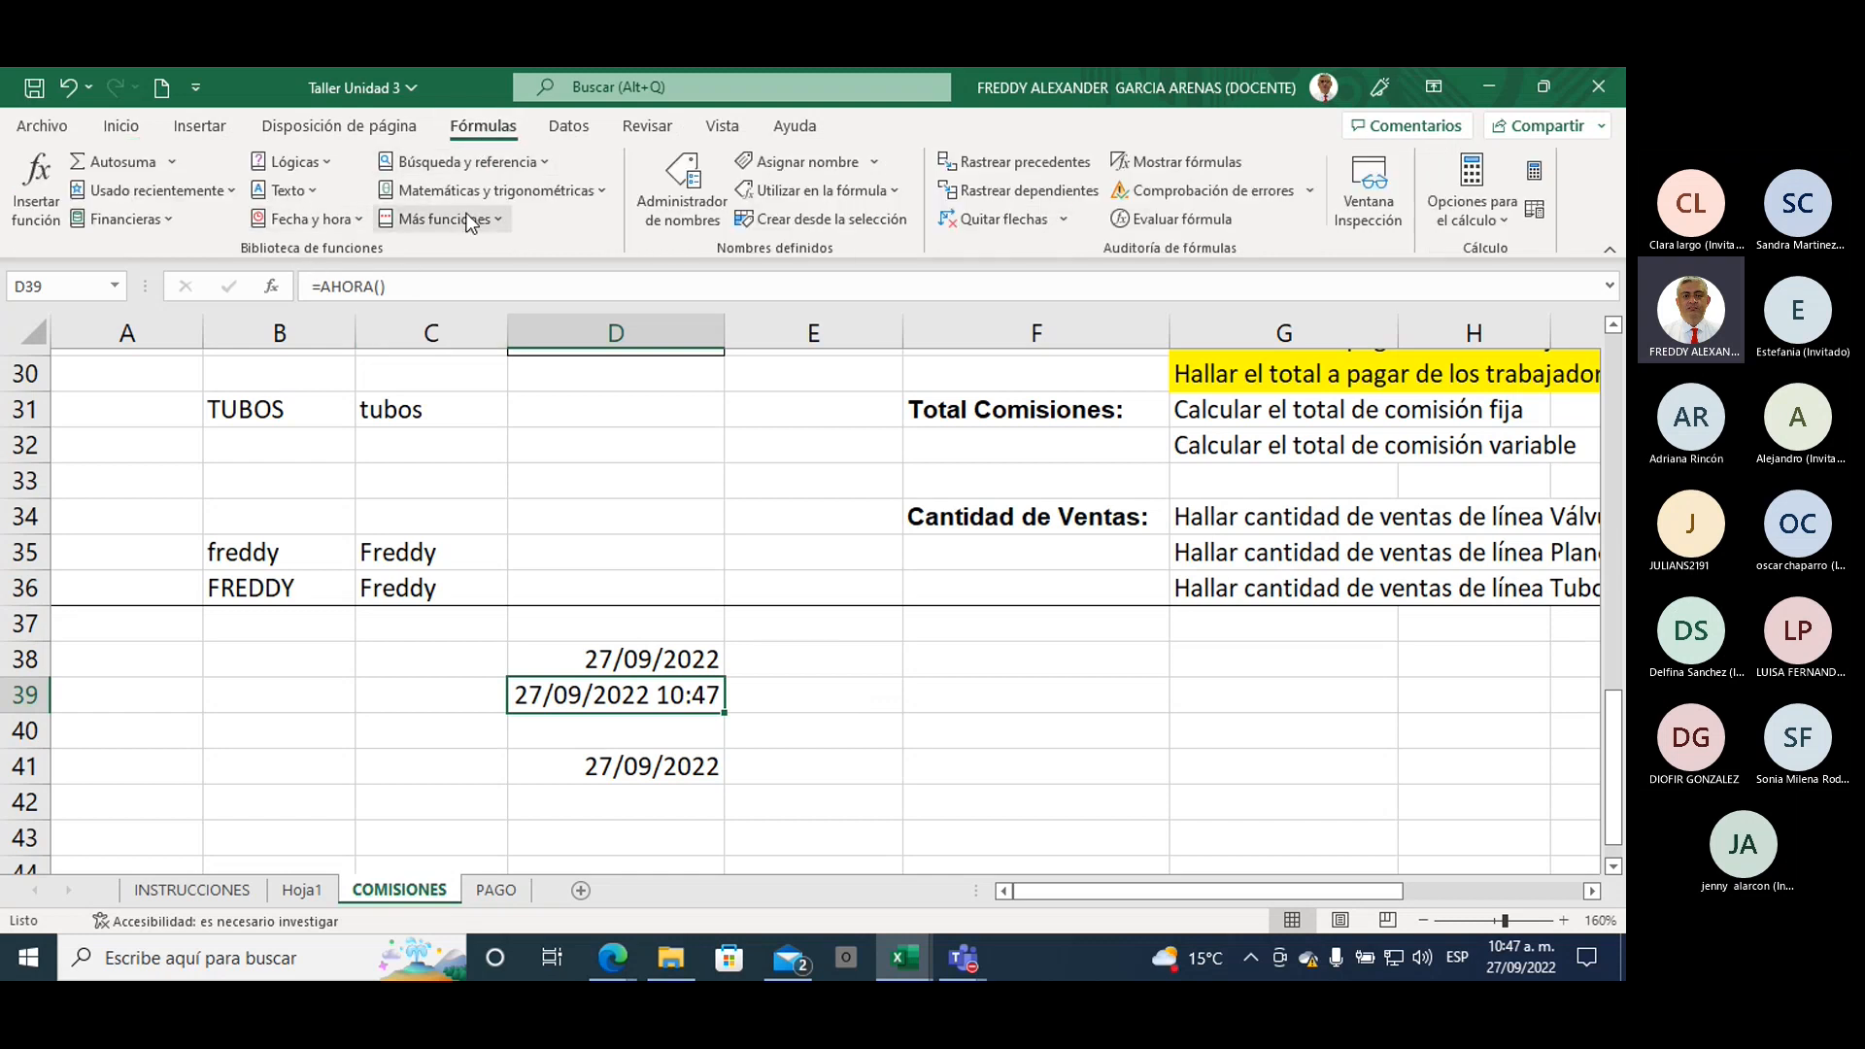
click(546, 170)
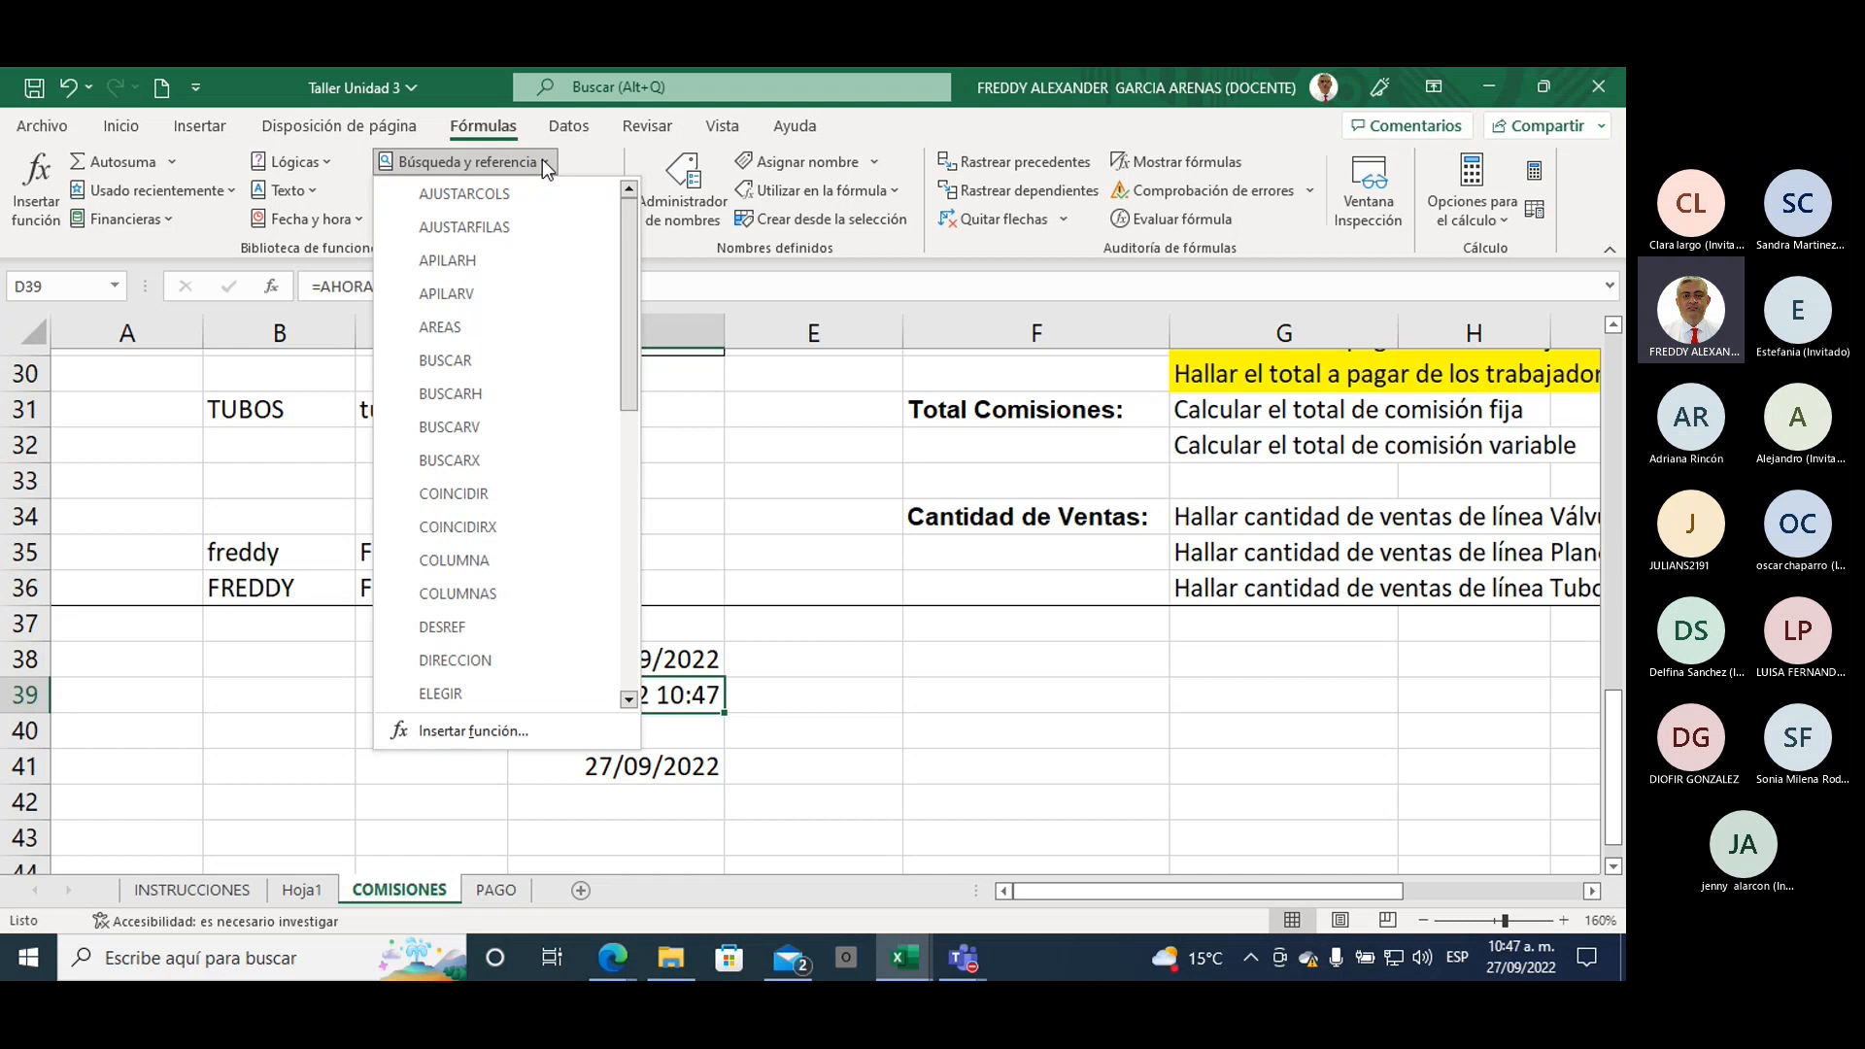
mouse_move(505, 394)
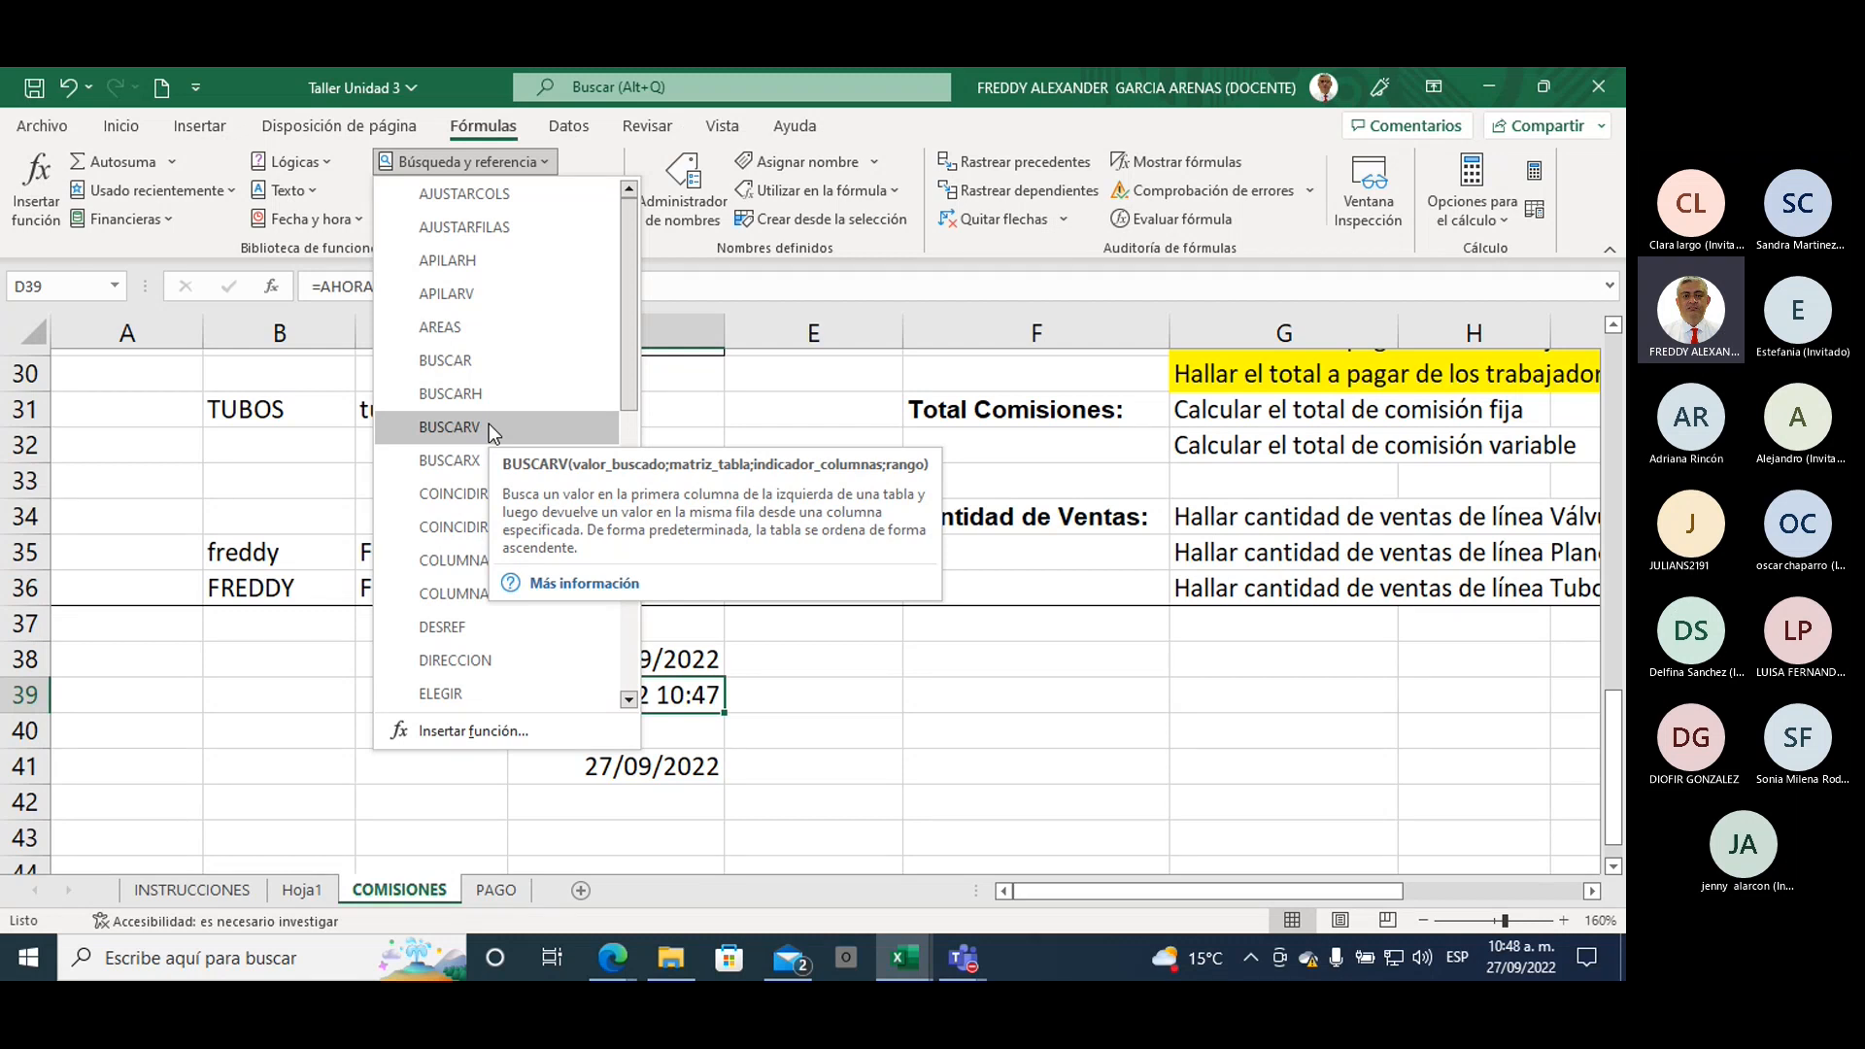
click(876, 684)
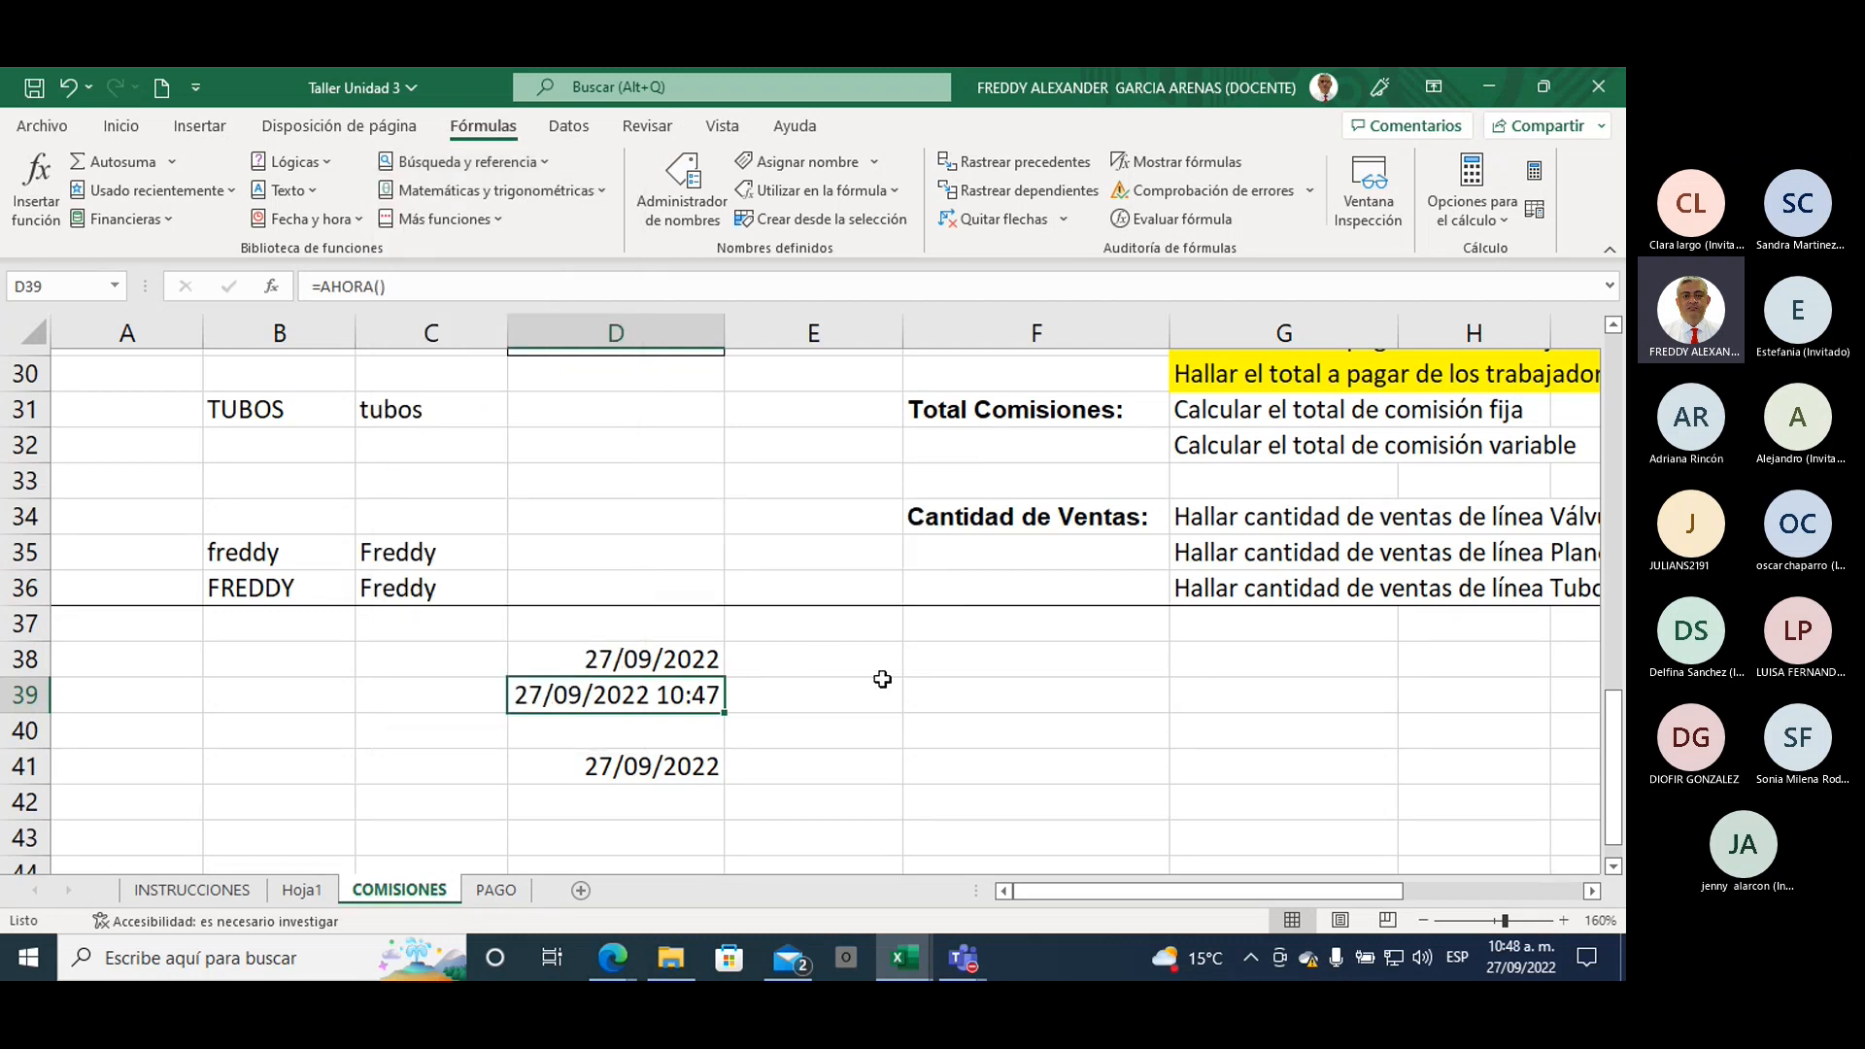
Step: Review the BONIF., RETEN. and TOTAL columns of the commissions table, highlighting J4:L14
scroll(882, 679, up, 9)
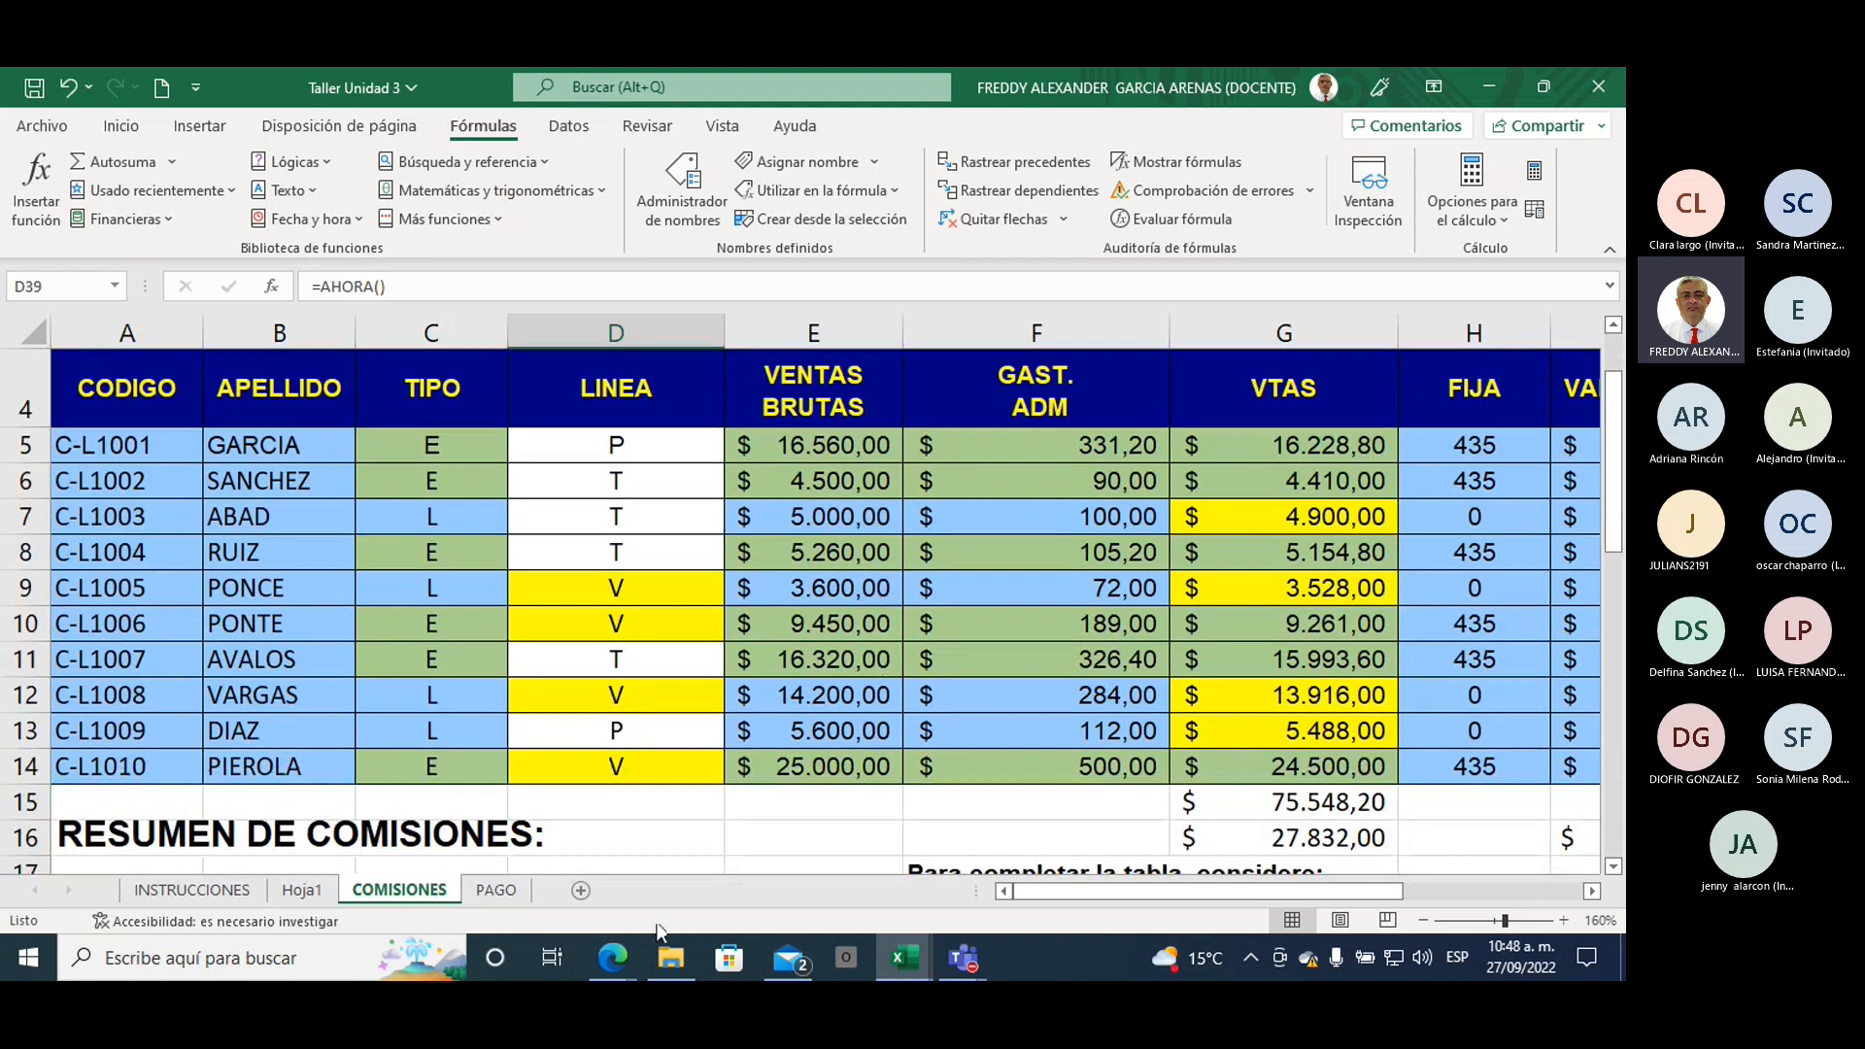
drag(1042, 890, 1361, 830)
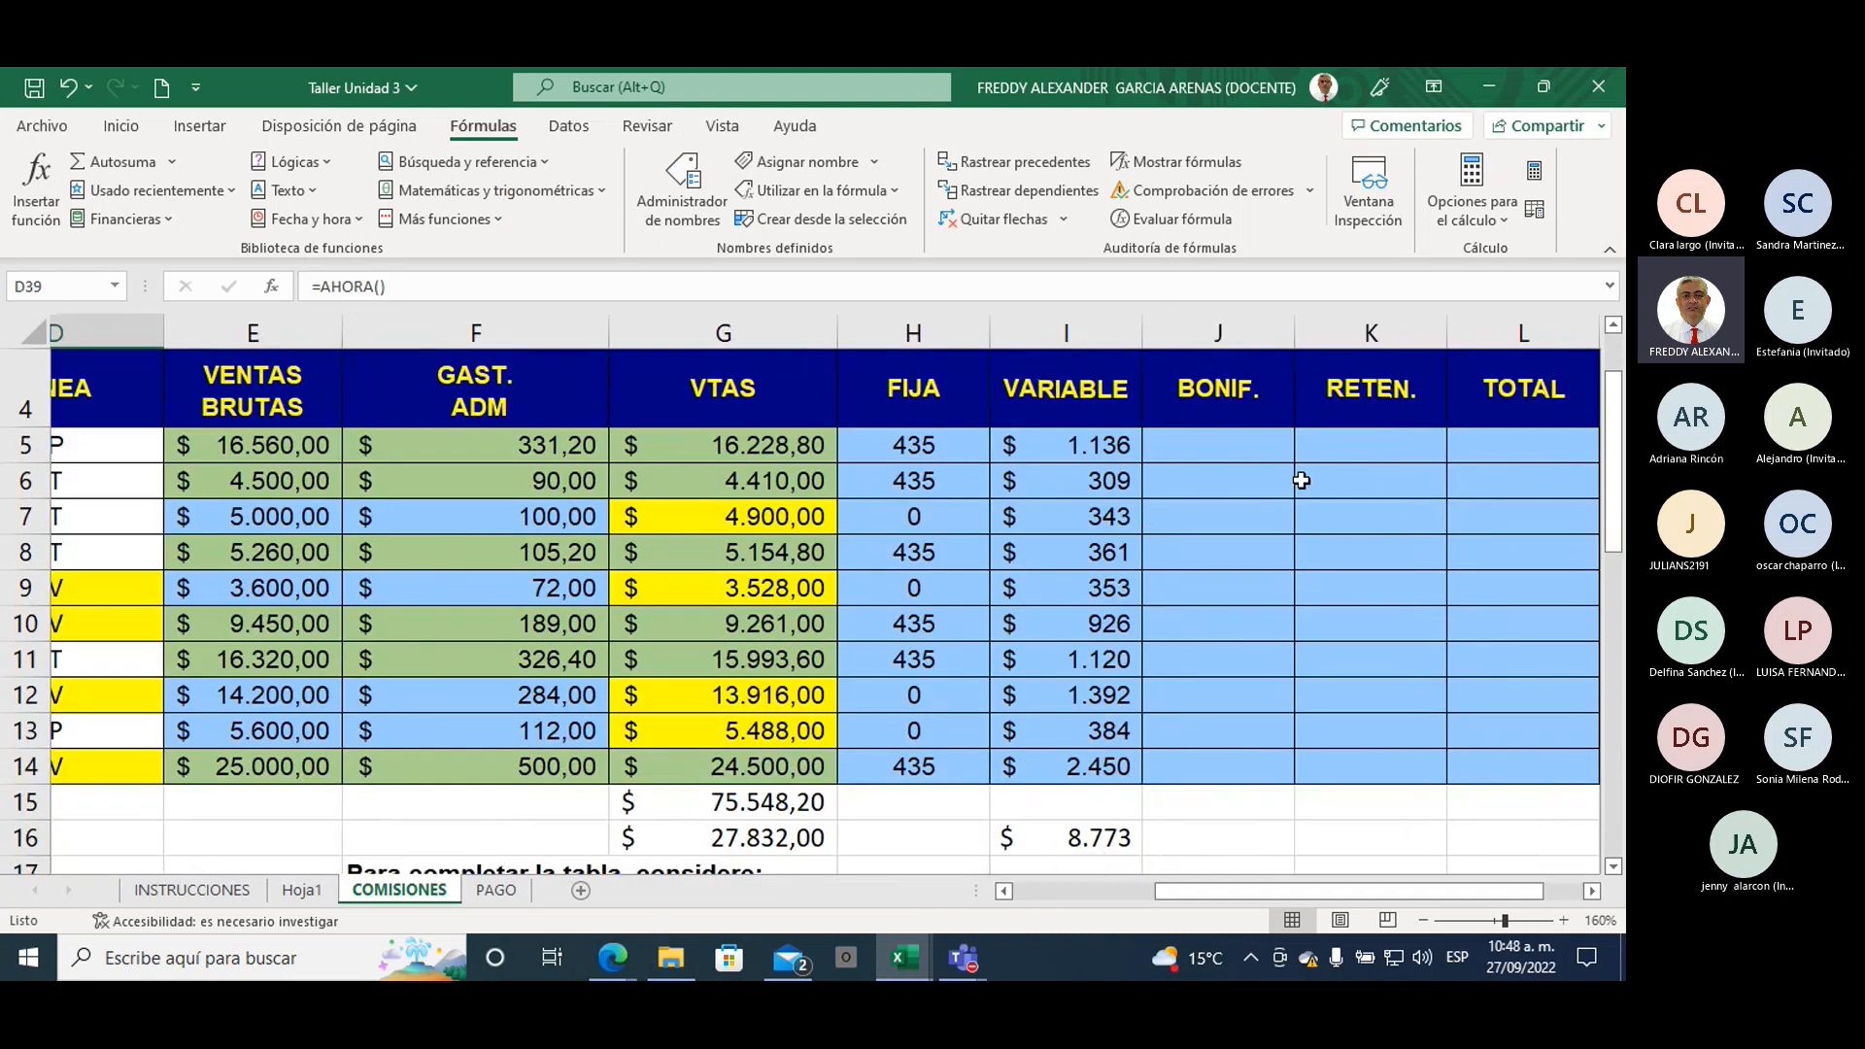
drag(1211, 398, 1480, 758)
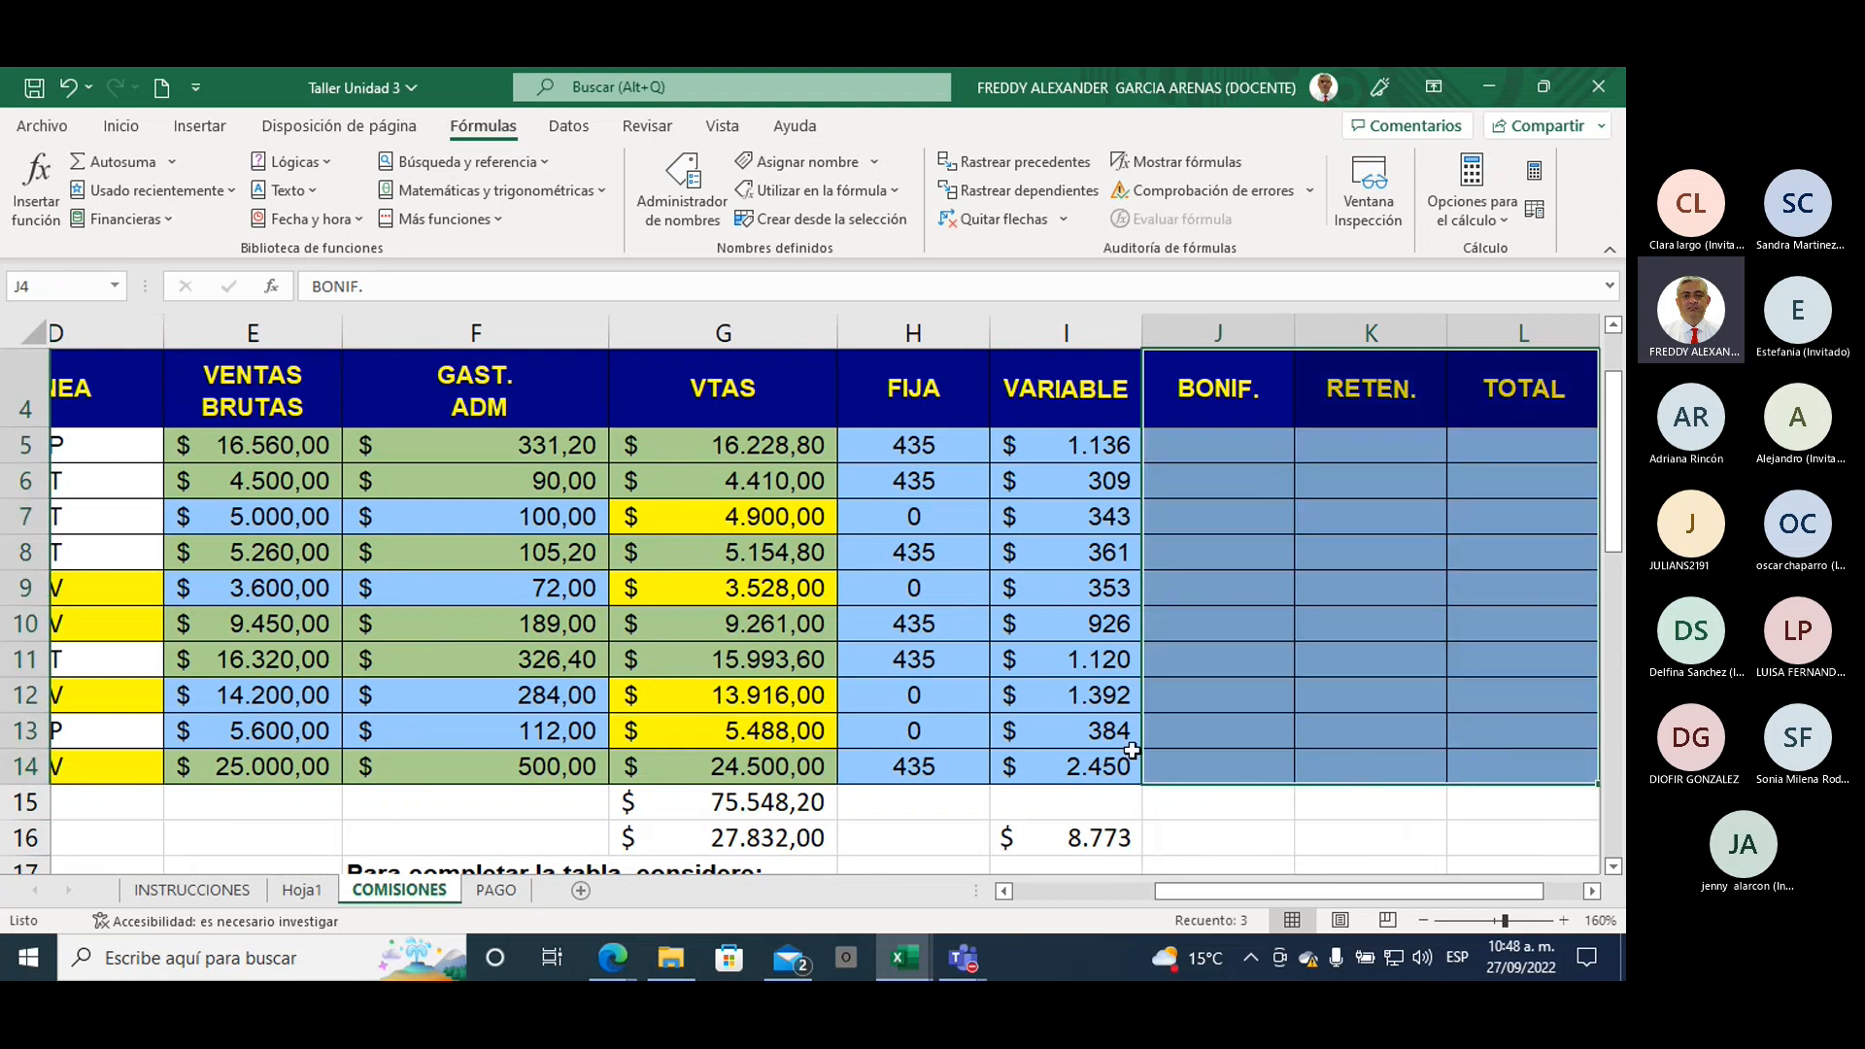
Step: Review the PAGO receipt sheet and the video links on INSTRUCCIONES, and switch to the Taller Unidad 3 course page in Edge
click(499, 897)
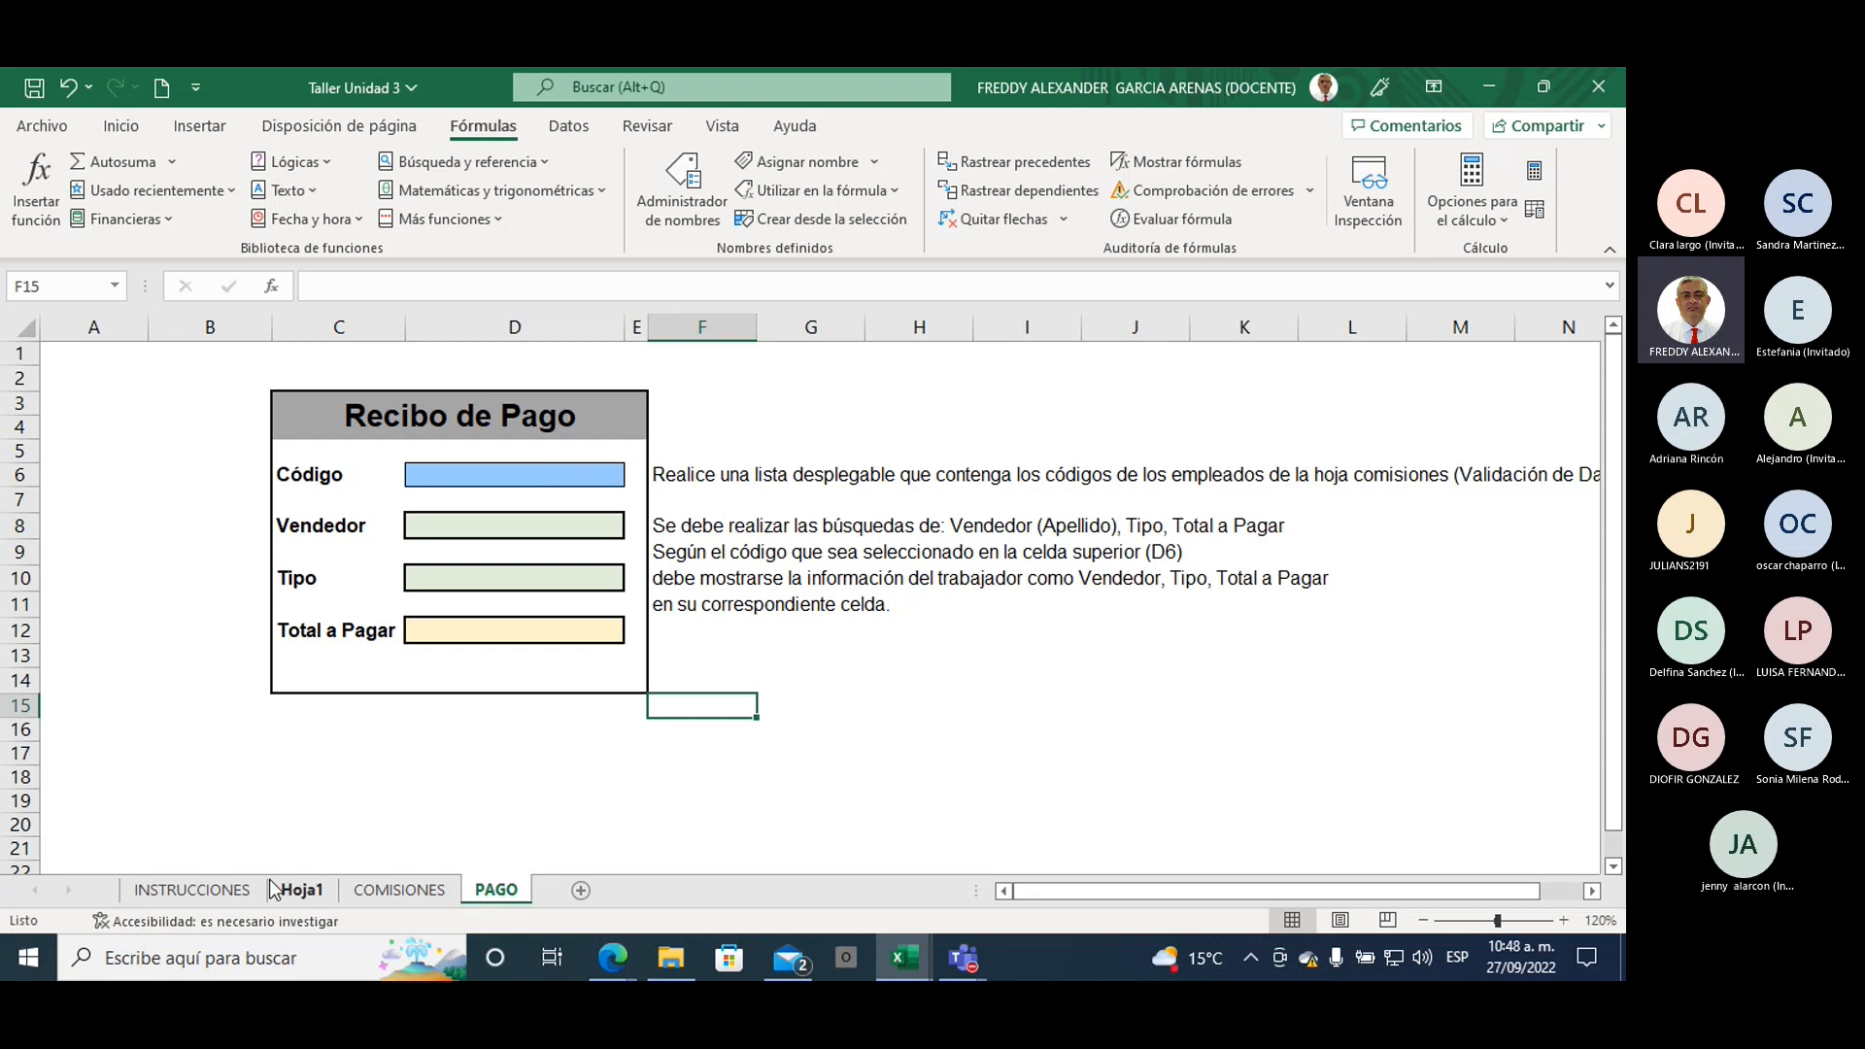
click(220, 892)
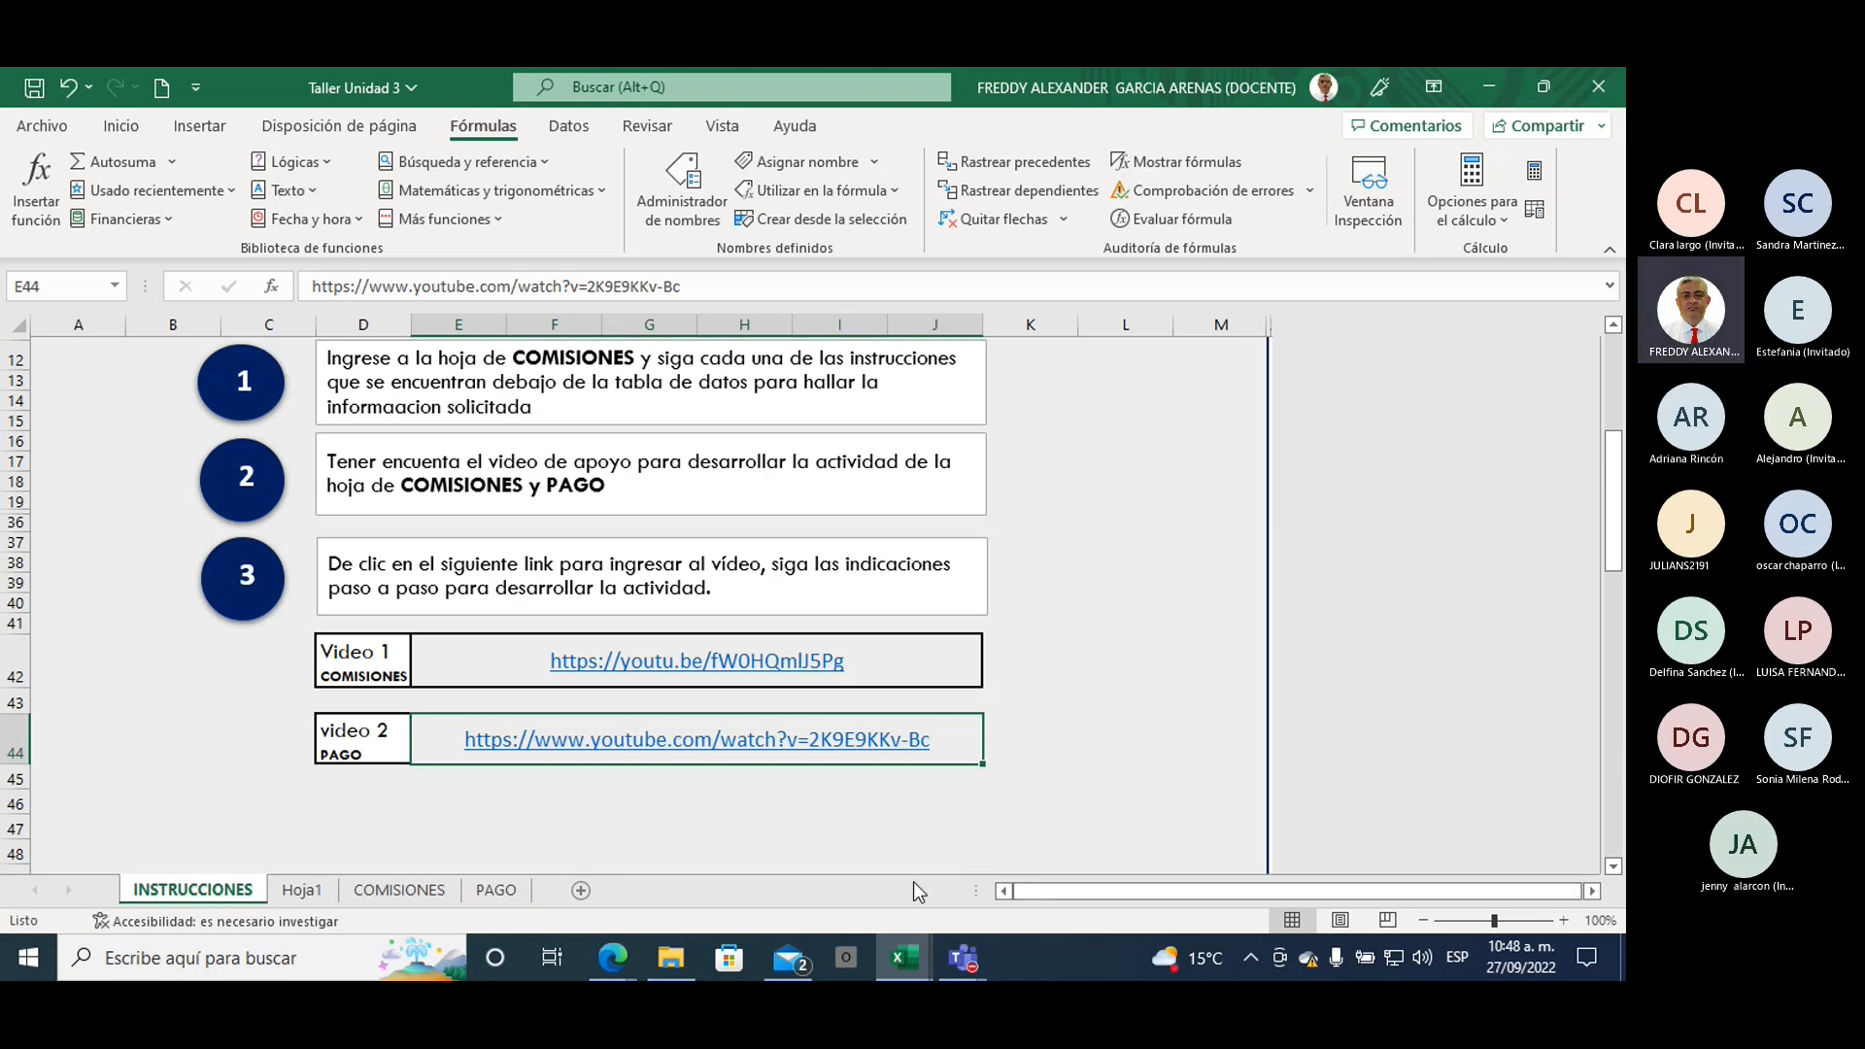
click(614, 959)
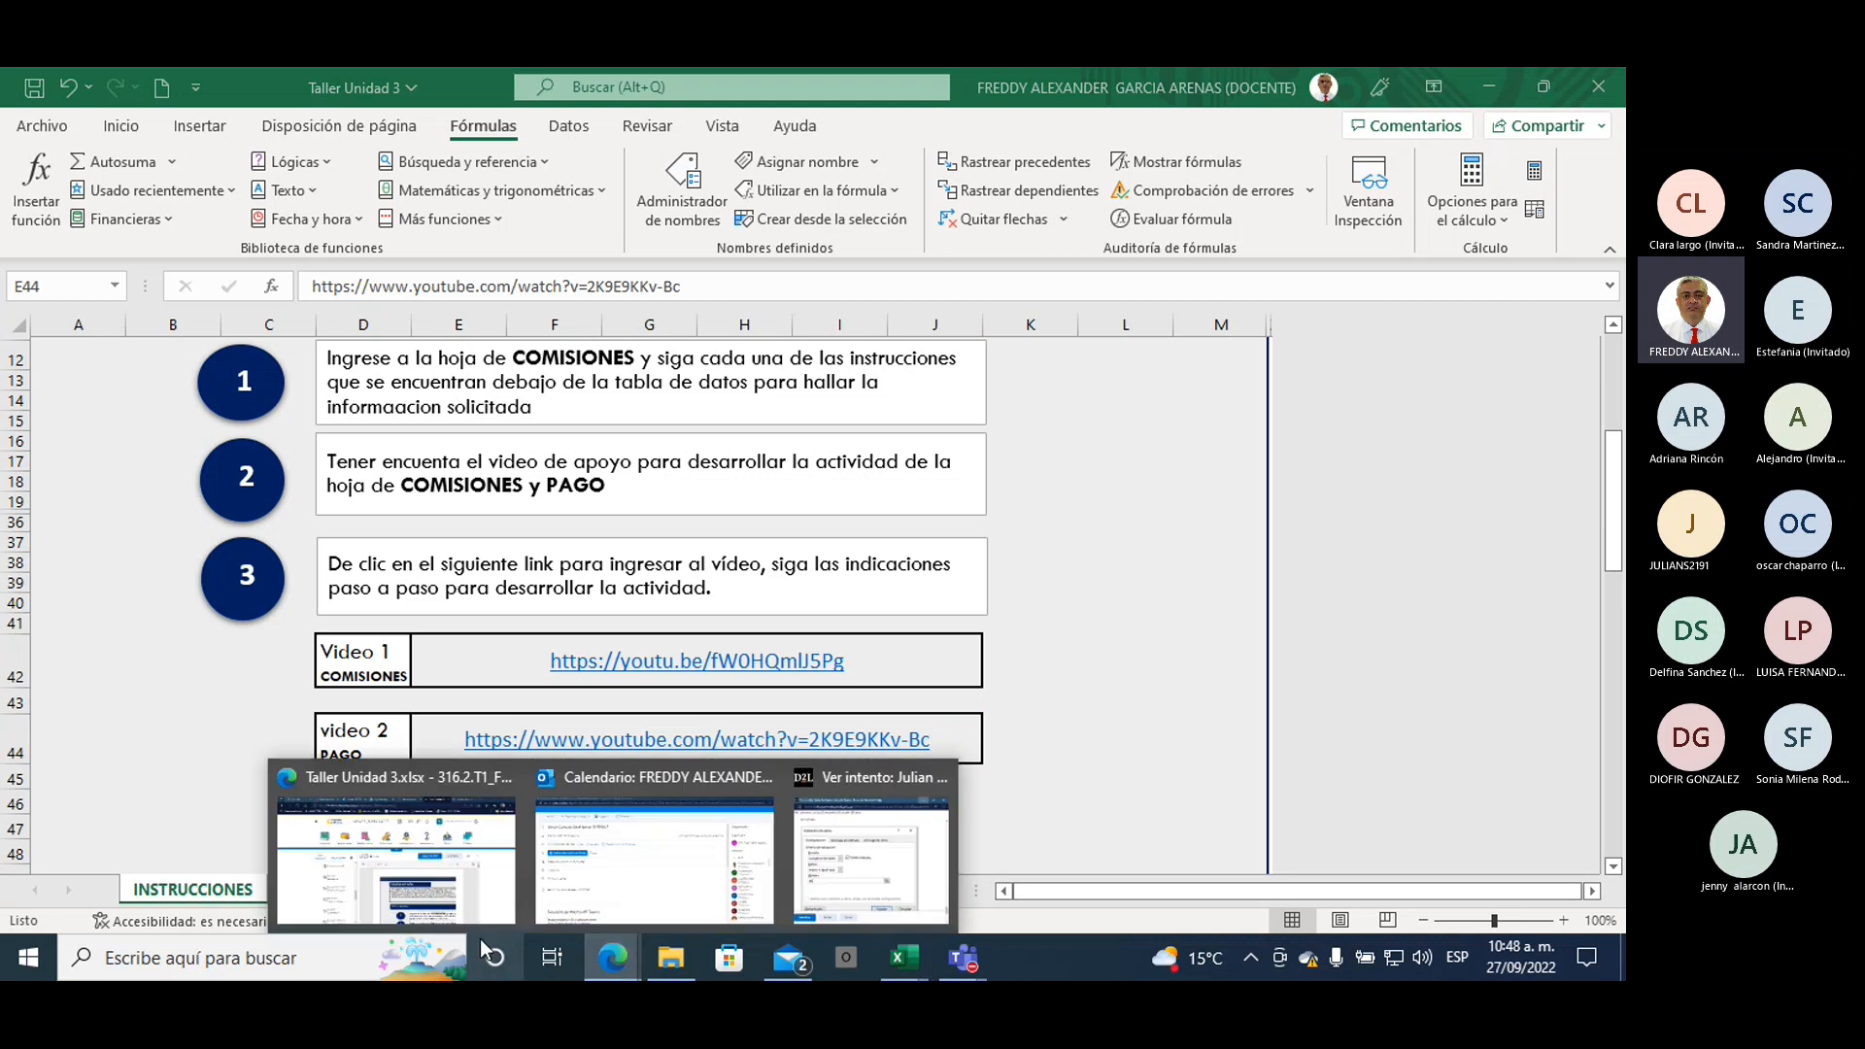
click(491, 898)
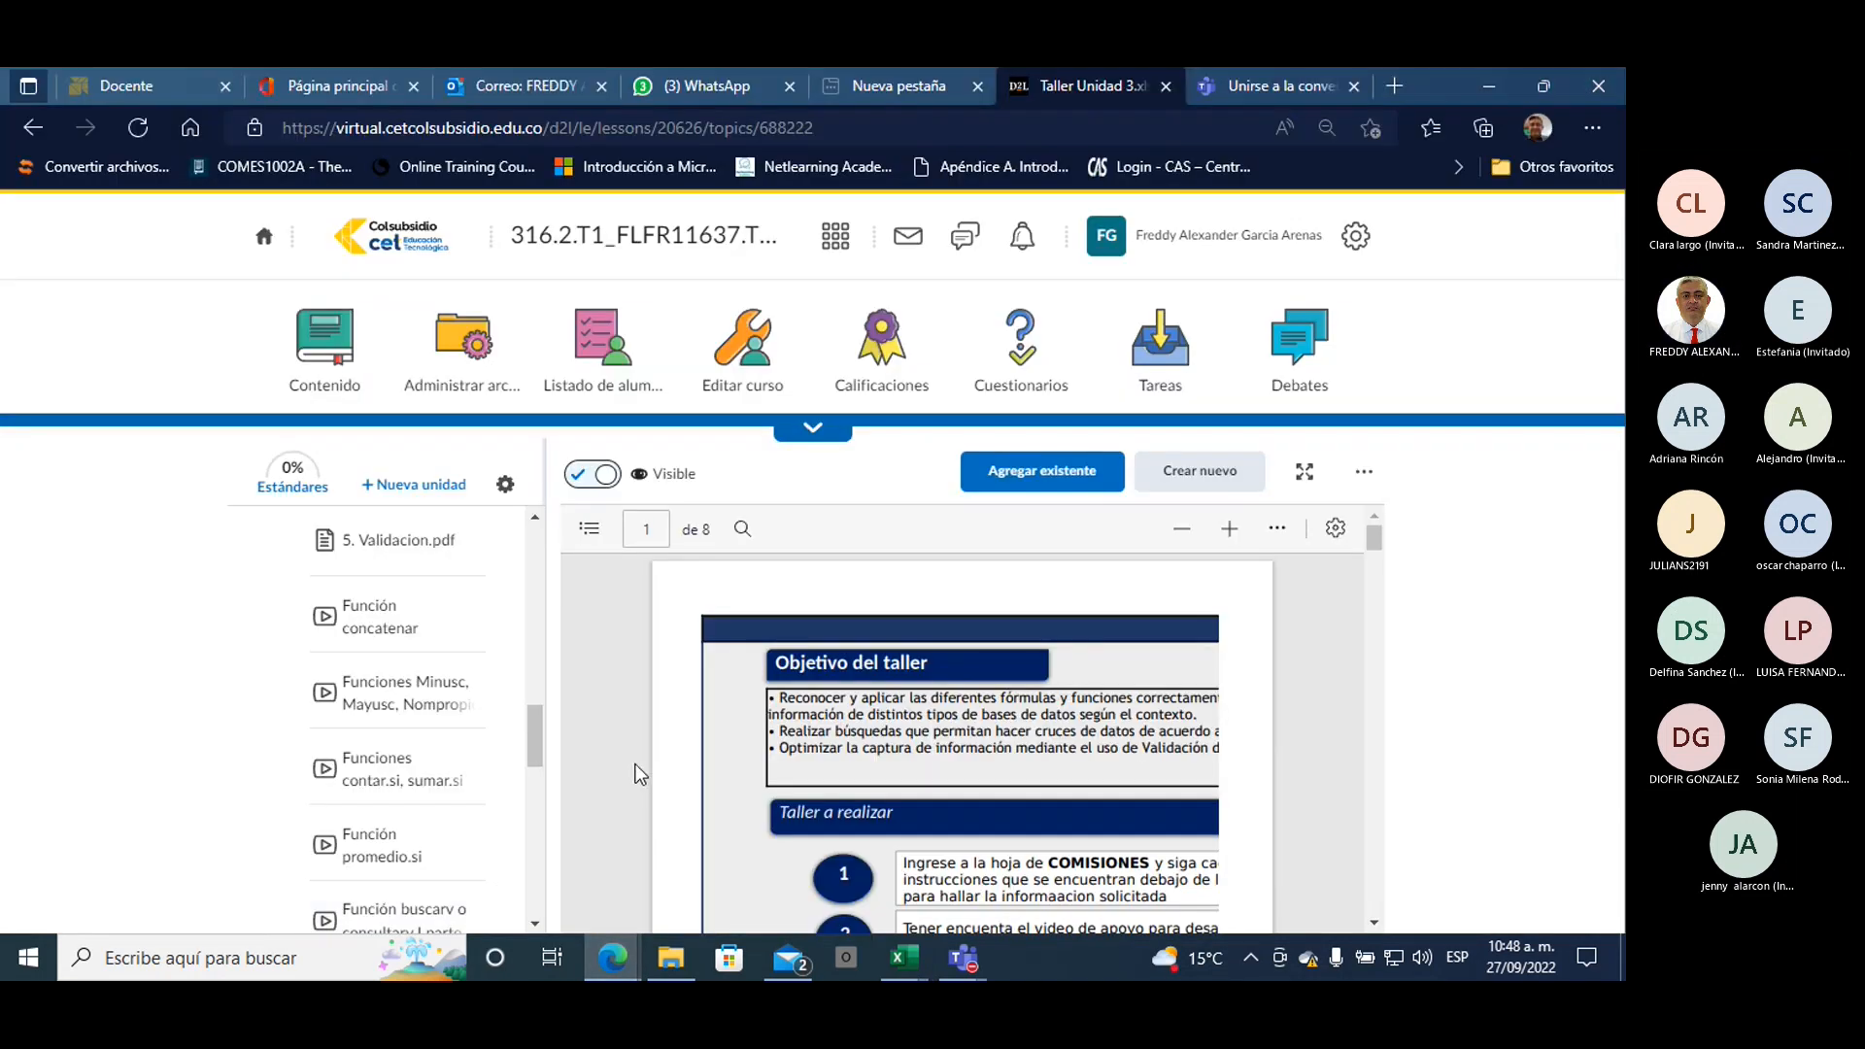
Step: Switch to the cronograma workbook in Excel and select session 4 on Thursday, 29 September (J5)
click(900, 961)
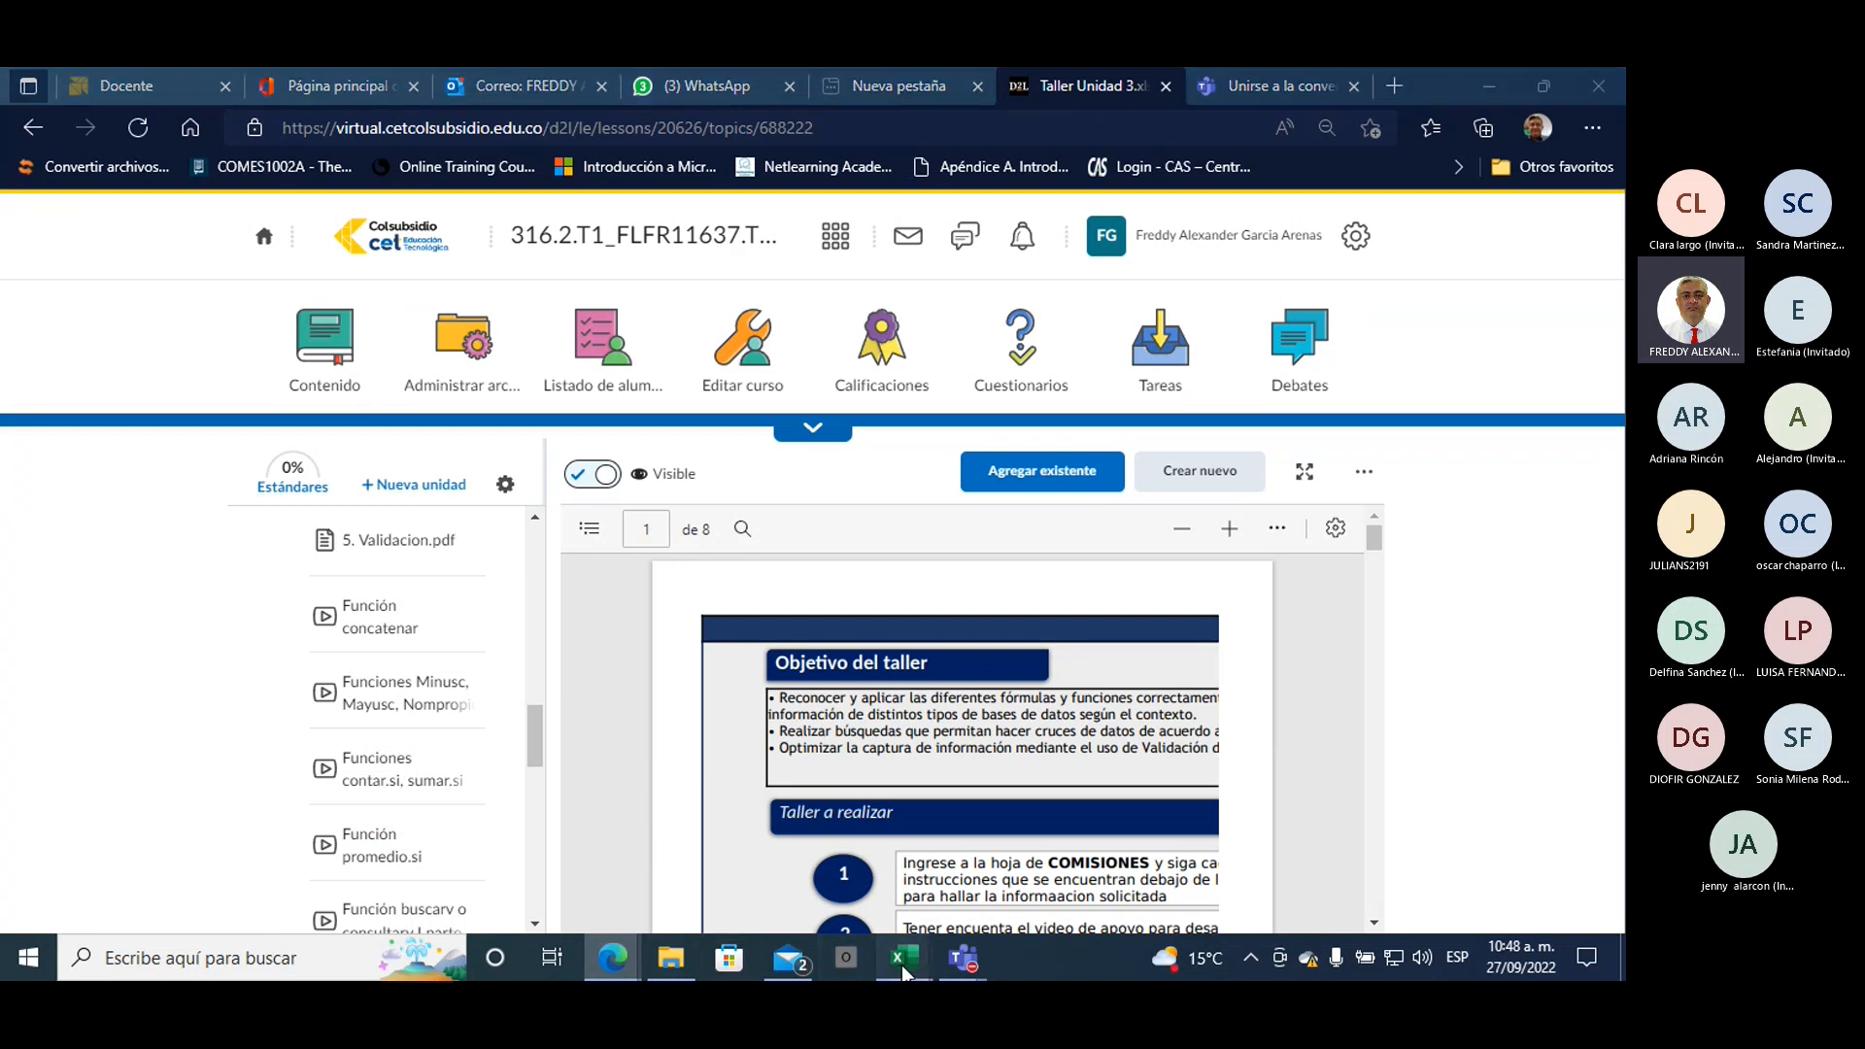
click(666, 802)
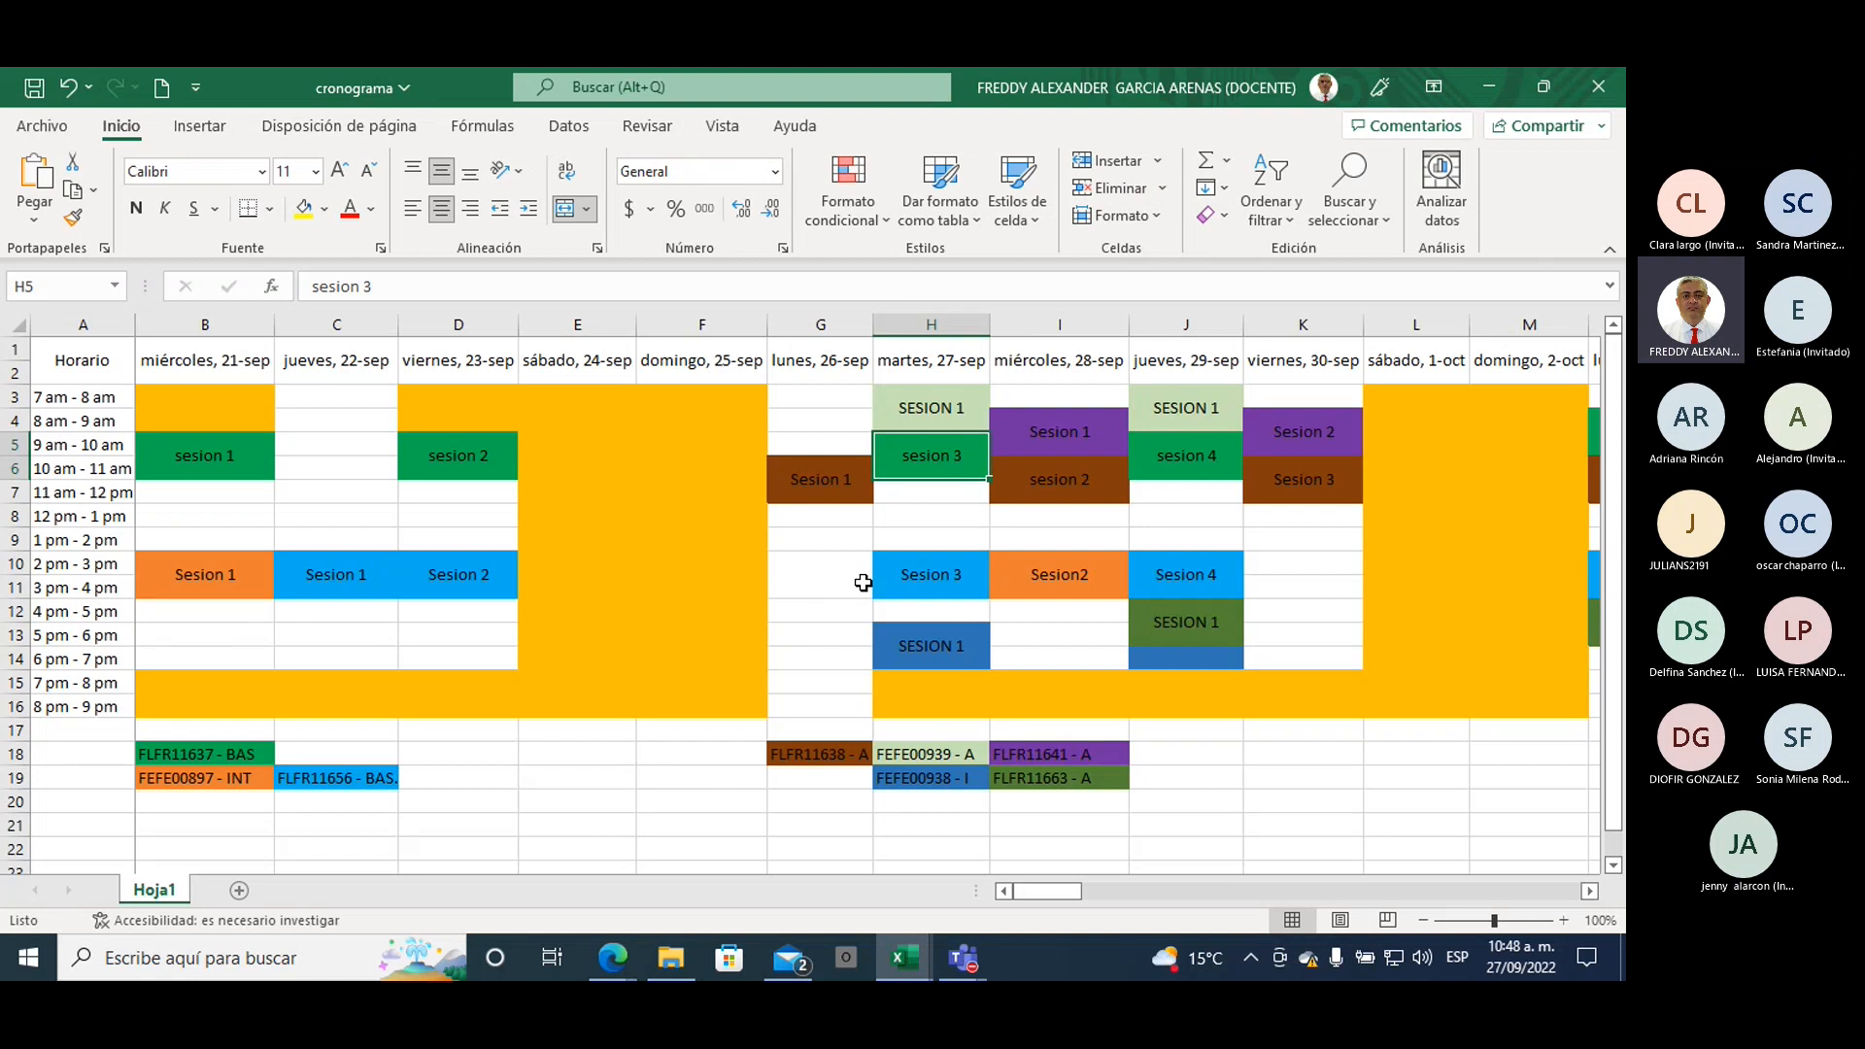
click(1165, 458)
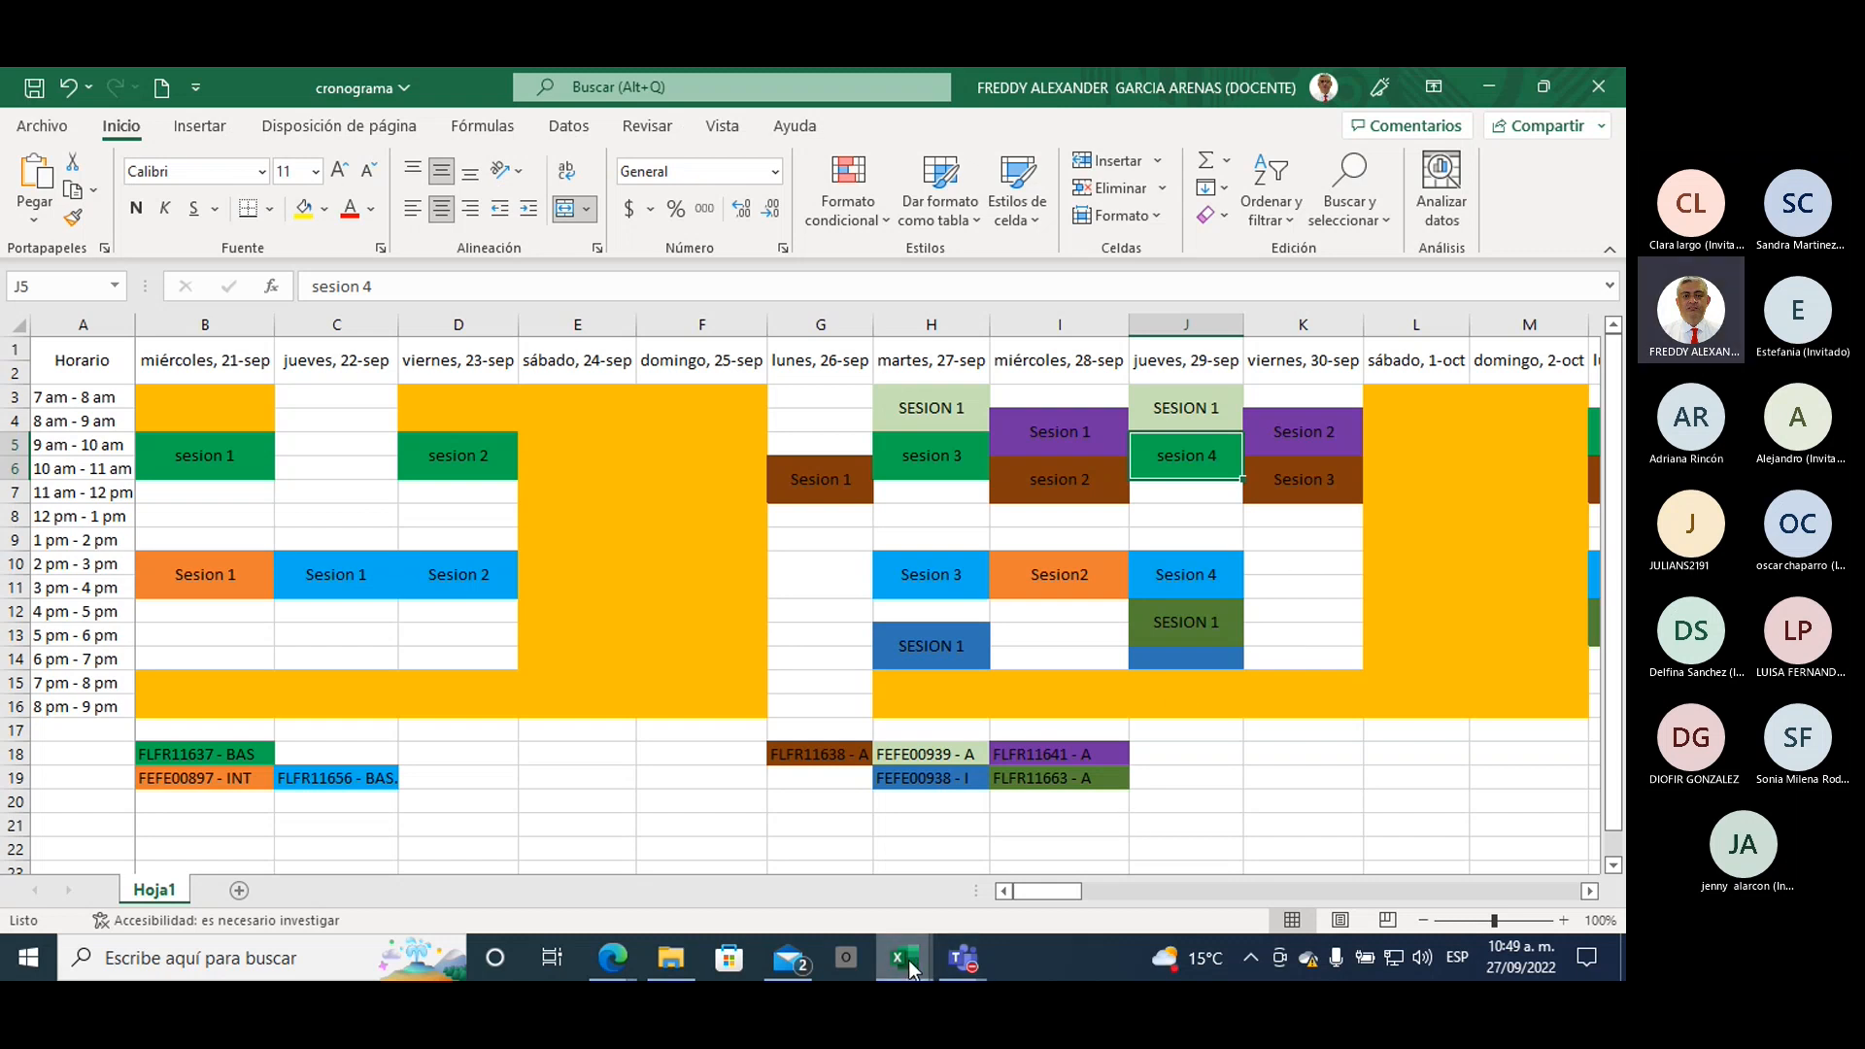
Step: Switch to the "General" meeting in Microsoft Teams and request to stop its recording
mouse_move(907, 960)
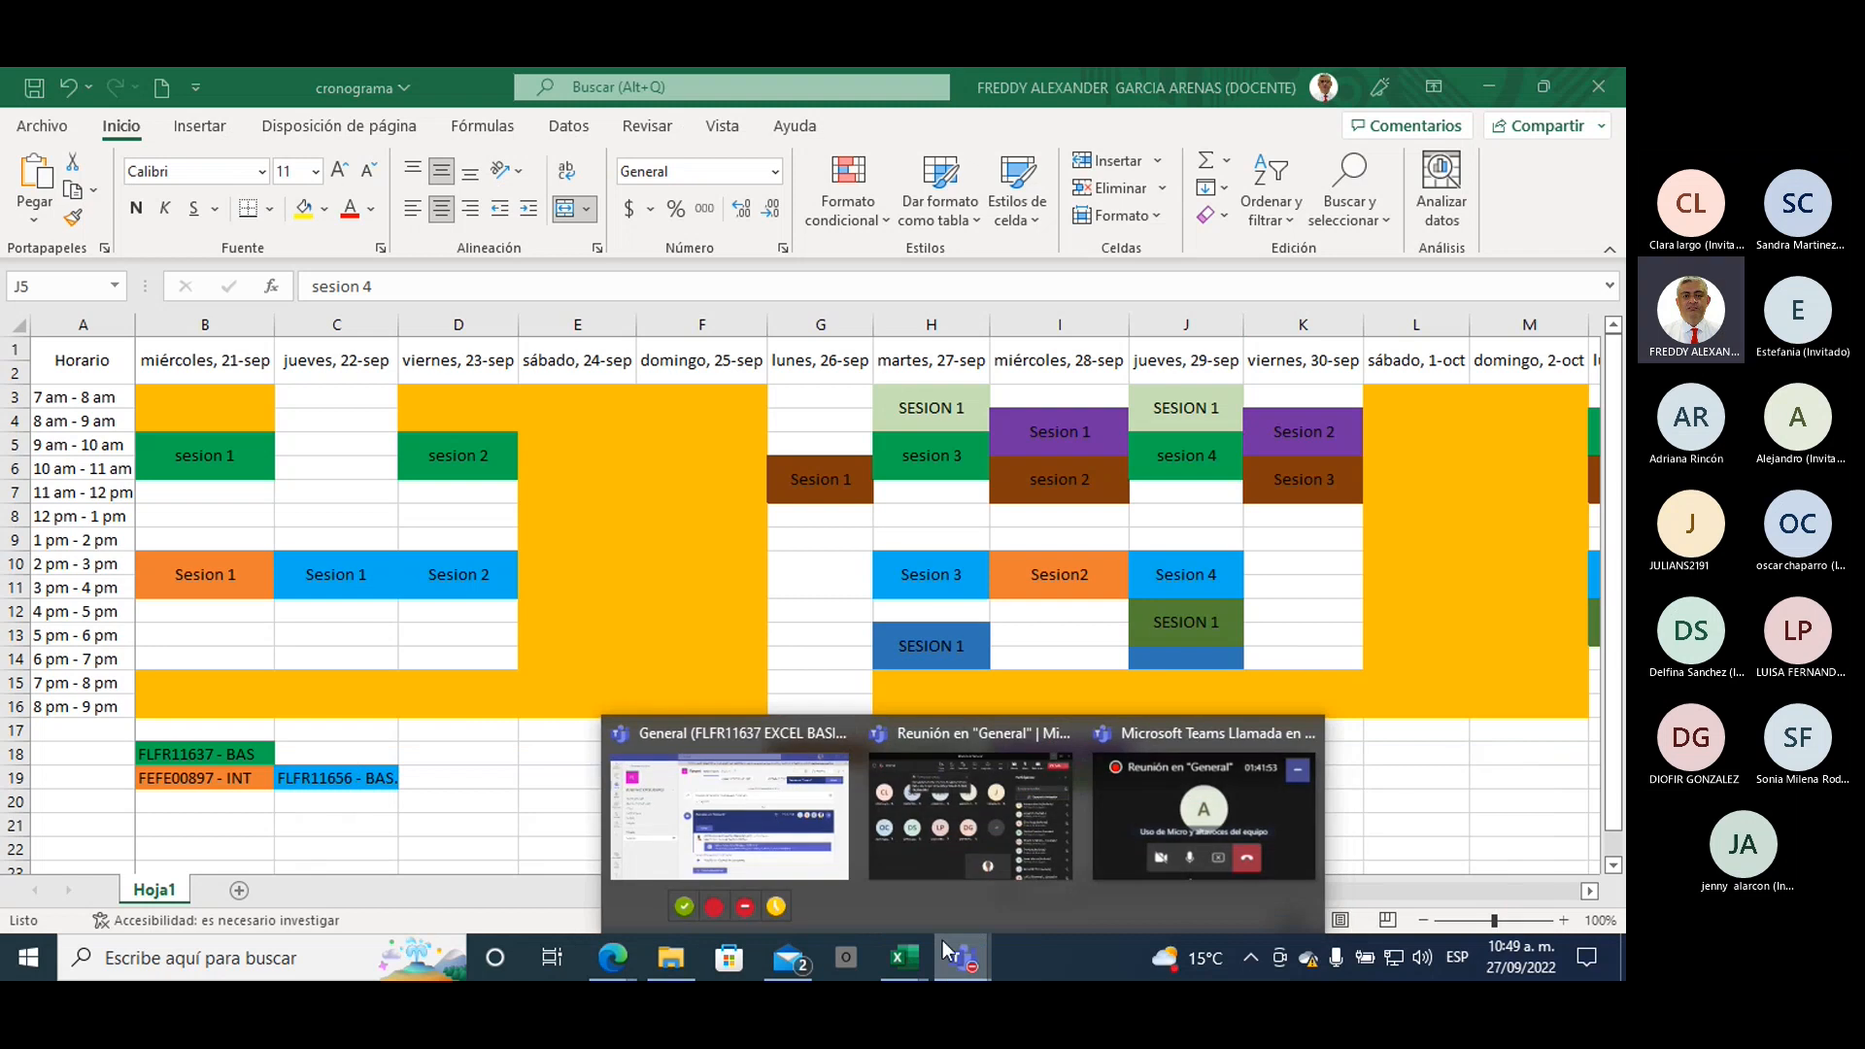
click(921, 874)
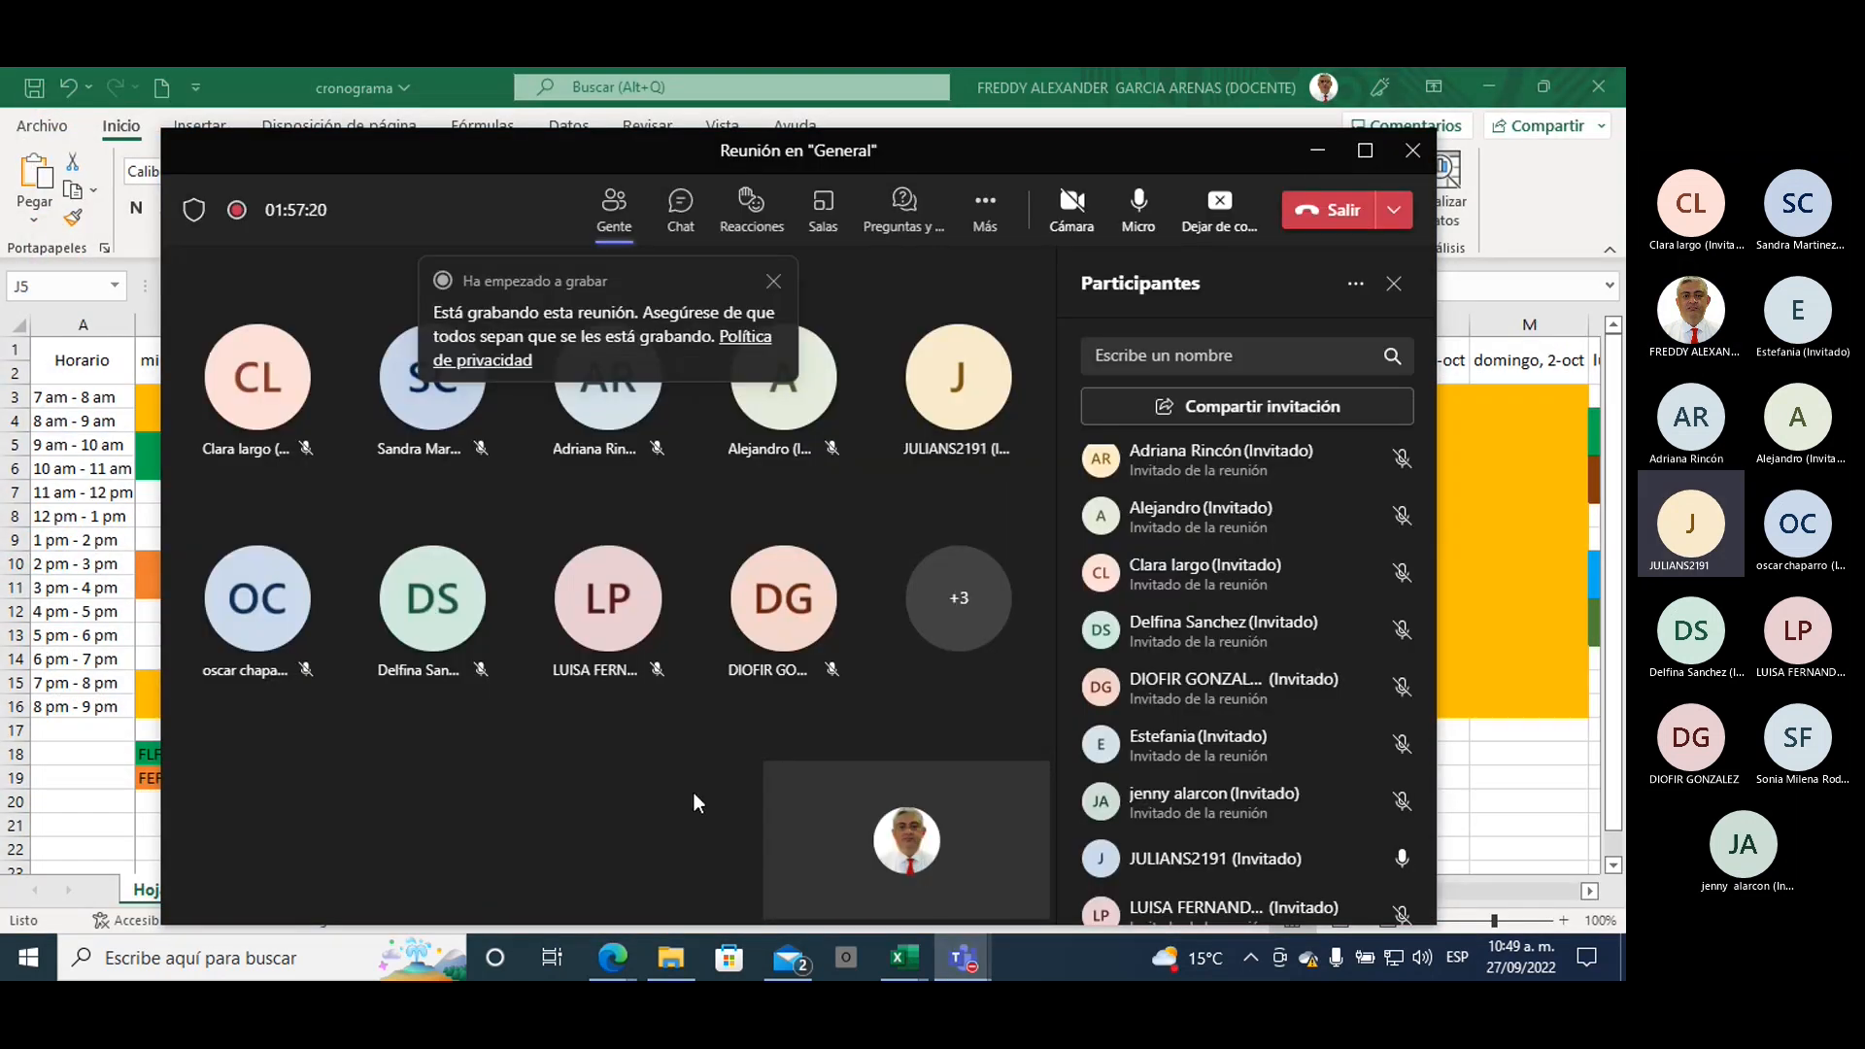
click(986, 208)
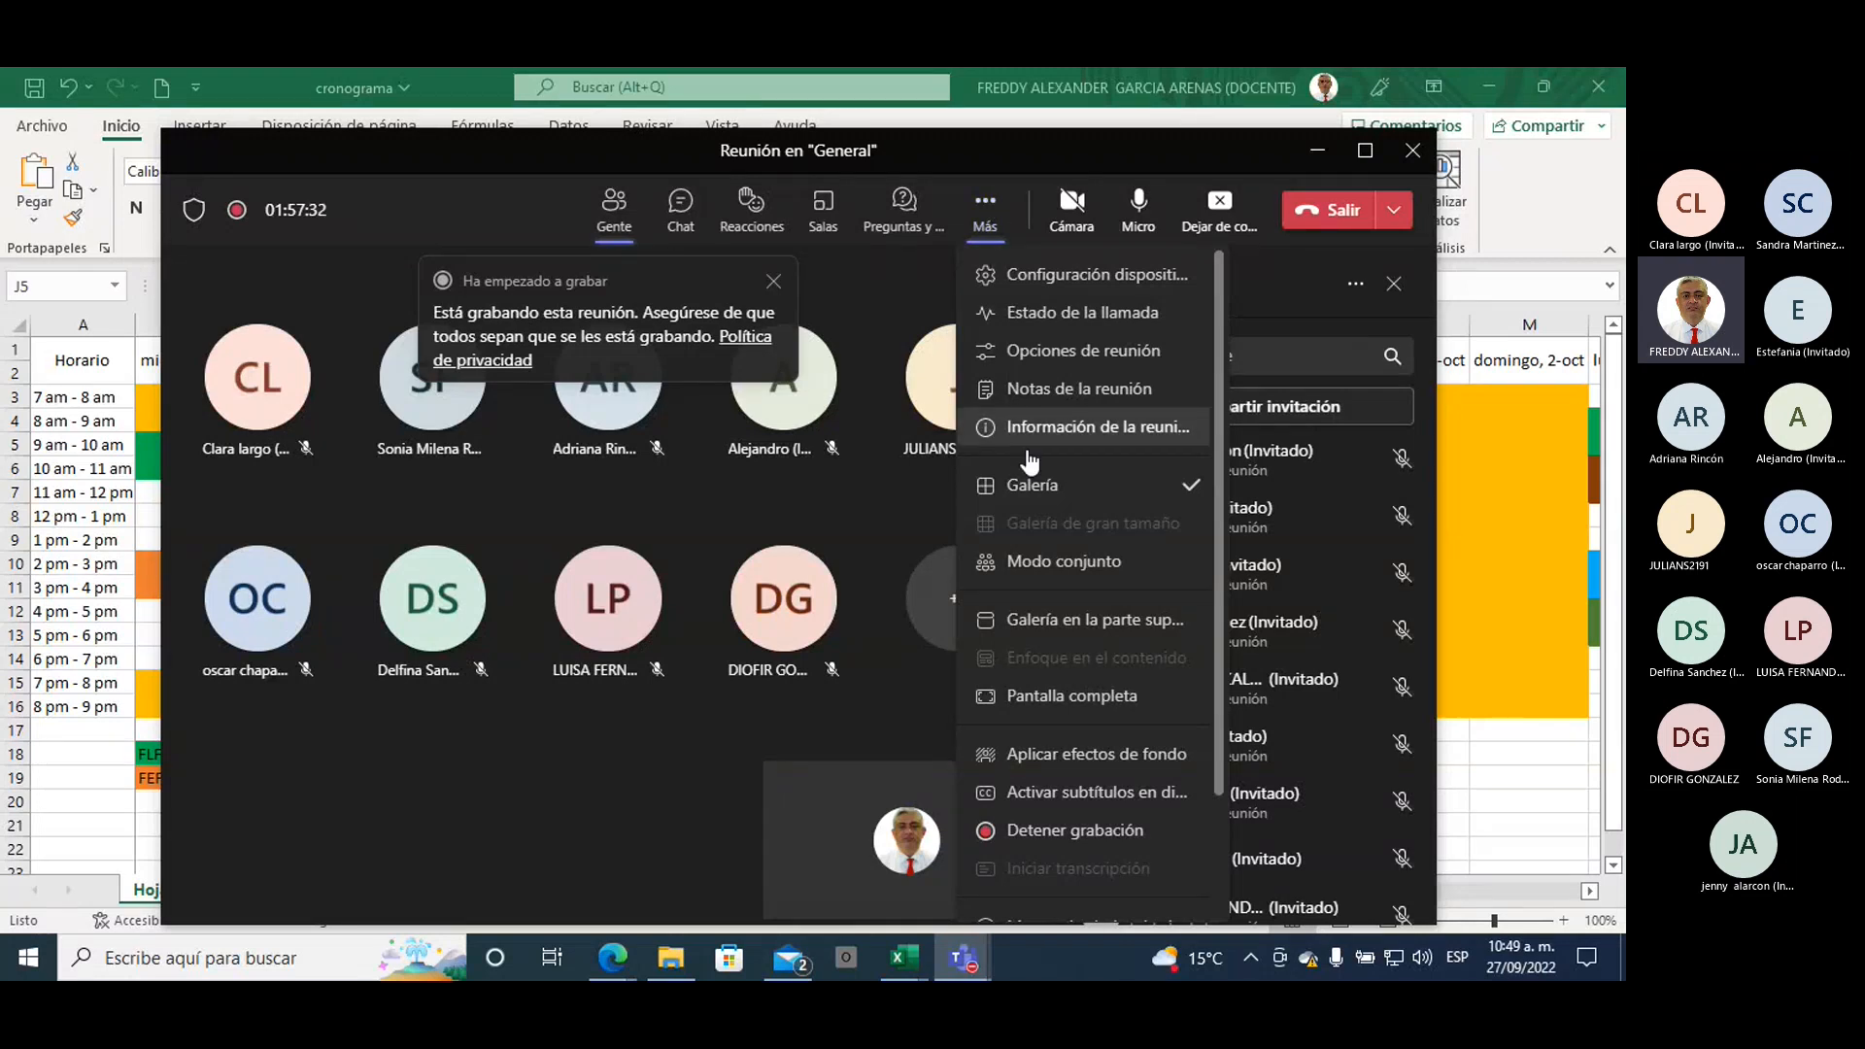
click(1055, 834)
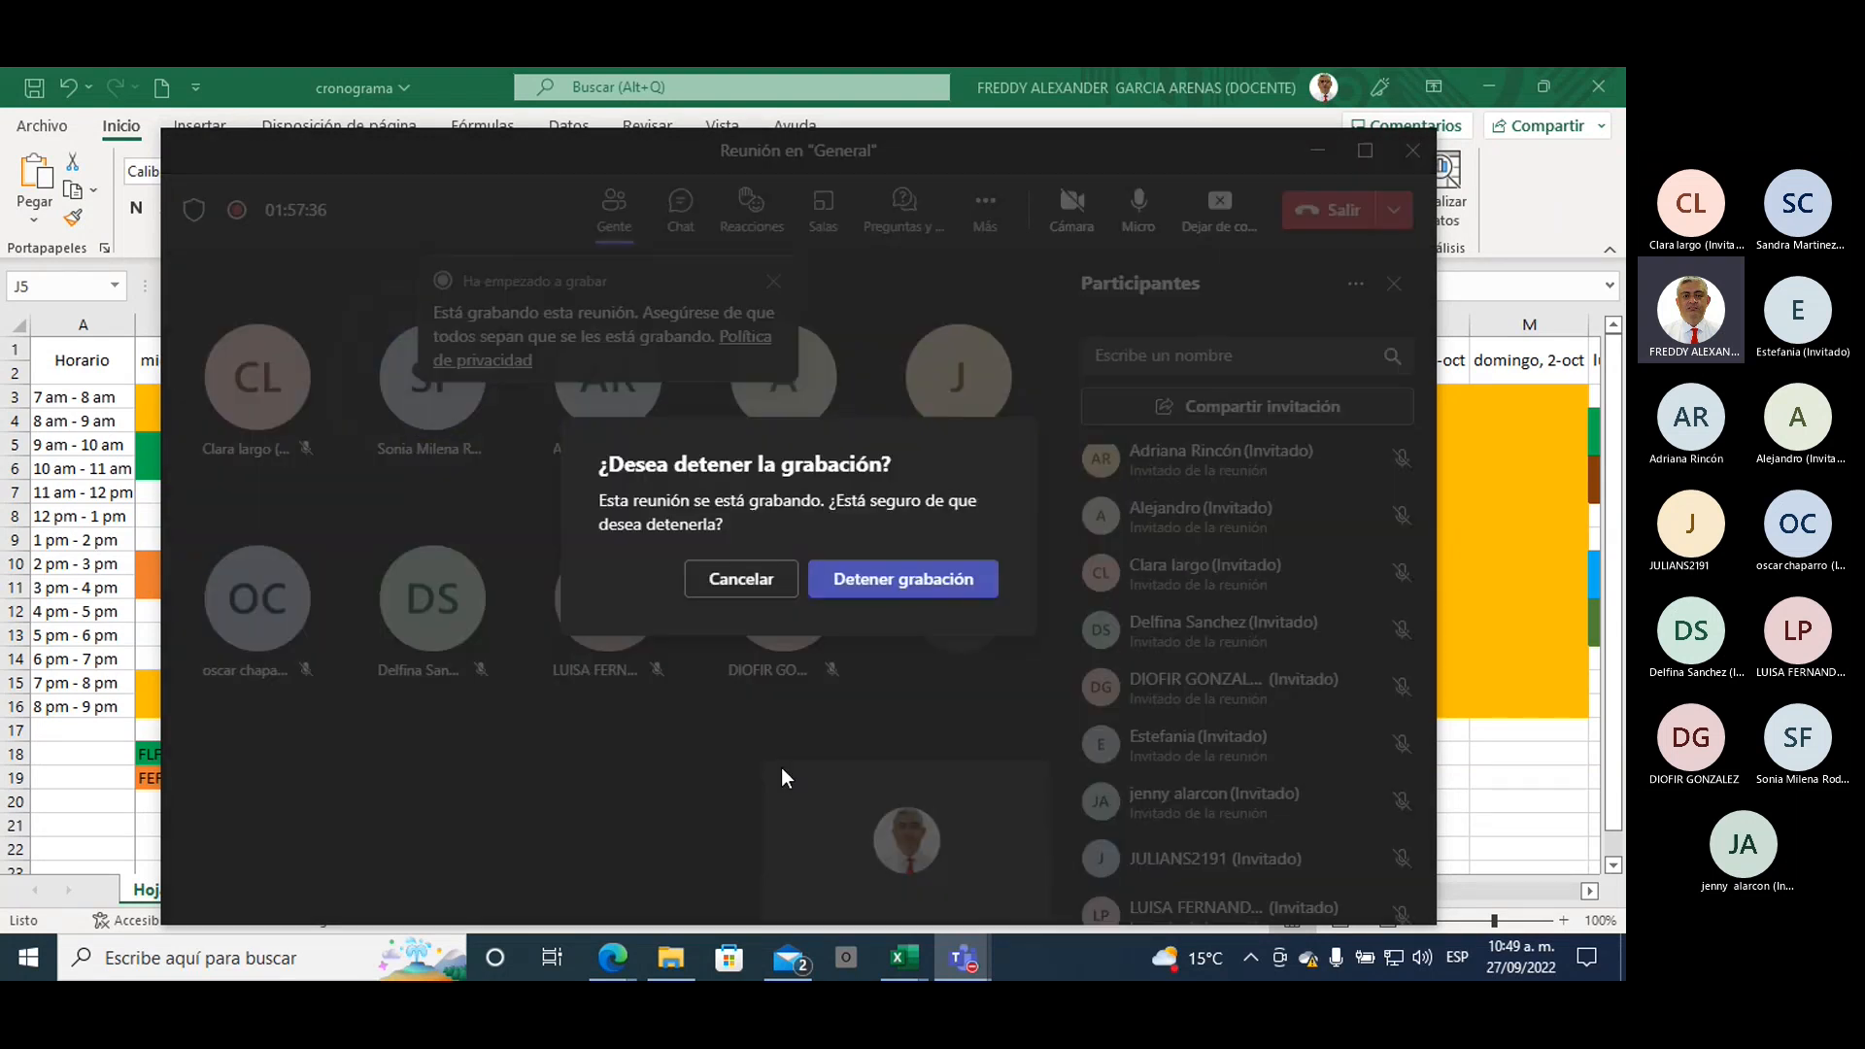